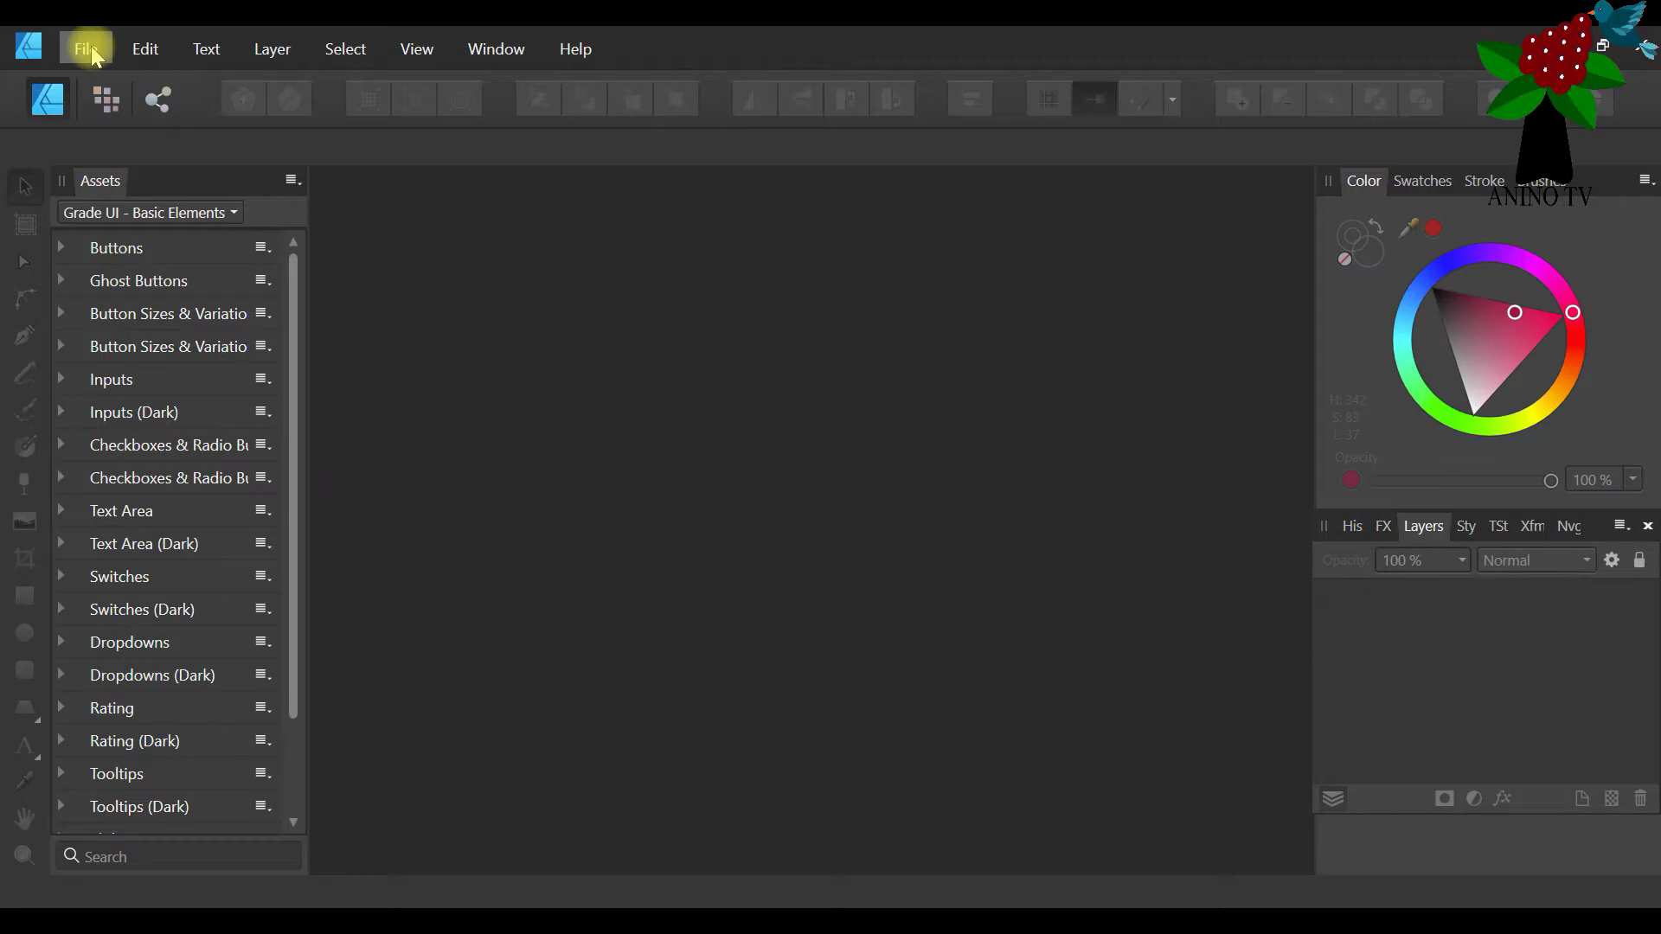
Open the yellow lily photo DSC01784 from the folder of pictures for photographic digital cards
{"action": "left_click", "coordinate": [91, 45]}
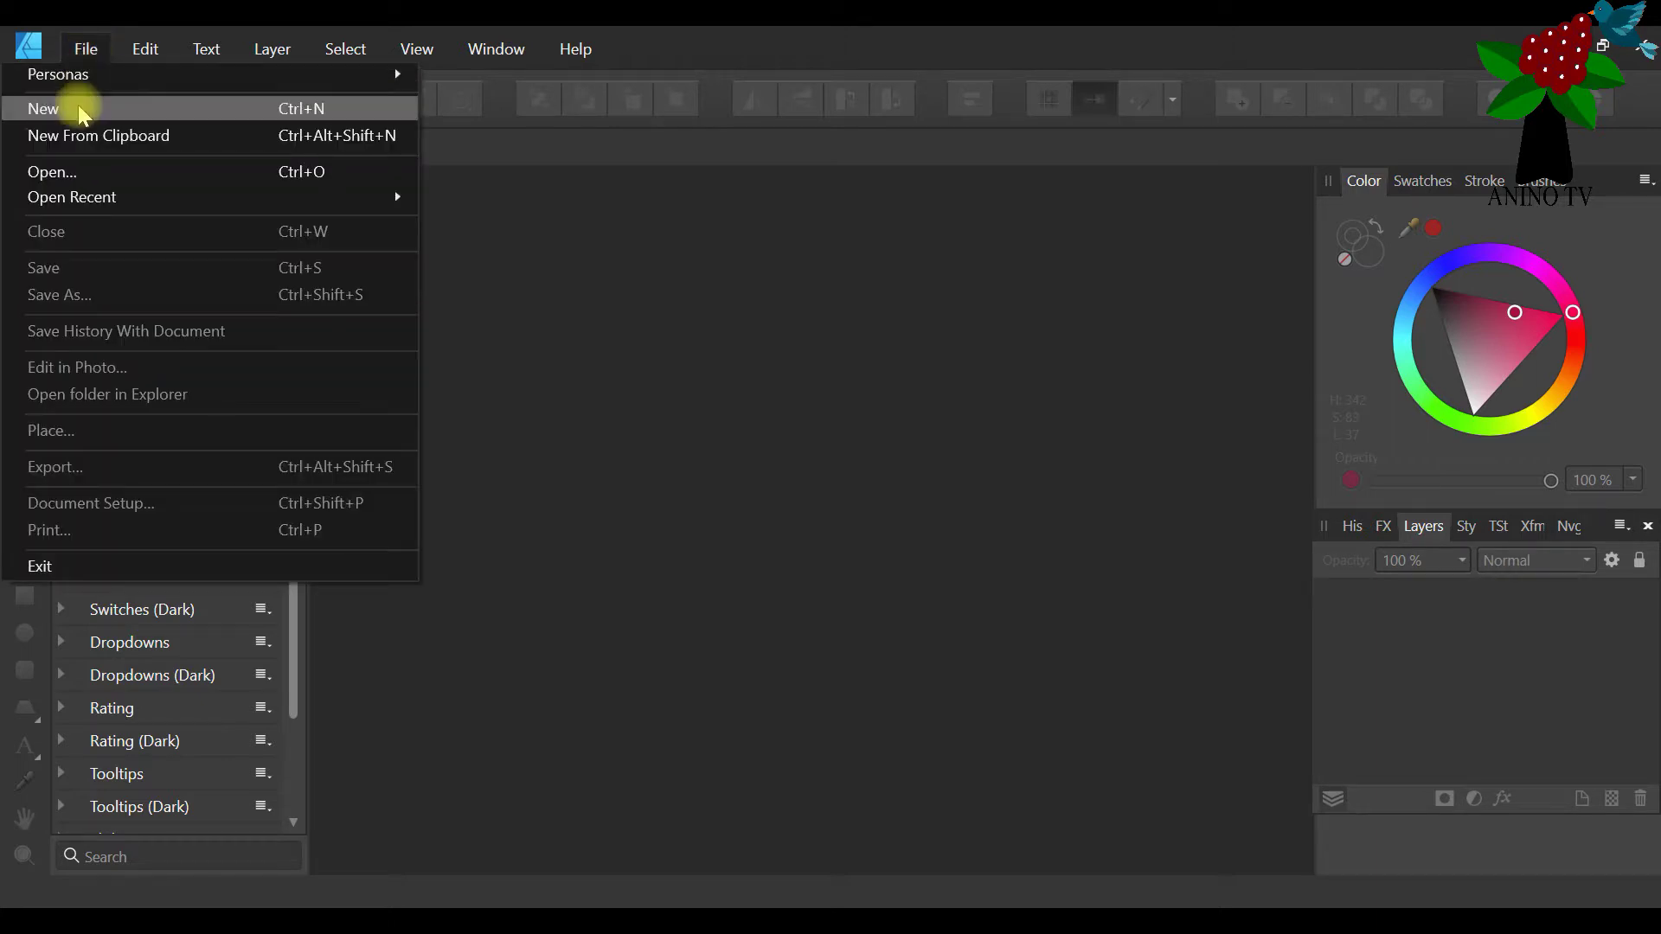
{"action": "left_click", "coordinate": [74, 171]}
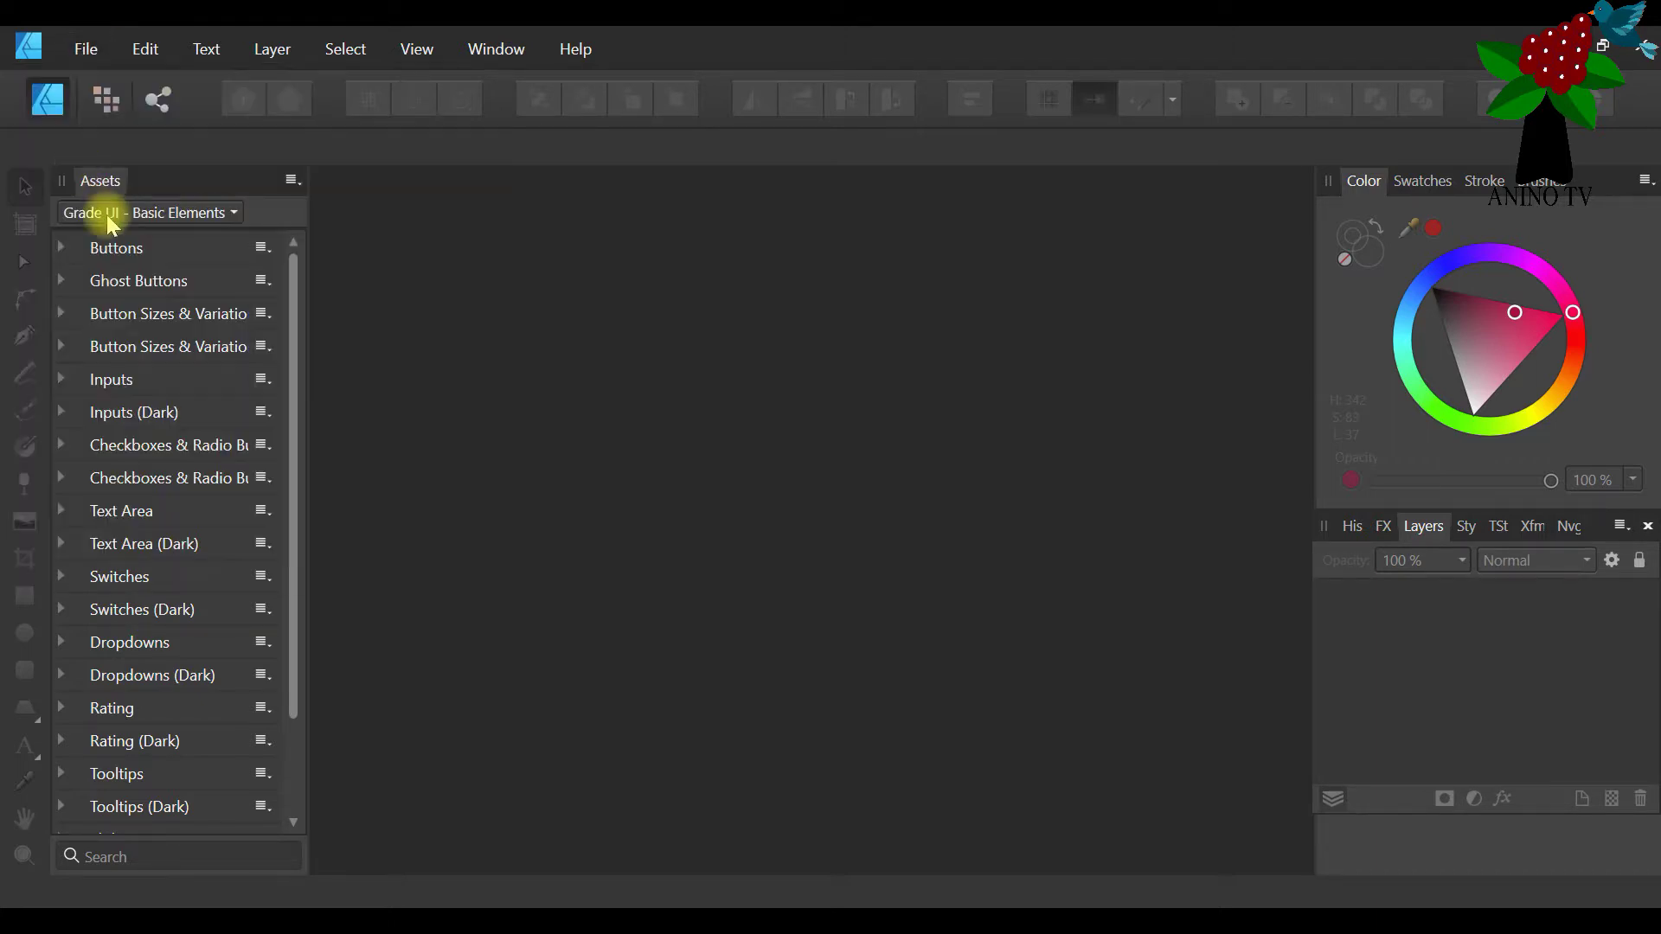
{"action": "scroll", "coordinate": [401, 281], "scroll_direction": "down", "scroll_amount": 10}
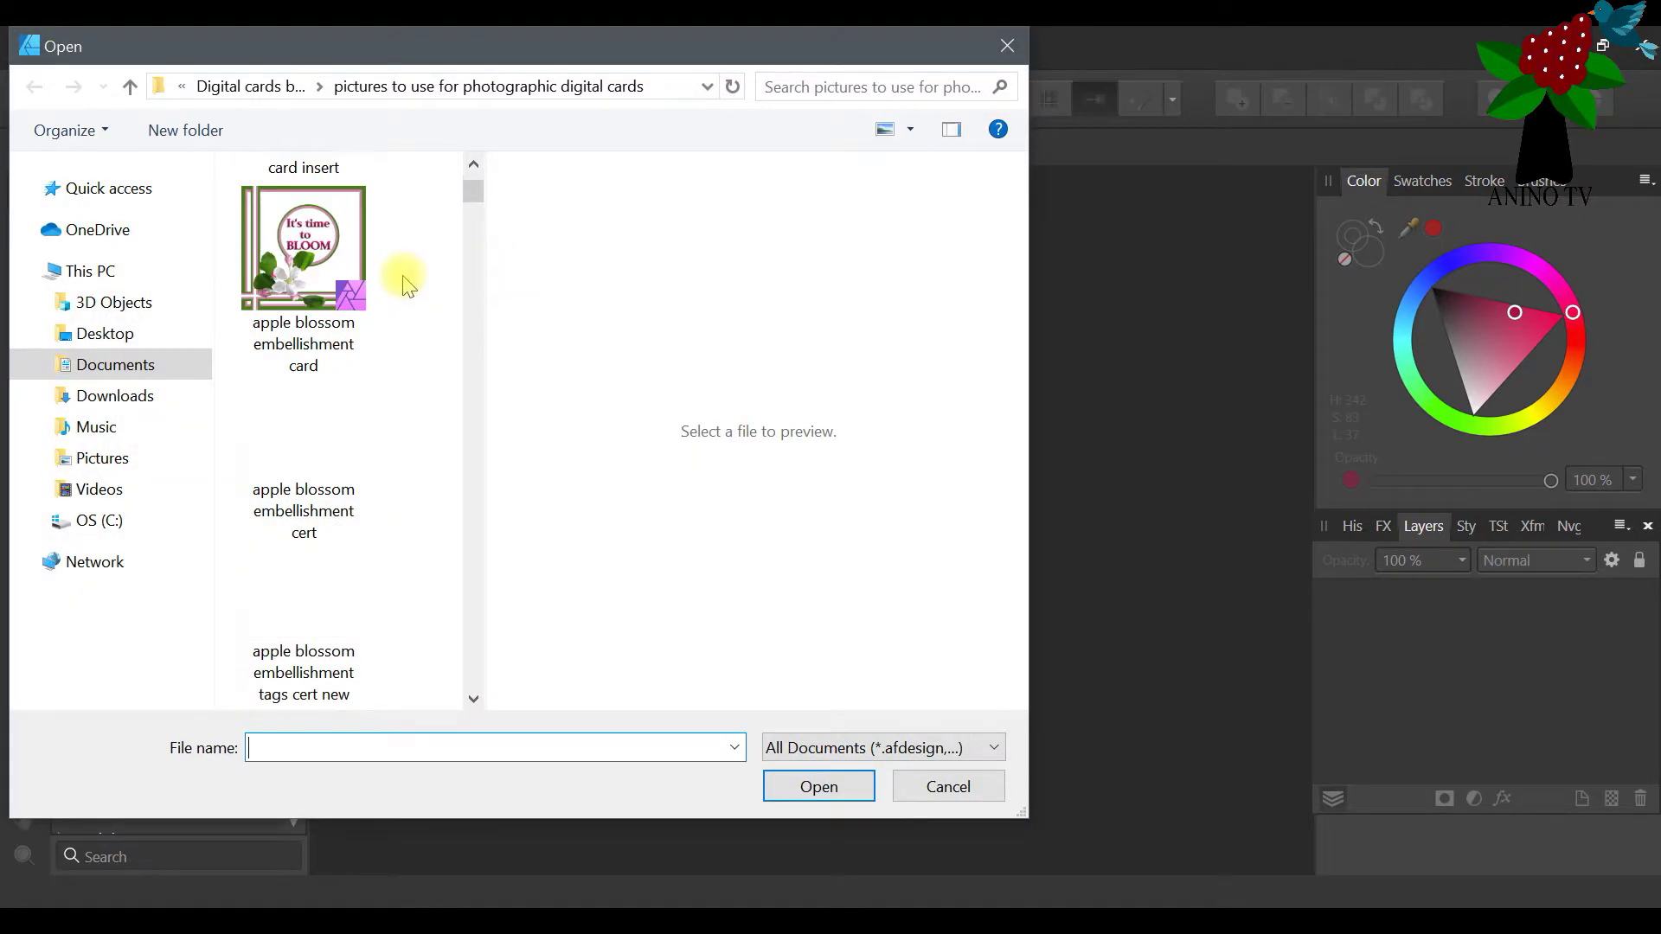
{"action": "scroll", "coordinate": [409, 346], "scroll_direction": "down", "scroll_amount": 15}
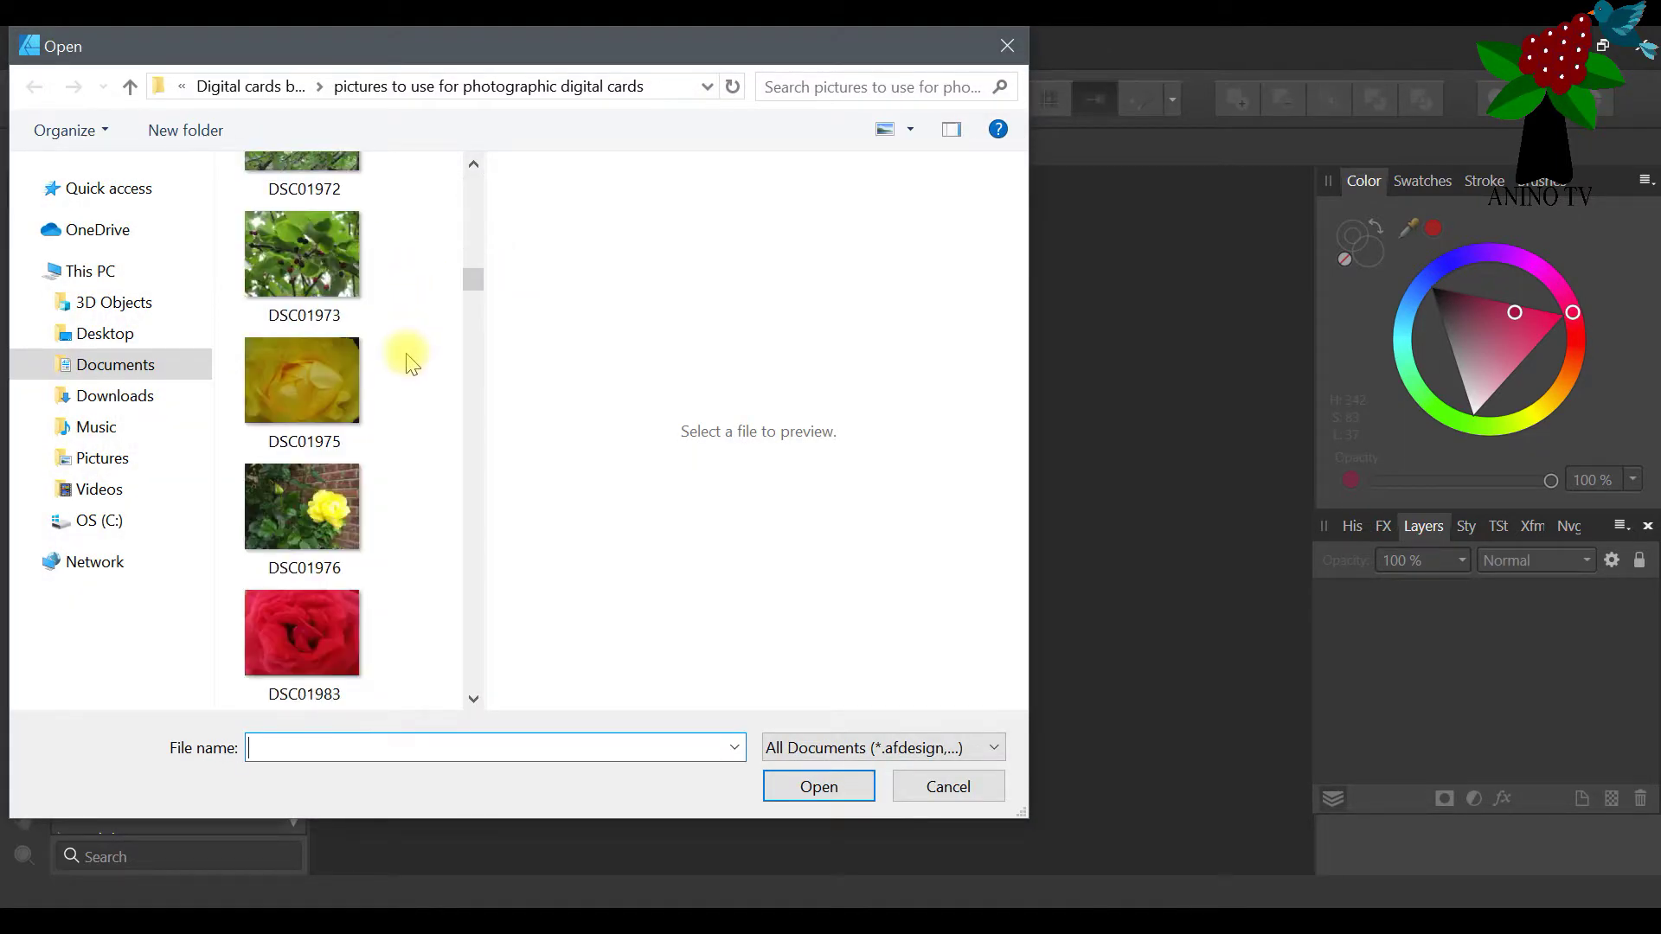
{"action": "scroll", "coordinate": [409, 361], "scroll_direction": "up", "scroll_amount": 10}
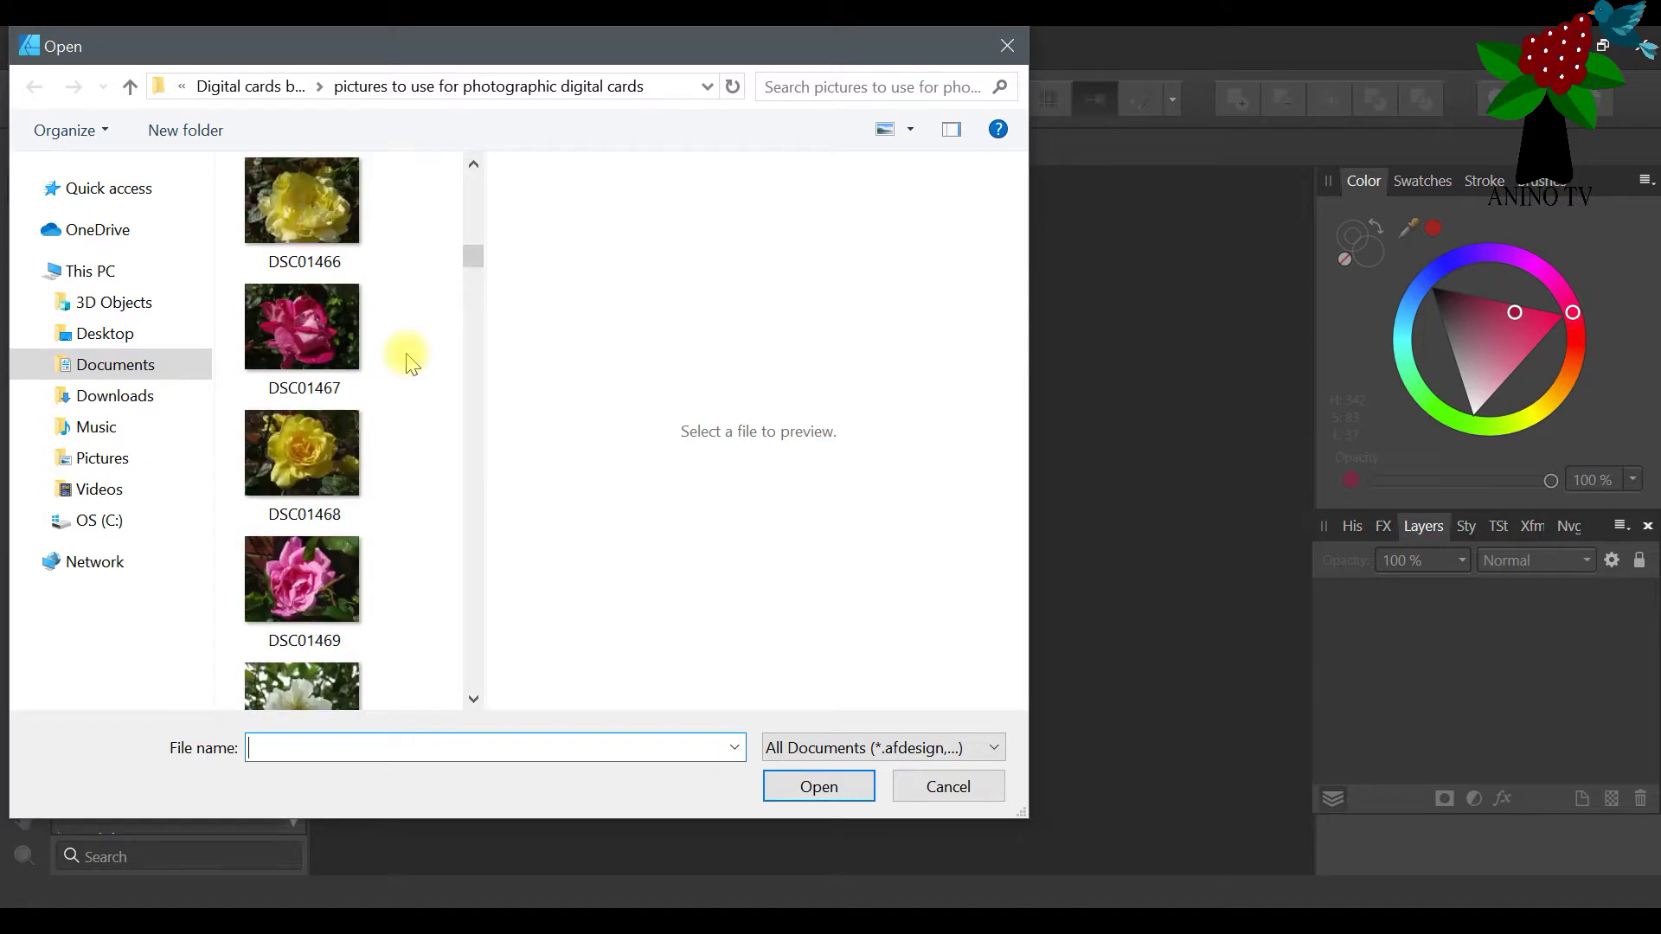
{"action": "left_click", "coordinate": [327, 358]}
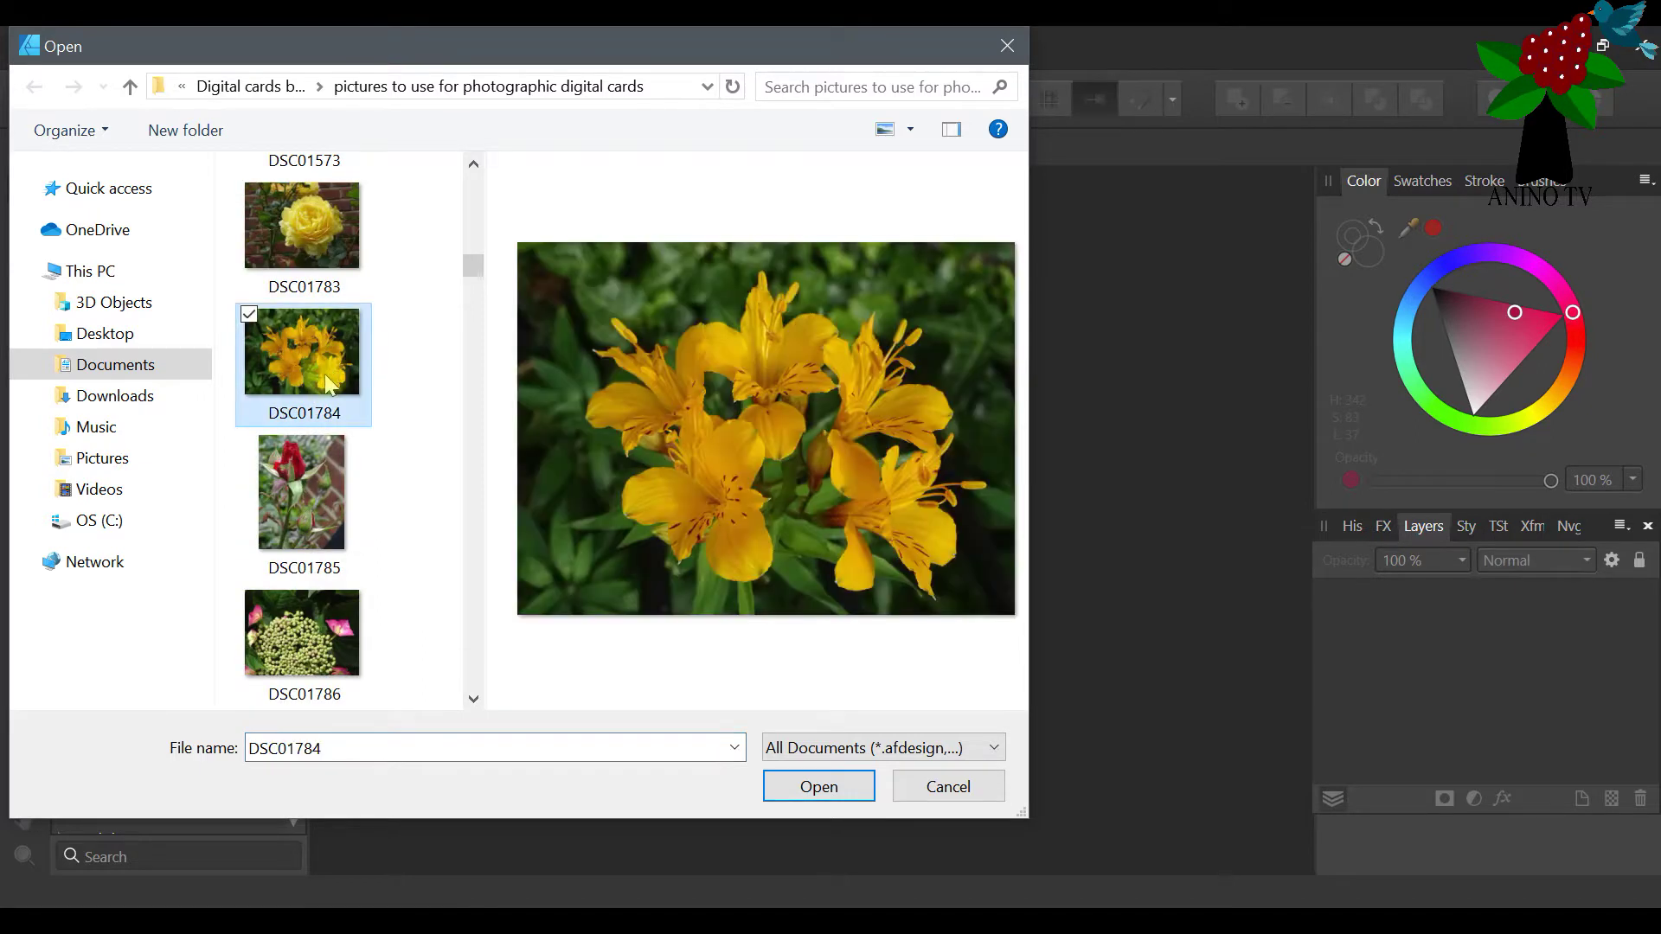
{"action": "left_click", "coordinate": [808, 791]}
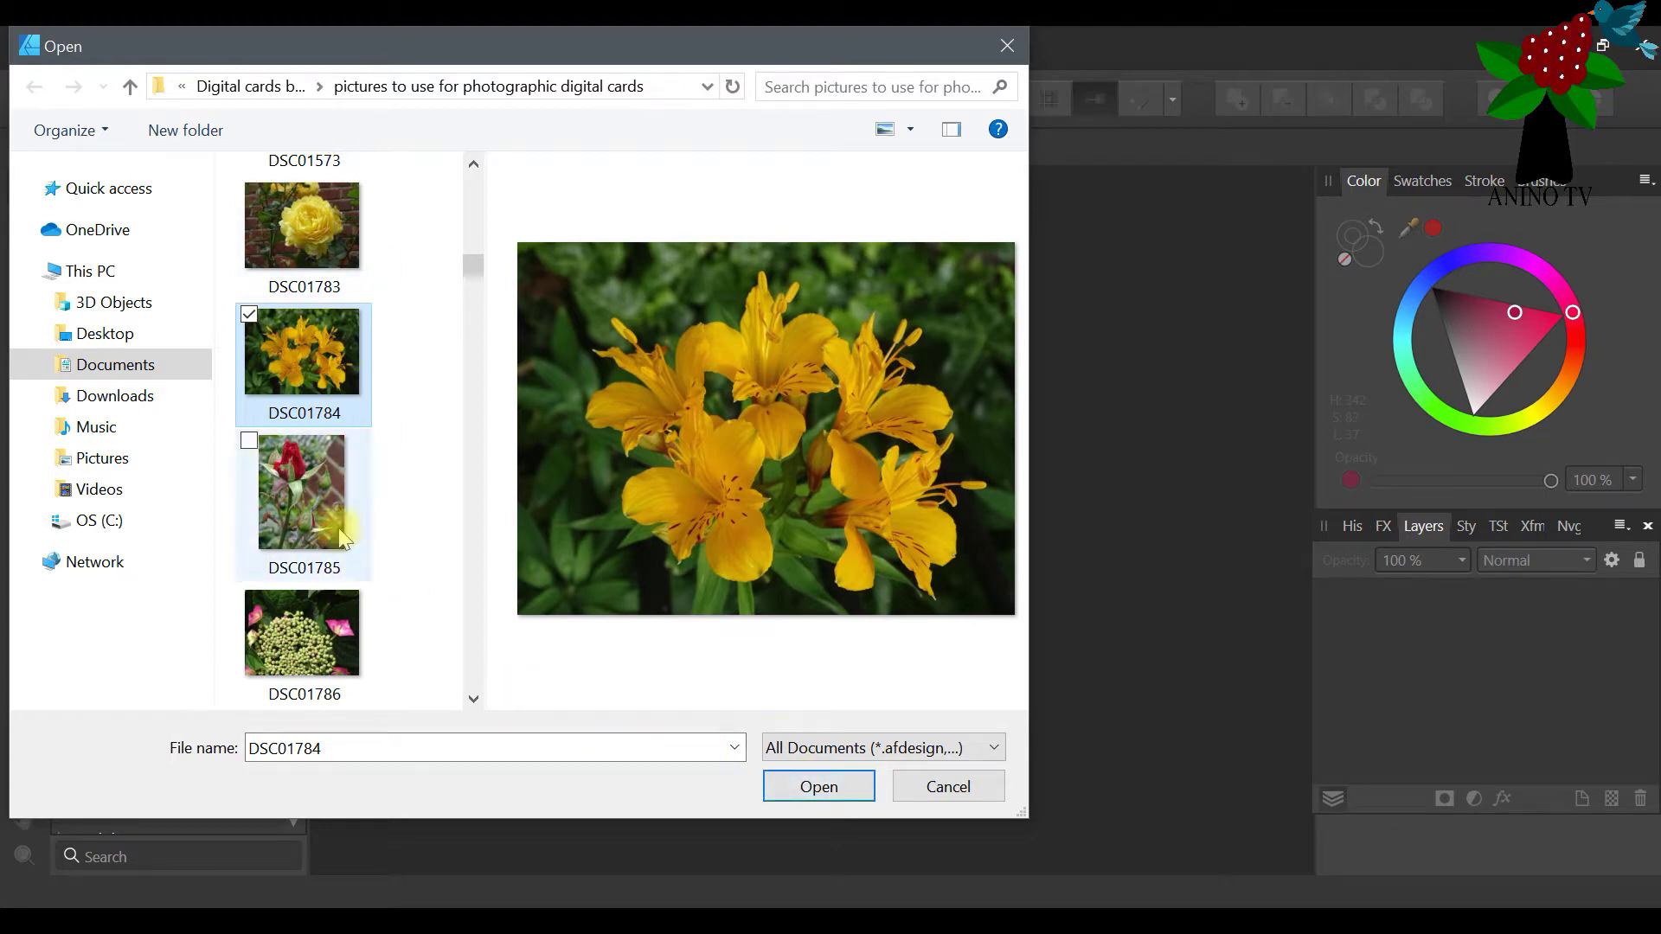
{"action": "left_click", "coordinate": [805, 785]}
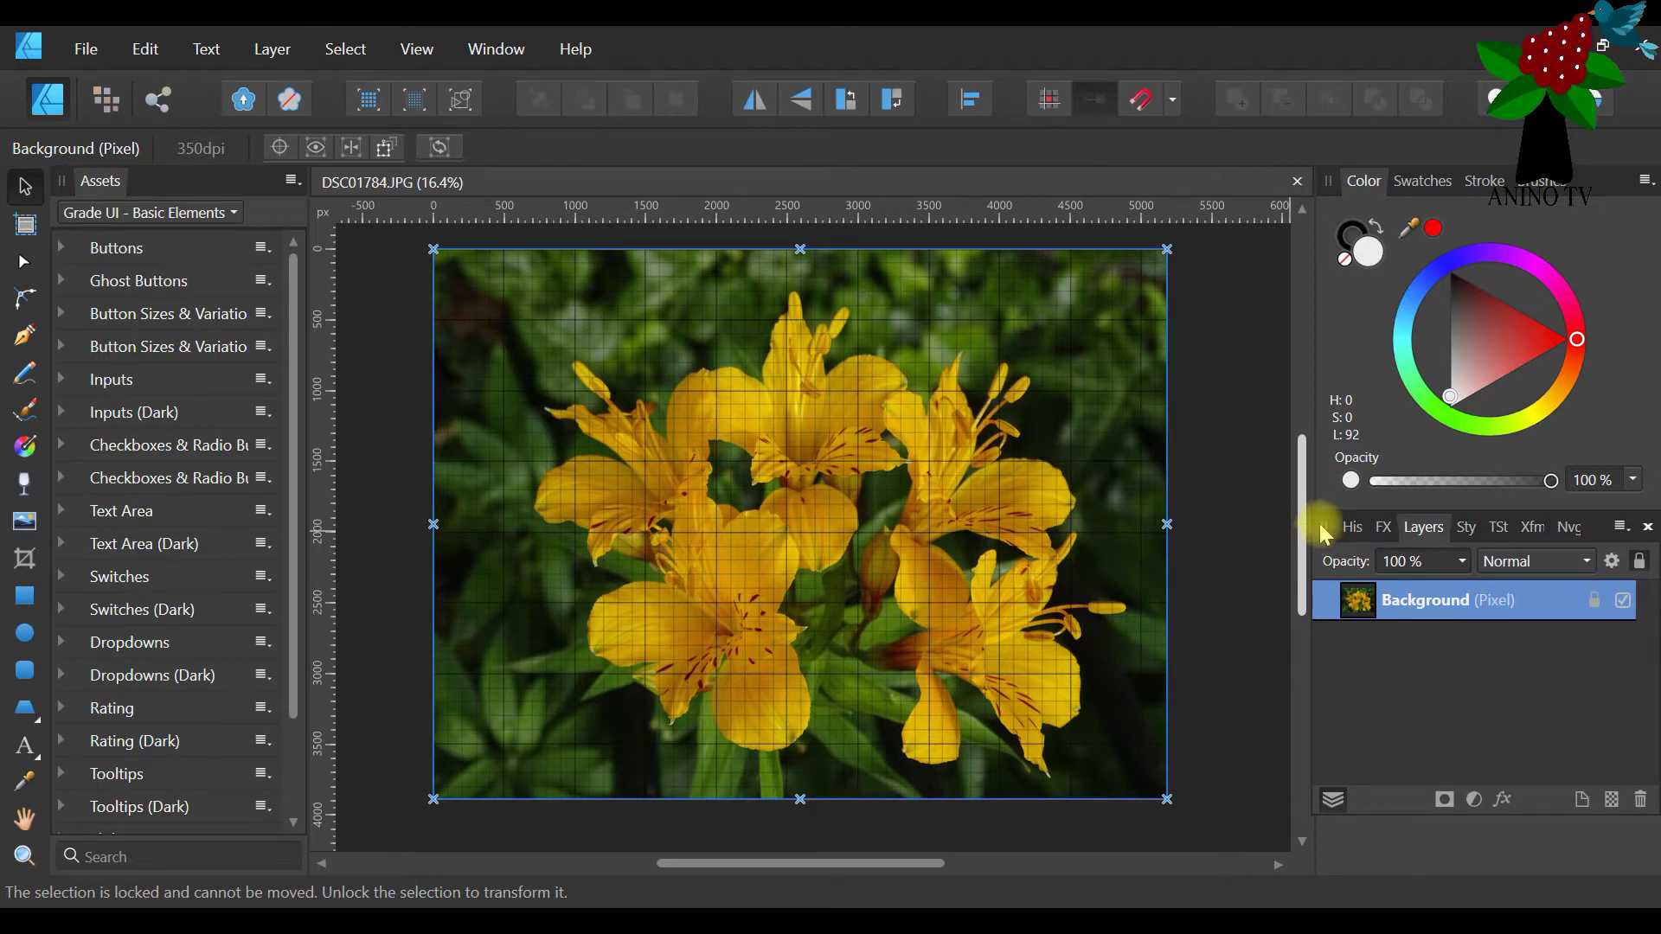
Bring the layer list over the photo and unlock the Background layer
{"action": "left_click_drag", "start_coordinate": [1321, 530], "coordinate": [514, 311]}
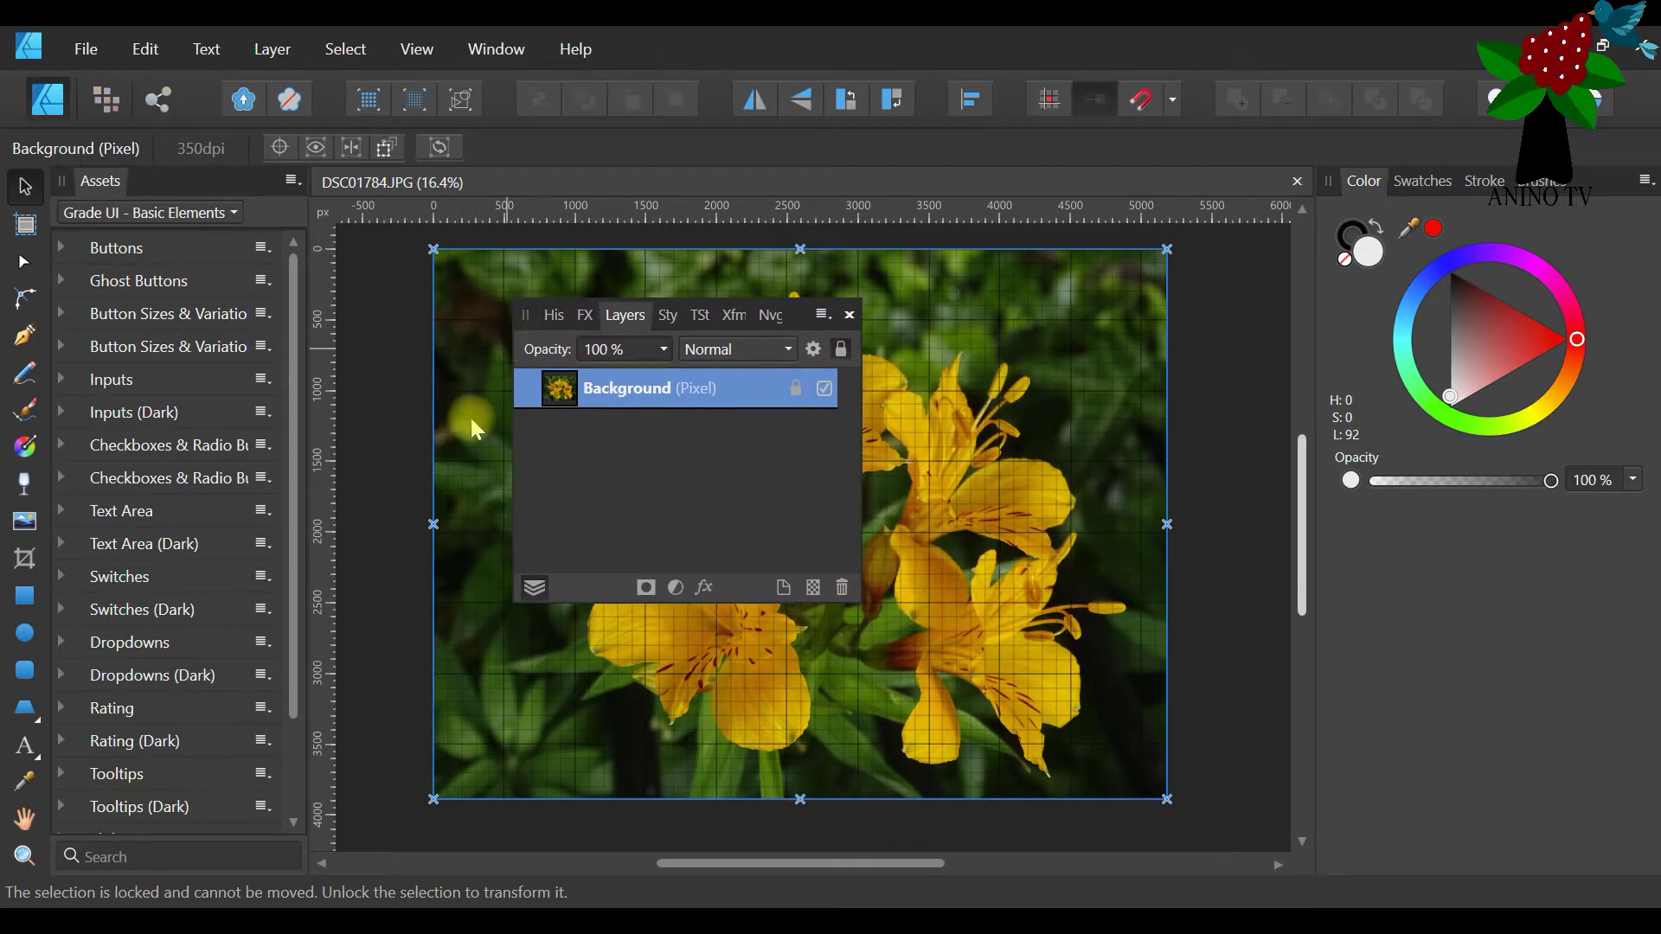
{"action": "left_click", "coordinate": [695, 403]}
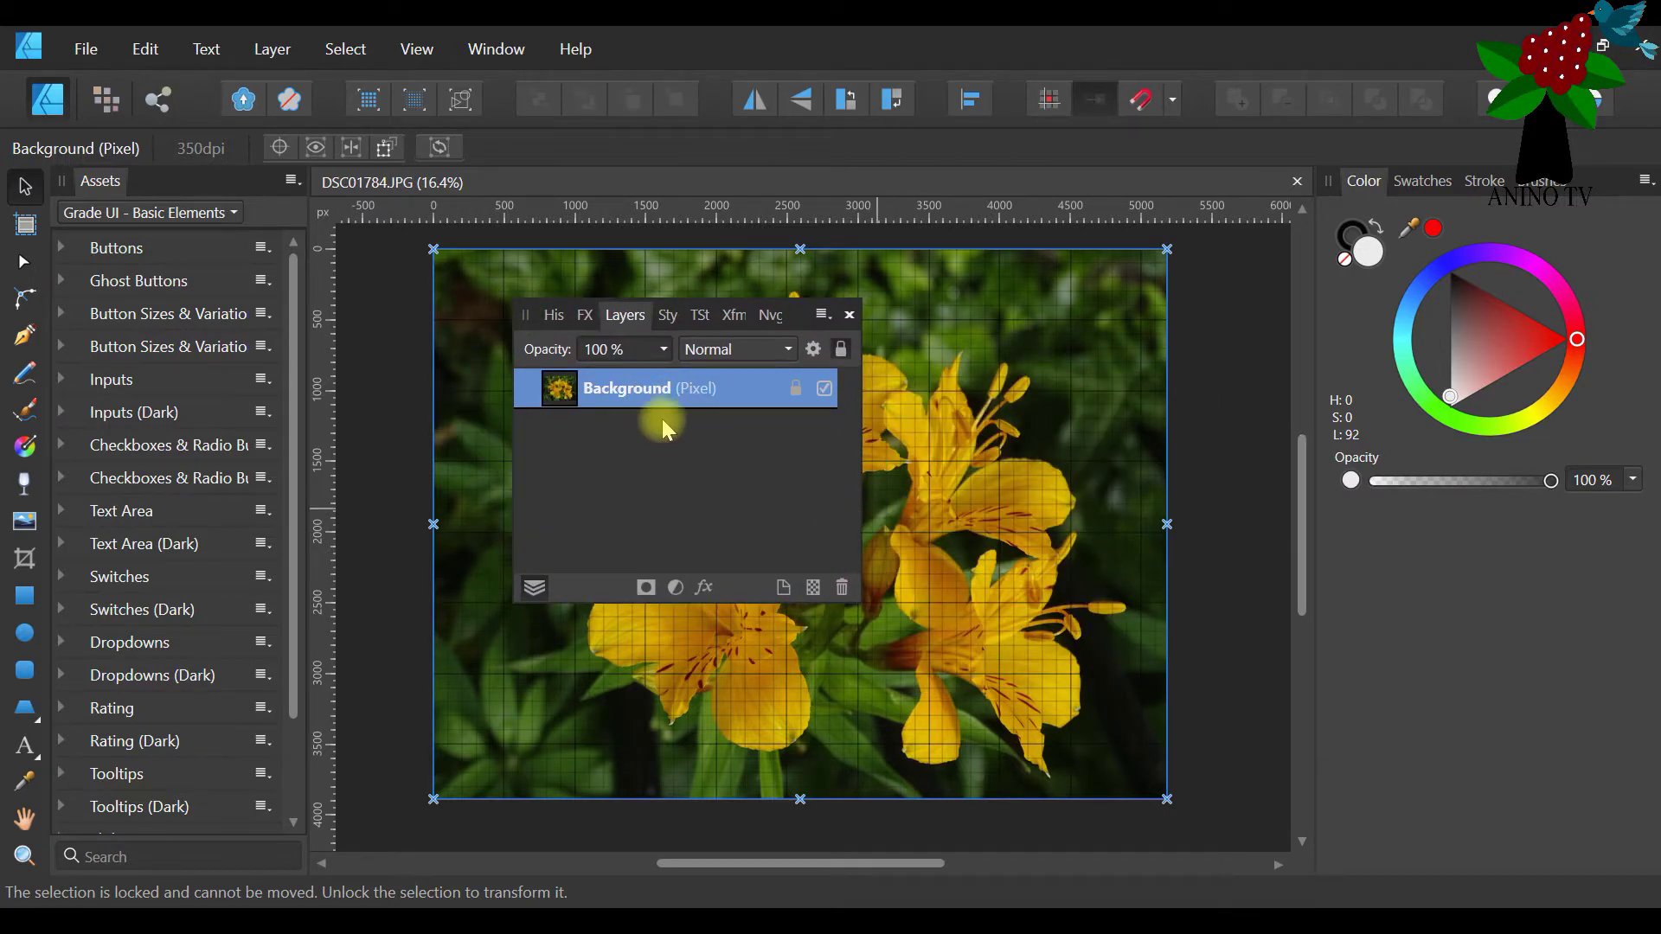
{"action": "left_click", "coordinate": [797, 391]}
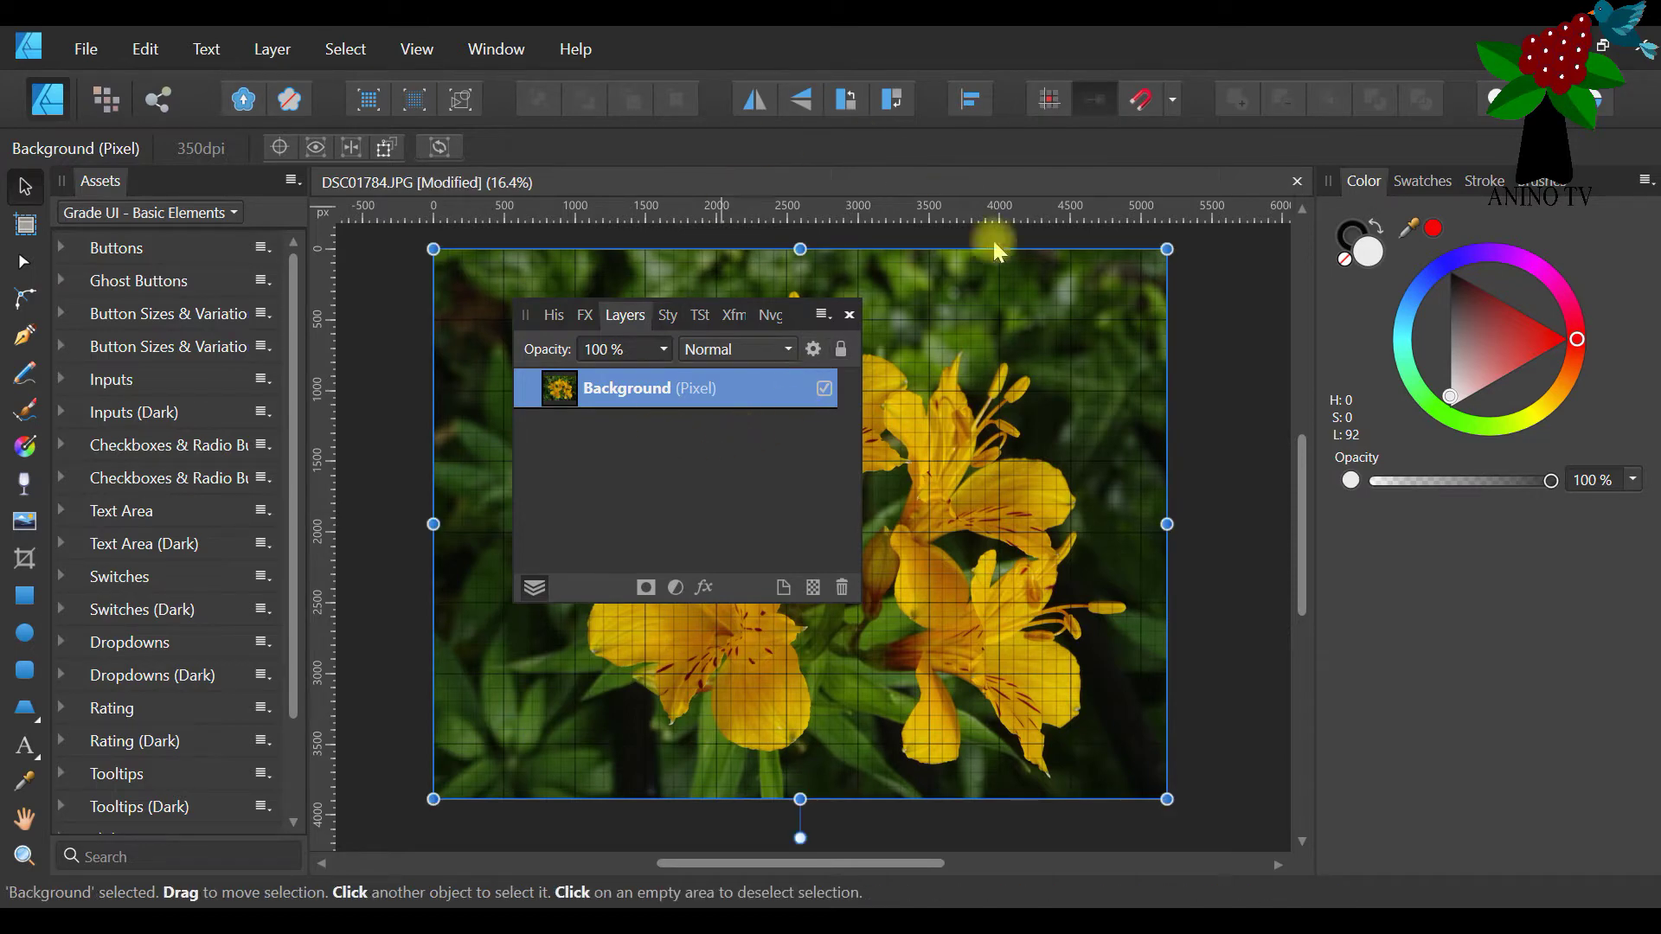
Try resizing the unlocked photo from its corner, and undo both the resize and the layer unlocking
{"action": "left_click_drag", "start_coordinate": [1166, 249], "coordinate": [990, 253]}
{"action": "left_click", "coordinate": [145, 50]}
{"action": "left_click", "coordinate": [137, 69]}
{"action": "left_click", "coordinate": [145, 50]}
{"action": "left_click", "coordinate": [137, 69]}
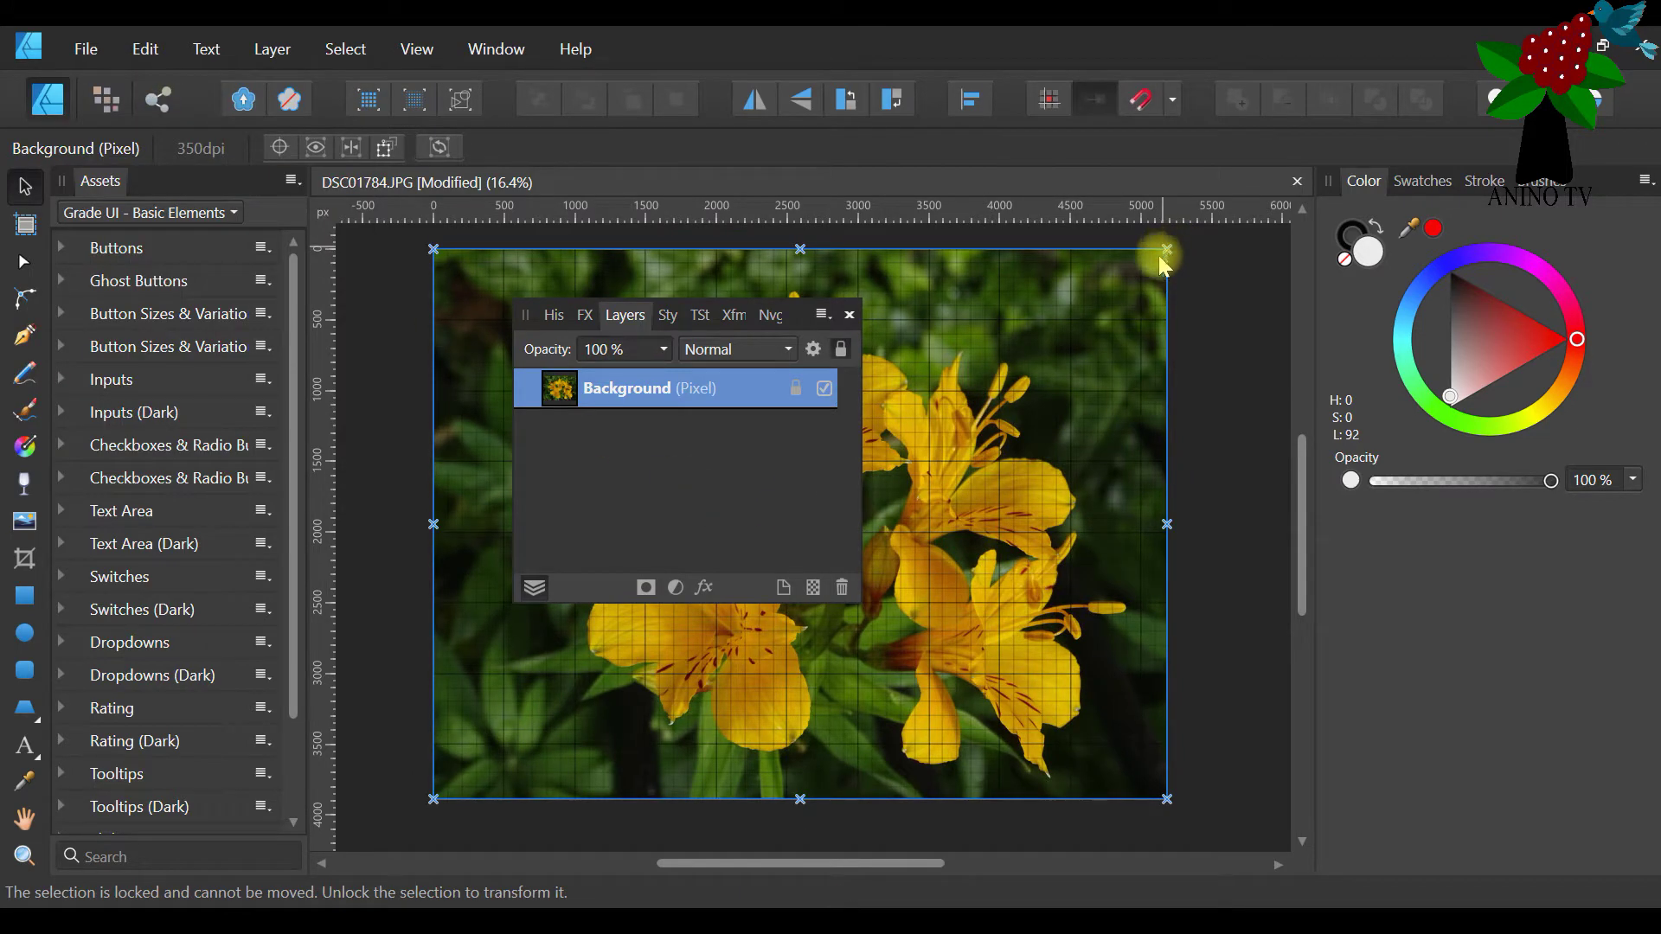
Unlock the Background layer again and duplicate it
{"action": "left_click", "coordinate": [795, 388]}
{"action": "left_click_drag", "start_coordinate": [521, 310], "coordinate": [636, 337]}
{"action": "right_click", "coordinate": [751, 418]}
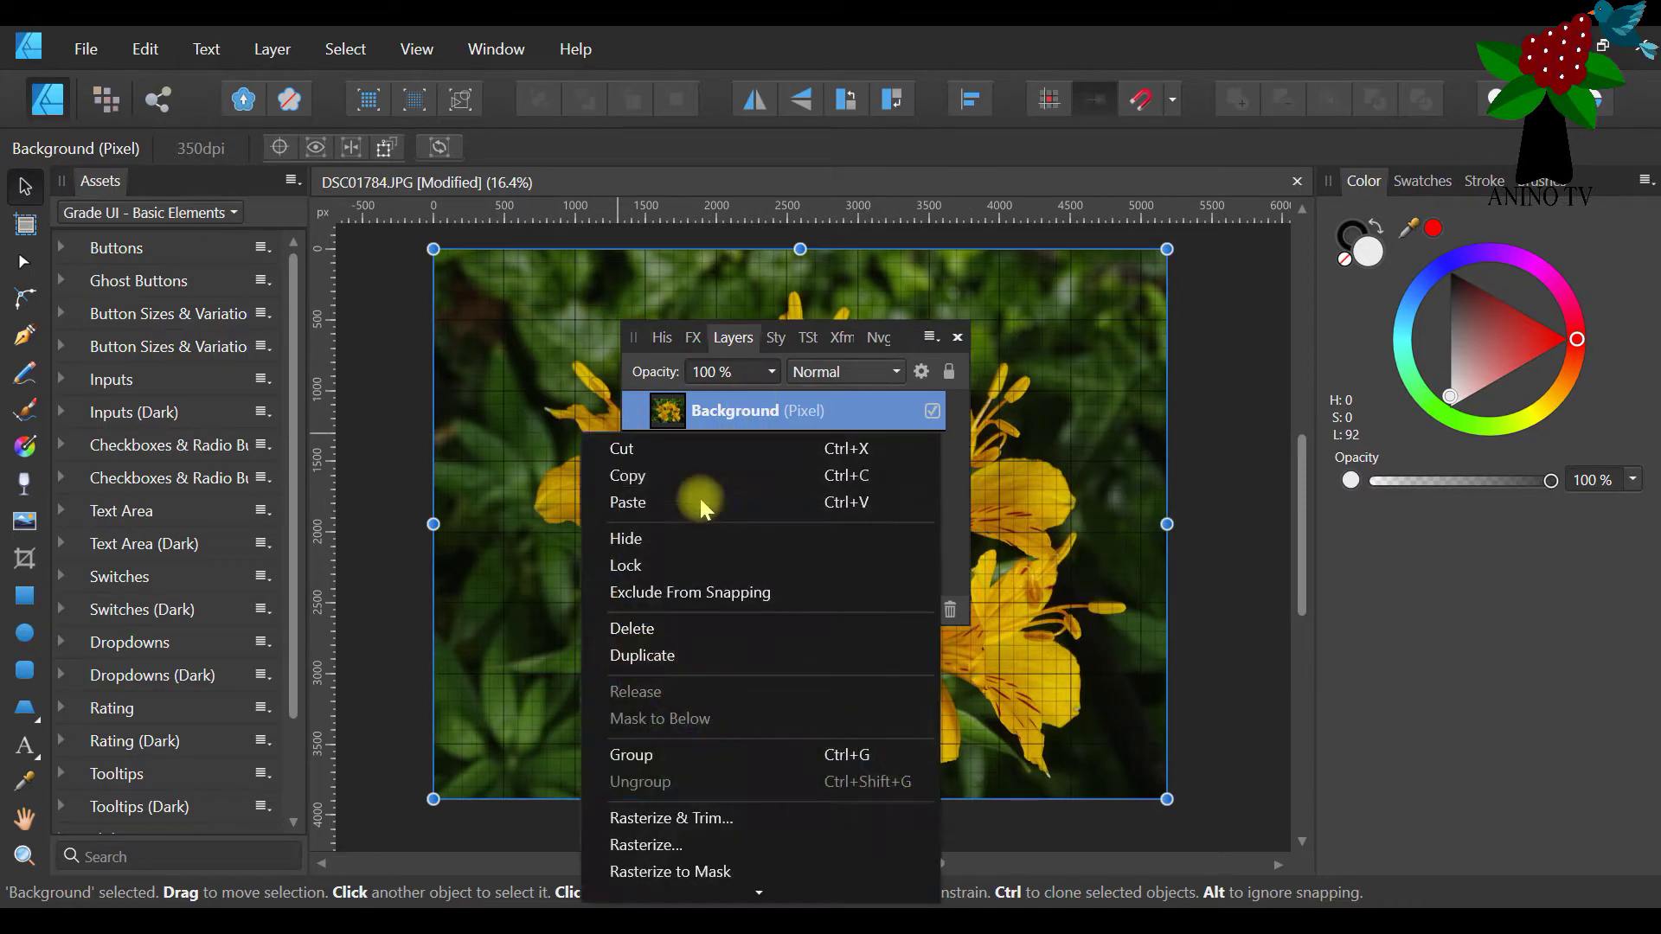
{"action": "left_click", "coordinate": [693, 654]}
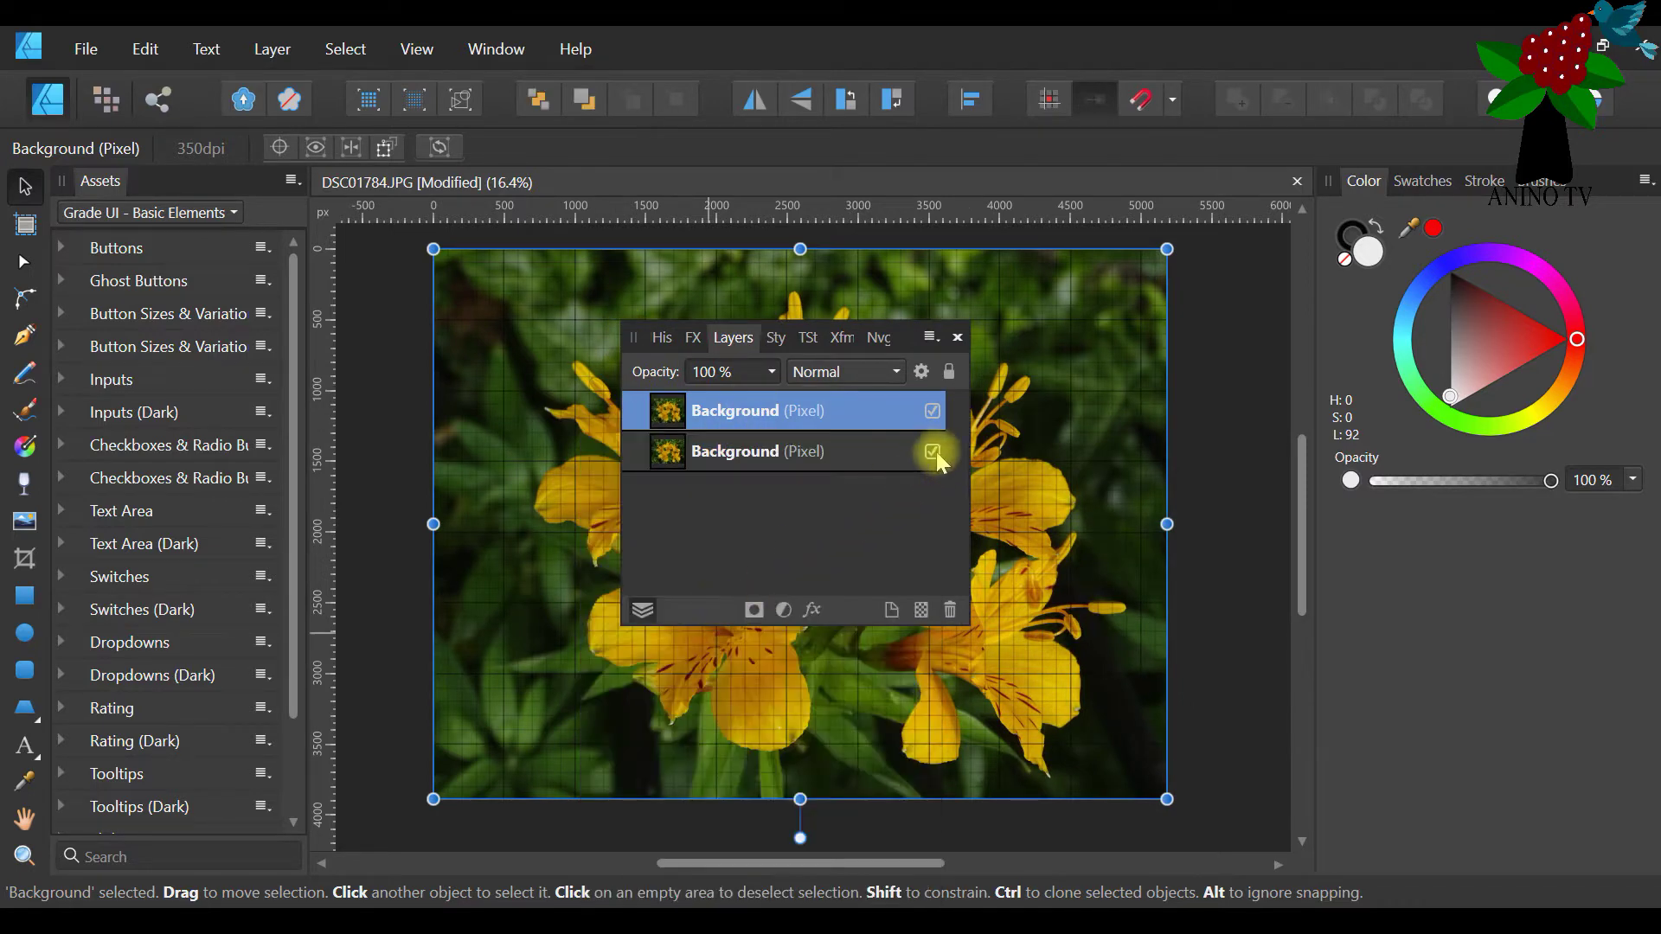
Hide the lower Background layer and return the layer list to its docked place
{"action": "left_click", "coordinate": [875, 458]}
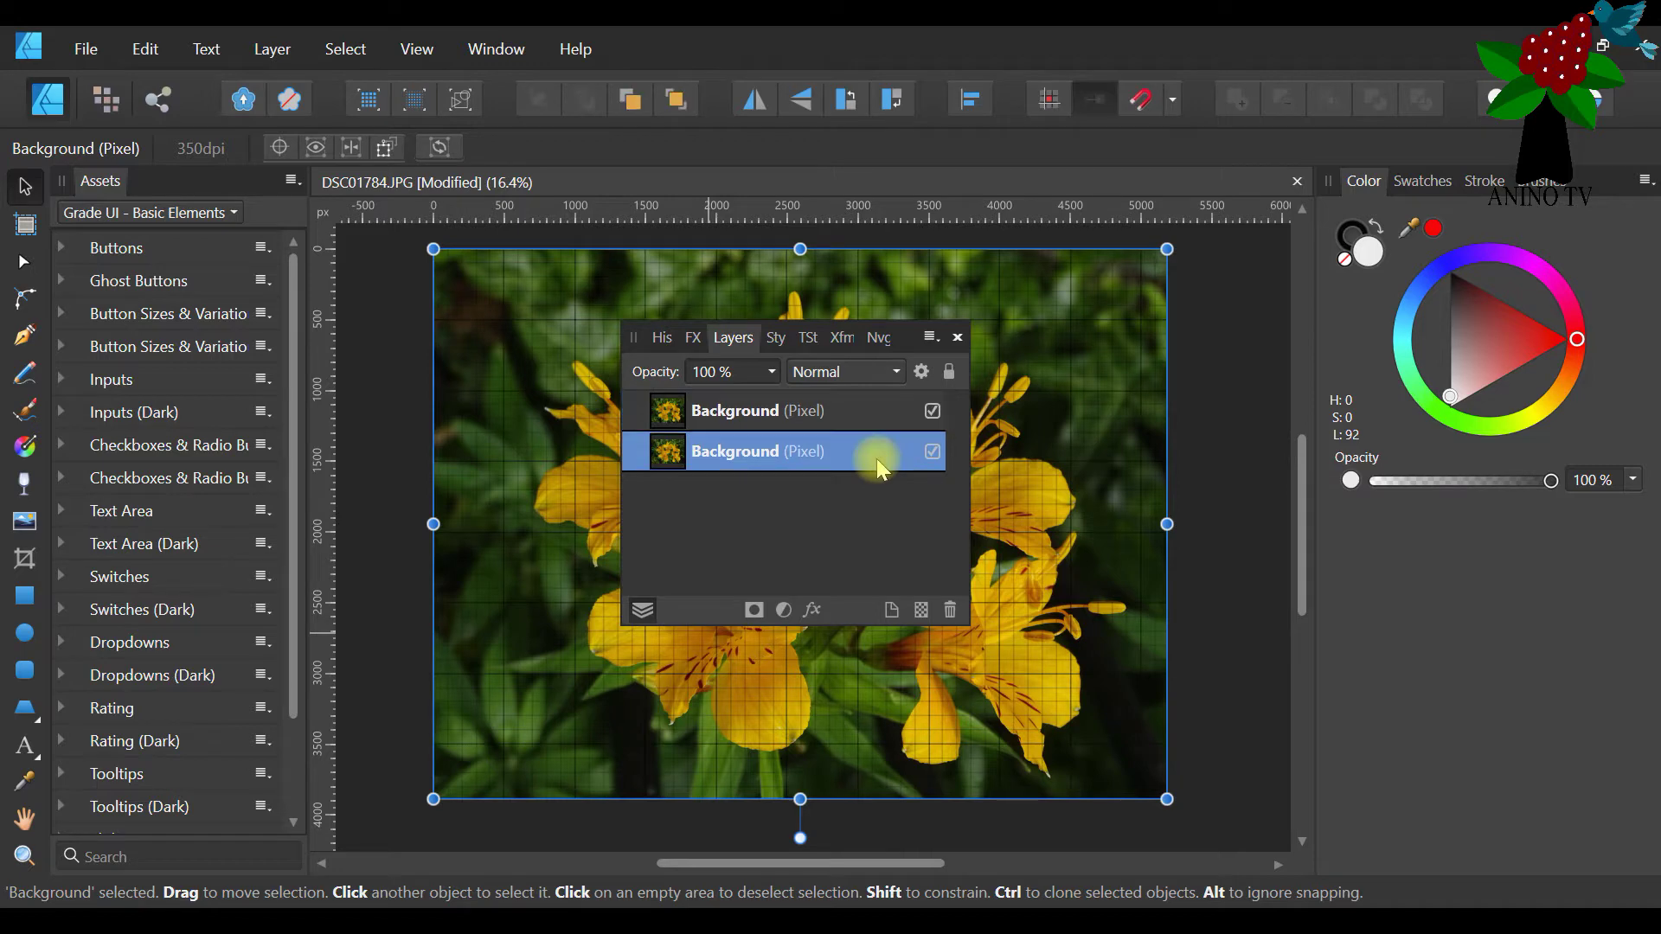
{"action": "left_click", "coordinate": [932, 452]}
{"action": "left_click_drag", "start_coordinate": [630, 330], "coordinate": [1324, 524]}
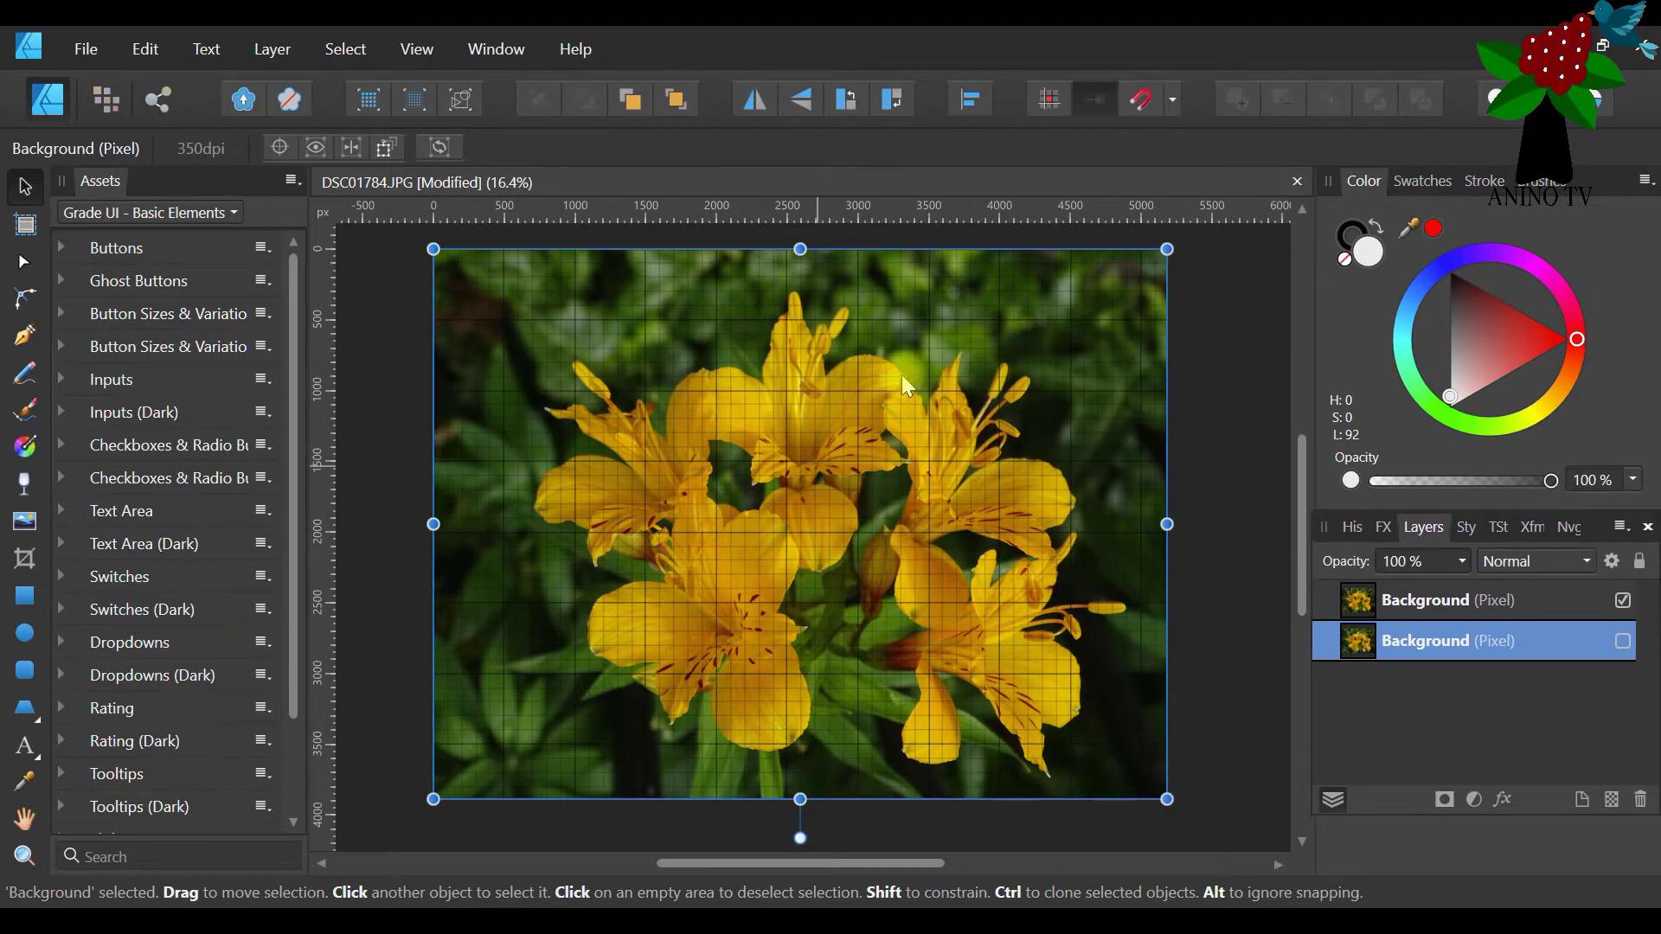
Draw an ellipse about 3209 × 2525 px over the flowers, above the visible Background layer
{"action": "left_click", "coordinate": [1428, 600]}
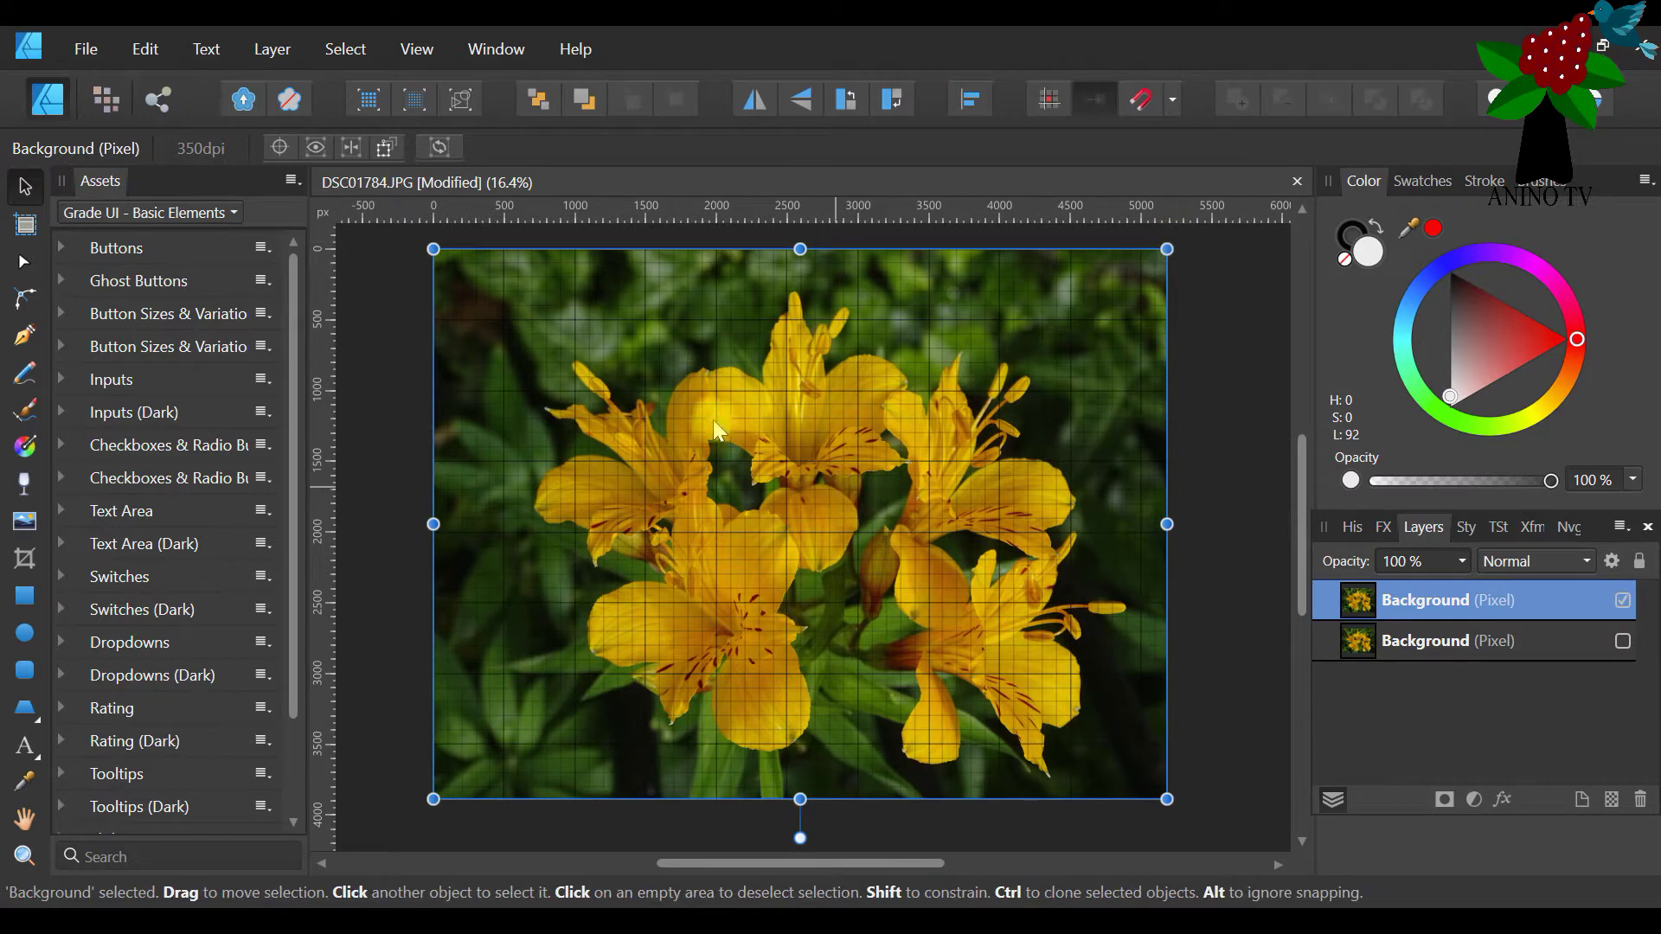
{"action": "left_click", "coordinate": [26, 633]}
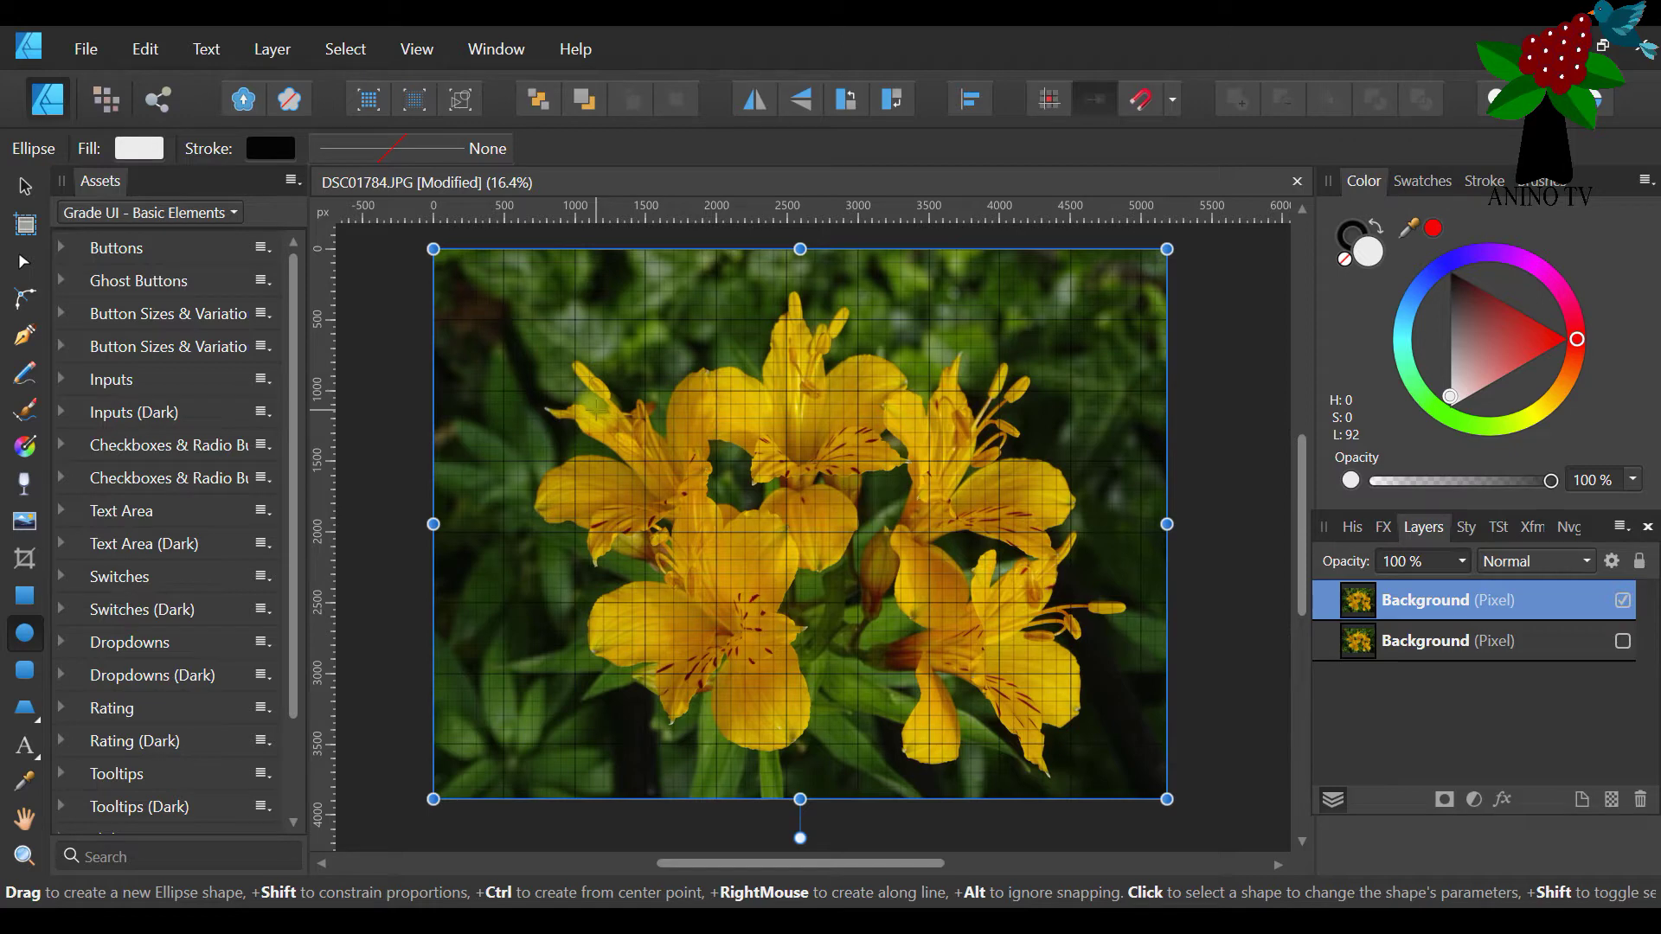
{"action": "left_click_drag", "start_coordinate": [589, 382], "coordinate": [1044, 740]}
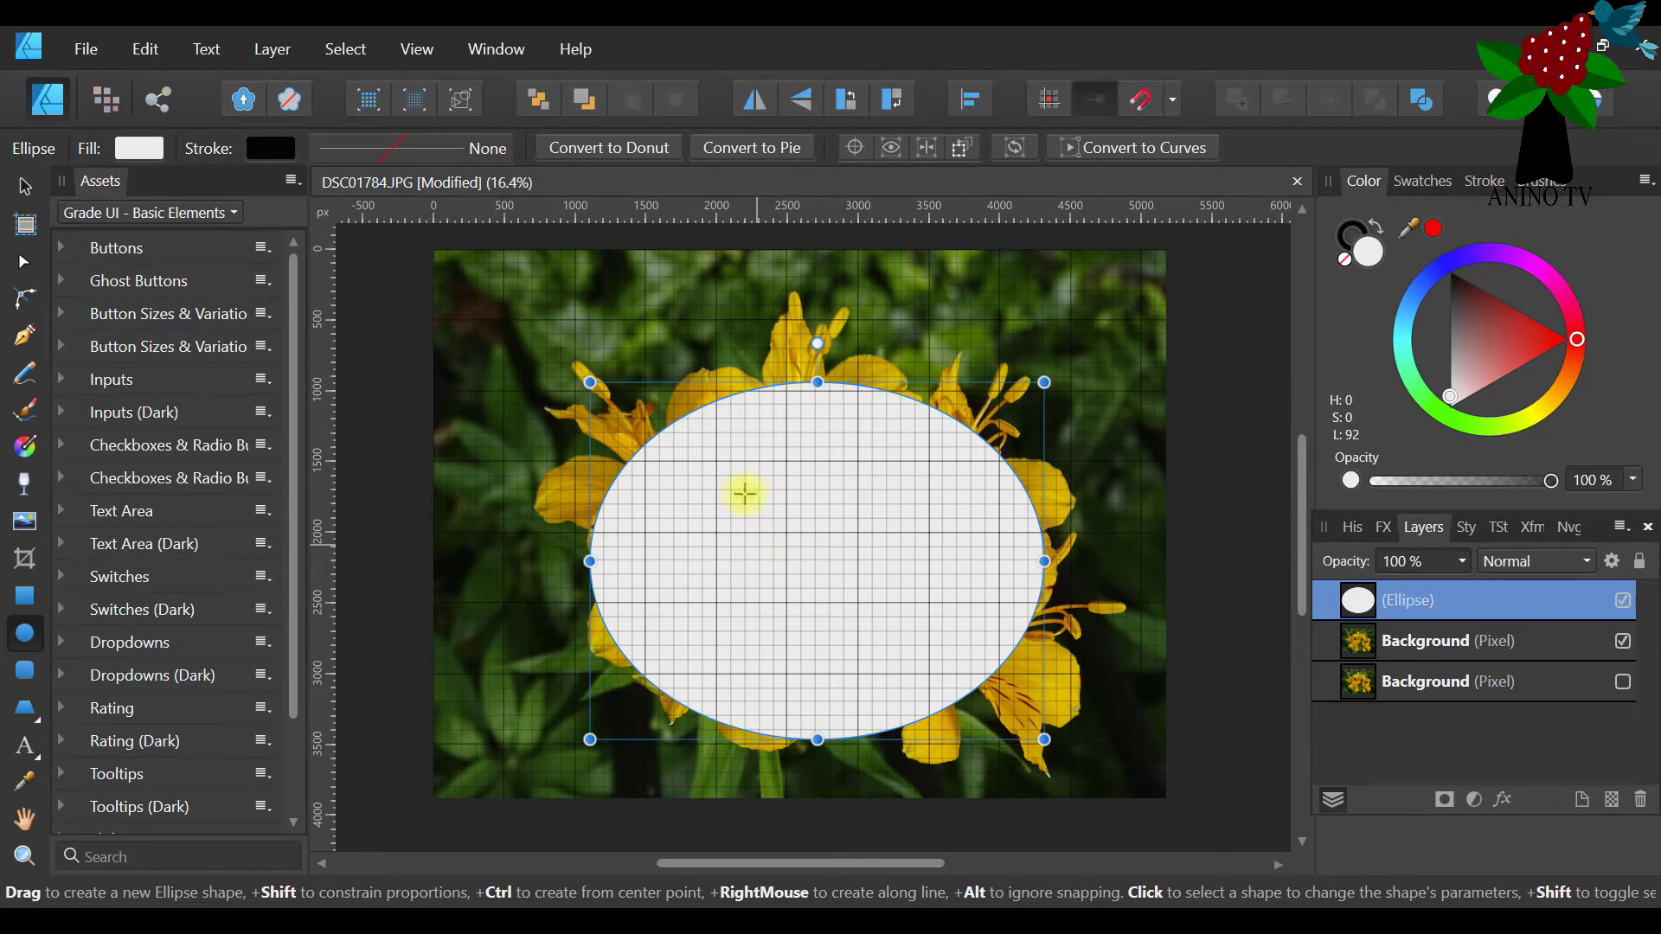
Fill the ellipse with dark purple, H 269, S 56, L 21, and switch to the Move tool
{"action": "left_click", "coordinate": [1486, 252]}
{"action": "left_click_drag", "start_coordinate": [1459, 355], "coordinate": [1450, 352]}
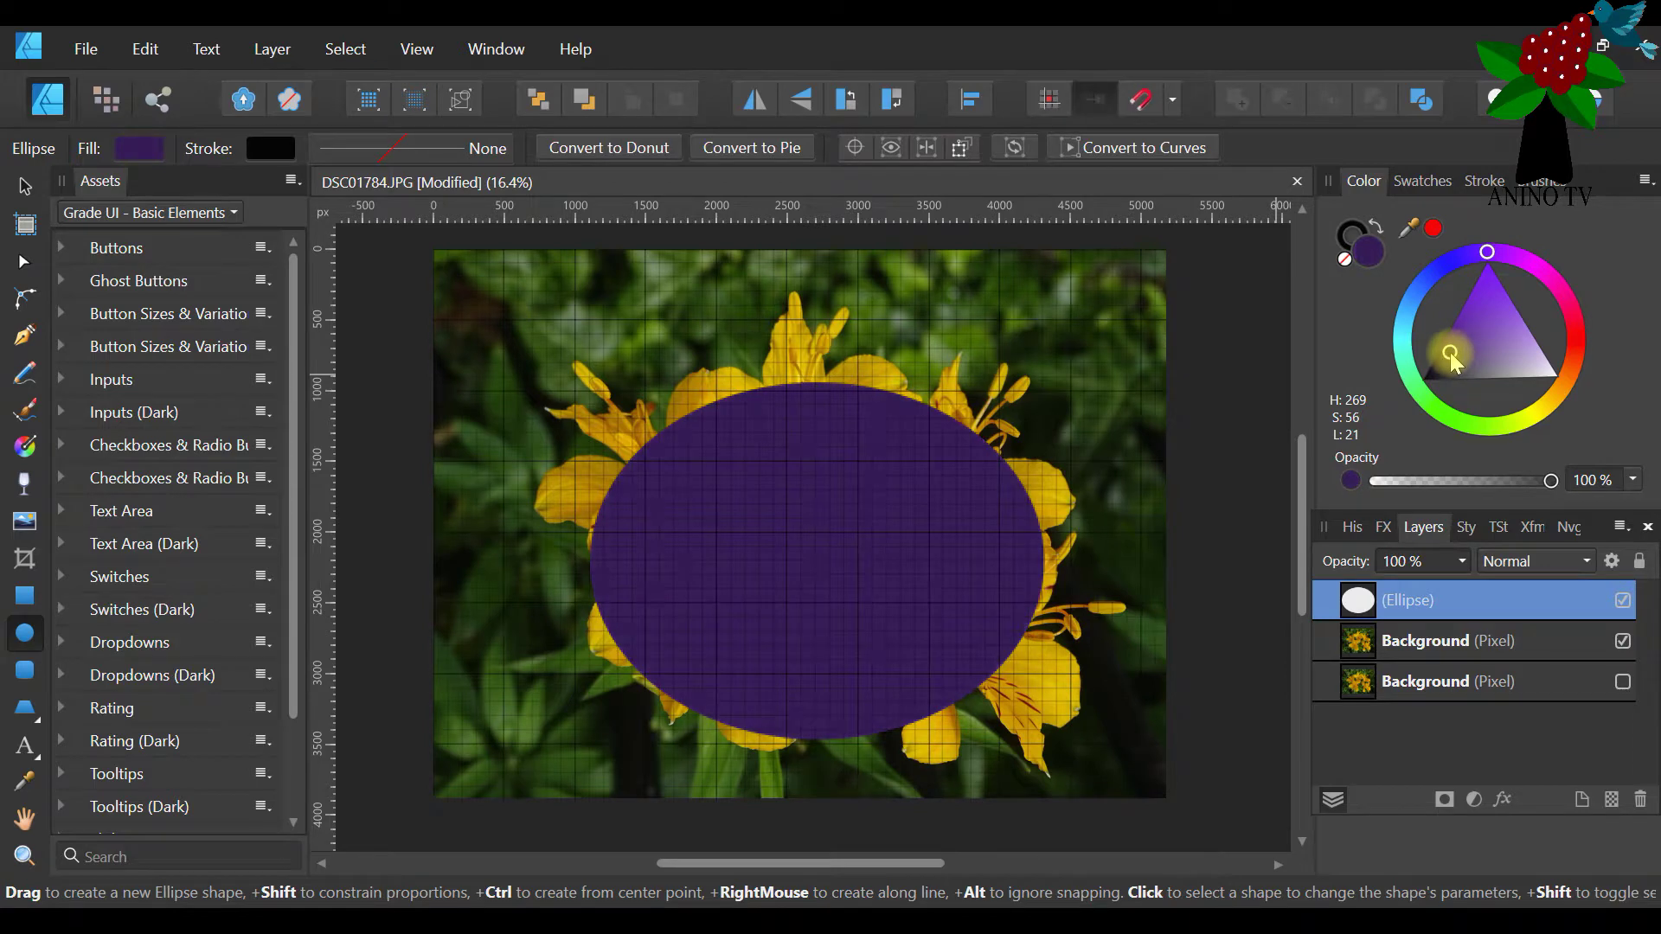
{"action": "left_click", "coordinate": [24, 187]}
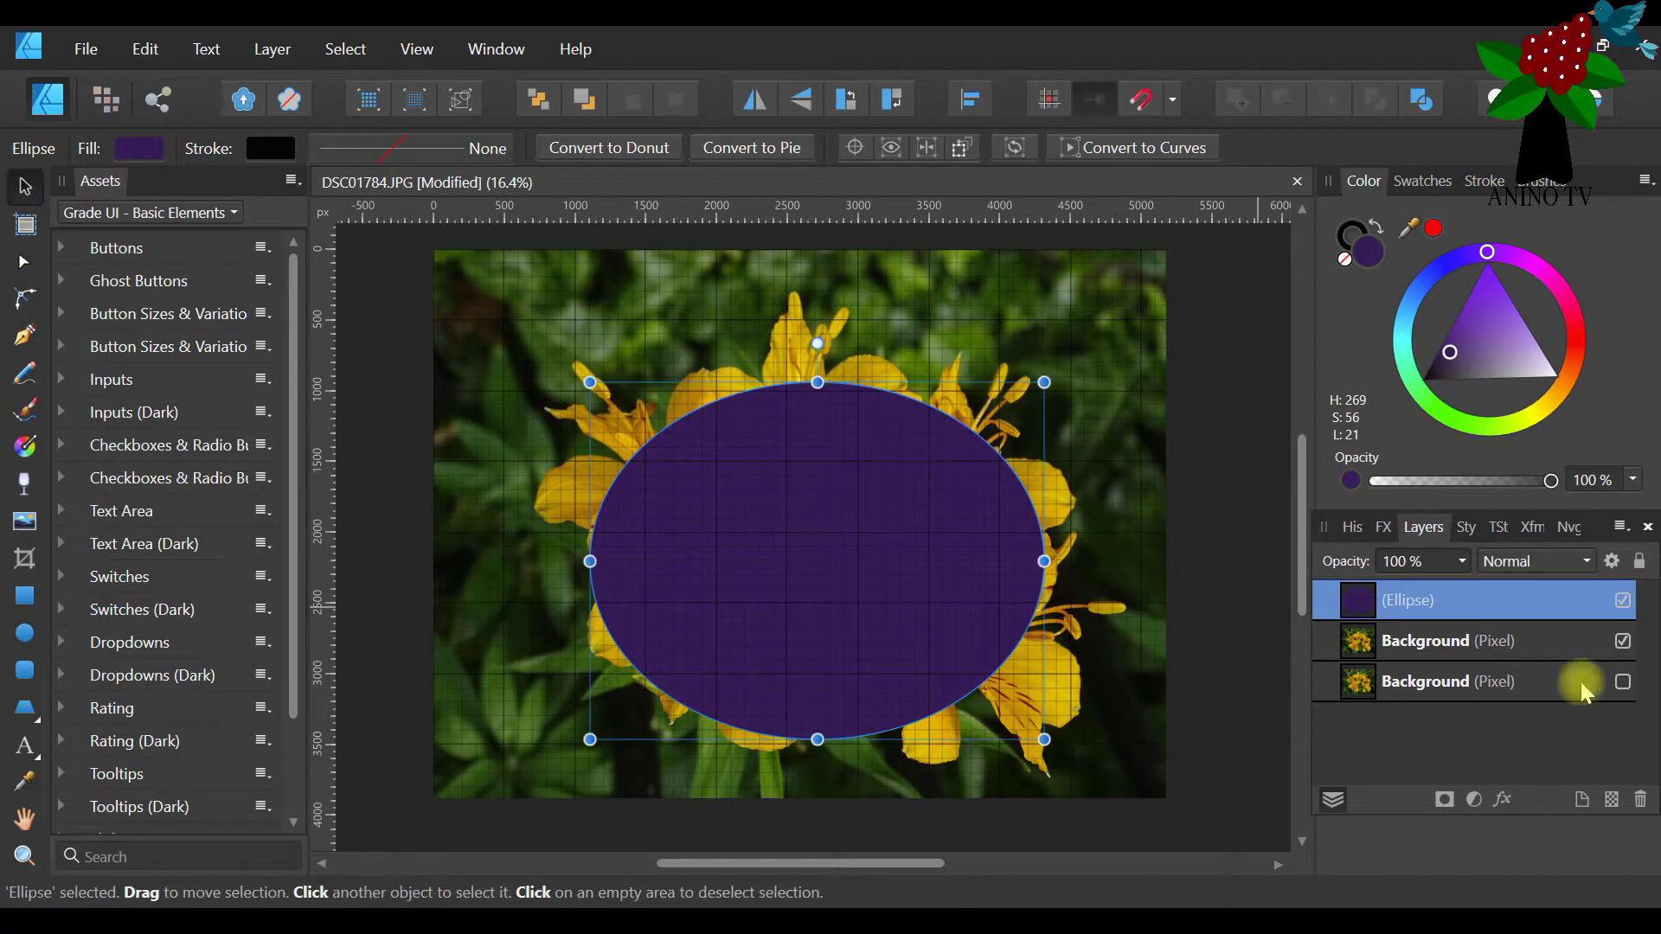
Show the ellipse's transform values over the photo to check its position and size
{"action": "left_click_drag", "start_coordinate": [1330, 538], "coordinate": [501, 340]}
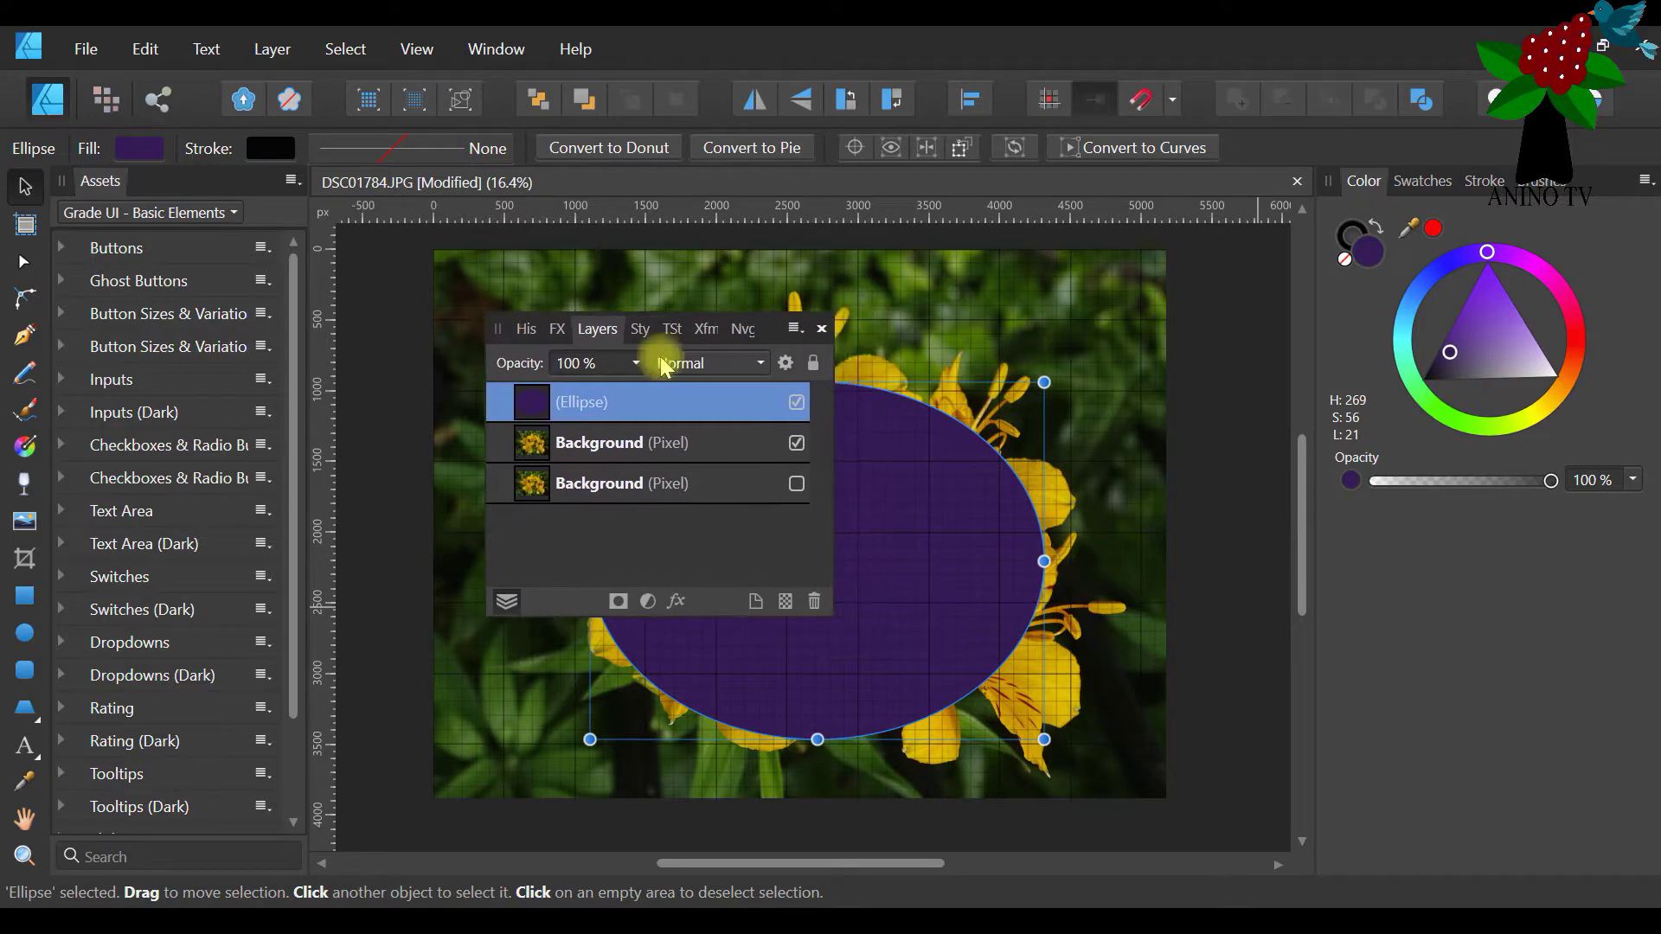
{"action": "left_click", "coordinate": [702, 332]}
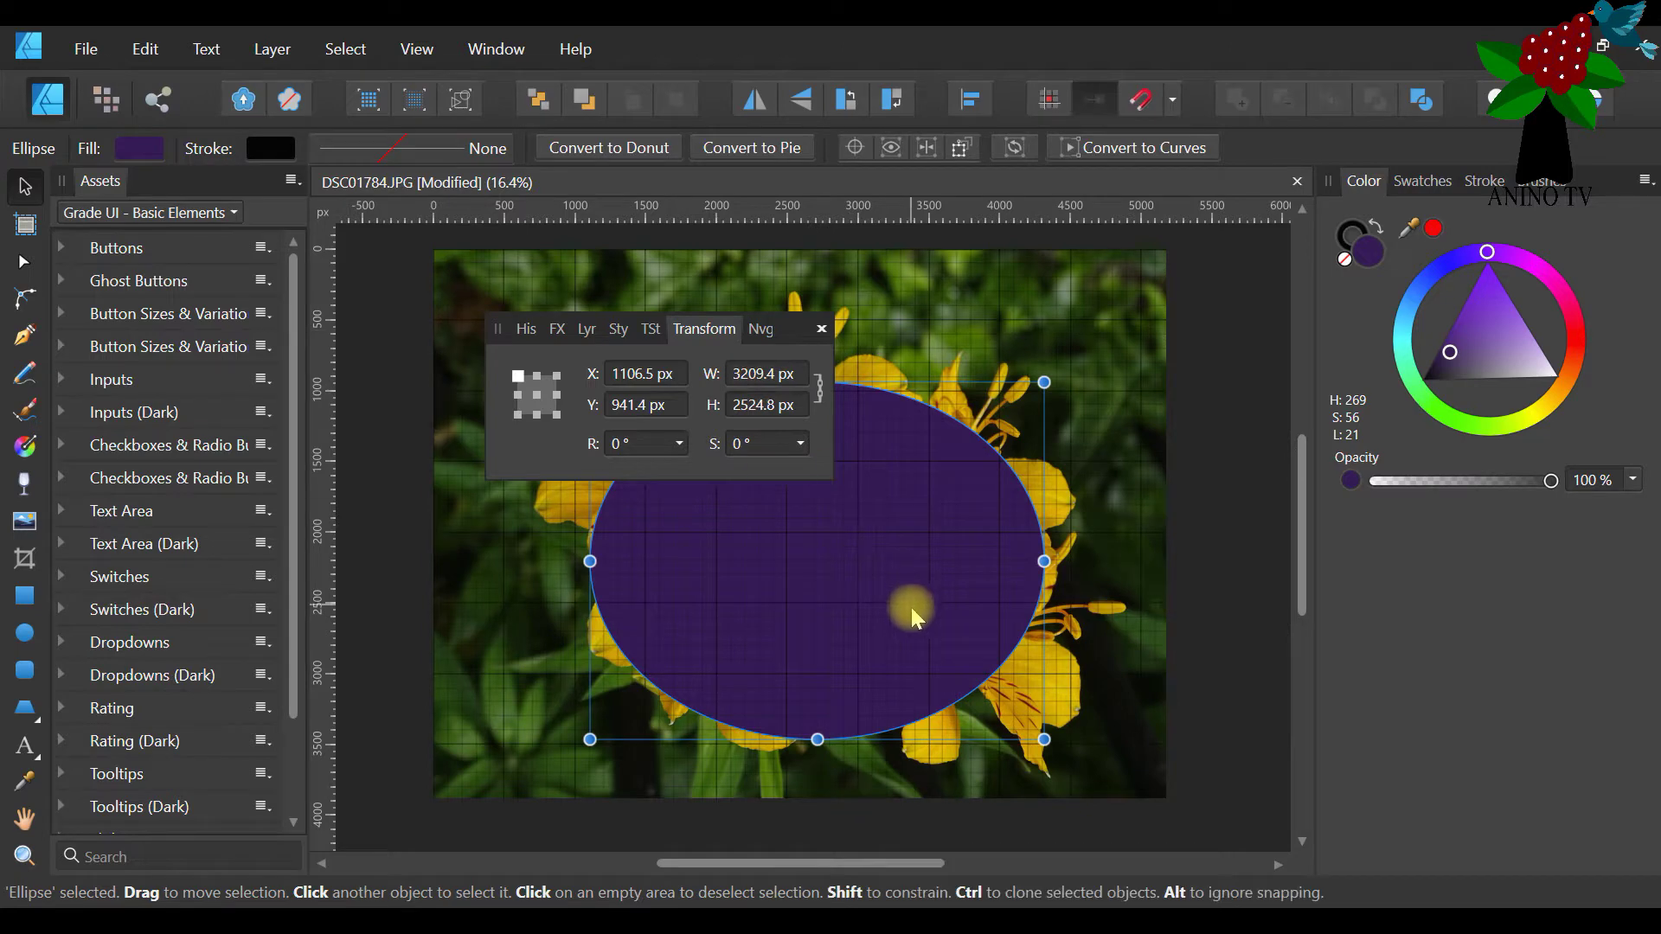
{"action": "left_click_drag", "start_coordinate": [491, 335], "coordinate": [455, 298]}
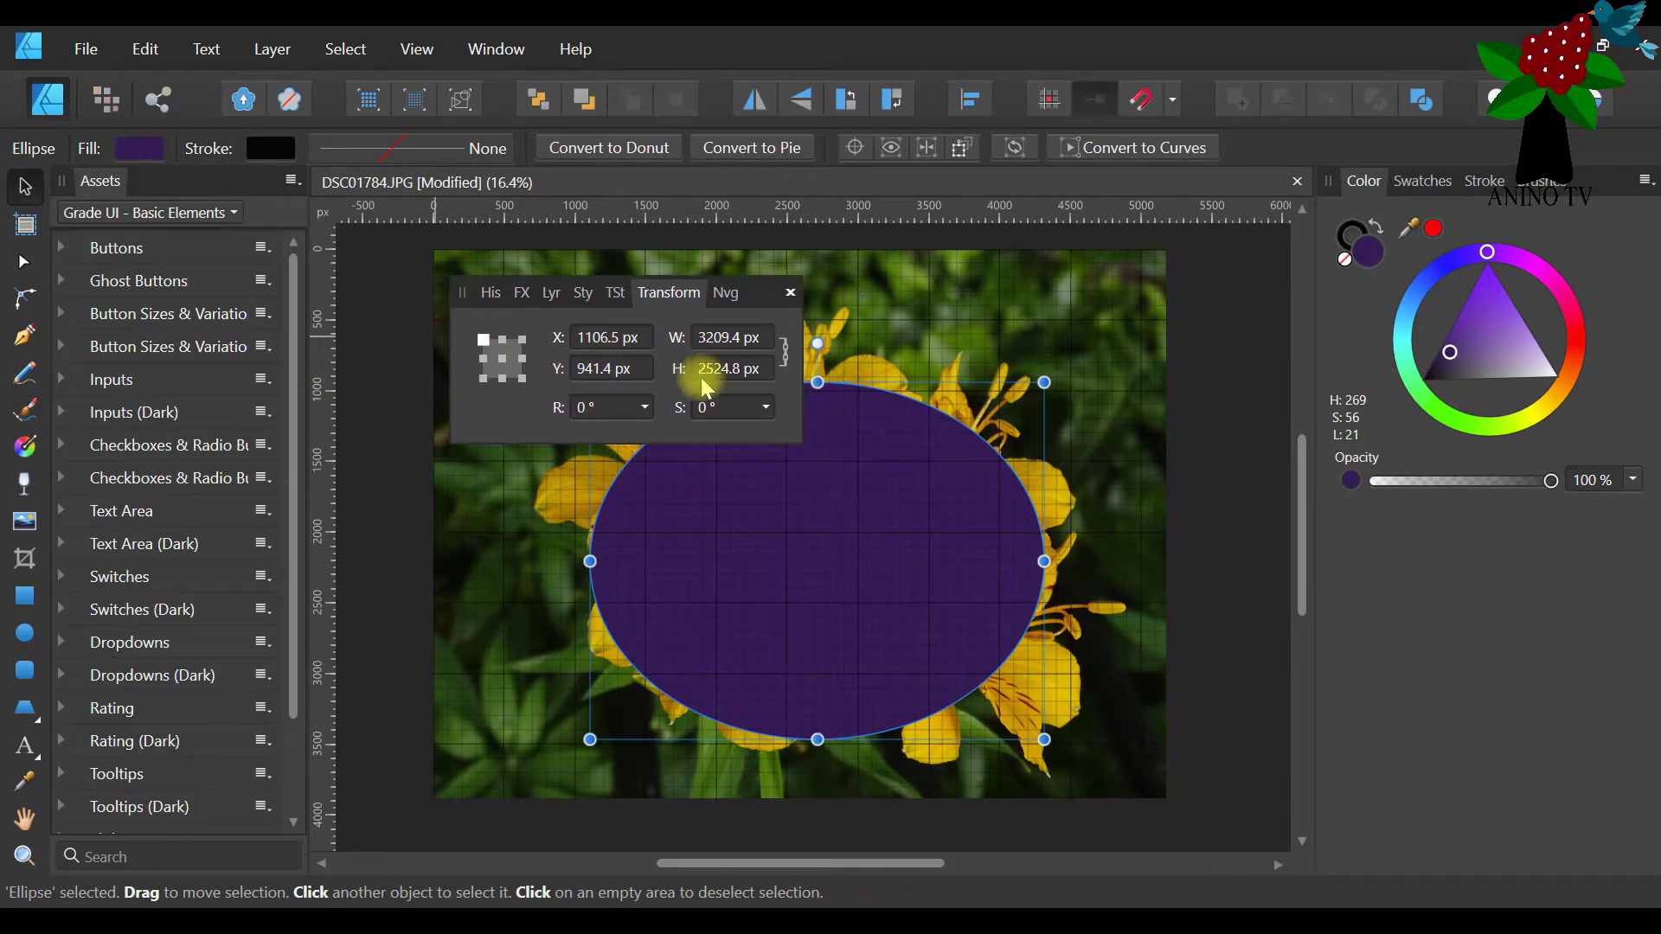
Change the document units from pixels to inches in Document Setup
{"action": "left_click", "coordinate": [86, 52]}
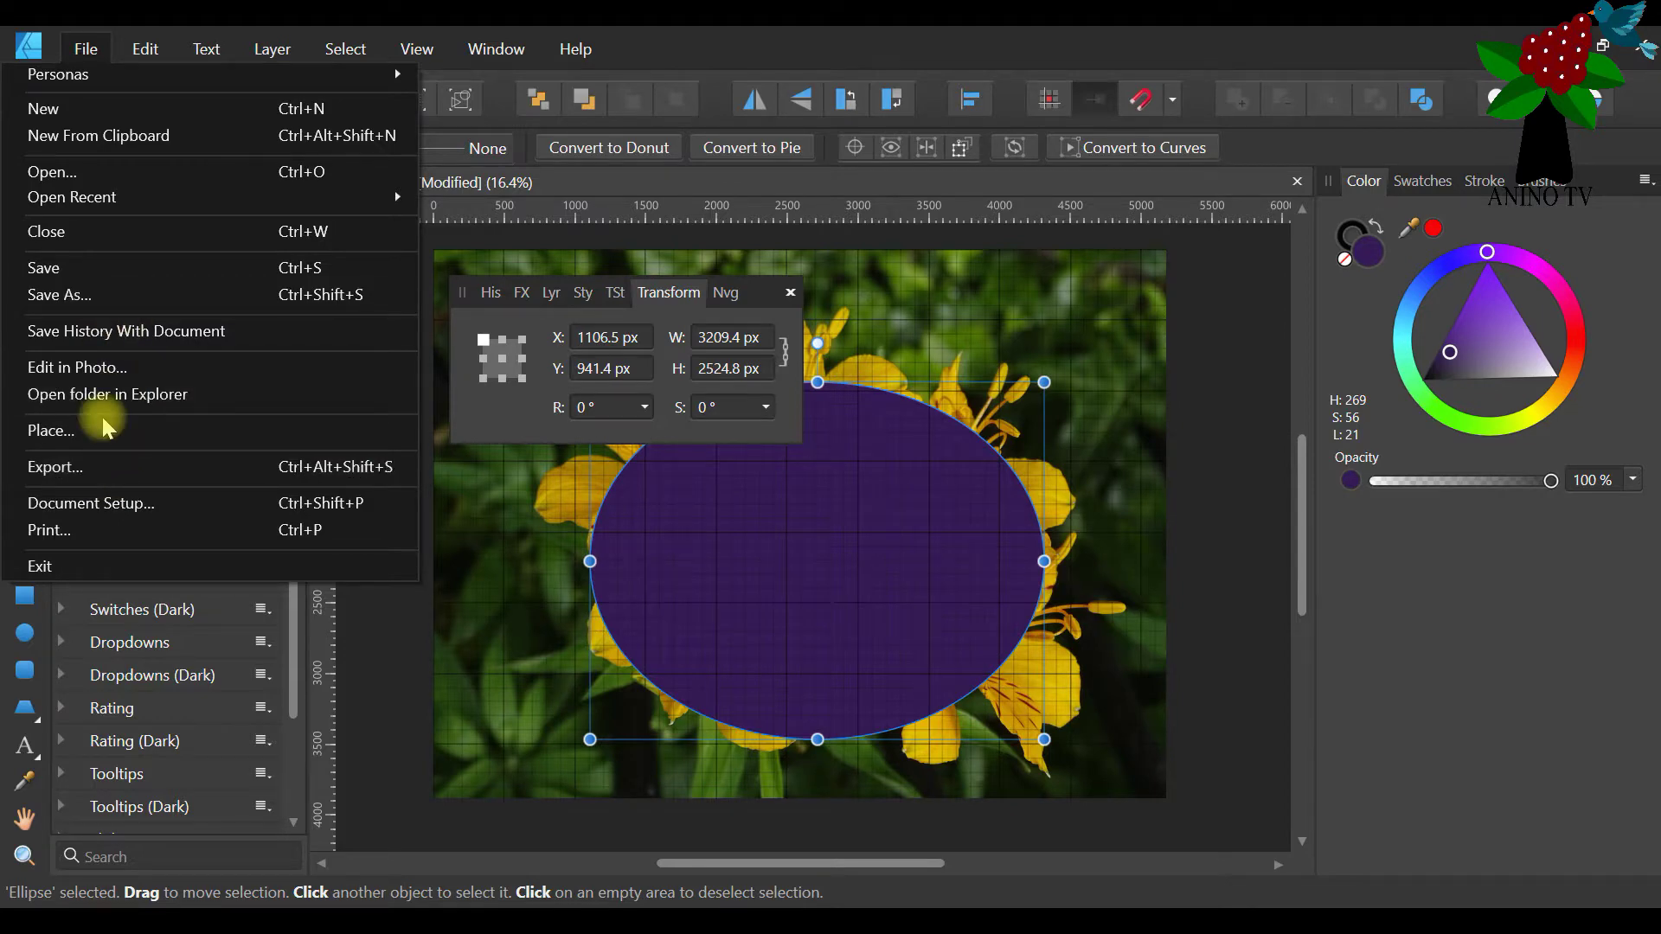
{"action": "left_click", "coordinate": [118, 518]}
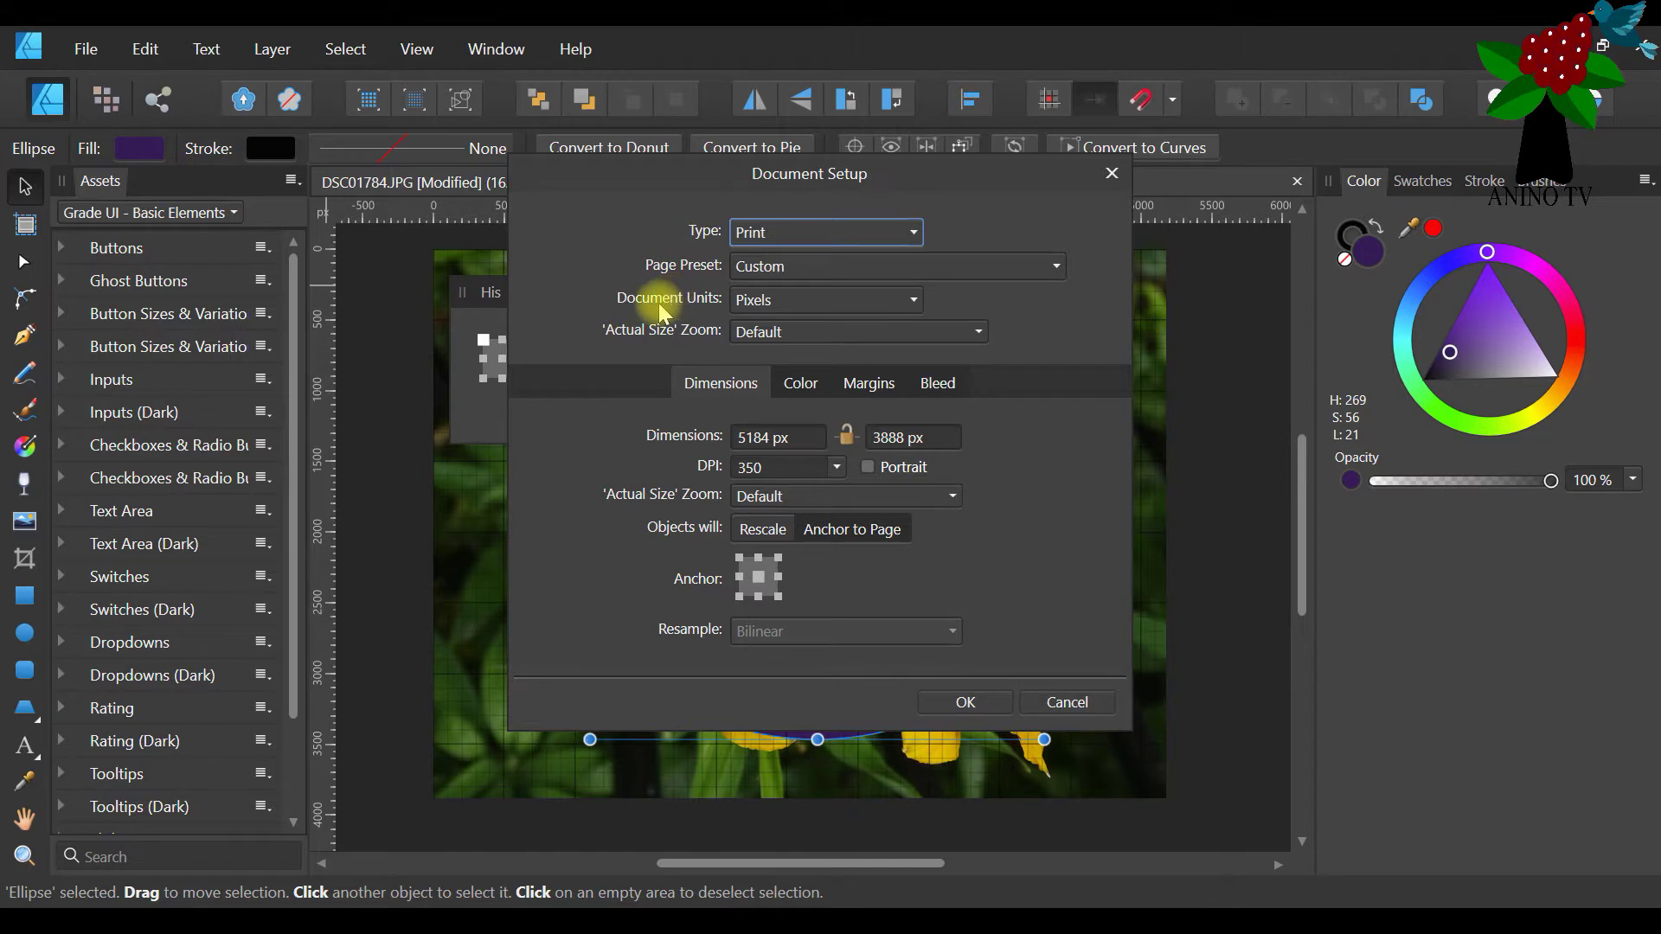
{"action": "left_click", "coordinate": [812, 303]}
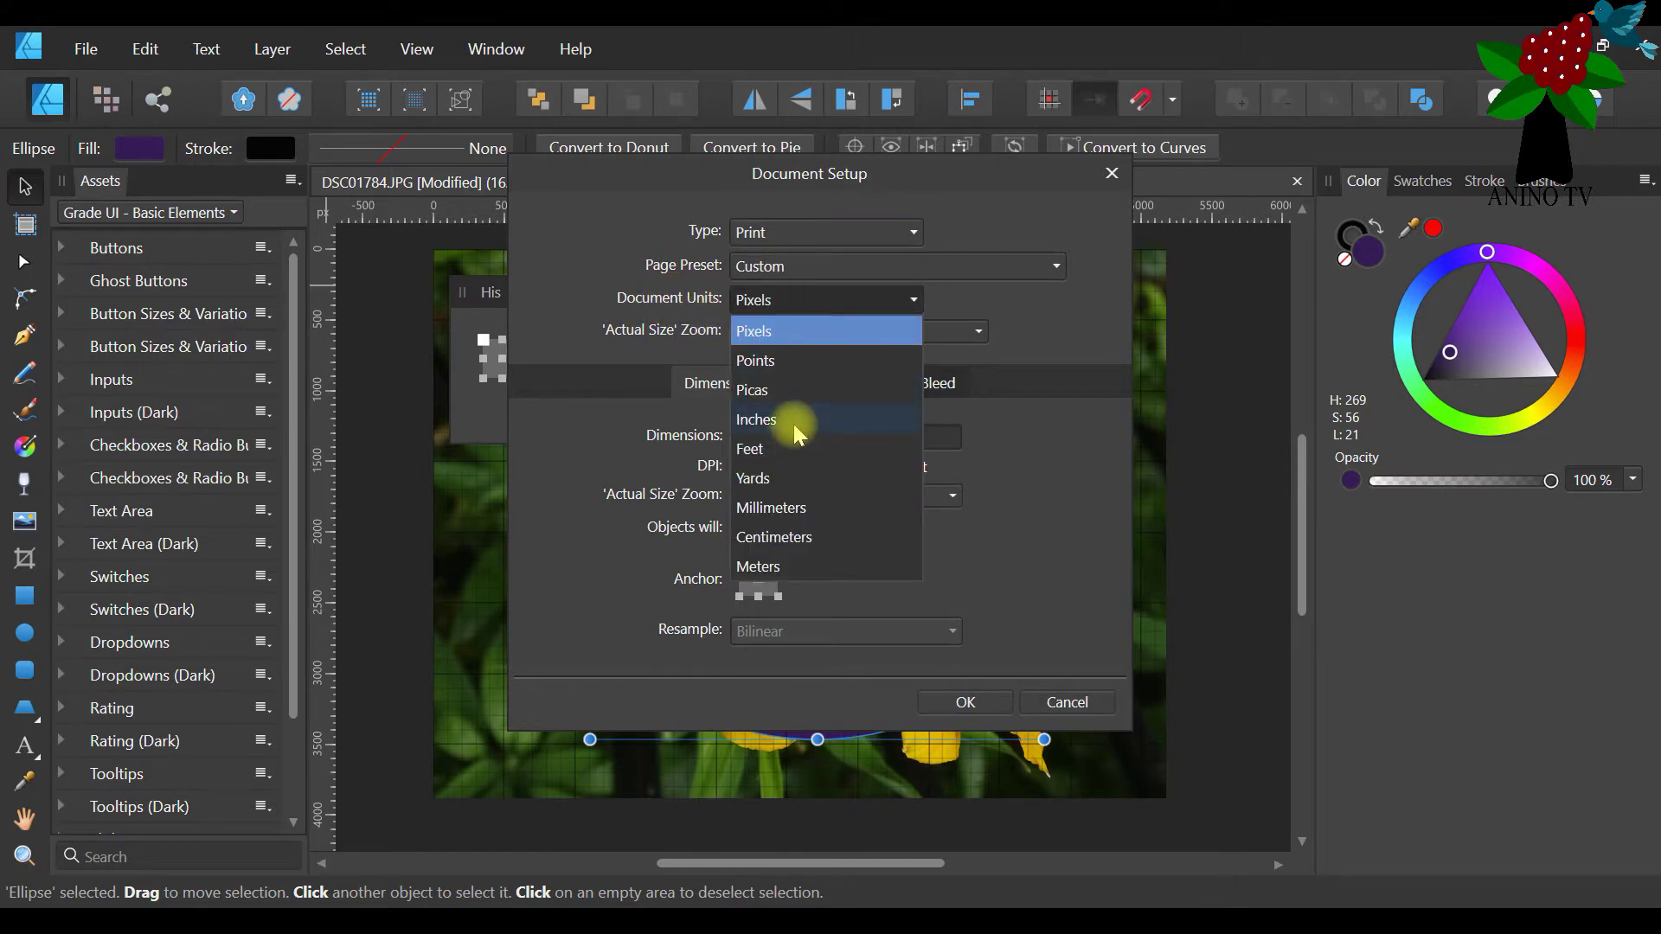
{"action": "left_click", "coordinate": [792, 424]}
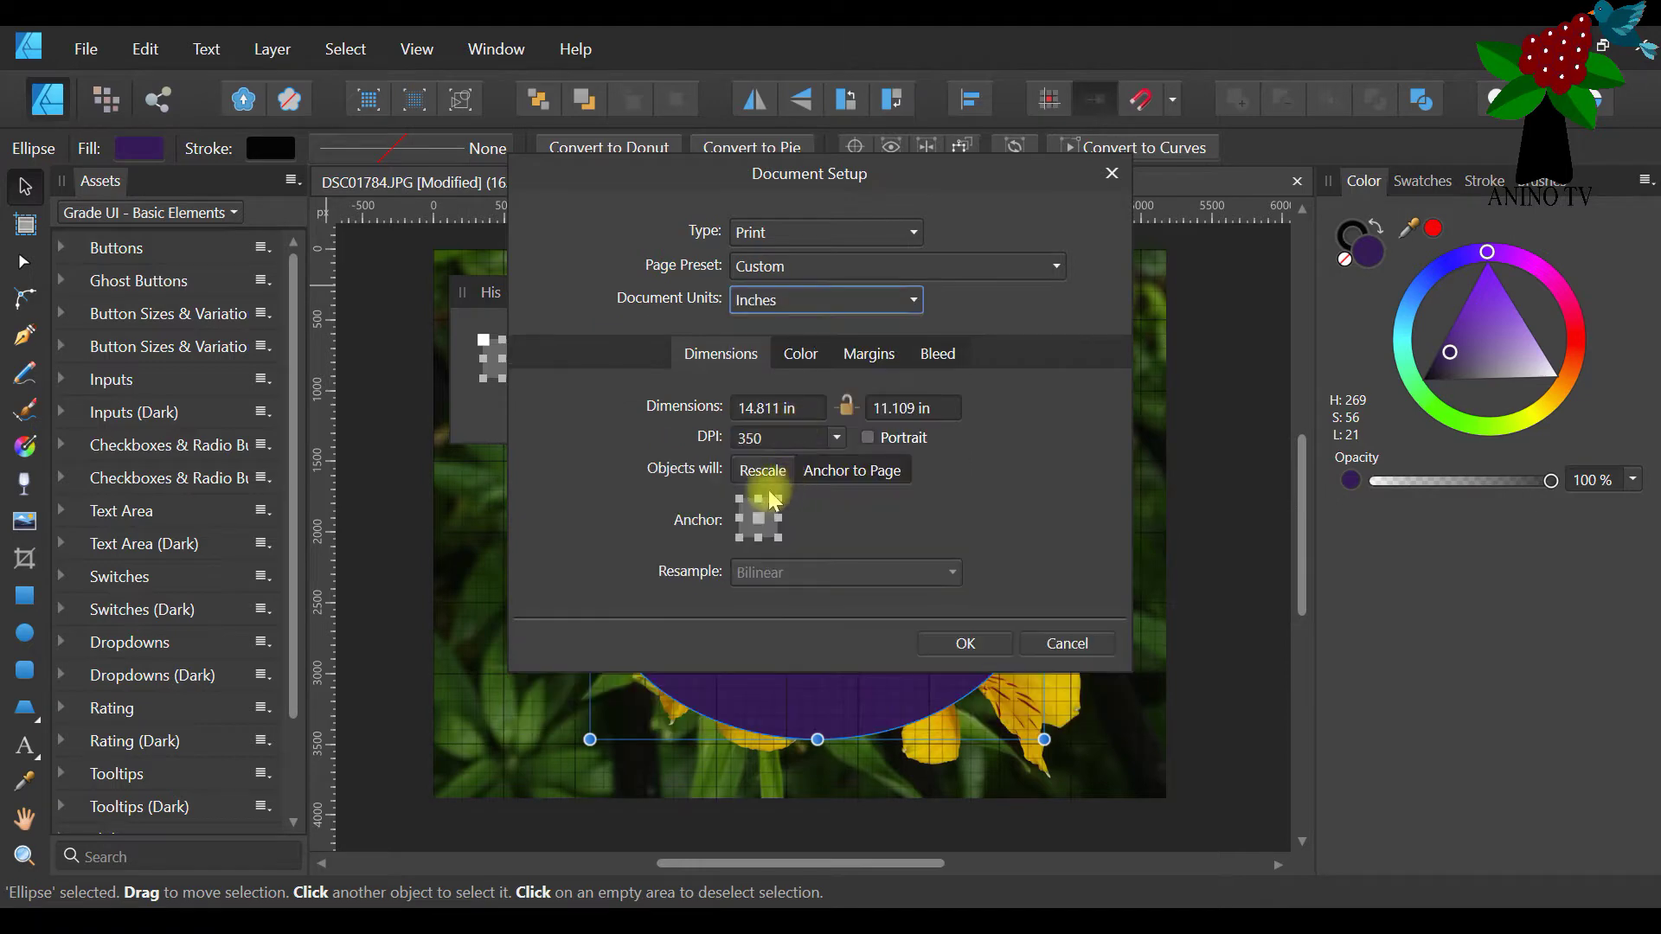
{"action": "left_click", "coordinate": [988, 641]}
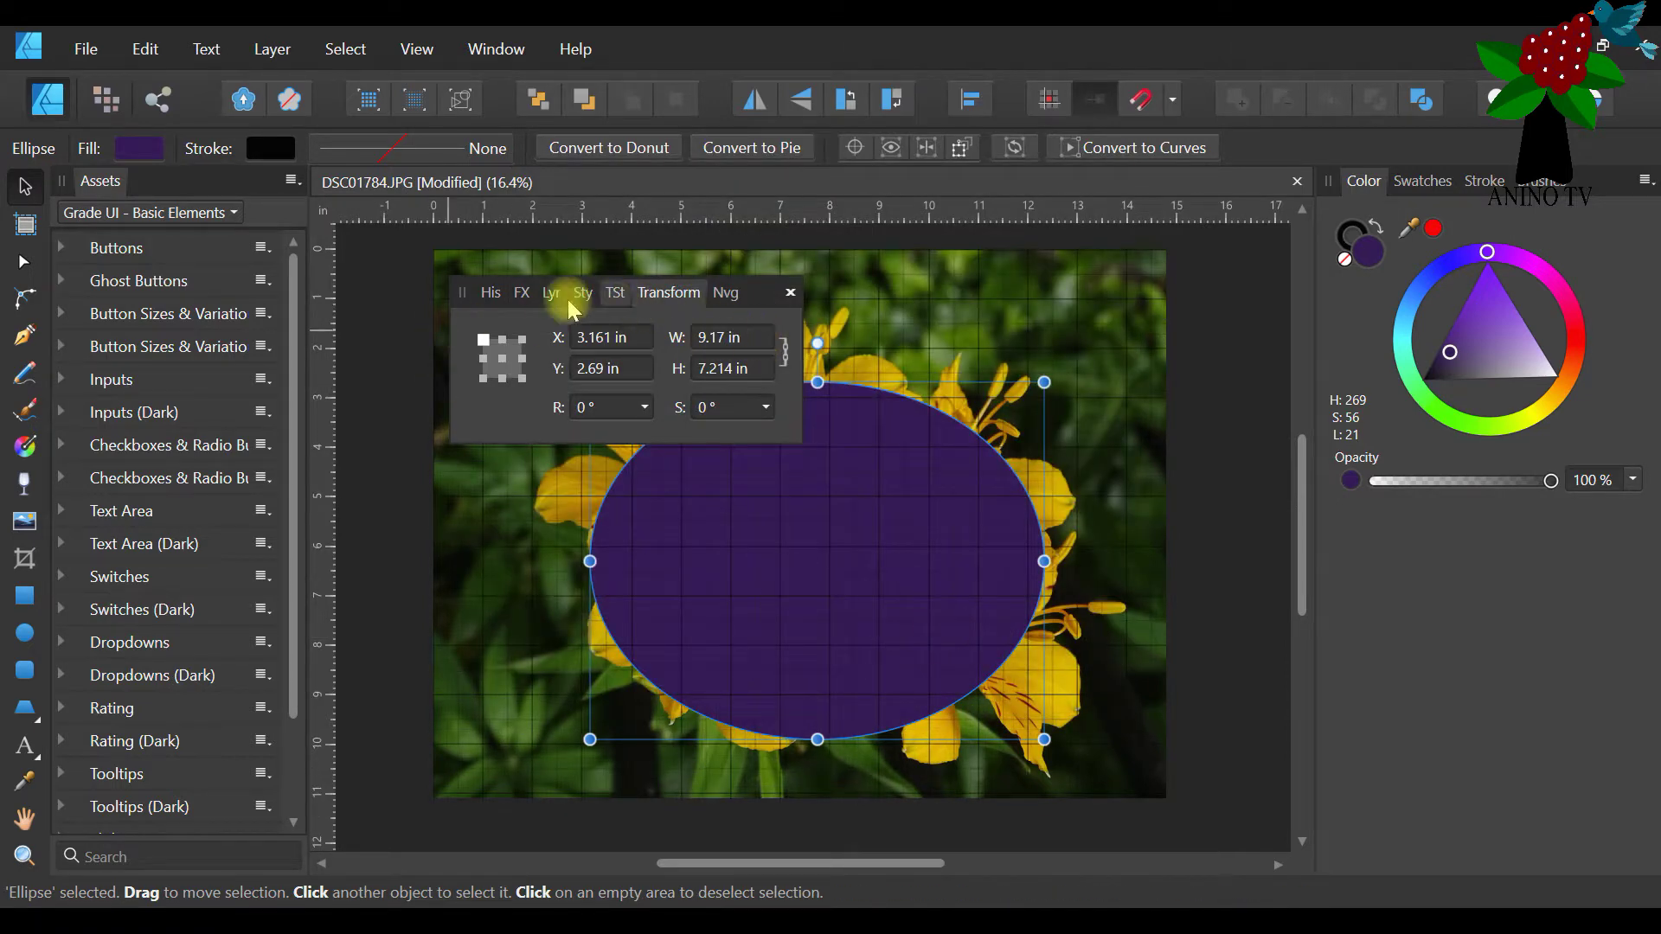
Set the ellipse's width to 8 in
{"action": "left_click", "coordinate": [713, 339]}
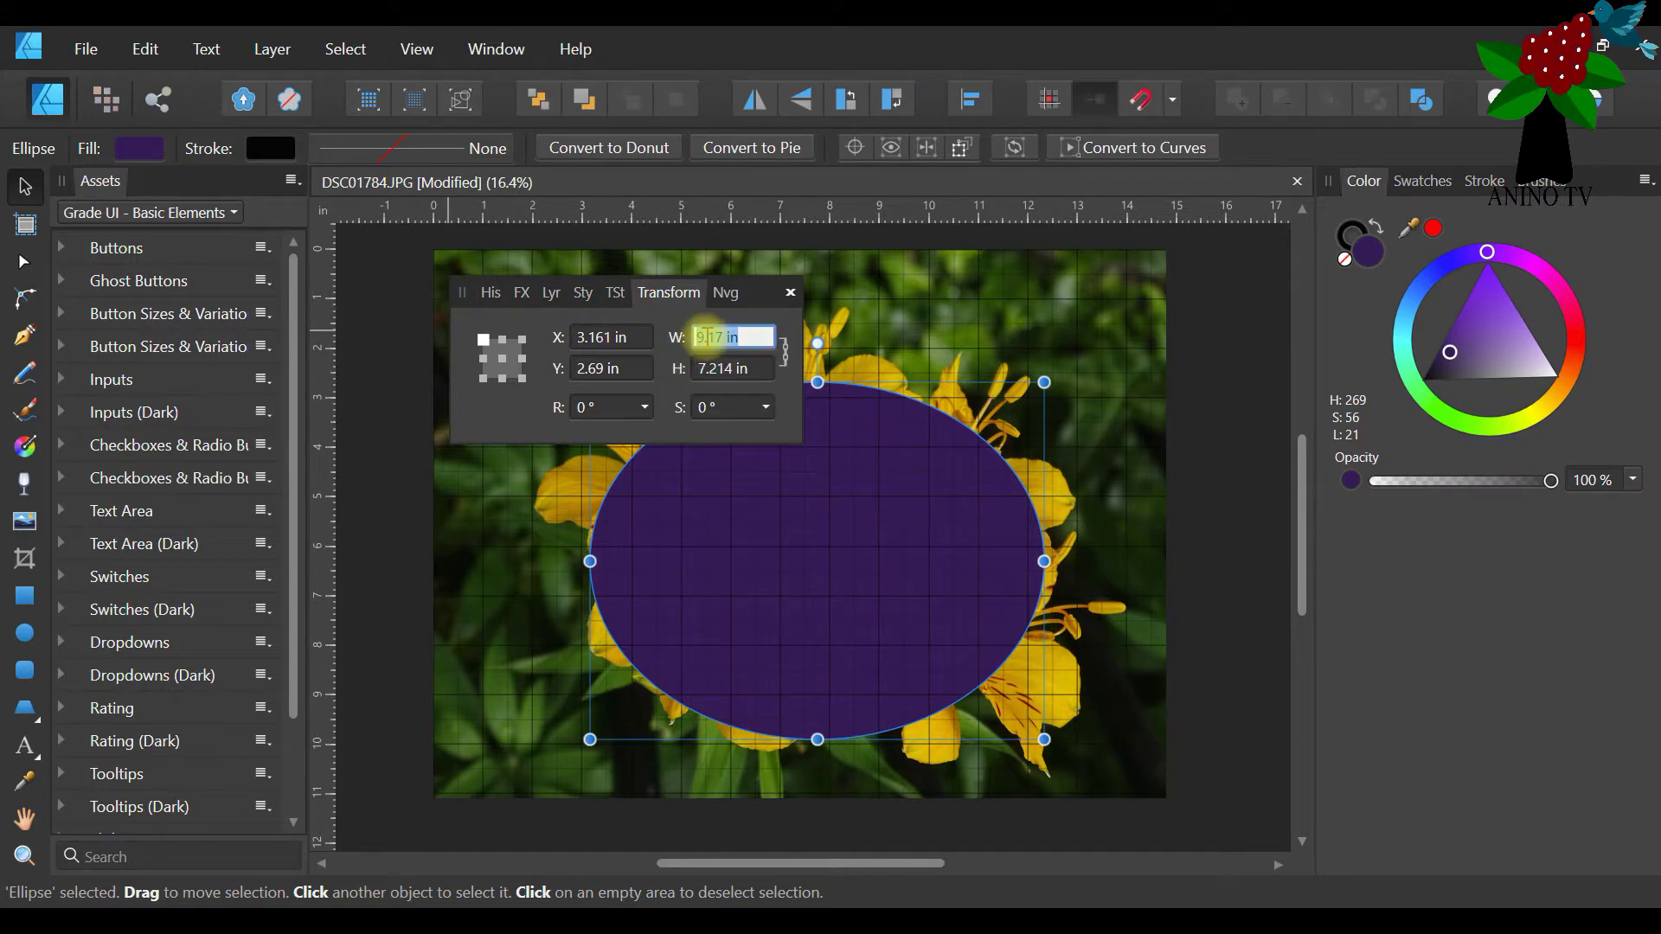
{"action": "right_click", "coordinate": [721, 346]}
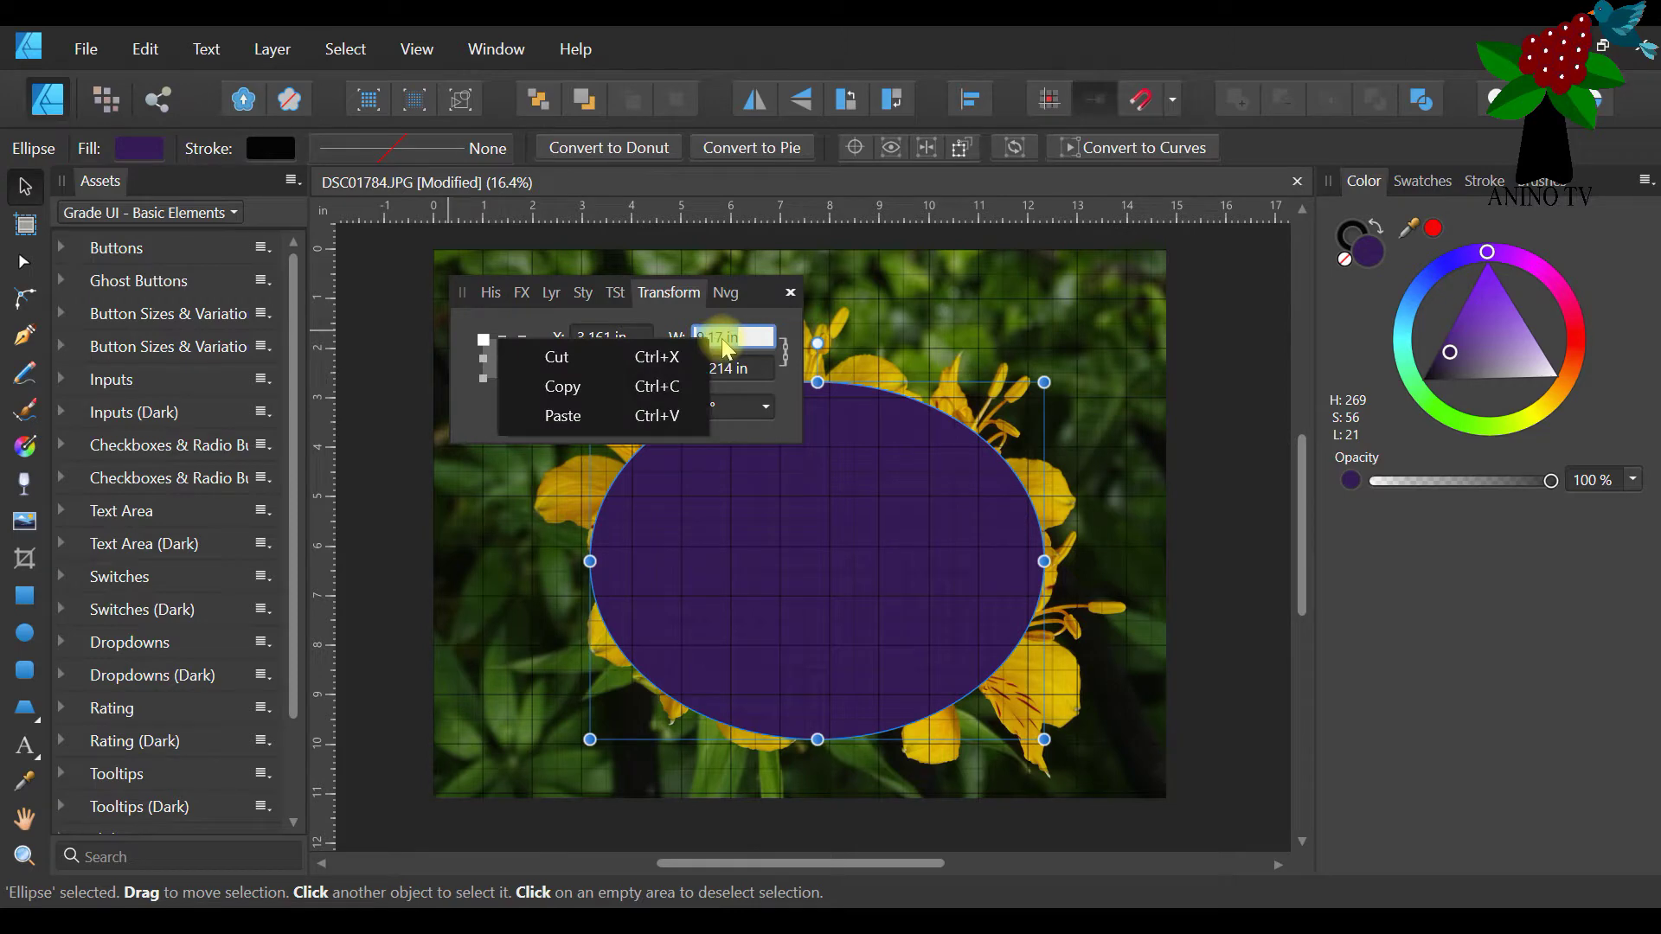
{"action": "key", "text": "Escape"}
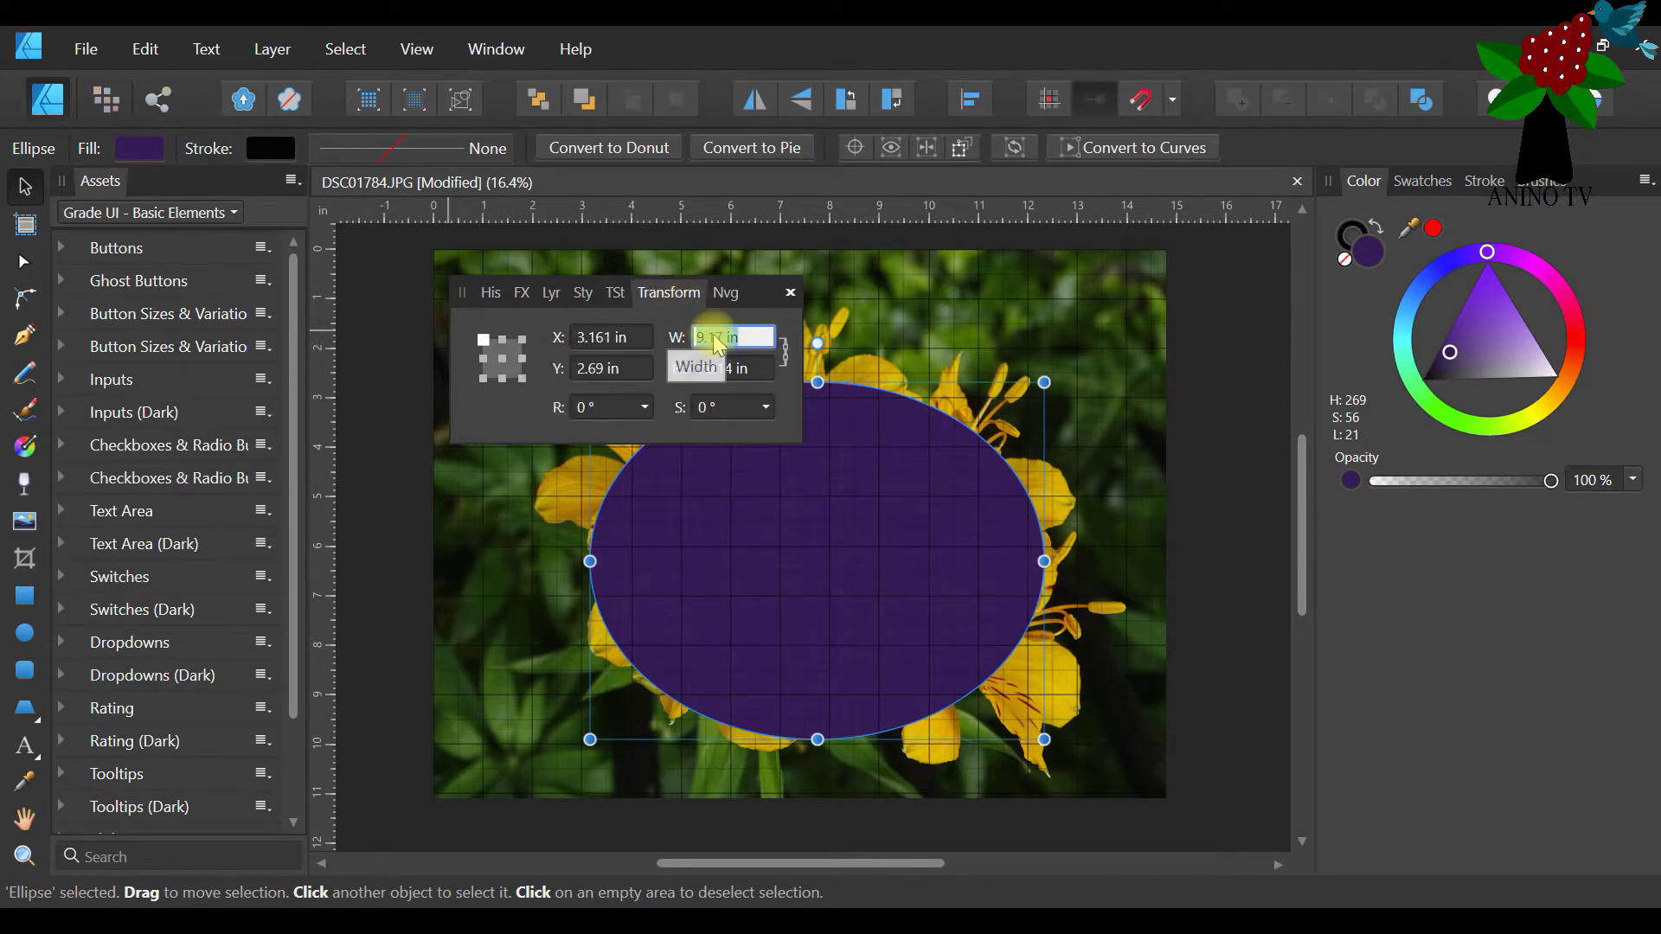
{"action": "left_click_drag", "start_coordinate": [470, 302], "coordinate": [1168, 319]}
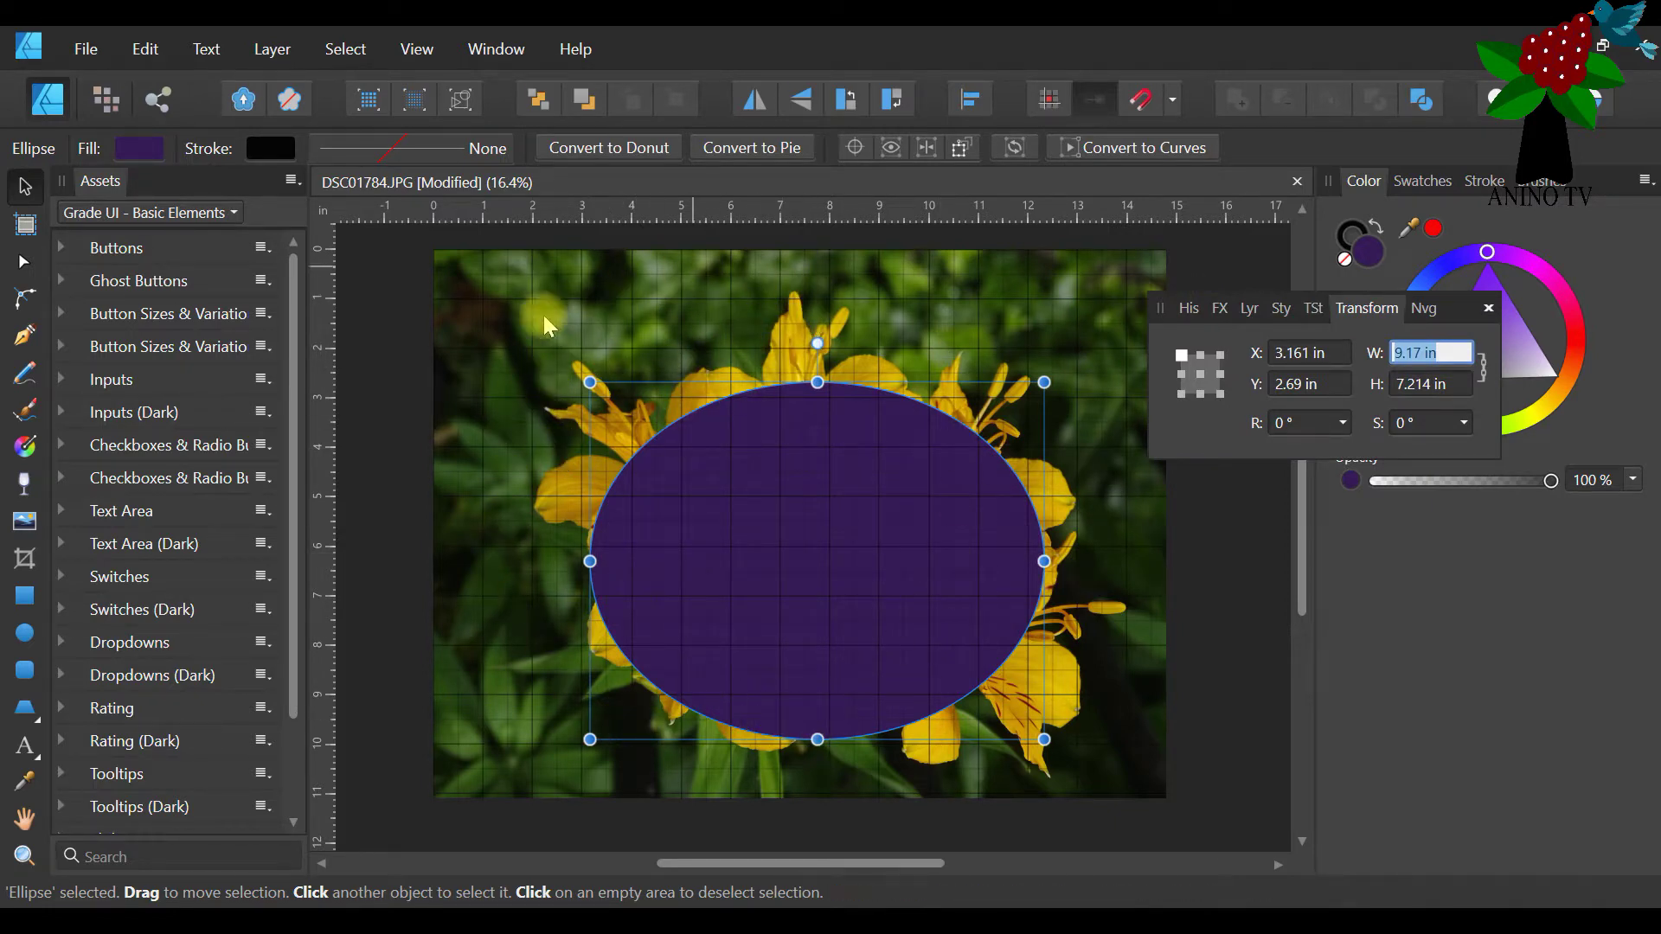
{"action": "left_click_drag", "start_coordinate": [1164, 308], "coordinate": [650, 303]}
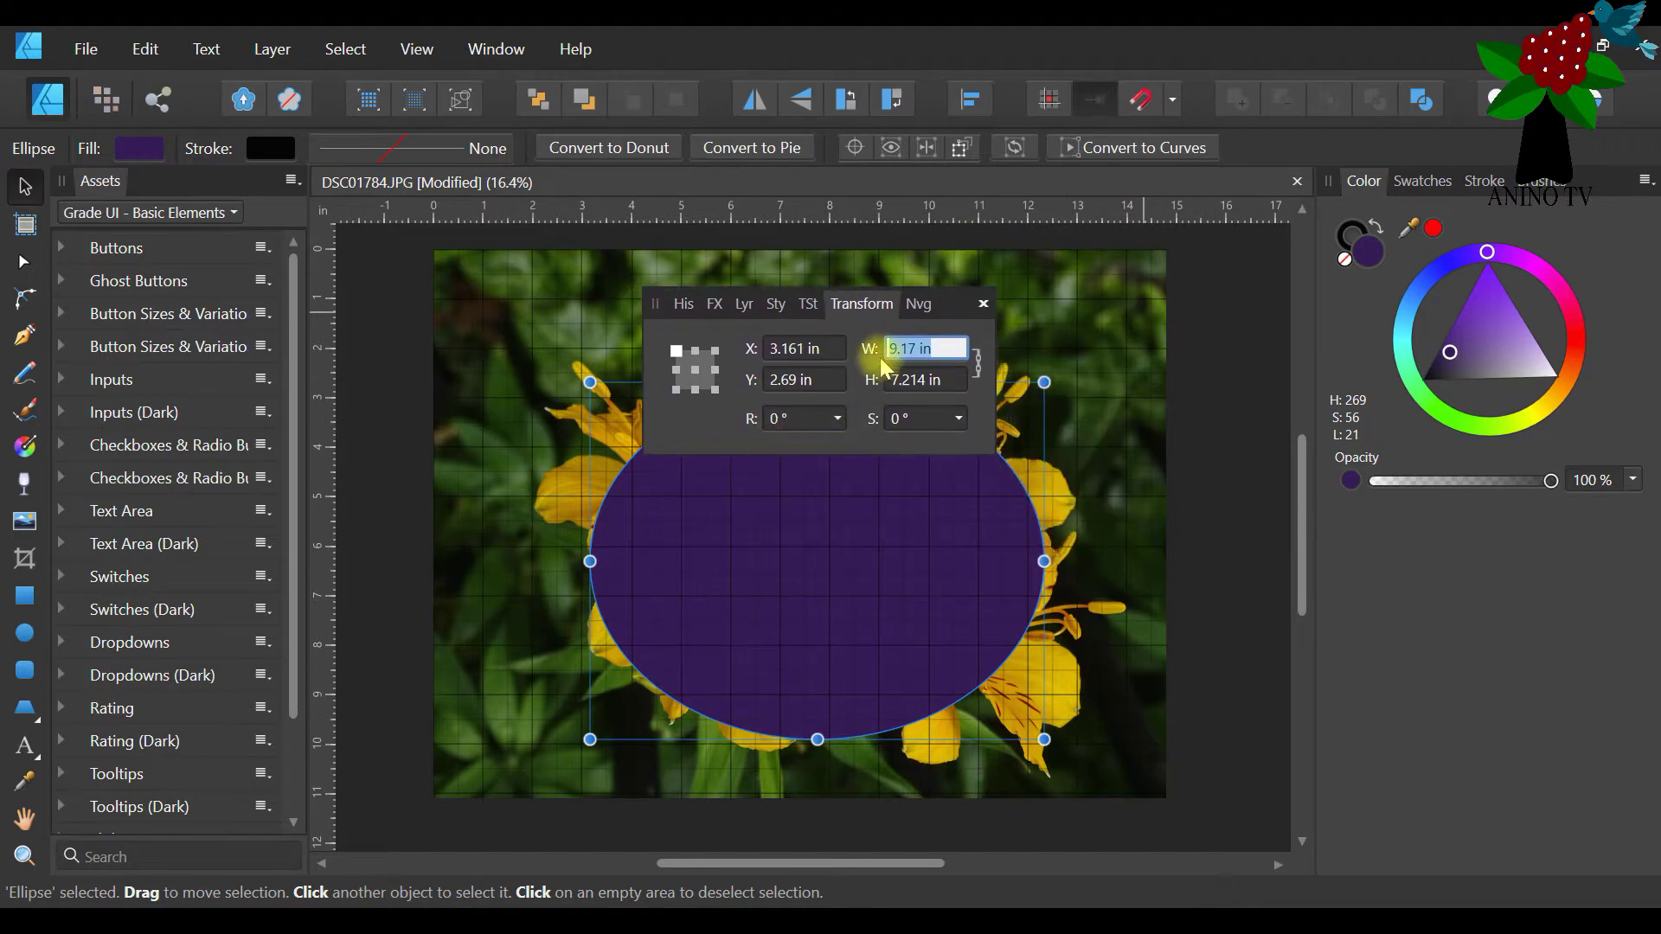
{"action": "left_click", "coordinate": [913, 350]}
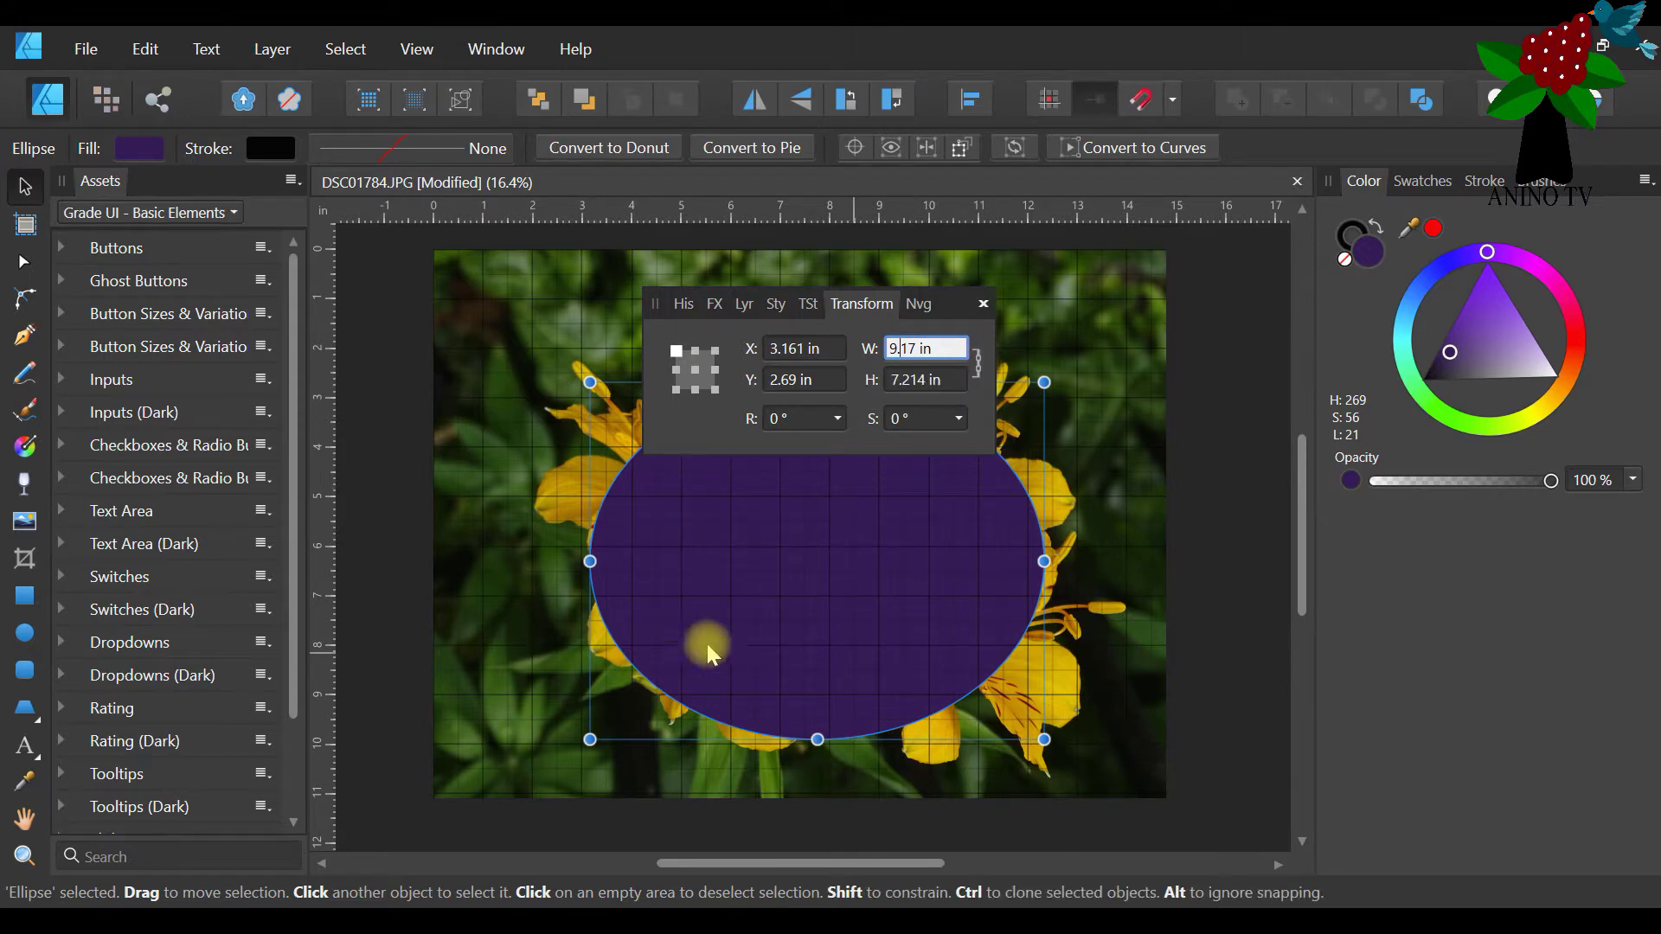
{"action": "double_click", "coordinate": [915, 349]}
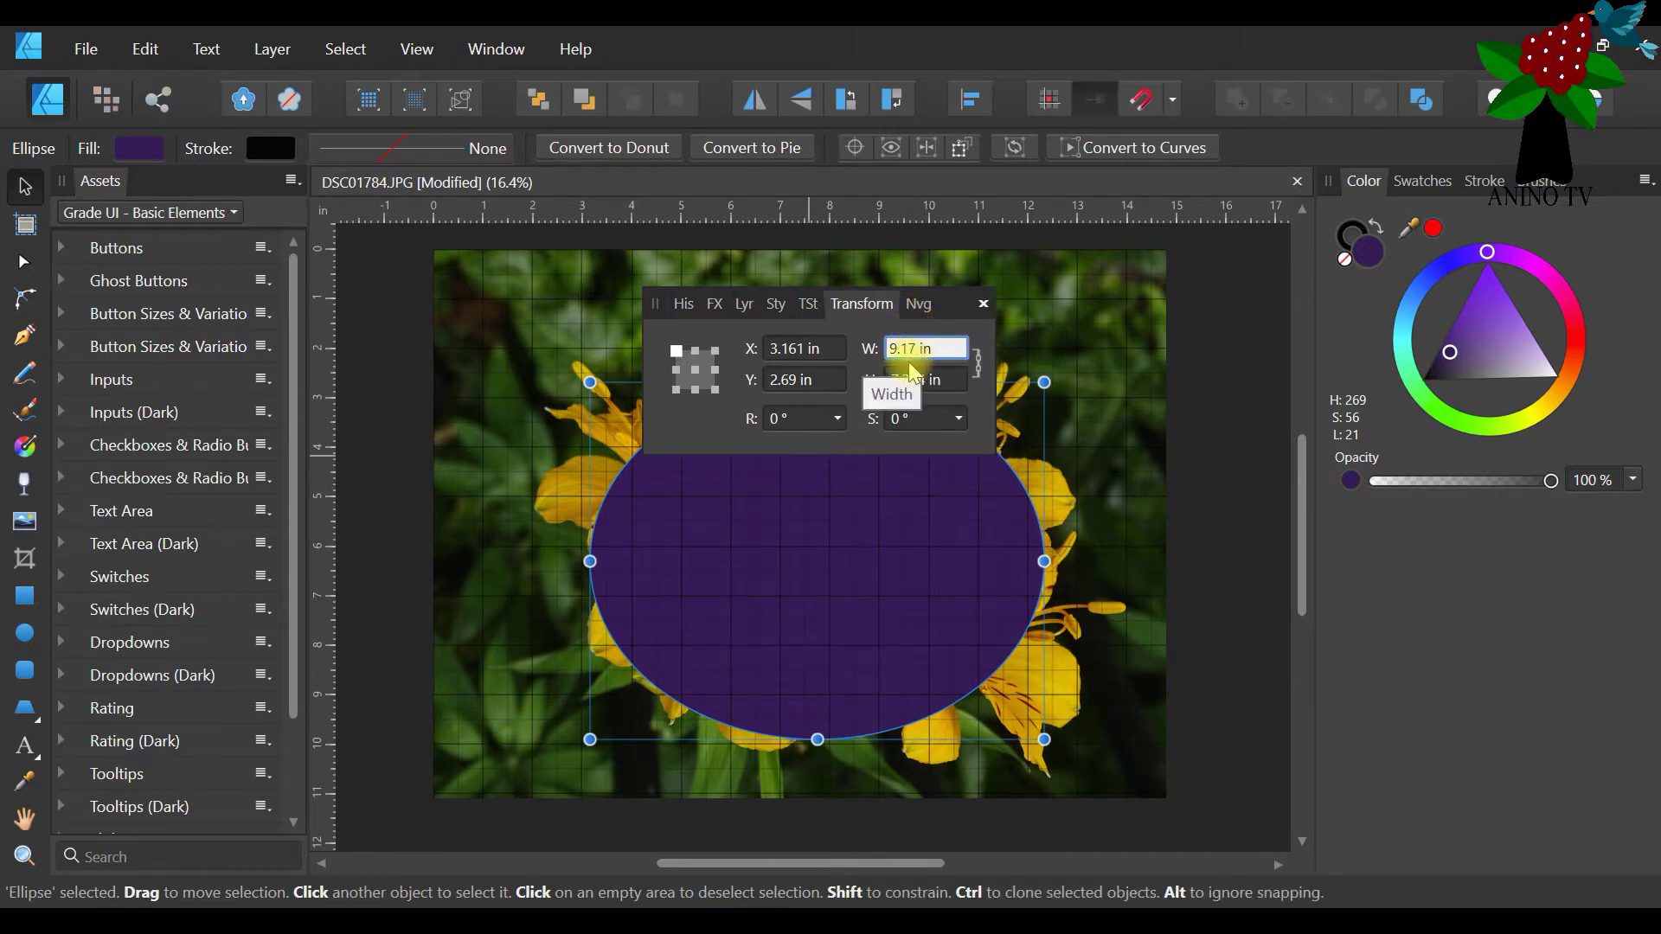
{"action": "left_click", "coordinate": [897, 347]}
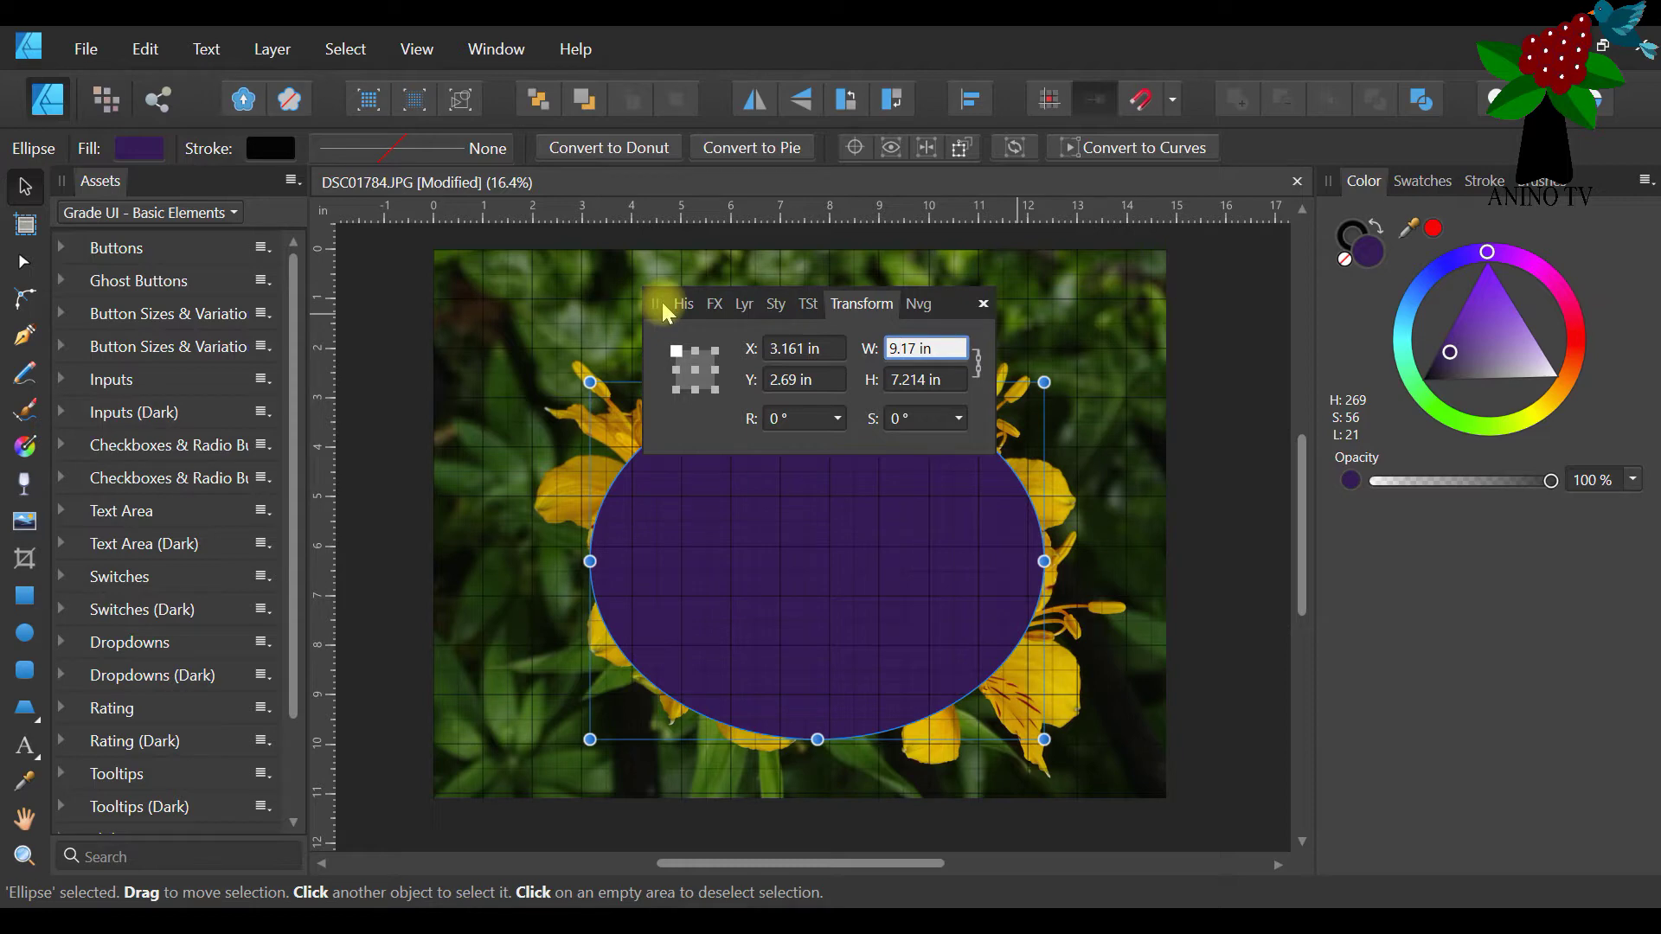
{"action": "double_click", "coordinate": [919, 348]}
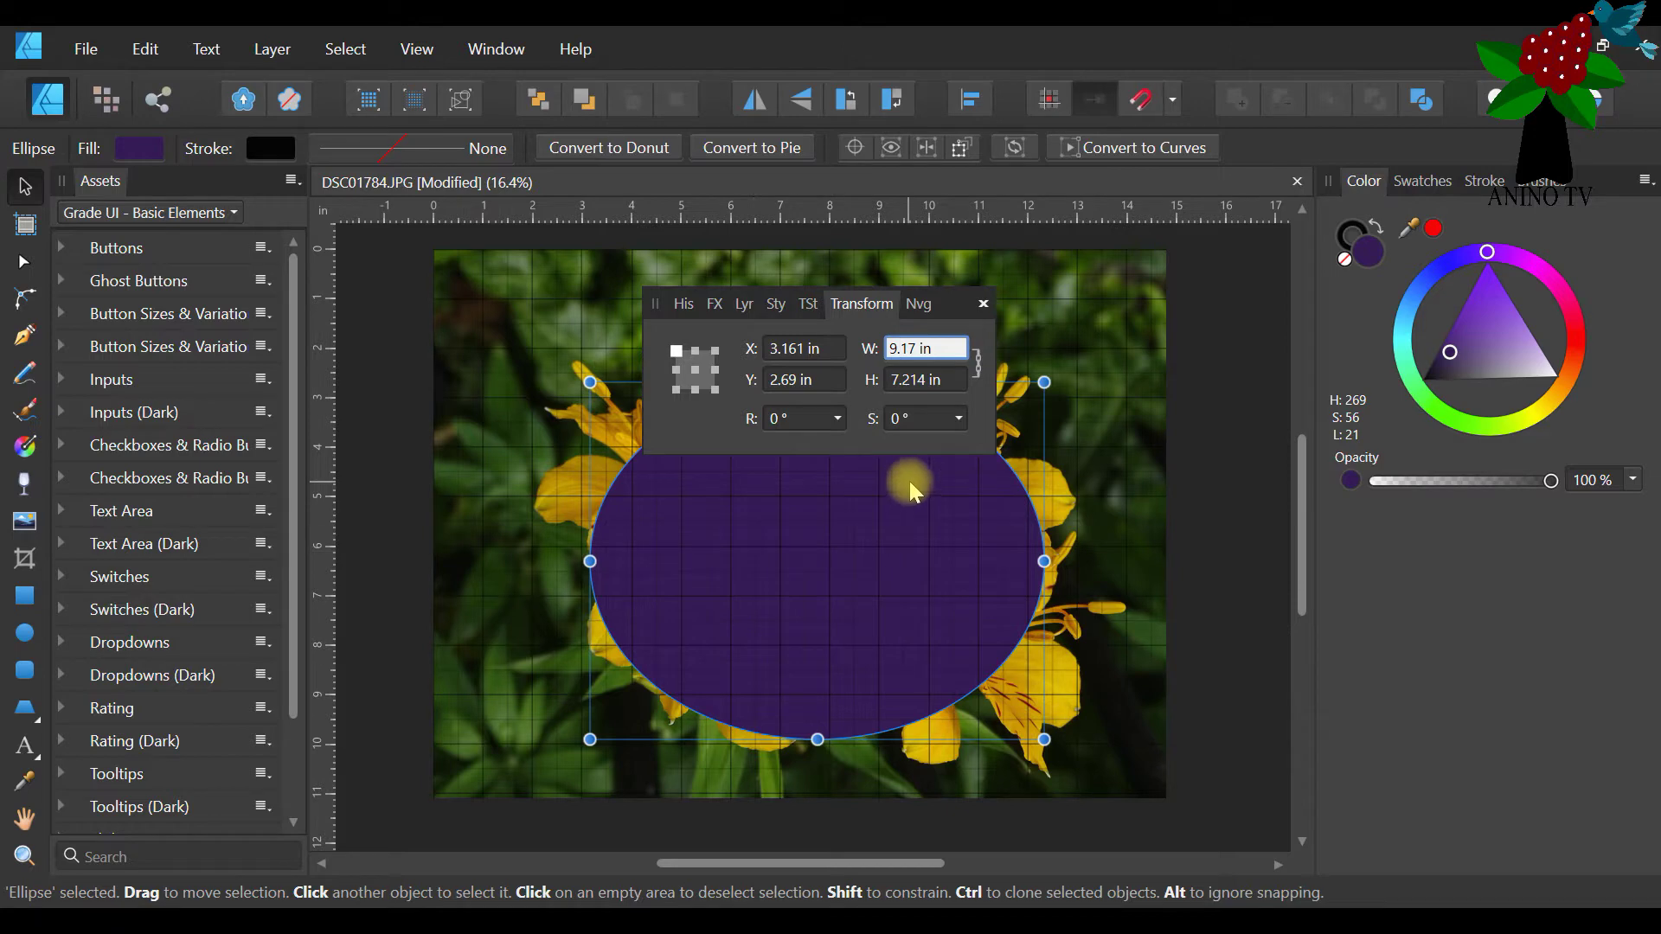
{"action": "left_click_drag", "start_coordinate": [919, 348], "coordinate": [895, 349]}
{"action": "right_click", "coordinate": [897, 357]}
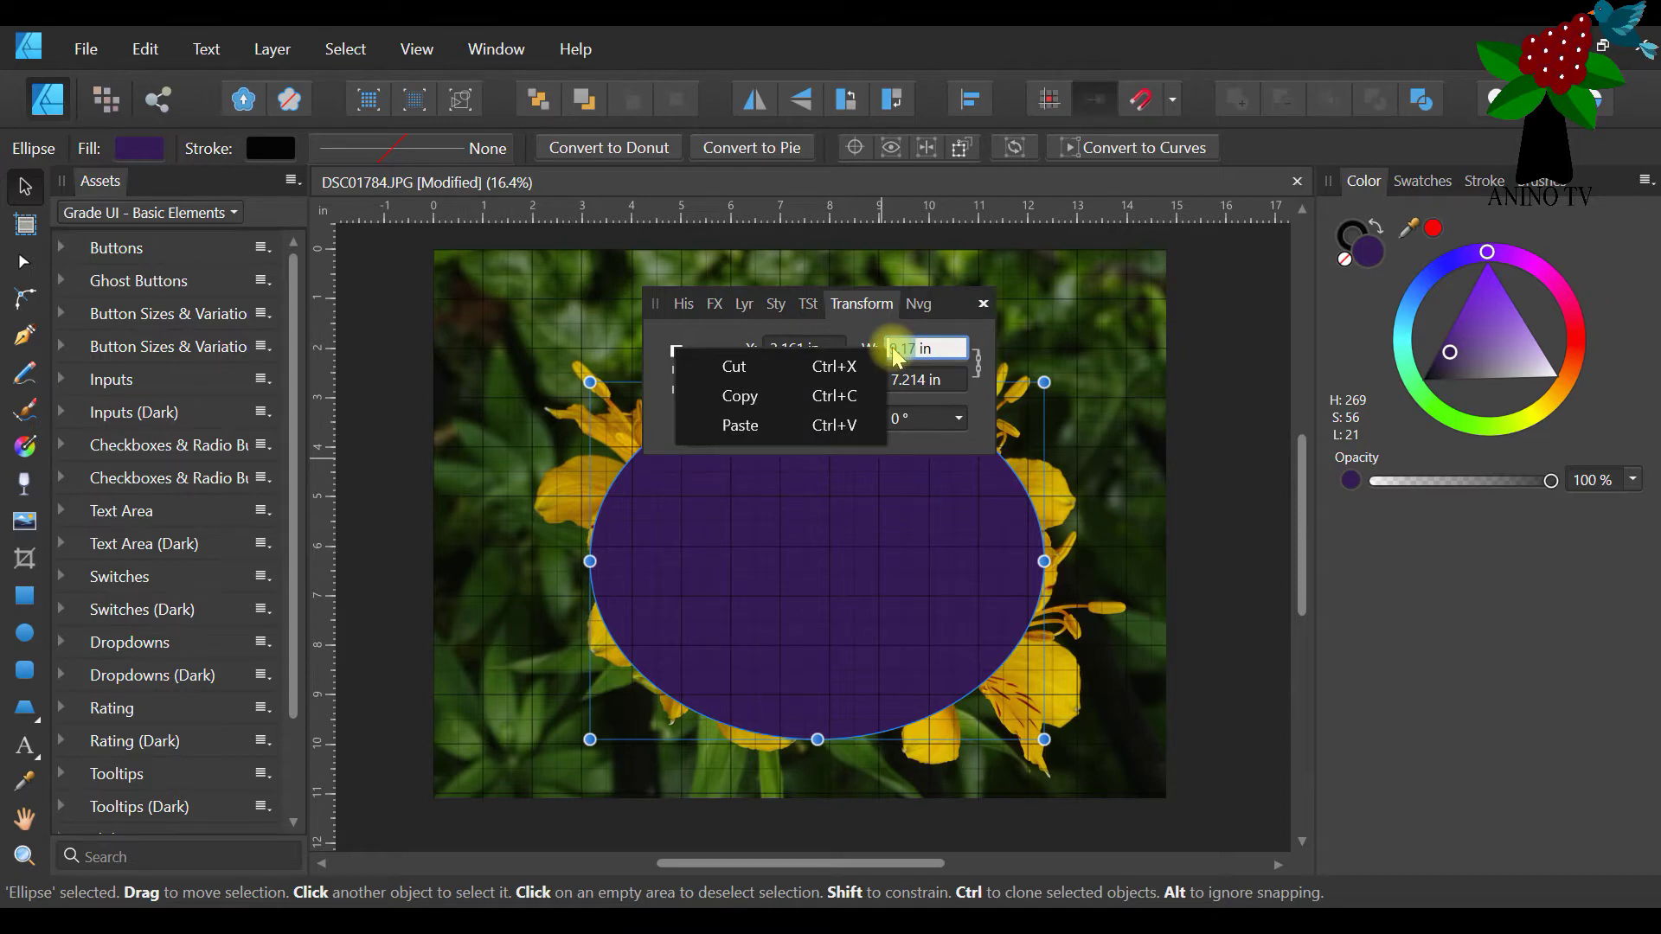
{"action": "key", "text": "Escape"}
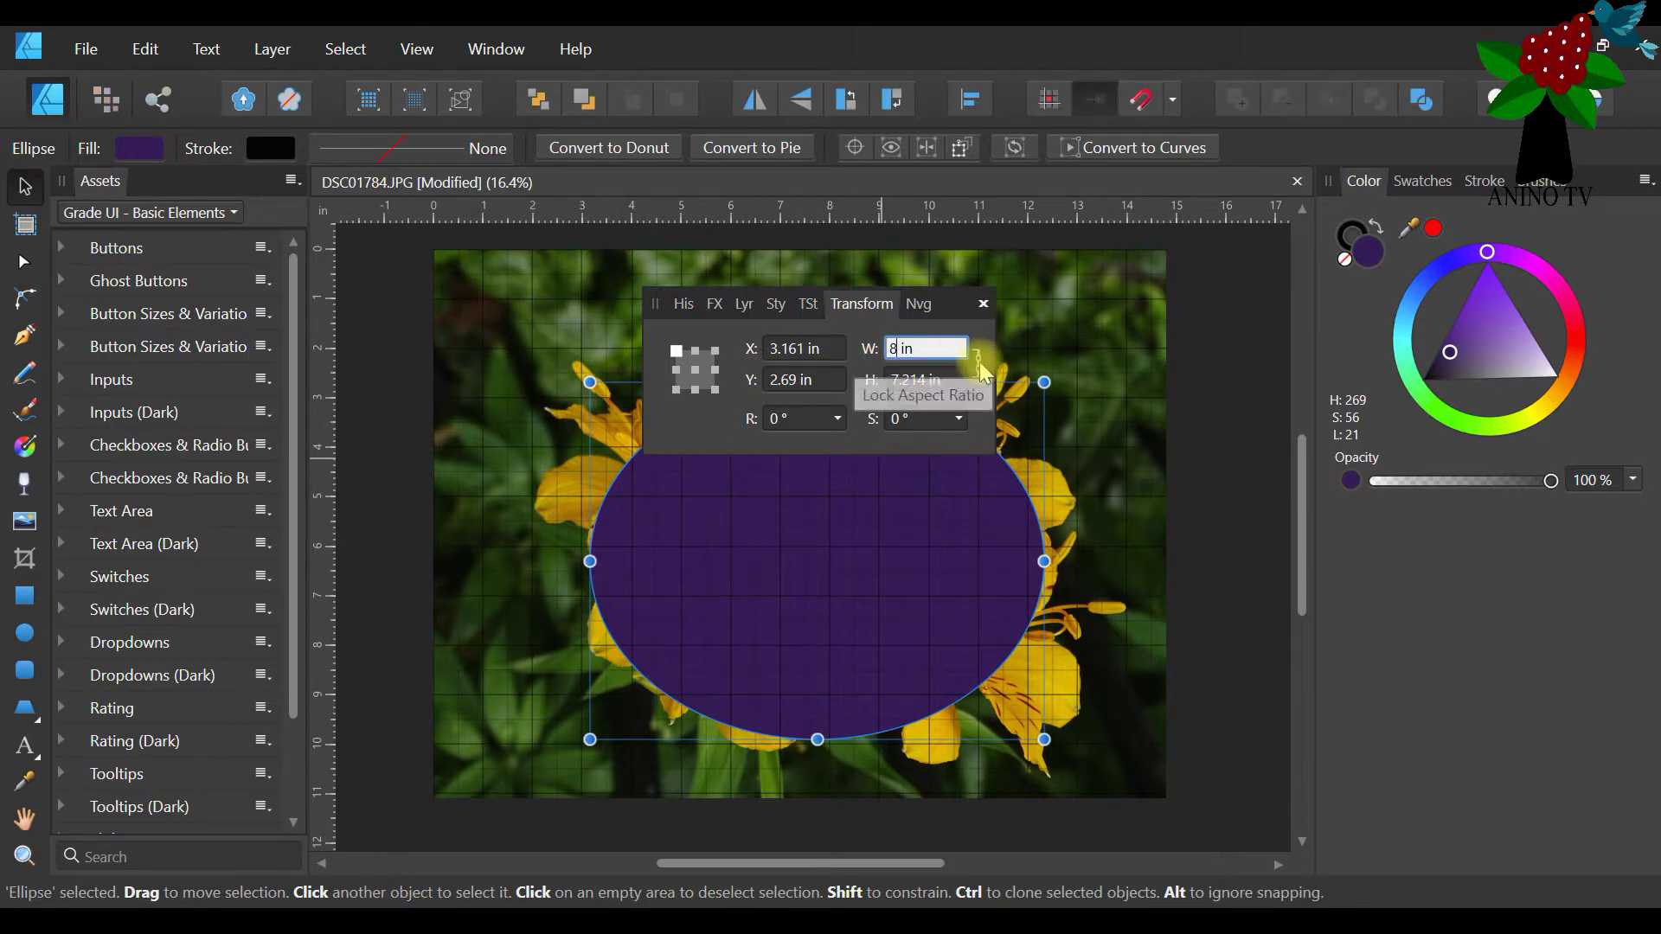
Set the ellipse's height to 8 in and shift it to about X 3.79 in, Y 1.956 in over the flowers
{"action": "left_click", "coordinate": [913, 379]}
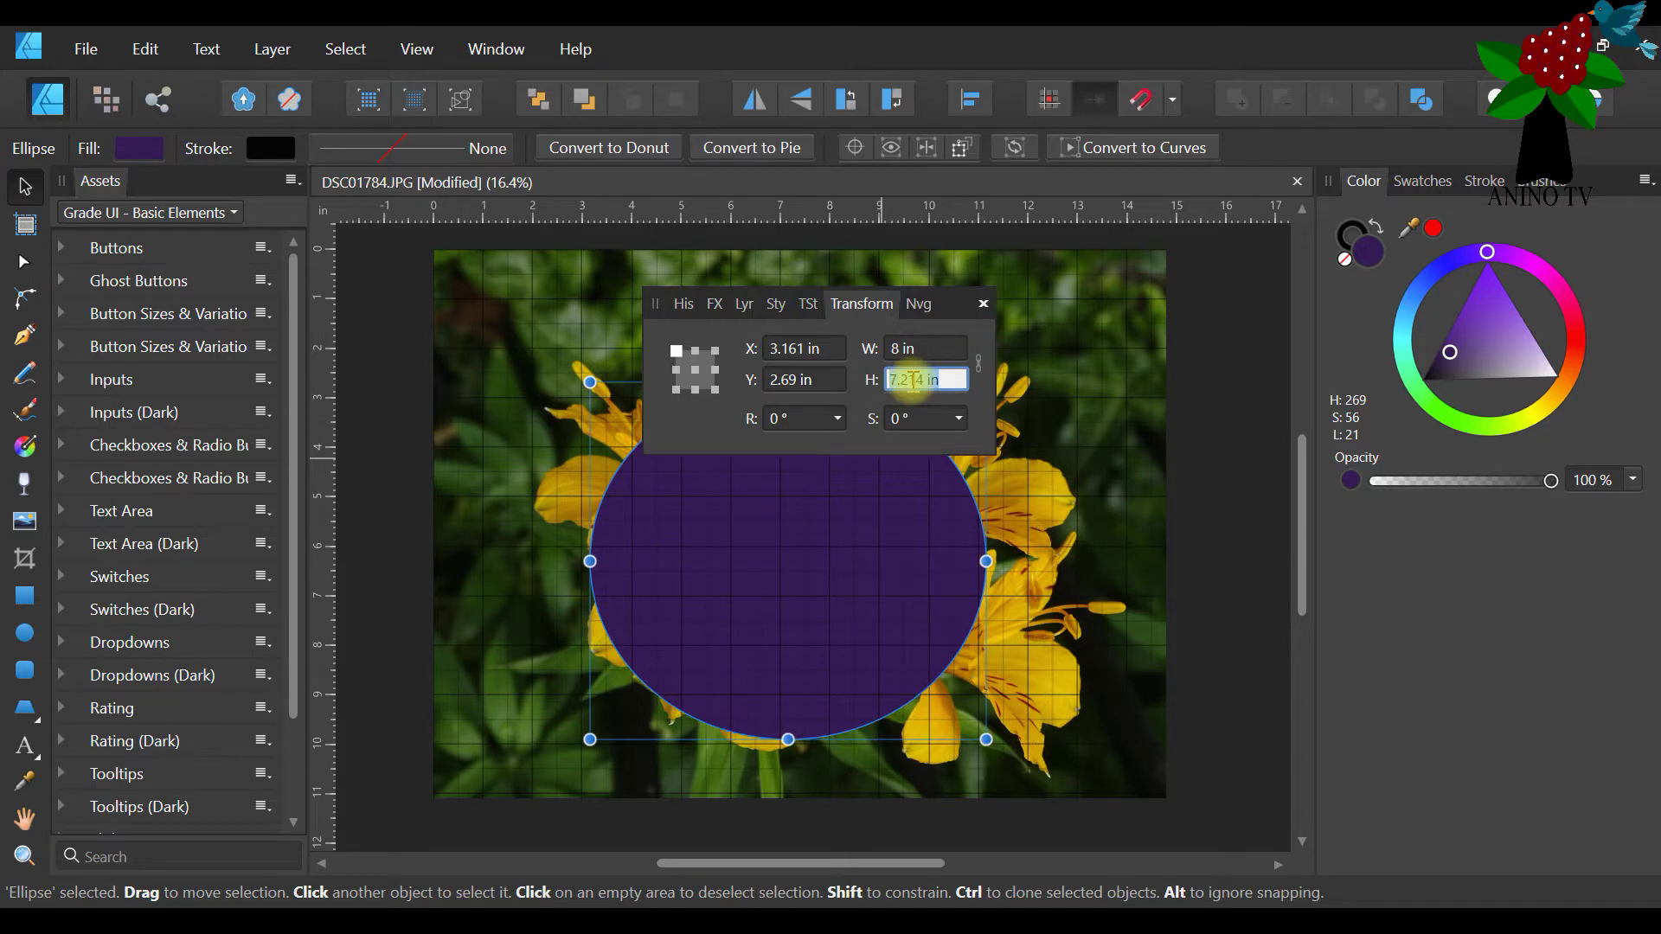
{"action": "type", "text": "8"}
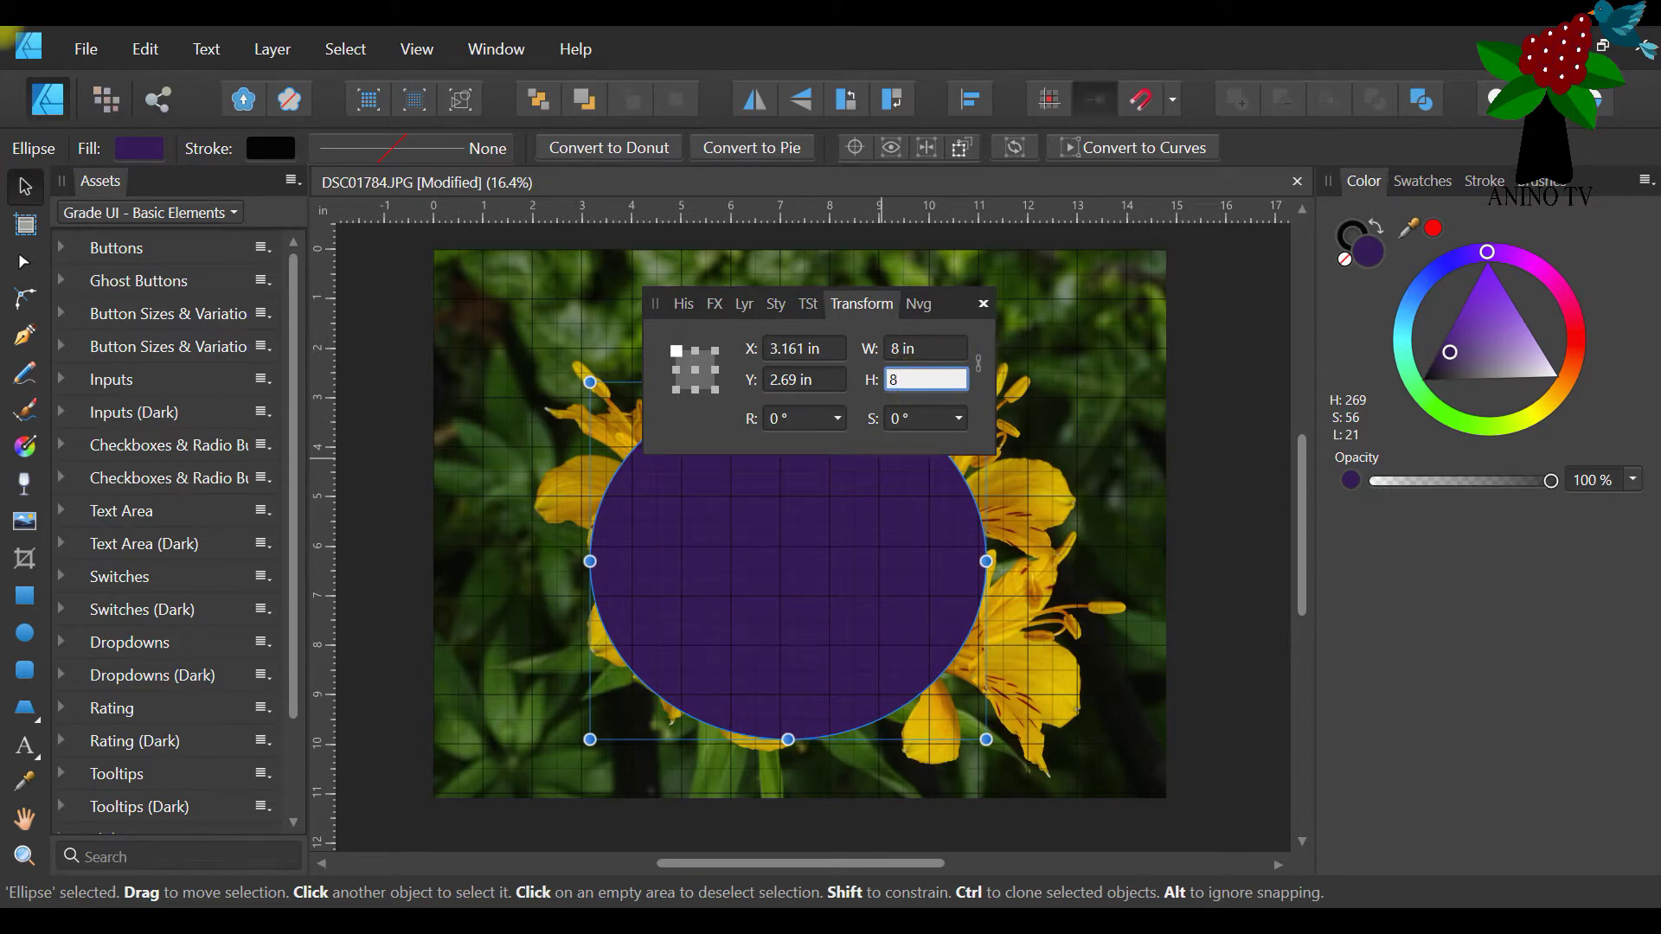
{"action": "left_click", "coordinate": [917, 348]}
{"action": "left_click_drag", "start_coordinate": [650, 316], "coordinate": [1186, 256]}
{"action": "left_click_drag", "start_coordinate": [742, 553], "coordinate": [761, 526]}
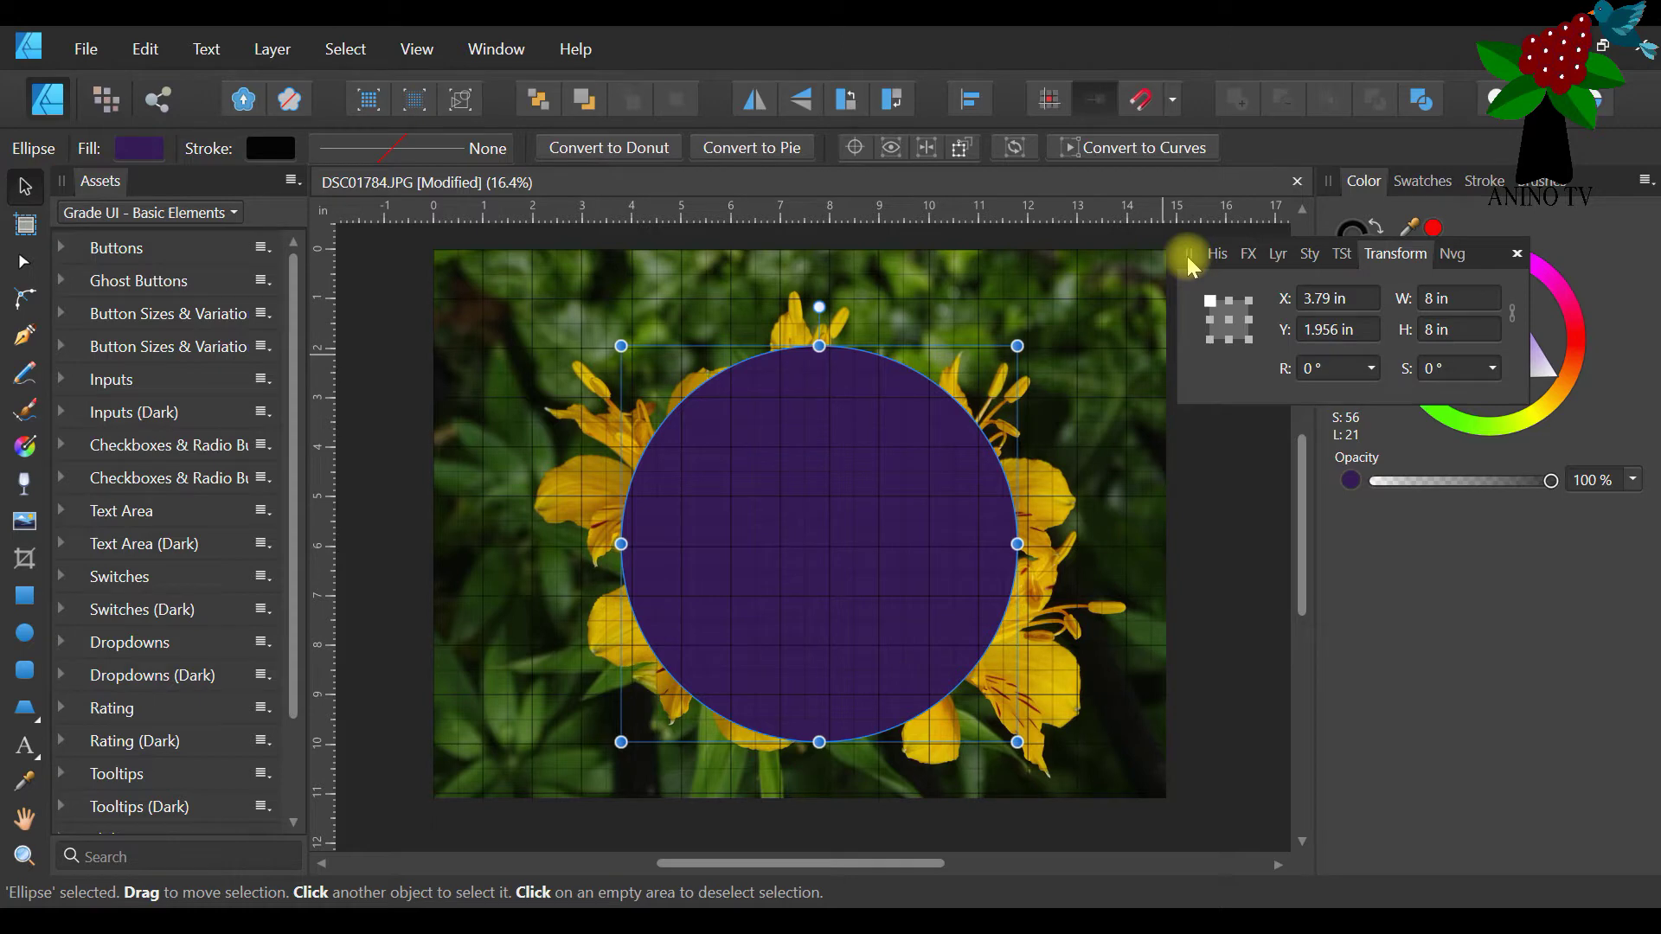
Set the ellipse's height to 7 in and move it to about X 3.668 in, Y 2.34 in over the flowers
{"action": "left_click_drag", "start_coordinate": [1187, 256], "coordinate": [586, 319]}
{"action": "left_click", "coordinate": [835, 397]}
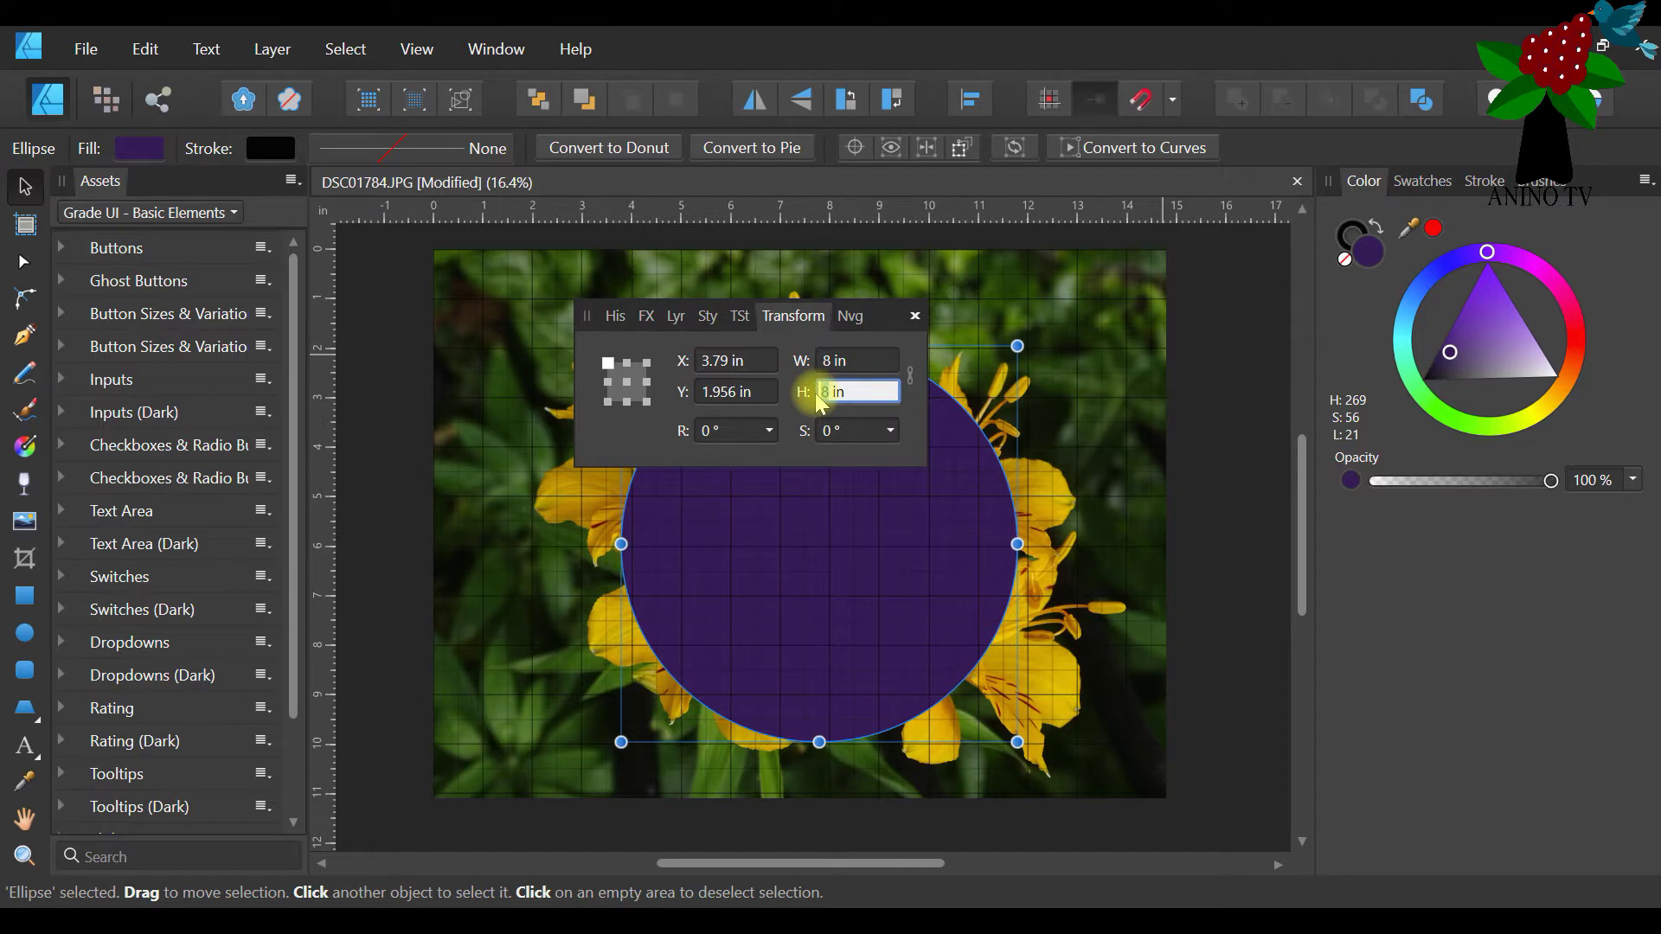
{"action": "type", "text": "7"}
{"action": "left_click", "coordinate": [827, 363]}
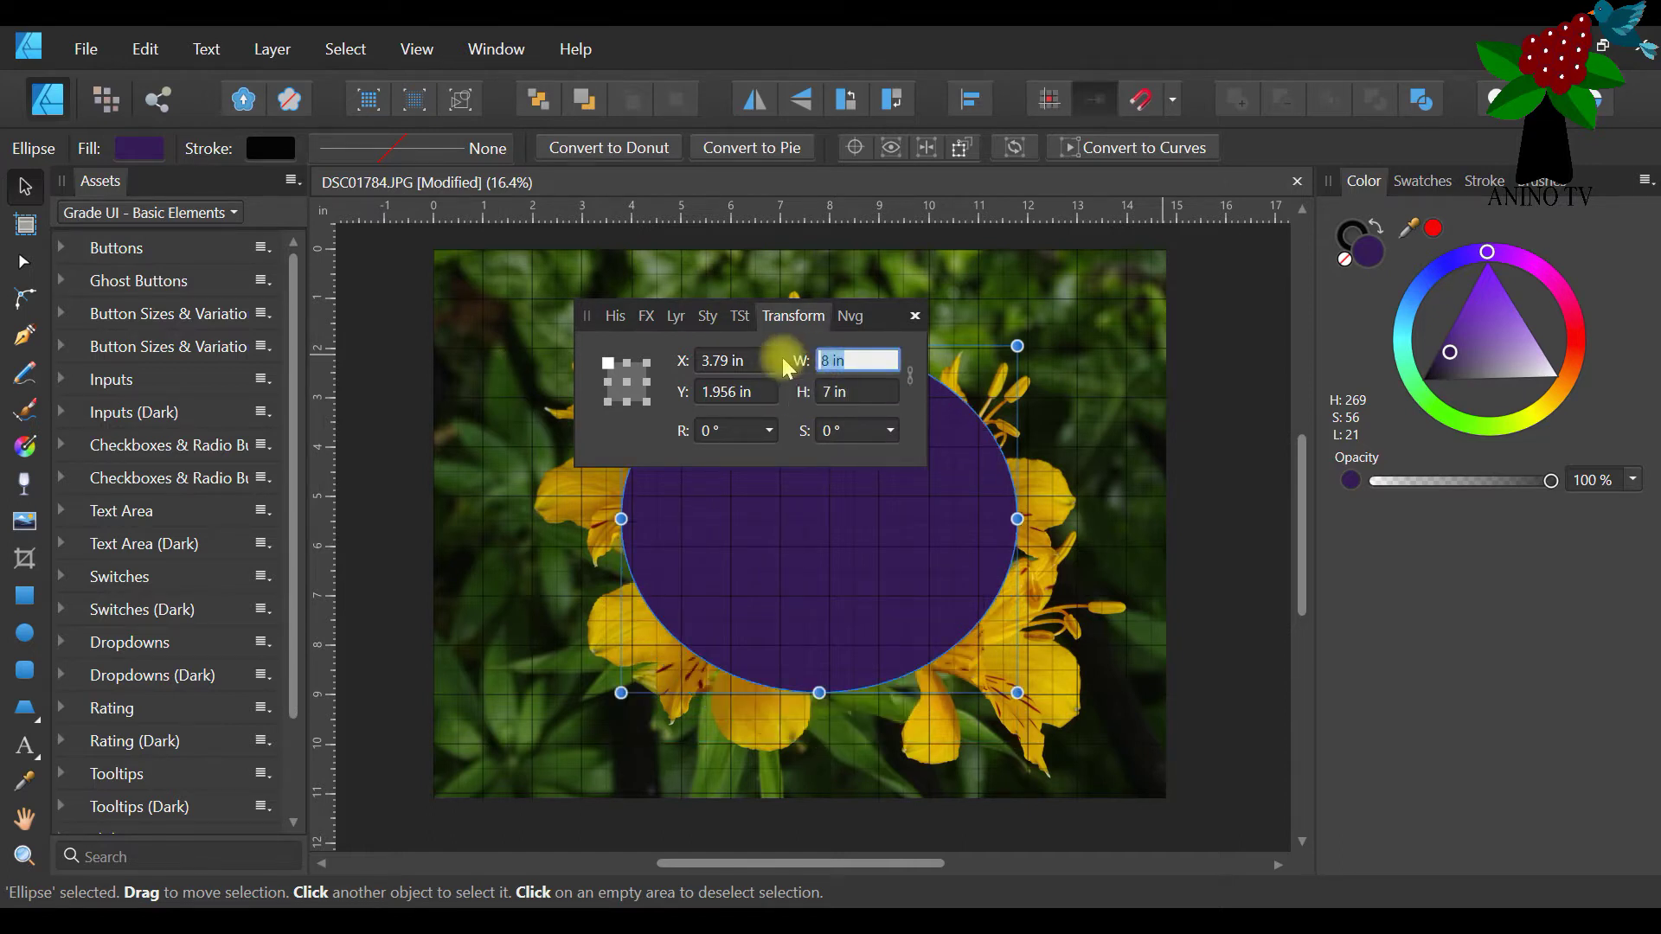
{"action": "left_click_drag", "start_coordinate": [584, 320], "coordinate": [1073, 291]}
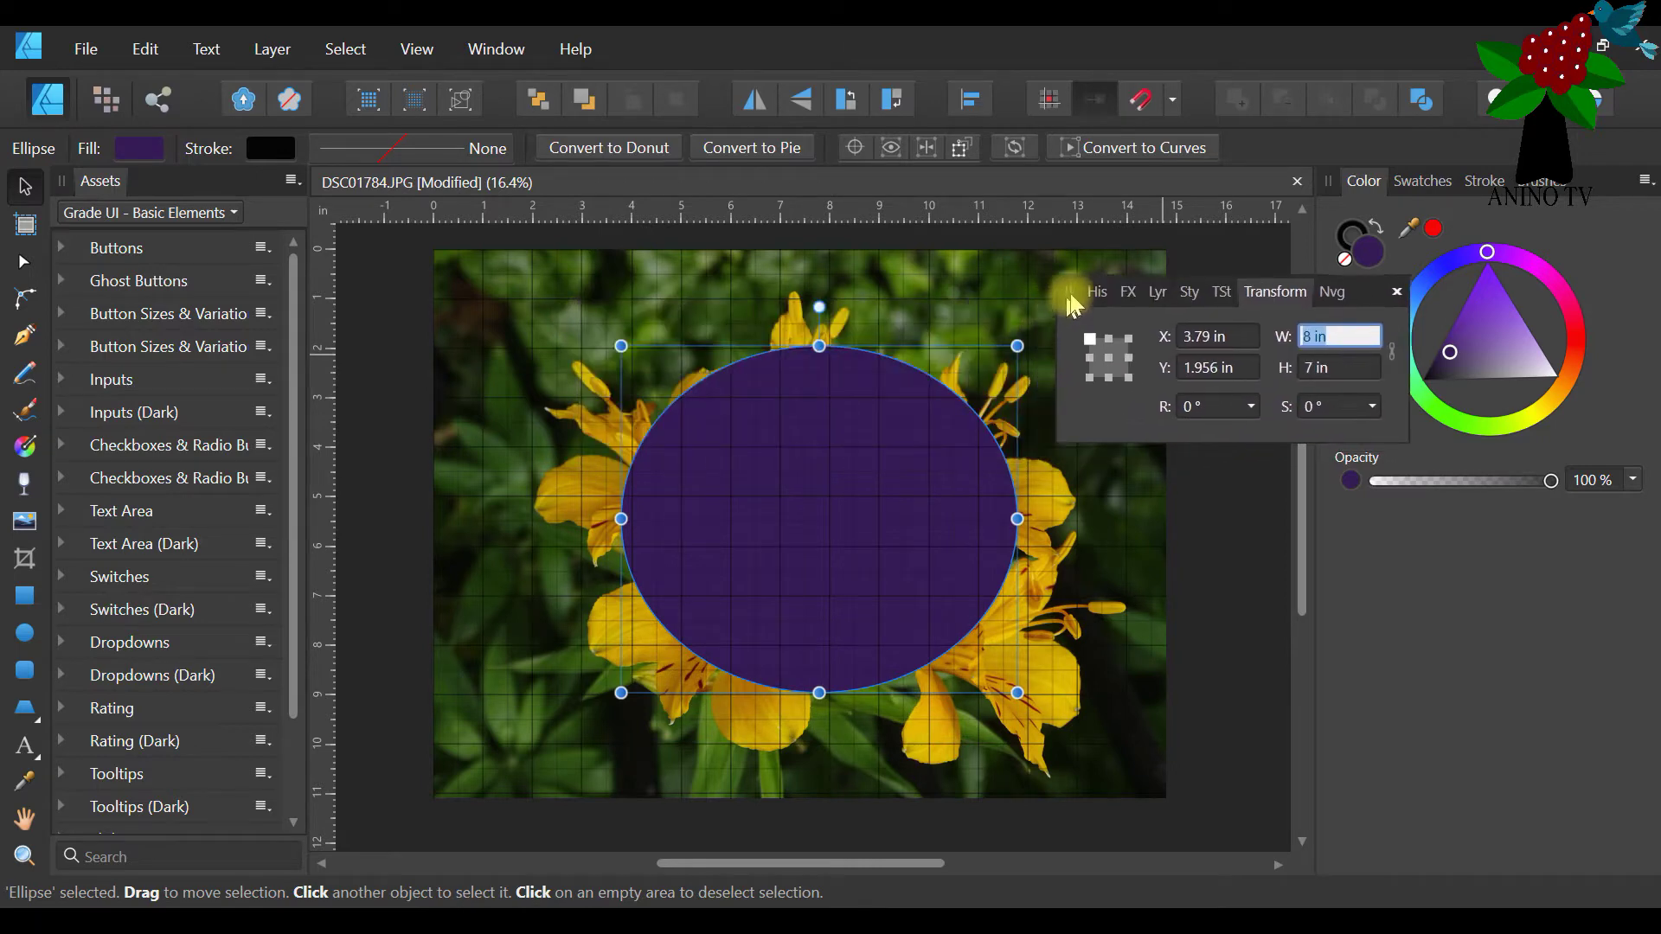
{"action": "left_click_drag", "start_coordinate": [742, 444], "coordinate": [737, 463]}
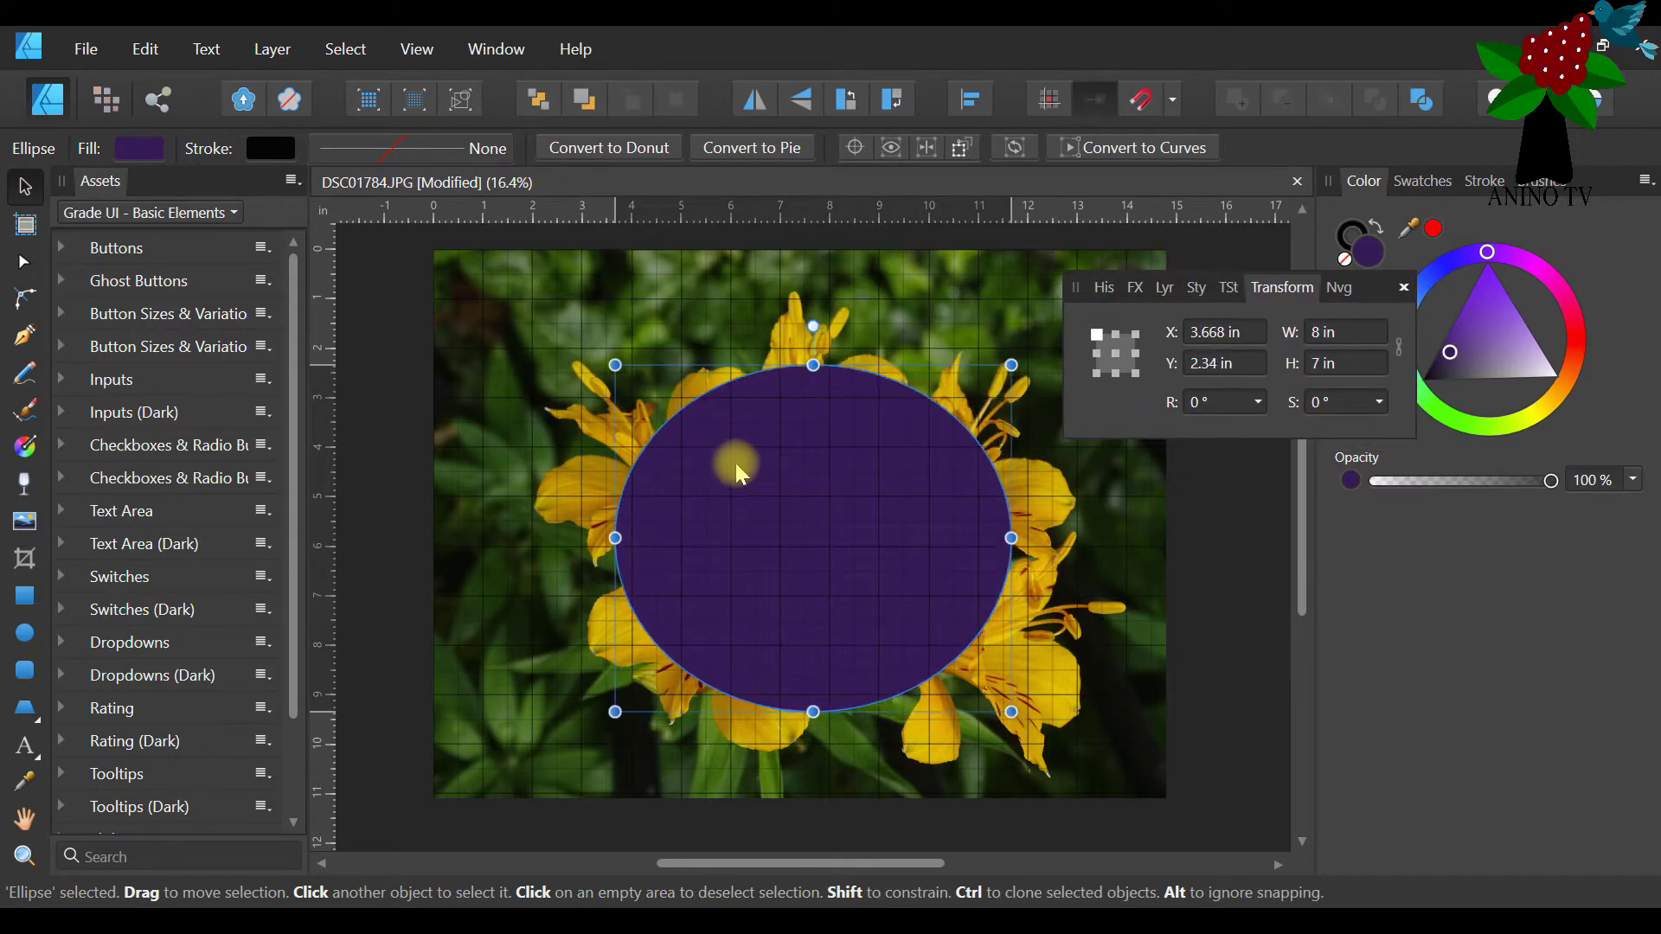
Hide the Ellipse layer and clear the view of the flowers beneath it
{"action": "left_click", "coordinate": [1306, 332]}
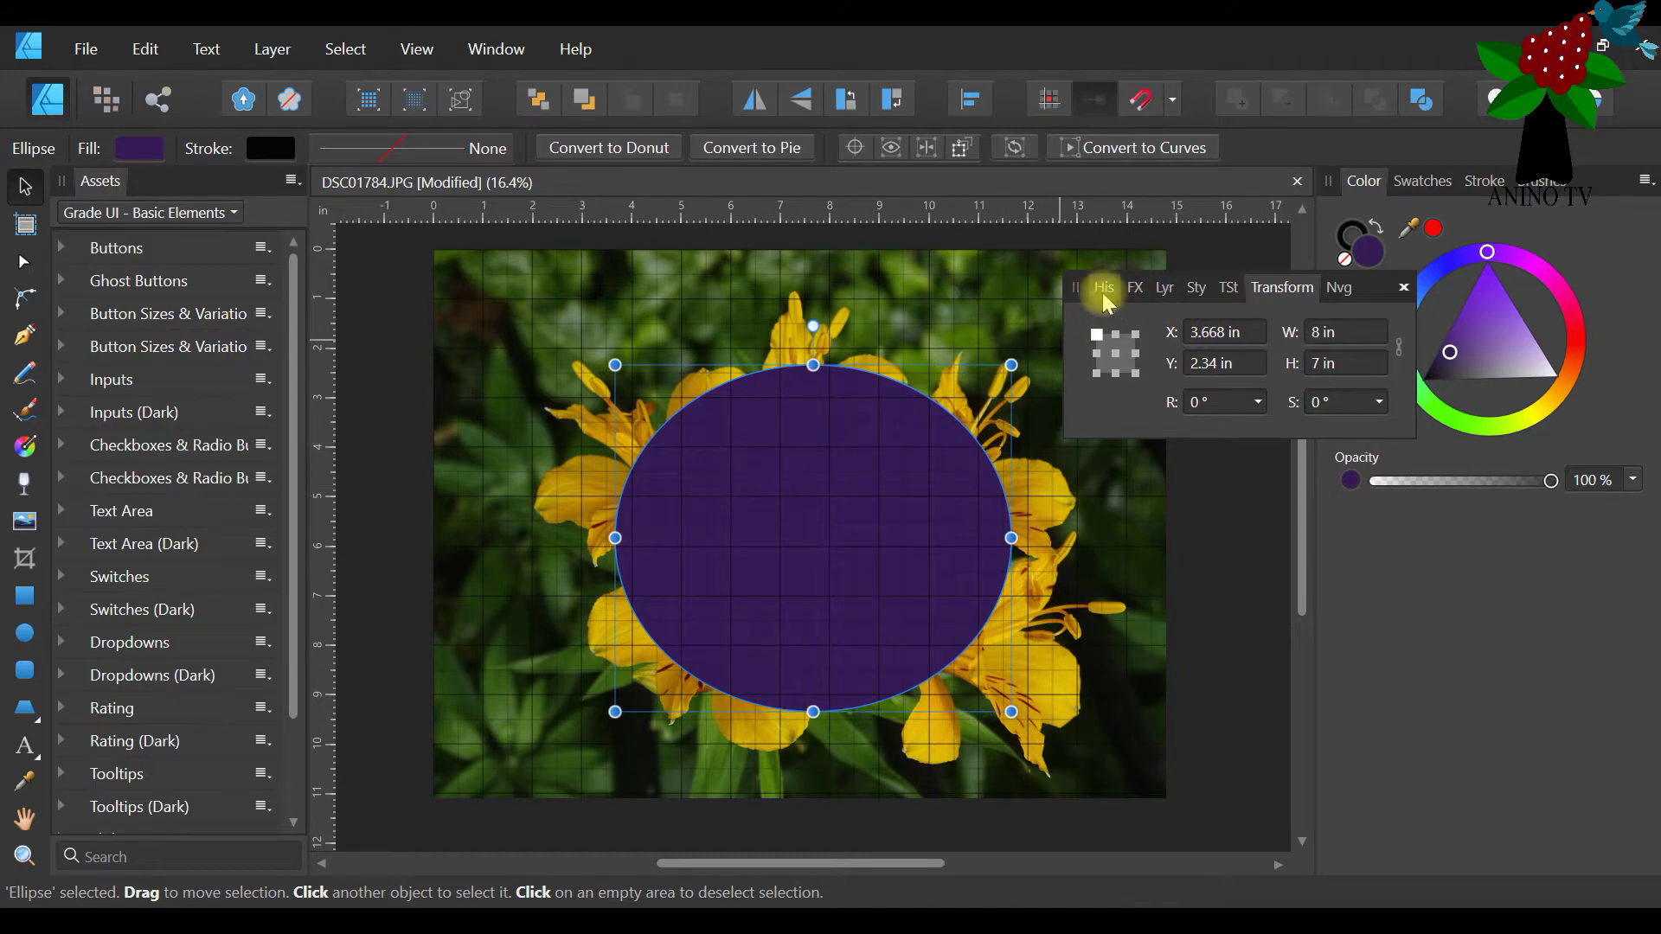
{"action": "left_click_drag", "start_coordinate": [1081, 287], "coordinate": [1248, 427]}
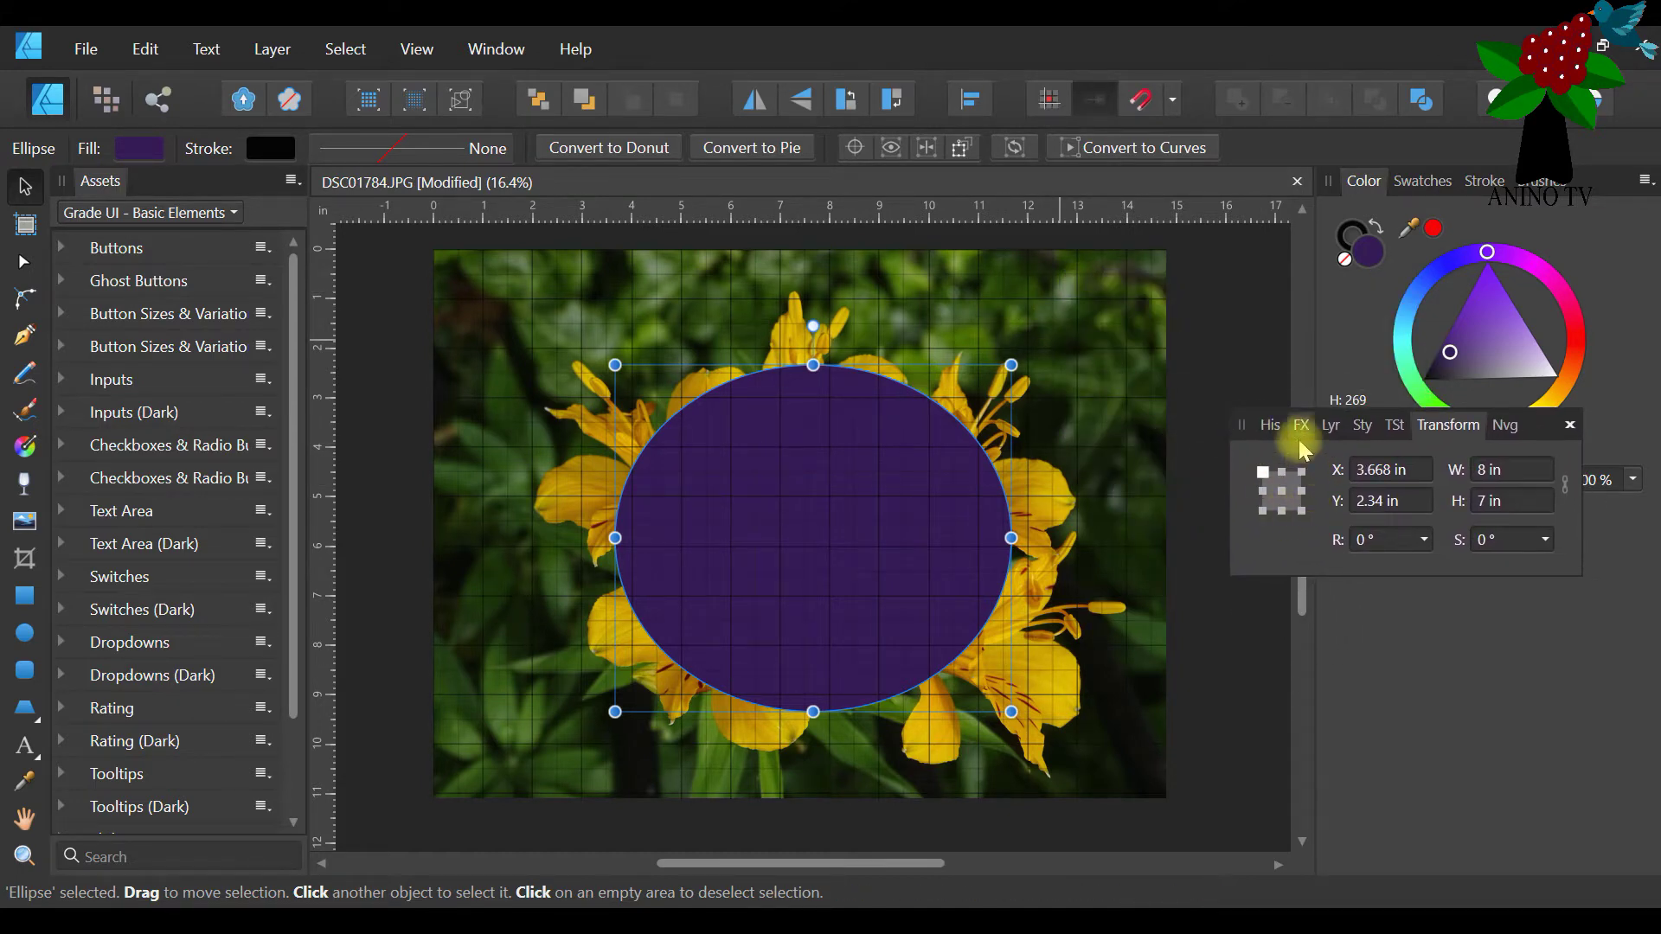
{"action": "left_click_drag", "start_coordinate": [1249, 426], "coordinate": [685, 281]}
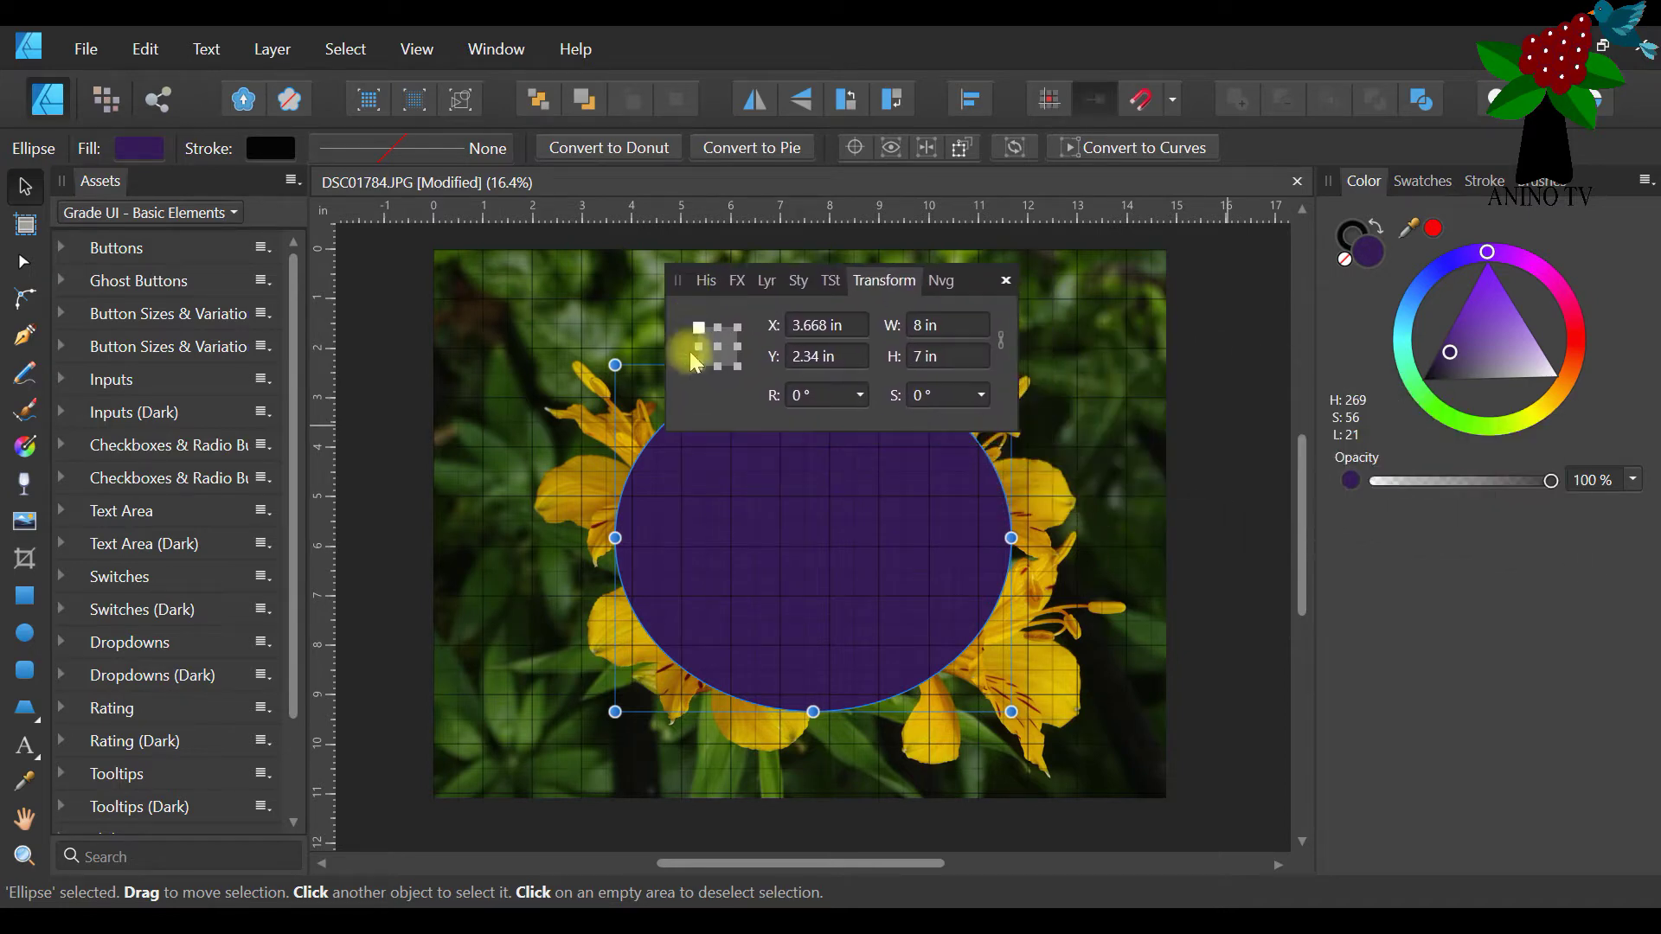
{"action": "left_click", "coordinate": [764, 283]}
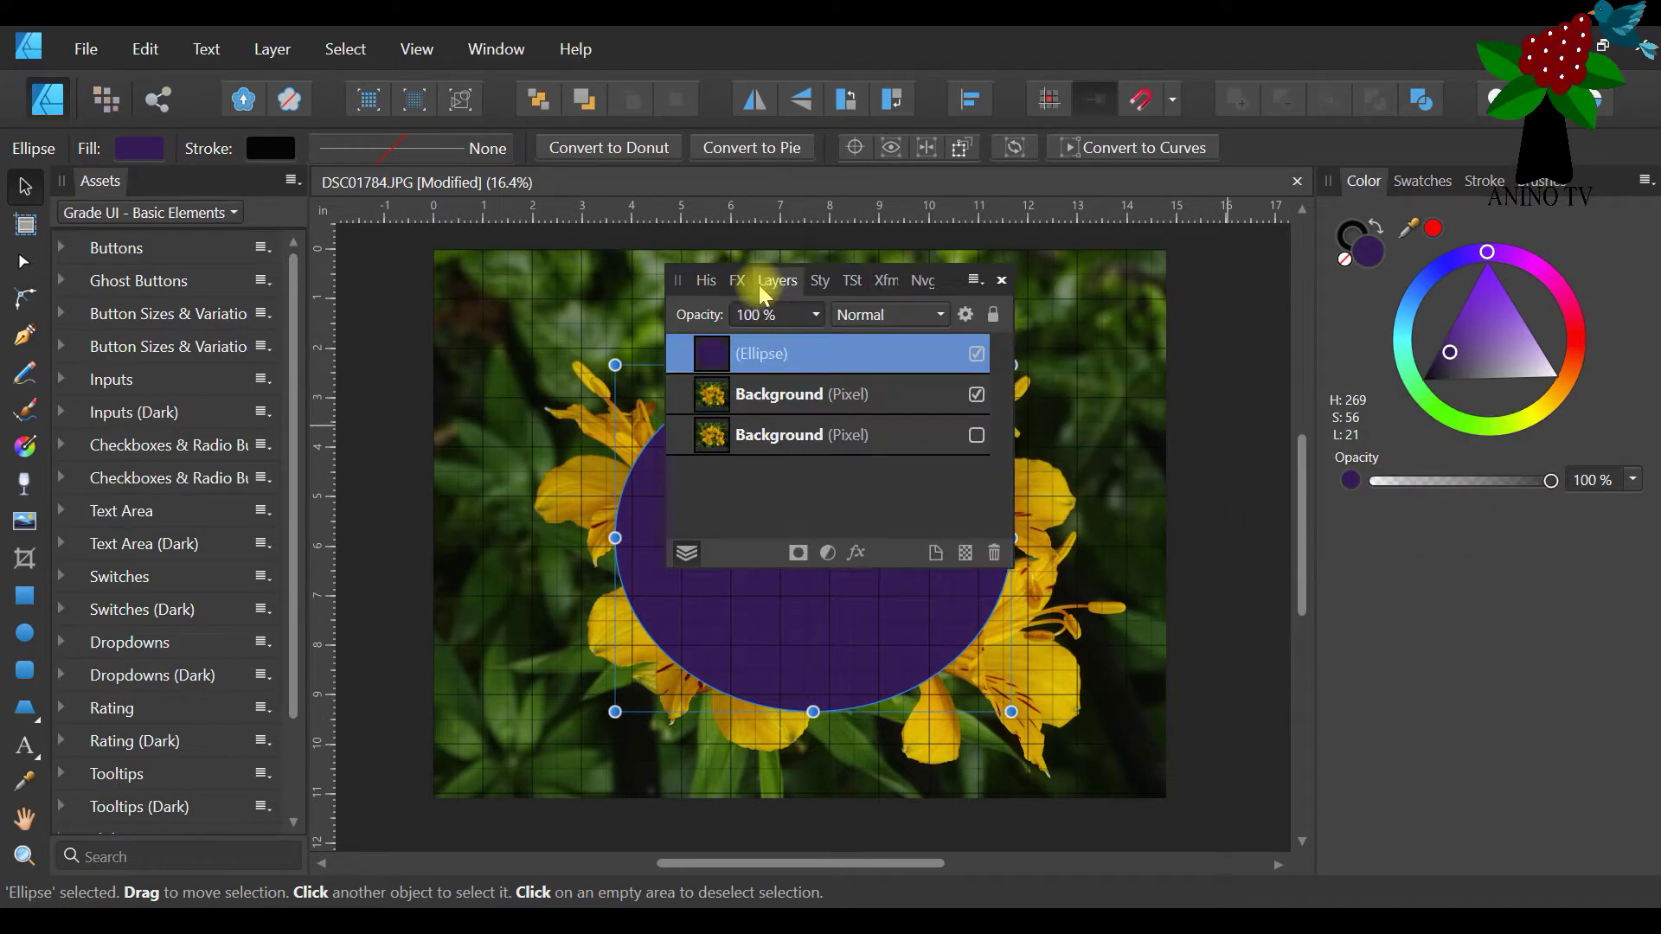
{"action": "left_click", "coordinate": [976, 355]}
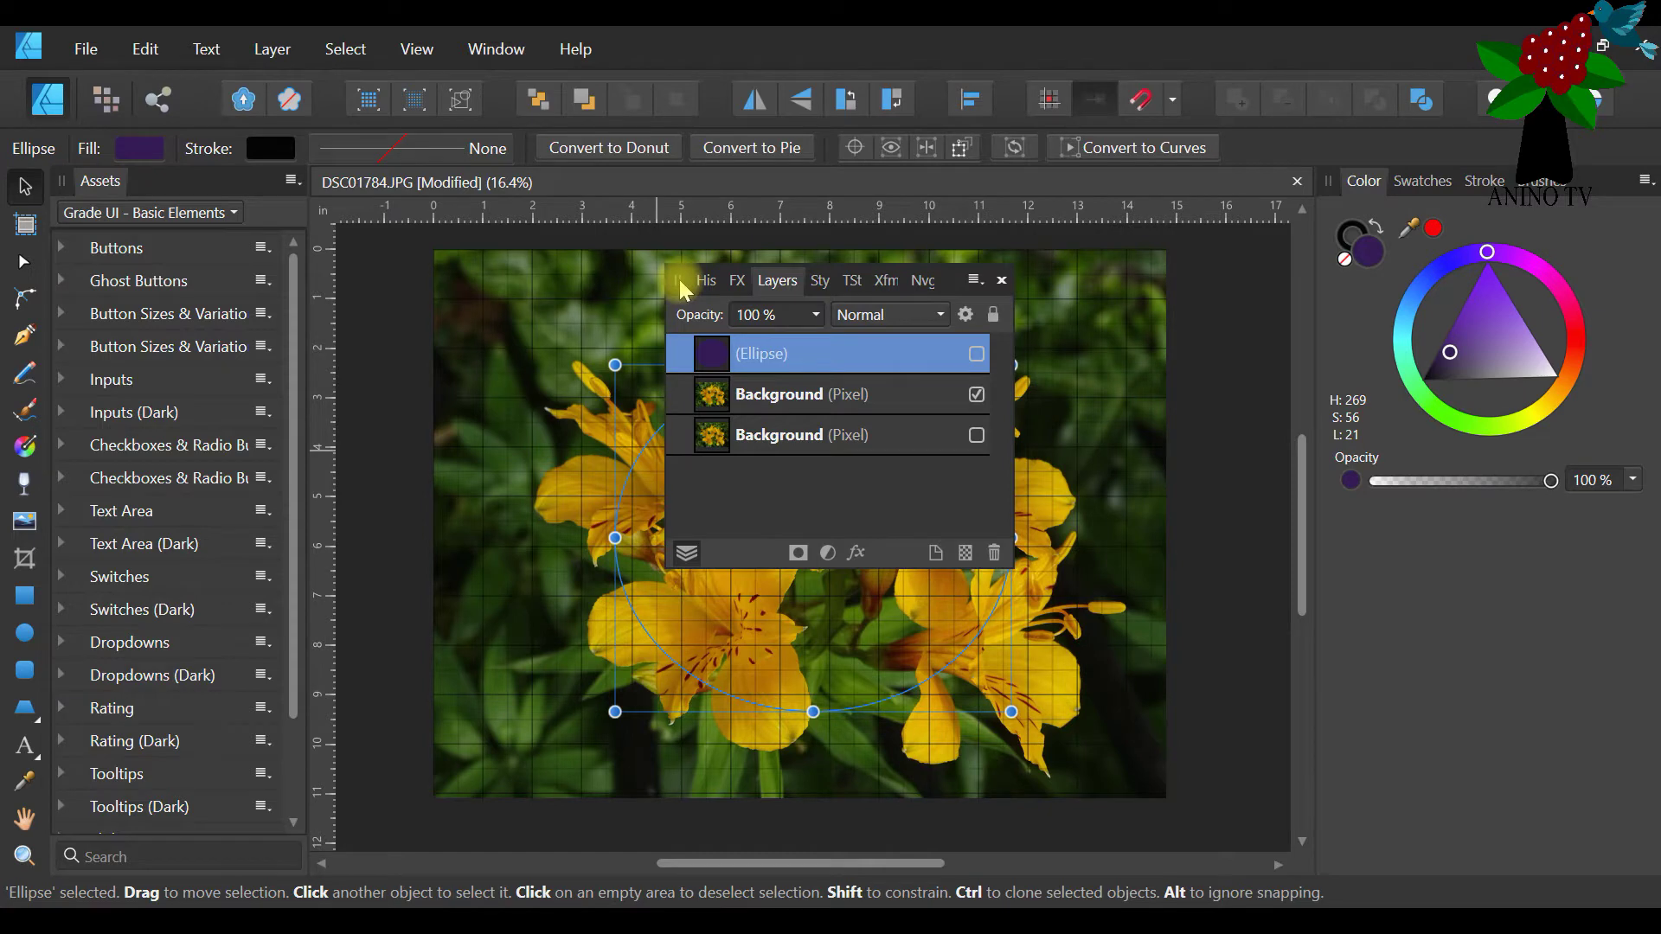
{"action": "left_click_drag", "start_coordinate": [678, 278], "coordinate": [1073, 230]}
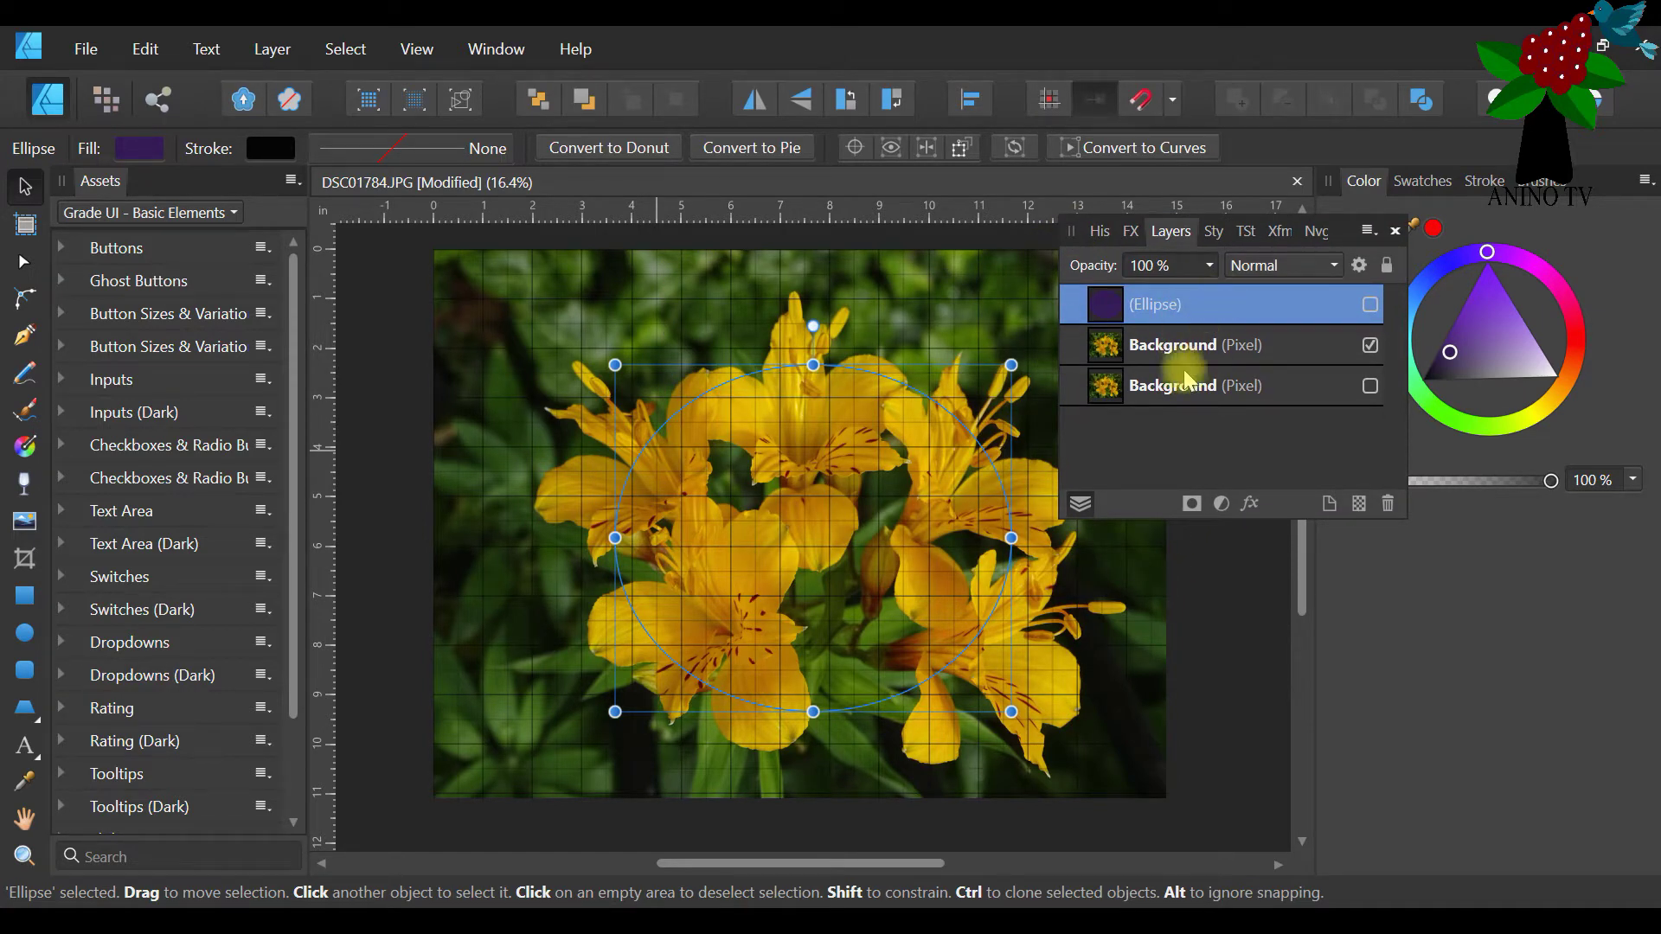
Scale the visible Background layer proportionally to about 10.5 in wide and move it near the middle of the page
{"action": "left_click", "coordinate": [1151, 344]}
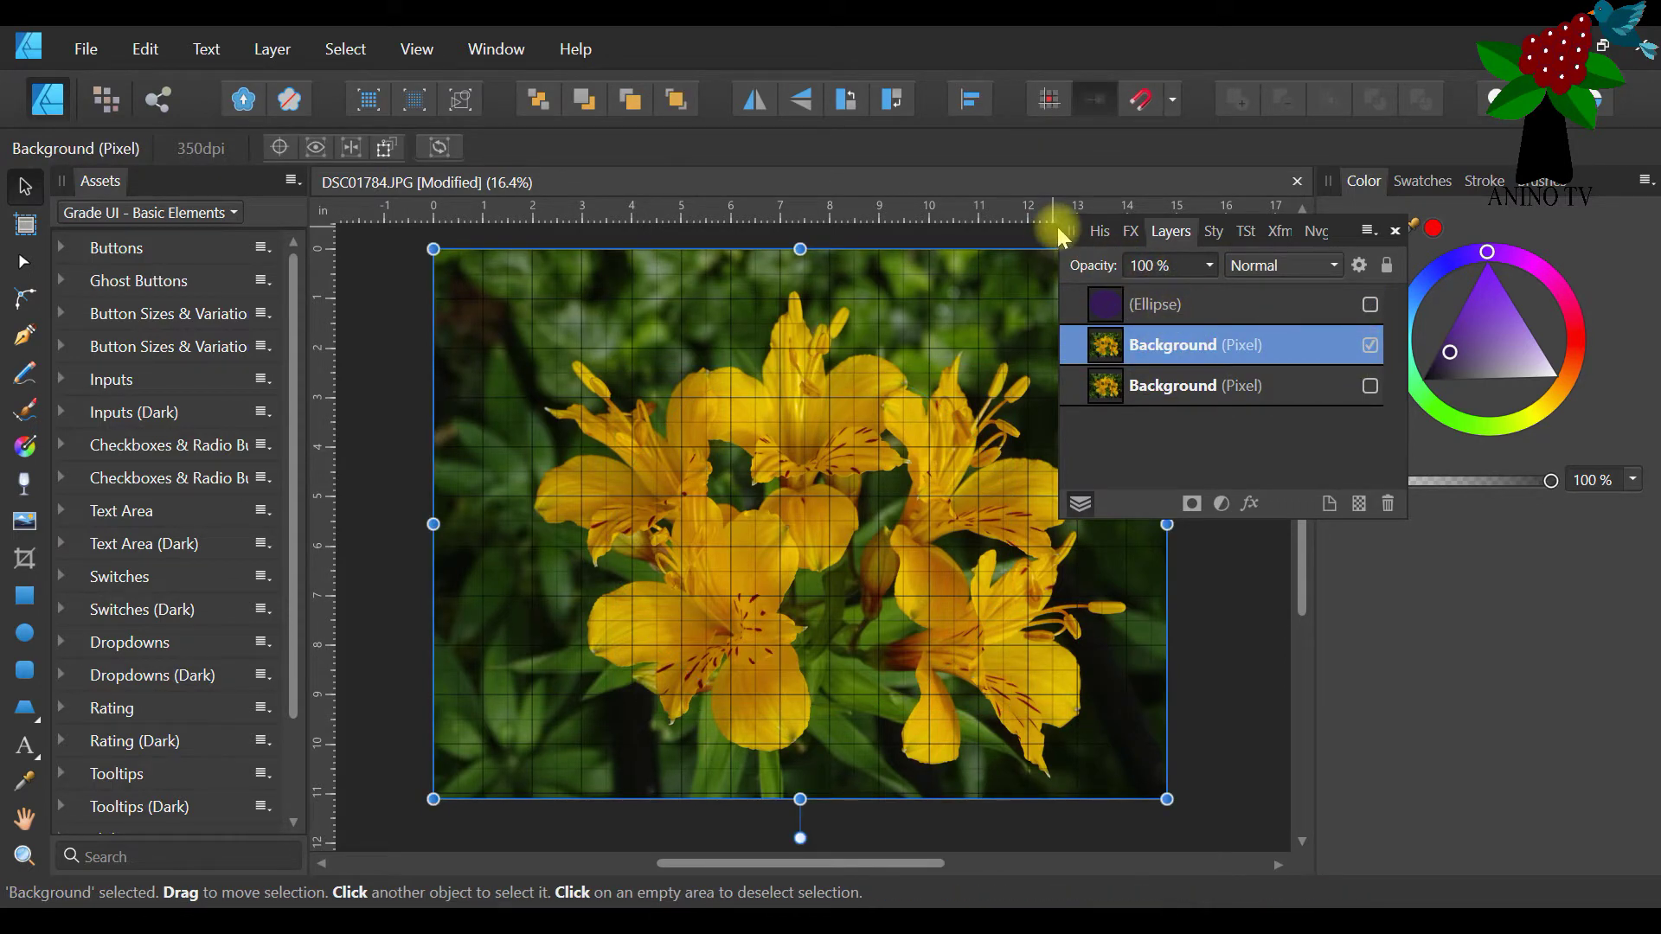
{"action": "left_click_drag", "start_coordinate": [1071, 231], "coordinate": [1273, 450]}
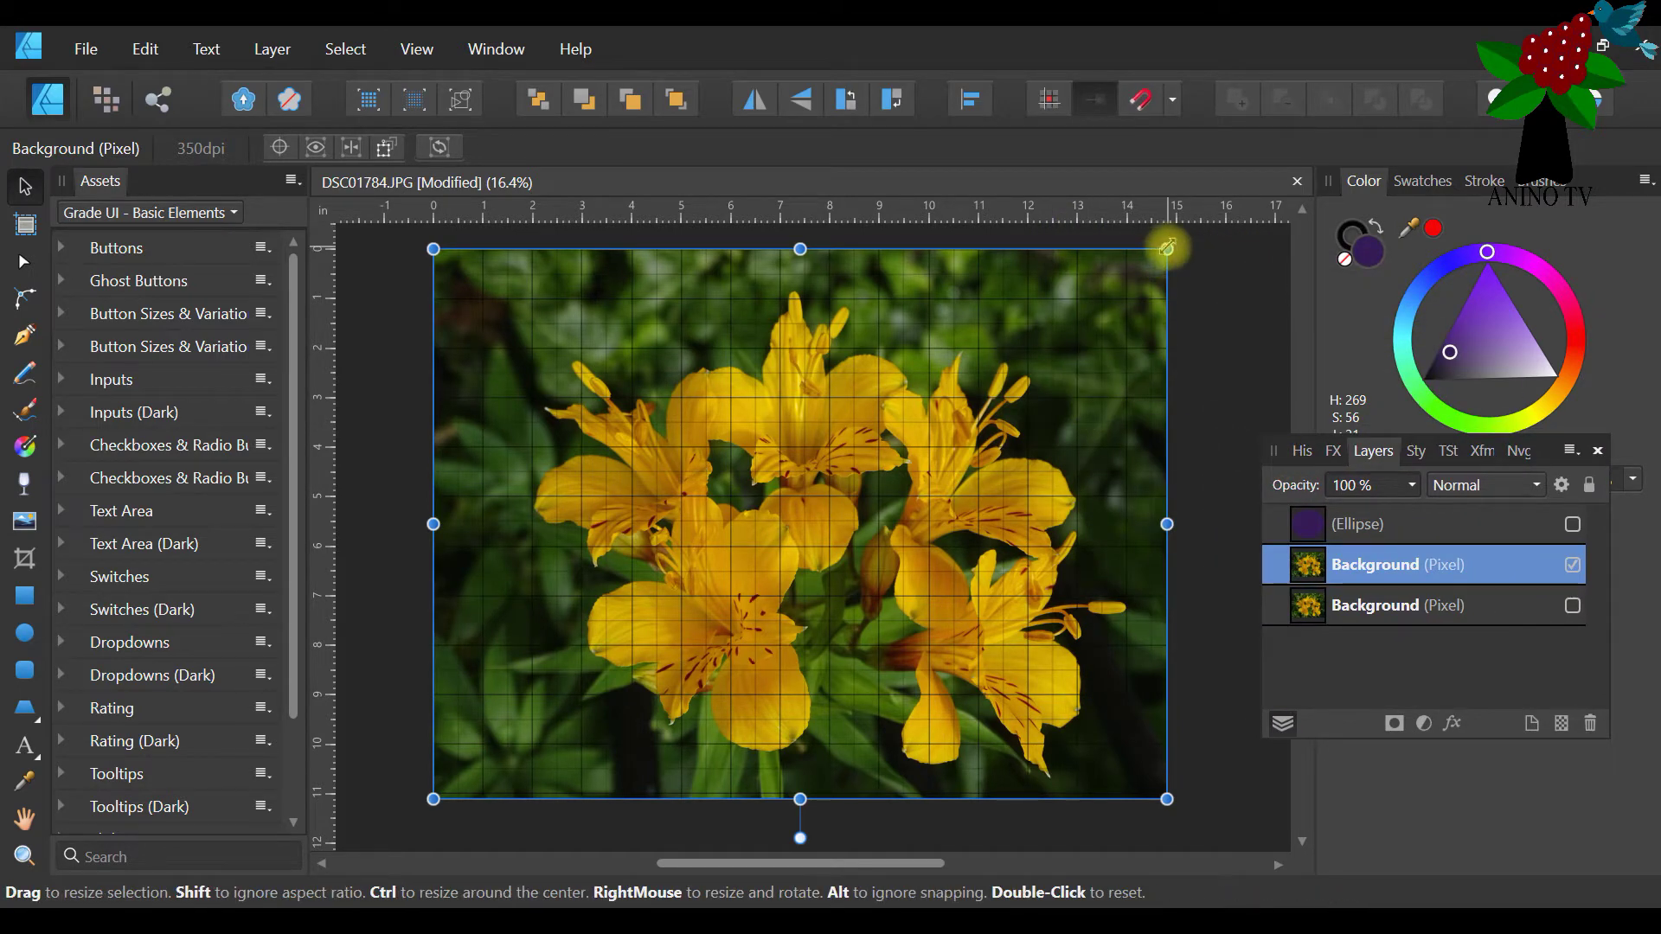
{"action": "left_click_drag", "start_coordinate": [1167, 248], "coordinate": [956, 408]}
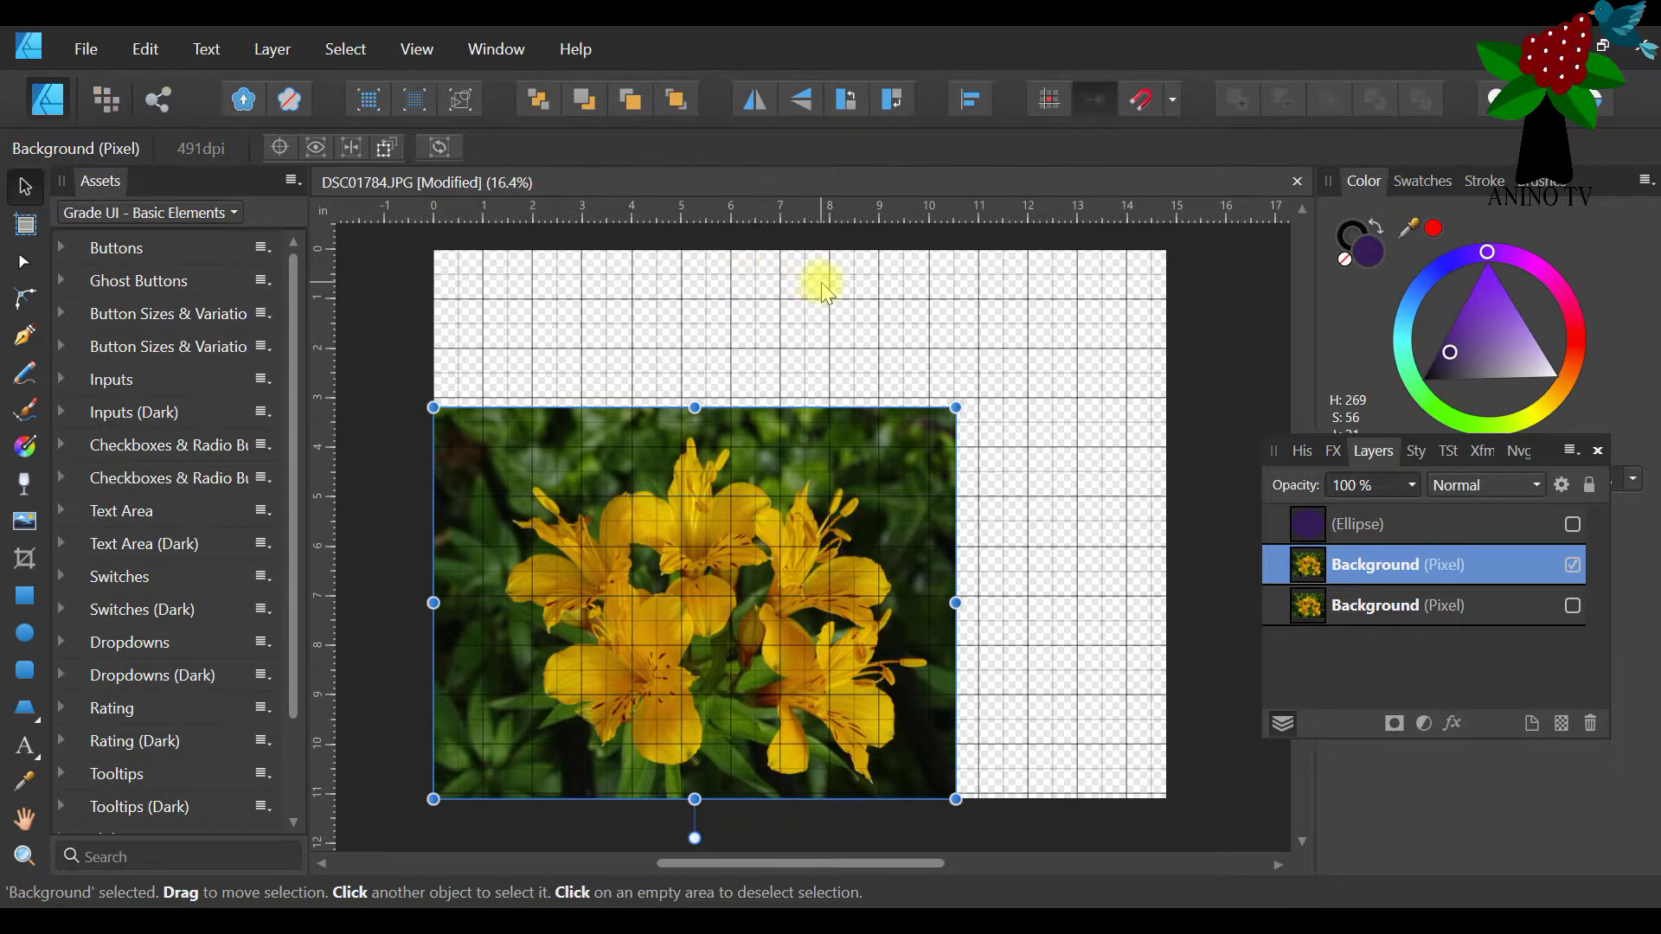
{"action": "left_click_drag", "start_coordinate": [673, 486], "coordinate": [820, 402]}
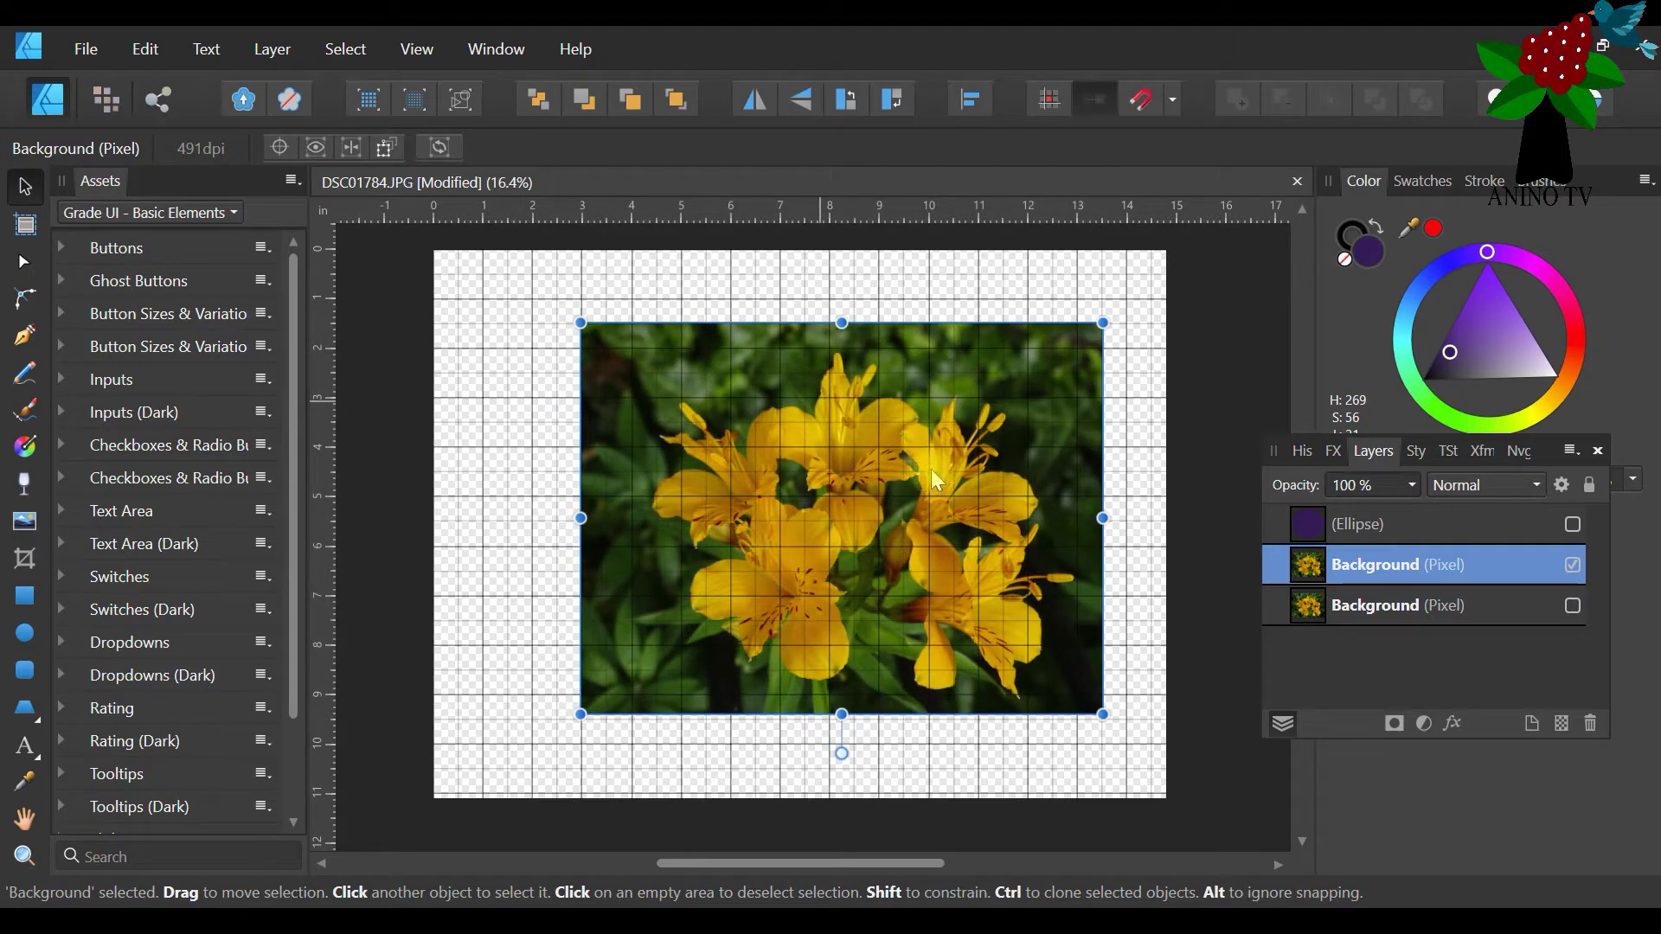
Move the hidden ellipse so its outline surrounds the flowers in the reduced photo
{"action": "left_click", "coordinate": [1369, 538]}
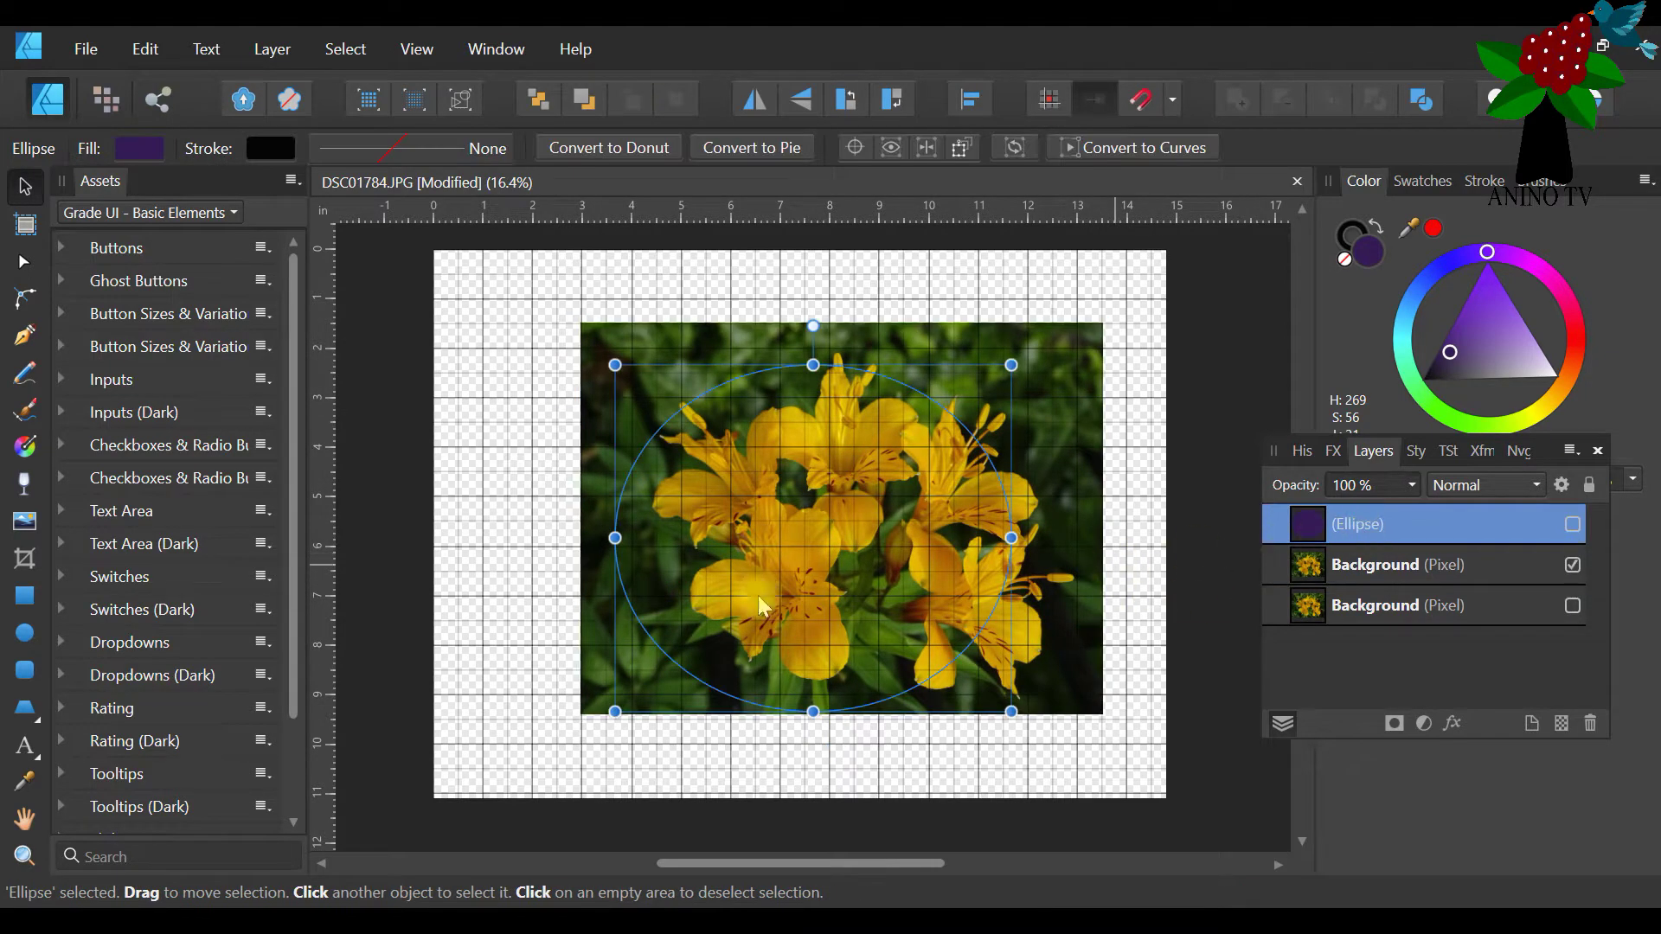
{"action": "left_click_drag", "start_coordinate": [627, 513], "coordinate": [669, 506]}
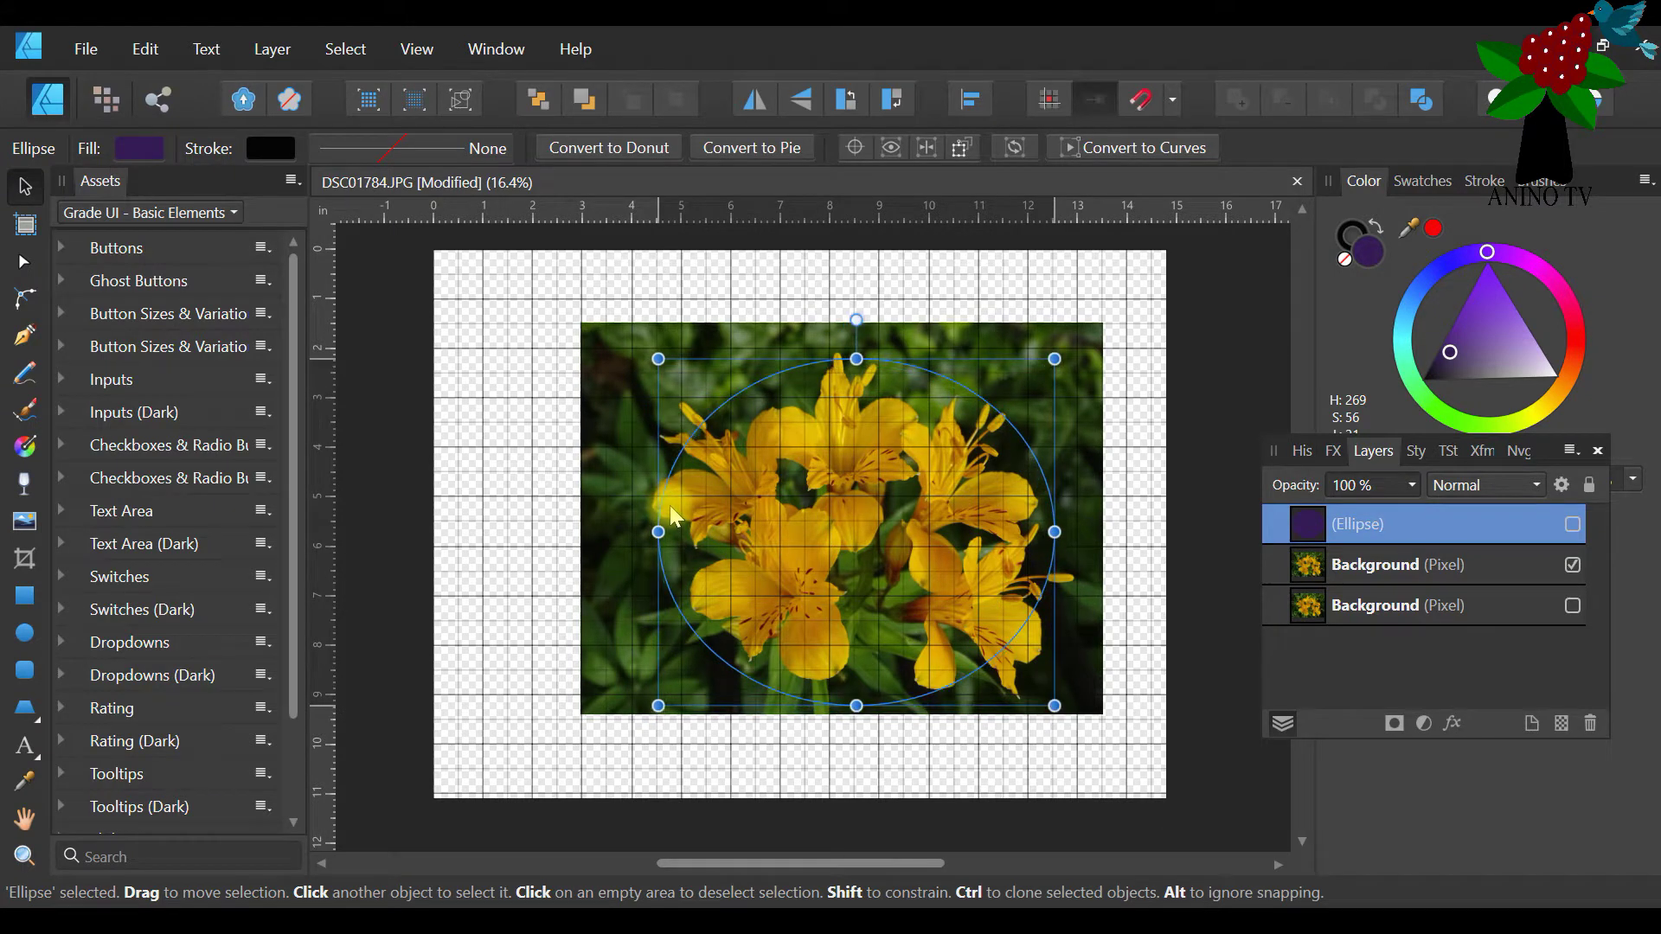
Scale the visible Background layer to about 10 in wide and reposition it about 2.6 in across and 2 in down the page
{"action": "left_click", "coordinate": [585, 345]}
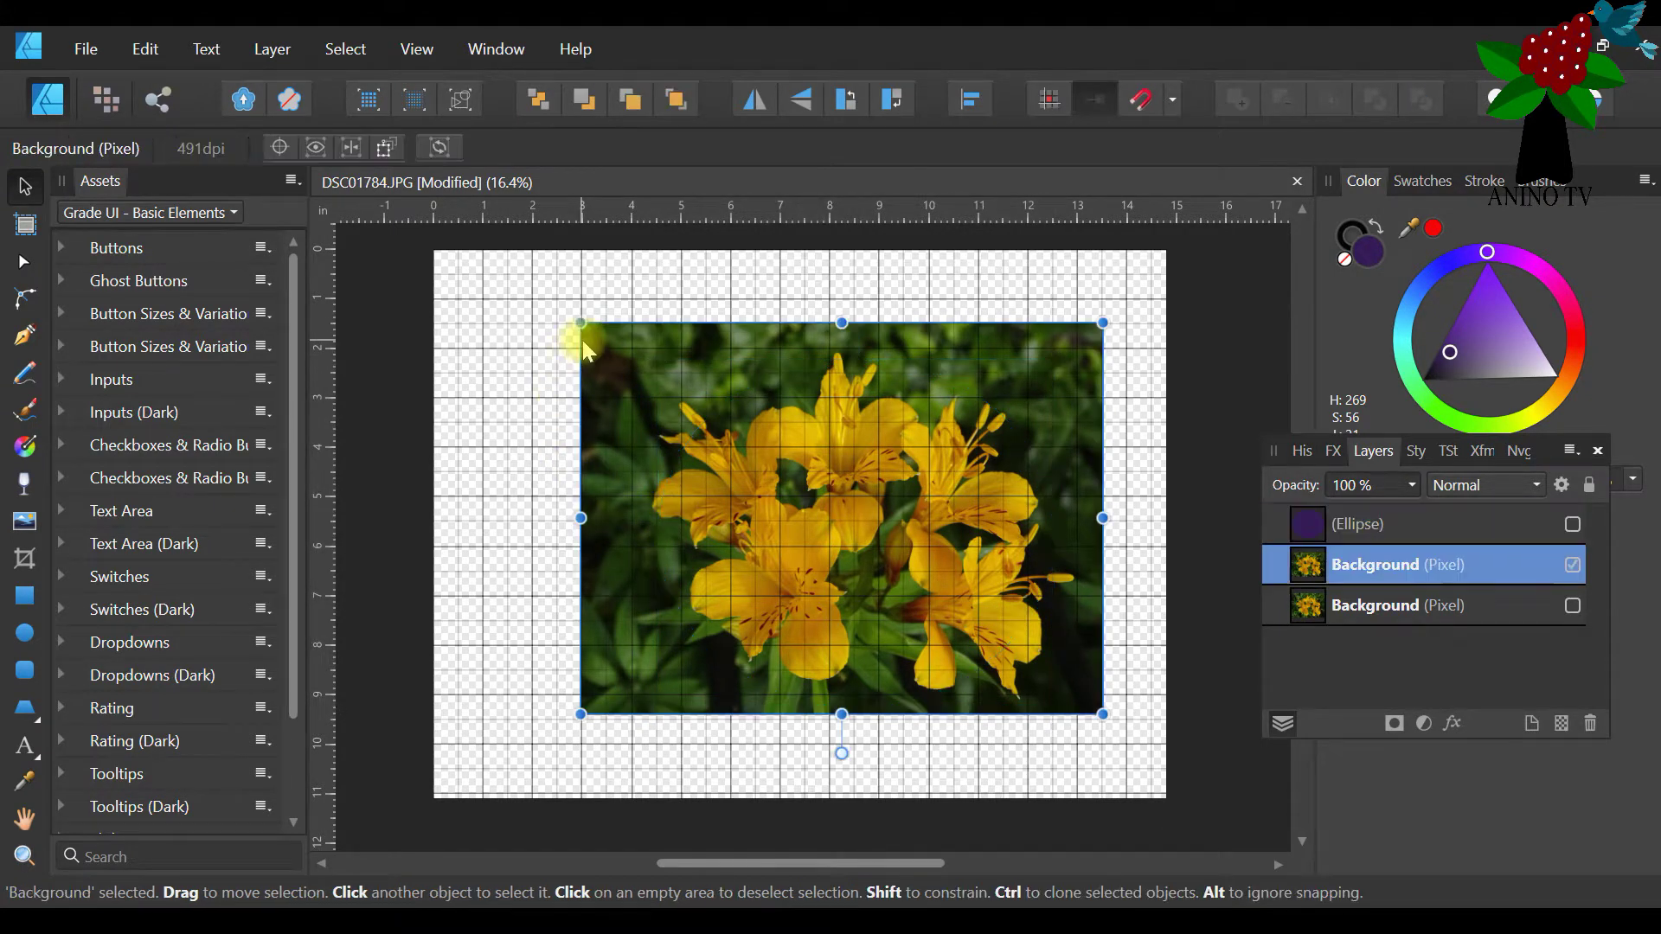
{"action": "left_click_drag", "start_coordinate": [1100, 323], "coordinate": [1075, 344]}
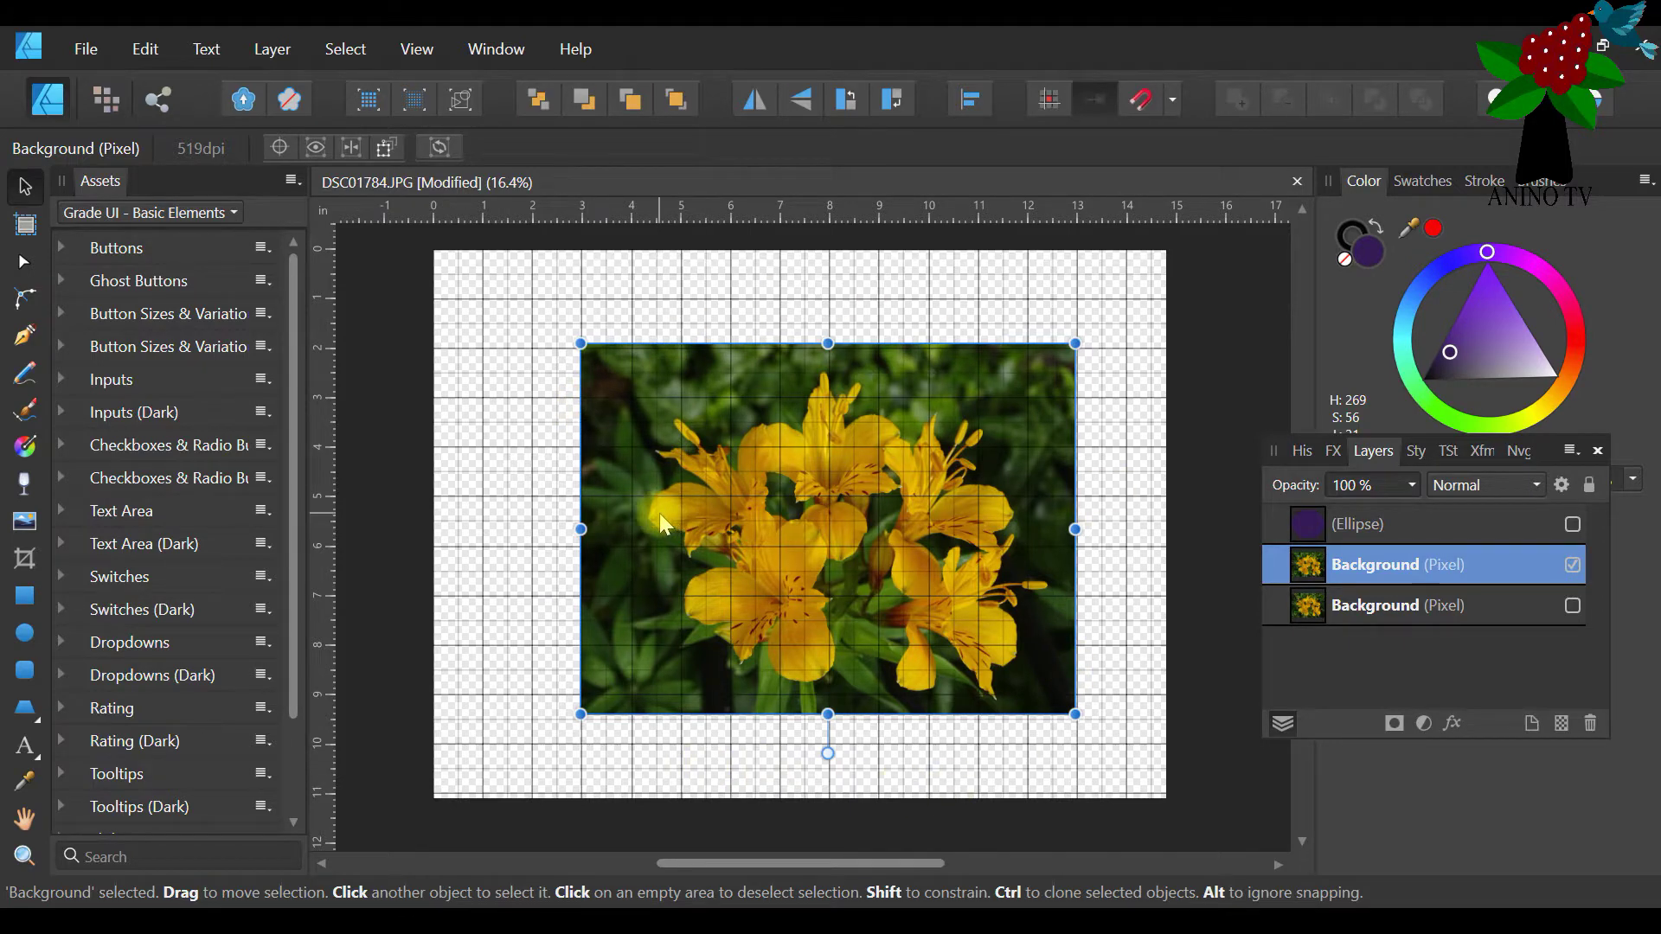
{"action": "left_click_drag", "start_coordinate": [597, 370], "coordinate": [598, 372]}
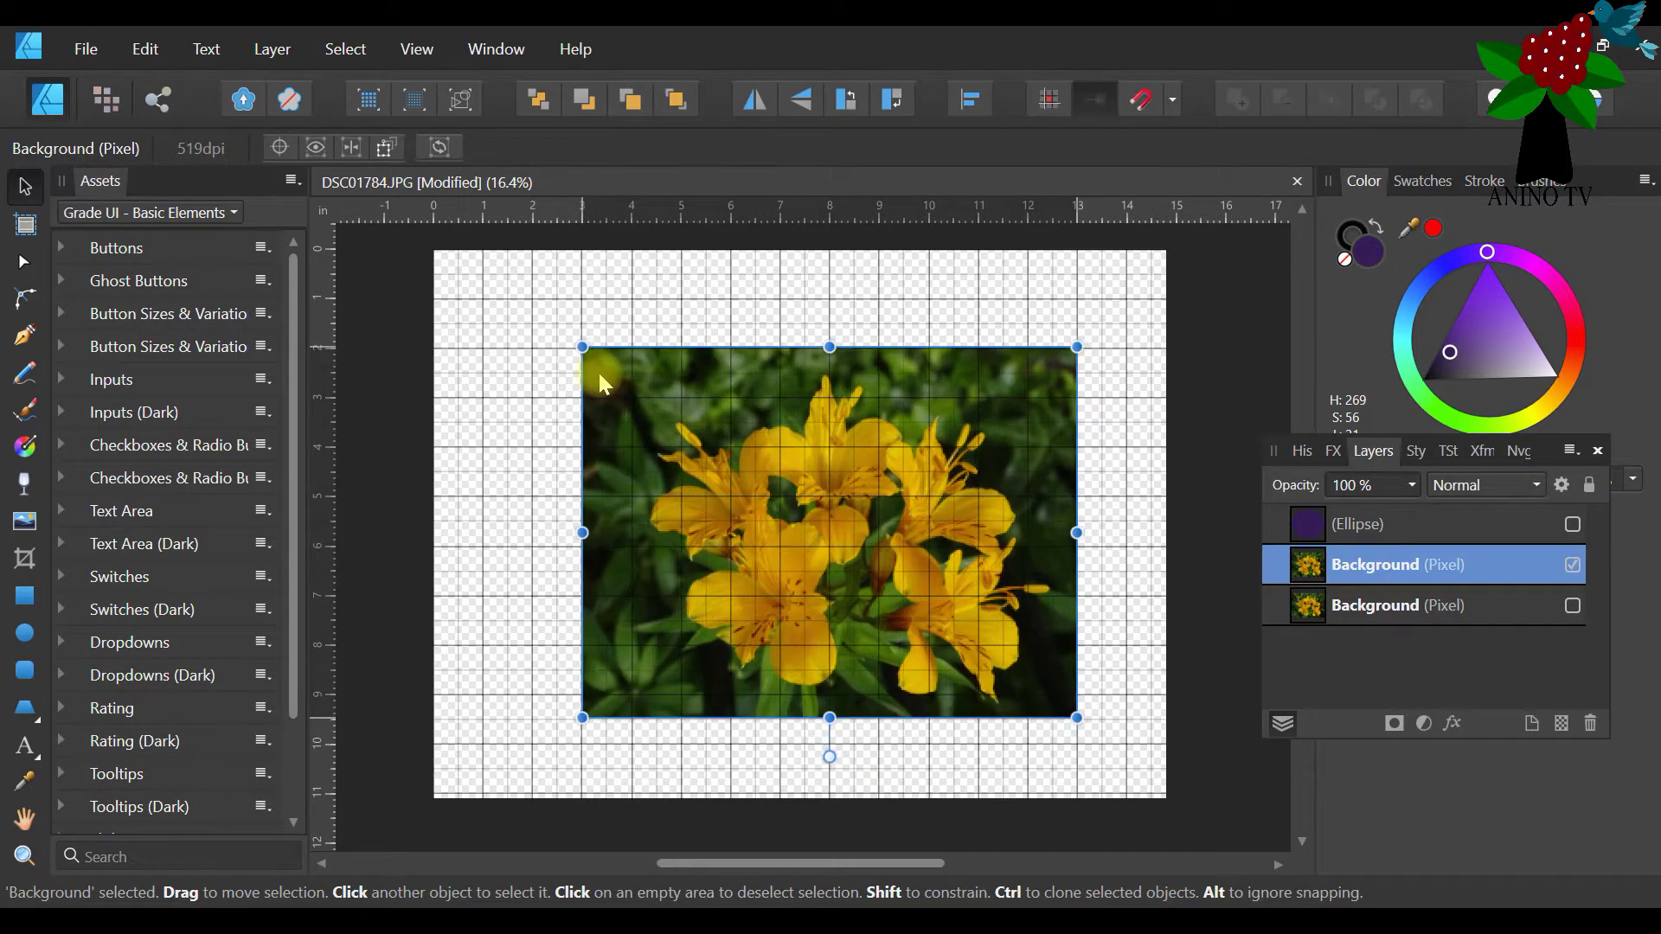
{"action": "left_click", "coordinate": [1045, 595]}
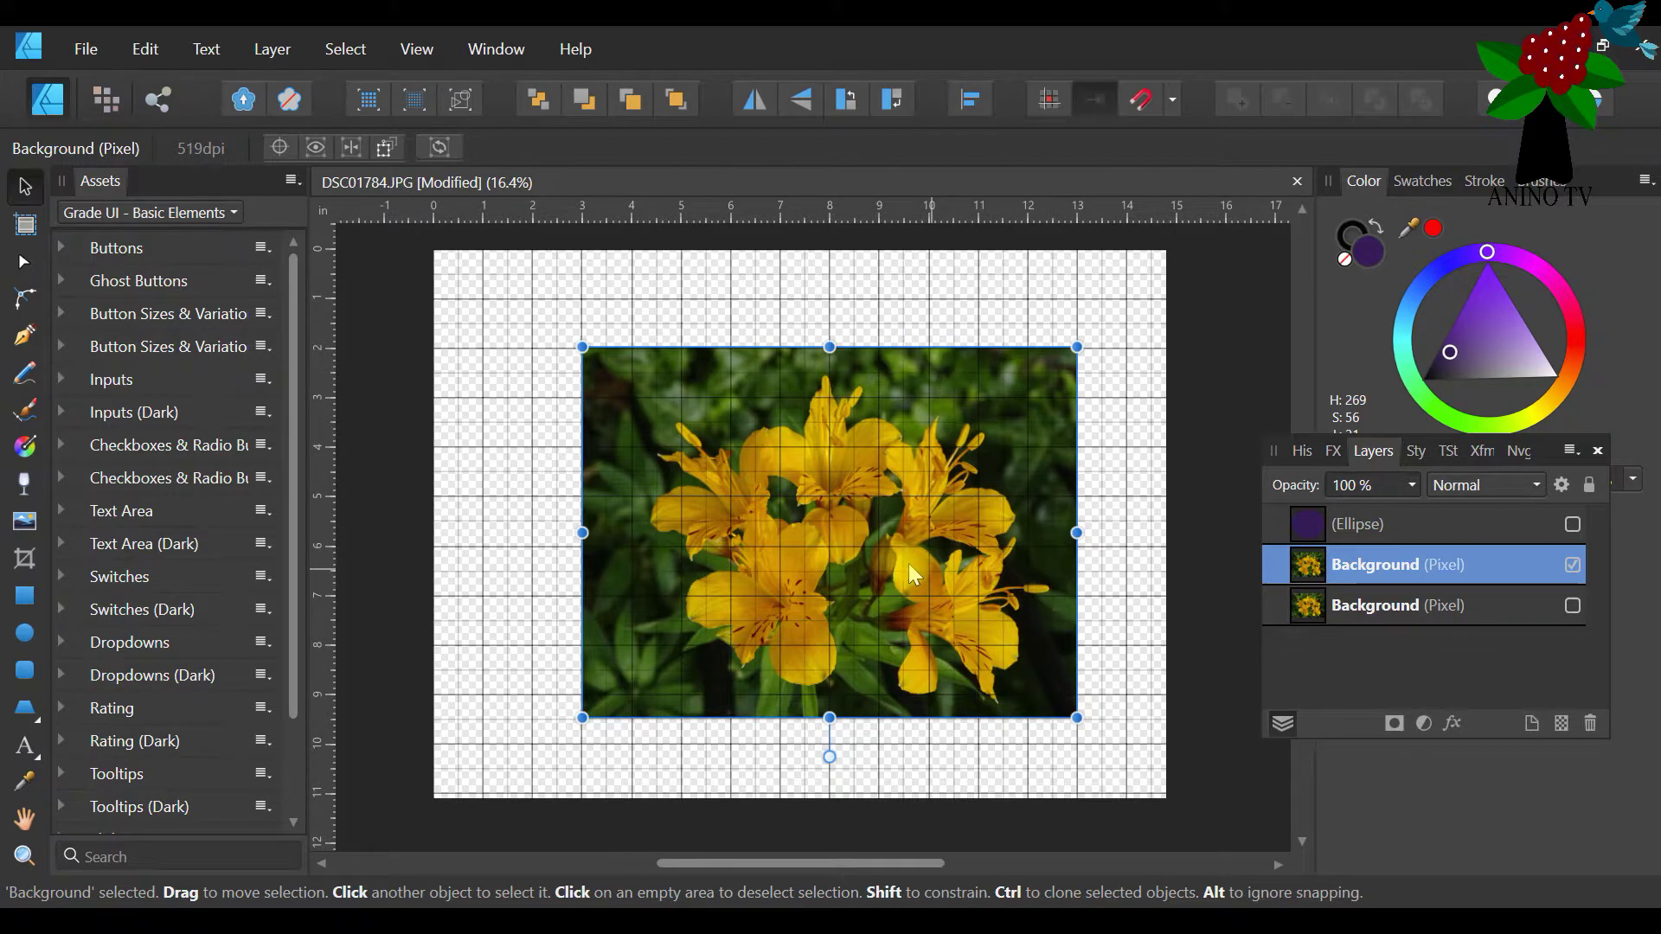
{"action": "left_click_drag", "start_coordinate": [894, 568], "coordinate": [886, 564]}
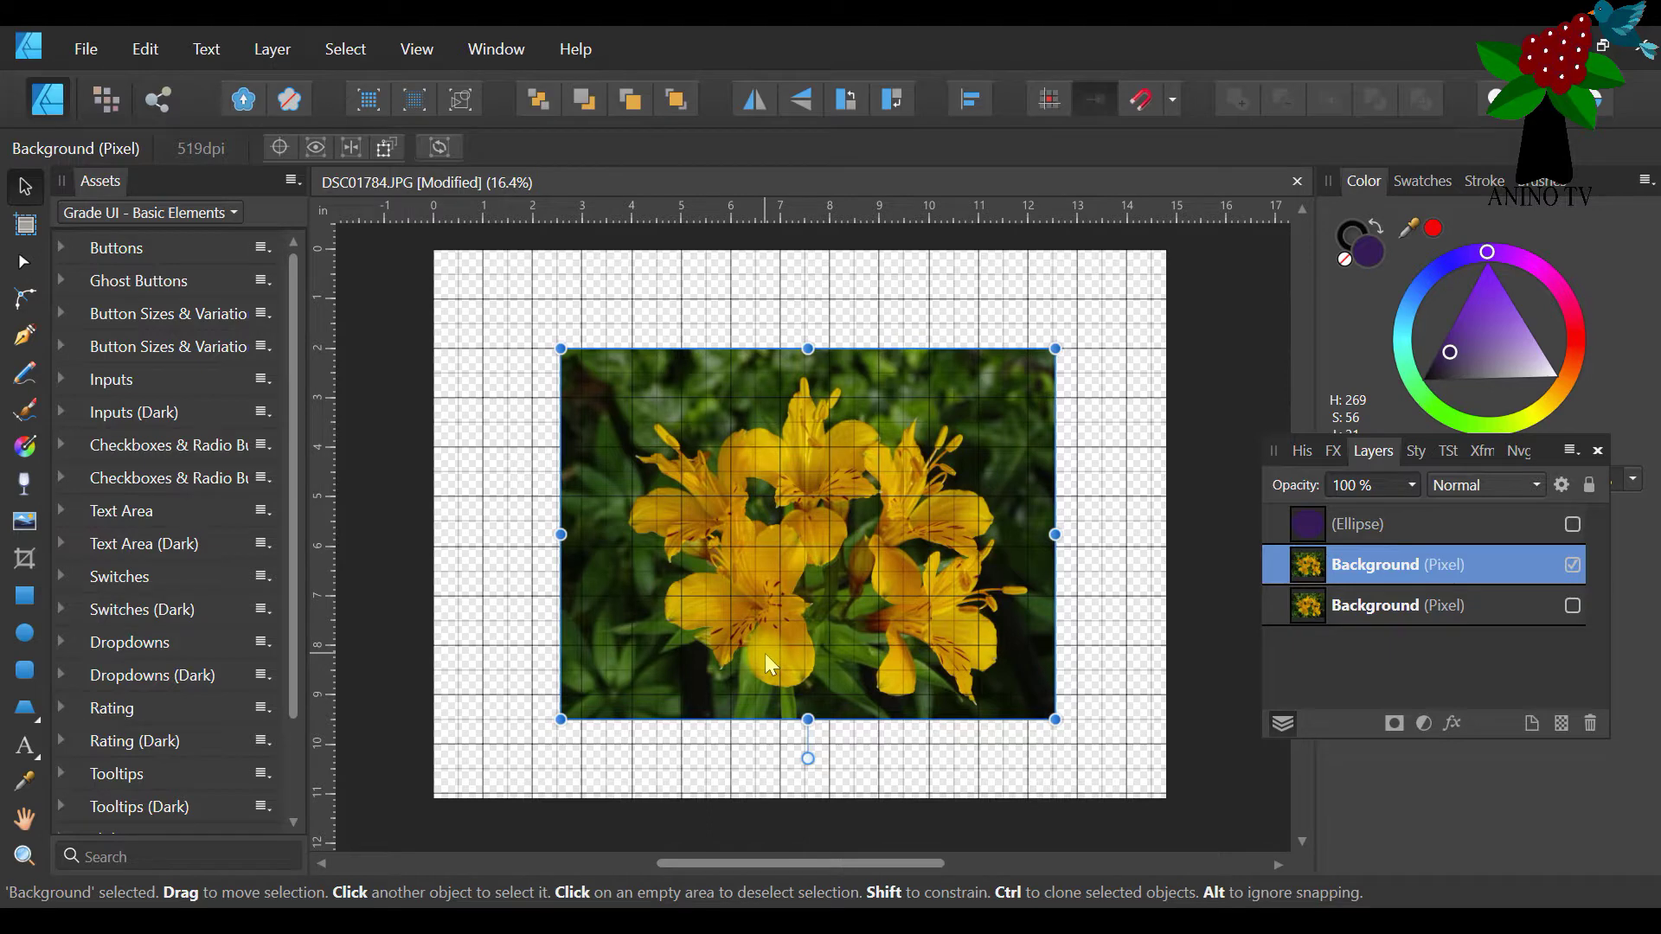
Preview the ellipse over the photo, hide it again and move it around the flowers, about 3.7 in across and 2.5 in down
{"action": "left_click", "coordinate": [1573, 525]}
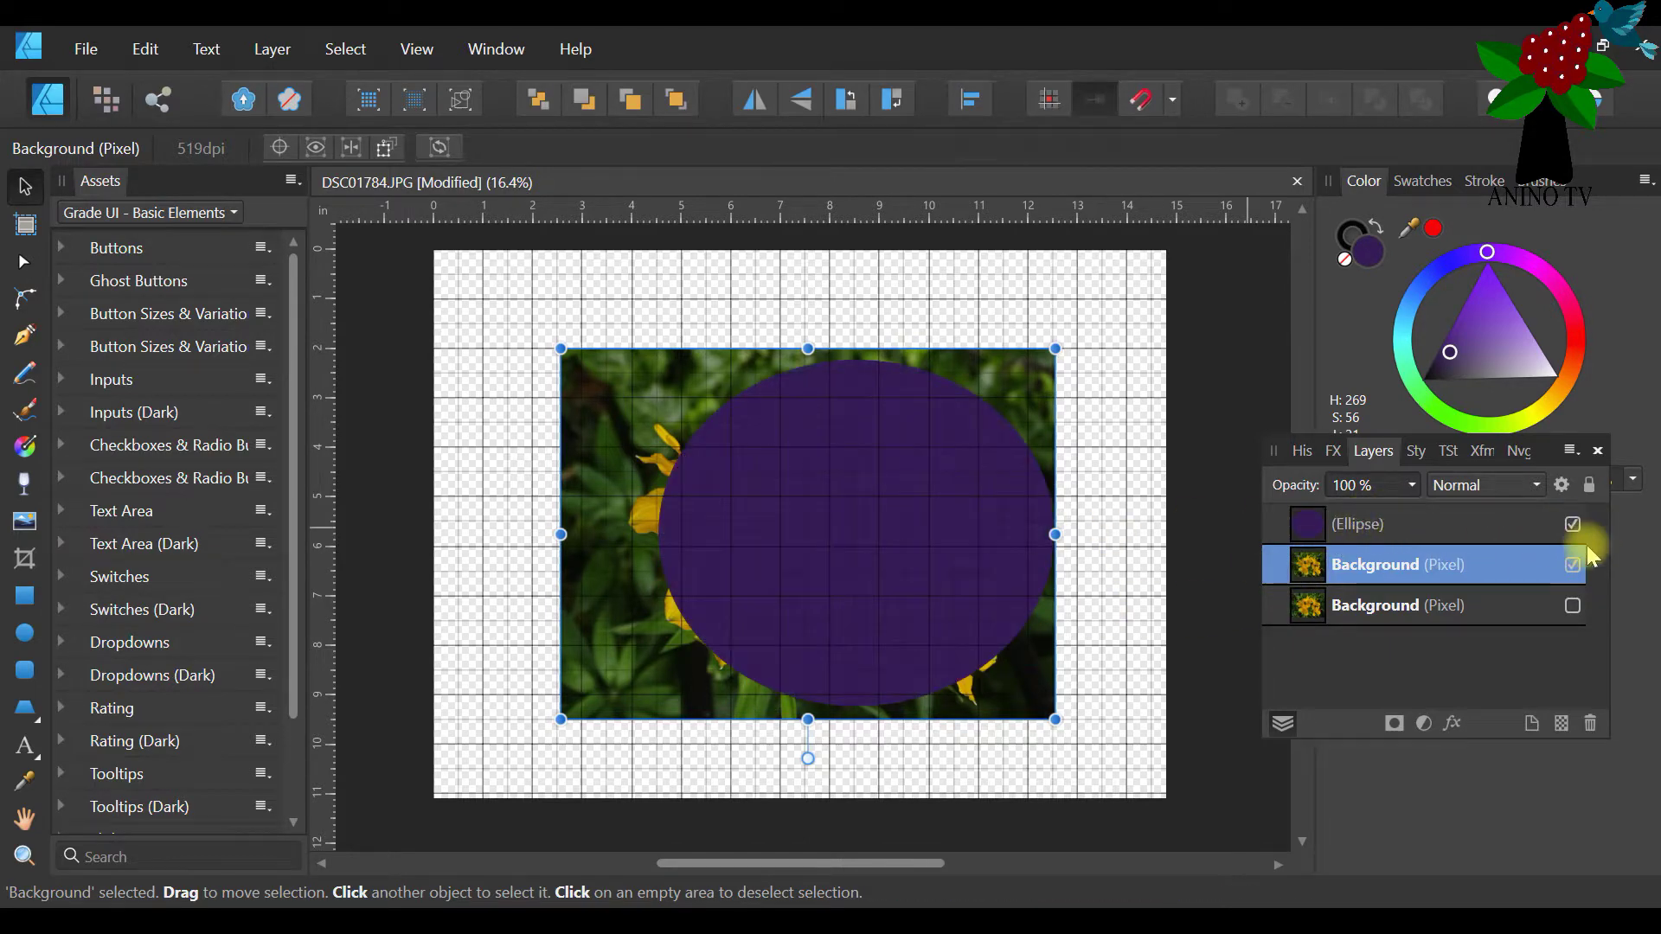
{"action": "left_click", "coordinate": [1573, 525]}
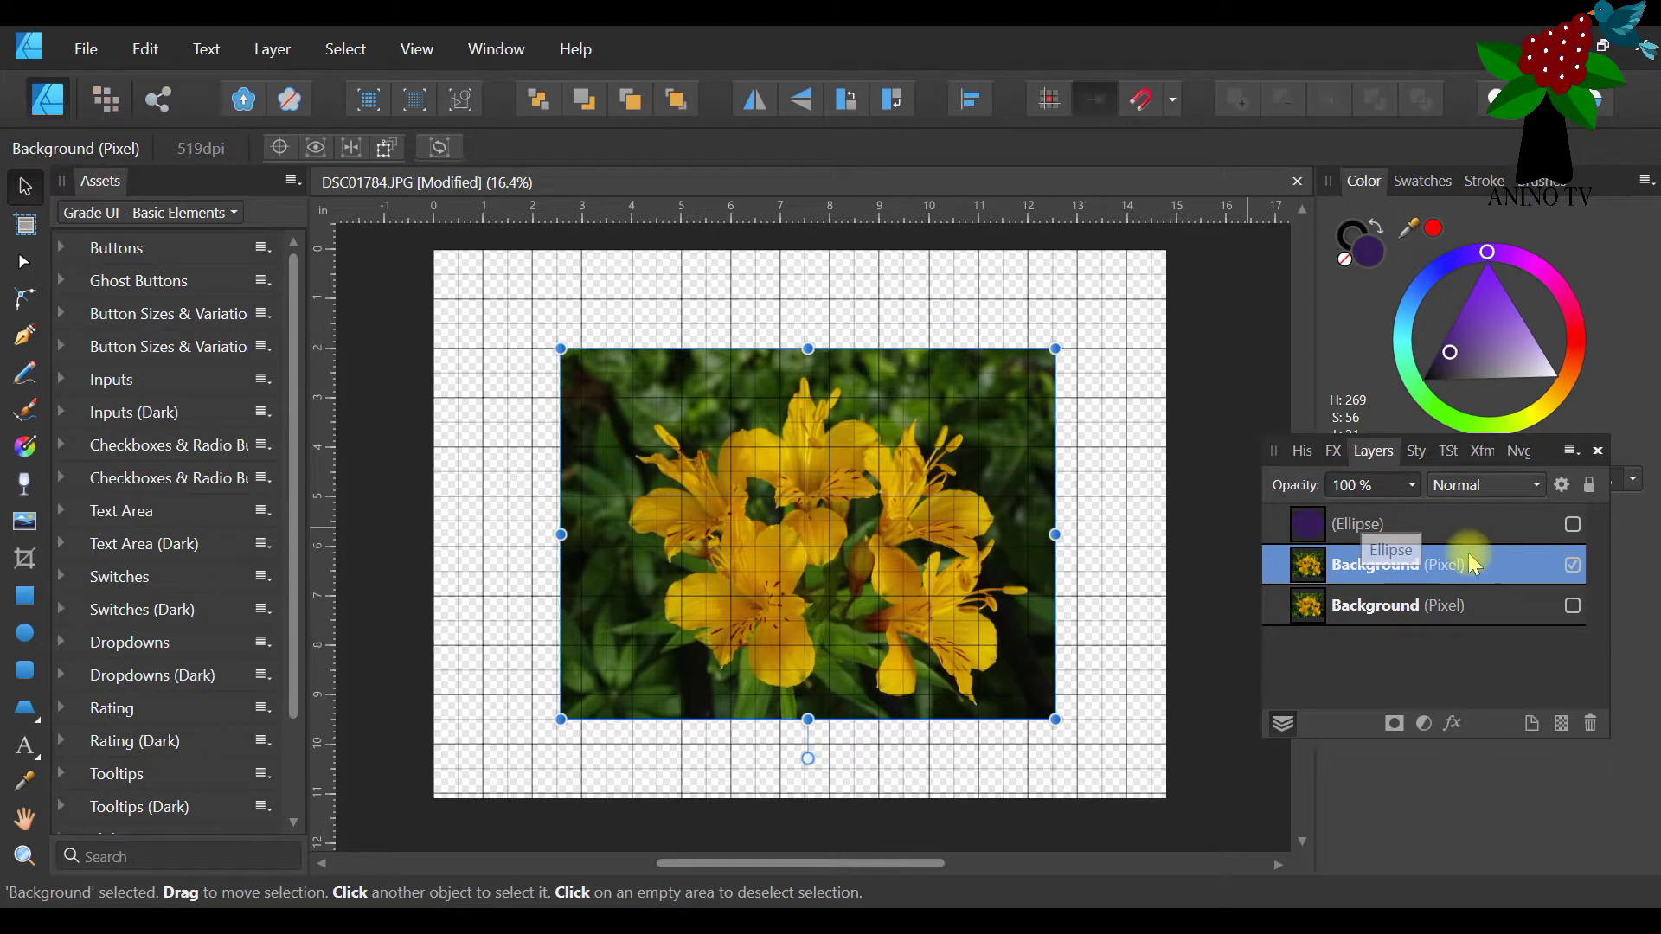
{"action": "left_click", "coordinate": [1424, 528]}
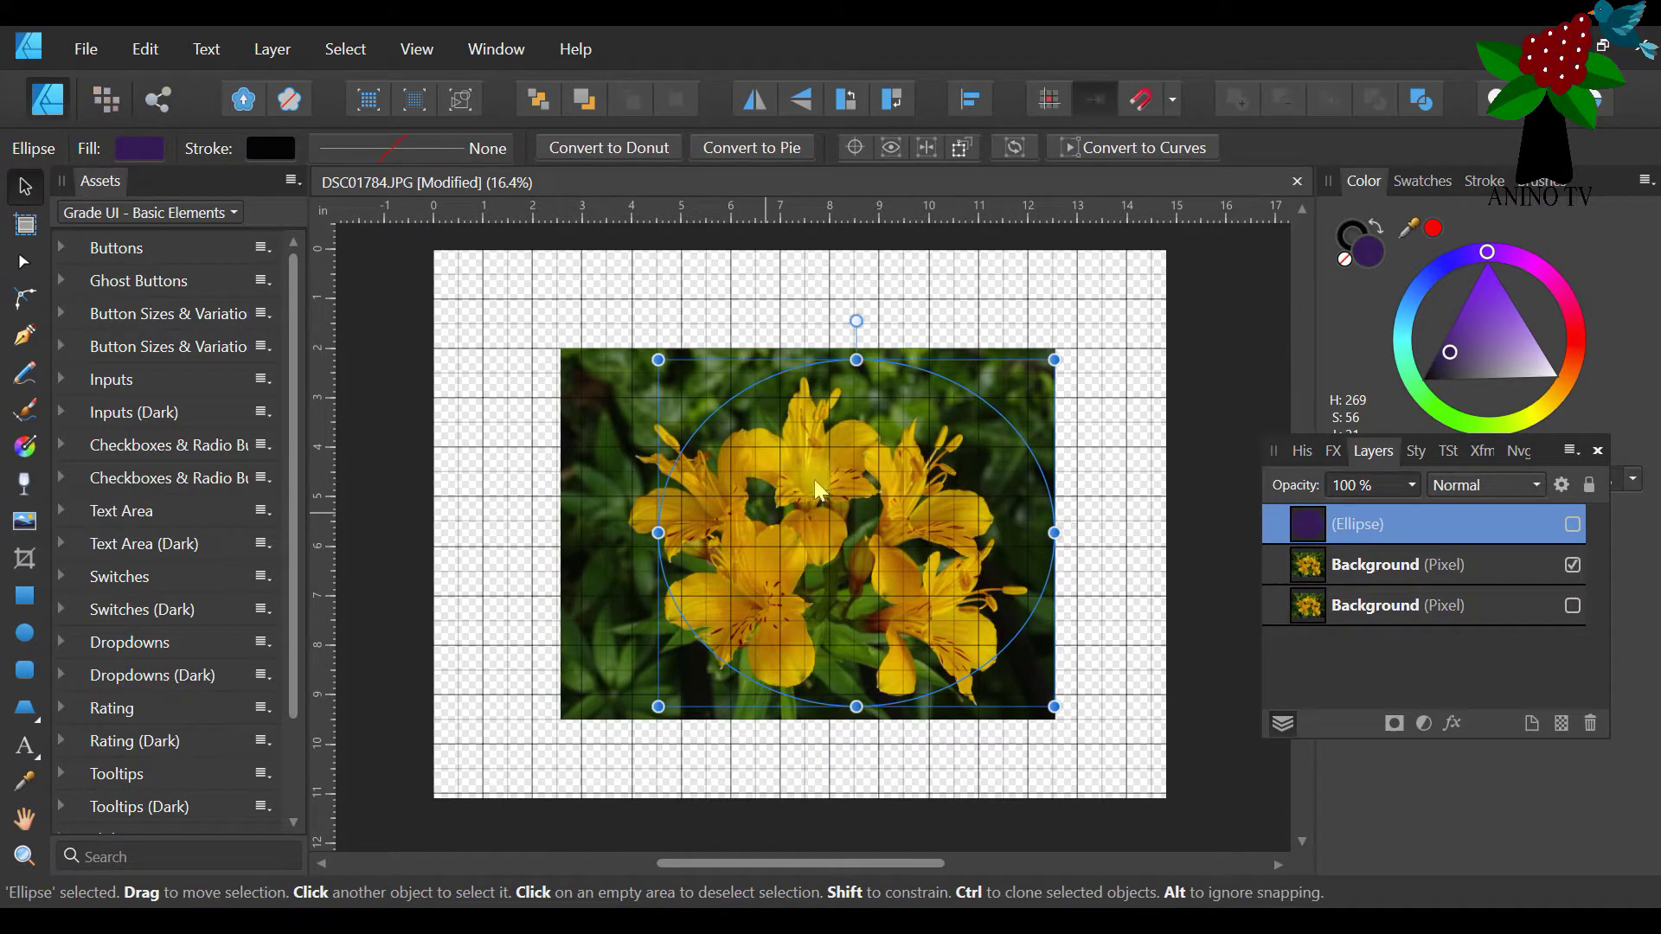
{"action": "mouse_move", "coordinate": [742, 387]}
{"action": "left_mouse_down"}
{"action": "mouse_move", "coordinate": [702, 390]}
{"action": "mouse_move", "coordinate": [728, 409]}
{"action": "mouse_move", "coordinate": [714, 402]}
{"action": "left_mouse_up"}
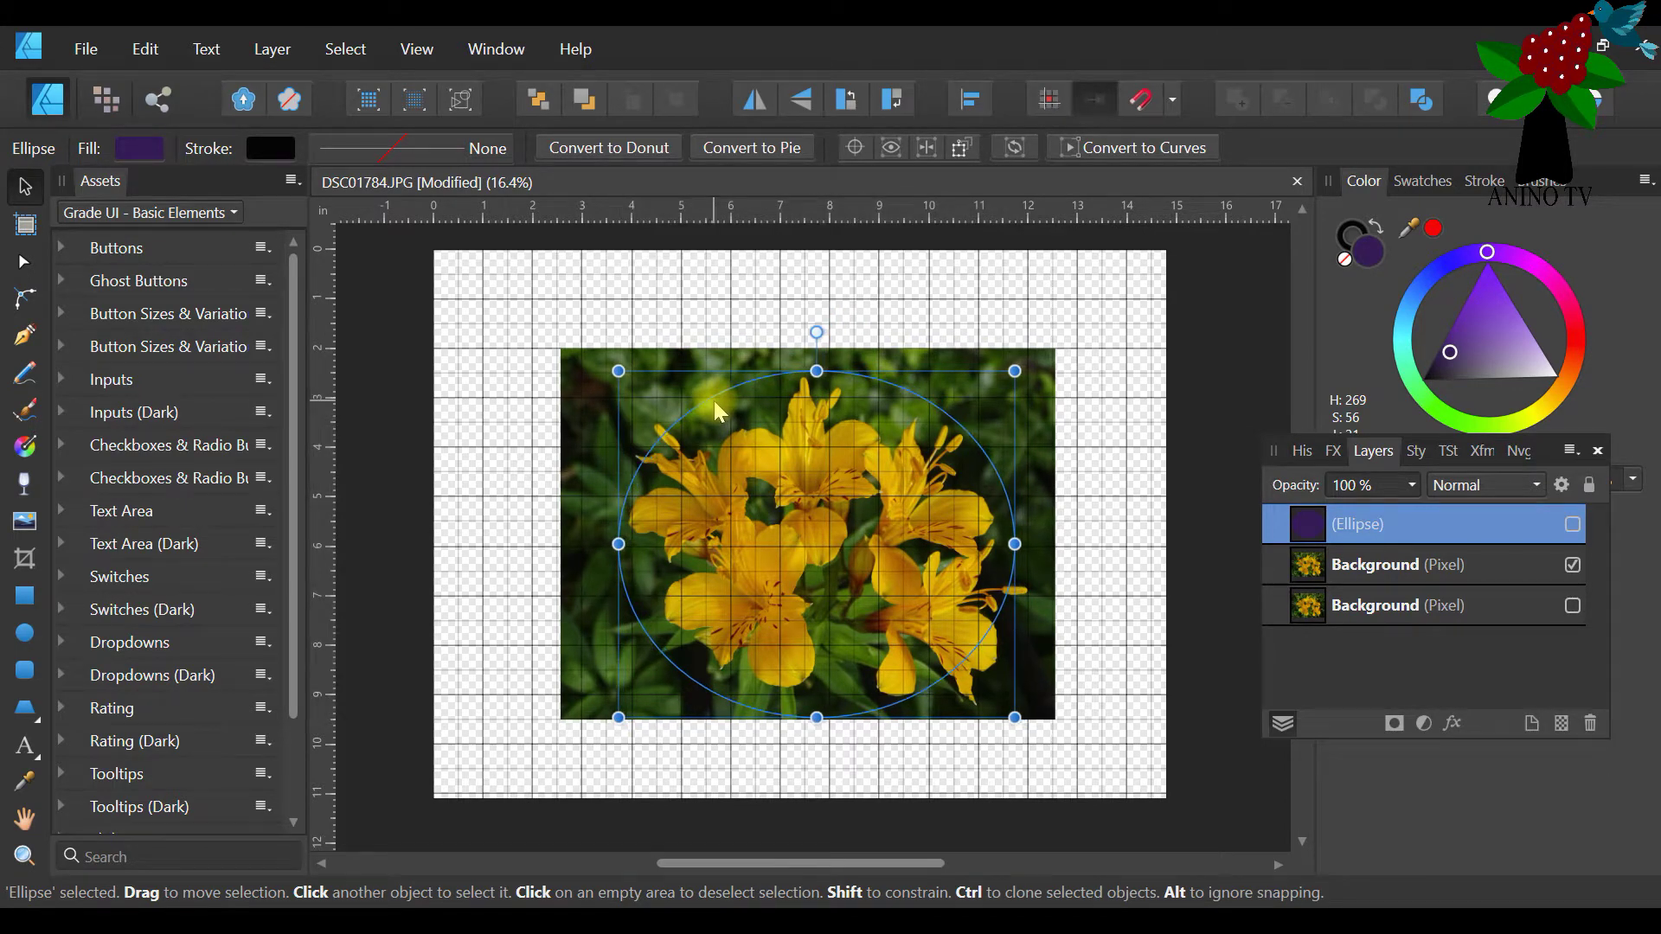
Scale the visible Background layer proportionally to about 9.4 in wide
{"action": "left_click", "coordinate": [1005, 351]}
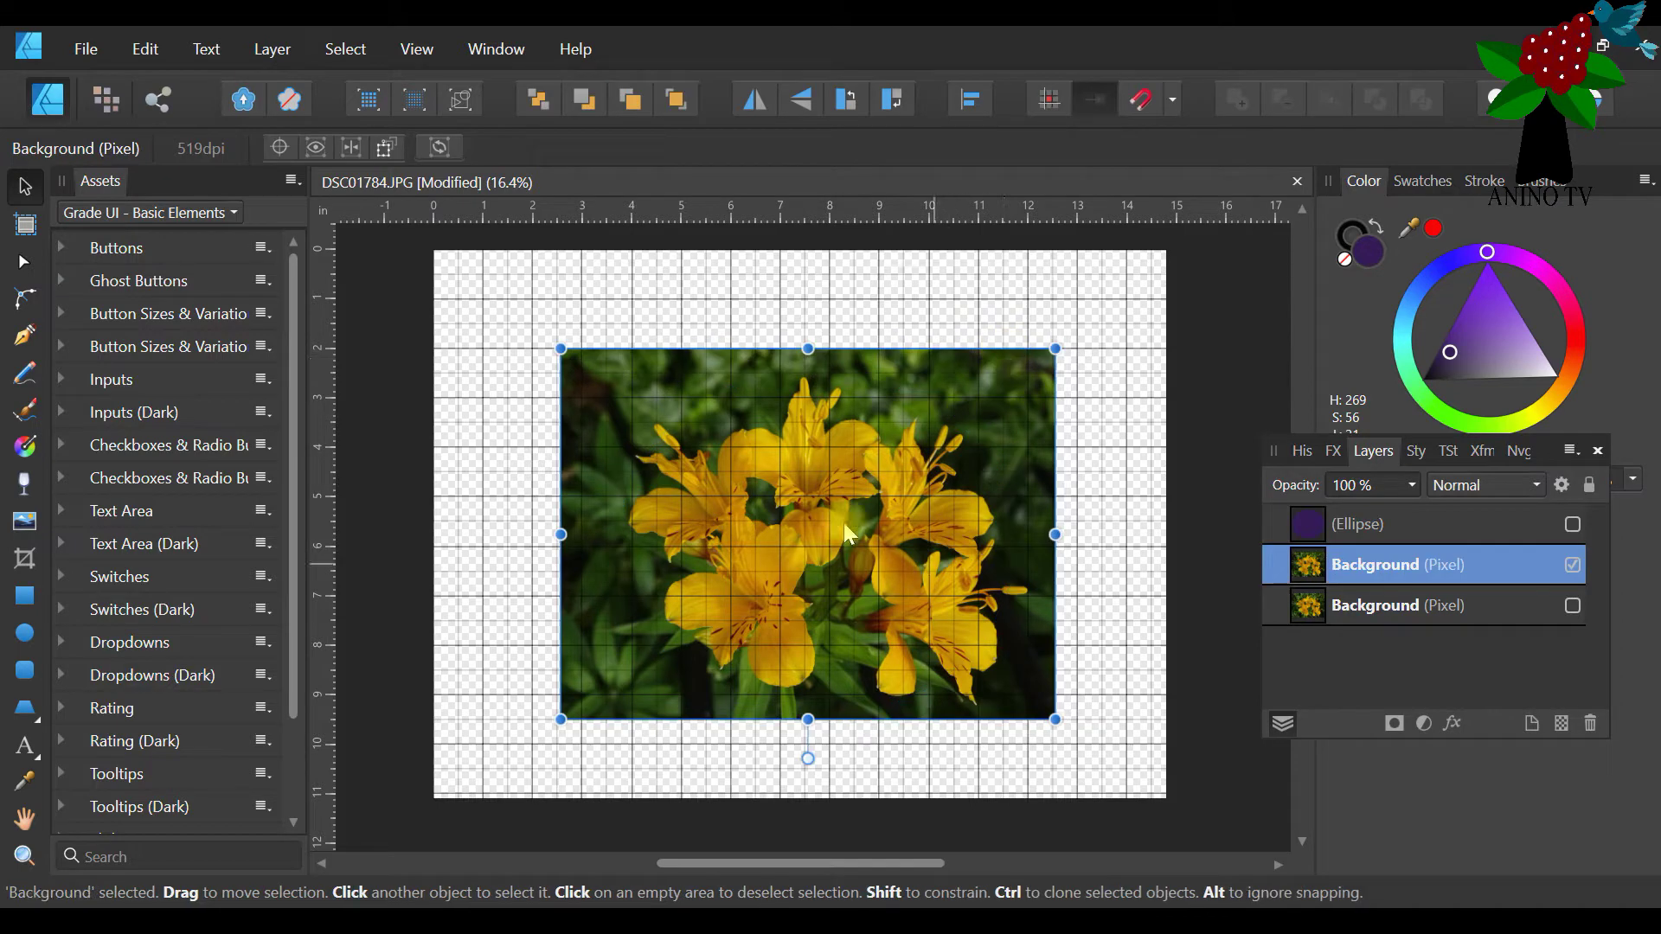
{"action": "left_click_drag", "start_coordinate": [1055, 349], "coordinate": [1021, 356]}
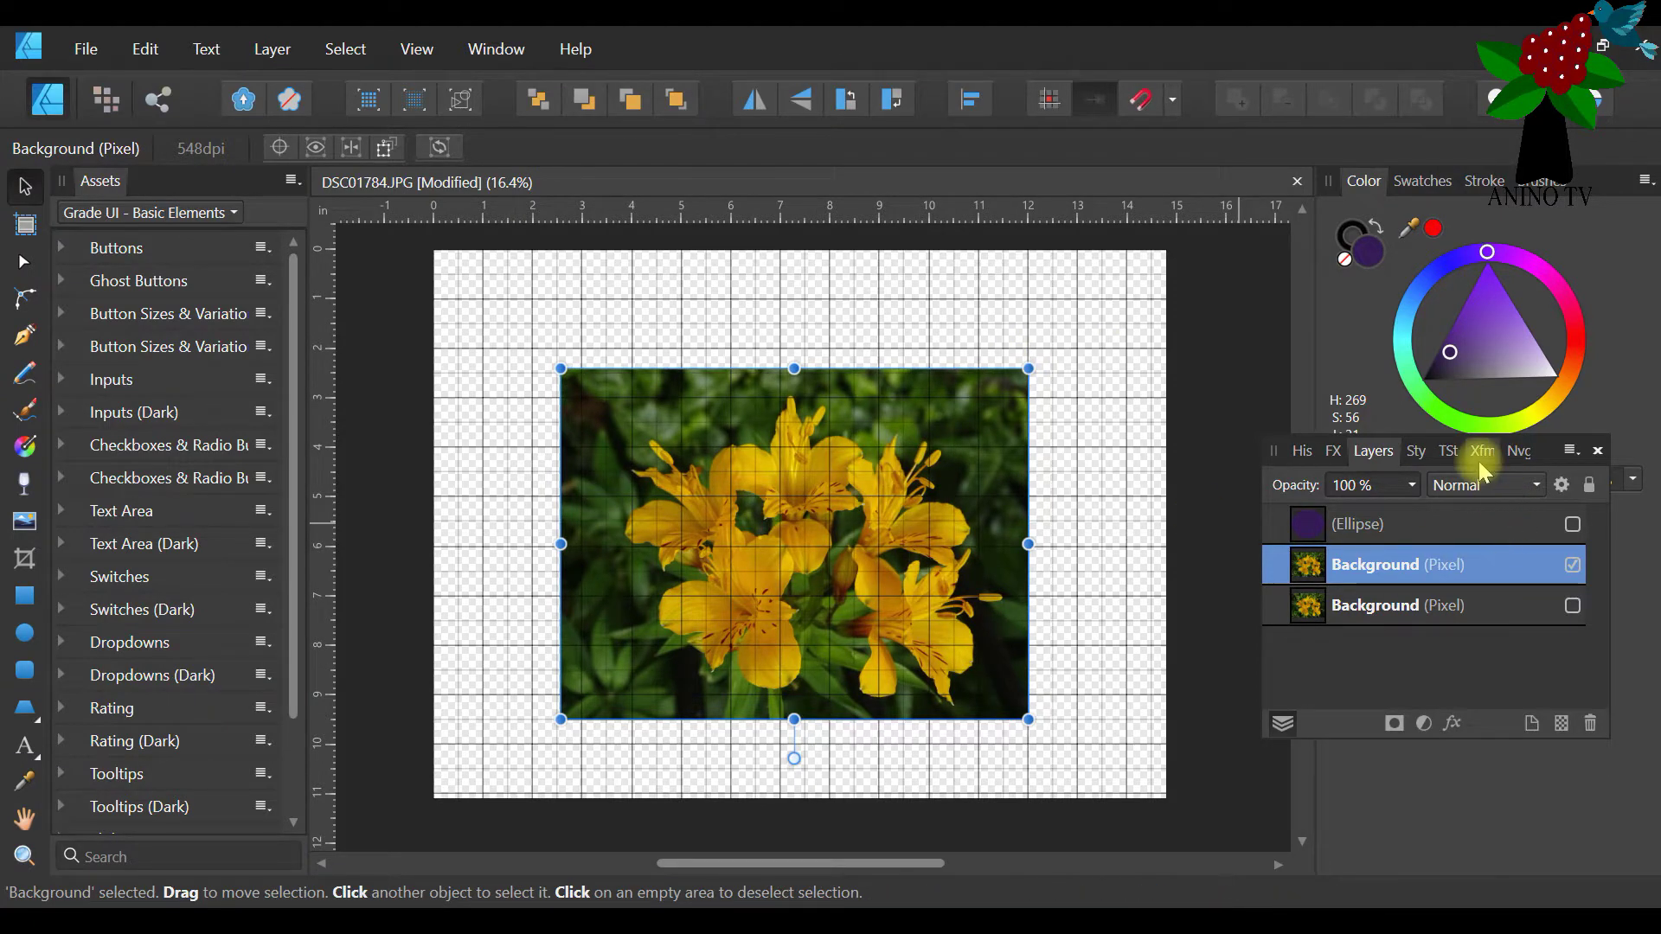
Check the hidden ellipse's size and position values against the reduced photo
{"action": "left_click", "coordinate": [1460, 523]}
{"action": "left_click", "coordinate": [1481, 452]}
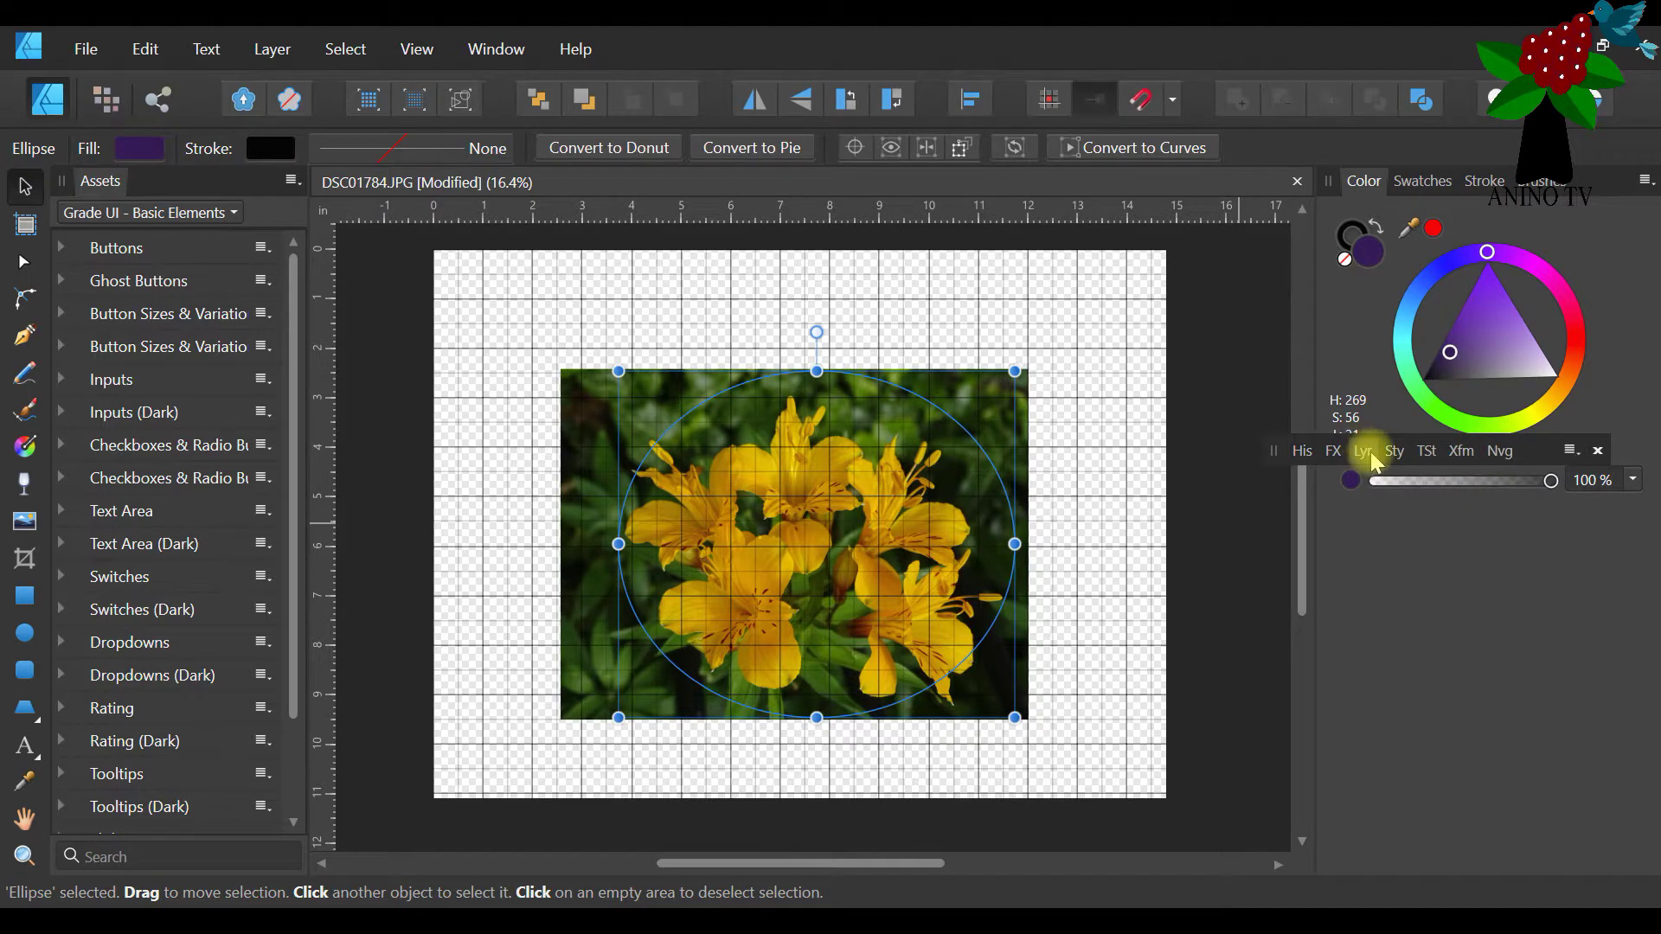
{"action": "left_click", "coordinate": [755, 450]}
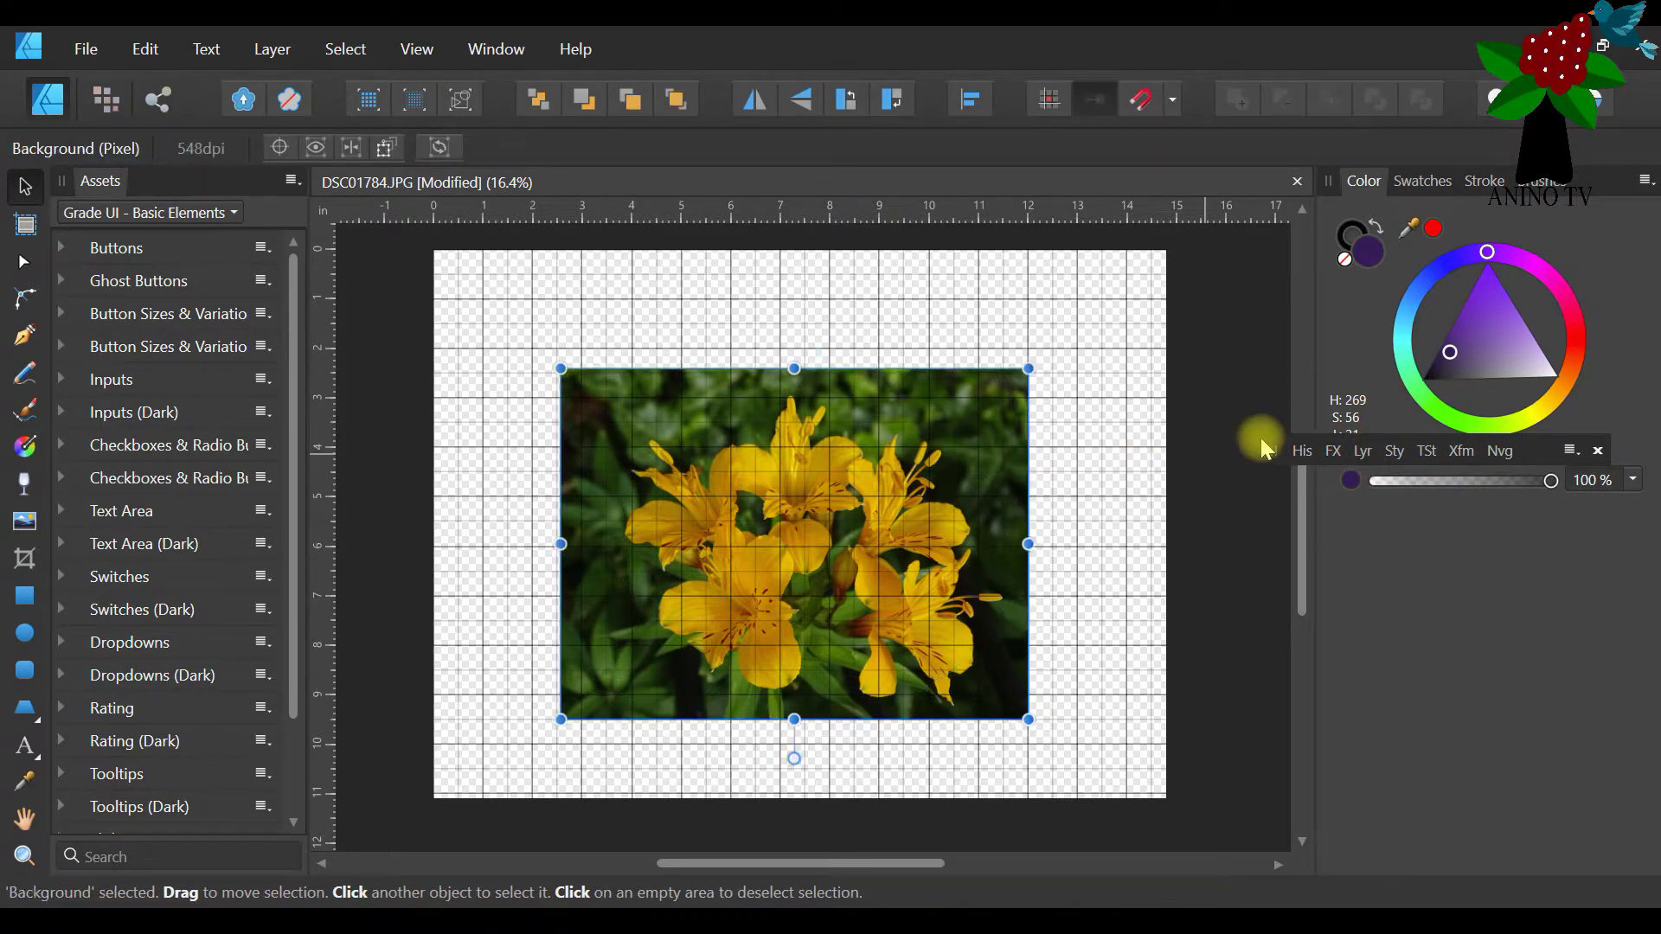
{"action": "left_click", "coordinate": [1362, 452]}
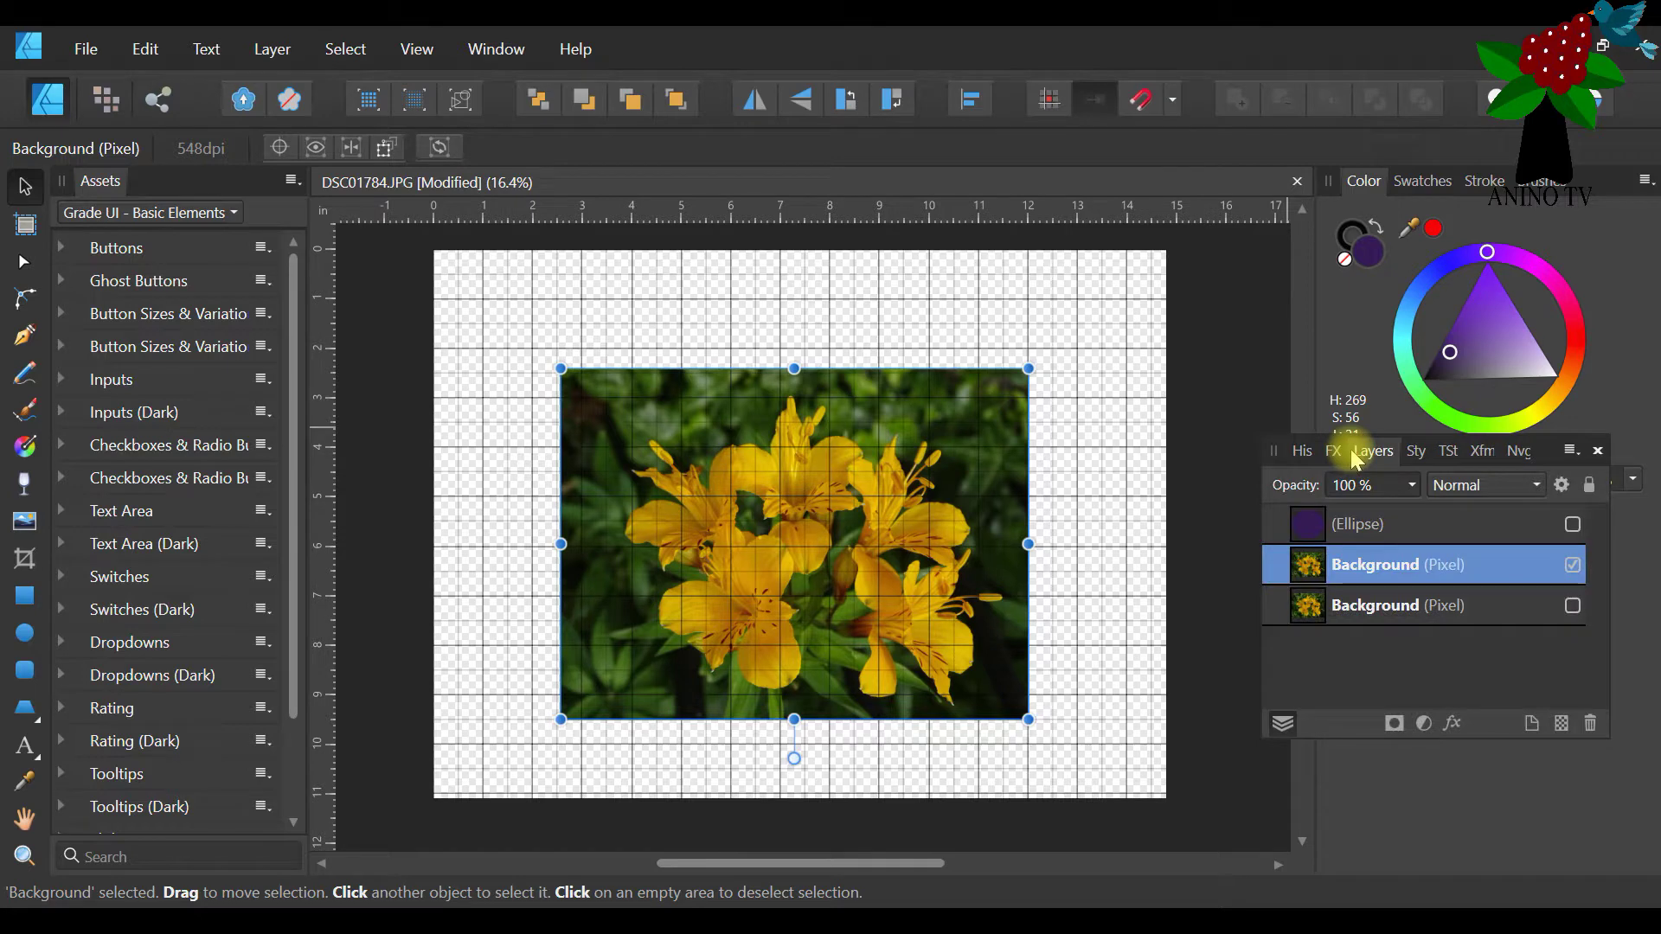
{"action": "left_click", "coordinate": [1436, 525]}
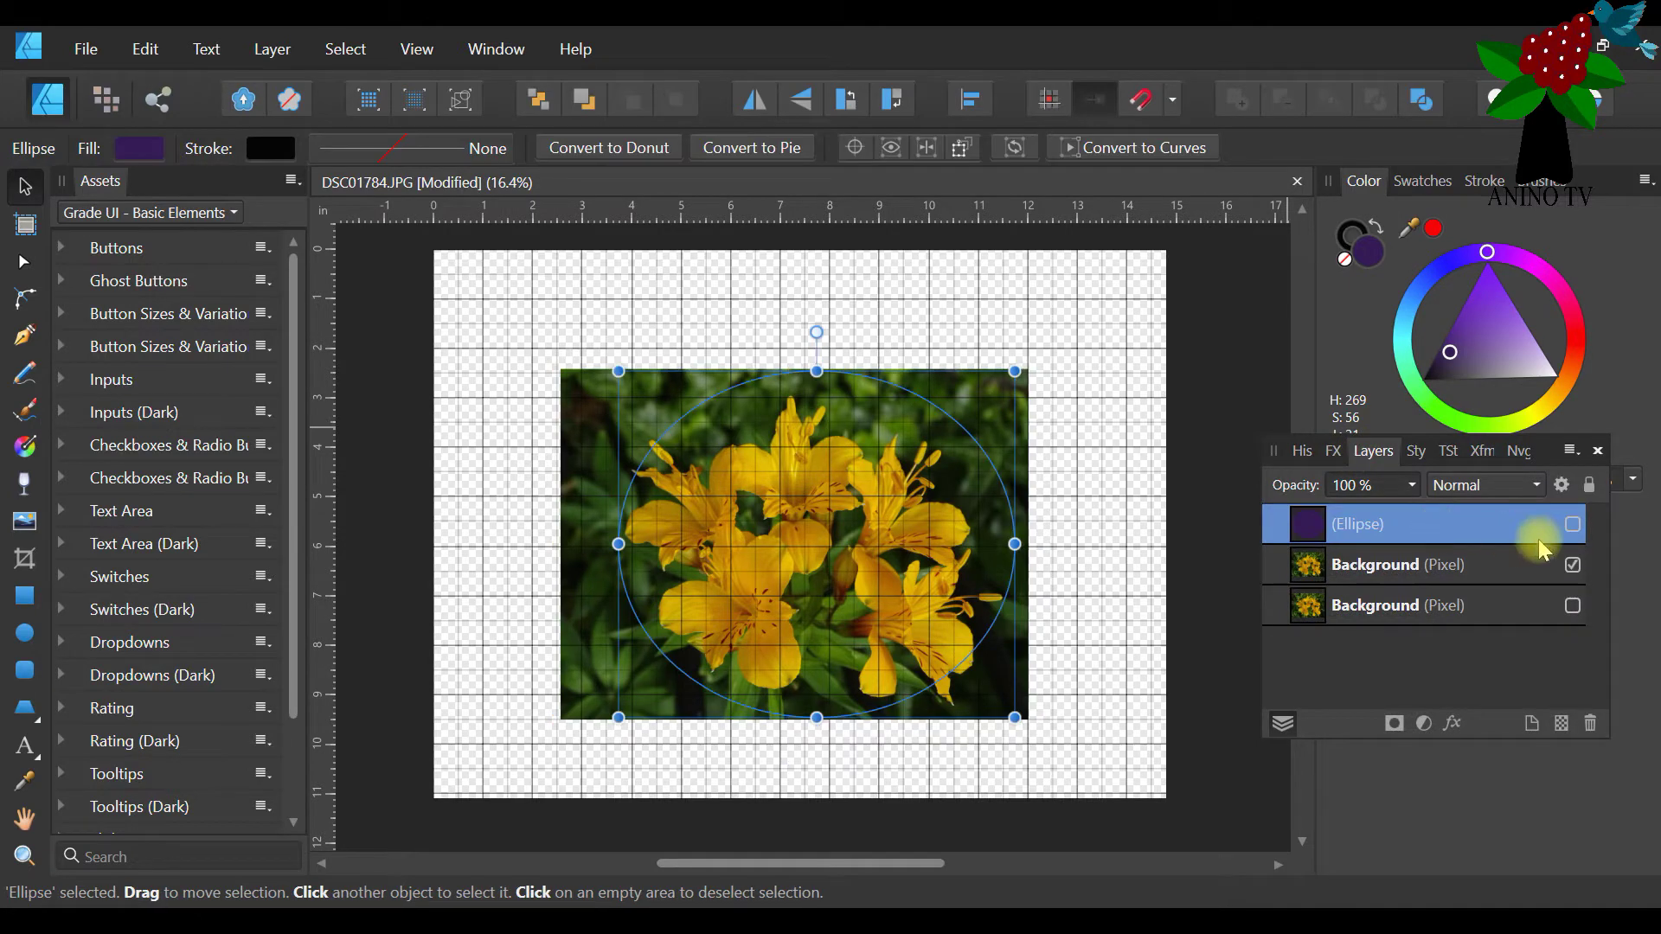
{"action": "left_click", "coordinate": [1478, 463]}
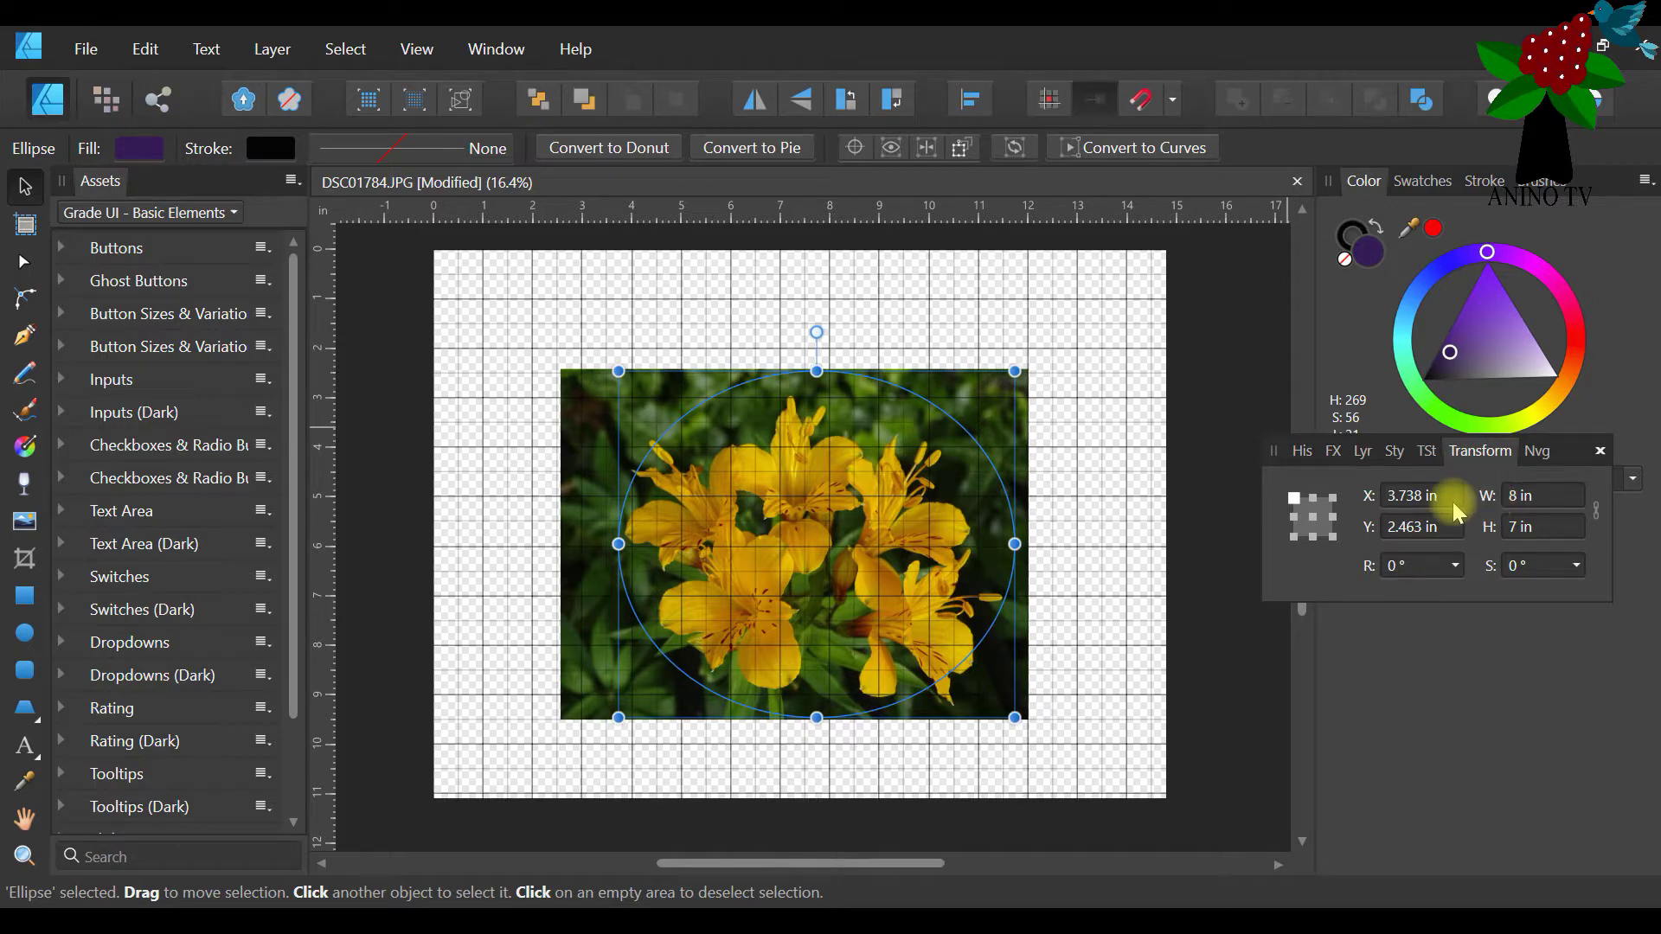
{"action": "left_click", "coordinate": [1363, 451]}
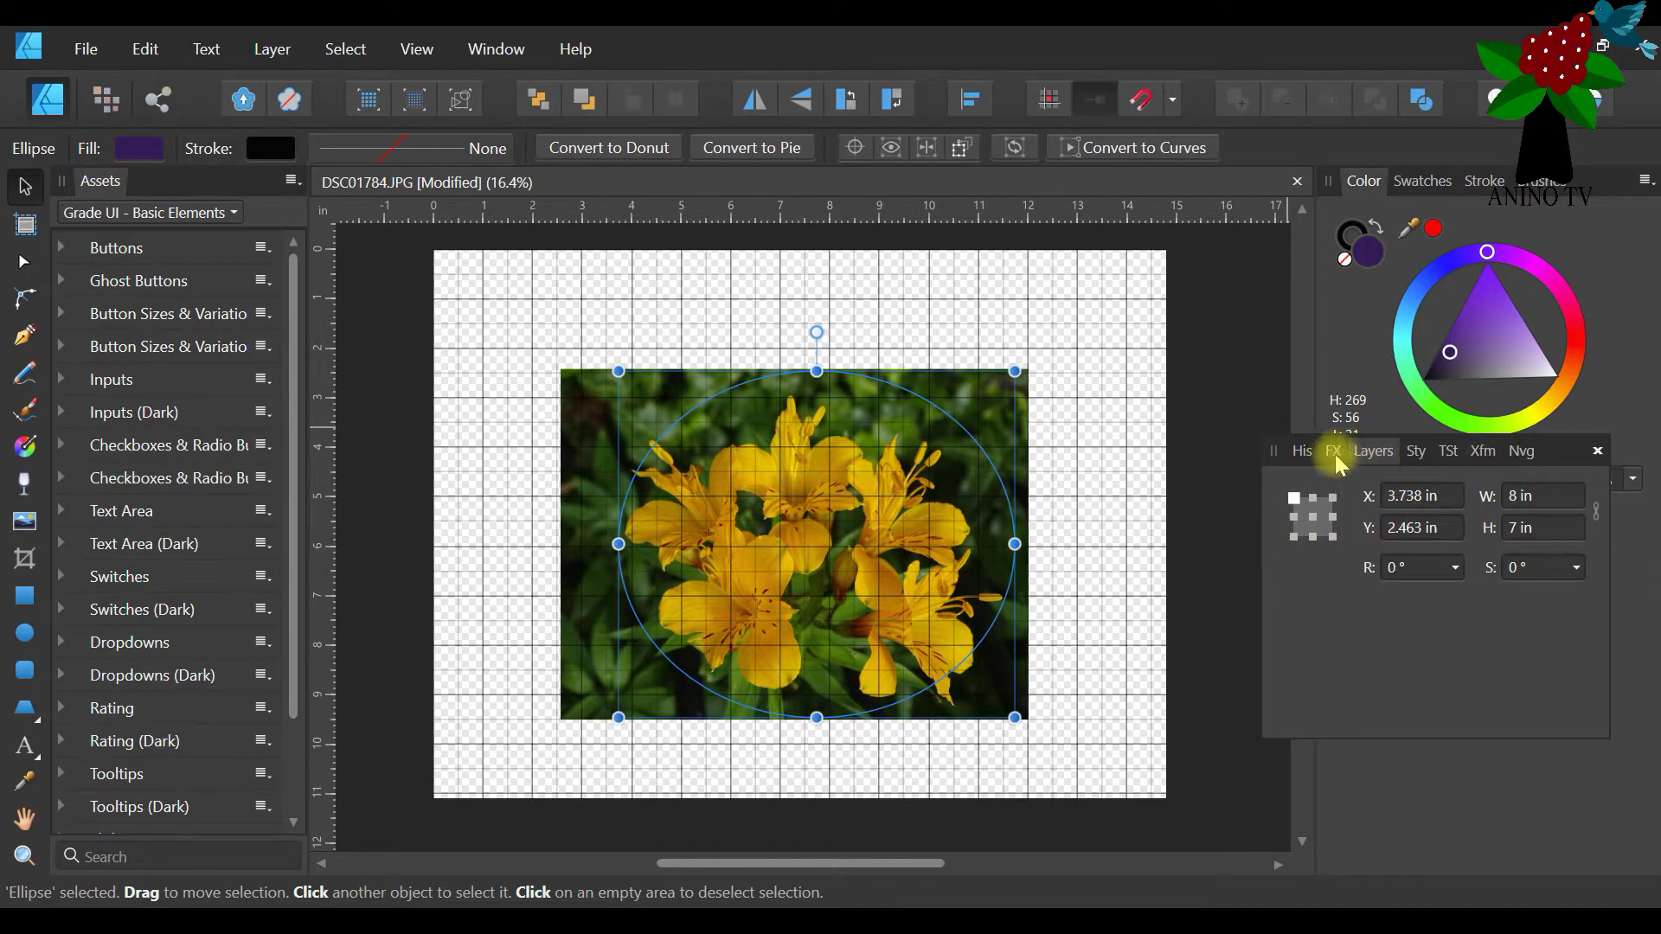
{"action": "left_click", "coordinate": [1373, 451]}
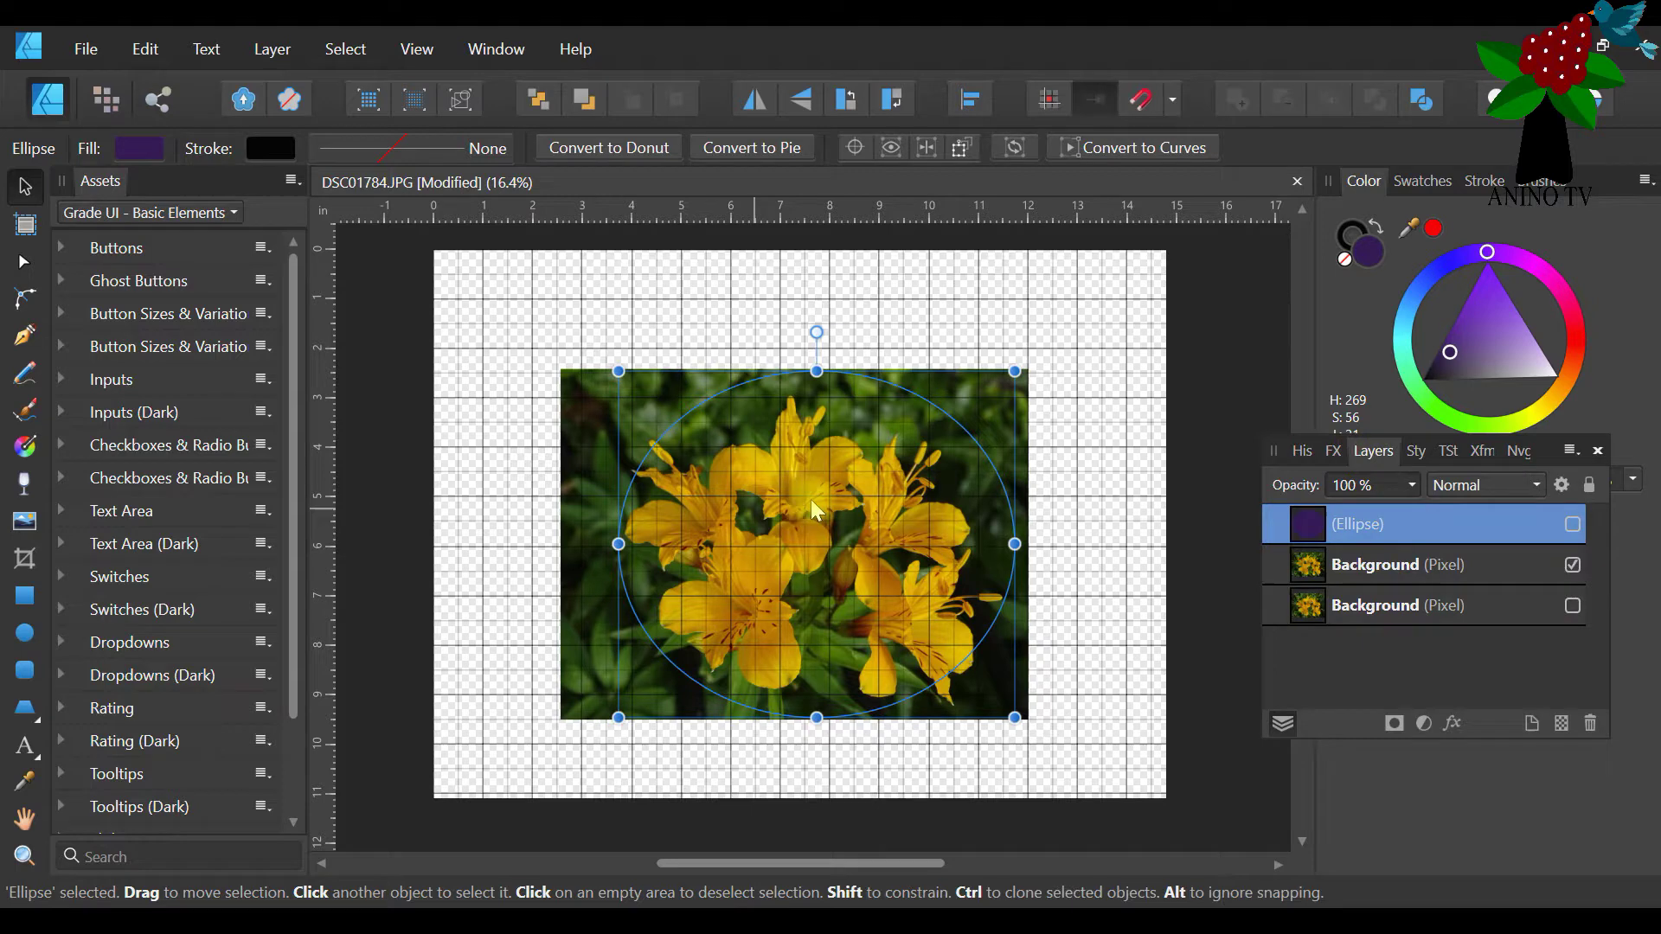
Nudge the hidden ellipse to about 3.6 in across and reduce its height to about 6.2 in, keeping it 8 in wide
{"action": "mouse_move", "coordinate": [817, 496]}
{"action": "left_mouse_down"}
{"action": "mouse_move", "coordinate": [793, 496]}
{"action": "mouse_move", "coordinate": [817, 500]}
{"action": "left_mouse_up"}
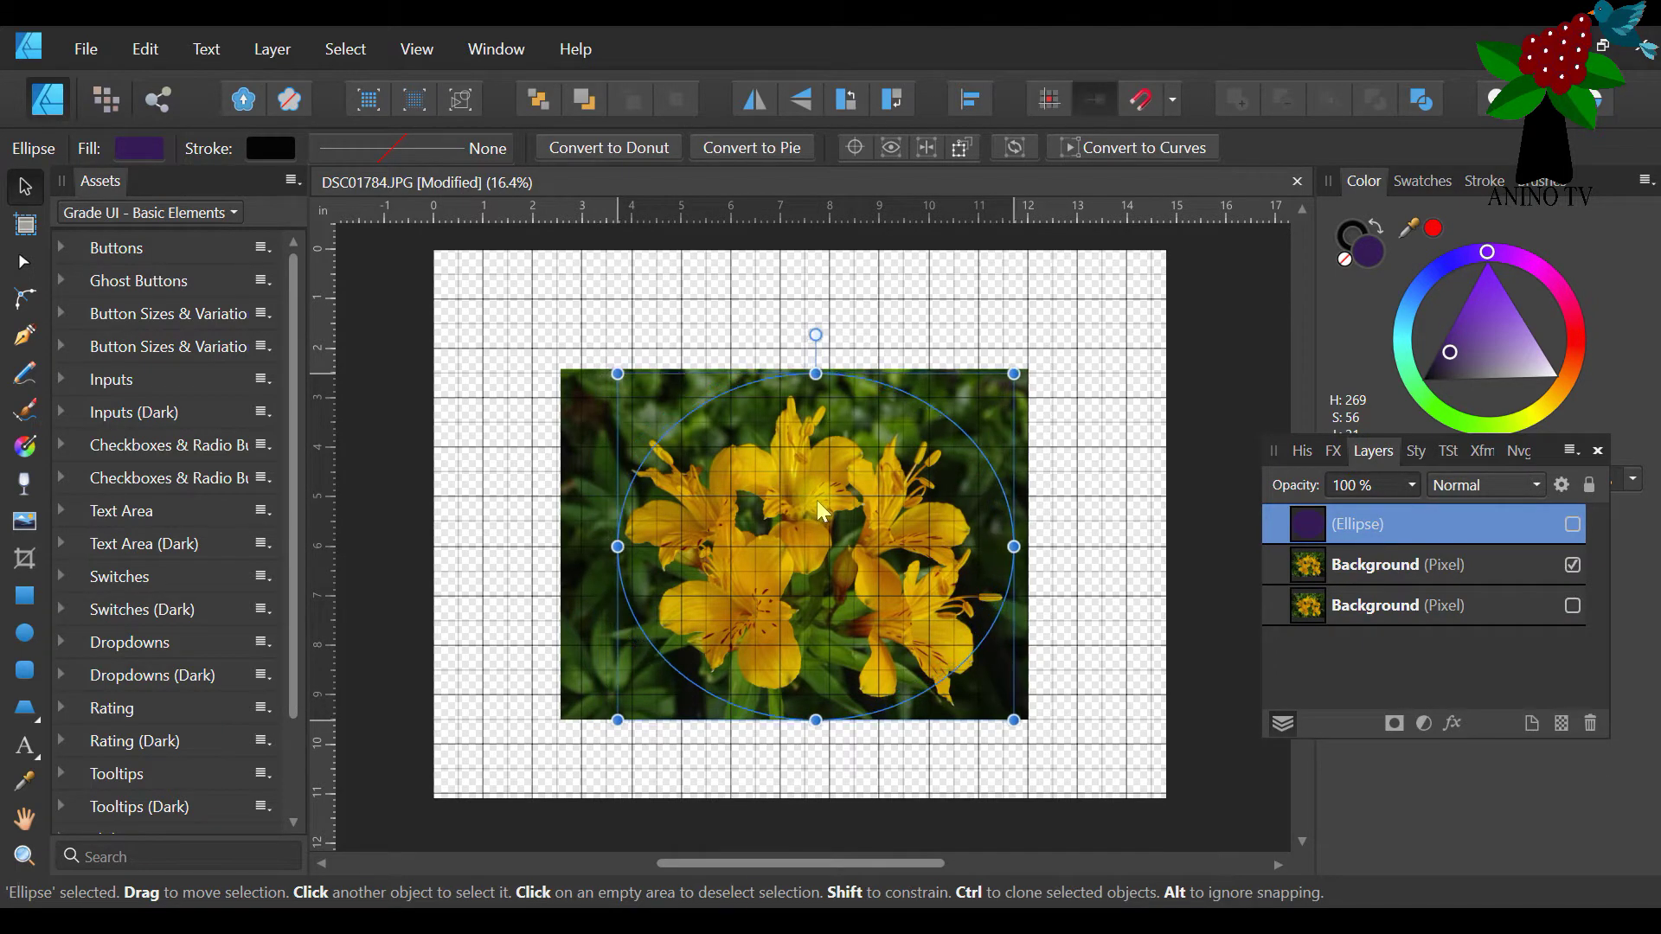
{"action": "left_click_drag", "start_coordinate": [817, 500], "coordinate": [811, 500]}
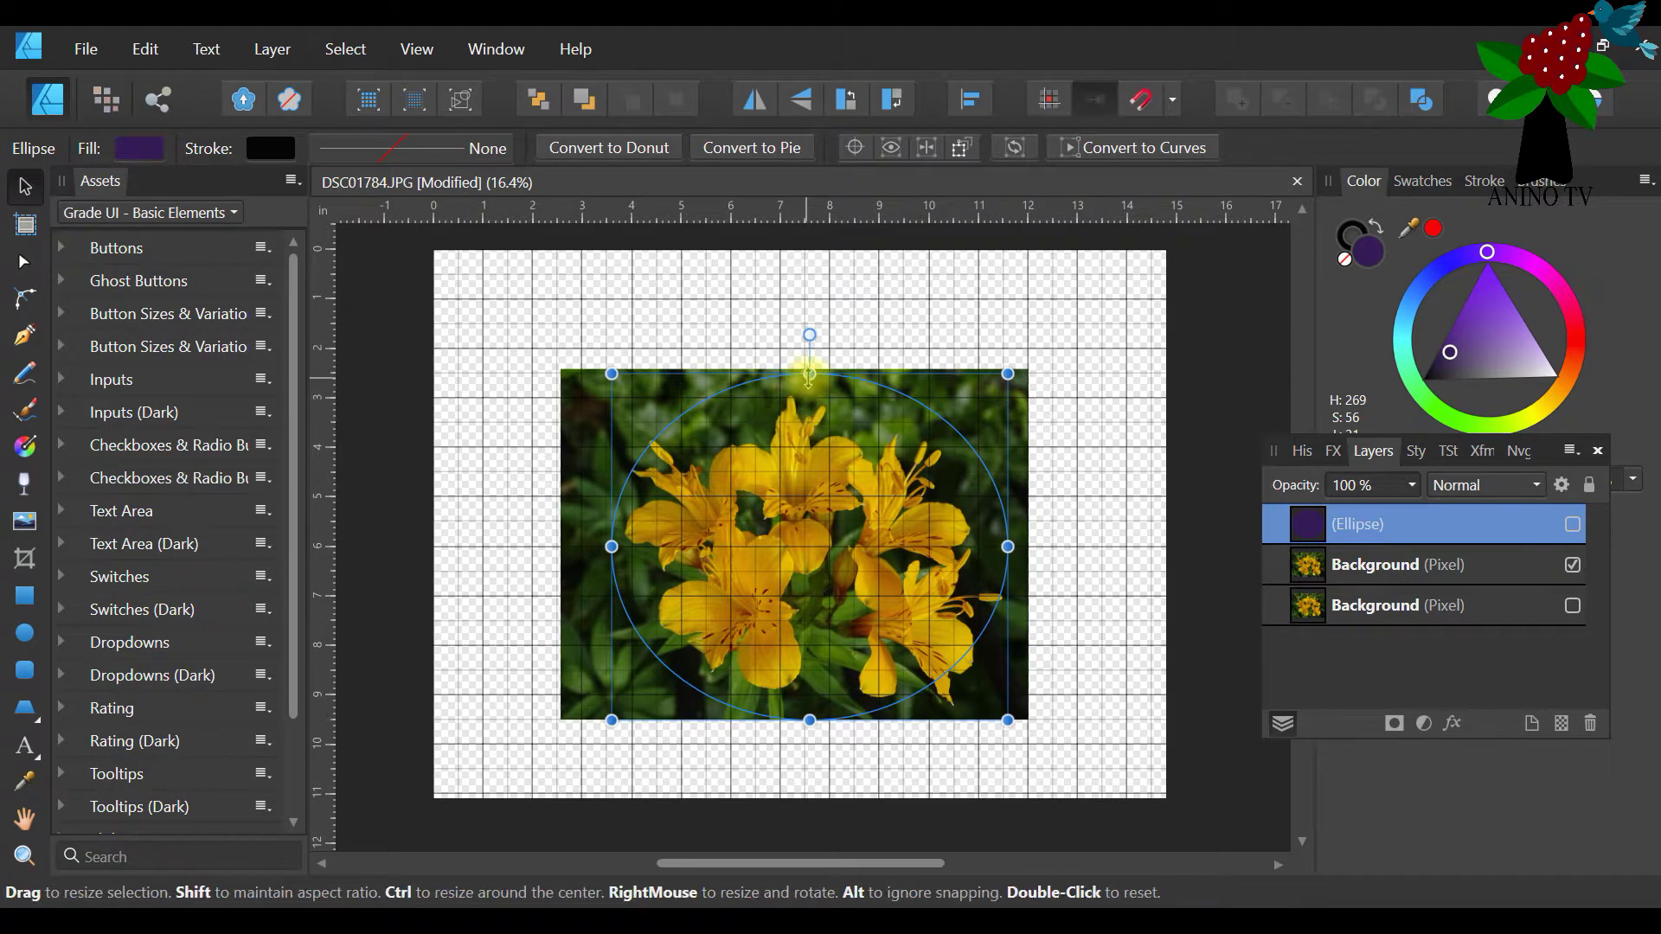
{"action": "left_click_drag", "start_coordinate": [810, 374], "coordinate": [809, 394]}
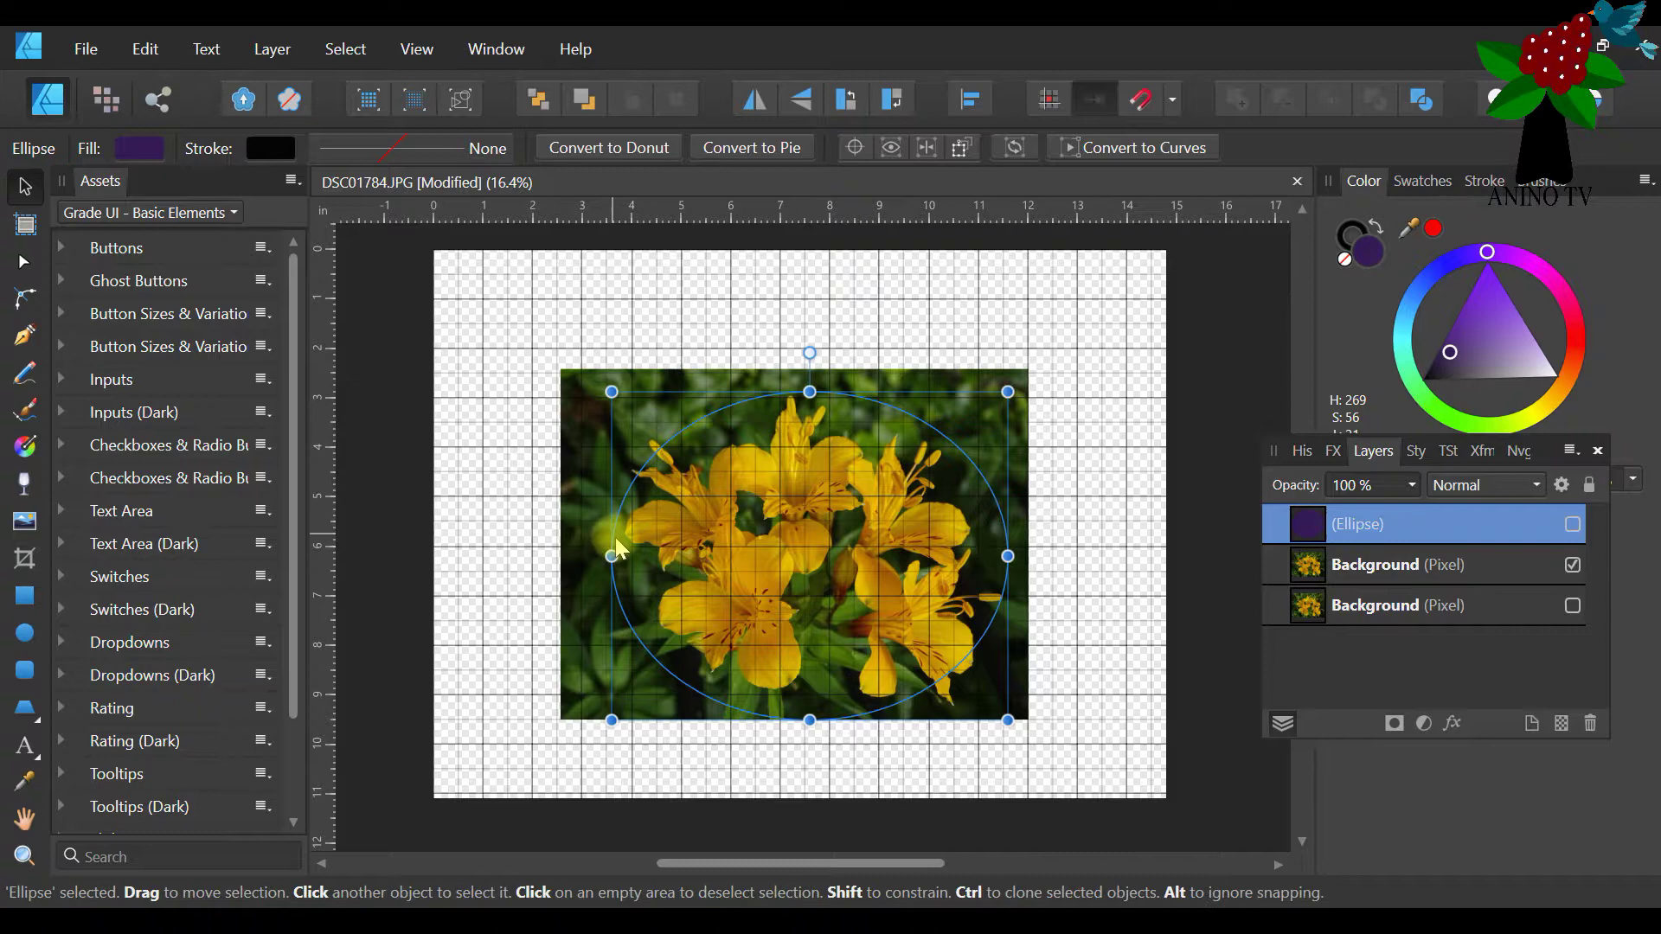
{"action": "left_click", "coordinate": [1481, 450]}
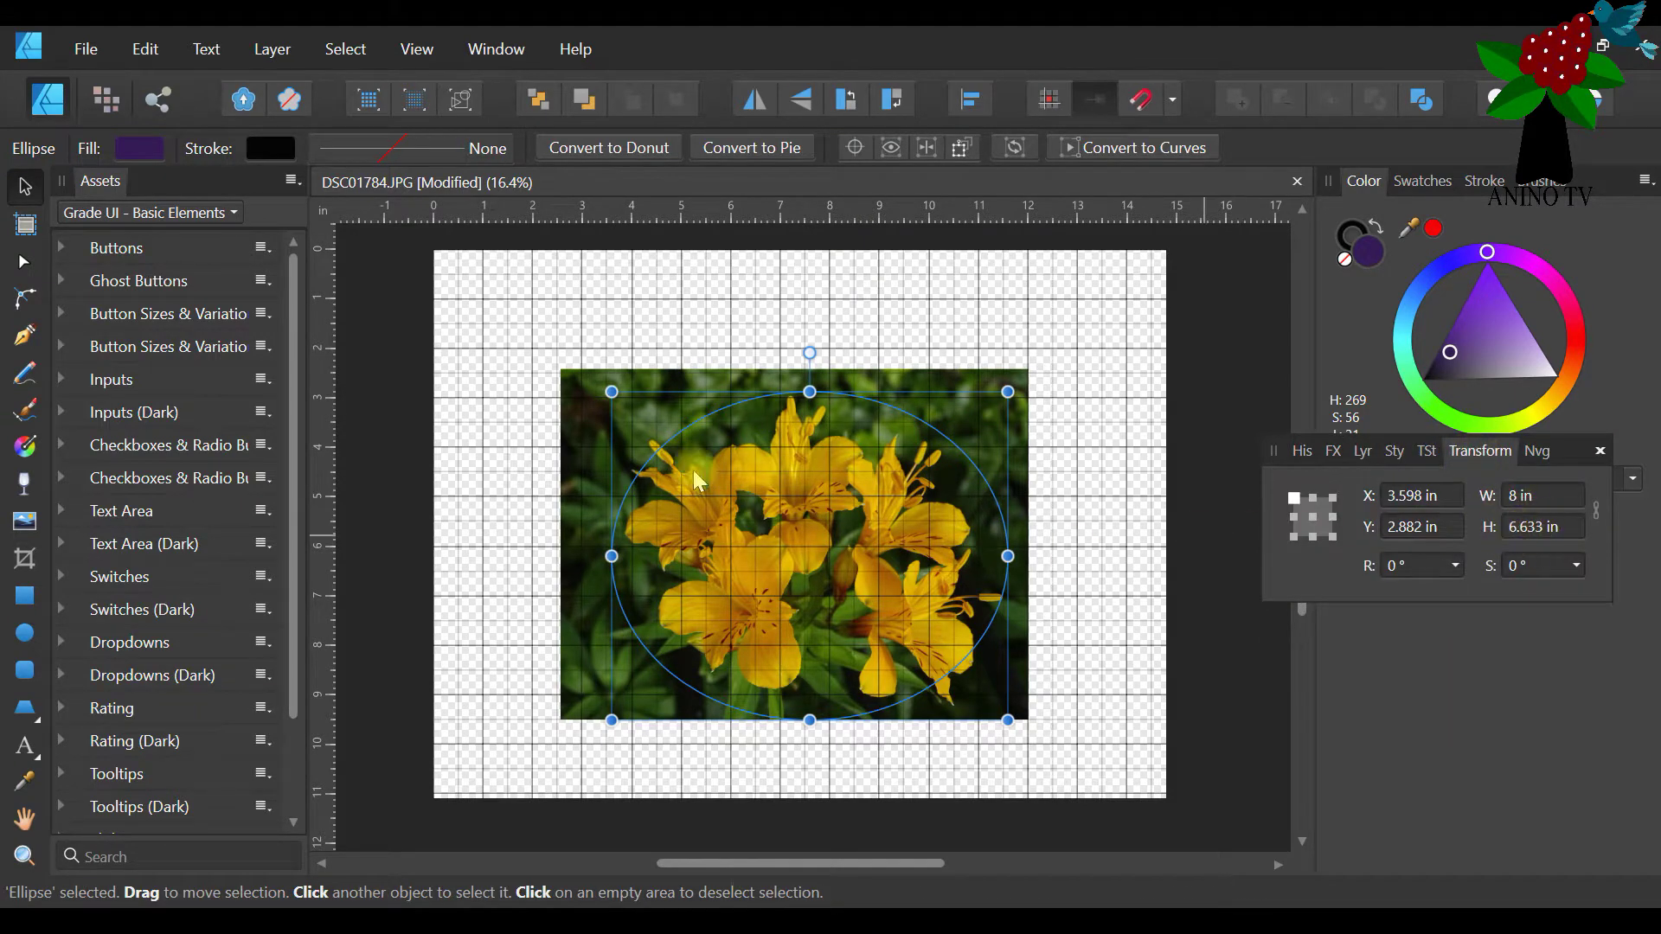
{"action": "left_click_drag", "start_coordinate": [810, 393], "coordinate": [810, 403]}
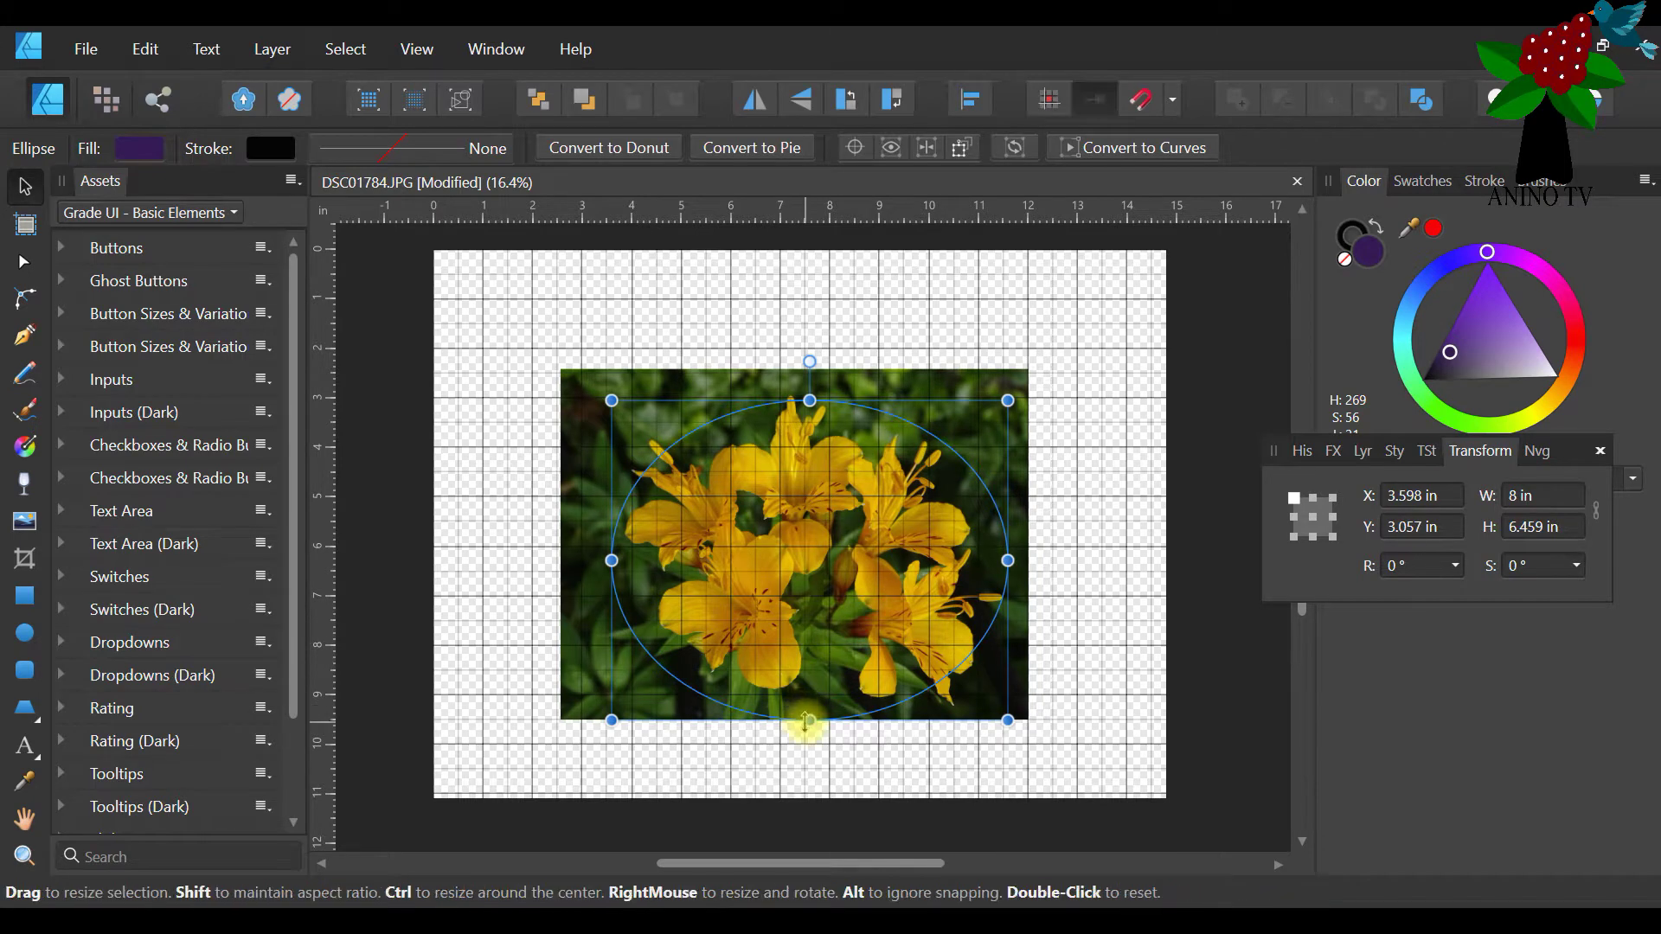
{"action": "left_click_drag", "start_coordinate": [810, 715], "coordinate": [812, 710]}
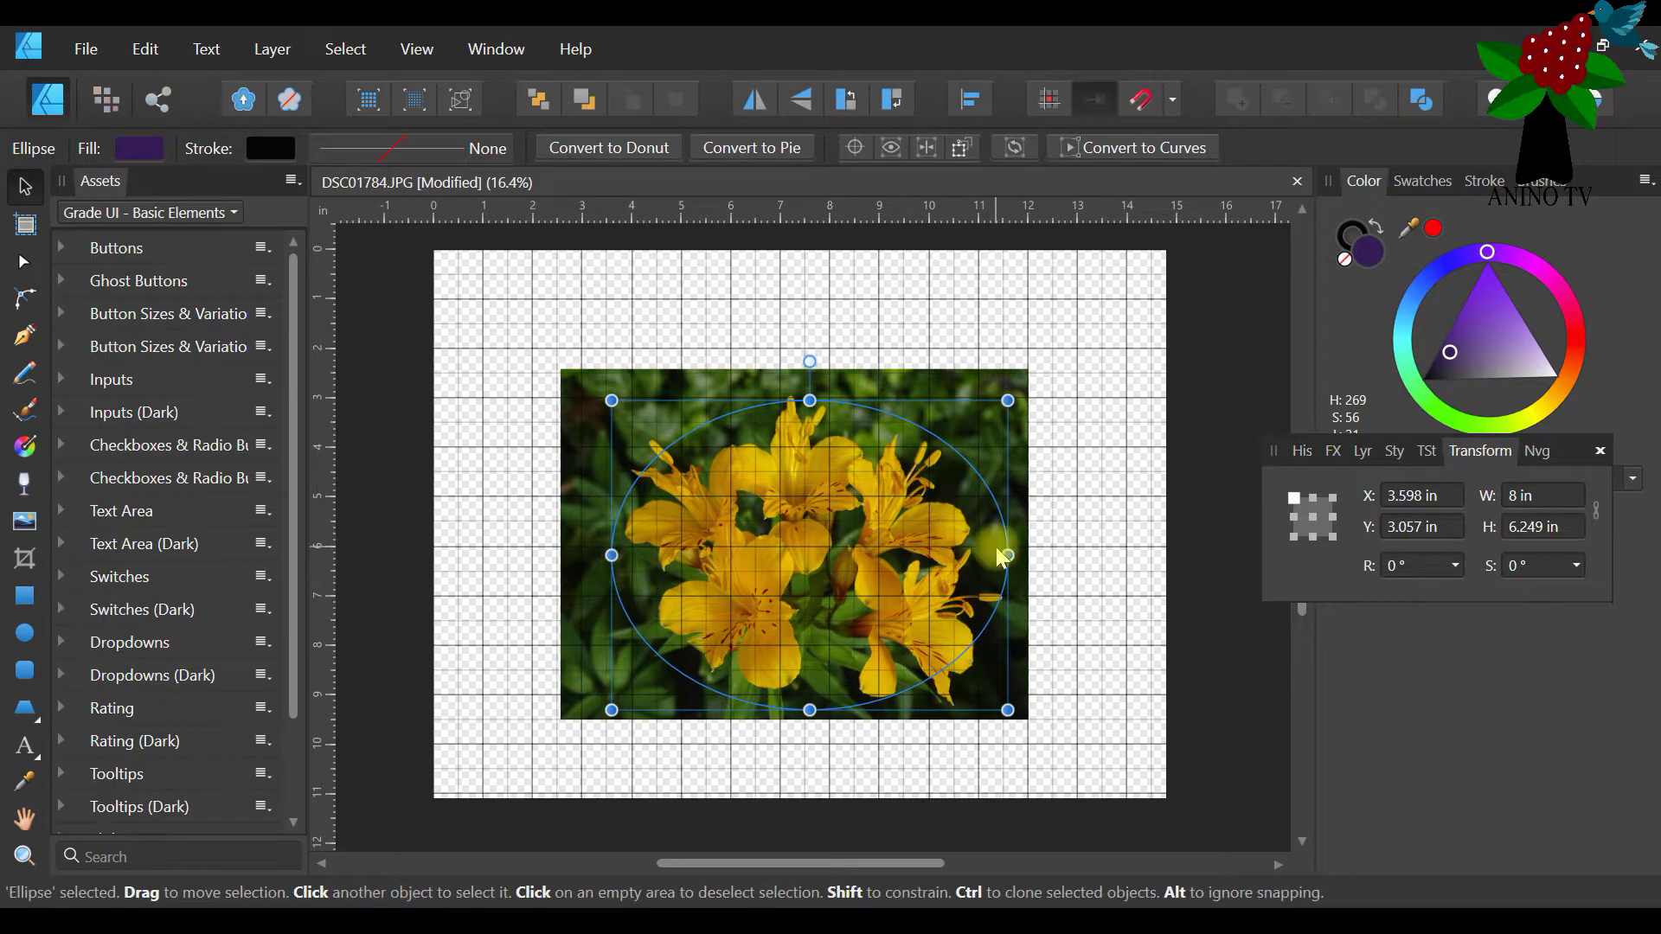
Scale the hidden ellipse to about 7 × 5.5 in and position it about 4 in across and 3.6 in down over the flowers
{"action": "left_click_drag", "start_coordinate": [1007, 402], "coordinate": [958, 440]}
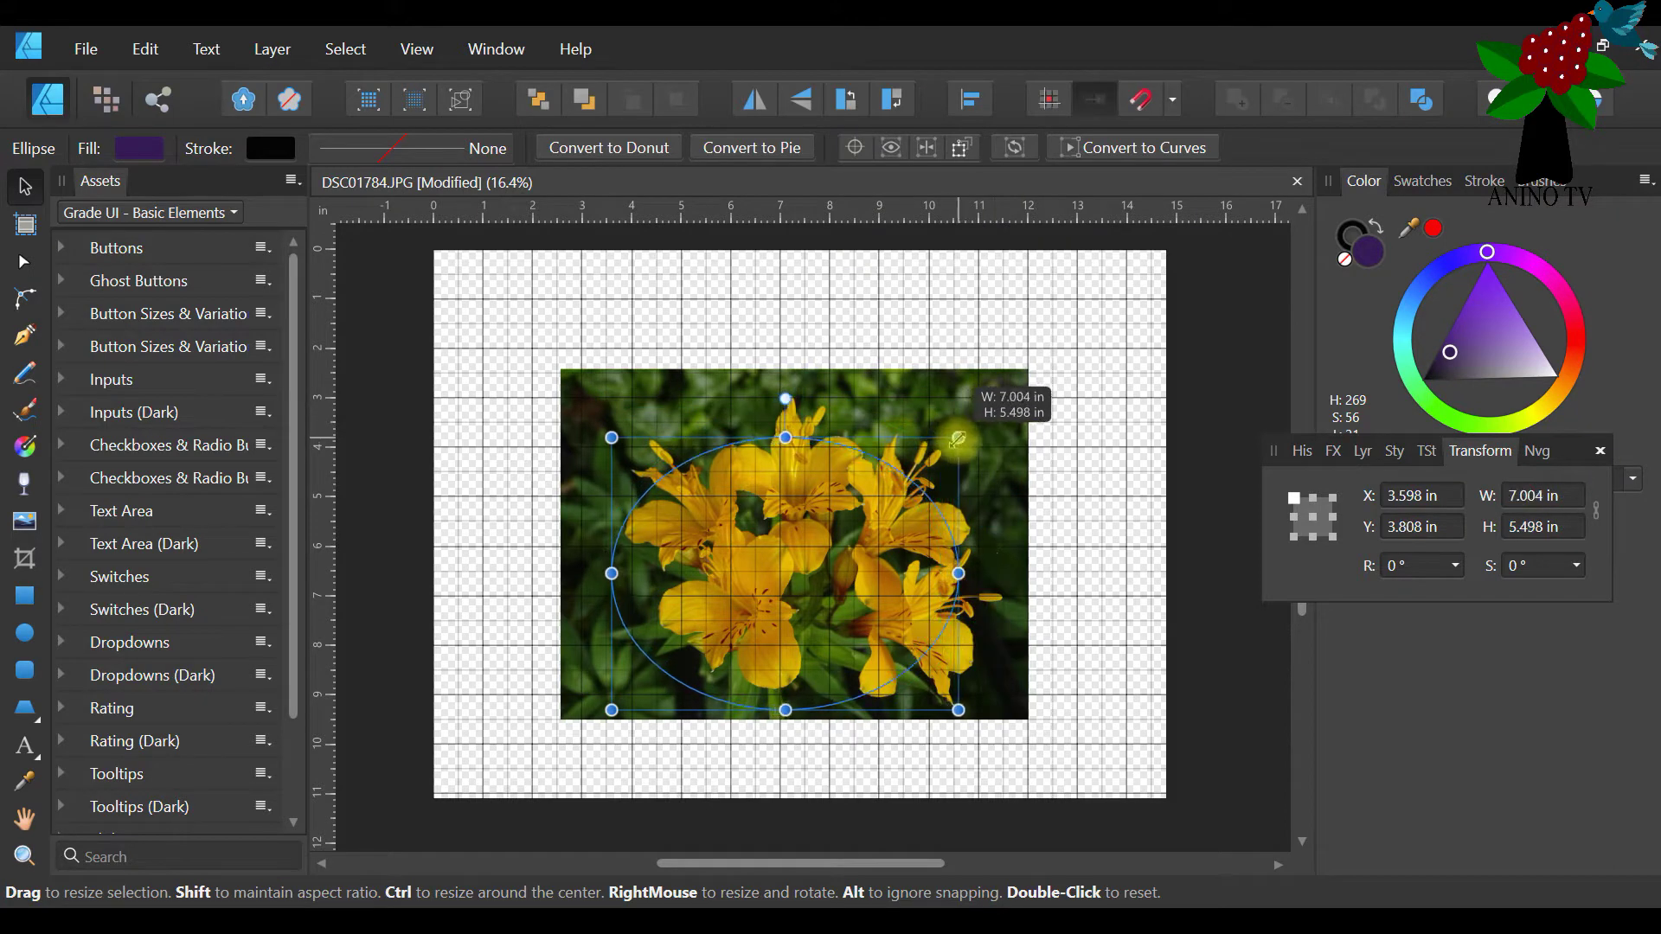
{"action": "left_click_drag", "start_coordinate": [713, 557], "coordinate": [733, 548]}
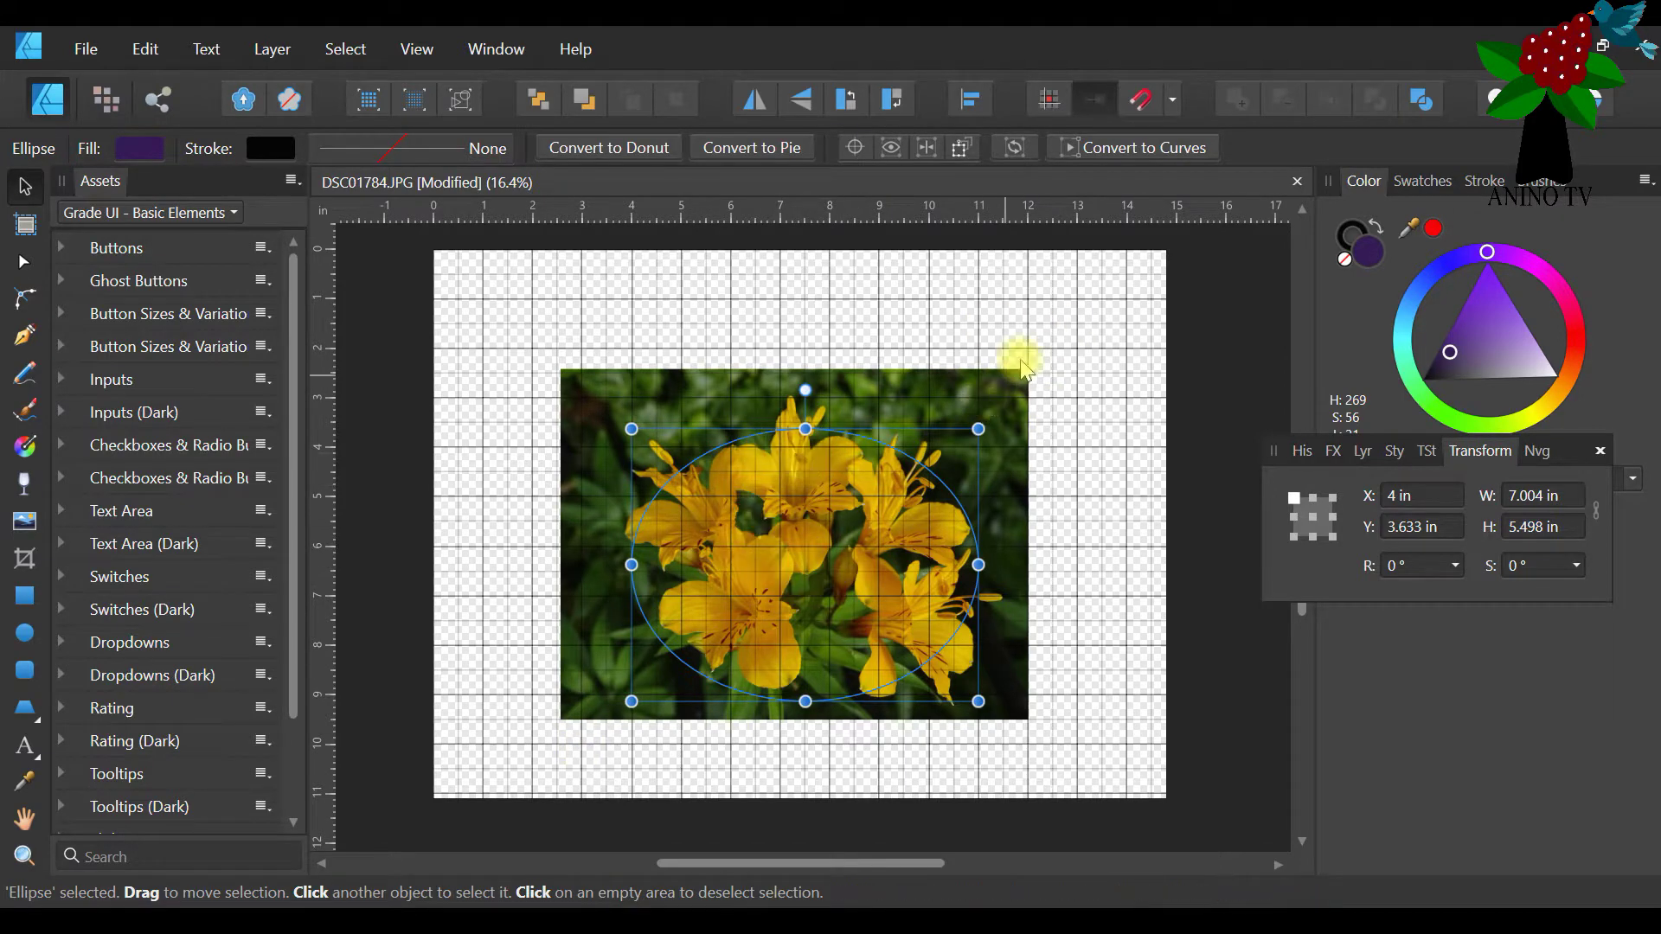
{"action": "left_click", "coordinate": [1123, 370]}
{"action": "left_click", "coordinate": [796, 540]}
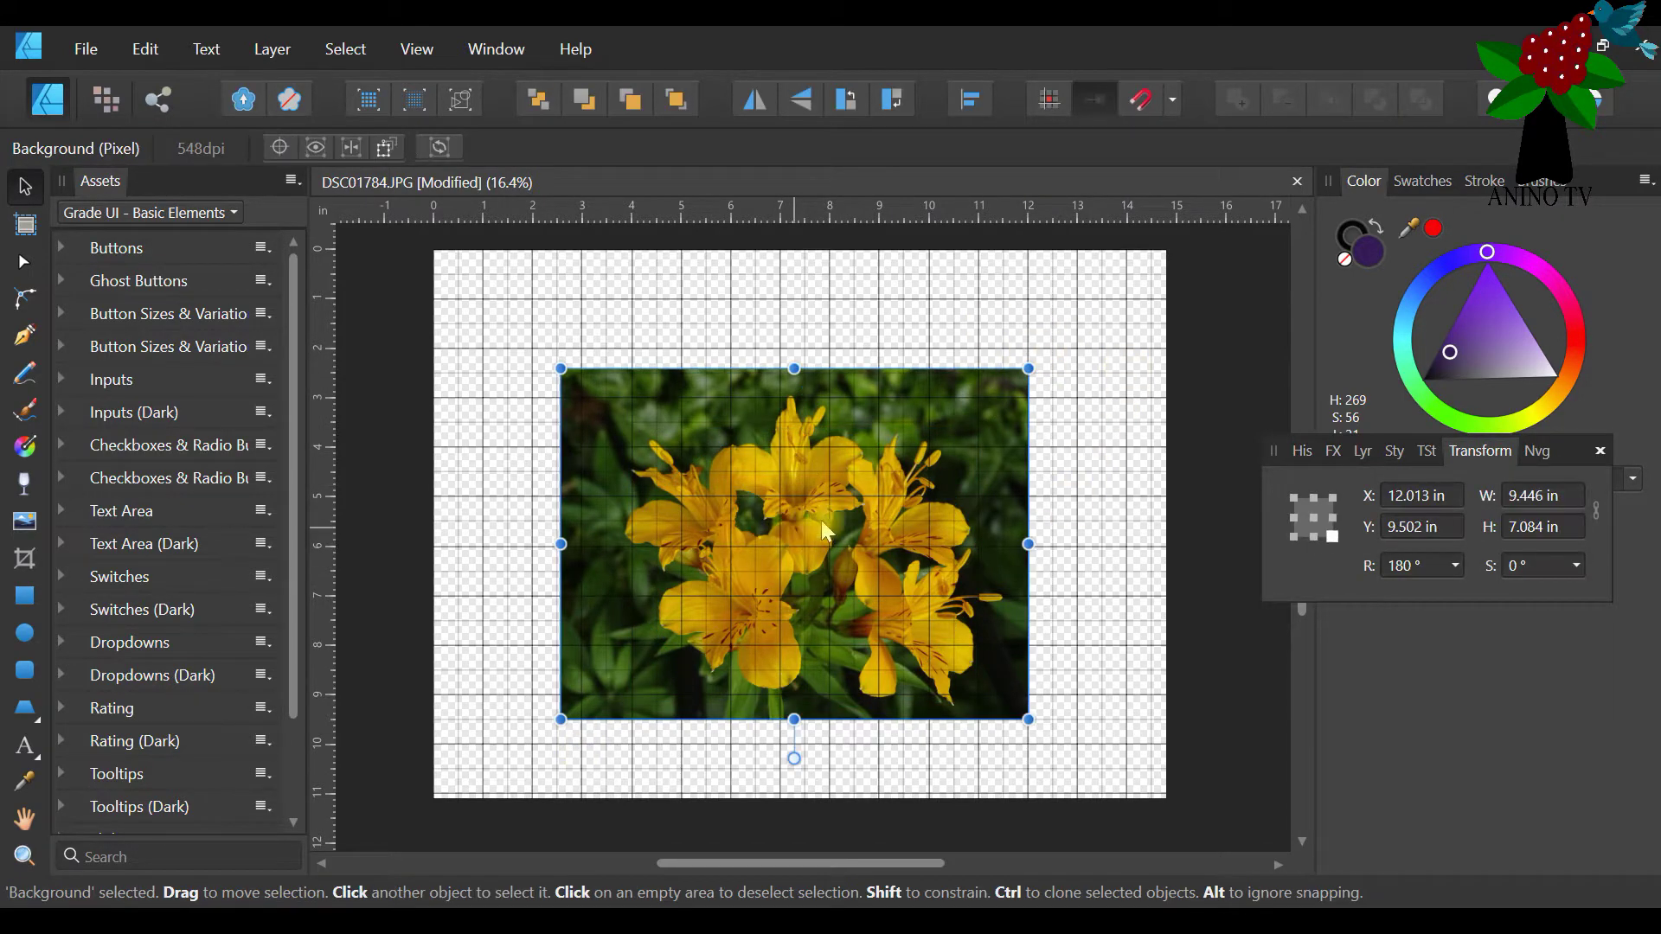
{"action": "left_click", "coordinate": [1362, 450]}
{"action": "left_click", "coordinate": [1419, 523]}
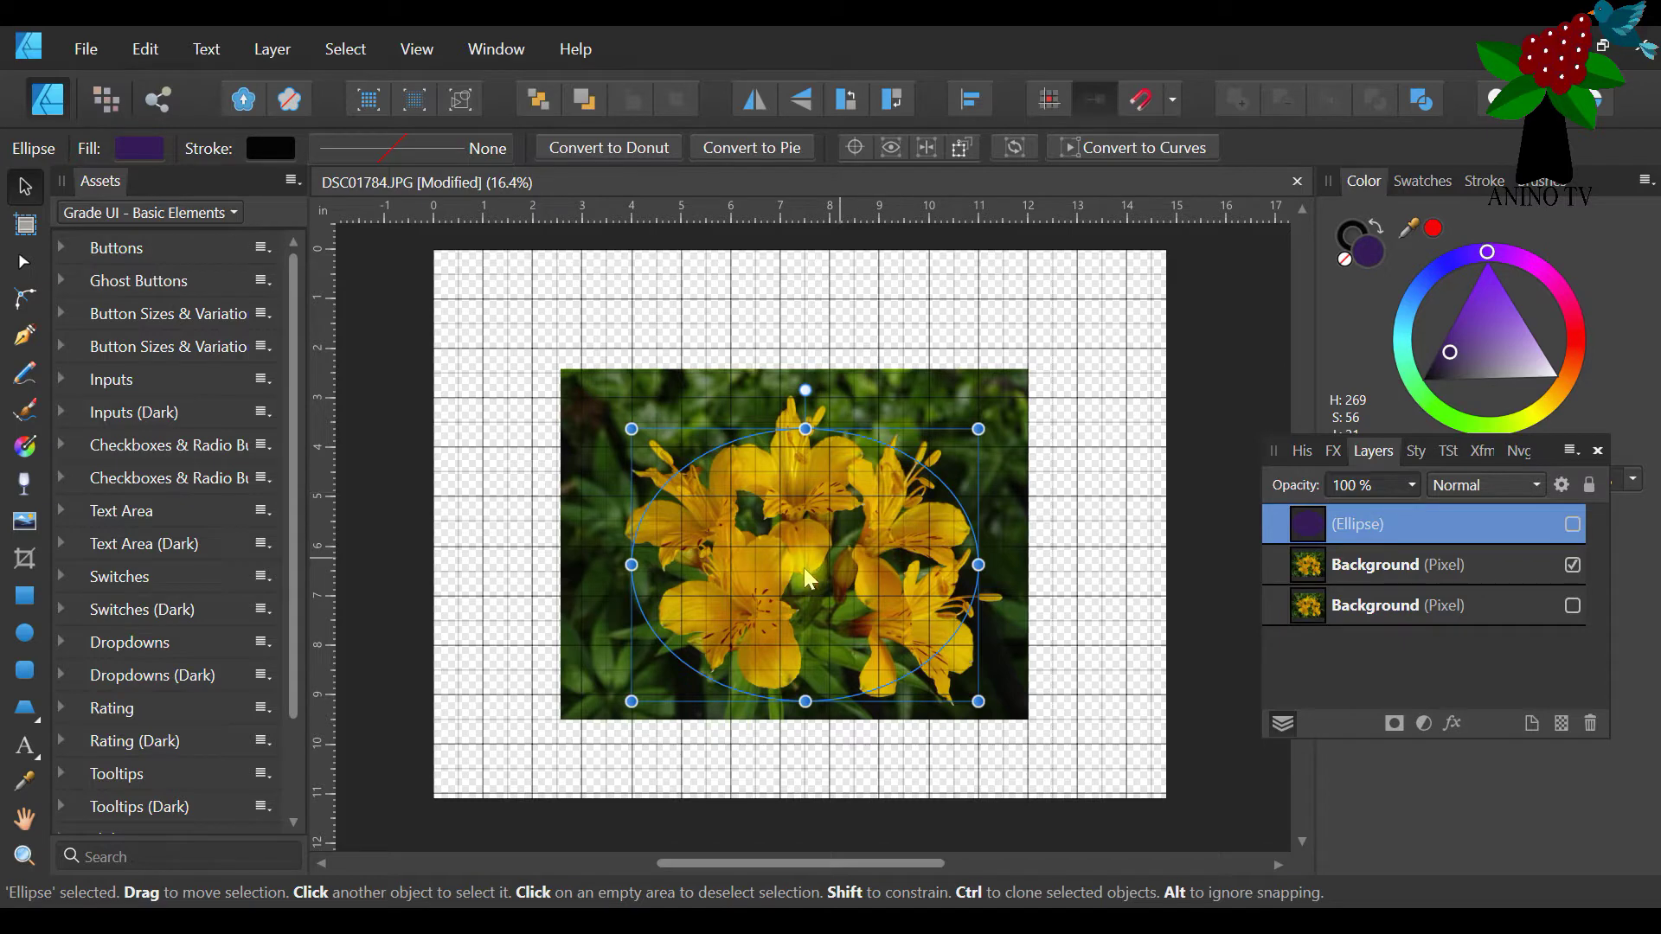
{"action": "left_click", "coordinate": [1431, 527]}
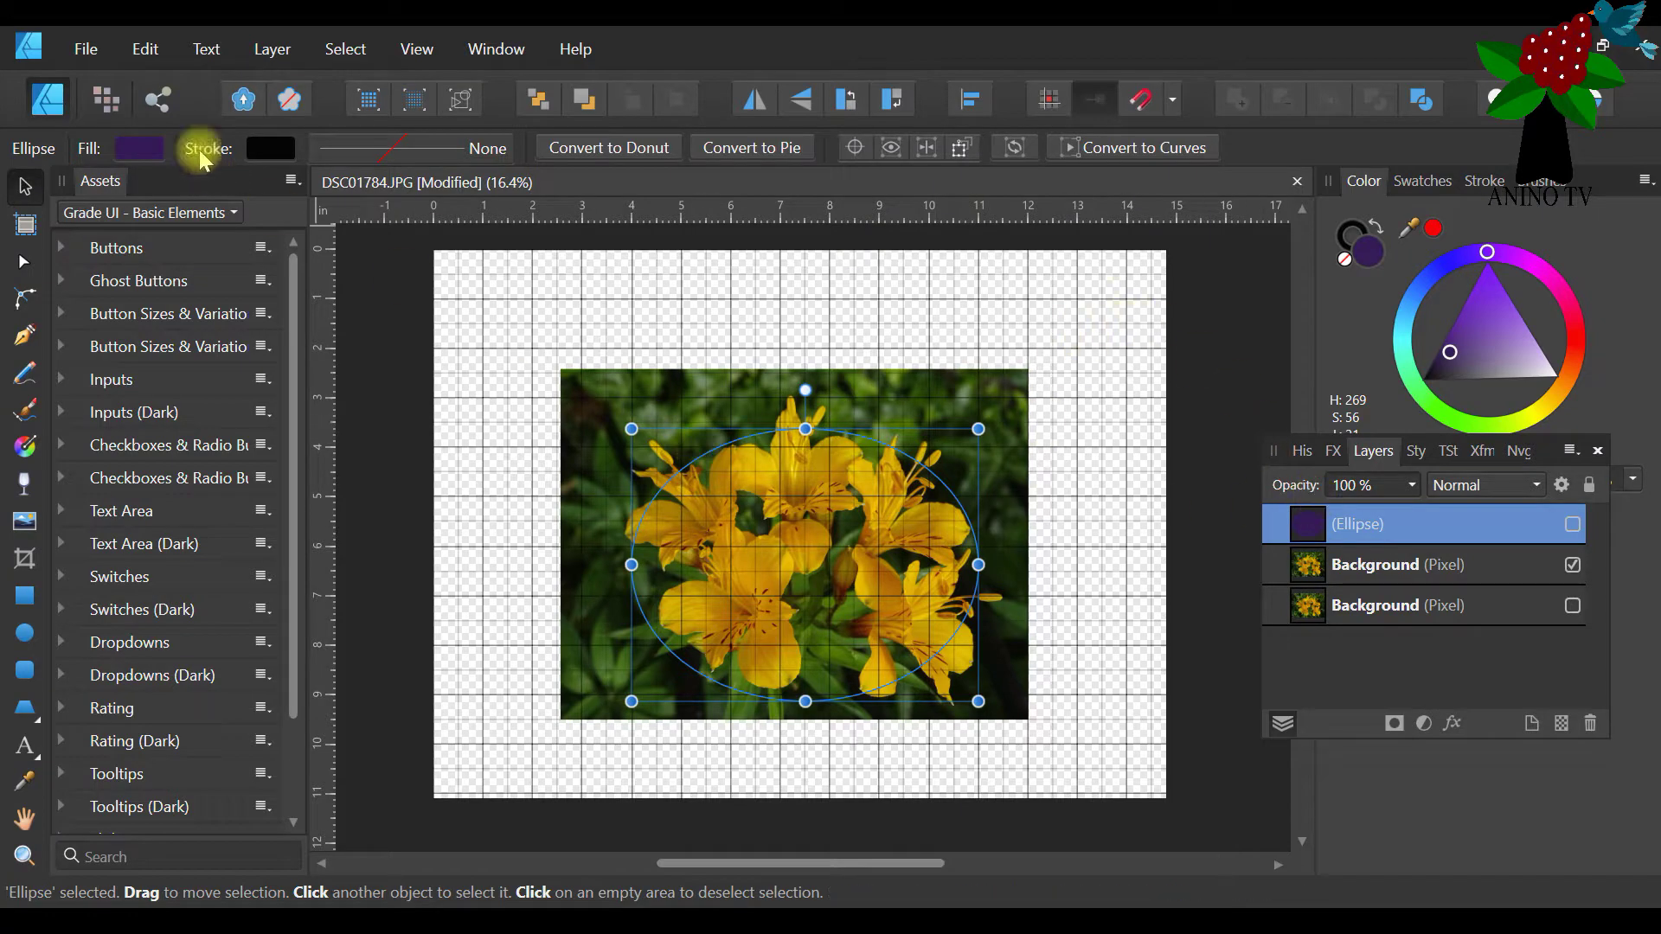
Save the document as an Affinity file named "photo card shape 2"
{"action": "left_click", "coordinate": [85, 49]}
{"action": "left_click", "coordinate": [120, 290]}
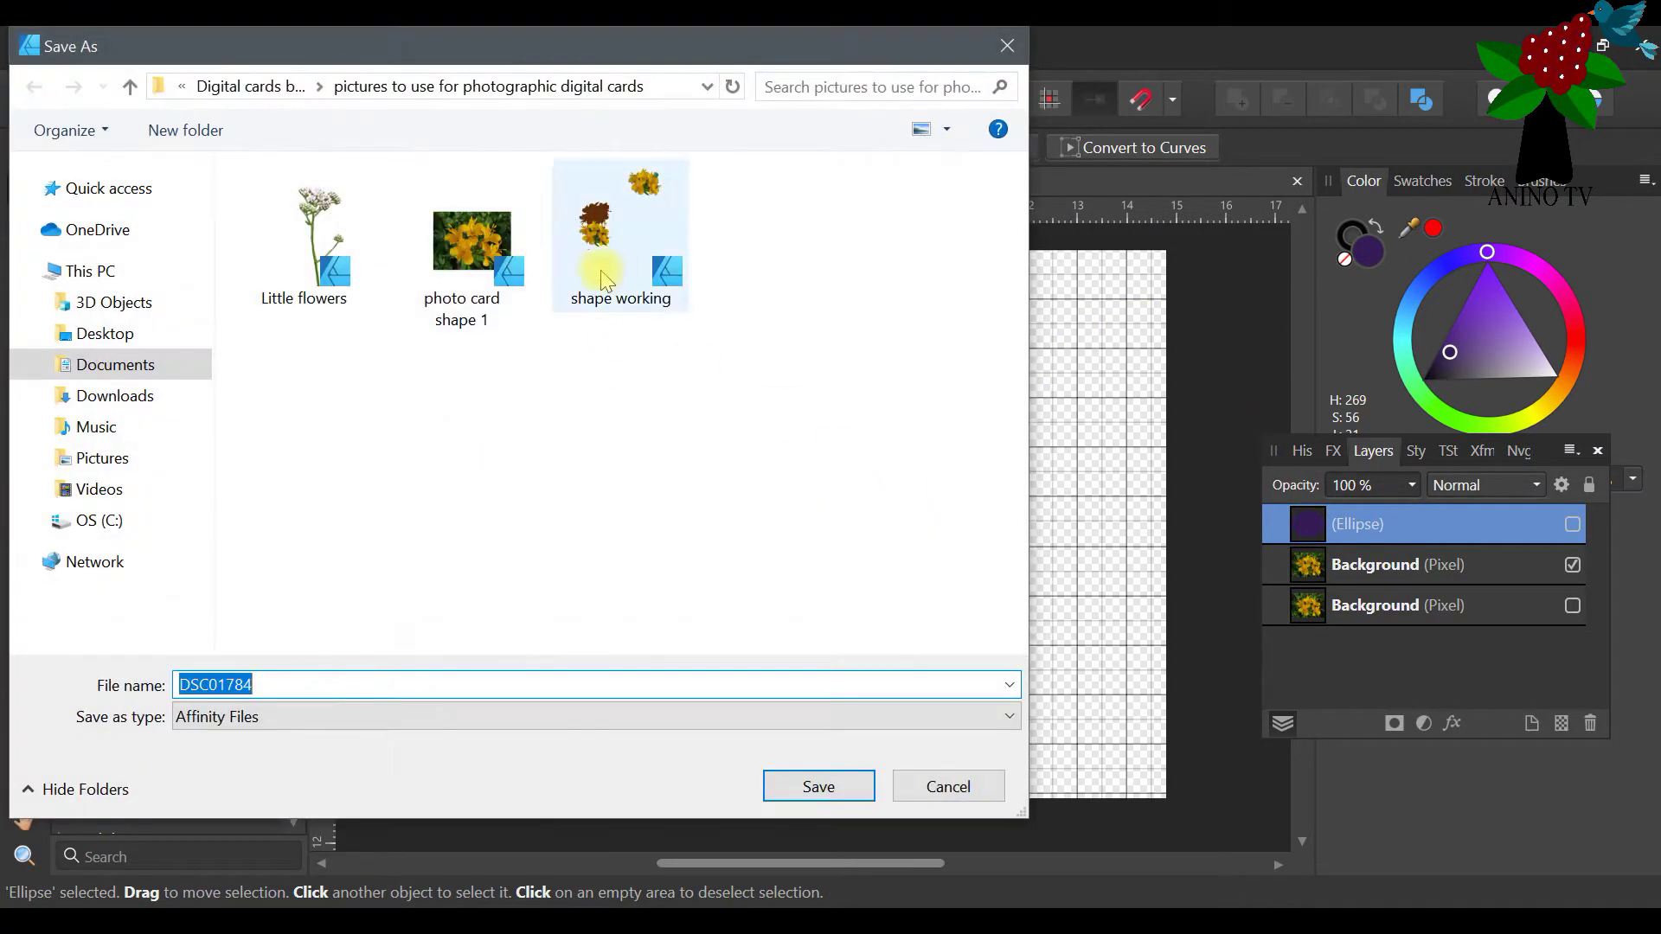
{"action": "left_click", "coordinate": [464, 300]}
{"action": "left_click", "coordinate": [338, 685]}
{"action": "key", "text": "BackSpace"}
{"action": "type", "text": "2"}
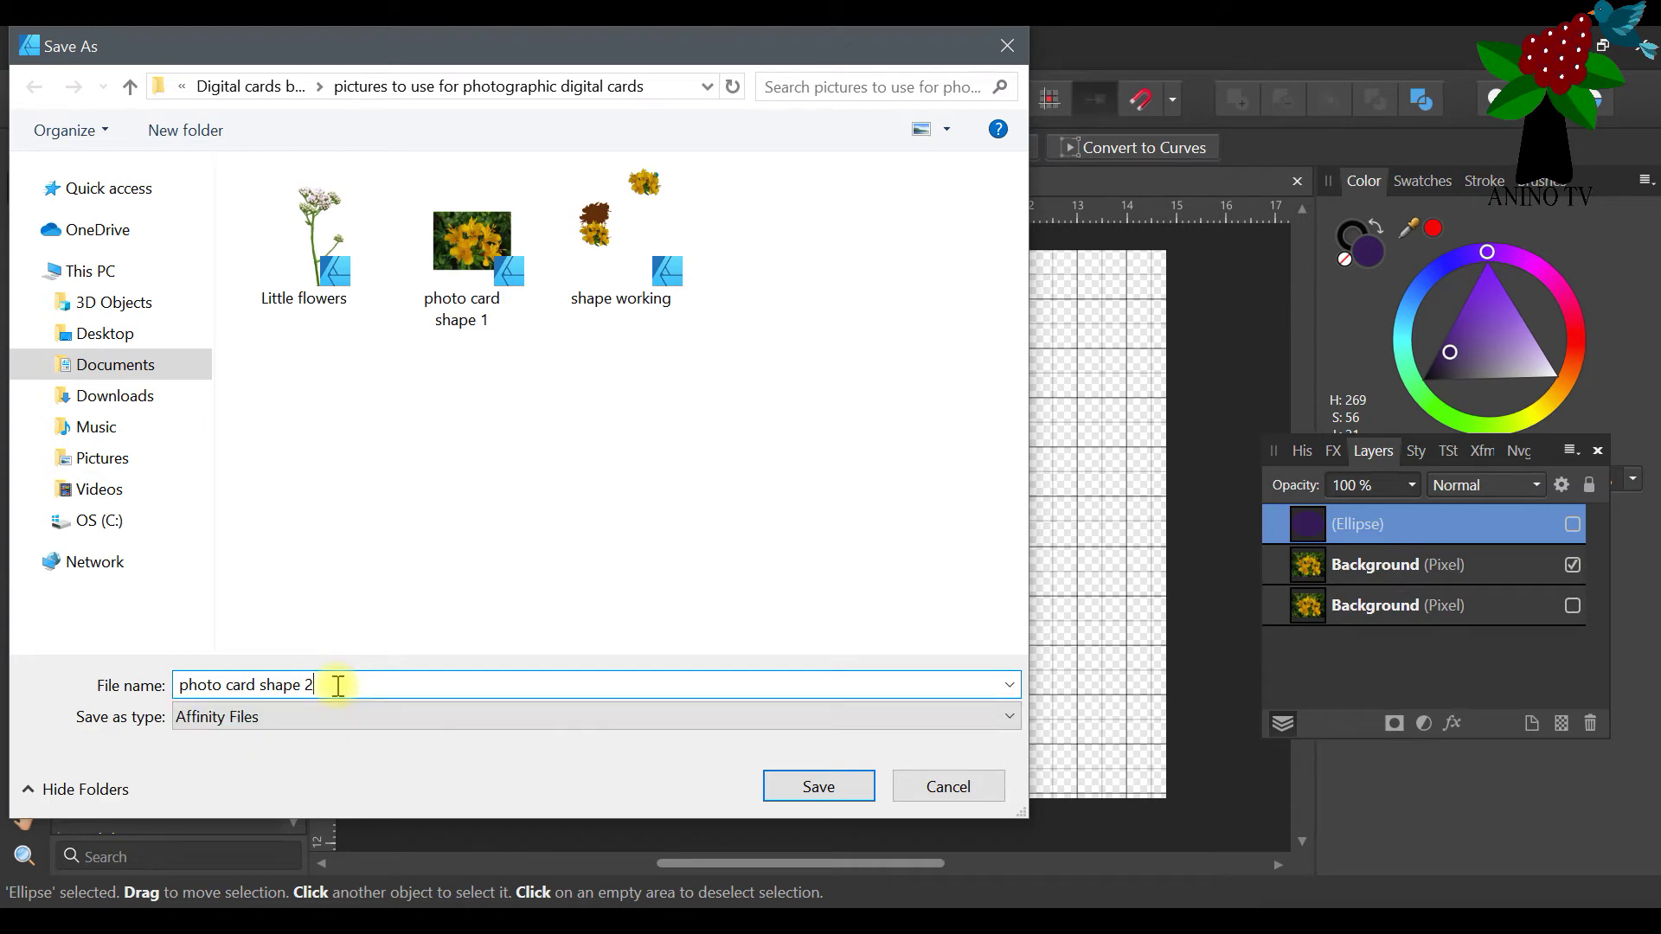
{"action": "key", "text": "Return"}
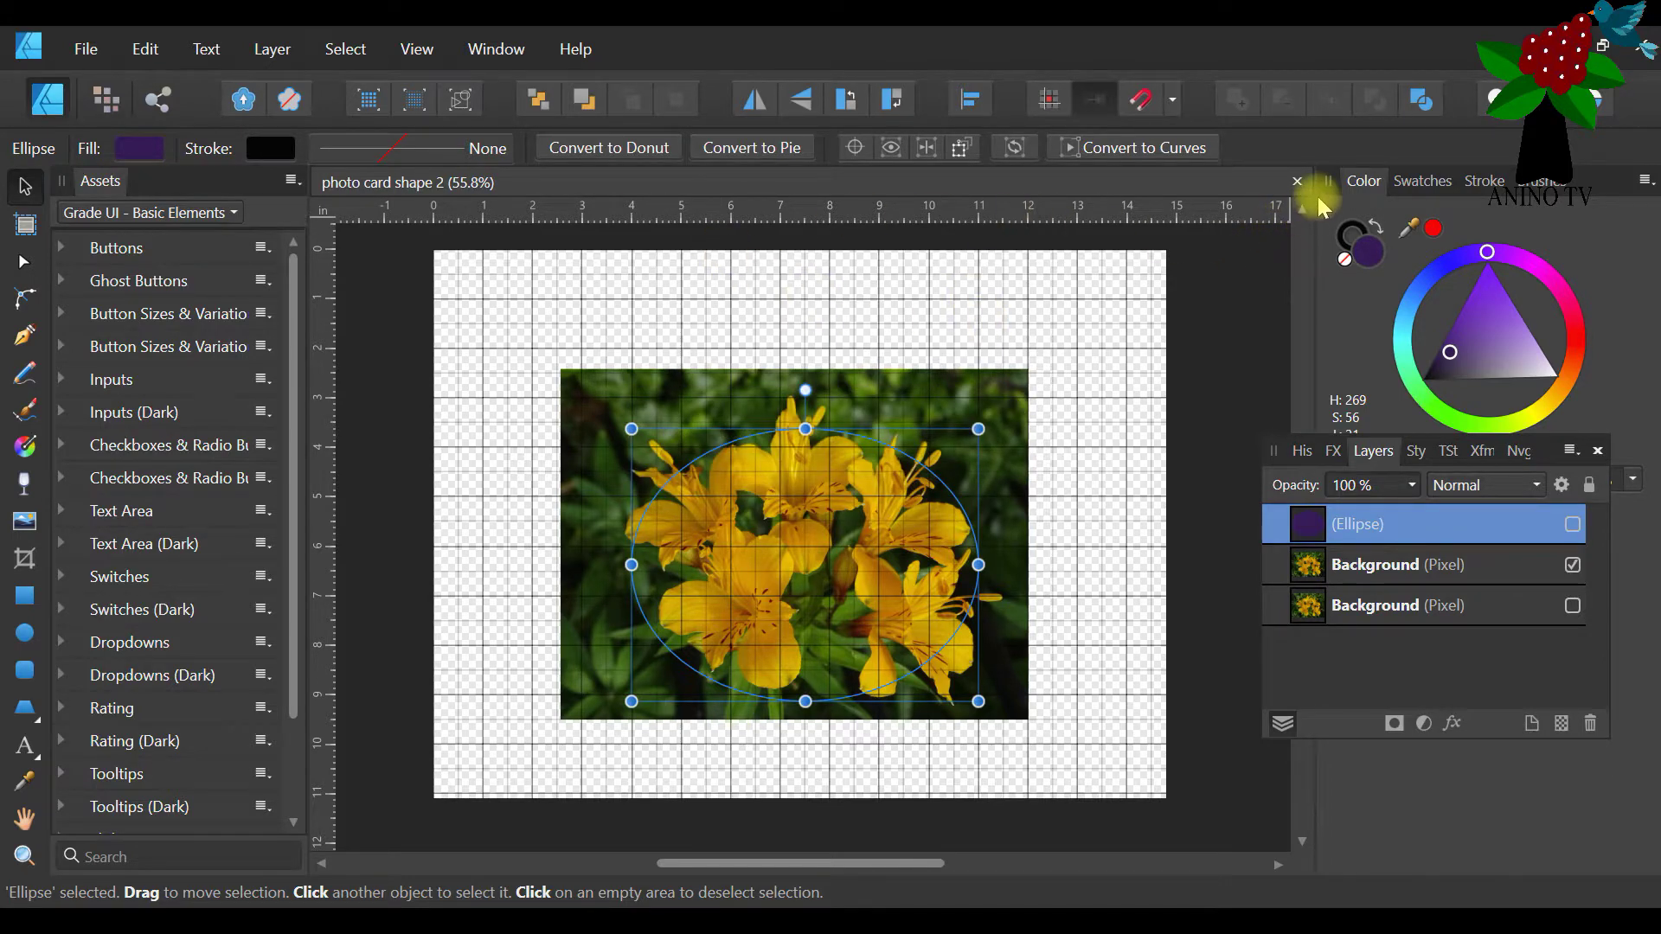
Open the recent file DSC01784.JPG again and unlock its Background layer
{"action": "left_click", "coordinate": [87, 49]}
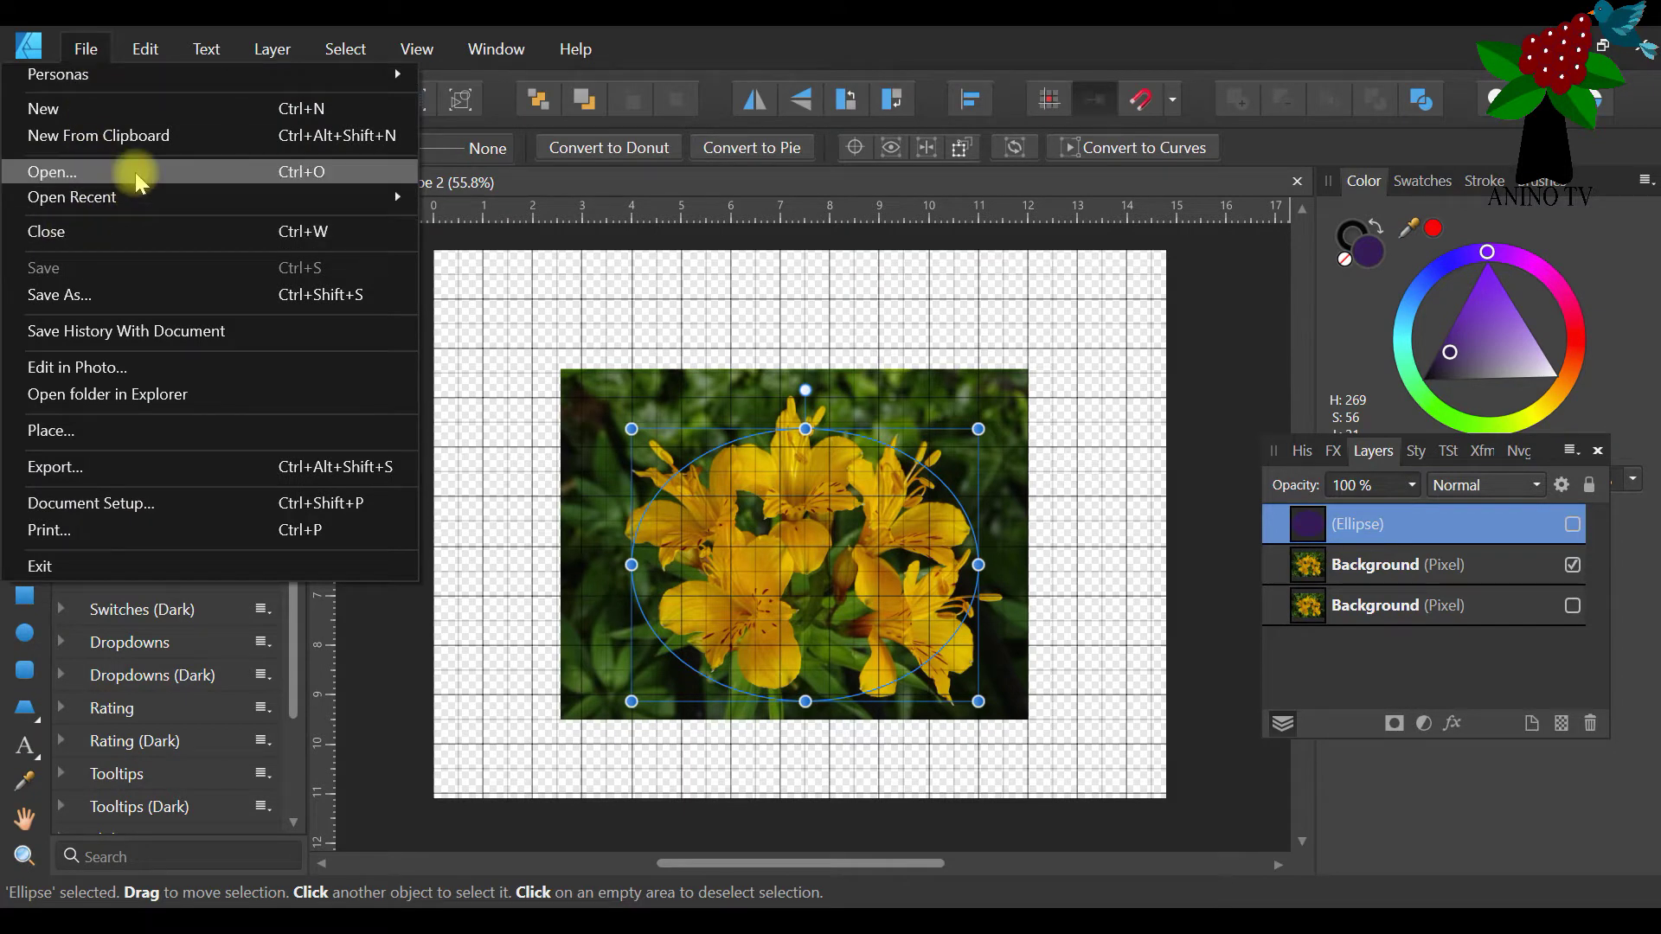
{"action": "mouse_move", "coordinate": [141, 197]}
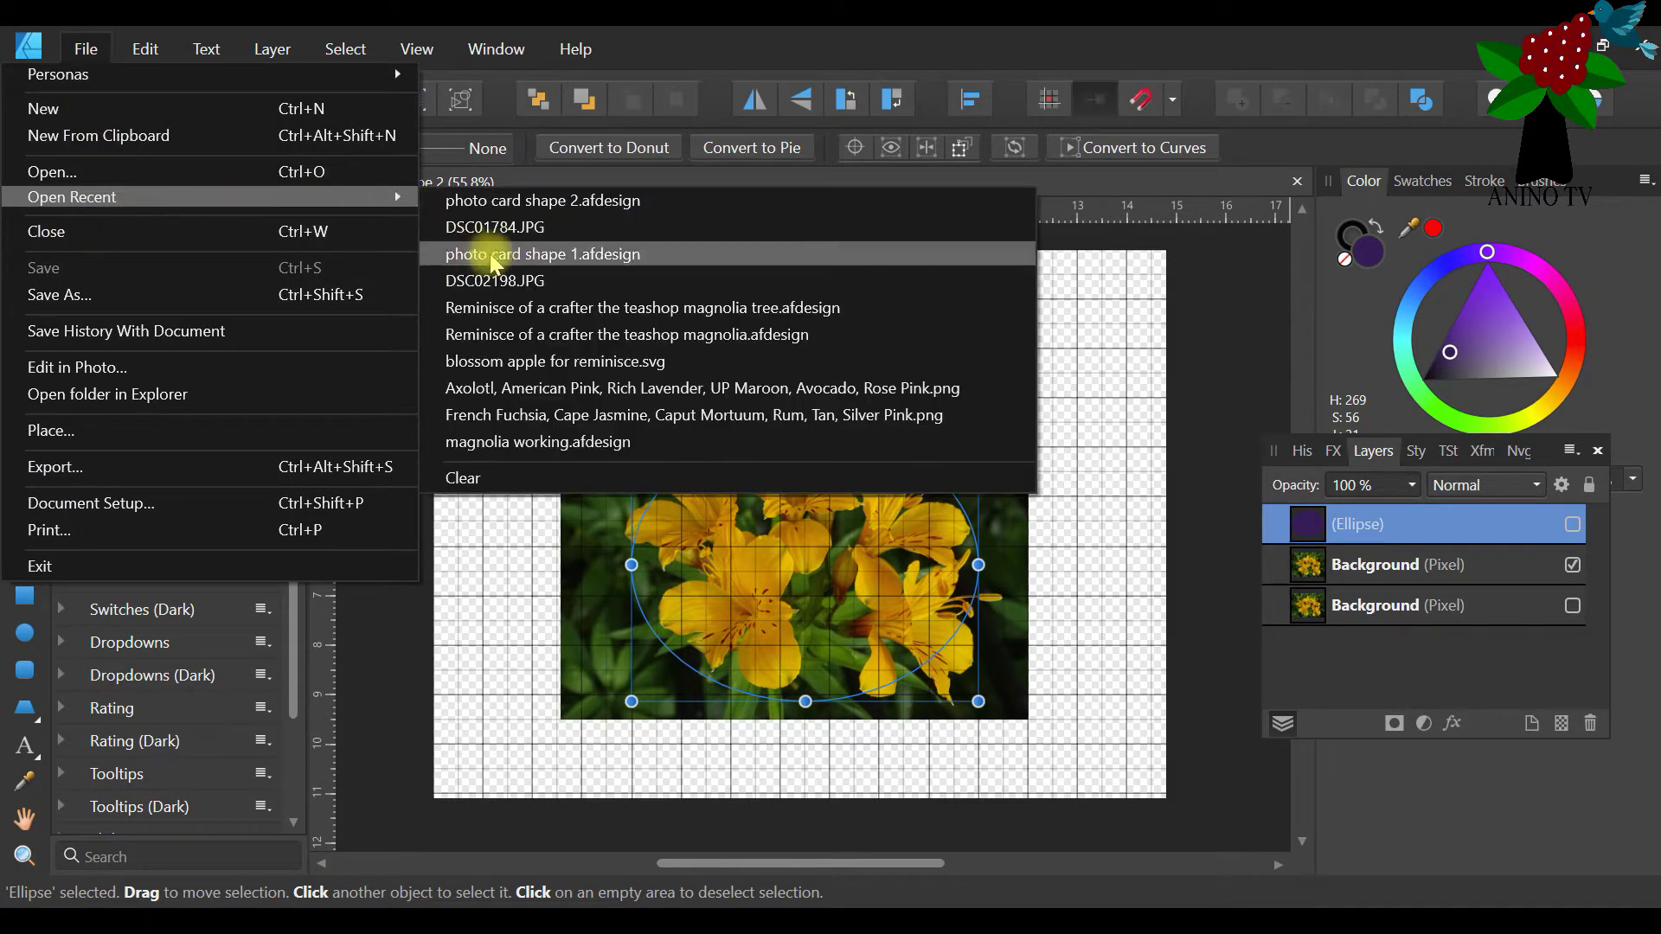
{"action": "left_click", "coordinate": [510, 229]}
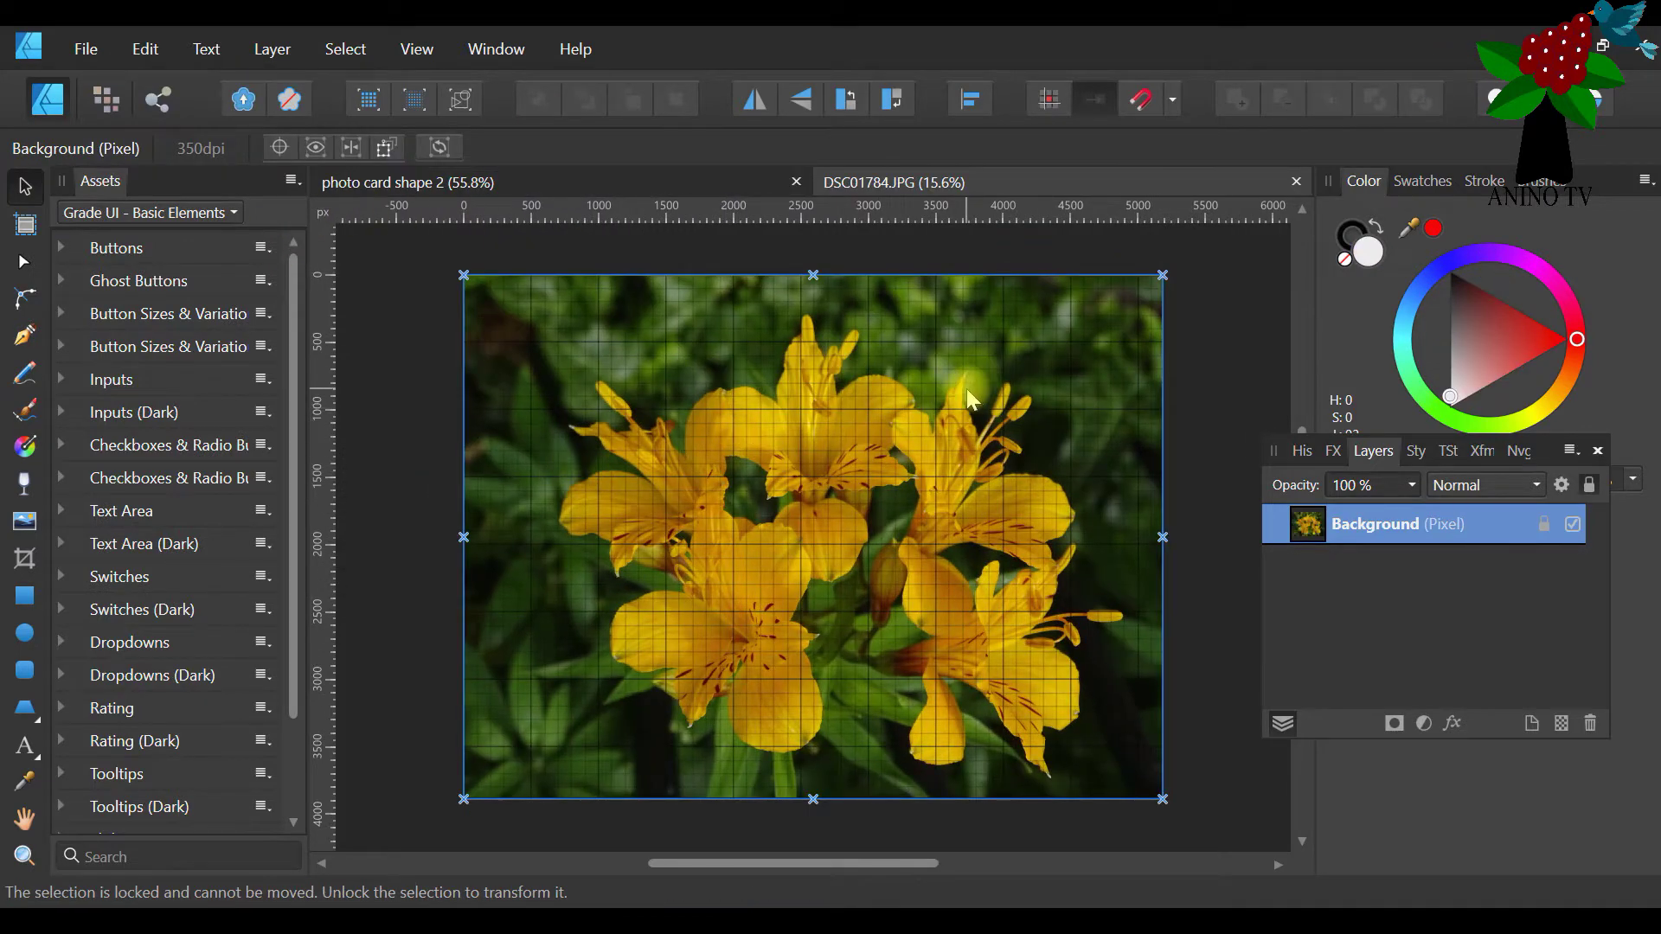
{"action": "left_click_drag", "start_coordinate": [1275, 450], "coordinate": [555, 306]}
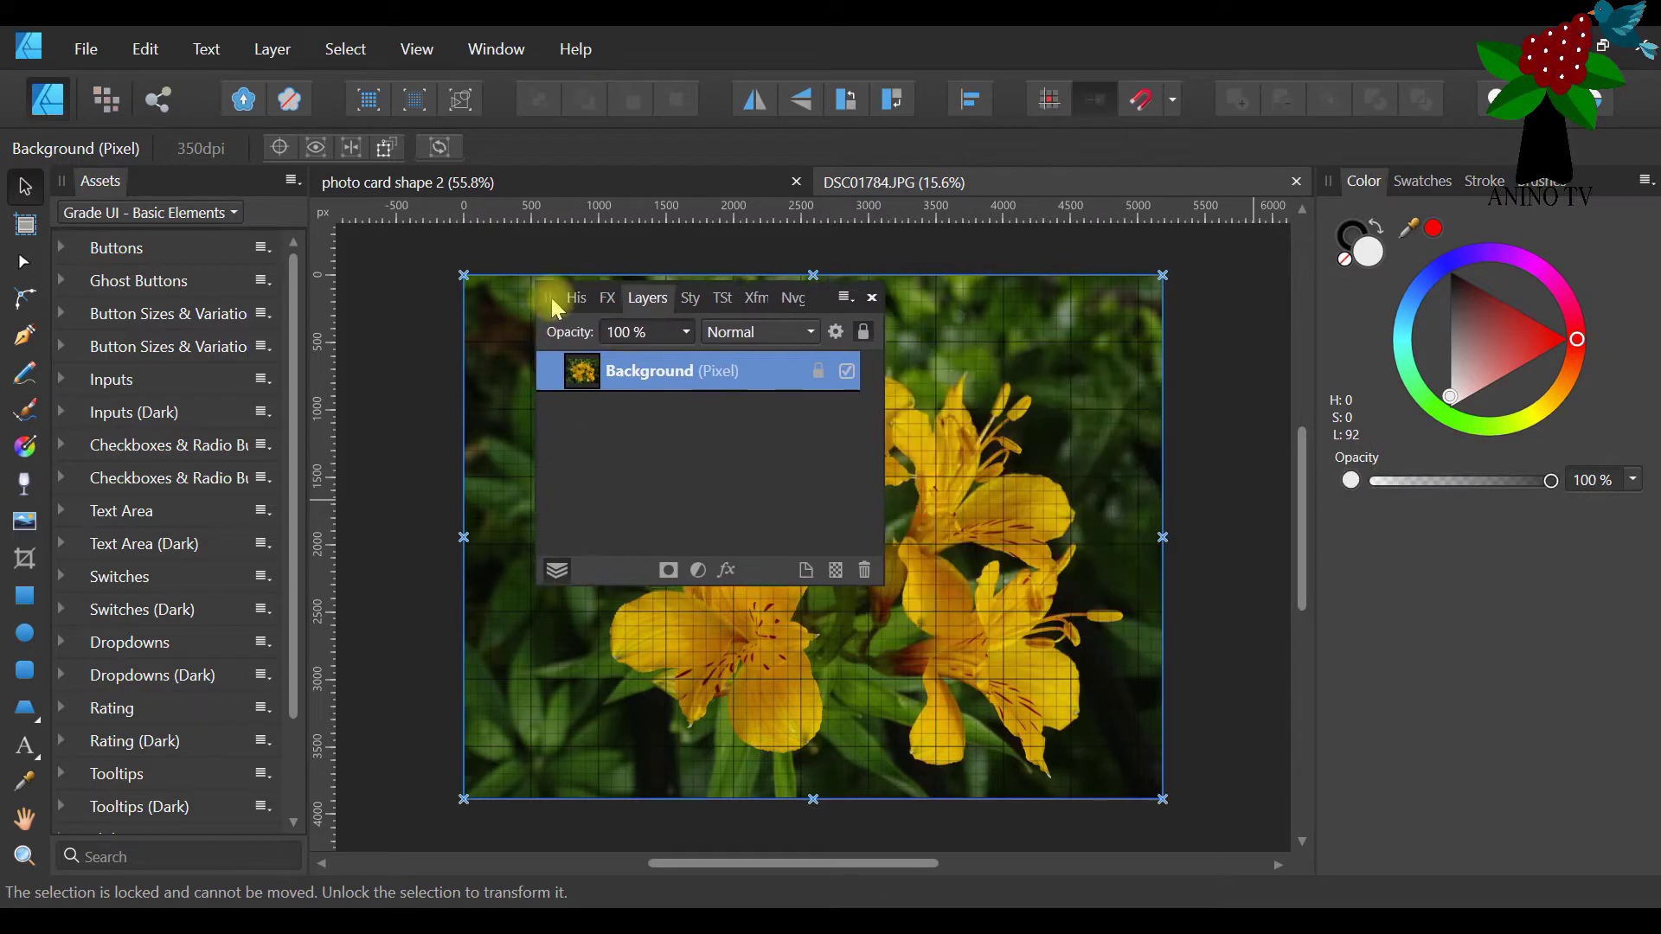
{"action": "left_click", "coordinate": [824, 379]}
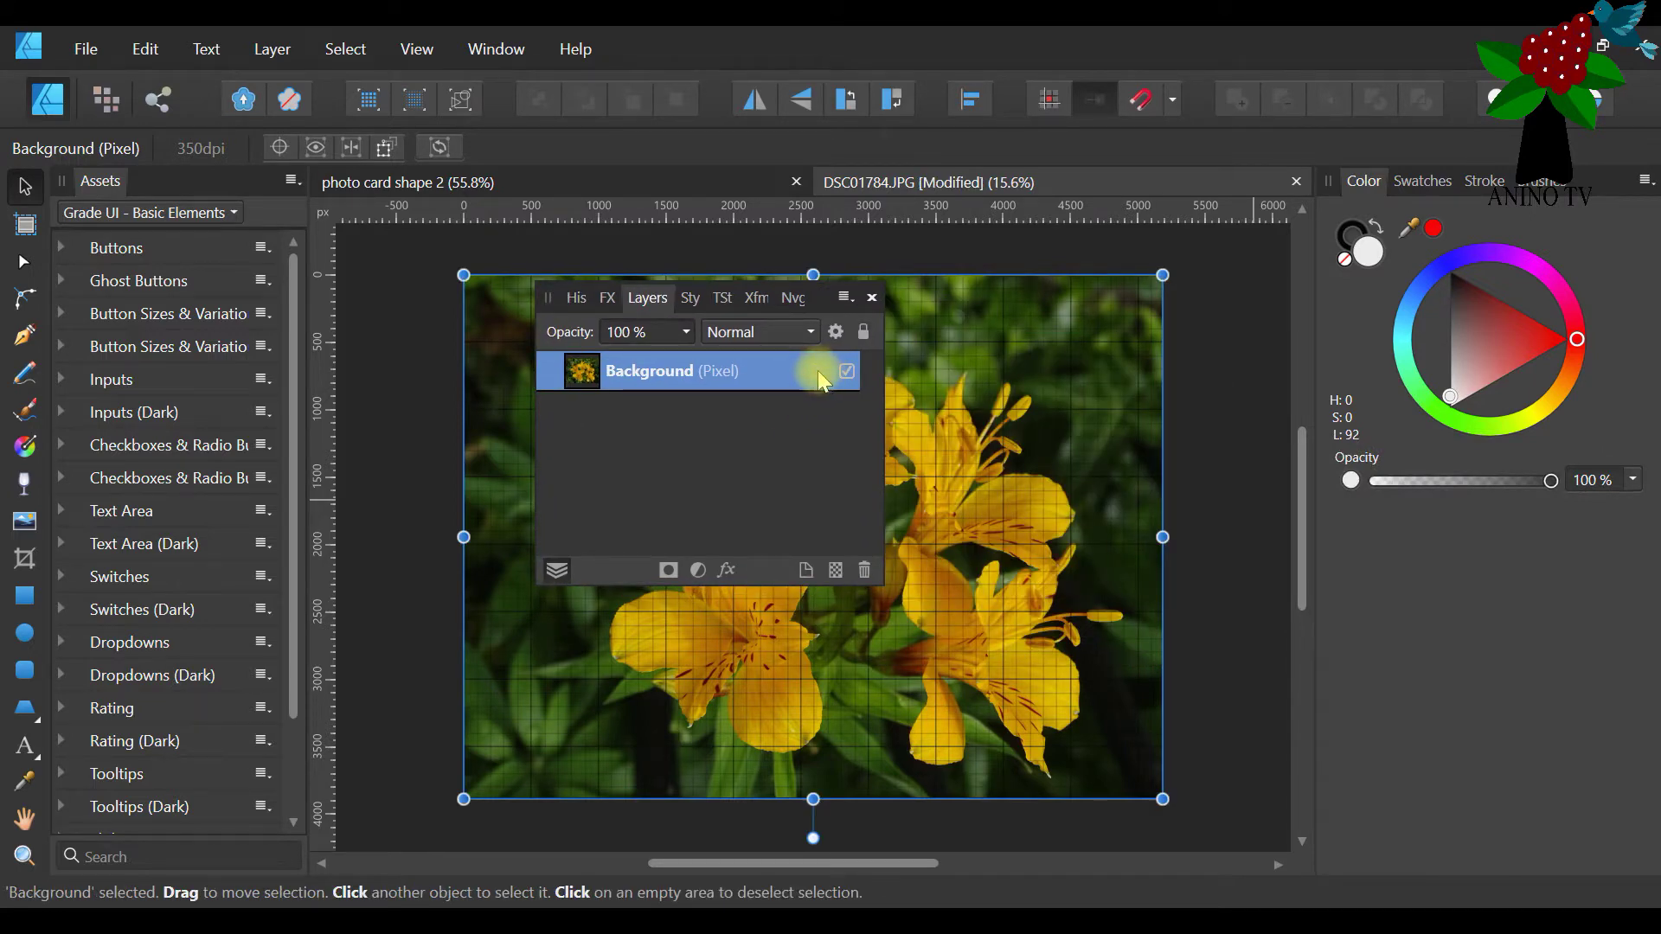
Duplicate the photo's Background layer and hide the lower copy
{"action": "left_click_drag", "start_coordinate": [545, 304], "coordinate": [1272, 522]}
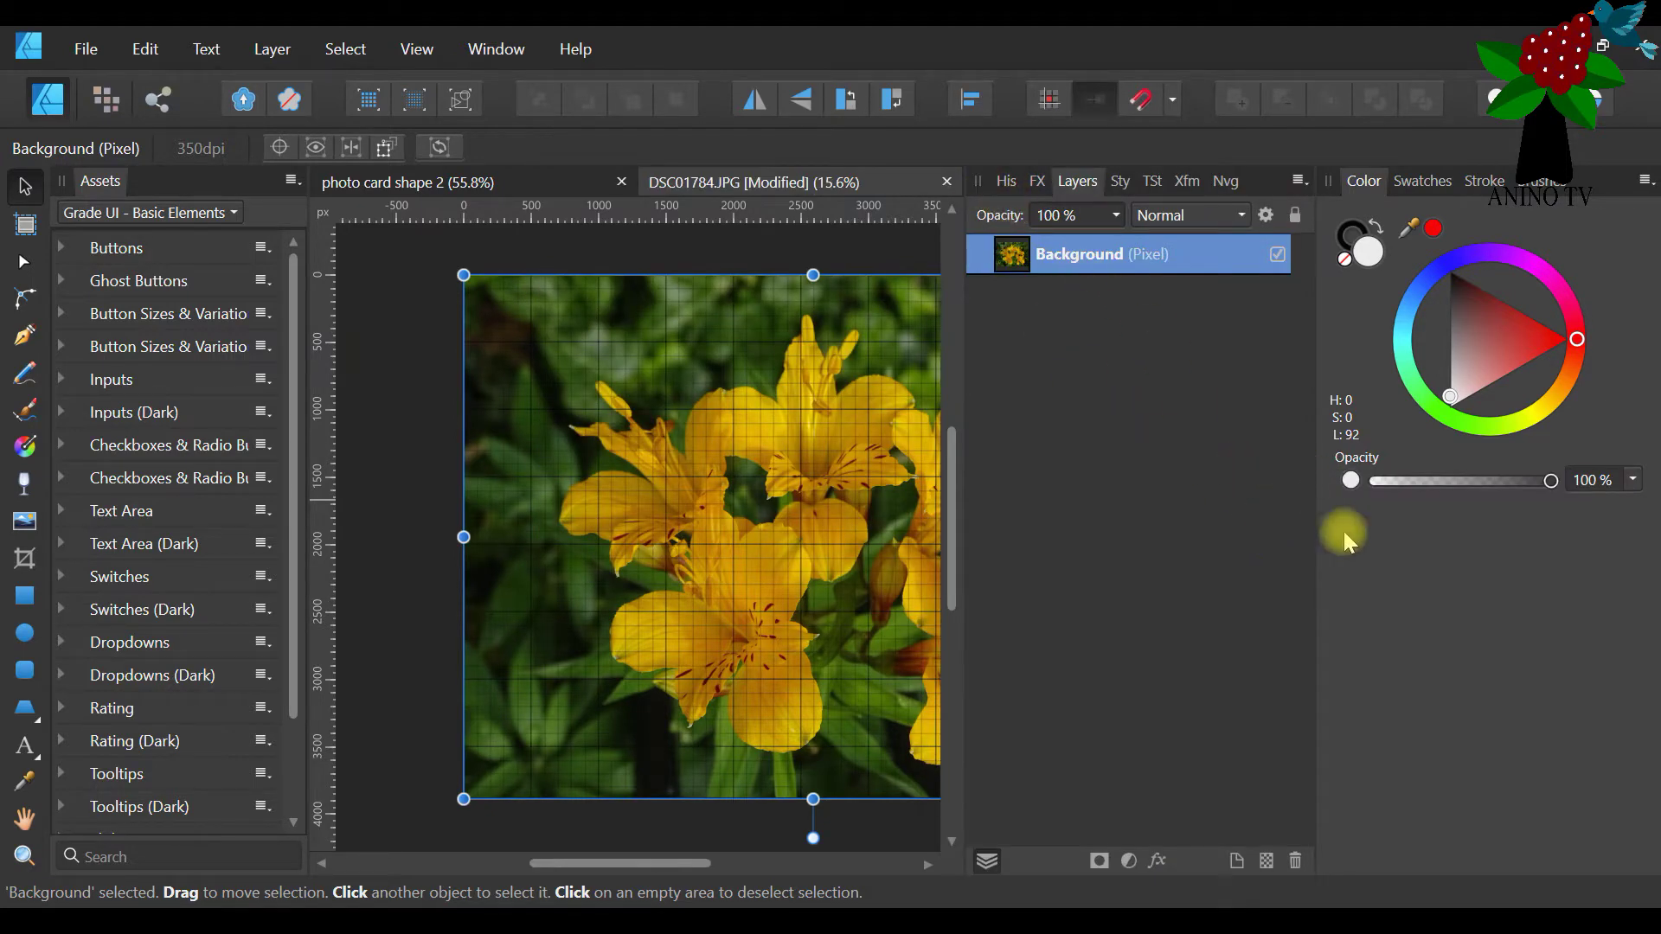
{"action": "left_click_drag", "start_coordinate": [980, 177], "coordinate": [1326, 542]}
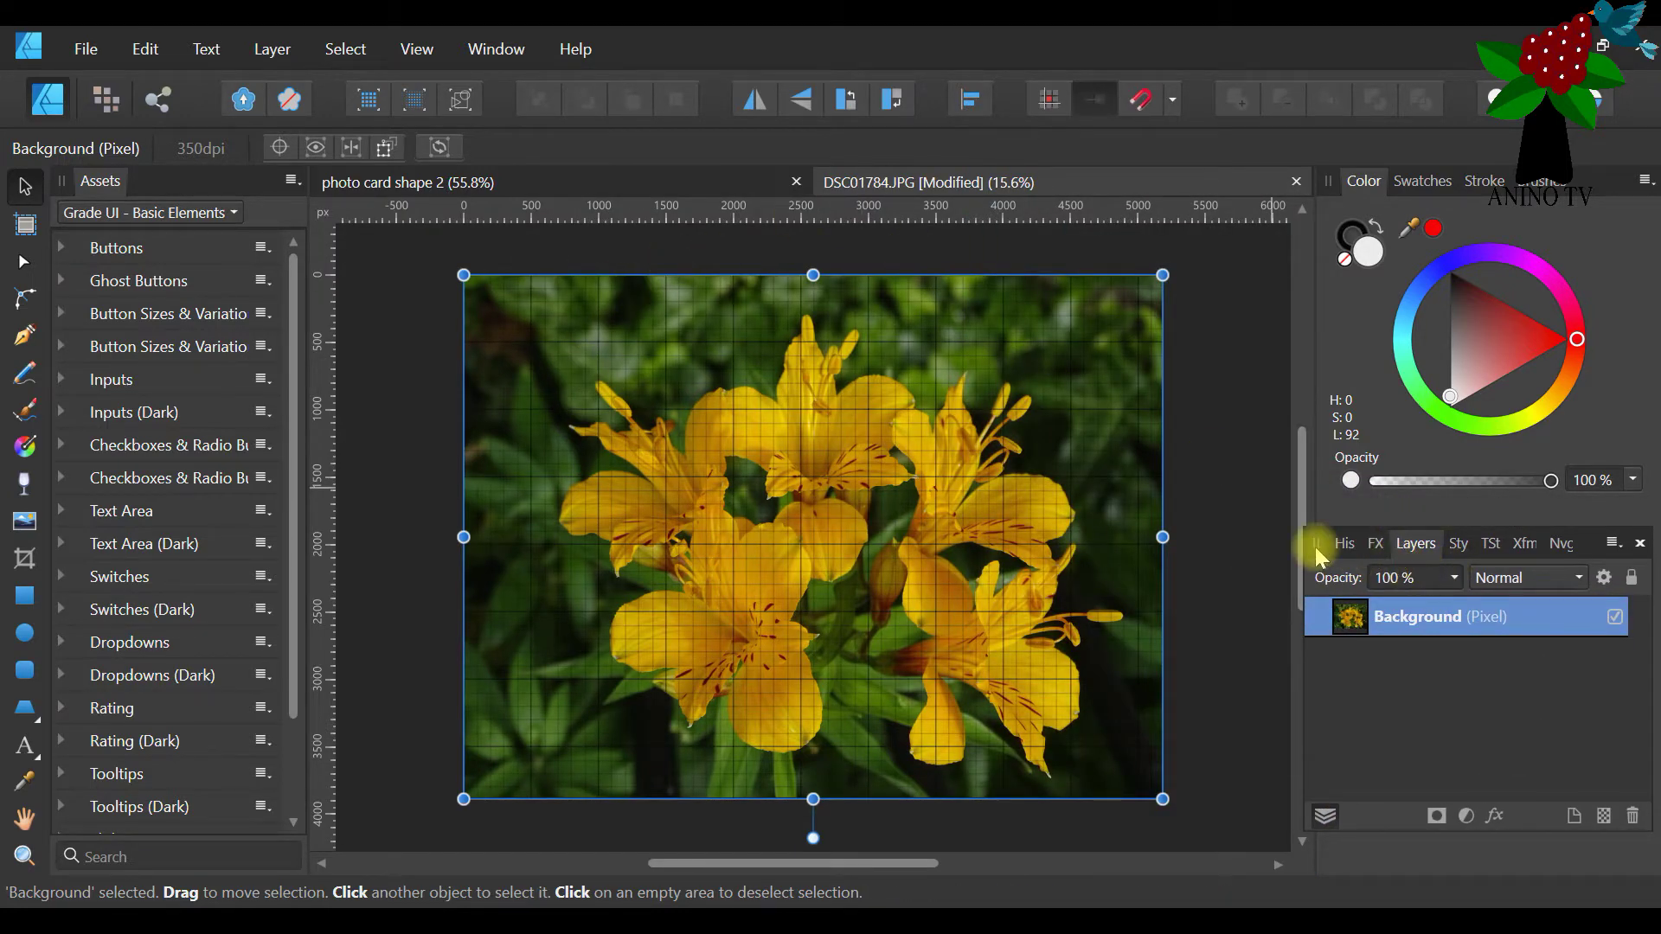
{"action": "left_click_drag", "start_coordinate": [1314, 547], "coordinate": [705, 329]}
{"action": "right_click", "coordinate": [811, 403]}
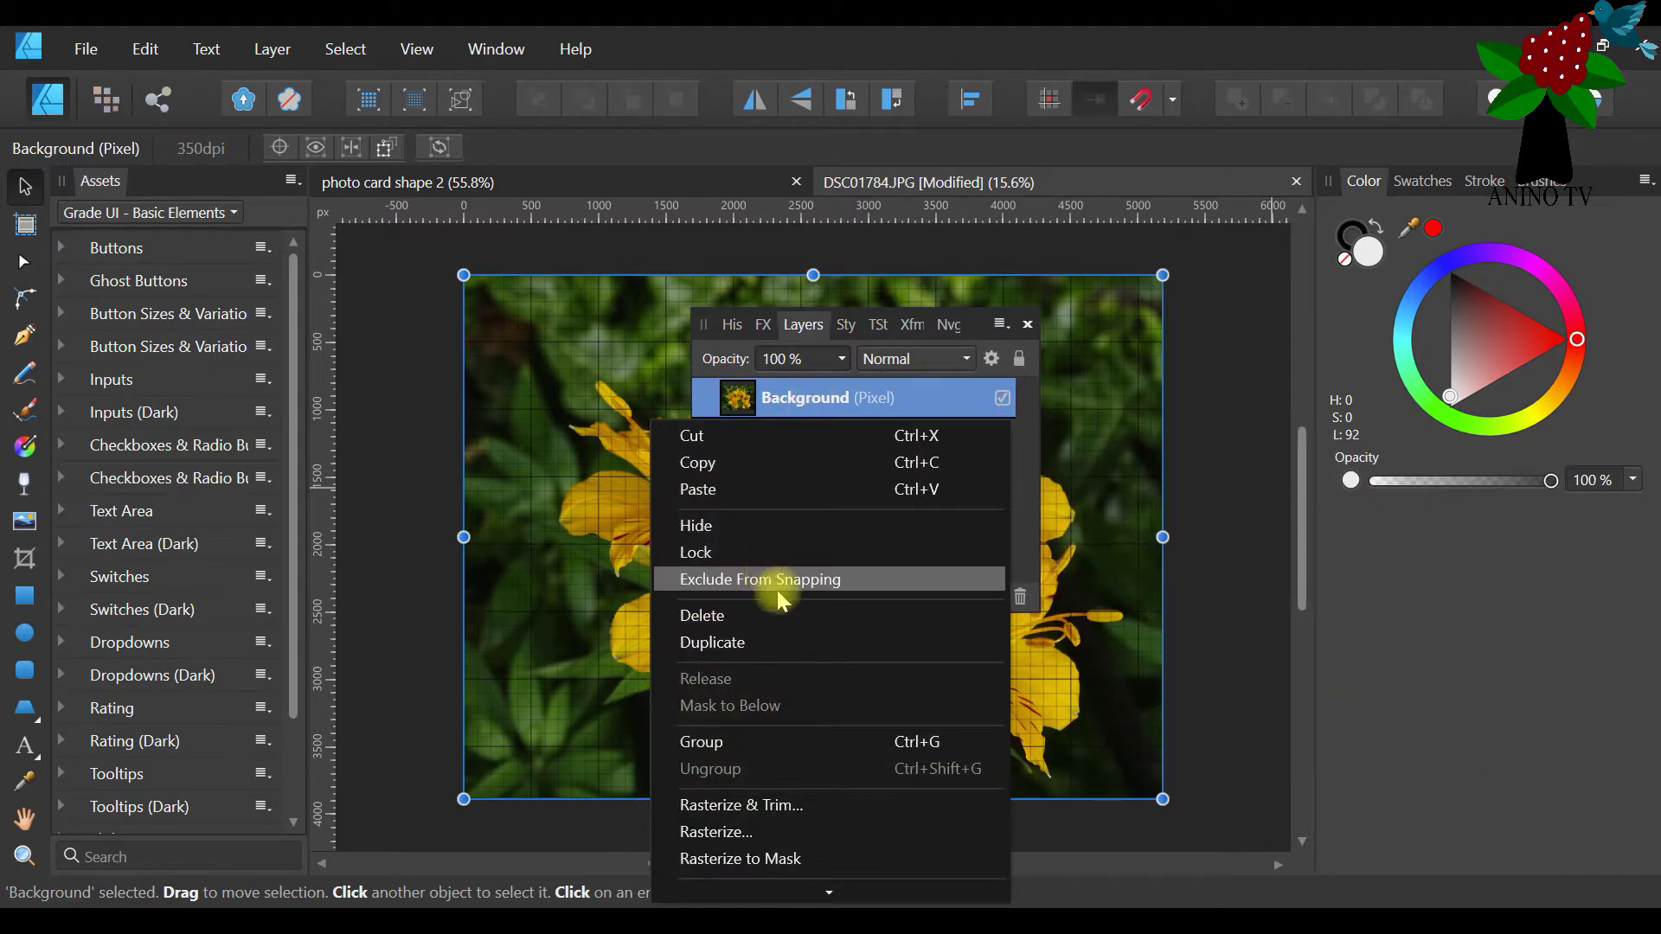
{"action": "left_click", "coordinate": [762, 637]}
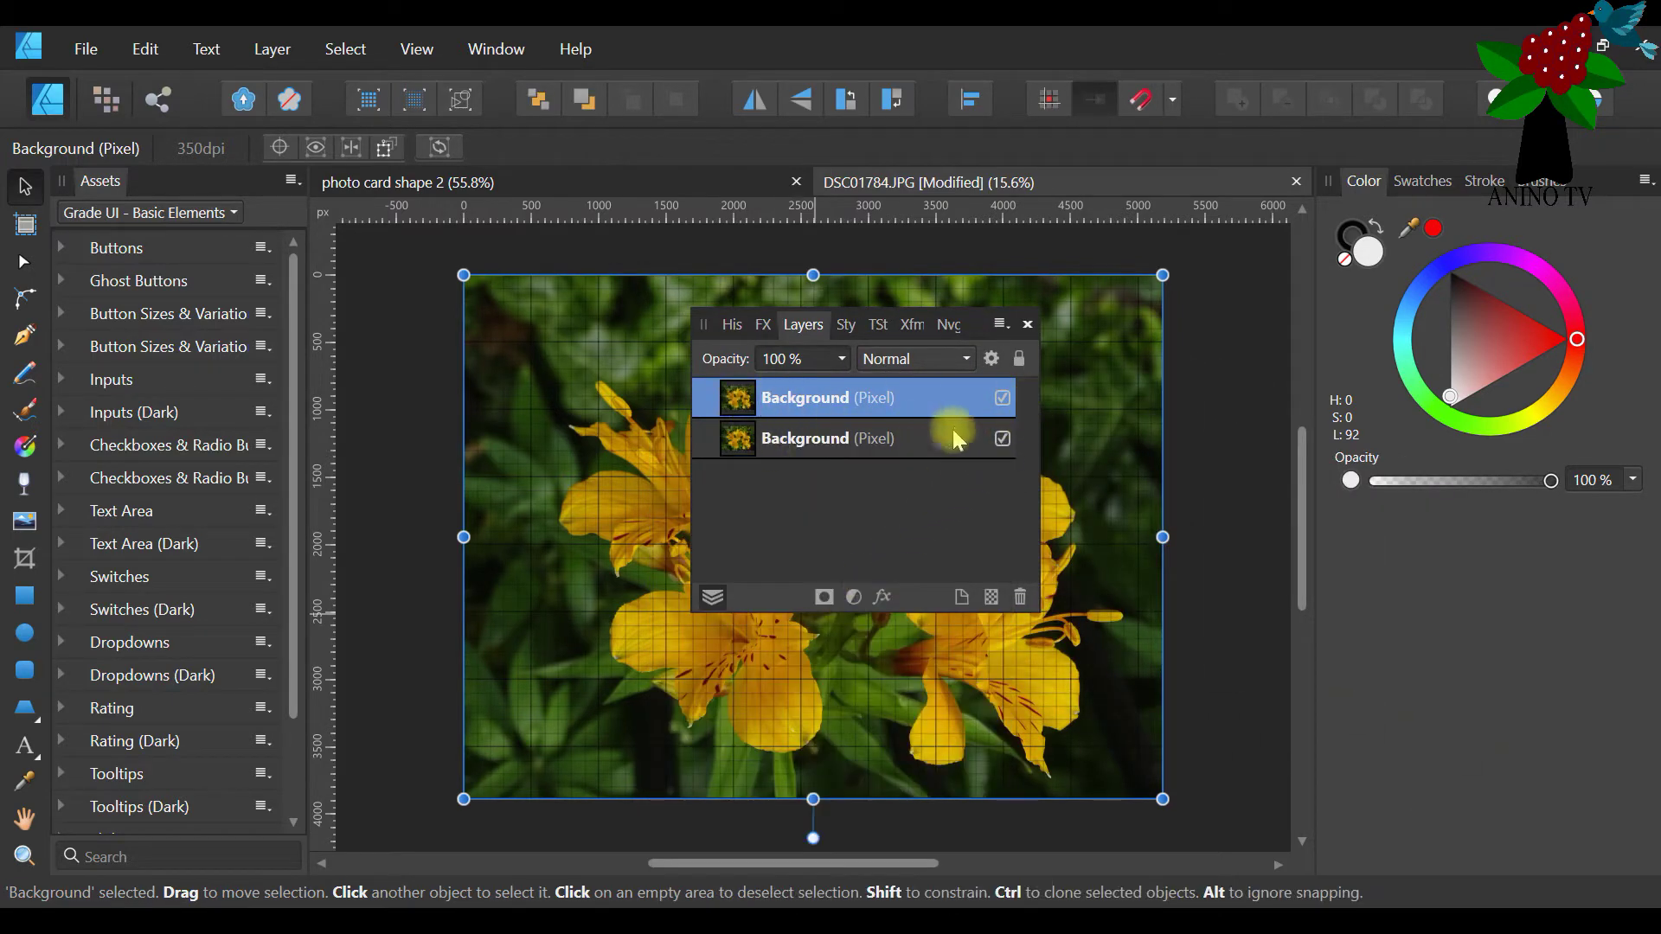
{"action": "left_click", "coordinate": [1002, 439]}
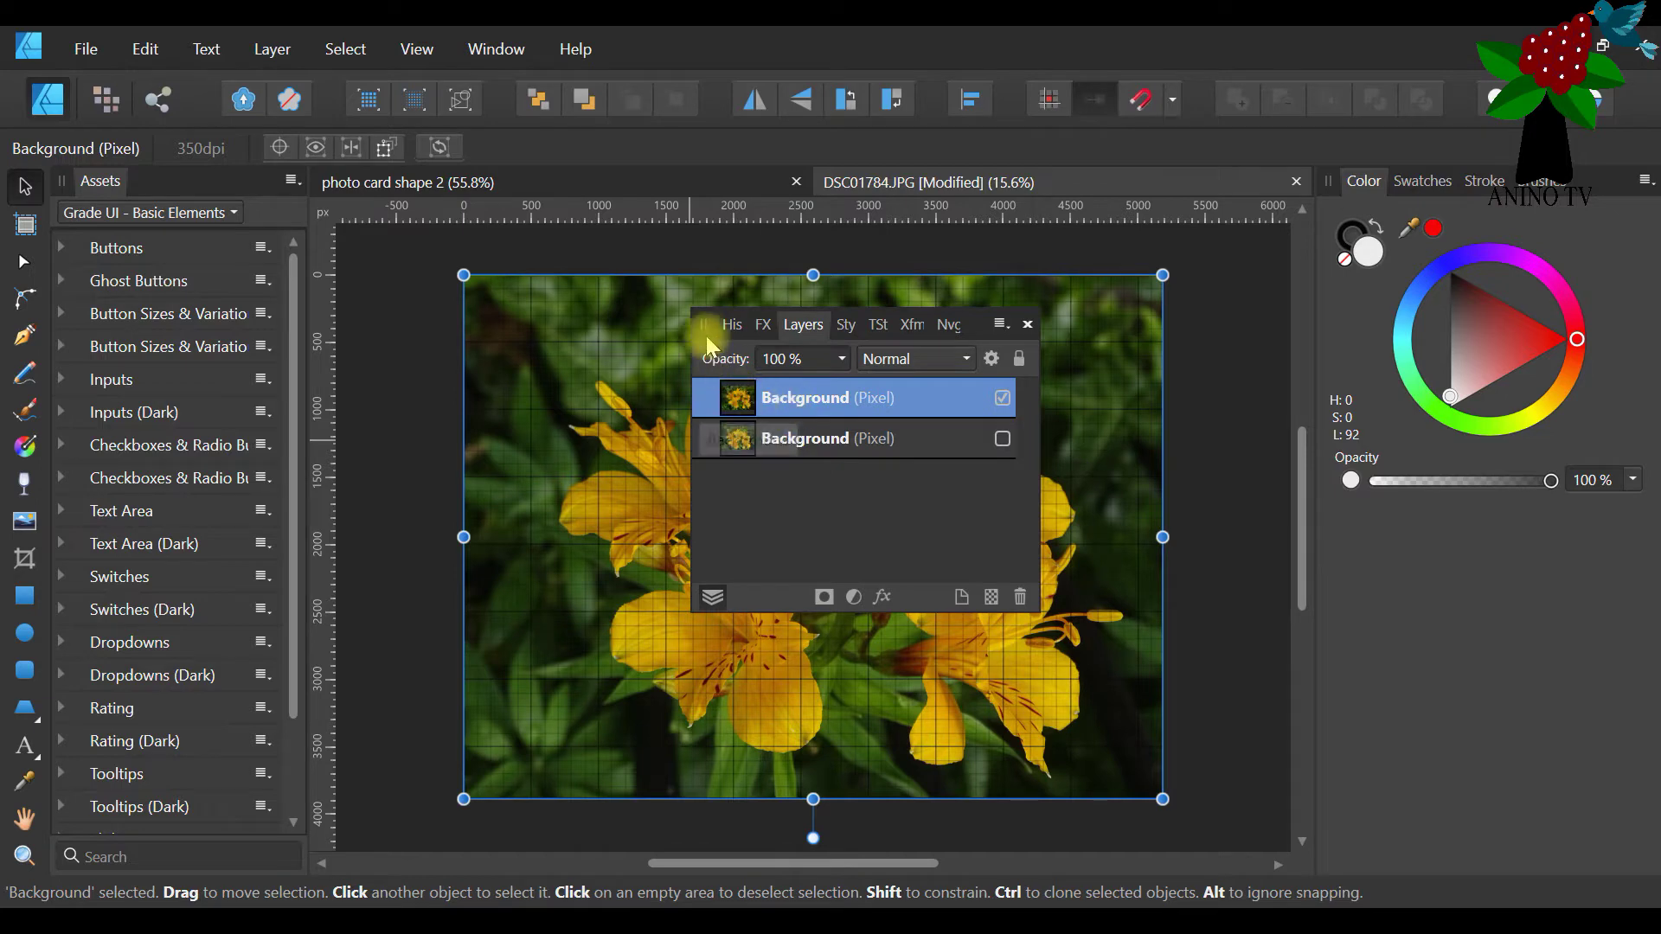
Move the floating Layers panel off the photo so that it sits beneath the Color panel
{"action": "left_click_drag", "start_coordinate": [703, 324], "coordinate": [1290, 563]}
{"action": "left_click_drag", "start_coordinate": [963, 183], "coordinate": [1341, 555]}
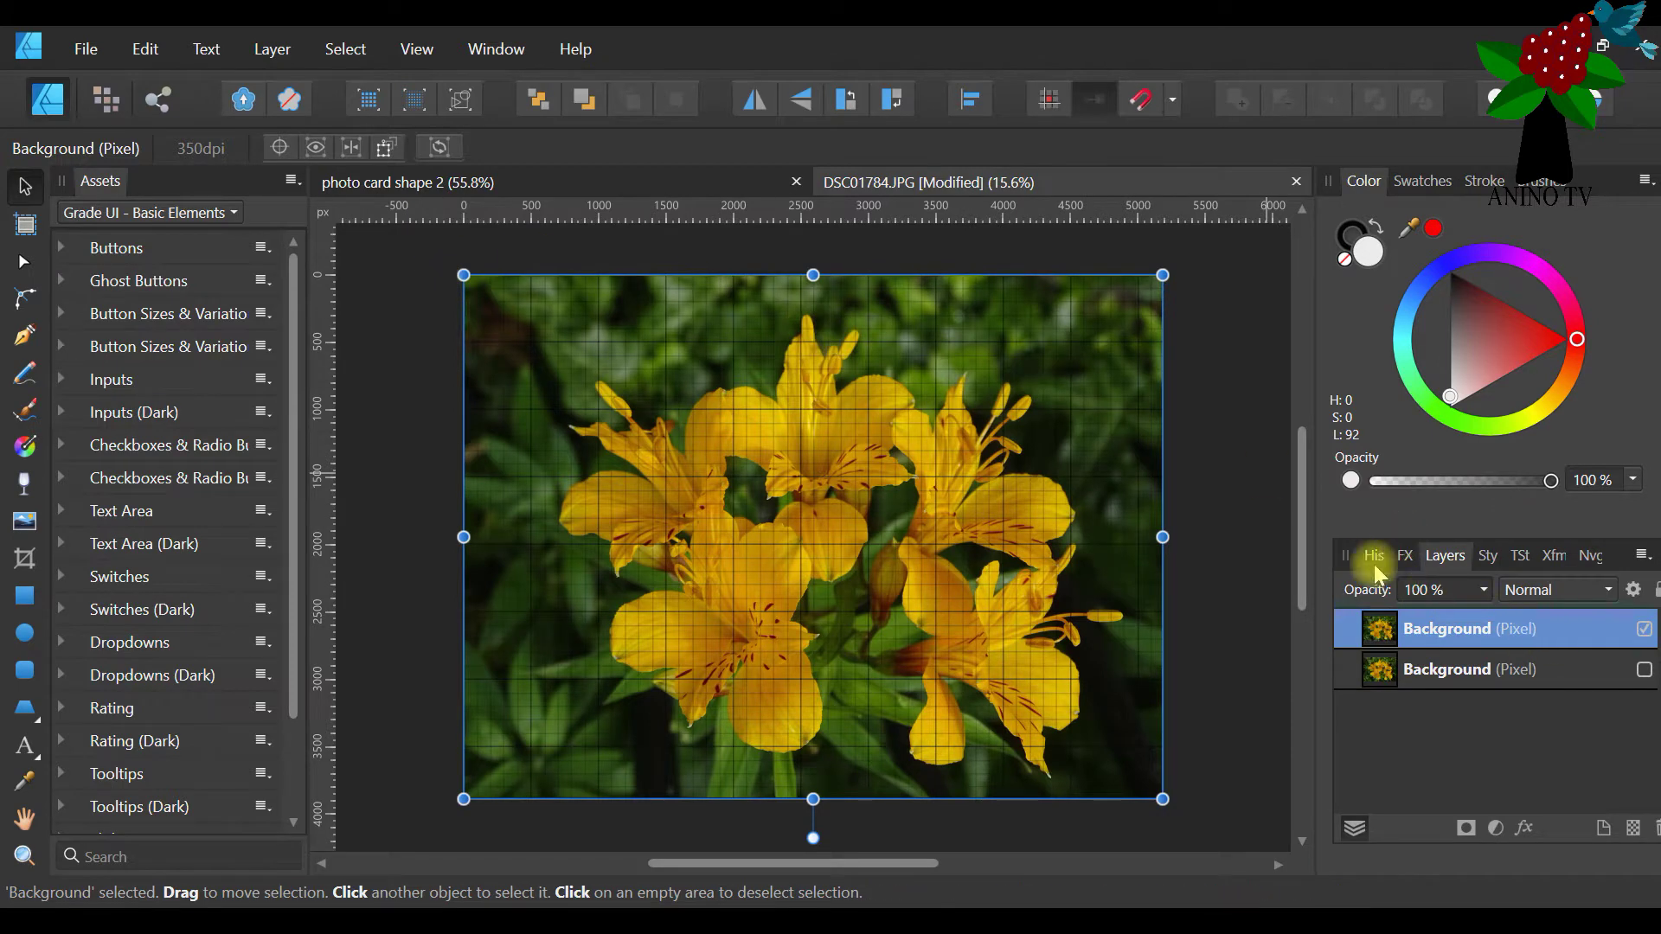
{"action": "left_click_drag", "start_coordinate": [1348, 554], "coordinate": [1326, 543]}
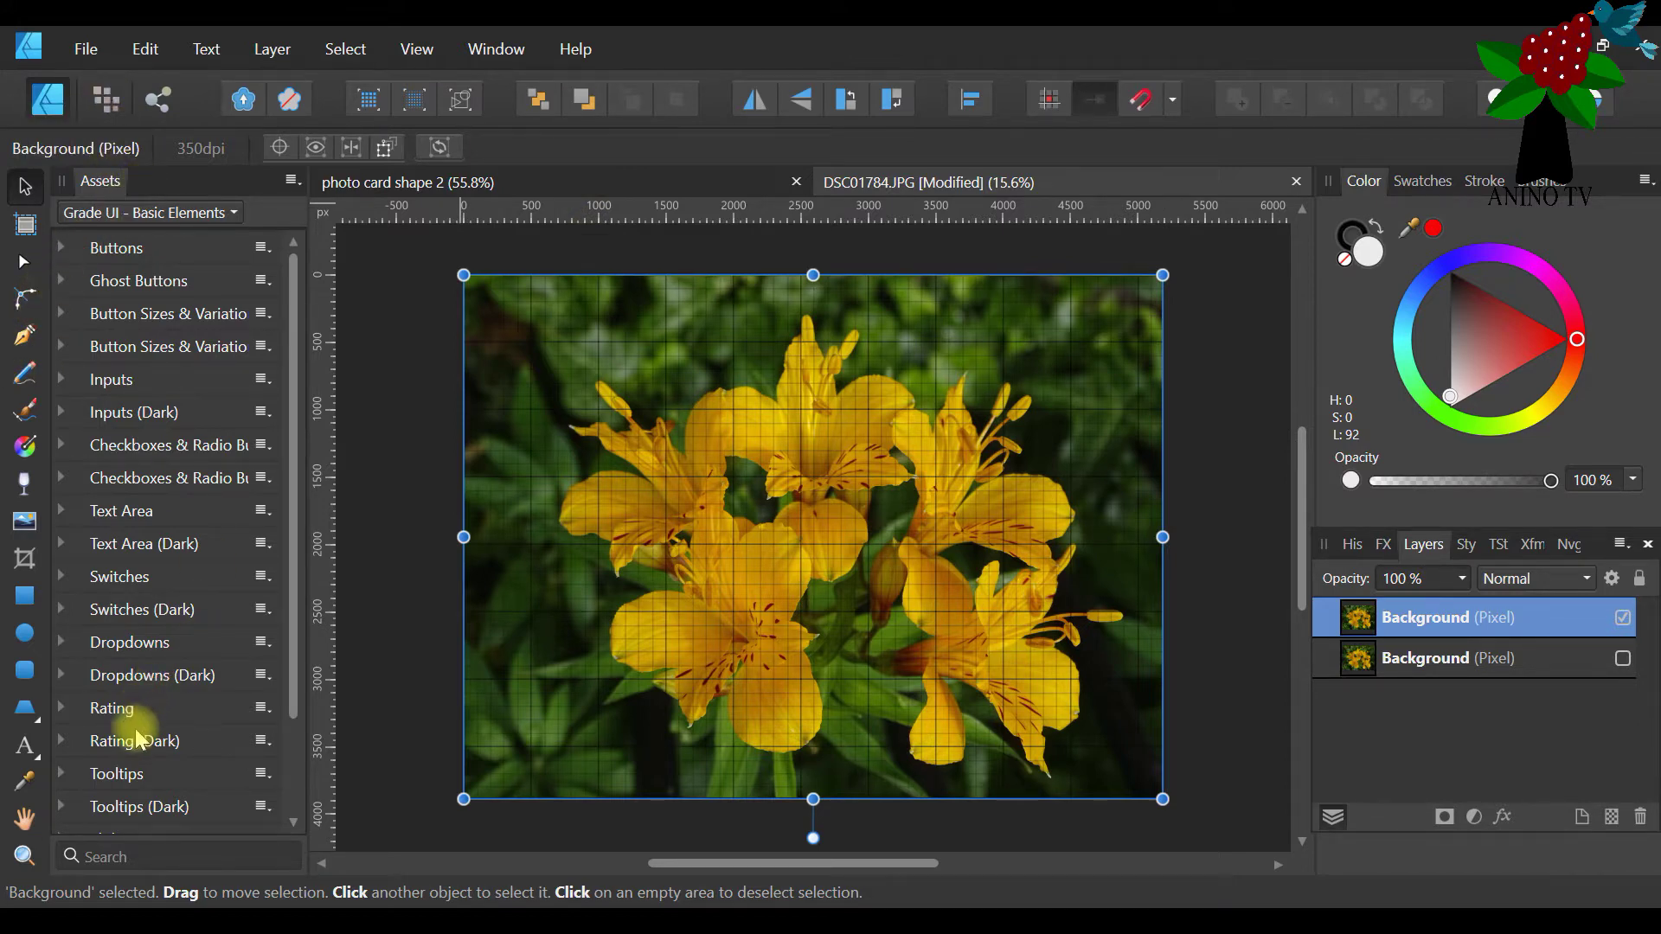
Switch to the Pixel Persona, move the Layers panel clear of the photo and activate the Selection Brush tool
{"action": "left_click", "coordinate": [111, 102]}
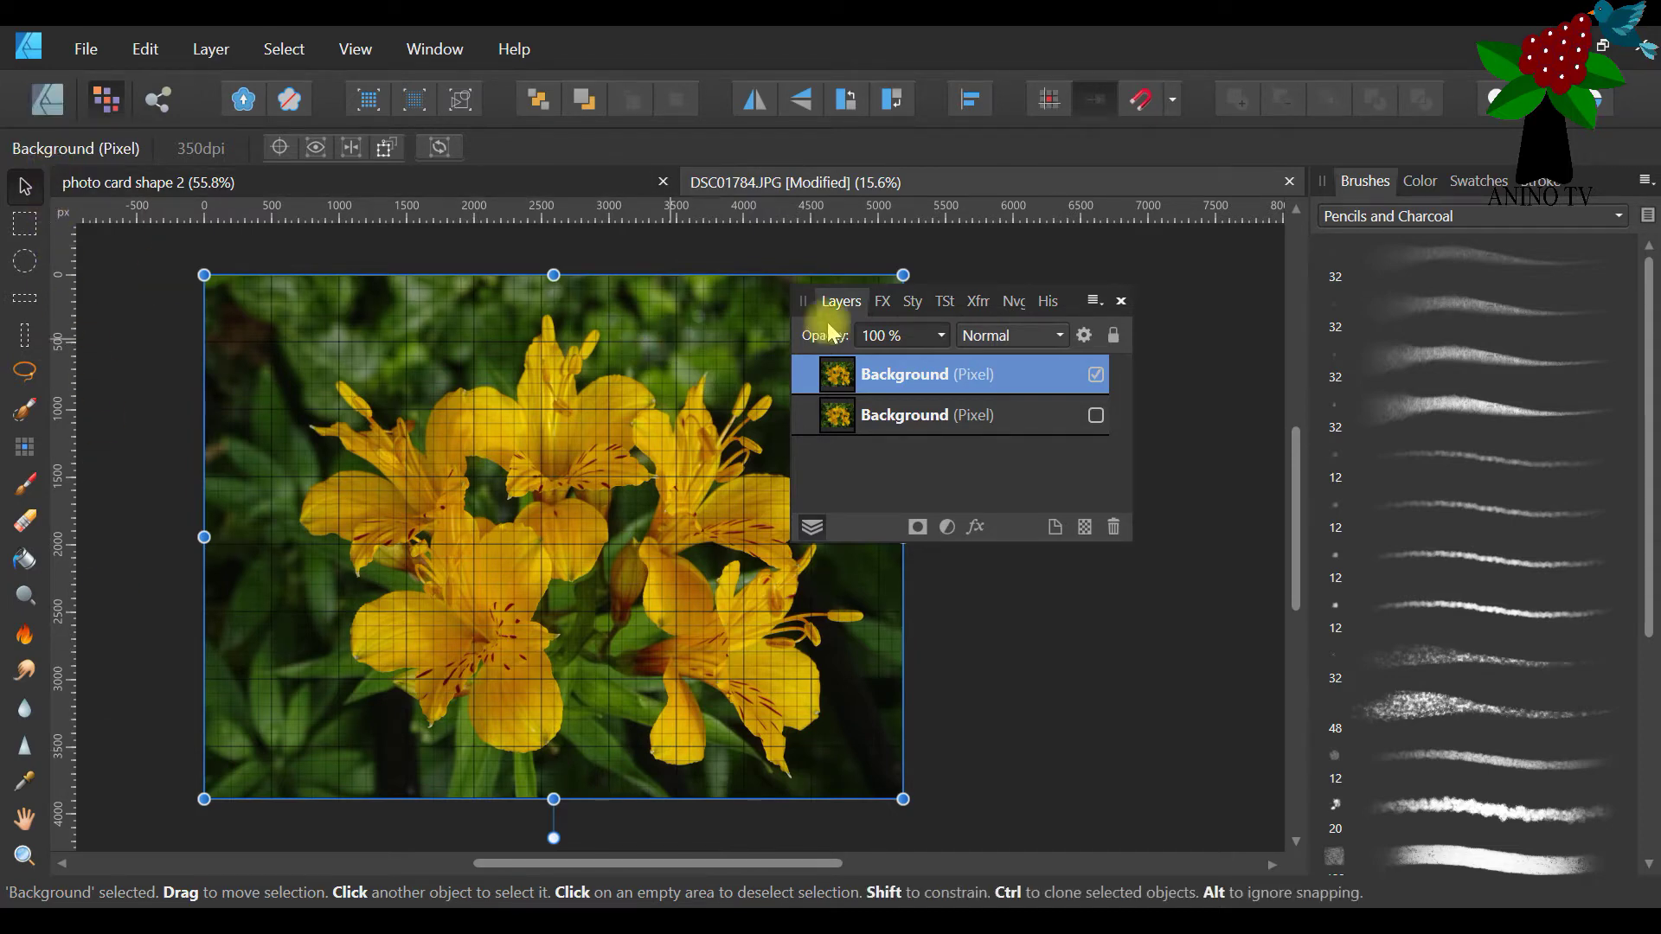
{"action": "left_click_drag", "start_coordinate": [803, 301], "coordinate": [932, 262]}
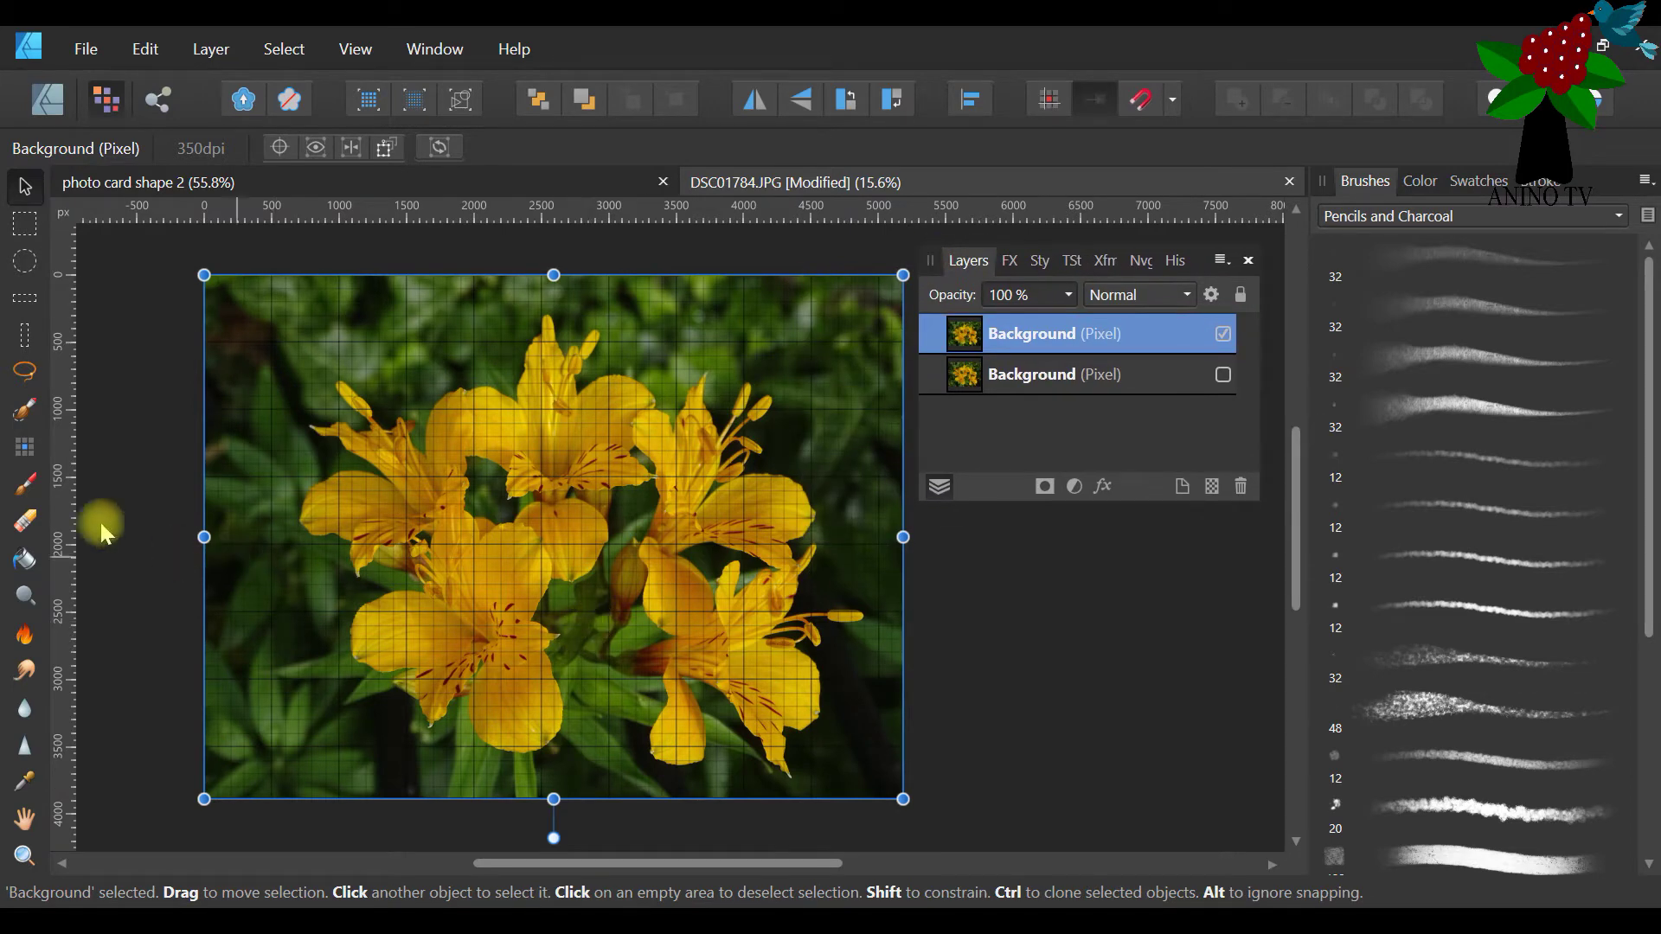
{"action": "left_click", "coordinate": [29, 424]}
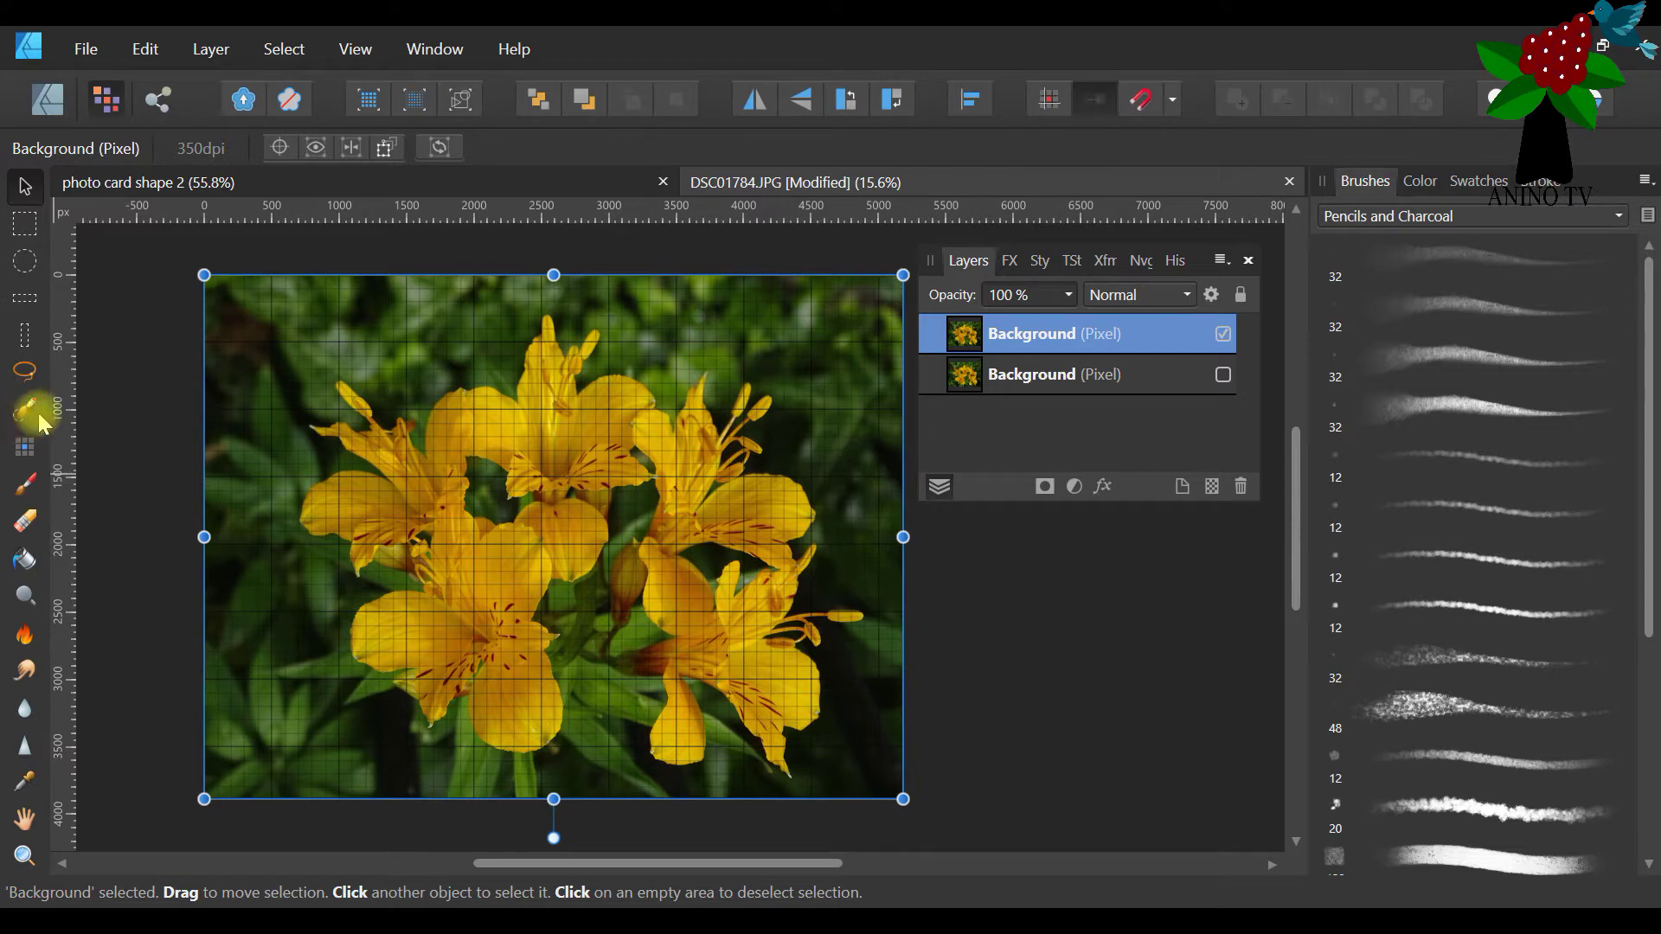
{"action": "left_click", "coordinate": [28, 413]}
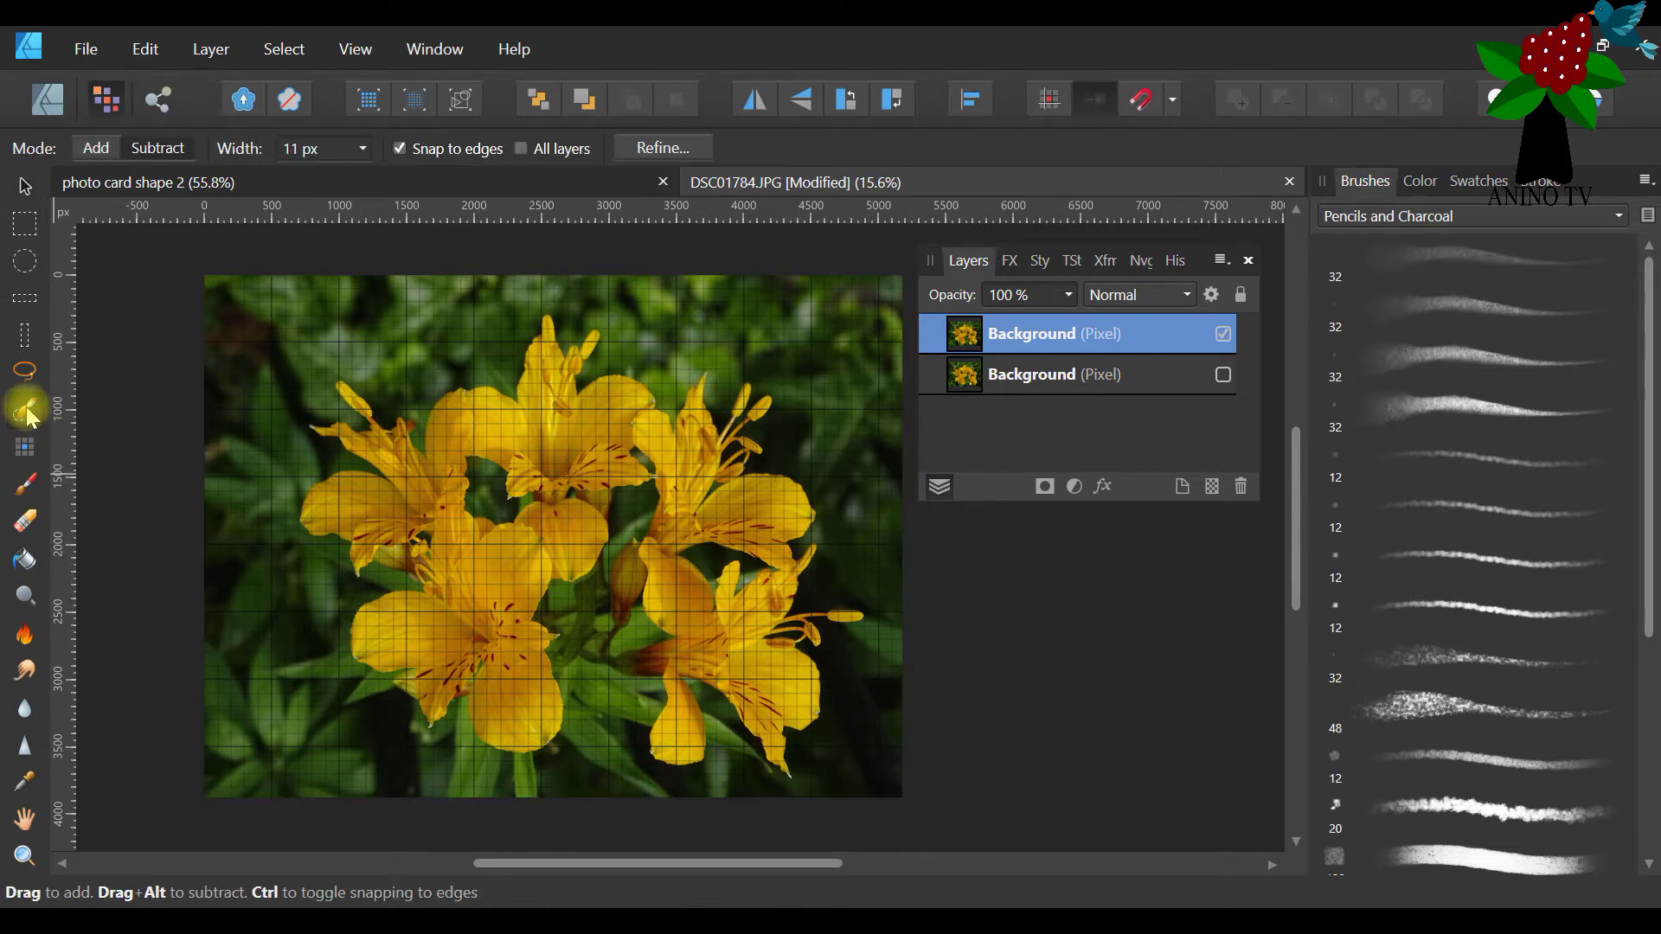
{"action": "left_click", "coordinate": [363, 151]}
{"action": "left_click_drag", "start_coordinate": [370, 167], "coordinate": [425, 184]}
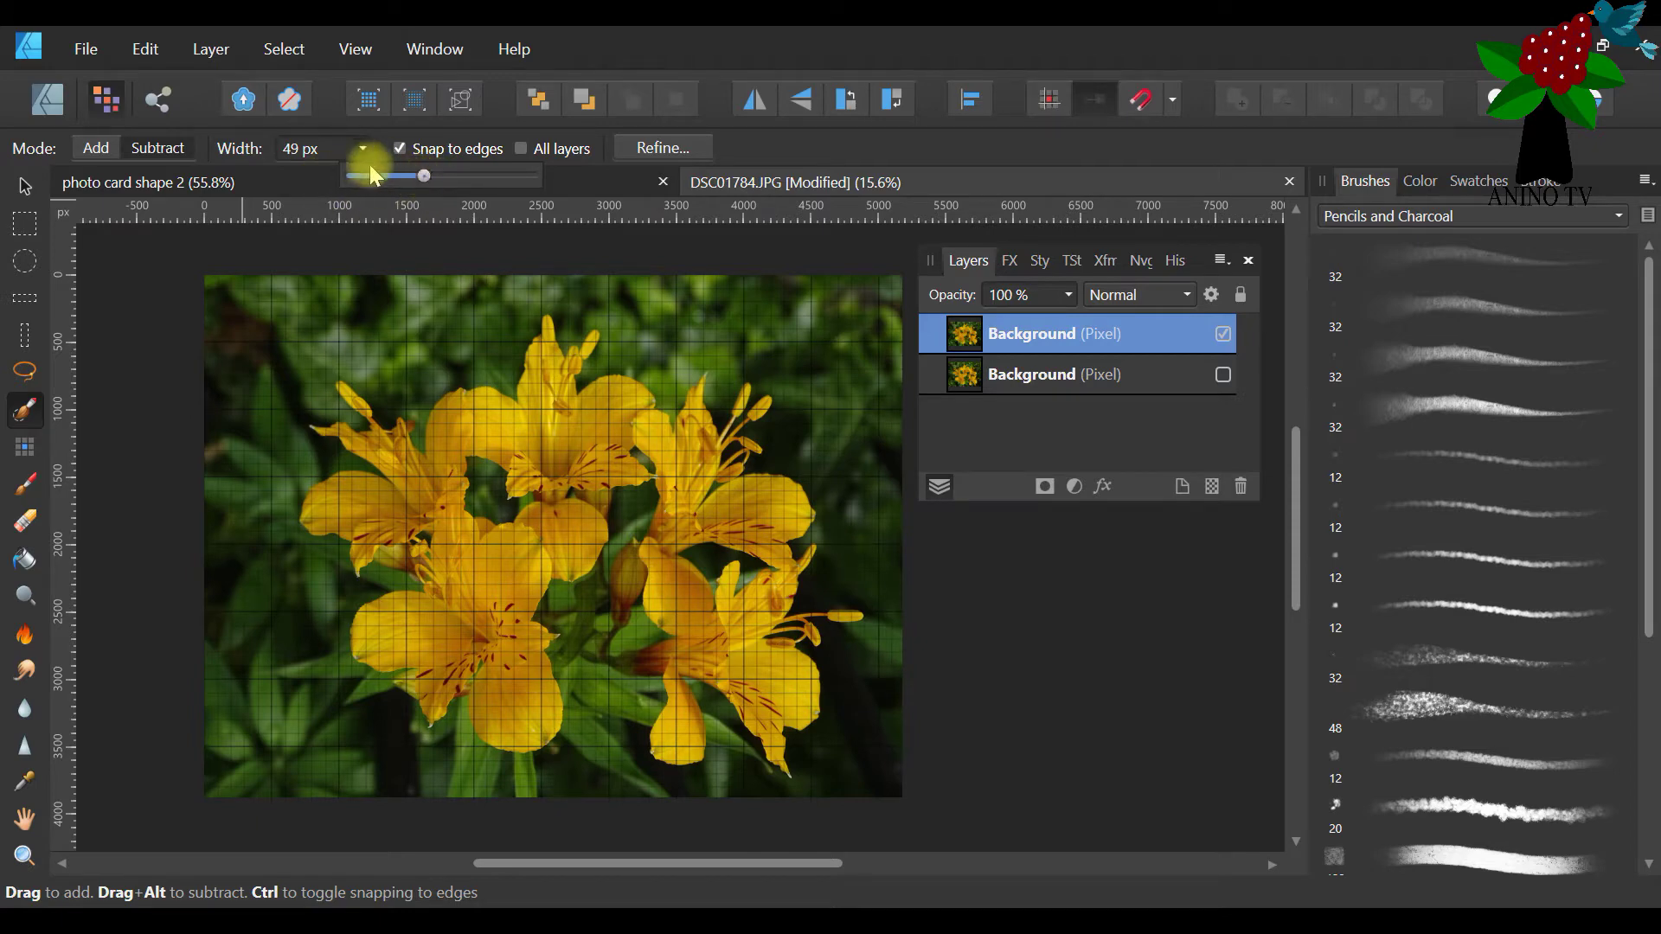
{"action": "double_click", "coordinate": [296, 149]}
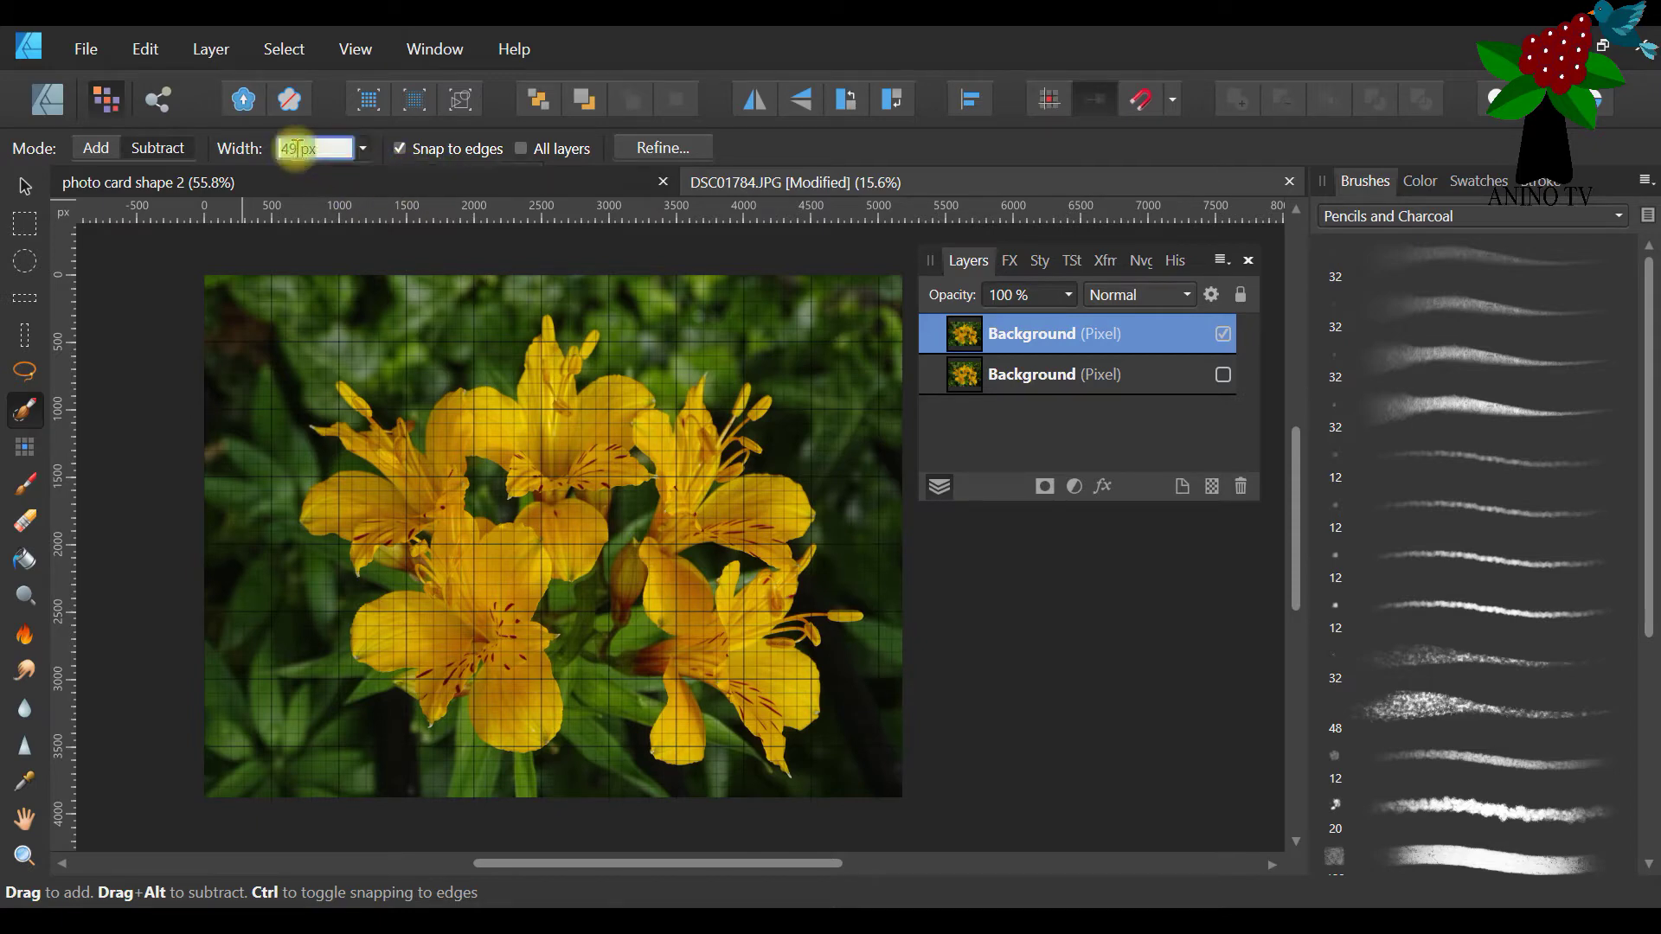
{"action": "key", "text": "BackSpace"}
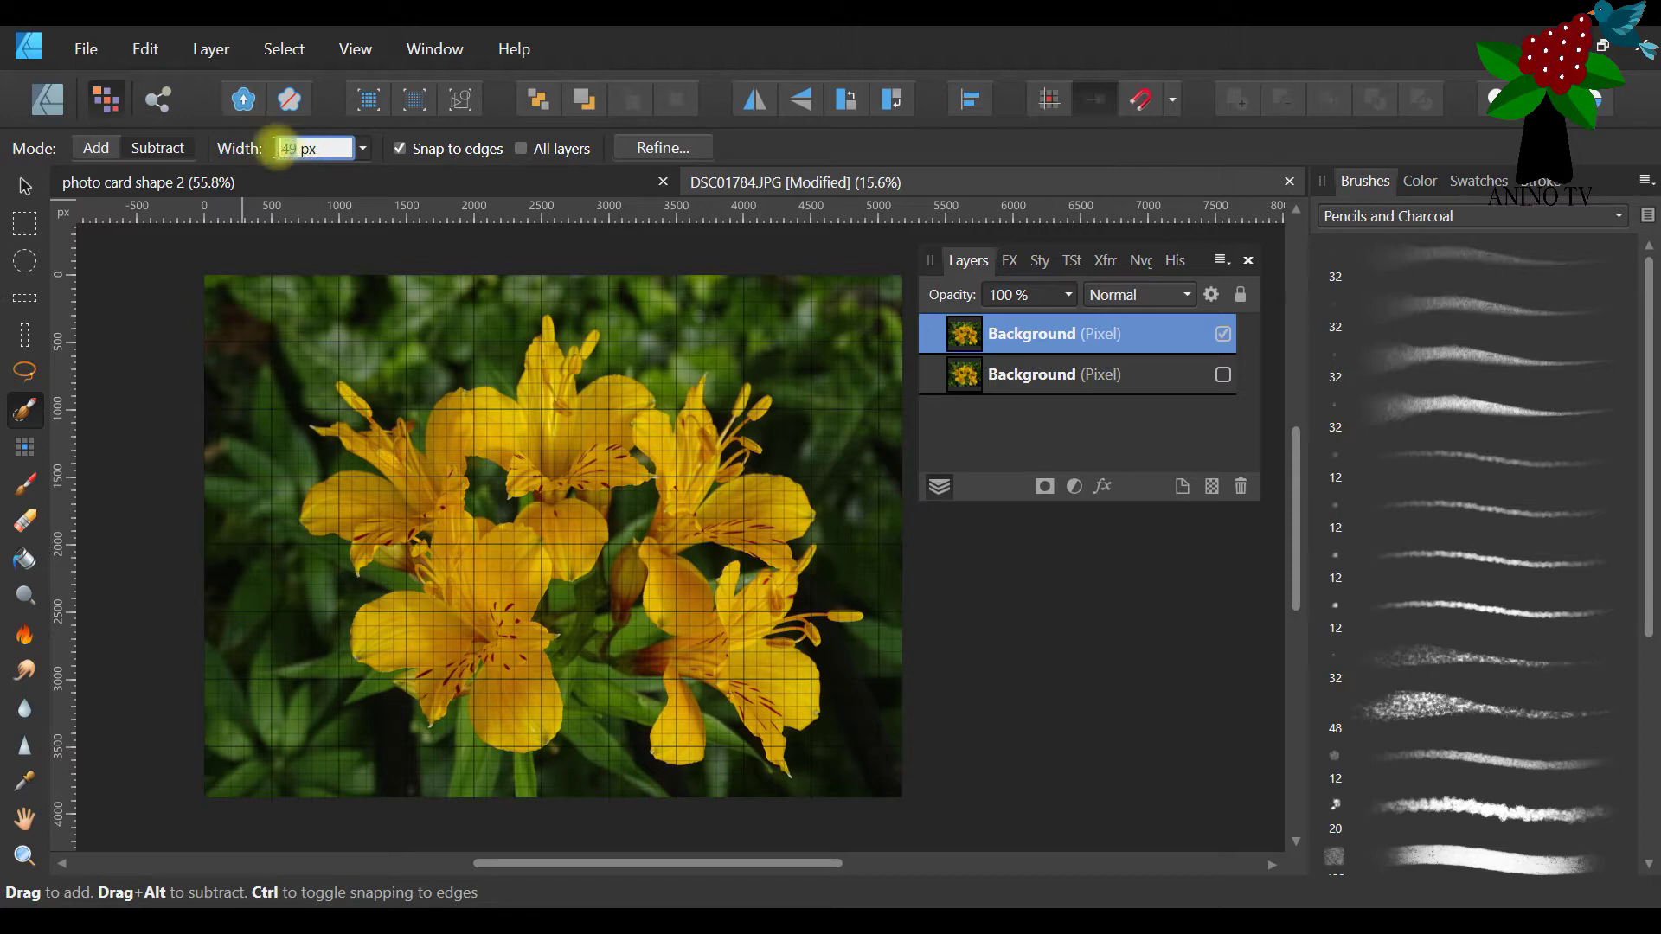
{"action": "type", "text": "5"}
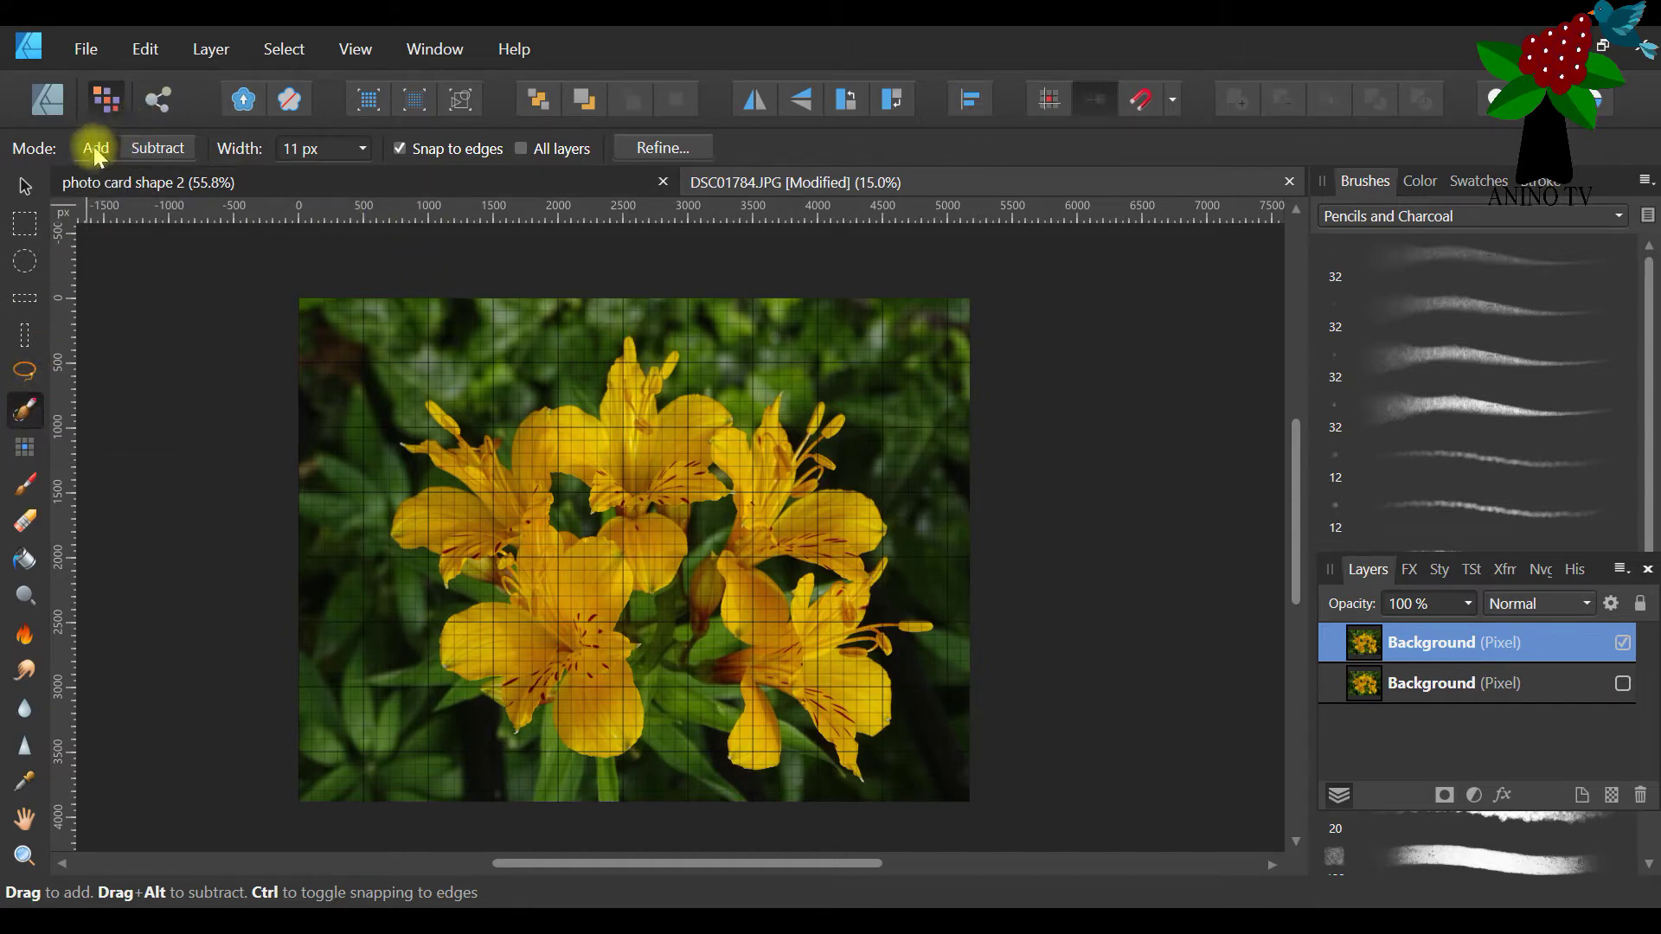
Select the green background all around the yellow flowers with a 48 px Selection Brush
{"action": "left_click", "coordinate": [362, 148]}
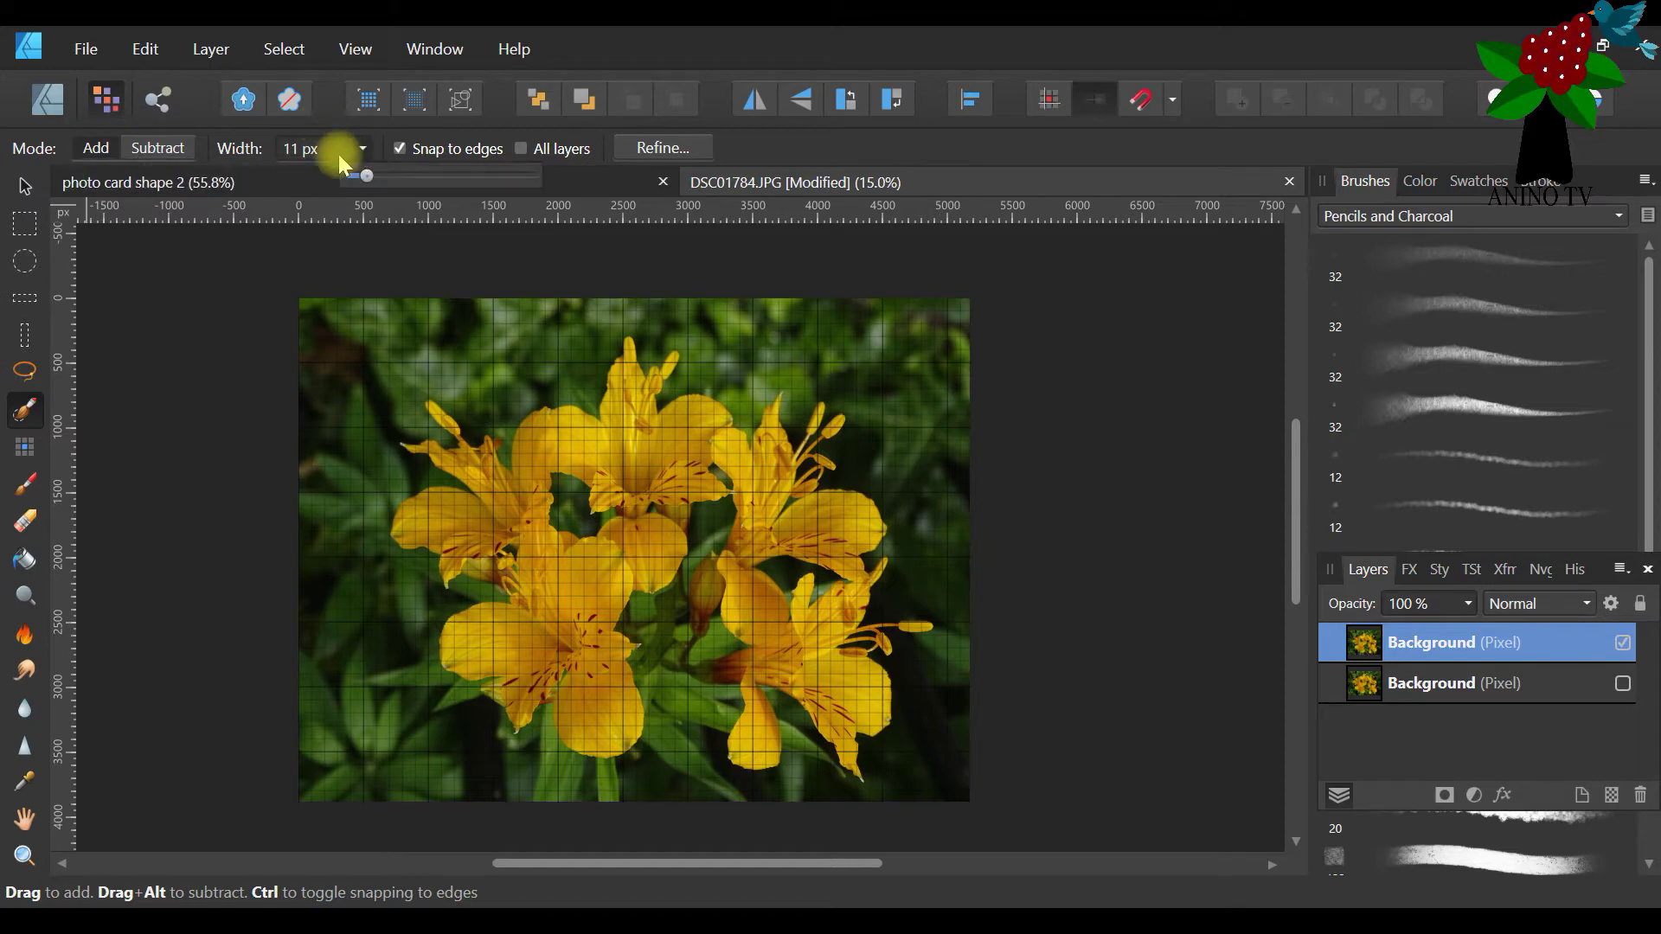
{"action": "left_click_drag", "start_coordinate": [366, 176], "coordinate": [424, 188]}
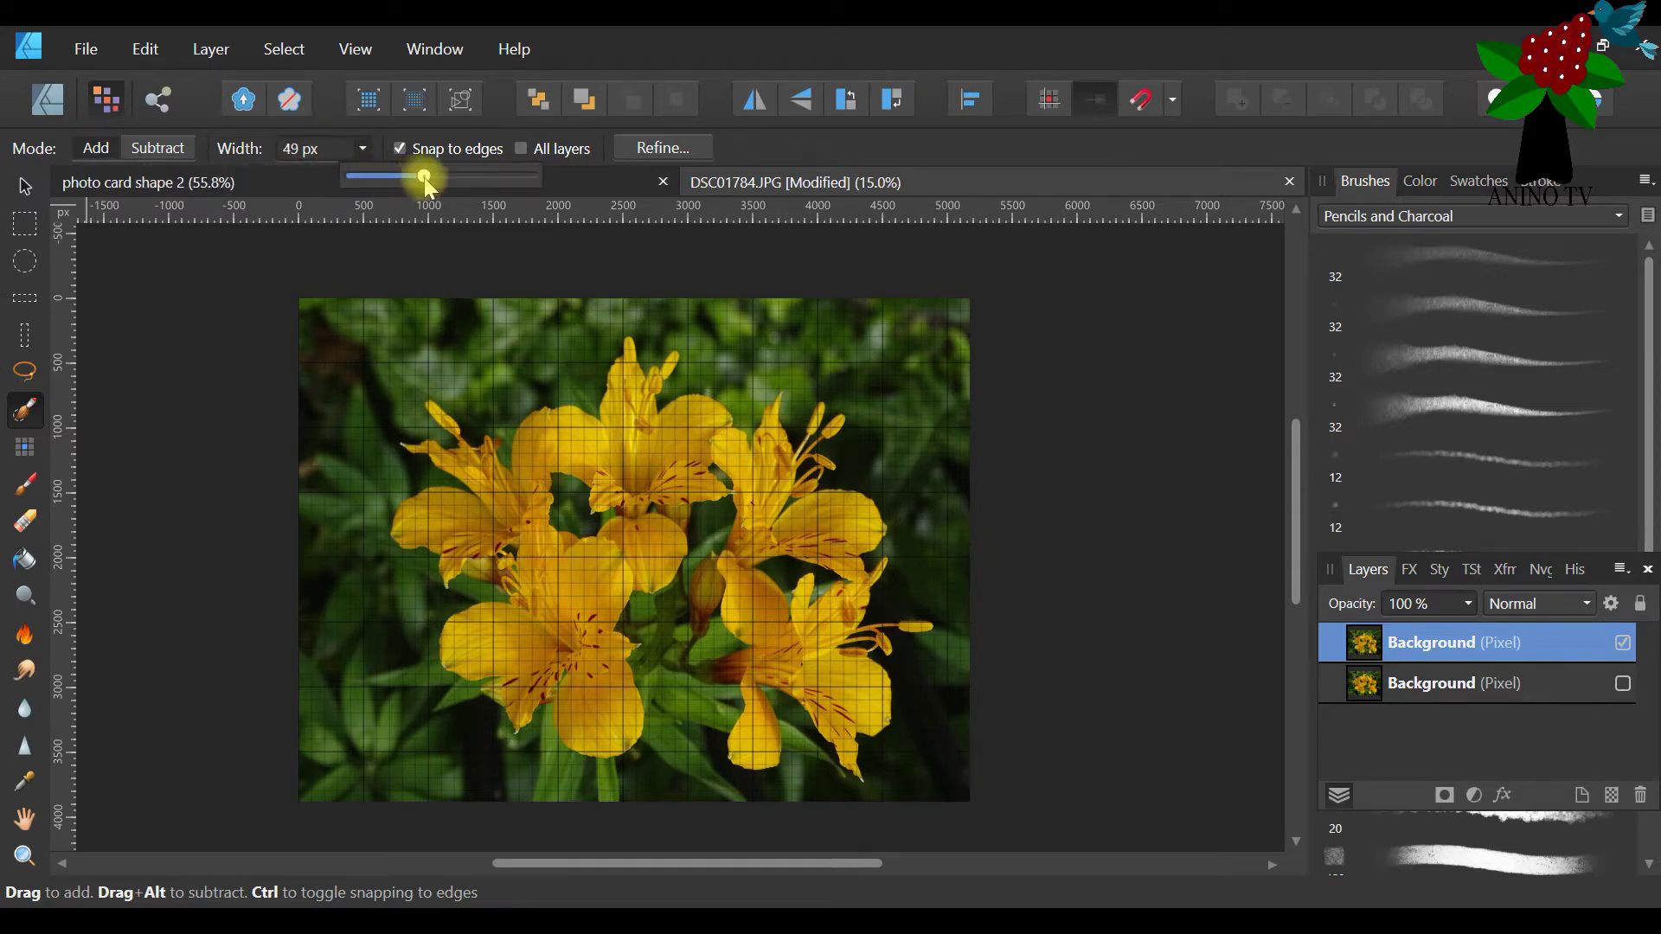
{"action": "left_click", "coordinate": [292, 149]}
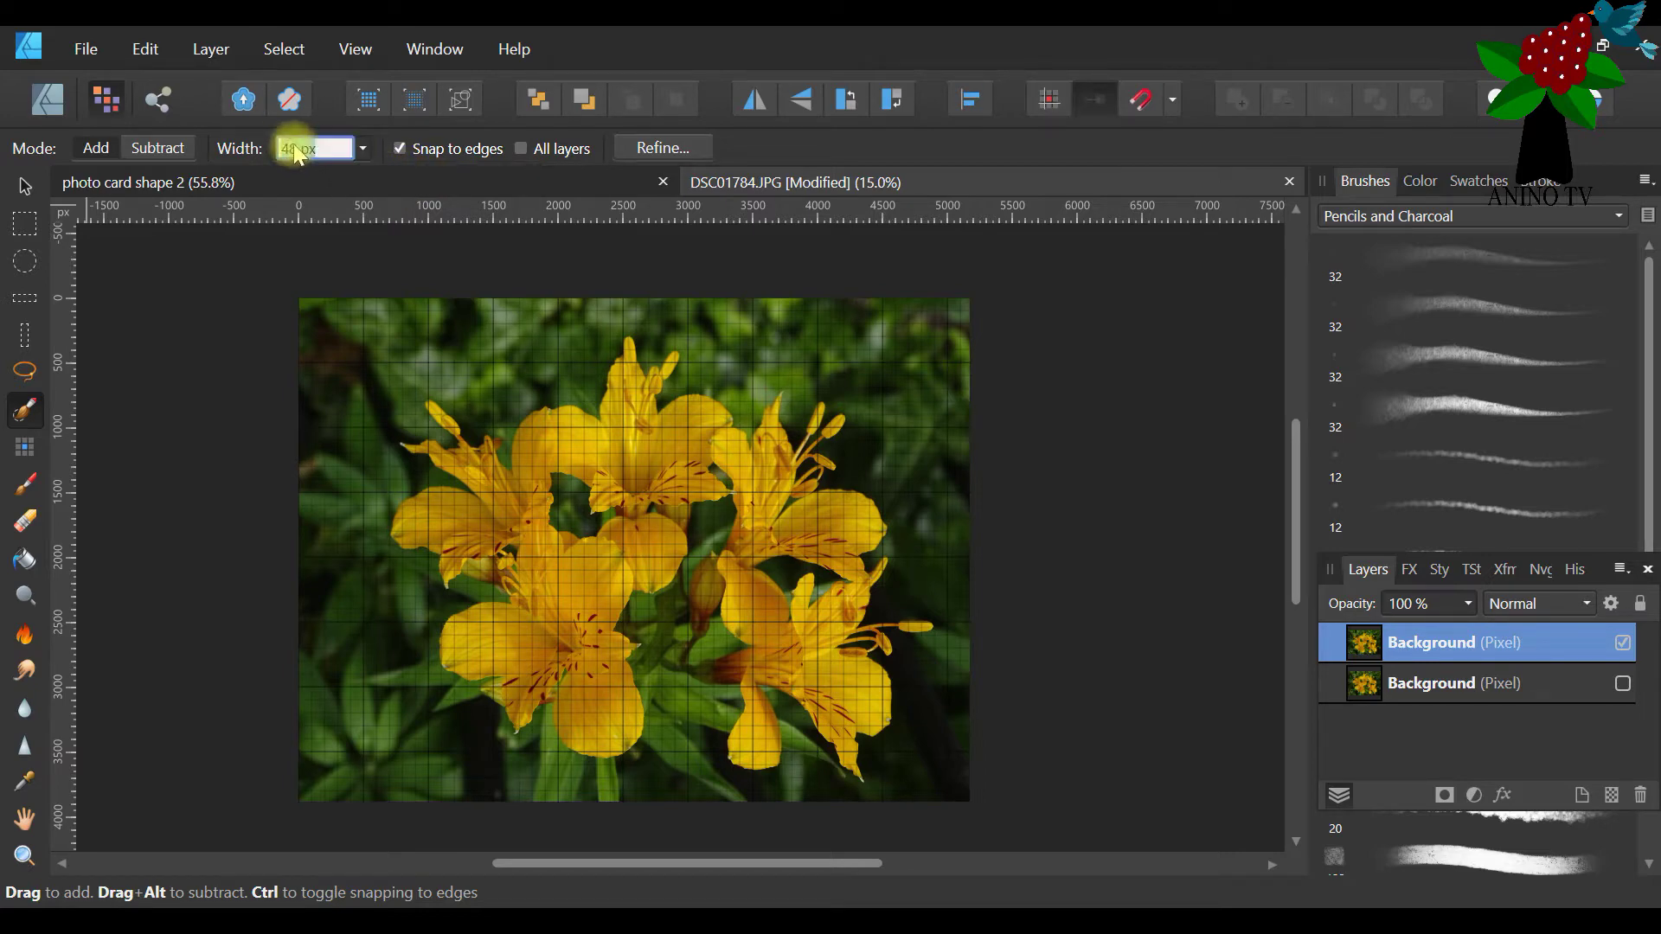
{"action": "double_click", "coordinate": [292, 148]}
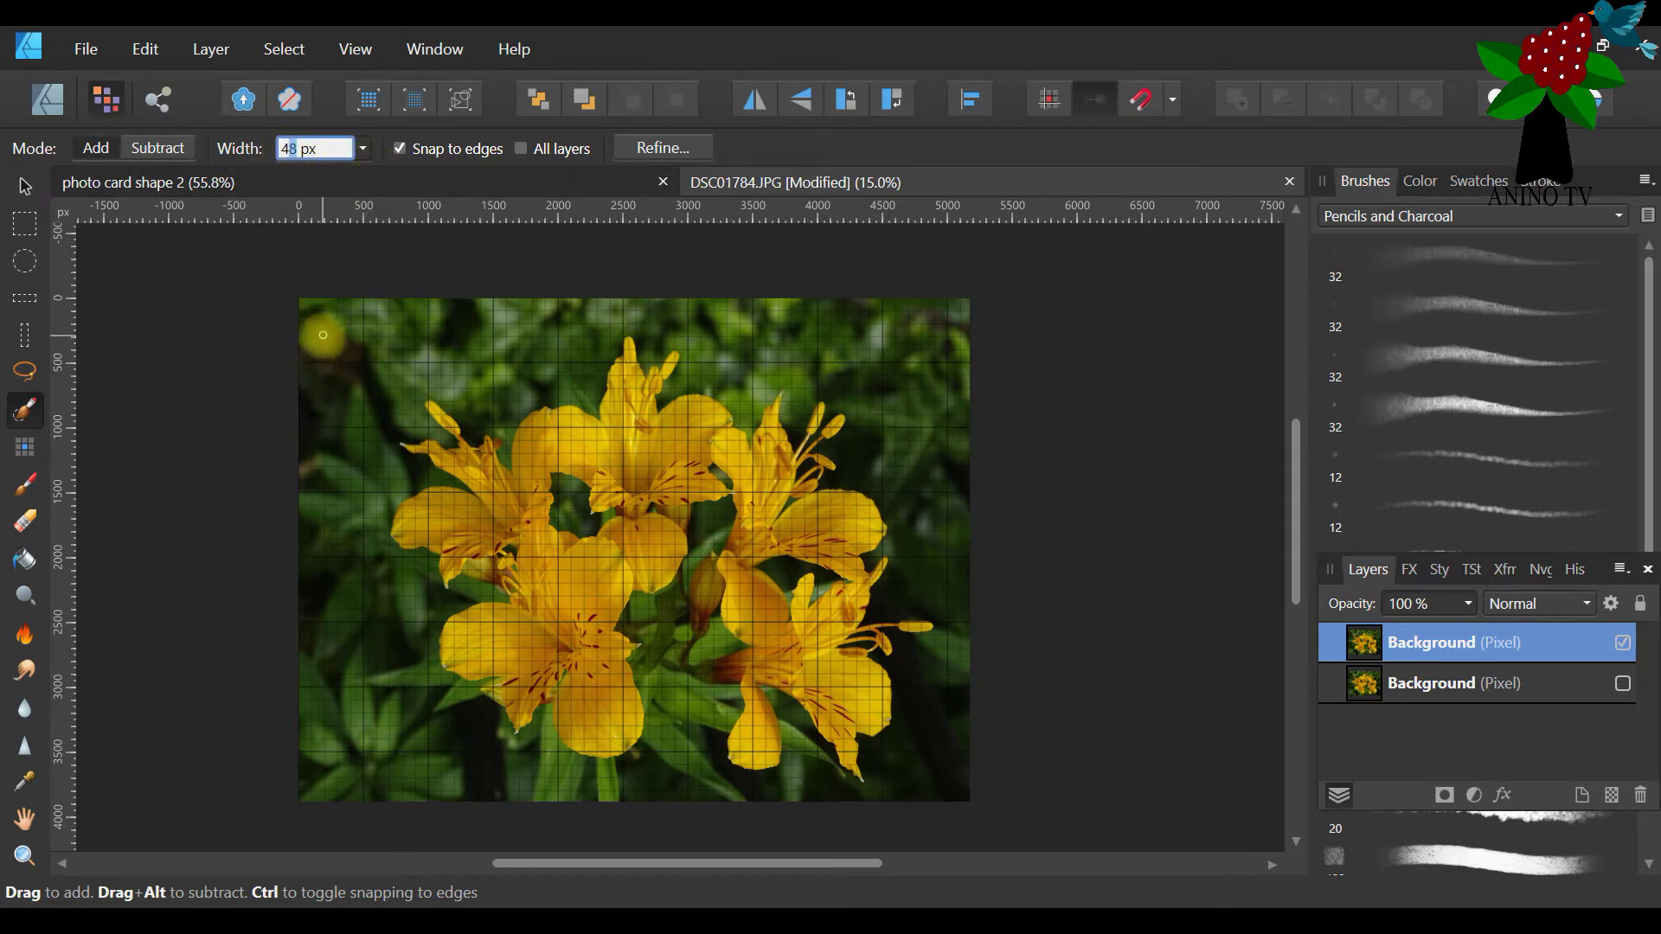
{"action": "key", "text": "Return"}
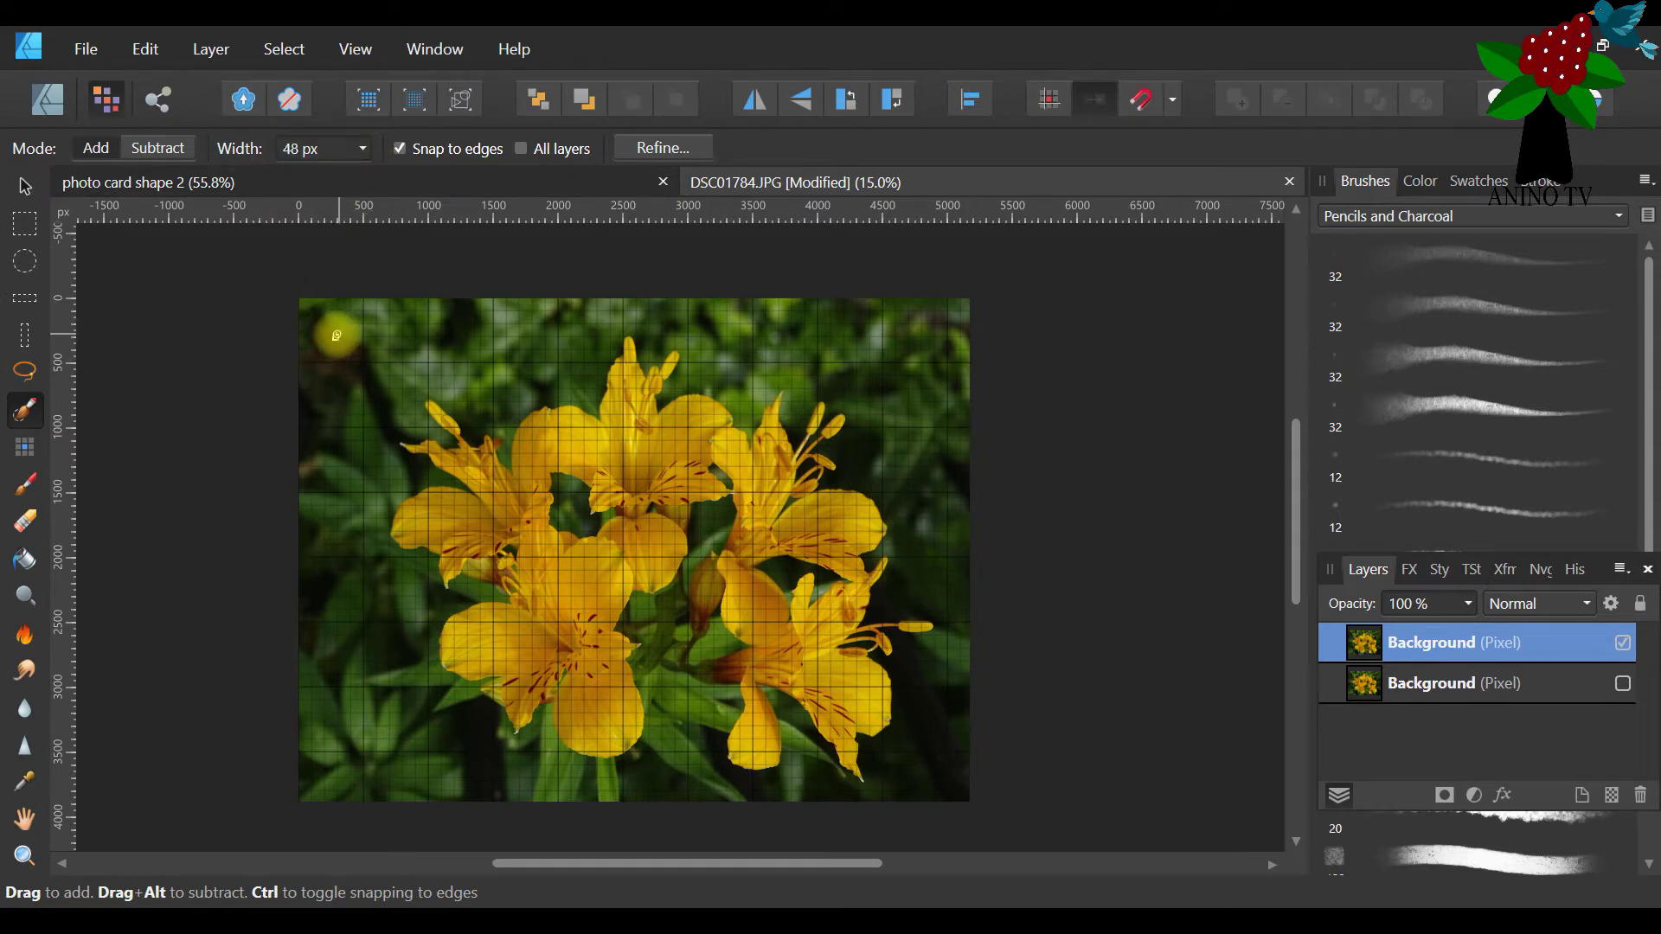
{"action": "left_click_drag", "start_coordinate": [332, 334], "coordinate": [339, 337]}
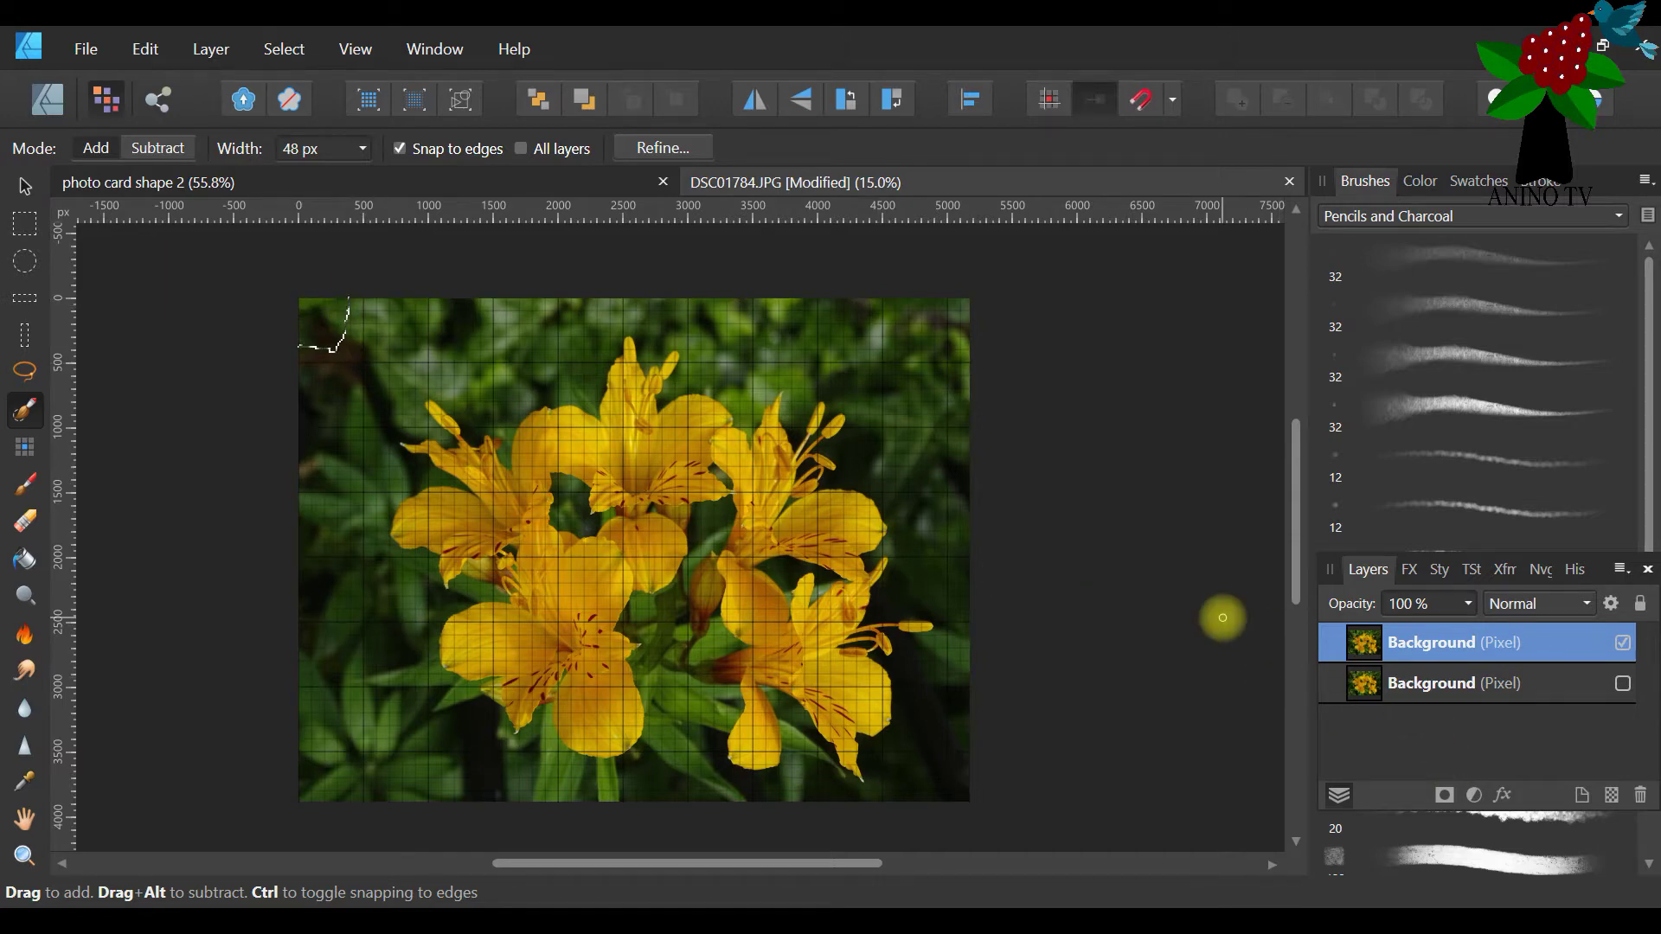
{"action": "mouse_move", "coordinate": [336, 366]}
{"action": "left_mouse_down"}
{"action": "mouse_move", "coordinate": [327, 443]}
{"action": "mouse_move", "coordinate": [351, 356]}
{"action": "mouse_move", "coordinate": [600, 330]}
{"action": "mouse_move", "coordinate": [509, 314]}
{"action": "mouse_move", "coordinate": [496, 321]}
{"action": "mouse_move", "coordinate": [525, 362]}
{"action": "mouse_move", "coordinate": [593, 344]}
{"action": "mouse_move", "coordinate": [591, 371]}
{"action": "mouse_move", "coordinate": [386, 368]}
{"action": "mouse_move", "coordinate": [355, 403]}
{"action": "mouse_move", "coordinate": [393, 411]}
{"action": "left_mouse_up"}
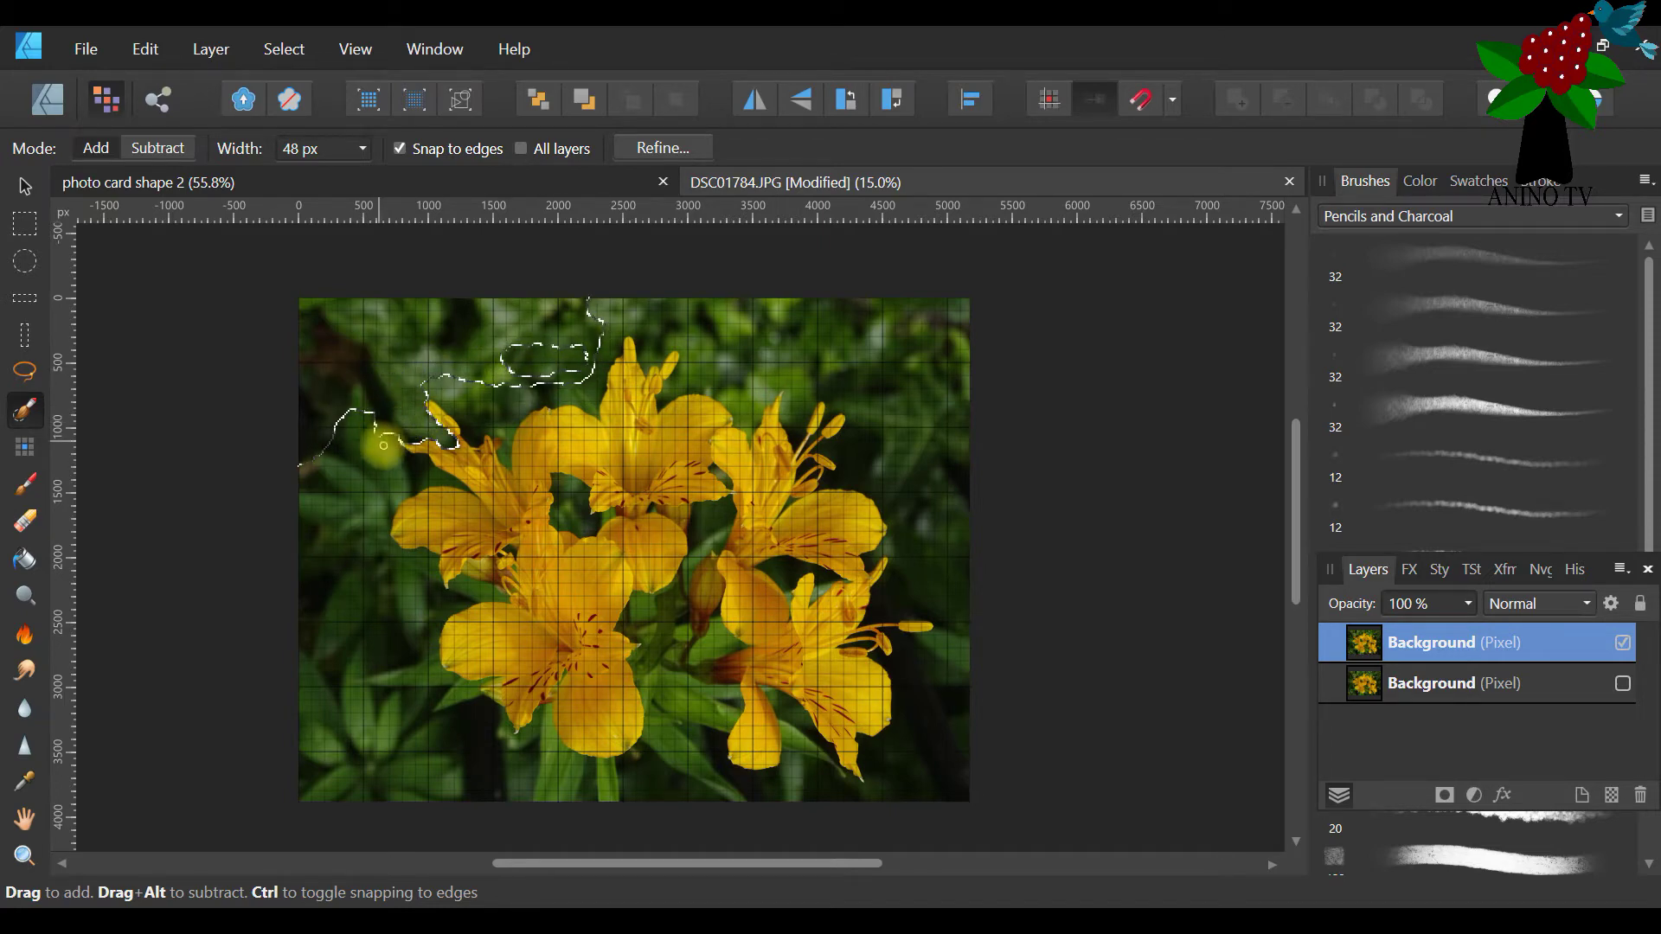
{"action": "mouse_move", "coordinate": [372, 443]}
{"action": "left_mouse_down"}
{"action": "mouse_move", "coordinate": [334, 526]}
{"action": "mouse_move", "coordinate": [327, 639]}
{"action": "mouse_move", "coordinate": [381, 514]}
{"action": "left_mouse_up"}
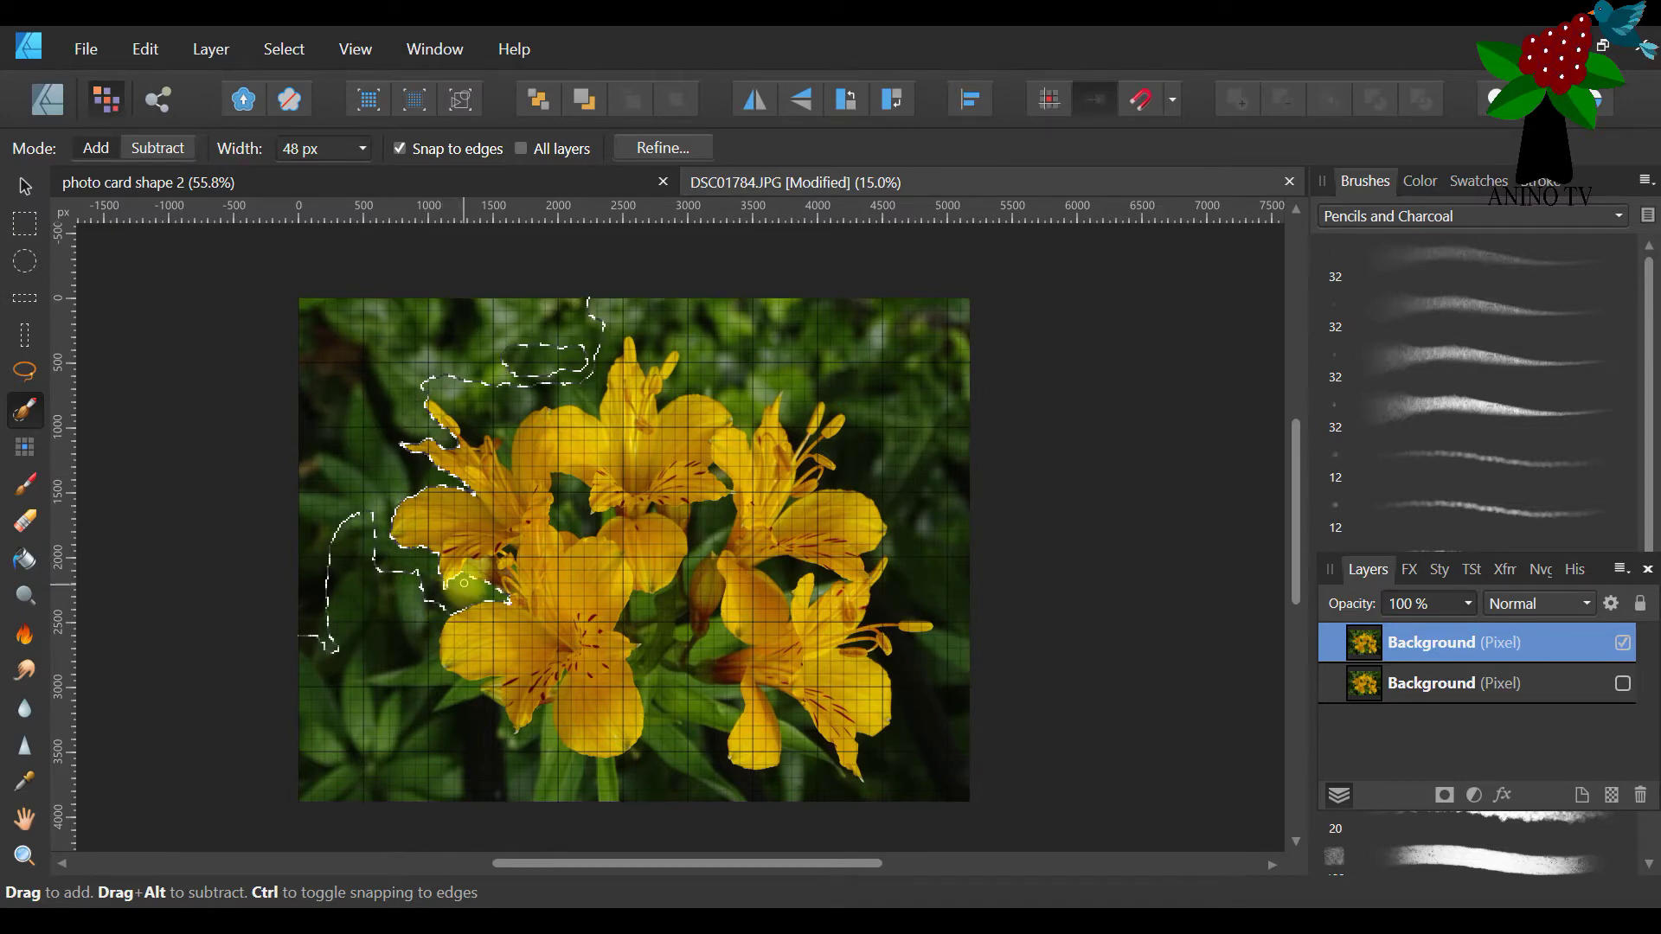
{"action": "mouse_move", "coordinate": [406, 661]}
{"action": "left_mouse_down"}
{"action": "mouse_move", "coordinate": [403, 735]}
{"action": "mouse_move", "coordinate": [381, 591]}
{"action": "mouse_move", "coordinate": [403, 585]}
{"action": "mouse_move", "coordinate": [385, 701]}
{"action": "mouse_move", "coordinate": [389, 593]}
{"action": "mouse_move", "coordinate": [388, 639]}
{"action": "mouse_move", "coordinate": [369, 634]}
{"action": "mouse_move", "coordinate": [371, 583]}
{"action": "mouse_move", "coordinate": [366, 720]}
{"action": "mouse_move", "coordinate": [328, 647]}
{"action": "mouse_move", "coordinate": [339, 777]}
{"action": "mouse_move", "coordinate": [326, 668]}
{"action": "mouse_move", "coordinate": [314, 773]}
{"action": "mouse_move", "coordinate": [293, 750]}
{"action": "mouse_move", "coordinate": [321, 811]}
{"action": "mouse_move", "coordinate": [443, 753]}
{"action": "left_mouse_up"}
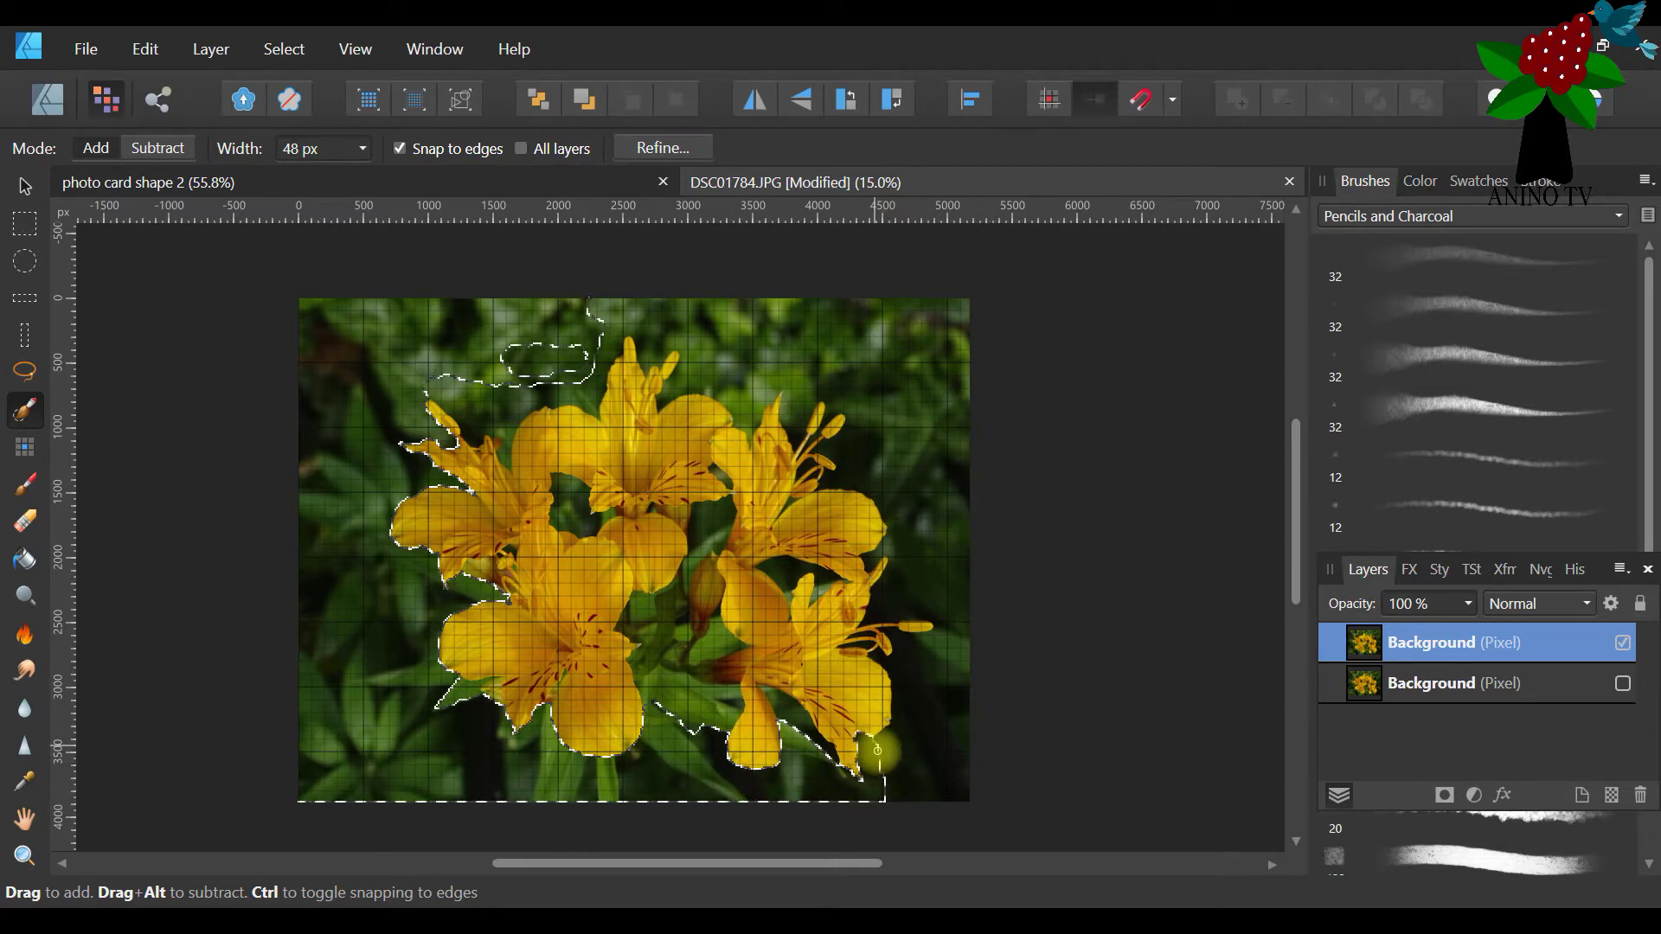
{"action": "mouse_move", "coordinate": [903, 673]}
{"action": "left_mouse_down"}
{"action": "mouse_move", "coordinate": [961, 623]}
{"action": "mouse_move", "coordinate": [954, 751]}
{"action": "mouse_move", "coordinate": [957, 615]}
{"action": "mouse_move", "coordinate": [883, 605]}
{"action": "mouse_move", "coordinate": [908, 566]}
{"action": "mouse_move", "coordinate": [909, 544]}
{"action": "mouse_move", "coordinate": [889, 550]}
{"action": "mouse_move", "coordinate": [907, 516]}
{"action": "mouse_move", "coordinate": [839, 444]}
{"action": "mouse_move", "coordinate": [959, 381]}
{"action": "mouse_move", "coordinate": [939, 474]}
{"action": "mouse_move", "coordinate": [961, 599]}
{"action": "mouse_move", "coordinate": [879, 434]}
{"action": "mouse_move", "coordinate": [879, 335]}
{"action": "mouse_move", "coordinate": [938, 408]}
{"action": "mouse_move", "coordinate": [961, 379]}
{"action": "mouse_move", "coordinate": [973, 297]}
{"action": "mouse_move", "coordinate": [663, 295]}
{"action": "mouse_move", "coordinate": [610, 309]}
{"action": "mouse_move", "coordinate": [592, 366]}
{"action": "left_mouse_up"}
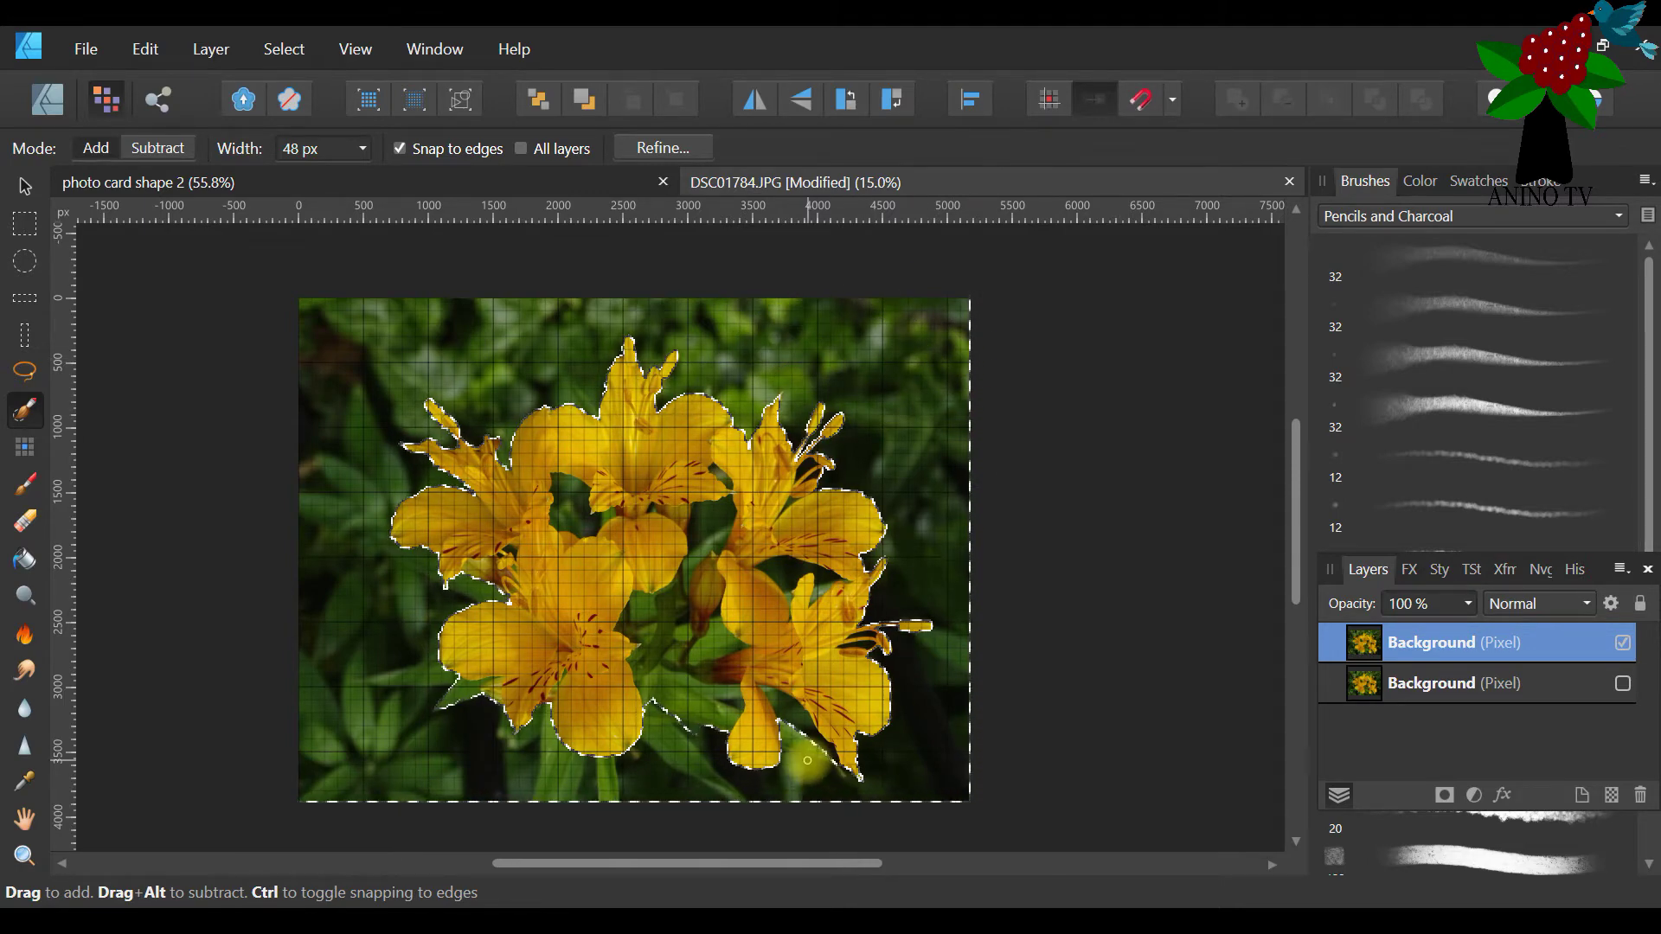
Refine the background selection at 50 % zoom along the leaves between the lower petals, subtracting and adding areas with the Selection Brush
{"action": "left_click", "coordinate": [24, 855]}
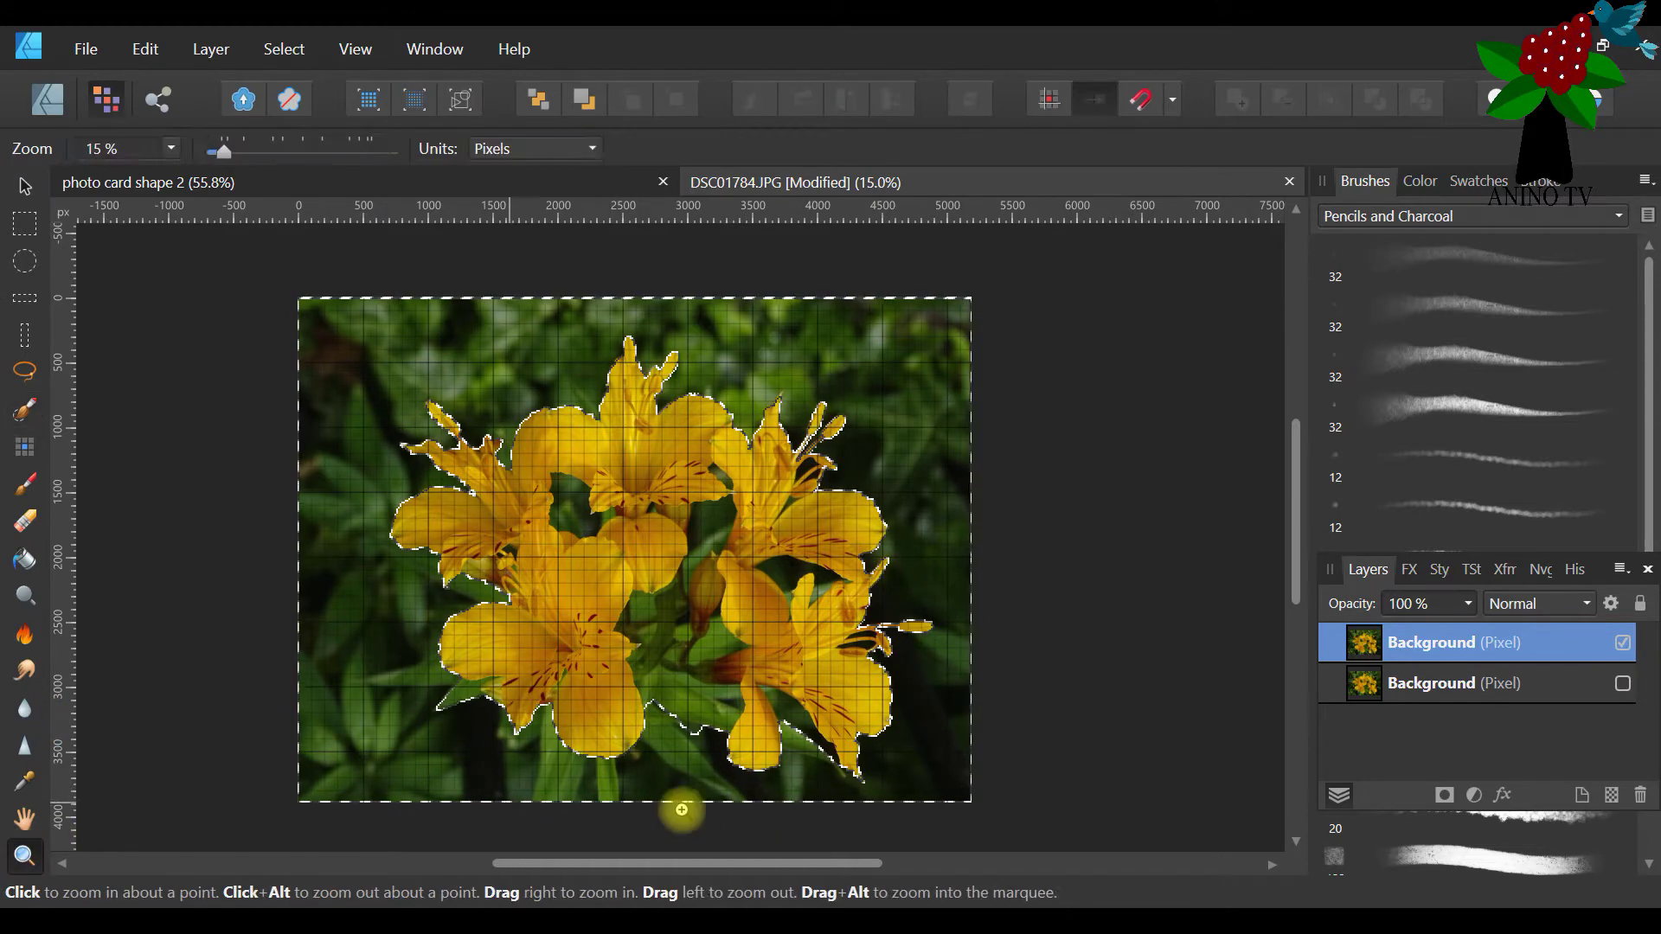
{"action": "left_click", "coordinate": [858, 784]}
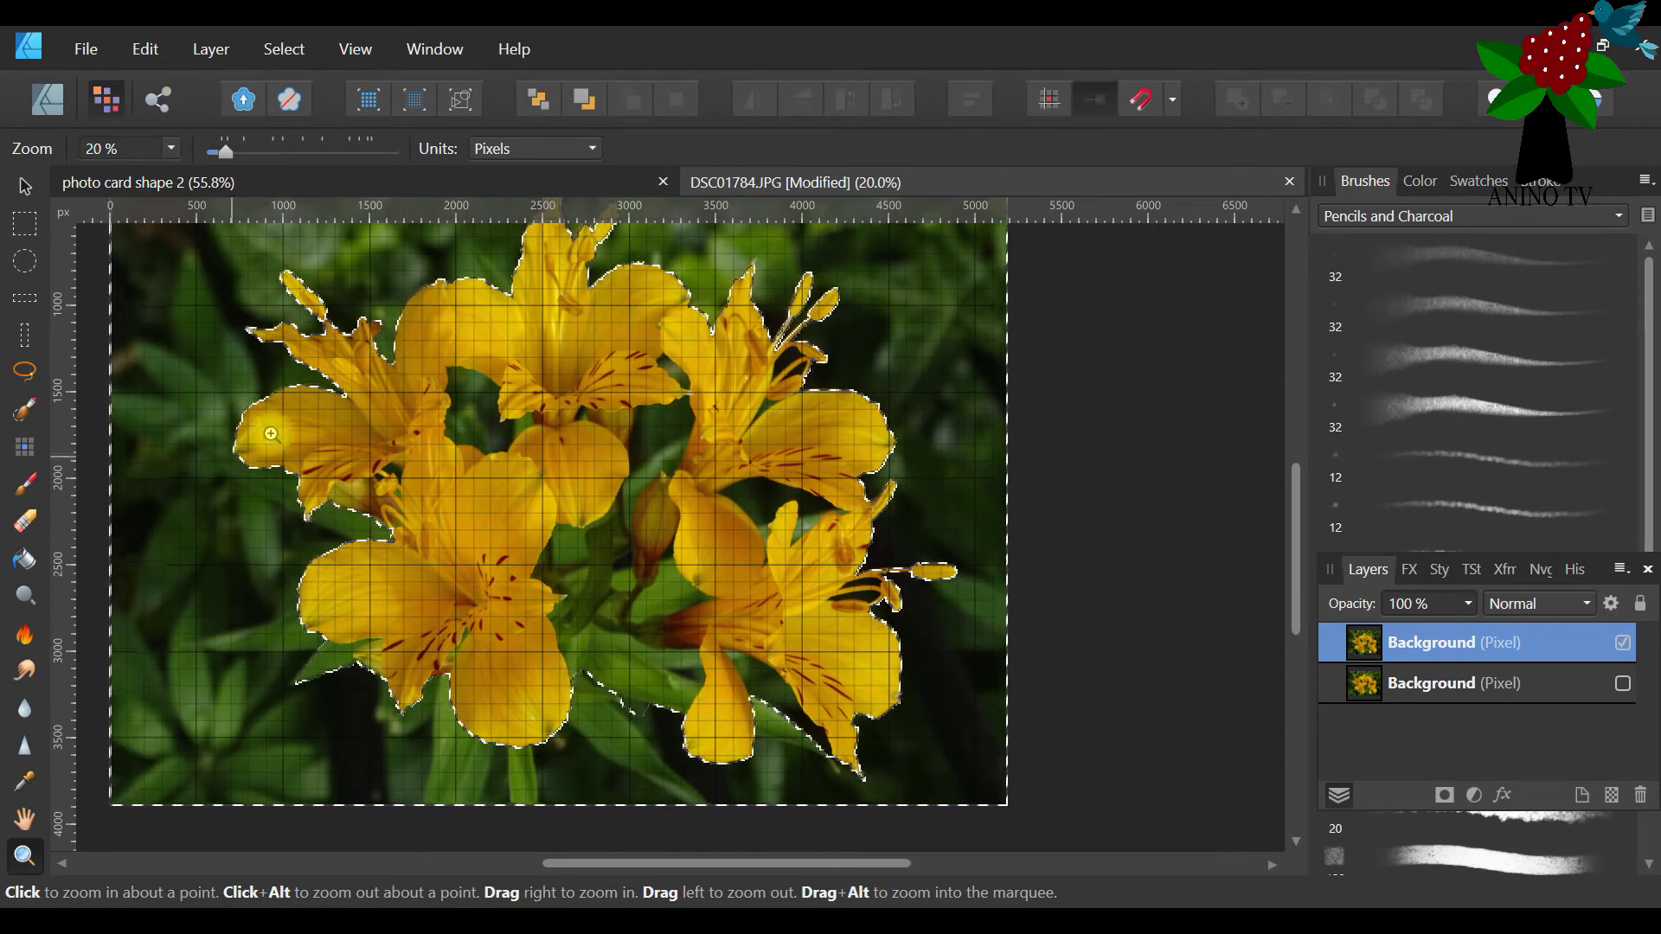
{"action": "left_click", "coordinate": [698, 726]}
{"action": "left_click", "coordinate": [787, 762]}
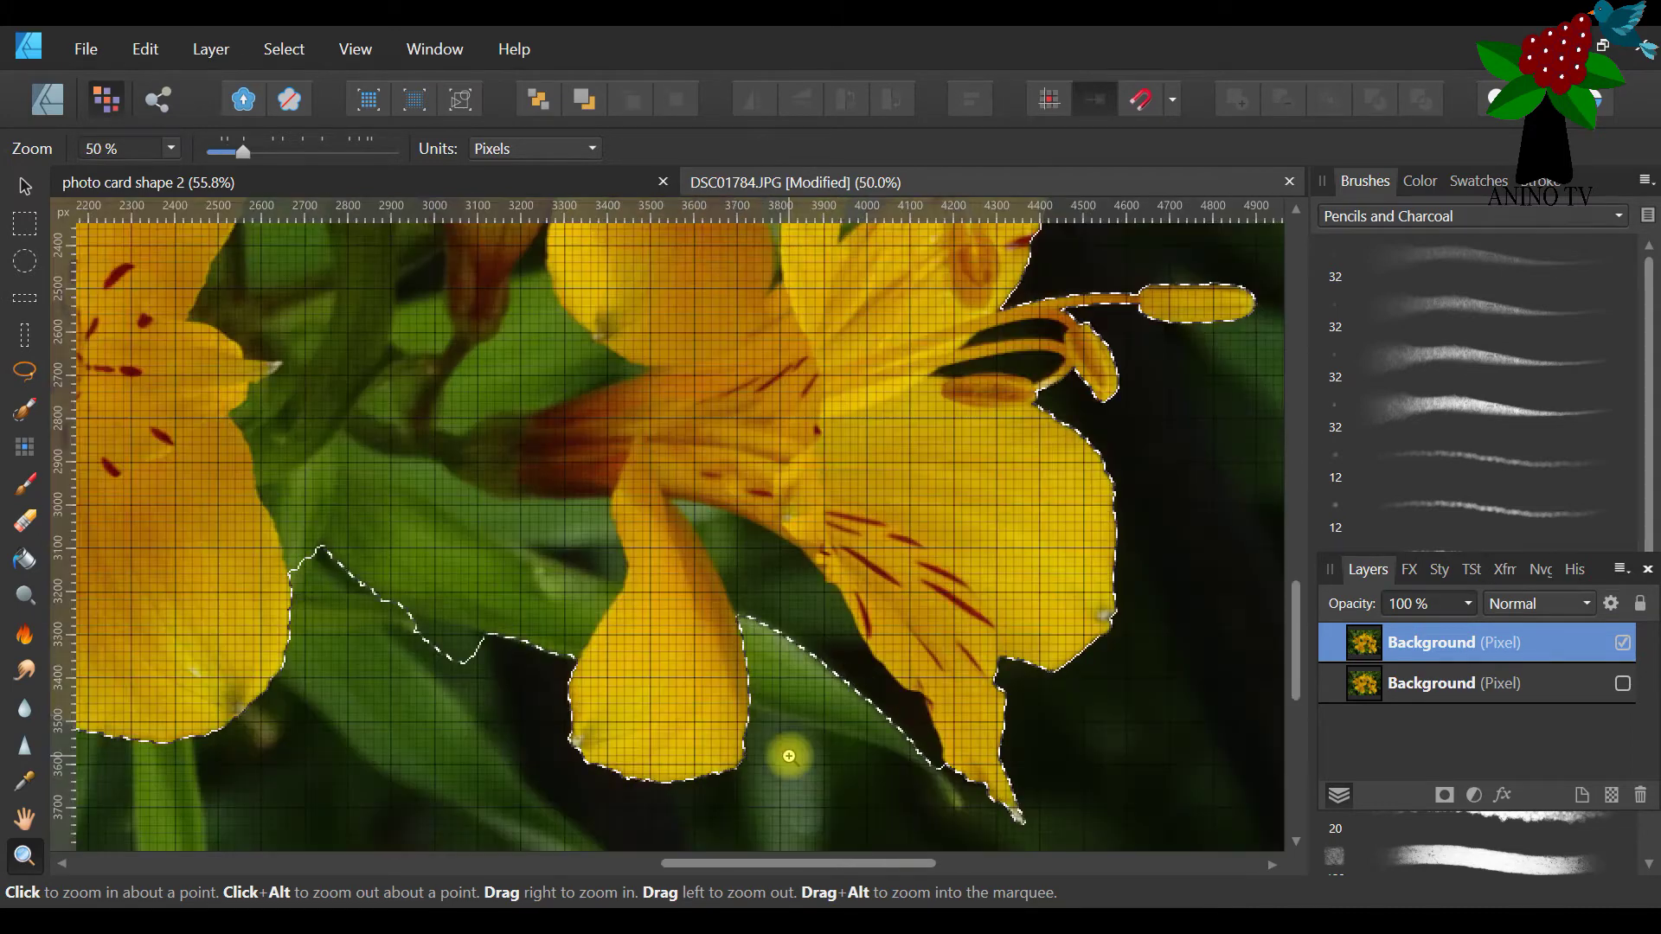
{"action": "left_click", "coordinate": [24, 409]}
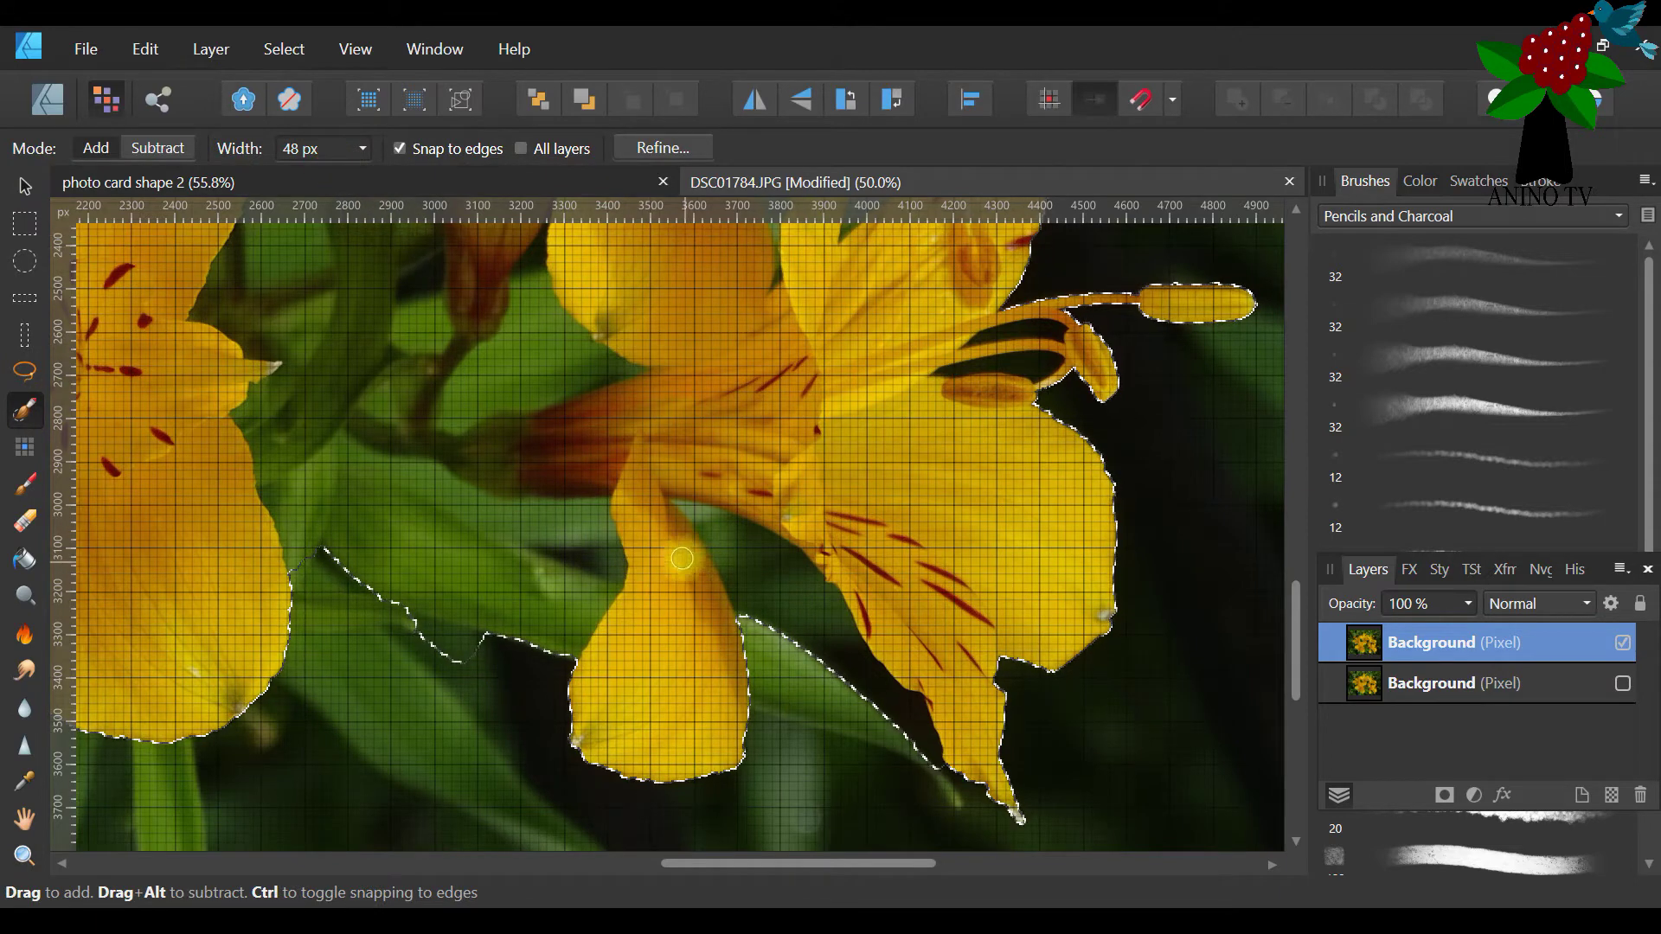
{"action": "left_click", "coordinate": [154, 150]}
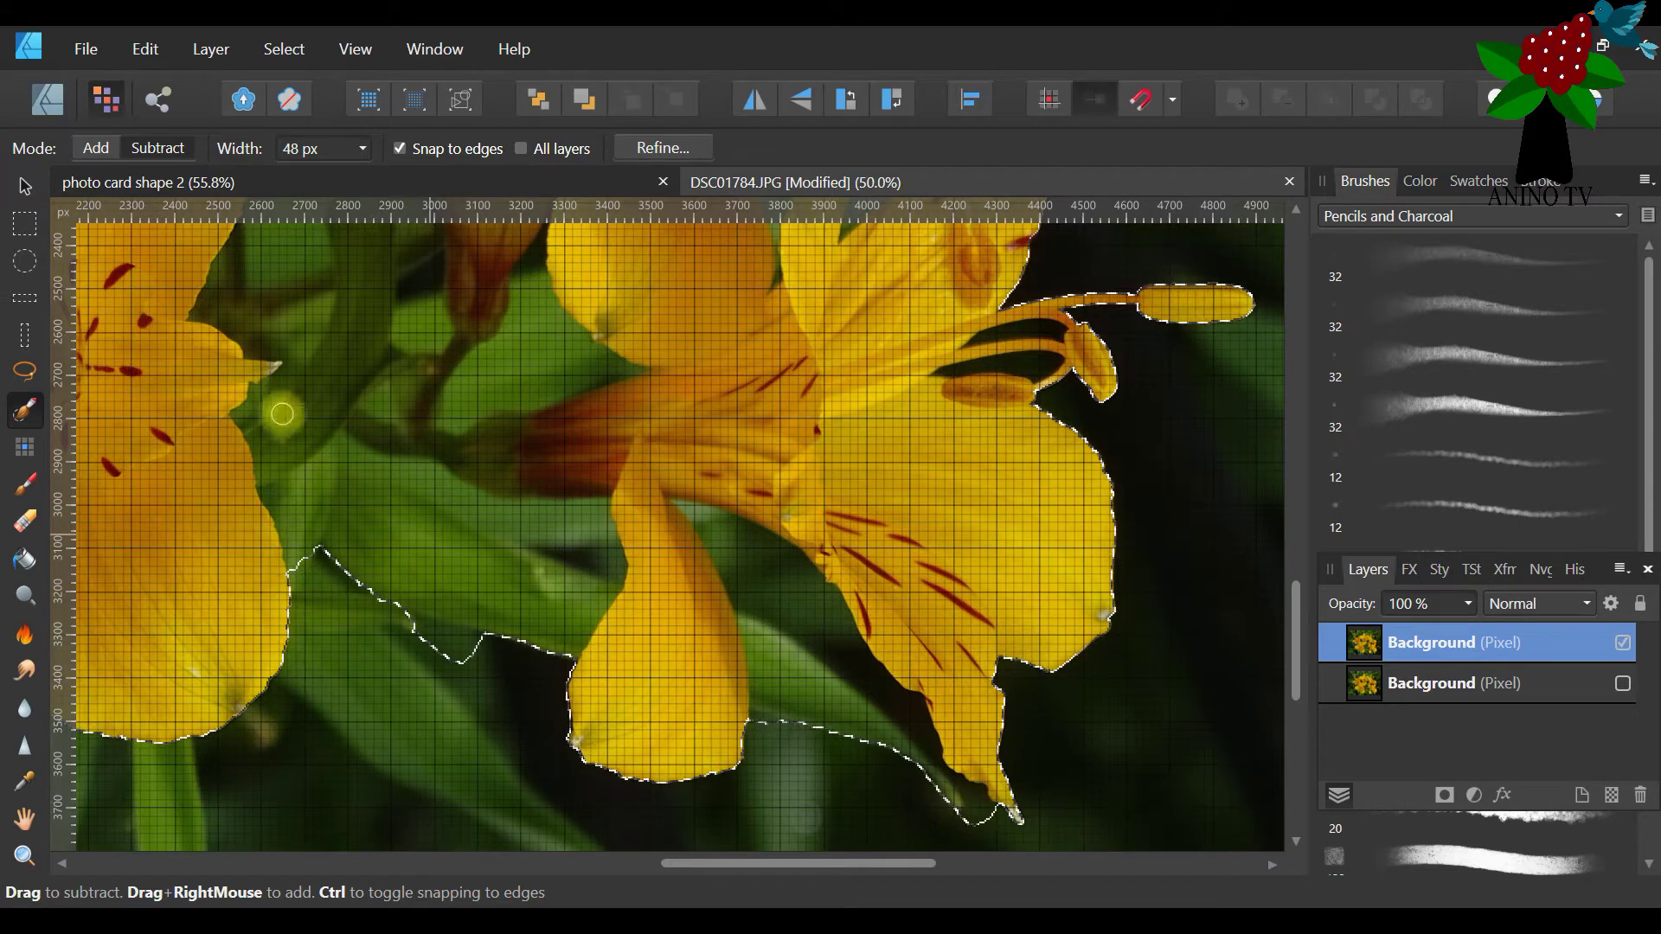
{"action": "left_click", "coordinate": [93, 147]}
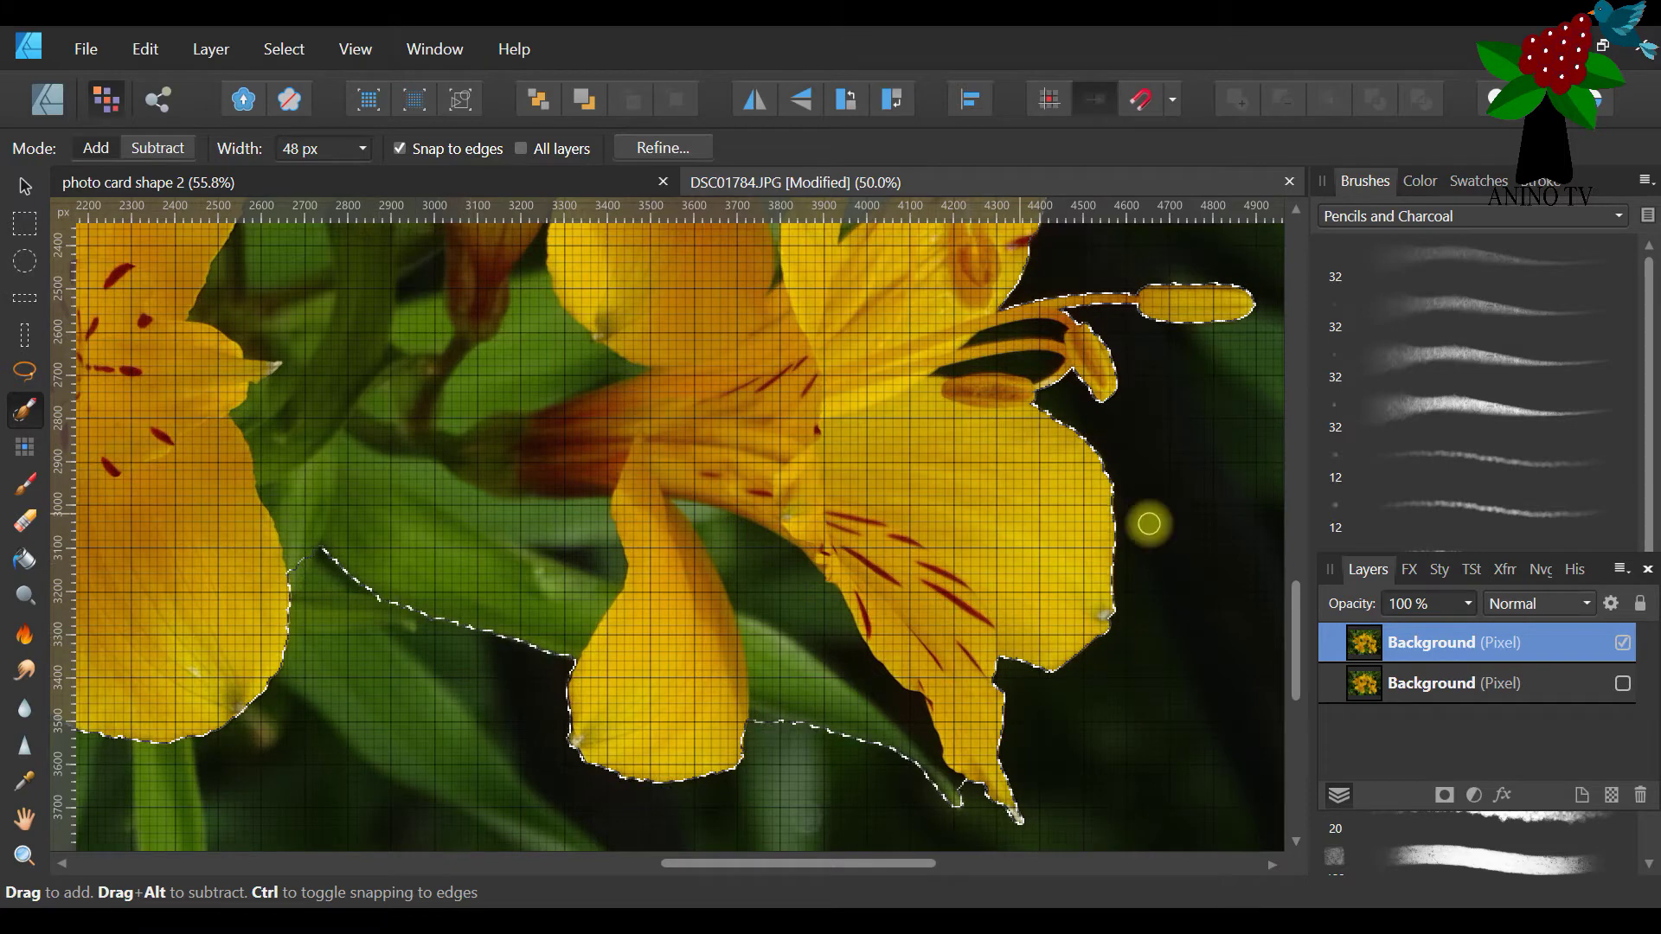
Touch up the selection edge at the petal tips of the upper flowers with an 8 px Selection Brush, in Subtract and Add modes
{"action": "mouse_move", "coordinate": [1295, 645]}
{"action": "left_mouse_down"}
{"action": "mouse_move", "coordinate": [1327, 471]}
{"action": "mouse_move", "coordinate": [1315, 396]}
{"action": "left_mouse_up"}
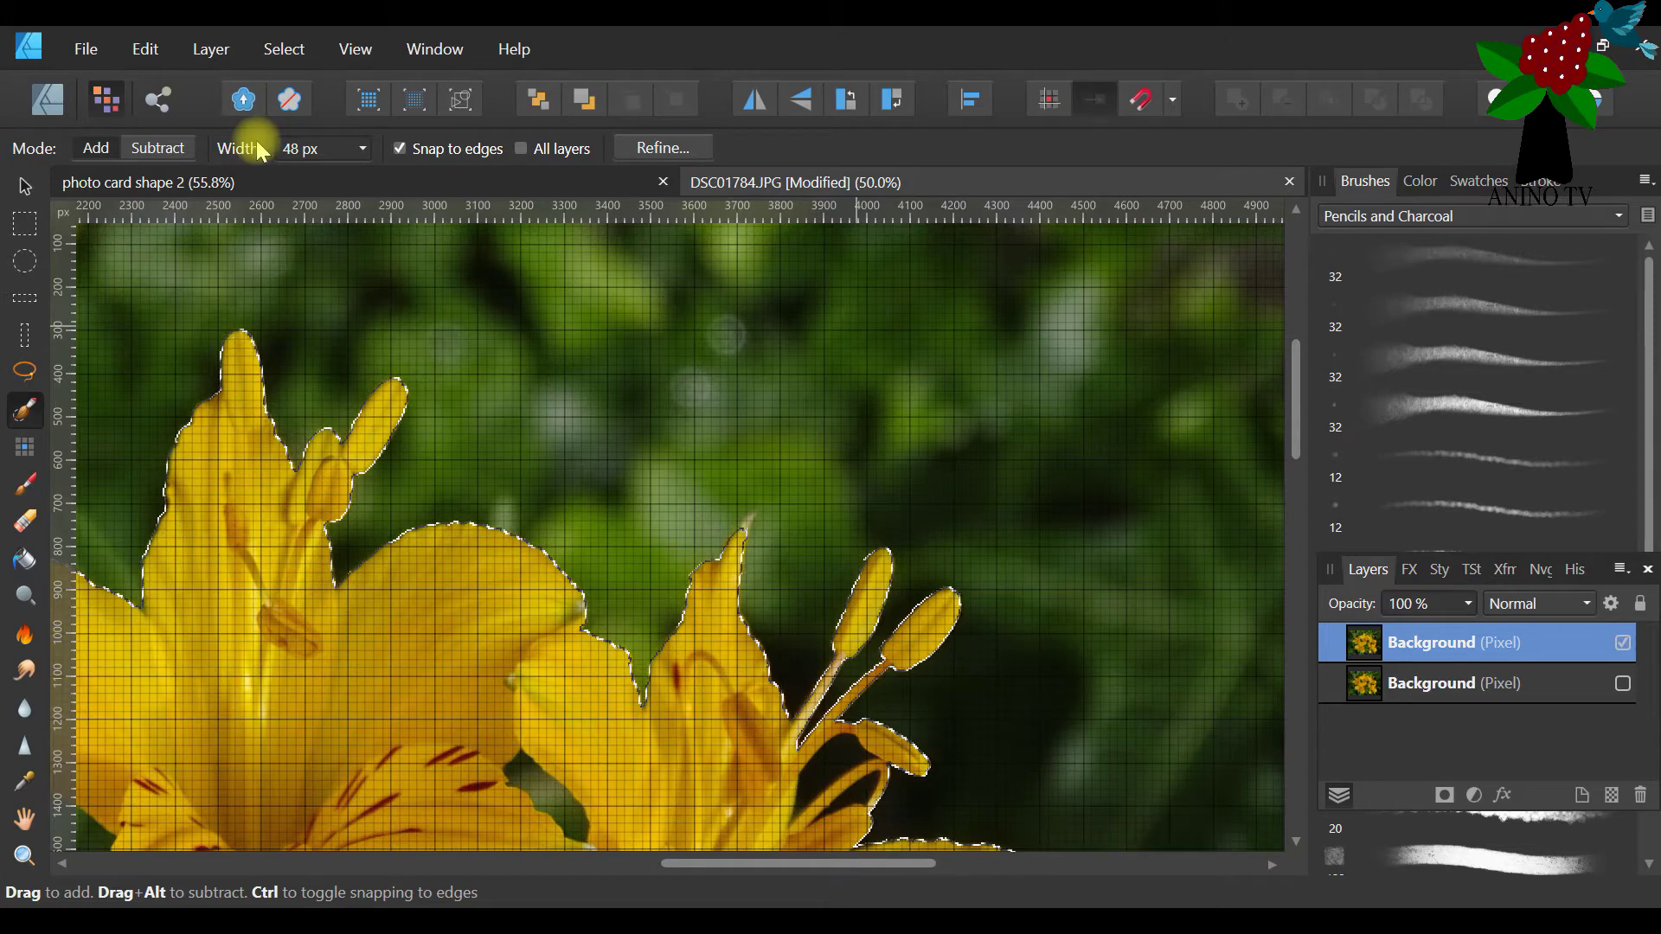
{"action": "left_click", "coordinate": [362, 149]}
{"action": "left_click_drag", "start_coordinate": [319, 175], "coordinate": [295, 180]}
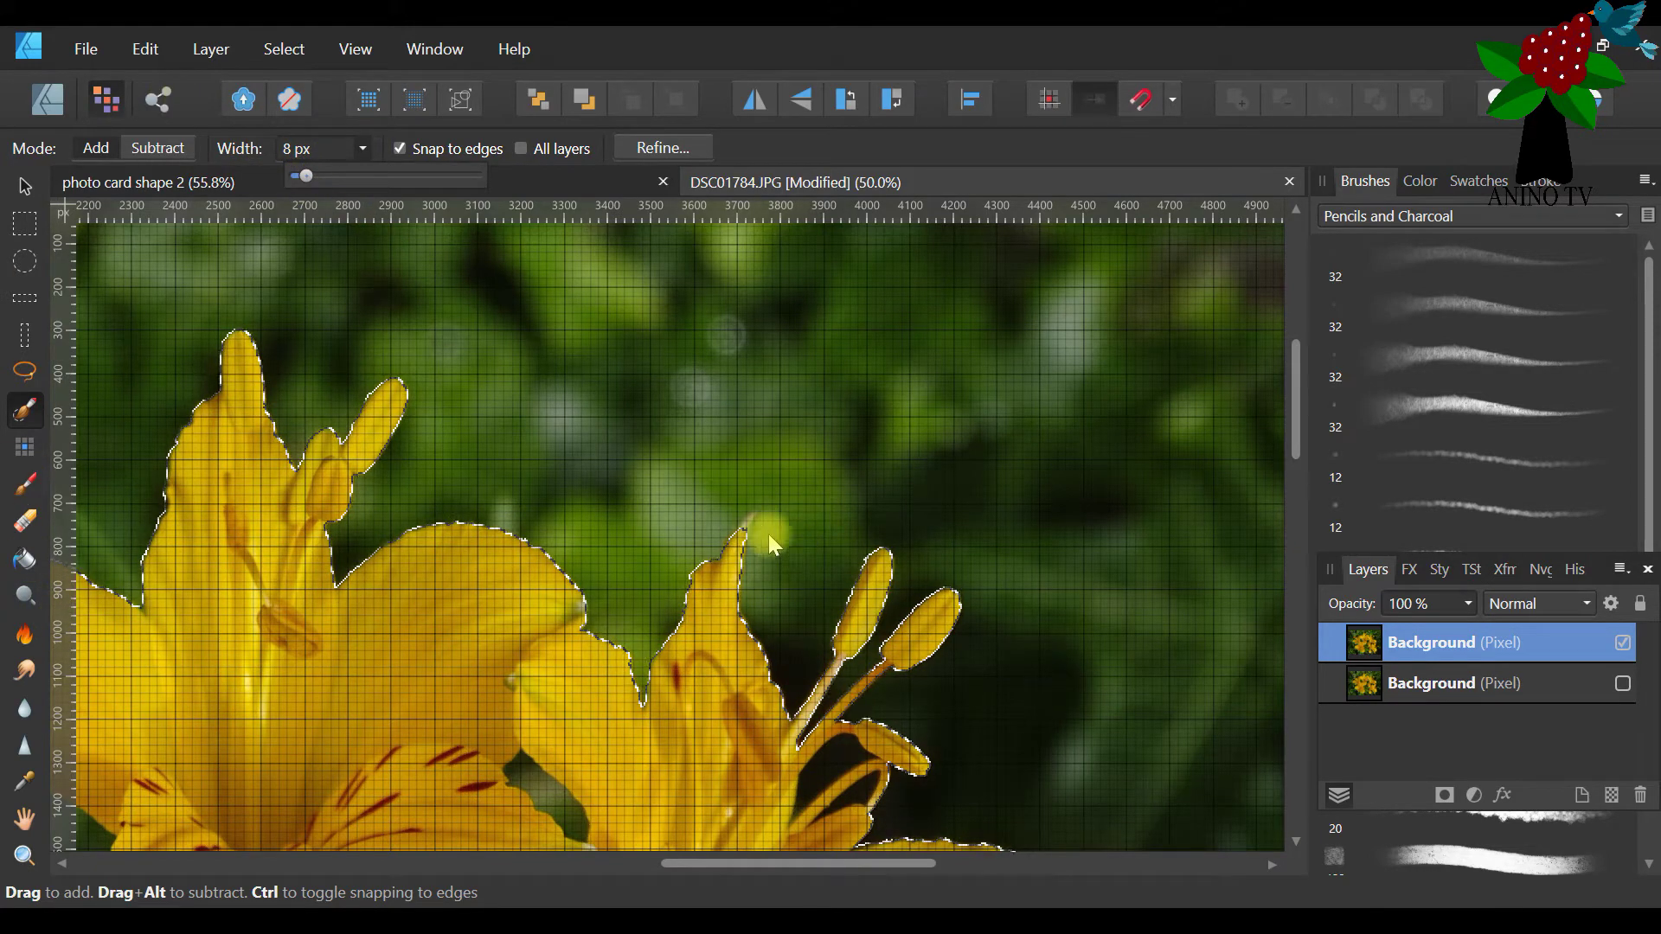
{"action": "left_click", "coordinate": [743, 531]}
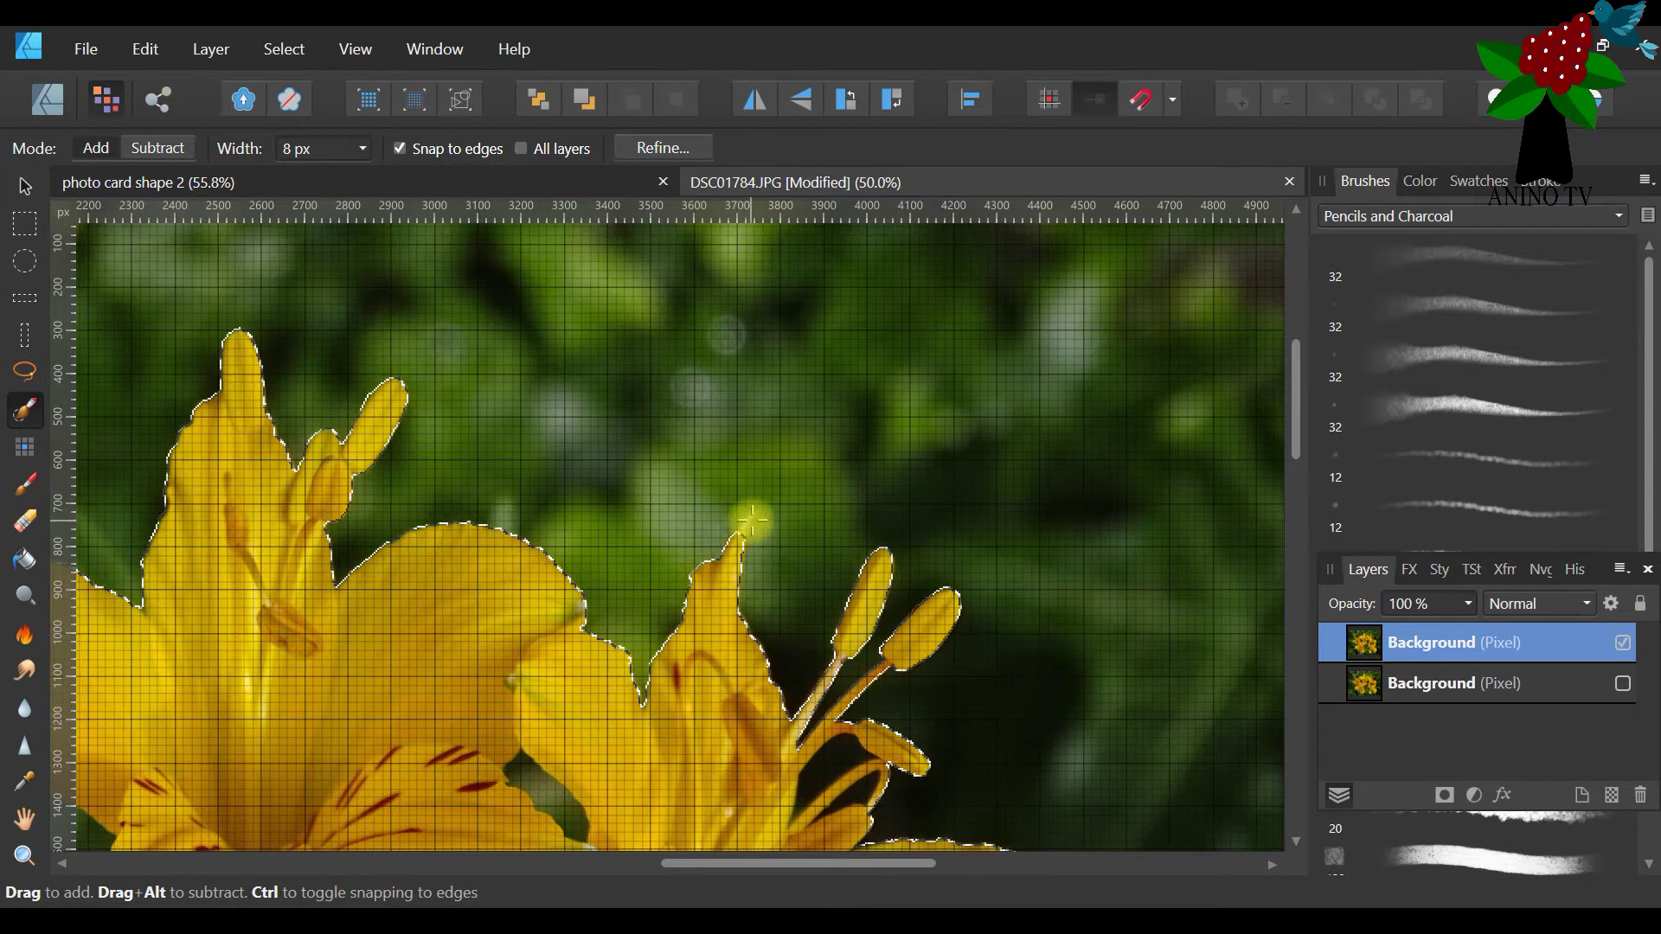
{"action": "left_click", "coordinate": [110, 146]}
{"action": "left_click", "coordinate": [739, 529]}
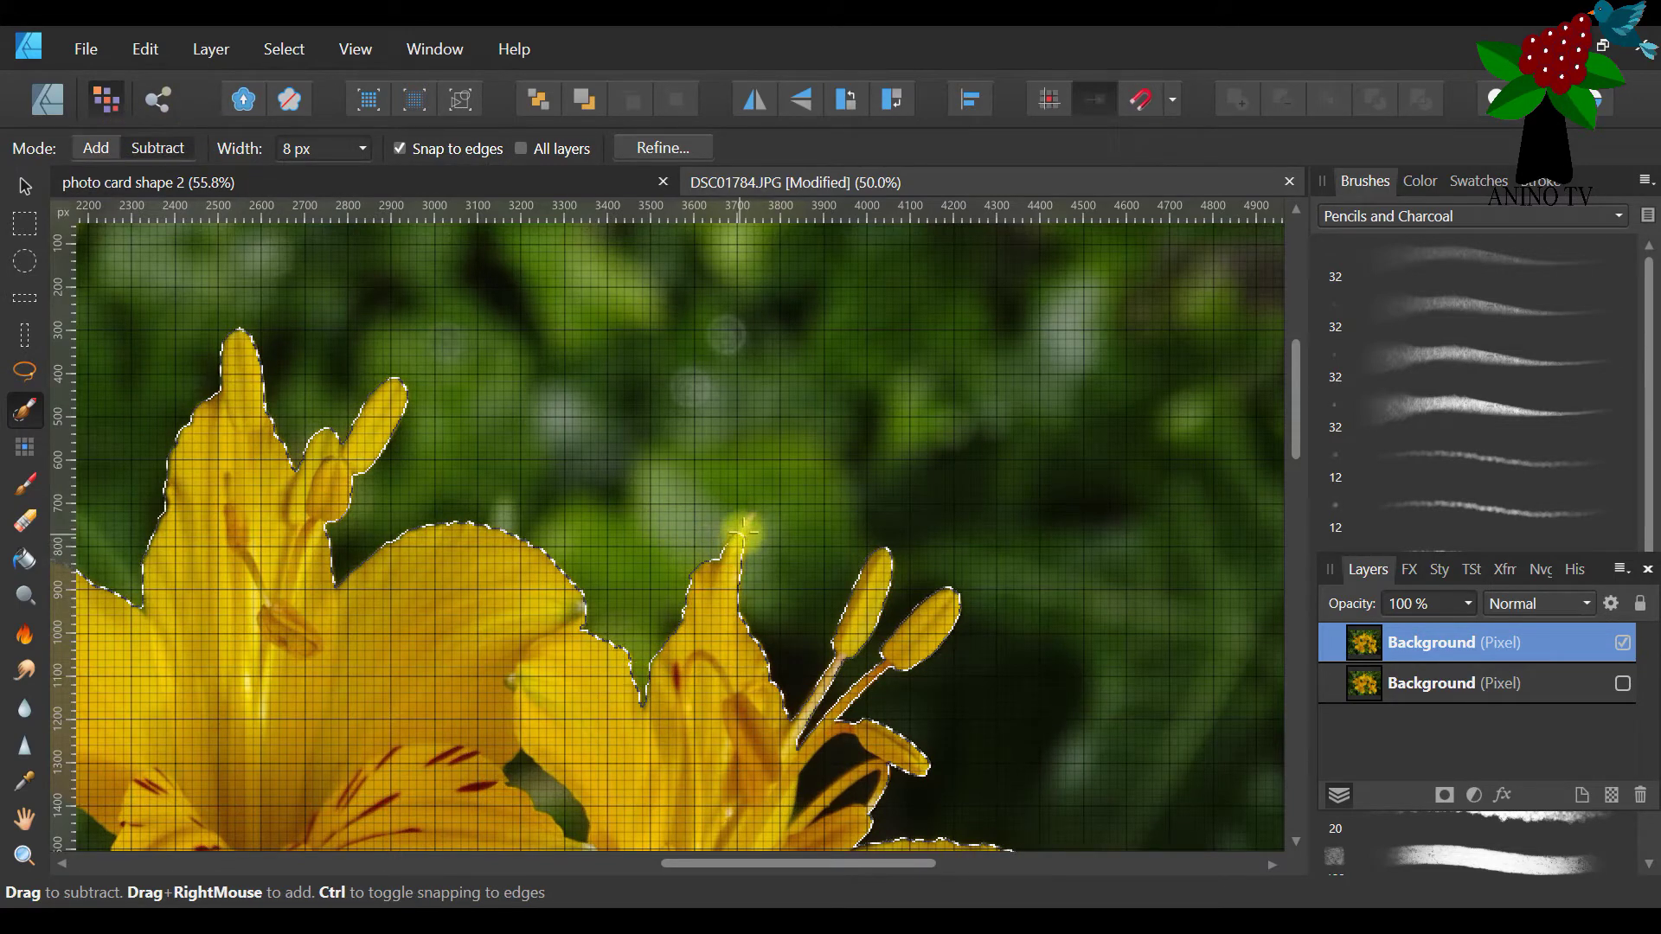
{"action": "left_click", "coordinate": [249, 381]}
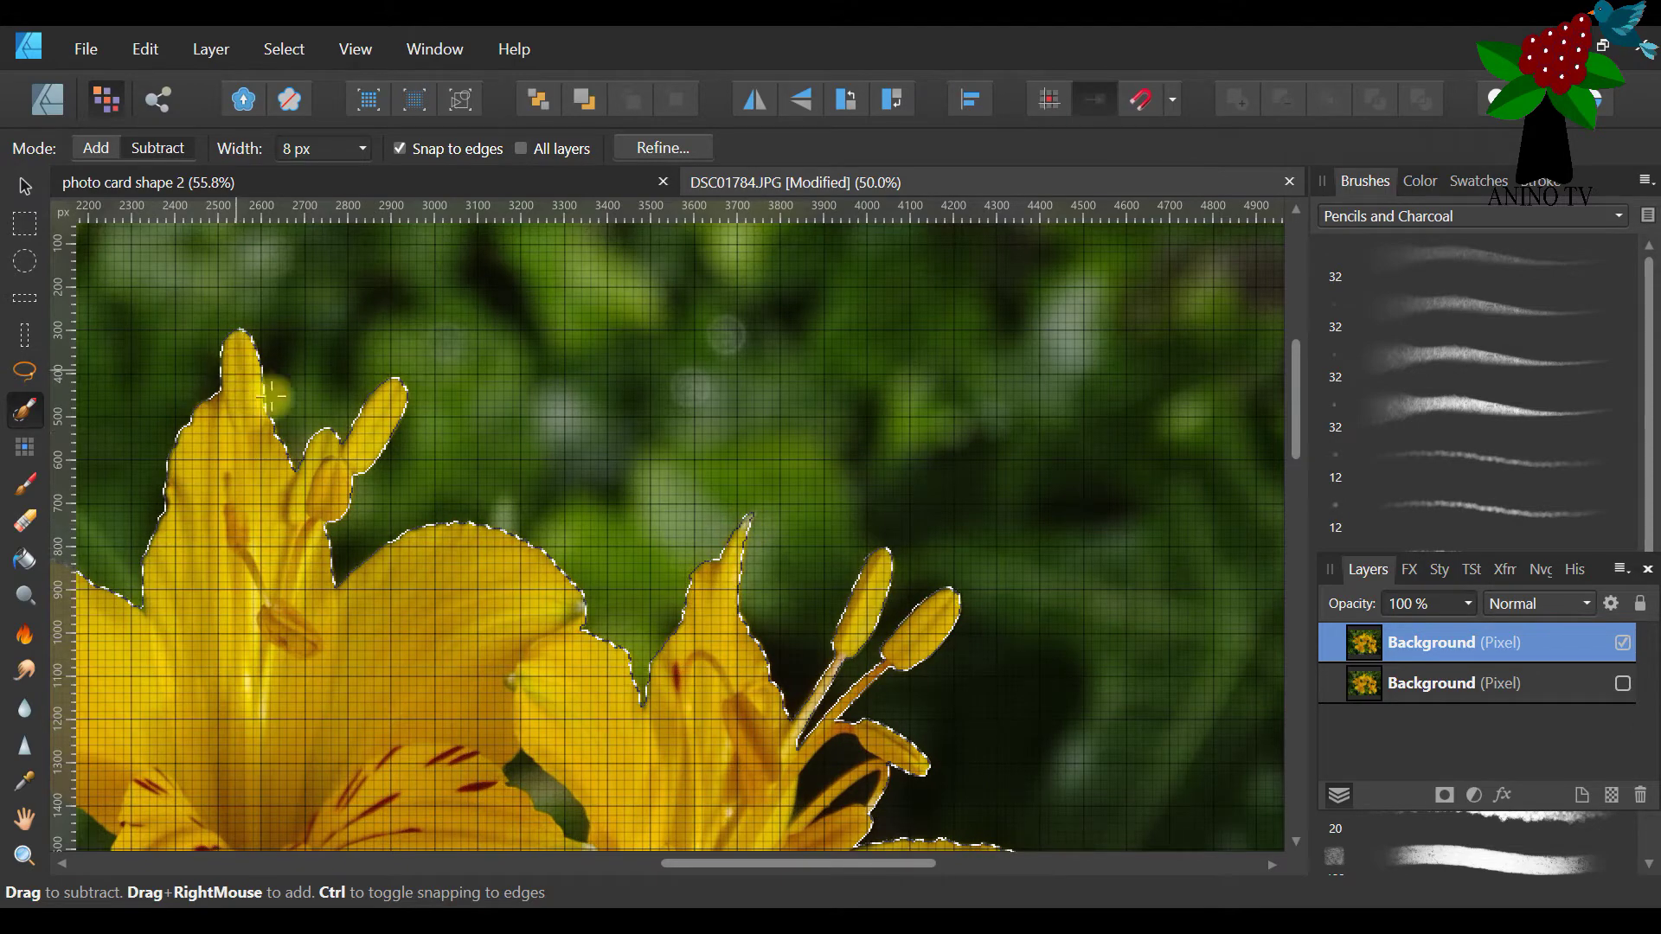
Examine the selection outline around all the flowers, from the upper petals to the lower leaves, up close and in full view
{"action": "left_click_drag", "start_coordinate": [843, 864], "coordinate": [637, 829]}
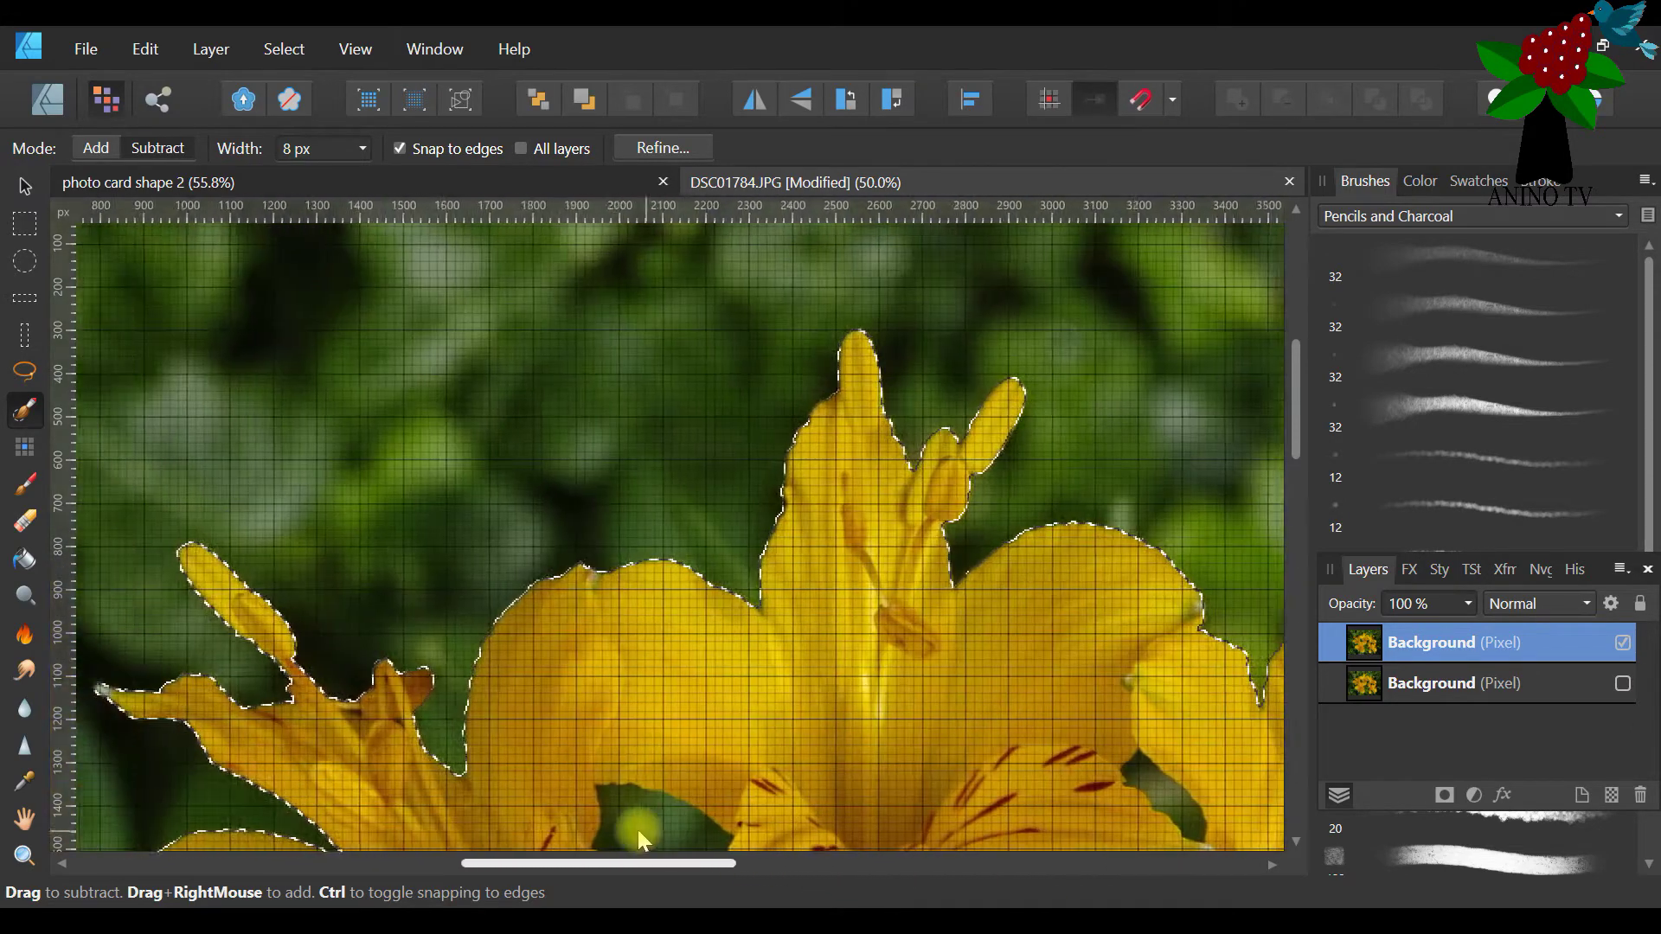
{"action": "scroll", "coordinate": [636, 829], "scroll_direction": "left", "scroll_amount": 1}
{"action": "scroll", "coordinate": [630, 827], "scroll_direction": "left", "scroll_amount": 2}
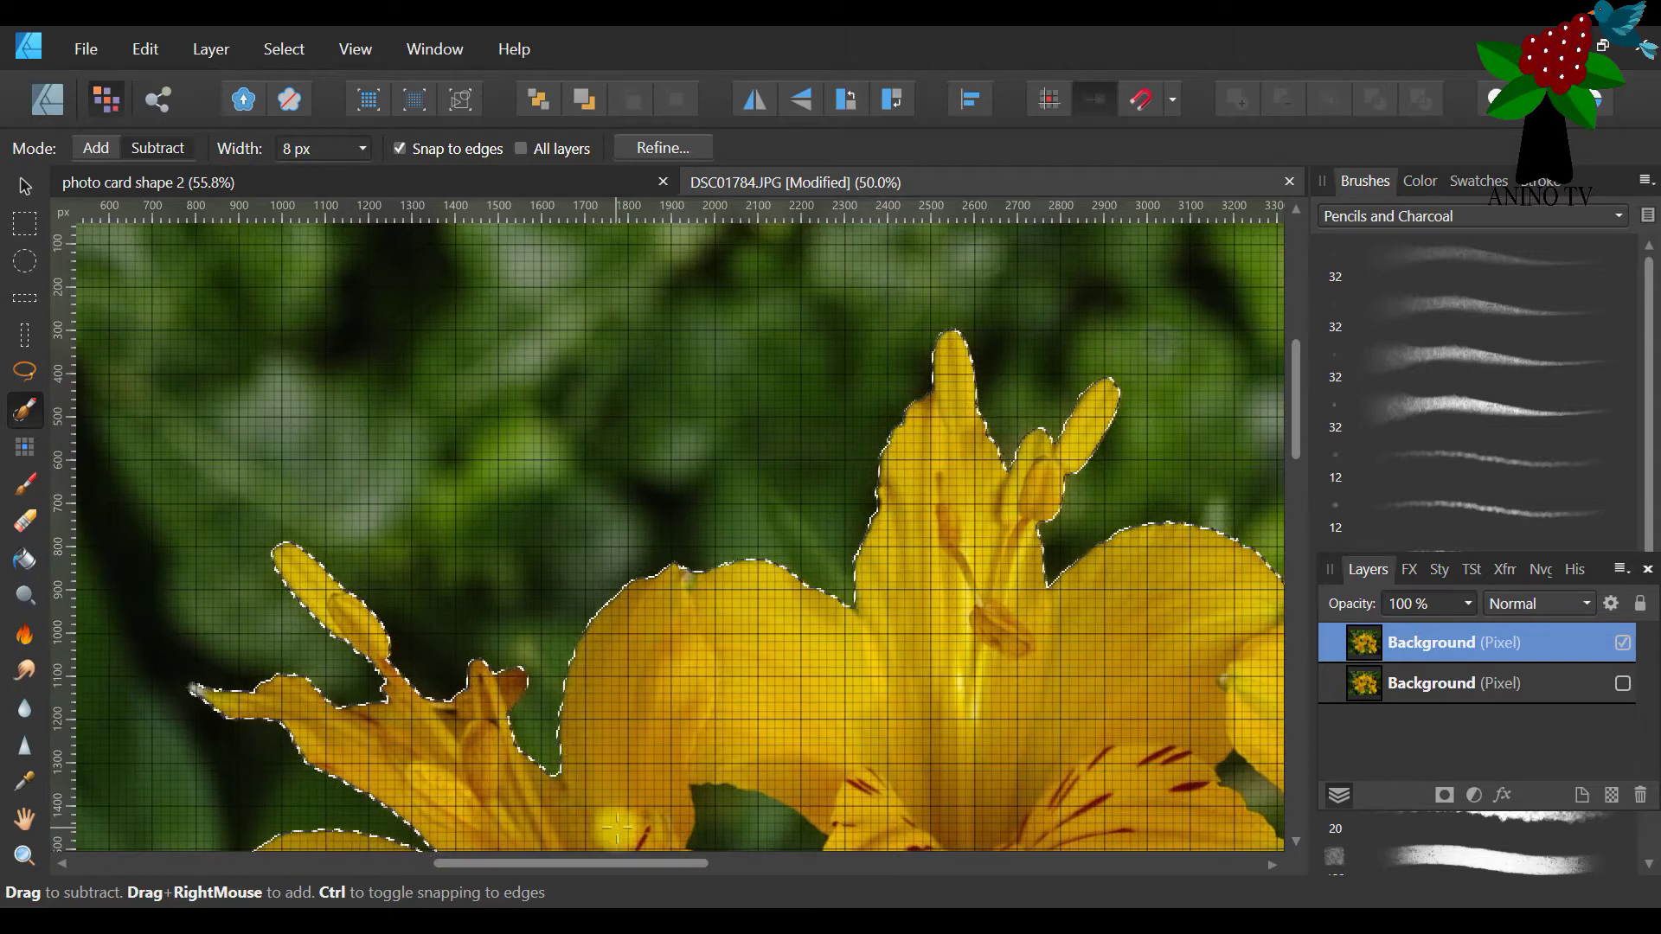
{"action": "left_click_drag", "start_coordinate": [1295, 426], "coordinate": [1307, 672]}
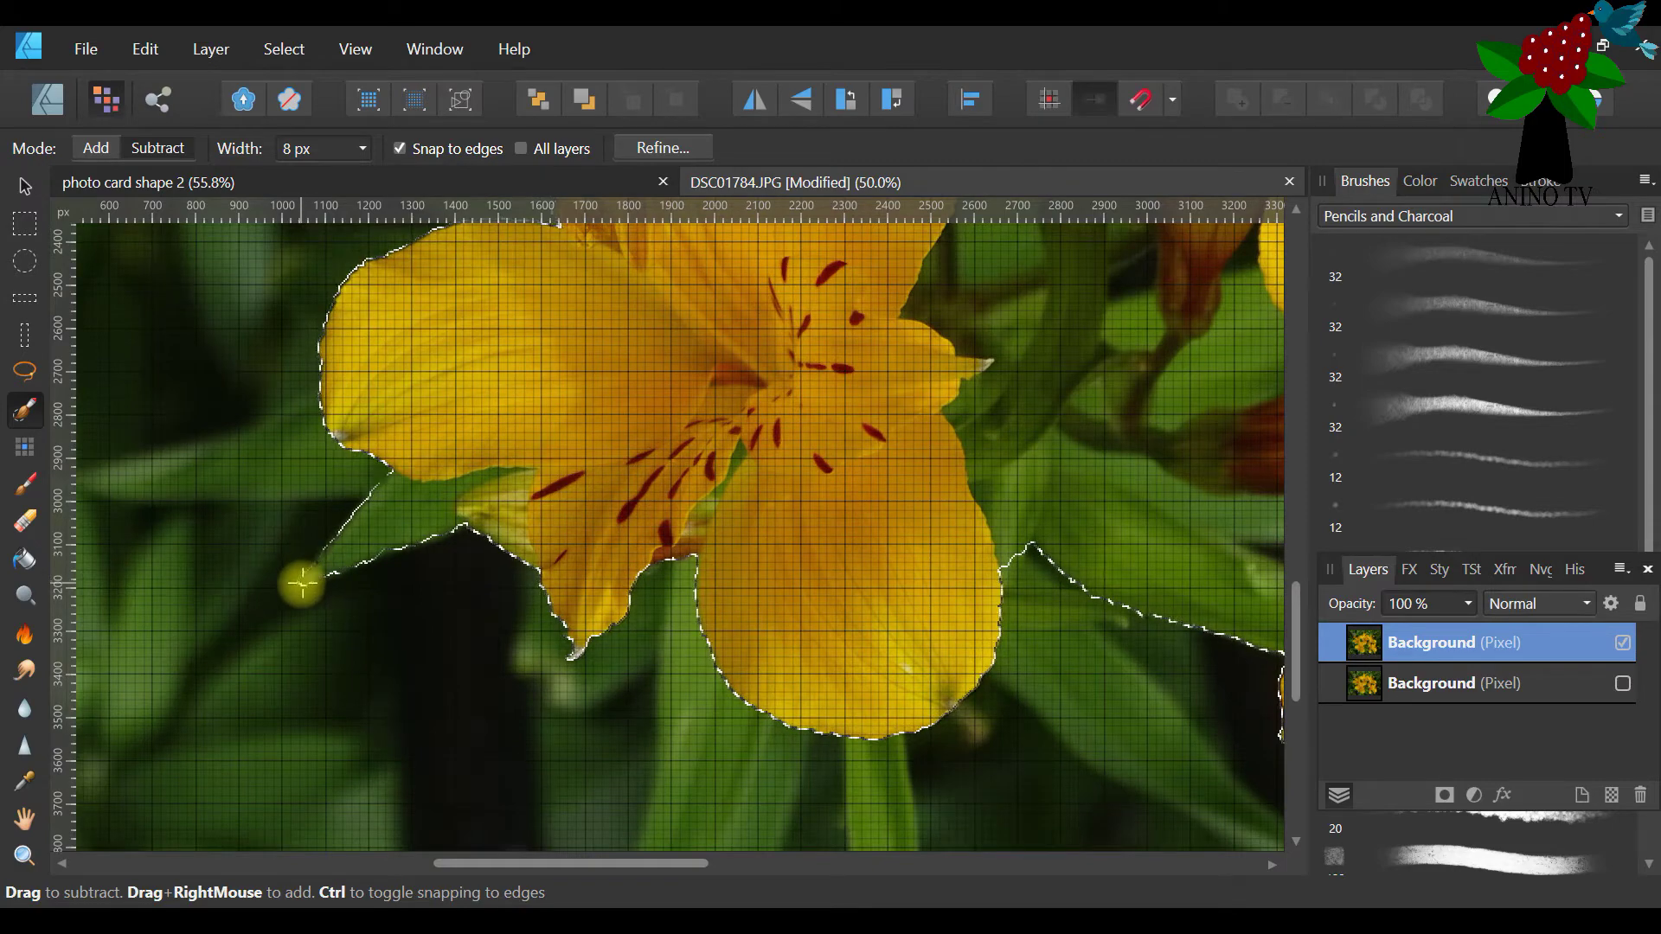
{"action": "left_click_drag", "start_coordinate": [567, 863], "coordinate": [799, 897]}
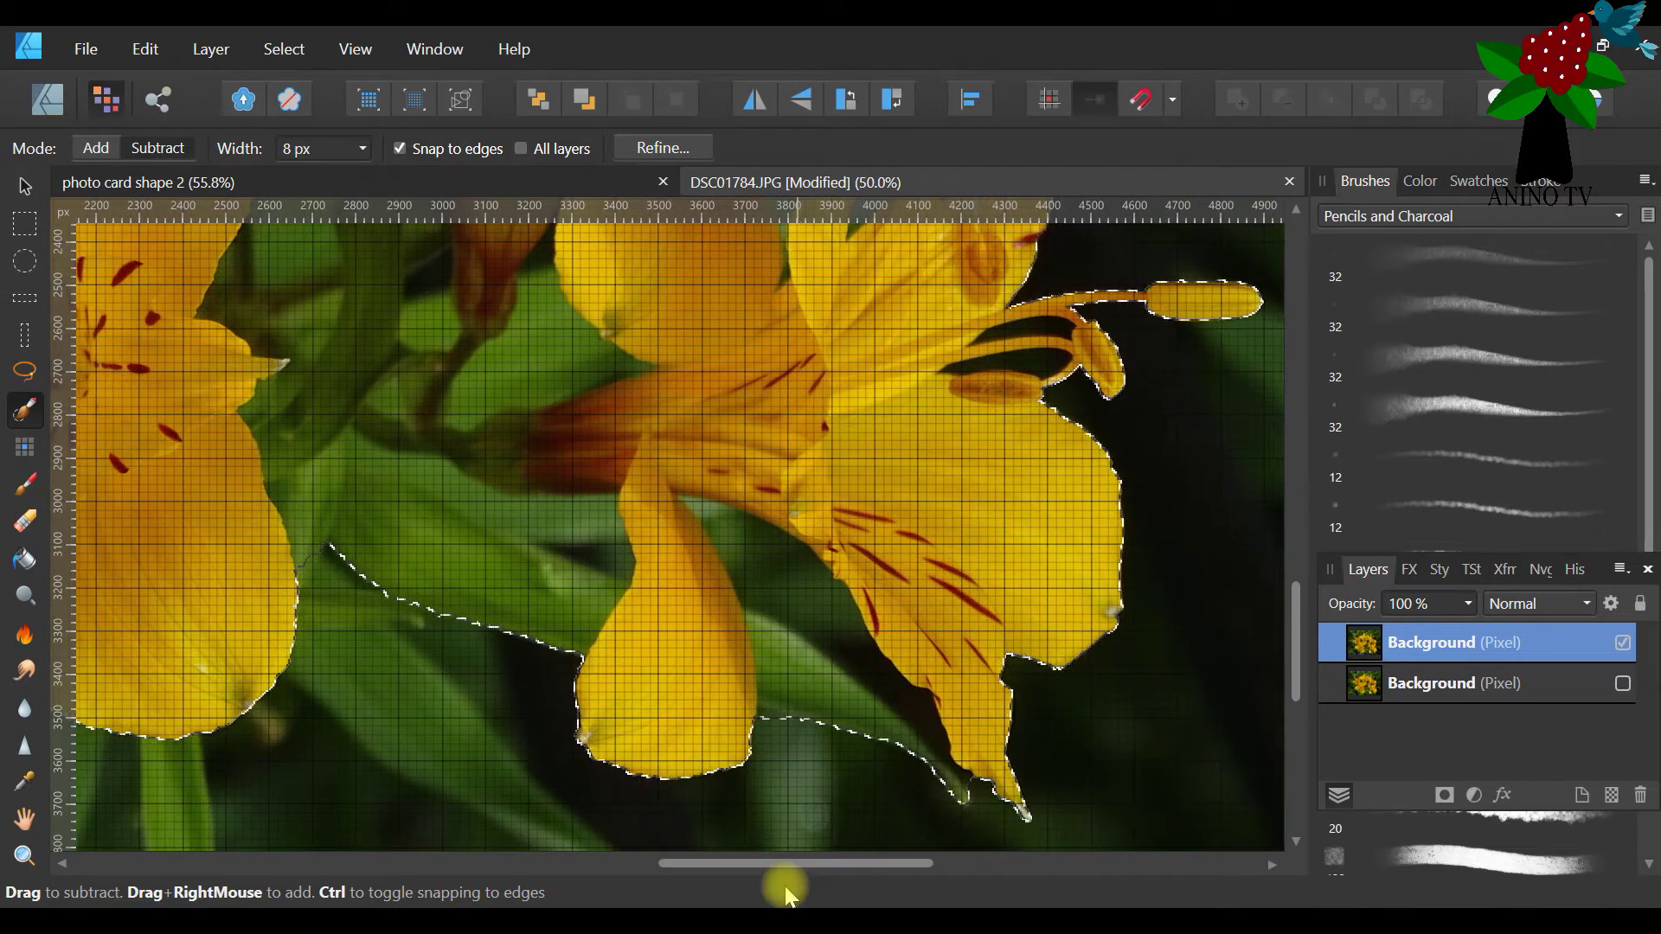
{"action": "left_click", "coordinate": [24, 856]}
{"action": "mouse_move", "coordinate": [242, 151]}
{"action": "left_mouse_down"}
{"action": "mouse_move", "coordinate": [218, 148]}
{"action": "mouse_move", "coordinate": [233, 158]}
{"action": "left_mouse_up"}
{"action": "left_click_drag", "start_coordinate": [699, 862], "coordinate": [594, 862]}
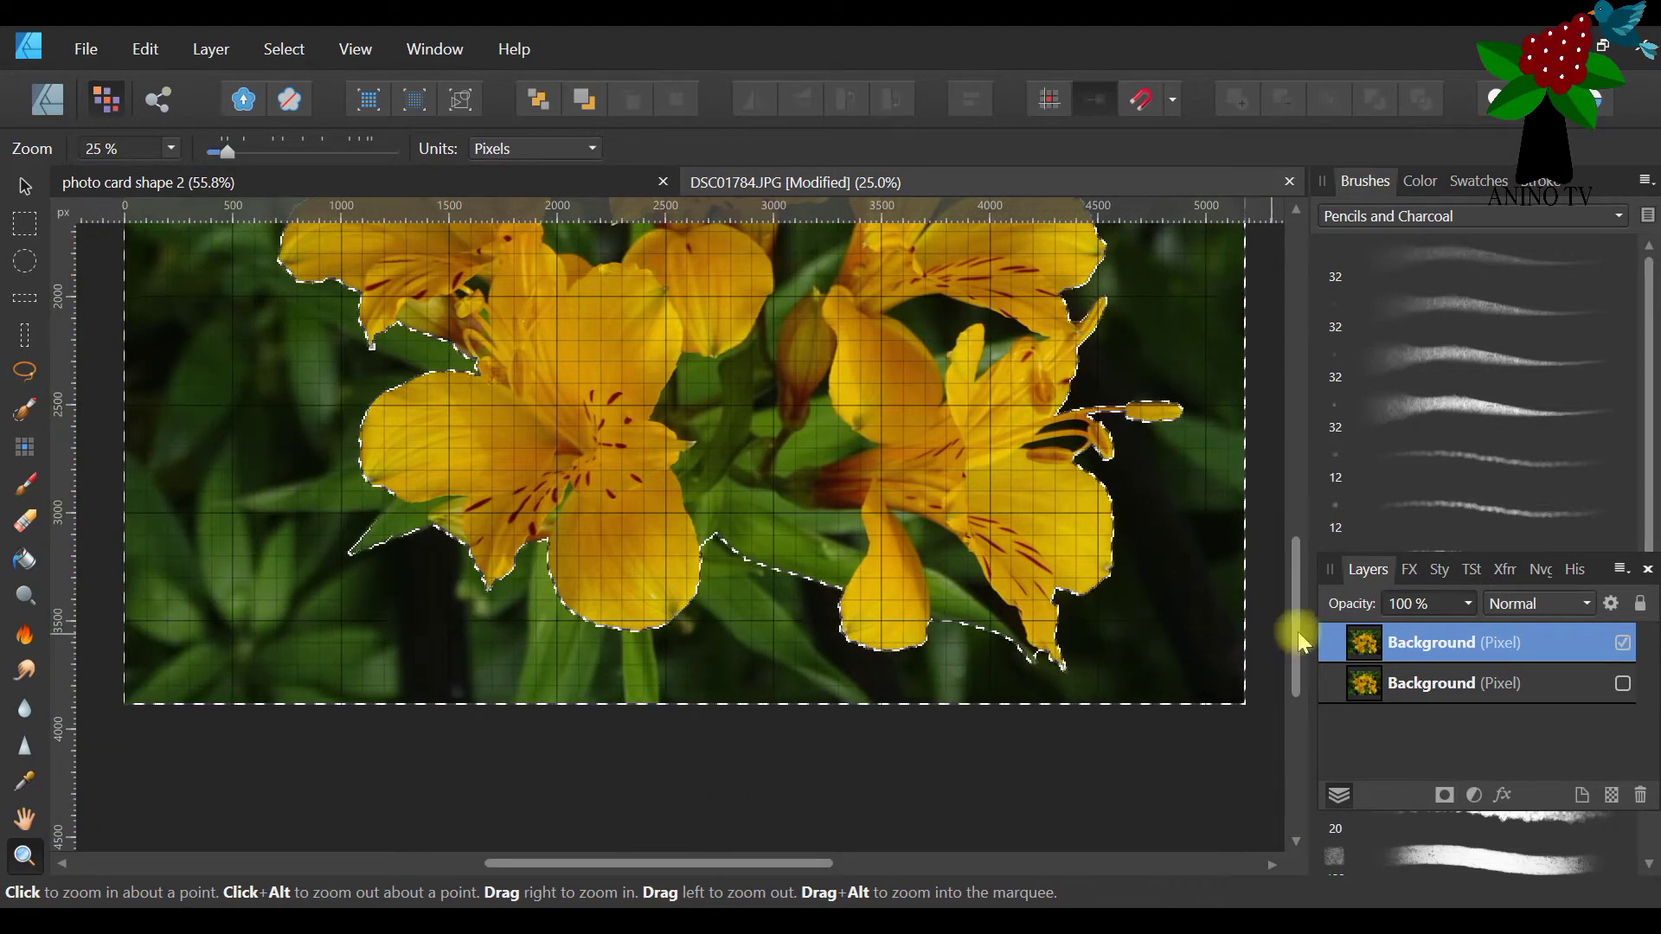
{"action": "left_click_drag", "start_coordinate": [1297, 635], "coordinate": [1295, 556]}
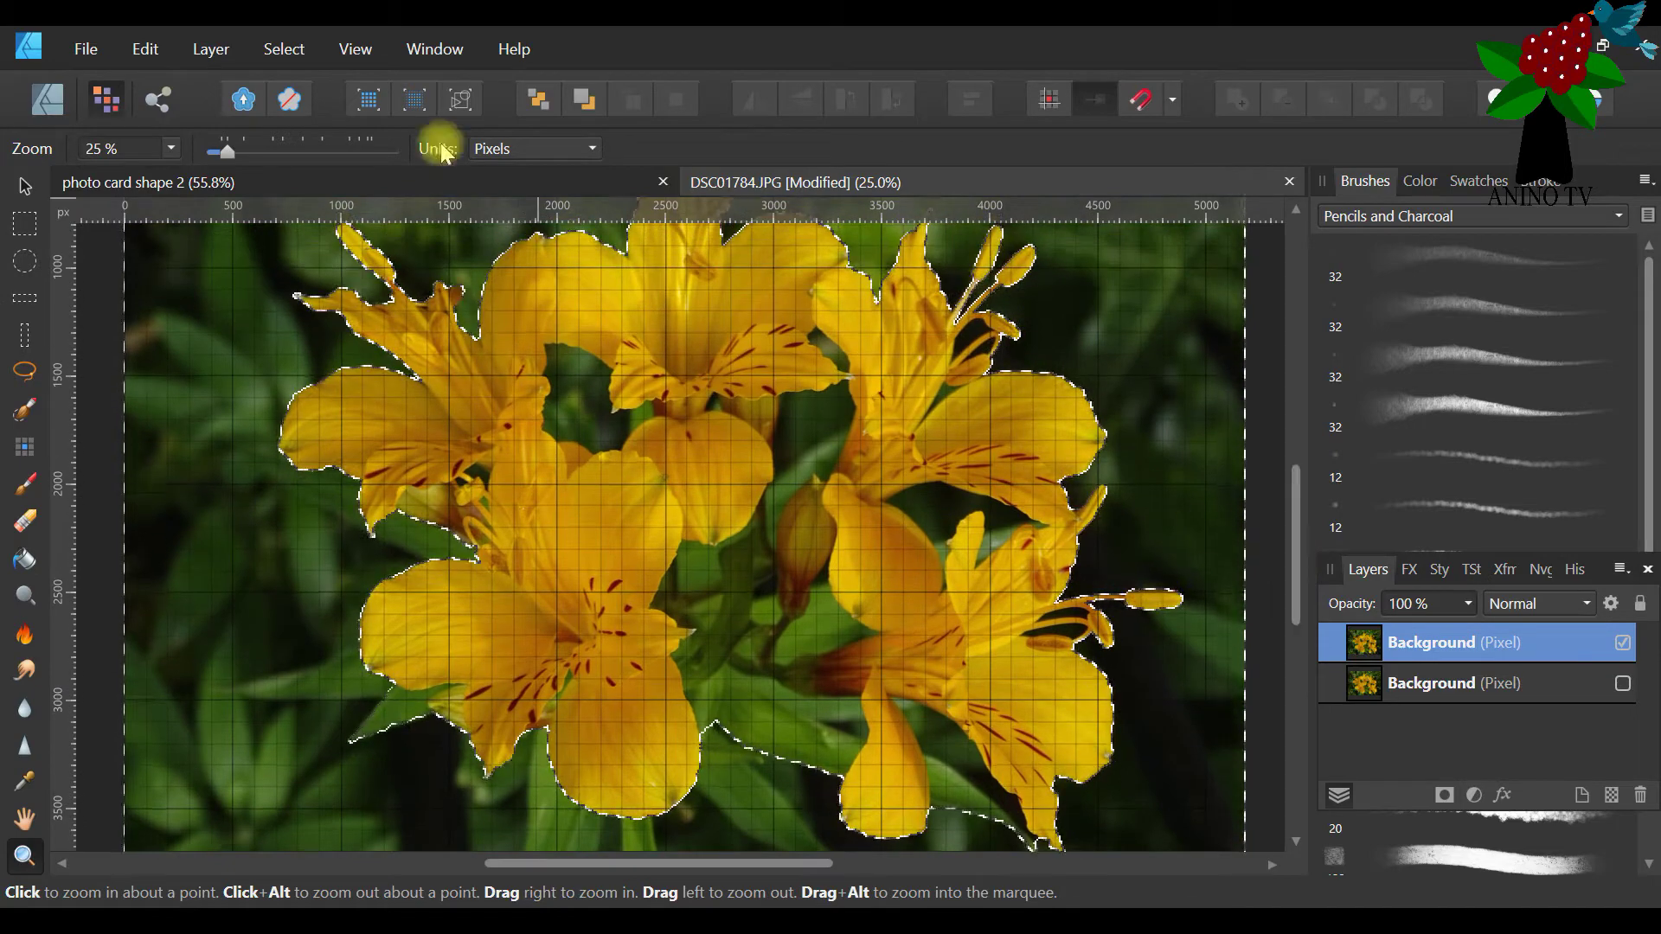
{"action": "left_click_drag", "start_coordinate": [223, 145], "coordinate": [216, 149]}
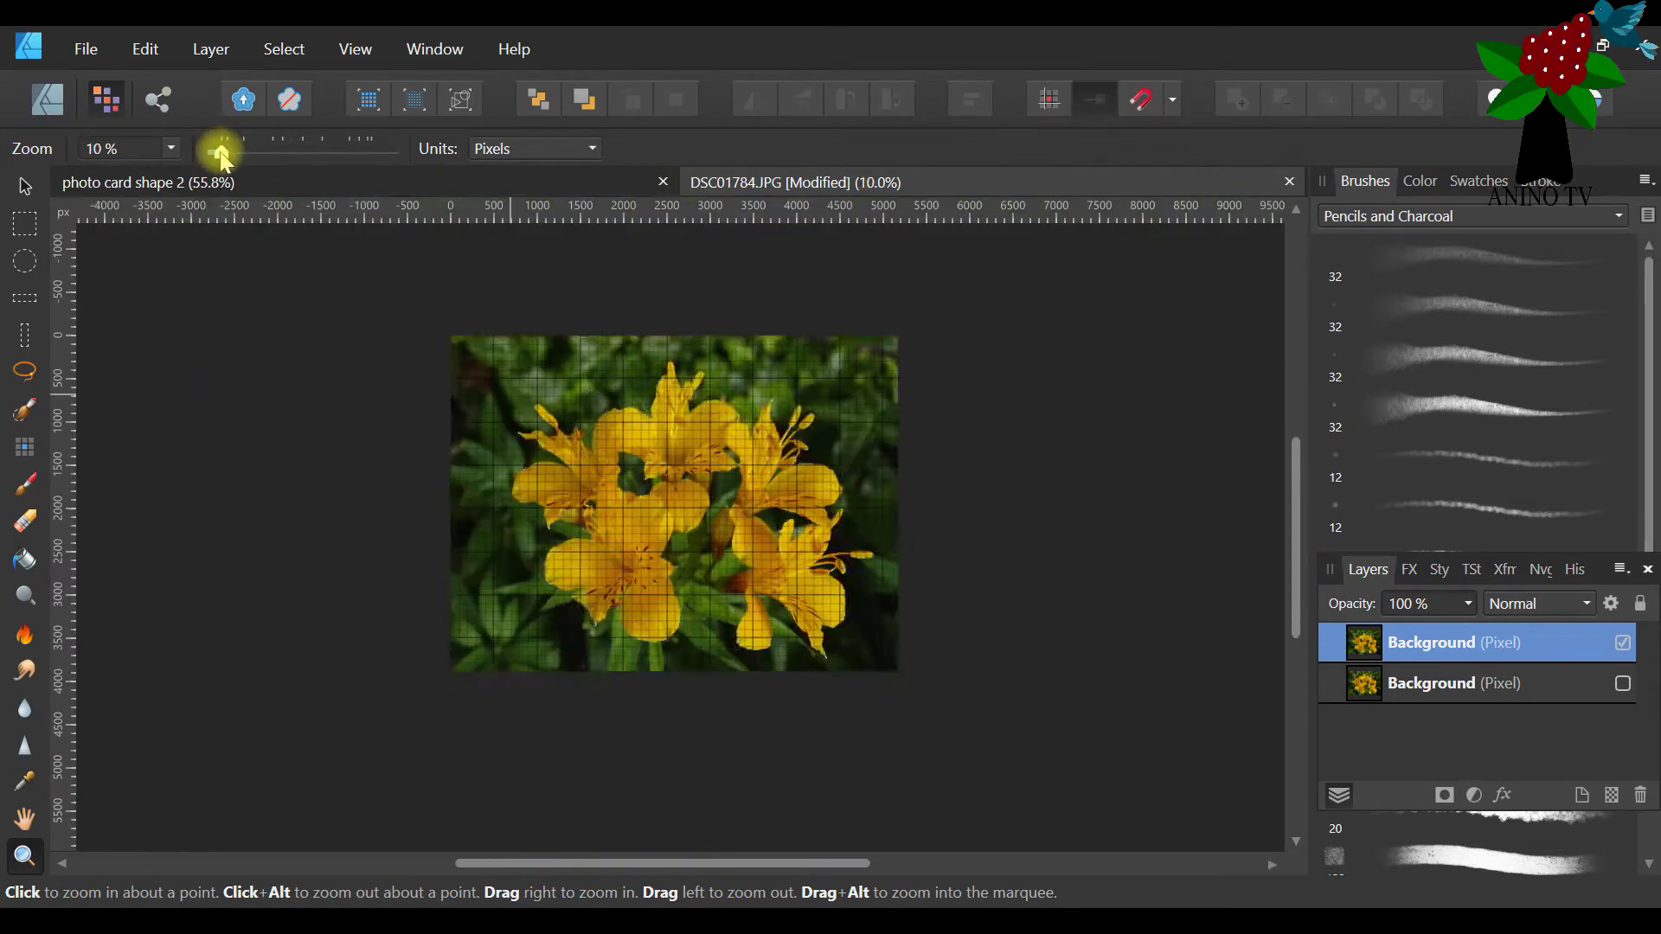
{"action": "left_click", "coordinate": [25, 186]}
{"action": "left_click", "coordinate": [25, 855]}
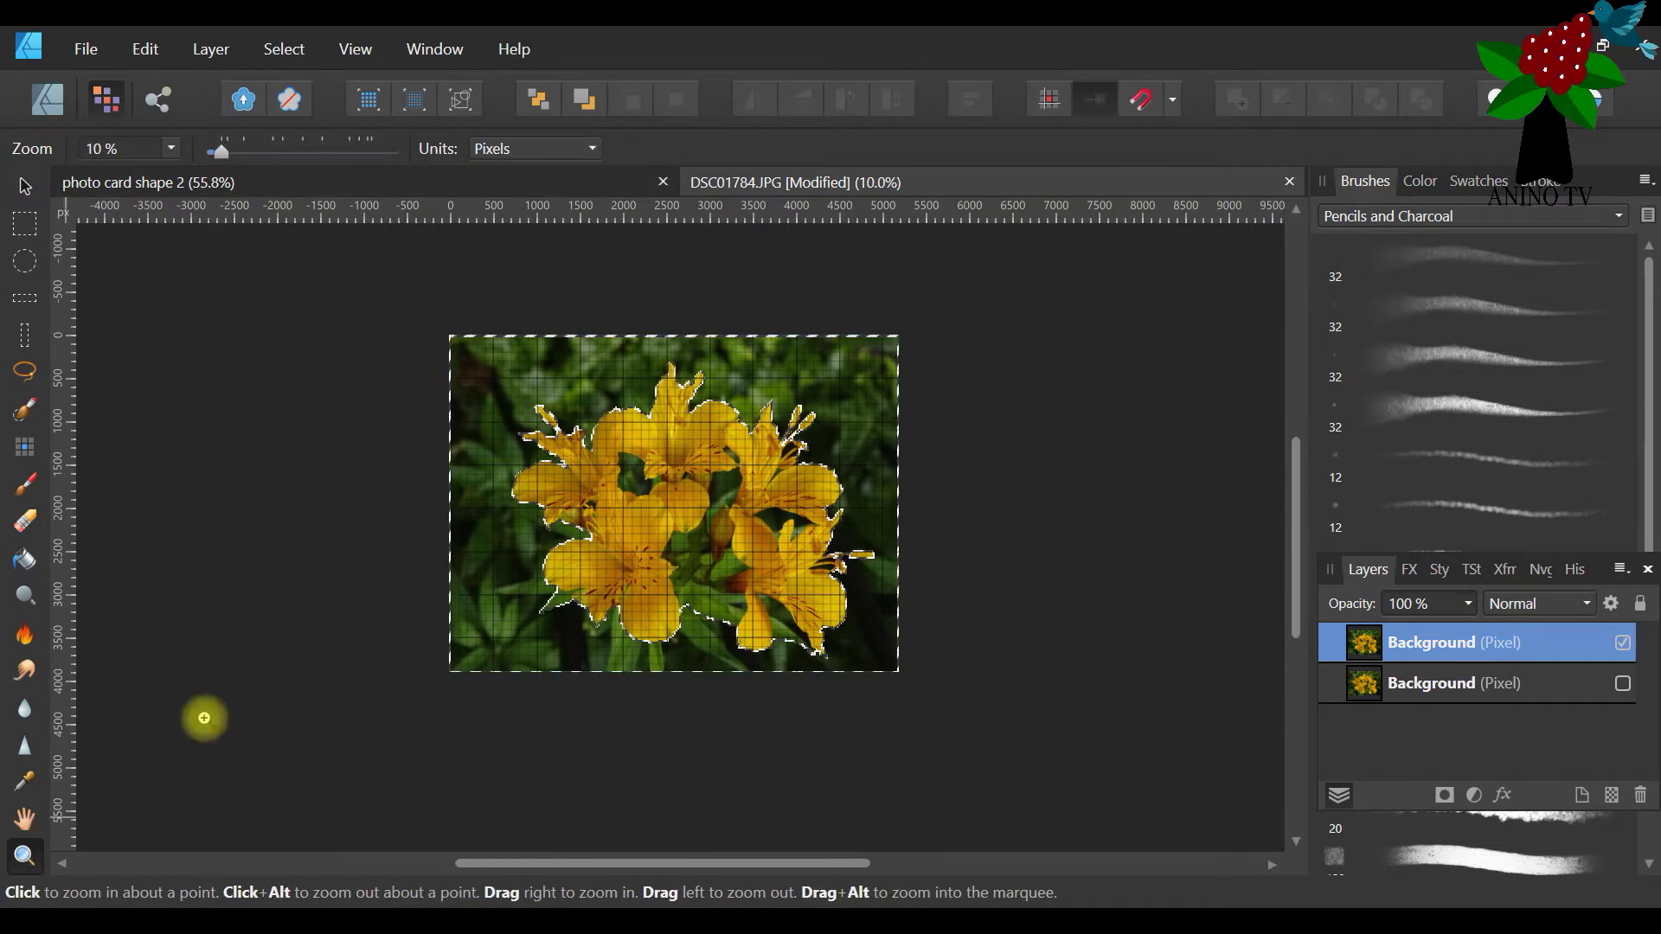
Try deleting the selected background from the upper Background layer, and undo the deletion
{"action": "left_click", "coordinate": [659, 462]}
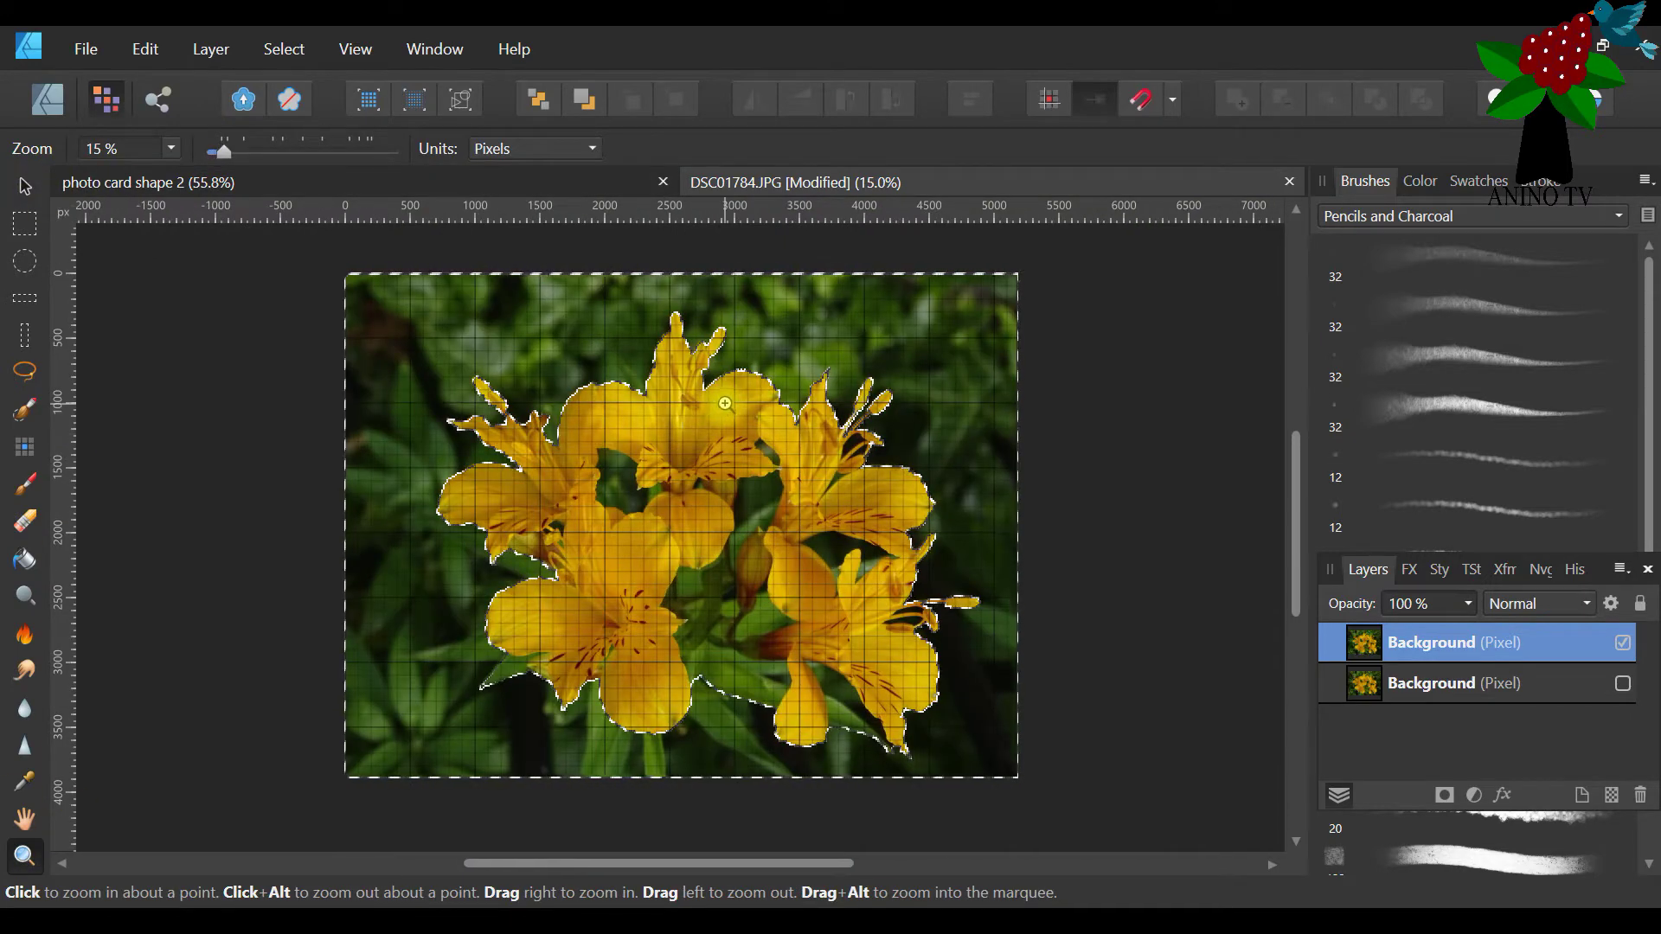
{"action": "left_click", "coordinate": [723, 402]}
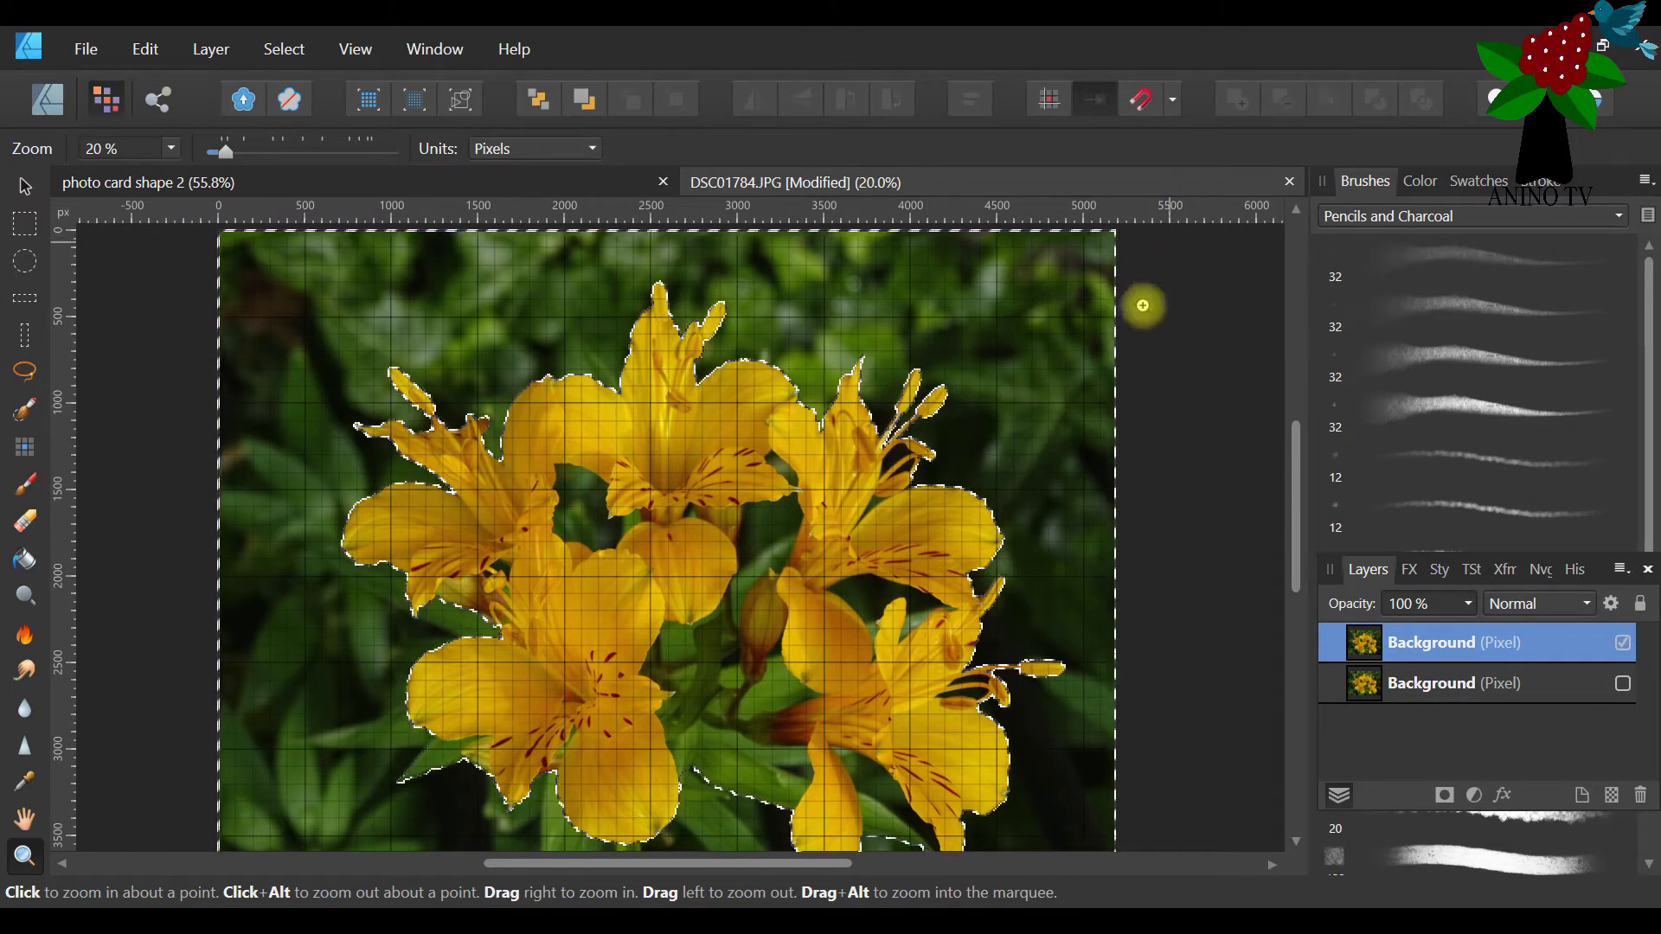
{"action": "left_click_drag", "start_coordinate": [1297, 482], "coordinate": [1310, 514]}
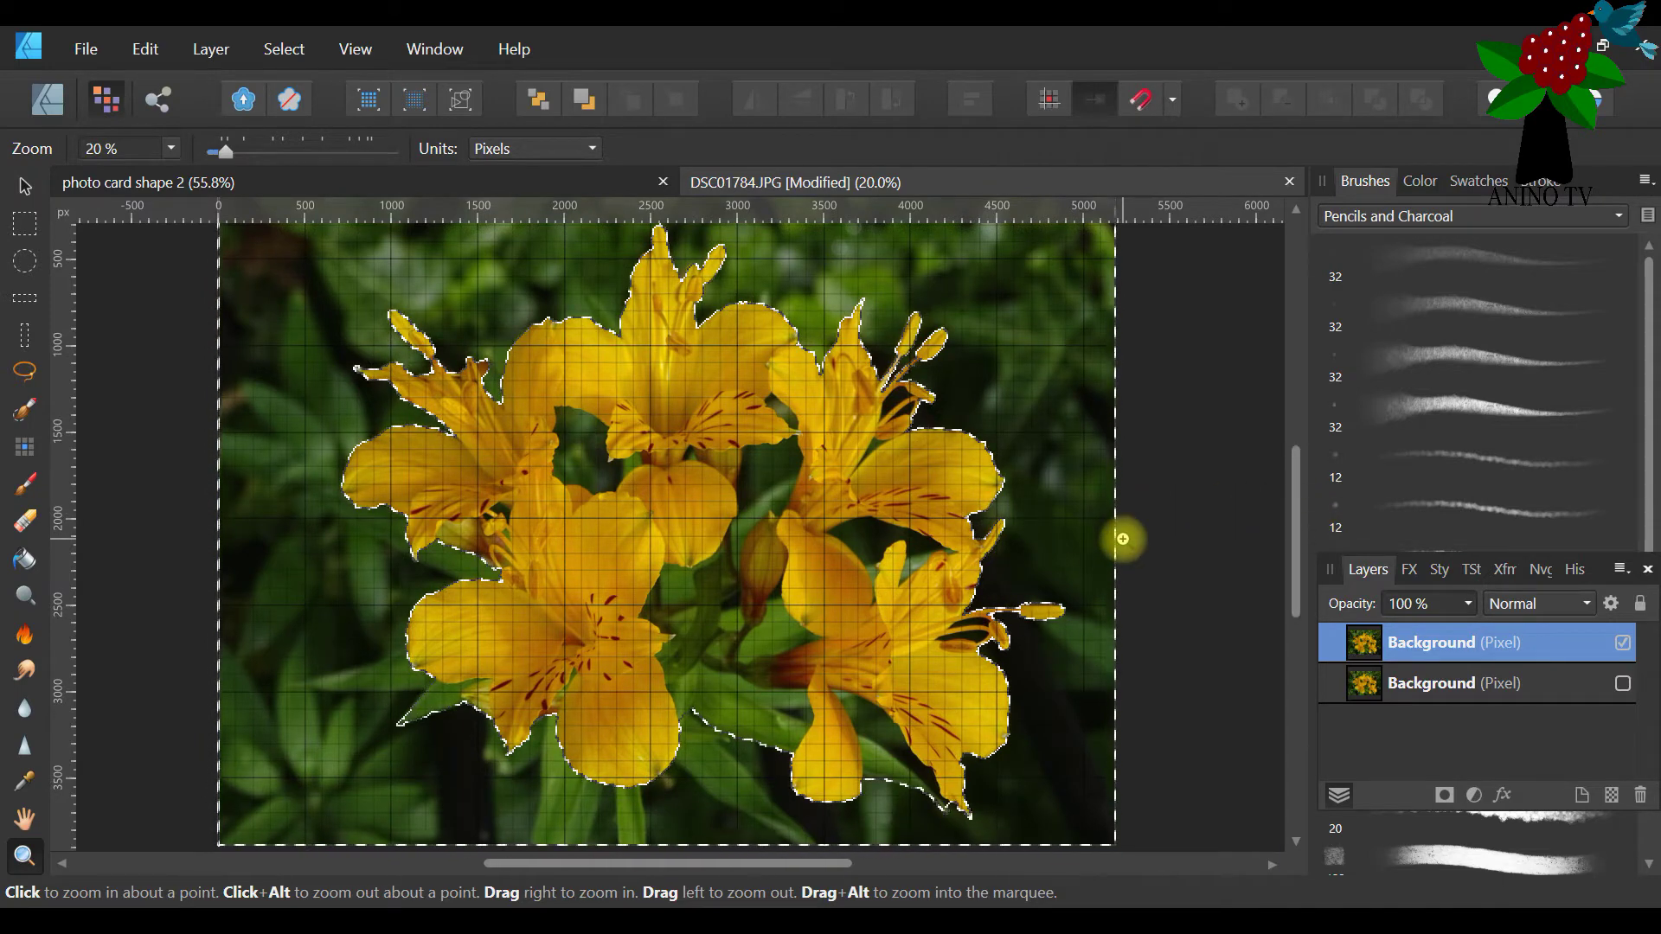
{"action": "key", "text": "Delete"}
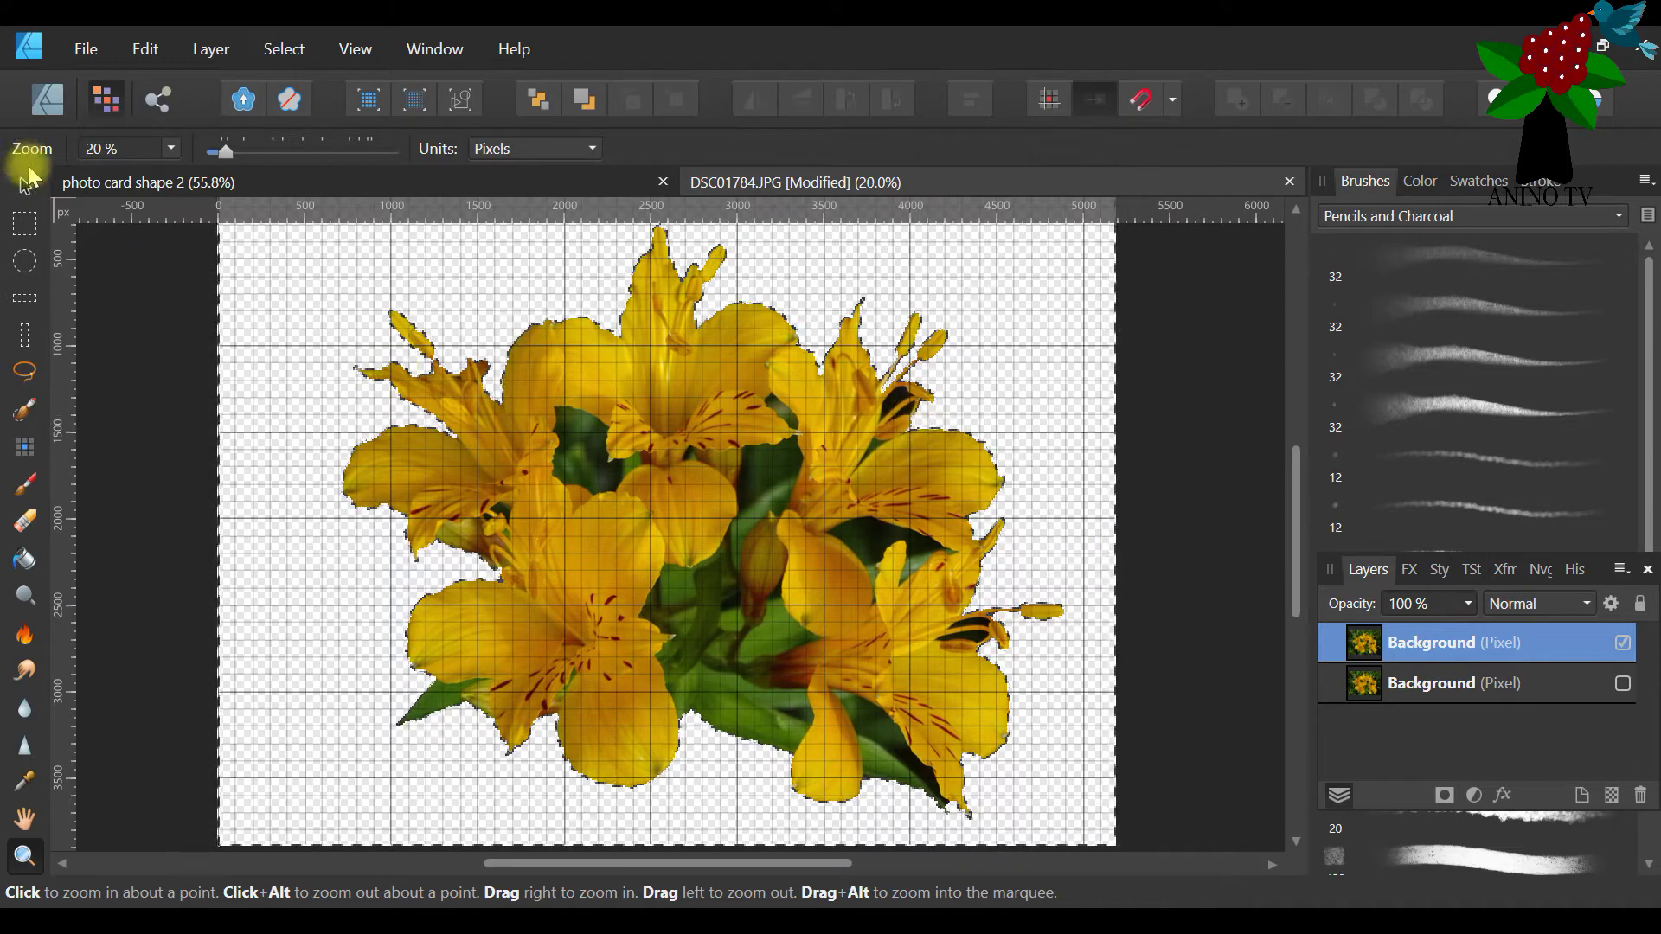
{"action": "left_click", "coordinate": [145, 49]}
{"action": "left_click", "coordinate": [138, 71]}
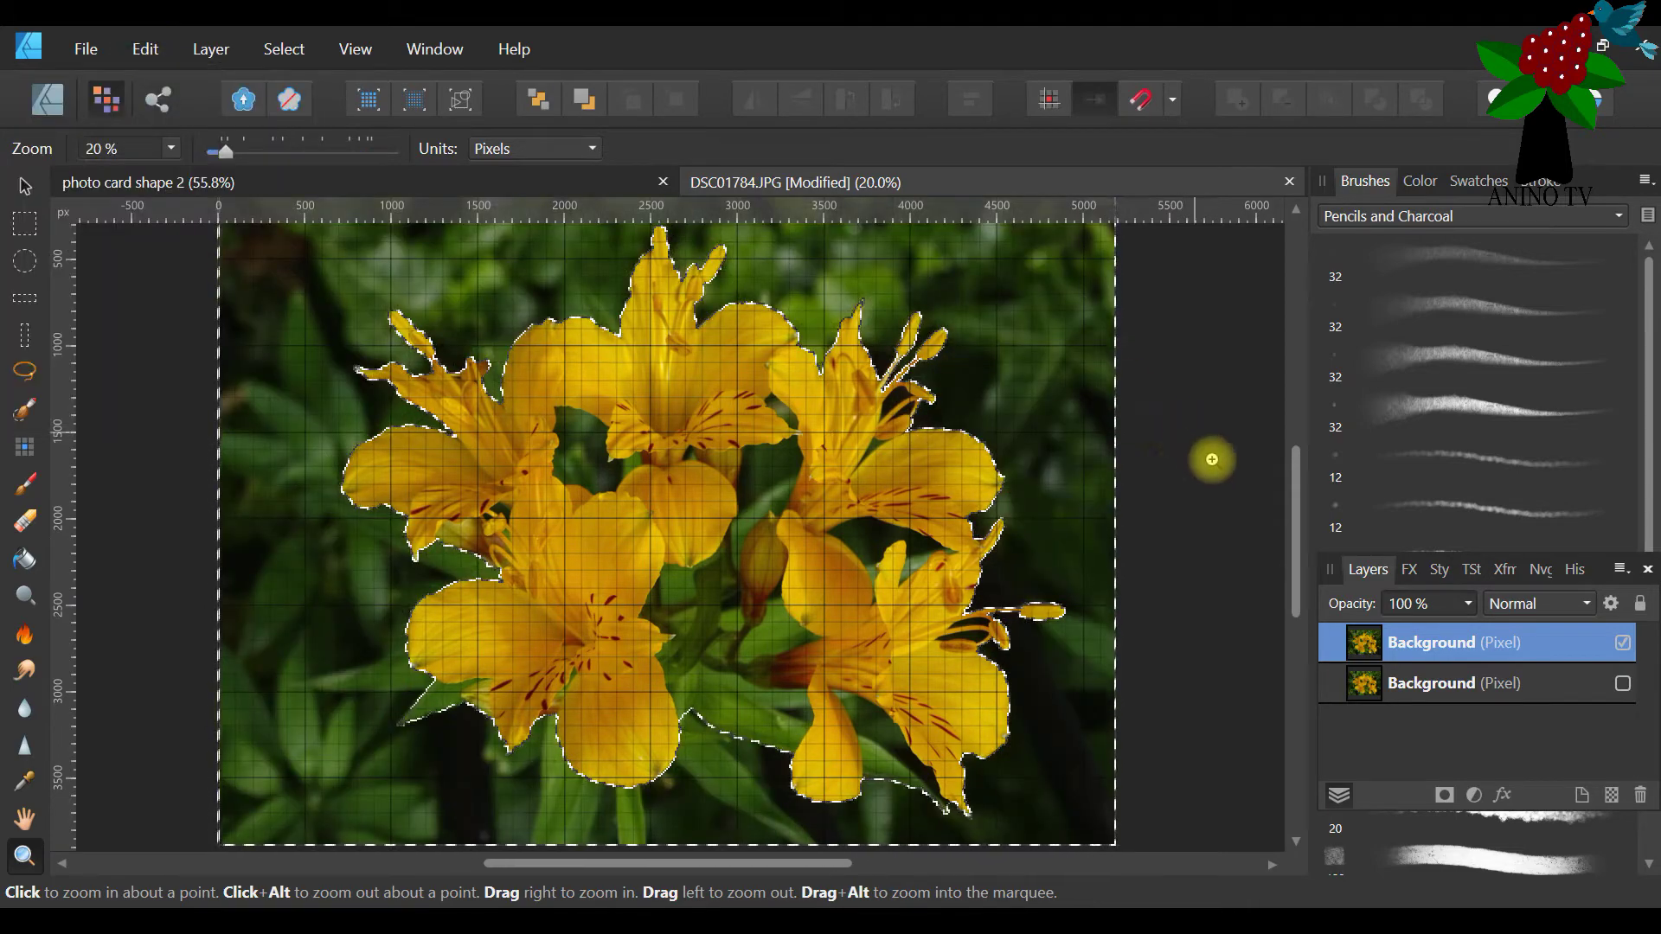
{"action": "scroll", "coordinate": [1298, 477], "scroll_direction": "up", "scroll_amount": 1}
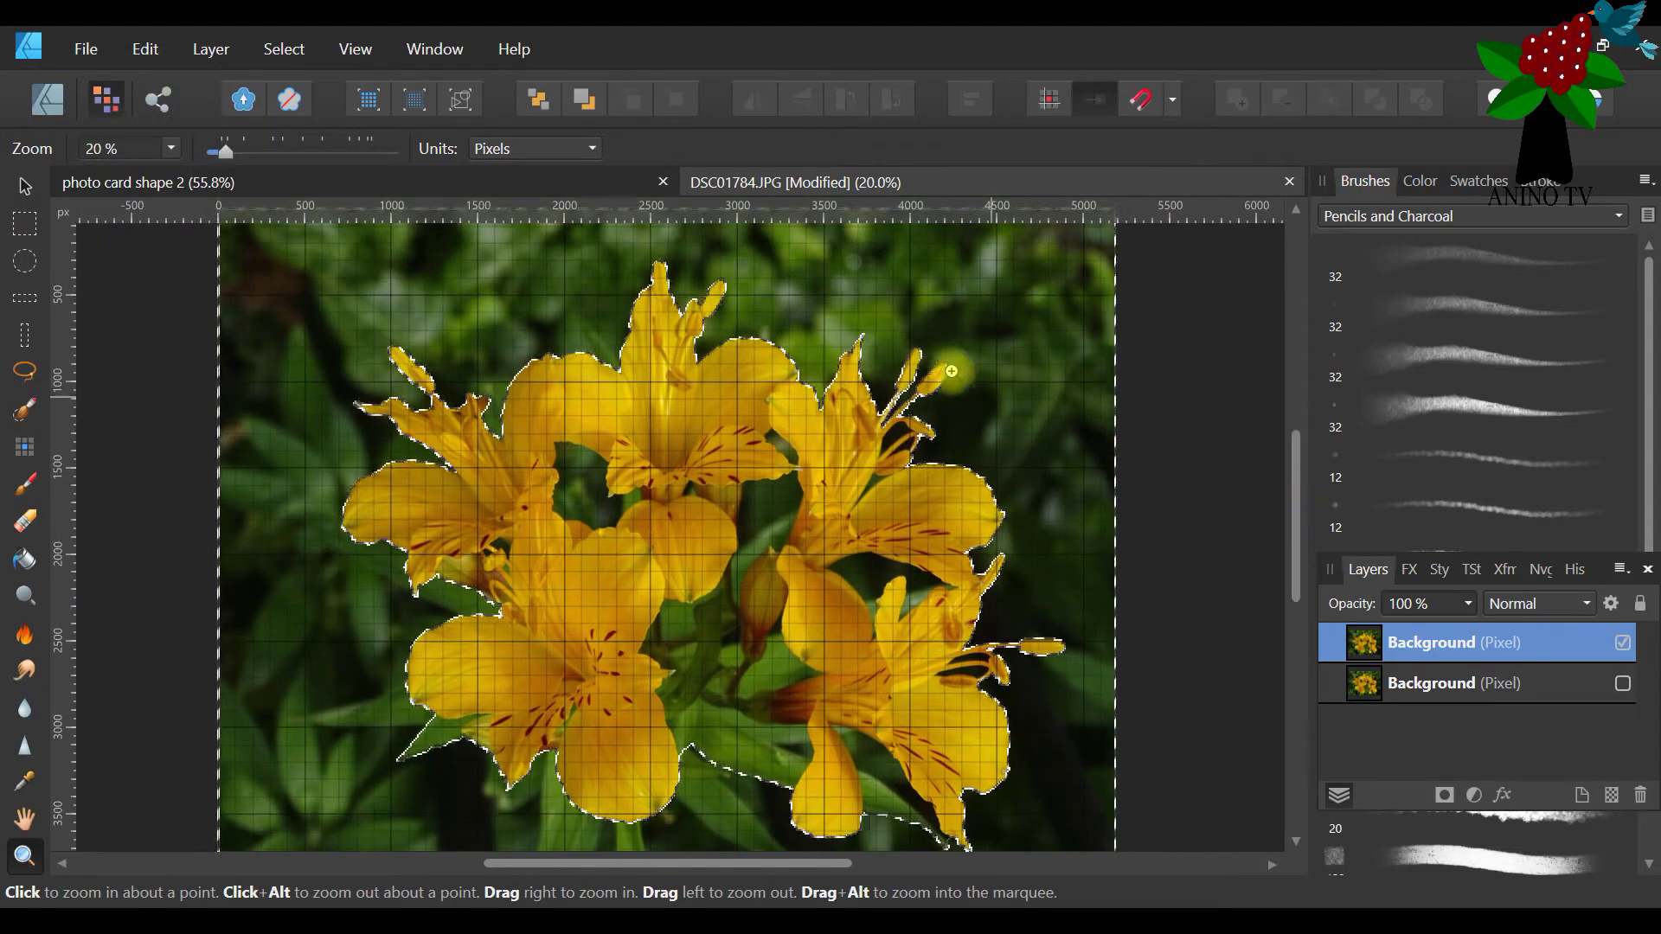
{"action": "left_click", "coordinate": [26, 410]}
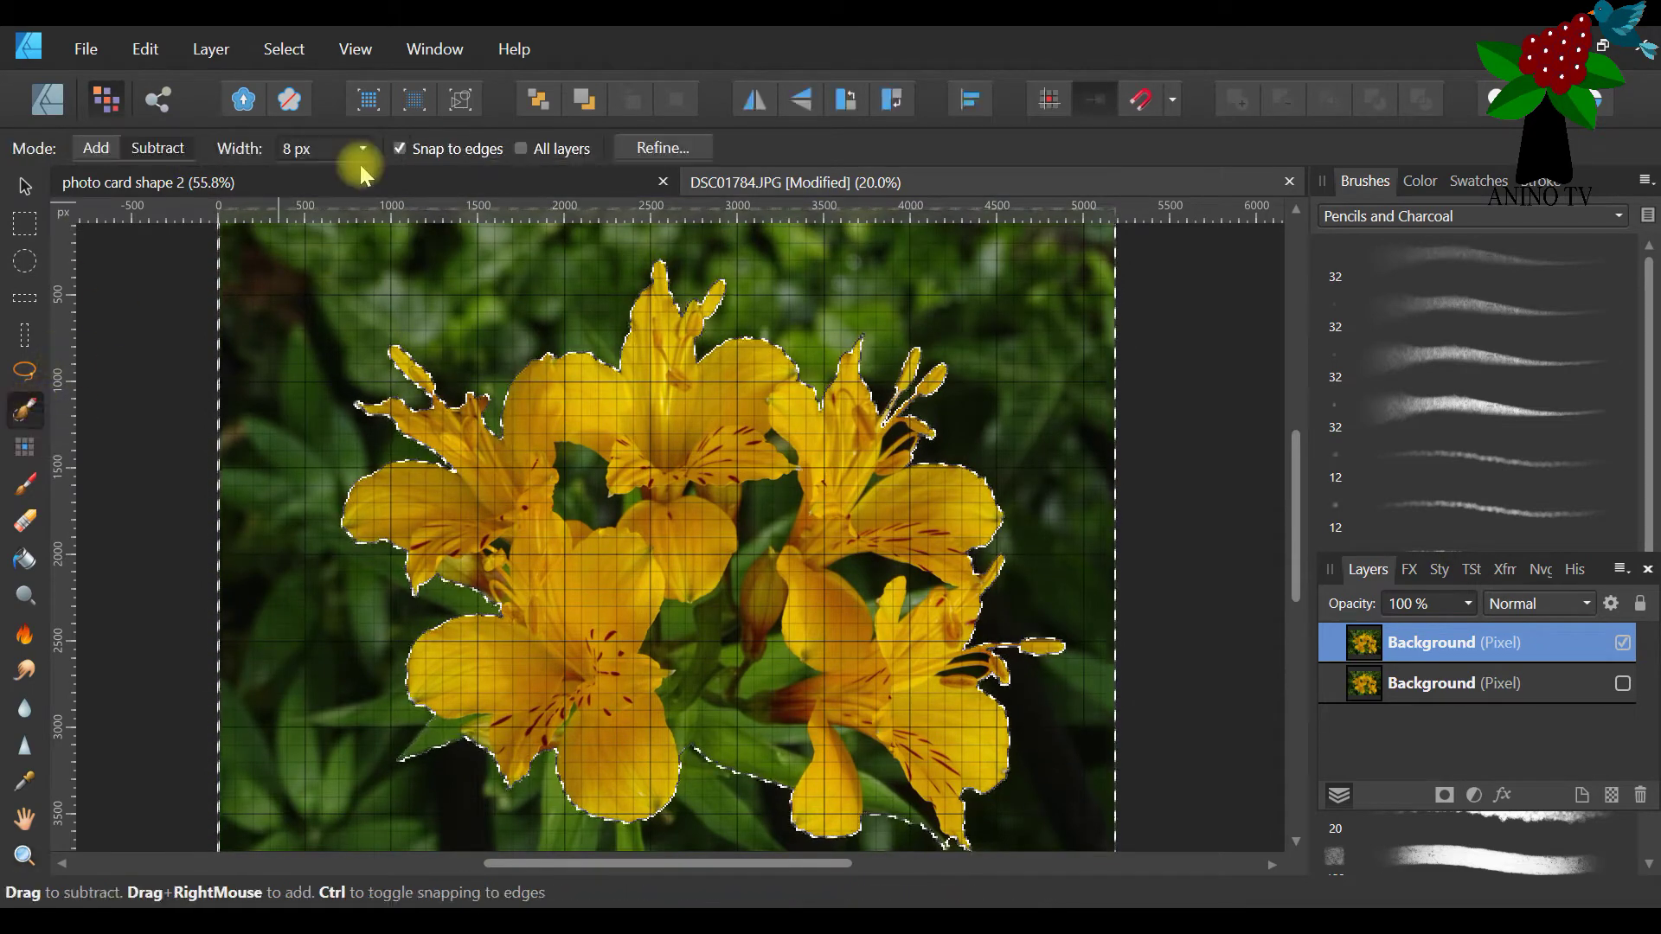
{"action": "left_click", "coordinate": [670, 149]}
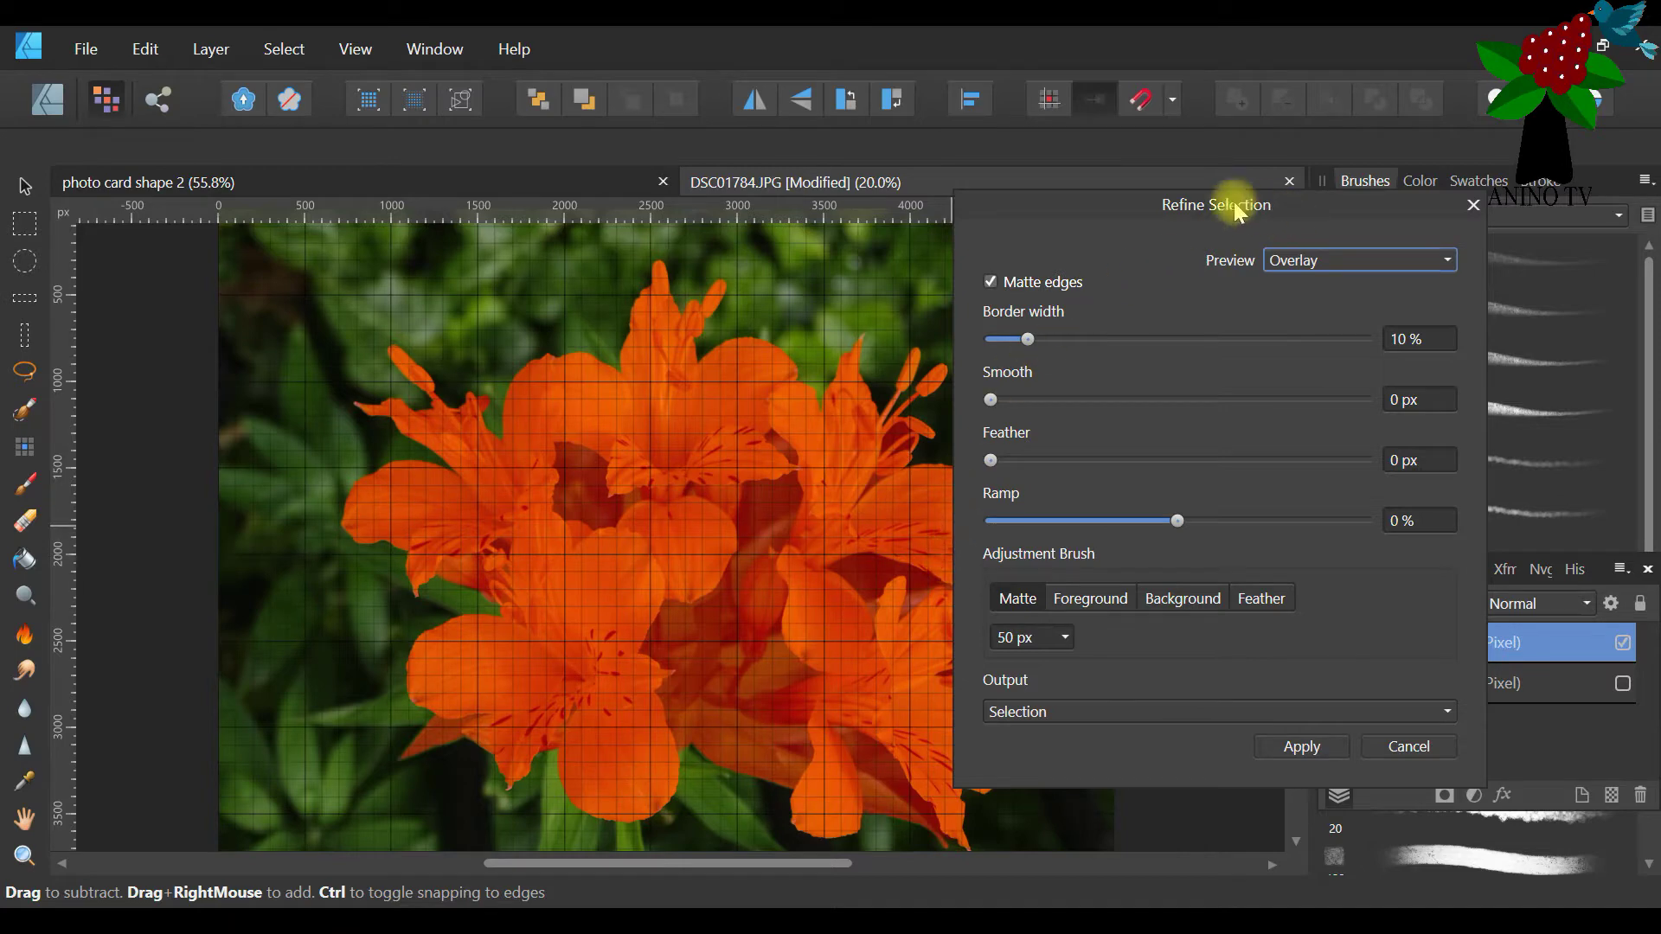
{"action": "left_click_drag", "start_coordinate": [1088, 208], "coordinate": [1303, 217]}
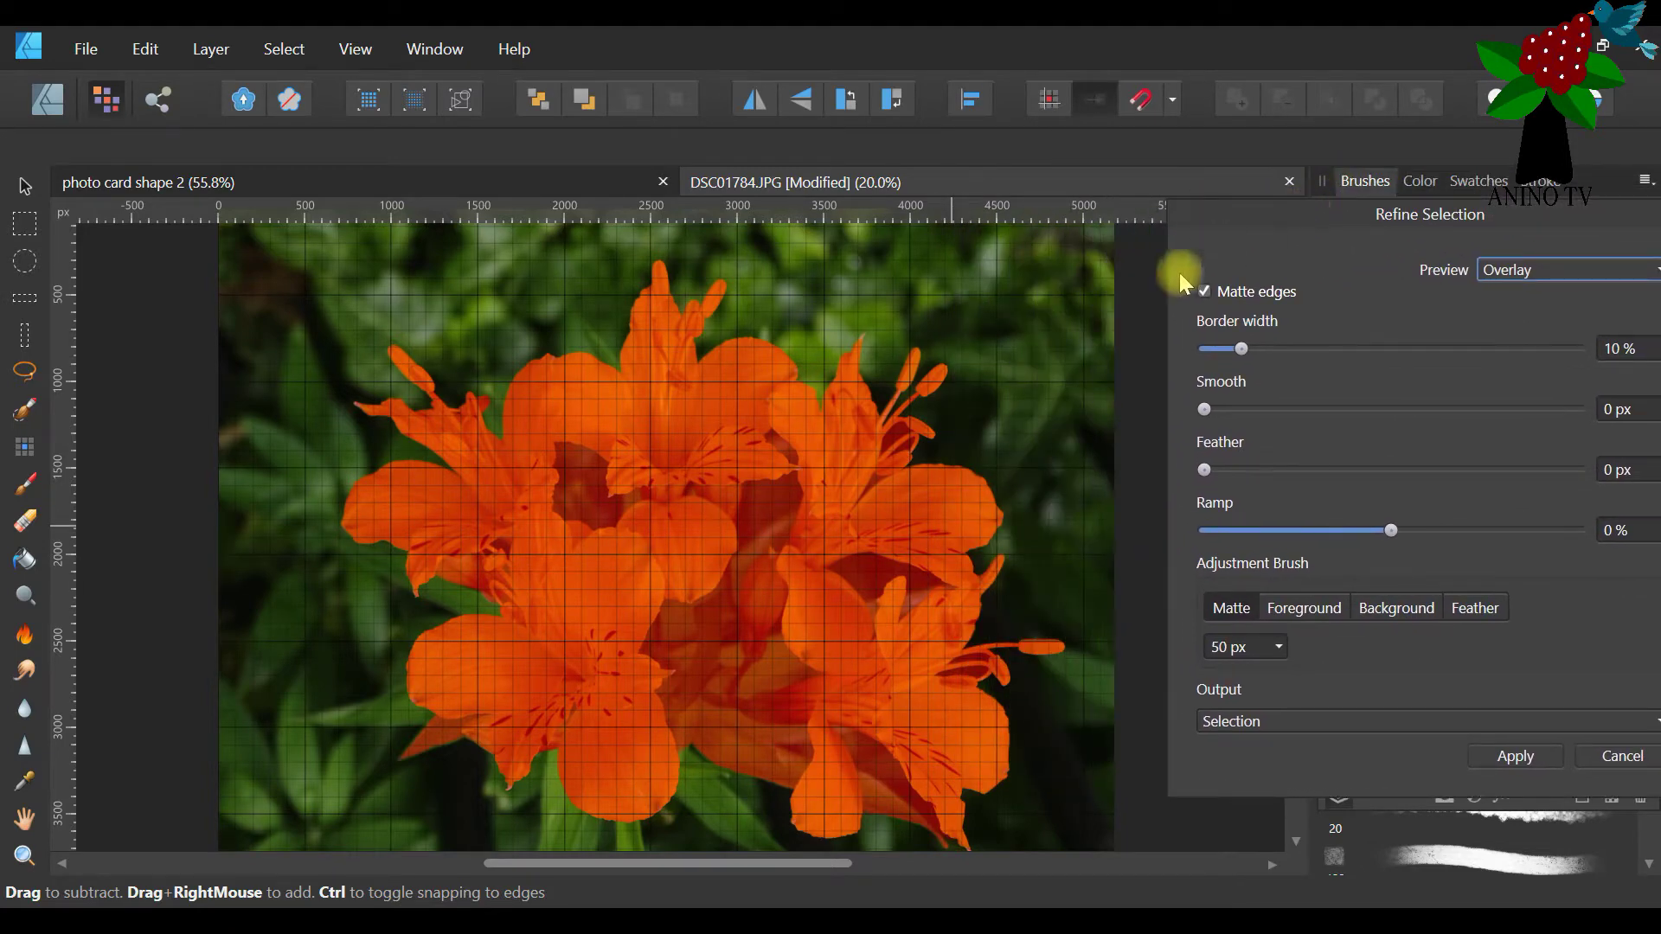
{"action": "left_click", "coordinate": [23, 859]}
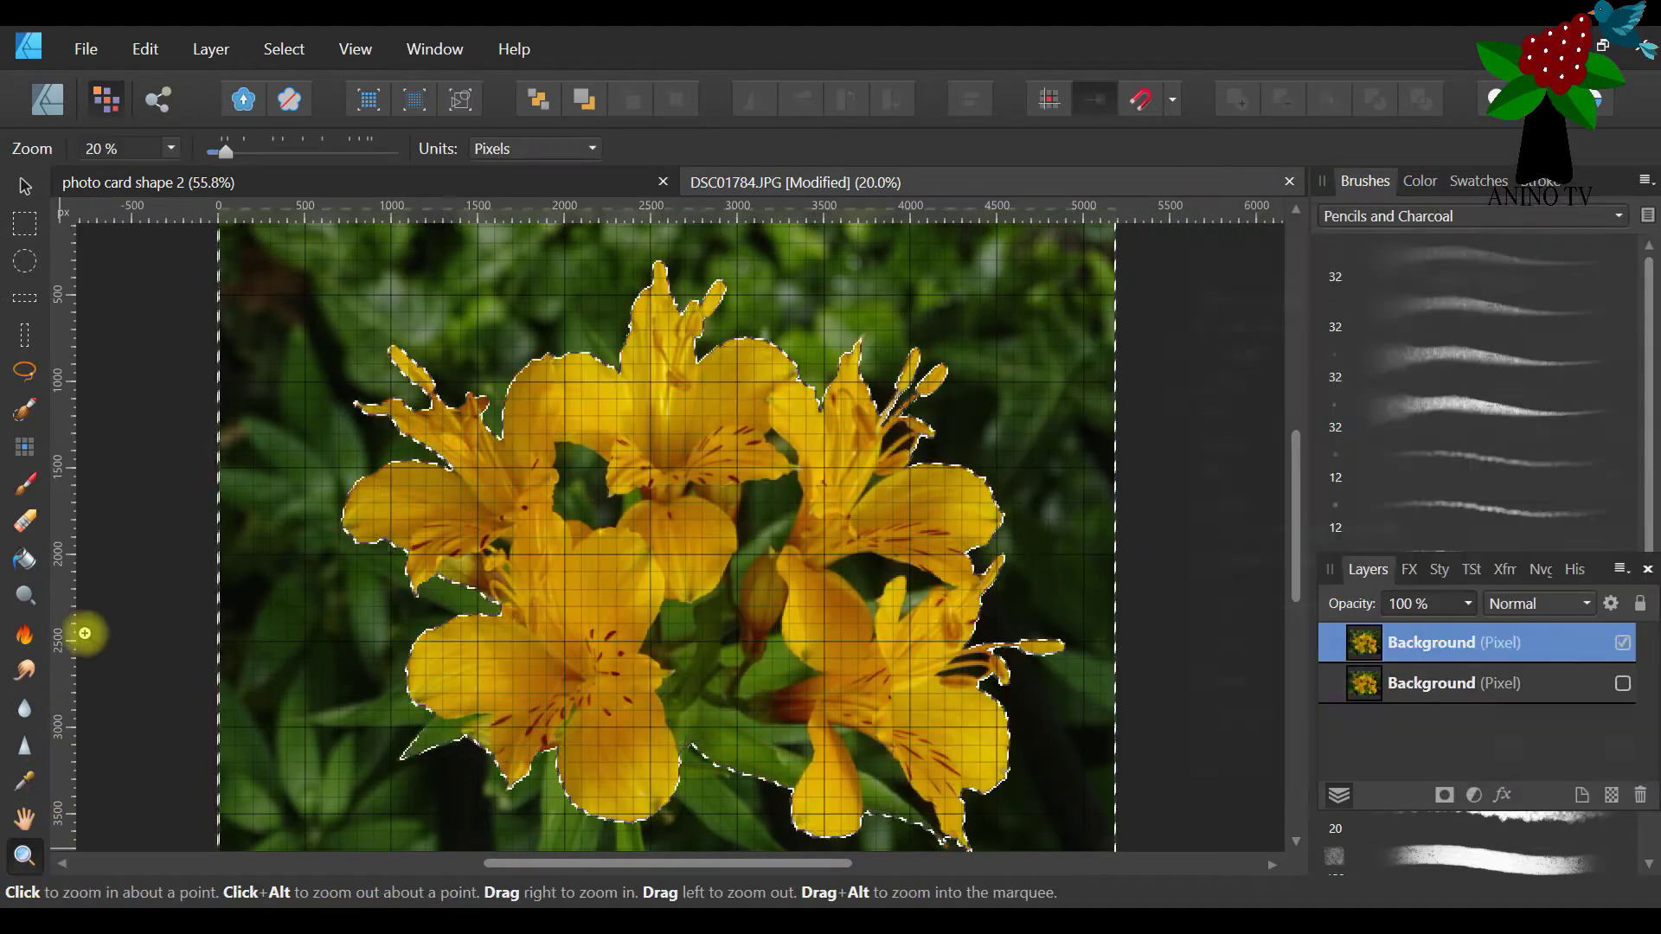
Refine the background selection with 1.2 px smoothing, preview it in Black and white, and apply it with Selection as output
{"action": "left_click", "coordinate": [214, 153]}
{"action": "left_click_drag", "start_coordinate": [213, 153], "coordinate": [221, 153]}
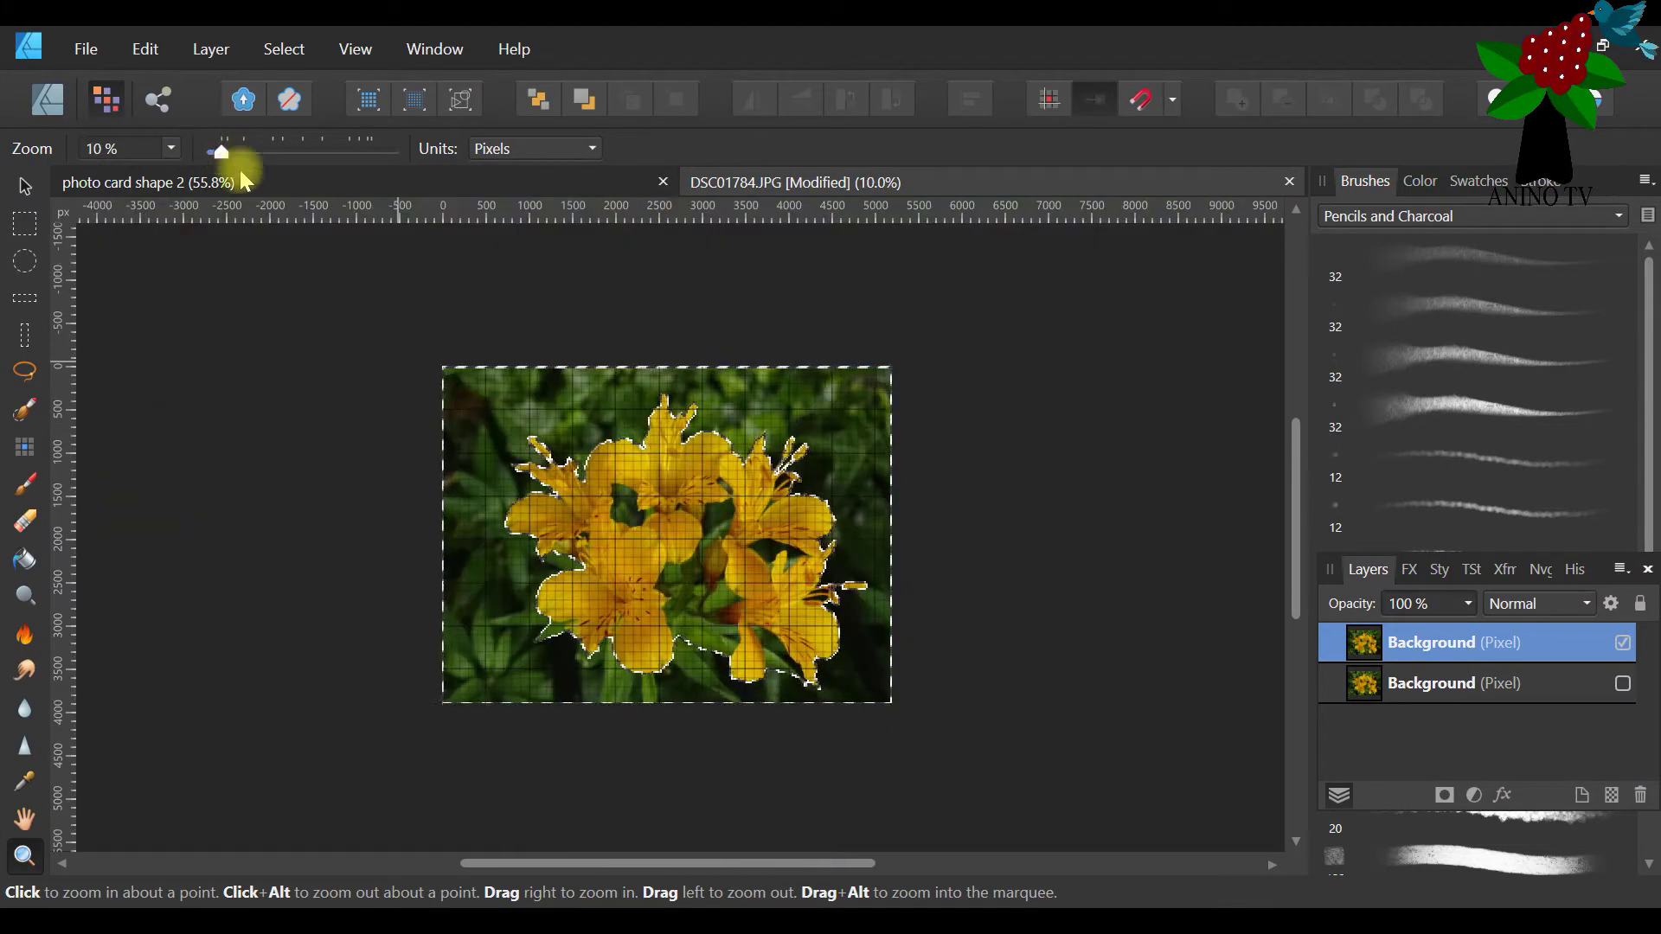
{"action": "left_click", "coordinate": [718, 552]}
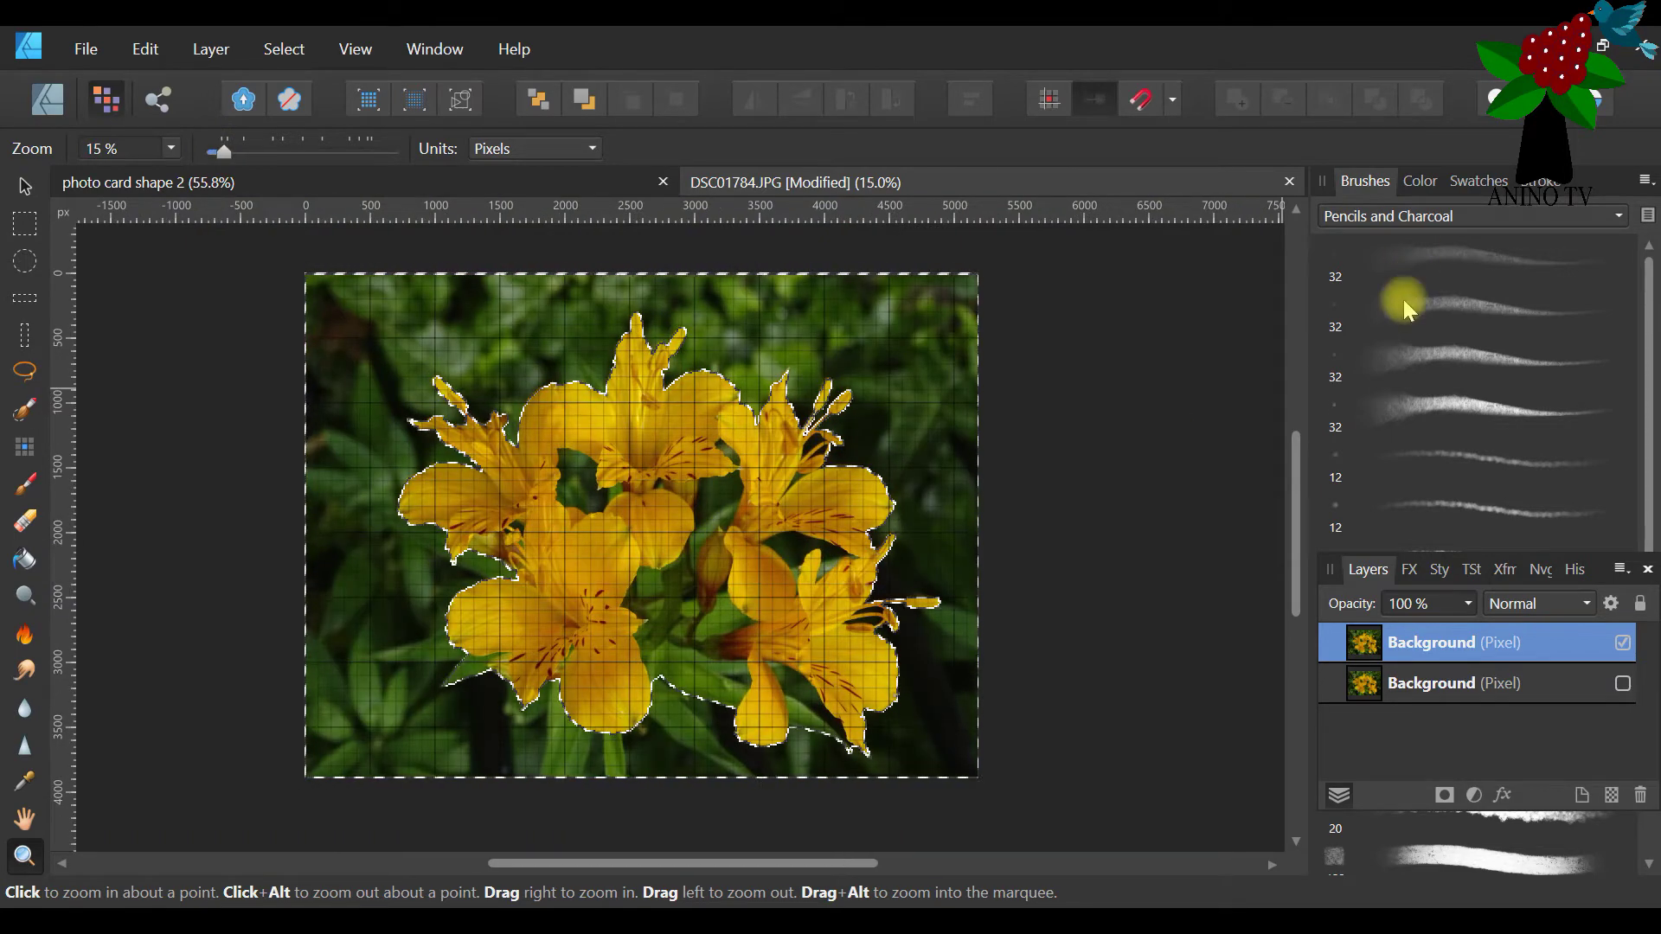
{"action": "left_click", "coordinate": [25, 409]}
{"action": "left_click", "coordinate": [711, 158]}
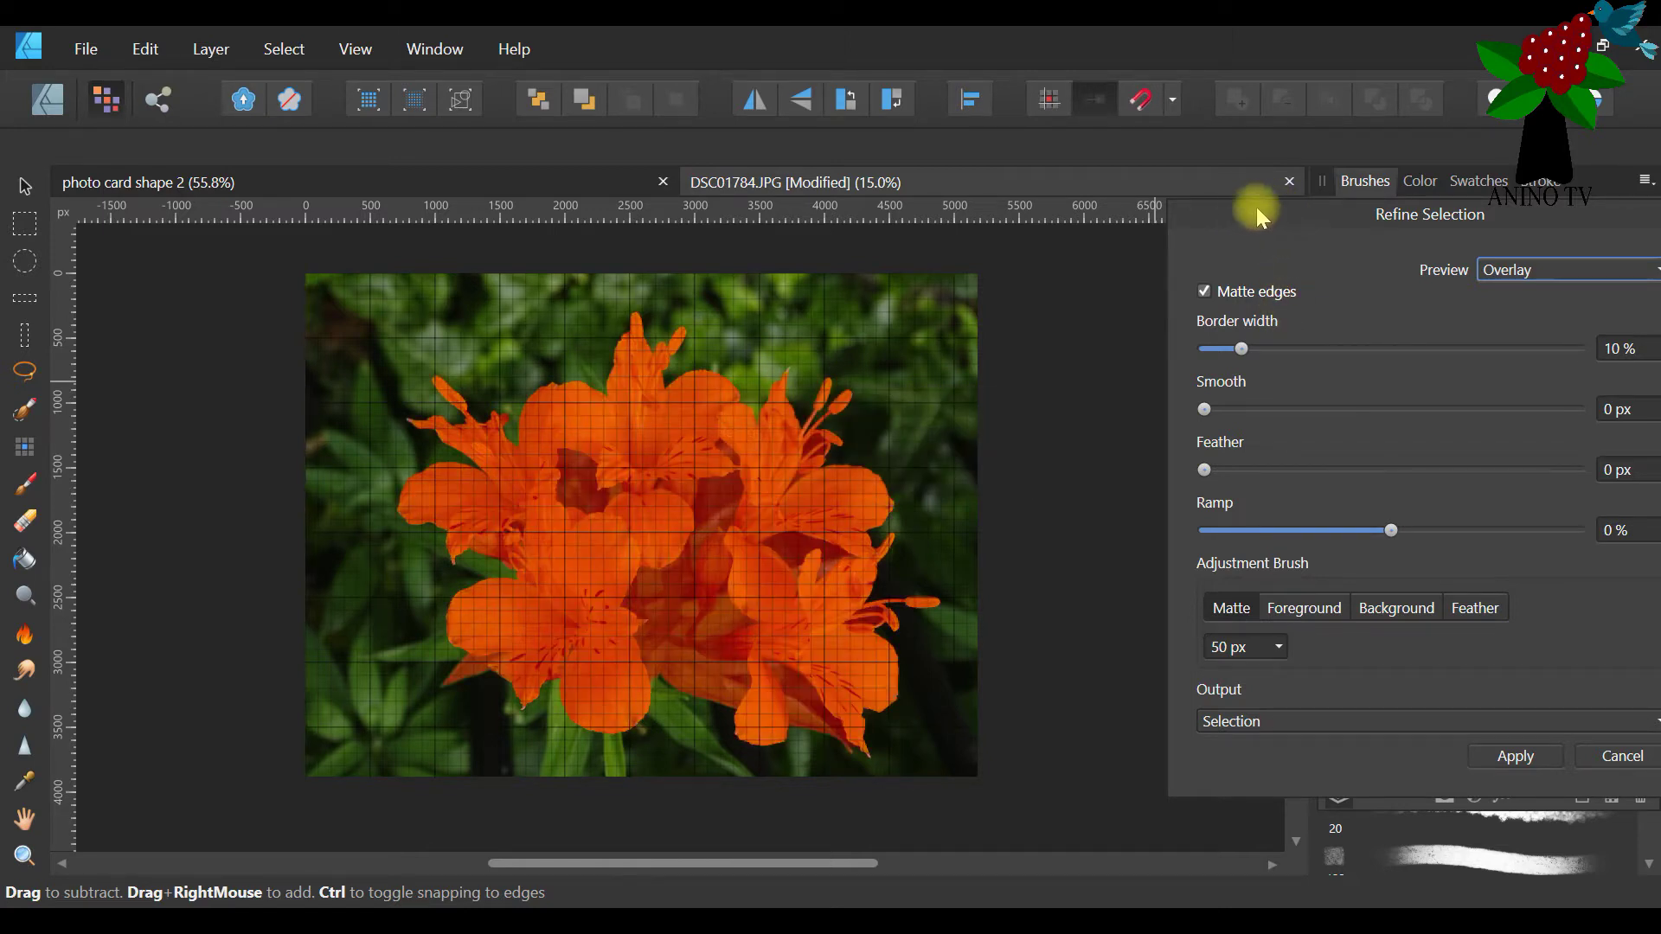
{"action": "left_click_drag", "start_coordinate": [1235, 211], "coordinate": [1092, 221]}
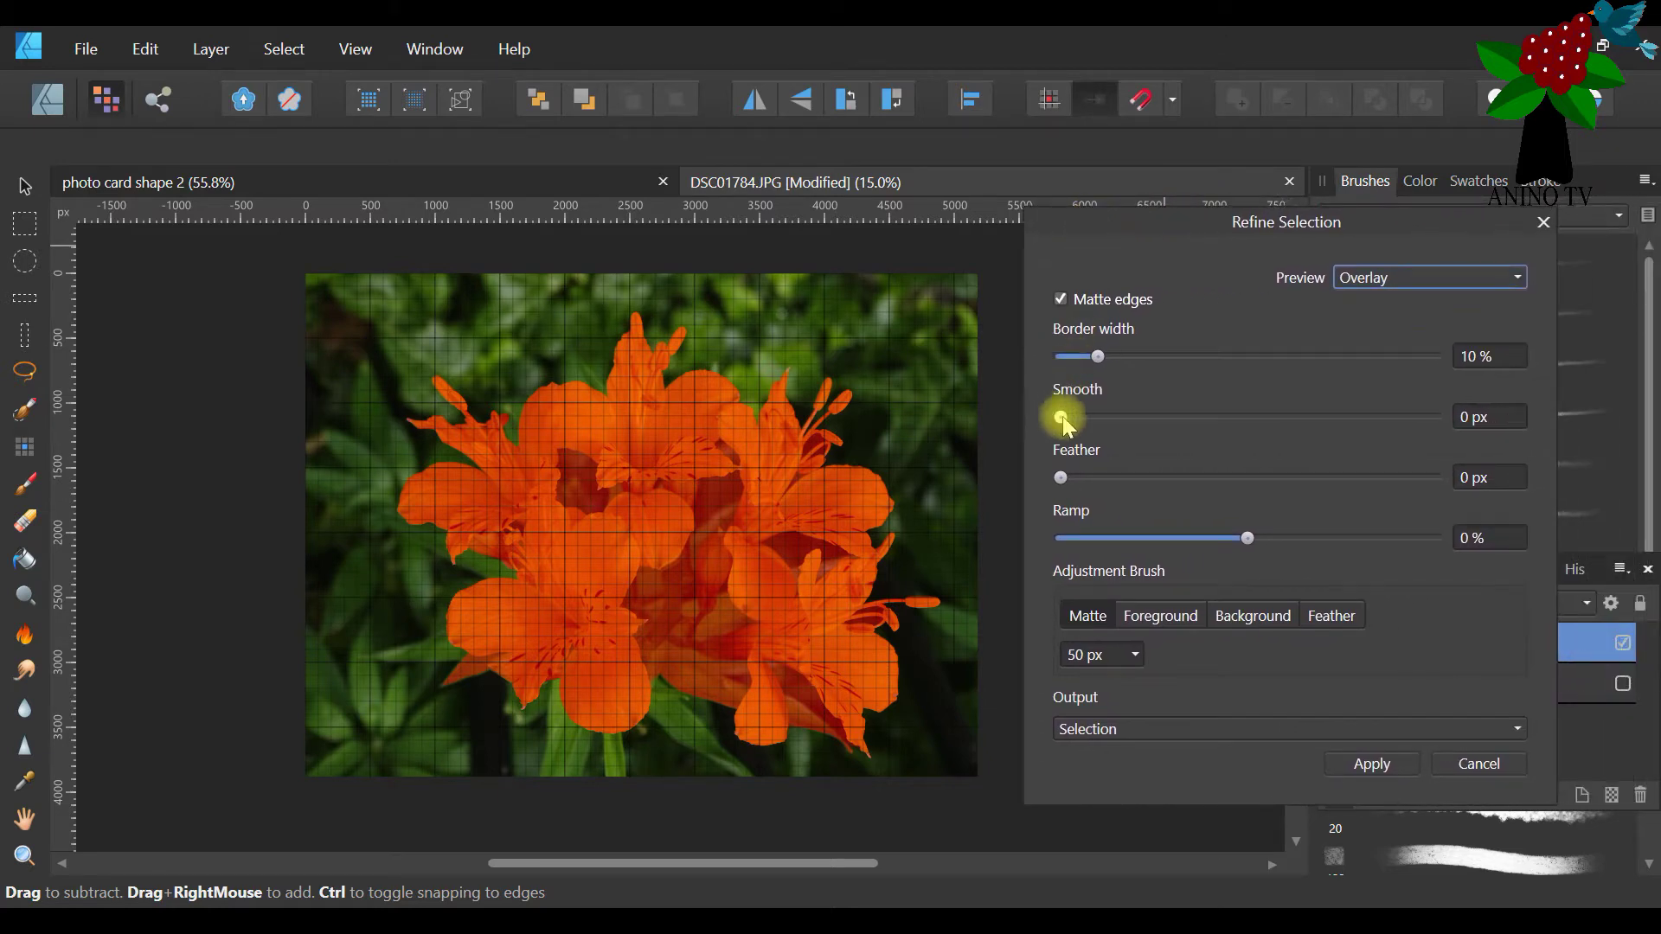
{"action": "left_click_drag", "start_coordinate": [1064, 419], "coordinate": [1069, 419]}
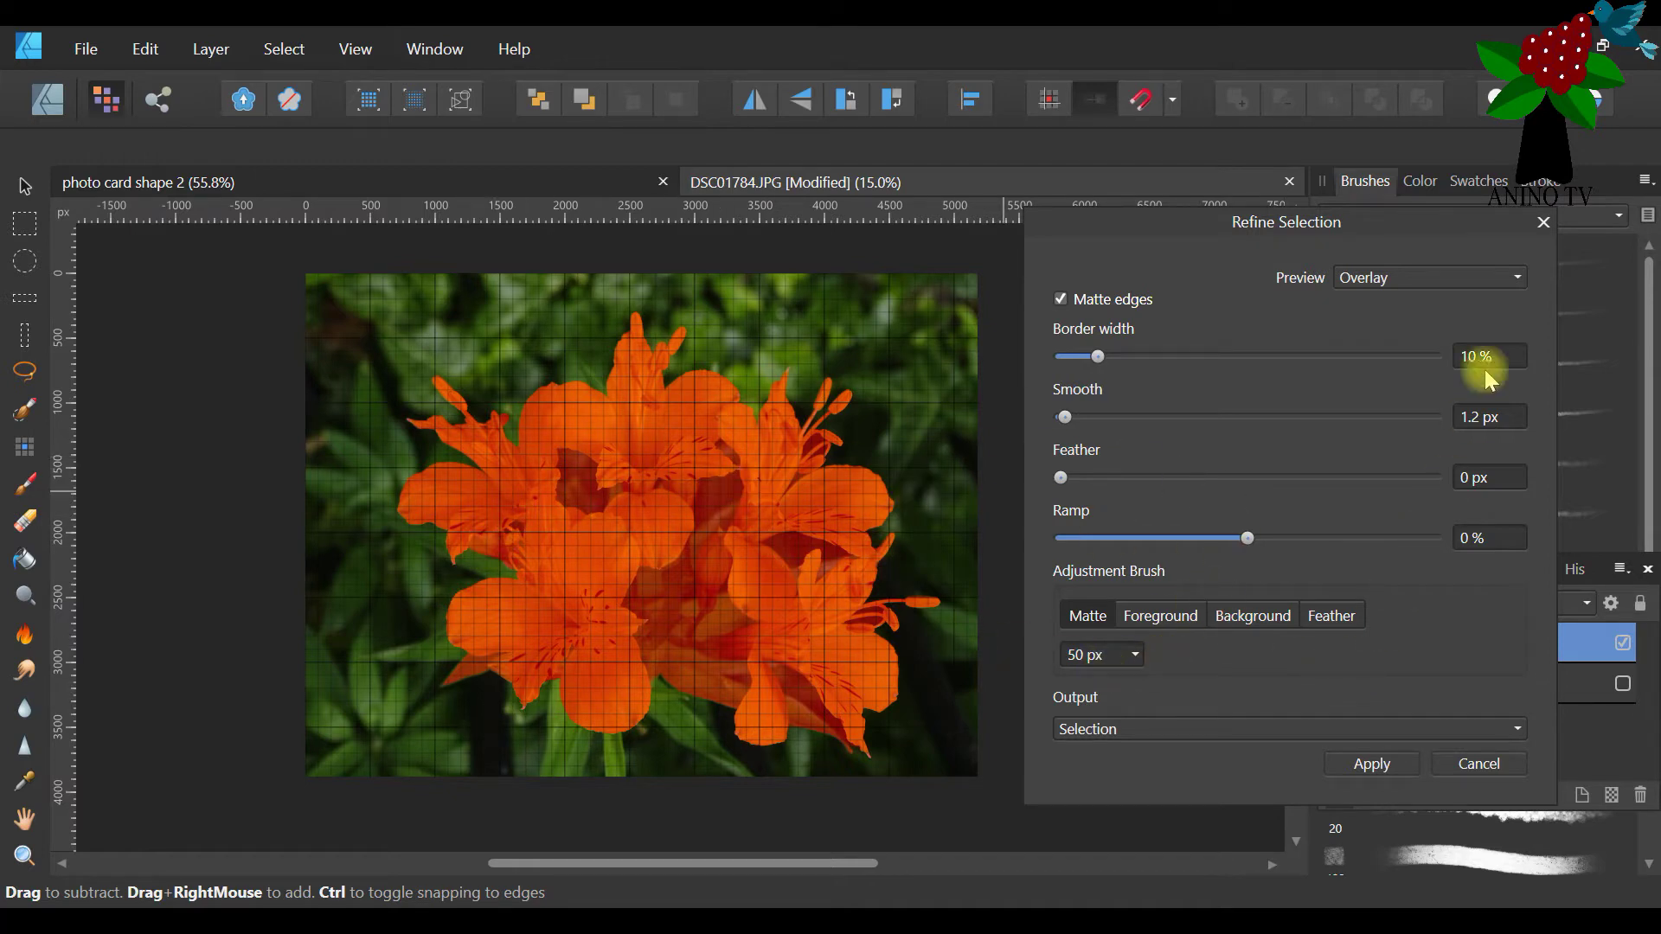
{"action": "left_click", "coordinate": [1510, 277]}
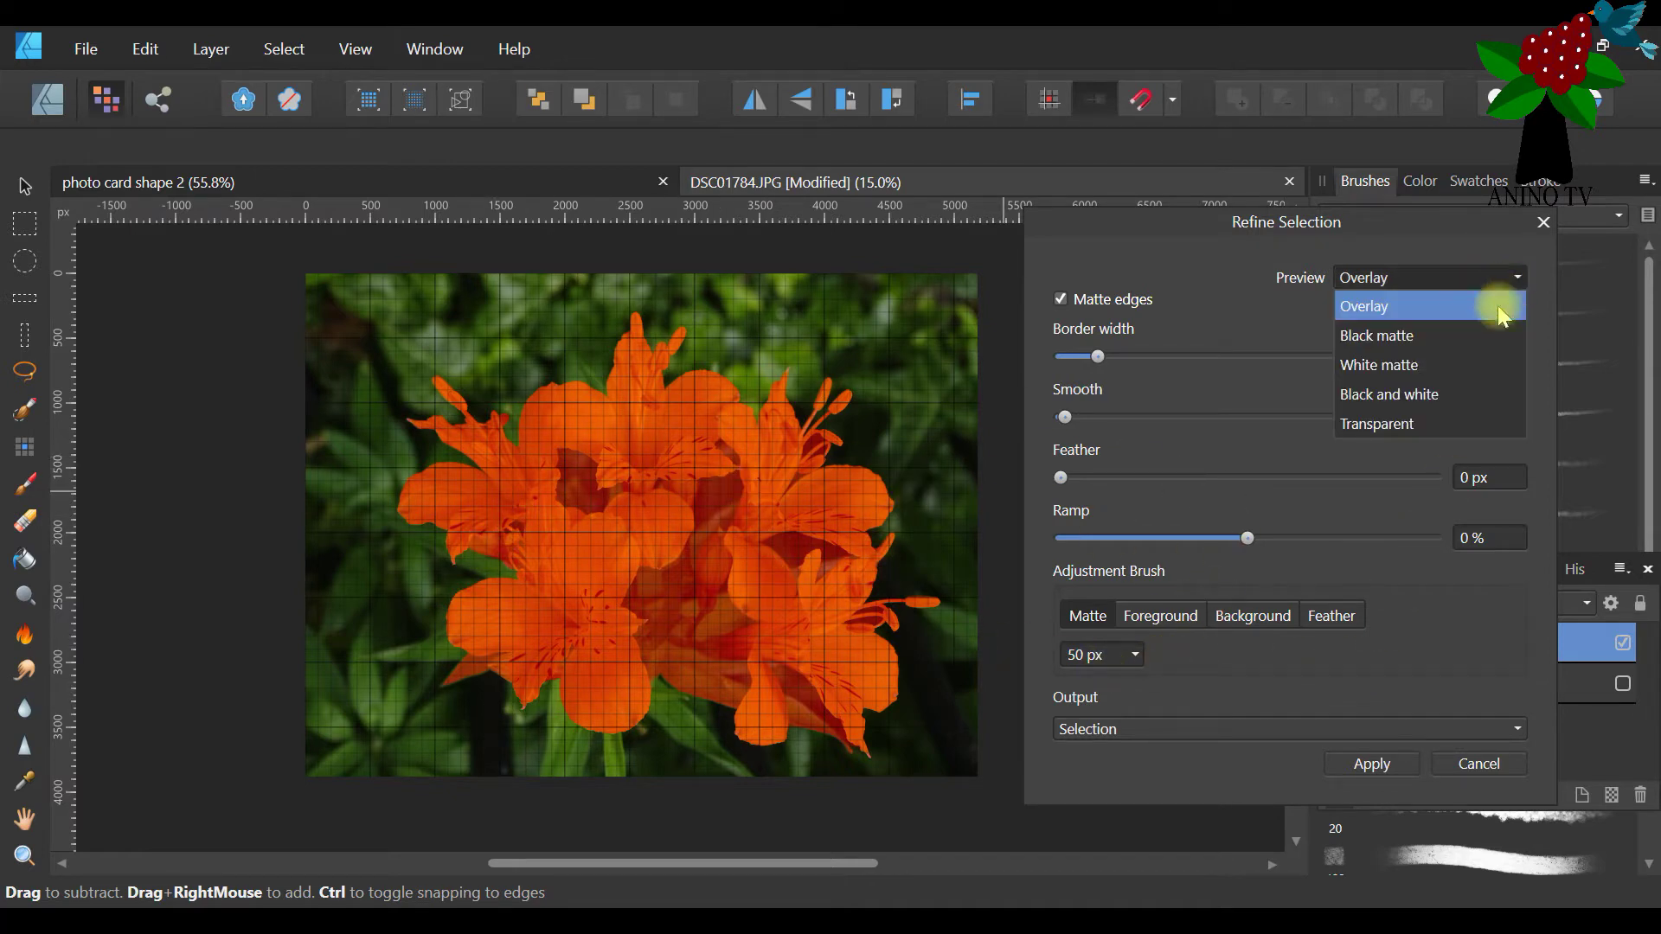
{"action": "left_click", "coordinate": [1408, 396]}
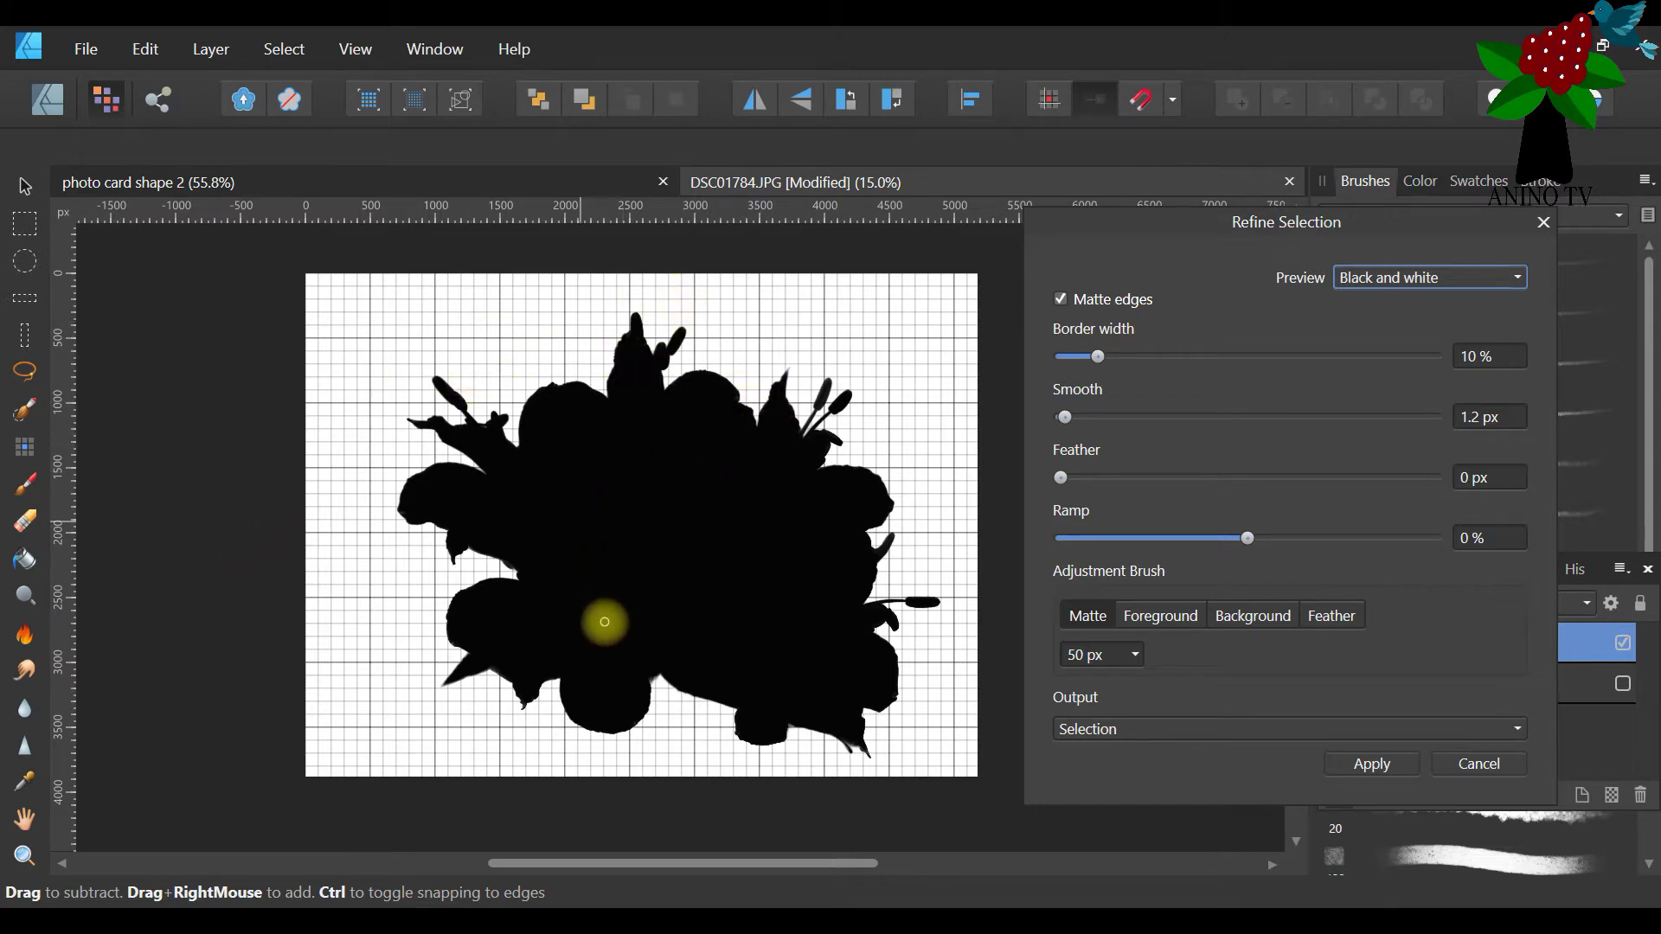
{"action": "left_click", "coordinate": [1369, 766]}
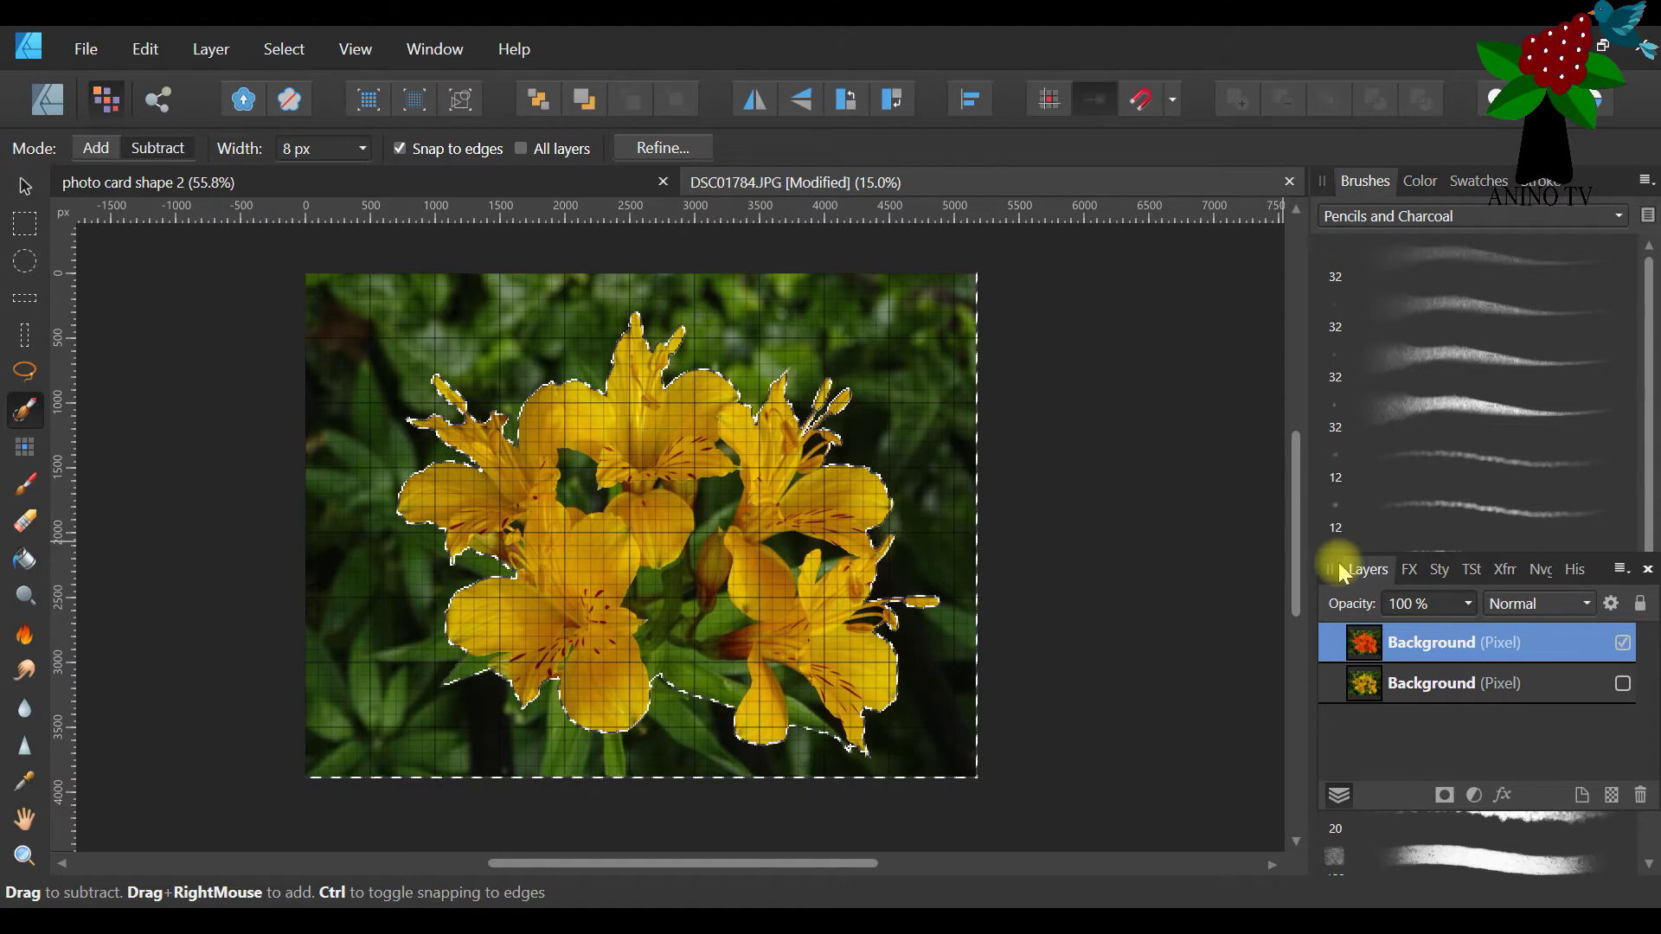
Delete the refined background selection from the upper Background layer, deselect the pixels and switch to the Move tool
{"action": "key", "text": "Delete"}
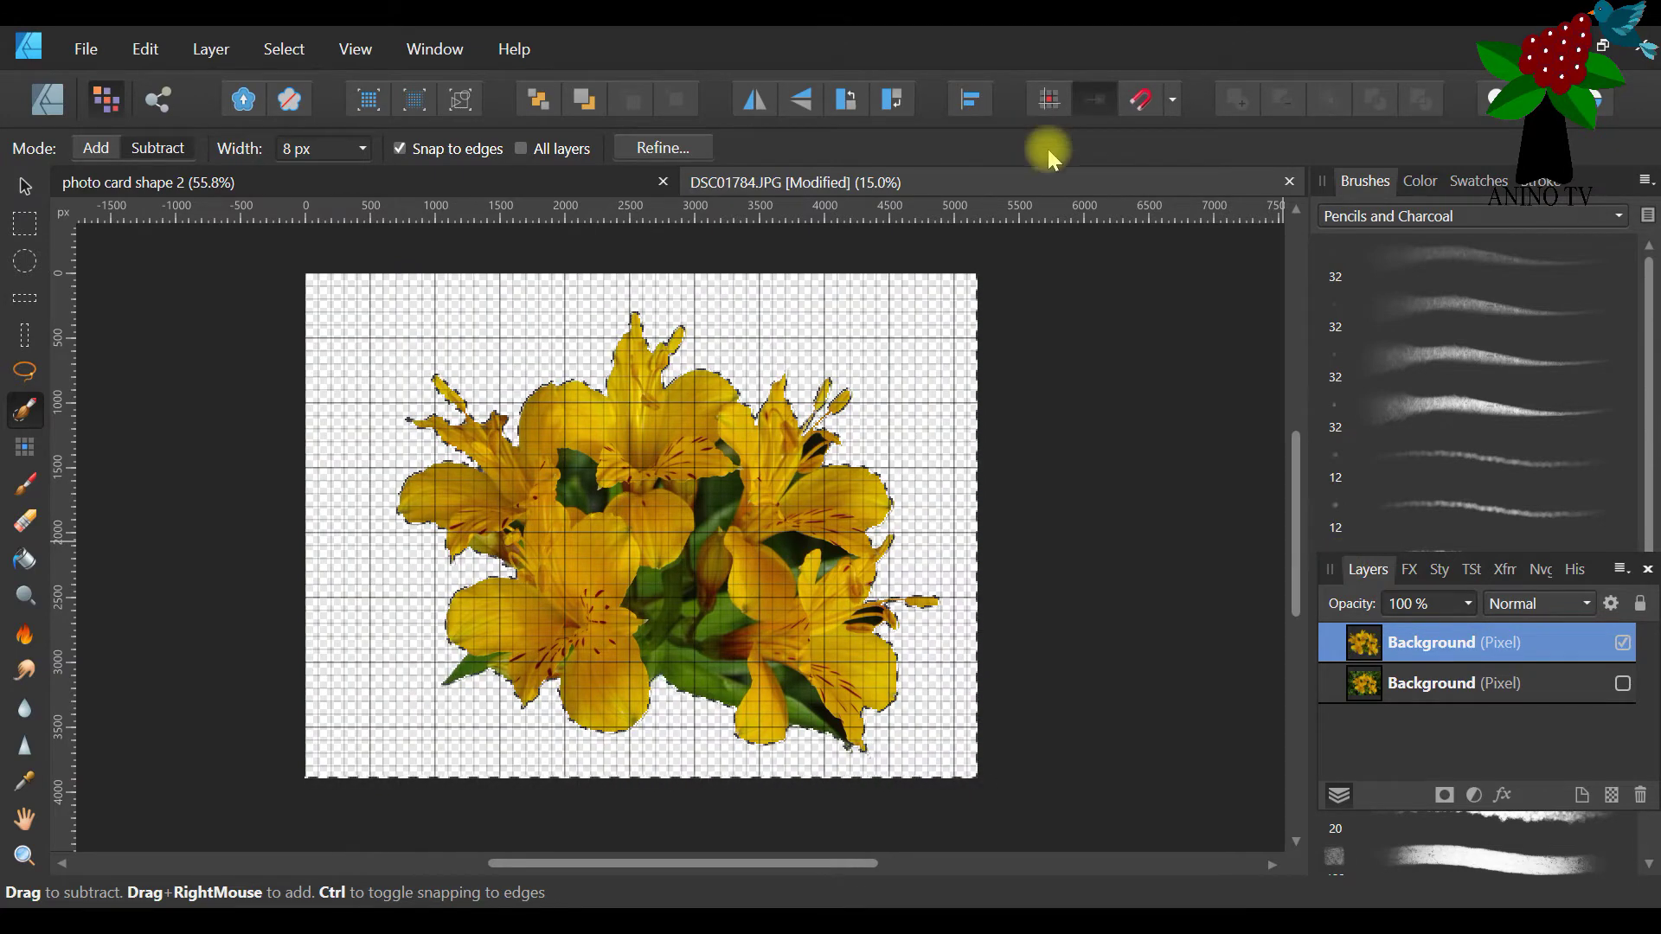
{"action": "left_click", "coordinate": [294, 56]}
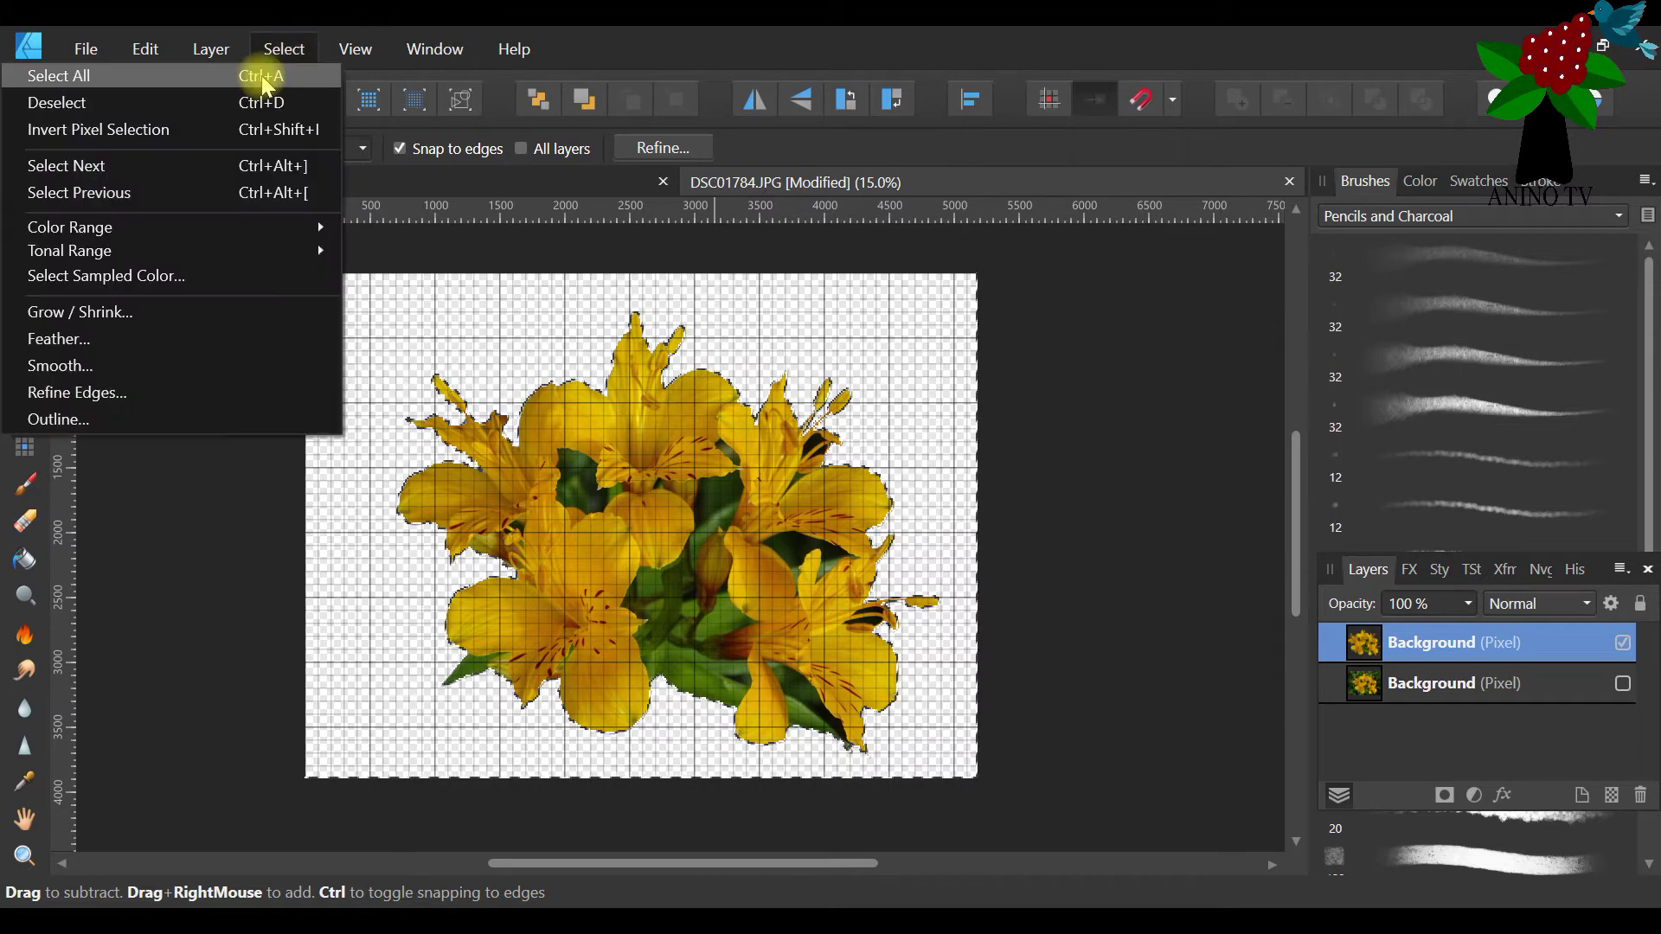
{"action": "left_click", "coordinate": [246, 100]}
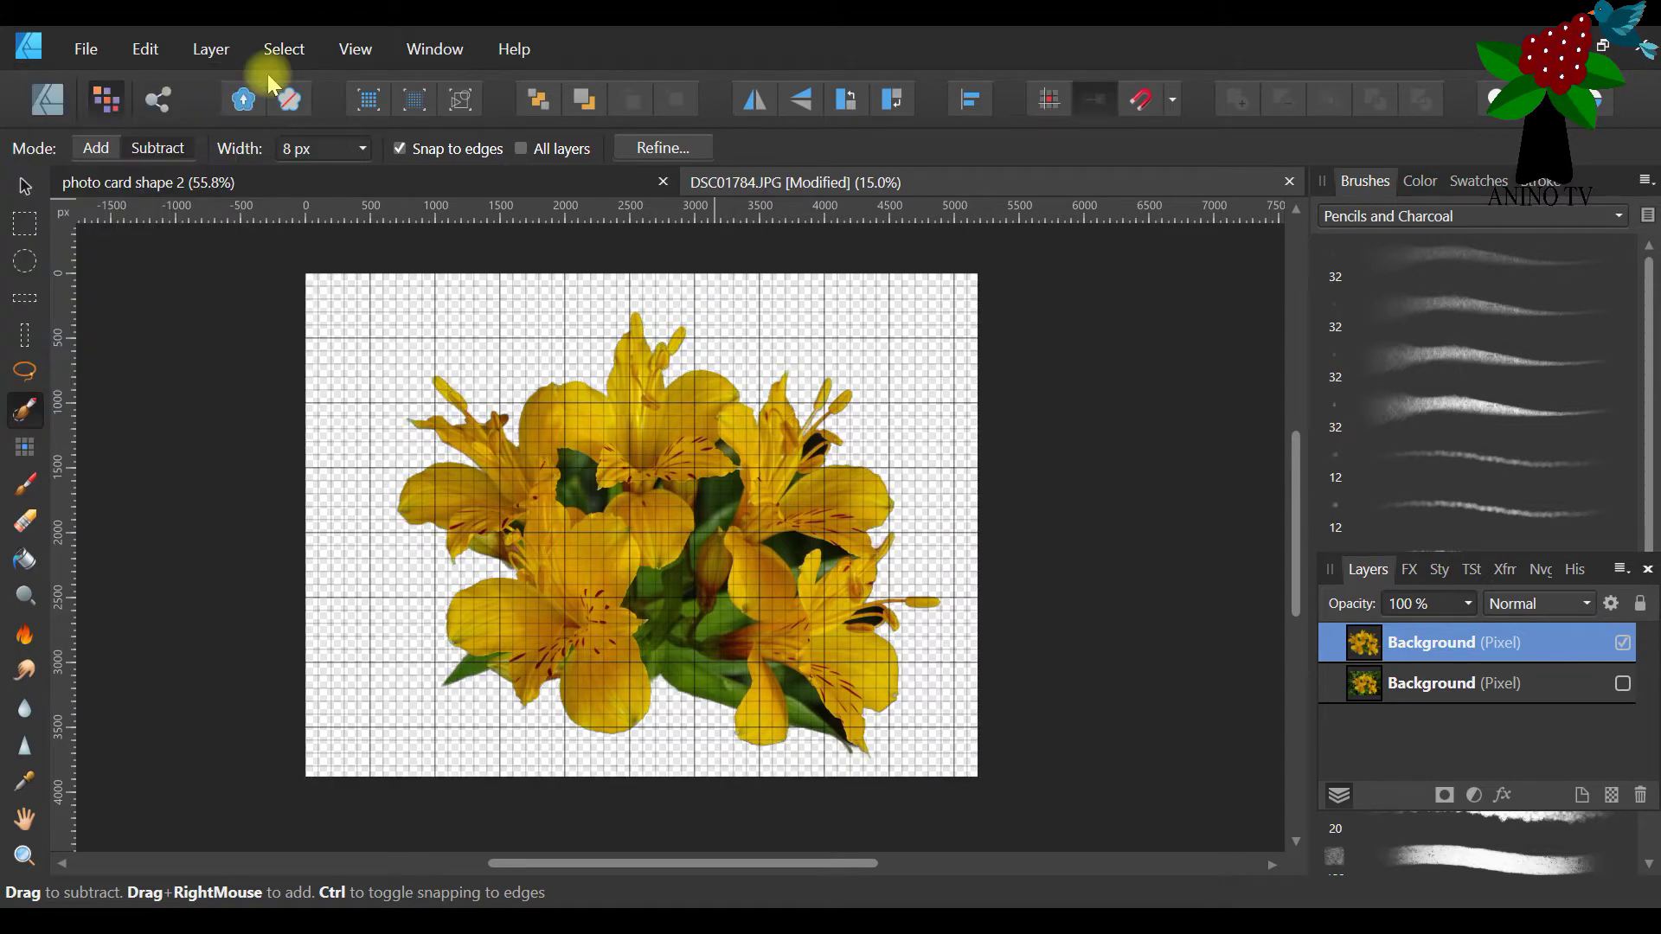
{"action": "left_click", "coordinate": [24, 186]}
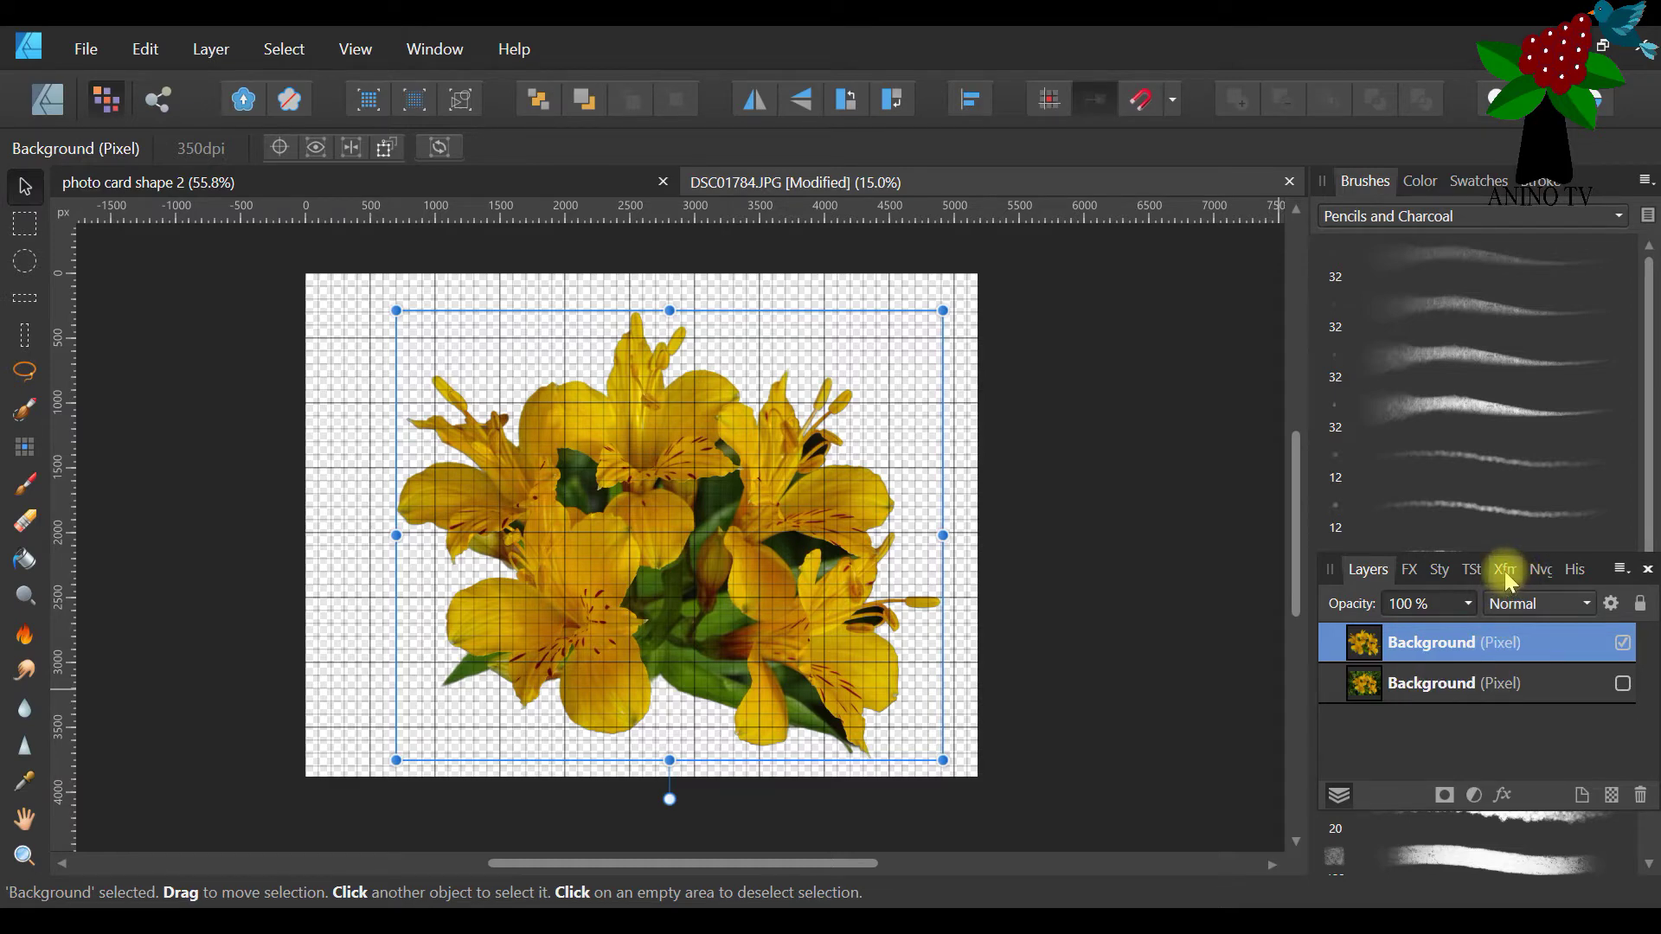
Show the cut-out flower layer's transform values and set the document units to inches
{"action": "left_click_drag", "start_coordinate": [1329, 569], "coordinate": [869, 304]}
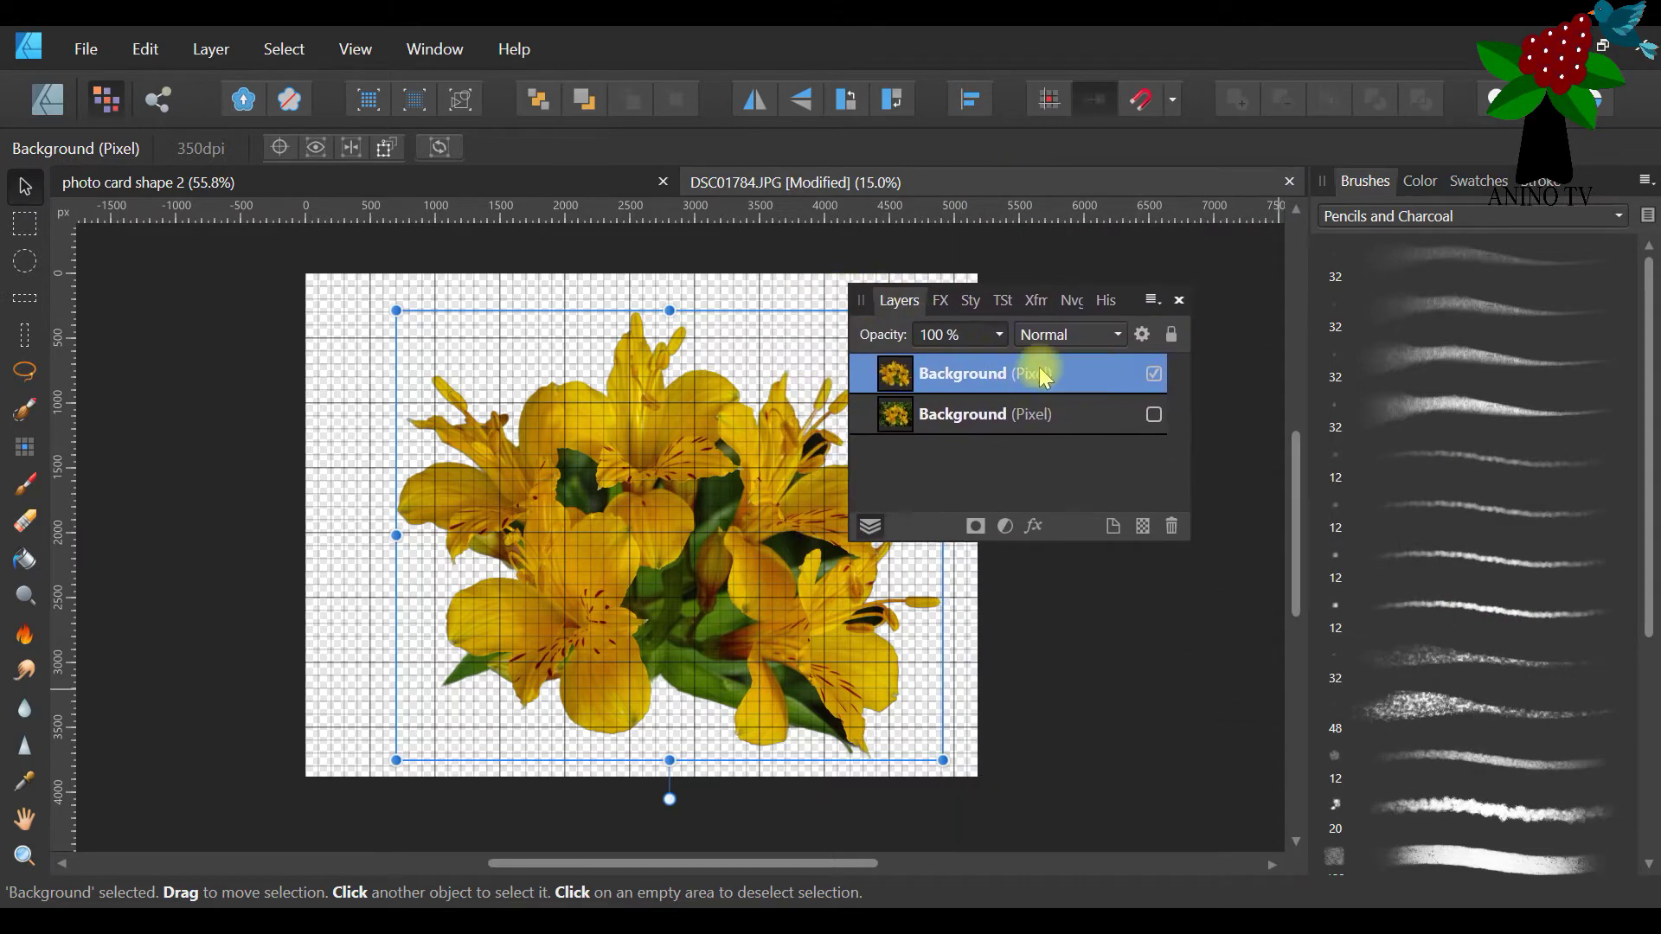
{"action": "left_click", "coordinate": [1037, 303]}
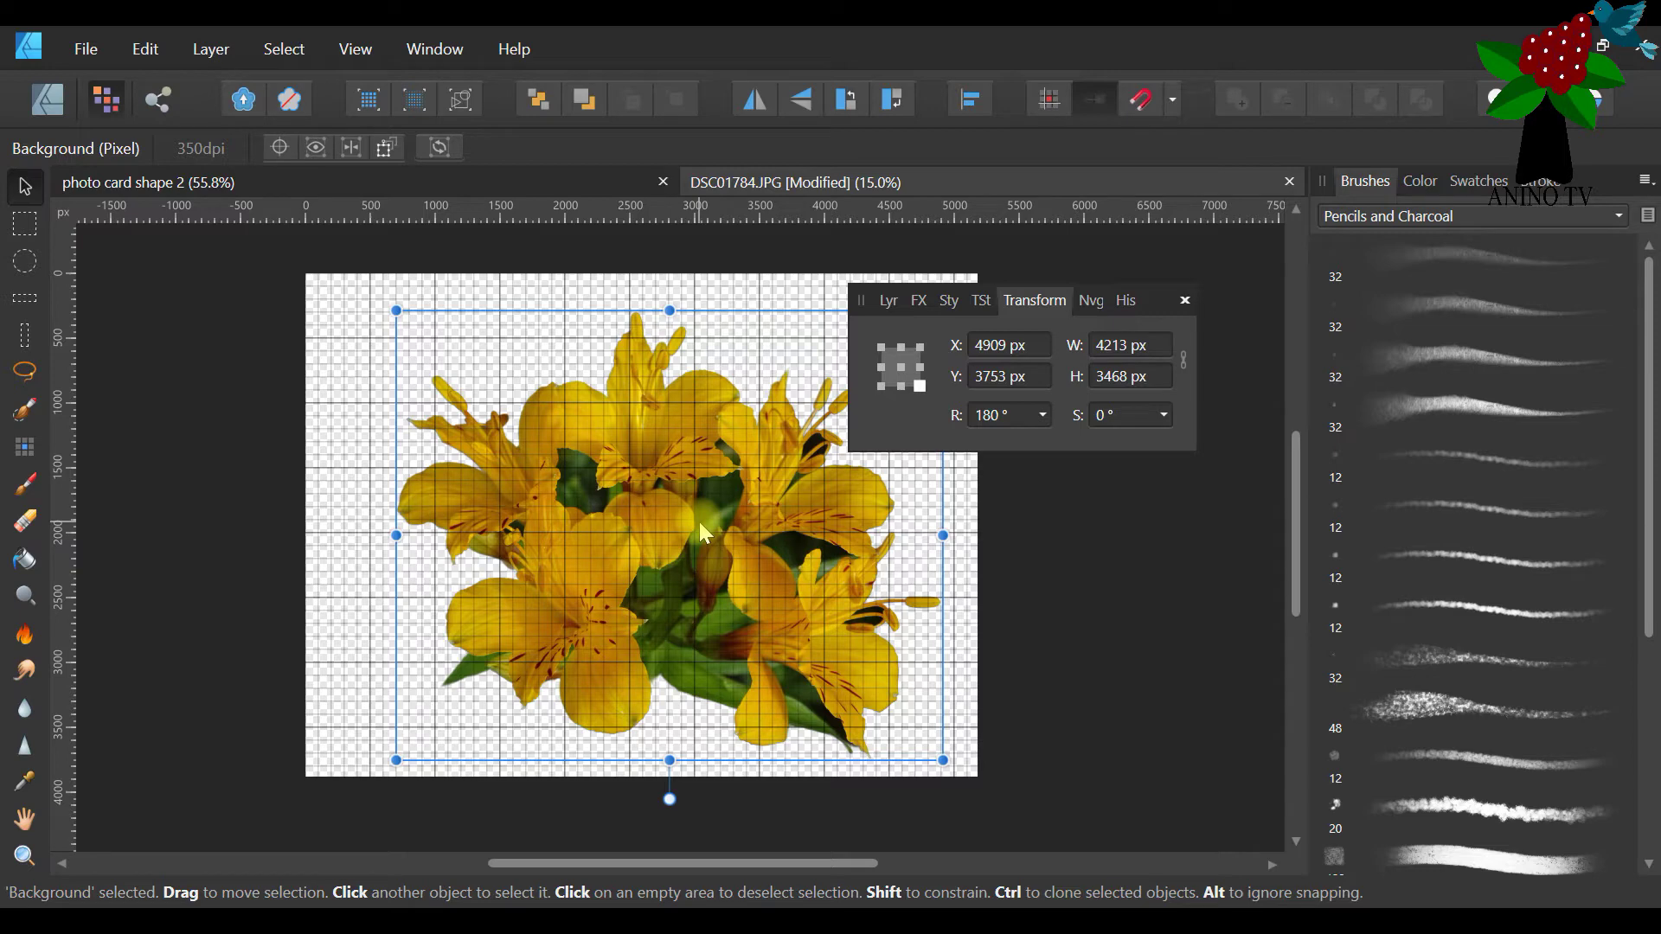
{"action": "left_click", "coordinate": [1113, 351]}
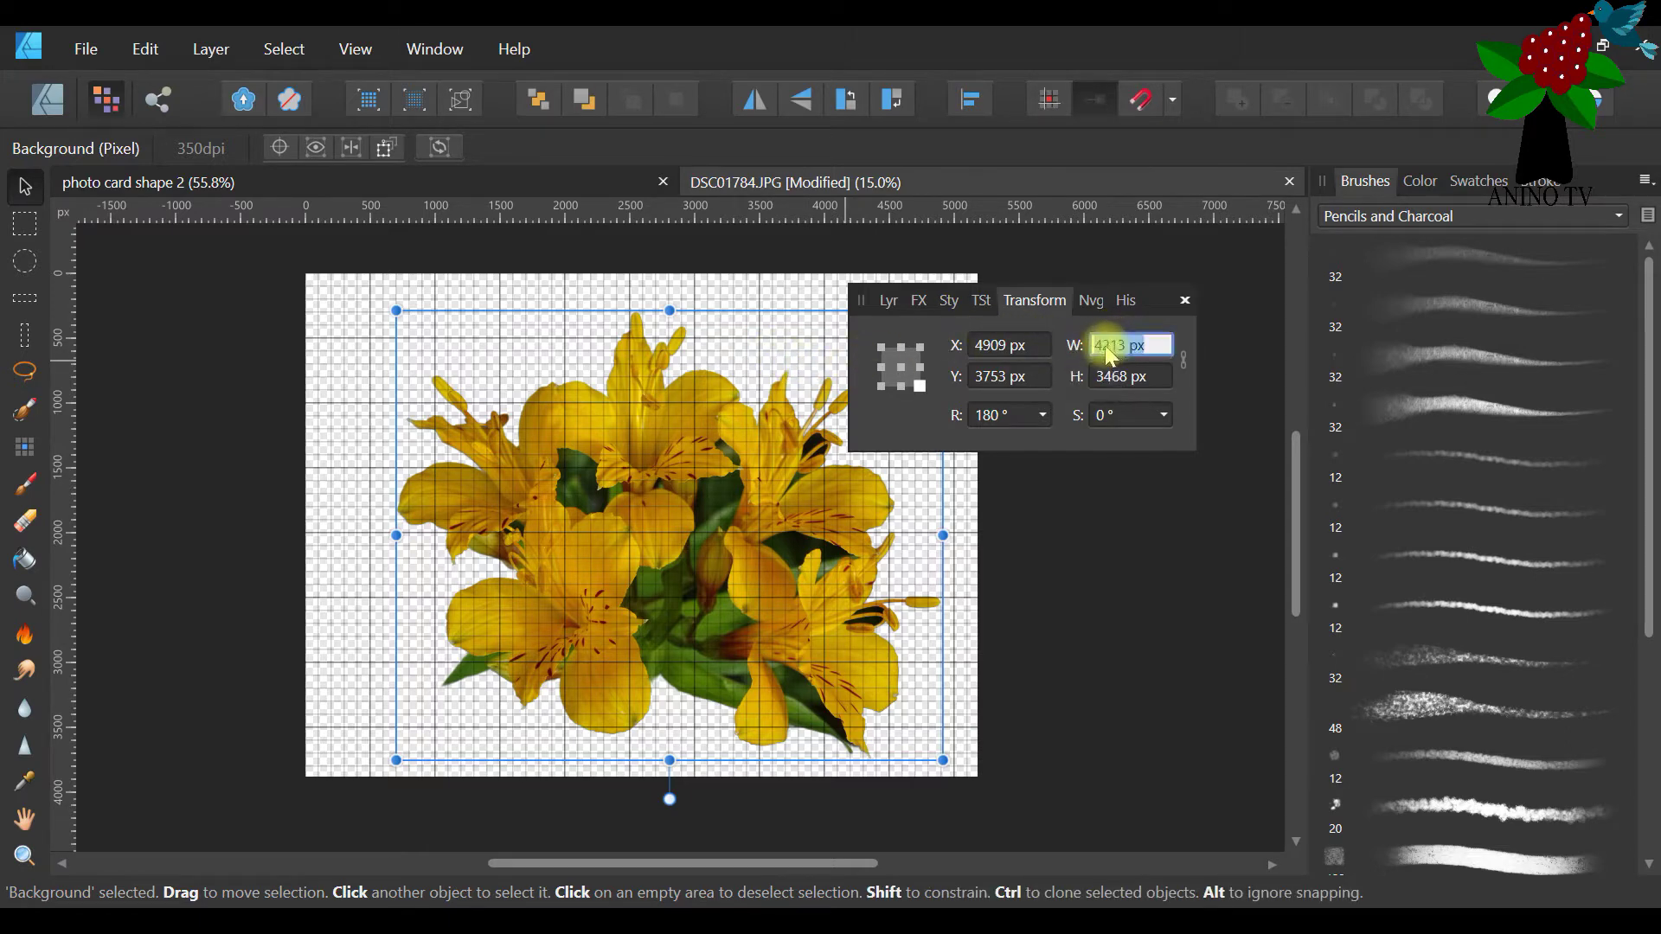
{"action": "left_click", "coordinate": [86, 49]}
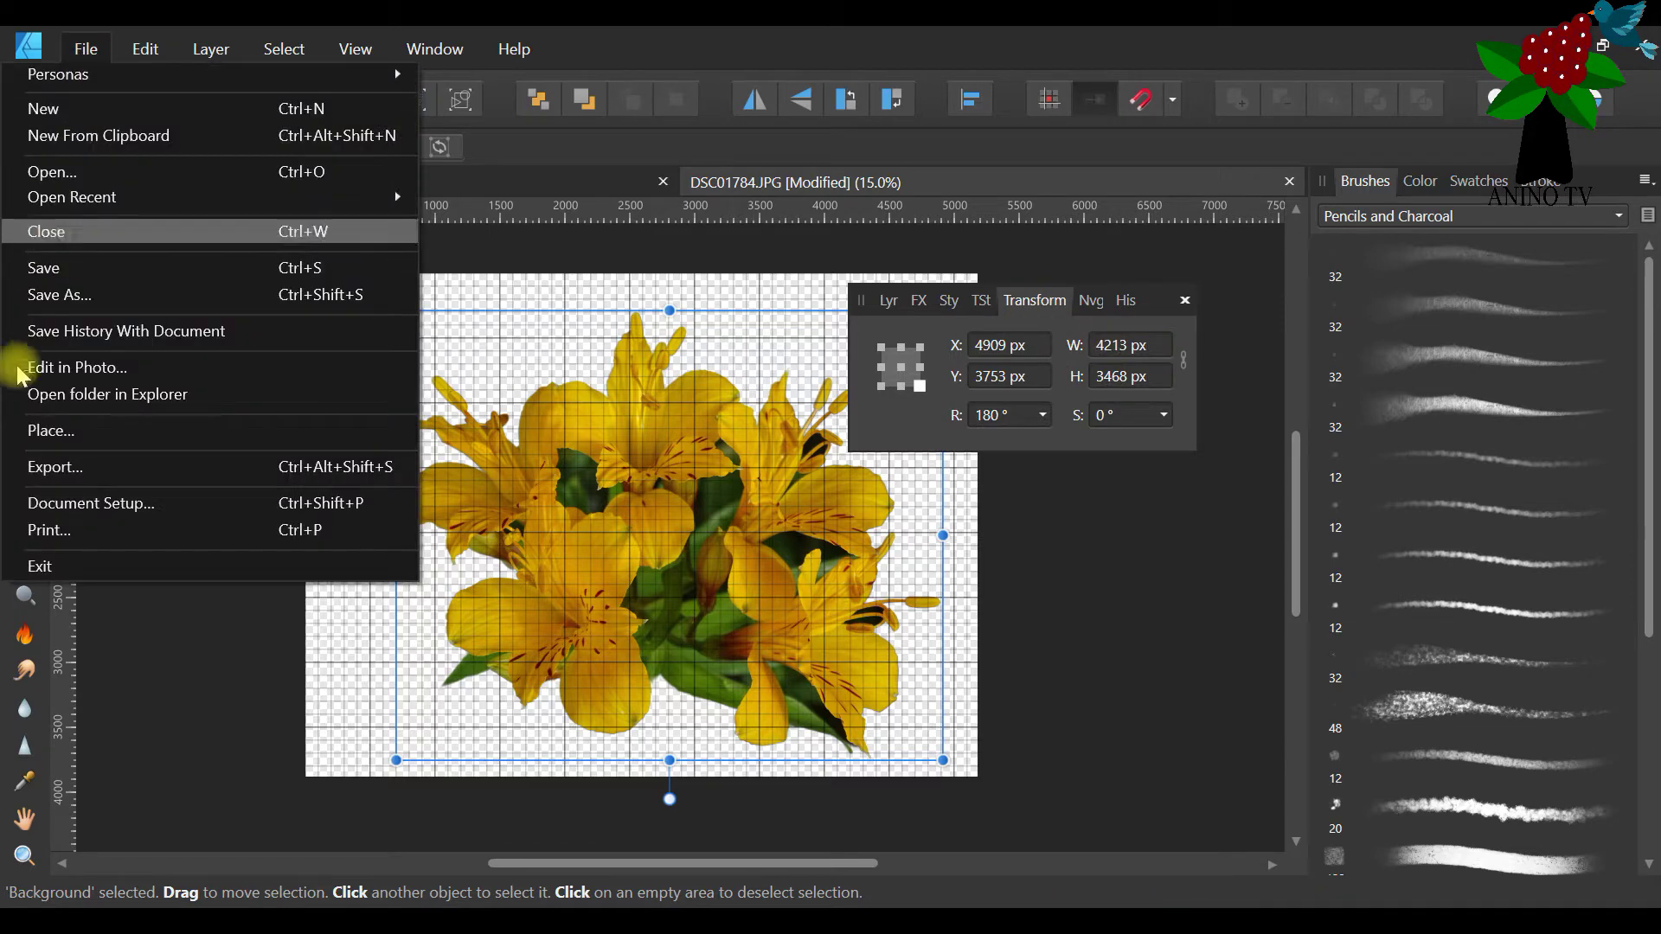
{"action": "left_click", "coordinate": [118, 504]}
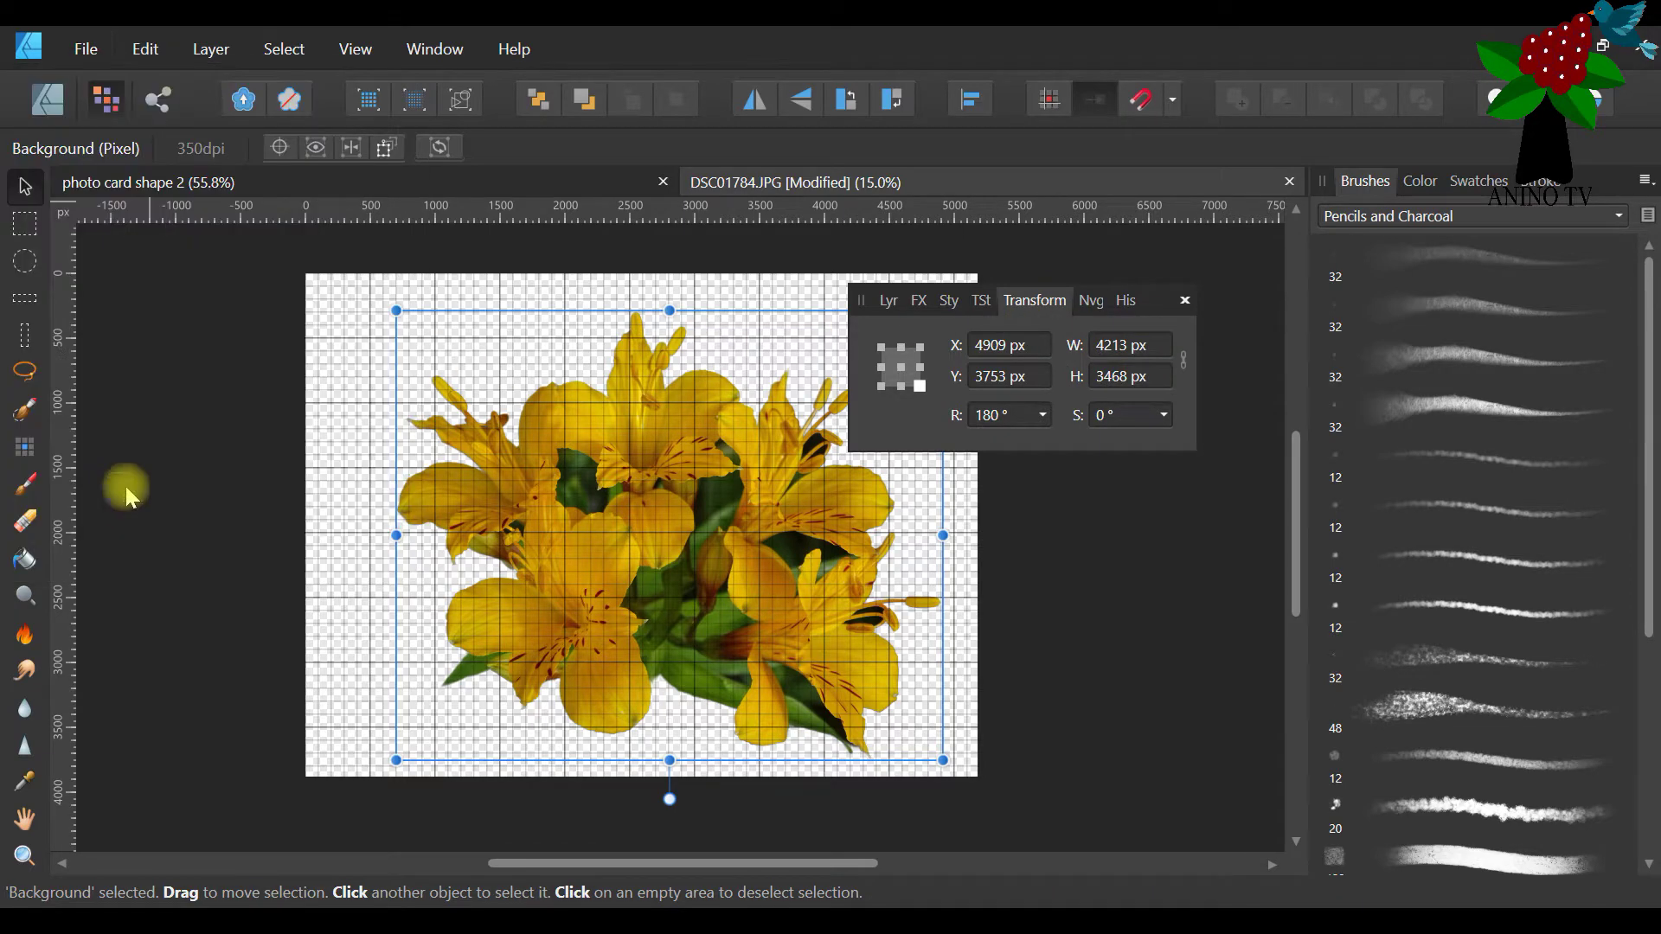
{"action": "left_click", "coordinate": [839, 300]}
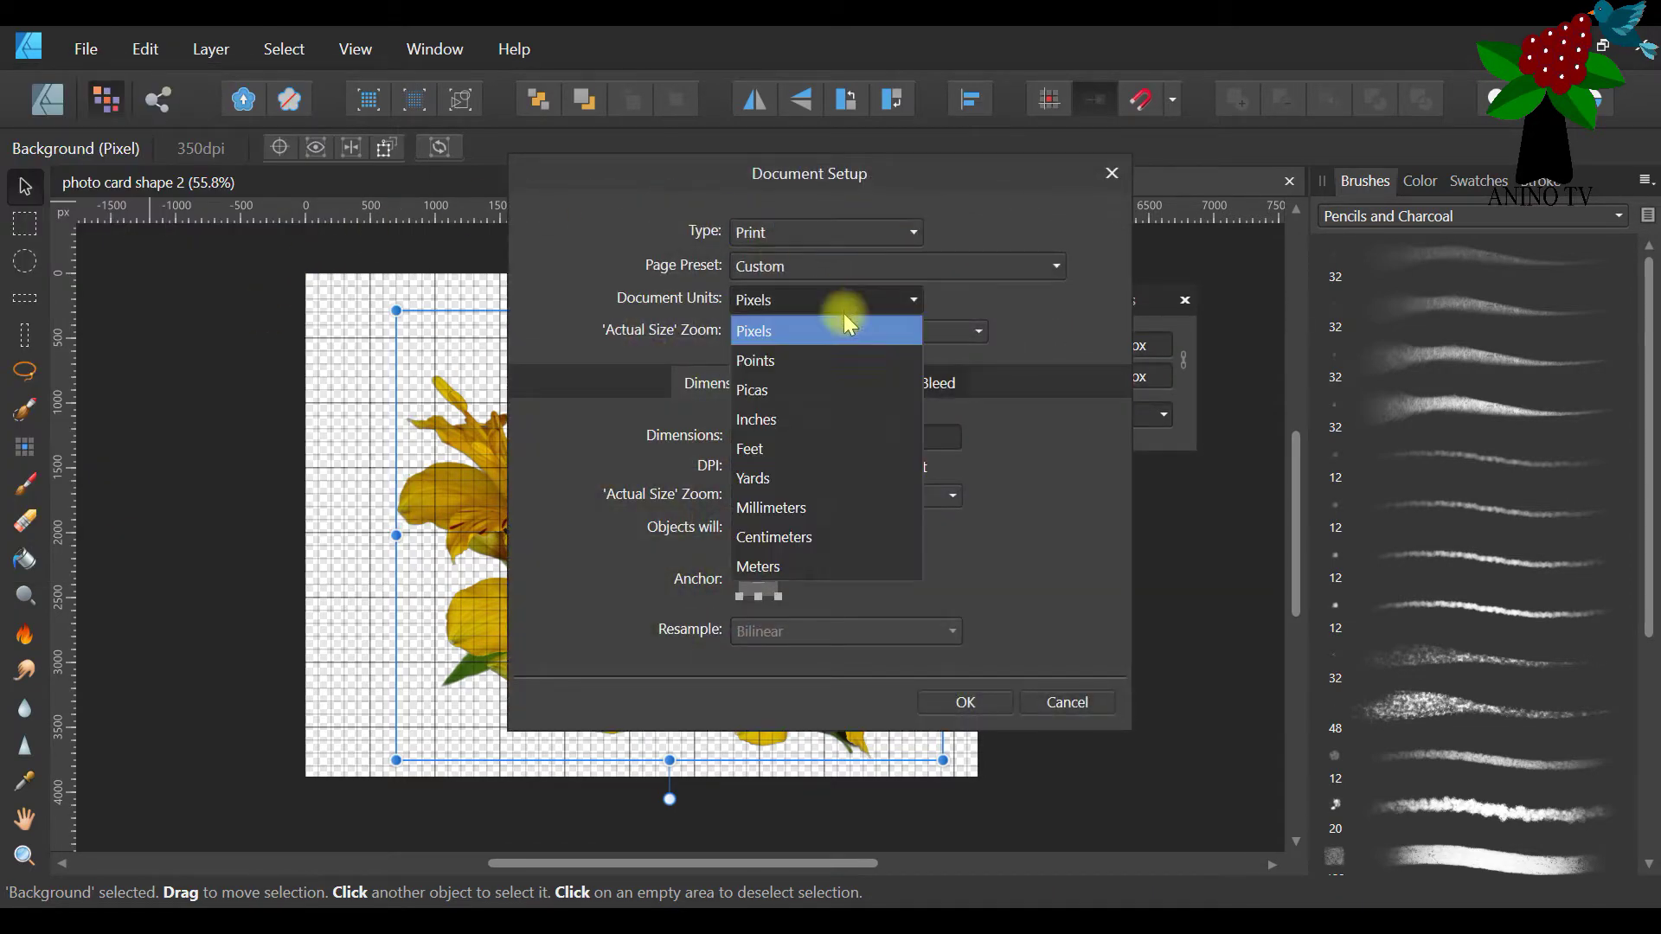
{"action": "left_click", "coordinate": [785, 429]}
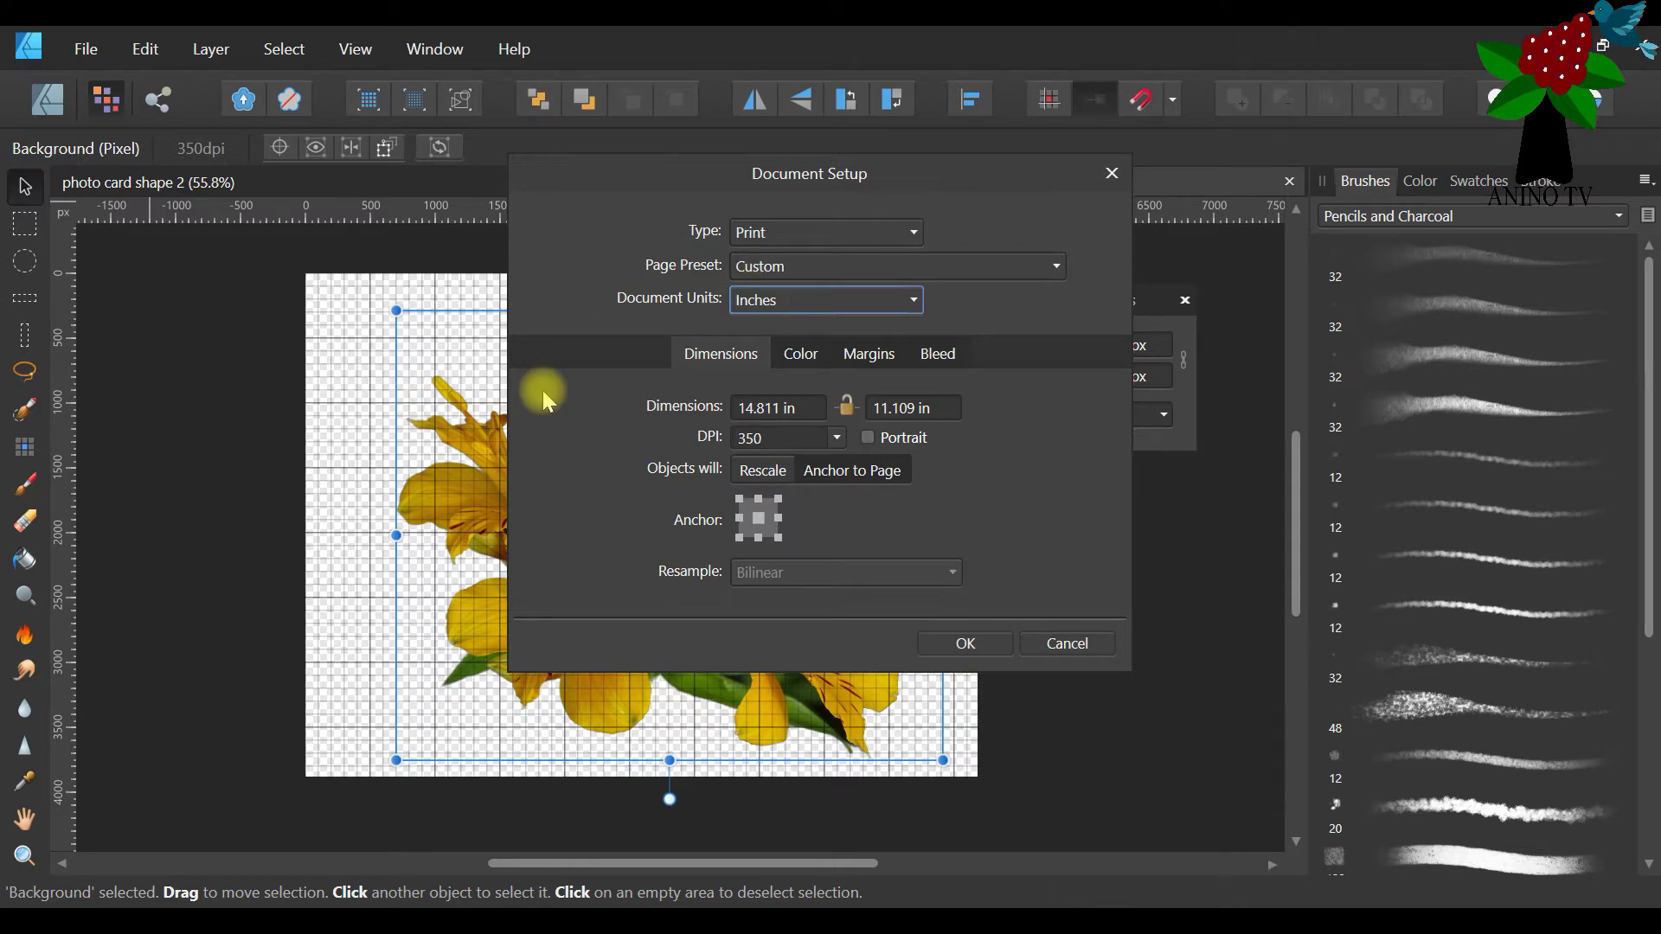
{"action": "left_click", "coordinate": [963, 645]}
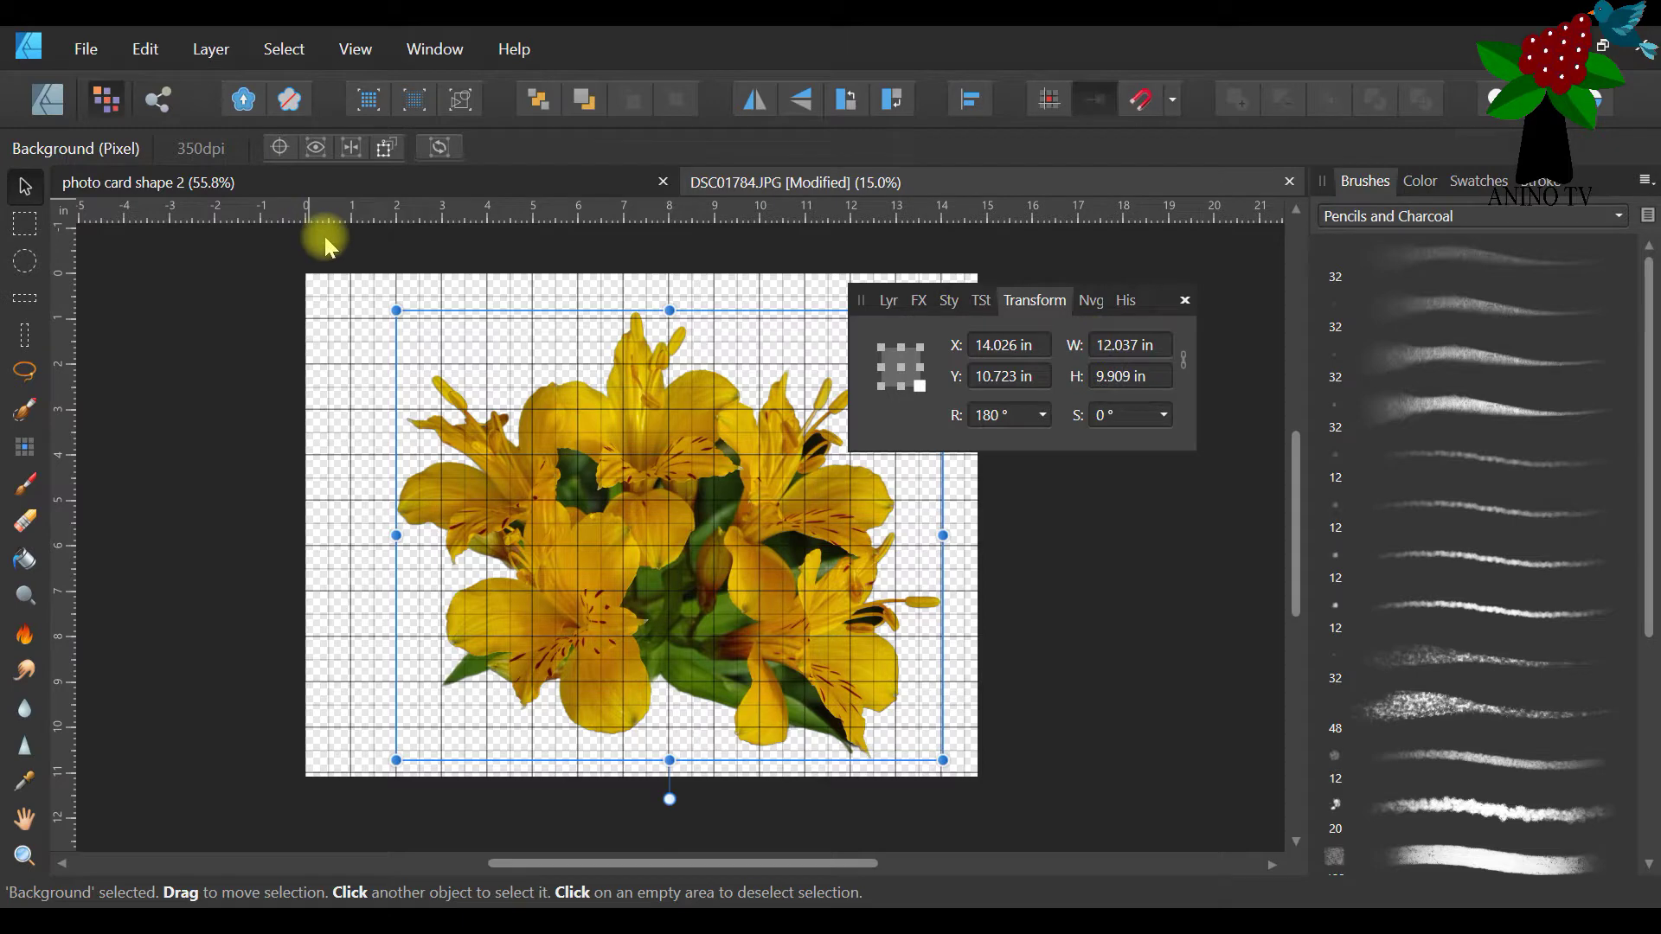
Scale the cut-out flowers proportionally to 8 in wide and move them to the lower-left part of the page
{"action": "left_click", "coordinate": [1118, 346]}
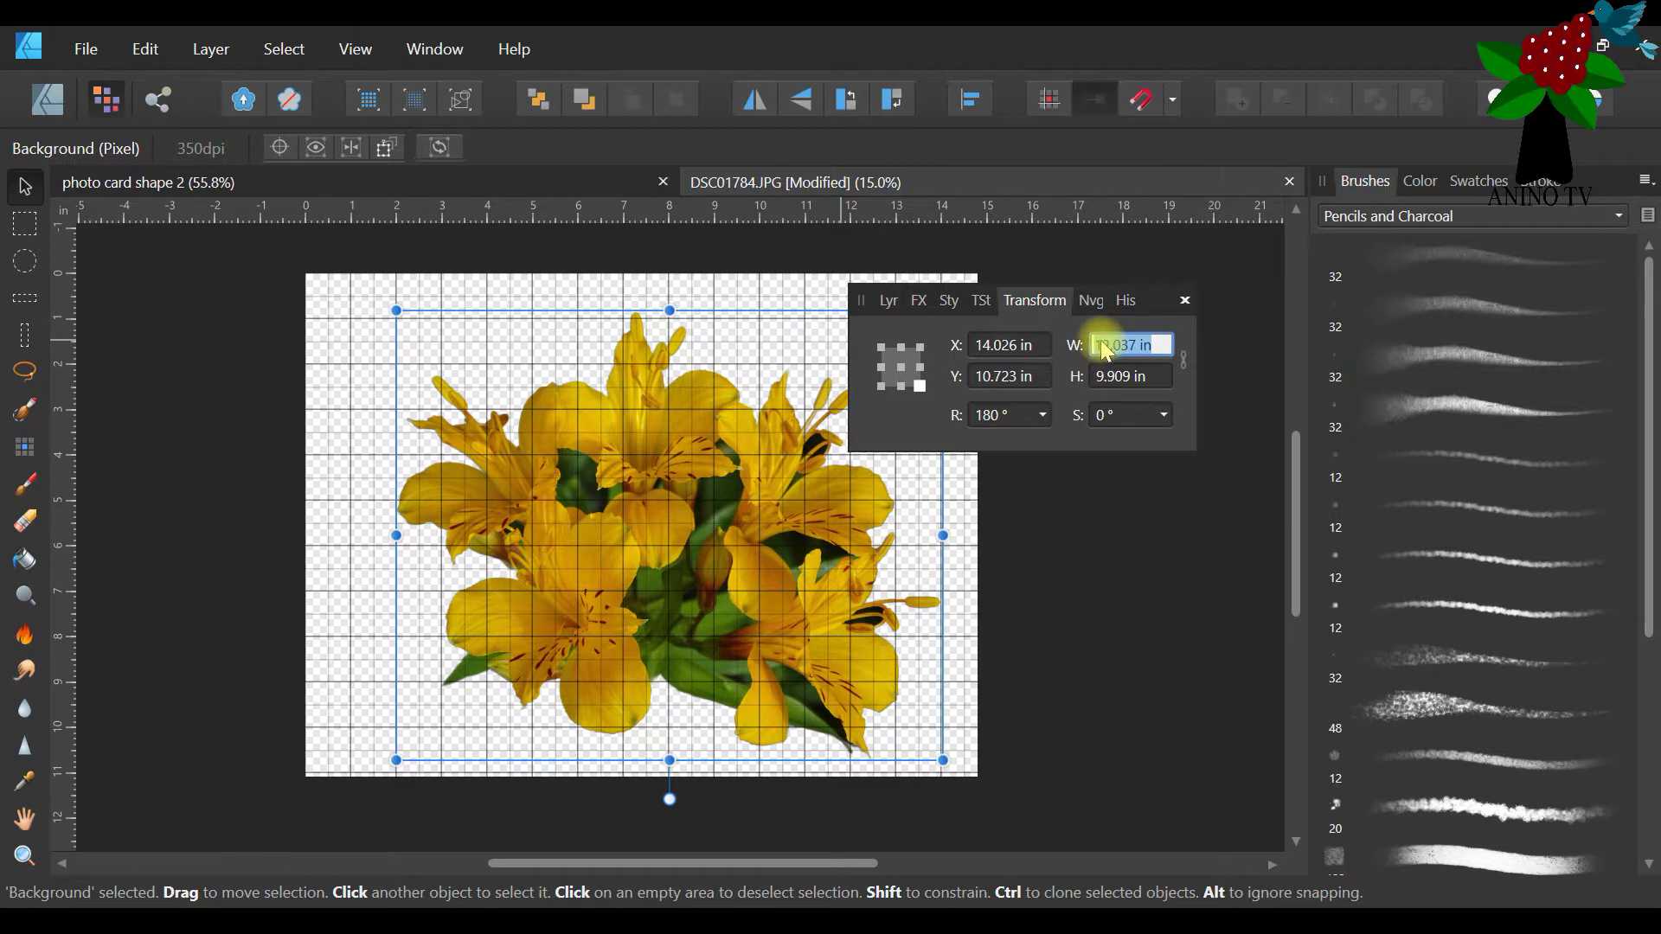
{"action": "left_click", "coordinate": [1184, 358]}
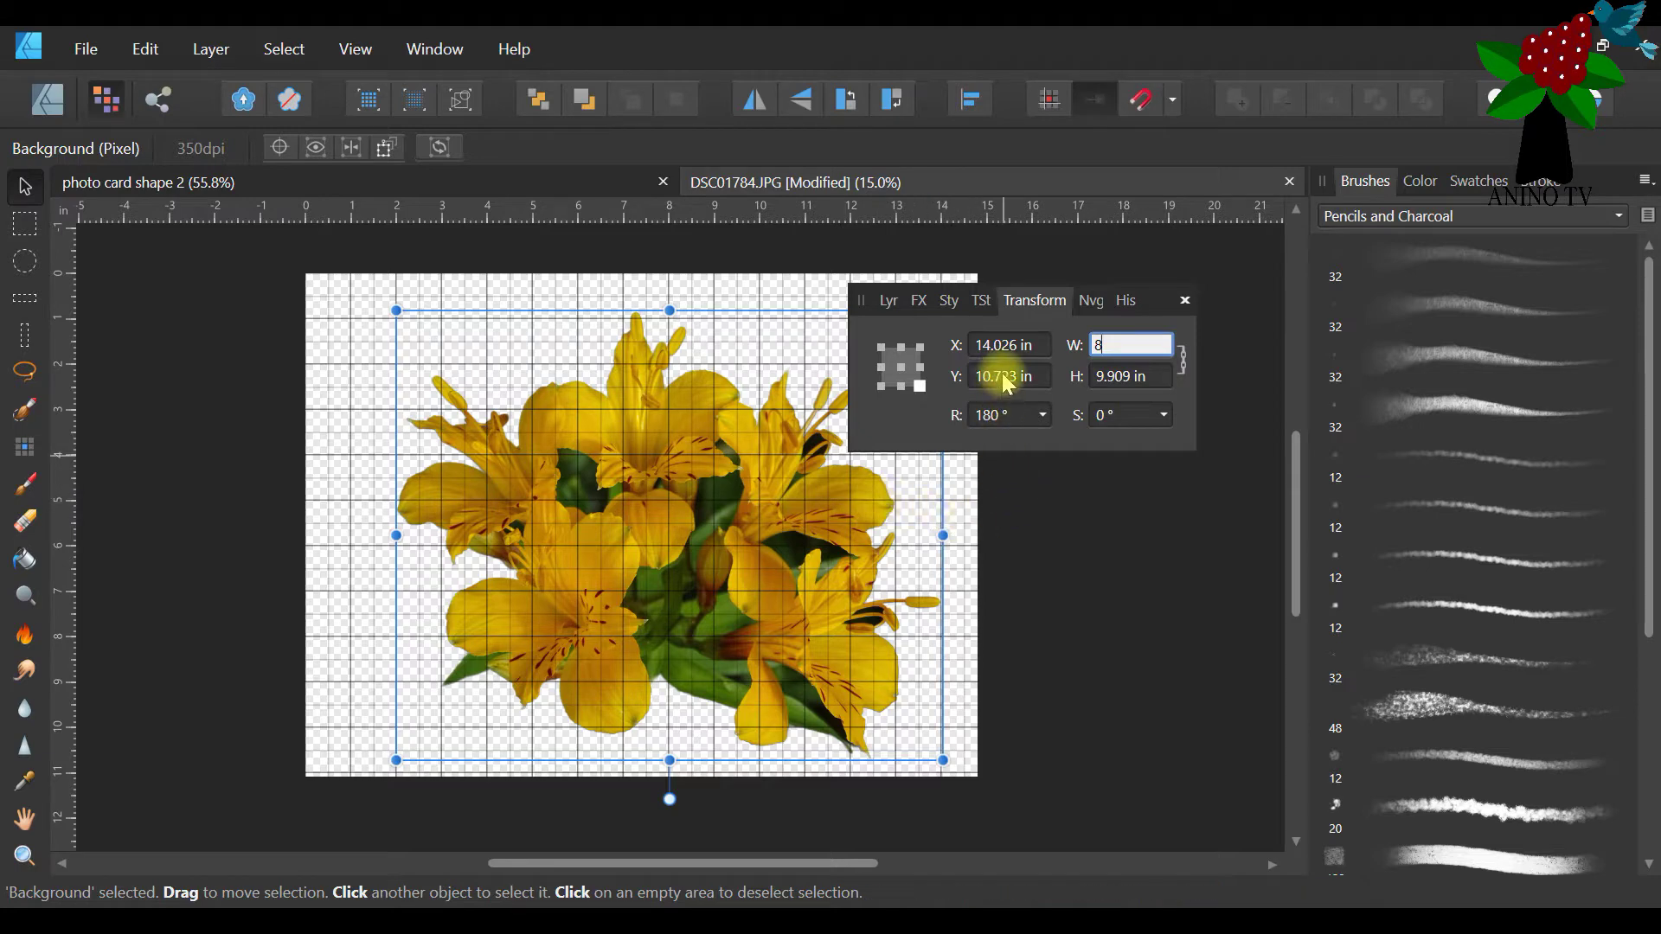
{"action": "left_click", "coordinate": [734, 498]}
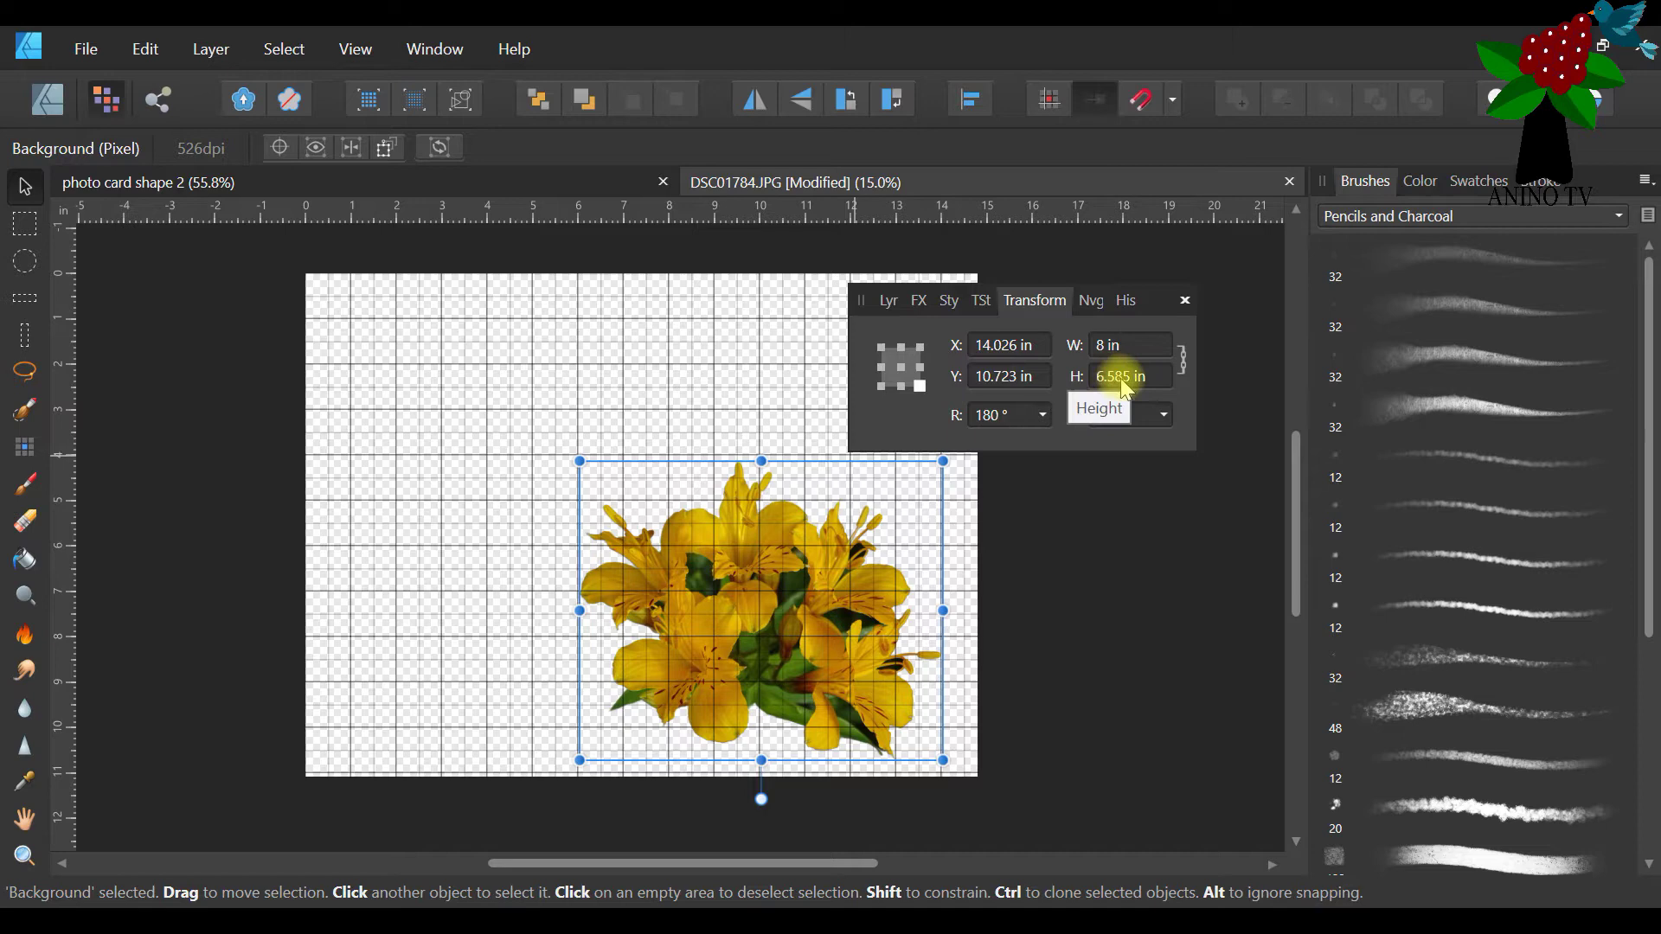
{"action": "left_click_drag", "start_coordinate": [724, 555], "coordinate": [518, 440]}
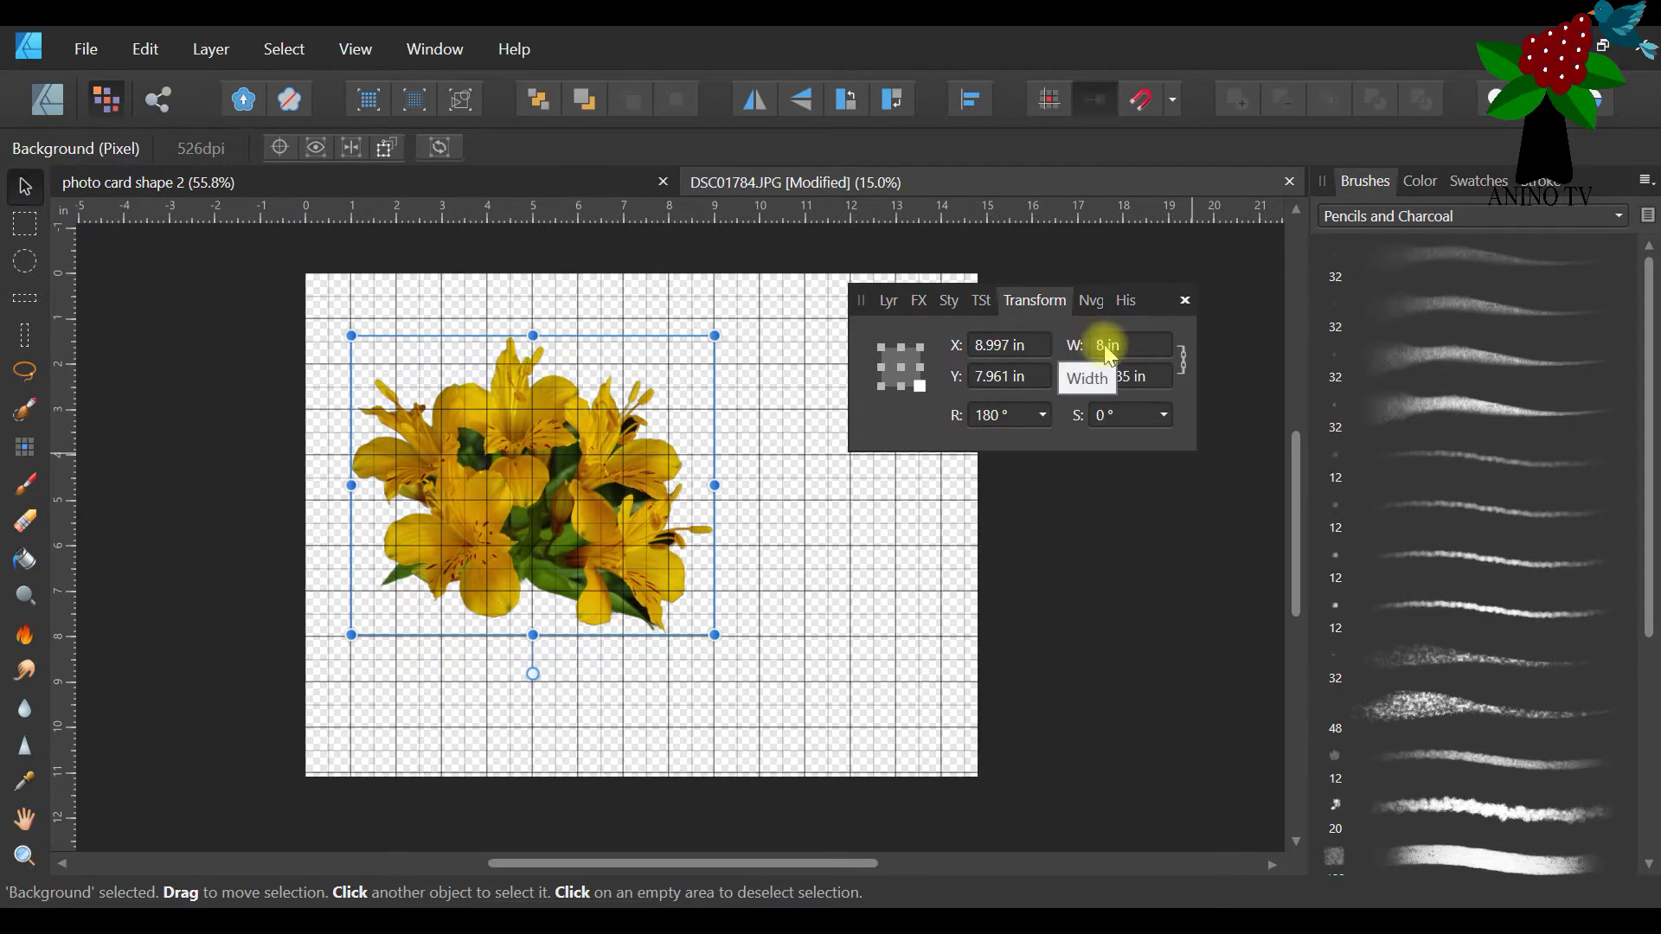
{"action": "left_click_drag", "start_coordinate": [508, 443], "coordinate": [506, 589]}
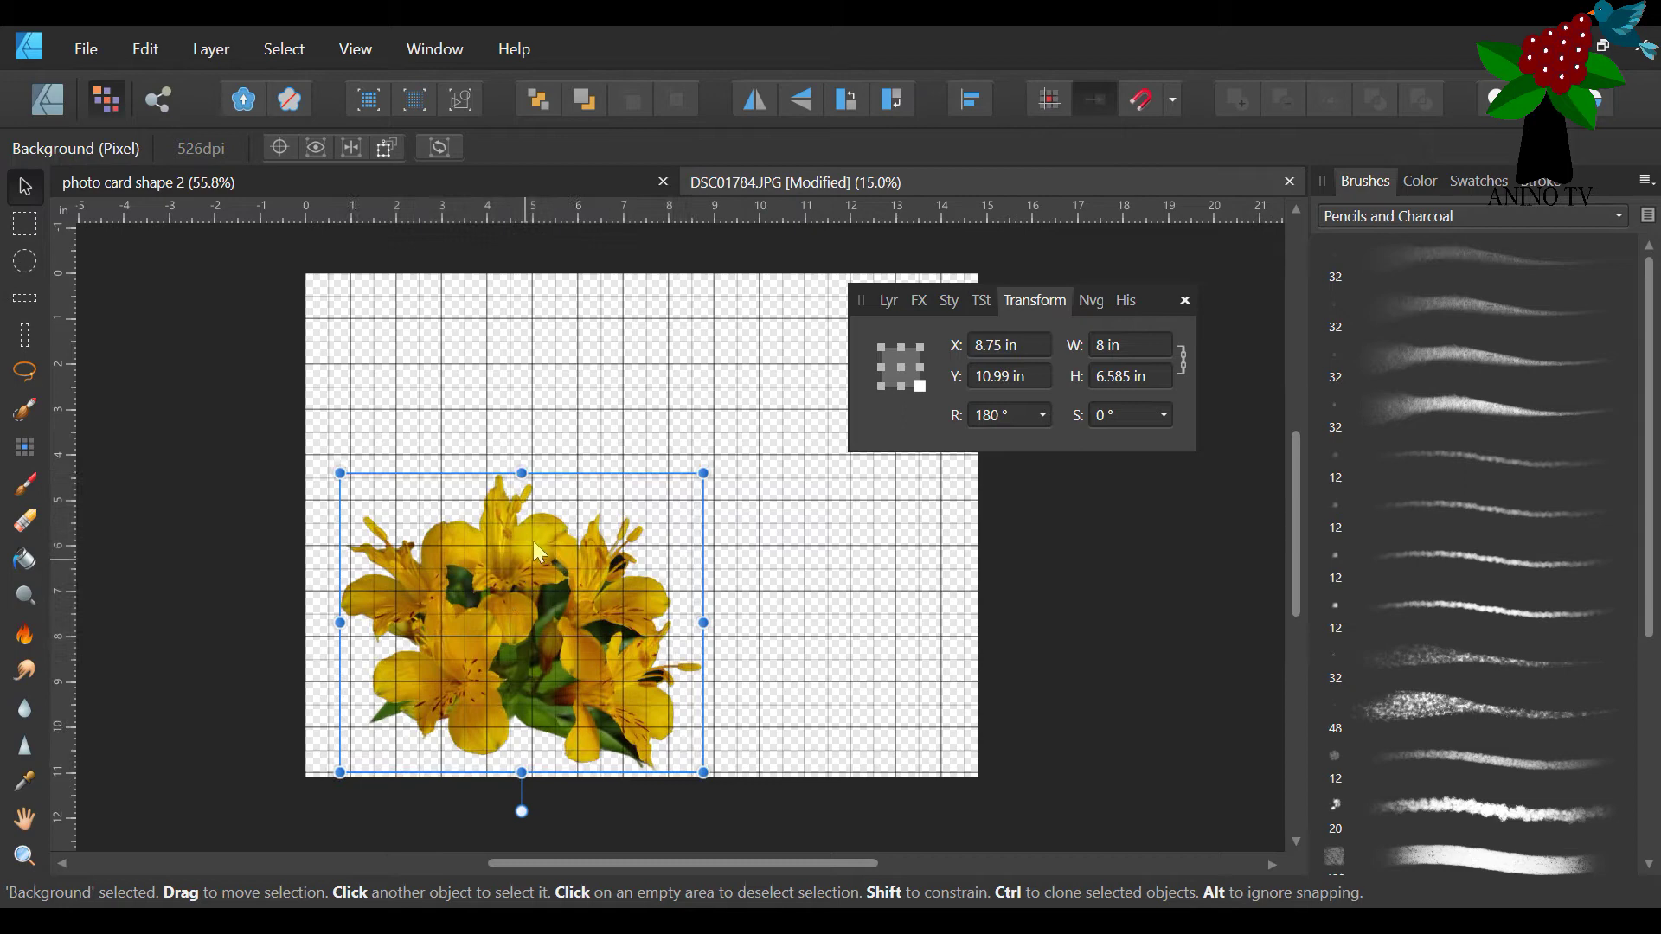
Duplicate the resized flower cut-out layer
{"action": "left_click", "coordinate": [899, 303]}
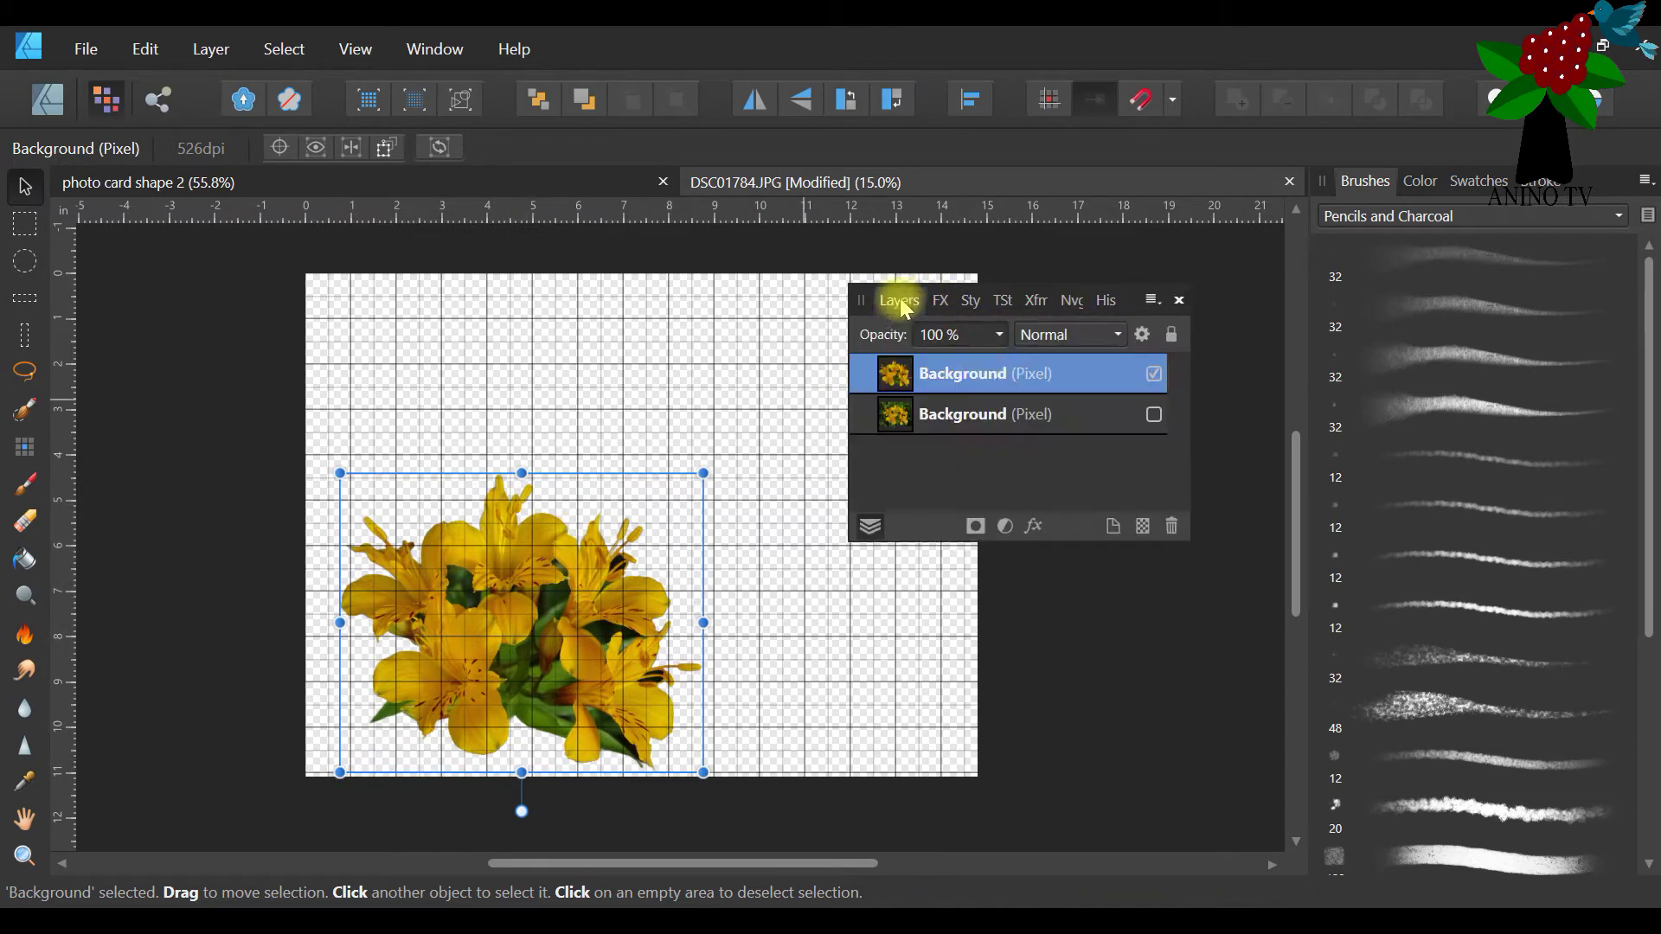
{"action": "right_click", "coordinate": [1005, 376]}
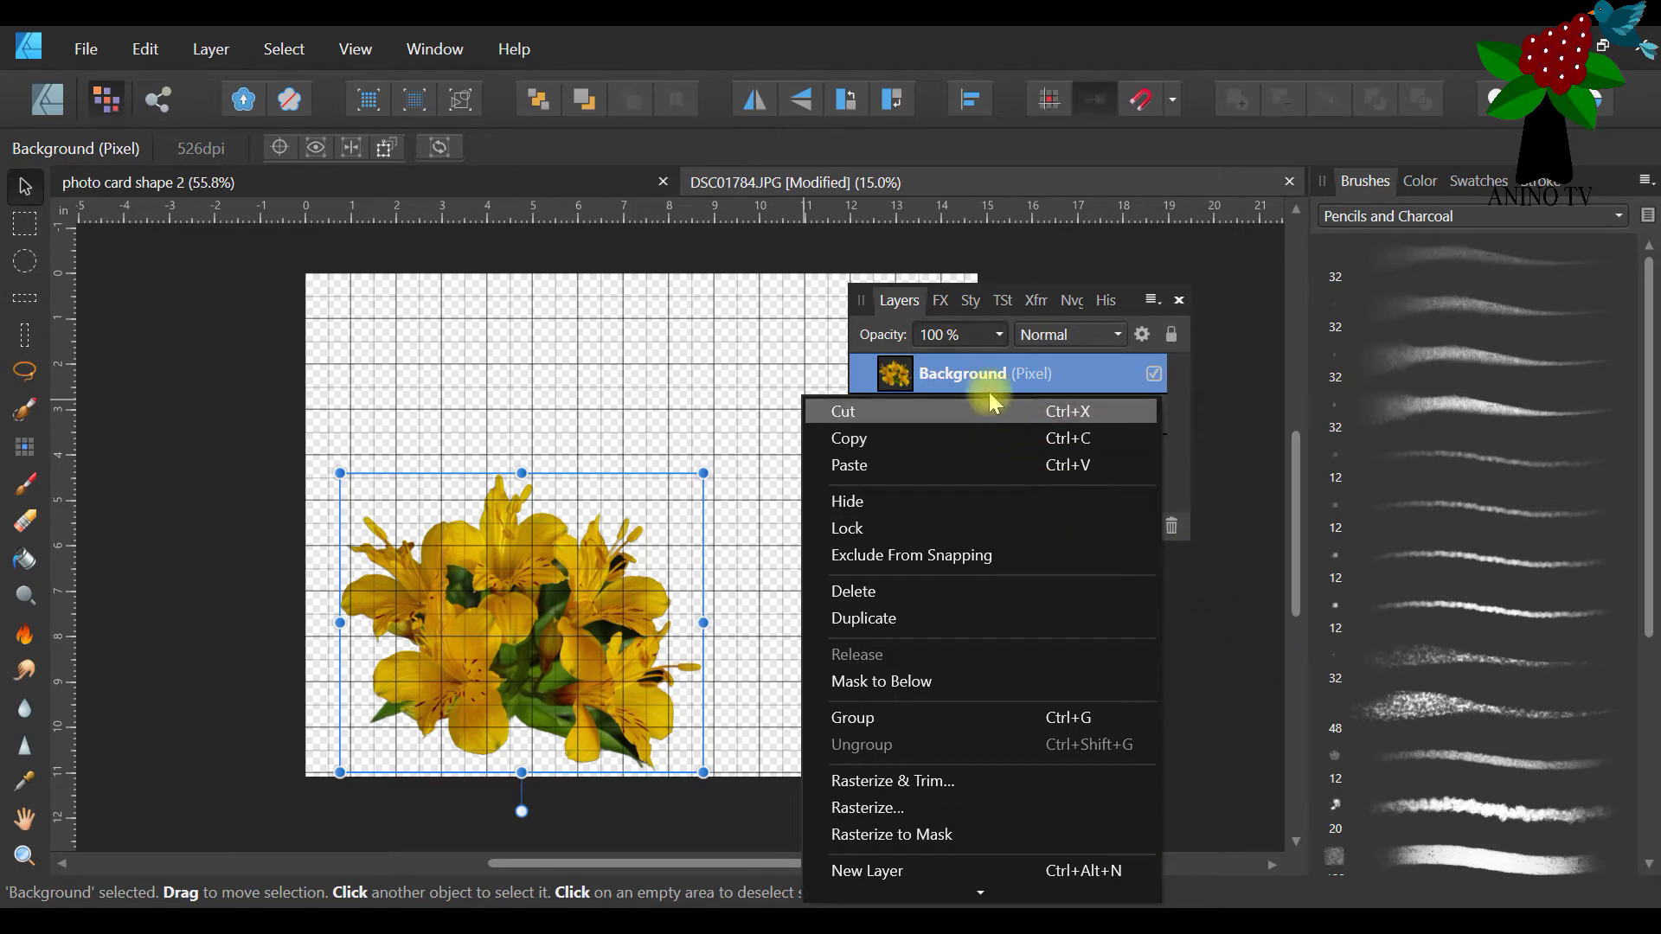
{"action": "left_click", "coordinate": [1226, 433]}
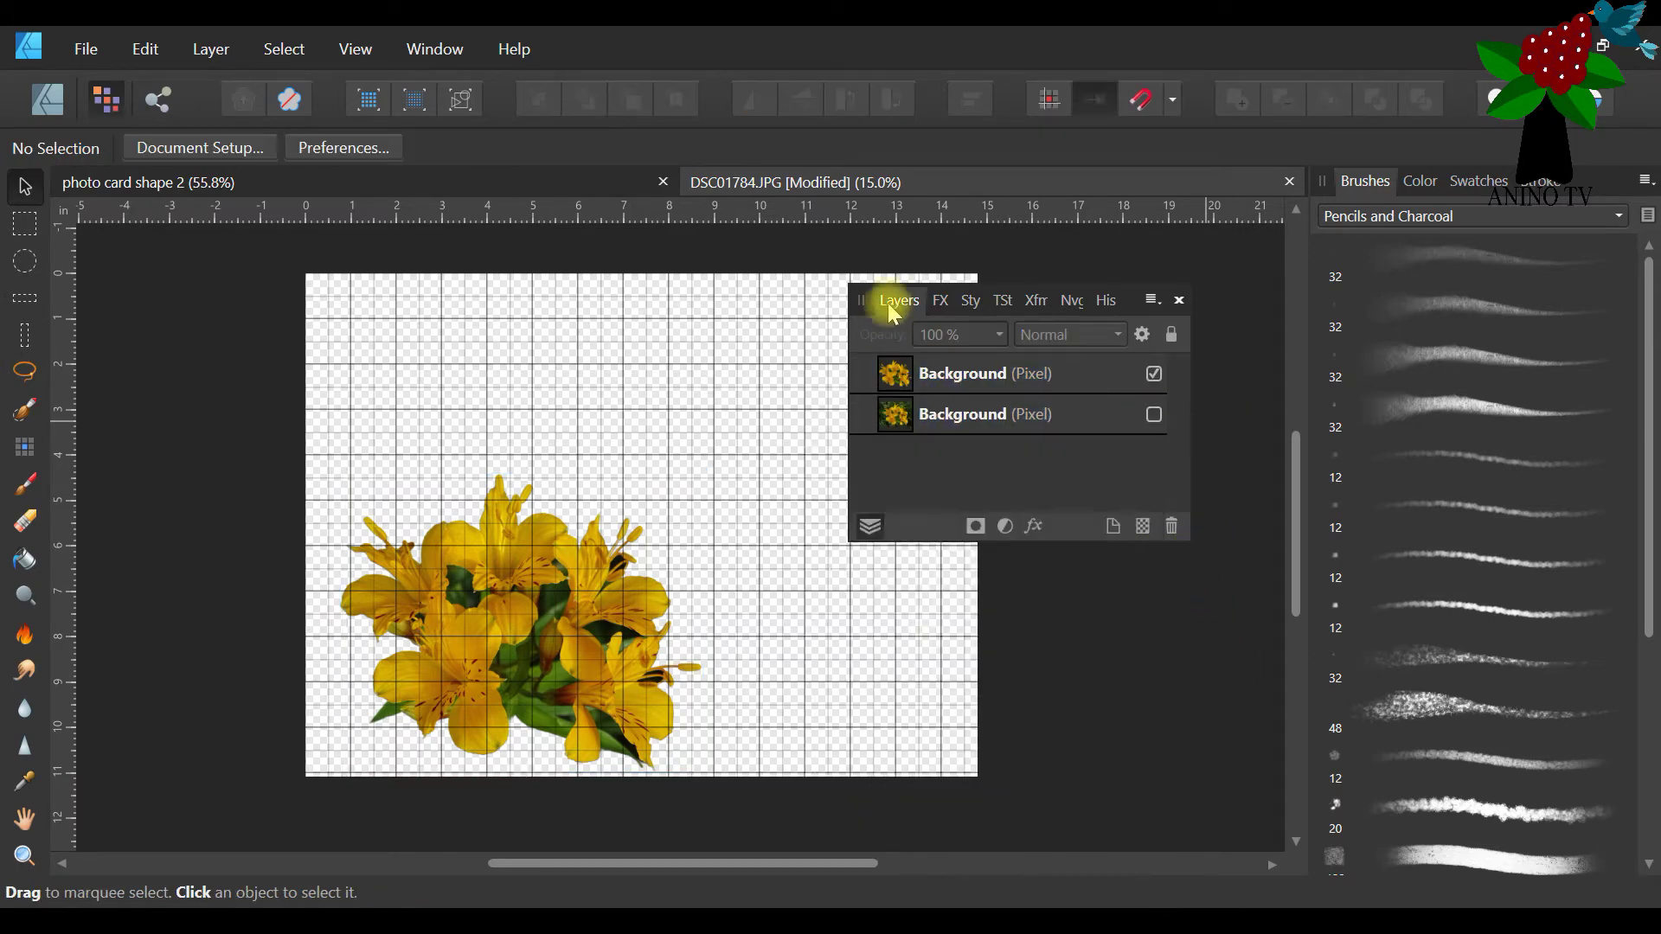
{"action": "left_click", "coordinate": [960, 381]}
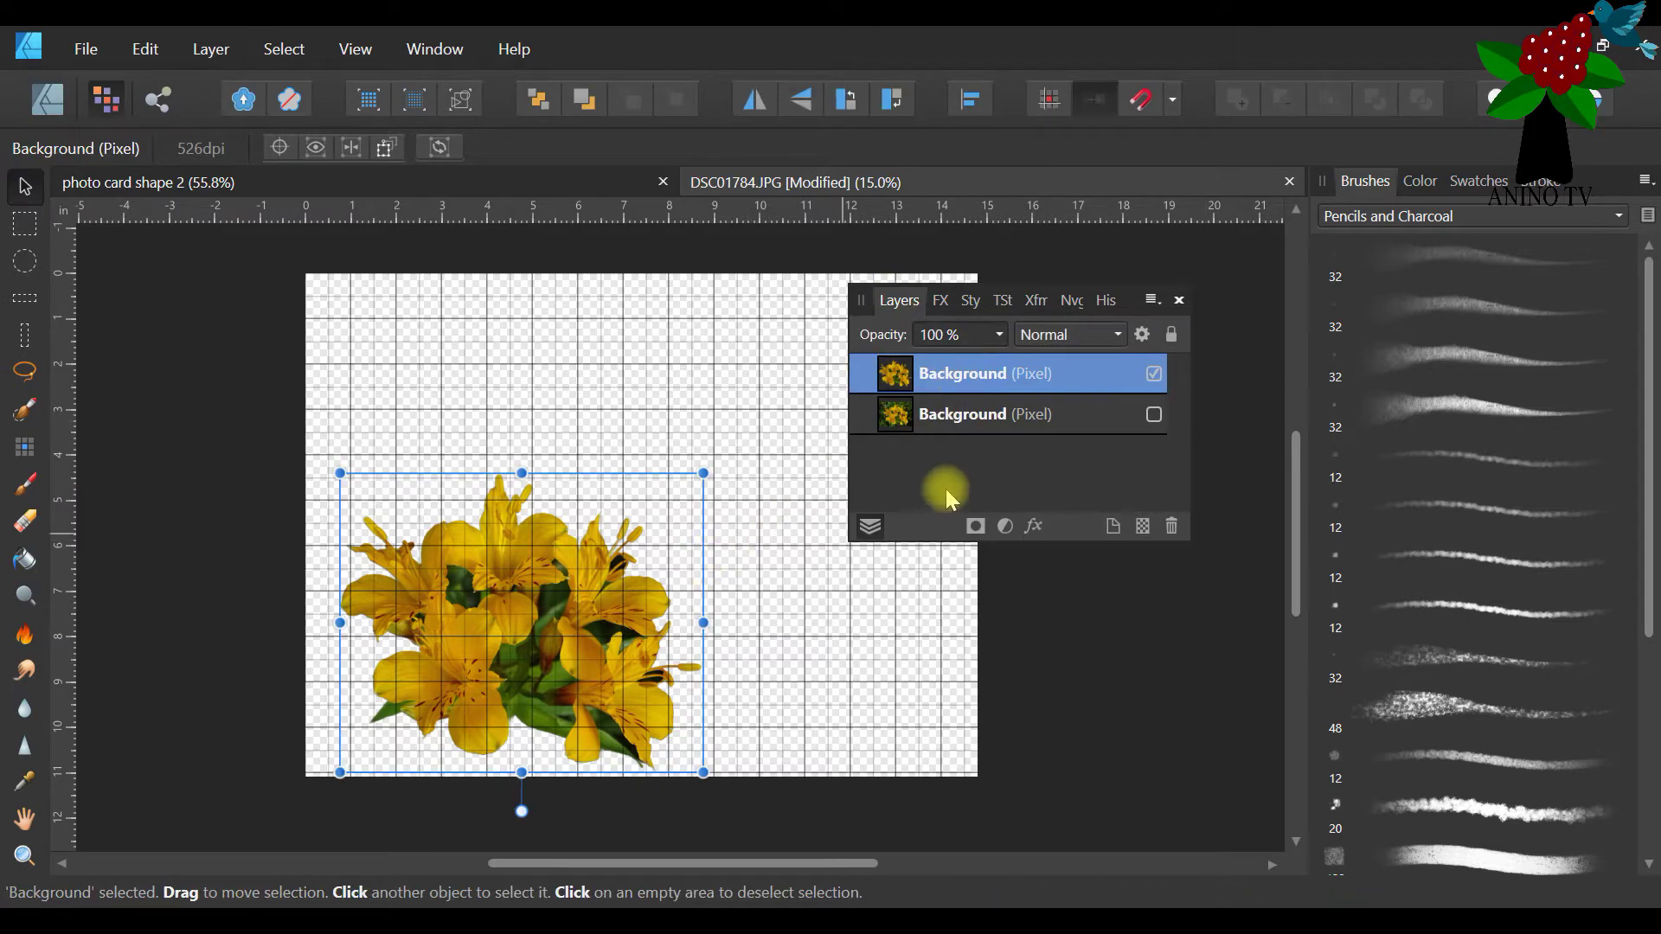
{"action": "right_click", "coordinate": [1017, 381]}
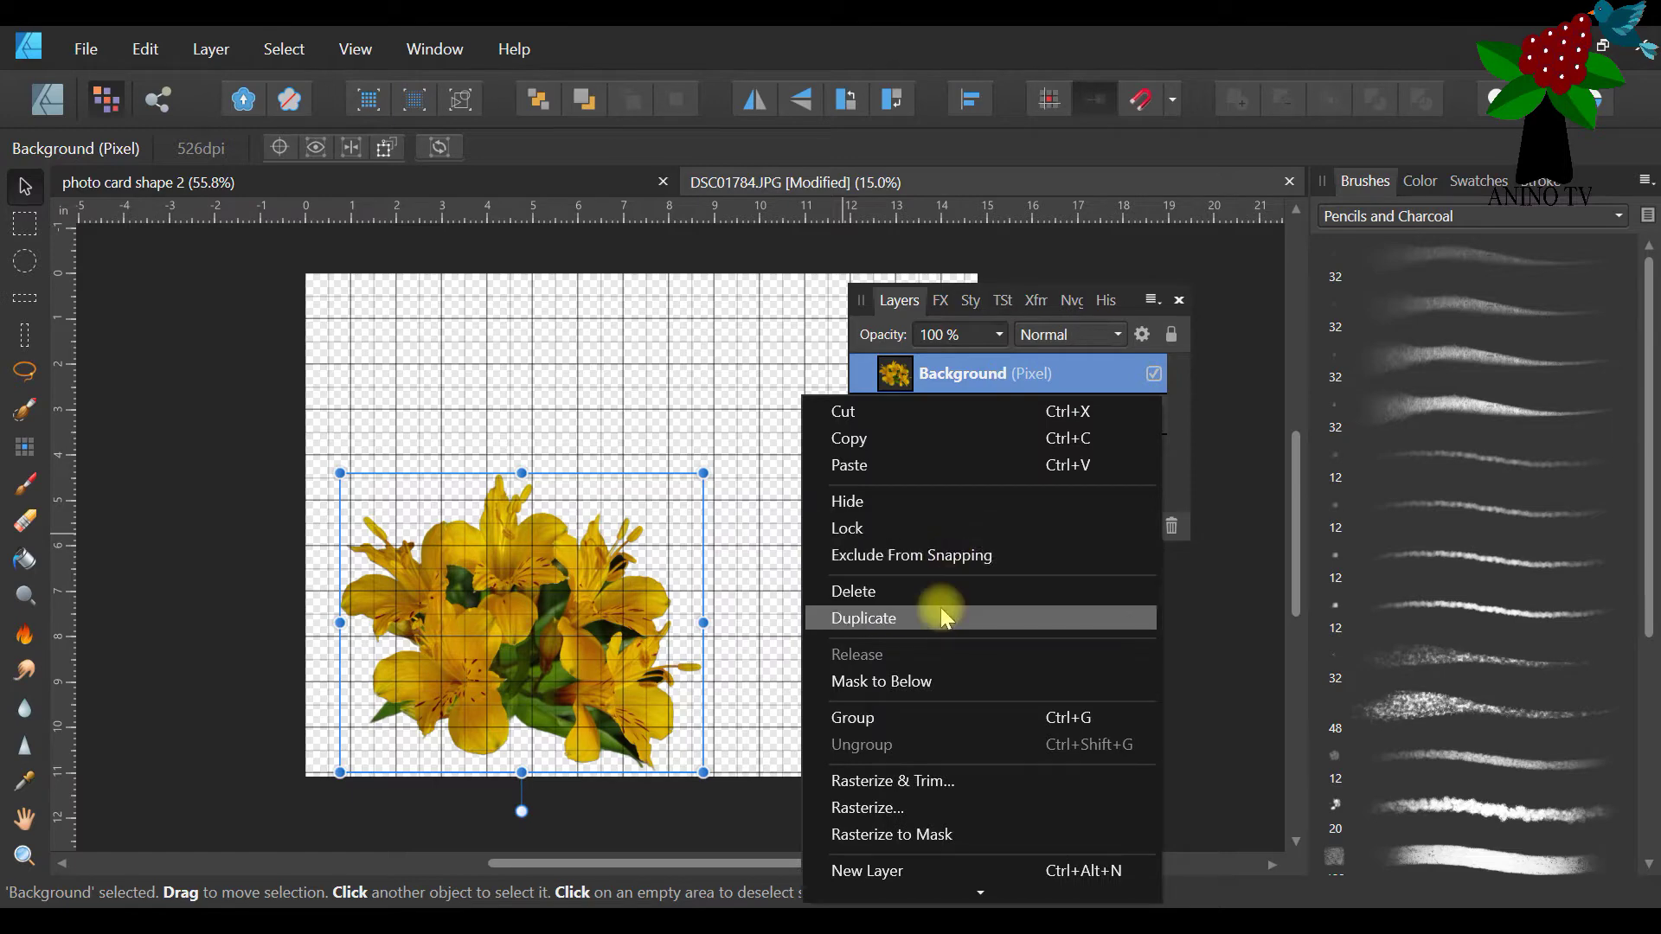
{"action": "left_click", "coordinate": [946, 616]}
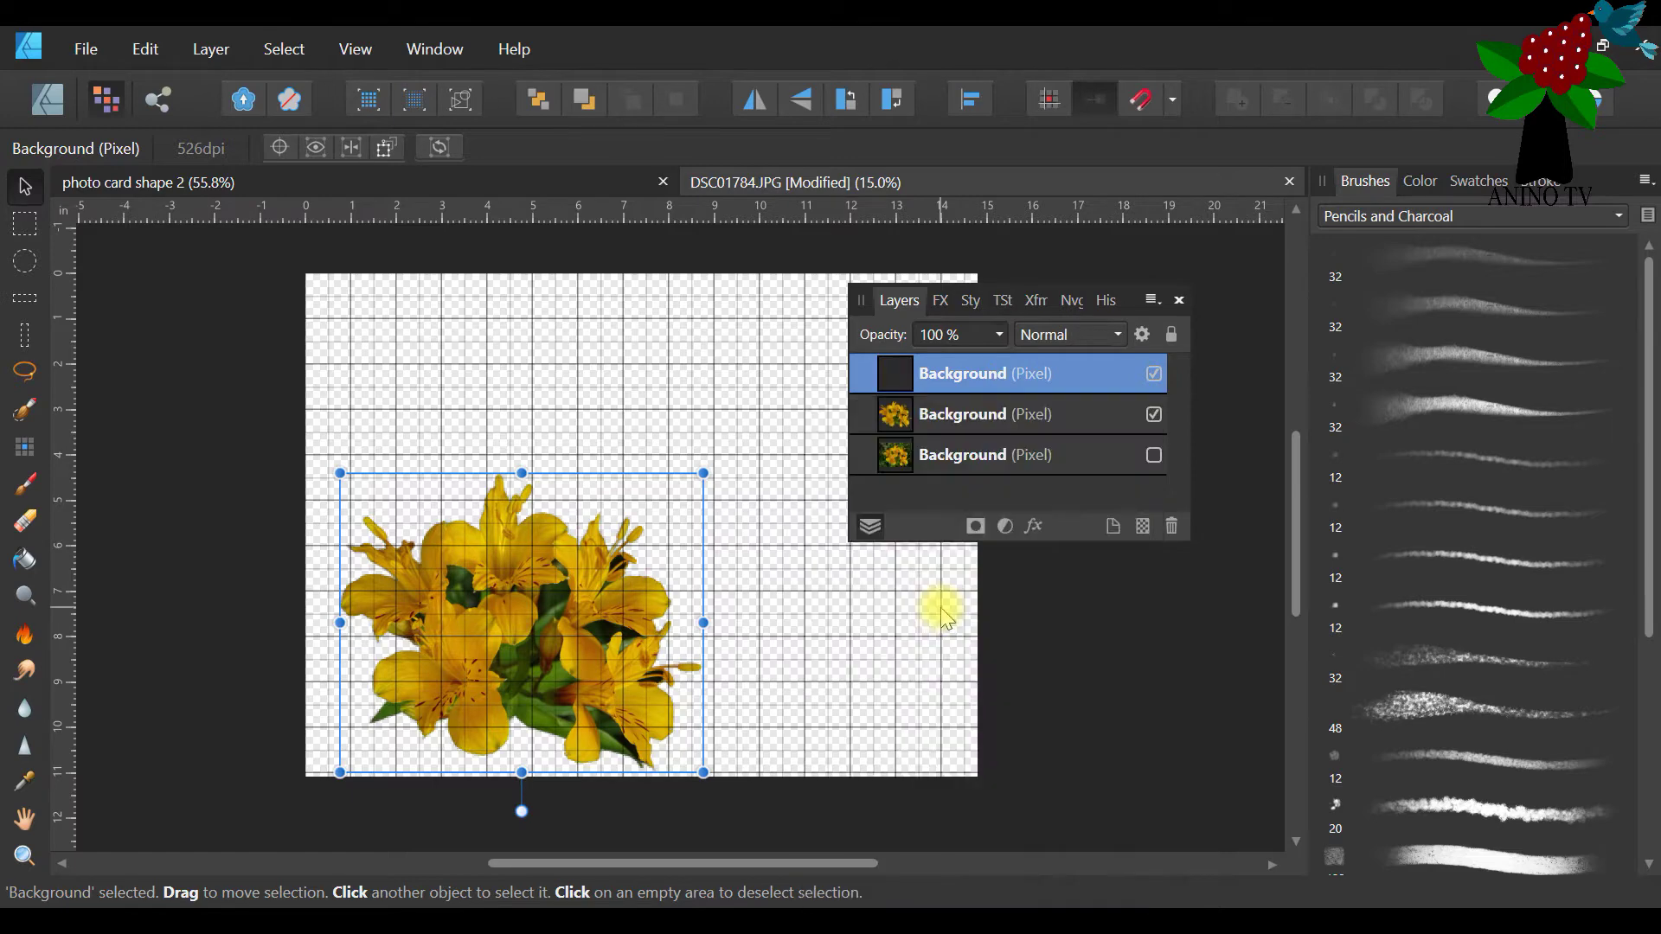
Rename the lower of the two flower cut-out layers as "shape card layer"
{"action": "double_click", "coordinate": [986, 424]}
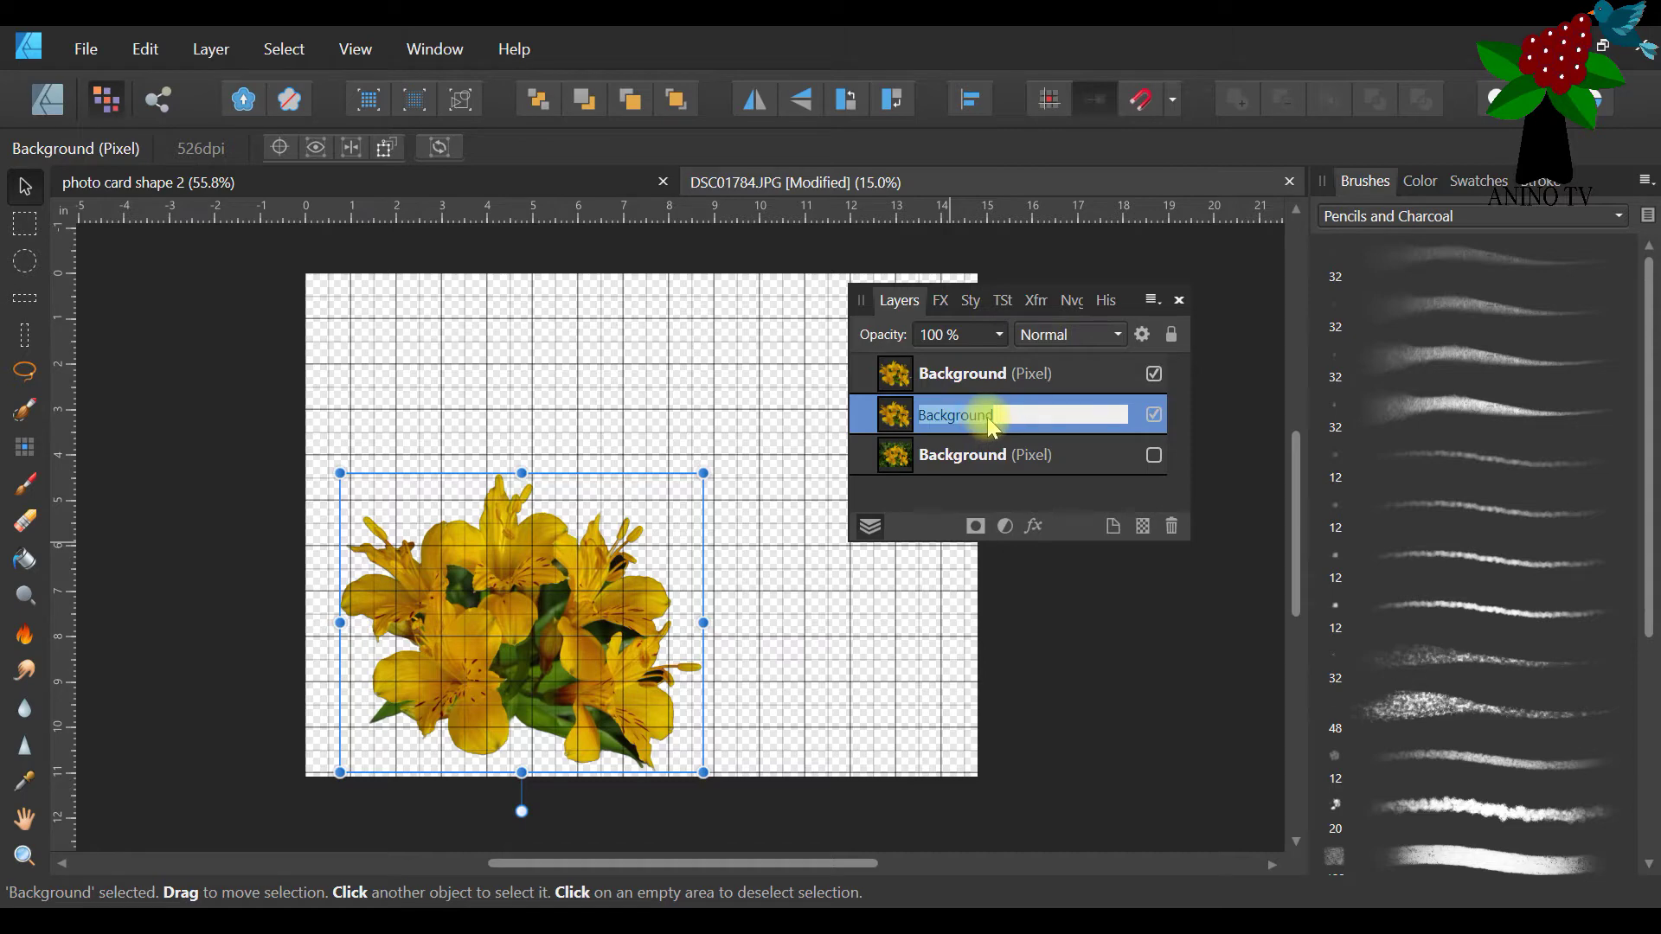
{"action": "type", "text": "shape c"}
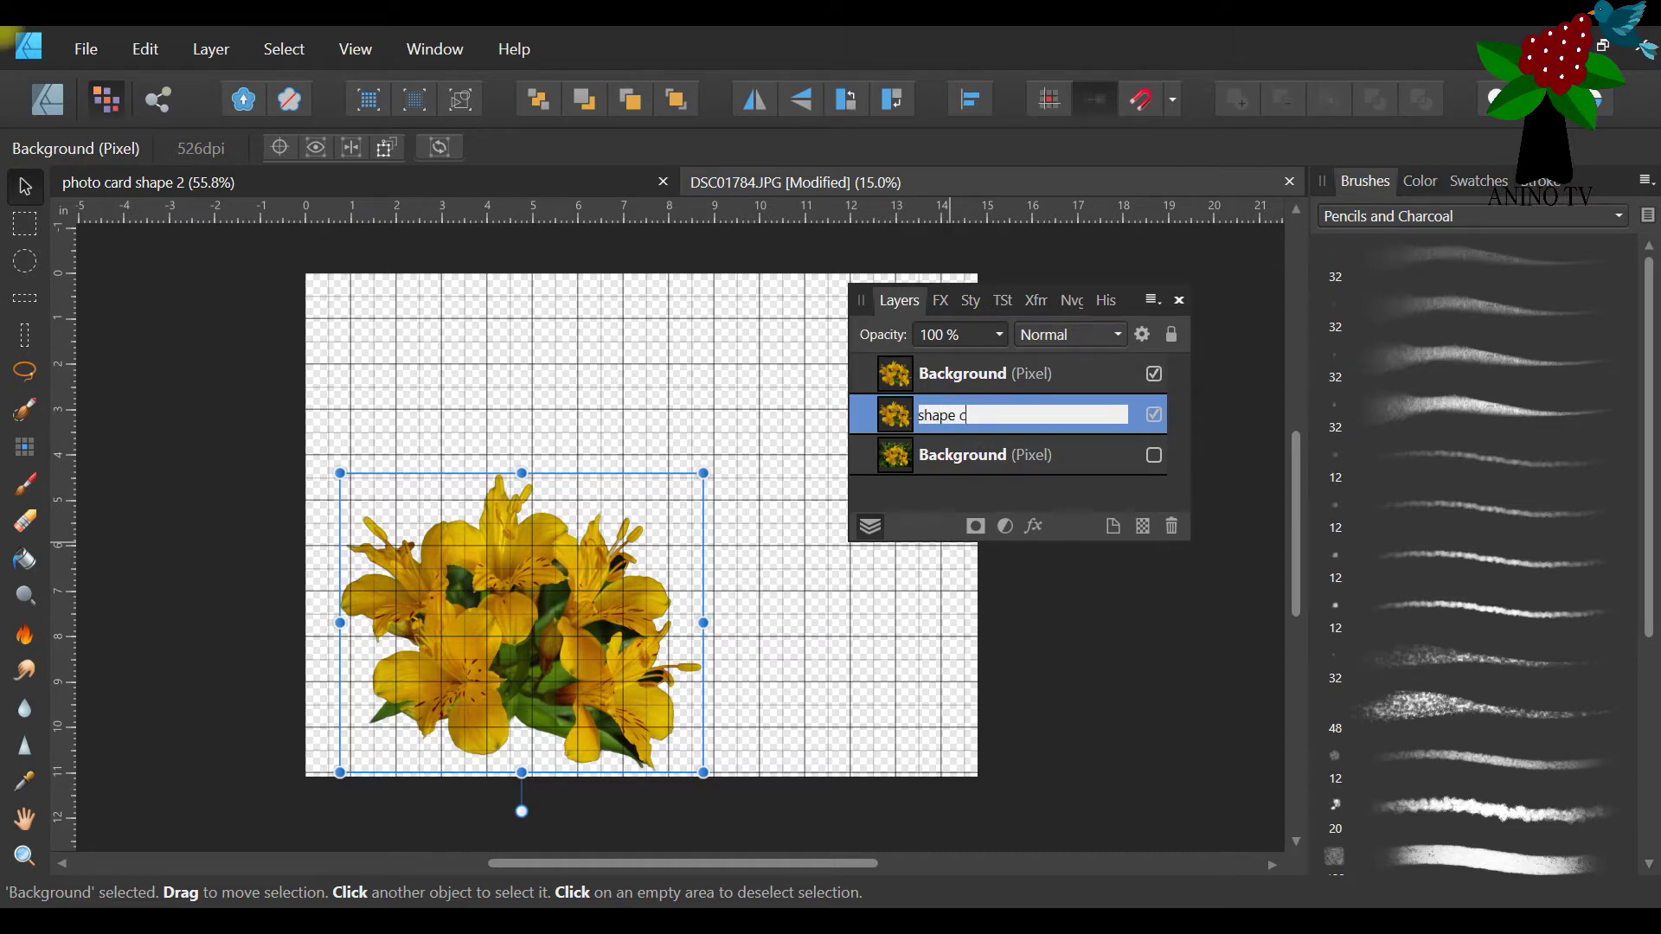
{"action": "type", "text": "ard layer"}
{"action": "key", "text": "Return"}
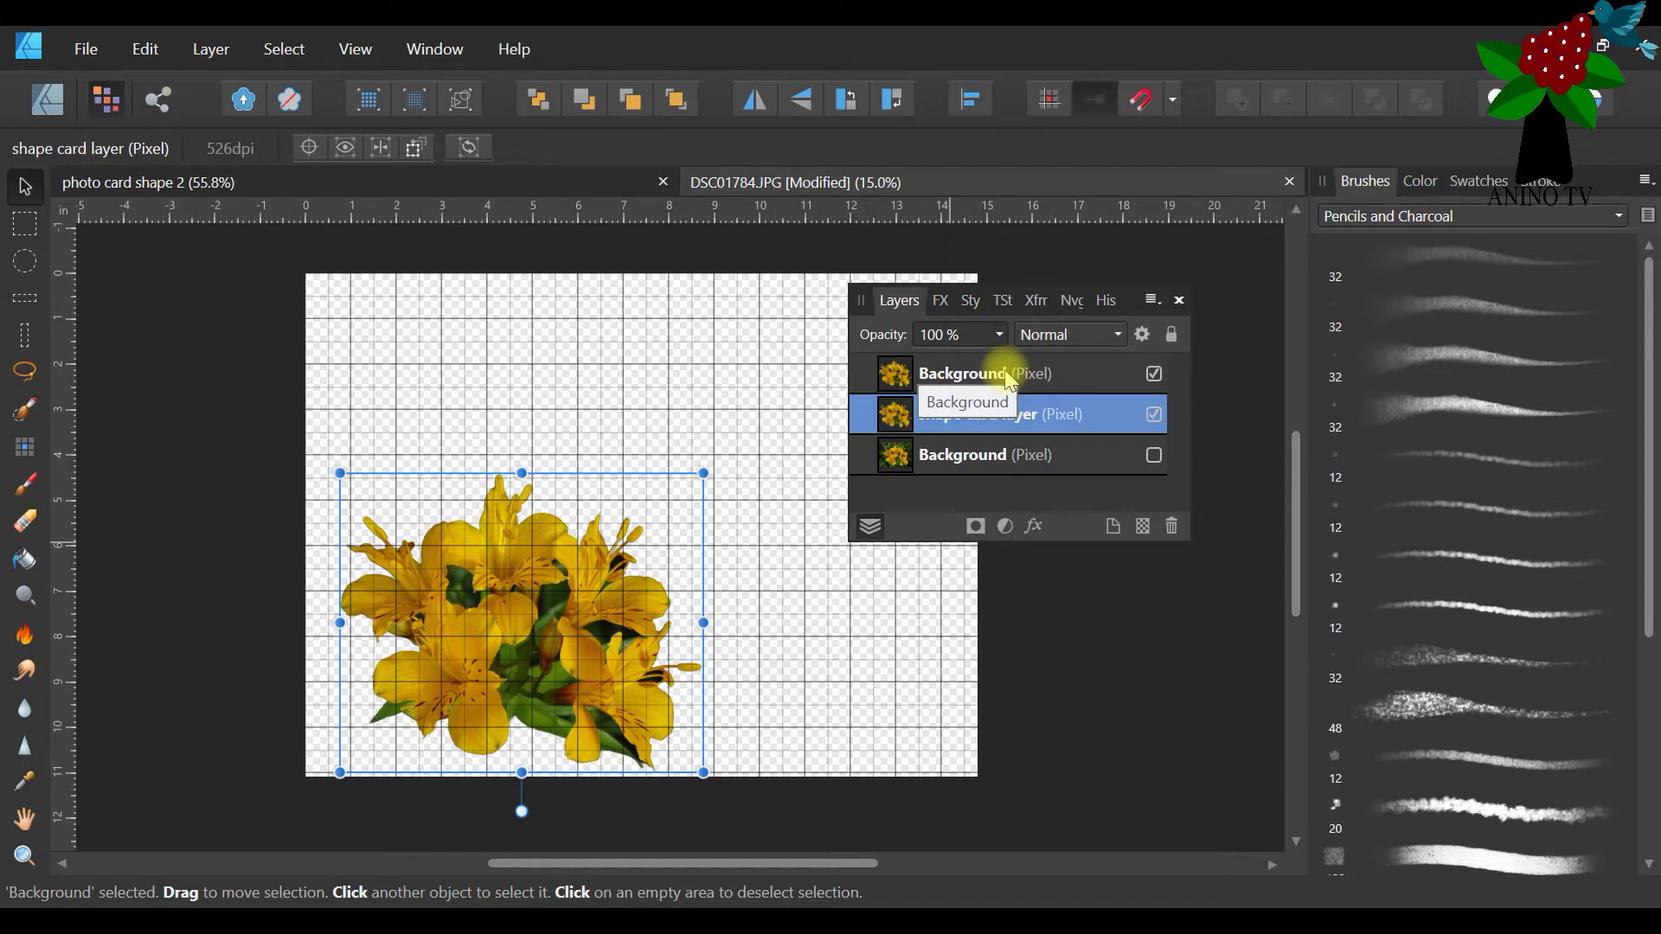
Rename the uppermost flower cut-out layer as "shape card back" and deselect it
{"action": "right_click", "coordinate": [1010, 382]}
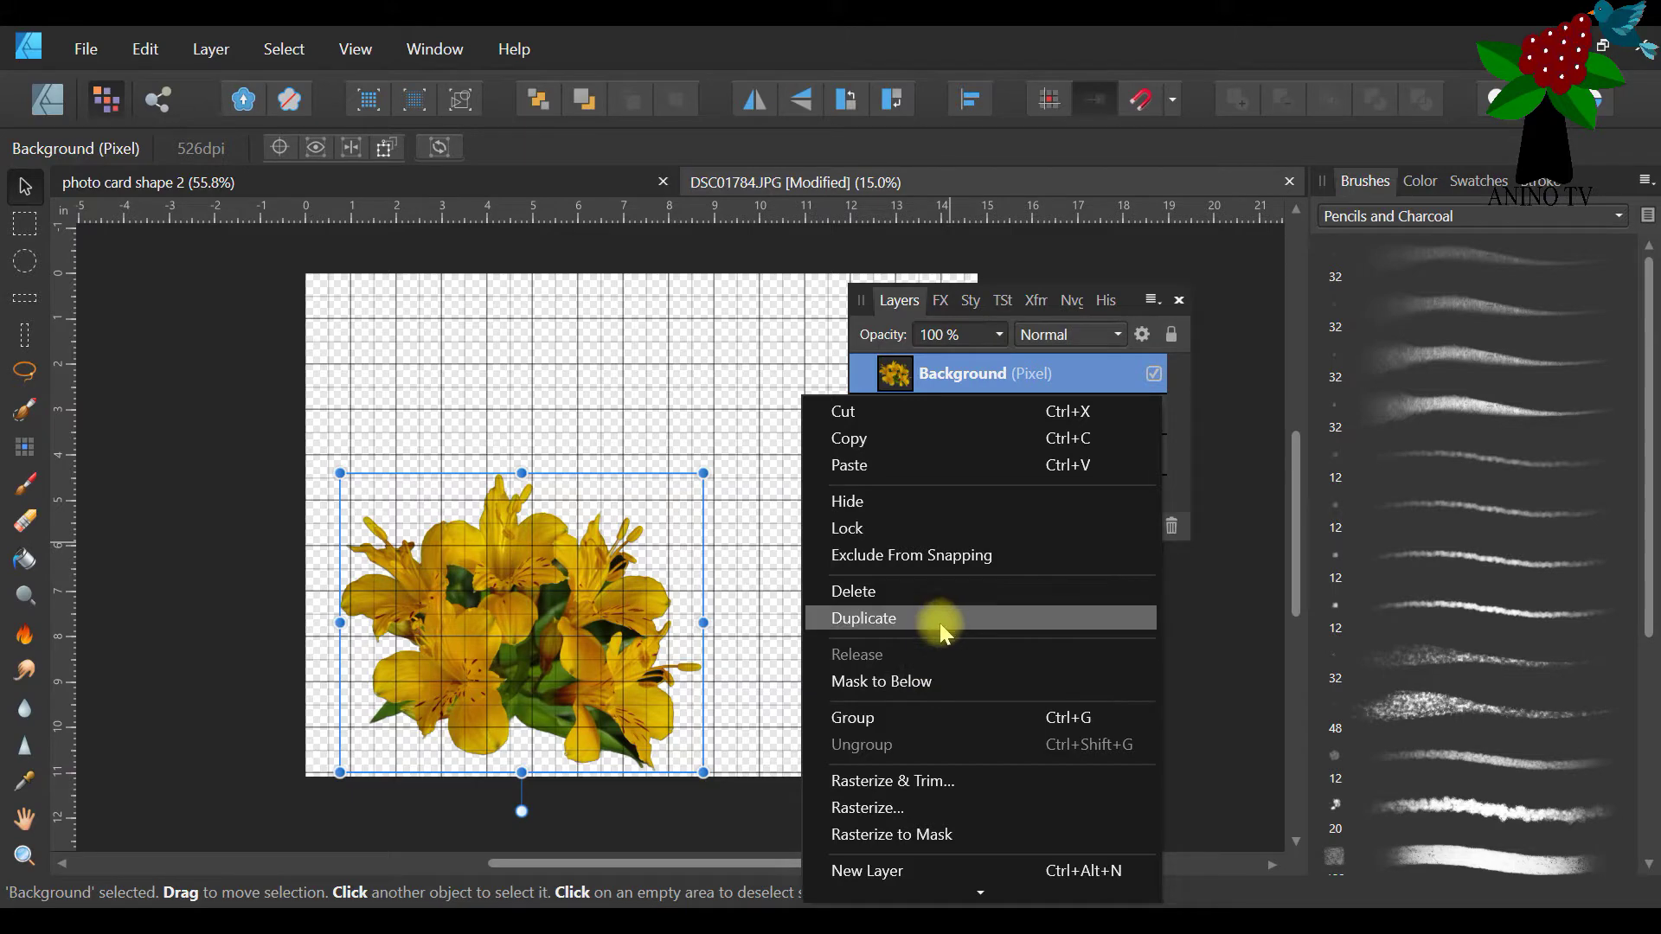
{"action": "double_click", "coordinate": [971, 373]}
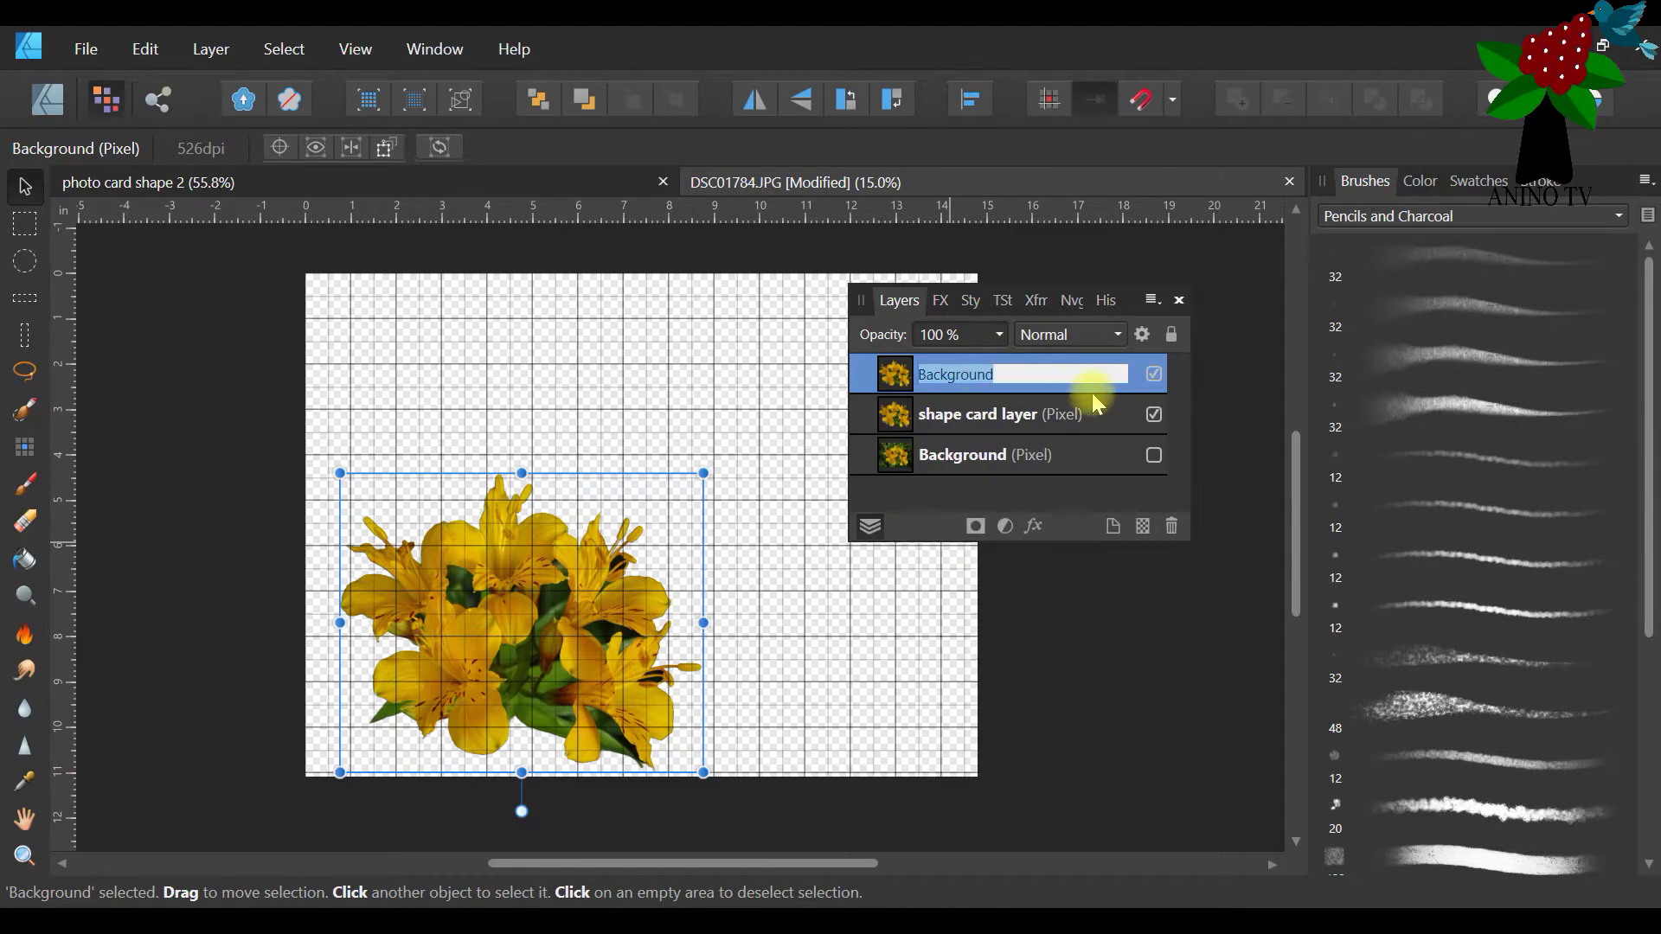
{"action": "type", "text": "shape card ba"}
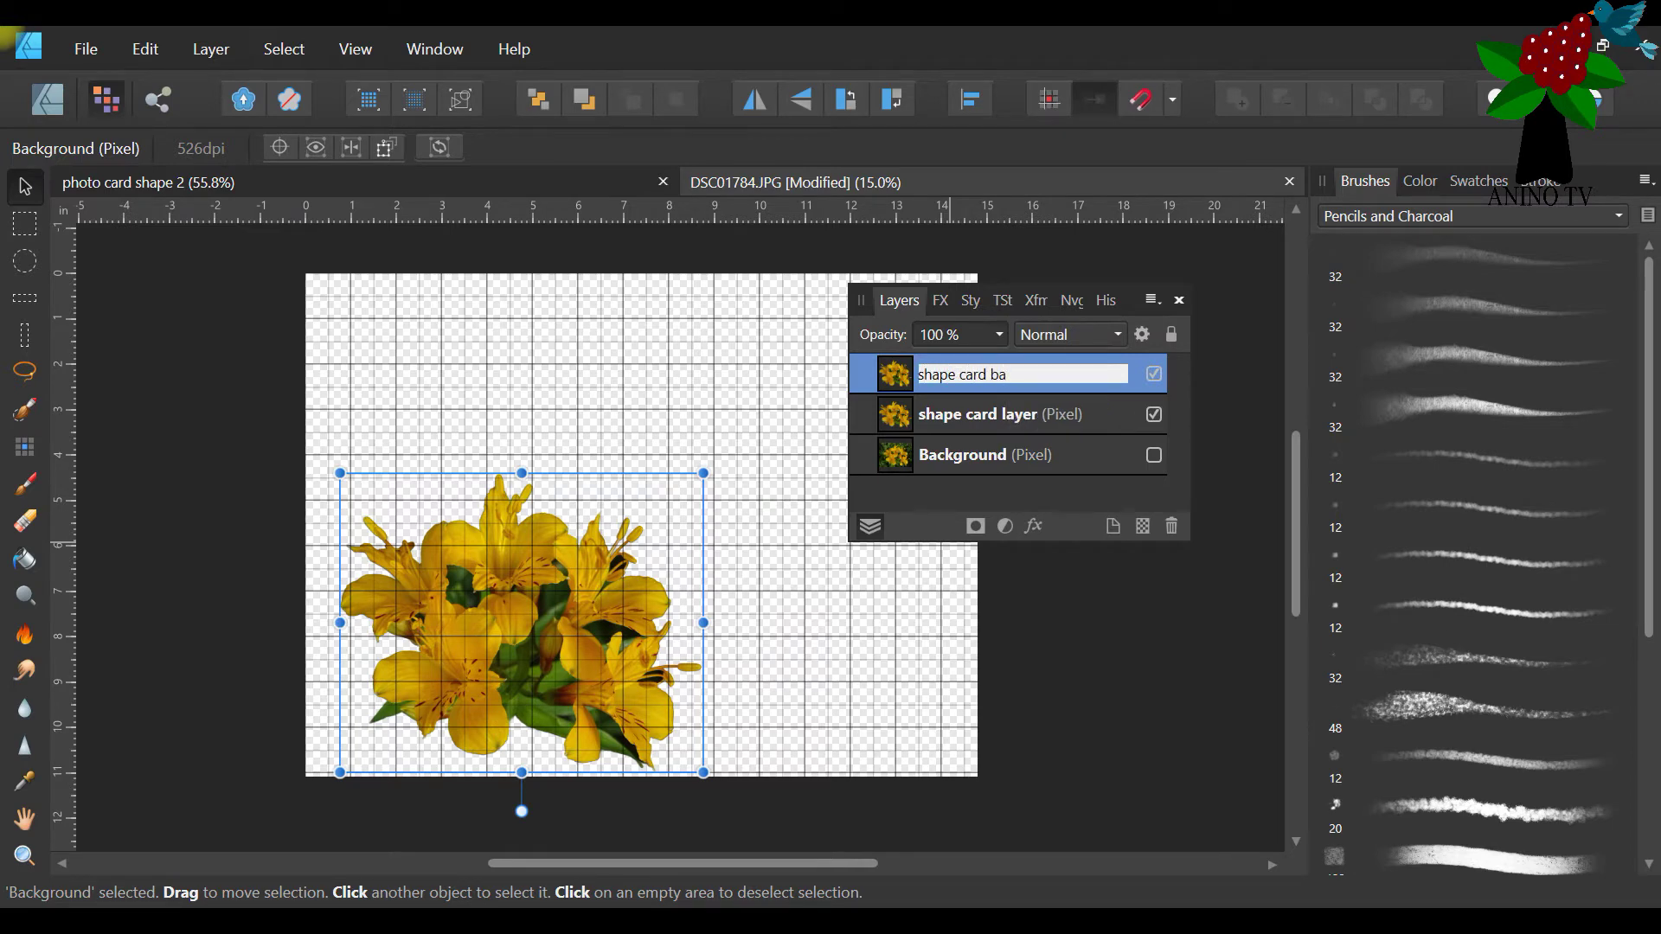
{"action": "left_click", "coordinate": [1054, 617]}
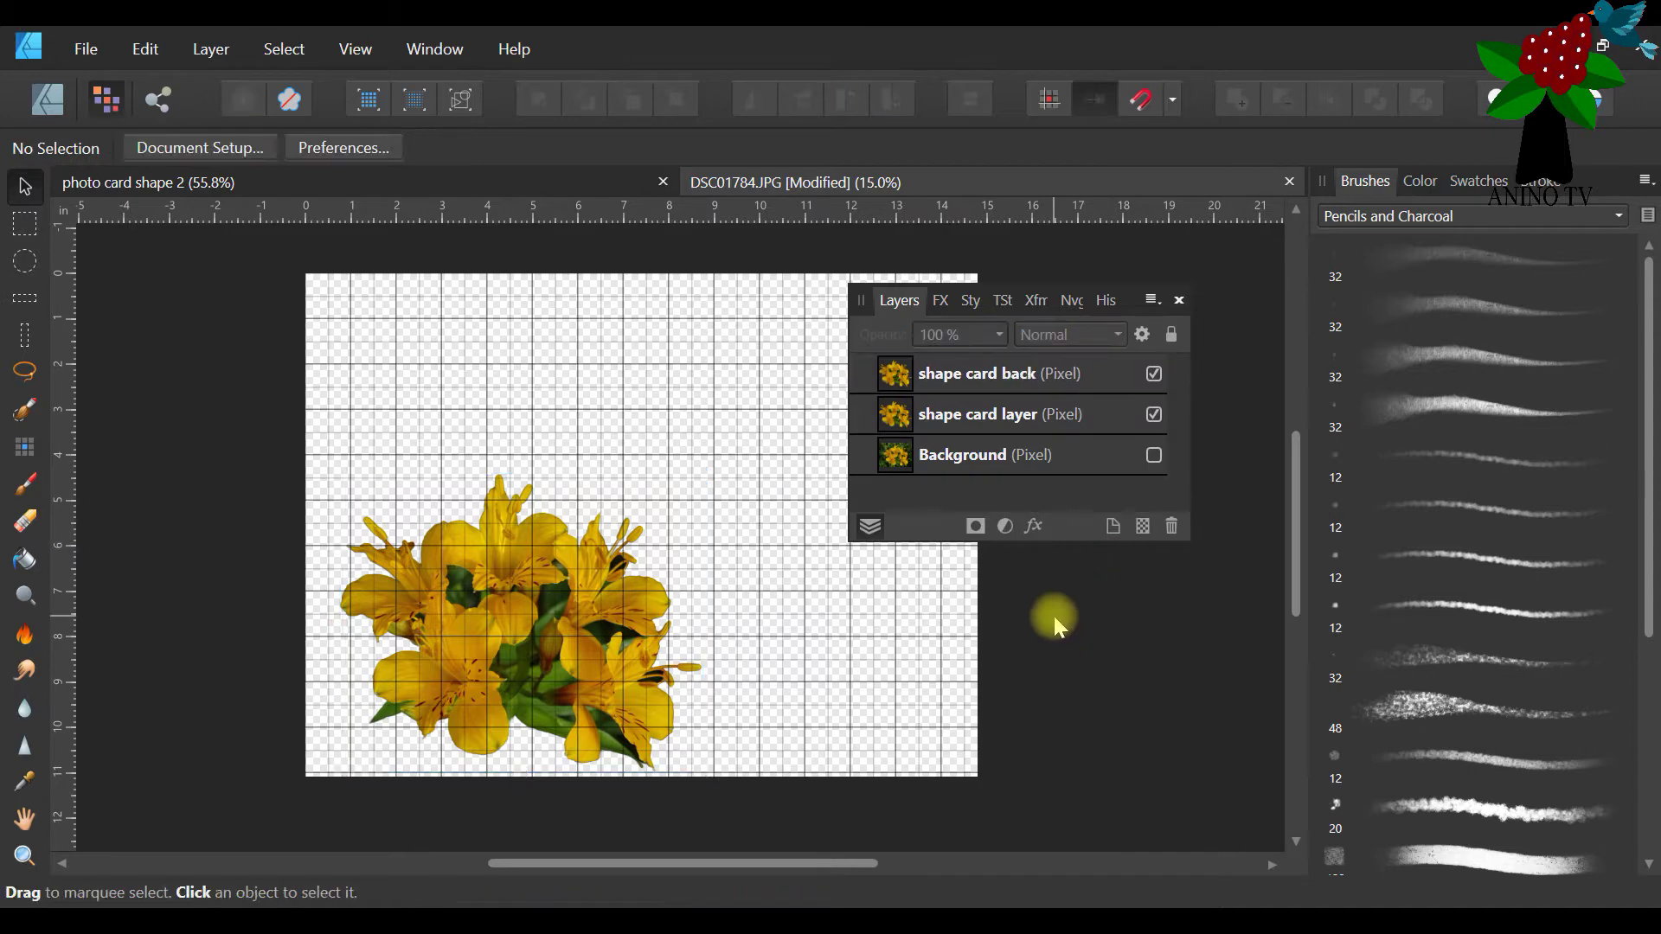
{"action": "left_click", "coordinate": [981, 395]}
{"action": "left_click", "coordinate": [988, 423]}
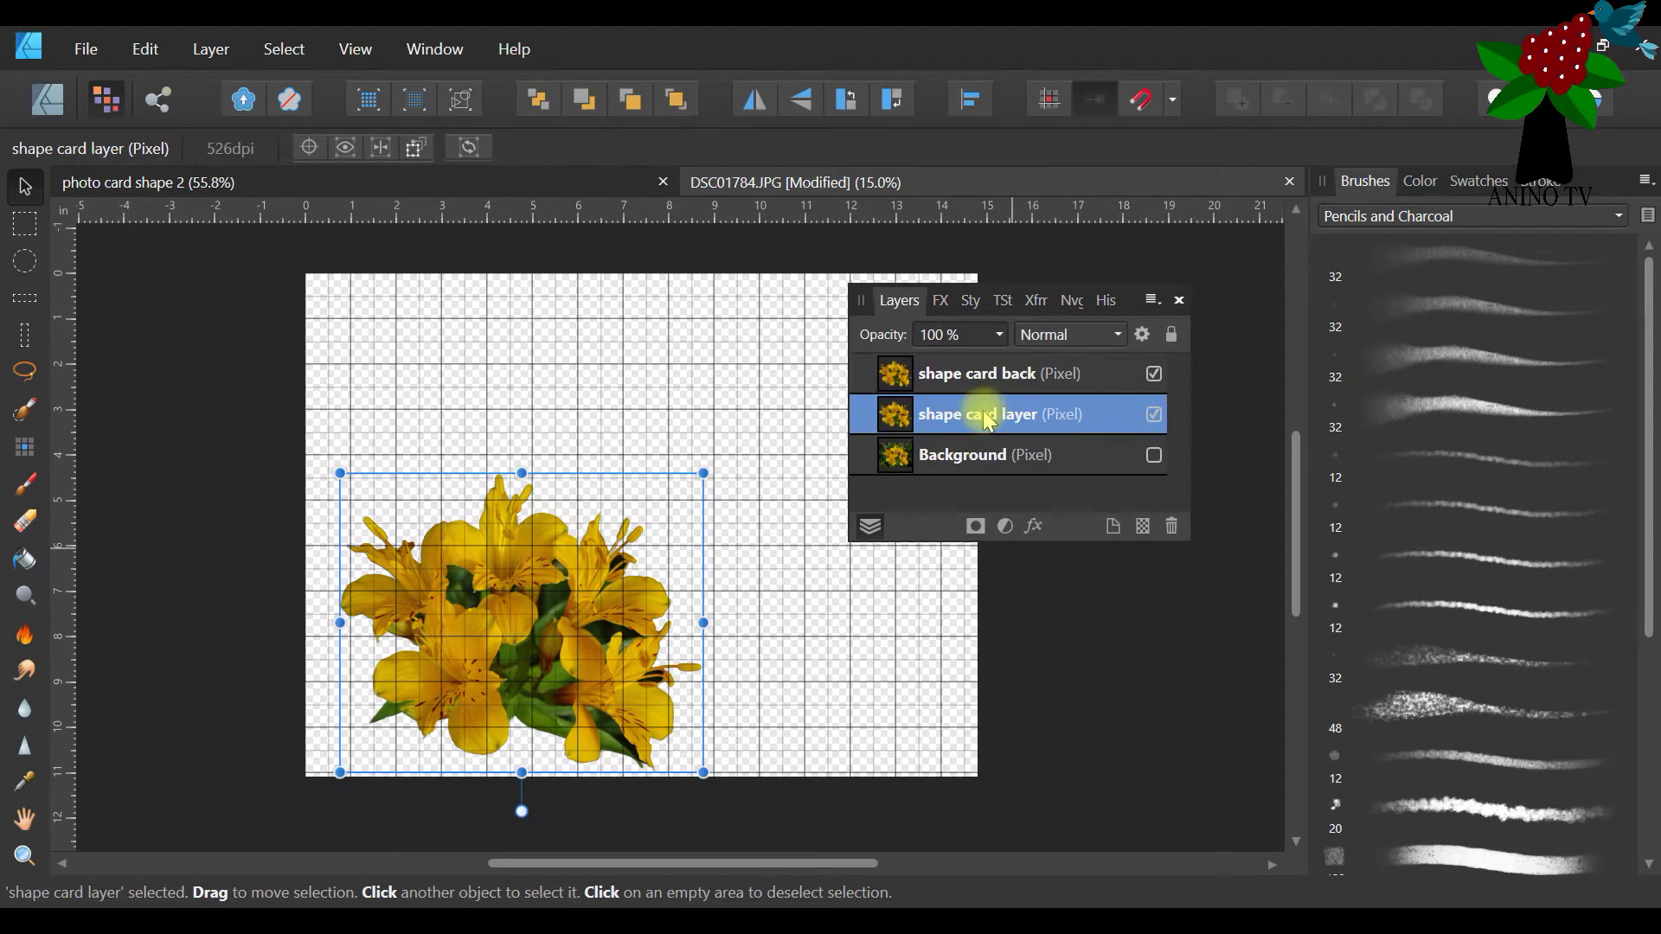
{"action": "right_click", "coordinate": [988, 423]}
{"action": "left_click", "coordinate": [786, 383]}
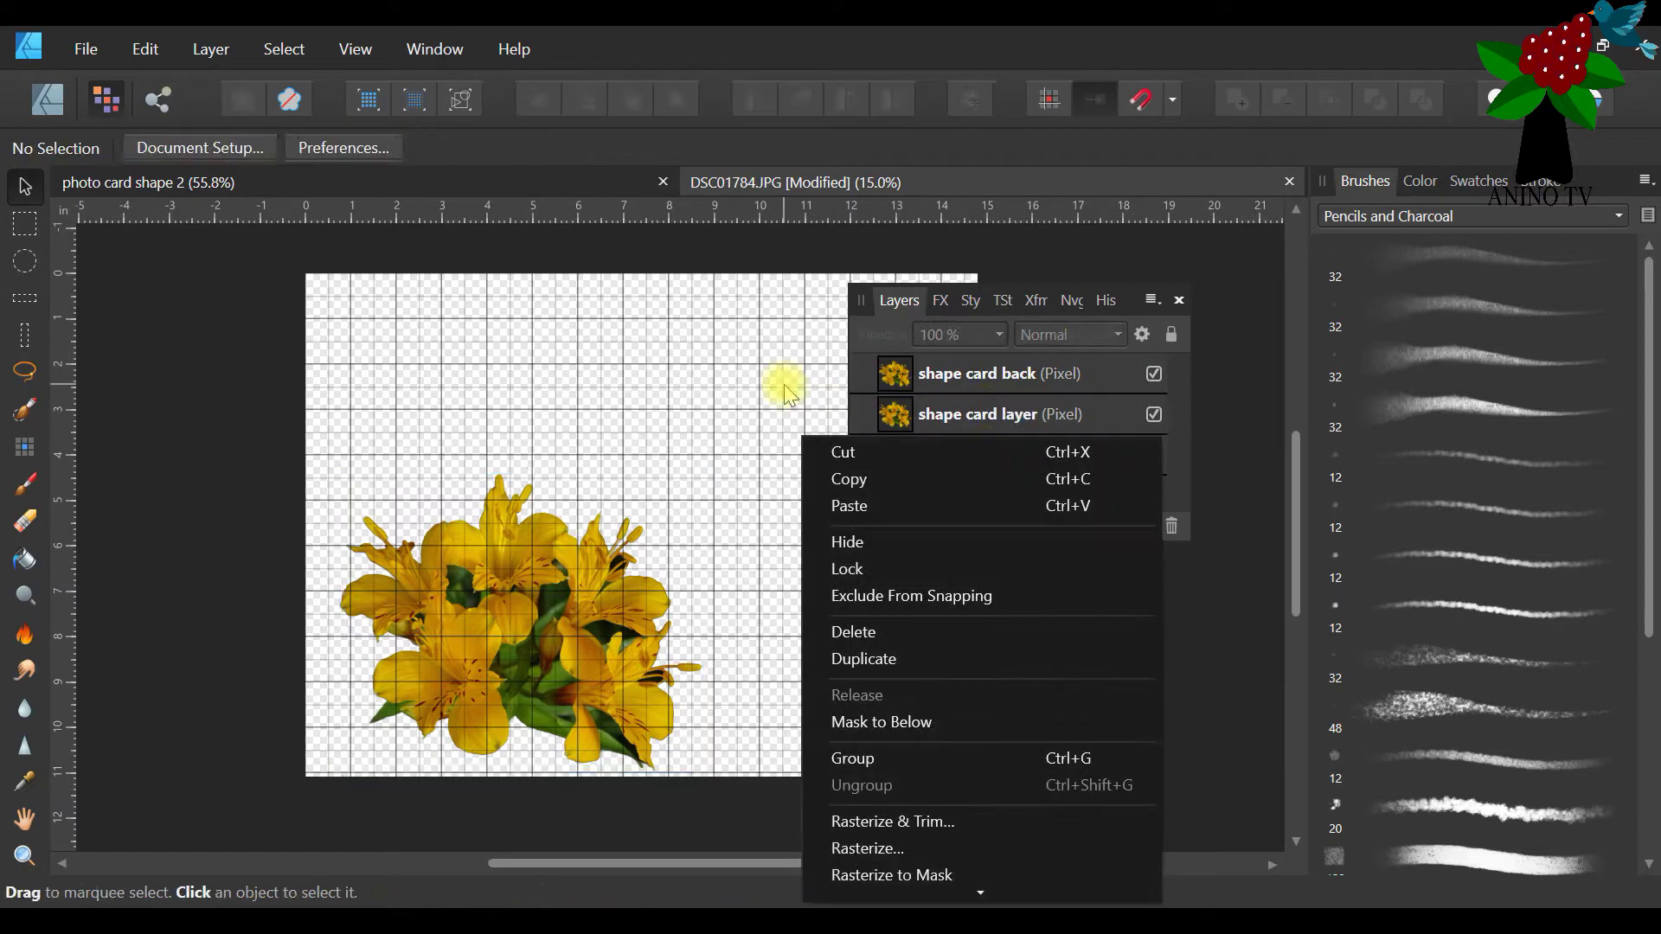
Move the shape card back flowers straight up to the page's top edge and flip them vertically
{"action": "left_click", "coordinate": [537, 540]}
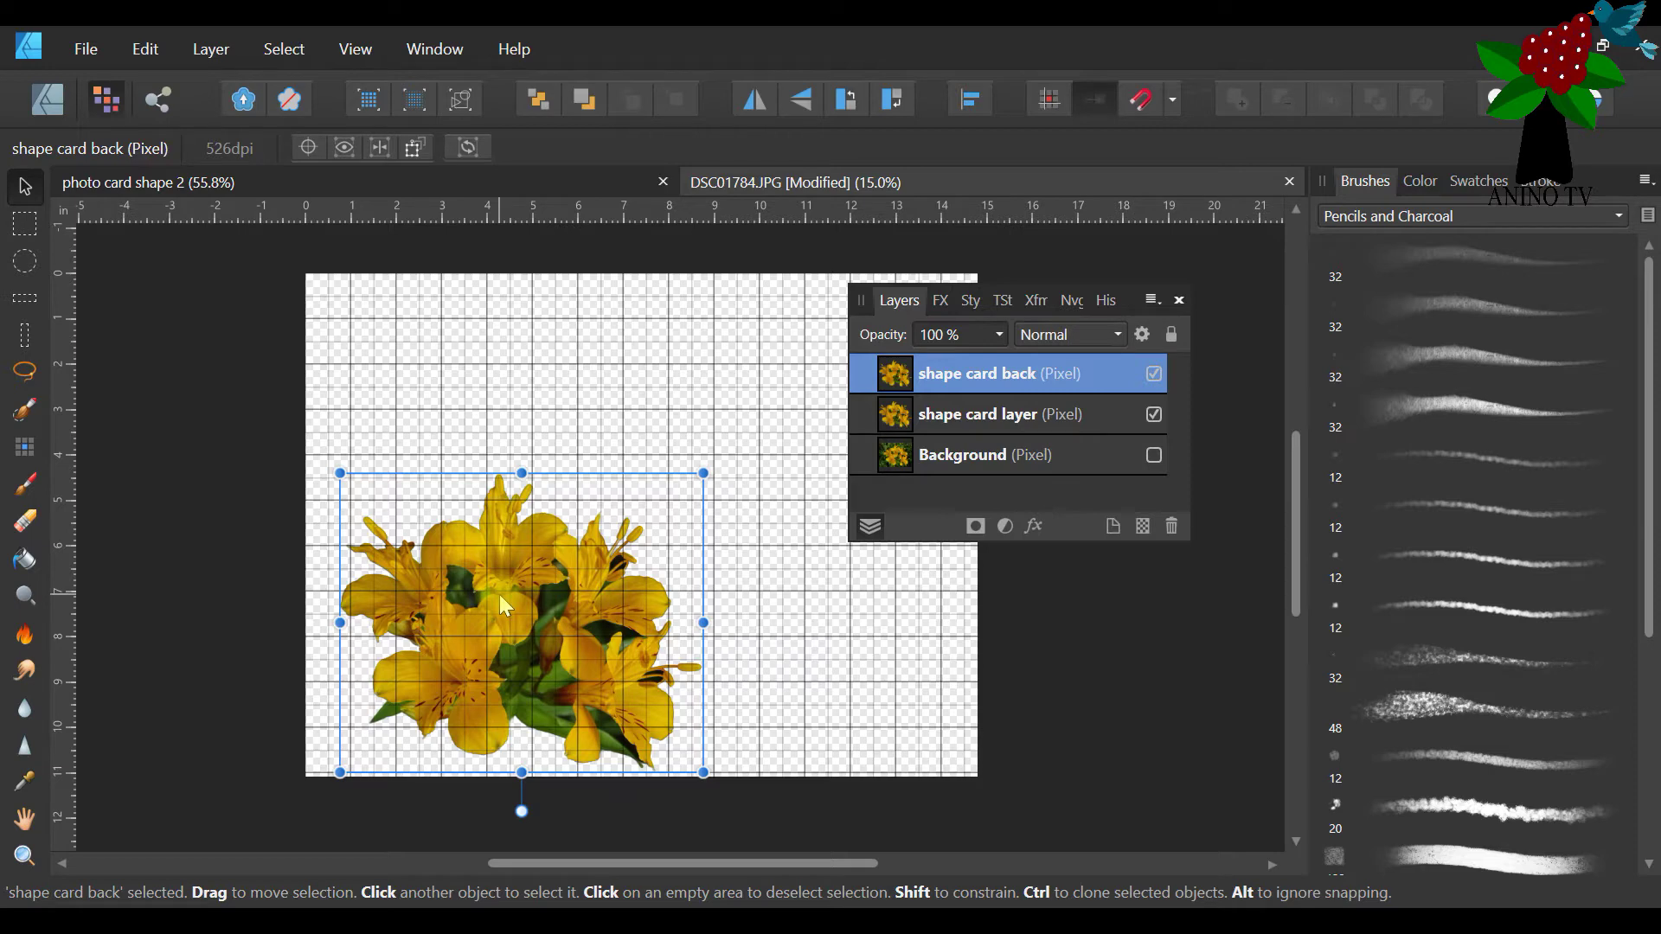
{"action": "left_click_drag", "start_coordinate": [500, 595], "coordinate": [543, 398]}
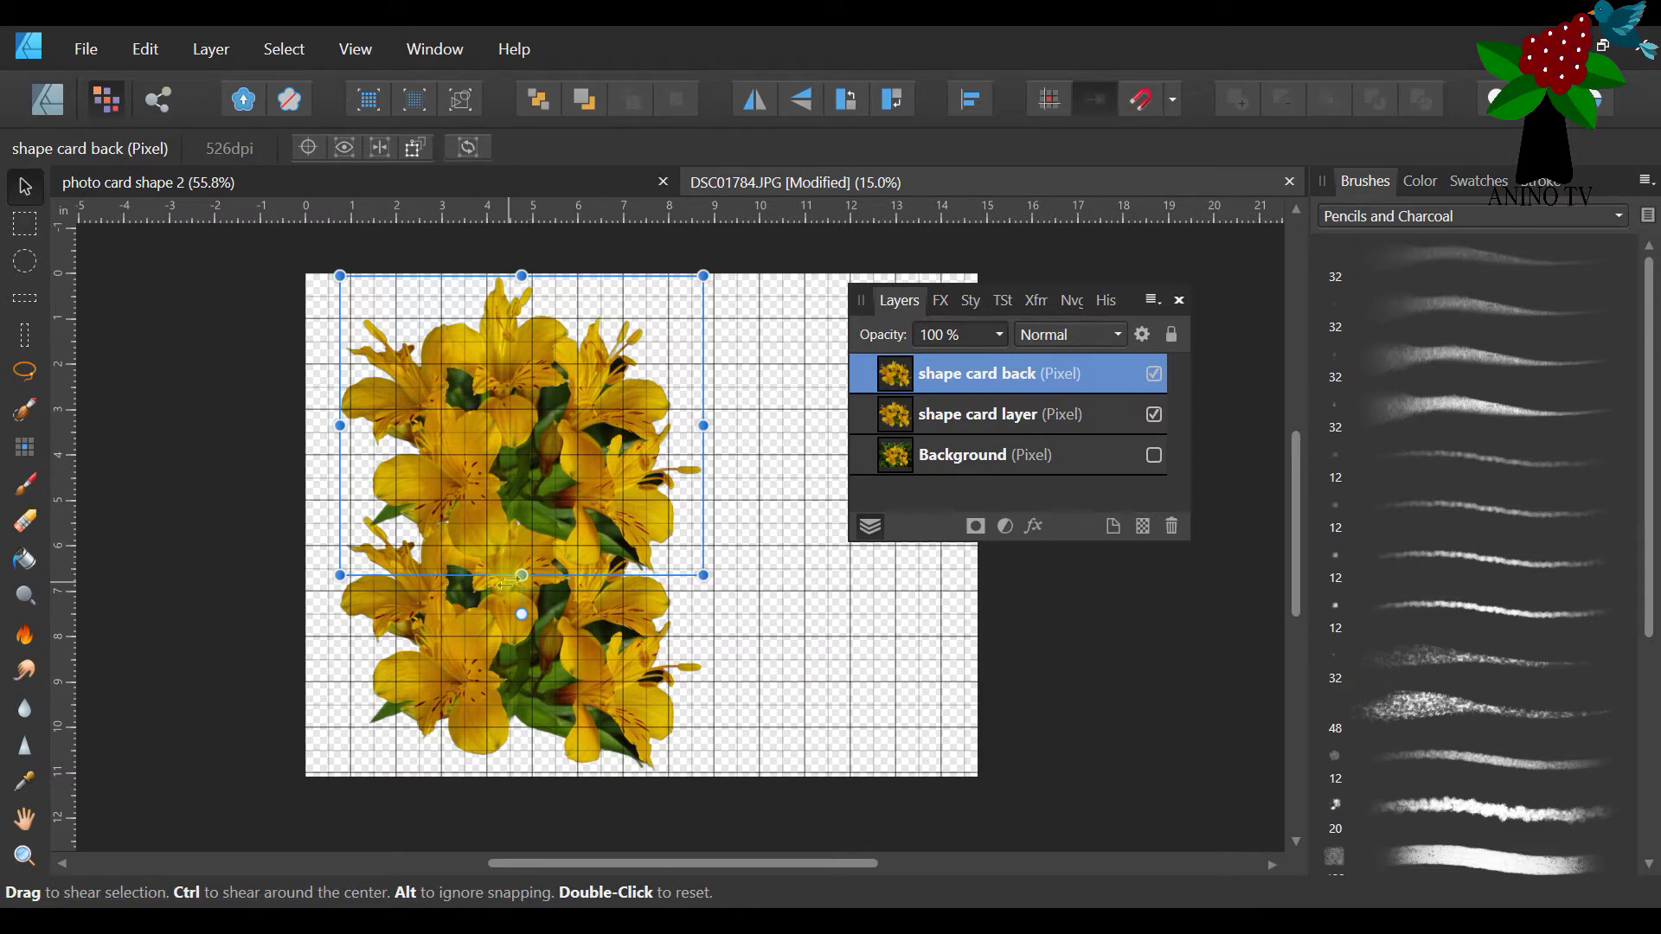
{"action": "left_click", "coordinate": [803, 100]}
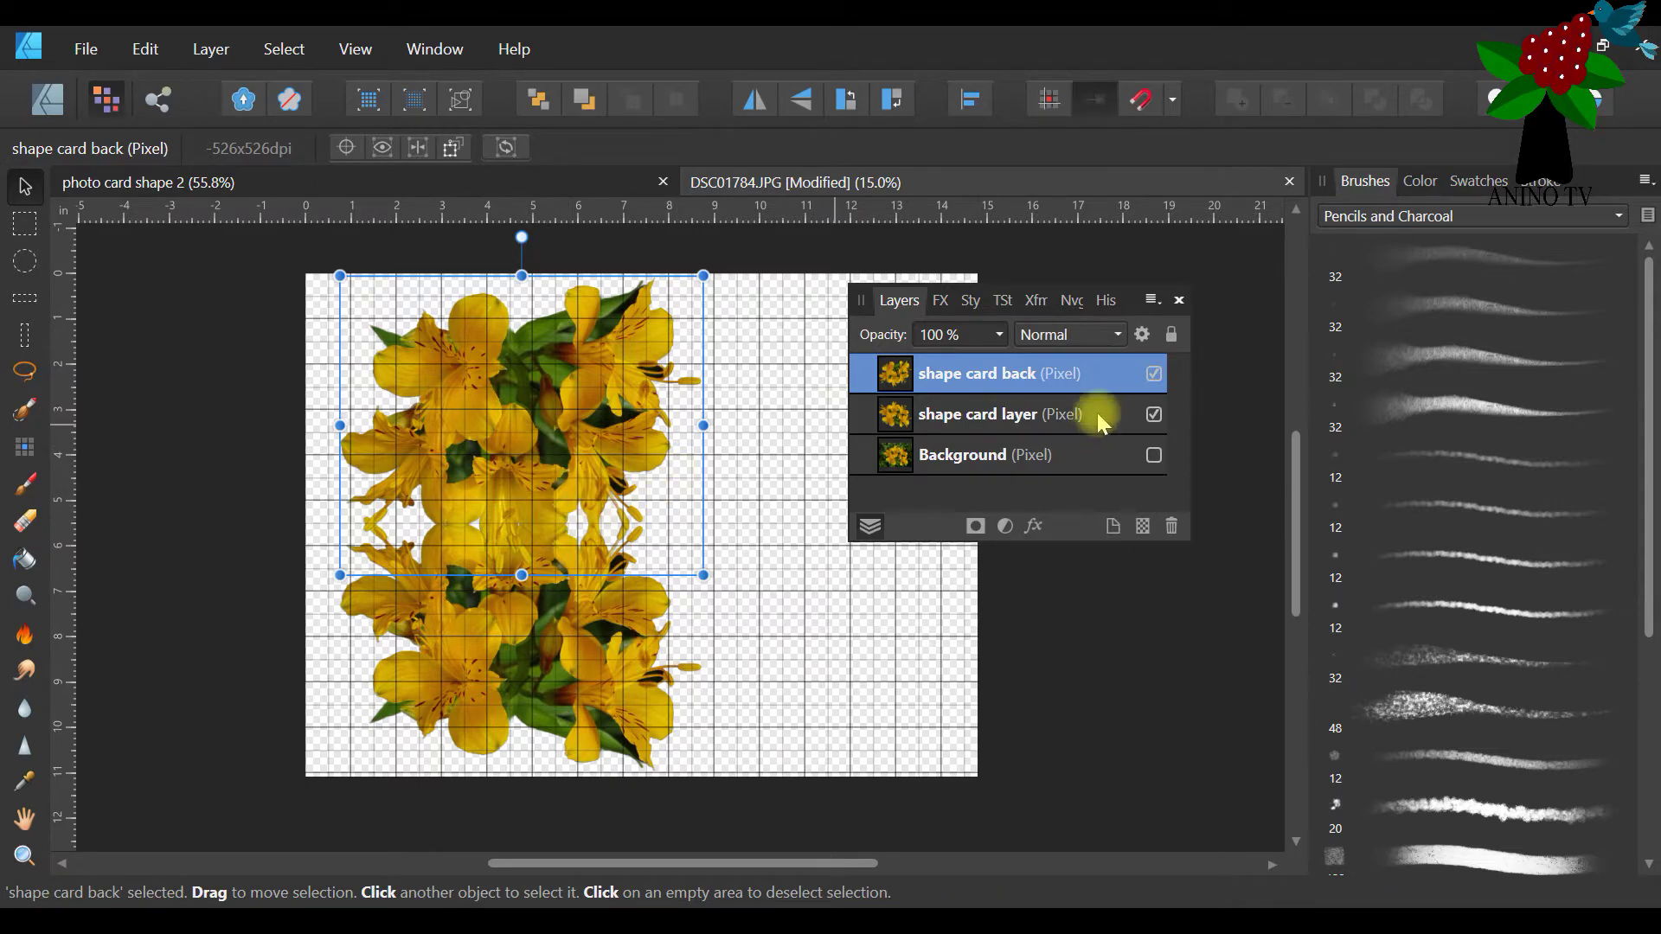
Hide the shape card back layer, deselect it and zoom in to 100% on the remaining flowers
{"action": "left_click", "coordinate": [1154, 374]}
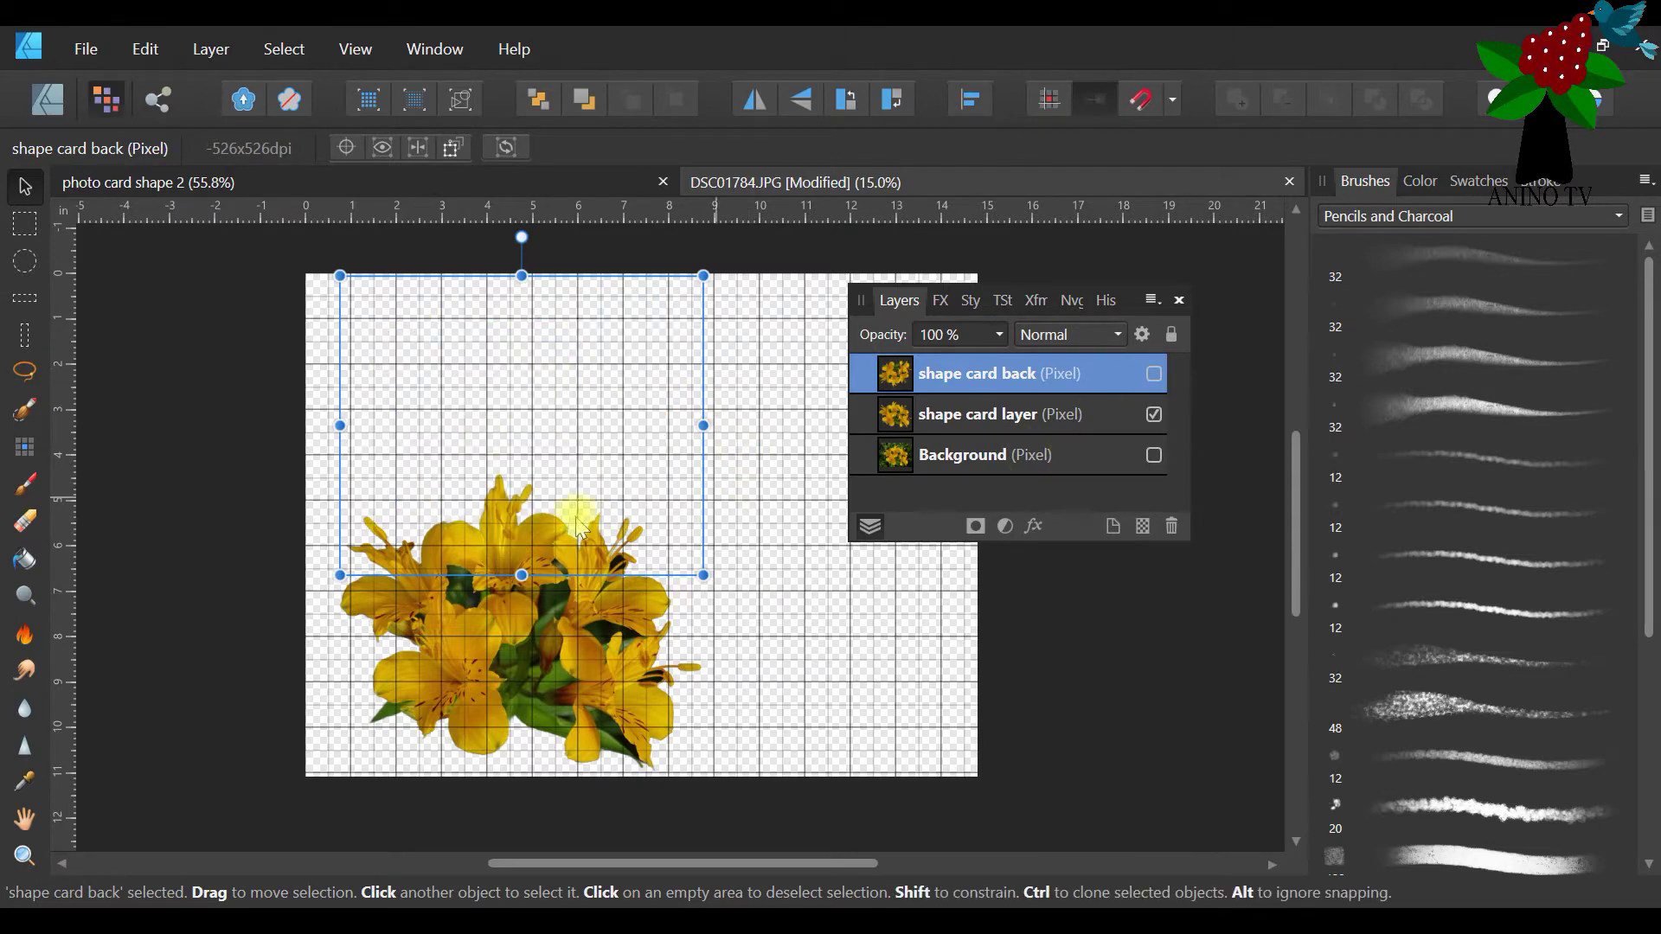
{"action": "left_click", "coordinate": [728, 610]}
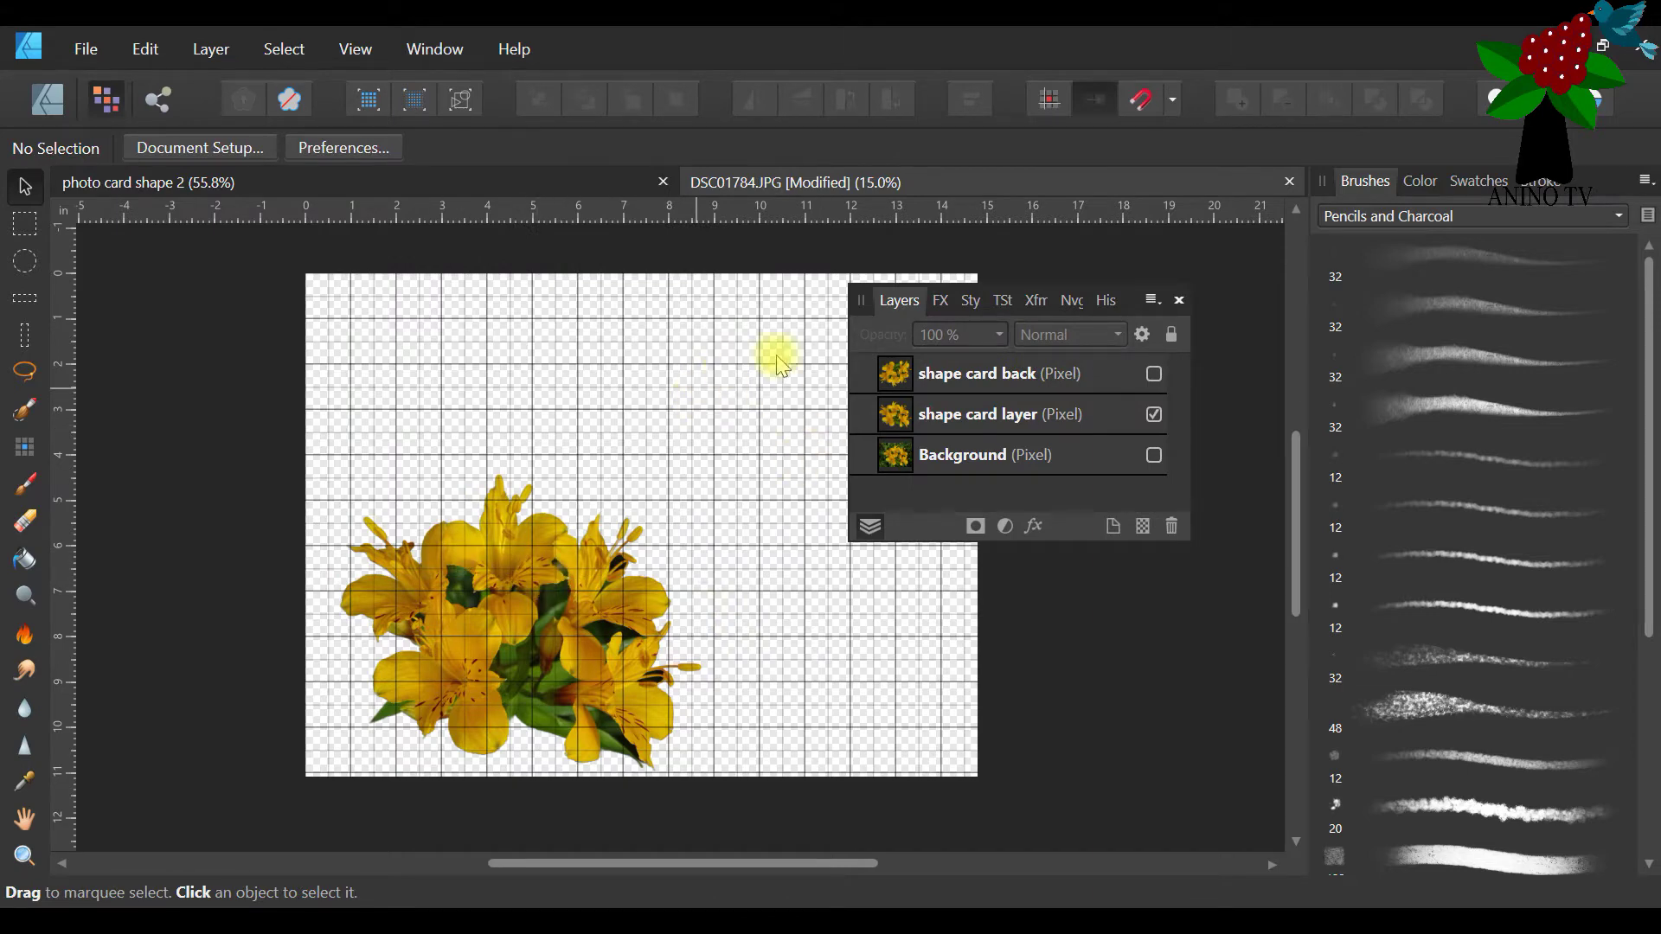
{"action": "mouse_move", "coordinate": [865, 302]}
{"action": "left_mouse_down"}
{"action": "mouse_move", "coordinate": [969, 471]}
{"action": "mouse_move", "coordinate": [1249, 567]}
{"action": "left_mouse_up"}
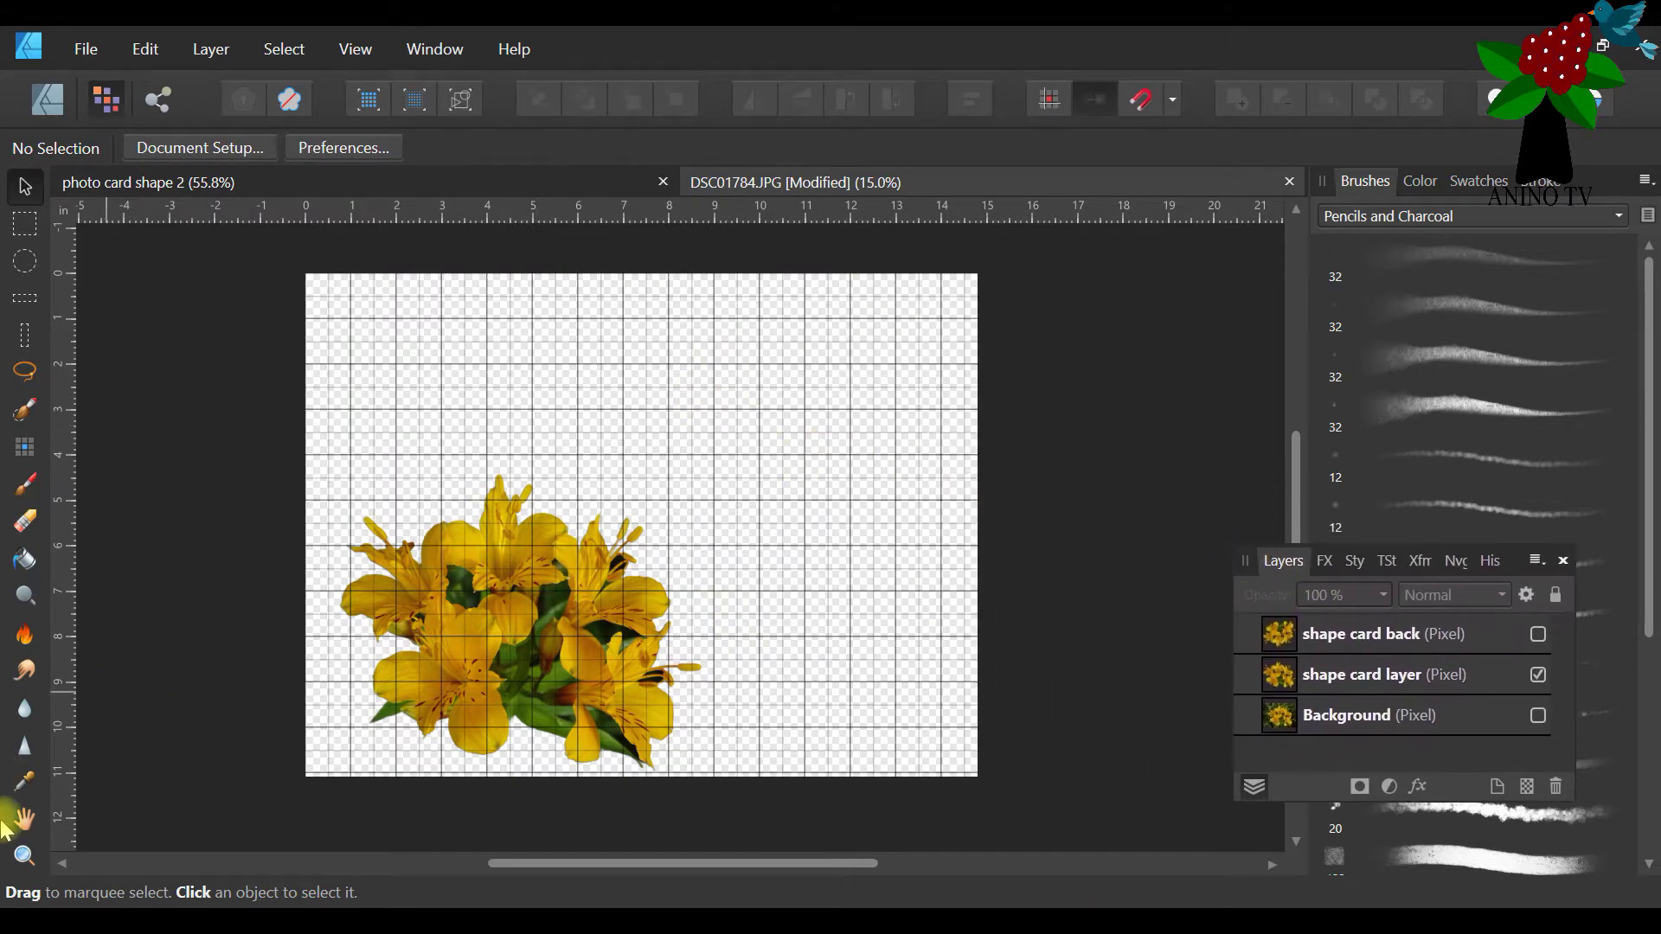
{"action": "left_click", "coordinate": [24, 857]}
{"action": "left_click", "coordinate": [433, 684]}
{"action": "left_click", "coordinate": [433, 683]}
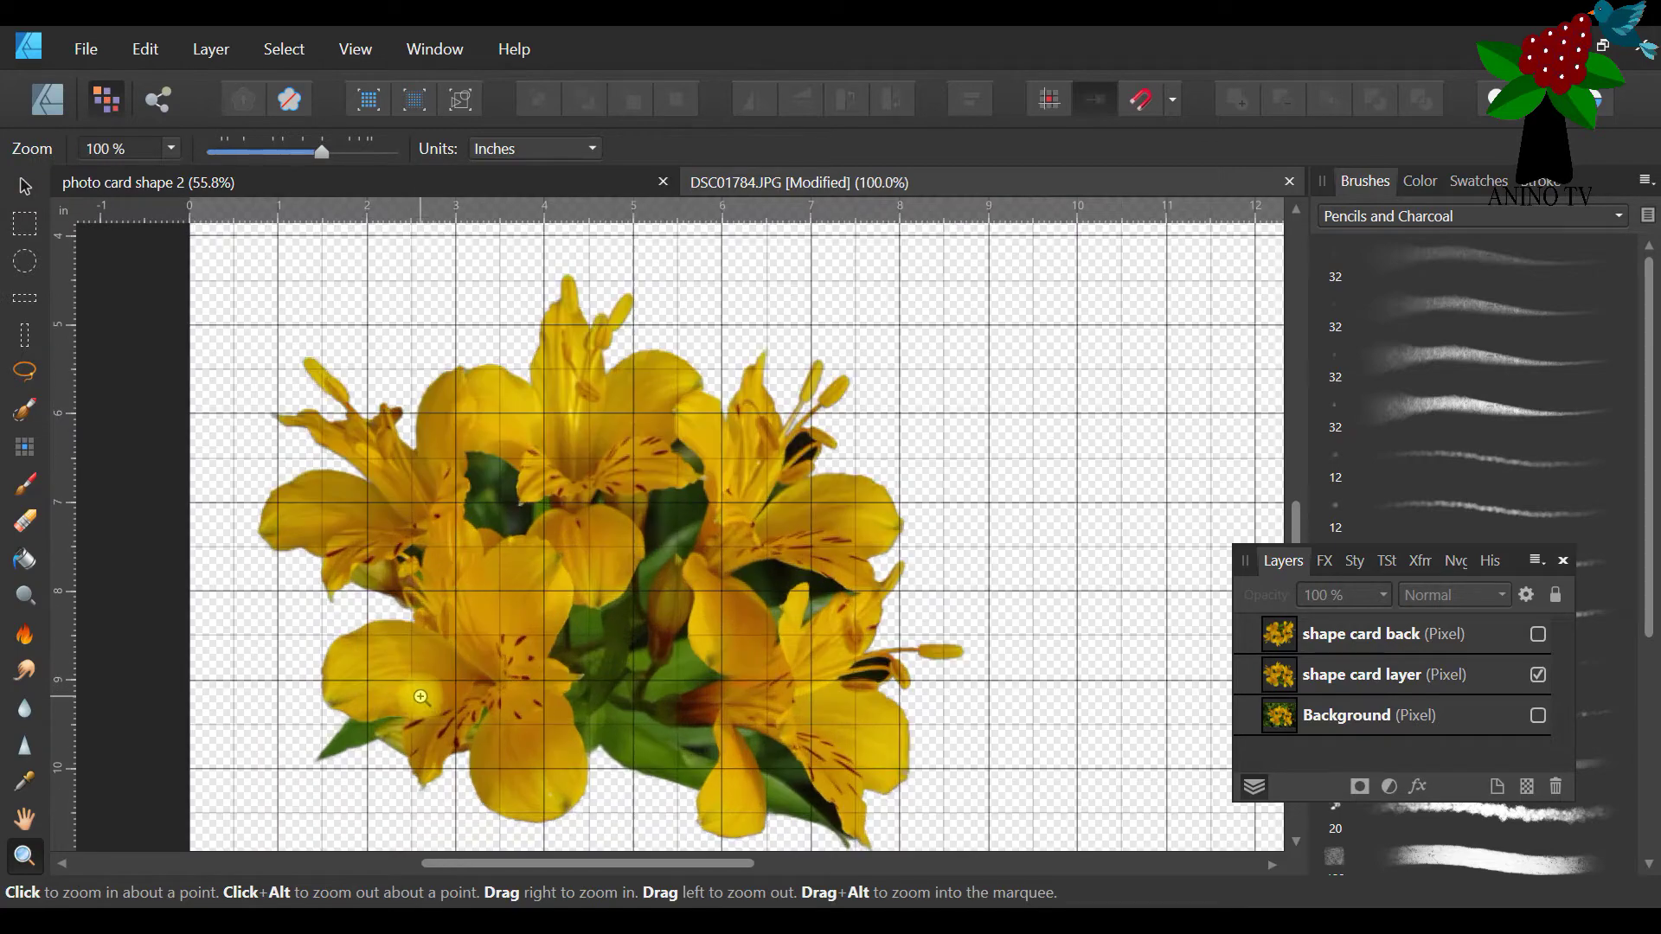
Zoom out to about 64% and look over the whole page around the flowers
{"action": "left_click", "coordinate": [26, 184]}
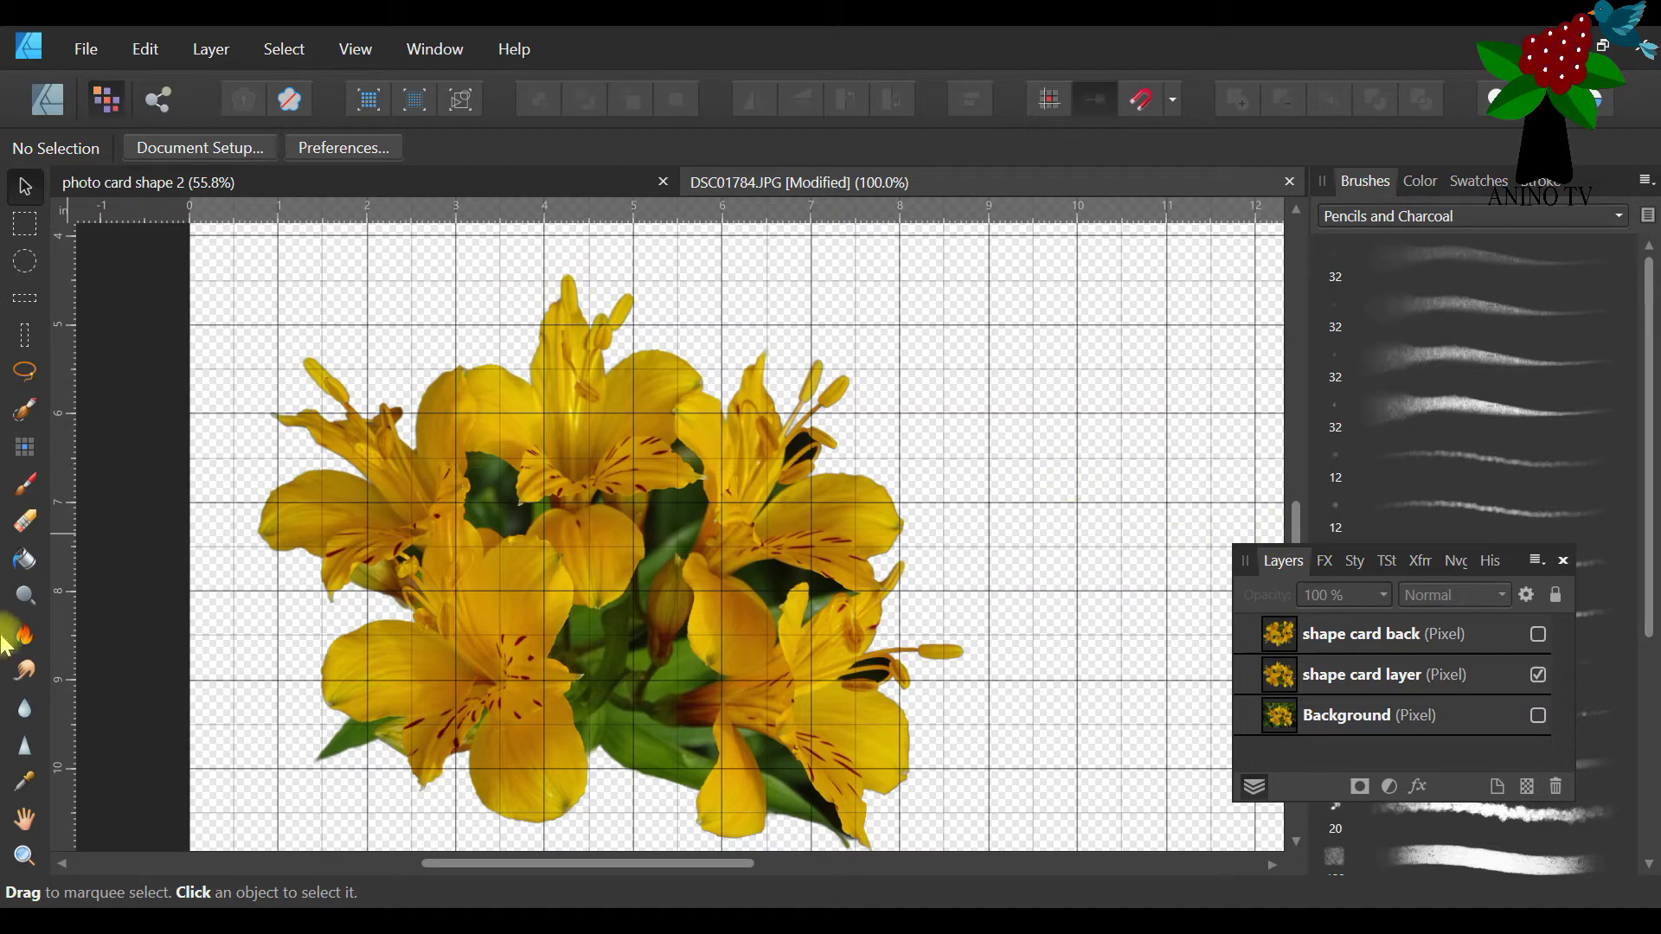
{"action": "left_click", "coordinate": [24, 849]}
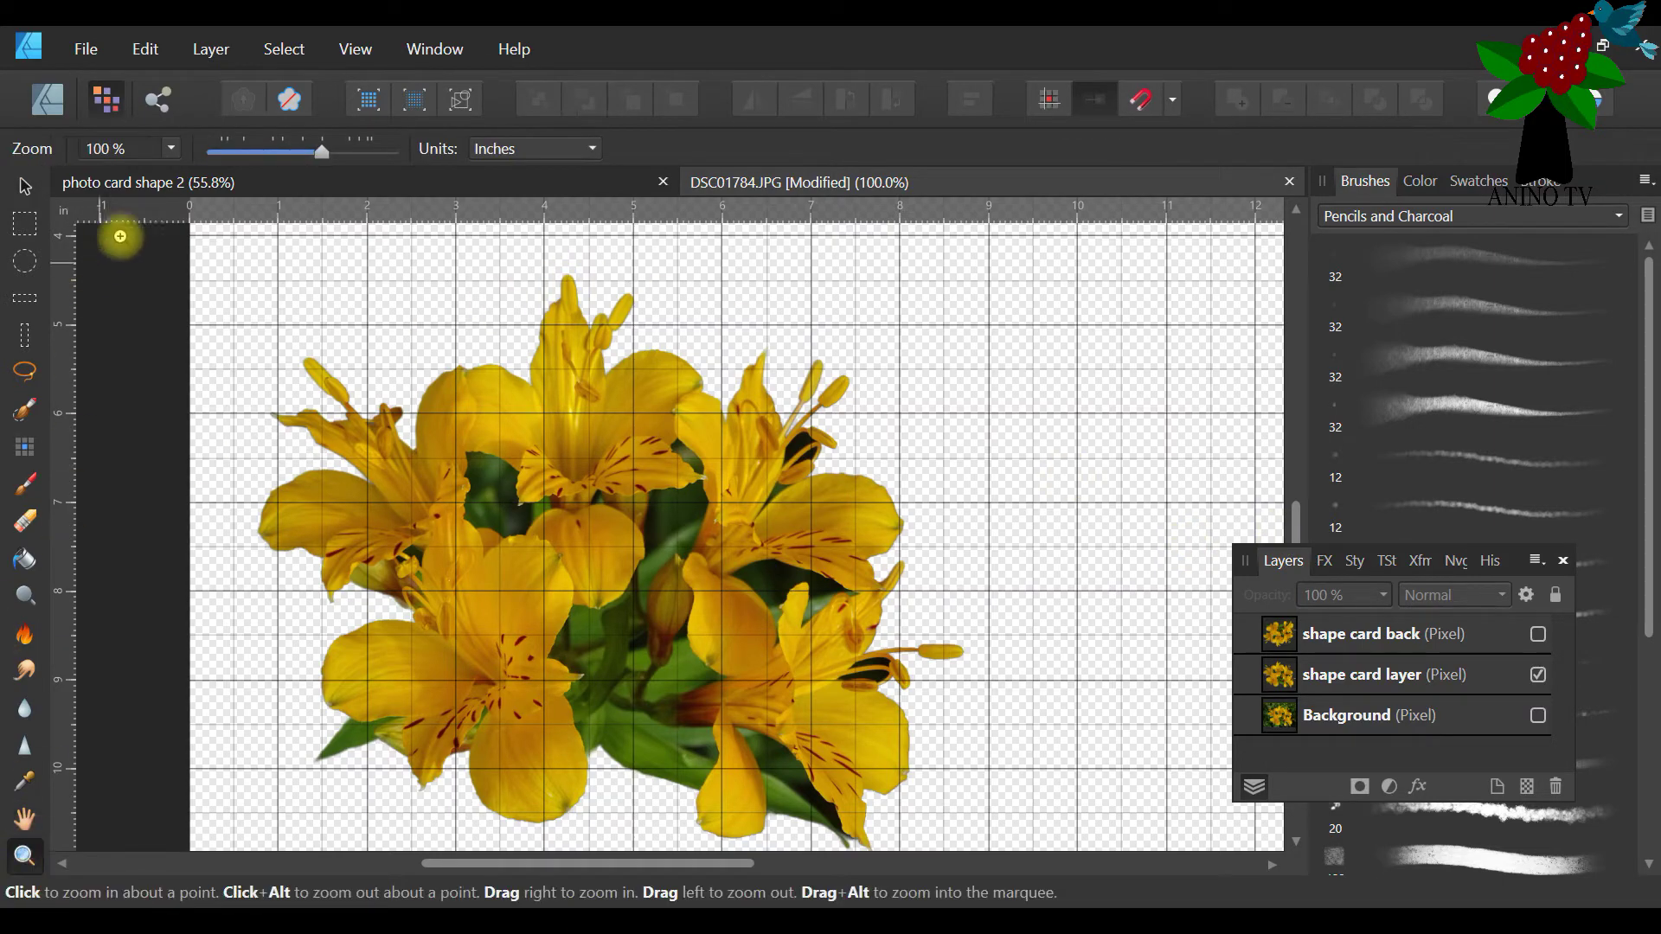
{"action": "left_click_drag", "start_coordinate": [262, 151], "coordinate": [259, 156]}
{"action": "left_click_drag", "start_coordinate": [548, 863], "coordinate": [628, 879]}
{"action": "scroll", "coordinate": [783, 645], "scroll_direction": "up", "scroll_amount": 2}
{"action": "scroll", "coordinate": [614, 519], "scroll_direction": "down", "scroll_amount": 1}
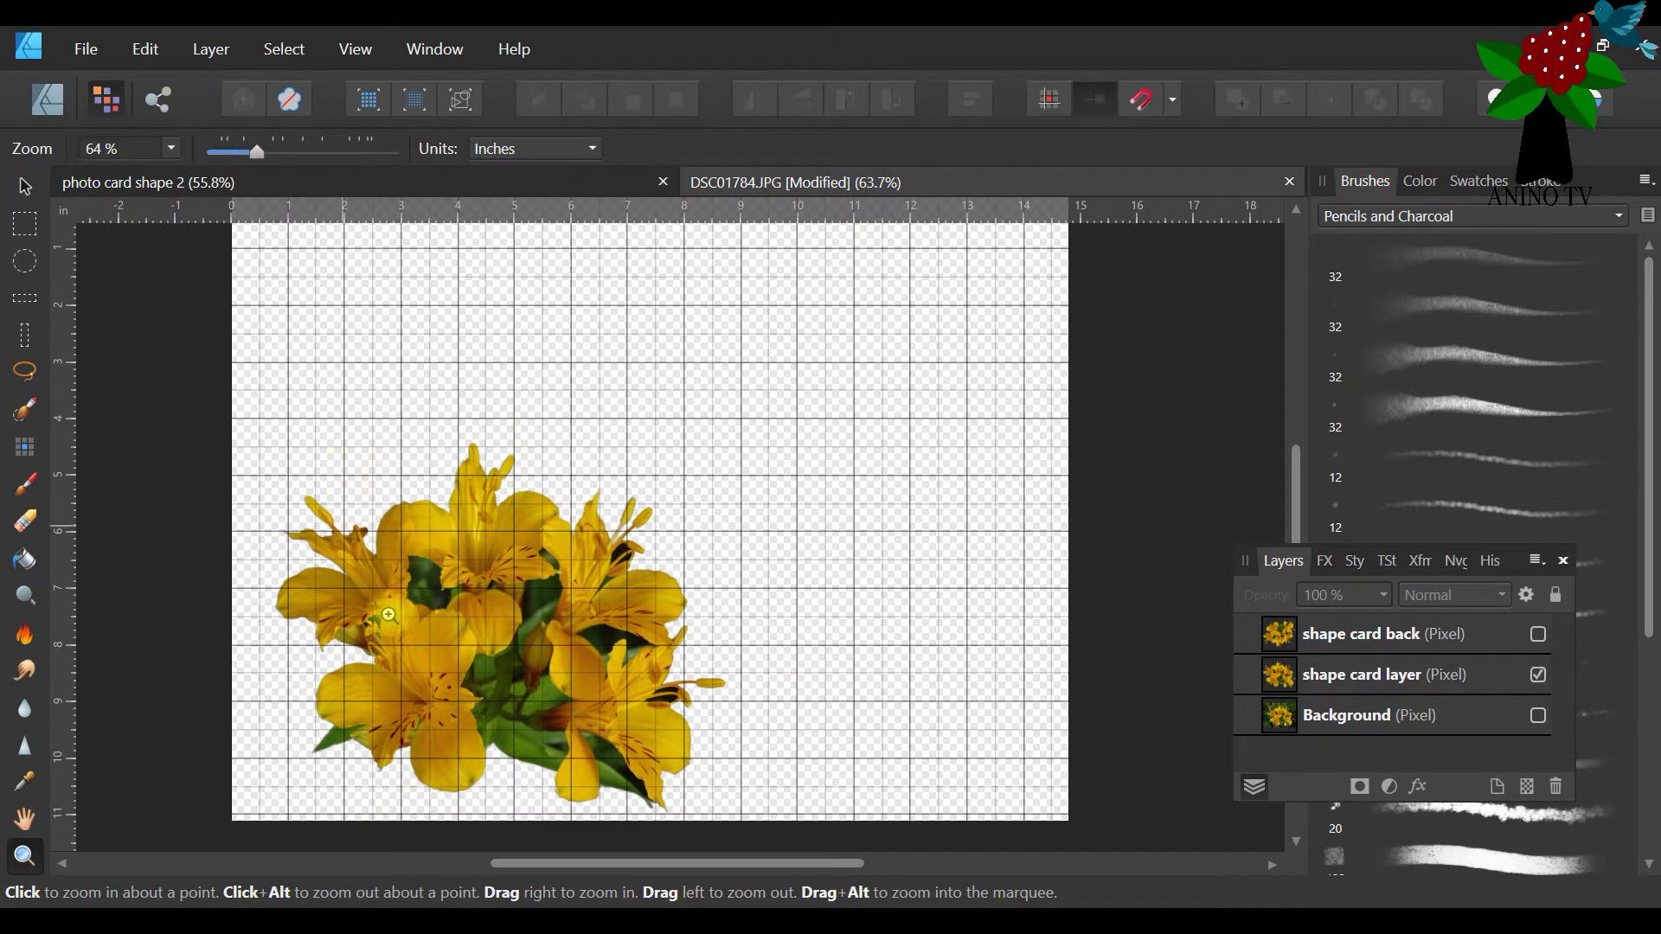
{"action": "scroll", "coordinate": [543, 490], "scroll_direction": "up", "scroll_amount": 1}
{"action": "scroll", "coordinate": [508, 452], "scroll_direction": "down", "scroll_amount": 1}
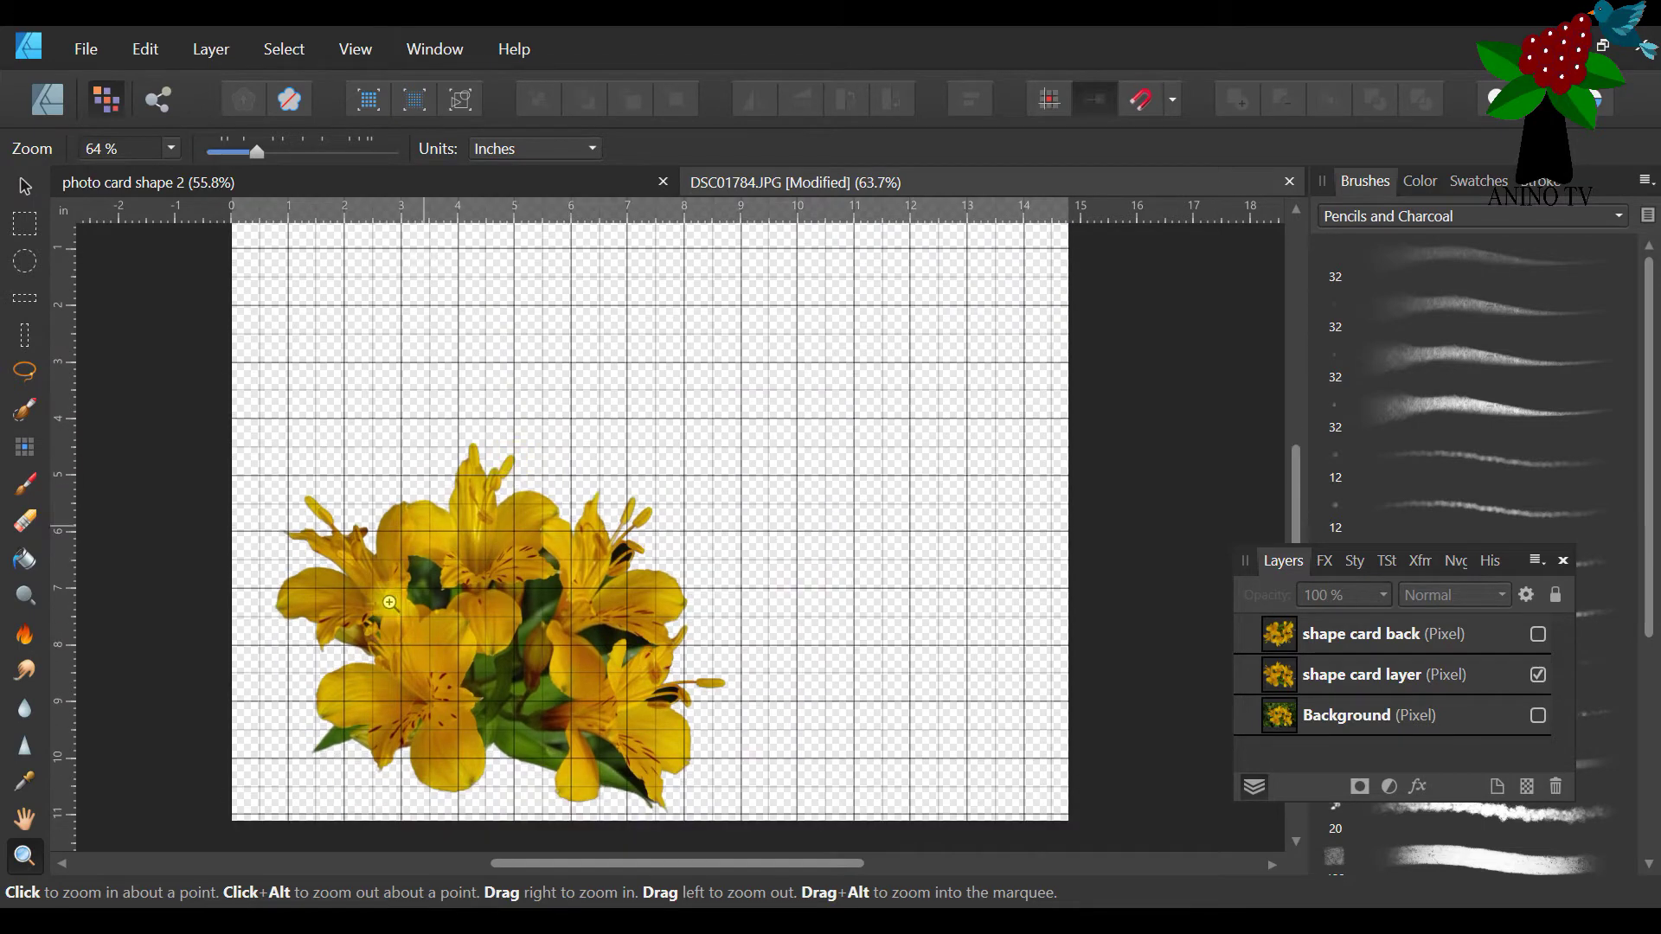
Add a new empty layer and send it to the back of the stack, beneath the Background layer
{"action": "left_click_drag", "start_coordinate": [1245, 566], "coordinate": [1025, 283]}
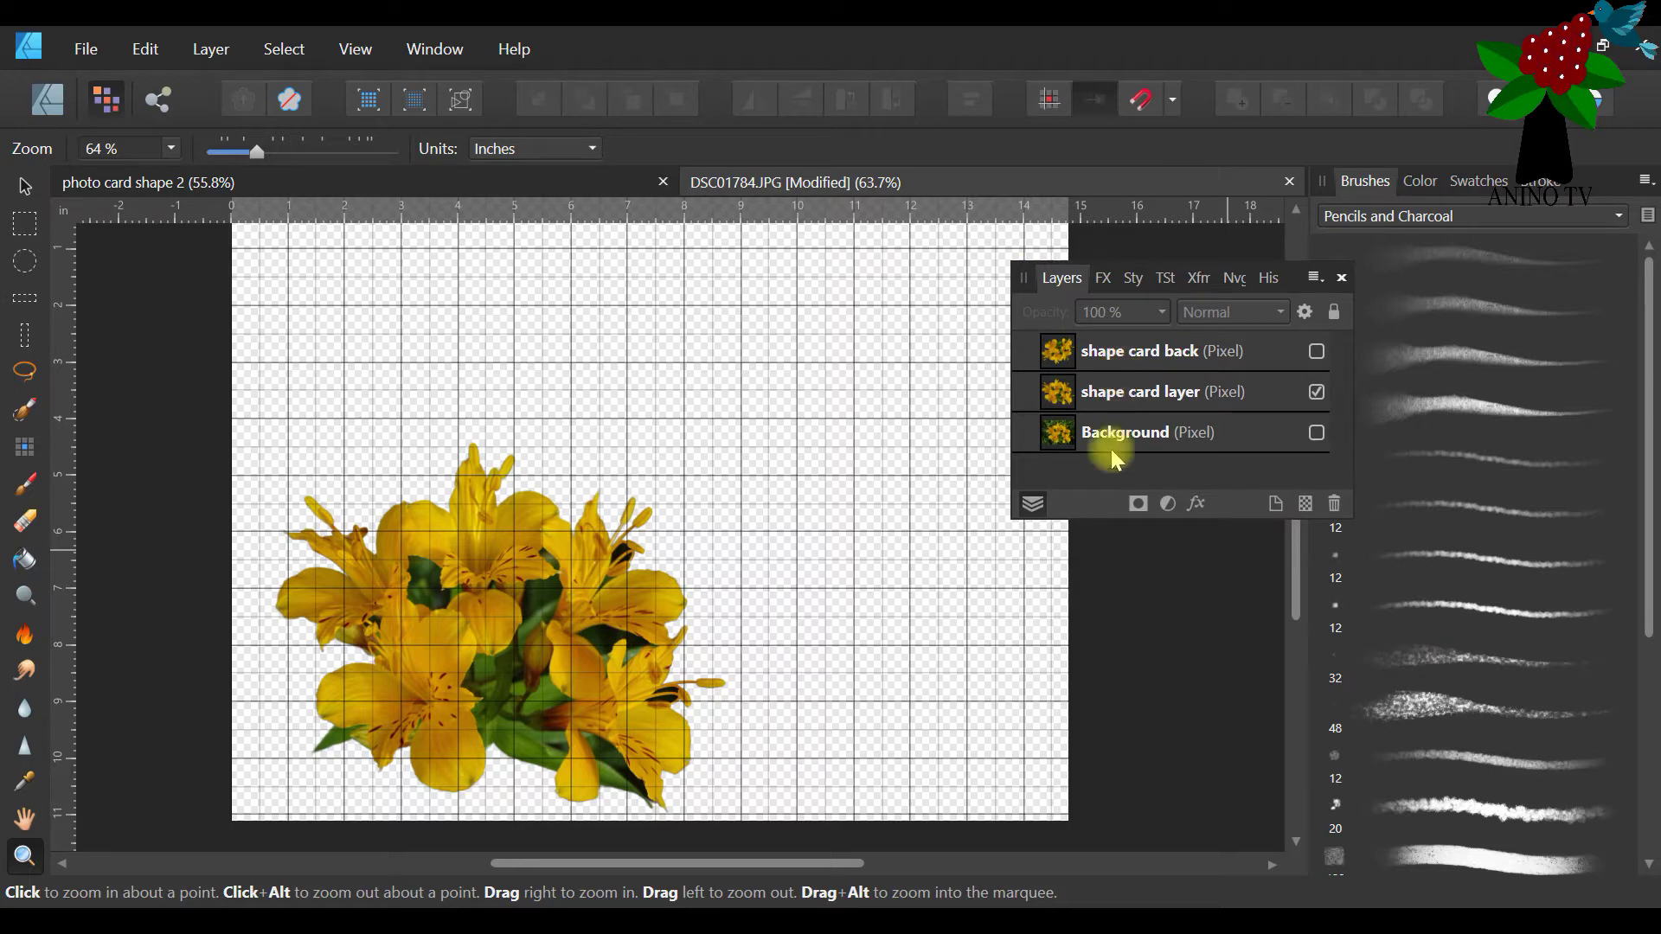
{"action": "left_click", "coordinate": [1163, 432]}
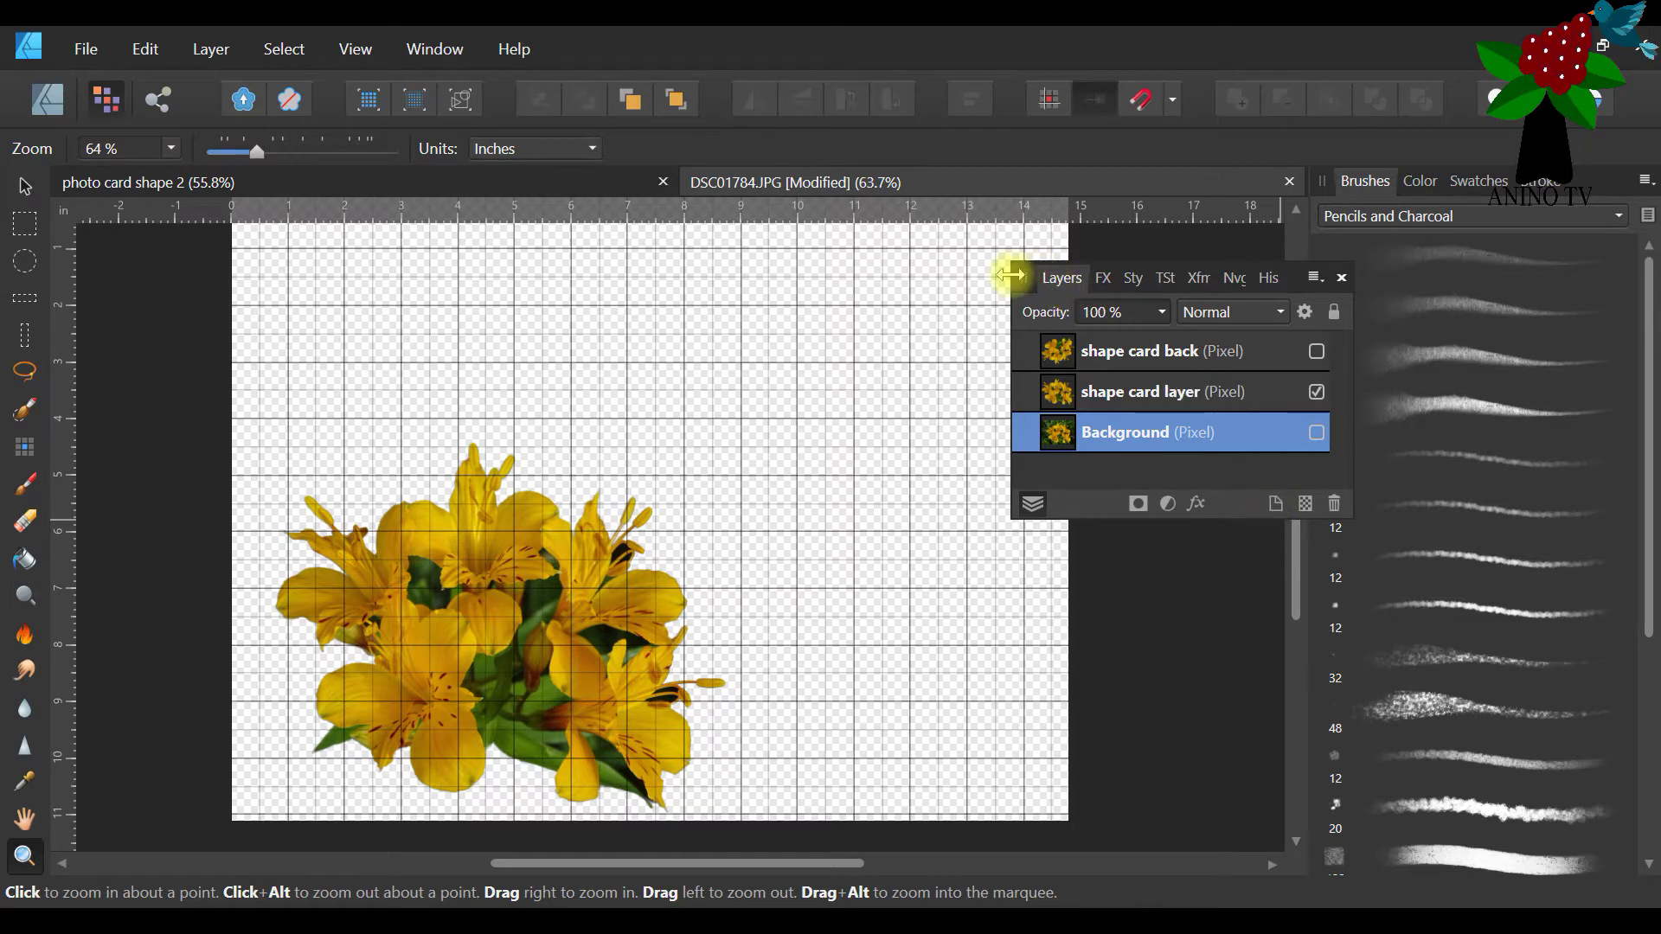
{"action": "left_click_drag", "start_coordinate": [1023, 285], "coordinate": [530, 226]}
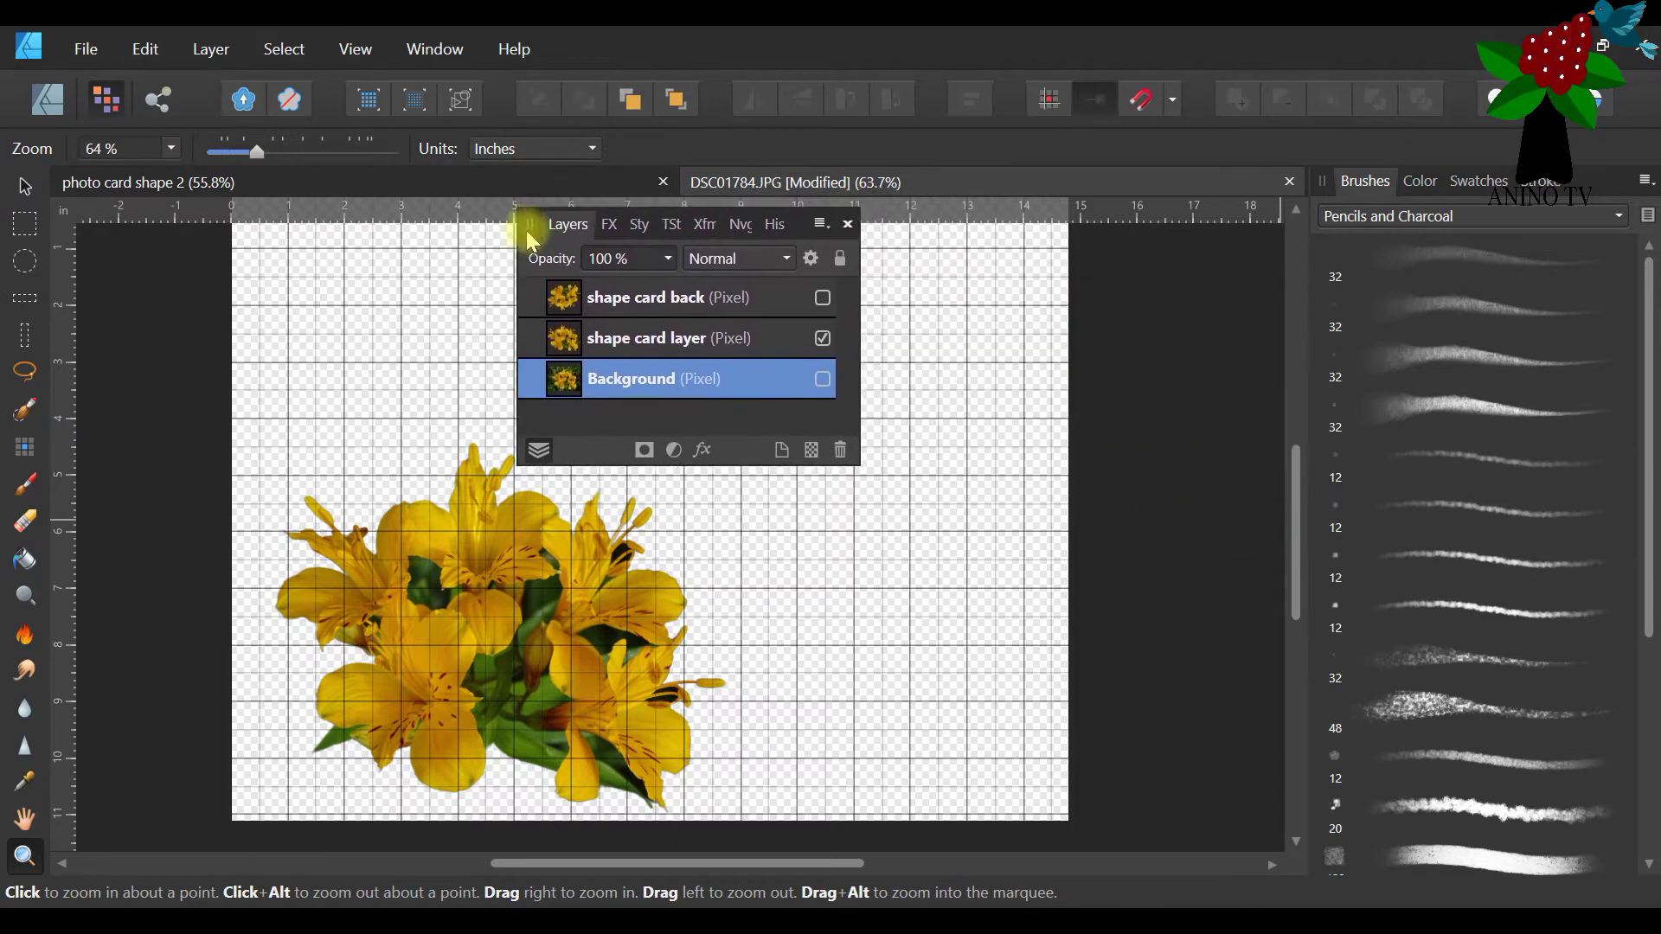
{"action": "left_click", "coordinate": [778, 454]}
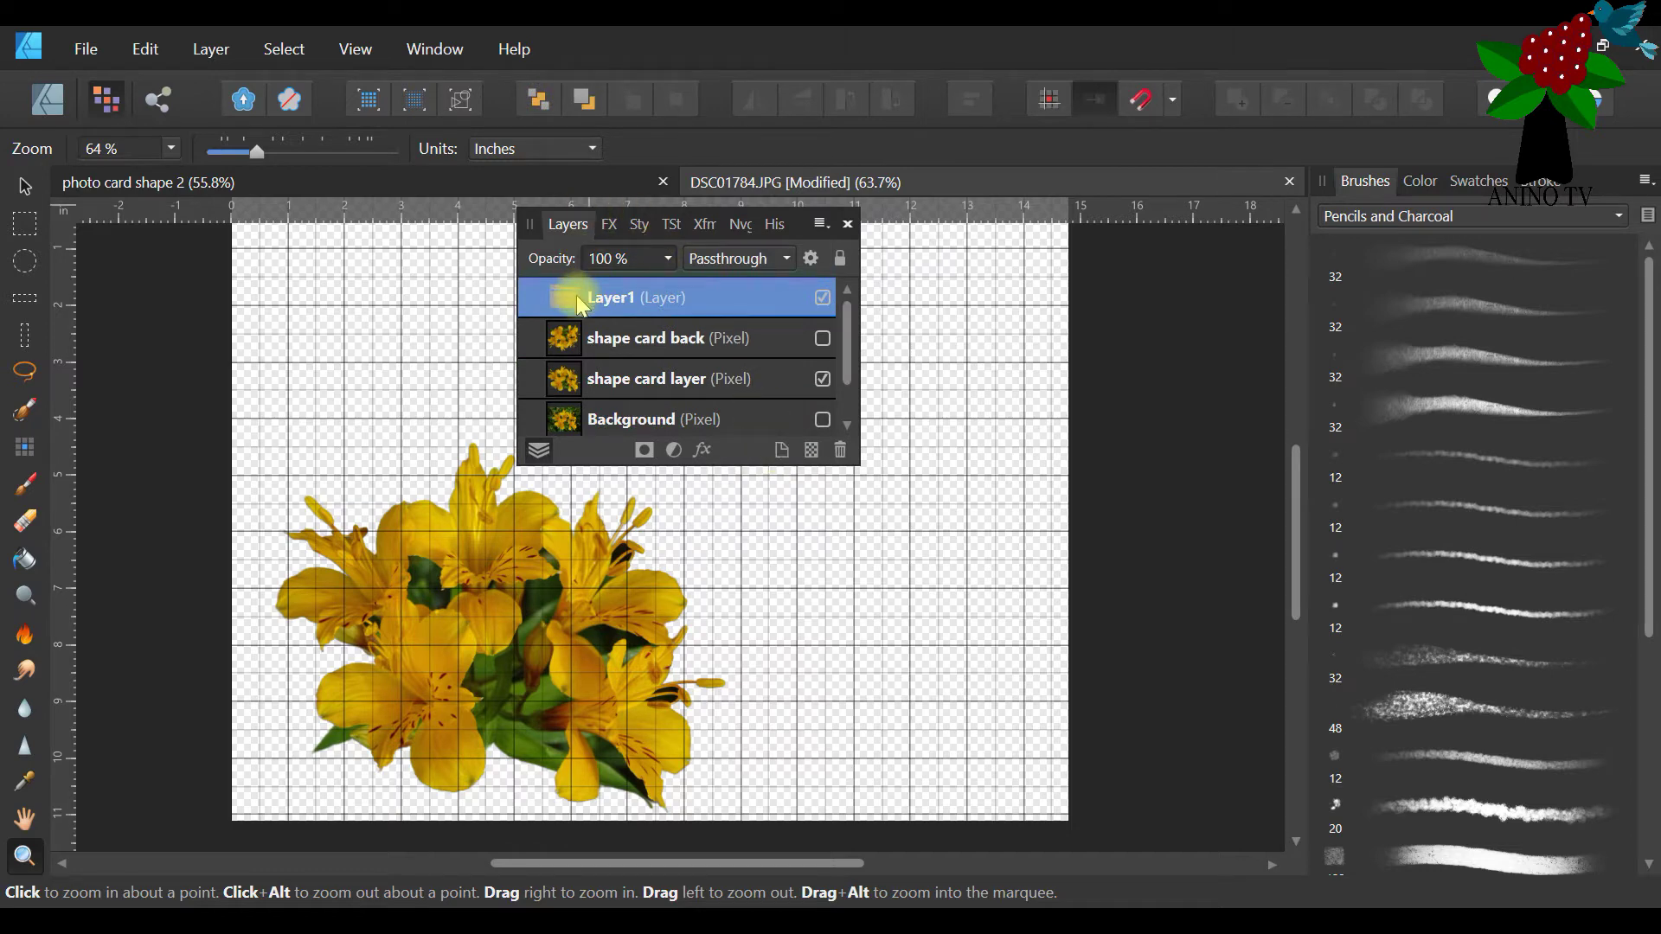
{"action": "left_click", "coordinate": [539, 101]}
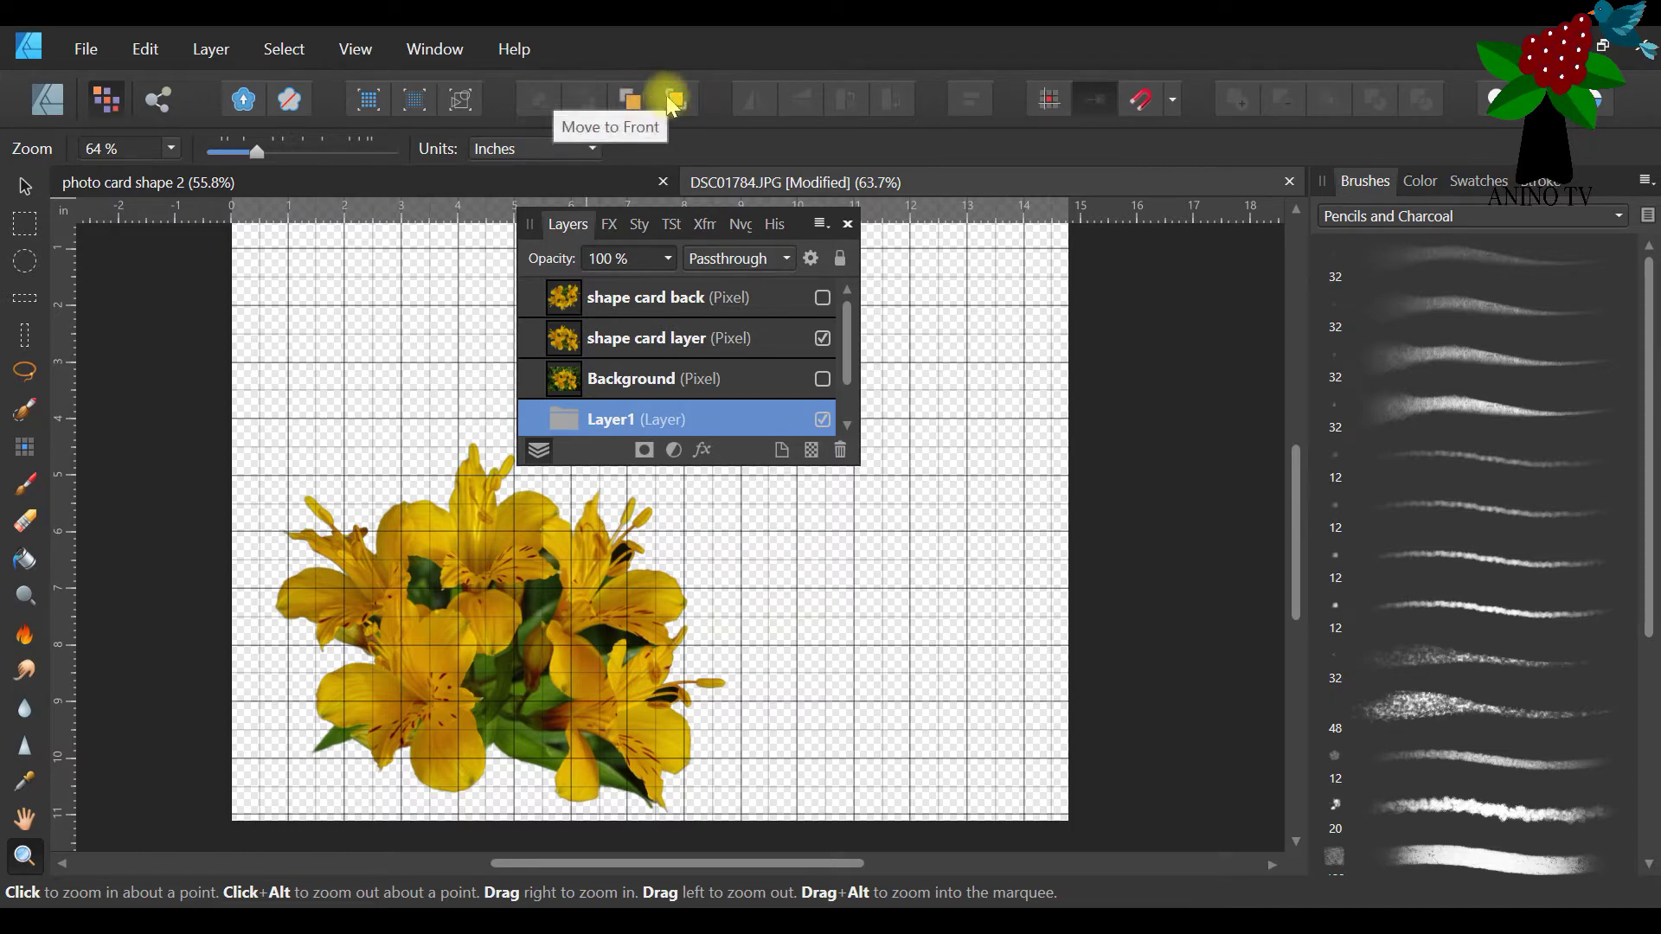
{"action": "left_click", "coordinate": [216, 53]}
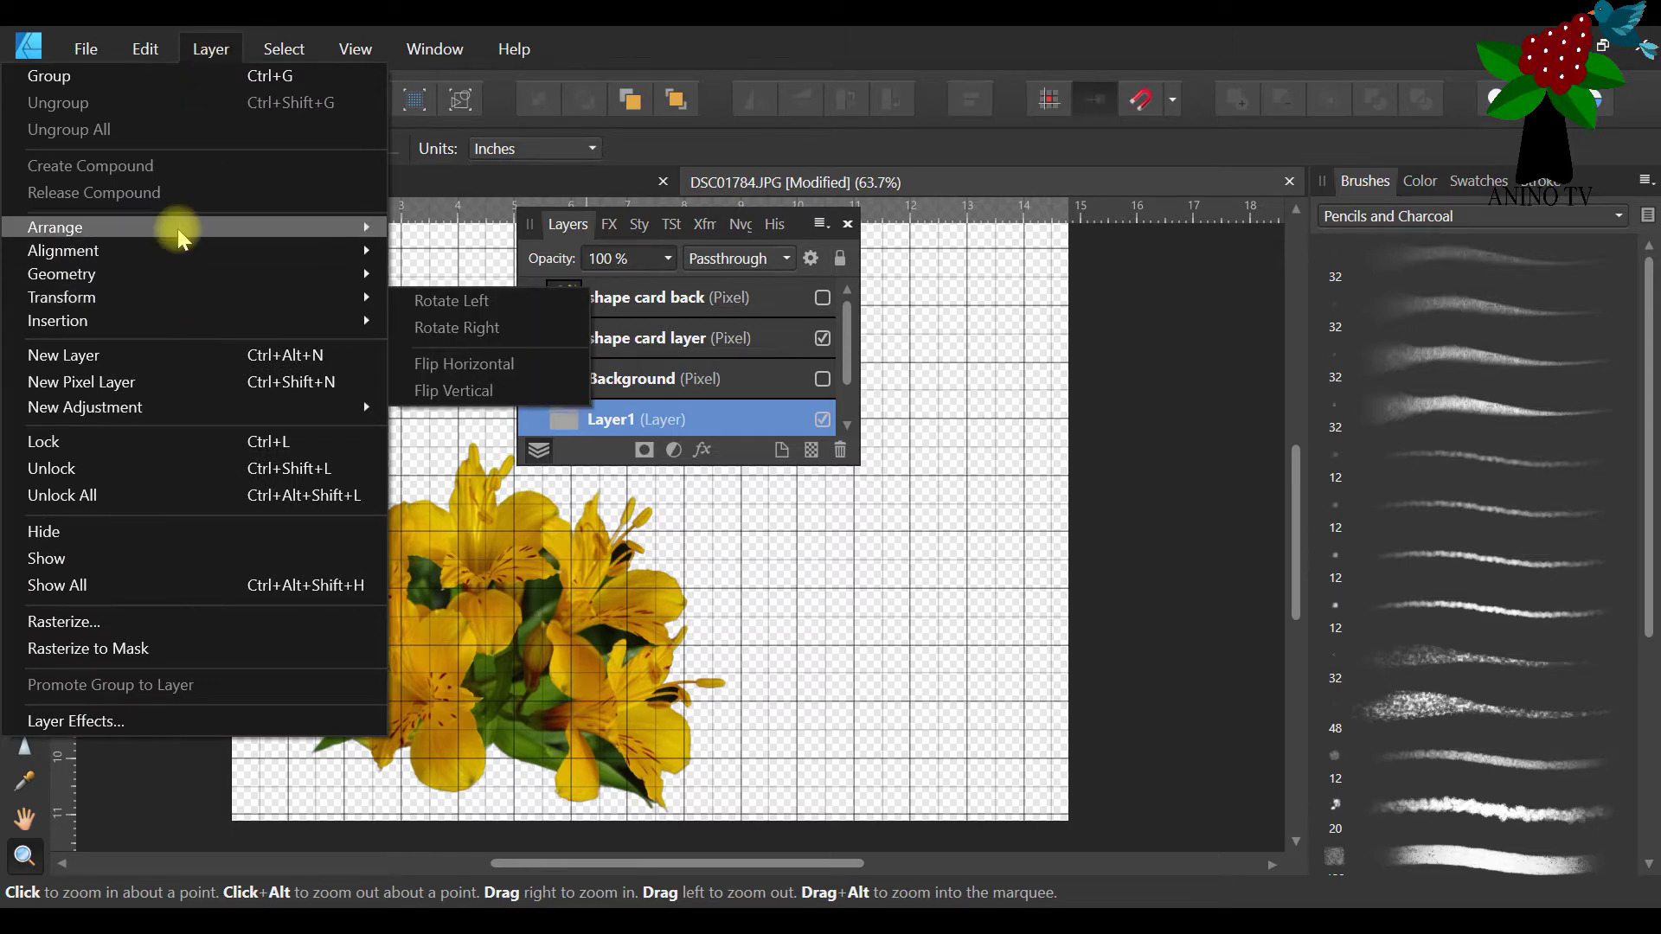
{"action": "mouse_move", "coordinate": [180, 232]}
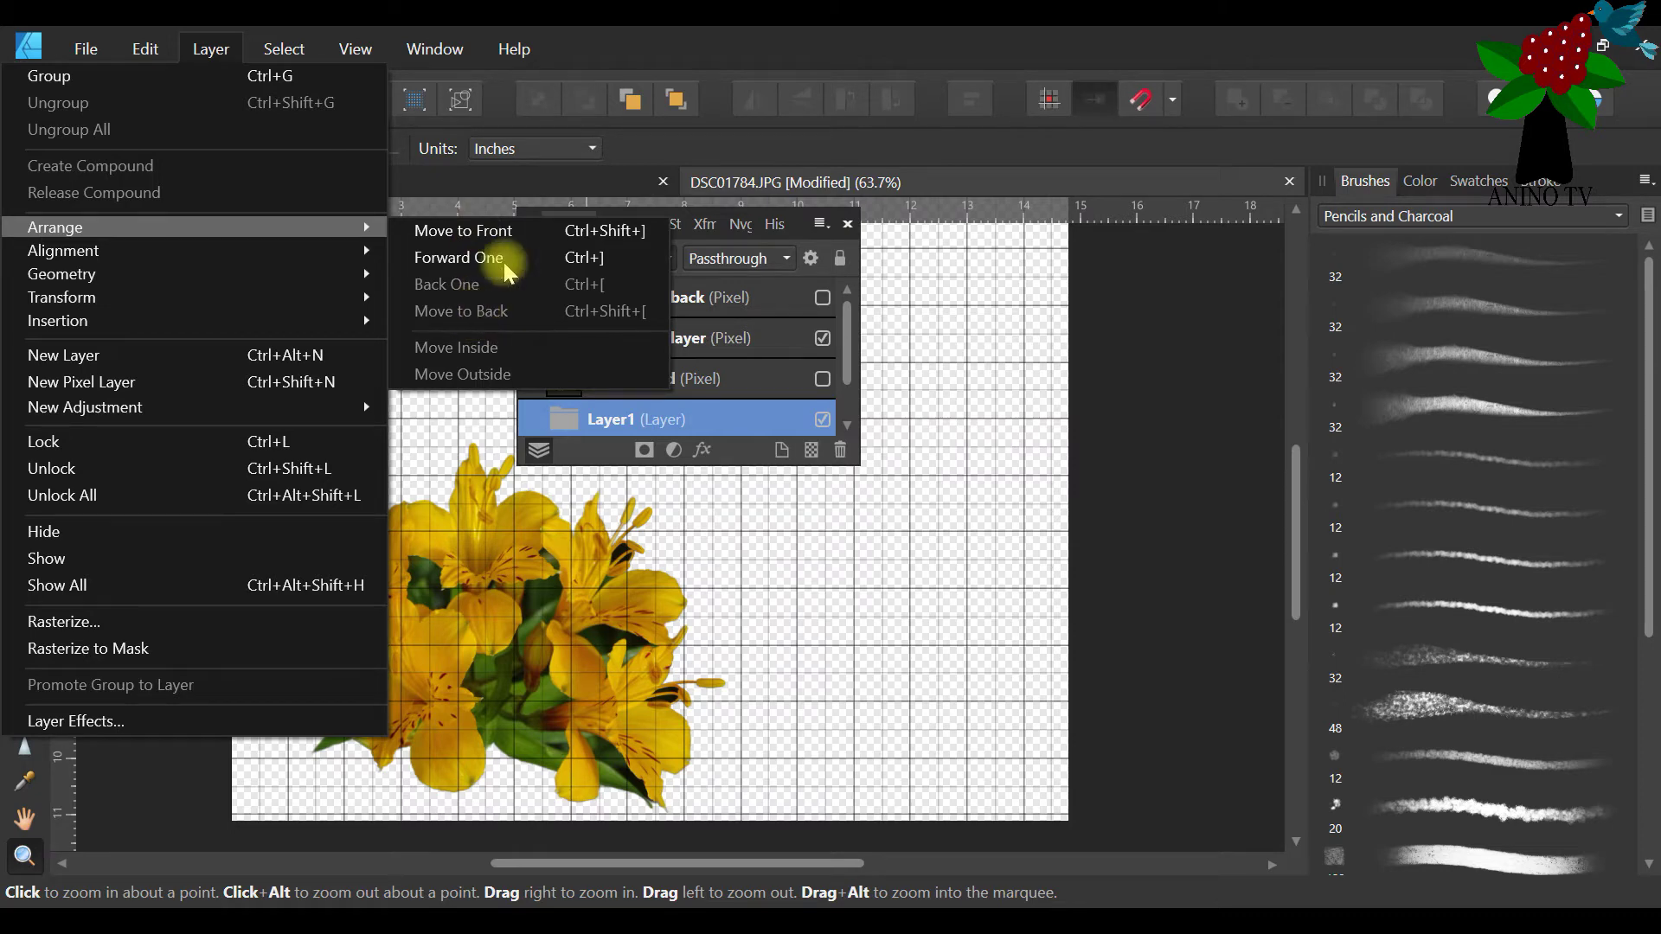
{"action": "left_click", "coordinate": [650, 43]}
{"action": "mouse_move", "coordinate": [534, 227]}
{"action": "left_mouse_down"}
{"action": "mouse_move", "coordinate": [868, 450]}
{"action": "mouse_move", "coordinate": [1144, 384]}
{"action": "mouse_move", "coordinate": [1107, 407]}
{"action": "left_mouse_up"}
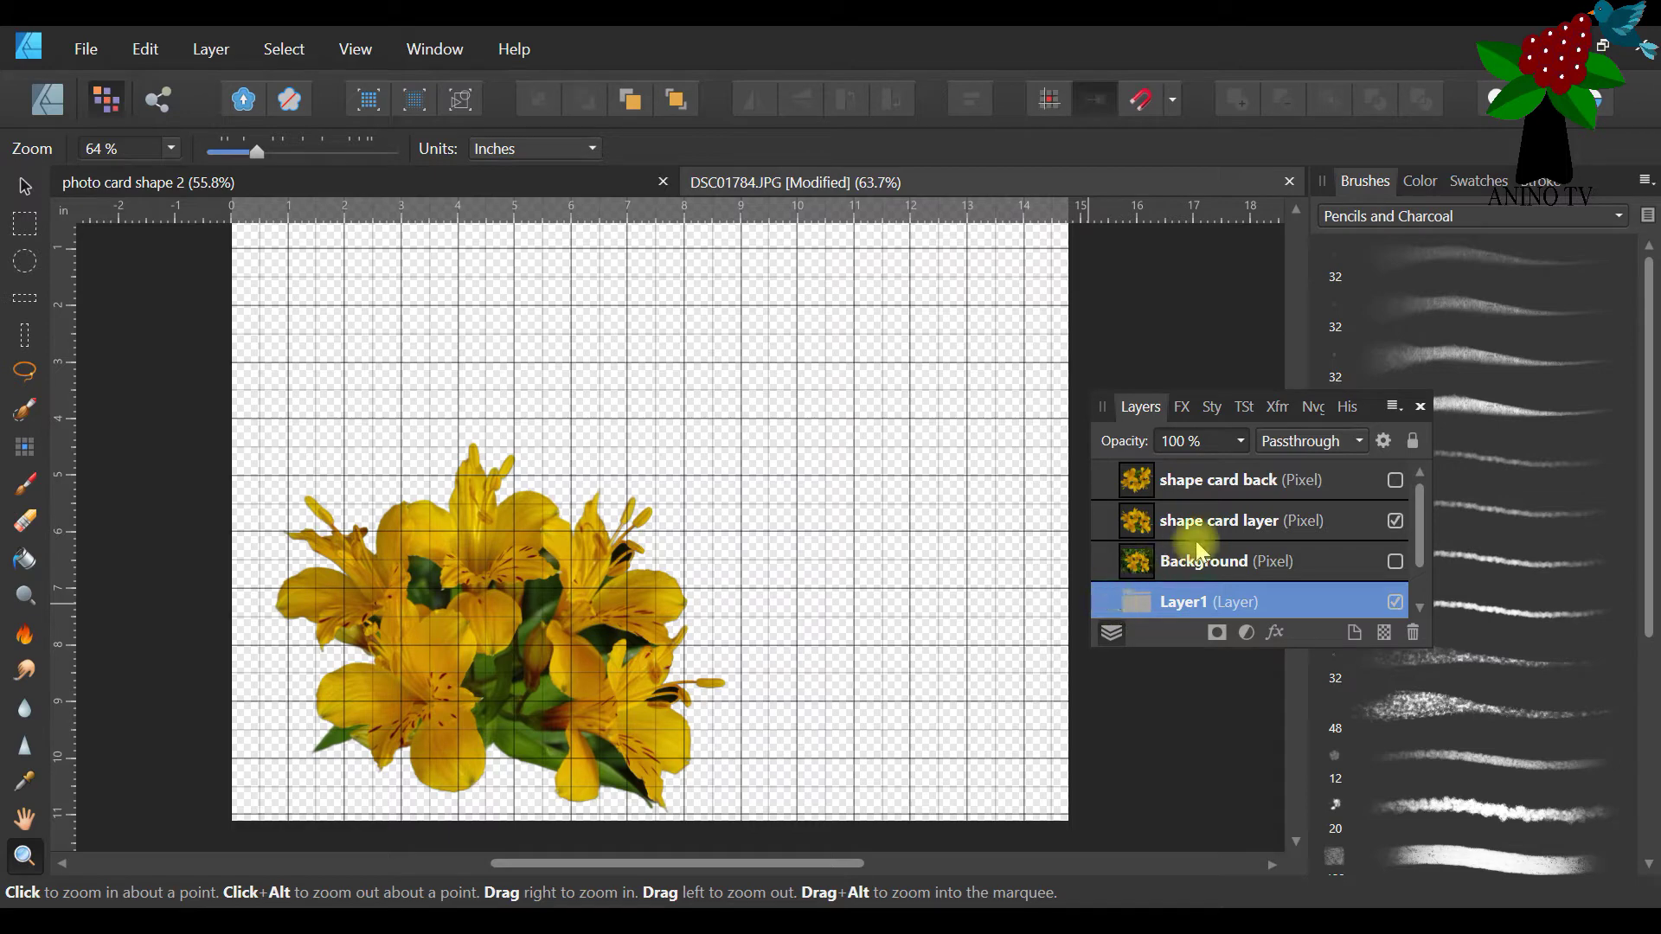
Resize the document page to 20 in by 20 in, keeping its objects anchored to the page
{"action": "left_click", "coordinate": [23, 183]}
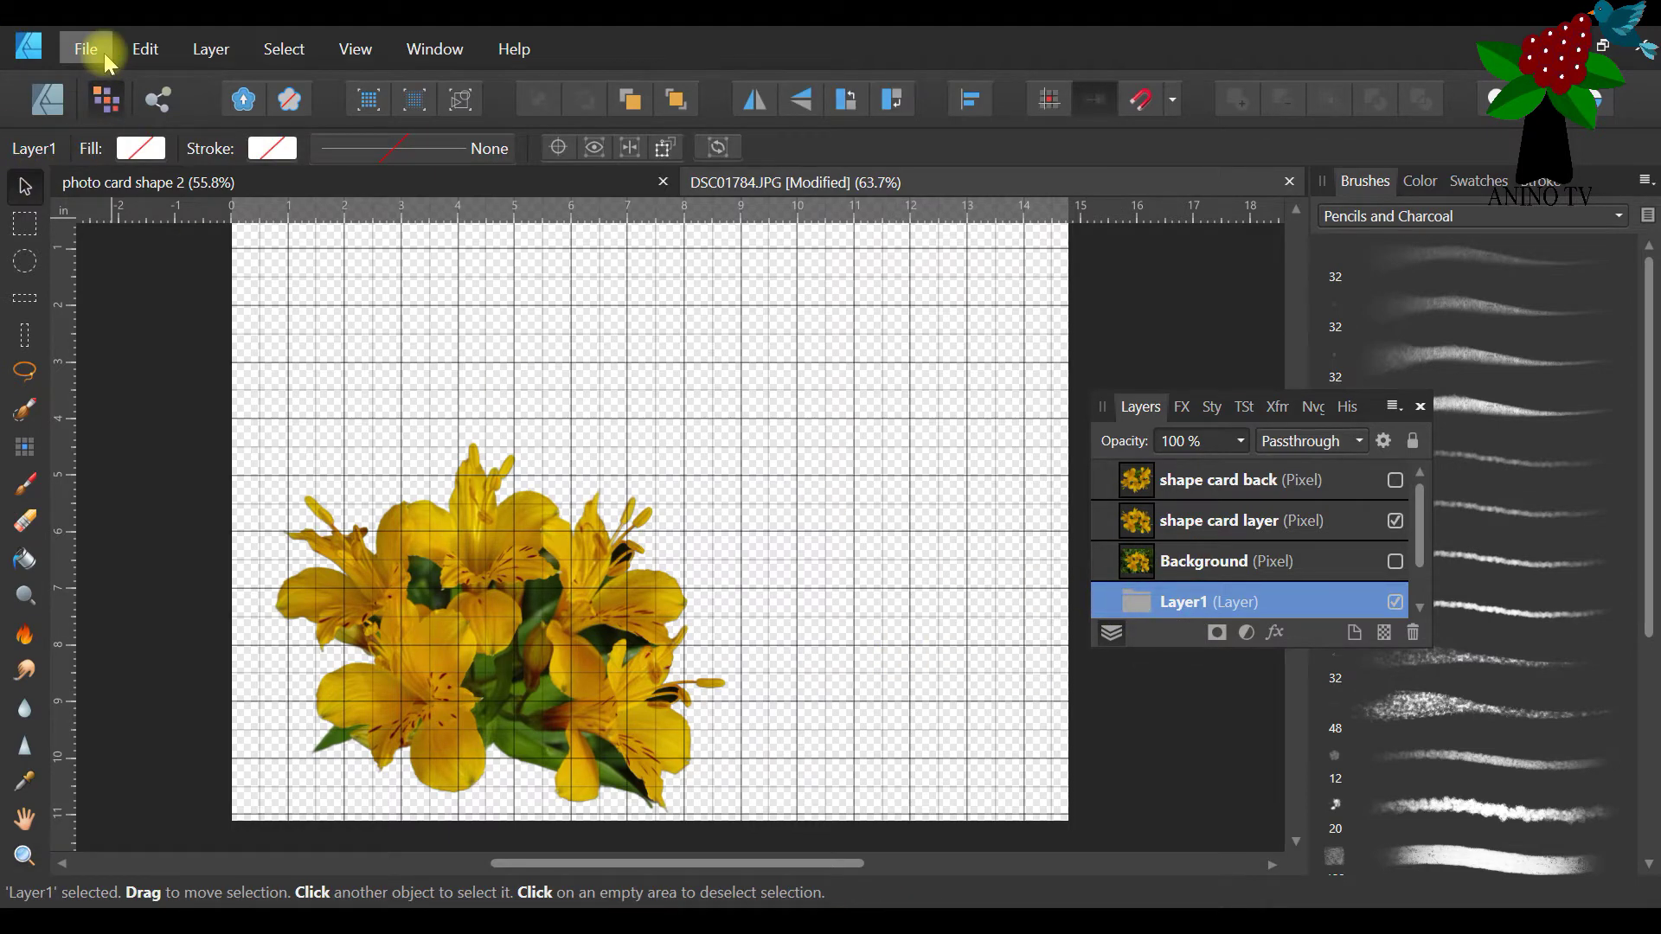
{"action": "left_click", "coordinate": [104, 53]}
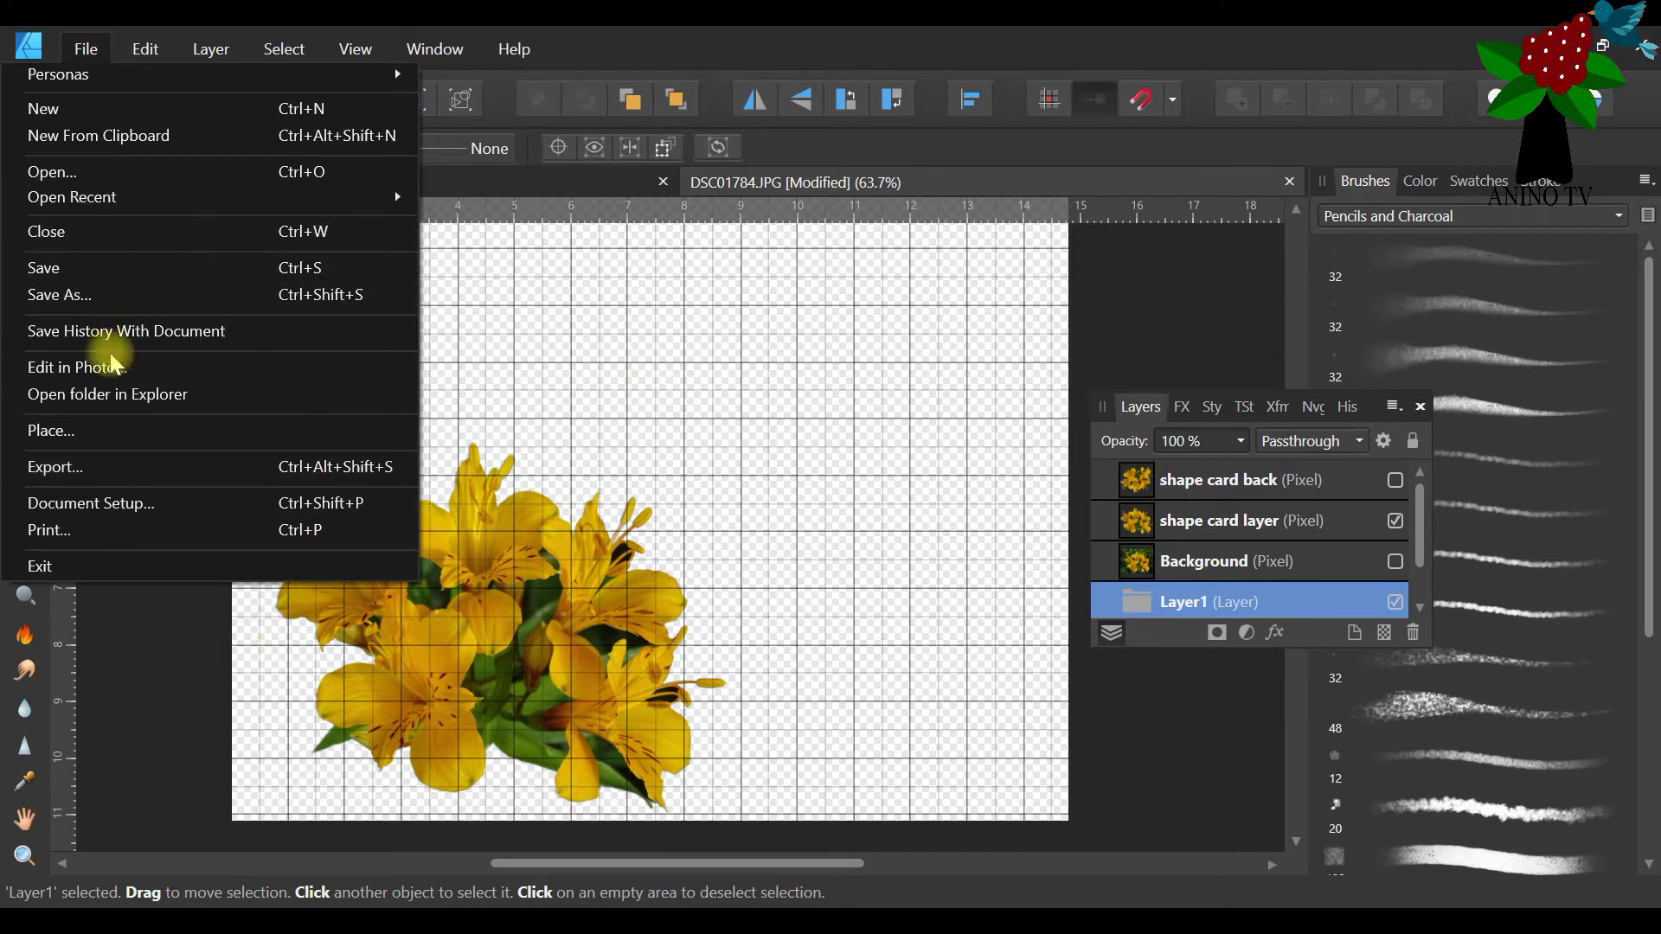
{"action": "left_click", "coordinate": [102, 500]}
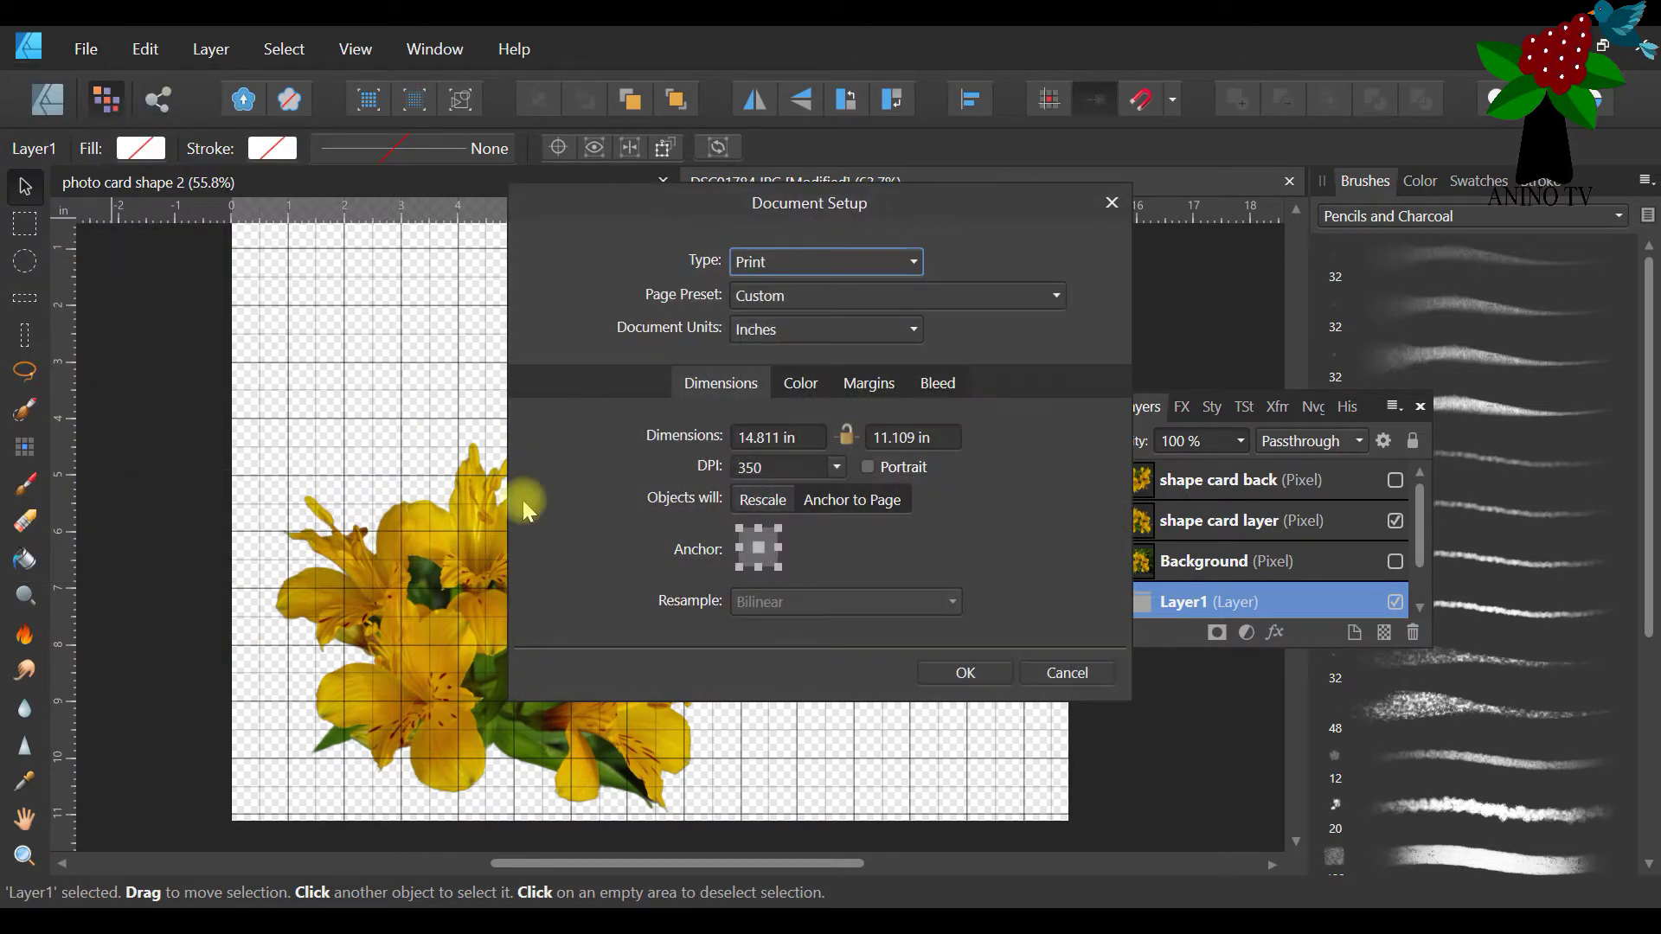
{"action": "left_click", "coordinate": [774, 437]}
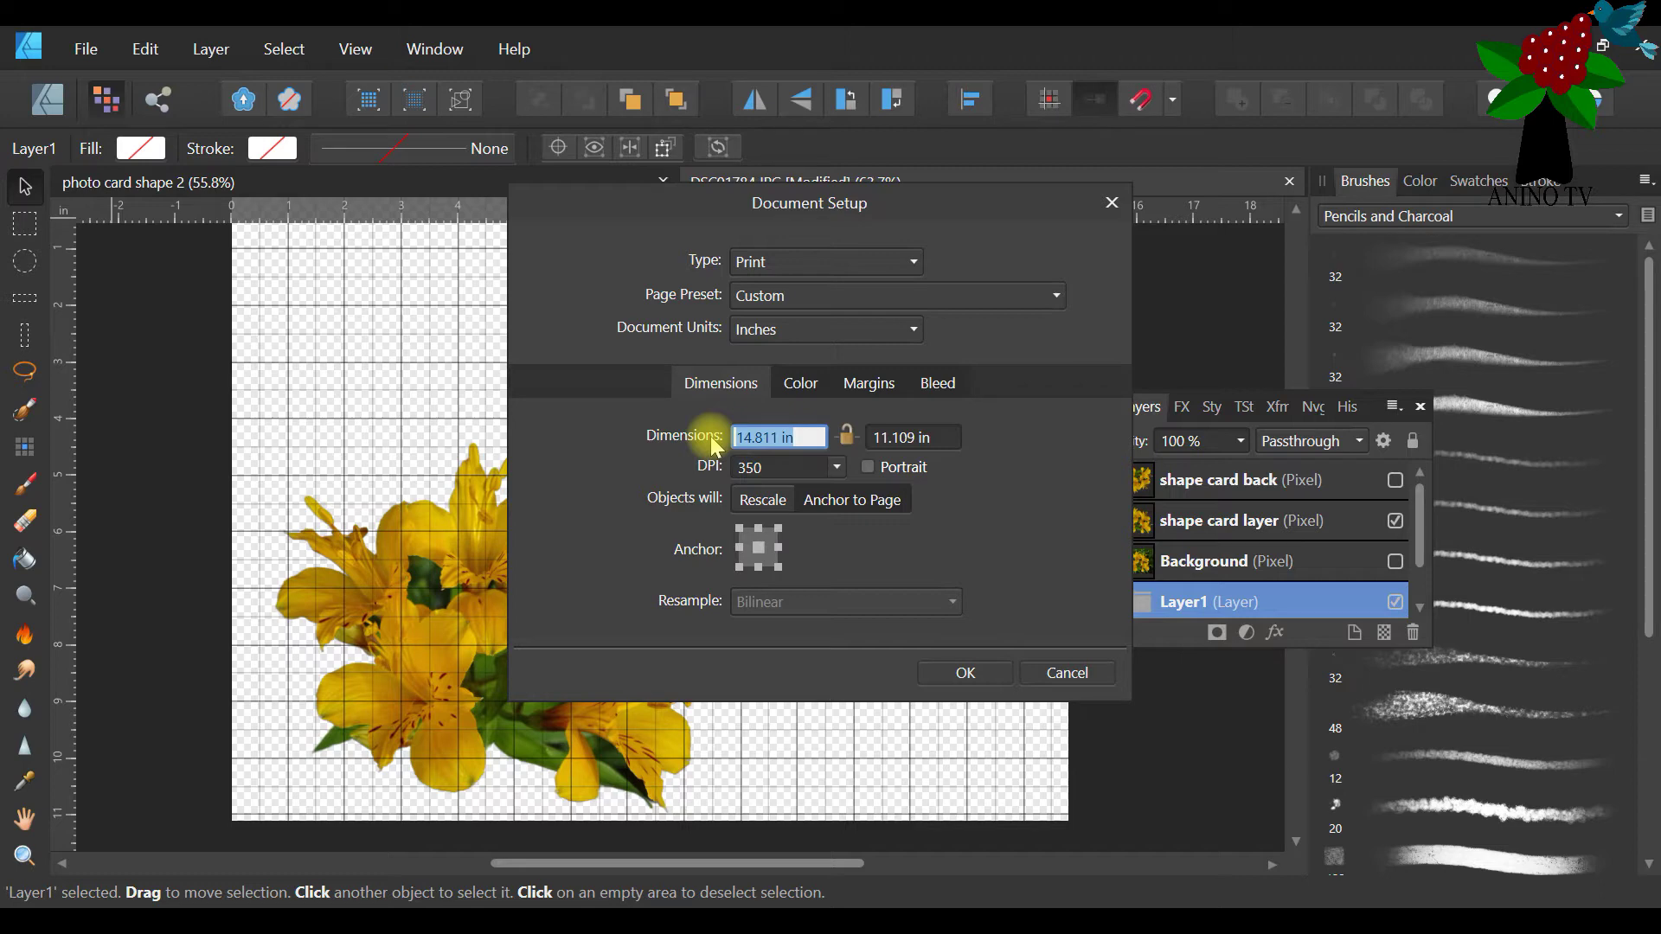
{"action": "left_click", "coordinate": [920, 438]}
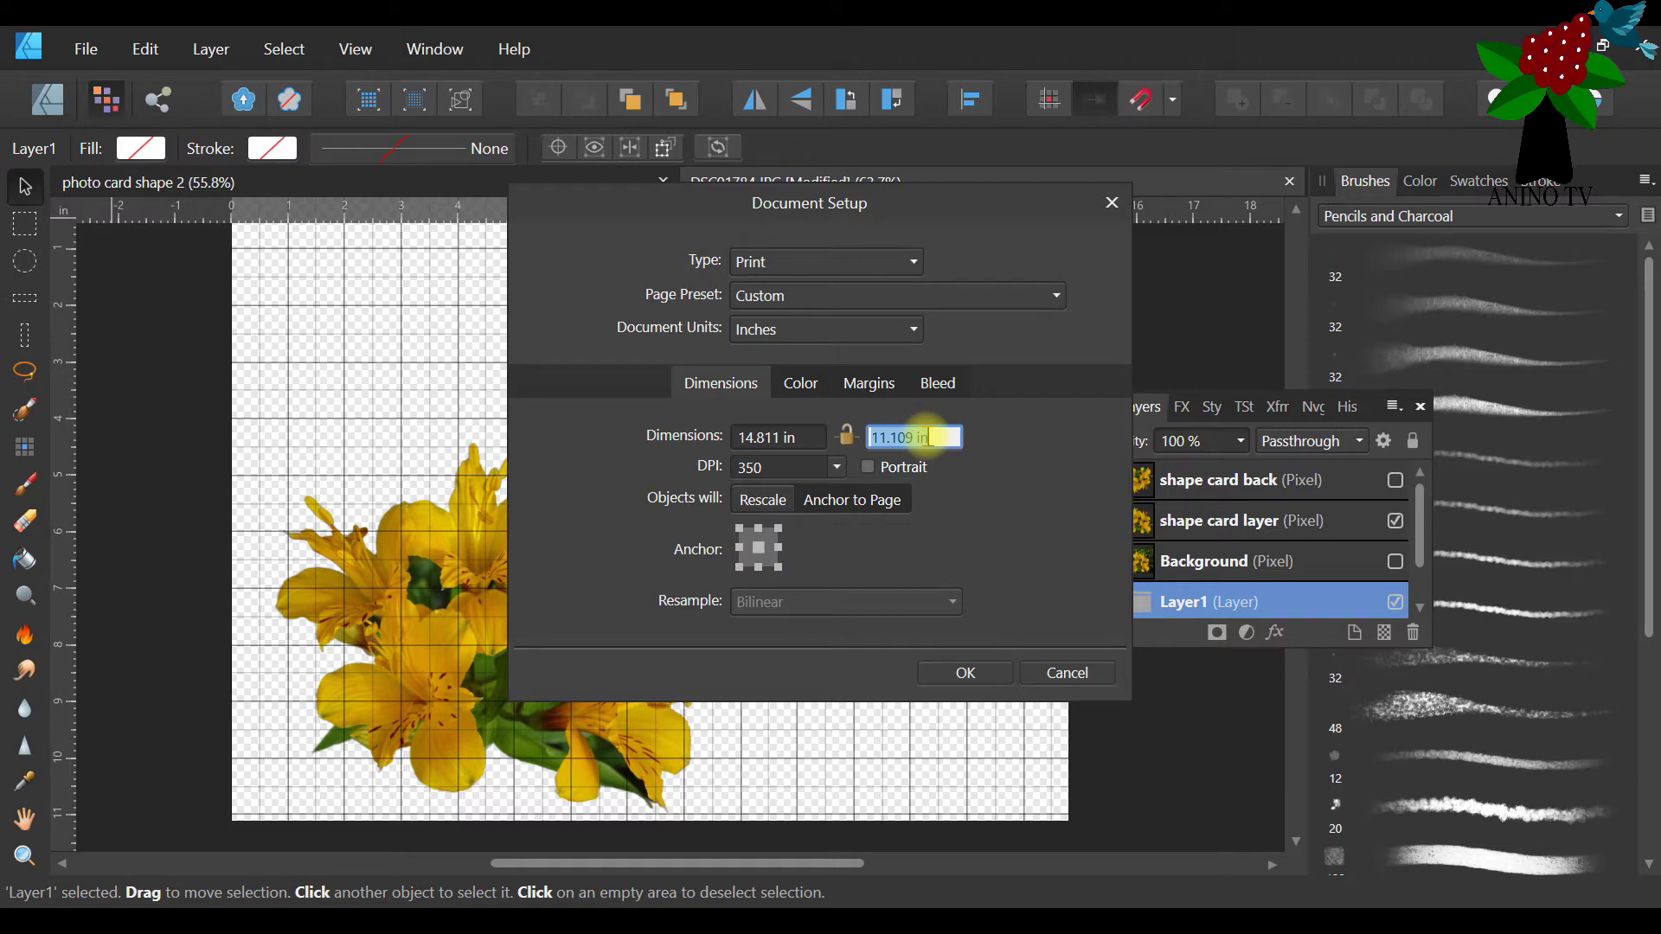
{"action": "type", "text": "20"}
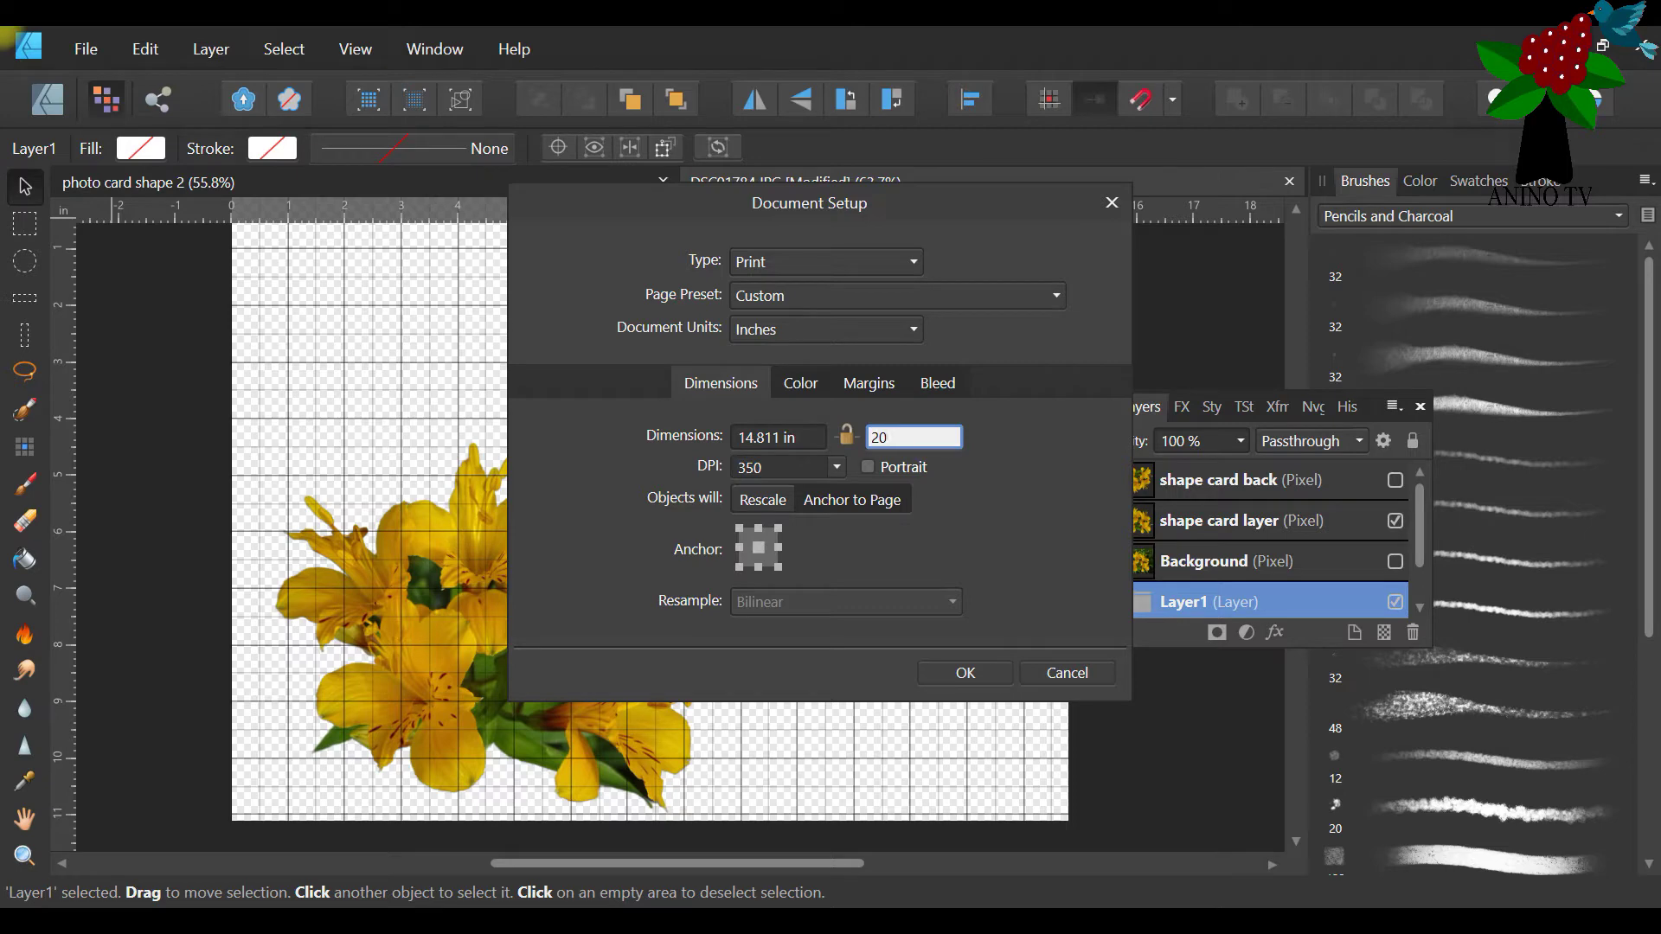
{"action": "left_click", "coordinate": [763, 437]}
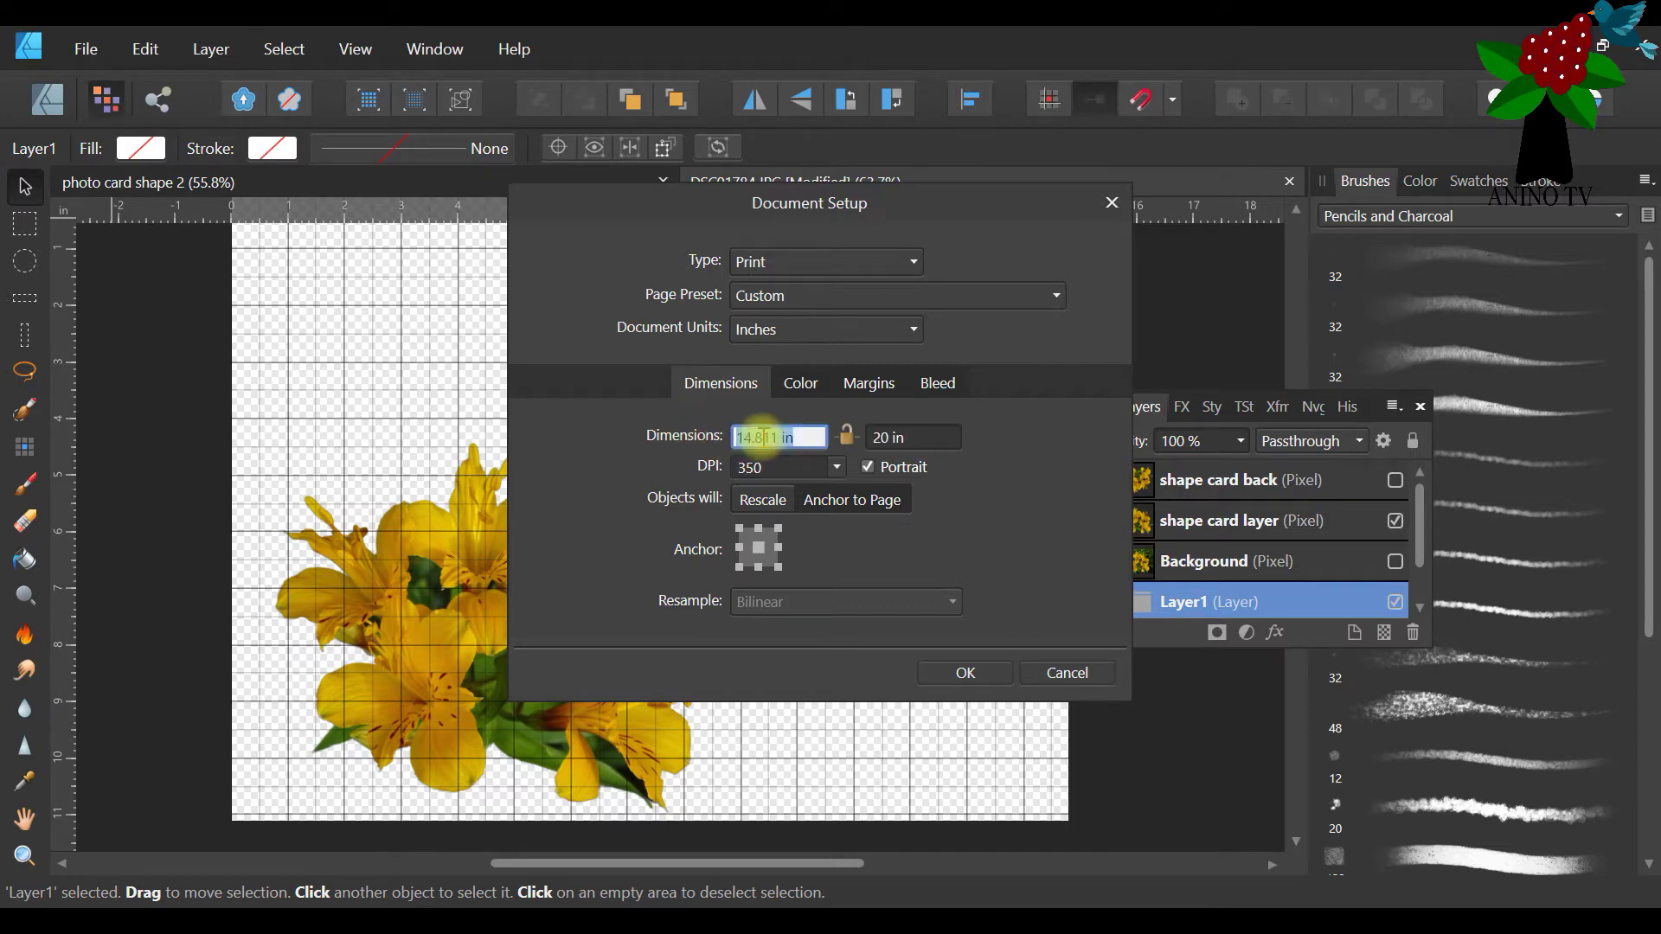
{"action": "type", "text": "20"}
{"action": "left_click", "coordinate": [963, 673]}
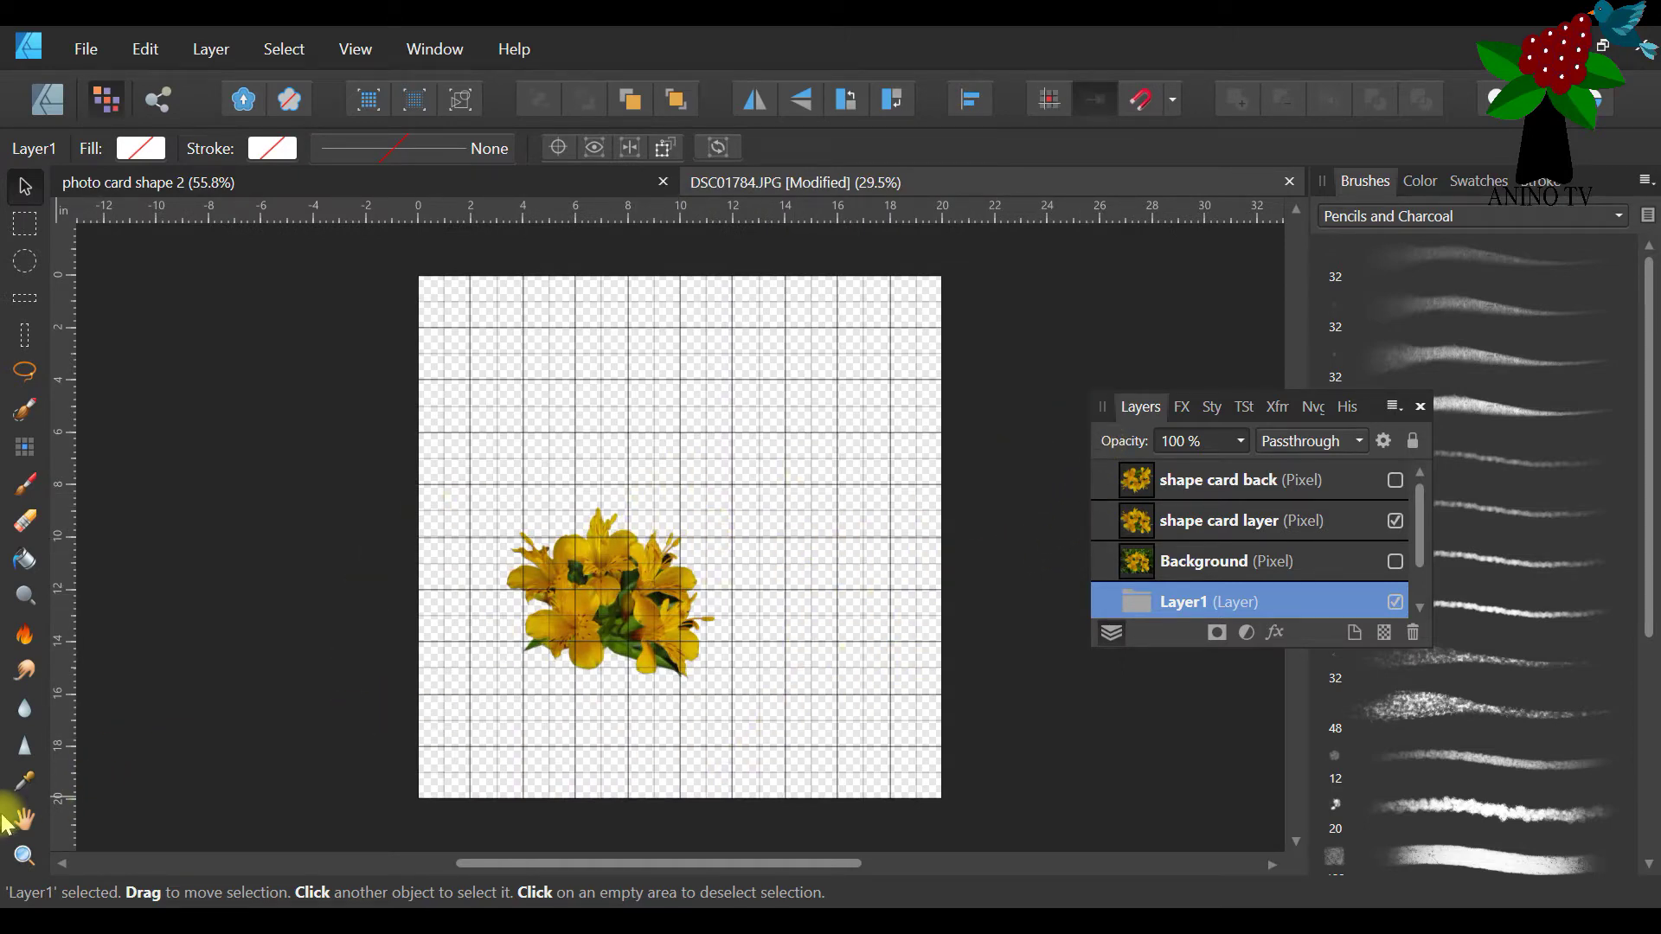
Examine the resized page at different magnifications, finishing at about 38% with the flowers in view
{"action": "left_click", "coordinate": [24, 856]}
{"action": "left_click", "coordinate": [912, 778]}
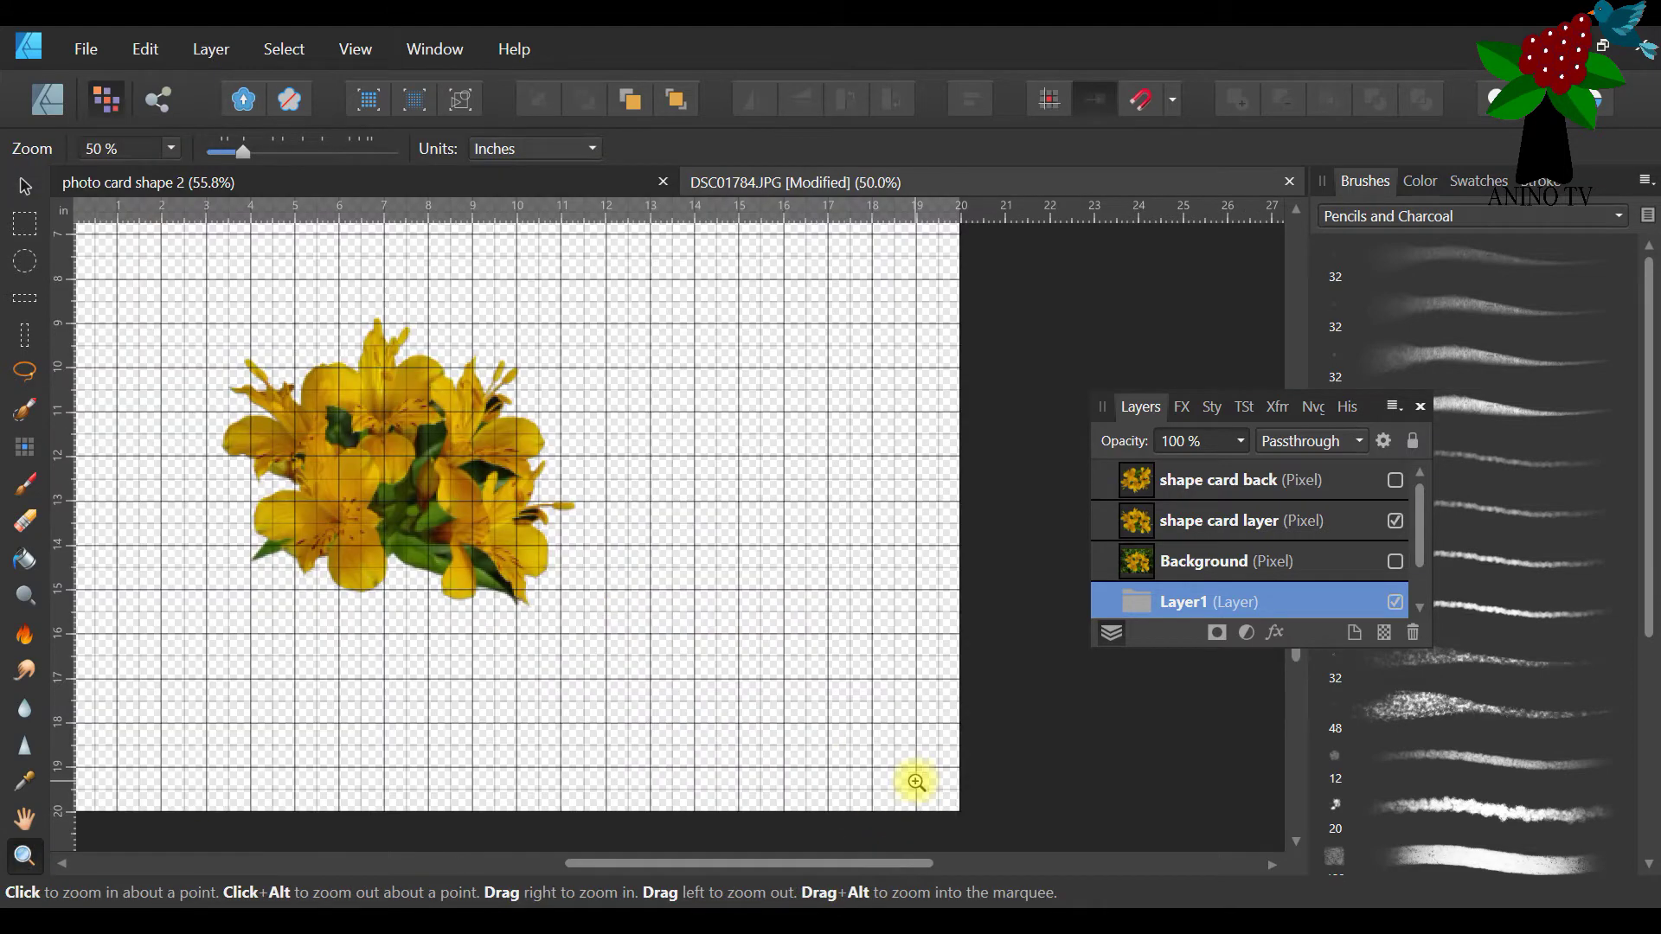
{"action": "left_click", "coordinate": [221, 152]}
{"action": "left_click", "coordinate": [667, 516]}
{"action": "left_click", "coordinate": [619, 429]}
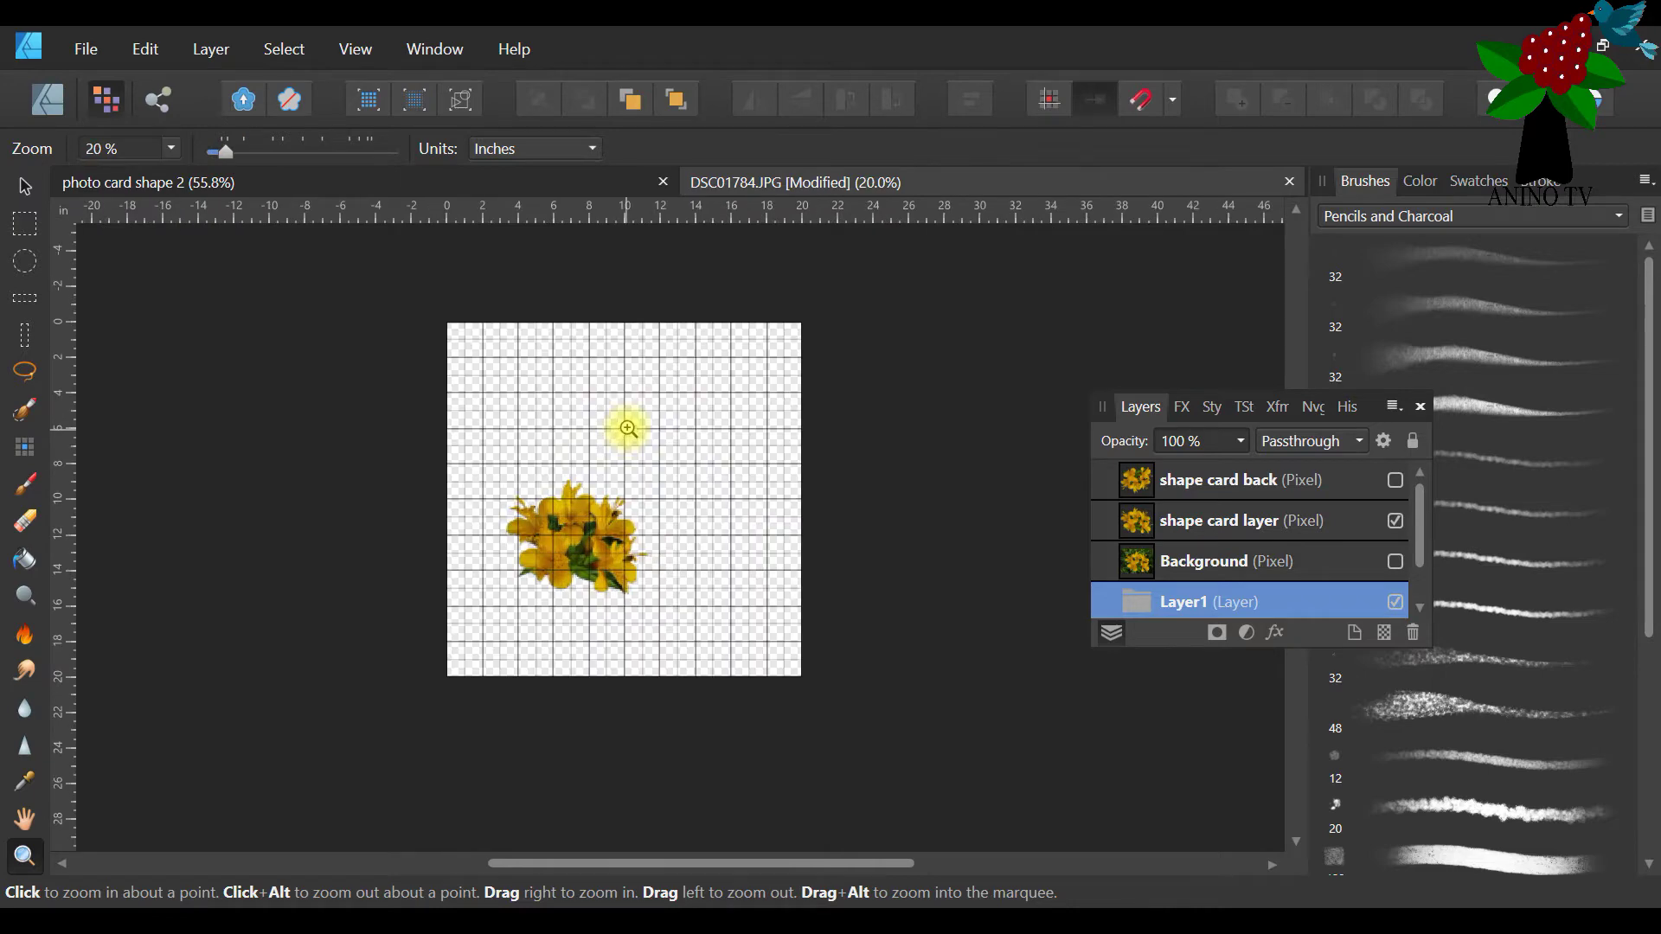
{"action": "left_click", "coordinate": [633, 406]}
{"action": "left_click", "coordinate": [637, 407]}
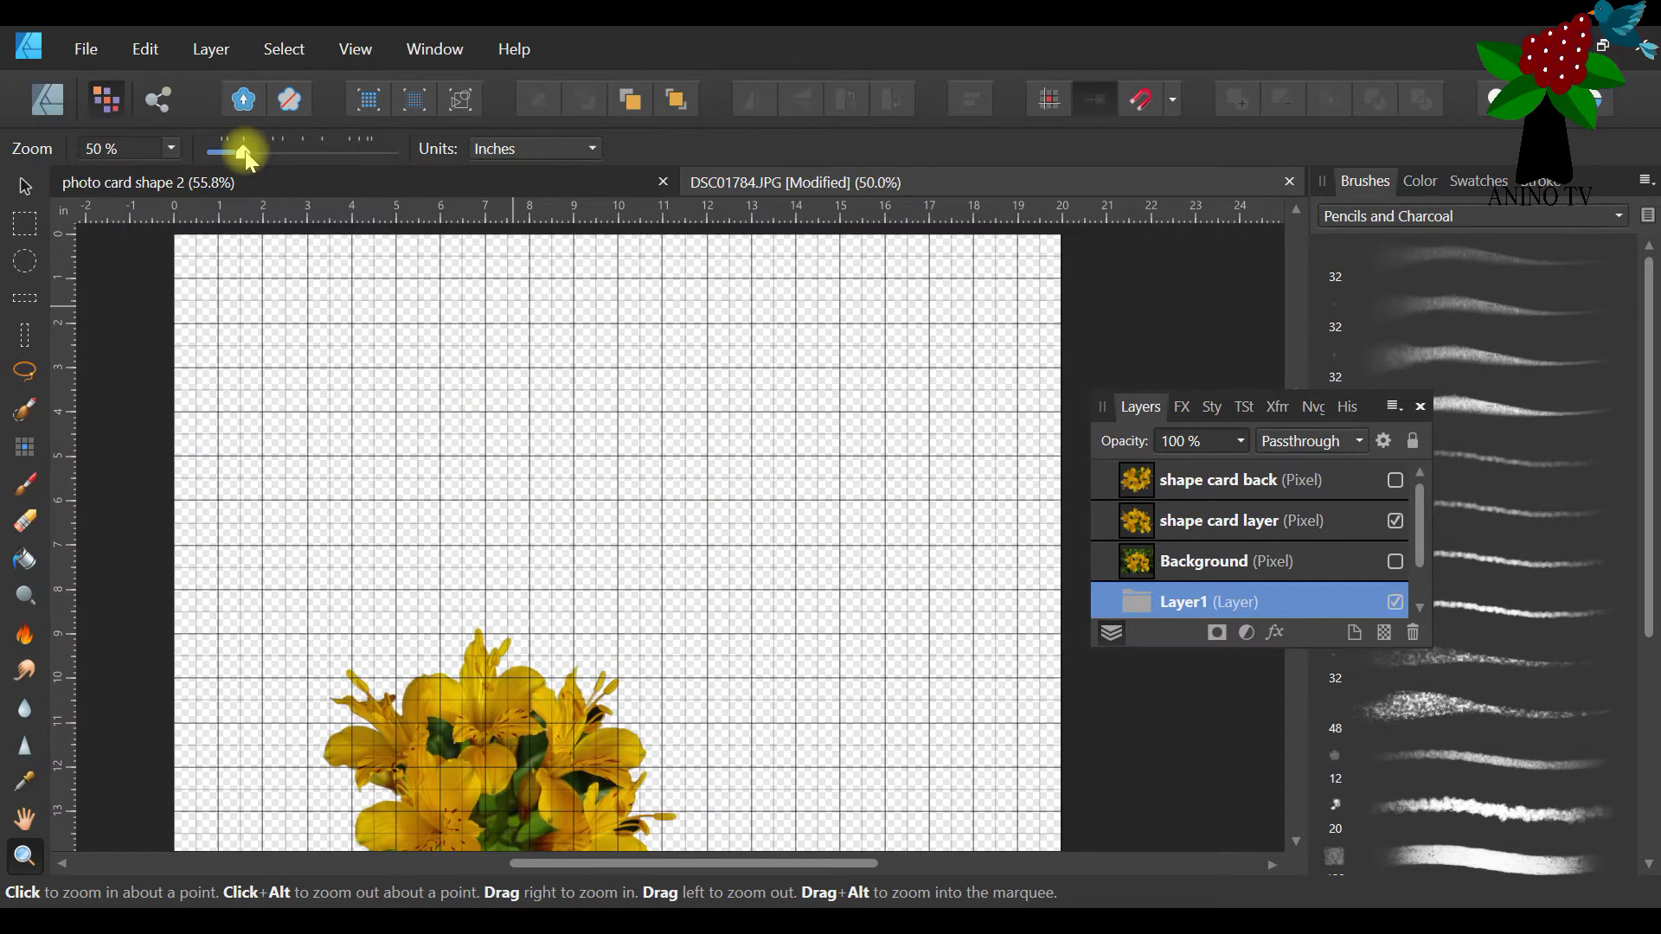
{"action": "left_click_drag", "start_coordinate": [247, 158], "coordinate": [232, 155]}
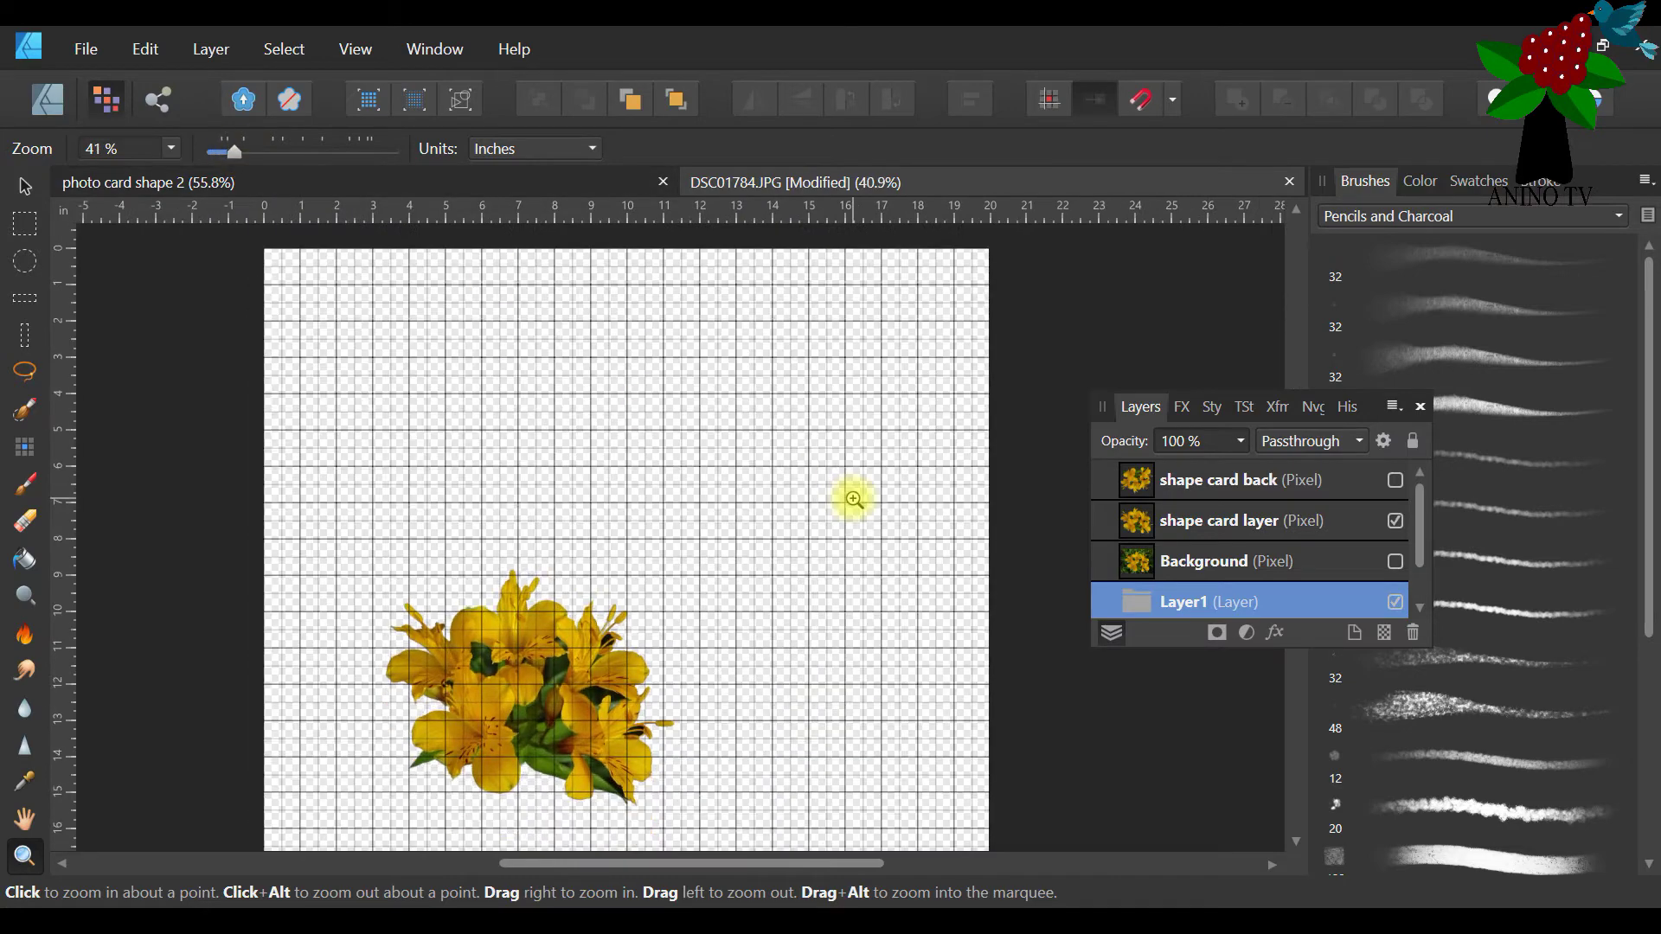
{"action": "scroll", "coordinate": [852, 499], "scroll_direction": "down", "scroll_amount": 2}
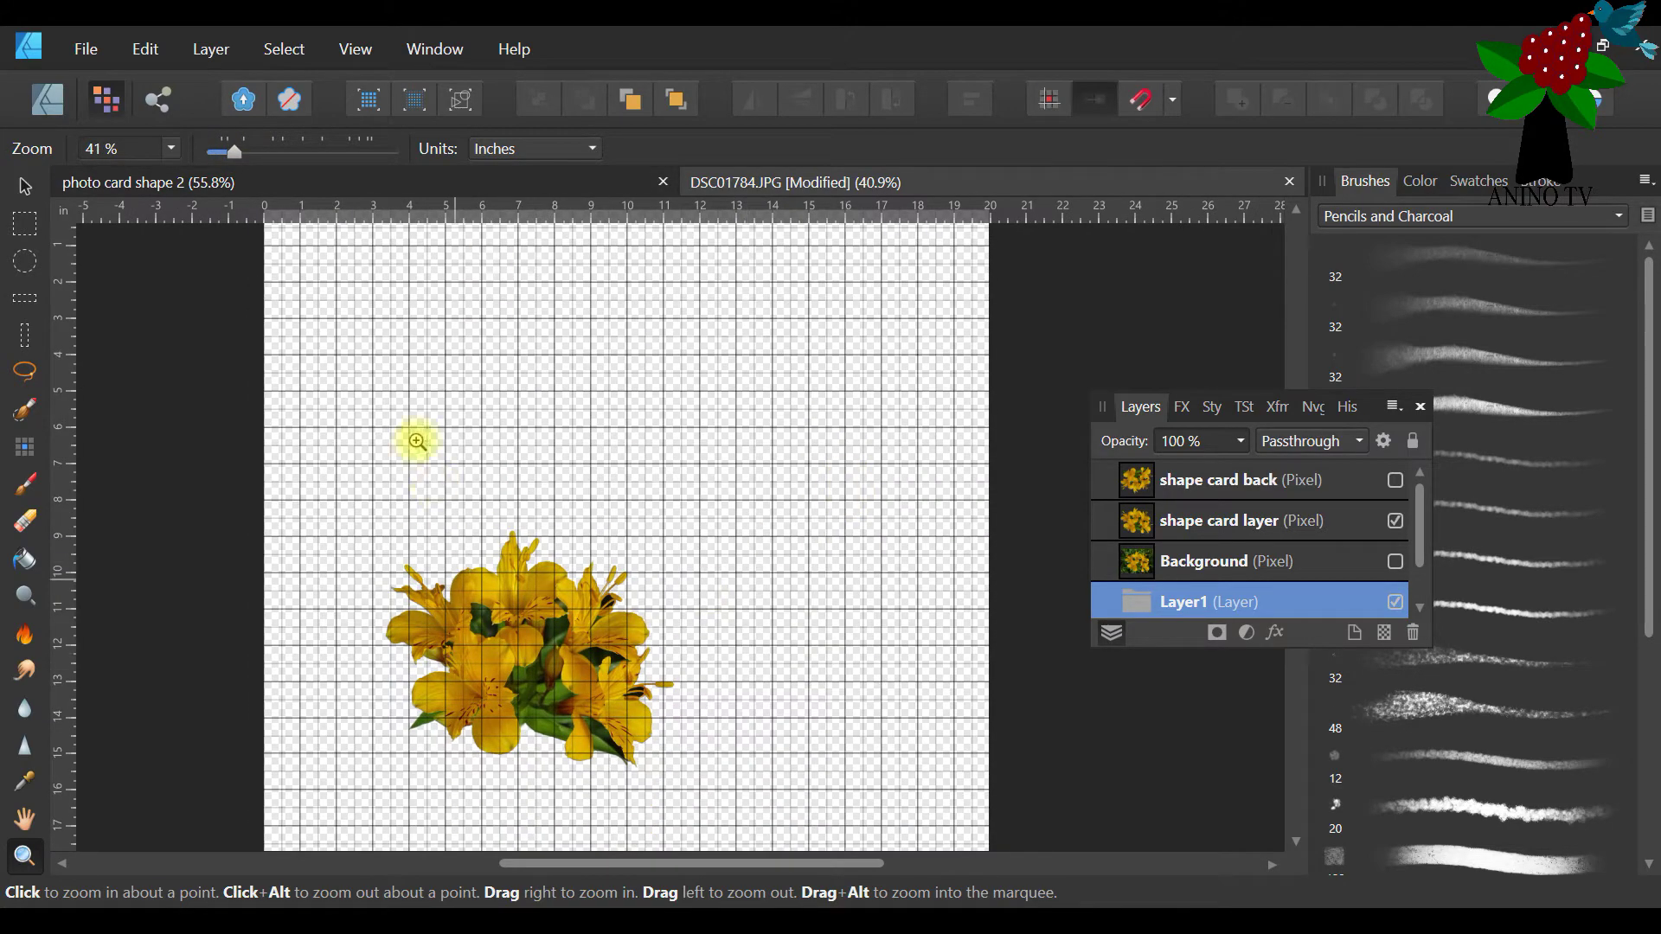
{"action": "left_click_drag", "start_coordinate": [236, 153], "coordinate": [230, 160]}
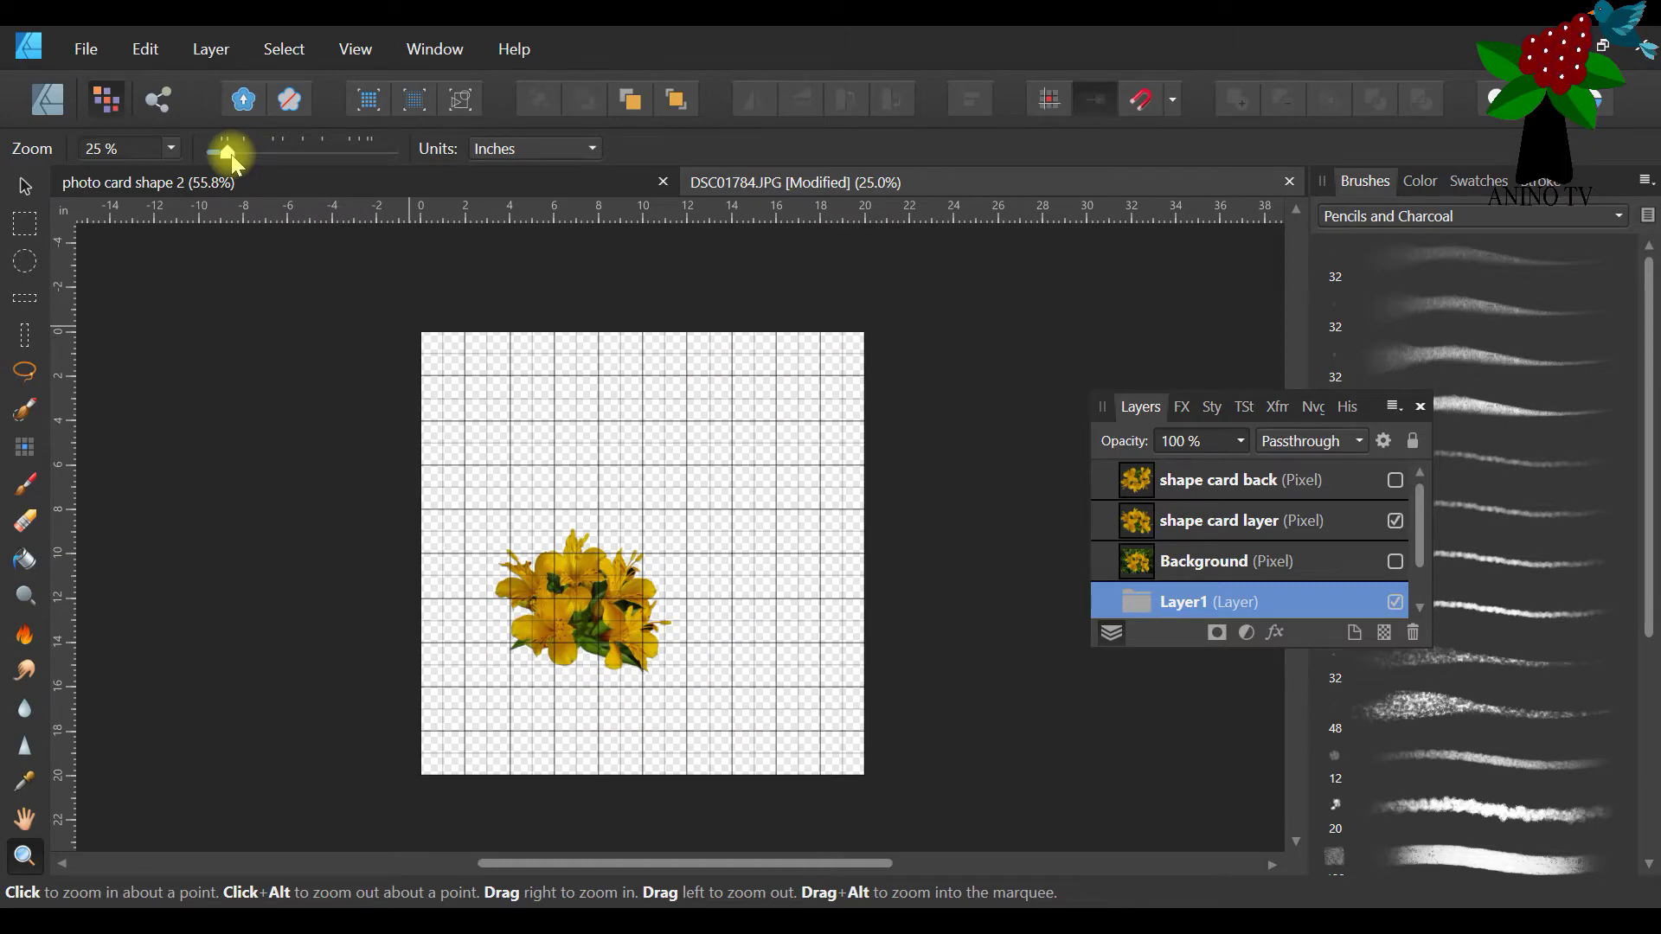
{"action": "left_click_drag", "start_coordinate": [232, 158], "coordinate": [237, 157]}
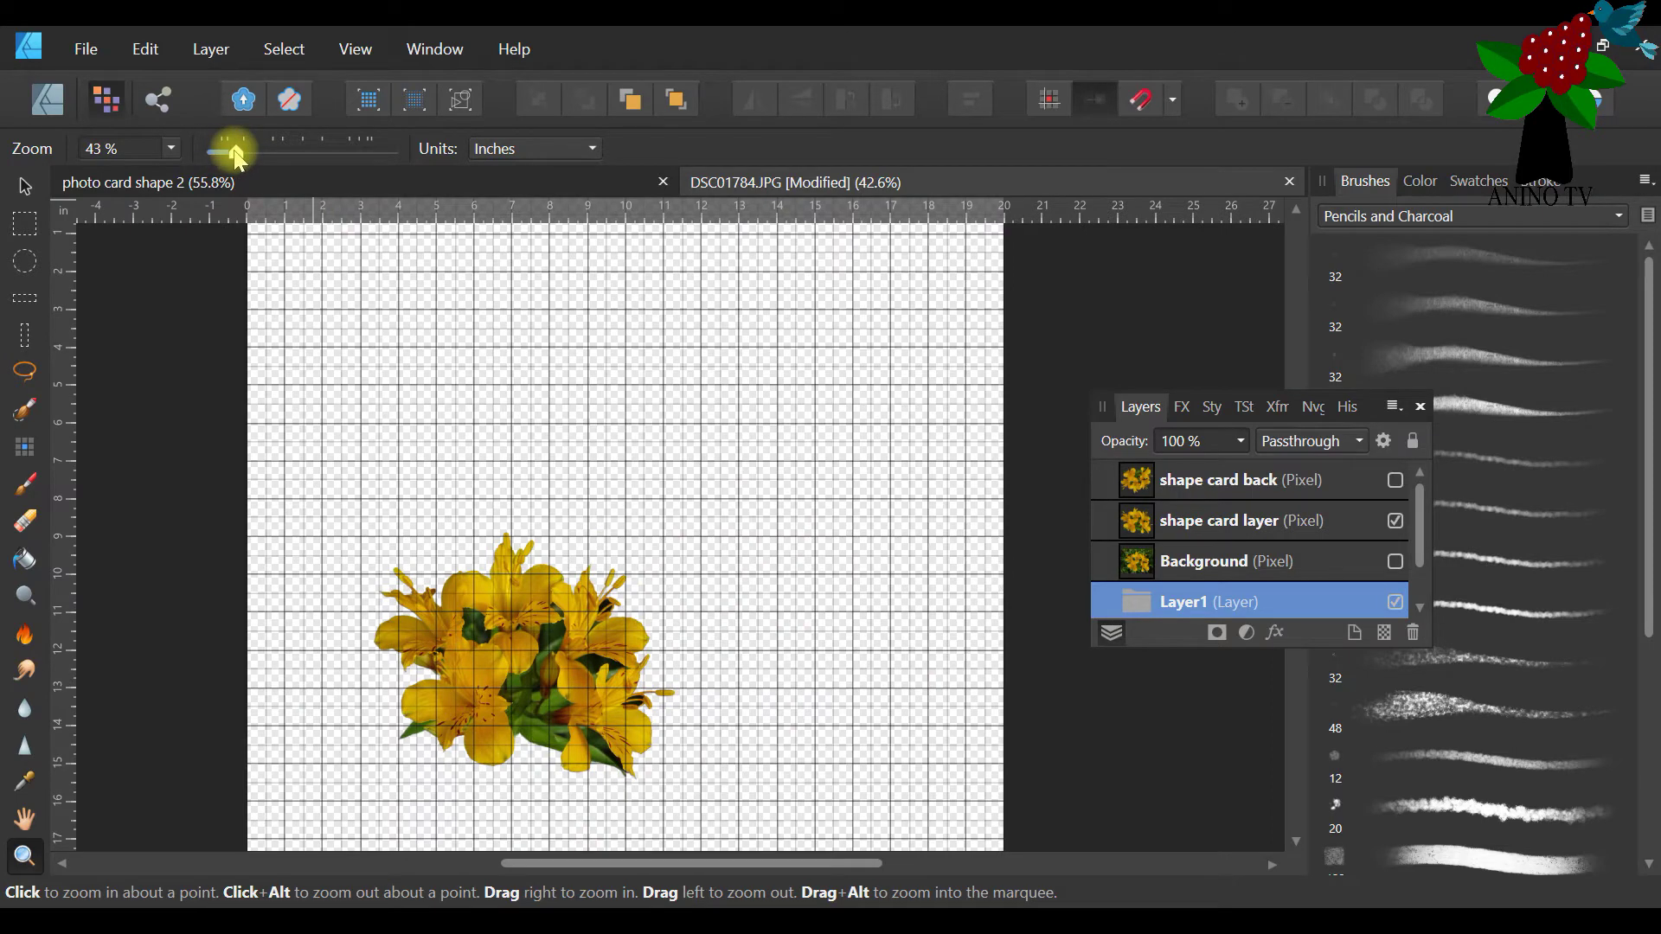
{"action": "left_click_drag", "start_coordinate": [237, 158], "coordinate": [237, 159]}
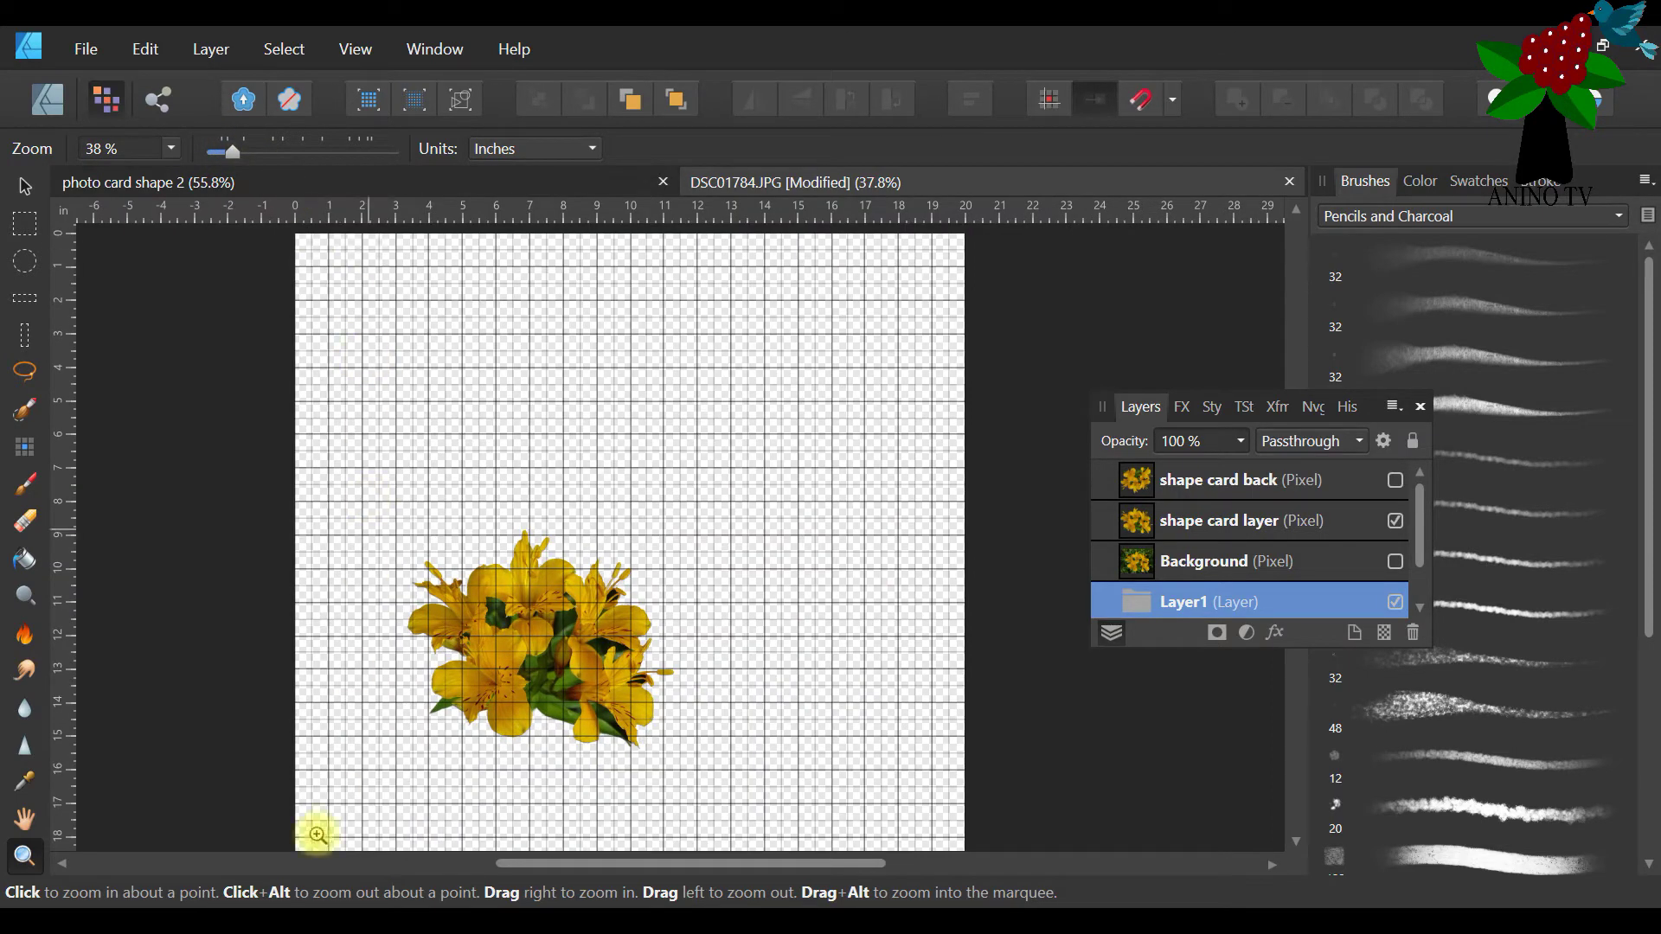
{"action": "left_click", "coordinate": [24, 186]}
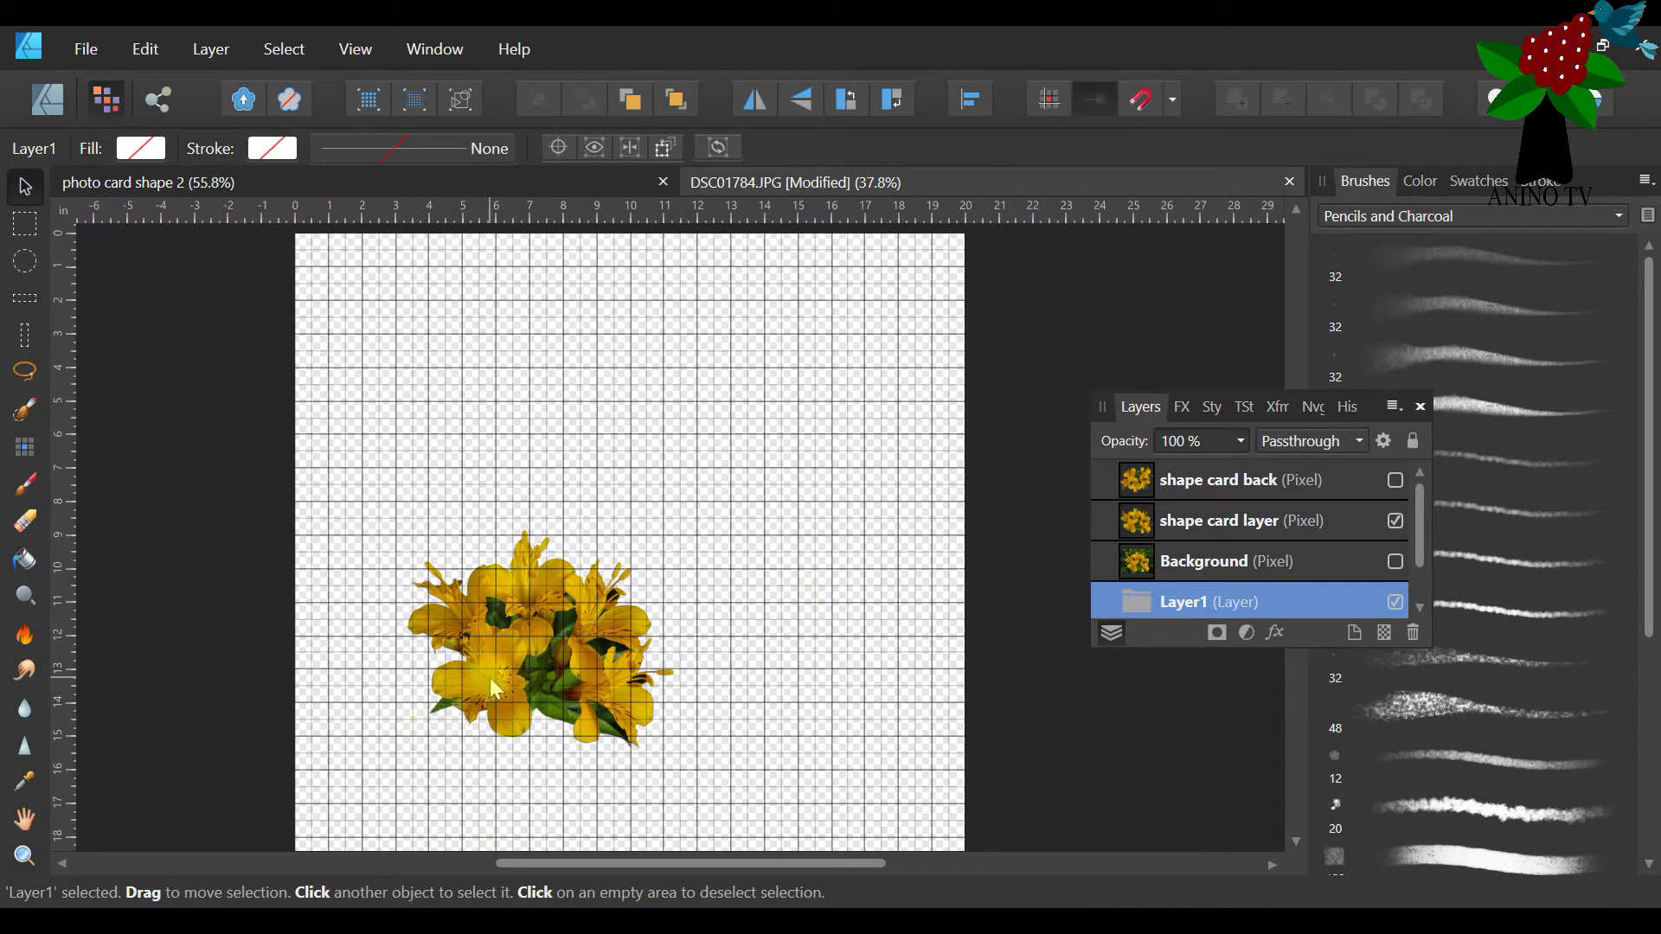
{"action": "left_click", "coordinate": [511, 610]}
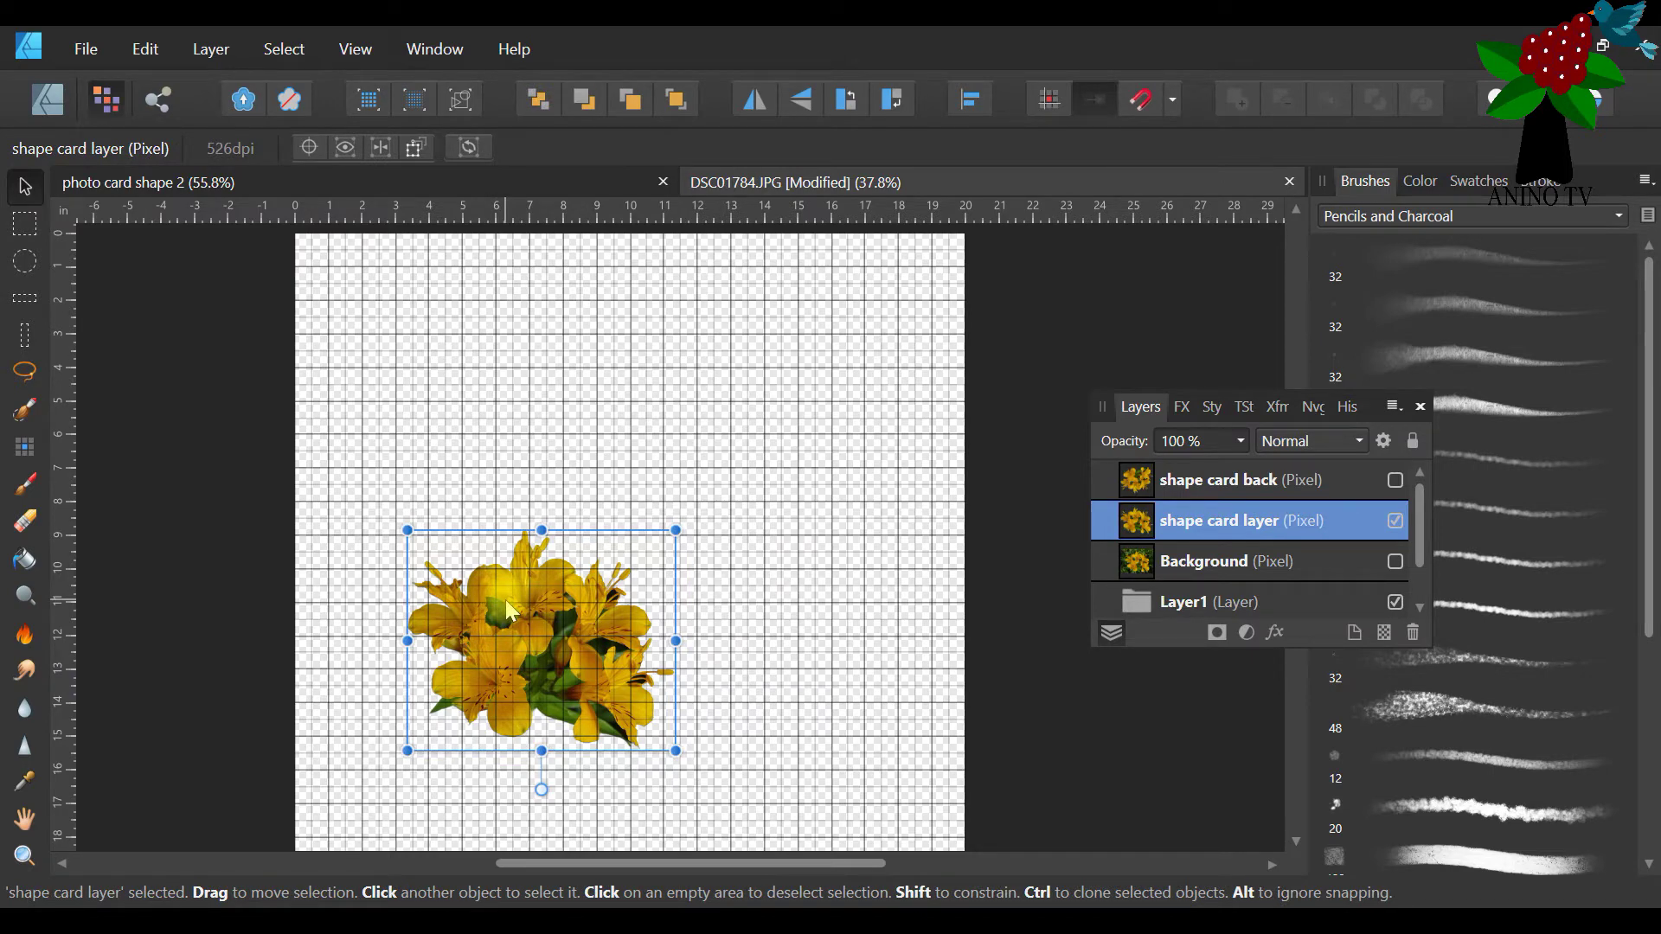
{"action": "left_click_drag", "start_coordinate": [507, 601], "coordinate": [439, 653]}
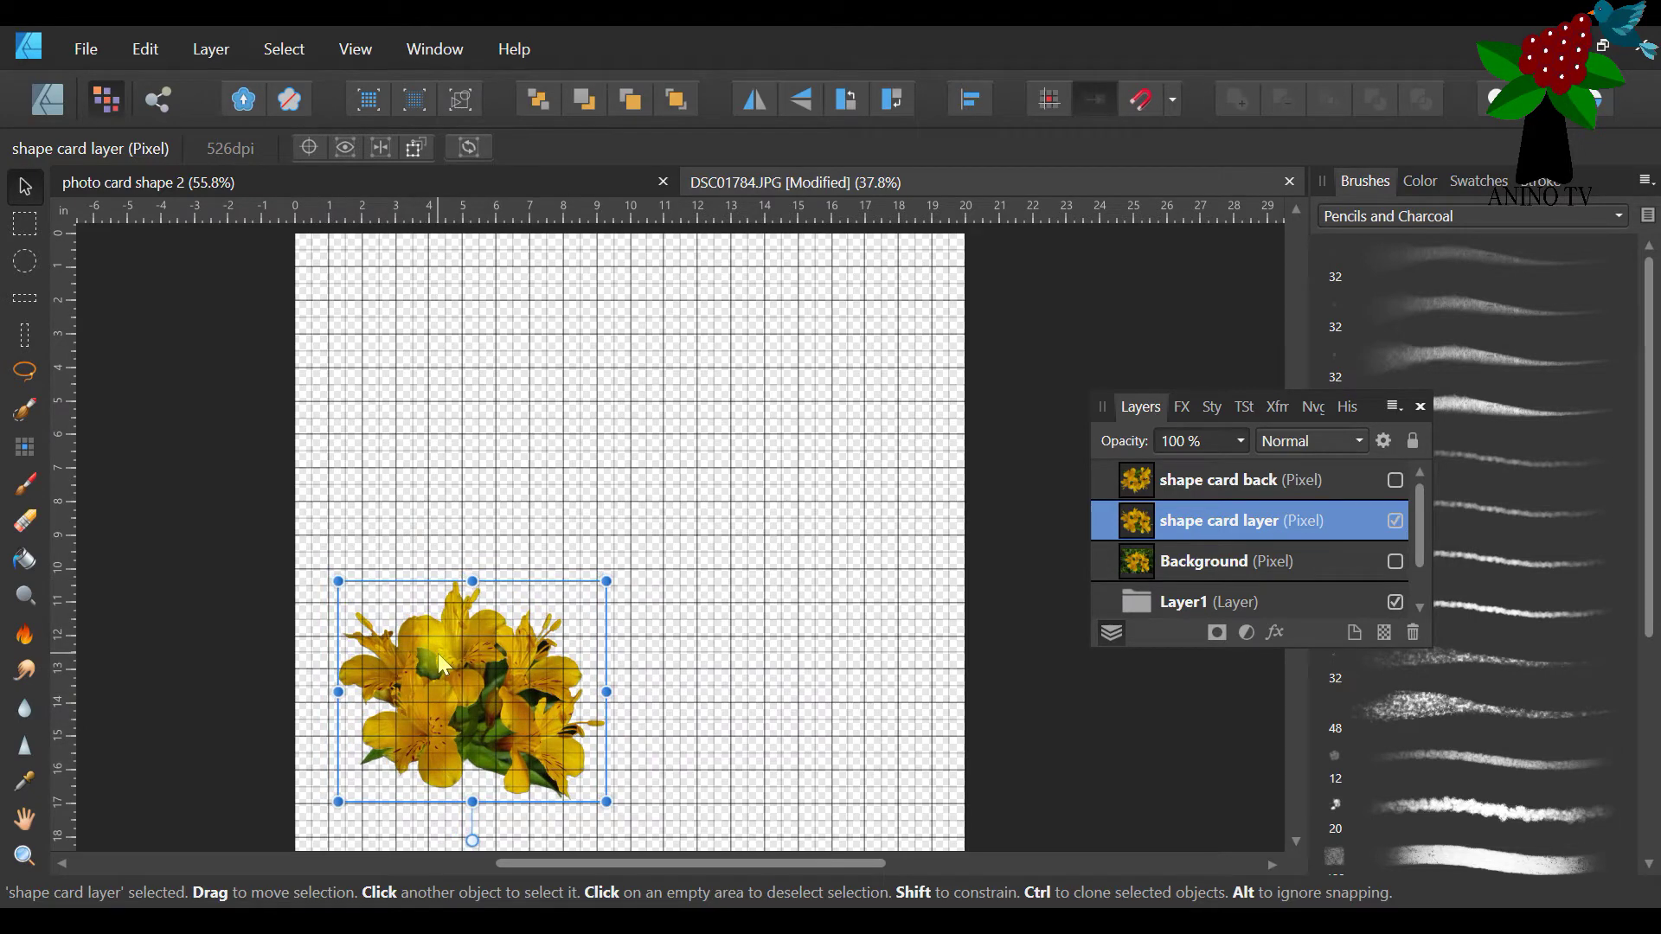
{"action": "left_click", "coordinate": [1395, 480]}
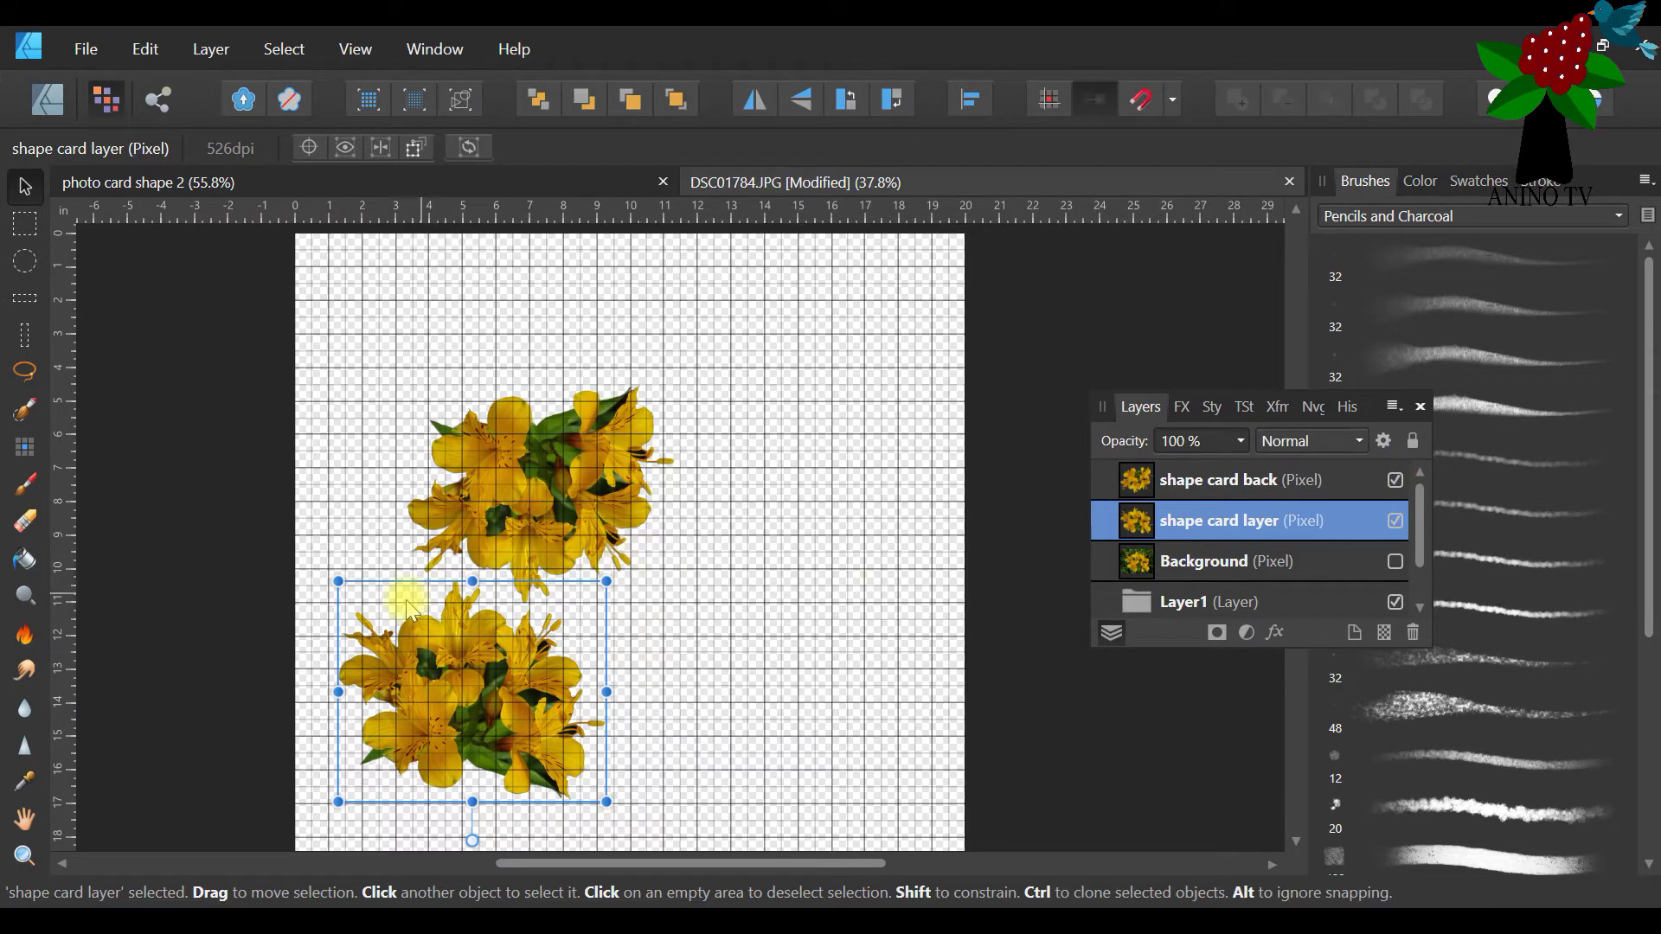
{"action": "left_click", "coordinate": [140, 52]}
{"action": "left_click", "coordinate": [136, 78]}
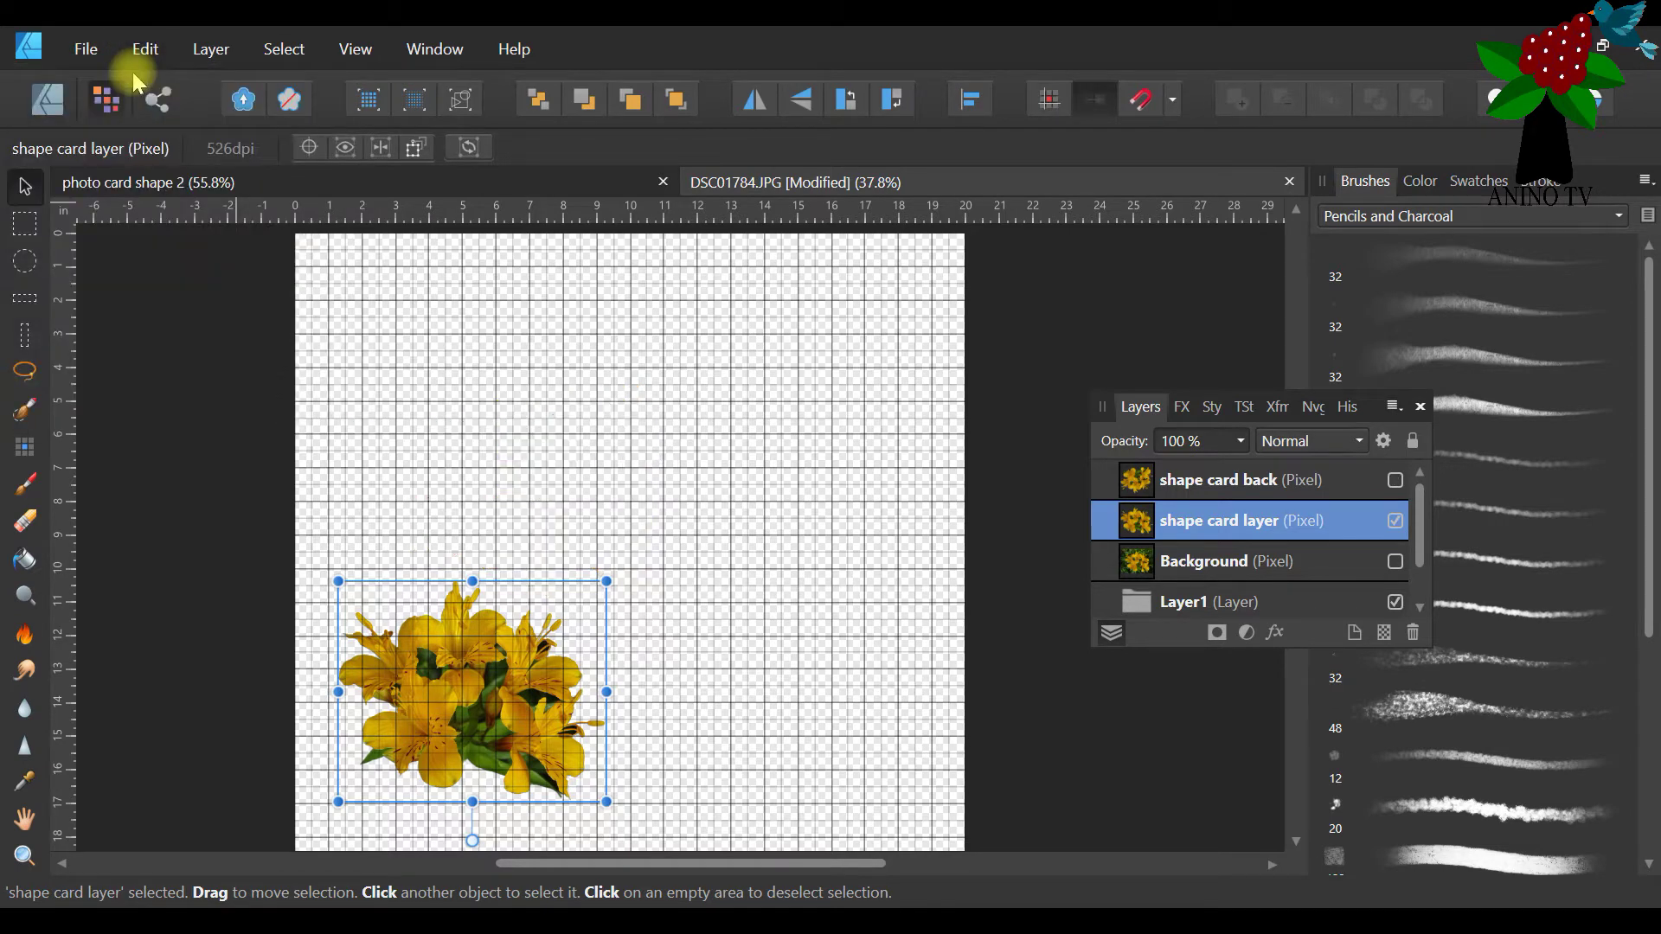
{"action": "left_click", "coordinate": [144, 50]}
{"action": "left_click", "coordinate": [147, 78]}
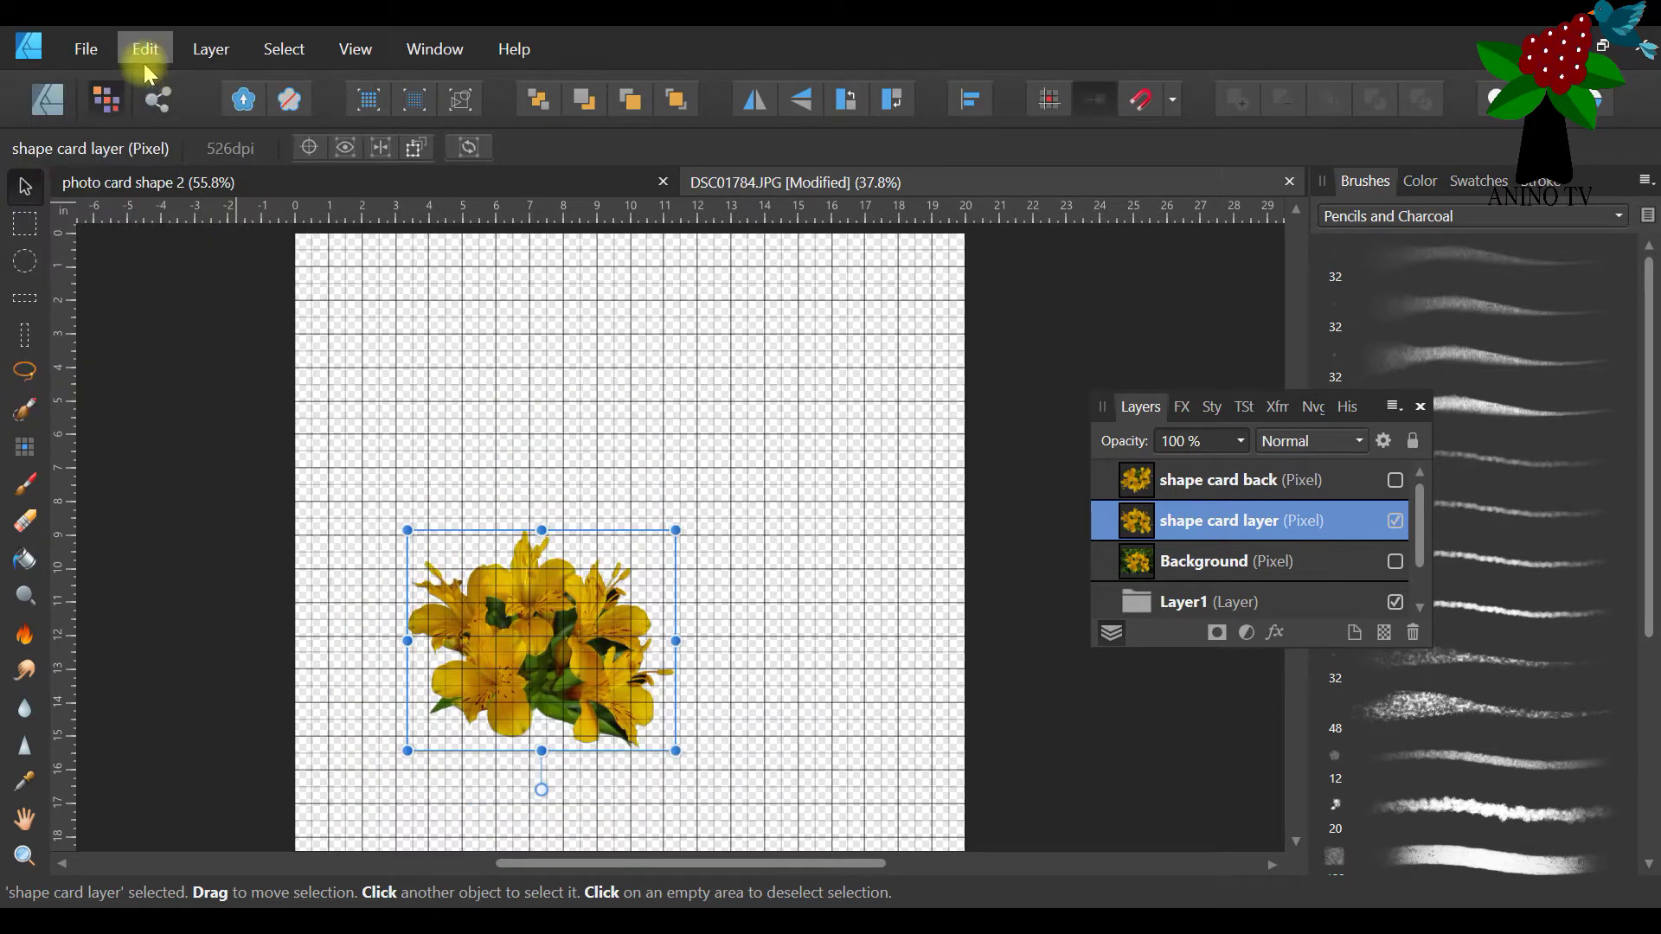
Make the shape card back layer visible again alongside the front flowers
{"action": "left_click", "coordinate": [1396, 482]}
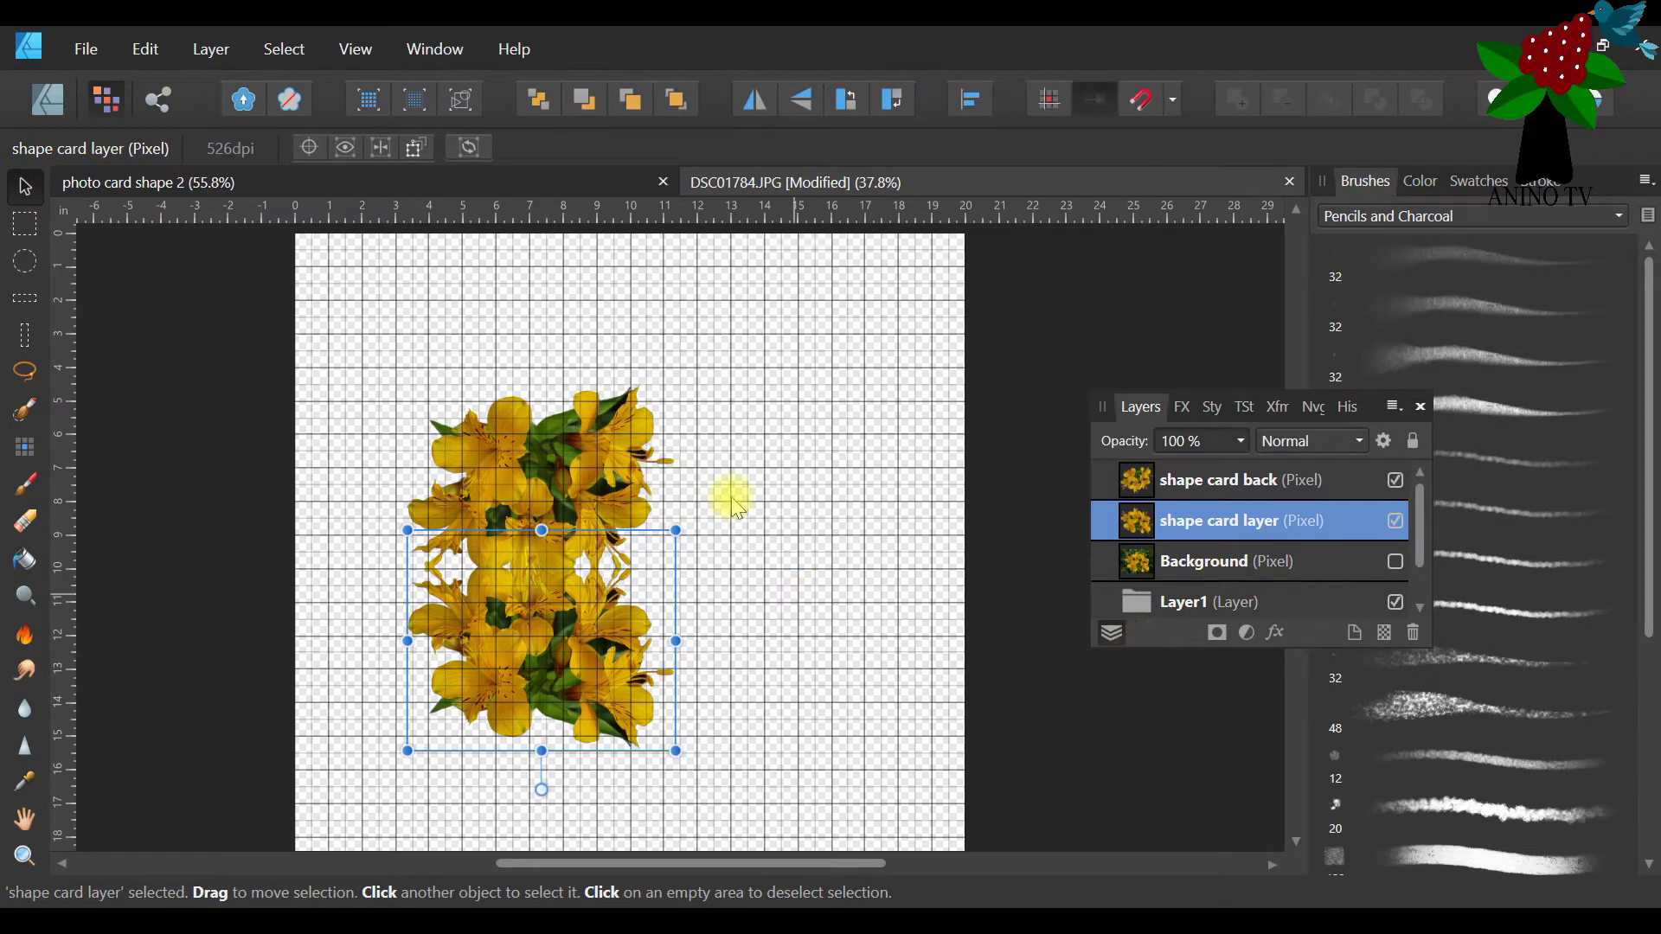
Start selecting the empty page area above the shape card back flowers with the Selection Brush at 8 px
{"action": "left_click", "coordinate": [157, 506]}
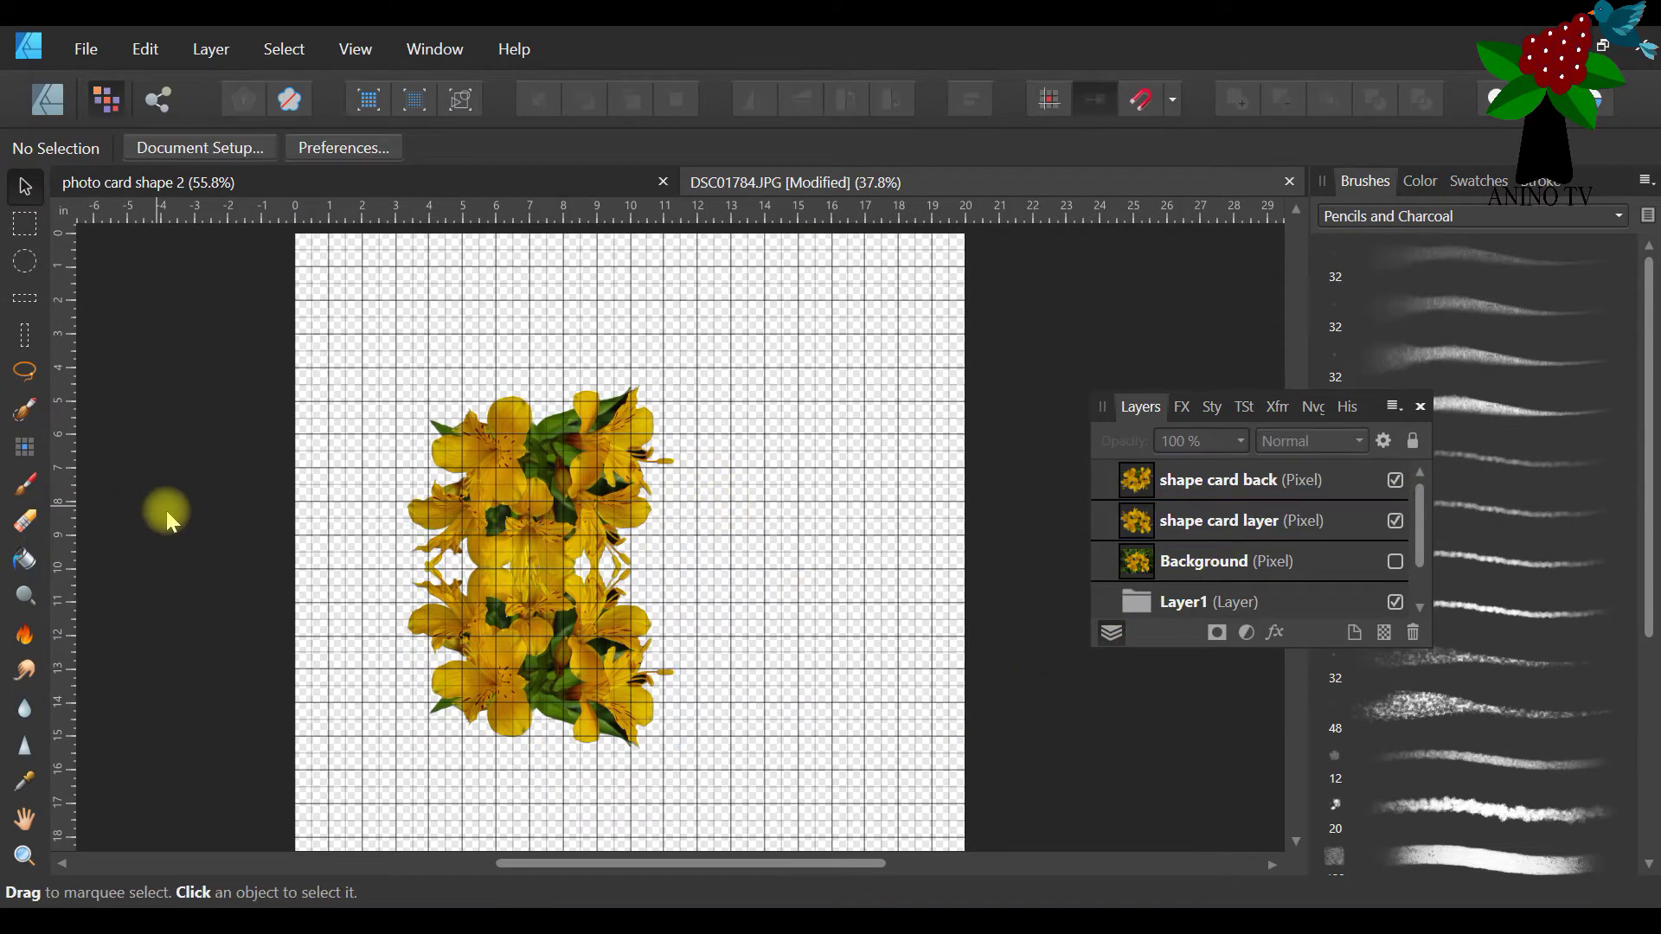
{"action": "left_click", "coordinate": [544, 459]}
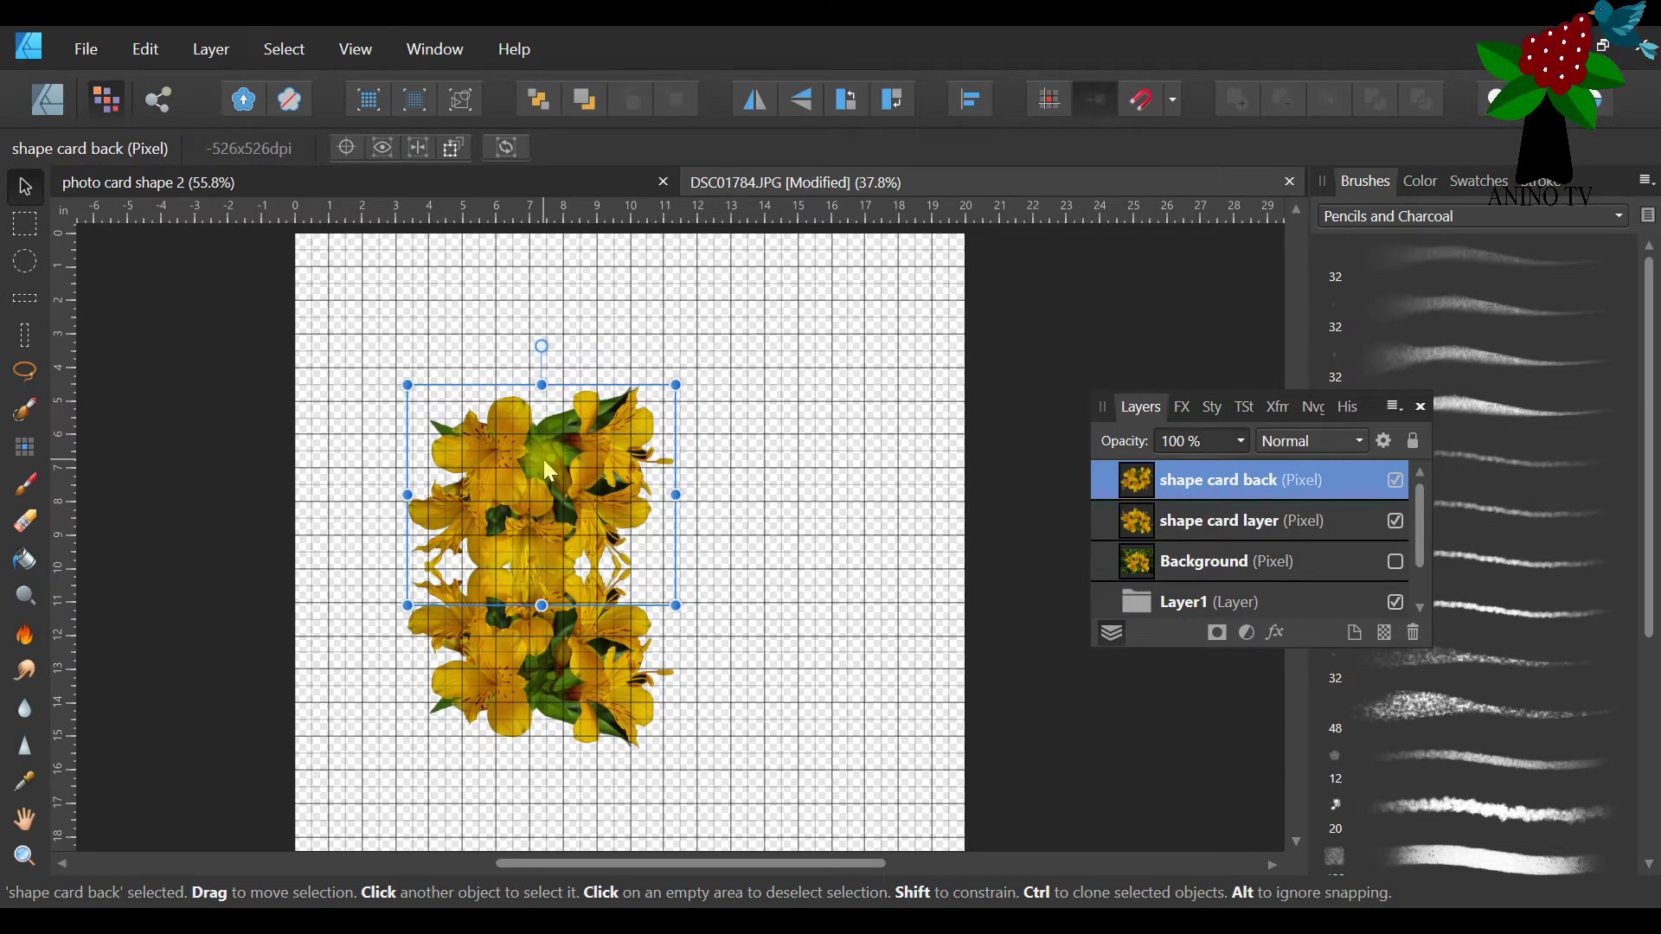
{"action": "left_click", "coordinate": [25, 410]}
{"action": "left_click_drag", "start_coordinate": [416, 378], "coordinate": [423, 259]}
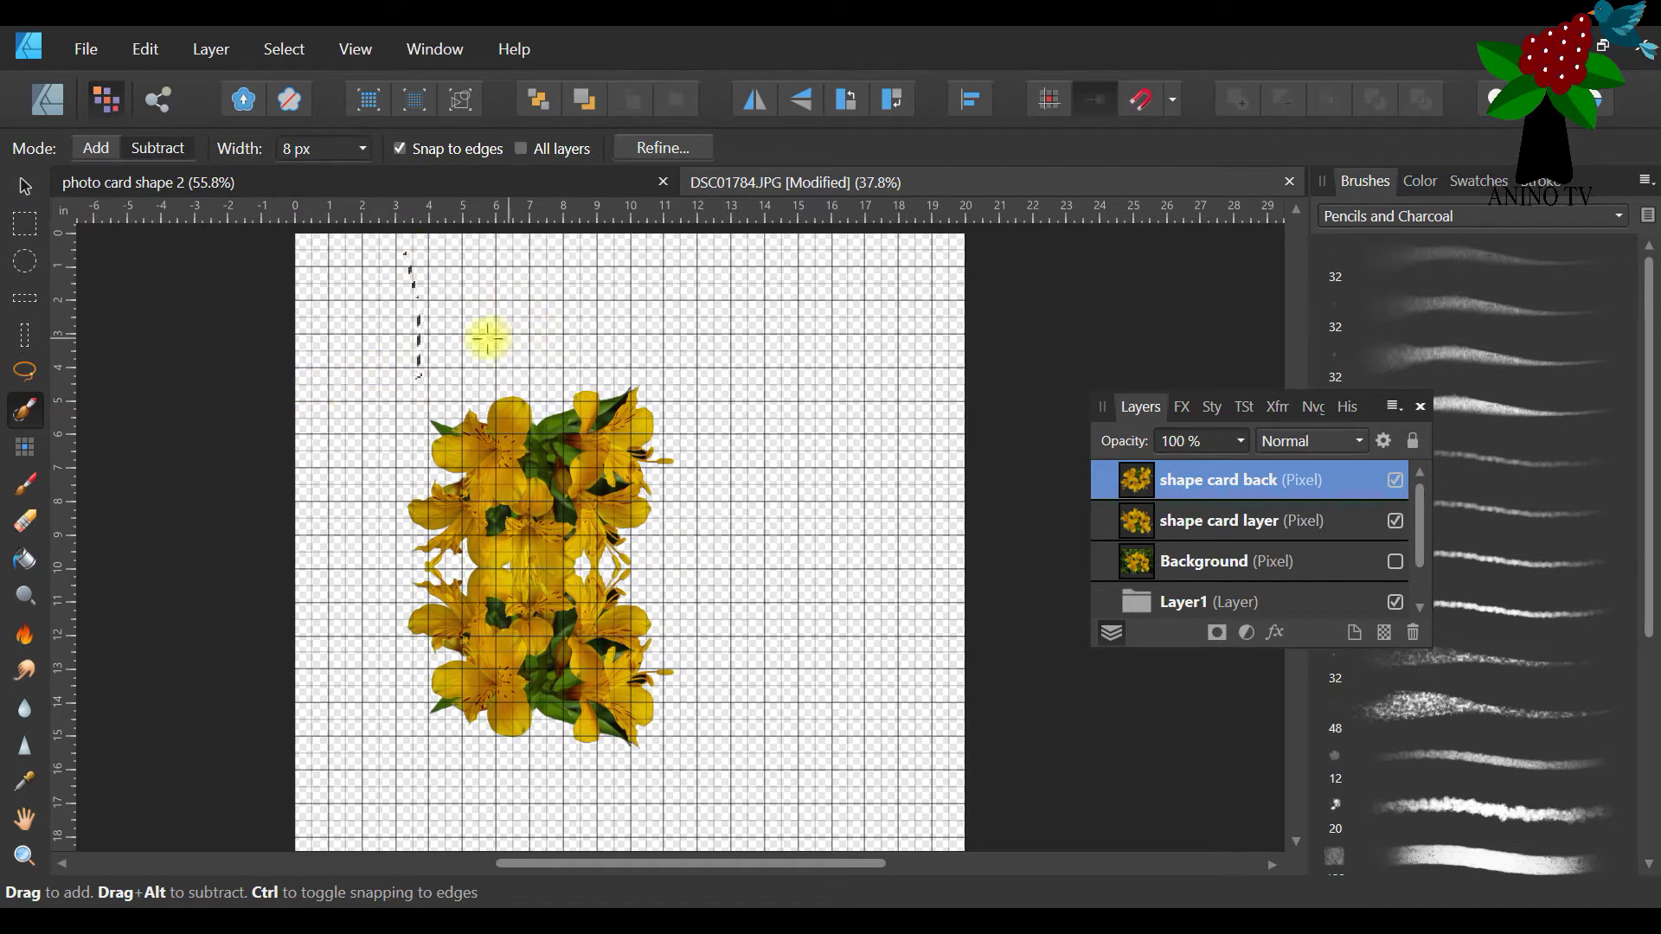
{"action": "mouse_move", "coordinate": [319, 356]}
{"action": "left_mouse_down"}
{"action": "mouse_move", "coordinate": [590, 316]}
{"action": "mouse_move", "coordinate": [613, 293]}
{"action": "mouse_move", "coordinate": [259, 271]}
{"action": "mouse_move", "coordinate": [605, 290]}
{"action": "left_mouse_up"}
{"action": "mouse_move", "coordinate": [845, 359]}
{"action": "left_mouse_down"}
{"action": "mouse_move", "coordinate": [778, 333]}
{"action": "mouse_move", "coordinate": [667, 406]}
{"action": "mouse_move", "coordinate": [605, 381]}
{"action": "left_mouse_up"}
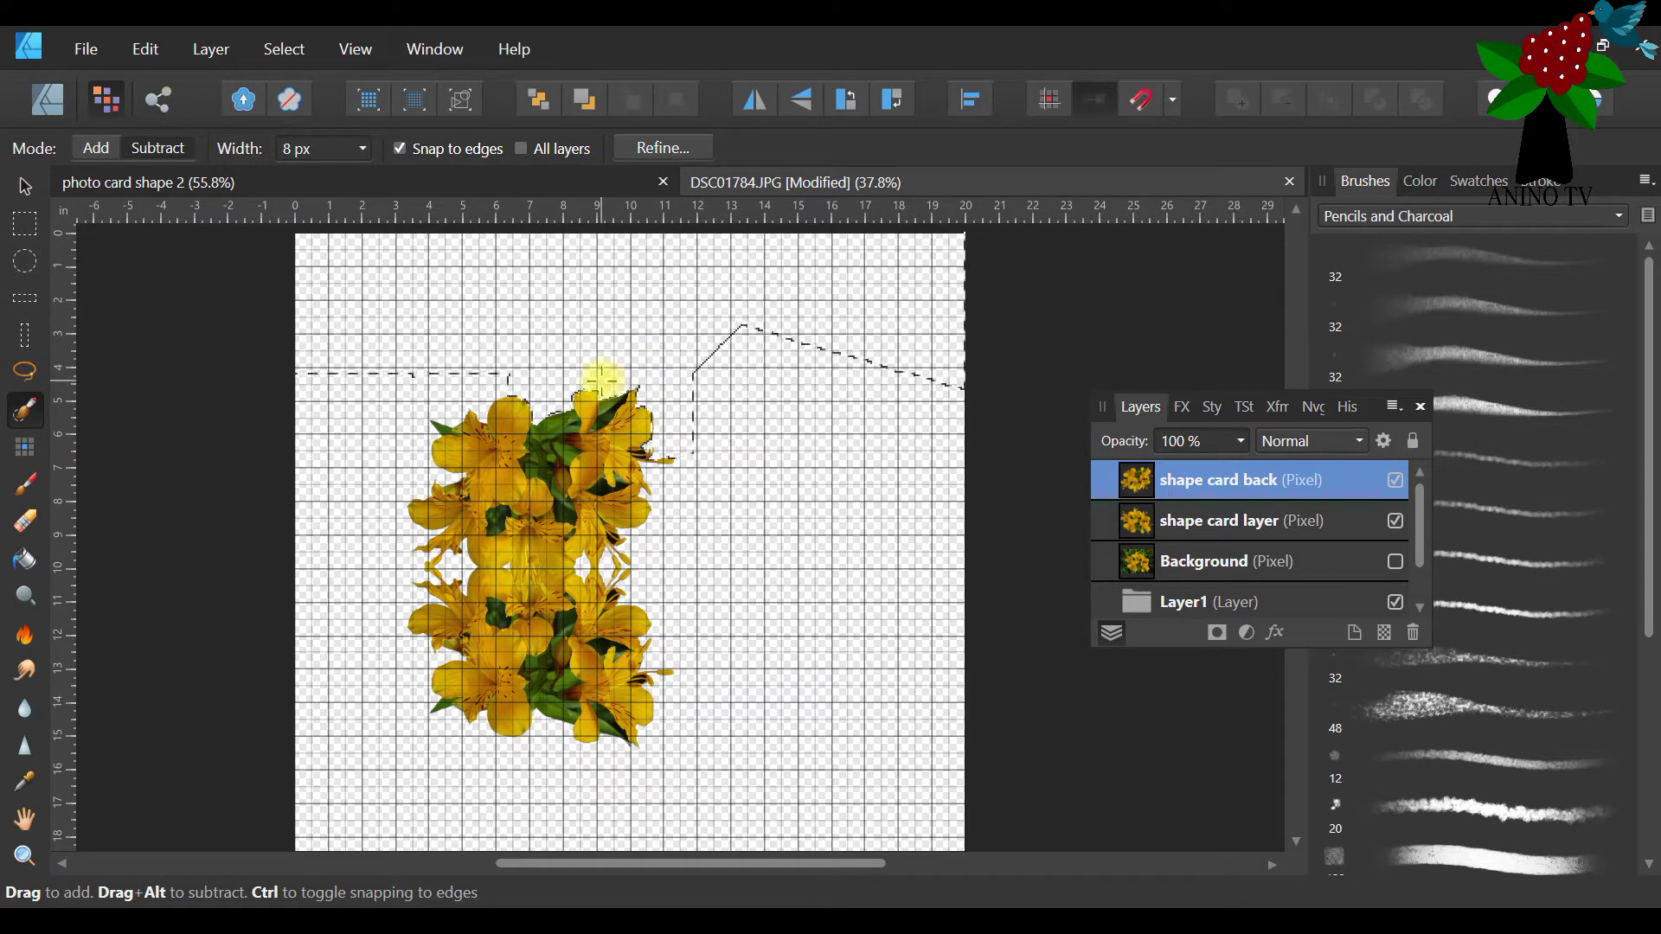
Extend the selection over the empty area right of the flowers and around their upper-left outline
{"action": "left_click_drag", "start_coordinate": [717, 459], "coordinate": [752, 563]}
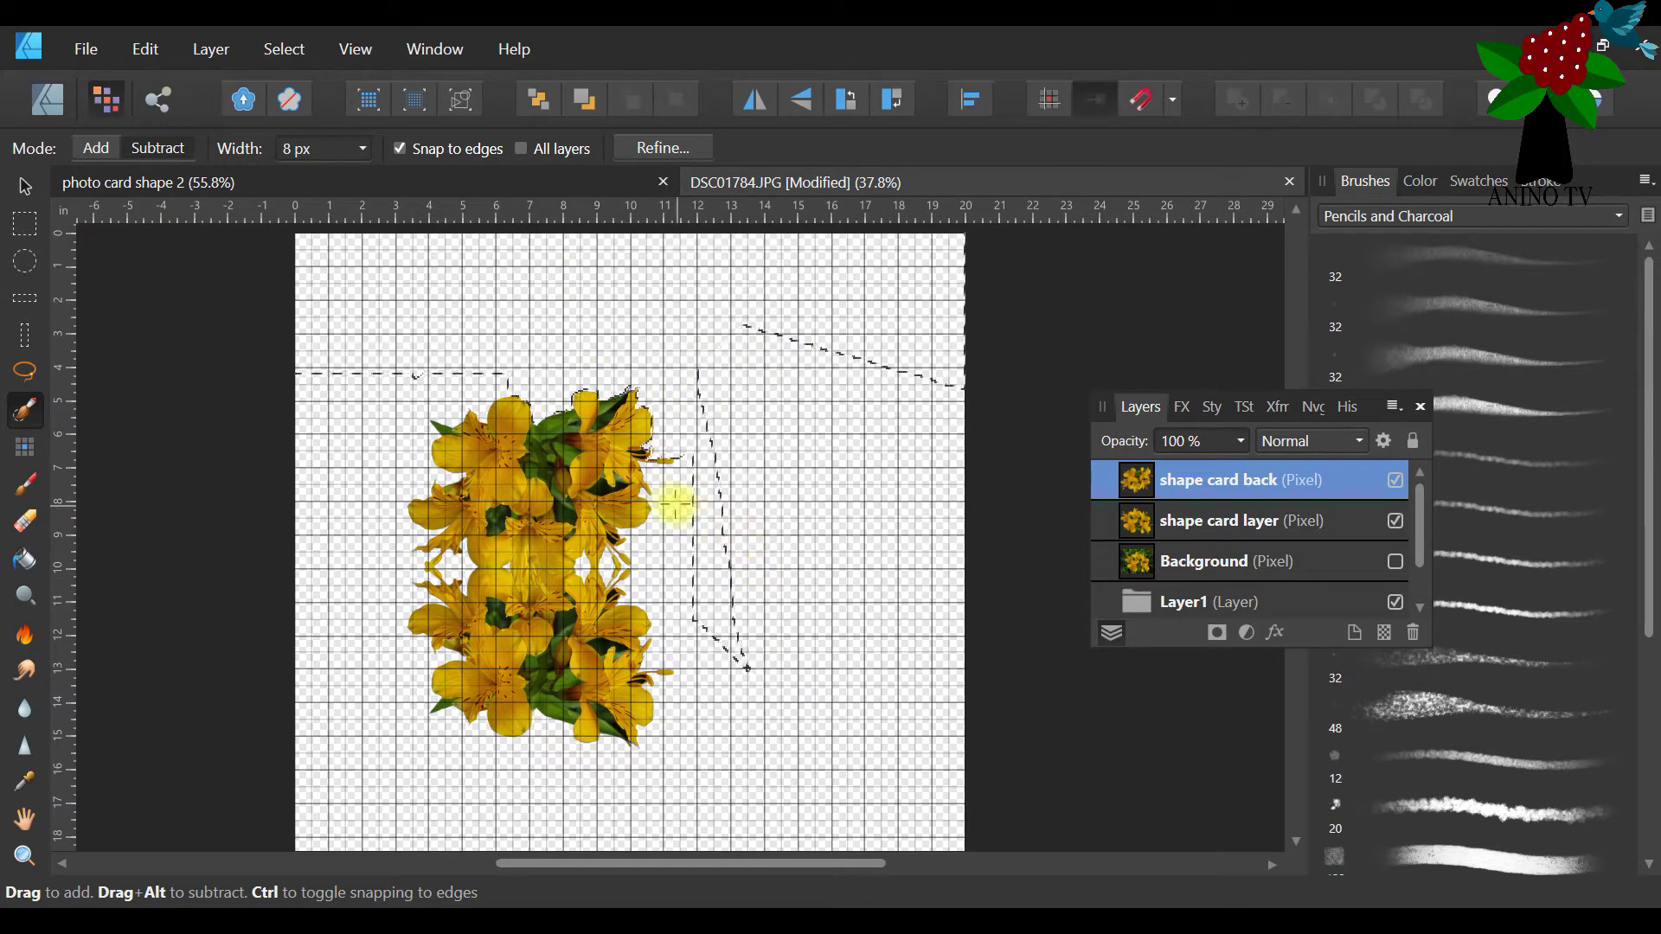
{"action": "left_click_drag", "start_coordinate": [659, 481], "coordinate": [752, 571]}
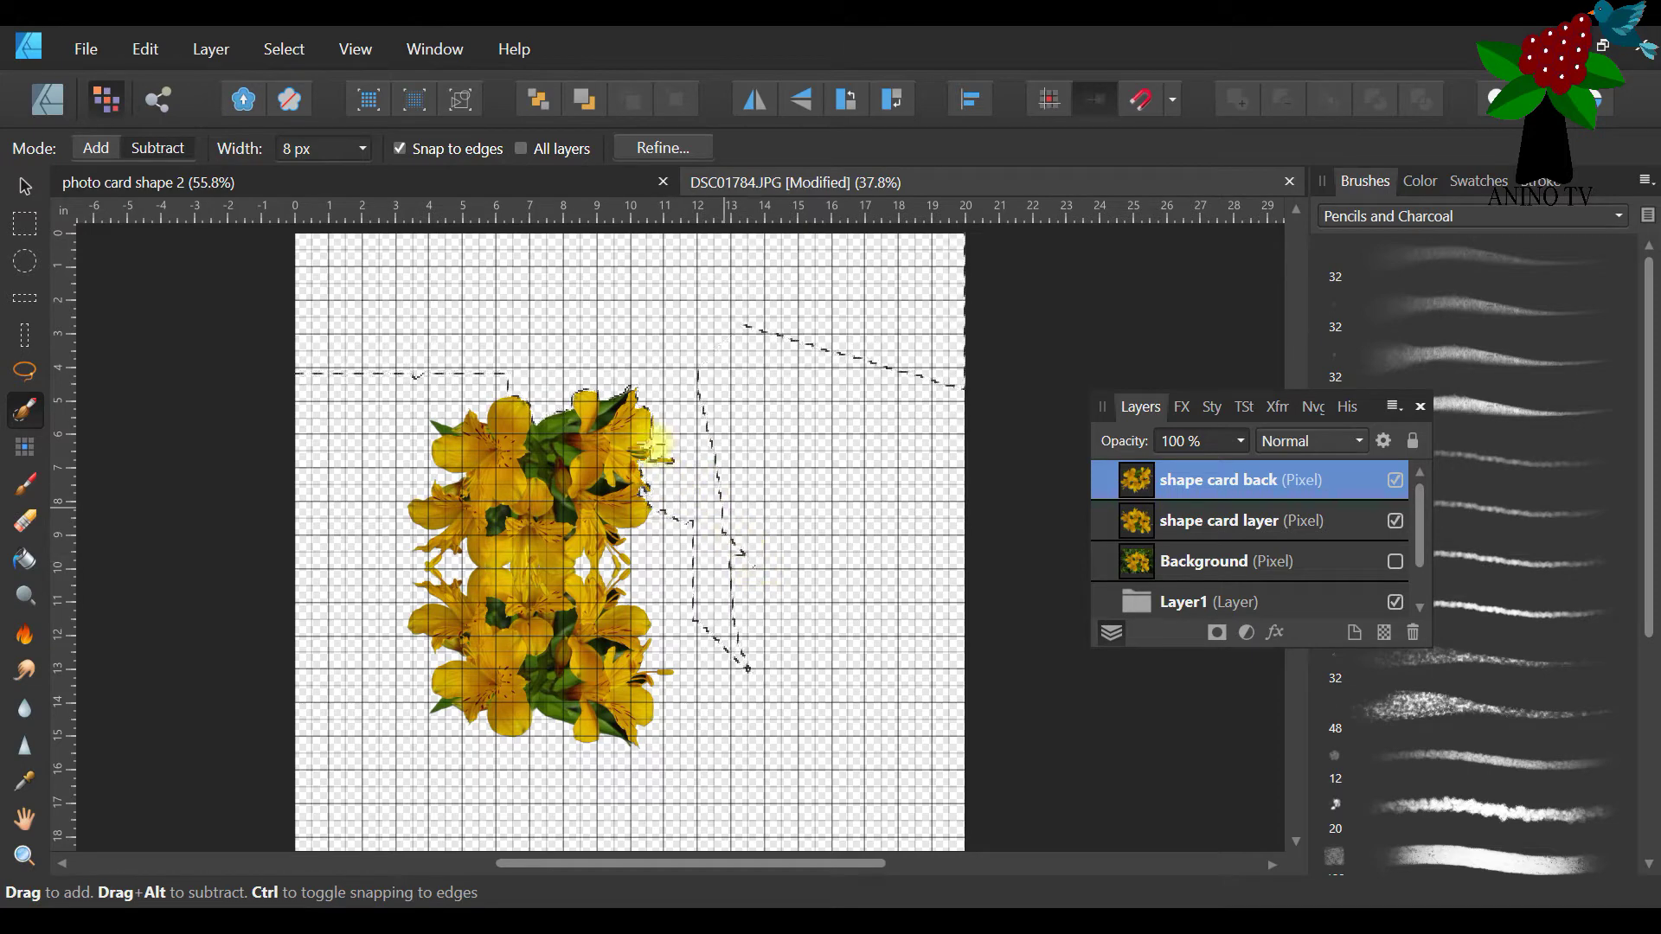
{"action": "mouse_move", "coordinate": [813, 381]}
{"action": "left_mouse_down"}
{"action": "mouse_move", "coordinate": [890, 611]}
{"action": "mouse_move", "coordinate": [797, 308]}
{"action": "mouse_move", "coordinate": [788, 337]}
{"action": "left_mouse_up"}
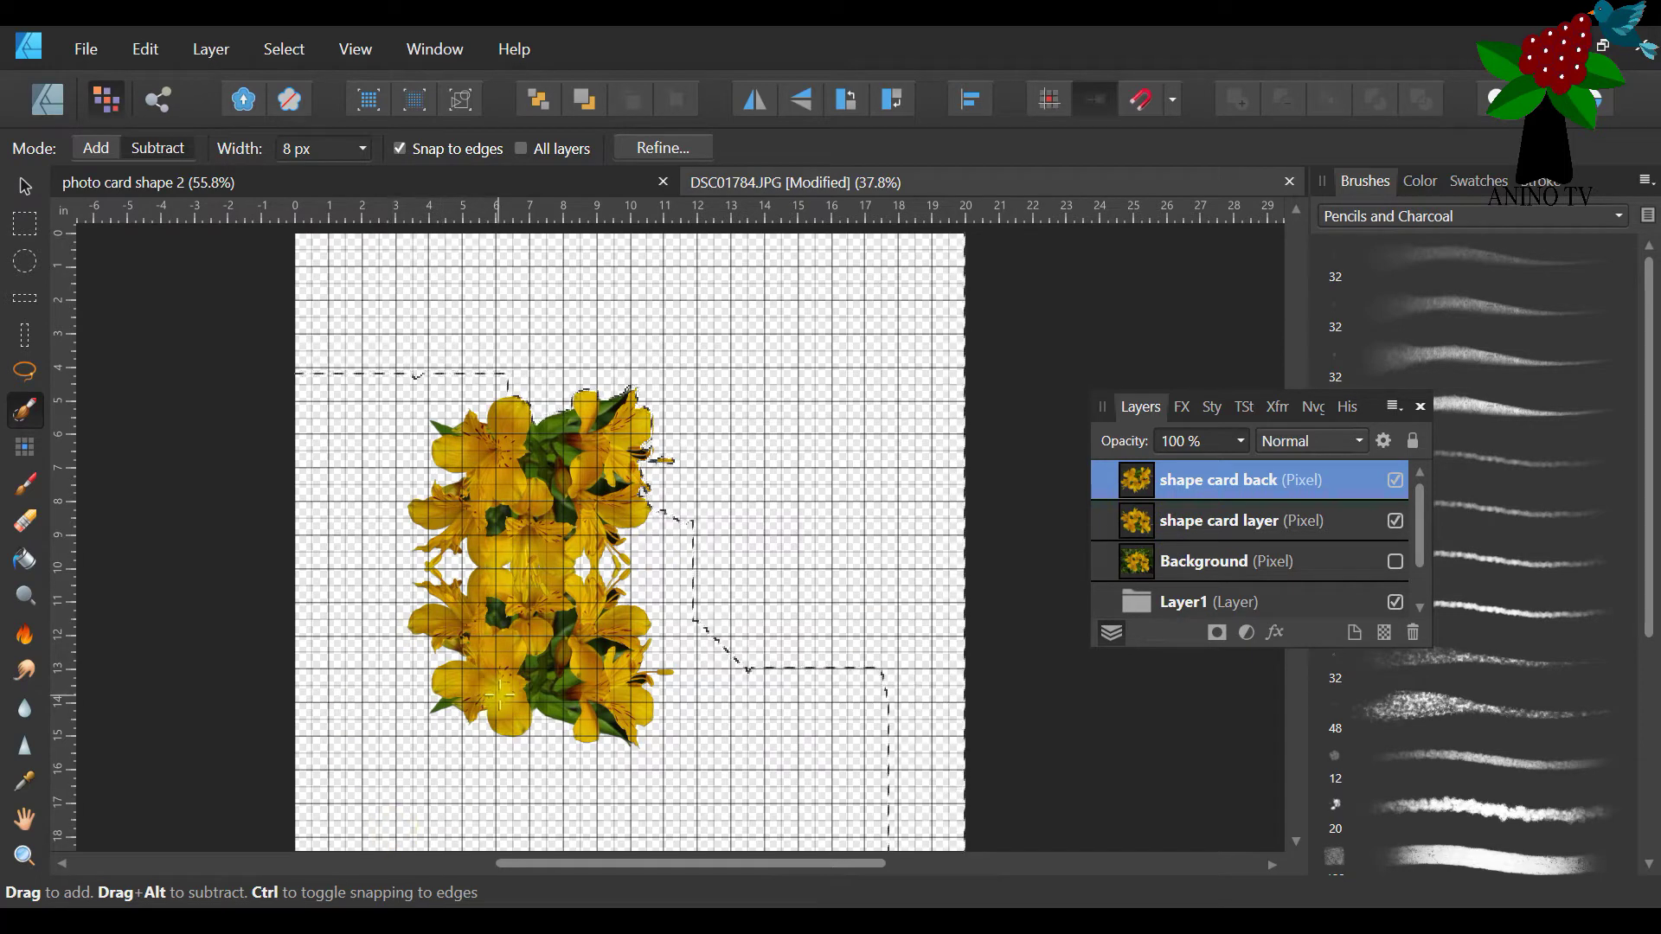
{"action": "mouse_move", "coordinate": [406, 400]}
{"action": "left_mouse_down"}
{"action": "mouse_move", "coordinate": [321, 600]}
{"action": "mouse_move", "coordinate": [377, 456]}
{"action": "mouse_move", "coordinate": [463, 378]}
{"action": "left_mouse_up"}
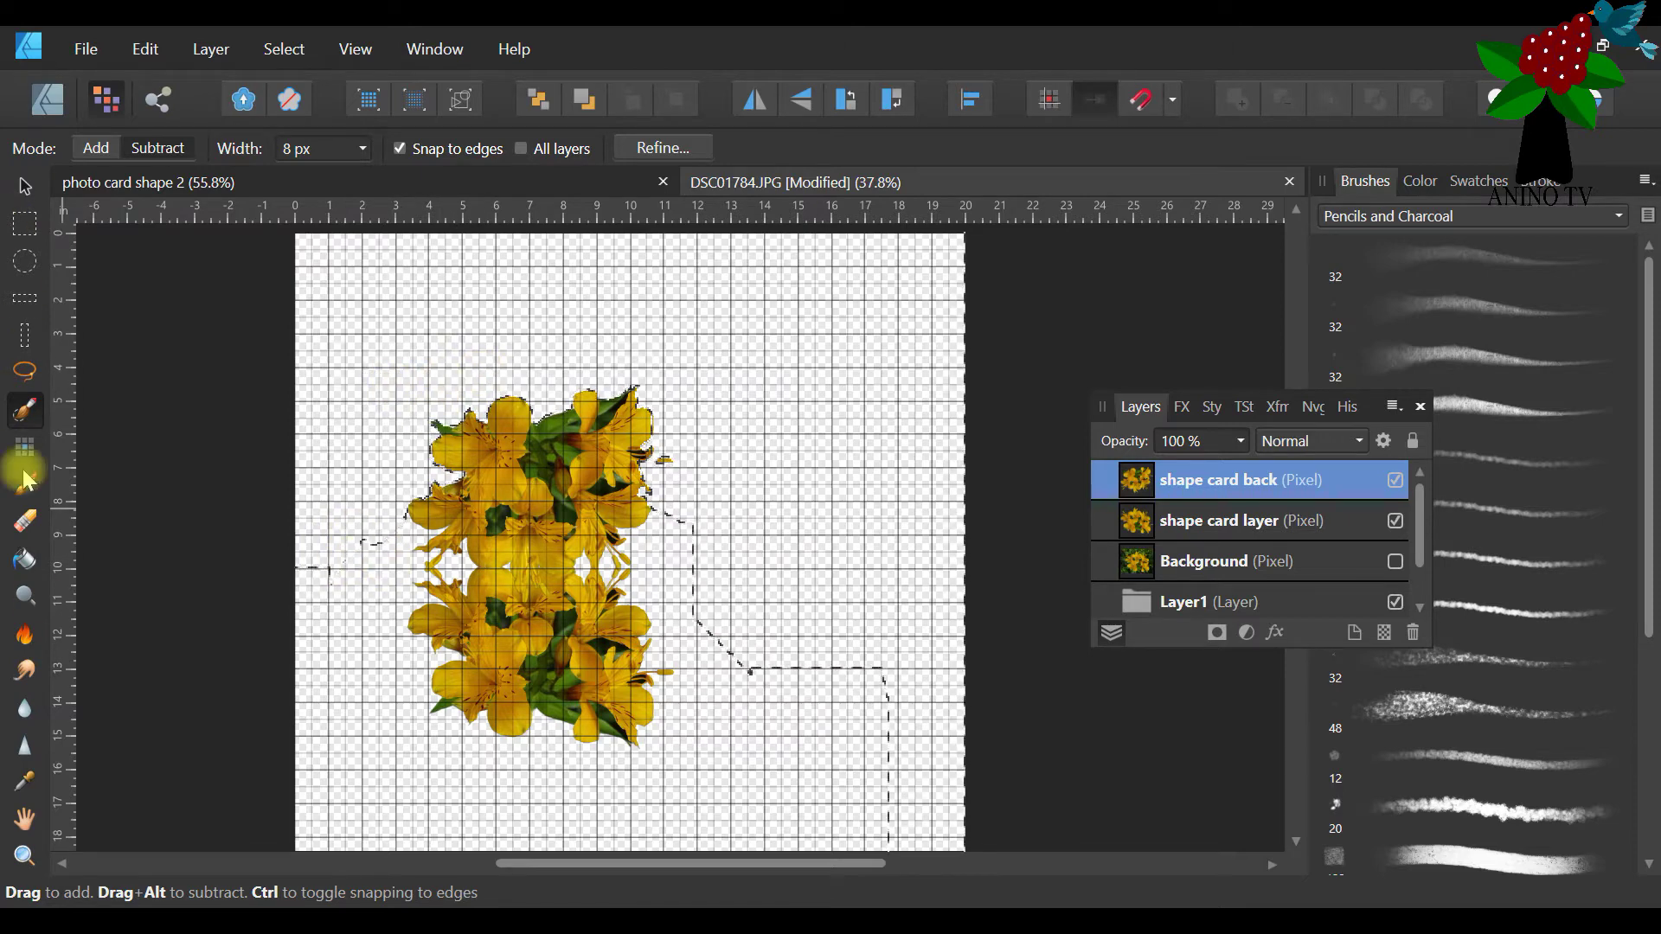
Set the Selection Brush width to 20 px and hide the shape card layer
{"action": "left_click", "coordinate": [24, 854]}
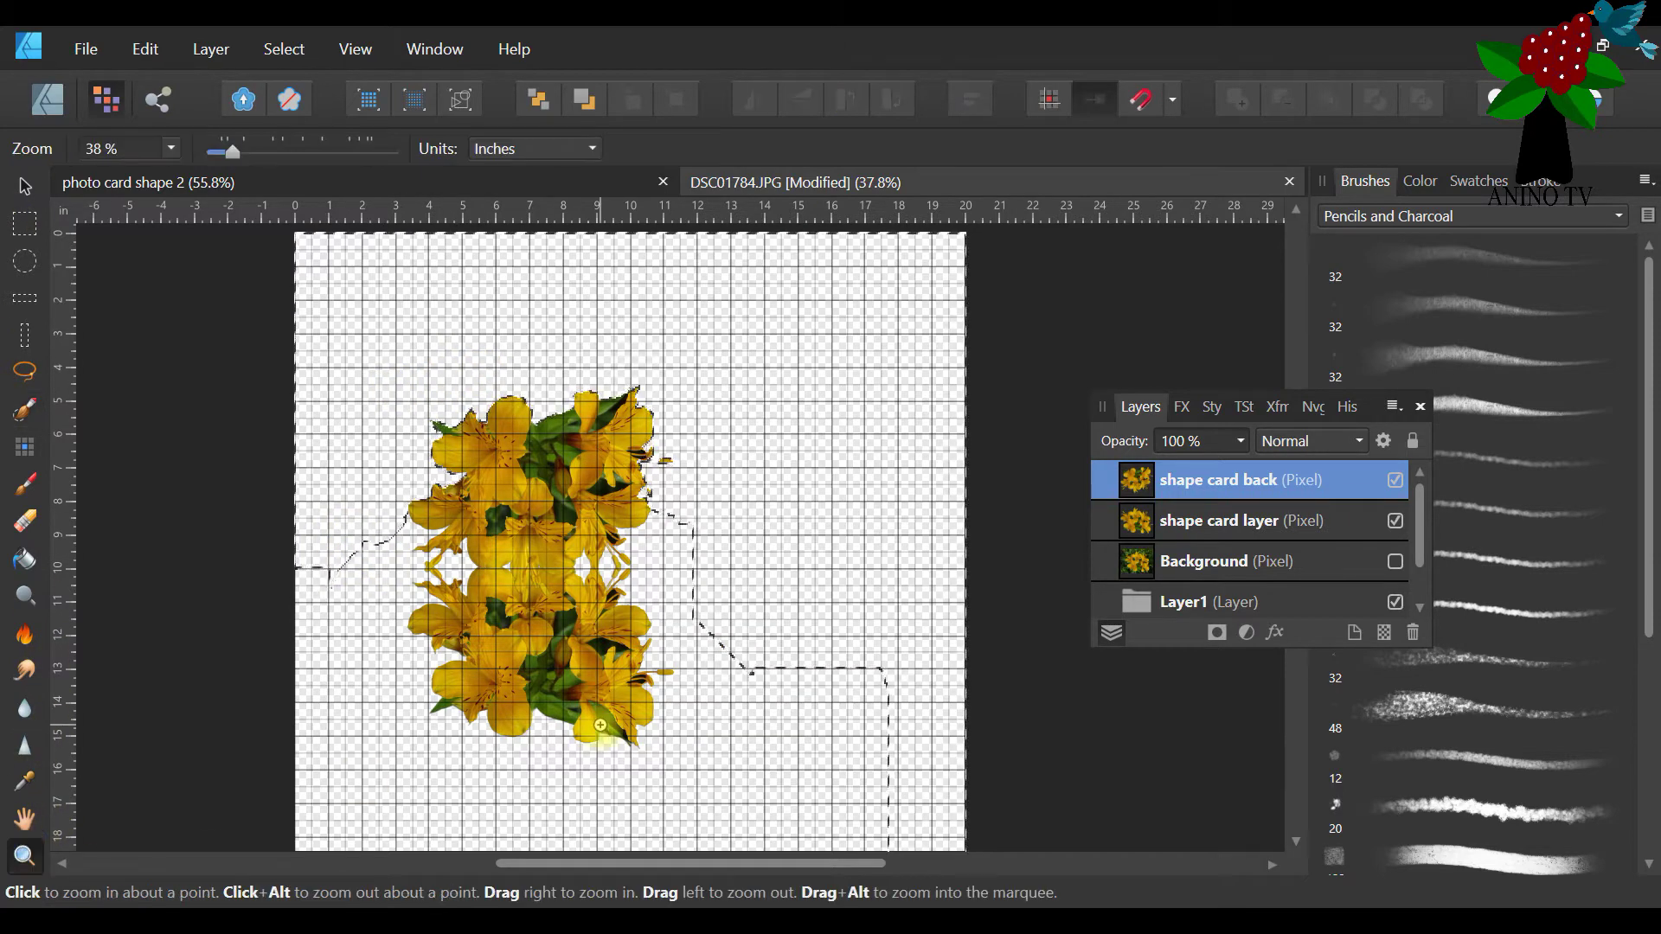
{"action": "left_click", "coordinate": [600, 725]}
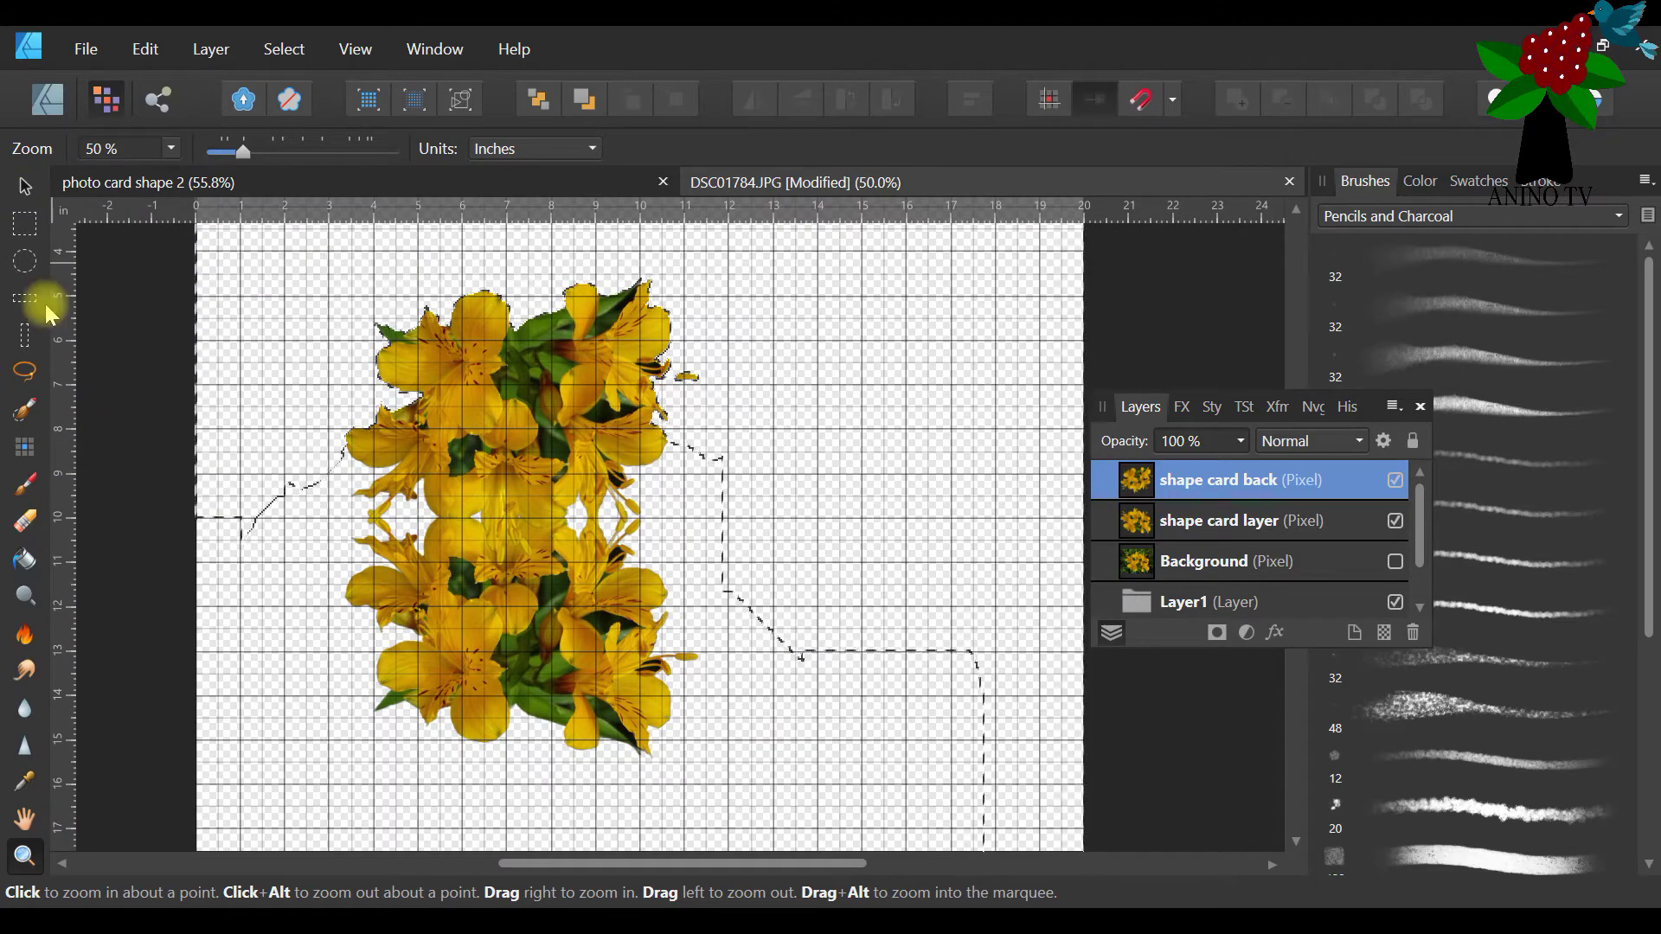
{"action": "left_click", "coordinate": [24, 411]}
{"action": "left_click", "coordinate": [363, 151]}
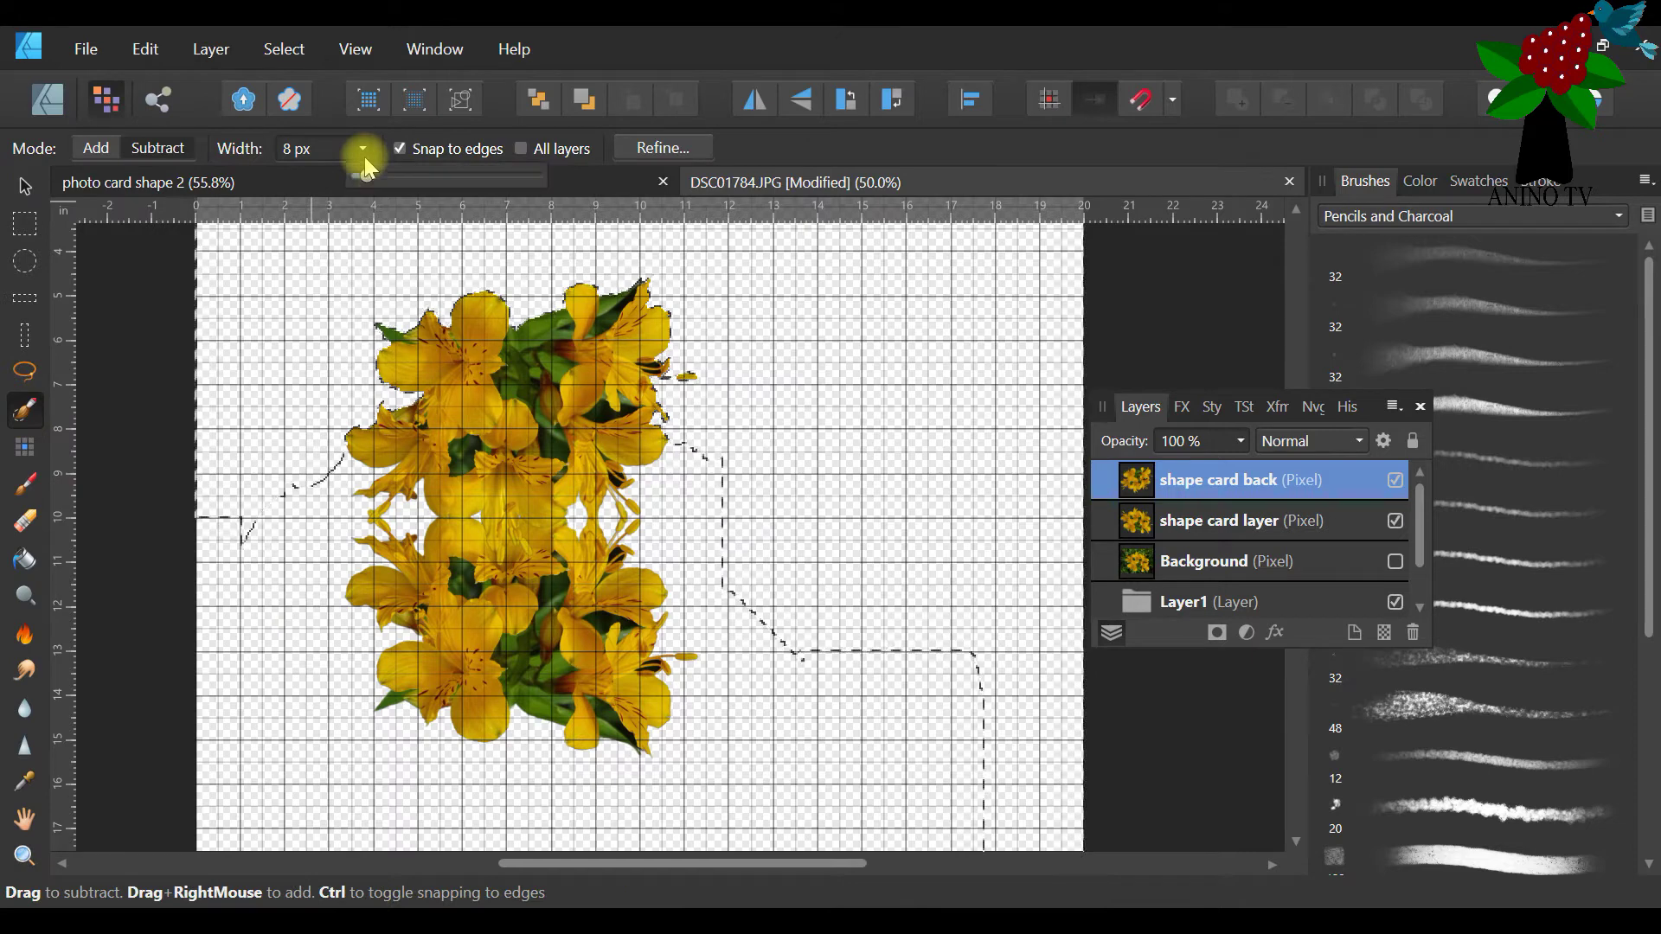
{"action": "left_click_drag", "start_coordinate": [356, 176], "coordinate": [385, 175]}
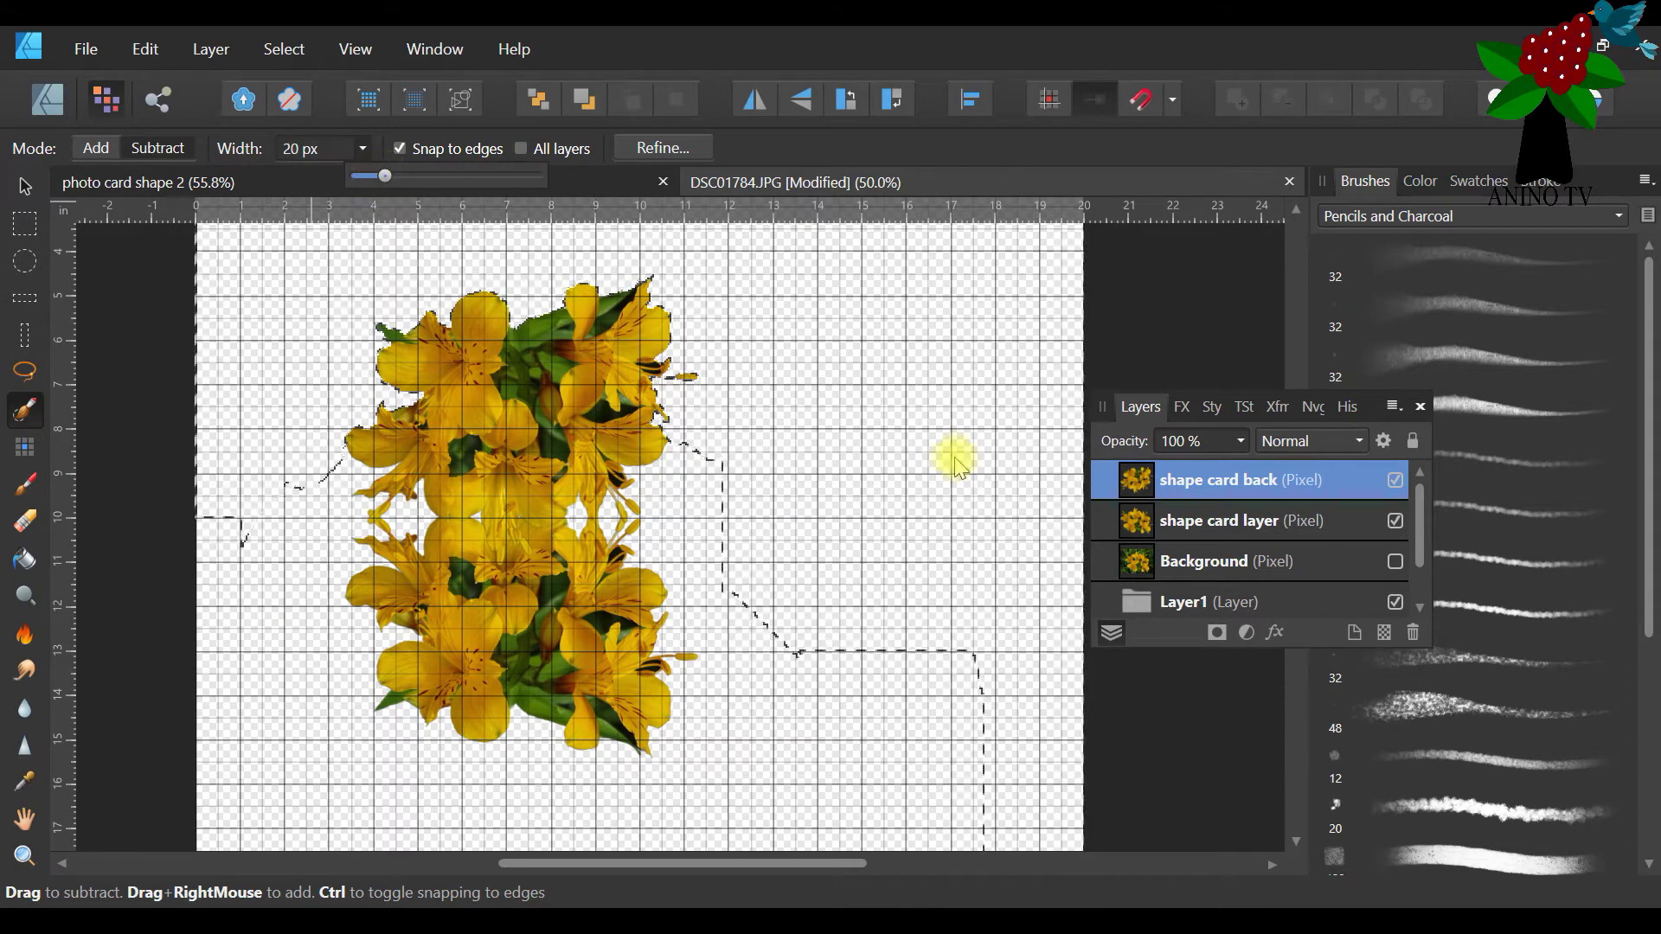
{"action": "left_click", "coordinate": [1395, 522]}
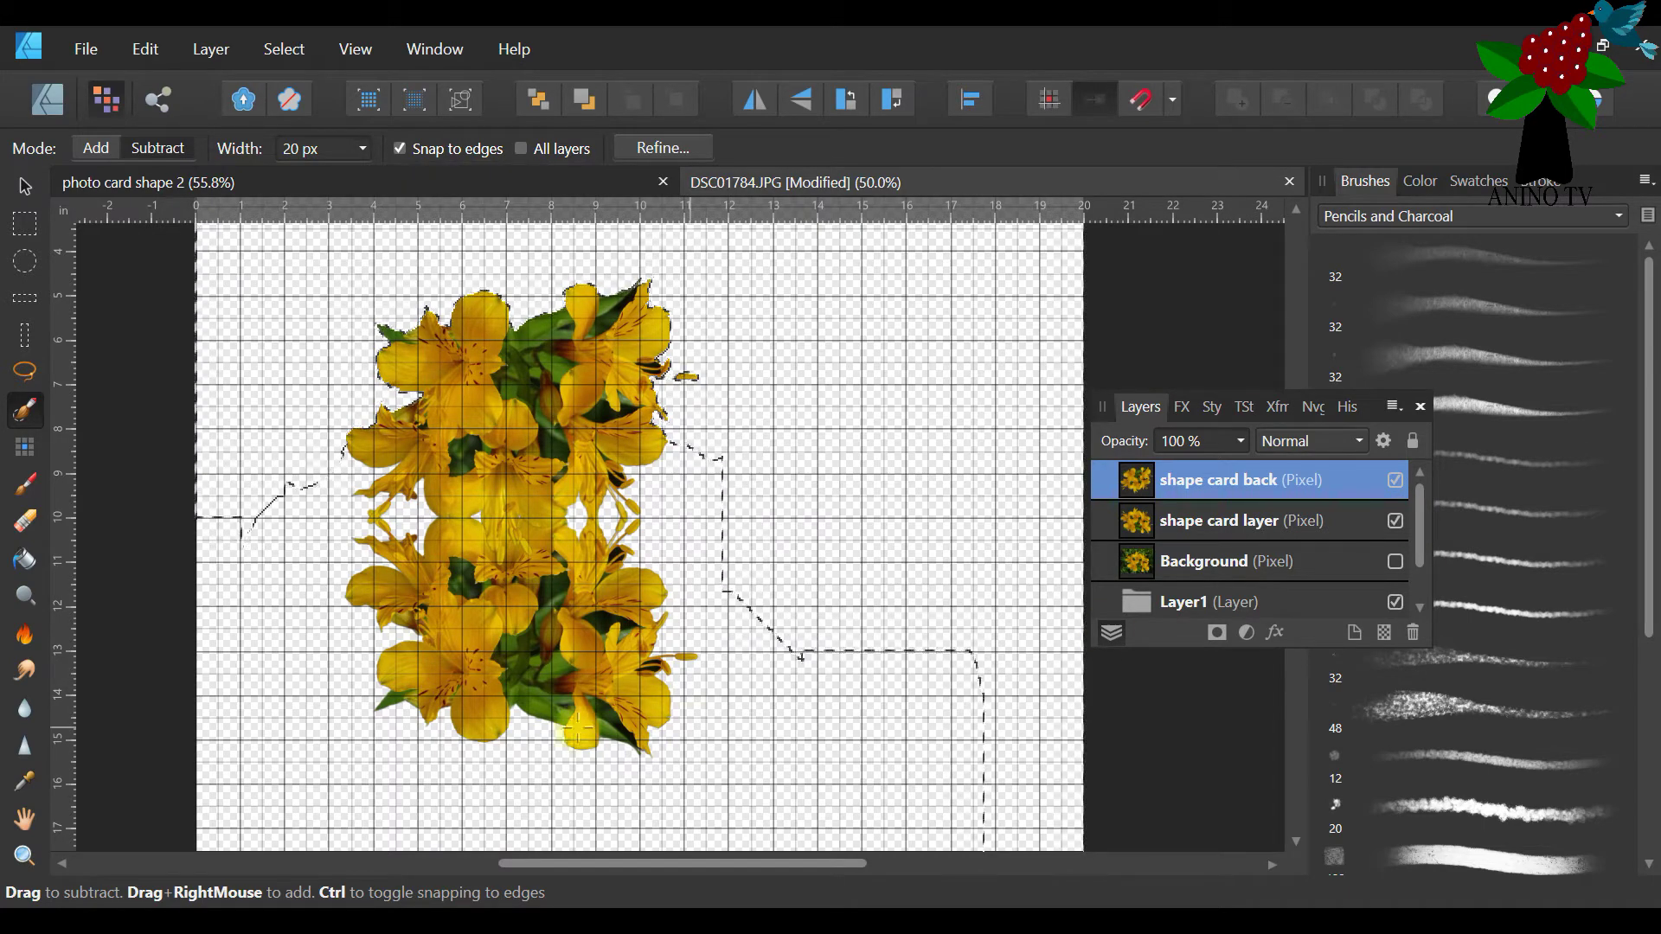
{"action": "left_click", "coordinate": [1395, 522]}
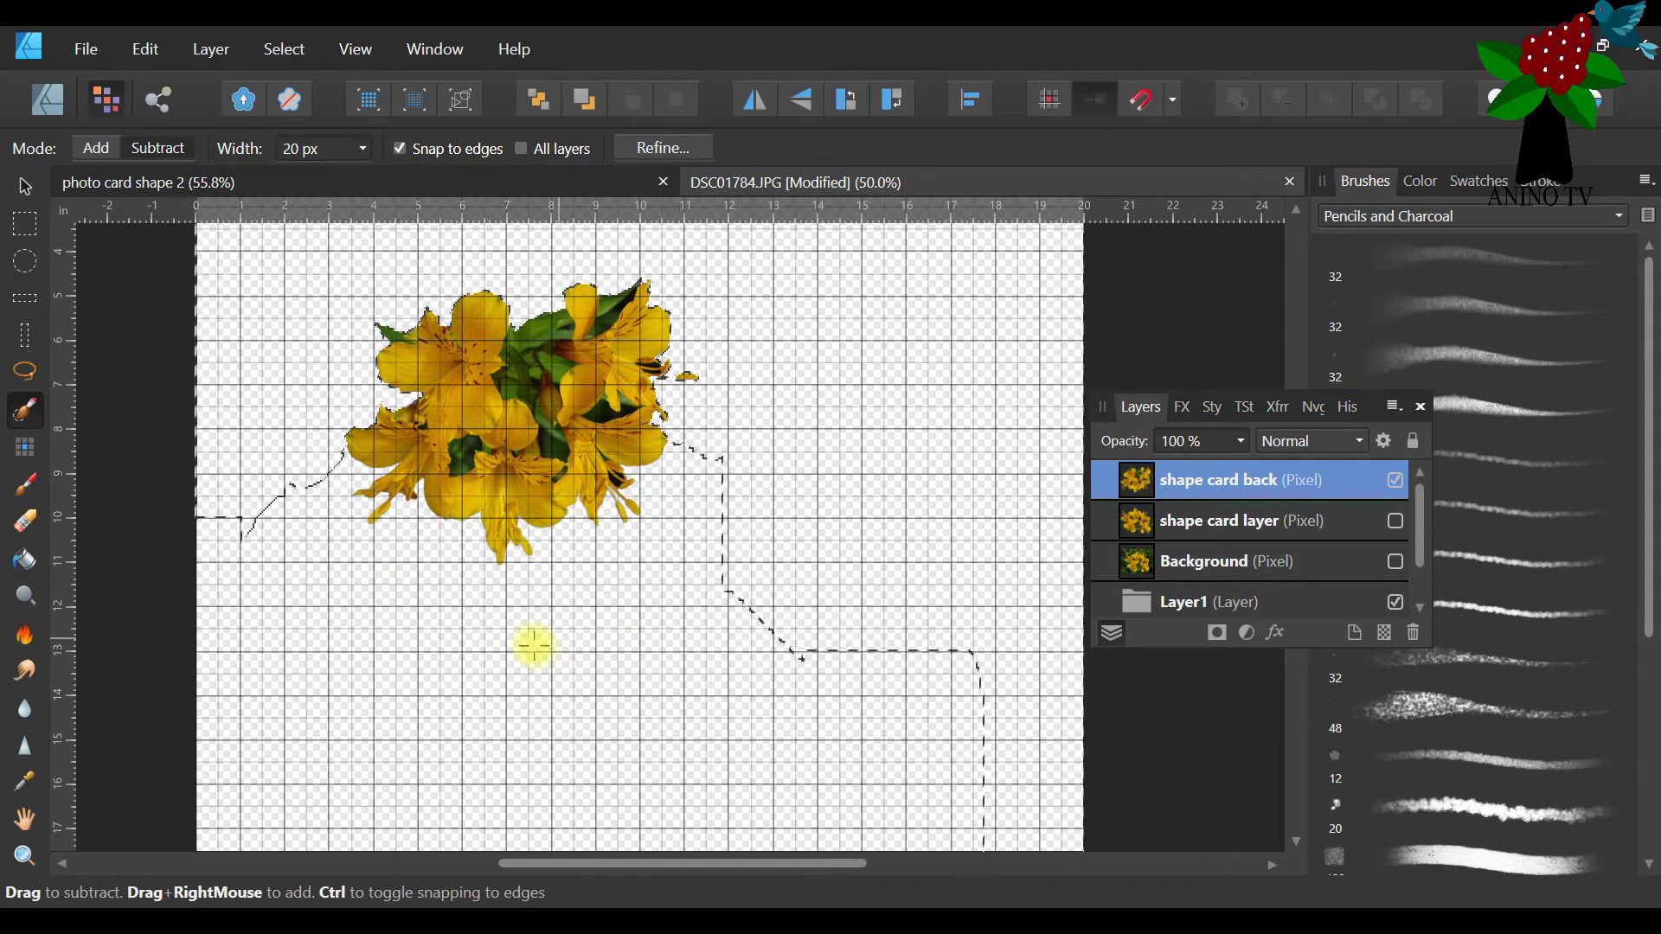
Try to extend the selection around the lower petals, widening the Selection Brush to 33 px
{"action": "left_click_drag", "start_coordinate": [284, 494], "coordinate": [409, 650]}
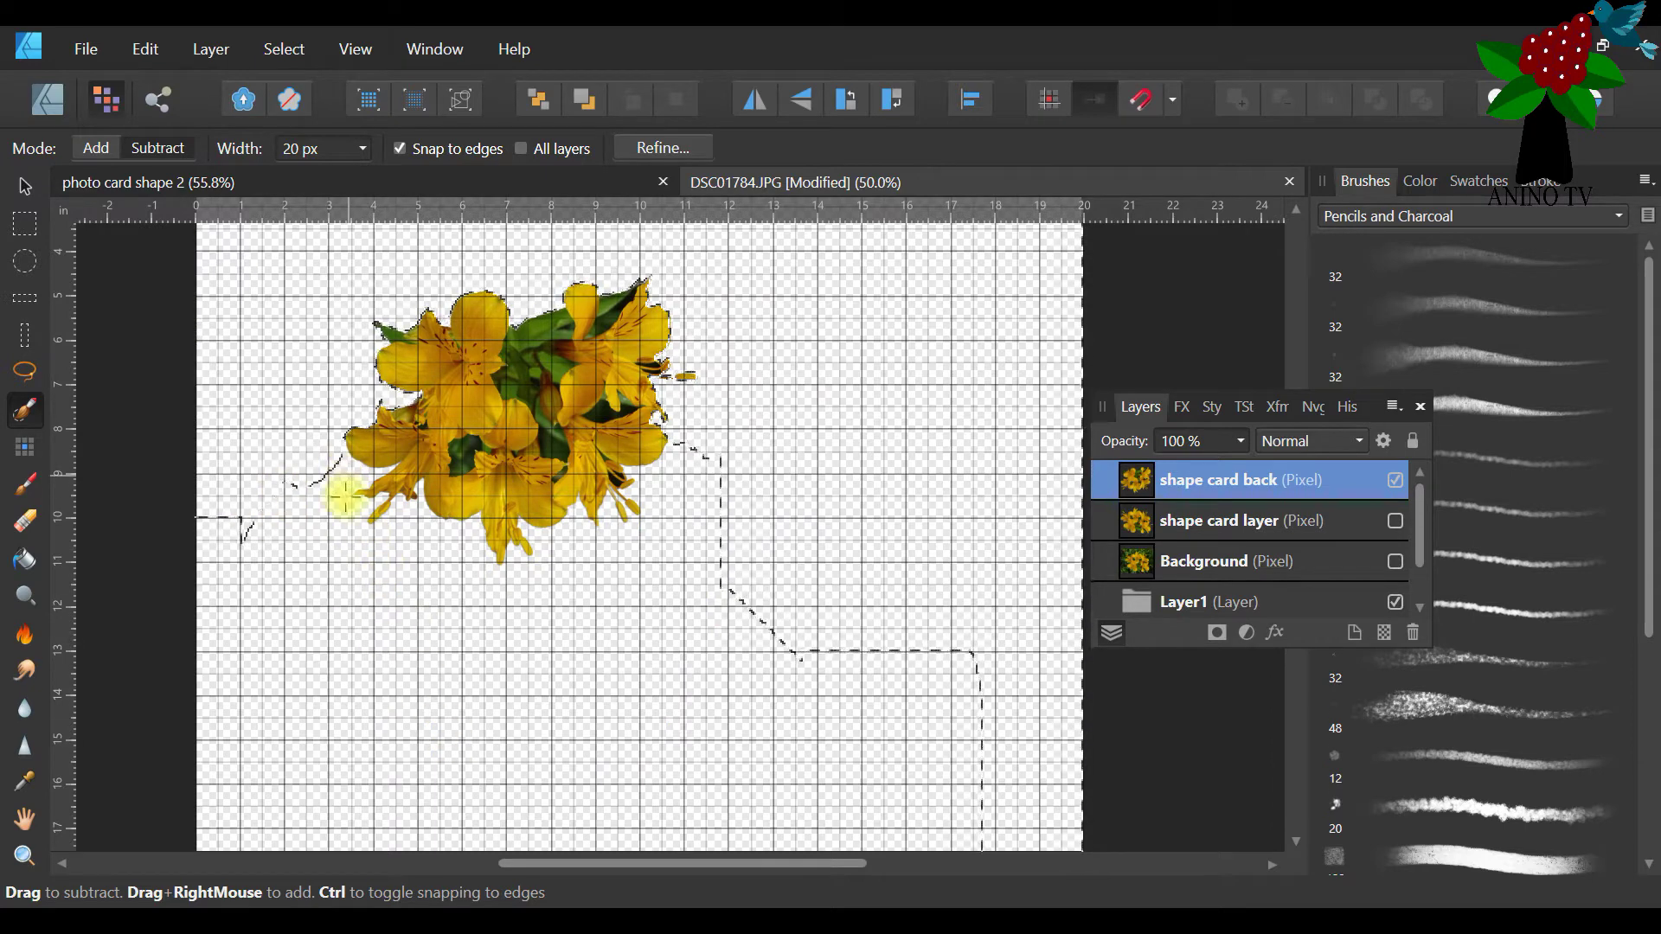
{"action": "left_click_drag", "start_coordinate": [342, 529], "coordinate": [367, 625]}
{"action": "left_click_drag", "start_coordinate": [307, 506], "coordinate": [294, 495]}
{"action": "left_click", "coordinate": [362, 149]}
{"action": "left_click_drag", "start_coordinate": [355, 173], "coordinate": [389, 180]}
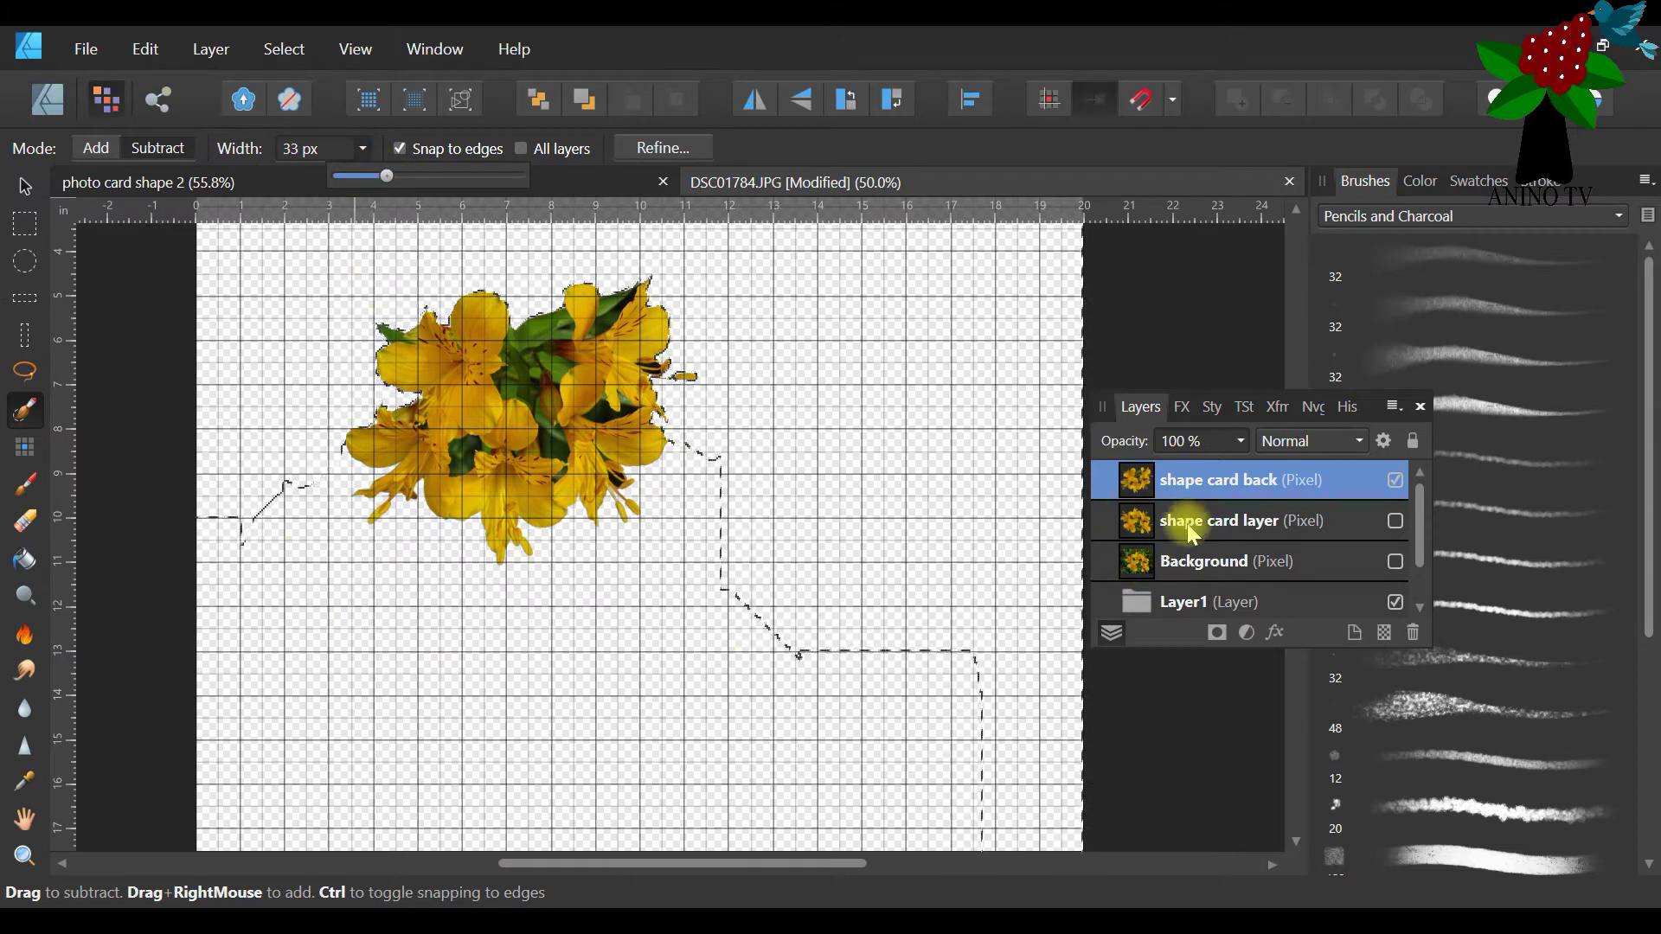
{"action": "left_click", "coordinate": [702, 579]}
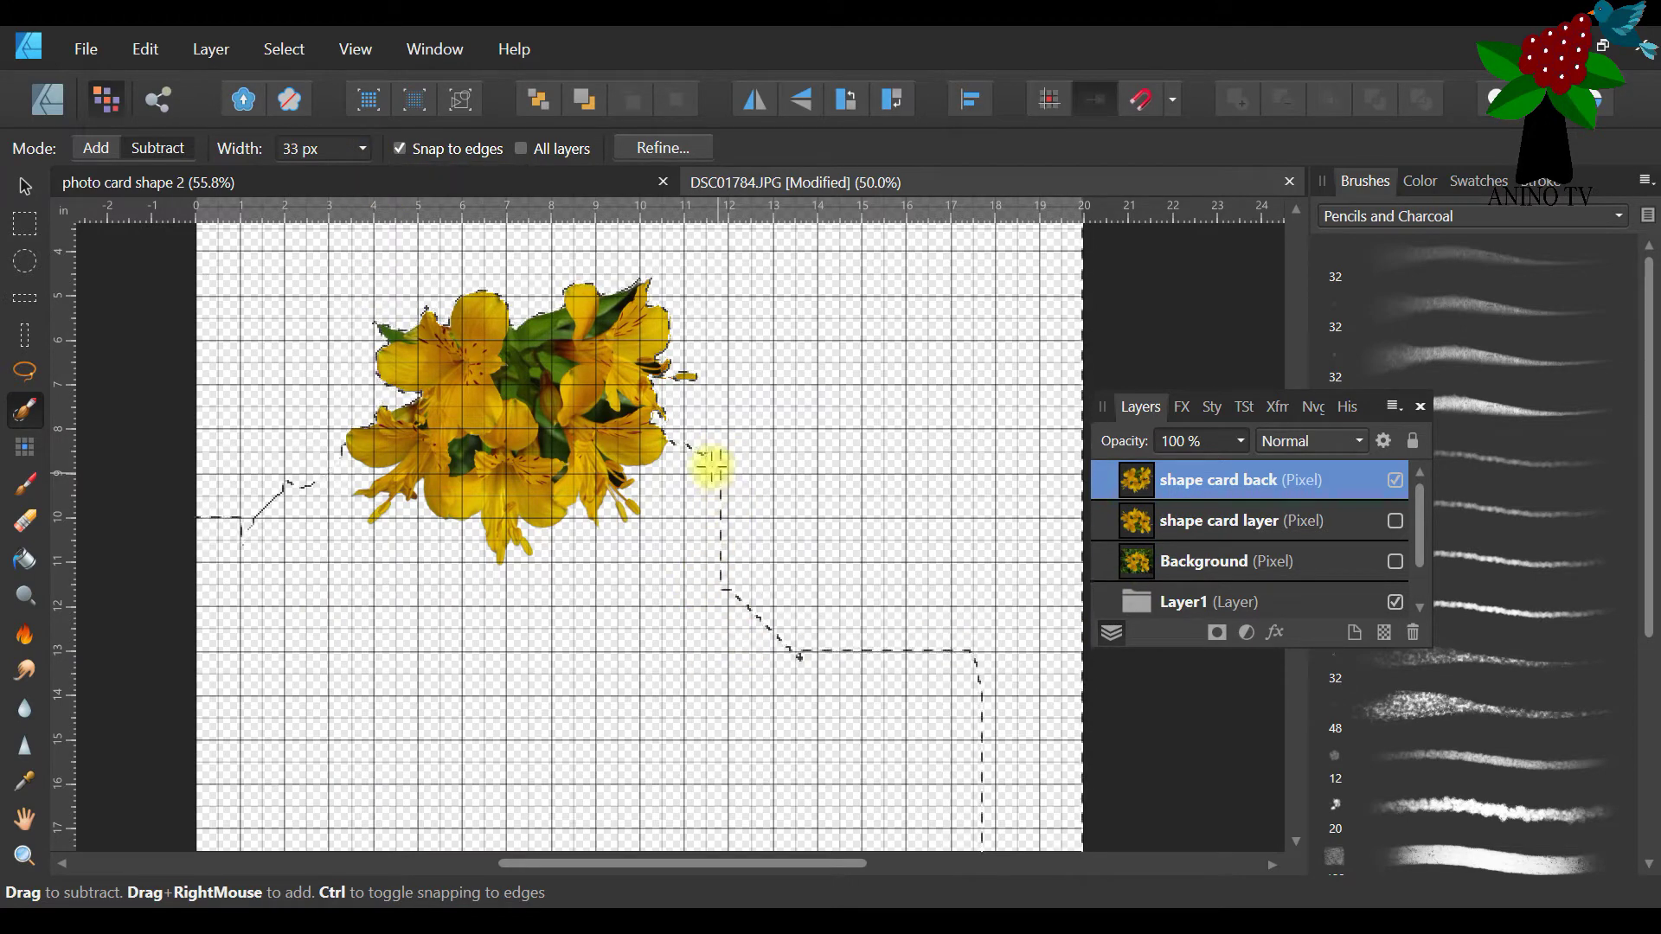
Switch the Selection Brush to Add, select a strip below the lower-left petals, and widen the brush to 90 px
{"action": "left_click", "coordinate": [152, 148]}
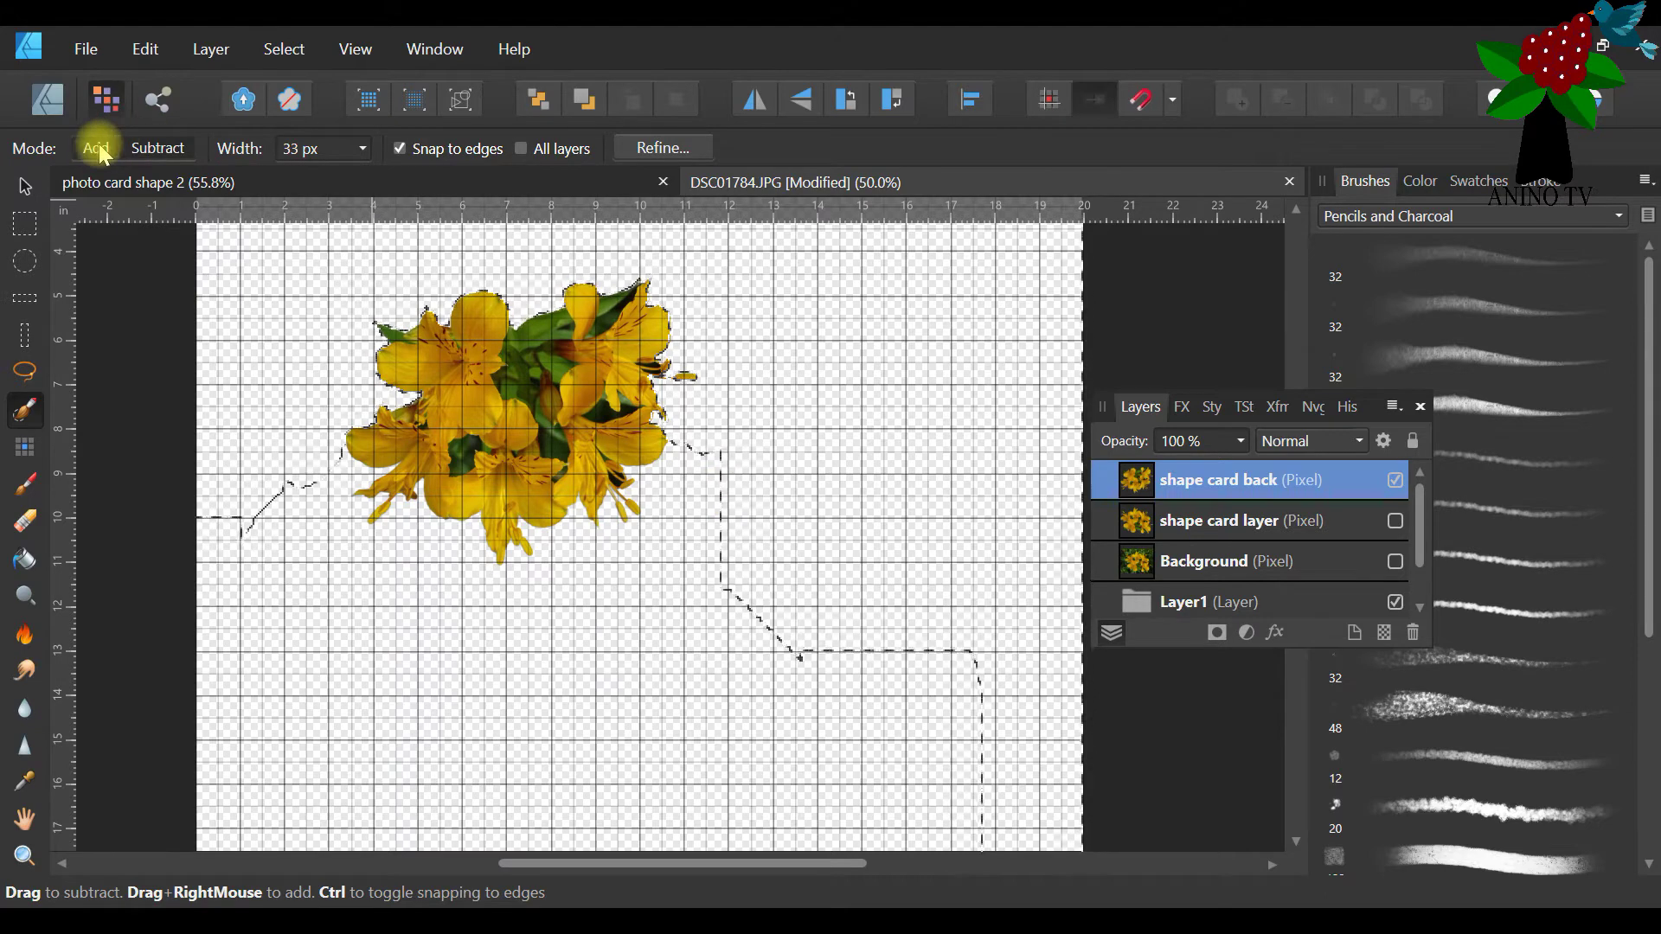
{"action": "mouse_move", "coordinate": [383, 683]}
{"action": "left_mouse_down"}
{"action": "mouse_move", "coordinate": [323, 519]}
{"action": "mouse_move", "coordinate": [326, 463]}
{"action": "mouse_move", "coordinate": [434, 712]}
{"action": "mouse_move", "coordinate": [449, 809]}
{"action": "left_mouse_up"}
{"action": "left_click", "coordinate": [363, 148]}
{"action": "left_click_drag", "start_coordinate": [354, 178], "coordinate": [407, 178]}
{"action": "left_click", "coordinate": [368, 462]}
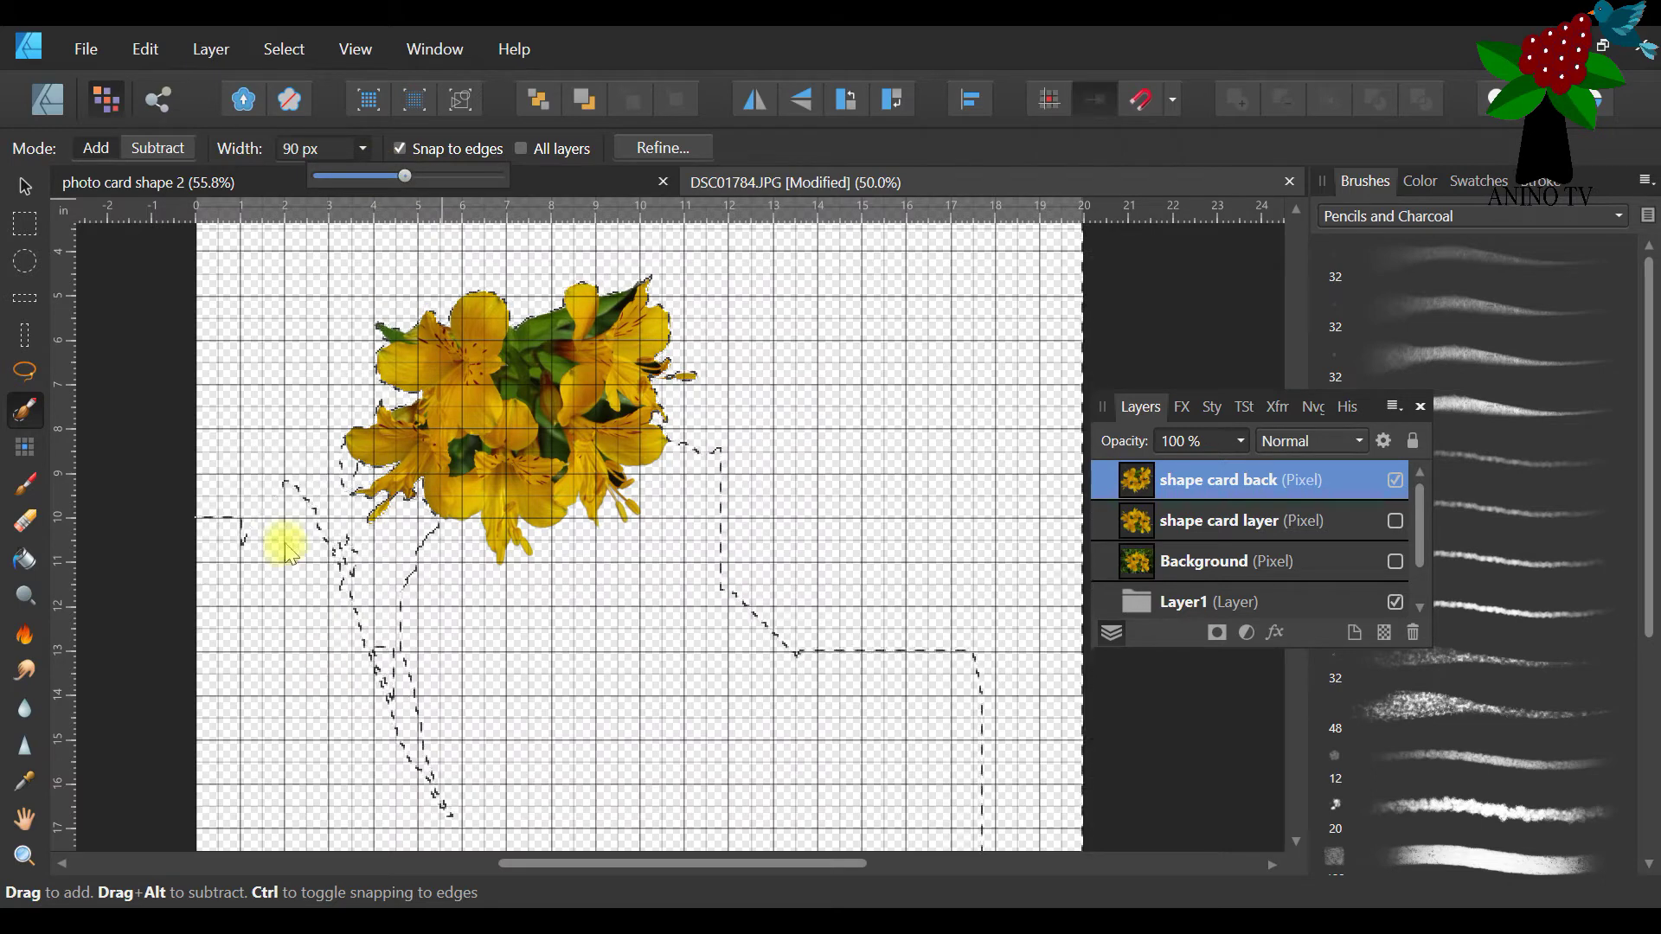
Add the remaining empty area left of and below the flowers to the selection so it follows their lower outline
{"action": "mouse_move", "coordinate": [285, 543]}
{"action": "left_mouse_down"}
{"action": "mouse_move", "coordinate": [361, 804]}
{"action": "mouse_move", "coordinate": [264, 550]}
{"action": "left_mouse_up"}
{"action": "left_click_drag", "start_coordinate": [321, 596], "coordinate": [412, 685]}
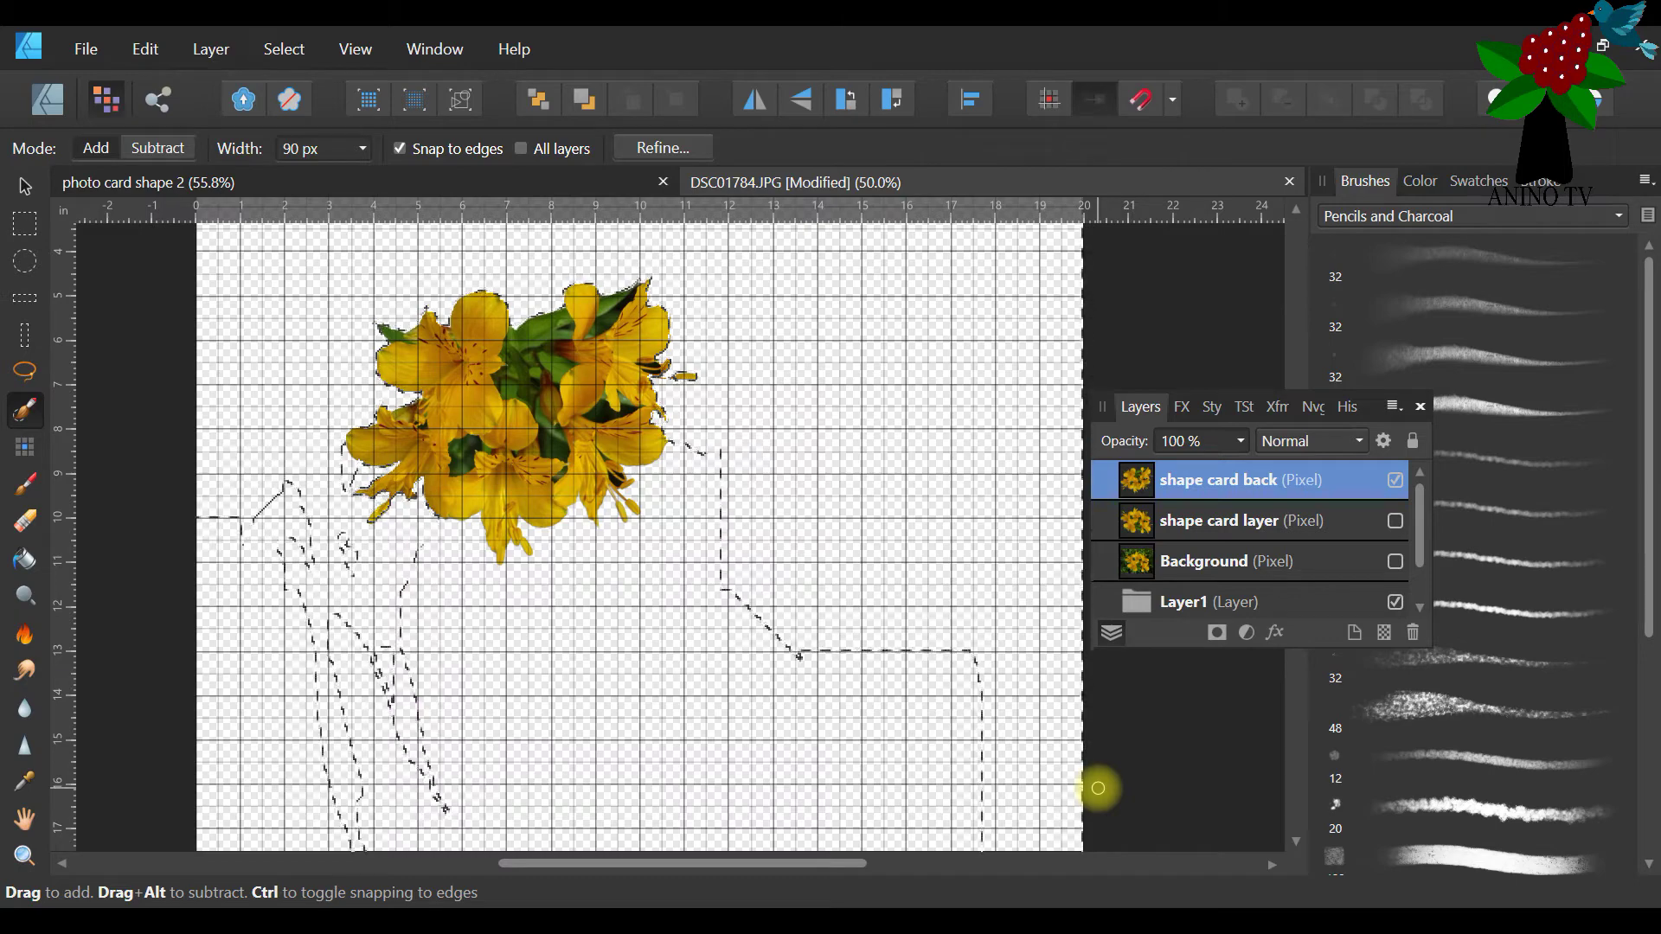
{"action": "mouse_move", "coordinate": [239, 528]}
{"action": "left_mouse_down"}
{"action": "mouse_move", "coordinate": [268, 689]}
{"action": "mouse_move", "coordinate": [289, 514]}
{"action": "left_mouse_up"}
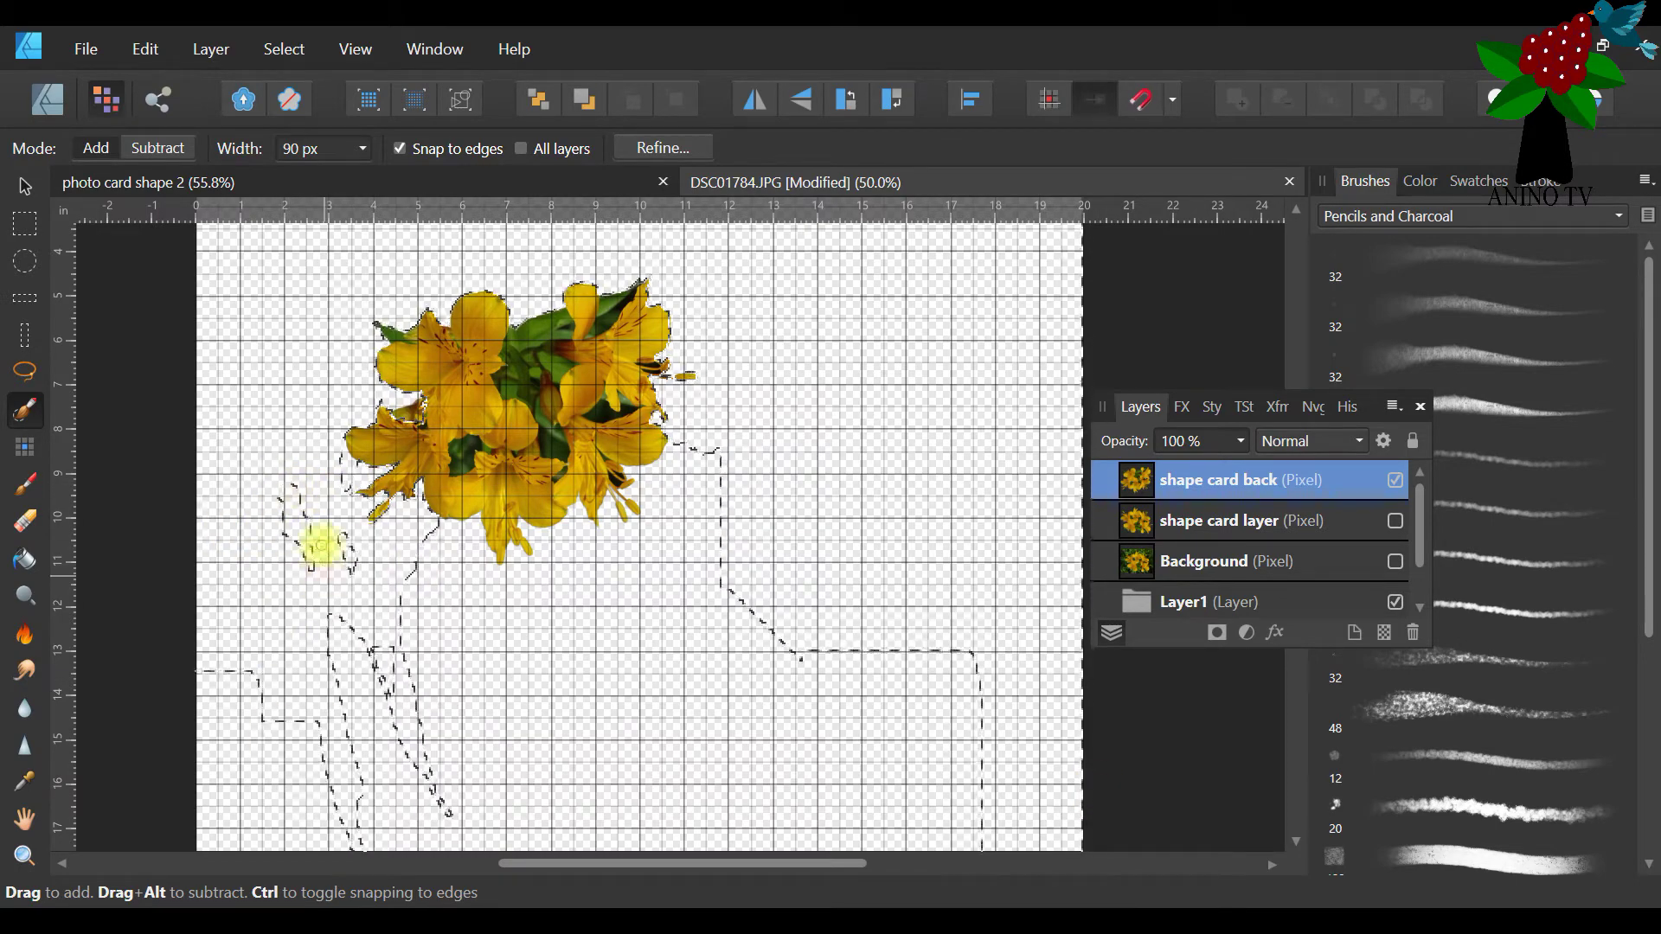
{"action": "mouse_move", "coordinate": [339, 487]}
{"action": "left_mouse_down"}
{"action": "mouse_move", "coordinate": [366, 577]}
{"action": "mouse_move", "coordinate": [439, 527]}
{"action": "mouse_move", "coordinate": [413, 537]}
{"action": "mouse_move", "coordinate": [431, 596]}
{"action": "mouse_move", "coordinate": [421, 706]}
{"action": "mouse_move", "coordinate": [392, 624]}
{"action": "mouse_move", "coordinate": [363, 662]}
{"action": "mouse_move", "coordinate": [361, 709]}
{"action": "mouse_move", "coordinate": [337, 665]}
{"action": "mouse_move", "coordinate": [374, 645]}
{"action": "mouse_move", "coordinate": [390, 688]}
{"action": "left_mouse_up"}
{"action": "left_click_drag", "start_coordinate": [400, 818], "coordinate": [488, 862]}
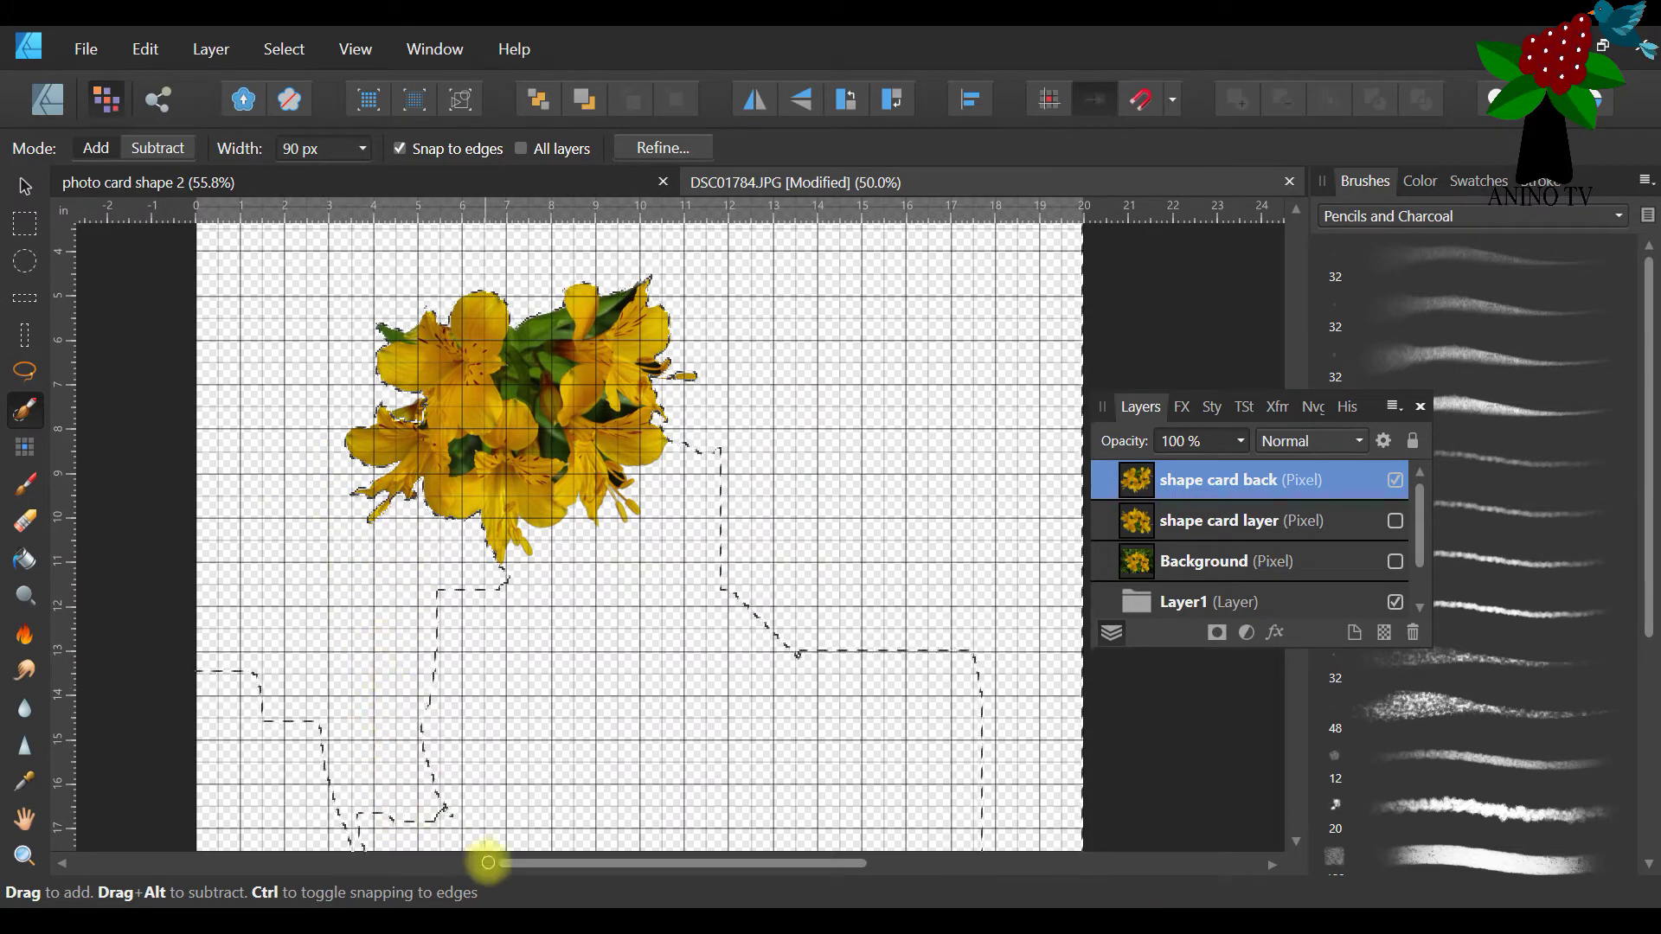
{"action": "mouse_move", "coordinate": [373, 835]}
{"action": "left_mouse_down"}
{"action": "mouse_move", "coordinate": [275, 747]}
{"action": "mouse_move", "coordinate": [272, 848]}
{"action": "mouse_move", "coordinate": [251, 727]}
{"action": "mouse_move", "coordinate": [248, 792]}
{"action": "mouse_move", "coordinate": [260, 774]}
{"action": "mouse_move", "coordinate": [211, 827]}
{"action": "mouse_move", "coordinate": [415, 876]}
{"action": "mouse_move", "coordinate": [328, 846]}
{"action": "mouse_move", "coordinate": [440, 852]}
{"action": "left_mouse_up"}
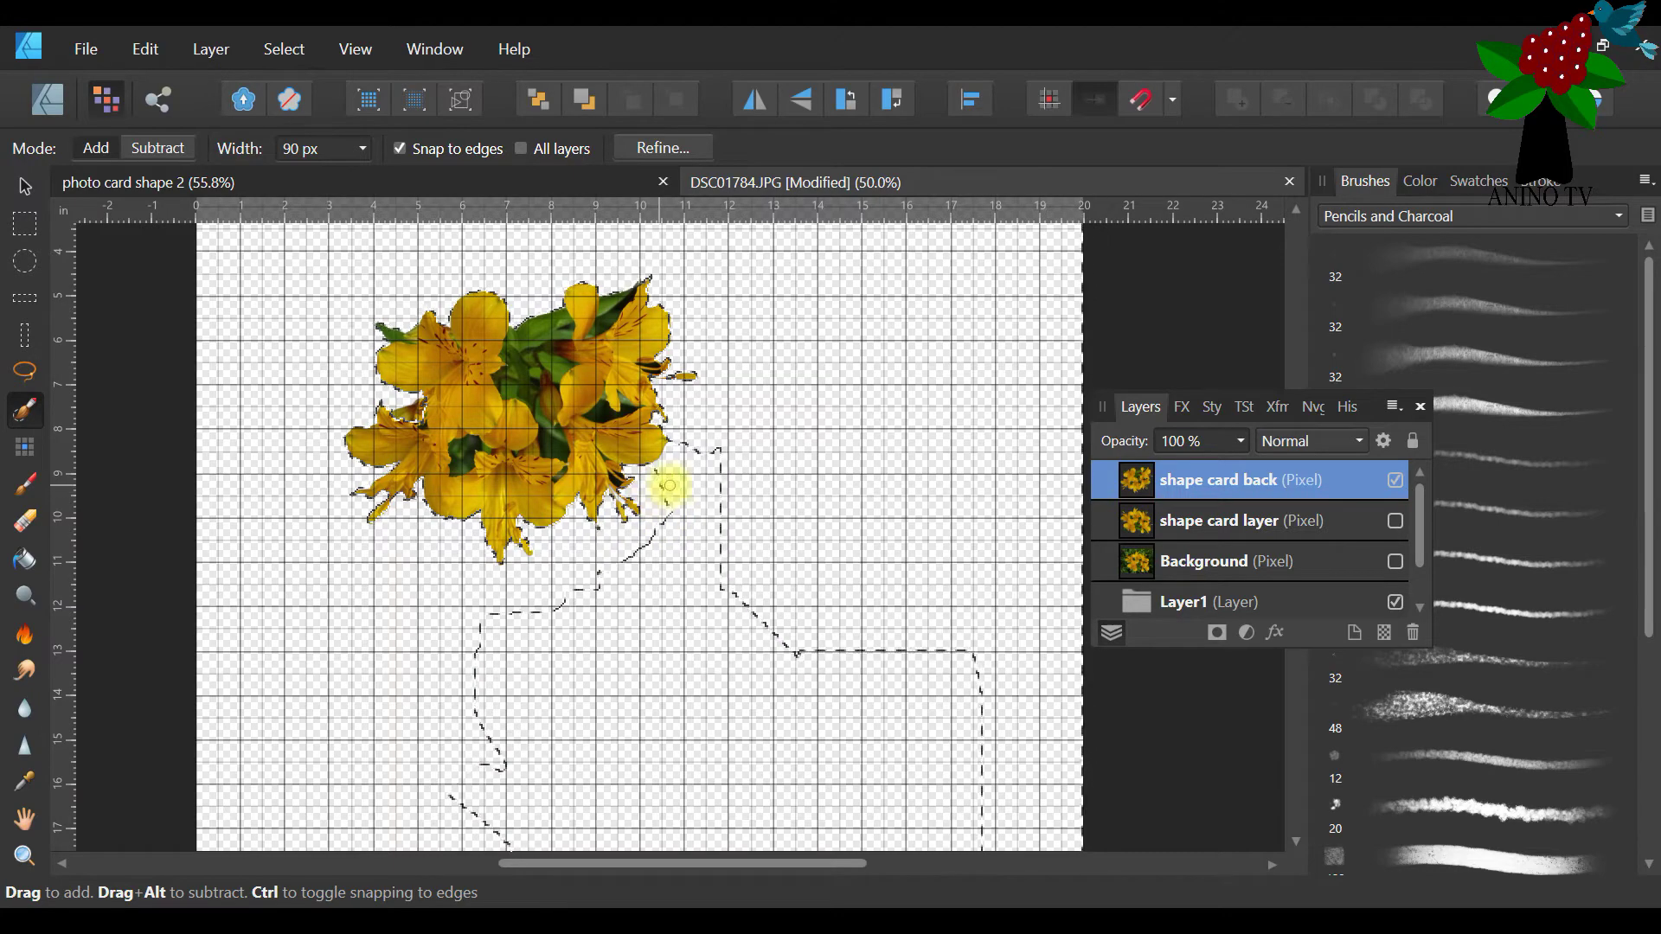
{"action": "mouse_move", "coordinate": [757, 852]}
{"action": "left_mouse_down"}
{"action": "mouse_move", "coordinate": [742, 470]}
{"action": "mouse_move", "coordinate": [707, 447]}
{"action": "mouse_move", "coordinate": [748, 662]}
{"action": "mouse_move", "coordinate": [880, 774]}
{"action": "mouse_move", "coordinate": [804, 691]}
{"action": "mouse_move", "coordinate": [924, 680]}
{"action": "mouse_move", "coordinate": [934, 744]}
{"action": "mouse_move", "coordinate": [1009, 833]}
{"action": "mouse_move", "coordinate": [867, 799]}
{"action": "mouse_move", "coordinate": [663, 787]}
{"action": "mouse_move", "coordinate": [1025, 873]}
{"action": "mouse_move", "coordinate": [617, 857]}
{"action": "mouse_move", "coordinate": [410, 824]}
{"action": "mouse_move", "coordinate": [621, 752]}
{"action": "mouse_move", "coordinate": [674, 701]}
{"action": "left_mouse_up"}
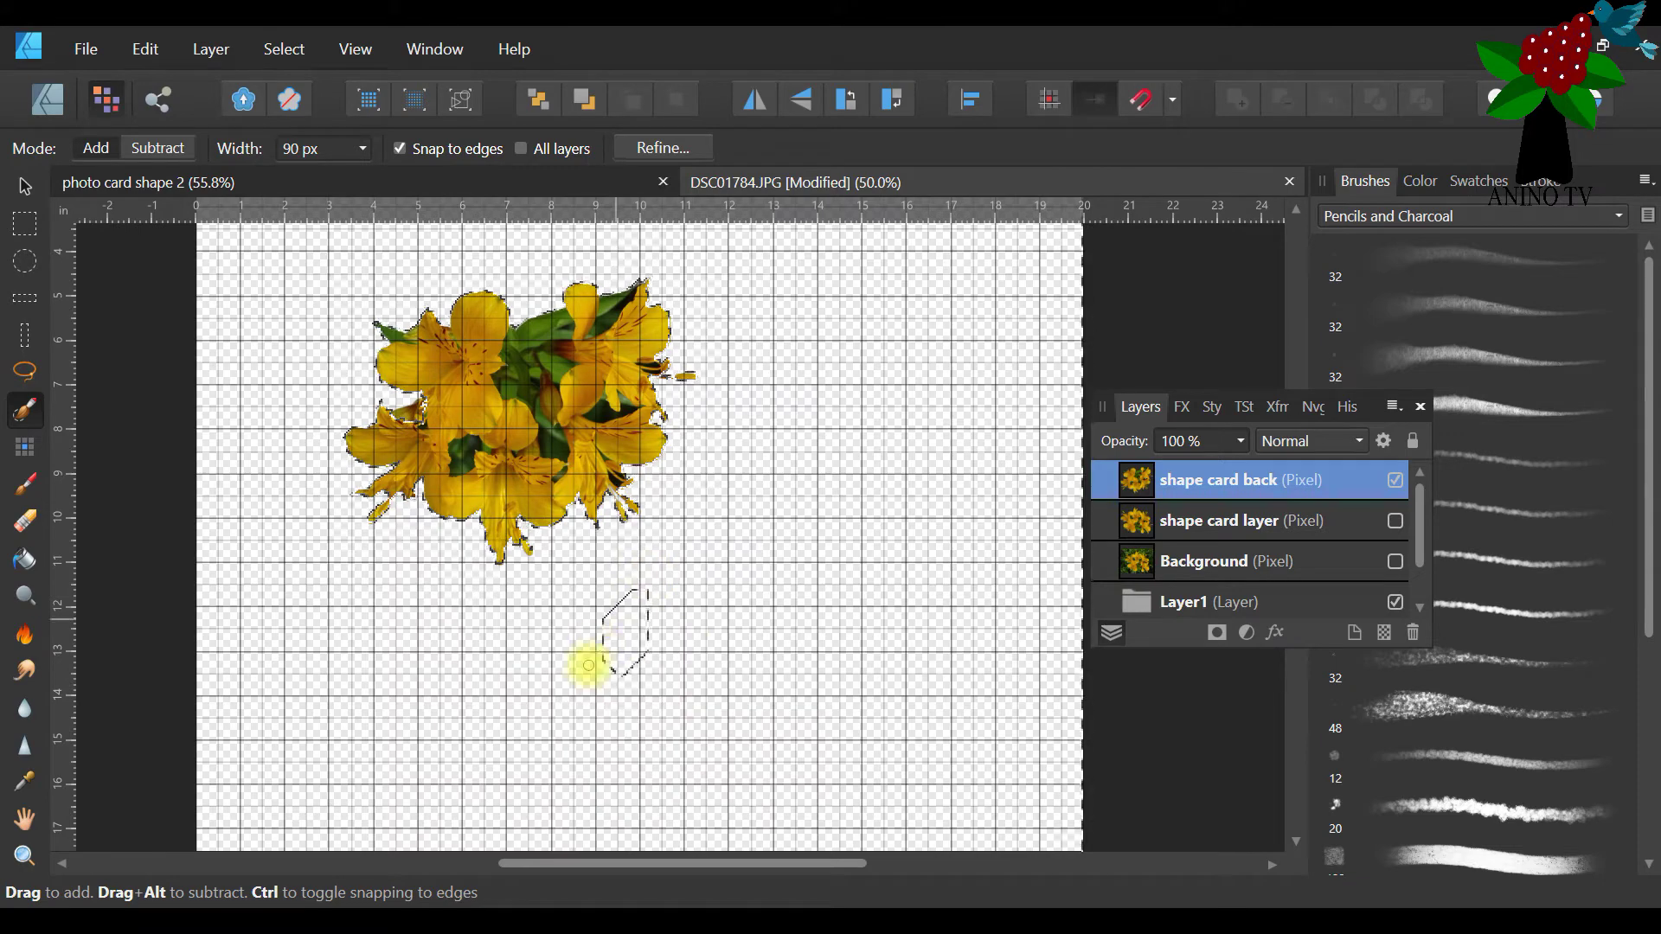
Reduce the Selection Brush width to 7 px for refining the selection edge around the flowers
{"action": "left_click", "coordinate": [24, 855]}
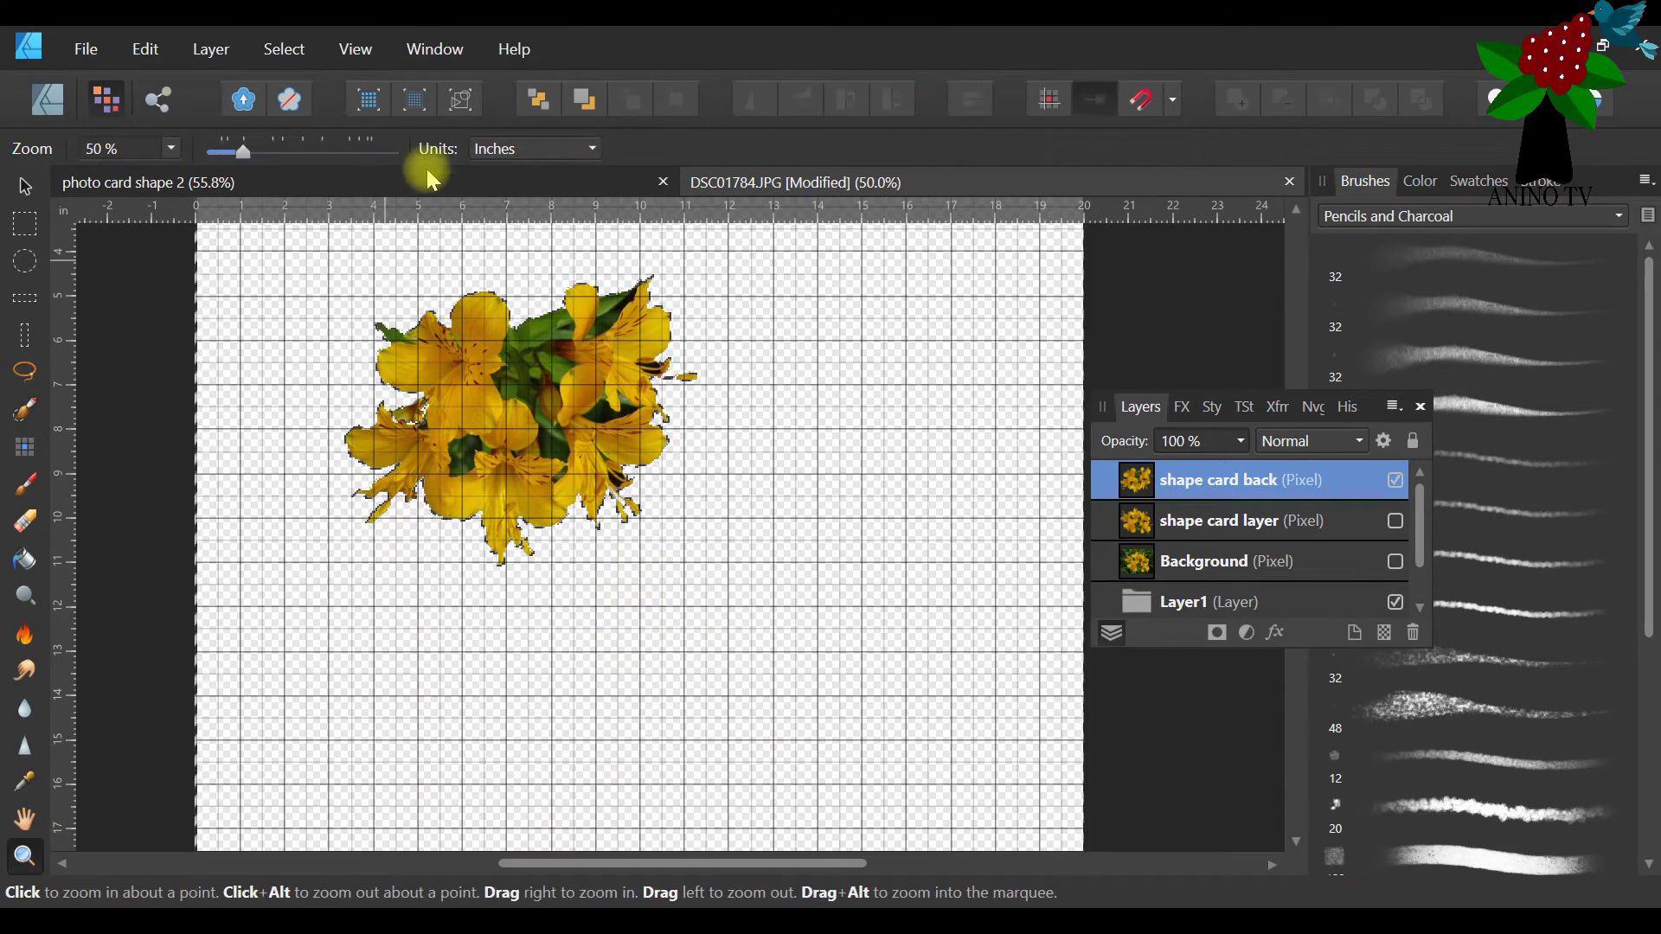
{"action": "left_click_drag", "start_coordinate": [245, 161], "coordinate": [225, 151]}
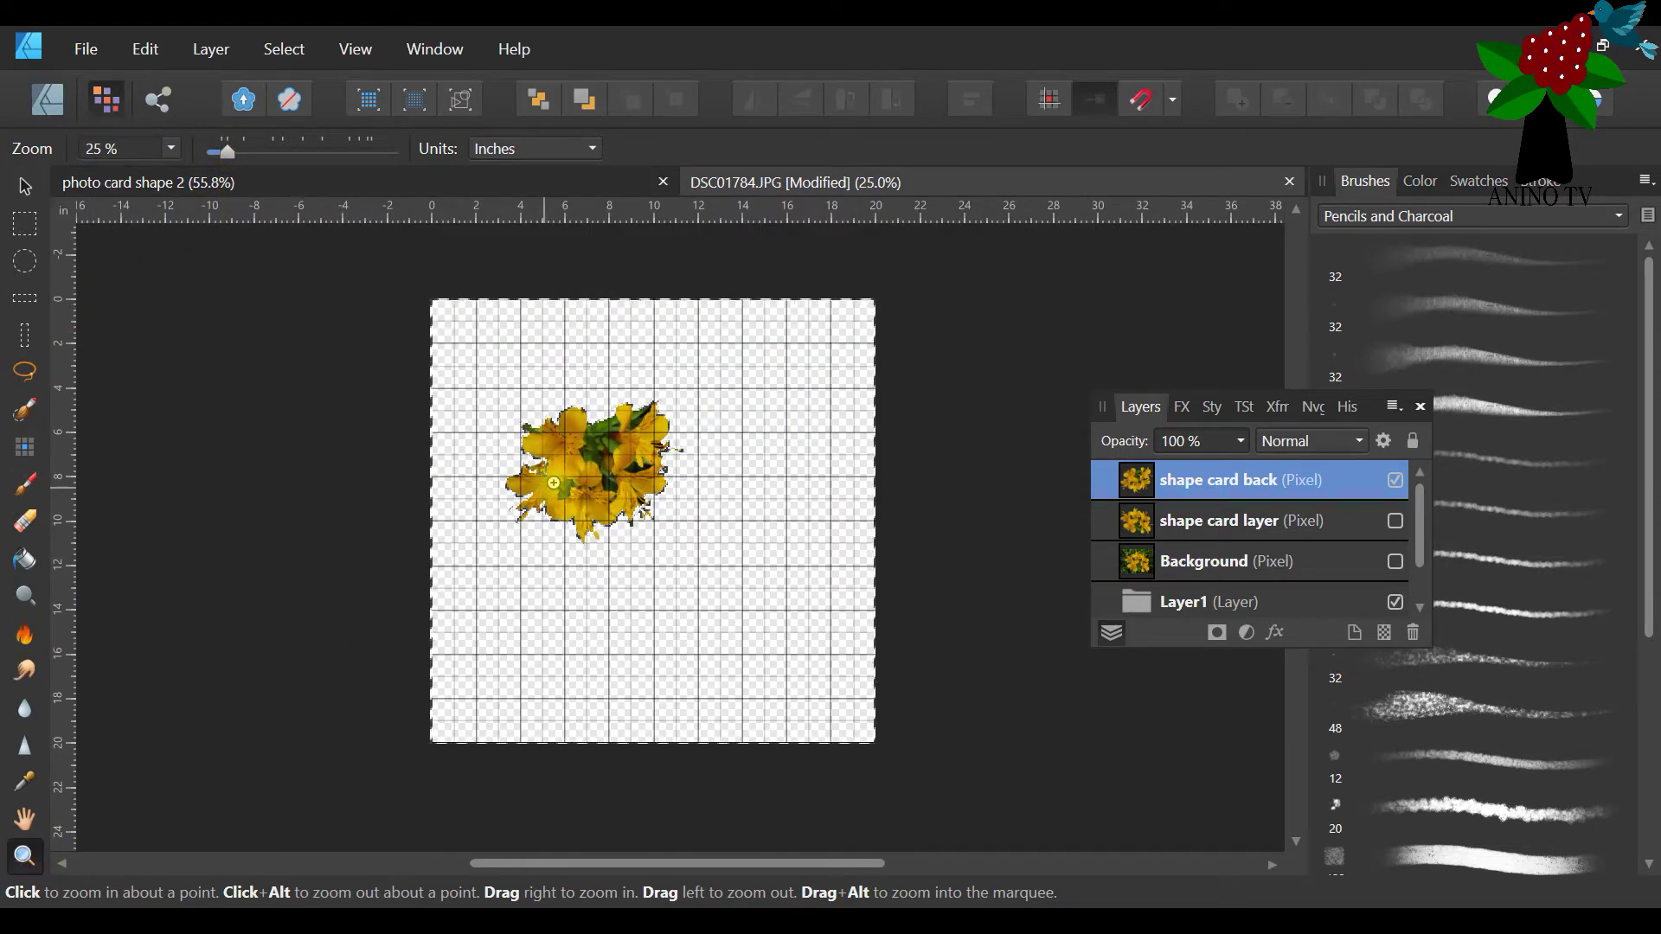
{"action": "left_click", "coordinate": [621, 469]}
{"action": "left_click", "coordinate": [635, 465]}
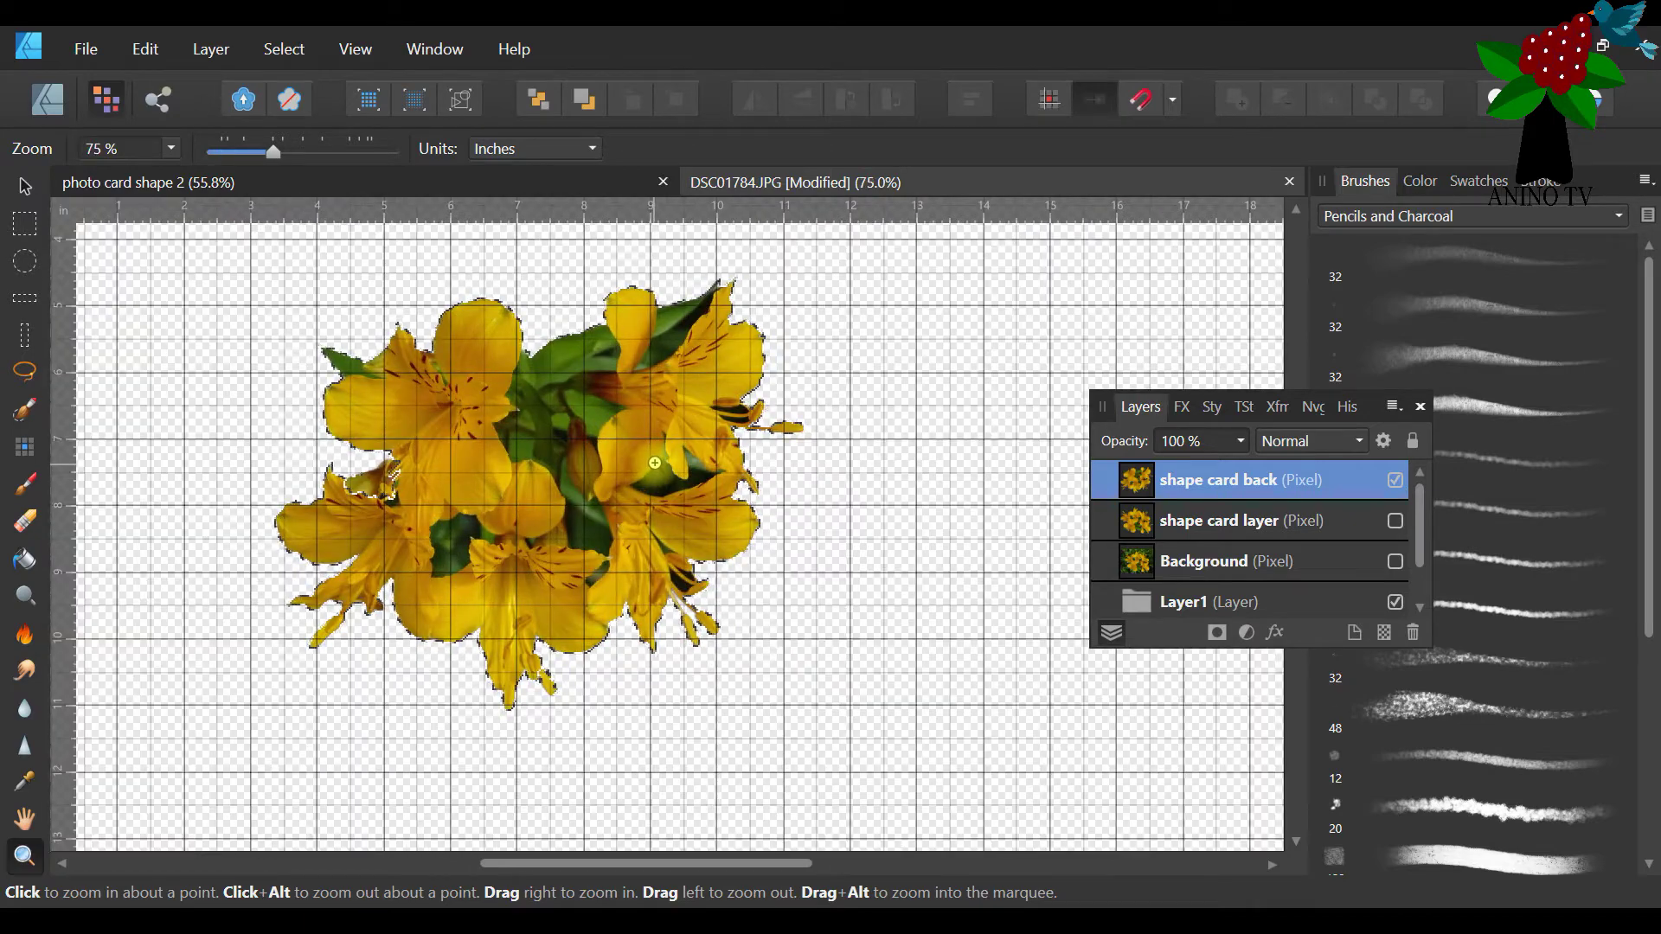
{"action": "left_click", "coordinate": [655, 464]}
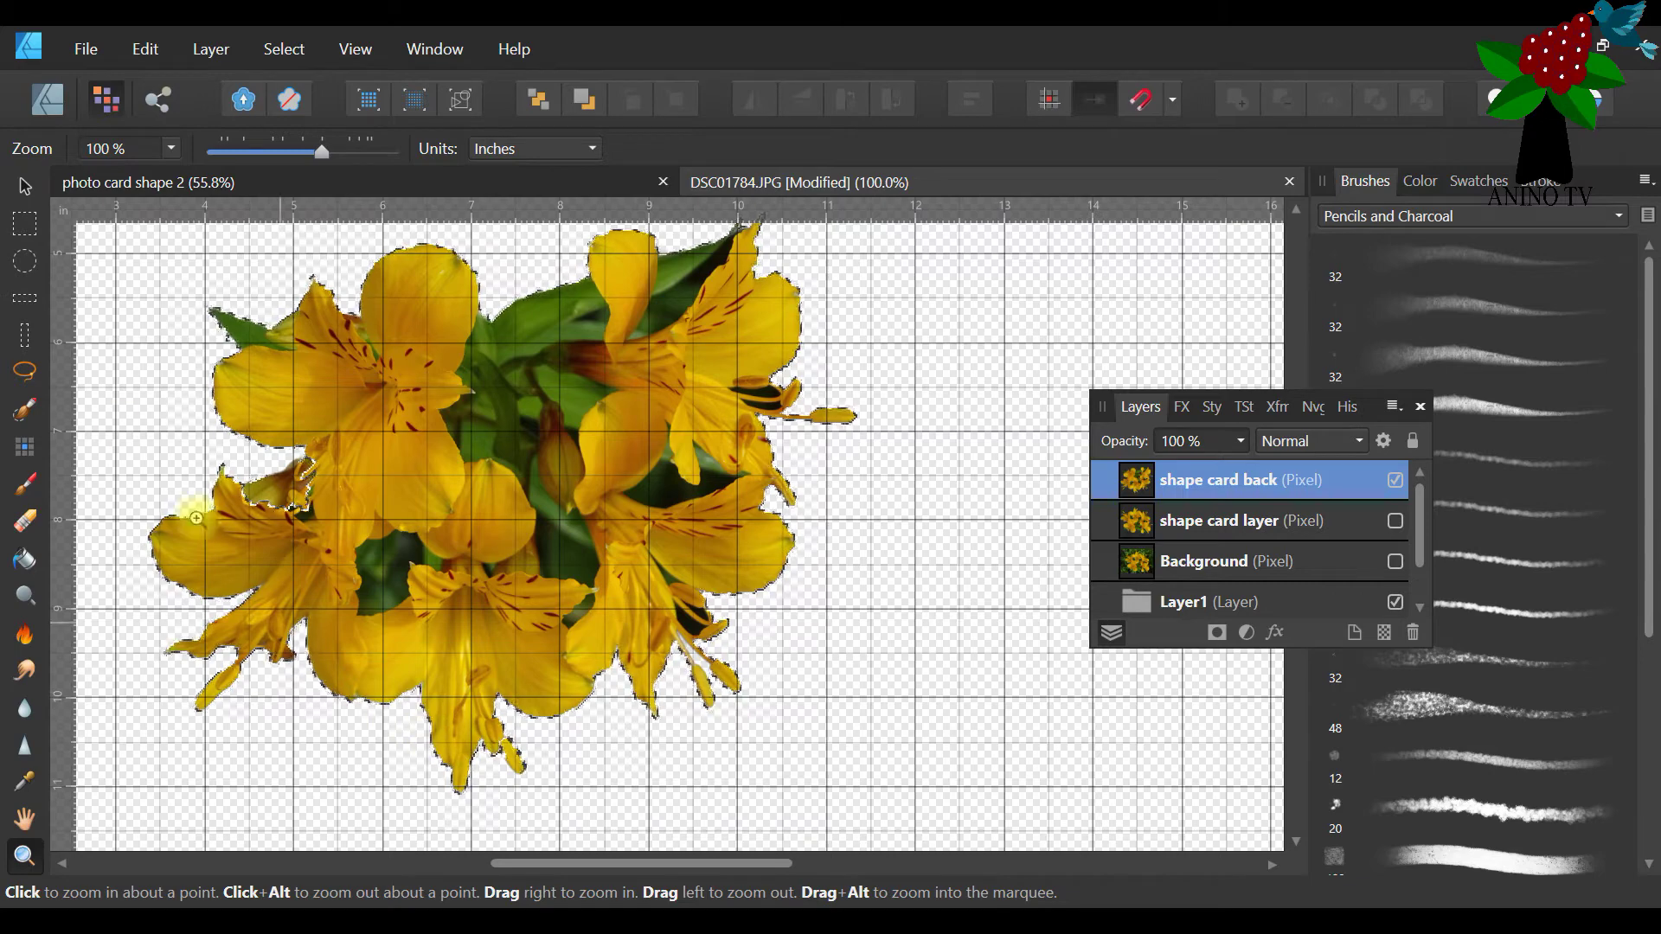
{"action": "left_click", "coordinate": [29, 407]}
{"action": "left_click", "coordinate": [334, 154]}
{"action": "left_click_drag", "start_coordinate": [315, 178], "coordinate": [289, 175]}
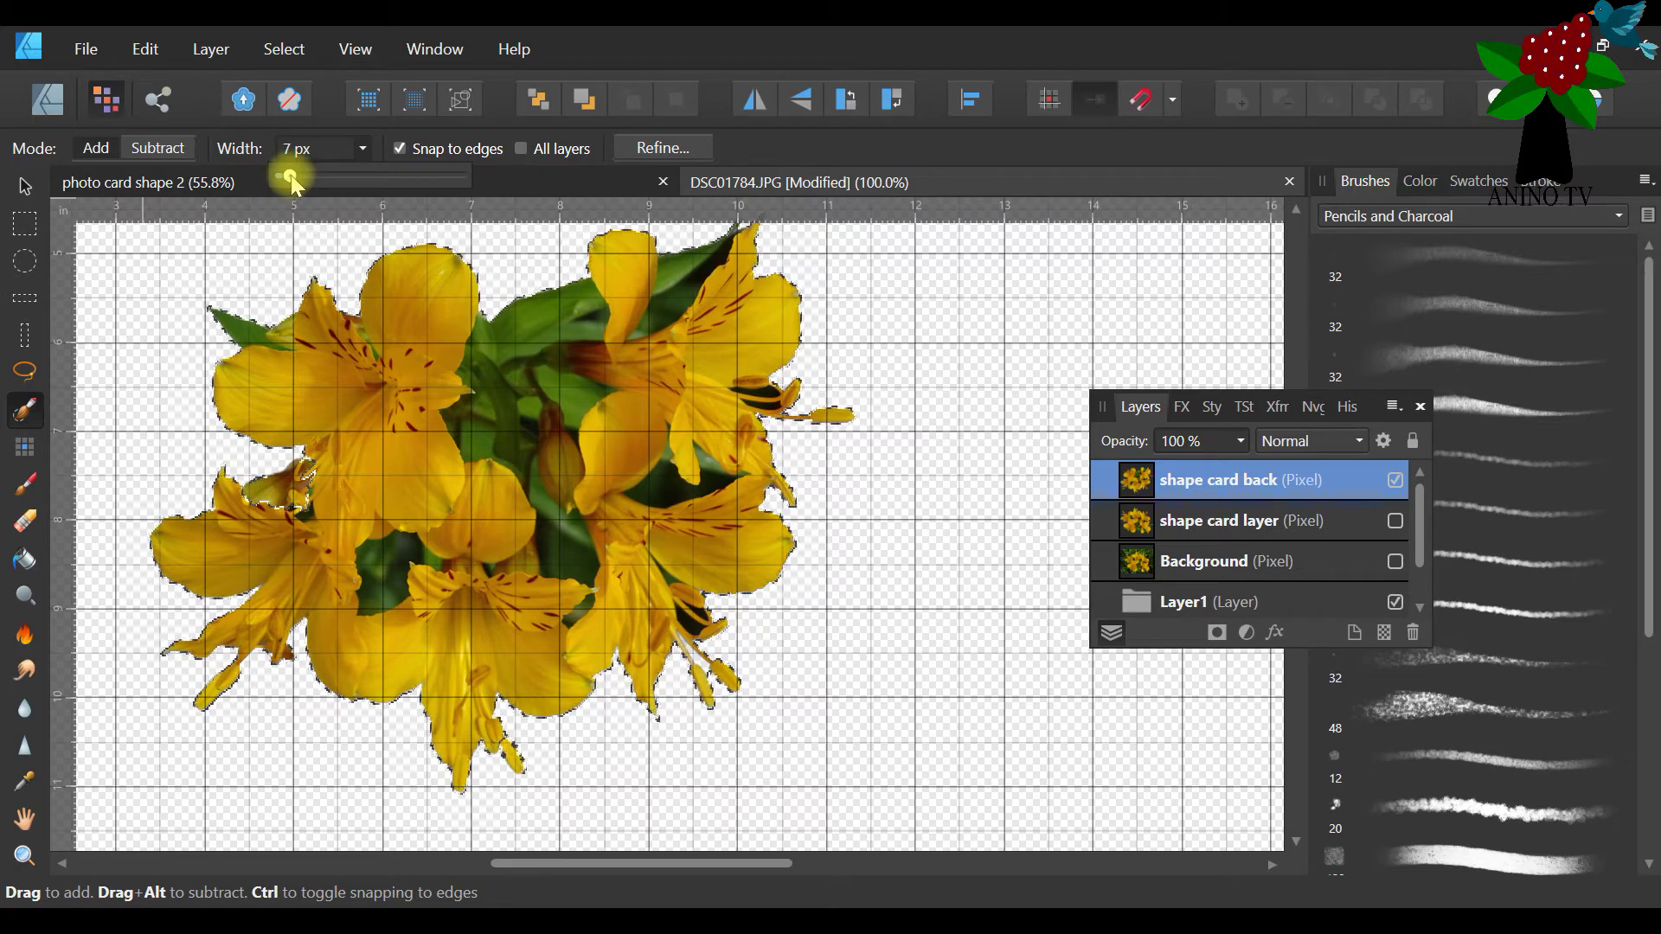
{"action": "left_click", "coordinate": [151, 151]}
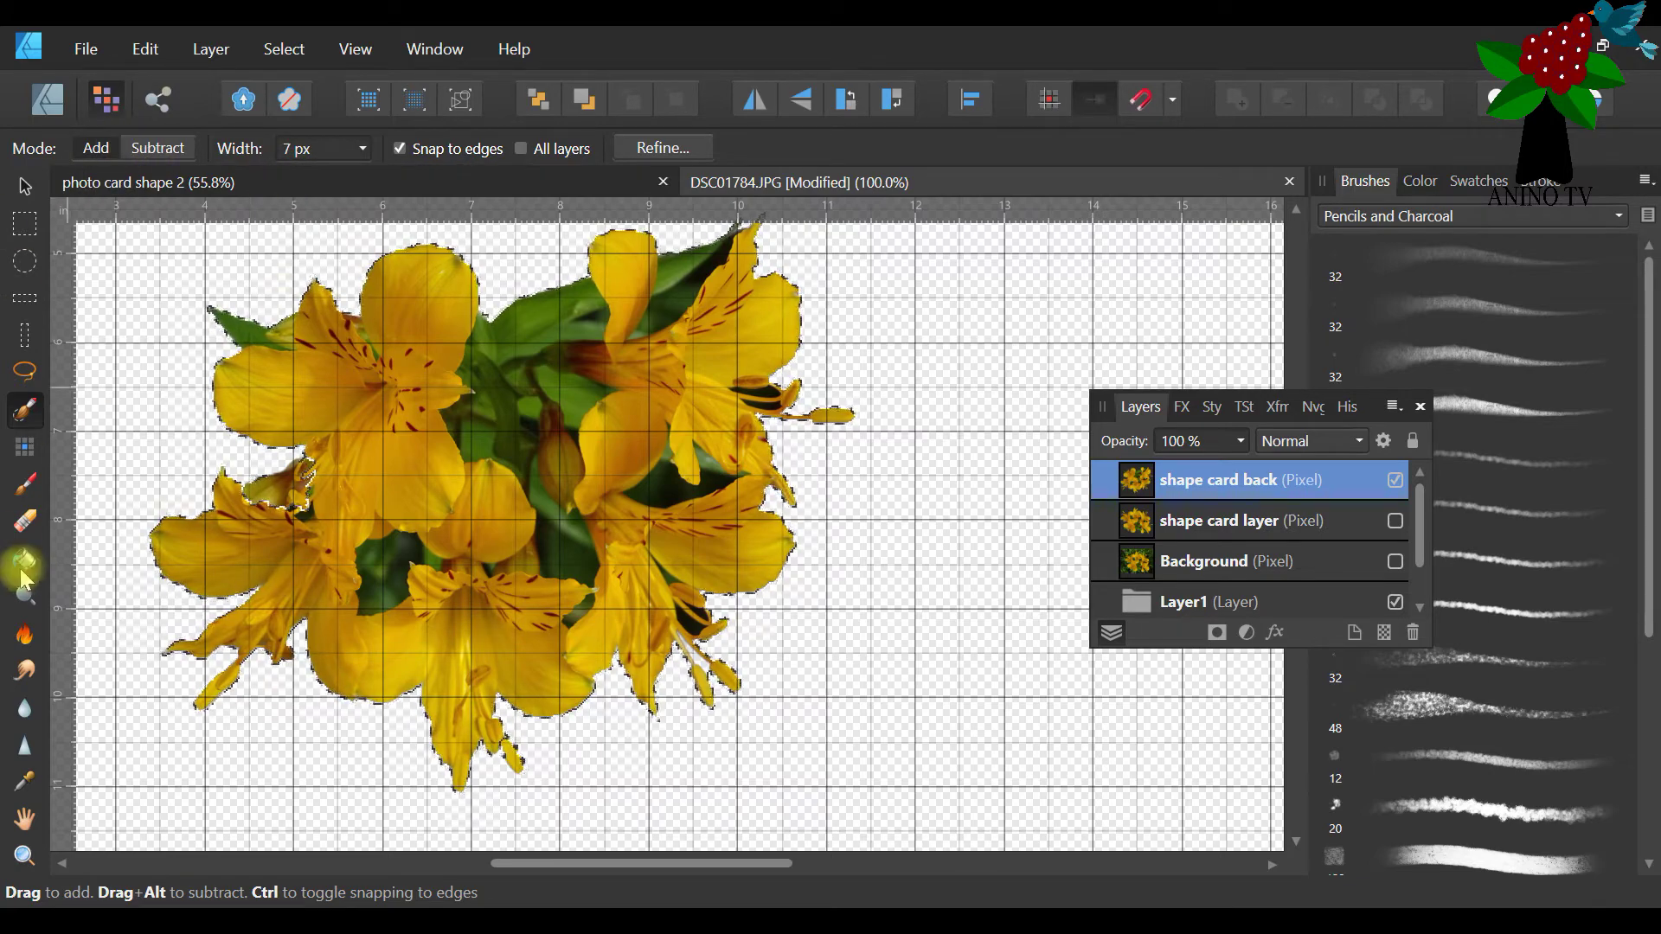
Subtract the stamen tip hanging beneath the lowest flower from the background selection, then return the Selection Brush to Add
{"action": "left_click", "coordinate": [24, 856]}
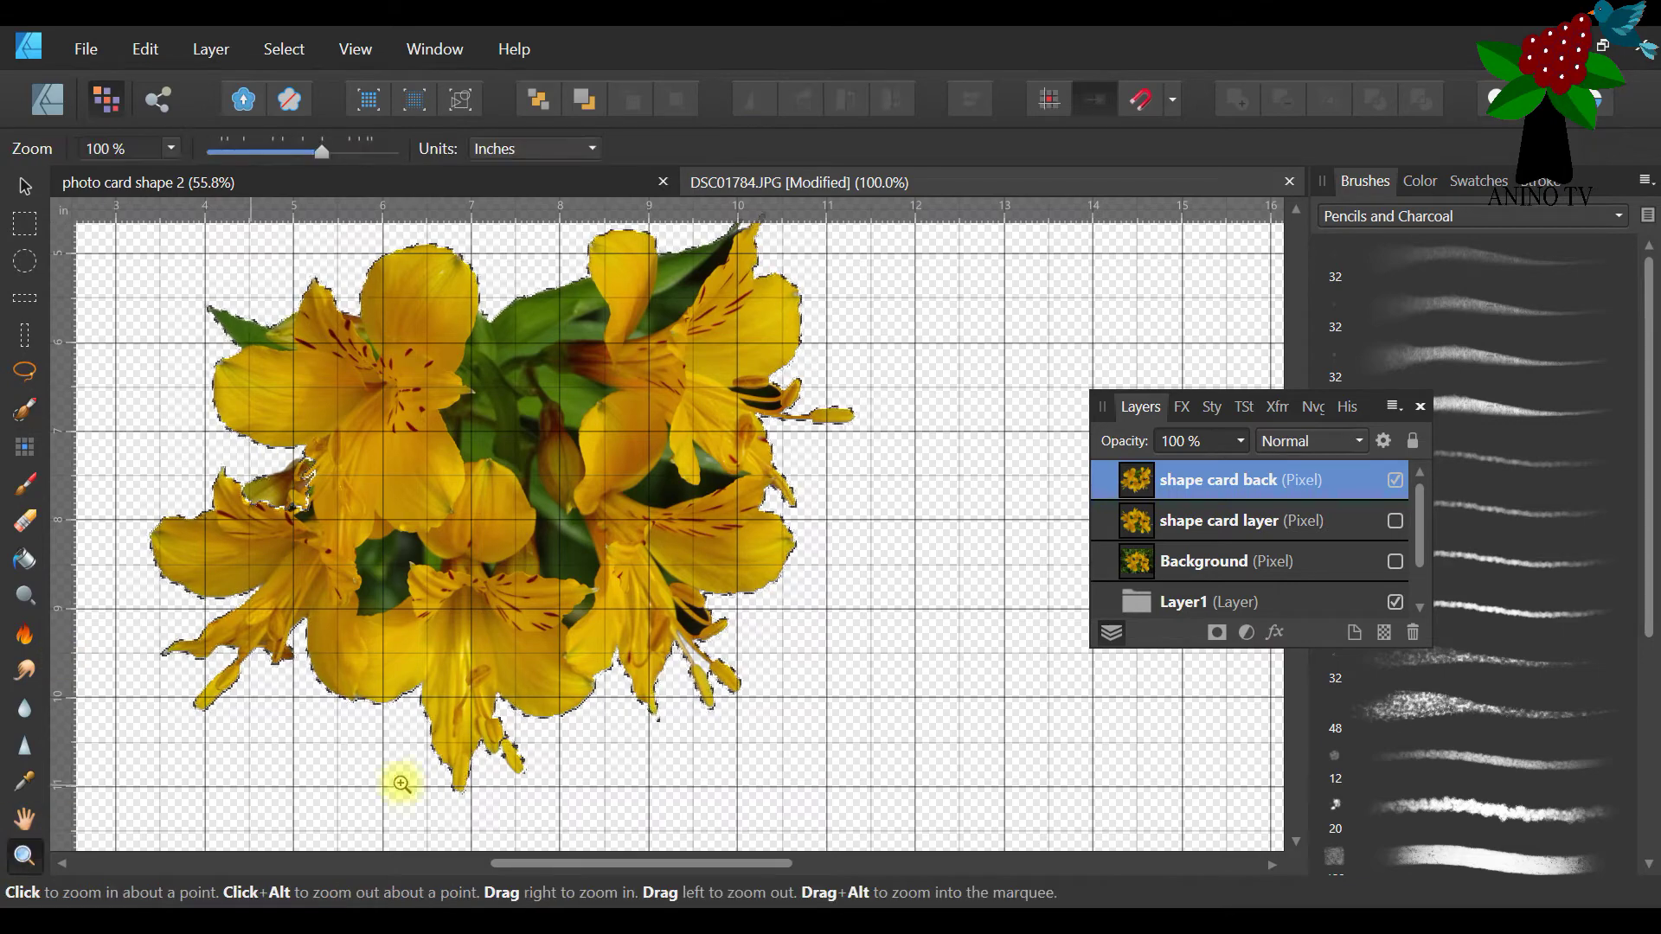
{"action": "left_click", "coordinate": [517, 785]}
{"action": "left_click", "coordinate": [518, 779]}
{"action": "left_click", "coordinate": [518, 773]}
{"action": "left_click", "coordinate": [519, 768]}
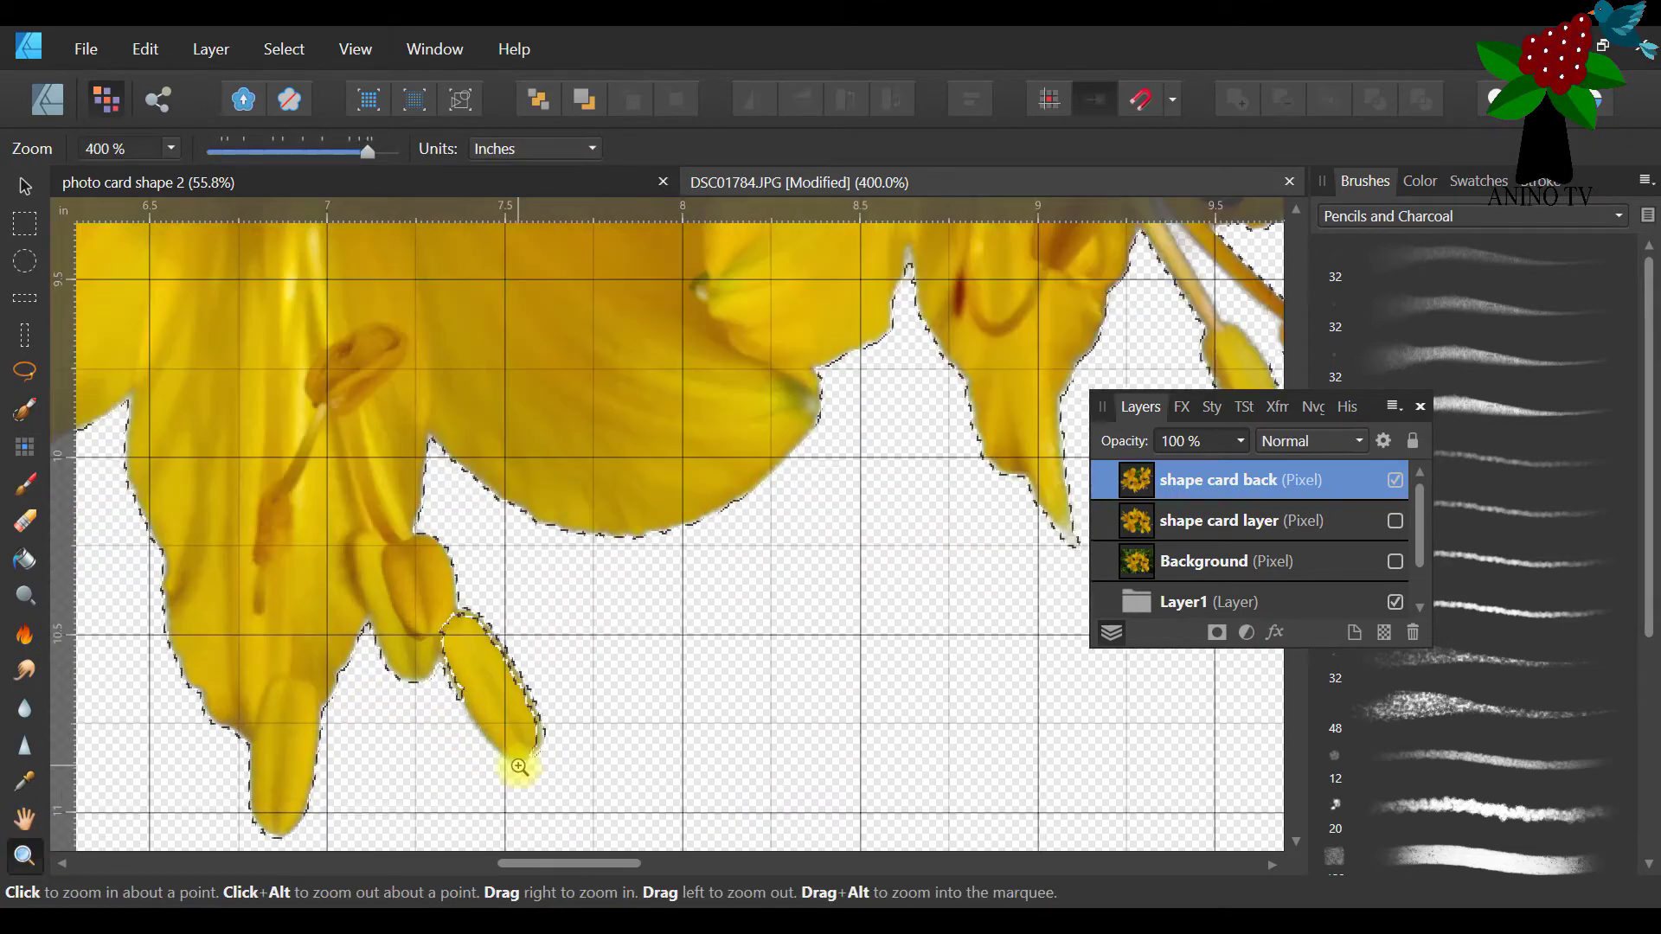
{"action": "left_click", "coordinate": [25, 407]}
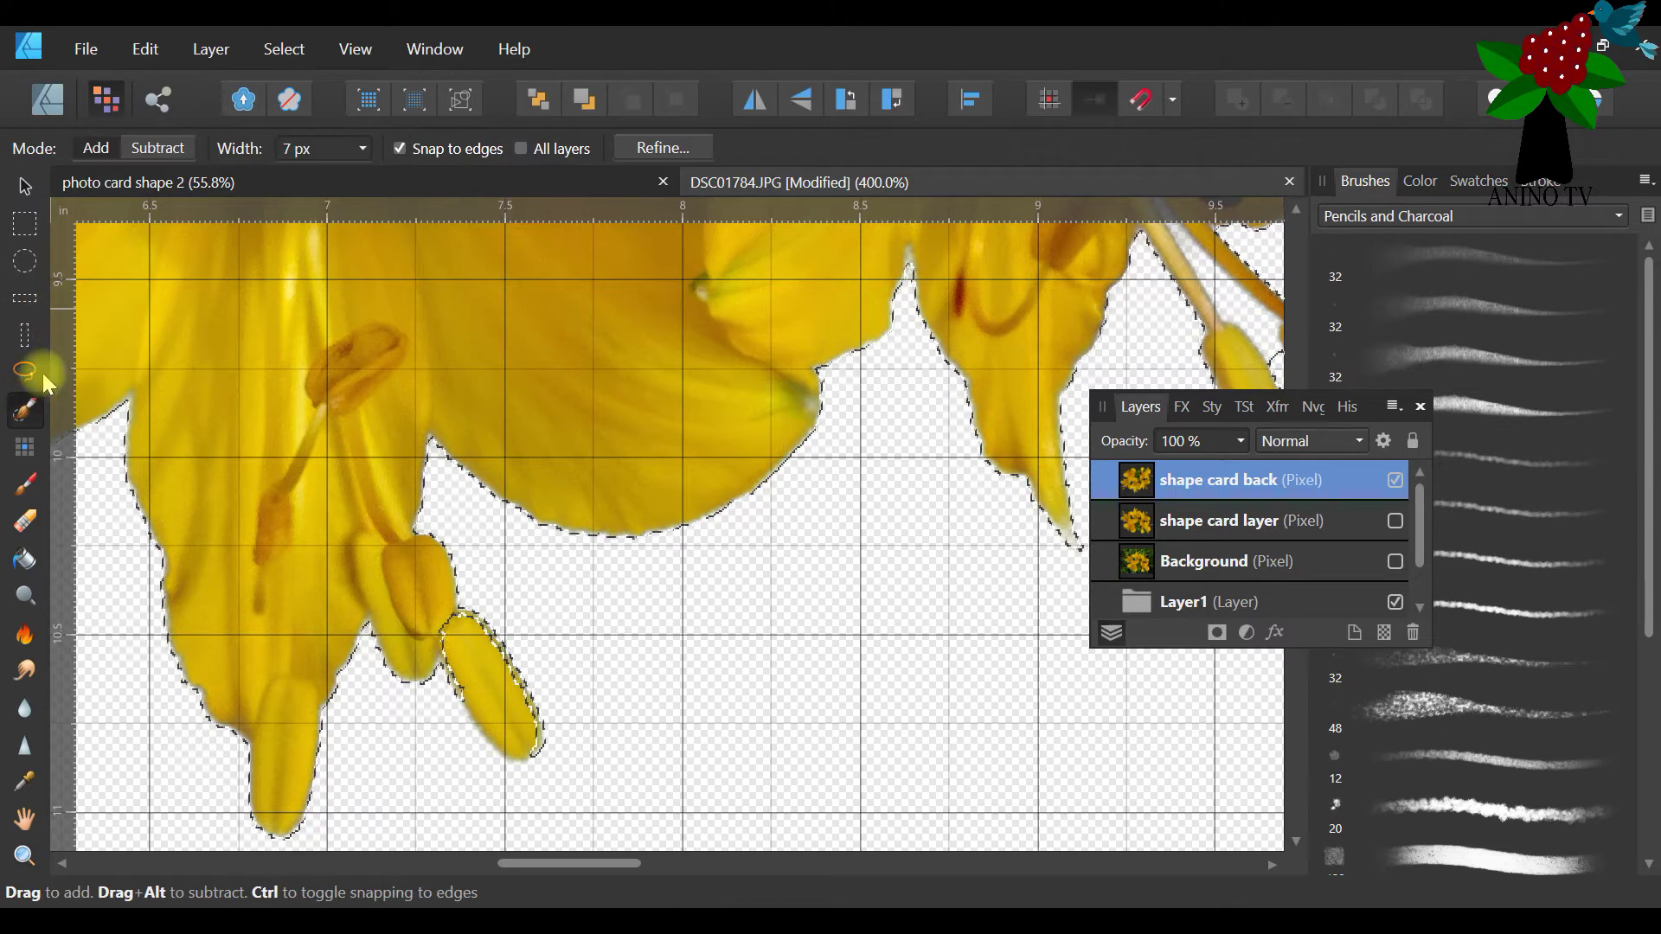
{"action": "left_click", "coordinate": [157, 148]}
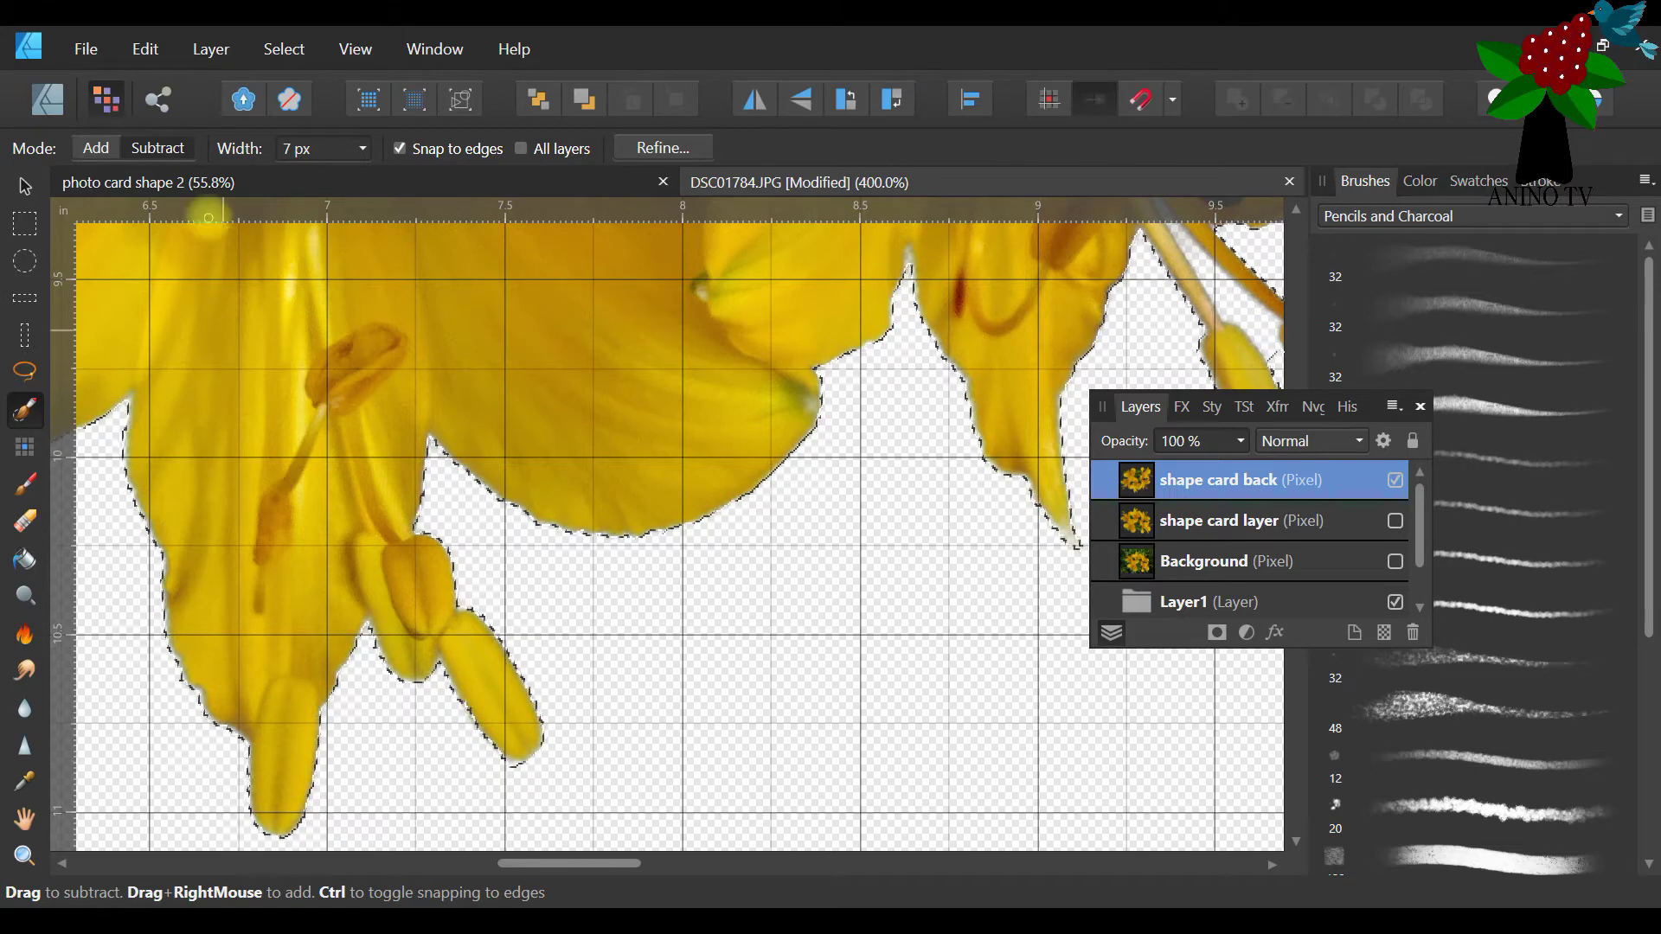
{"action": "left_click", "coordinate": [96, 149]}
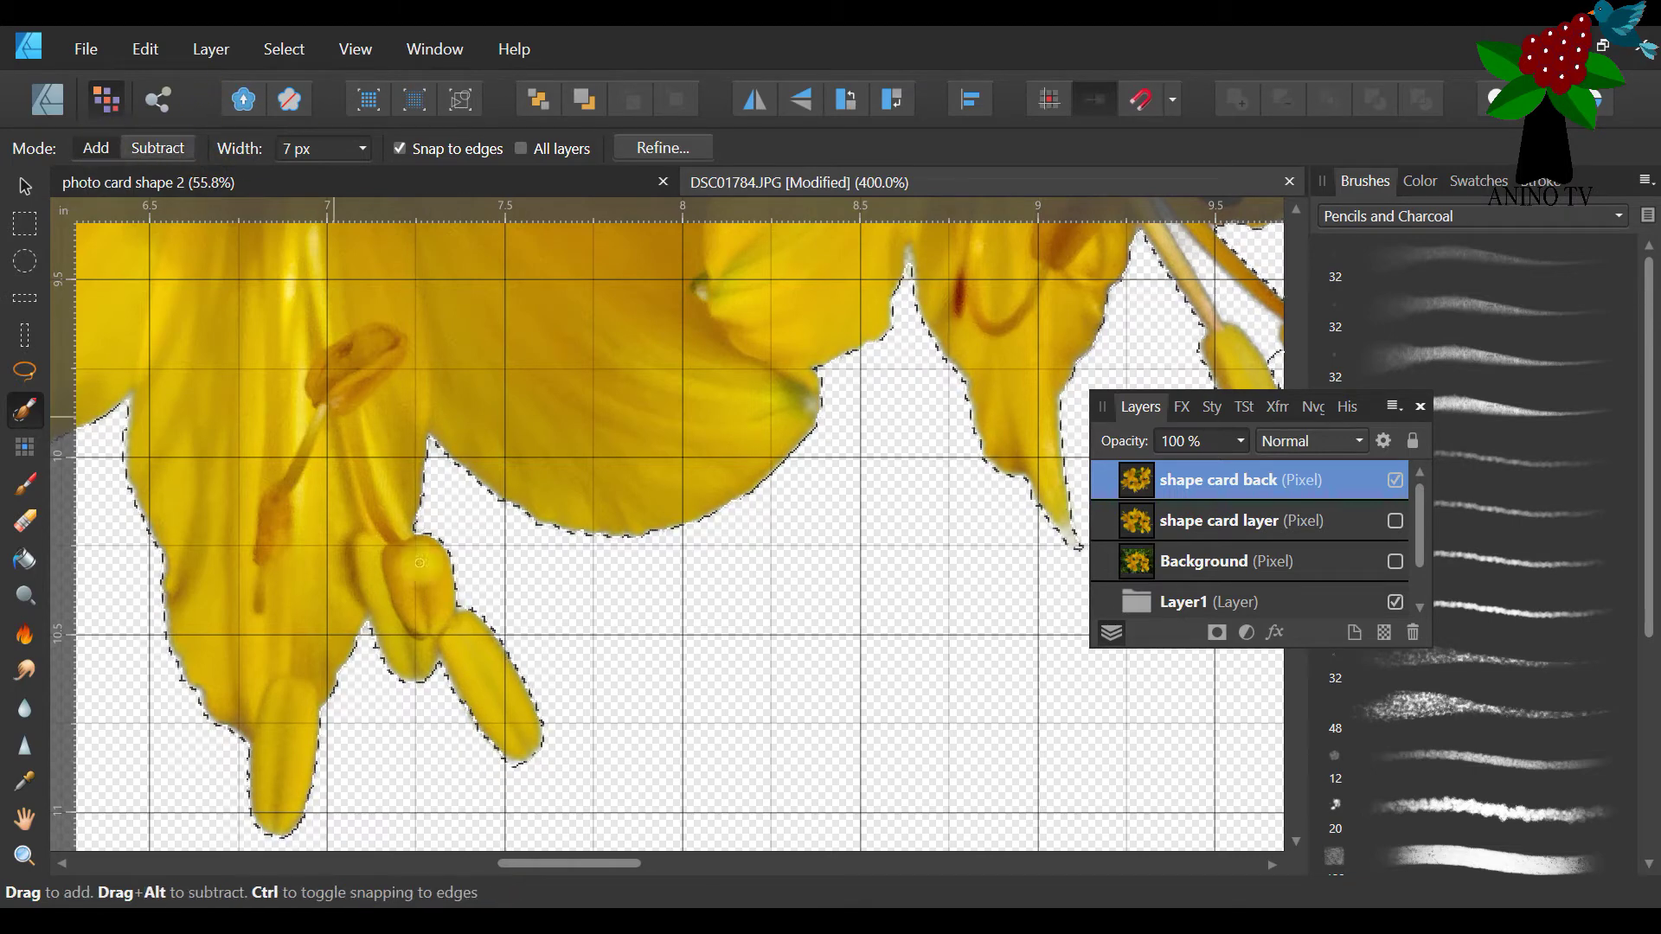
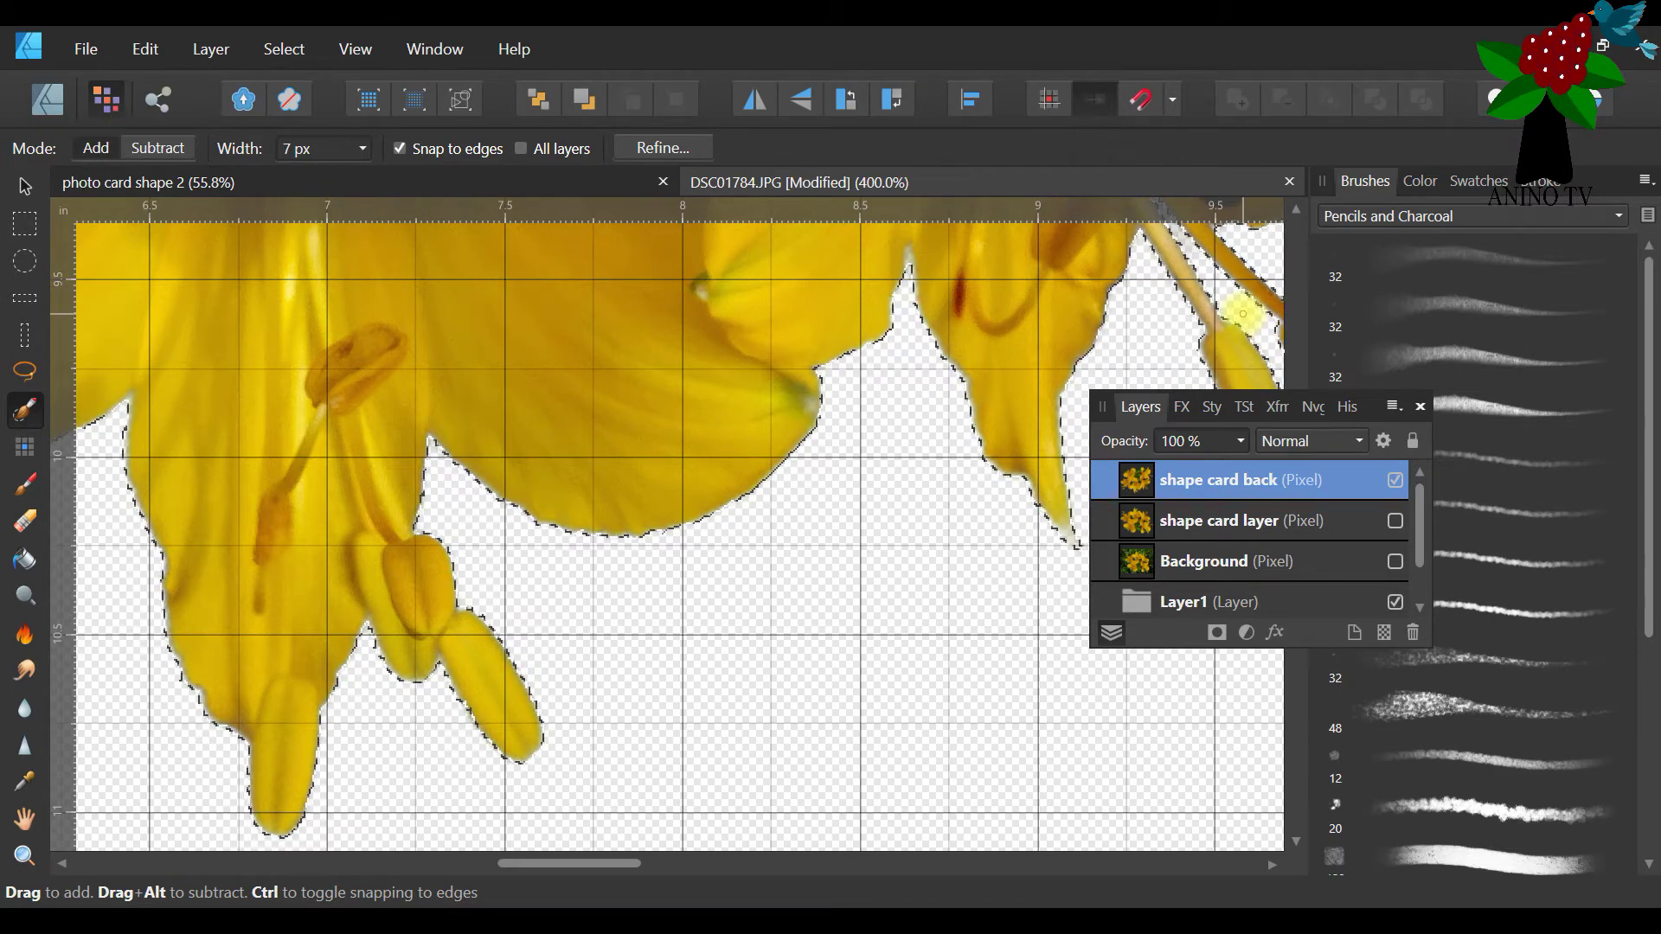
Subtract the small area beside the upper petals of the lower-left flower from the background selection with the Selection Brush
{"action": "left_click", "coordinate": [25, 855]}
{"action": "left_click_drag", "start_coordinate": [366, 152], "coordinate": [327, 153]}
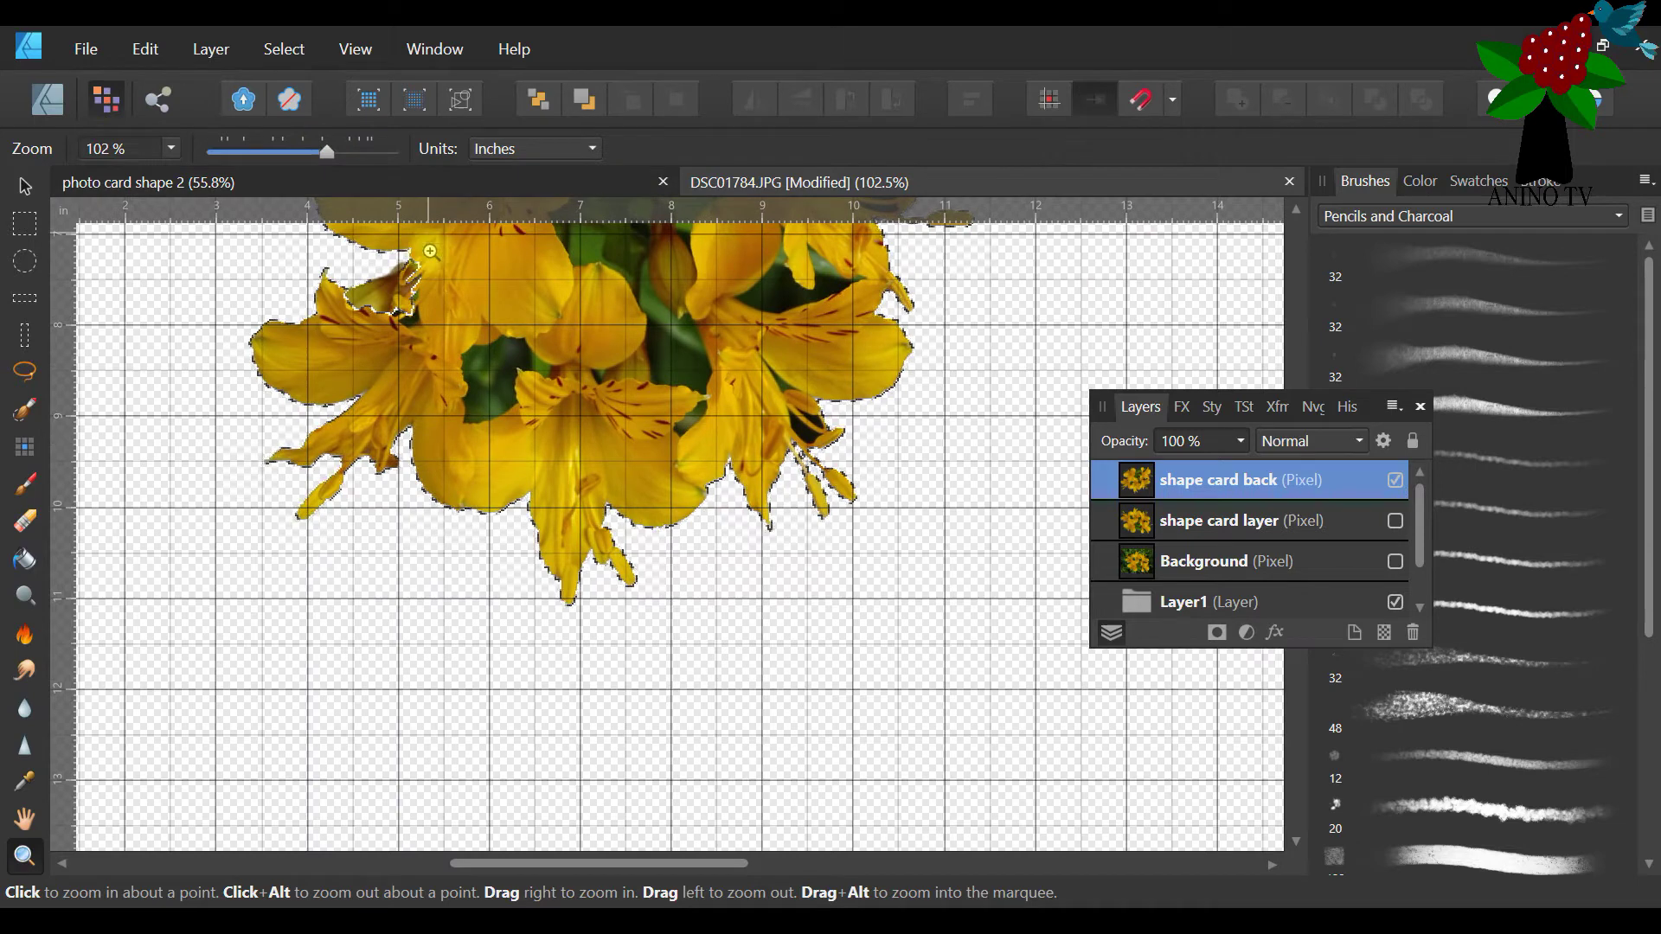
{"action": "left_click", "coordinate": [24, 410]}
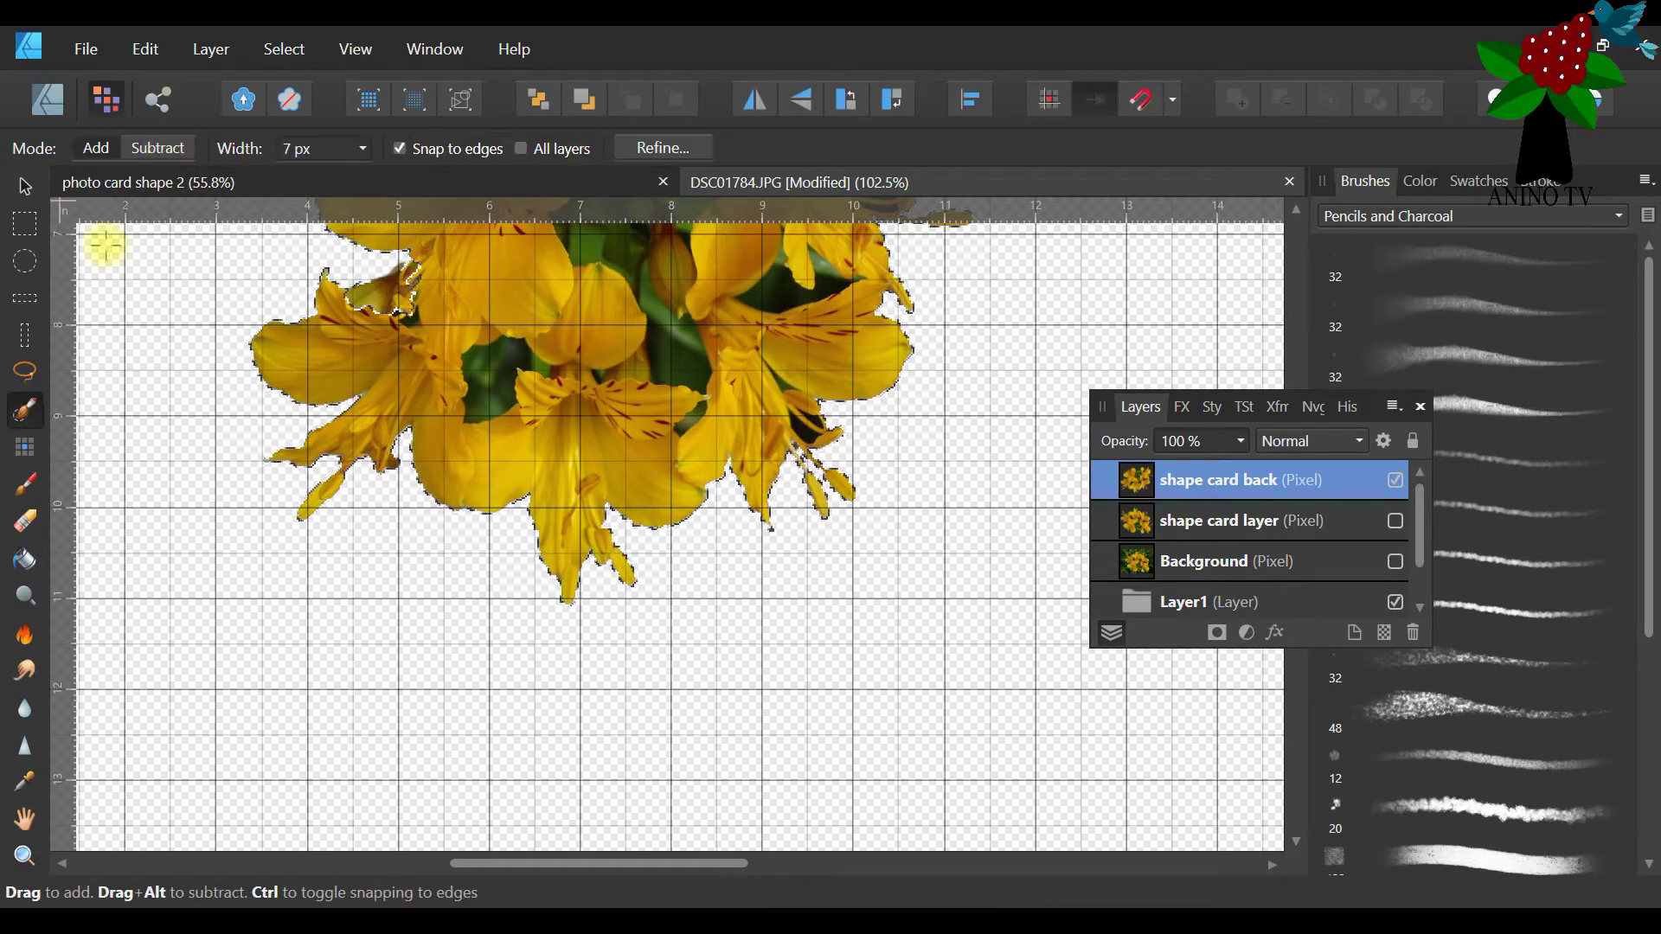
{"action": "left_click", "coordinate": [152, 148]}
{"action": "mouse_move", "coordinate": [355, 282]}
{"action": "left_mouse_down"}
{"action": "mouse_move", "coordinate": [407, 272]}
{"action": "mouse_move", "coordinate": [392, 280]}
{"action": "left_mouse_up"}
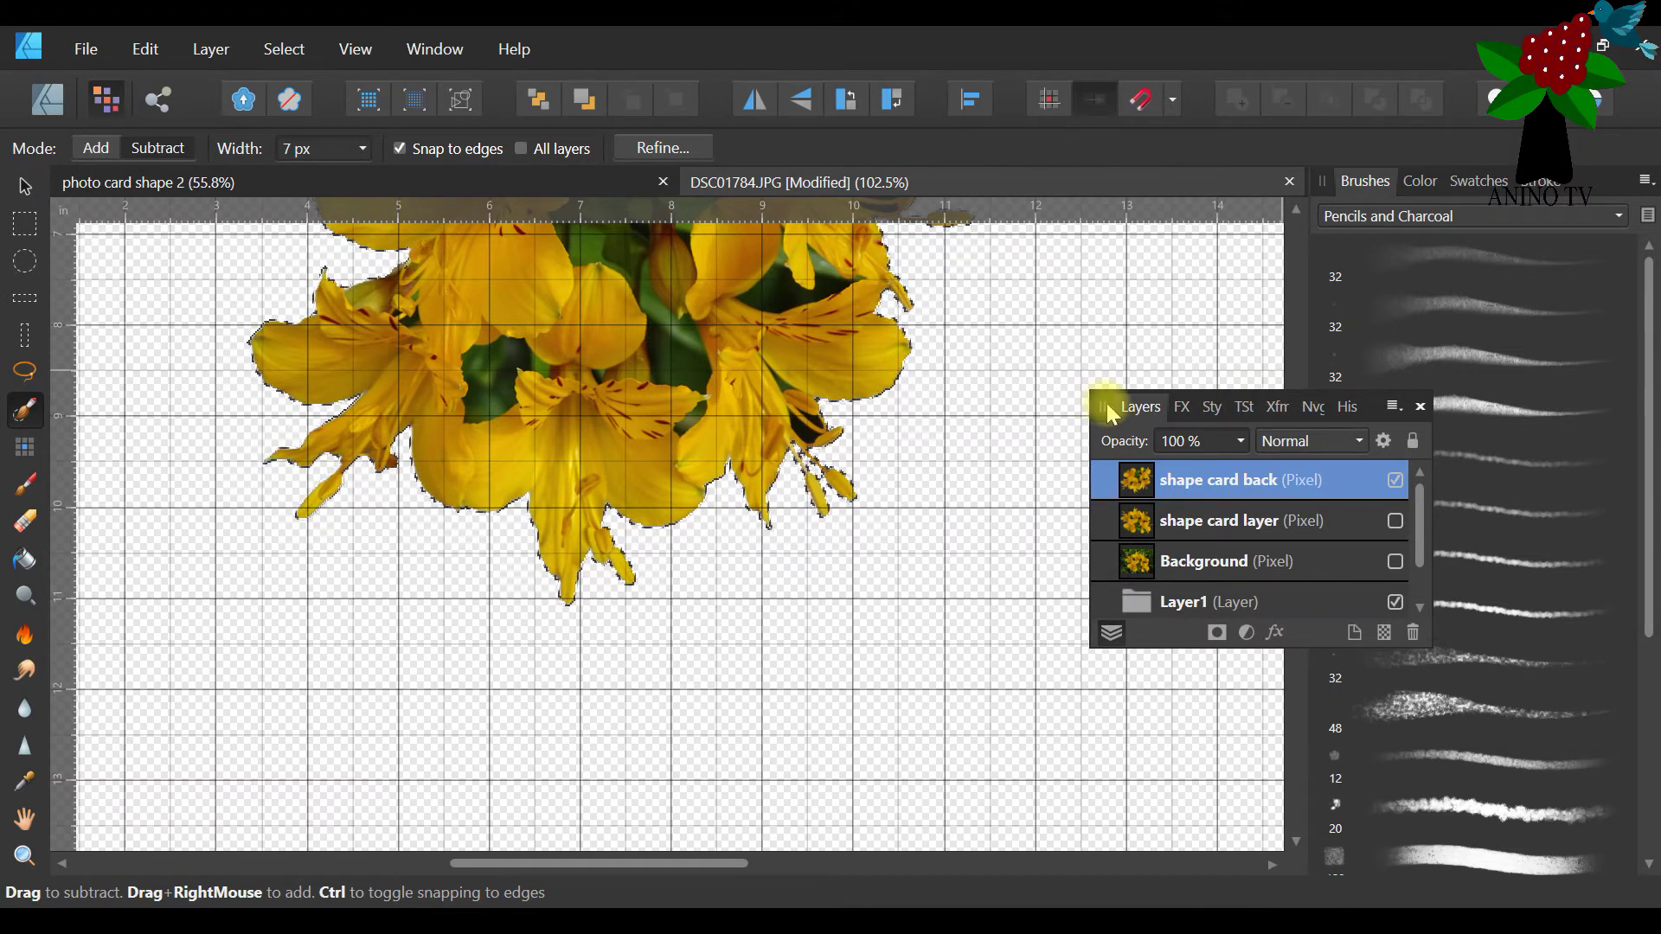
Move the Layers panel off the canvas and invert the pixel selection so it covers the flowers
{"action": "left_click_drag", "start_coordinate": [1102, 402], "coordinate": [1331, 586]}
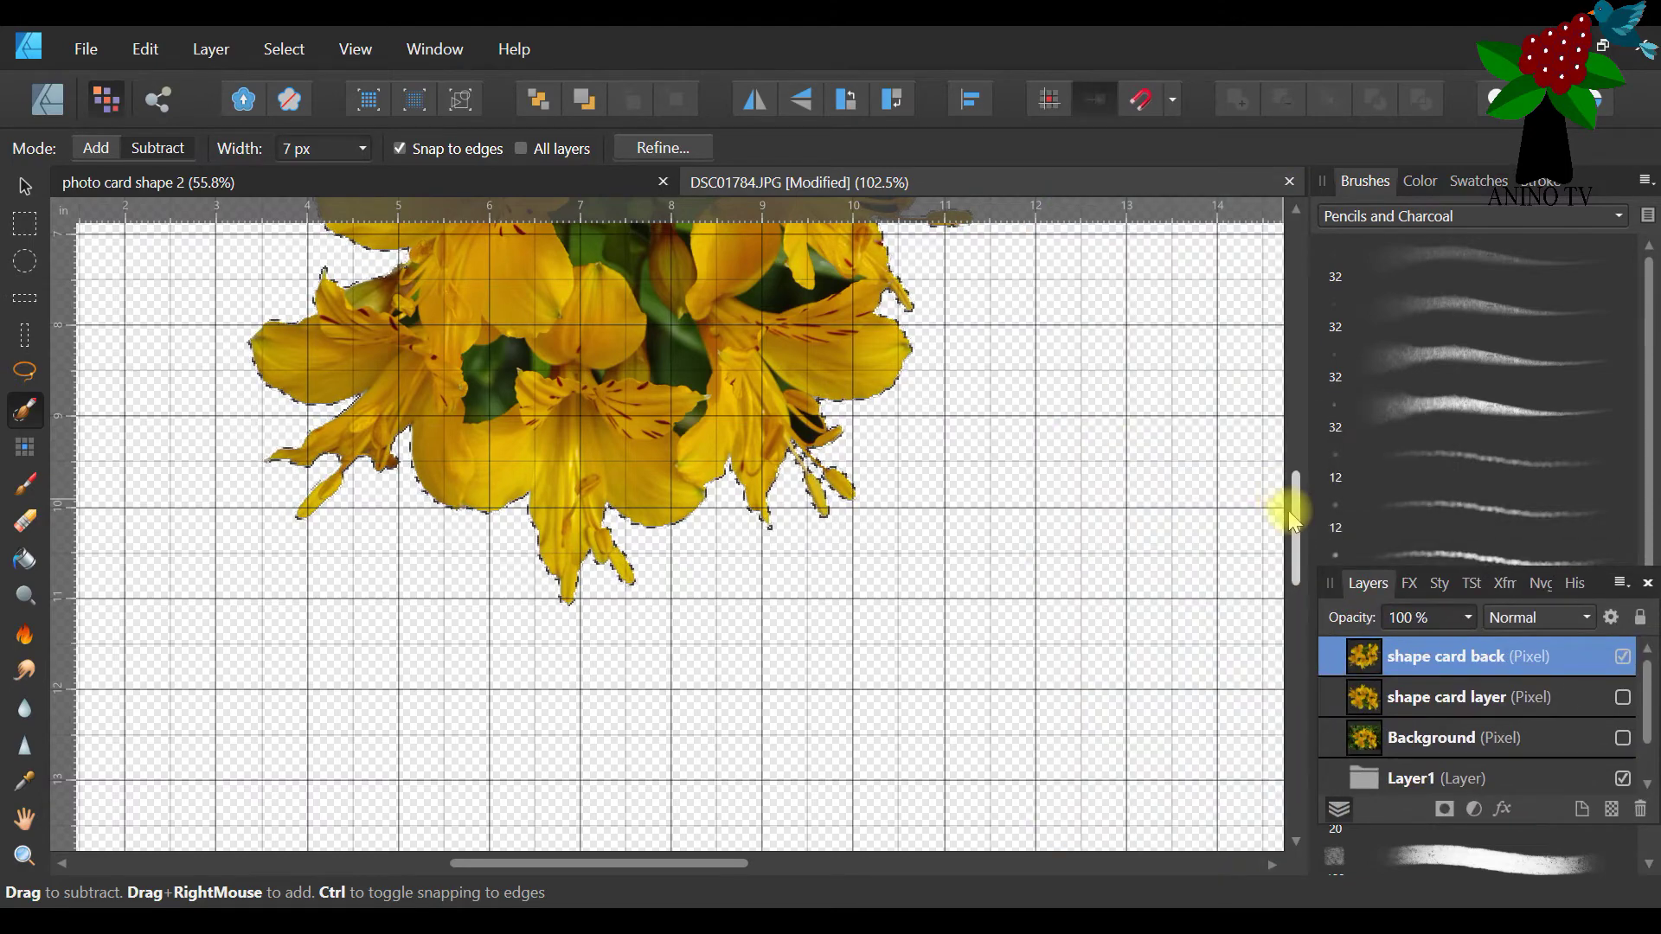
{"action": "left_click_drag", "start_coordinate": [1296, 519], "coordinate": [1297, 452]}
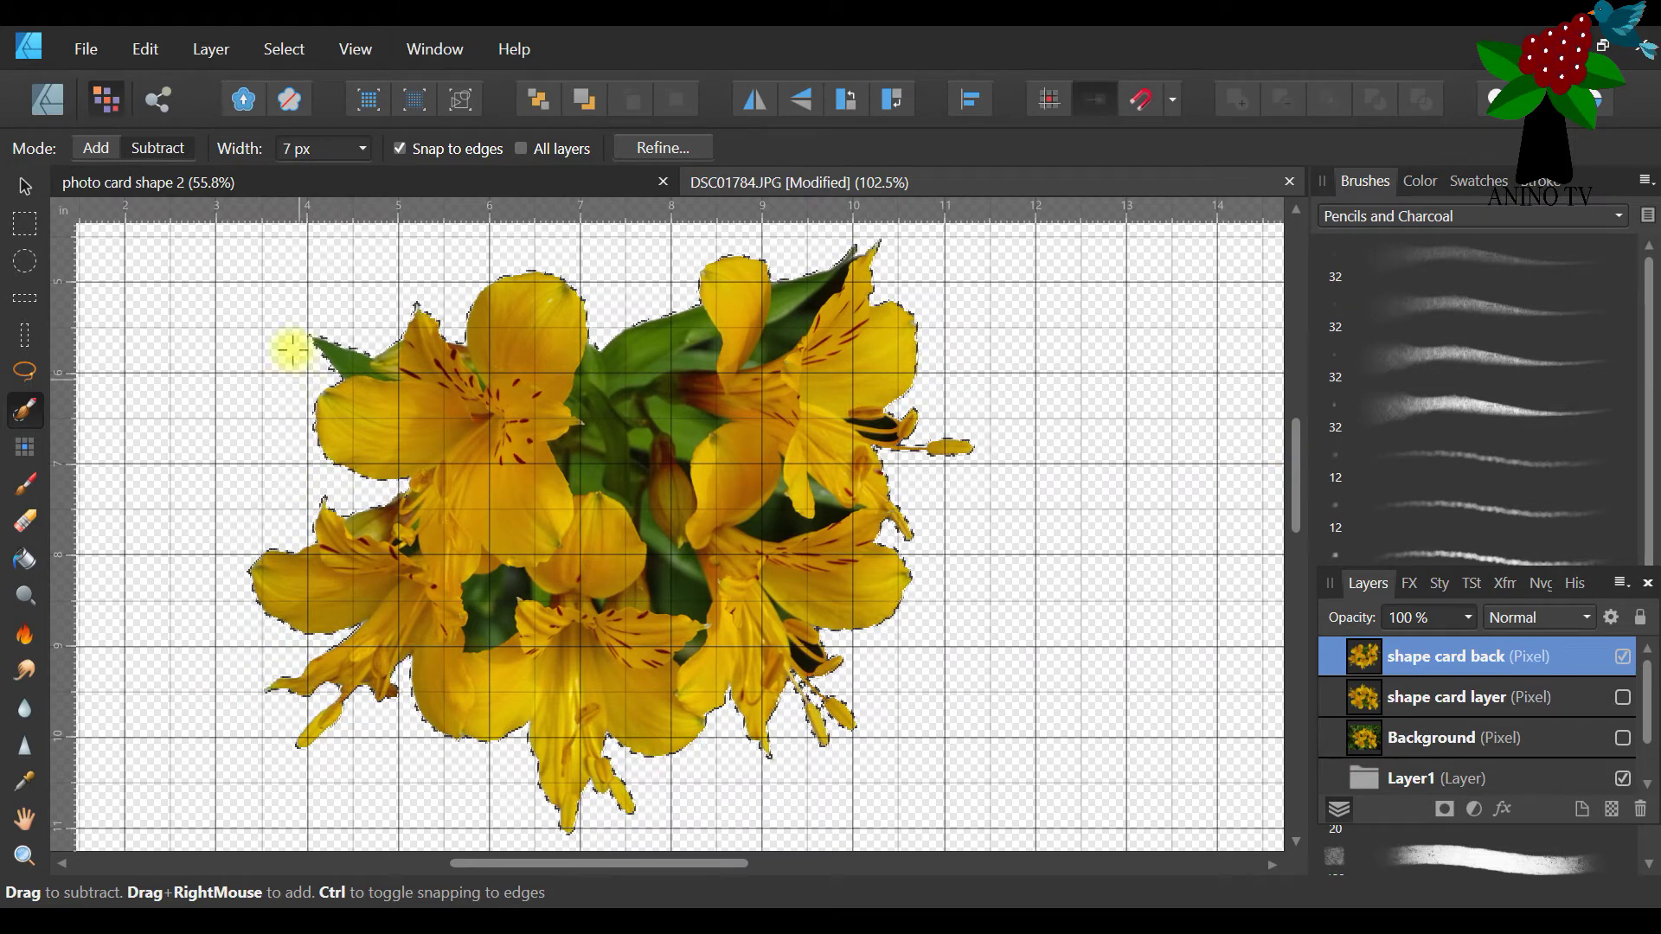
{"action": "left_click", "coordinate": [283, 49]}
{"action": "left_click", "coordinate": [175, 129]}
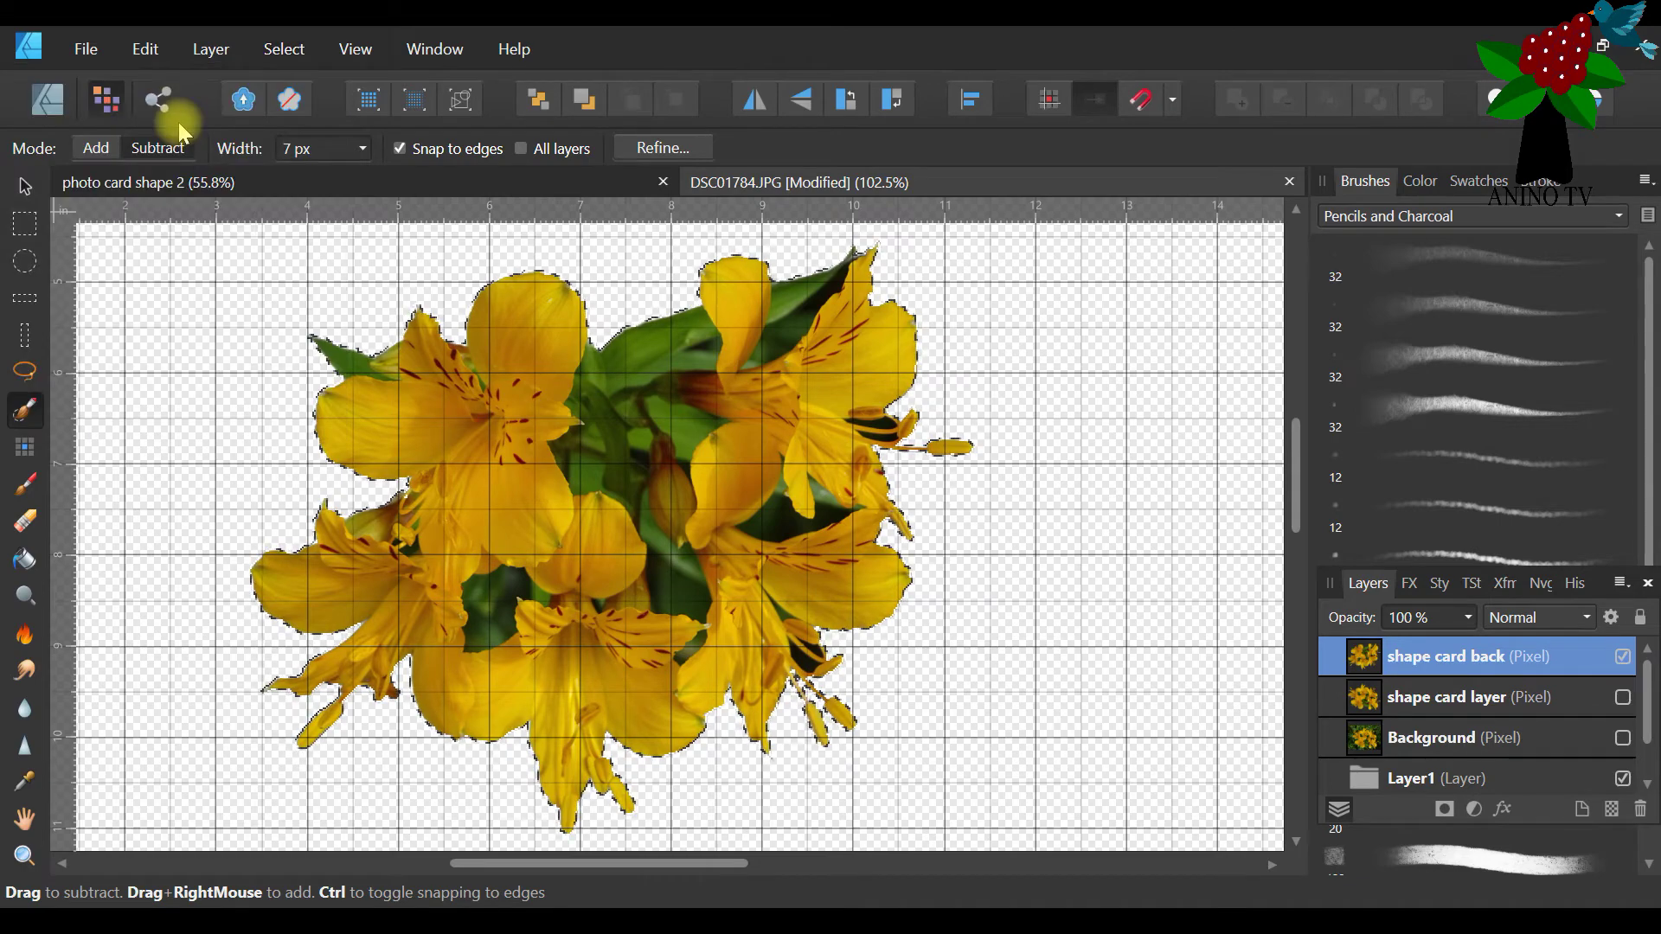
Activate the Paint Brush and set its colour to black (H 256, S 100, L 0)
{"action": "left_click", "coordinate": [25, 856]}
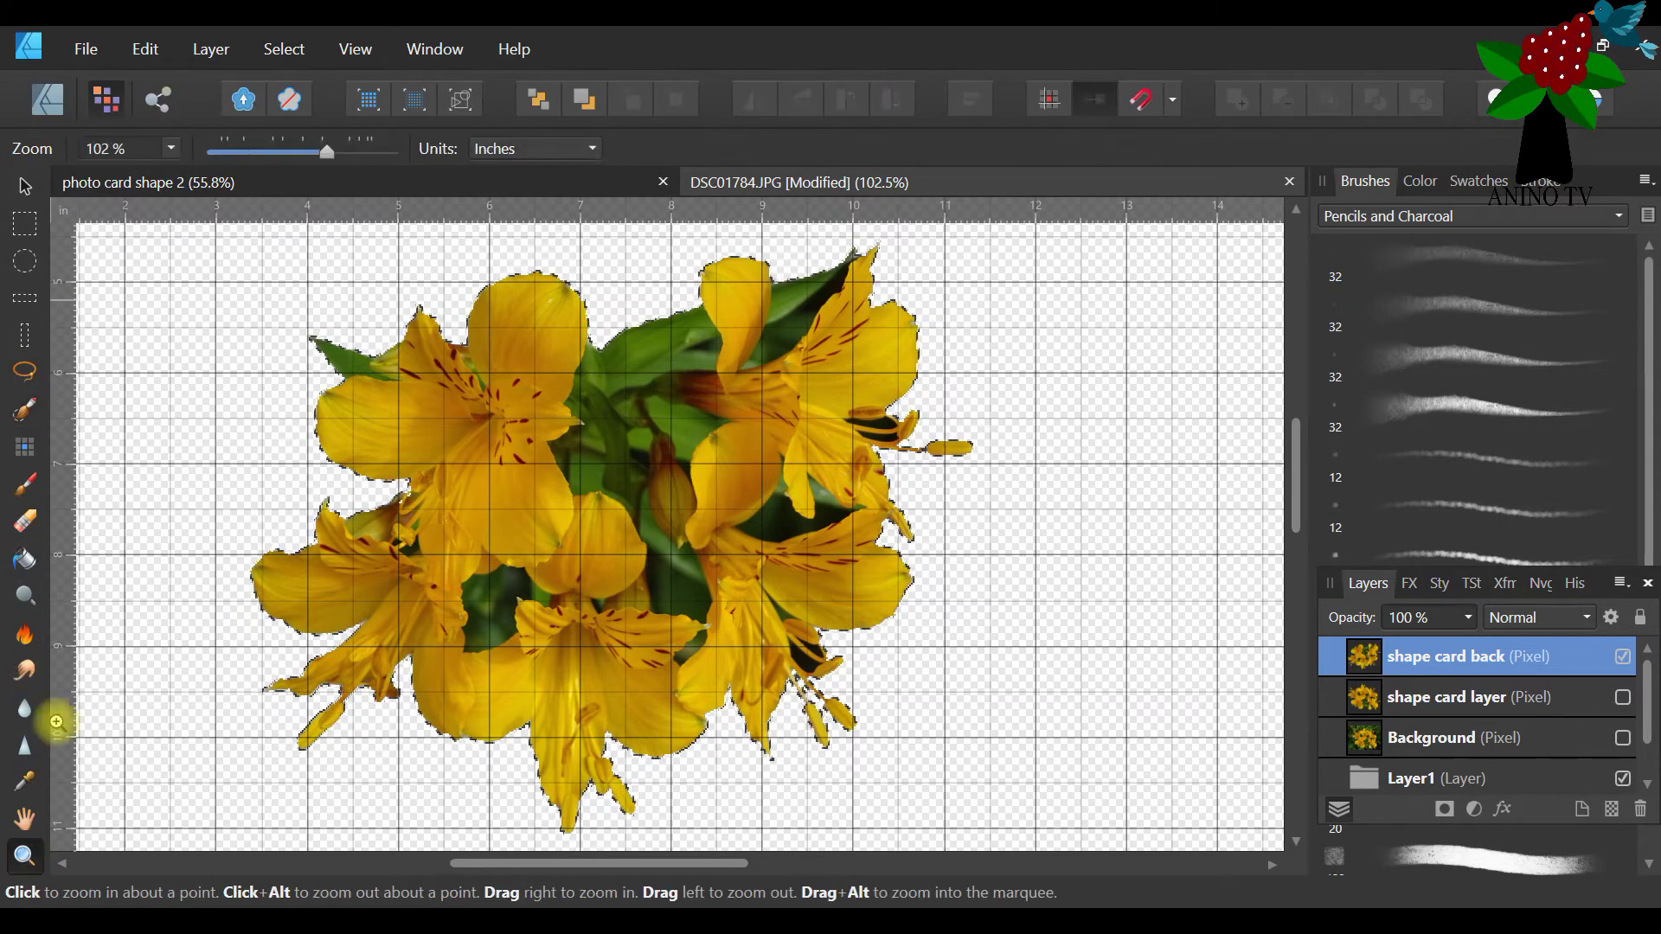
{"action": "left_click", "coordinate": [247, 149]}
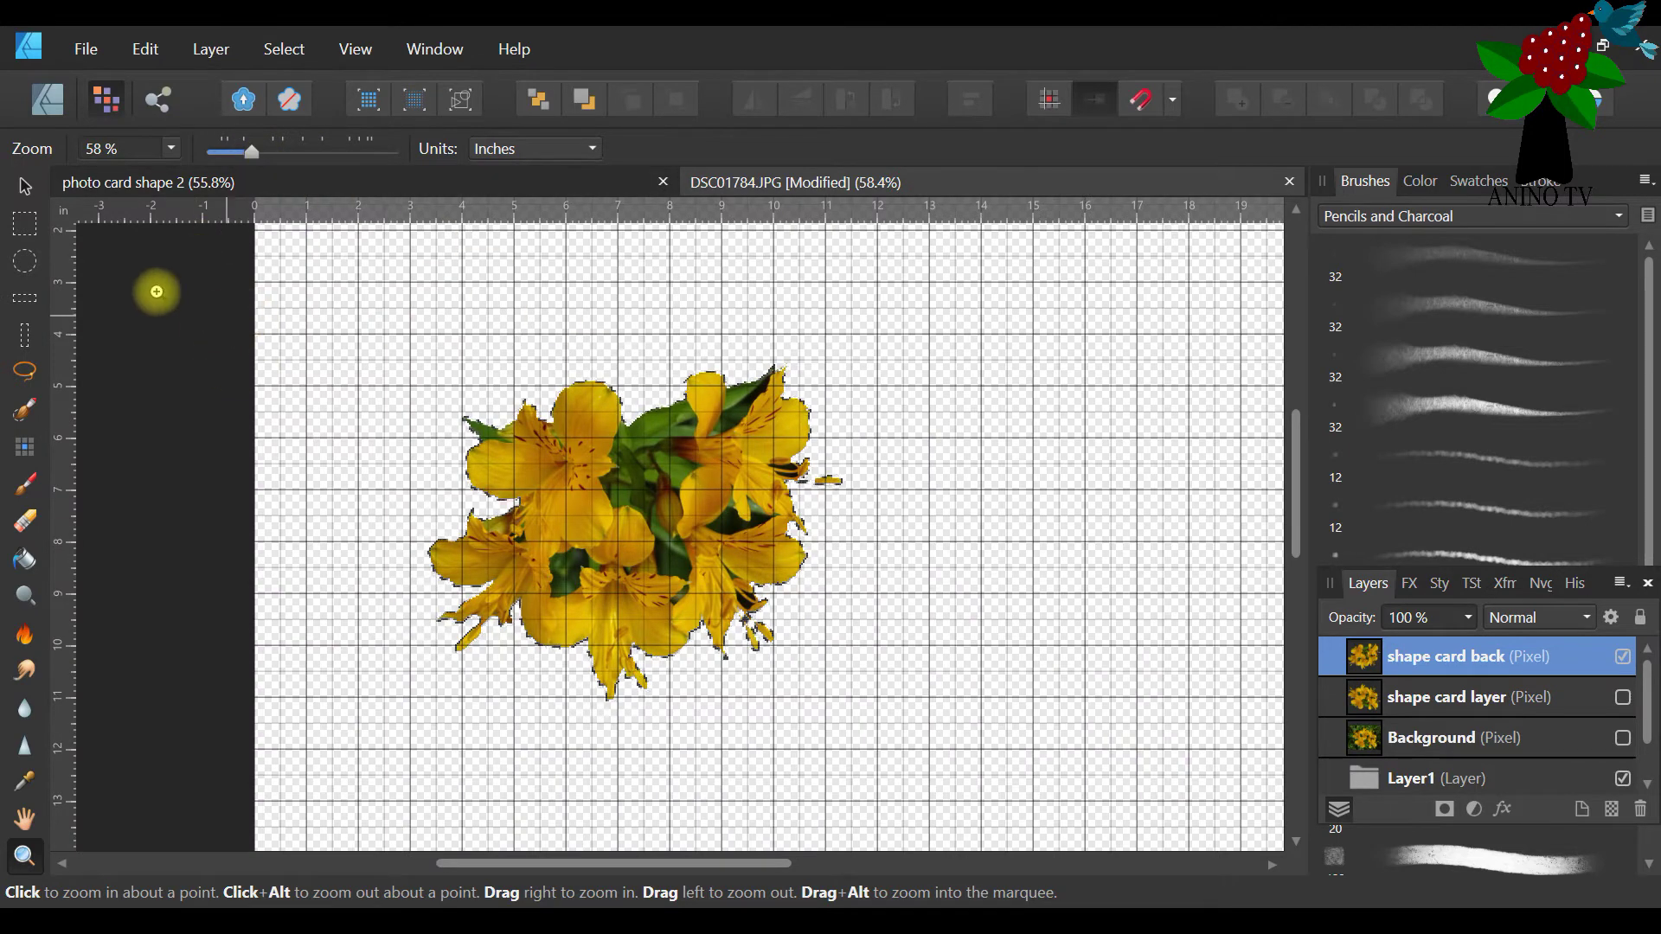
{"action": "left_click", "coordinate": [25, 187]}
{"action": "left_click", "coordinate": [24, 410]}
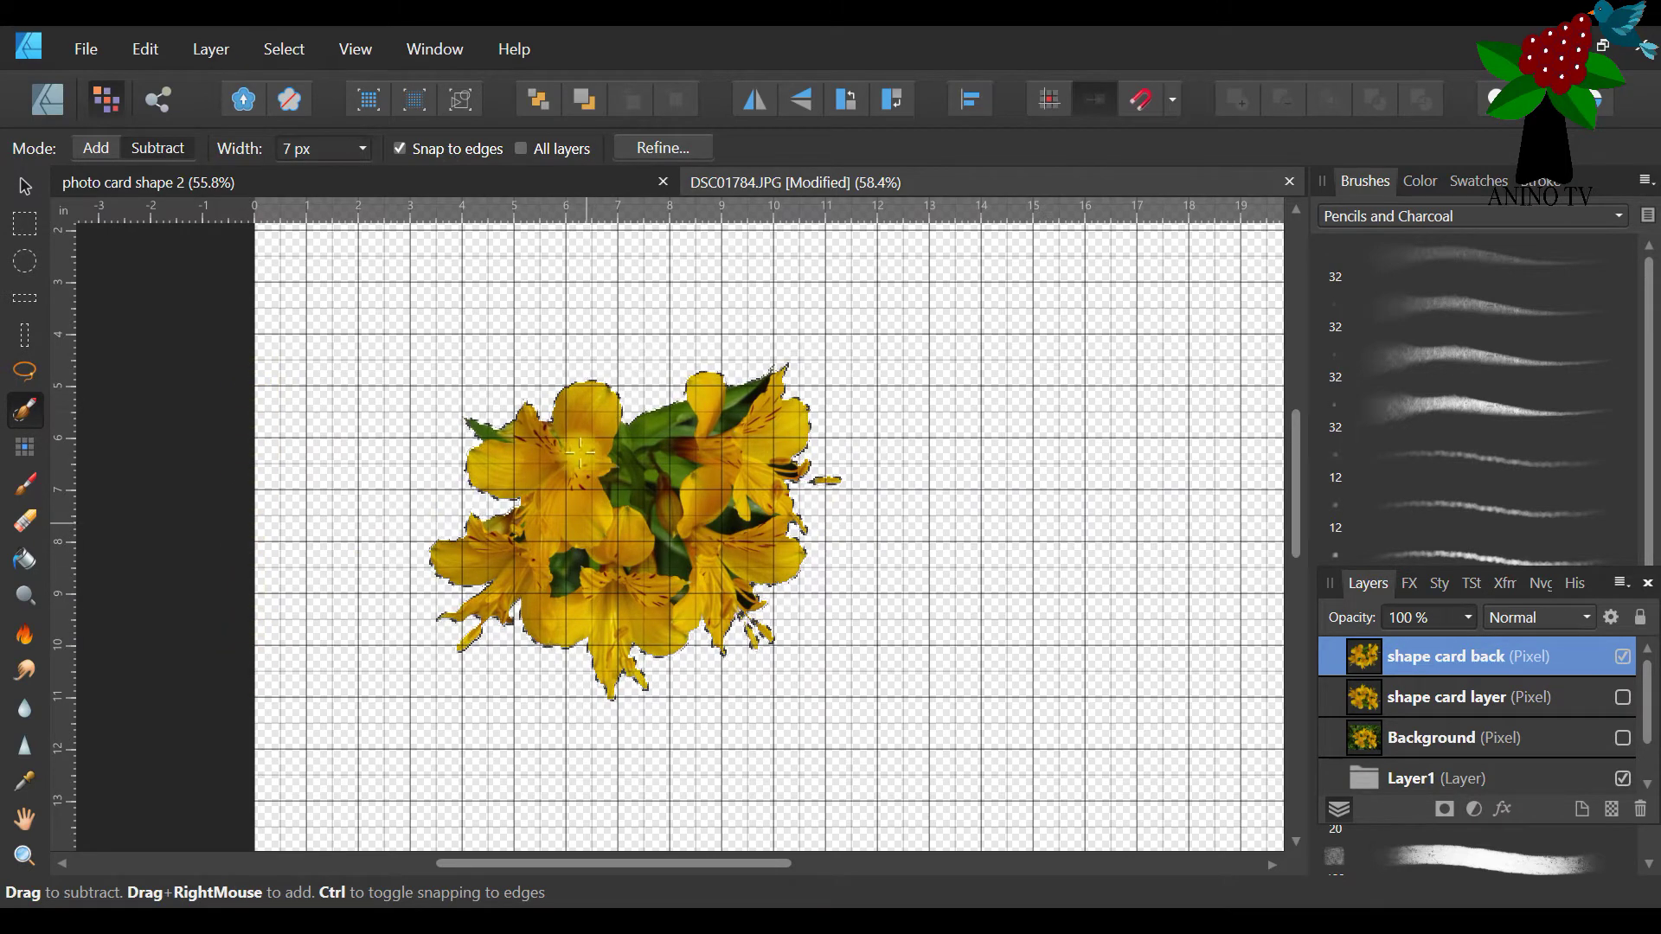
{"action": "left_click", "coordinate": [24, 856]}
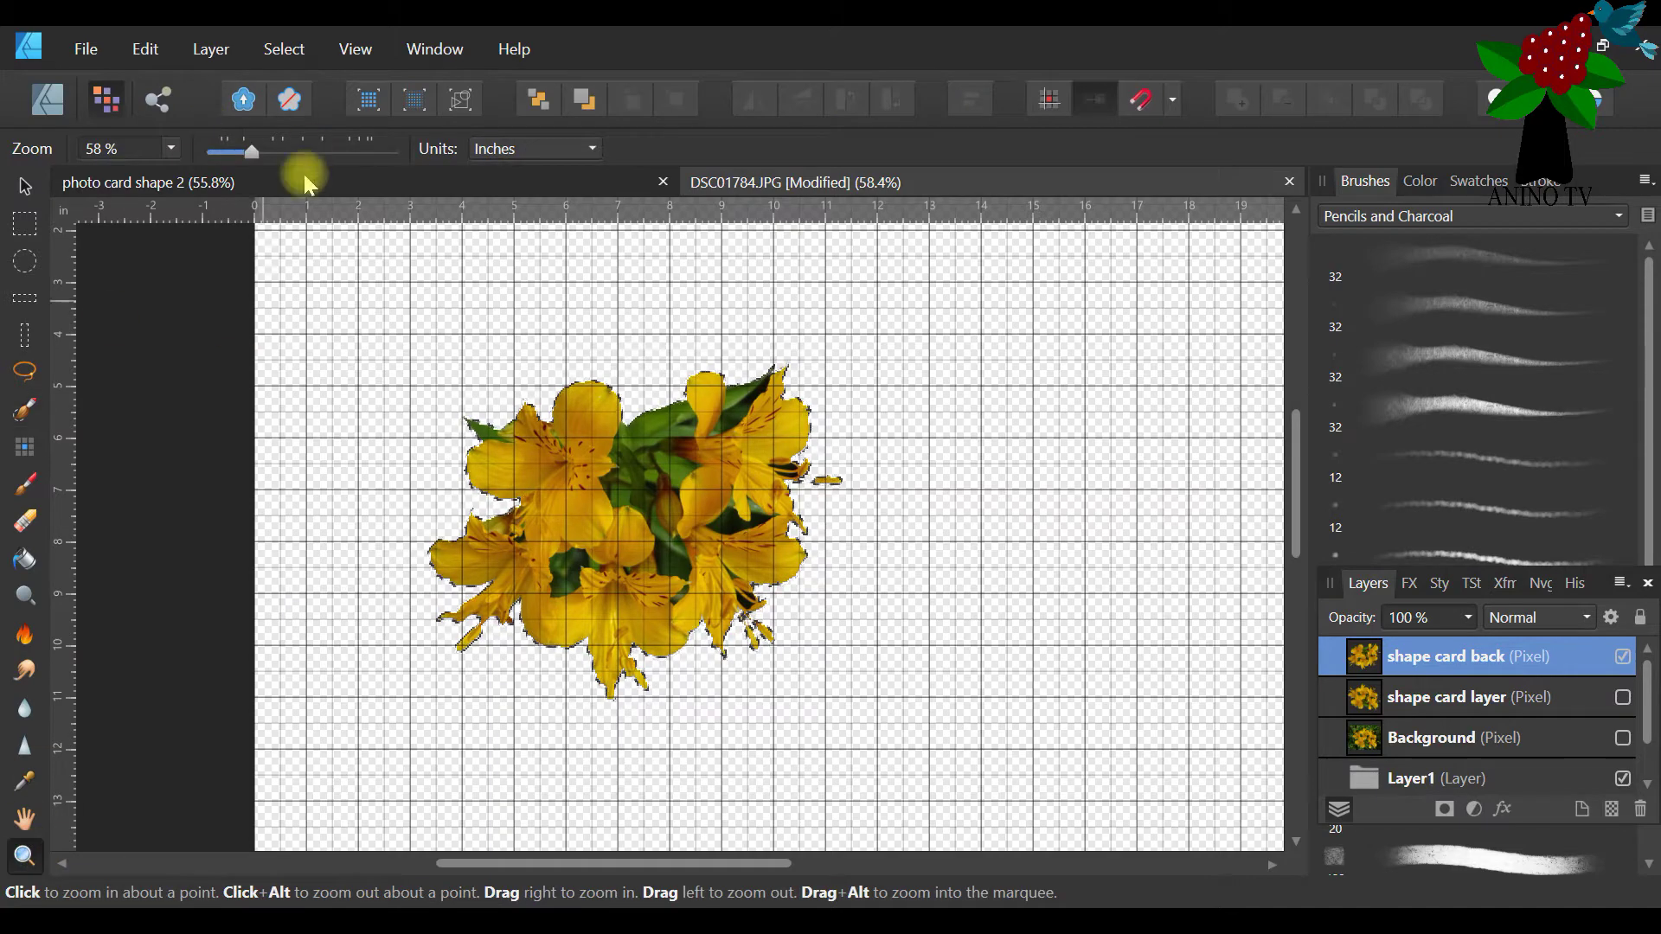
{"action": "left_click_drag", "start_coordinate": [249, 158], "coordinate": [234, 162]}
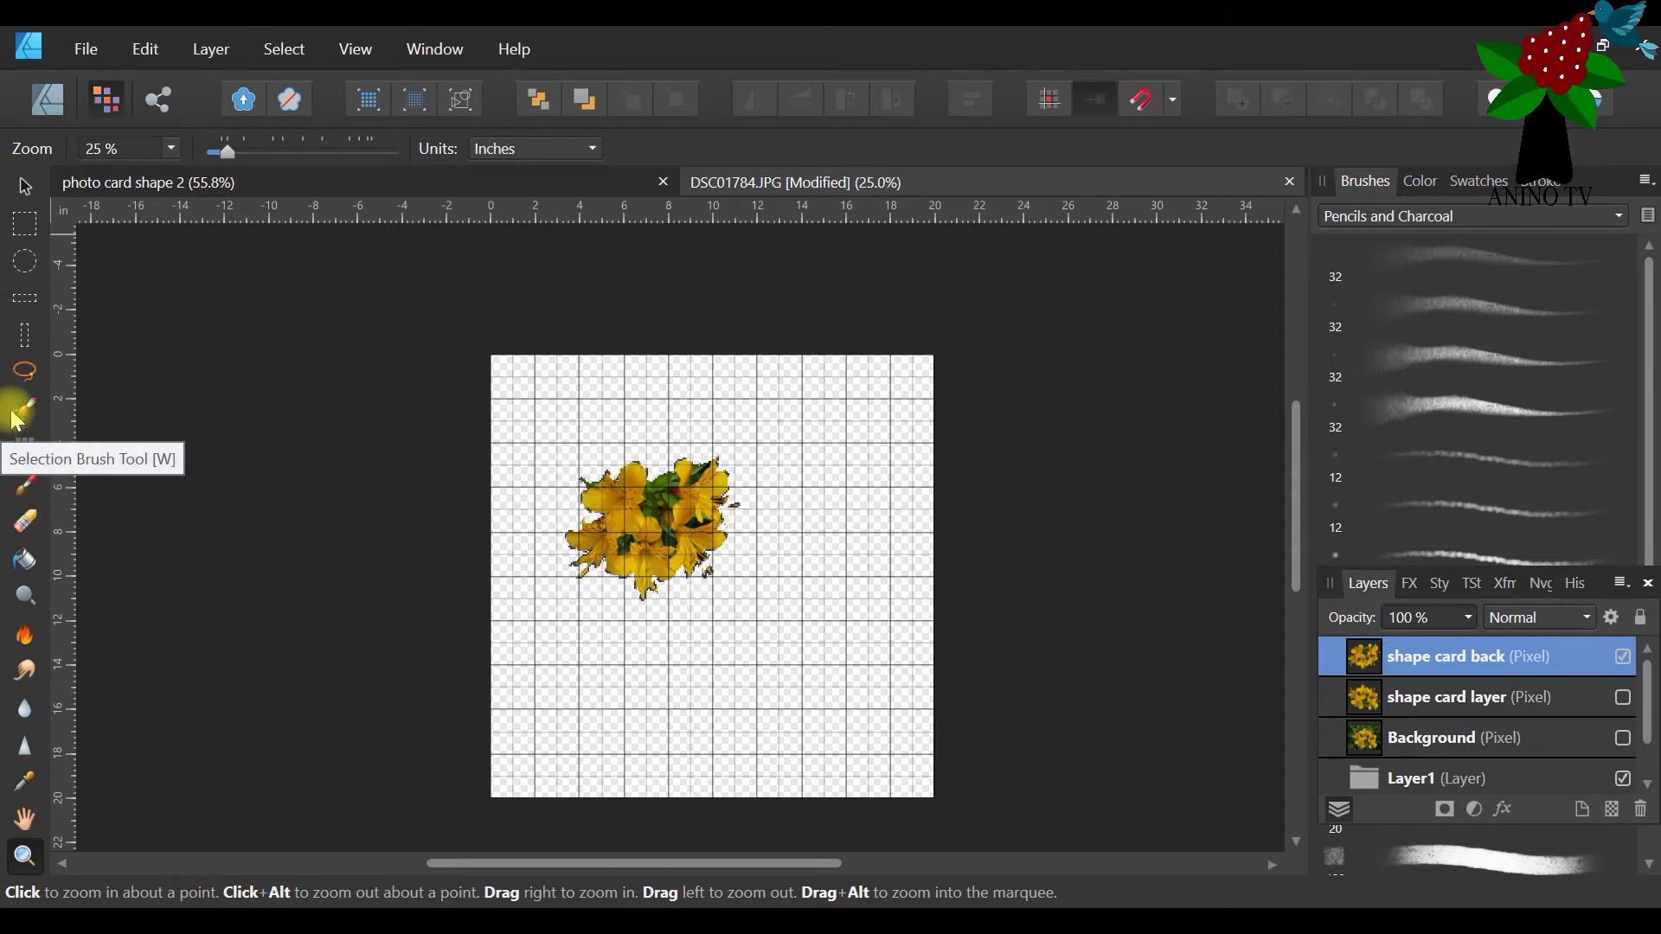
{"action": "left_click", "coordinate": [28, 486]}
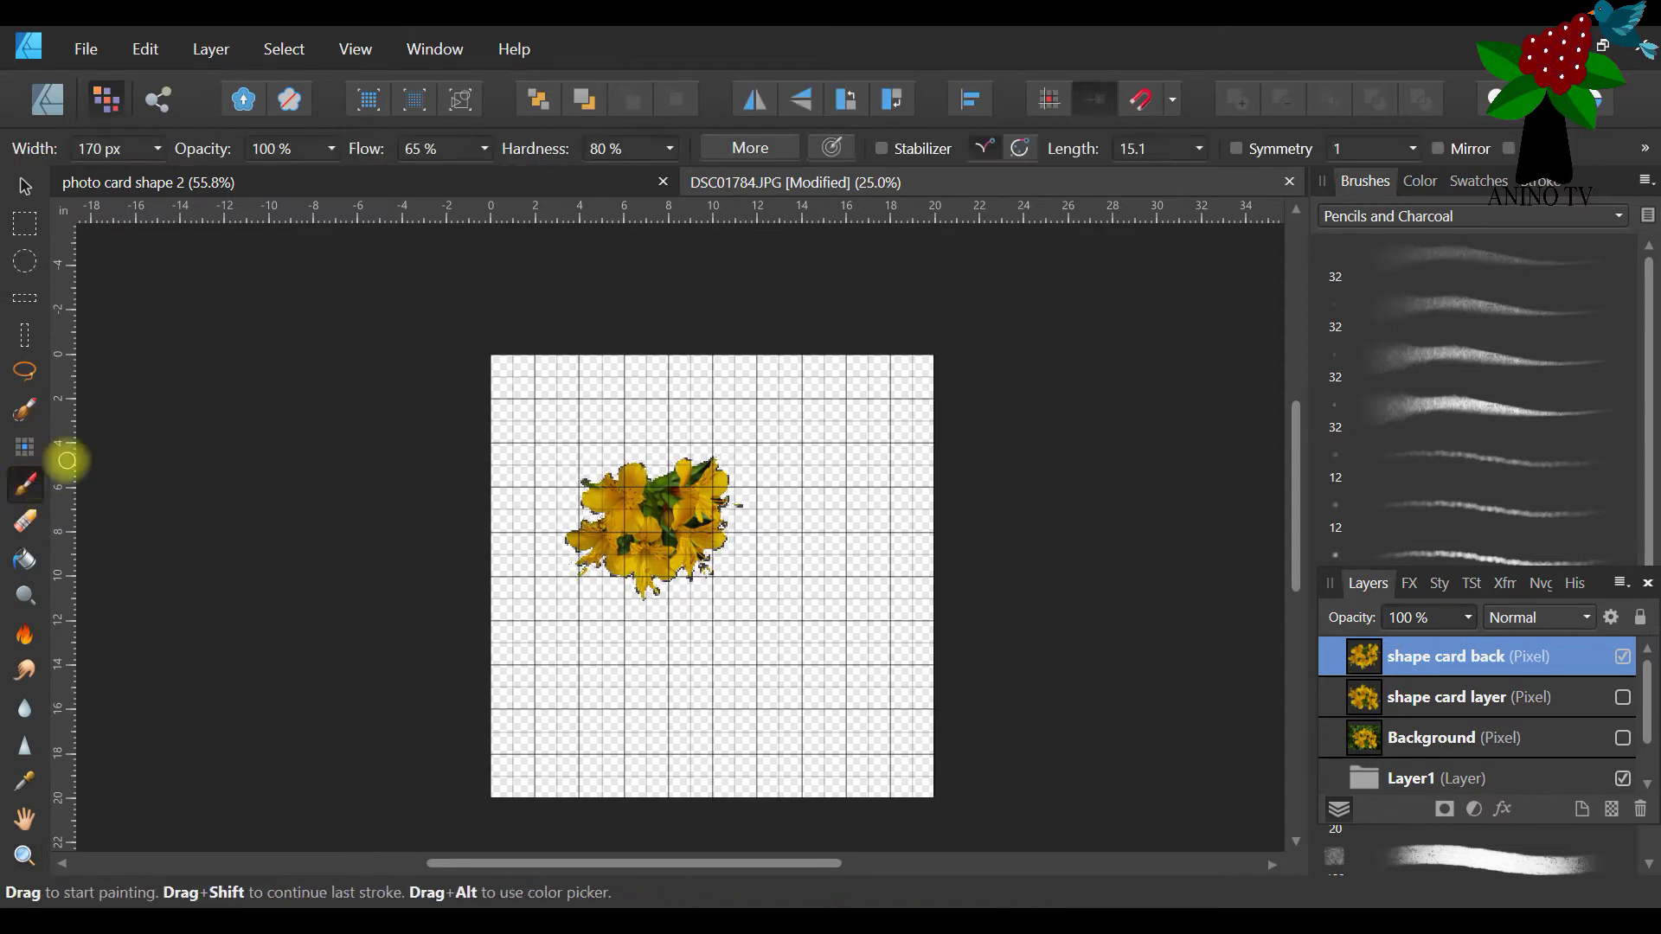
{"action": "left_click", "coordinate": [1422, 192]}
{"action": "left_click_drag", "start_coordinate": [1423, 279], "coordinate": [1466, 258]}
{"action": "left_click_drag", "start_coordinate": [1438, 370], "coordinate": [1429, 394]}
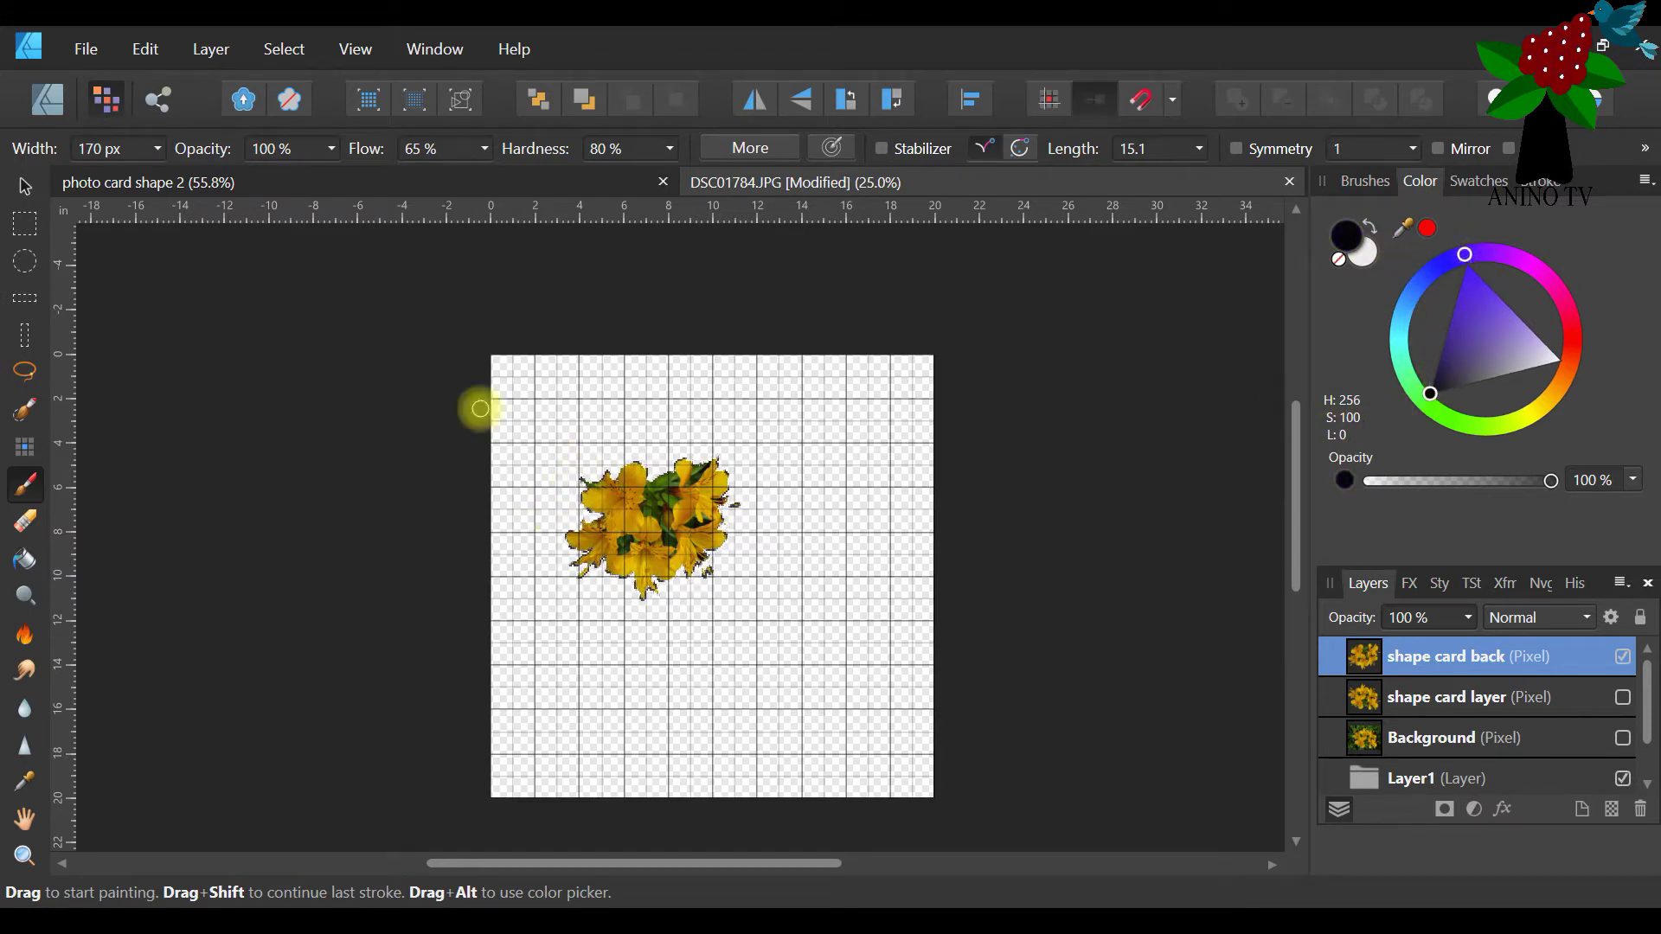
Set the brush width to 747 px and paint black over the upper-right flowers of the shape card back layer
{"action": "left_click", "coordinate": [157, 149]}
{"action": "left_click_drag", "start_coordinate": [165, 175], "coordinate": [215, 176]}
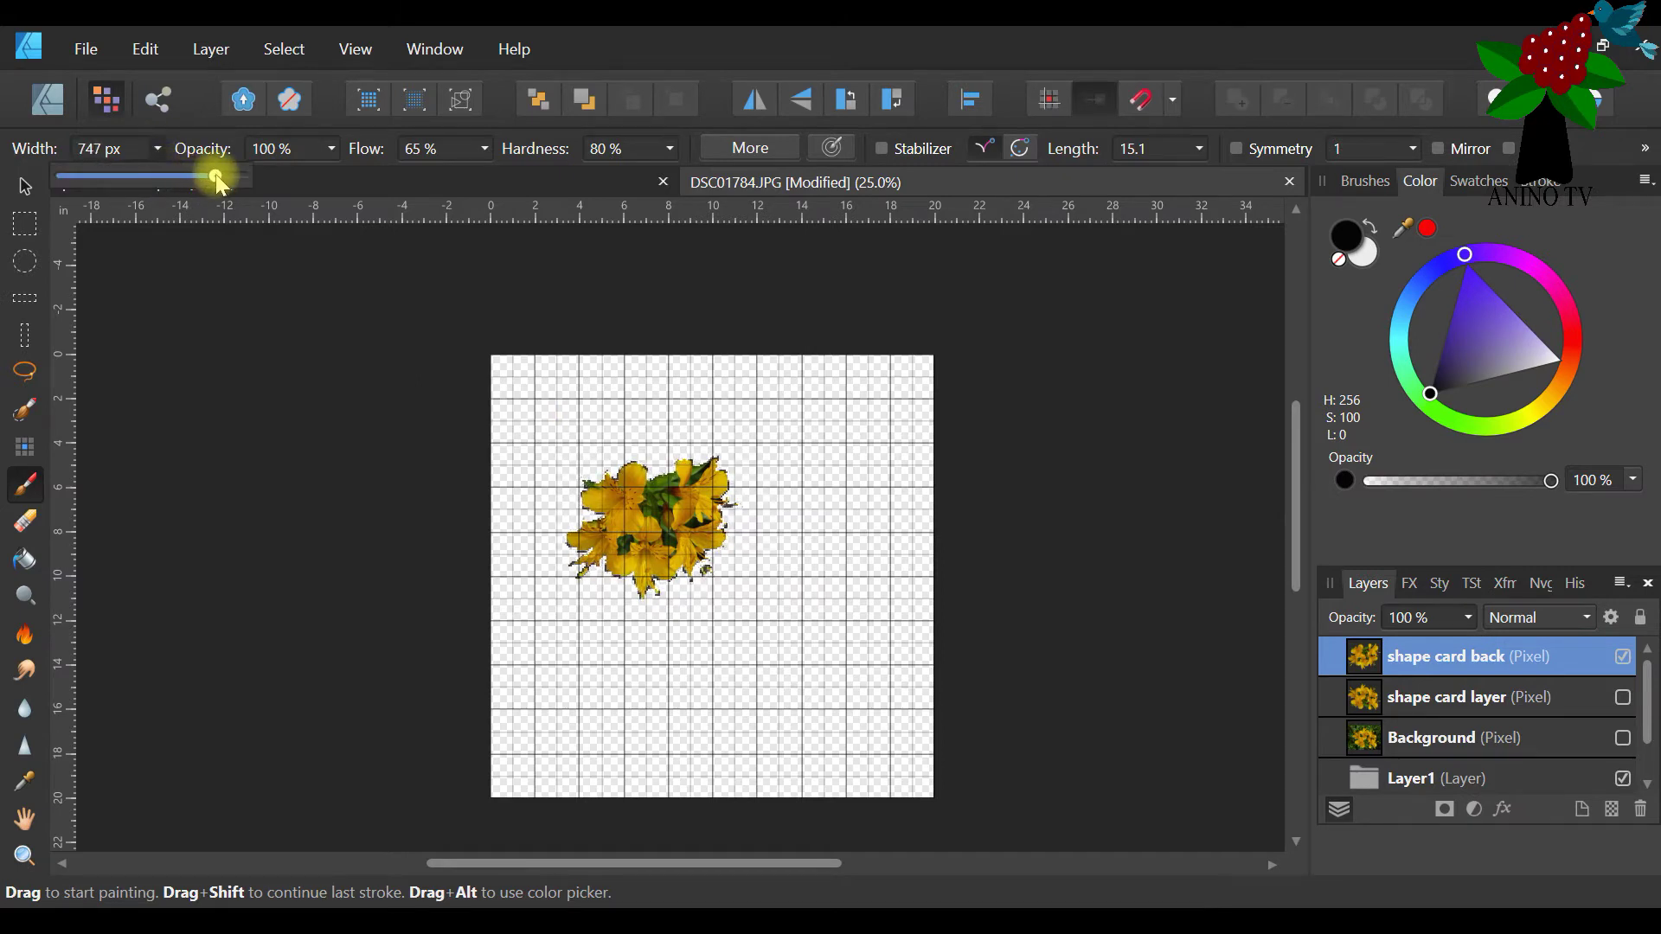
{"action": "left_click", "coordinate": [679, 519]}
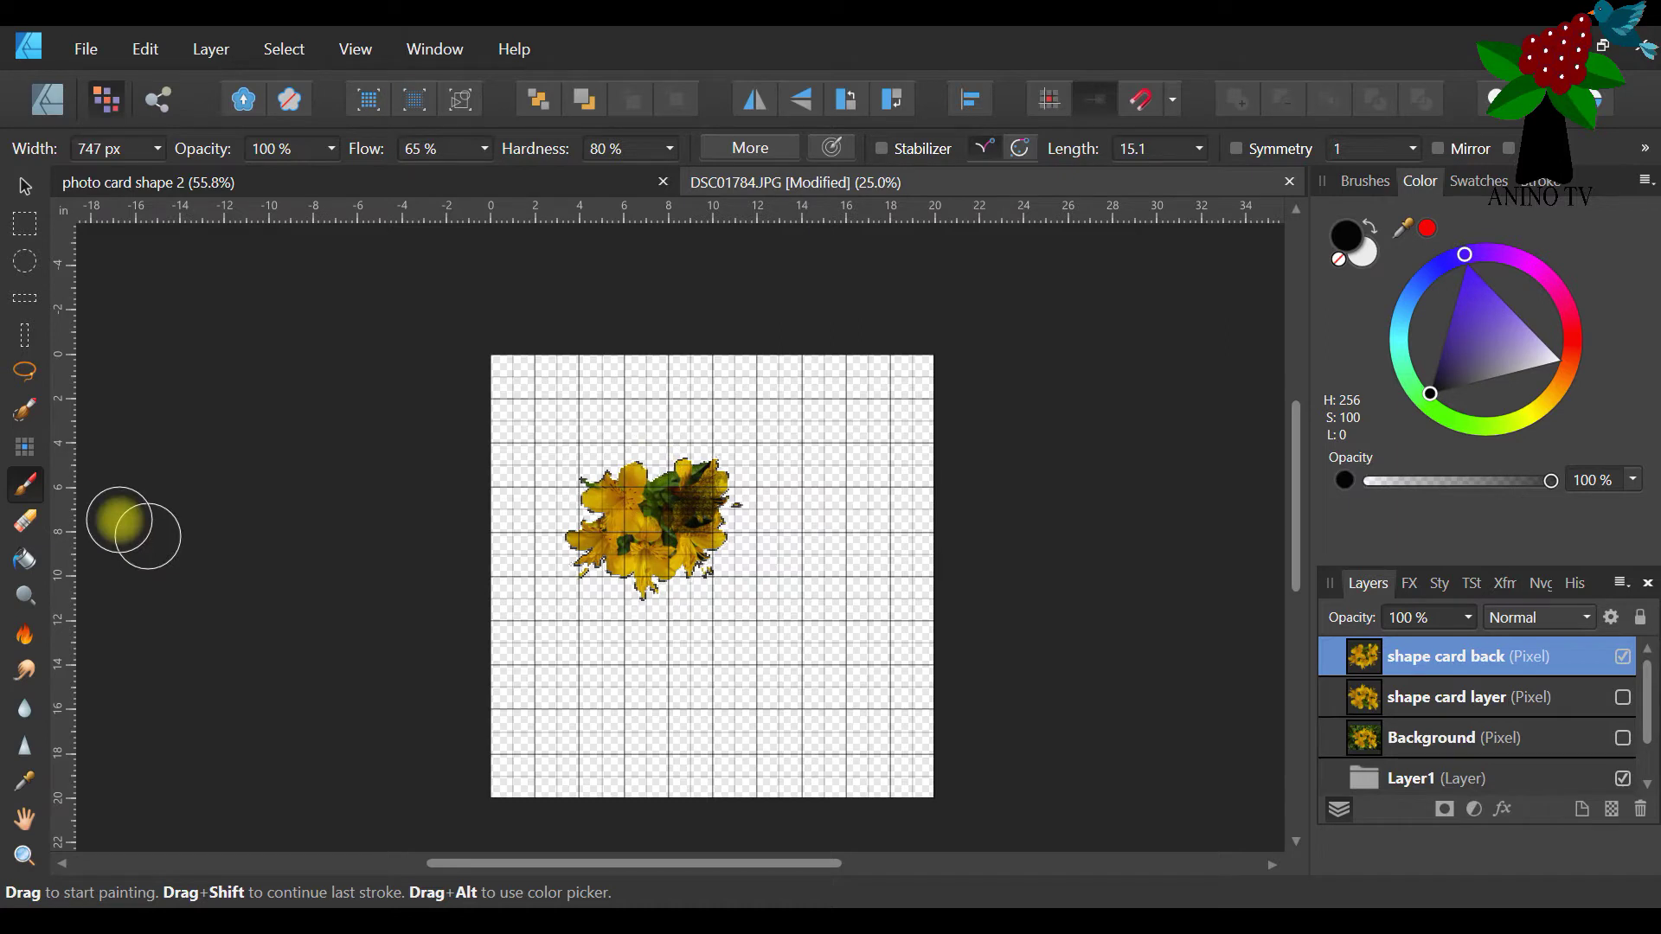
Try to flood fill the upper flowers with near-white, then undo the last fill
{"action": "key", "text": "g"}
{"action": "left_click", "coordinate": [625, 501]}
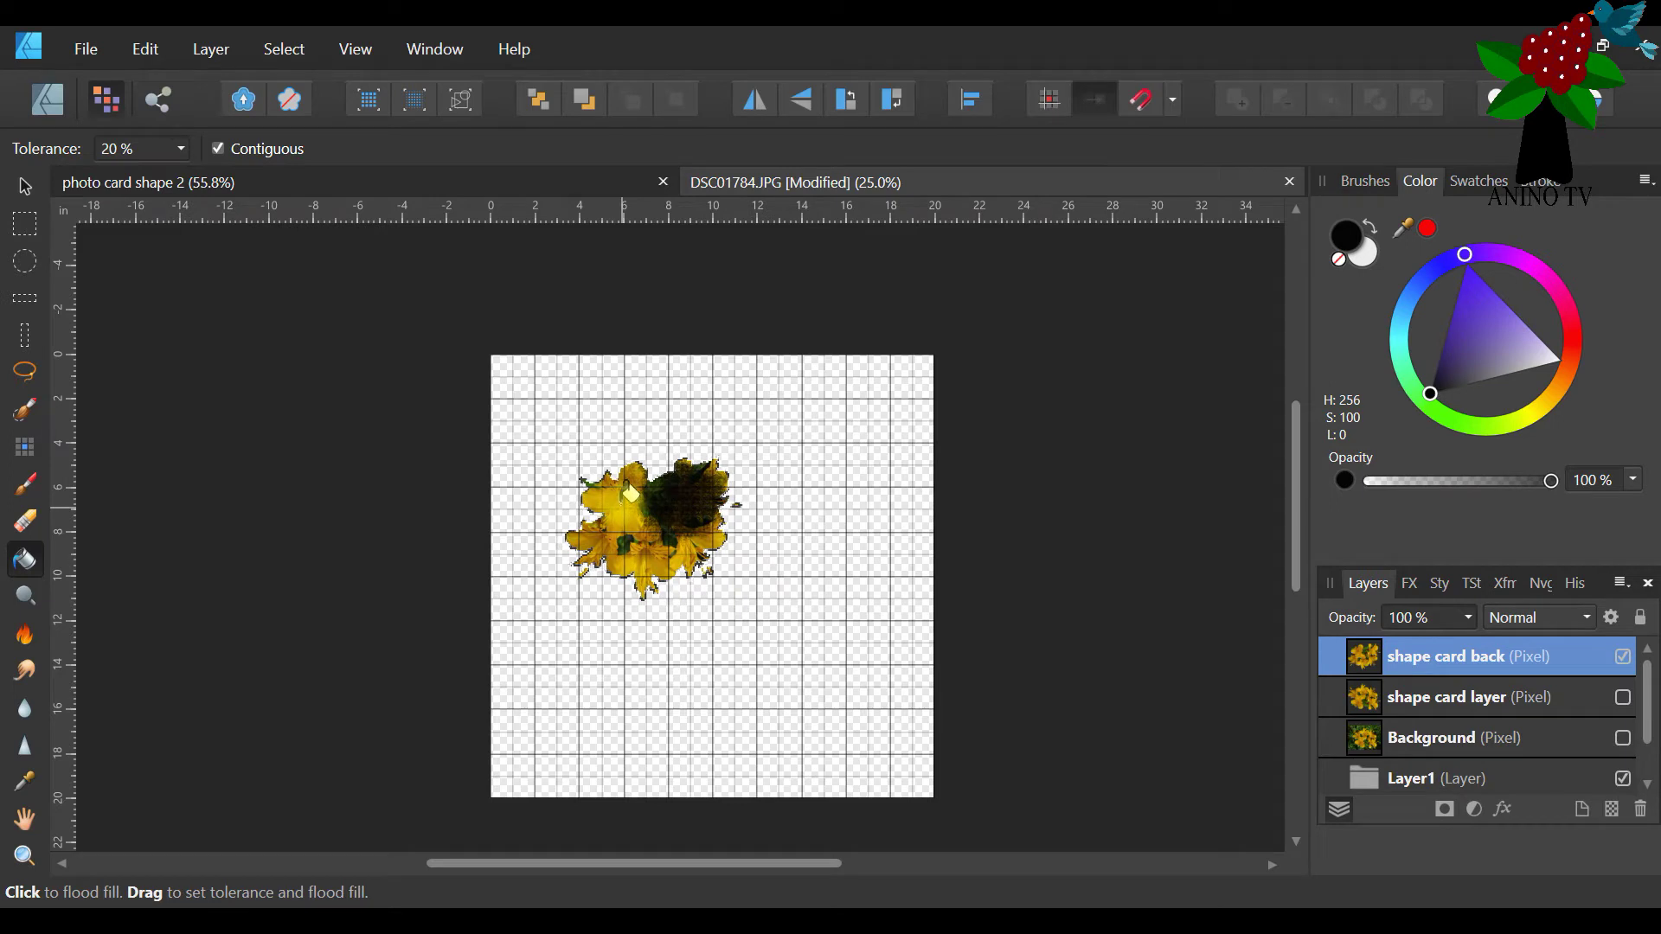
{"action": "key", "text": "x"}
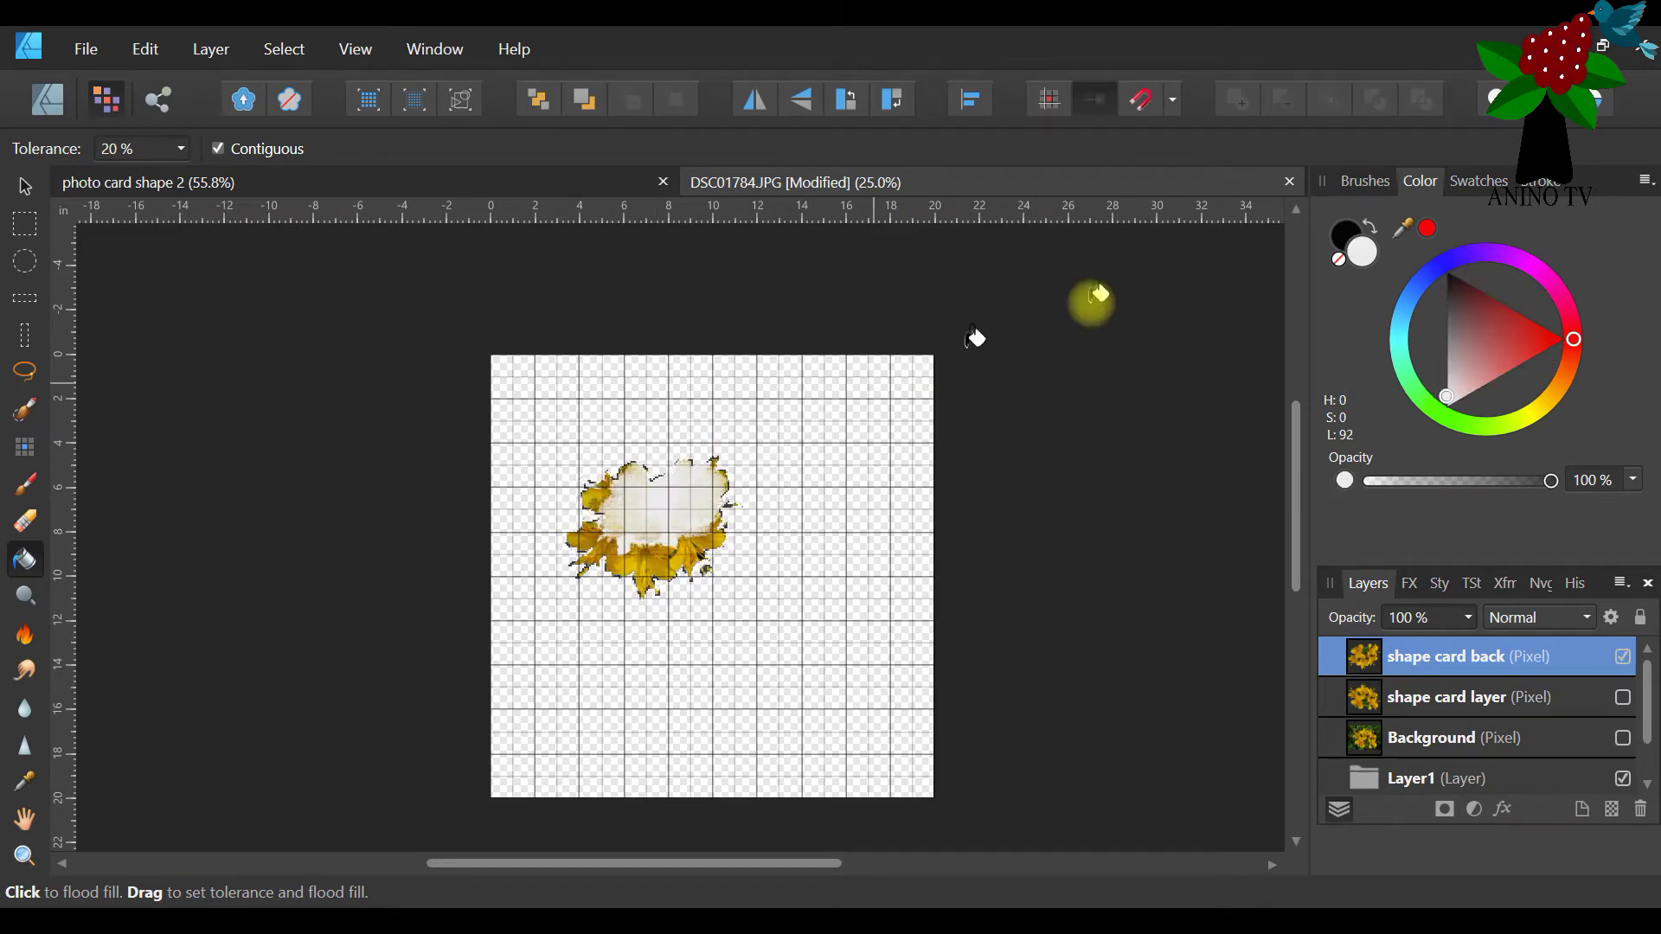
{"action": "left_click", "coordinate": [144, 49]}
{"action": "left_click", "coordinate": [159, 70]}
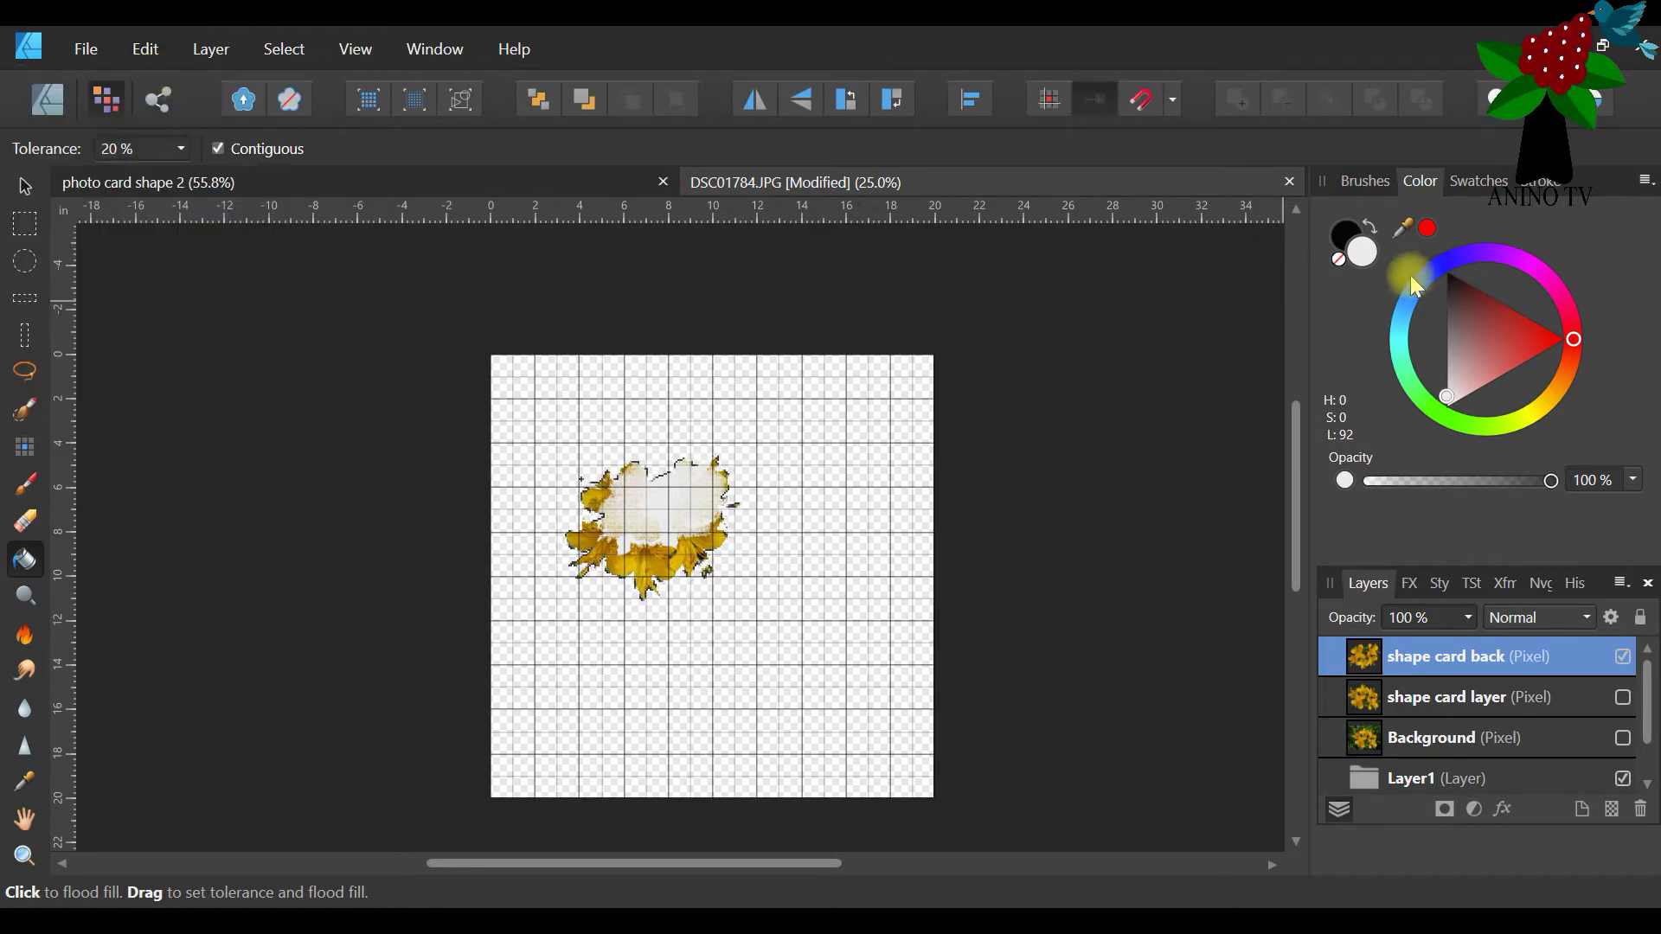
Swap the colours back to black and flood fill the selected flowers with it
{"action": "left_click", "coordinate": [1368, 226]}
{"action": "left_click_drag", "start_coordinate": [1422, 245], "coordinate": [576, 418]}
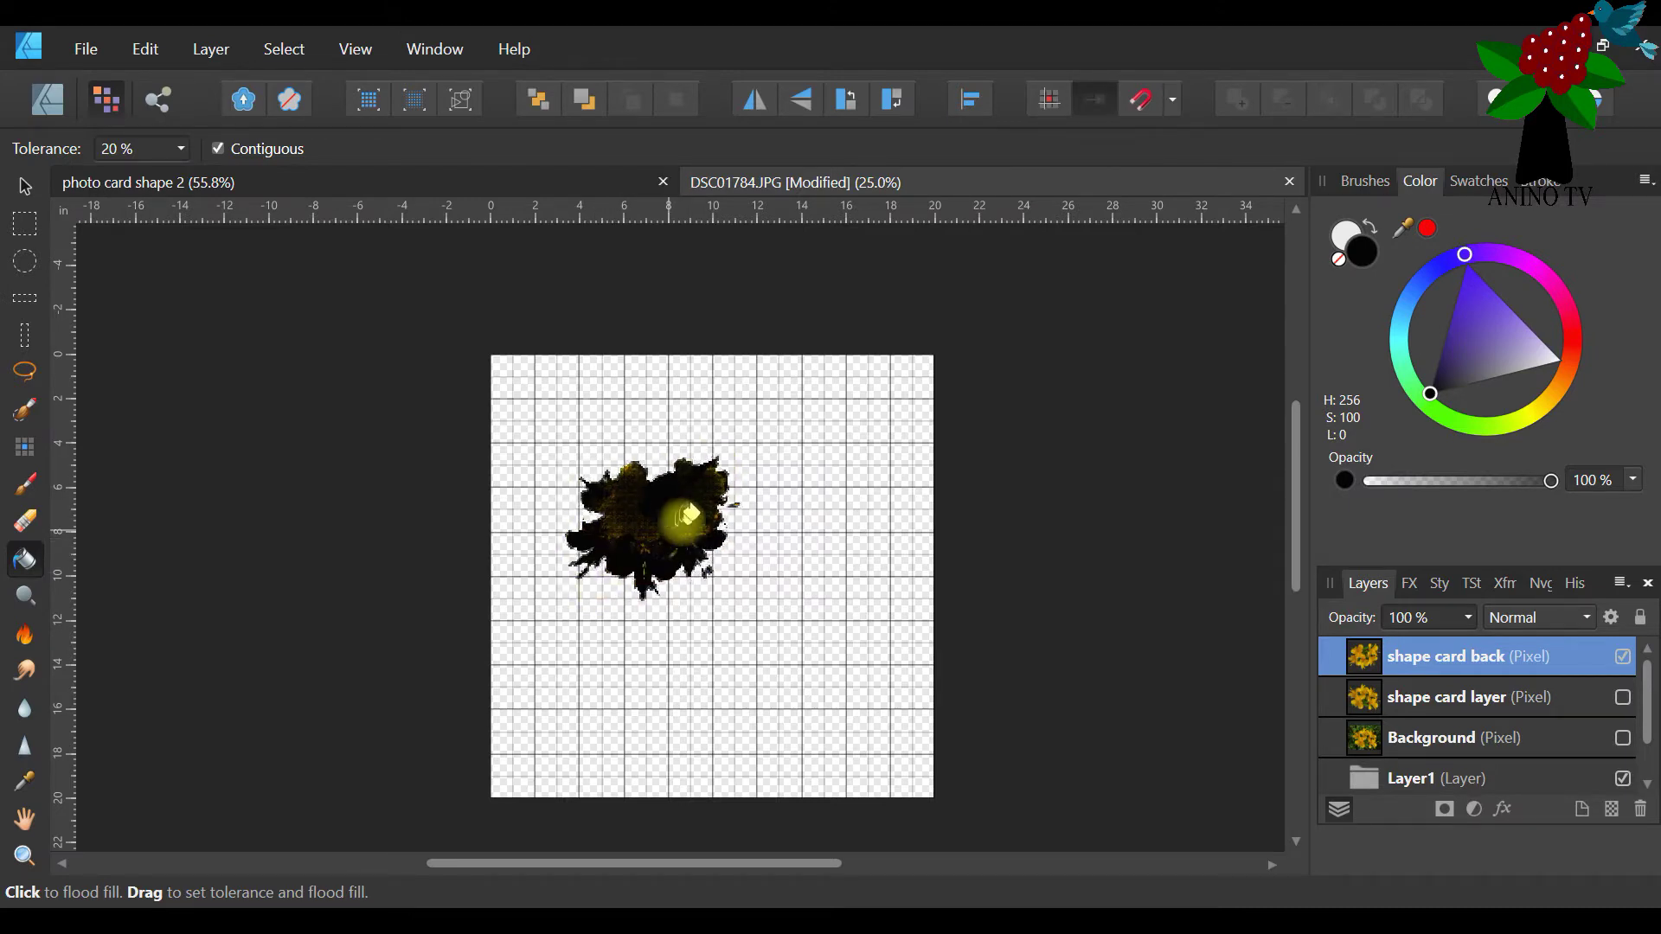
Try a near-white Paint Brush stroke across the upper flowers and undo it
{"action": "left_click", "coordinate": [25, 484]}
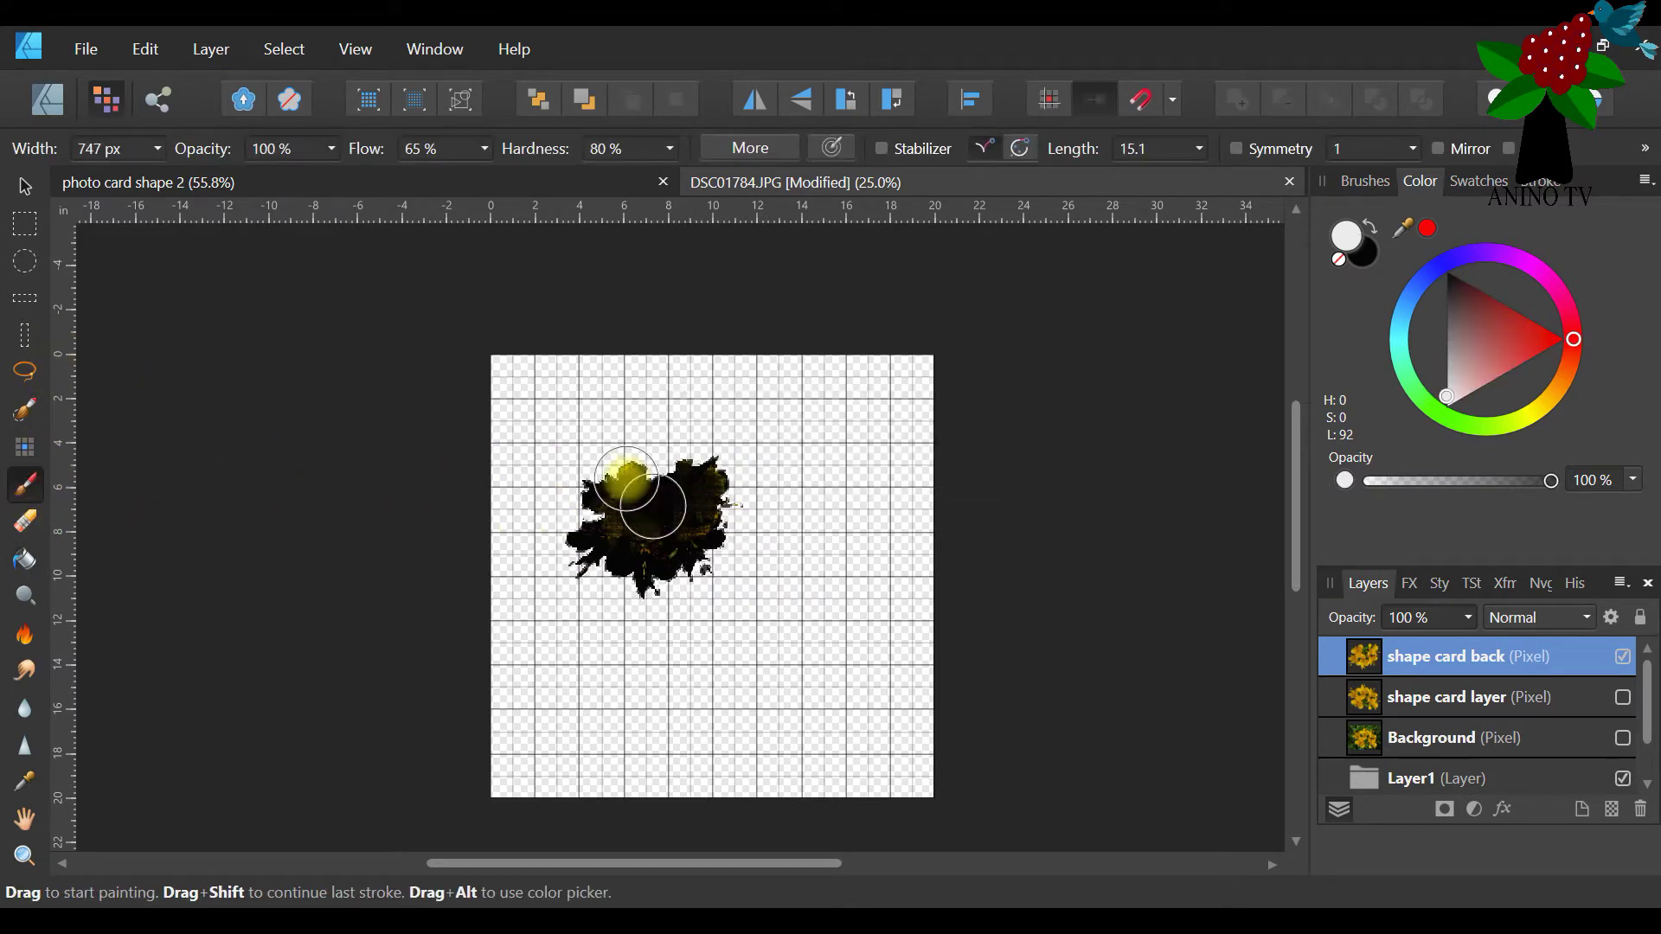
{"action": "left_click_drag", "start_coordinate": [627, 477], "coordinate": [661, 506]}
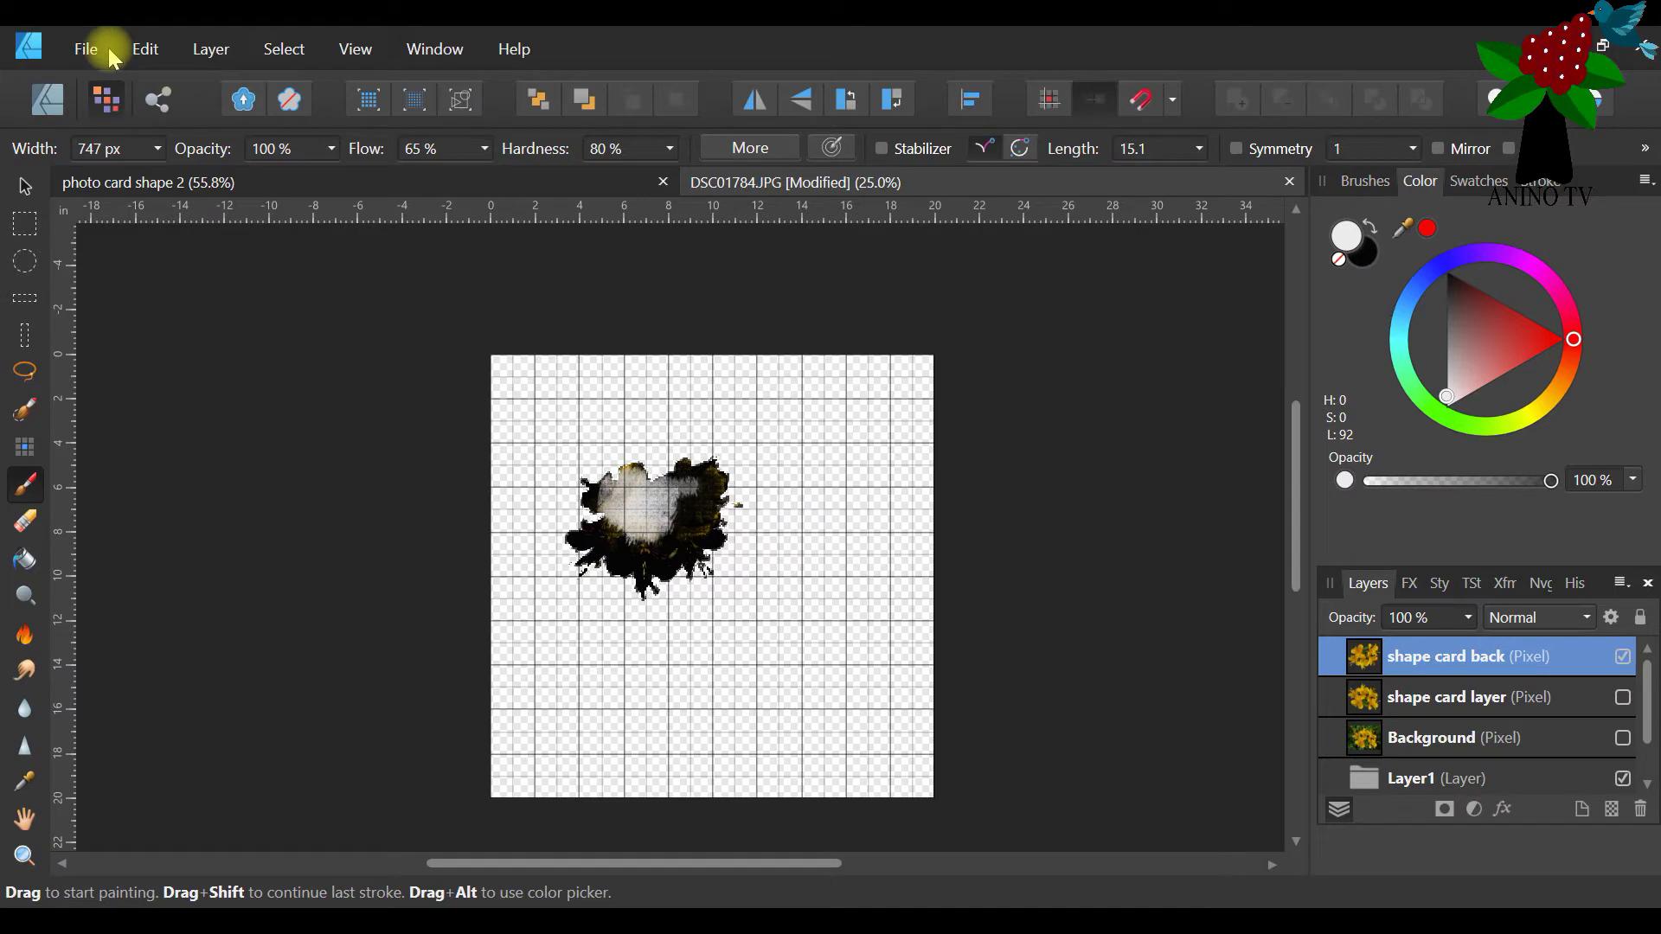
{"action": "left_click", "coordinate": [145, 49]}
{"action": "left_click", "coordinate": [130, 72]}
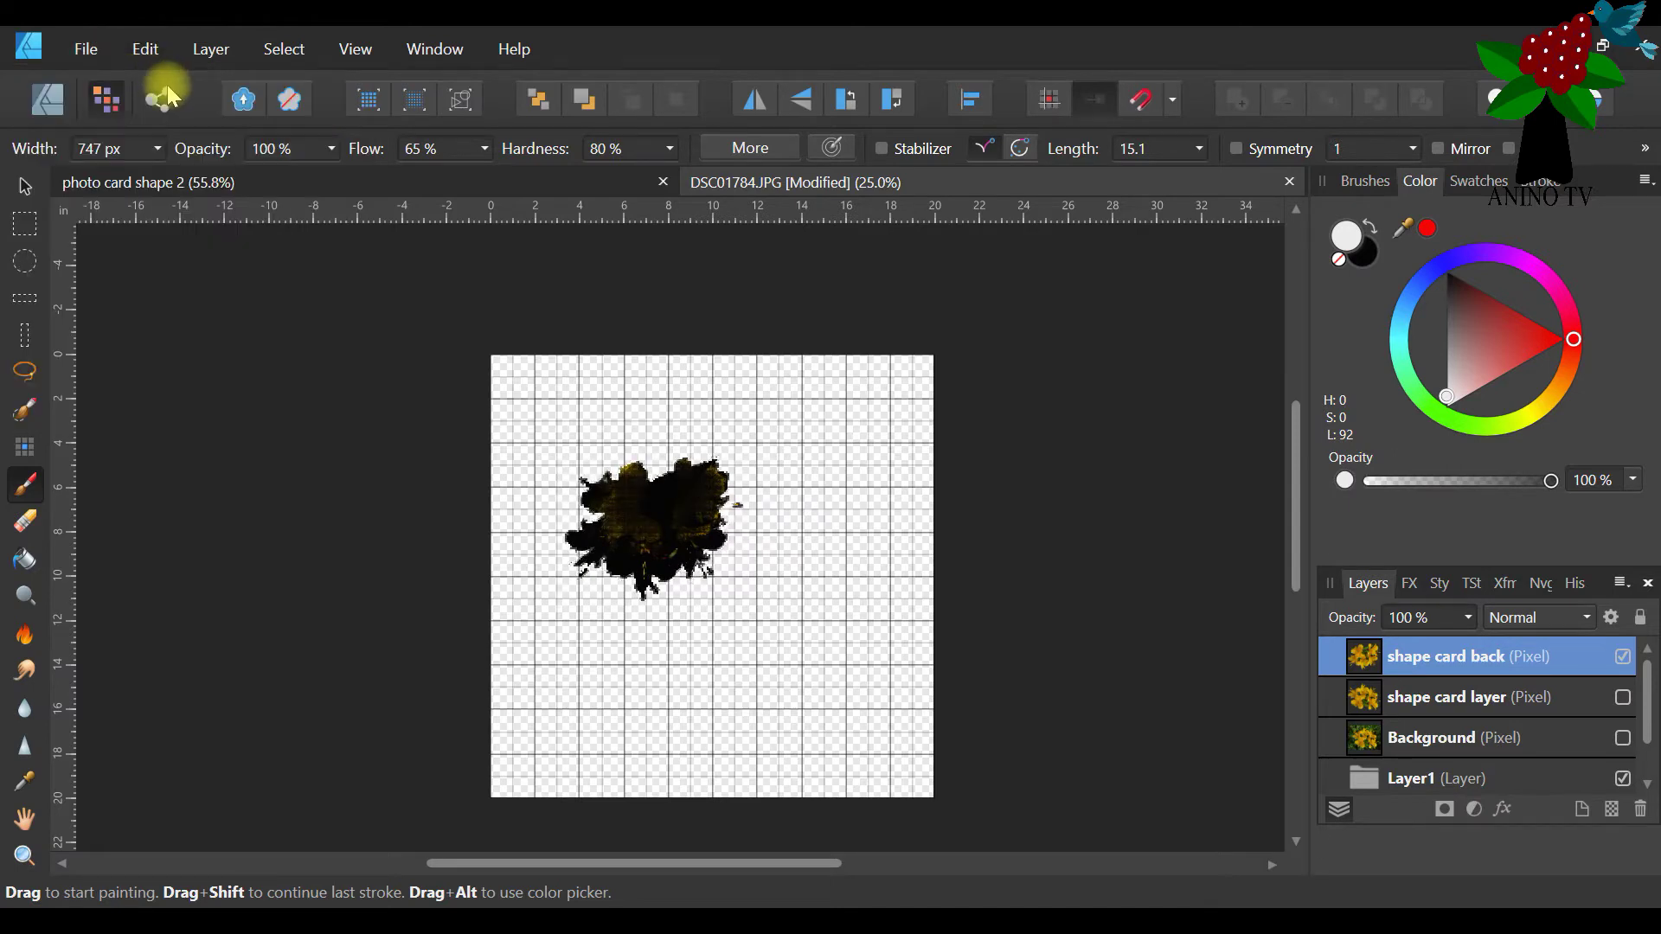
Swap the brush colour back to black, set its hardness to 100 %, and paint over the upper flowers
{"action": "left_click", "coordinate": [1371, 229]}
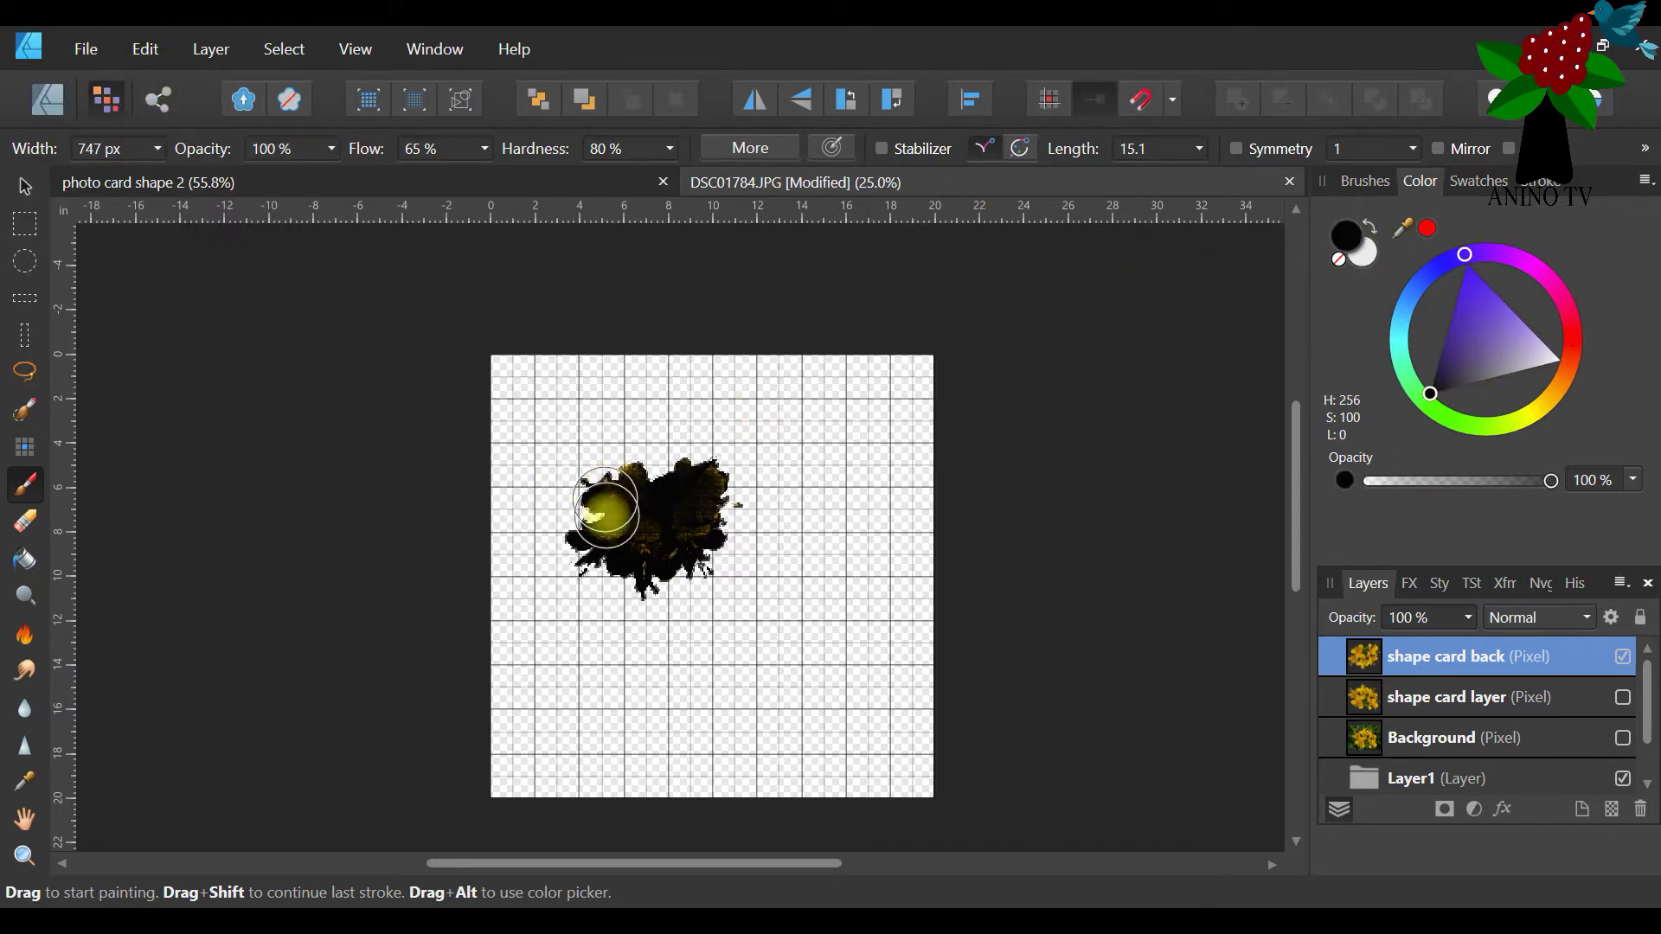
{"action": "left_click_drag", "start_coordinate": [607, 511], "coordinate": [631, 475]}
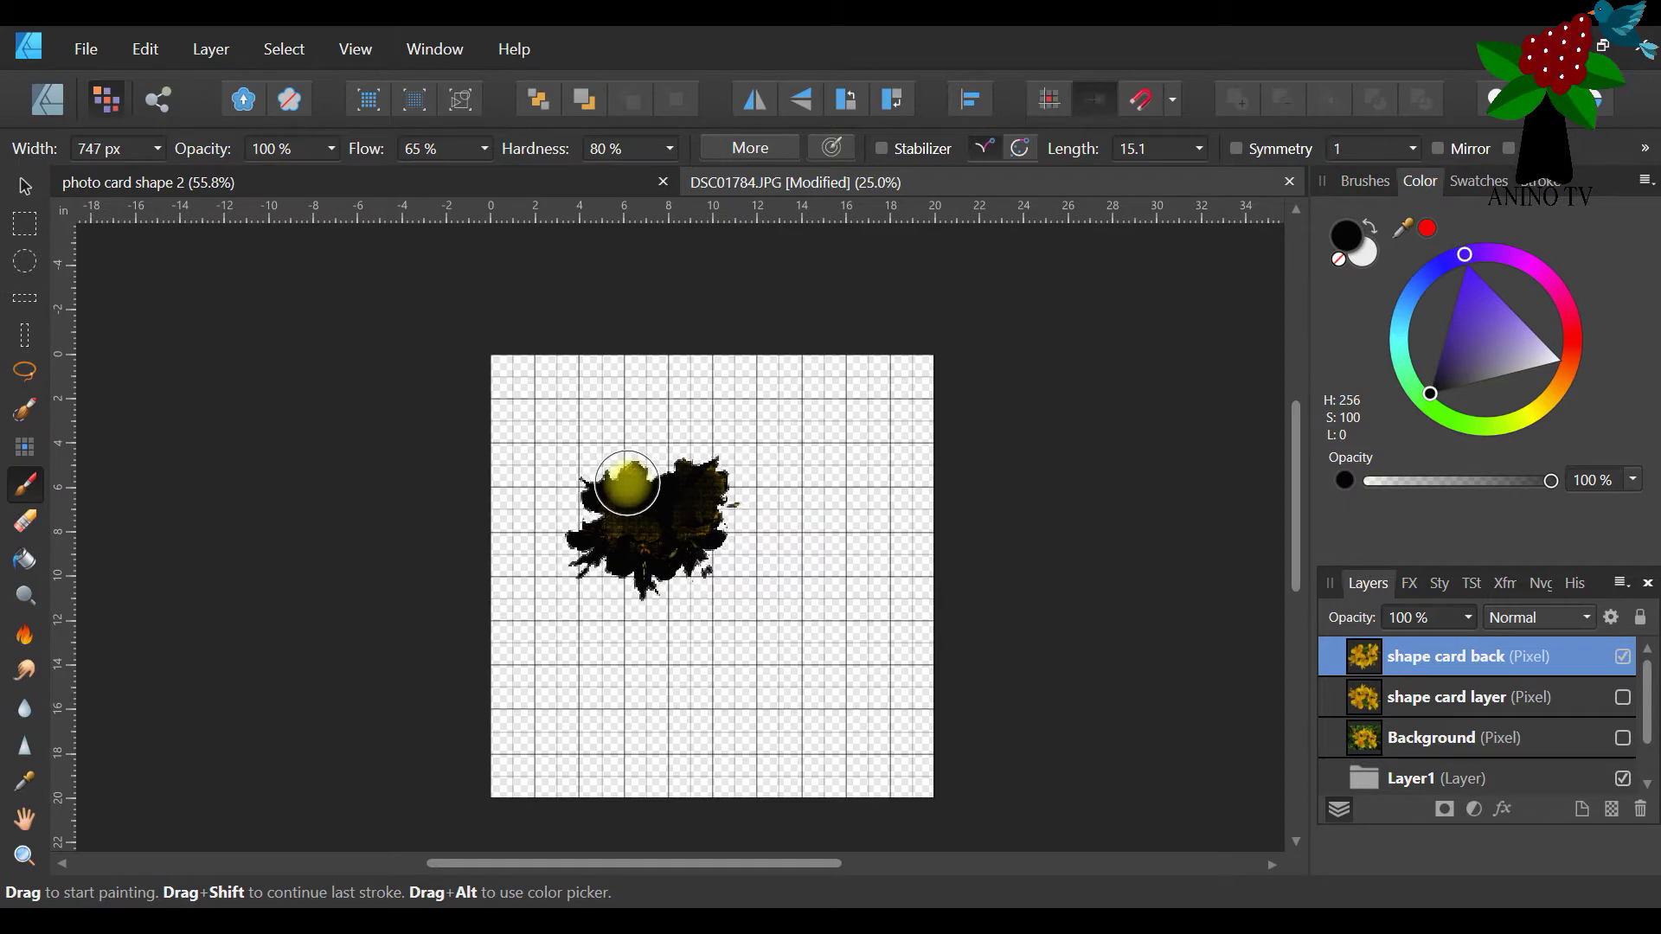
{"action": "left_click", "coordinate": [670, 149]}
{"action": "left_click_drag", "start_coordinate": [672, 176], "coordinate": [710, 176]}
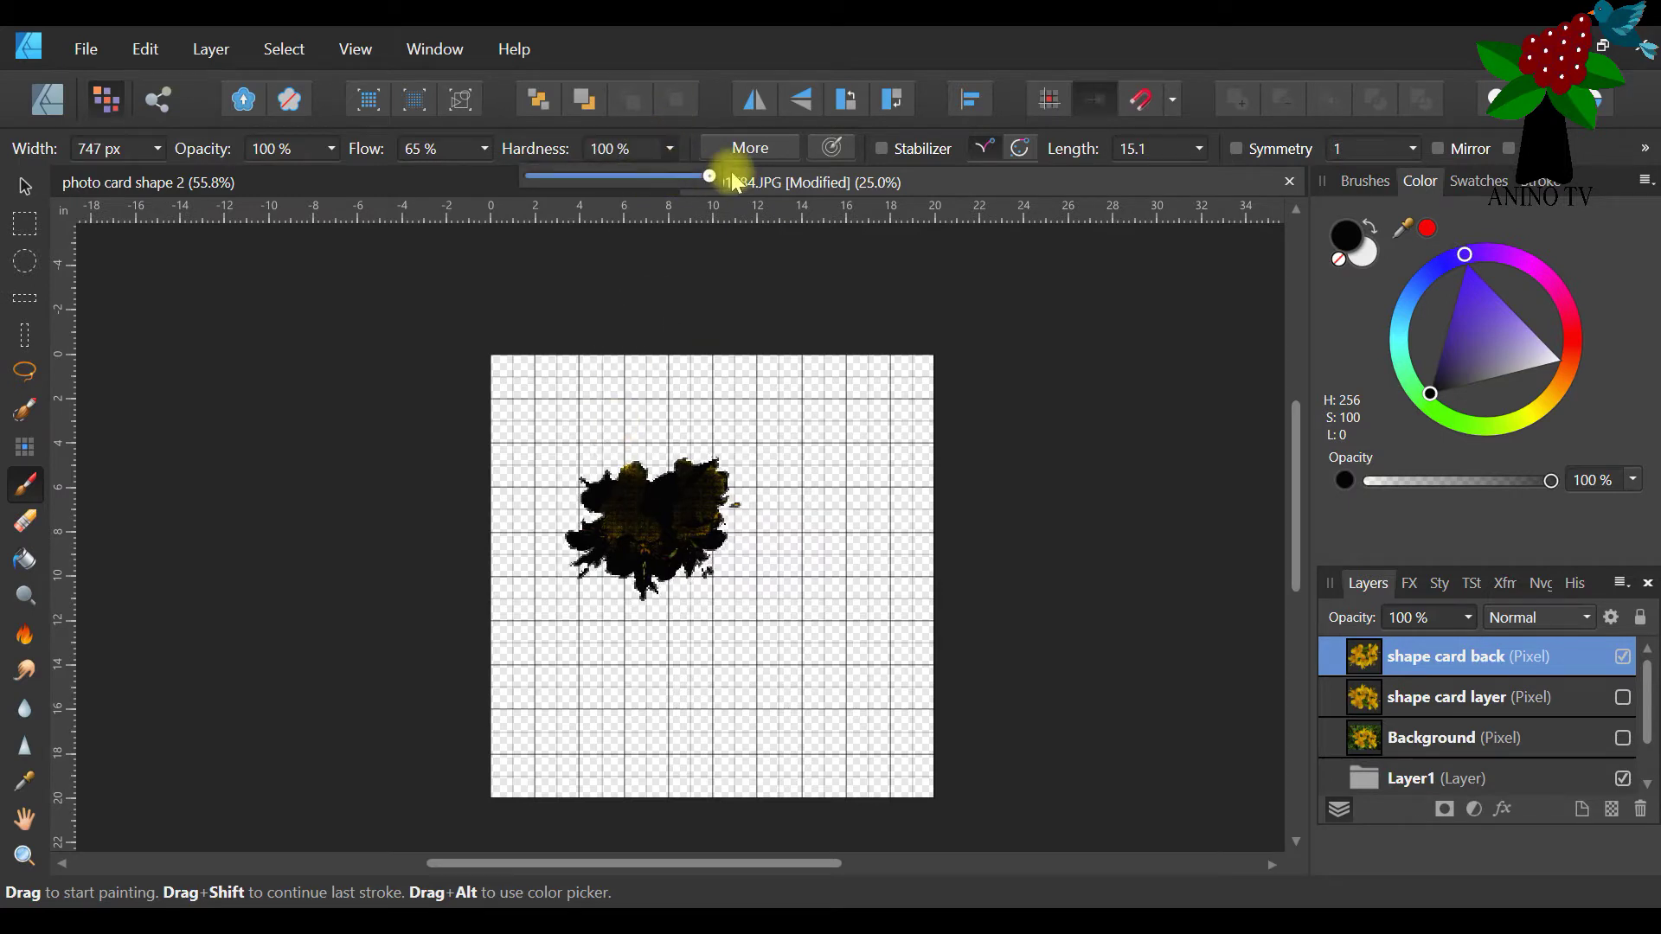
{"action": "mouse_move", "coordinate": [606, 537]}
{"action": "left_mouse_down"}
{"action": "mouse_move", "coordinate": [649, 482]}
{"action": "mouse_move", "coordinate": [686, 493]}
{"action": "mouse_move", "coordinate": [706, 478]}
{"action": "left_mouse_up"}
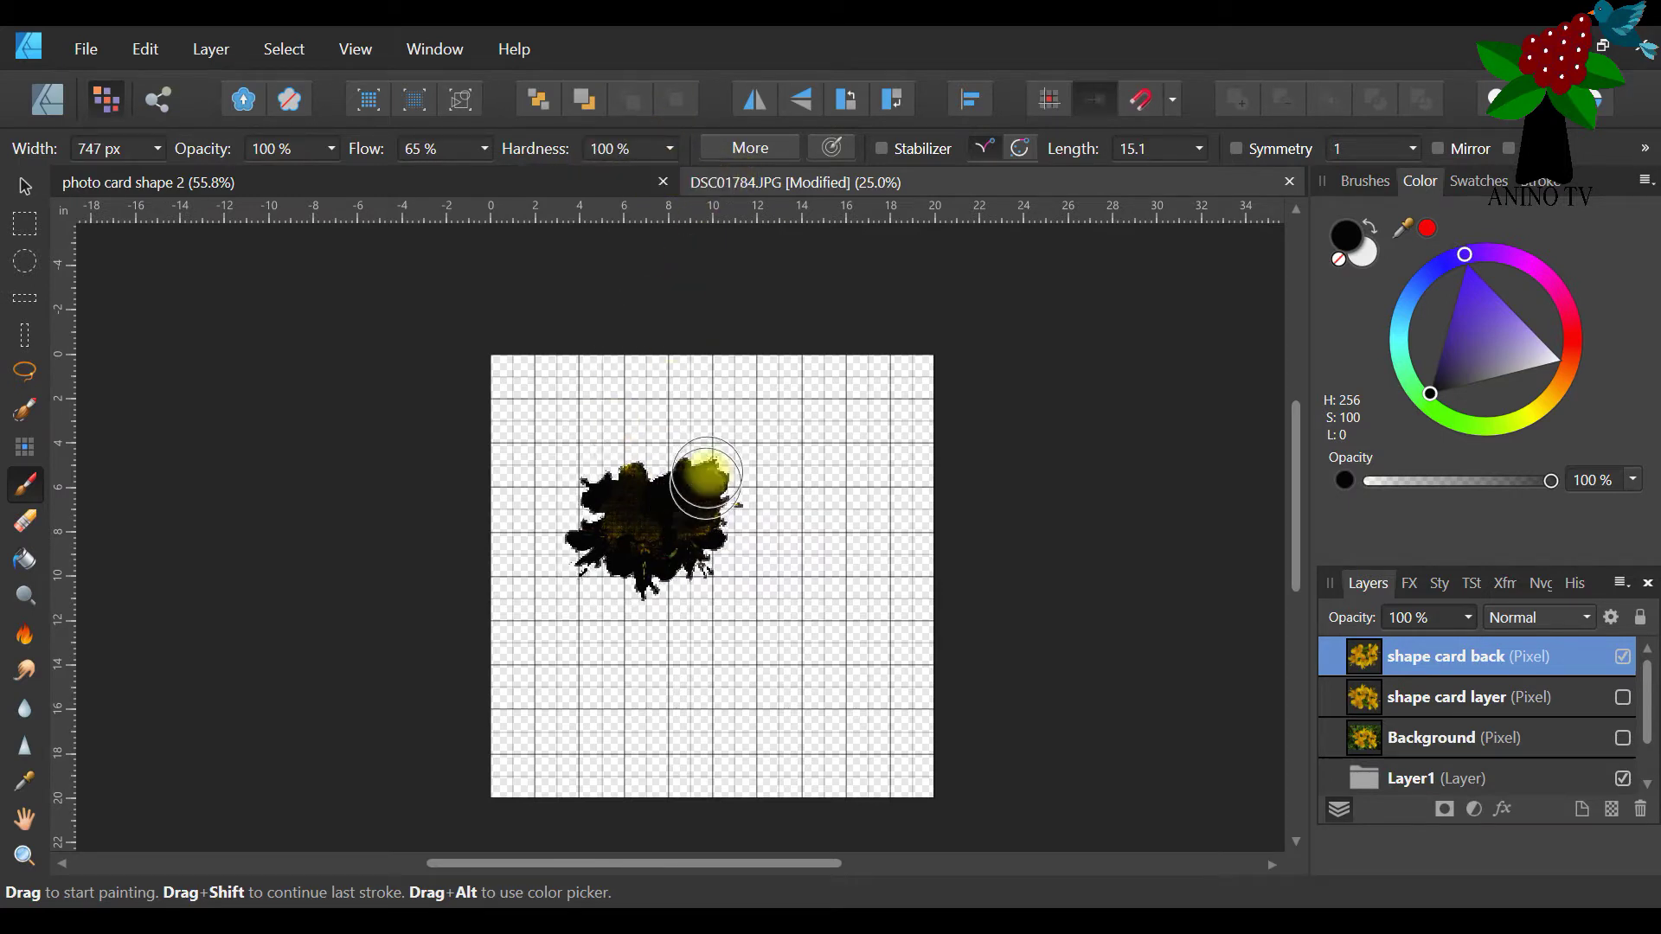
Raise the brush flow to 100 % and paint black over the upper-right flowers
{"action": "left_click", "coordinate": [485, 149]}
{"action": "left_click_drag", "start_coordinate": [488, 175], "coordinate": [563, 173]}
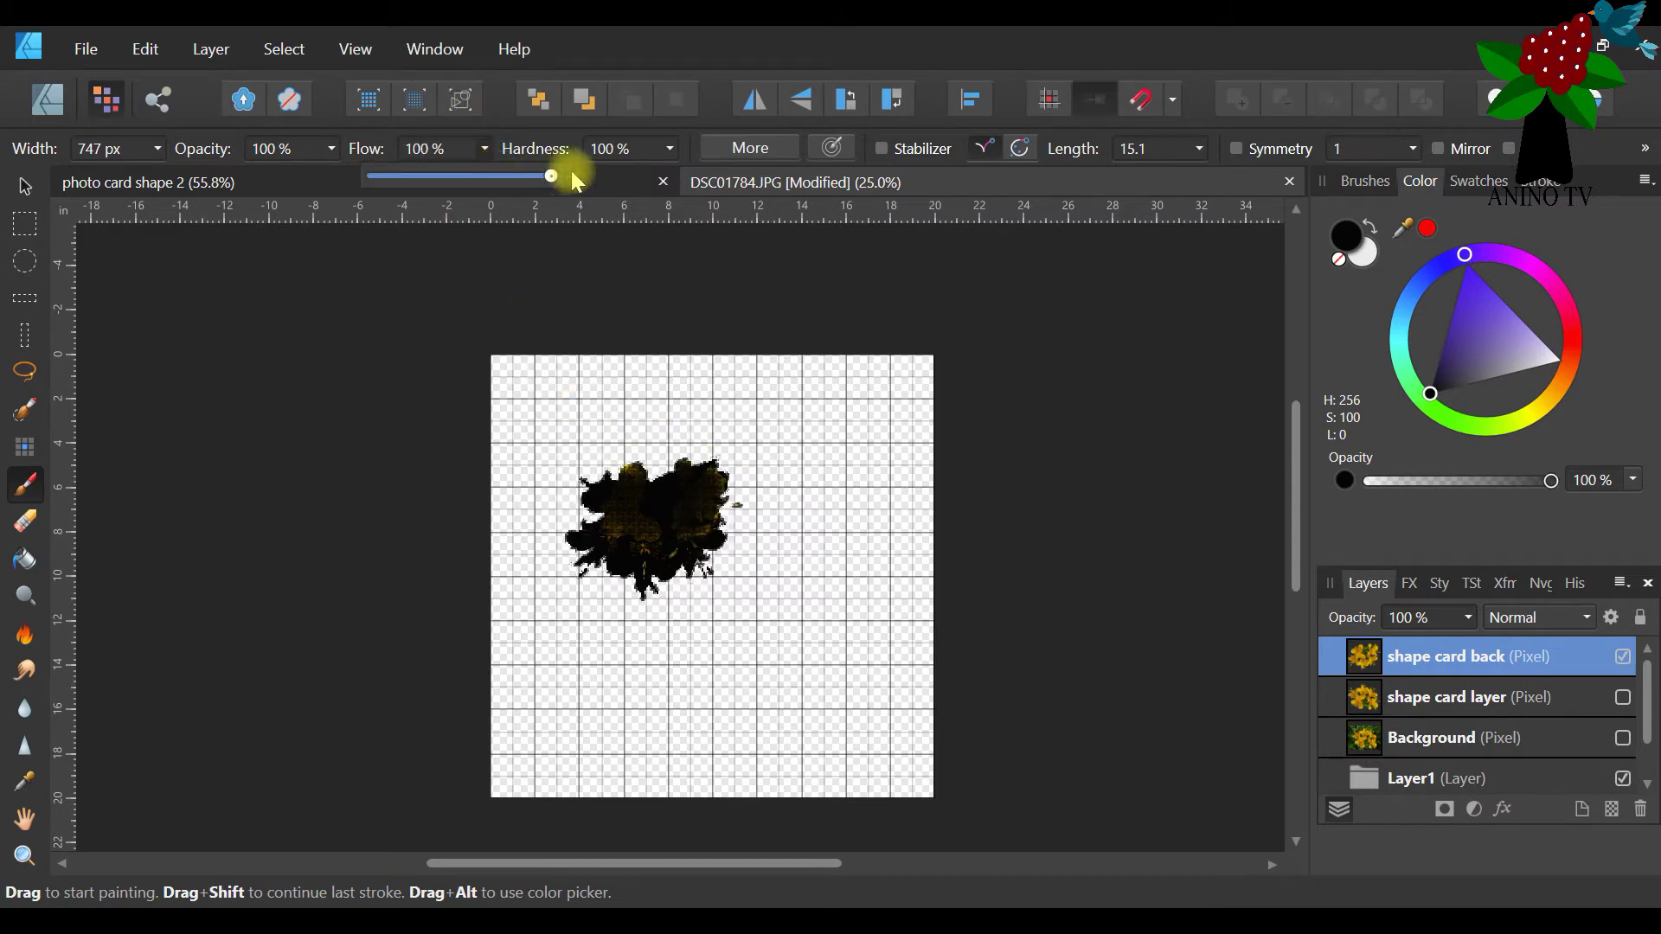
{"action": "left_click", "coordinate": [719, 490]}
{"action": "mouse_move", "coordinate": [719, 490]}
{"action": "left_mouse_down"}
{"action": "mouse_move", "coordinate": [686, 490]}
{"action": "mouse_move", "coordinate": [726, 493]}
{"action": "mouse_move", "coordinate": [715, 478]}
{"action": "mouse_move", "coordinate": [677, 530]}
{"action": "mouse_move", "coordinate": [655, 476]}
{"action": "mouse_move", "coordinate": [611, 482]}
{"action": "mouse_move", "coordinate": [623, 493]}
{"action": "mouse_move", "coordinate": [726, 446]}
{"action": "left_mouse_up"}
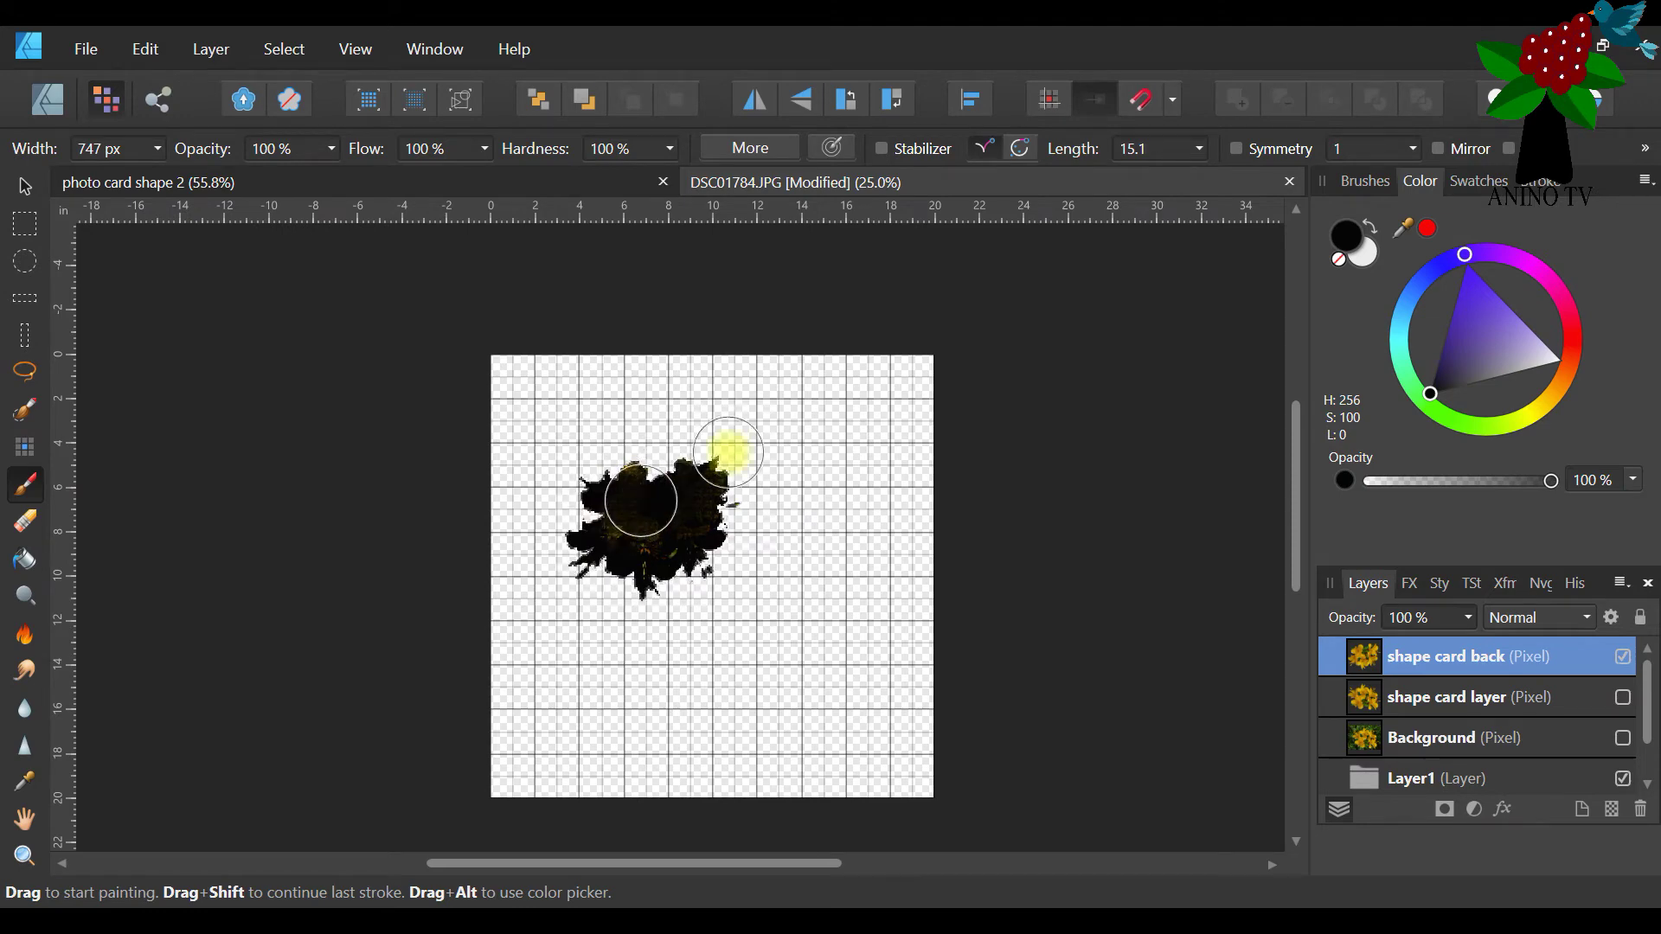
Choose the 32 px round brush from the Basic brush set
{"action": "left_click", "coordinate": [1369, 191]}
{"action": "left_click", "coordinate": [1498, 218]}
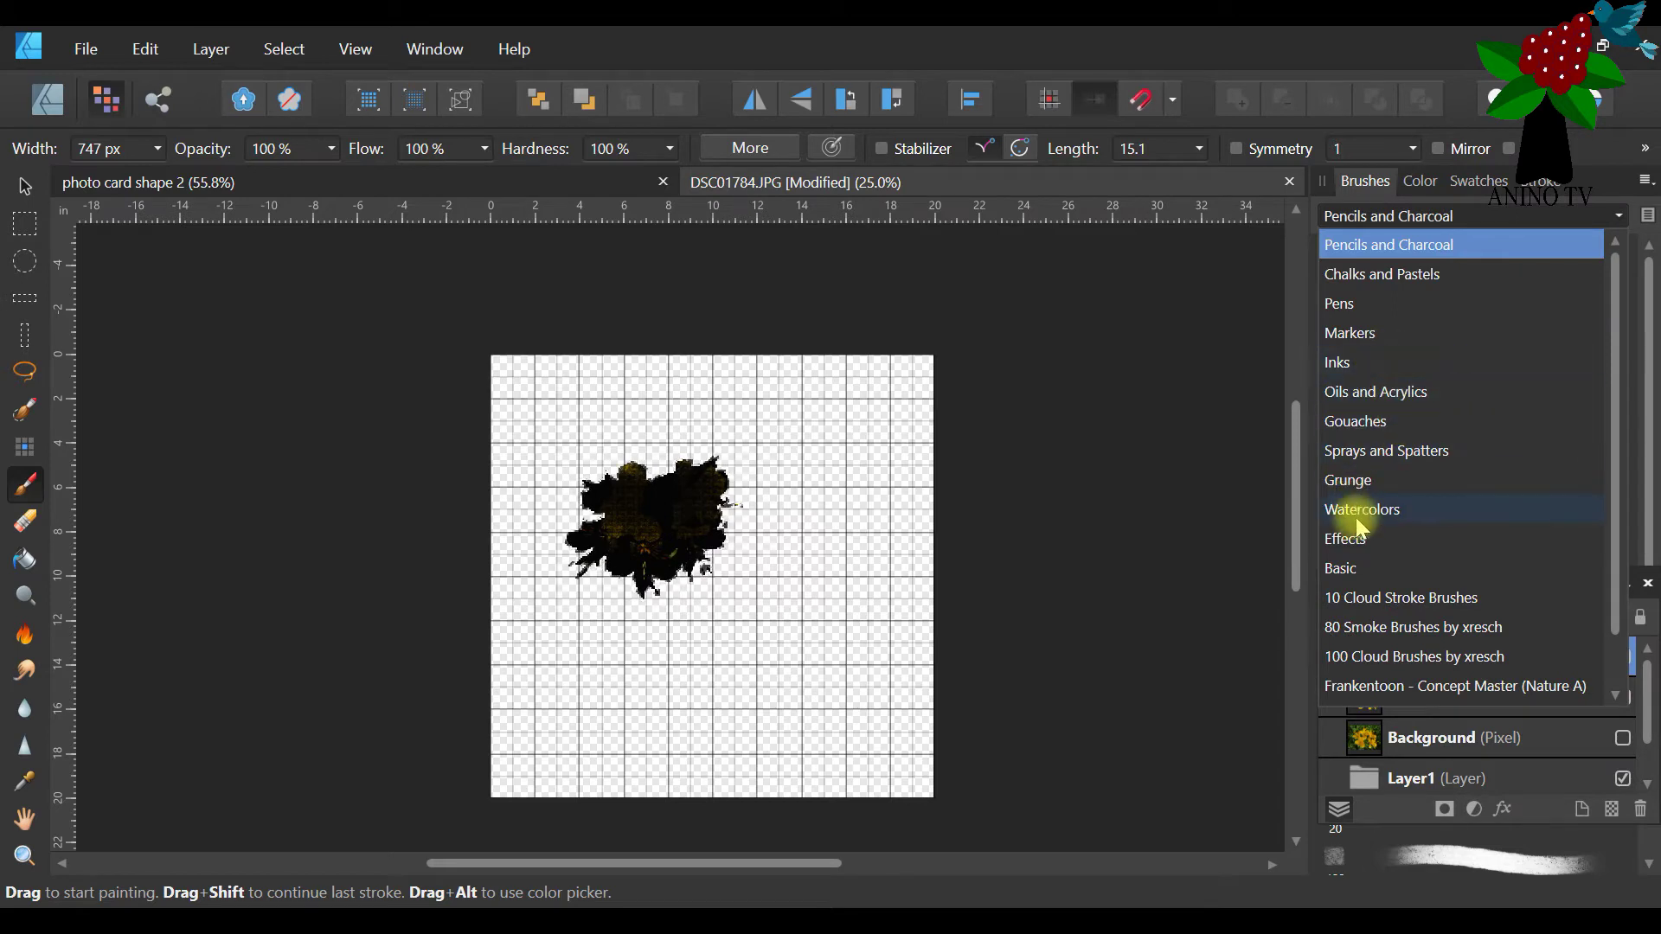
{"action": "left_click", "coordinate": [1353, 566]}
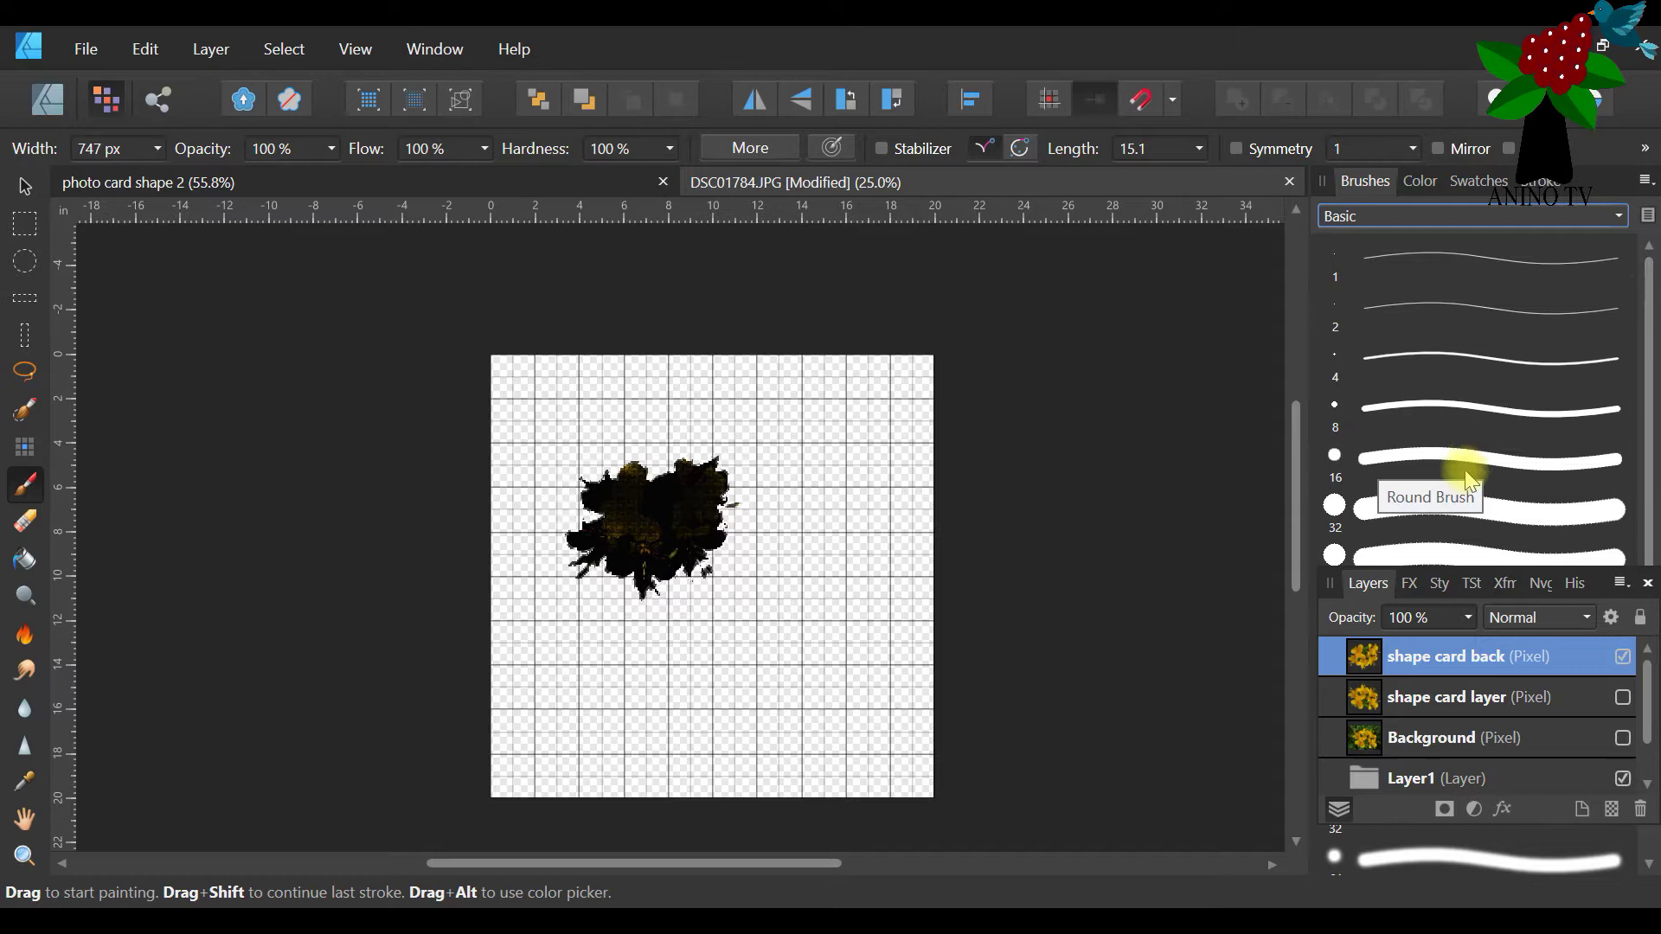
{"action": "left_click", "coordinate": [1446, 506]}
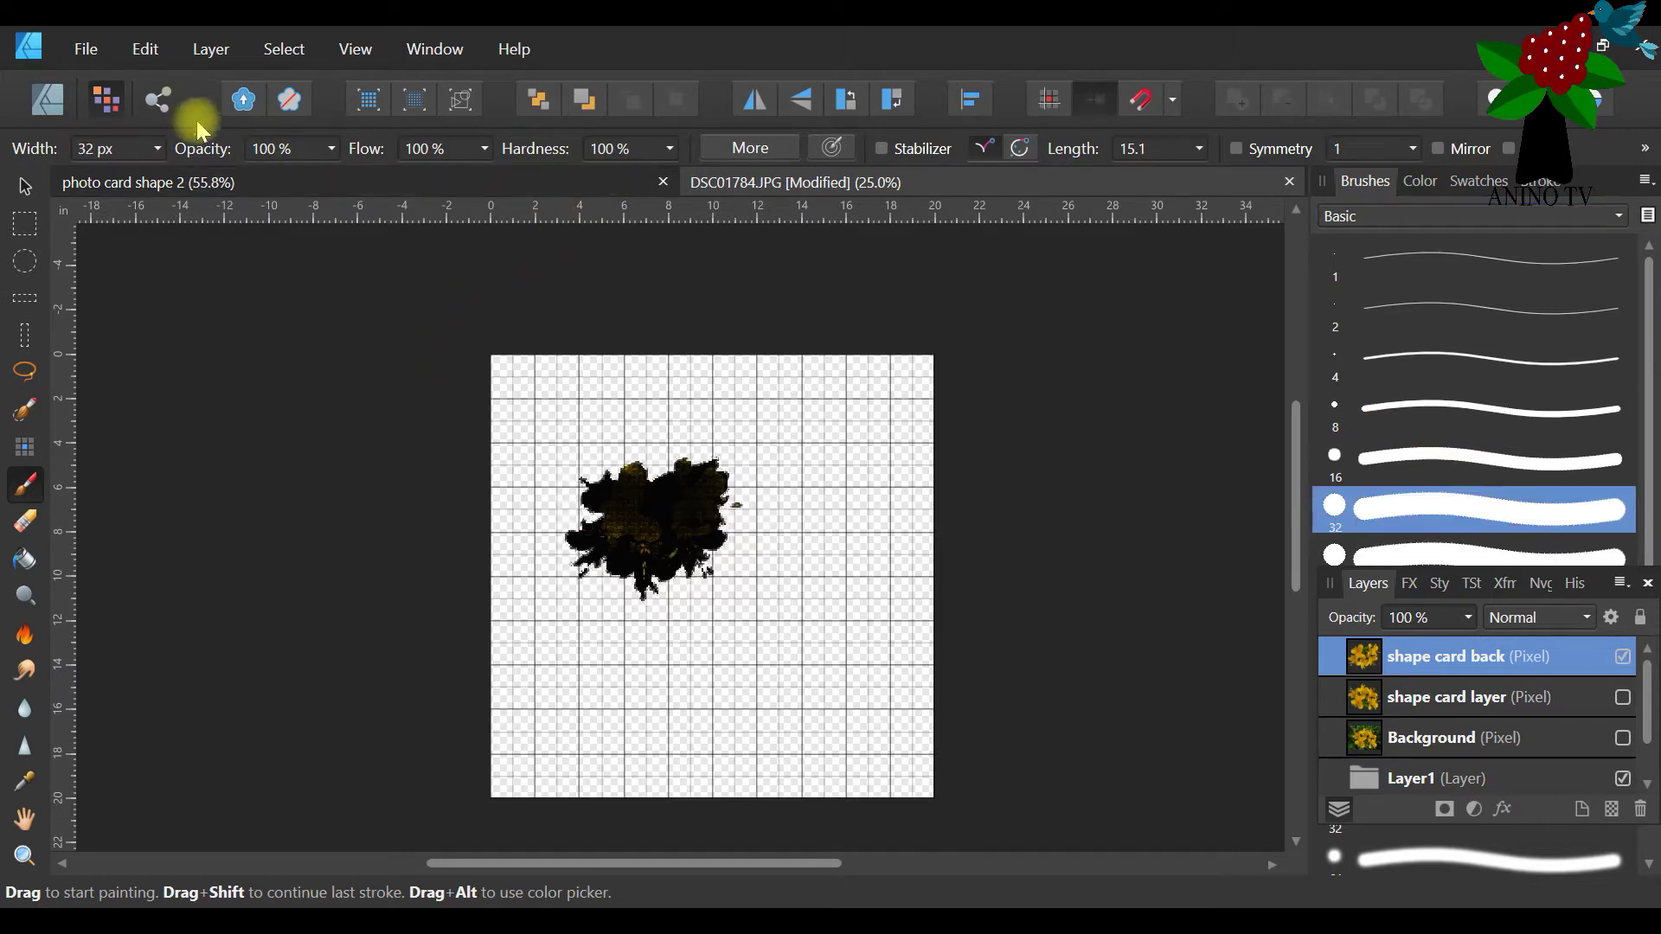
Set the brush width to 456 px and paint the whole selected flower shape solid black
{"action": "left_click", "coordinate": [158, 149]}
{"action": "left_click_drag", "start_coordinate": [167, 173], "coordinate": [272, 172]}
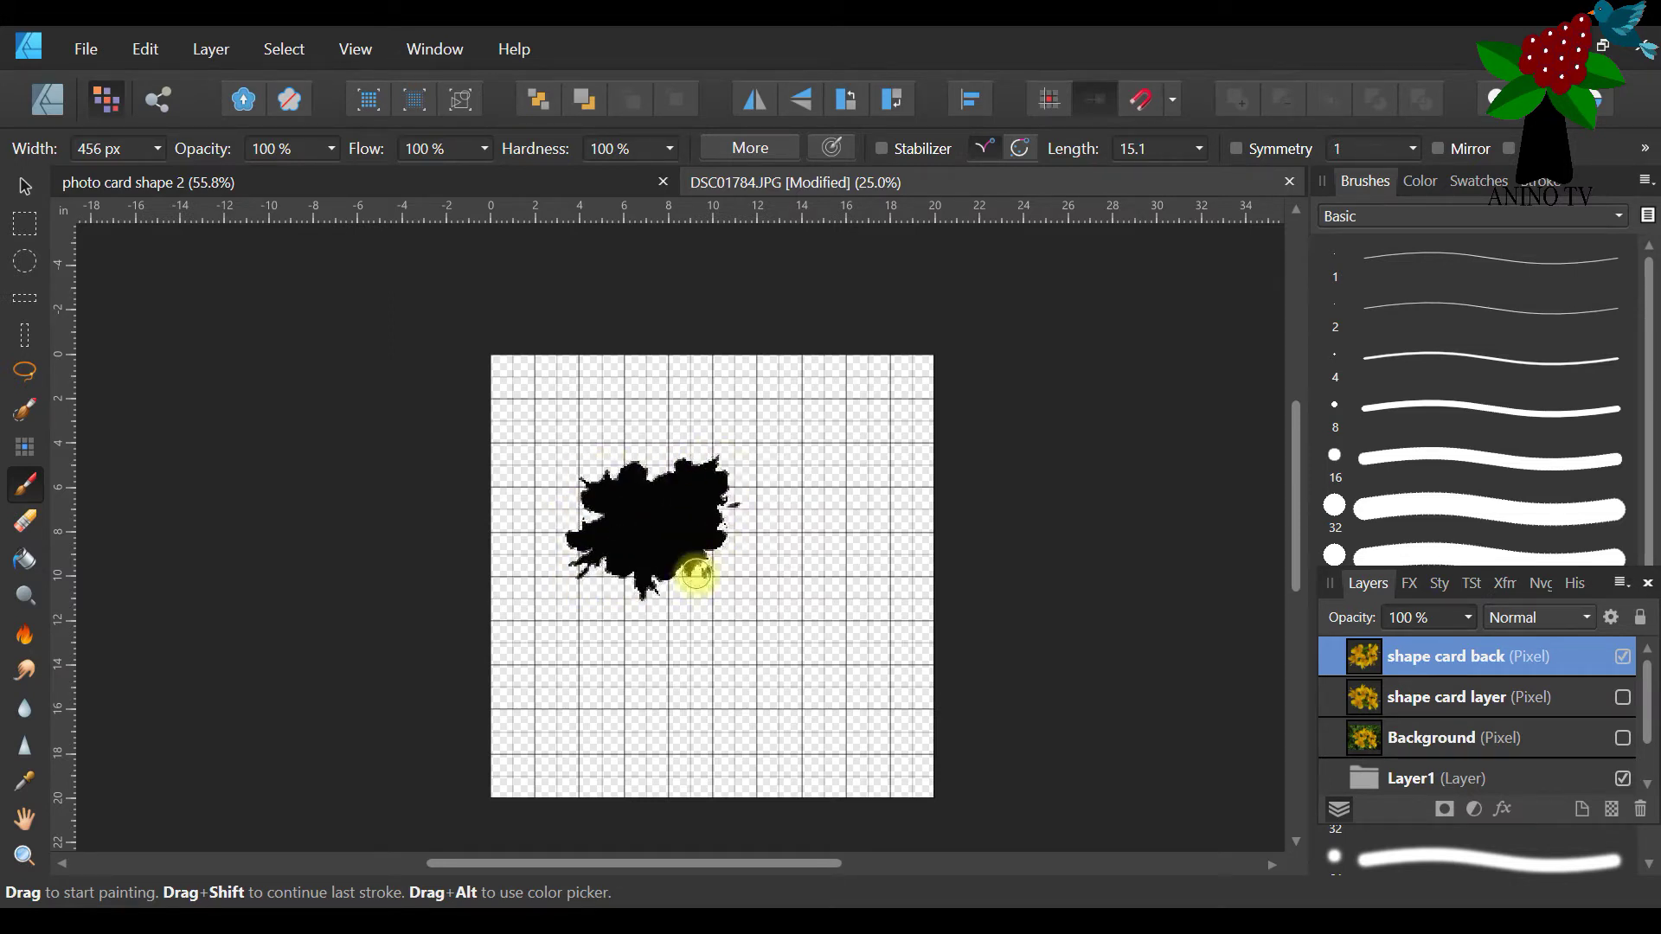
{"action": "left_click", "coordinate": [24, 855]}
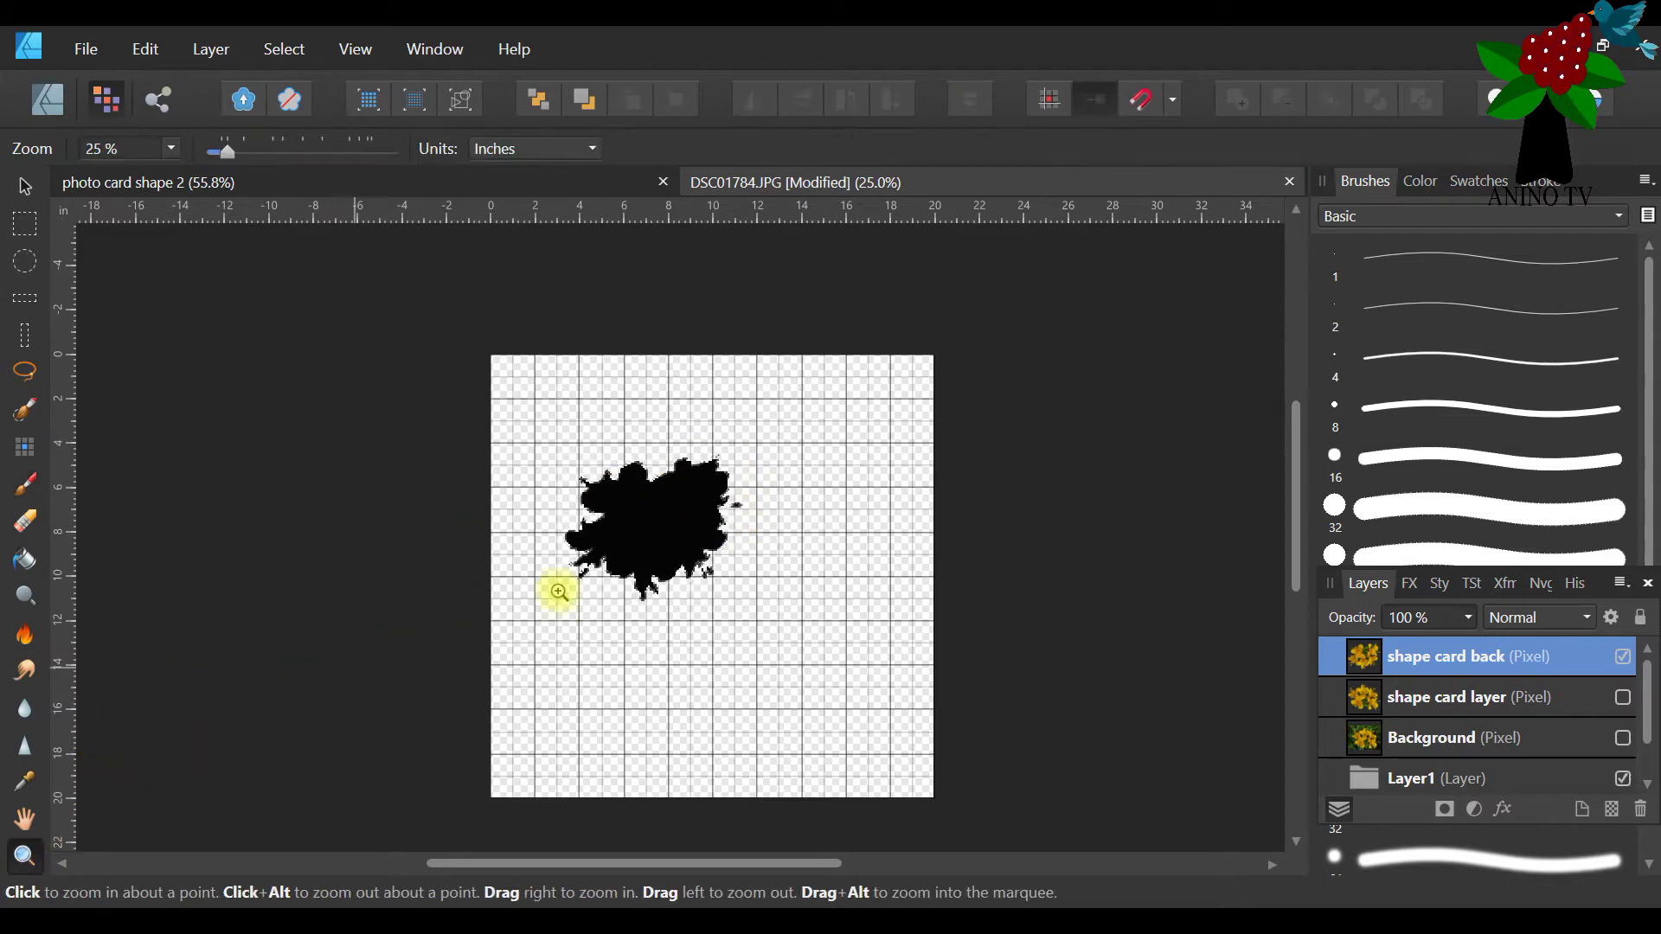
{"action": "left_click", "coordinate": [703, 538]}
{"action": "left_click", "coordinate": [705, 536]}
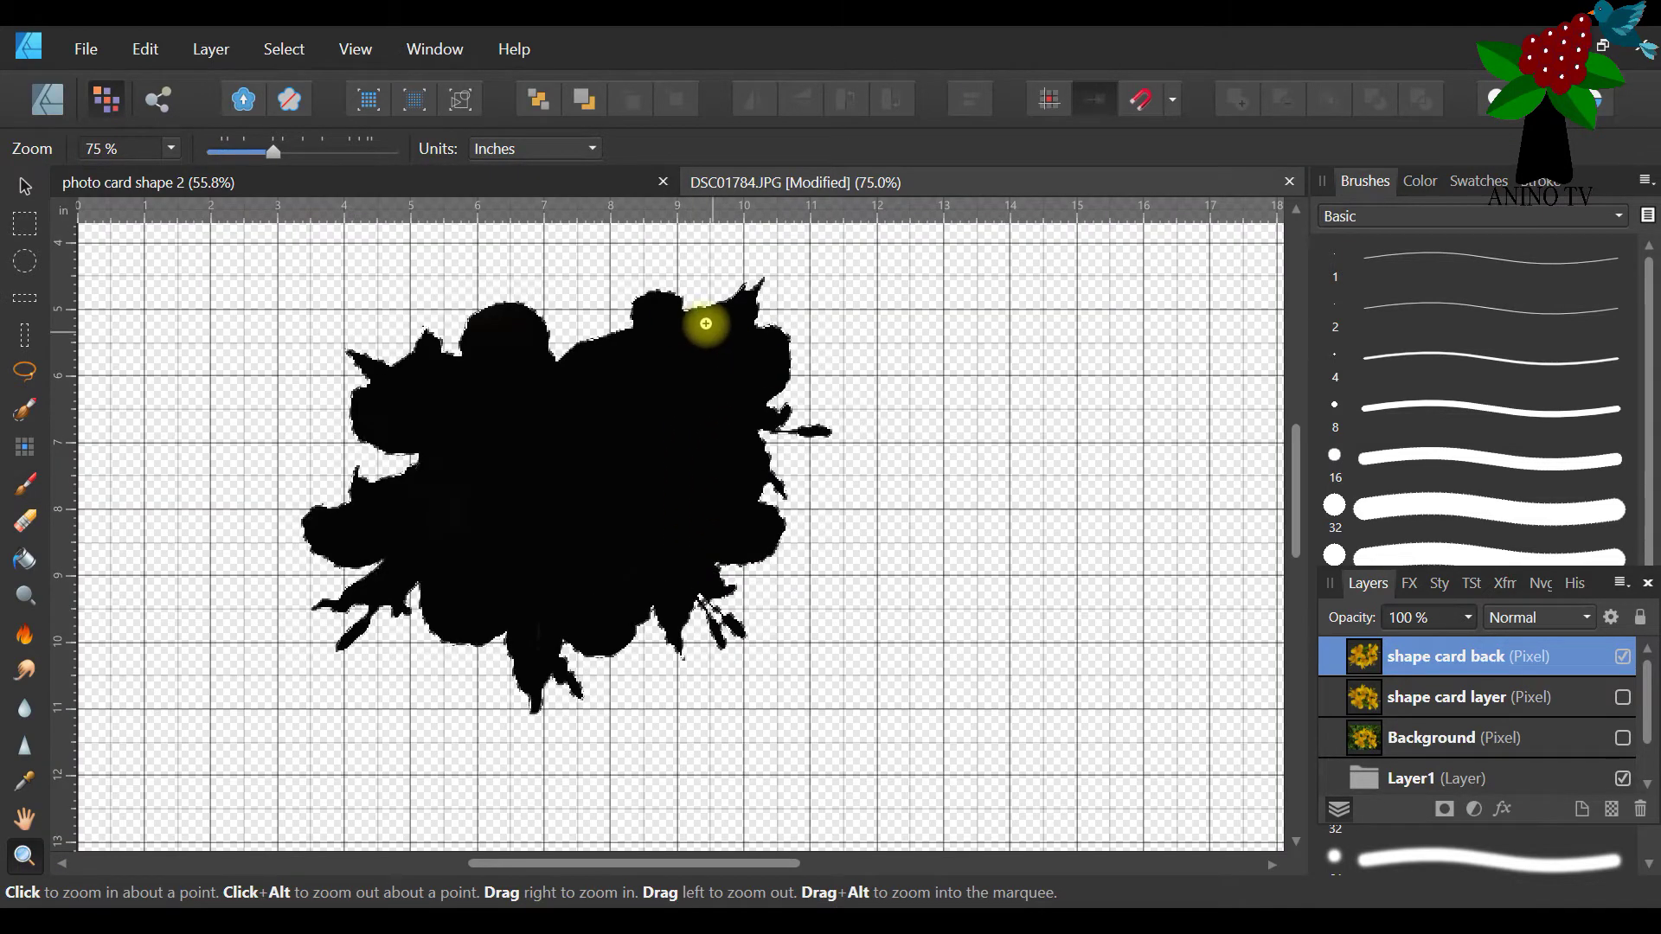
Clear the pixel selection and brush black over the middle of the flower silhouette
{"action": "left_click", "coordinate": [24, 484]}
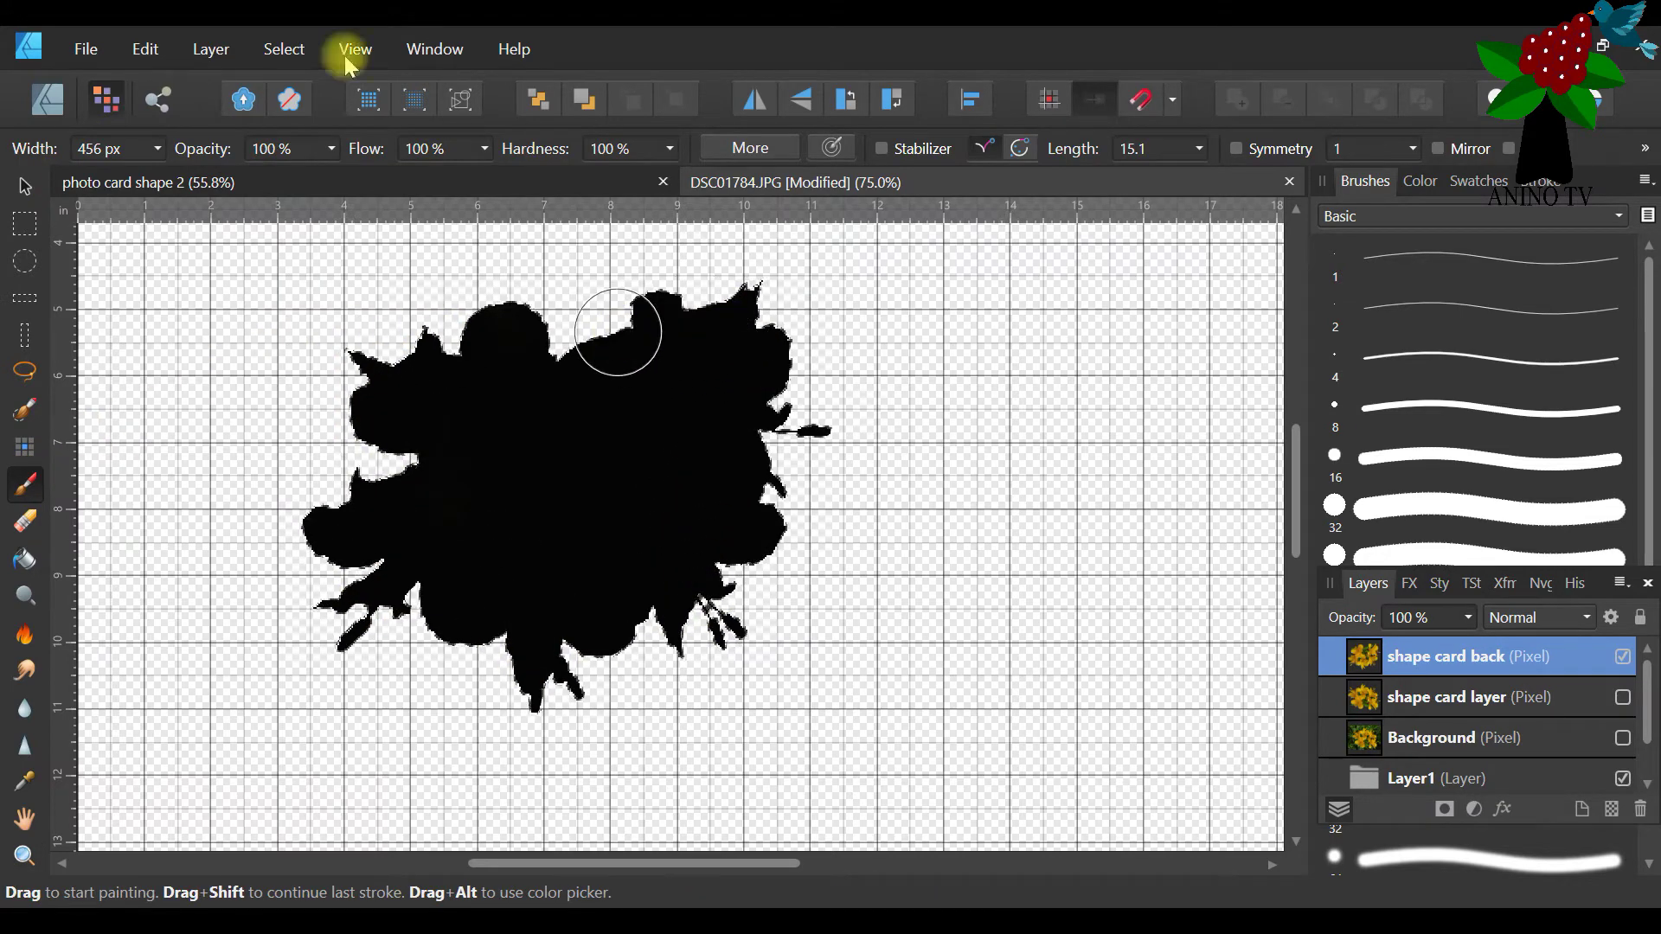
{"action": "left_click", "coordinate": [293, 45]}
{"action": "left_click", "coordinate": [308, 100]}
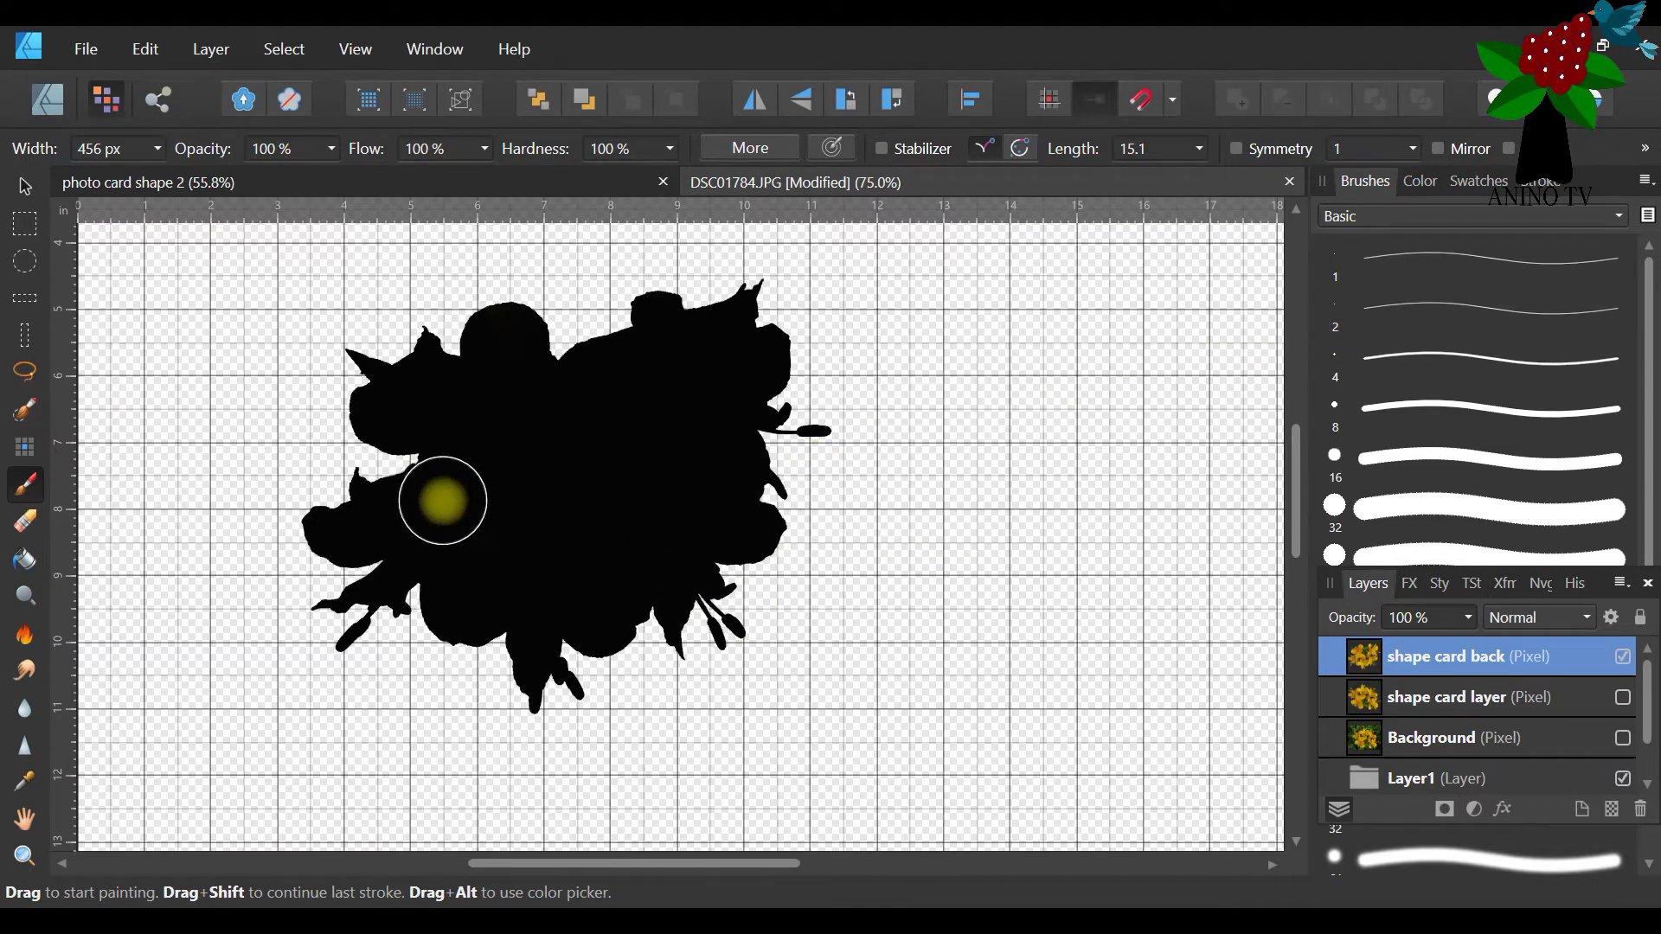
{"action": "mouse_move", "coordinate": [444, 493]}
{"action": "left_mouse_down"}
{"action": "mouse_move", "coordinate": [521, 439]}
{"action": "mouse_move", "coordinate": [634, 423]}
{"action": "left_mouse_up"}
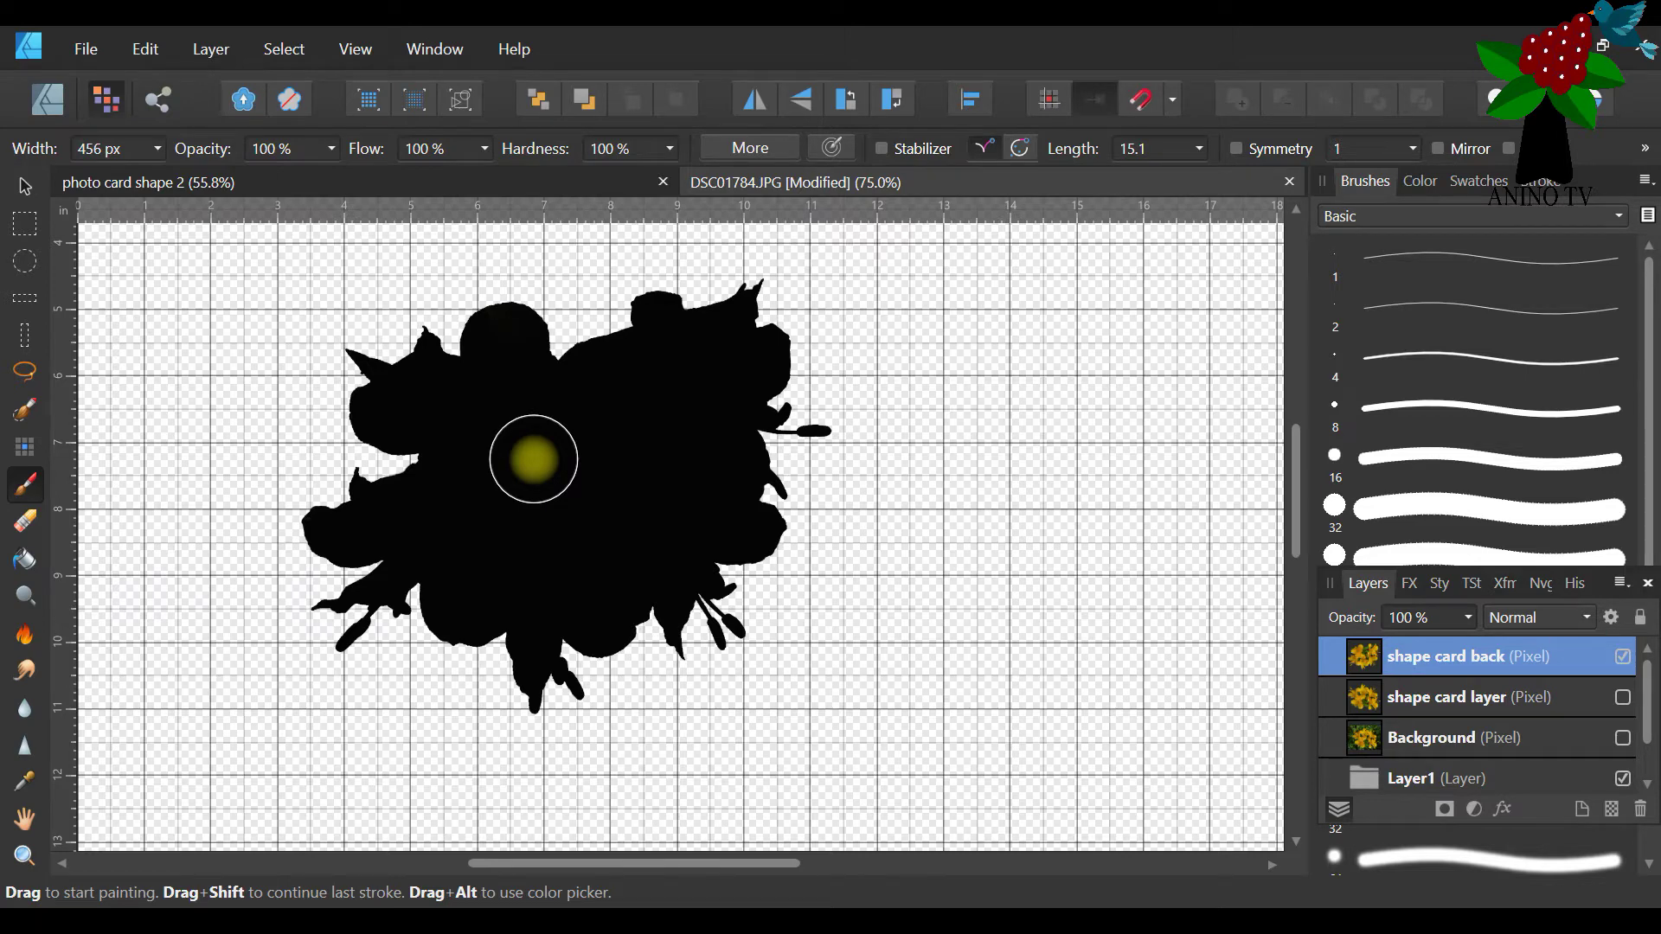
{"action": "left_click", "coordinate": [25, 188]}
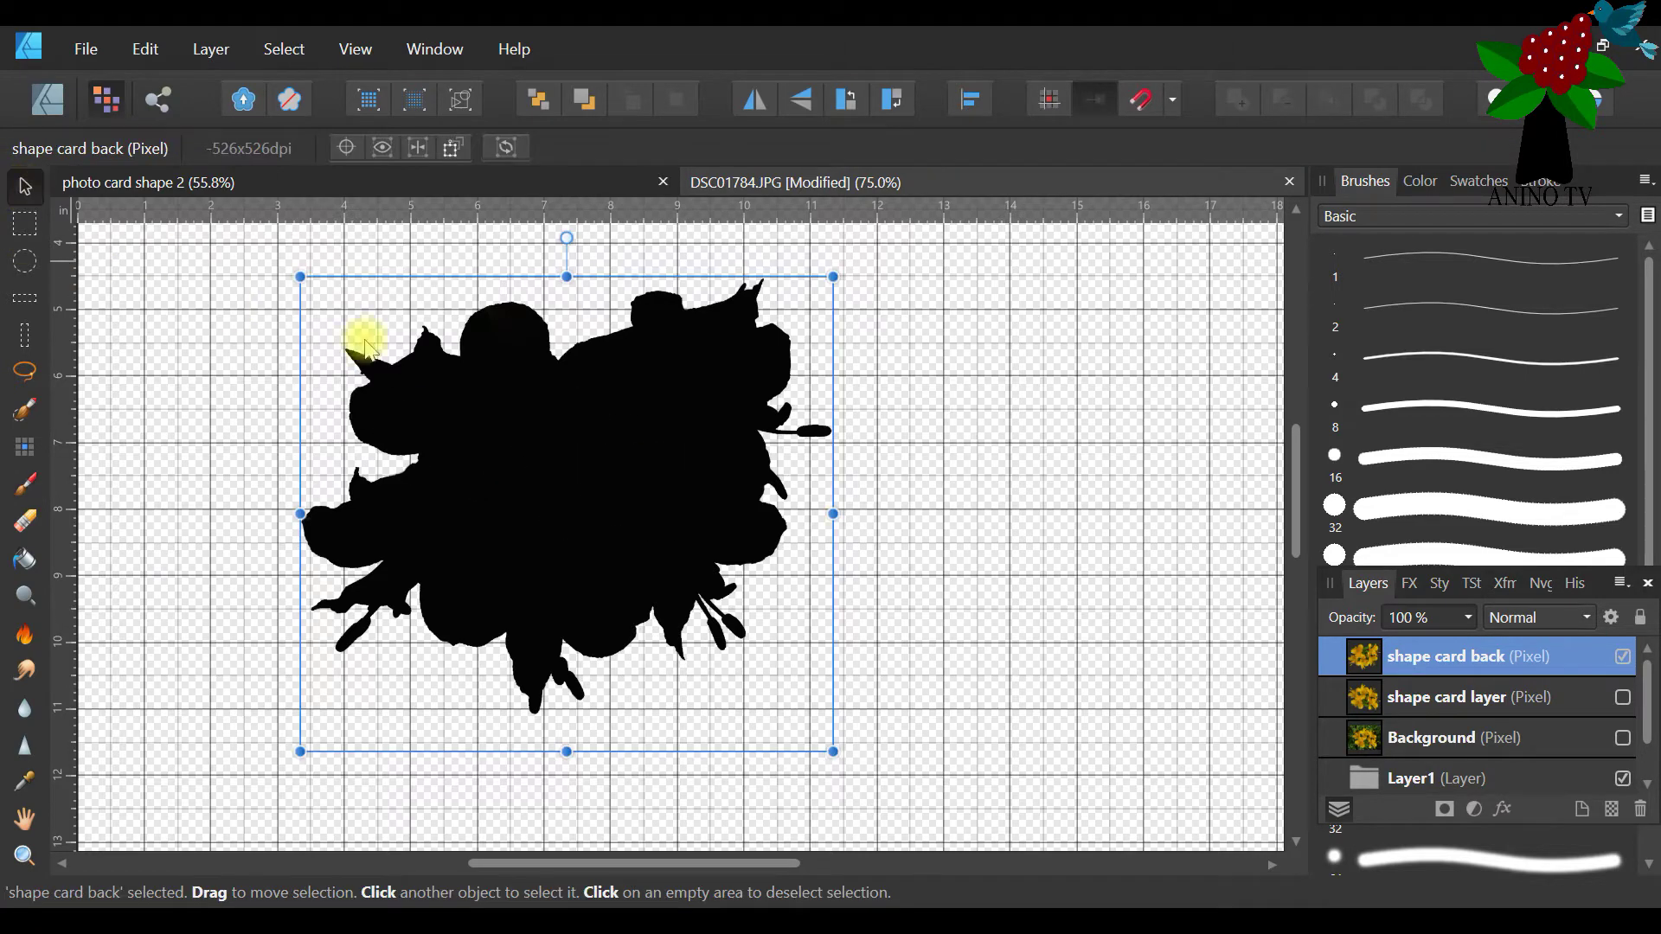
{"action": "left_click", "coordinate": [285, 49]}
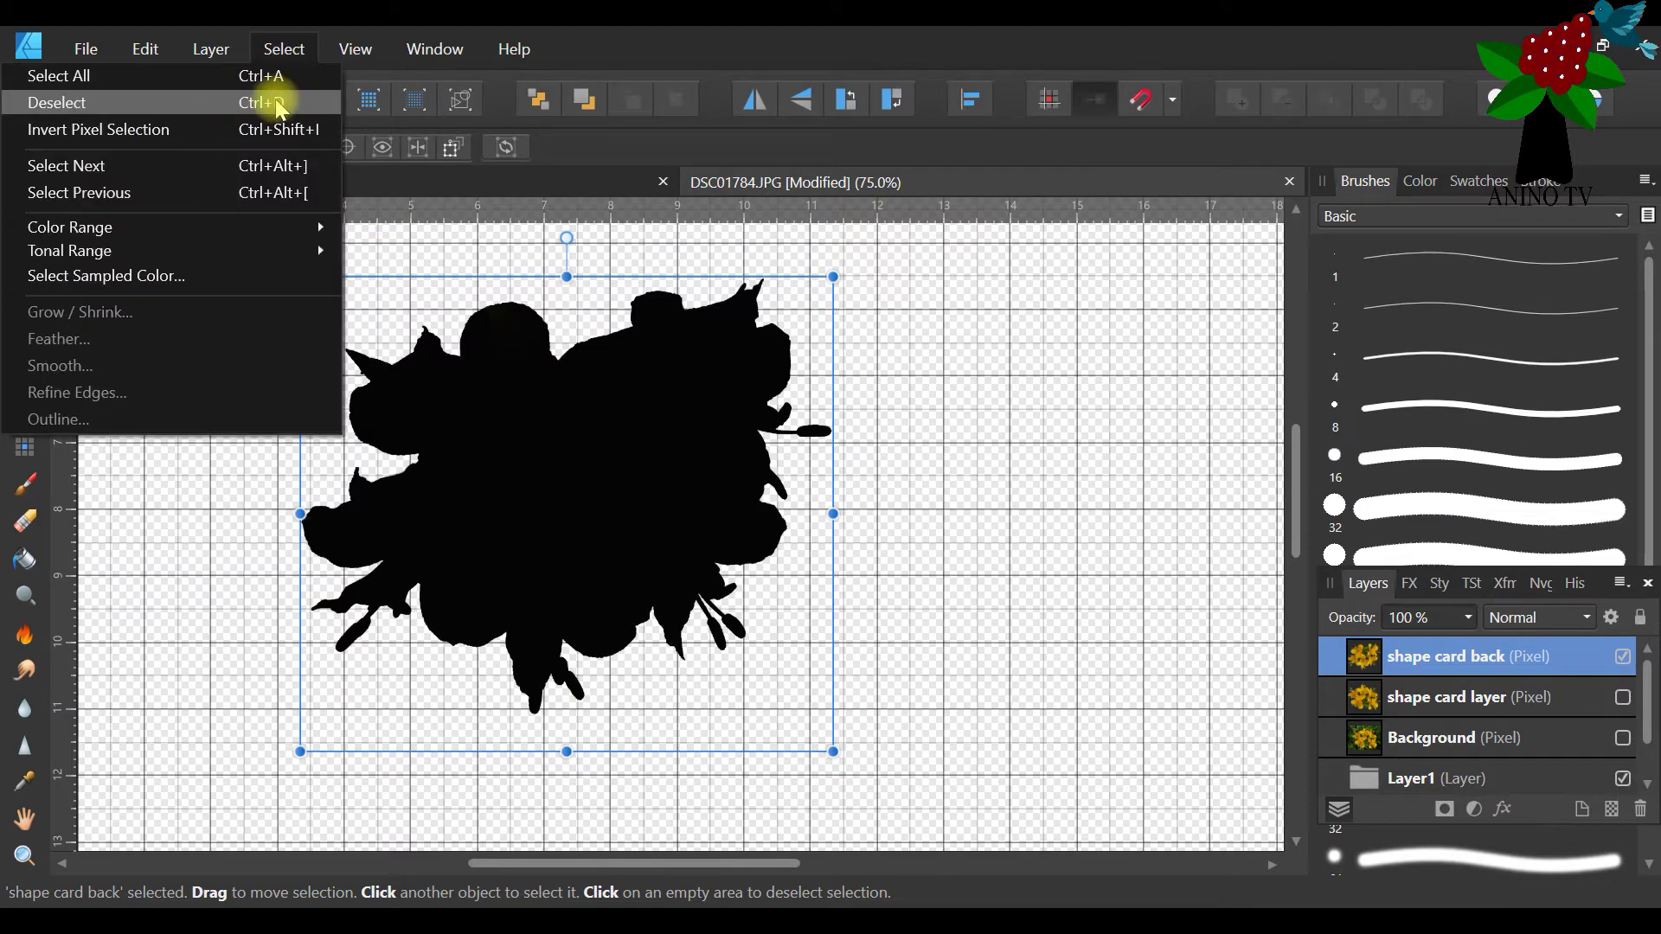
{"action": "left_click", "coordinate": [649, 44]}
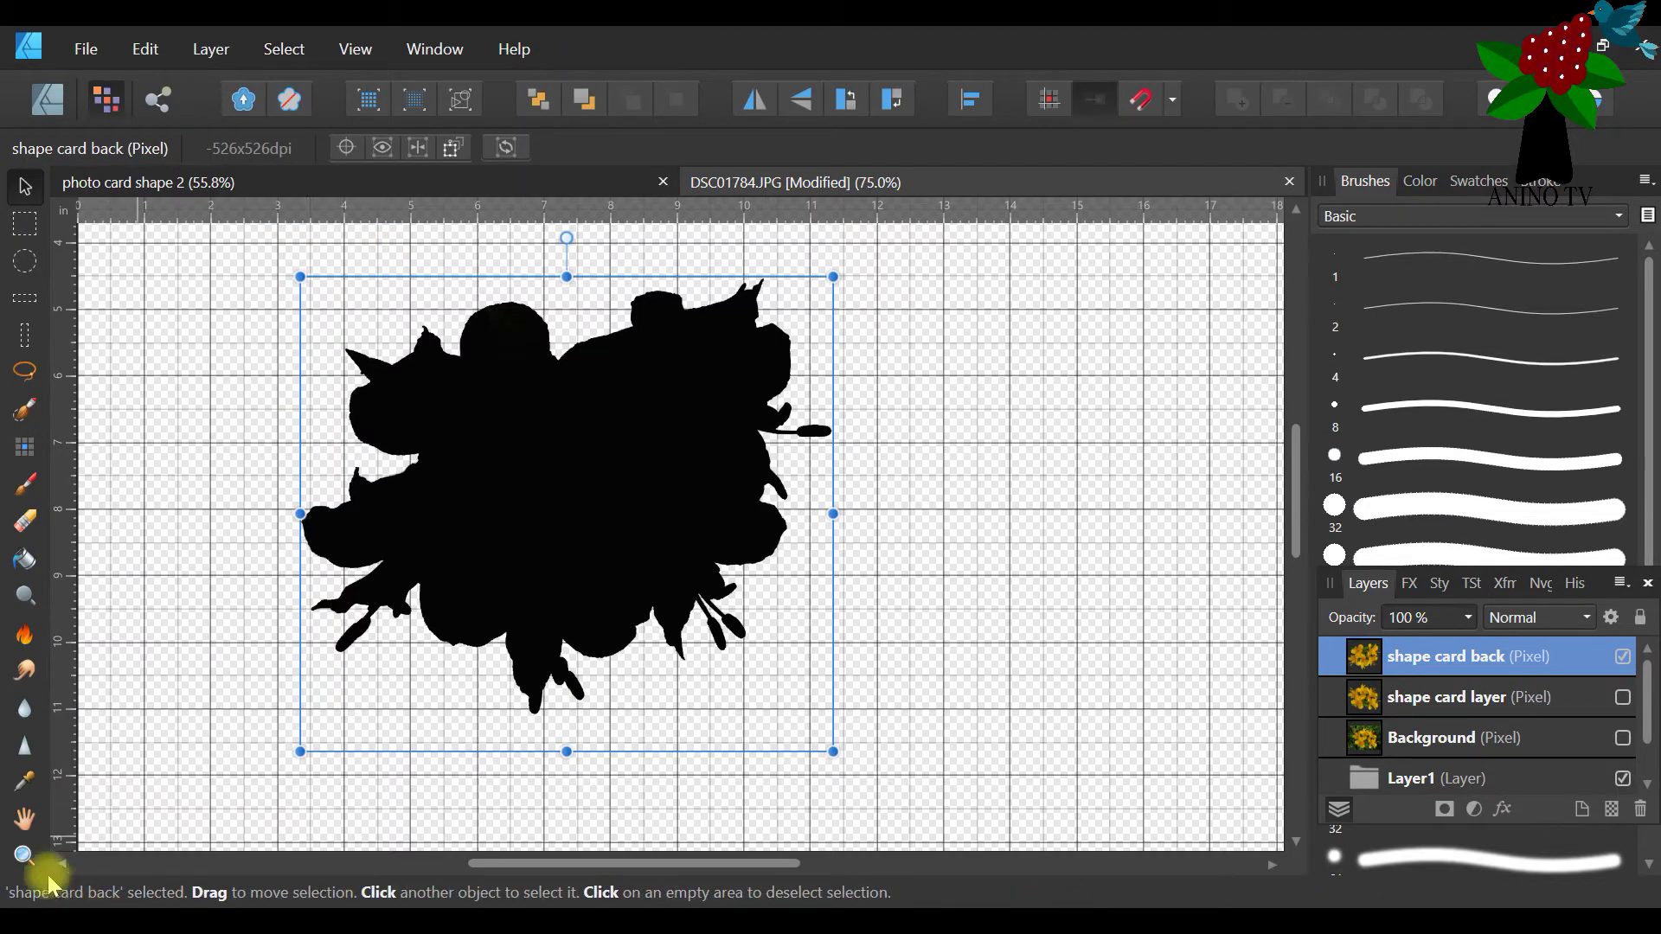
Make the shape card layer visible again and select the black silhouette above it
{"action": "left_click", "coordinate": [24, 856]}
{"action": "left_click_drag", "start_coordinate": [281, 156], "coordinate": [237, 152]}
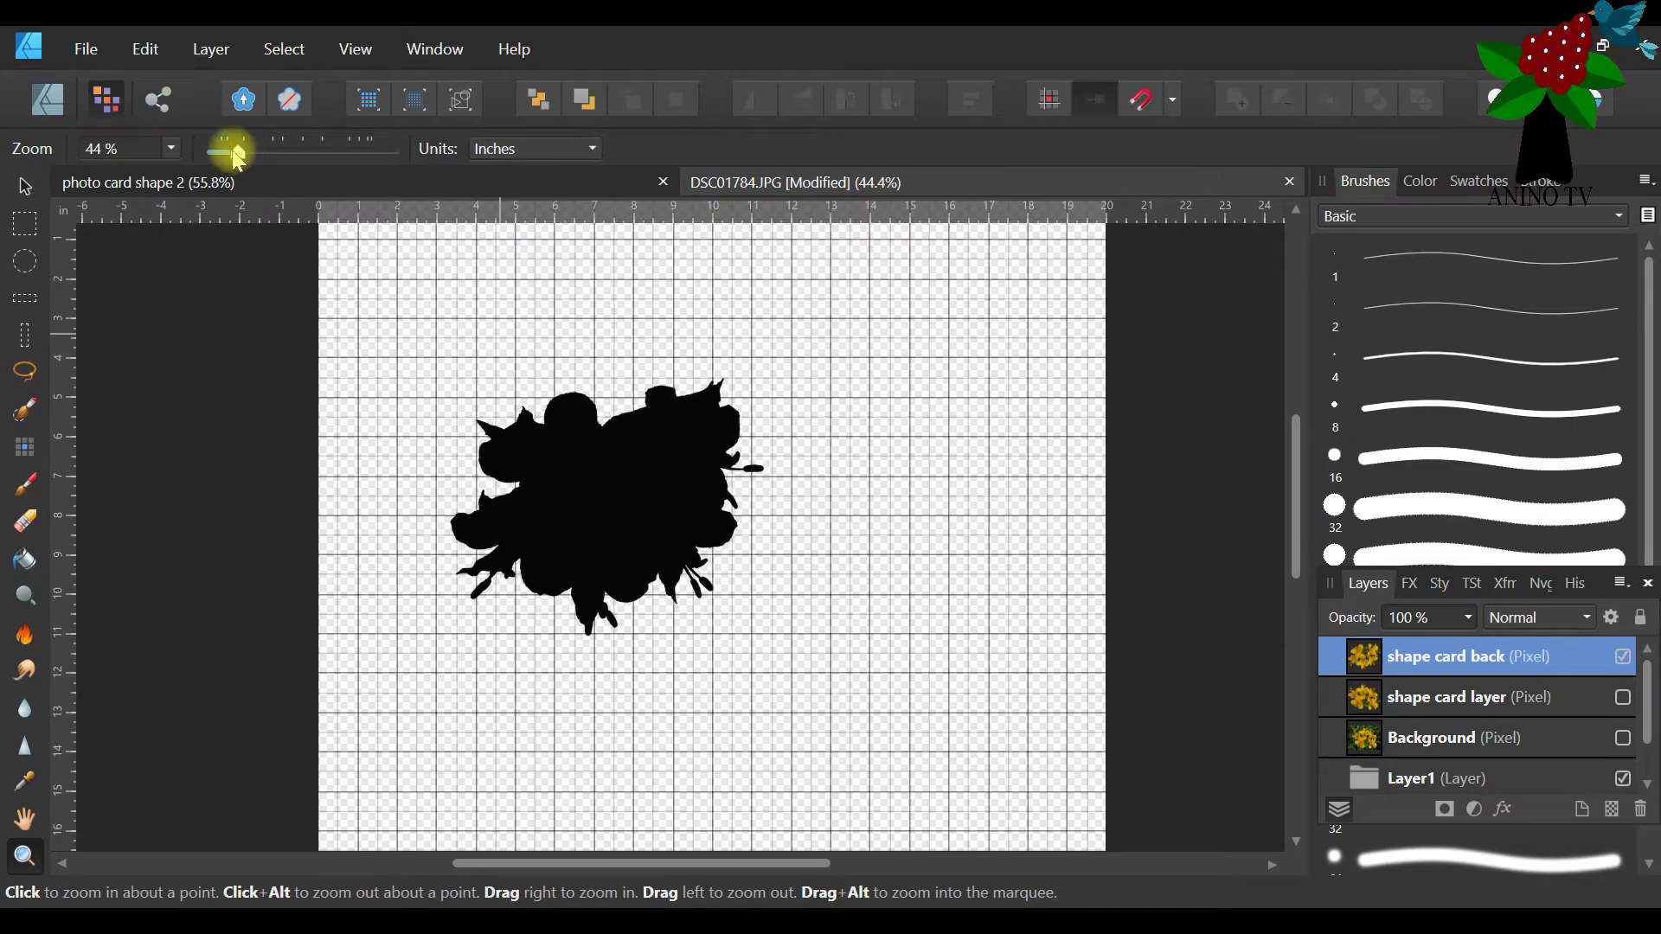
{"action": "left_click", "coordinate": [1624, 699]}
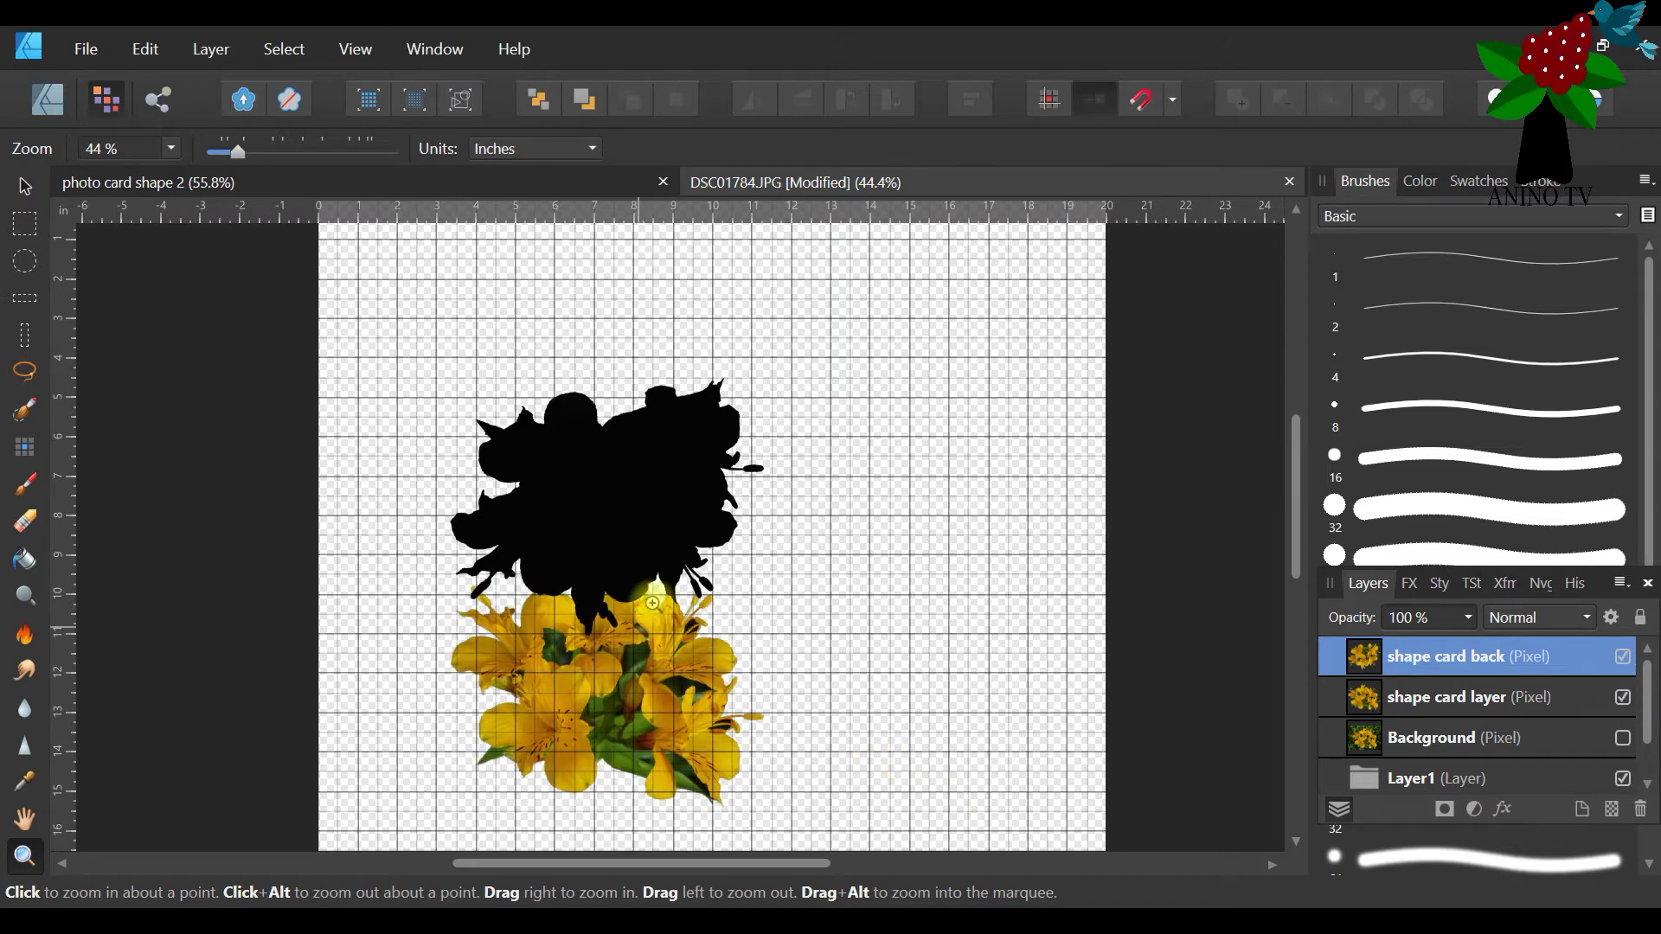
{"action": "left_click", "coordinate": [25, 186]}
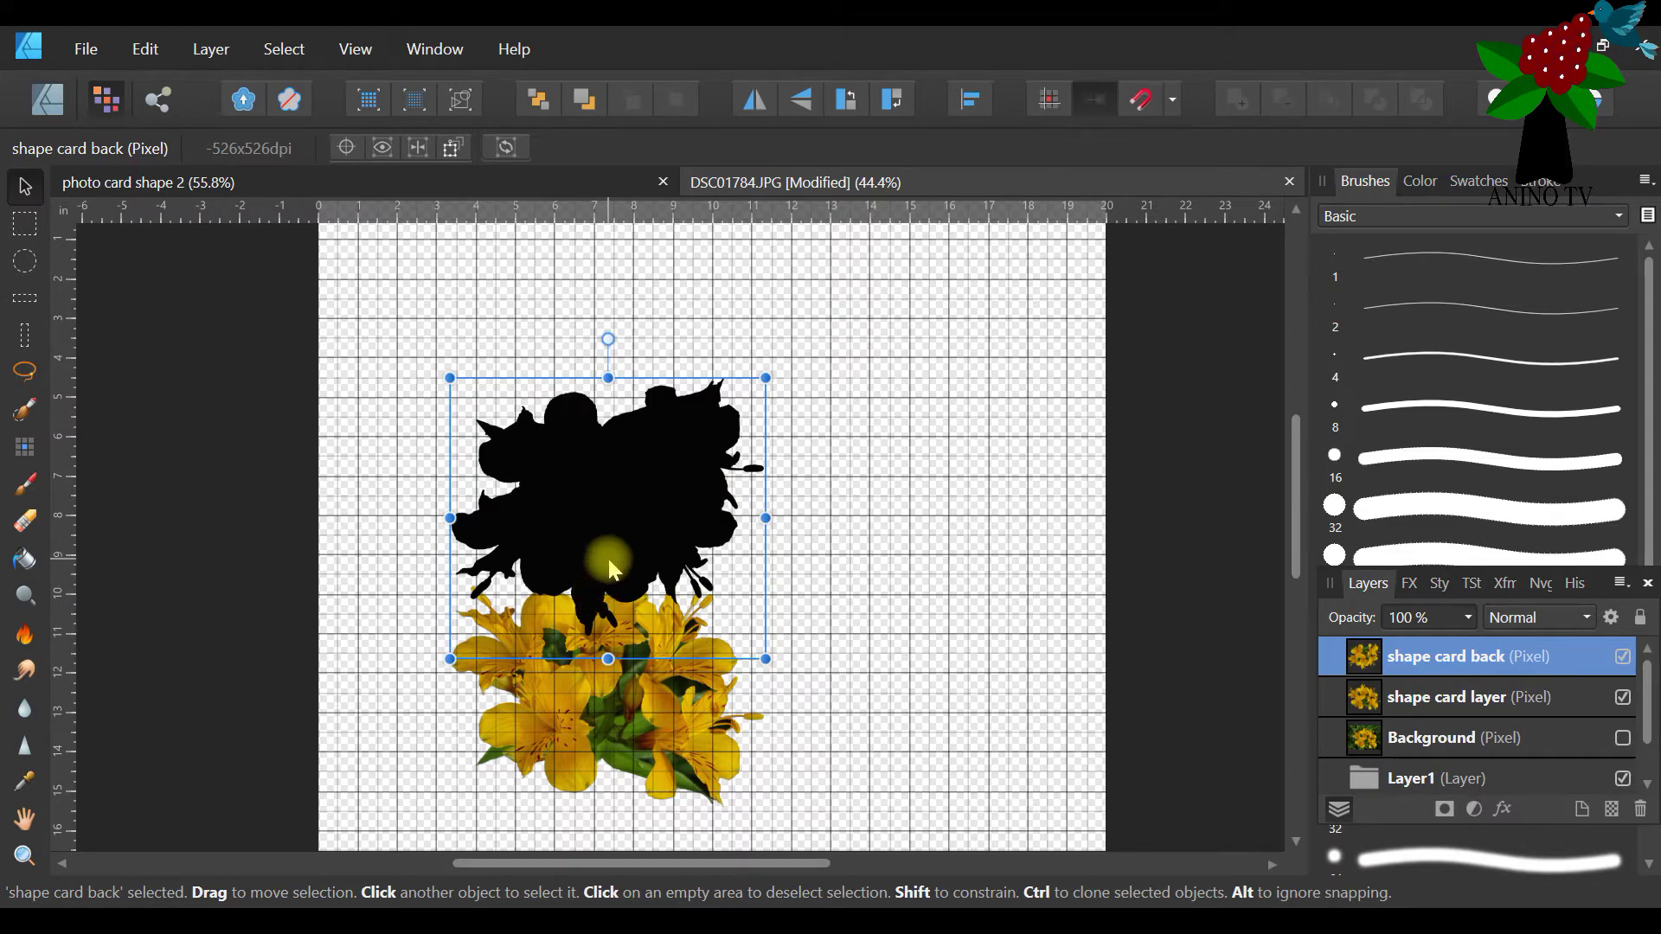
{"action": "left_click_drag", "start_coordinate": [609, 561], "coordinate": [608, 562]}
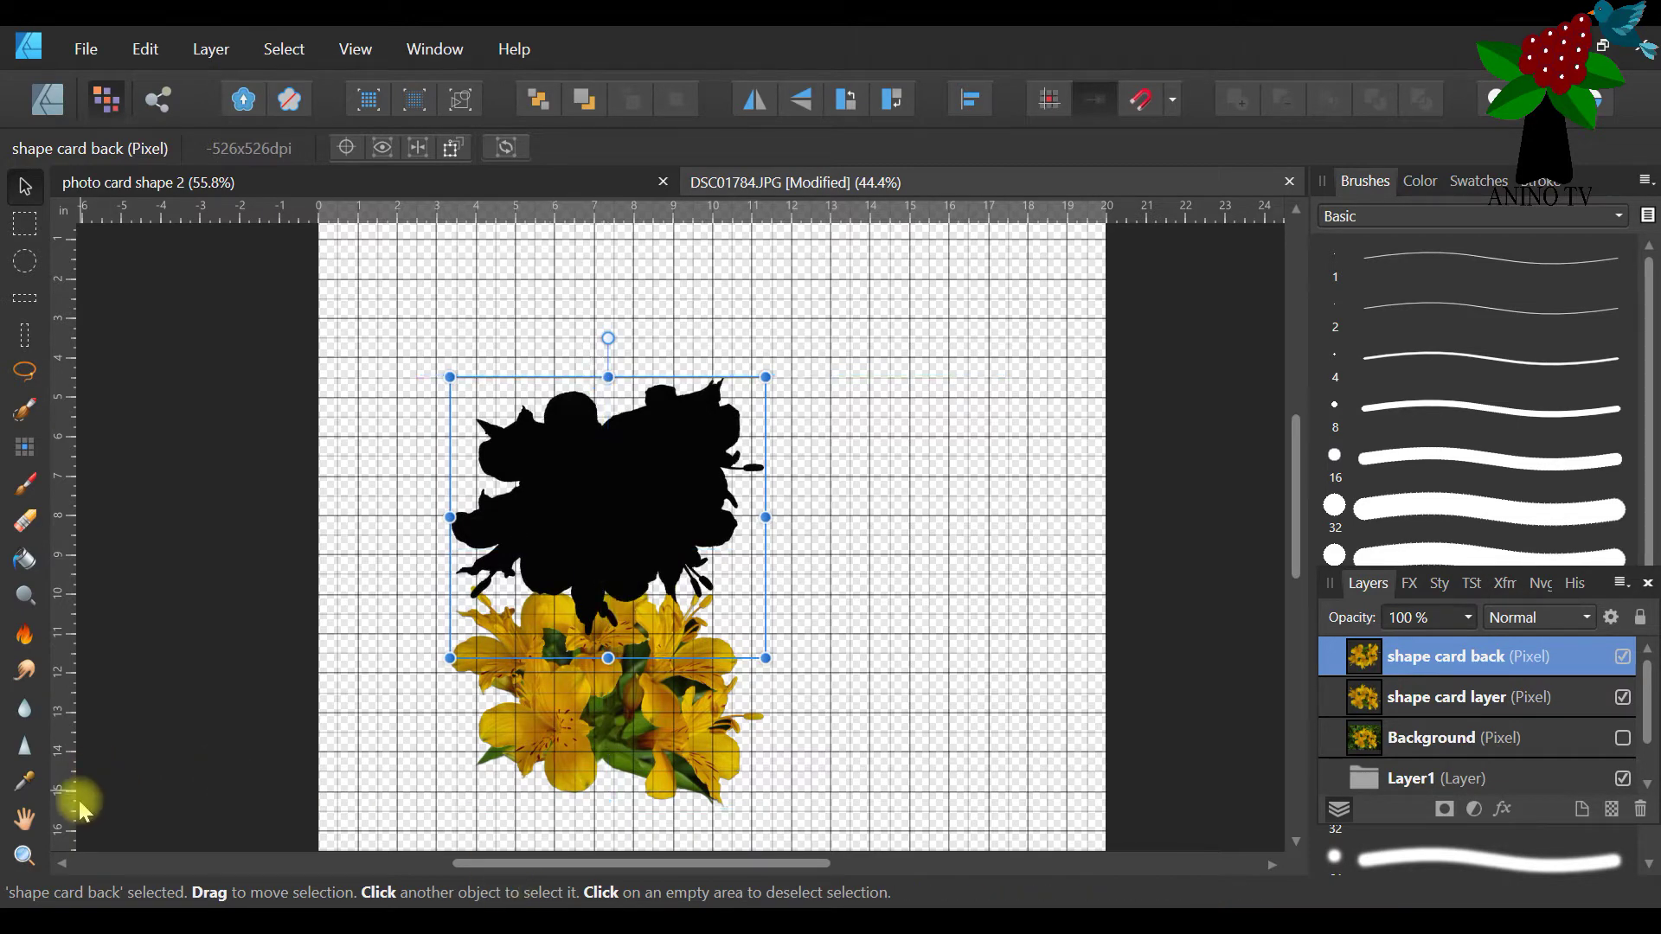
Reorder the layers so that shape card back sits directly below shape card layer
{"action": "left_click", "coordinate": [21, 856]}
{"action": "left_click_drag", "start_coordinate": [637, 607], "coordinate": [707, 553]}
{"action": "left_click", "coordinate": [707, 553]}
{"action": "left_click", "coordinate": [506, 547]}
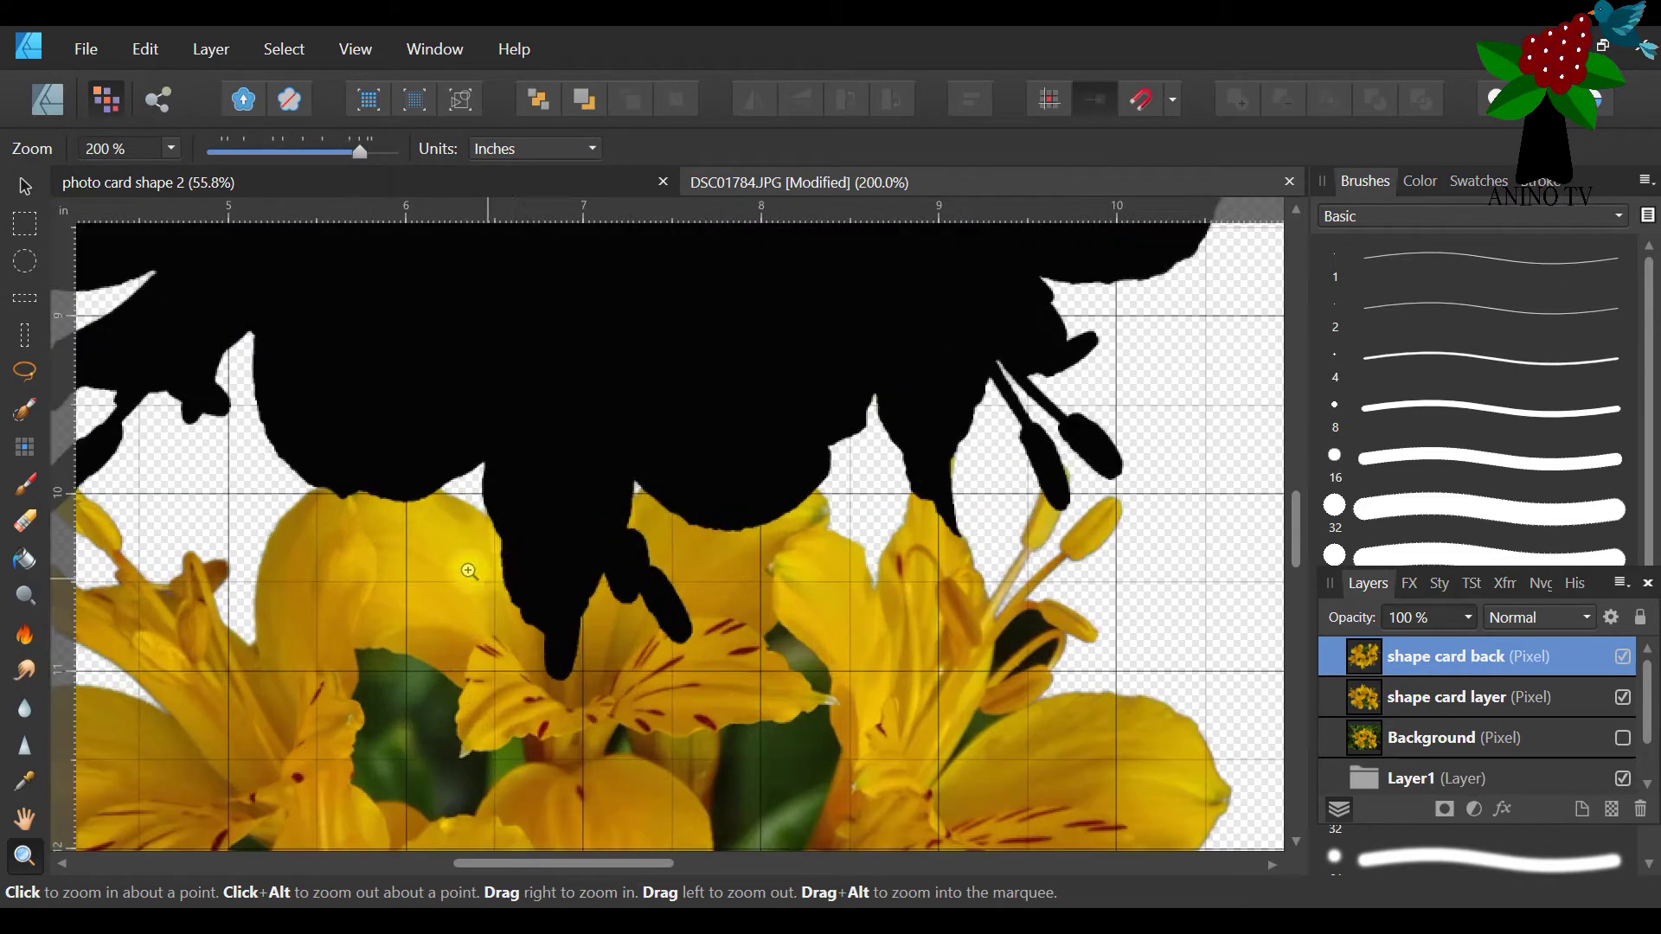
{"action": "left_click", "coordinate": [24, 186]}
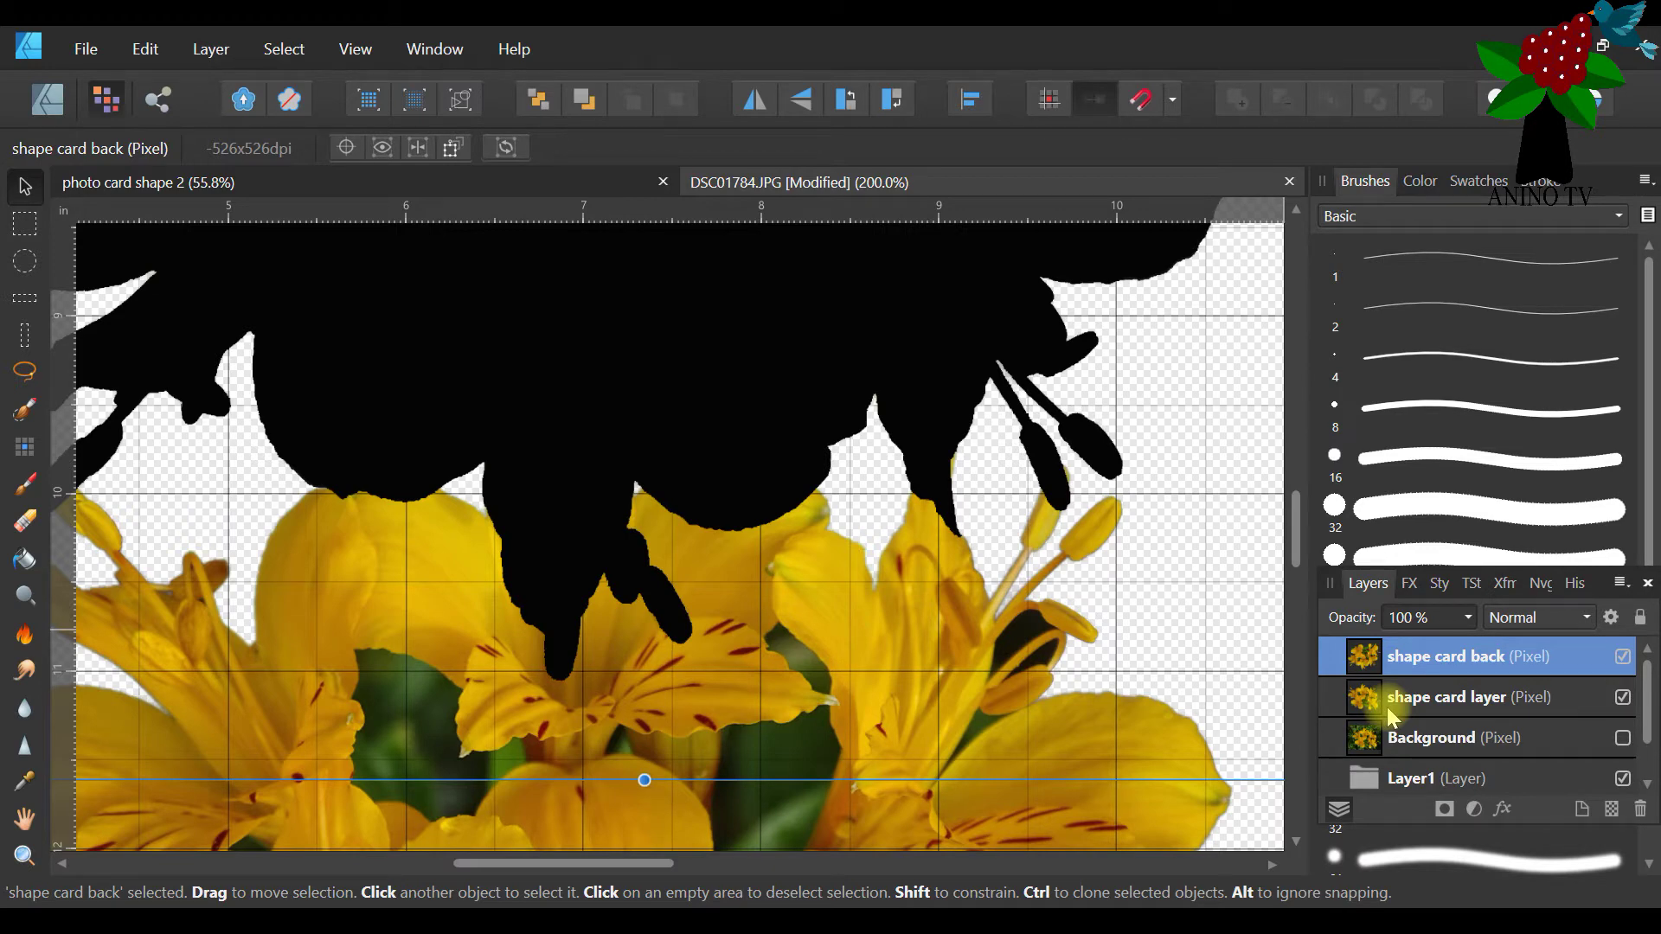
{"action": "left_click_drag", "start_coordinate": [1330, 584], "coordinate": [433, 359]}
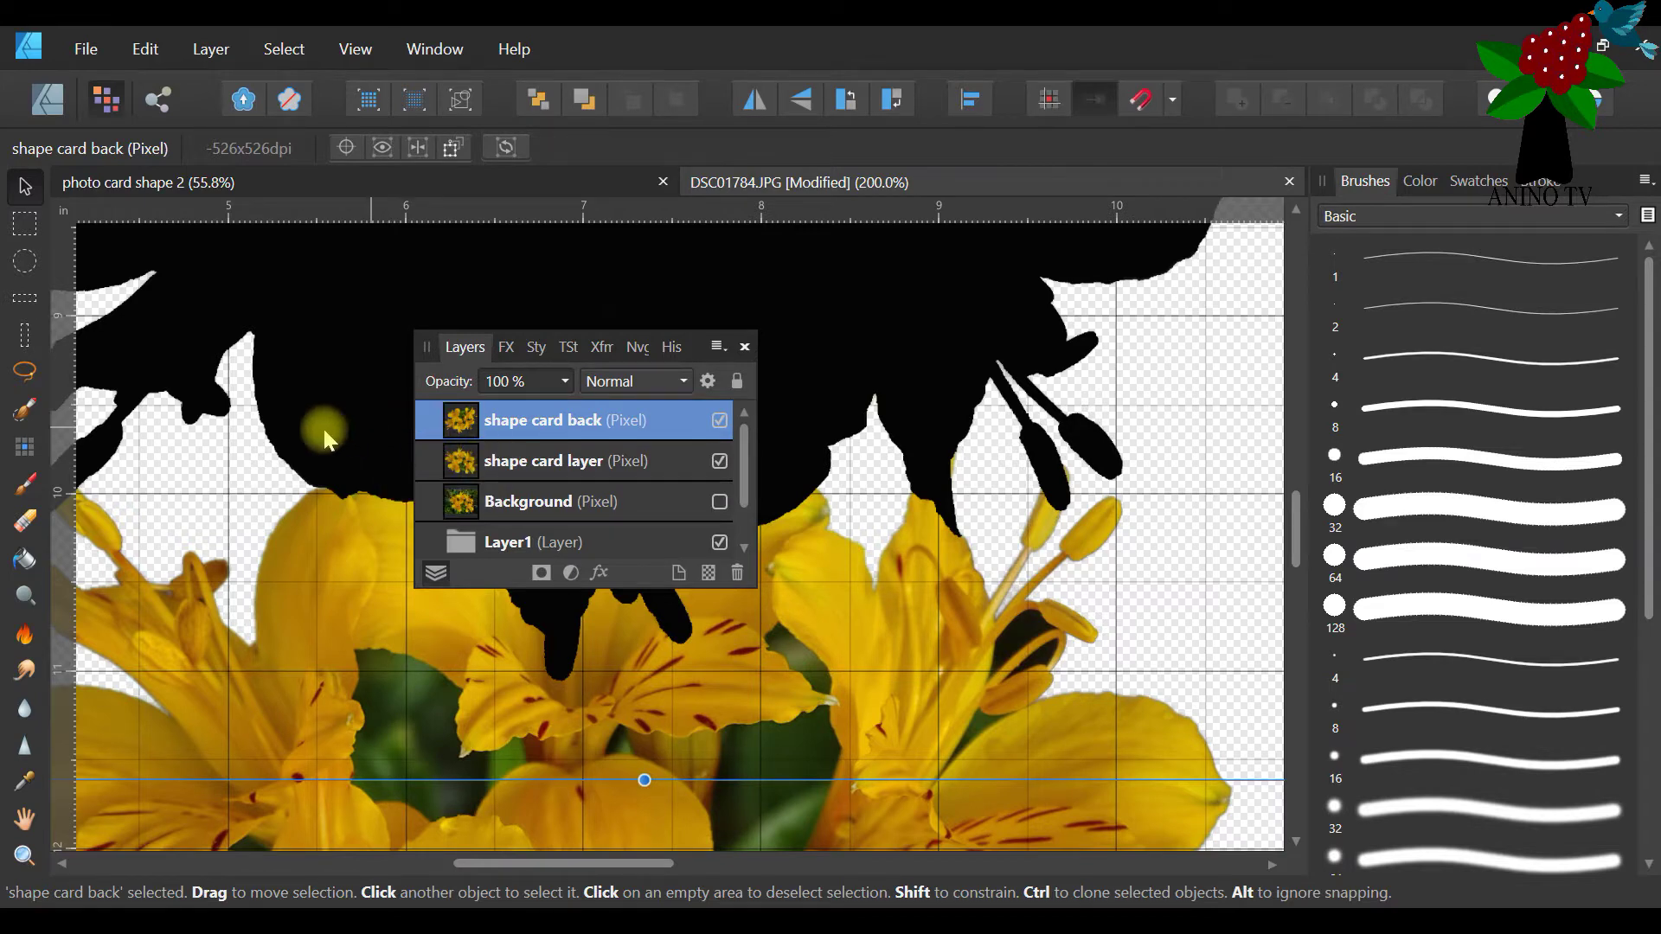
{"action": "left_click_drag", "start_coordinate": [493, 420], "coordinate": [373, 474]}
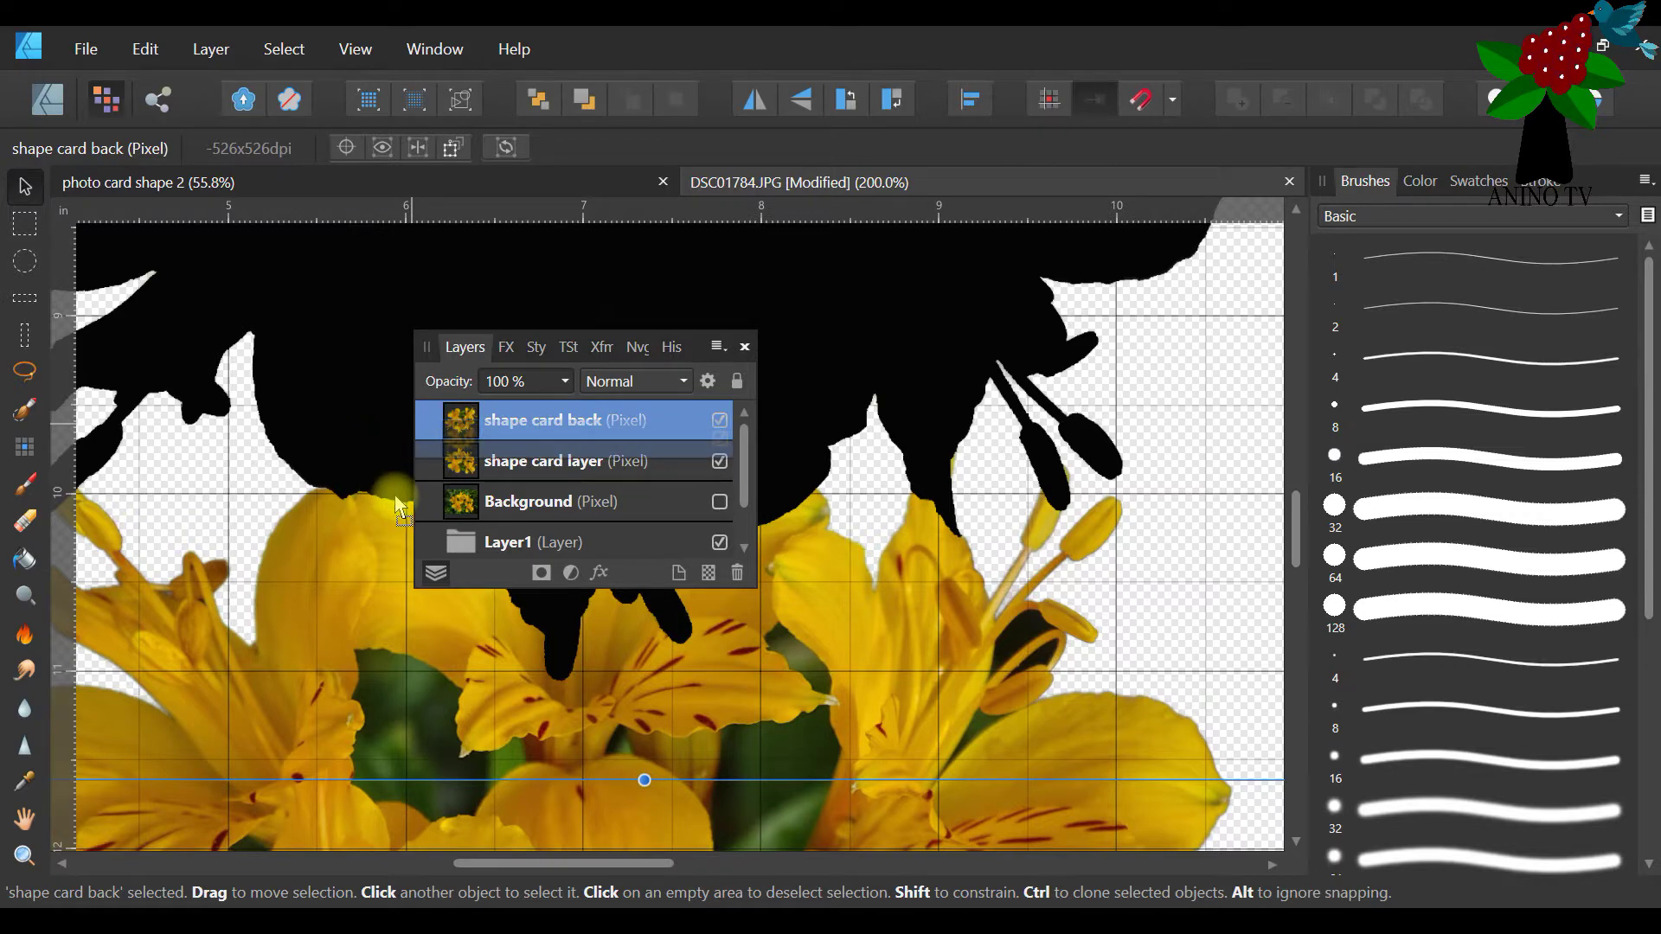
{"action": "left_click_drag", "start_coordinate": [381, 478], "coordinate": [446, 459]}
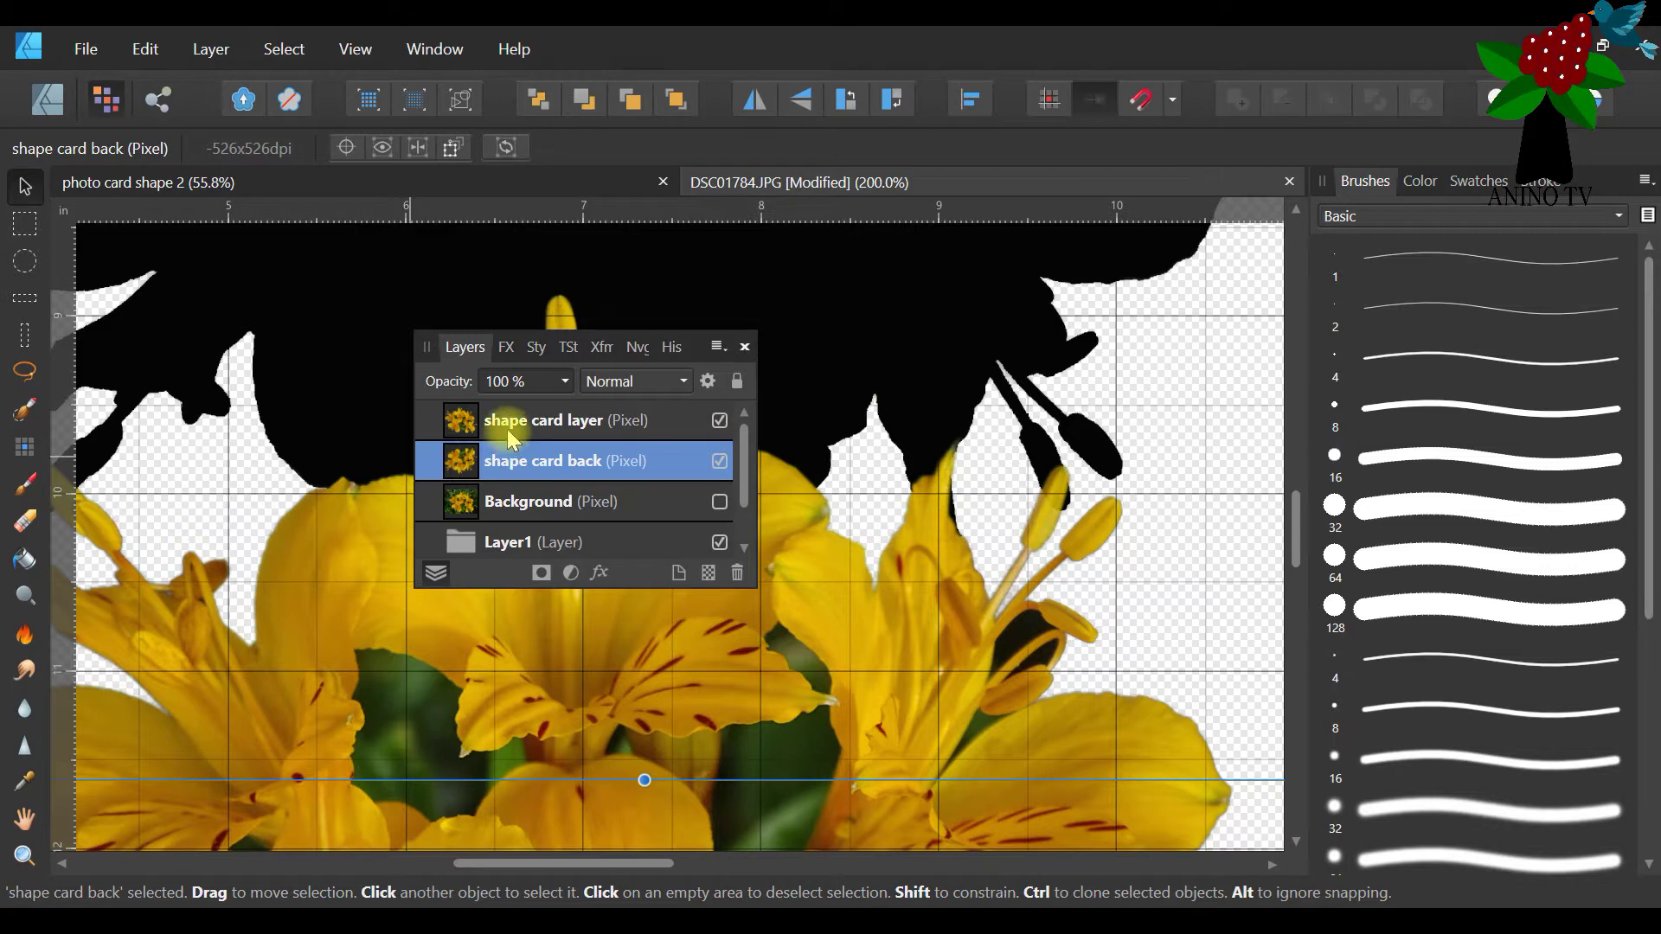
{"action": "left_click_drag", "start_coordinate": [512, 440], "coordinate": [520, 468]}
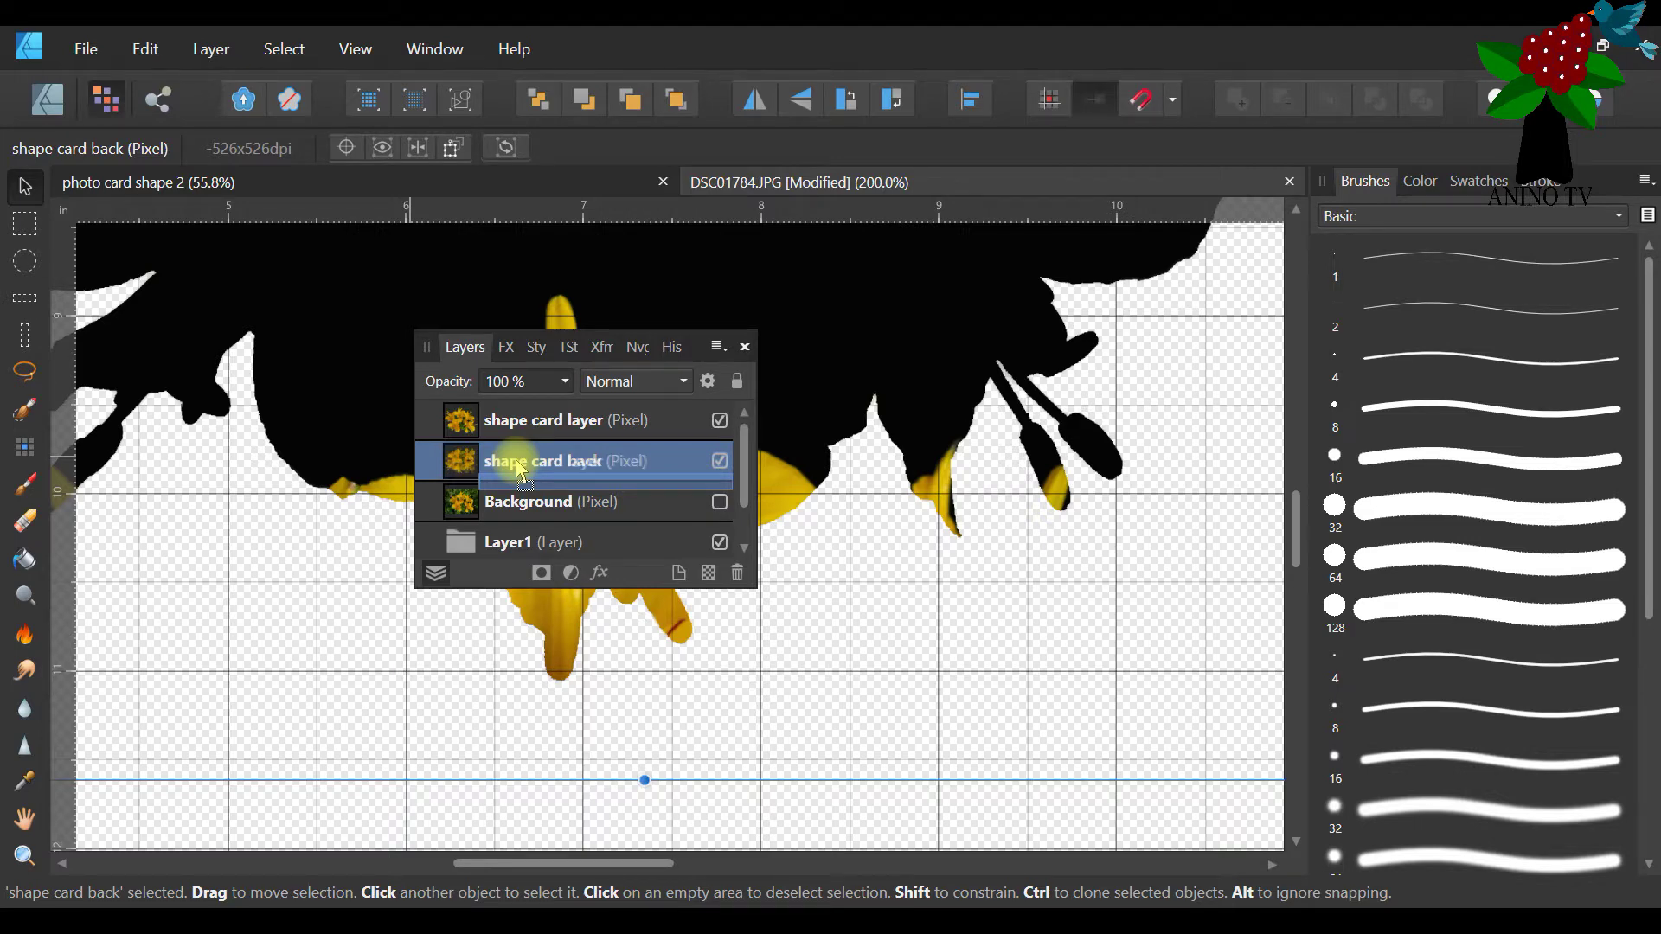
{"action": "left_click_drag", "start_coordinate": [520, 470], "coordinate": [513, 451]}
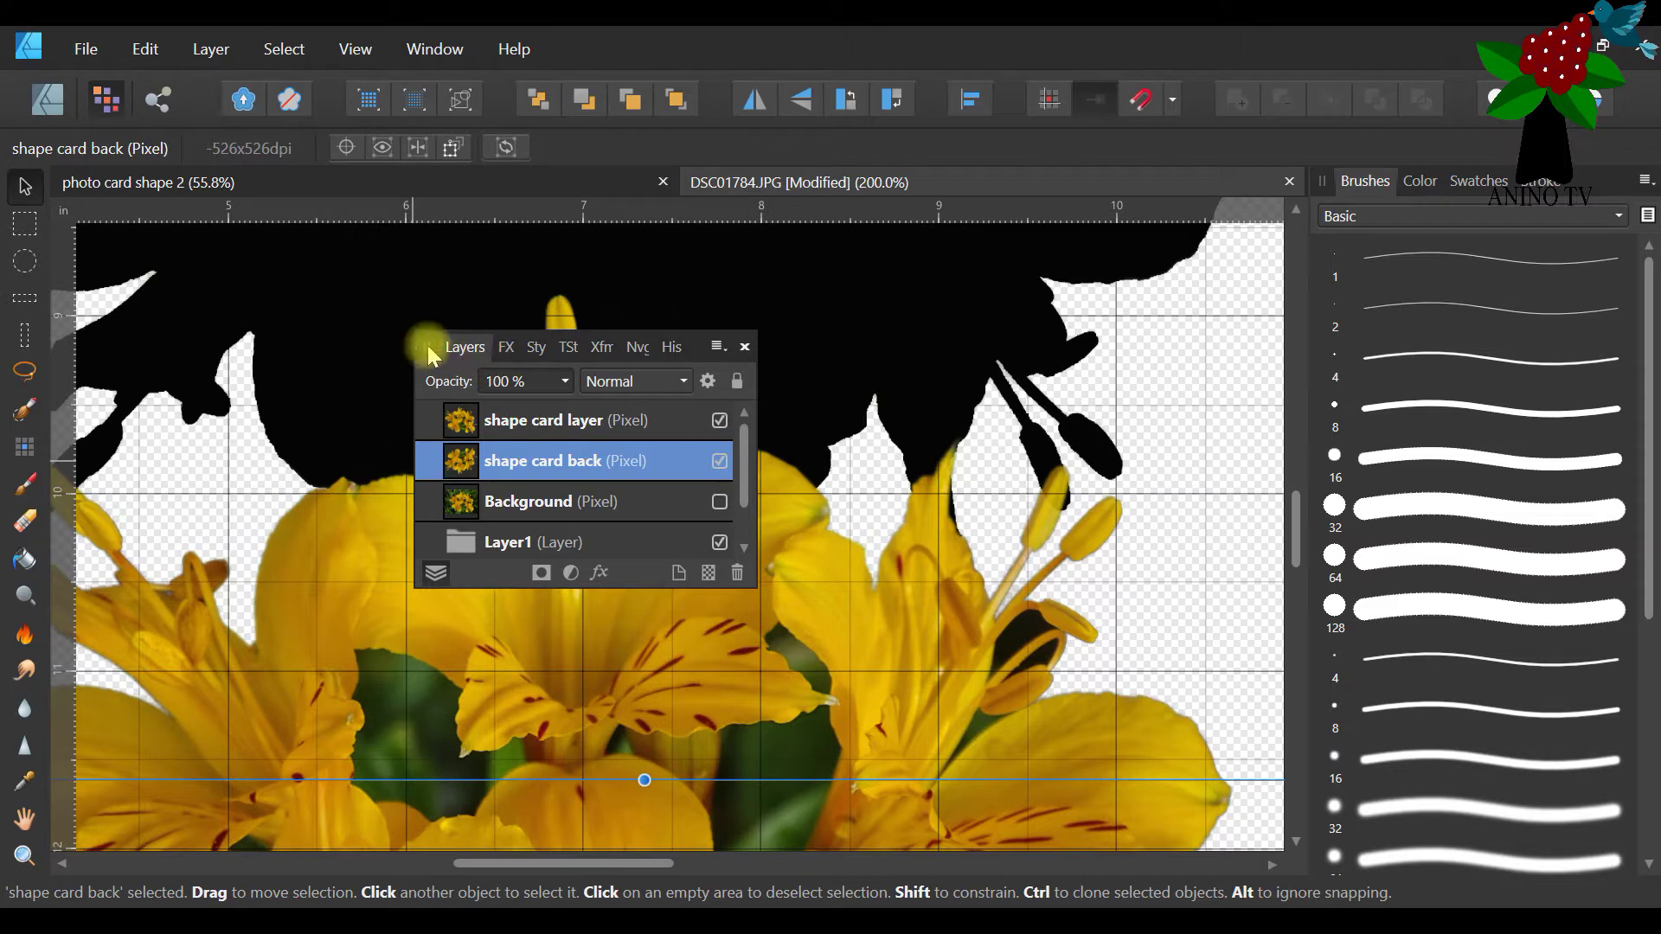
{"action": "left_click_drag", "start_coordinate": [422, 351], "coordinate": [1319, 593]}
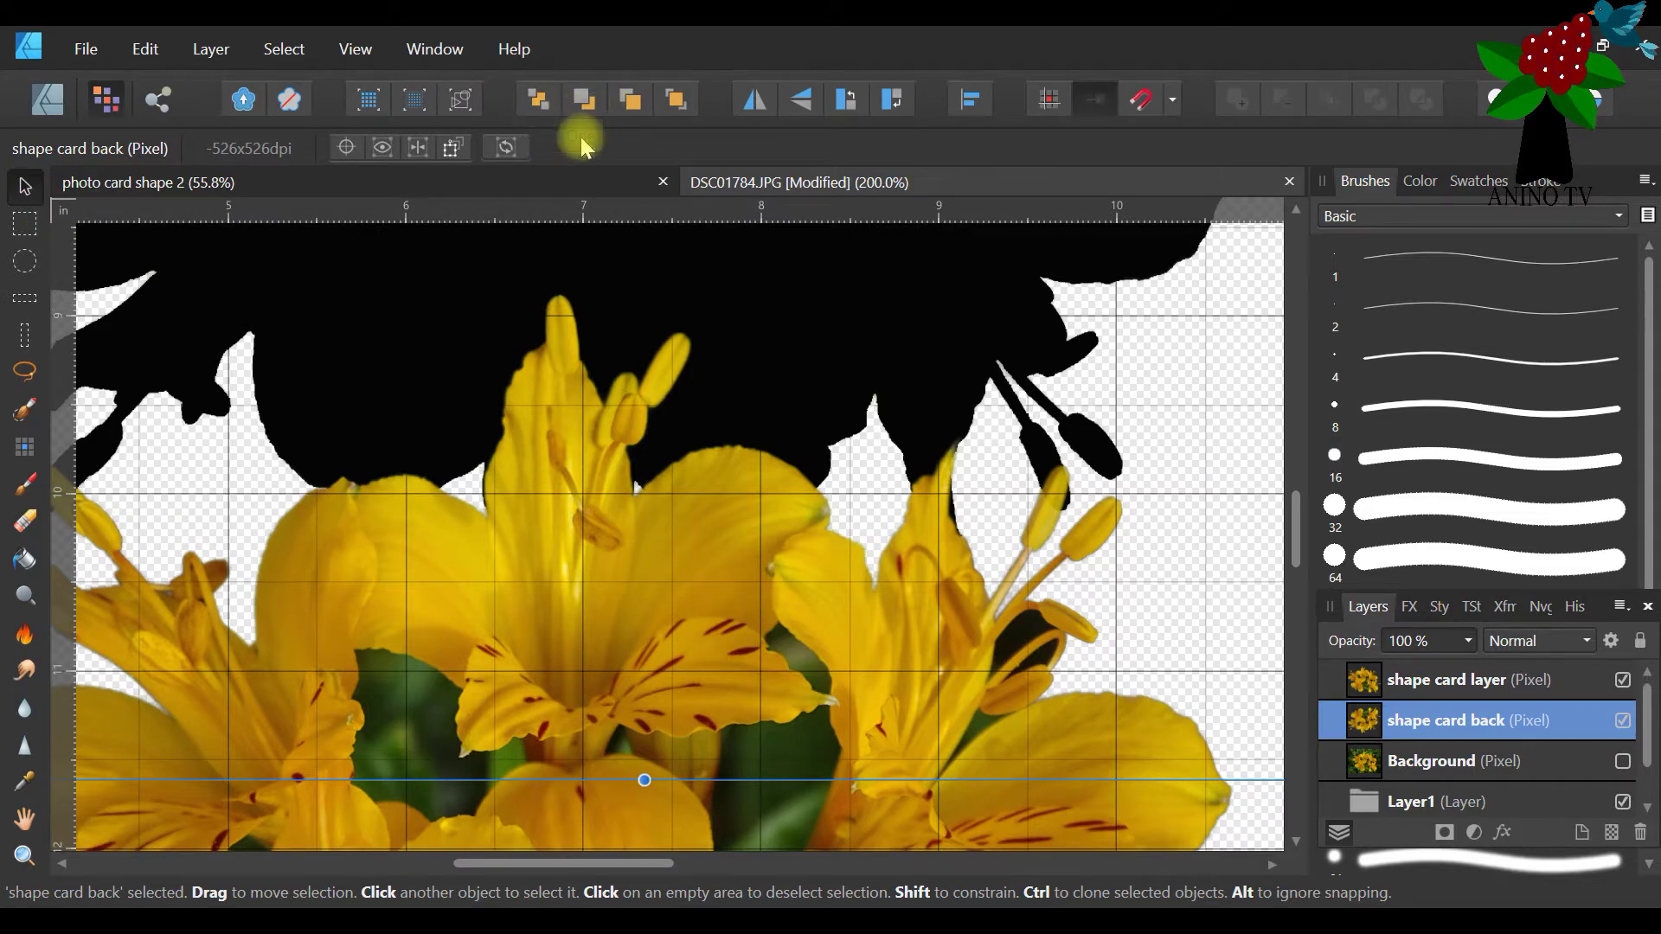
Select the yellow flowers and the black silhouette together and move them close to the page's left edge
{"action": "left_click", "coordinate": [24, 856]}
{"action": "left_click", "coordinate": [310, 153]}
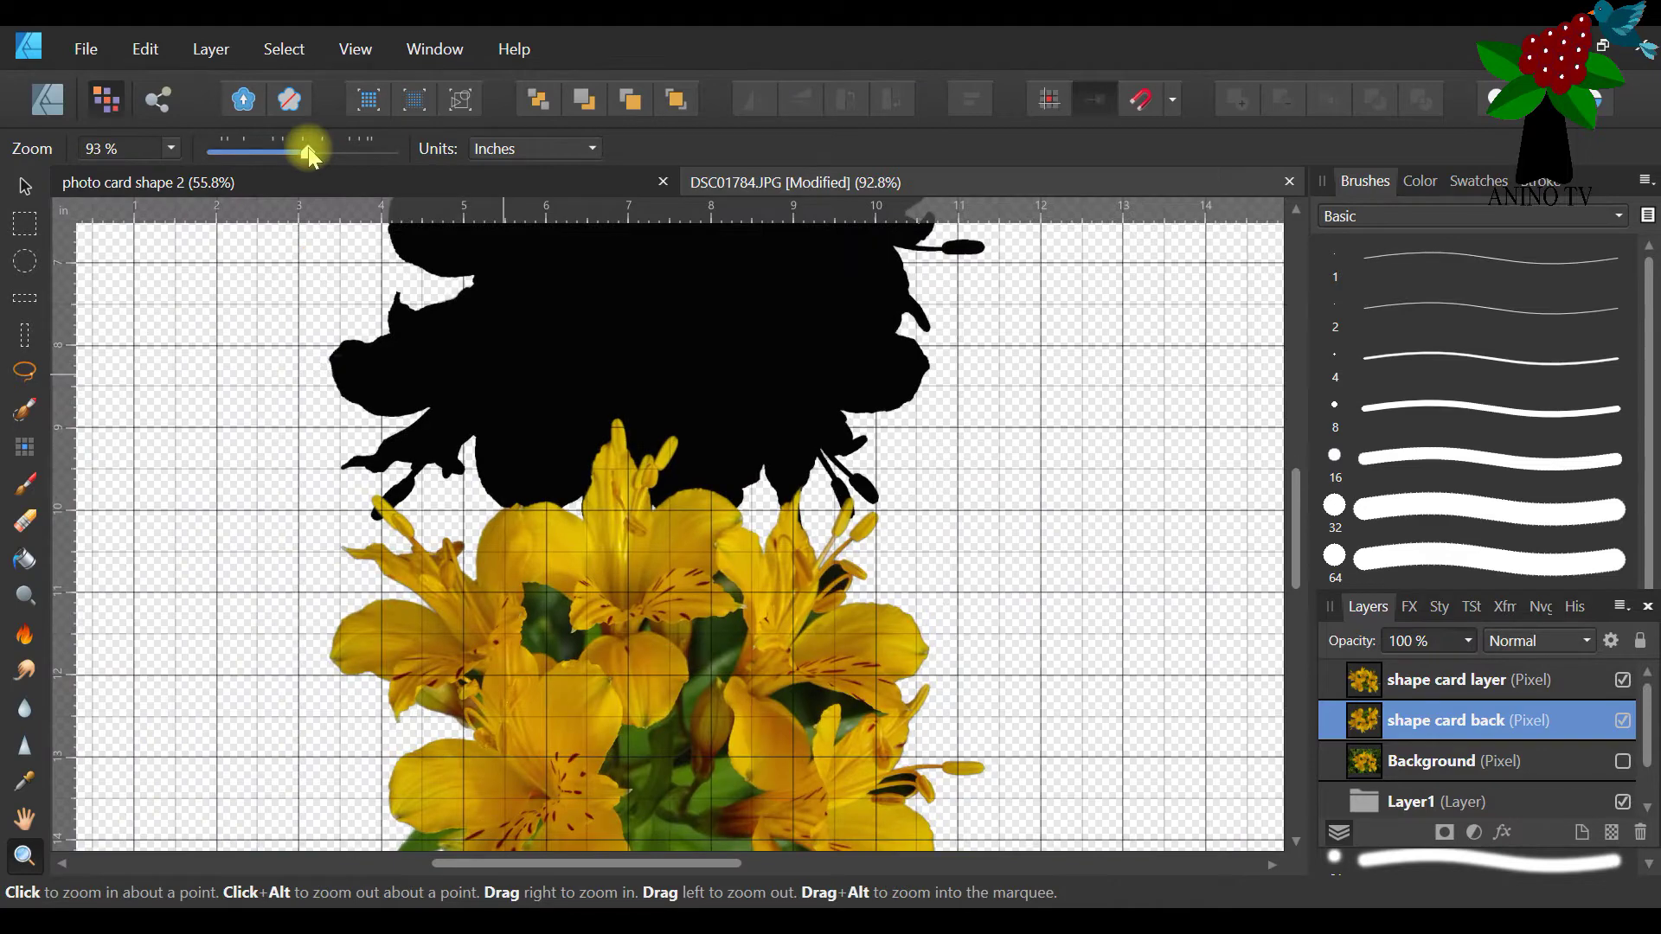
{"action": "left_click", "coordinate": [263, 153]}
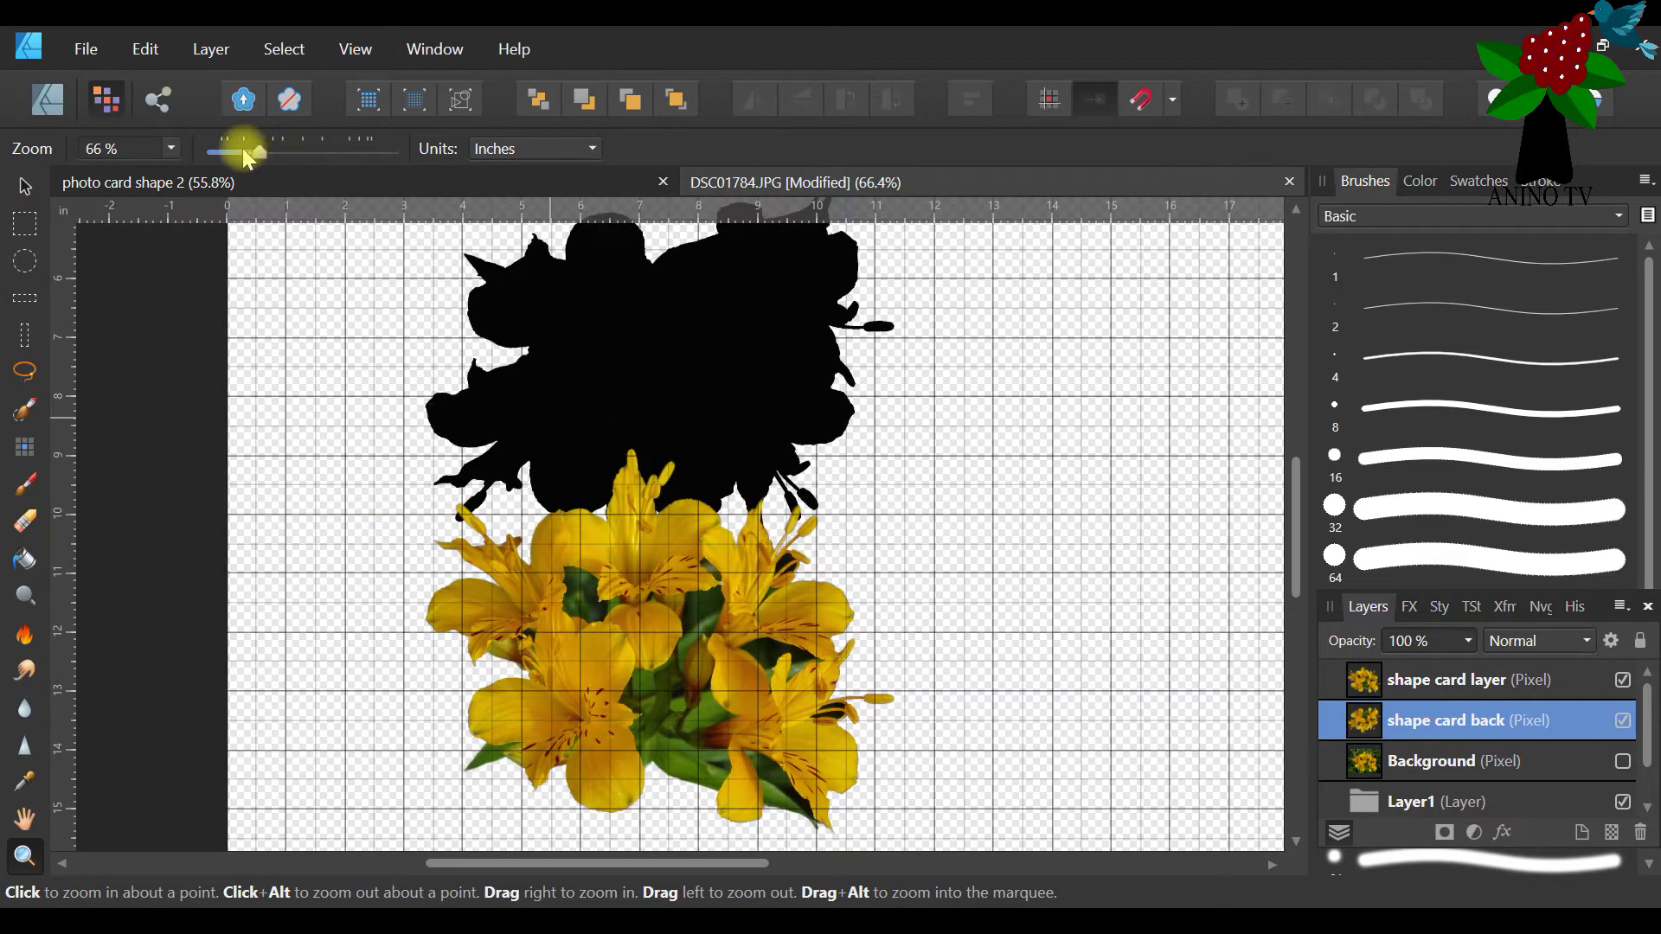
{"action": "left_click", "coordinate": [233, 152]}
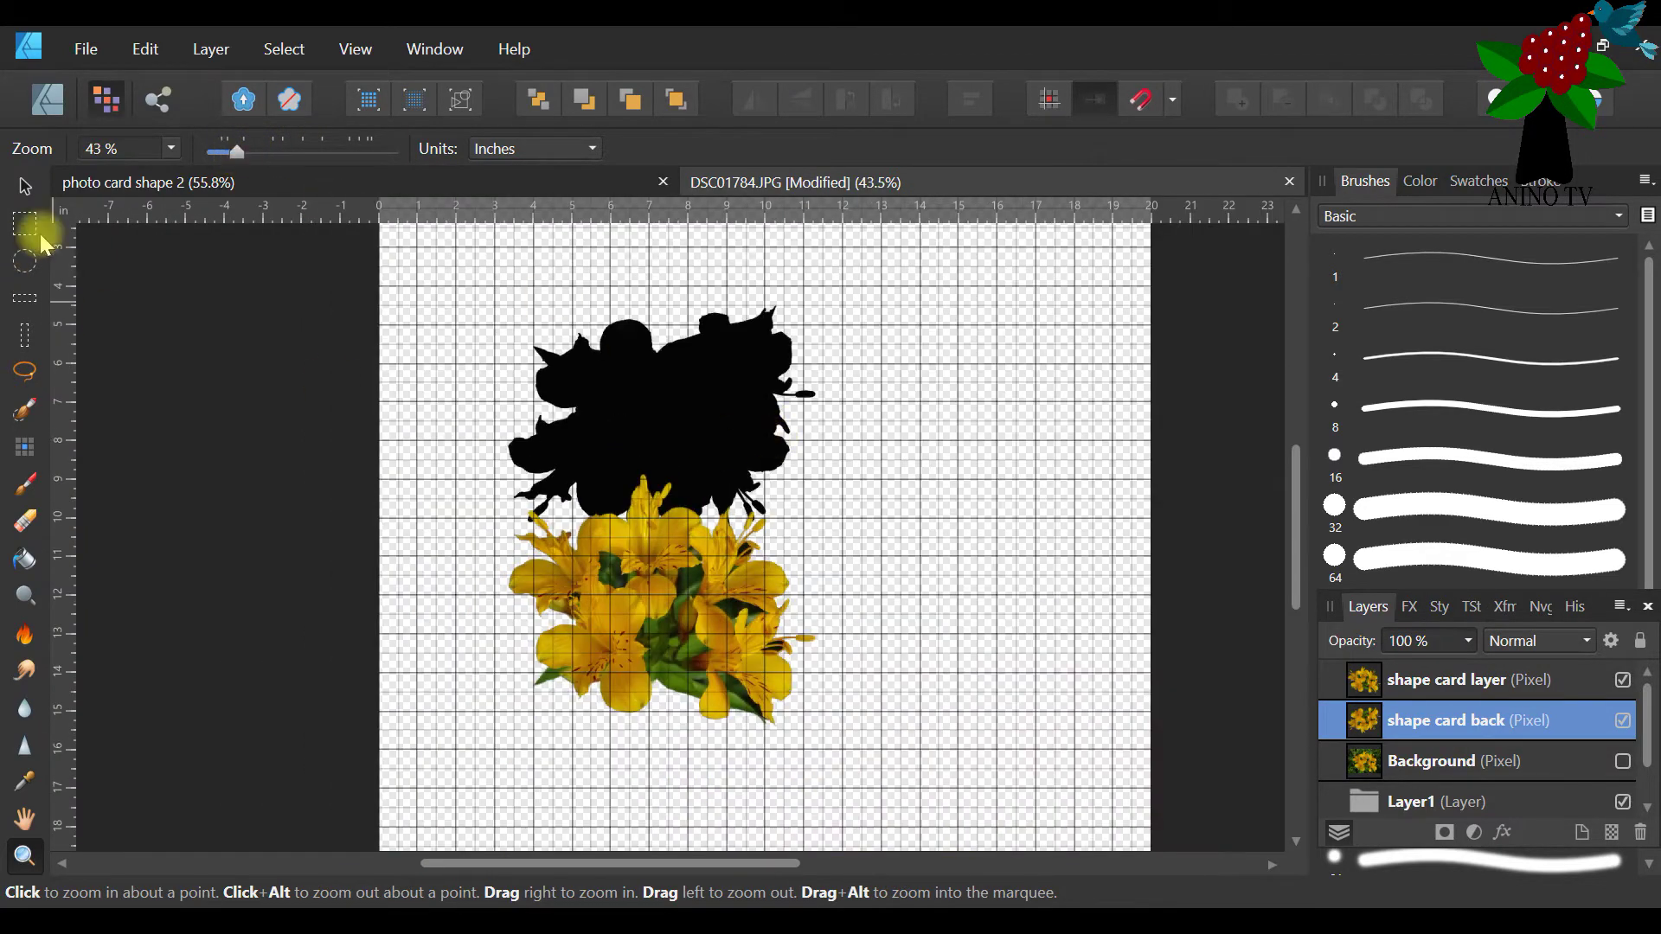
{"action": "left_click", "coordinate": [220, 151]}
{"action": "left_click", "coordinate": [727, 549]}
{"action": "left_click", "coordinate": [727, 549]}
{"action": "left_click", "coordinate": [727, 547]}
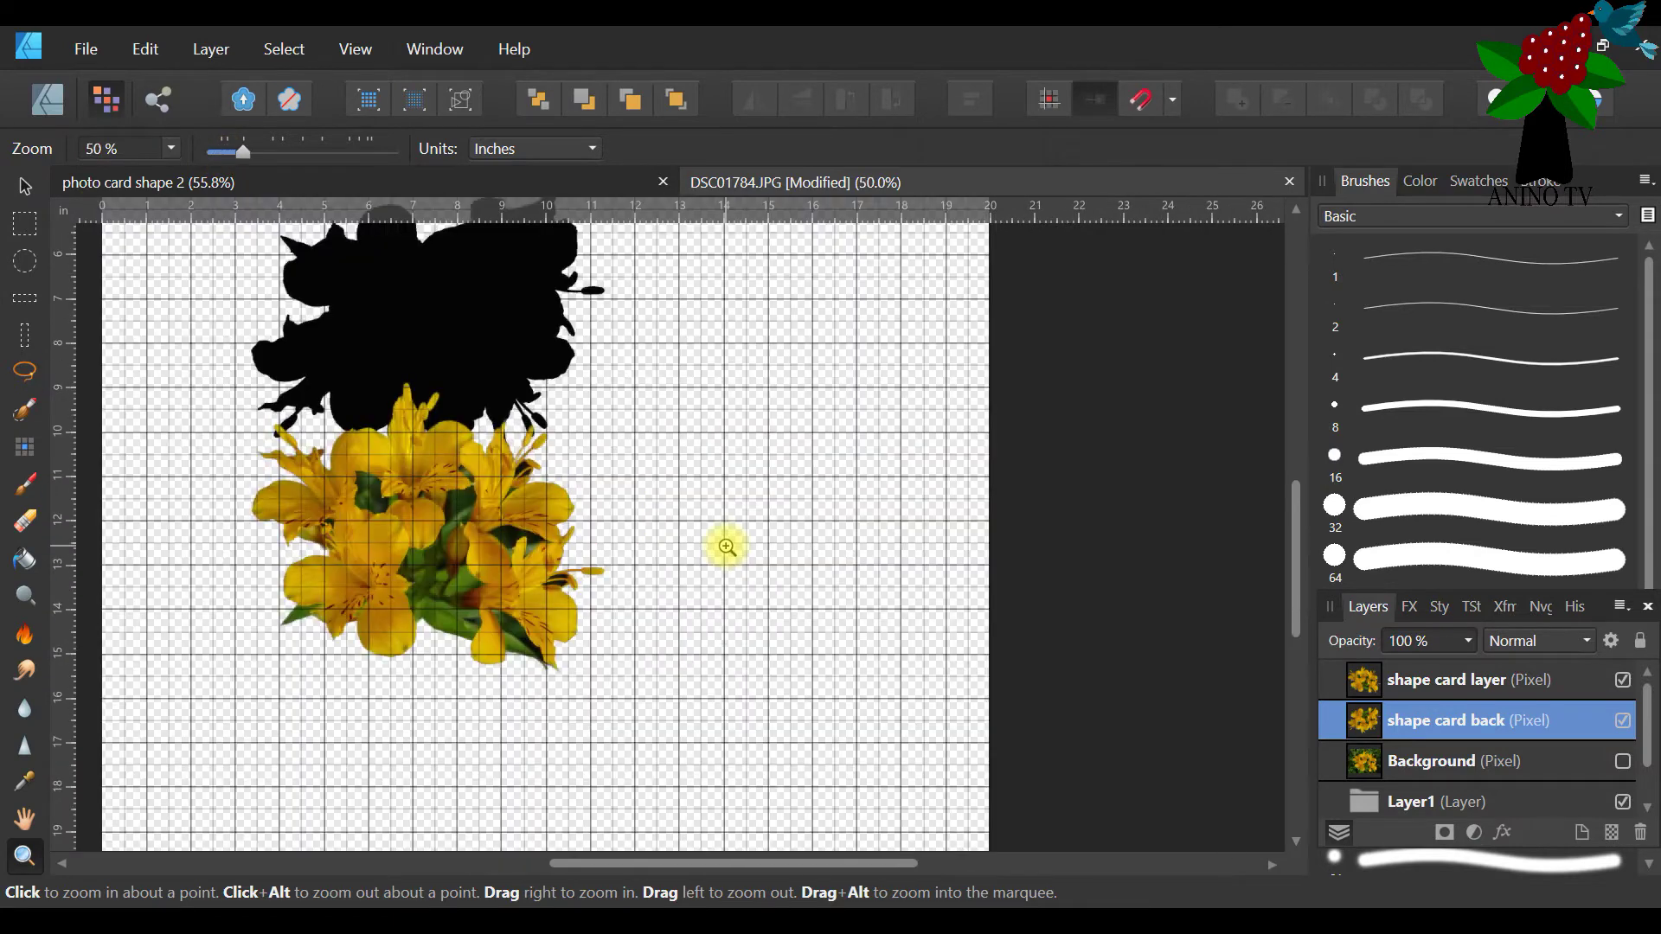
{"action": "left_click", "coordinate": [224, 153]}
{"action": "left_click", "coordinate": [25, 186]}
{"action": "left_click", "coordinate": [341, 334]}
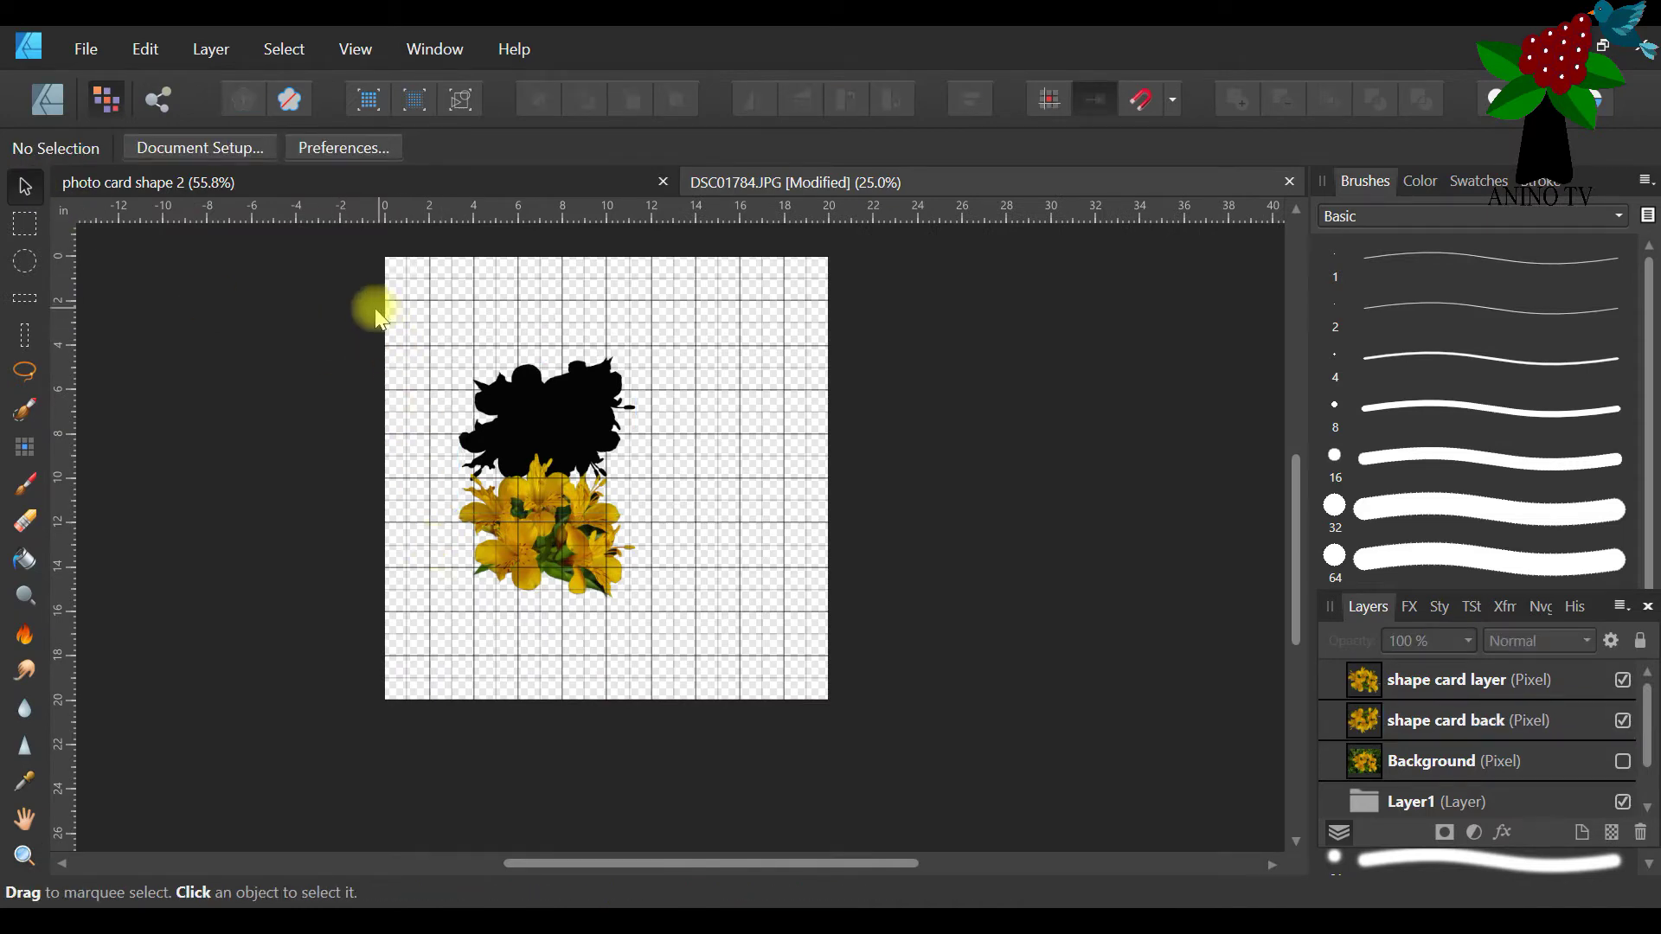
{"action": "left_click_drag", "start_coordinate": [346, 289], "coordinate": [702, 636]}
{"action": "left_click_drag", "start_coordinate": [534, 465], "coordinate": [470, 455]}
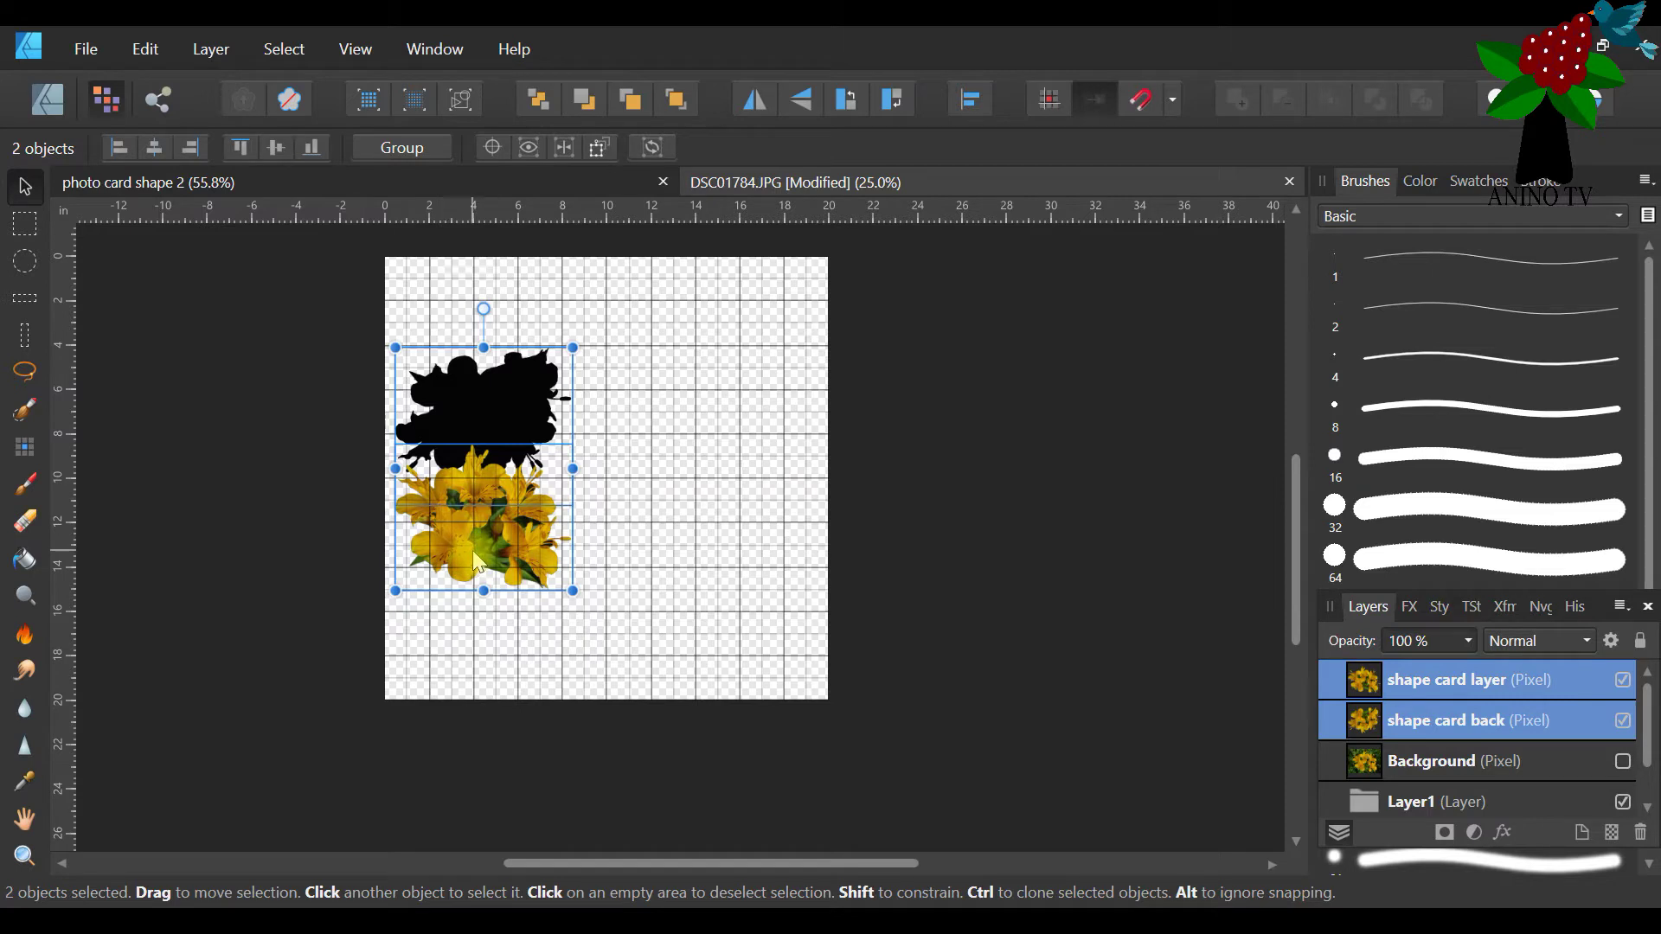
{"action": "left_click", "coordinate": [472, 399]}
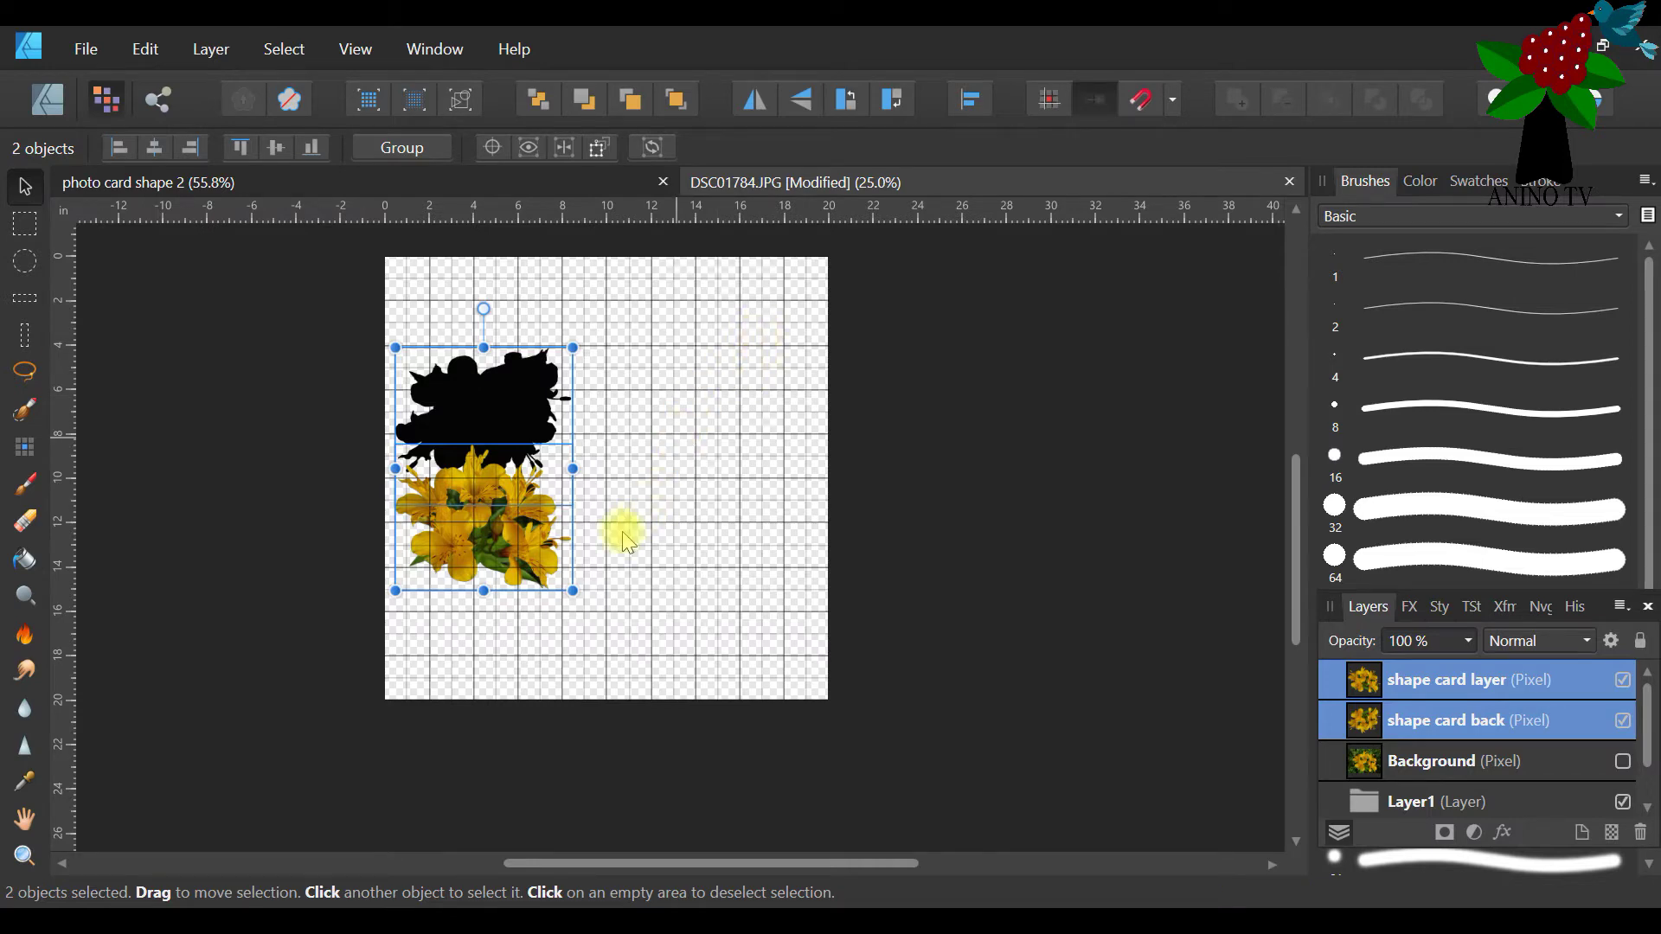
Return to the DSC01784.JPG document and save it as an Affinity file named "Photographic shape card working"
{"action": "left_click", "coordinate": [19, 865]}
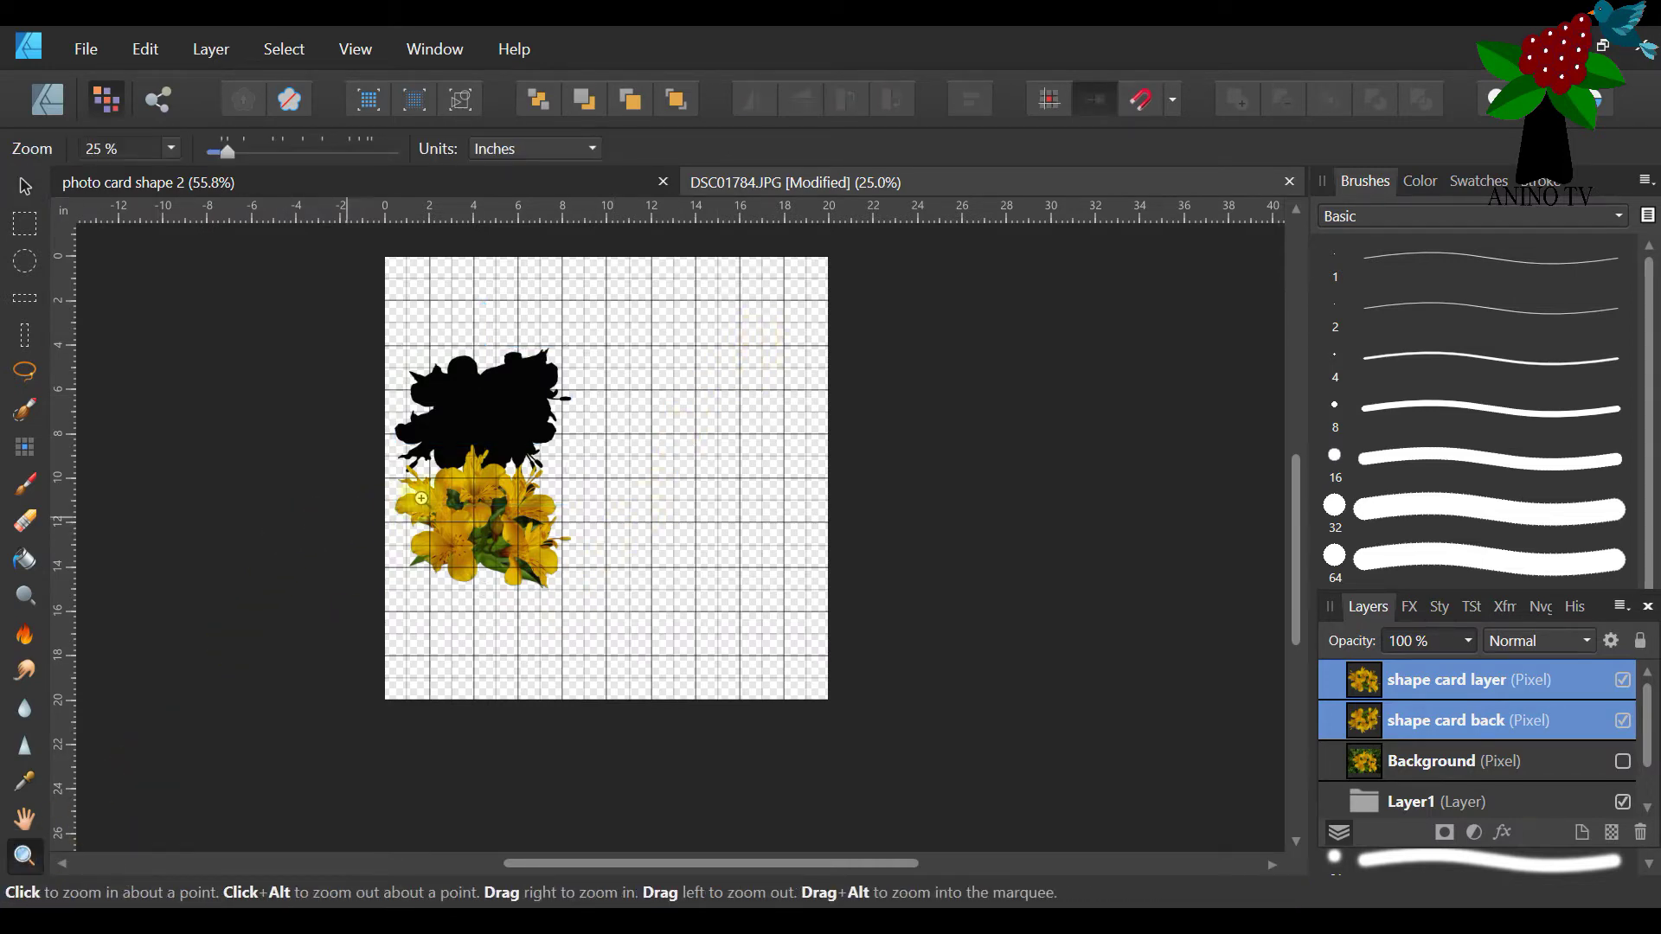
{"action": "left_click", "coordinate": [424, 476]}
{"action": "scroll", "coordinate": [645, 376], "scroll_direction": "up", "scroll_amount": 1}
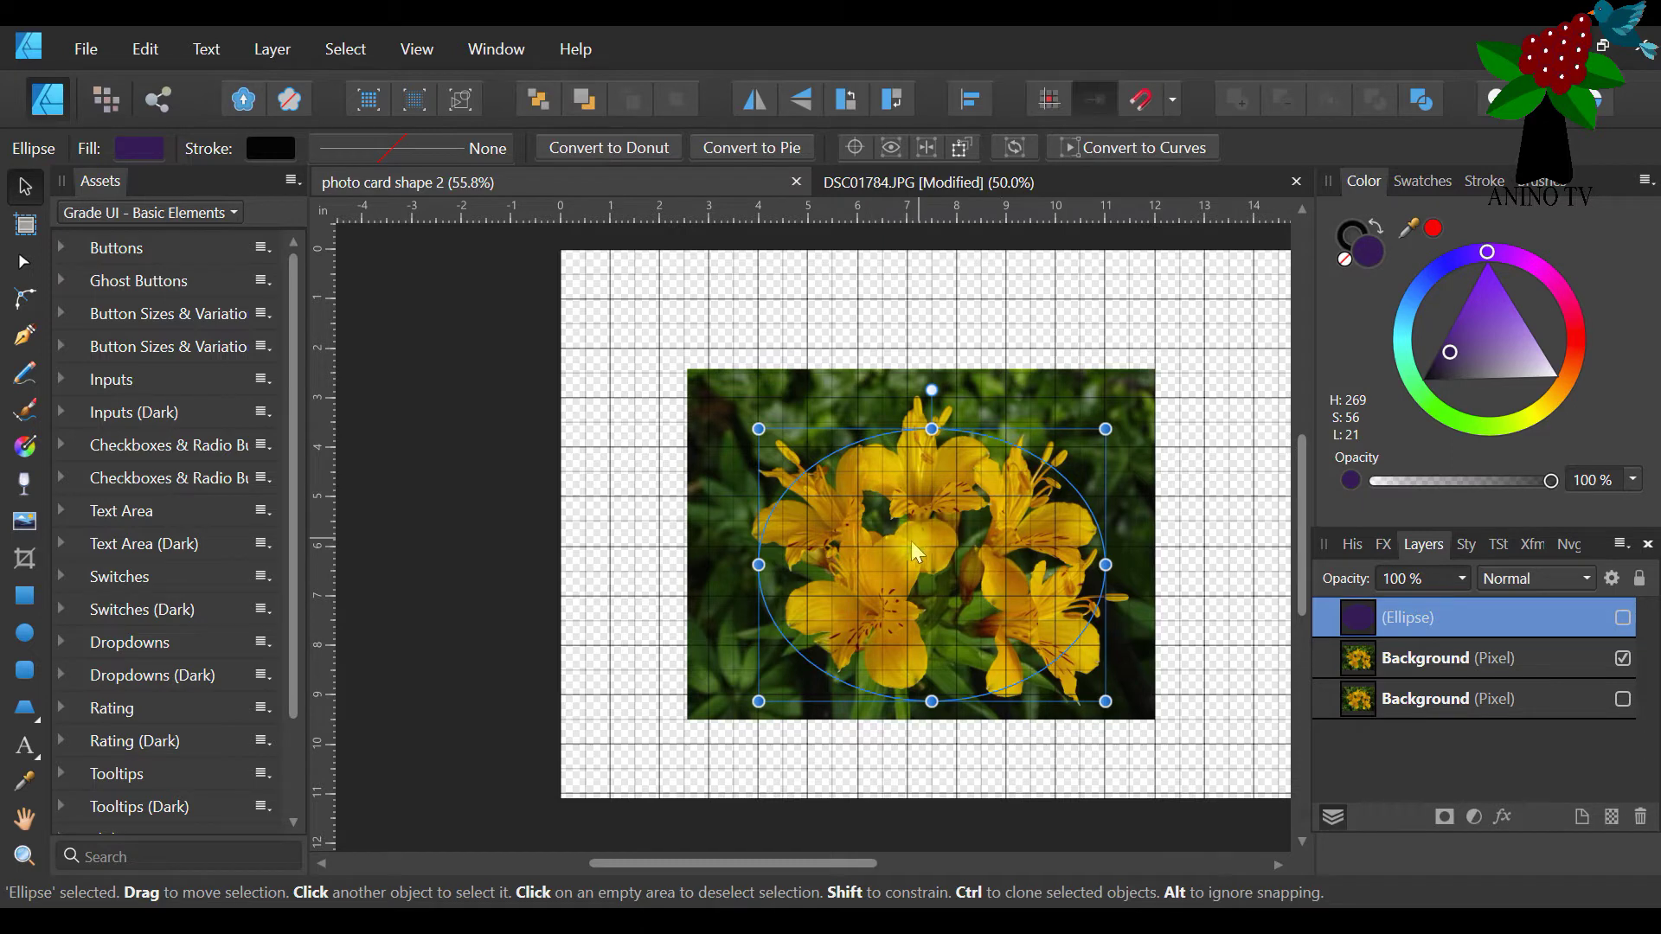
{"action": "left_click", "coordinate": [908, 184]}
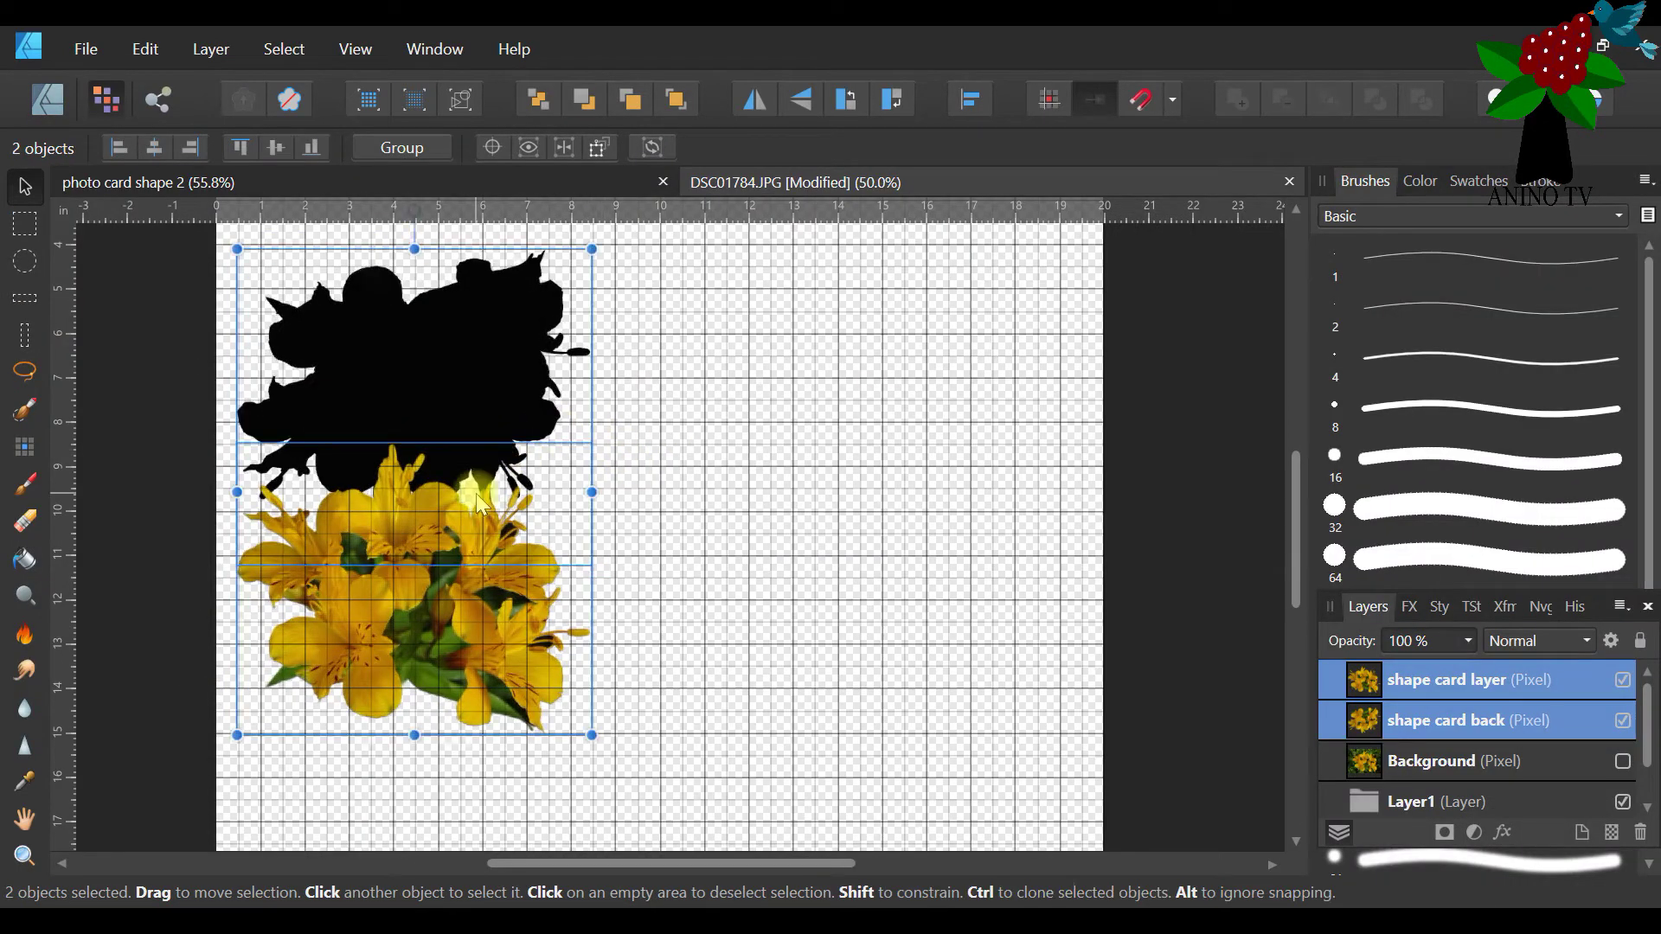
{"action": "left_click", "coordinate": [78, 56]}
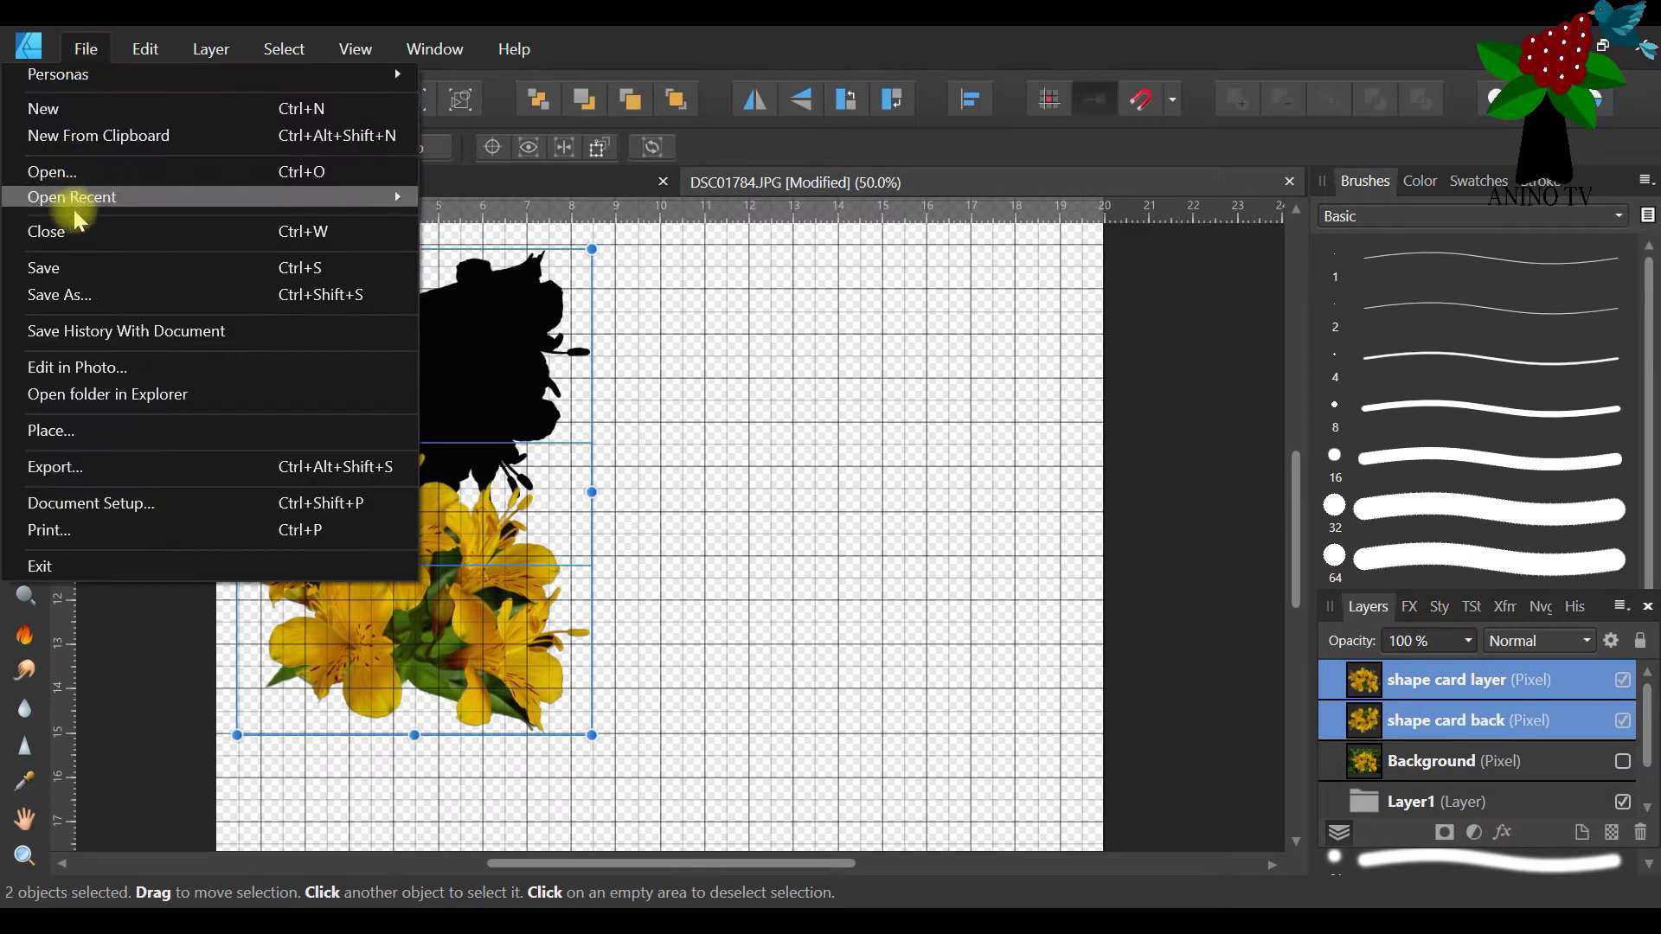
{"action": "left_click", "coordinate": [93, 295]}
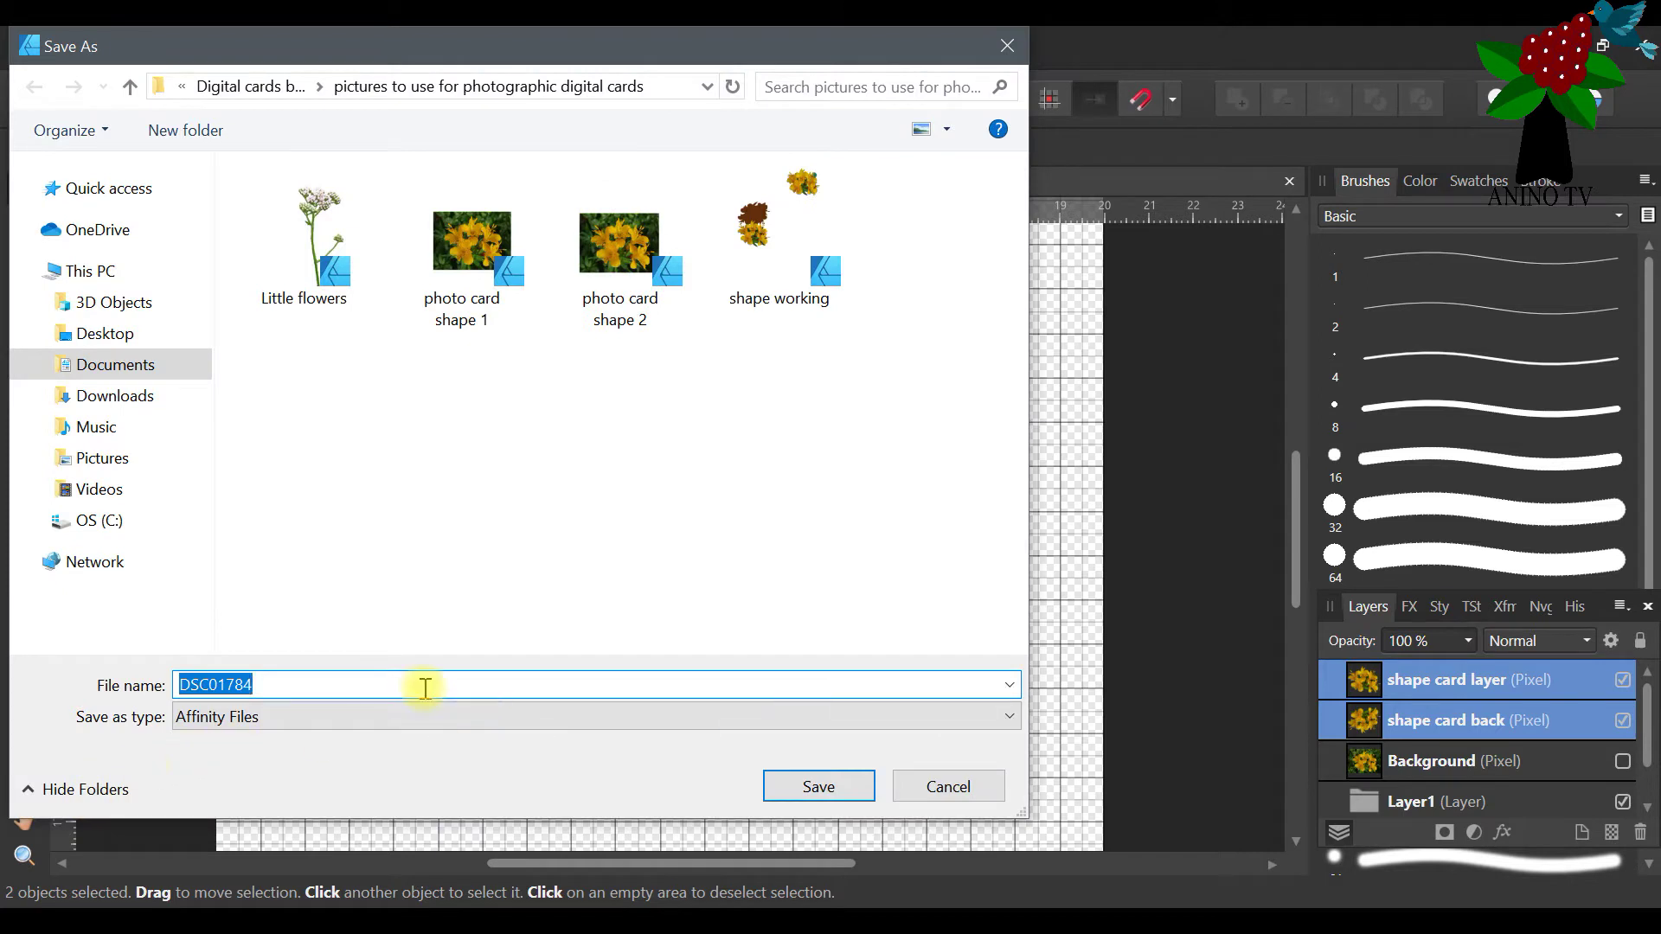
{"action": "type", "text": "Phot"}
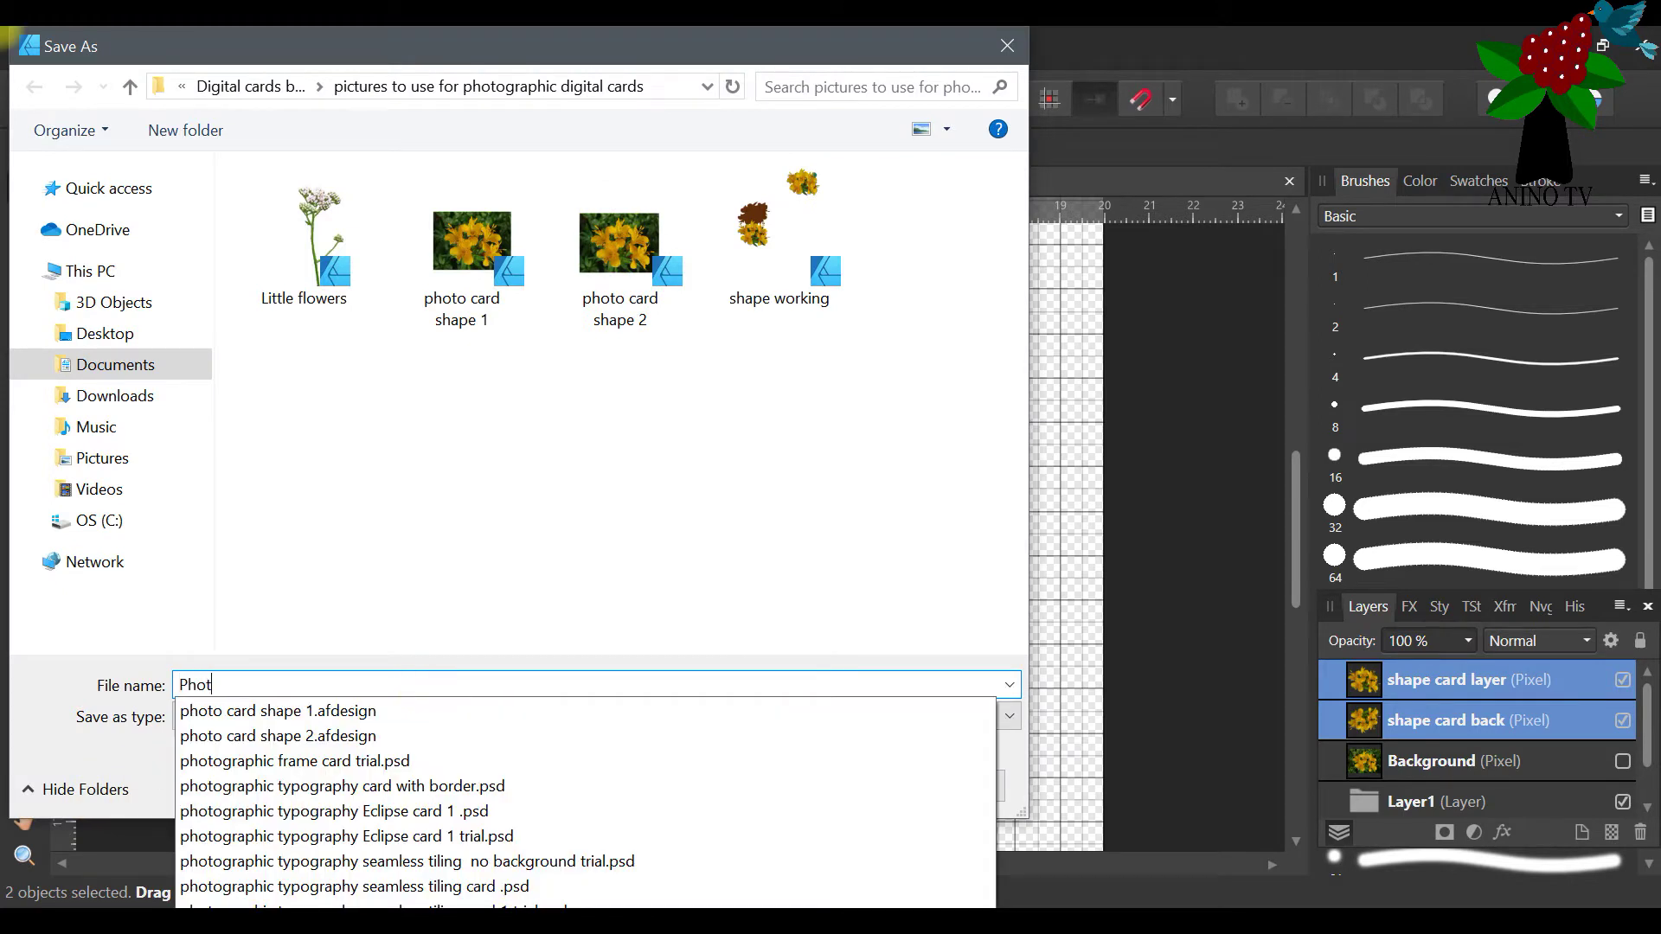
{"action": "type", "text": "graphic"}
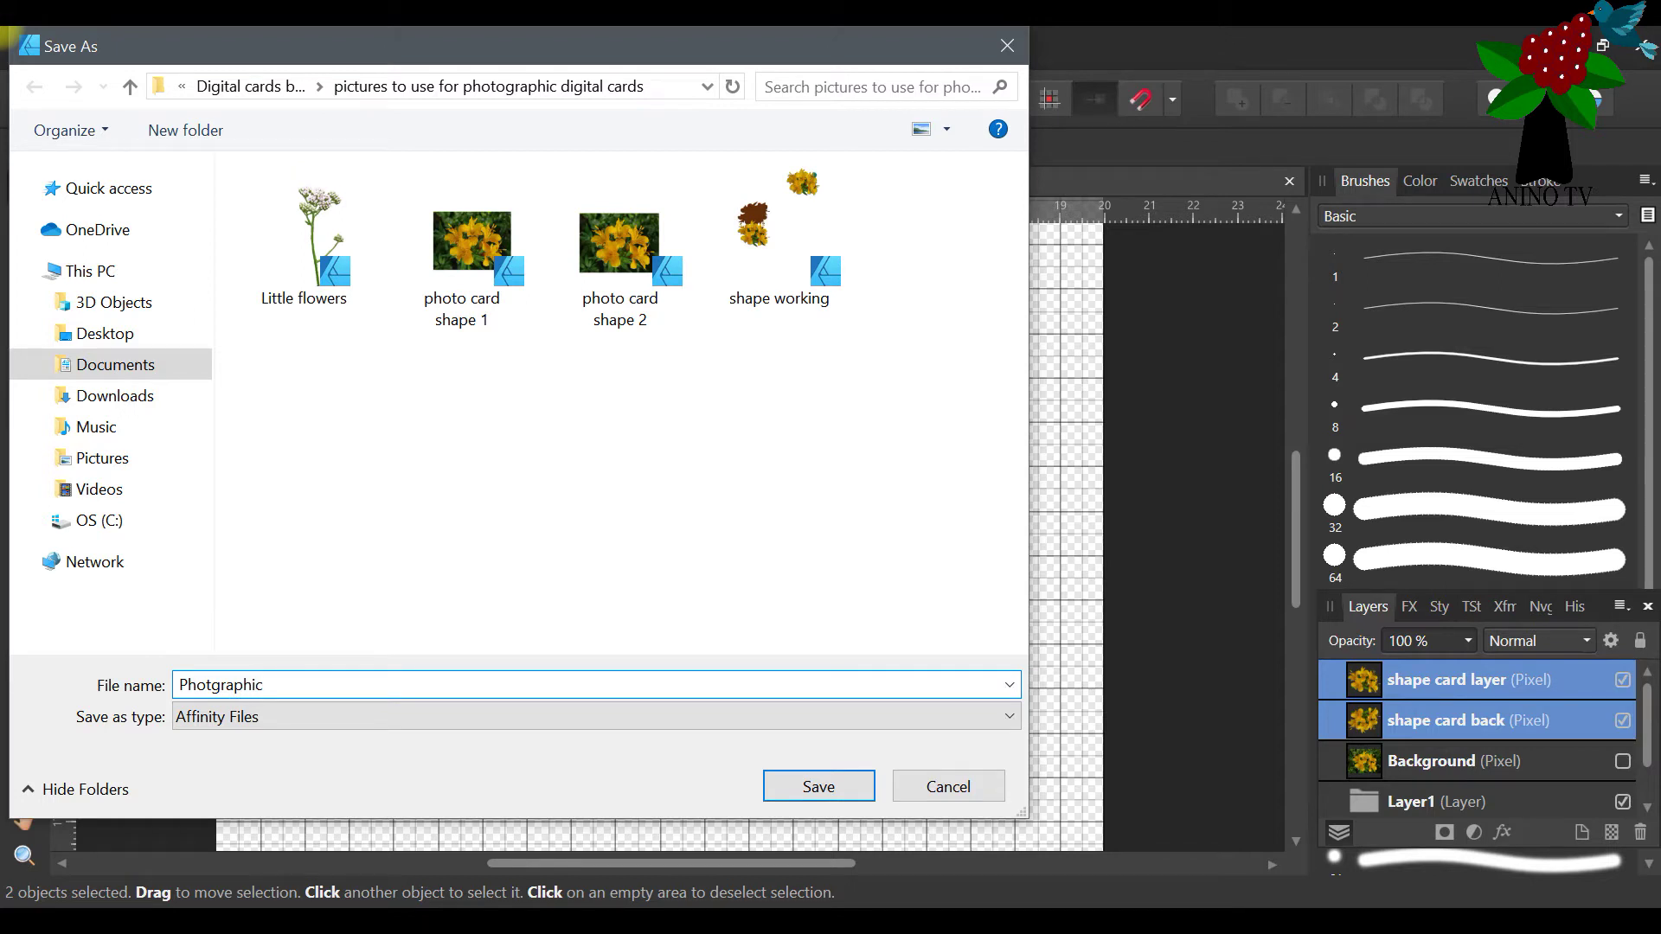
{"action": "left_click", "coordinate": [214, 686]}
{"action": "type", "text": "o"}
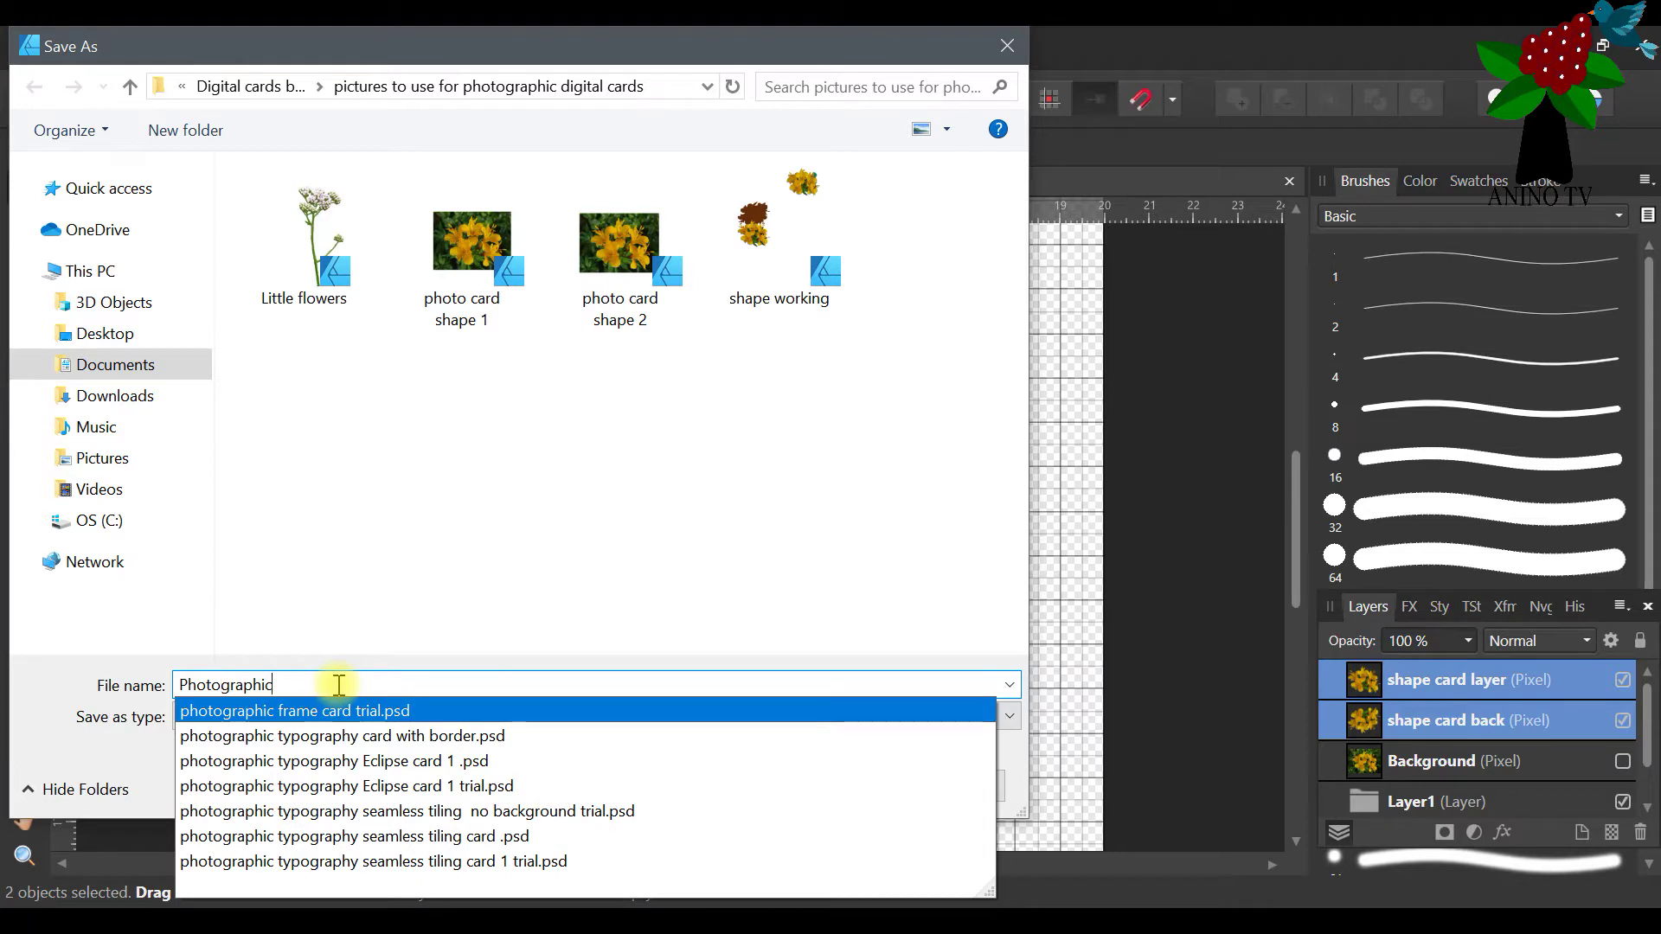
{"action": "key", "text": "End"}
{"action": "type", "text": "shap"}
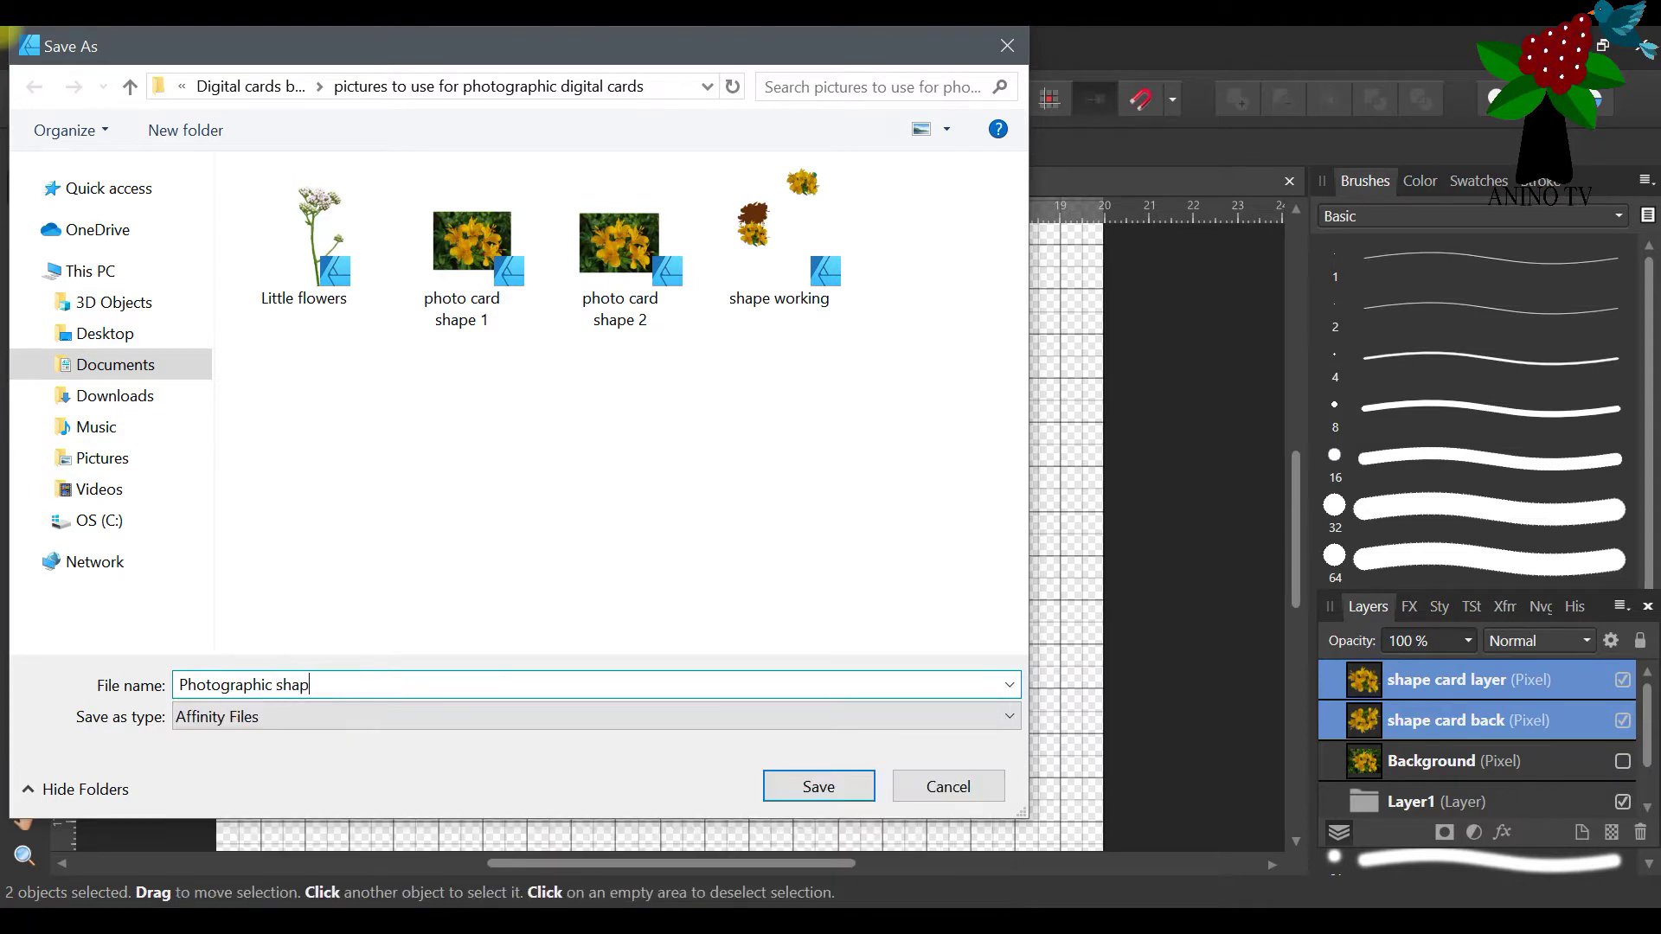
{"action": "type", "text": "e card working"}
{"action": "left_click", "coordinate": [800, 784]}
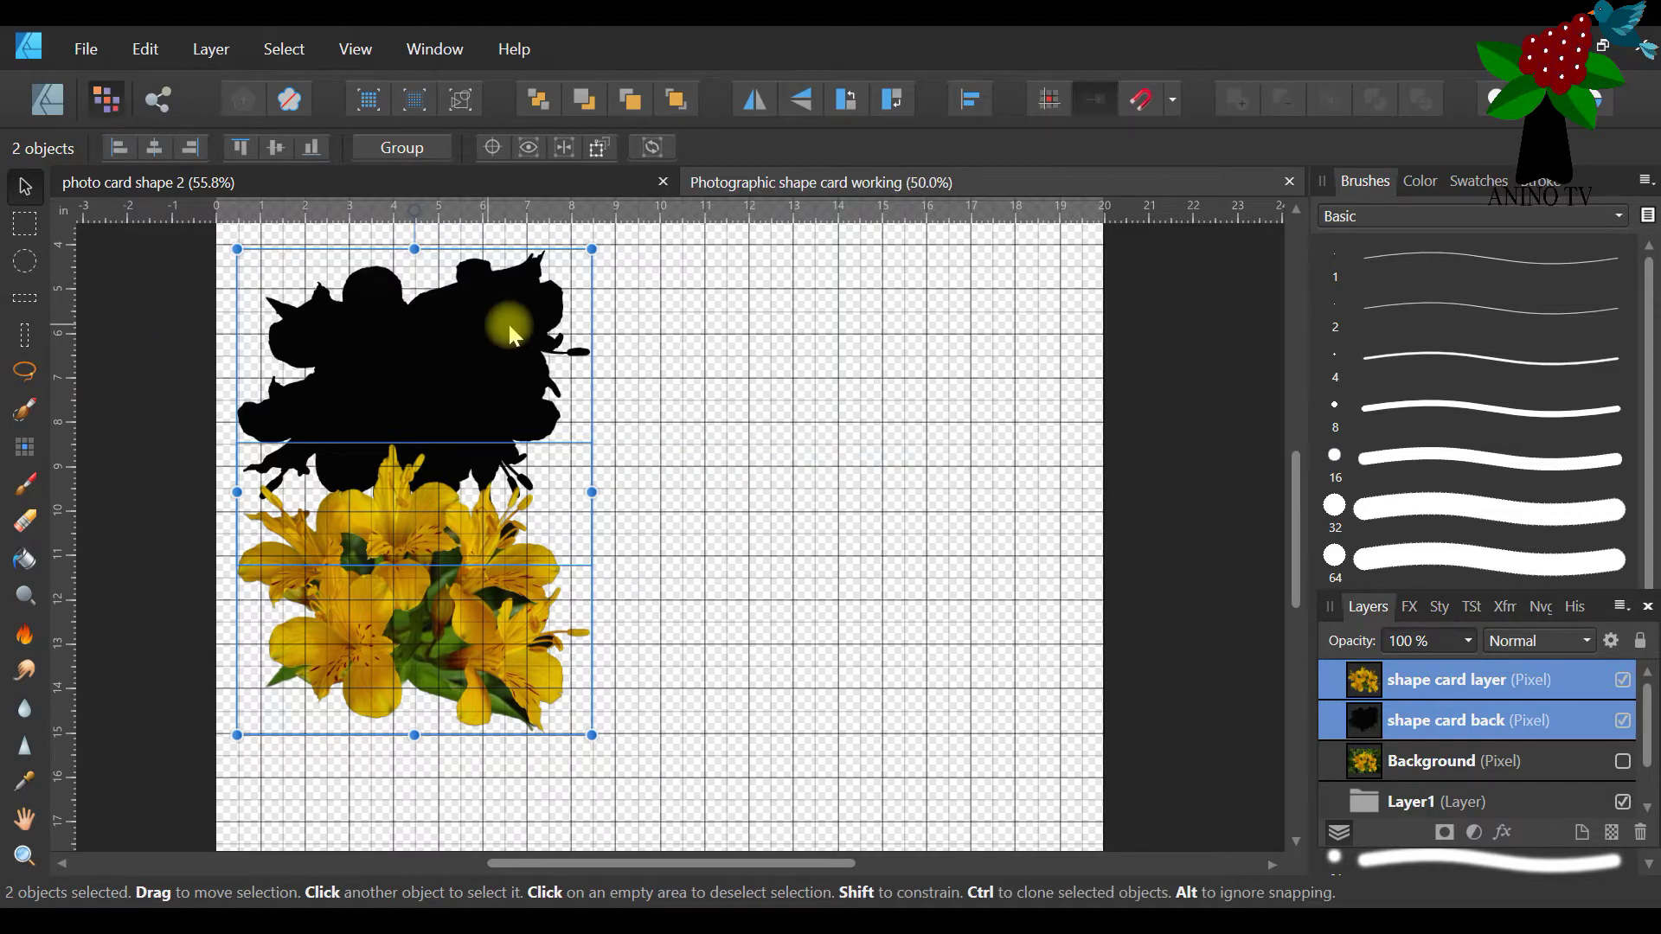
Duplicate the yellow flowers' shape card layer
{"action": "left_click", "coordinate": [24, 857]}
{"action": "left_click_drag", "start_coordinate": [225, 161], "coordinate": [240, 160]}
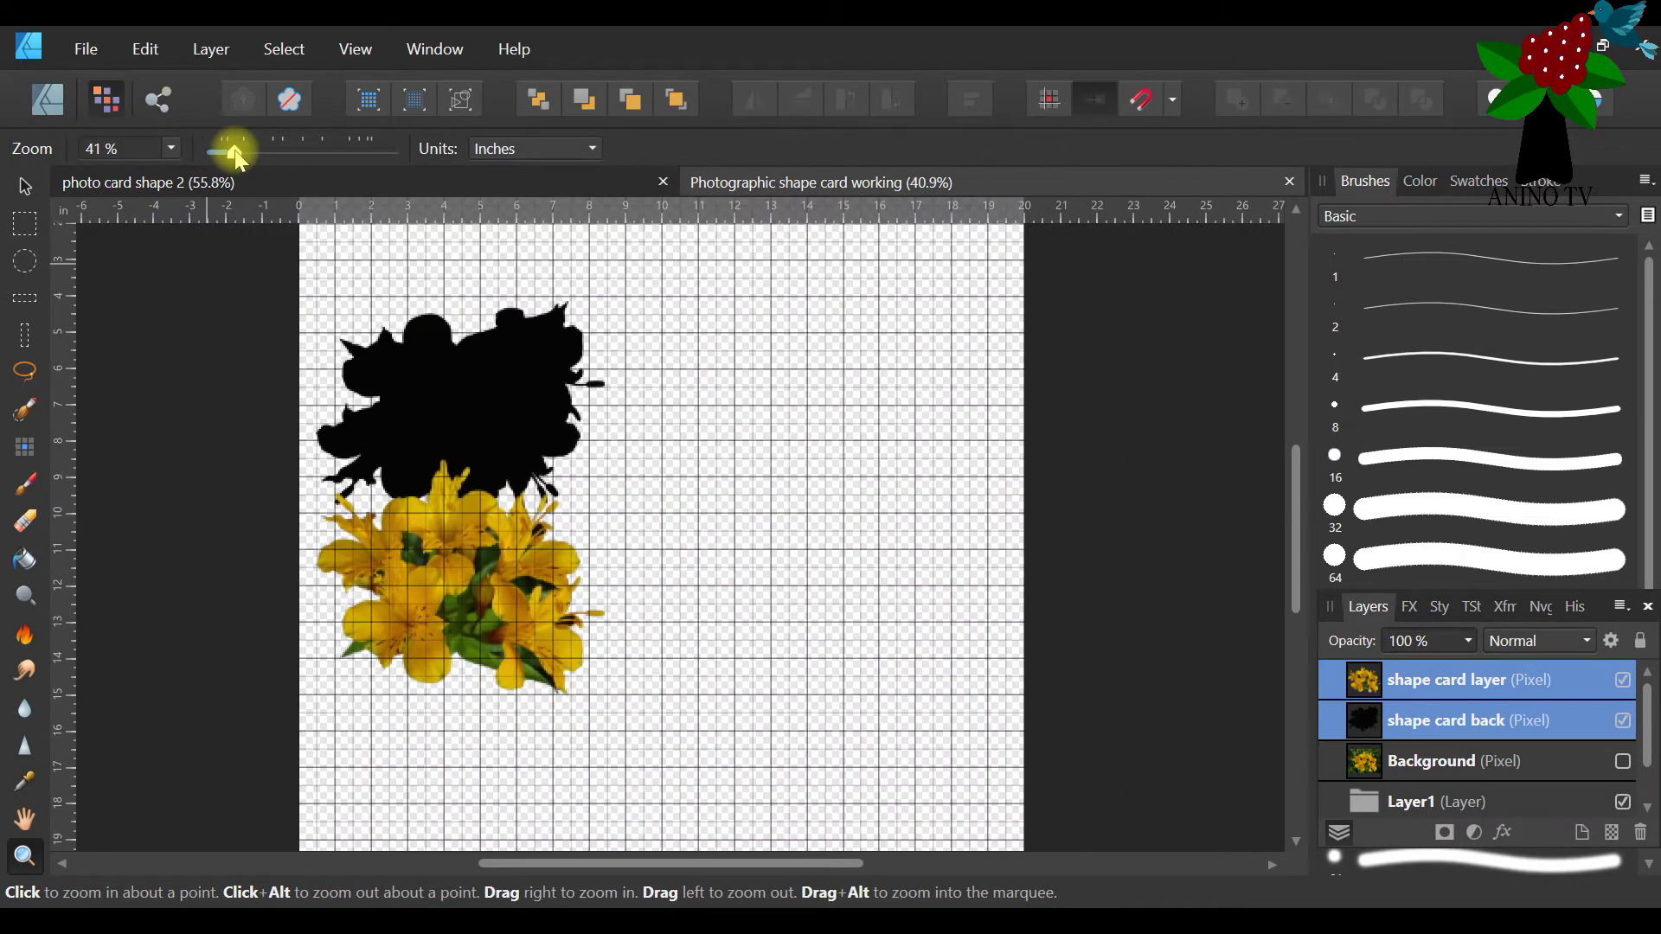
{"action": "left_click", "coordinate": [24, 186]}
{"action": "left_click", "coordinate": [1140, 418]}
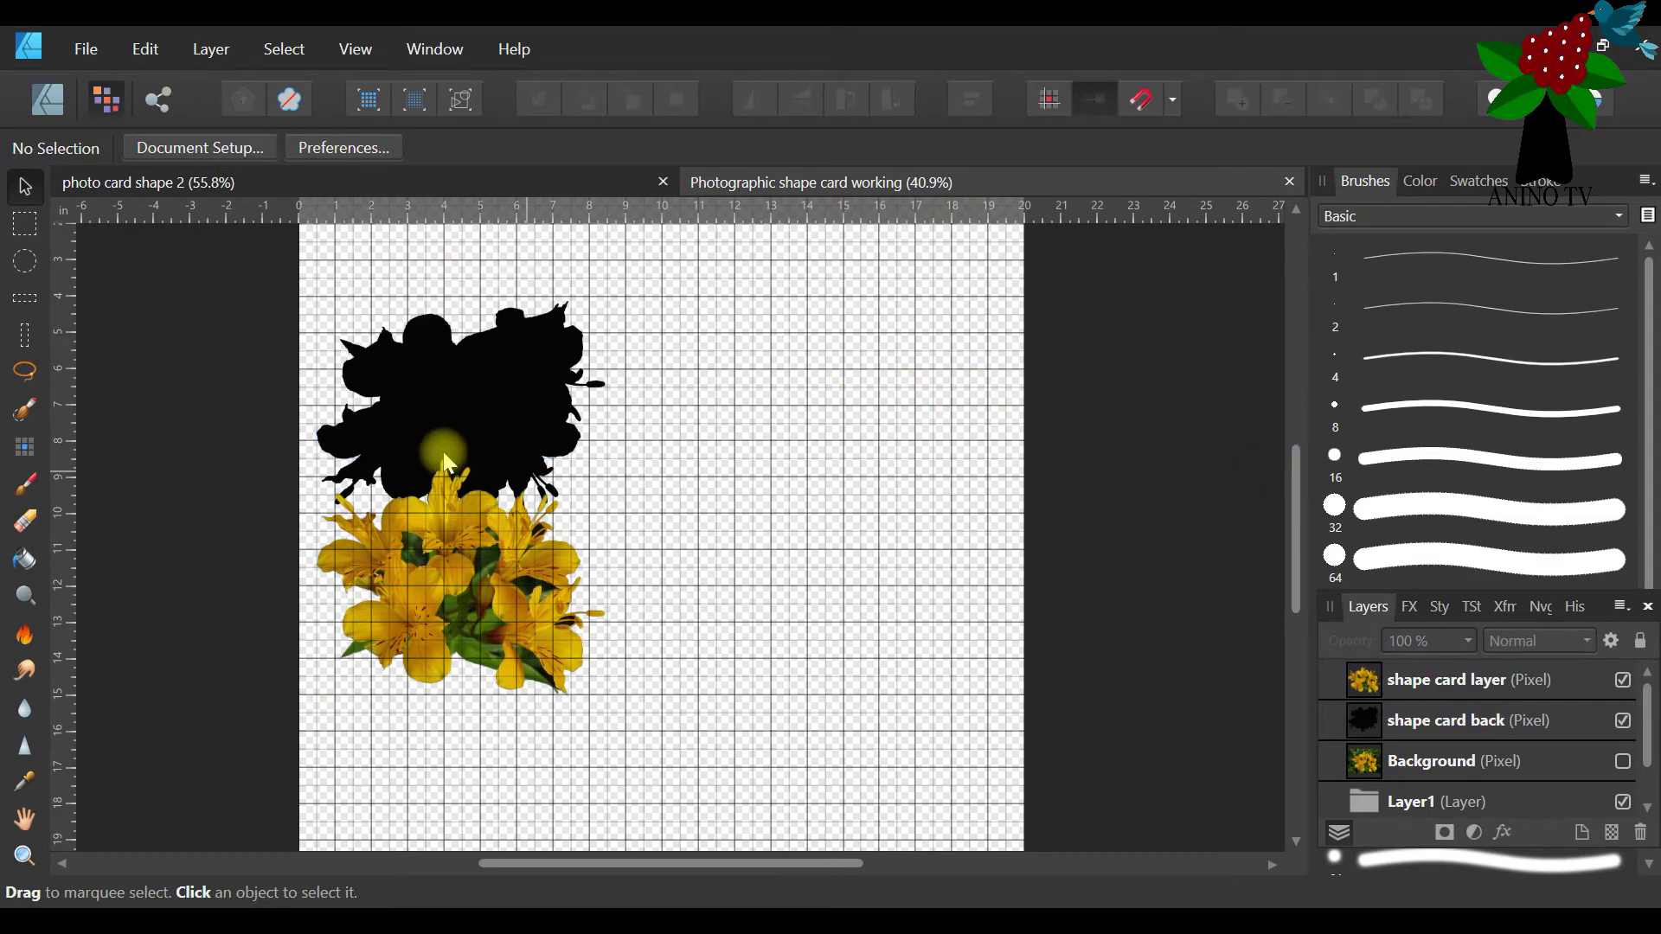
{"action": "left_click", "coordinate": [529, 603]}
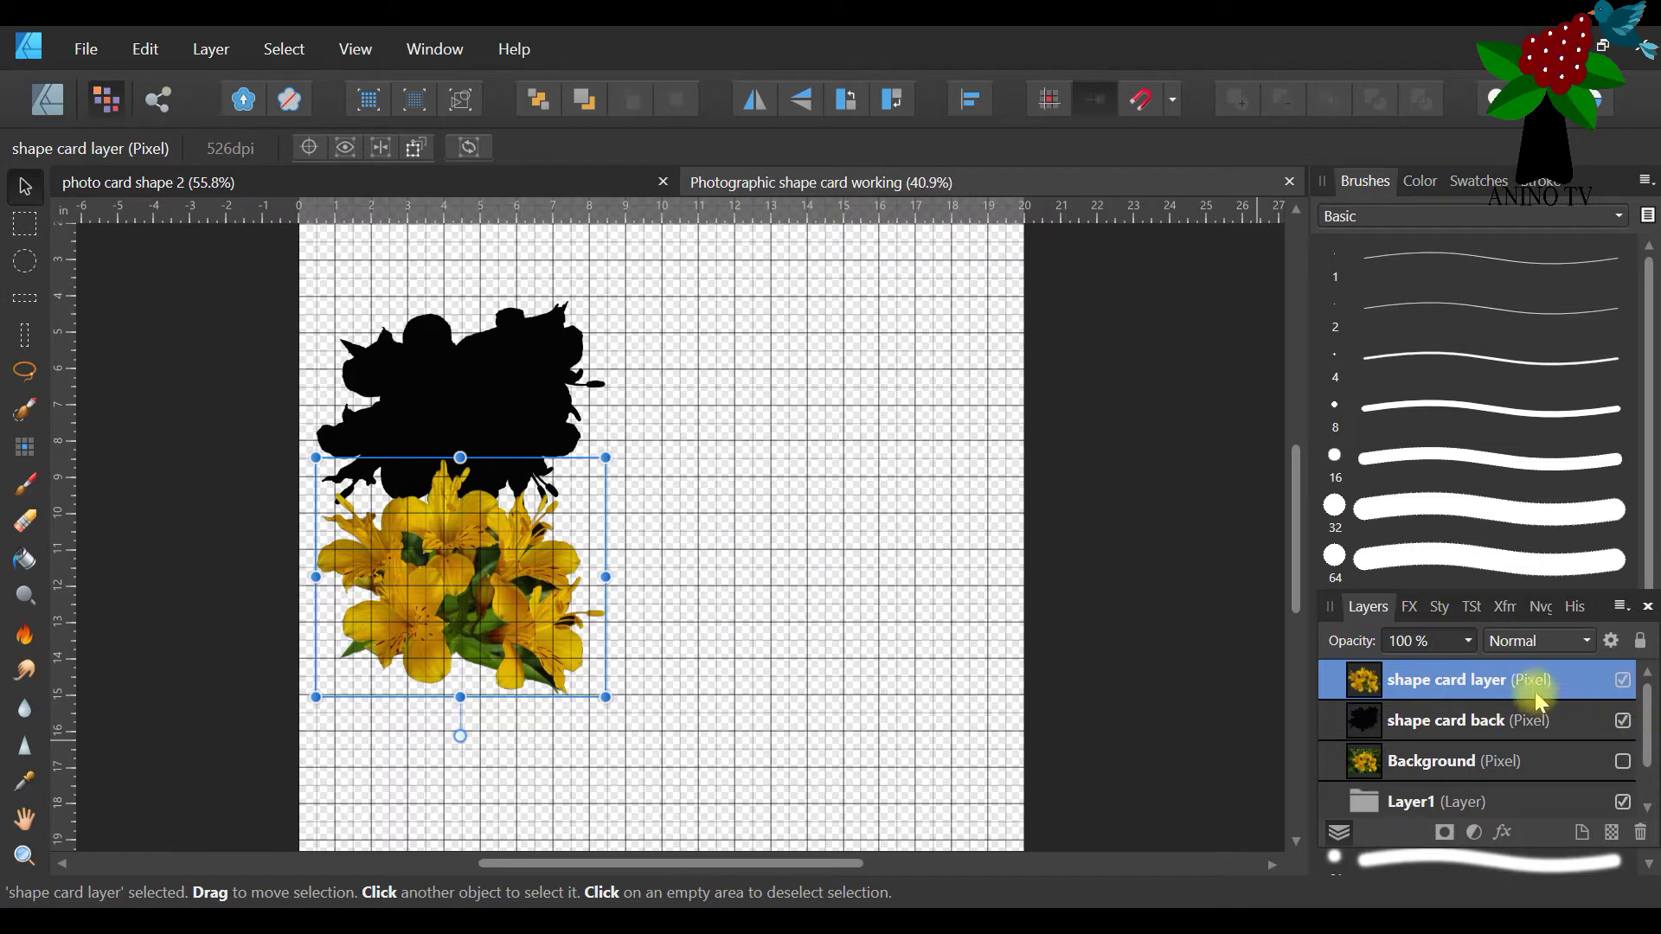
{"action": "left_click_drag", "start_coordinate": [1423, 679], "coordinate": [1447, 687]}
{"action": "right_click", "coordinate": [1447, 688]}
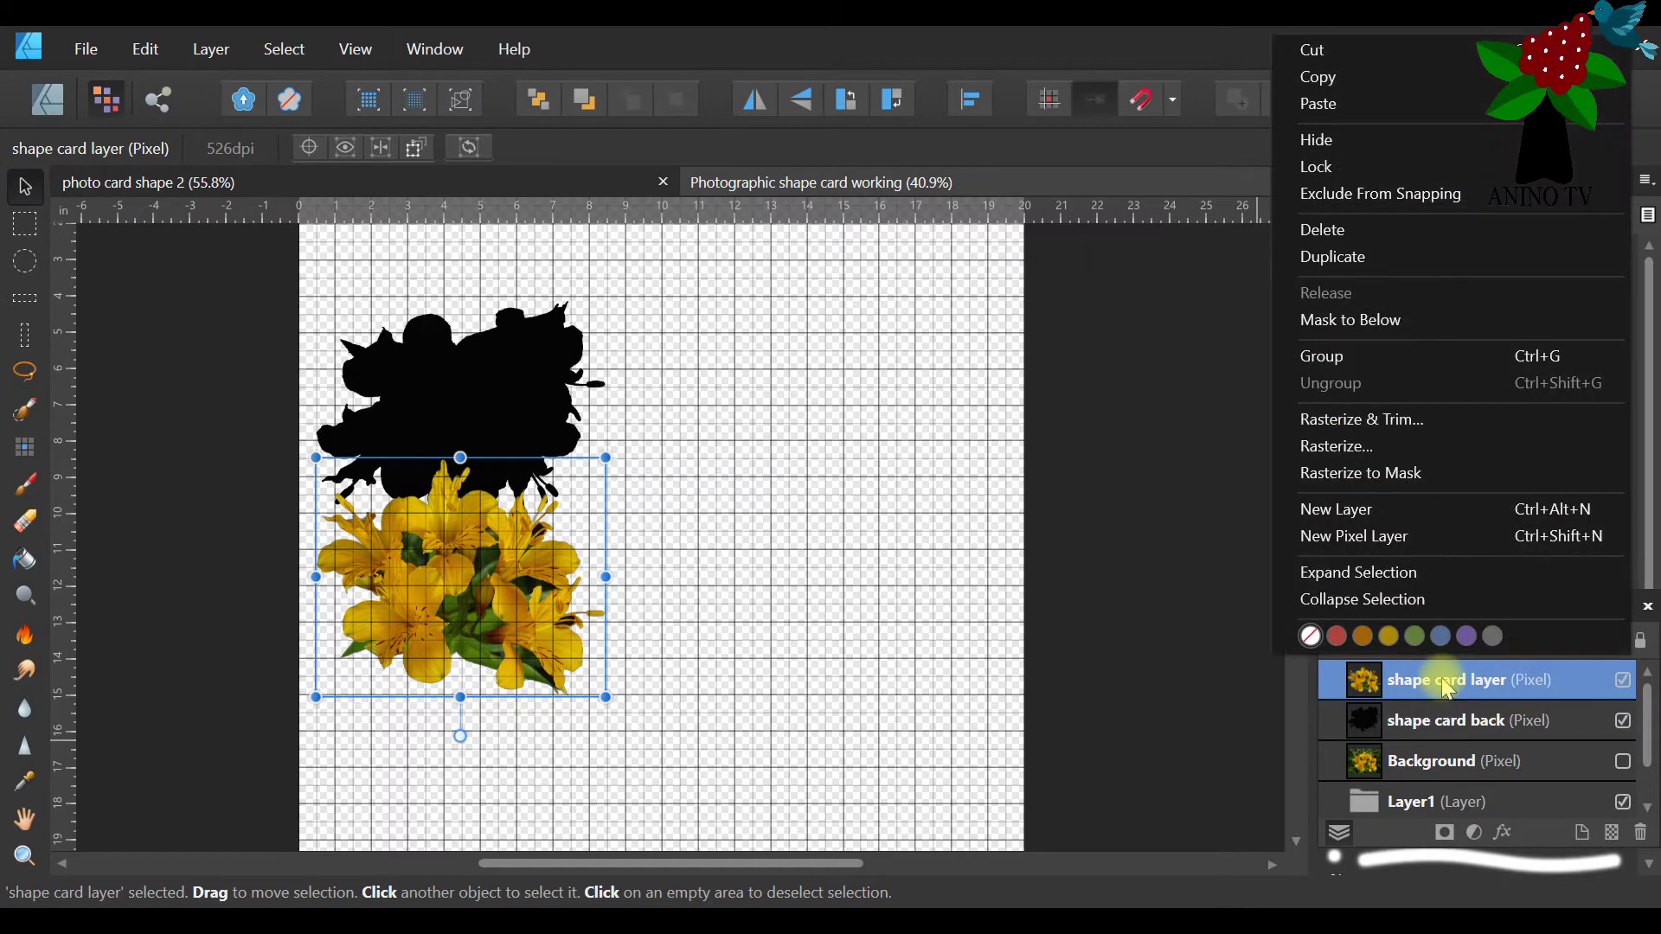
{"action": "left_click", "coordinate": [1388, 265]}
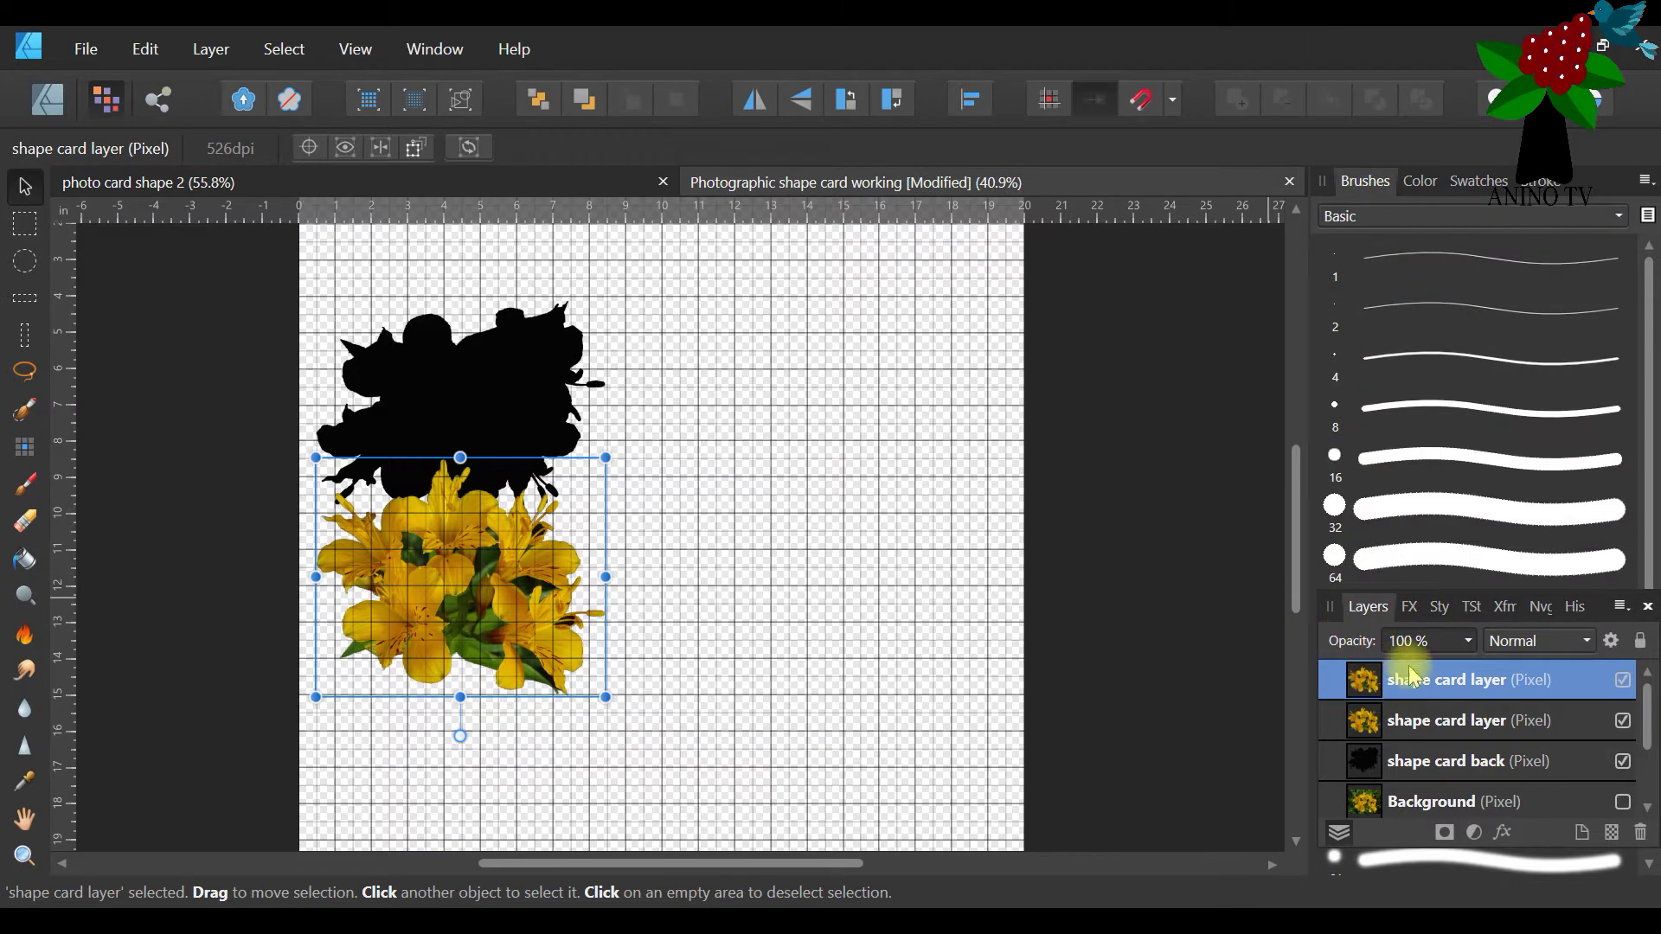
Rename the duplicated flower layer as decoupage 1
{"action": "mouse_move", "coordinate": [1336, 613]}
{"action": "left_mouse_down"}
{"action": "mouse_move", "coordinate": [1130, 564]}
{"action": "mouse_move", "coordinate": [619, 362]}
{"action": "left_mouse_up"}
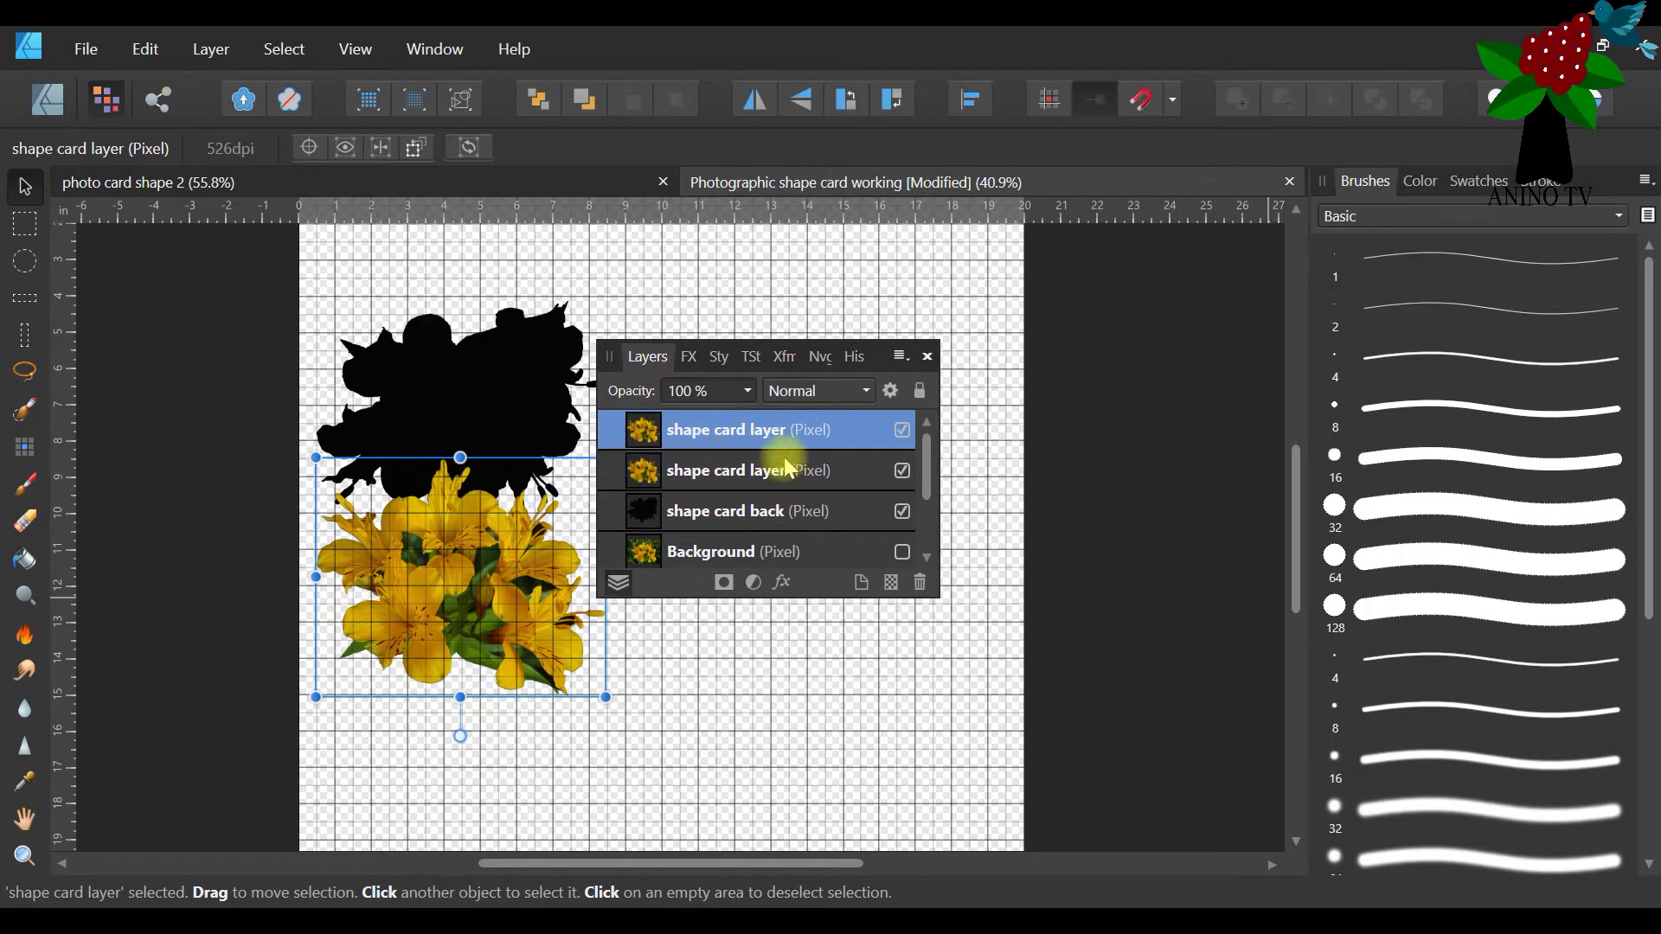
{"action": "double_click", "coordinate": [775, 430]}
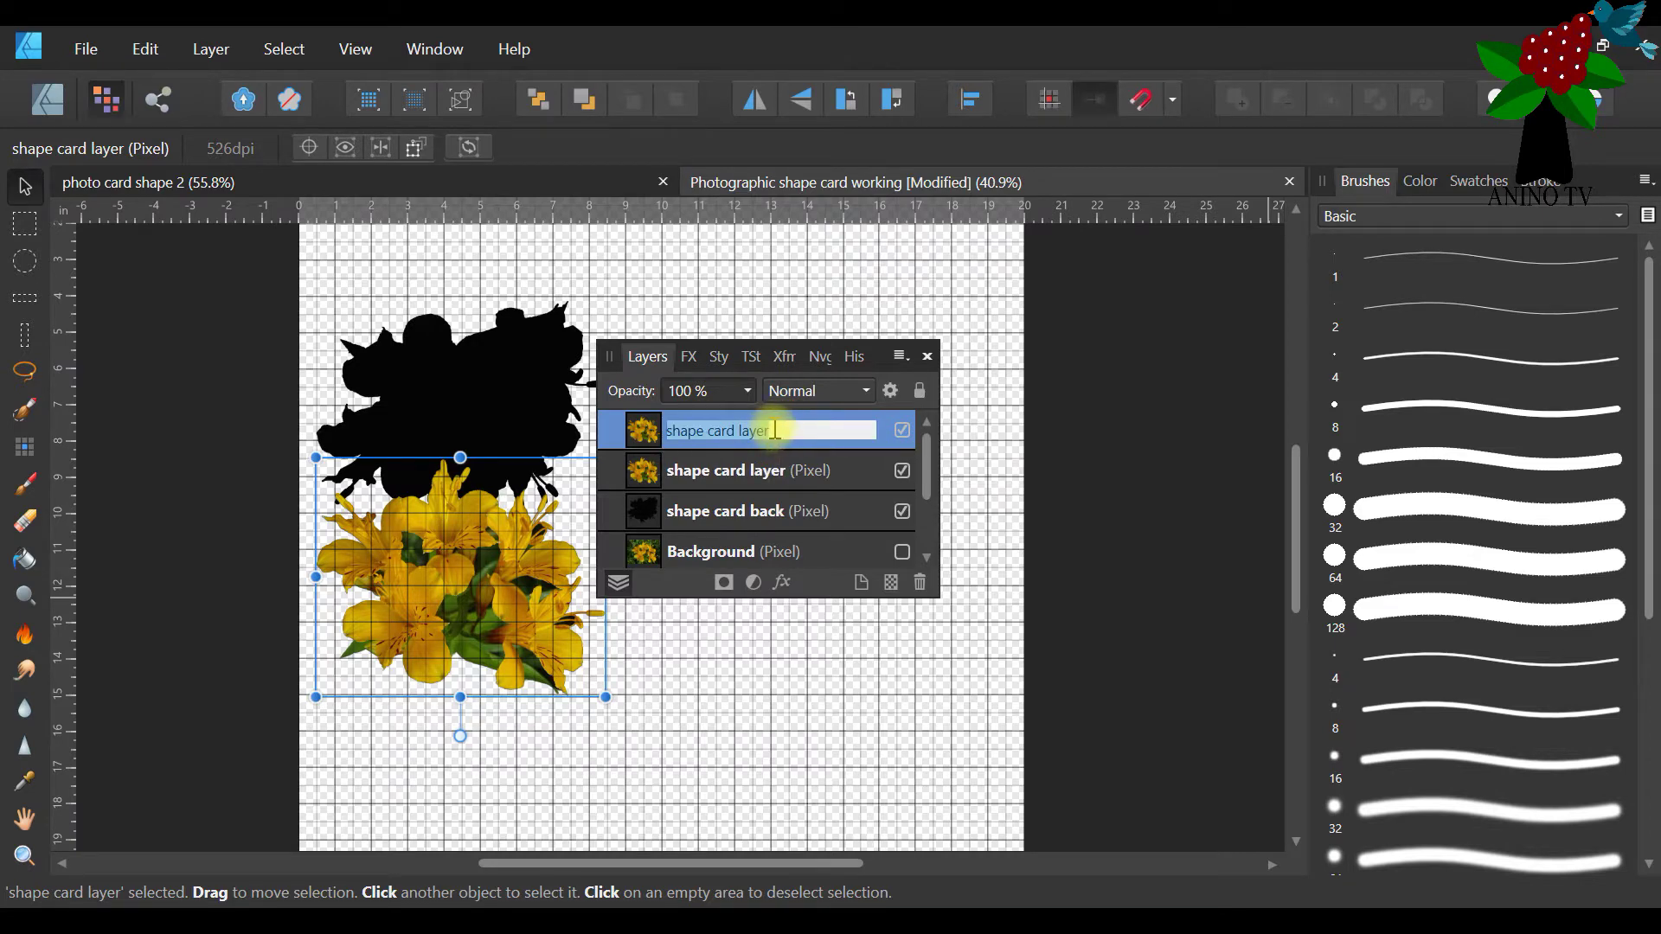
{"action": "type", "text": "decoupage 1"}
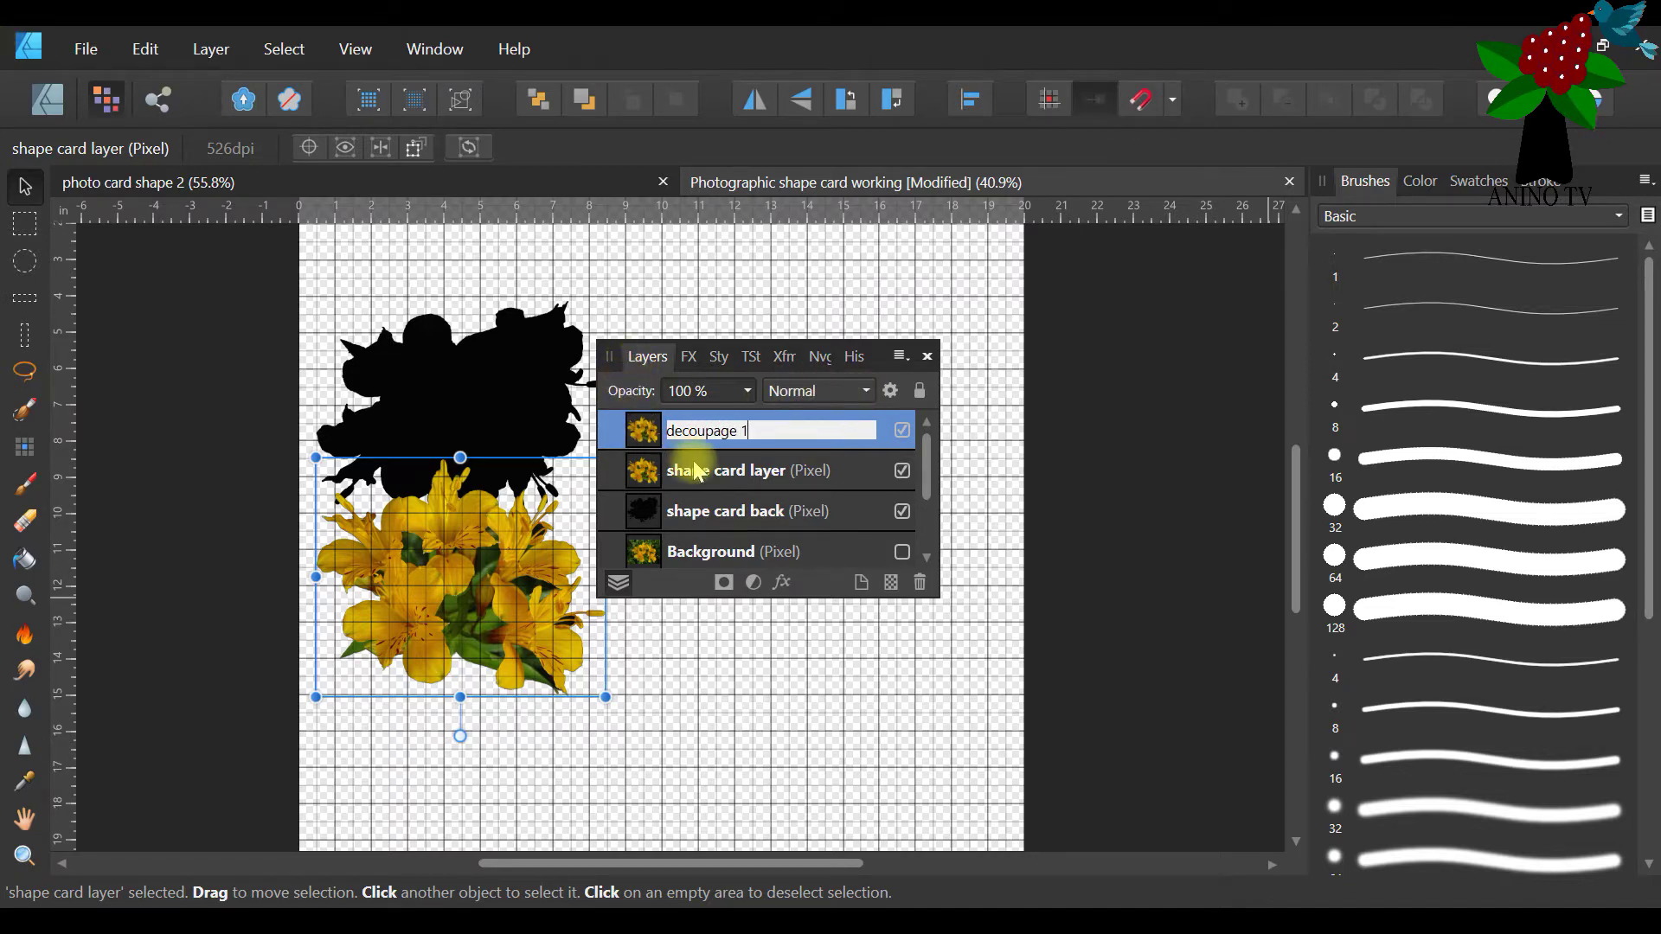
{"action": "key", "text": "Return"}
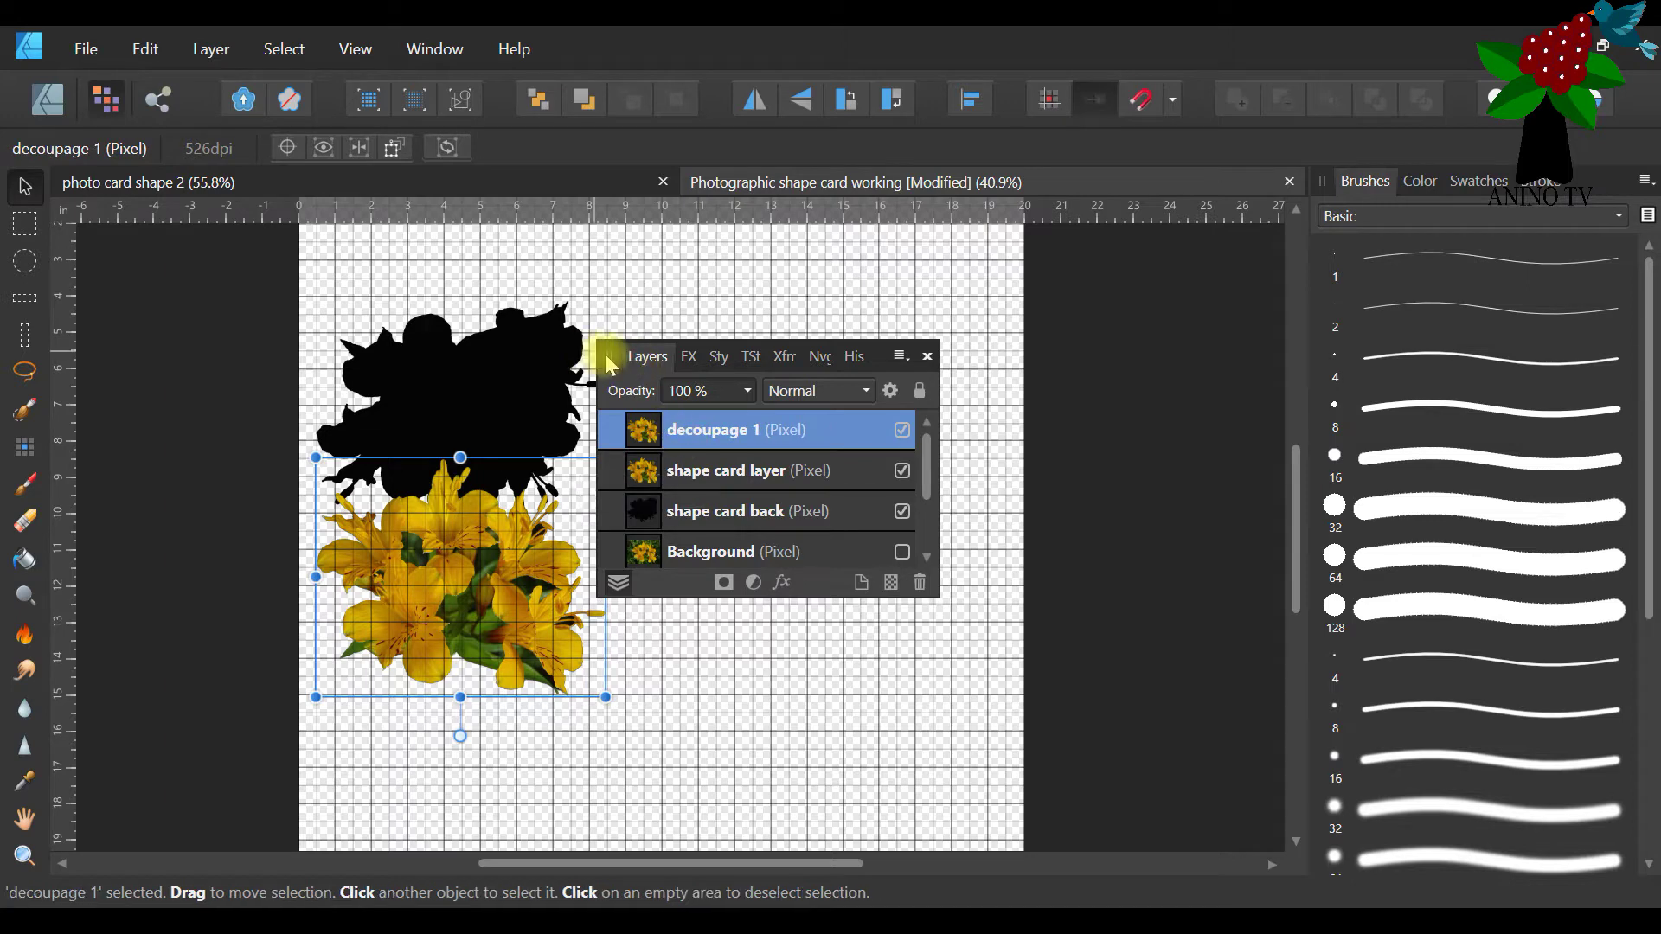
Move the decoupage 1 flowers to the empty upper-right area of the page, close to its top edge
{"action": "mouse_move", "coordinate": [611, 363]}
{"action": "left_mouse_down"}
{"action": "mouse_move", "coordinate": [943, 553]}
{"action": "mouse_move", "coordinate": [1211, 587]}
{"action": "mouse_move", "coordinate": [1253, 620]}
{"action": "left_mouse_up"}
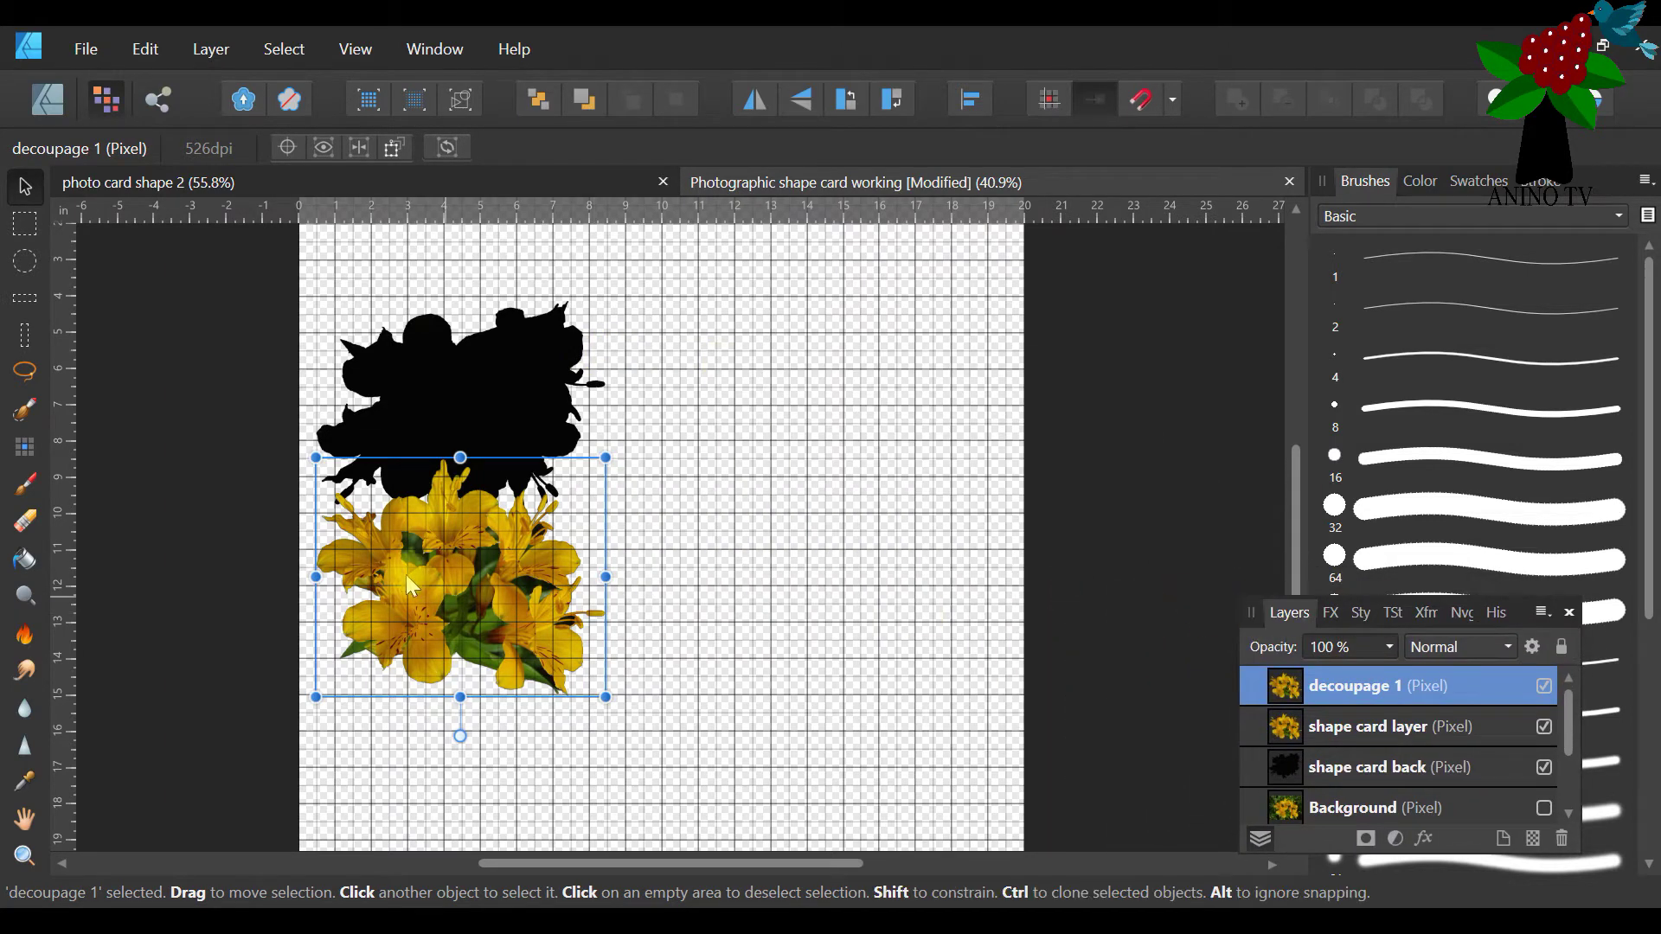
{"action": "mouse_move", "coordinate": [403, 553]}
{"action": "left_mouse_down"}
{"action": "mouse_move", "coordinate": [673, 487]}
{"action": "mouse_move", "coordinate": [785, 393]}
{"action": "mouse_move", "coordinate": [768, 360]}
{"action": "left_mouse_up"}
{"action": "scroll", "coordinate": [842, 481], "scroll_direction": "up", "scroll_amount": 2}
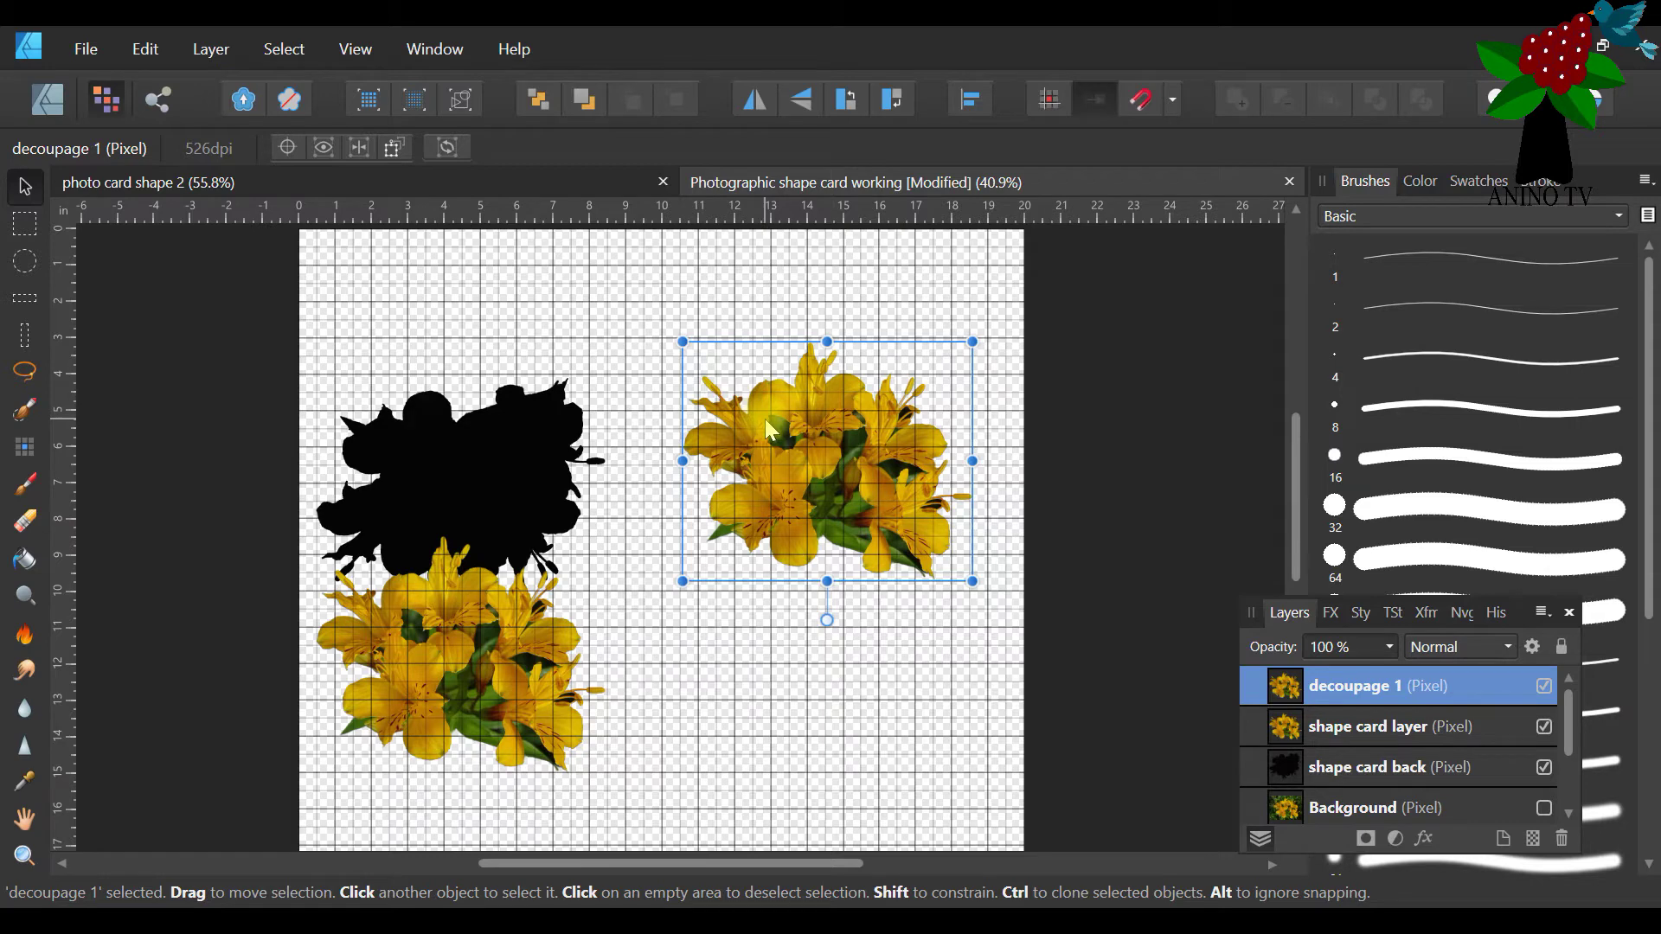
{"action": "left_click_drag", "start_coordinate": [786, 427], "coordinate": [744, 395]}
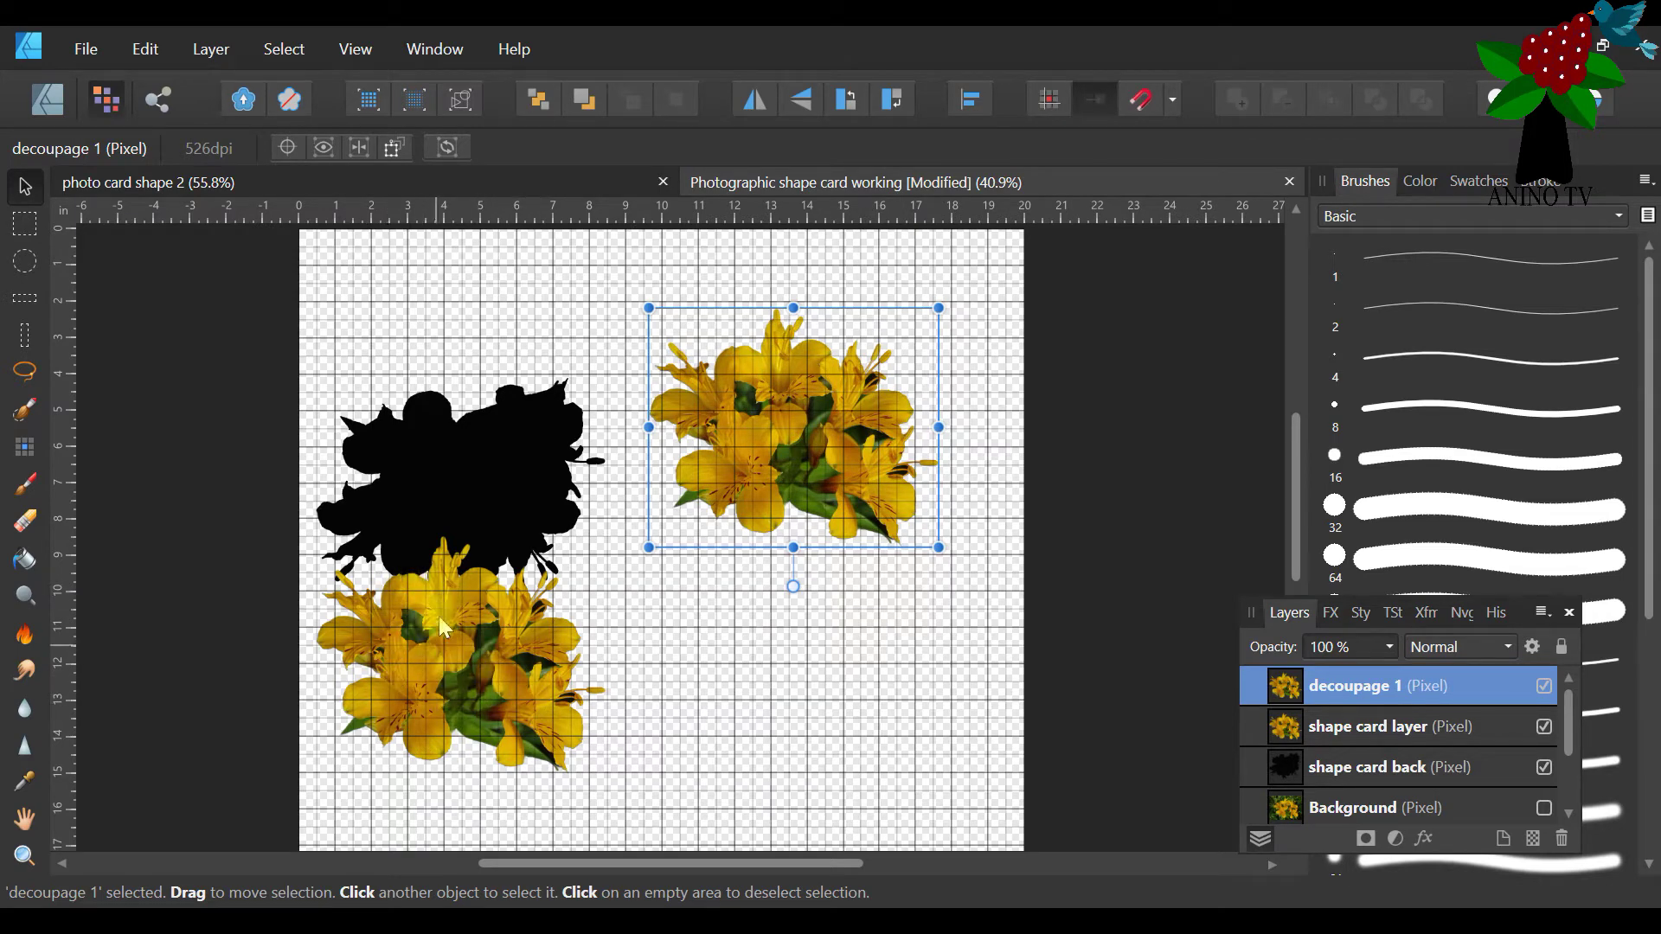
{"action": "left_click_drag", "start_coordinate": [772, 429], "coordinate": [764, 370]}
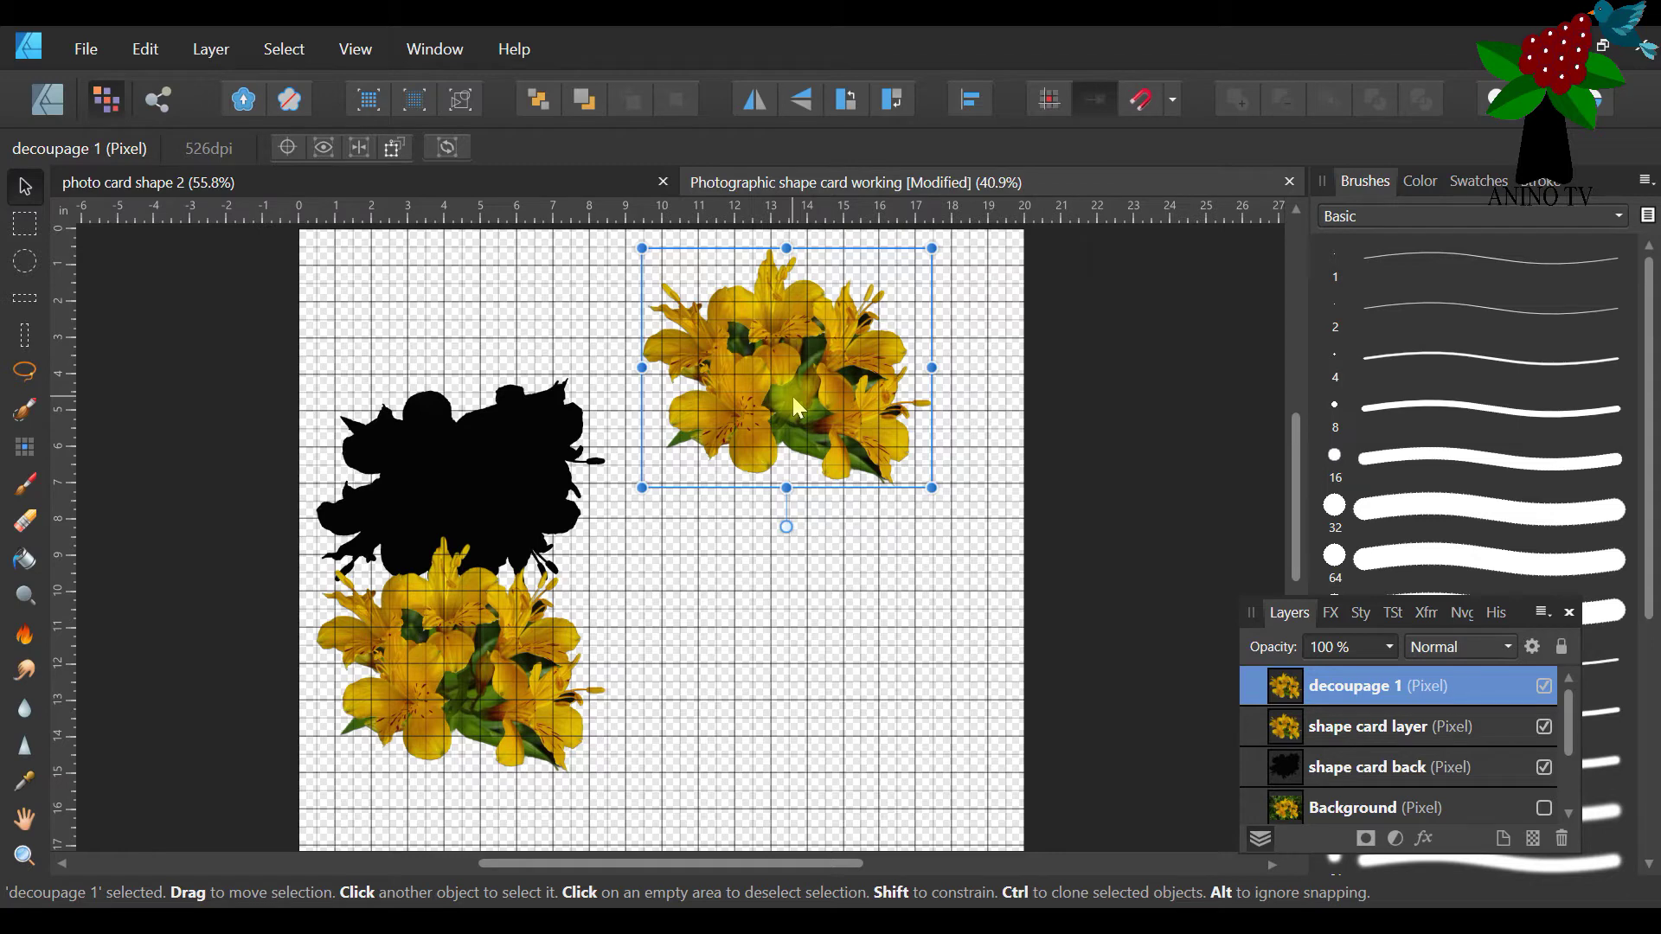
{"action": "left_click_drag", "start_coordinate": [776, 393], "coordinate": [778, 382]}
{"action": "scroll", "coordinate": [867, 478], "scroll_direction": "up", "scroll_amount": 1}
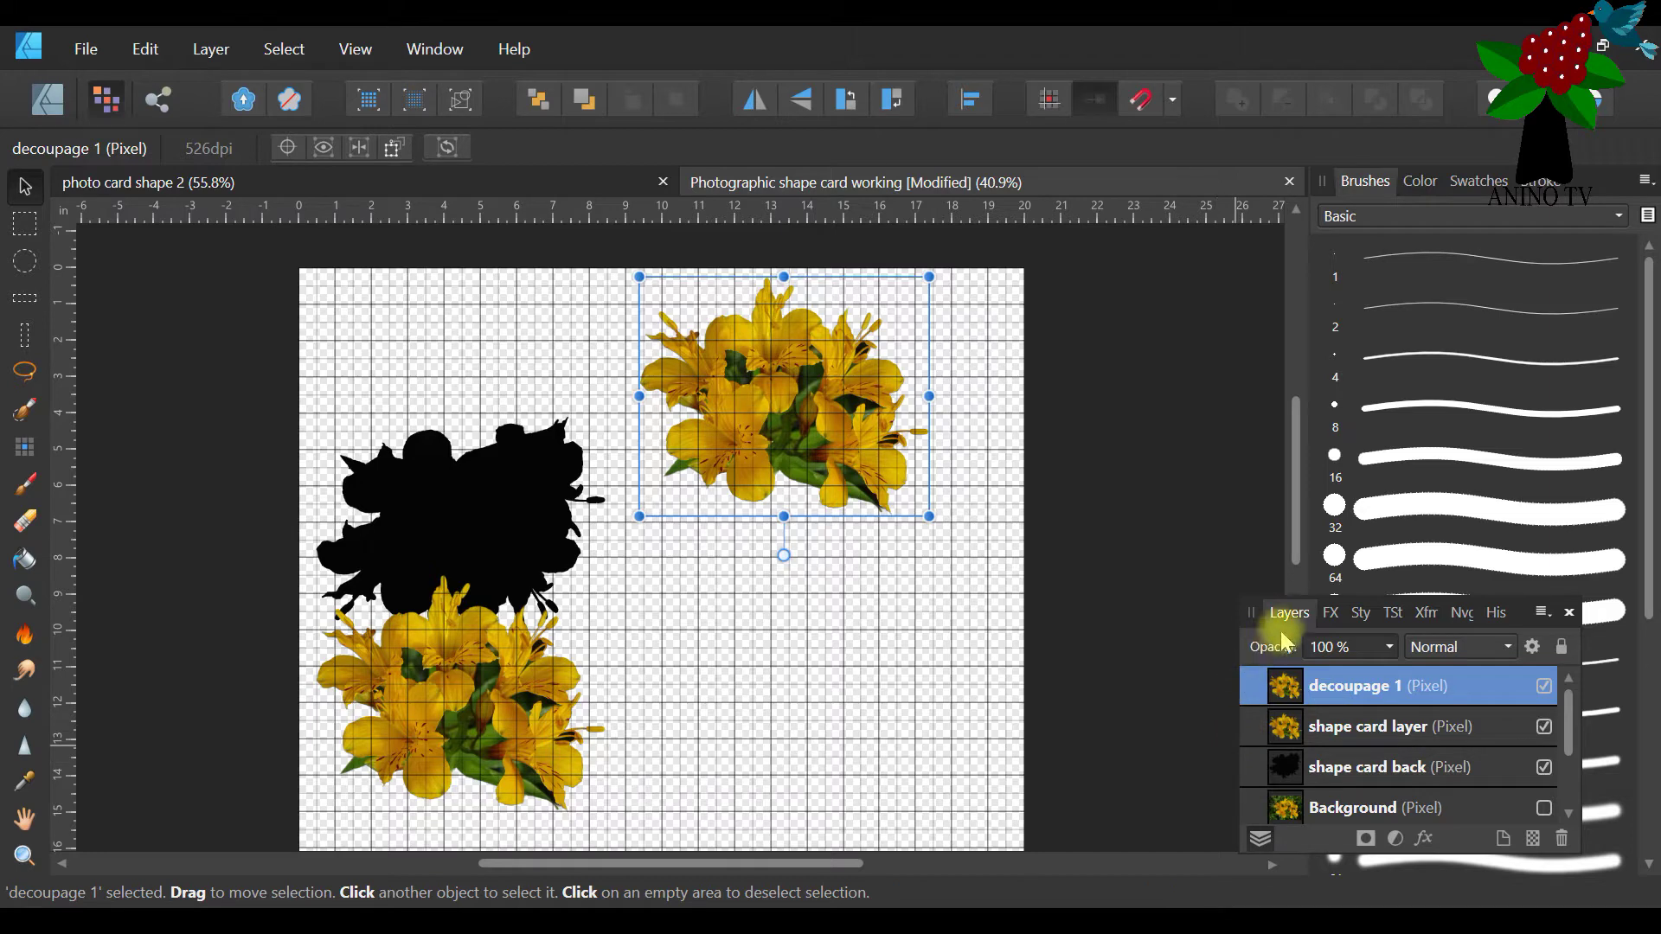
Duplicate the decoupage 1 layer and rename the copy as decoupage 2
{"action": "mouse_move", "coordinate": [1253, 610]}
{"action": "left_mouse_down"}
{"action": "mouse_move", "coordinate": [943, 564]}
{"action": "mouse_move", "coordinate": [662, 397]}
{"action": "left_mouse_up"}
{"action": "right_click", "coordinate": [697, 465]}
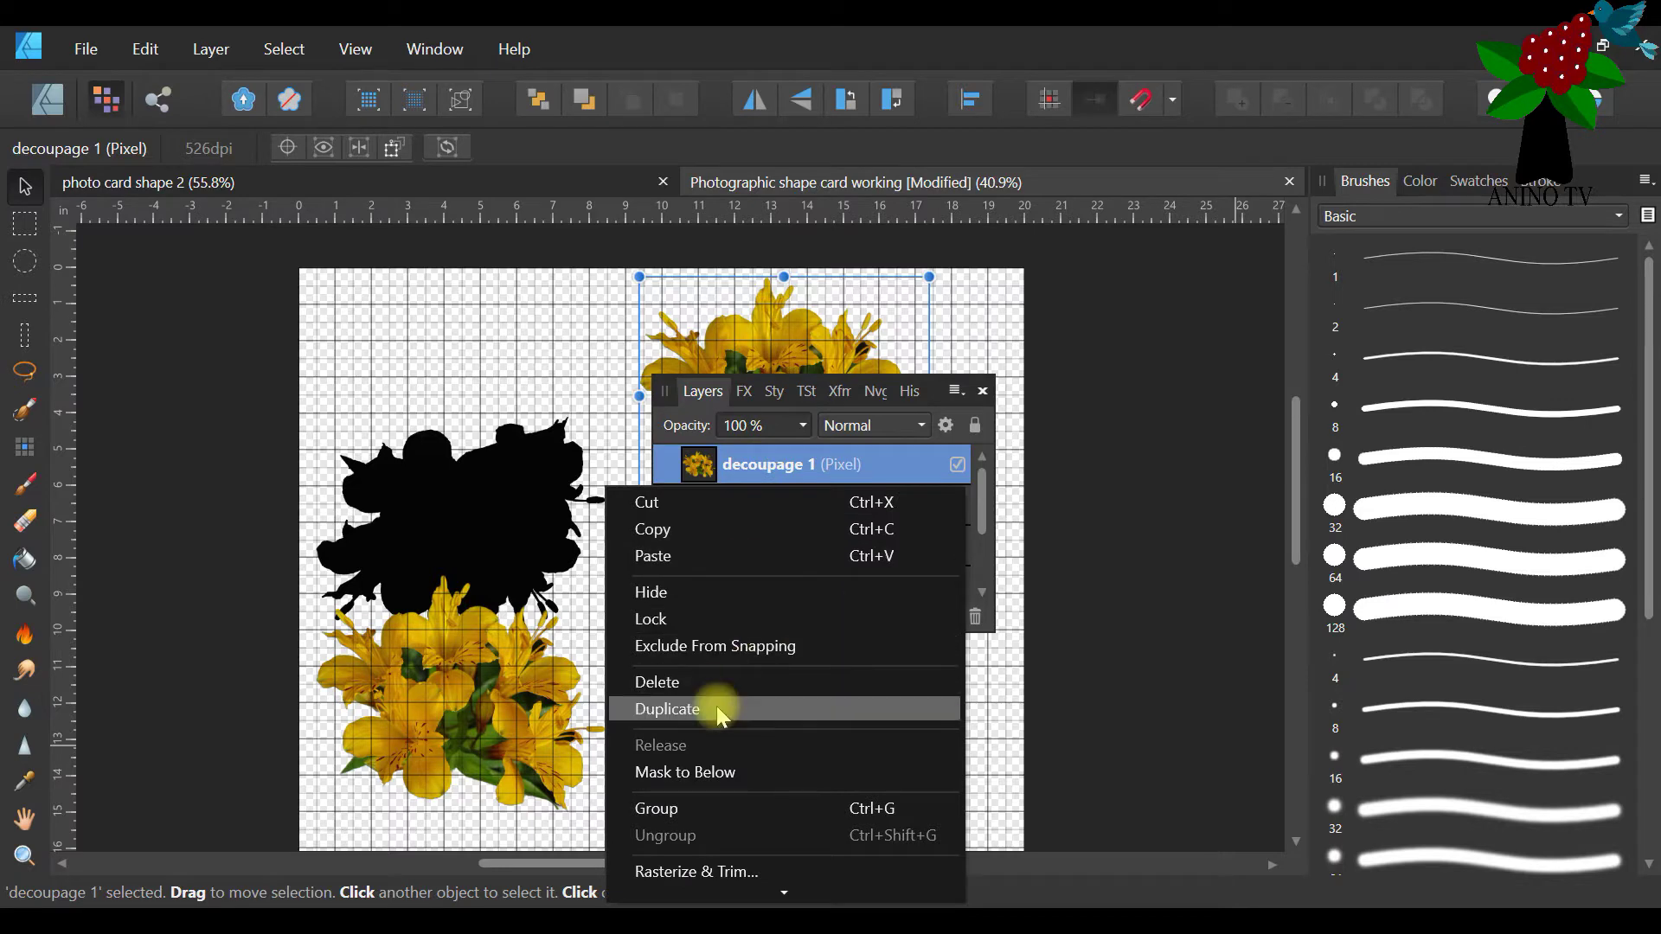
{"action": "left_click", "coordinate": [716, 706]}
{"action": "double_click", "coordinate": [823, 470]}
{"action": "left_click", "coordinate": [822, 466]}
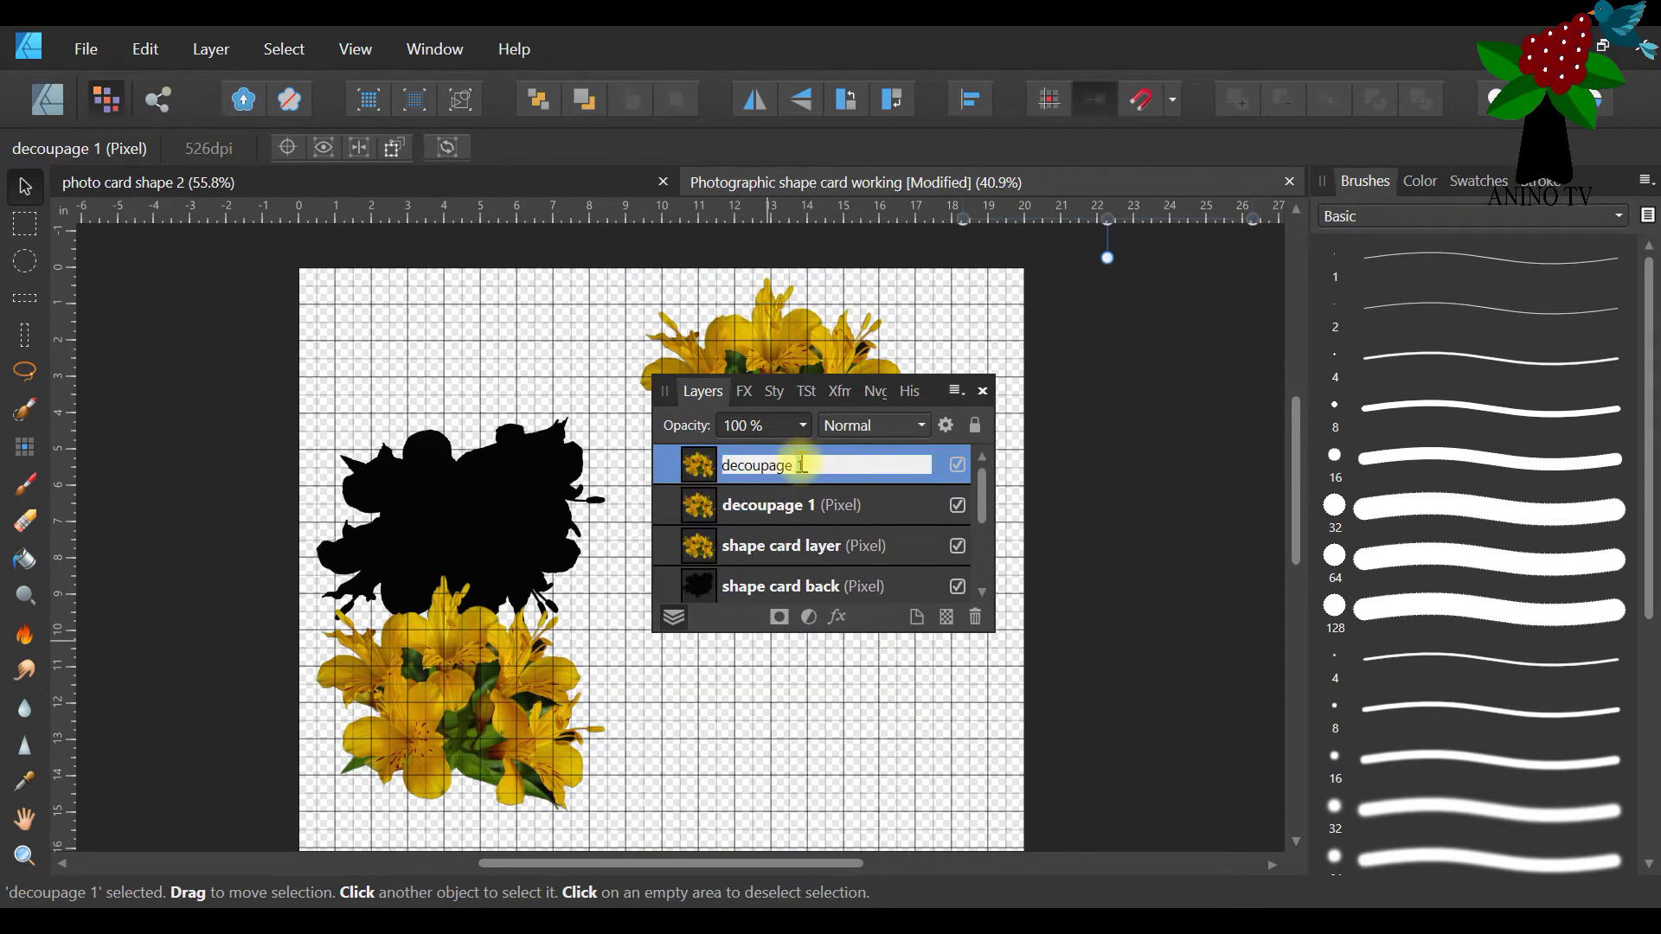
{"action": "key", "text": "BackSpace"}
{"action": "type", "text": "2"}
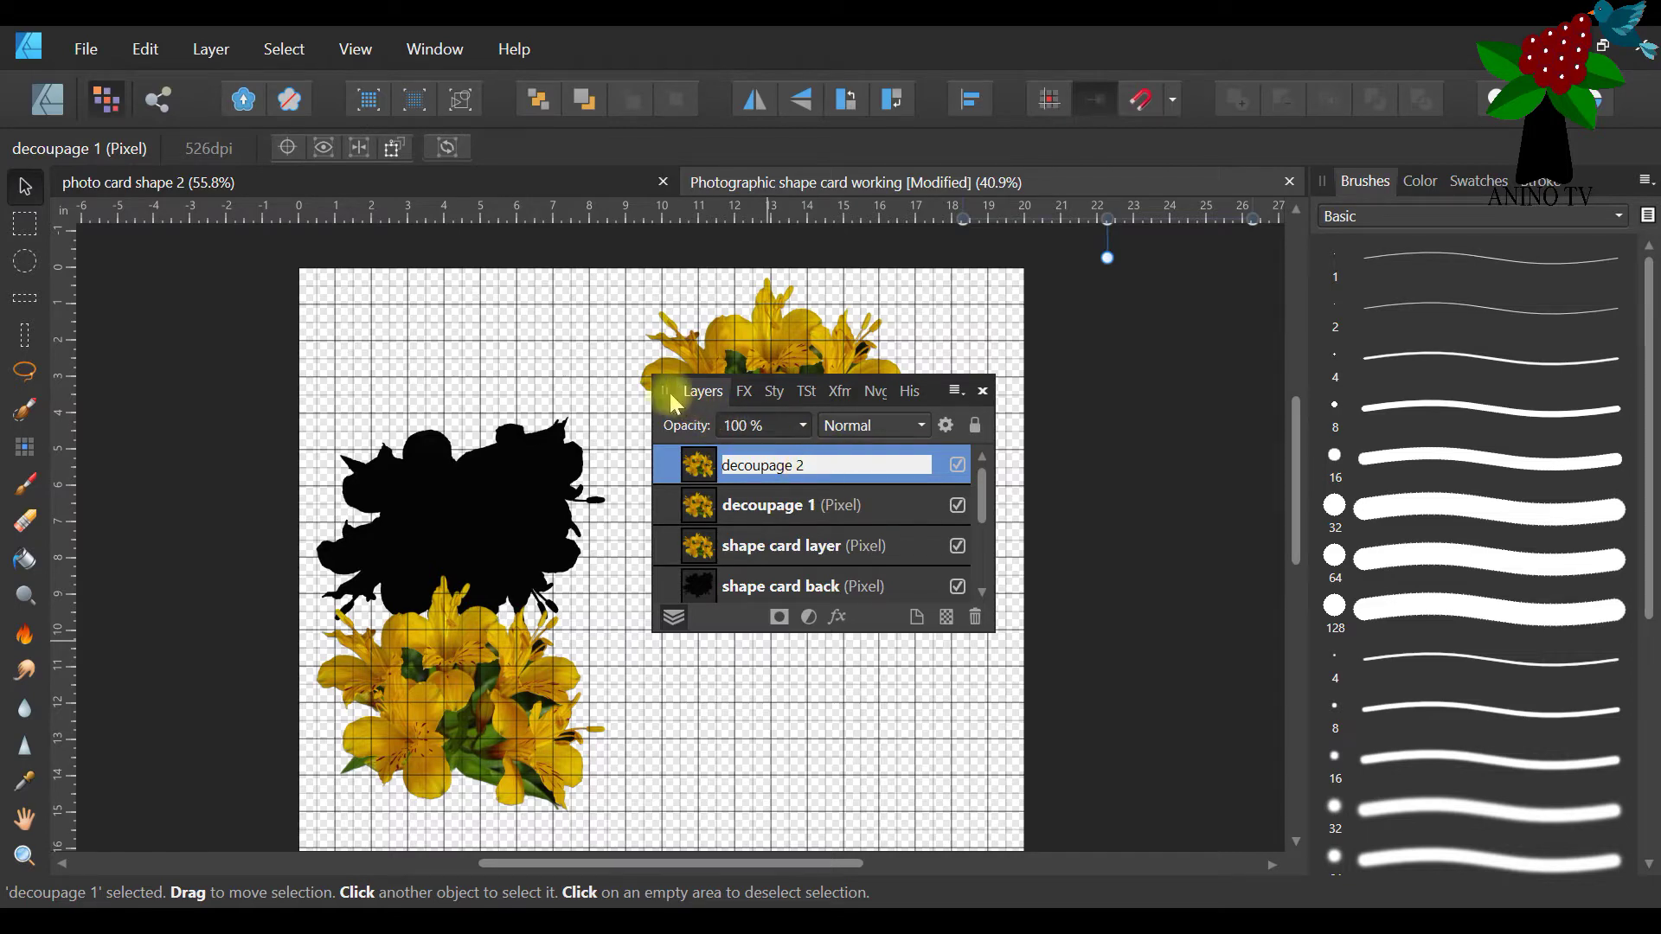
{"action": "key", "text": "Return"}
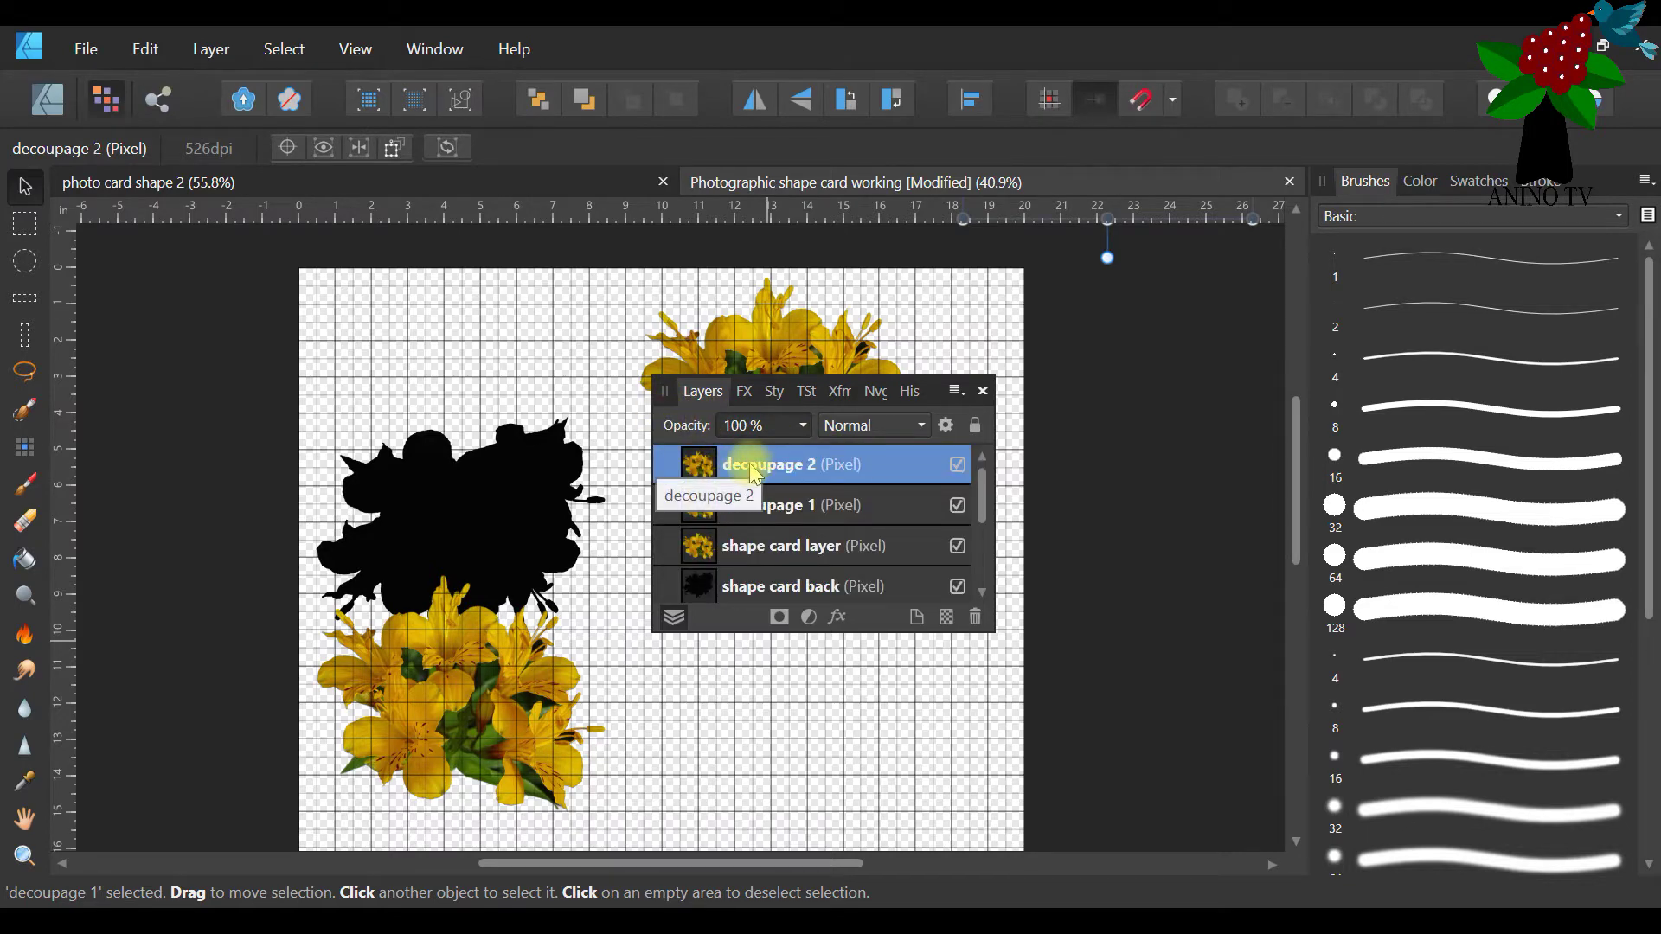
{"action": "double_click", "coordinate": [755, 471]}
{"action": "left_click", "coordinate": [725, 467]}
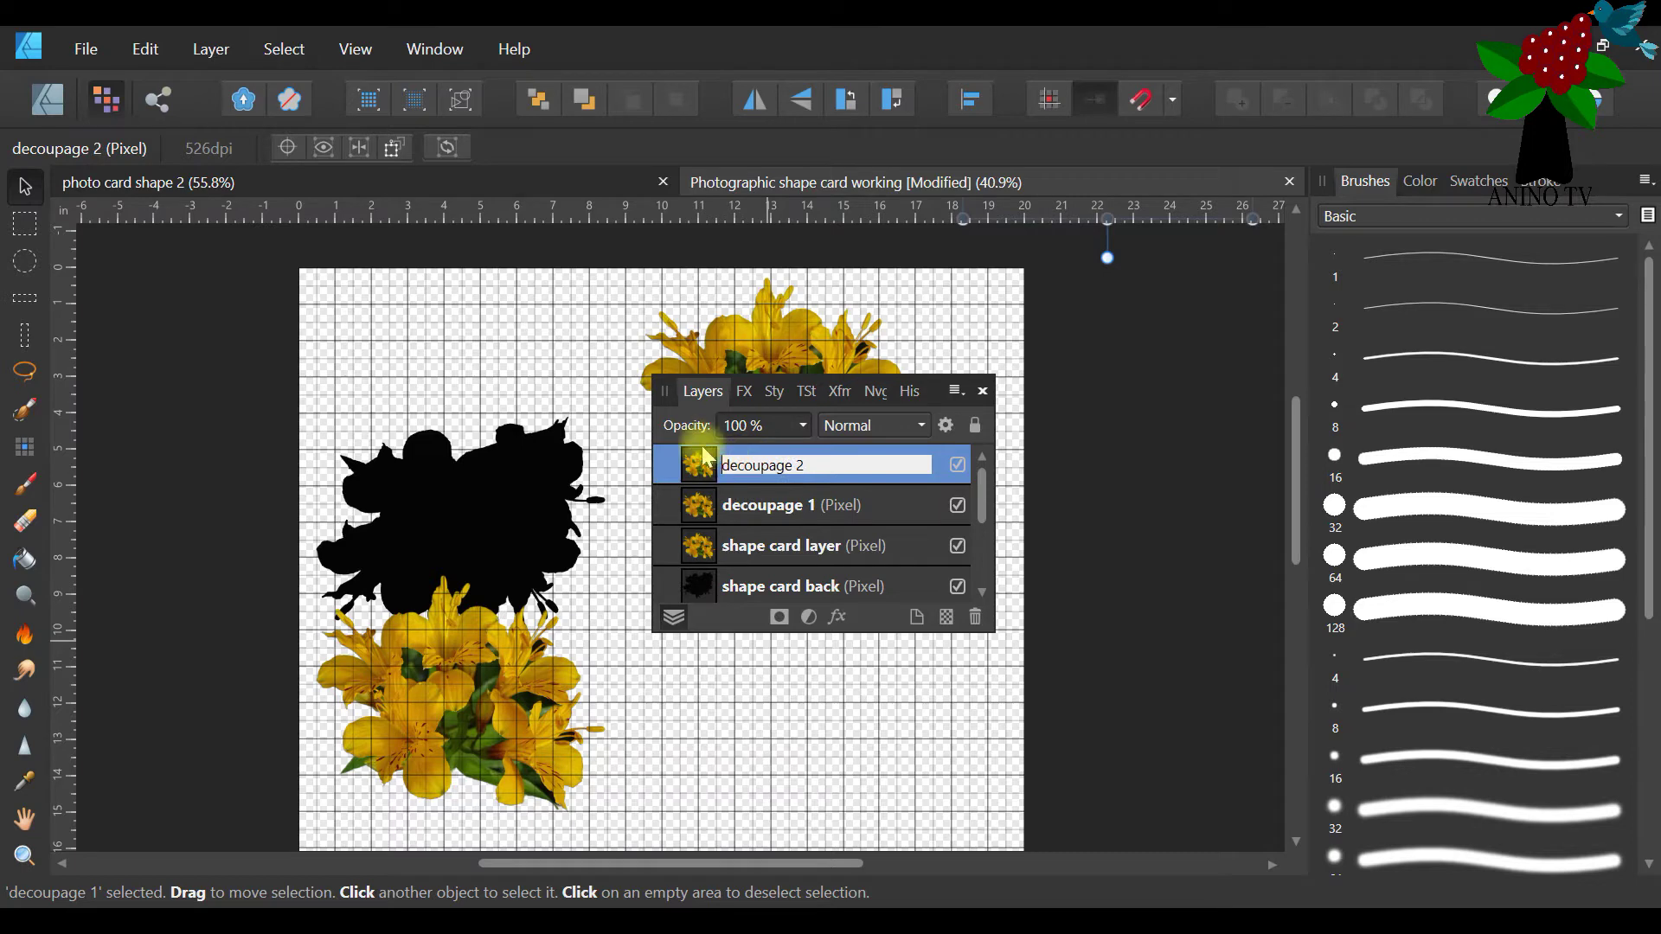
{"action": "key", "text": "Return"}
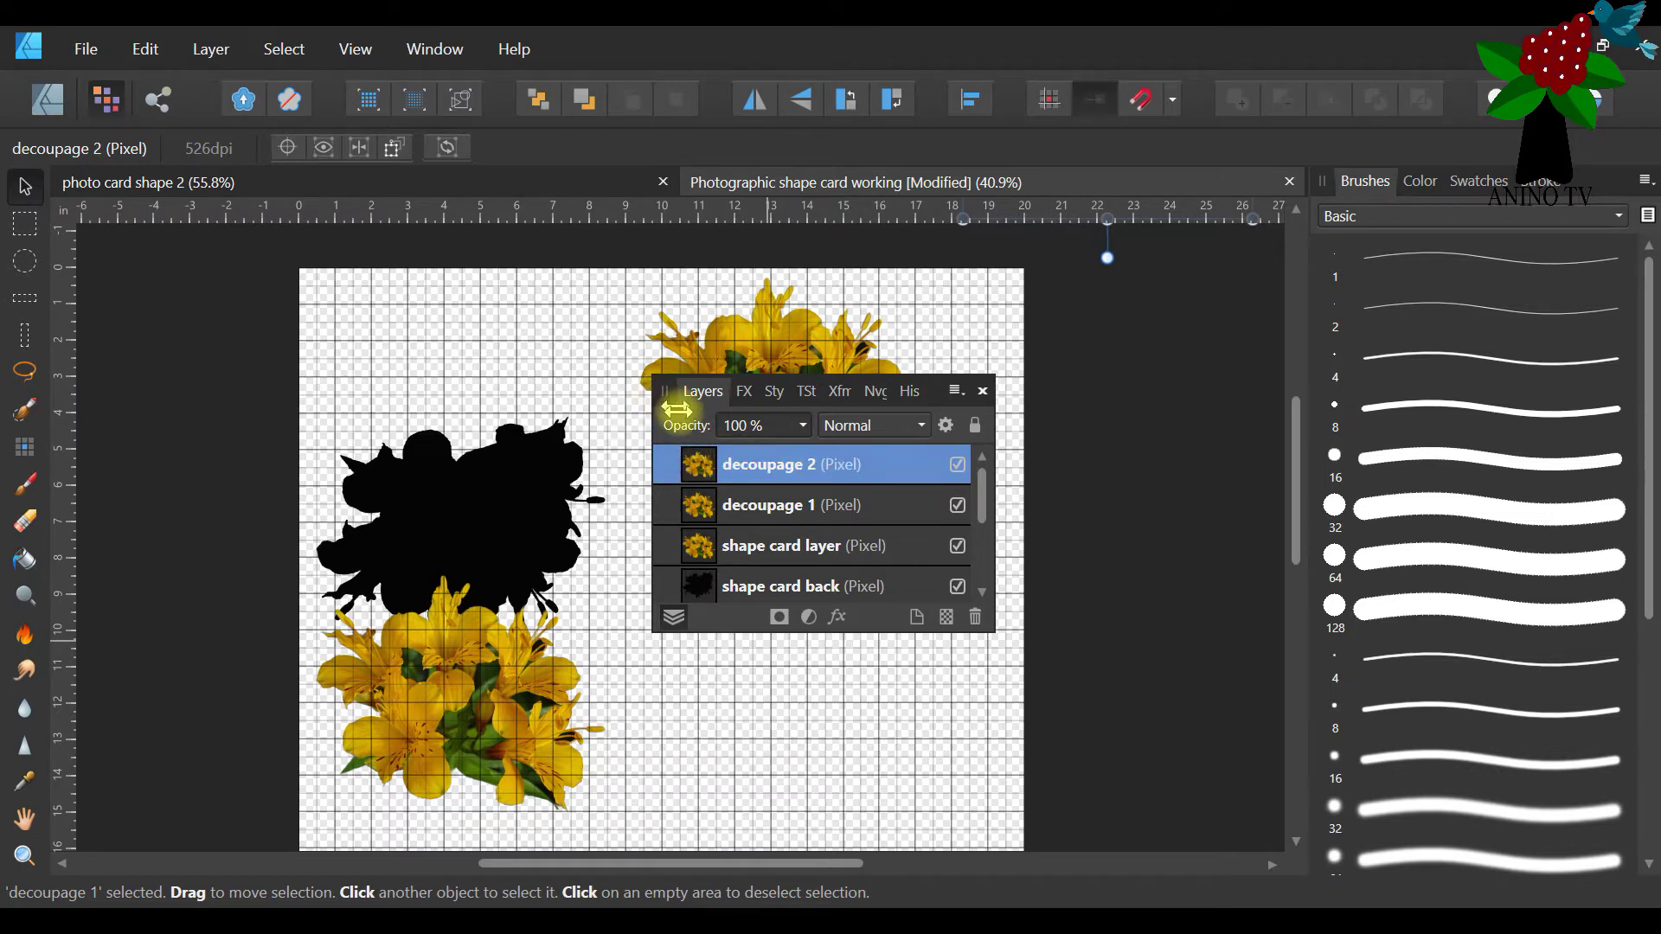
{"action": "mouse_move", "coordinate": [675, 407]}
{"action": "left_mouse_down"}
{"action": "mouse_move", "coordinate": [793, 547]}
{"action": "mouse_move", "coordinate": [1275, 682]}
{"action": "left_mouse_up"}
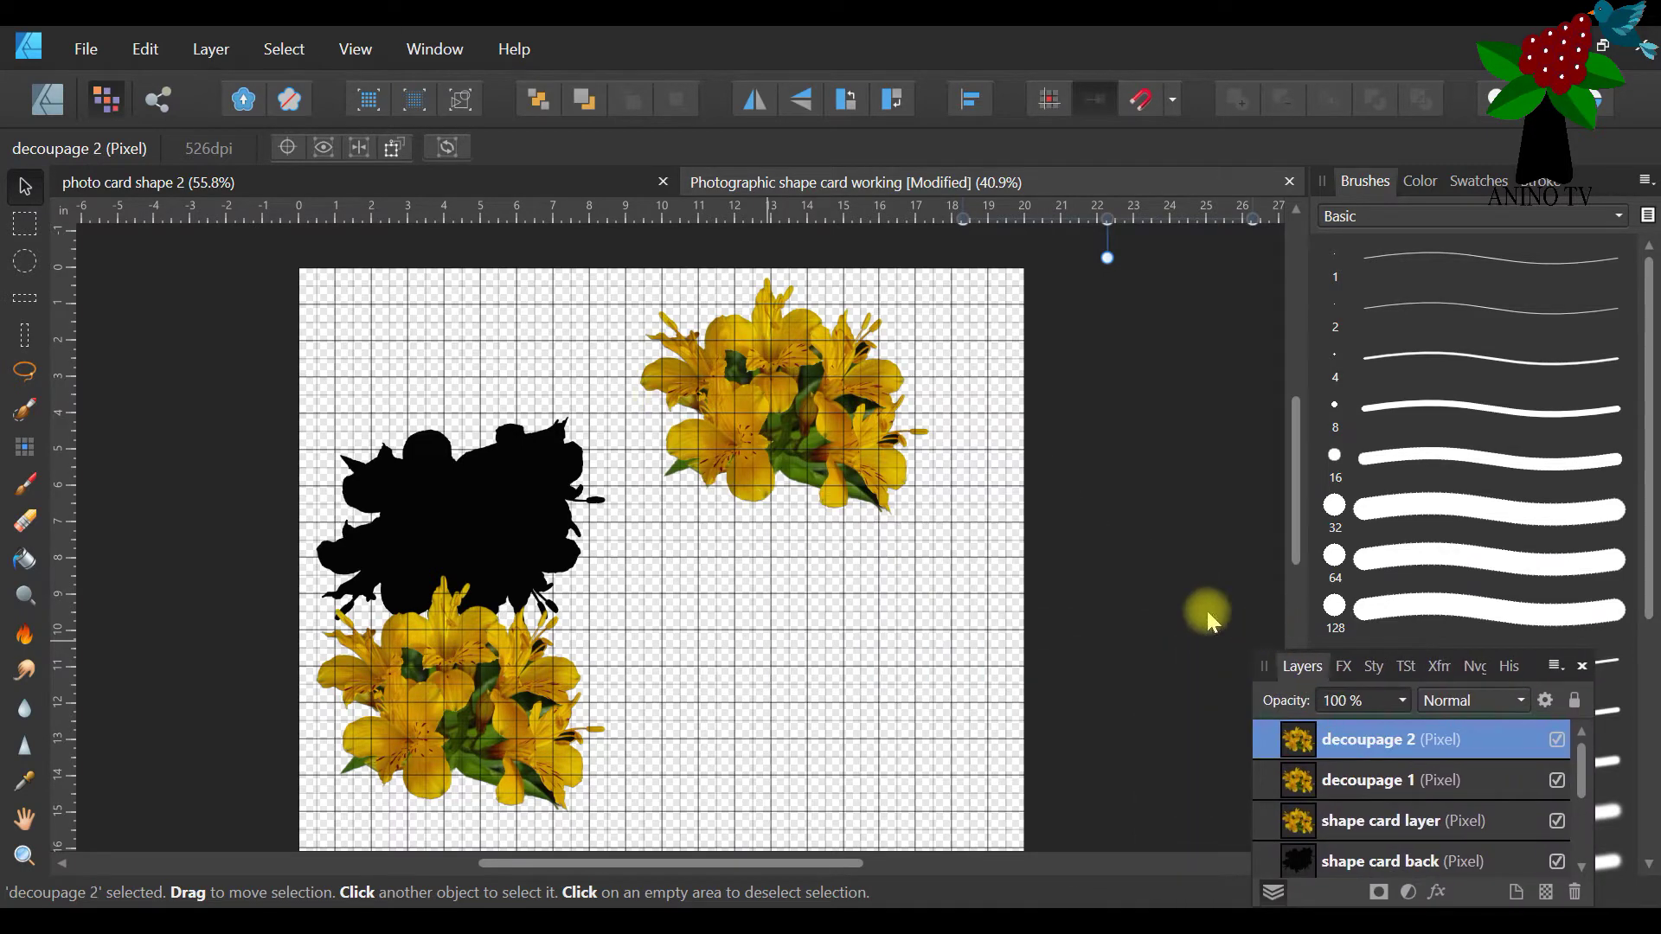
{"action": "mouse_move", "coordinate": [774, 411]}
{"action": "left_mouse_down"}
{"action": "mouse_move", "coordinate": [785, 485]}
{"action": "mouse_move", "coordinate": [785, 434]}
{"action": "left_mouse_up"}
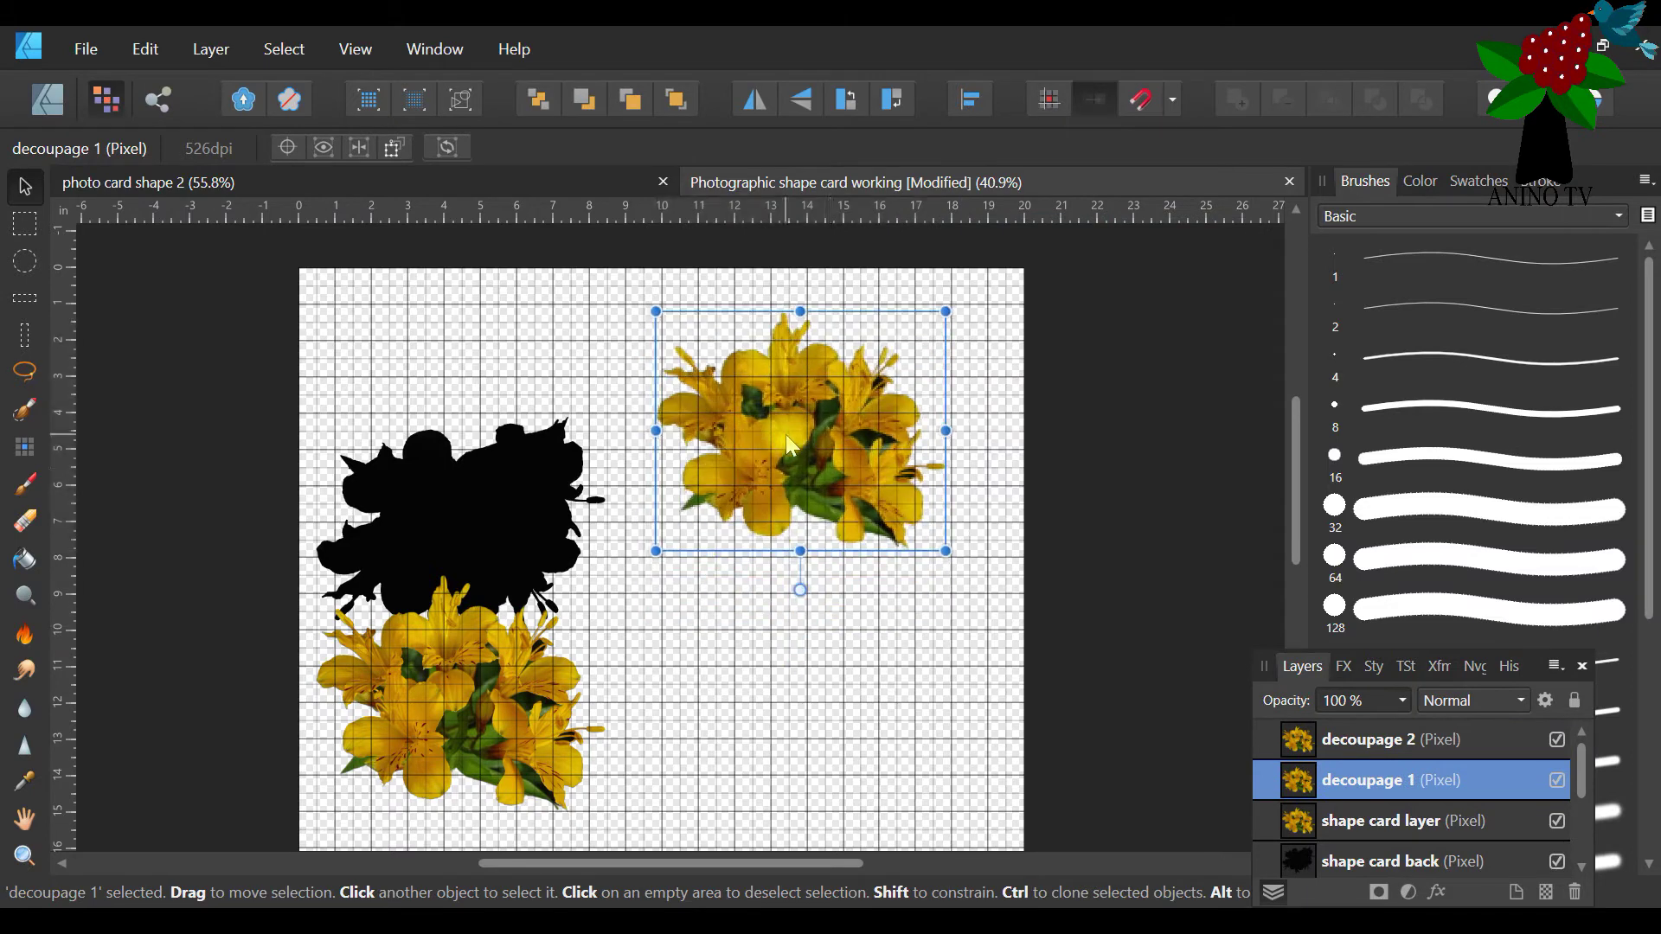
{"action": "left_click", "coordinate": [1360, 744]}
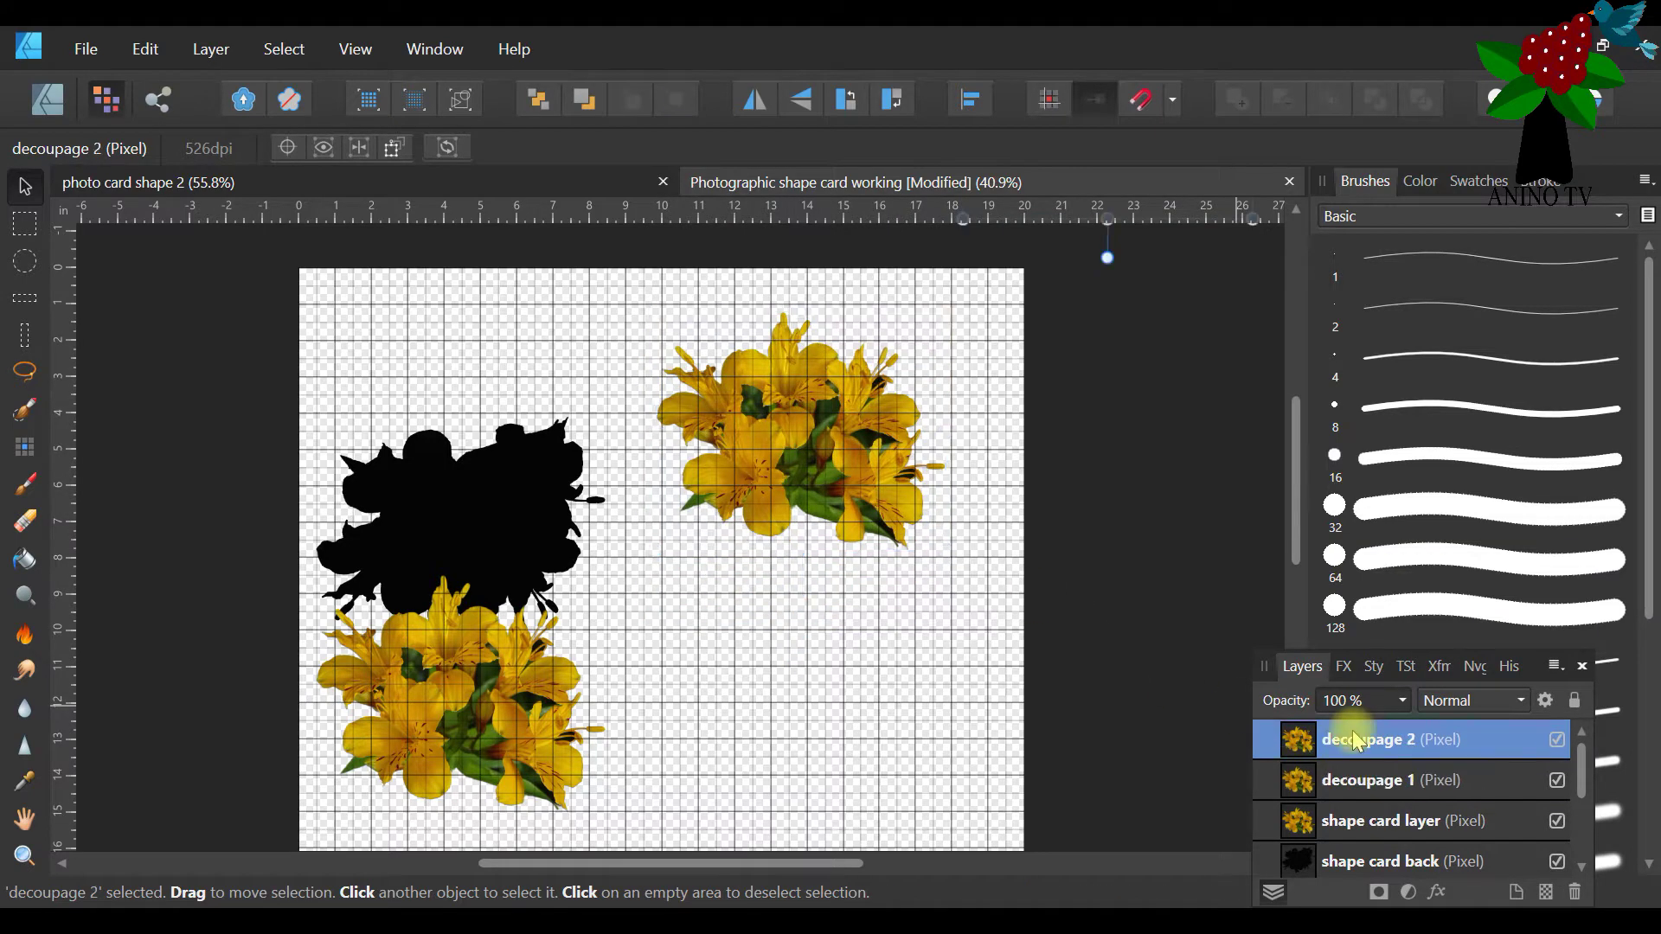
{"action": "left_click", "coordinate": [1351, 780]}
{"action": "left_click_drag", "start_coordinate": [486, 666], "coordinate": [623, 662]}
{"action": "left_click", "coordinate": [142, 50]}
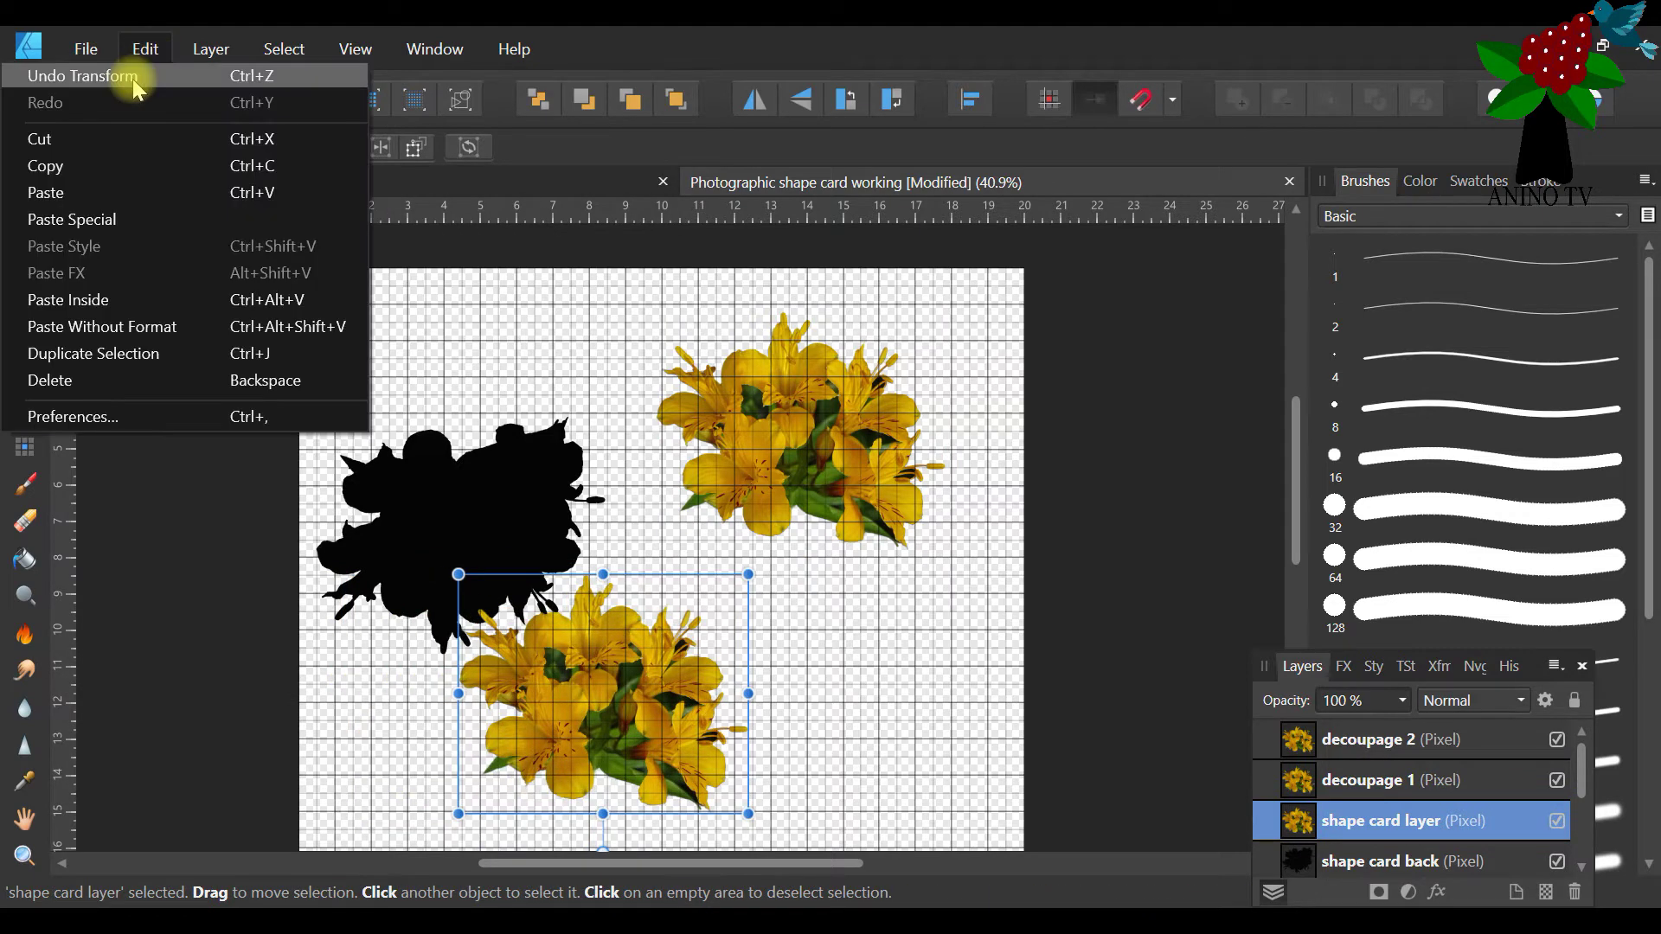
{"action": "left_click", "coordinate": [108, 74]}
Shift the decoupage 1 flowers slightly up and toward the page's right edge
{"action": "left_click", "coordinate": [782, 399]}
{"action": "mouse_move", "coordinate": [780, 396]}
{"action": "left_mouse_down"}
{"action": "mouse_move", "coordinate": [777, 466]}
{"action": "mouse_move", "coordinate": [794, 376]}
{"action": "left_mouse_up"}
Bring the decoupage 2 flowers from outside the page onto it, directly below the decoupage 1 flowers
{"action": "double_click", "coordinate": [1368, 740]}
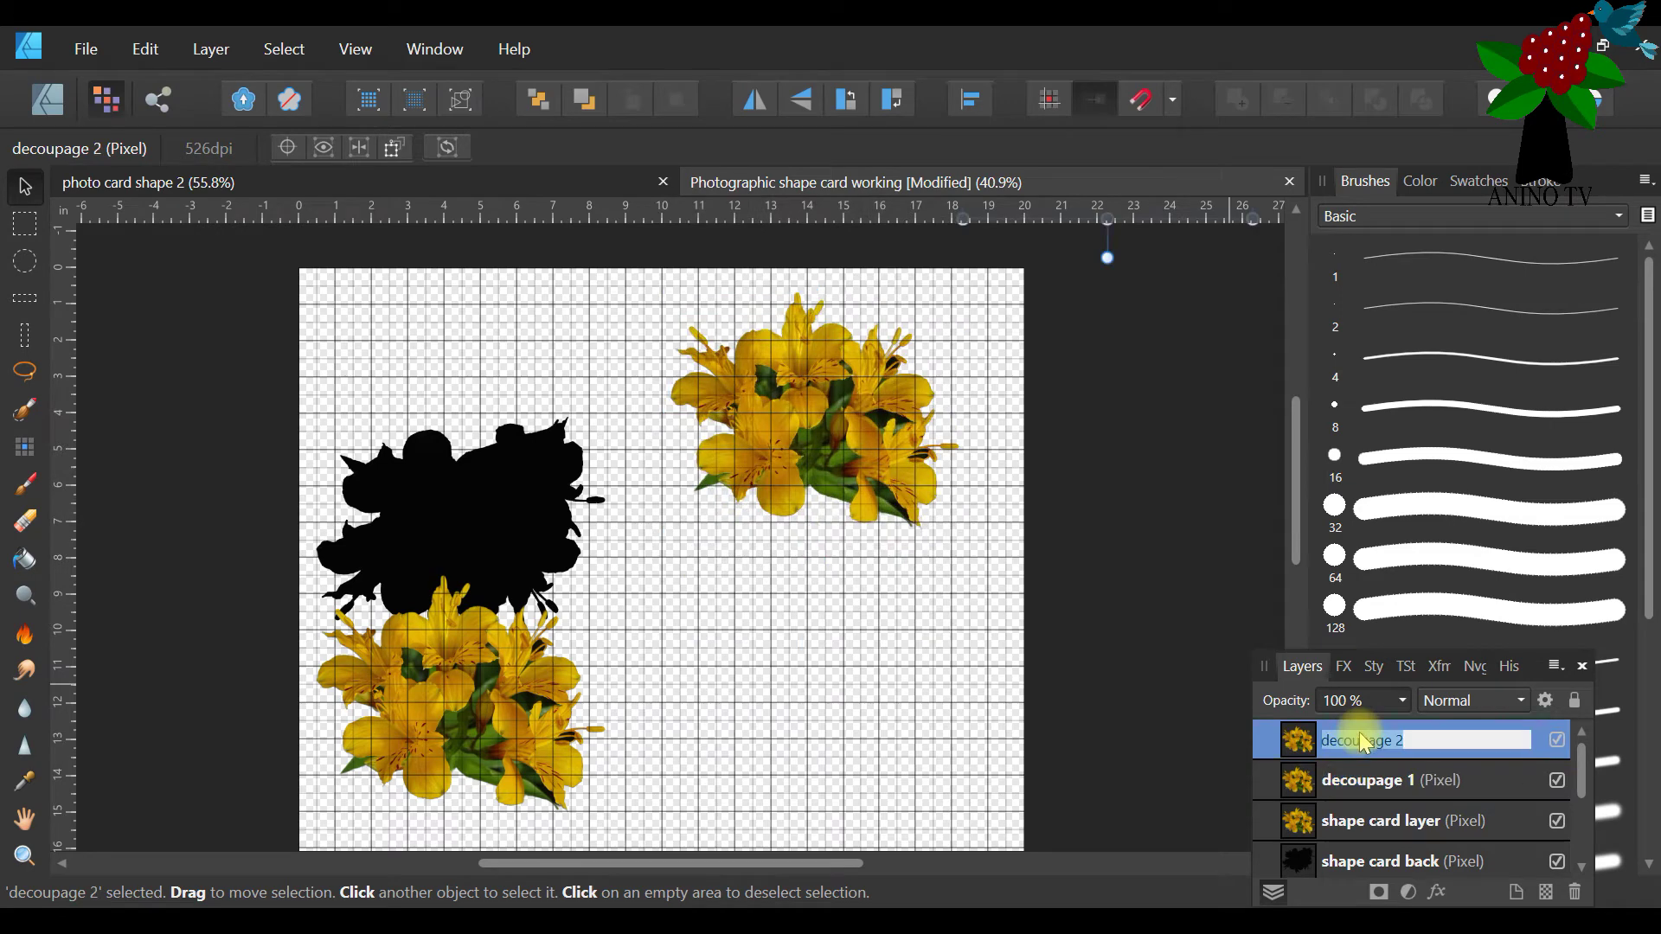
{"action": "left_click", "coordinate": [1298, 752]}
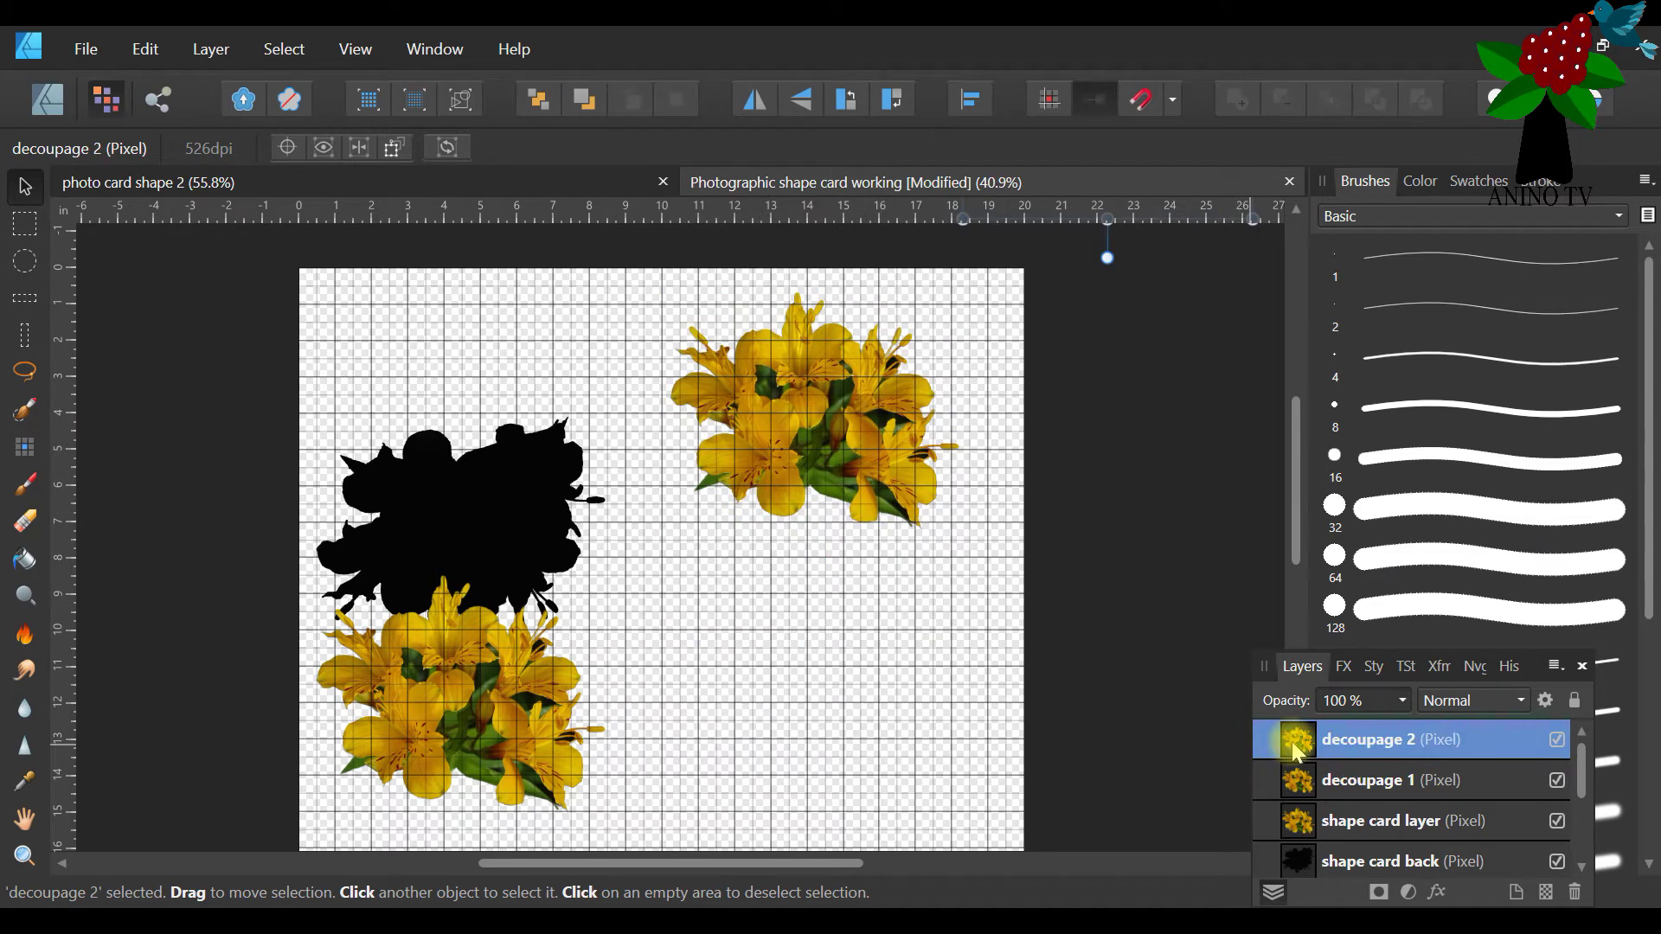
{"action": "scroll", "coordinate": [1202, 445], "scroll_direction": "up", "scroll_amount": 3}
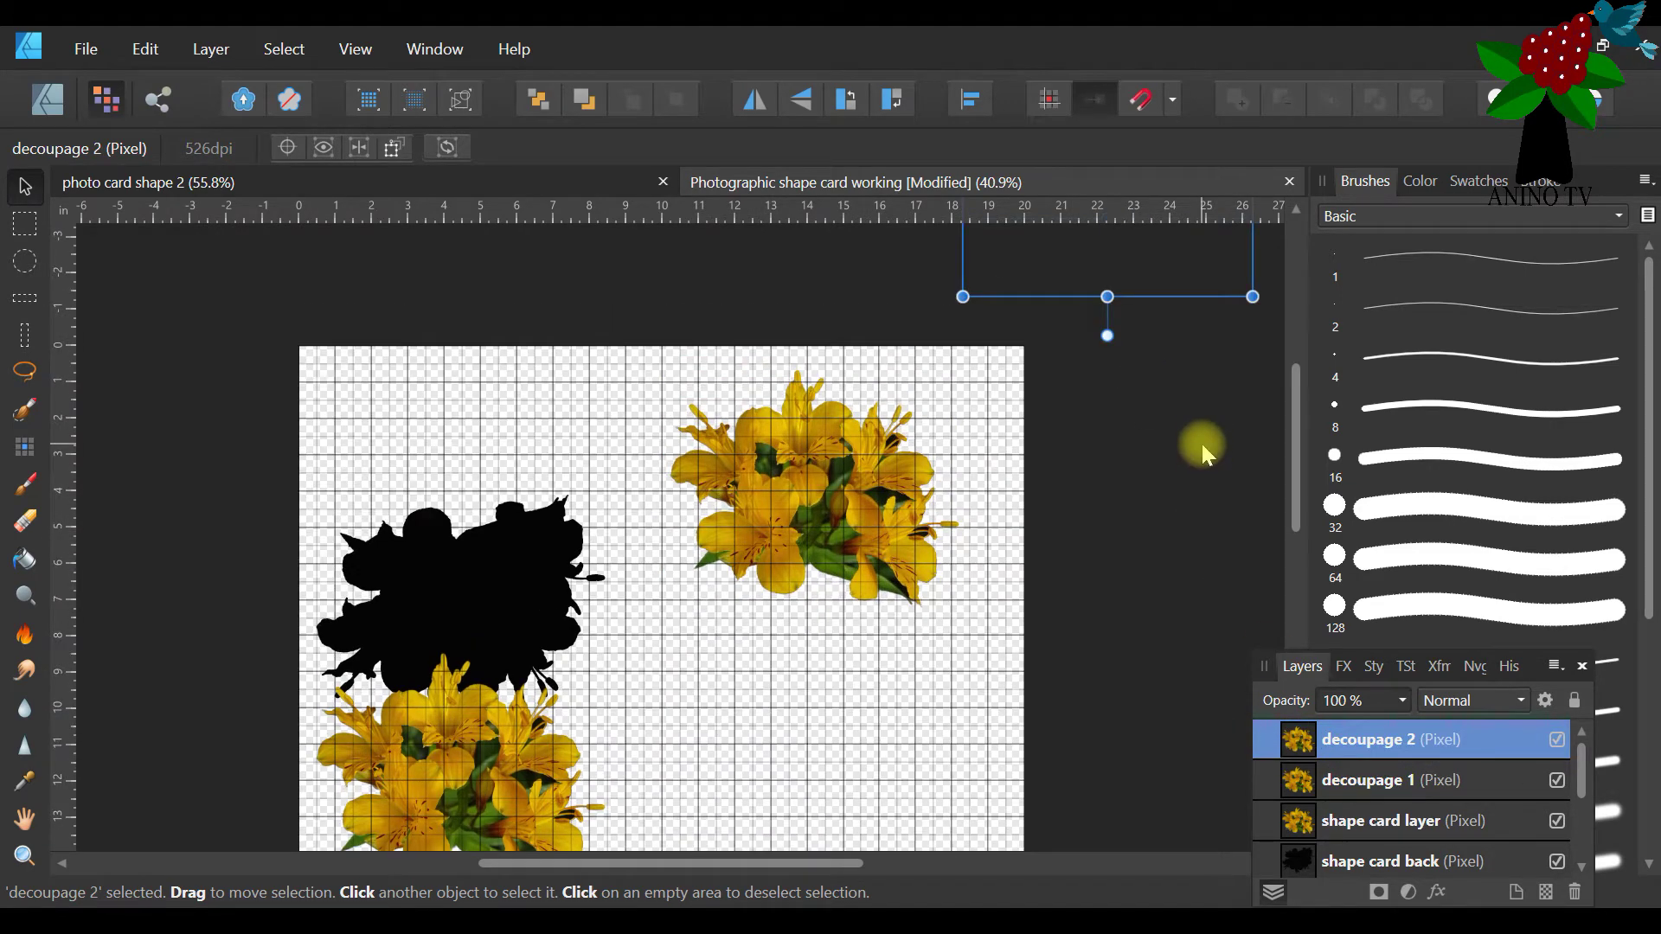
{"action": "left_click_drag", "start_coordinate": [1103, 252], "coordinate": [853, 686]}
{"action": "scroll", "coordinate": [1088, 454], "scroll_direction": "down", "scroll_amount": 5}
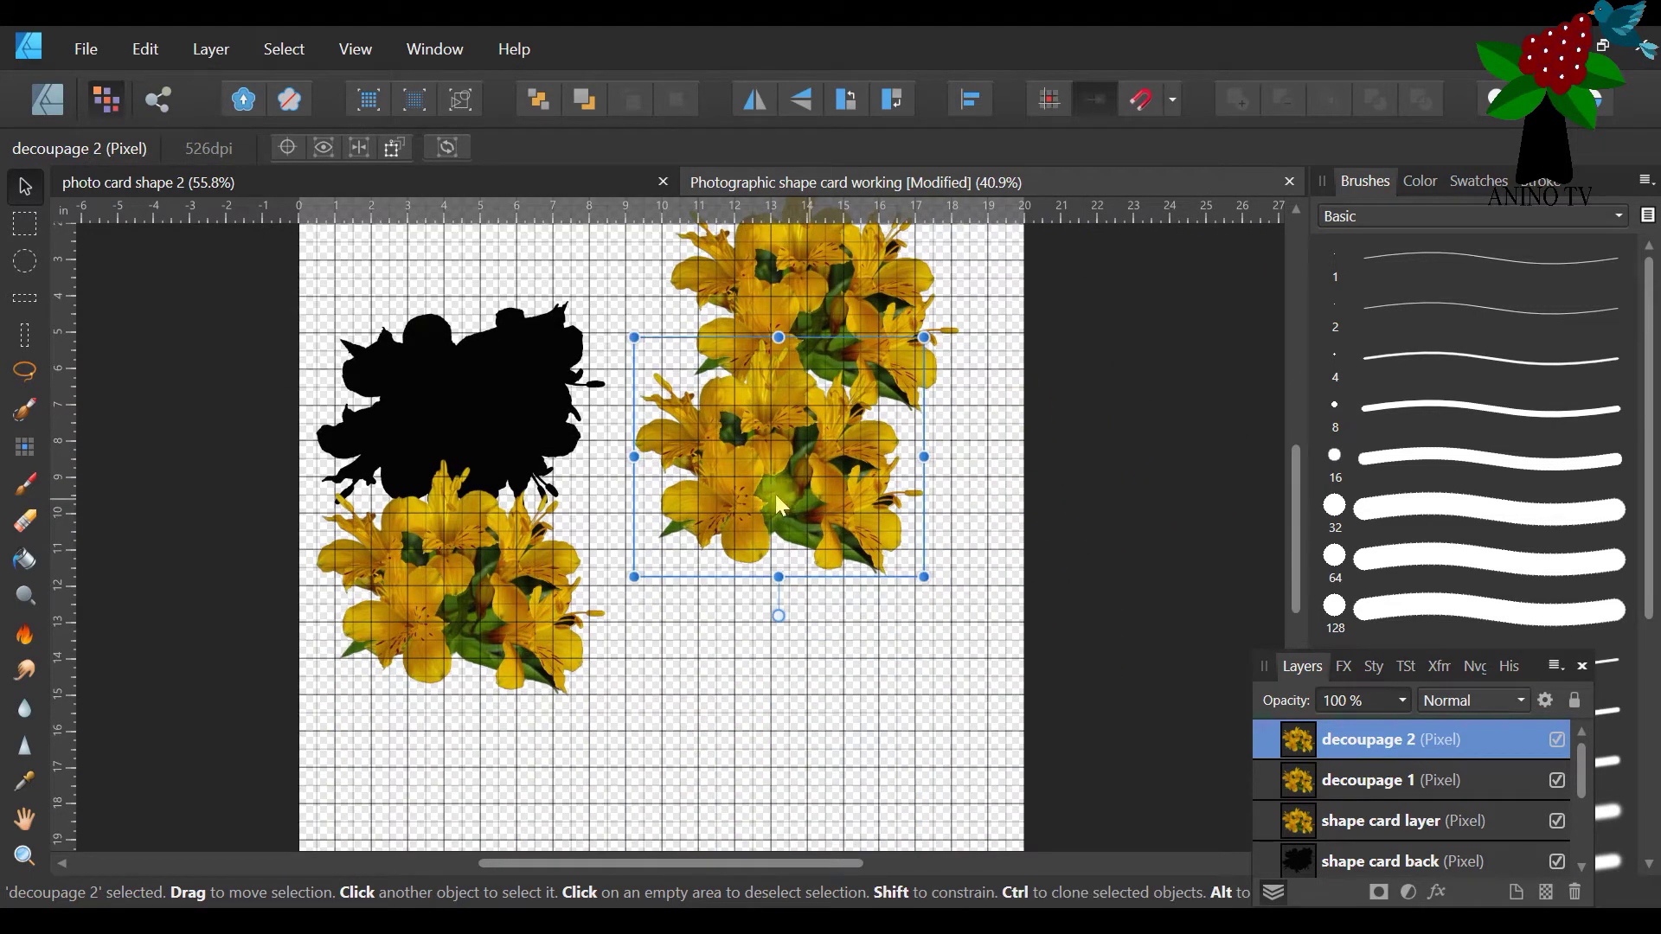
{"action": "left_click_drag", "start_coordinate": [786, 484], "coordinate": [840, 580]}
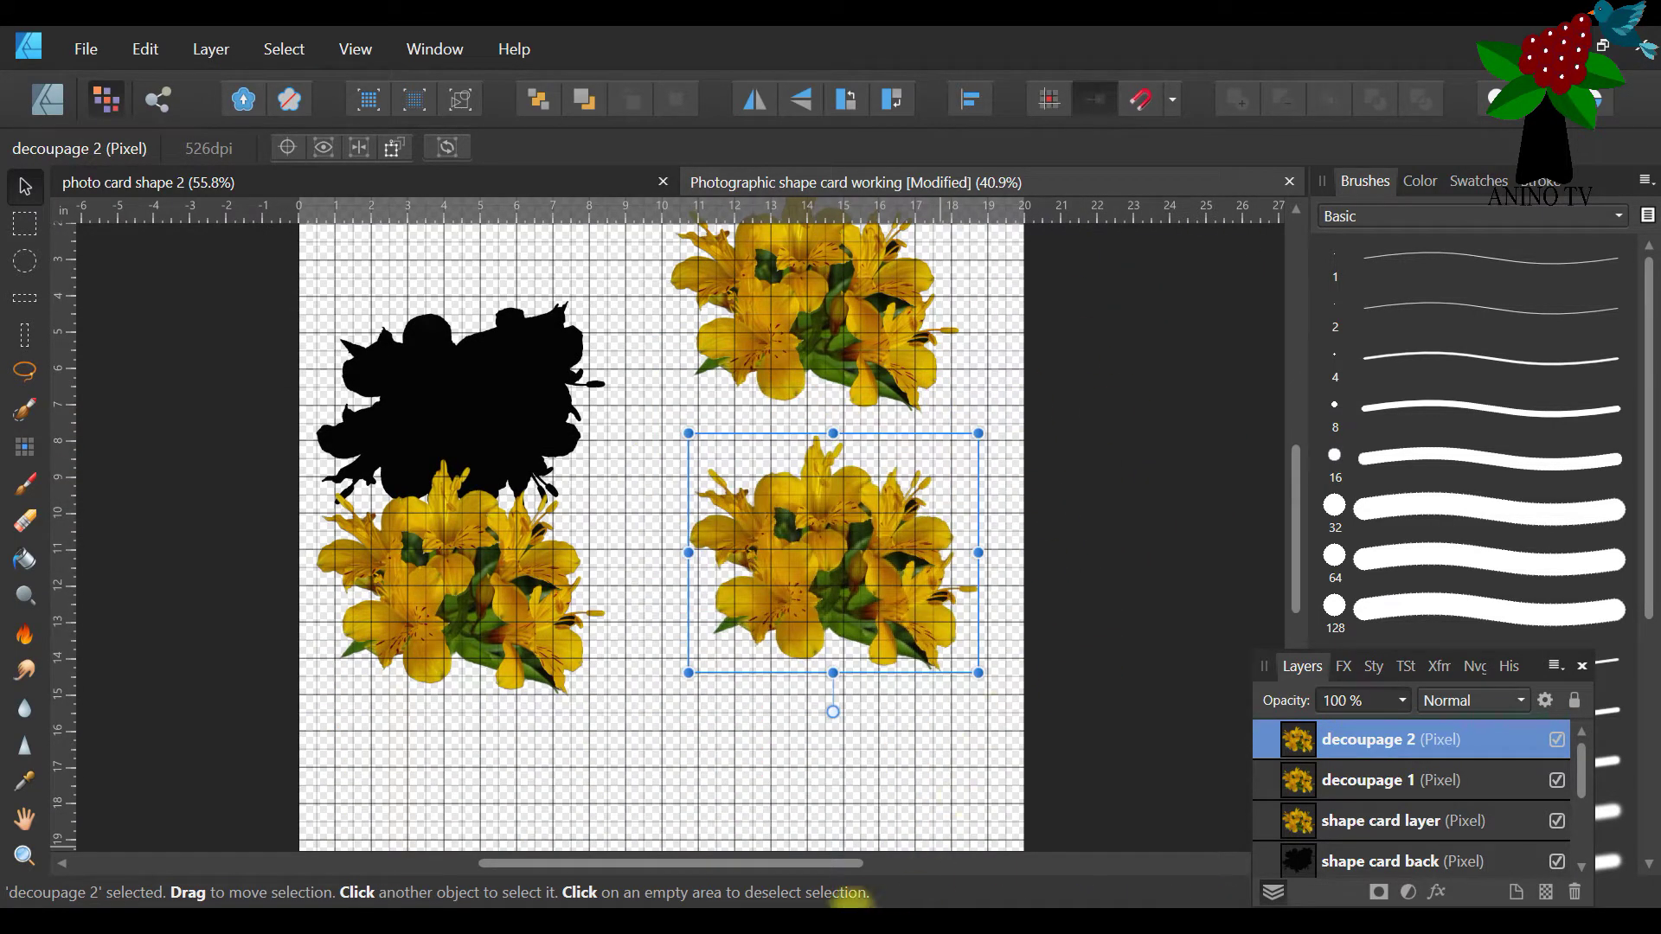
{"action": "left_click_drag", "start_coordinate": [846, 863], "coordinate": [876, 863]}
{"action": "left_click_drag", "start_coordinate": [795, 596], "coordinate": [779, 573]}
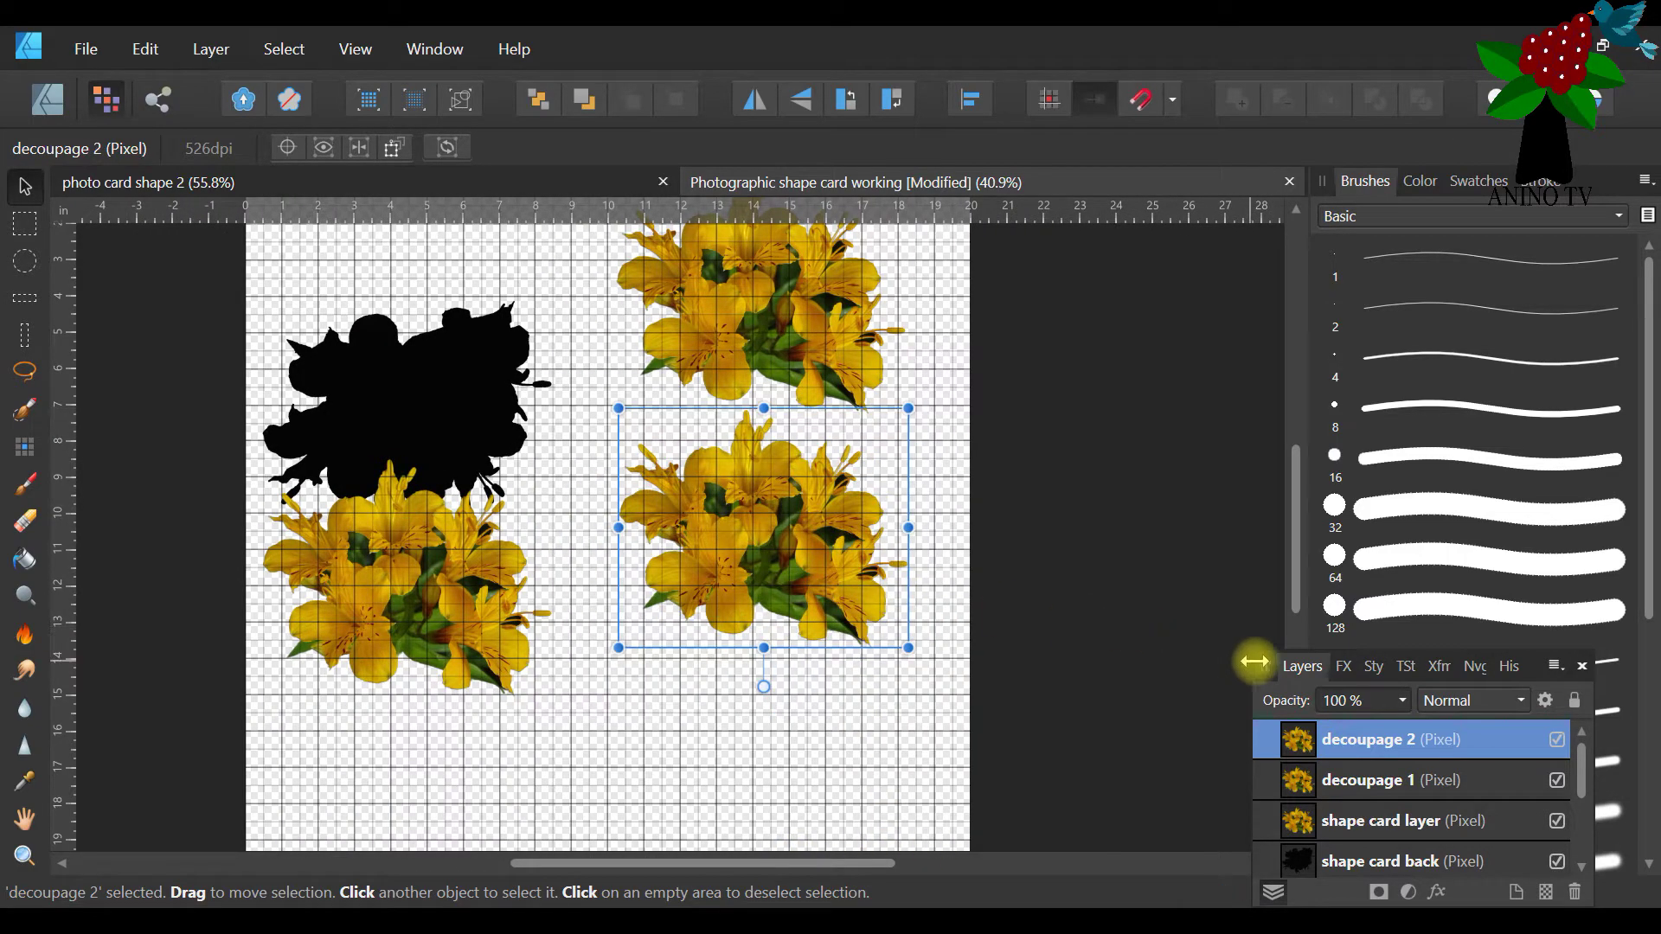
Undo the last three moves of the decoupage 2 flowers
{"action": "left_click", "coordinate": [24, 856]}
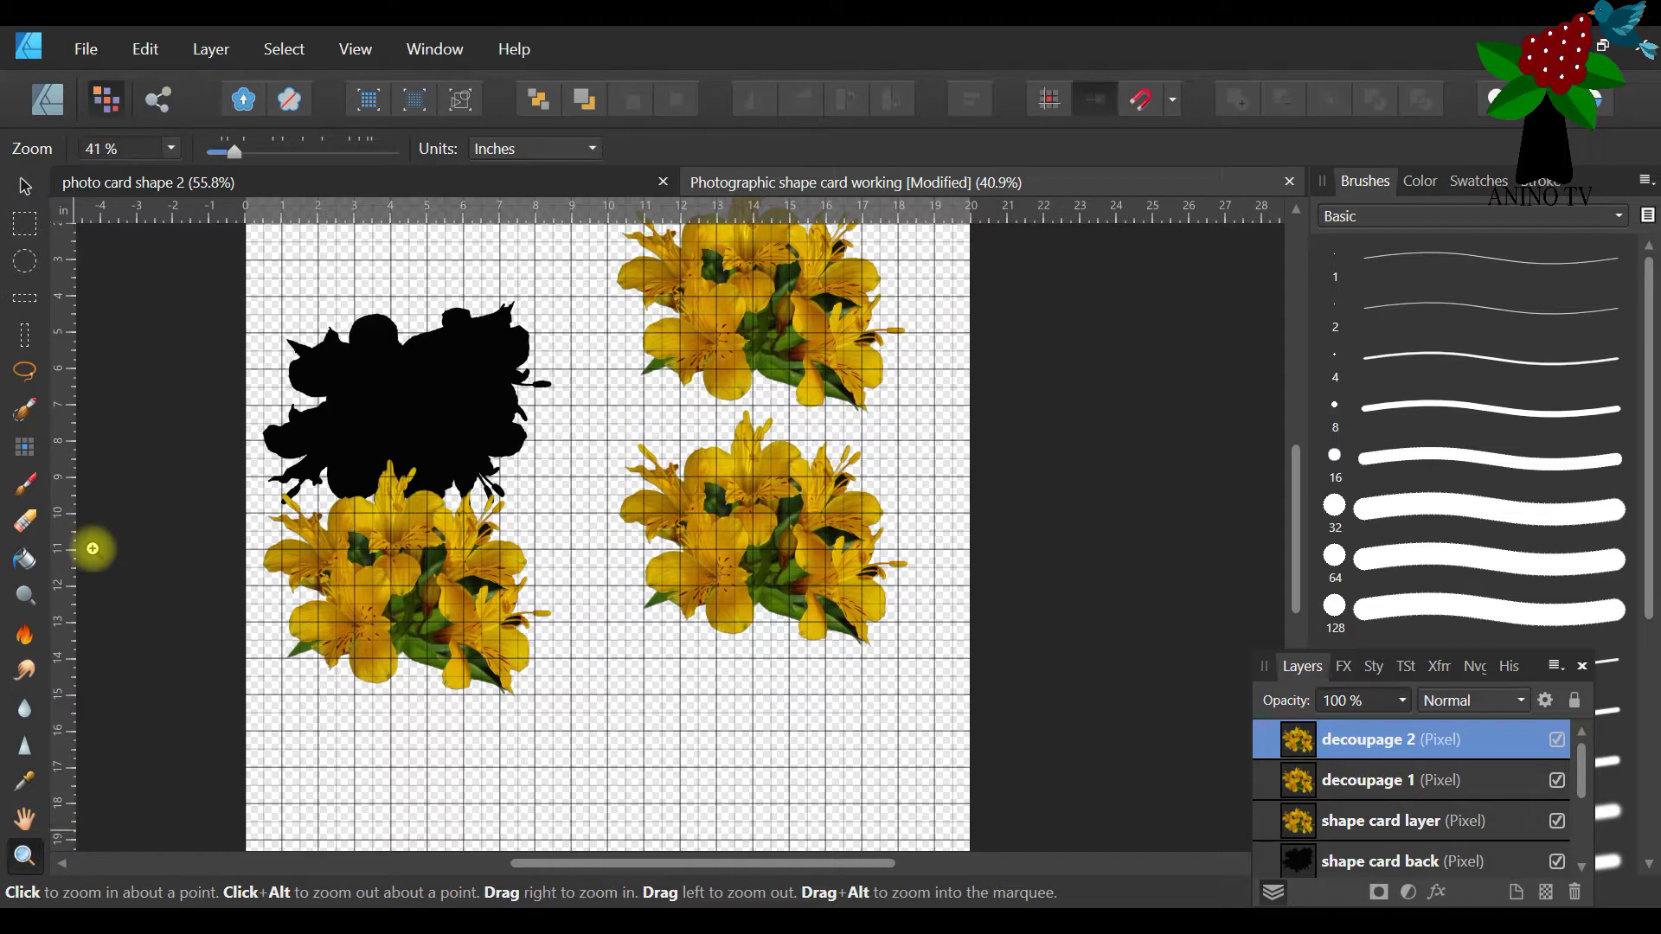
{"action": "left_click_drag", "start_coordinate": [231, 156], "coordinate": [218, 152]}
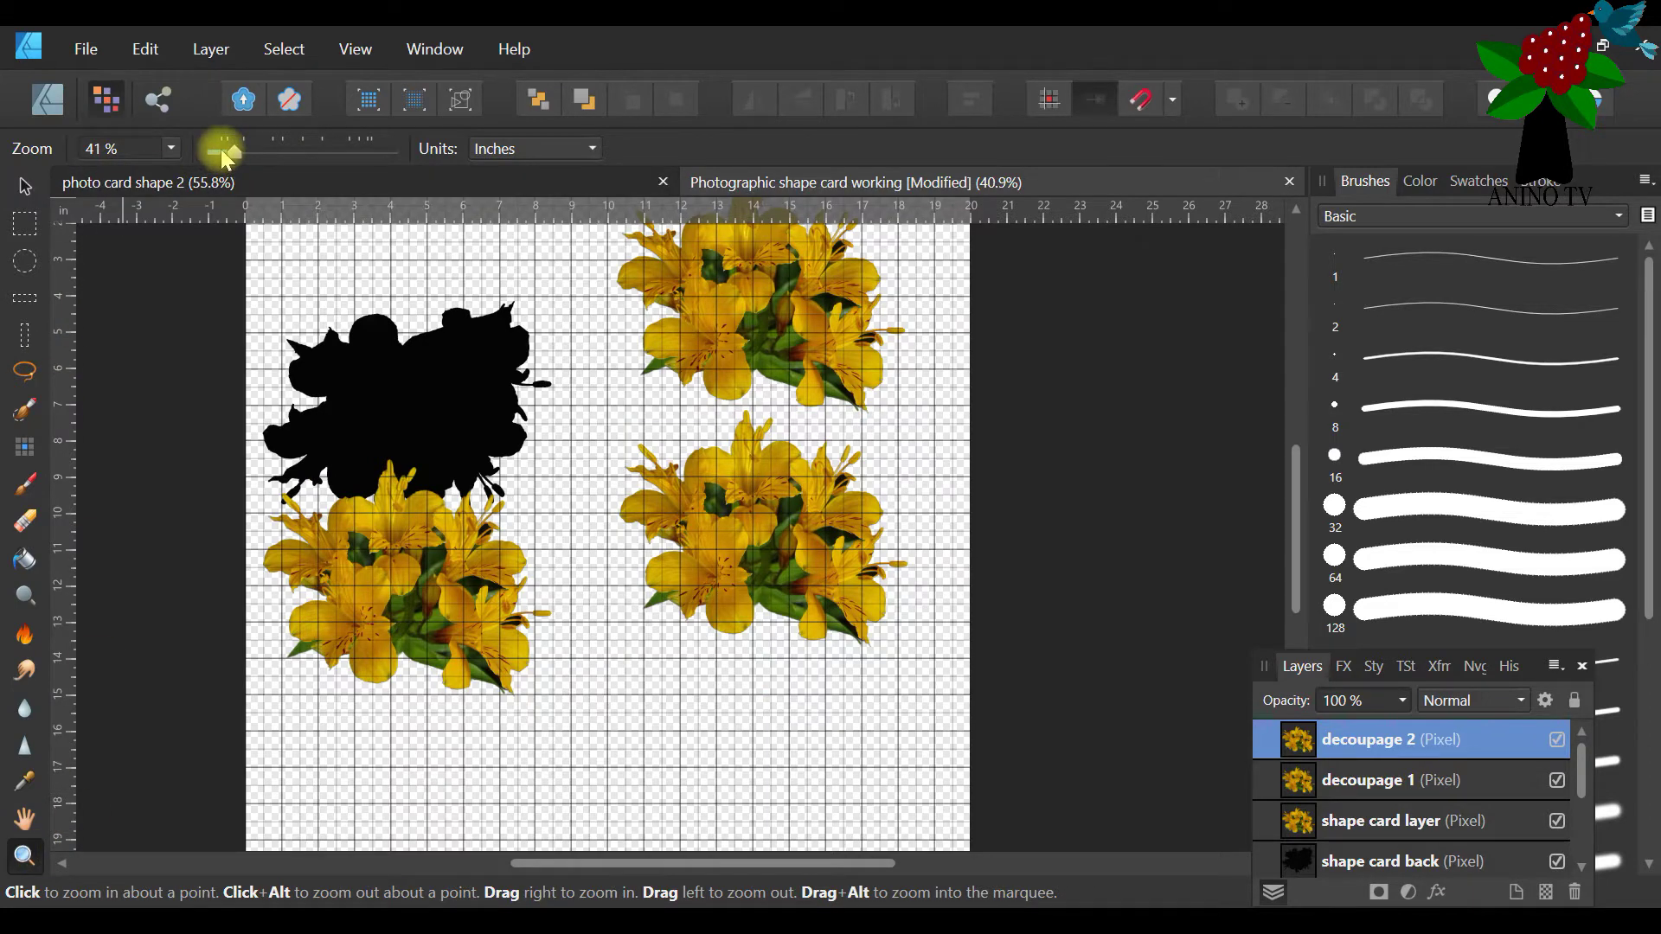
{"action": "left_click", "coordinate": [140, 48]}
{"action": "left_click", "coordinate": [130, 74]}
{"action": "left_click", "coordinate": [134, 49]}
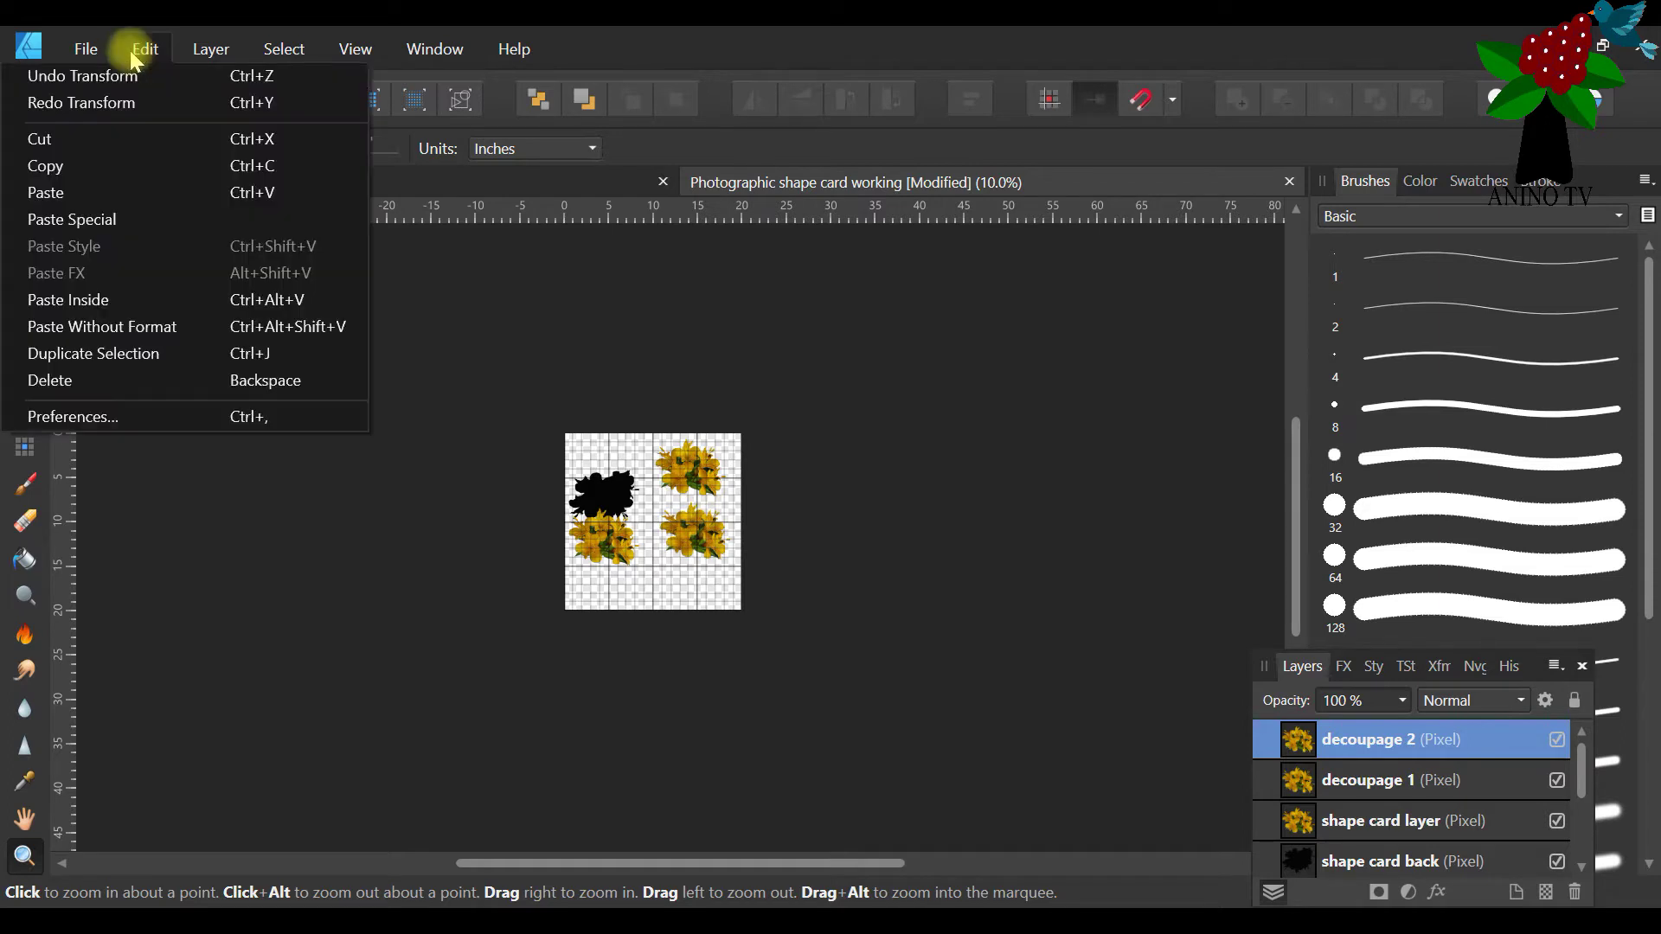
{"action": "left_click", "coordinate": [129, 74]}
{"action": "left_click", "coordinate": [138, 60]}
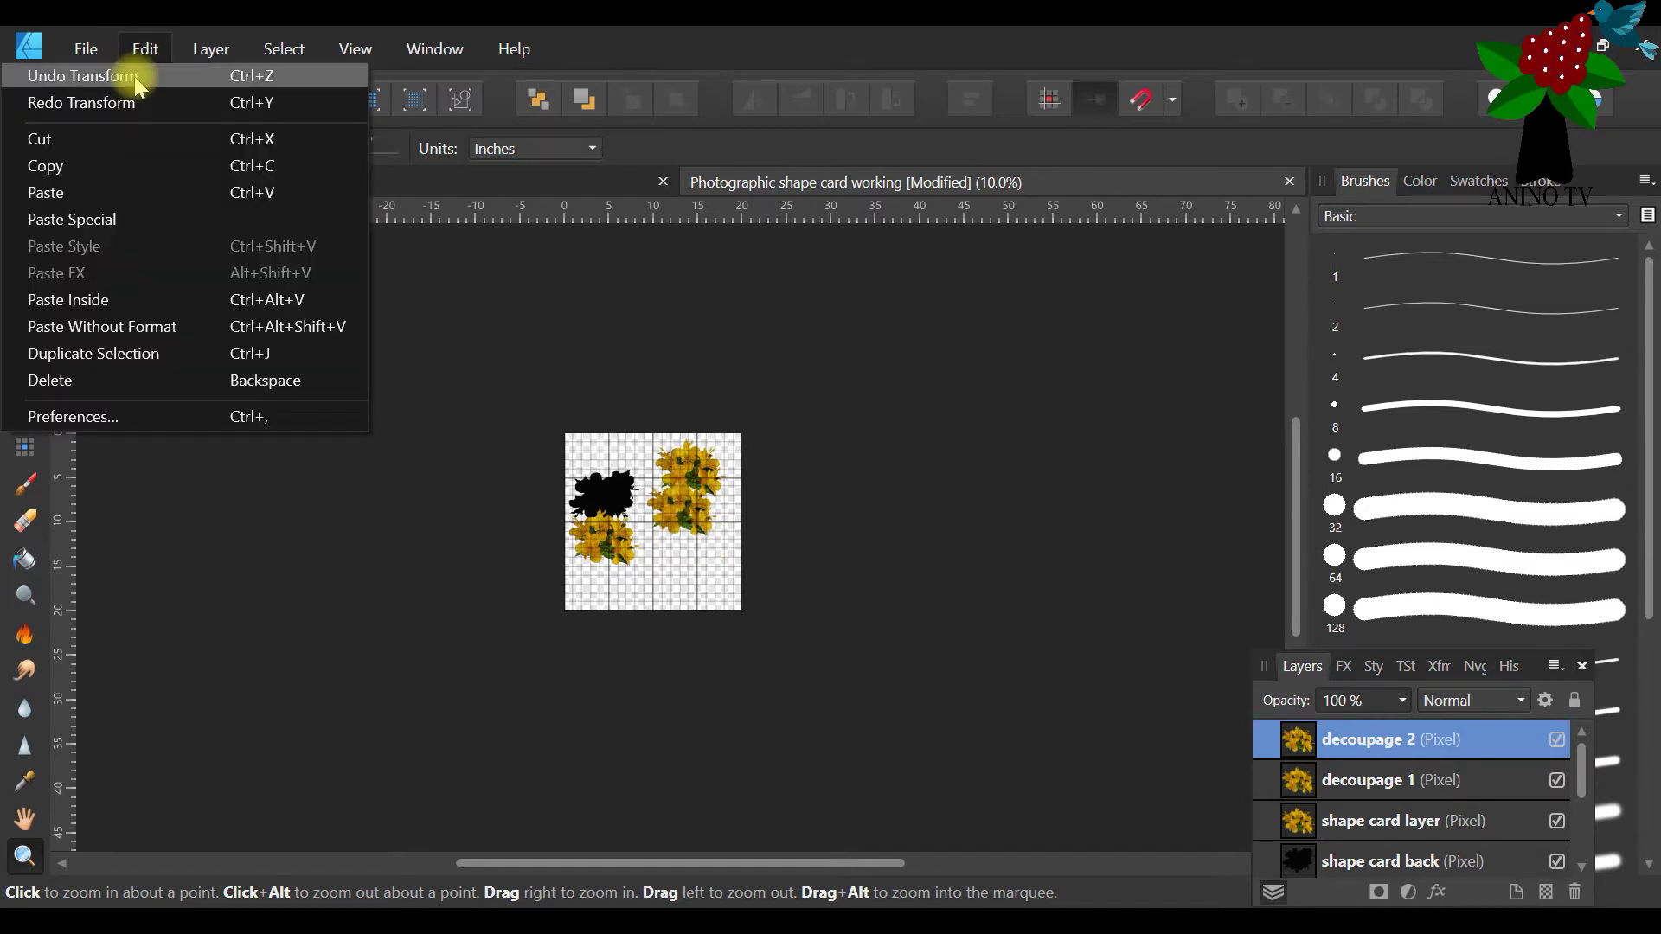
{"action": "left_click", "coordinate": [130, 74]}
{"action": "left_click", "coordinate": [26, 180]}
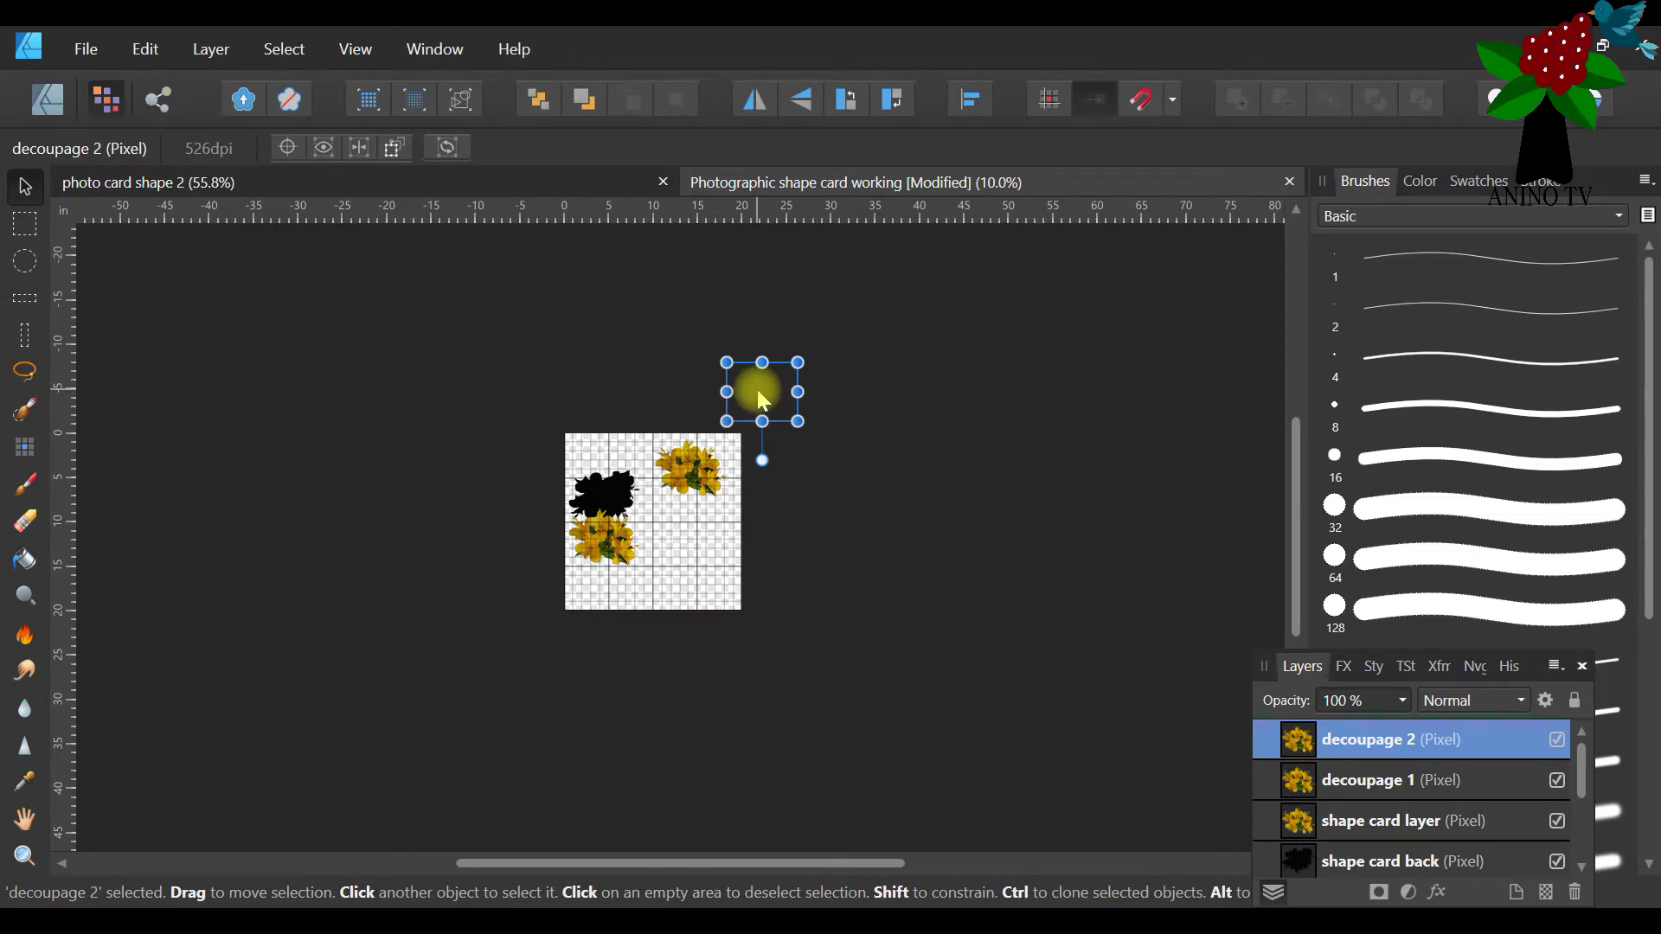
Place the decoupage 2 flowers on the page directly below the decoupage 1 flowers
{"action": "left_click_drag", "start_coordinate": [762, 400], "coordinate": [718, 512]}
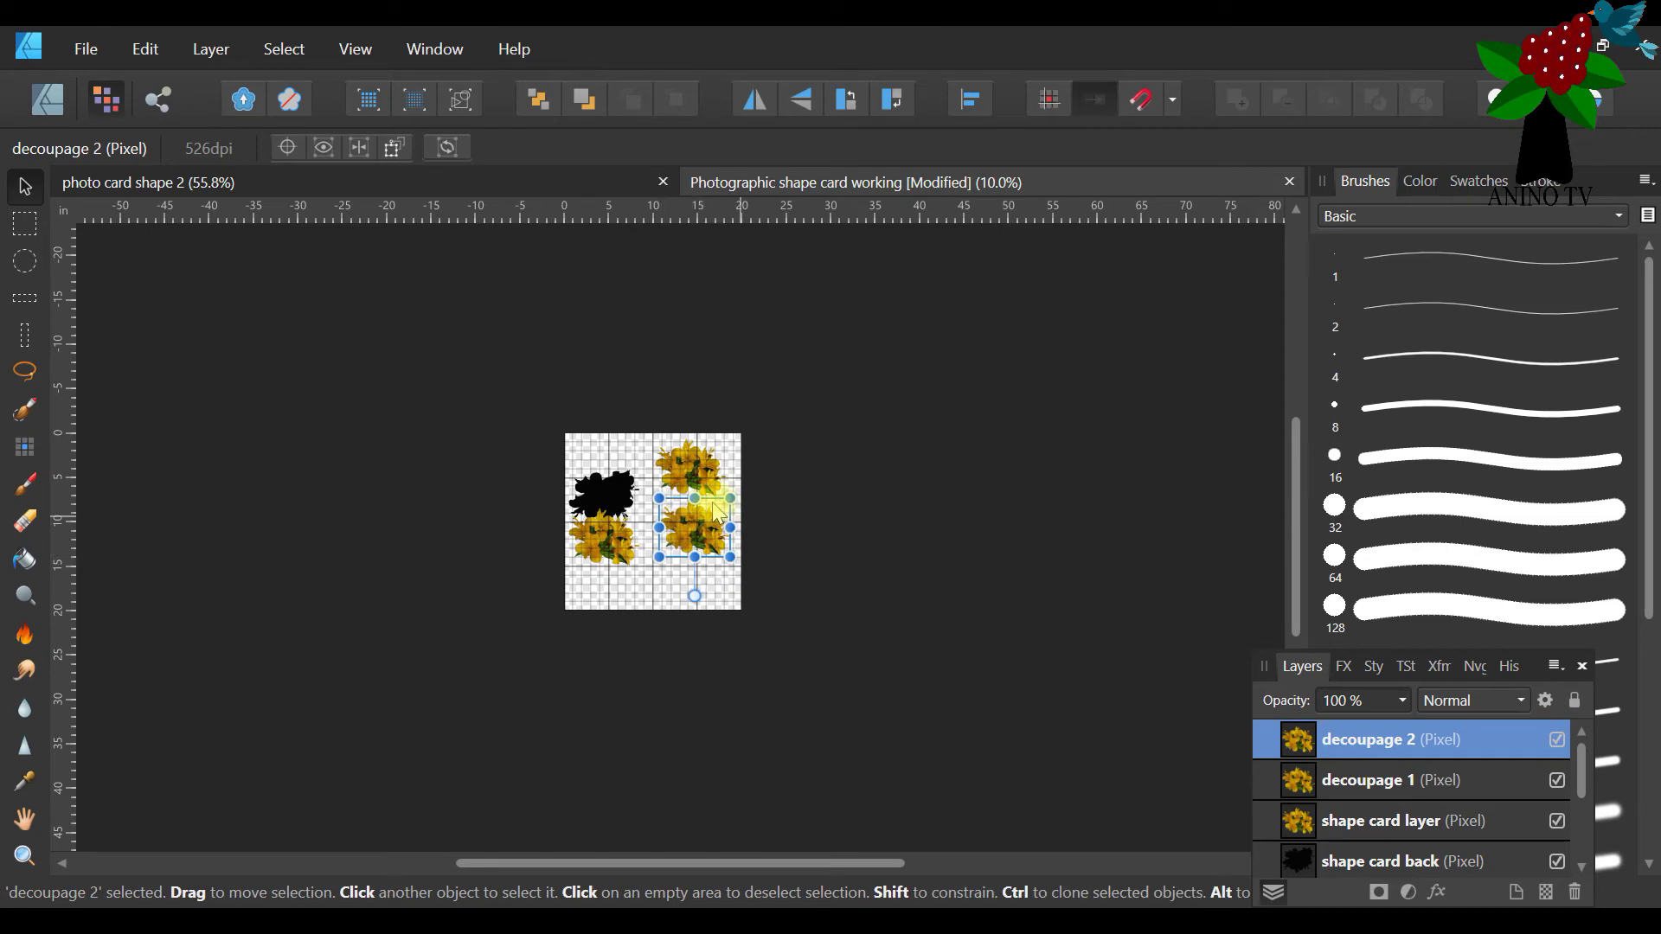
{"action": "left_click", "coordinate": [24, 857]}
{"action": "left_click", "coordinate": [613, 534]}
{"action": "left_click", "coordinate": [705, 510]}
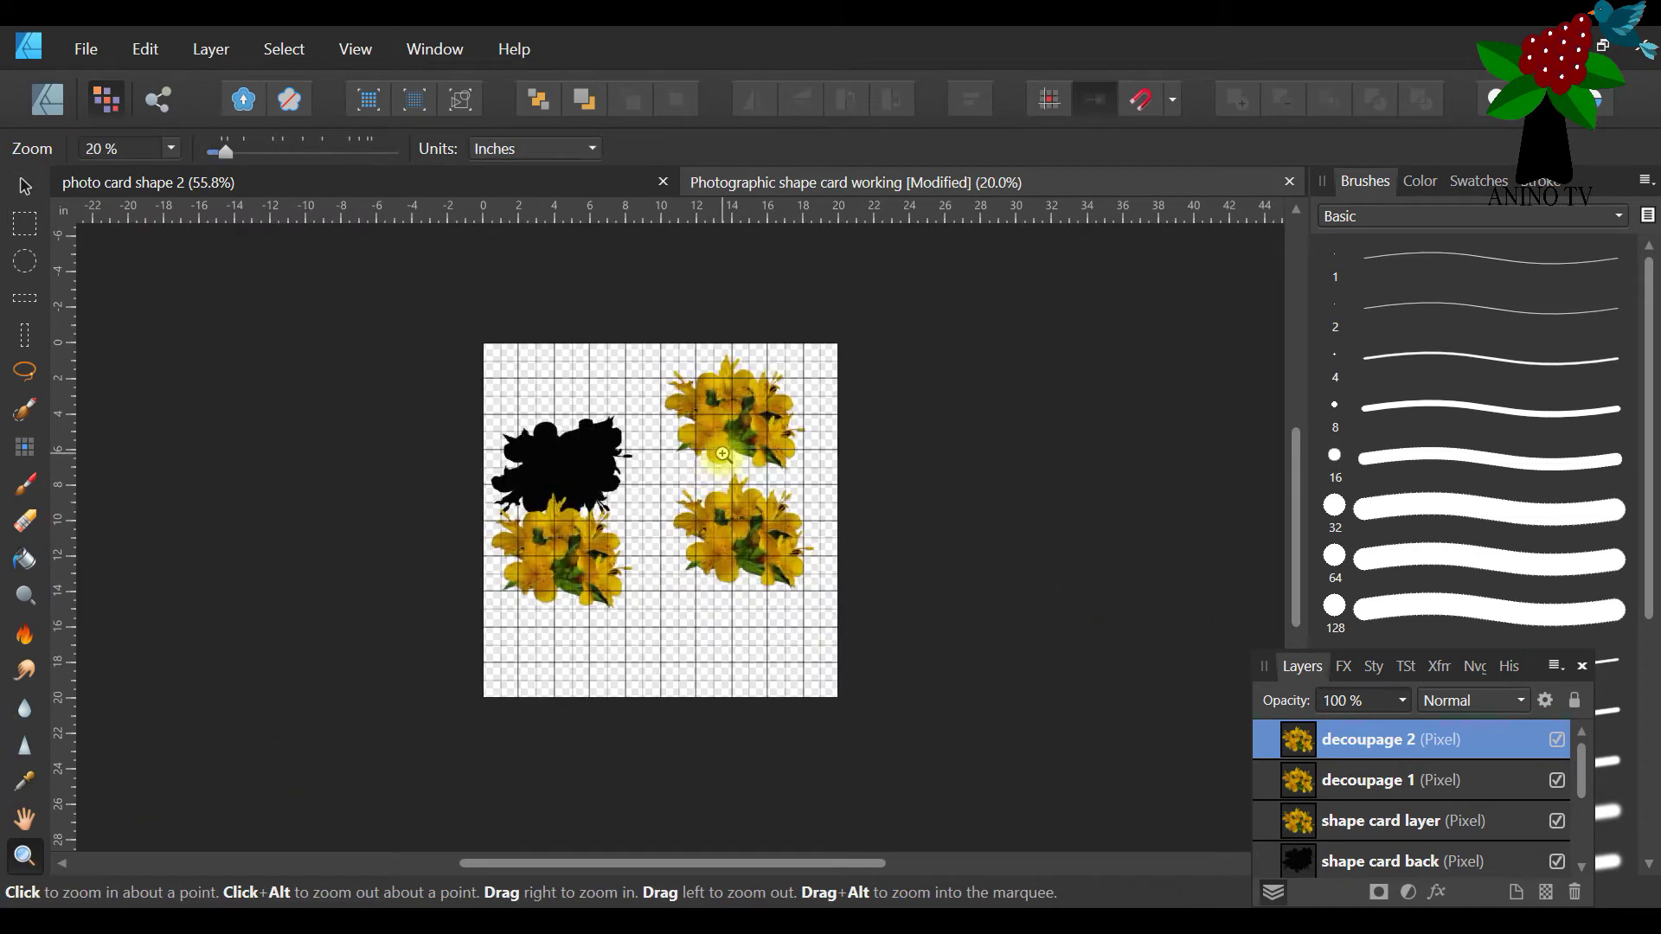
{"action": "left_click", "coordinate": [722, 446]}
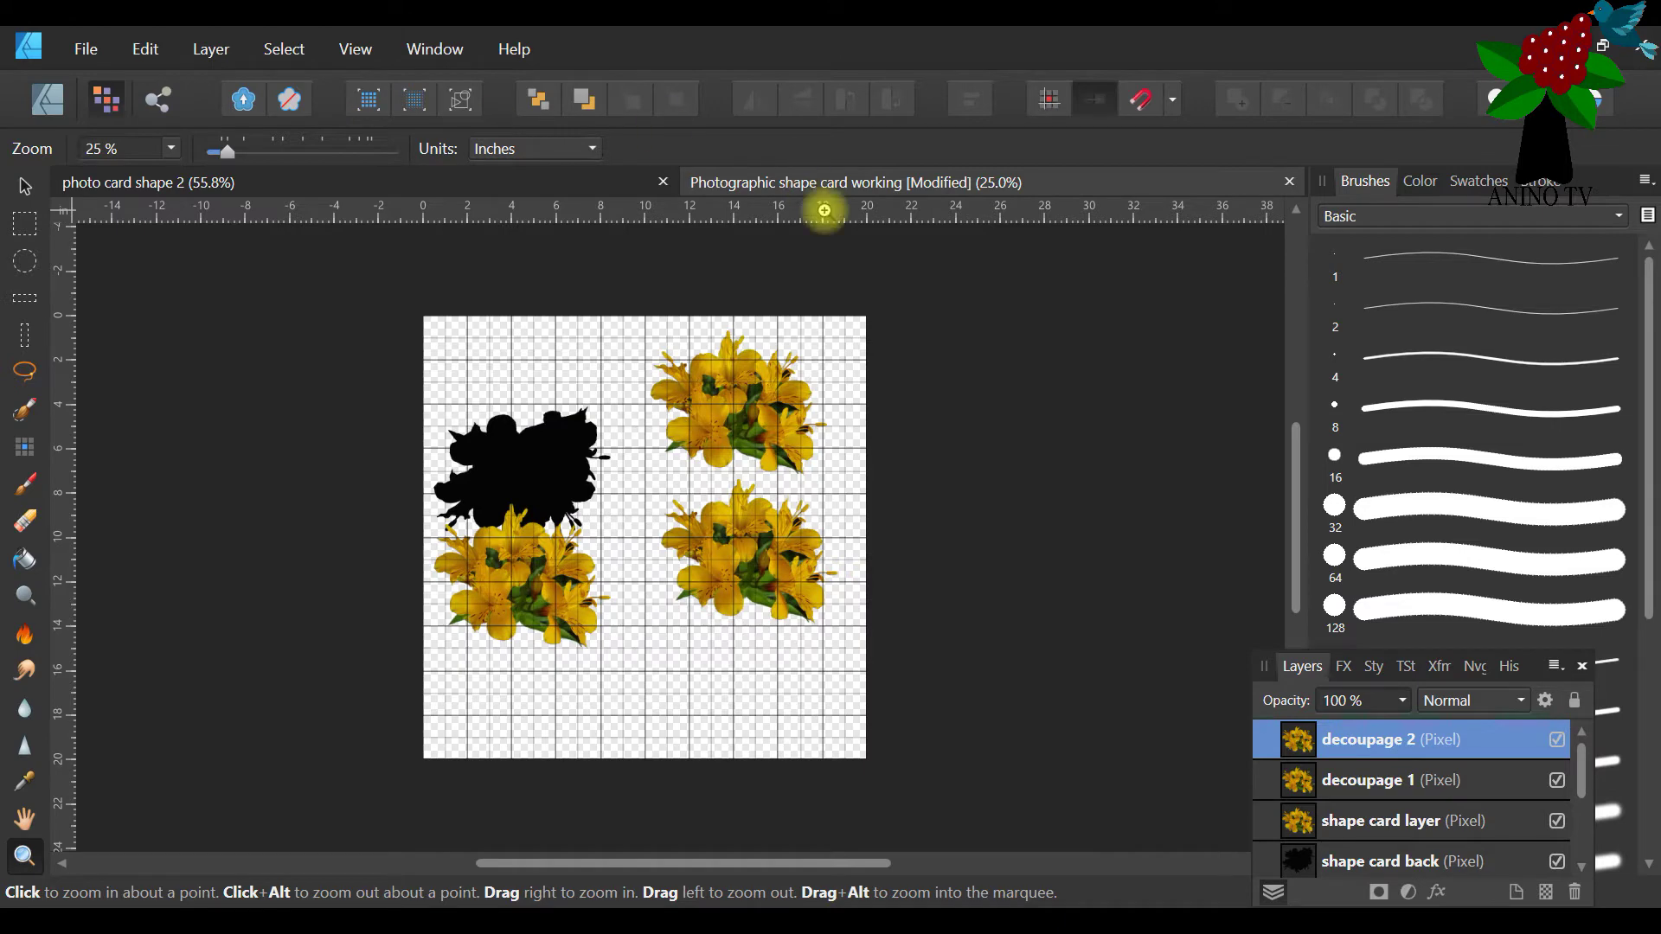
{"action": "left_click", "coordinate": [703, 551]}
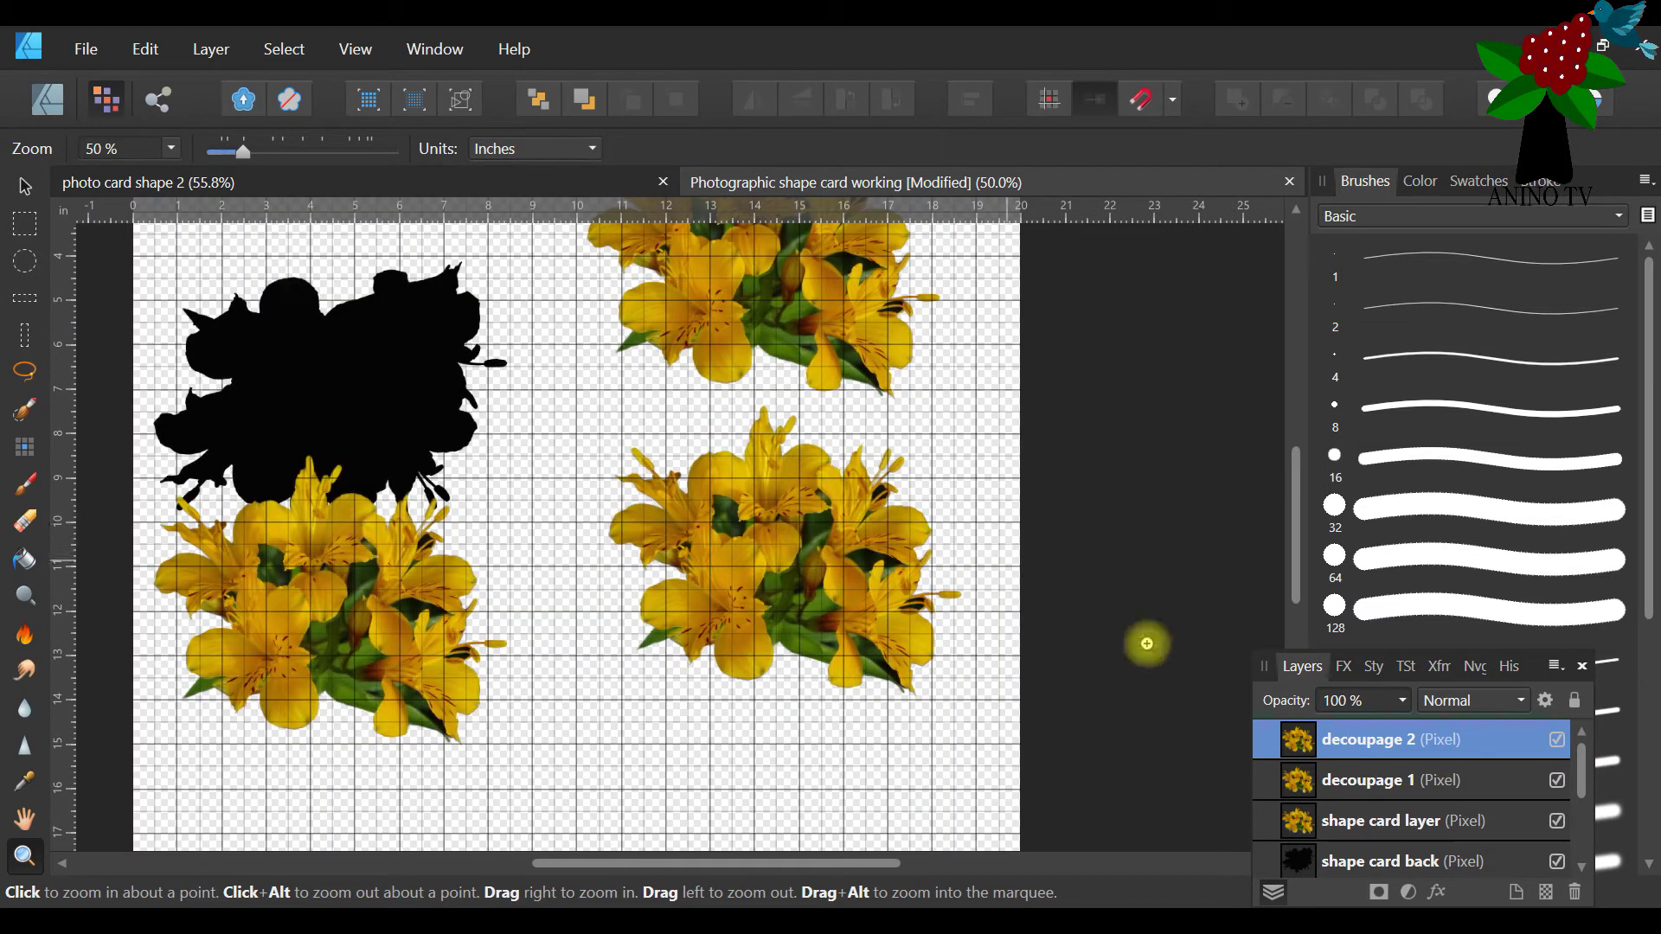
{"action": "left_click", "coordinate": [24, 186]}
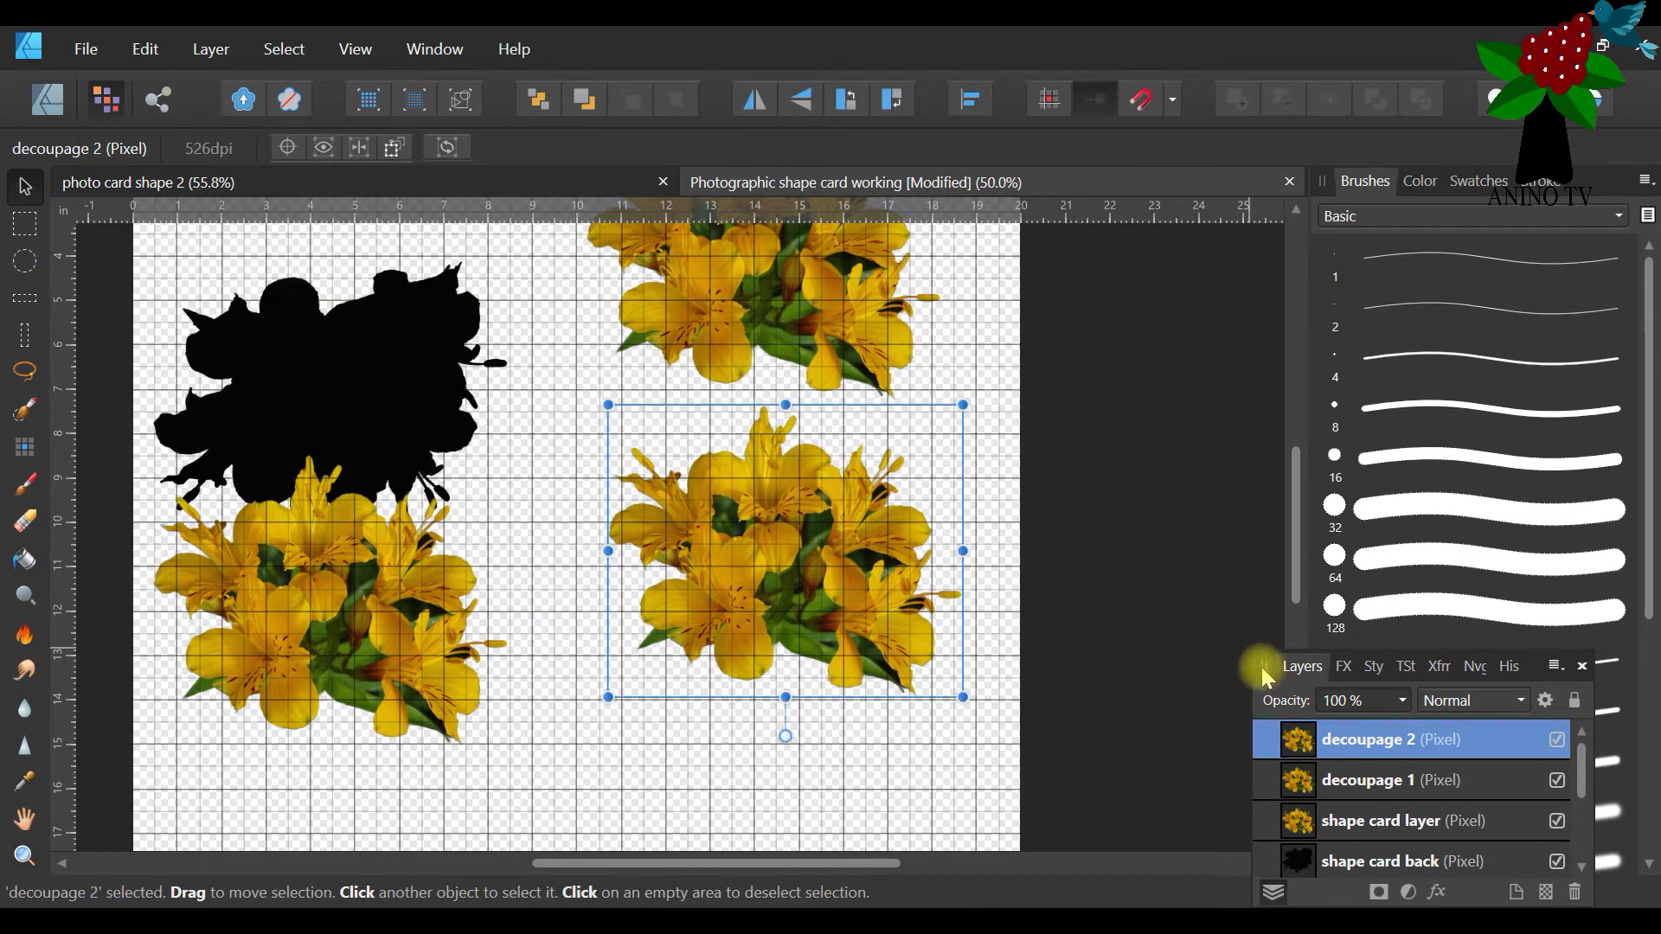
Move the floating layer list clear of the decoupage 2 flowers enlarged to 100%
{"action": "left_click_drag", "start_coordinate": [1282, 679], "coordinate": [1136, 349]}
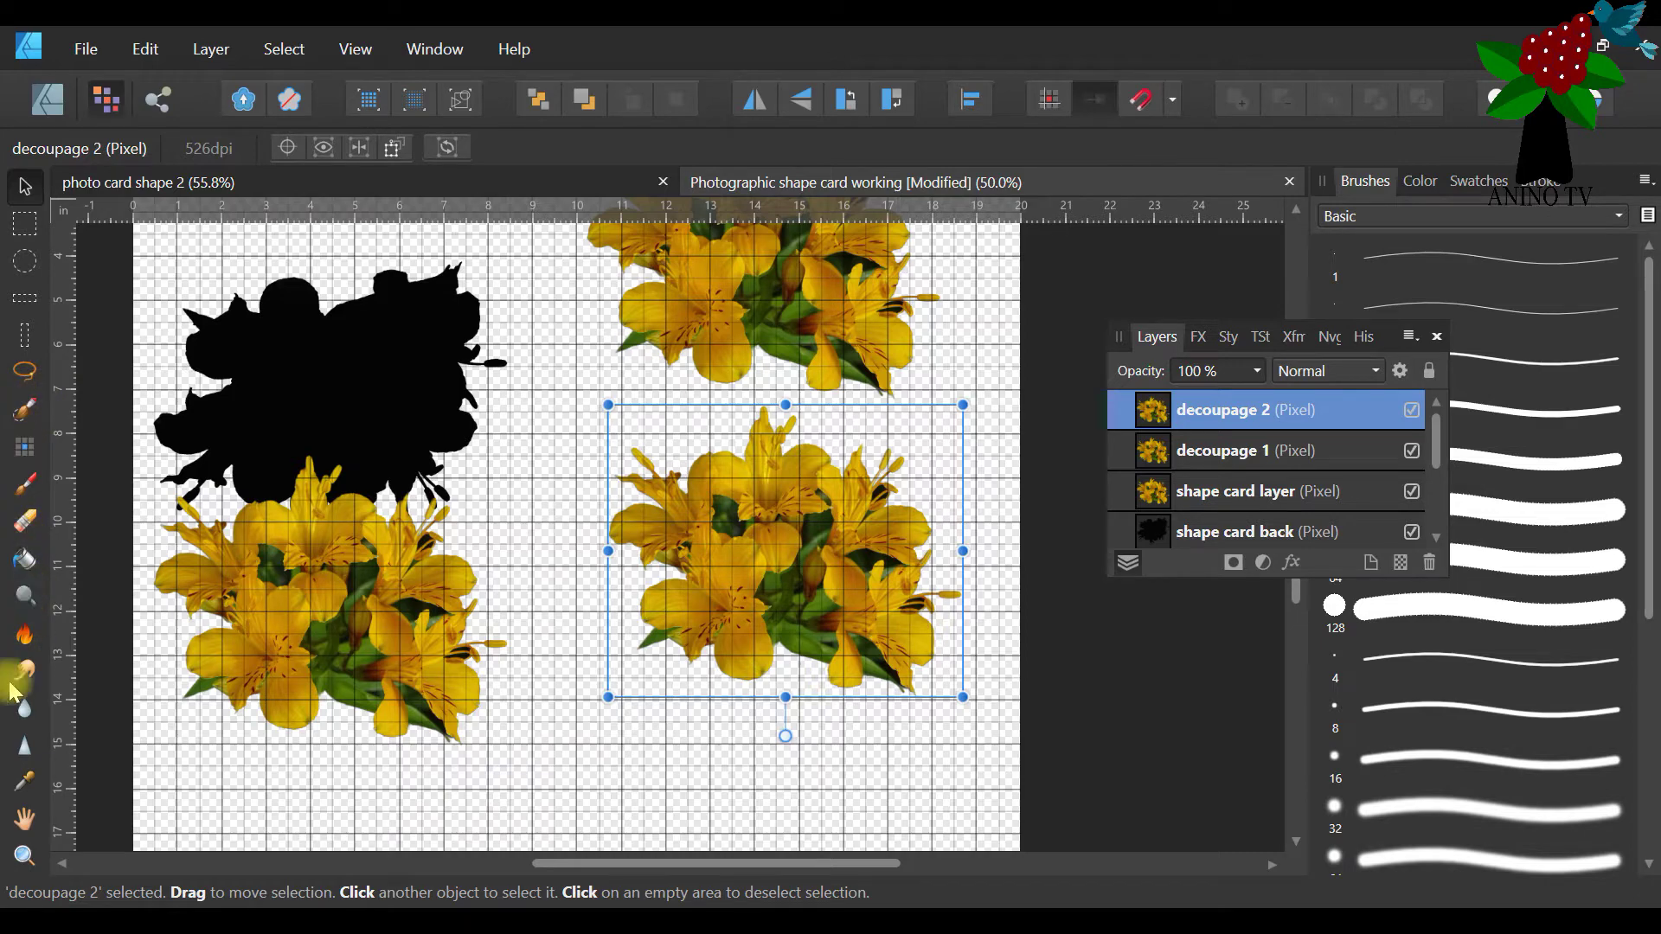
{"action": "left_click", "coordinate": [25, 855]}
{"action": "left_click", "coordinate": [925, 567]}
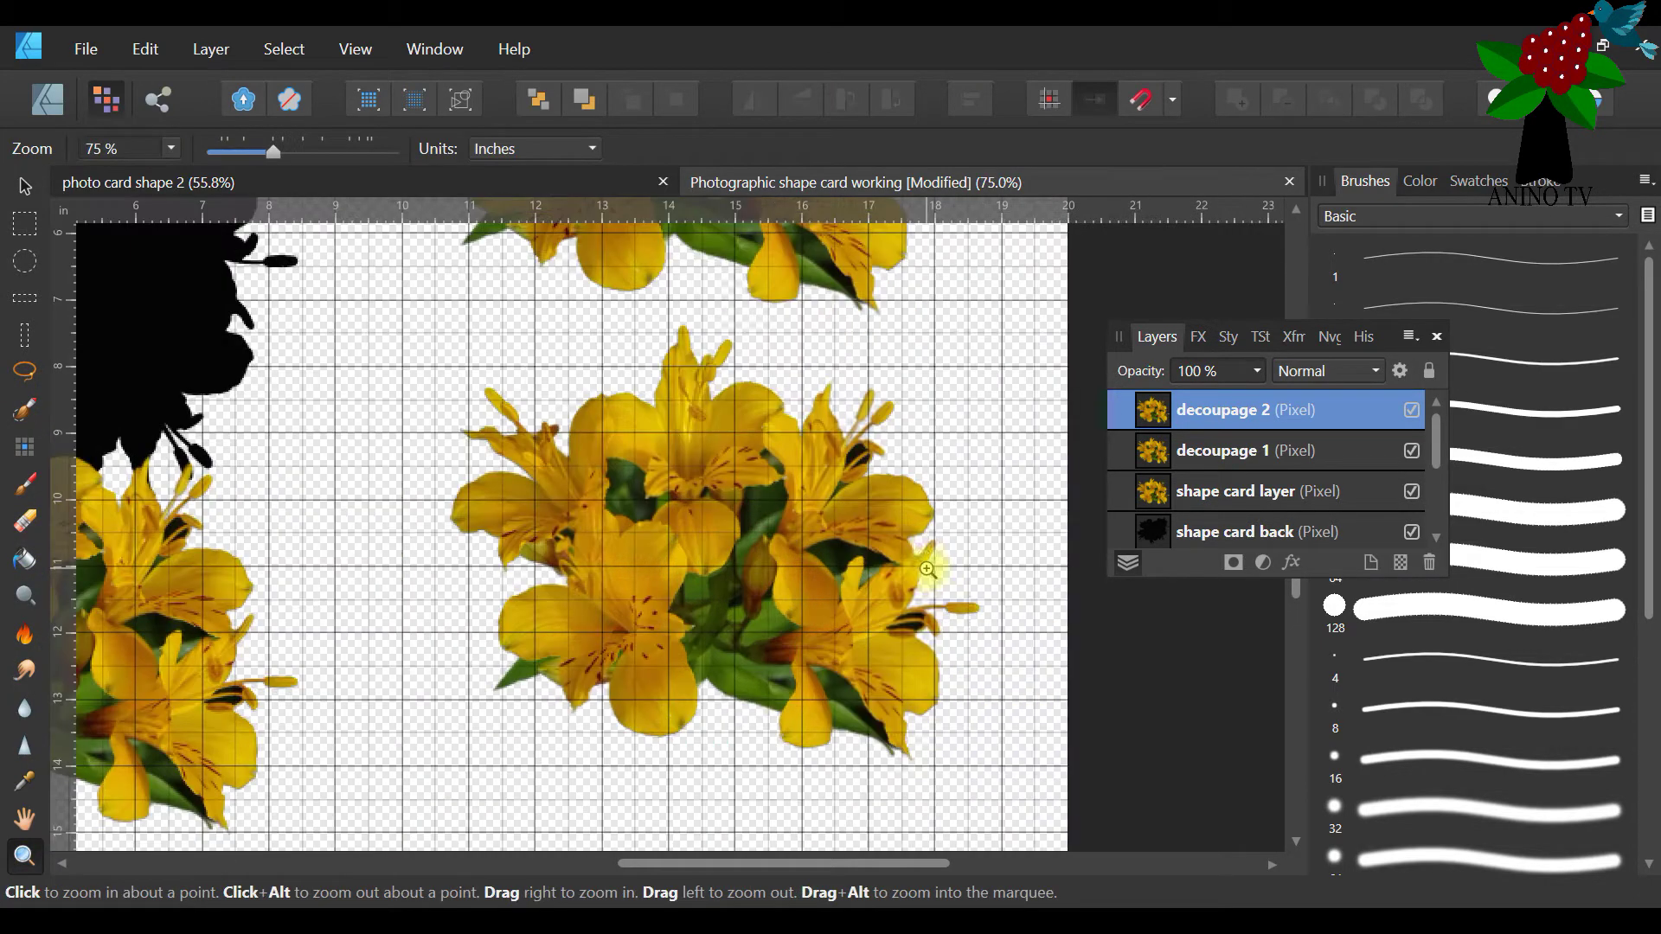
{"action": "left_click", "coordinate": [914, 537]}
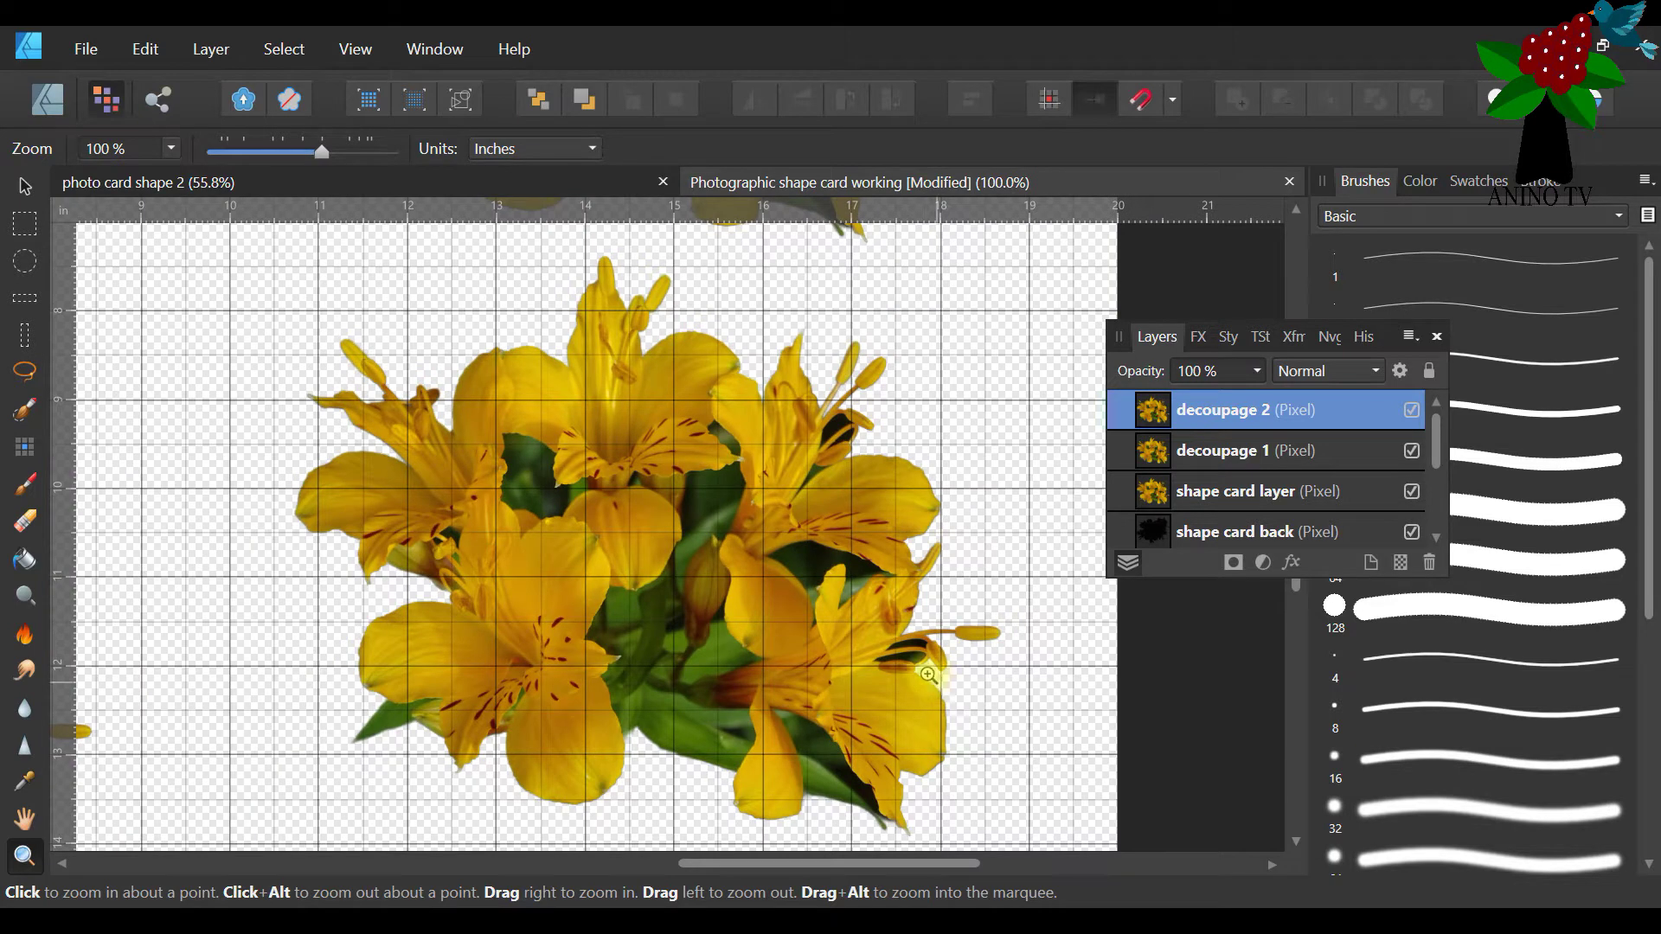
{"action": "left_click", "coordinate": [25, 185]}
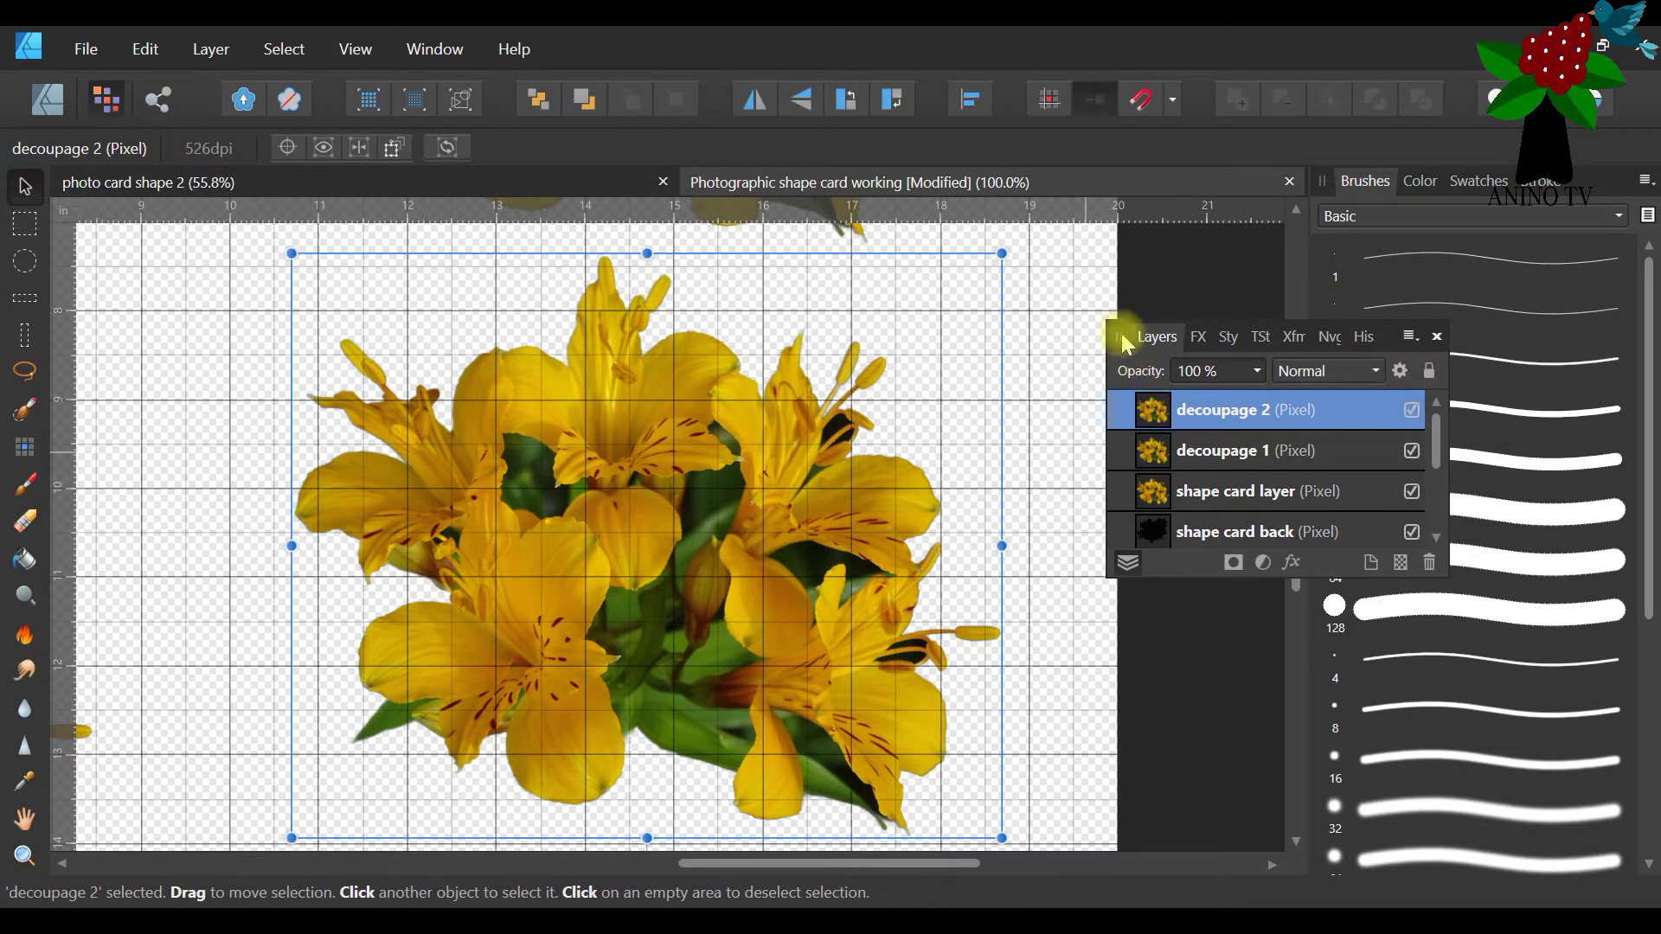
{"action": "left_click_drag", "start_coordinate": [1124, 342], "coordinate": [1253, 331]}
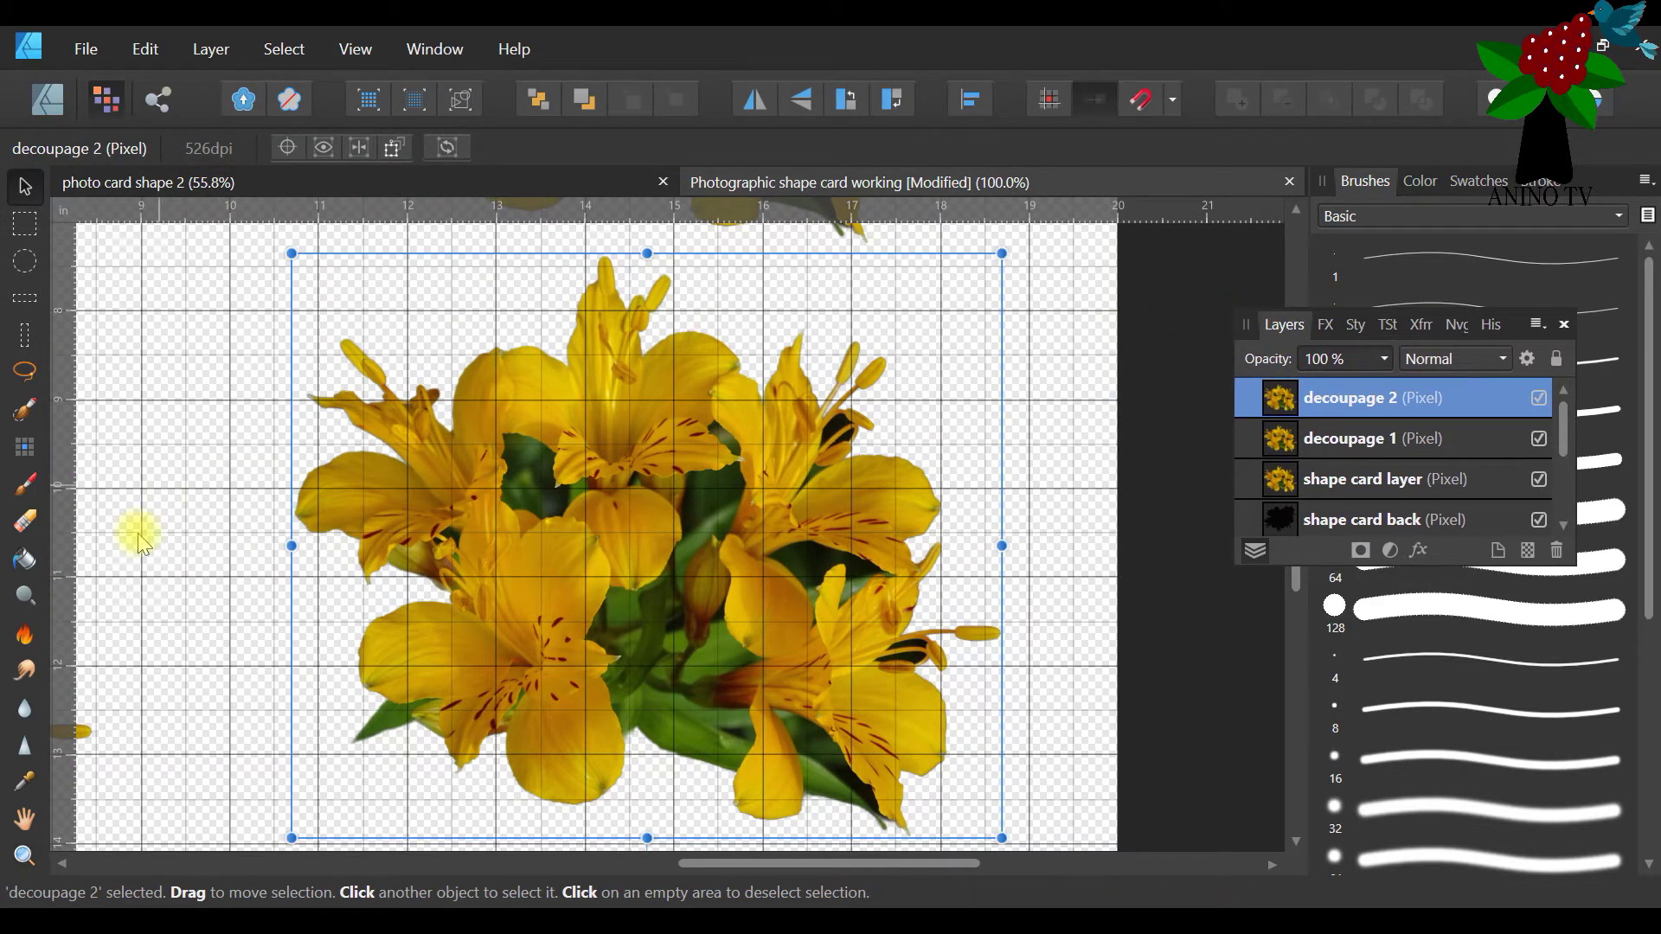
Select the dark gaps and green leaves between the petals of decoupage 2 with the Selection Brush
{"action": "left_click", "coordinate": [26, 410]}
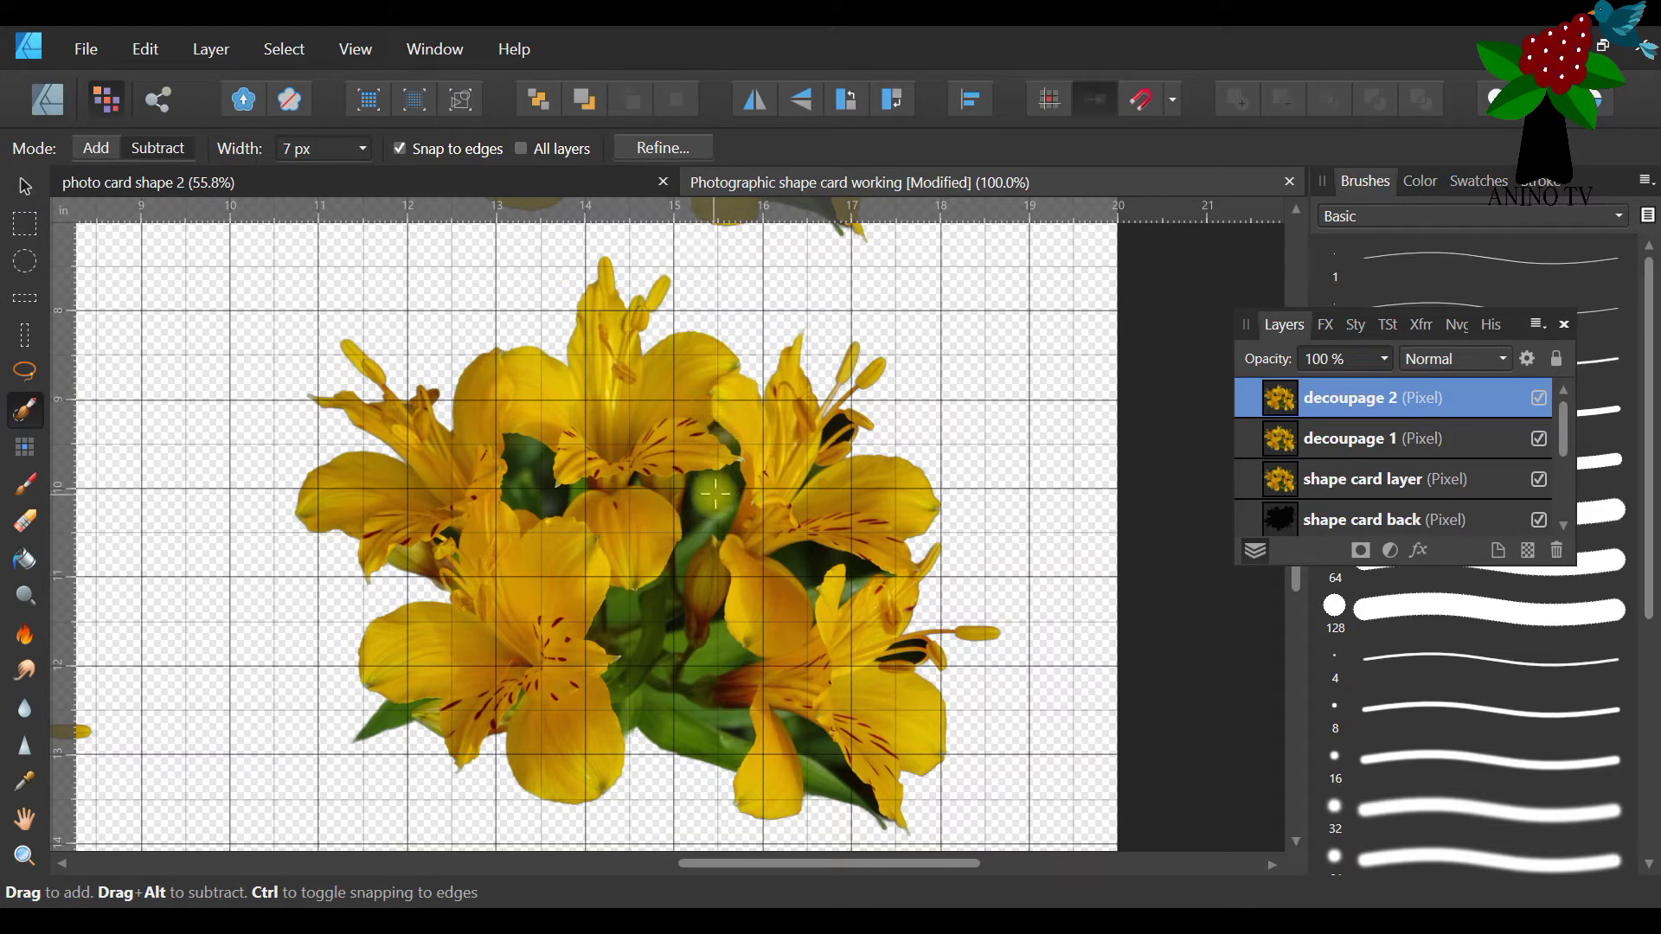
{"action": "mouse_move", "coordinate": [560, 490]}
{"action": "left_mouse_down"}
{"action": "mouse_move", "coordinate": [523, 459]}
{"action": "mouse_move", "coordinate": [536, 506]}
{"action": "mouse_move", "coordinate": [549, 484]}
{"action": "left_mouse_up"}
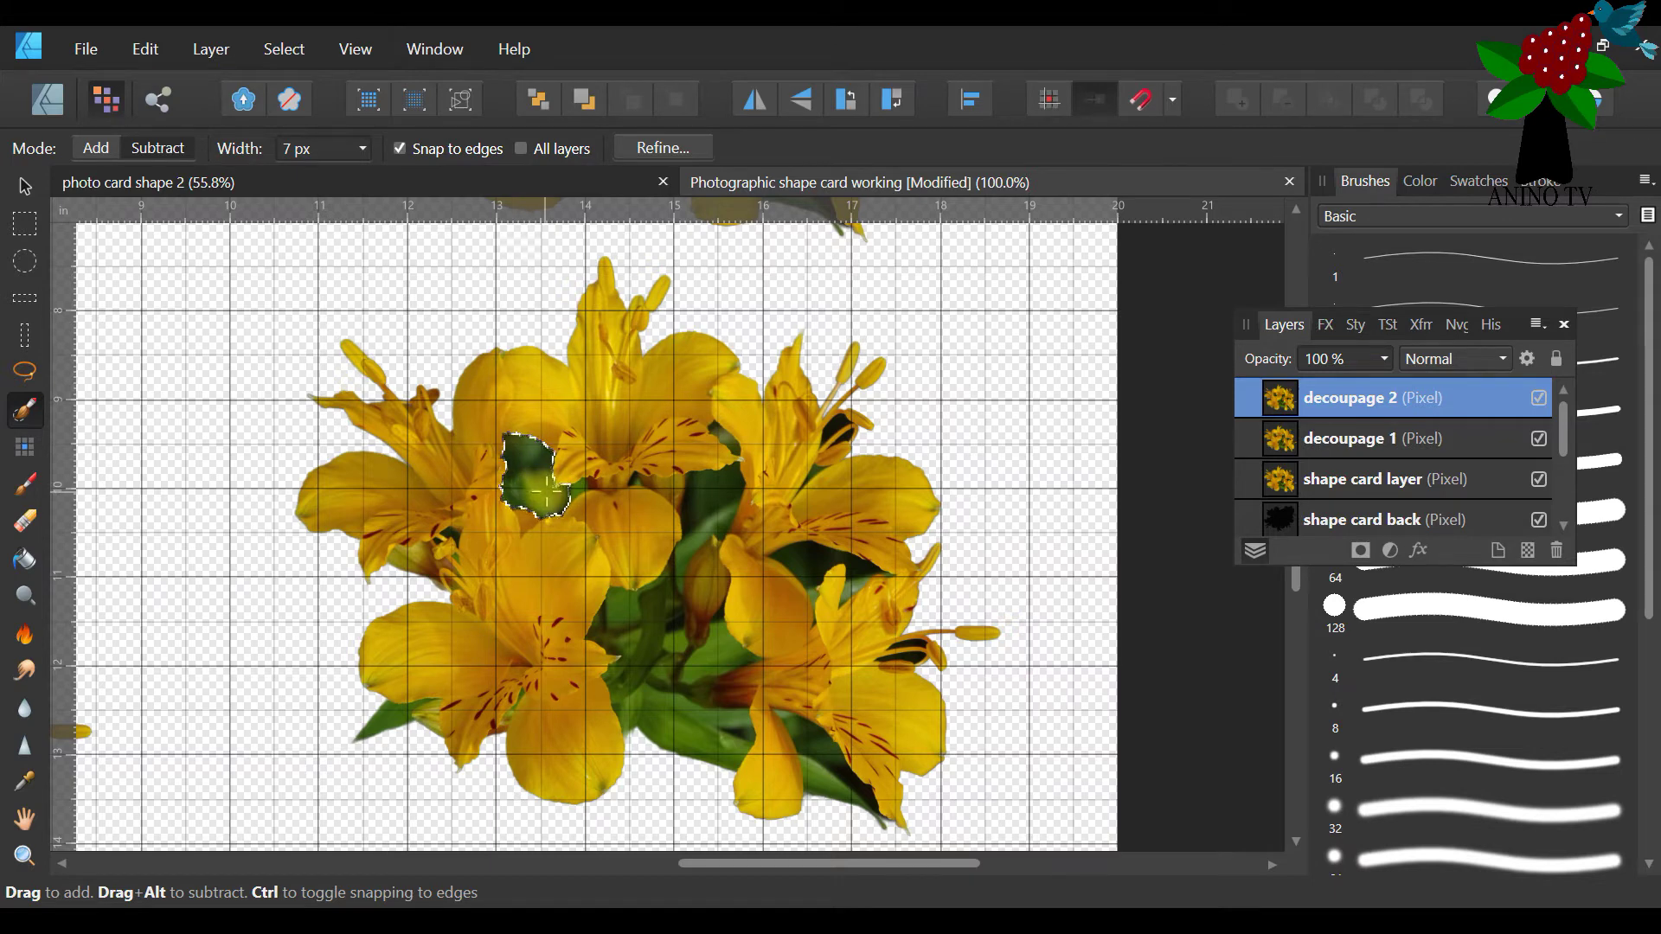
{"action": "mouse_move", "coordinate": [726, 494]}
{"action": "left_mouse_down"}
{"action": "mouse_move", "coordinate": [697, 497]}
{"action": "mouse_move", "coordinate": [700, 532]}
{"action": "mouse_move", "coordinate": [727, 441]}
{"action": "left_mouse_up"}
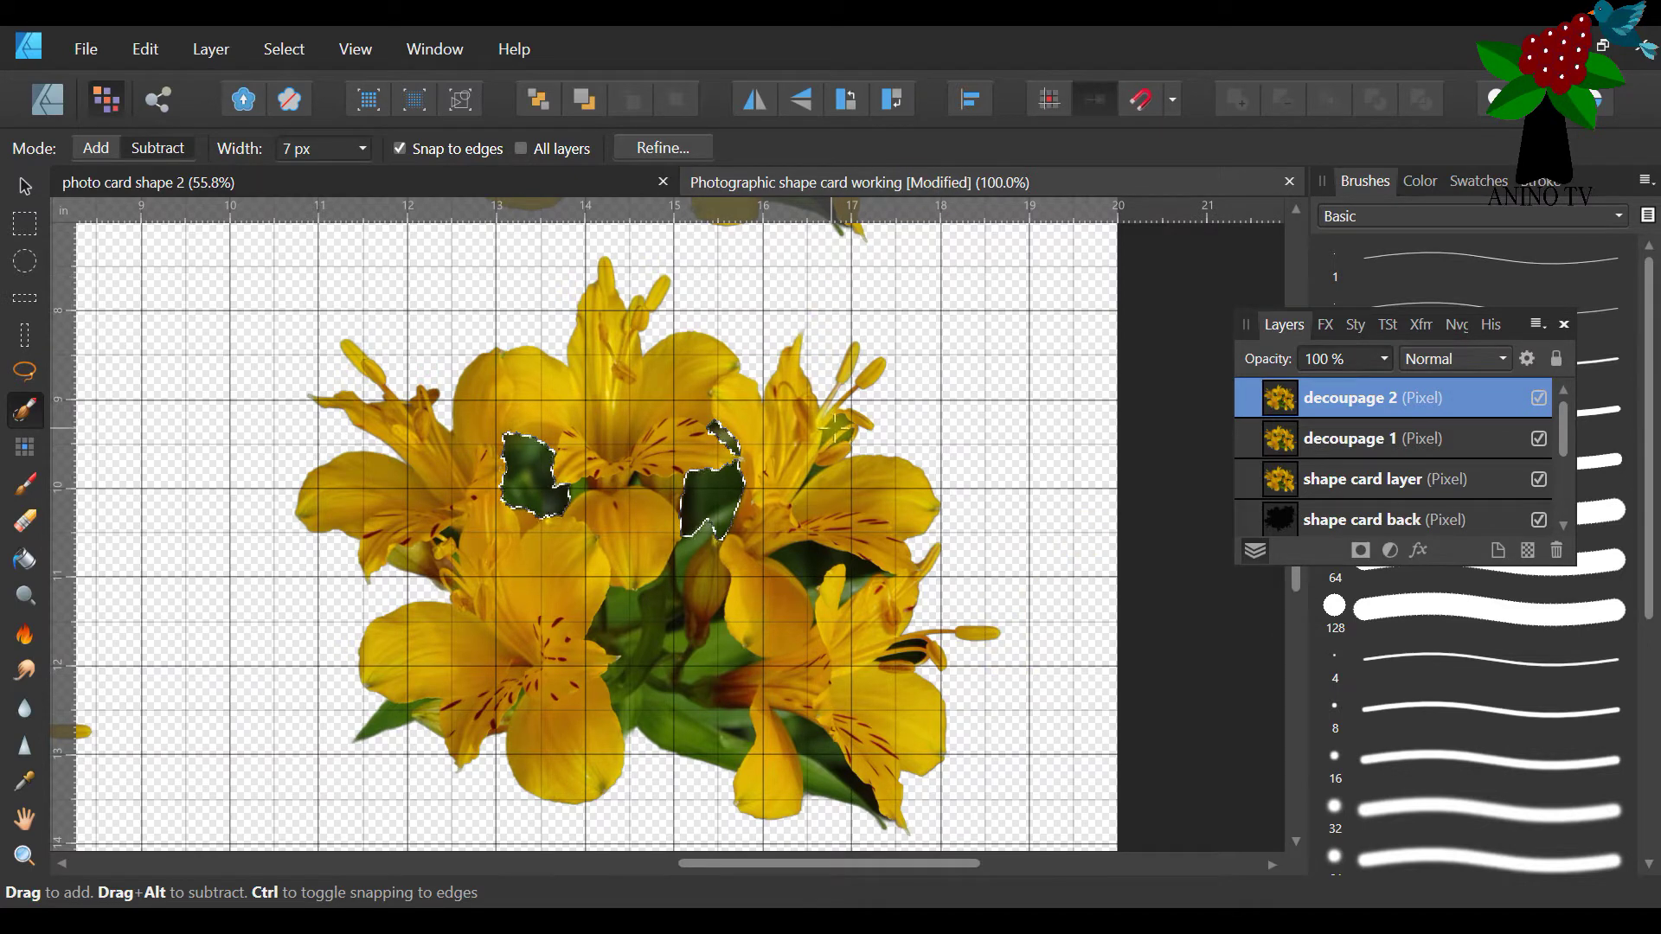
{"action": "left_click_drag", "start_coordinate": [836, 424], "coordinate": [838, 427]}
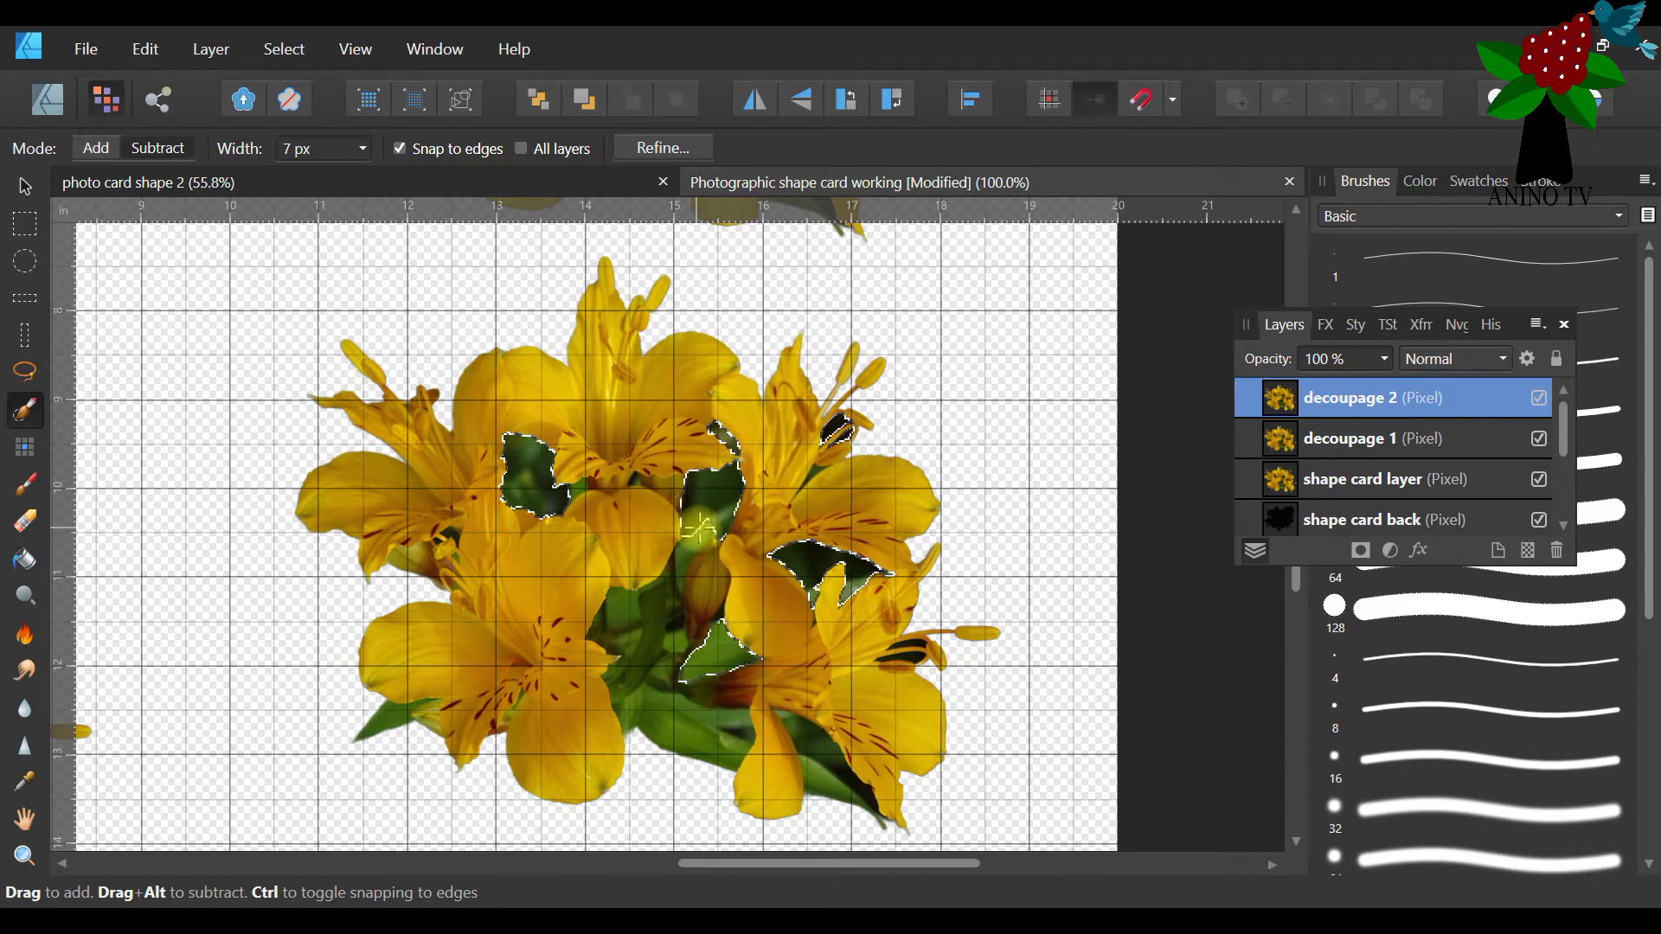
{"action": "left_click_drag", "start_coordinate": [666, 590], "coordinate": [622, 615]}
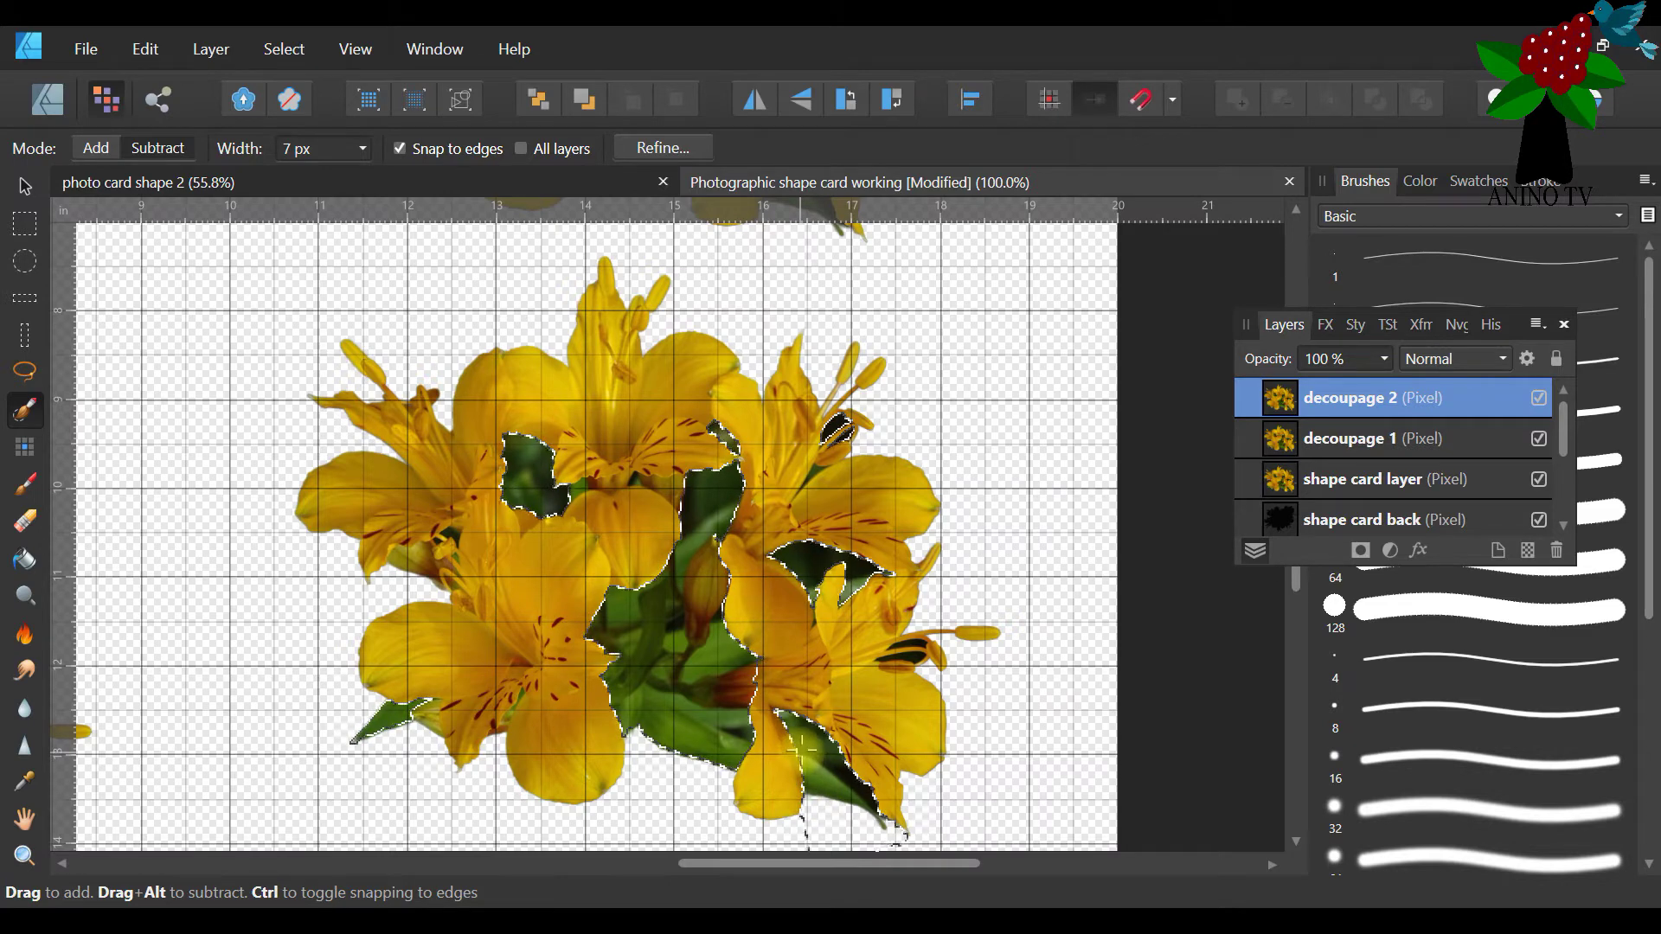
Add the empty background around the outer petals and the small lower-left leaf of decoupage 2 to the selection
{"action": "left_click_drag", "start_coordinate": [918, 423], "coordinate": [1009, 359]}
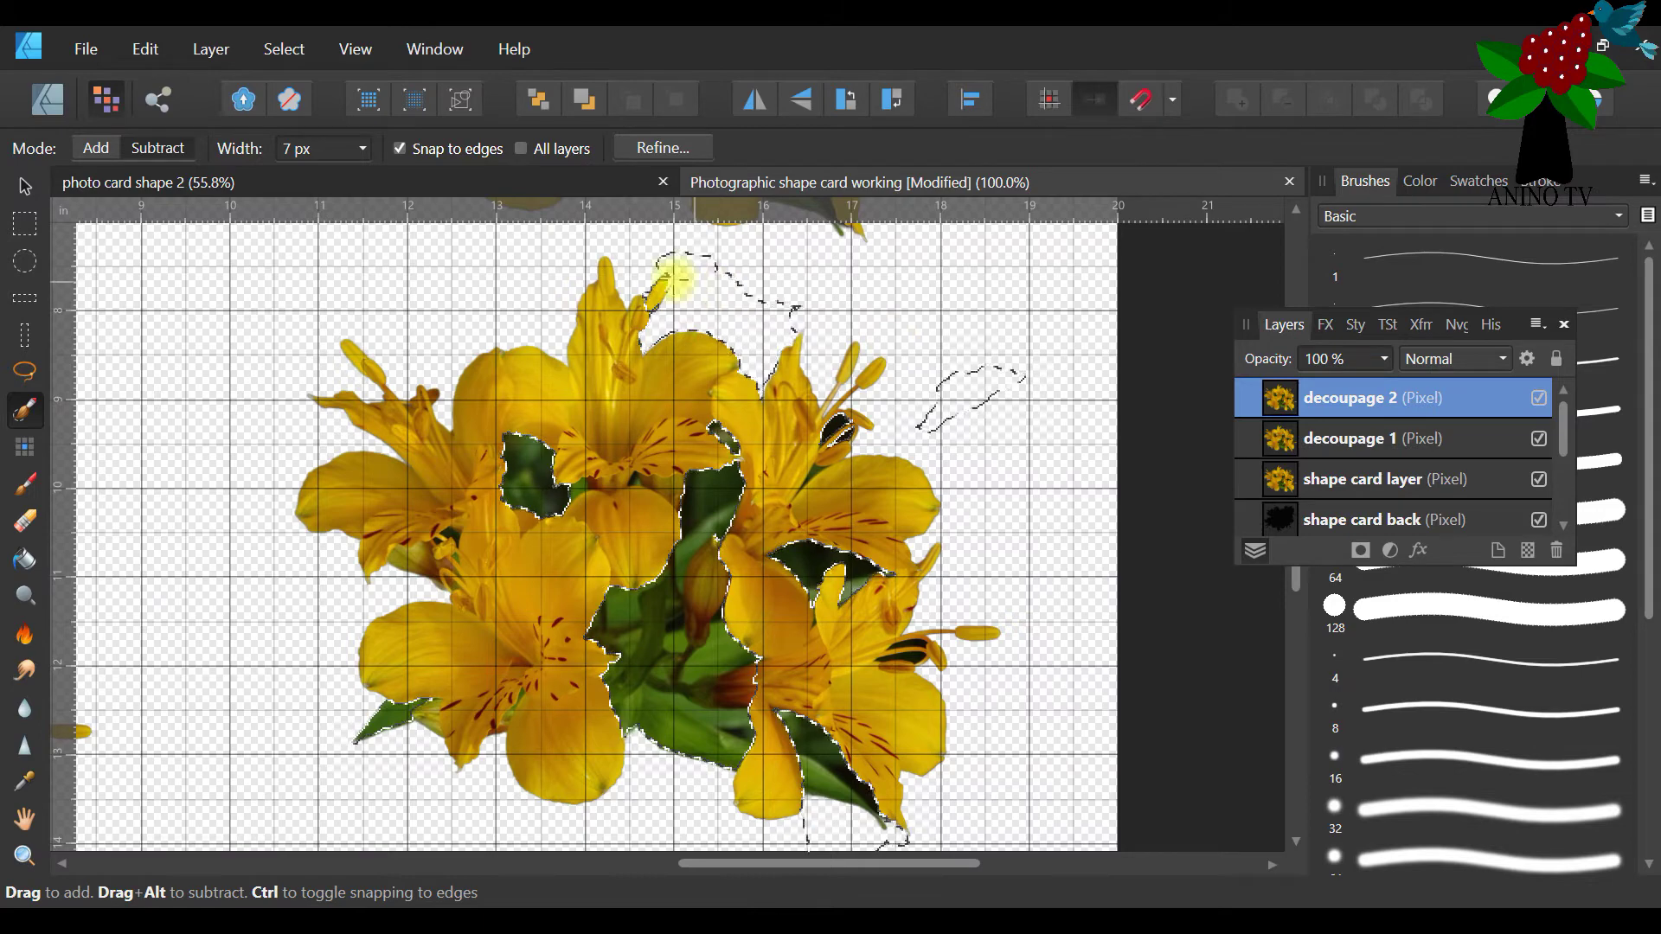
{"action": "left_click_drag", "start_coordinate": [574, 253], "coordinate": [561, 271]}
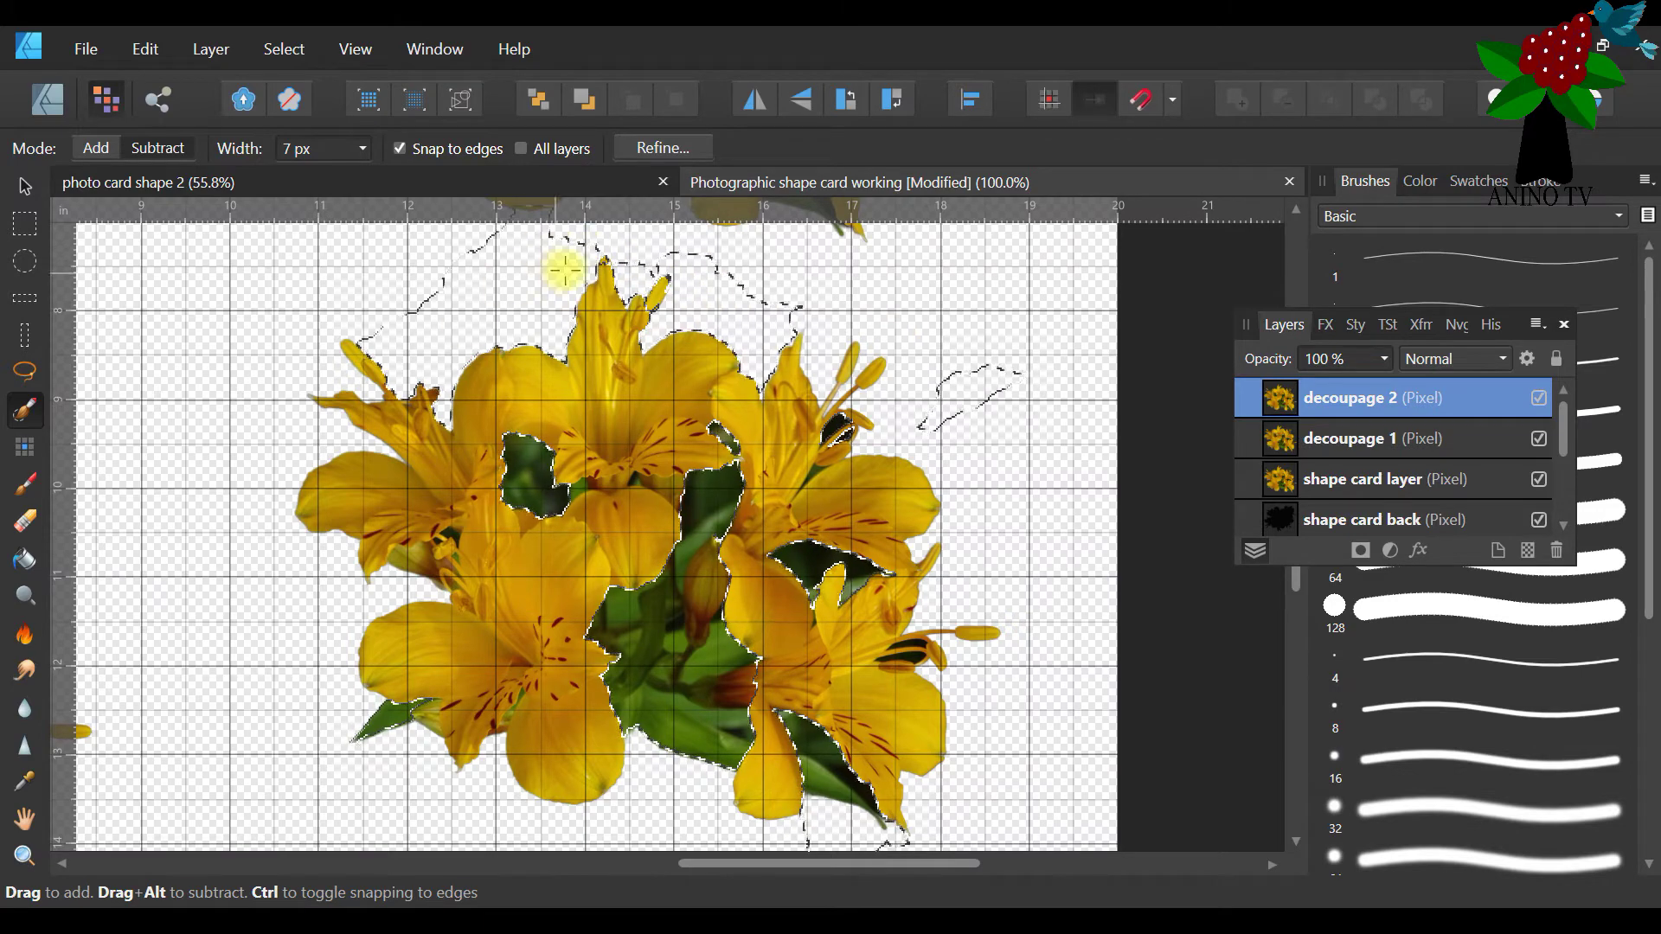
{"action": "left_click_drag", "start_coordinate": [401, 292], "coordinate": [388, 319]}
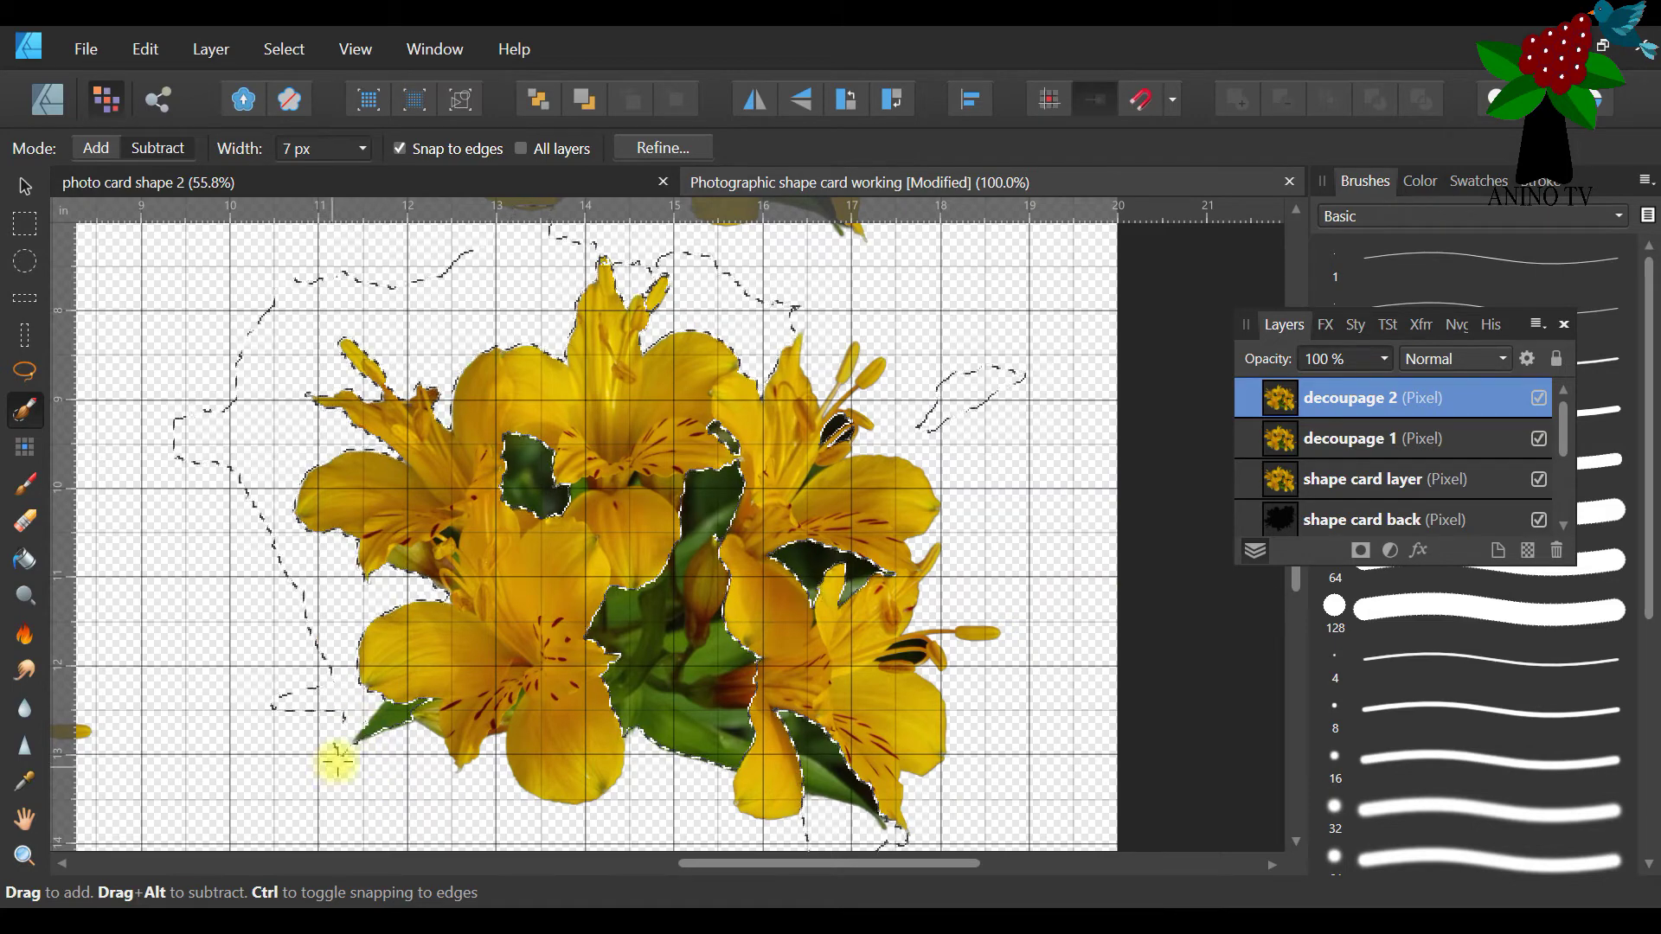
{"action": "mouse_move", "coordinate": [389, 734]}
{"action": "left_mouse_down"}
{"action": "mouse_move", "coordinate": [423, 756]}
{"action": "mouse_move", "coordinate": [387, 737]}
{"action": "mouse_move", "coordinate": [409, 770]}
{"action": "mouse_move", "coordinate": [375, 738]}
{"action": "left_mouse_up"}
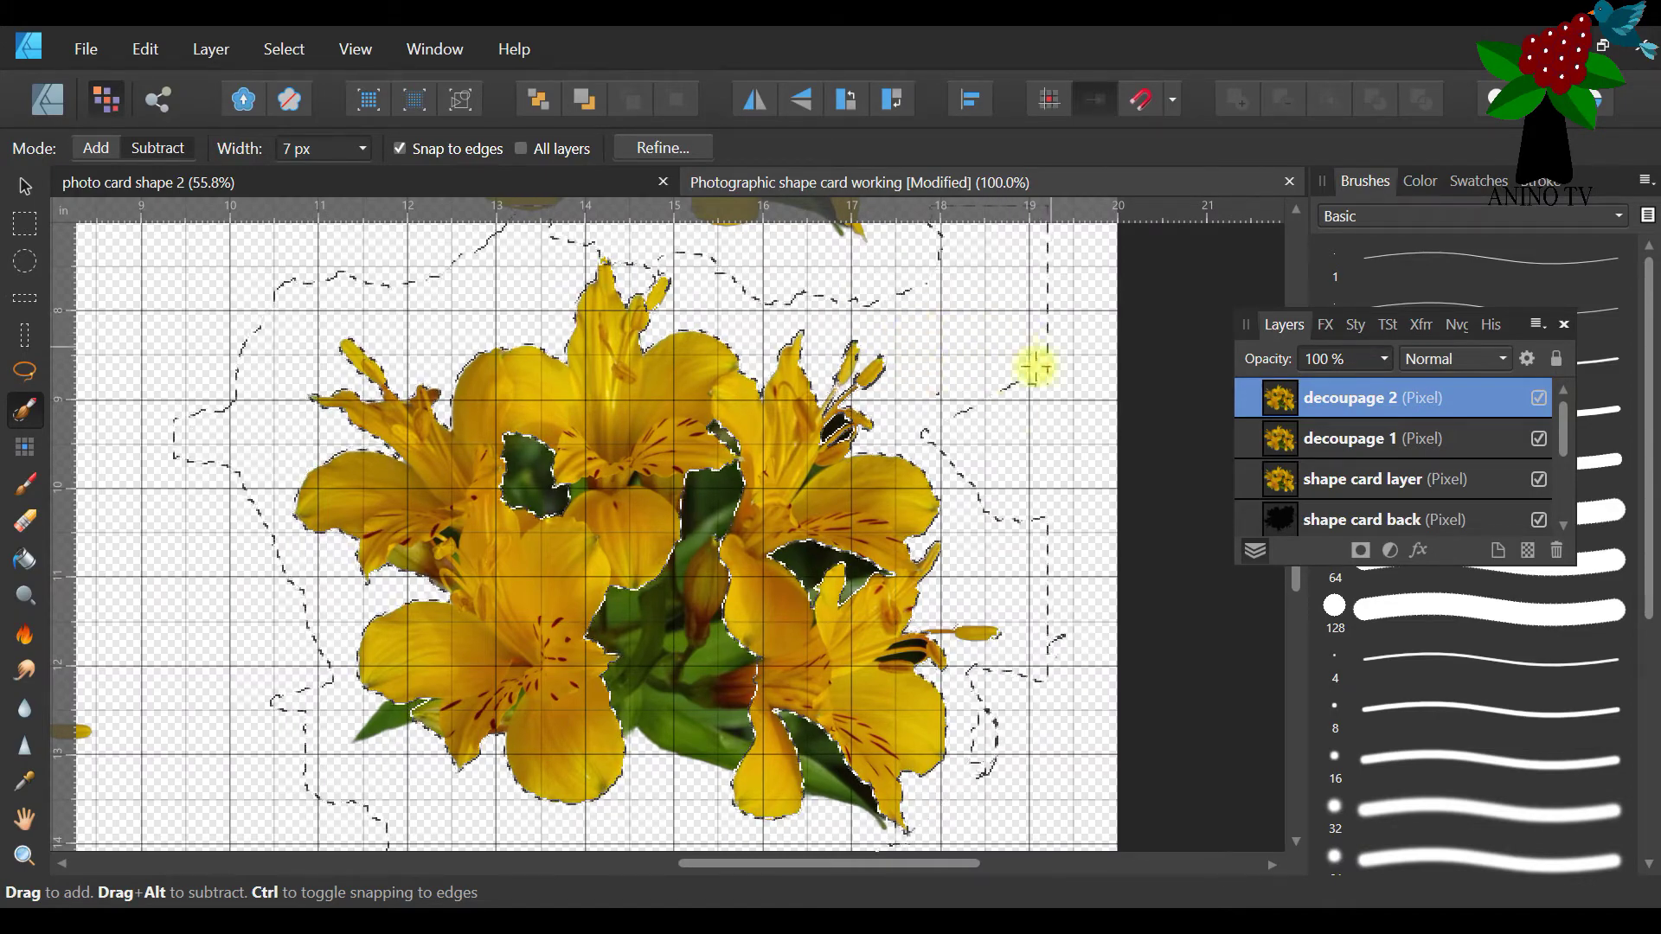
Extend the selection over the background between the decoupage 2 flowers and the page's right edge and below them, keeping the brush in Add mode
{"action": "left_click_drag", "start_coordinate": [1102, 413], "coordinate": [1068, 337]}
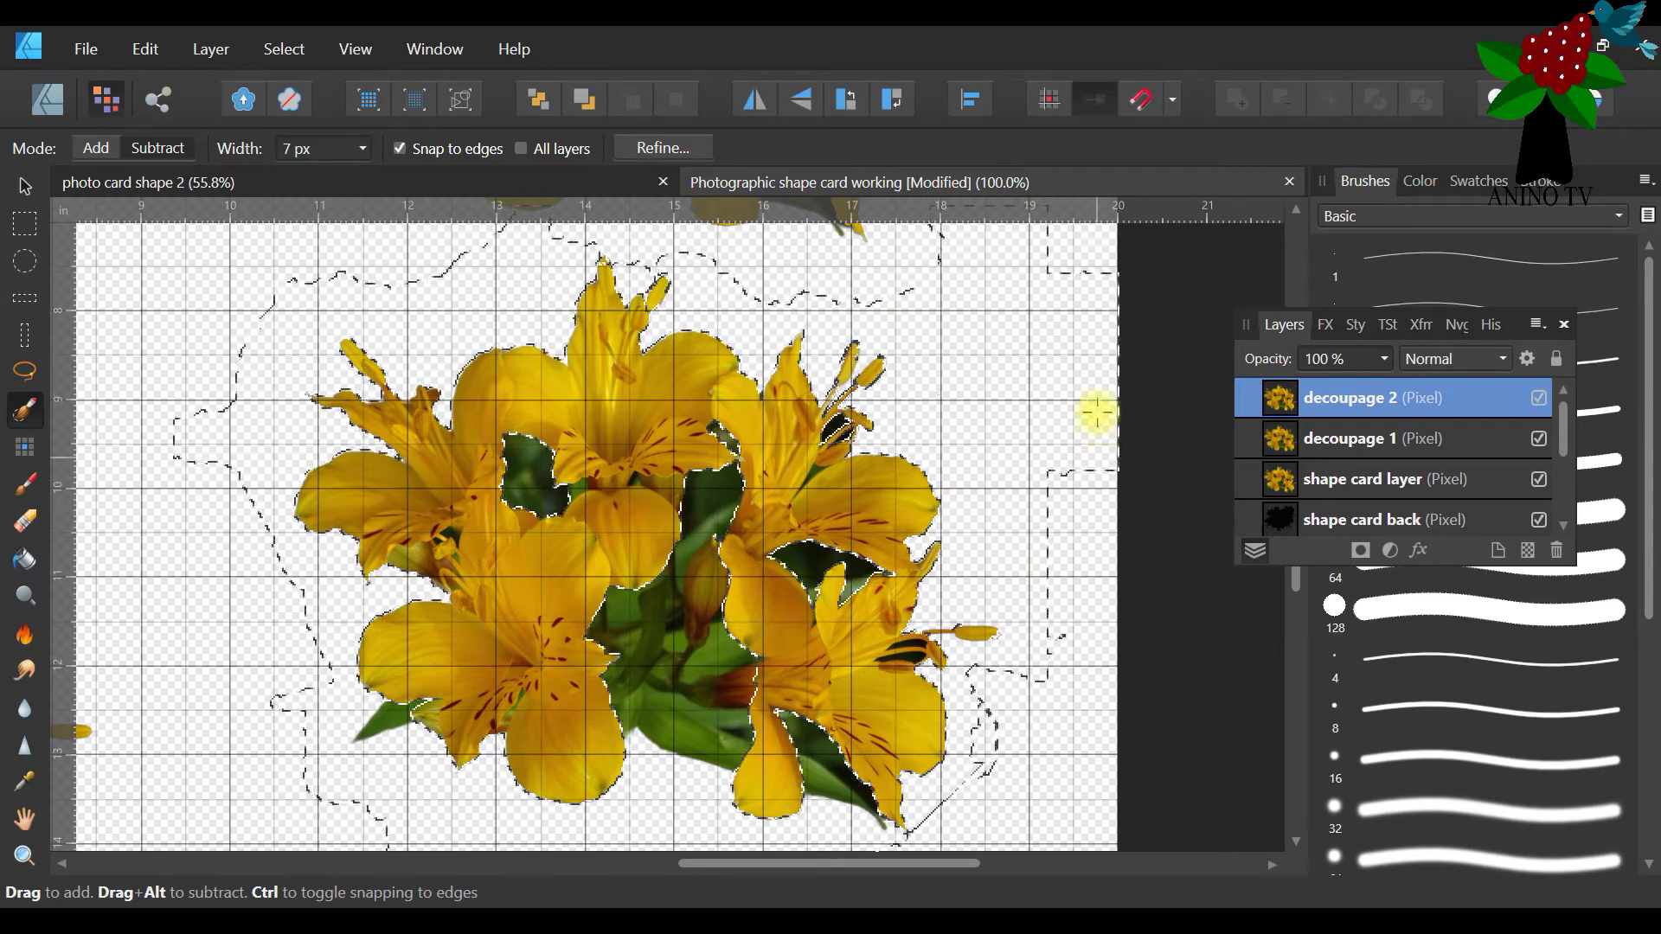
{"action": "left_click_drag", "start_coordinate": [1069, 673], "coordinate": [1053, 875]}
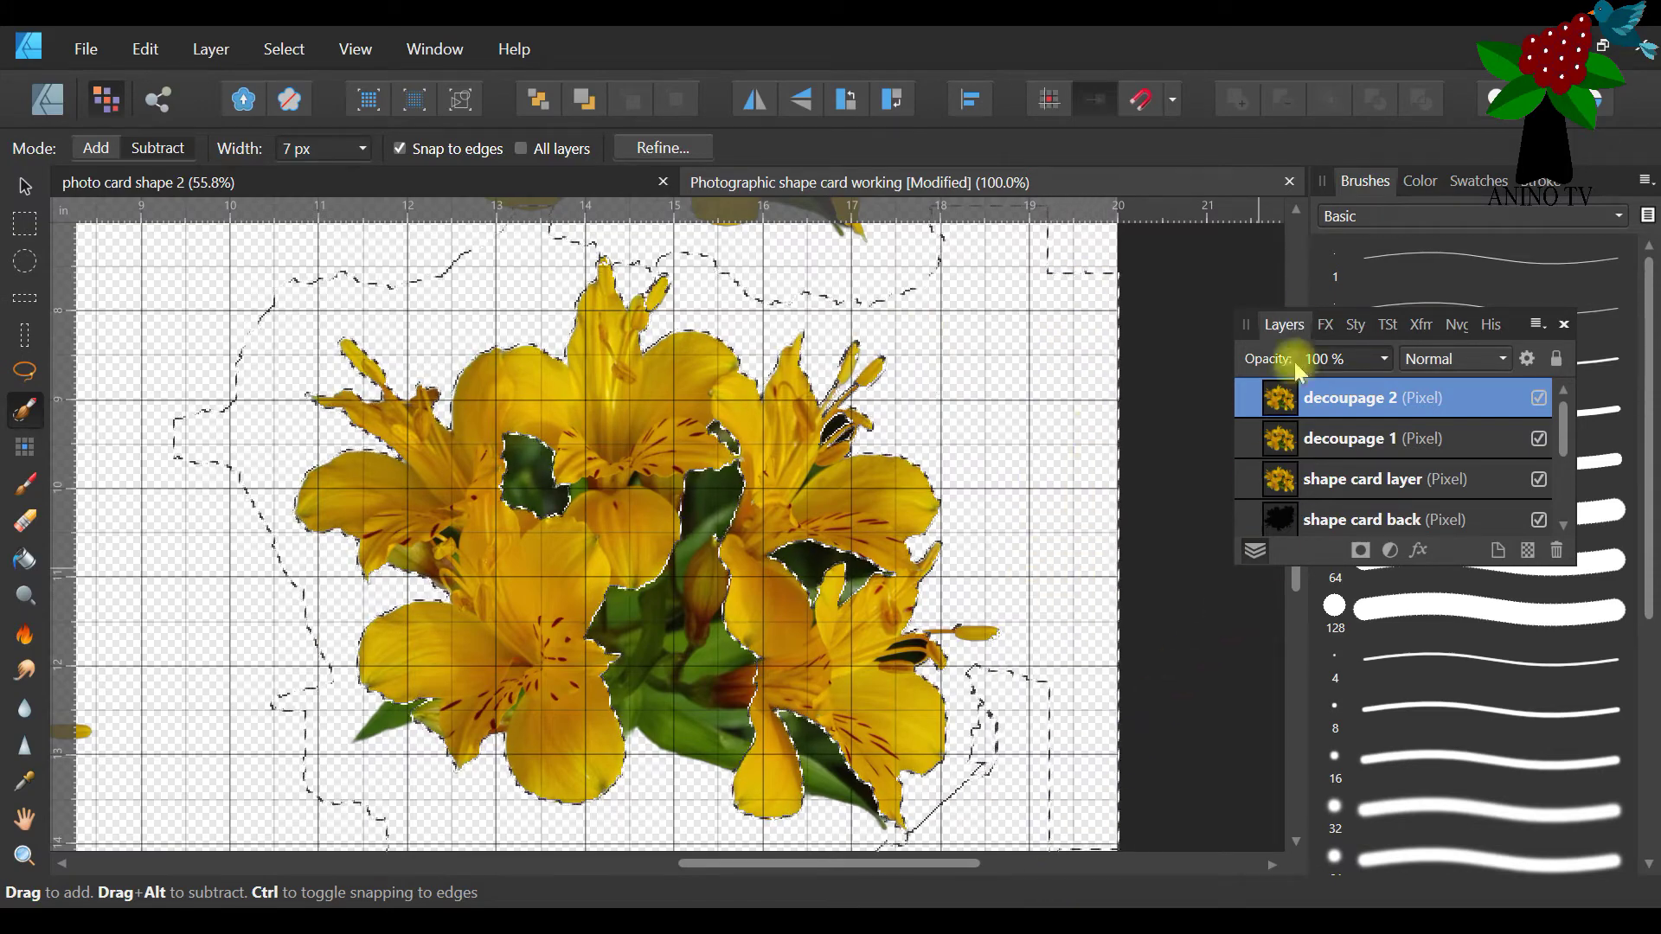
{"action": "scroll", "coordinate": [1284, 584], "scroll_direction": "down", "scroll_amount": 3}
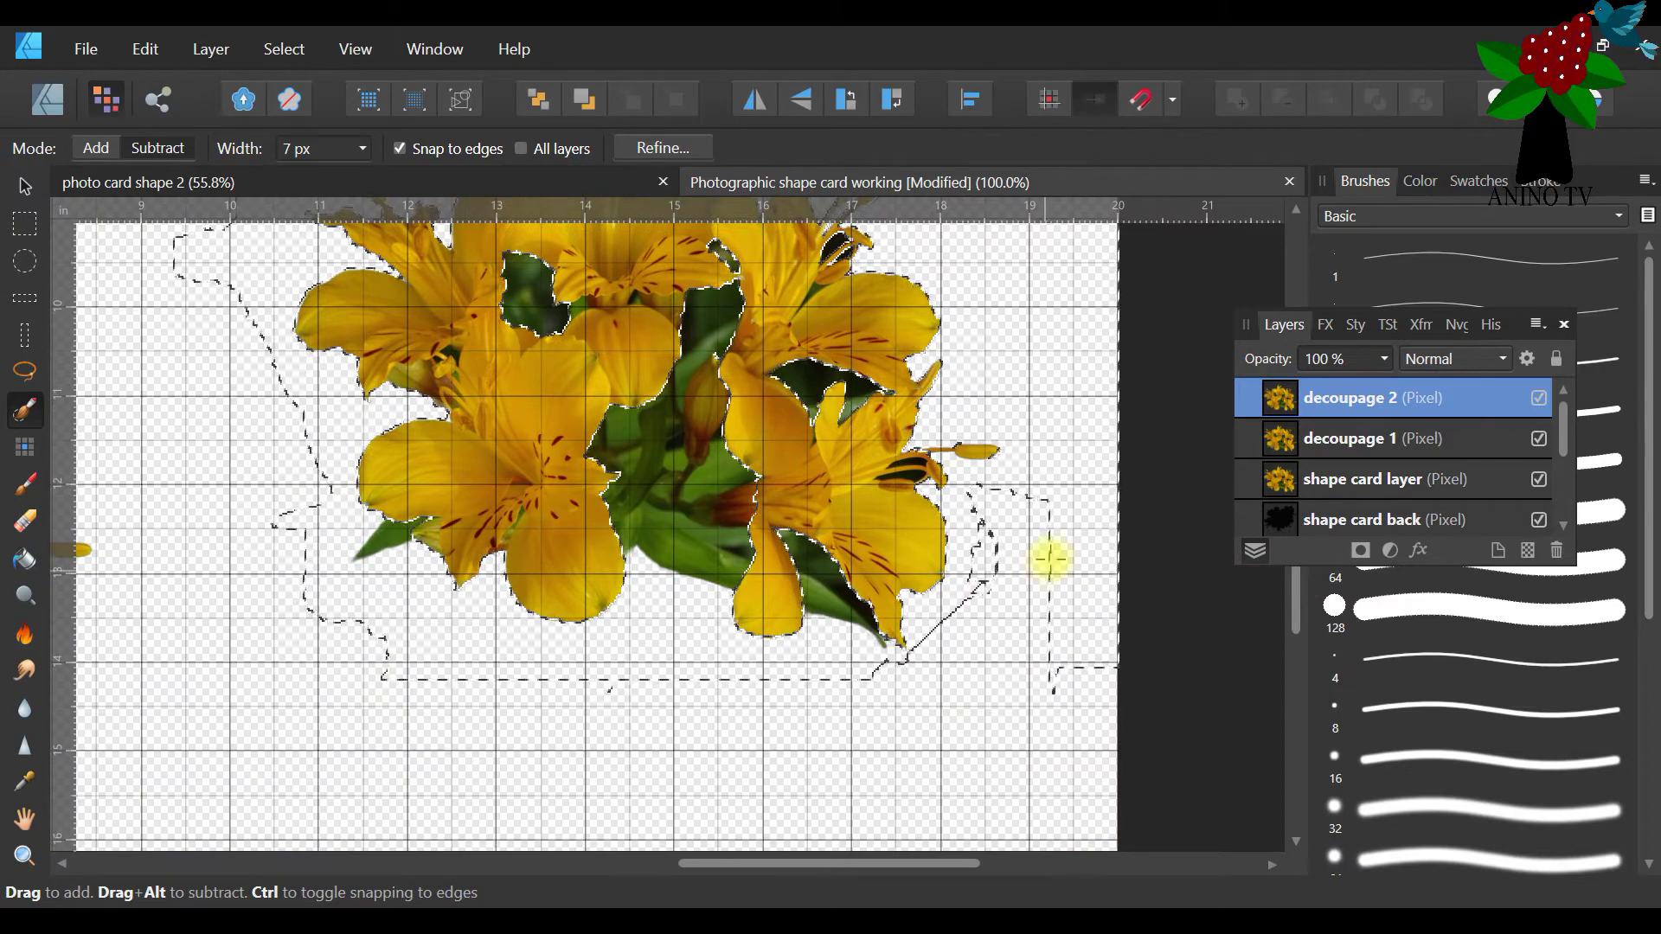
{"action": "mouse_move", "coordinate": [1010, 665]}
{"action": "left_mouse_down"}
{"action": "mouse_move", "coordinate": [999, 488]}
{"action": "mouse_move", "coordinate": [944, 758]}
{"action": "mouse_move", "coordinate": [976, 574]}
{"action": "mouse_move", "coordinate": [969, 509]}
{"action": "mouse_move", "coordinate": [987, 635]}
{"action": "mouse_move", "coordinate": [900, 643]}
{"action": "mouse_move", "coordinate": [880, 665]}
{"action": "mouse_move", "coordinate": [929, 774]}
{"action": "mouse_move", "coordinate": [896, 679]}
{"action": "mouse_move", "coordinate": [894, 737]}
{"action": "mouse_move", "coordinate": [980, 692]}
{"action": "mouse_move", "coordinate": [954, 678]}
{"action": "mouse_move", "coordinate": [908, 669]}
{"action": "mouse_move", "coordinate": [888, 701]}
{"action": "mouse_move", "coordinate": [710, 687]}
{"action": "mouse_move", "coordinate": [363, 599]}
{"action": "mouse_move", "coordinate": [264, 470]}
{"action": "mouse_move", "coordinate": [342, 514]}
{"action": "left_mouse_up"}
{"action": "left_click_drag", "start_coordinate": [1298, 610], "coordinate": [1297, 541]}
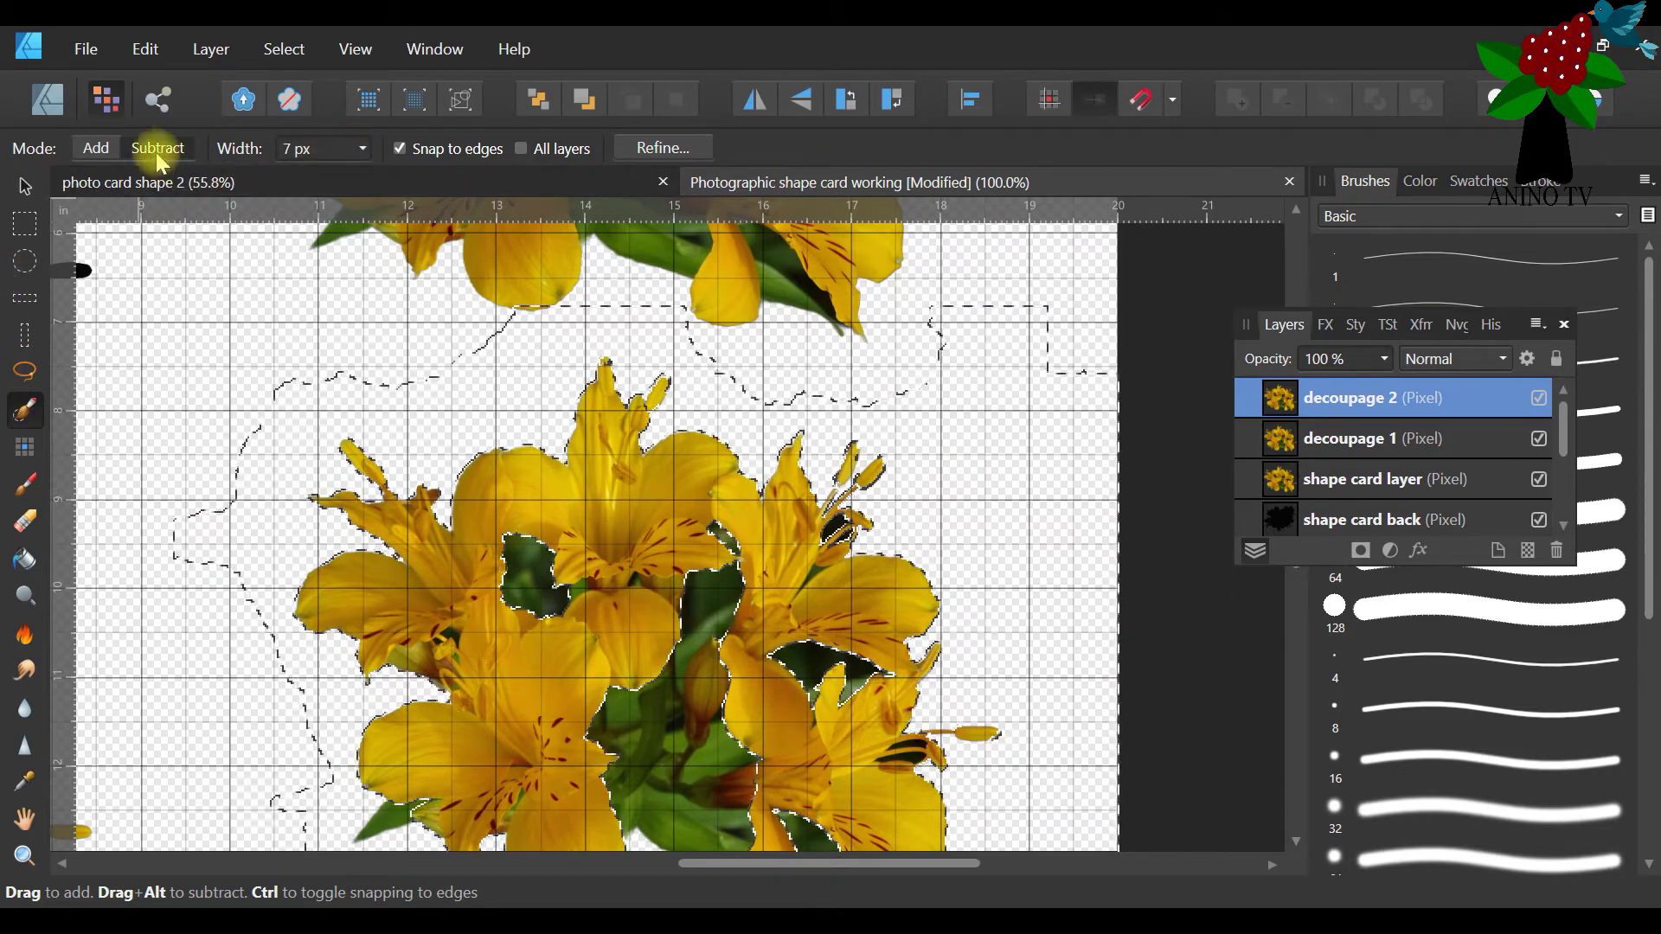
{"action": "left_click", "coordinate": [130, 154]}
{"action": "left_click", "coordinate": [96, 145]}
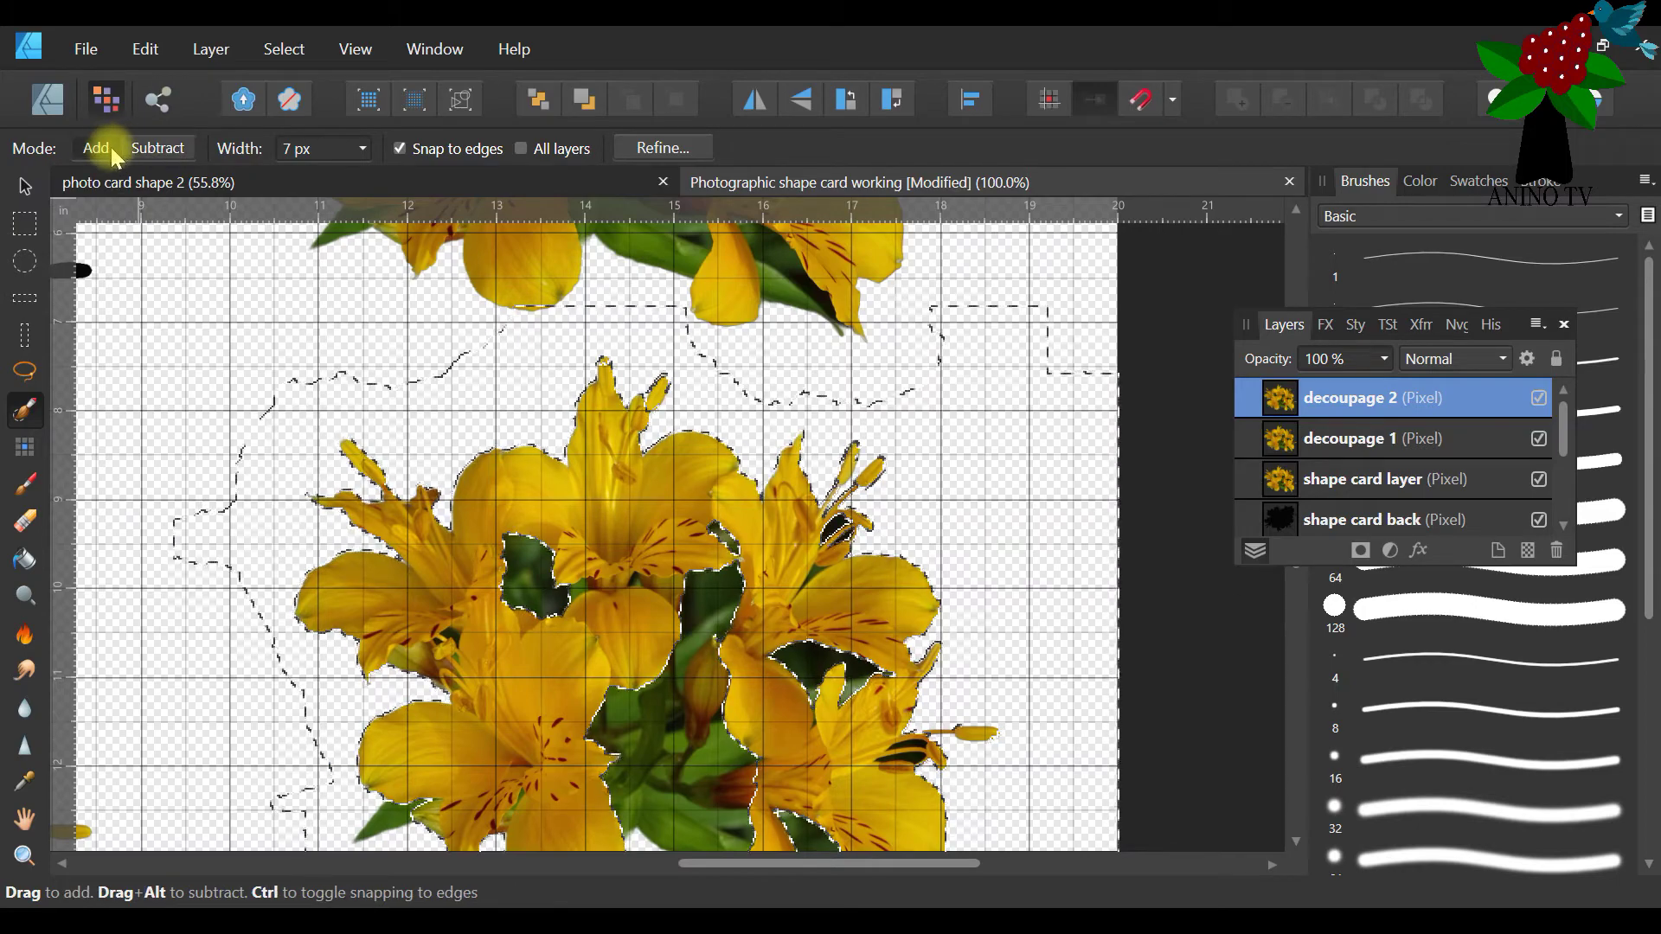
Subtract the long anther and thin filament projecting from the lower-right flower of decoupage 2 from the selection
{"action": "left_click", "coordinate": [25, 857]}
{"action": "left_click", "coordinate": [1029, 805]}
{"action": "left_click", "coordinate": [1035, 790]}
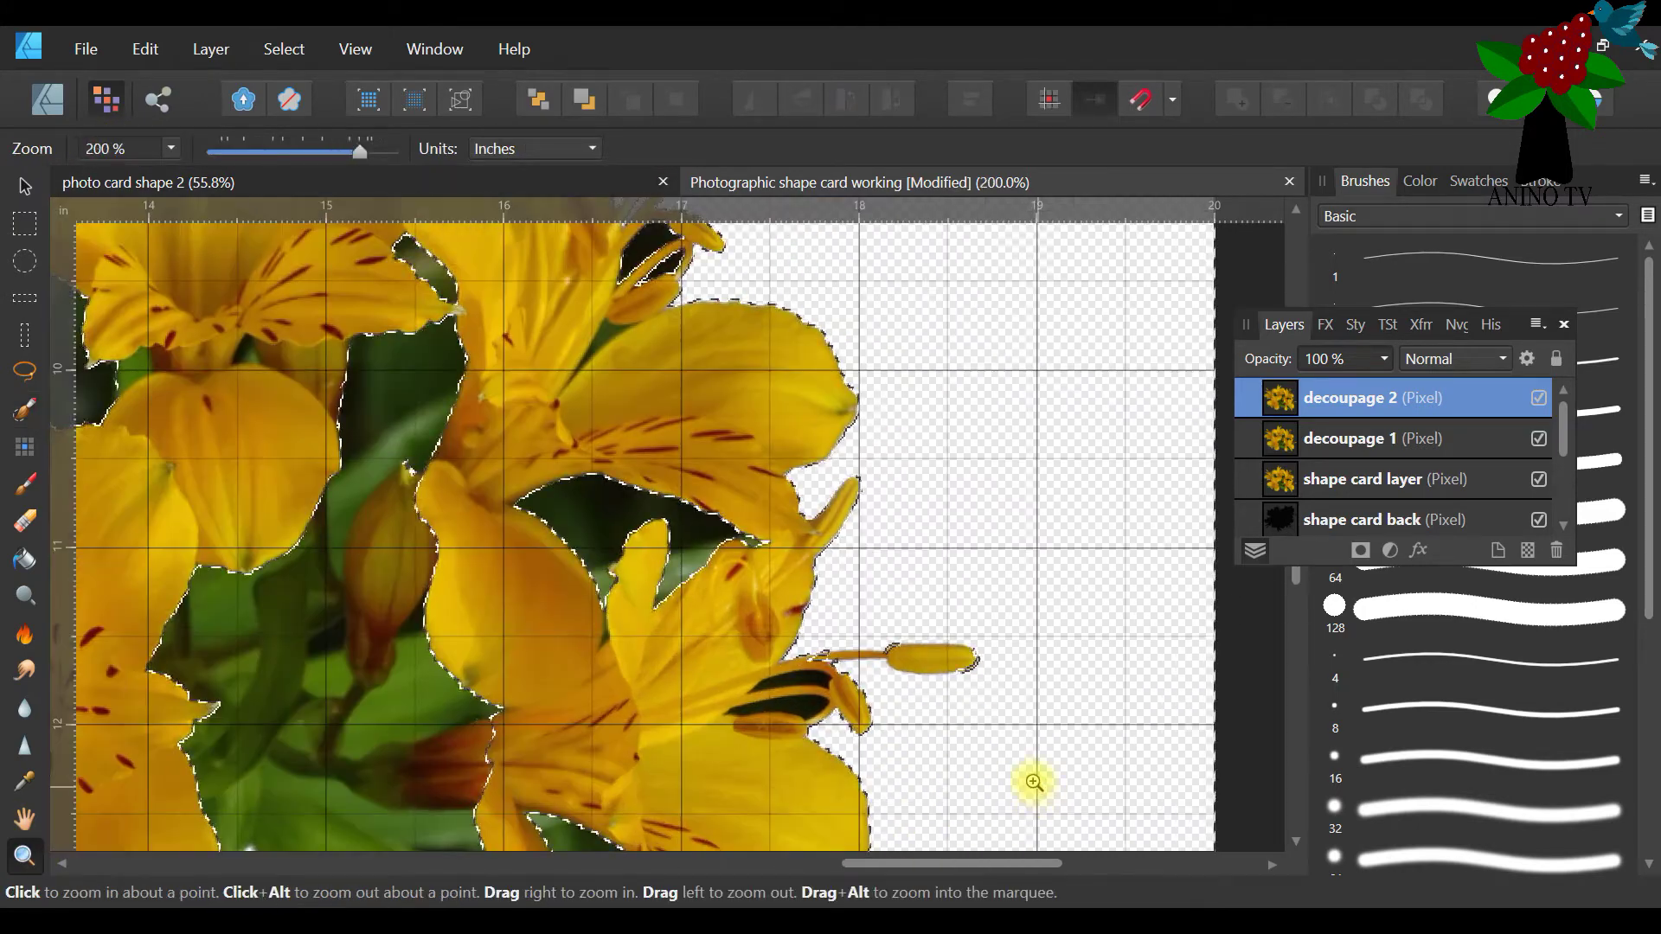
{"action": "left_click", "coordinate": [1012, 761]}
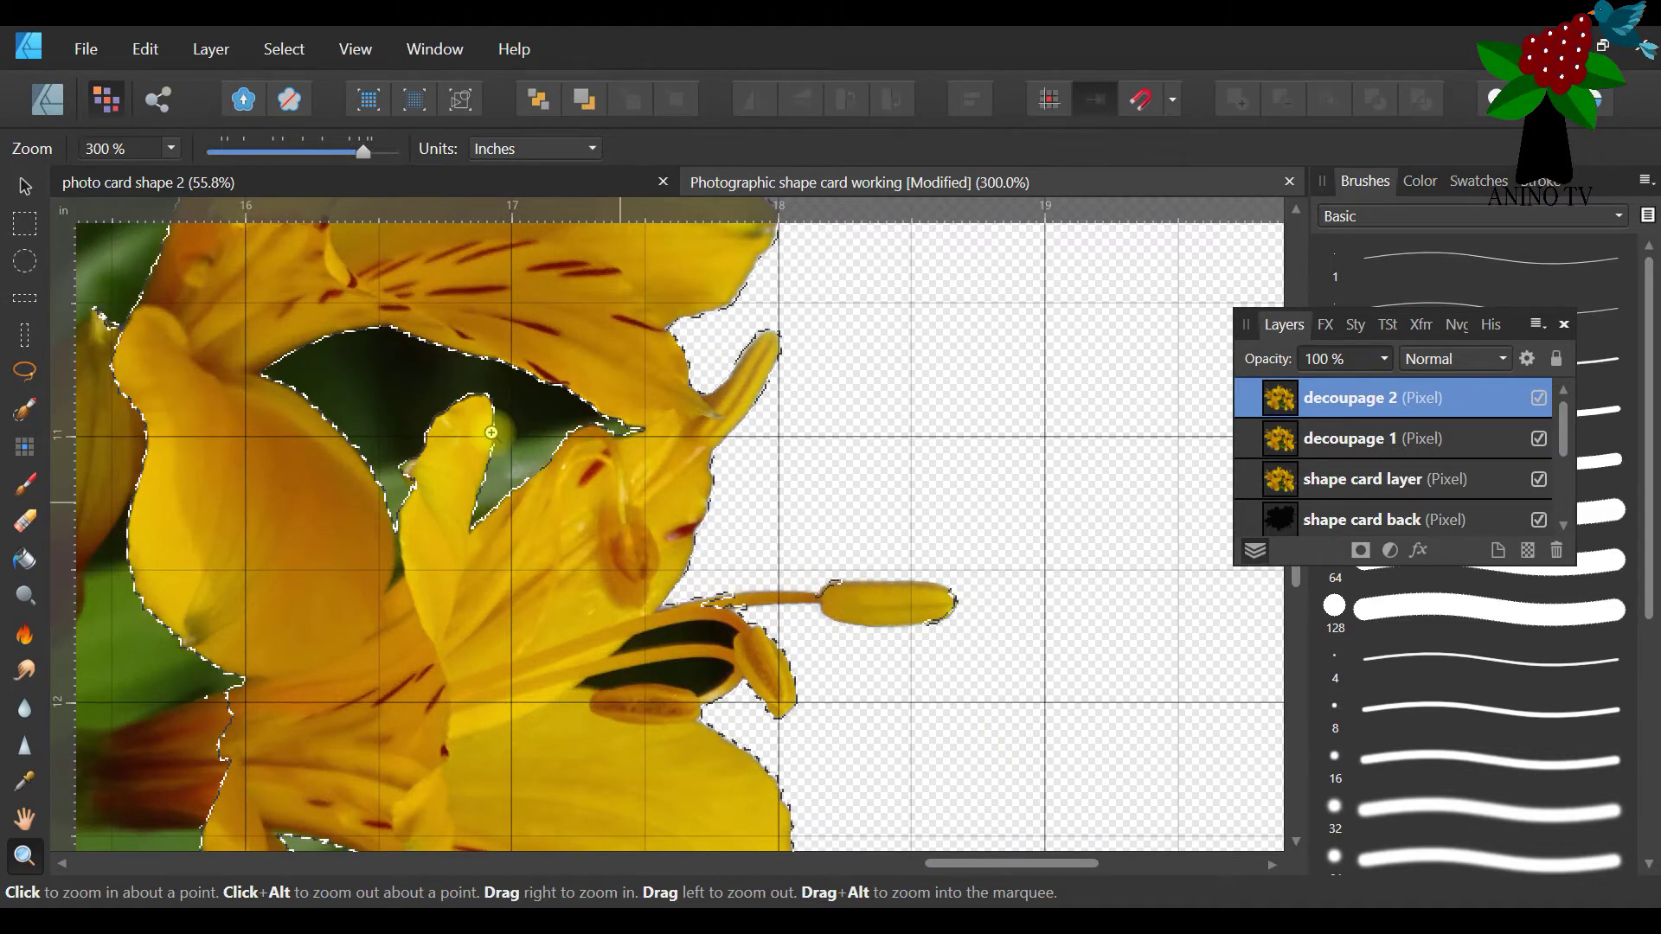
{"action": "left_click", "coordinate": [26, 405]}
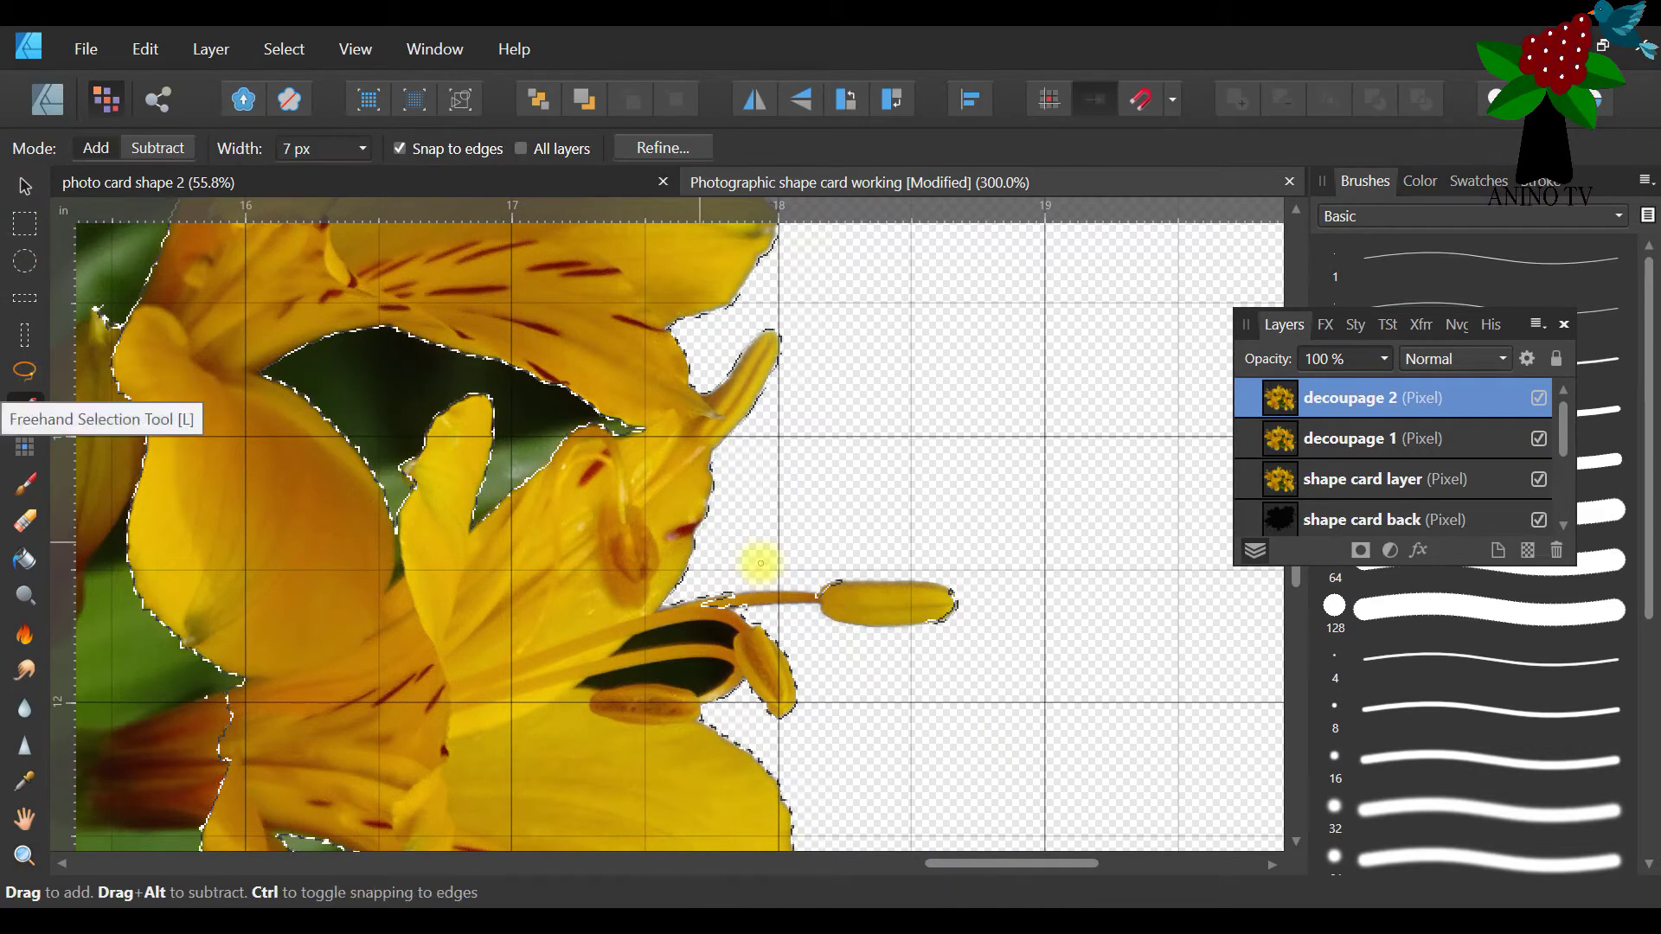
{"action": "left_click_drag", "start_coordinate": [836, 591], "coordinate": [912, 599]}
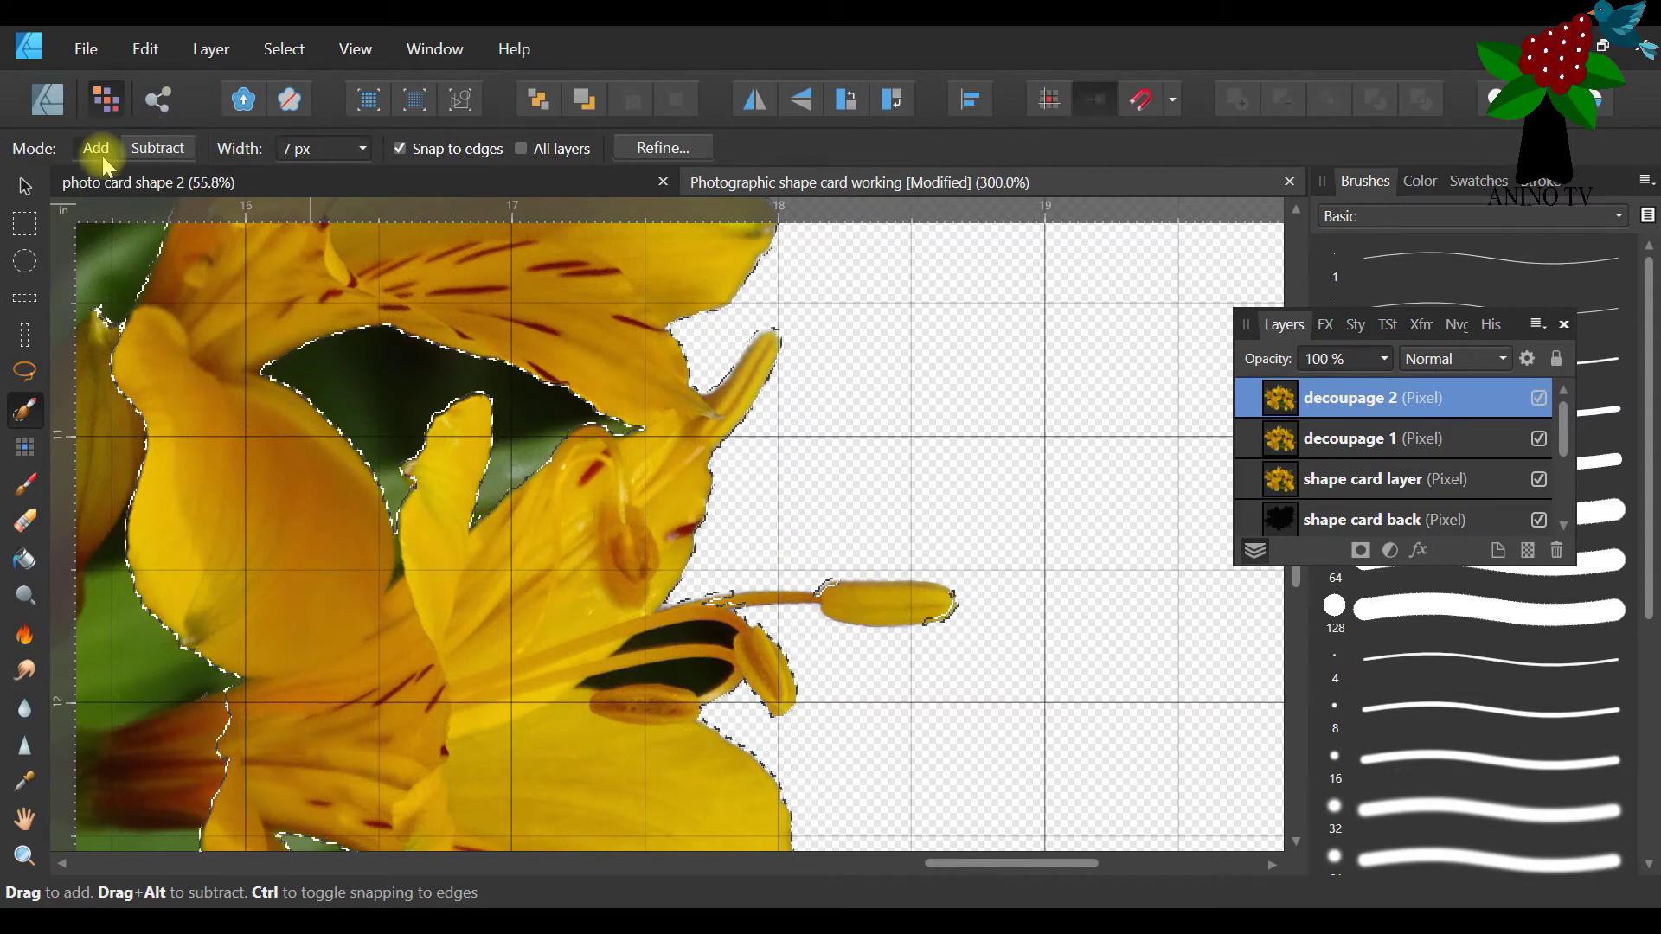
{"action": "left_click", "coordinate": [132, 147]}
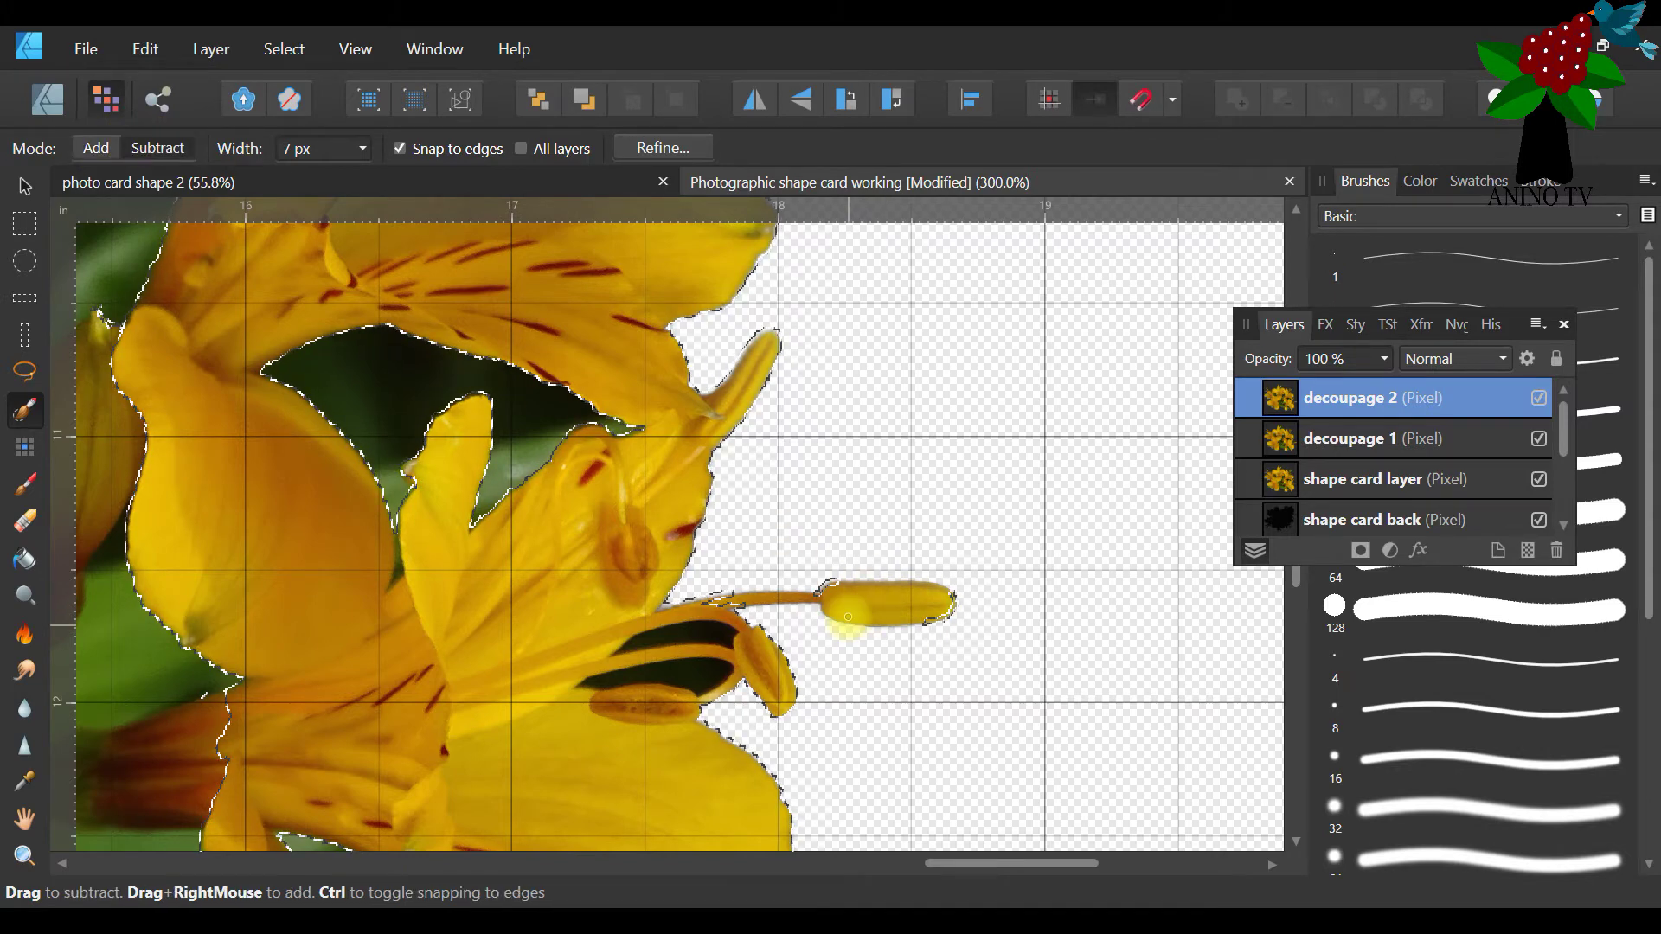
{"action": "mouse_move", "coordinate": [951, 610]}
{"action": "left_mouse_down"}
{"action": "mouse_move", "coordinate": [704, 601]}
{"action": "mouse_move", "coordinate": [863, 588]}
{"action": "mouse_move", "coordinate": [826, 599]}
{"action": "mouse_move", "coordinate": [896, 590]}
{"action": "left_mouse_up"}
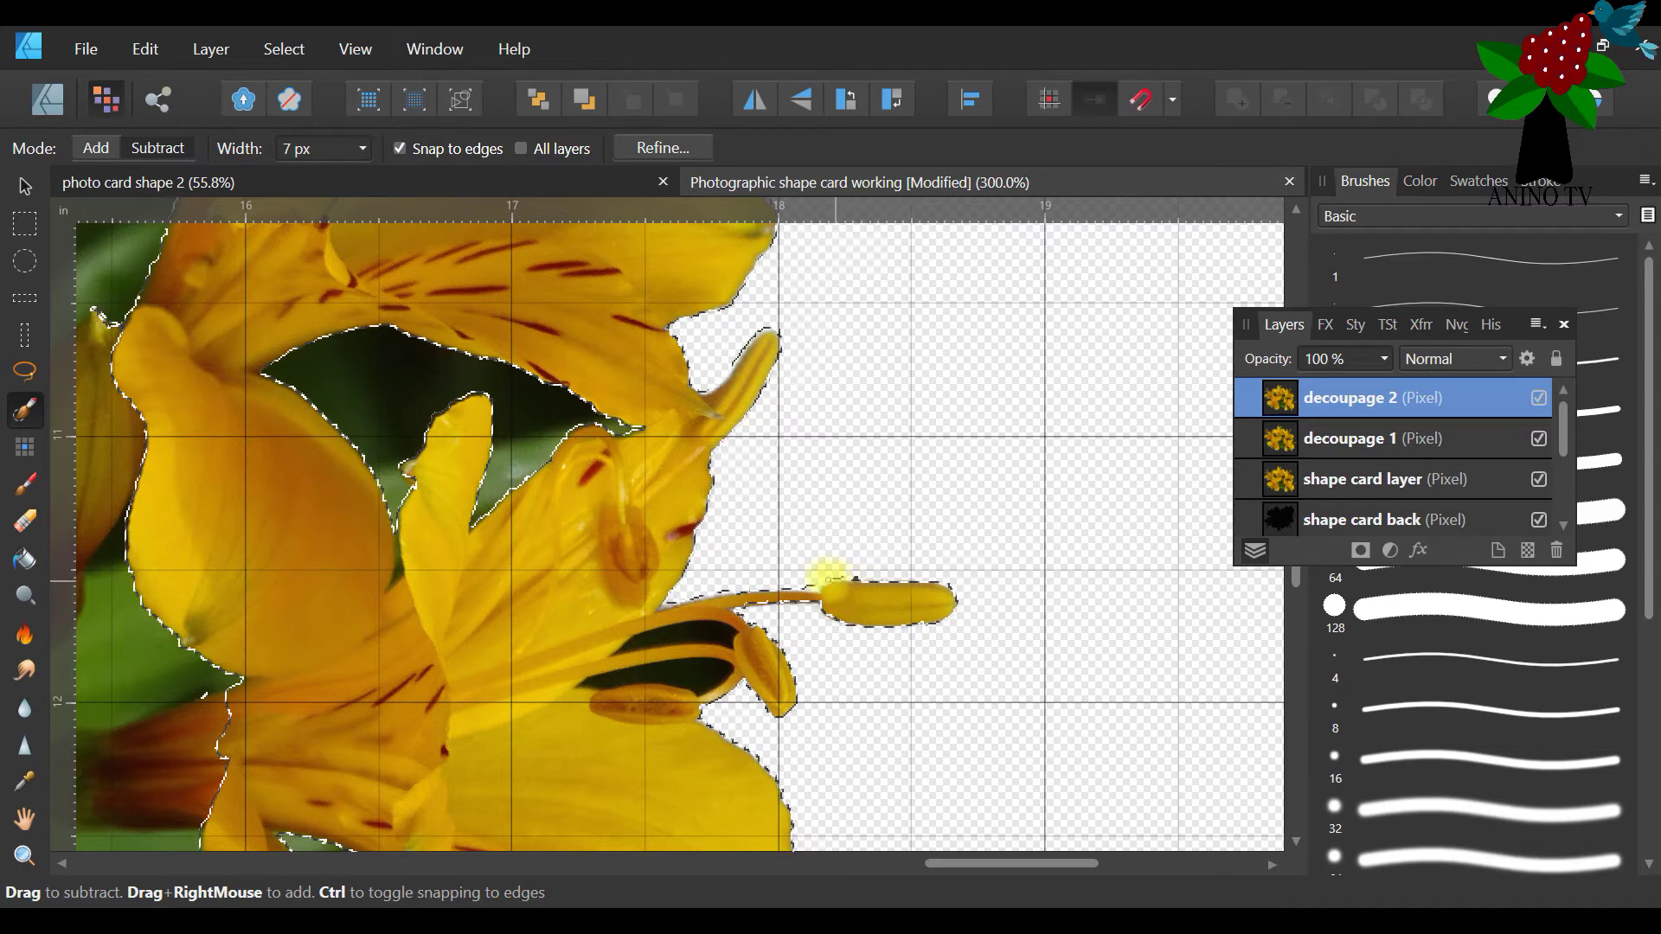
Add the dark gaps between the lower-right flower's filaments to the selection
{"action": "left_click", "coordinate": [95, 148]}
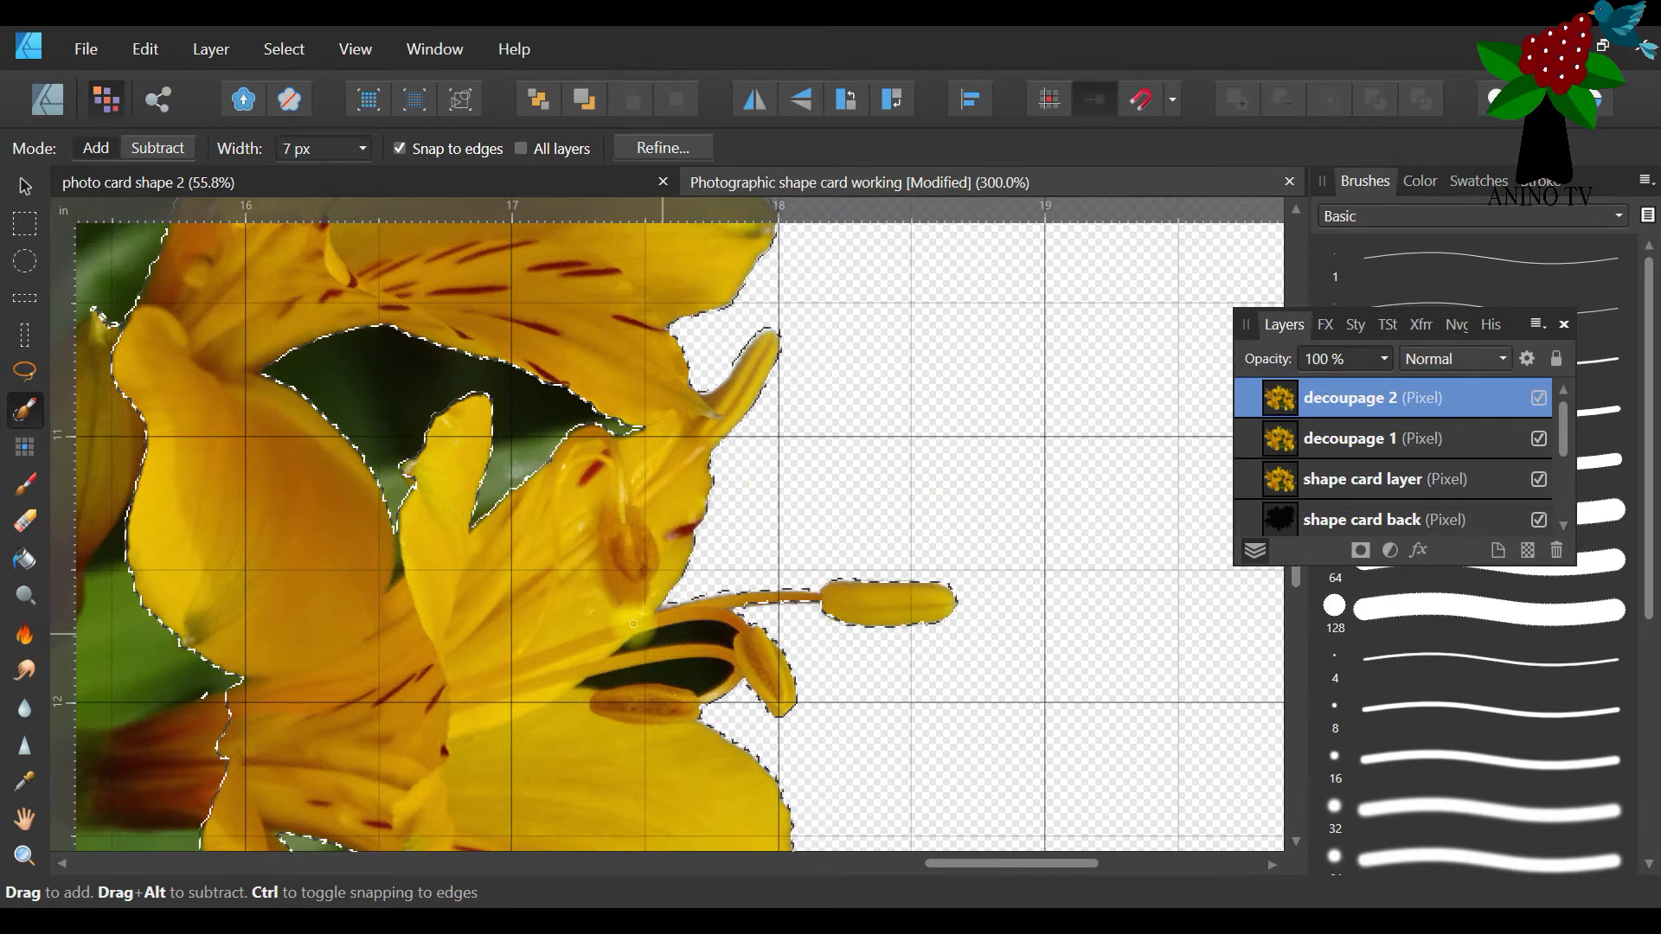
{"action": "left_click", "coordinate": [95, 148]}
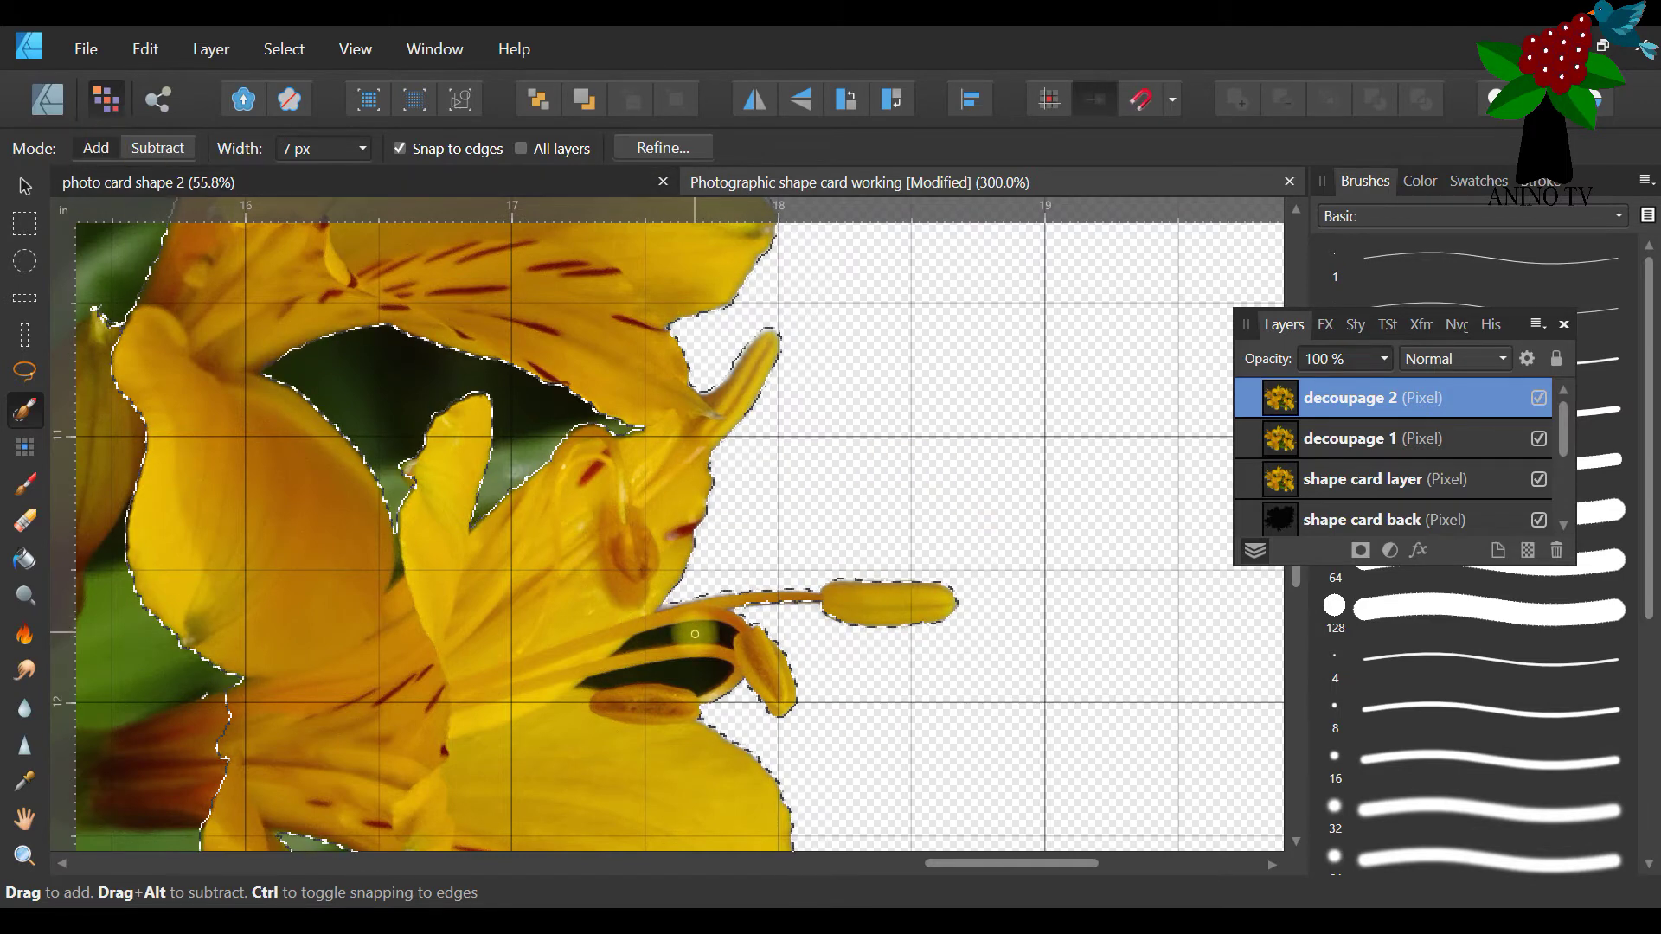
{"action": "mouse_move", "coordinate": [635, 677]}
{"action": "left_mouse_down"}
{"action": "mouse_move", "coordinate": [601, 685]}
{"action": "mouse_move", "coordinate": [641, 652]}
{"action": "left_mouse_up"}
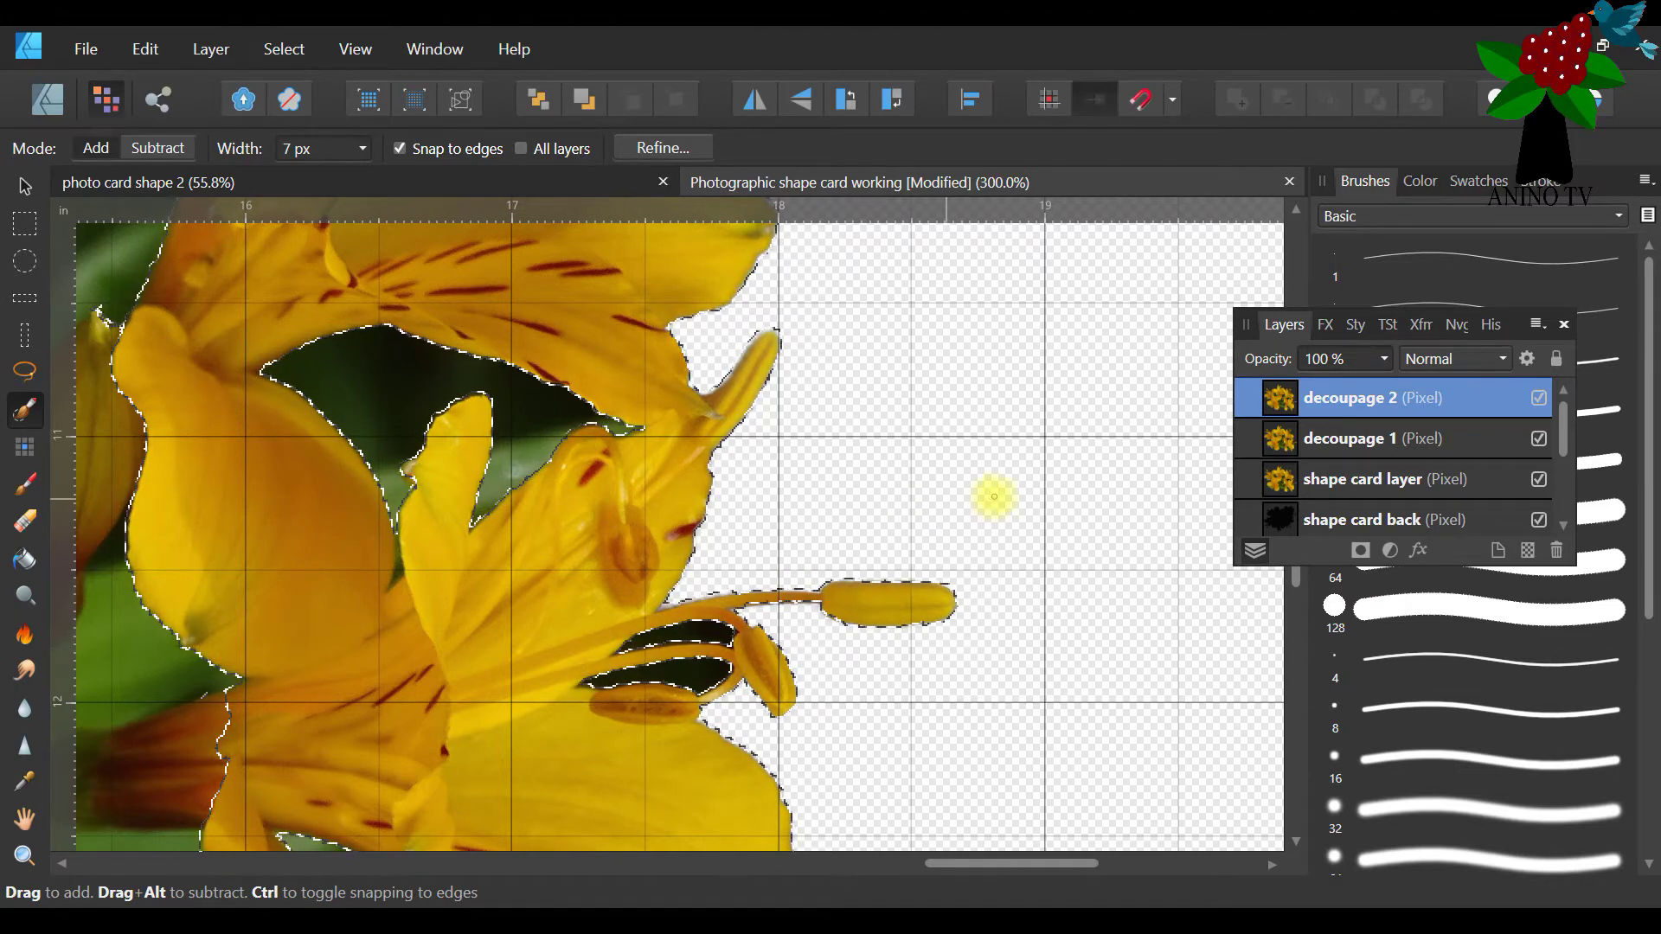
Move the Layers panel off the canvas and correct the selection around the upper-right flower's two stamens, adding background and subtracting anthers
{"action": "left_click", "coordinate": [1295, 210]}
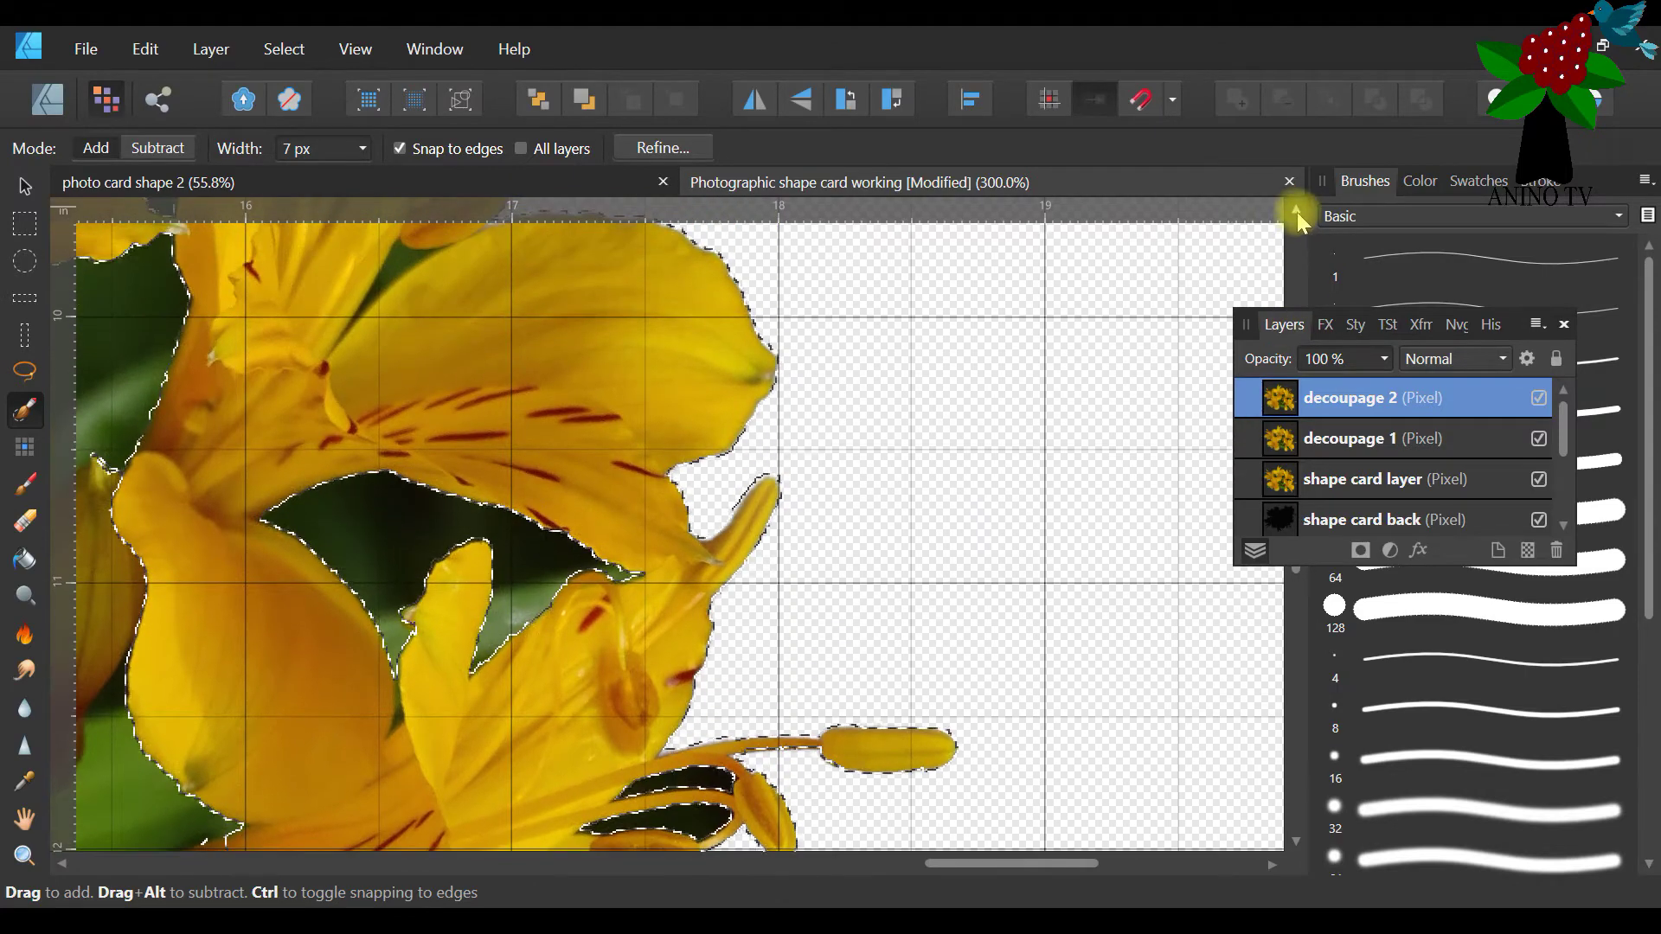
{"action": "mouse_move", "coordinate": [1243, 320]}
{"action": "left_mouse_down"}
{"action": "mouse_move", "coordinate": [1304, 382]}
{"action": "mouse_move", "coordinate": [1299, 449]}
{"action": "left_mouse_up"}
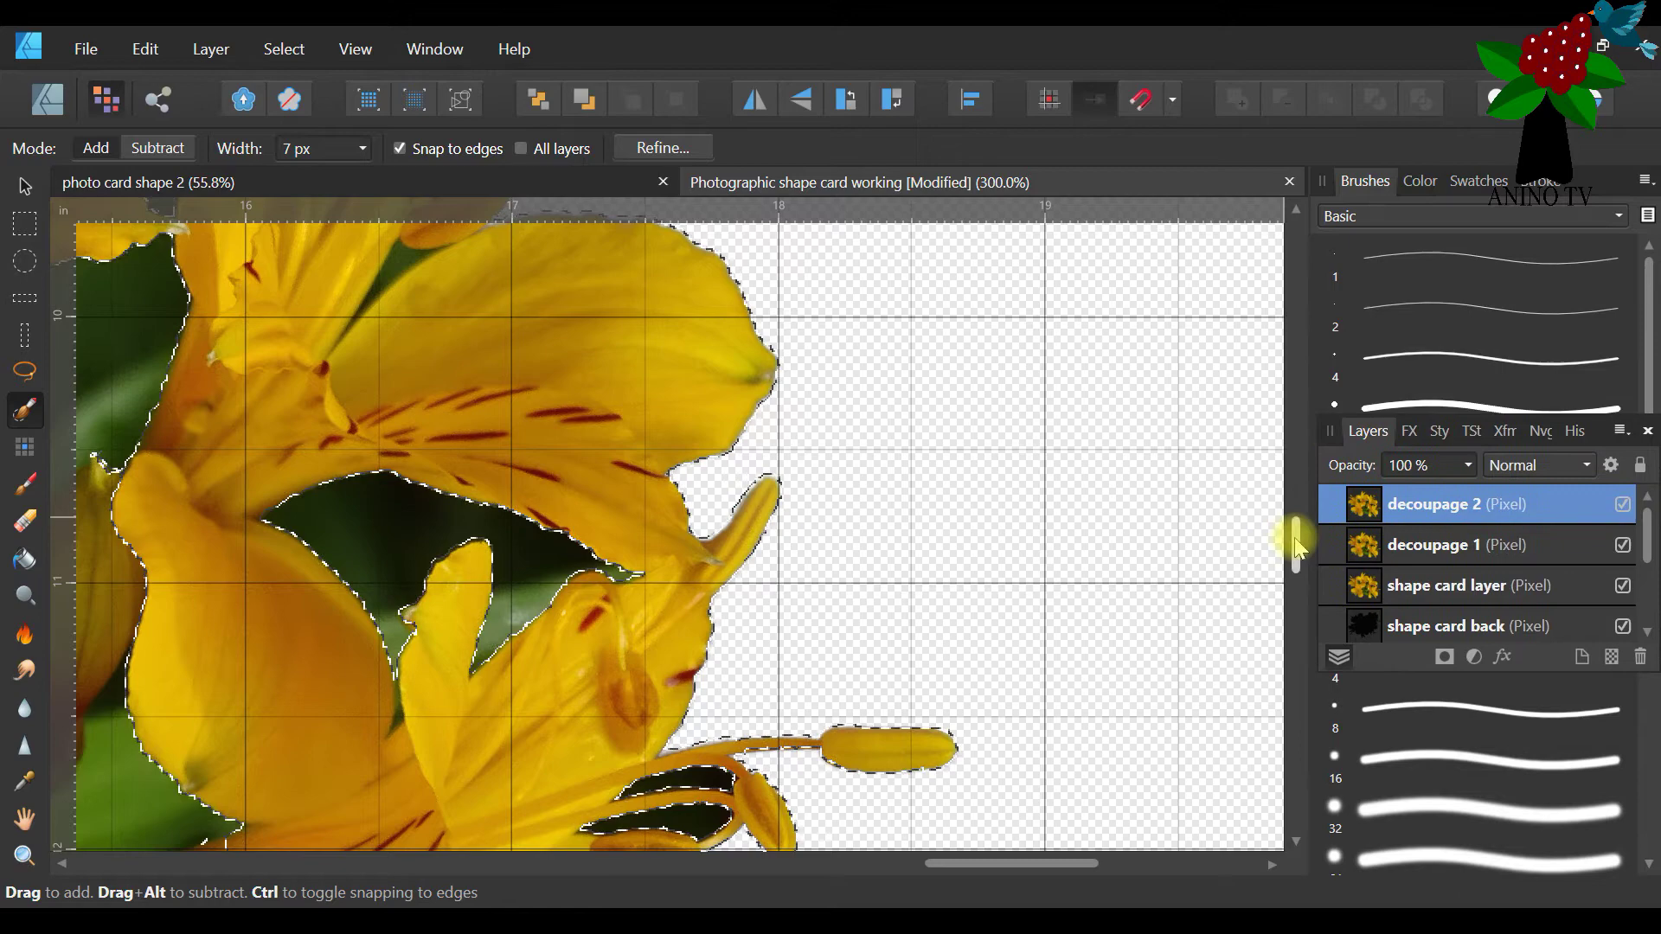
{"action": "left_click", "coordinate": [1301, 455]}
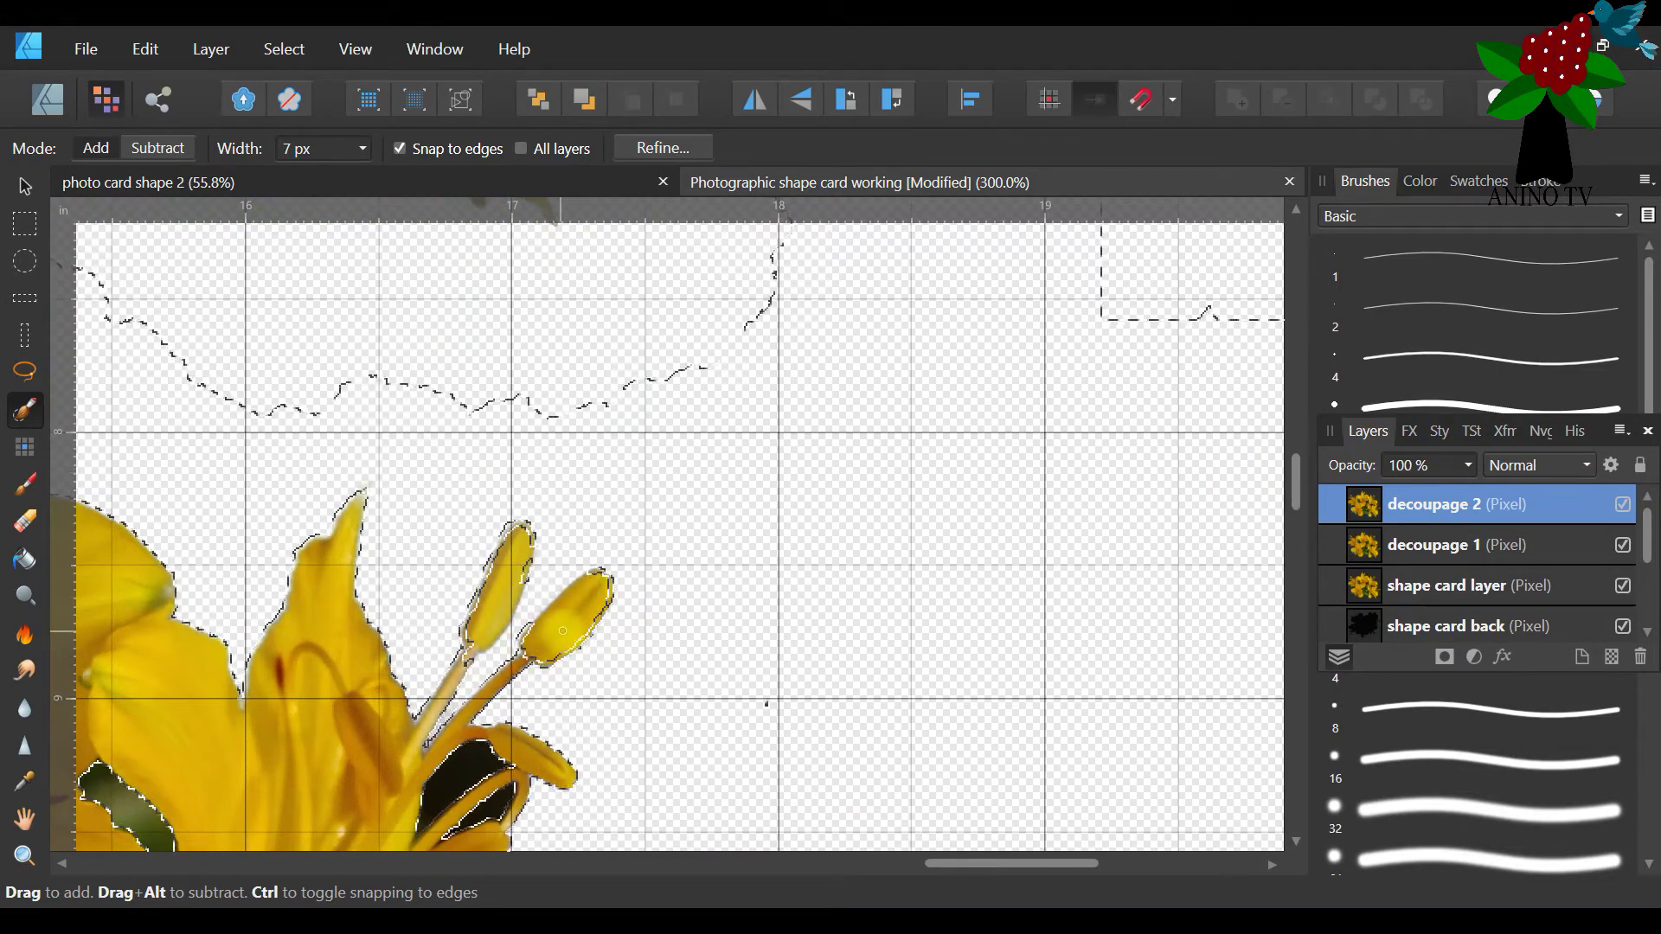
{"action": "left_click", "coordinate": [142, 148]}
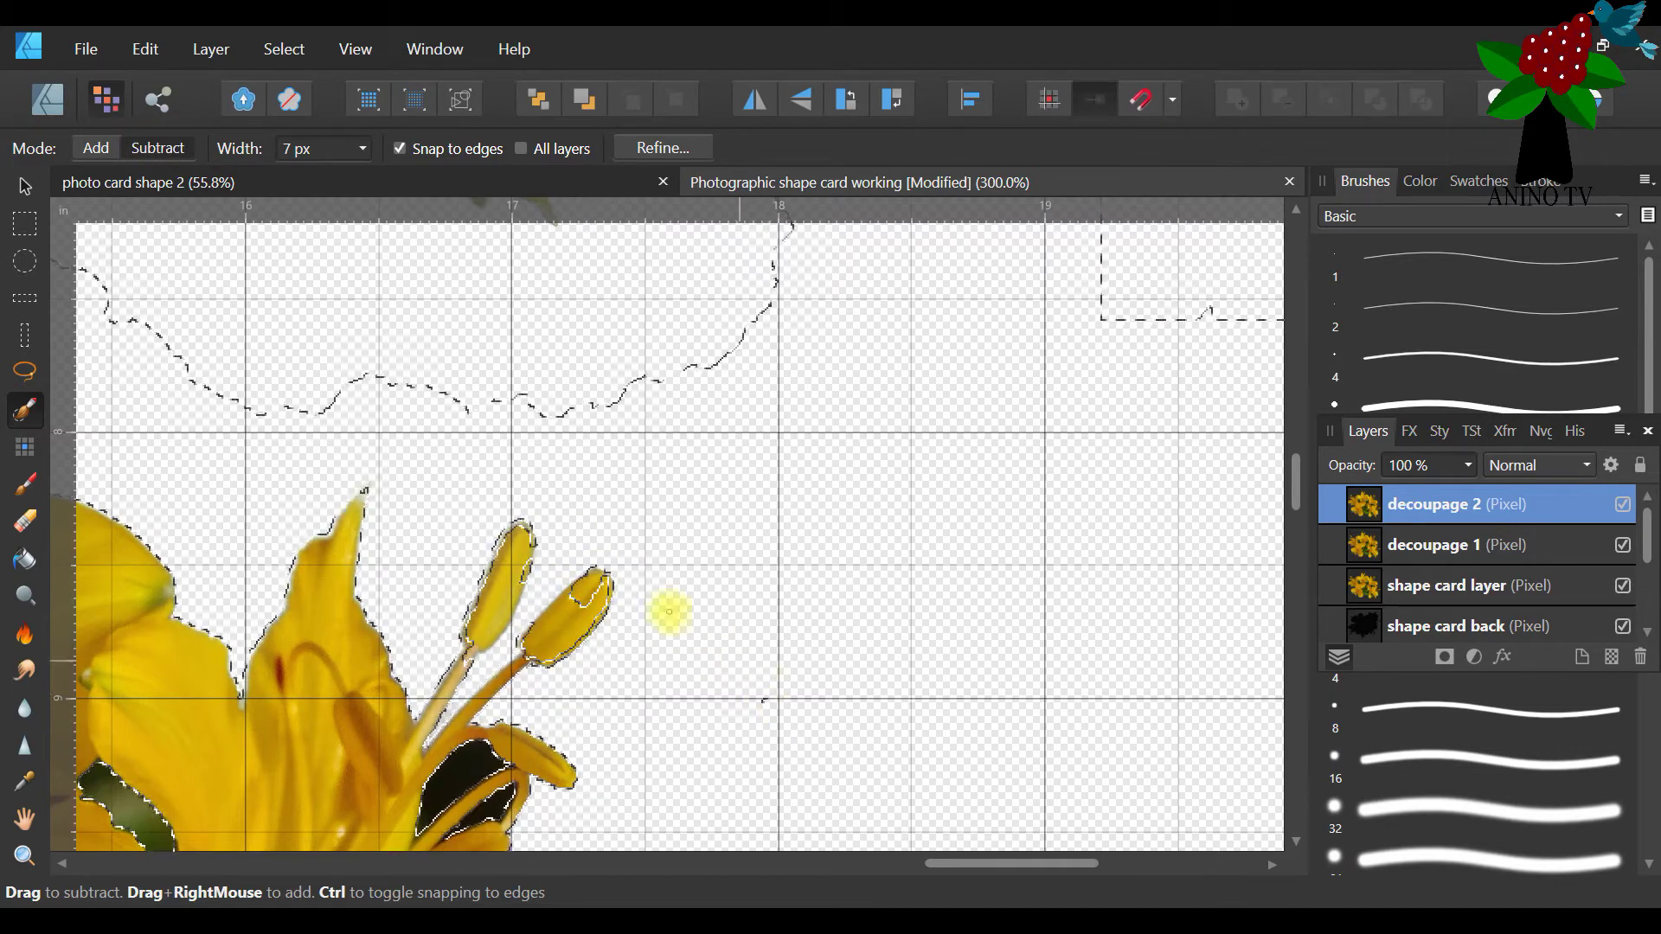
{"action": "left_click", "coordinate": [96, 148]}
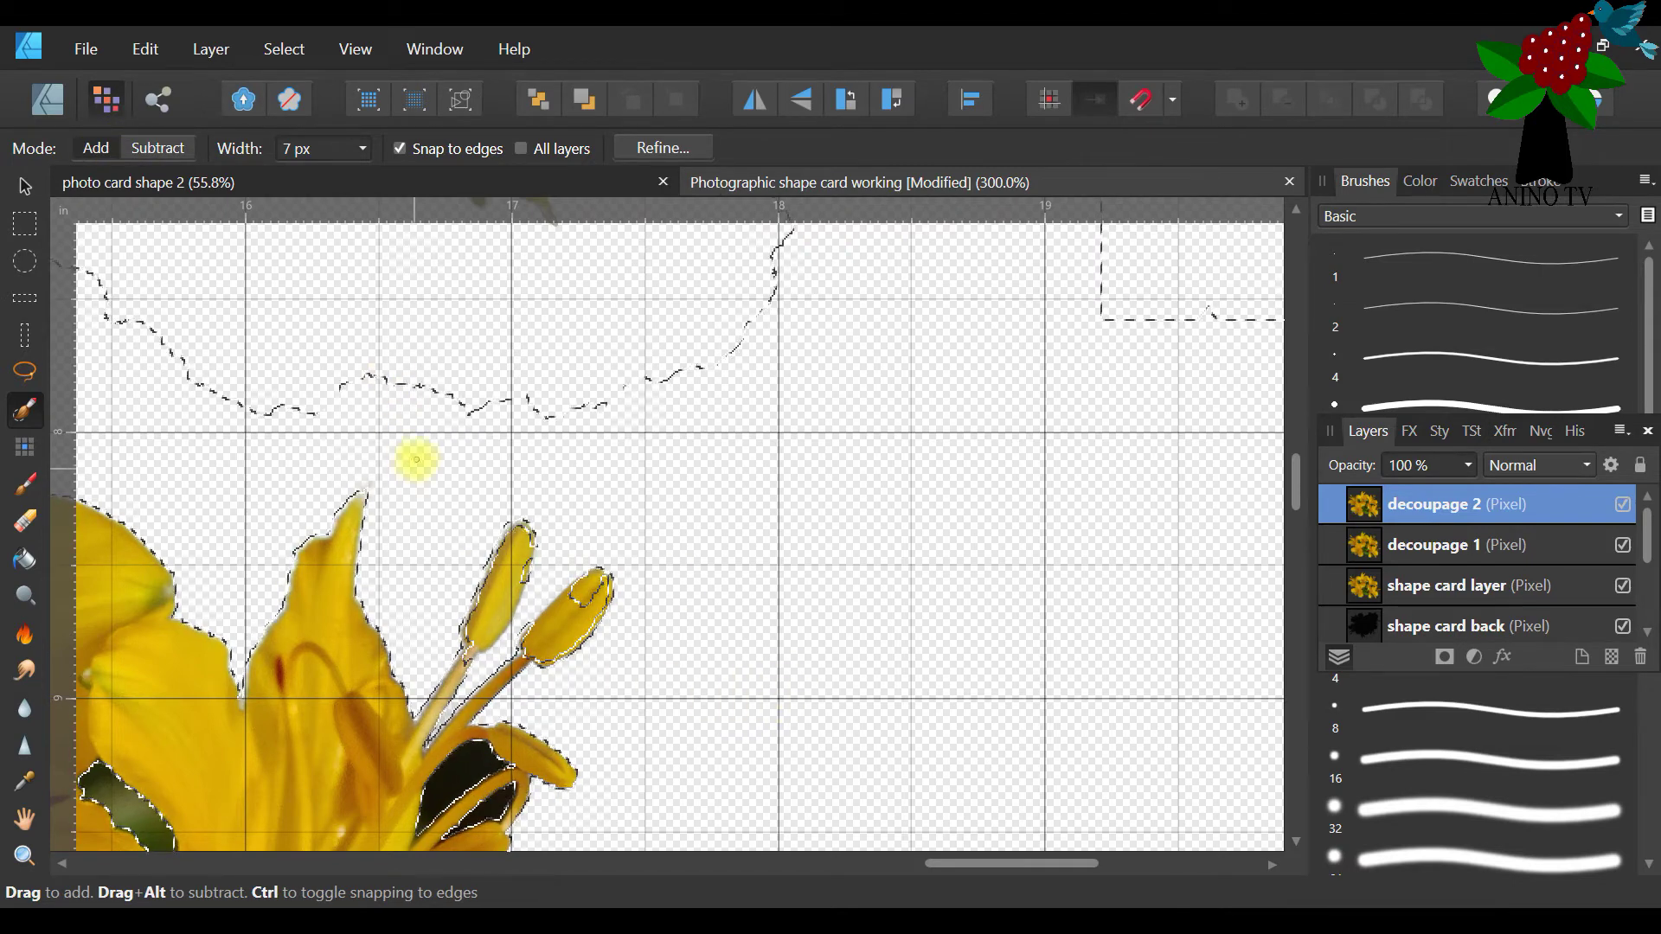
{"action": "left_click", "coordinate": [157, 148]}
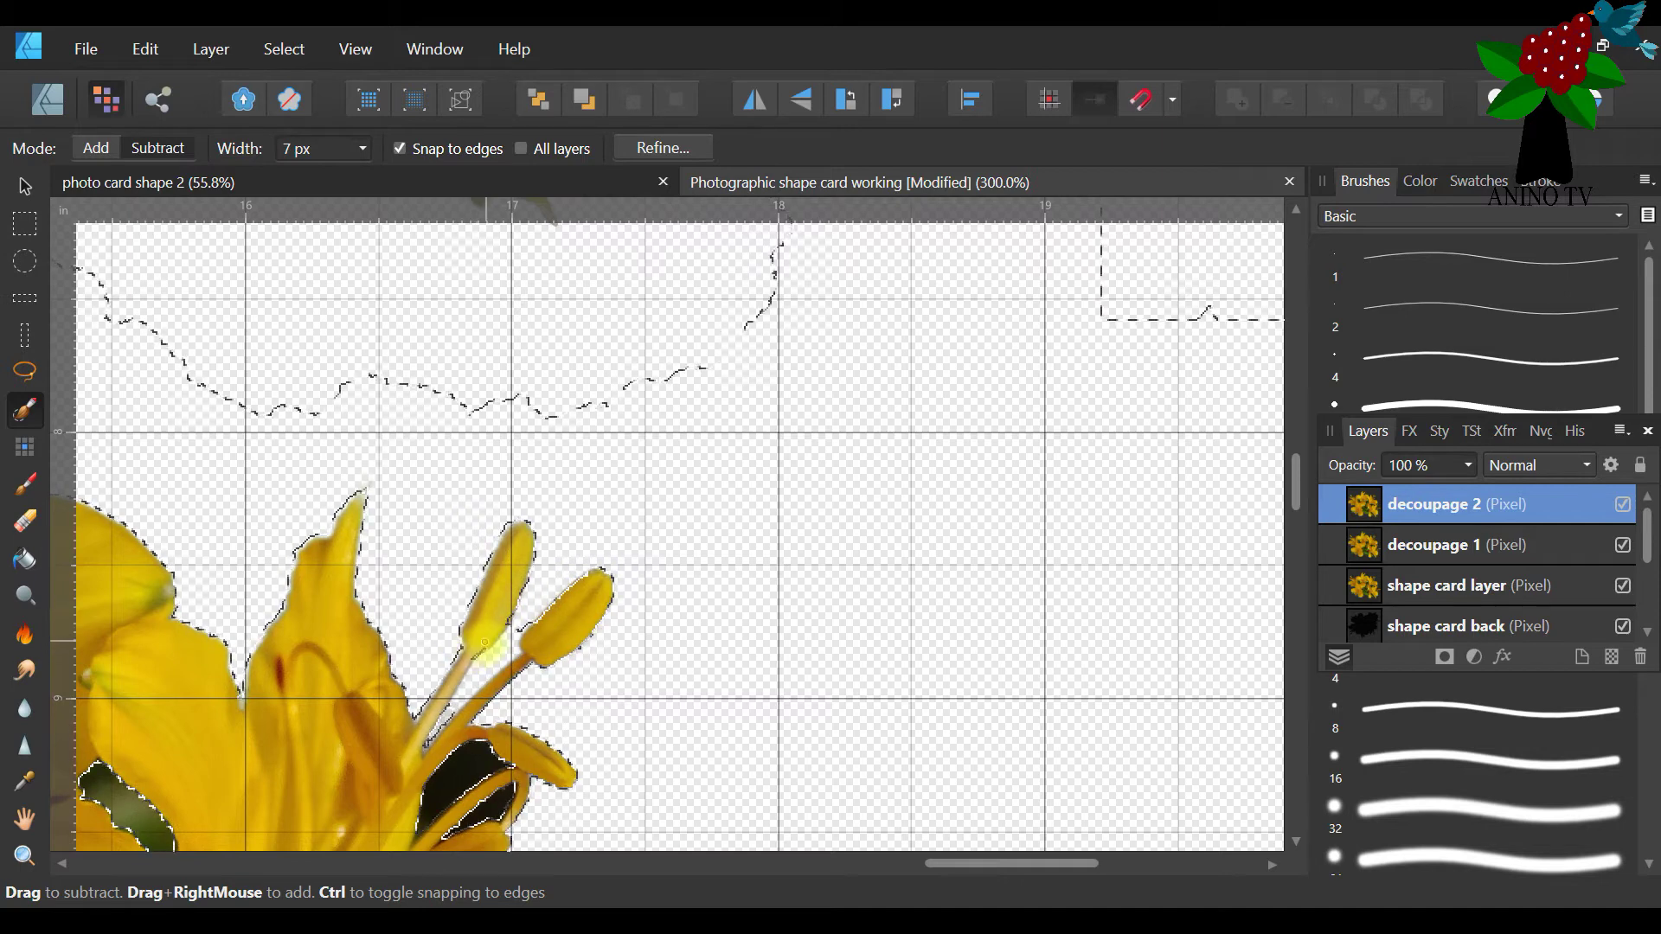
{"action": "left_click", "coordinate": [95, 148]}
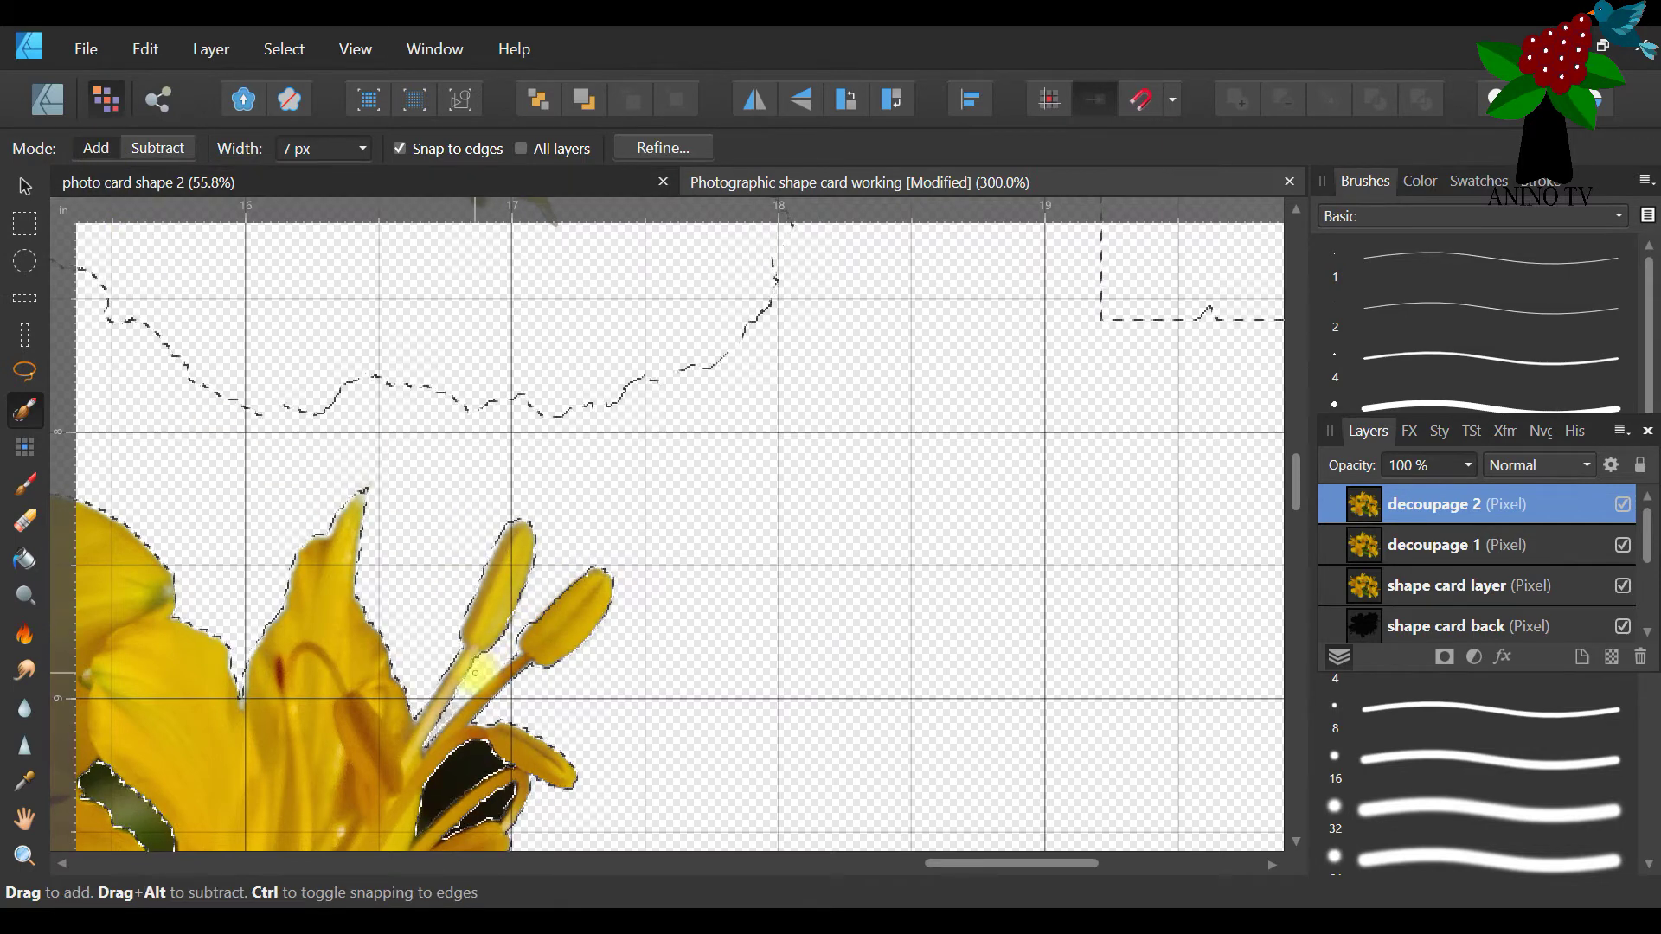
Subtract the protruding anther and the uppermost tip of the top centre flower from the selection
{"action": "left_click_drag", "start_coordinate": [1012, 868], "coordinate": [893, 874]}
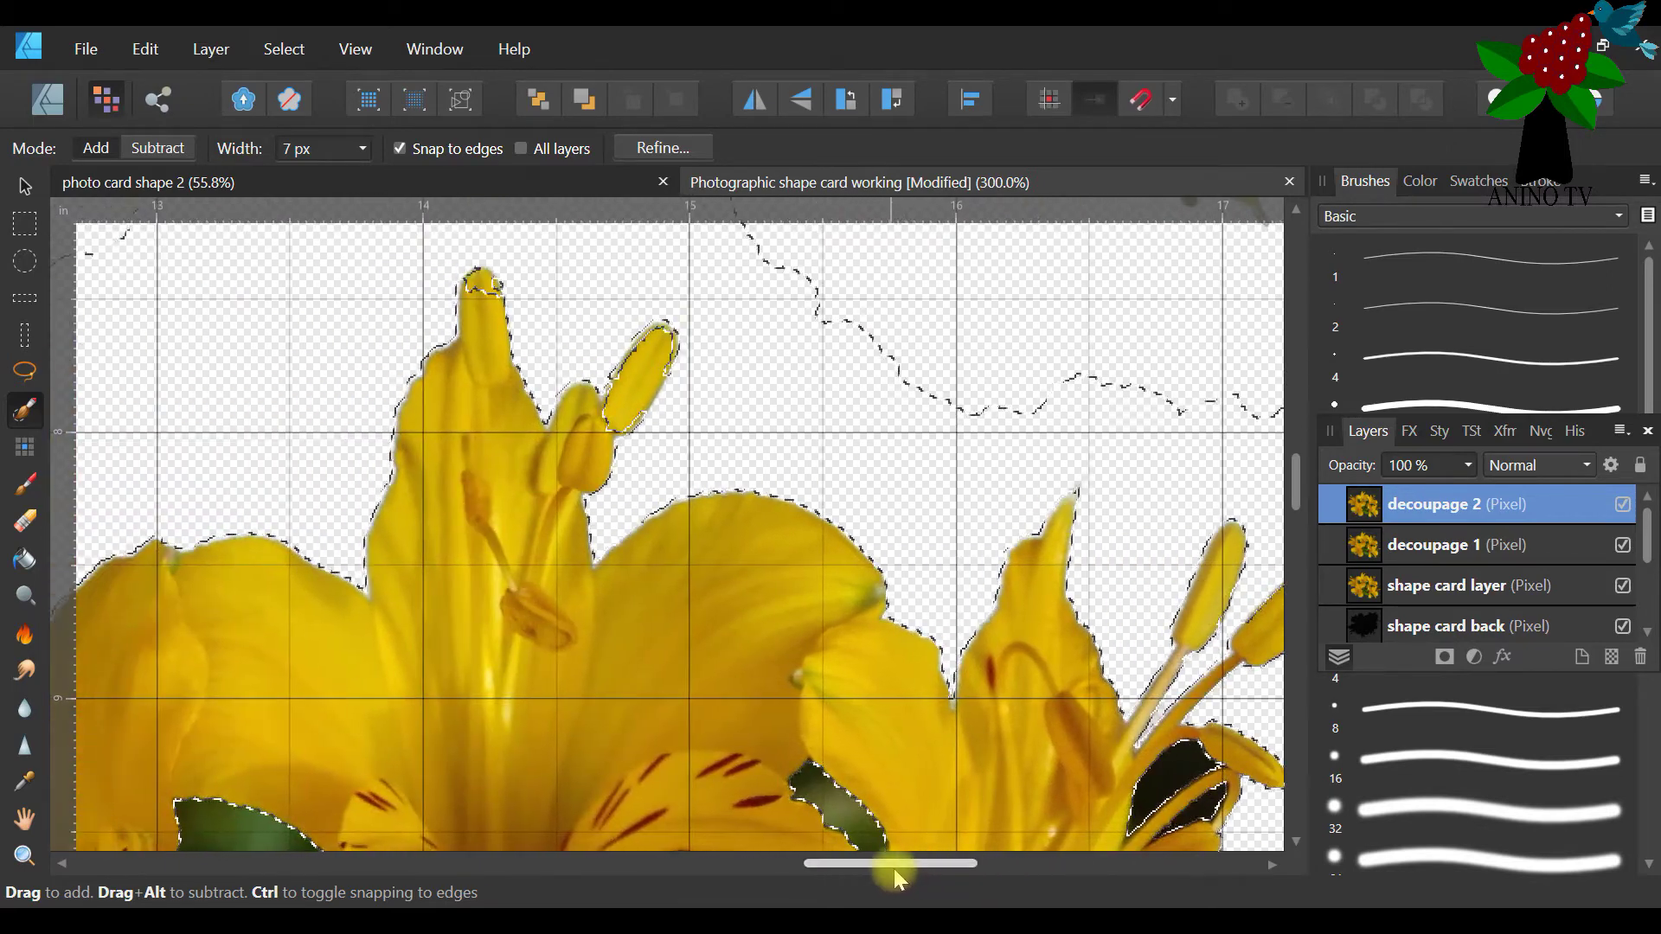
{"action": "mouse_move", "coordinate": [666, 334]}
{"action": "left_mouse_down"}
{"action": "mouse_move", "coordinate": [609, 427]}
{"action": "mouse_move", "coordinate": [640, 394]}
{"action": "left_mouse_up"}
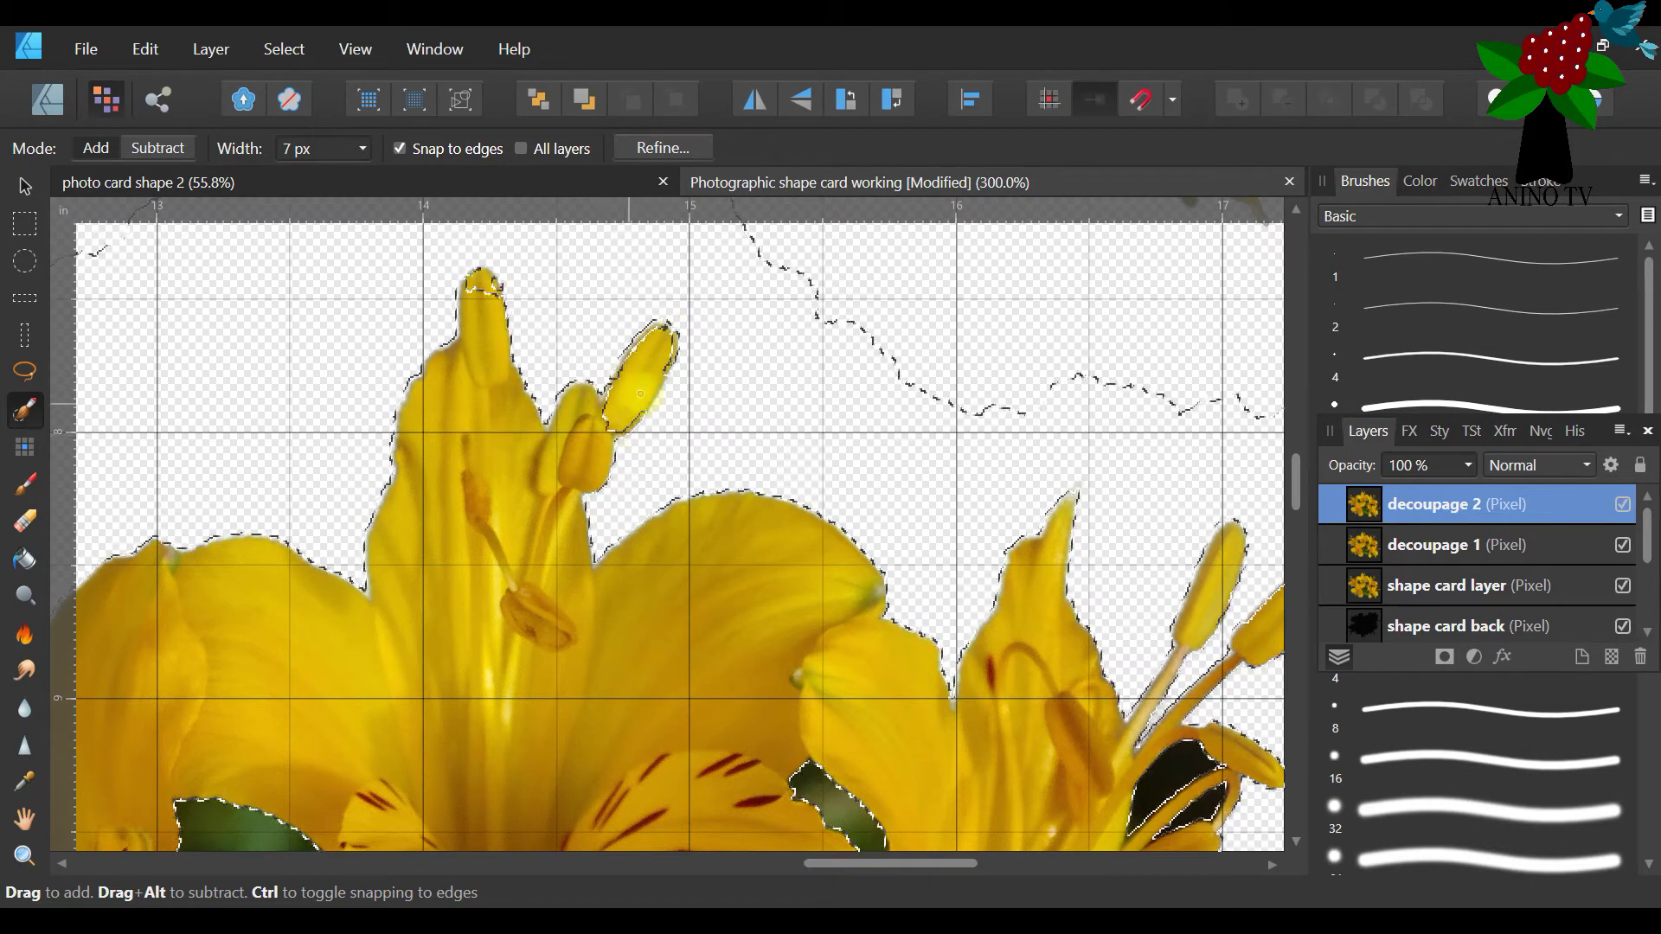
{"action": "left_click", "coordinate": [157, 148]}
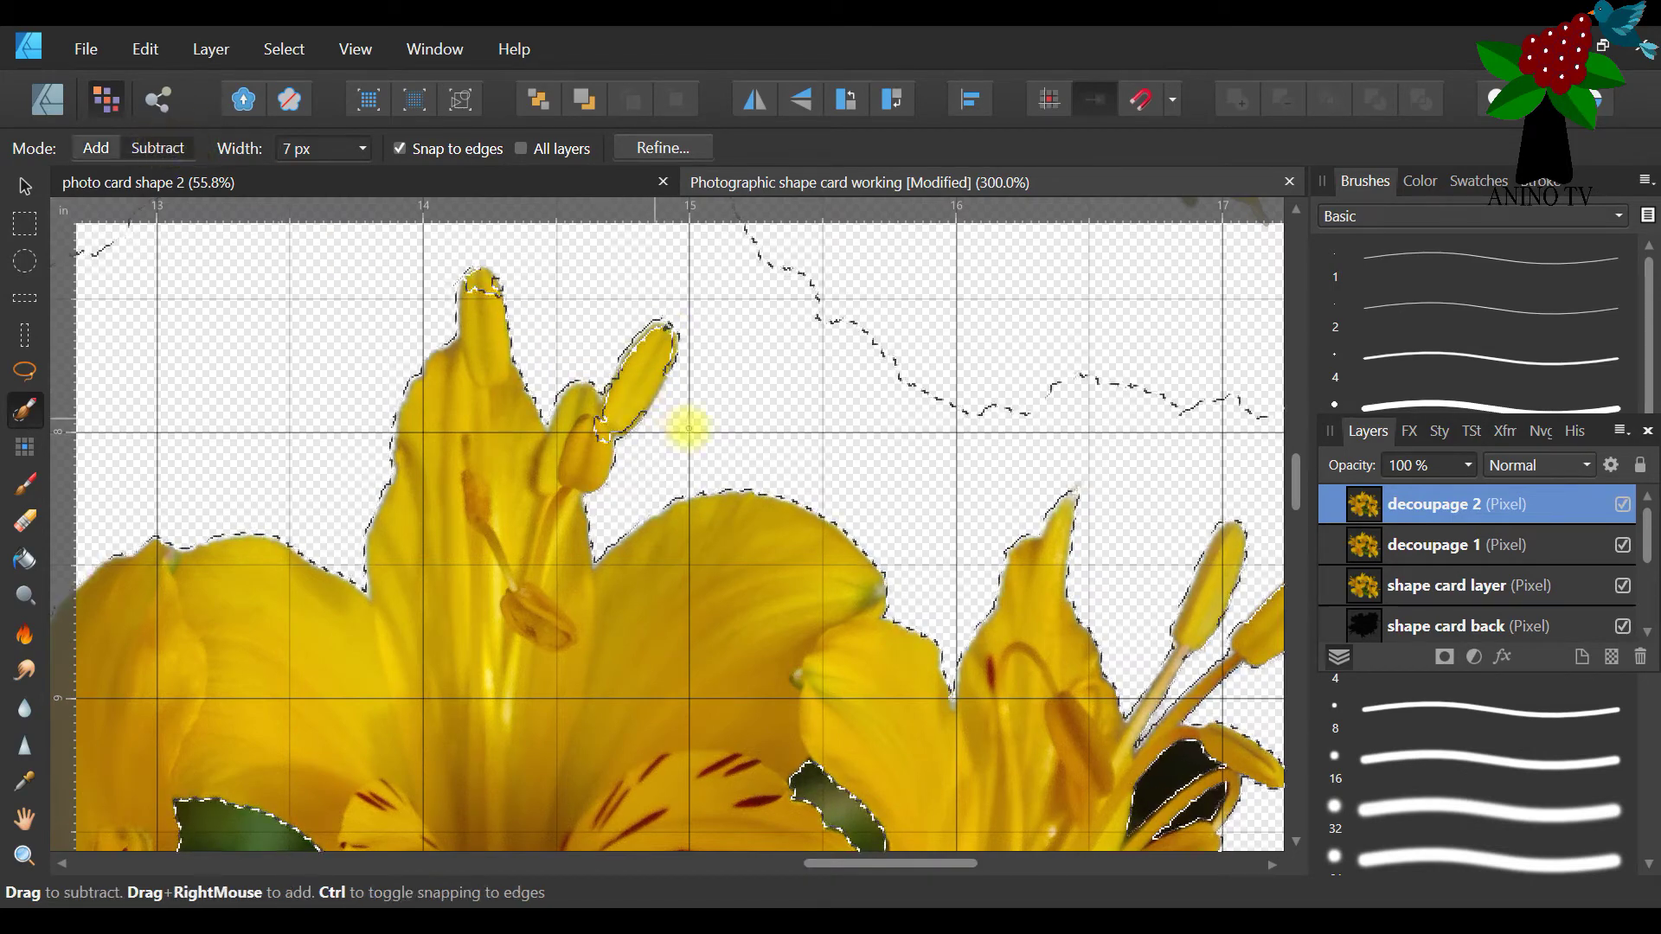
{"action": "mouse_move", "coordinate": [676, 359]}
{"action": "left_mouse_down"}
{"action": "mouse_move", "coordinate": [623, 424]}
{"action": "mouse_move", "coordinate": [662, 382]}
{"action": "mouse_move", "coordinate": [665, 327]}
{"action": "mouse_move", "coordinate": [656, 356]}
{"action": "mouse_move", "coordinate": [631, 375]}
{"action": "mouse_move", "coordinate": [654, 340]}
{"action": "mouse_move", "coordinate": [609, 371]}
{"action": "mouse_move", "coordinate": [599, 430]}
{"action": "mouse_move", "coordinate": [640, 385]}
{"action": "mouse_move", "coordinate": [607, 438]}
{"action": "left_mouse_up"}
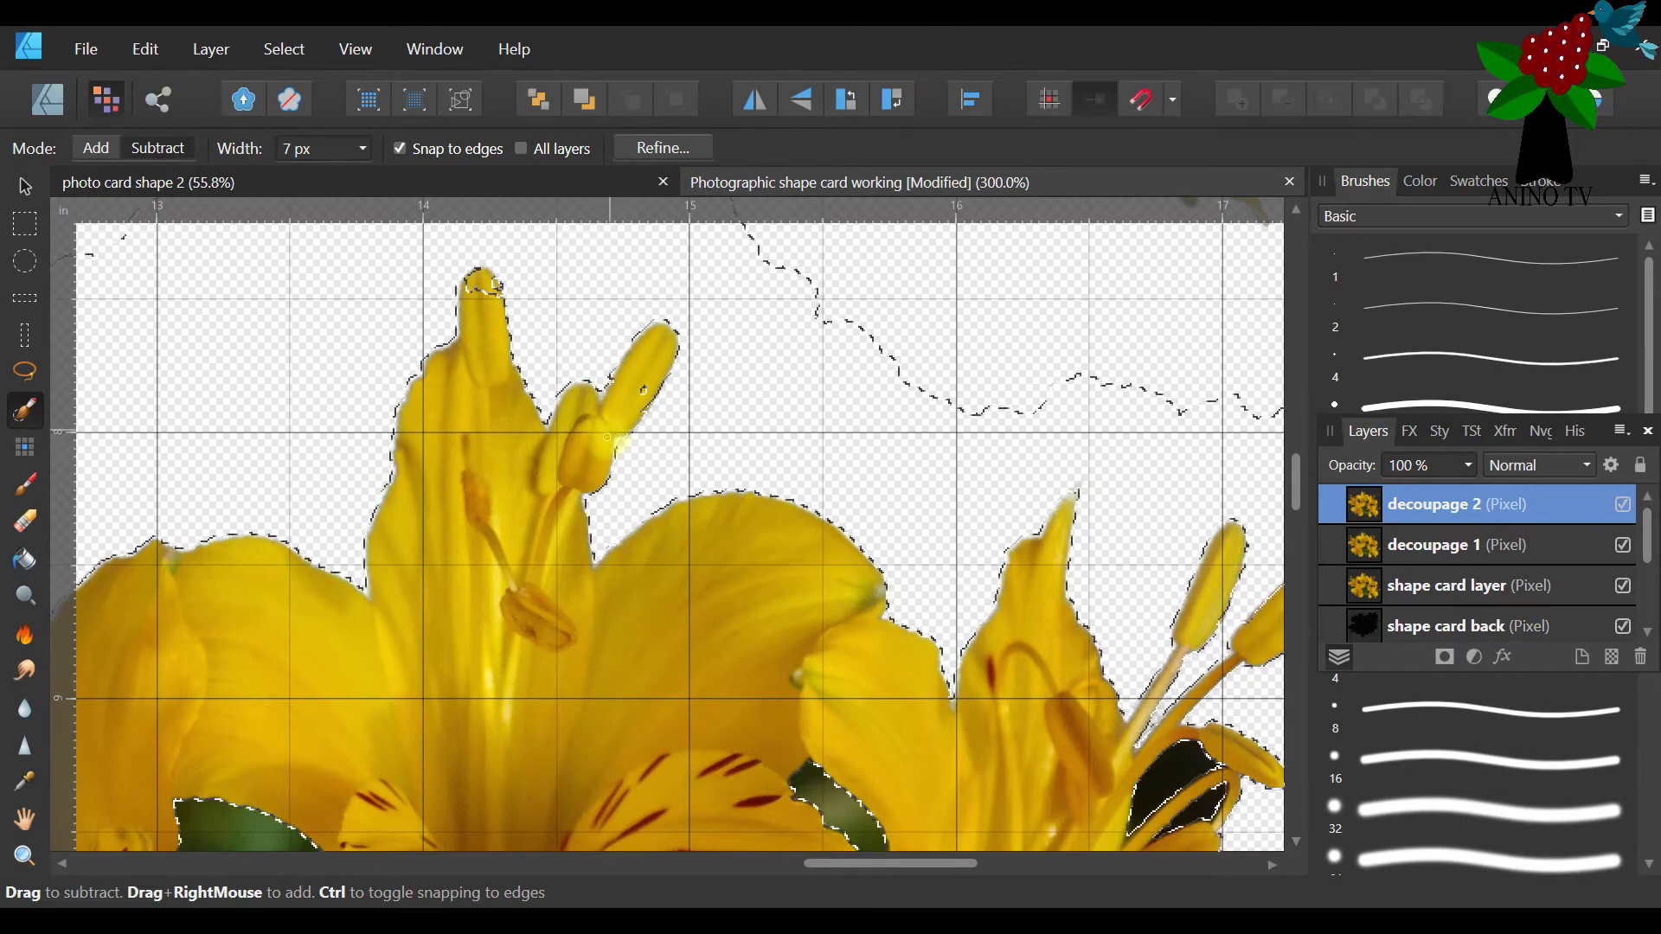
{"action": "left_click", "coordinate": [102, 149]}
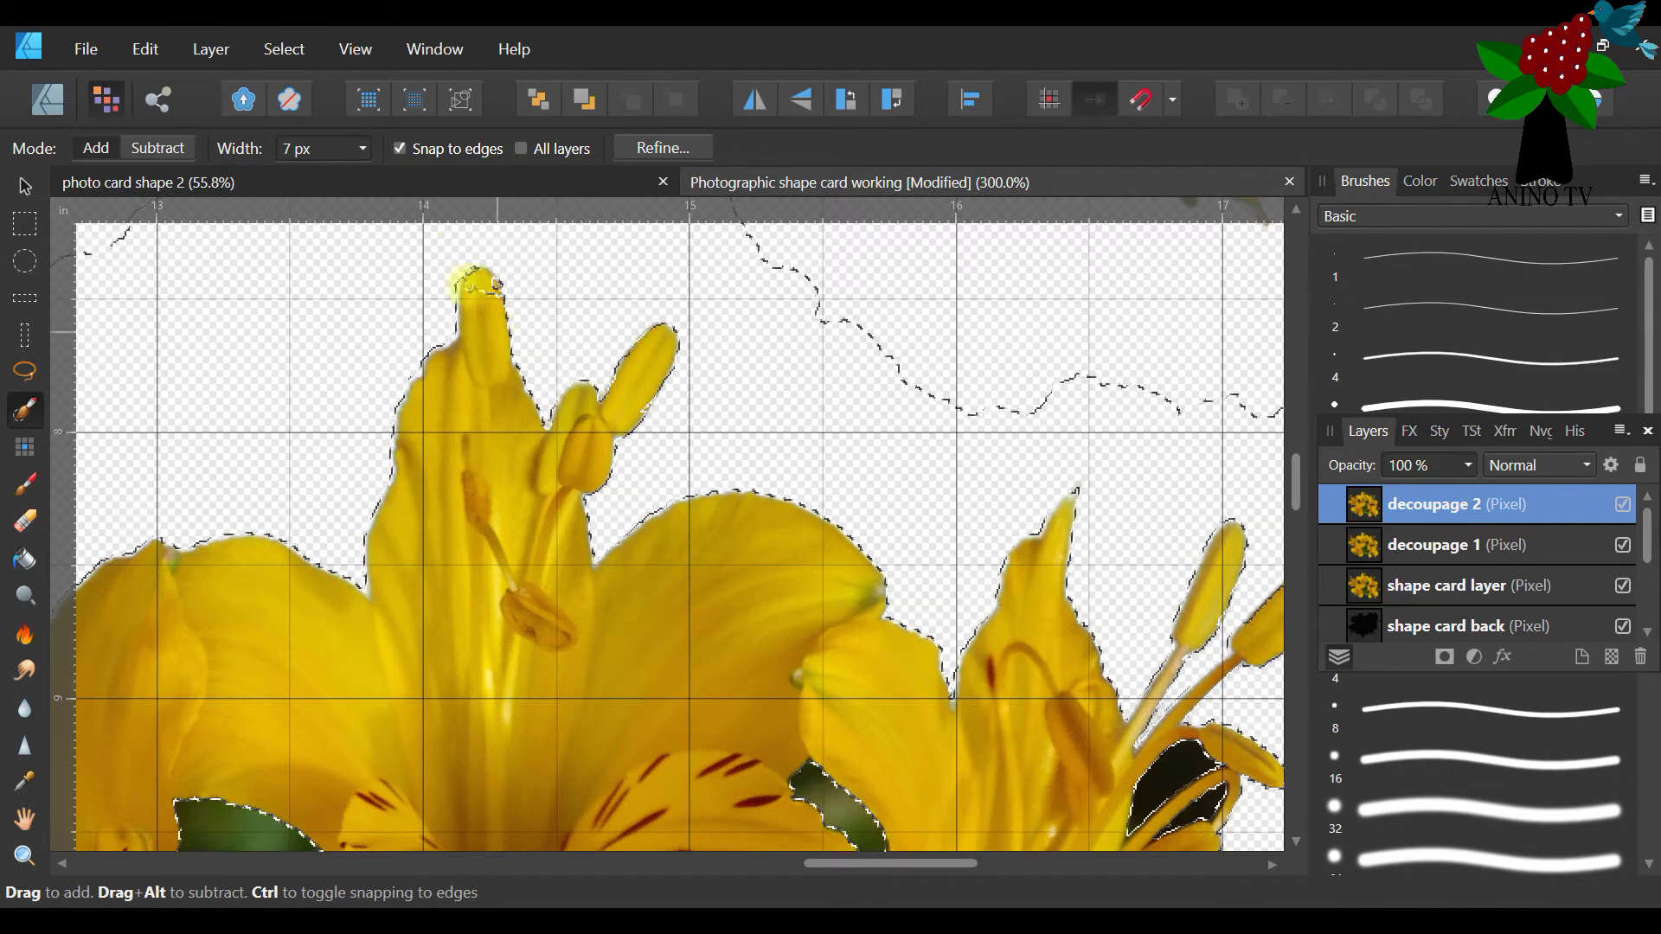
{"action": "left_click", "coordinate": [172, 149]}
{"action": "left_click_drag", "start_coordinate": [482, 271], "coordinate": [501, 277]}
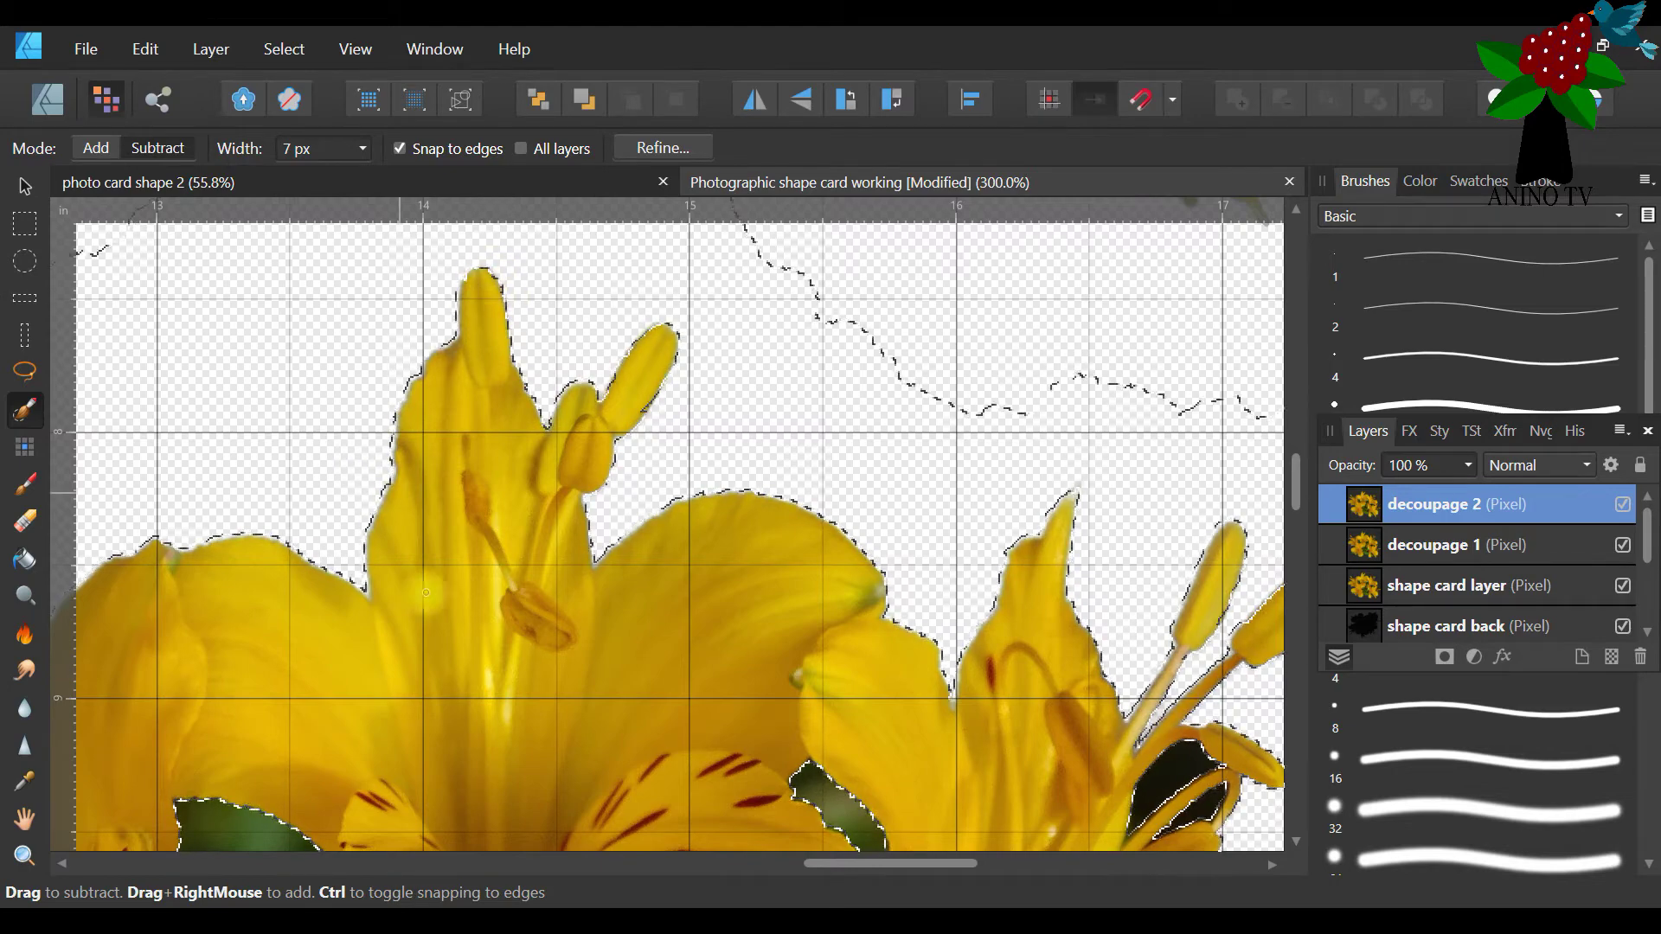
Examine the selection outline along the left and lower flowers, and around the whole decoupage 2 cluster
{"action": "left_click_drag", "start_coordinate": [848, 863], "coordinate": [744, 865]}
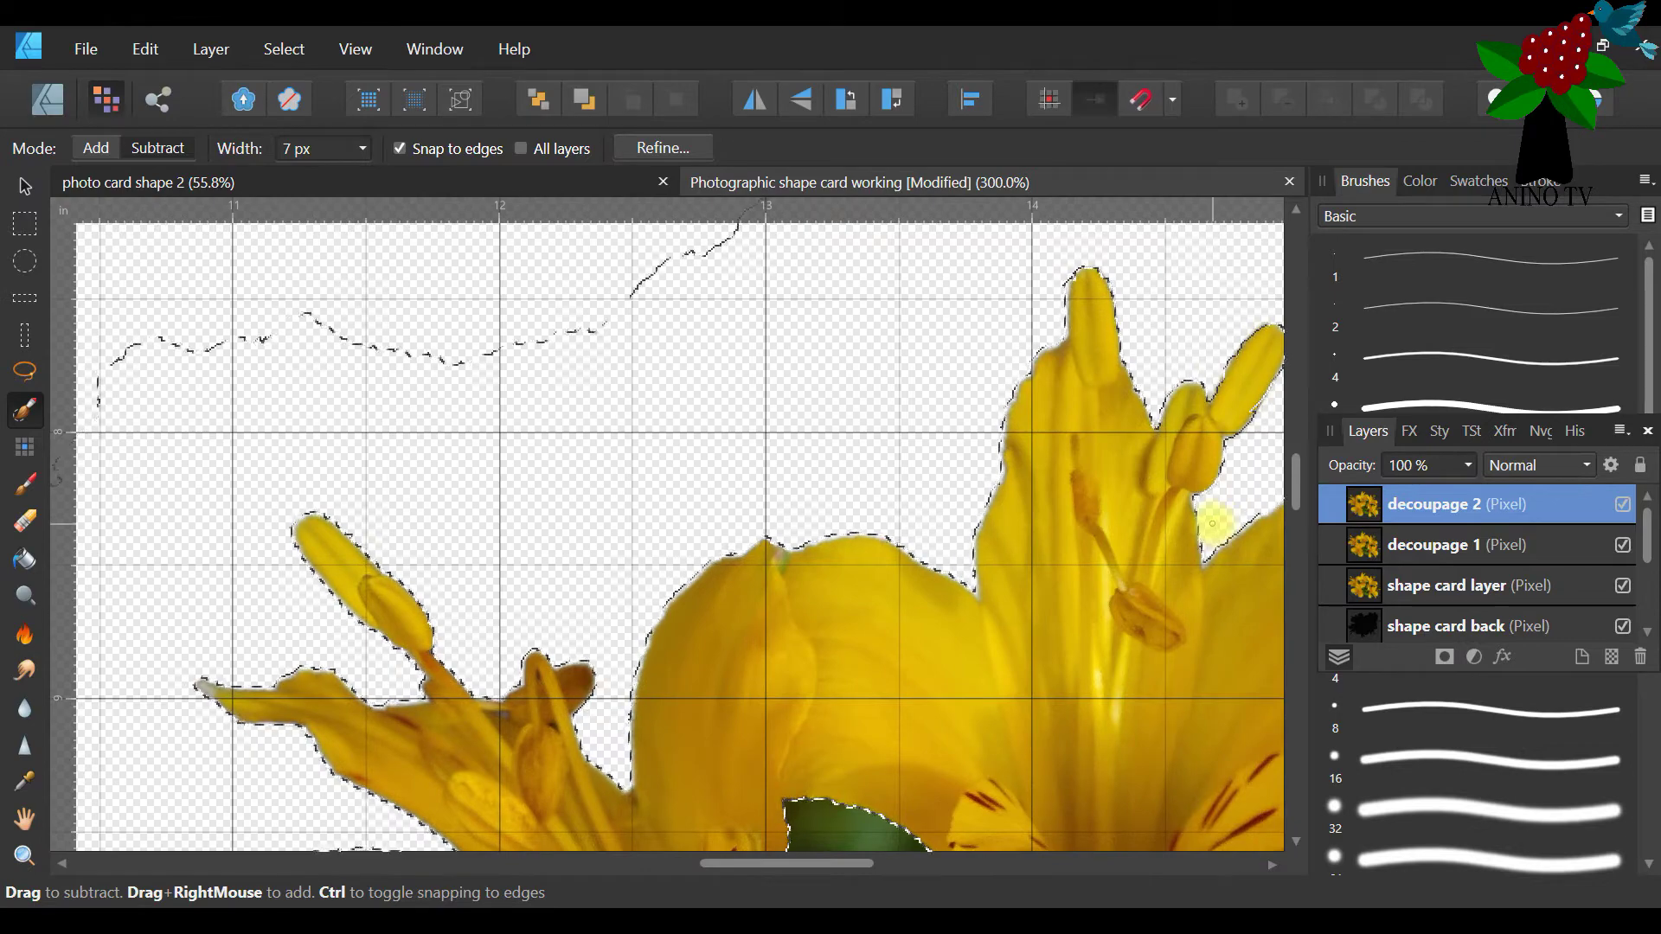
{"action": "left_click_drag", "start_coordinate": [1295, 467], "coordinate": [1297, 551]}
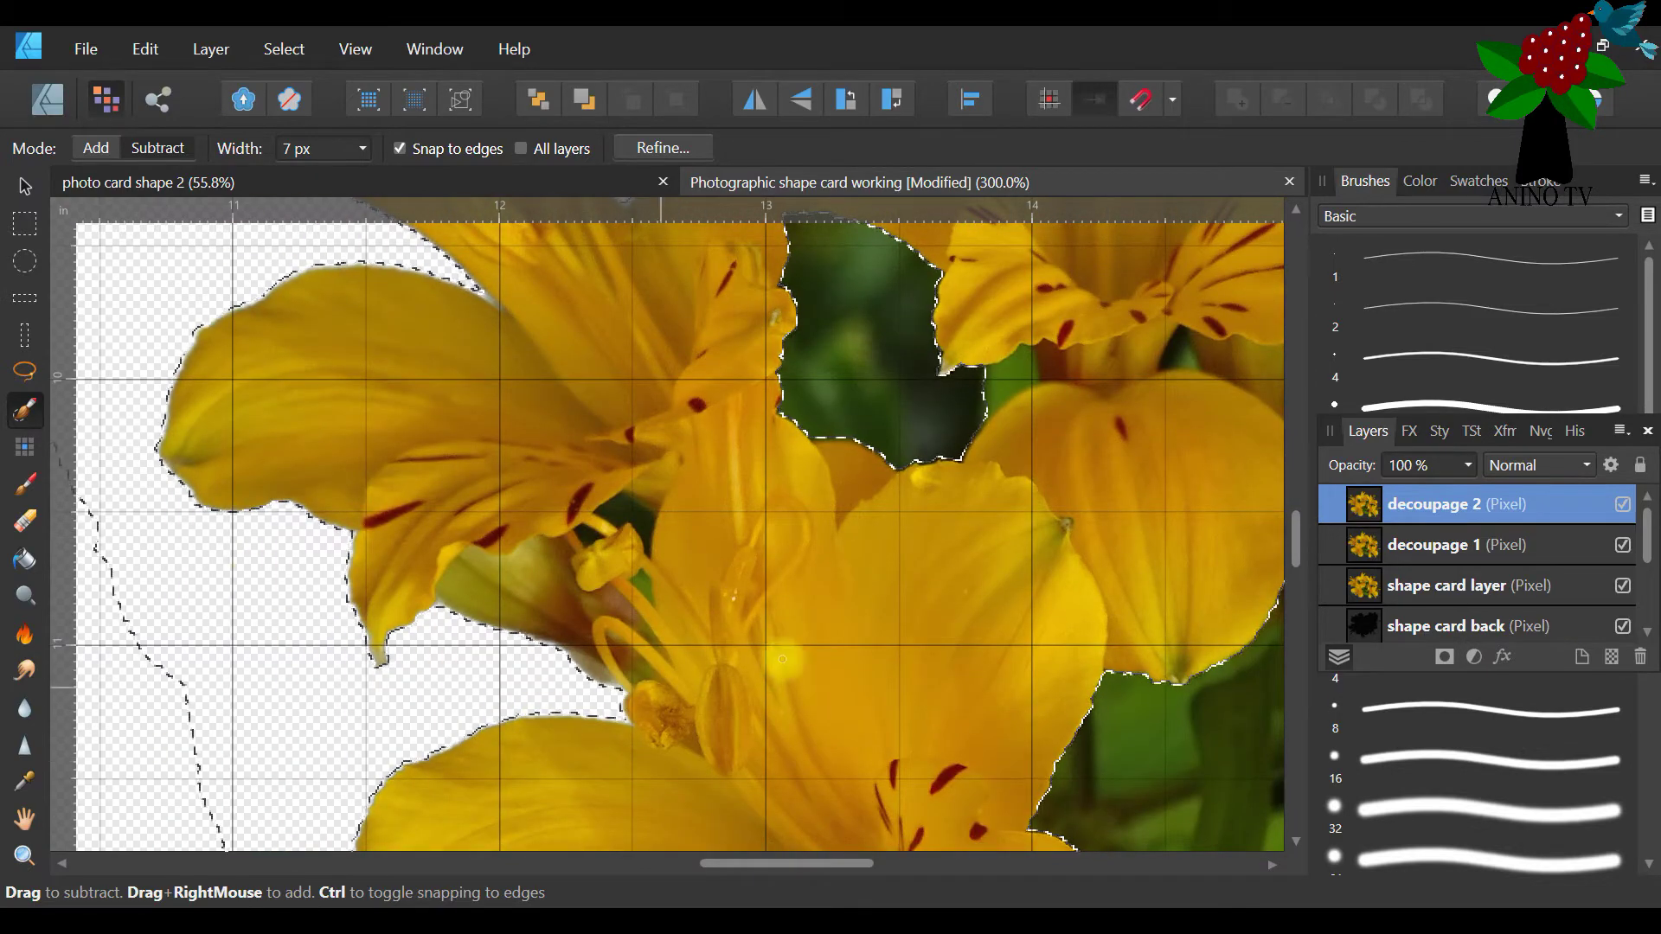
{"action": "left_click_drag", "start_coordinate": [1295, 538], "coordinate": [1294, 607]}
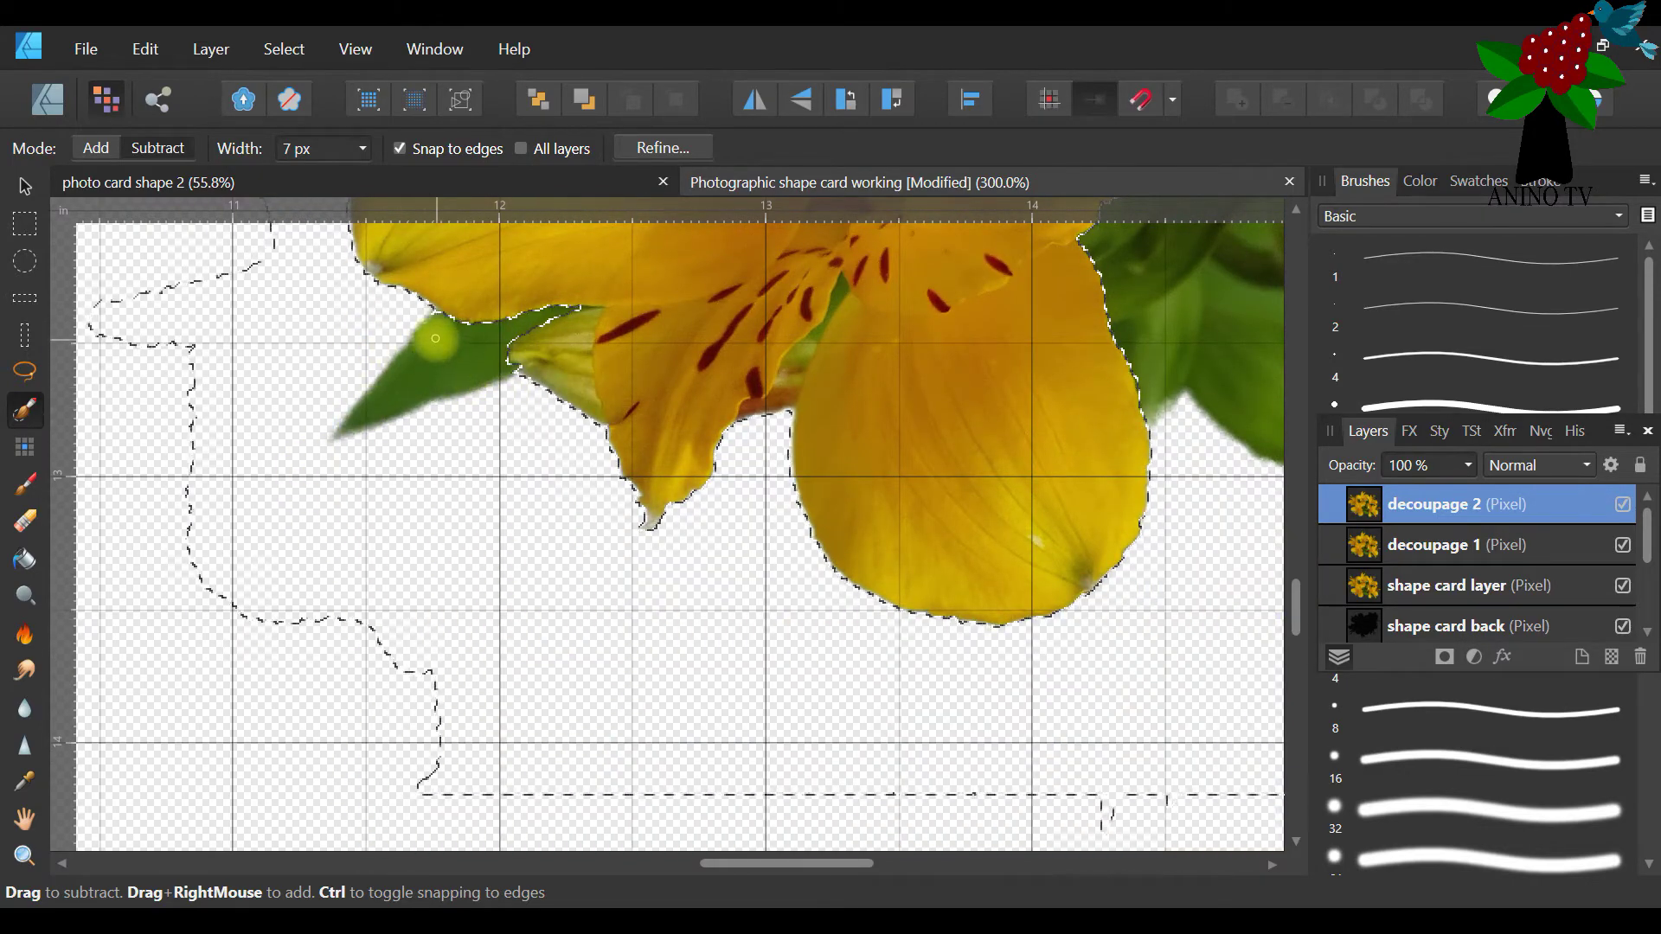
{"action": "left_click", "coordinate": [24, 856]}
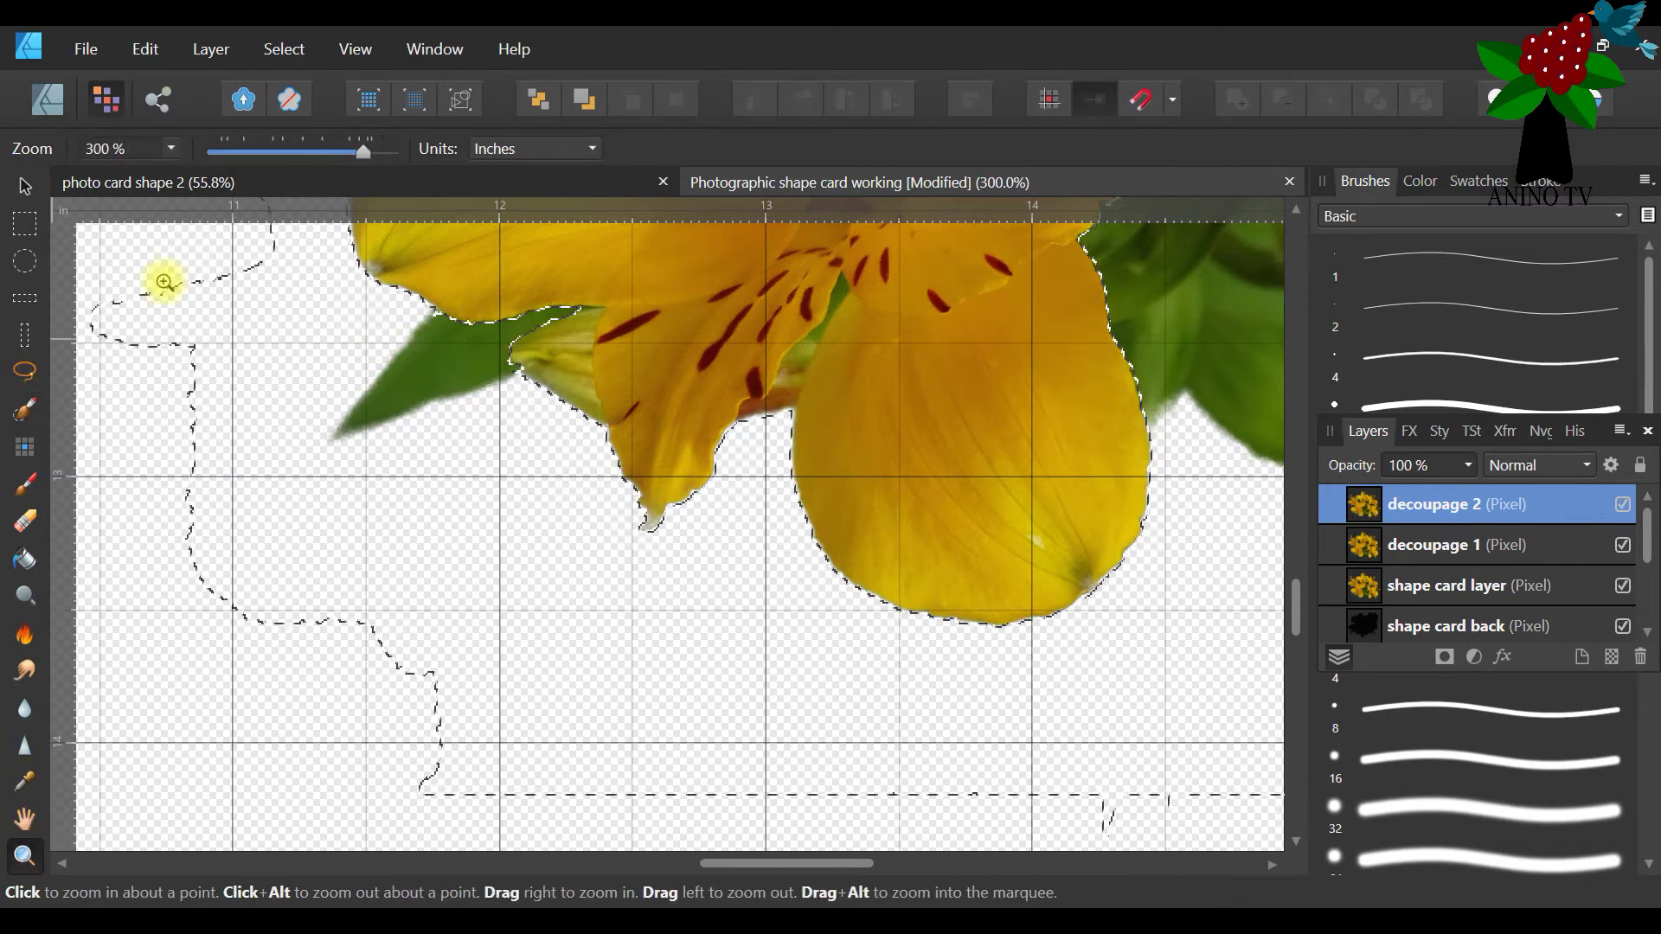
{"action": "left_click", "coordinate": [241, 152]}
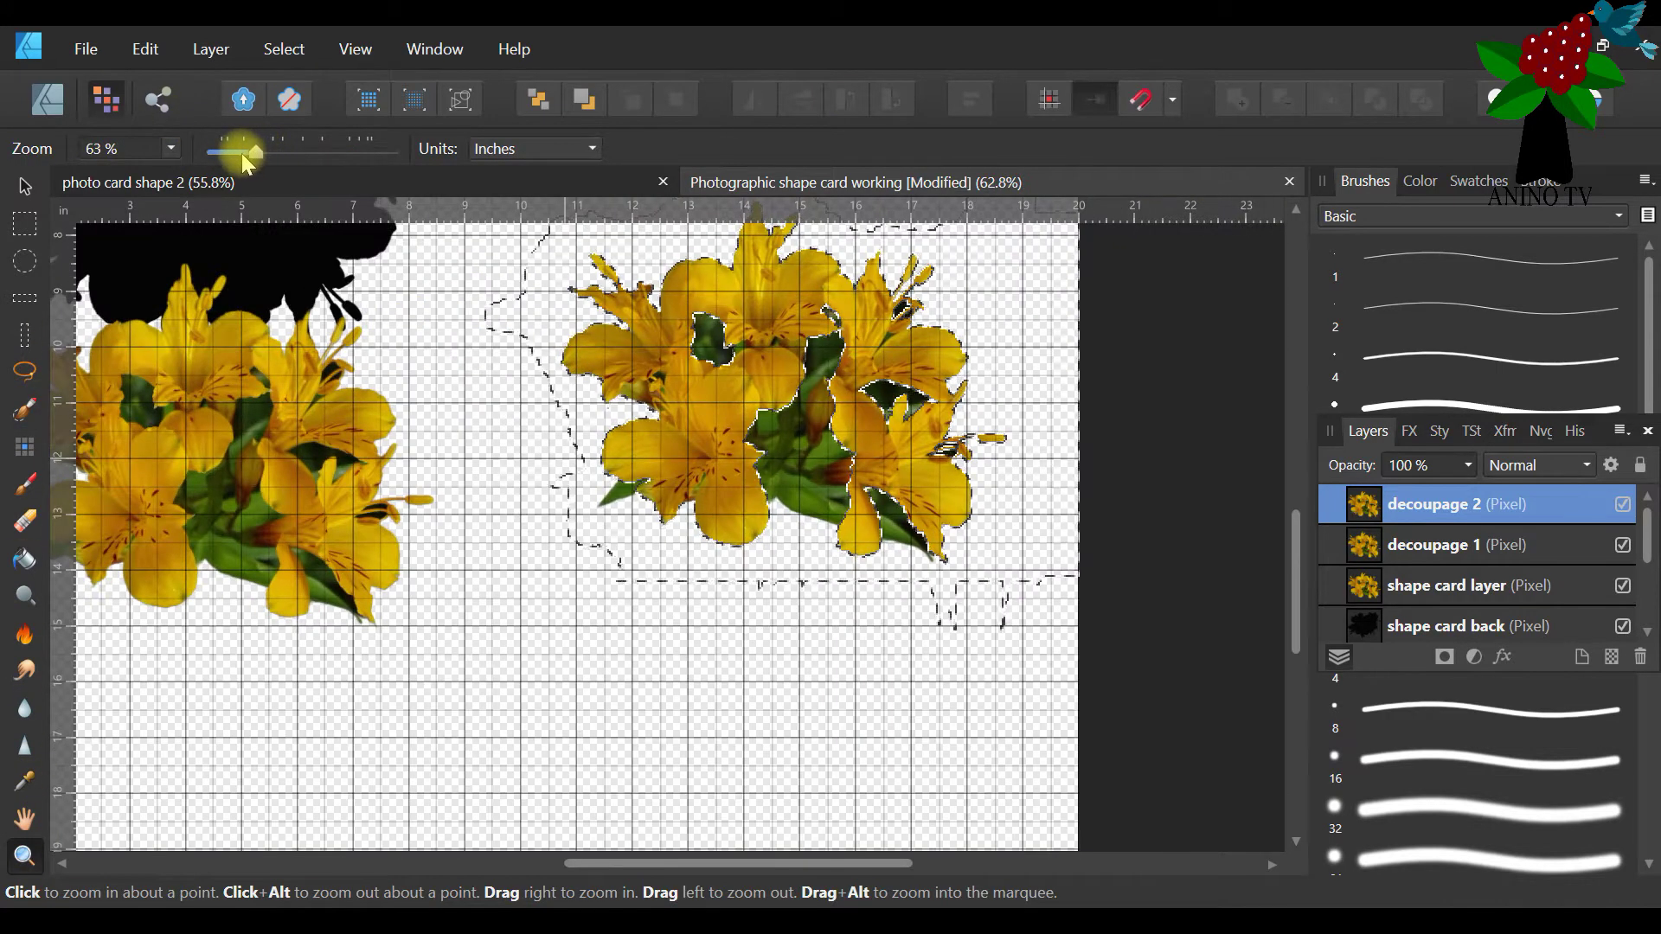
{"action": "left_click", "coordinate": [245, 150]}
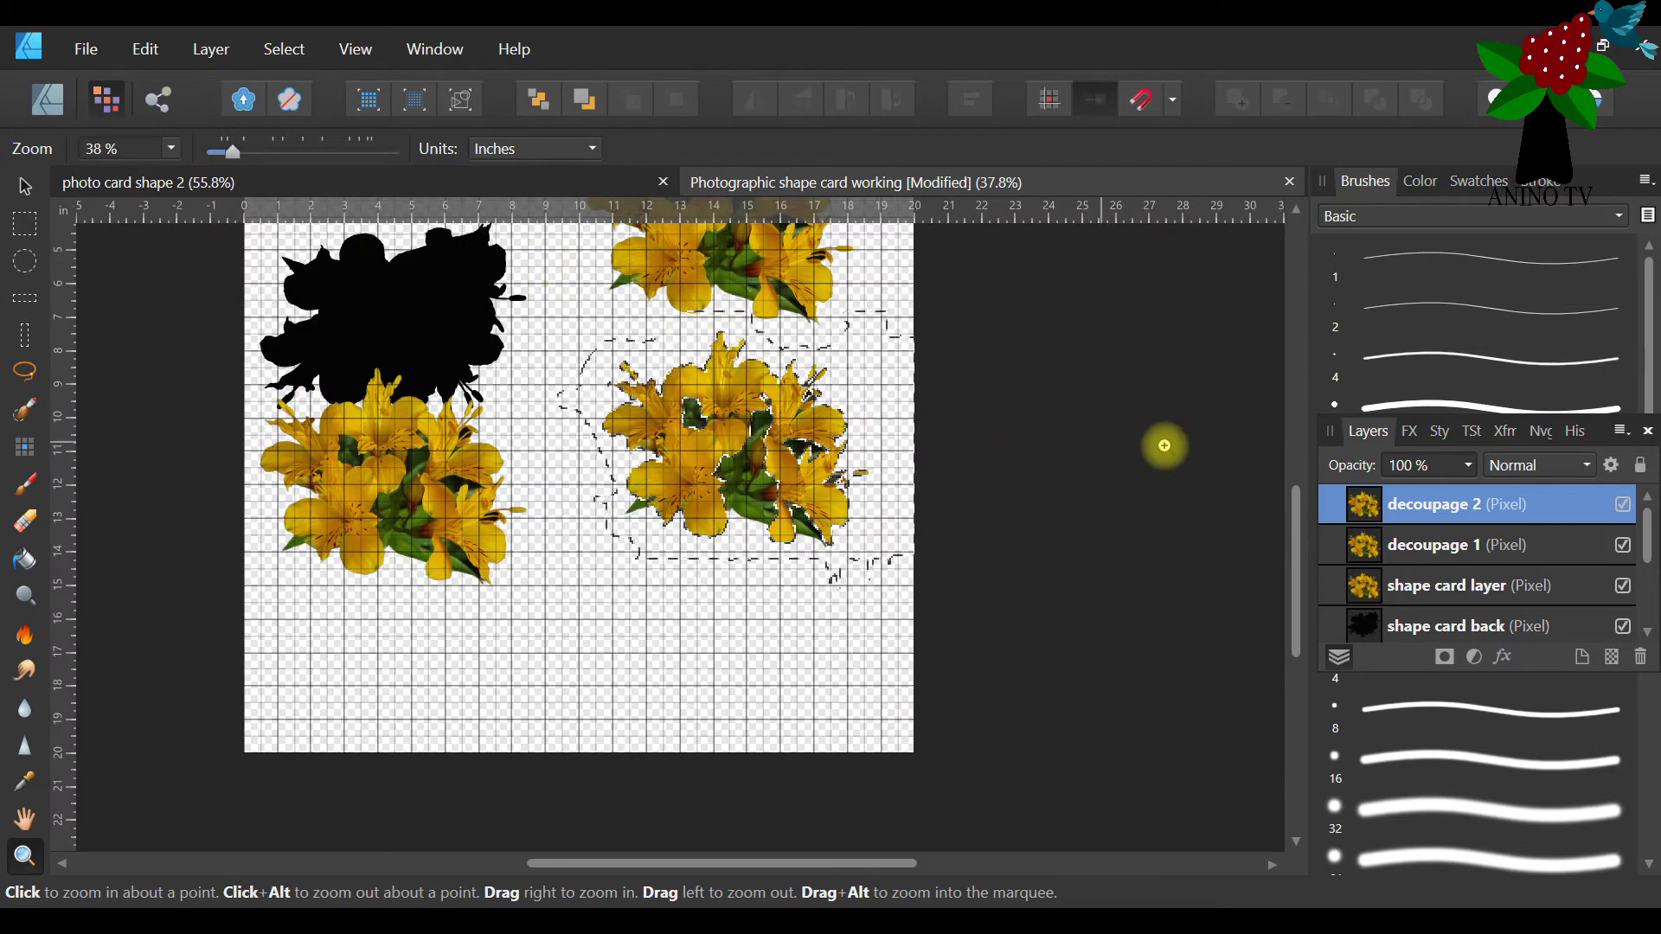
{"action": "scroll", "coordinate": [1297, 517], "scroll_direction": "up", "scroll_amount": 2}
{"action": "scroll", "coordinate": [1301, 507], "scroll_direction": "up", "scroll_amount": 1}
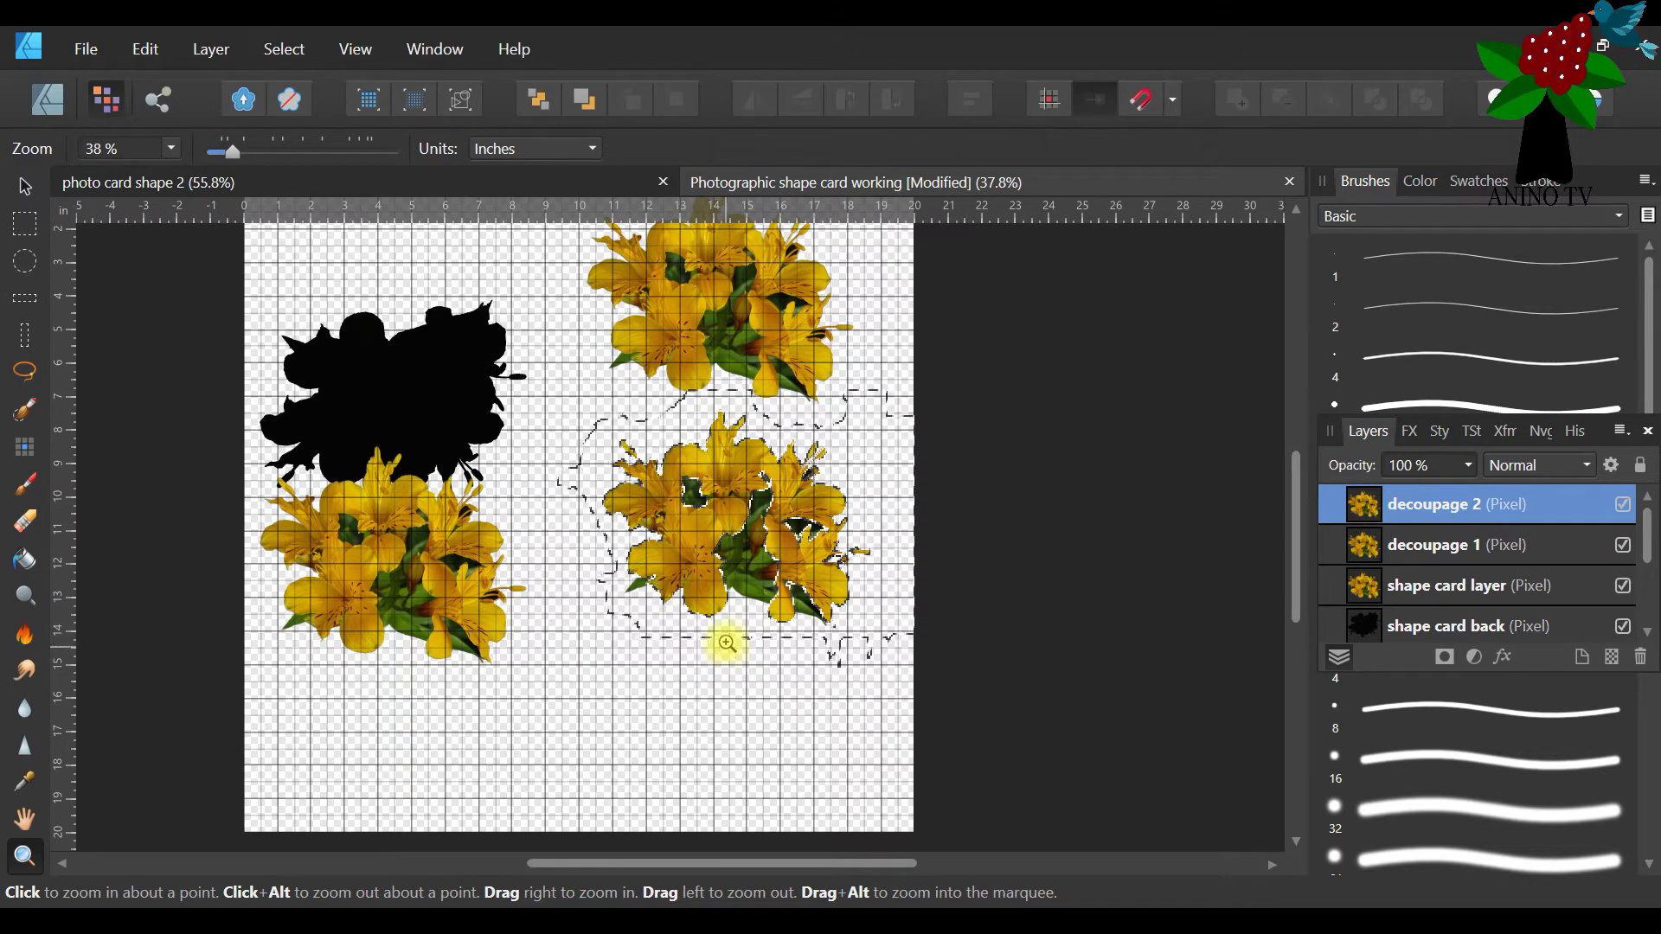
Set the Selection Brush width to 456 px and add the remaining background around the decoupage 2 cluster to the selection
{"action": "left_click", "coordinate": [26, 414]}
{"action": "left_click", "coordinate": [362, 149]}
{"action": "left_click_drag", "start_coordinate": [370, 175], "coordinate": [501, 175]}
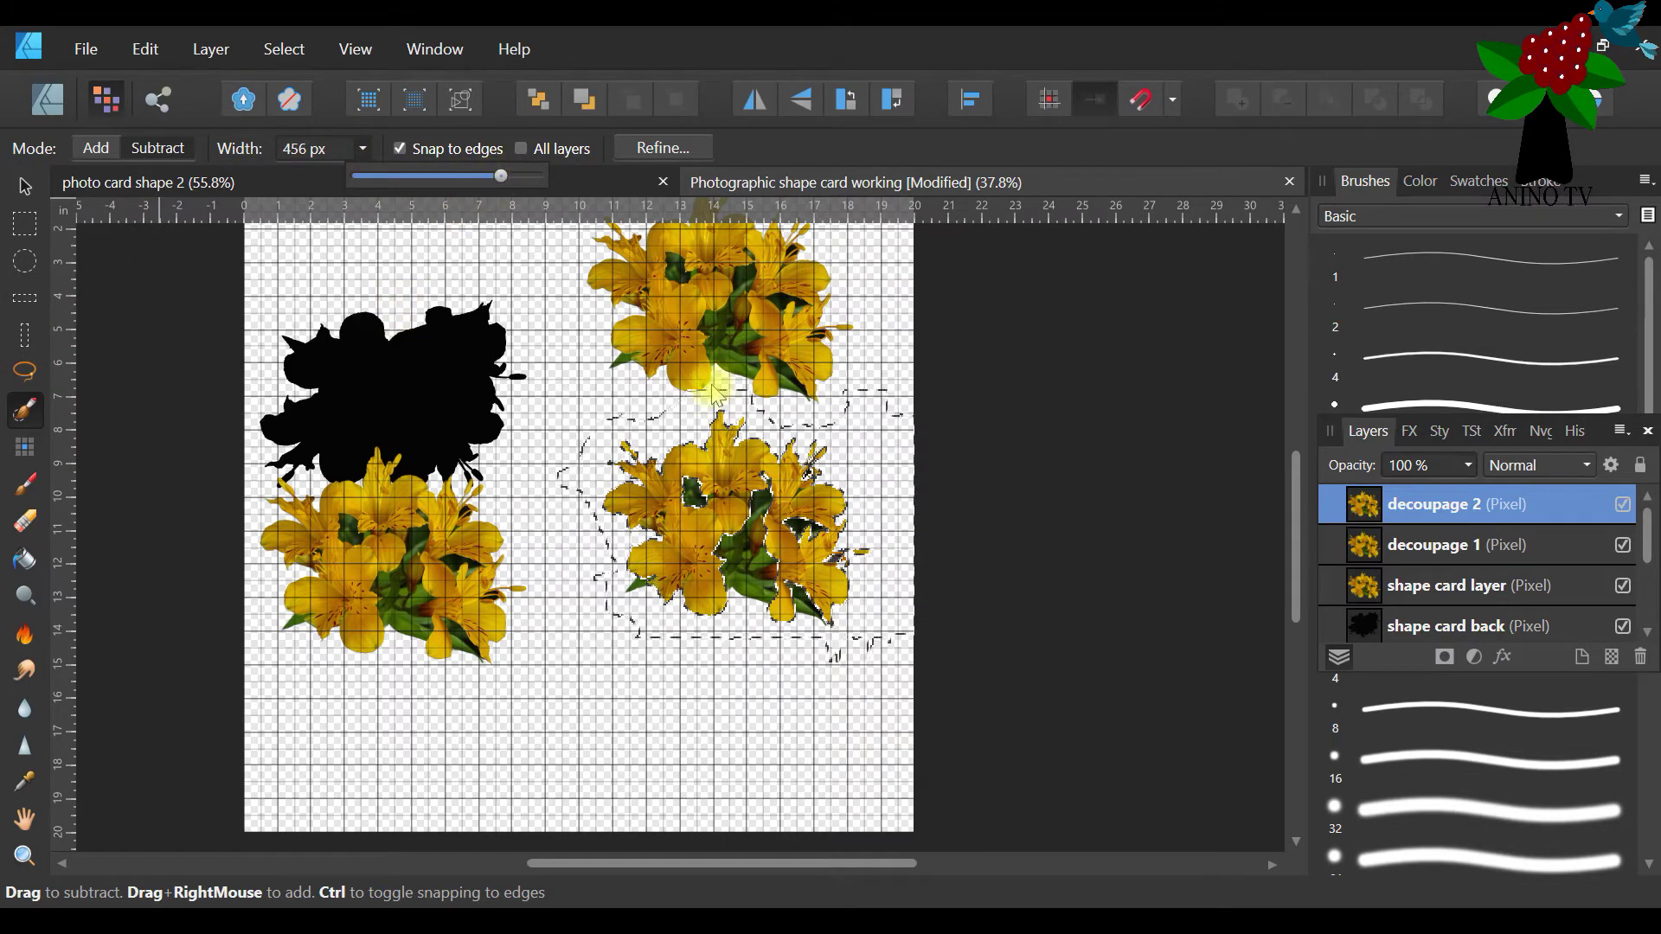
{"action": "left_click_drag", "start_coordinate": [1296, 557], "coordinate": [1298, 482]}
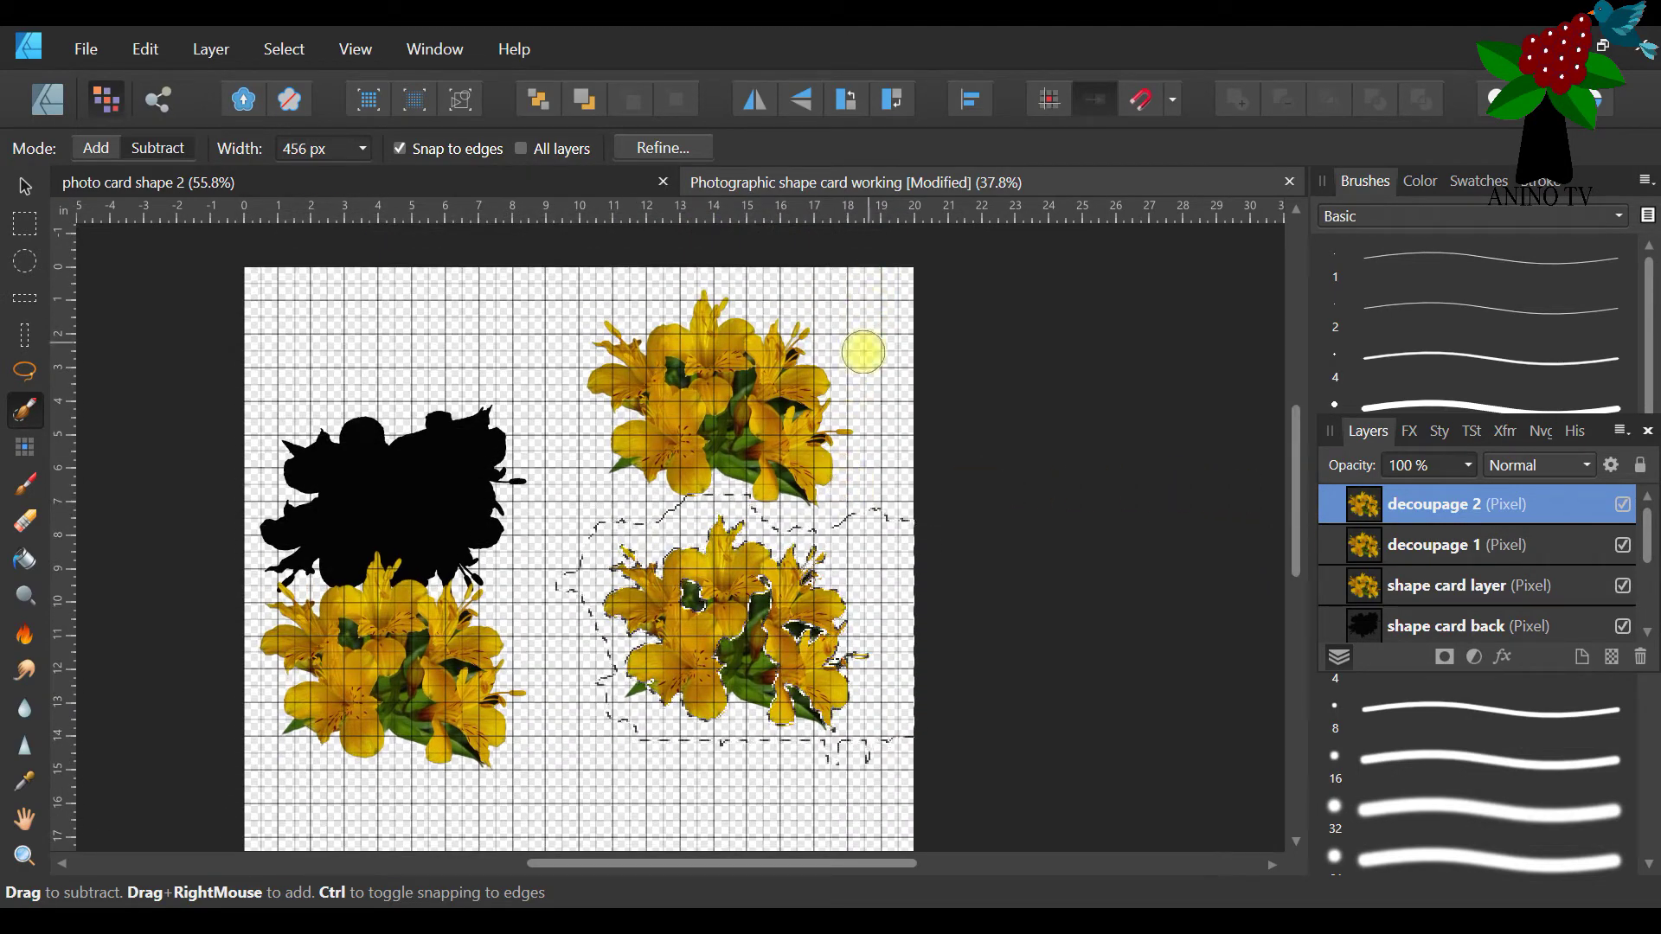
{"action": "left_click", "coordinate": [96, 151]}
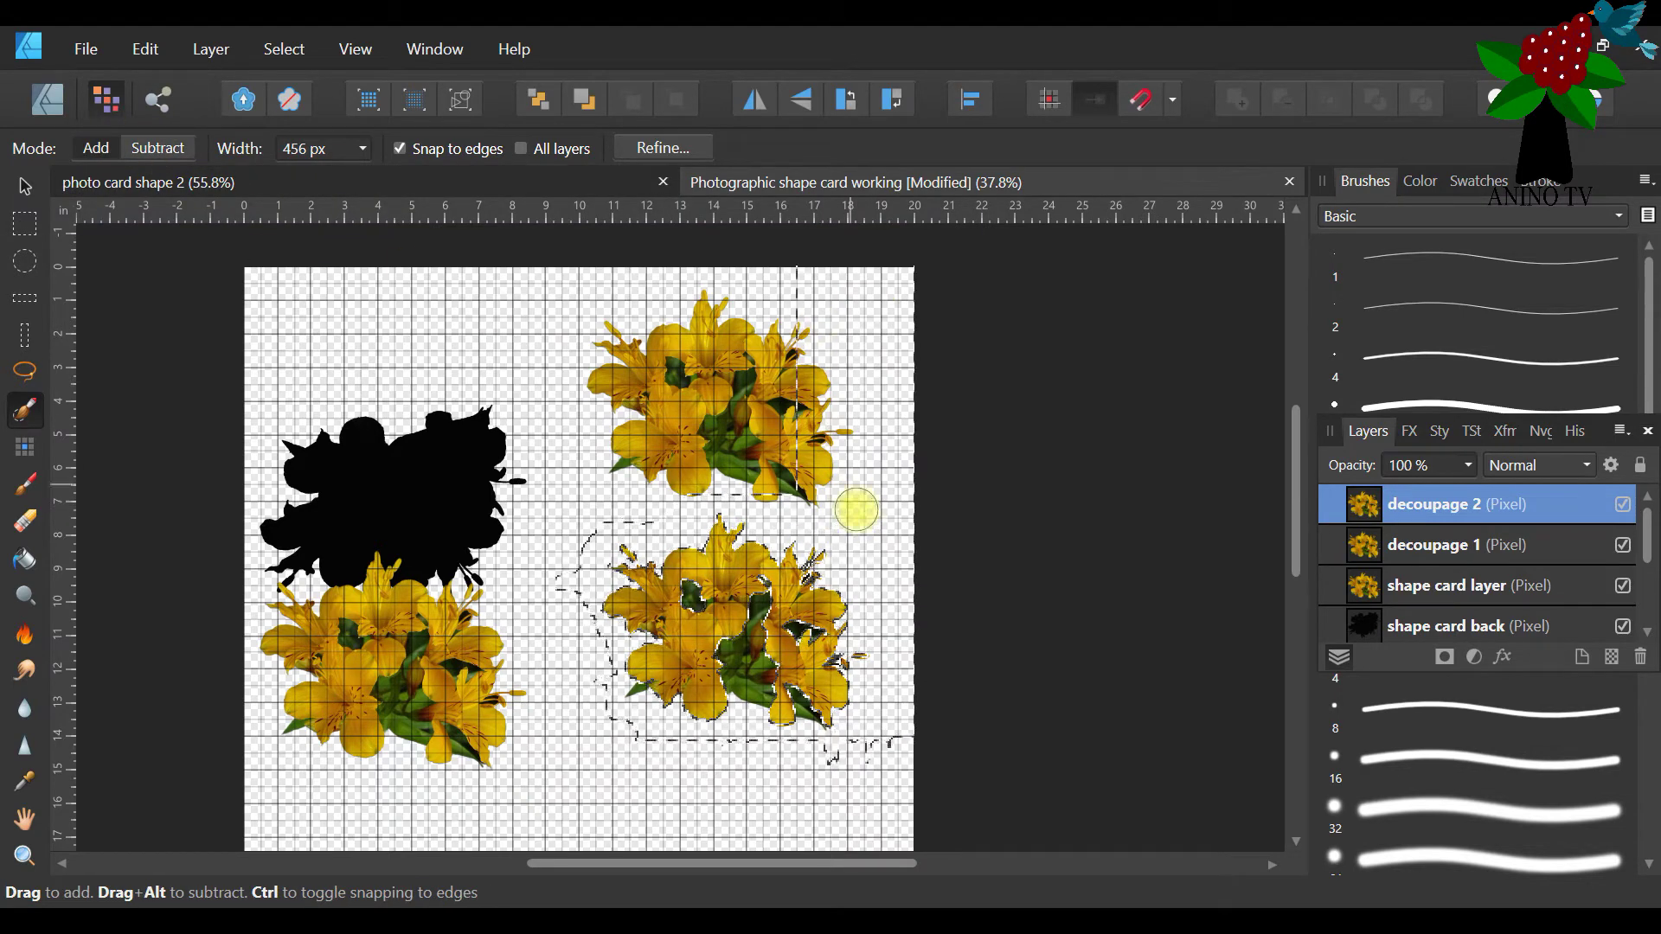
{"action": "mouse_move", "coordinate": [831, 431]}
{"action": "left_mouse_down"}
{"action": "mouse_move", "coordinate": [491, 328]}
{"action": "mouse_move", "coordinate": [115, 295]}
{"action": "mouse_move", "coordinate": [840, 411]}
{"action": "mouse_move", "coordinate": [202, 289]}
{"action": "mouse_move", "coordinate": [285, 302]}
{"action": "mouse_move", "coordinate": [665, 507]}
{"action": "mouse_move", "coordinate": [678, 496]}
{"action": "mouse_move", "coordinate": [225, 497]}
{"action": "mouse_move", "coordinate": [138, 540]}
{"action": "mouse_move", "coordinate": [444, 401]}
{"action": "mouse_move", "coordinate": [349, 845]}
{"action": "mouse_move", "coordinate": [419, 650]}
{"action": "mouse_move", "coordinate": [384, 504]}
{"action": "mouse_move", "coordinate": [328, 583]}
{"action": "mouse_move", "coordinate": [587, 688]}
{"action": "left_mouse_up"}
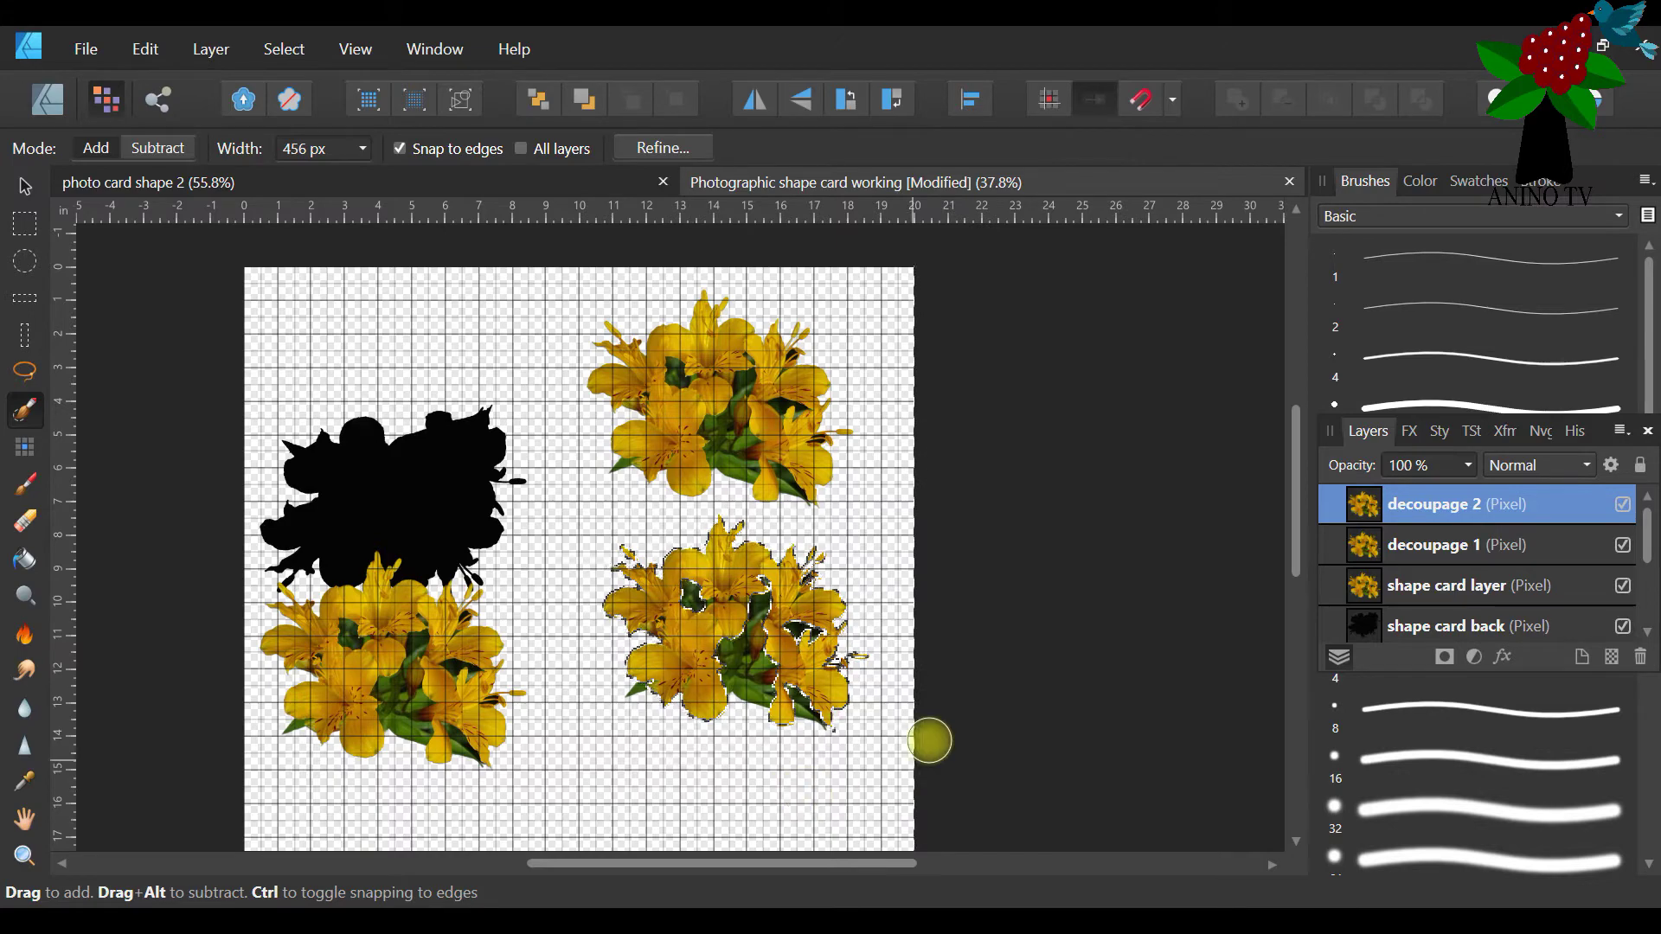
Delete the selected leaf areas from the decoupage 2 layer, refine the remaining selection with 1.2 px smoothing, and deselect
{"action": "mouse_move", "coordinate": [1294, 519]}
{"action": "left_mouse_down"}
{"action": "mouse_move", "coordinate": [1308, 599]}
{"action": "mouse_move", "coordinate": [1310, 571]}
{"action": "left_mouse_up"}
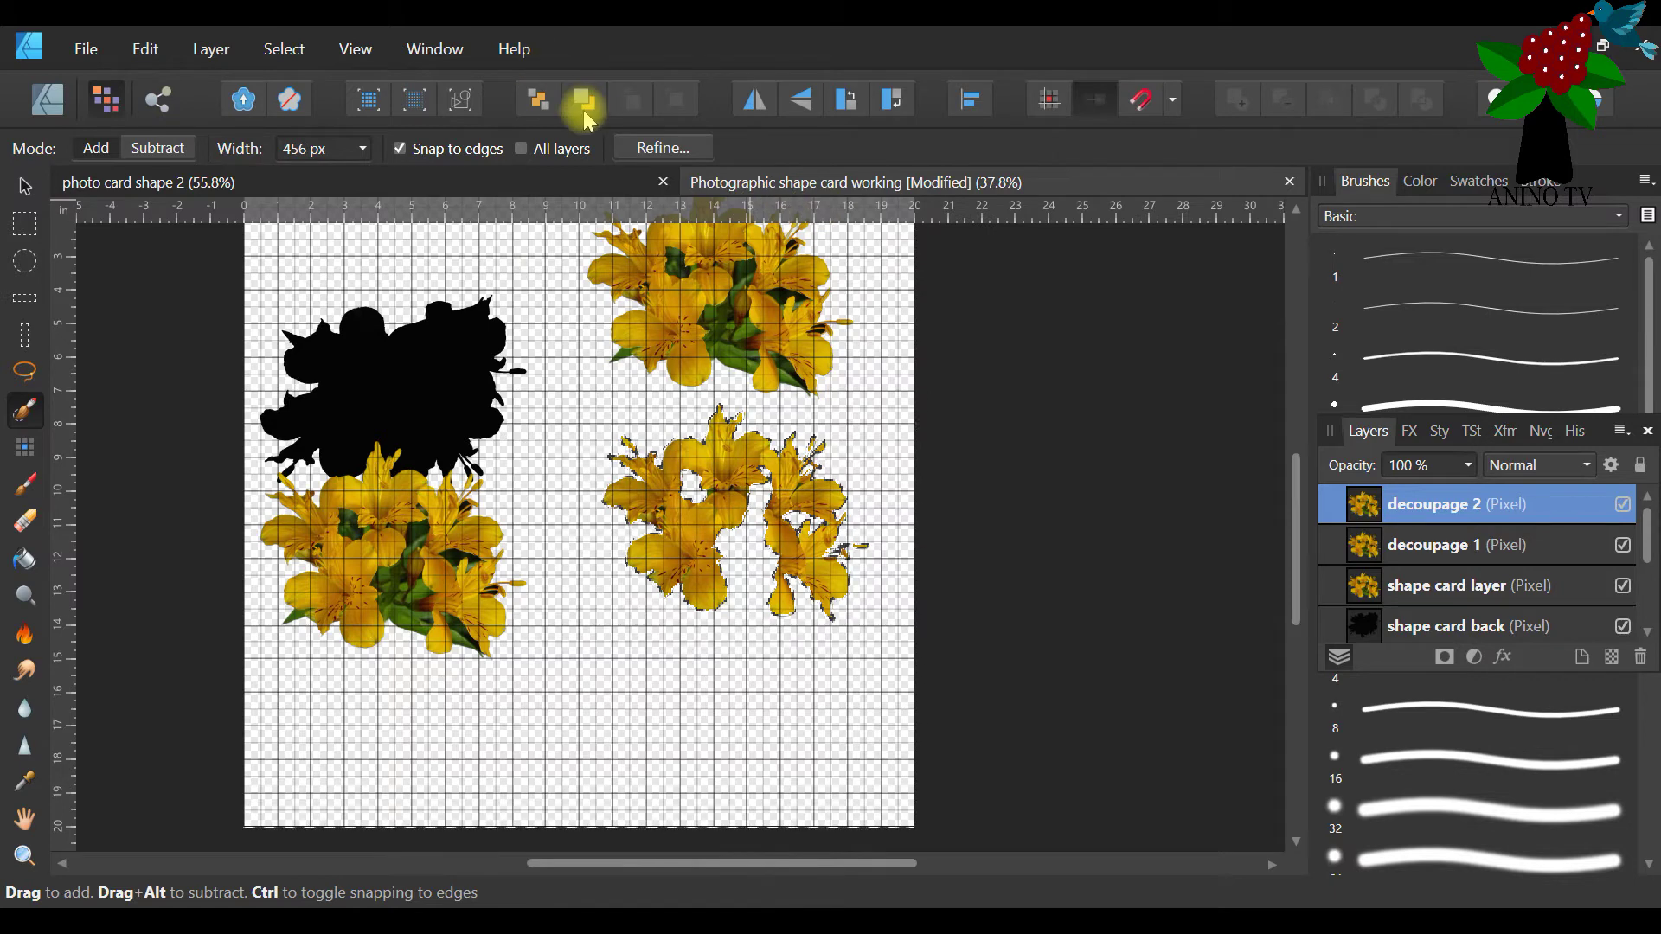
{"action": "left_click", "coordinate": [664, 149]}
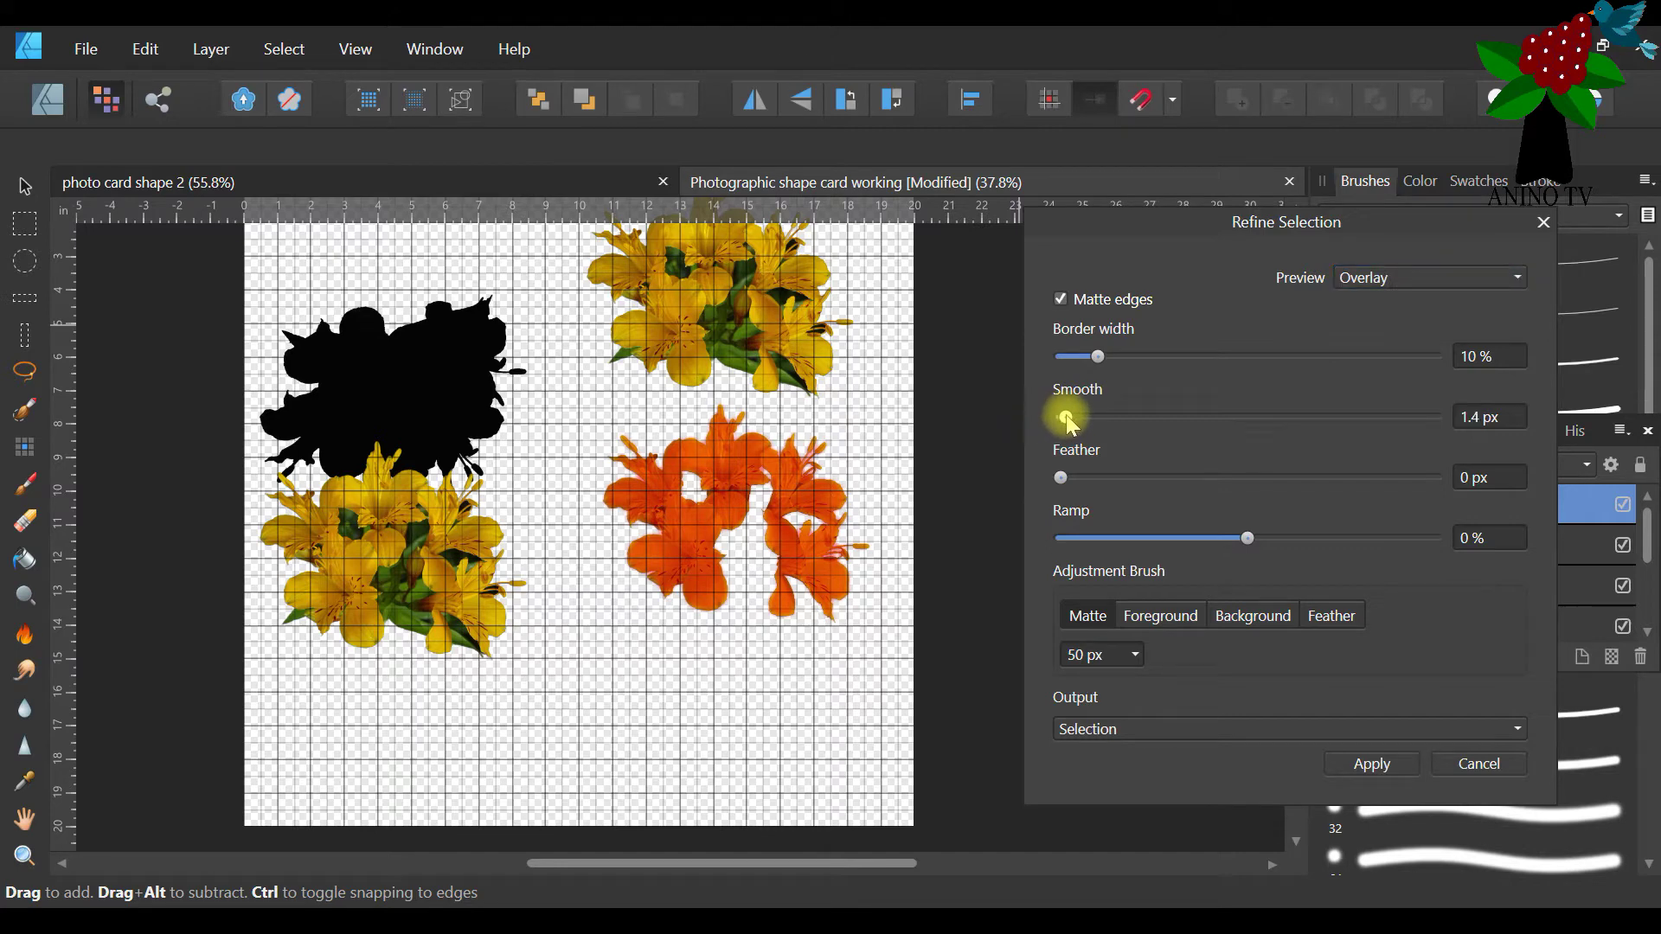
{"action": "left_click_drag", "start_coordinate": [1066, 414], "coordinate": [1064, 416]}
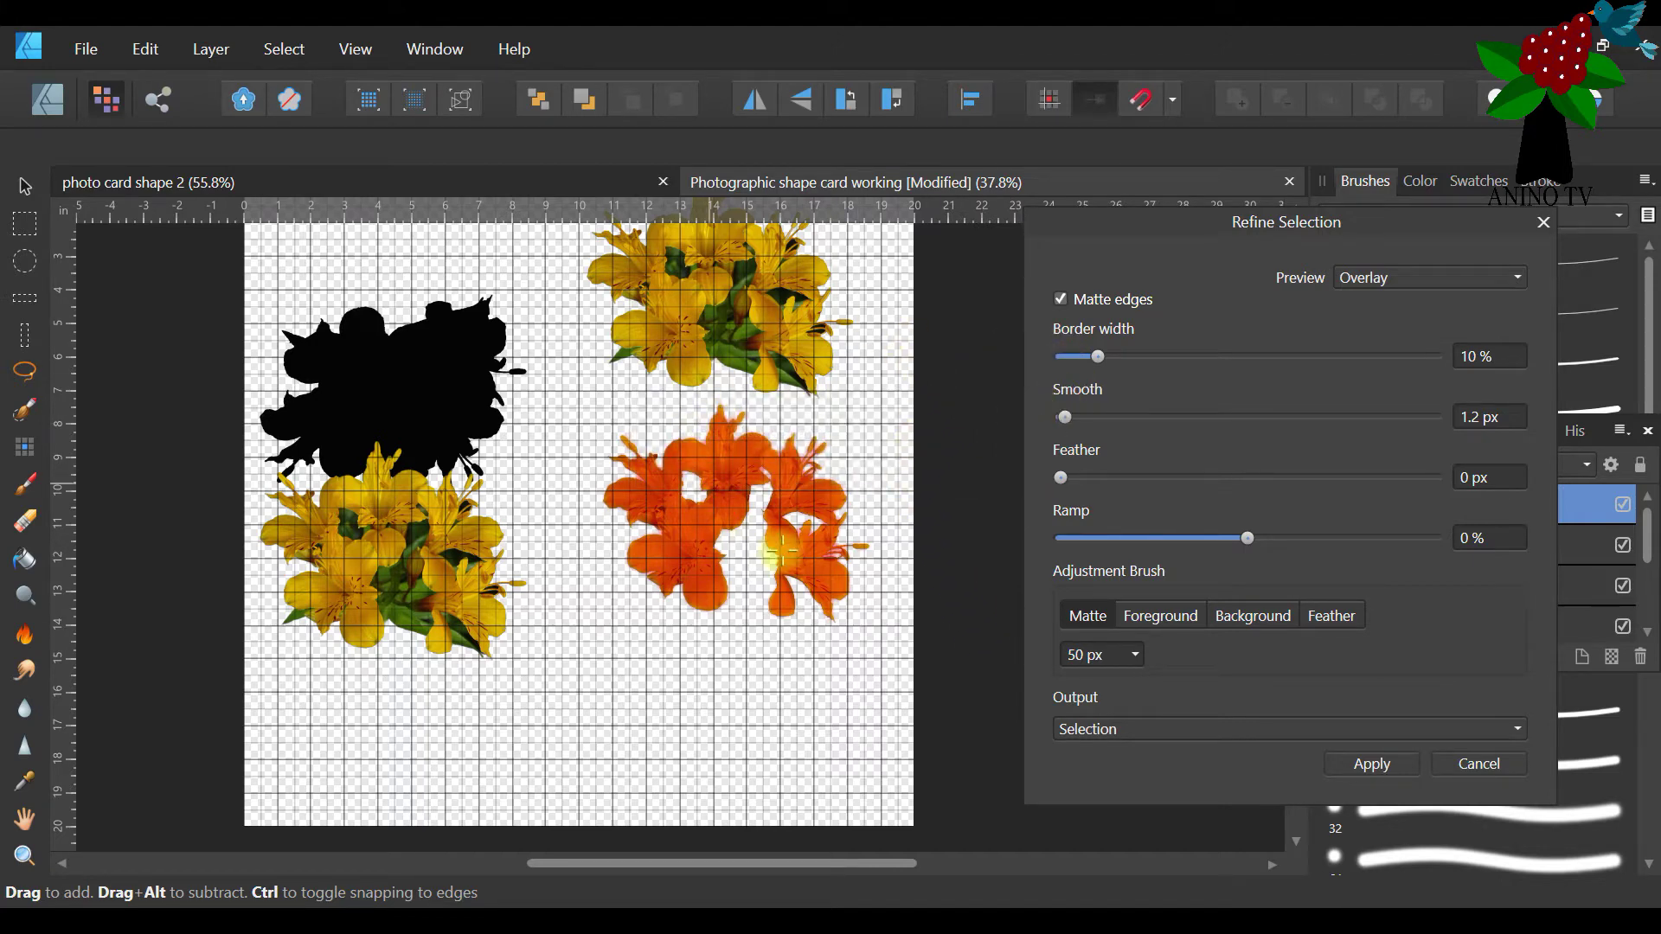
{"action": "left_click", "coordinate": [1375, 764]}
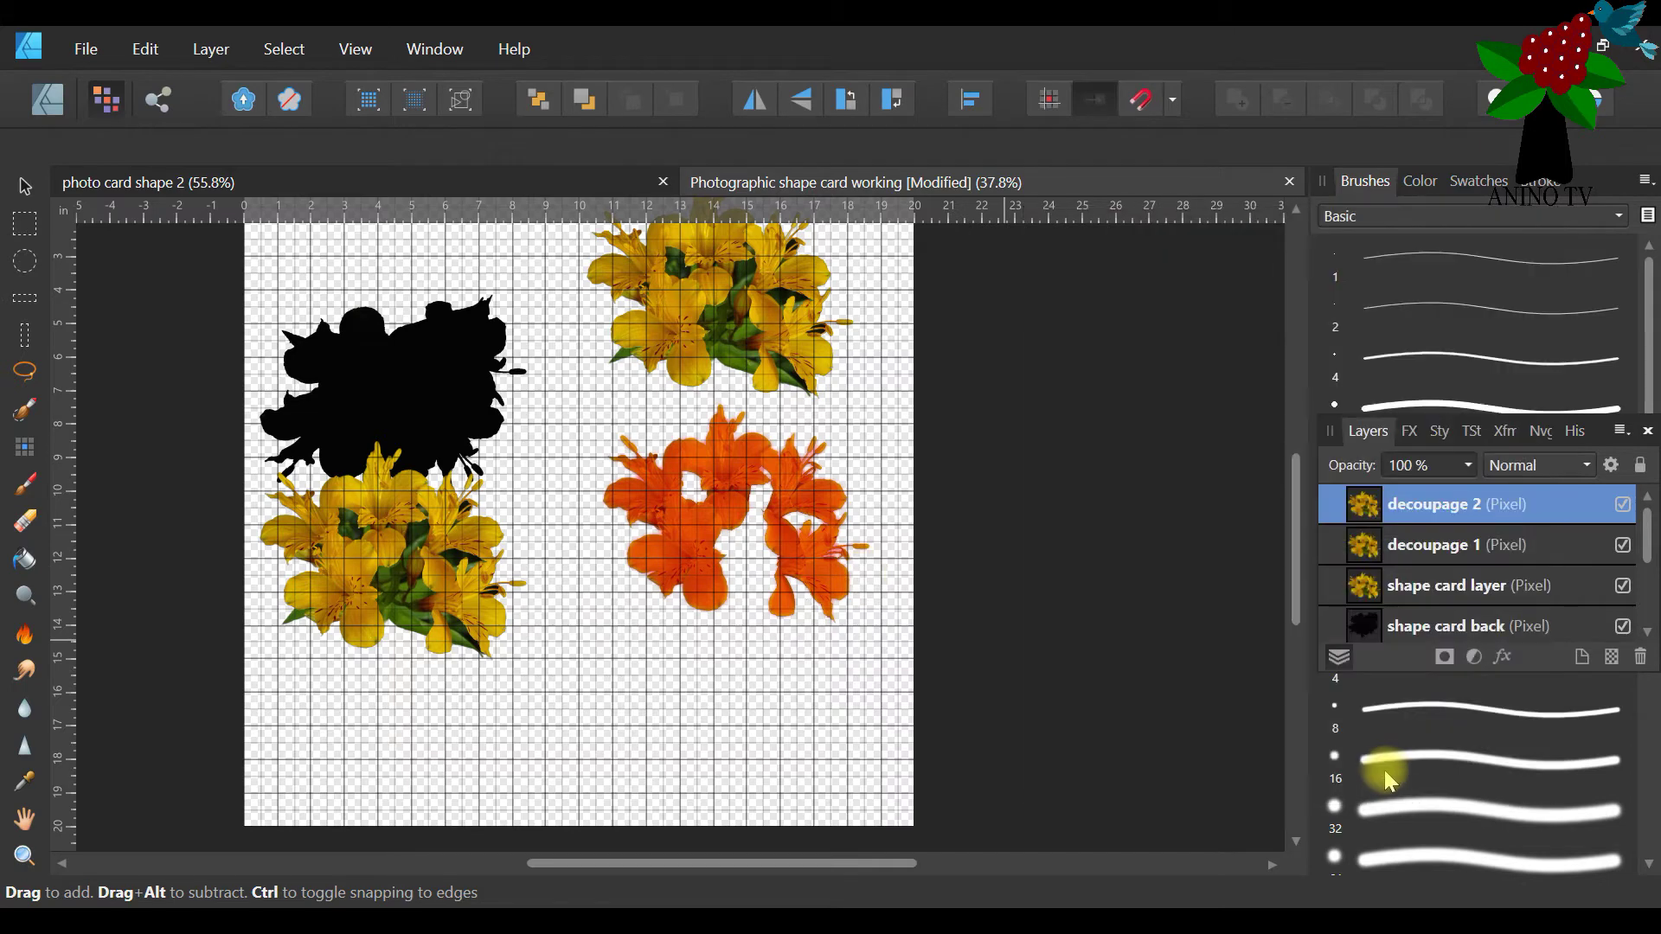
{"action": "left_click", "coordinate": [288, 49]}
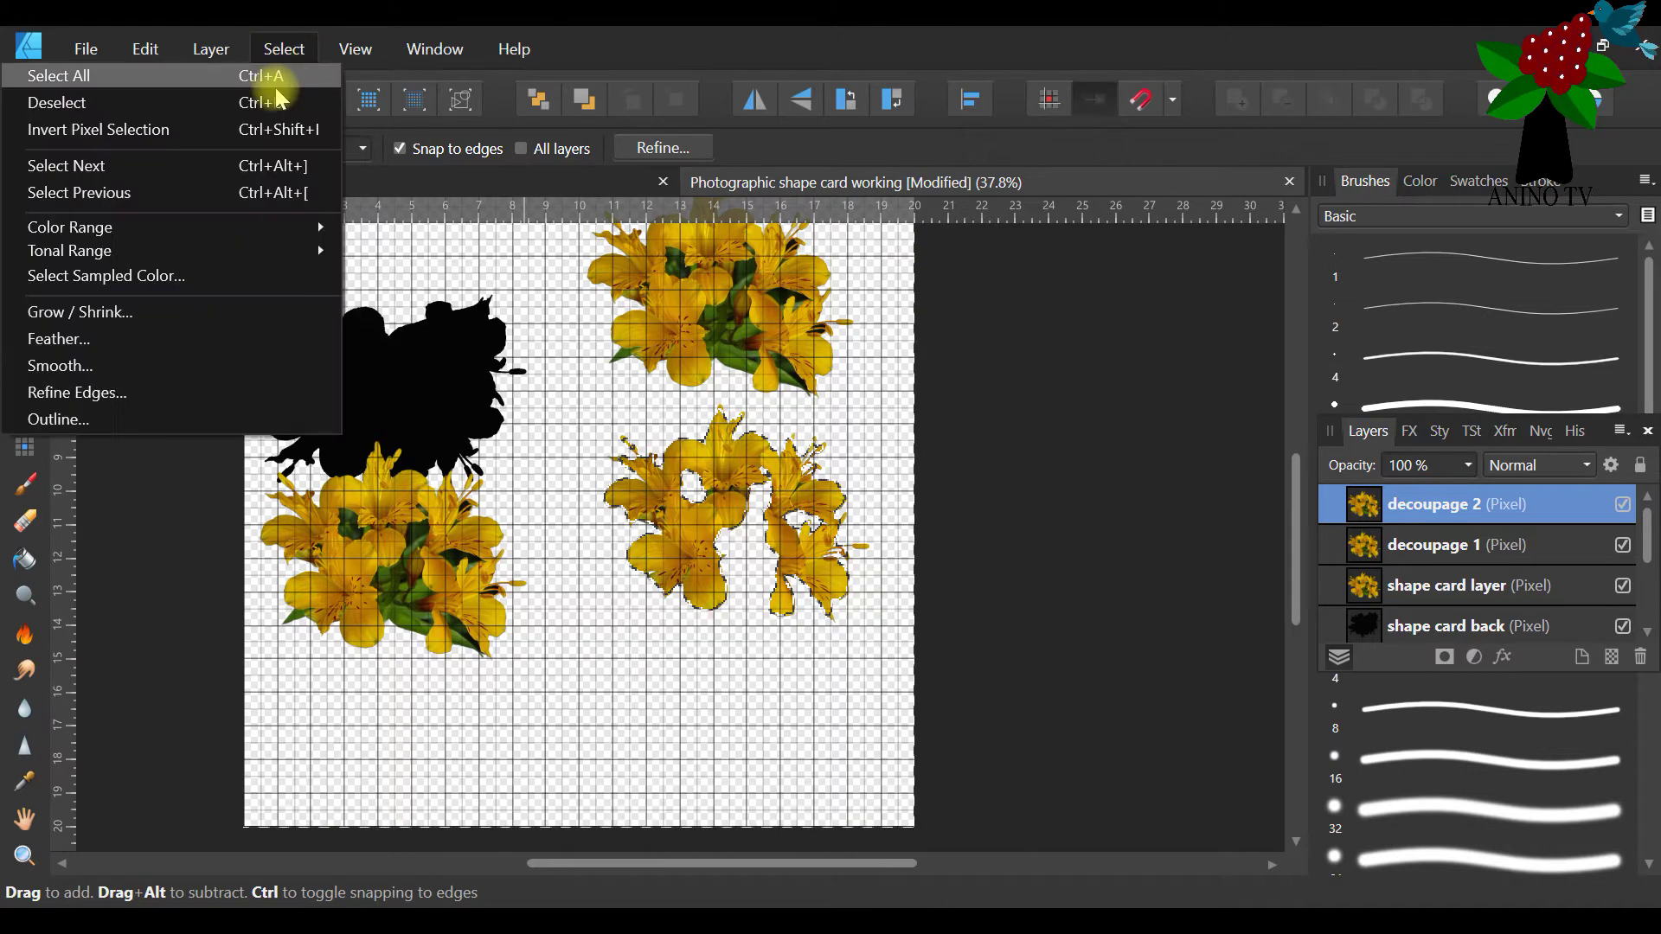
{"action": "left_click", "coordinate": [263, 102]}
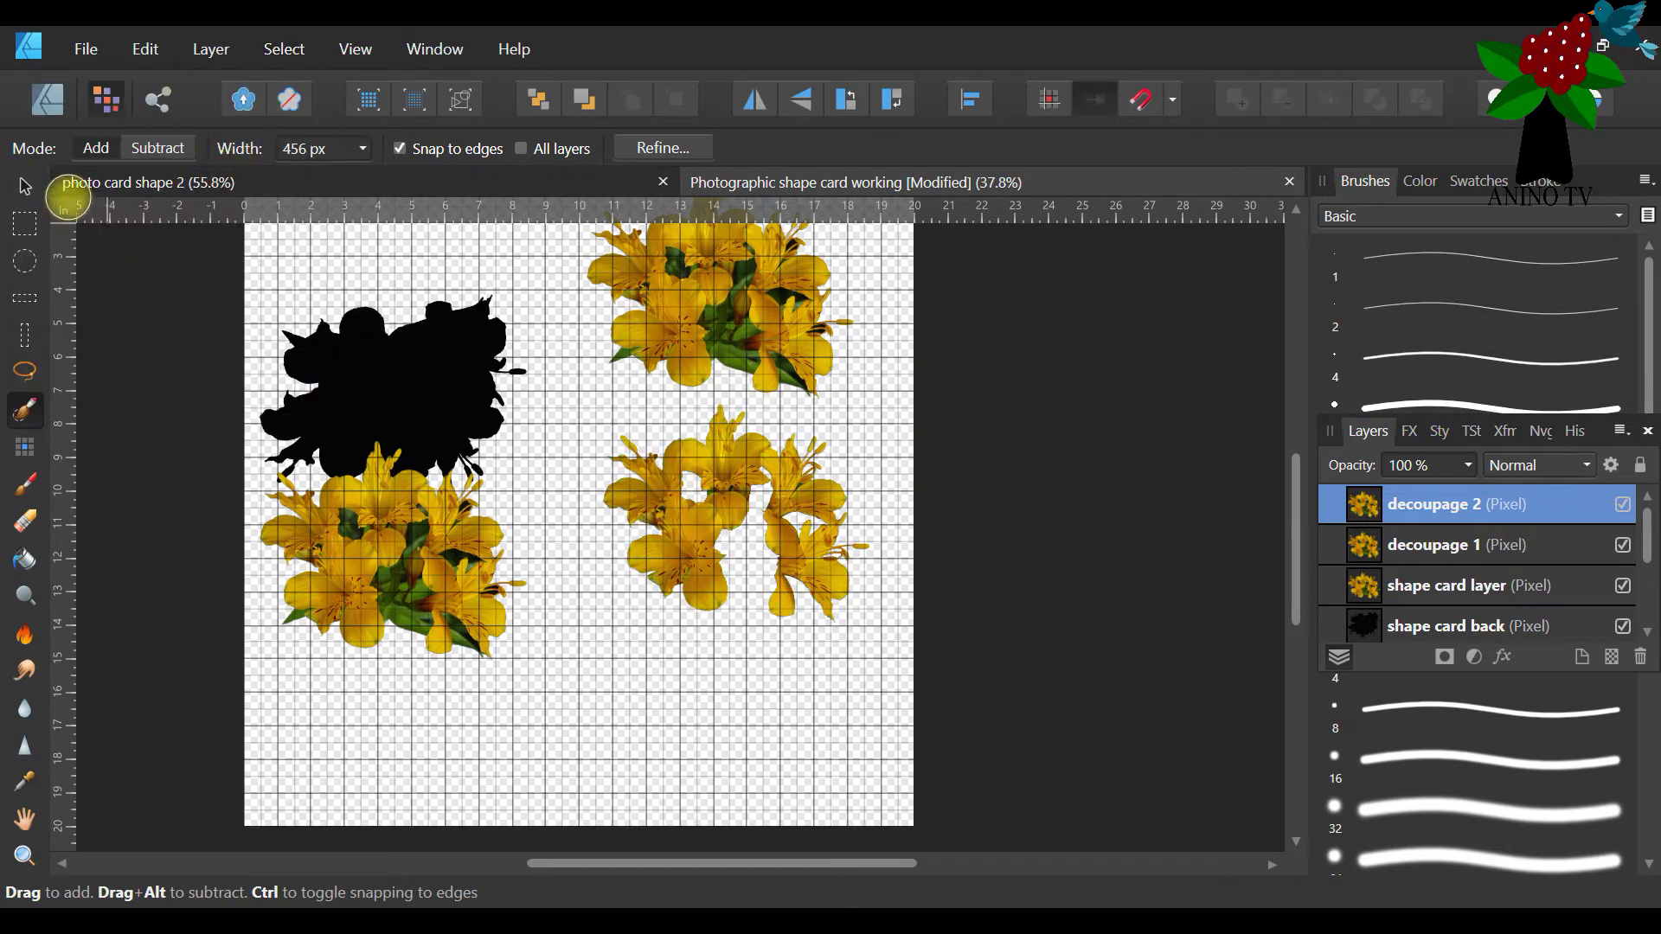
Duplicate the decoupage 2 layer and rename the copy decoupage 3
{"action": "left_click", "coordinate": [24, 186]}
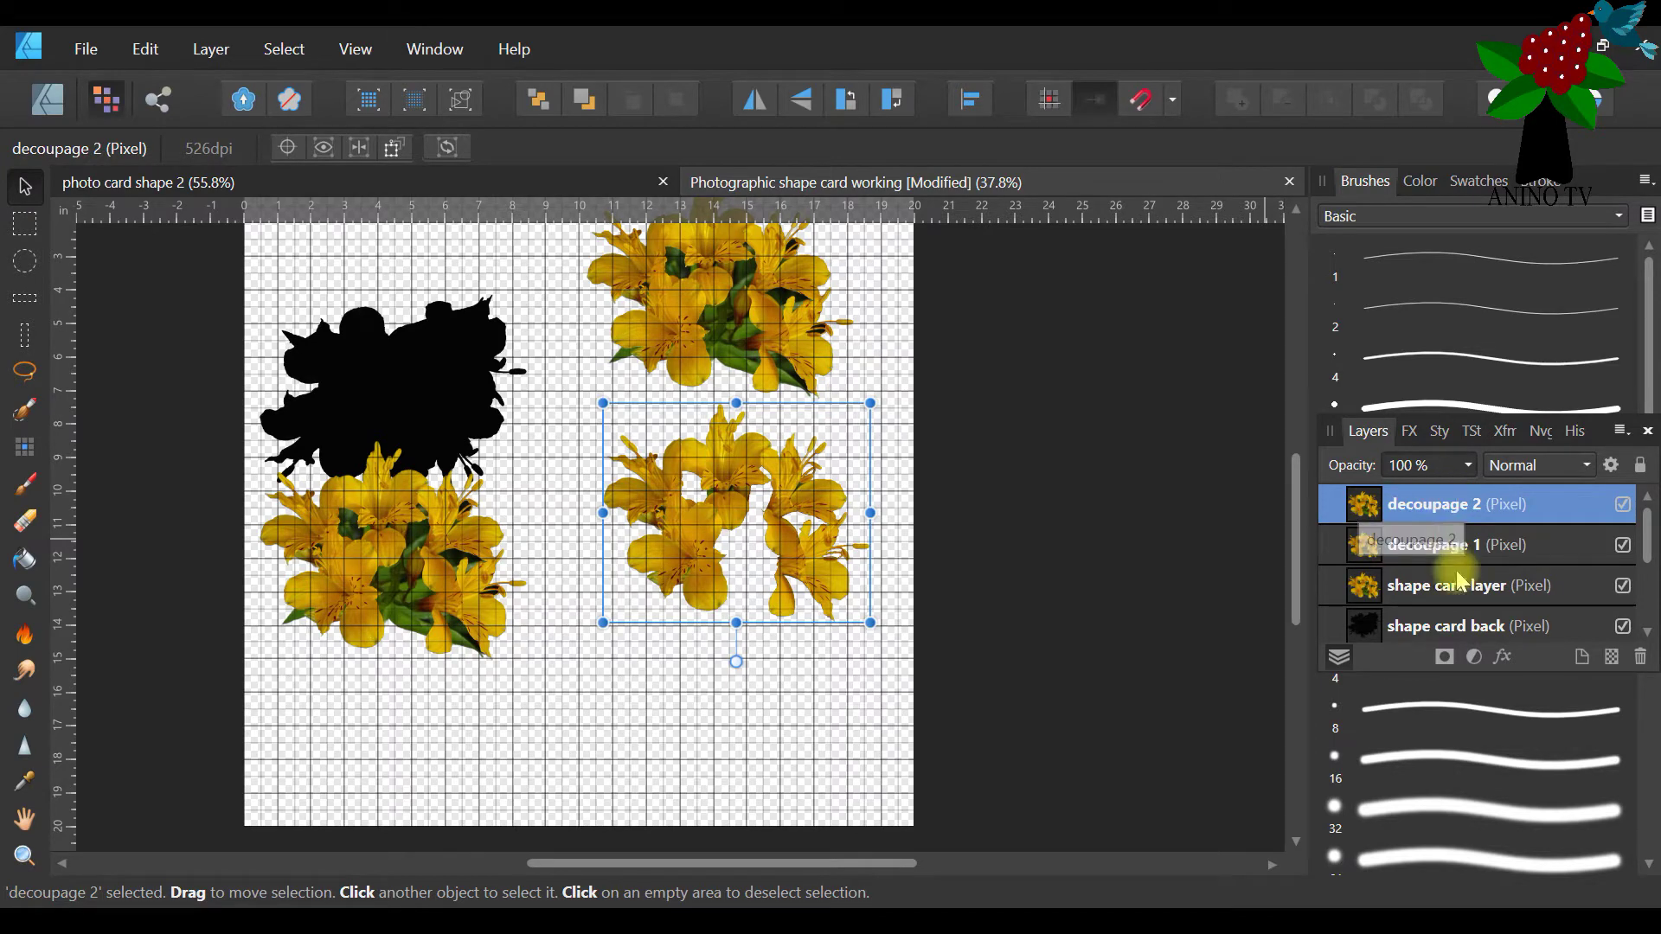
{"action": "left_click_drag", "start_coordinate": [1327, 431], "coordinate": [532, 273]}
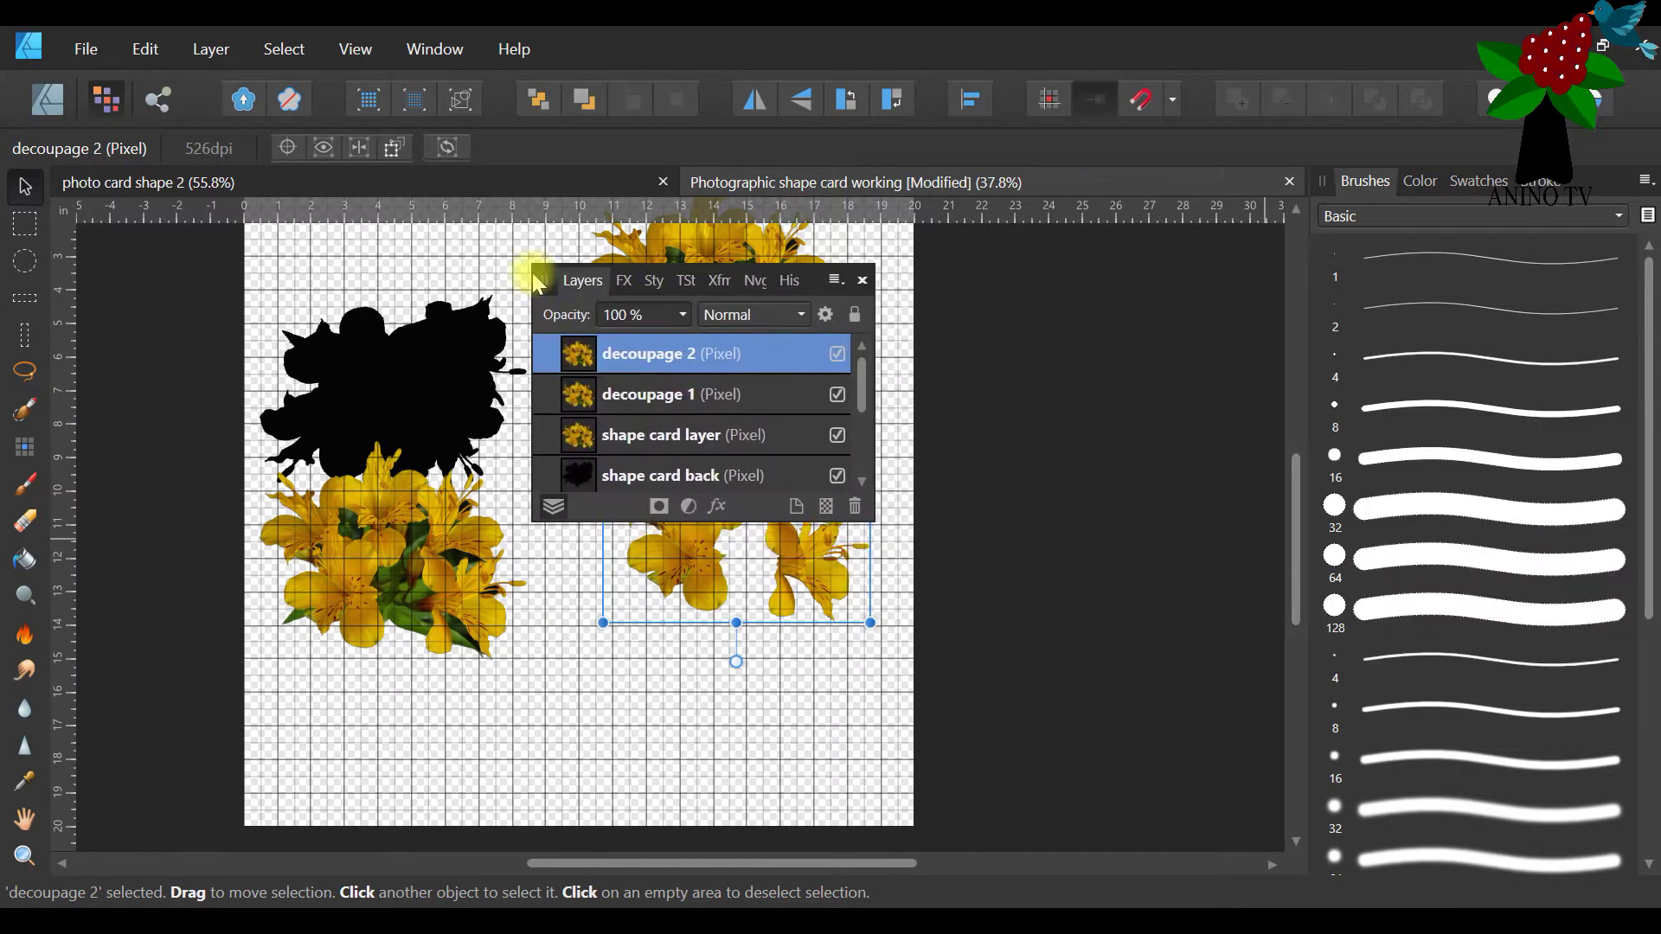
{"action": "right_click", "coordinate": [706, 366]}
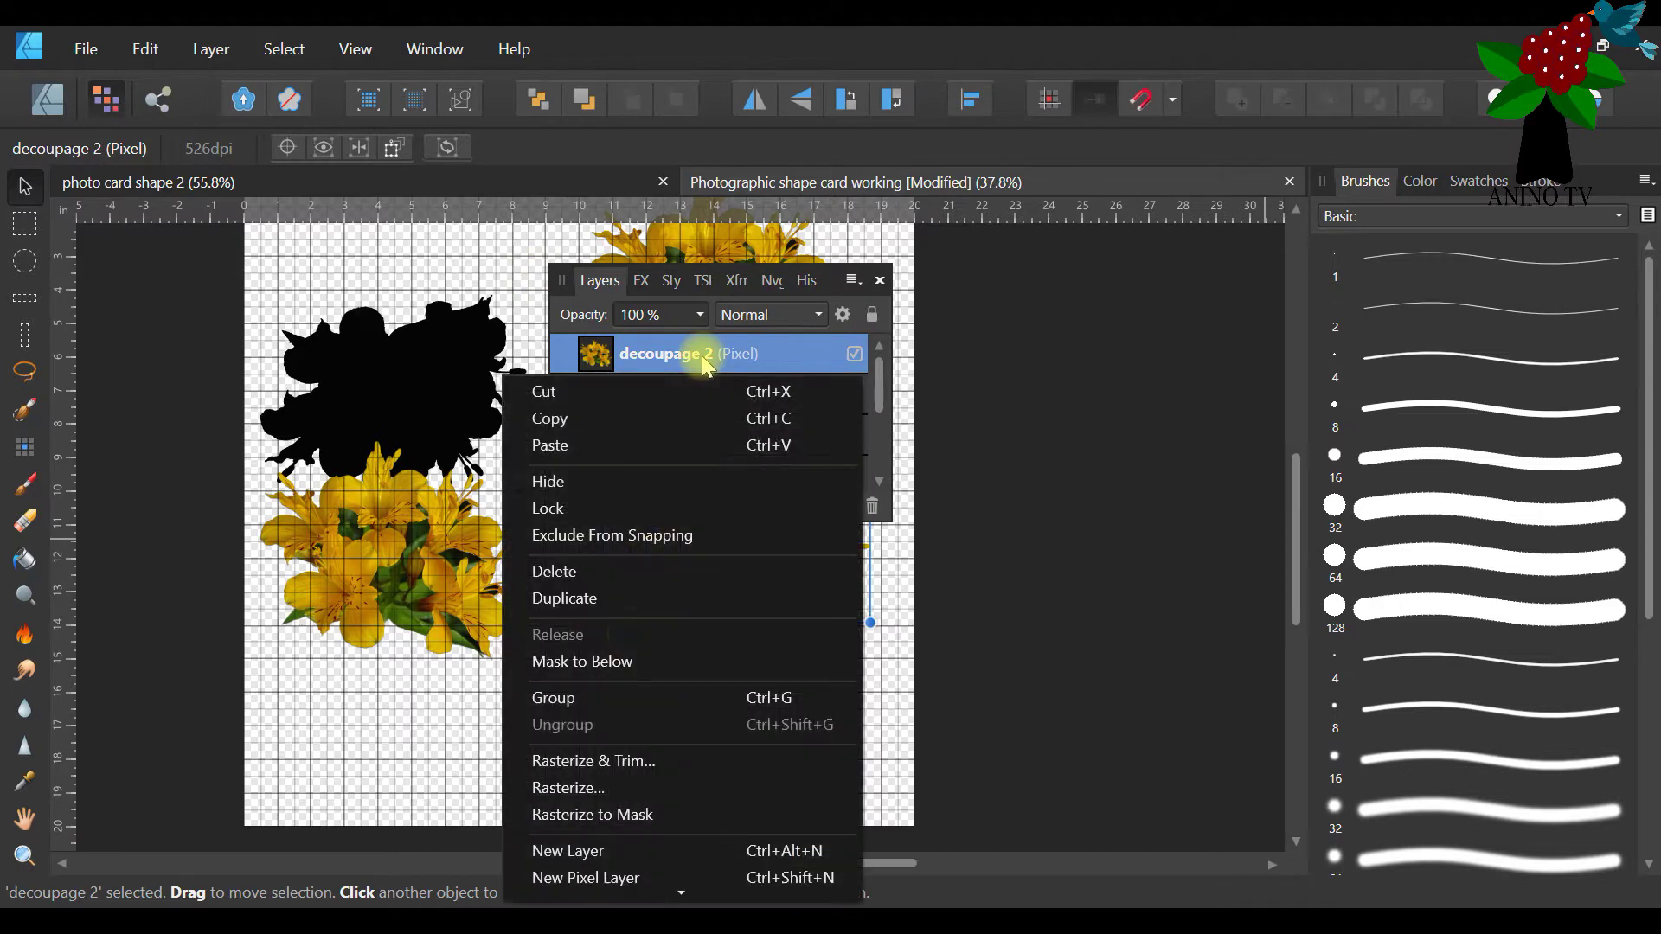
{"action": "left_click", "coordinate": [668, 598]}
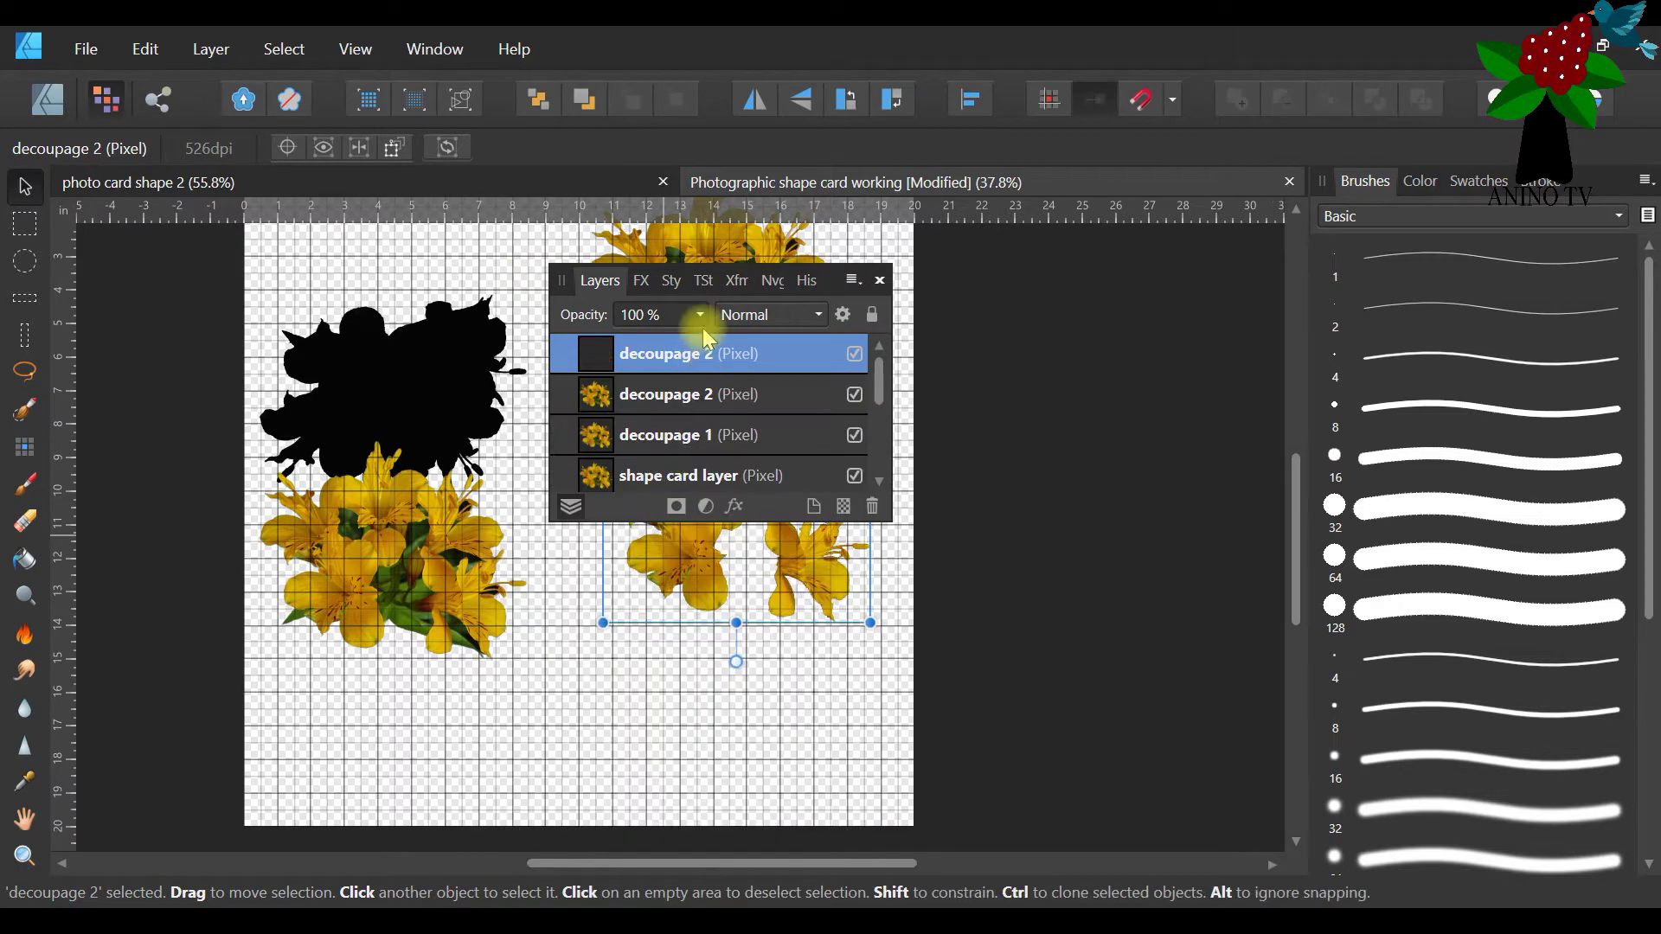
{"action": "double_click", "coordinate": [709, 353]}
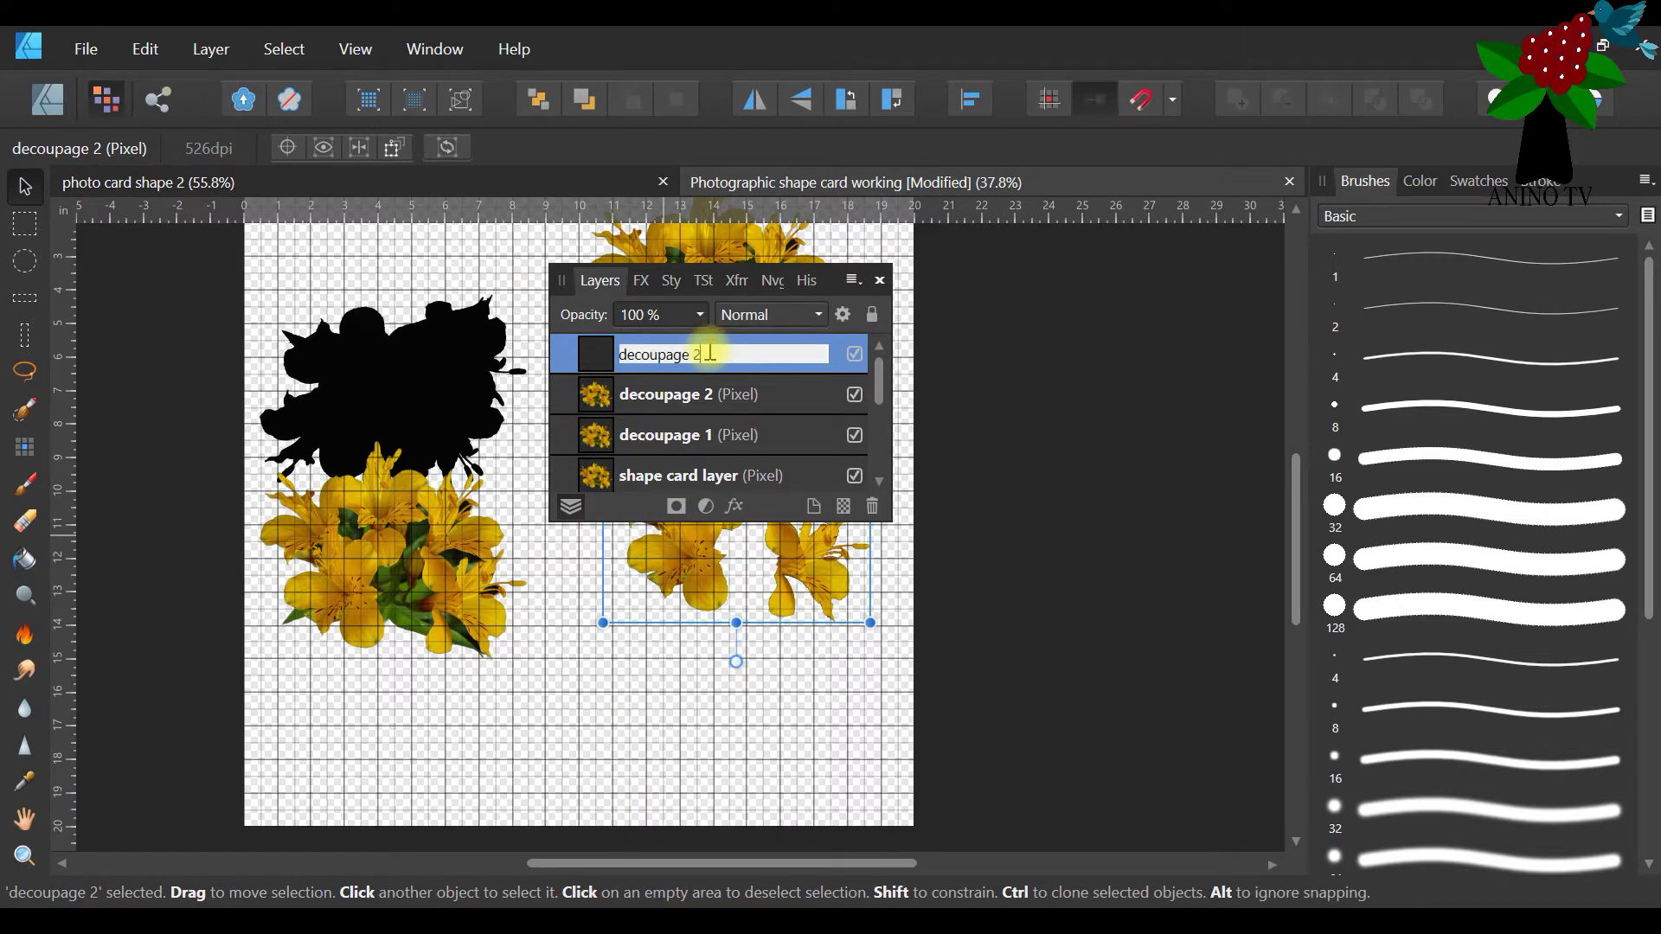
{"action": "type", "text": "3"}
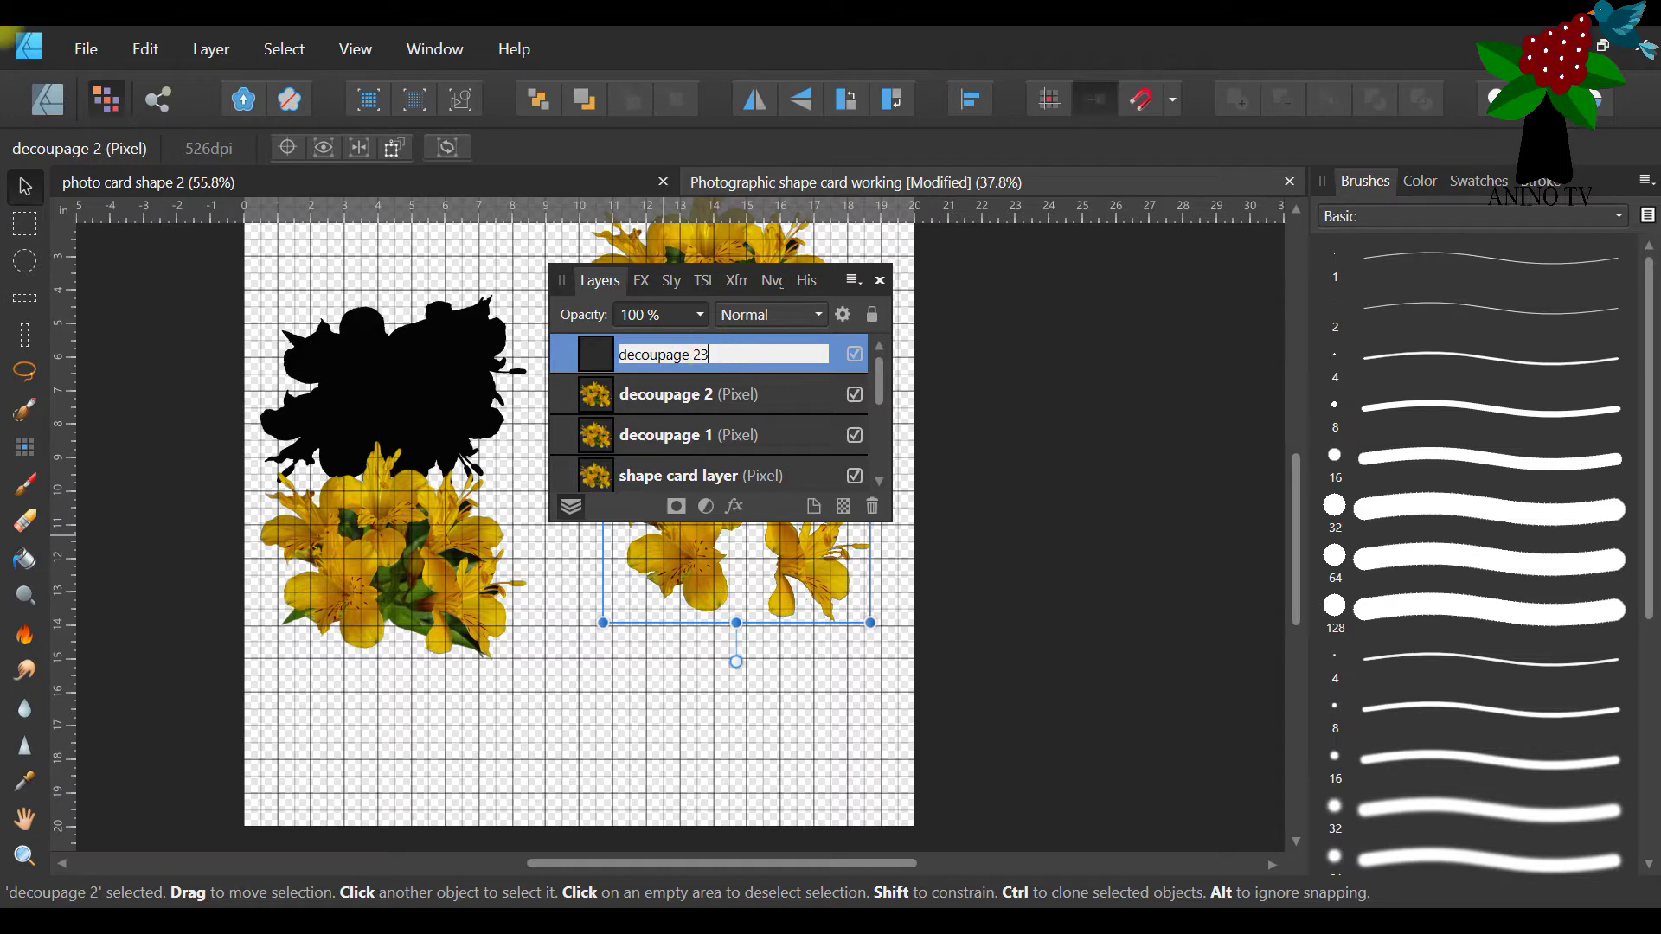
{"action": "left_click", "coordinate": [699, 354]}
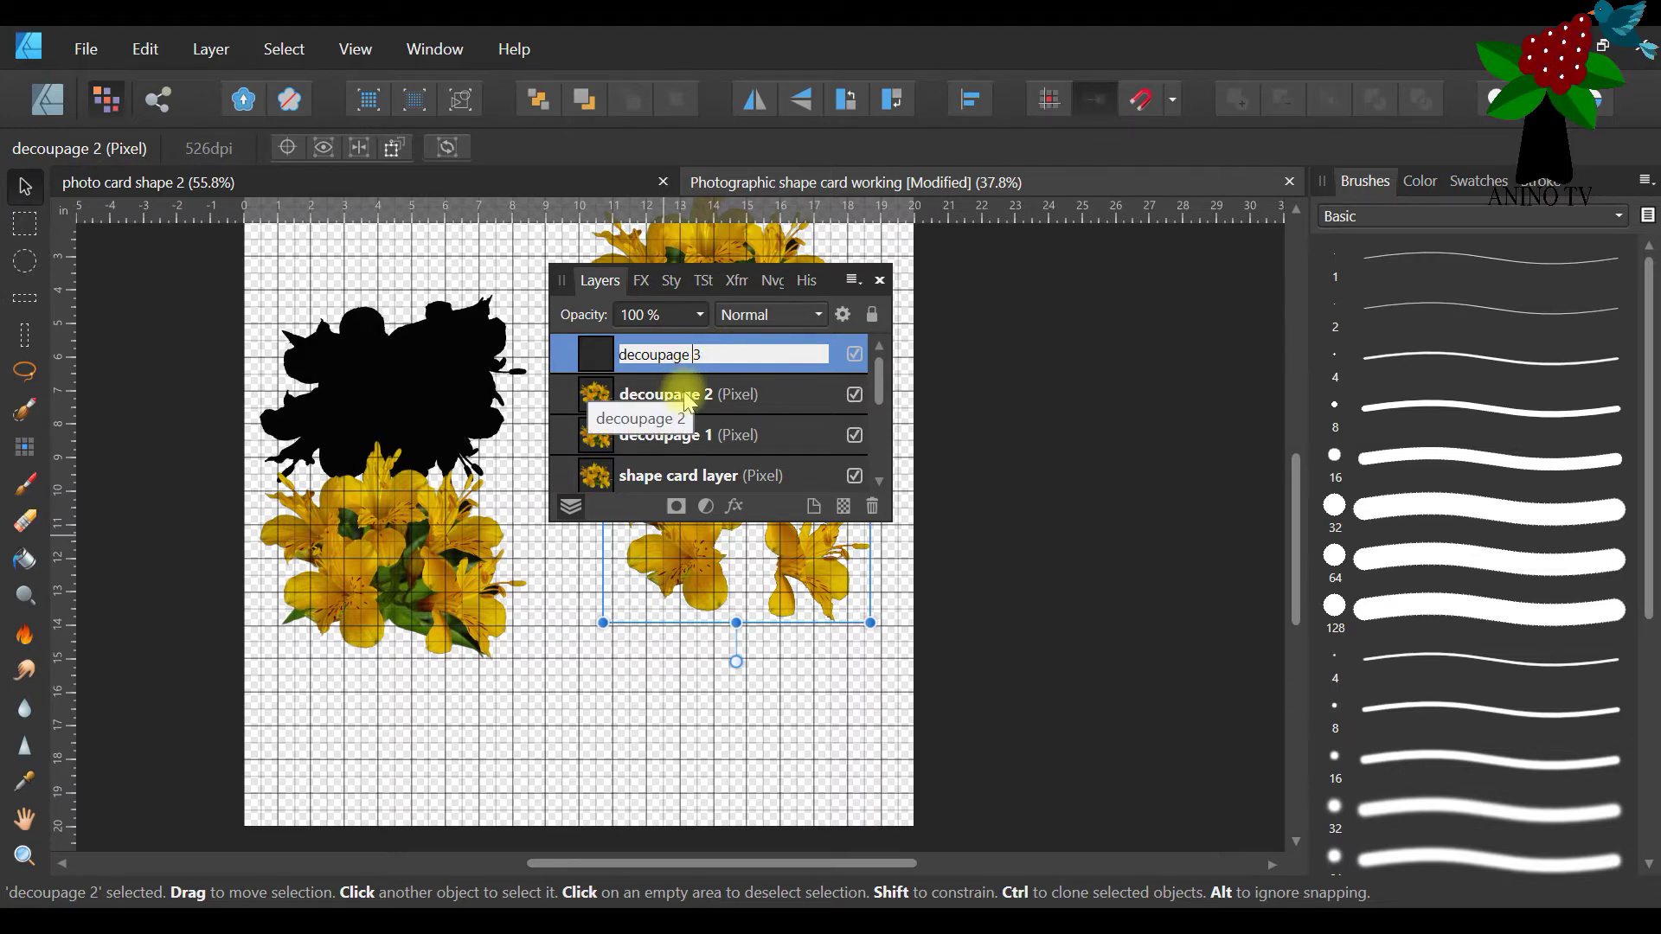
{"action": "left_click", "coordinate": [610, 355]}
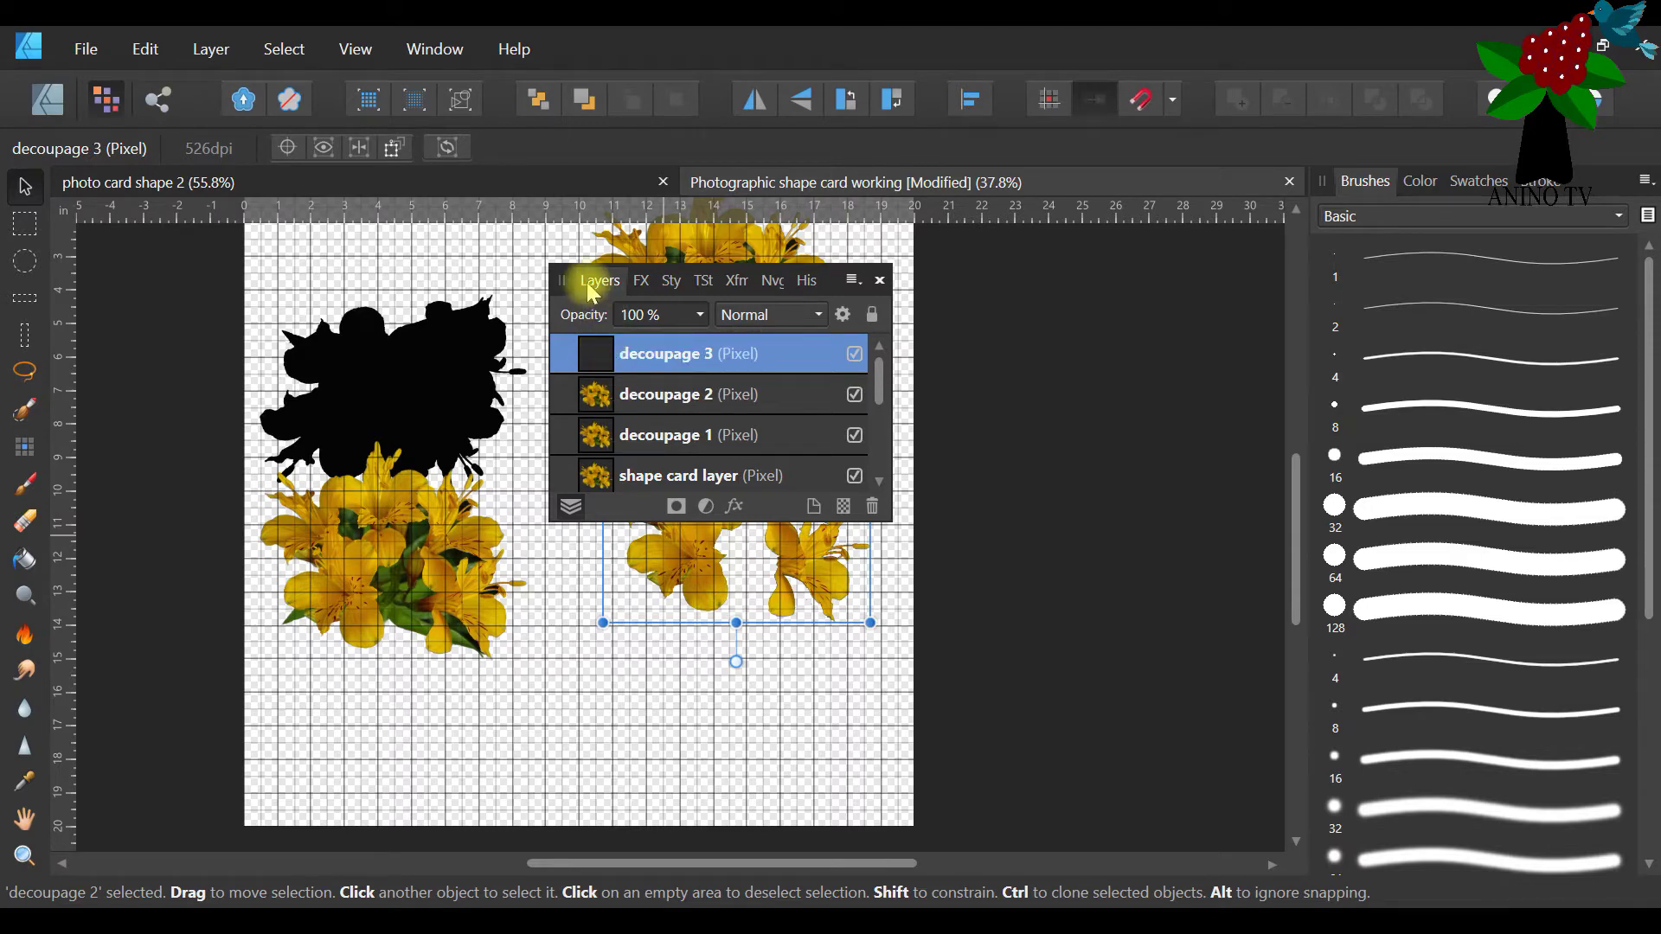
Move the Layers panel off the artwork and place the decoupage 3 cluster below decoupage 2
{"action": "left_click_drag", "start_coordinate": [562, 287], "coordinate": [1237, 623]}
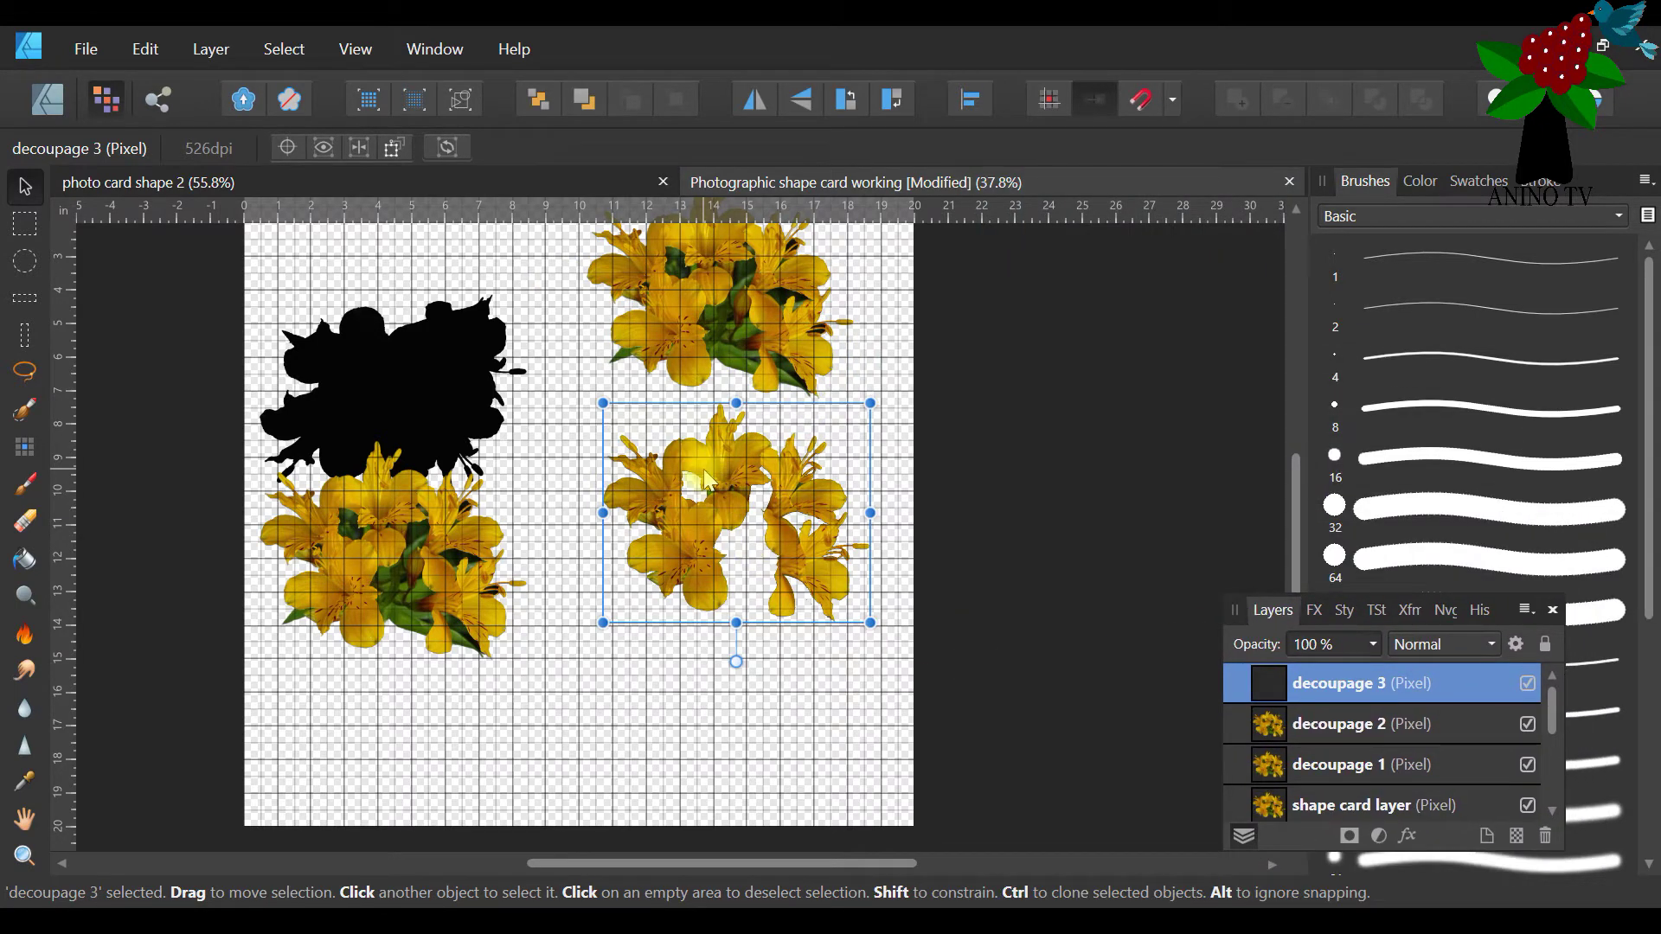
{"action": "left_click_drag", "start_coordinate": [713, 478], "coordinate": [683, 657]}
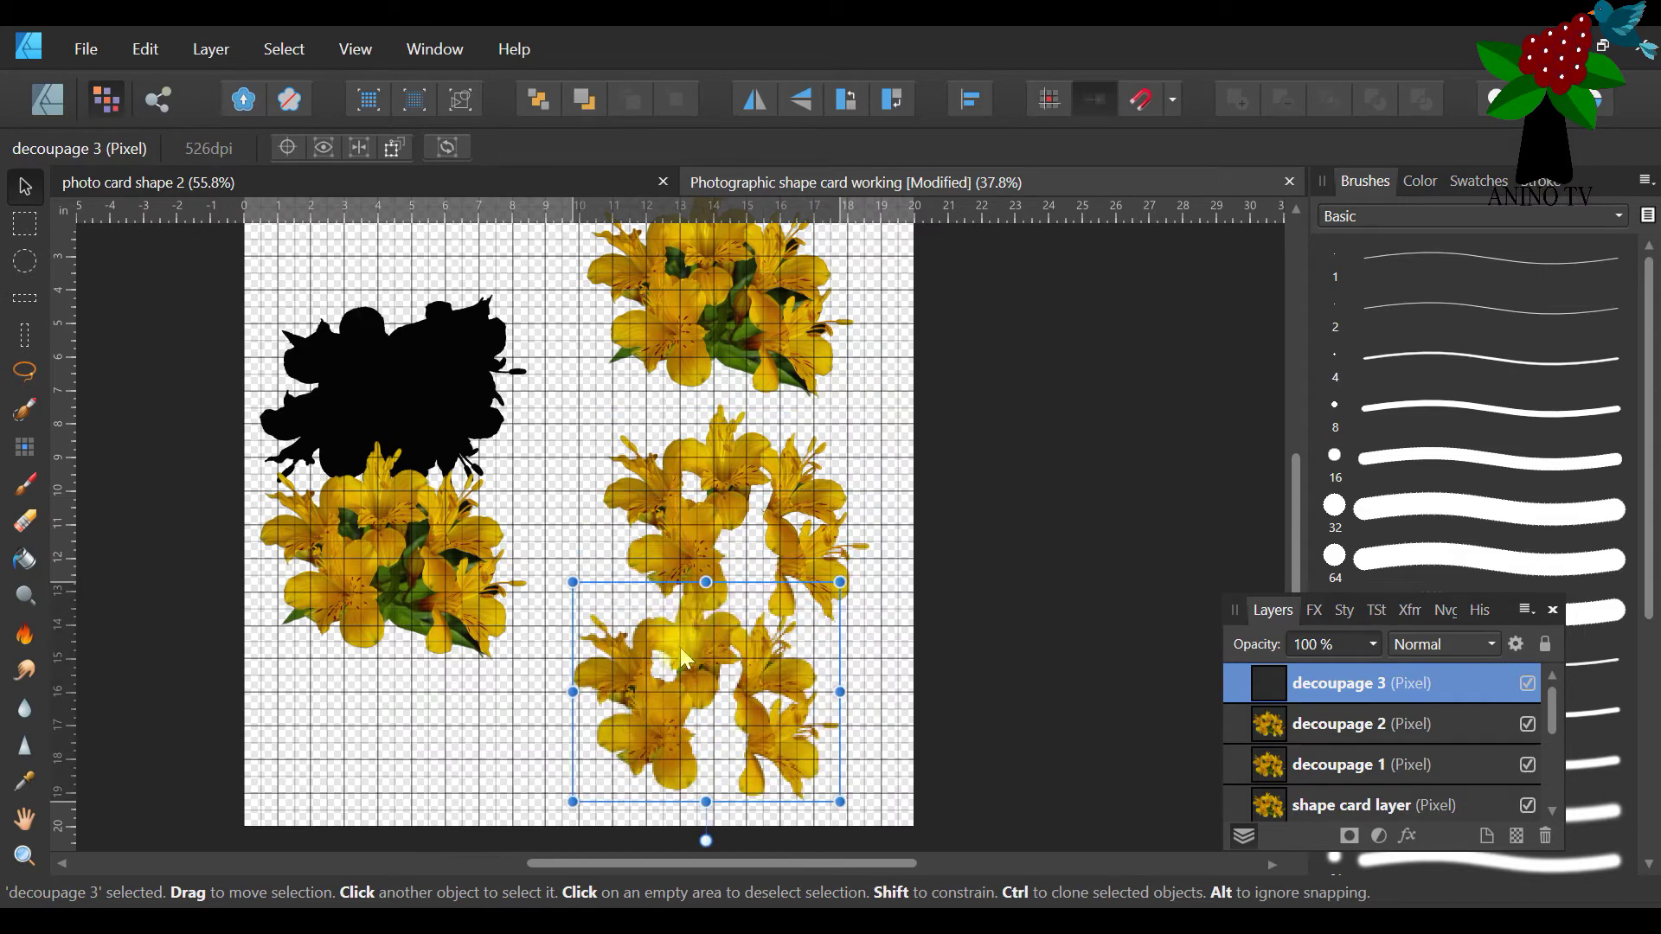
Select the black shape card back and the shape card layer together and move them up near the page's top edge
{"action": "scroll", "coordinate": [752, 480], "scroll_direction": "up", "scroll_amount": 3}
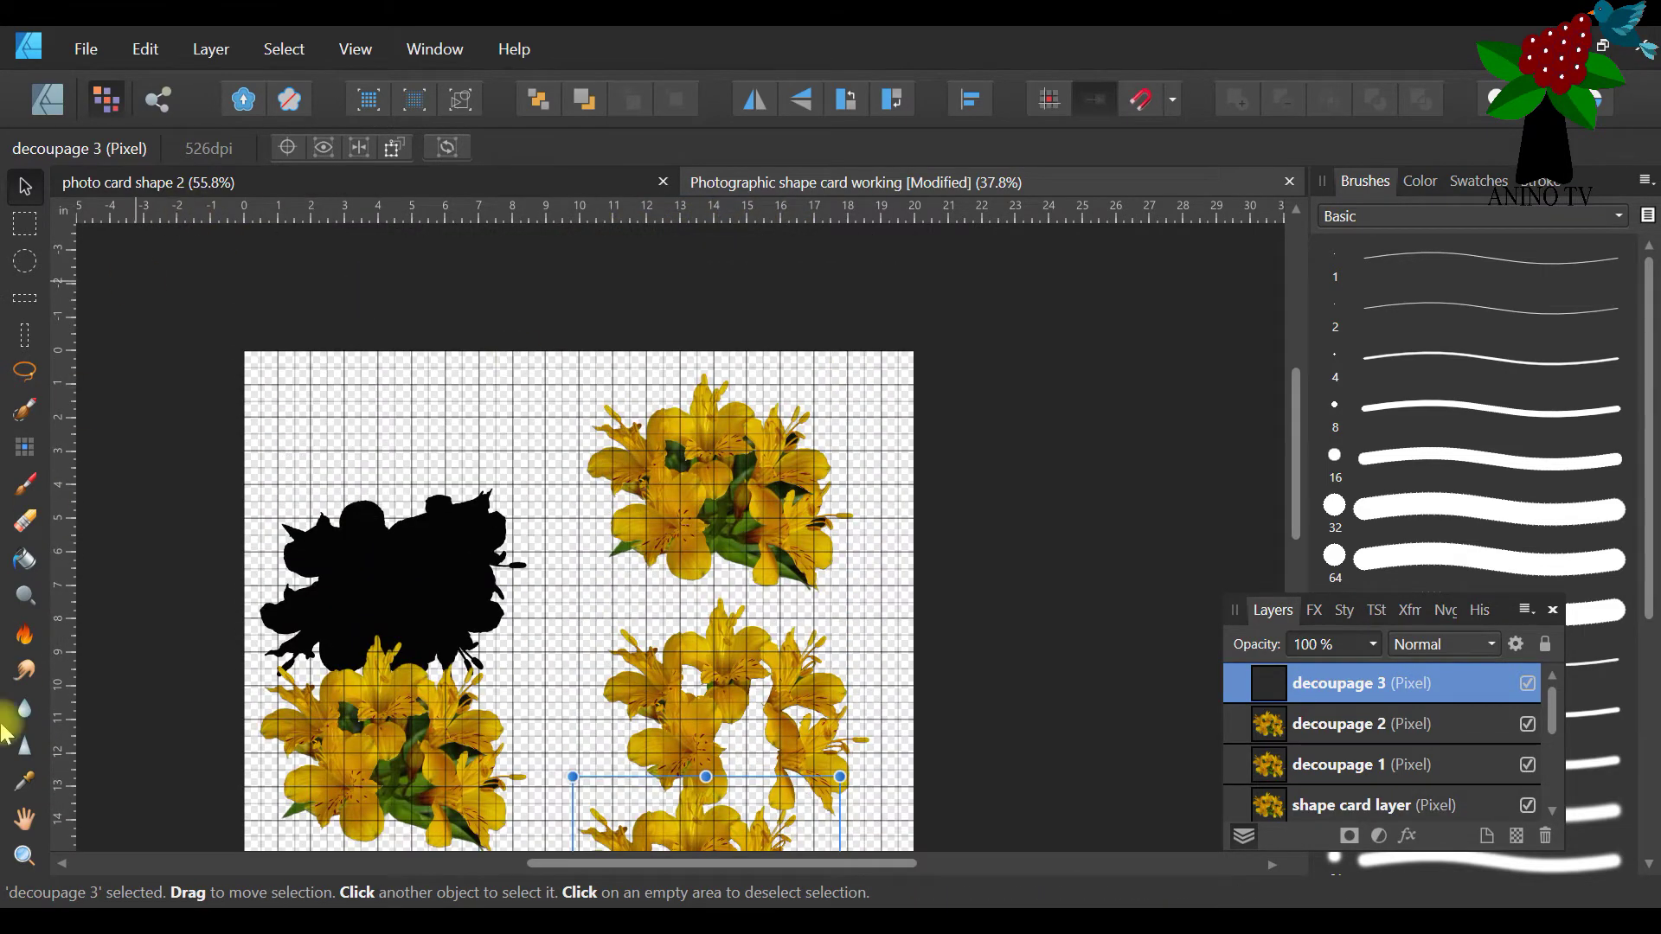
{"action": "left_click", "coordinate": [24, 855]}
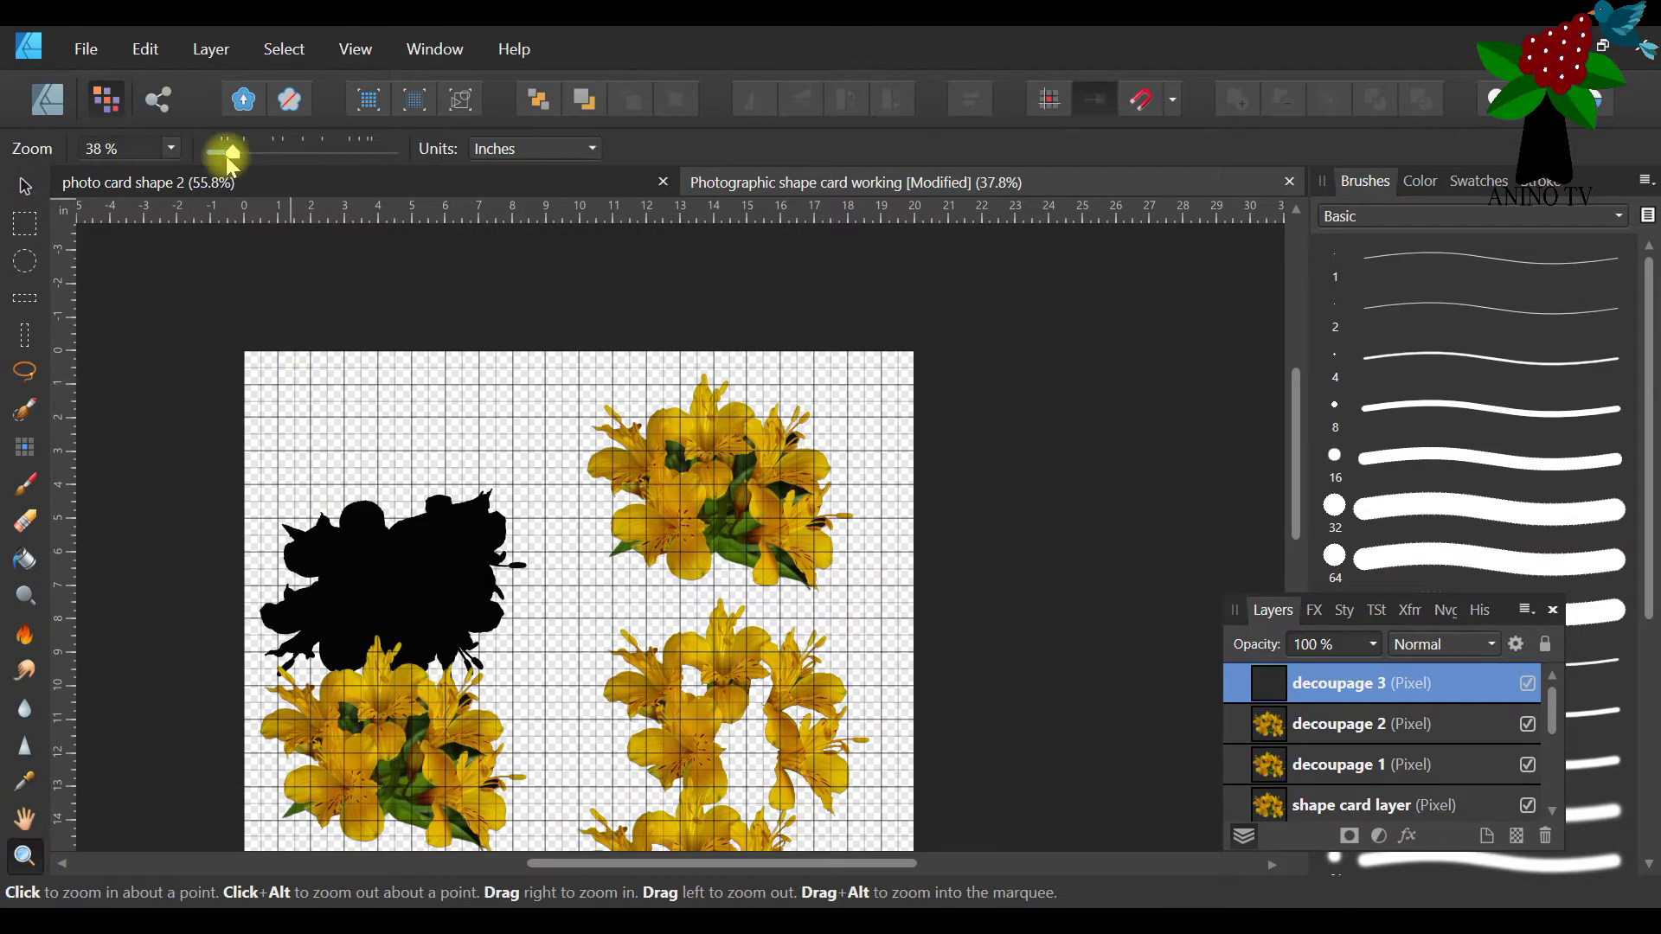
{"action": "left_click_drag", "start_coordinate": [229, 160], "coordinate": [222, 153]}
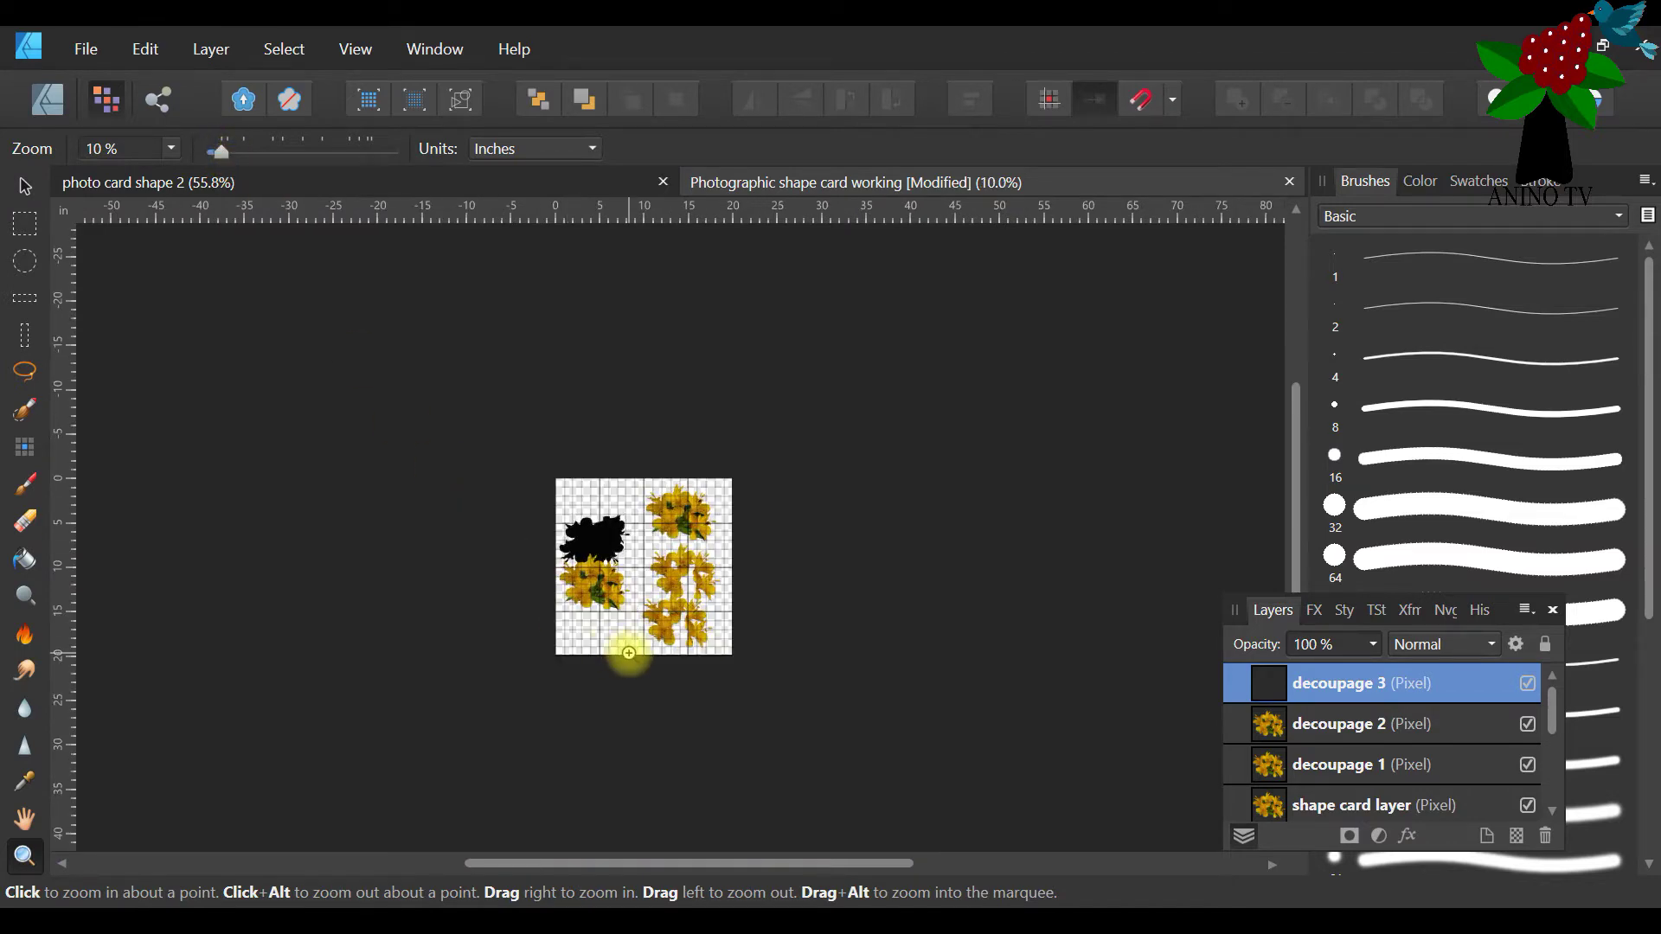
{"action": "left_click", "coordinate": [643, 618]}
{"action": "left_click", "coordinate": [642, 617]}
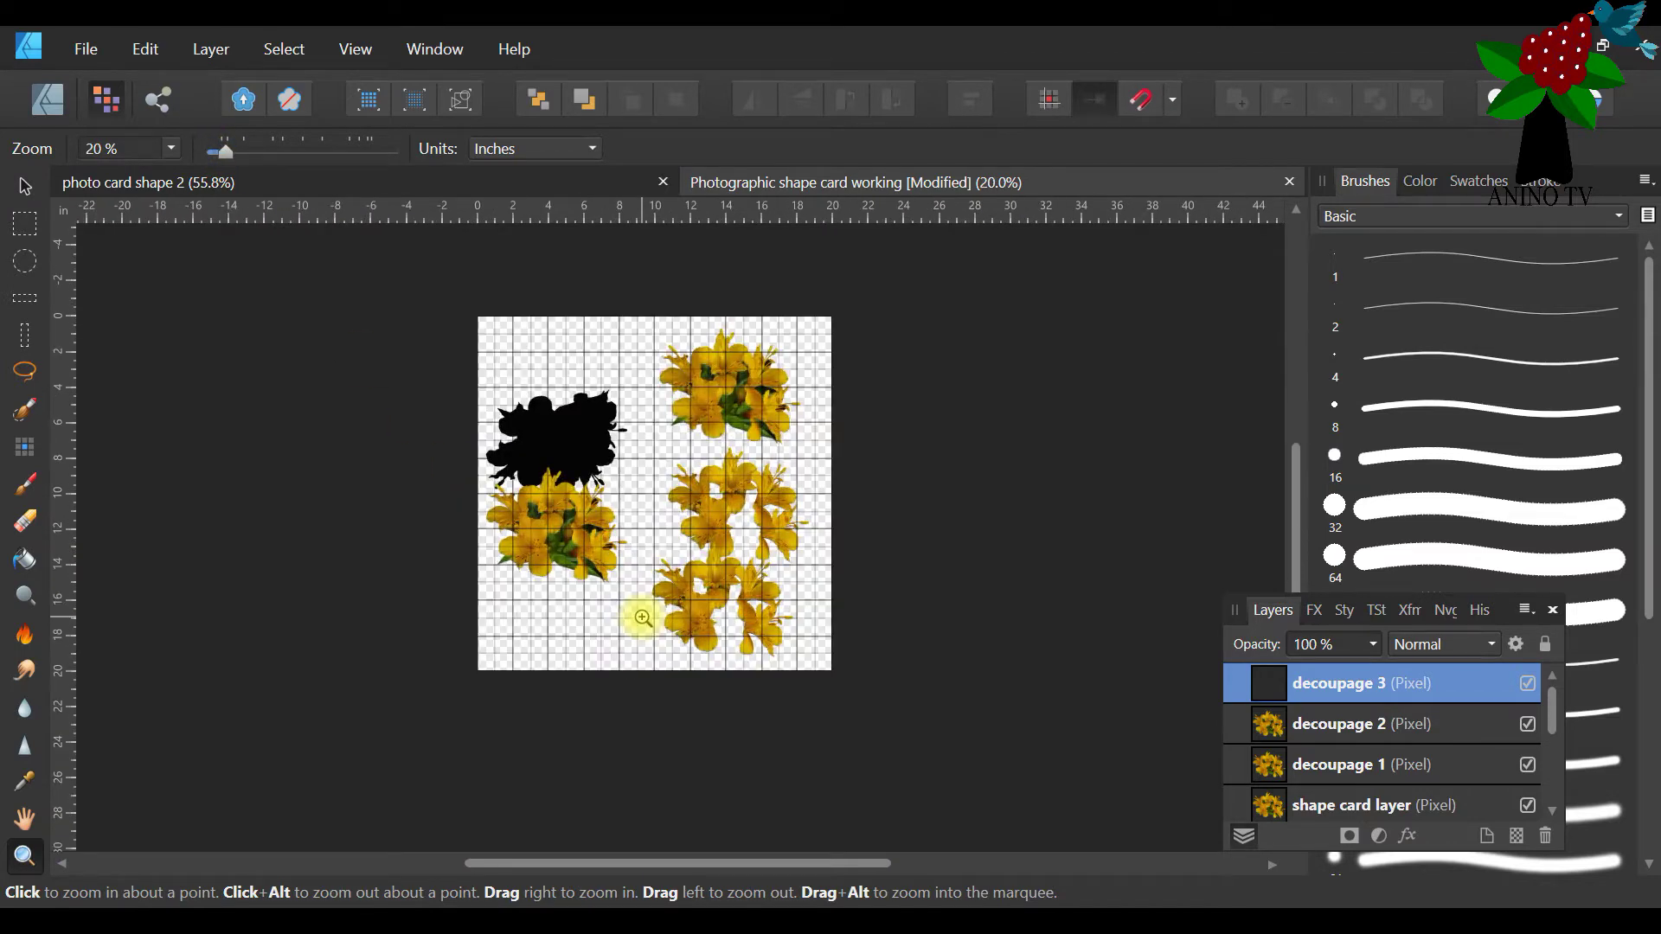
{"action": "left_click", "coordinate": [25, 186]}
{"action": "left_click_drag", "start_coordinate": [343, 328], "coordinate": [660, 597]}
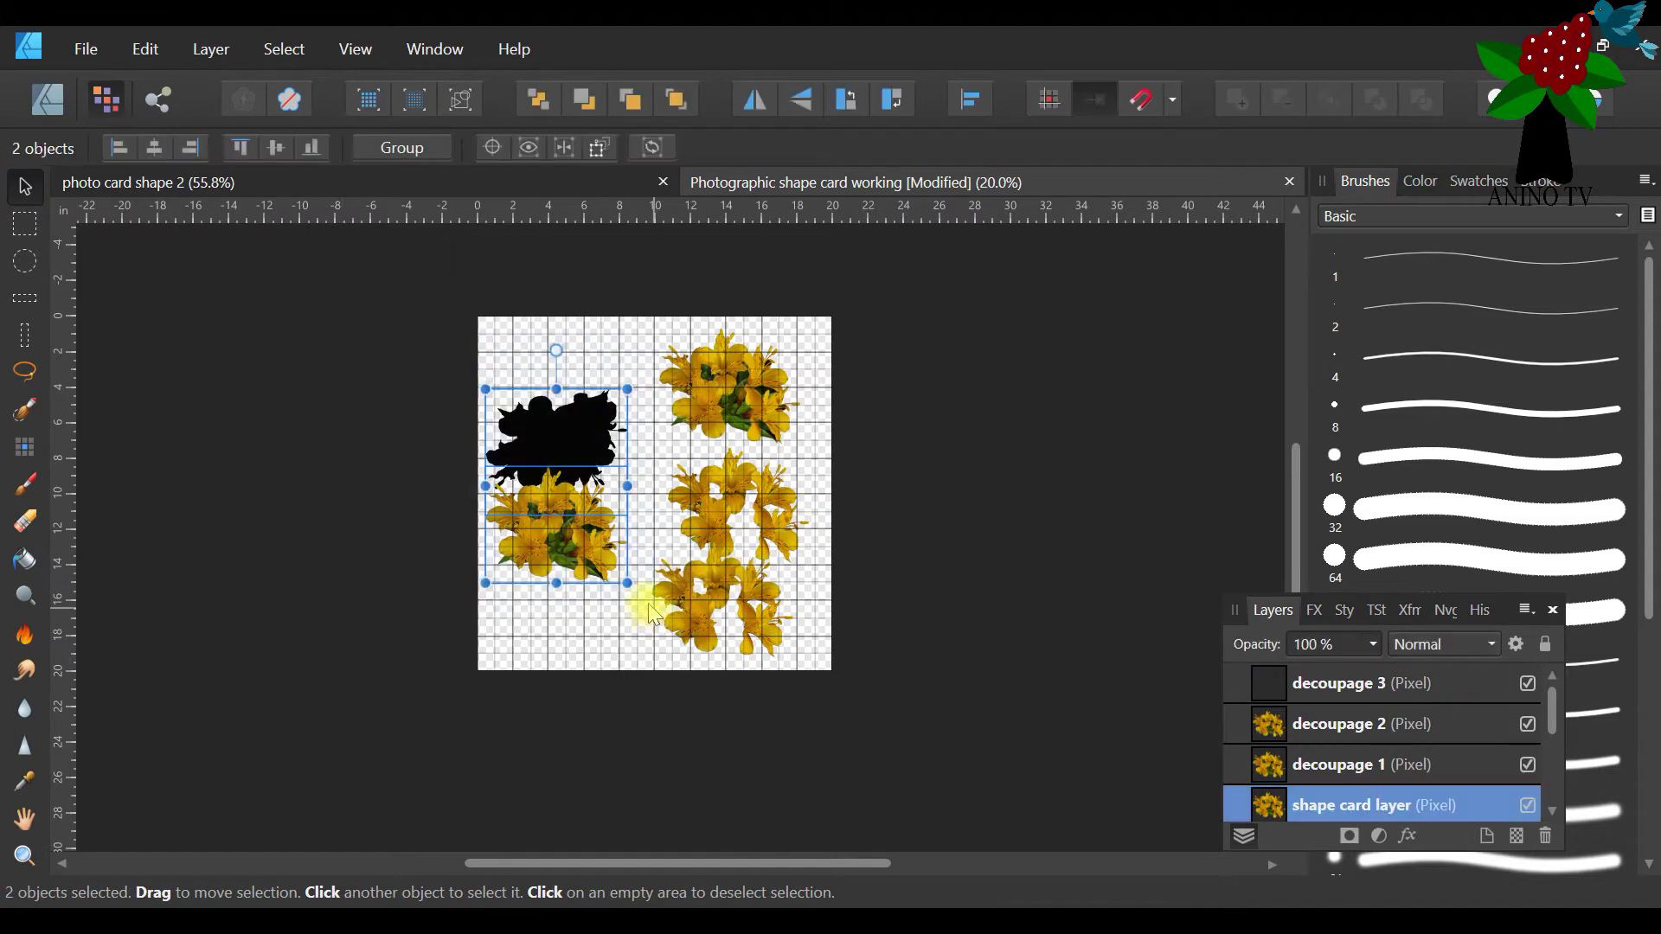
{"action": "key", "text": "Up"}
{"action": "key", "text": "Up"}
{"action": "key", "text": "Up"}
{"action": "key", "text": "Up"}
{"action": "key", "text": "Up"}
{"action": "key", "text": "Up"}
{"action": "key", "text": "Up"}
{"action": "key", "text": "Up"}
{"action": "key", "text": "Up"}
{"action": "key", "text": "Up"}
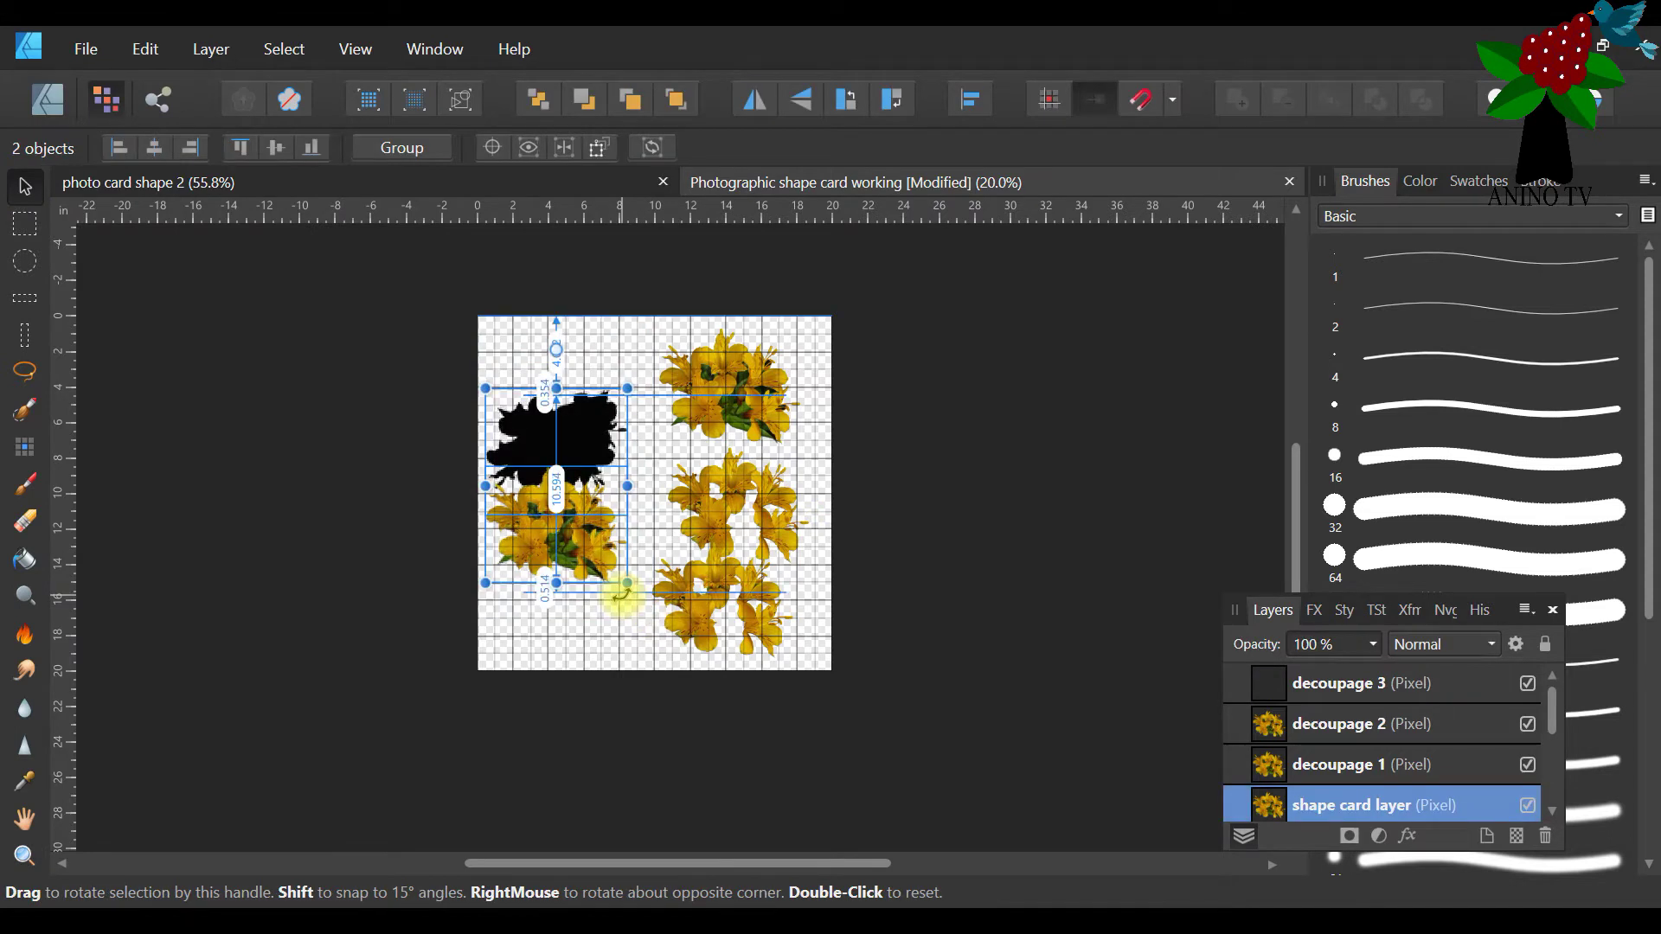
{"action": "key", "text": "Up"}
{"action": "key", "text": "Up"}
{"action": "key", "text": "Up"}
{"action": "key", "text": "Up"}
{"action": "key", "text": "Up"}
{"action": "key", "text": "Up"}
{"action": "key", "text": "Up"}
{"action": "key", "text": "Up"}
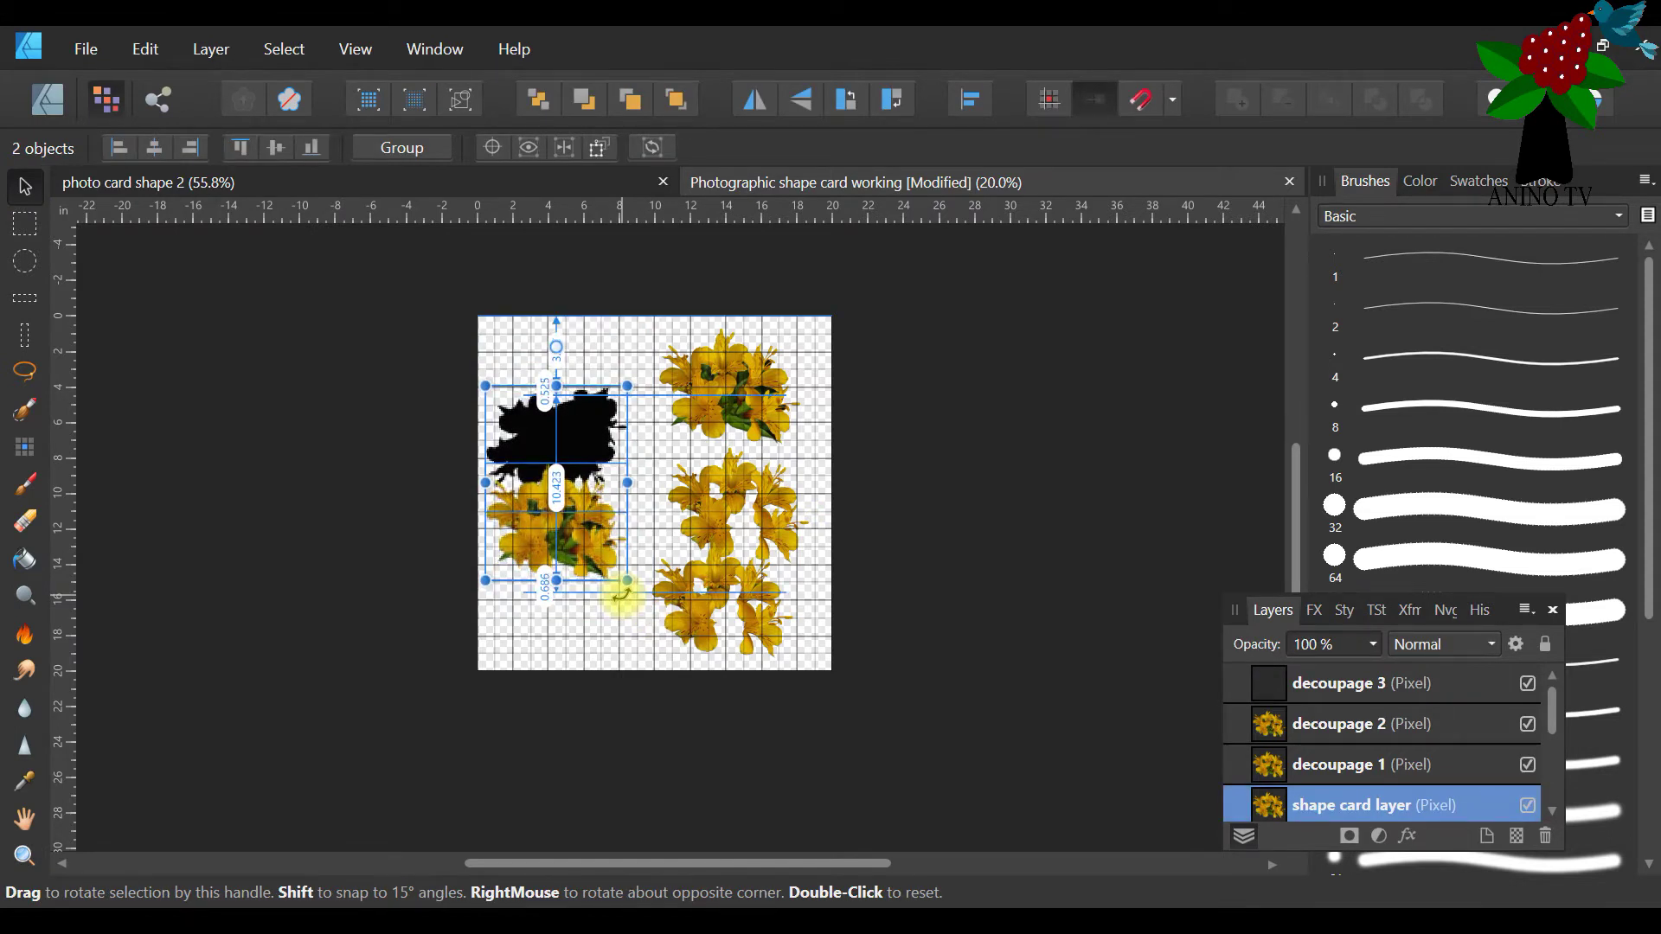
{"action": "key", "text": "Up"}
{"action": "key", "text": "Up"}
{"action": "key", "text": "Up"}
{"action": "key", "text": "Up"}
{"action": "key", "text": "Up"}
{"action": "key", "text": "Up"}
{"action": "key", "text": "Up"}
{"action": "key", "text": "Up"}
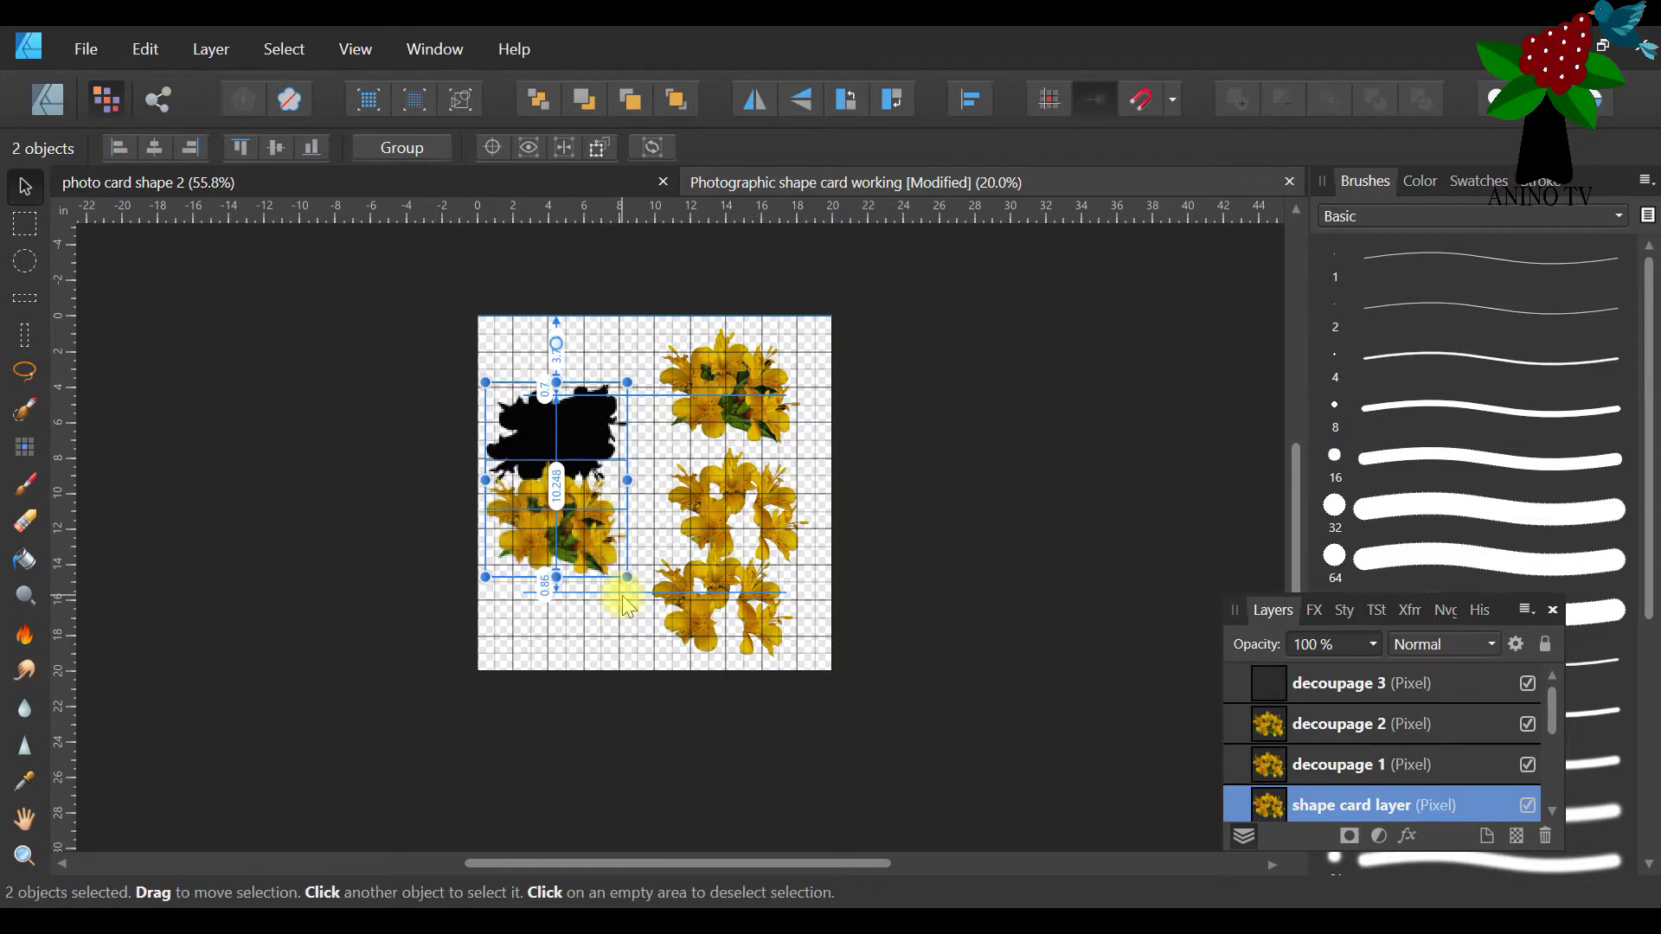
{"action": "key", "text": "Up"}
{"action": "key", "text": "Up"}
{"action": "key", "text": "Up"}
{"action": "key", "text": "Up"}
{"action": "key", "text": "Up"}
{"action": "key", "text": "Up"}
{"action": "key", "text": "Up"}
{"action": "key", "text": "Up"}
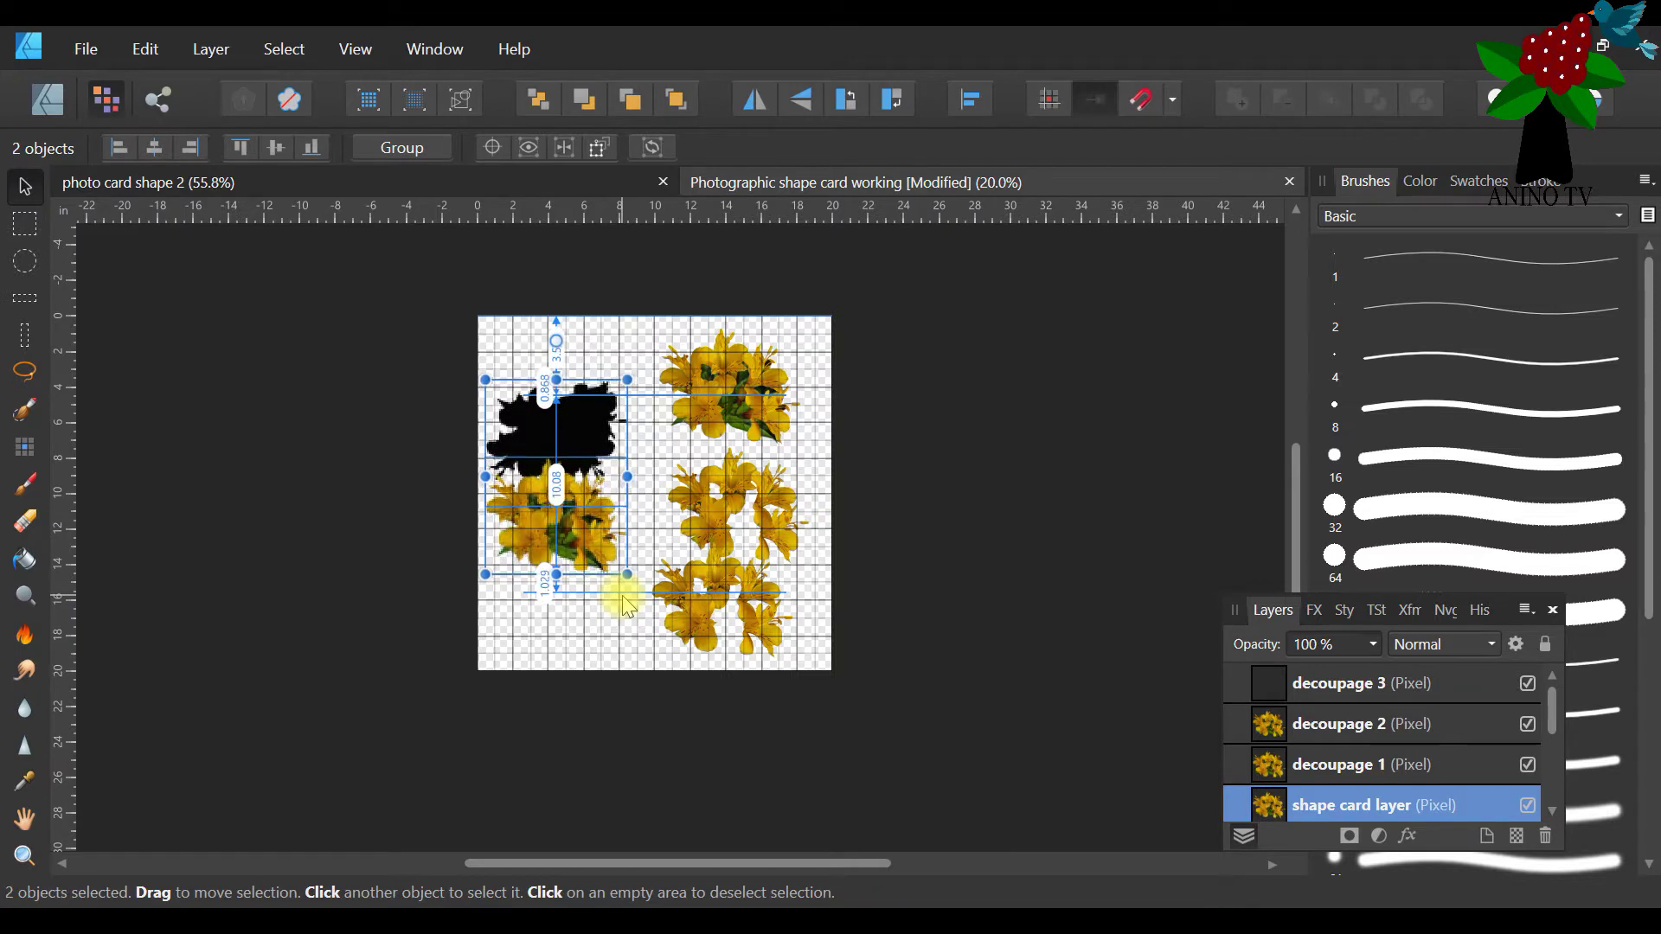
{"action": "key", "text": "Up"}
{"action": "key", "text": "Up"}
{"action": "key", "text": "Up"}
{"action": "key", "text": "Up"}
{"action": "key", "text": "Up"}
{"action": "key", "text": "Up"}
{"action": "key", "text": "Up"}
{"action": "key", "text": "Up"}
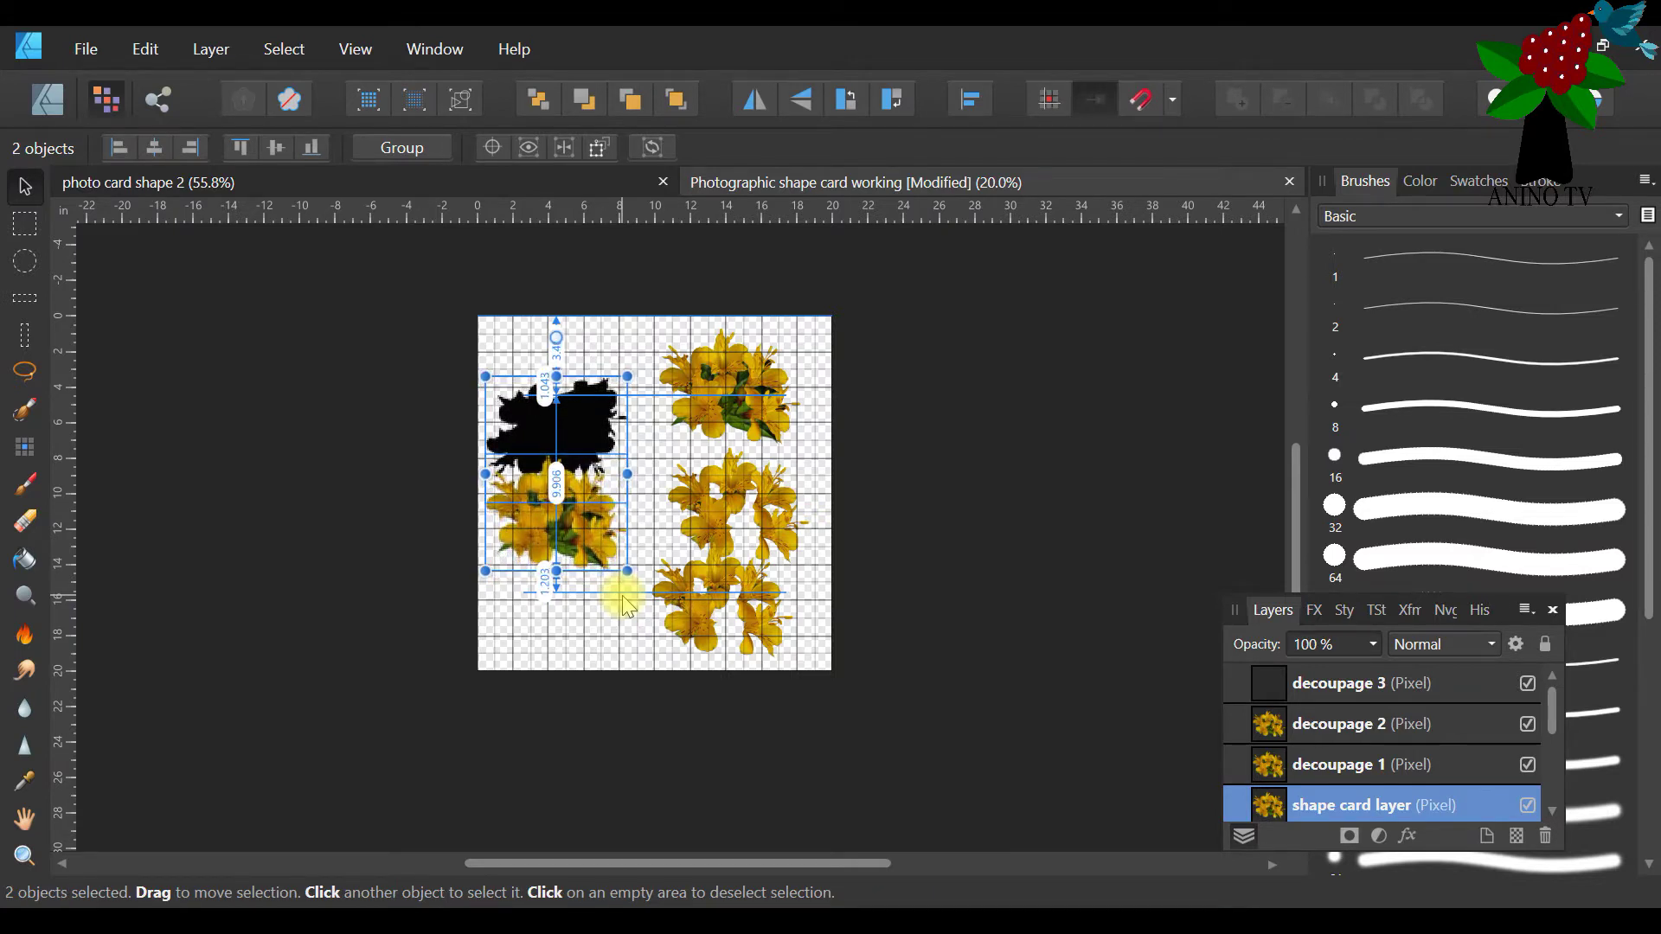
{"action": "key", "text": "Up"}
{"action": "key", "text": "Up"}
{"action": "key", "text": "Up"}
{"action": "key", "text": "Up"}
{"action": "key", "text": "Up"}
{"action": "key", "text": "Up"}
{"action": "key", "text": "Up"}
{"action": "key", "text": "Up"}
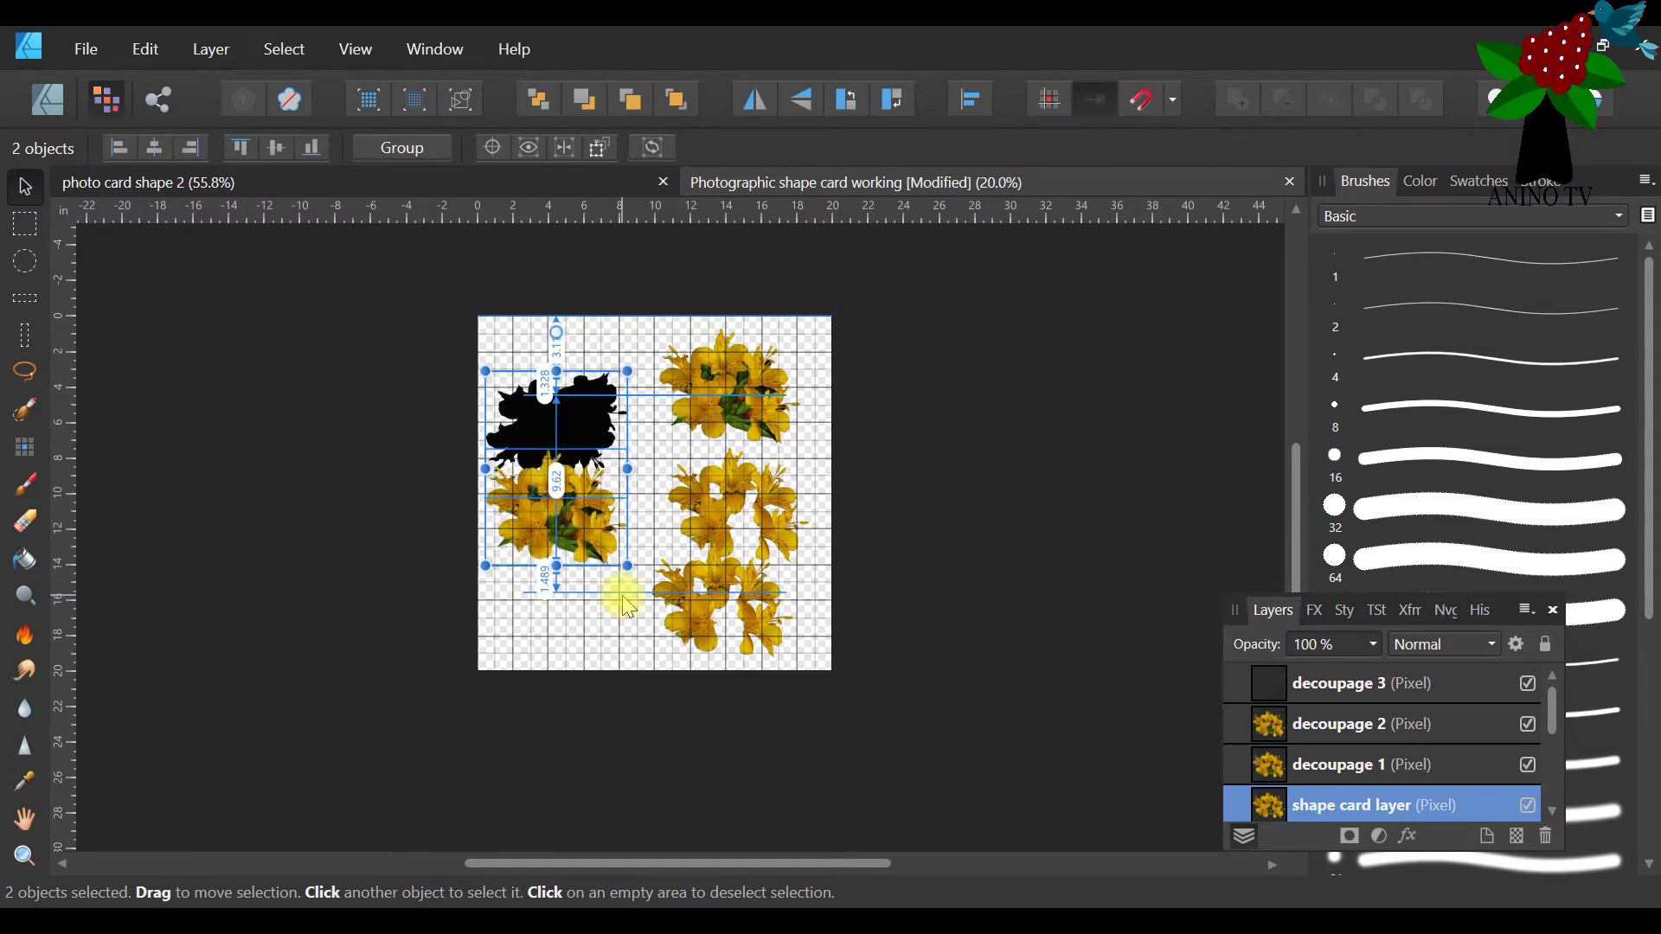
{"action": "left_click_drag", "start_coordinate": [550, 445], "coordinate": [573, 415]}
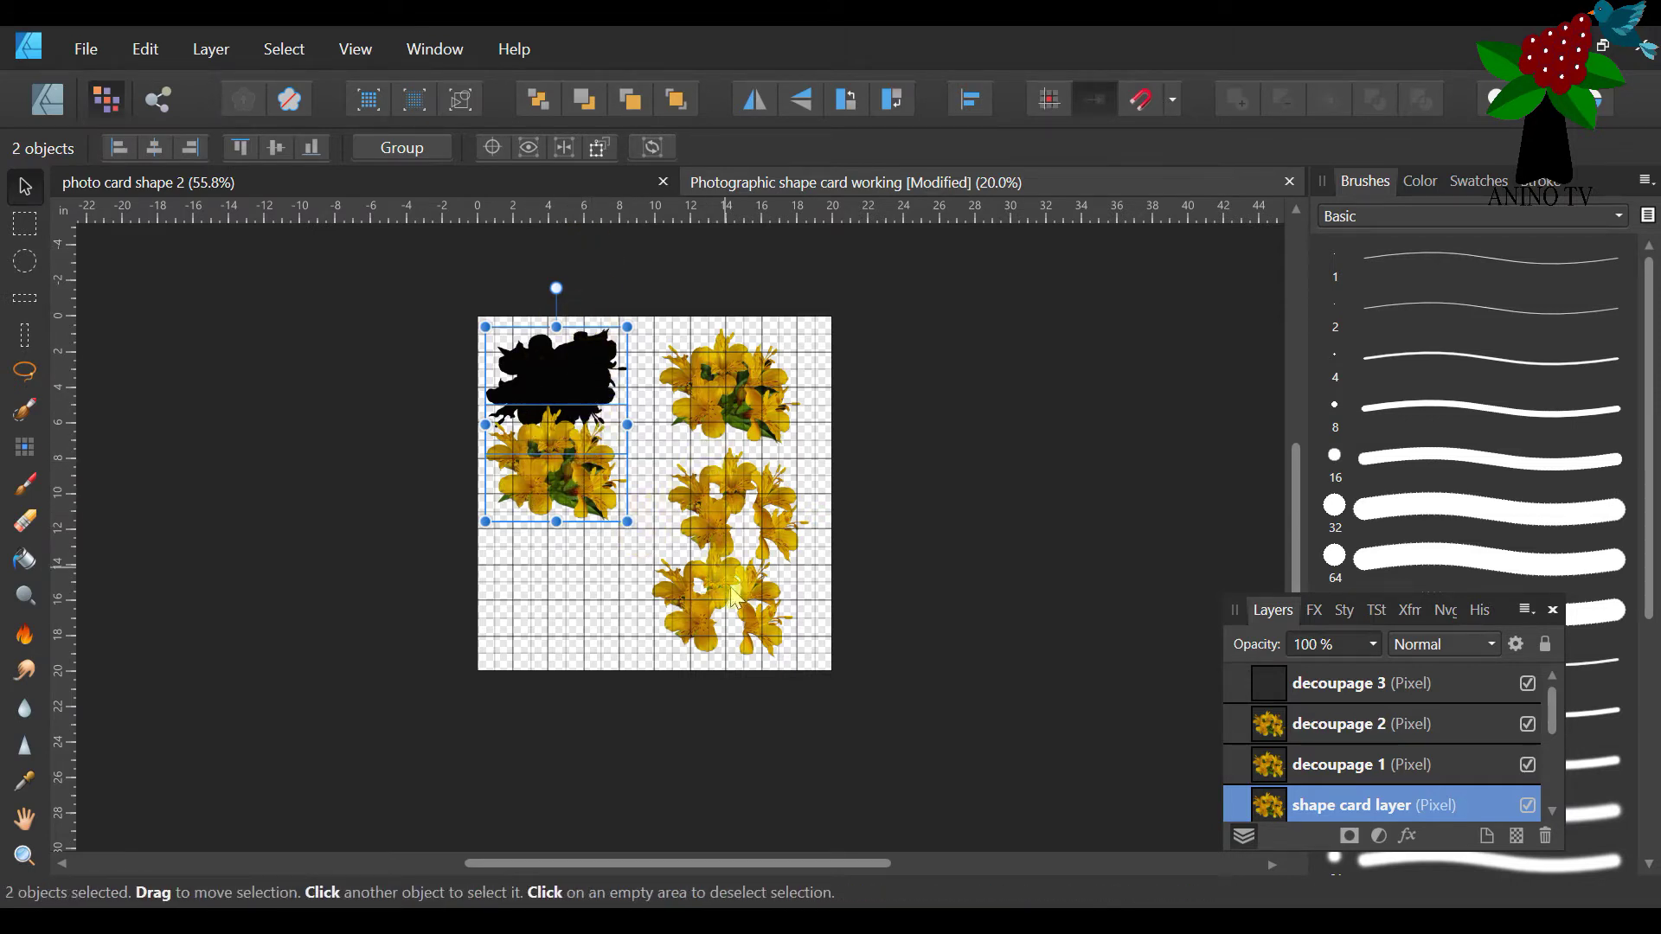
Move decoupage 1 below the shape card layer, and stack decoupage 2 above decoupage 3 along the page's right side
{"action": "left_click", "coordinate": [762, 408]}
{"action": "left_click_drag", "start_coordinate": [761, 408], "coordinate": [589, 599]}
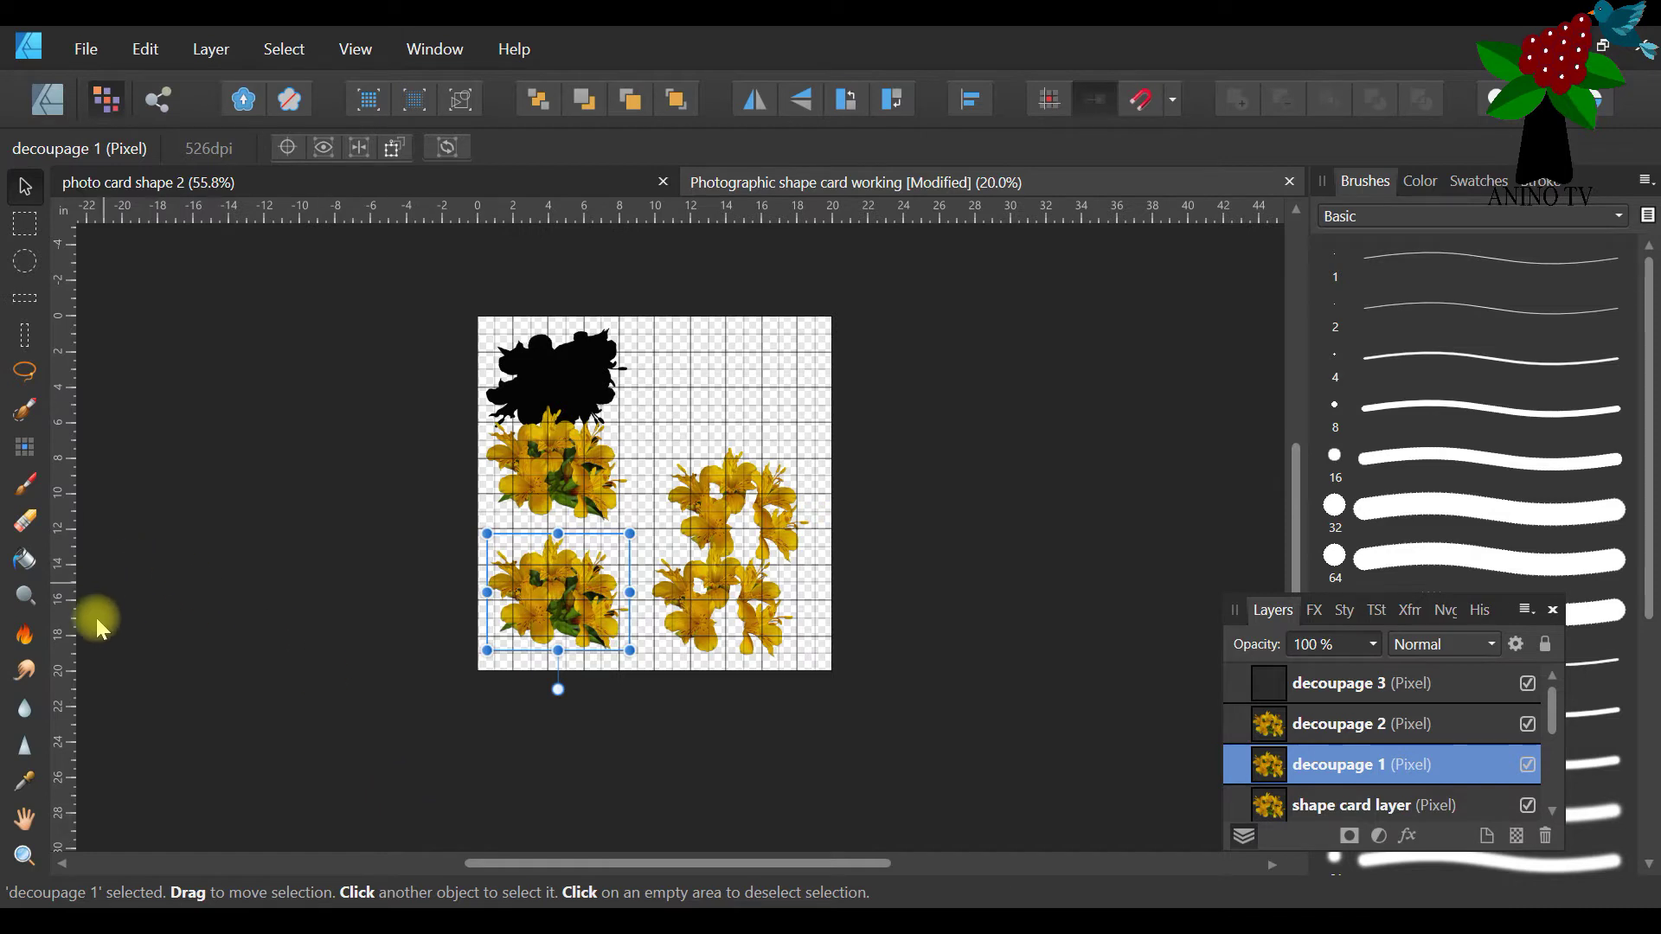
{"action": "left_click_drag", "start_coordinate": [781, 525], "coordinate": [781, 398]}
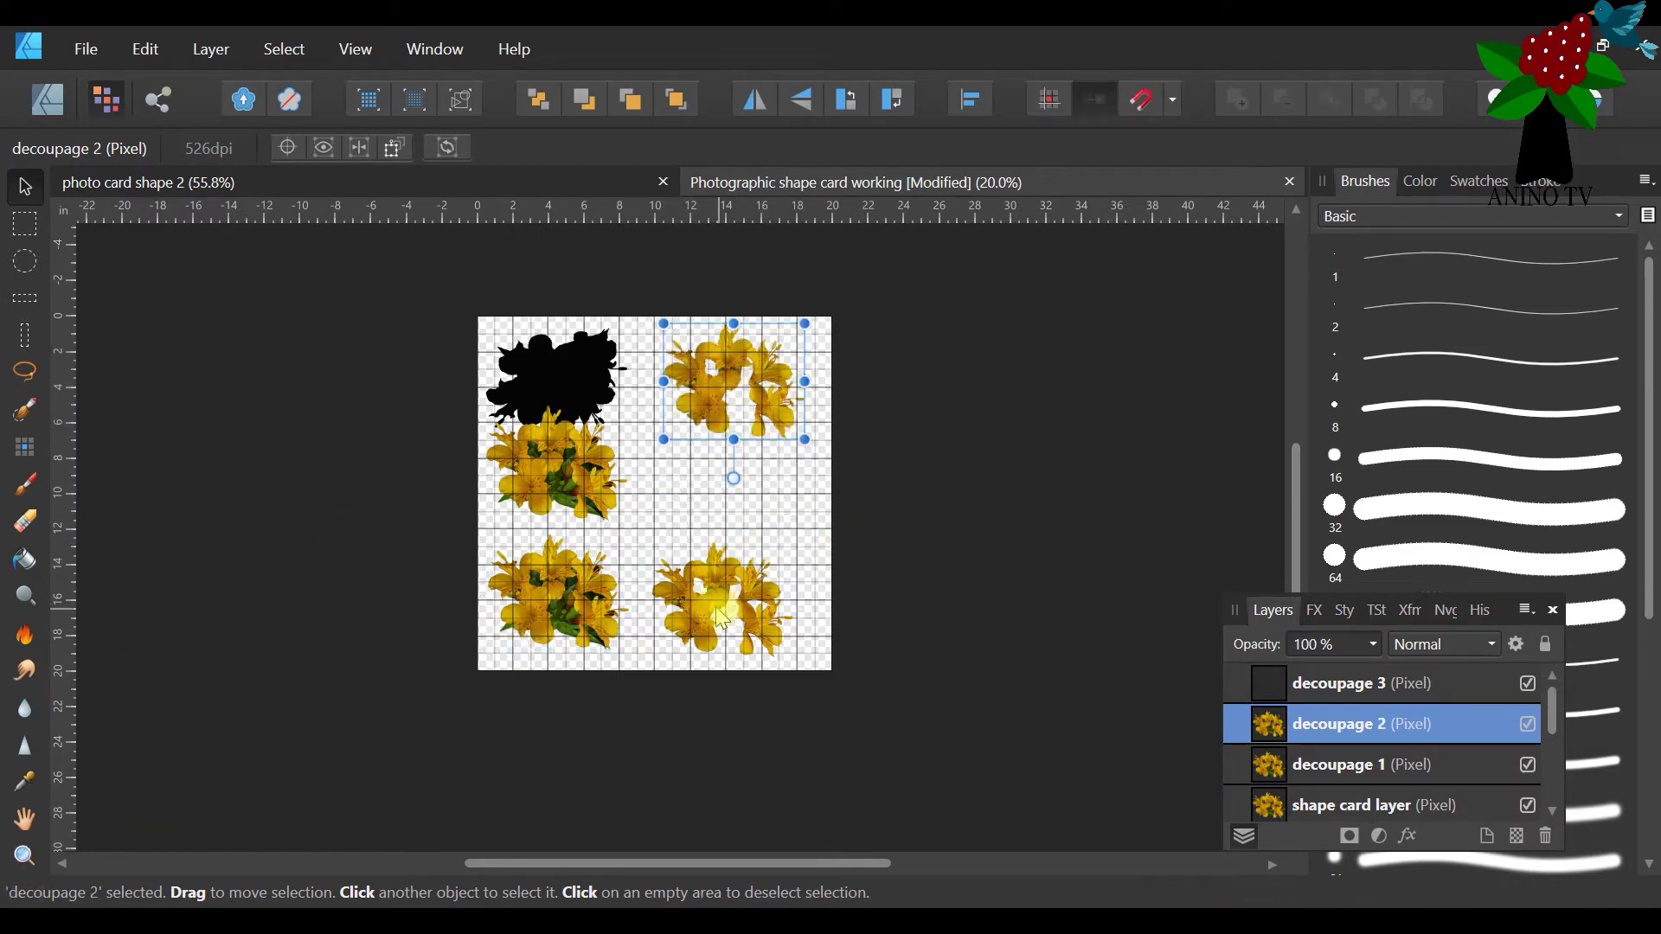
{"action": "key", "text": "ctrl+d"}
{"action": "left_click_drag", "start_coordinate": [724, 606], "coordinate": [739, 504]}
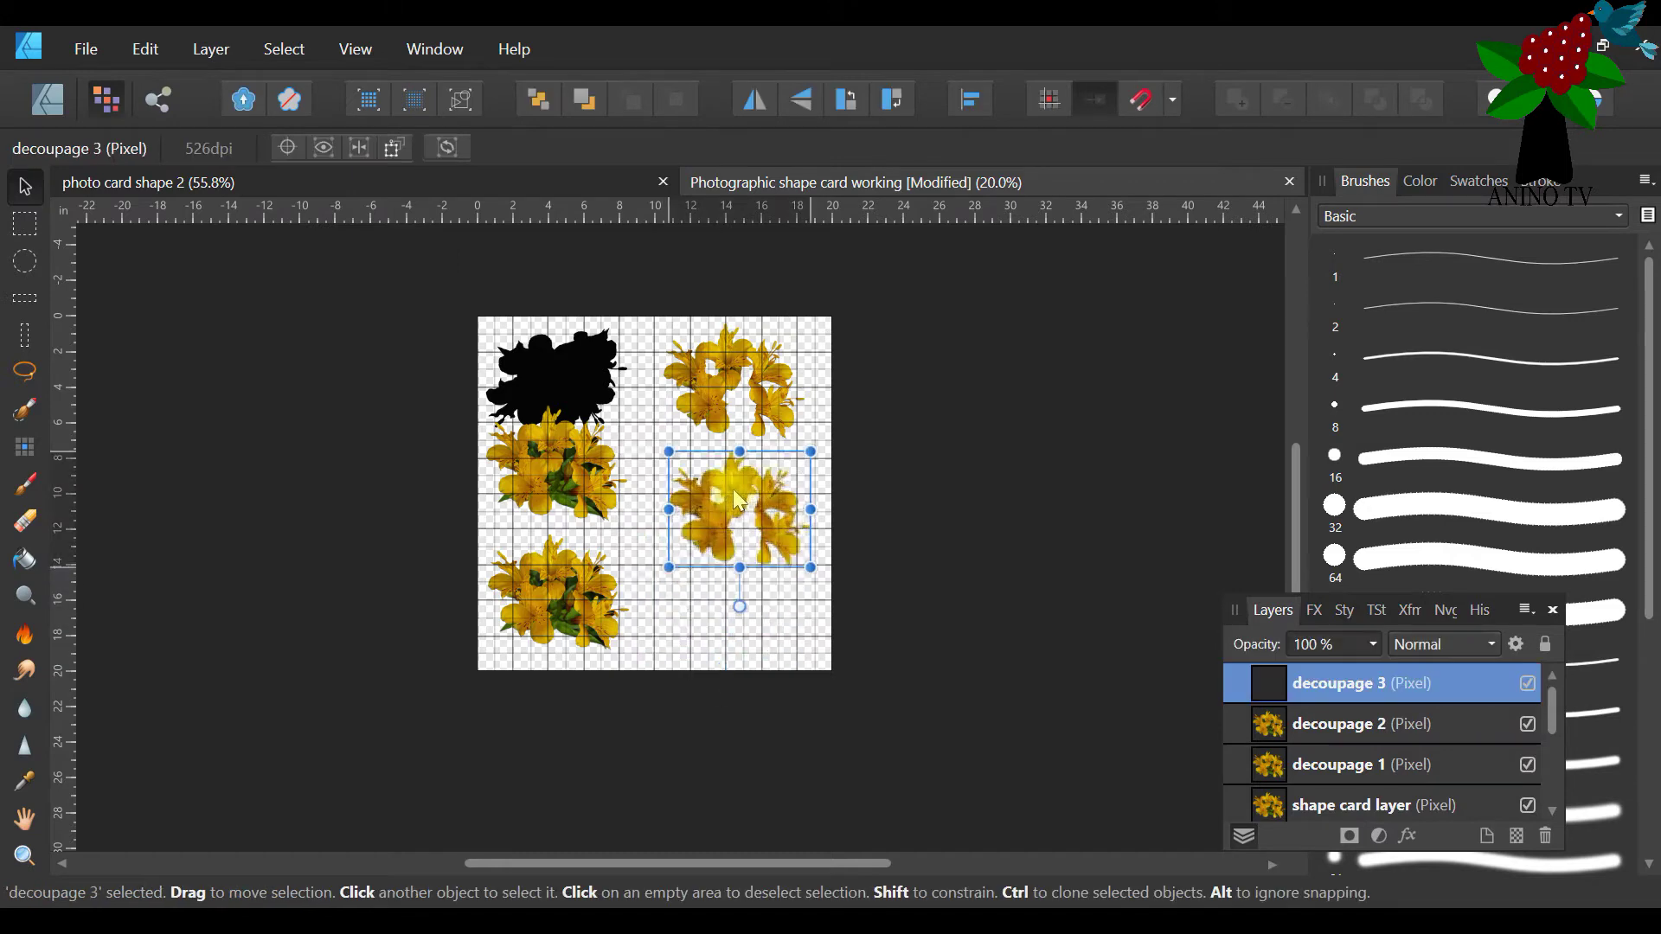
Examine the rearranged shape card and decoupage pieces up close
{"action": "left_click", "coordinate": [24, 857]}
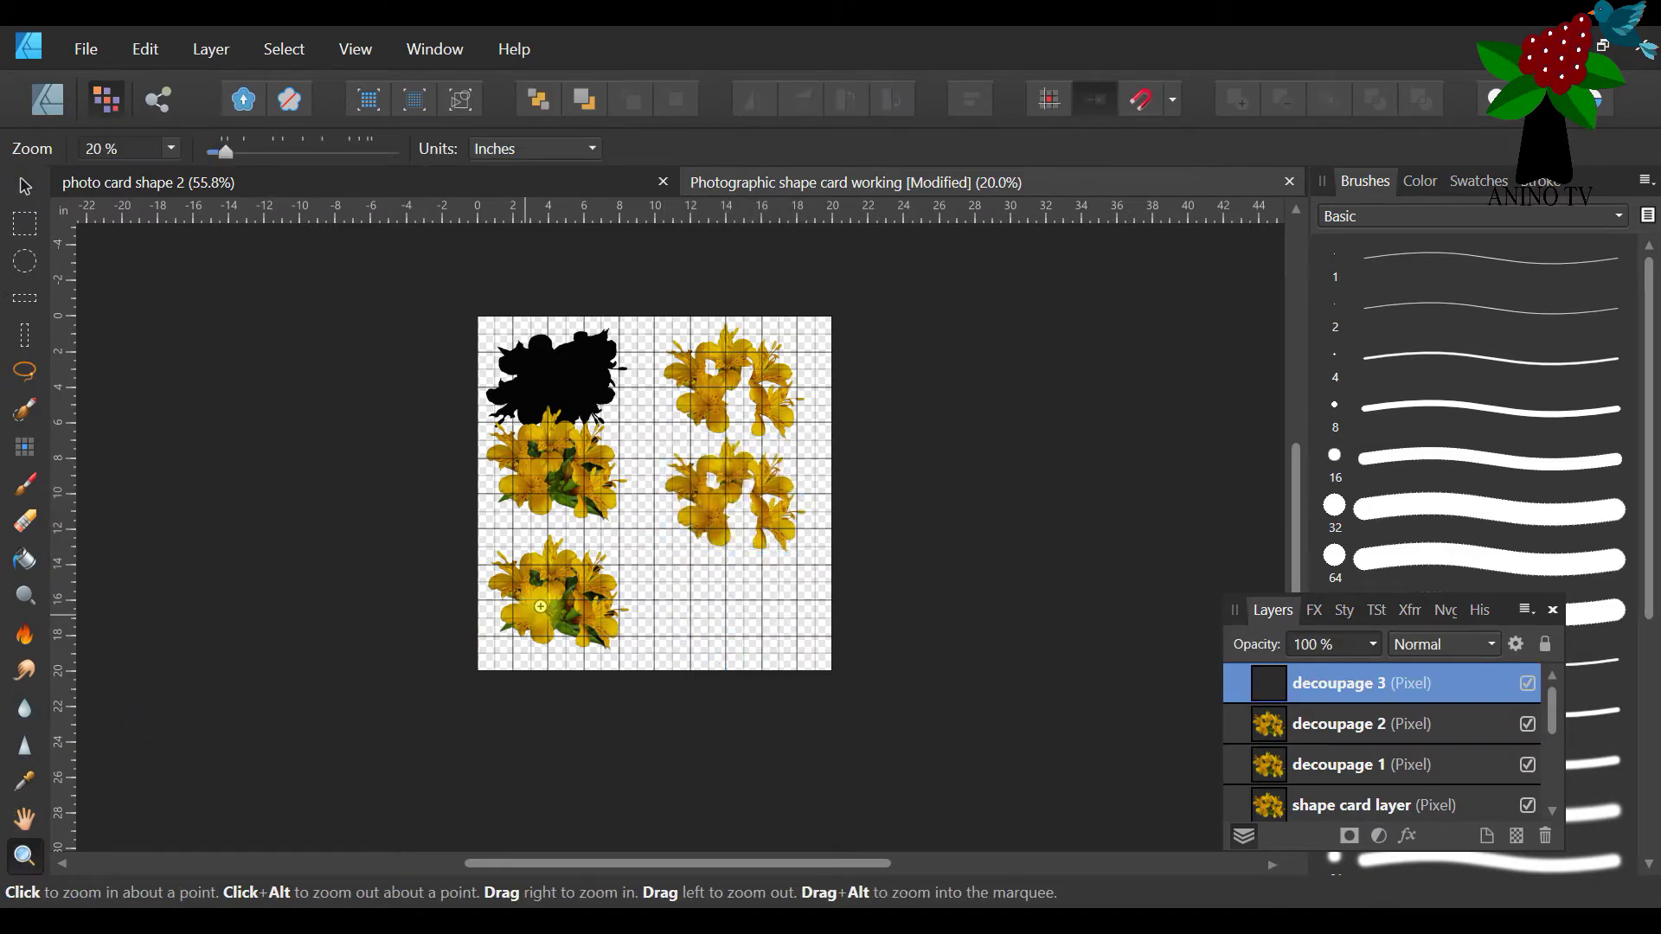
{"action": "left_click", "coordinate": [540, 607]}
{"action": "left_click", "coordinate": [539, 606]}
{"action": "scroll", "coordinate": [1075, 486], "scroll_direction": "up", "scroll_amount": 2}
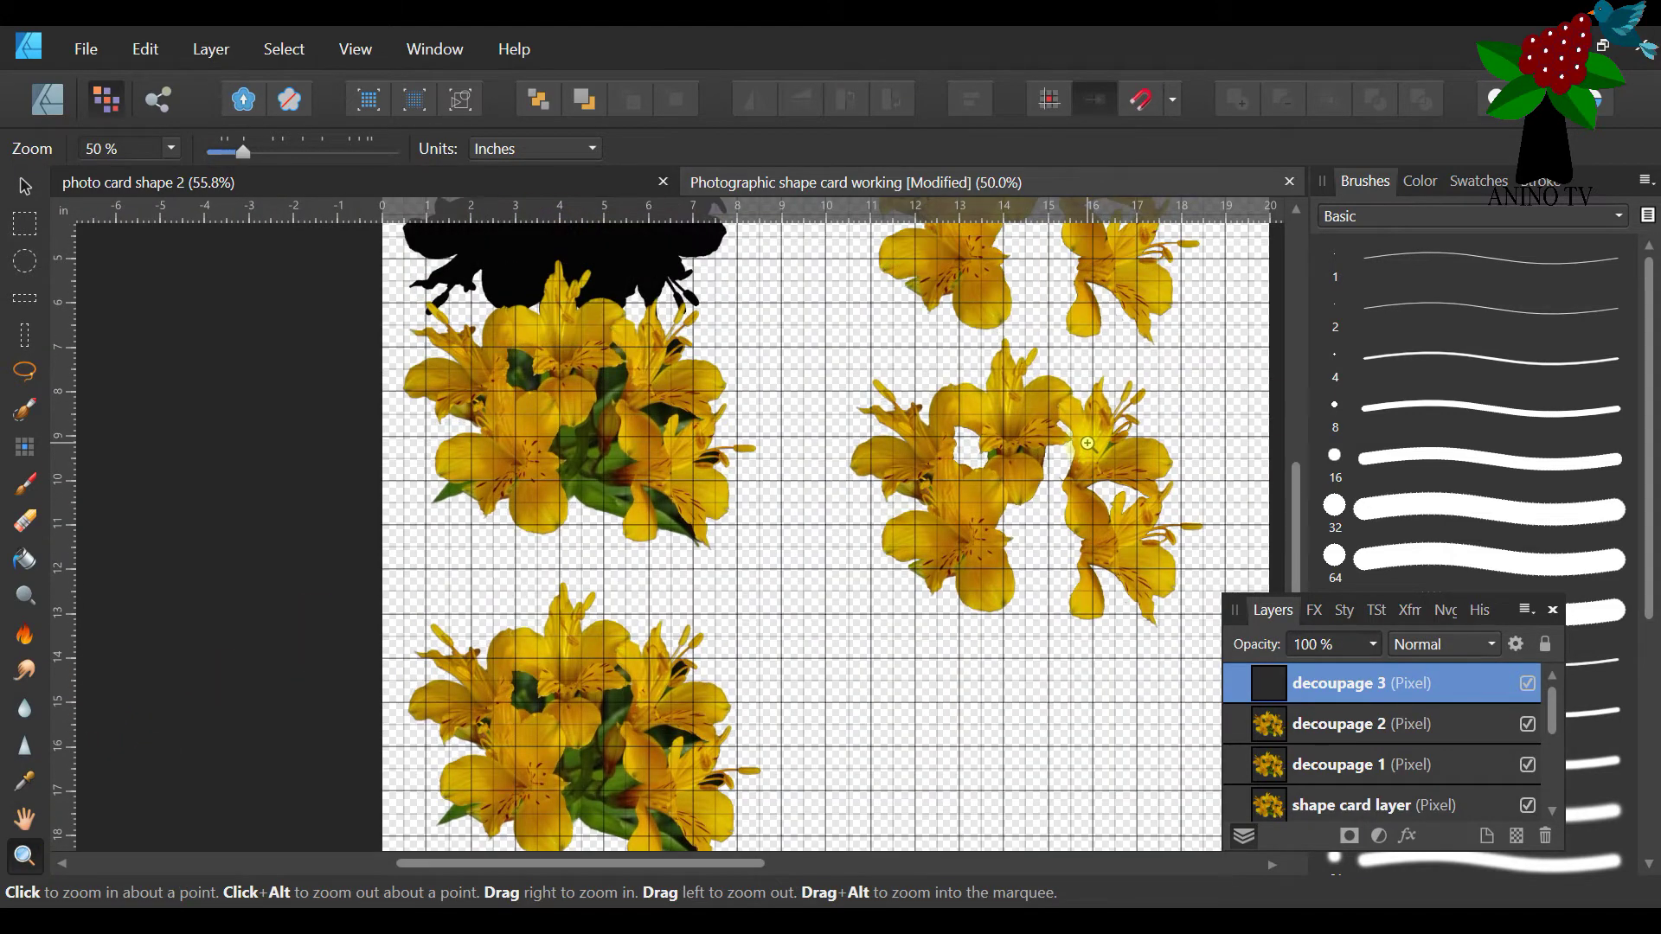
{"action": "scroll", "coordinate": [1088, 444], "scroll_direction": "up", "scroll_amount": 2}
{"action": "scroll", "coordinate": [971, 437], "scroll_direction": "down", "scroll_amount": 1}
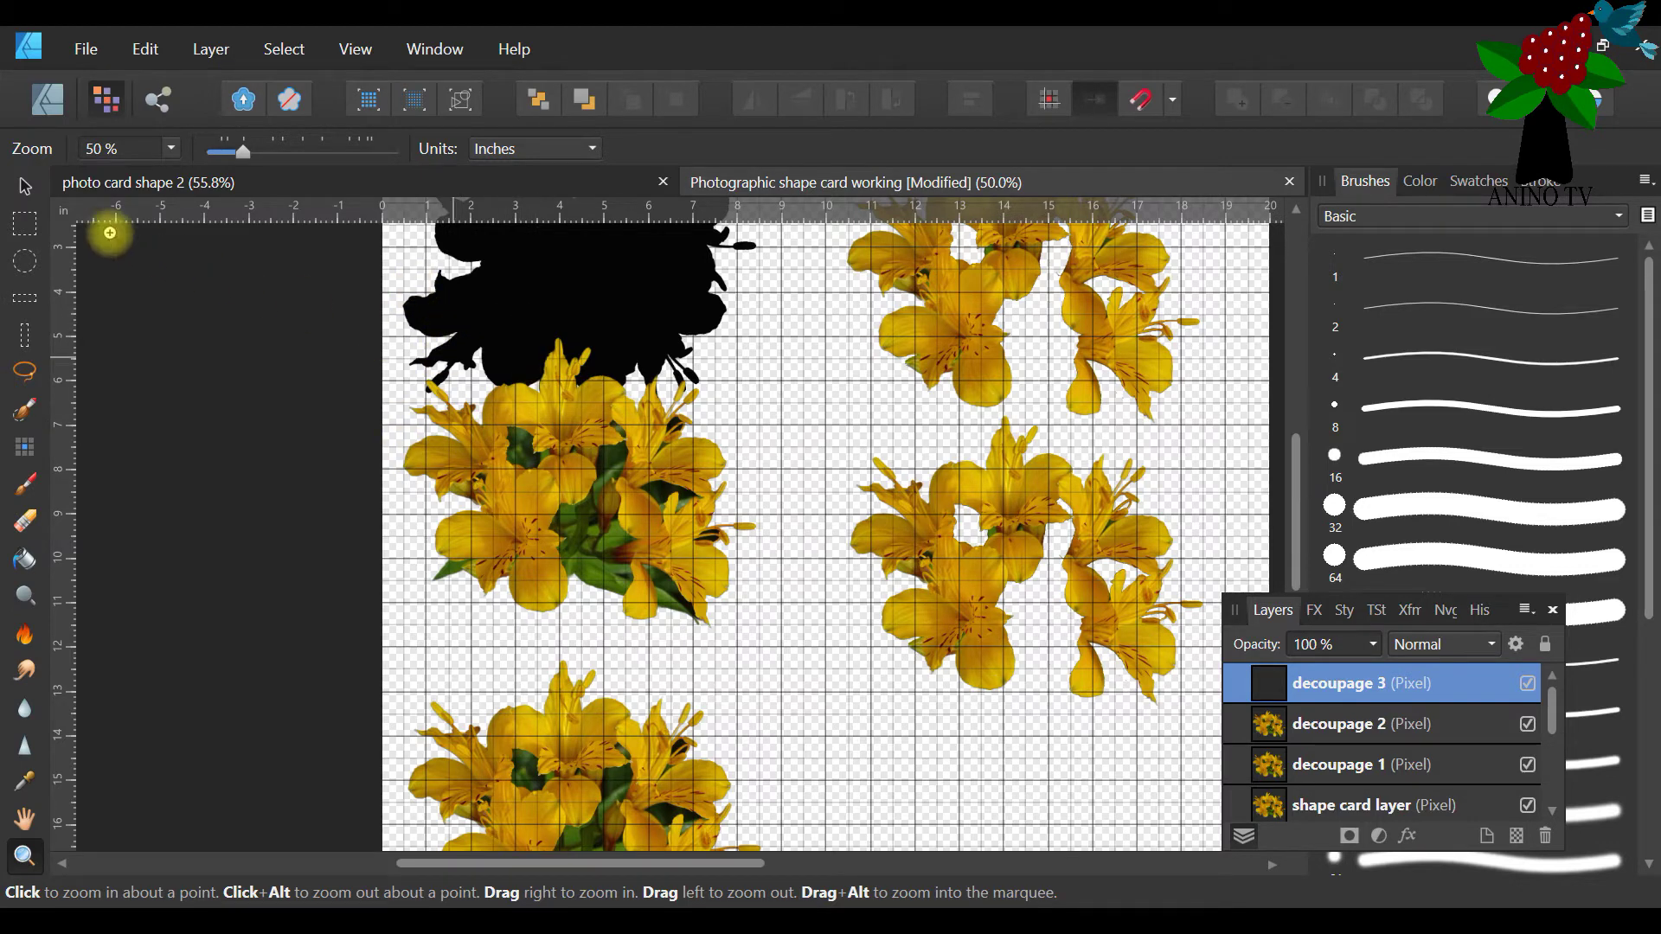
{"action": "left_click", "coordinate": [24, 186]}
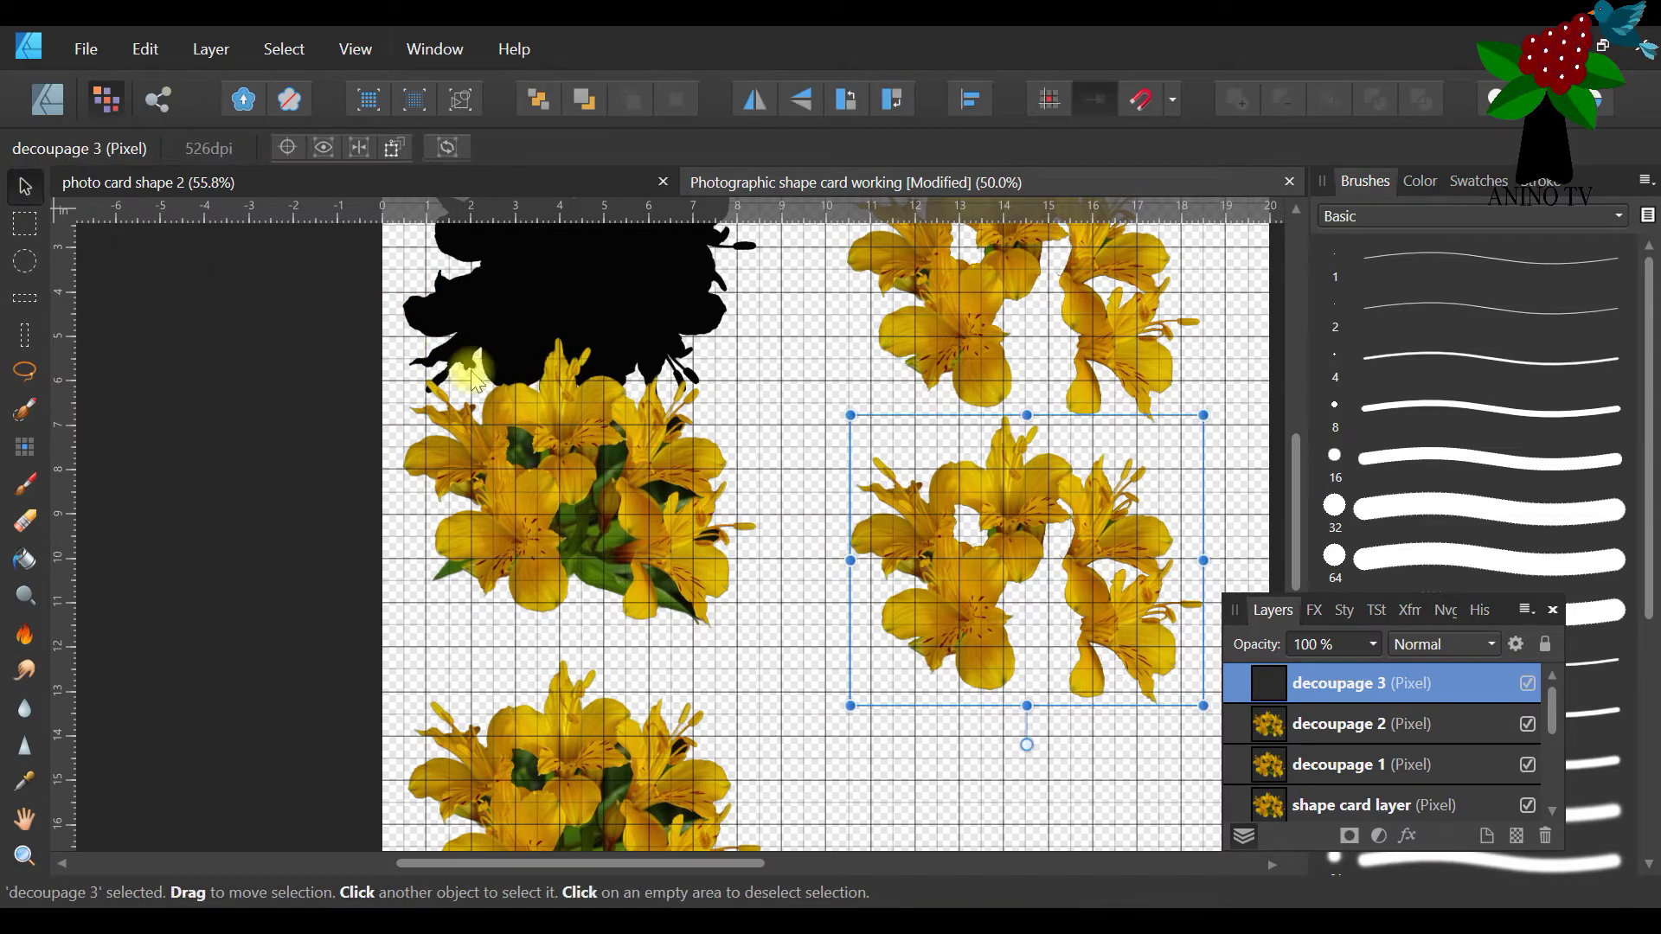
Review the laid-out pieces by selecting the shape card back, decoupage 1, decoupage 2 and decoupage 3 in turn
{"action": "left_click", "coordinate": [543, 382]}
{"action": "left_click", "coordinate": [547, 303]}
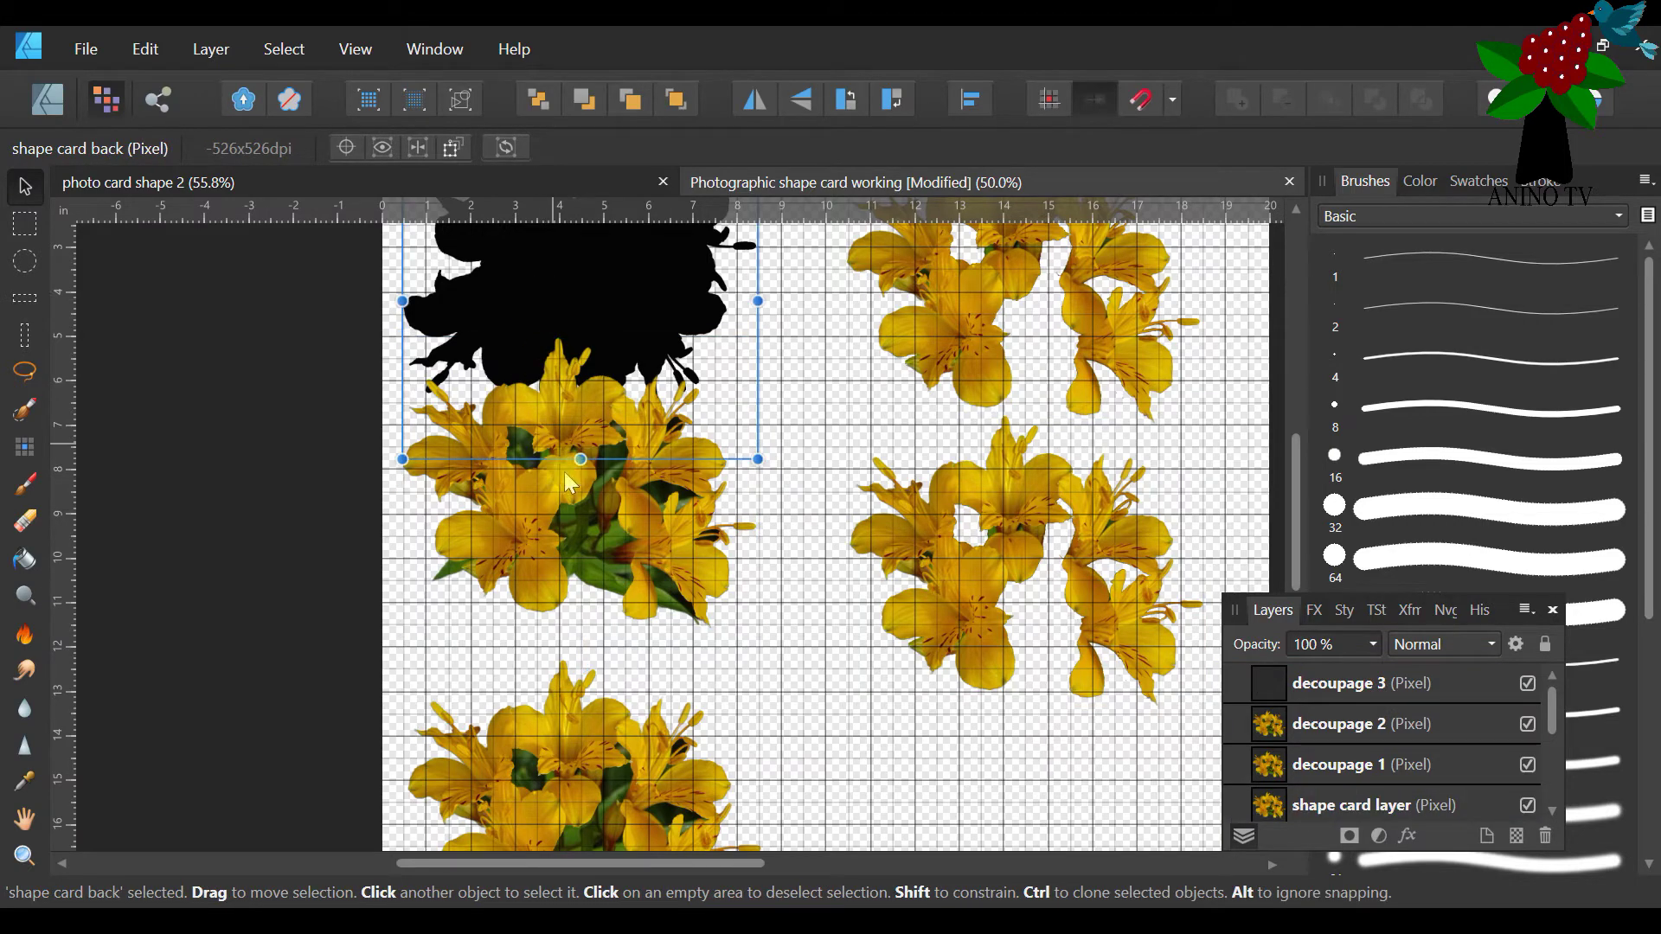
{"action": "scroll", "coordinate": [751, 612], "scroll_direction": "down", "scroll_amount": 3}
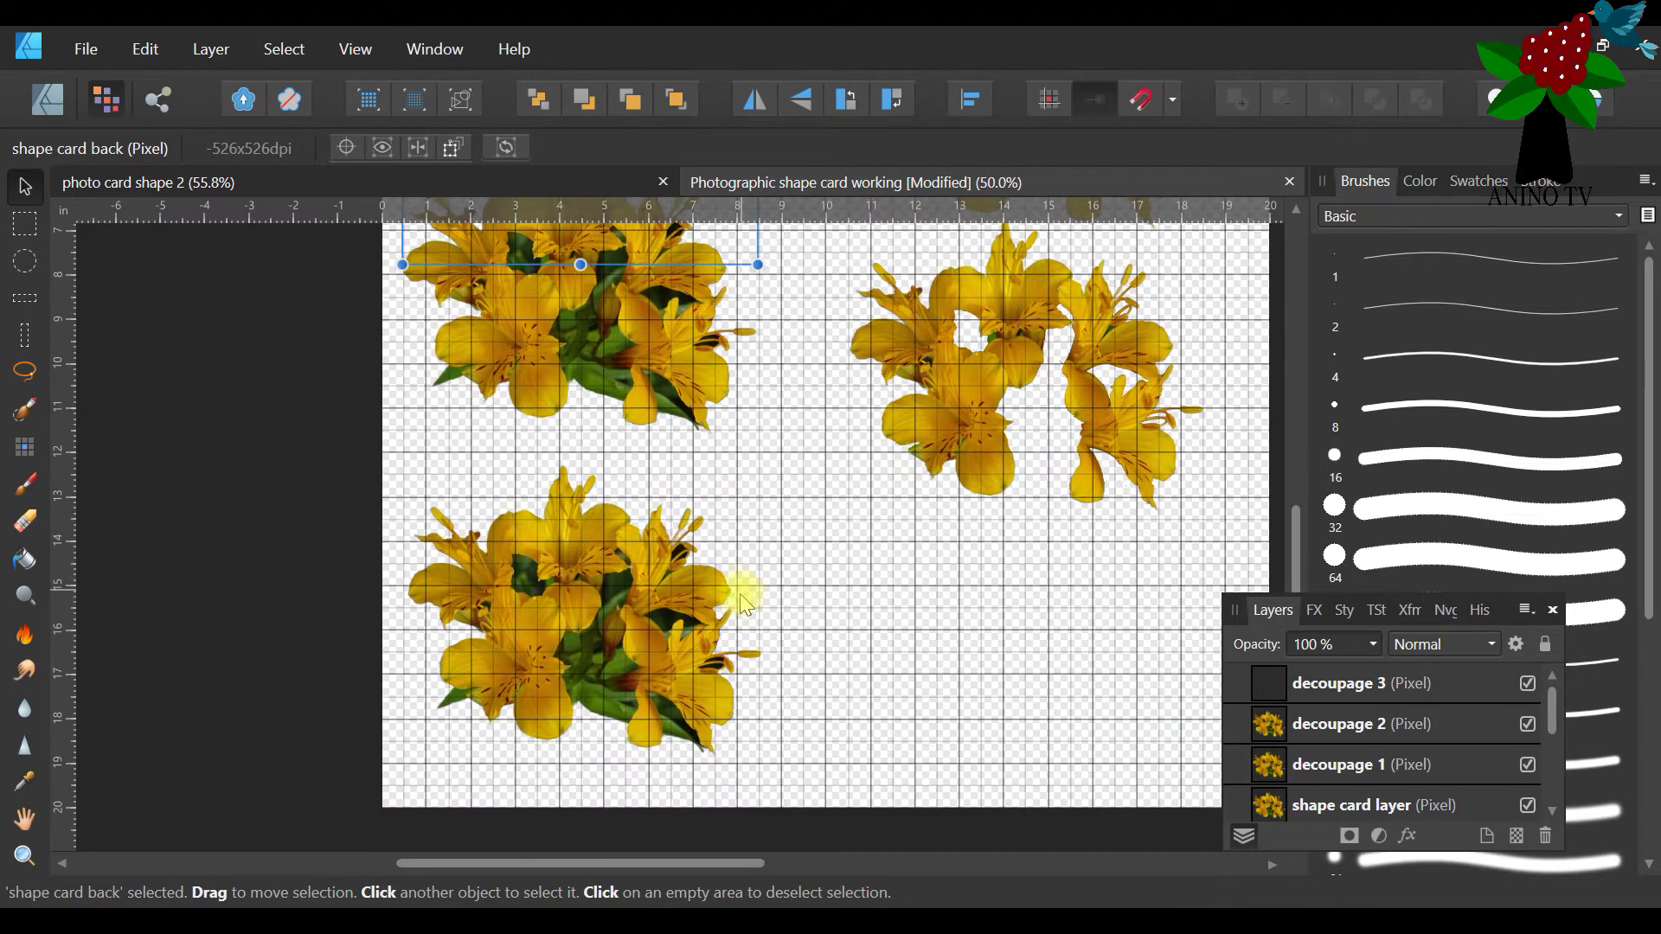
{"action": "scroll", "coordinate": [749, 610], "scroll_direction": "up", "scroll_amount": 3}
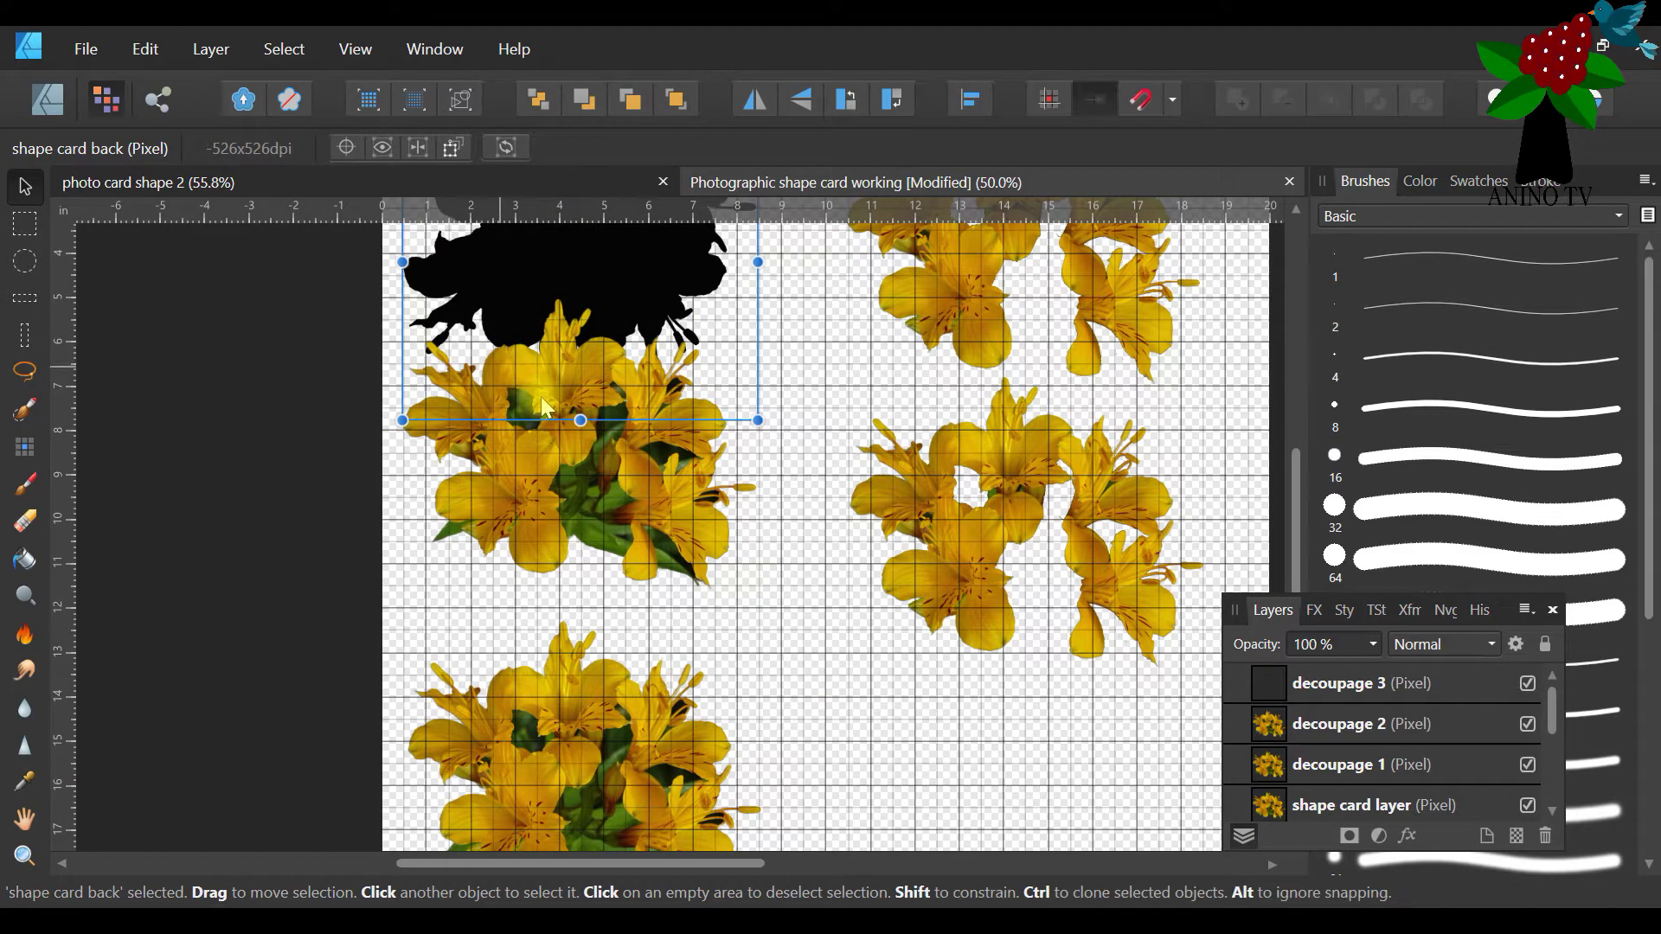
{"action": "scroll", "coordinate": [602, 519], "scroll_direction": "down", "scroll_amount": 3}
{"action": "left_click", "coordinate": [601, 621]}
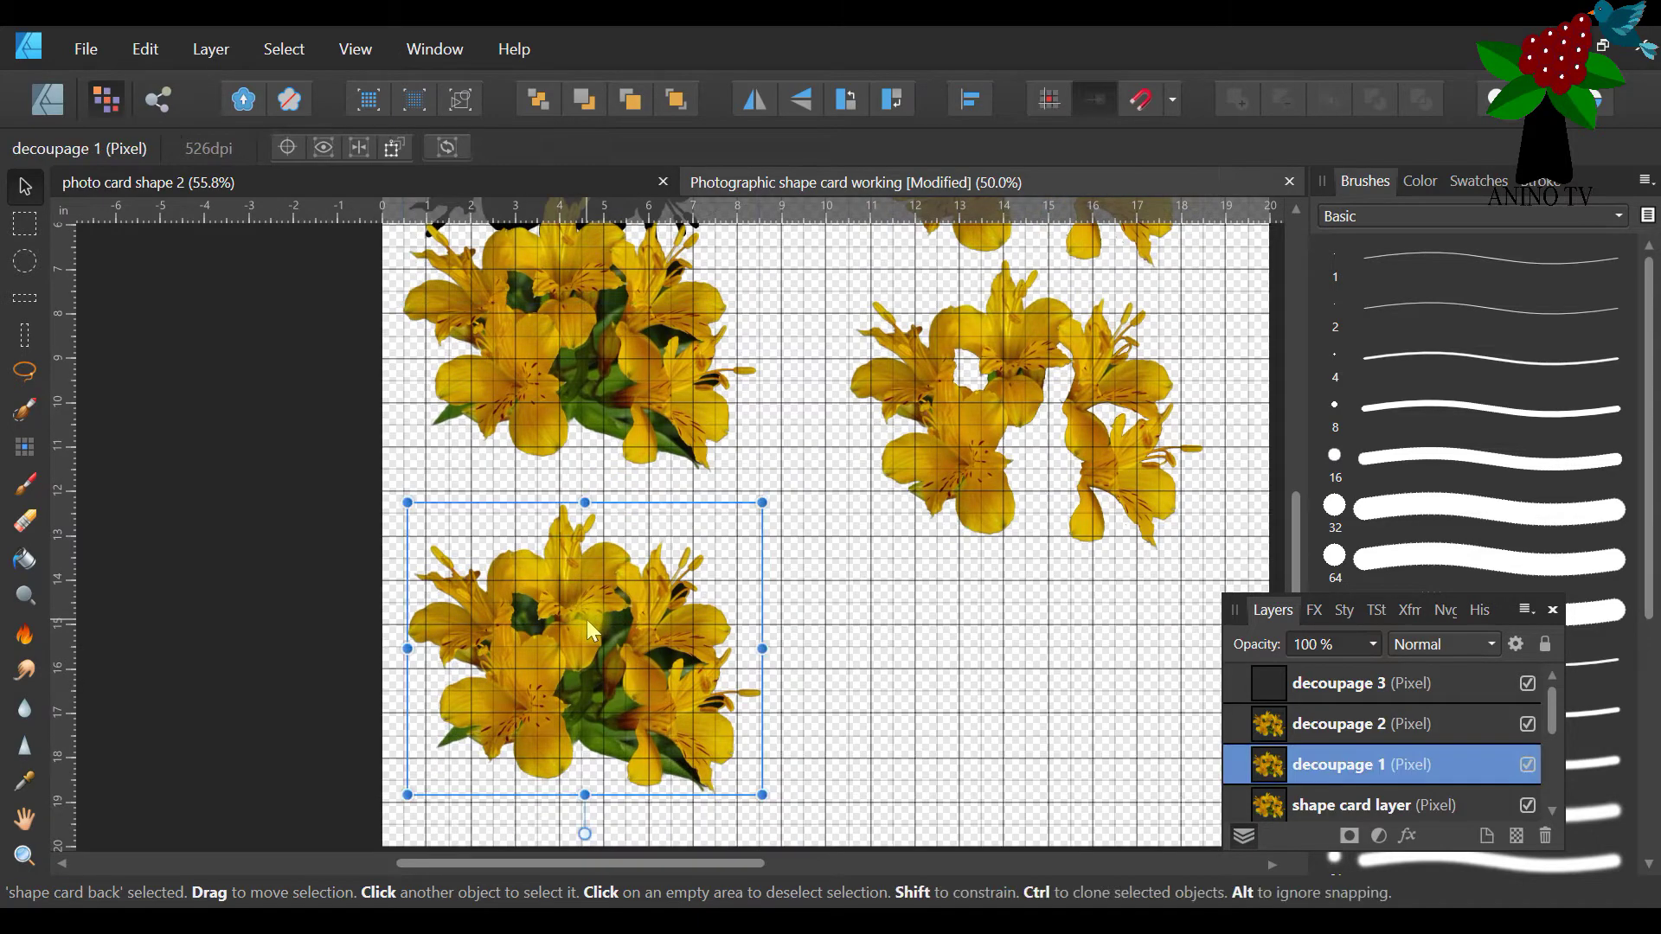
{"action": "scroll", "coordinate": [994, 667], "scroll_direction": "up", "scroll_amount": 7}
{"action": "left_click", "coordinate": [953, 435]}
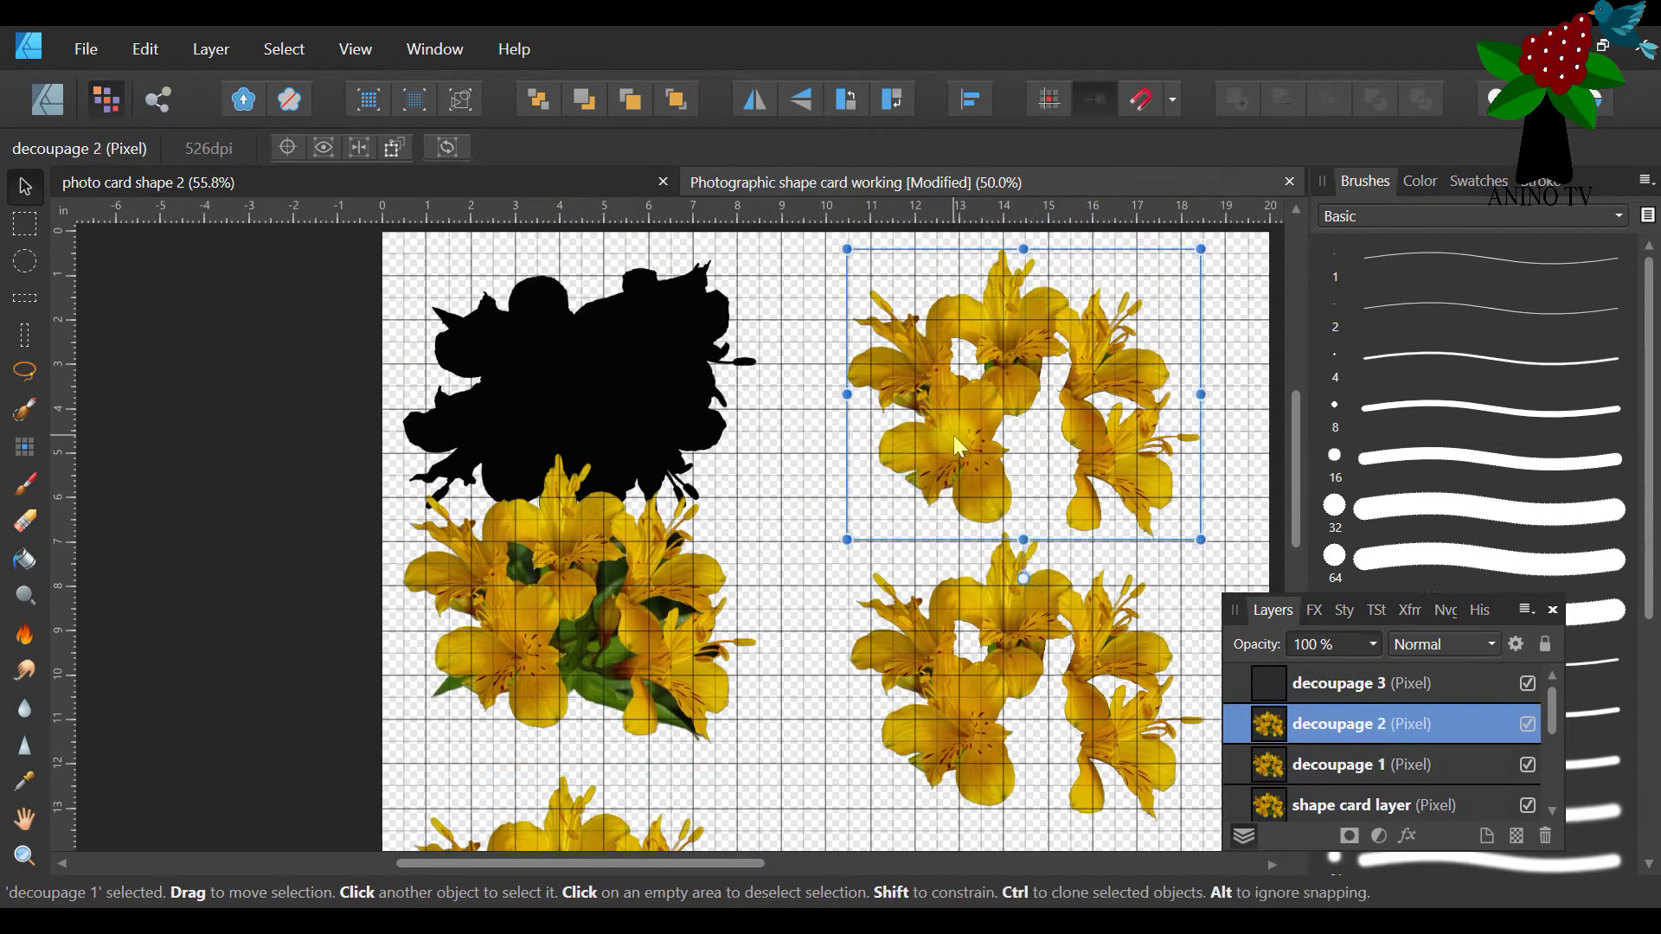
{"action": "left_click", "coordinate": [967, 707]}
Move the decoupage 3 cluster slightly down to leave more space below decoupage 2
{"action": "left_click_drag", "start_coordinate": [751, 865], "coordinate": [887, 869]}
{"action": "scroll", "coordinate": [896, 666], "scroll_direction": "down", "scroll_amount": 8}
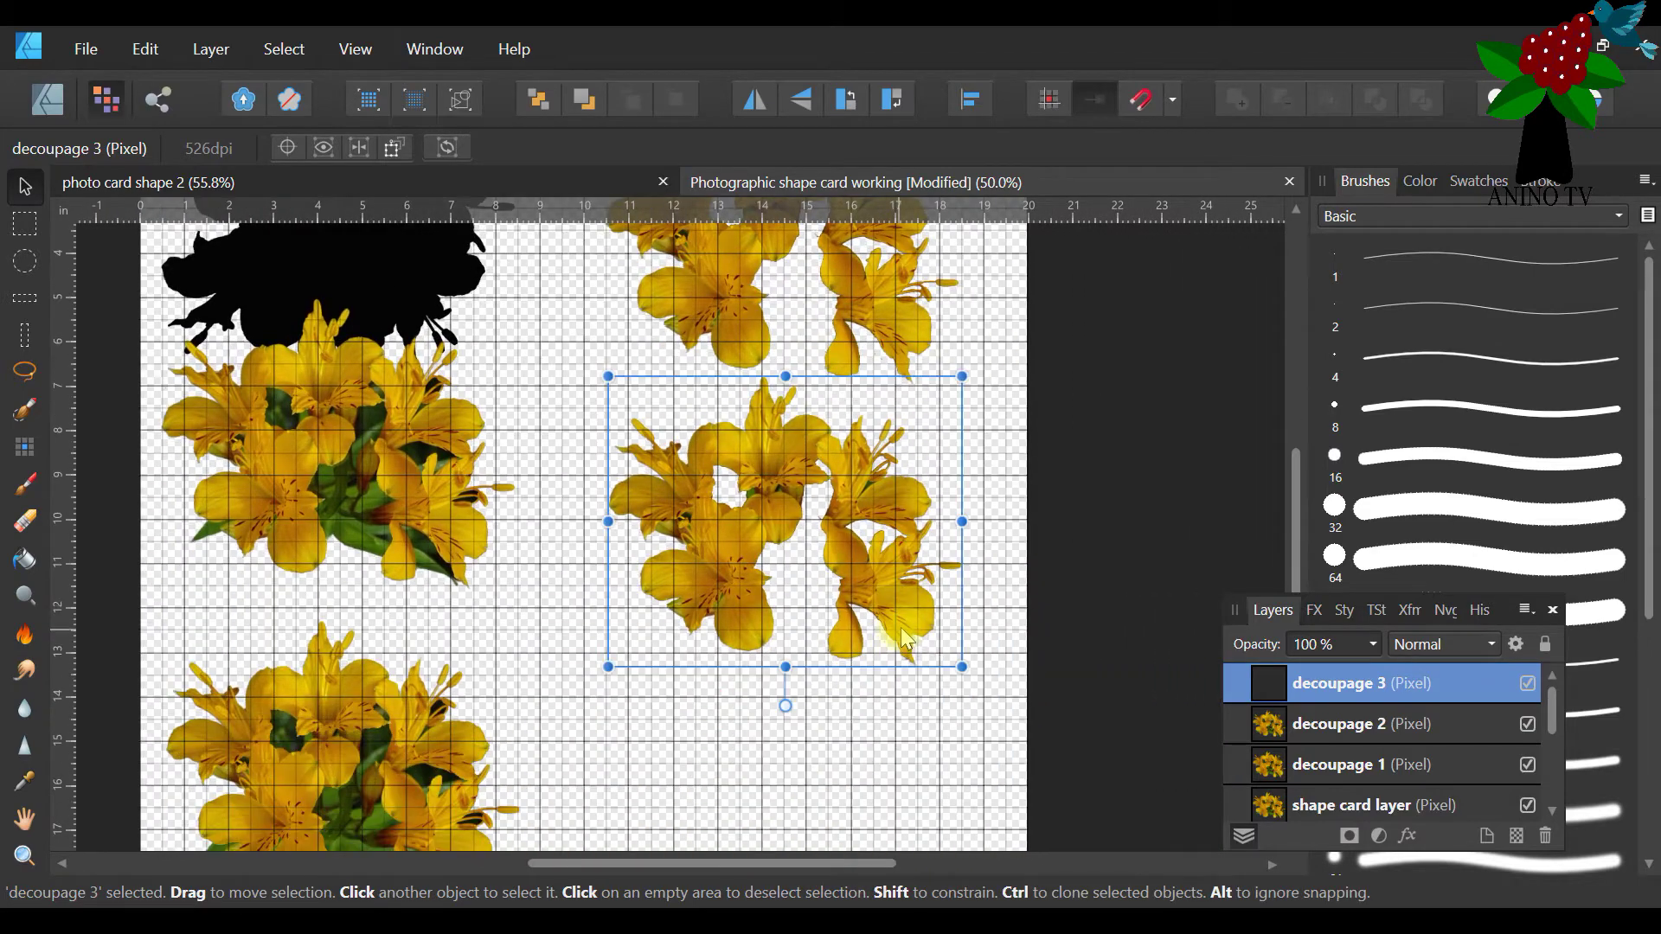
{"action": "scroll", "coordinate": [900, 631], "scroll_direction": "up", "scroll_amount": 2}
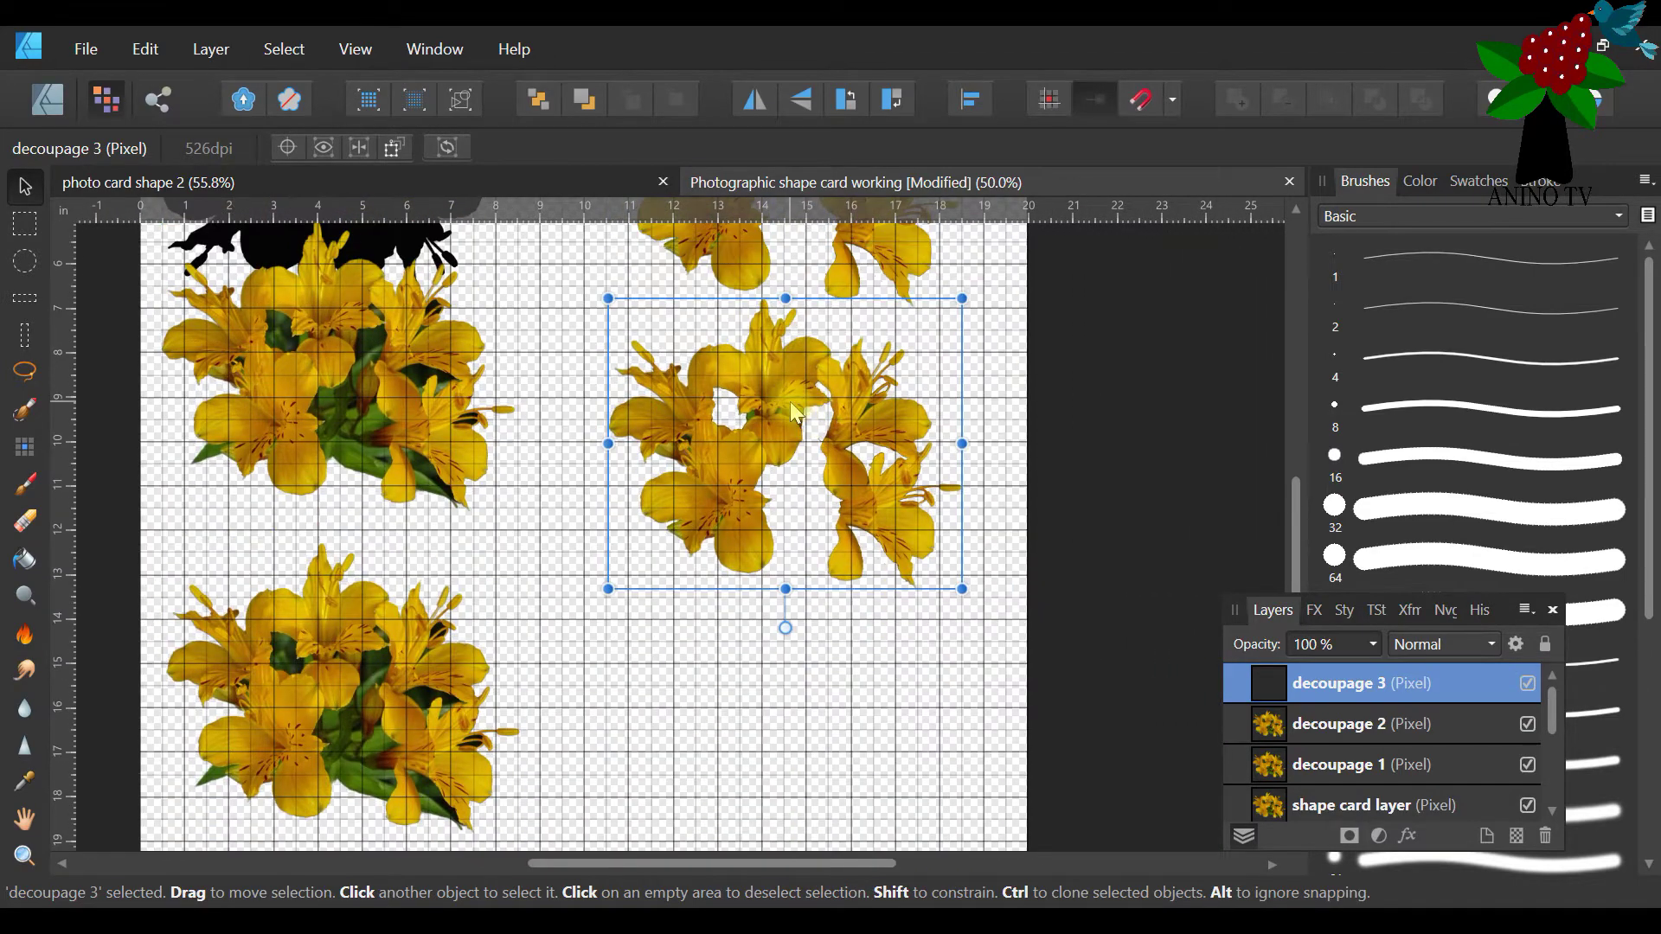
{"action": "left_click_drag", "start_coordinate": [792, 407], "coordinate": [791, 456]}
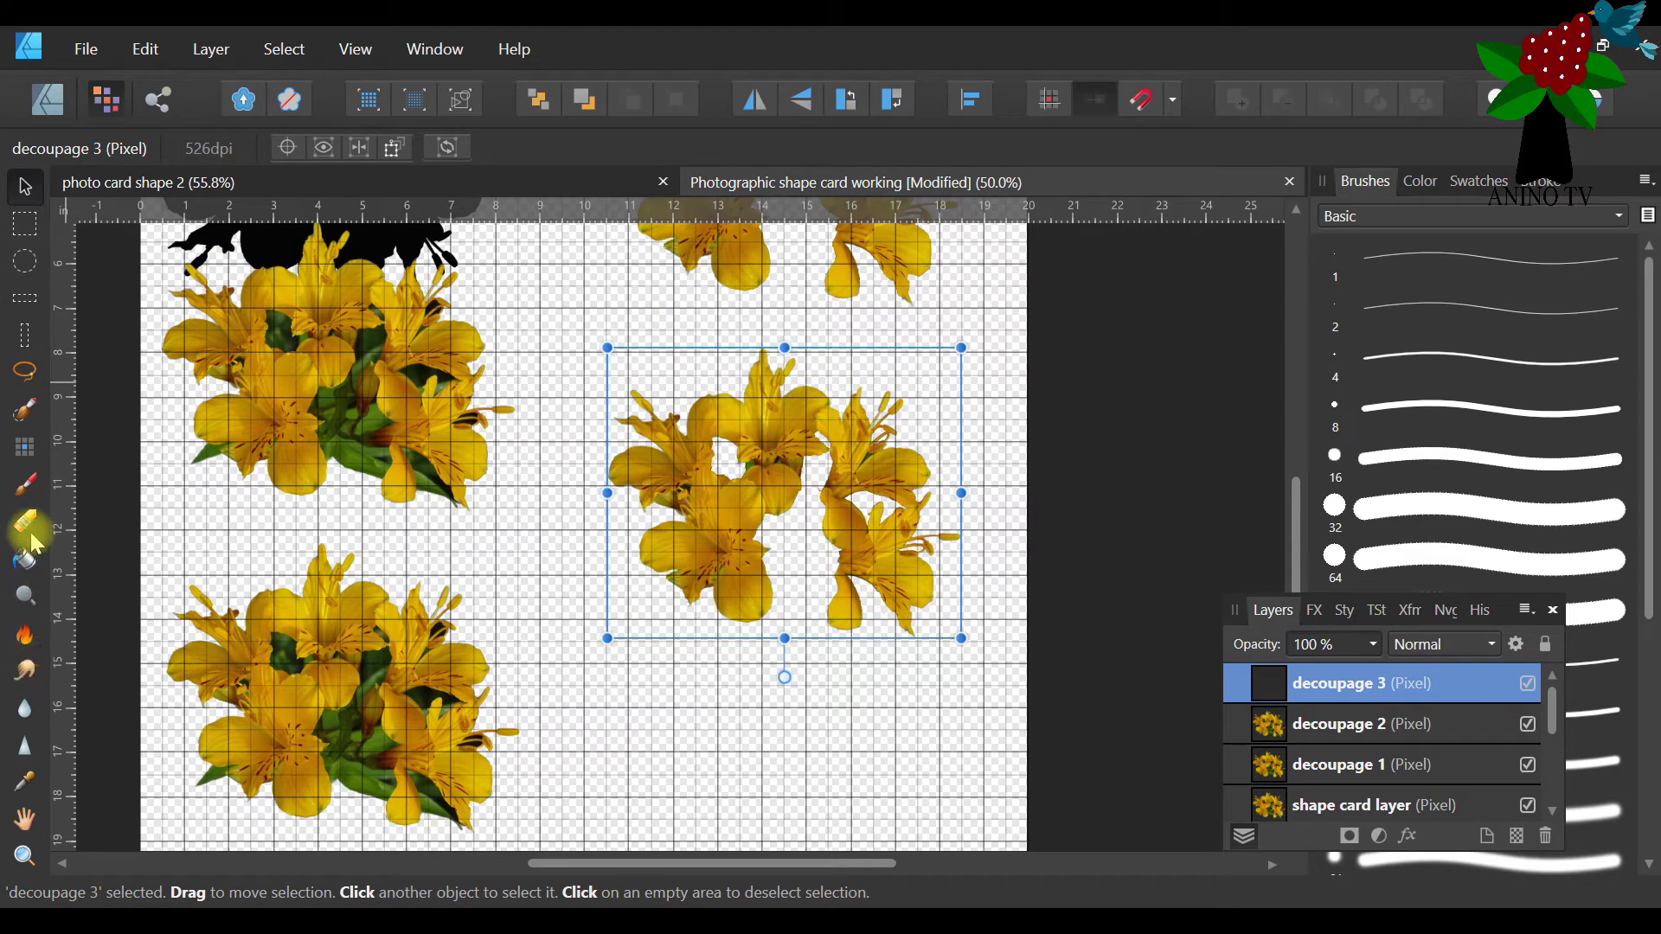
Try selecting the centre flower's lower petal and its dark green backing in decoupage 3 with a 28 px Selection Brush
{"action": "left_click", "coordinate": [24, 855]}
{"action": "left_click", "coordinate": [958, 454]}
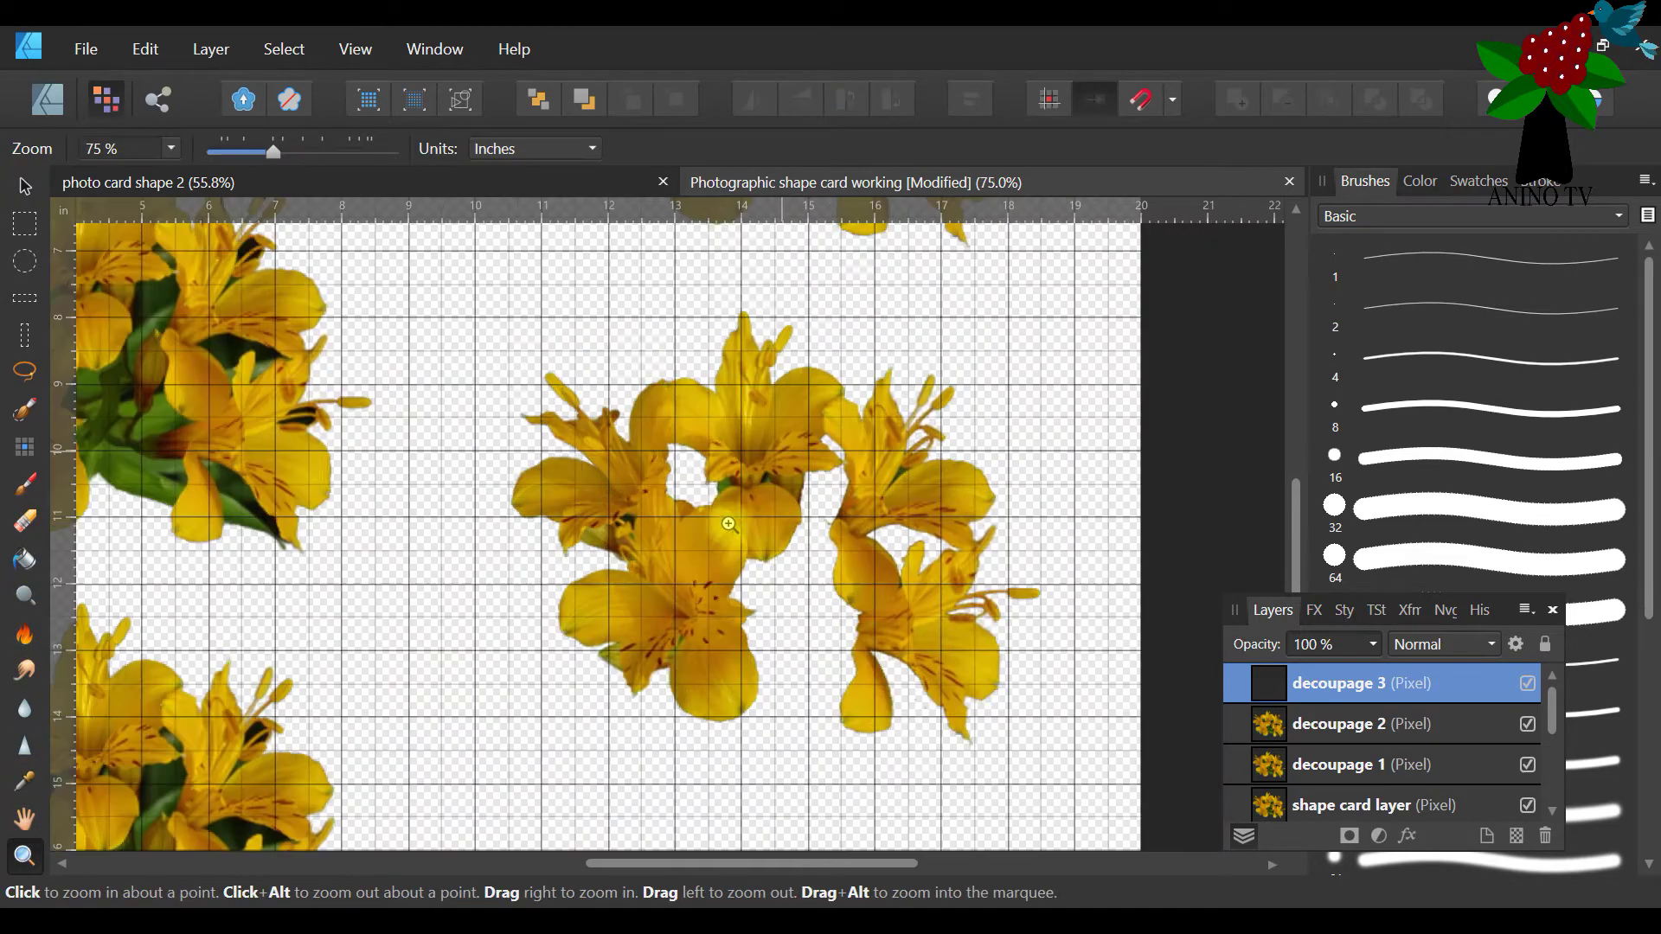
{"action": "left_click", "coordinate": [968, 608]}
{"action": "scroll", "coordinate": [1090, 657], "scroll_direction": "down", "scroll_amount": 1}
{"action": "scroll", "coordinate": [1080, 632], "scroll_direction": "up", "scroll_amount": 1}
{"action": "scroll", "coordinate": [1082, 631], "scroll_direction": "down", "scroll_amount": 1}
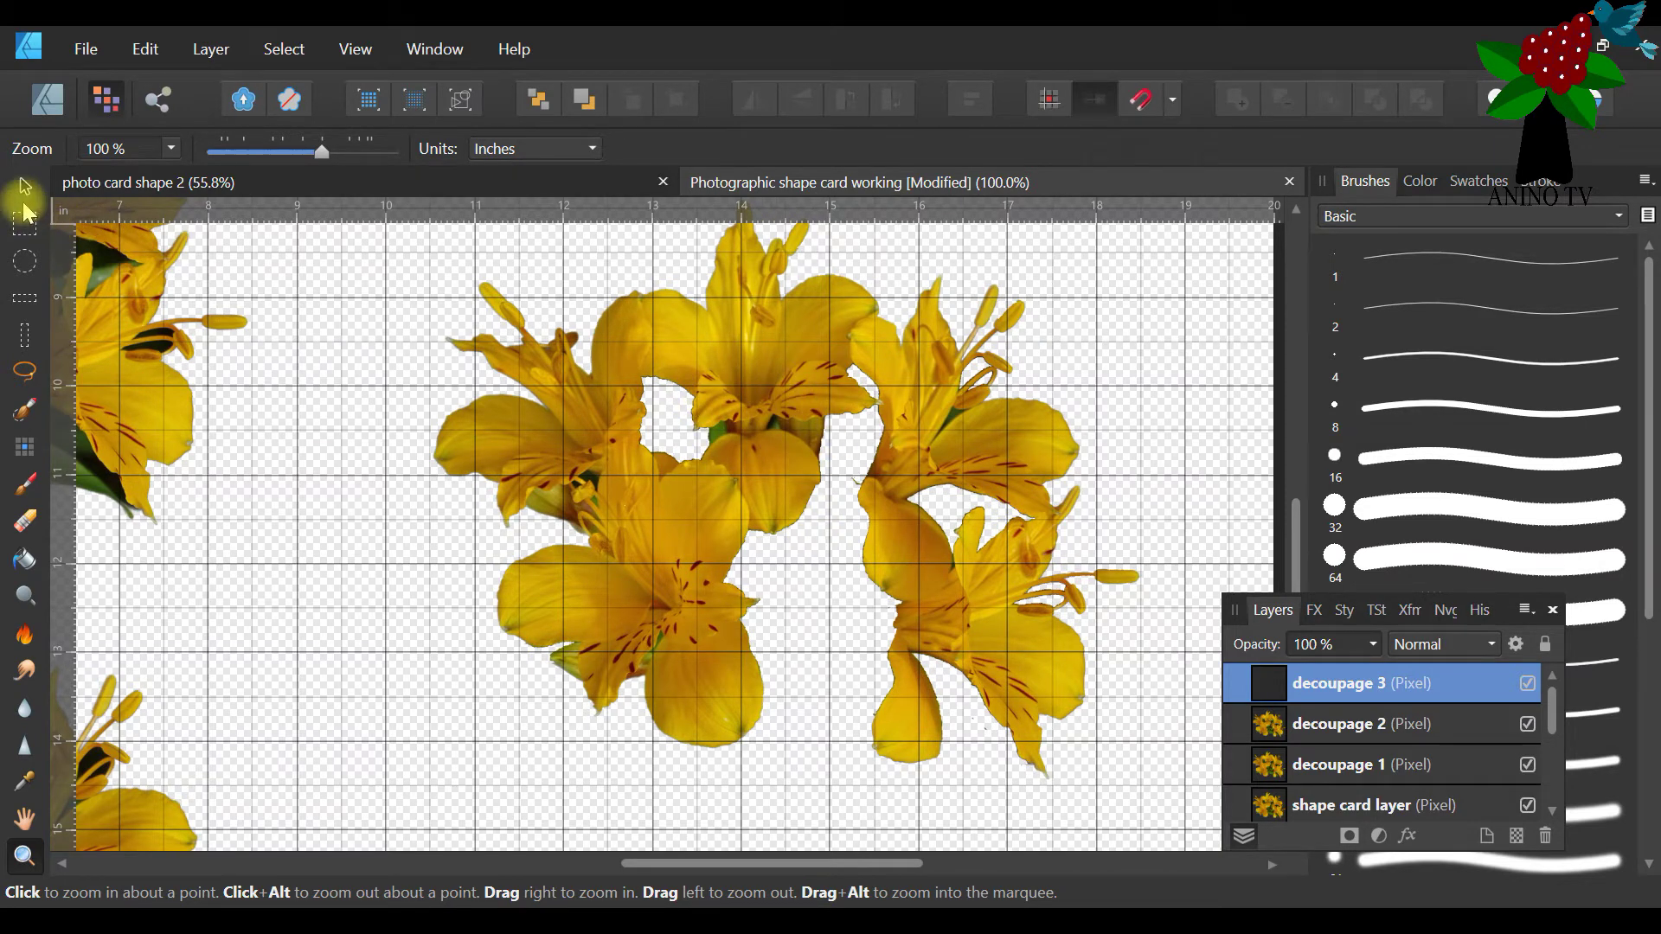
{"action": "left_click", "coordinate": [24, 408]}
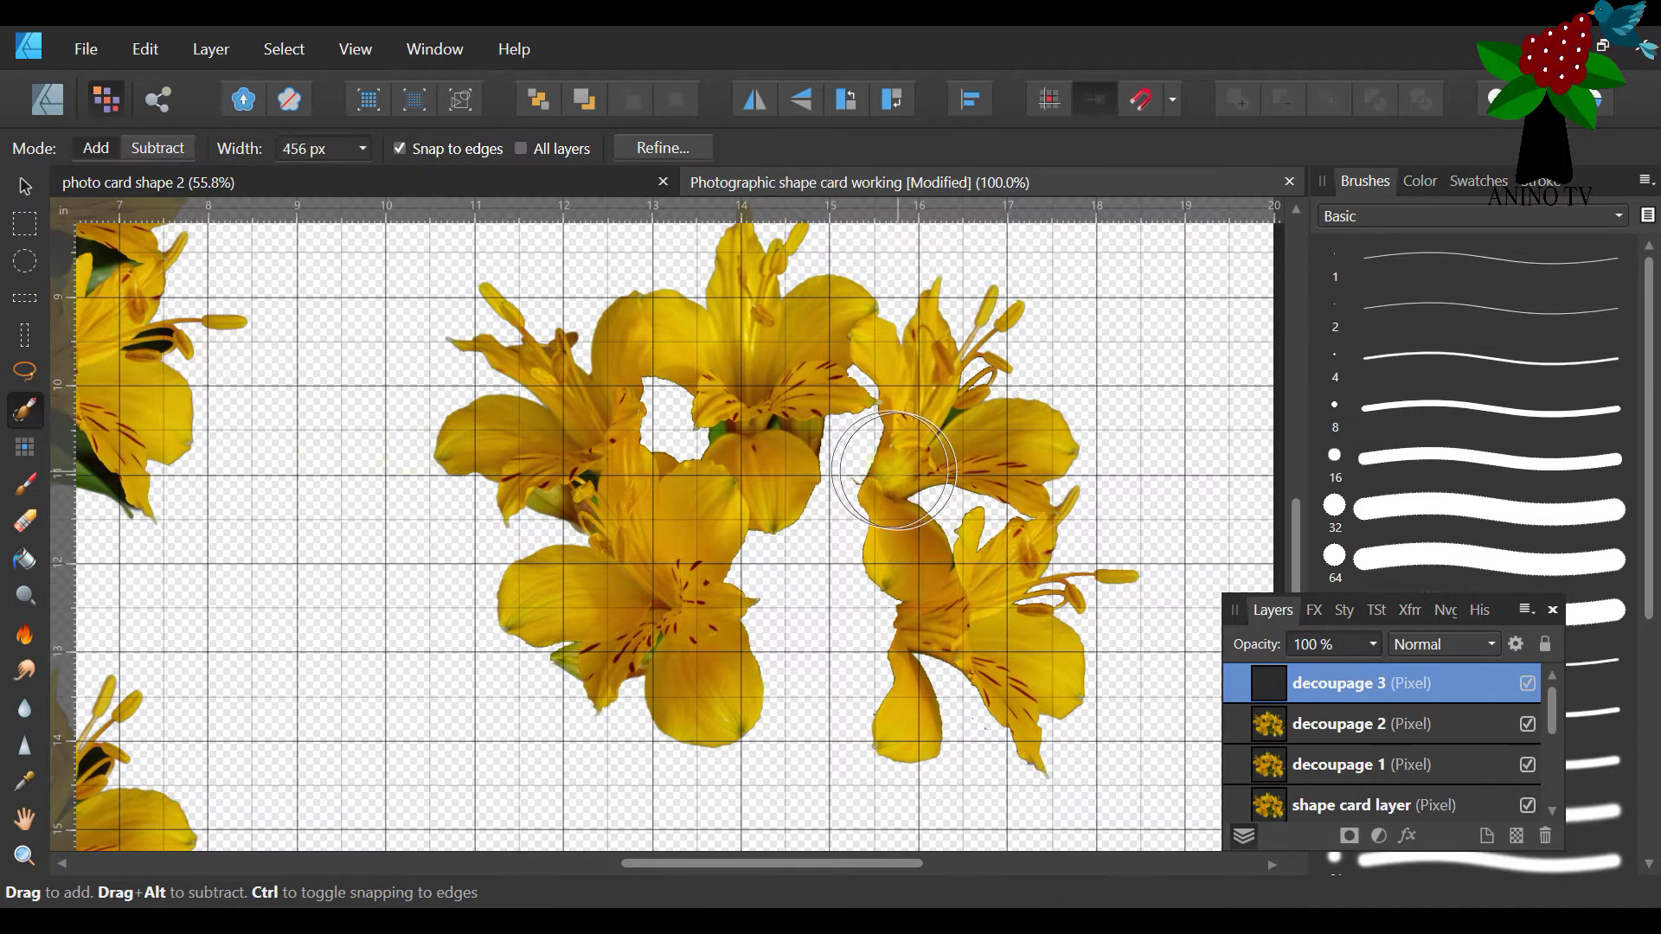
{"action": "left_click", "coordinate": [362, 149]}
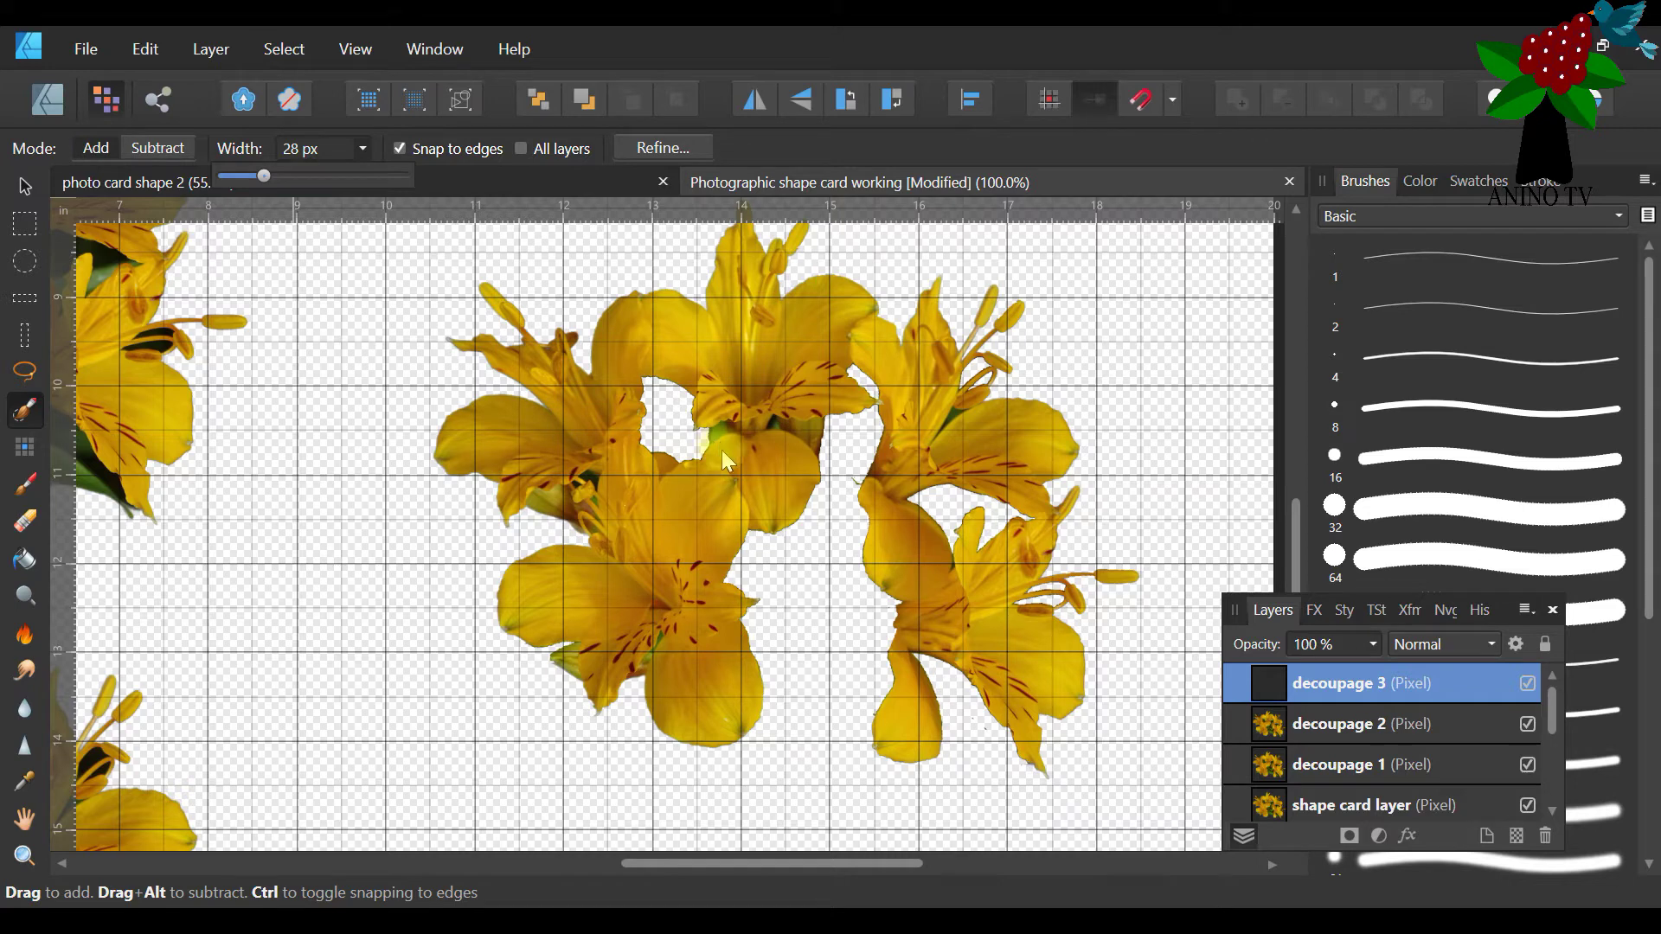
{"action": "left_click_drag", "start_coordinate": [761, 460], "coordinate": [779, 509]}
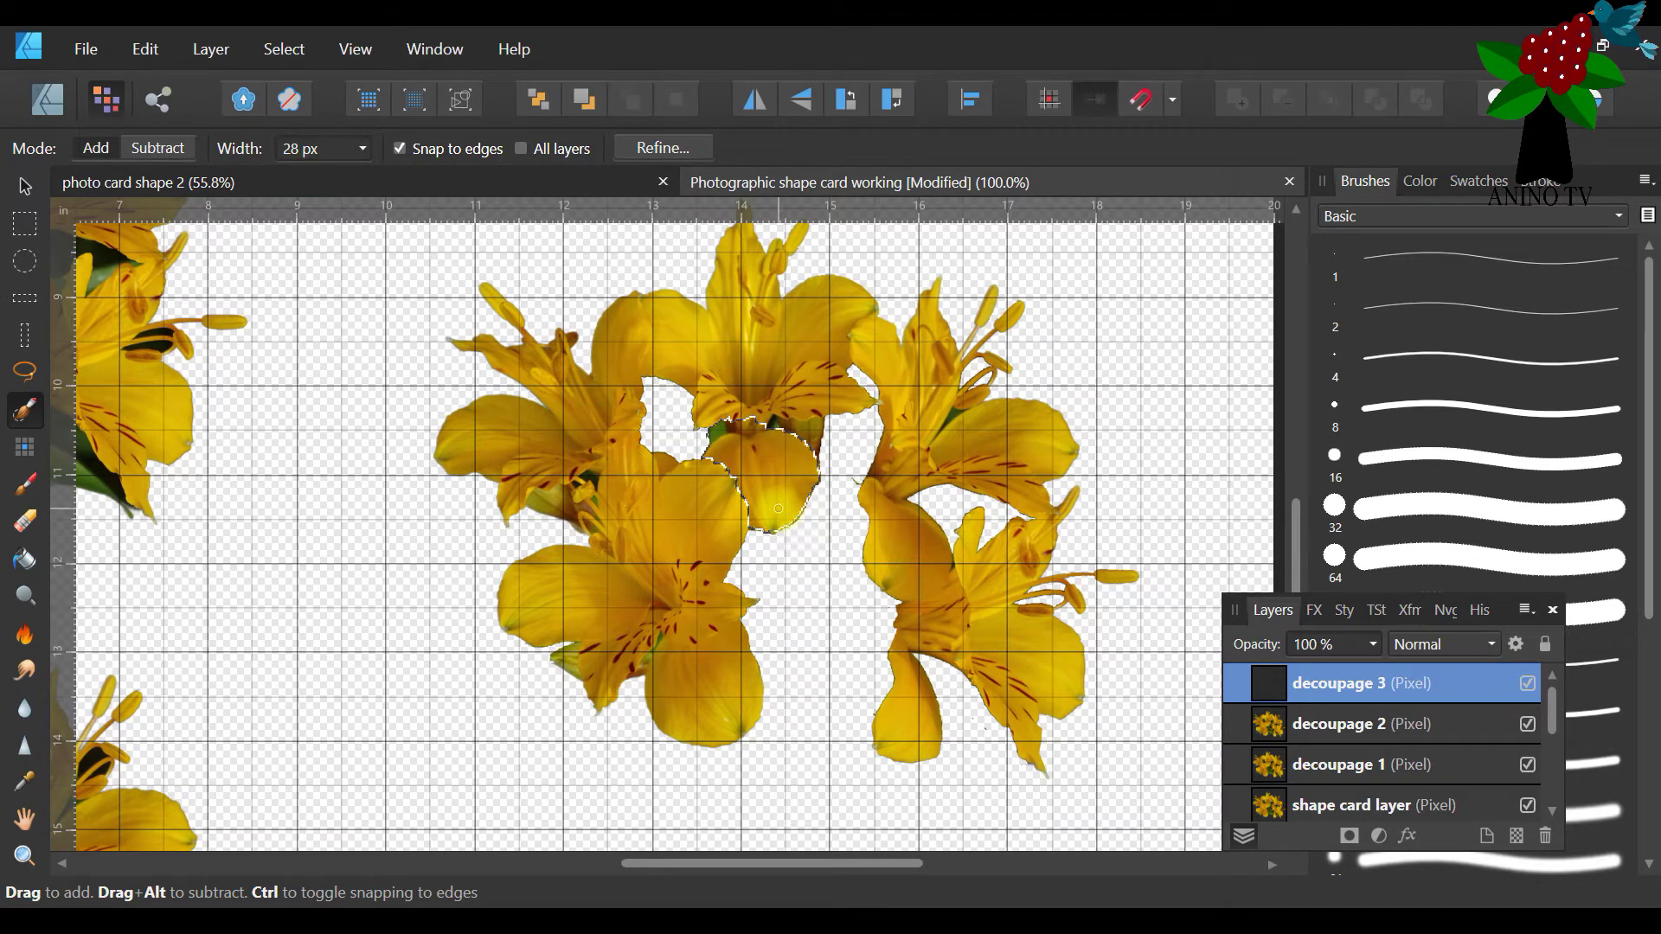
{"action": "left_click_drag", "start_coordinate": [780, 384], "coordinate": [804, 430]}
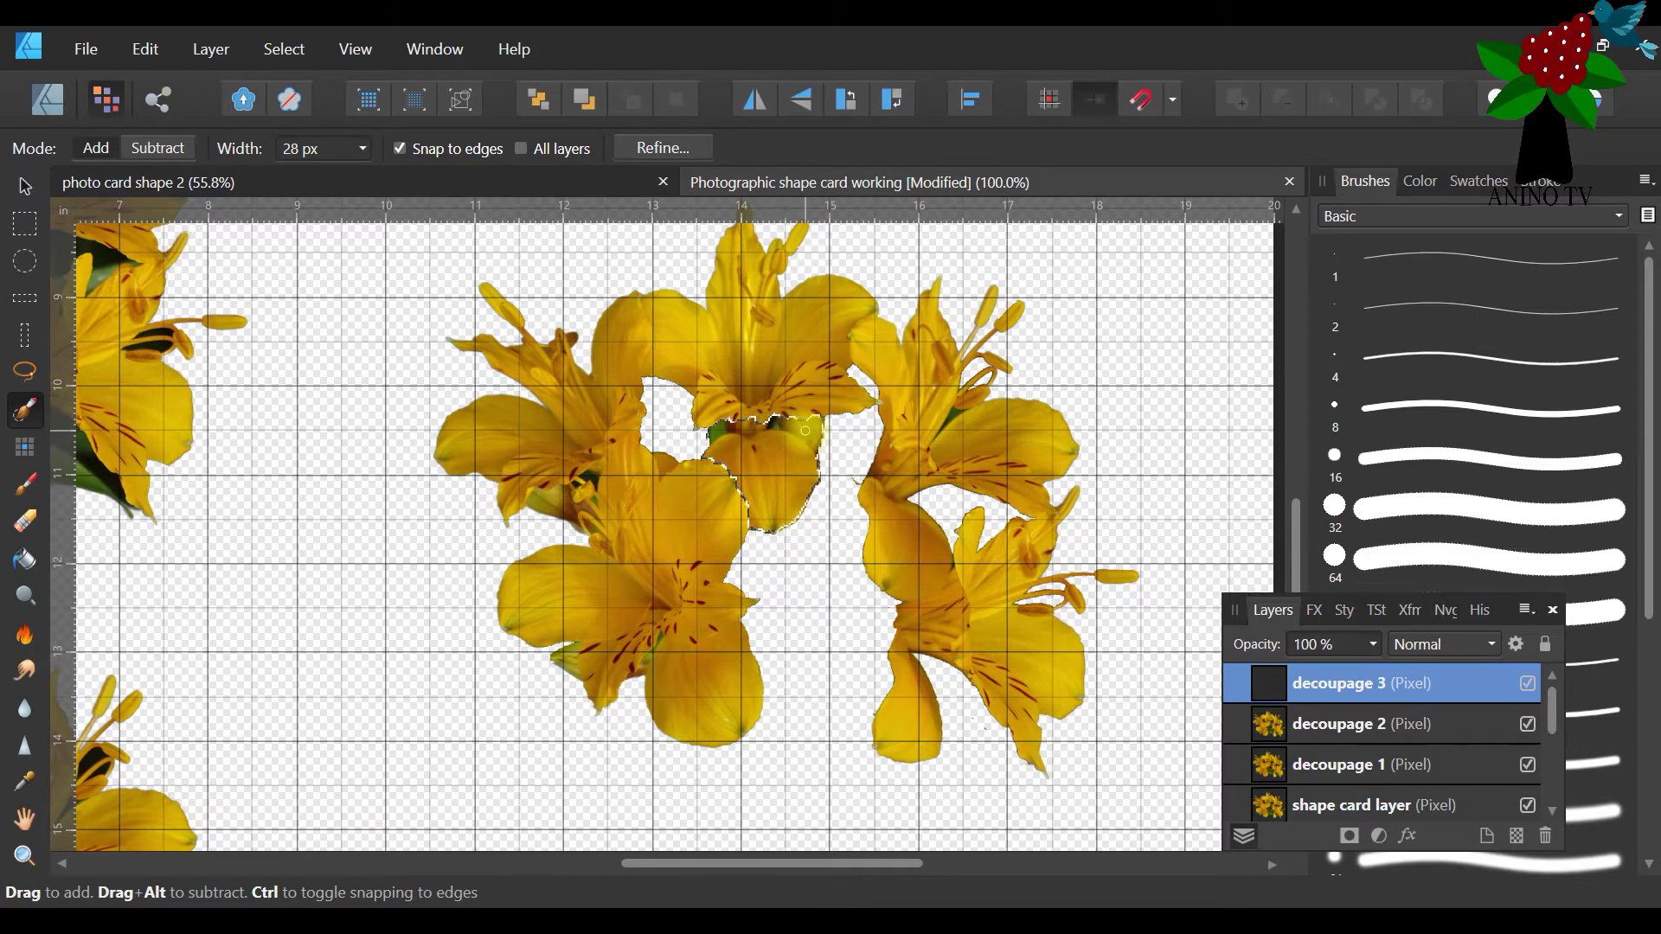
Try adding the two lower flowers of decoupage 3 to the selection, and deselect everything
{"action": "left_click_drag", "start_coordinate": [881, 459], "coordinate": [918, 546]}
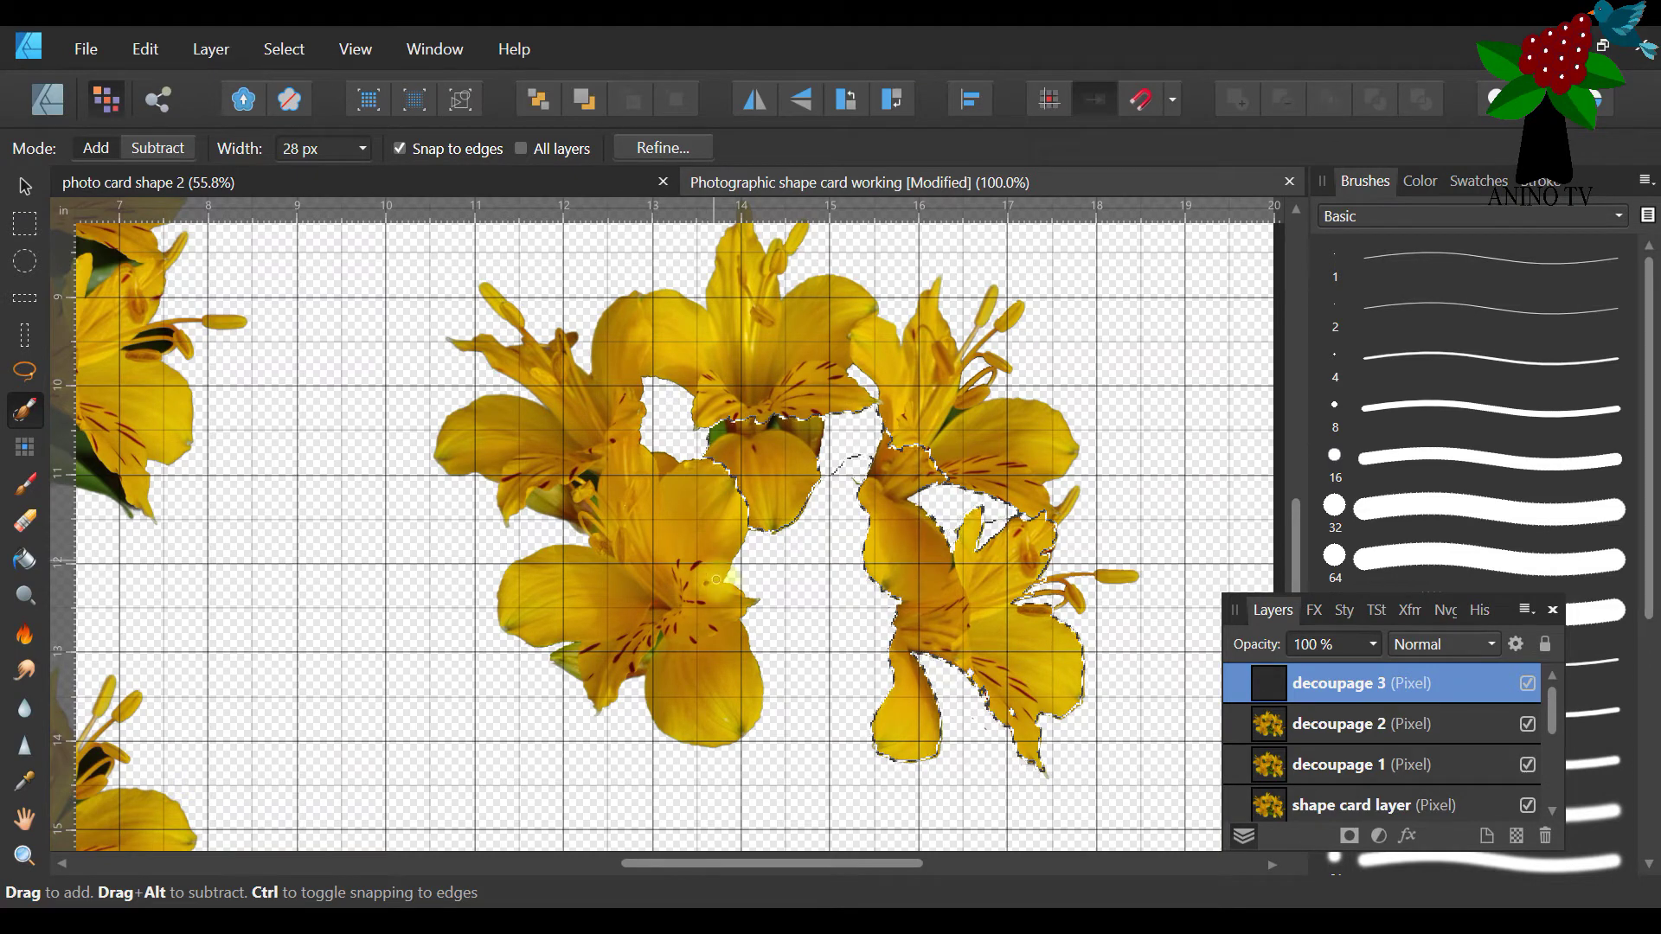
{"action": "left_click_drag", "start_coordinate": [651, 664], "coordinate": [677, 681]}
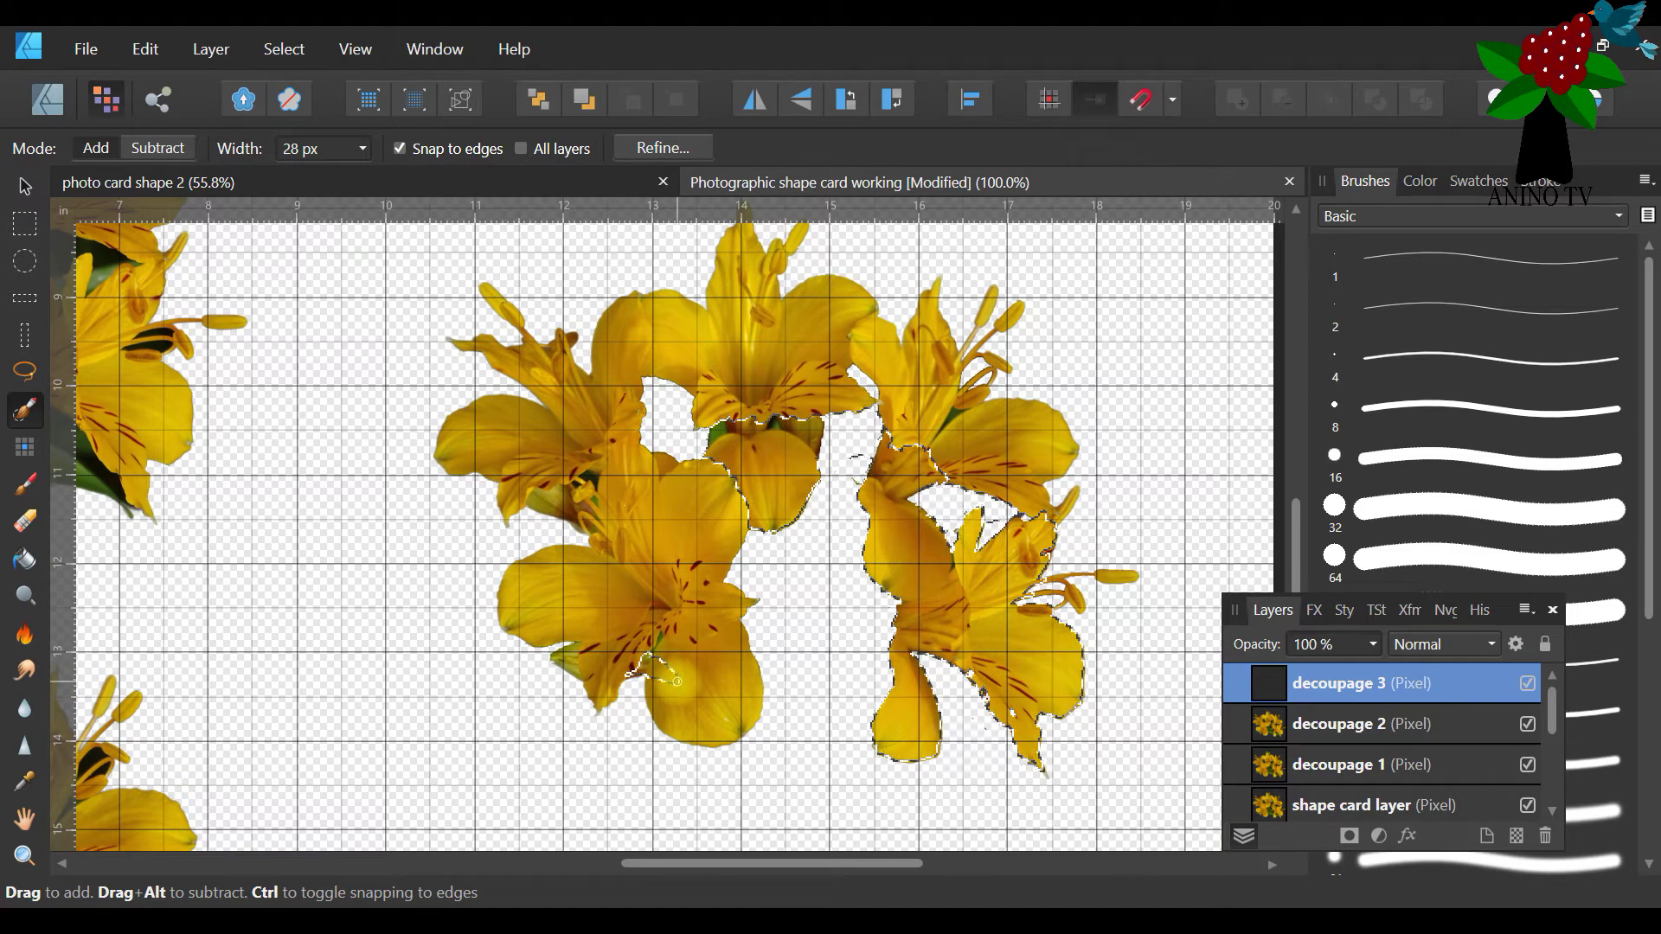
{"action": "left_click_drag", "start_coordinate": [681, 658], "coordinate": [605, 615]}
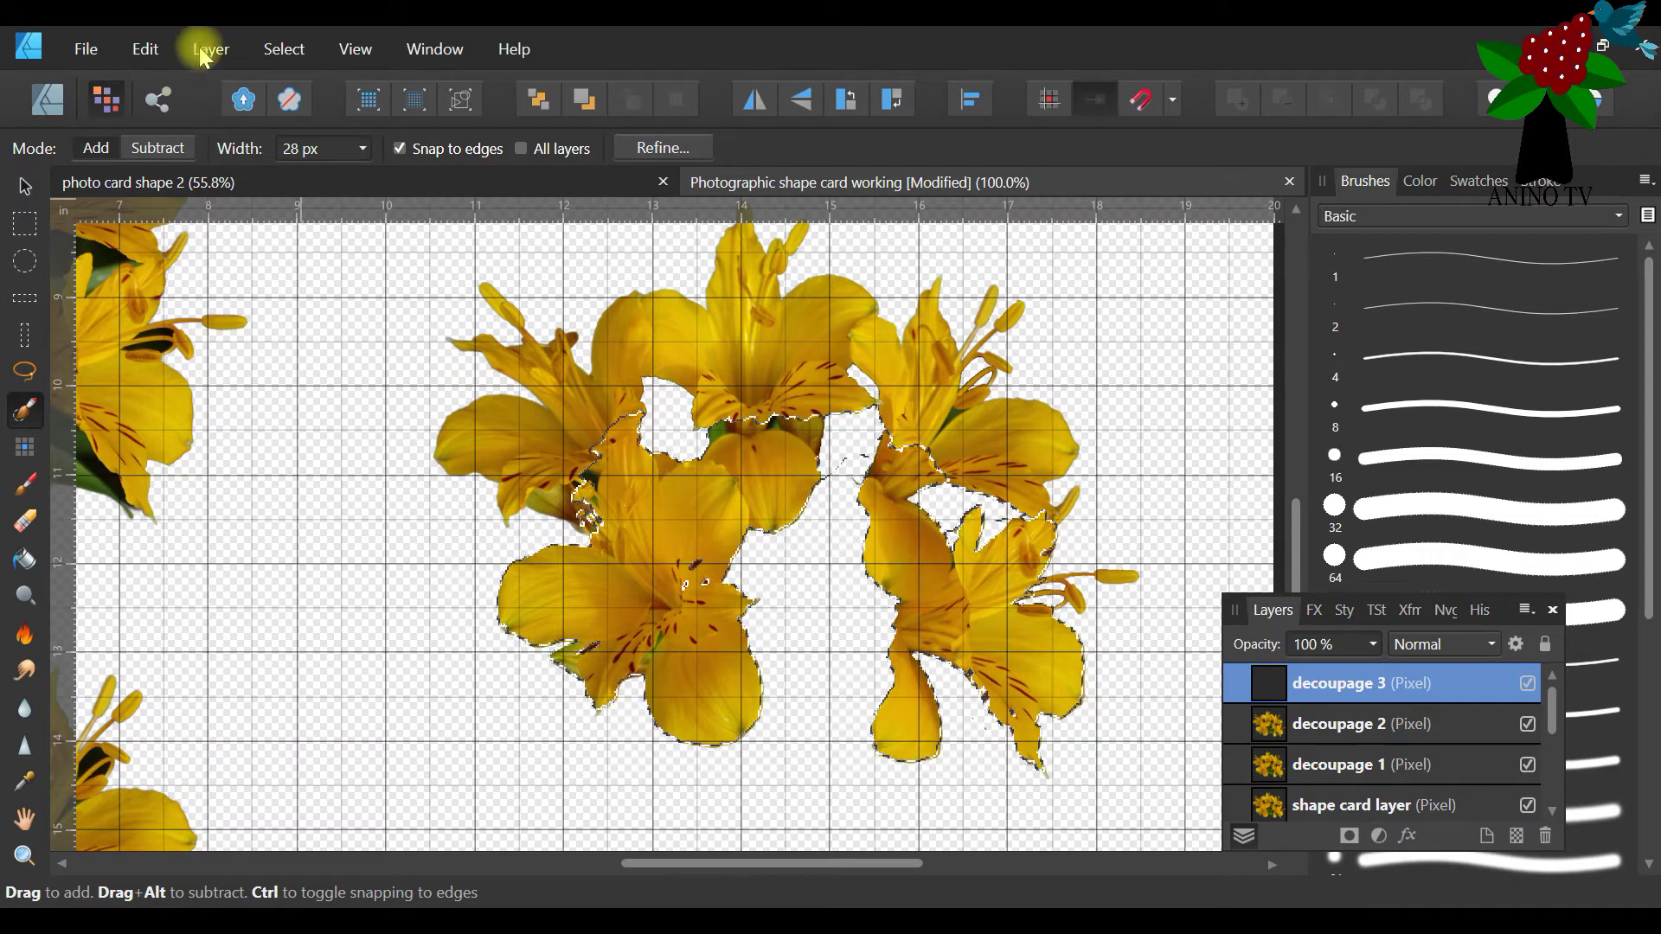
{"action": "left_click", "coordinate": [282, 50]}
{"action": "left_click", "coordinate": [277, 101]}
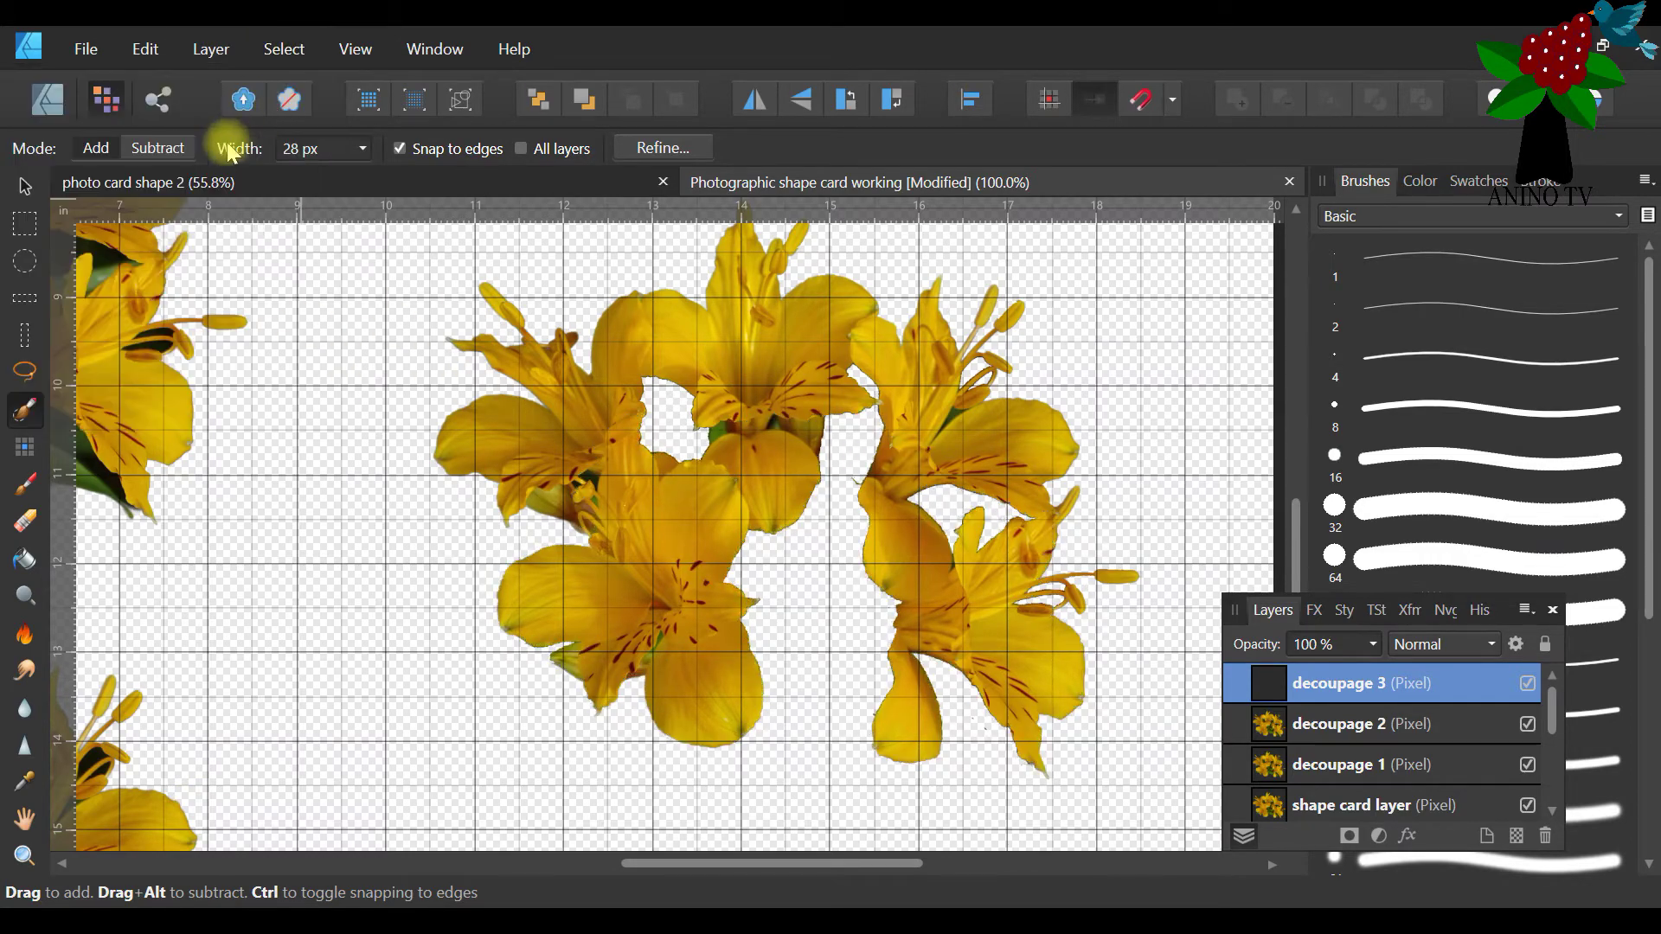
Set the Selection Brush width to 8 px and select the centre flower's lower petal in decoupage 3
{"action": "left_click", "coordinate": [361, 149]}
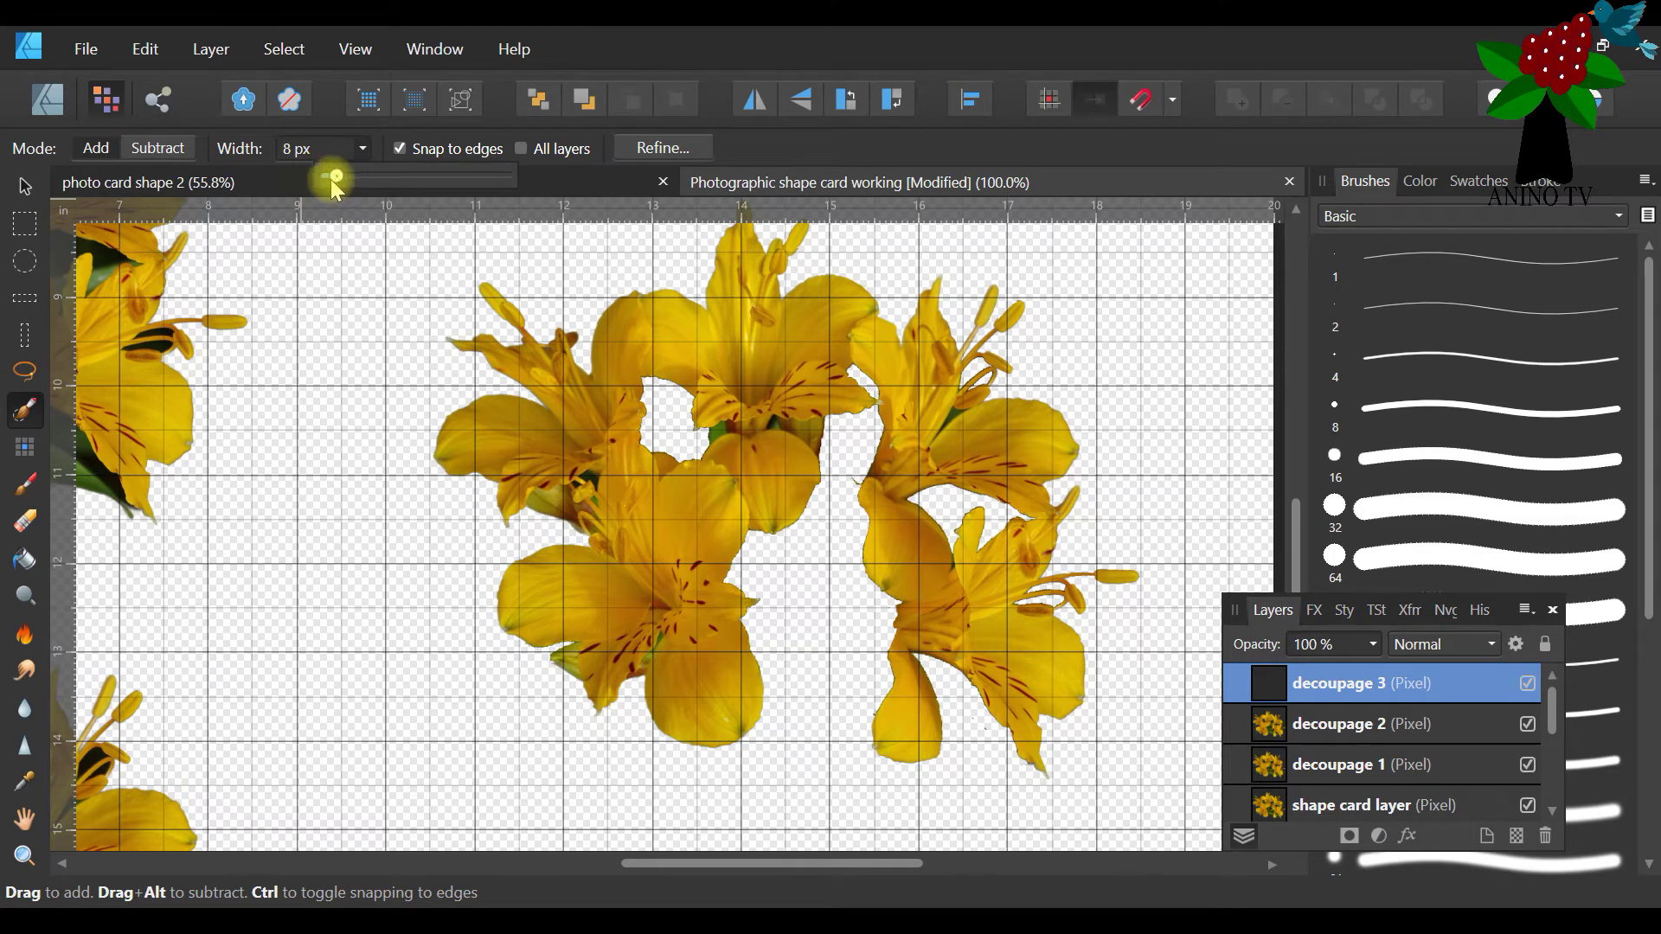
{"action": "left_click", "coordinate": [24, 855]}
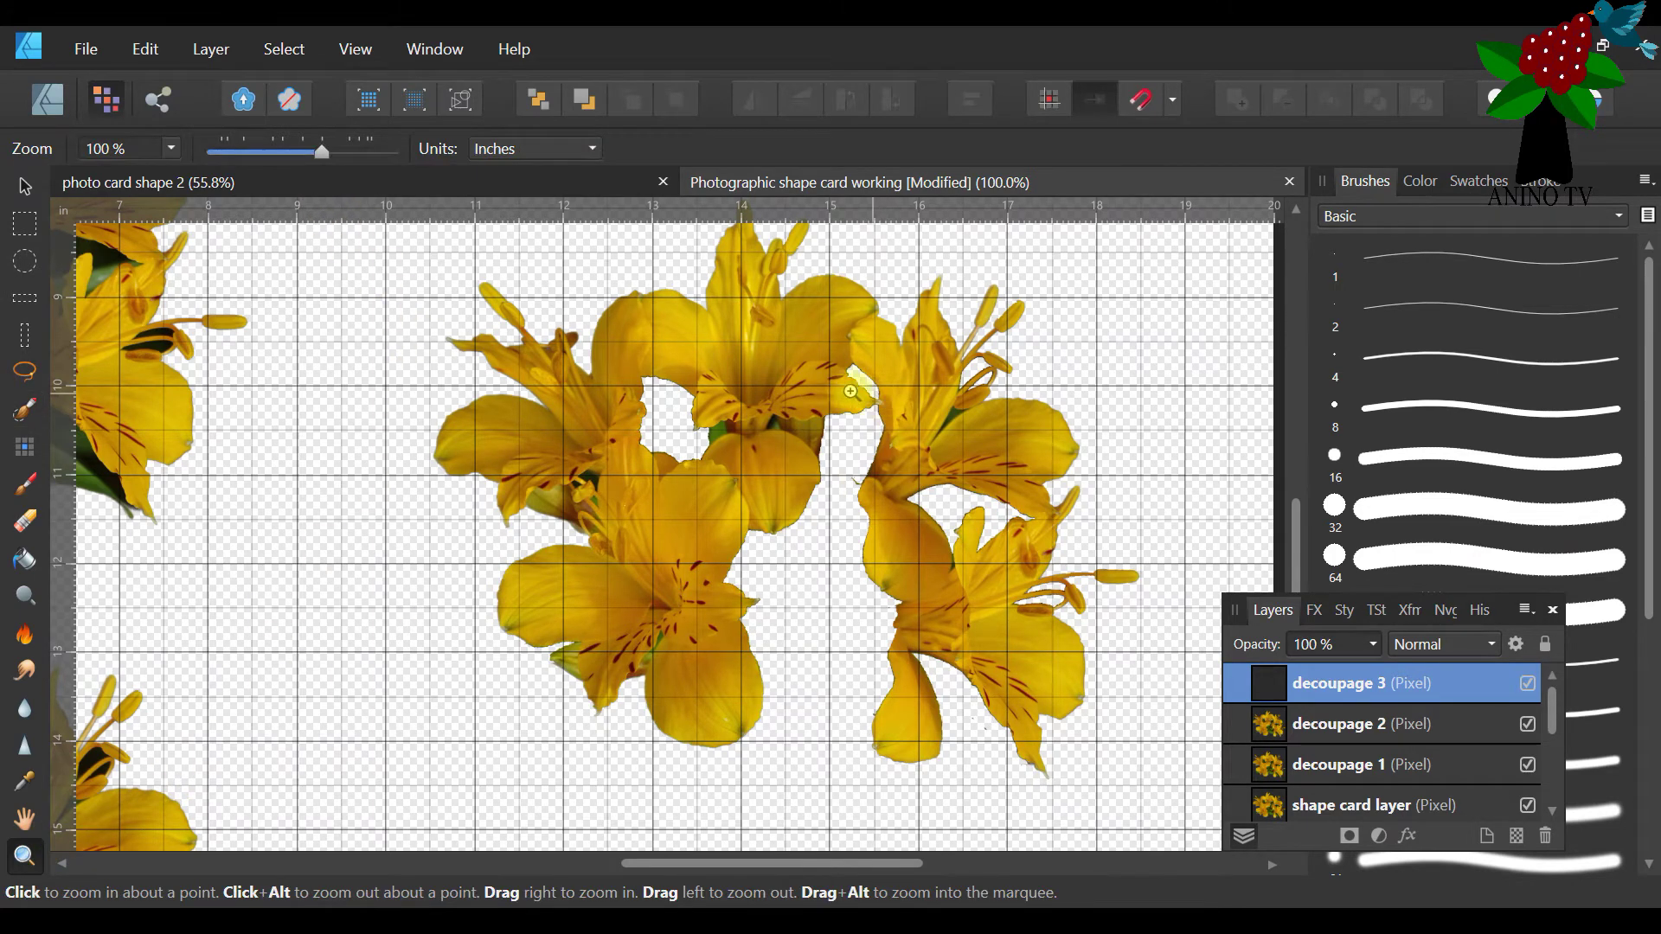
{"action": "left_click", "coordinate": [24, 186]}
{"action": "left_click", "coordinate": [24, 410]}
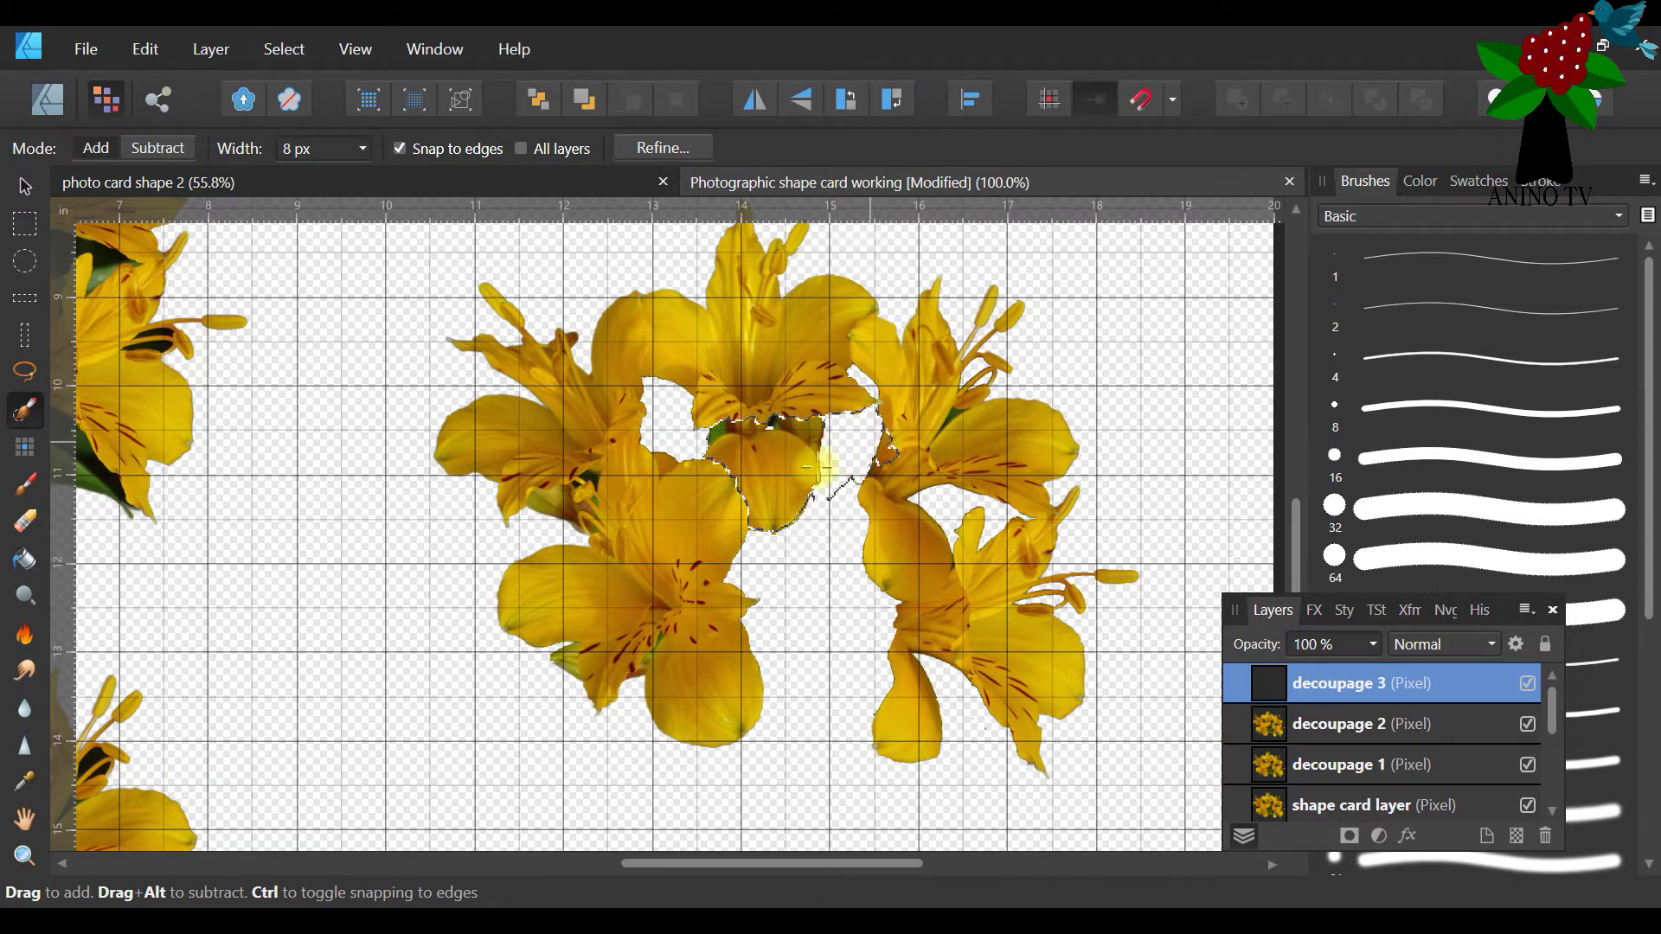
Add the lower inner petal base of decoupage 3's upper-right flower to the selection
{"action": "left_click", "coordinate": [24, 855]}
{"action": "left_click", "coordinate": [1000, 465]}
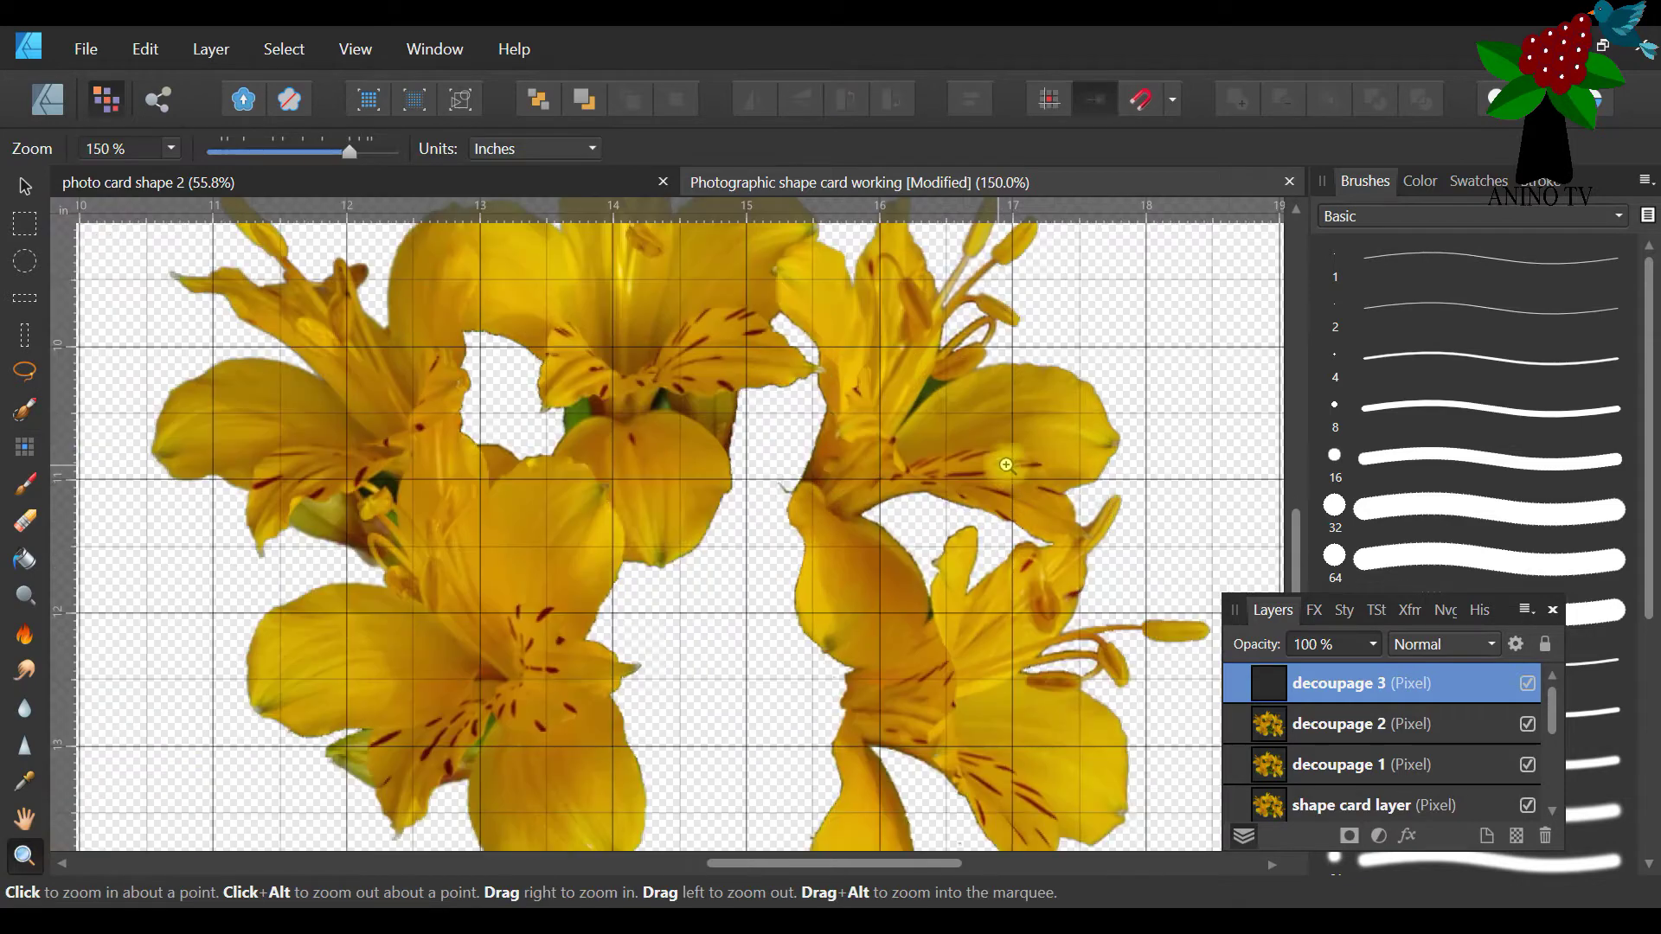
{"action": "left_click", "coordinate": [1001, 467]}
{"action": "left_click", "coordinate": [1001, 468]}
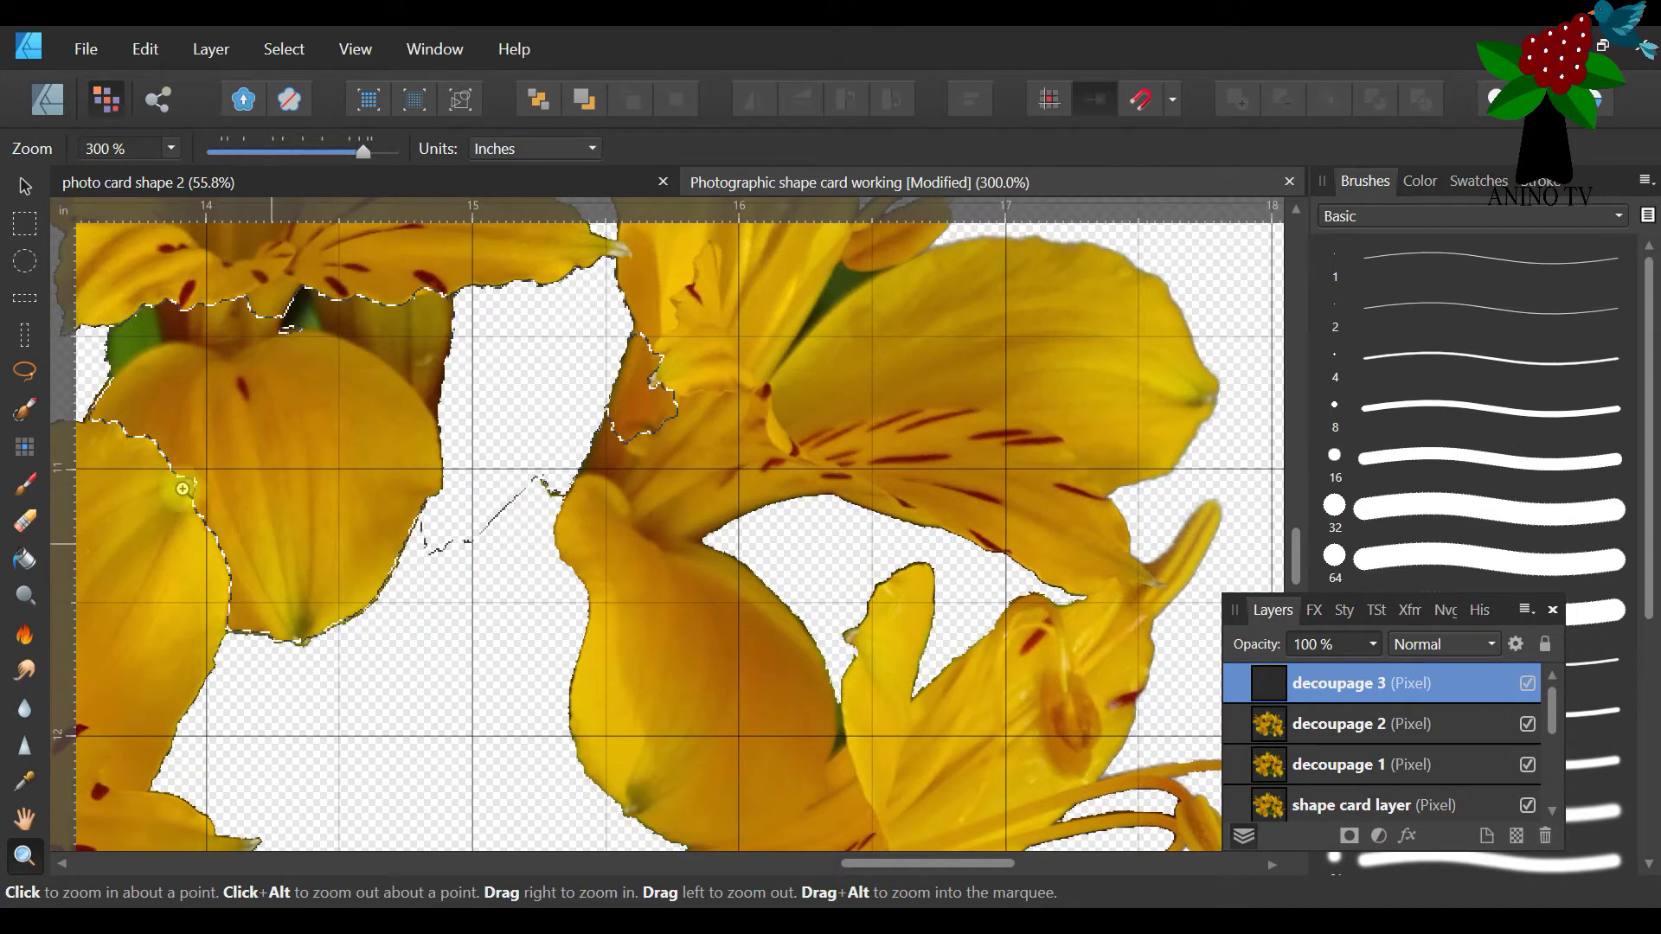
{"action": "left_click", "coordinate": [24, 409]}
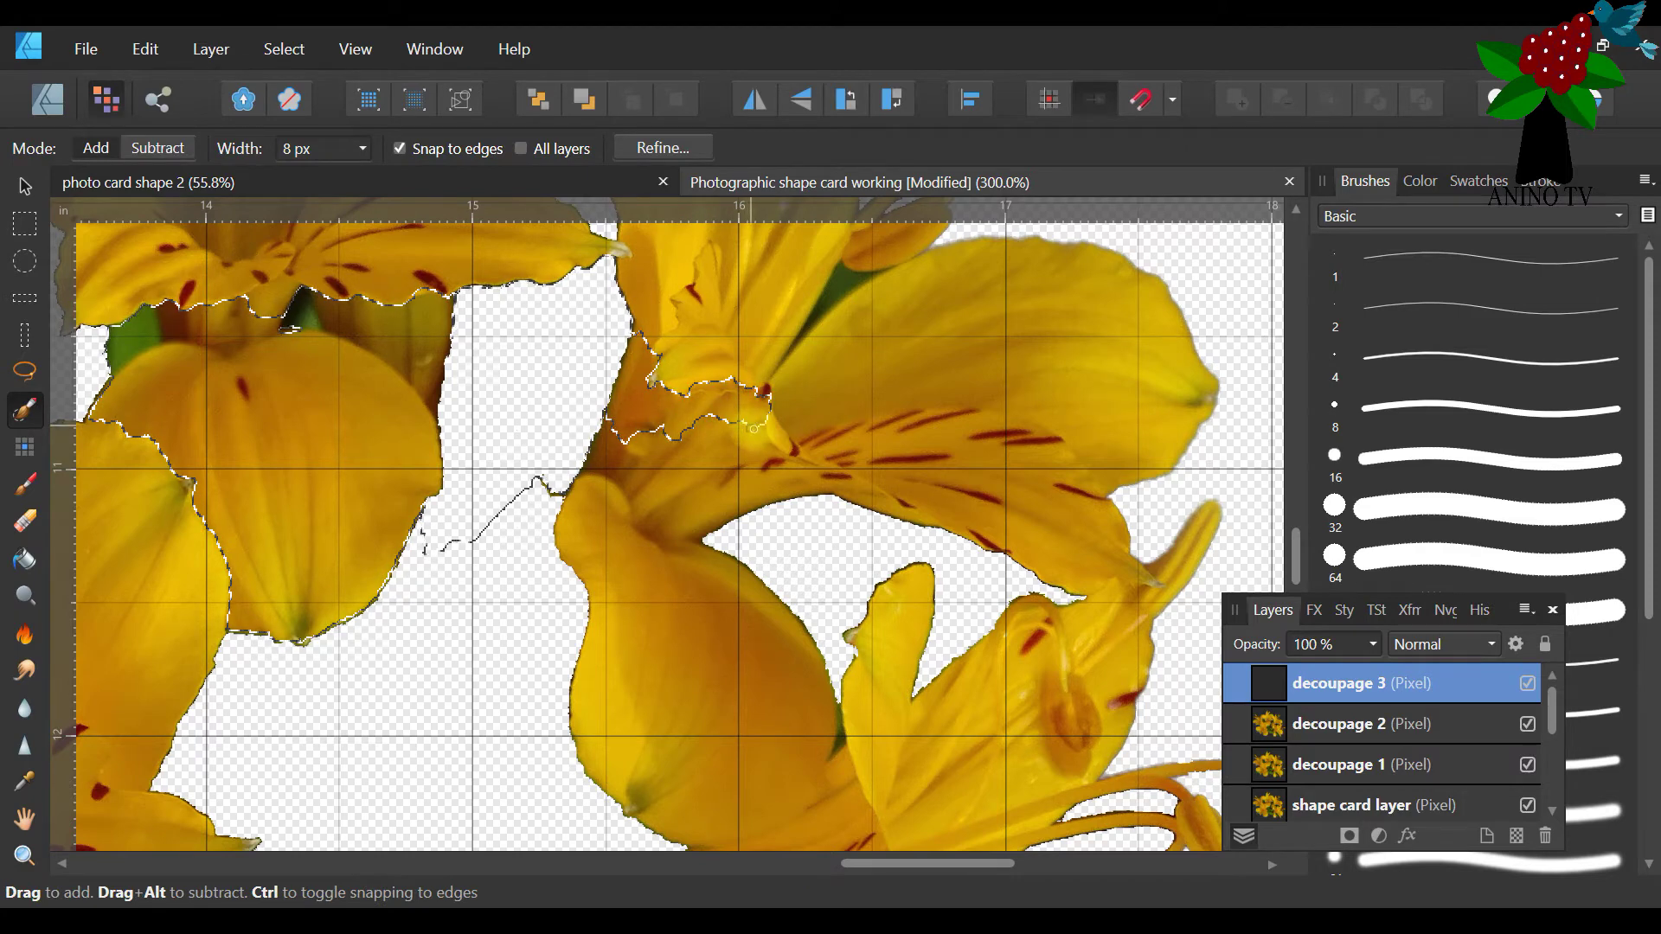
{"action": "mouse_move", "coordinate": [817, 491]}
{"action": "left_mouse_down"}
{"action": "mouse_move", "coordinate": [776, 488]}
{"action": "mouse_move", "coordinate": [719, 514]}
{"action": "mouse_move", "coordinate": [736, 483]}
{"action": "mouse_move", "coordinate": [663, 521]}
{"action": "mouse_move", "coordinate": [740, 459]}
{"action": "mouse_move", "coordinate": [672, 513]}
{"action": "mouse_move", "coordinate": [745, 492]}
{"action": "mouse_move", "coordinate": [789, 501]}
{"action": "mouse_move", "coordinate": [702, 535]}
{"action": "mouse_move", "coordinate": [737, 438]}
{"action": "mouse_move", "coordinate": [654, 408]}
{"action": "mouse_move", "coordinate": [625, 362]}
{"action": "left_mouse_up"}
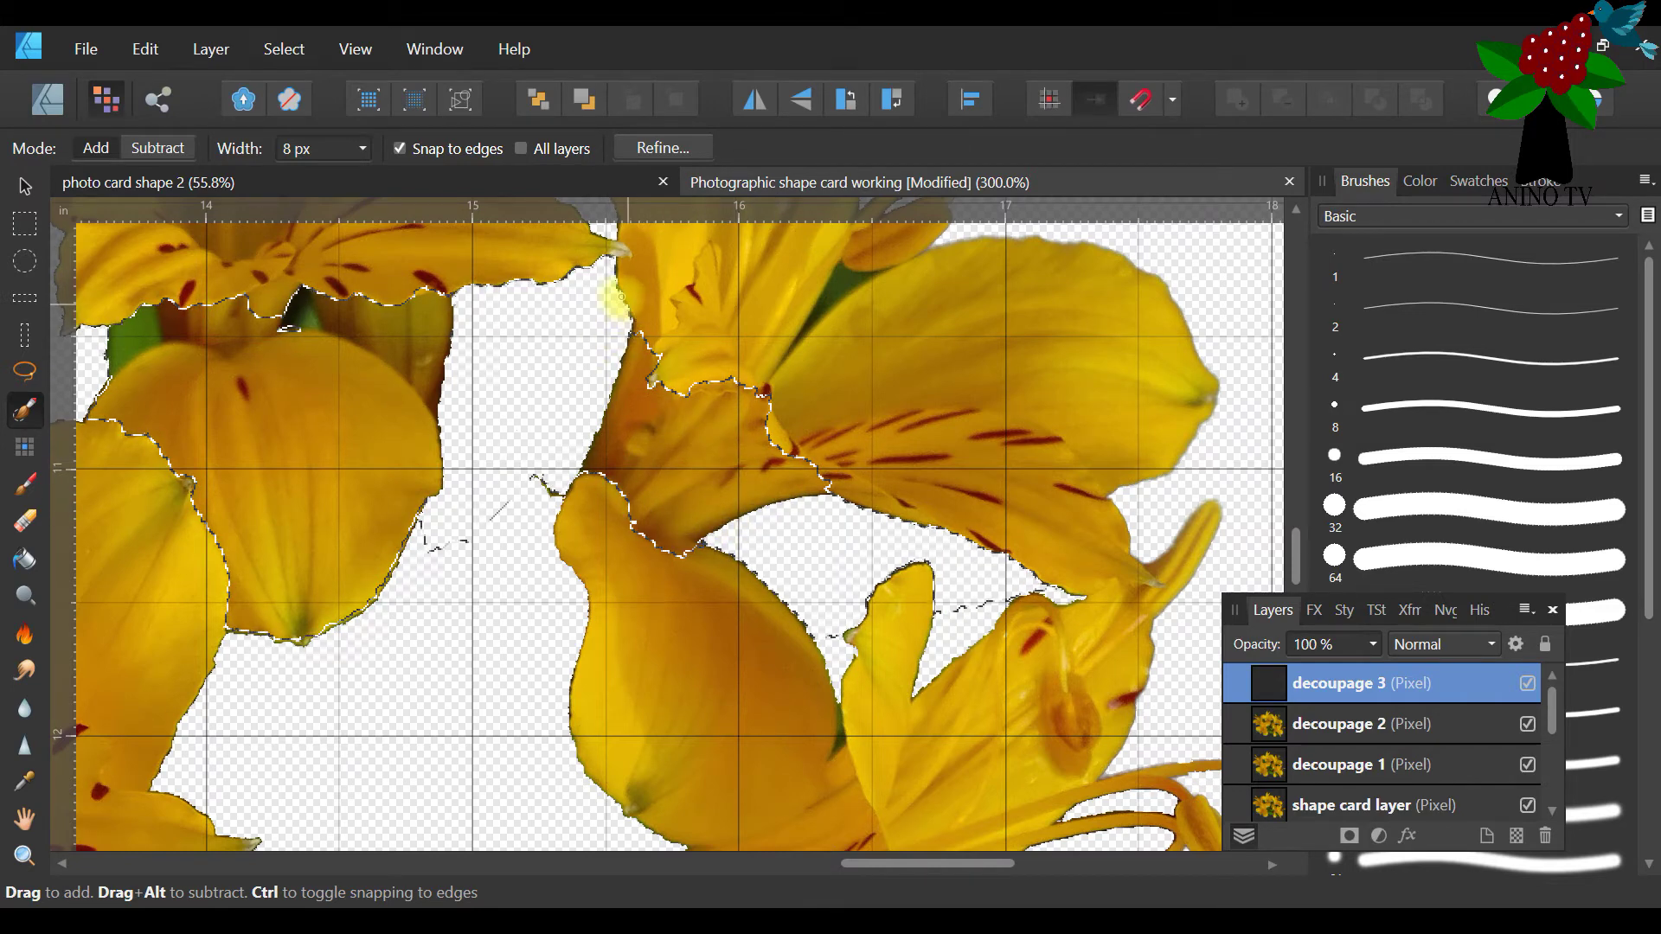
Add the dark gap under the centre flower and the lower-right flower's inner petal to the selection
{"action": "left_click_drag", "start_coordinate": [1297, 542], "coordinate": [1300, 535]}
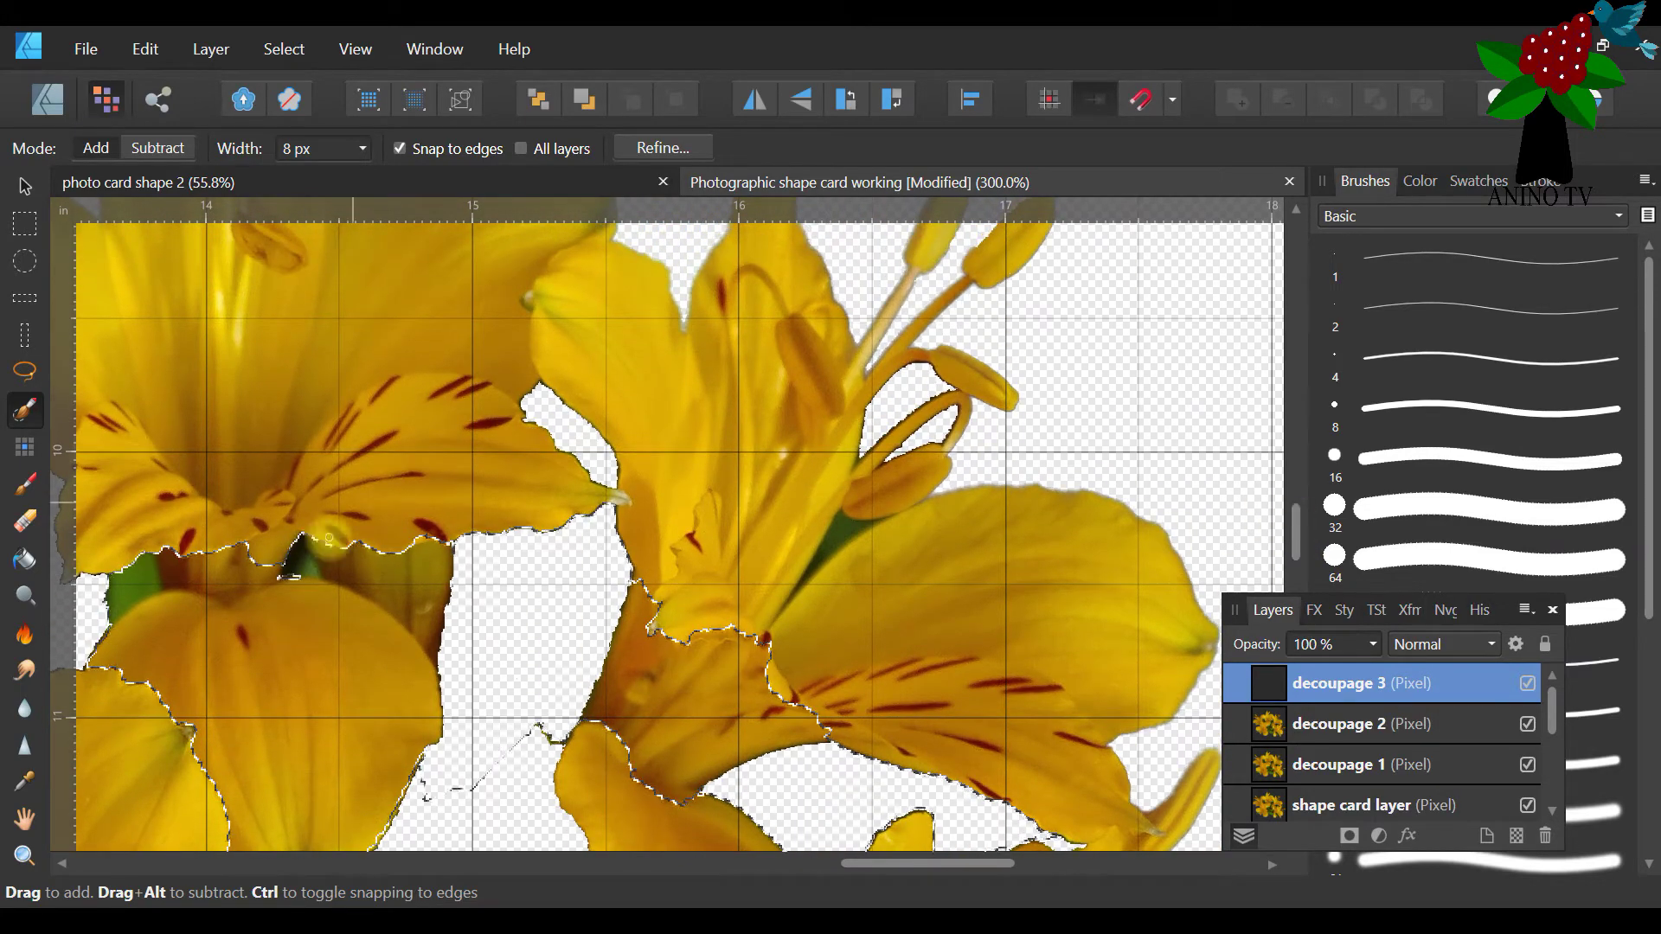
{"action": "left_click_drag", "start_coordinate": [275, 554], "coordinate": [291, 544]}
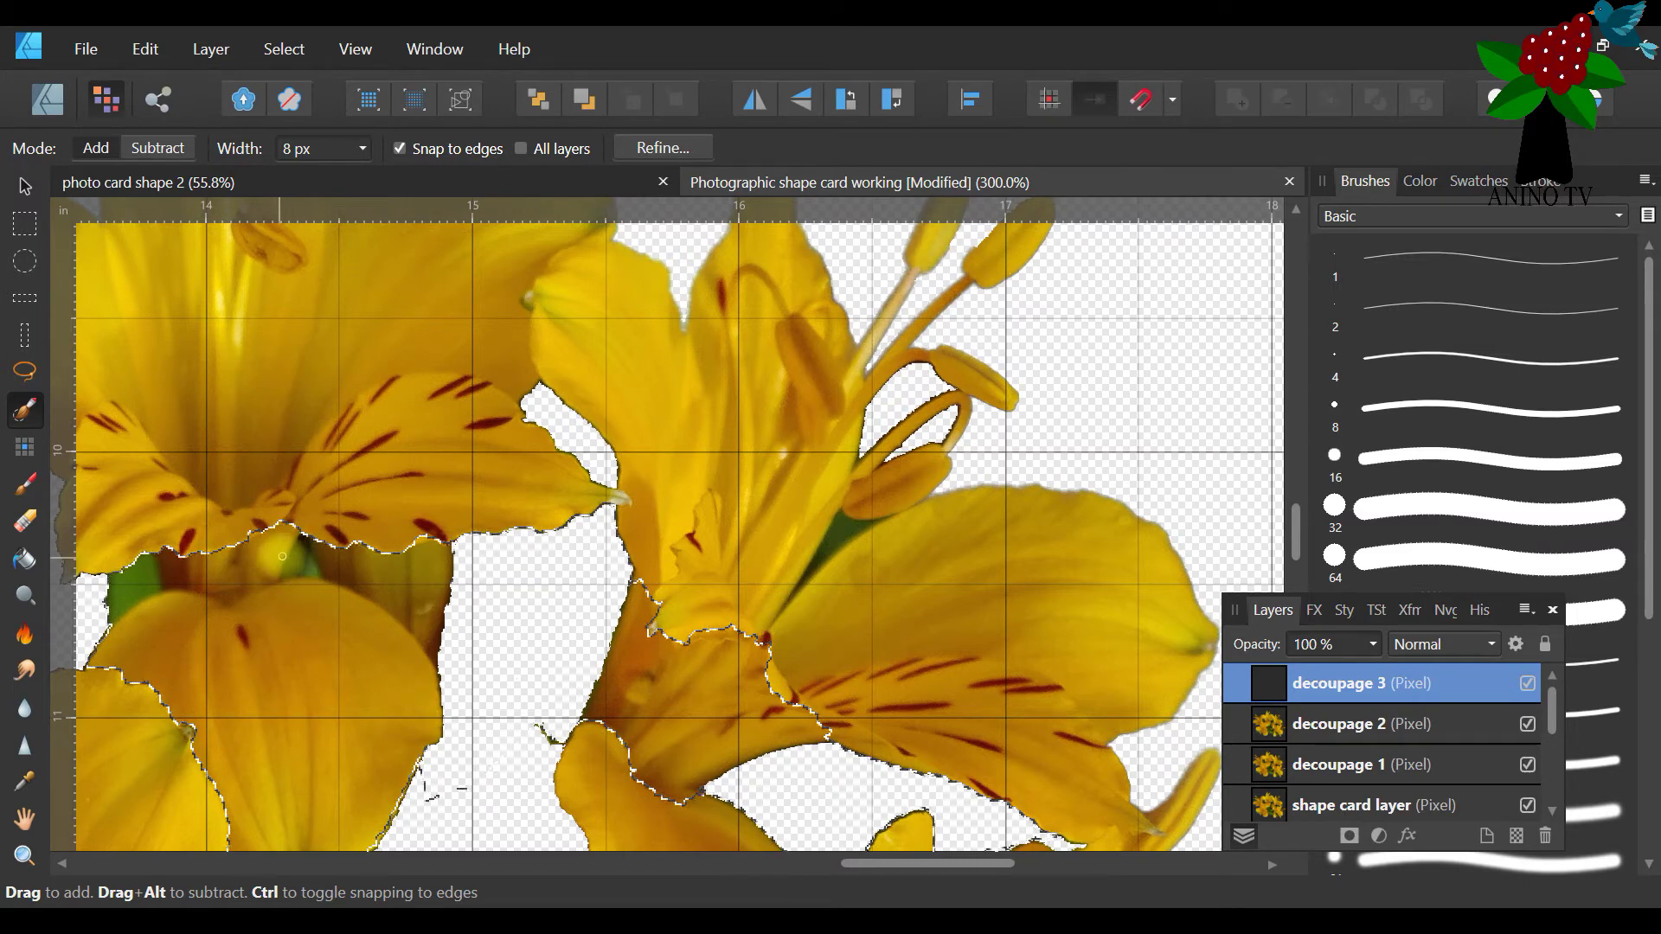
{"action": "left_click_drag", "start_coordinate": [1295, 519], "coordinate": [1297, 570]}
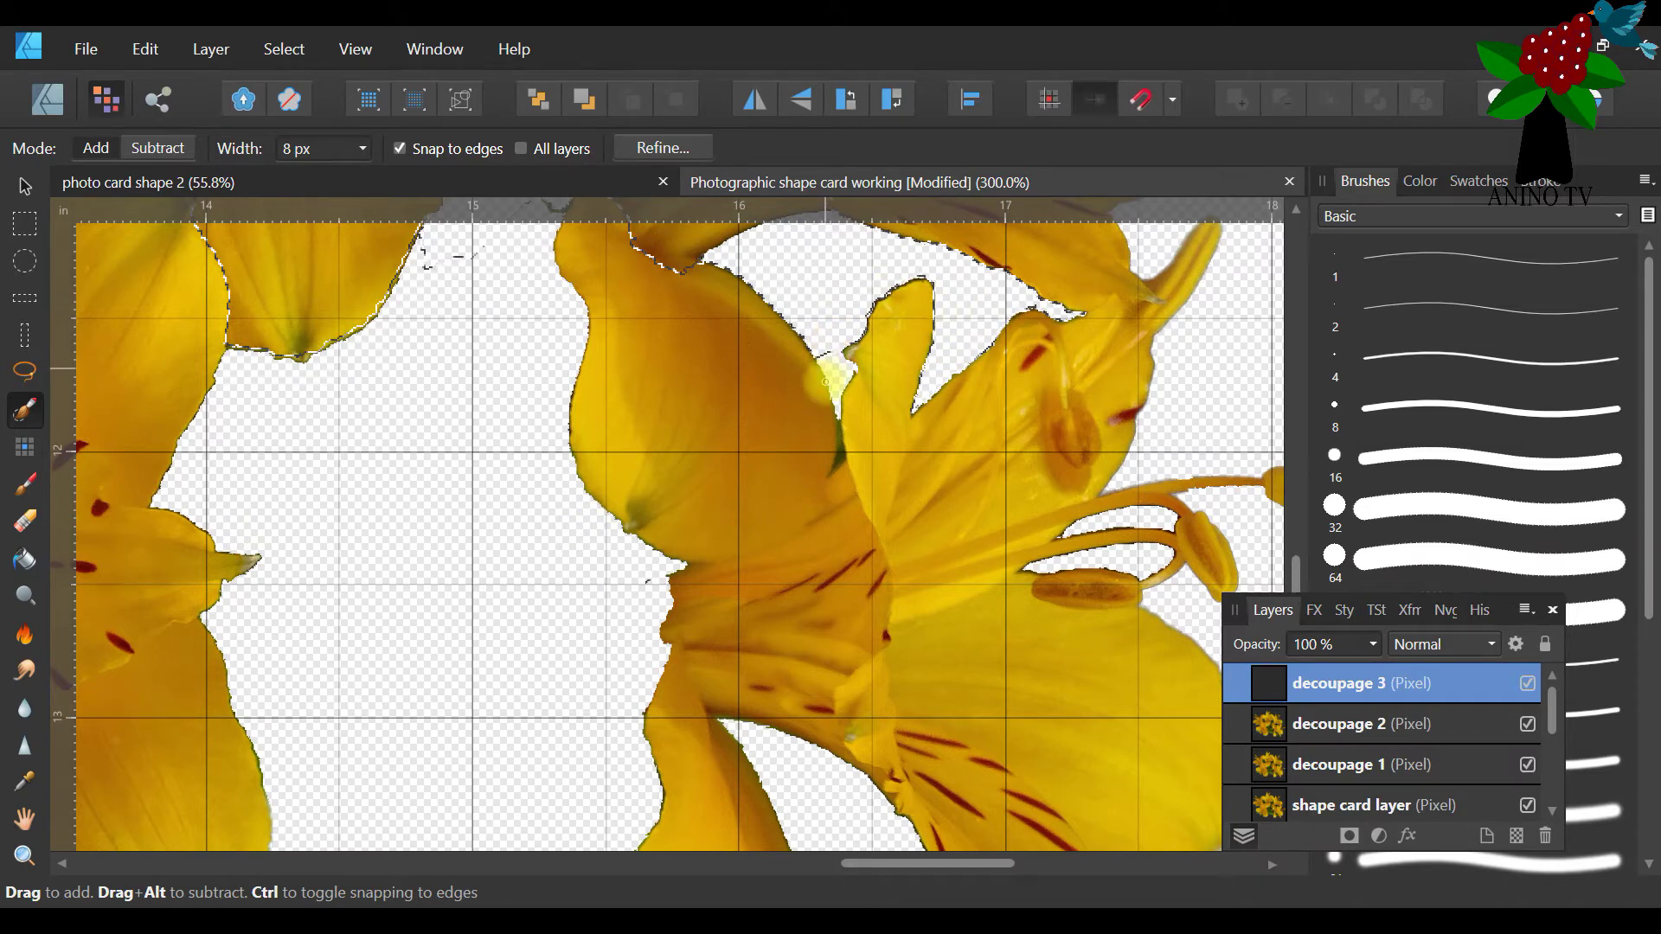
{"action": "mouse_move", "coordinate": [791, 347]}
{"action": "left_mouse_down"}
{"action": "mouse_move", "coordinate": [767, 317]}
{"action": "mouse_move", "coordinate": [696, 370]}
{"action": "mouse_move", "coordinate": [688, 336]}
{"action": "left_mouse_up"}
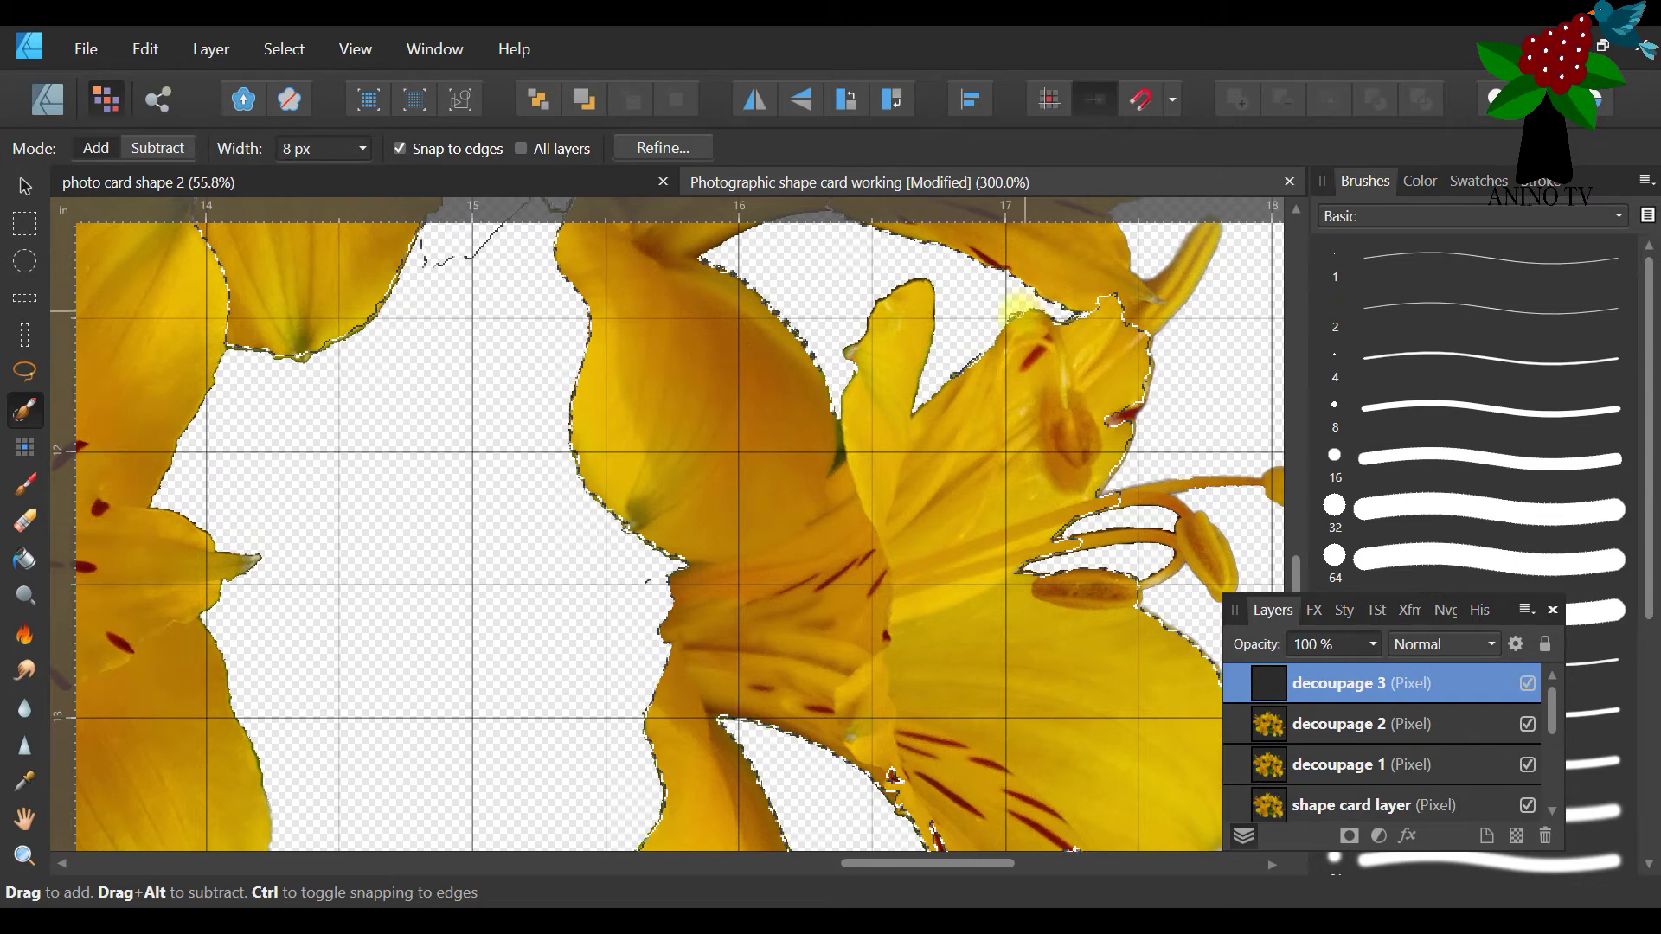
Subtract the lower-right flower's upper front petals from the selection and touch up the gap beside its narrow petal
{"action": "left_click", "coordinate": [152, 148]}
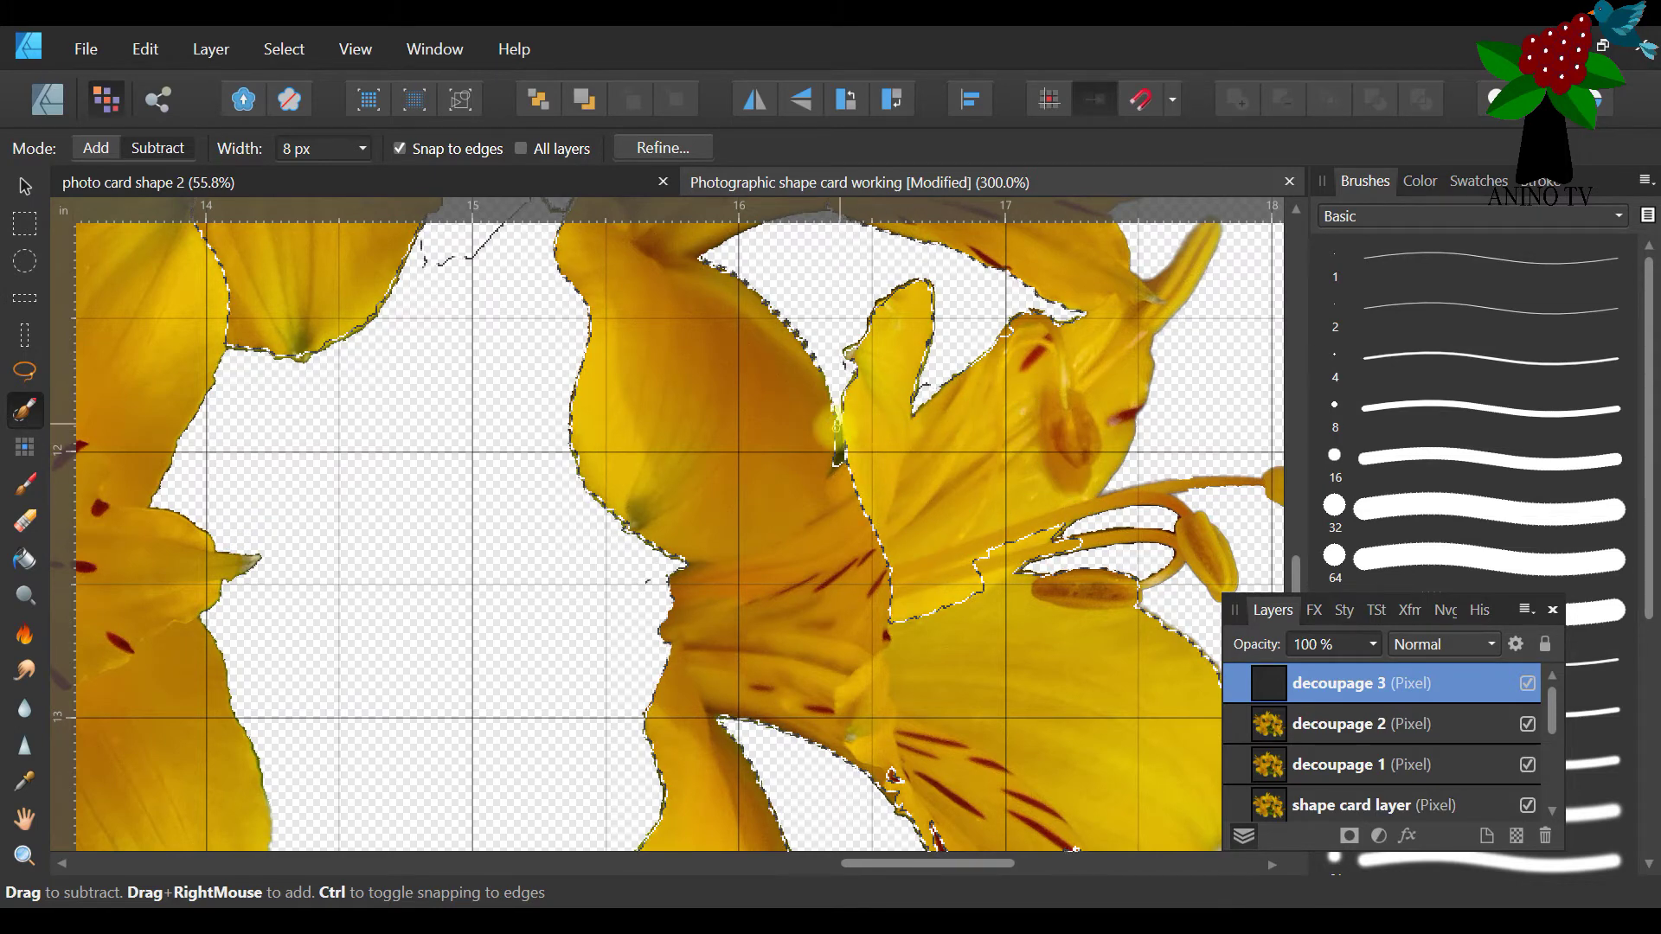
{"action": "left_click", "coordinate": [95, 148]}
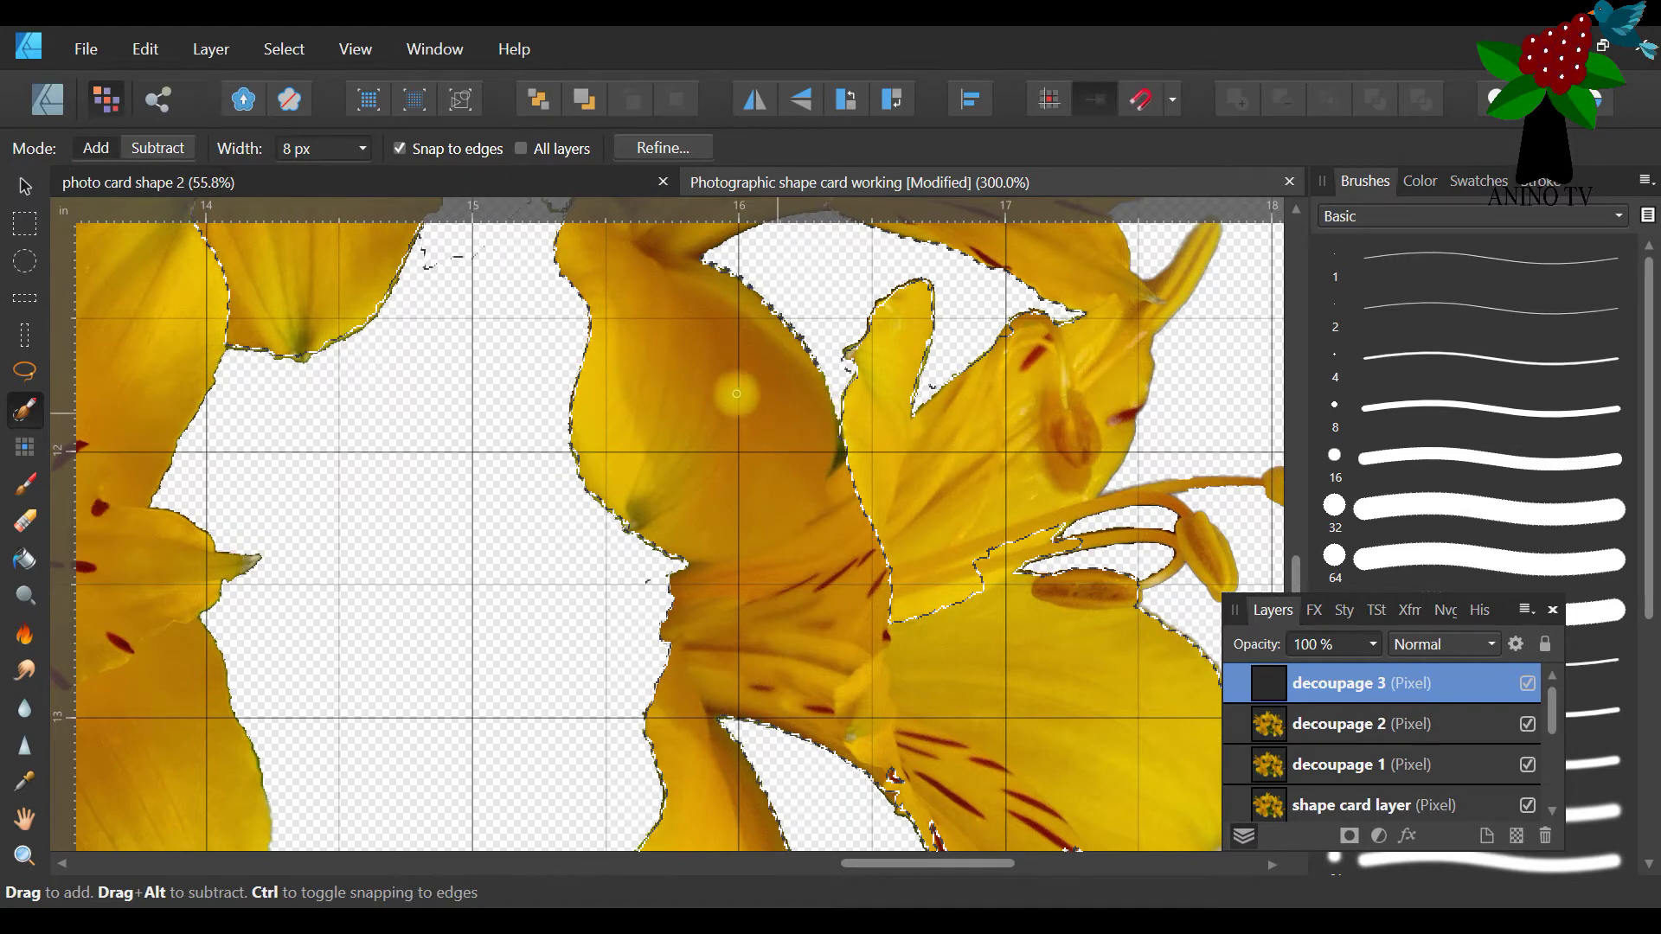
{"action": "left_click", "coordinate": [154, 148]}
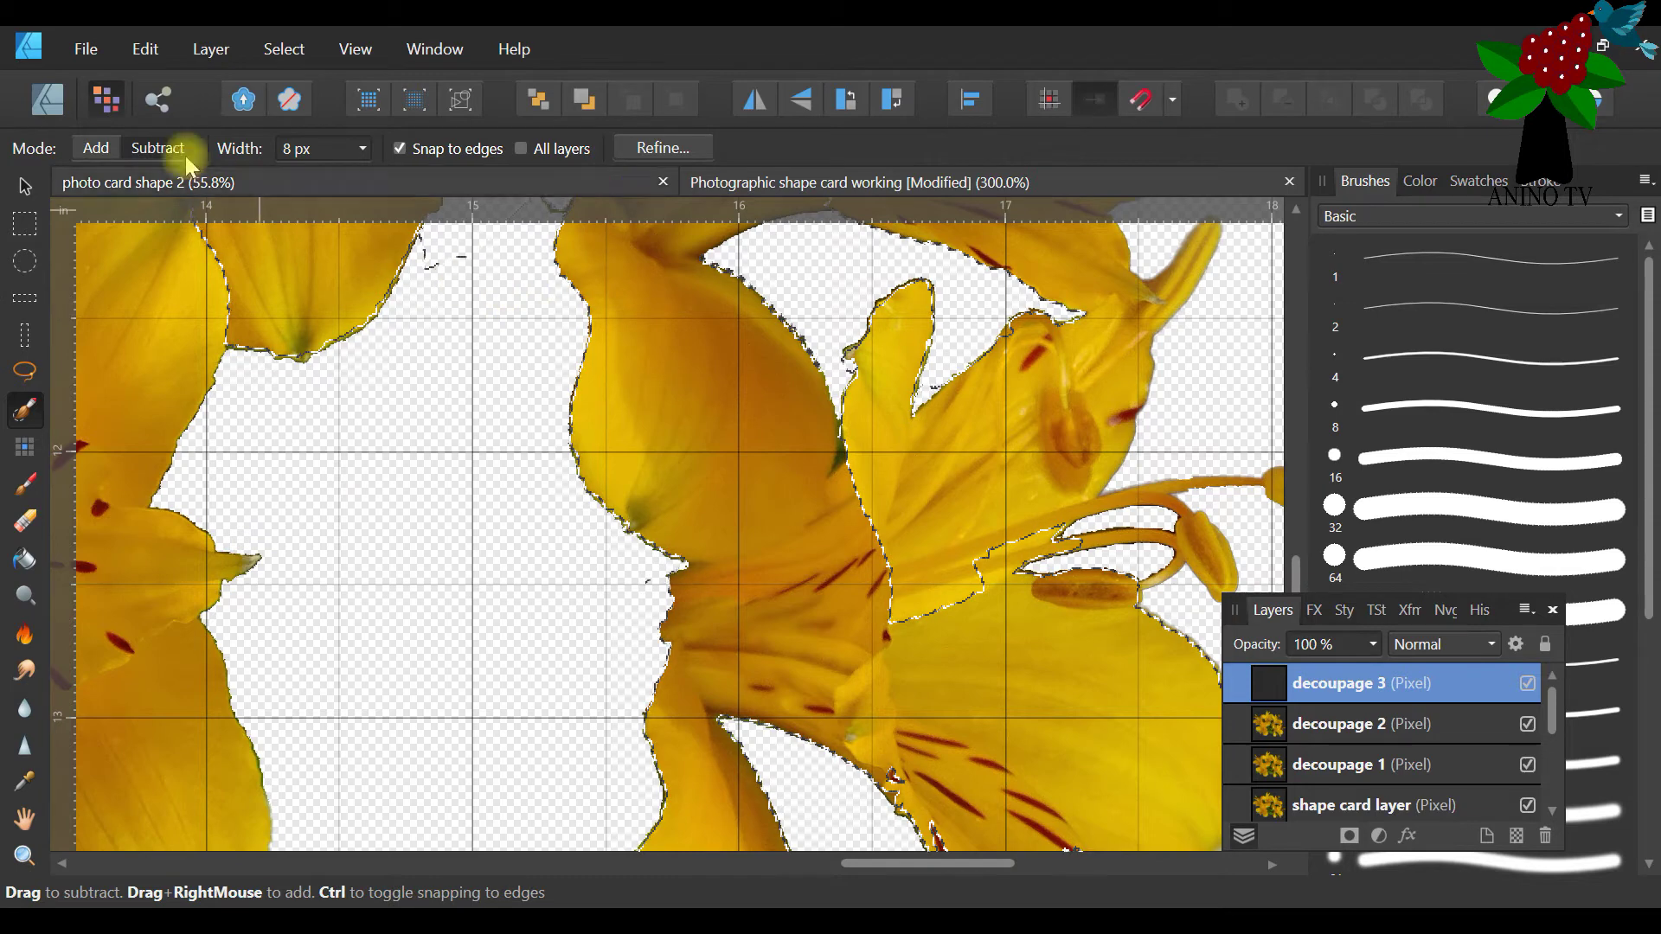
{"action": "left_click", "coordinate": [91, 147]}
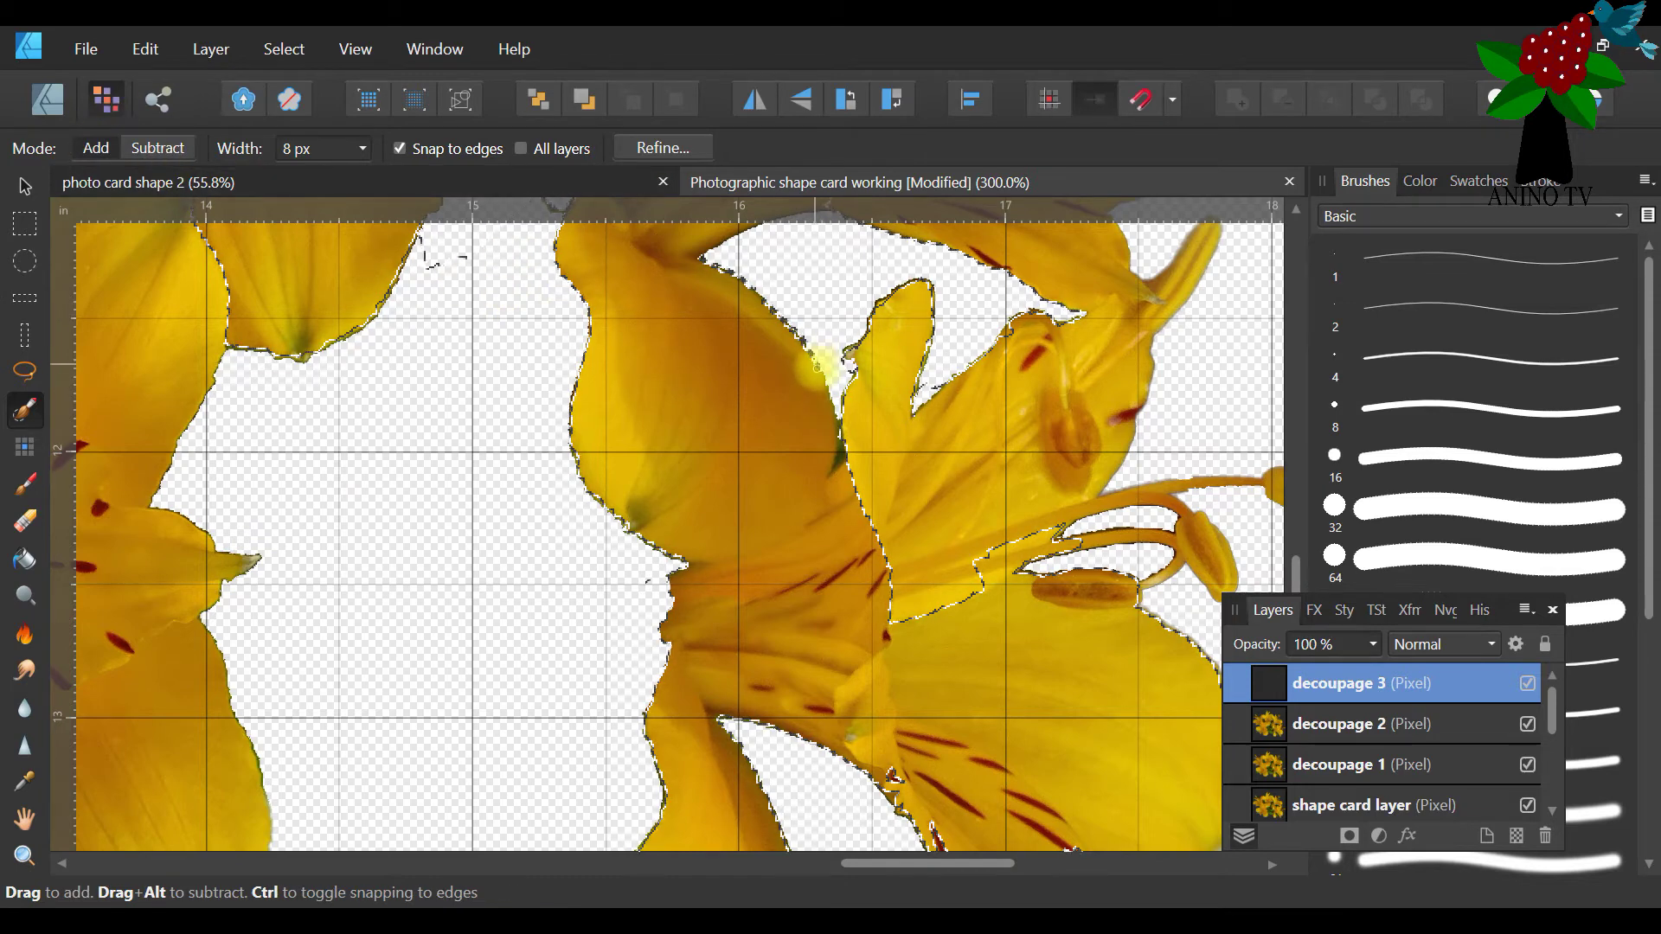
Subtract the narrow petal's outer edge and the base of the lower stamens in the lower-right flower from the selection
{"action": "left_click", "coordinate": [164, 148]}
{"action": "left_click_drag", "start_coordinate": [823, 364], "coordinate": [835, 403]}
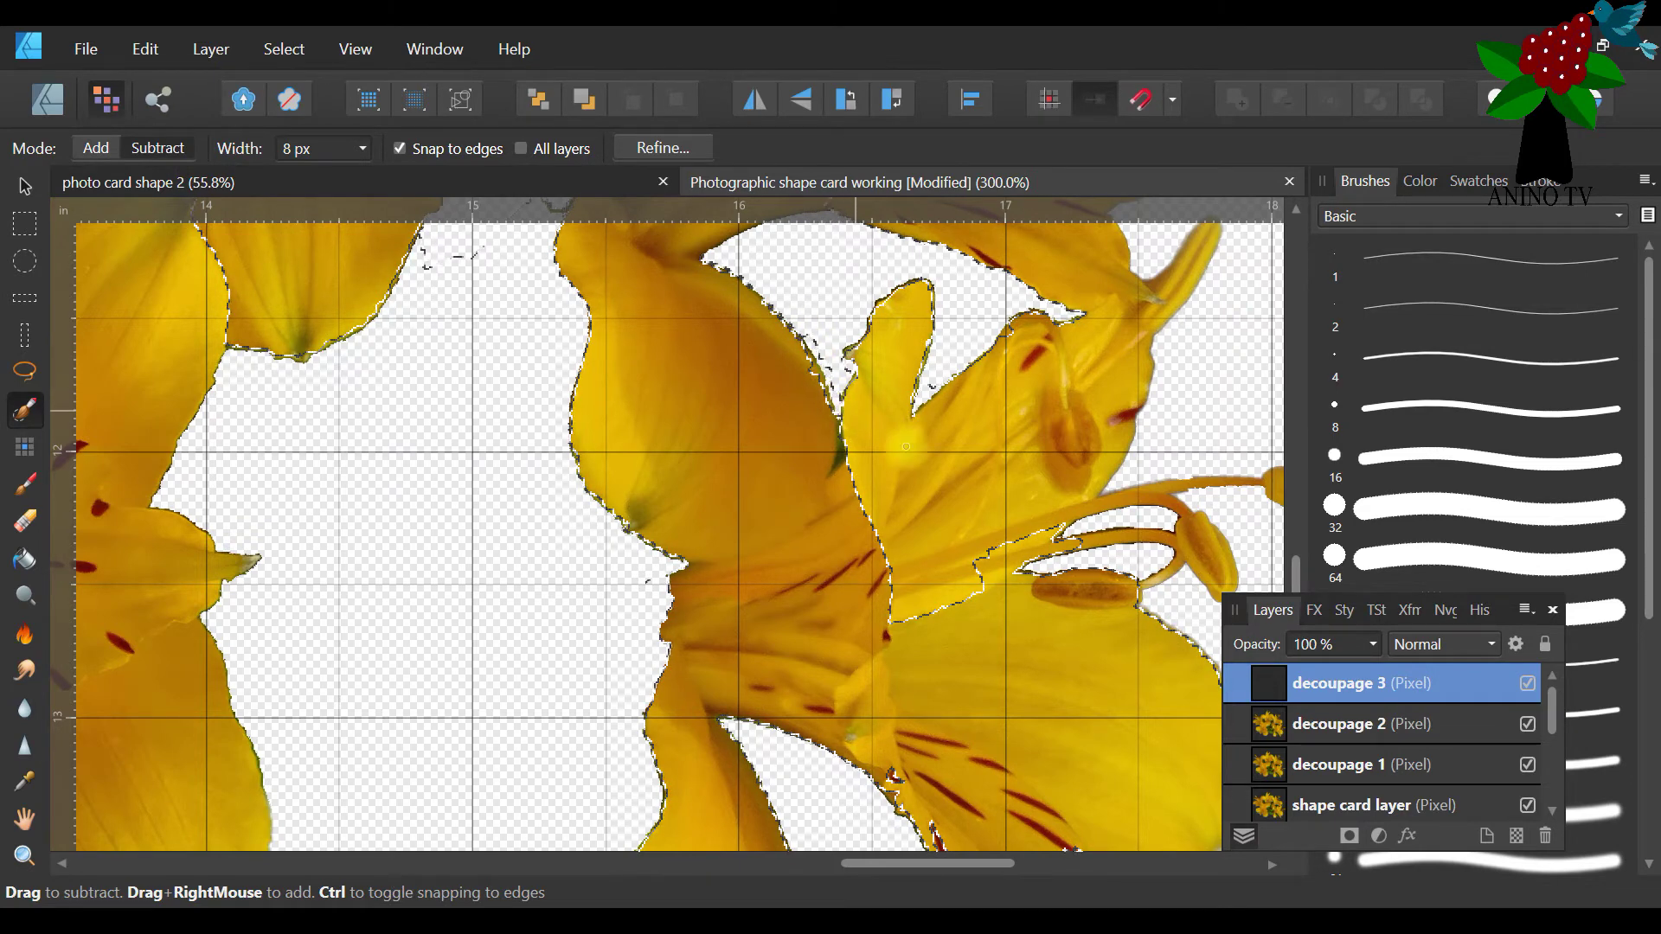
{"action": "mouse_move", "coordinate": [1071, 543]}
{"action": "left_mouse_down"}
{"action": "mouse_move", "coordinate": [967, 576]}
{"action": "mouse_move", "coordinate": [994, 595]}
{"action": "left_mouse_up"}
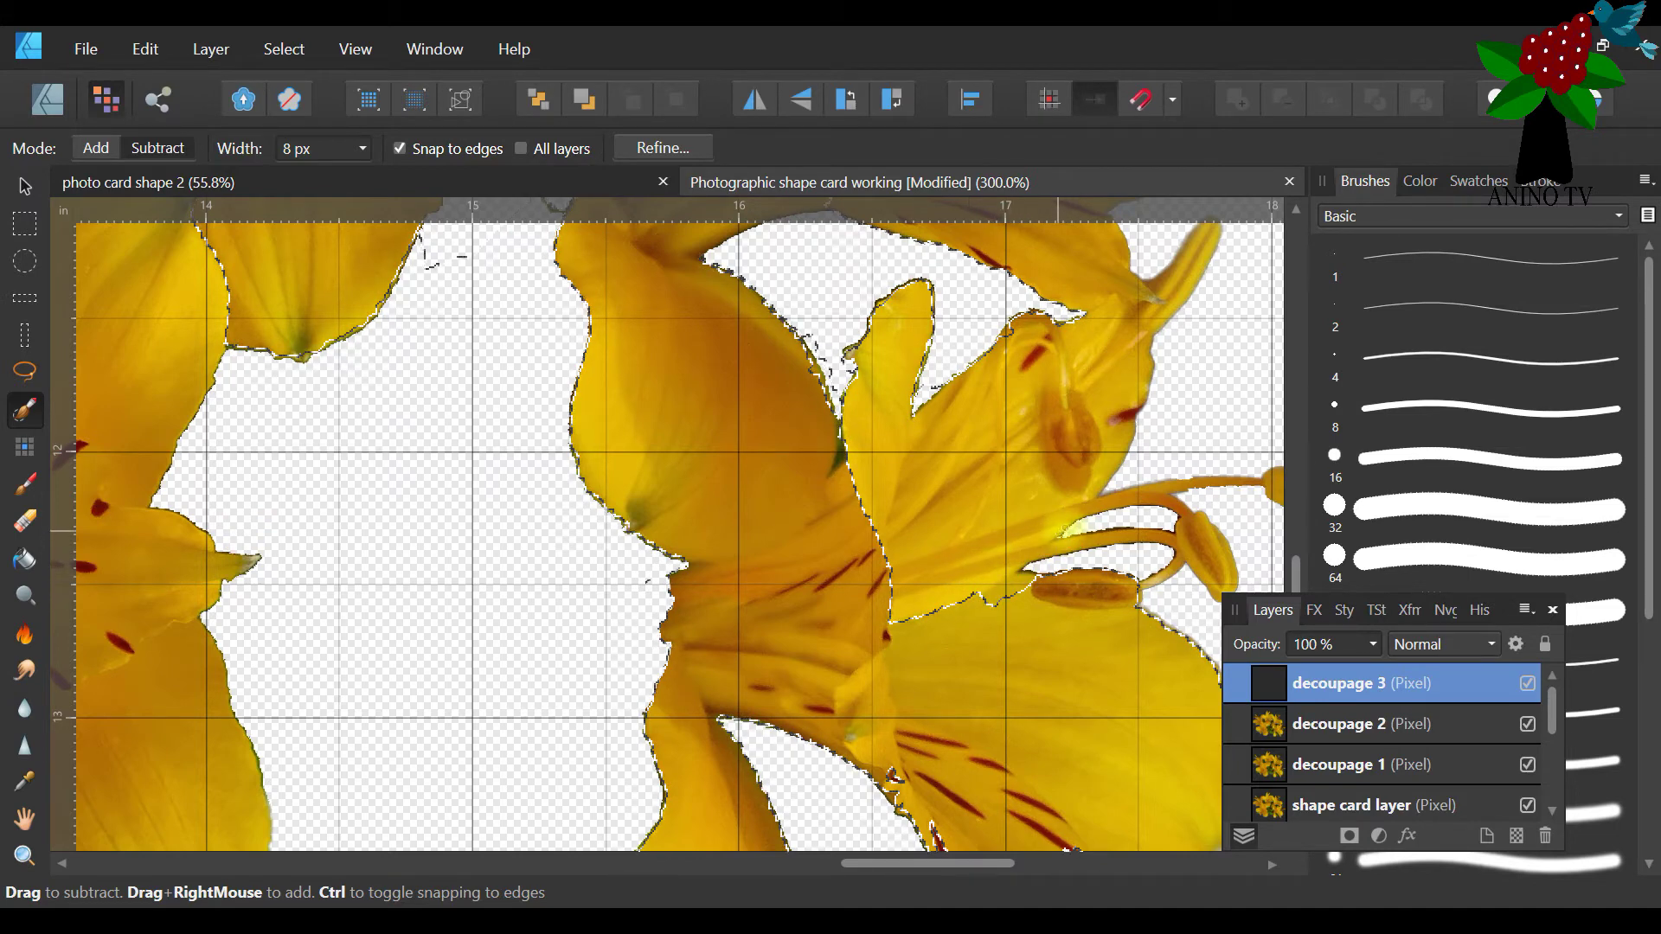
Dock the floating Layers panel below the Brushes panel
{"action": "left_click_drag", "start_coordinate": [889, 863], "coordinate": [947, 863]}
{"action": "scroll", "coordinate": [1281, 576], "scroll_direction": "down", "scroll_amount": 5}
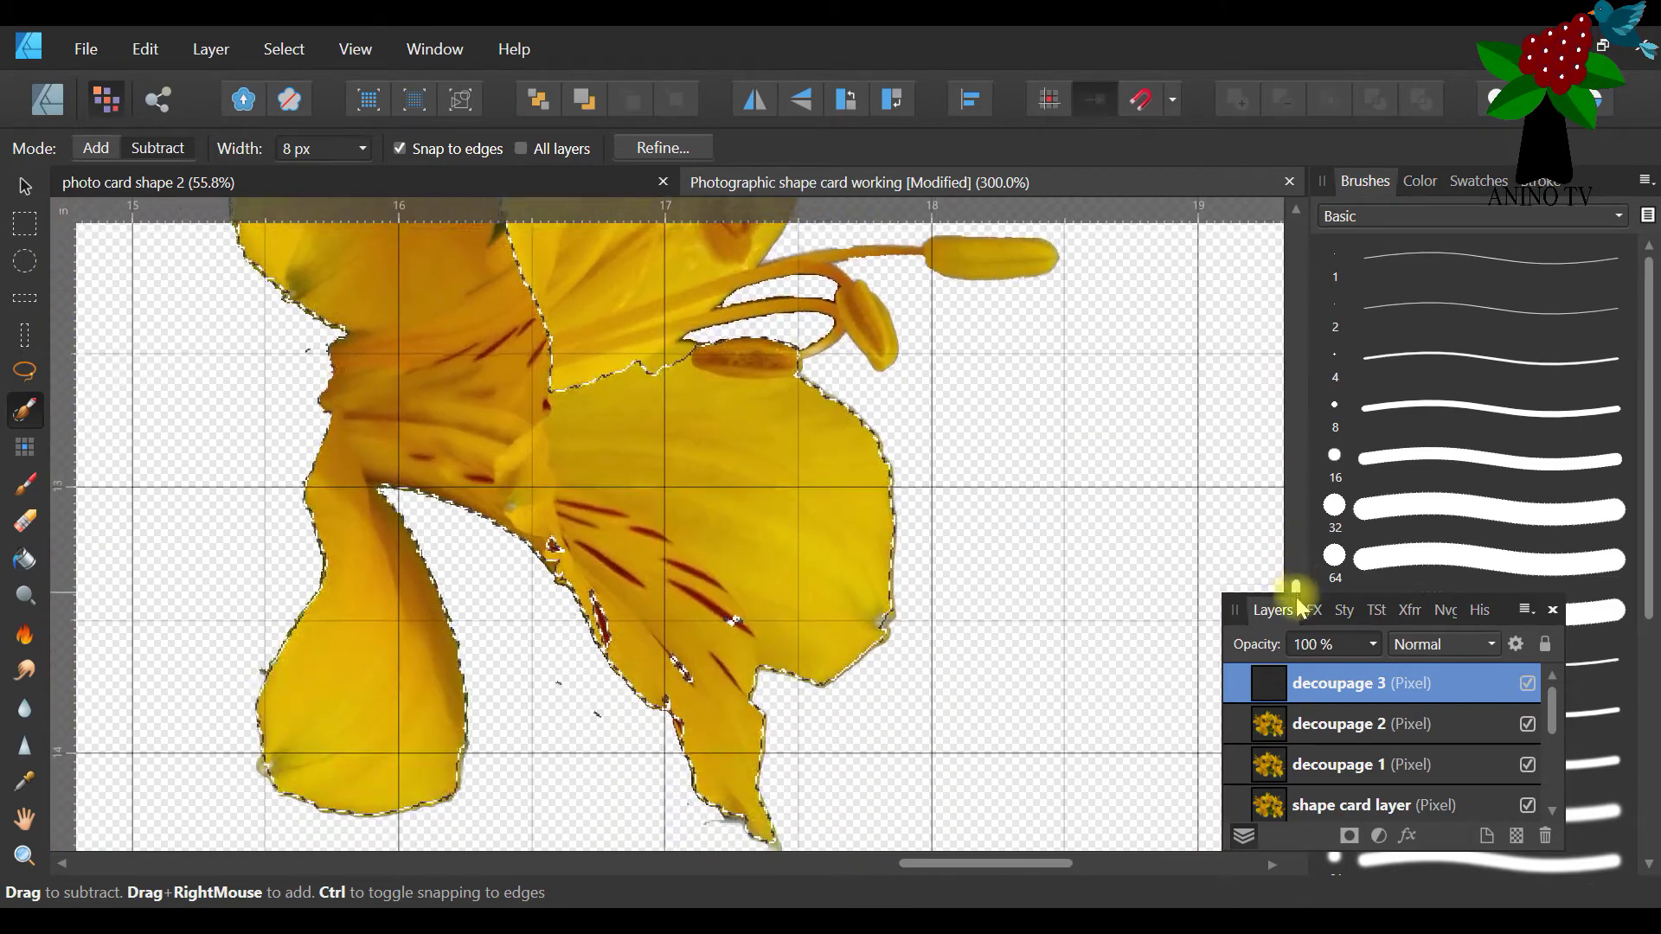
{"action": "left_click_drag", "start_coordinate": [1247, 621], "coordinate": [1296, 608]}
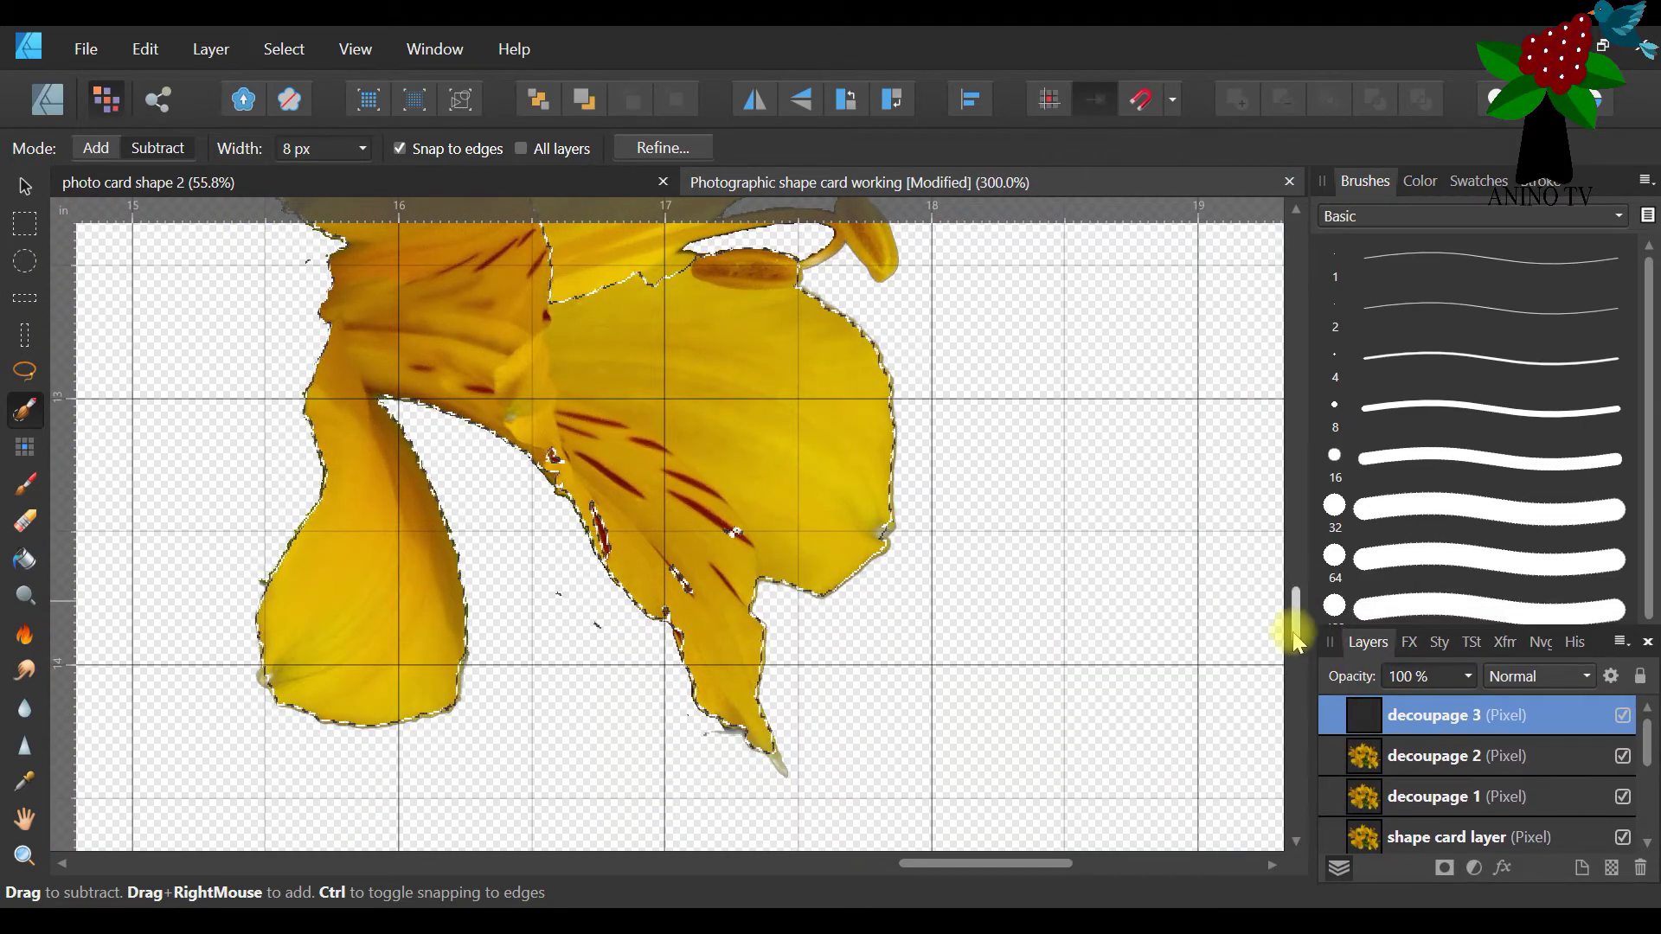
Subtract the lower-right flower's large rounded petal and spotted pointed petal from the selection
{"action": "scroll", "coordinate": [1298, 632], "scroll_direction": "down", "scroll_amount": 3}
{"action": "mouse_move", "coordinate": [735, 367]}
{"action": "left_mouse_down"}
{"action": "mouse_move", "coordinate": [720, 370]}
{"action": "mouse_move", "coordinate": [744, 377]}
{"action": "left_mouse_up"}
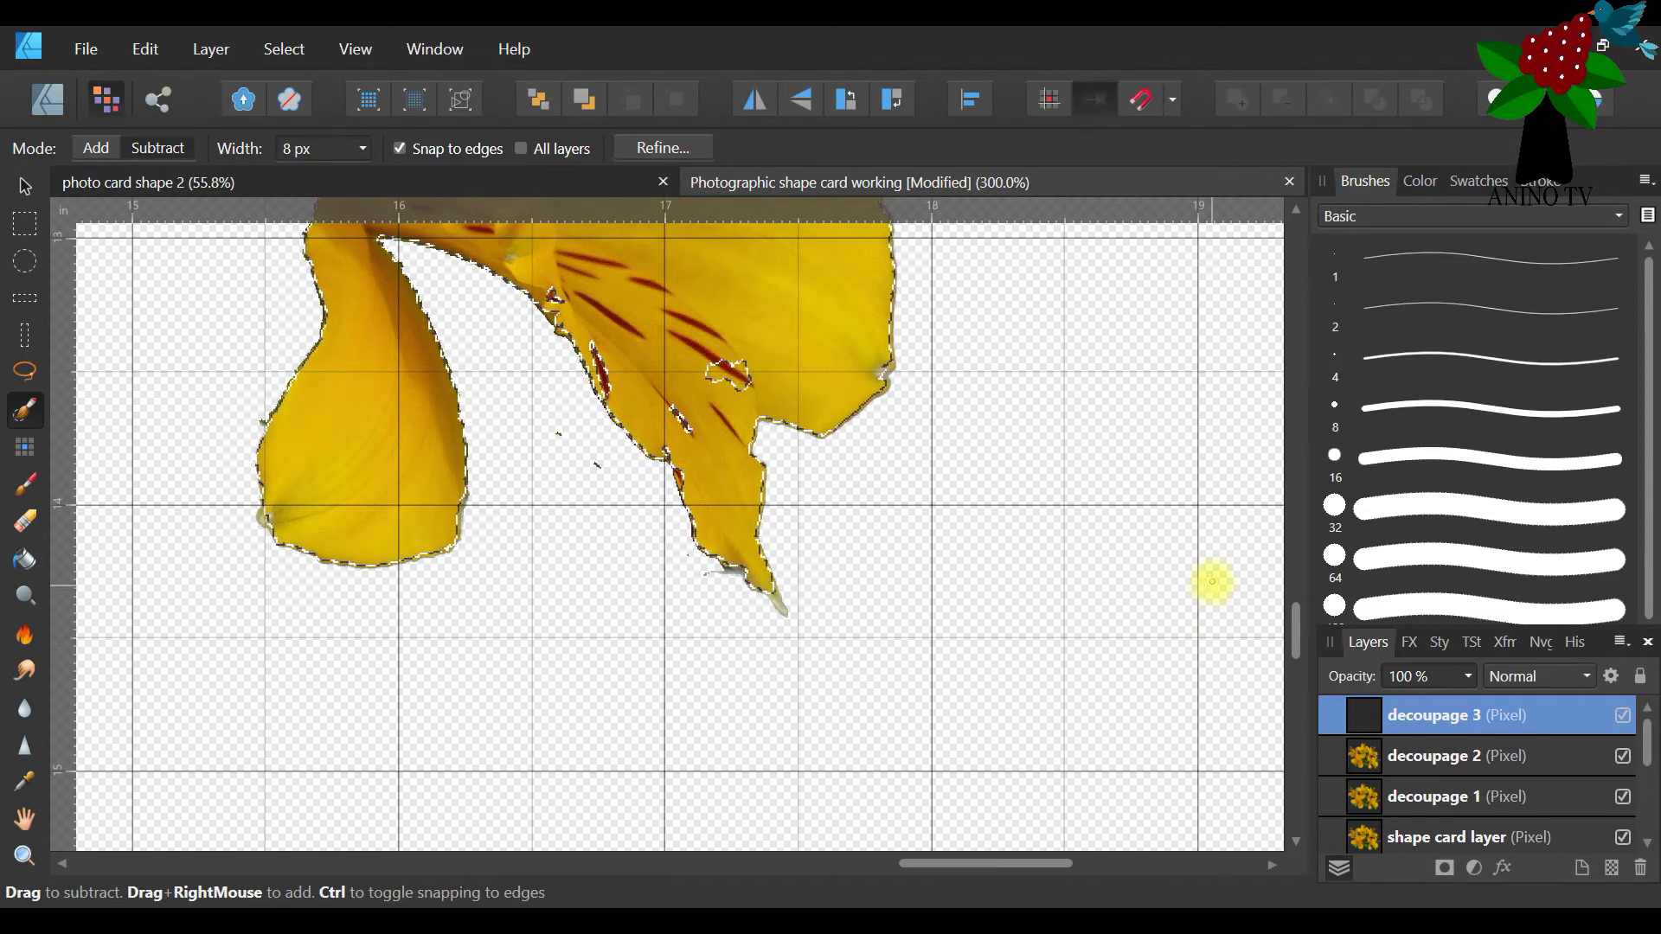
{"action": "scroll", "coordinate": [1298, 611], "scroll_direction": "up", "scroll_amount": 7}
{"action": "scroll", "coordinate": [1298, 589], "scroll_direction": "down", "scroll_amount": 2}
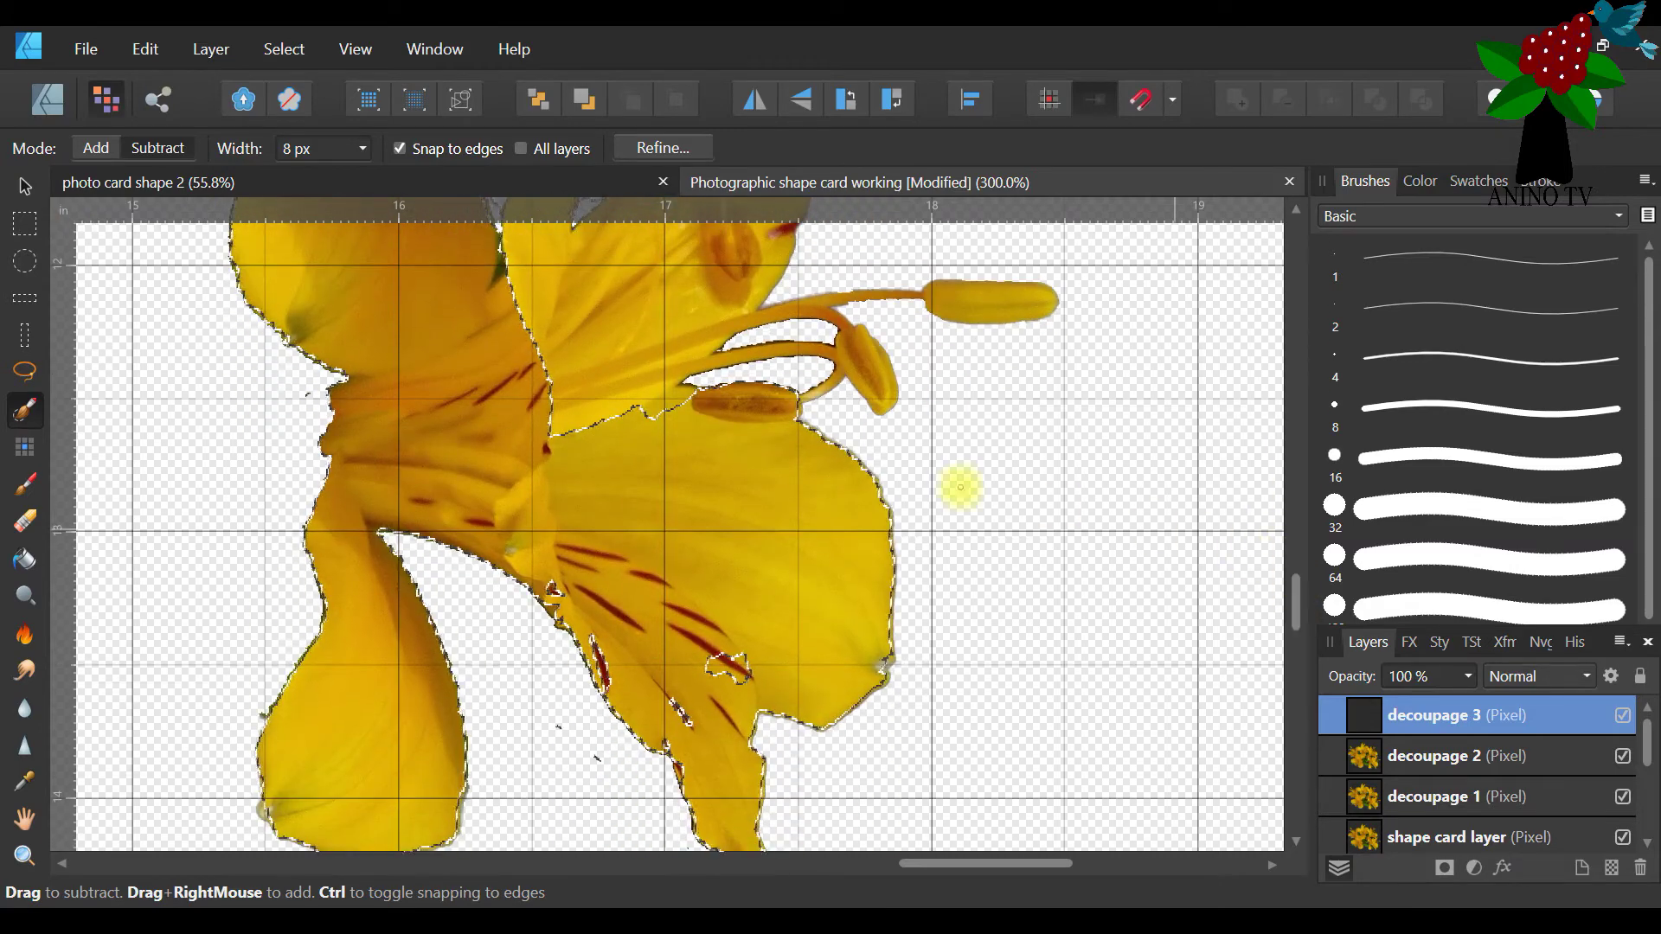
{"action": "mouse_move", "coordinate": [692, 493]}
{"action": "left_mouse_down"}
{"action": "mouse_move", "coordinate": [683, 398]}
{"action": "mouse_move", "coordinate": [650, 526]}
{"action": "mouse_move", "coordinate": [674, 666]}
{"action": "mouse_move", "coordinate": [597, 671]}
{"action": "left_mouse_up"}
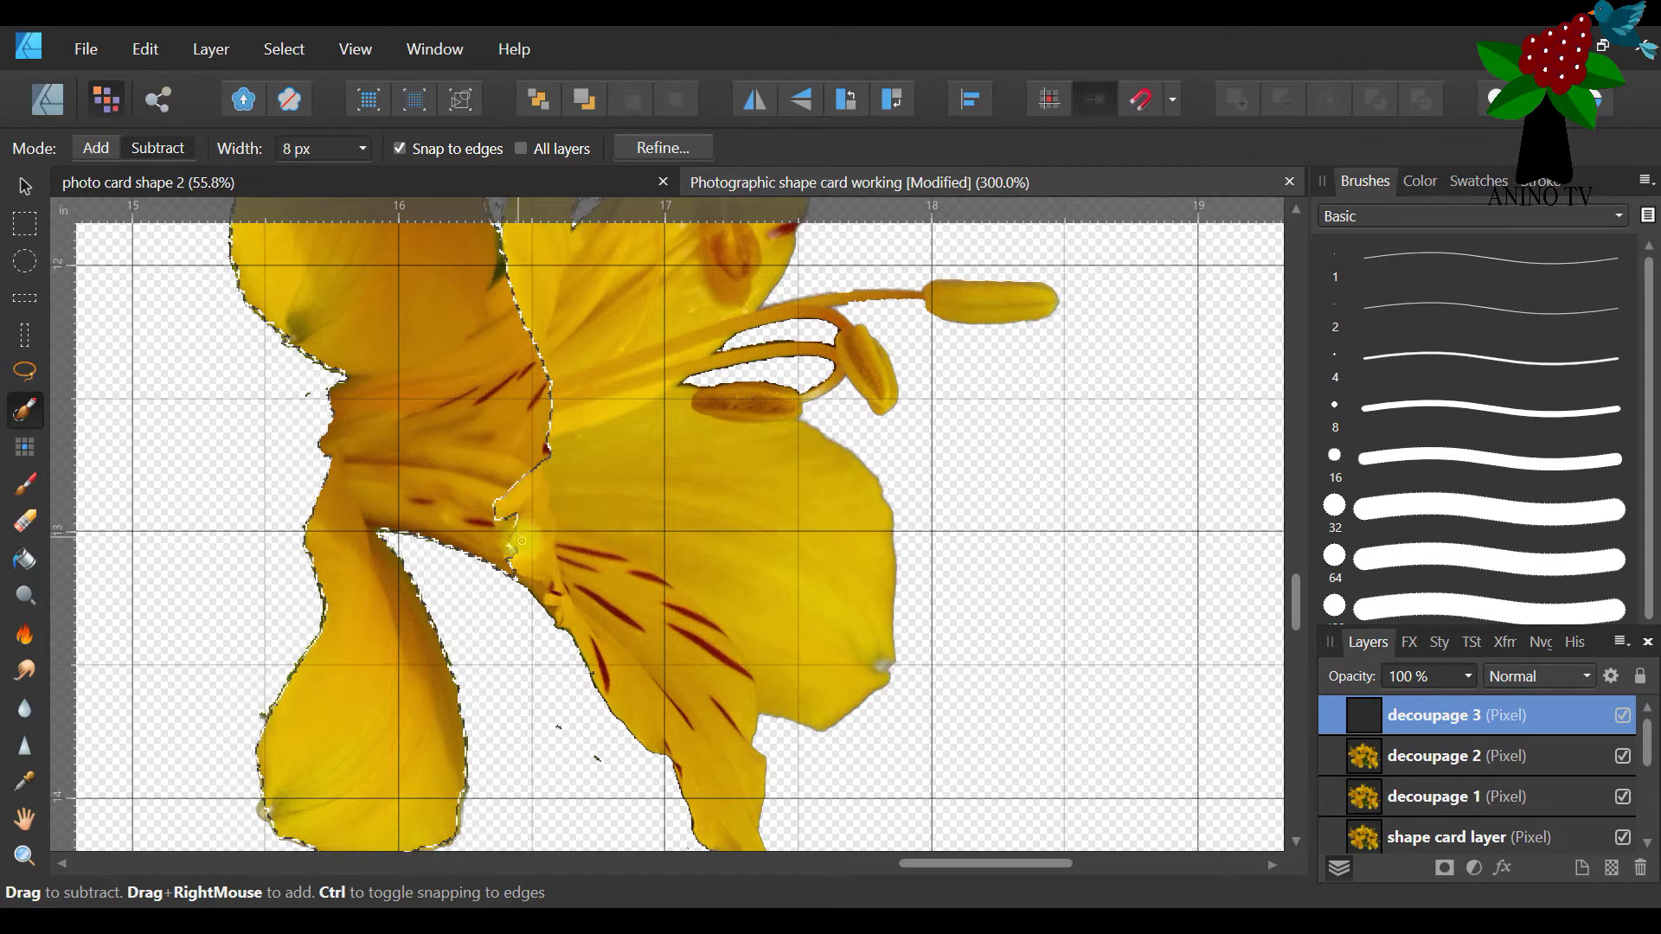
Add the transparent gap between the lower-right flower's rear petal and its spotted pointed petal to the selection
{"action": "left_click", "coordinate": [96, 148]}
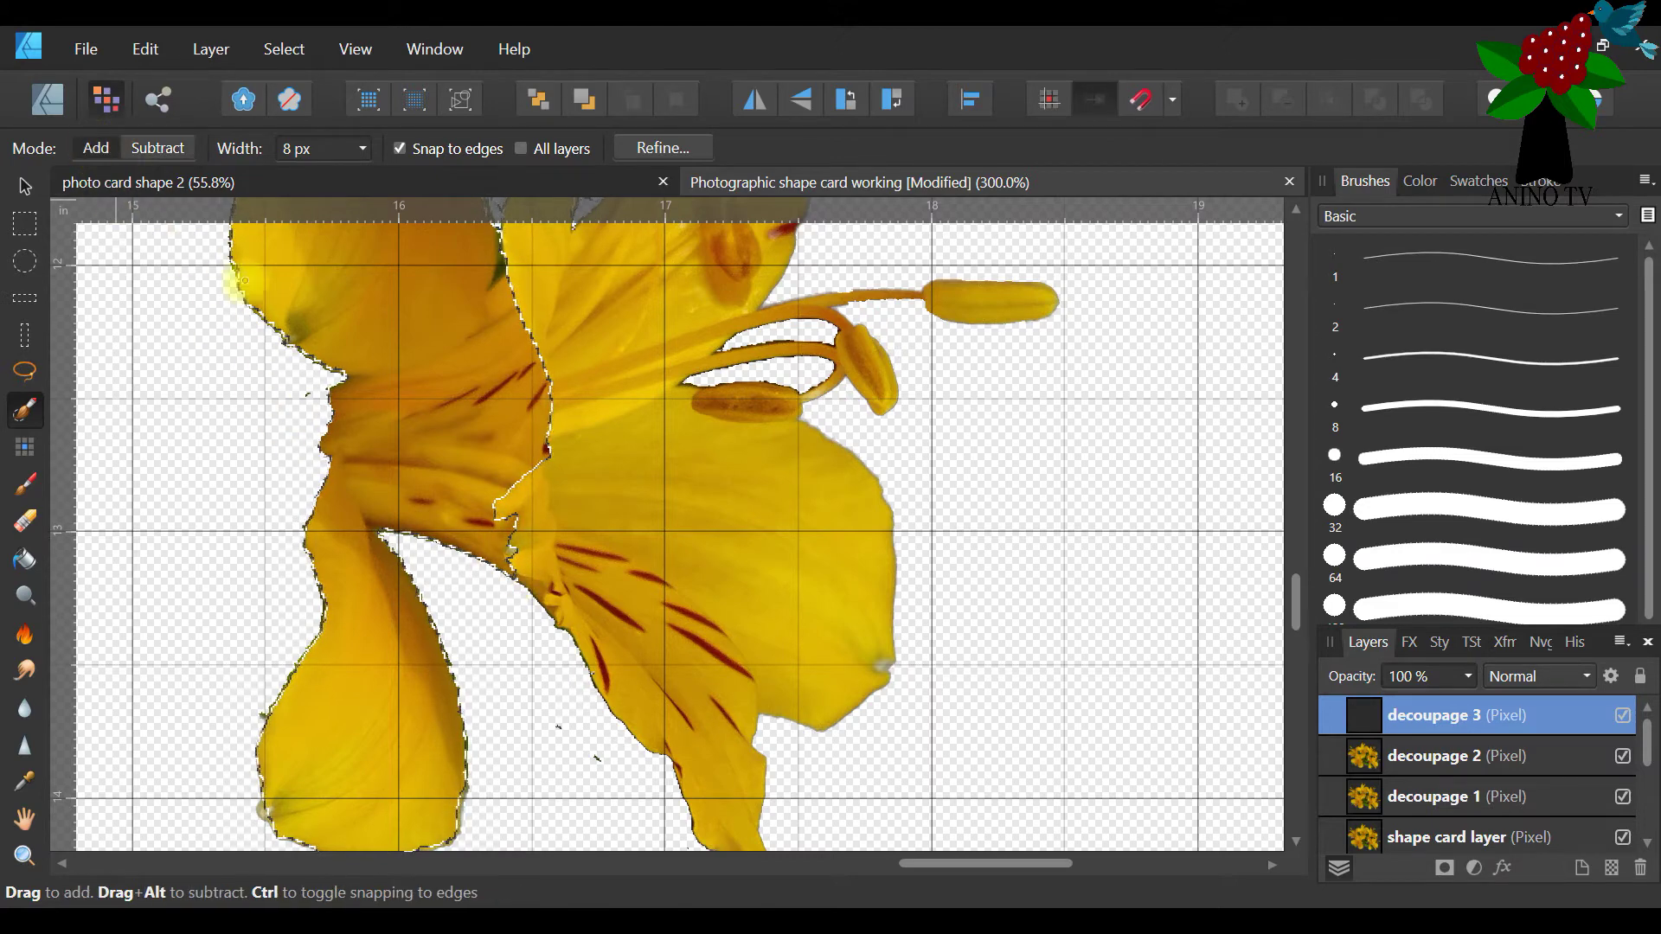
{"action": "left_click", "coordinate": [157, 148]}
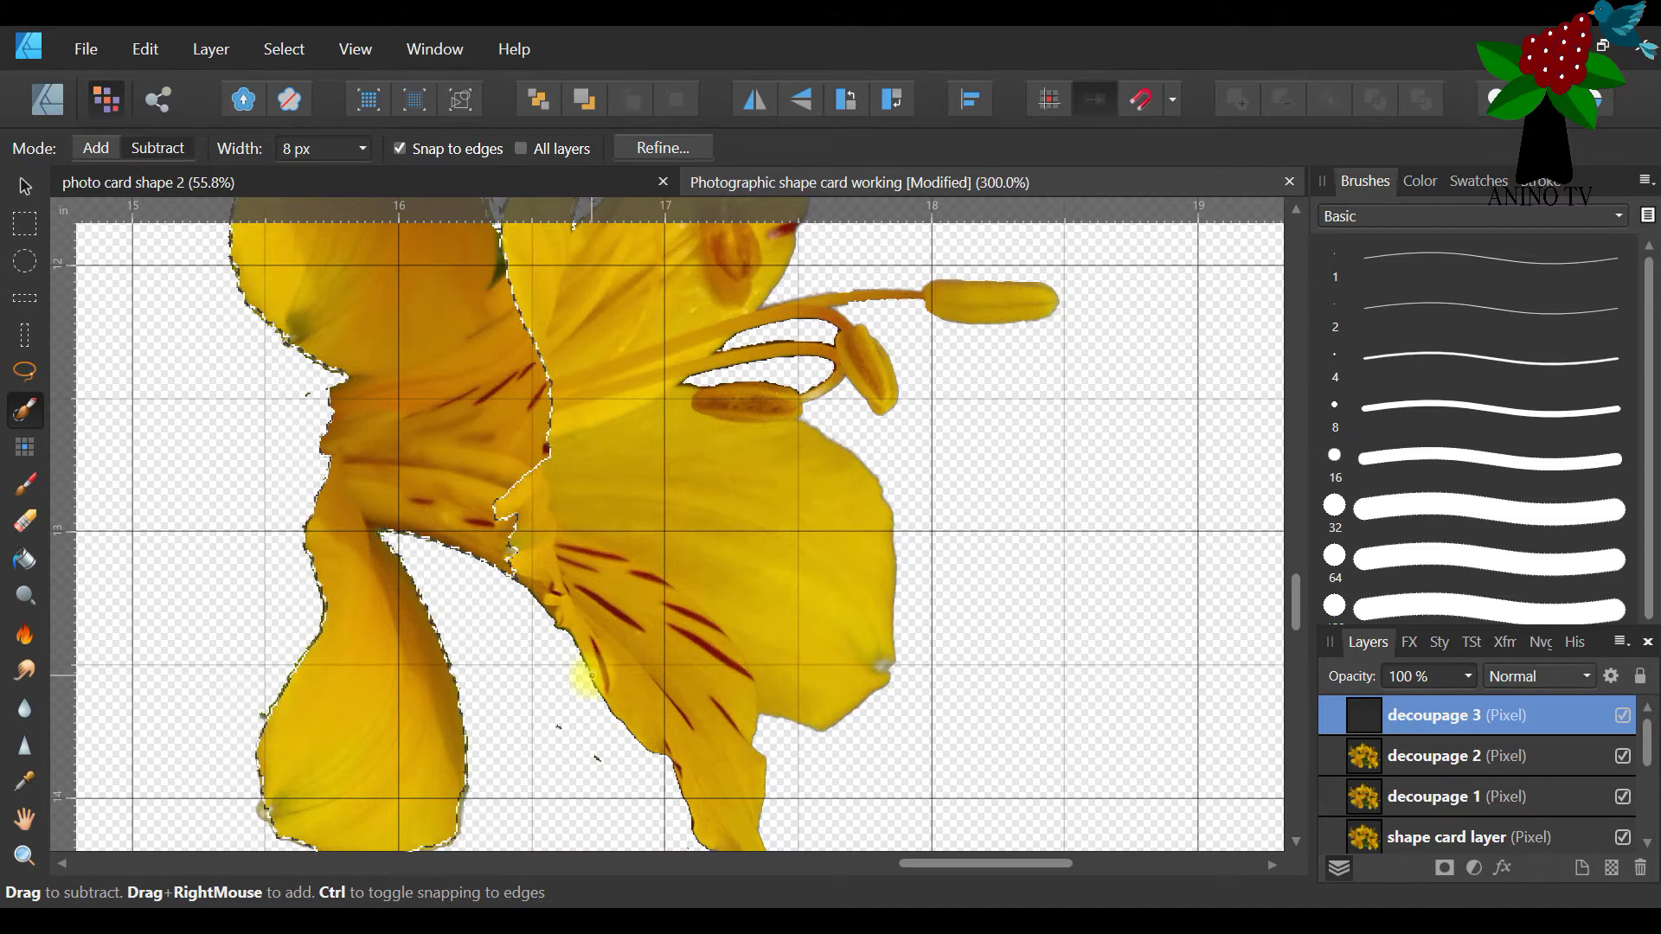
{"action": "left_click", "coordinate": [95, 148]}
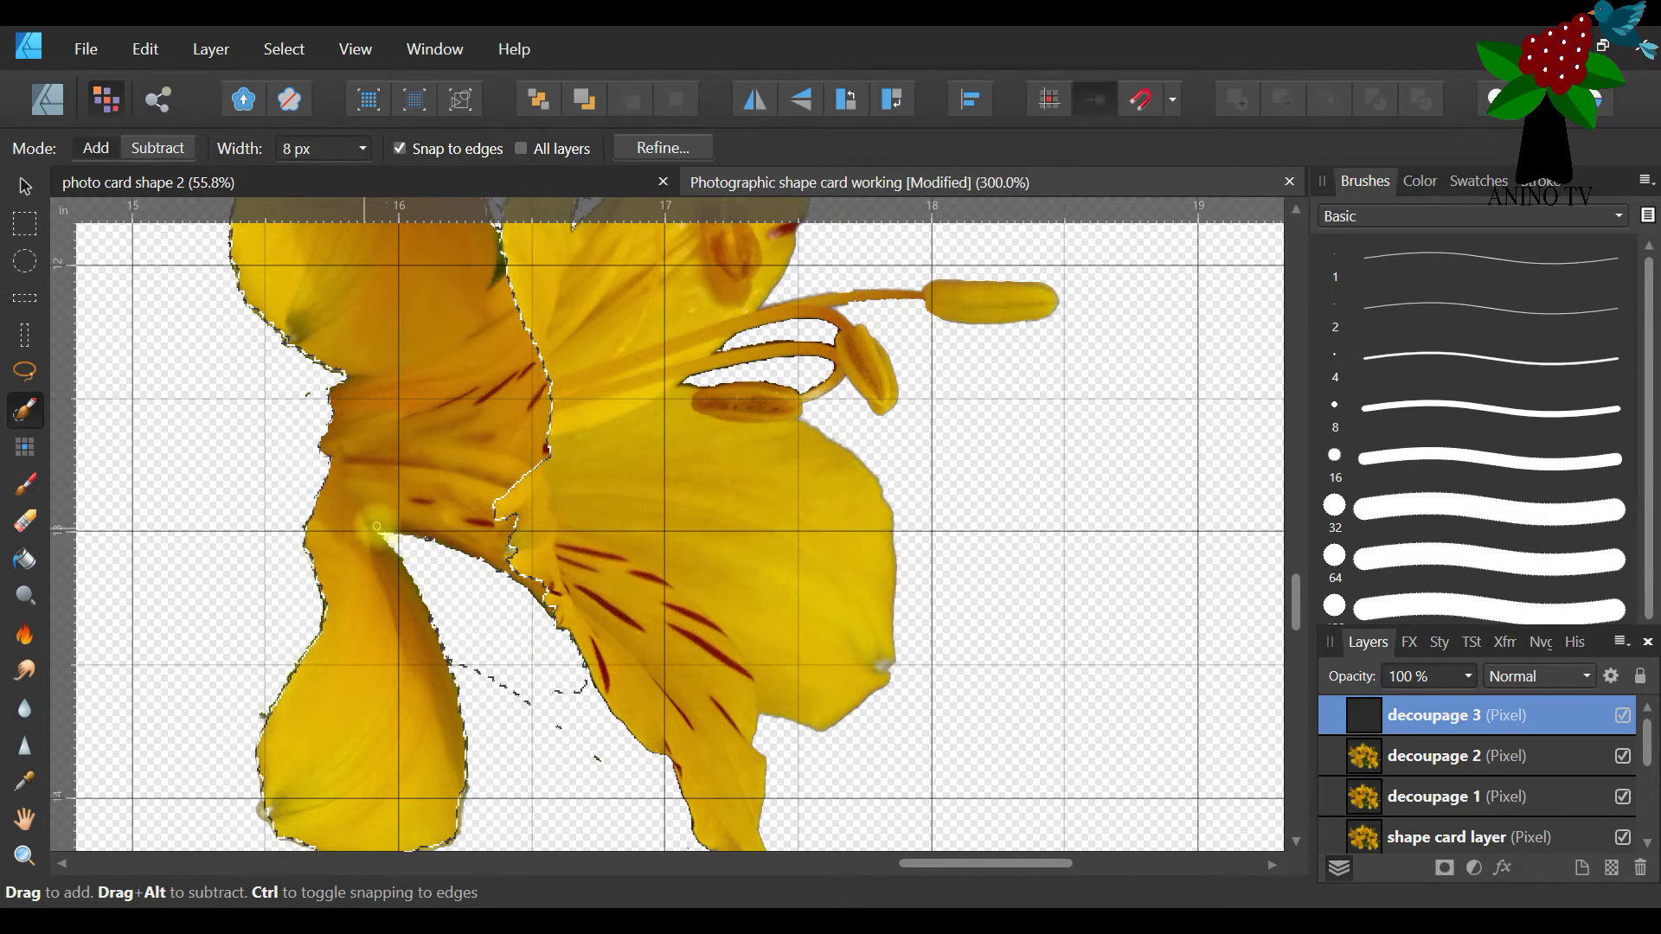
{"action": "mouse_move", "coordinate": [478, 621]}
{"action": "left_mouse_down"}
{"action": "mouse_move", "coordinate": [447, 639]}
{"action": "mouse_move", "coordinate": [428, 621]}
{"action": "mouse_move", "coordinate": [505, 743]}
{"action": "mouse_move", "coordinate": [477, 698]}
{"action": "mouse_move", "coordinate": [568, 771]}
{"action": "mouse_move", "coordinate": [559, 703]}
{"action": "mouse_move", "coordinate": [609, 775]}
{"action": "mouse_move", "coordinate": [576, 678]}
{"action": "mouse_move", "coordinate": [587, 728]}
{"action": "mouse_move", "coordinate": [562, 721]}
{"action": "mouse_move", "coordinate": [645, 794]}
{"action": "mouse_move", "coordinate": [578, 734]}
{"action": "mouse_move", "coordinate": [483, 706]}
{"action": "mouse_move", "coordinate": [464, 748]}
{"action": "mouse_move", "coordinate": [459, 717]}
{"action": "mouse_move", "coordinate": [463, 782]}
{"action": "left_mouse_up"}
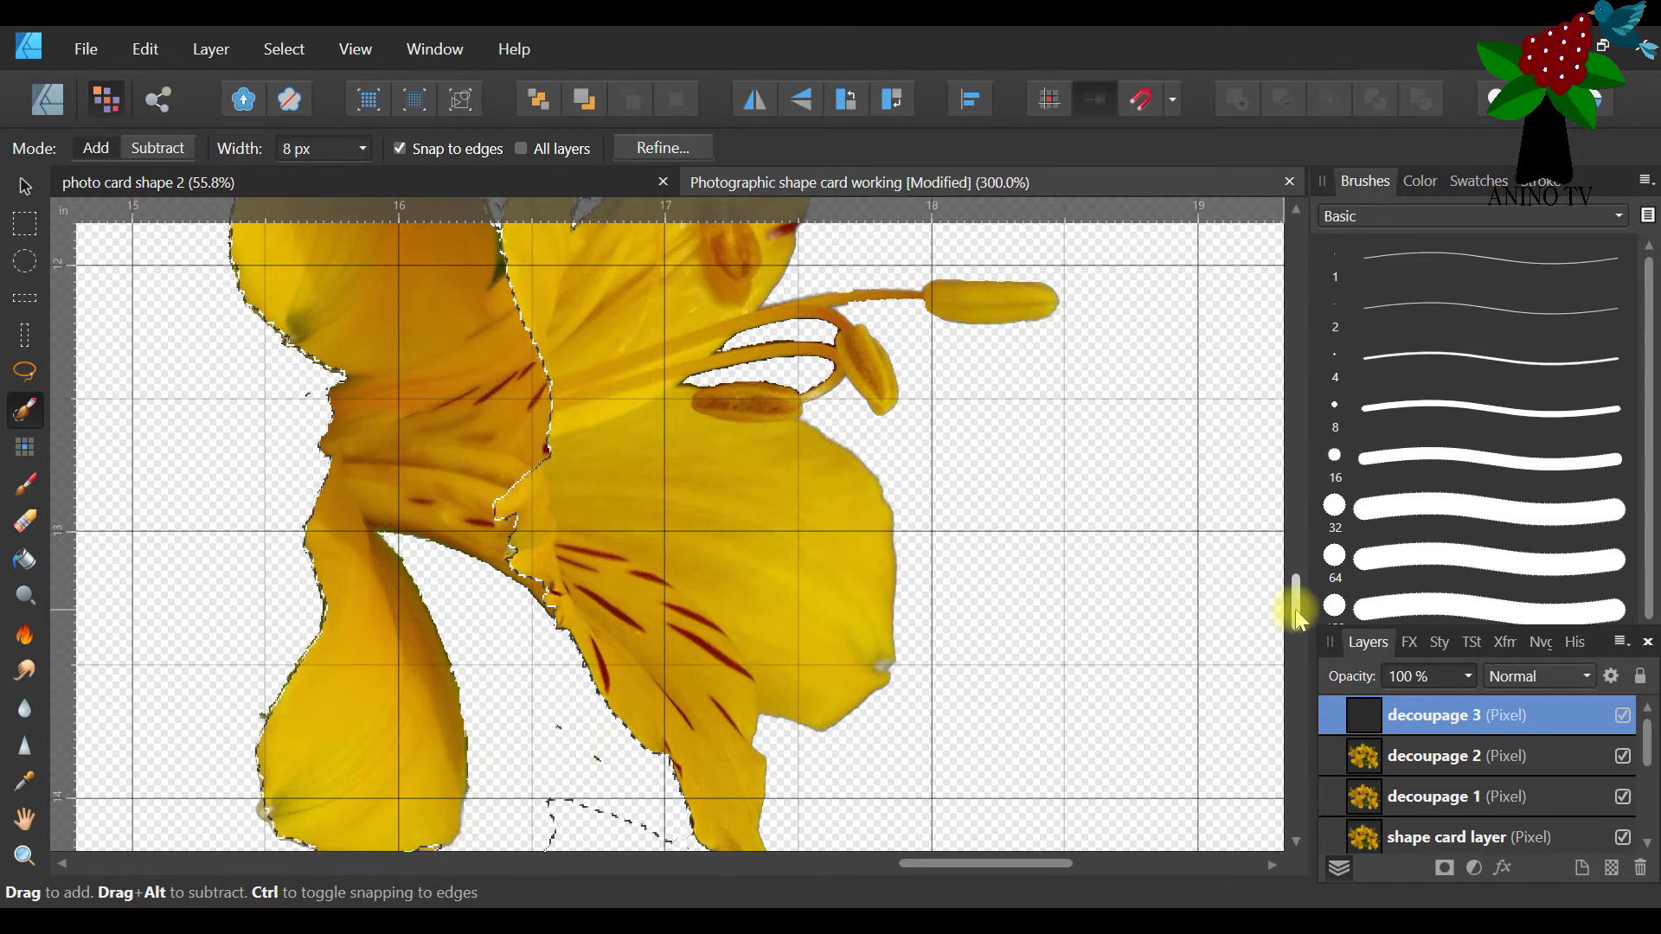
Add the transparent area below the lower-right flower and around the tip of its pointed petal to the selection
{"action": "scroll", "coordinate": [1298, 616], "scroll_direction": "down", "scroll_amount": 5}
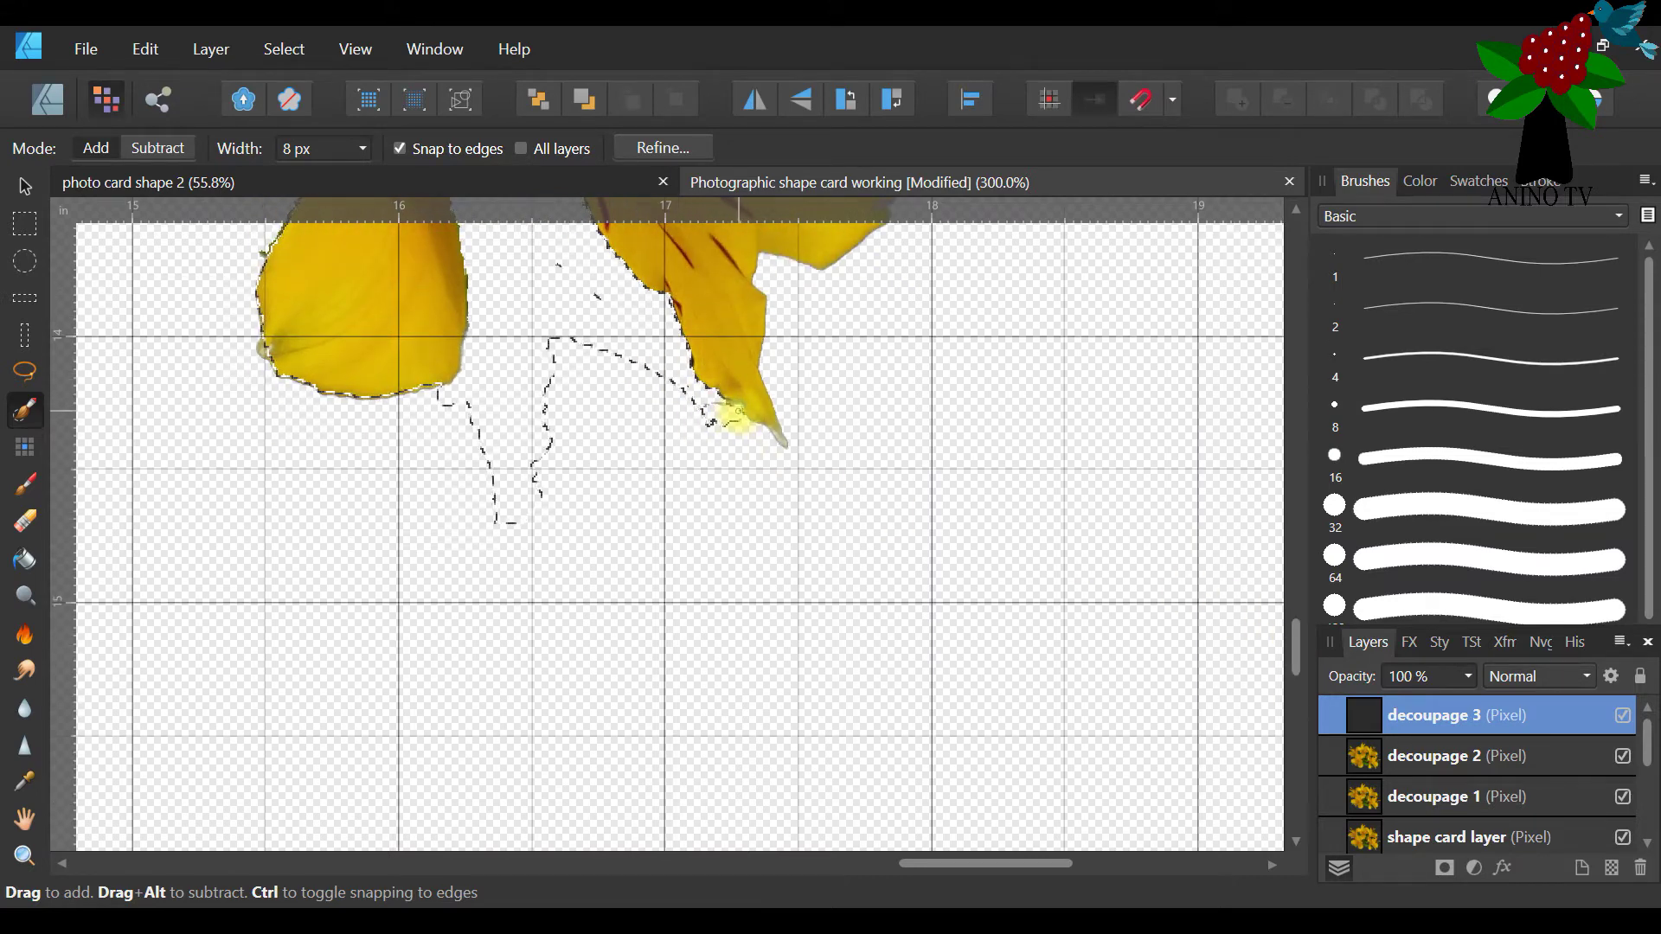
{"action": "left_click", "coordinate": [729, 407]}
{"action": "mouse_move", "coordinate": [730, 406]}
{"action": "left_mouse_down"}
{"action": "mouse_move", "coordinate": [800, 460]}
{"action": "mouse_move", "coordinate": [772, 370]}
{"action": "left_mouse_up"}
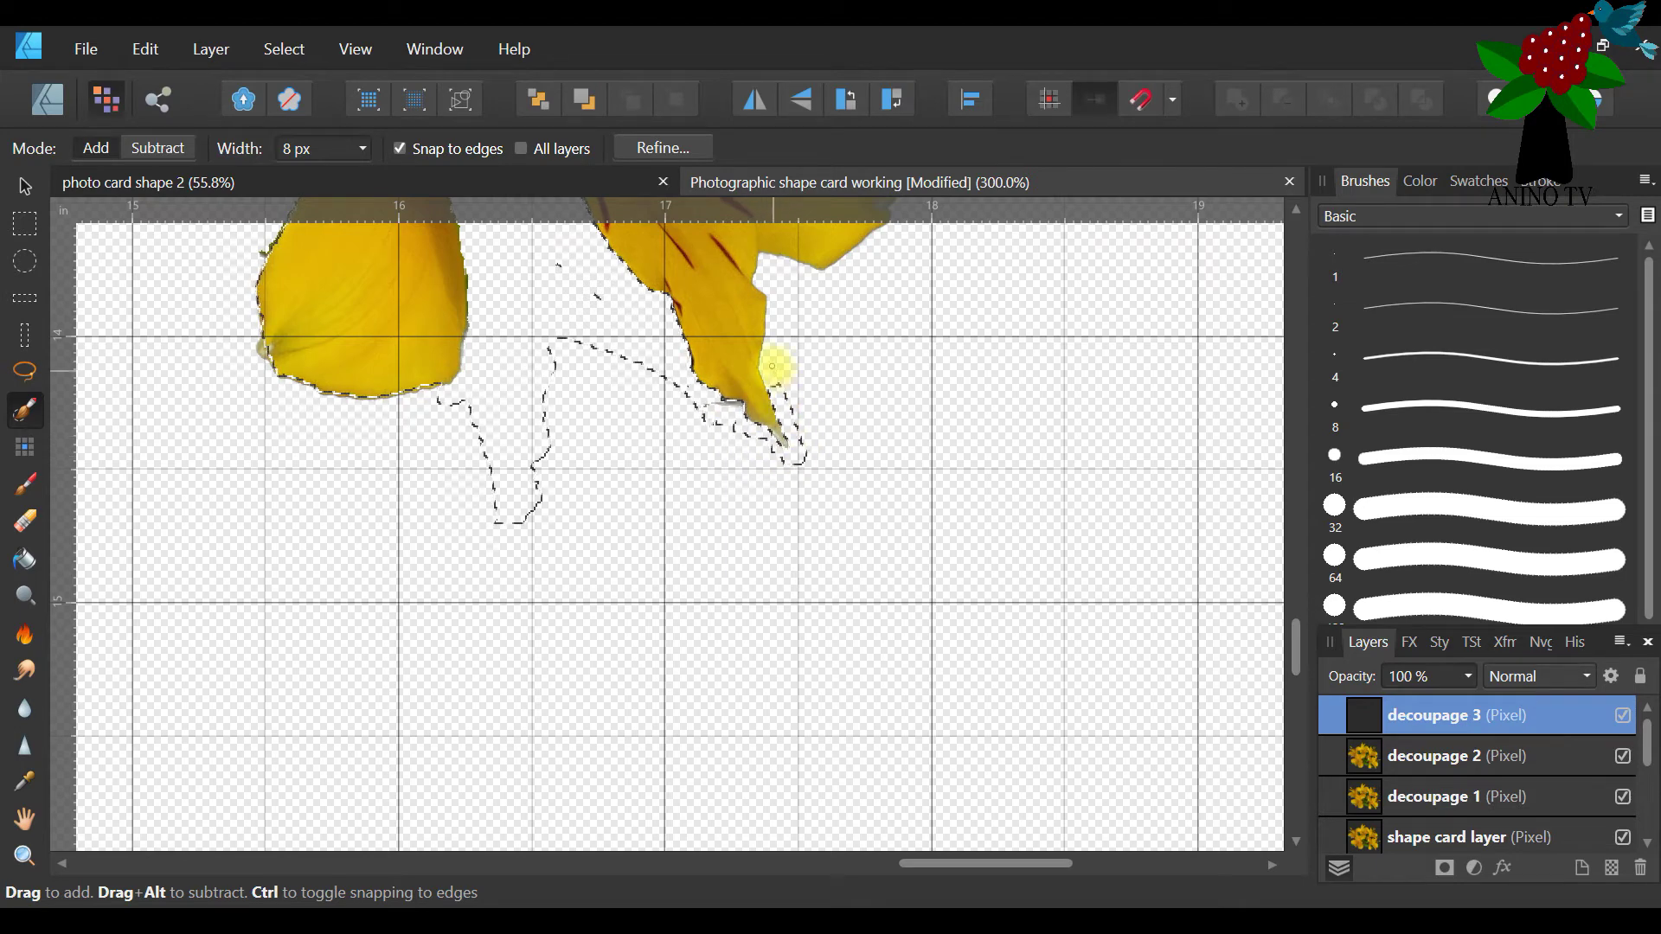
{"action": "left_click_drag", "start_coordinate": [774, 283], "coordinate": [900, 283]}
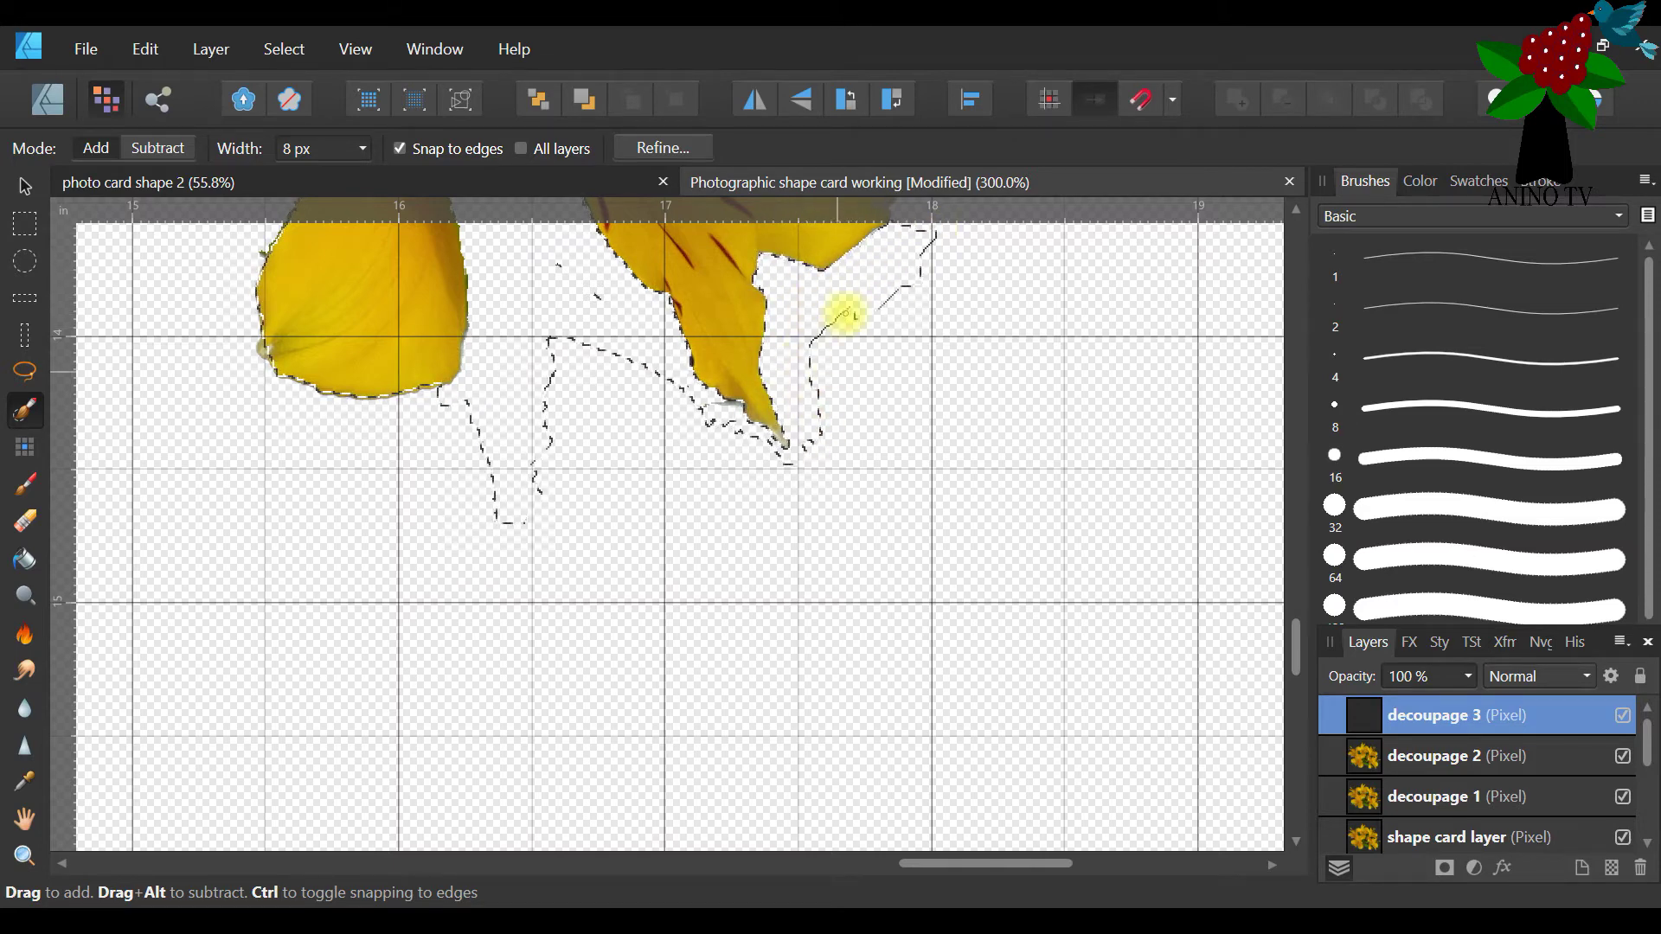
Extend the selection over the transparent area along the lower-right flower's outer edge, up to and around its long stamen
{"action": "mouse_move", "coordinate": [896, 309]}
{"action": "left_mouse_down"}
{"action": "mouse_move", "coordinate": [746, 433]}
{"action": "mouse_move", "coordinate": [797, 474]}
{"action": "mouse_move", "coordinate": [860, 397]}
{"action": "mouse_move", "coordinate": [778, 482]}
{"action": "mouse_move", "coordinate": [688, 409]}
{"action": "mouse_move", "coordinate": [626, 481]}
{"action": "mouse_move", "coordinate": [594, 464]}
{"action": "mouse_move", "coordinate": [660, 445]}
{"action": "mouse_move", "coordinate": [730, 597]}
{"action": "left_mouse_up"}
{"action": "mouse_move", "coordinate": [1293, 645]}
{"action": "left_mouse_down"}
{"action": "mouse_move", "coordinate": [1300, 618]}
{"action": "mouse_move", "coordinate": [1197, 604]}
{"action": "left_mouse_up"}
{"action": "left_click_drag", "start_coordinate": [912, 656], "coordinate": [907, 606]}
{"action": "mouse_move", "coordinate": [916, 544]}
{"action": "left_mouse_down"}
{"action": "mouse_move", "coordinate": [876, 455]}
{"action": "mouse_move", "coordinate": [833, 430]}
{"action": "mouse_move", "coordinate": [871, 420]}
{"action": "mouse_move", "coordinate": [831, 360]}
{"action": "mouse_move", "coordinate": [889, 342]}
{"action": "mouse_move", "coordinate": [782, 329]}
{"action": "mouse_move", "coordinate": [690, 382]}
{"action": "mouse_move", "coordinate": [824, 370]}
{"action": "mouse_move", "coordinate": [684, 381]}
{"action": "mouse_move", "coordinate": [798, 366]}
{"action": "left_mouse_up"}
{"action": "mouse_move", "coordinate": [940, 337]}
{"action": "left_mouse_down"}
{"action": "mouse_move", "coordinate": [853, 312]}
{"action": "mouse_move", "coordinate": [956, 339]}
{"action": "mouse_move", "coordinate": [912, 306]}
{"action": "mouse_move", "coordinate": [857, 309]}
{"action": "mouse_move", "coordinate": [920, 385]}
{"action": "mouse_move", "coordinate": [908, 454]}
{"action": "mouse_move", "coordinate": [905, 391]}
{"action": "left_mouse_up"}
{"action": "mouse_move", "coordinate": [881, 467]}
{"action": "left_mouse_down"}
{"action": "mouse_move", "coordinate": [922, 370]}
{"action": "mouse_move", "coordinate": [915, 451]}
{"action": "mouse_move", "coordinate": [925, 370]}
{"action": "mouse_move", "coordinate": [911, 375]}
{"action": "mouse_move", "coordinate": [935, 333]}
{"action": "mouse_move", "coordinate": [1089, 324]}
{"action": "mouse_move", "coordinate": [1093, 290]}
{"action": "mouse_move", "coordinate": [1135, 286]}
{"action": "mouse_move", "coordinate": [1062, 361]}
{"action": "left_mouse_up"}
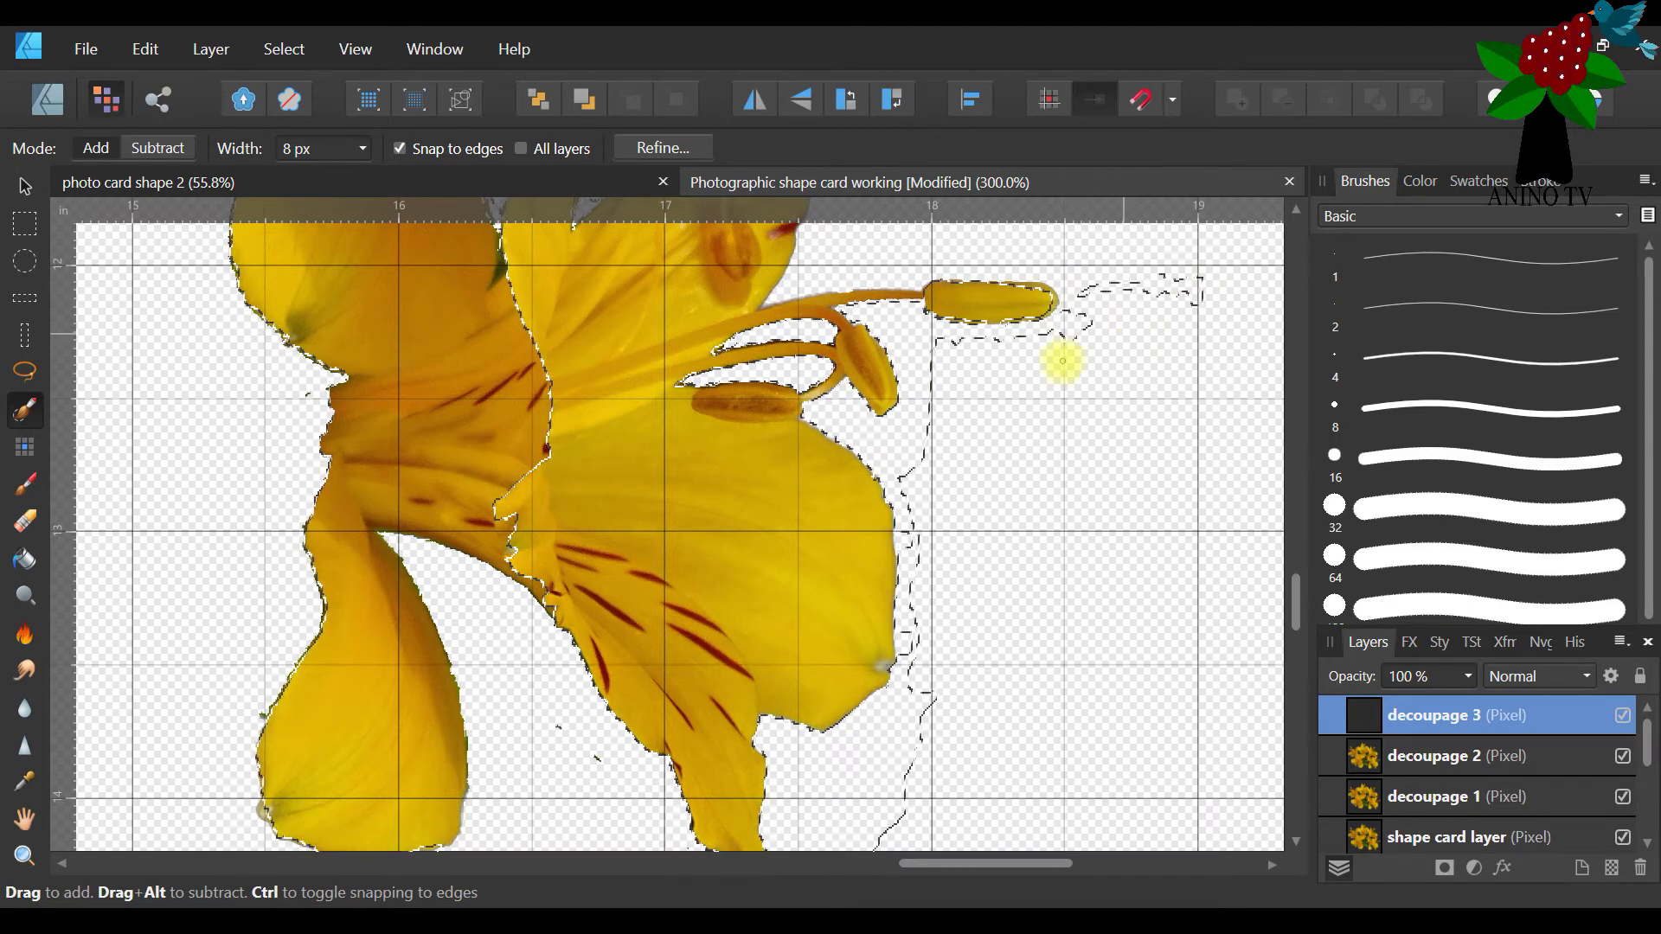
{"action": "mouse_move", "coordinate": [1082, 300]}
{"action": "left_mouse_down"}
{"action": "mouse_move", "coordinate": [969, 293]}
{"action": "mouse_move", "coordinate": [1011, 267]}
{"action": "left_mouse_up"}
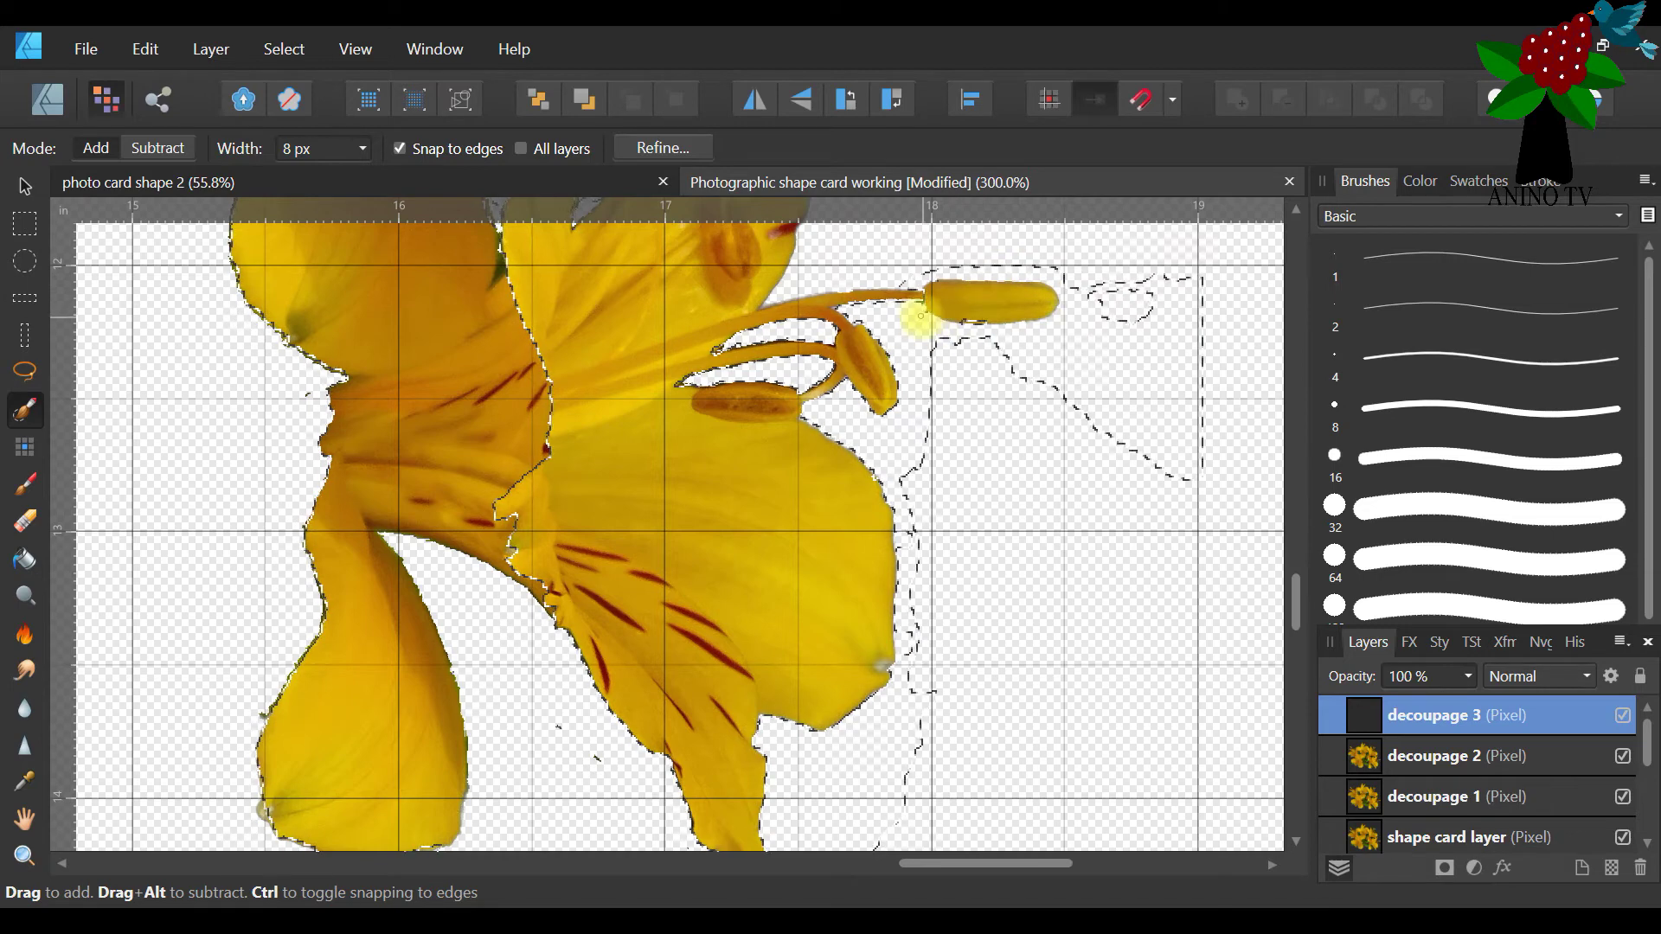
{"action": "left_click_drag", "start_coordinate": [927, 461], "coordinate": [896, 525]}
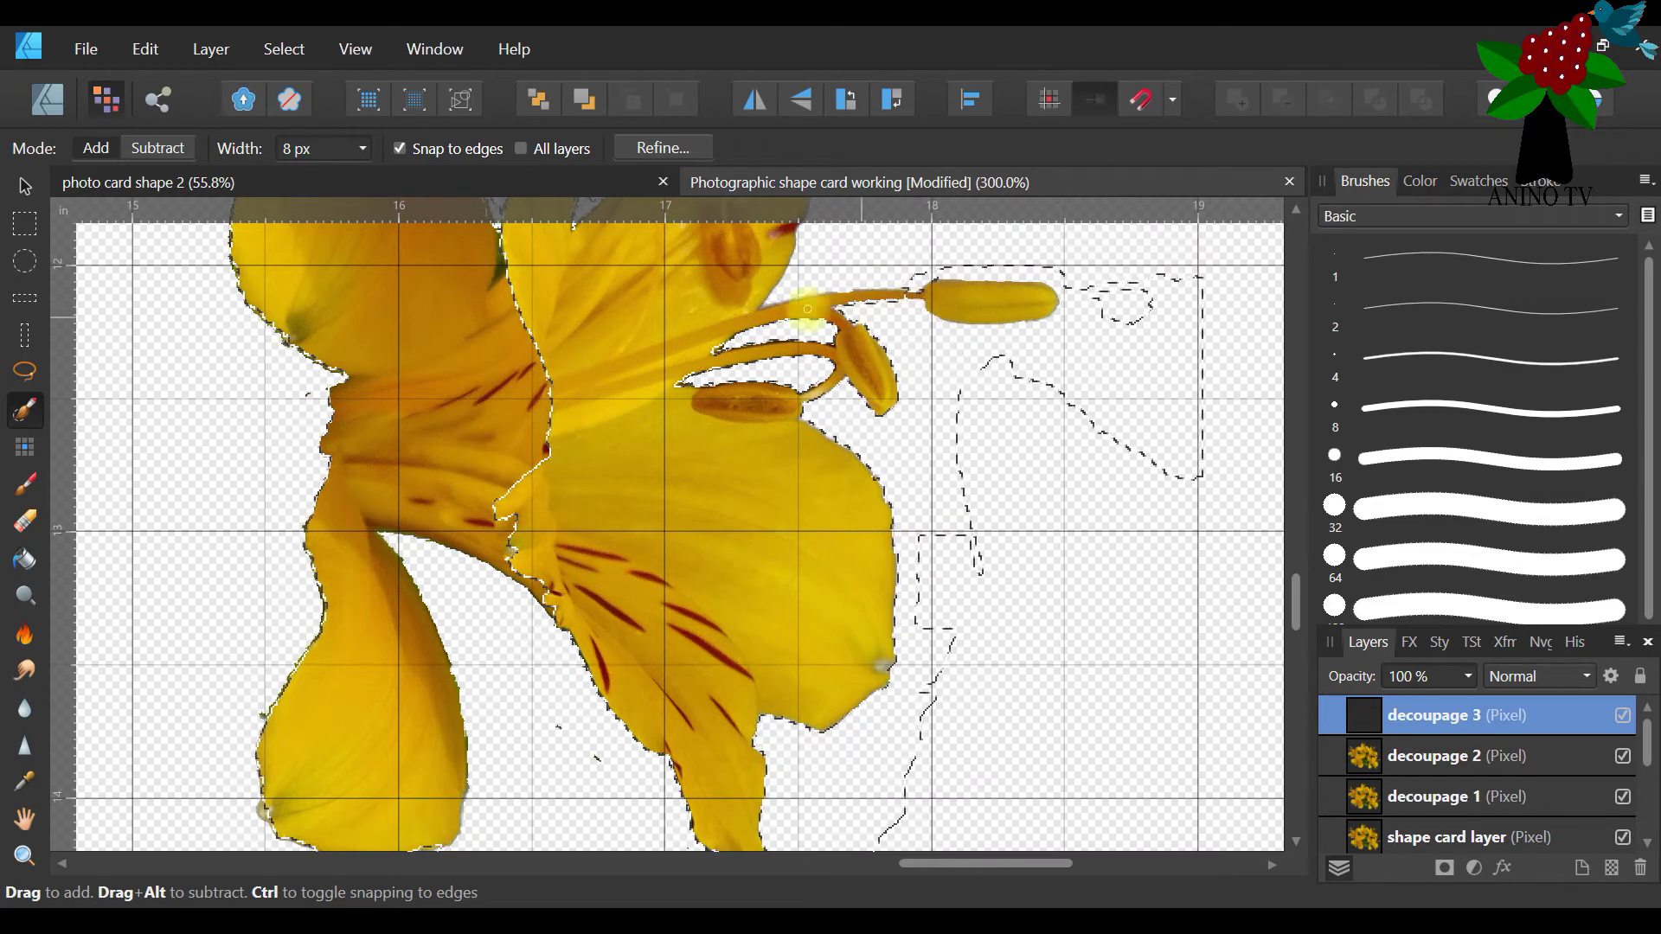
Subtract the anther of the lower-right flower's long stamen from the selection
{"action": "left_click", "coordinate": [153, 149]}
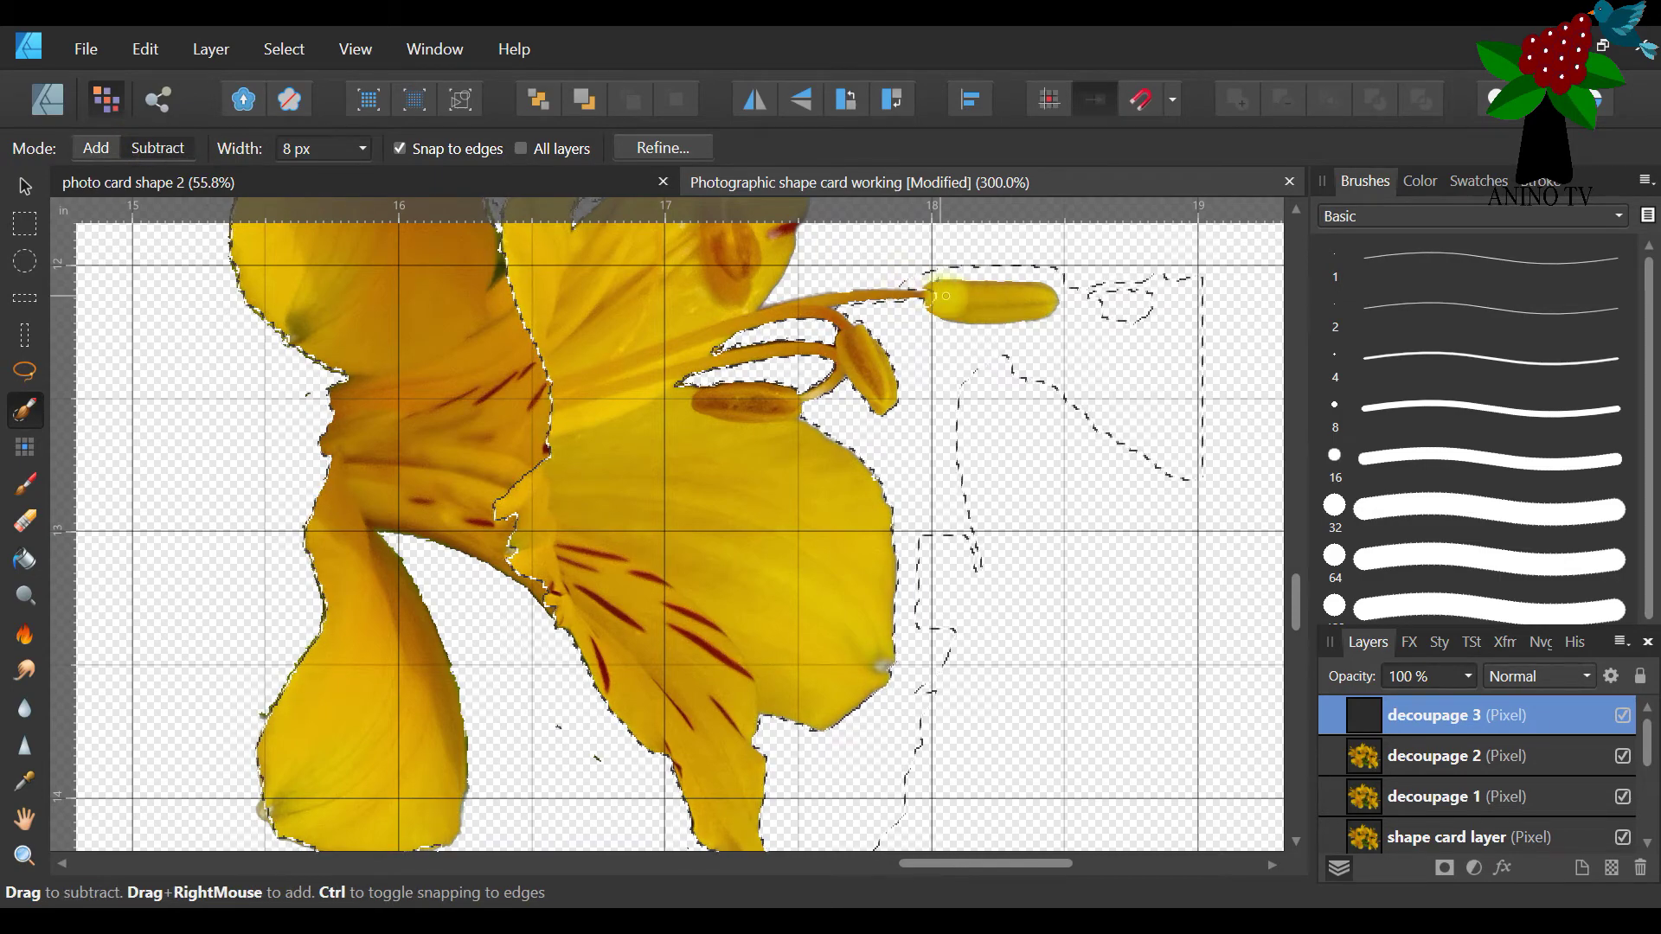
{"action": "left_click_drag", "start_coordinate": [959, 284], "coordinate": [1003, 288]}
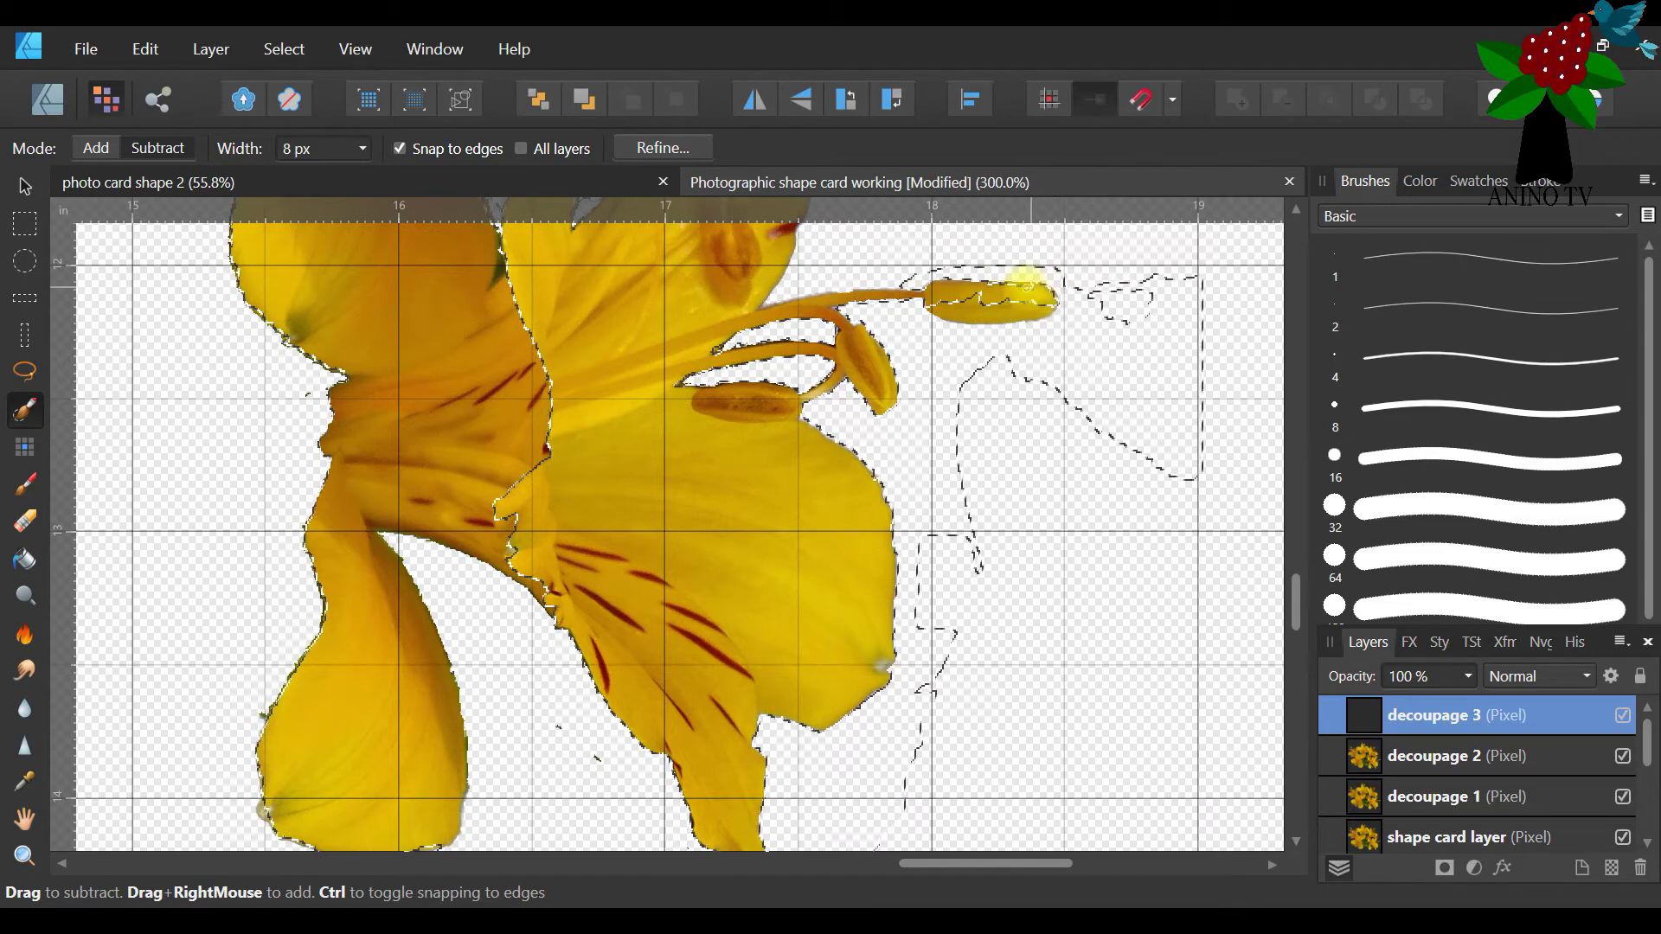
{"action": "left_click_drag", "start_coordinate": [994, 290], "coordinate": [996, 286]}
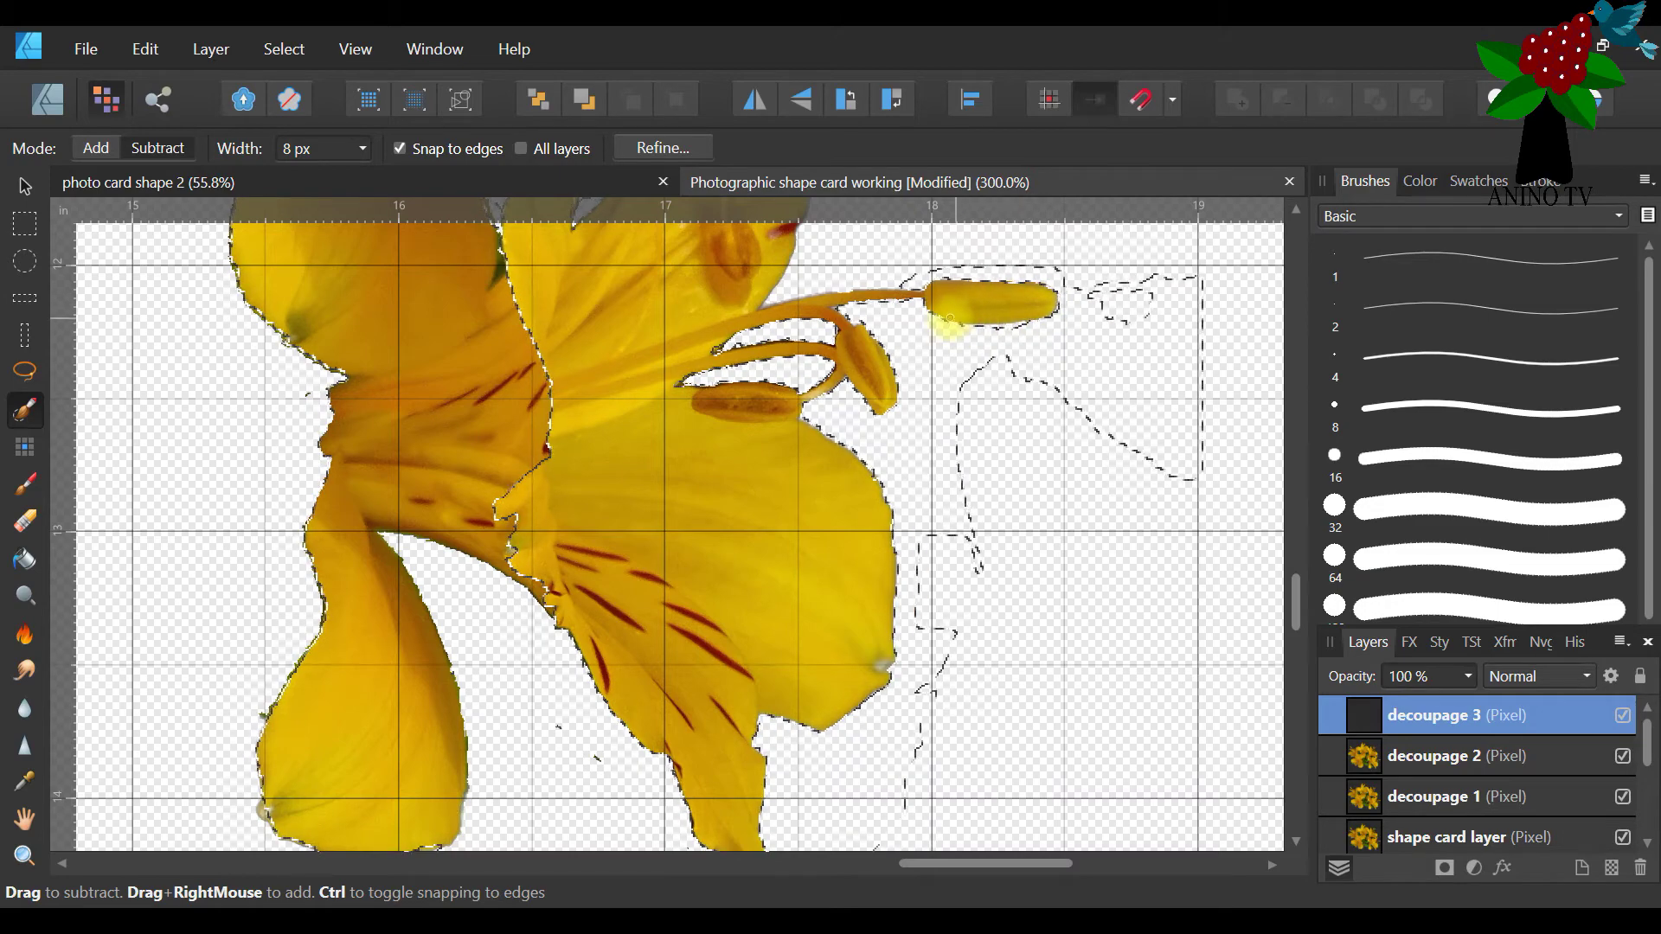
Add the transparent area surrounding the long stamen's anther to the selection
{"action": "left_click", "coordinate": [96, 148]}
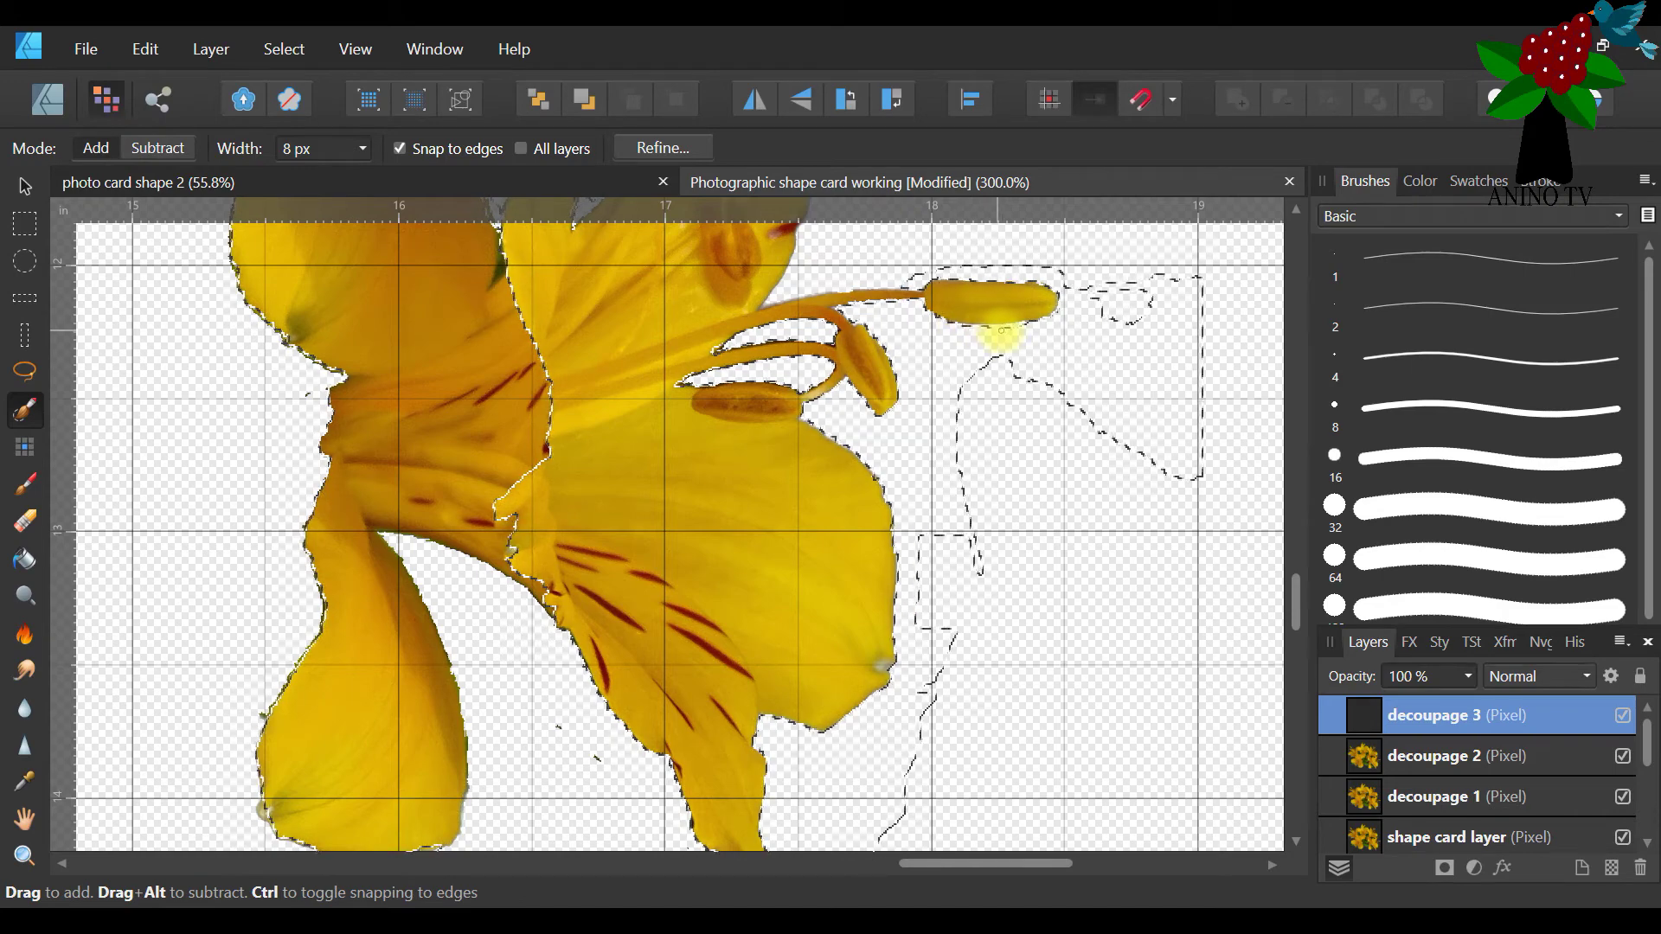
{"action": "mouse_move", "coordinate": [1023, 327]}
{"action": "left_mouse_down"}
{"action": "mouse_move", "coordinate": [955, 327]}
{"action": "mouse_move", "coordinate": [1102, 308]}
{"action": "mouse_move", "coordinate": [1086, 314]}
{"action": "mouse_move", "coordinate": [1151, 276]}
{"action": "mouse_move", "coordinate": [916, 252]}
{"action": "mouse_move", "coordinate": [795, 282]}
{"action": "mouse_move", "coordinate": [898, 276]}
{"action": "mouse_move", "coordinate": [920, 268]}
{"action": "mouse_move", "coordinate": [883, 271]}
{"action": "mouse_move", "coordinate": [911, 256]}
{"action": "mouse_move", "coordinate": [834, 270]}
{"action": "mouse_move", "coordinate": [993, 236]}
{"action": "mouse_move", "coordinate": [1075, 273]}
{"action": "mouse_move", "coordinate": [1043, 264]}
{"action": "mouse_move", "coordinate": [1080, 299]}
{"action": "mouse_move", "coordinate": [1008, 392]}
{"action": "mouse_move", "coordinate": [1012, 449]}
{"action": "left_mouse_up"}
{"action": "mouse_move", "coordinate": [1079, 588]}
{"action": "left_mouse_down"}
{"action": "mouse_move", "coordinate": [995, 500]}
{"action": "mouse_move", "coordinate": [956, 501]}
{"action": "mouse_move", "coordinate": [945, 556]}
{"action": "mouse_move", "coordinate": [969, 562]}
{"action": "left_mouse_up"}
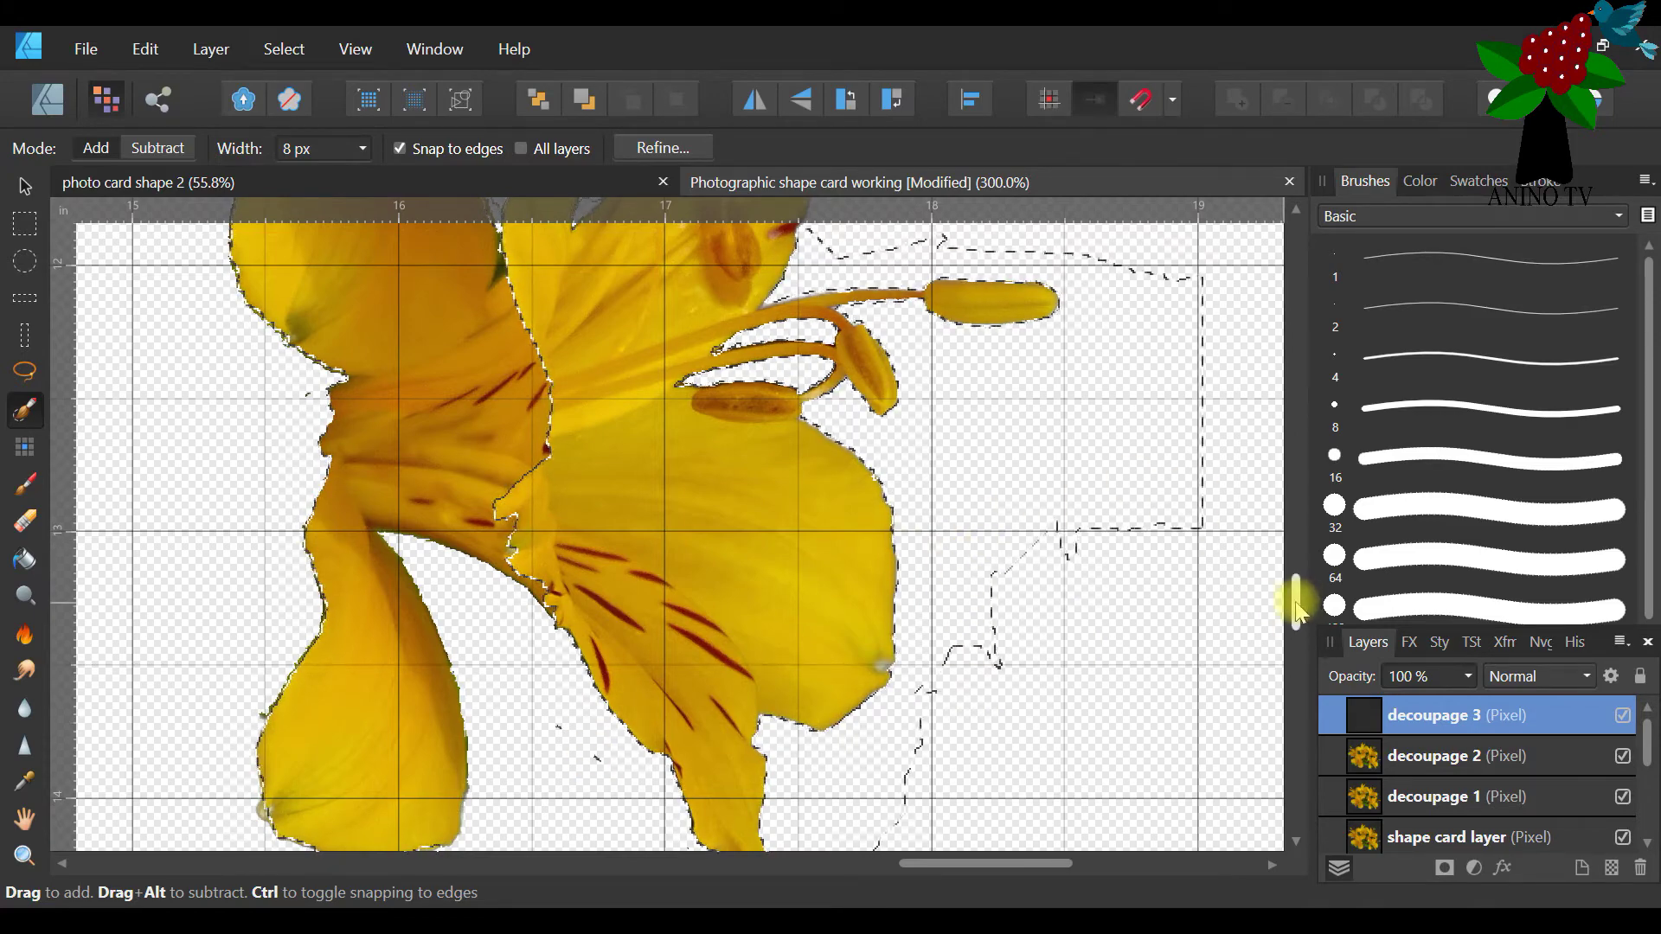
Add the transparent area beside the upper-right flower's large rounded petal to the selection
{"action": "left_click_drag", "start_coordinate": [1298, 605], "coordinate": [1298, 549]}
{"action": "mouse_move", "coordinate": [811, 714]}
{"action": "left_mouse_down"}
{"action": "mouse_move", "coordinate": [828, 626]}
{"action": "mouse_move", "coordinate": [897, 517]}
{"action": "mouse_move", "coordinate": [884, 494]}
{"action": "mouse_move", "coordinate": [848, 505]}
{"action": "mouse_move", "coordinate": [808, 557]}
{"action": "mouse_move", "coordinate": [887, 469]}
{"action": "mouse_move", "coordinate": [874, 442]}
{"action": "mouse_move", "coordinate": [900, 407]}
{"action": "mouse_move", "coordinate": [832, 272]}
{"action": "left_mouse_up"}
{"action": "mouse_move", "coordinate": [1296, 551]}
{"action": "left_mouse_down"}
{"action": "mouse_move", "coordinate": [1284, 473]}
{"action": "mouse_move", "coordinate": [1295, 512]}
{"action": "left_mouse_up"}
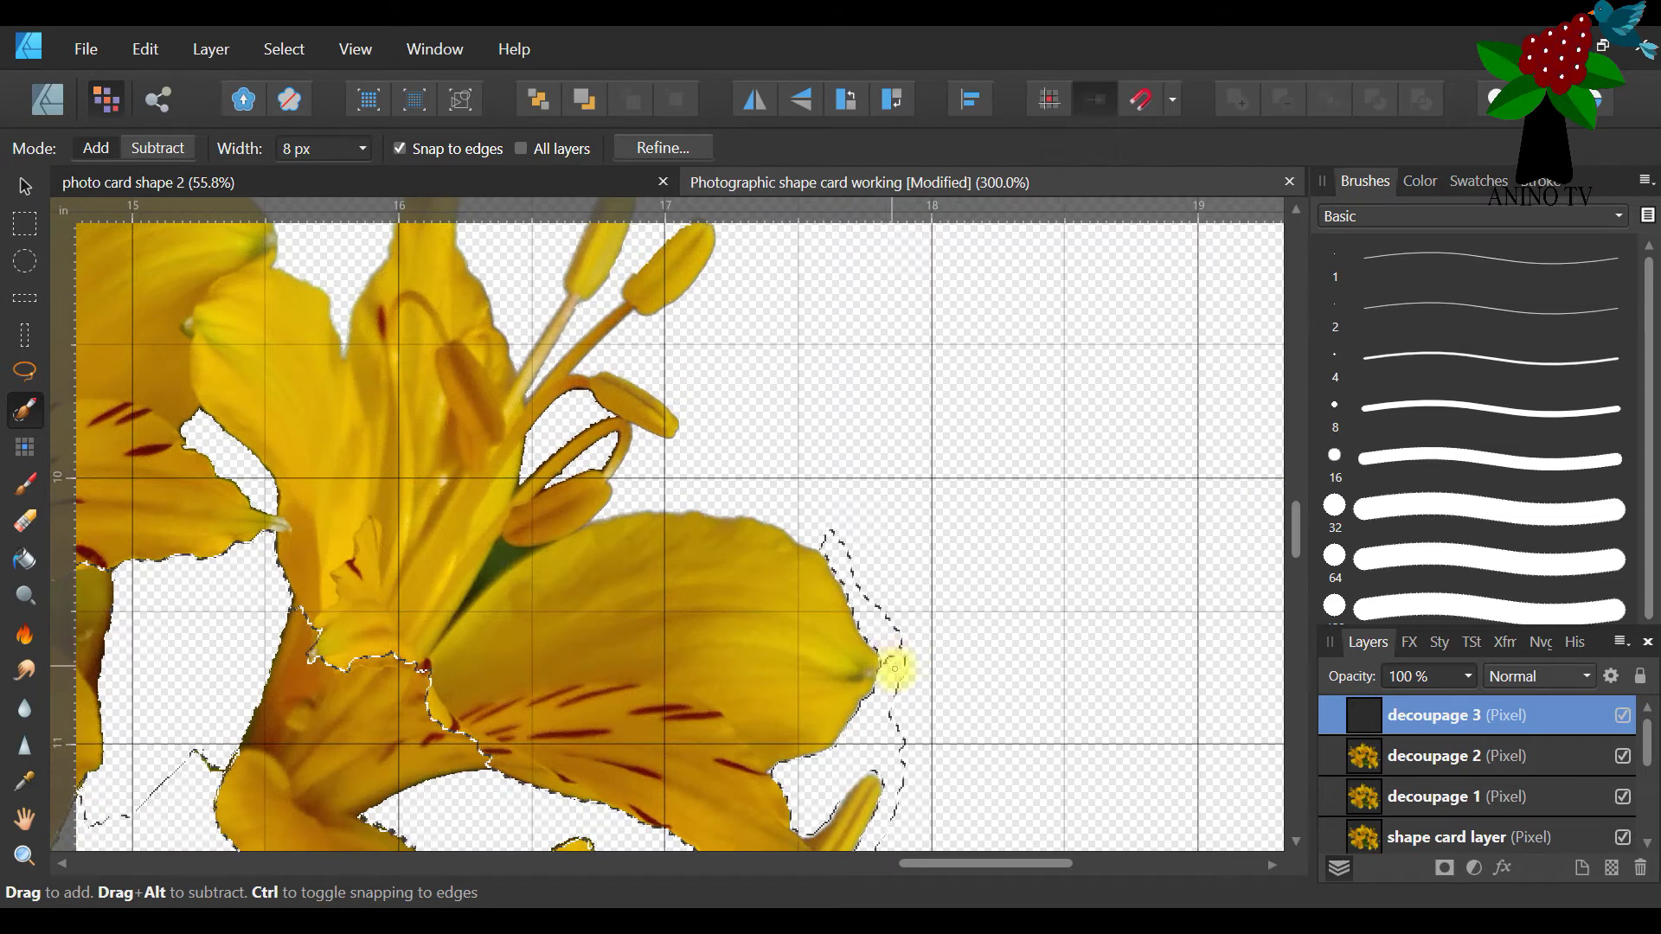
{"action": "mouse_move", "coordinate": [1132, 617]}
{"action": "left_mouse_down"}
{"action": "mouse_move", "coordinate": [912, 679]}
{"action": "mouse_move", "coordinate": [894, 657]}
{"action": "mouse_move", "coordinate": [1046, 563]}
{"action": "mouse_move", "coordinate": [908, 638]}
{"action": "mouse_move", "coordinate": [945, 593]}
{"action": "mouse_move", "coordinate": [926, 693]}
{"action": "mouse_move", "coordinate": [973, 805]}
{"action": "left_mouse_up"}
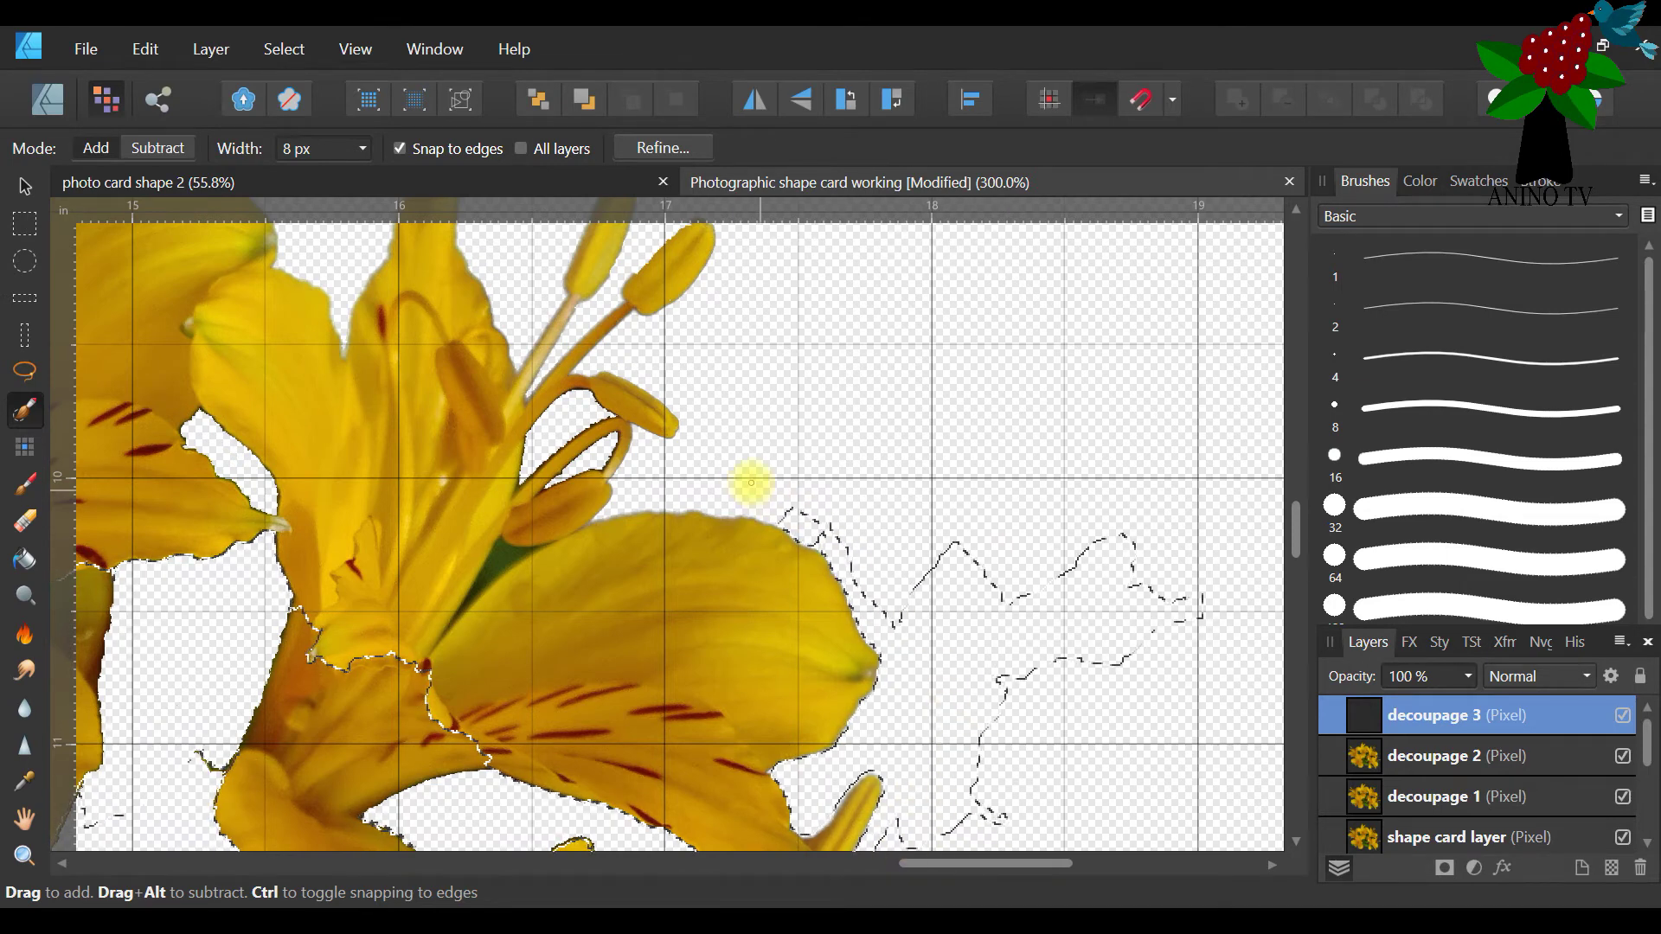
Add the transparent area above the upper-right flower's rounded petal and around its right-hand stamens to the selection
{"action": "mouse_move", "coordinate": [676, 469]}
{"action": "left_mouse_down"}
{"action": "mouse_move", "coordinate": [636, 484]}
{"action": "mouse_move", "coordinate": [741, 501]}
{"action": "left_mouse_up"}
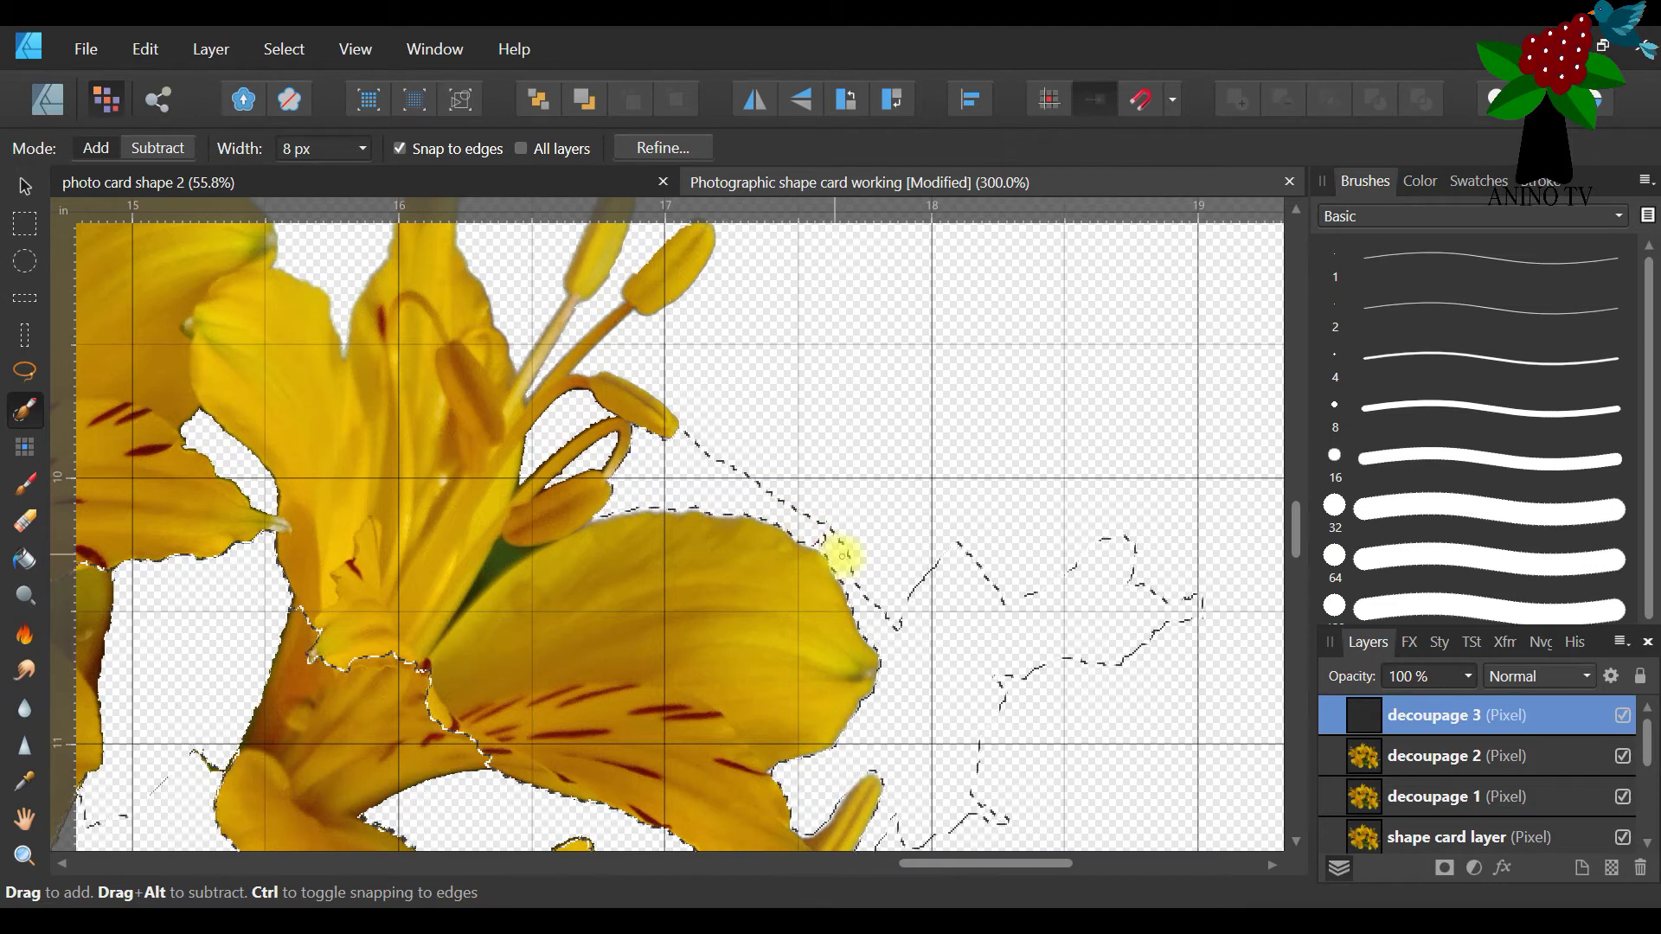
{"action": "mouse_move", "coordinate": [724, 430]}
{"action": "left_mouse_down"}
{"action": "mouse_move", "coordinate": [678, 371]}
{"action": "mouse_move", "coordinate": [625, 354]}
{"action": "mouse_move", "coordinate": [661, 366]}
{"action": "mouse_move", "coordinate": [725, 455]}
{"action": "mouse_move", "coordinate": [660, 413]}
{"action": "mouse_move", "coordinate": [571, 425]}
{"action": "mouse_move", "coordinate": [580, 409]}
{"action": "mouse_move", "coordinate": [544, 443]}
{"action": "mouse_move", "coordinate": [594, 461]}
{"action": "left_mouse_up"}
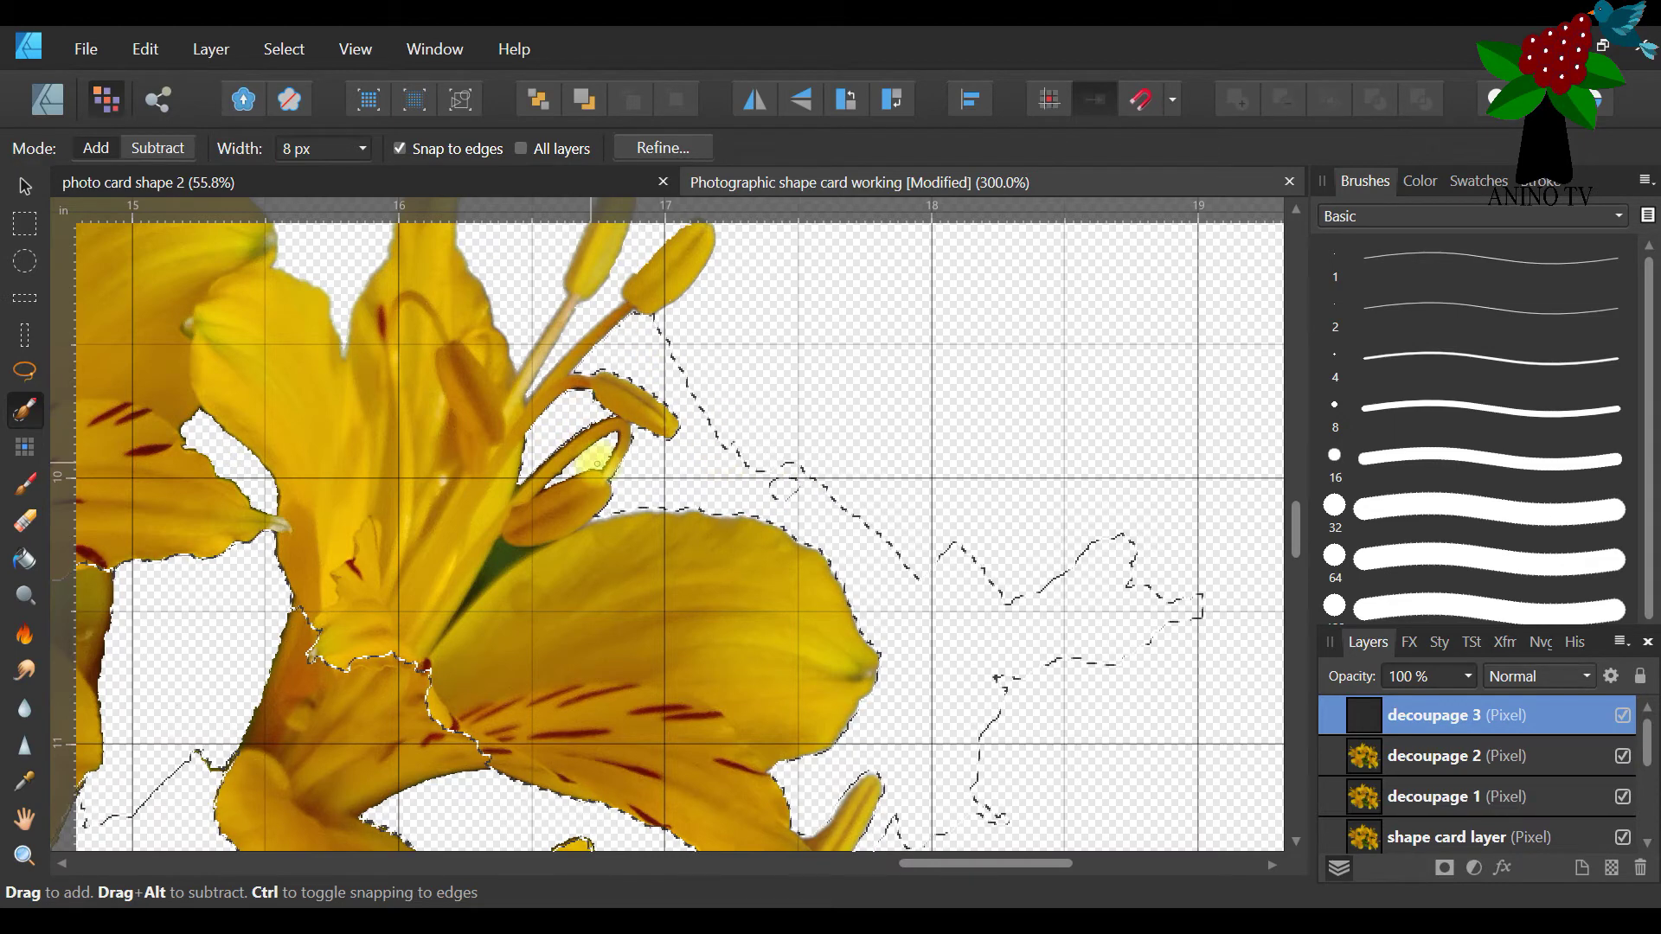
{"action": "mouse_move", "coordinate": [682, 197]}
{"action": "left_mouse_down"}
{"action": "mouse_move", "coordinate": [670, 253]}
{"action": "mouse_move", "coordinate": [698, 289]}
{"action": "mouse_move", "coordinate": [691, 353]}
{"action": "mouse_move", "coordinate": [659, 357]}
{"action": "mouse_move", "coordinate": [690, 315]}
{"action": "mouse_move", "coordinate": [844, 221]}
{"action": "mouse_move", "coordinate": [774, 275]}
{"action": "mouse_move", "coordinate": [742, 351]}
{"action": "left_mouse_up"}
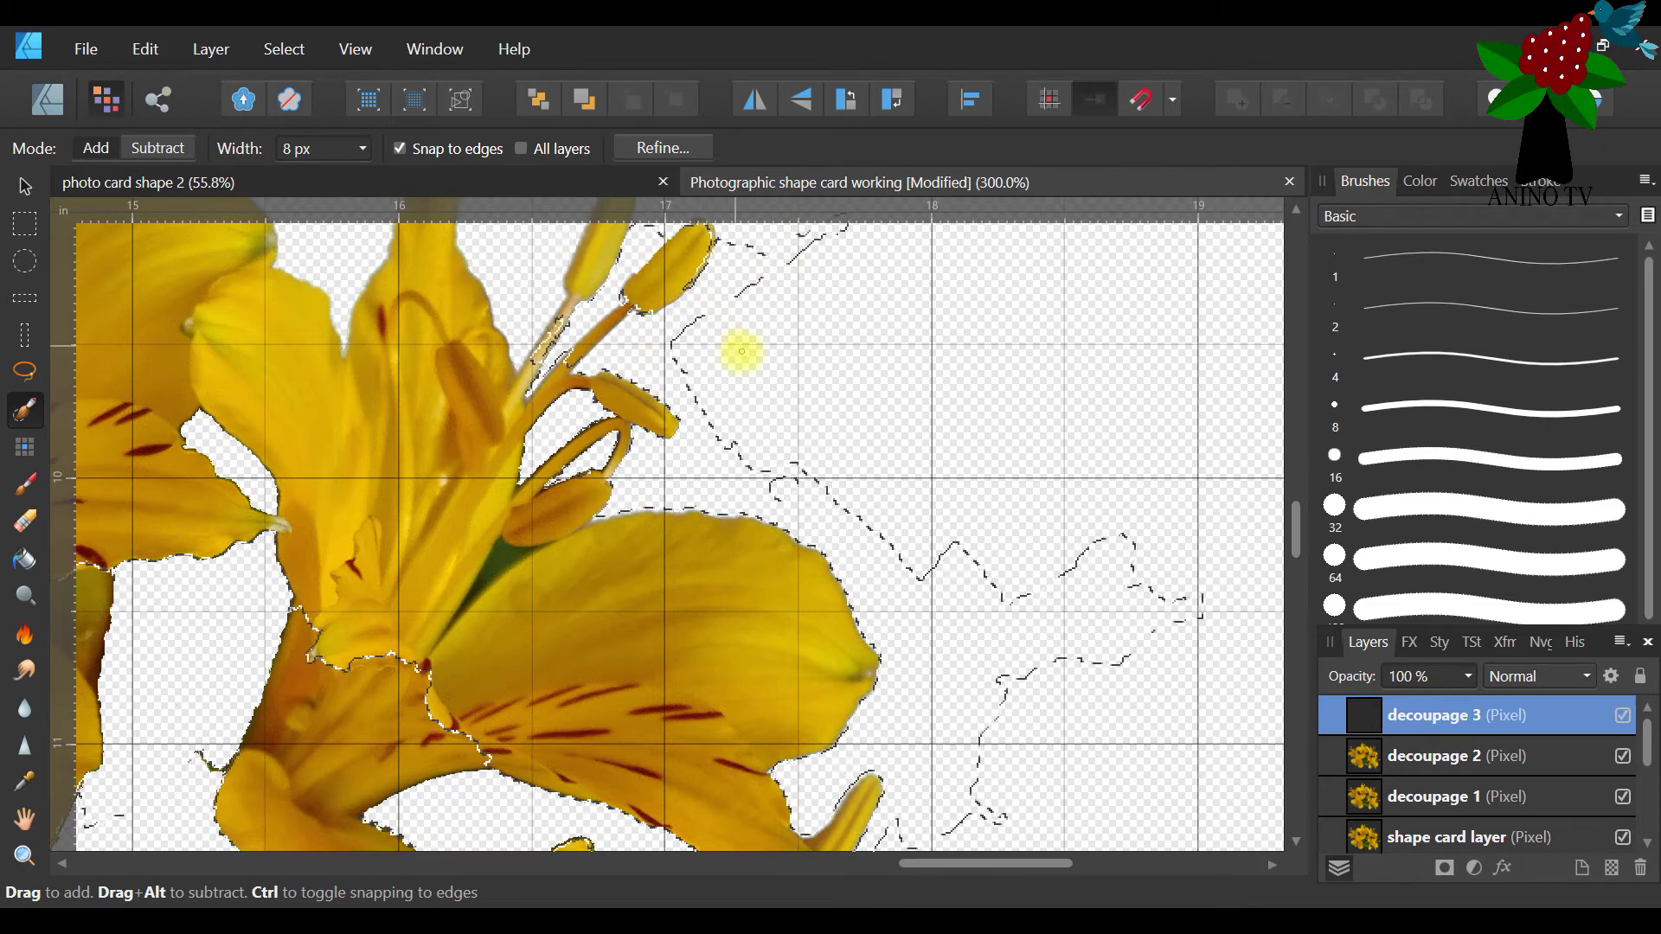
Extend the selection over the transparent area above the upper-right flower's top petals and anthers
{"action": "scroll", "coordinate": [1298, 519], "scroll_direction": "up", "scroll_amount": 5}
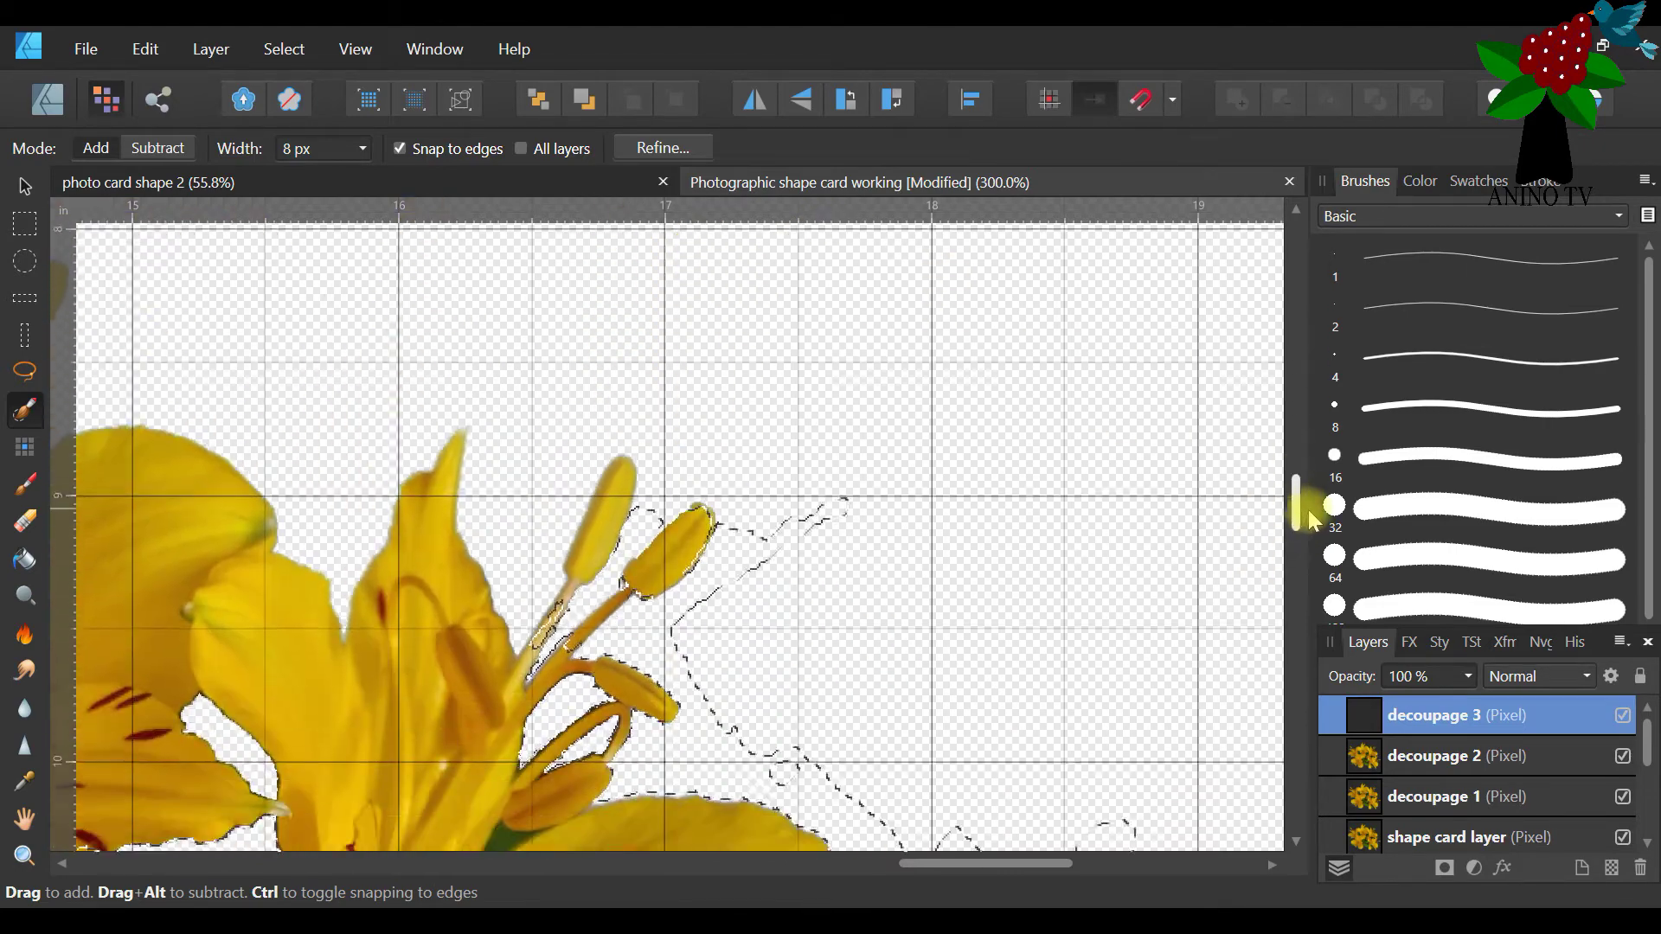
{"action": "left_click_drag", "start_coordinate": [1298, 519], "coordinate": [1297, 523]}
{"action": "left_click", "coordinate": [616, 584]}
{"action": "mouse_move", "coordinate": [549, 418]}
{"action": "left_mouse_down"}
{"action": "mouse_move", "coordinate": [523, 479]}
{"action": "mouse_move", "coordinate": [493, 467]}
{"action": "mouse_move", "coordinate": [542, 315]}
{"action": "mouse_move", "coordinate": [516, 463]}
{"action": "mouse_move", "coordinate": [599, 408]}
{"action": "mouse_move", "coordinate": [566, 492]}
{"action": "mouse_move", "coordinate": [341, 508]}
{"action": "mouse_move", "coordinate": [341, 546]}
{"action": "mouse_move", "coordinate": [392, 362]}
{"action": "mouse_move", "coordinate": [343, 489]}
{"action": "mouse_move", "coordinate": [345, 611]}
{"action": "left_mouse_up"}
{"action": "mouse_move", "coordinate": [569, 420]}
{"action": "left_mouse_down"}
{"action": "mouse_move", "coordinate": [588, 441]}
{"action": "mouse_move", "coordinate": [641, 426]}
{"action": "mouse_move", "coordinate": [650, 457]}
{"action": "mouse_move", "coordinate": [630, 437]}
{"action": "mouse_move", "coordinate": [684, 419]}
{"action": "mouse_move", "coordinate": [677, 476]}
{"action": "mouse_move", "coordinate": [749, 485]}
{"action": "mouse_move", "coordinate": [716, 489]}
{"action": "mouse_move", "coordinate": [738, 493]}
{"action": "left_mouse_up"}
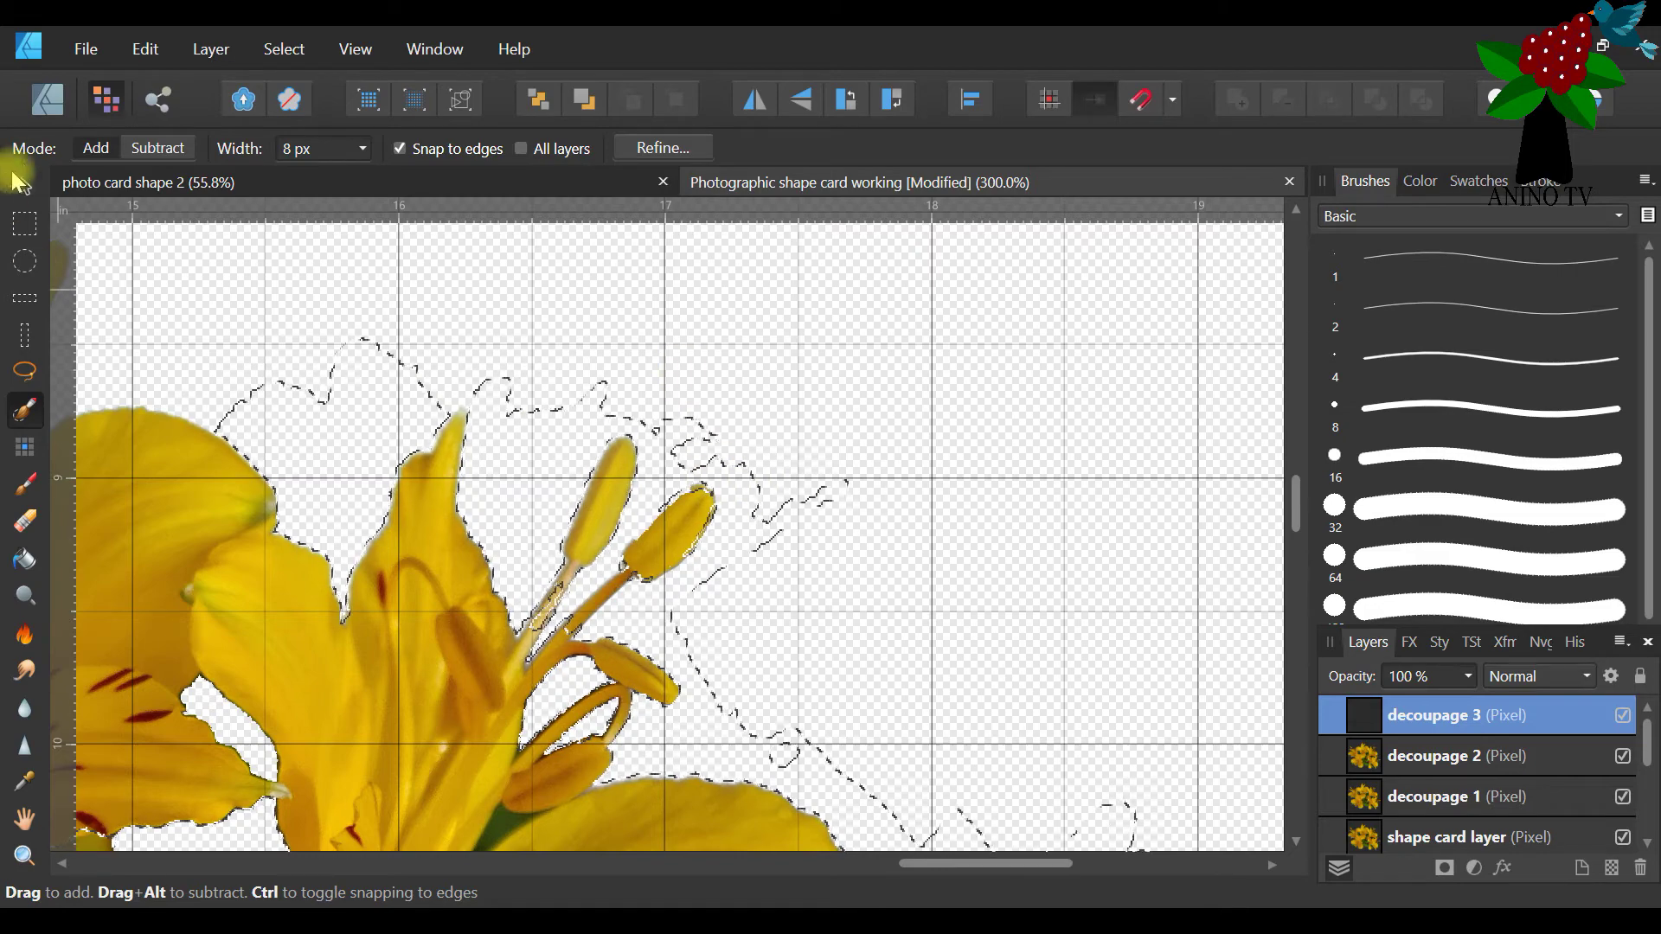
Refine the selection around the upper-right flower's long stamens and top petal tip, excluding the anthers and including the transparent gaps beside them
{"action": "left_click", "coordinate": [142, 154]}
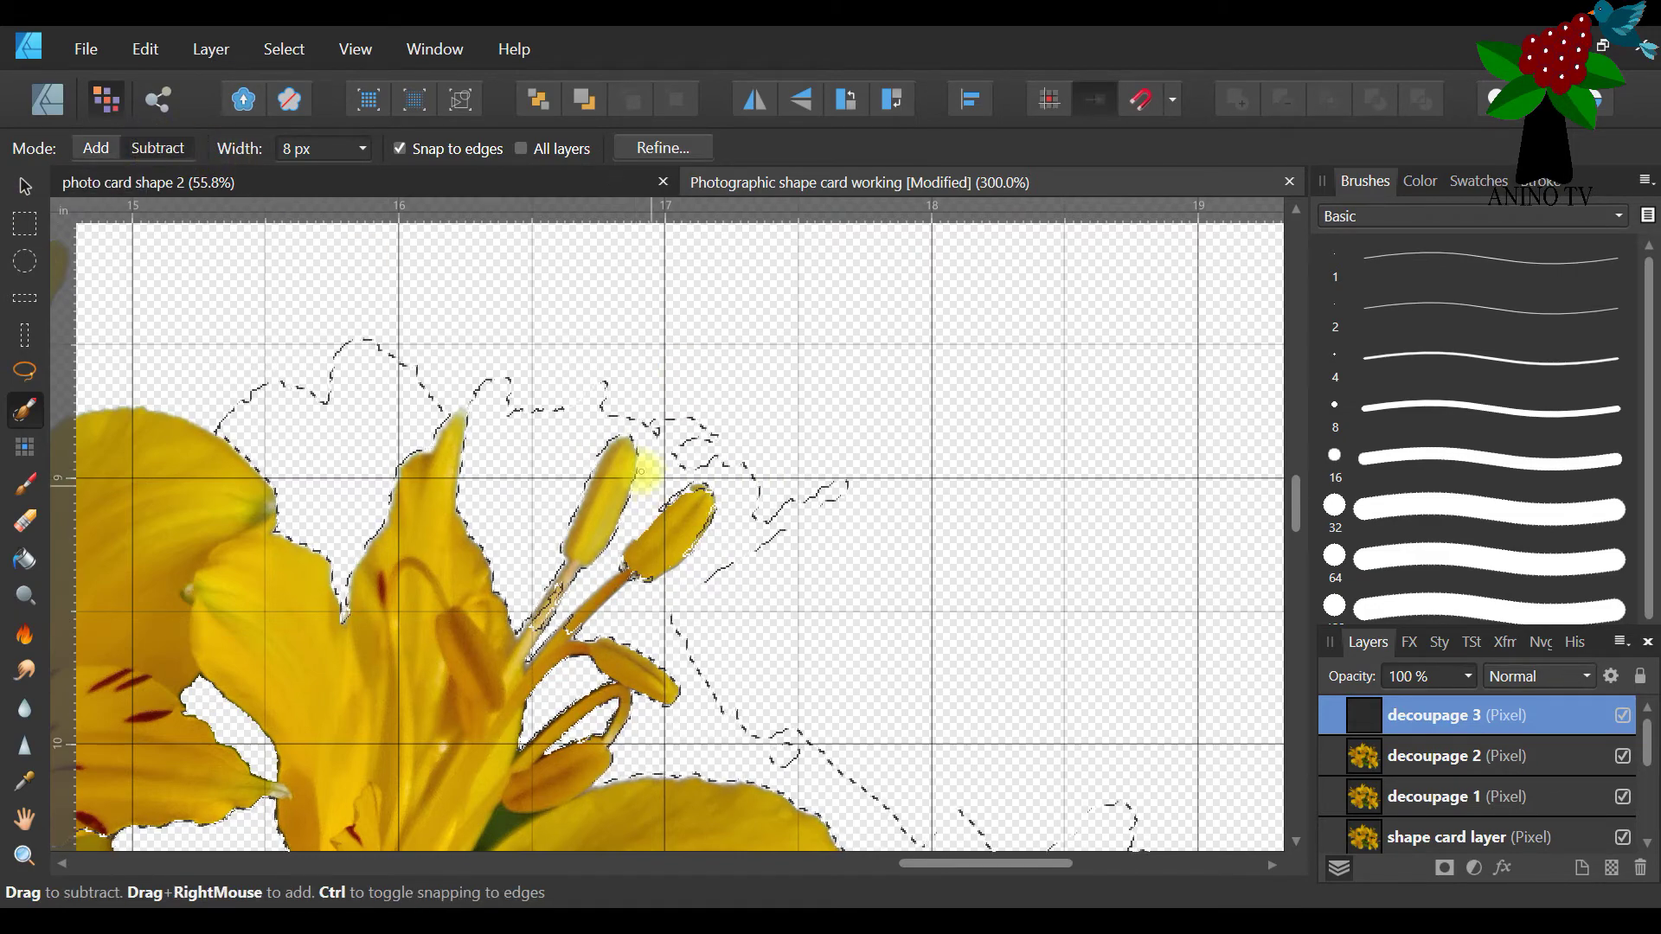
{"action": "mouse_move", "coordinate": [676, 493]}
{"action": "left_mouse_down"}
{"action": "mouse_move", "coordinate": [691, 511]}
{"action": "mouse_move", "coordinate": [711, 501]}
{"action": "left_mouse_up"}
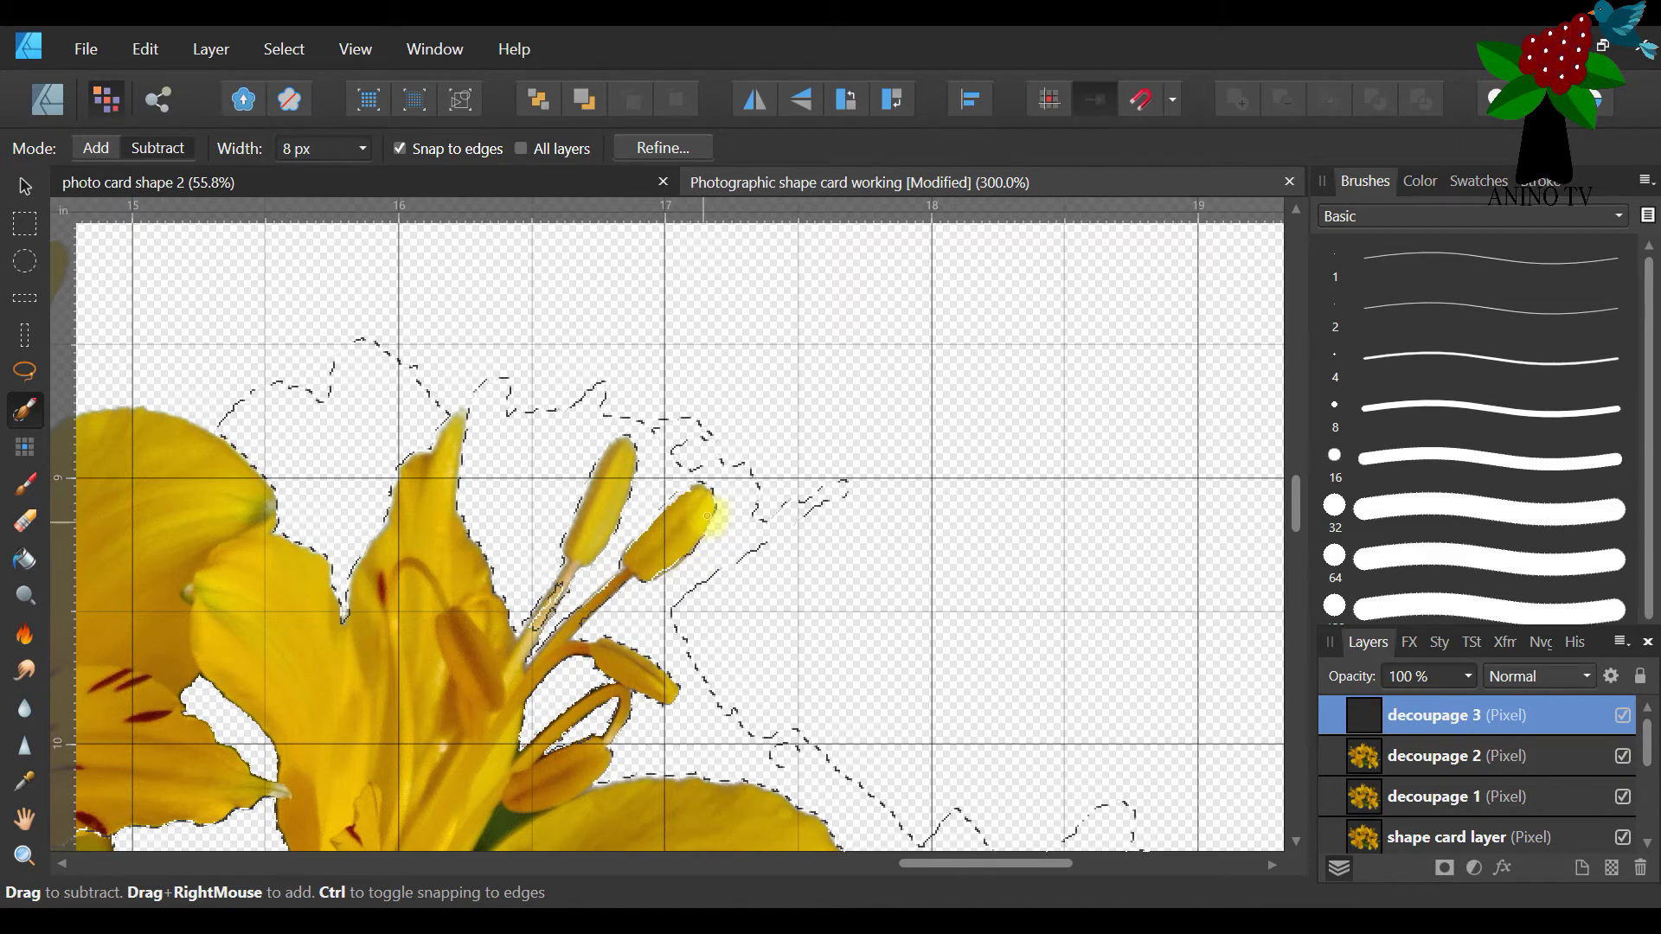
{"action": "left_click", "coordinate": [96, 148]}
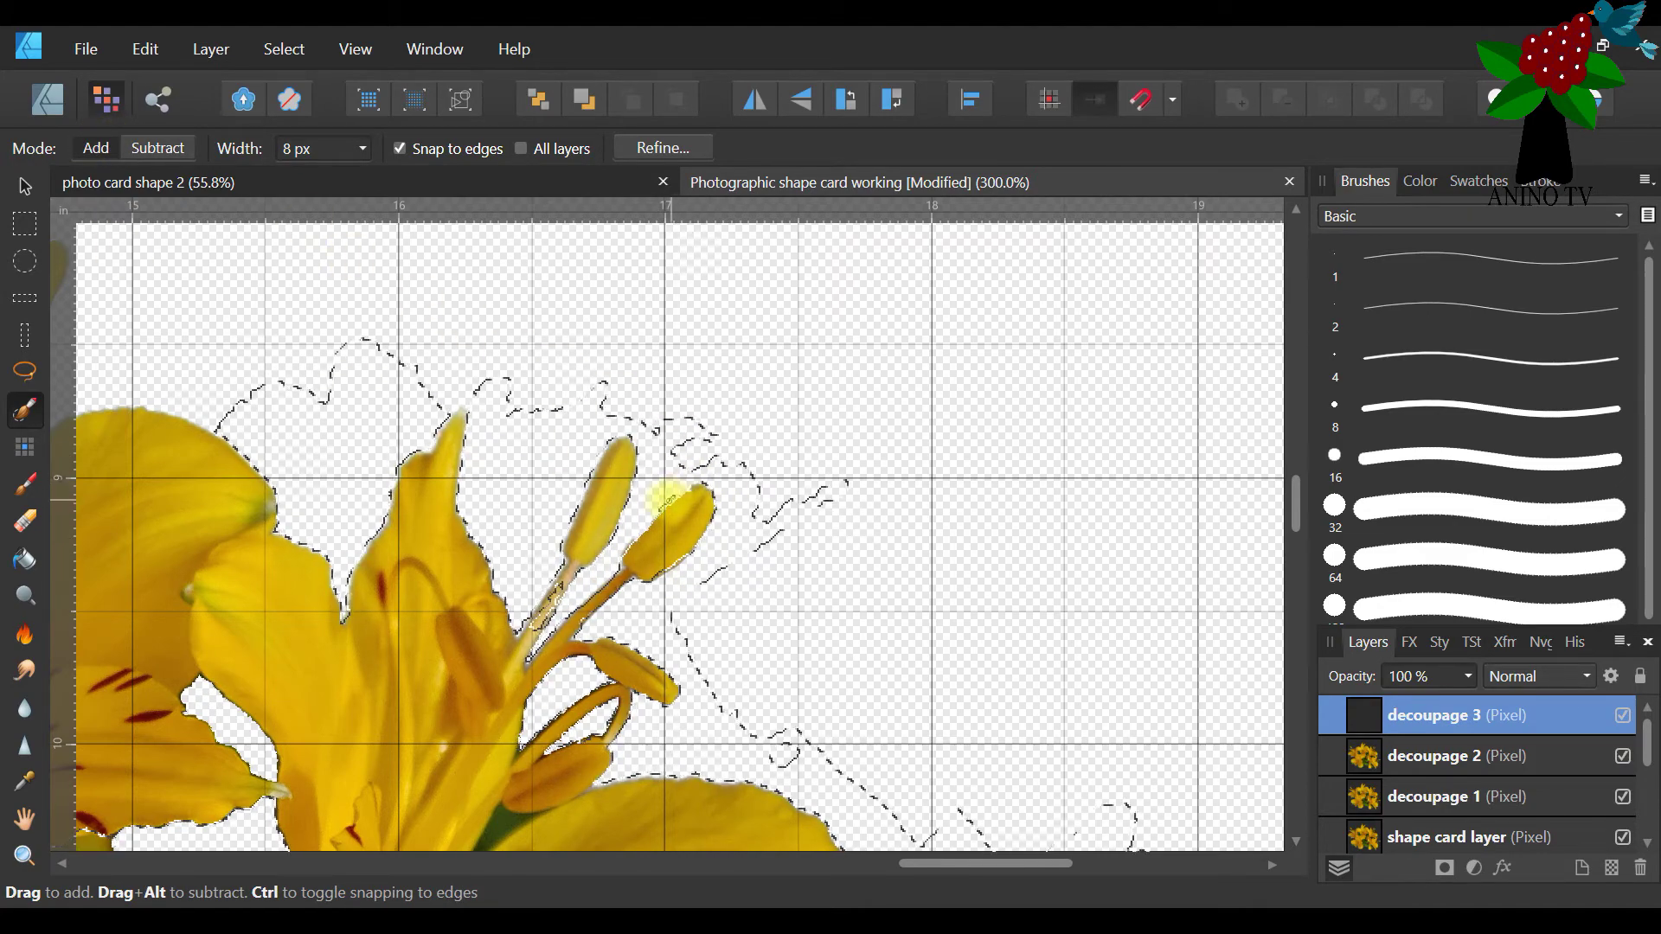
{"action": "mouse_move", "coordinate": [685, 487]}
{"action": "left_mouse_down"}
{"action": "mouse_move", "coordinate": [704, 475]}
{"action": "mouse_move", "coordinate": [689, 563]}
{"action": "mouse_move", "coordinate": [646, 626]}
{"action": "left_mouse_up"}
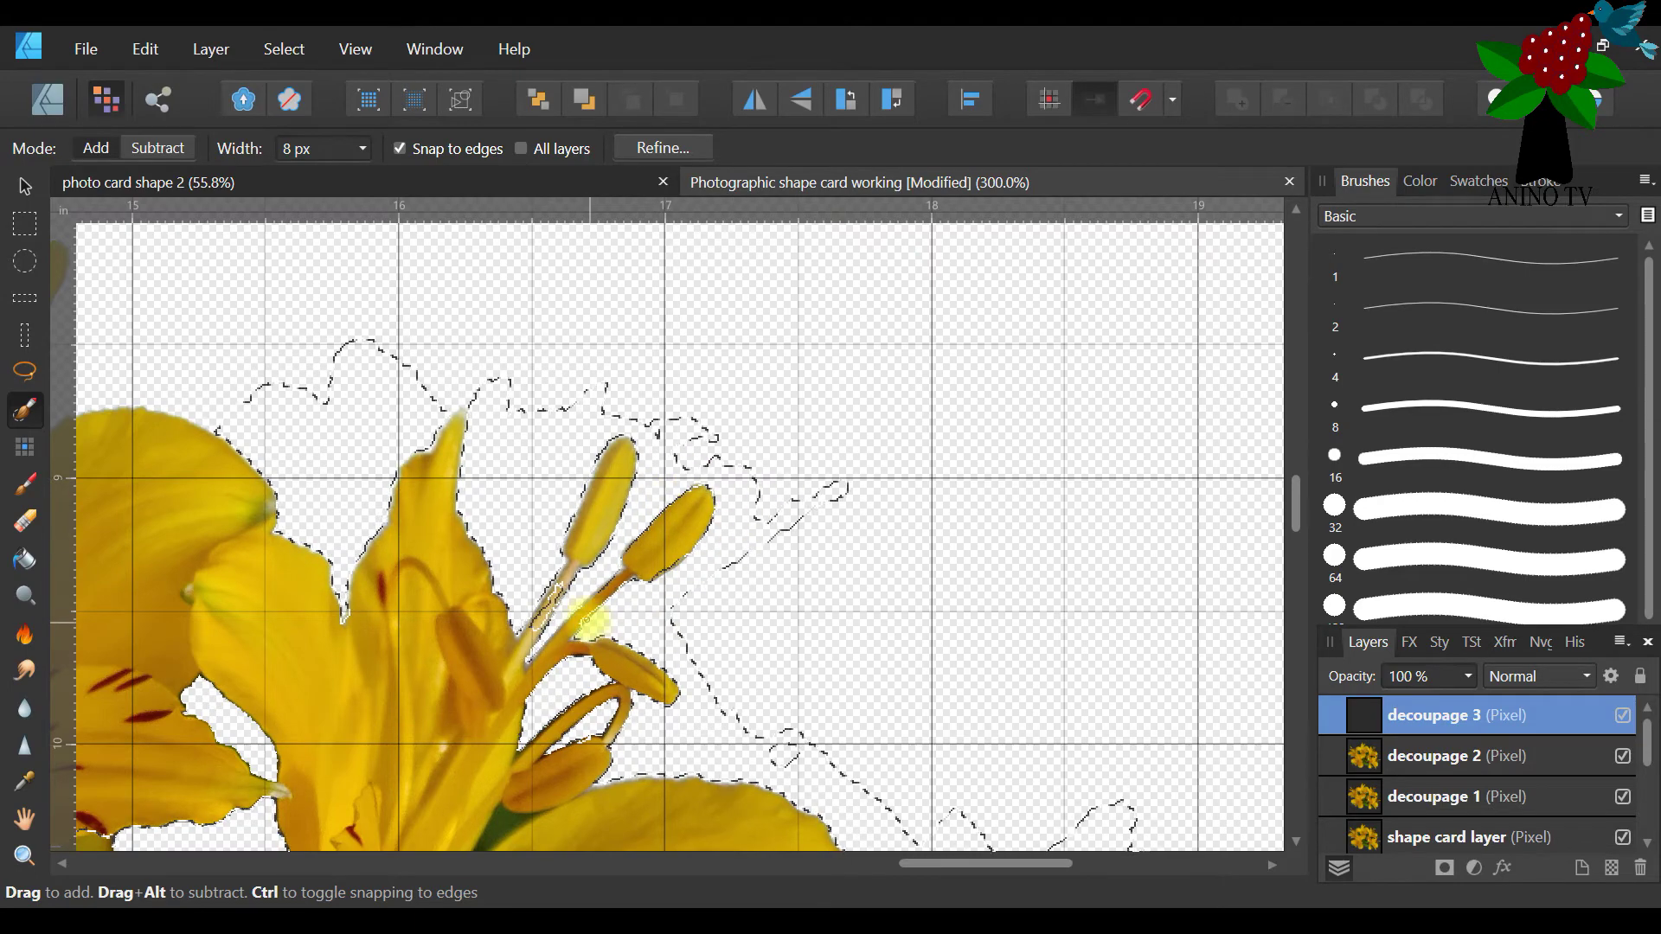
{"action": "left_click", "coordinate": [156, 148]}
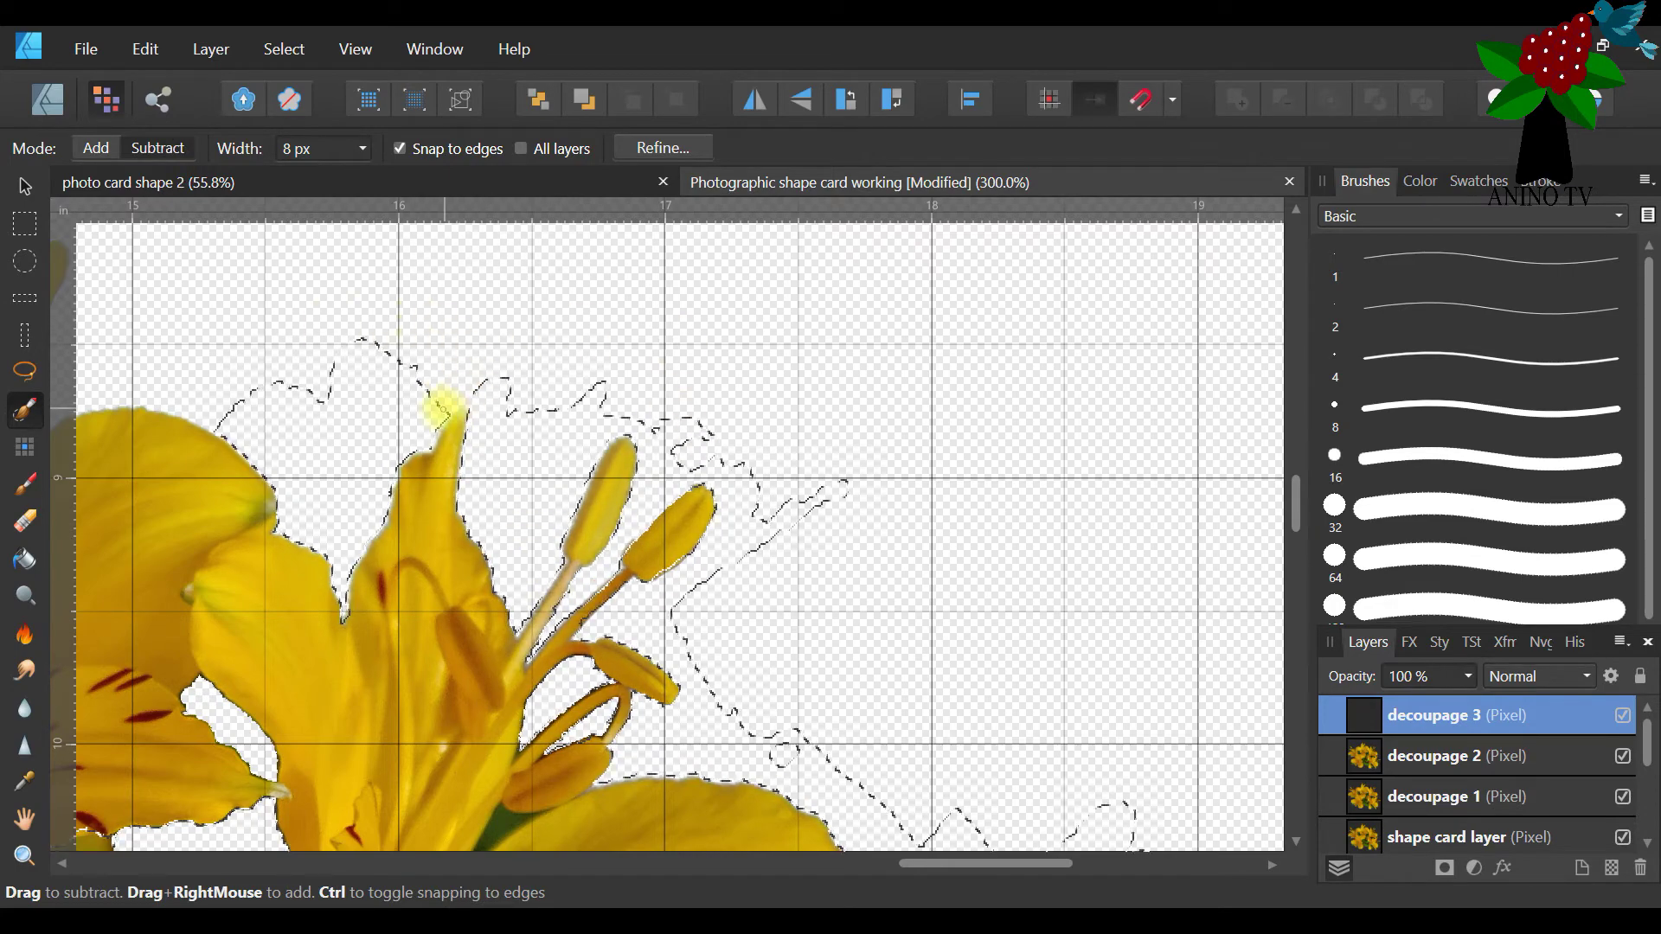
{"action": "left_click", "coordinate": [95, 148]}
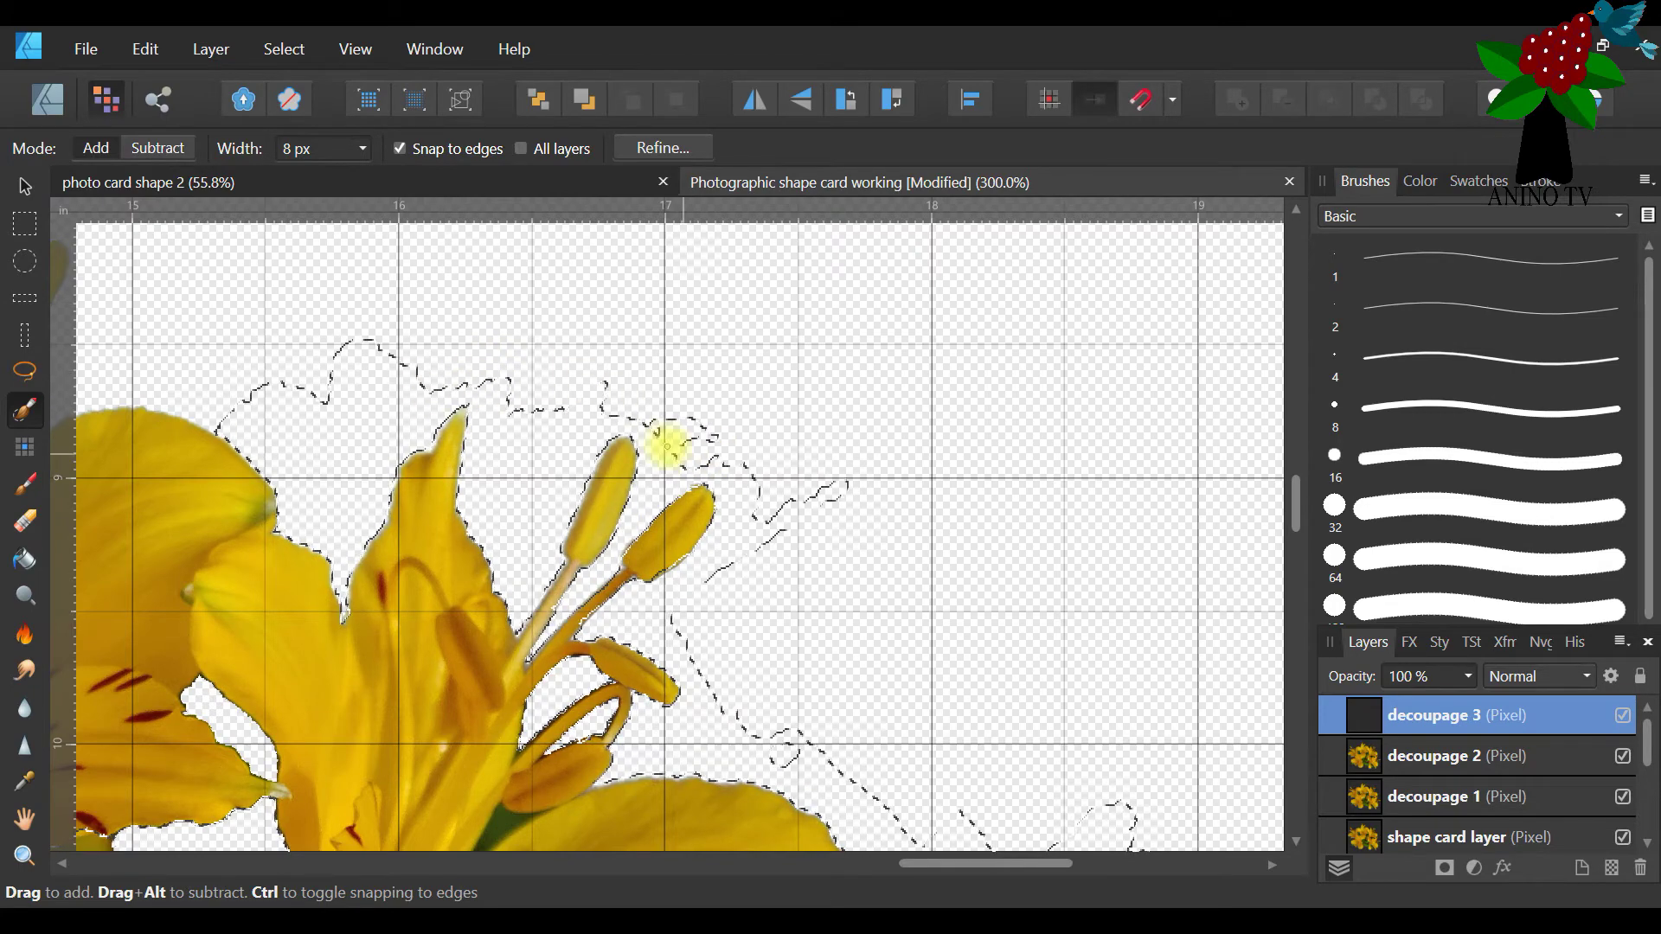
Extend the selection over the transparent area above the top flower's centre petal and upright stamen
{"action": "mouse_move", "coordinate": [667, 430]}
{"action": "left_mouse_down"}
{"action": "mouse_move", "coordinate": [755, 476]}
{"action": "mouse_move", "coordinate": [823, 485]}
{"action": "mouse_move", "coordinate": [760, 604]}
{"action": "mouse_move", "coordinate": [848, 720]}
{"action": "mouse_move", "coordinate": [782, 756]}
{"action": "mouse_move", "coordinate": [845, 692]}
{"action": "mouse_move", "coordinate": [1019, 872]}
{"action": "mouse_move", "coordinate": [853, 861]}
{"action": "mouse_move", "coordinate": [896, 863]}
{"action": "left_mouse_up"}
{"action": "mouse_move", "coordinate": [753, 332]}
{"action": "left_mouse_down"}
{"action": "mouse_move", "coordinate": [754, 392]}
{"action": "mouse_move", "coordinate": [865, 311]}
{"action": "mouse_move", "coordinate": [928, 335]}
{"action": "mouse_move", "coordinate": [989, 401]}
{"action": "mouse_move", "coordinate": [805, 392]}
{"action": "mouse_move", "coordinate": [875, 356]}
{"action": "mouse_move", "coordinate": [886, 316]}
{"action": "mouse_move", "coordinate": [932, 304]}
{"action": "mouse_move", "coordinate": [942, 352]}
{"action": "mouse_move", "coordinate": [989, 320]}
{"action": "mouse_move", "coordinate": [1032, 356]}
{"action": "mouse_move", "coordinate": [1079, 302]}
{"action": "mouse_move", "coordinate": [1174, 442]}
{"action": "mouse_move", "coordinate": [1299, 531]}
{"action": "mouse_move", "coordinate": [1296, 491]}
{"action": "left_mouse_up"}
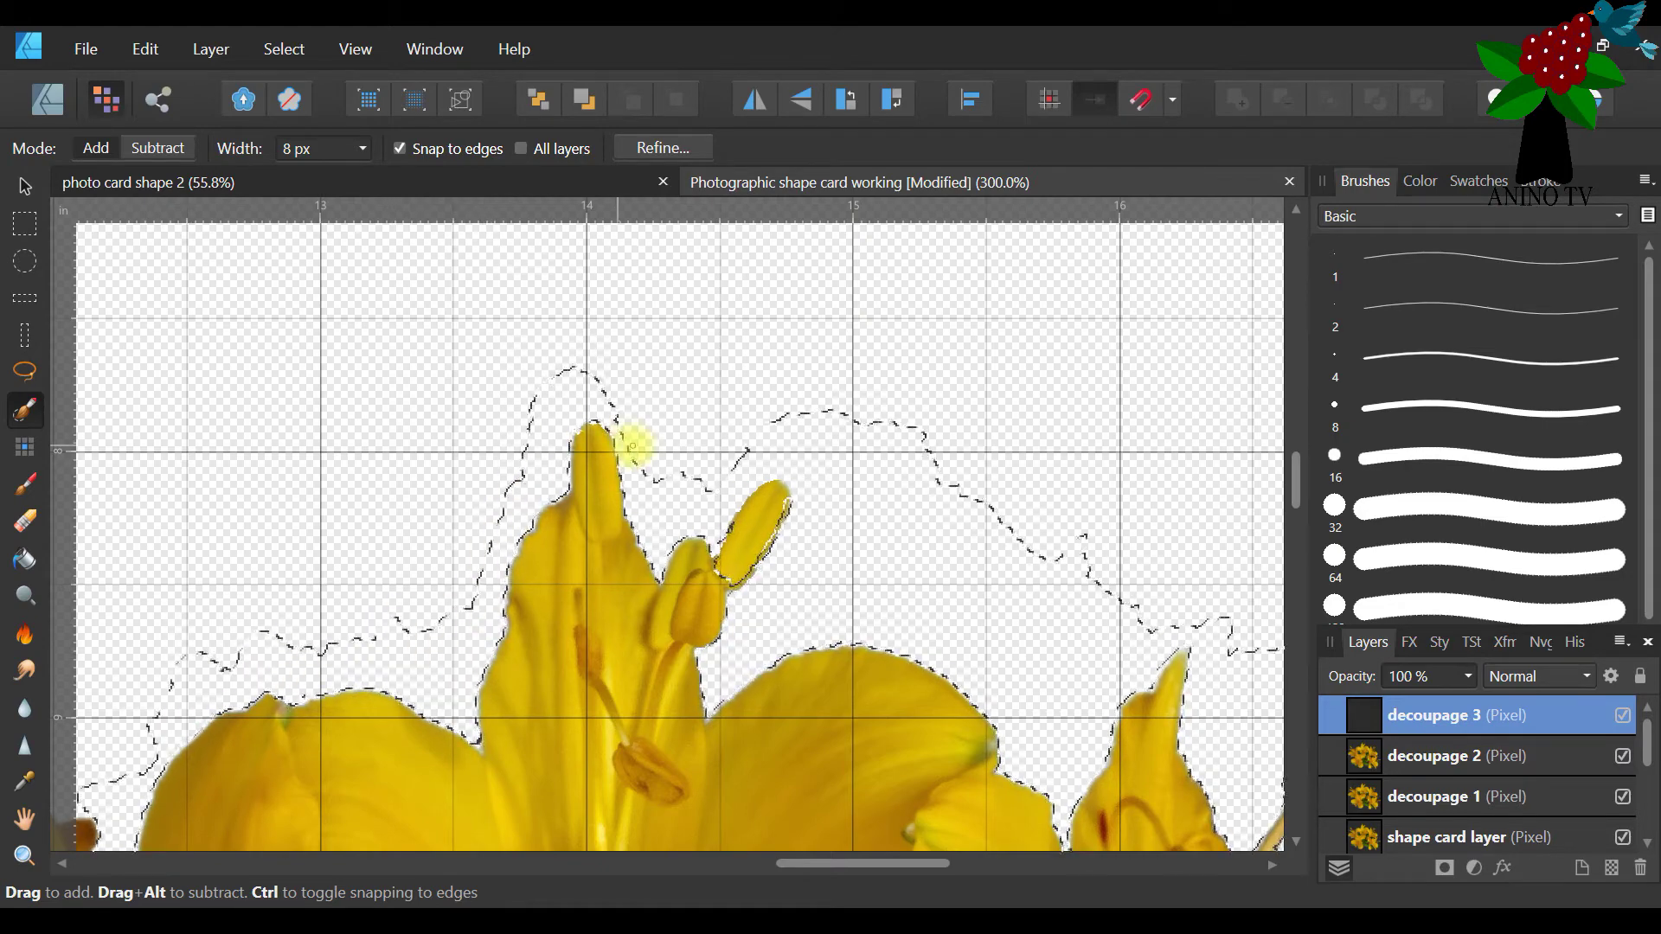
{"action": "mouse_move", "coordinate": [654, 473]}
{"action": "left_mouse_down"}
{"action": "mouse_move", "coordinate": [593, 245]}
{"action": "mouse_move", "coordinate": [672, 412]}
{"action": "left_mouse_up"}
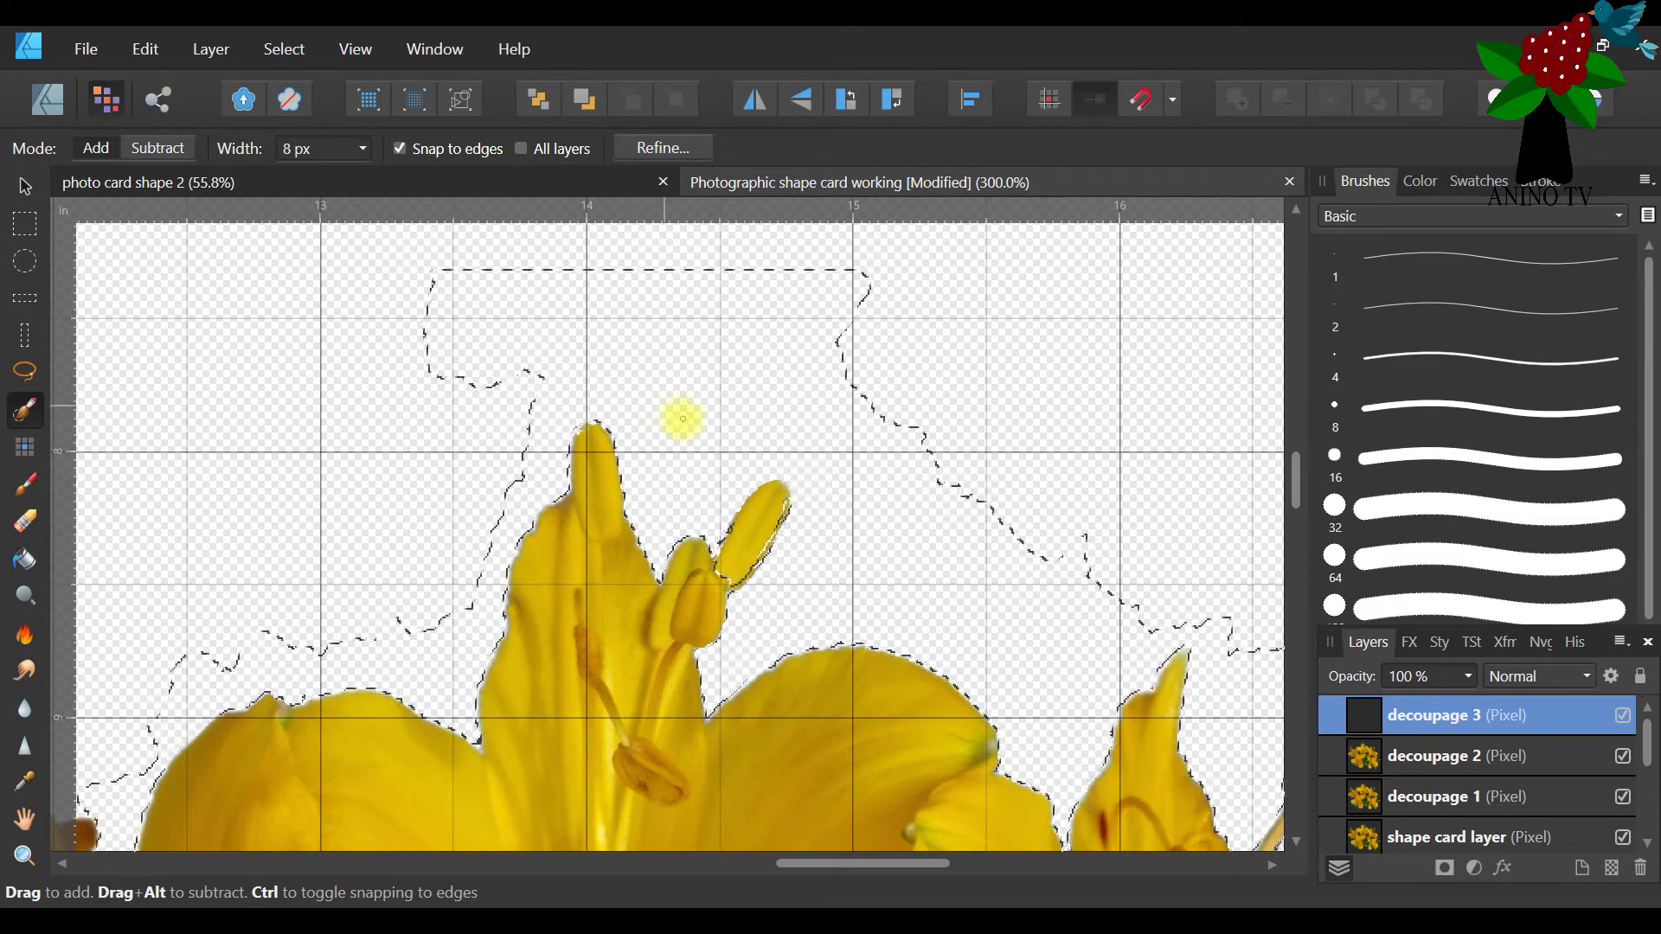
Remove the top flower's right-hand anther from the selection
{"action": "left_click", "coordinate": [157, 148]}
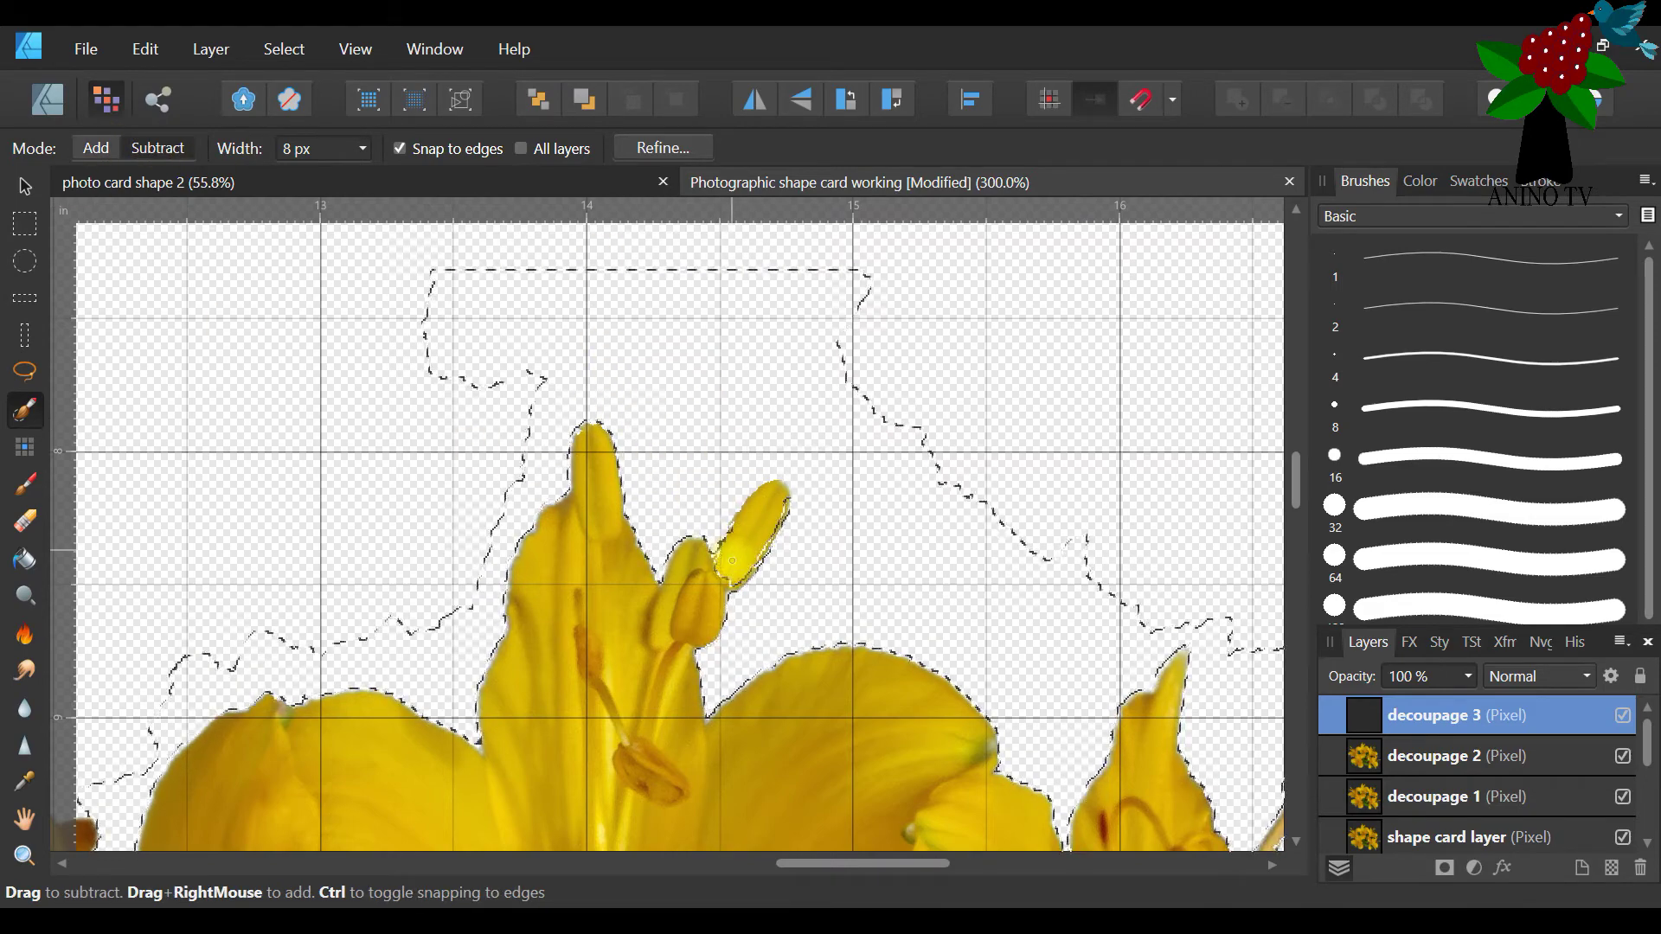
{"action": "left_click_drag", "start_coordinate": [722, 571], "coordinate": [781, 487]}
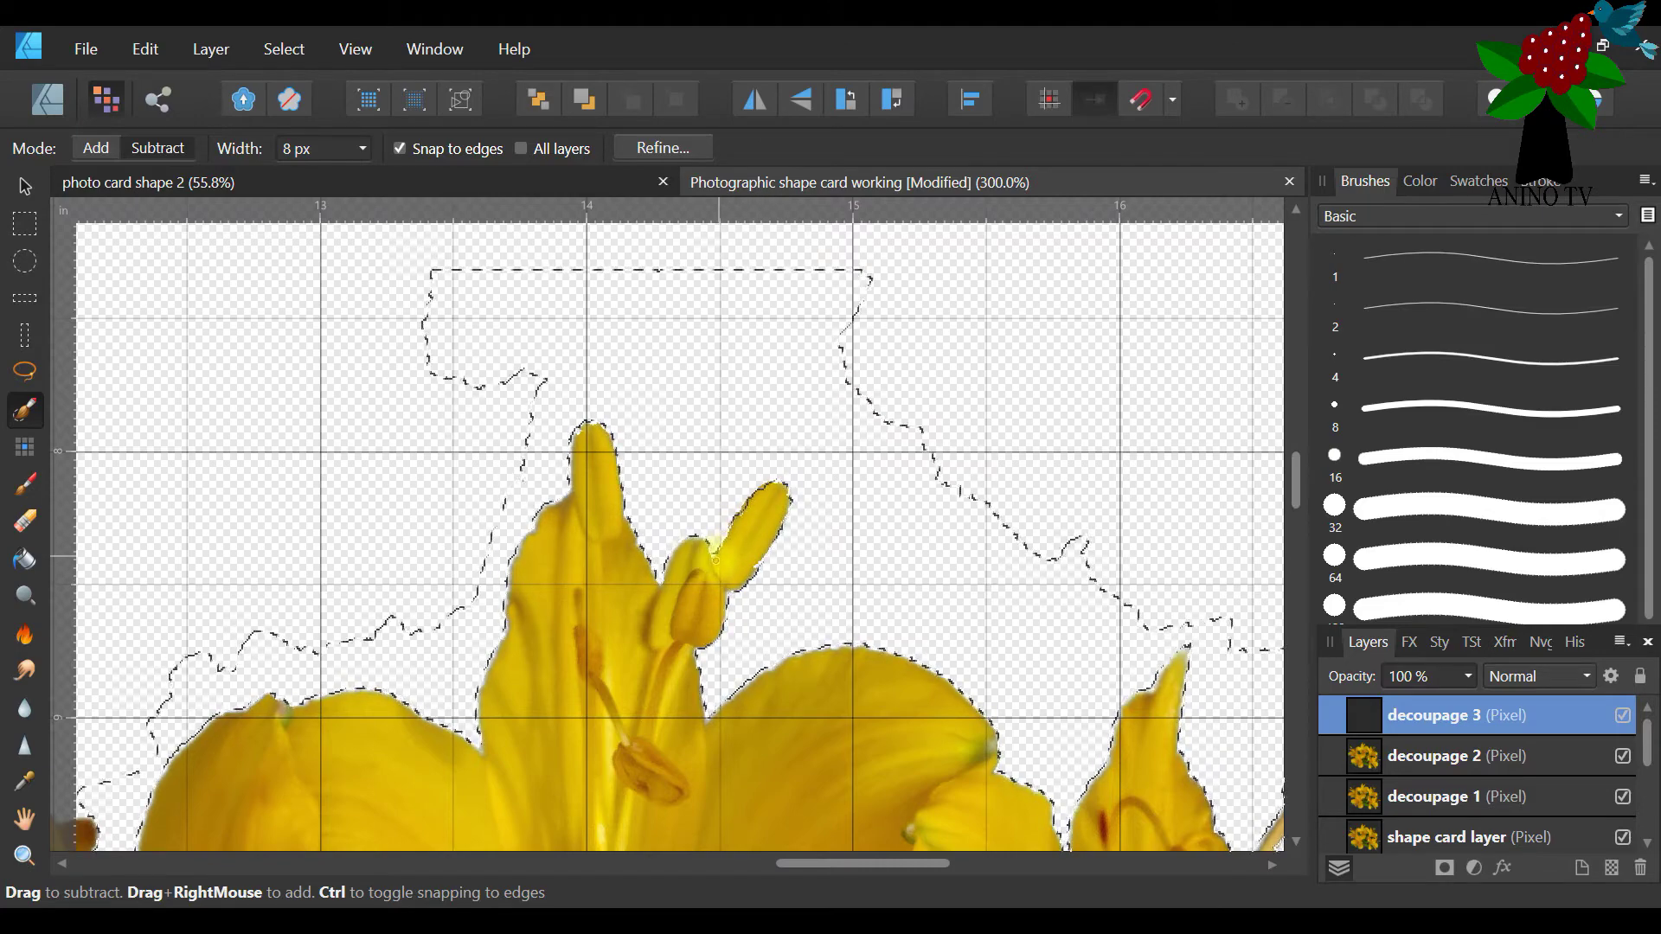
{"action": "left_click_drag", "start_coordinate": [760, 541], "coordinate": [743, 573]}
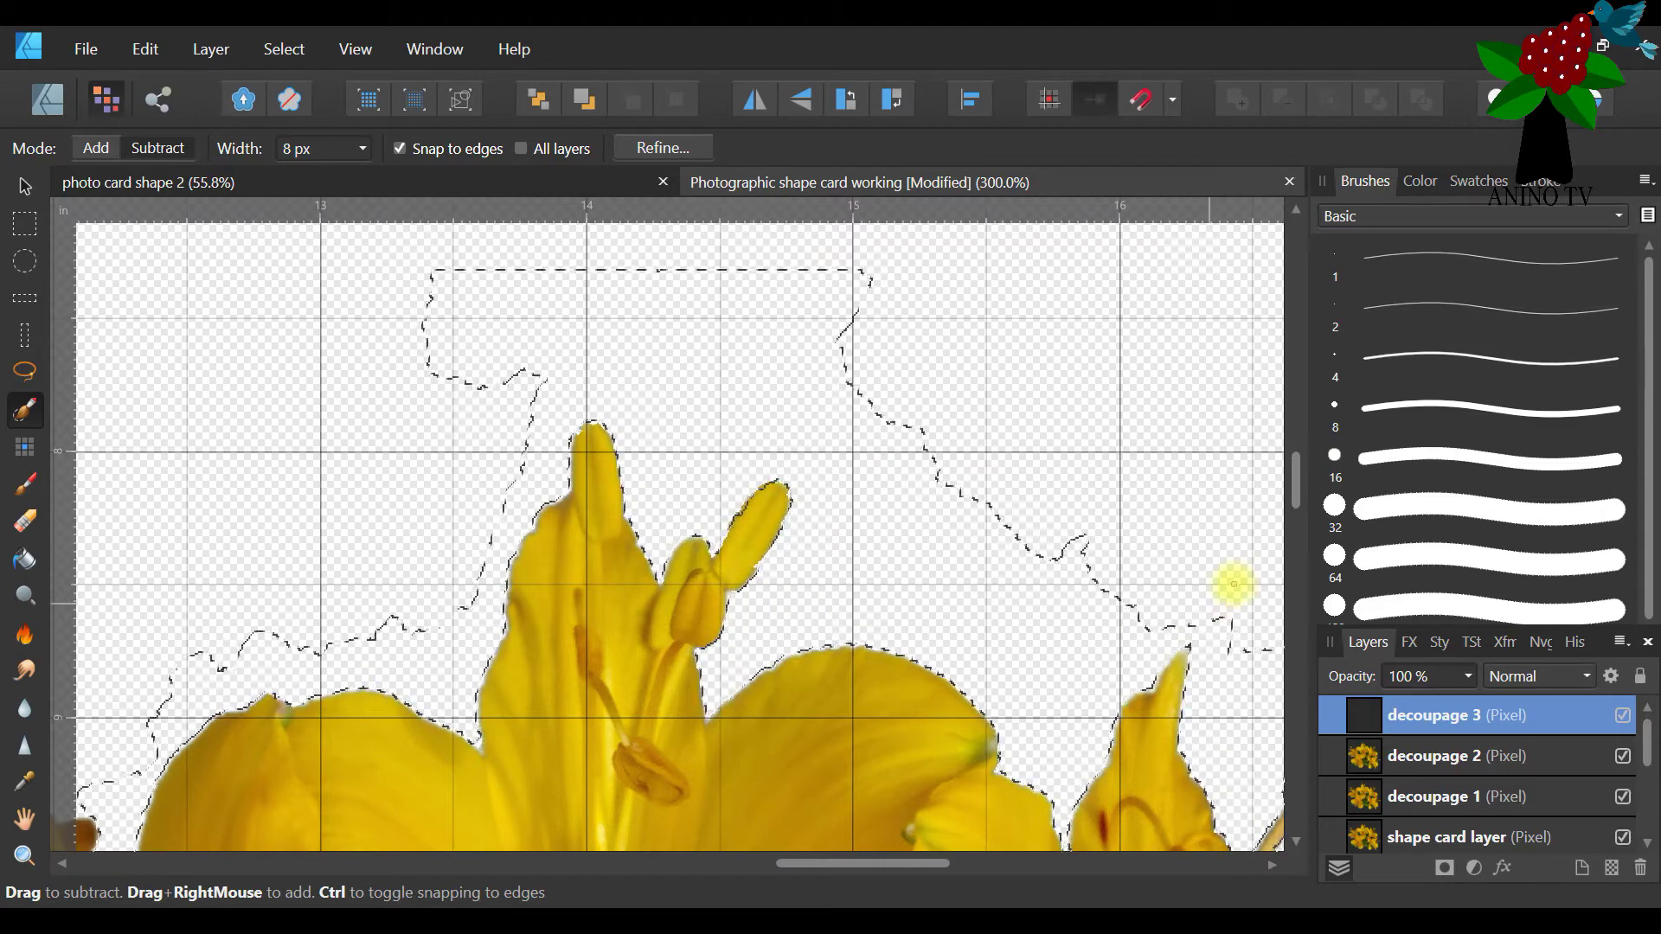
Add the transparent gaps between the top flower's lower rear petal and the lower-left flower to the selection
{"action": "left_click_drag", "start_coordinate": [1298, 475], "coordinate": [1297, 514]}
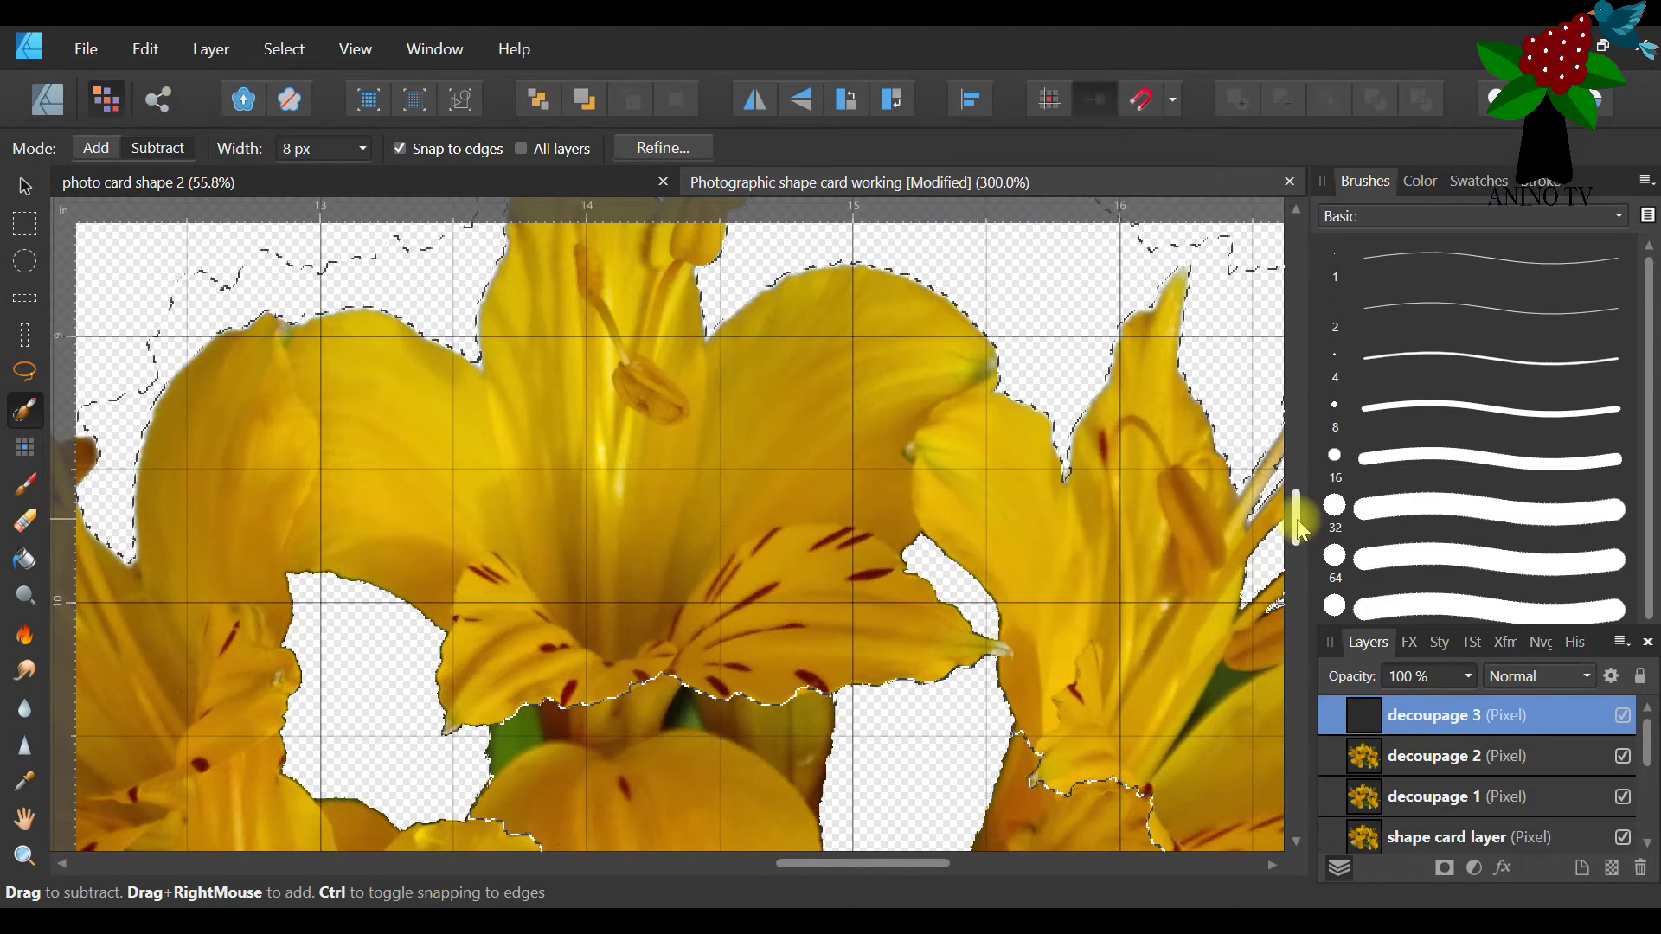
{"action": "left_click", "coordinate": [97, 149]}
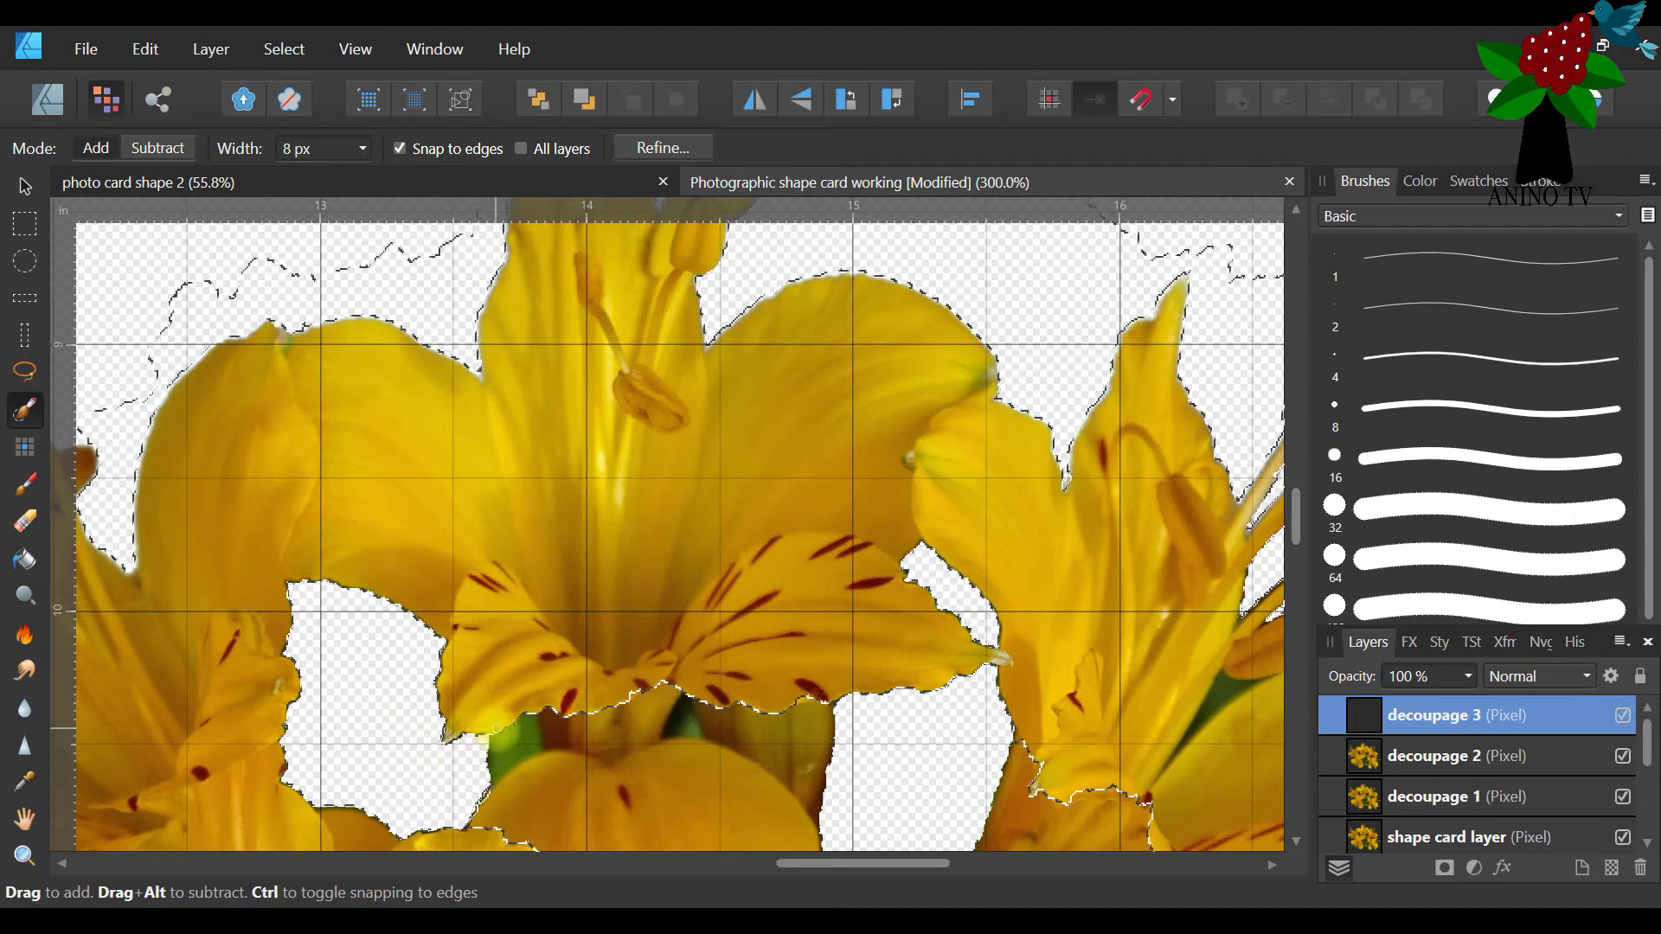
{"action": "left_click_drag", "start_coordinate": [1297, 512], "coordinate": [1301, 575]}
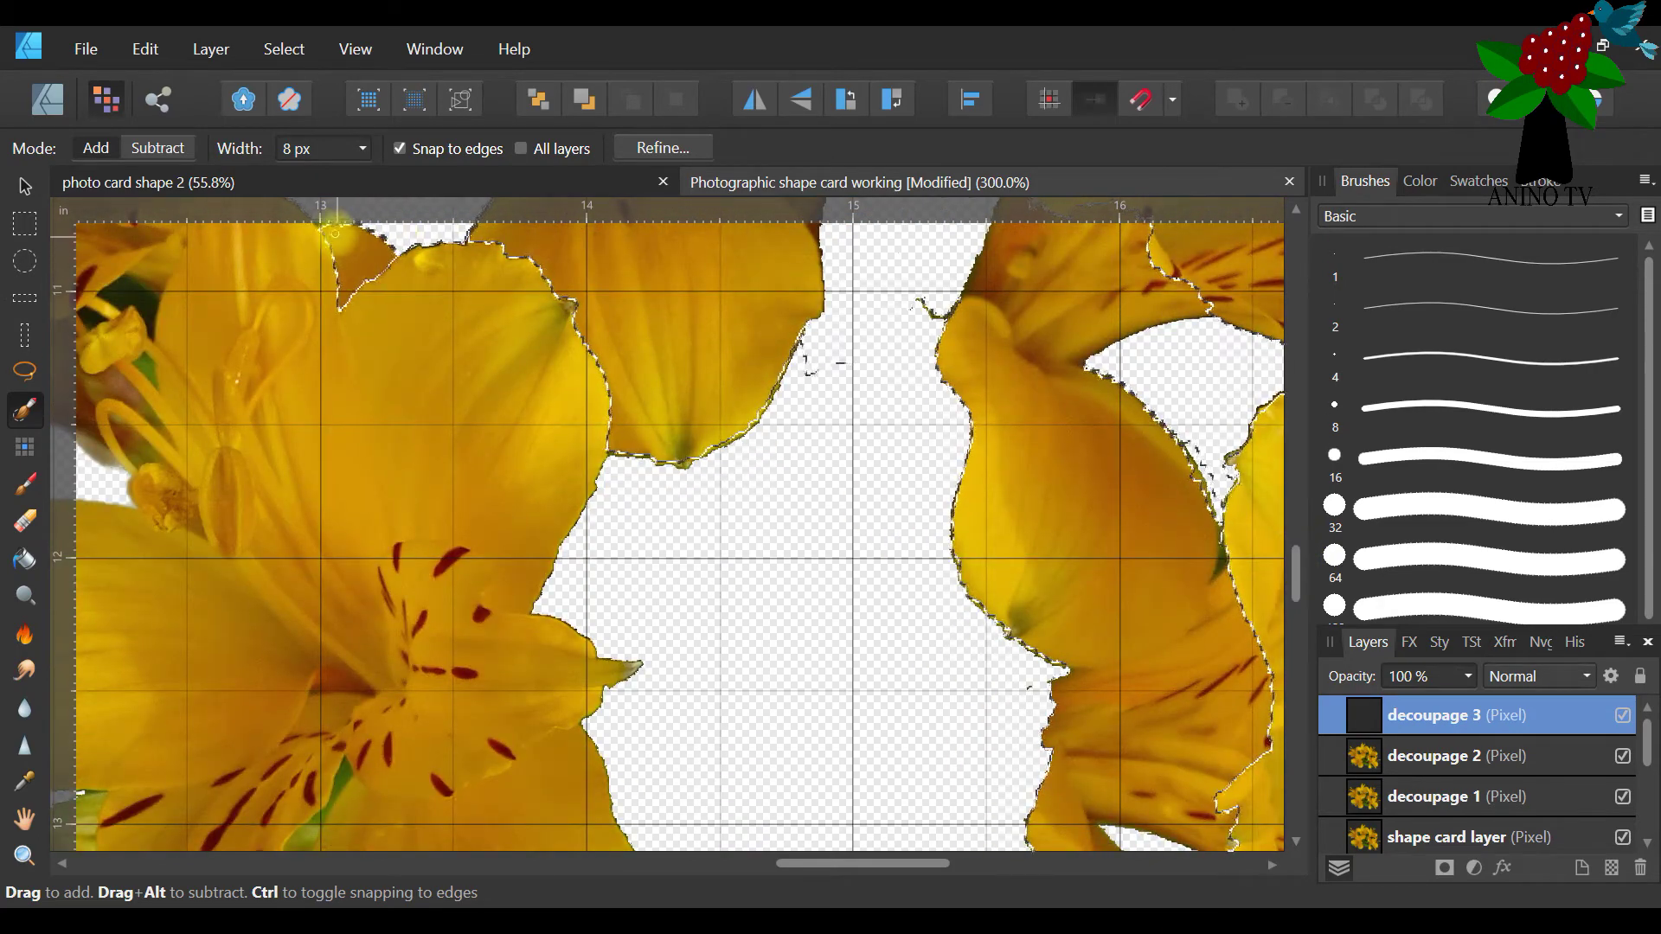
{"action": "left_click", "coordinate": [388, 233]}
{"action": "left_click_drag", "start_coordinate": [388, 233], "coordinate": [473, 226]}
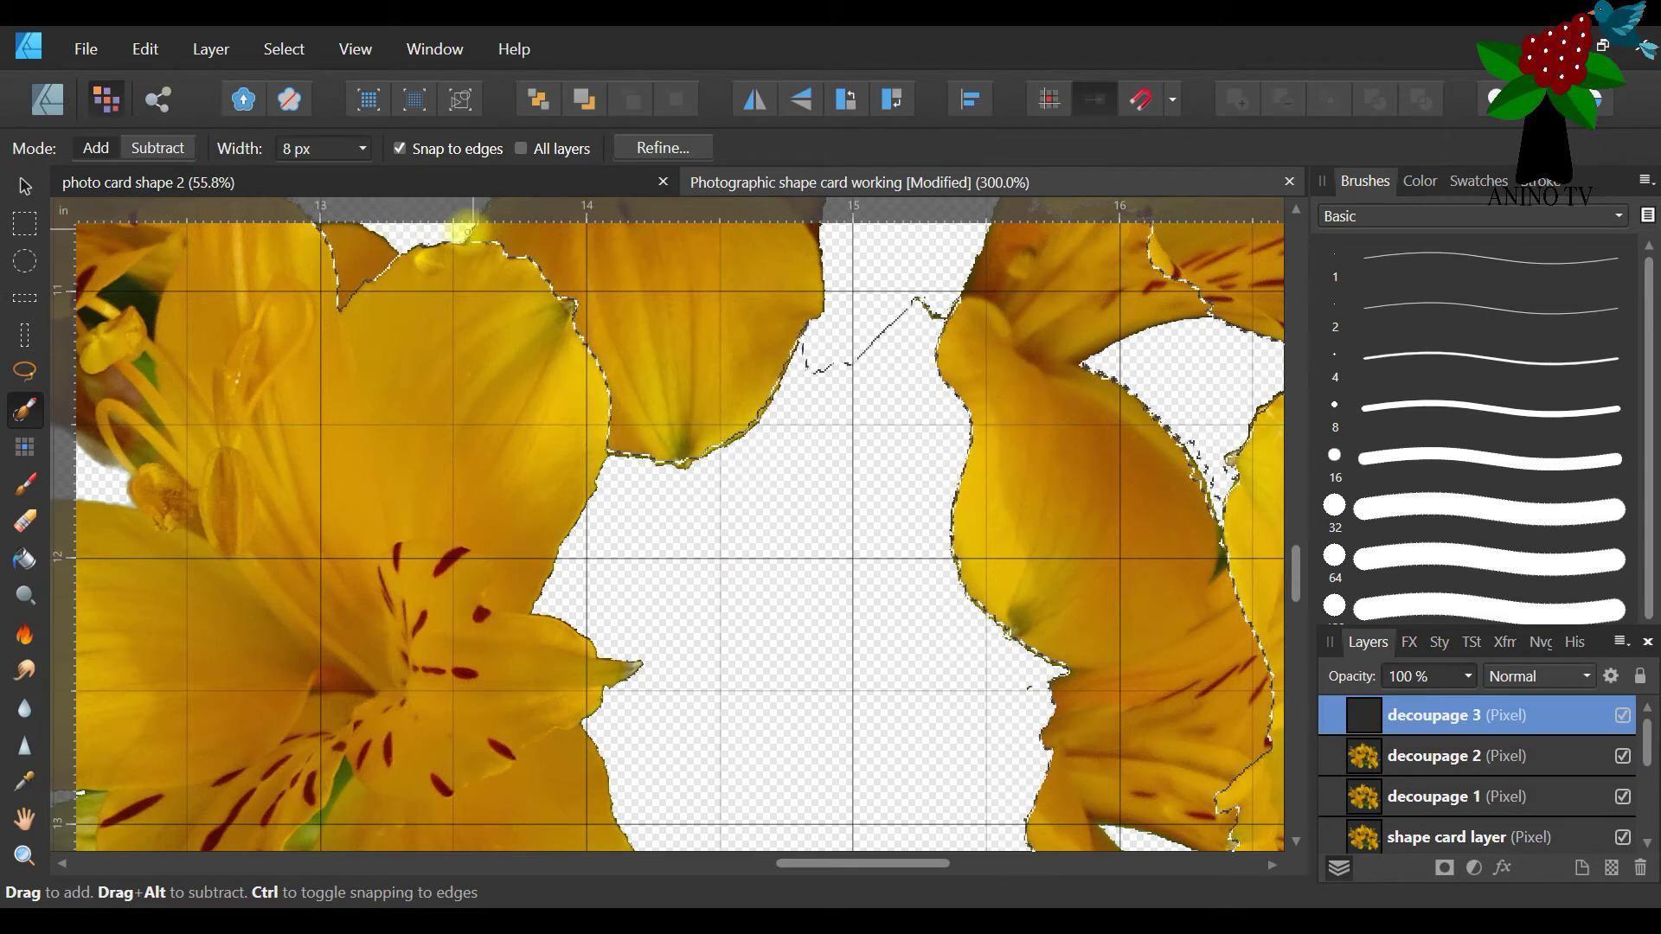
{"action": "left_click", "coordinate": [621, 588]}
{"action": "left_click", "coordinate": [601, 549]}
Select a strip of rear petal and green stem along the lower edge of the lower-left flower's spotted petals
{"action": "left_click", "coordinate": [1279, 553]}
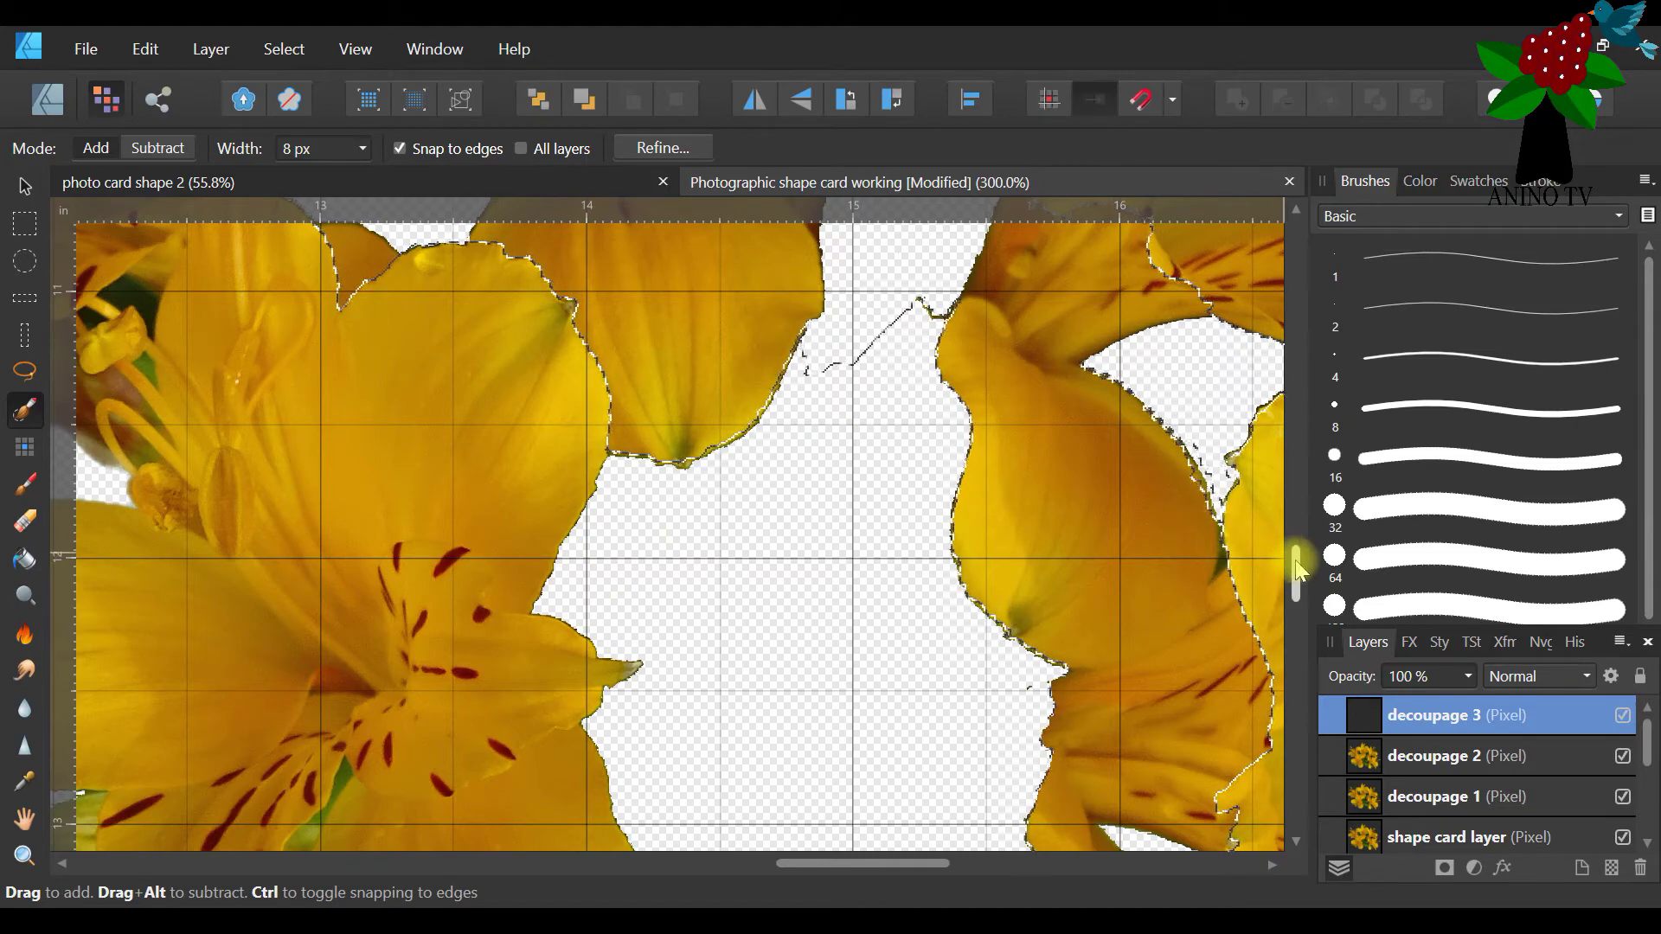
{"action": "scroll", "coordinate": [1300, 594], "scroll_direction": "down", "scroll_amount": 5}
{"action": "scroll", "coordinate": [1301, 588], "scroll_direction": "up", "scroll_amount": 1}
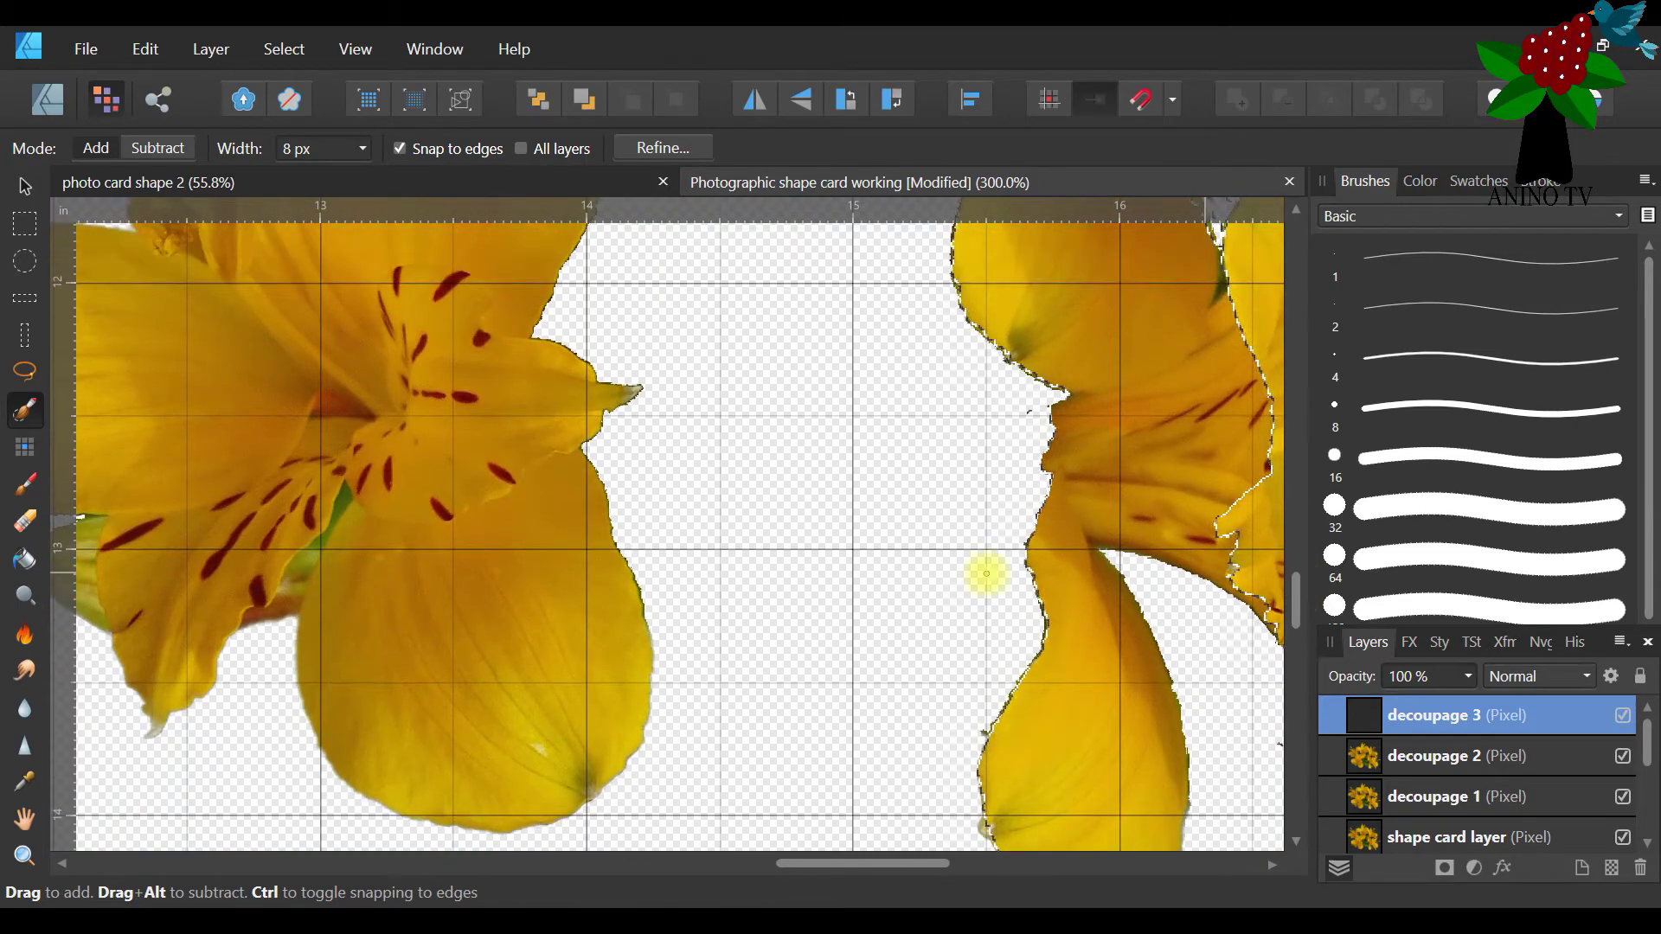
{"action": "mouse_move", "coordinate": [563, 478]}
{"action": "left_mouse_down"}
{"action": "mouse_move", "coordinate": [507, 504]}
{"action": "mouse_move", "coordinate": [564, 462]}
{"action": "left_mouse_up"}
{"action": "mouse_move", "coordinate": [480, 523]}
{"action": "left_mouse_down"}
{"action": "mouse_move", "coordinate": [377, 528]}
{"action": "mouse_move", "coordinate": [342, 496]}
{"action": "left_mouse_up"}
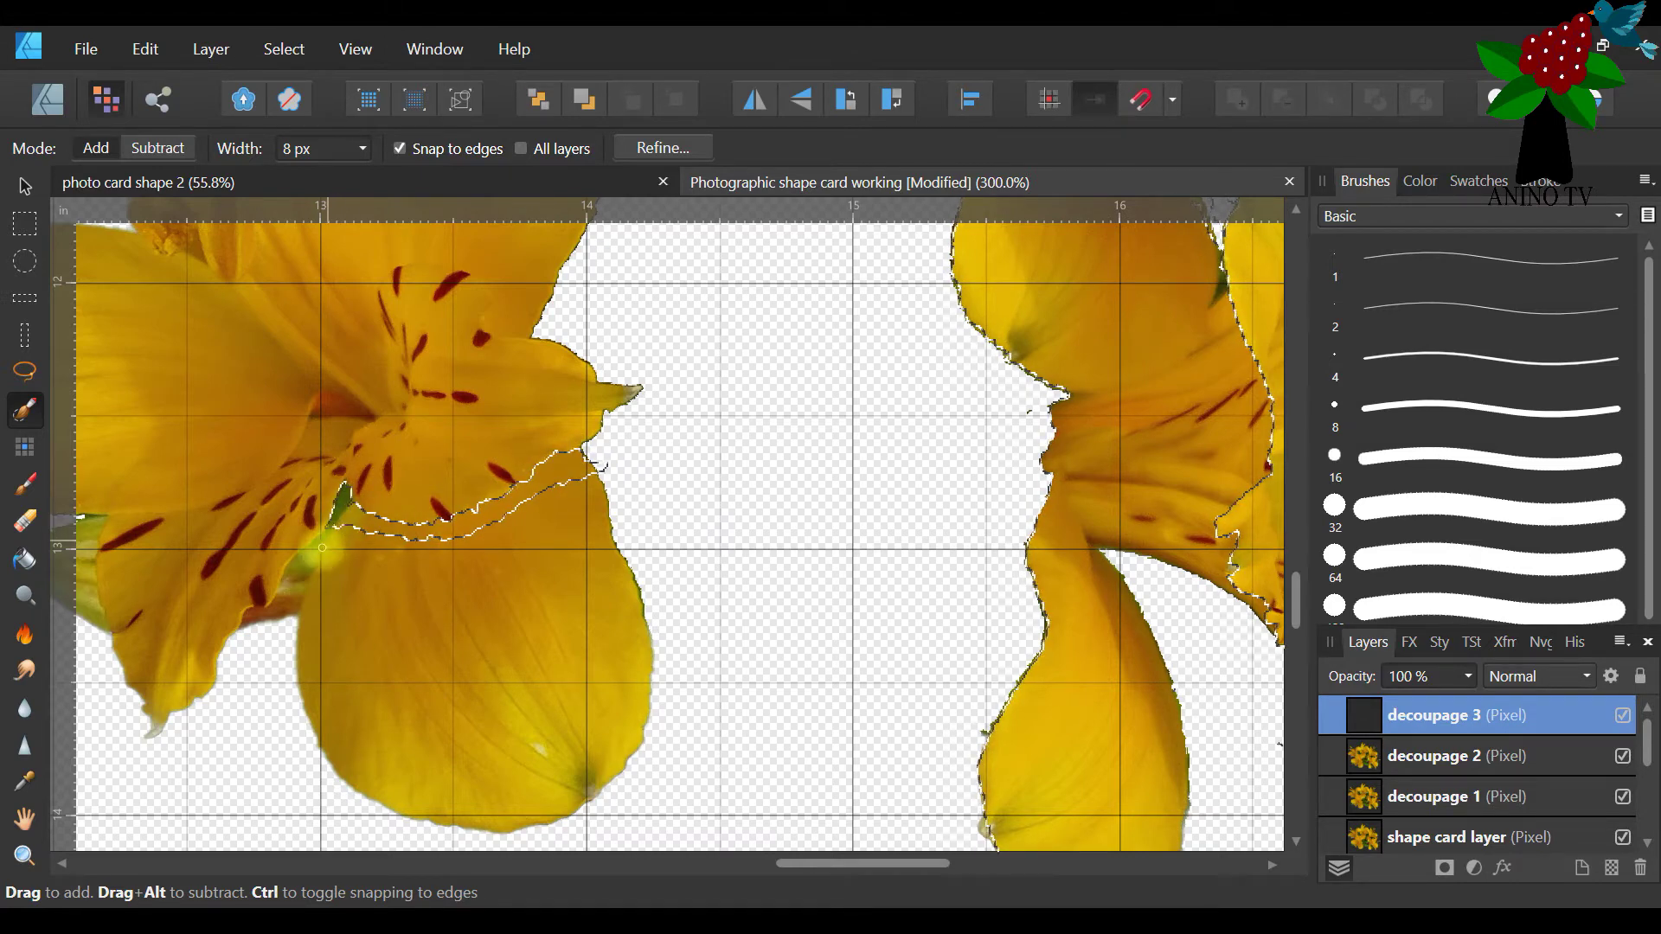
{"action": "left_click_drag", "start_coordinate": [291, 581], "coordinate": [243, 713]}
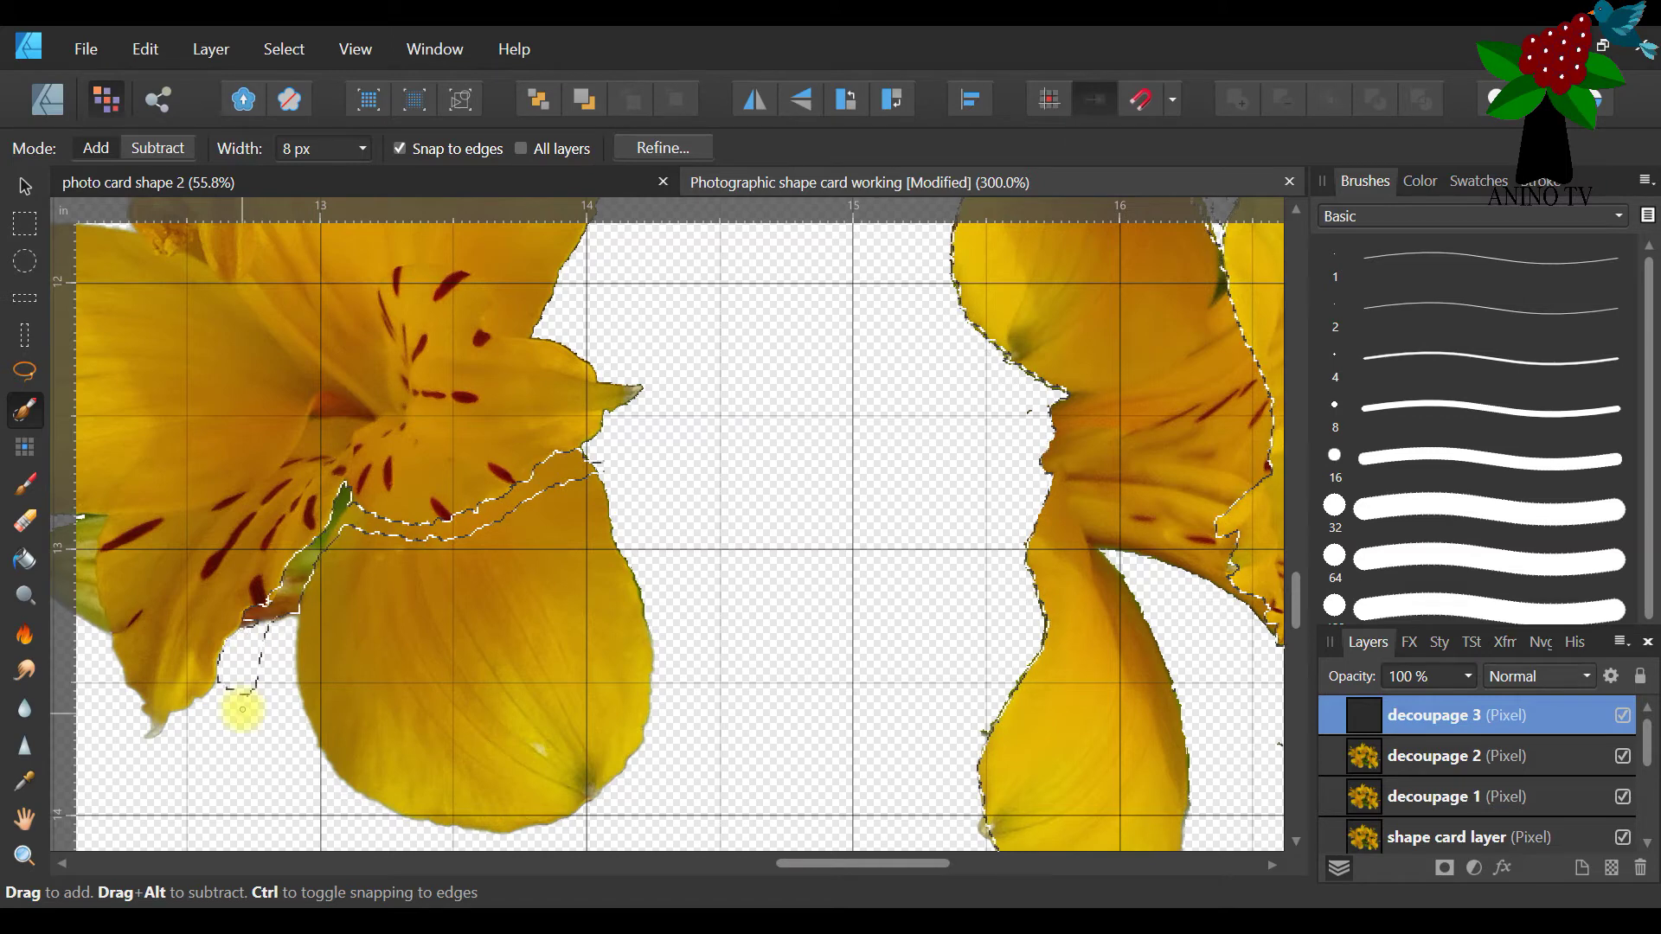
{"action": "mouse_move", "coordinate": [262, 632]}
{"action": "left_mouse_down"}
{"action": "mouse_move", "coordinate": [250, 618]}
{"action": "mouse_move", "coordinate": [273, 611]}
{"action": "left_mouse_up"}
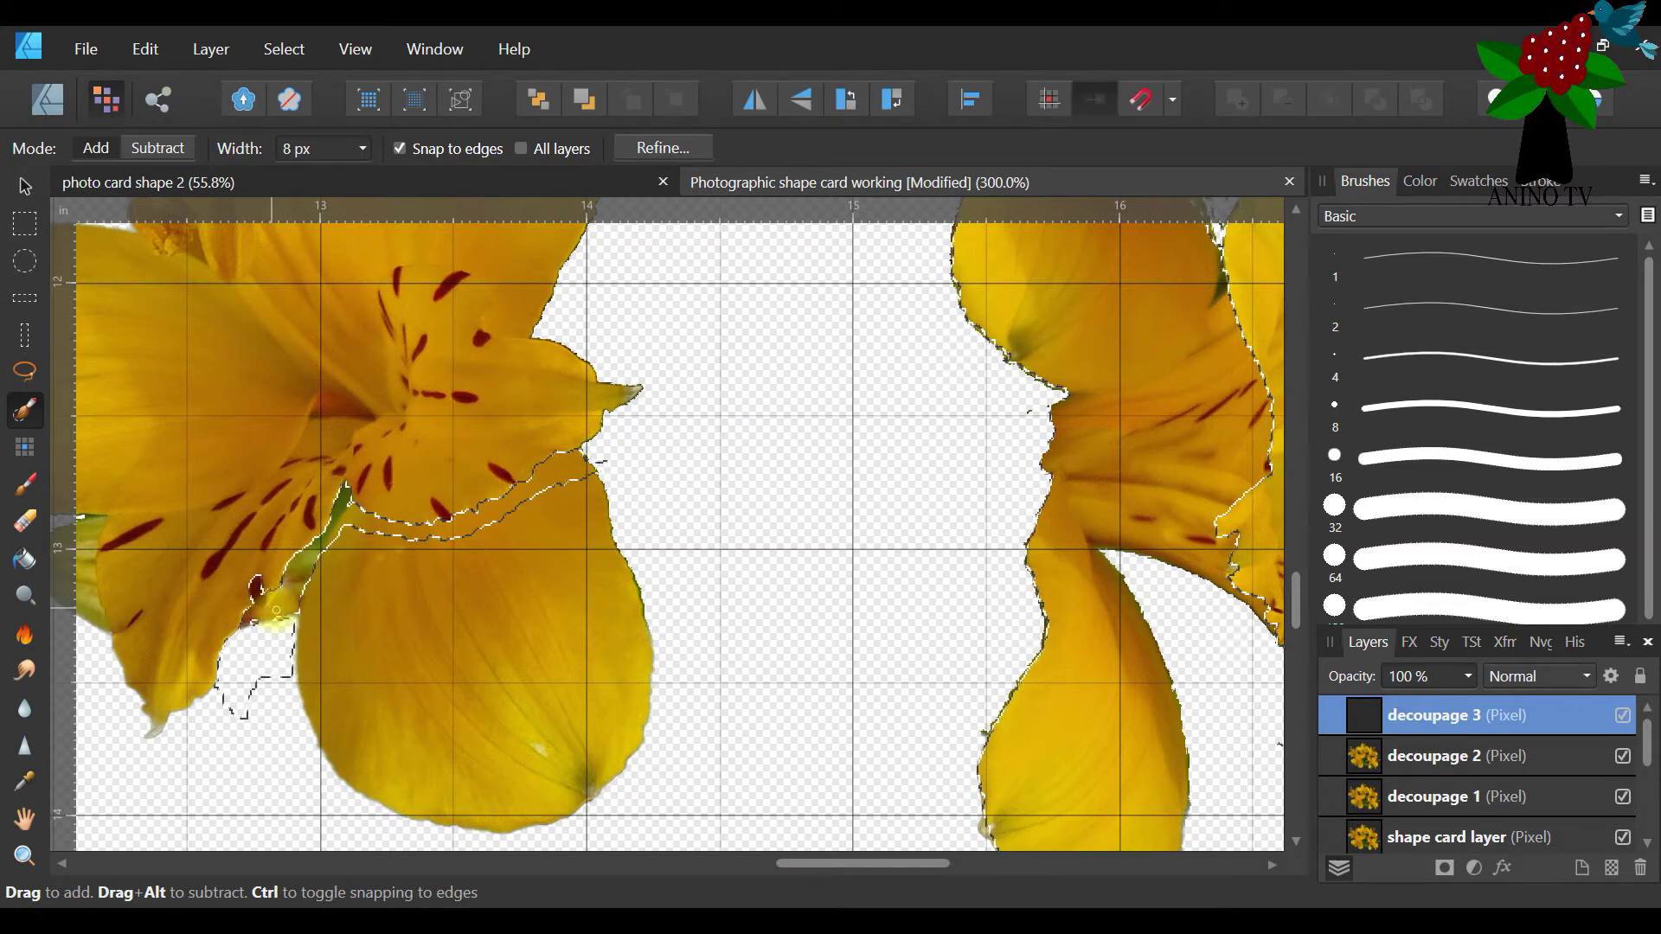
Add the lower-left flower's rounded bottom rear petal and its surroundings to the selection, excluding the dark red spot on the adjoining petal edge
{"action": "mouse_move", "coordinate": [421, 549]}
{"action": "left_mouse_down"}
{"action": "mouse_move", "coordinate": [614, 489]}
{"action": "mouse_move", "coordinate": [687, 684]}
{"action": "mouse_move", "coordinate": [648, 570]}
{"action": "mouse_move", "coordinate": [713, 499]}
{"action": "mouse_move", "coordinate": [623, 721]}
{"action": "mouse_move", "coordinate": [603, 656]}
{"action": "mouse_move", "coordinate": [631, 540]}
{"action": "mouse_move", "coordinate": [659, 672]}
{"action": "mouse_move", "coordinate": [814, 674]}
{"action": "mouse_move", "coordinate": [985, 626]}
{"action": "mouse_move", "coordinate": [1026, 614]}
{"action": "mouse_move", "coordinate": [1018, 567]}
{"action": "mouse_move", "coordinate": [1039, 641]}
{"action": "mouse_move", "coordinate": [1052, 592]}
{"action": "mouse_move", "coordinate": [1034, 663]}
{"action": "mouse_move", "coordinate": [978, 744]}
{"action": "mouse_move", "coordinate": [998, 806]}
{"action": "mouse_move", "coordinate": [1010, 732]}
{"action": "mouse_move", "coordinate": [965, 833]}
{"action": "mouse_move", "coordinate": [964, 750]}
{"action": "mouse_move", "coordinate": [926, 861]}
{"action": "mouse_move", "coordinate": [971, 728]}
{"action": "mouse_move", "coordinate": [933, 730]}
{"action": "mouse_move", "coordinate": [913, 705]}
{"action": "mouse_move", "coordinate": [712, 823]}
{"action": "mouse_move", "coordinate": [658, 739]}
{"action": "mouse_move", "coordinate": [614, 793]}
{"action": "mouse_move", "coordinate": [594, 788]}
{"action": "mouse_move", "coordinate": [653, 726]}
{"action": "mouse_move", "coordinate": [583, 814]}
{"action": "mouse_move", "coordinate": [857, 752]}
{"action": "mouse_move", "coordinate": [928, 711]}
{"action": "mouse_move", "coordinate": [557, 802]}
{"action": "mouse_move", "coordinate": [568, 824]}
{"action": "mouse_move", "coordinate": [487, 853]}
{"action": "mouse_move", "coordinate": [497, 837]}
{"action": "mouse_move", "coordinate": [466, 839]}
{"action": "mouse_move", "coordinate": [466, 820]}
{"action": "mouse_move", "coordinate": [398, 828]}
{"action": "left_mouse_up"}
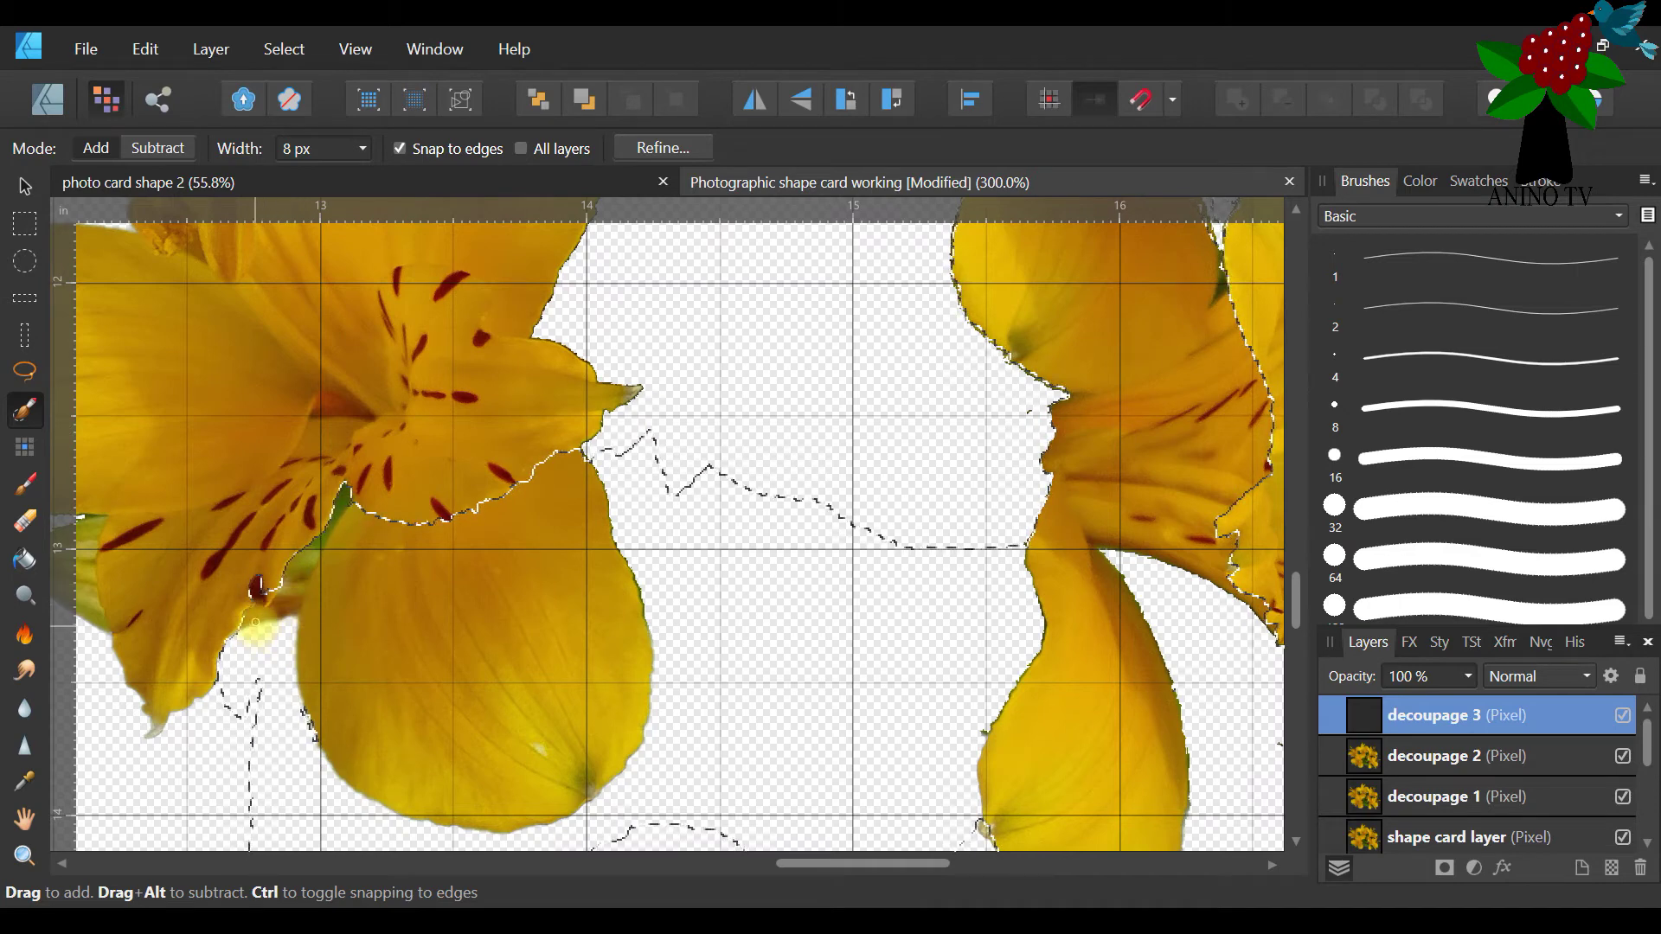
{"action": "mouse_move", "coordinate": [274, 694]}
{"action": "left_mouse_down"}
{"action": "mouse_move", "coordinate": [192, 720]}
{"action": "mouse_move", "coordinate": [238, 769]}
{"action": "mouse_move", "coordinate": [331, 743]}
{"action": "left_mouse_up"}
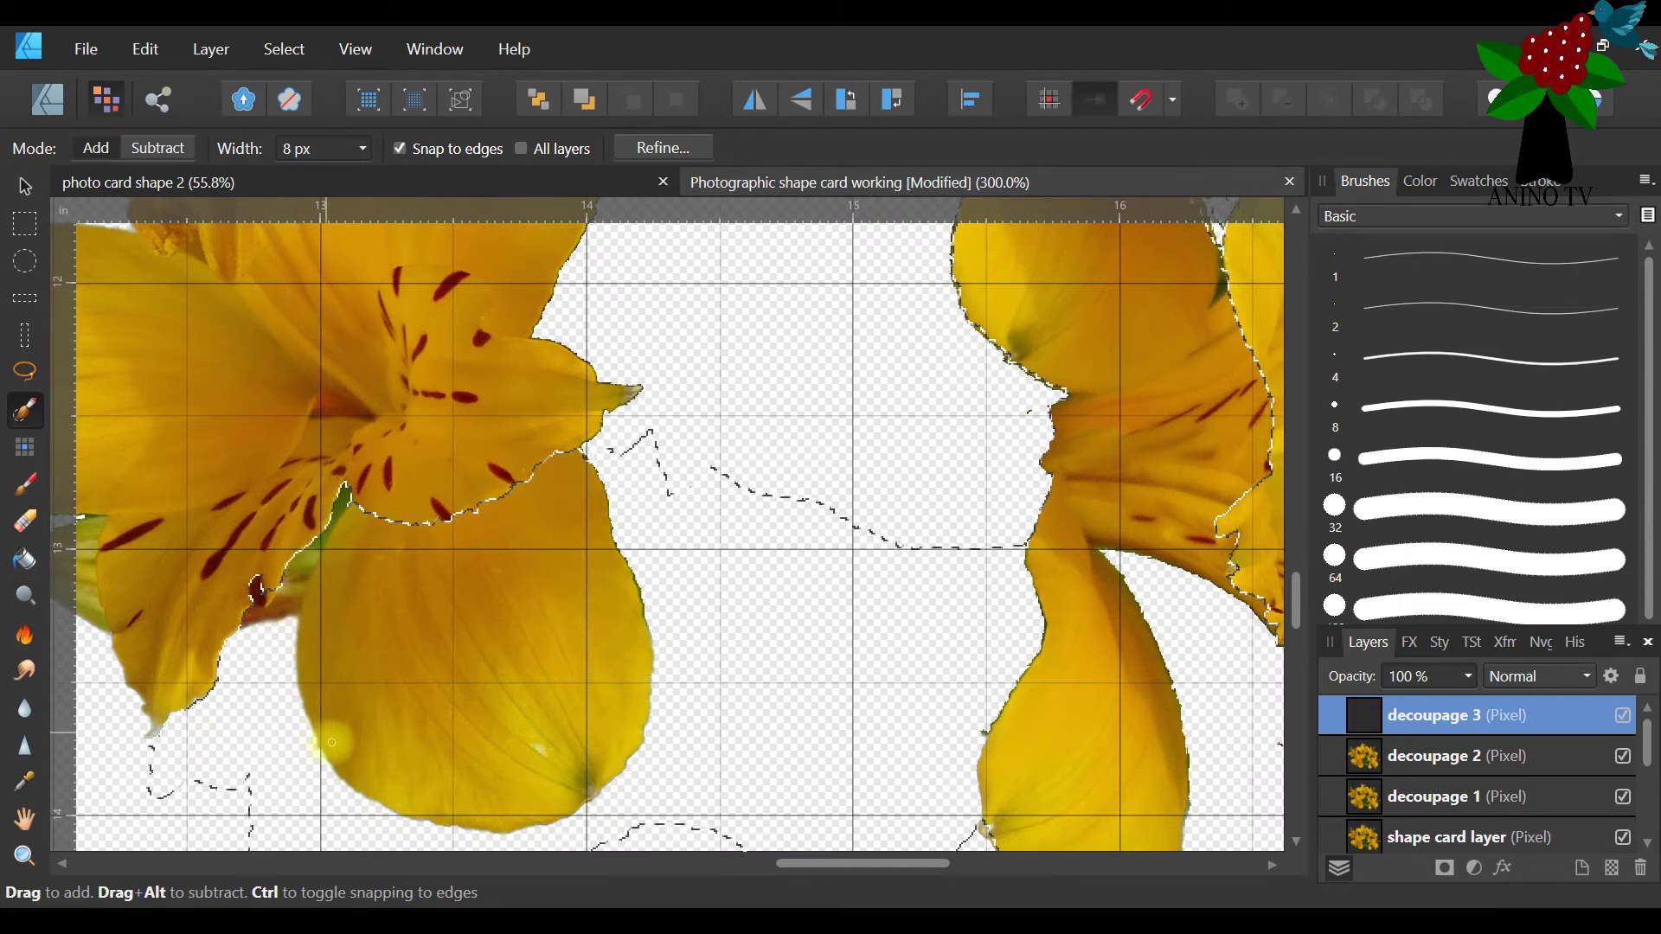
{"action": "left_click", "coordinate": [160, 147]}
{"action": "left_click_drag", "start_coordinate": [255, 585], "coordinate": [267, 603]}
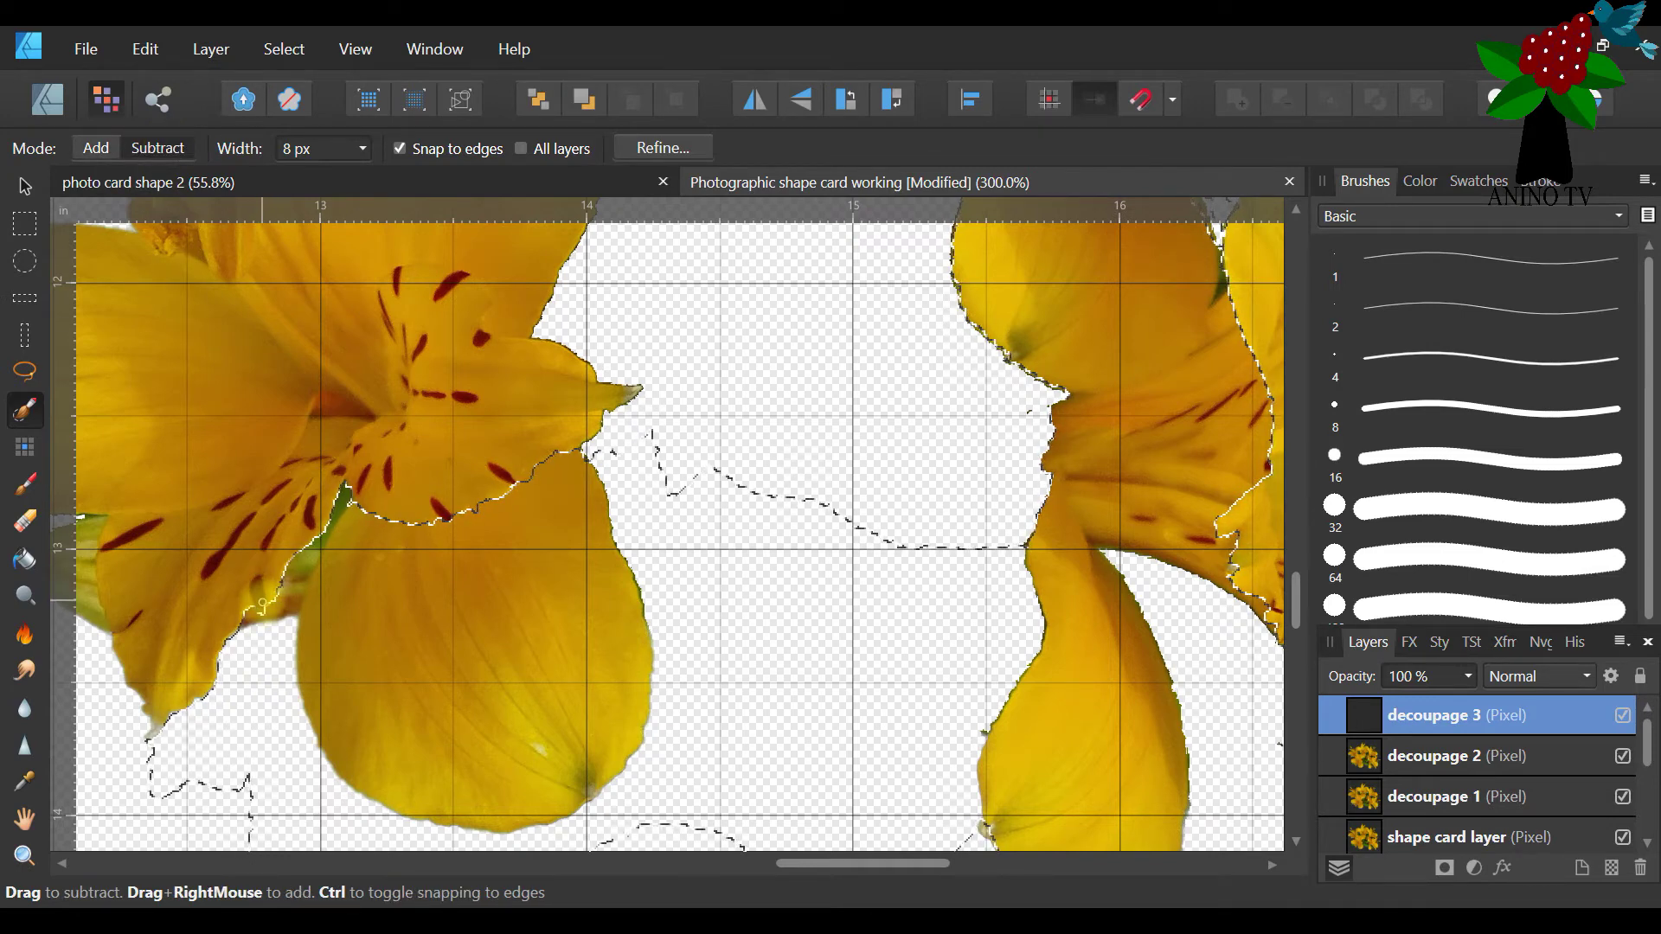
Add the transparent area around the lower-left flower's pointed right-hand petal tip and along the central gap to the selection
{"action": "left_click", "coordinate": [95, 148]}
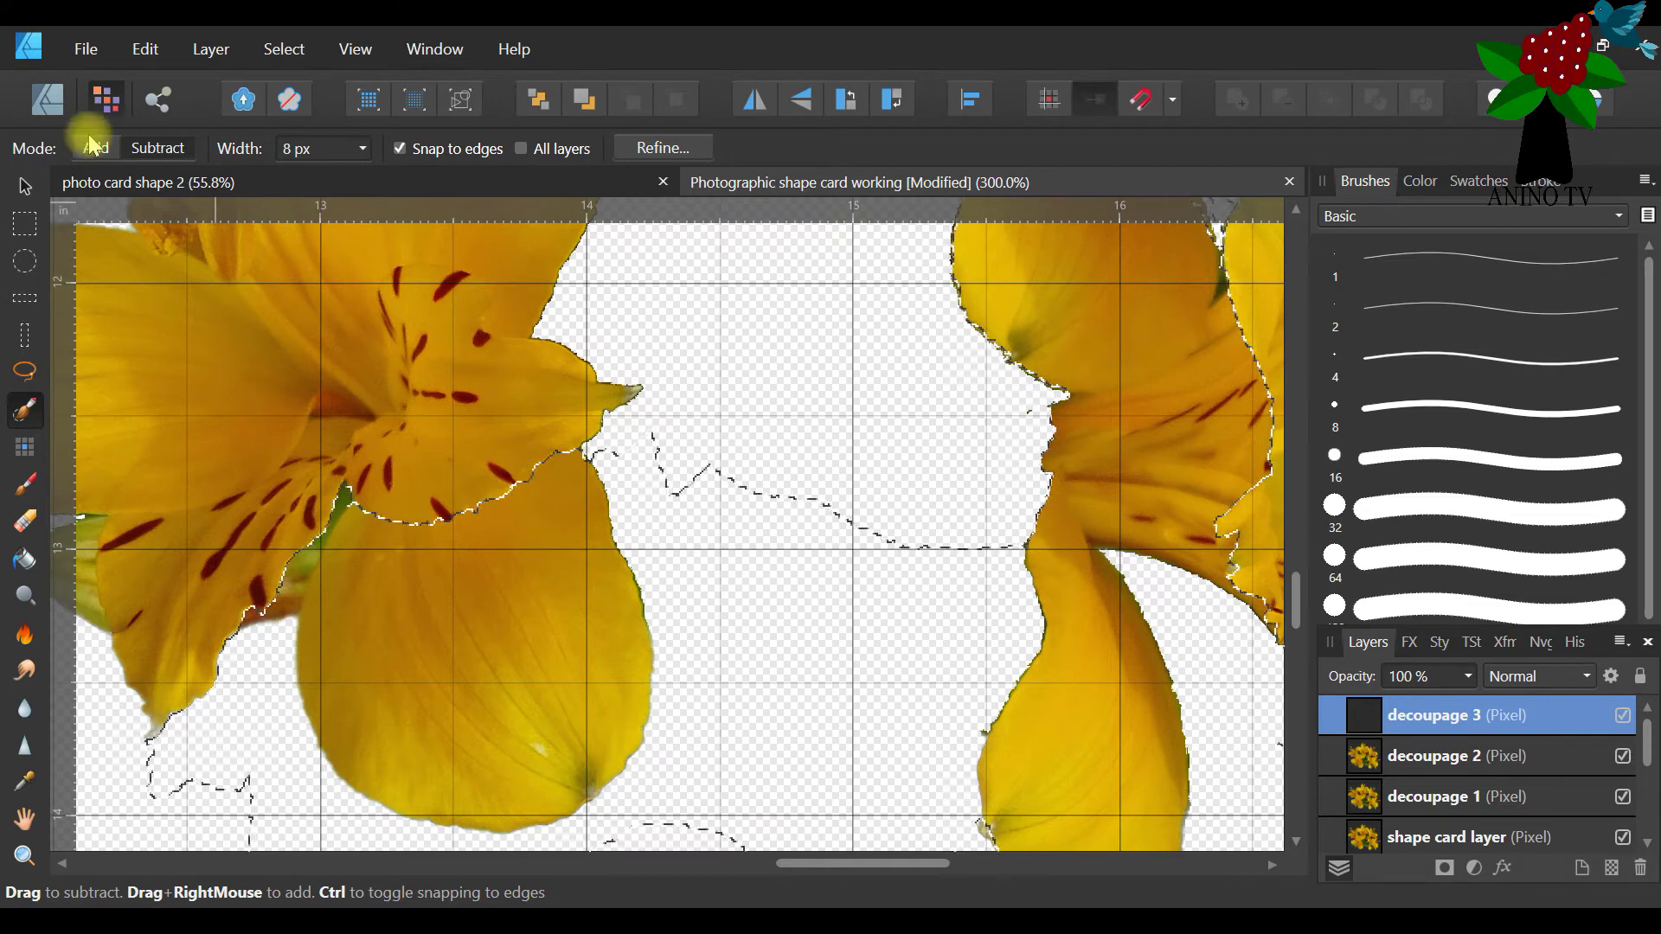
{"action": "left_click_drag", "start_coordinate": [622, 426], "coordinate": [655, 400]}
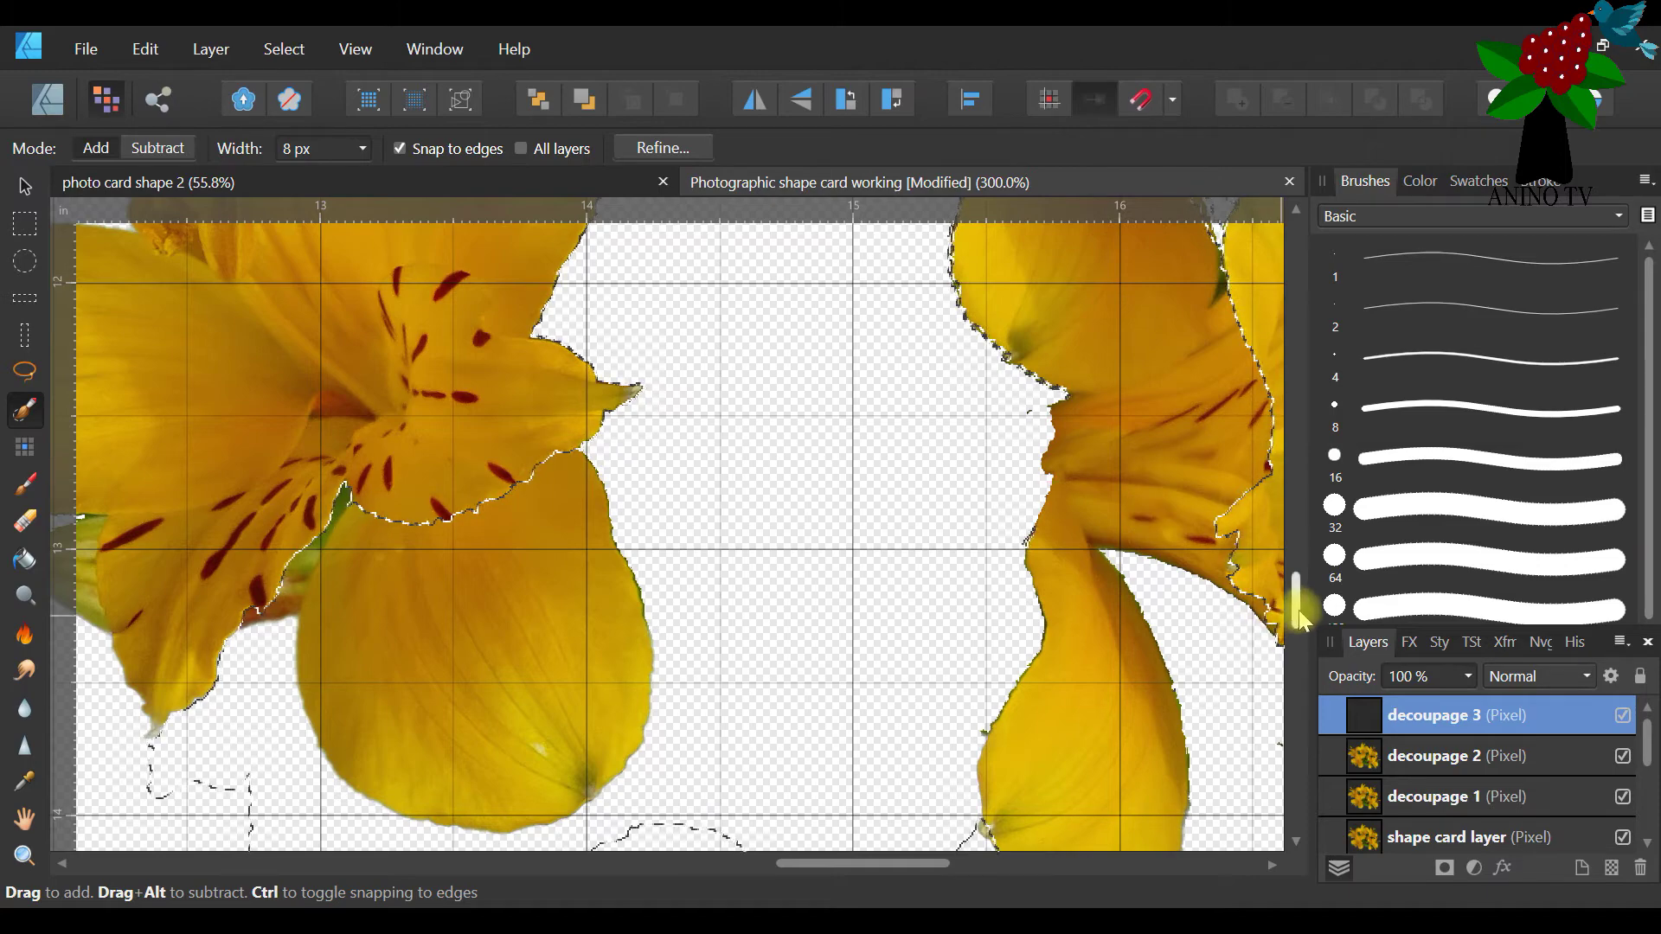
{"action": "scroll", "coordinate": [1298, 593], "scroll_direction": "up", "scroll_amount": 3}
{"action": "scroll", "coordinate": [1301, 578], "scroll_direction": "up", "scroll_amount": 4}
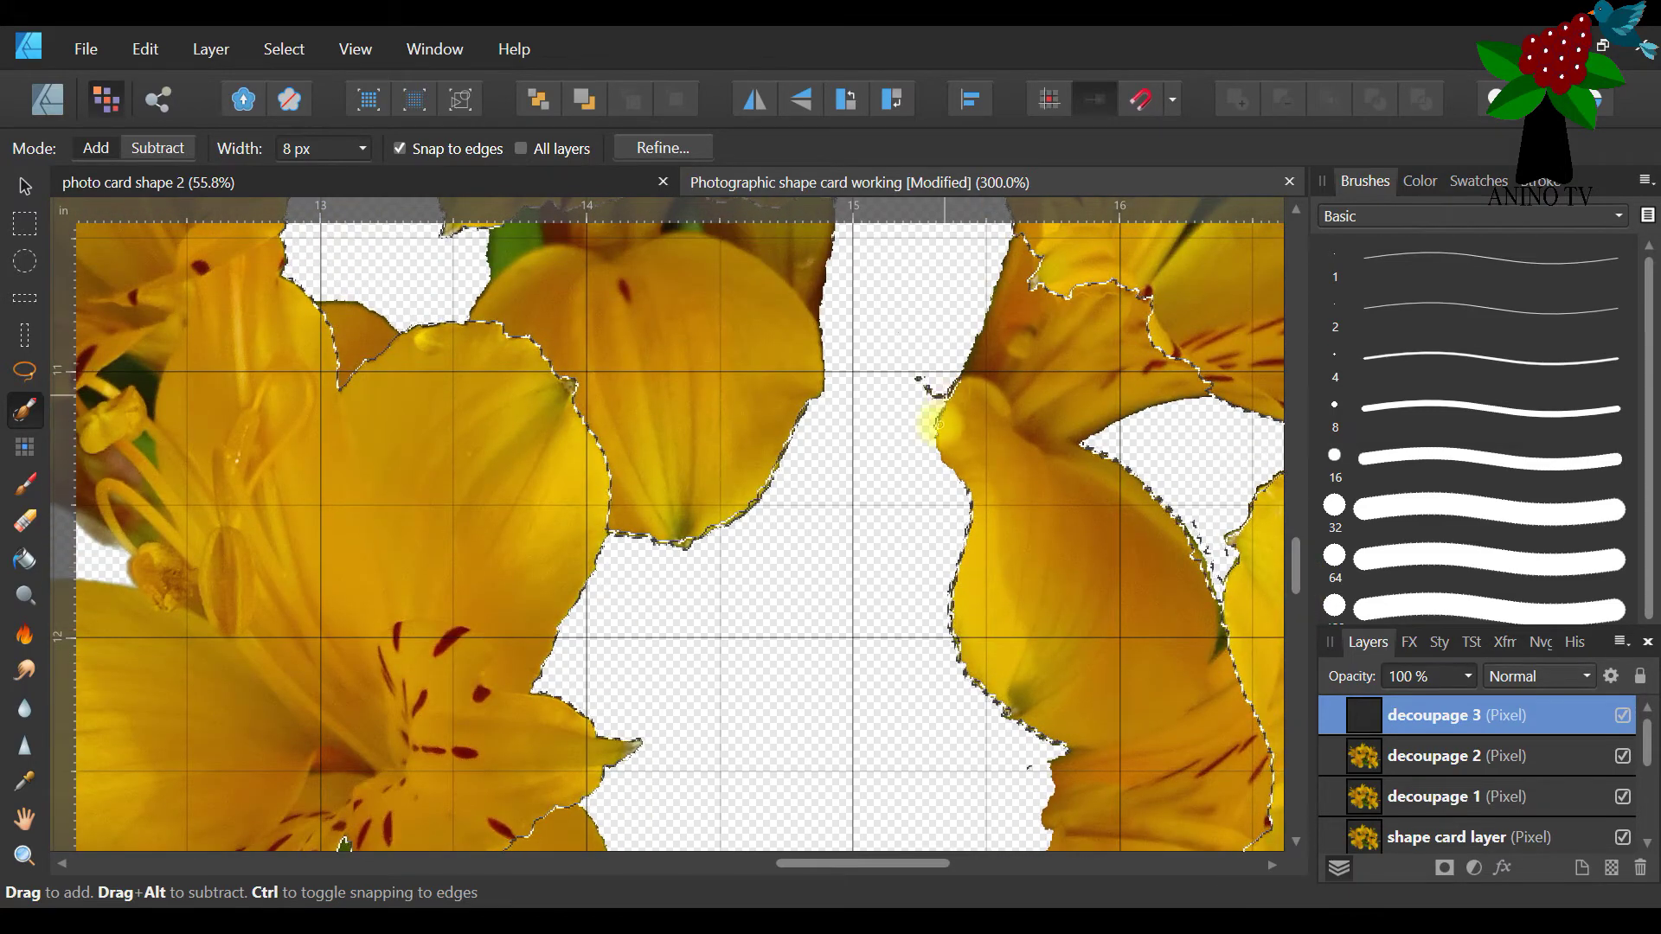
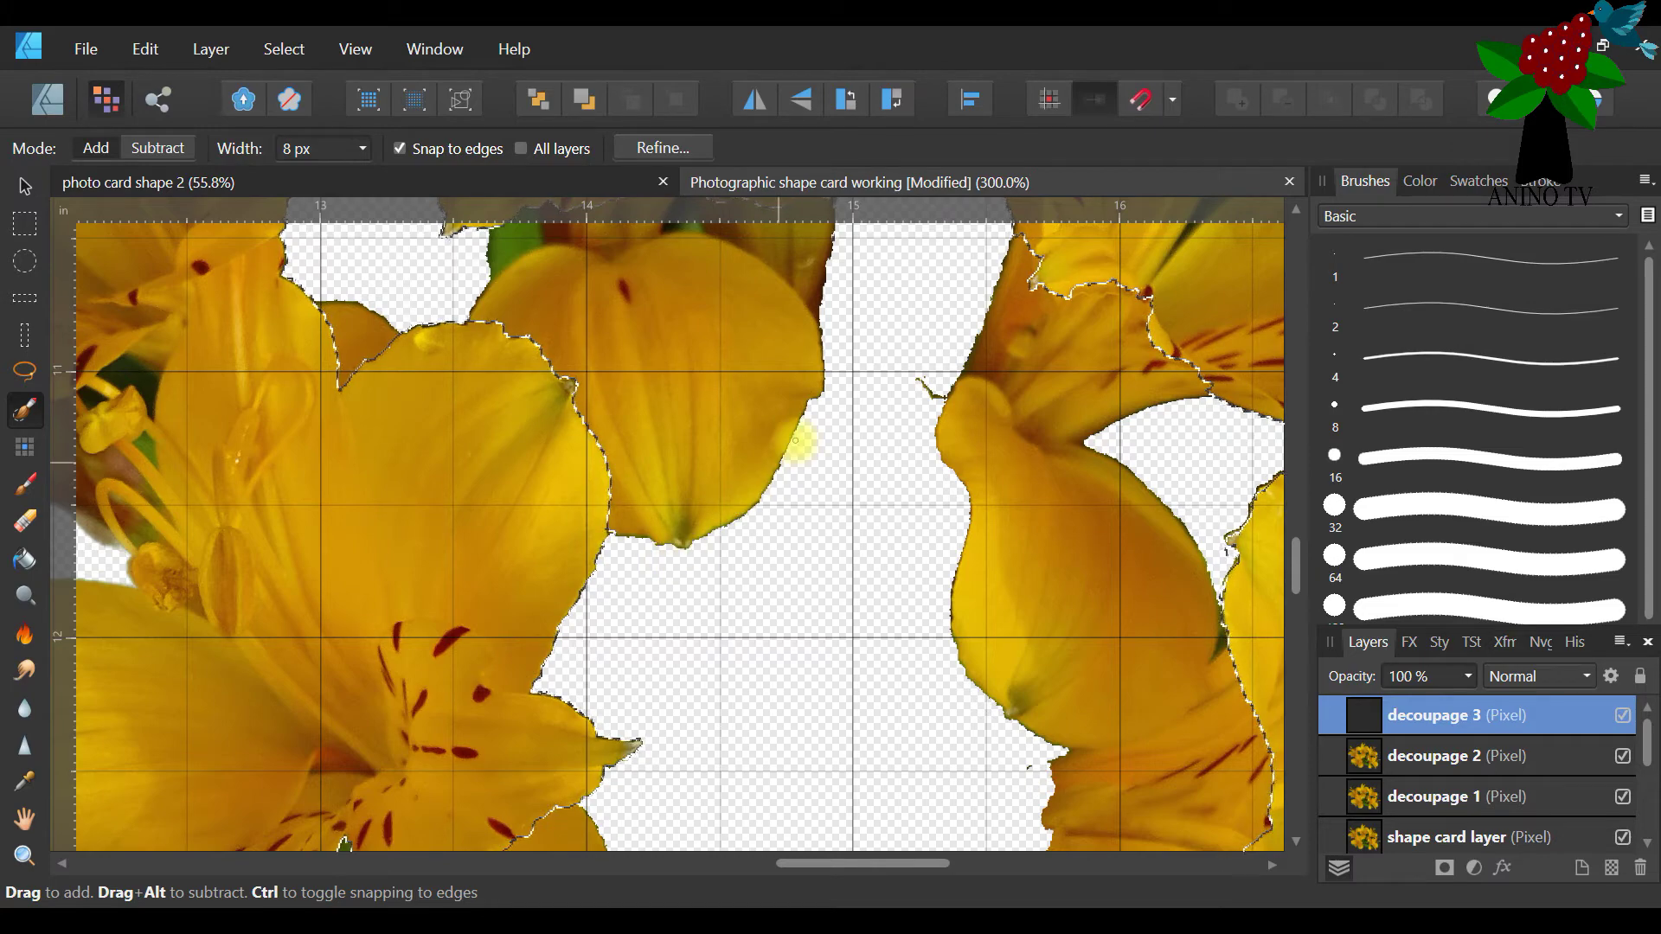
Extend the selection over the remaining transparent background around the outside of the whole flower arrangement
{"action": "left_click", "coordinate": [24, 856]}
{"action": "left_click_drag", "start_coordinate": [346, 156], "coordinate": [308, 158]}
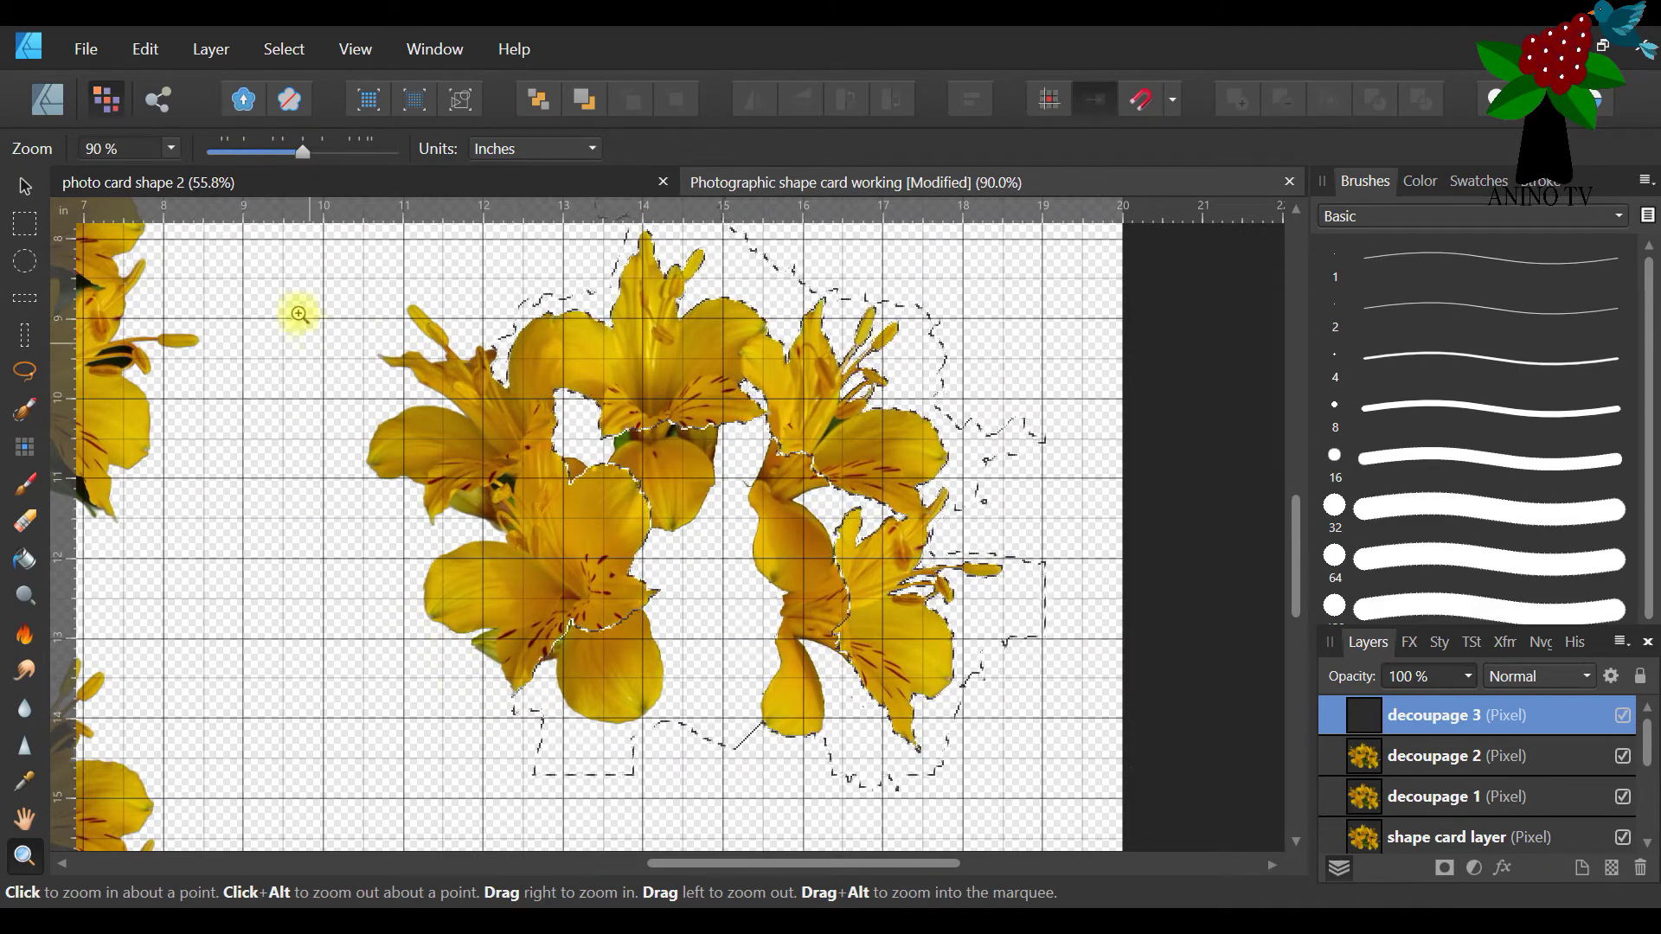
{"action": "left_click", "coordinate": [24, 409]}
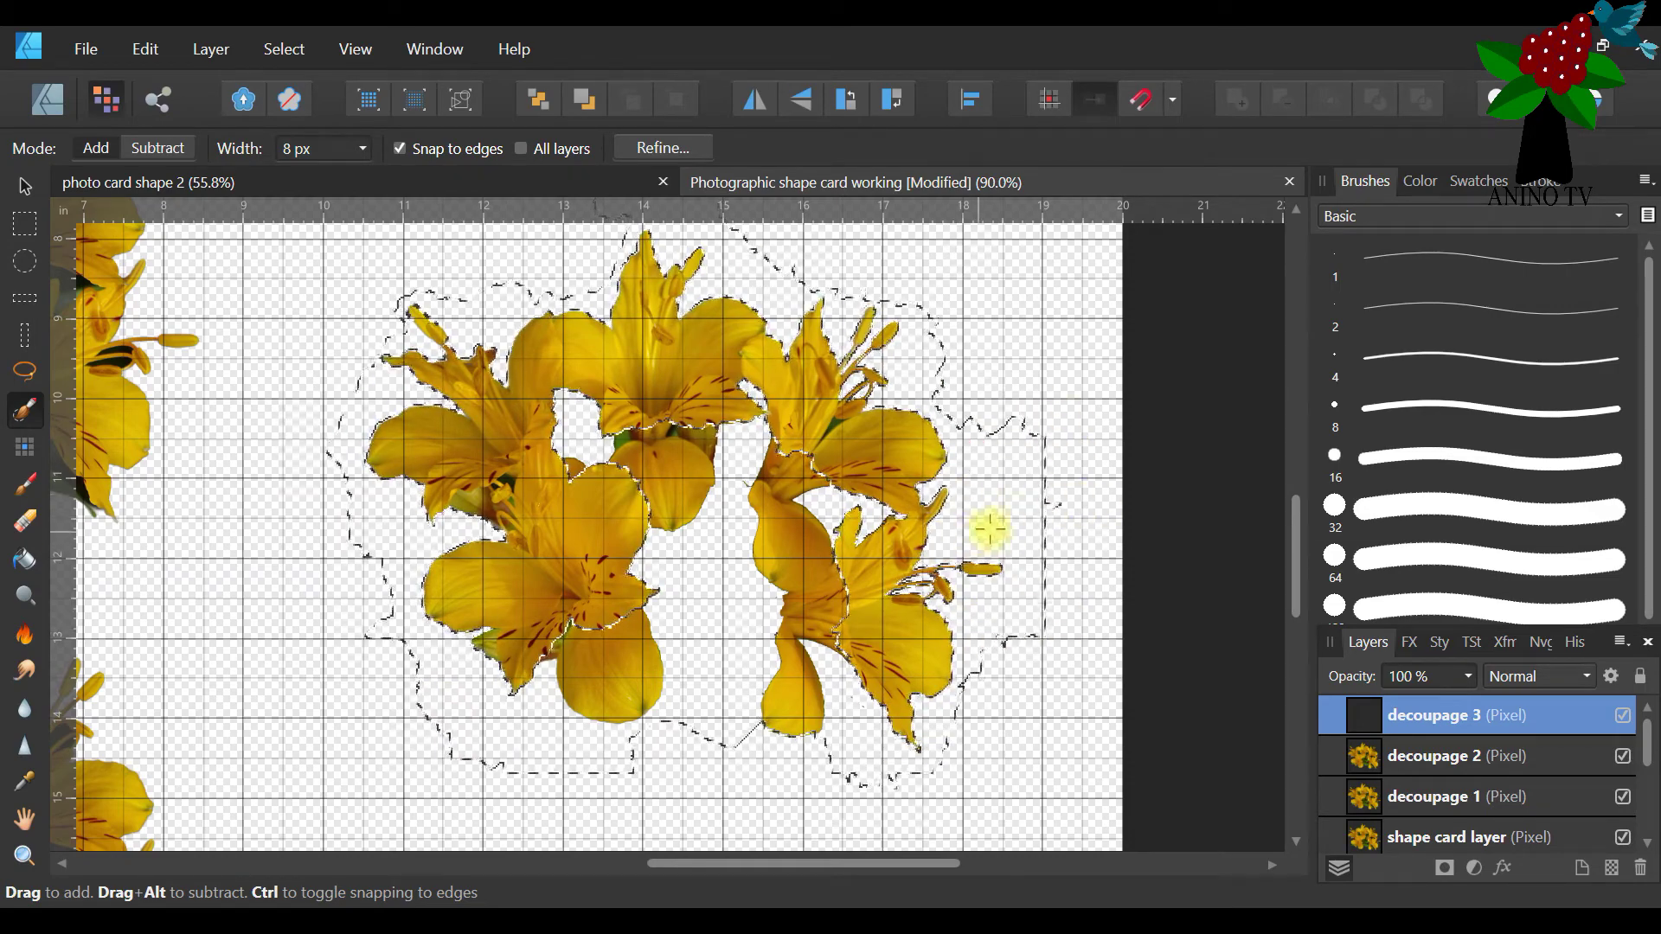
{"action": "mouse_move", "coordinate": [1002, 426]}
{"action": "left_mouse_down"}
{"action": "mouse_move", "coordinate": [1157, 271]}
{"action": "mouse_move", "coordinate": [946, 387]}
{"action": "left_mouse_up"}
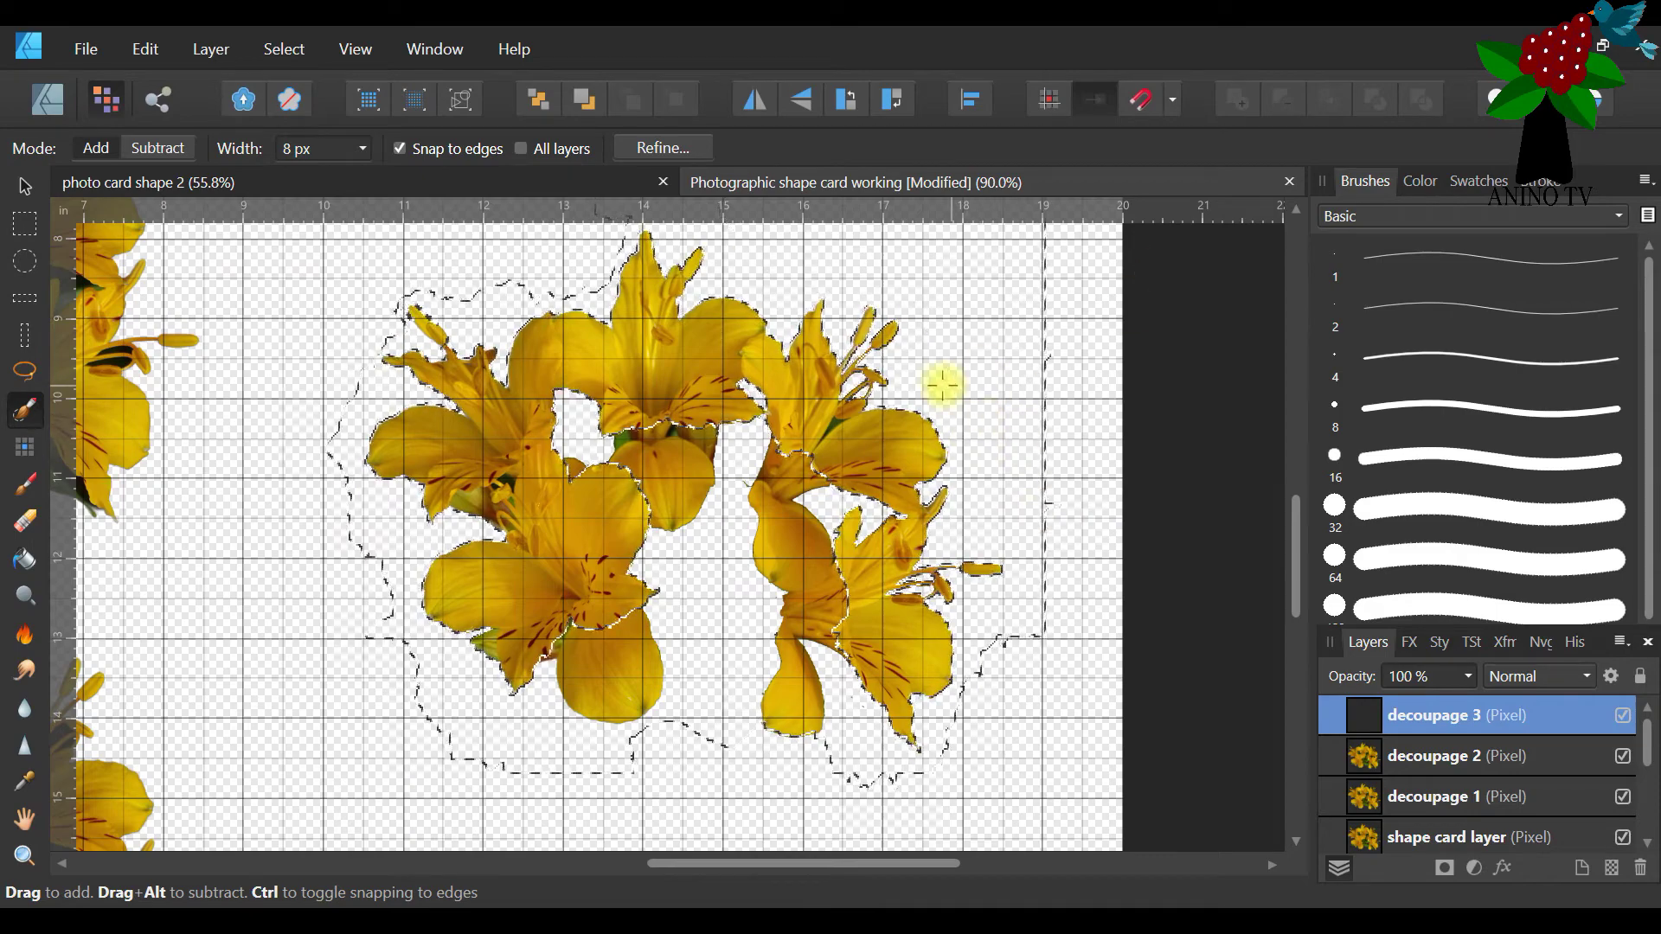
{"action": "mouse_move", "coordinate": [595, 285]}
{"action": "left_mouse_down"}
{"action": "mouse_move", "coordinate": [484, 259]}
{"action": "mouse_move", "coordinate": [484, 306]}
{"action": "mouse_move", "coordinate": [396, 210]}
{"action": "mouse_move", "coordinate": [358, 209]}
{"action": "mouse_move", "coordinate": [403, 275]}
{"action": "mouse_move", "coordinate": [389, 320]}
{"action": "left_mouse_up"}
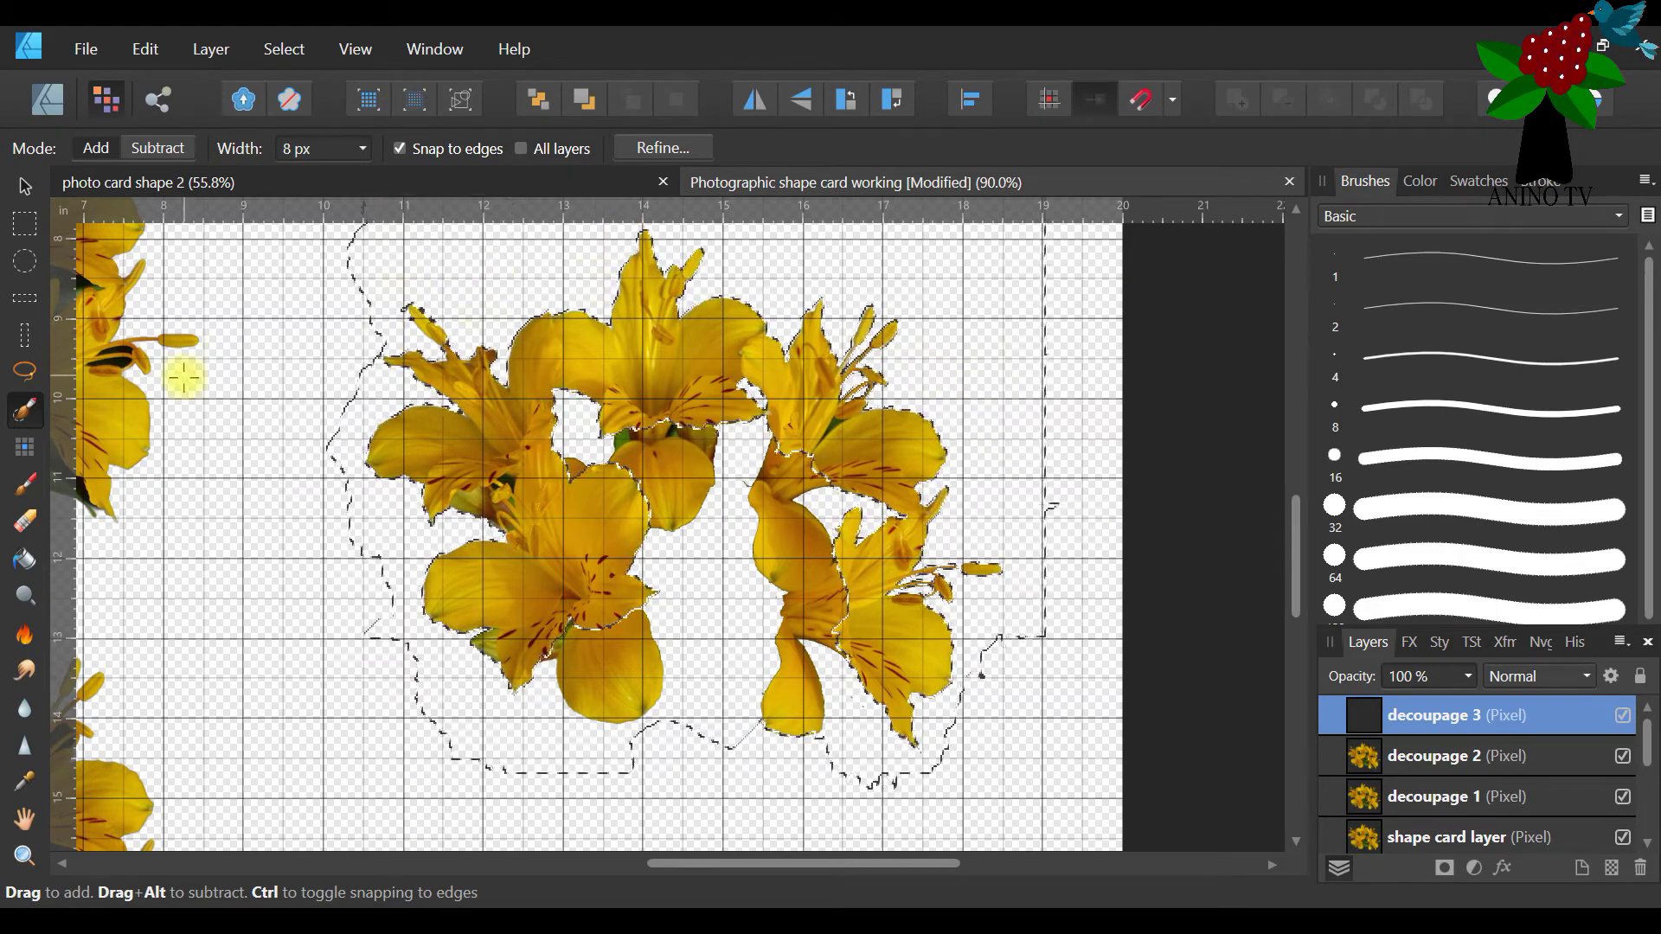
{"action": "mouse_move", "coordinate": [104, 656]}
{"action": "left_mouse_down"}
{"action": "mouse_move", "coordinate": [236, 502]}
{"action": "mouse_move", "coordinate": [256, 638]}
{"action": "left_mouse_up"}
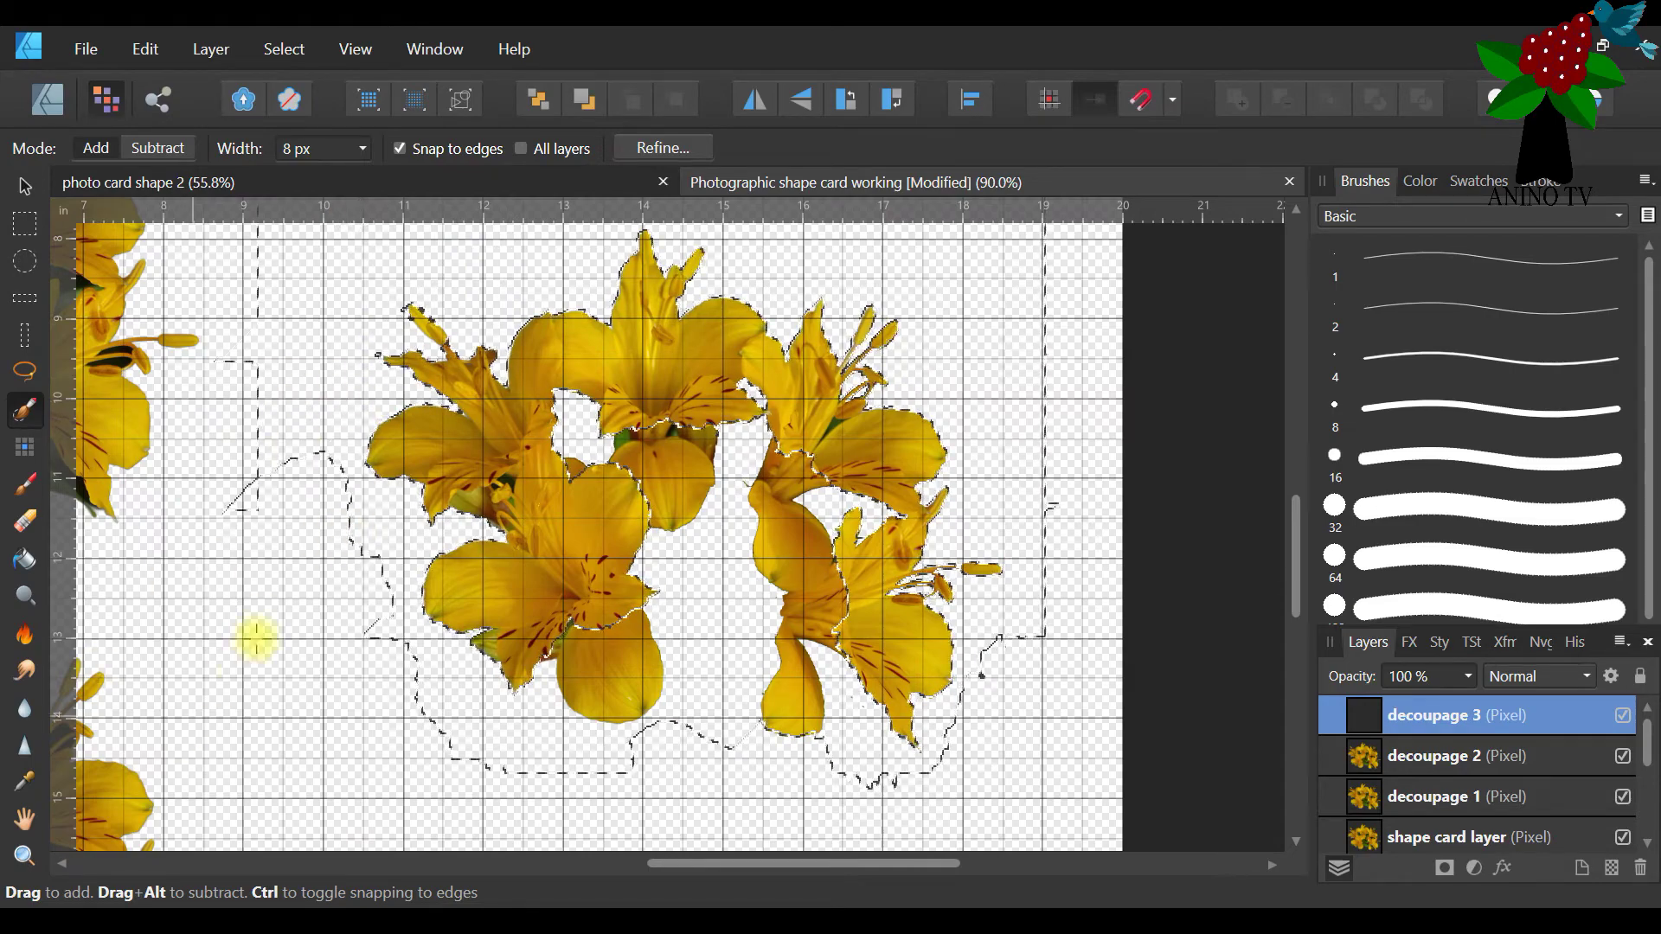
{"action": "mouse_move", "coordinate": [381, 587]}
{"action": "left_mouse_down"}
{"action": "mouse_move", "coordinate": [402, 623]}
{"action": "mouse_move", "coordinate": [268, 805]}
{"action": "mouse_move", "coordinate": [414, 700]}
{"action": "mouse_move", "coordinate": [407, 831]}
{"action": "mouse_move", "coordinate": [496, 757]}
{"action": "mouse_move", "coordinate": [545, 808]}
{"action": "mouse_move", "coordinate": [551, 782]}
{"action": "mouse_move", "coordinate": [480, 760]}
{"action": "mouse_move", "coordinate": [495, 892]}
{"action": "mouse_move", "coordinate": [736, 585]}
{"action": "left_mouse_up"}
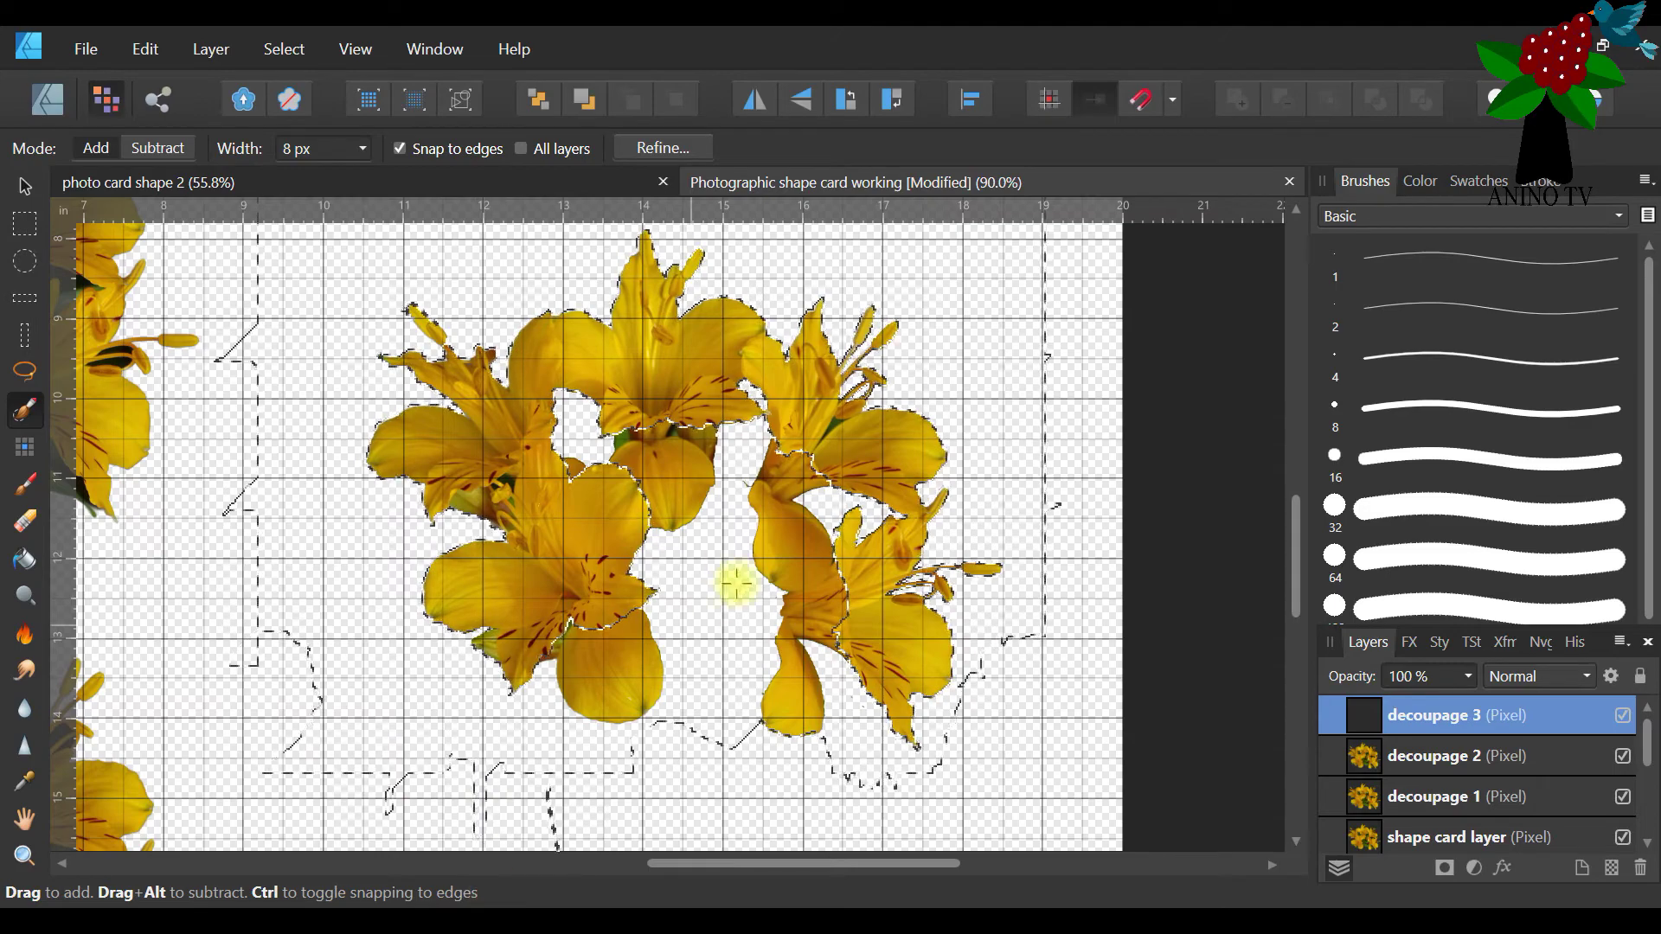
{"action": "left_click_drag", "start_coordinate": [744, 721], "coordinate": [785, 755]}
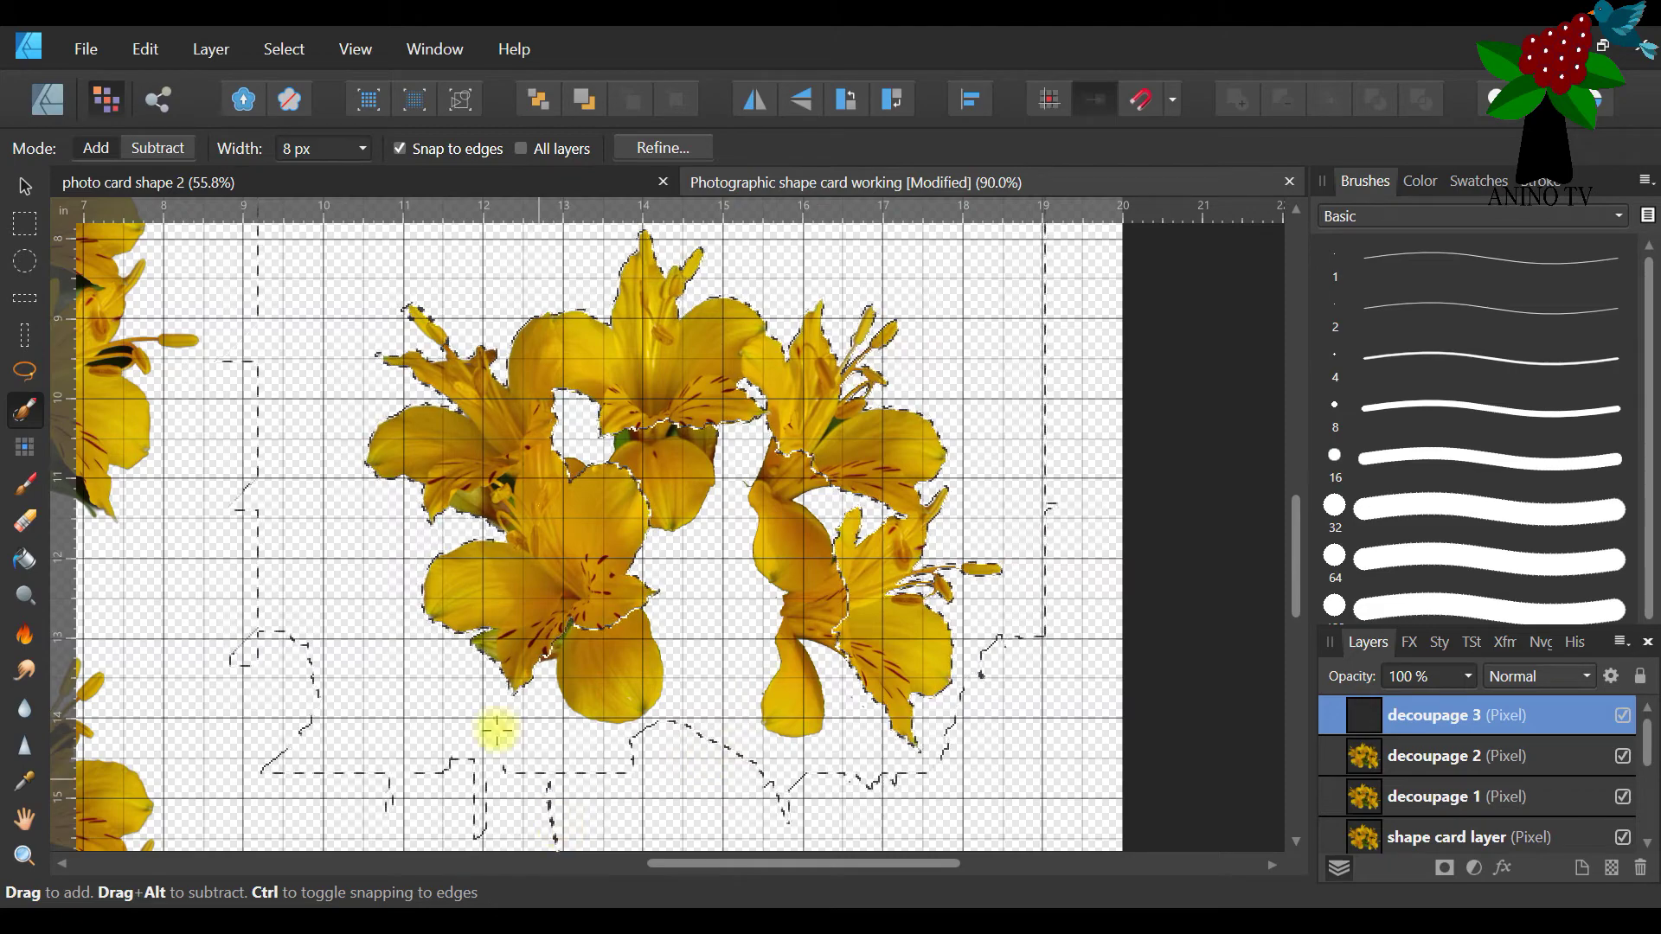
{"action": "left_click", "coordinate": [24, 855]}
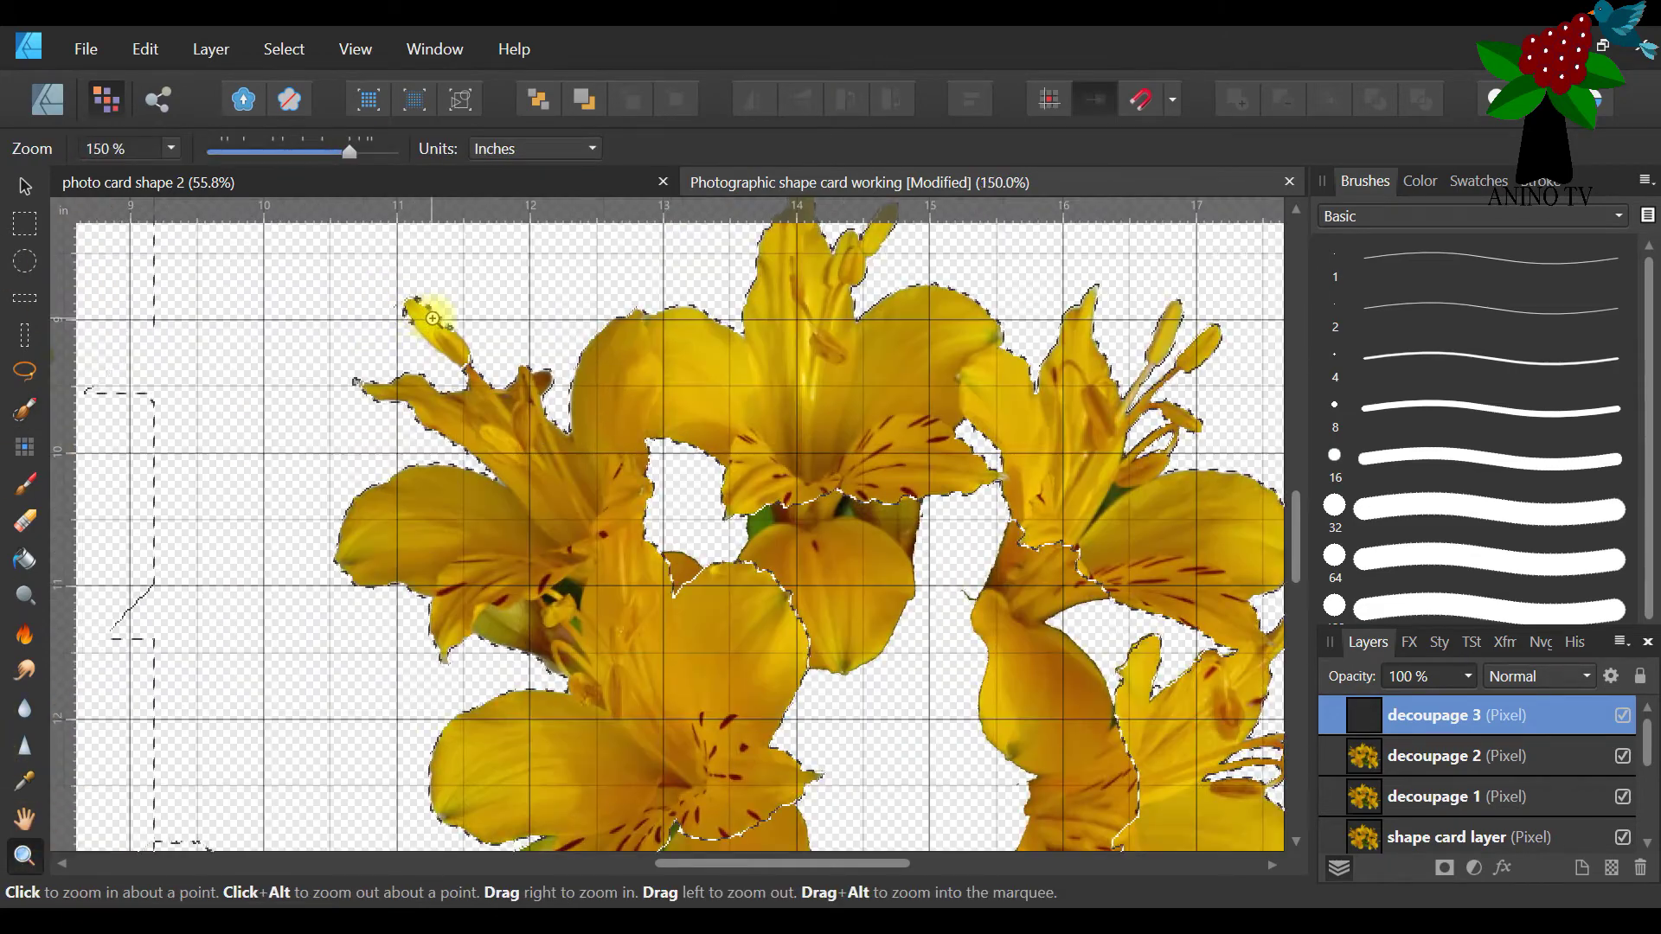
Clean up the selection edge around the upper-left flower's stamen and thin petal tip using an 8 px selection brush
{"action": "left_click", "coordinate": [422, 316]}
{"action": "left_click", "coordinate": [440, 322]}
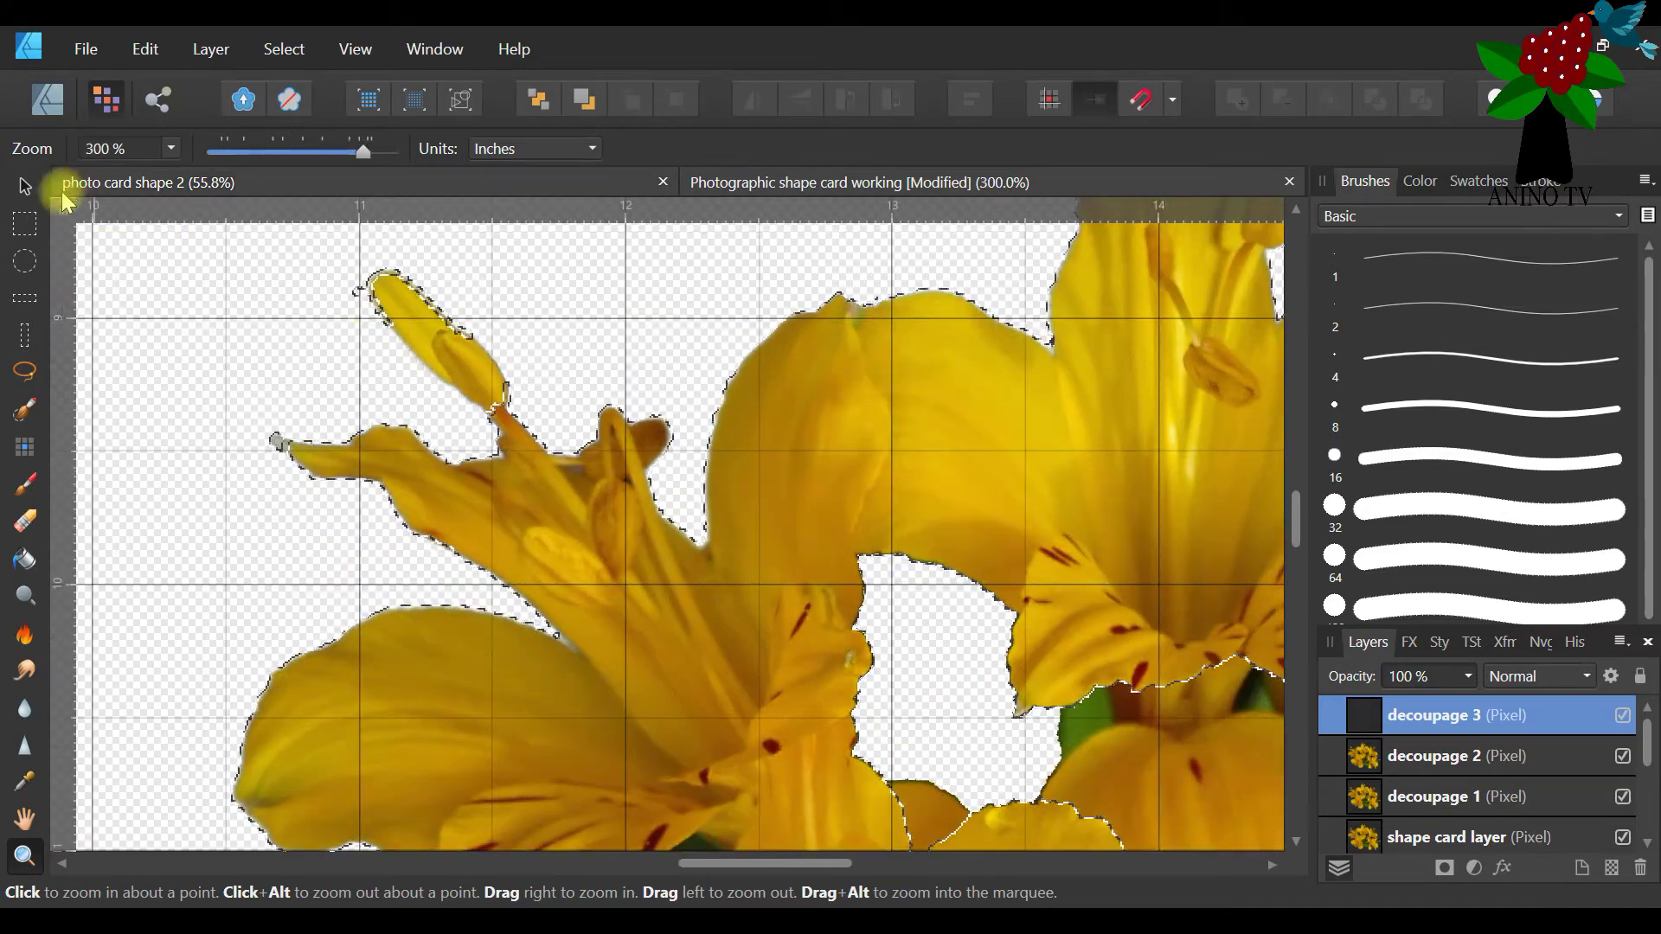
{"action": "left_click", "coordinate": [24, 409]}
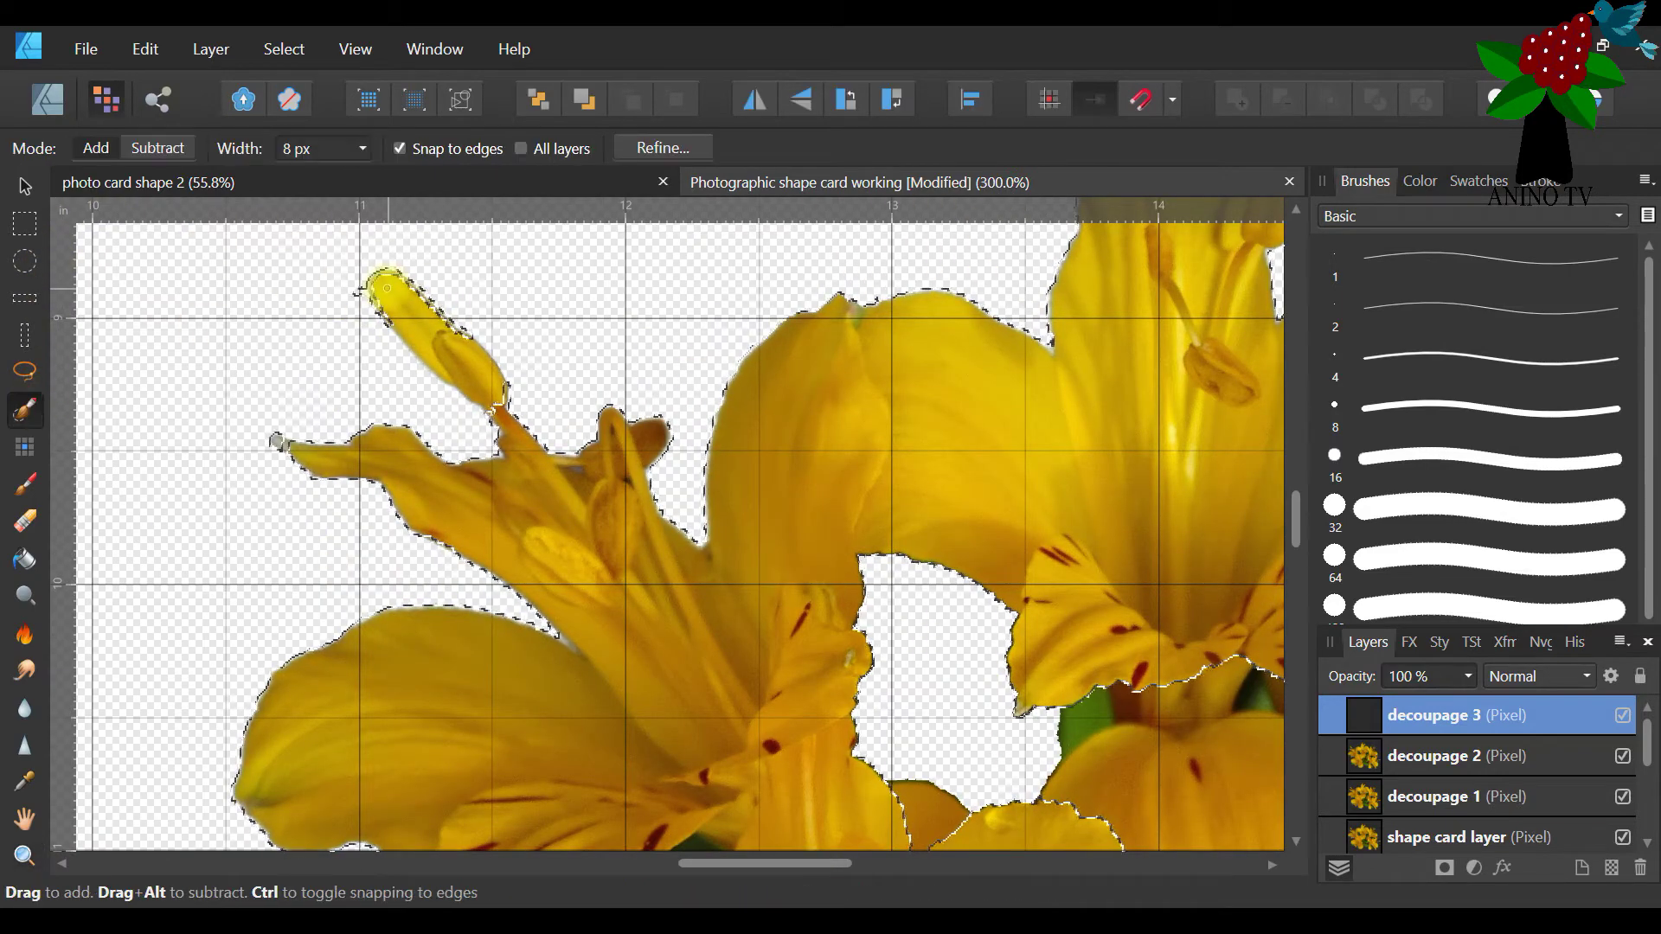
{"action": "left_click", "coordinate": [97, 152]}
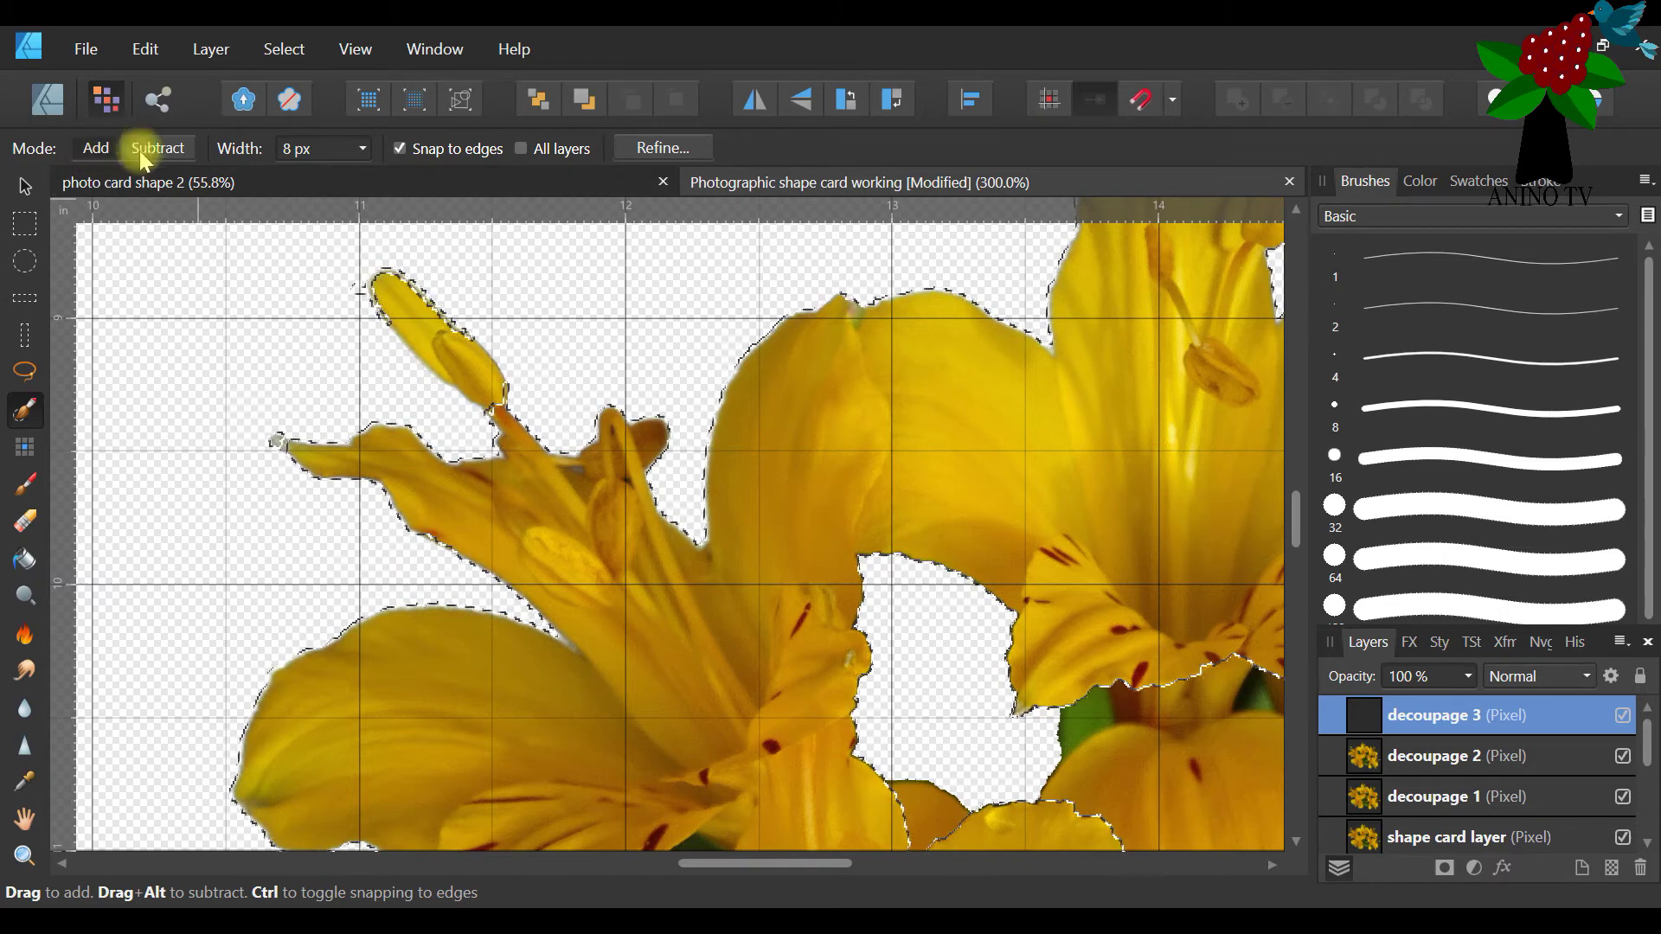
{"action": "left_click", "coordinate": [168, 152]}
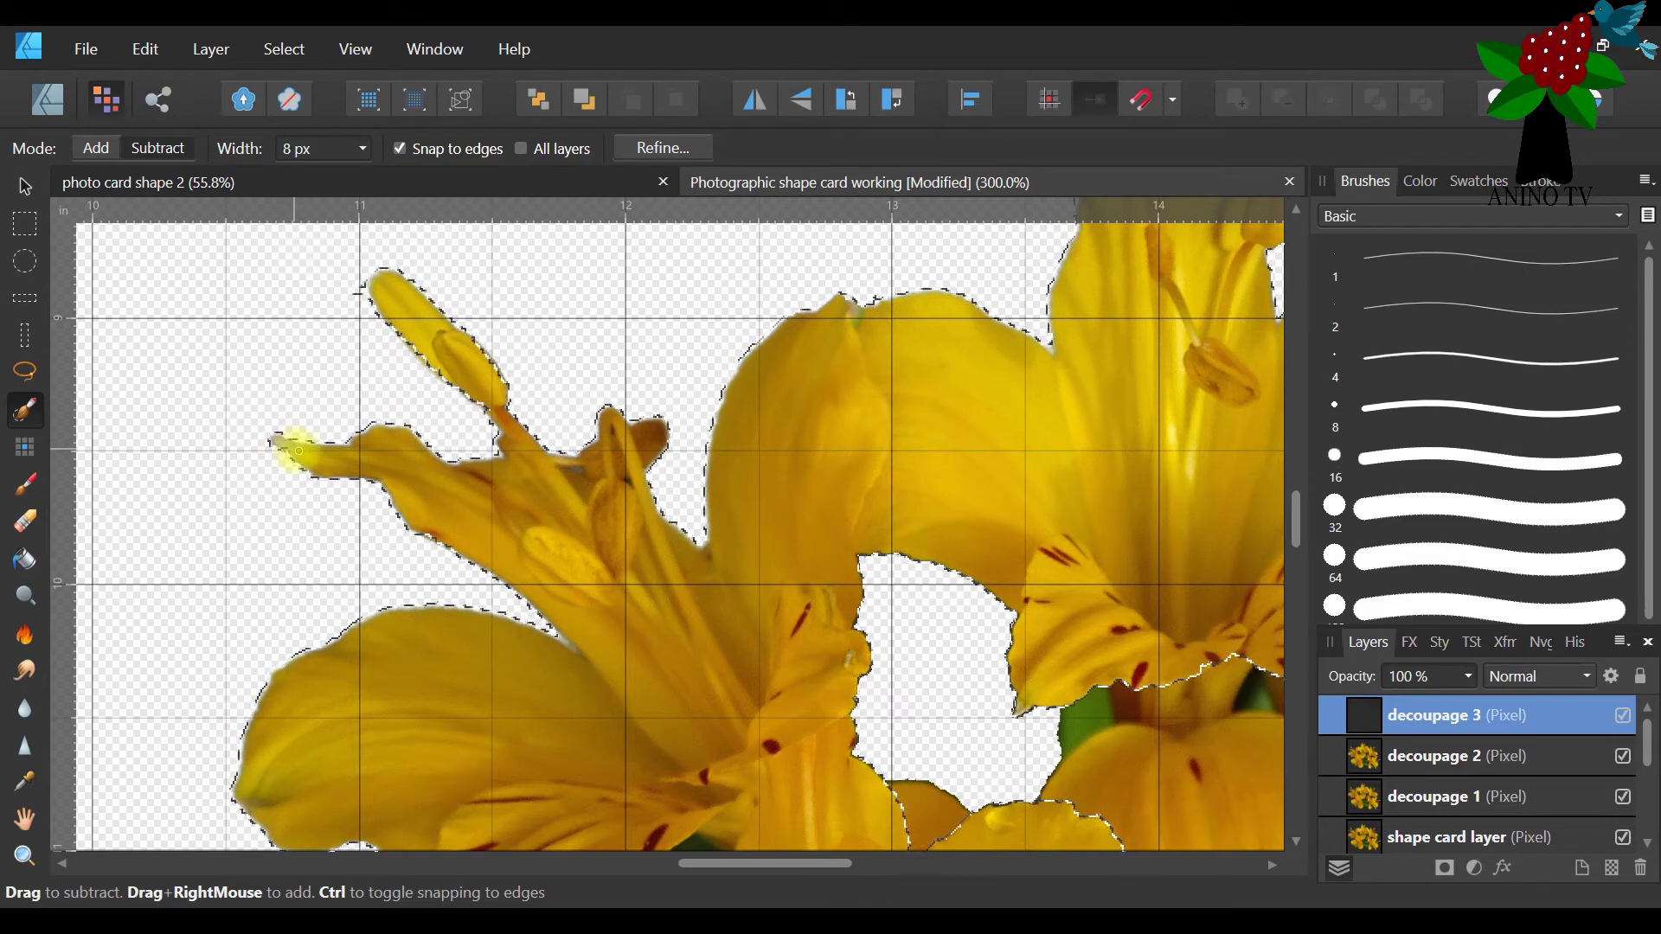
{"action": "left_click", "coordinate": [95, 148]}
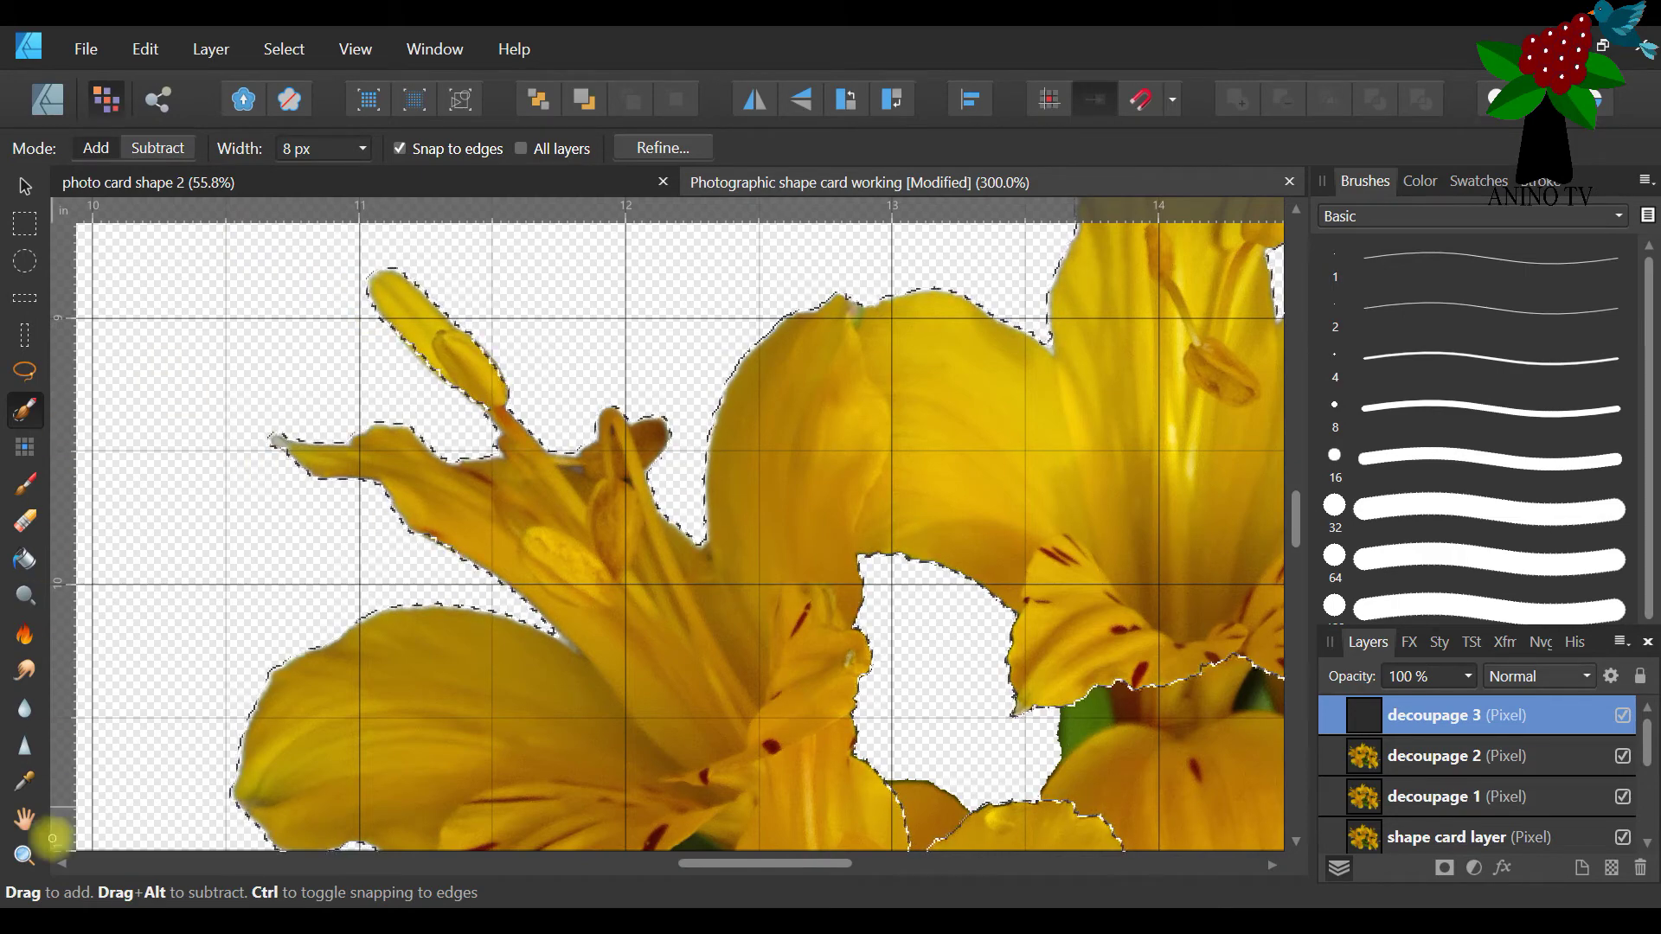
Set the selection brush width to 137 px and extend the selection across the background toward the lower-left flower copy
{"action": "left_click", "coordinate": [25, 855]}
{"action": "left_click_drag", "start_coordinate": [363, 151], "coordinate": [256, 160]}
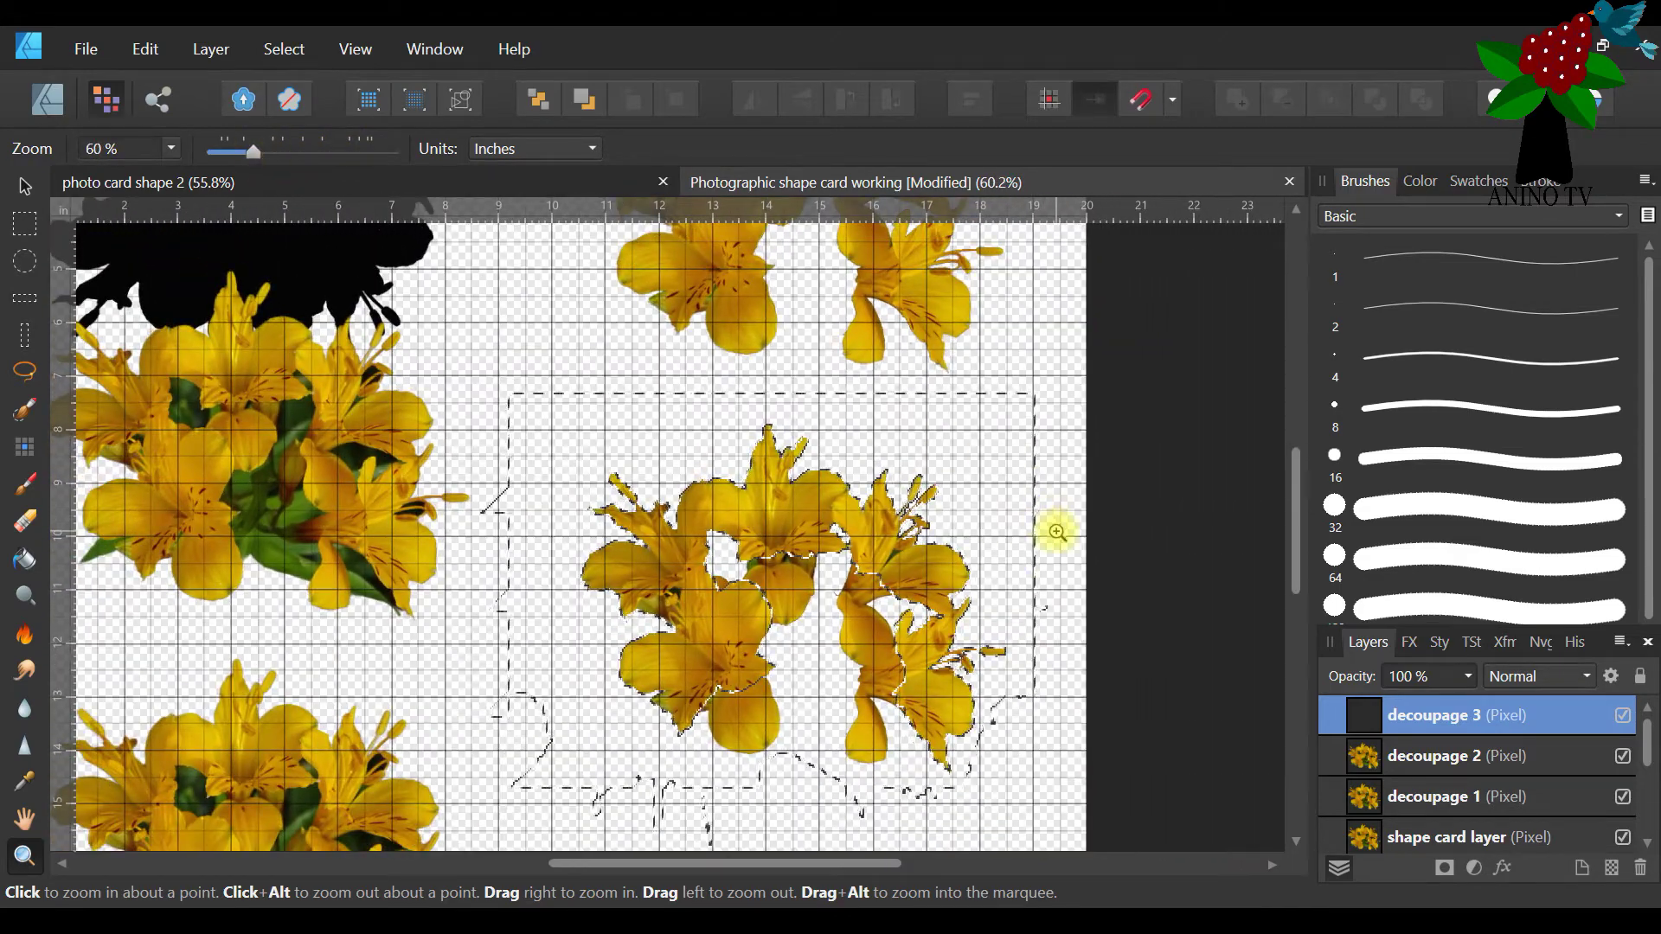
{"action": "left_click_drag", "start_coordinate": [1304, 537], "coordinate": [1302, 605]}
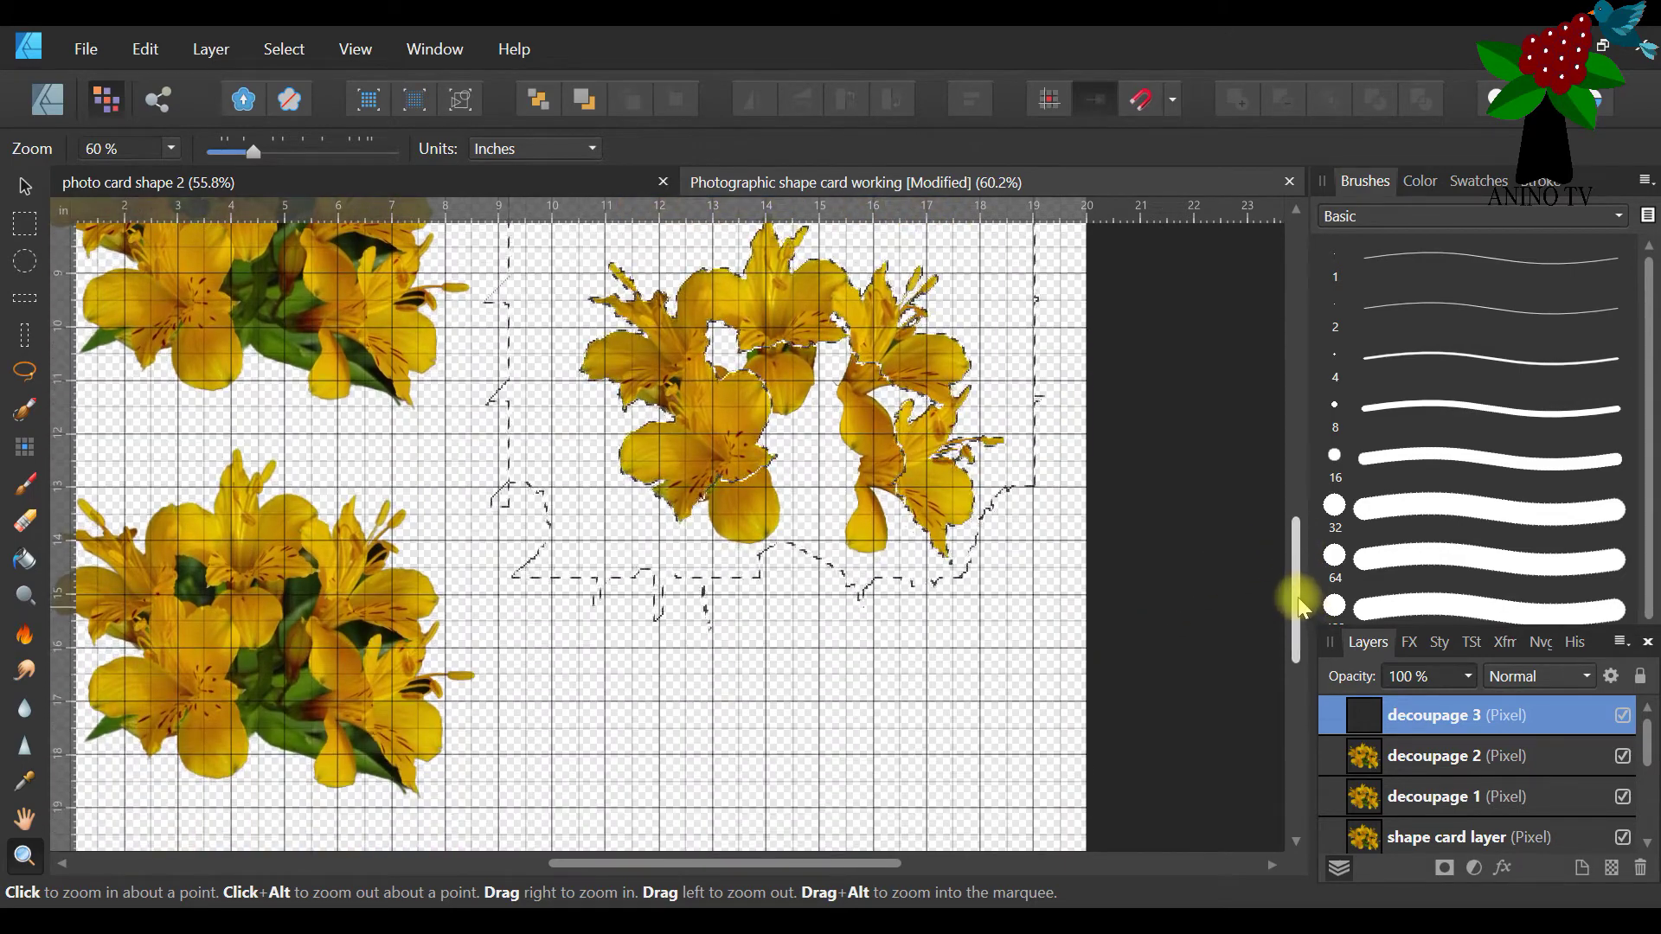
{"action": "left_click", "coordinate": [24, 409]}
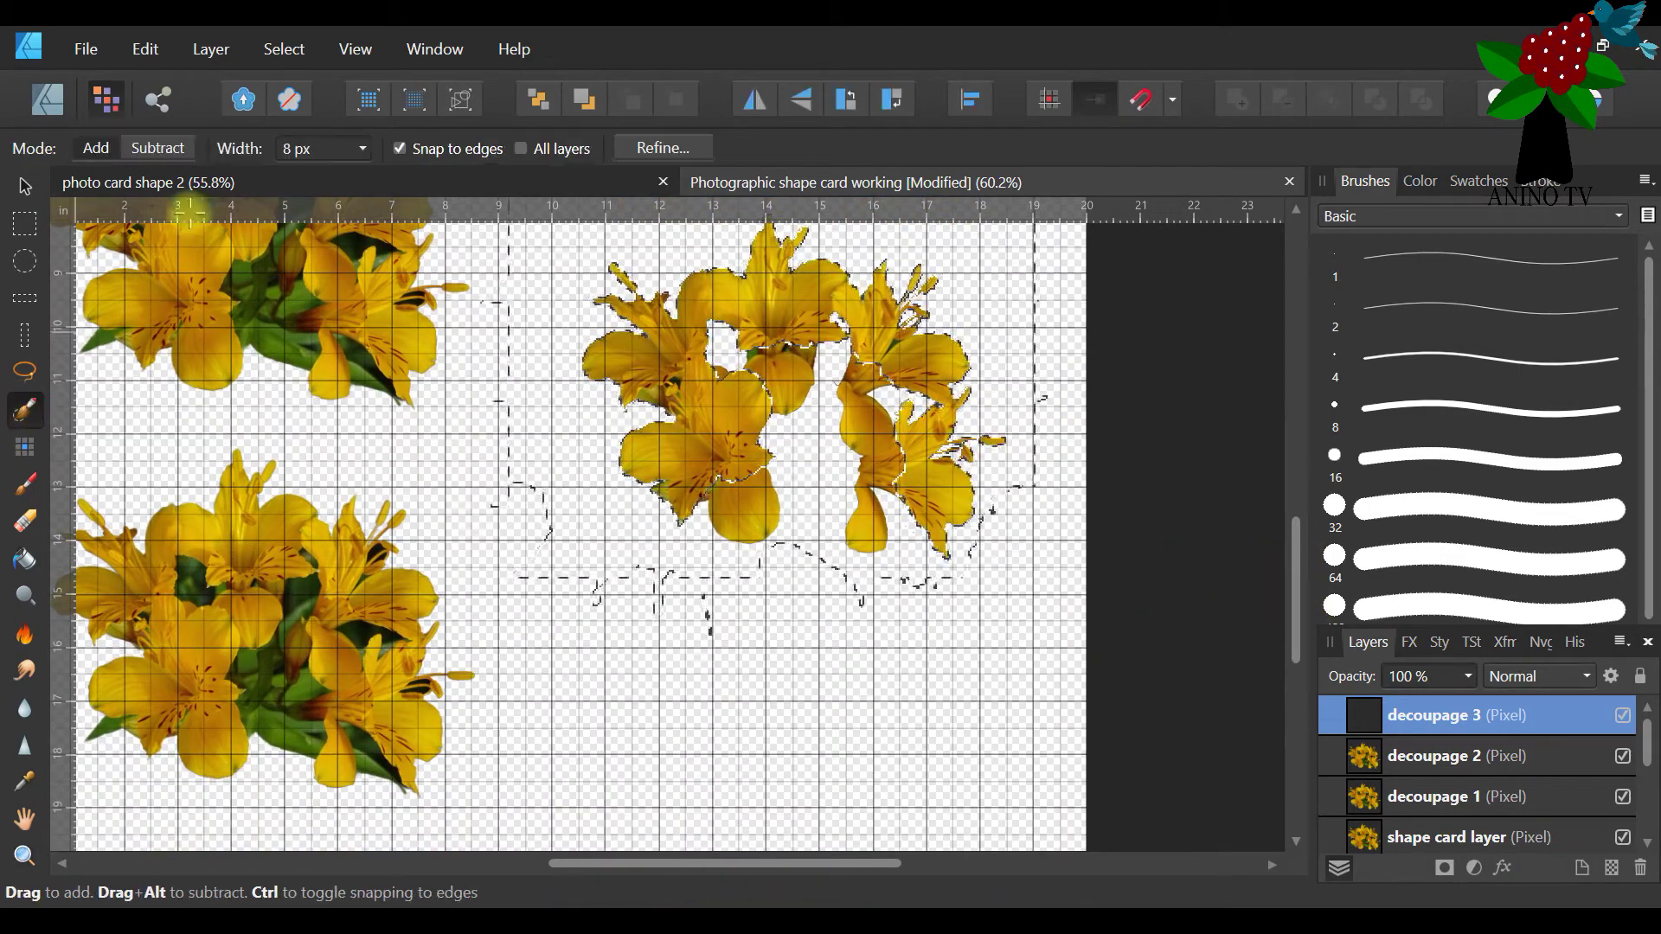
{"action": "left_click", "coordinate": [358, 153]}
{"action": "left_click_drag", "start_coordinate": [367, 179], "coordinate": [450, 227]}
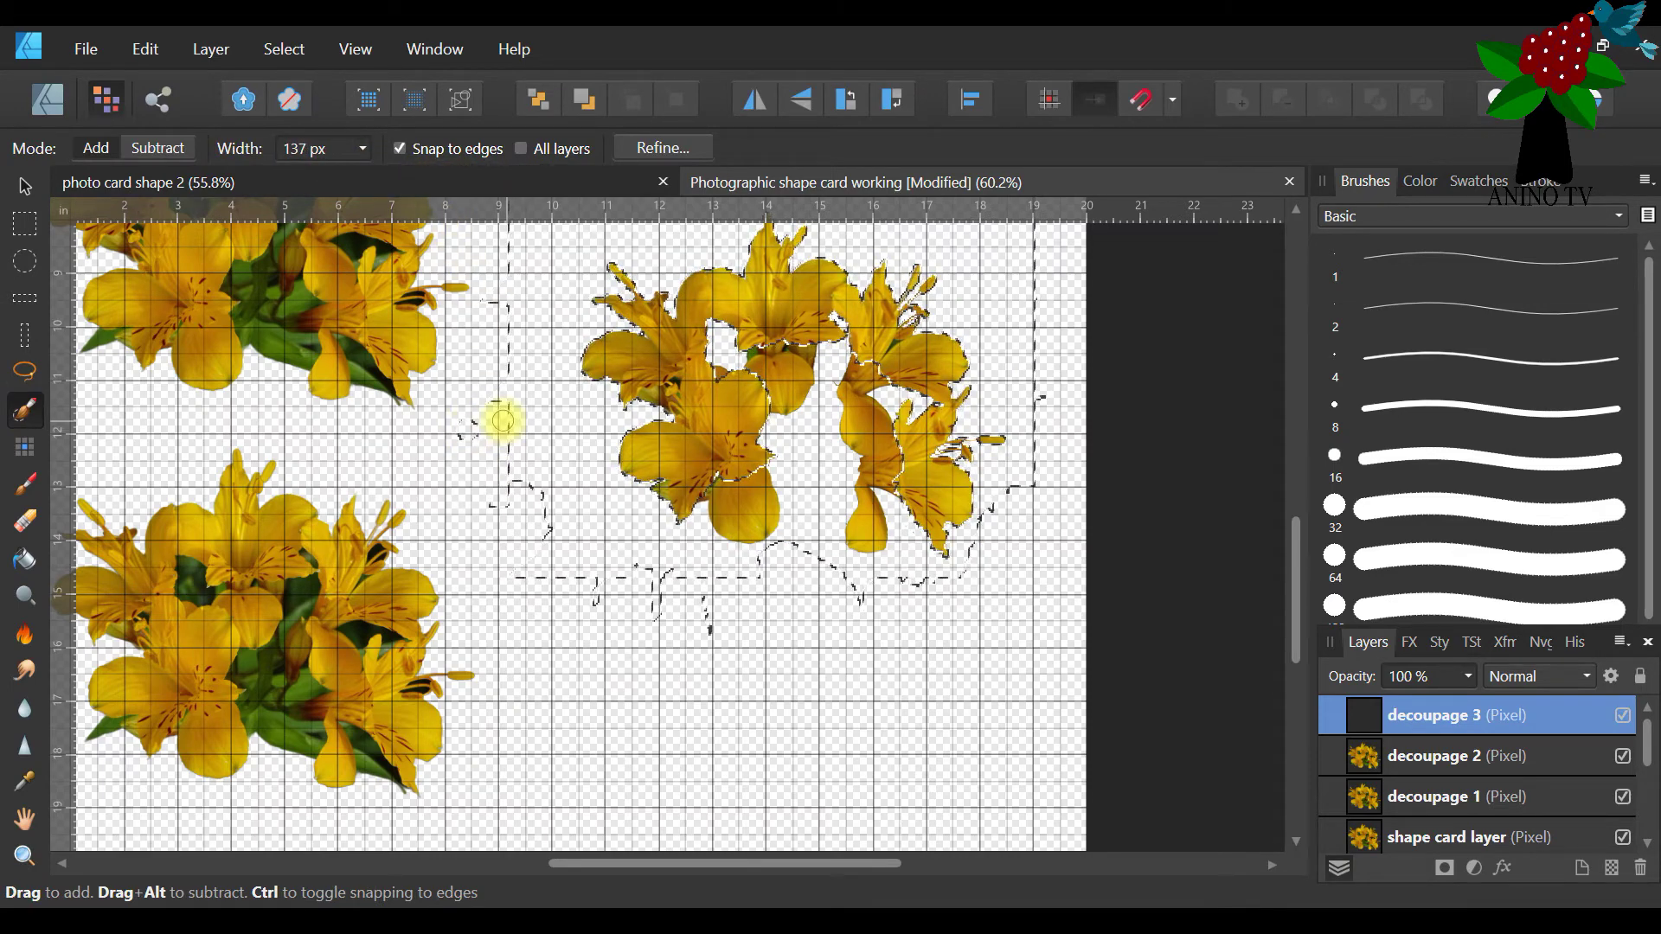
{"action": "mouse_move", "coordinate": [502, 421]}
{"action": "left_mouse_down"}
{"action": "mouse_move", "coordinate": [346, 475]}
{"action": "mouse_move", "coordinate": [52, 709]}
{"action": "mouse_move", "coordinate": [32, 675]}
{"action": "left_mouse_up"}
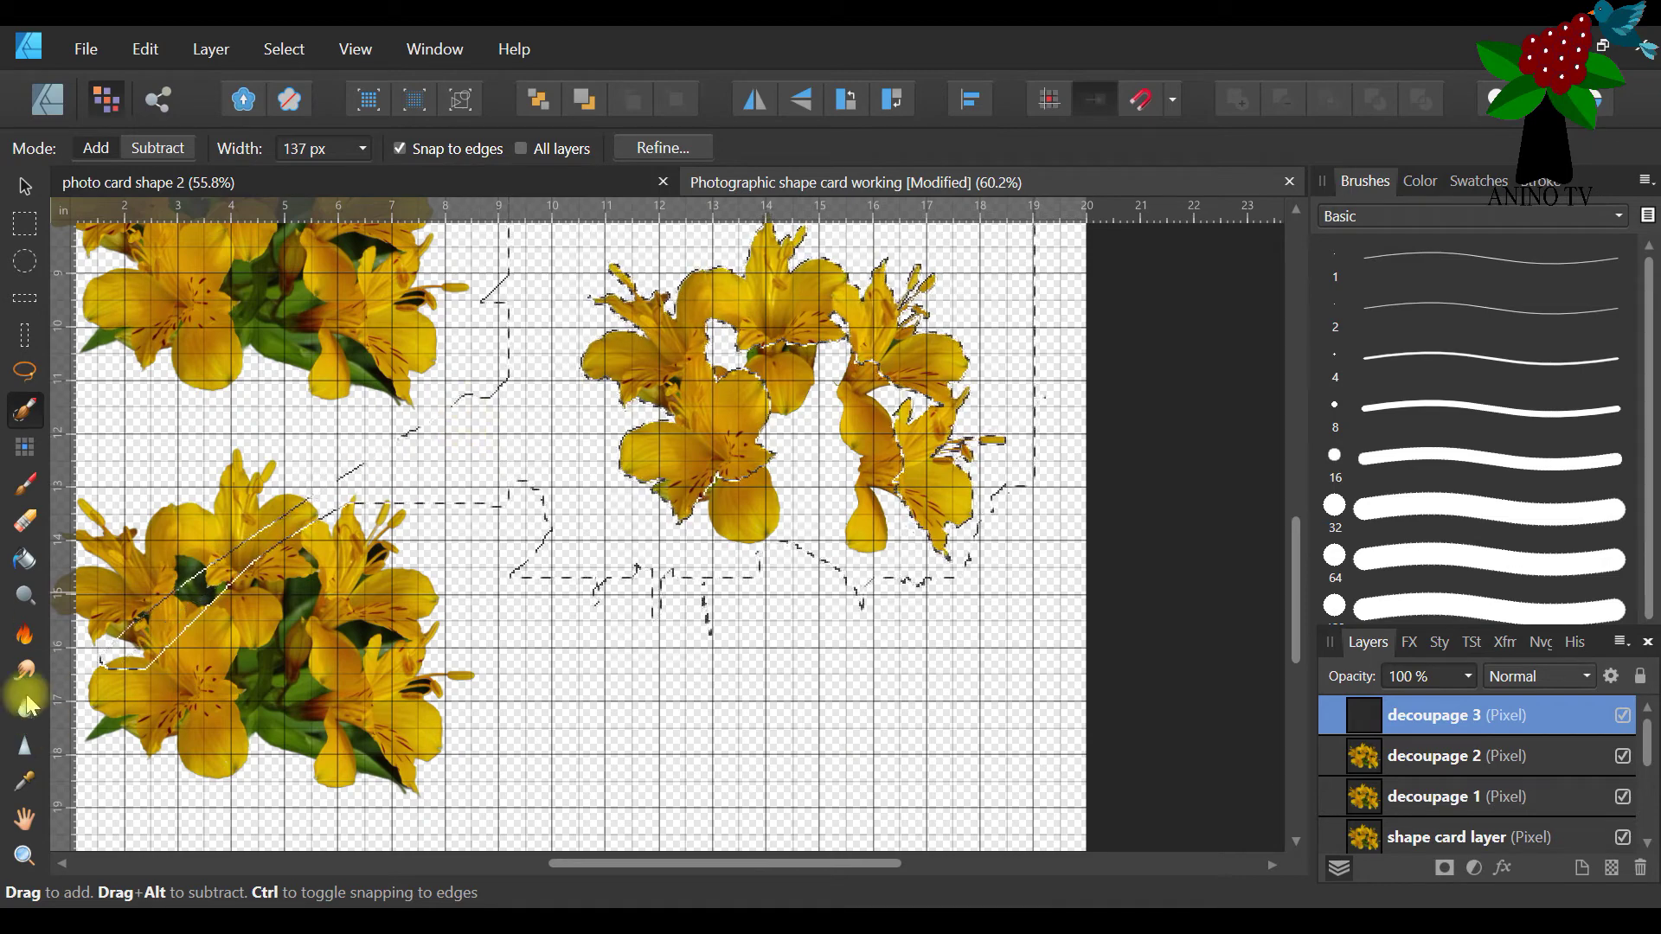
Enlarge the selection brush to 496 px and extend the selection over the rest of the page around decoupage 3's front petals
{"action": "left_click", "coordinate": [24, 856]}
{"action": "left_click_drag", "start_coordinate": [251, 152], "coordinate": [230, 155]}
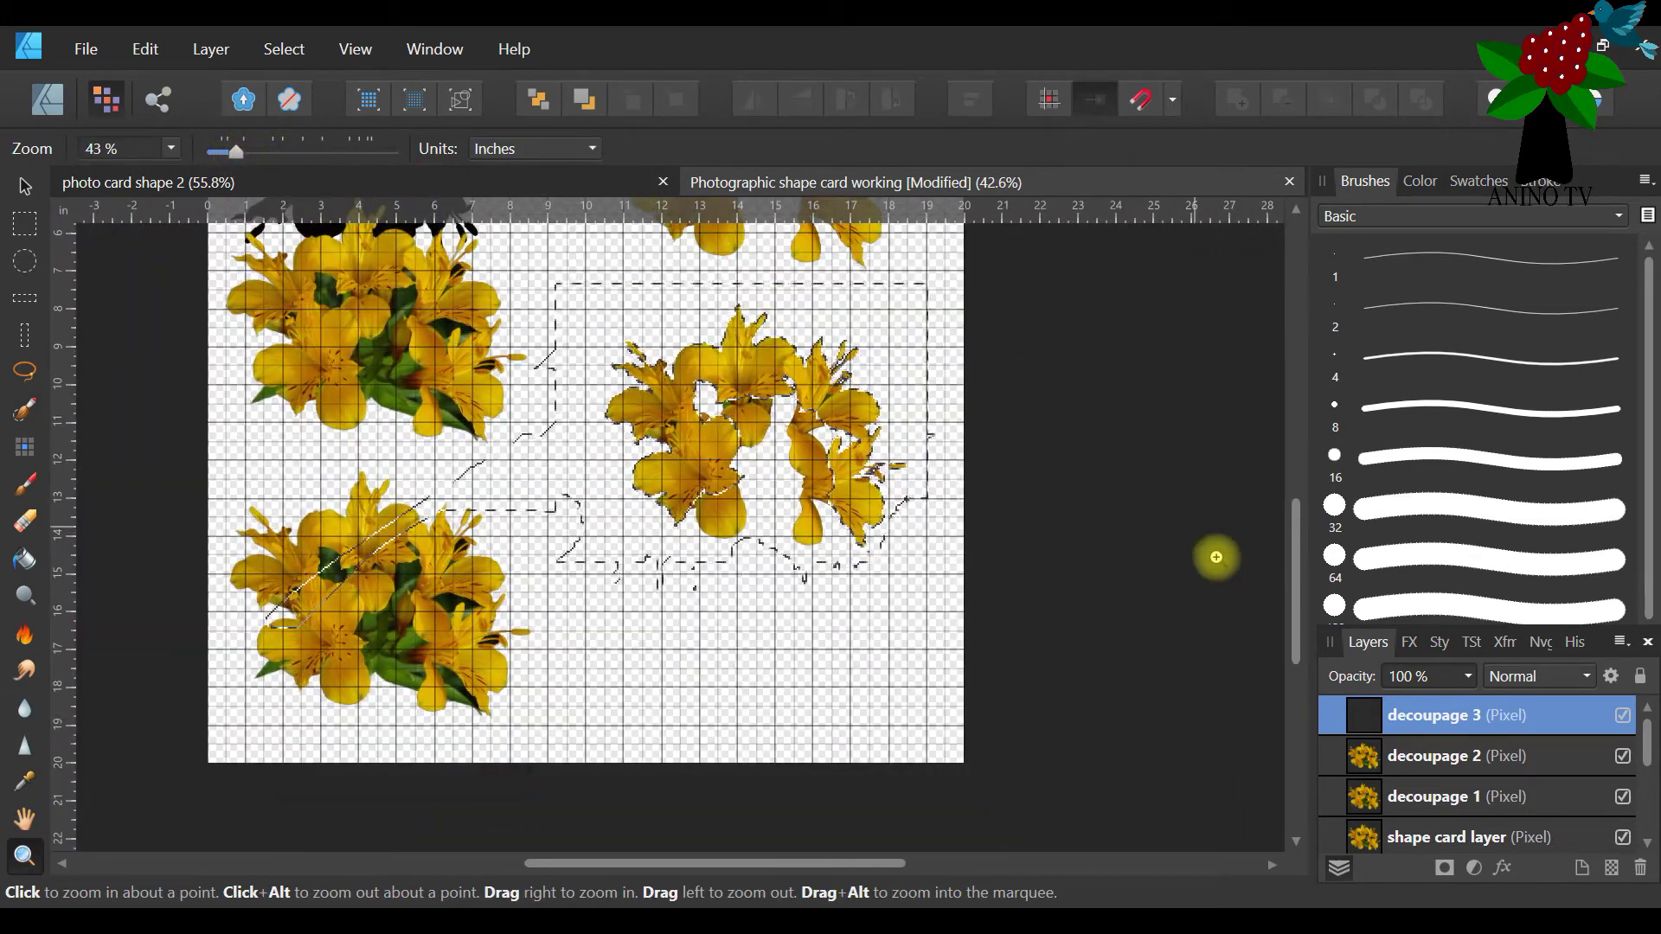
{"action": "scroll", "coordinate": [1297, 588], "scroll_direction": "up", "scroll_amount": 3}
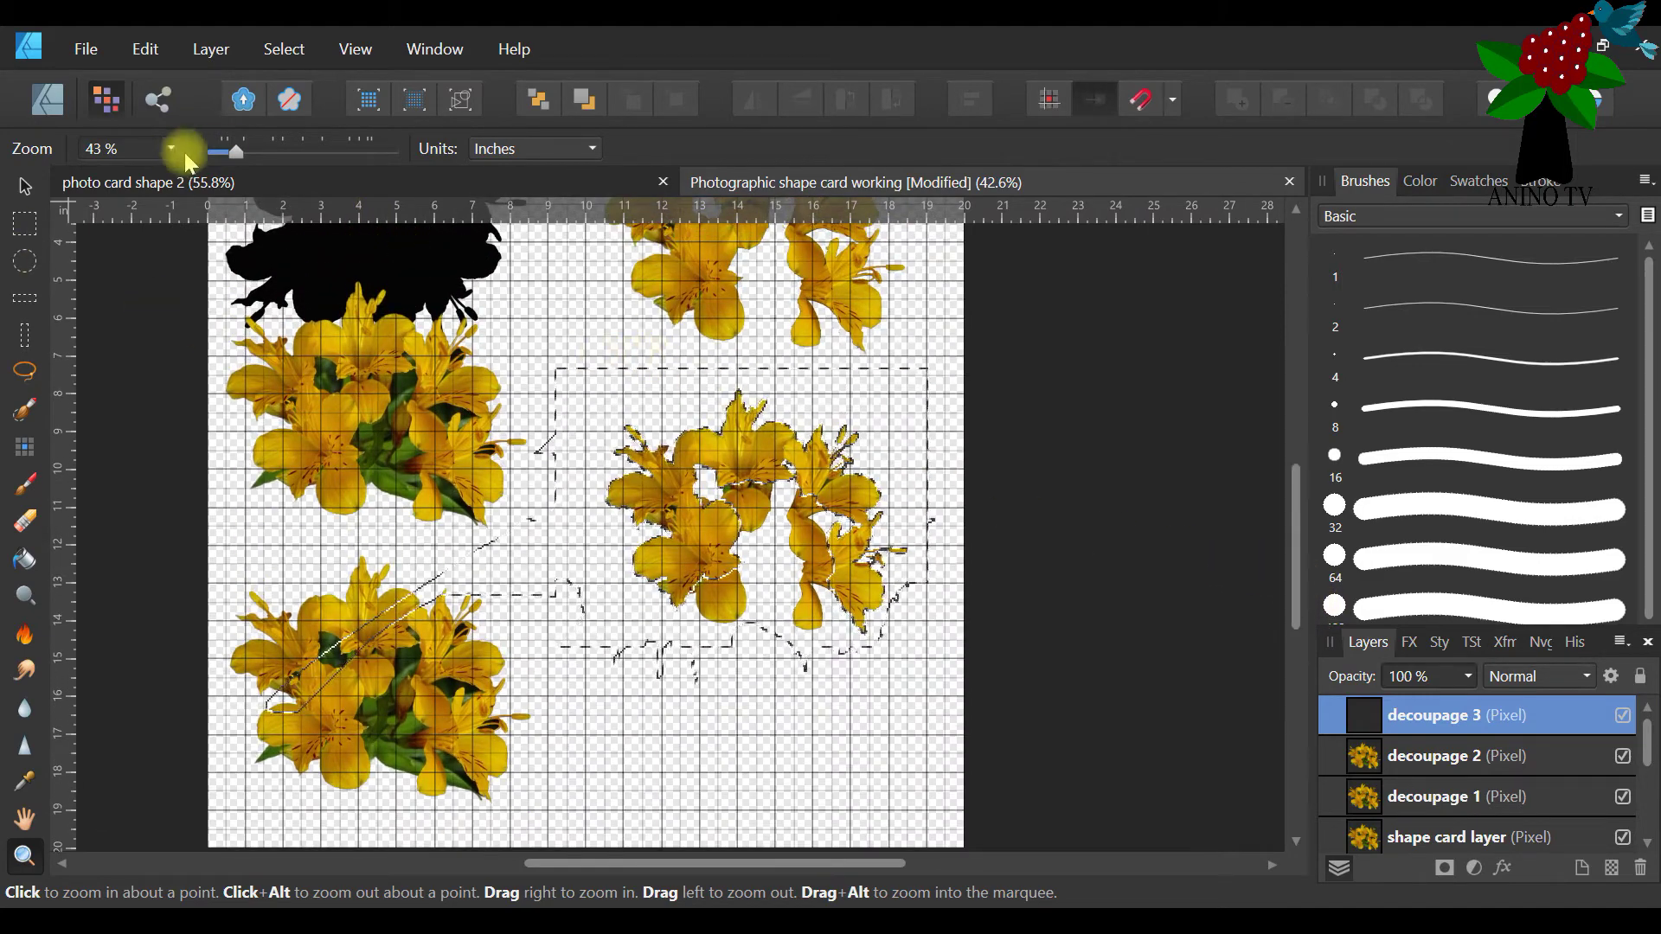
{"action": "left_click_drag", "start_coordinate": [230, 149], "coordinate": [230, 149]}
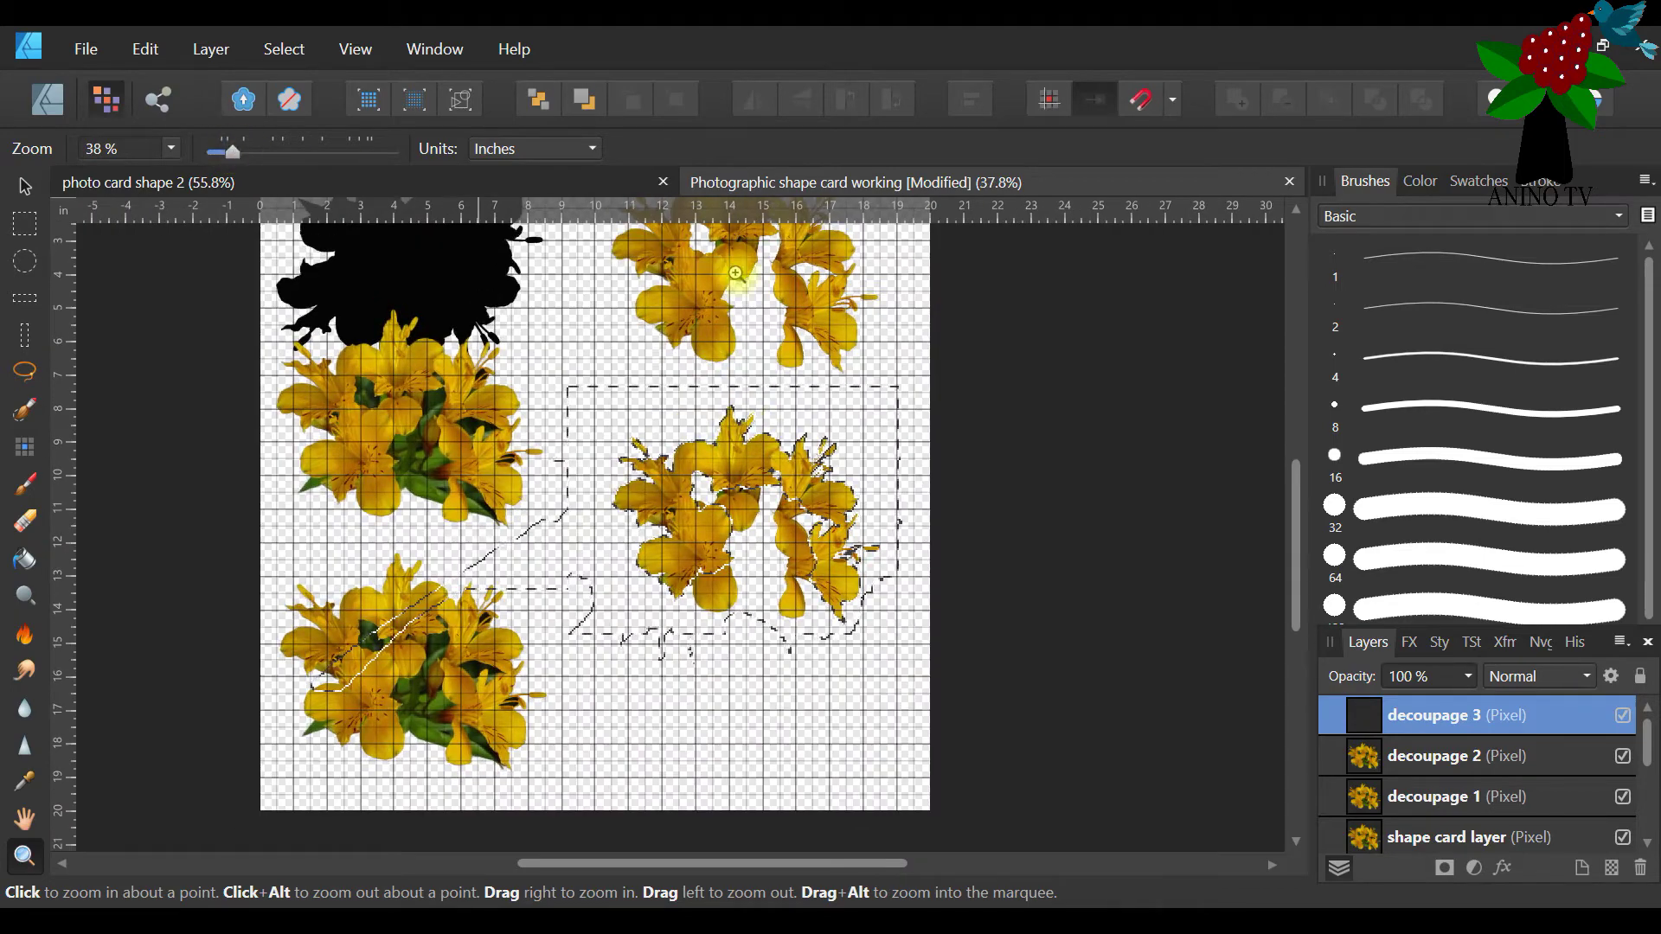
{"action": "scroll", "coordinate": [1302, 516], "scroll_direction": "up", "scroll_amount": 2}
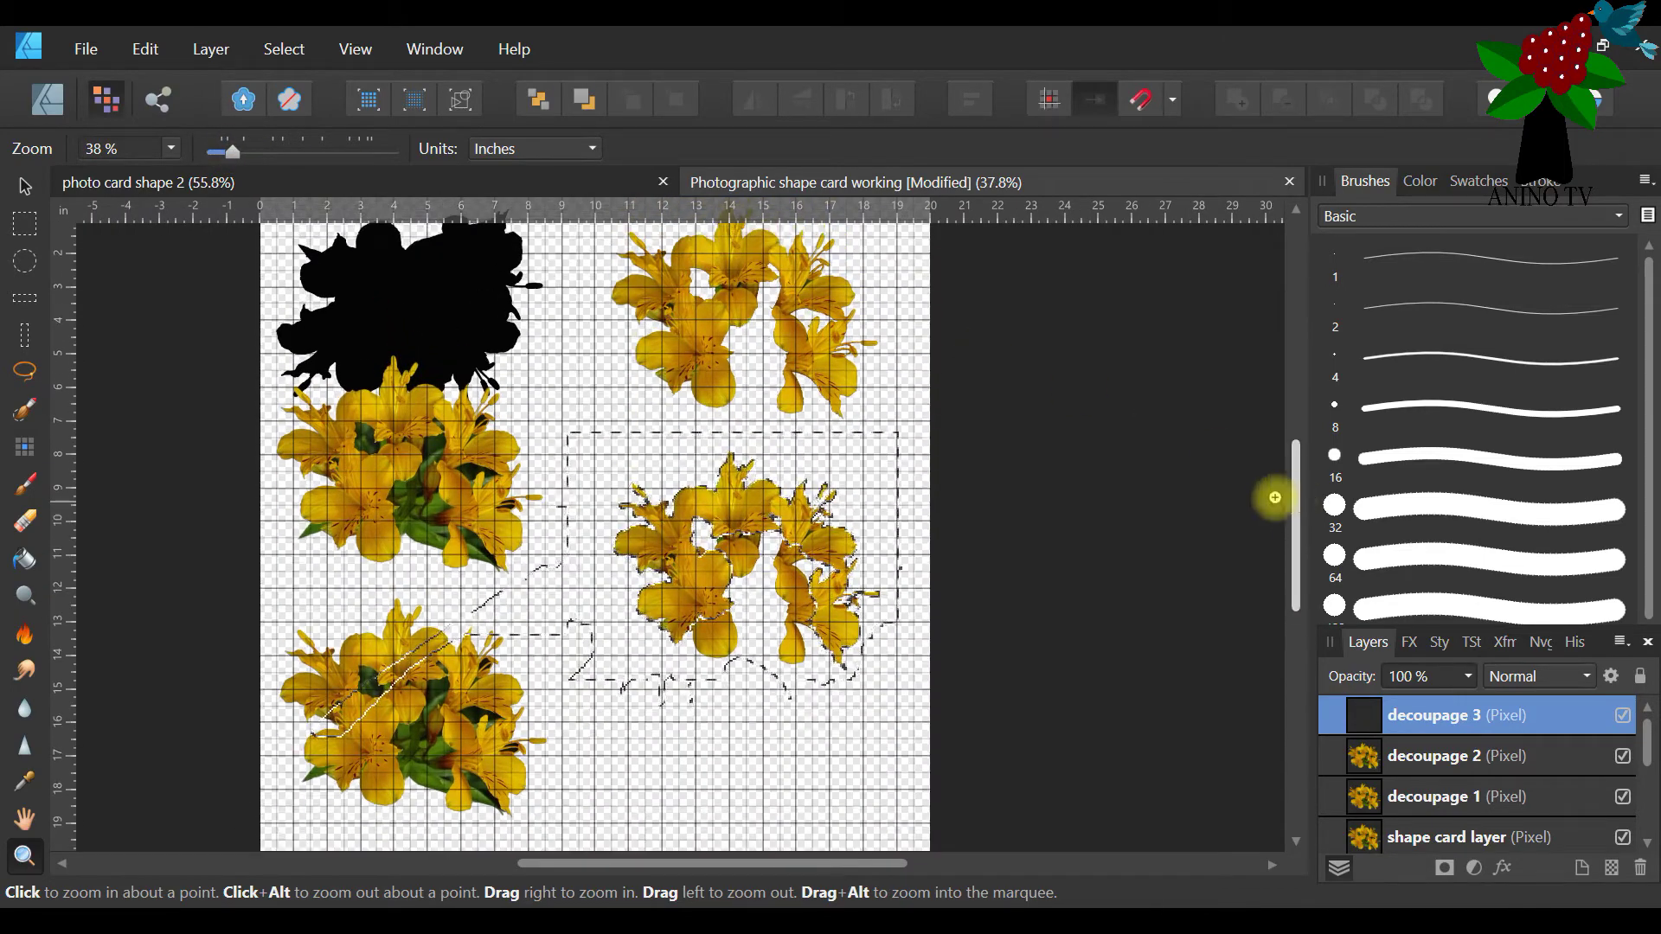
{"action": "left_click", "coordinate": [25, 408]}
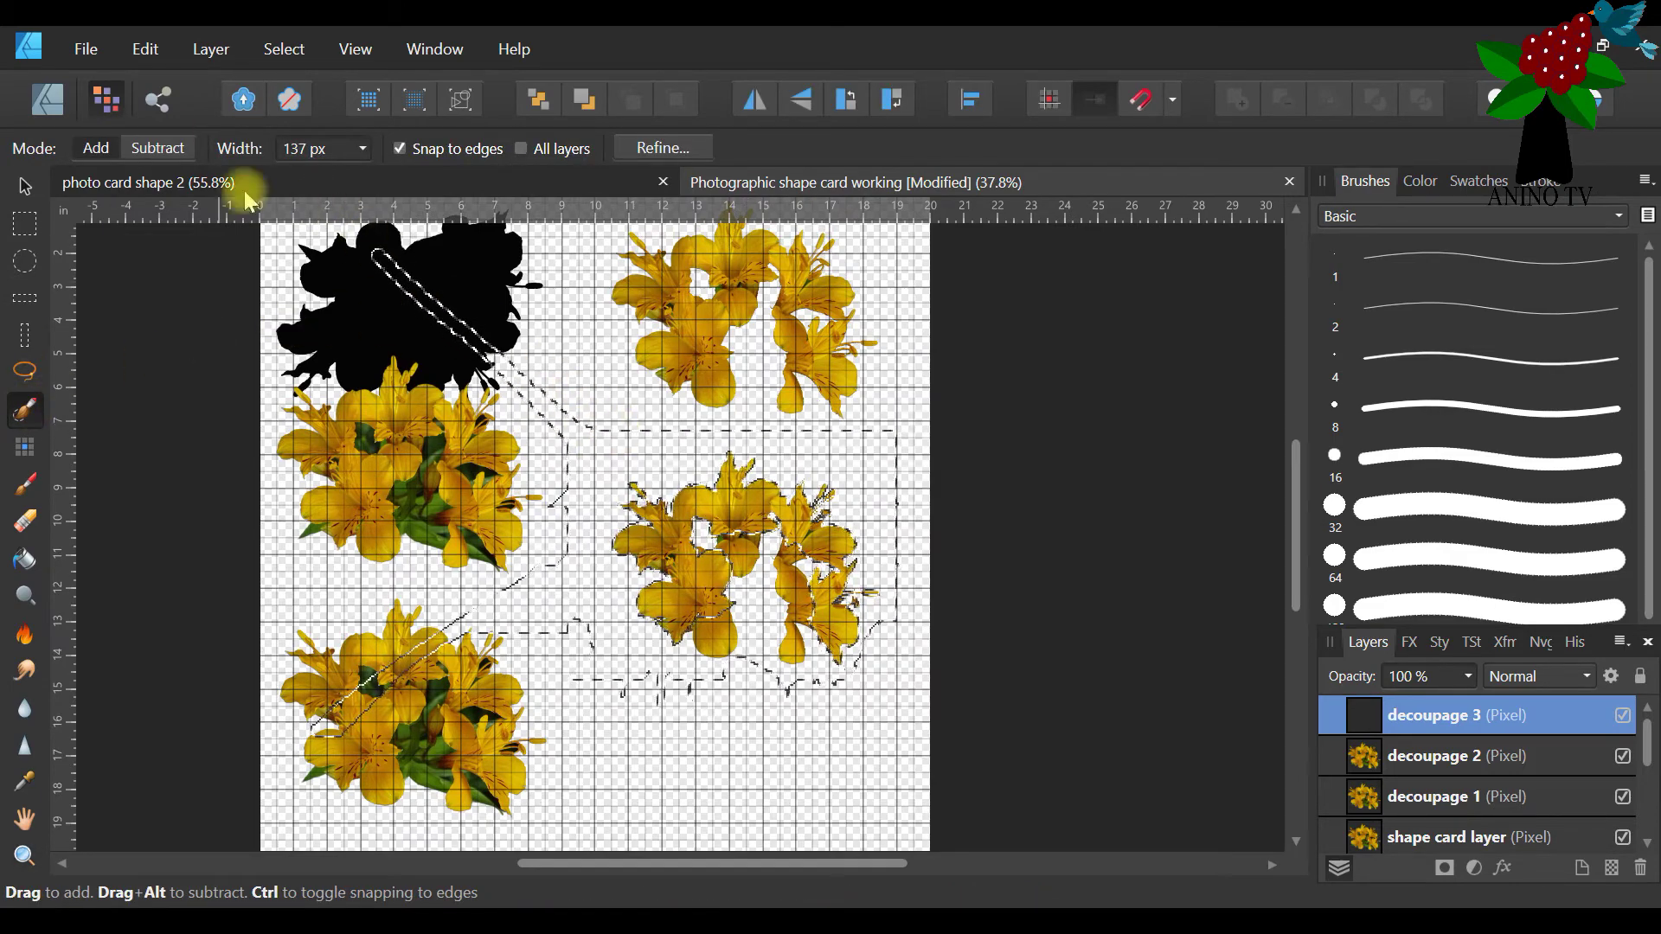
{"action": "left_click_drag", "start_coordinate": [449, 326], "coordinate": [467, 229]}
{"action": "left_click", "coordinate": [361, 148]}
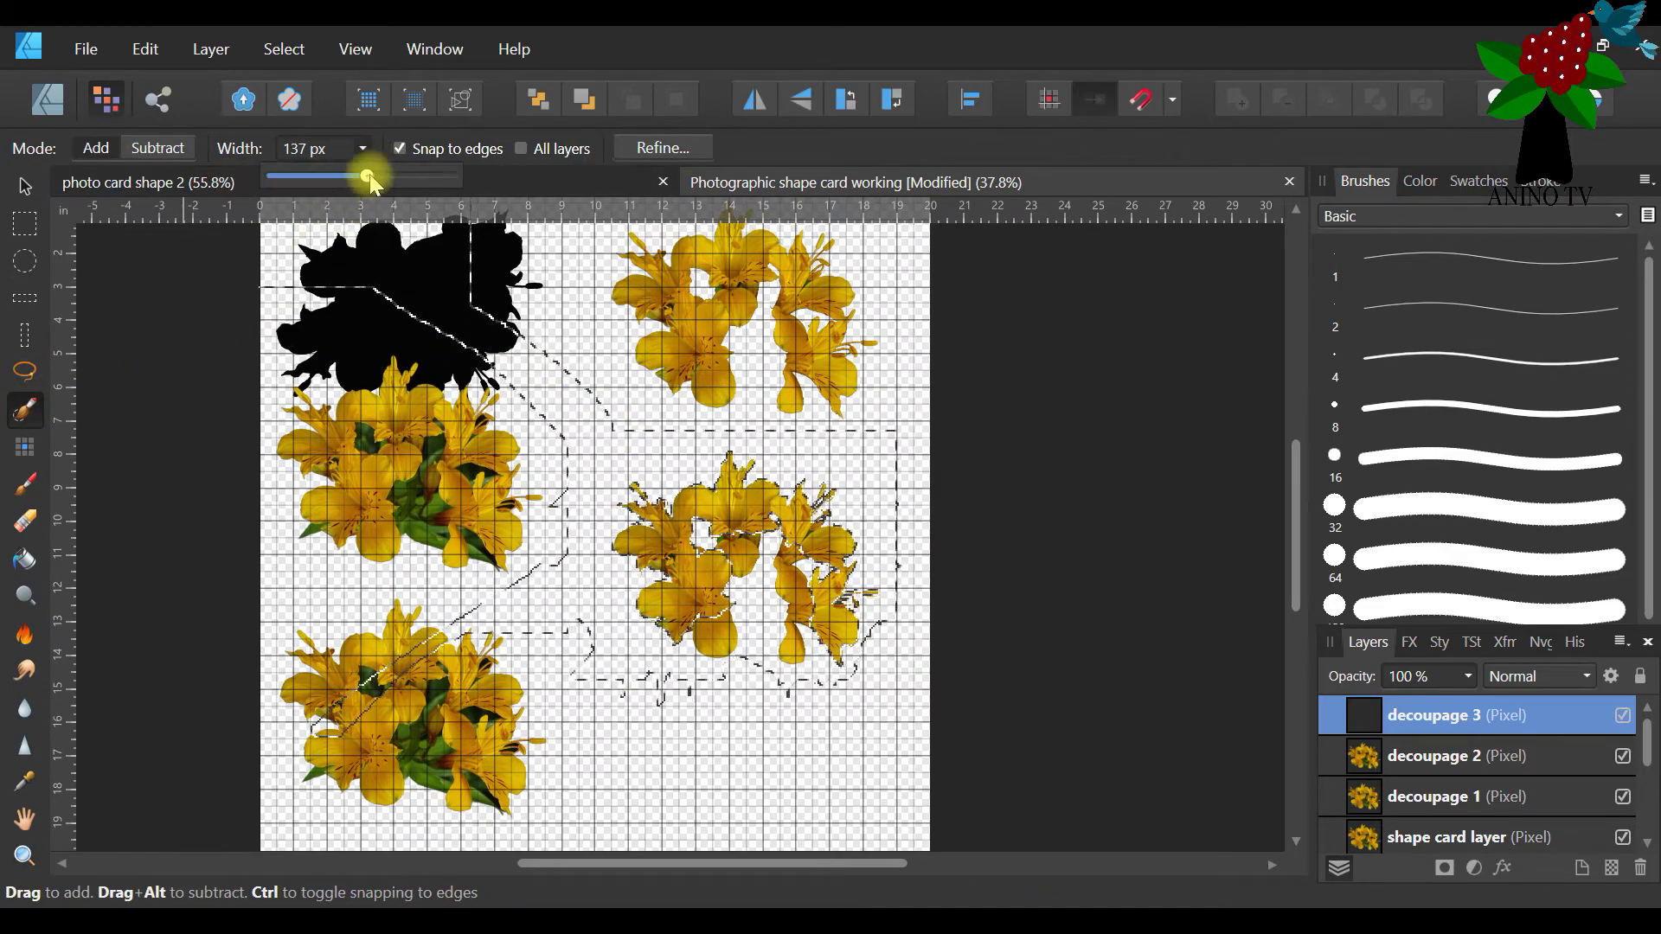
{"action": "left_click_drag", "start_coordinate": [422, 175], "coordinate": [430, 175]}
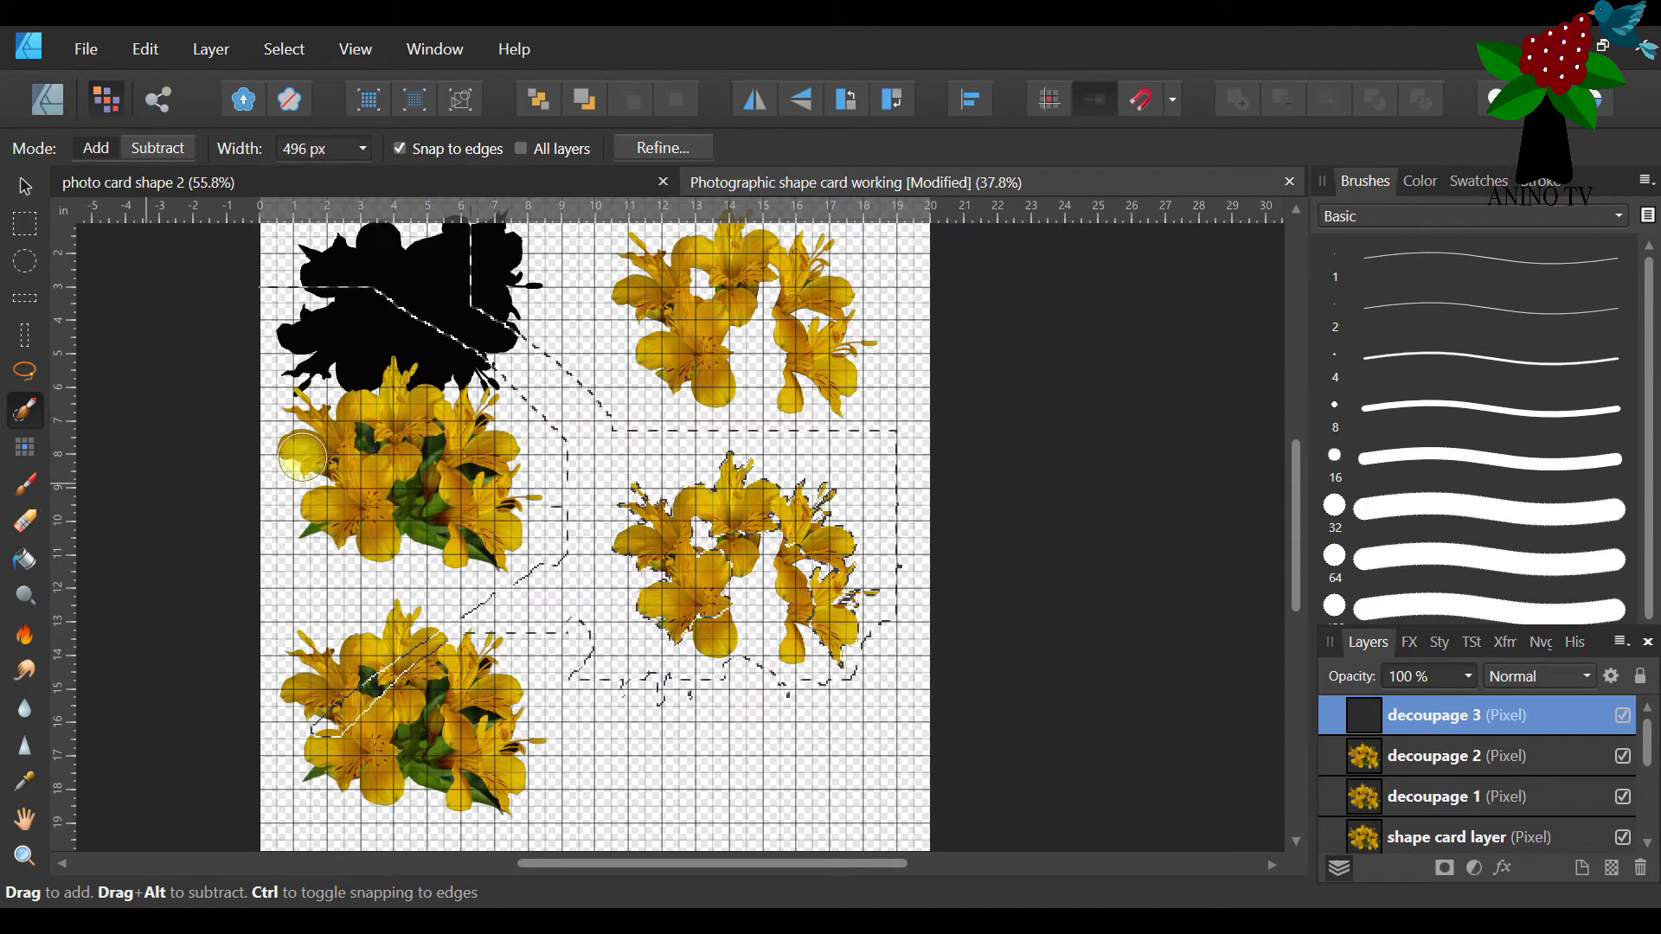
{"action": "mouse_move", "coordinate": [482, 509]}
{"action": "left_mouse_down"}
{"action": "mouse_move", "coordinate": [484, 679]}
{"action": "mouse_move", "coordinate": [545, 891]}
{"action": "mouse_move", "coordinate": [542, 653]}
{"action": "mouse_move", "coordinate": [616, 758]}
{"action": "mouse_move", "coordinate": [736, 794]}
{"action": "left_mouse_up"}
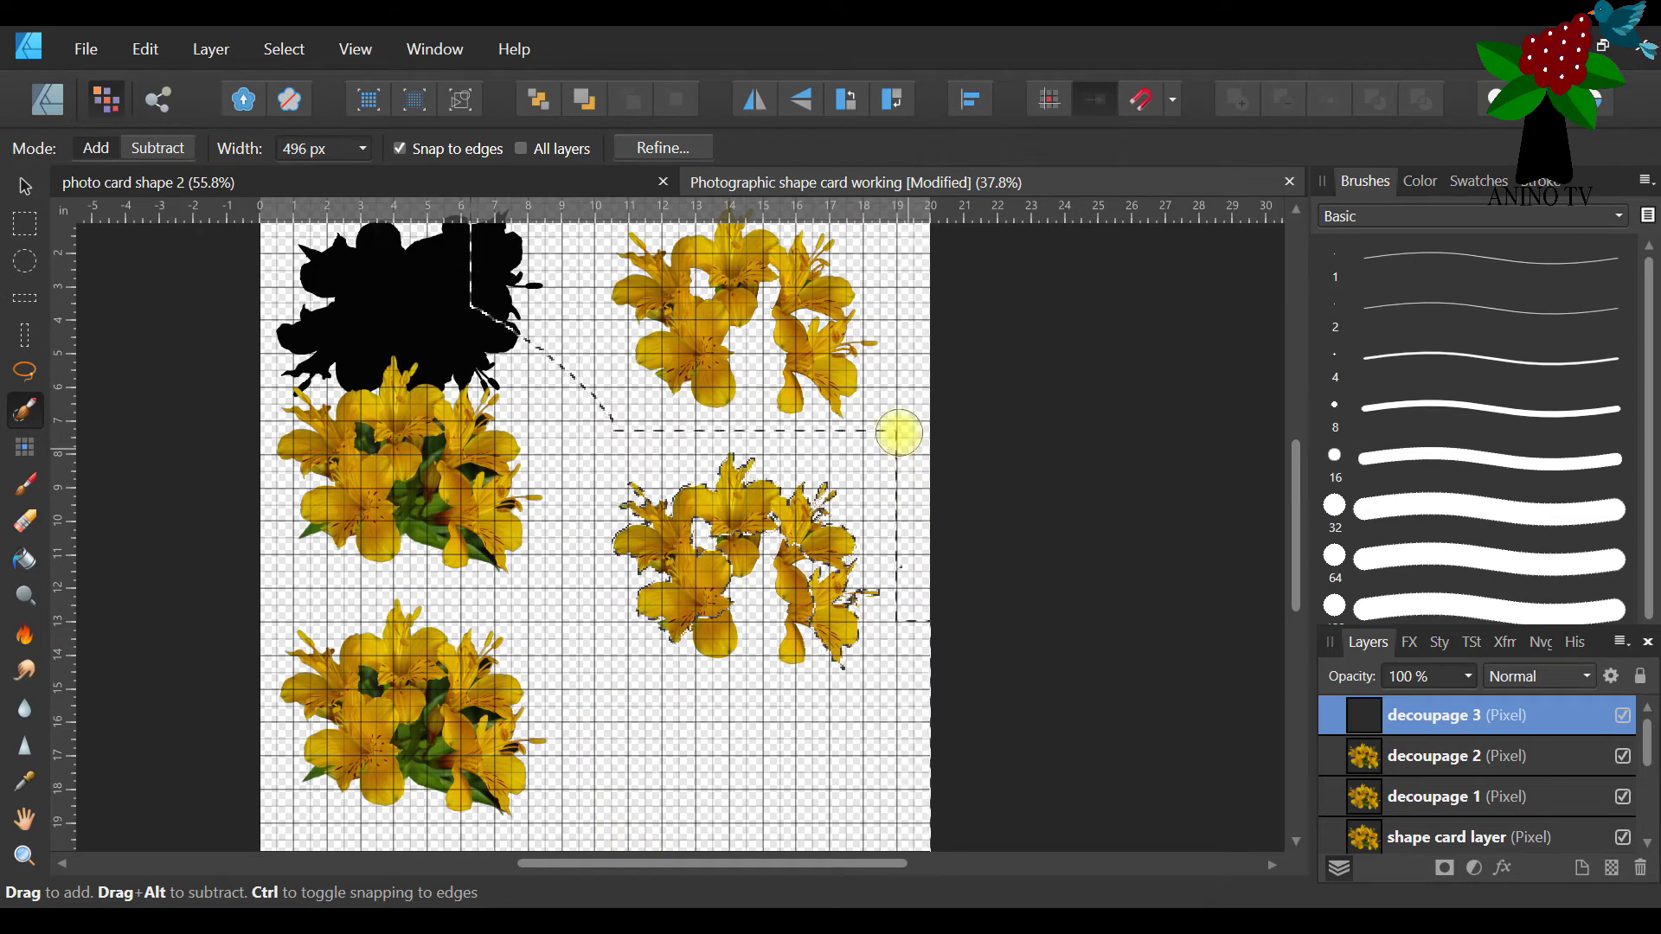
{"action": "mouse_move", "coordinate": [908, 342]}
{"action": "left_mouse_down"}
{"action": "mouse_move", "coordinate": [830, 314]}
{"action": "mouse_move", "coordinate": [791, 198]}
{"action": "mouse_move", "coordinate": [755, 216]}
{"action": "left_mouse_up"}
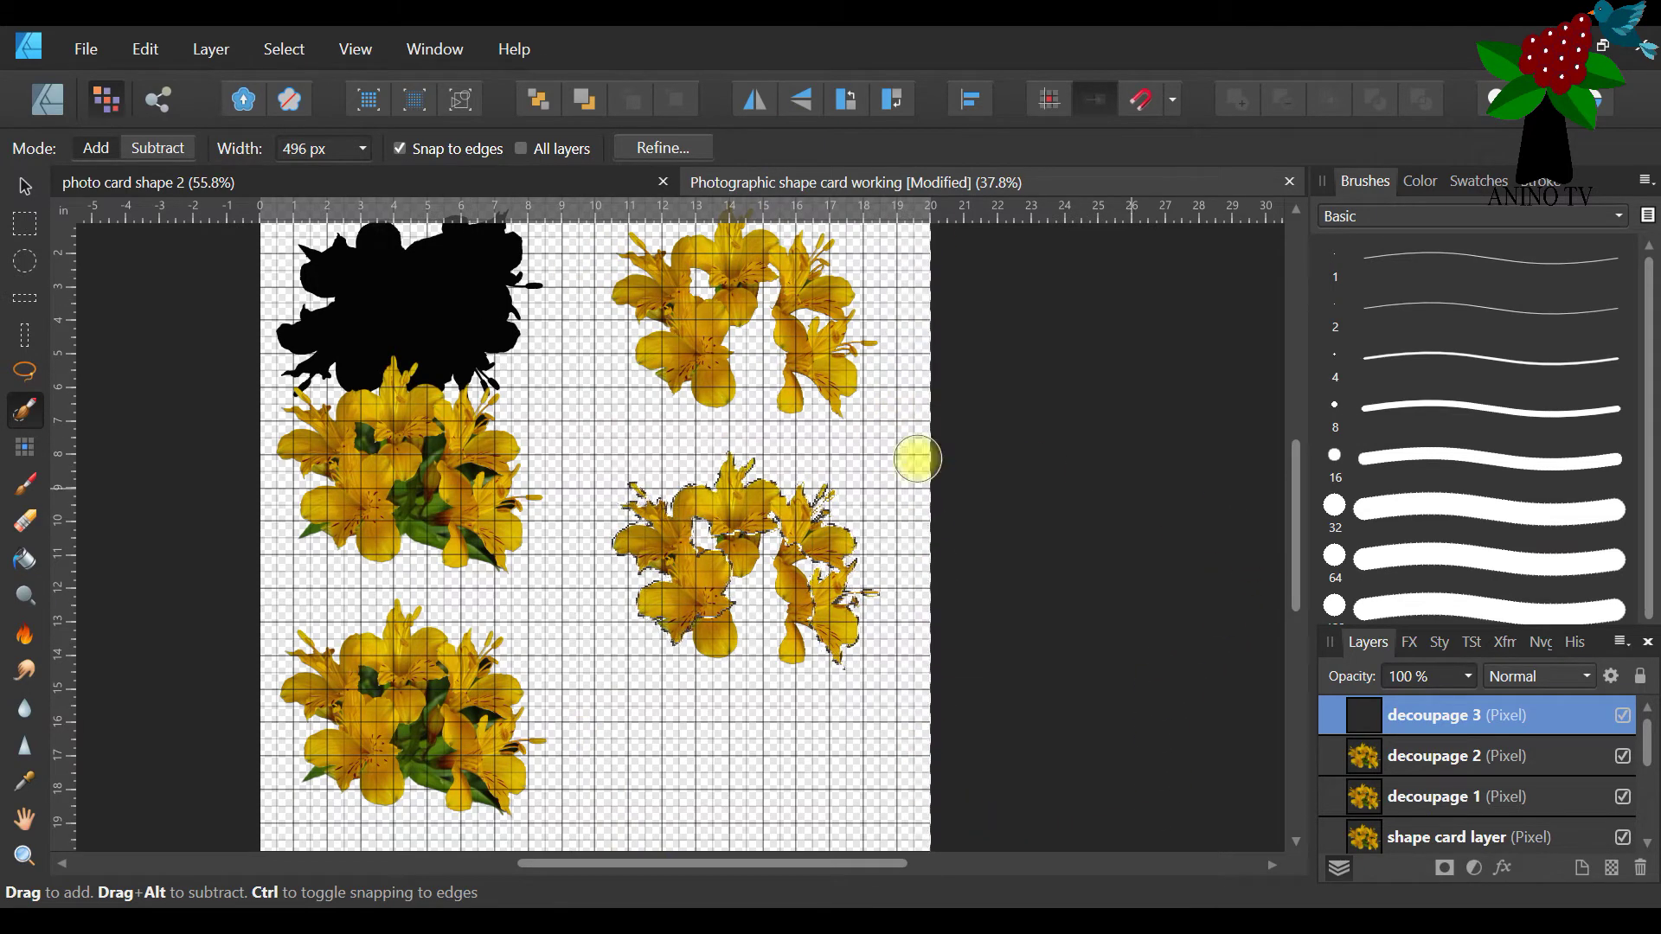
Refine the selection with a Smooth value of 1.2 px and apply it with the output kept as Selection
{"action": "left_click", "coordinate": [24, 857]}
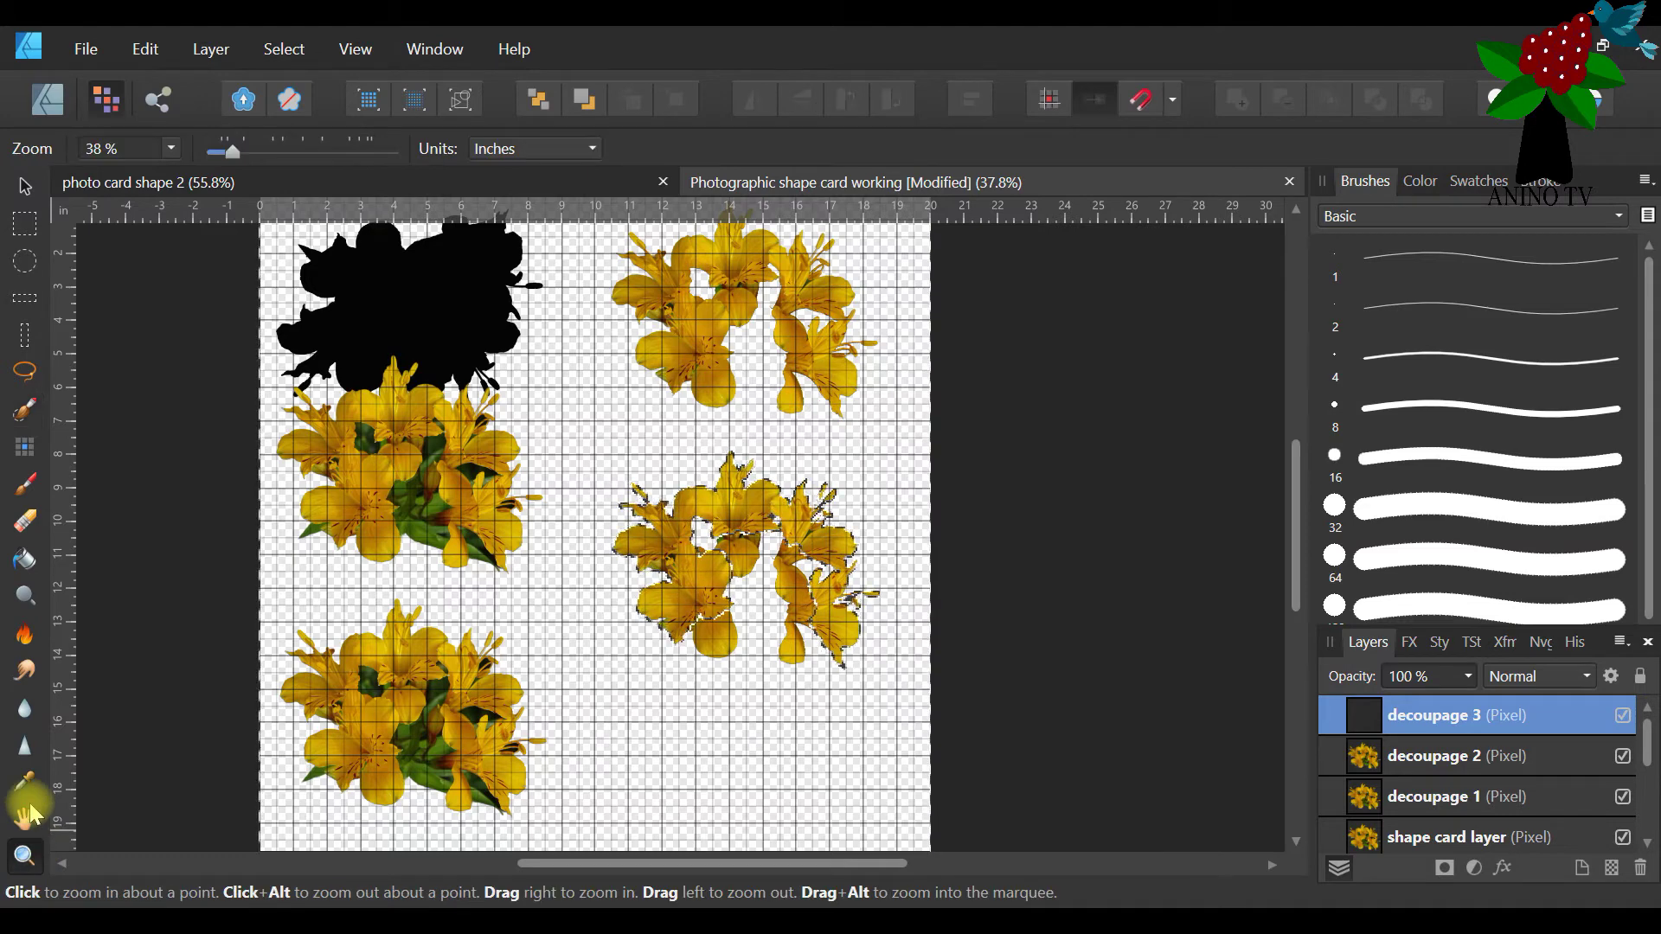
{"action": "left_click", "coordinate": [230, 154]}
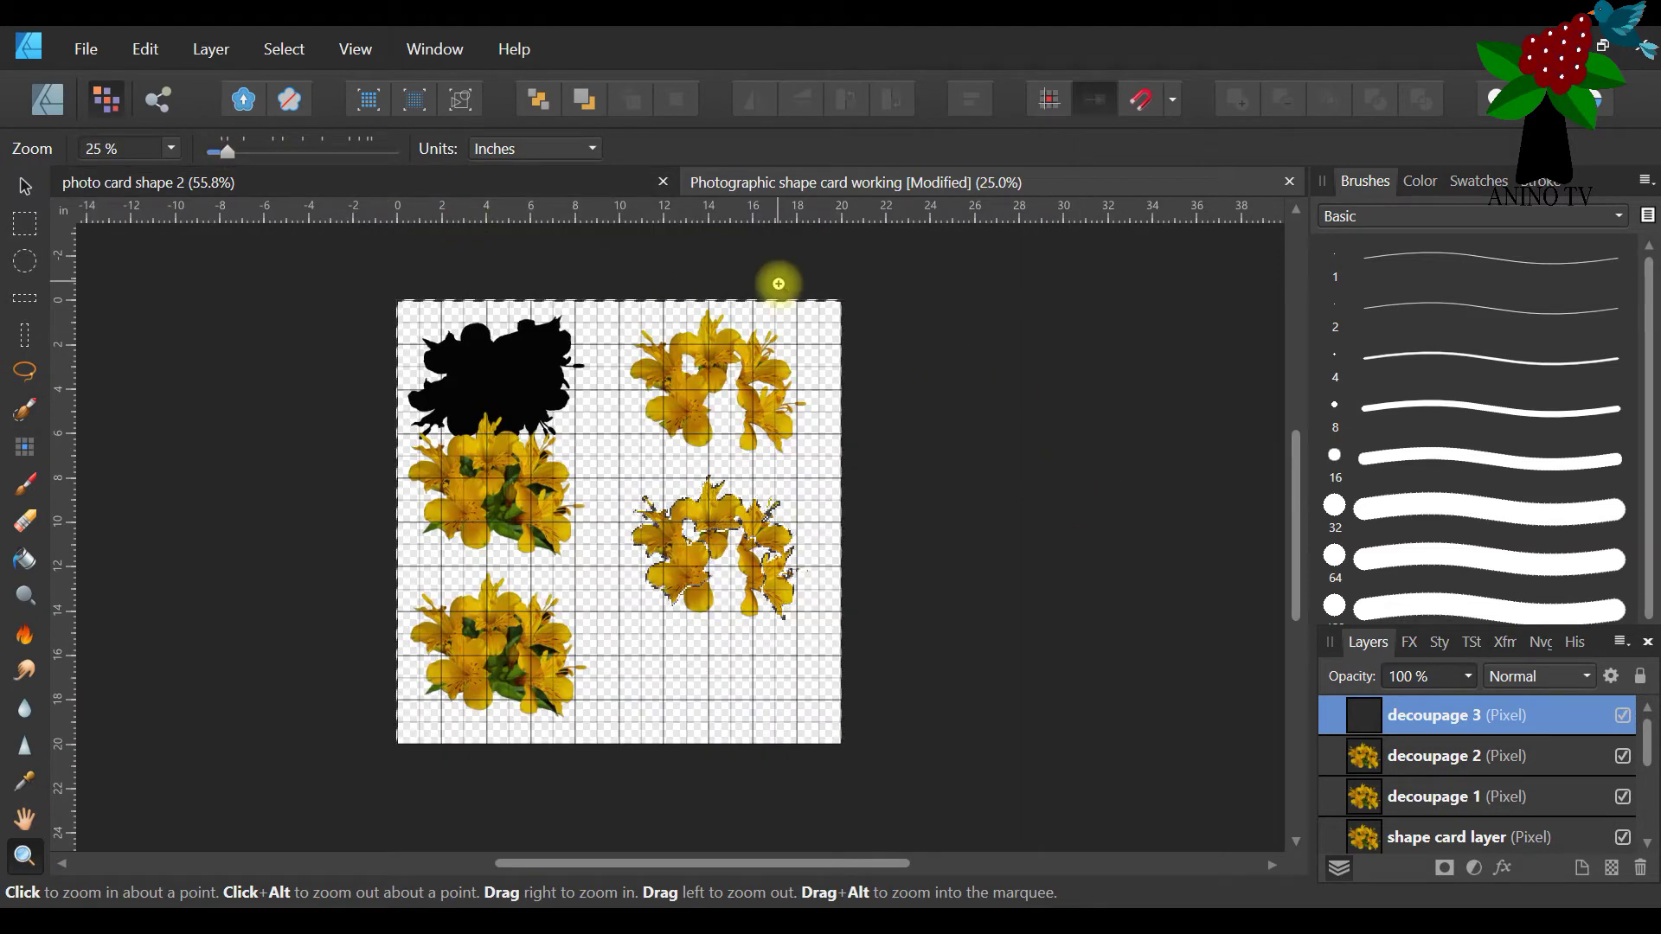
{"action": "left_click", "coordinate": [24, 410]}
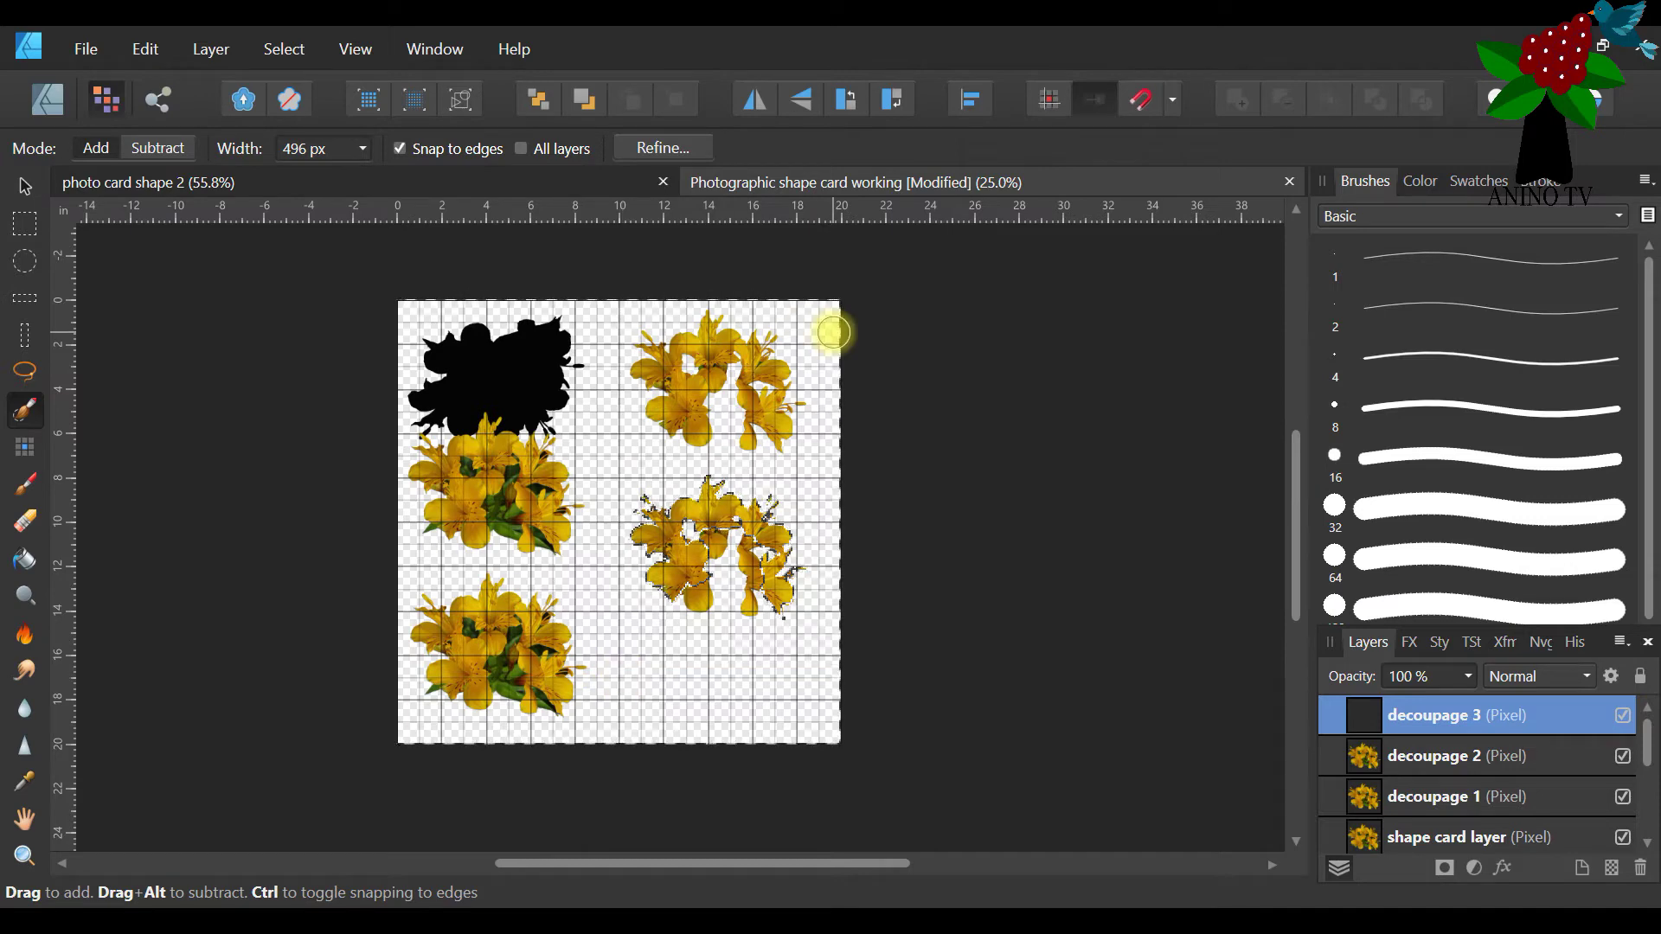
{"action": "left_click", "coordinate": [662, 147]}
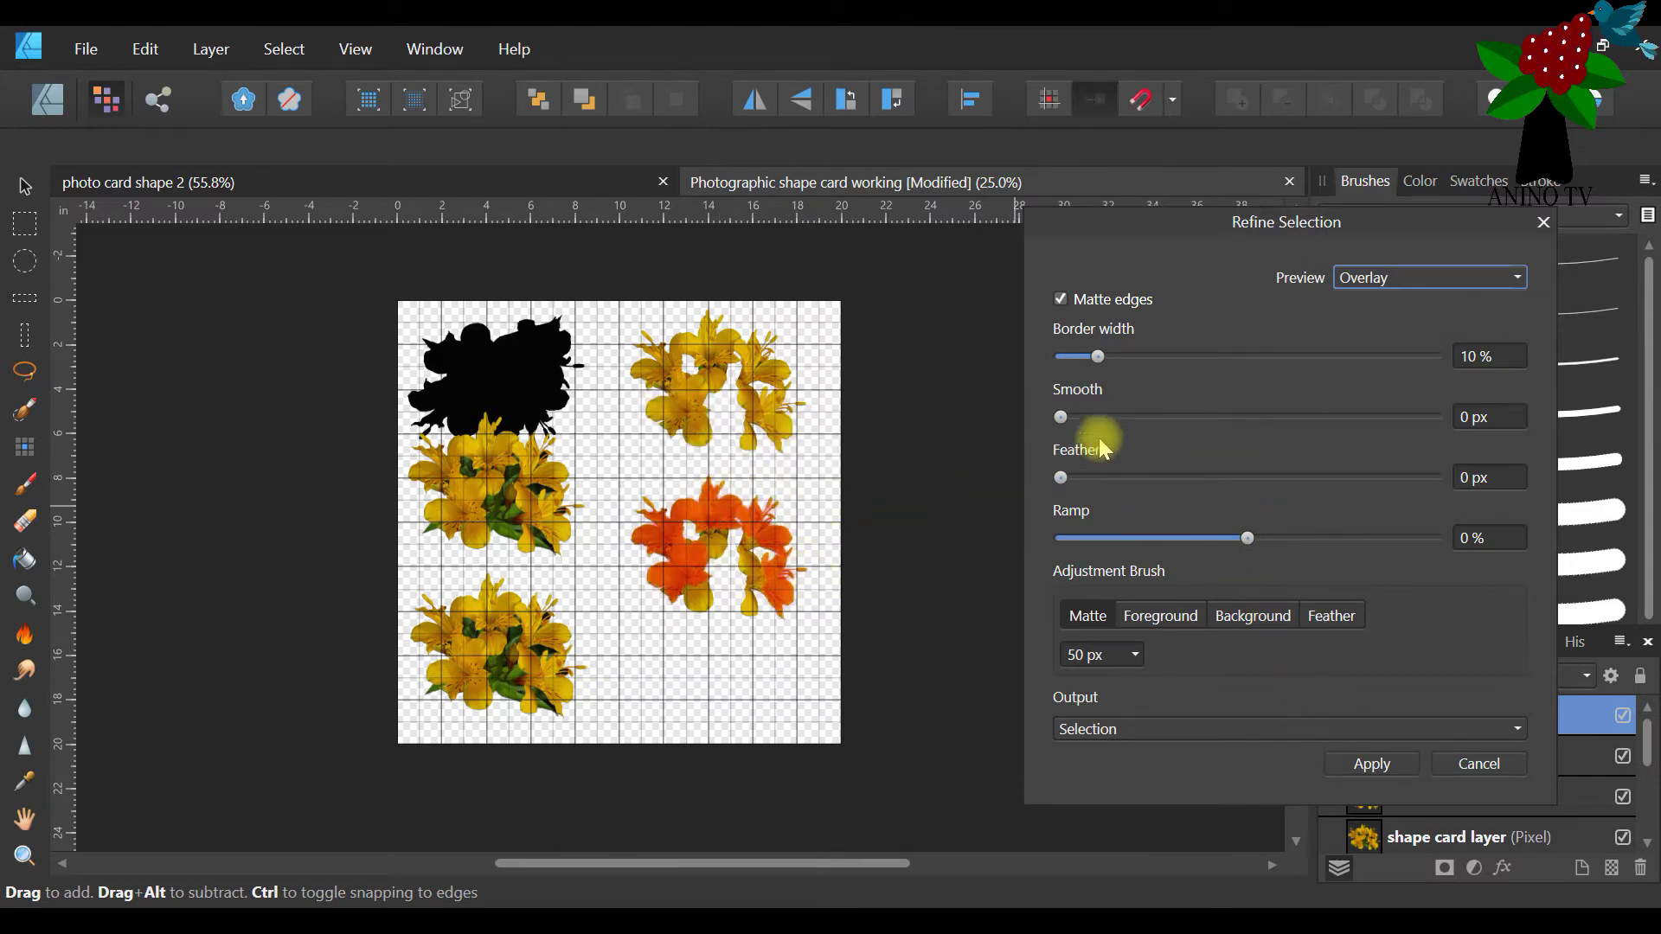
{"action": "left_click_drag", "start_coordinate": [1062, 422], "coordinate": [1069, 424]}
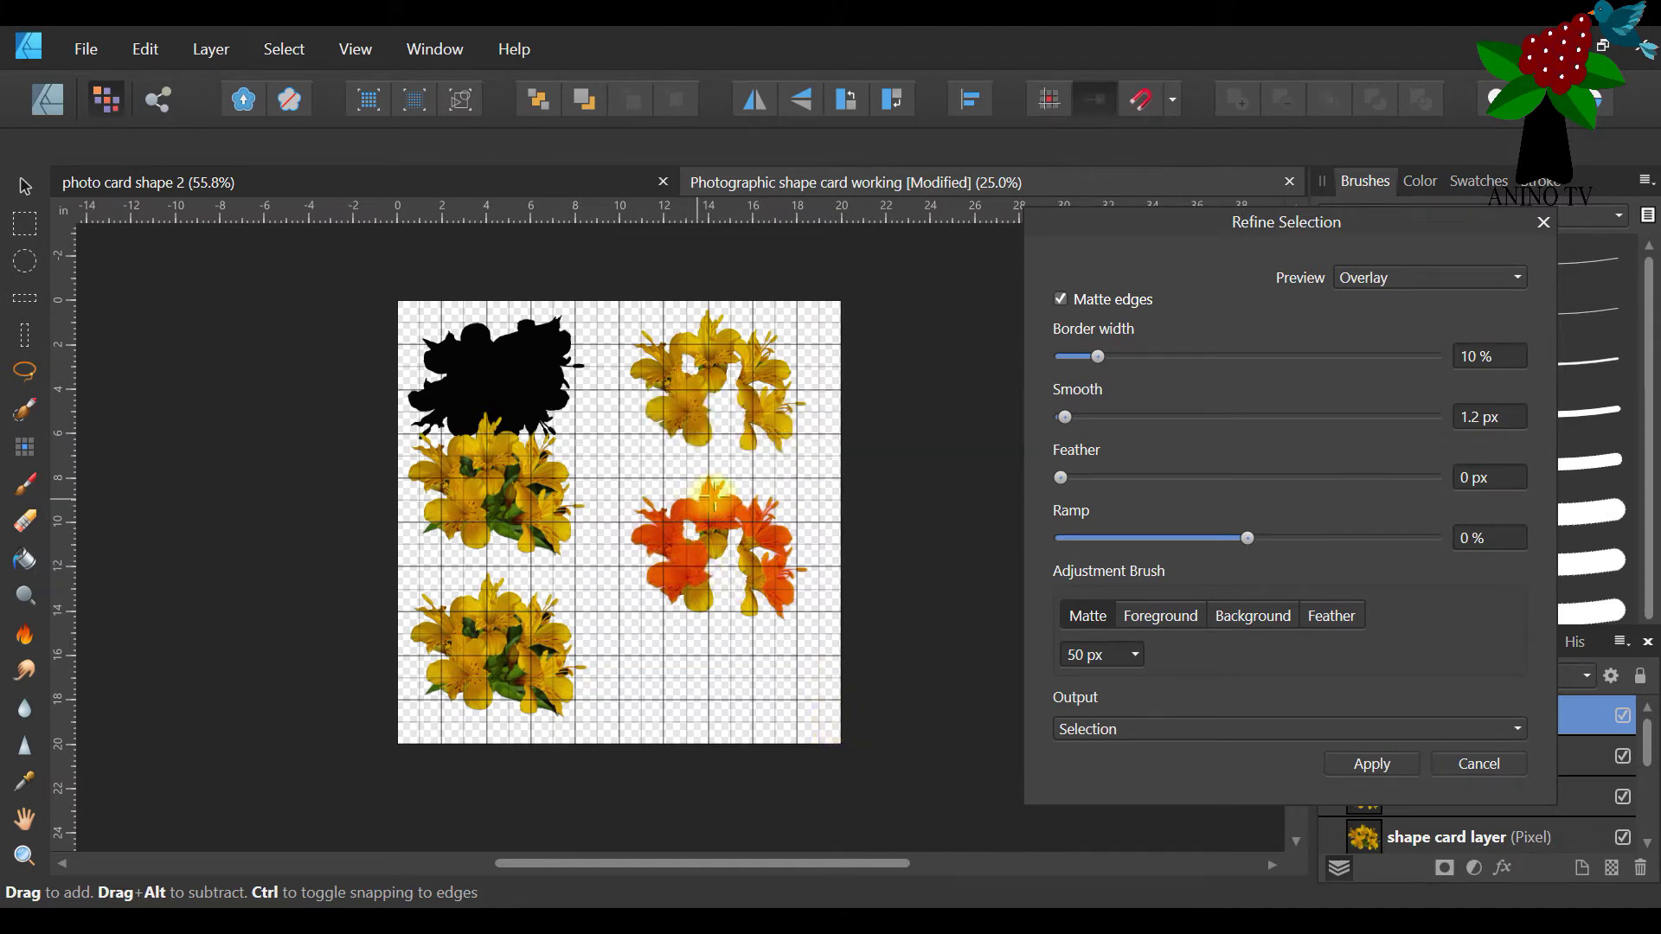
{"action": "left_click", "coordinate": [1365, 762]}
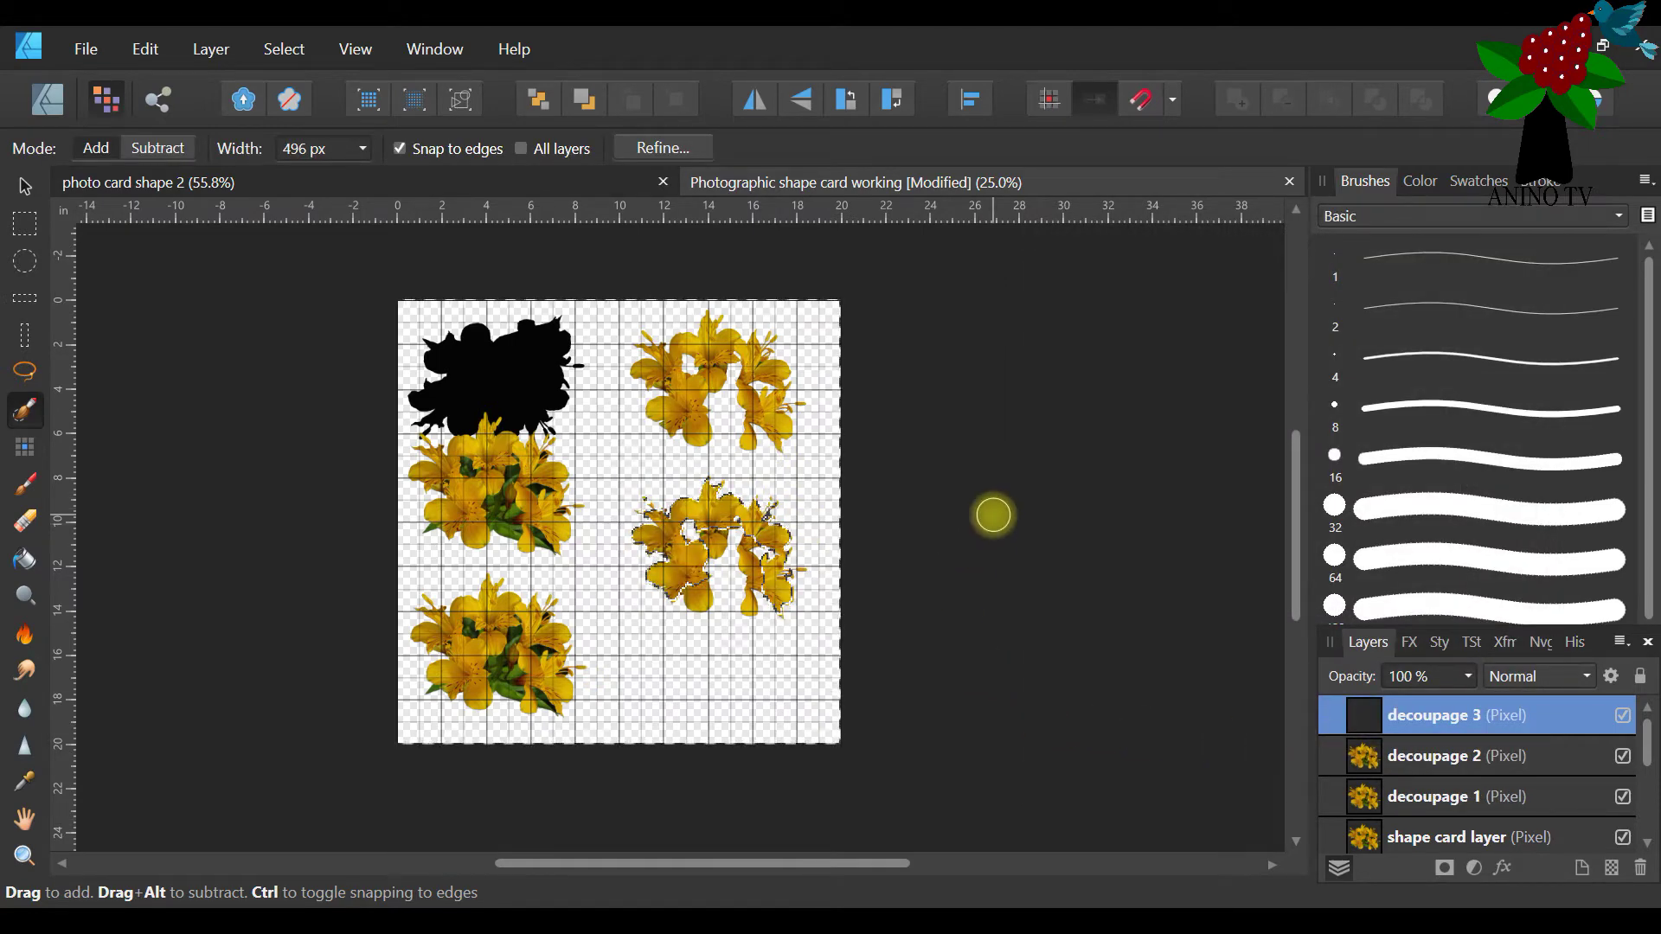
Delete the selected rear petals and background from decoupage 3 and clear the selection
{"action": "key", "text": "Delete"}
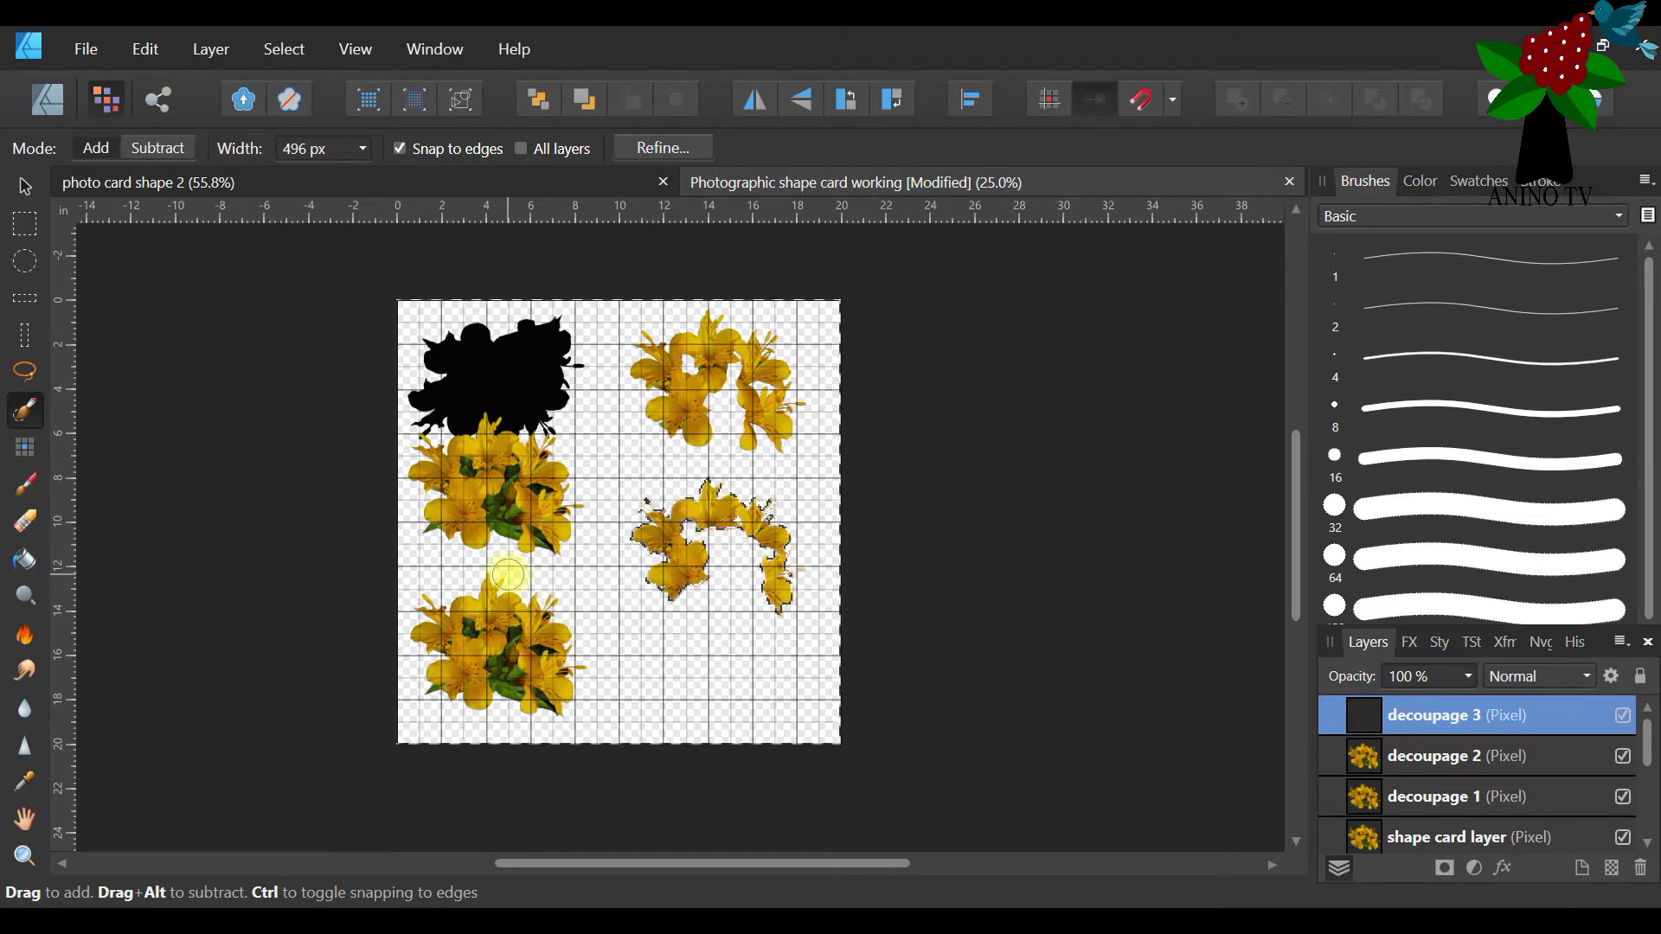
{"action": "left_click", "coordinate": [24, 856]}
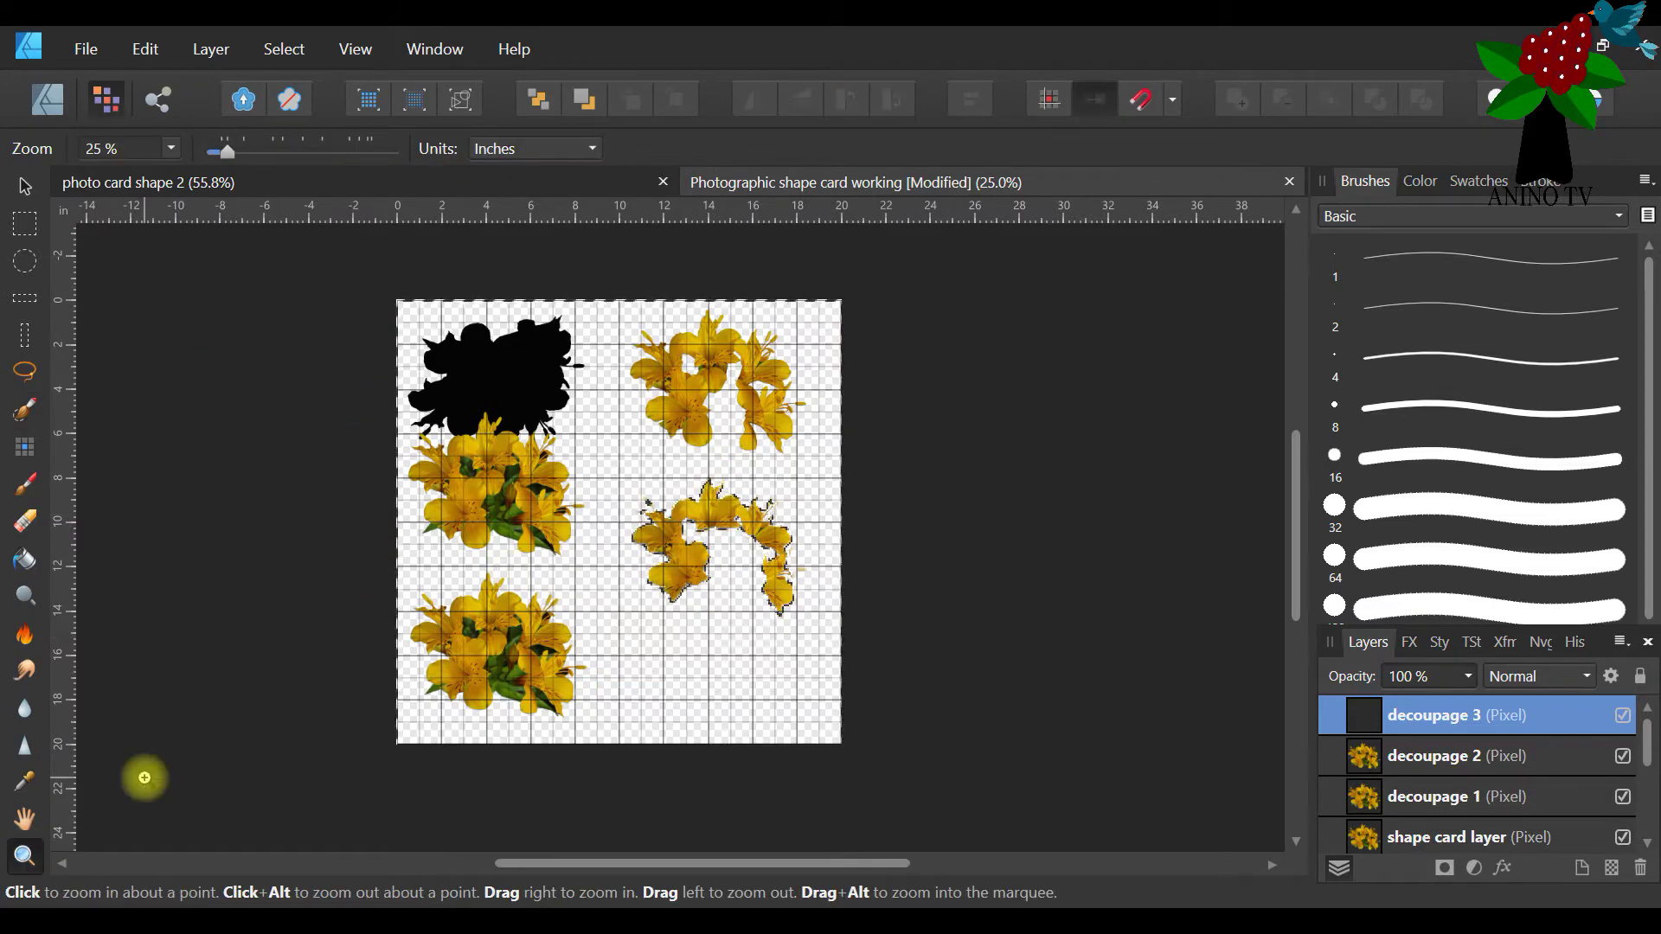
{"action": "left_click", "coordinate": [739, 528]}
{"action": "left_click", "coordinate": [534, 467]}
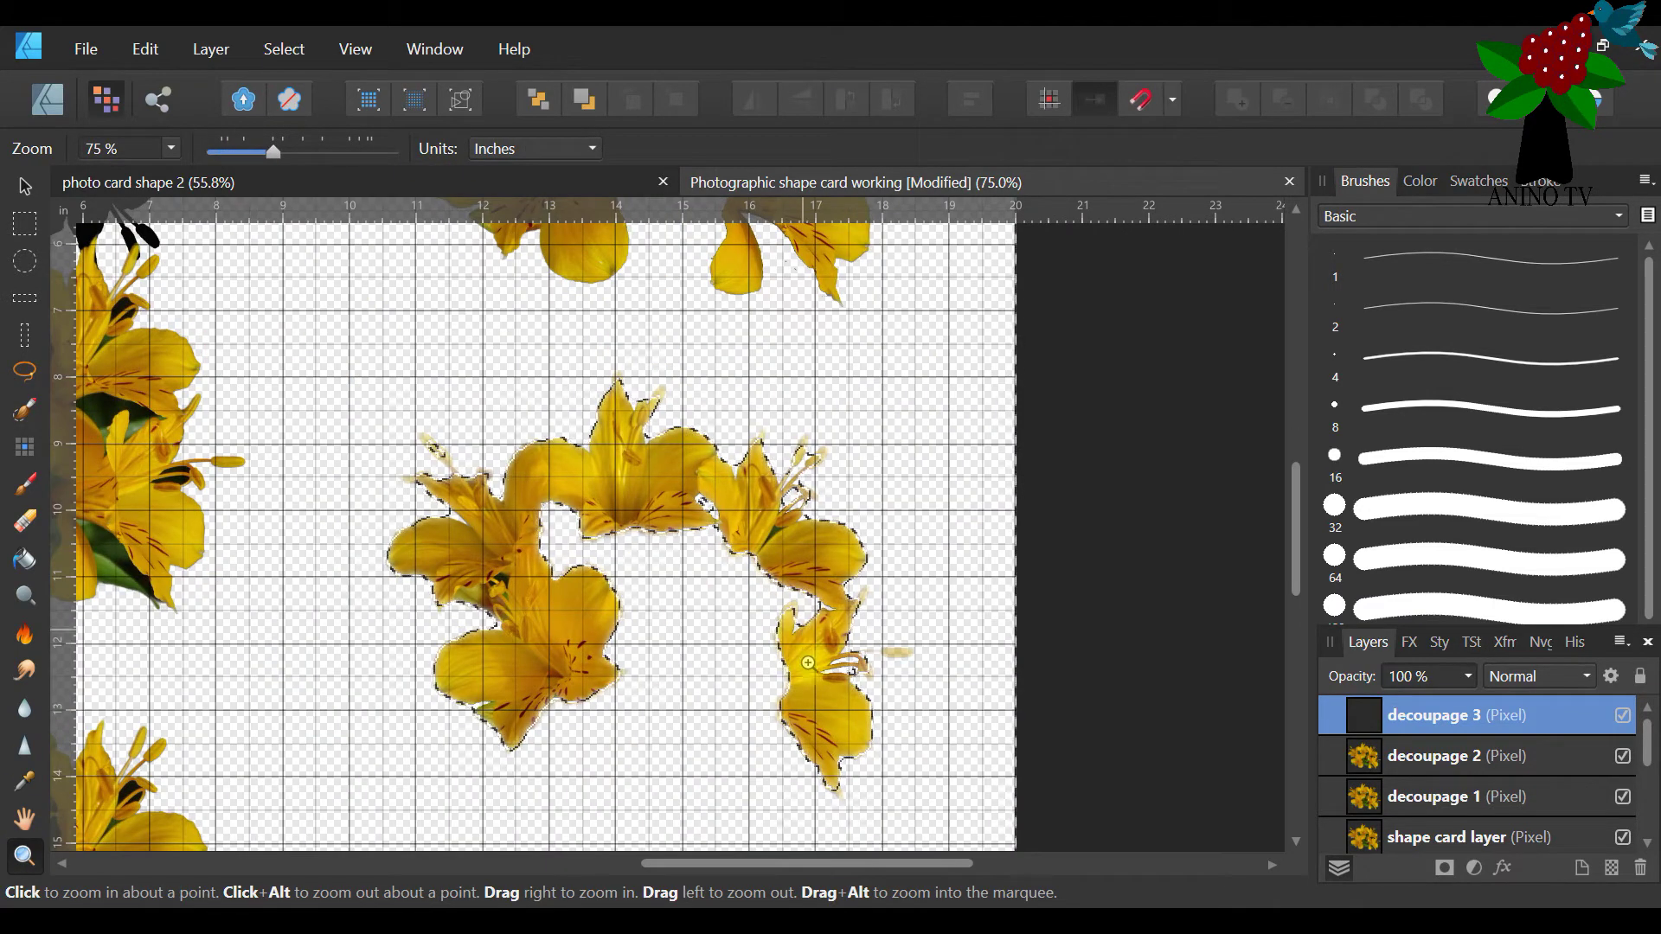
{"action": "left_click", "coordinate": [284, 49]}
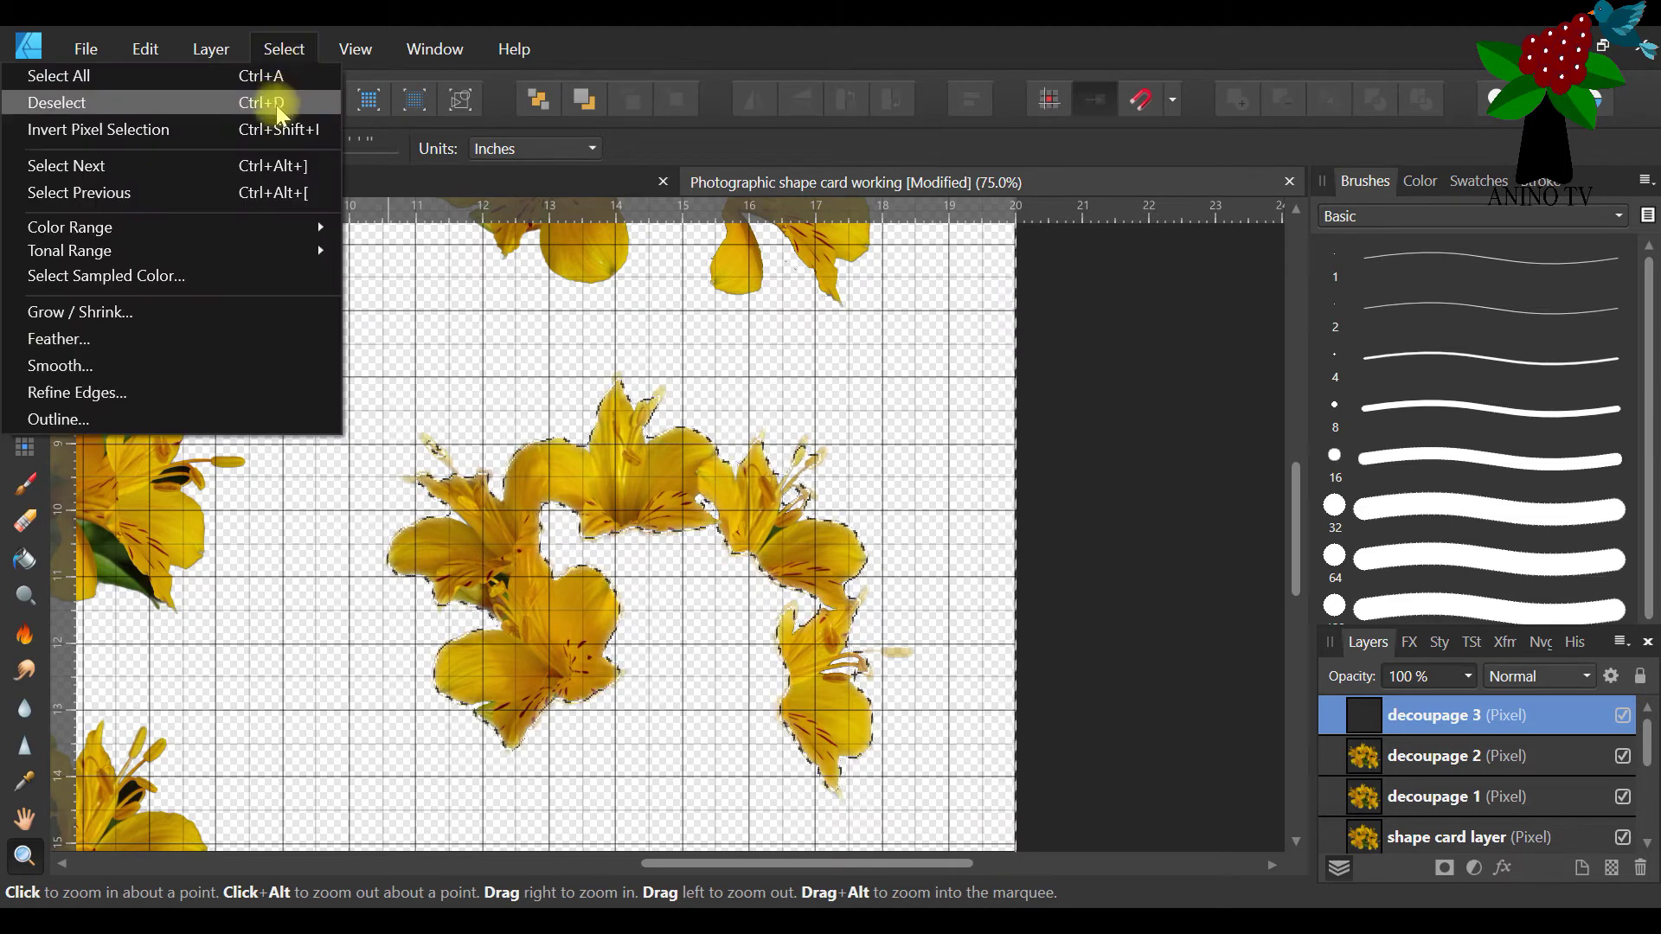
{"action": "left_click", "coordinate": [270, 96]}
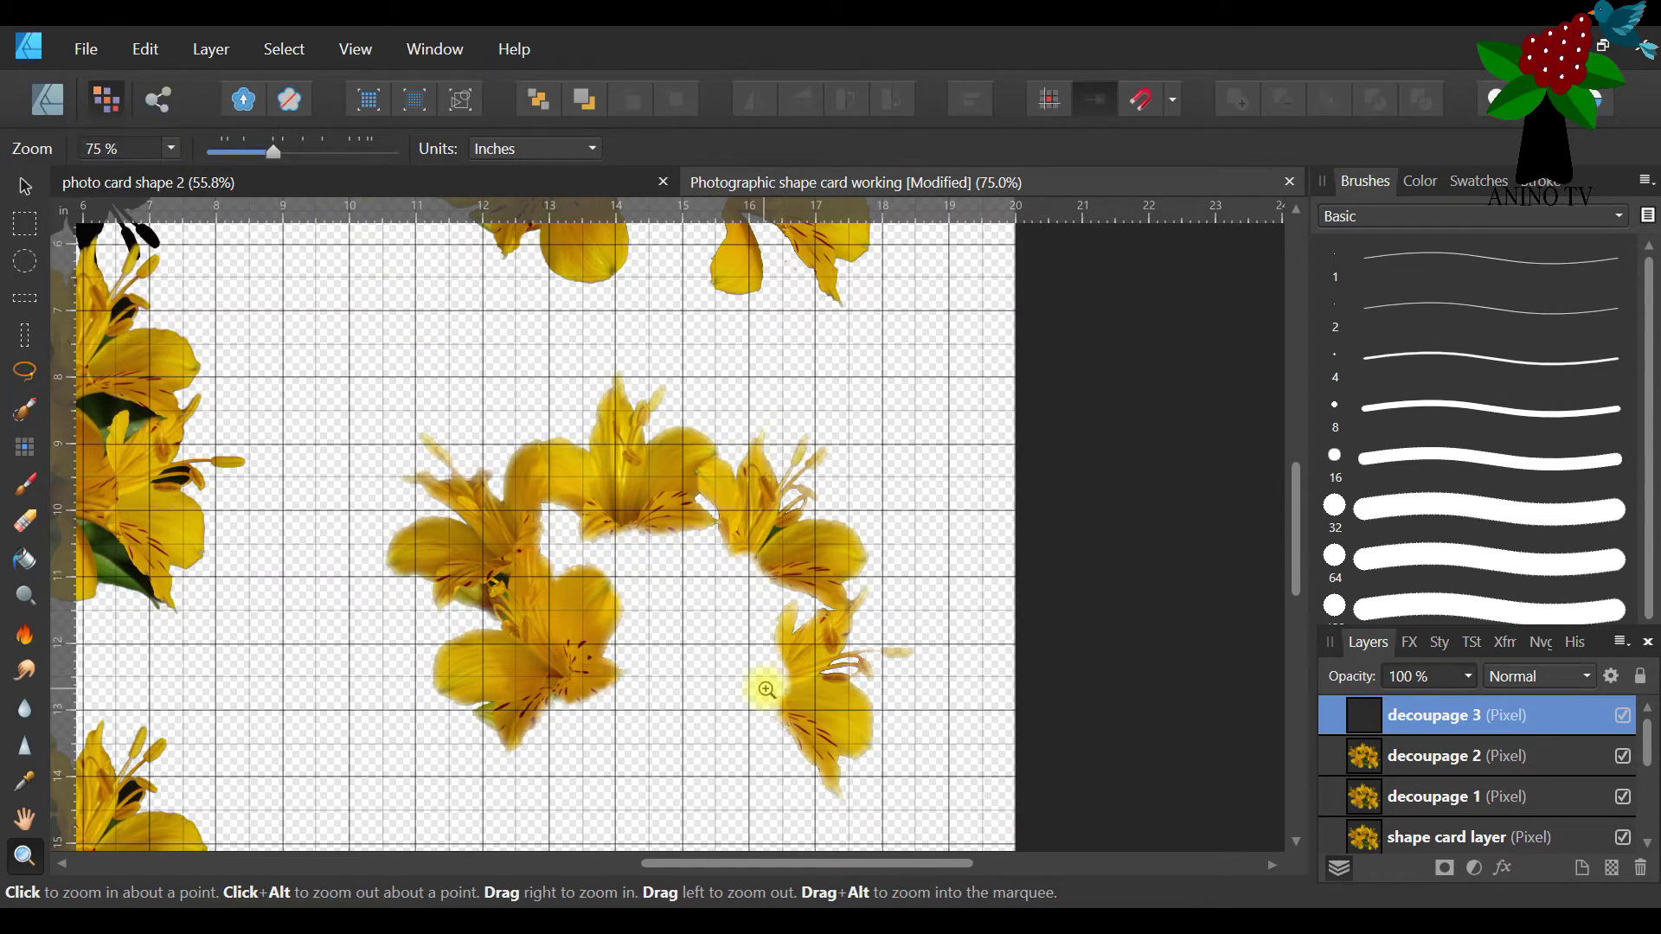
Move the trimmed decoupage 3 up by about half an inch toward the flower arrangement above it
{"action": "left_click", "coordinate": [25, 185]}
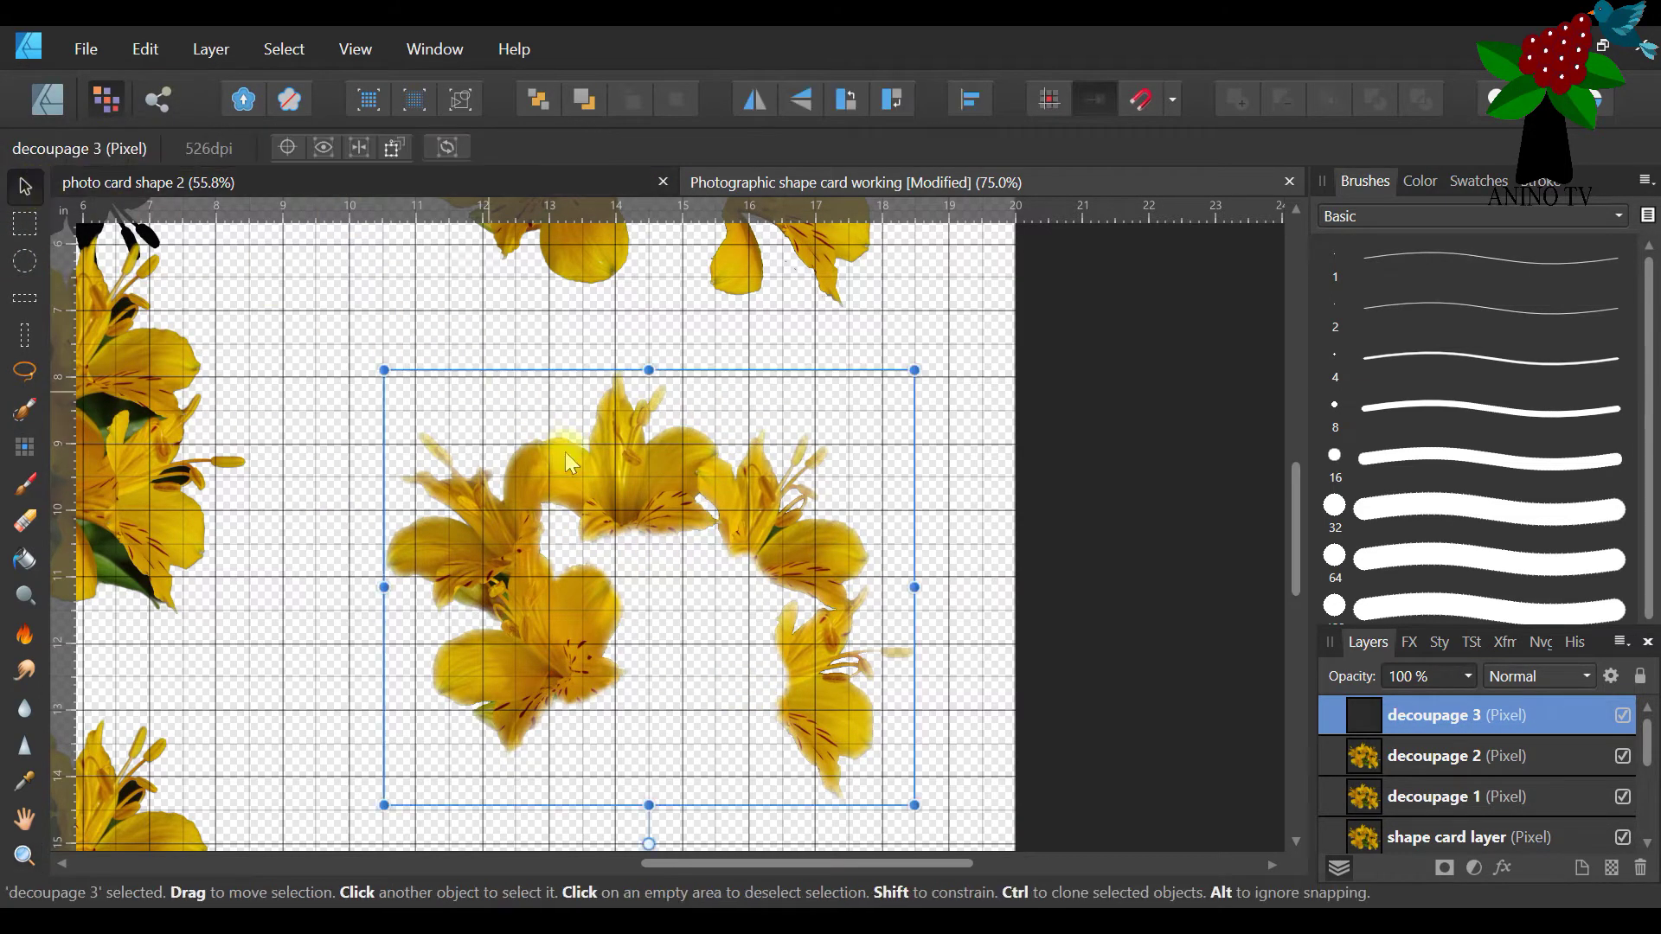
{"action": "left_click", "coordinate": [26, 855]}
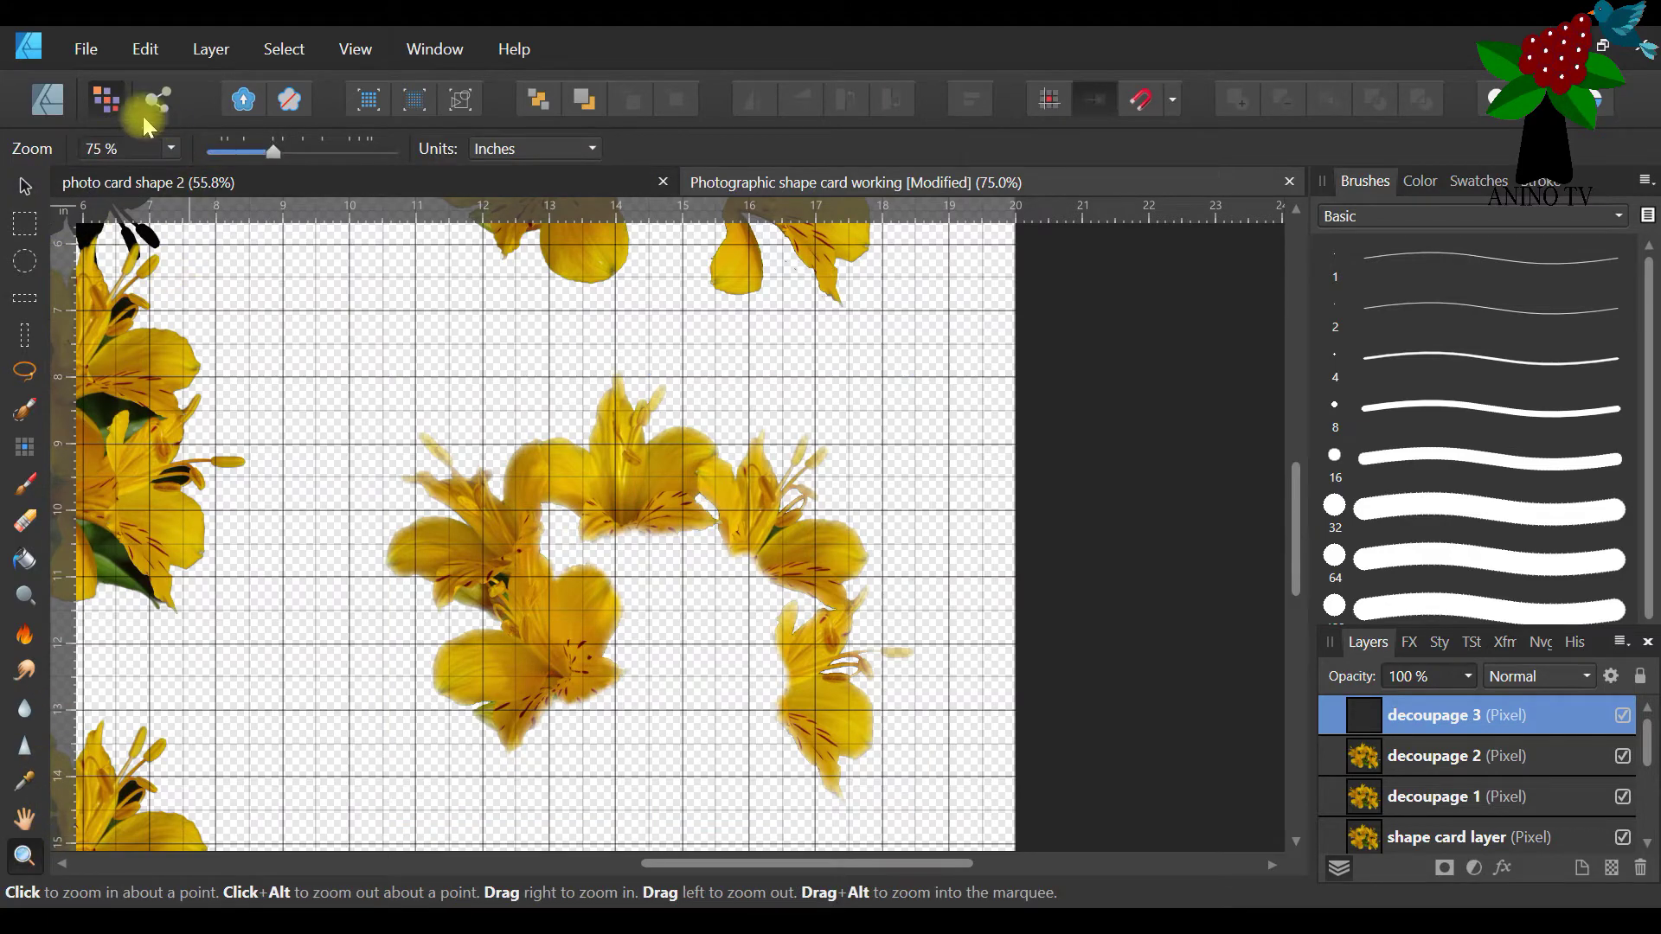
{"action": "left_click_drag", "start_coordinate": [275, 159], "coordinate": [240, 158]}
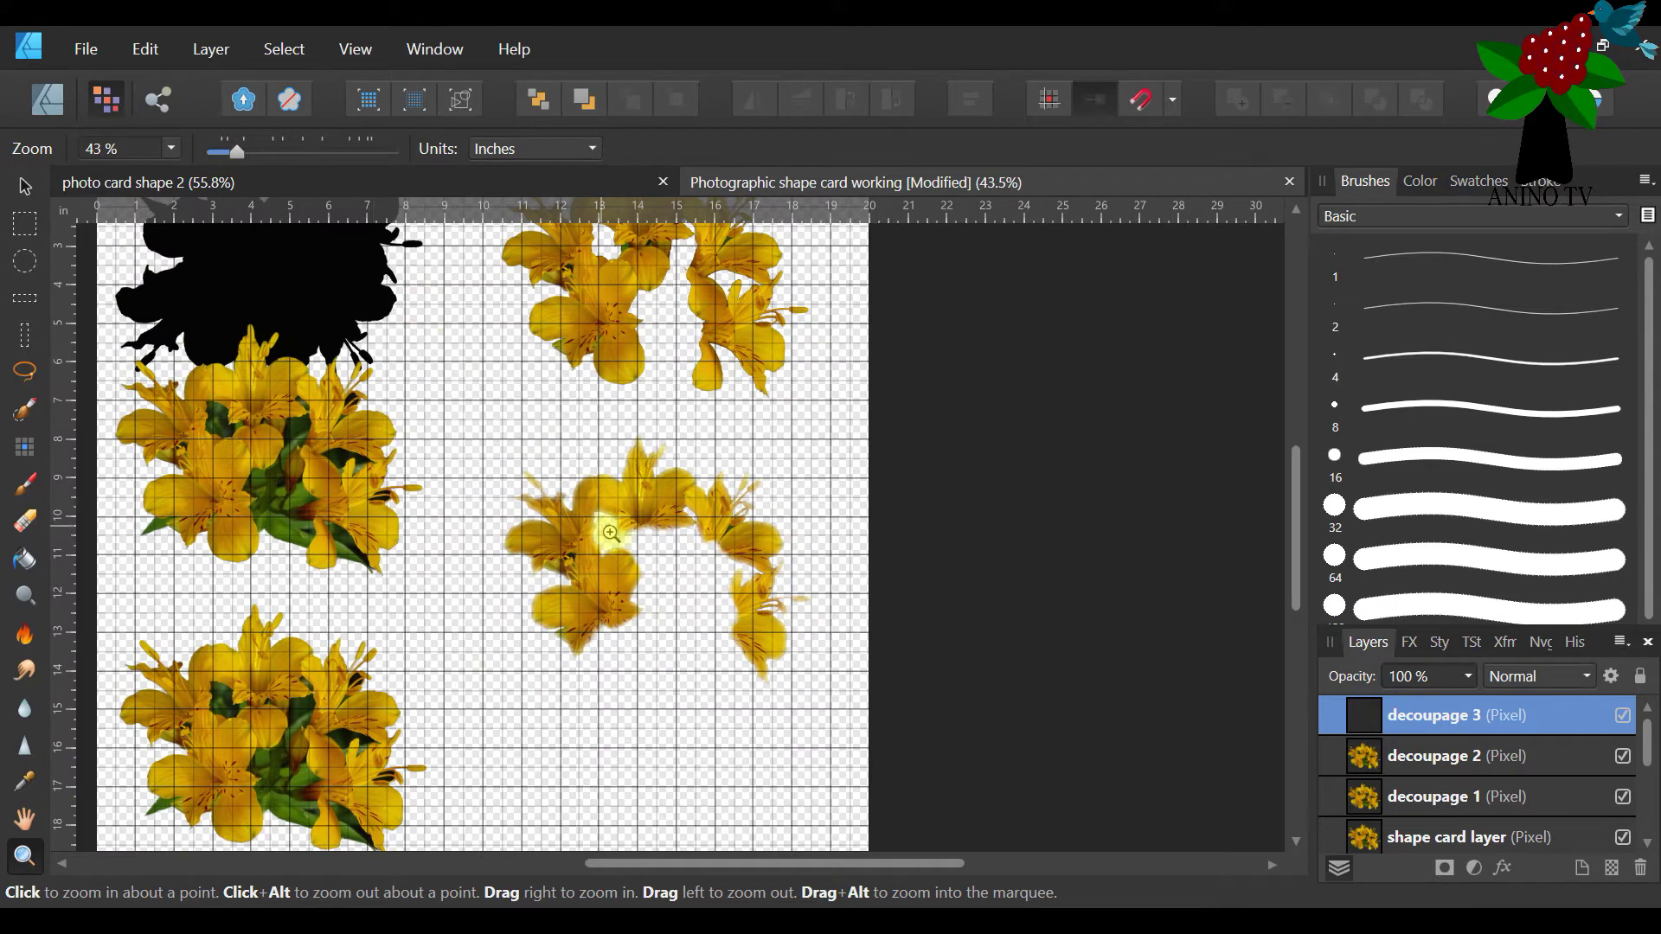
{"action": "left_click", "coordinate": [28, 188]}
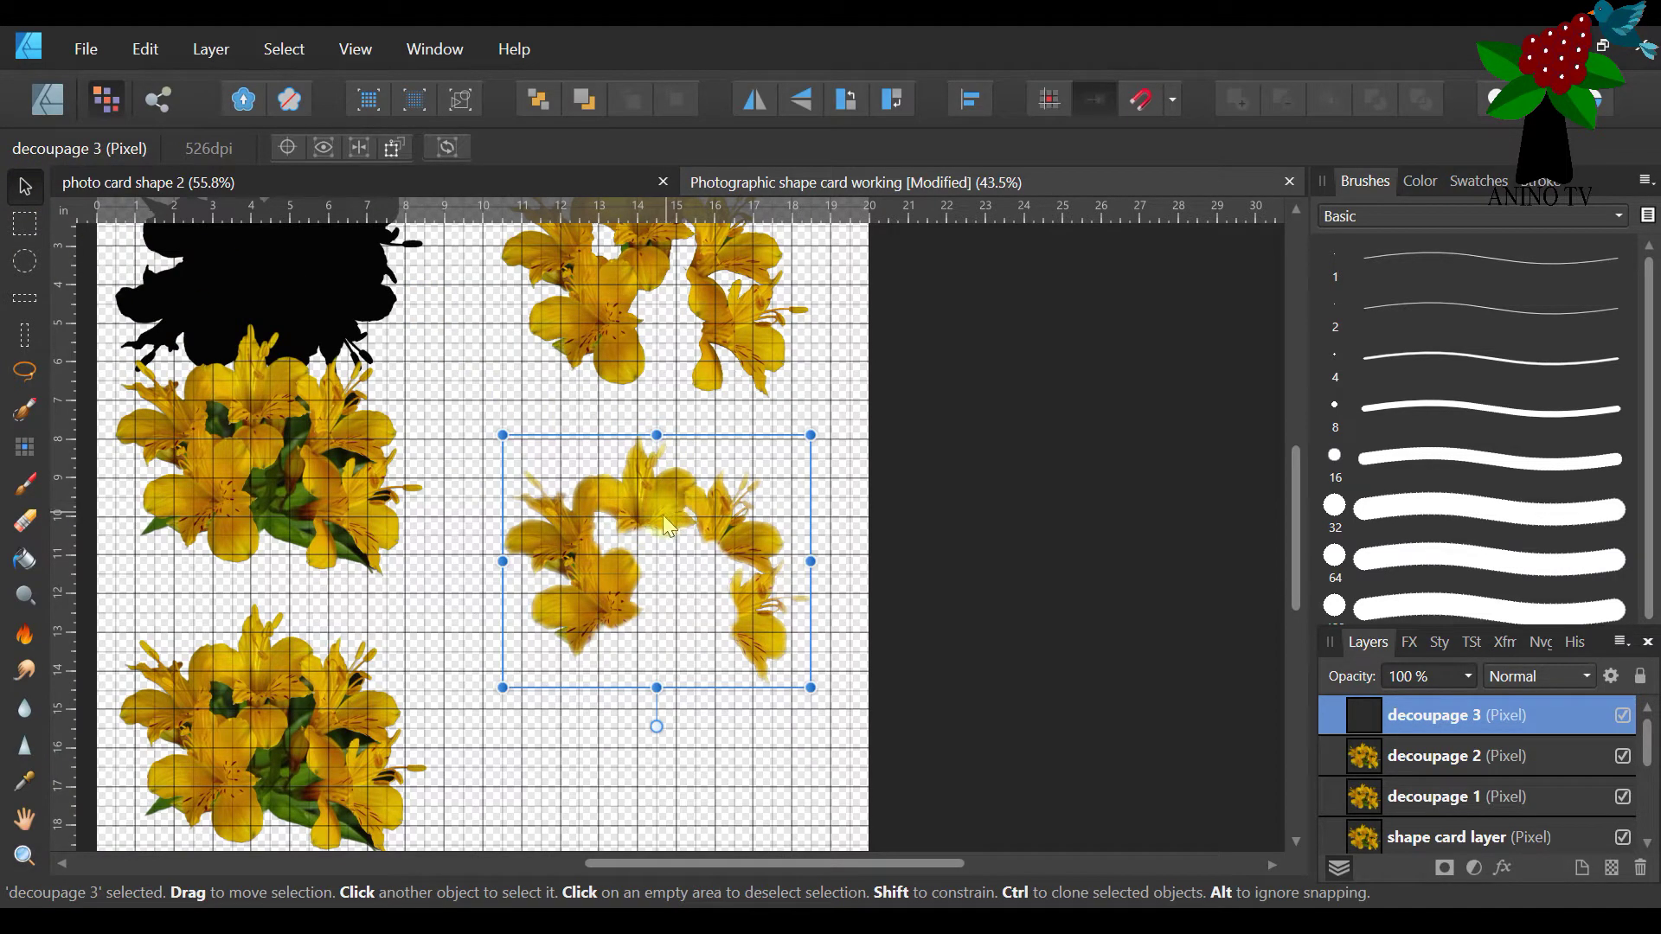
{"action": "left_click_drag", "start_coordinate": [669, 516], "coordinate": [672, 496]}
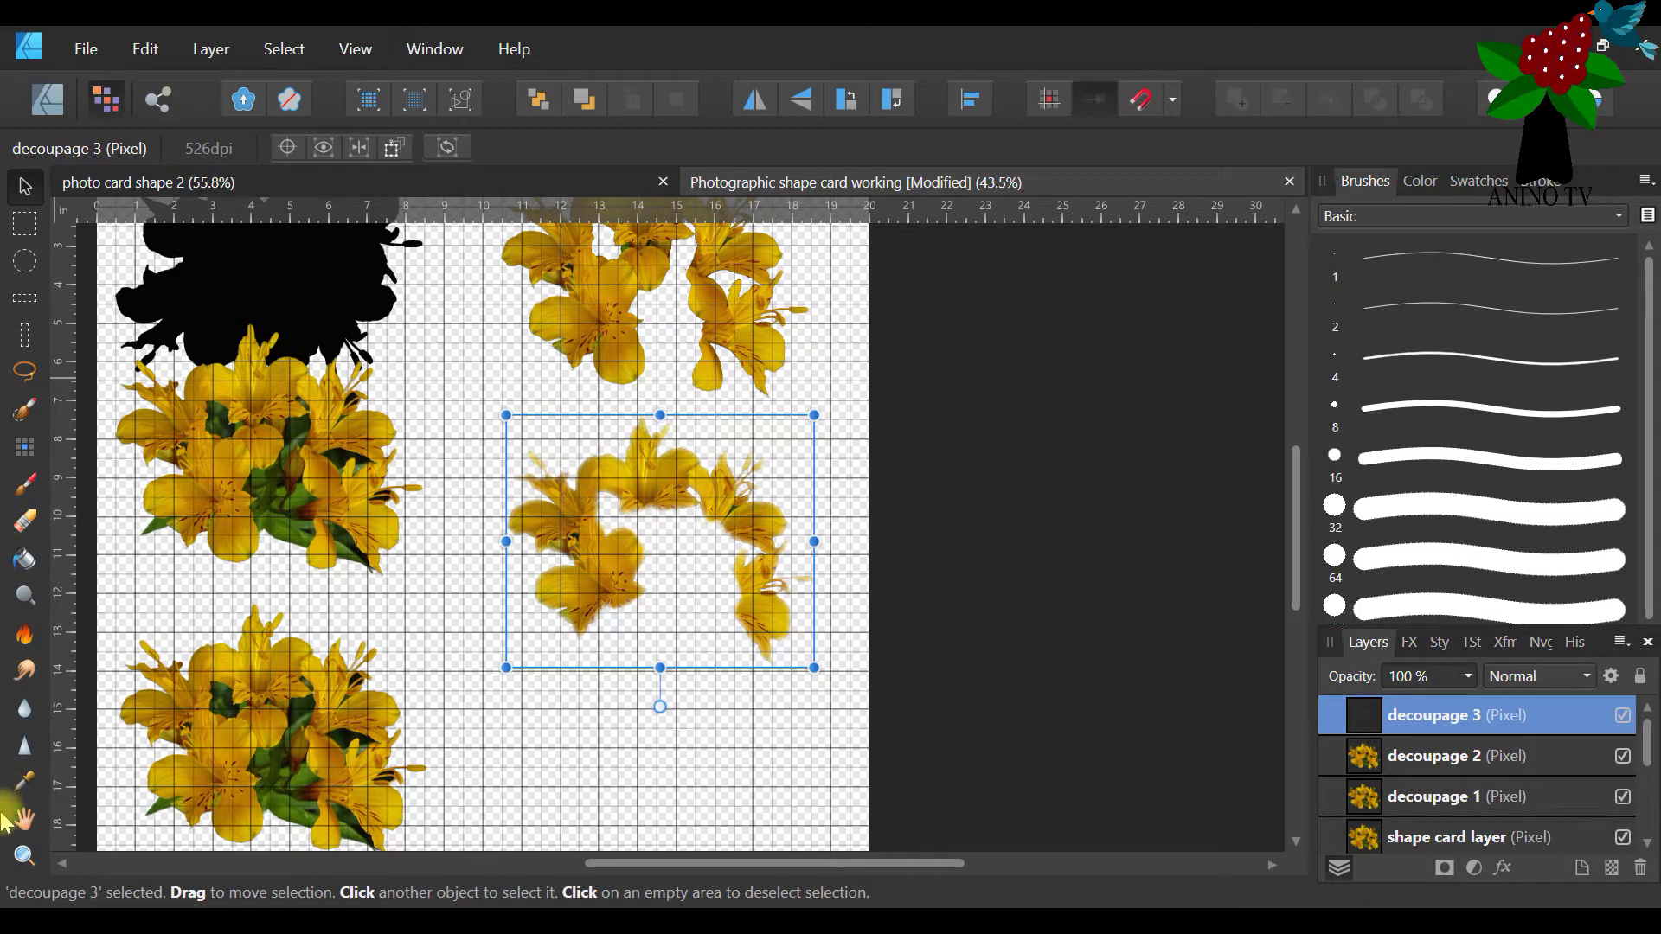
Examine decoupage 3's trimmed petals up close, and review the arrangement of all the layers across the sheet
{"action": "left_click", "coordinate": [24, 856]}
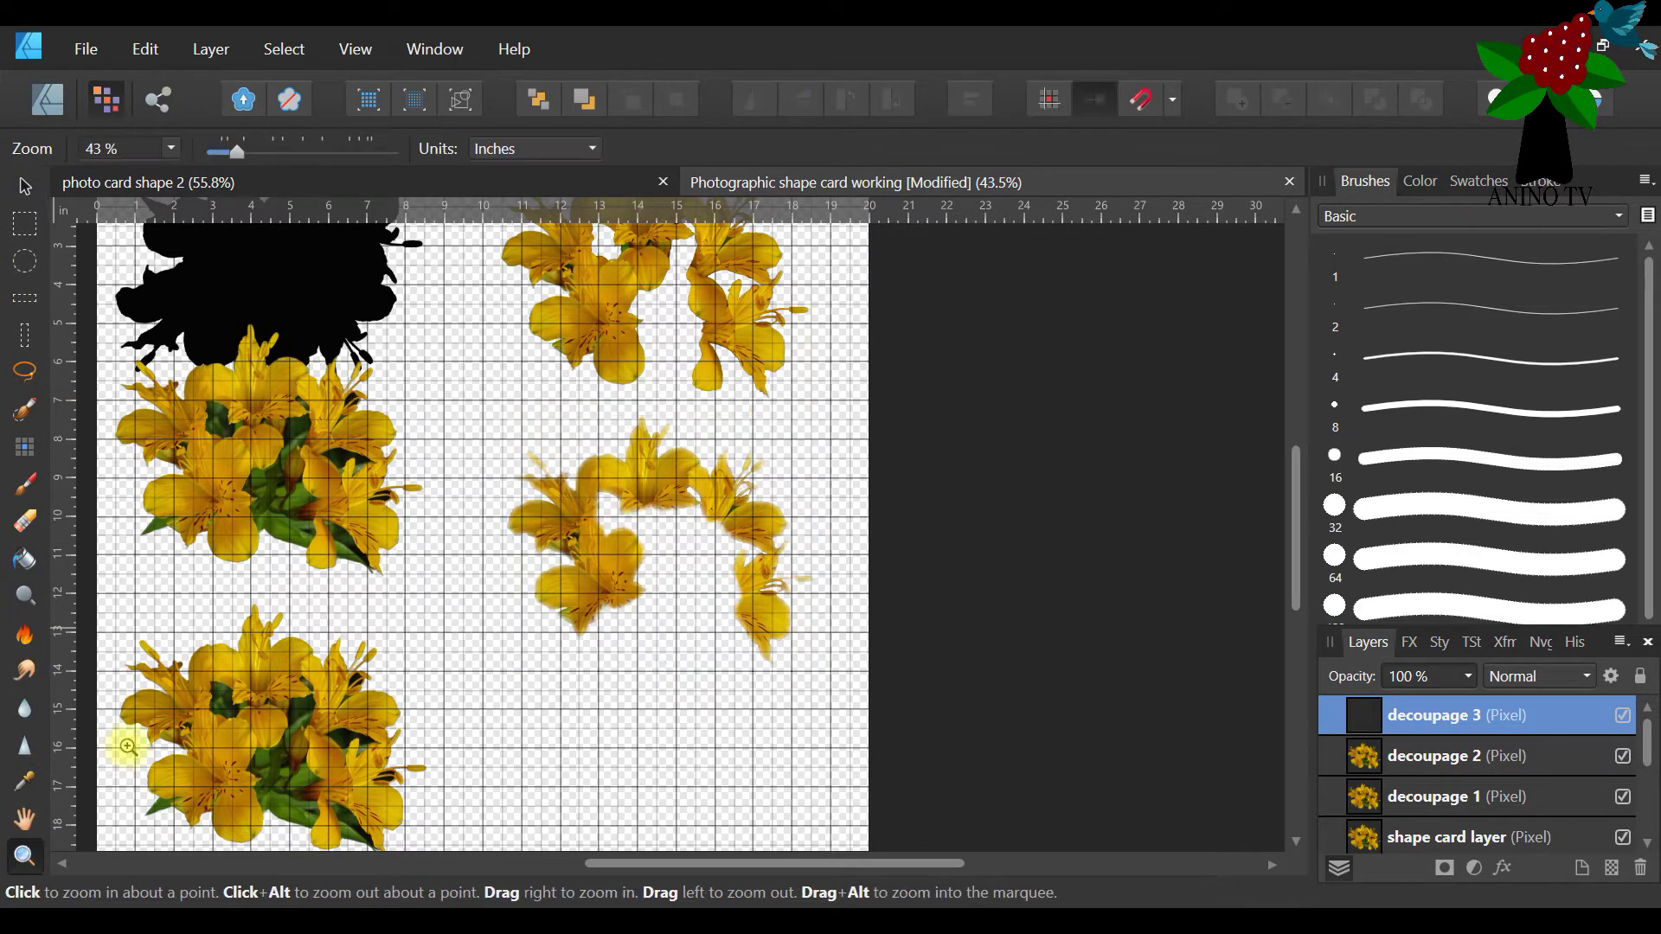
{"action": "left_click_drag", "start_coordinate": [567, 503], "coordinate": [623, 524]}
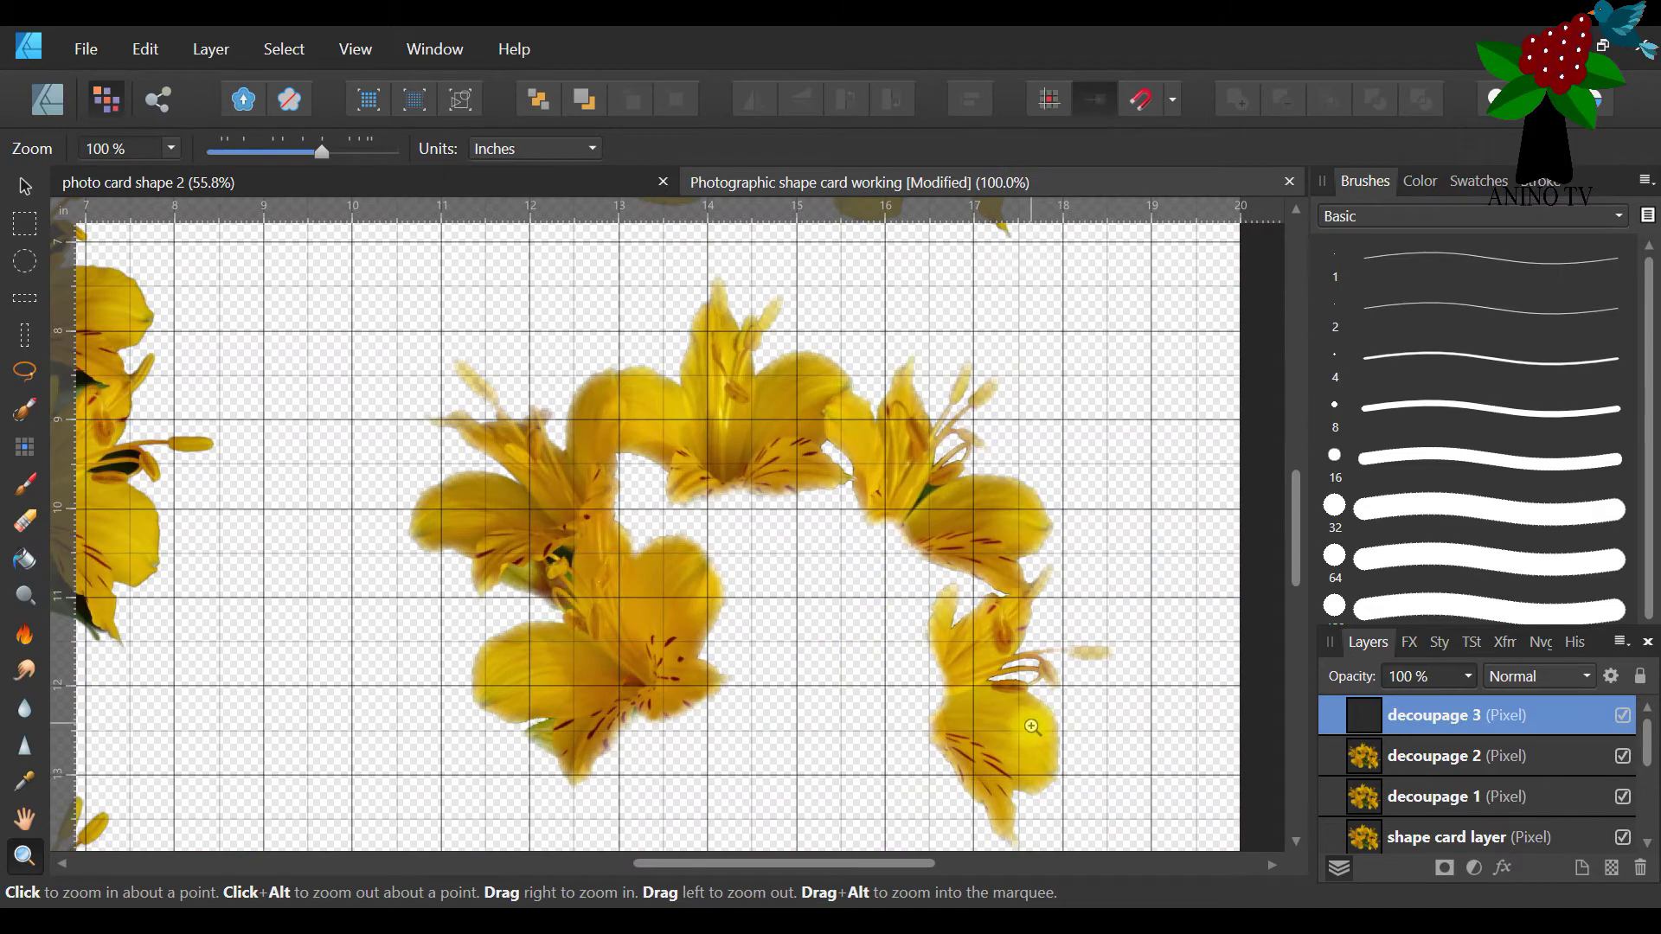
{"action": "scroll", "coordinate": [1294, 587], "scroll_direction": "down", "scroll_amount": 3}
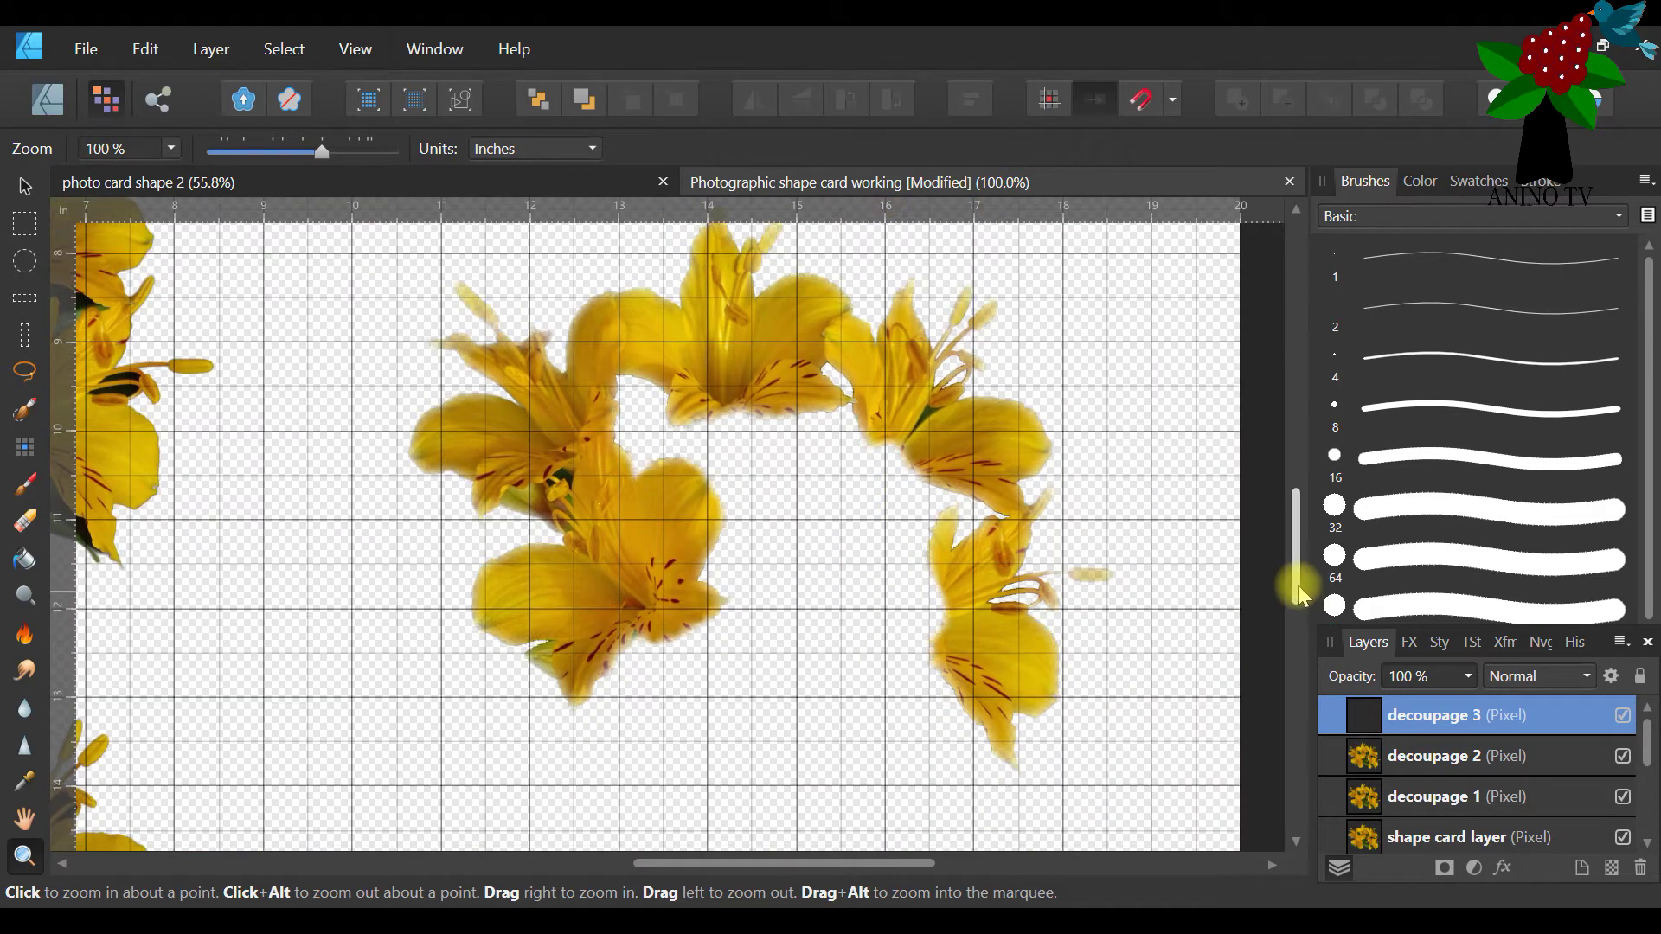
{"action": "left_click", "coordinate": [24, 186]}
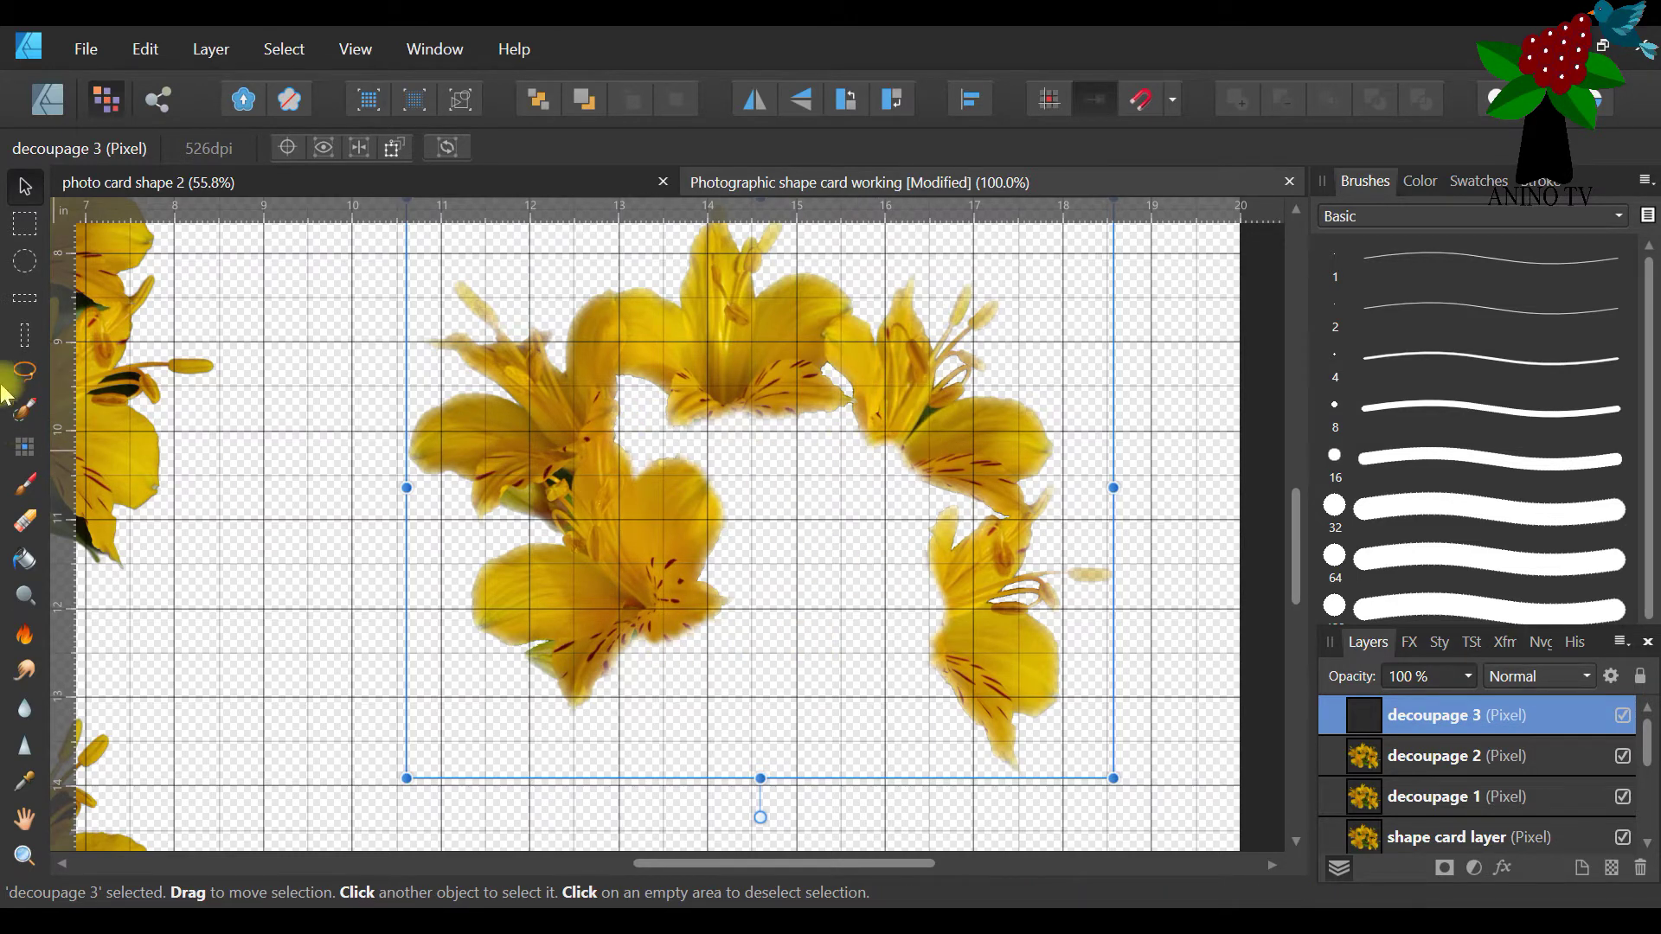
{"action": "left_click", "coordinate": [25, 856]}
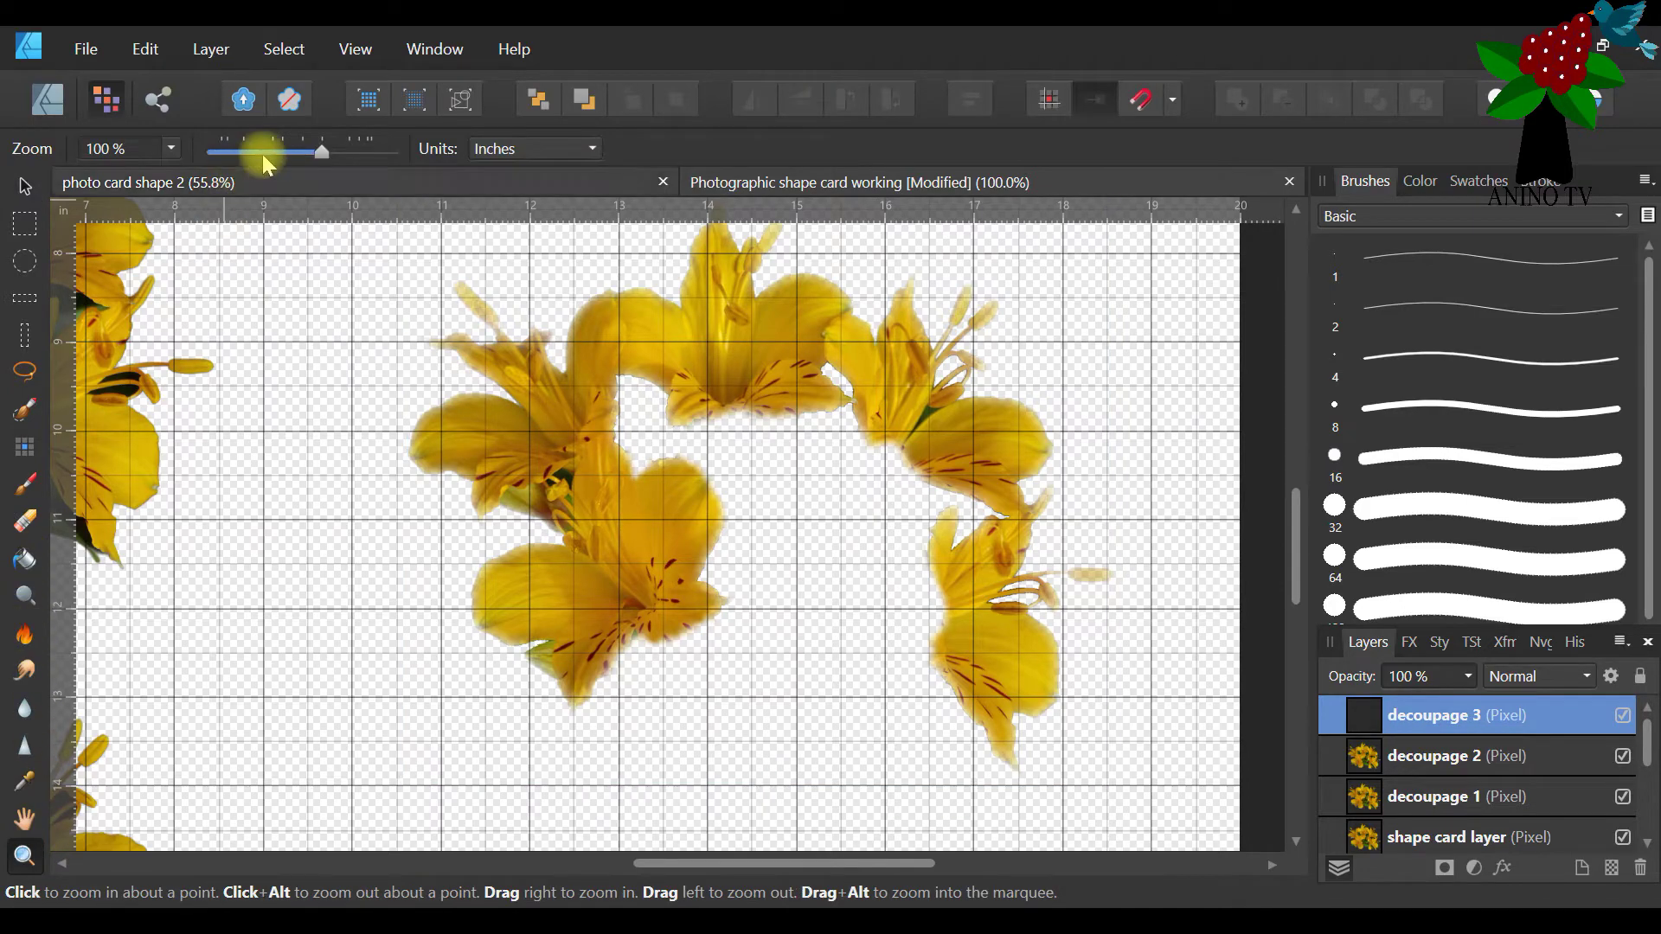
{"action": "left_click_drag", "start_coordinate": [279, 152], "coordinate": [233, 159]}
{"action": "left_click_drag", "start_coordinate": [232, 158], "coordinate": [227, 156]}
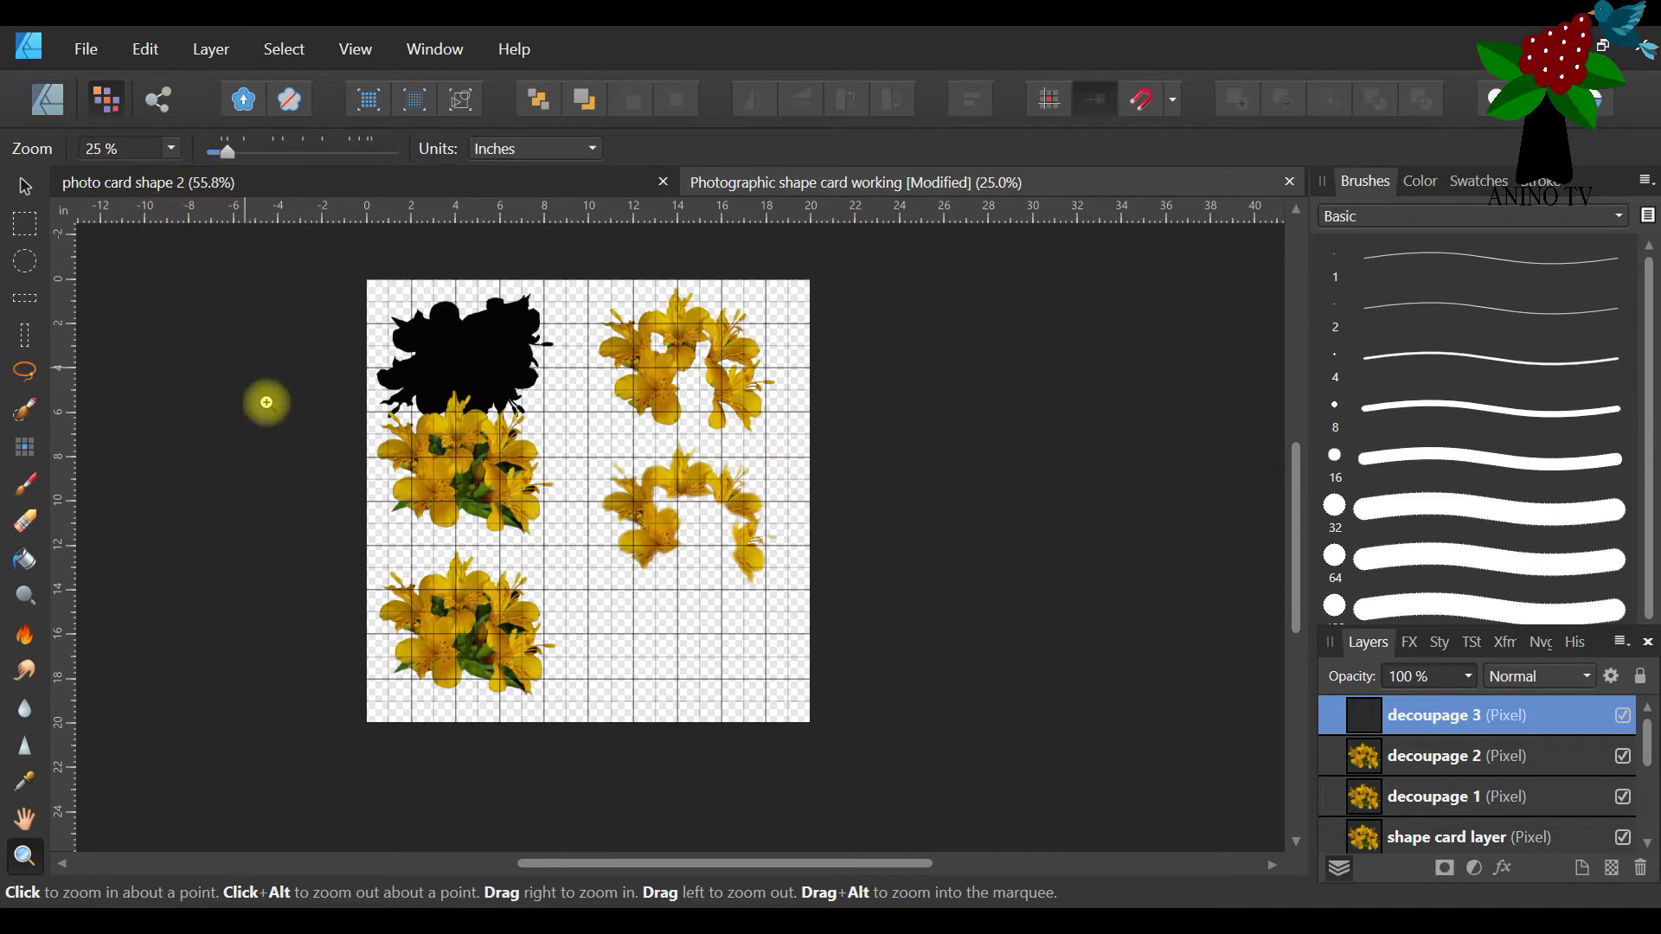
{"action": "left_click", "coordinate": [306, 318]}
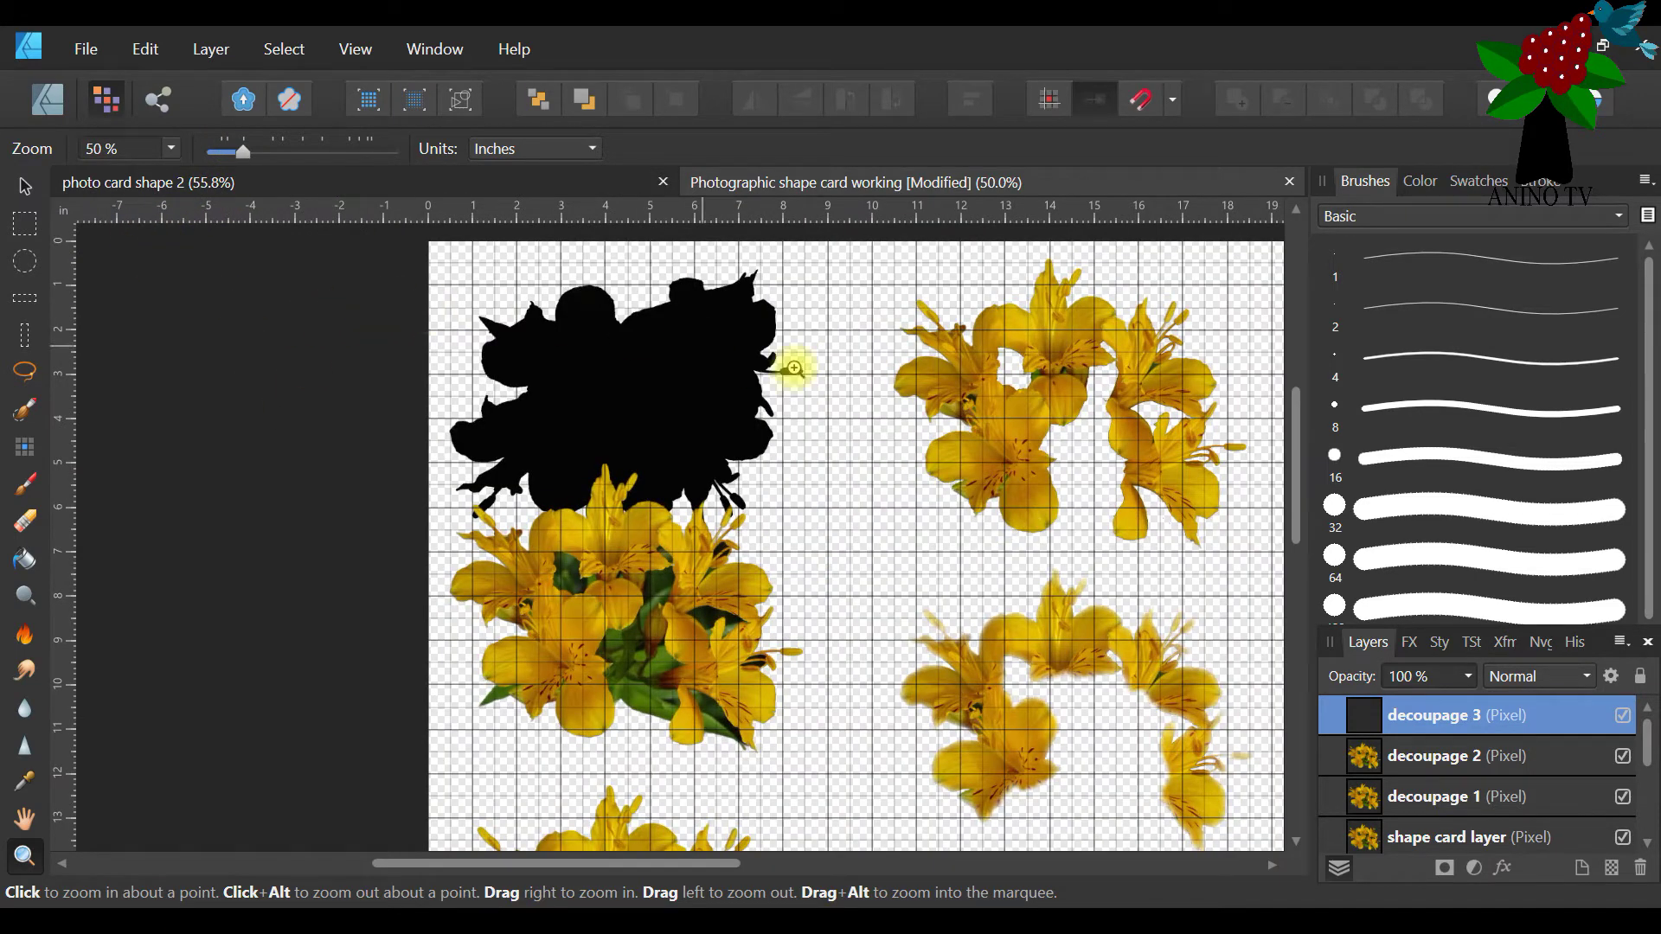
{"action": "left_click_drag", "start_coordinate": [245, 153], "coordinate": [235, 151]}
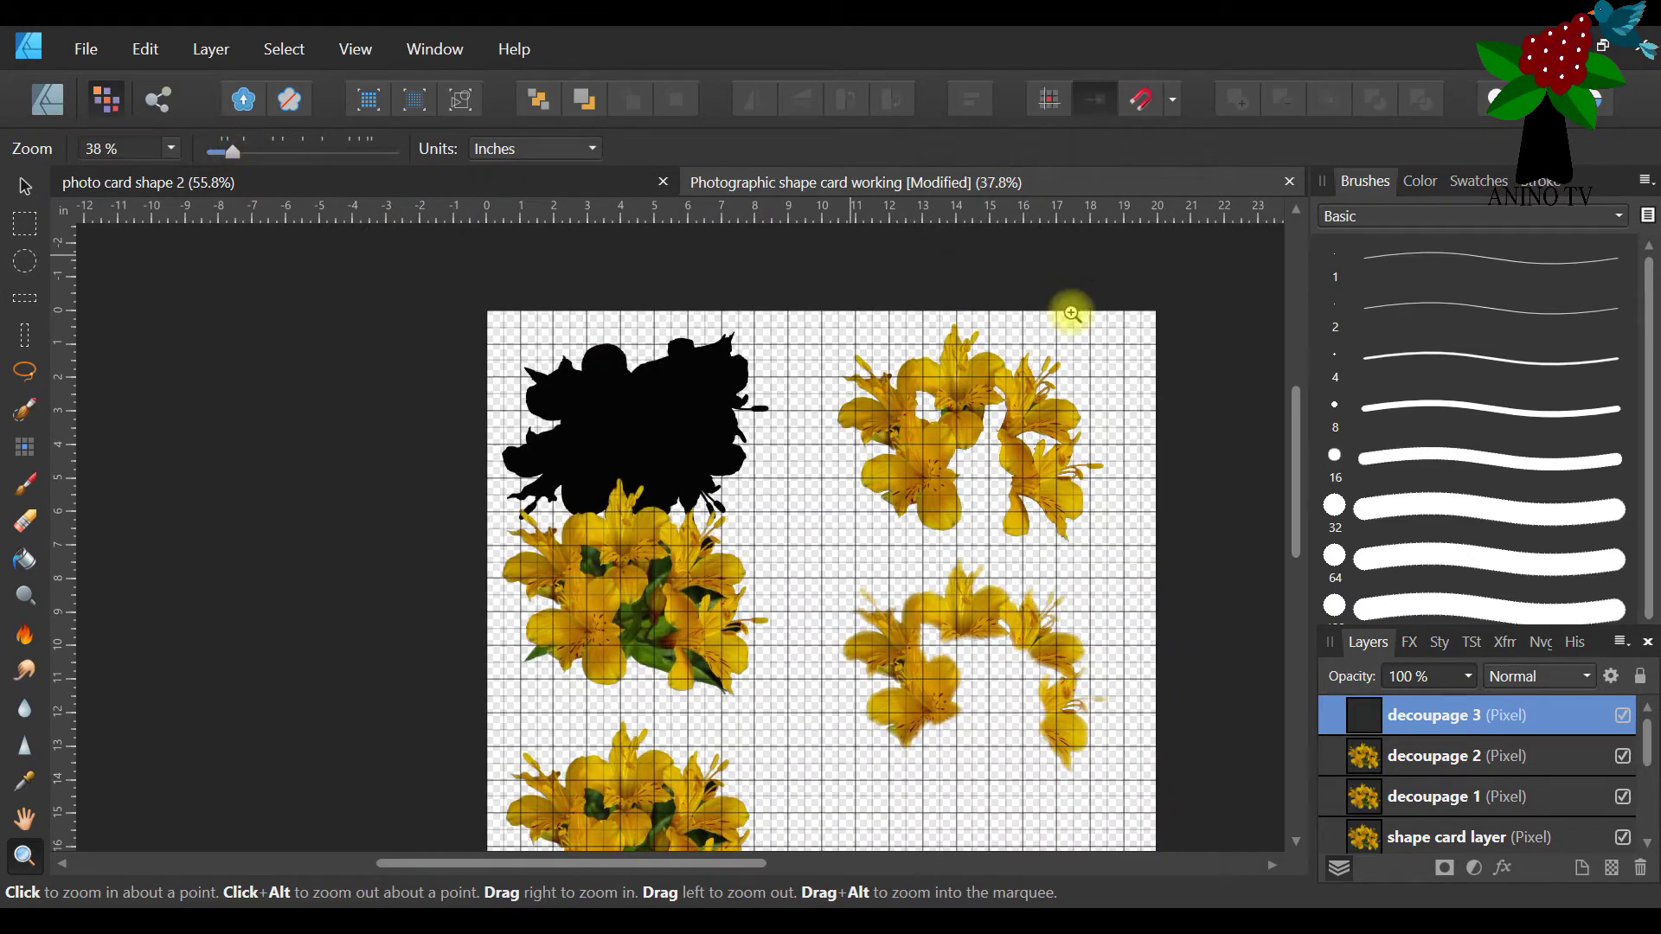
{"action": "left_click_drag", "start_coordinate": [1292, 430], "coordinate": [1308, 474]}
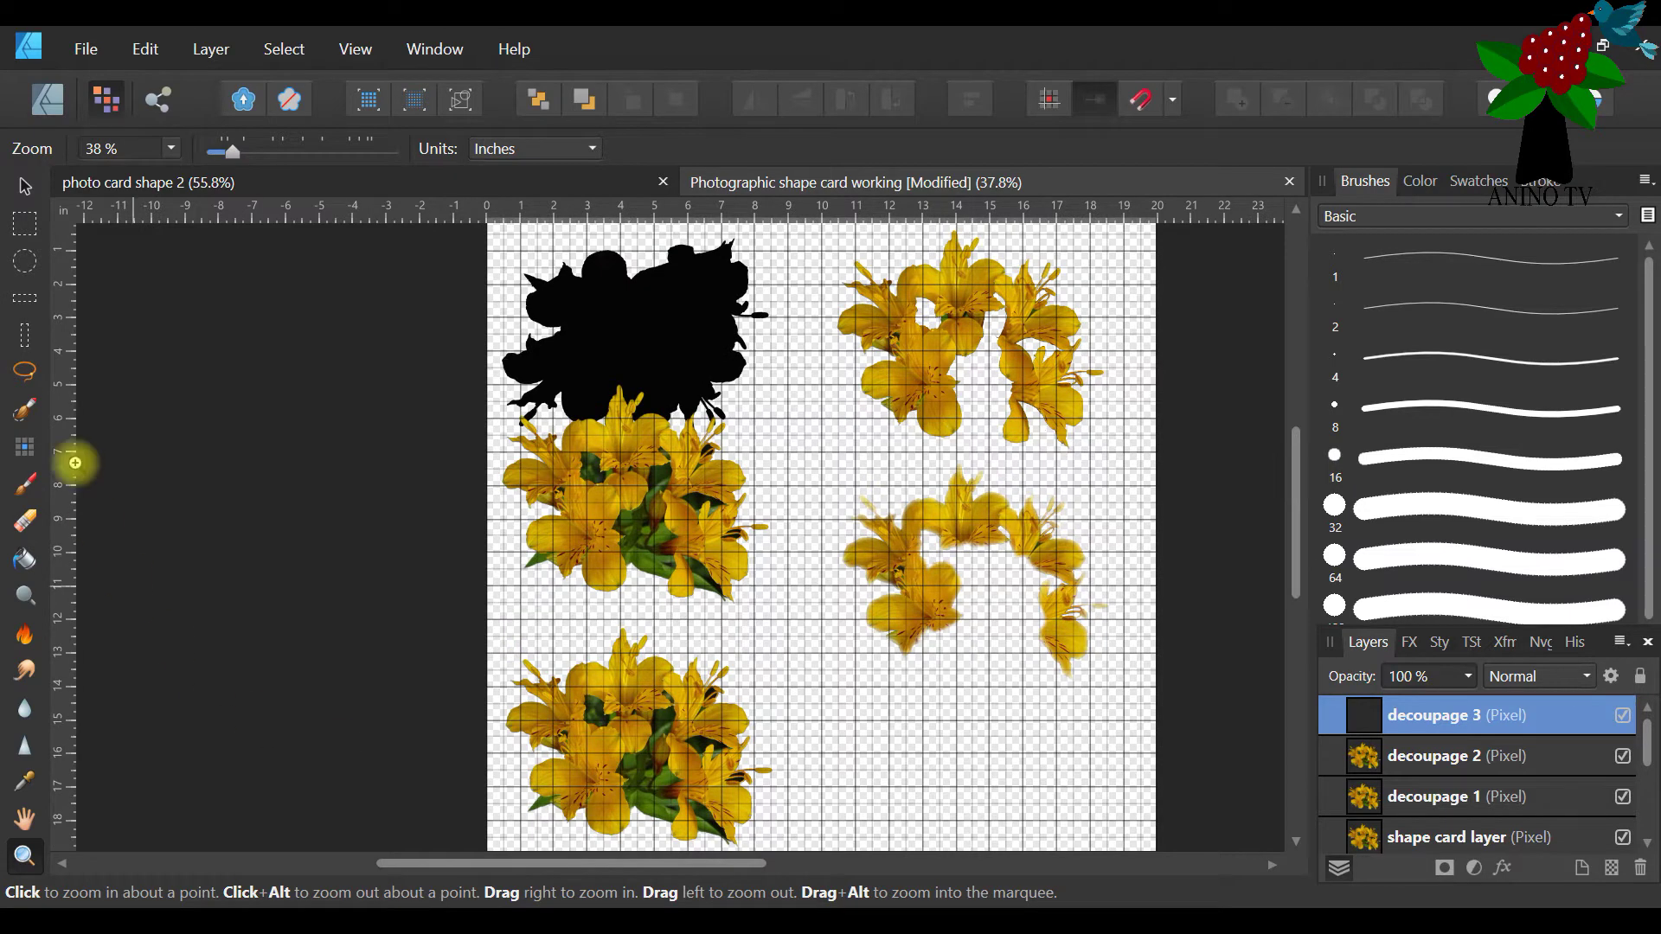
{"action": "left_click", "coordinate": [24, 186]}
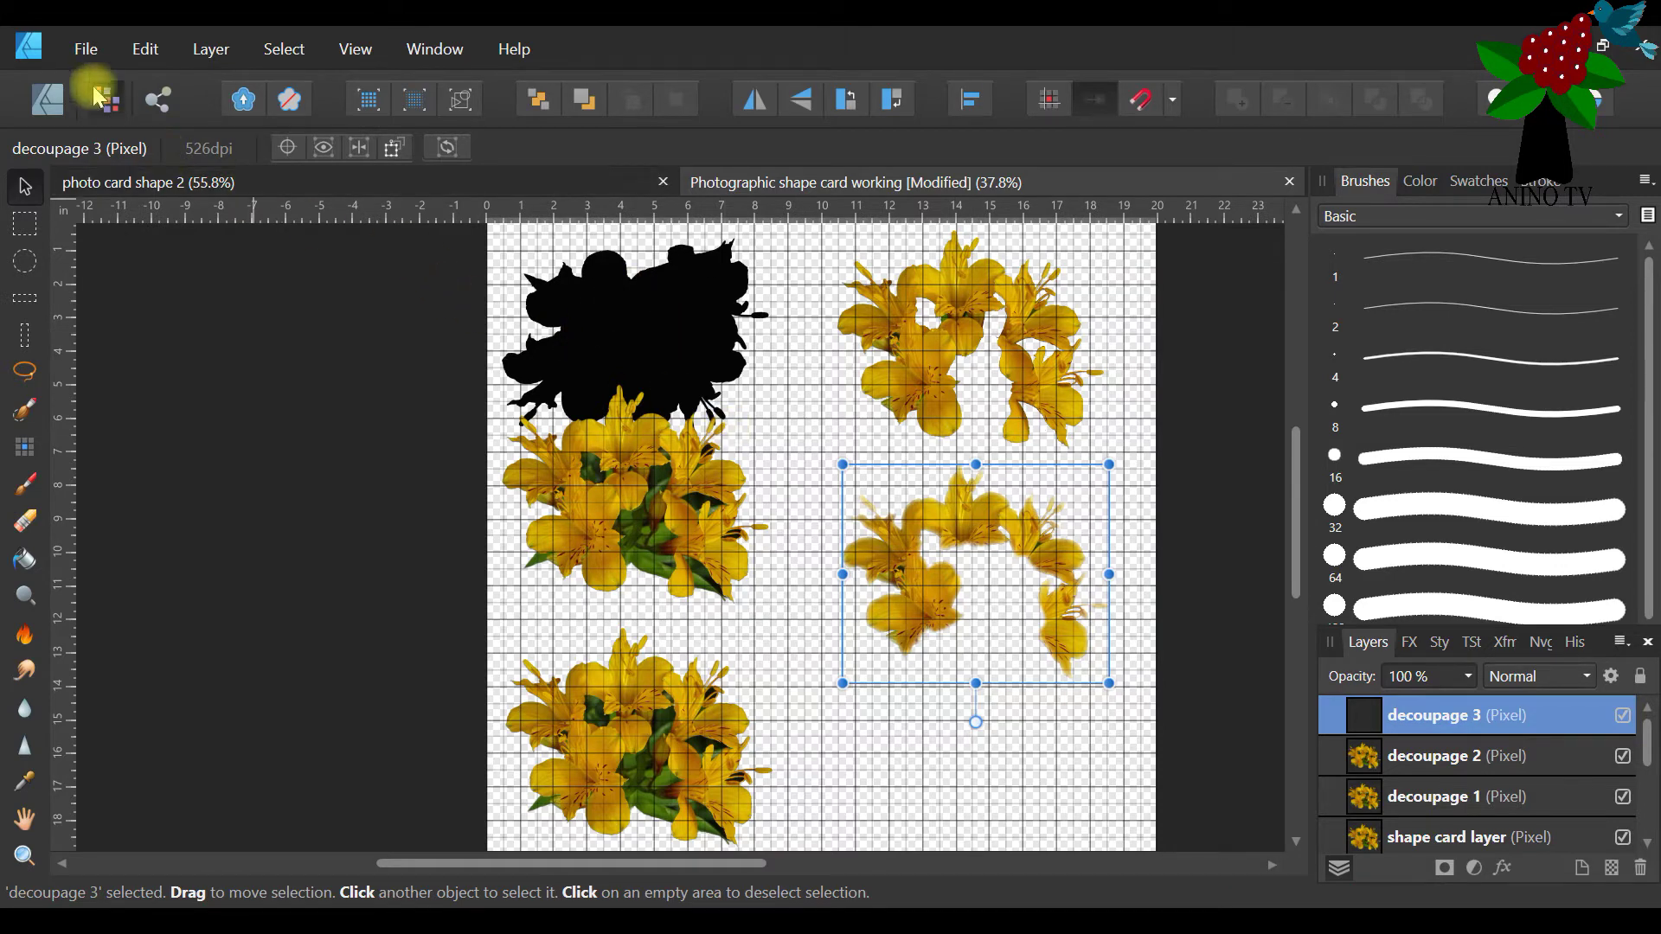
{"action": "left_click", "coordinate": [87, 49]}
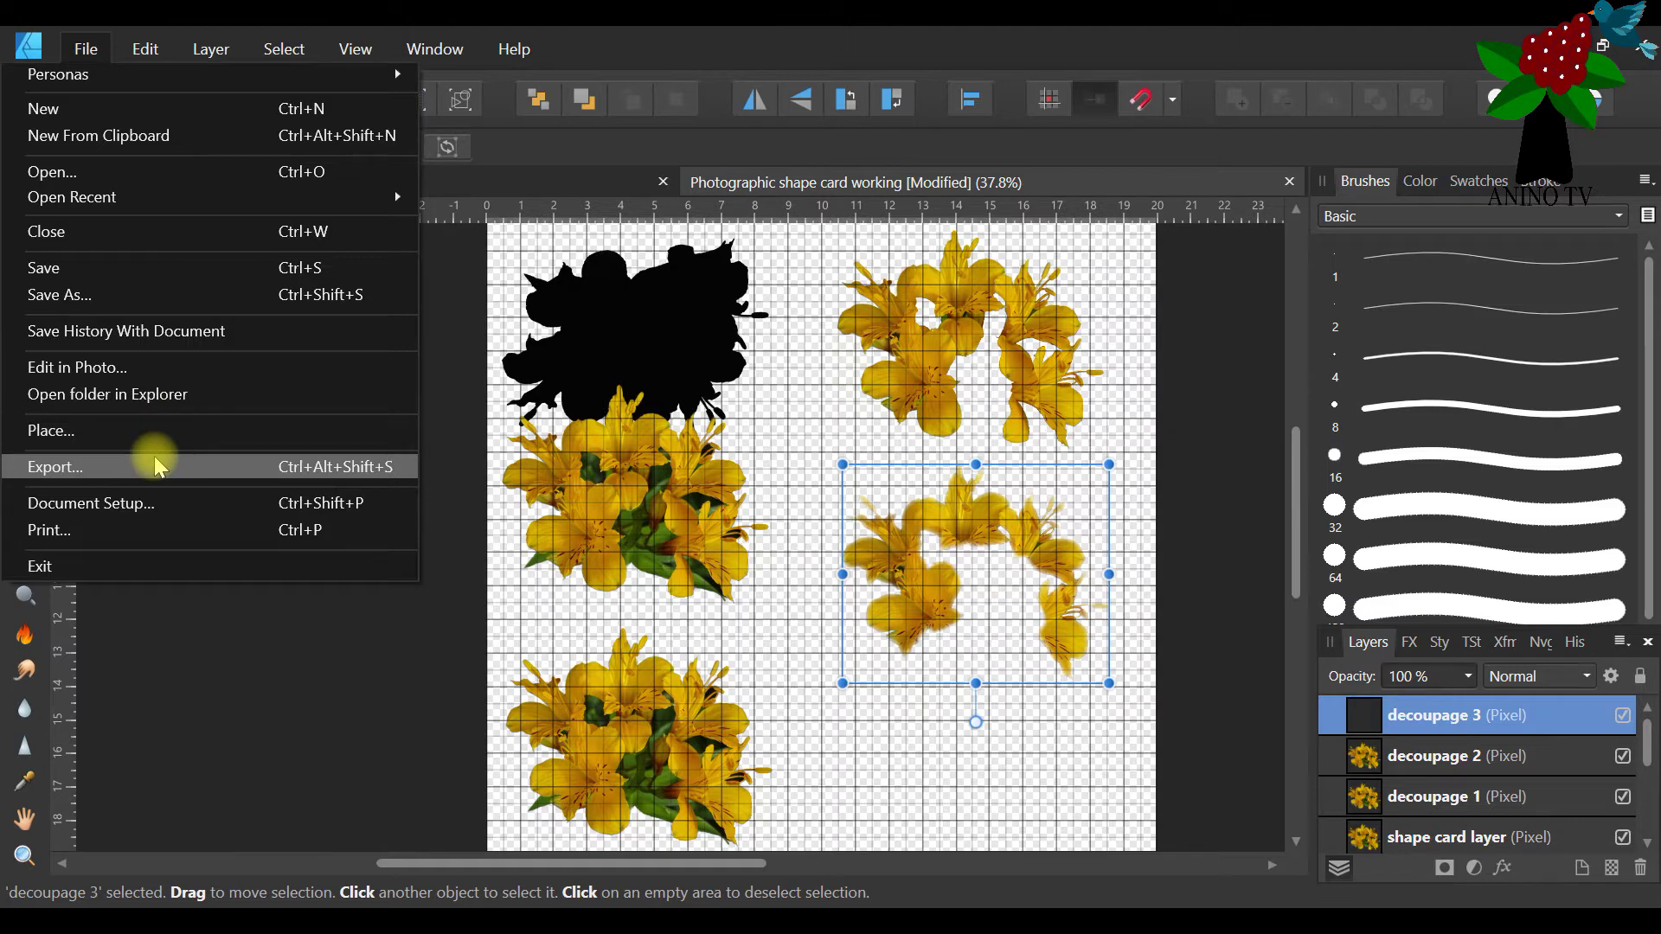
{"action": "left_click", "coordinate": [500, 49]}
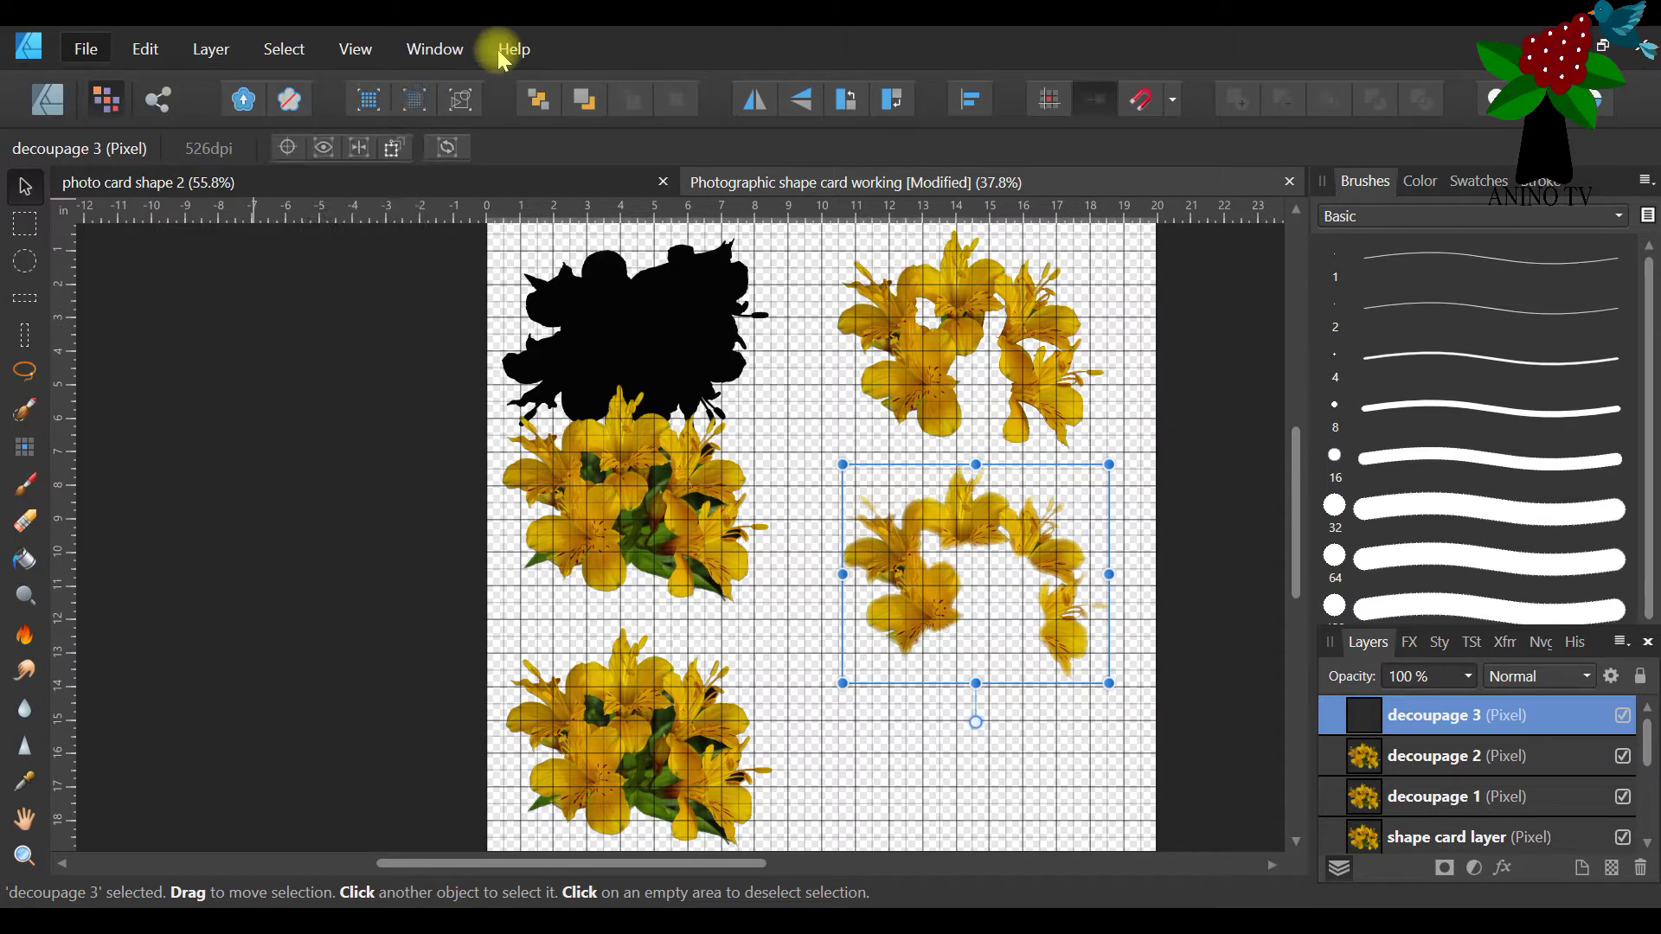
{"action": "left_click", "coordinate": [510, 49]}
{"action": "left_click", "coordinate": [704, 40]}
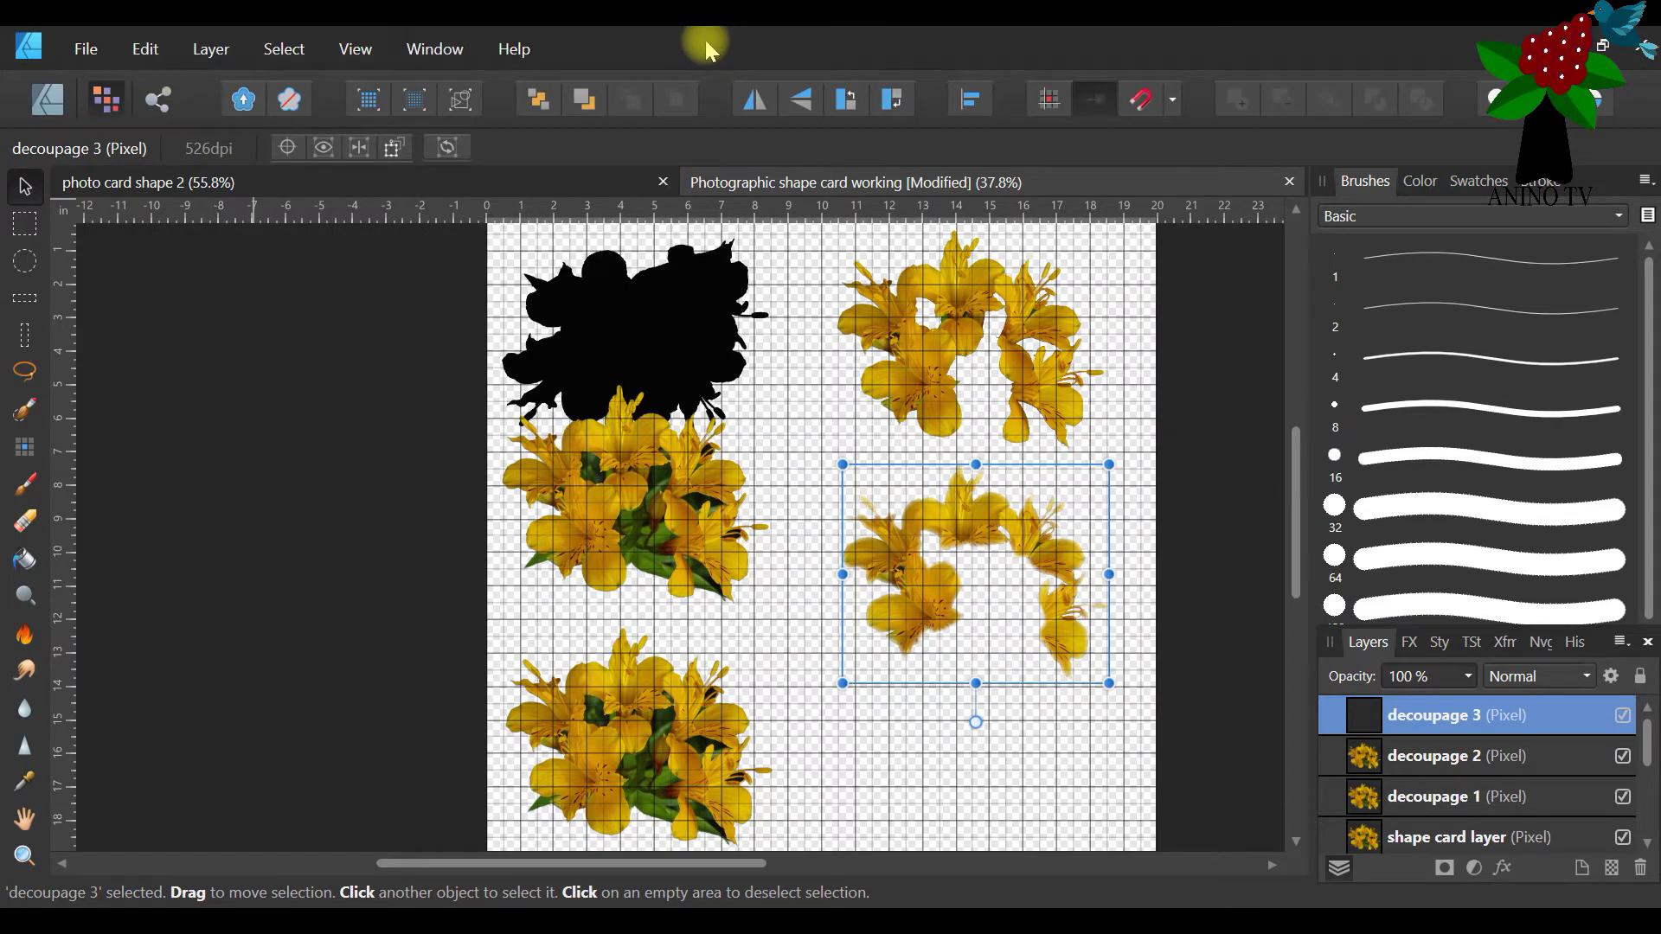
Create a new Print document with the A4 page preset and centimeters as the document units
{"action": "left_click", "coordinate": [104, 45]}
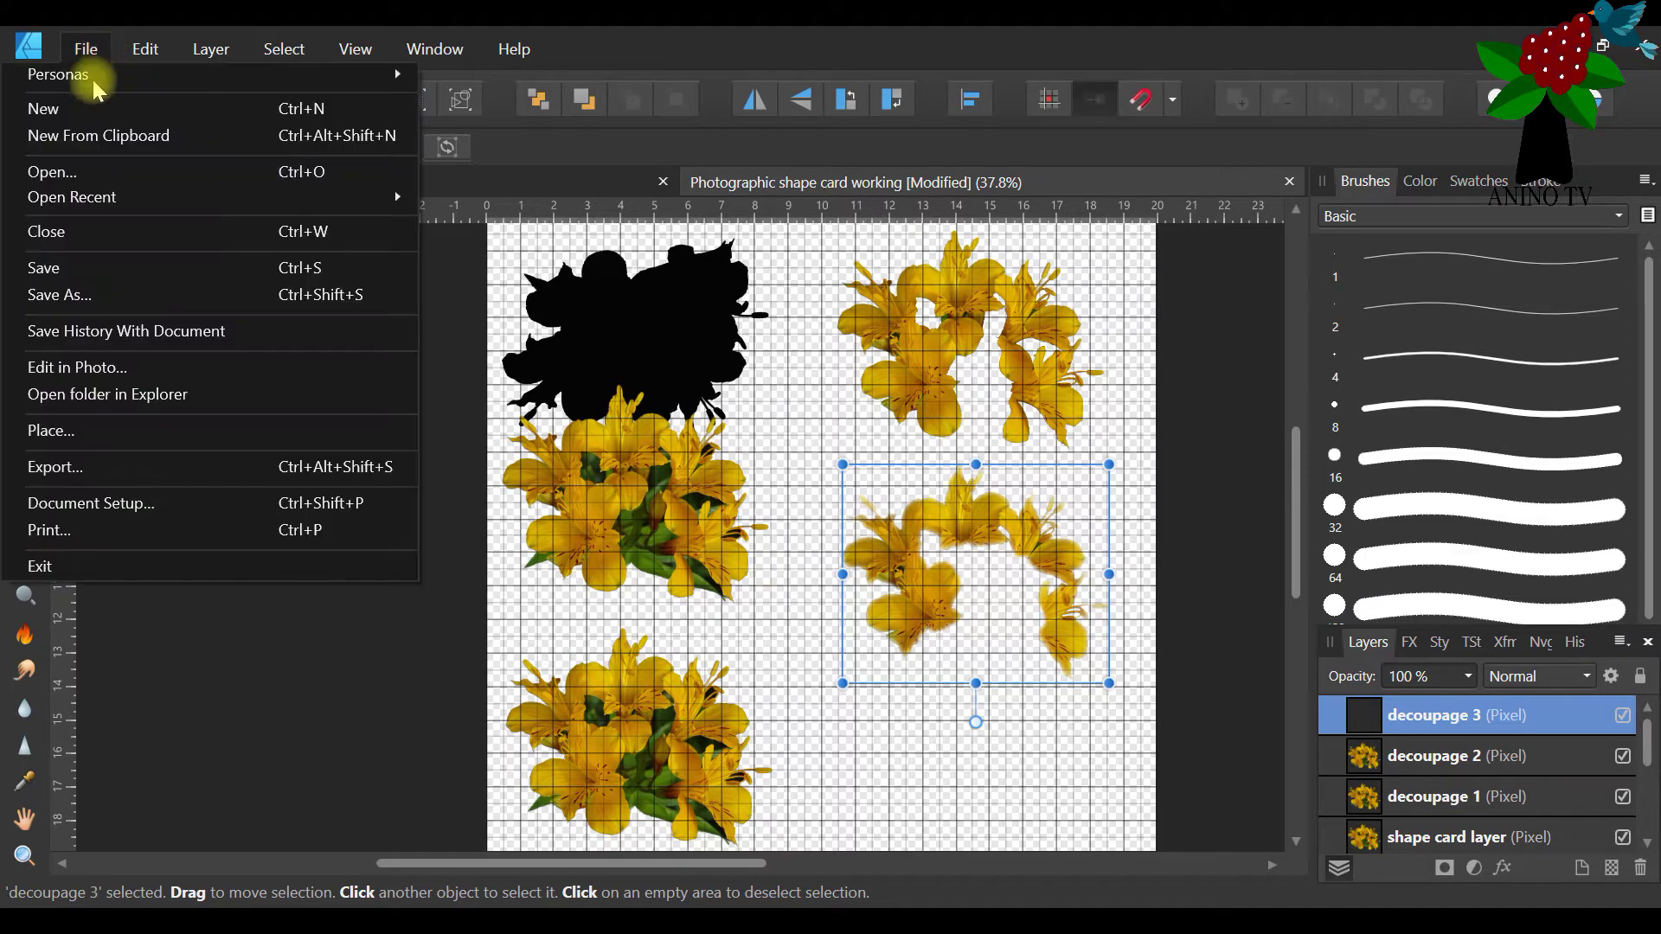
{"action": "left_click", "coordinate": [90, 102]}
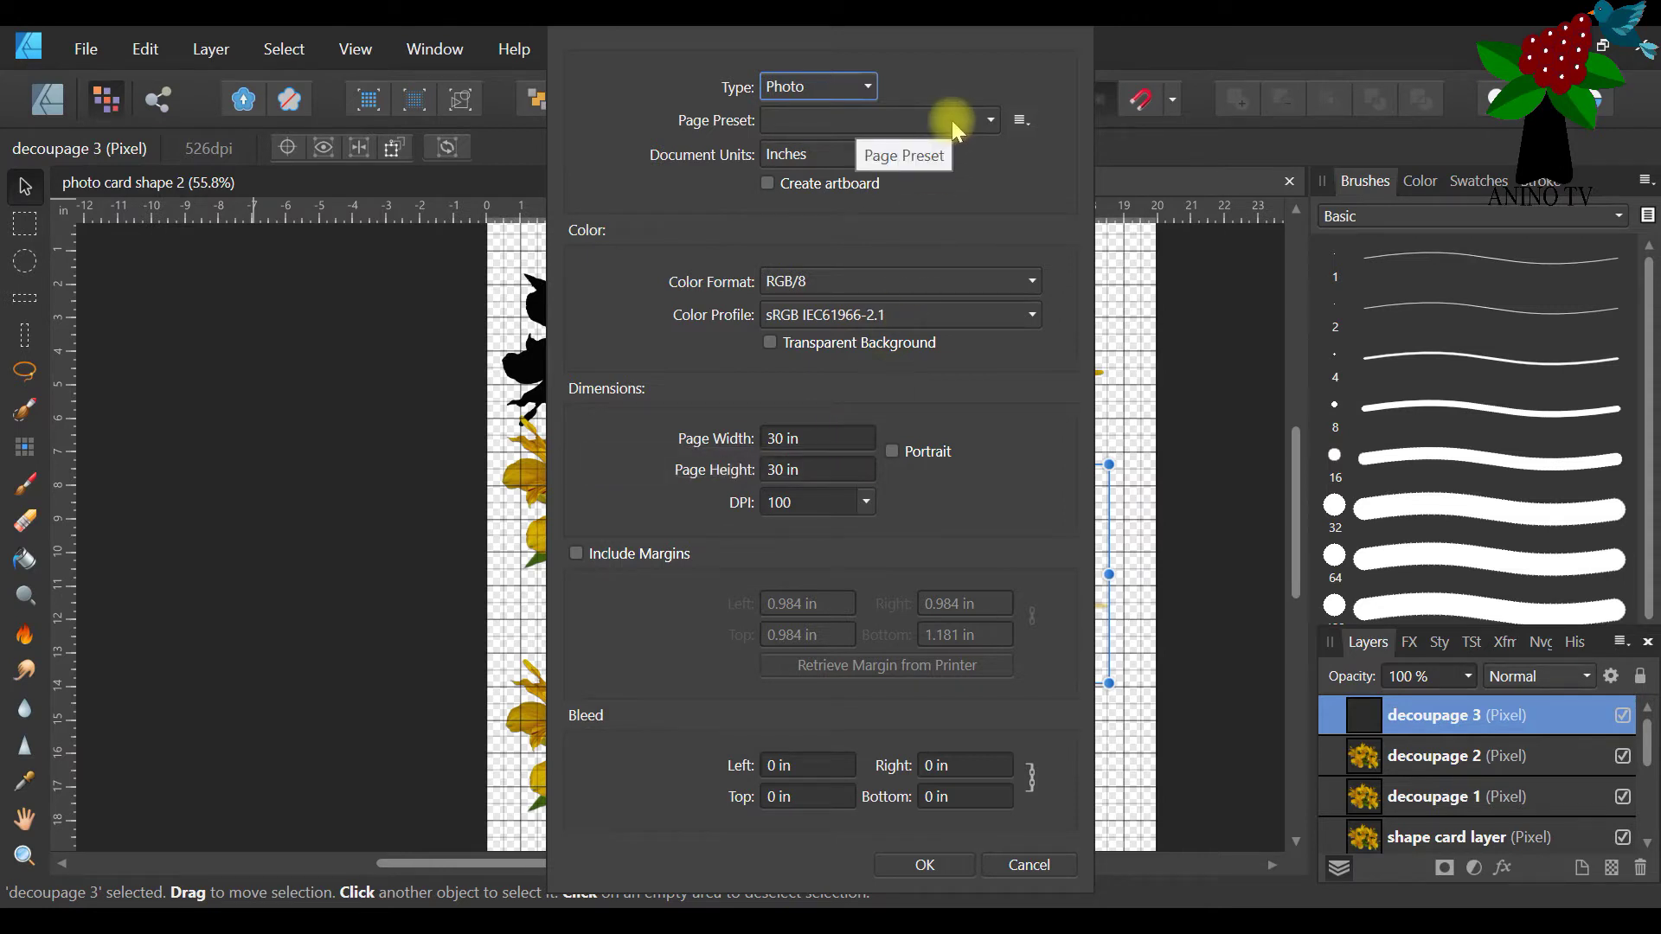
{"action": "left_click", "coordinate": [992, 121]}
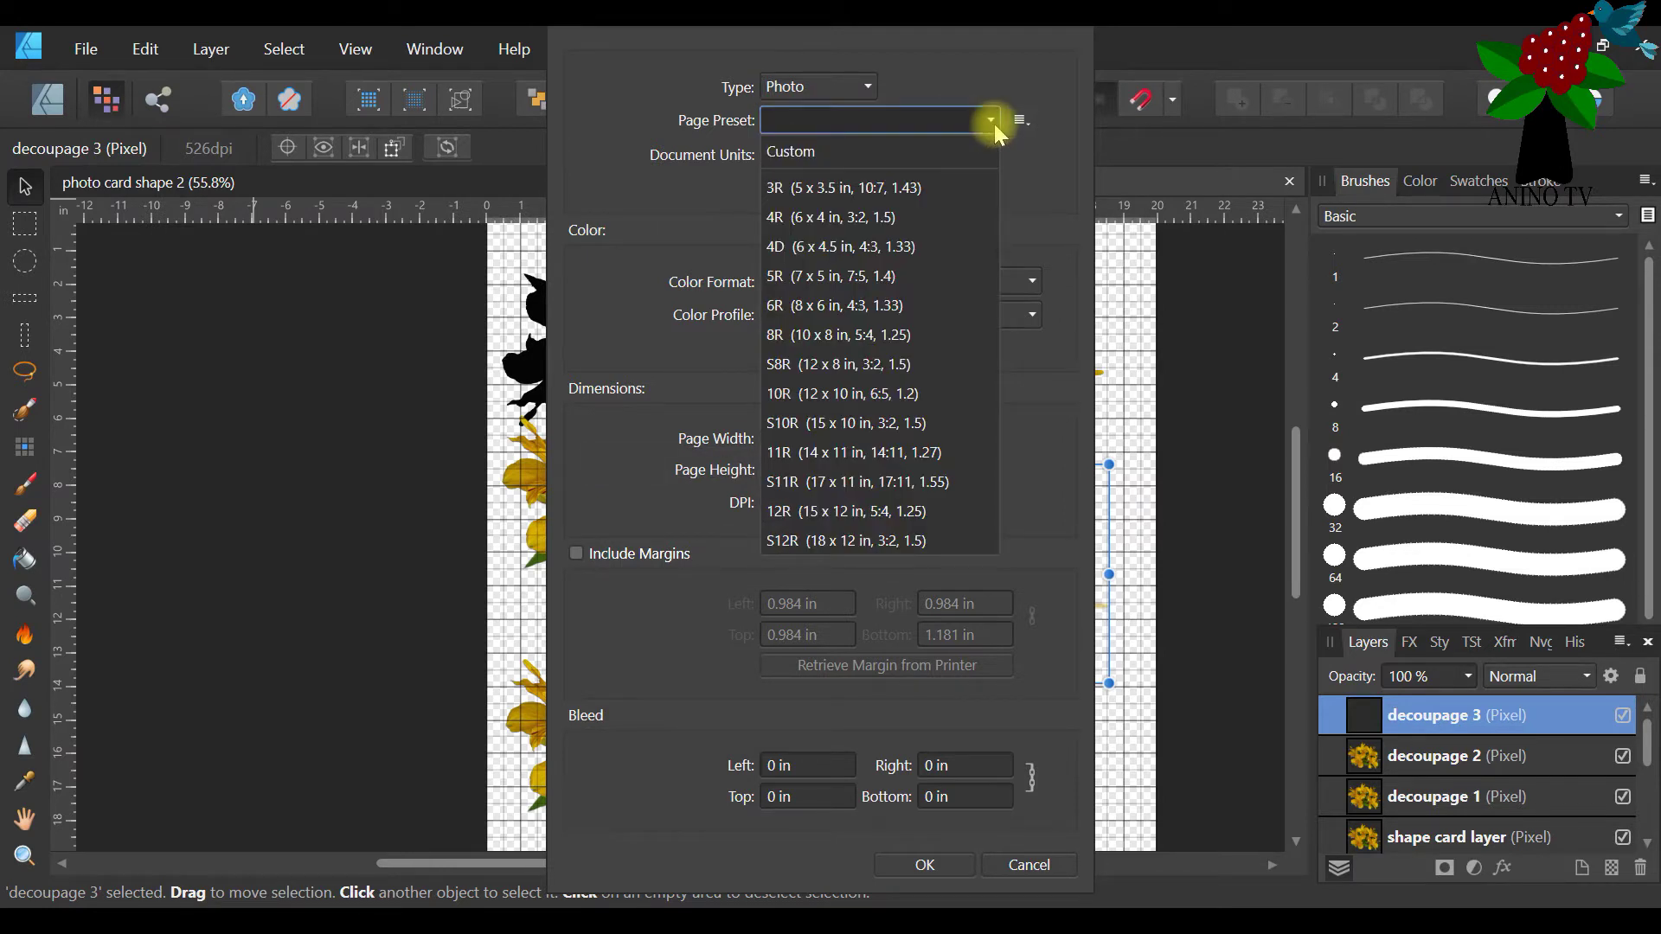
{"action": "left_click", "coordinate": [992, 122]}
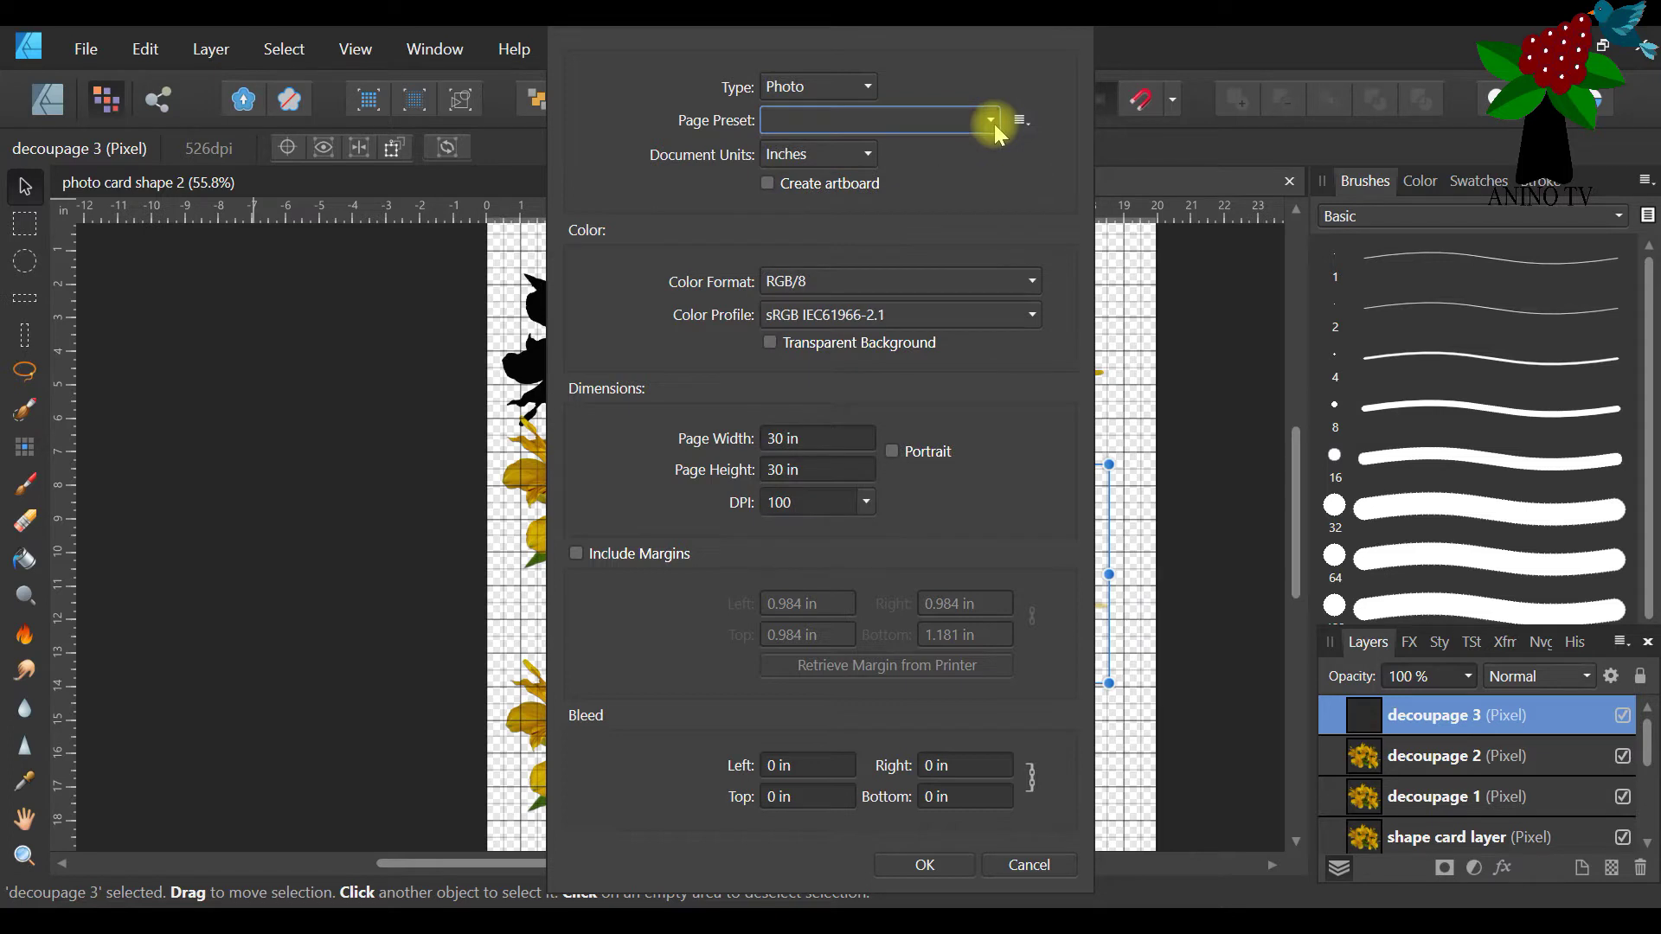
{"action": "left_click", "coordinate": [865, 90]}
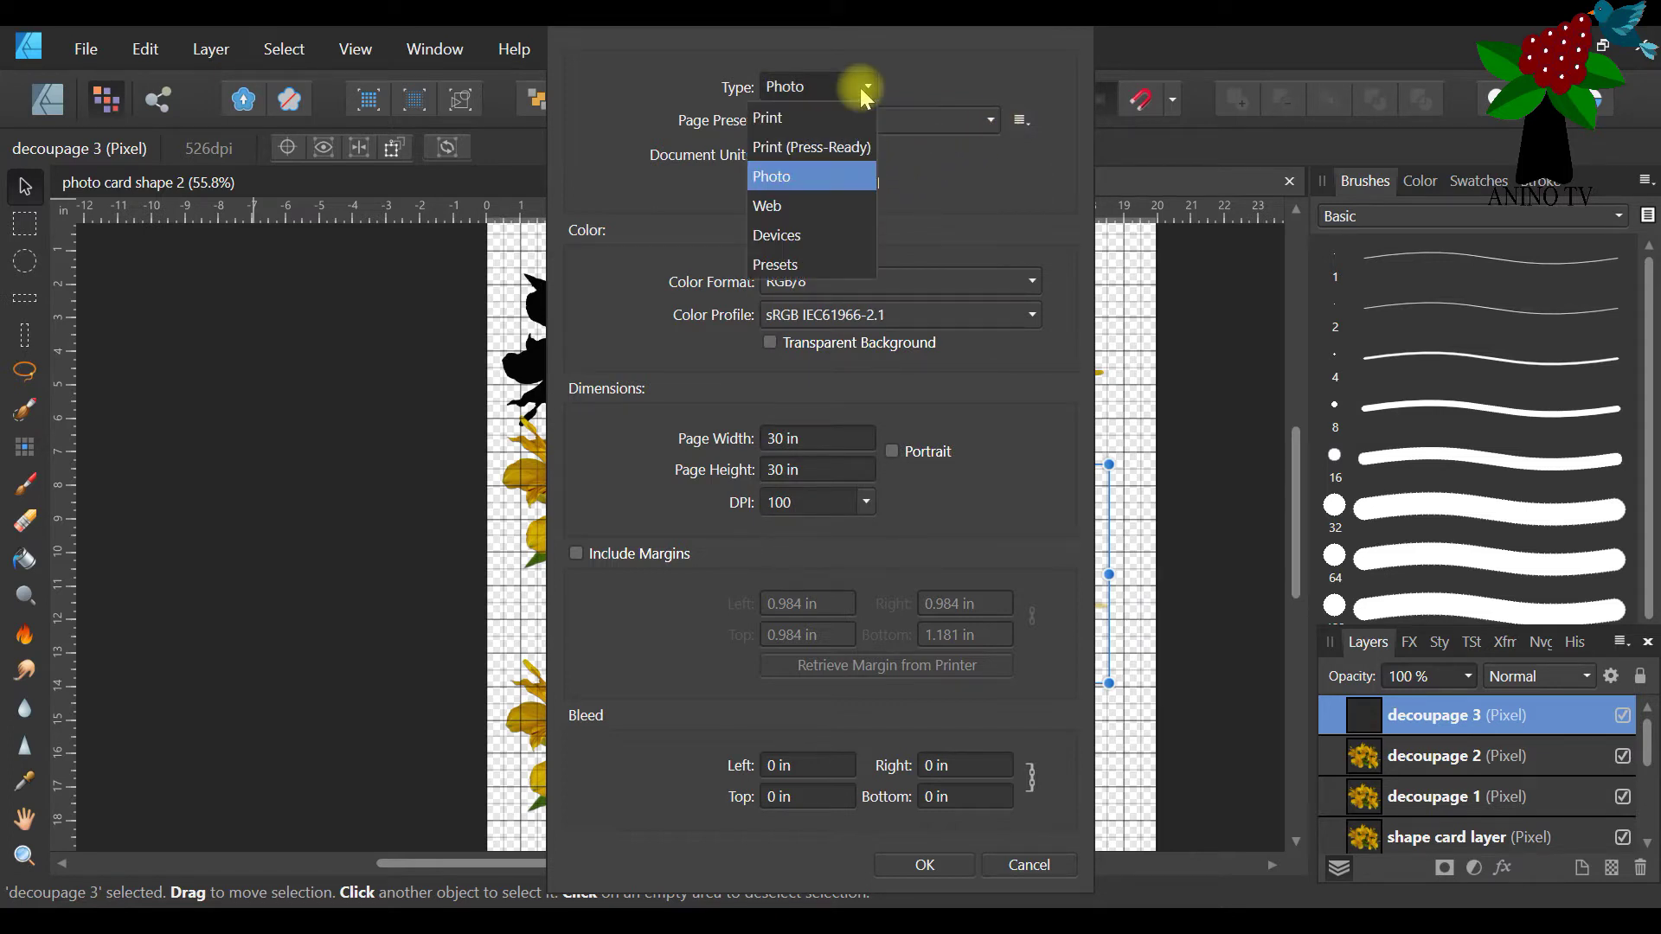
{"action": "left_click", "coordinate": [854, 118]}
{"action": "left_click", "coordinate": [991, 123]}
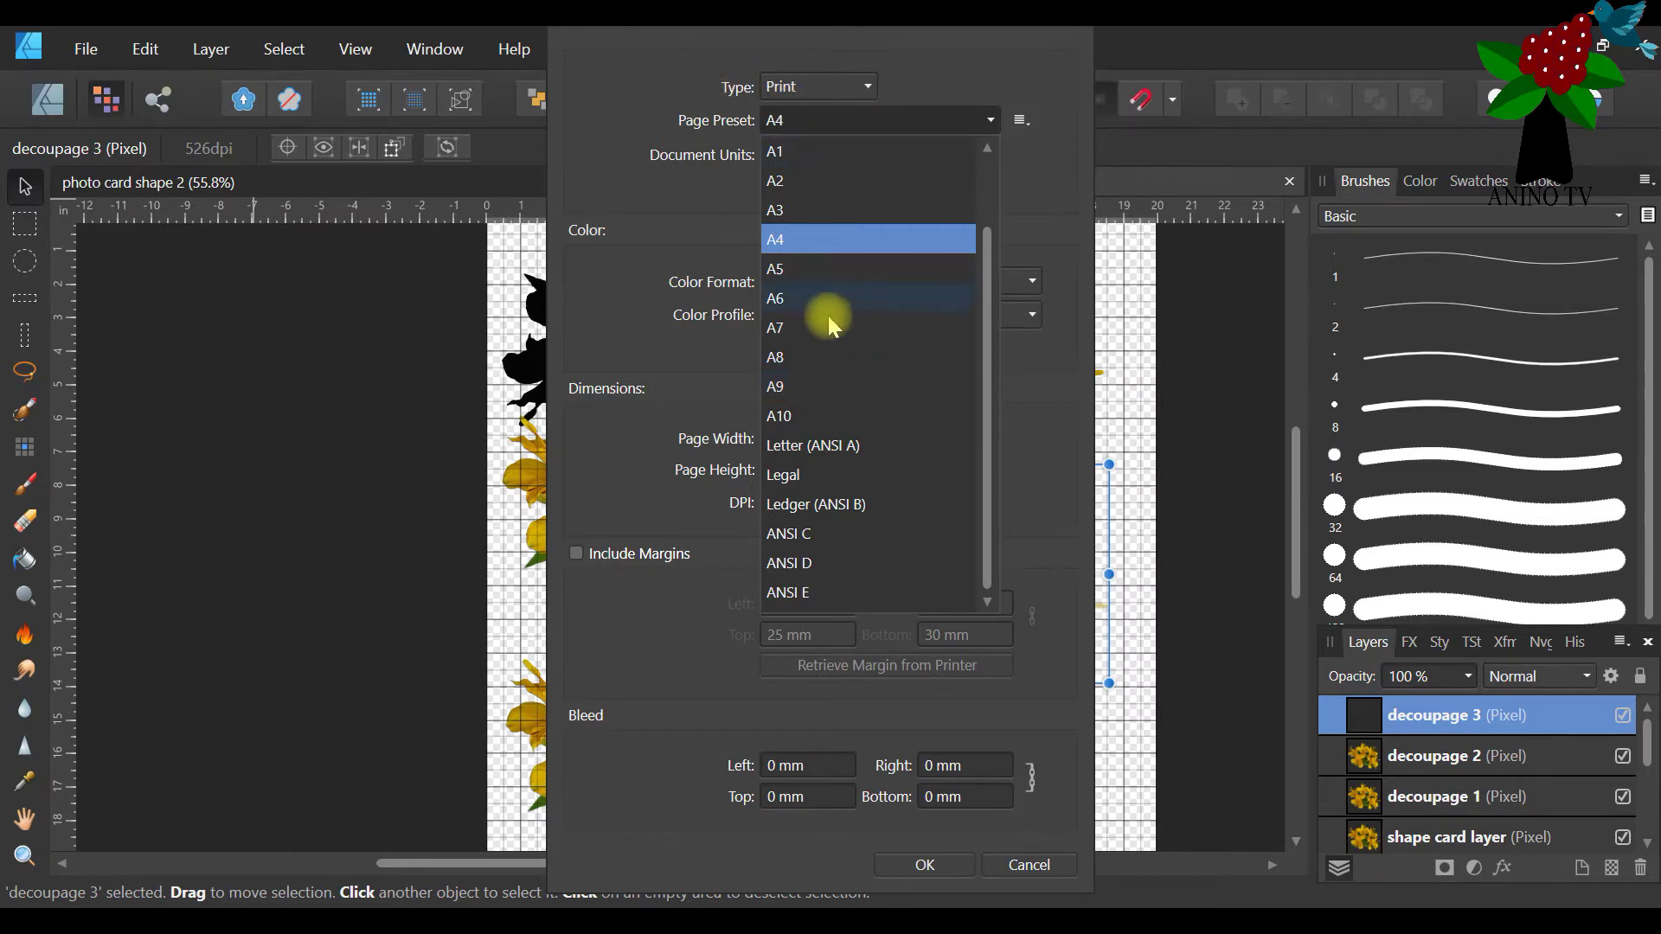
{"action": "scroll", "coordinate": [874, 519], "scroll_direction": "up", "scroll_amount": 2}
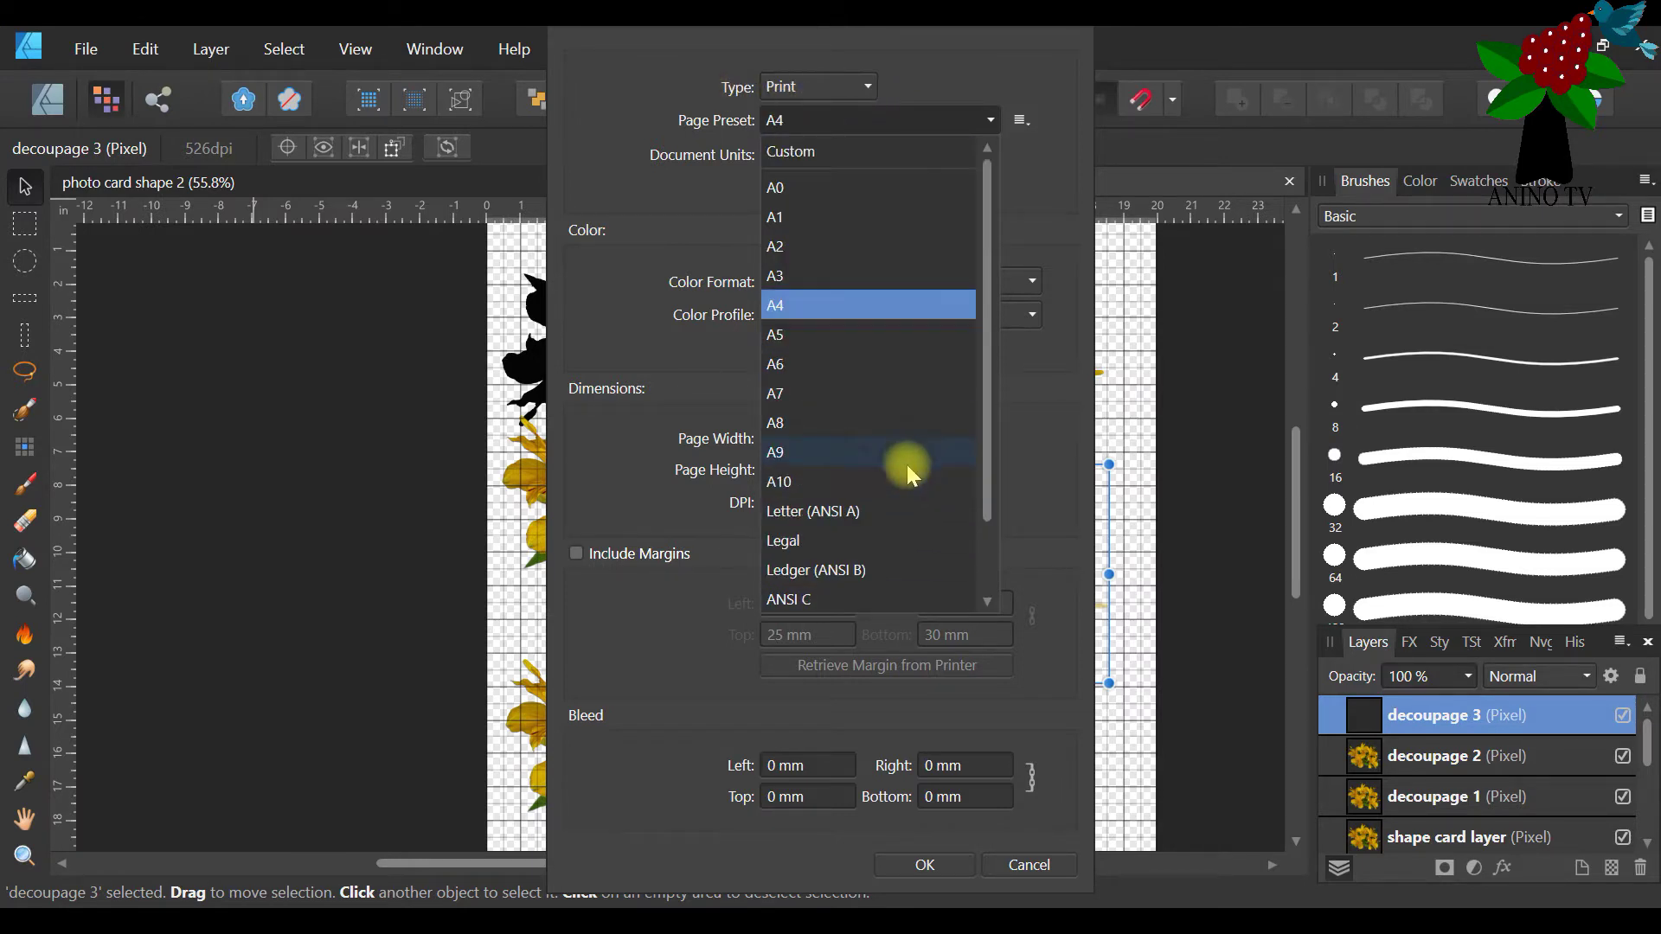
{"action": "left_click", "coordinate": [873, 304]}
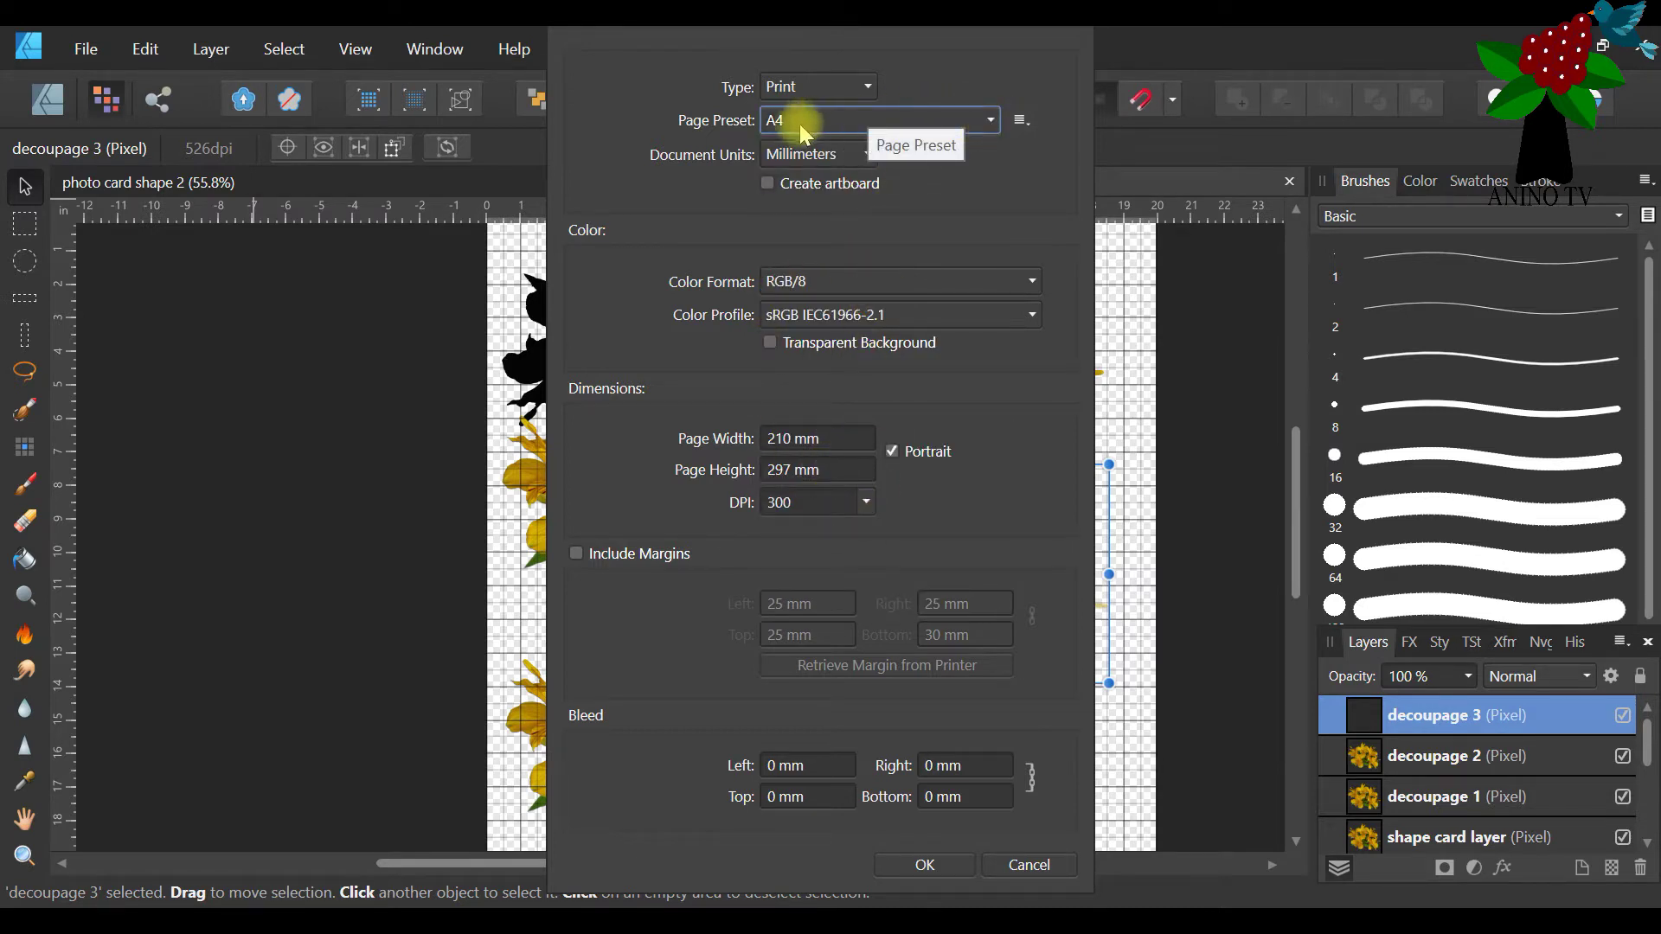
{"action": "left_click", "coordinate": [866, 152]}
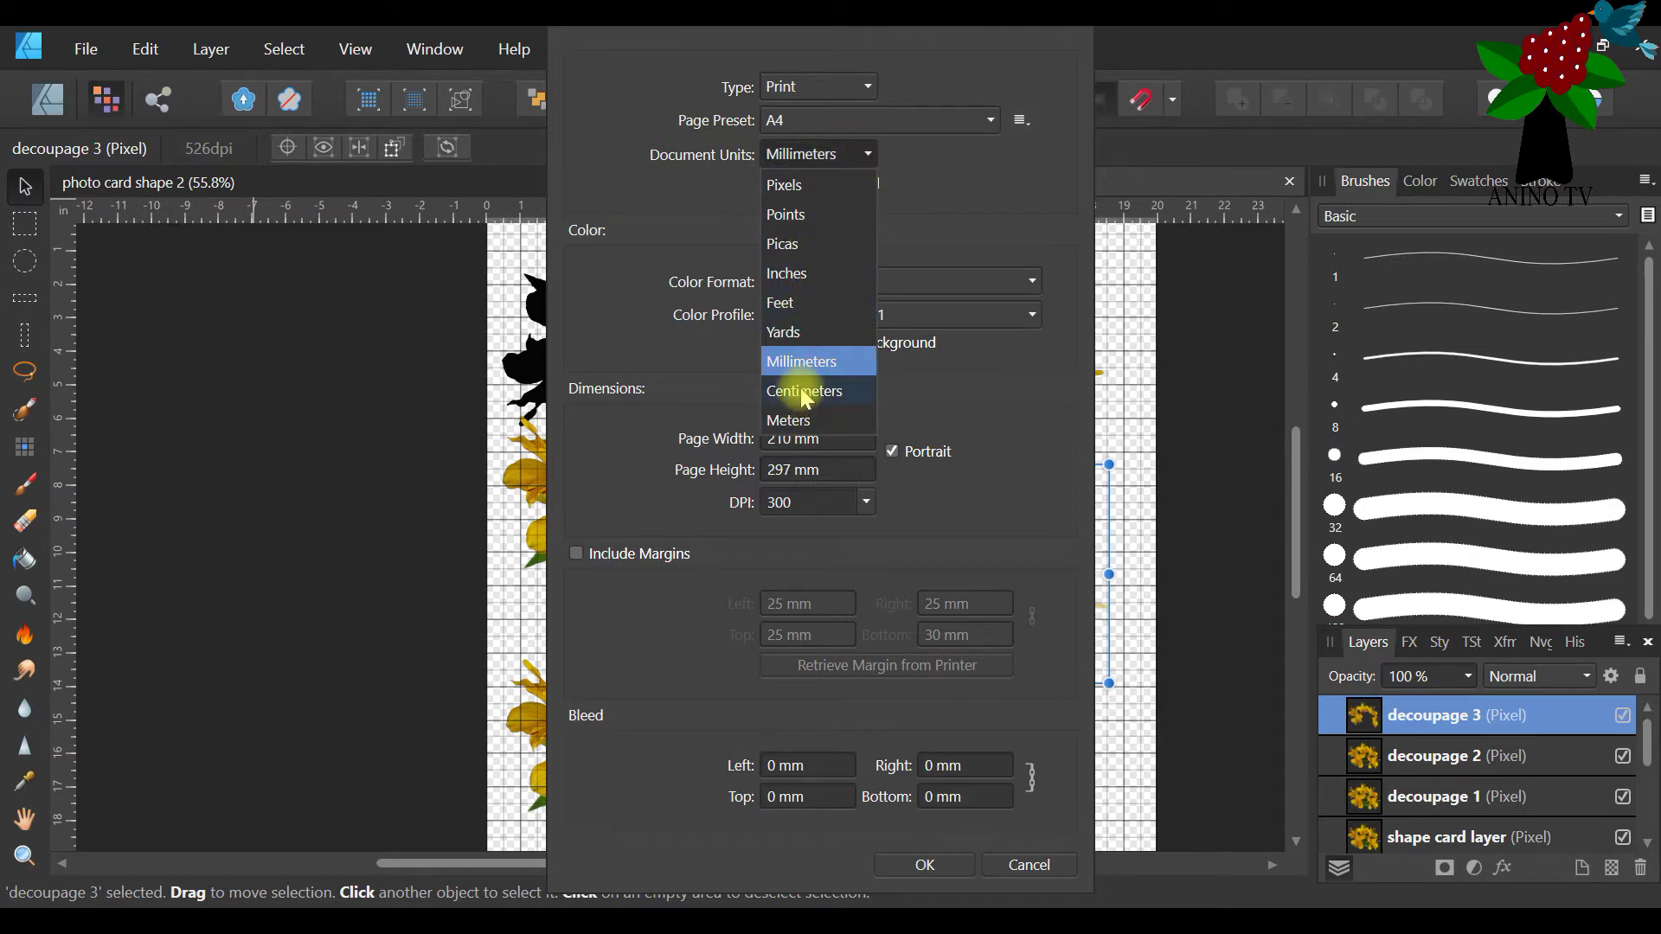
{"action": "left_click", "coordinate": [839, 392]}
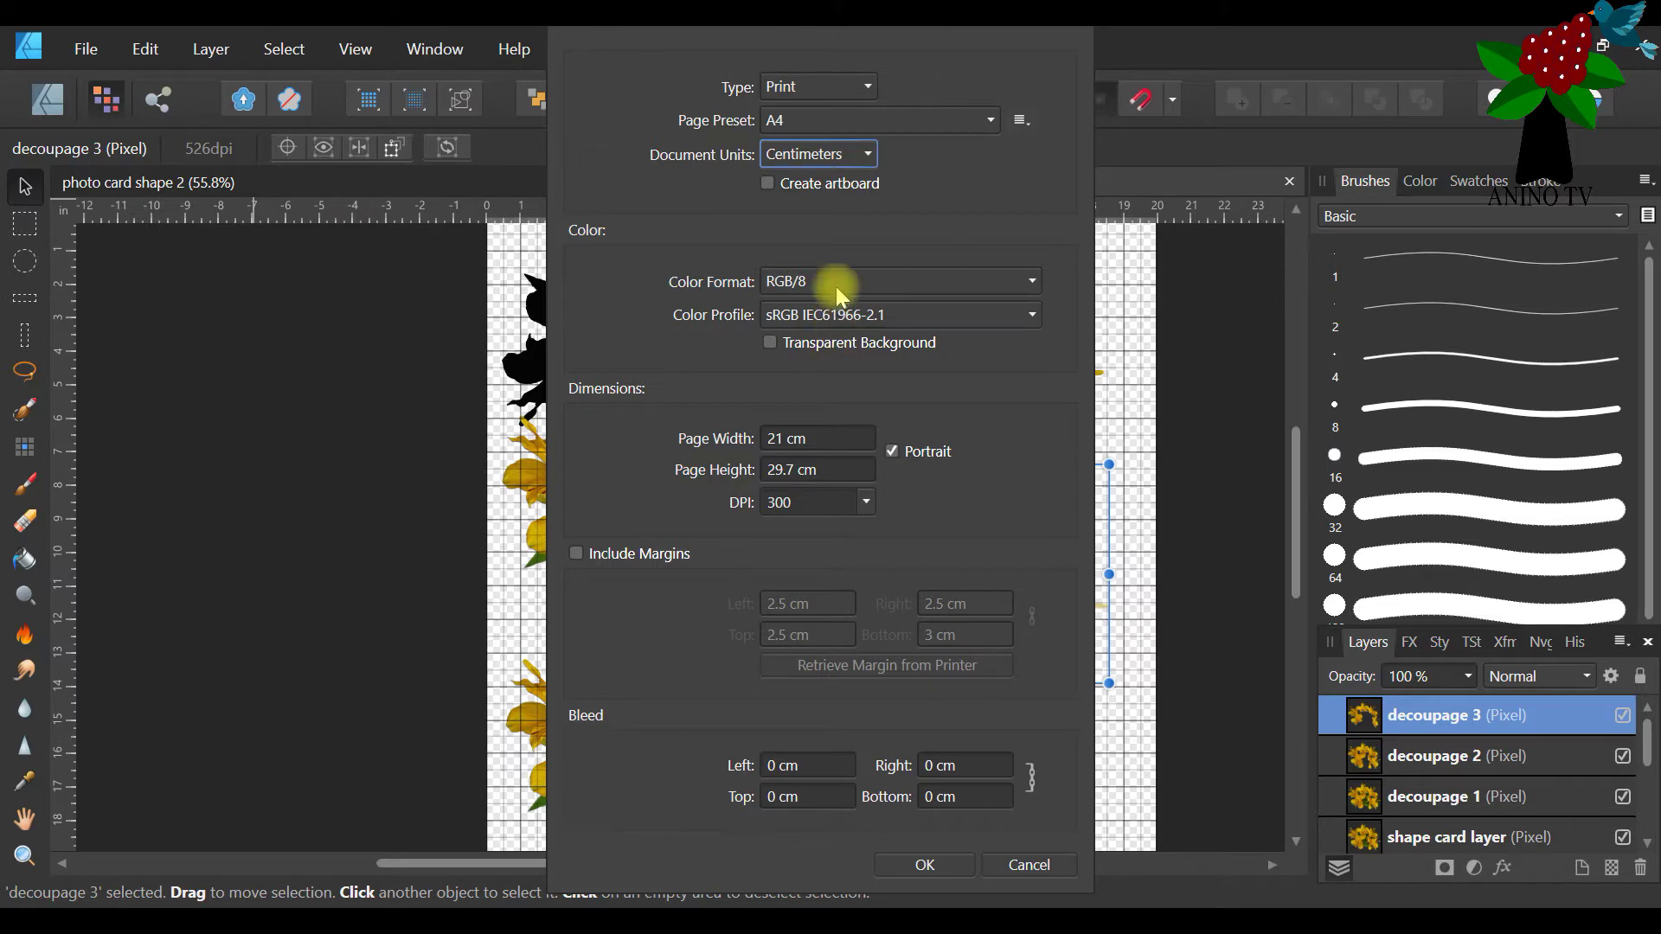
{"action": "left_click", "coordinate": [919, 866]}
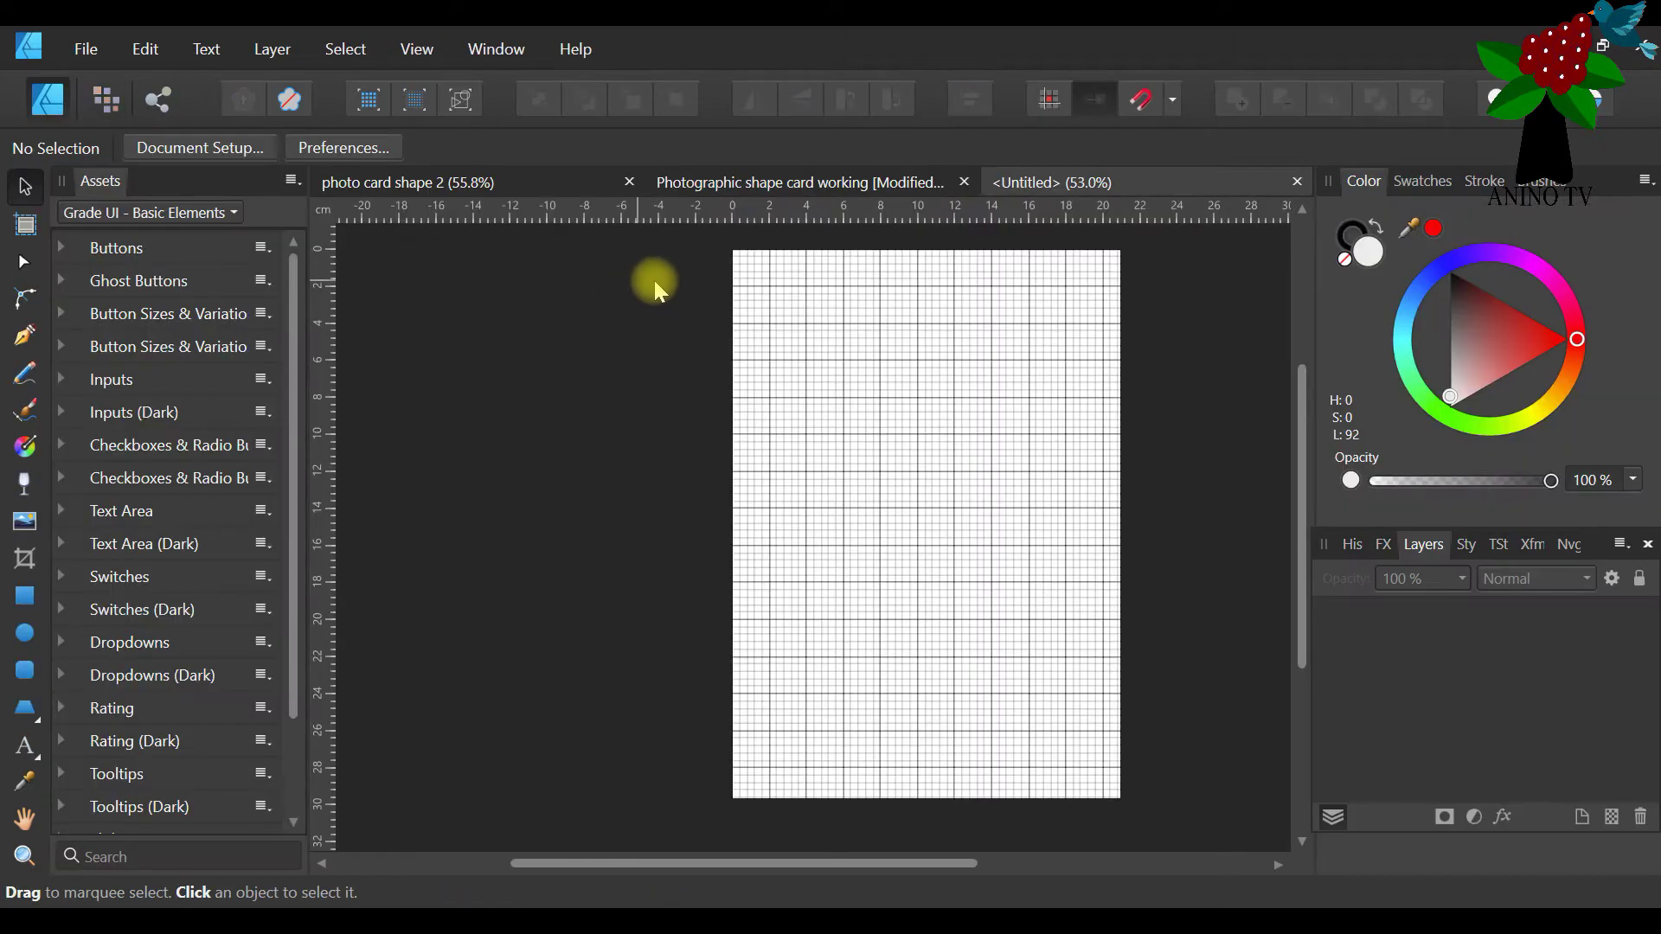
Copy the shape card back and shape card layer from the Photographic shape card working document into the new A4 document
{"action": "left_click", "coordinate": [796, 185]}
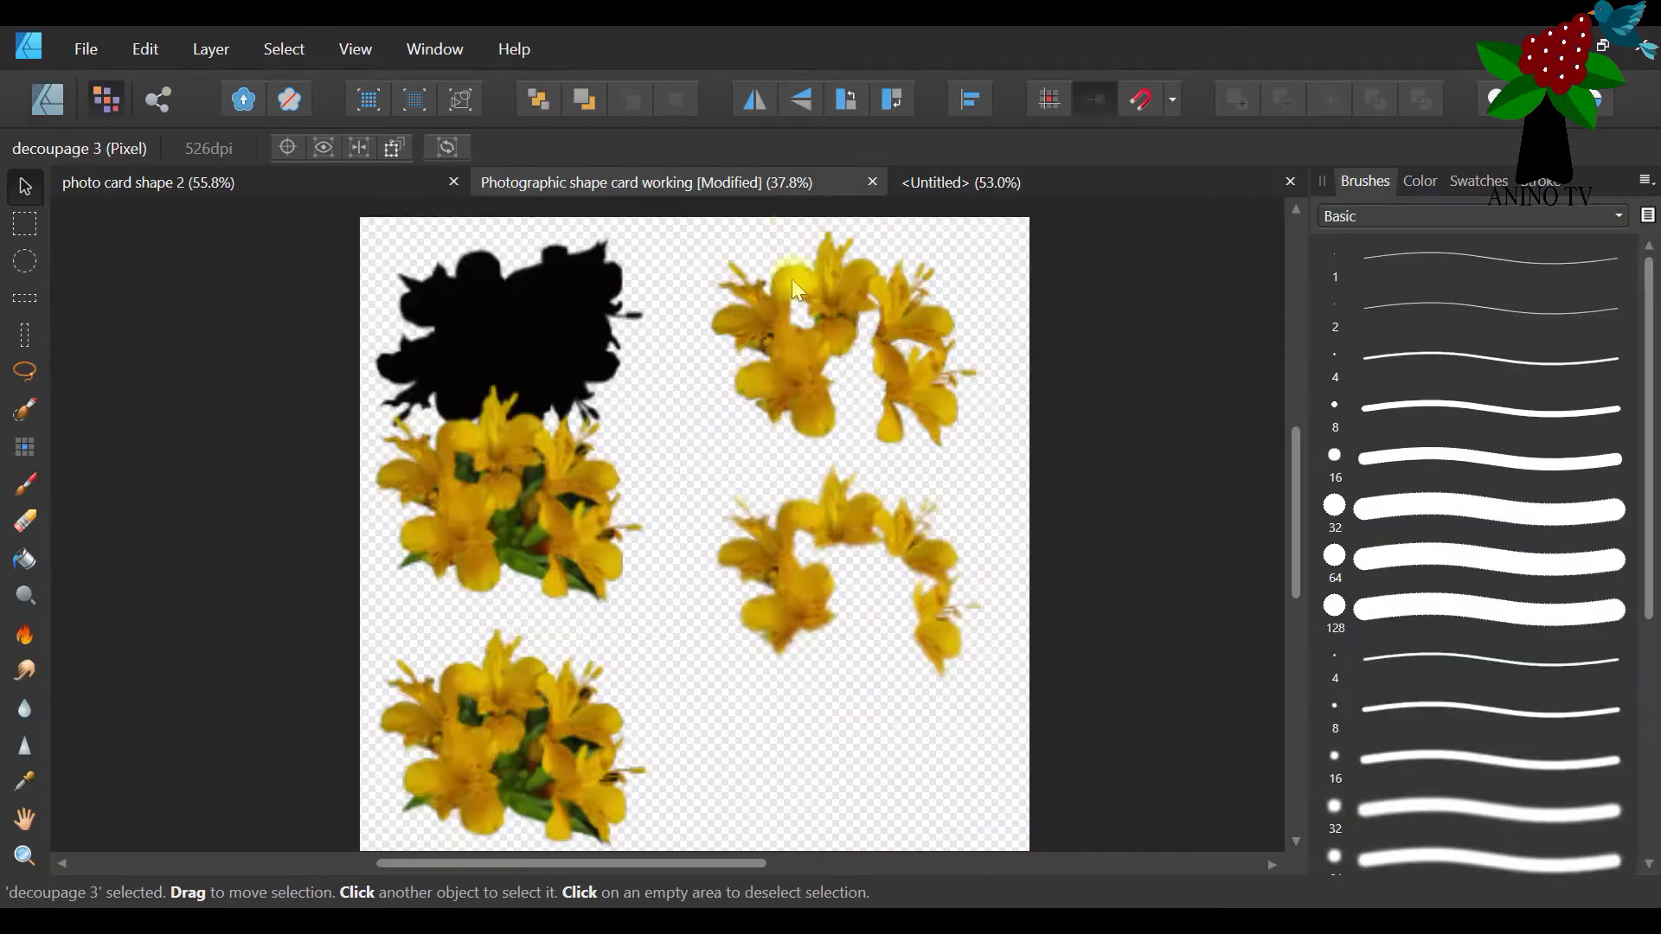
{"action": "left_click_drag", "start_coordinate": [179, 243], "coordinate": [669, 680]}
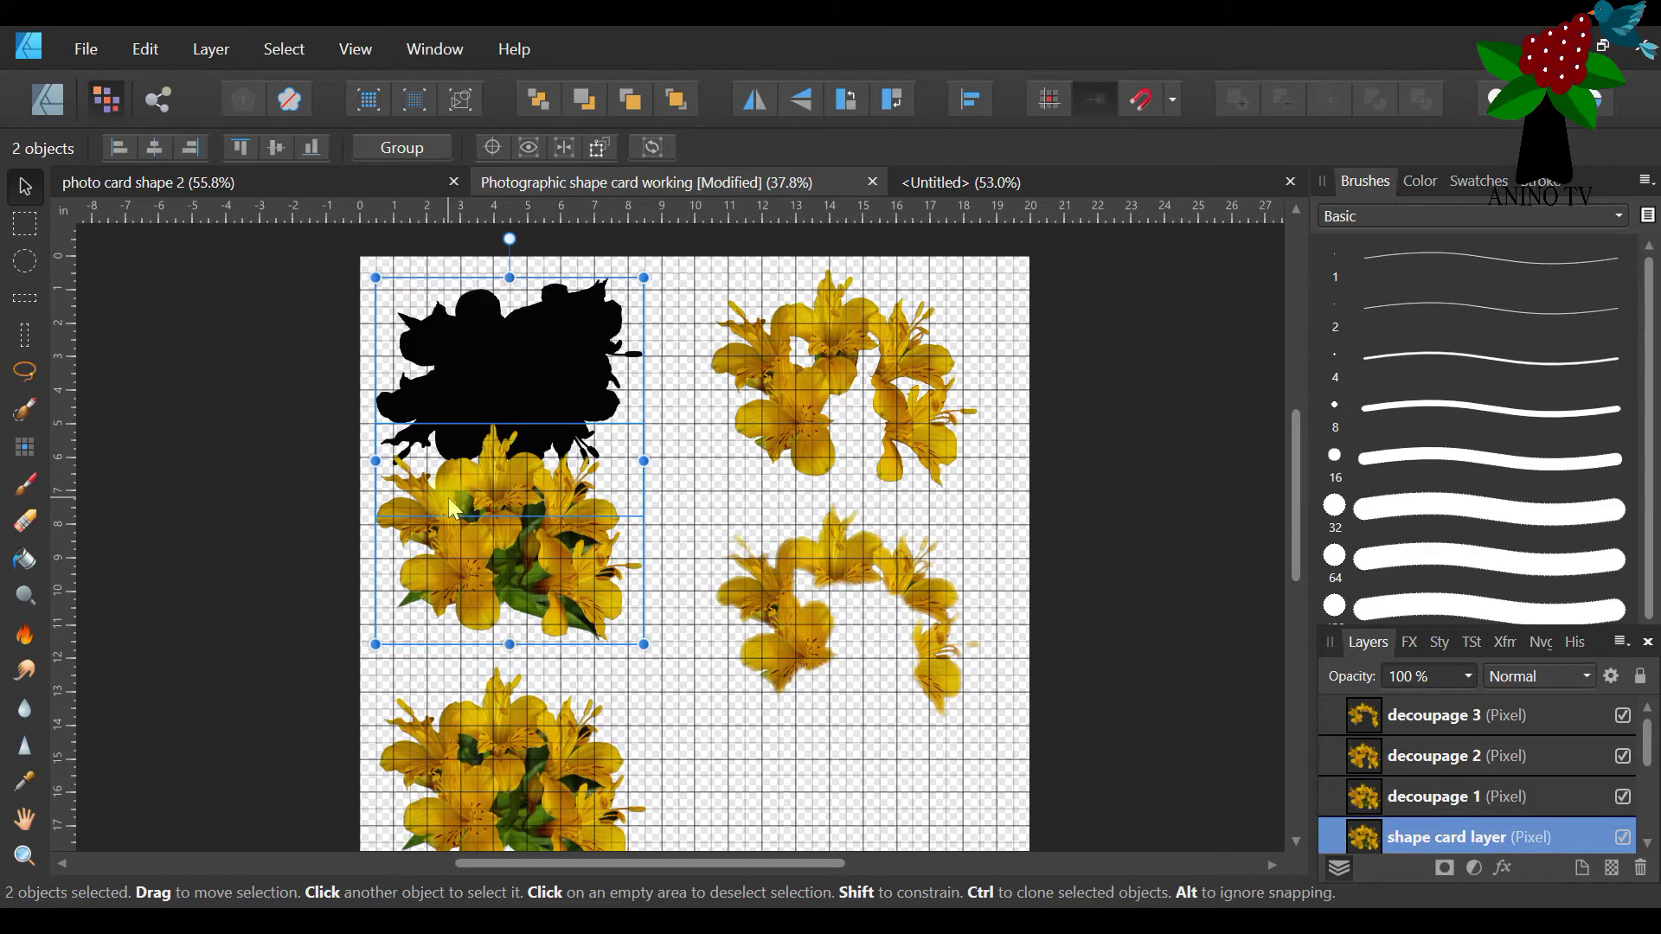
{"action": "left_click", "coordinate": [131, 50]}
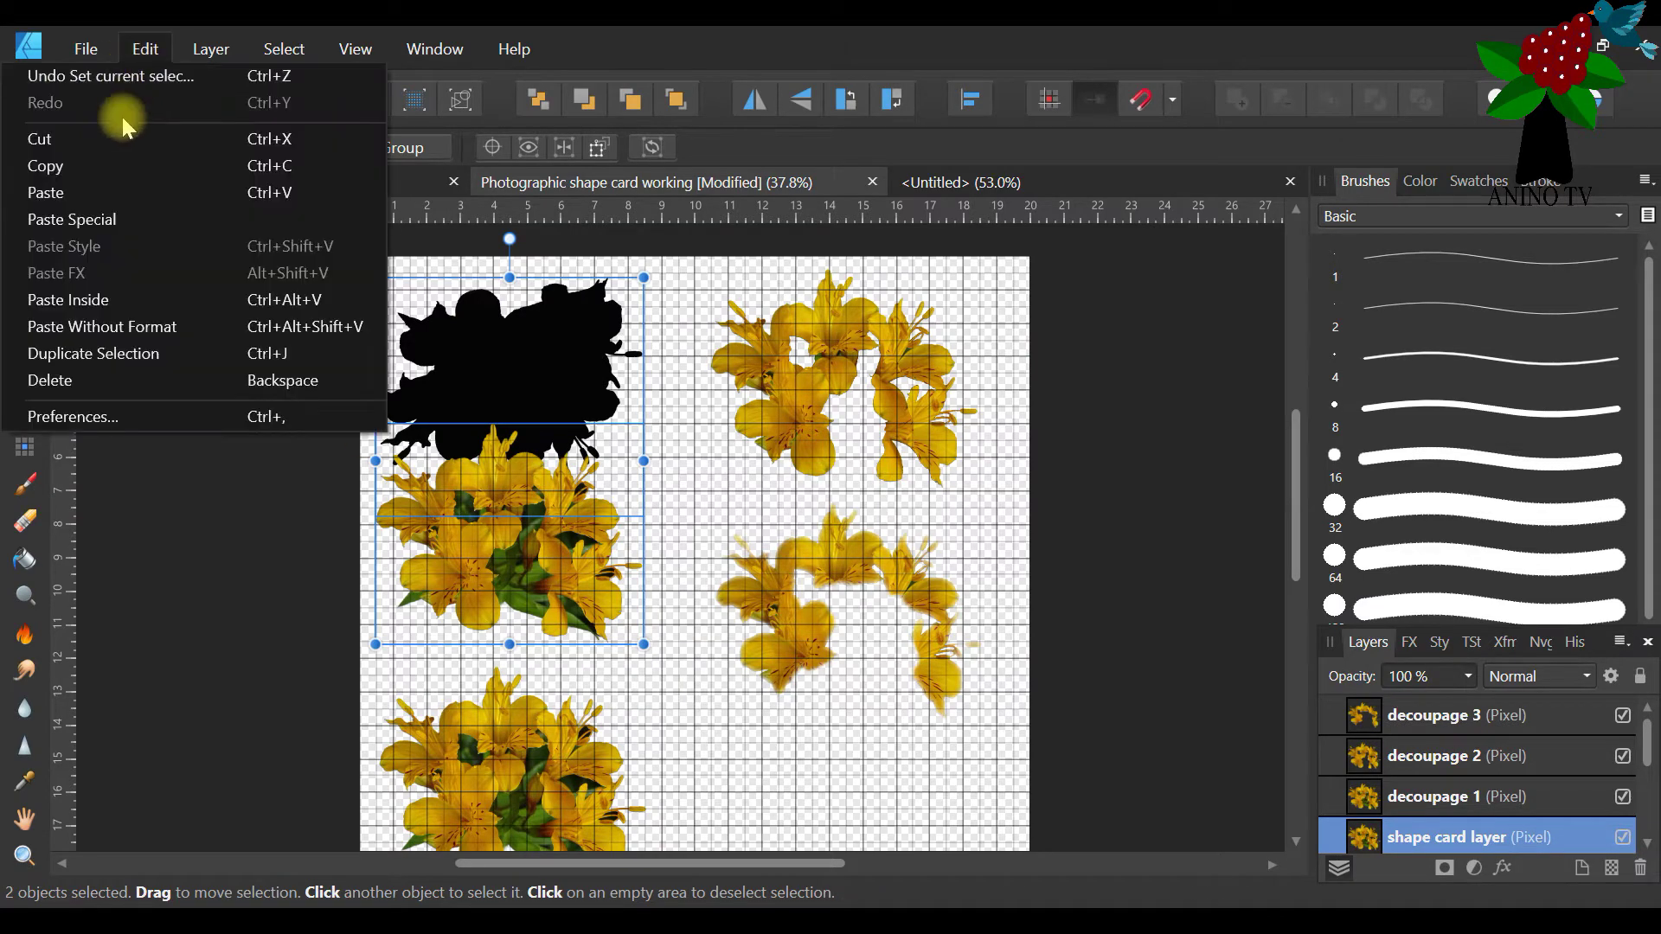
{"action": "left_click", "coordinate": [92, 165]}
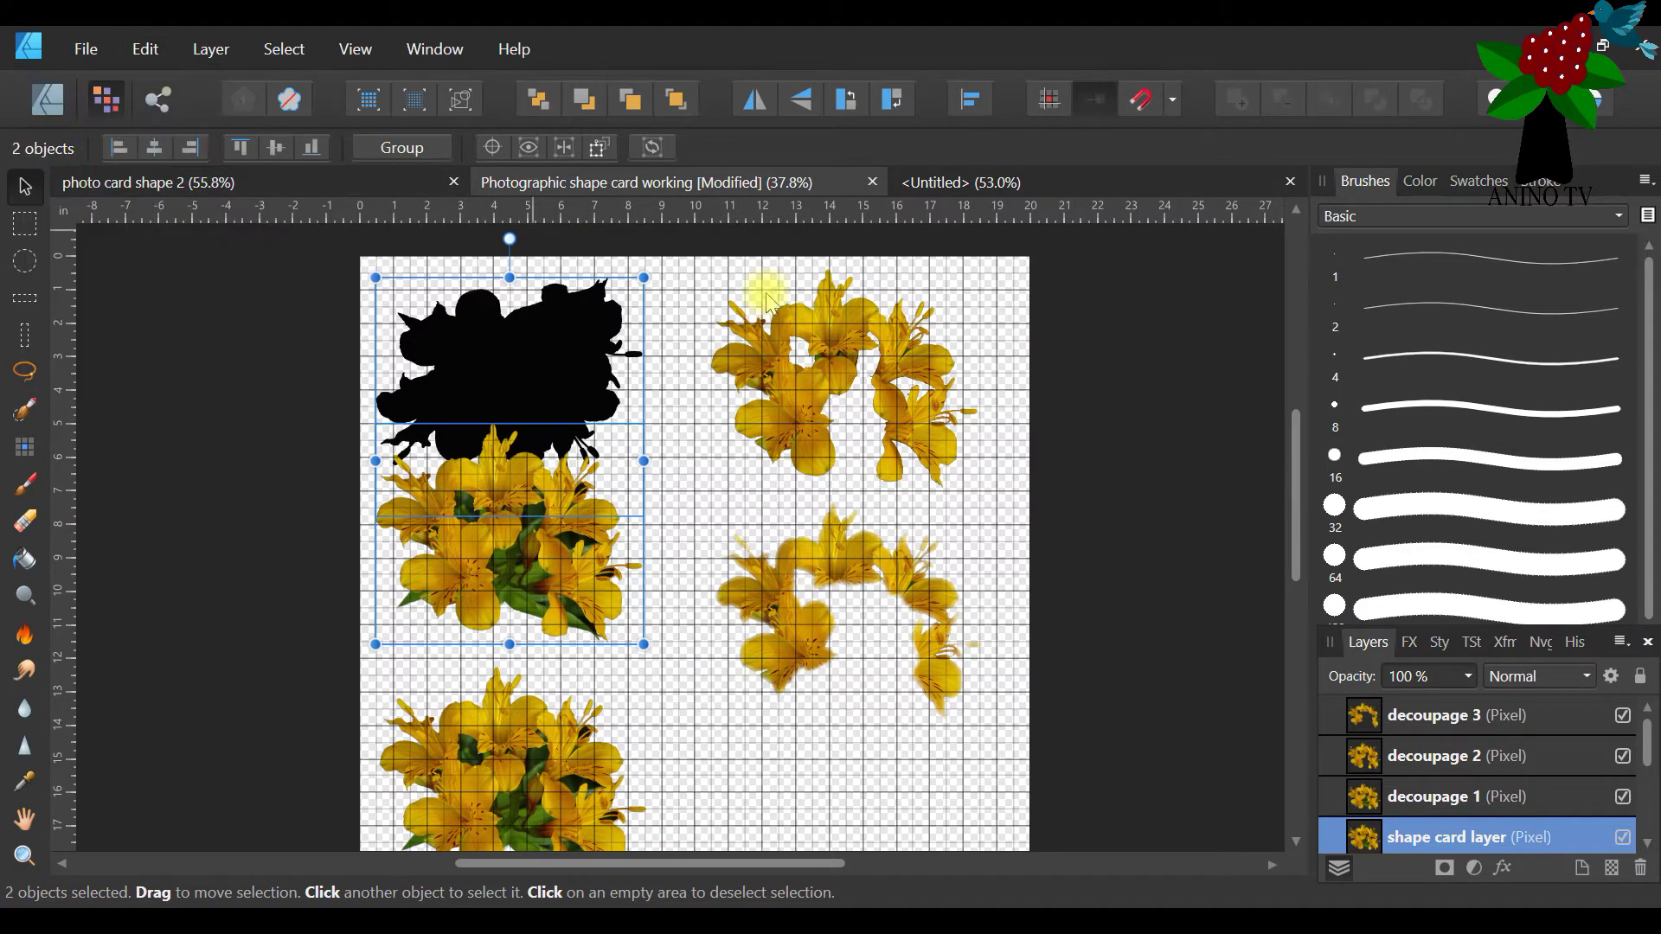
{"action": "left_click", "coordinate": [969, 181]}
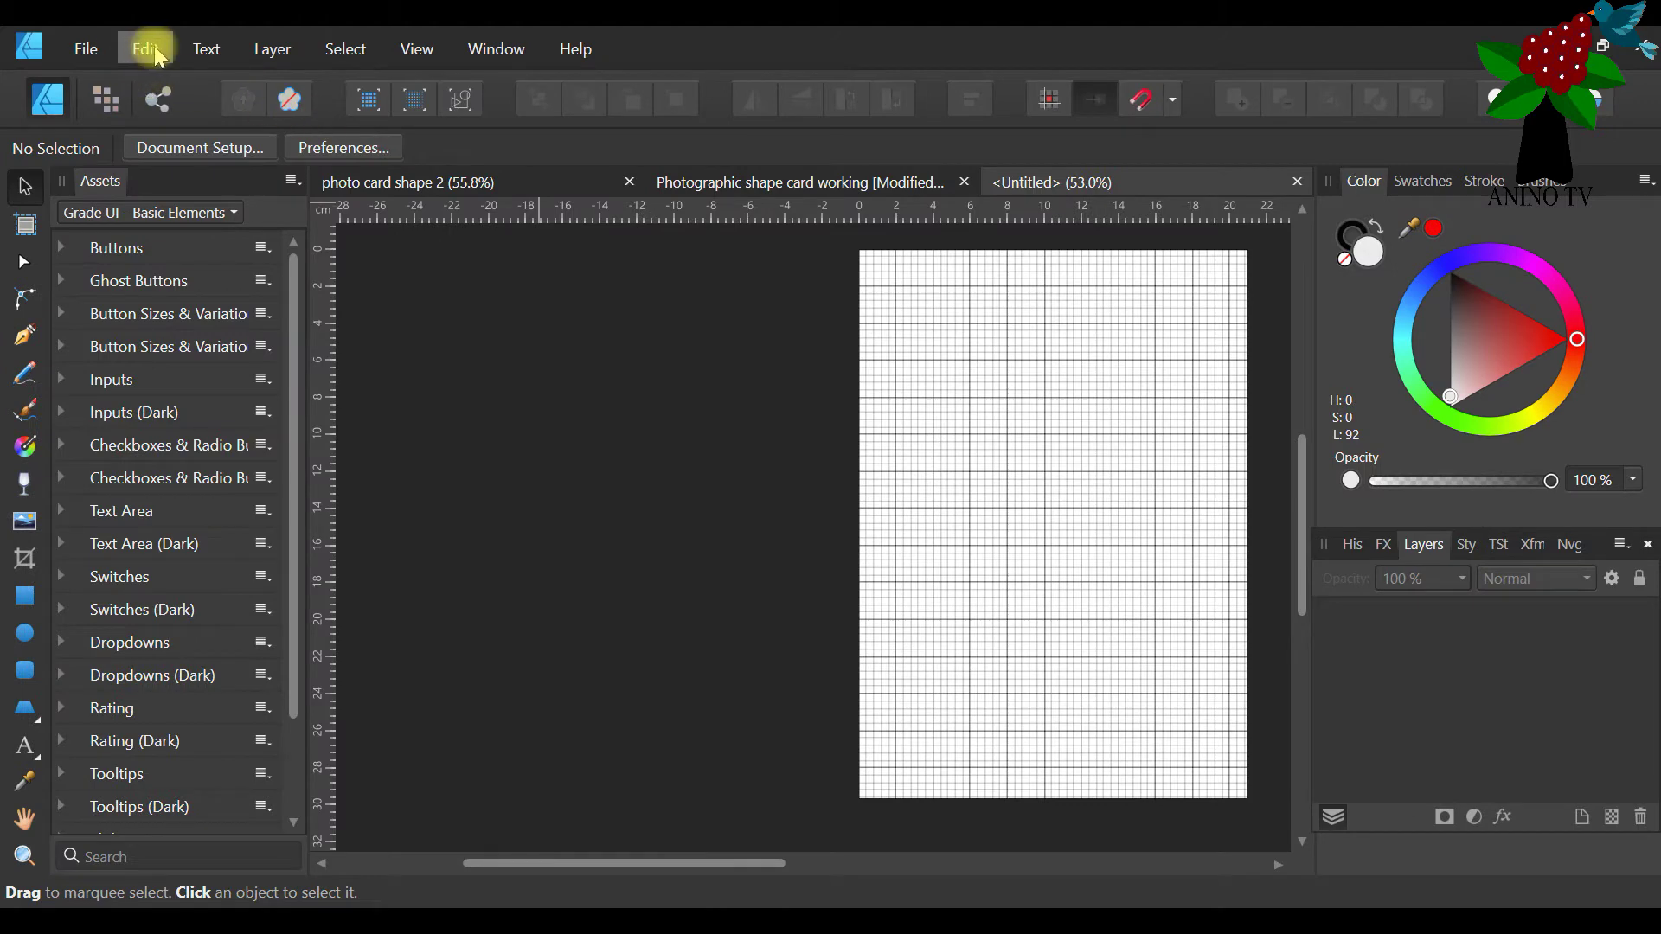
{"action": "left_click", "coordinate": [145, 49]}
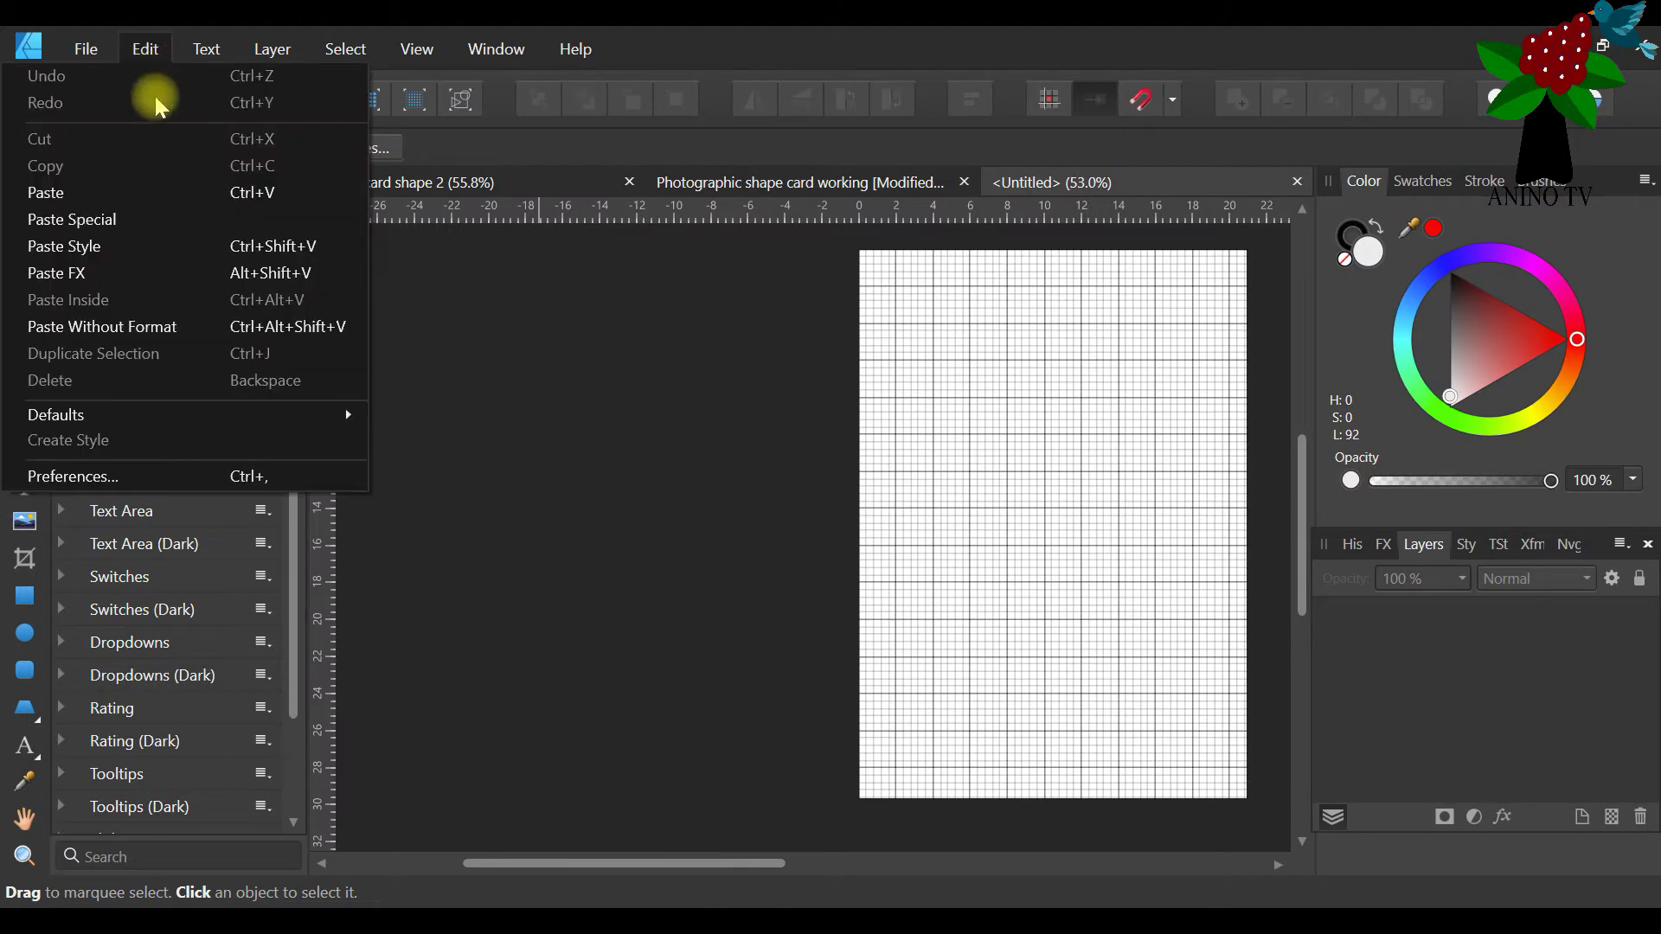
{"action": "left_click", "coordinate": [140, 194]}
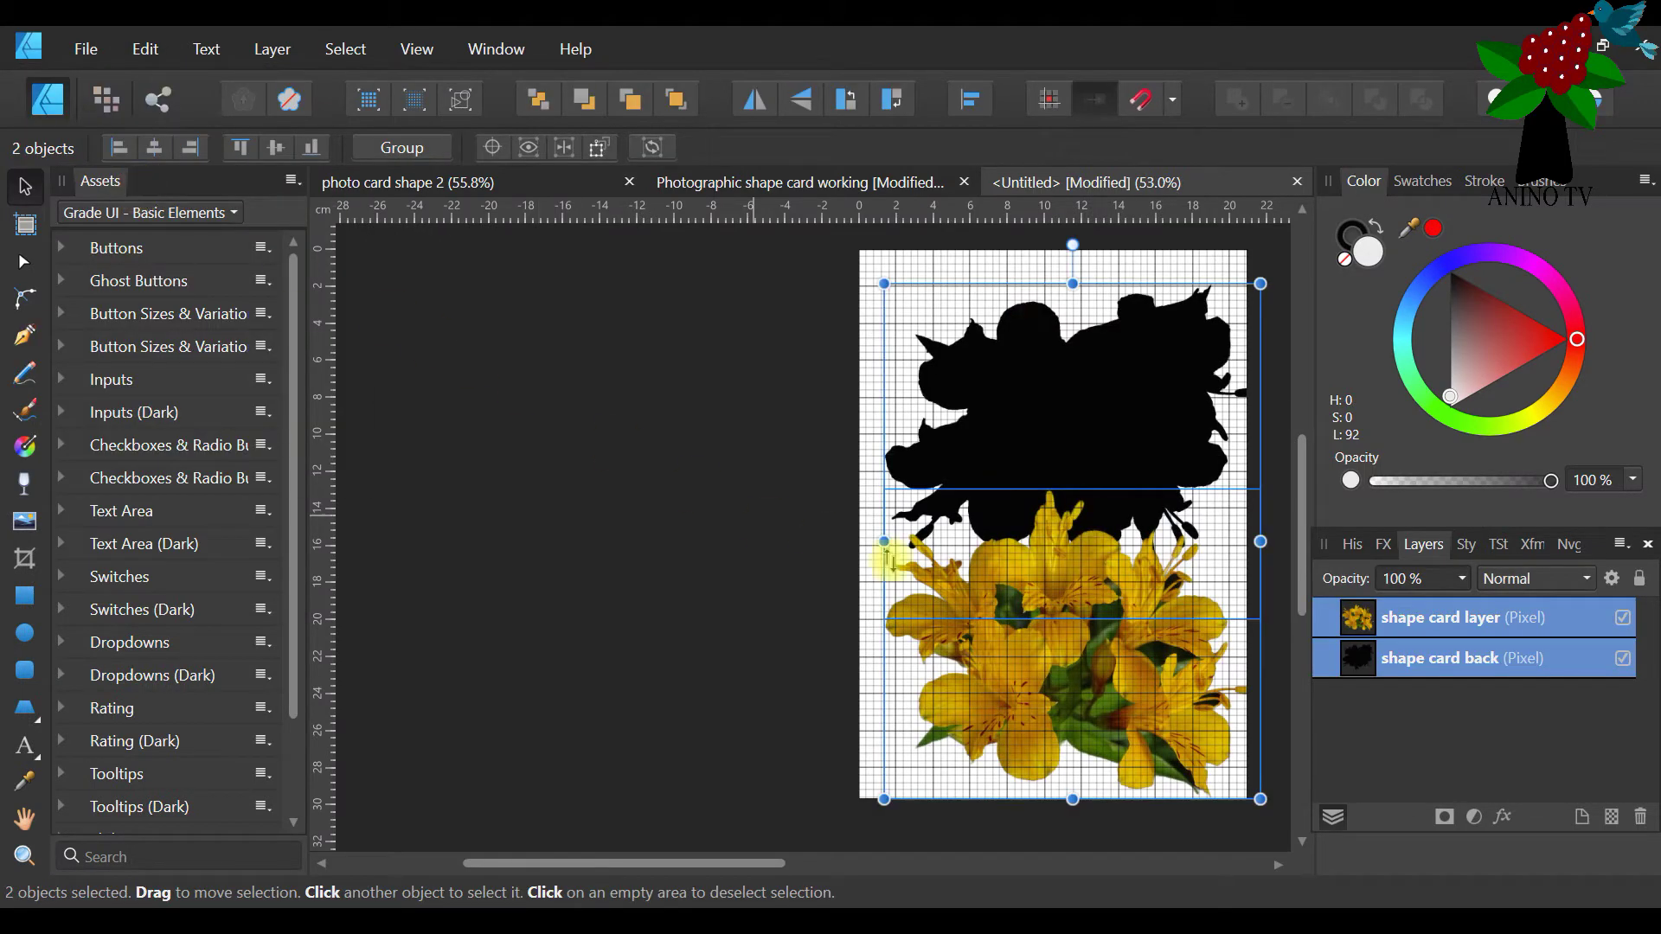
Move the pasted card back and card layer about 1 cm up and 1 cm left so both fit inside the A4 page
{"action": "left_click_drag", "start_coordinate": [708, 864], "coordinate": [824, 864]}
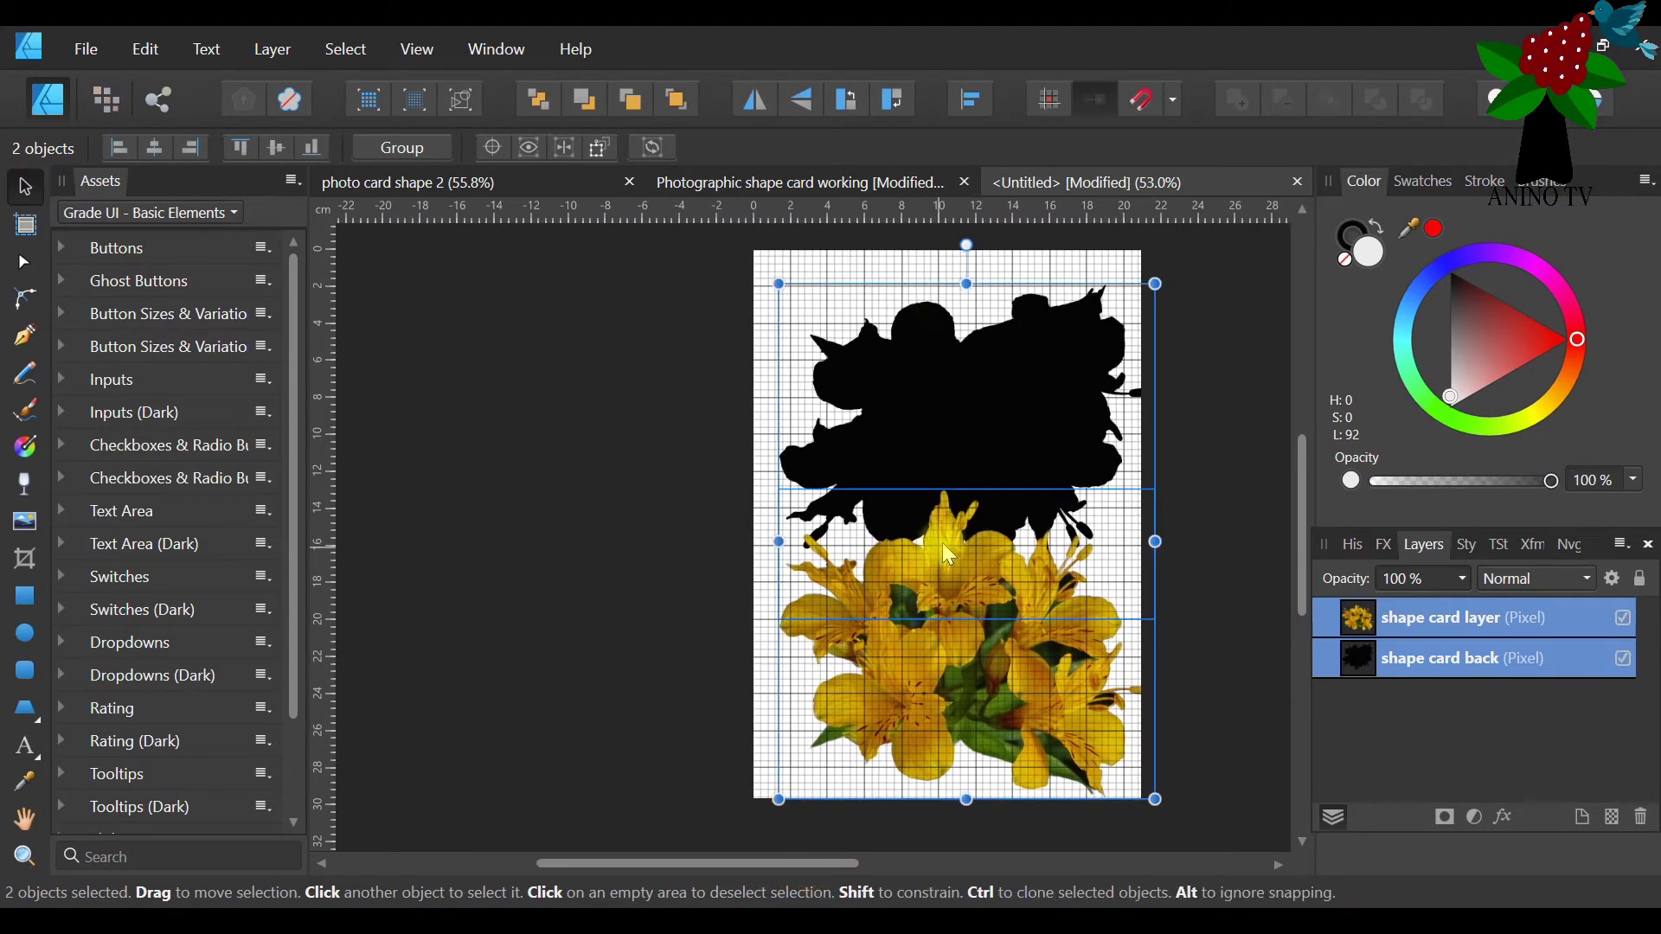
{"action": "left_click_drag", "start_coordinate": [942, 542], "coordinate": [942, 542]}
{"action": "key", "text": "Up"}
{"action": "key", "text": "Up"}
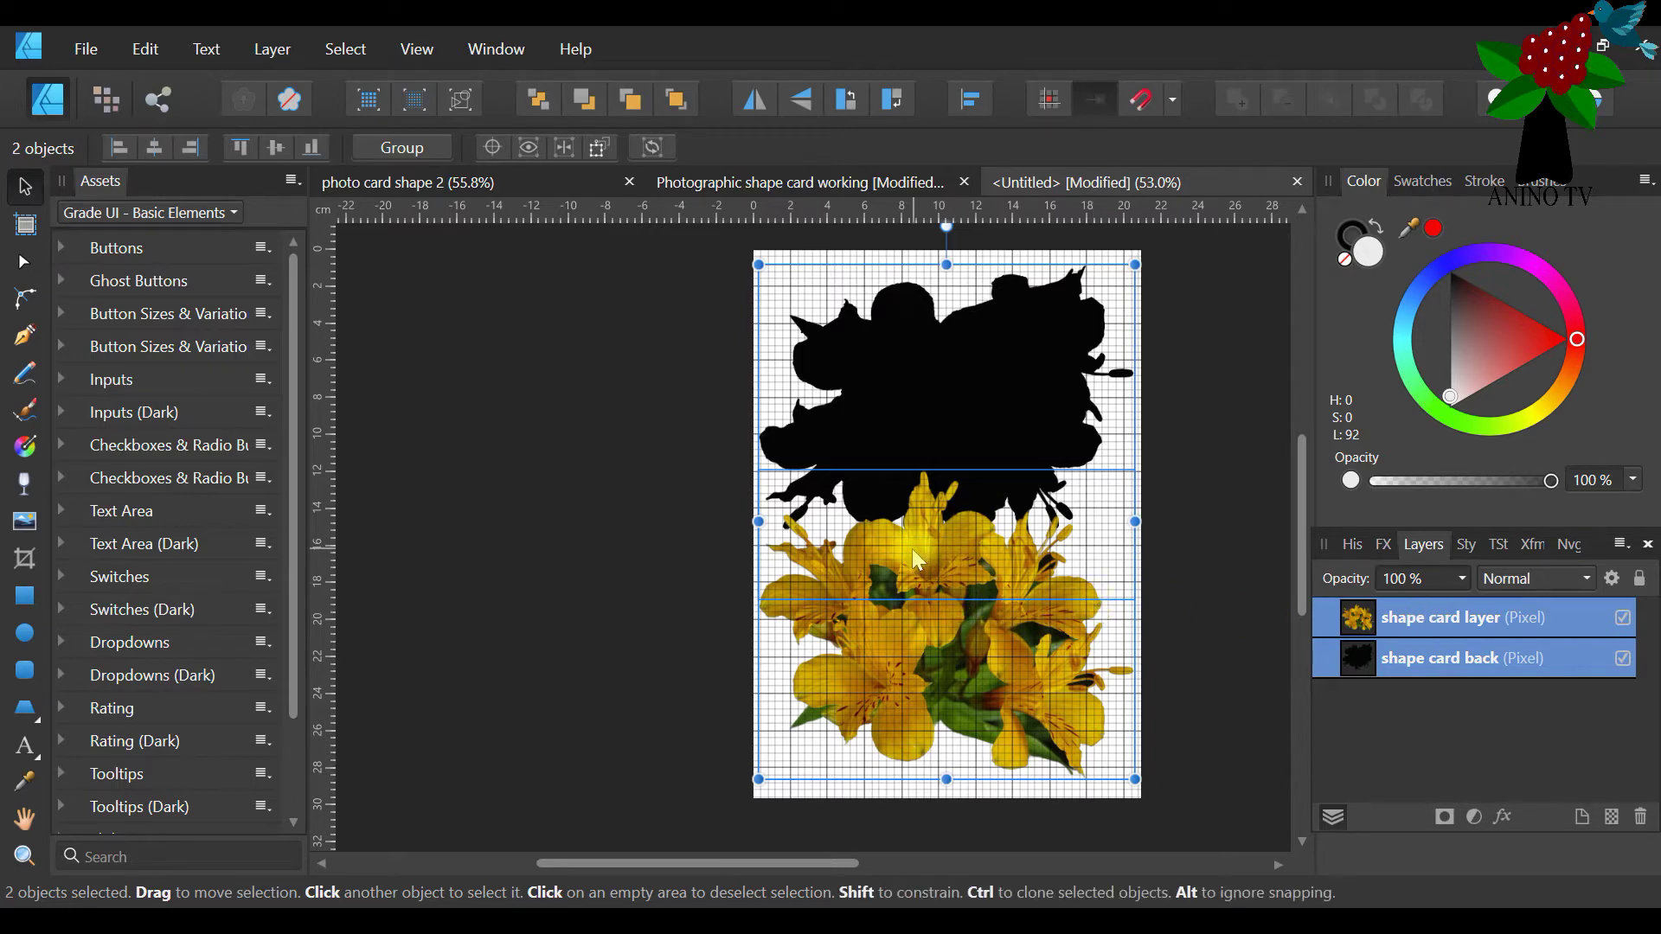
Check the two pasted layers by hiding and showing them again, and clear the selection
{"action": "left_click", "coordinate": [1622, 617]}
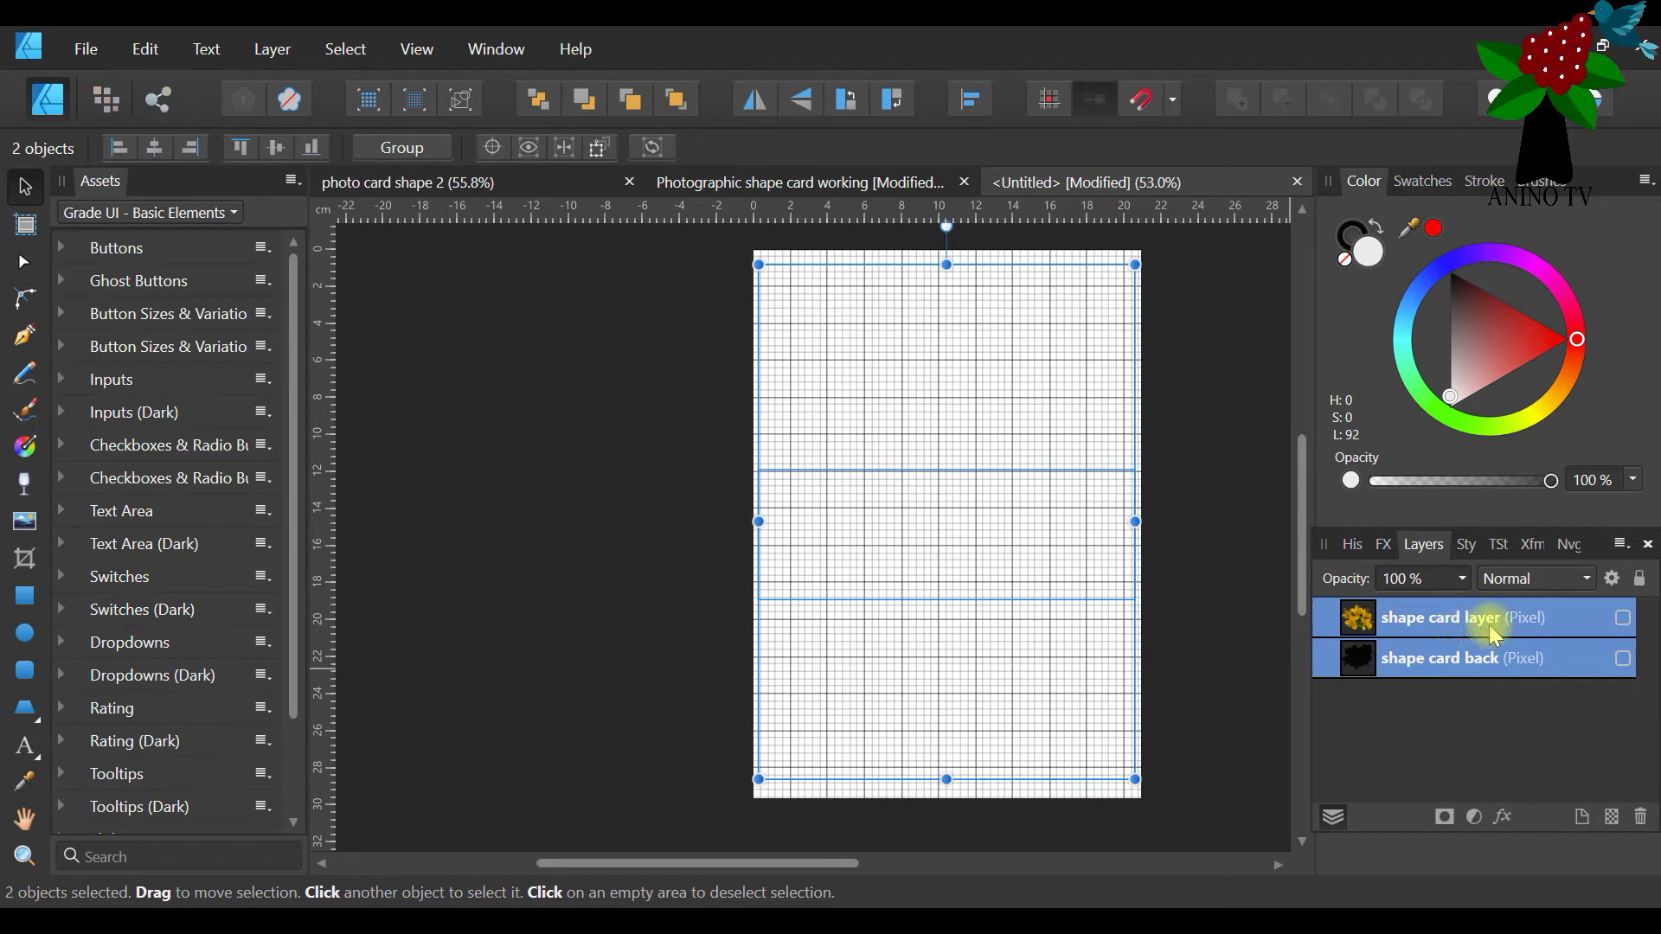
{"action": "left_click", "coordinate": [1621, 620]}
{"action": "left_click", "coordinate": [1190, 612]}
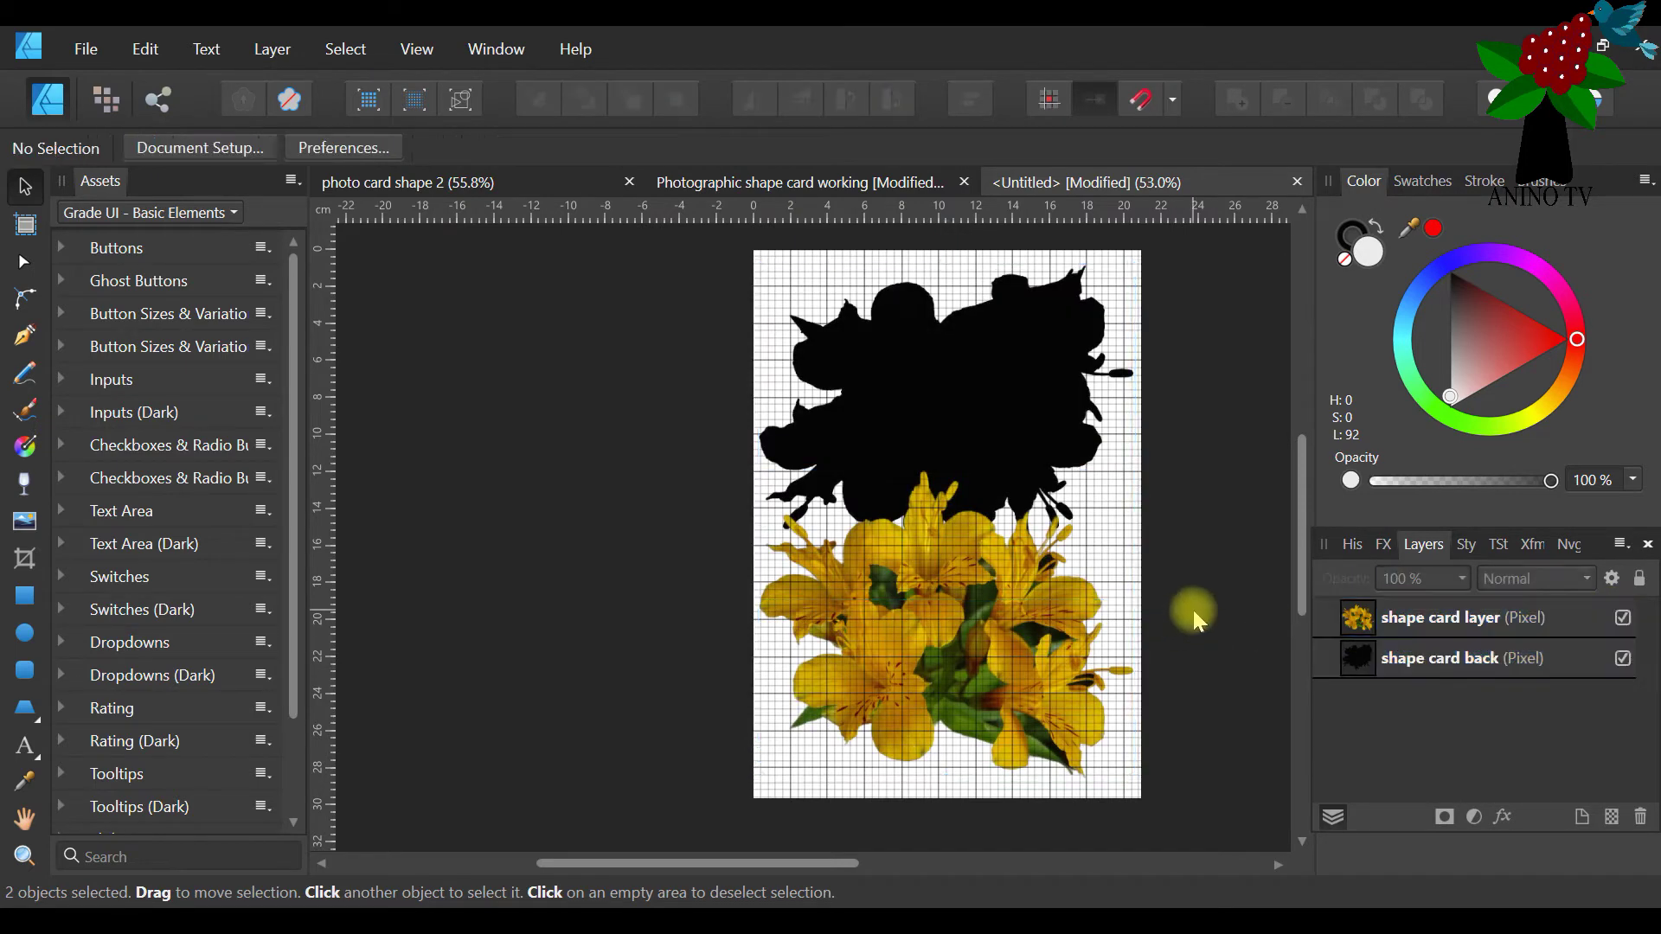
Hide the shape card layer and duplicate the shape card back layer, with the Layers panel floated beside the page
{"action": "left_click", "coordinate": [1522, 621]}
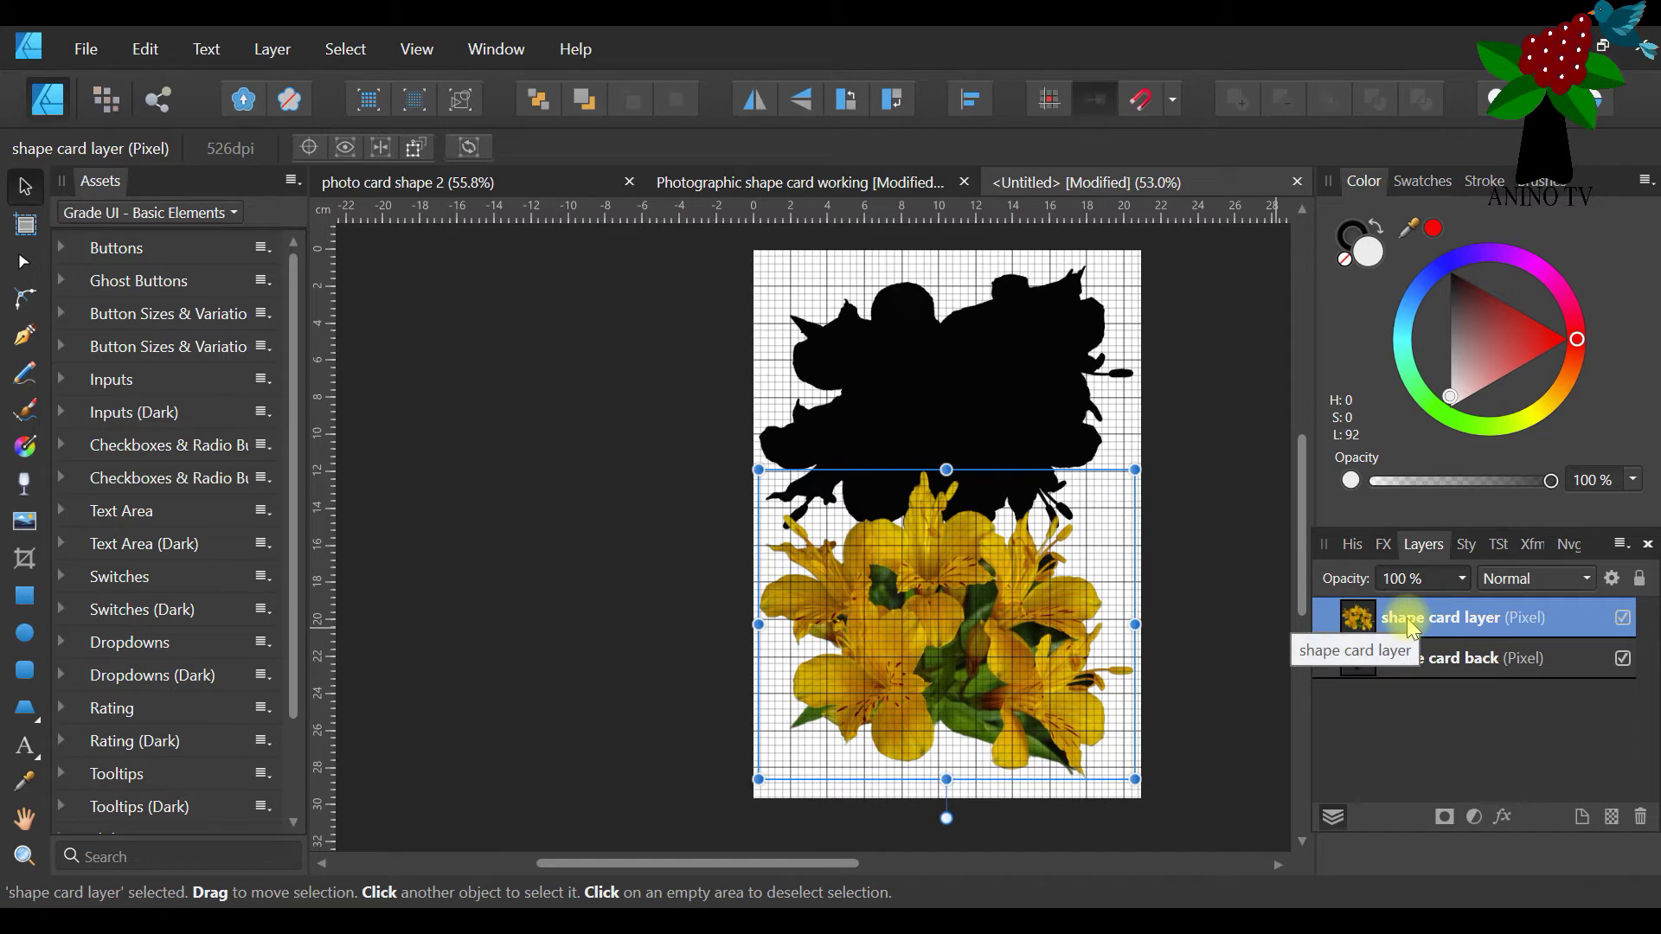
{"action": "left_click_drag", "start_coordinate": [1321, 544], "coordinate": [413, 312]}
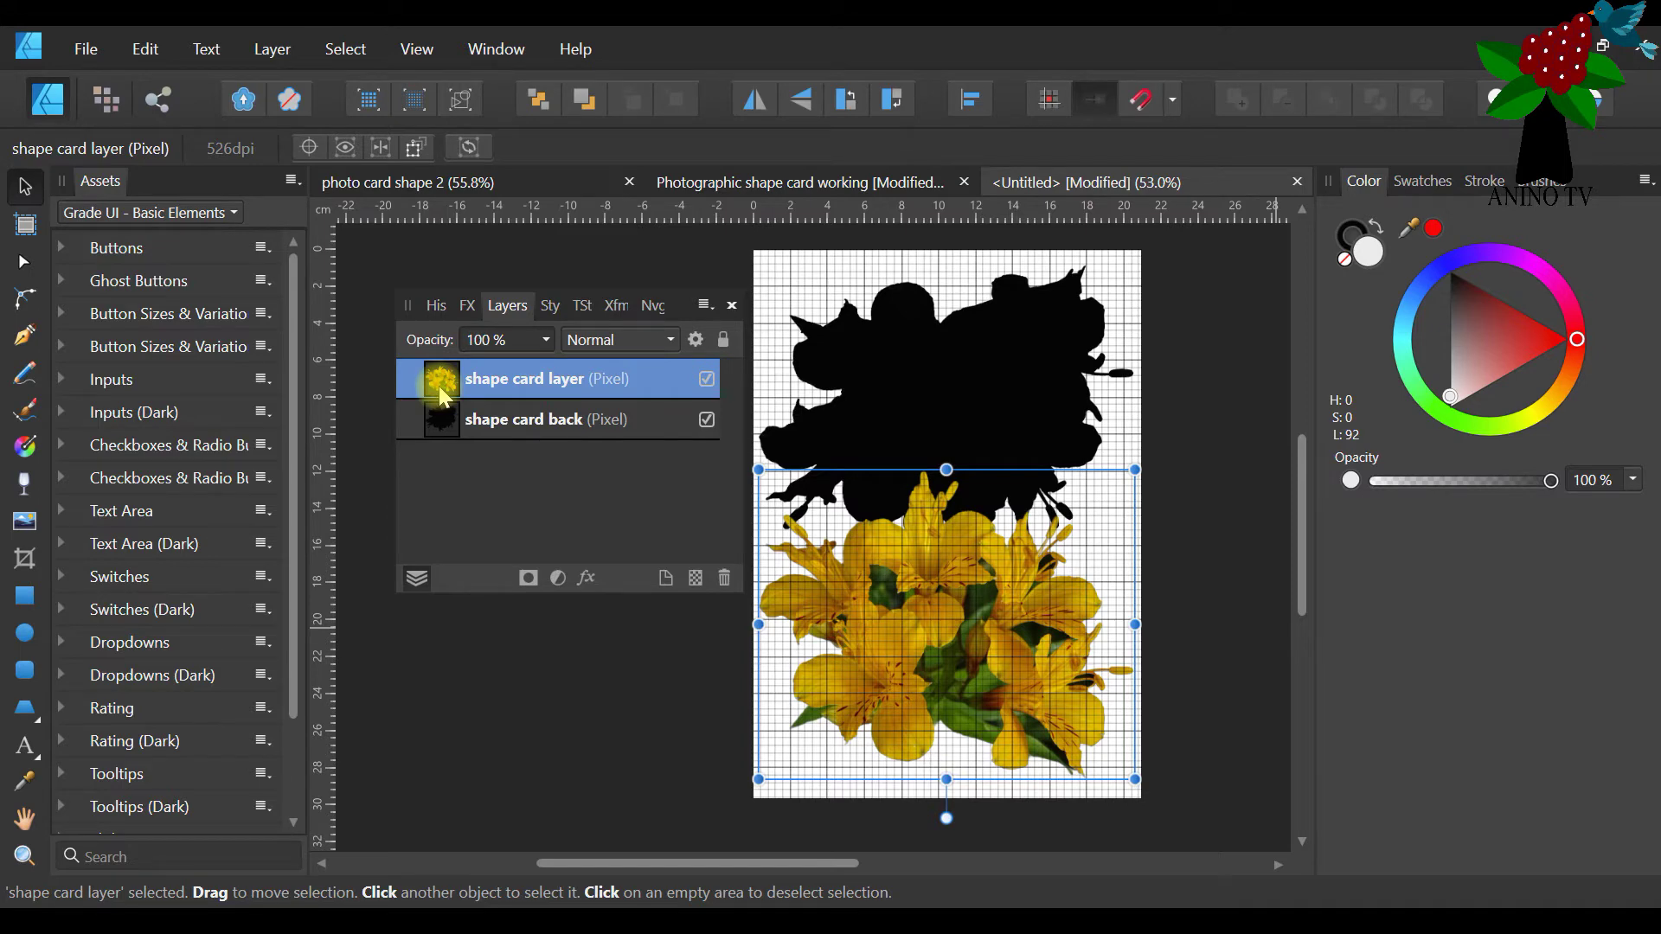
{"action": "left_click", "coordinate": [707, 379]}
{"action": "left_click", "coordinate": [547, 418]}
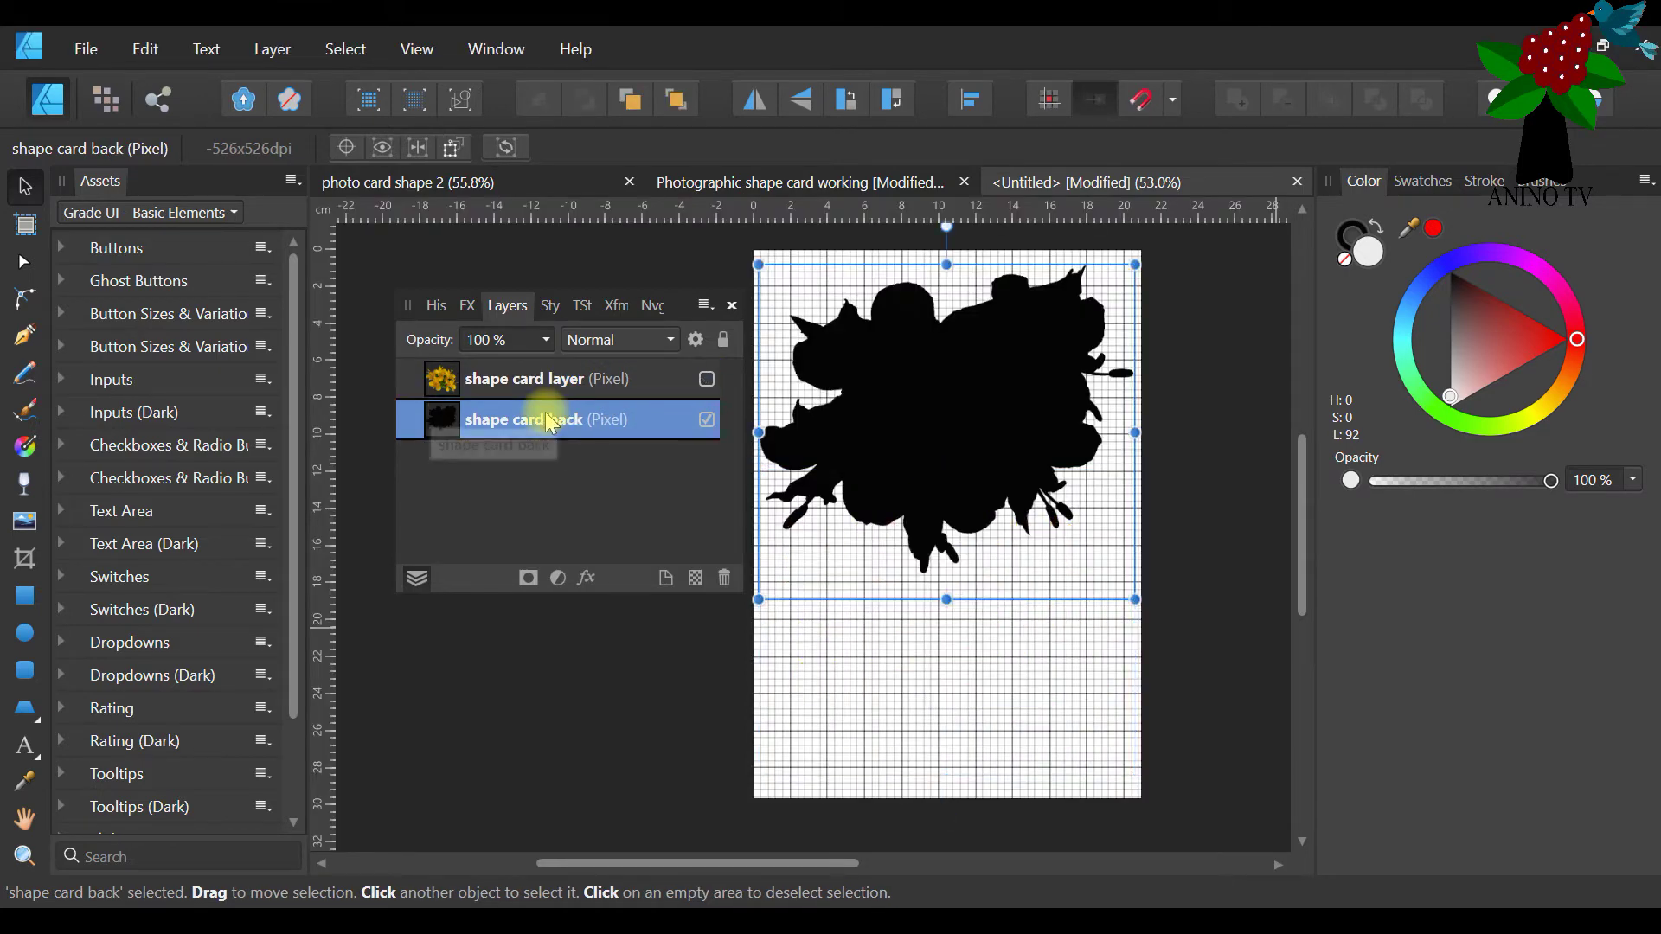
{"action": "right_click", "coordinate": [519, 419]}
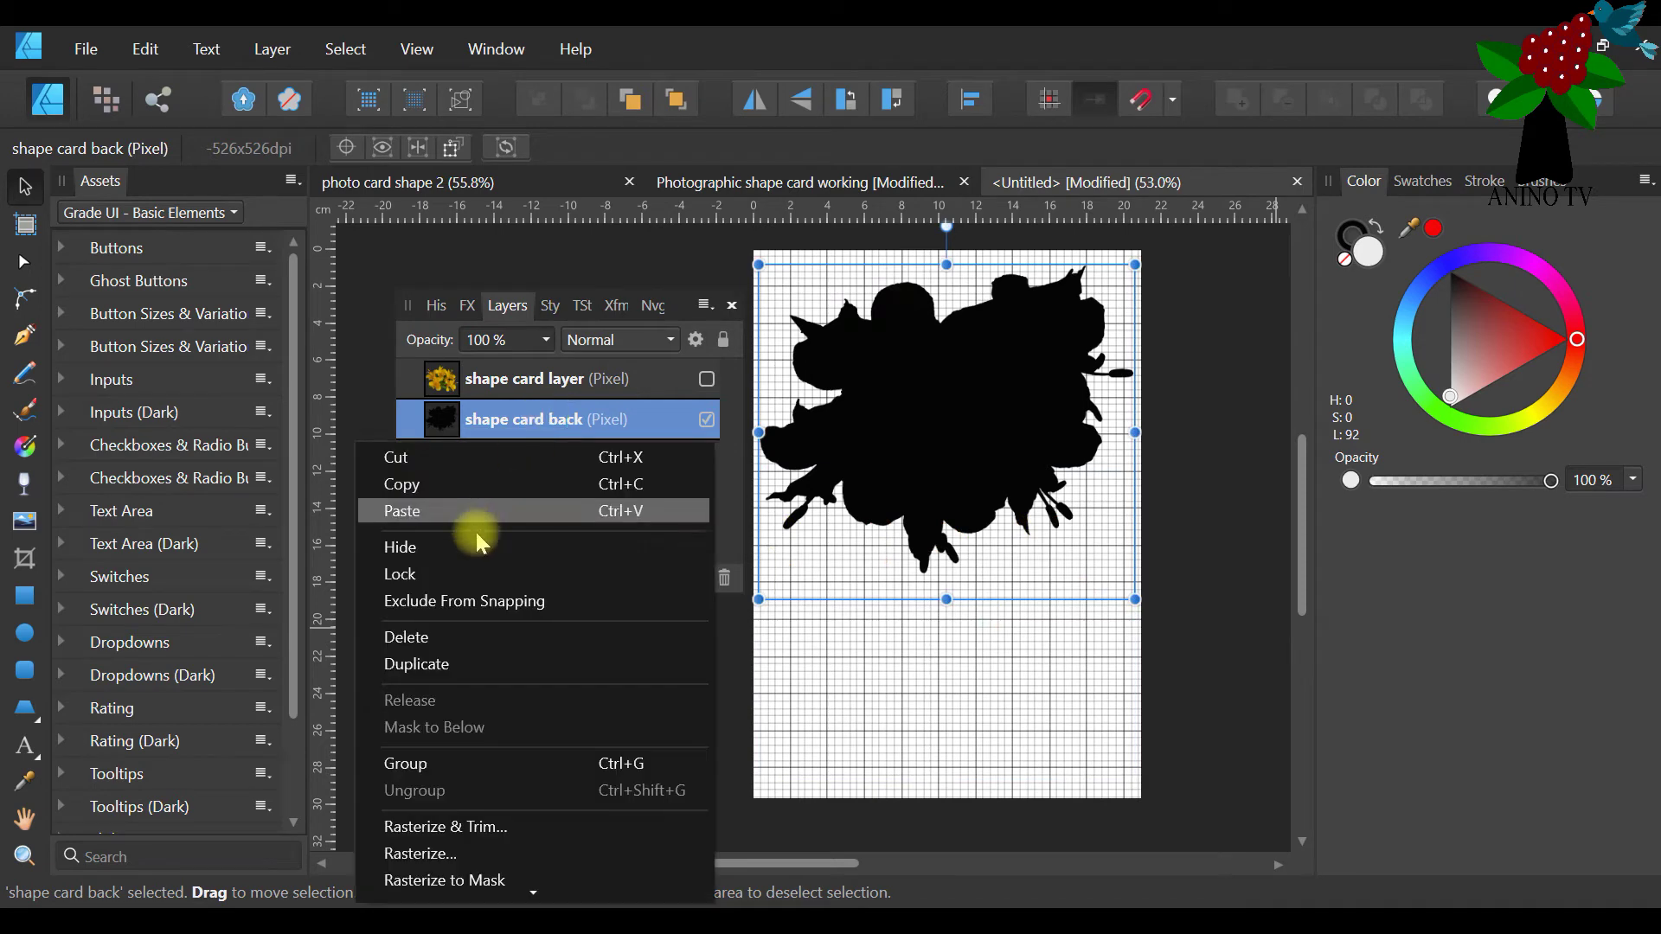
{"action": "left_click", "coordinate": [475, 663]}
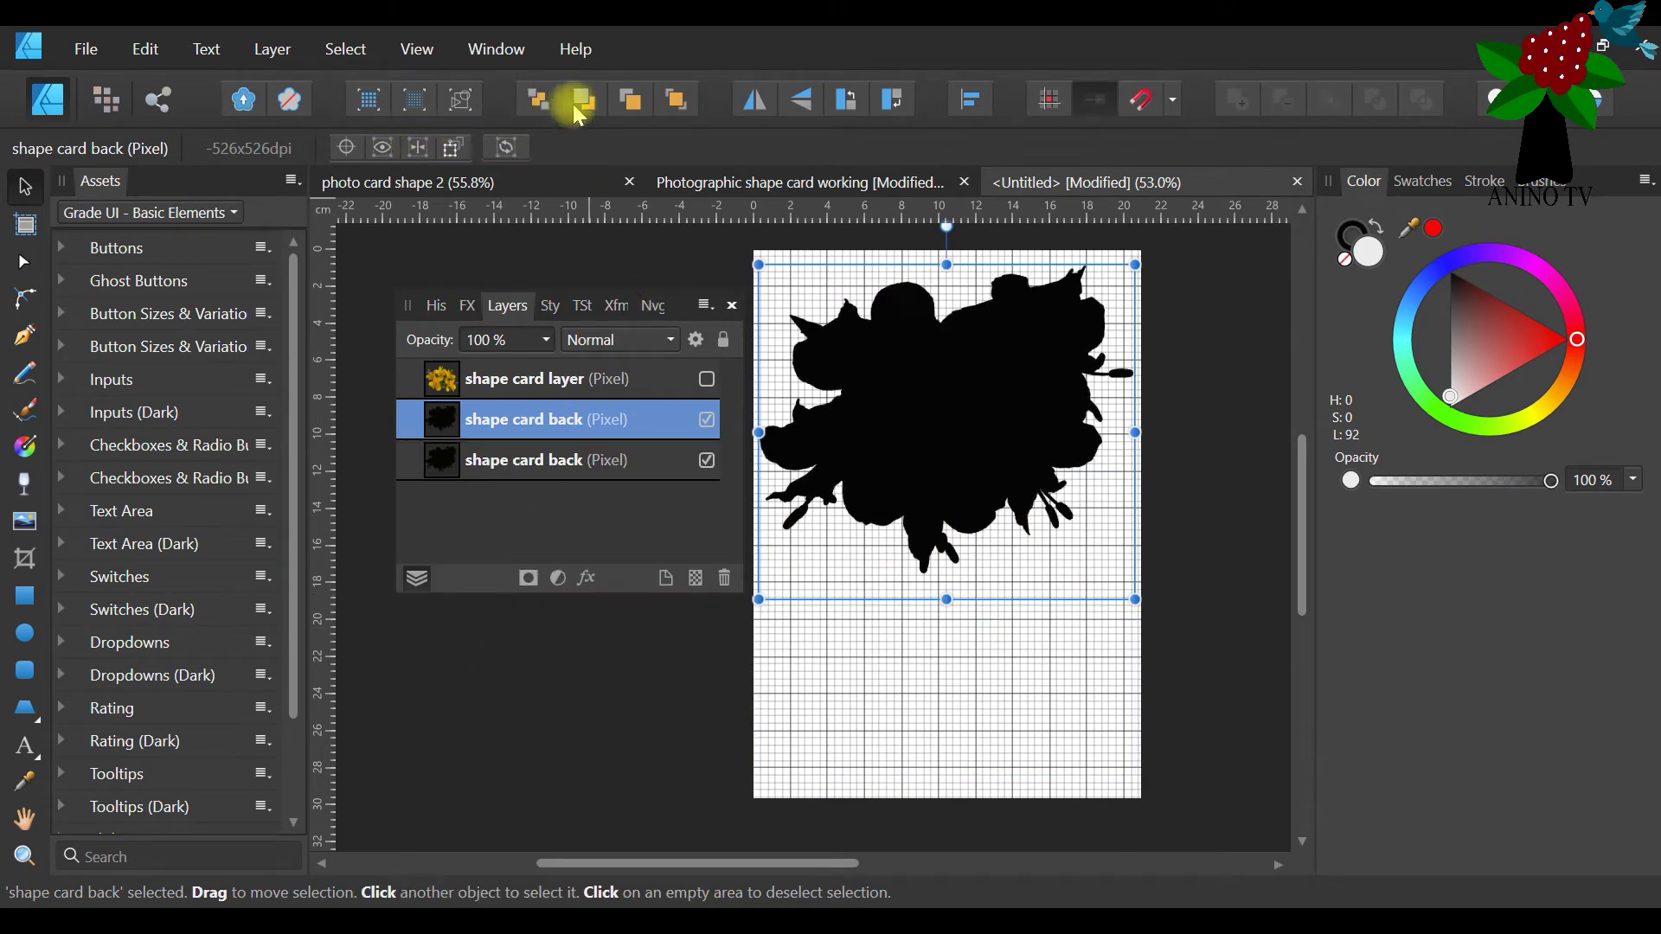
Flip the duplicate card back vertically, move it about 9 cm down the page and clear the selection
{"action": "left_click", "coordinate": [803, 100]}
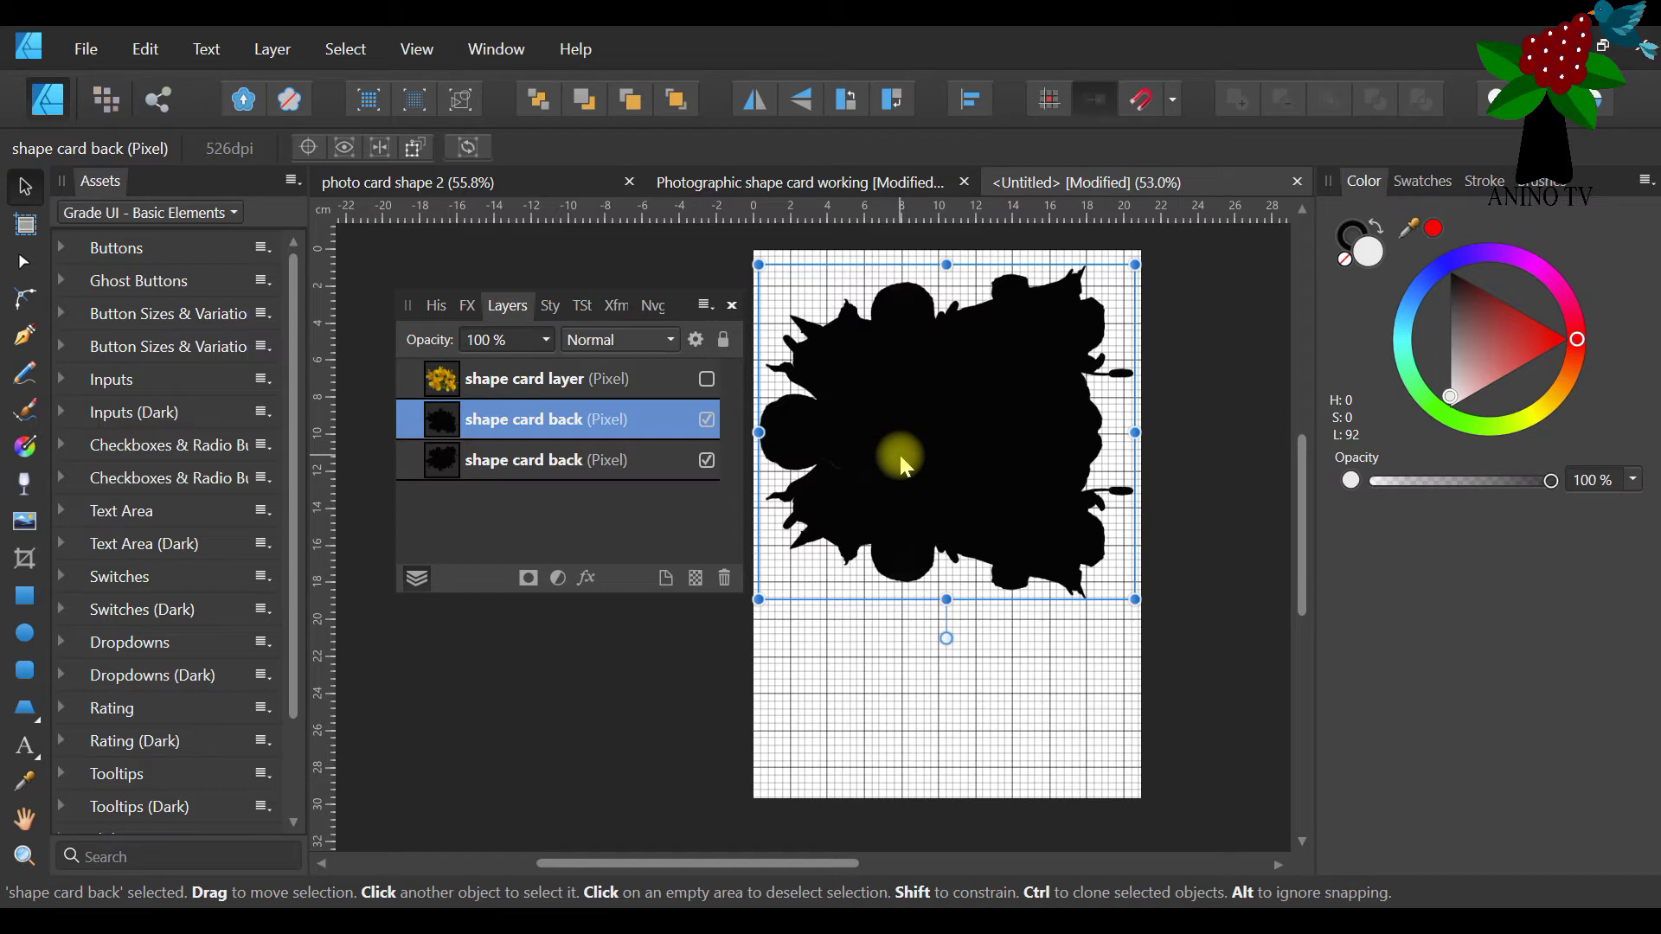
{"action": "left_click_drag", "start_coordinate": [880, 434], "coordinate": [858, 599]}
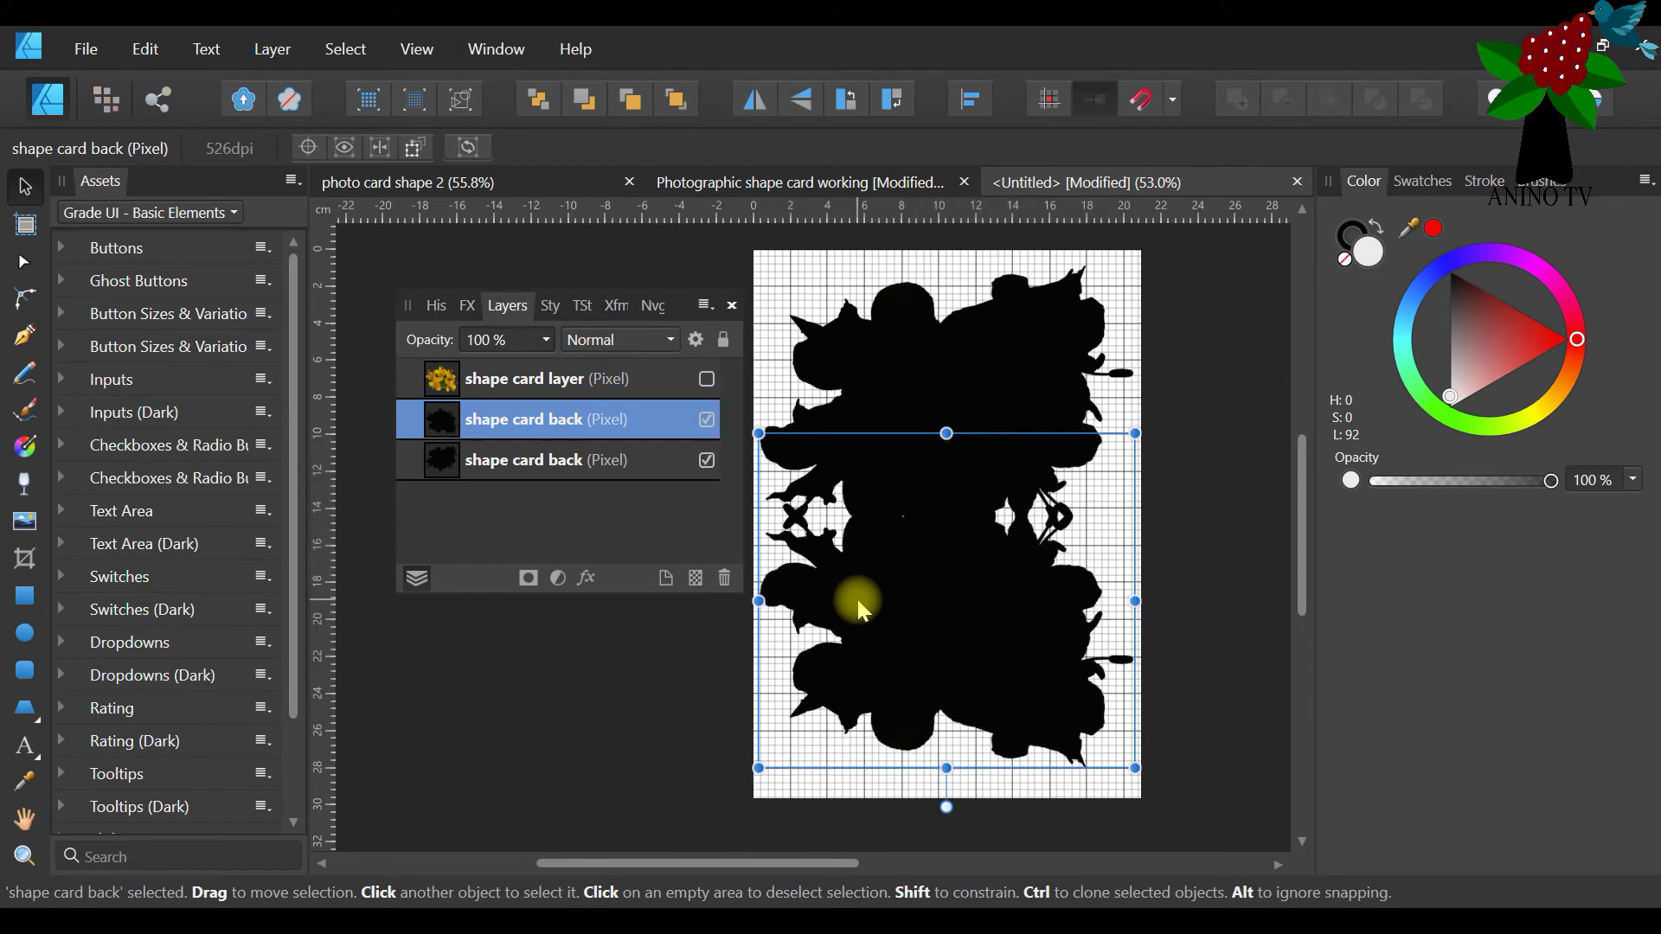
{"action": "left_click", "coordinate": [1186, 355]}
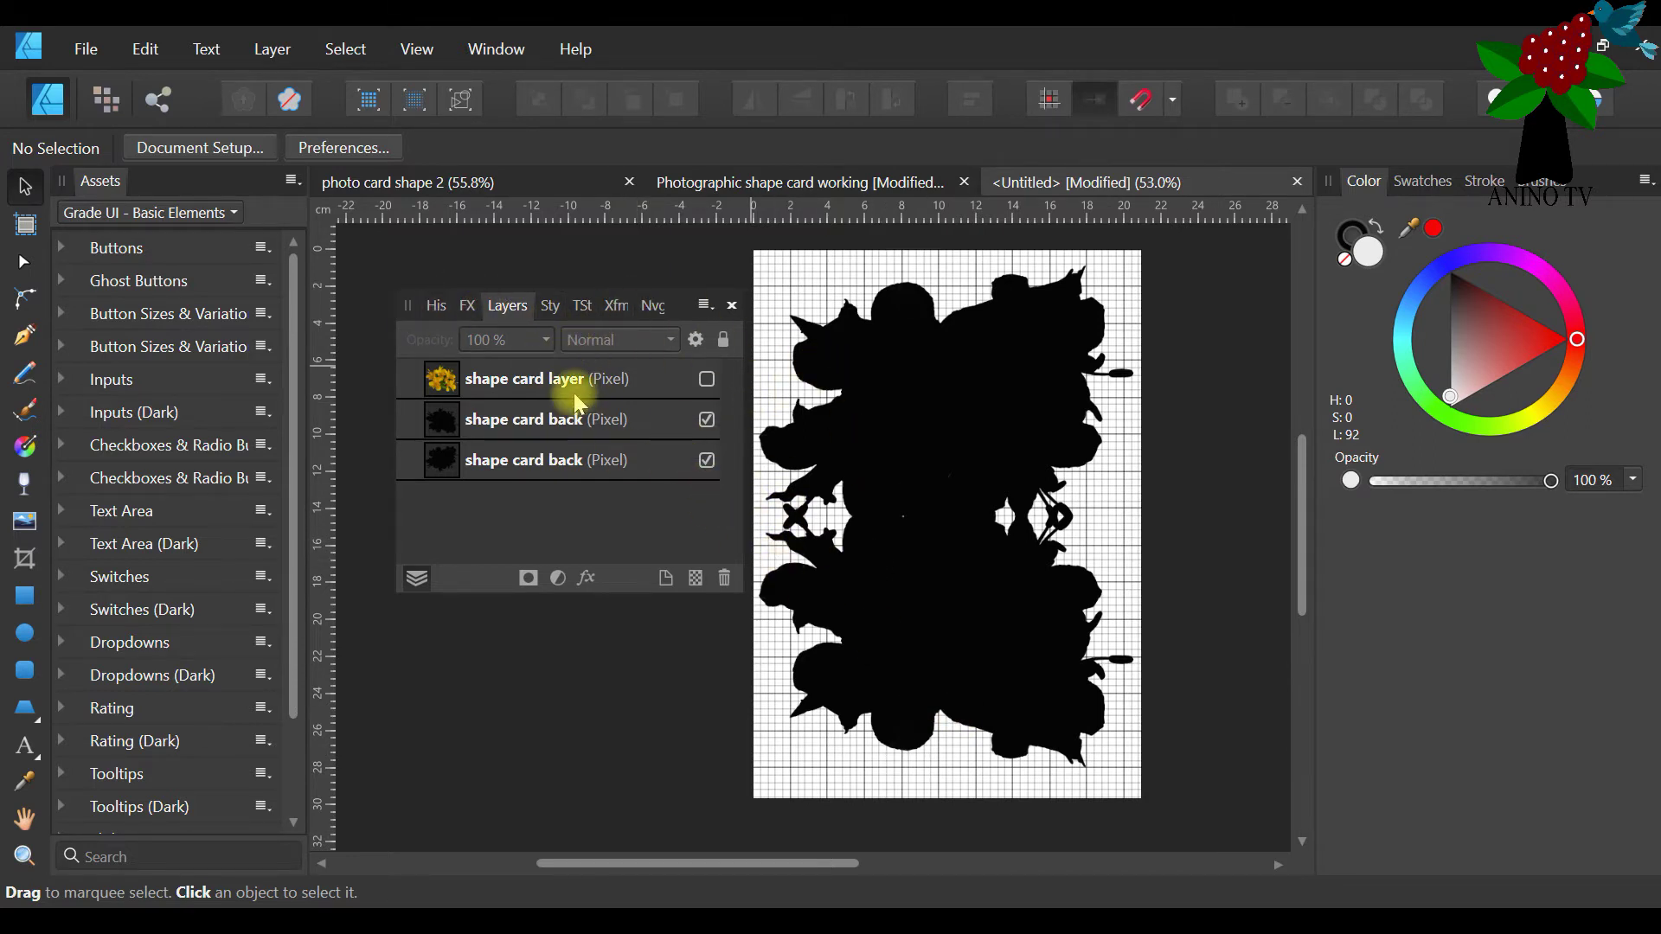
Show the shape card layer and nudge the flipped card back down about 0.6 cm until it lines up behind the flowers
{"action": "left_click", "coordinate": [705, 381]}
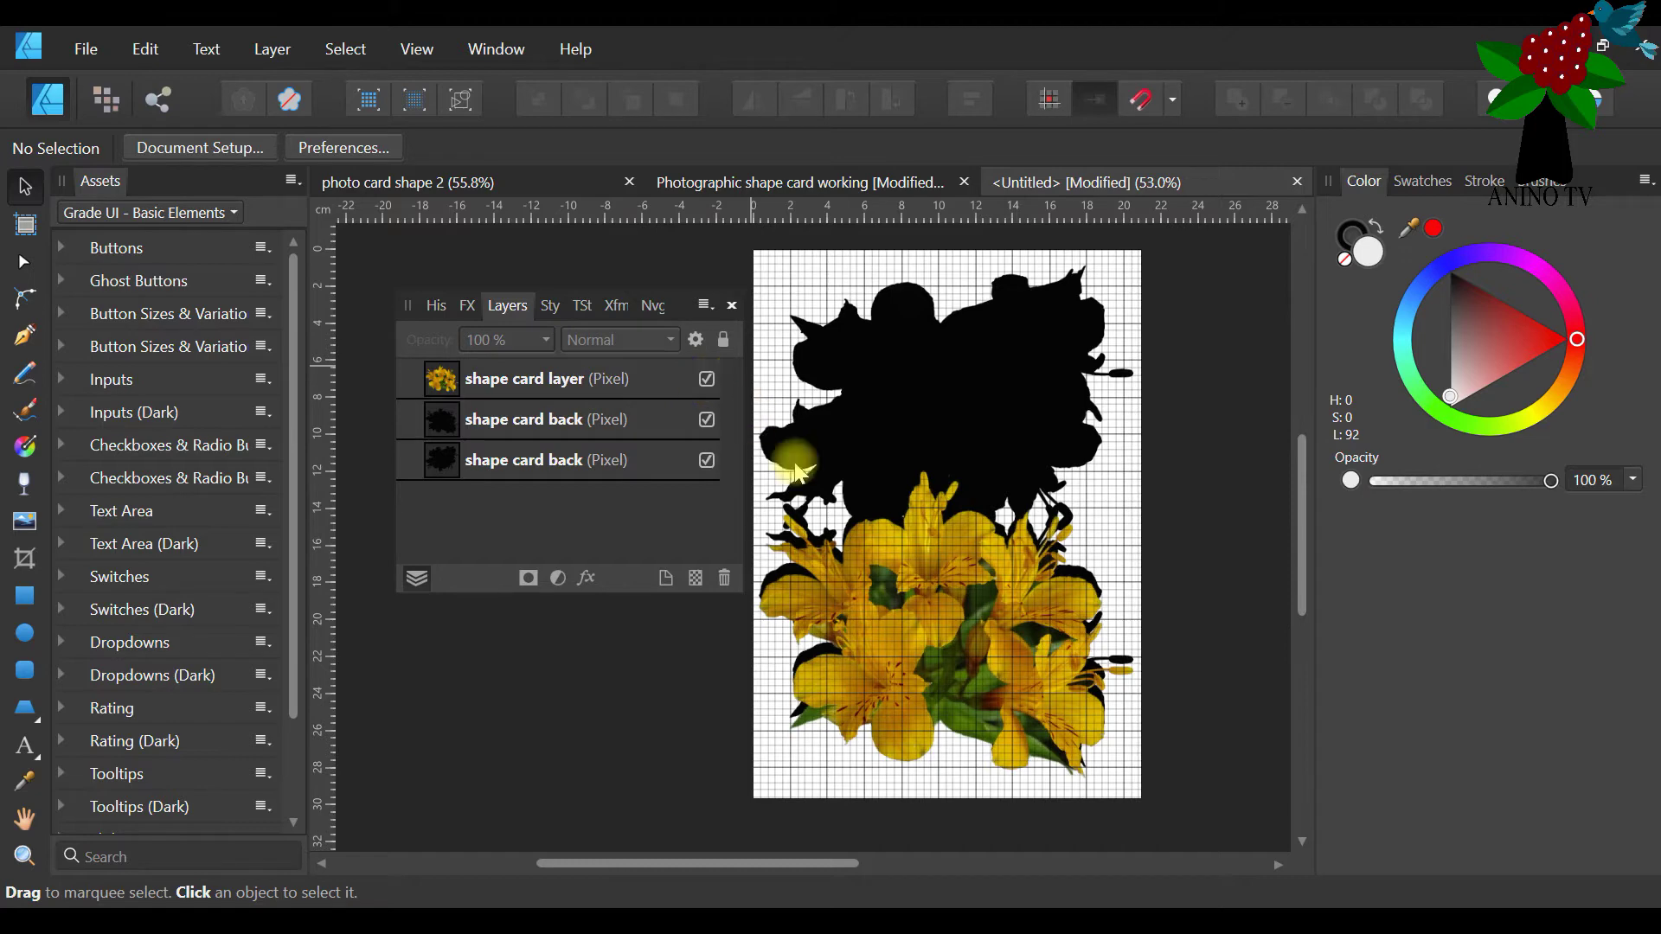
{"action": "left_click", "coordinate": [666, 466]}
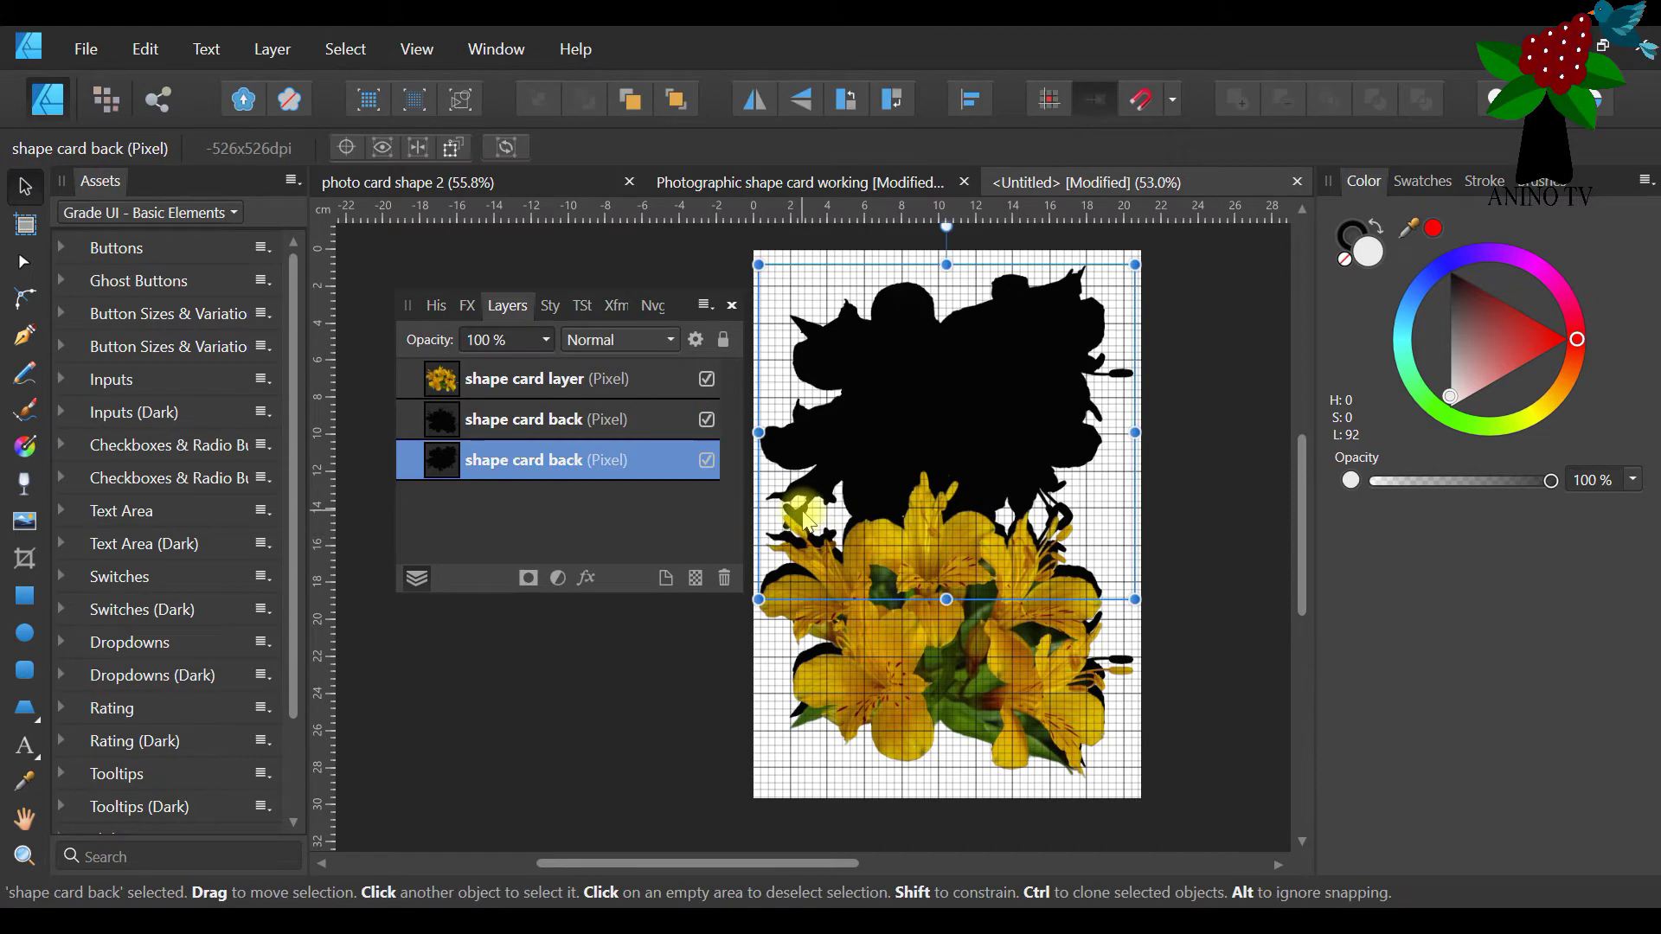
{"action": "left_click", "coordinate": [628, 422]}
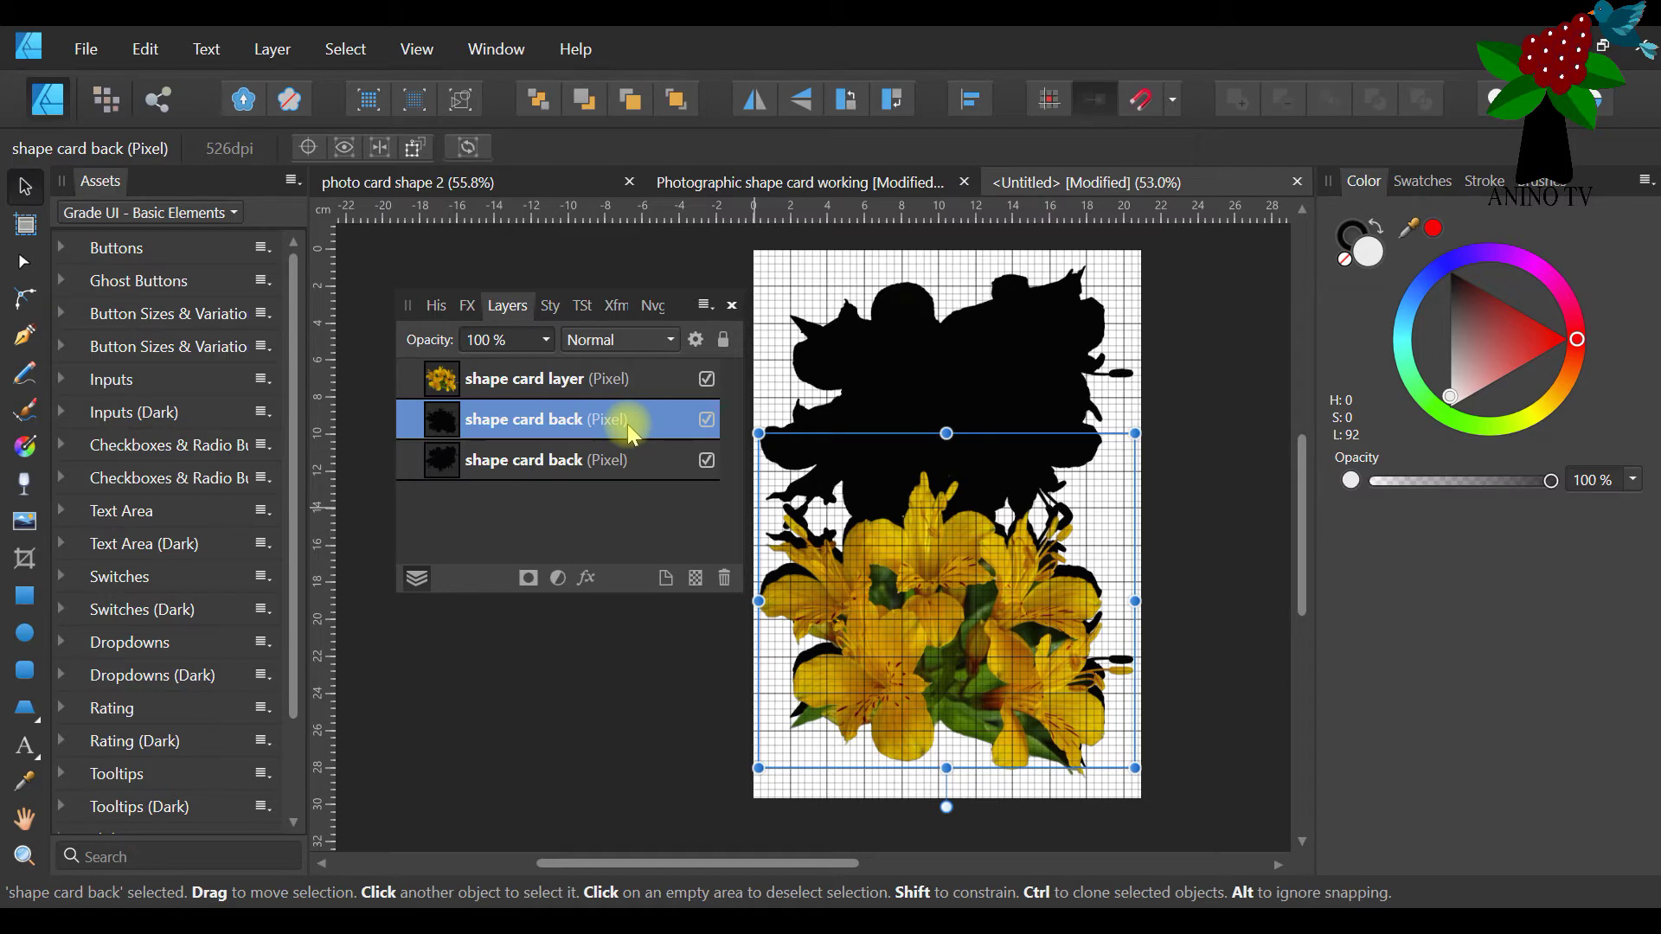
{"action": "key", "text": "Down"}
{"action": "key", "text": "Down"}
{"action": "key", "text": "Down"}
{"action": "key", "text": "Down"}
{"action": "key", "text": "Down"}
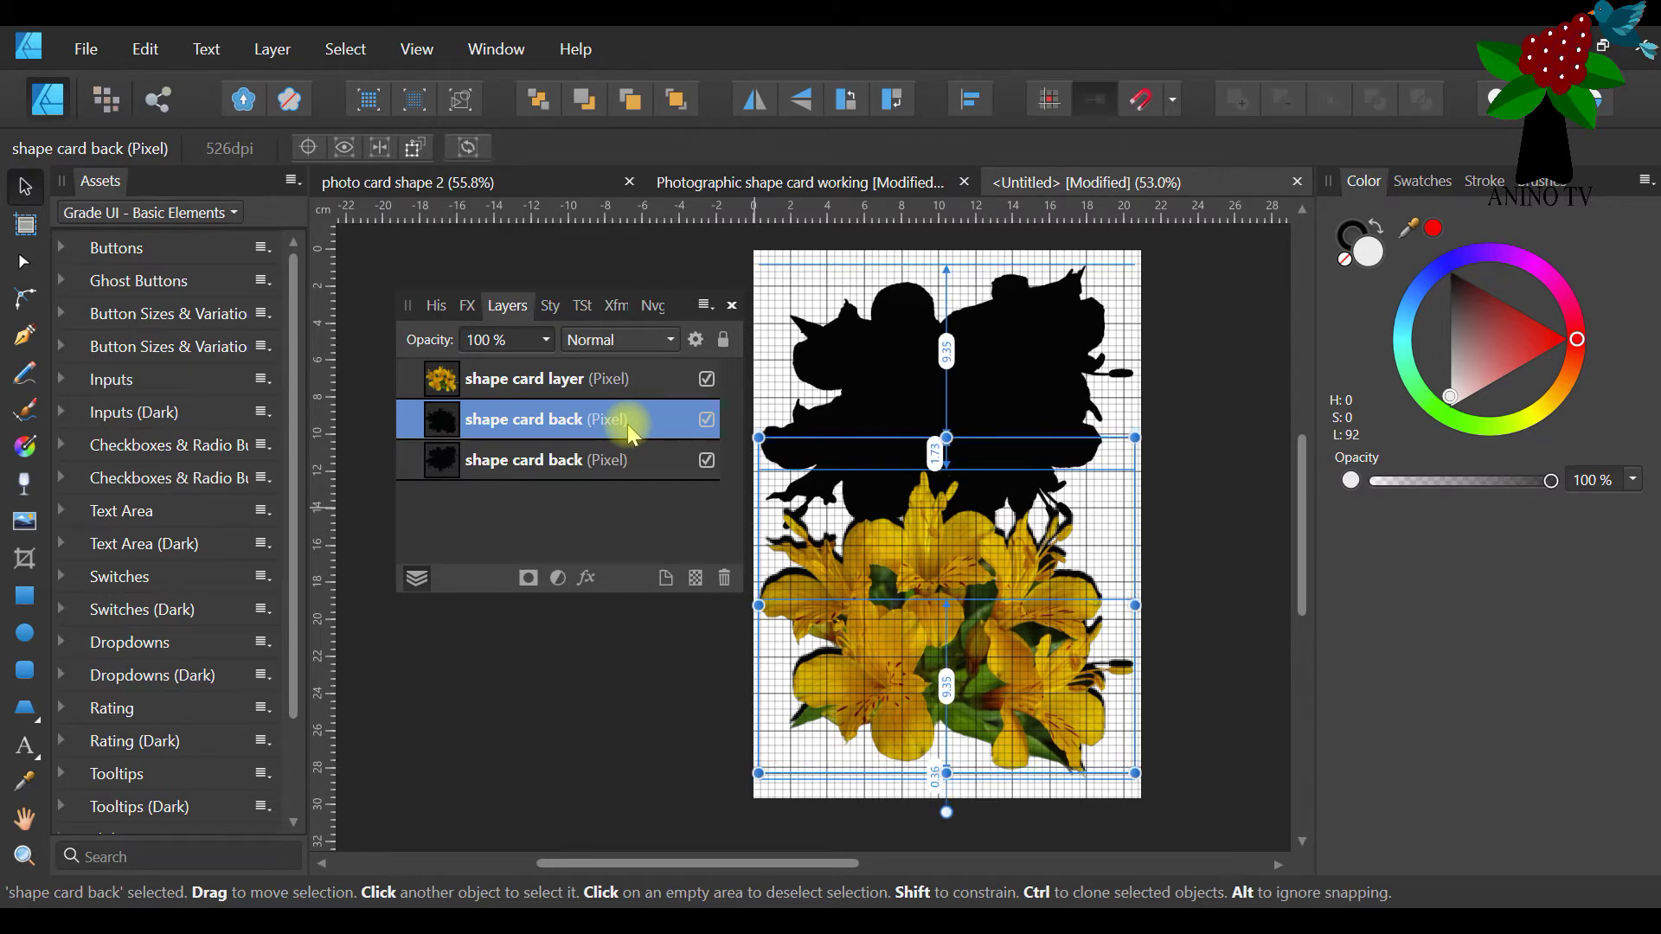
{"action": "key", "text": "Down"}
{"action": "key", "text": "Down"}
{"action": "key", "text": "Down"}
{"action": "key", "text": "Down"}
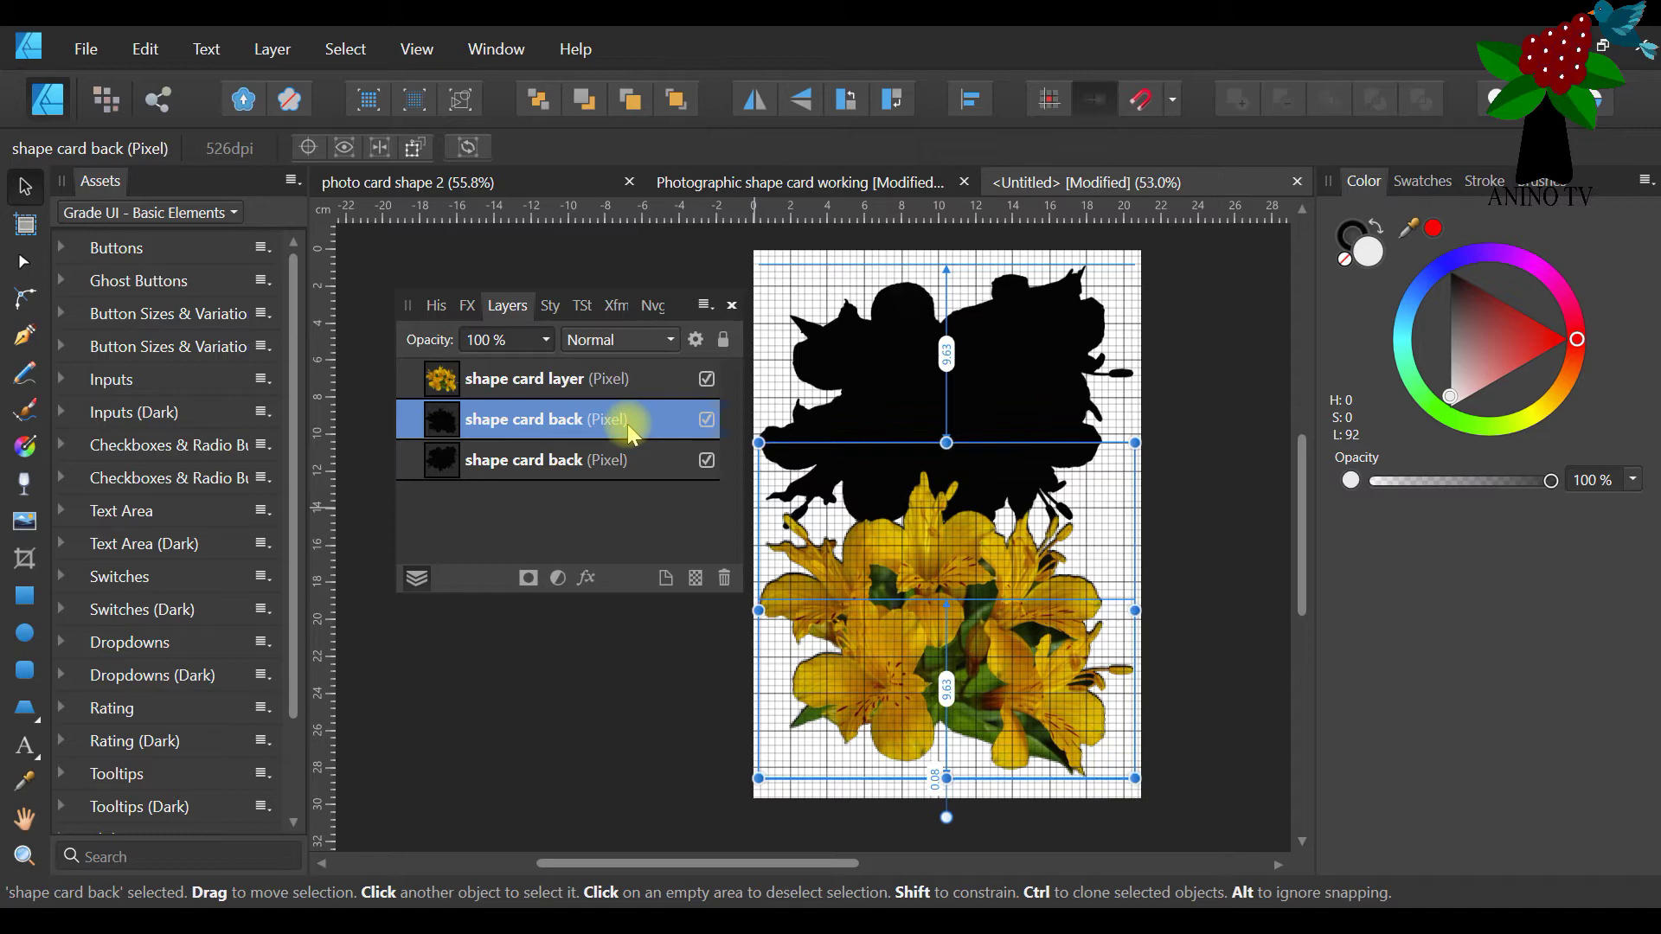
{"action": "key", "text": "Down"}
{"action": "key", "text": "Down"}
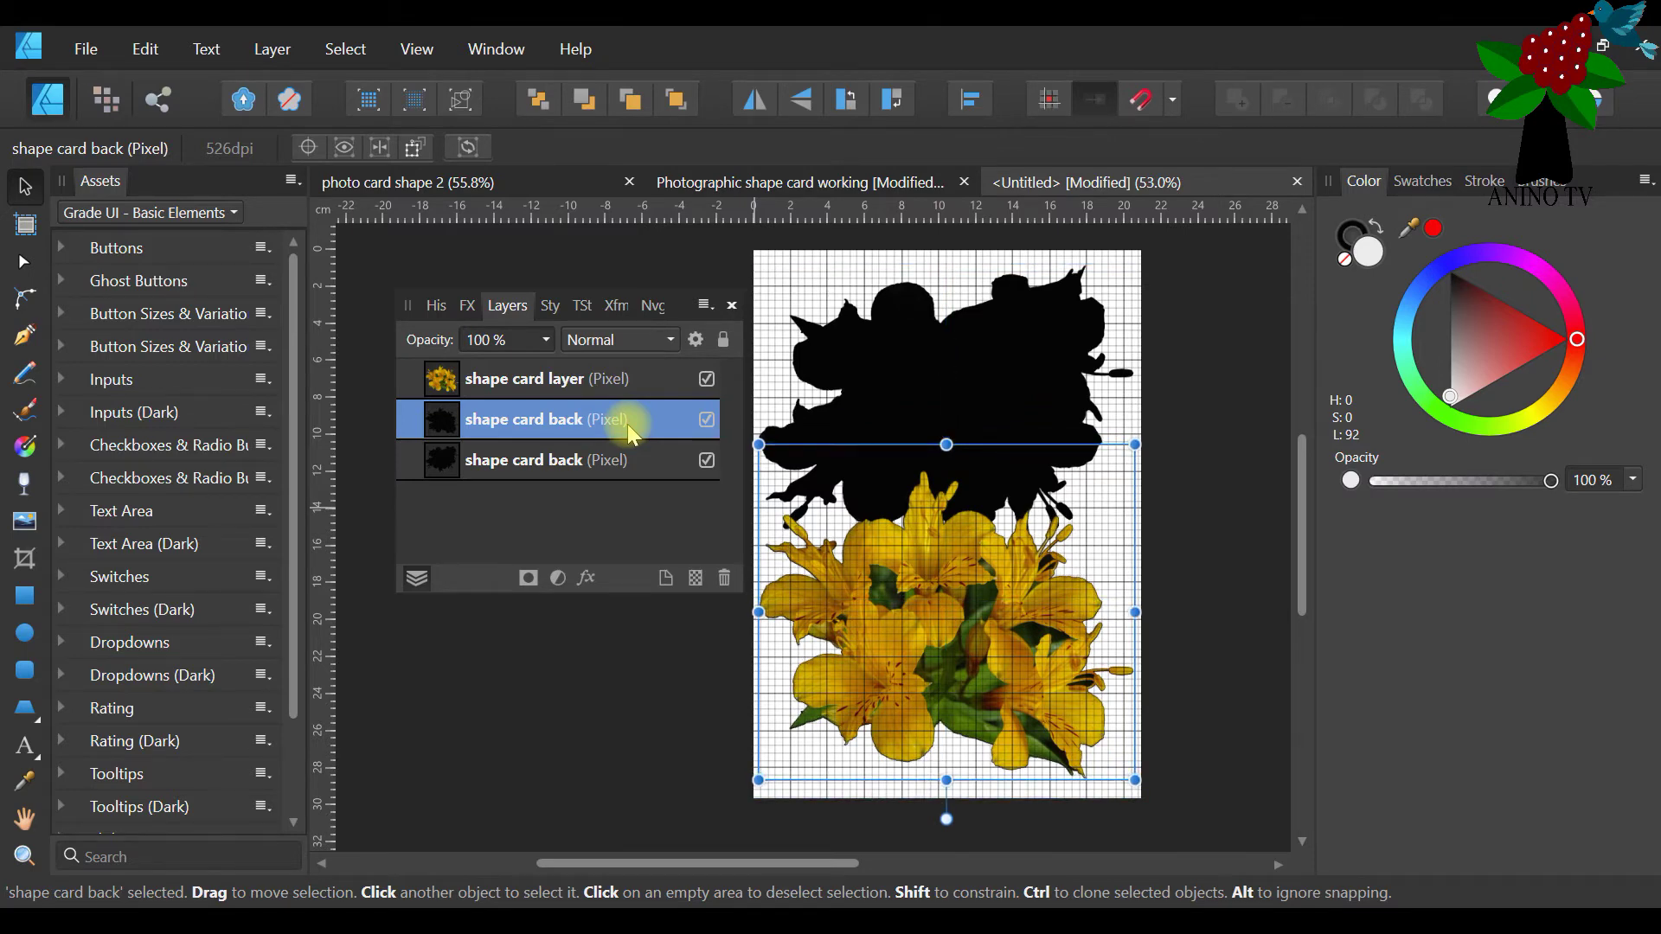
Check the flipped back with the card layer hidden and shown, hide the flipped back and move the Layers panel clear of the page
{"action": "left_click", "coordinate": [707, 381]}
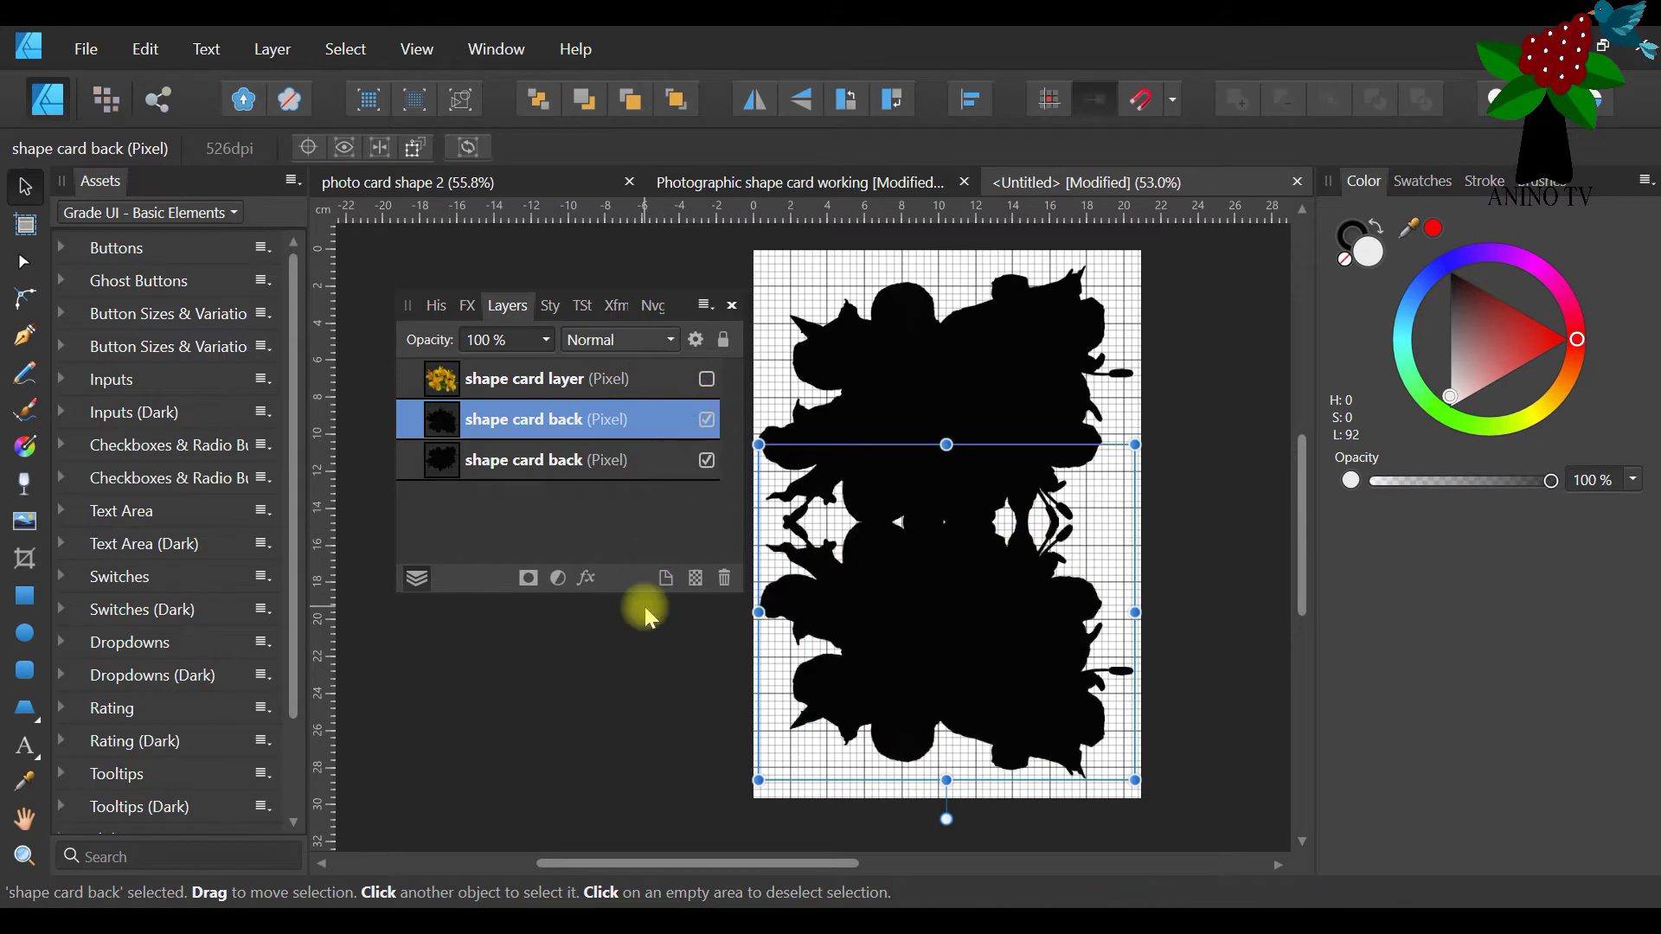
{"action": "left_click", "coordinate": [707, 381]}
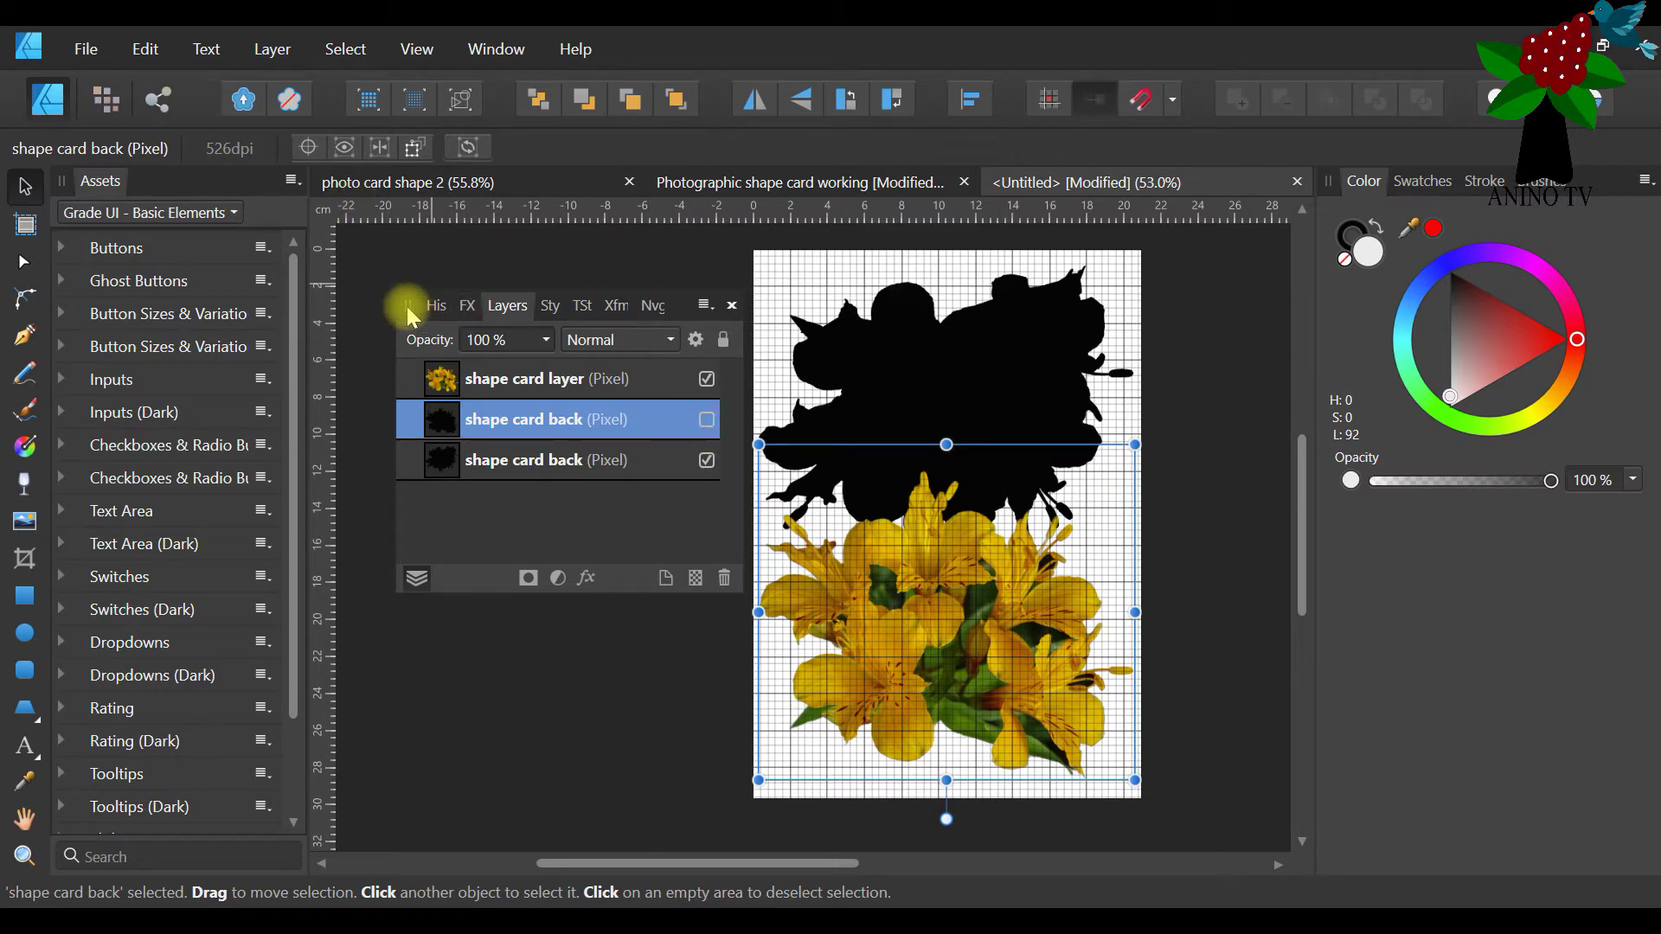
{"action": "left_click_drag", "start_coordinate": [410, 316], "coordinate": [1302, 550]}
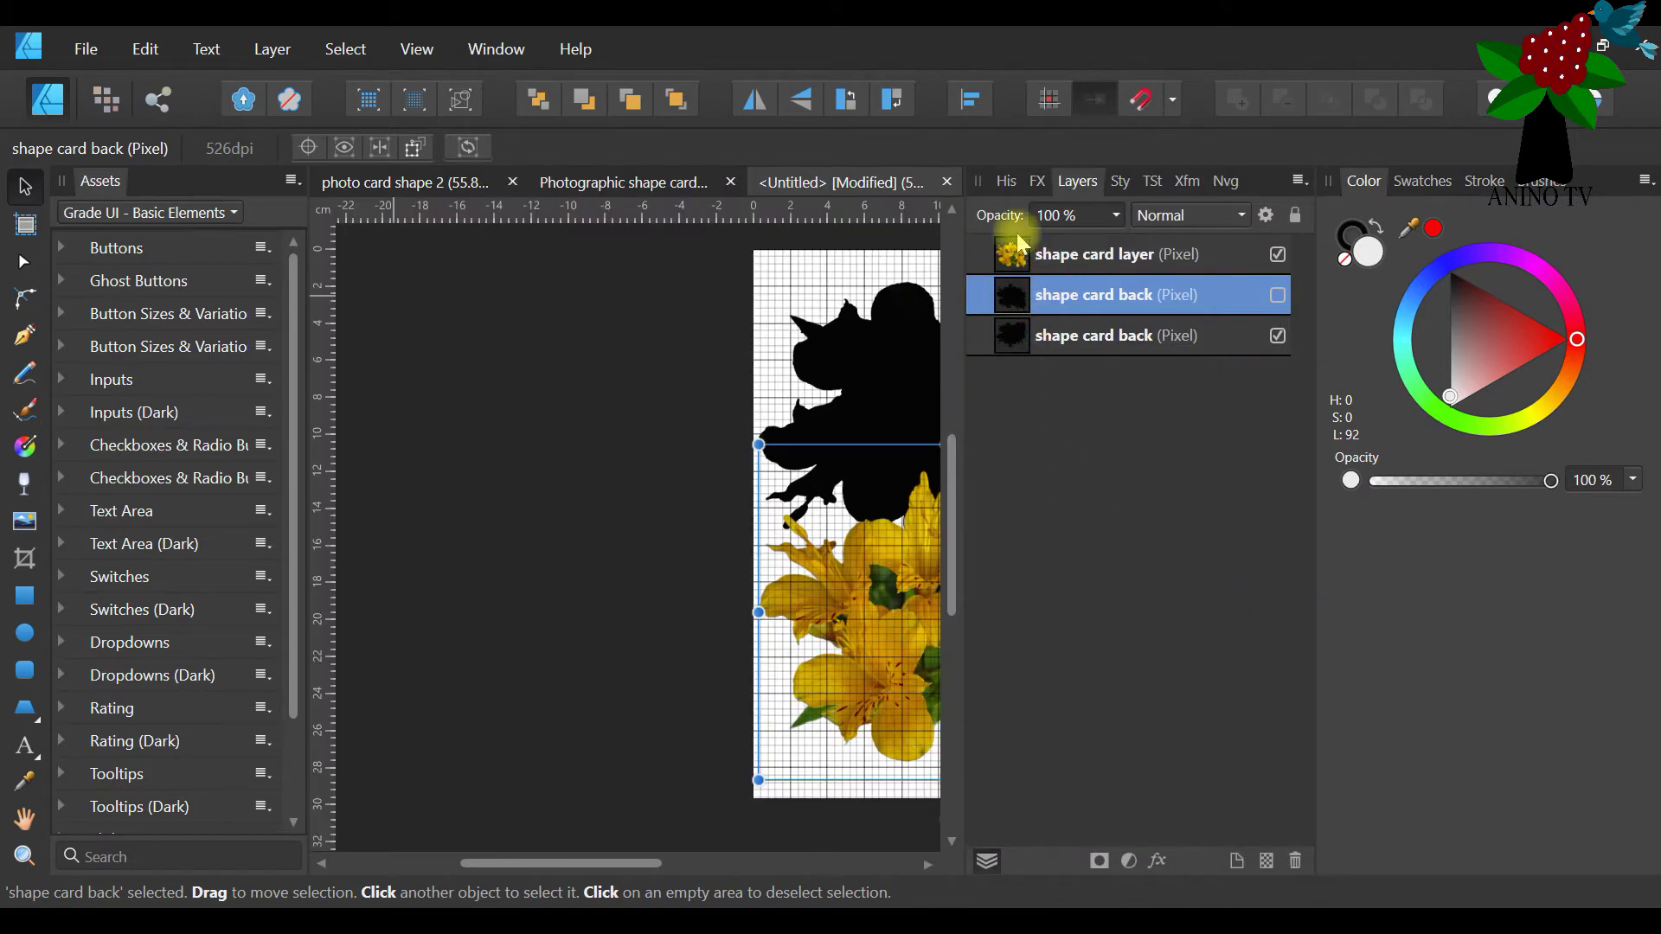
{"action": "left_click_drag", "start_coordinate": [978, 185], "coordinate": [1275, 530]}
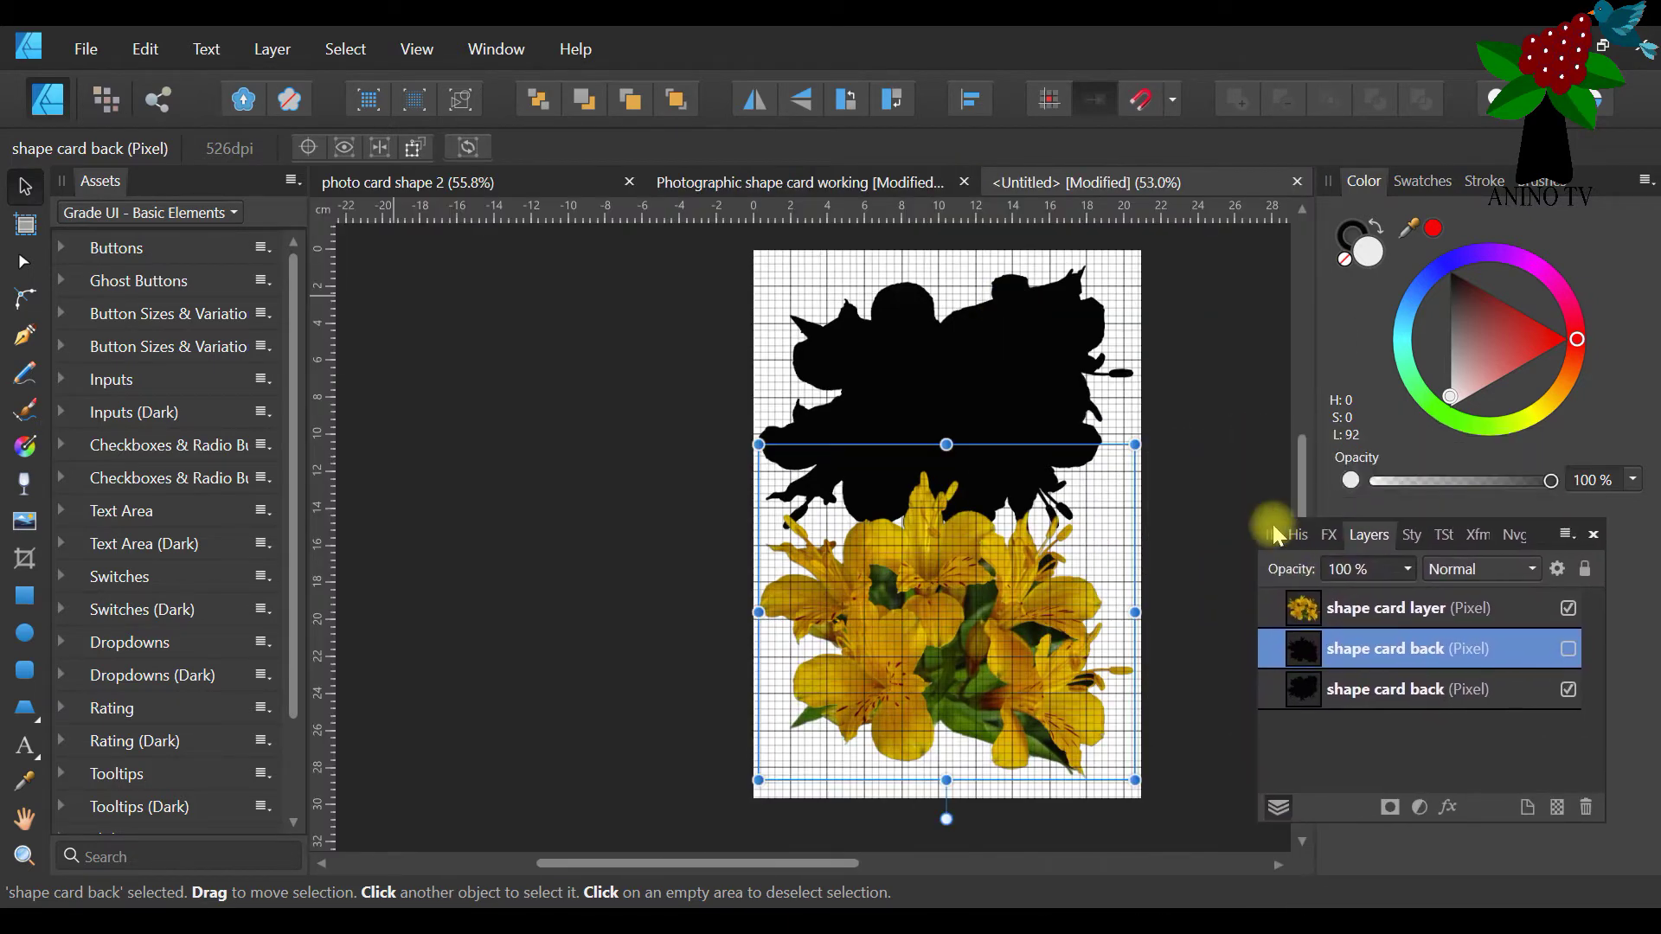
Create a second new Print document with the A4 page preset and centimeters as the document units
{"action": "left_click", "coordinate": [79, 48]}
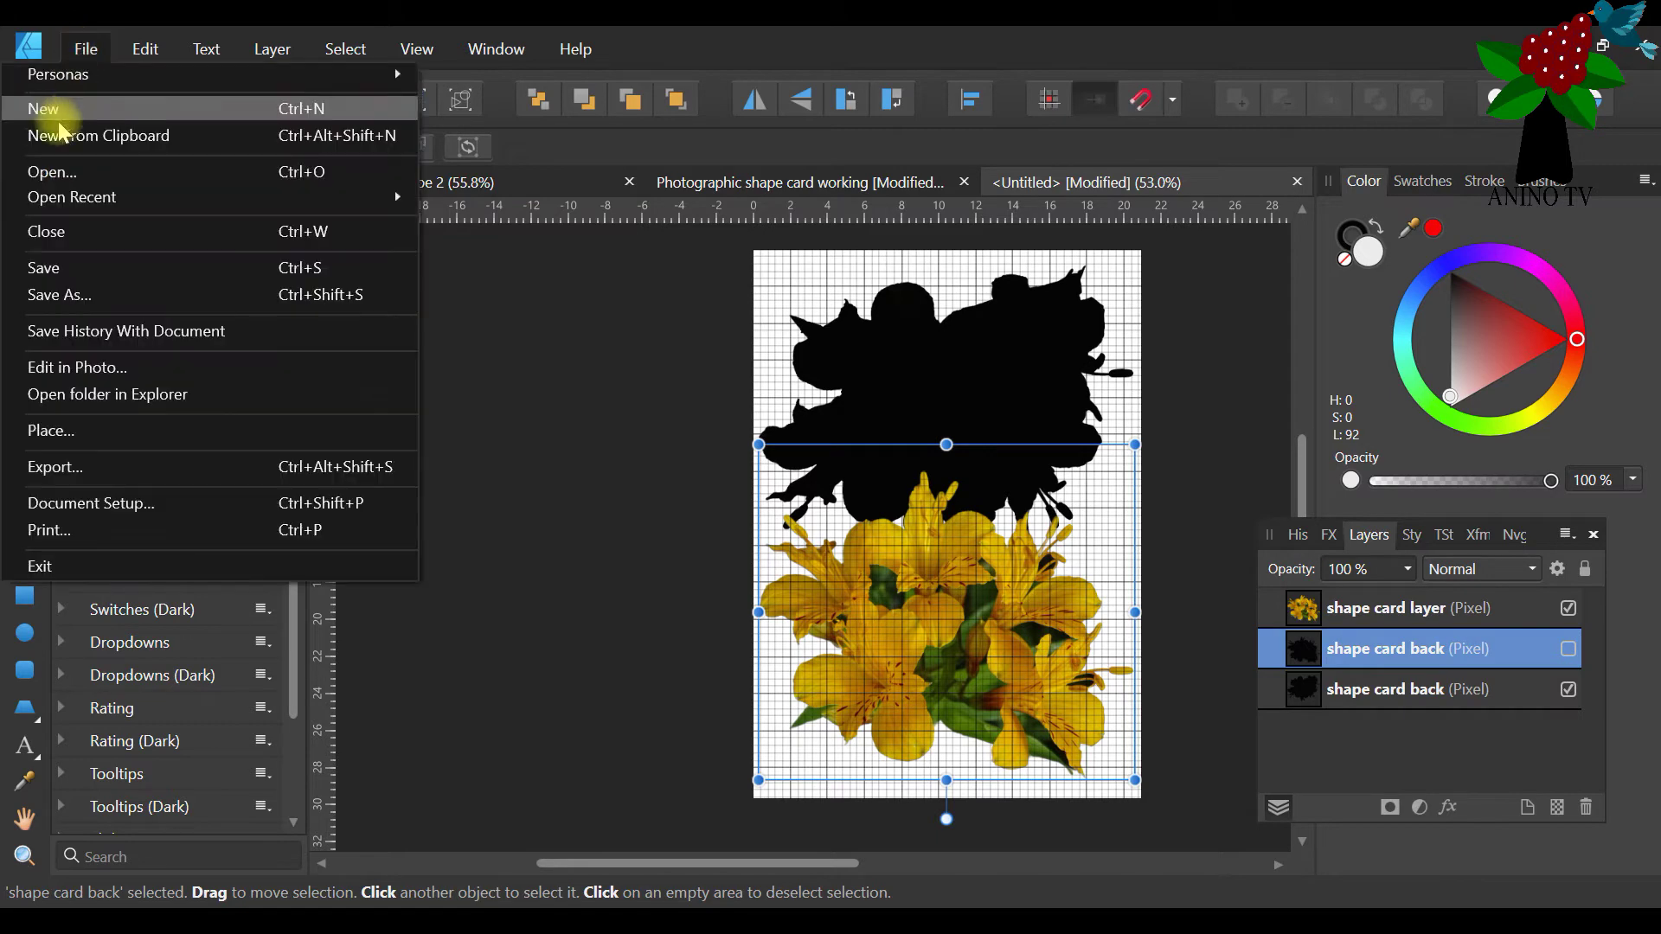
{"action": "left_click", "coordinate": [69, 111]}
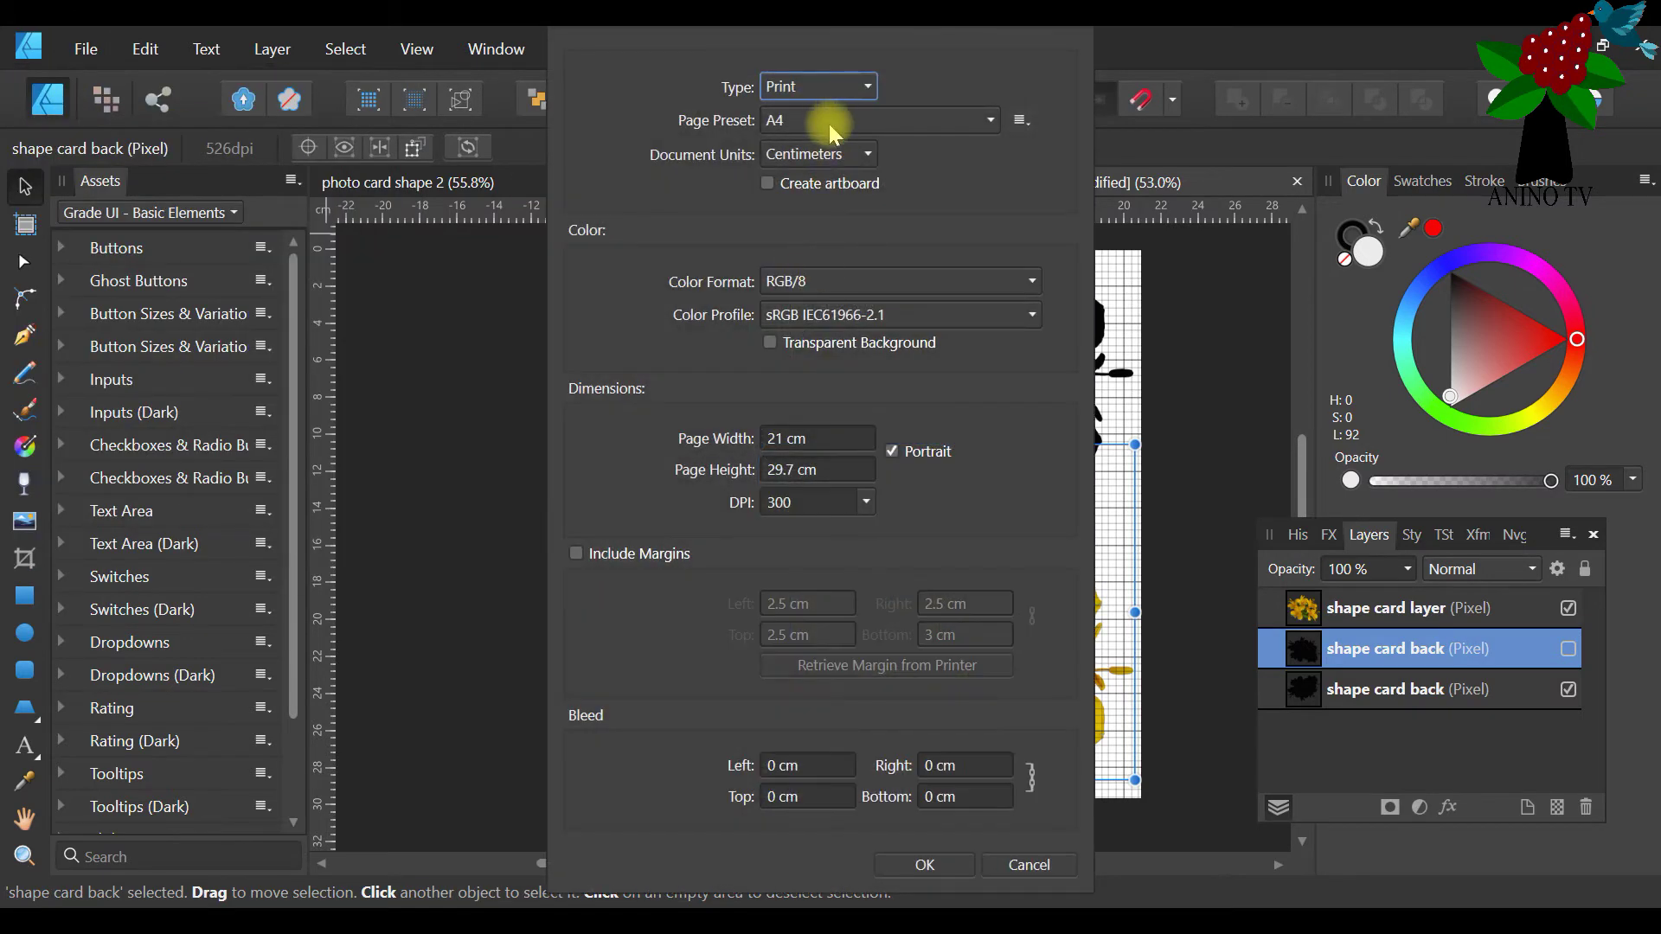
{"action": "left_click", "coordinate": [948, 869]}
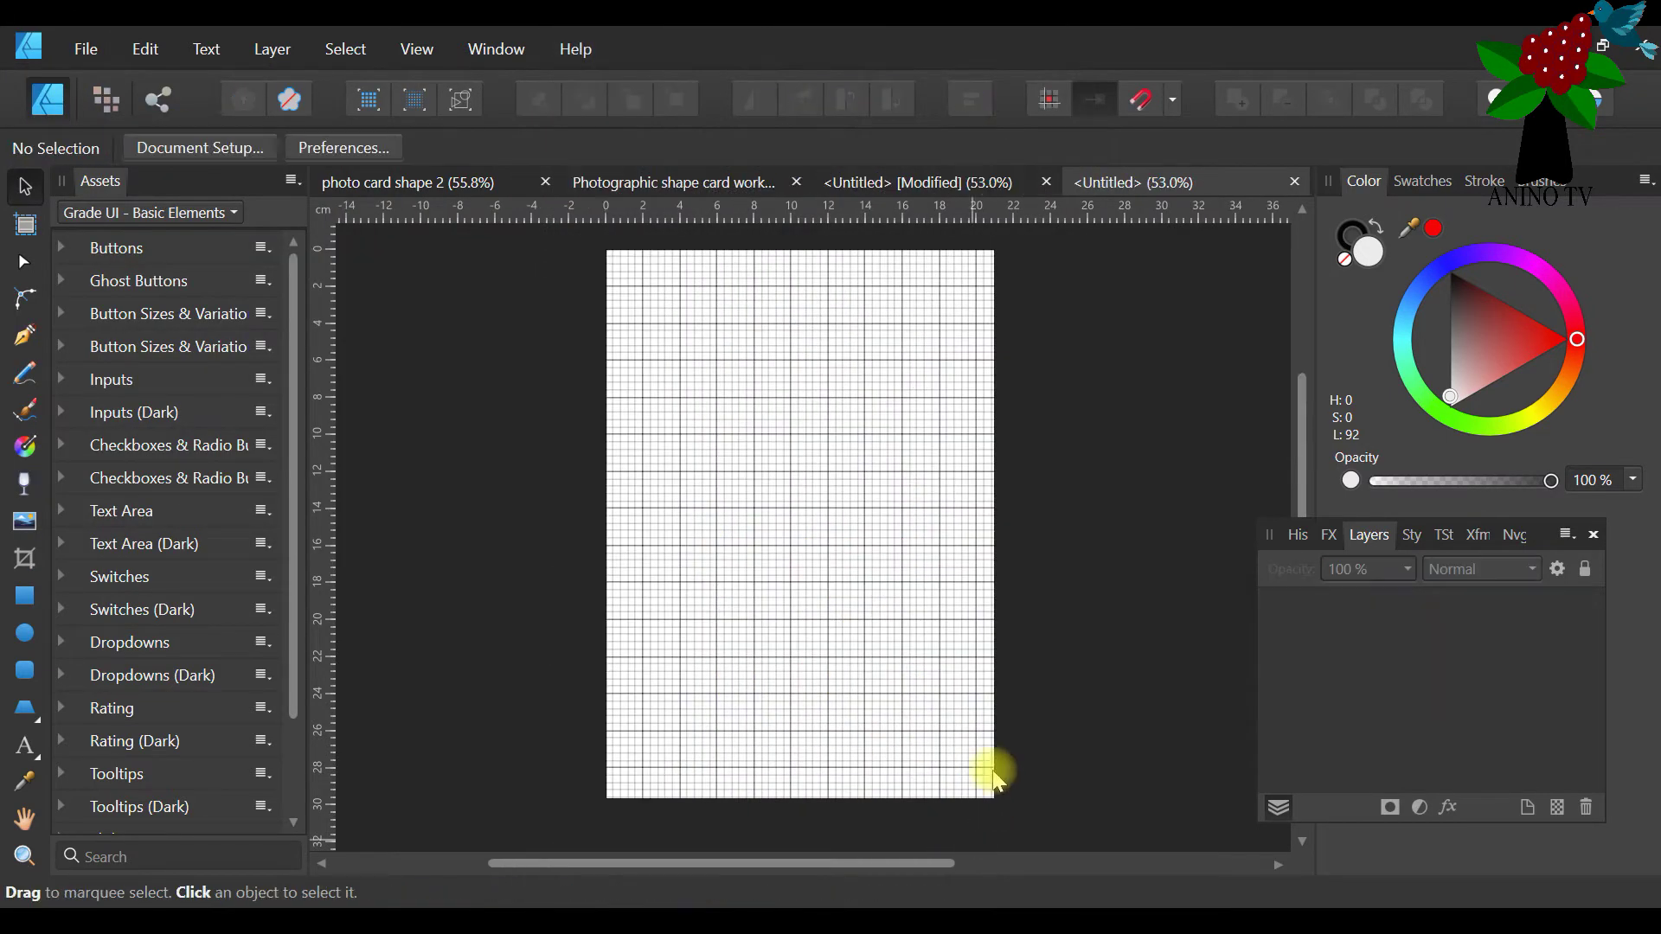
Return to the Photographic shape card working document, dock its floating window with the other open documents and clear the selection
{"action": "left_click", "coordinate": [650, 185]}
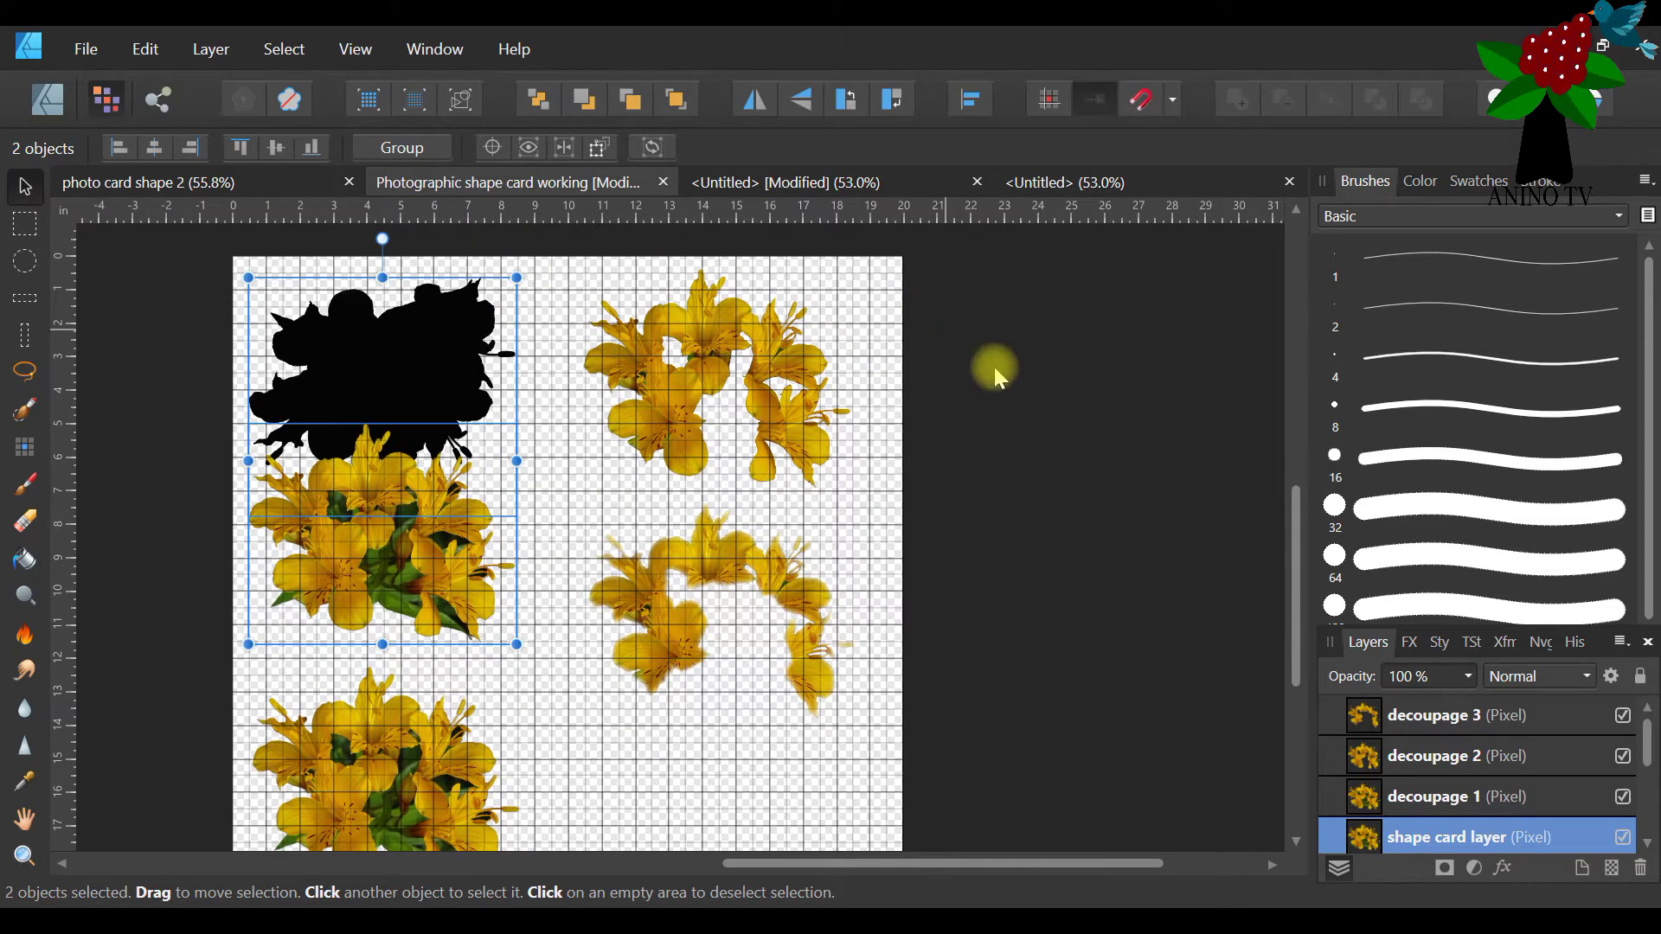
{"action": "key", "text": "ctrl+w"}
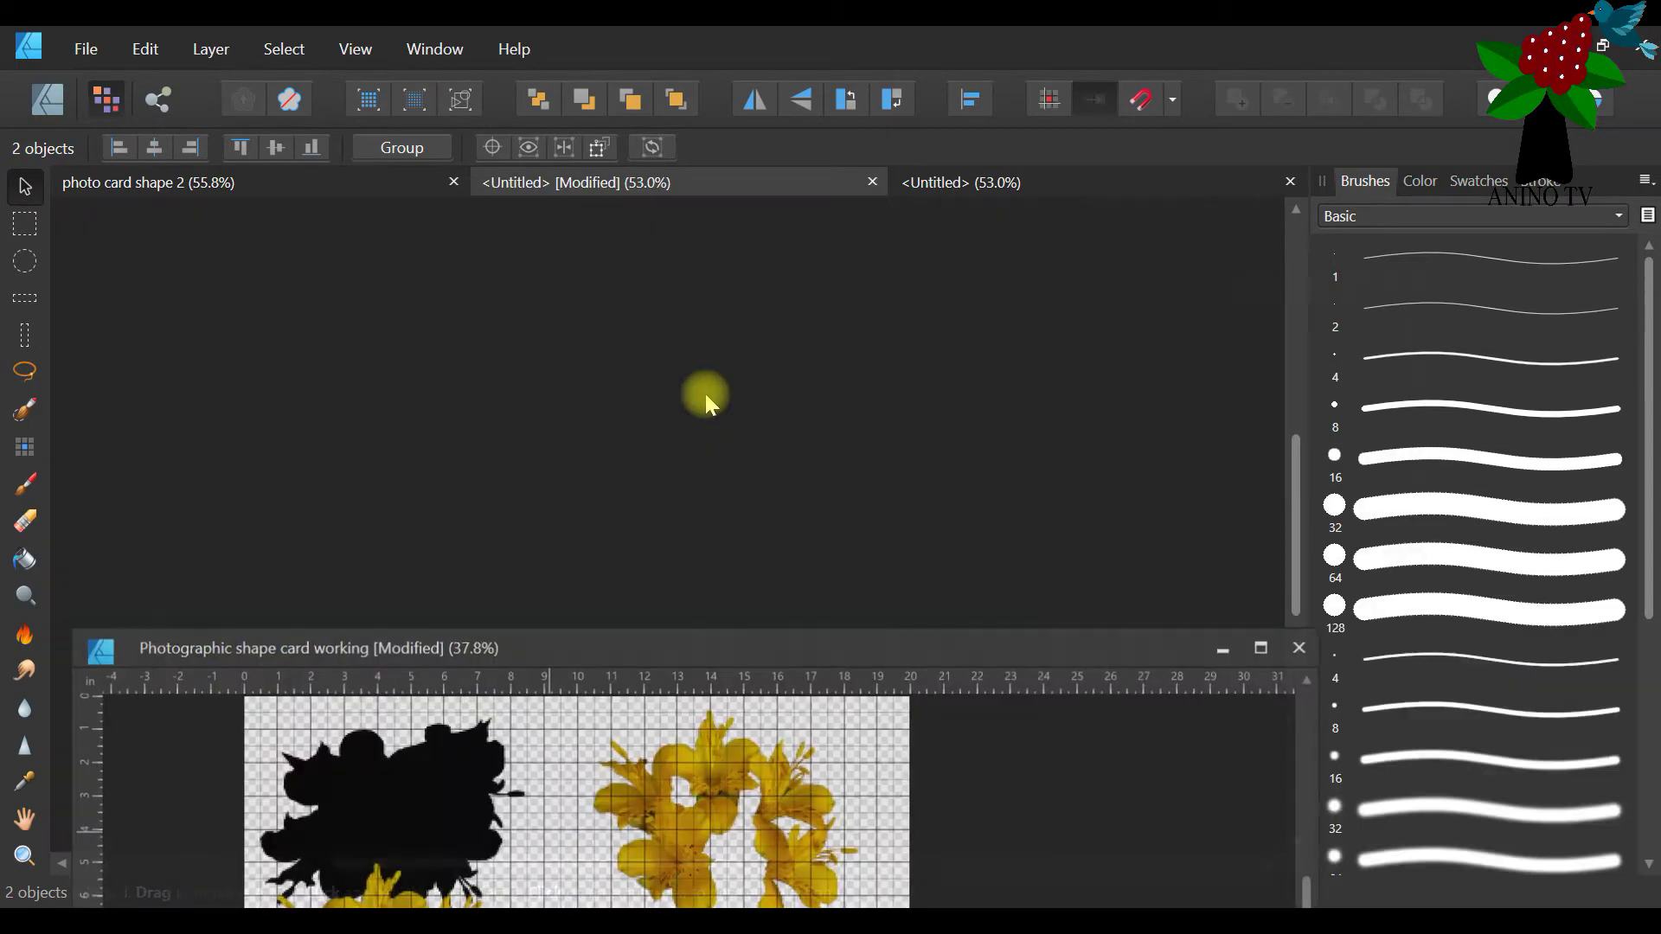
{"action": "left_click", "coordinate": [704, 391]}
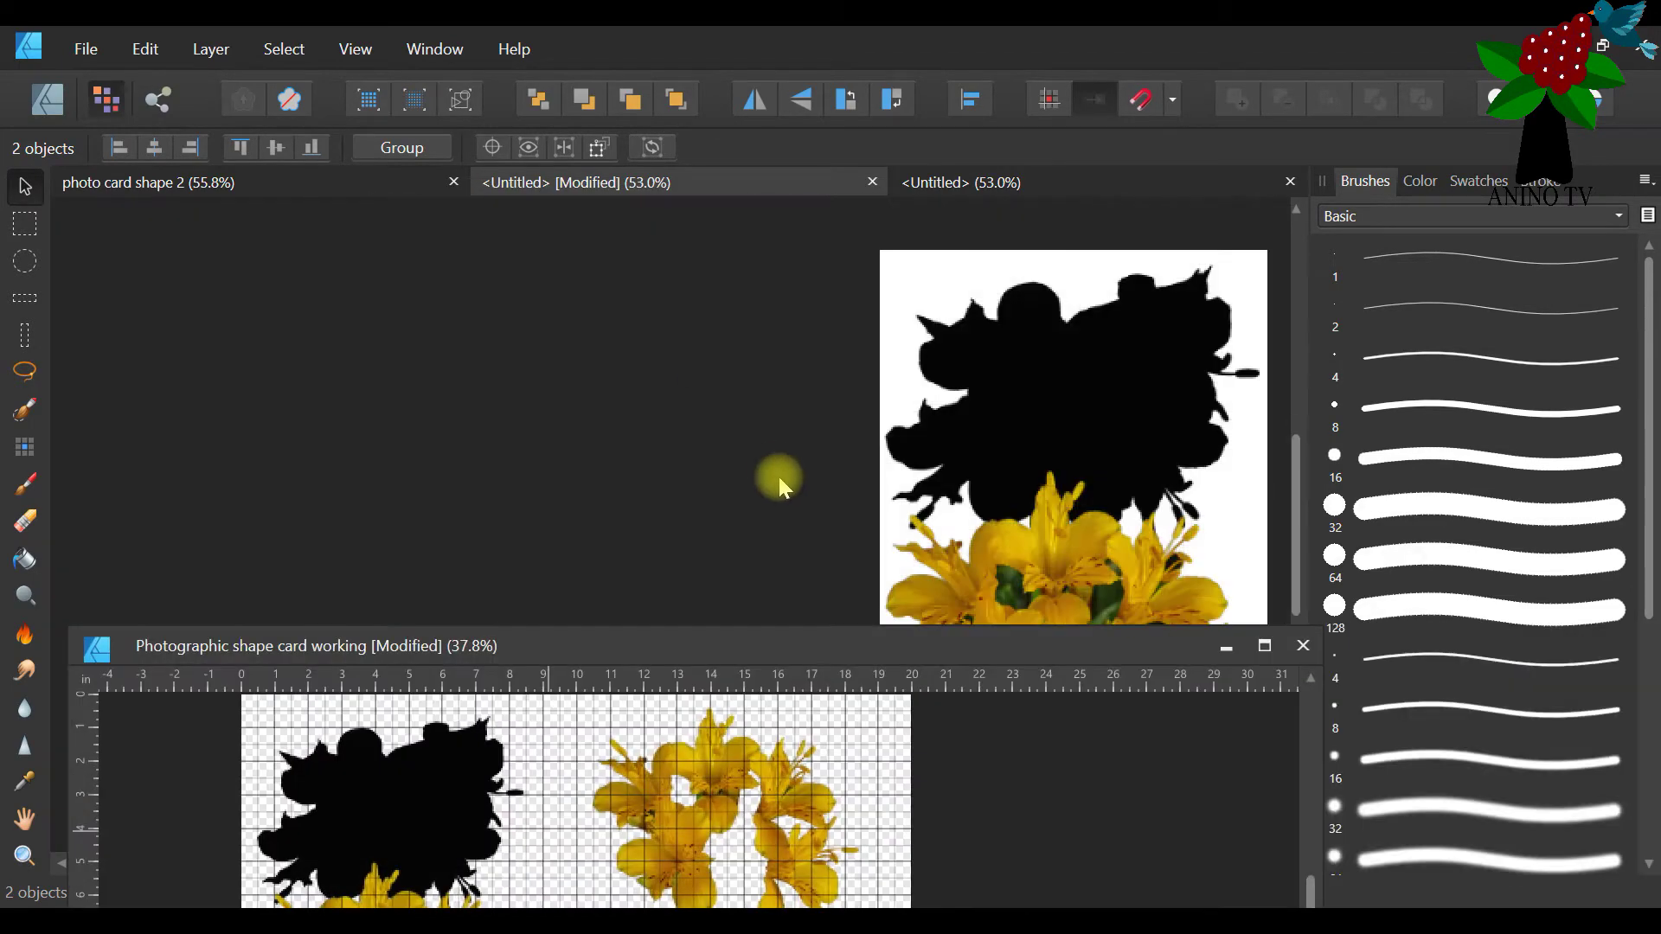
{"action": "left_click", "coordinate": [1168, 646]}
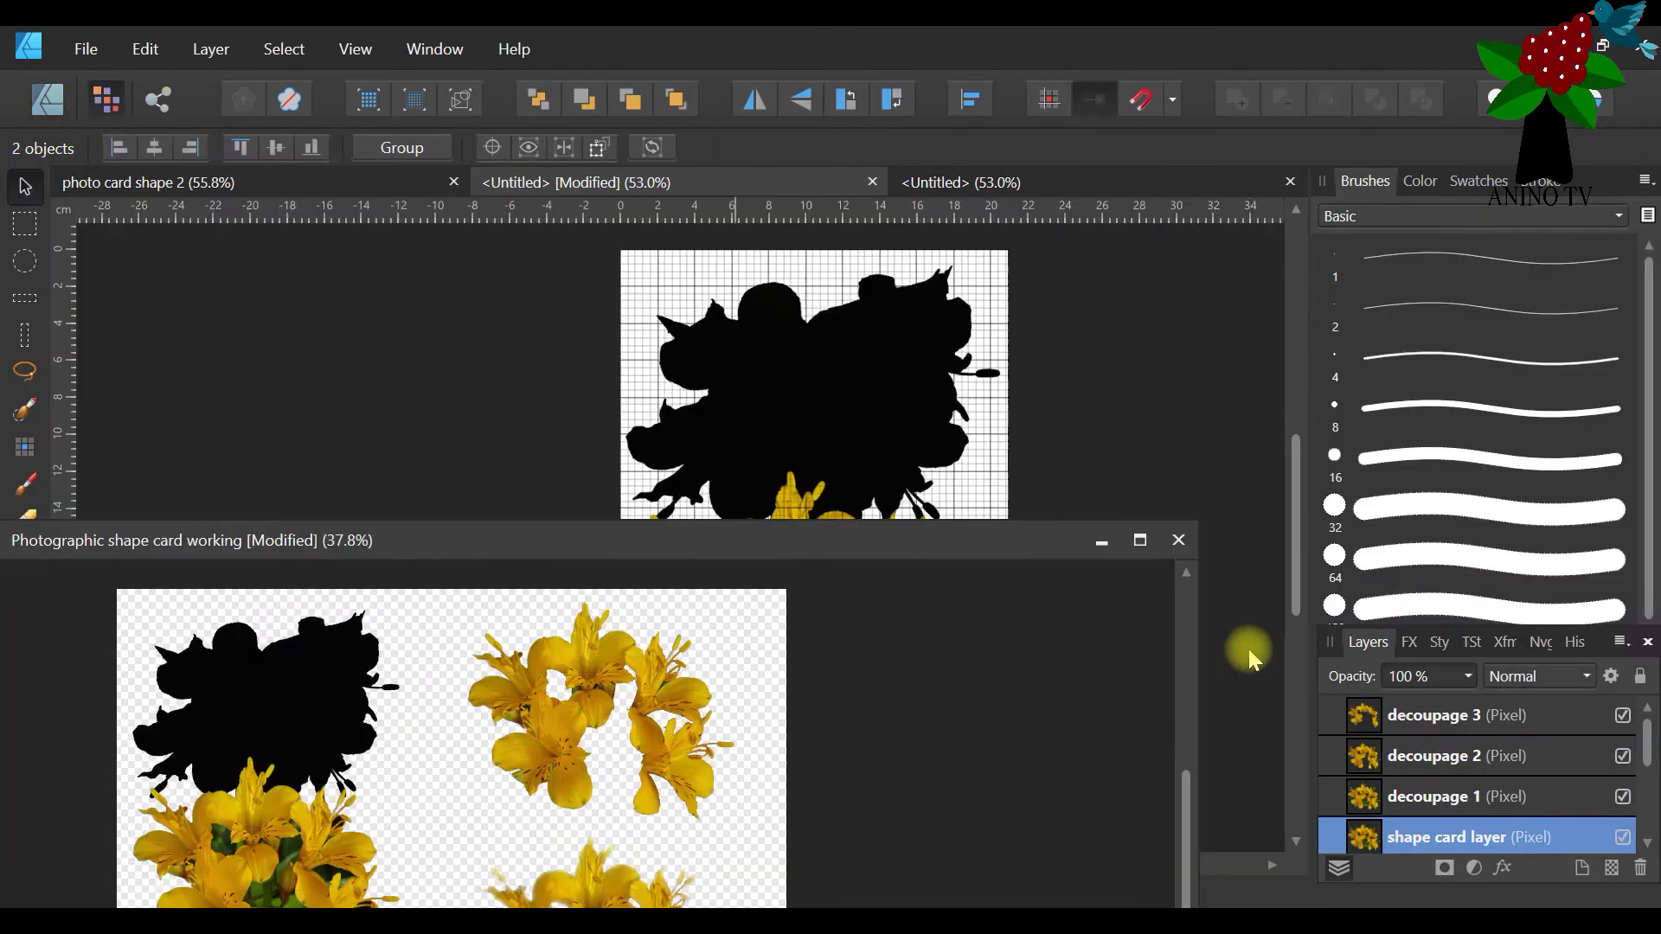
{"action": "left_click", "coordinate": [1141, 542]}
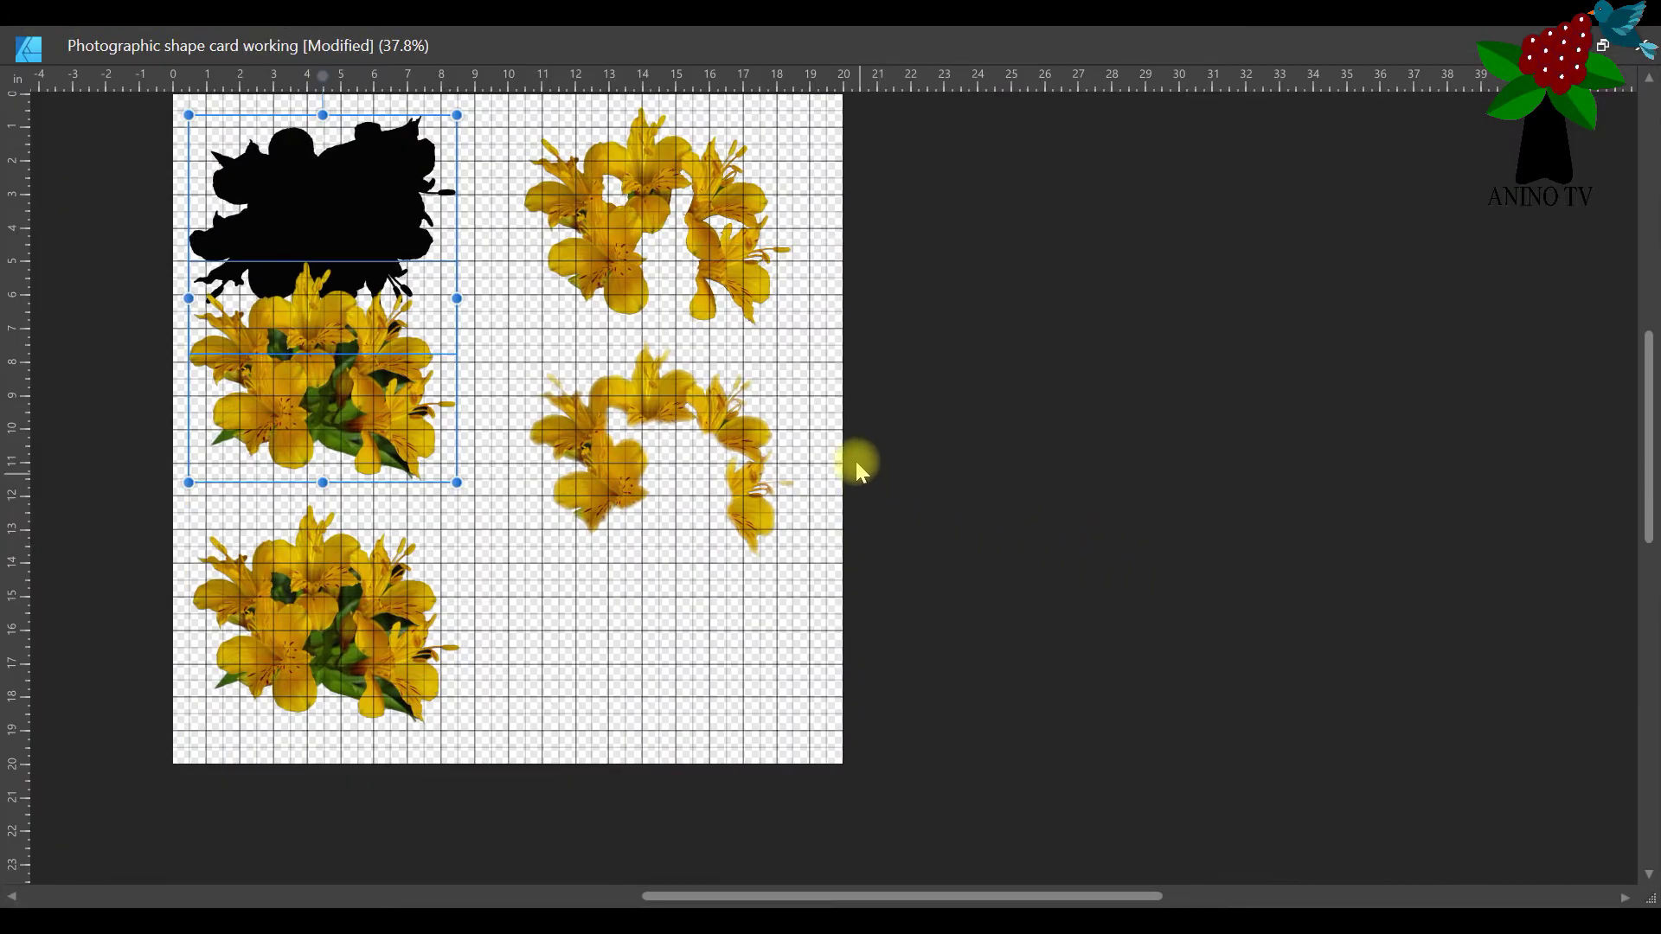
{"action": "scroll", "coordinate": [854, 455], "scroll_direction": "up", "scroll_amount": 2}
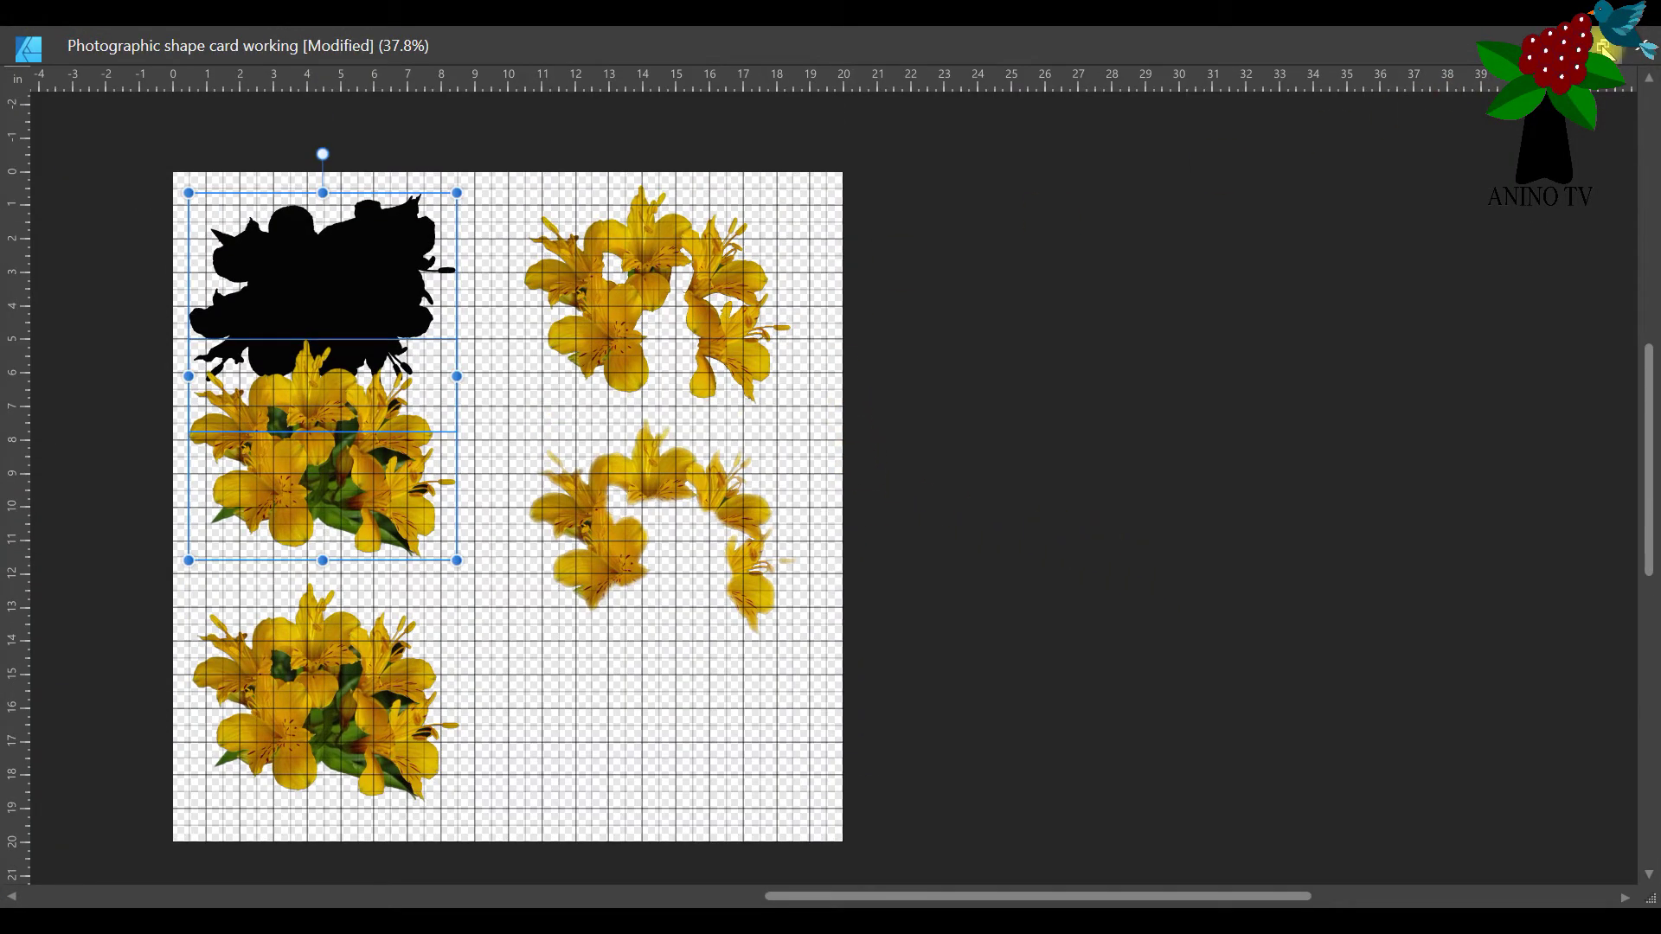
{"action": "left_click", "coordinate": [1609, 48]}
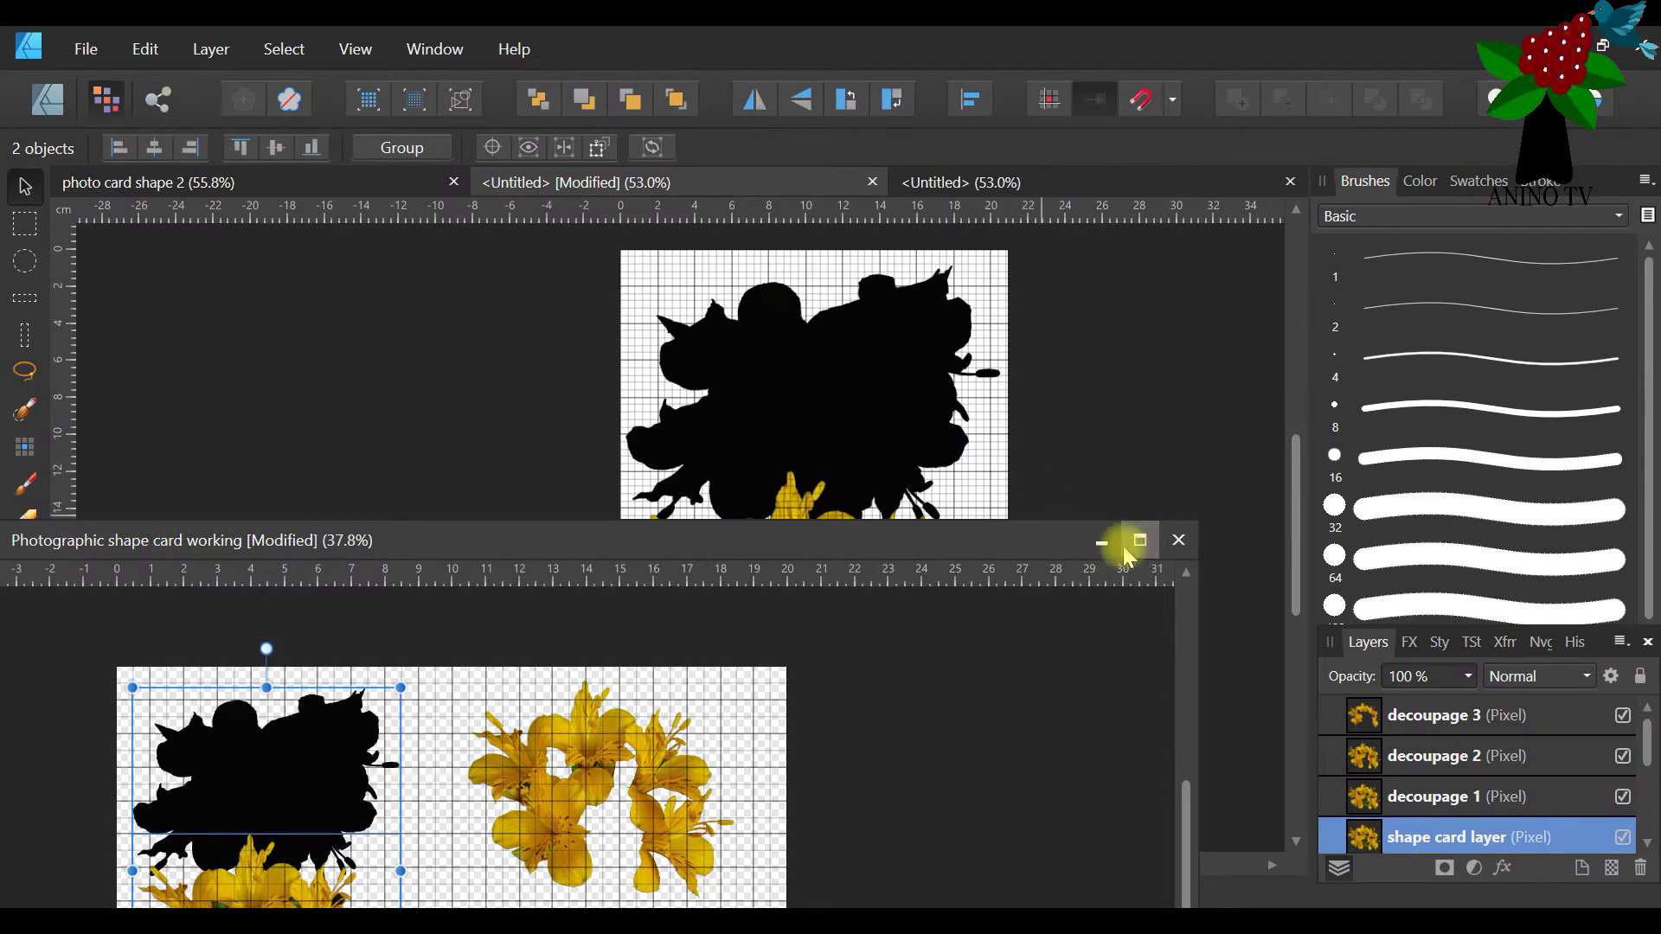
{"action": "left_click_drag", "start_coordinate": [1029, 537], "coordinate": [1122, 191]}
{"action": "left_click", "coordinate": [974, 376]}
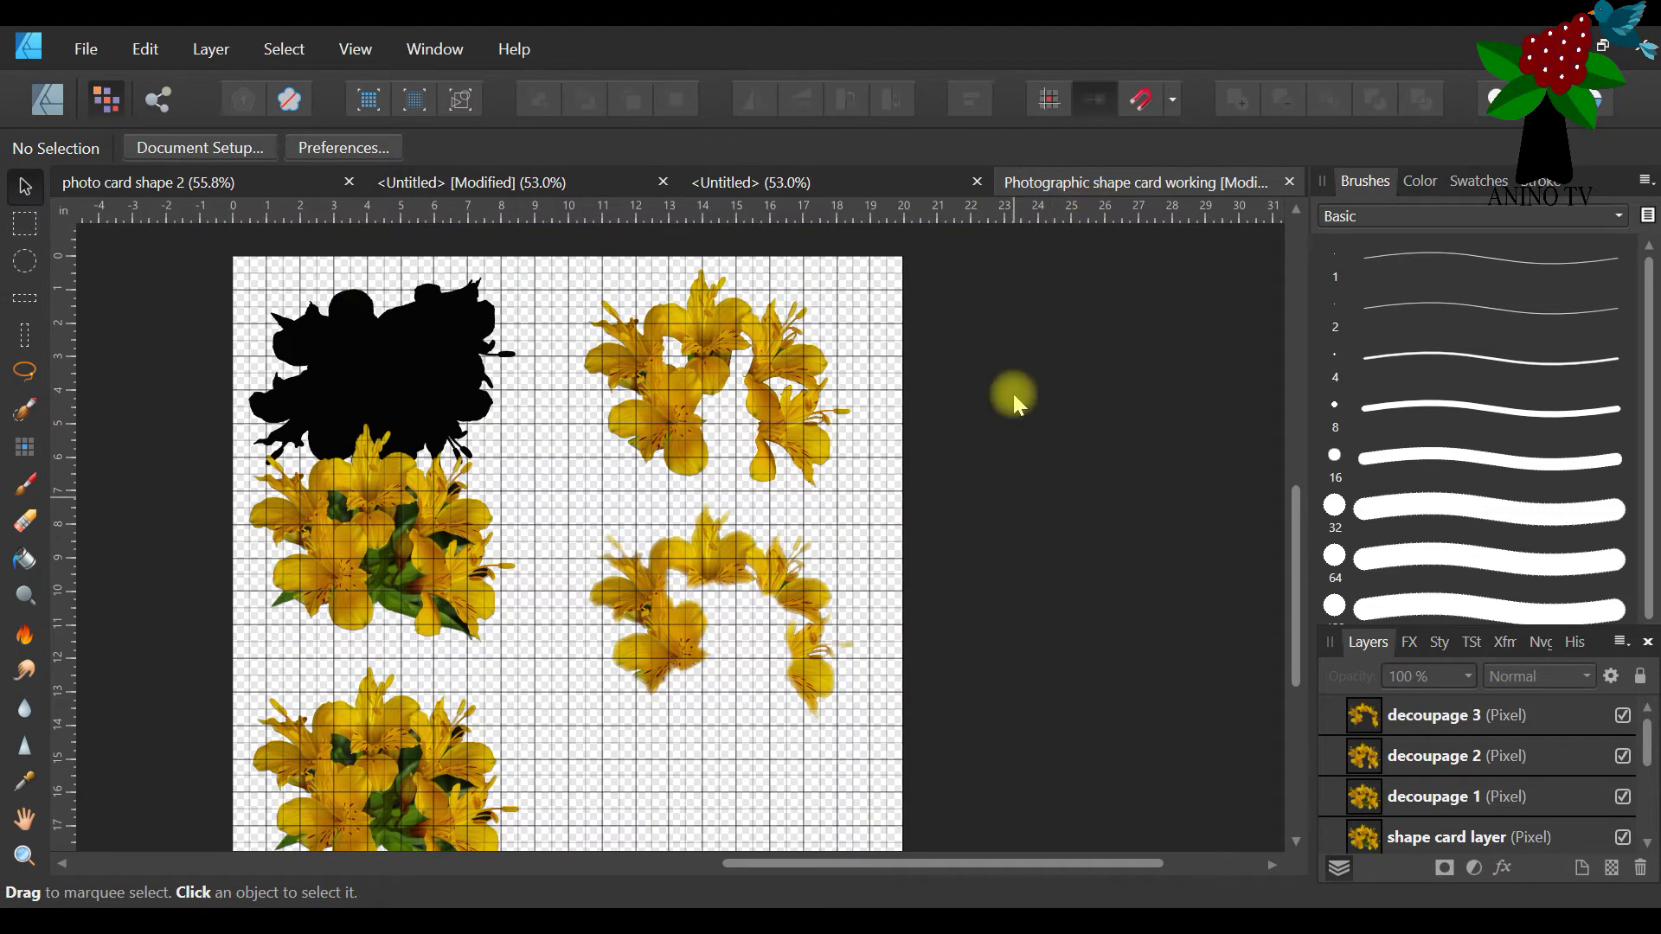
Copy decoupage 2 and decoupage 3 from the working document into the new blank A4 document and adjust their position slightly
{"action": "left_click_drag", "start_coordinate": [1004, 235], "coordinate": [556, 749]}
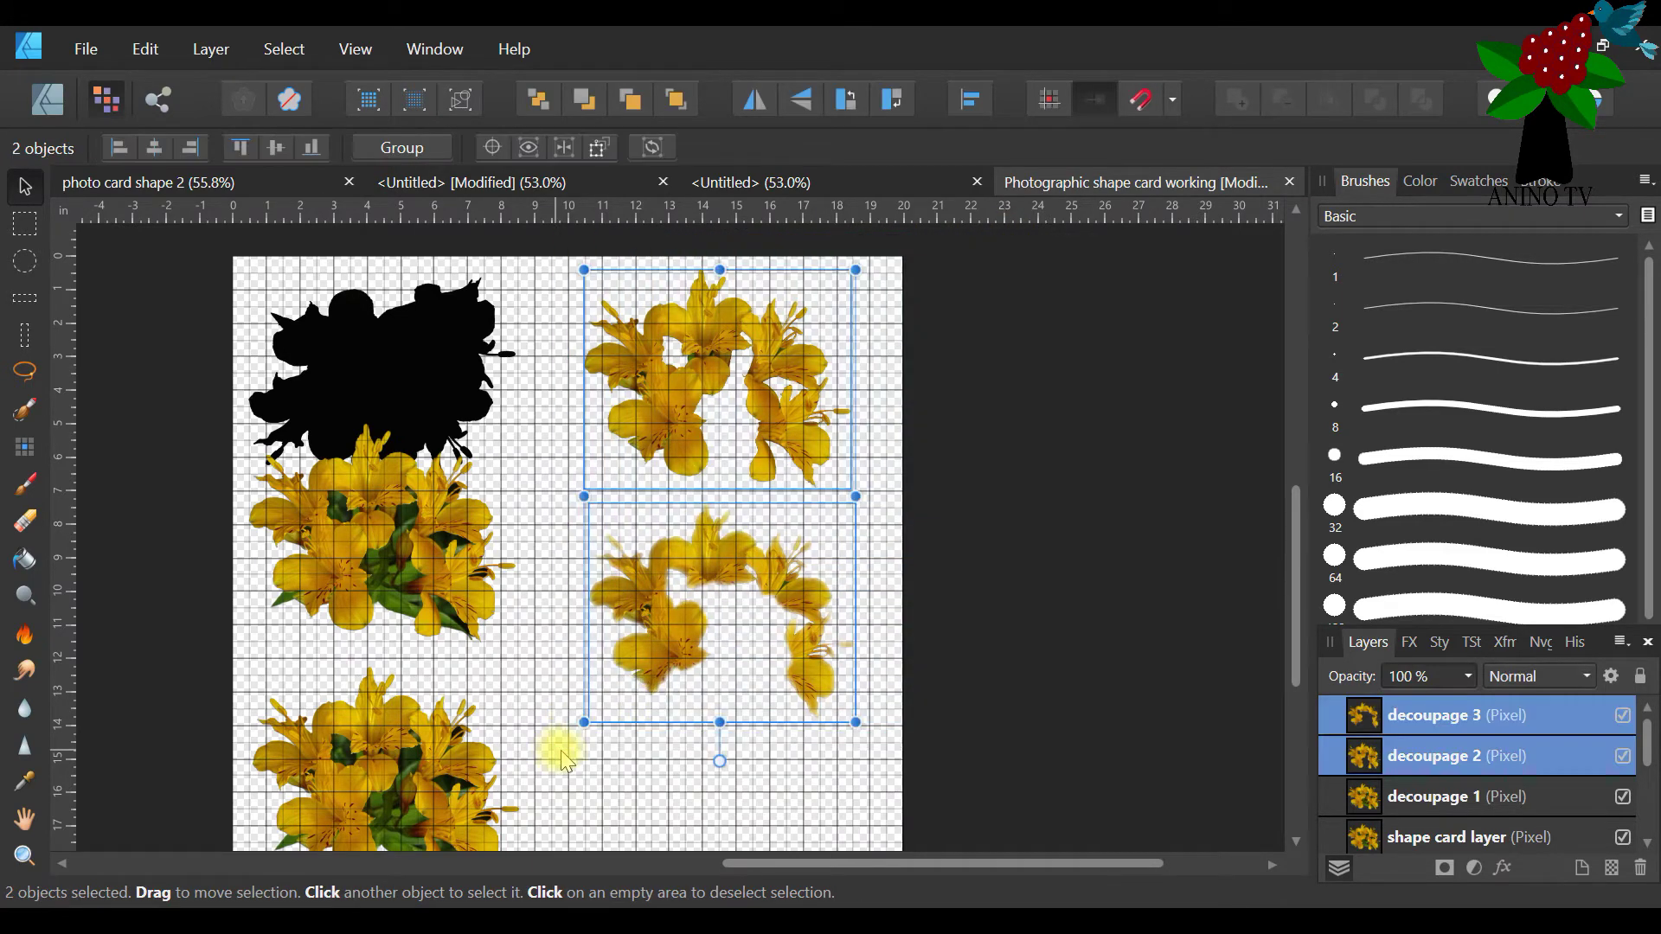
{"action": "right_click", "coordinate": [683, 411]}
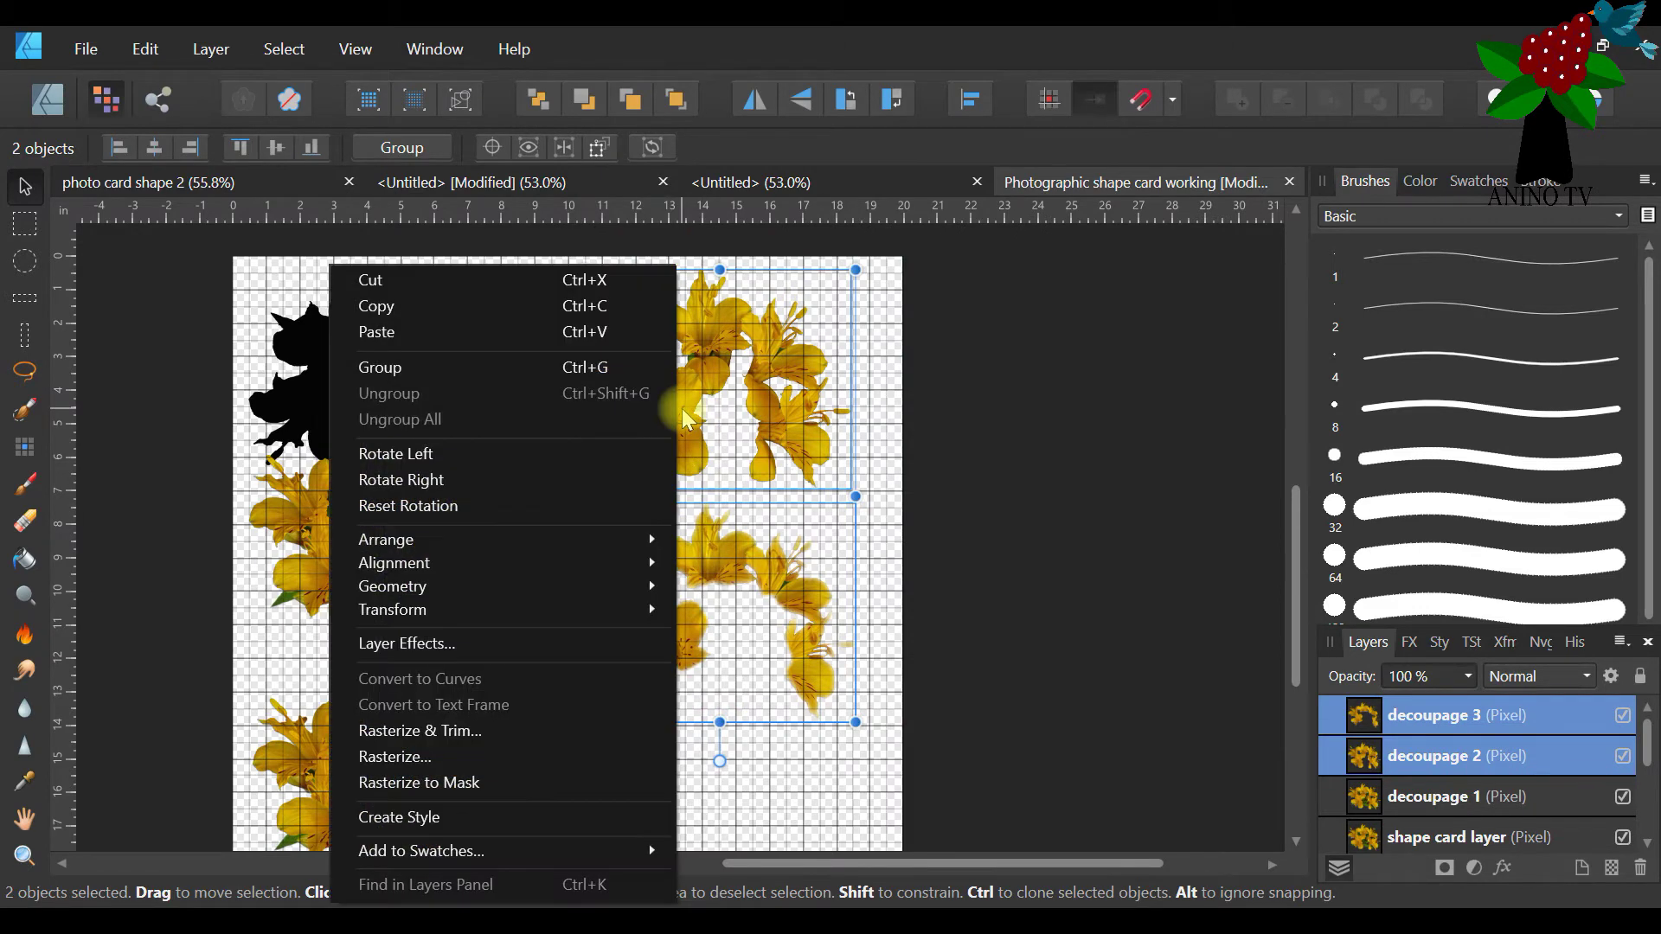
{"action": "left_click", "coordinate": [449, 307]}
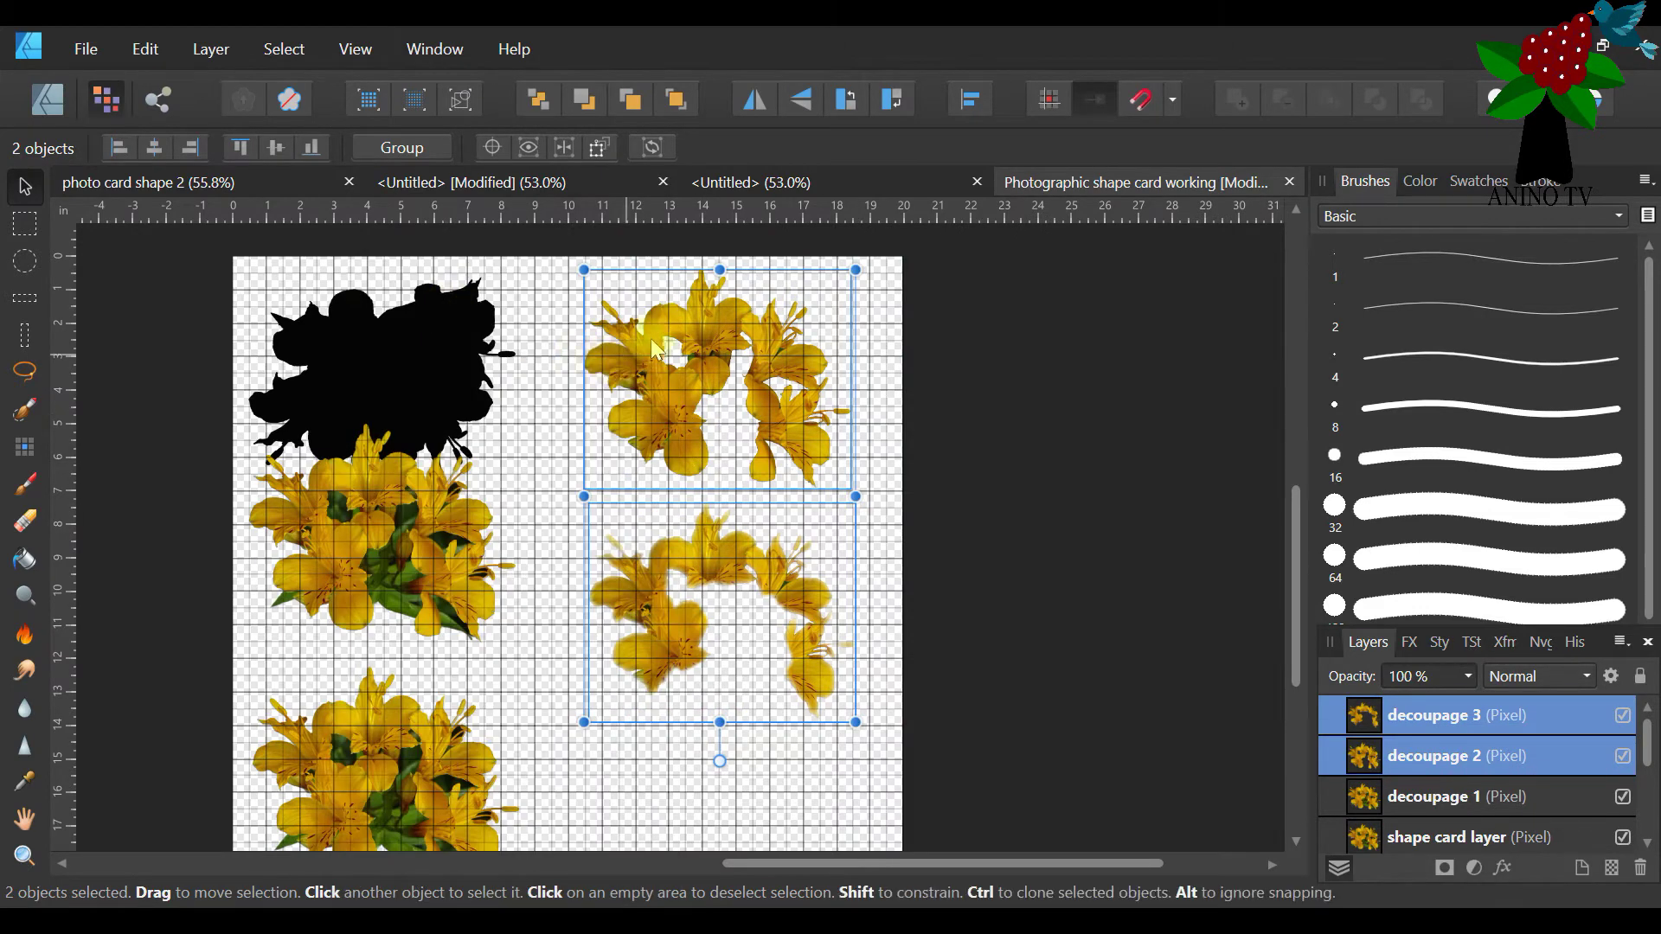
{"action": "left_click", "coordinate": [772, 183]}
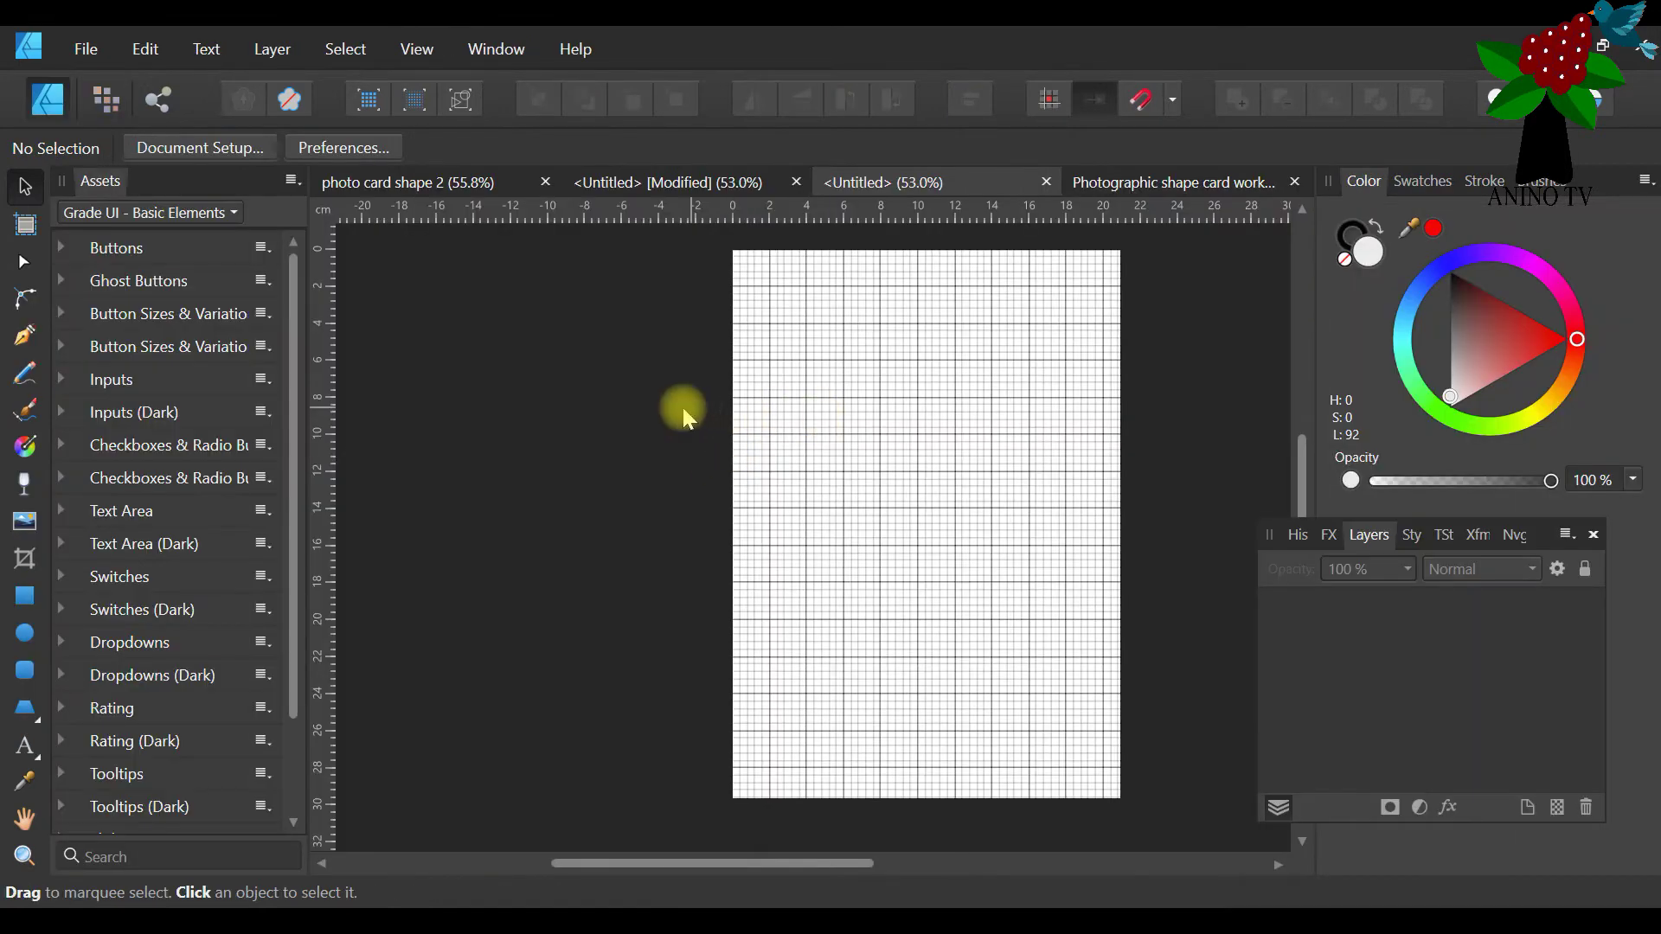
{"action": "left_click", "coordinate": [163, 50]}
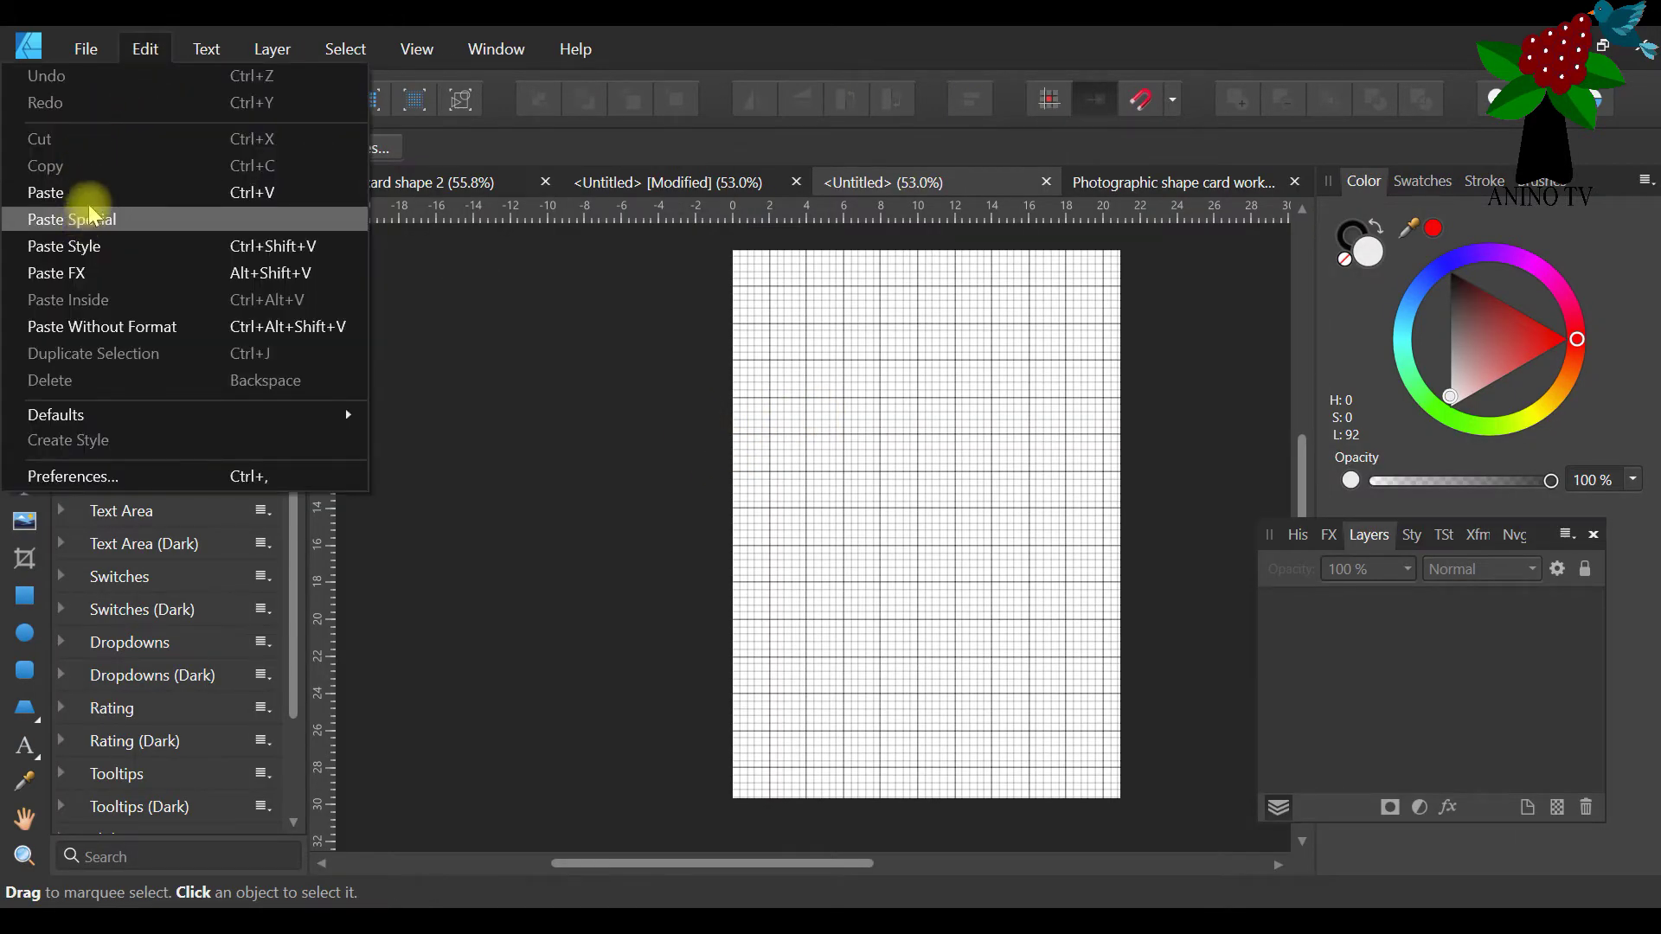
{"action": "left_click", "coordinate": [93, 206]}
{"action": "left_click_drag", "start_coordinate": [924, 449], "coordinate": [921, 445]}
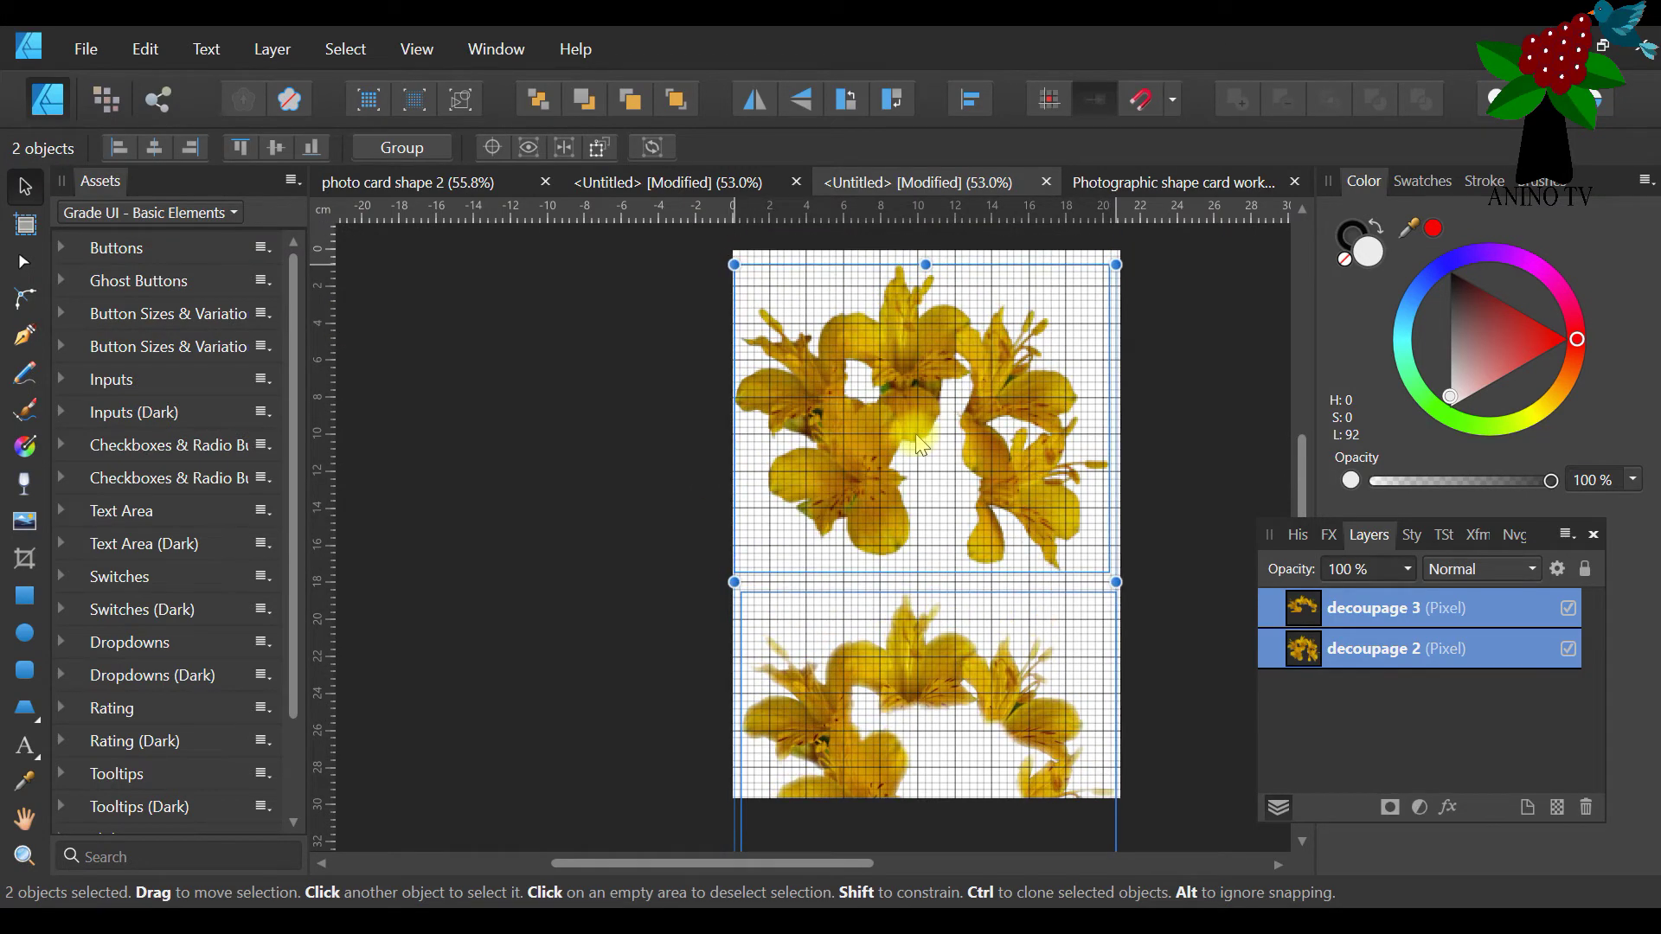
Select decoupage 2 alone and move it to the top of the A4 page
{"action": "left_click", "coordinate": [923, 445]}
{"action": "left_click_drag", "start_coordinate": [924, 440], "coordinate": [861, 396]}
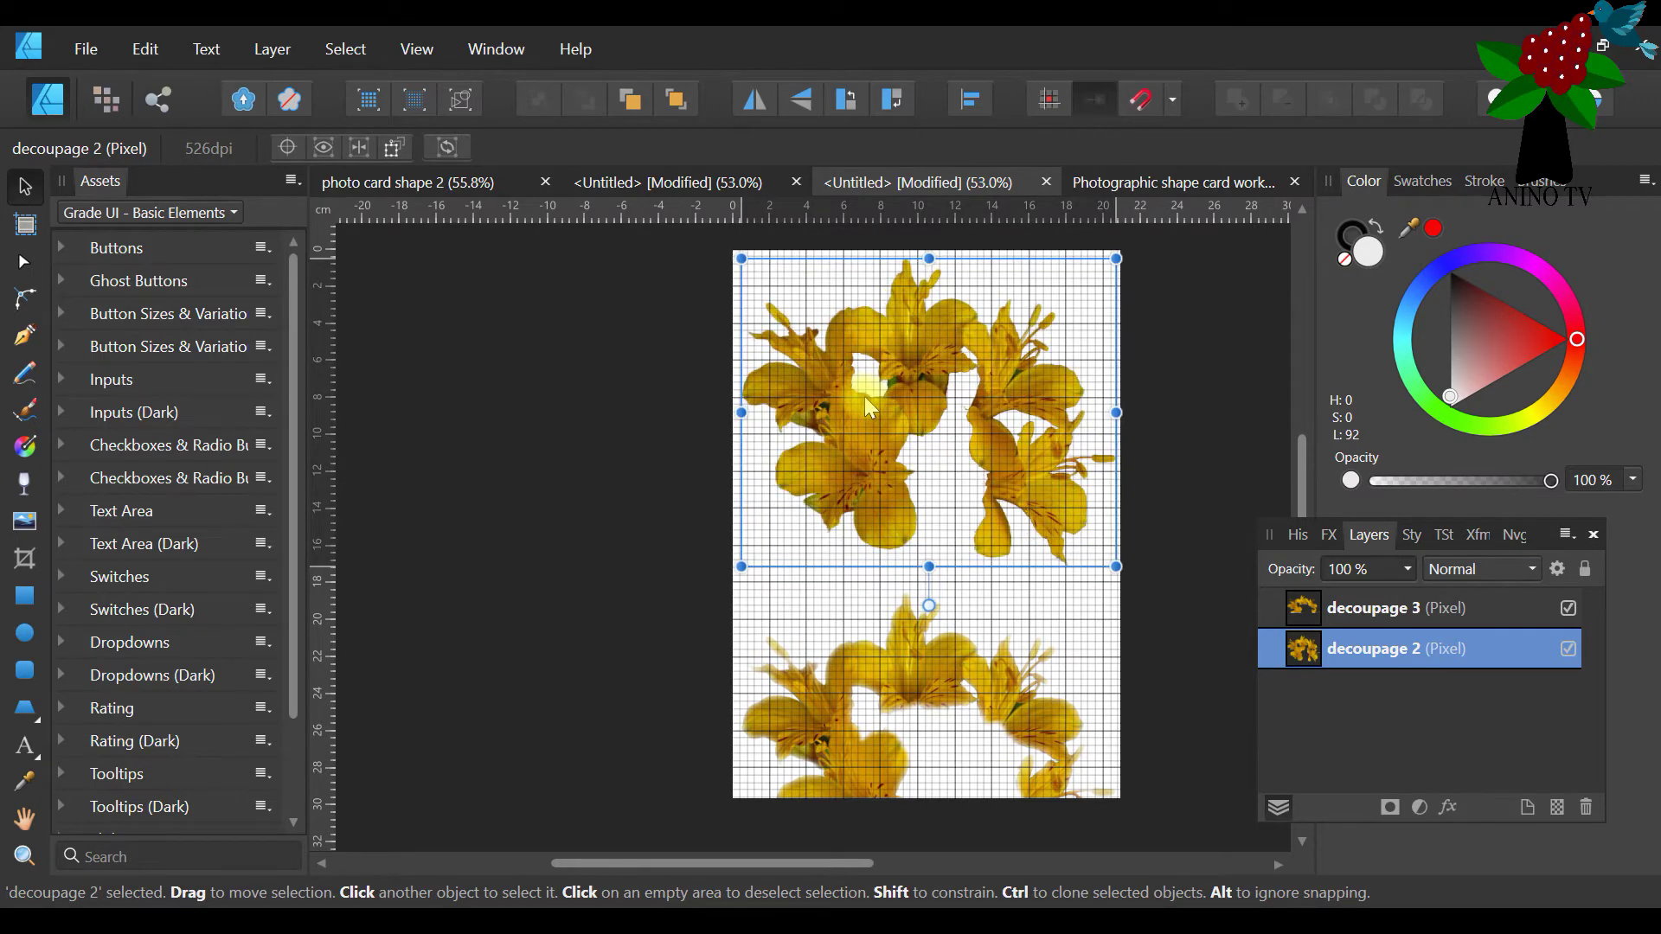
Try to fit decoupage 3 below decoupage 2 by flipping it vertically, moving it up and rotating it
{"action": "left_click", "coordinate": [917, 637]}
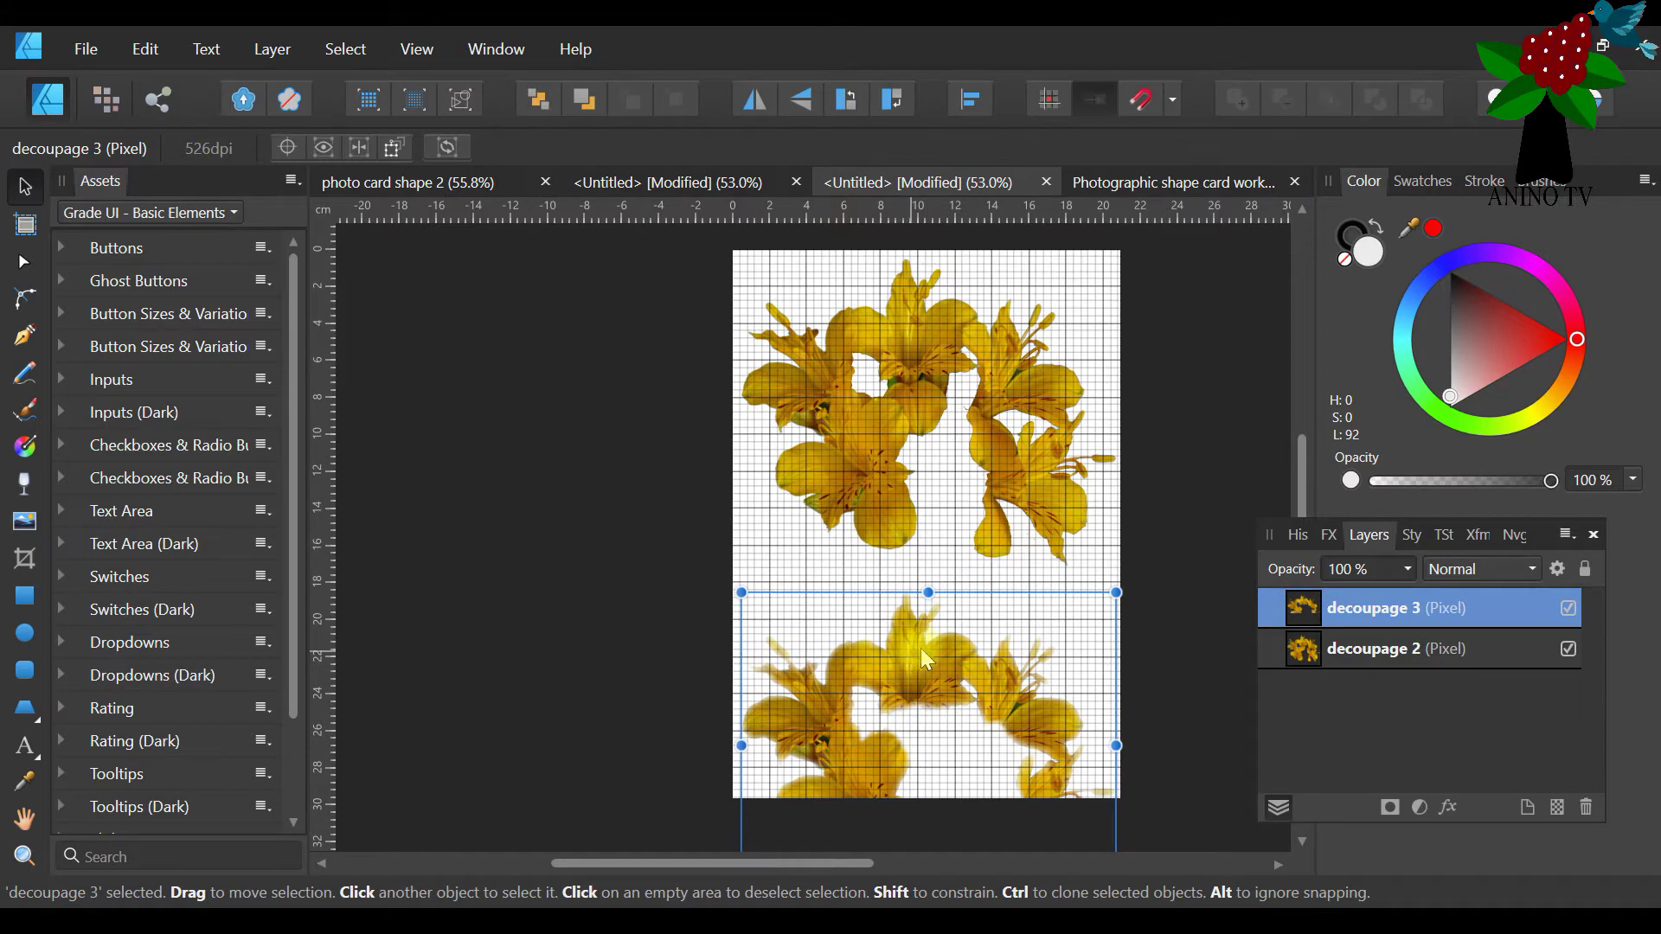
{"action": "left_click", "coordinate": [801, 99]}
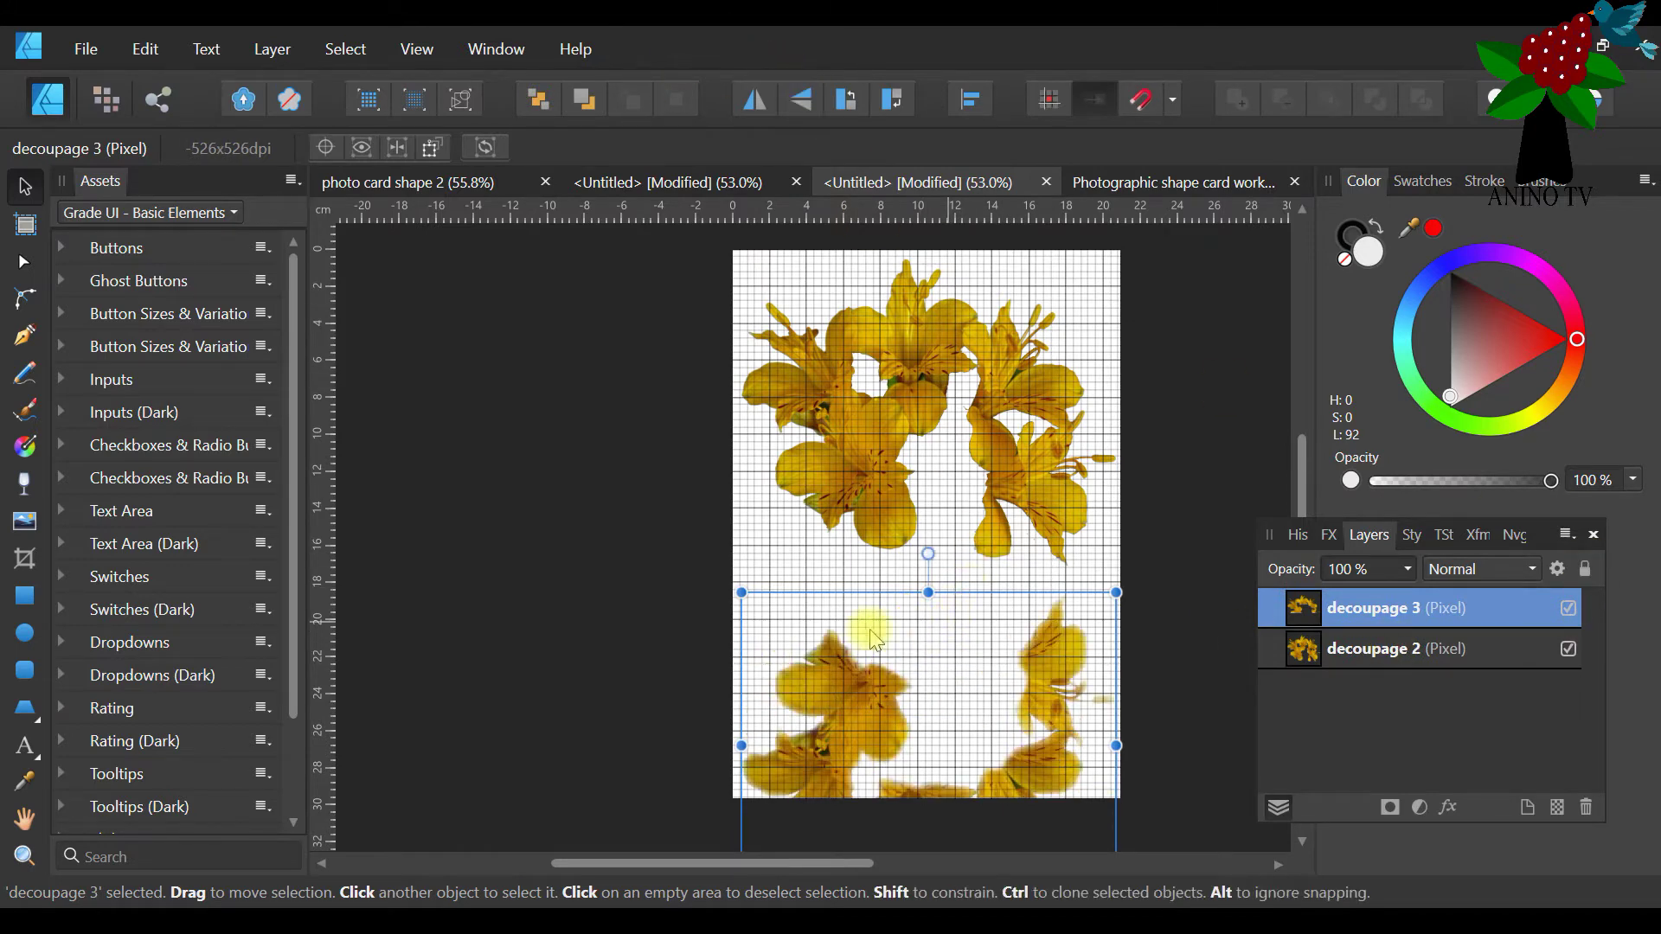
{"action": "left_click_drag", "start_coordinate": [827, 751], "coordinate": [800, 659]}
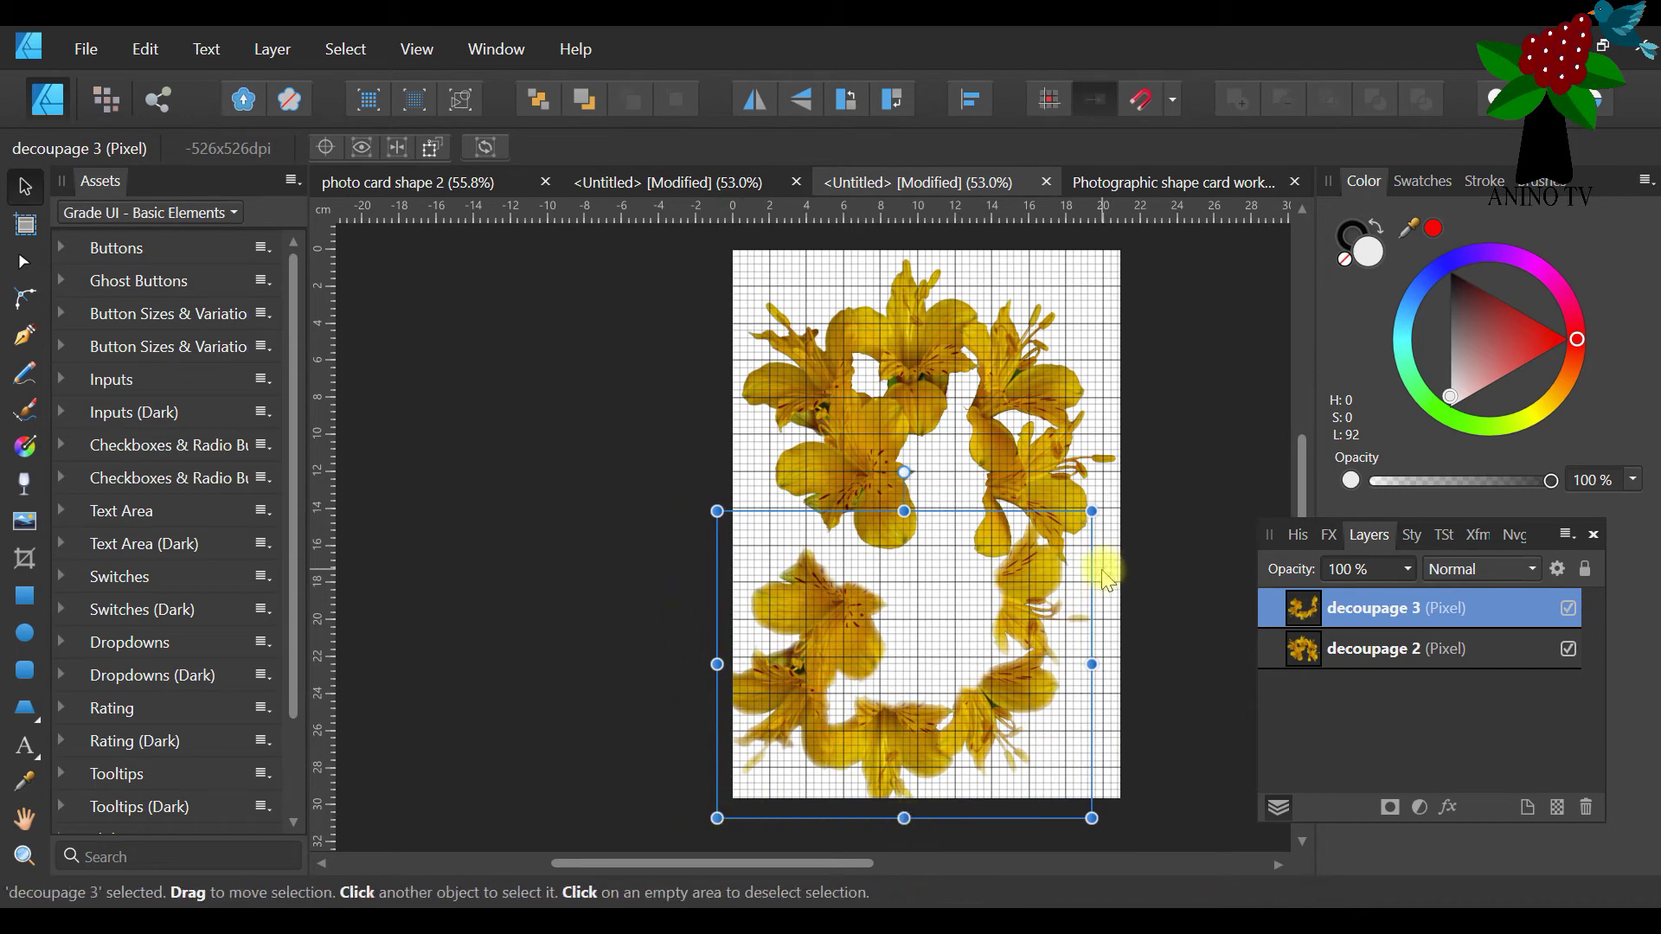
{"action": "left_click_drag", "start_coordinate": [904, 472], "coordinate": [964, 501]}
{"action": "left_click", "coordinate": [888, 356]}
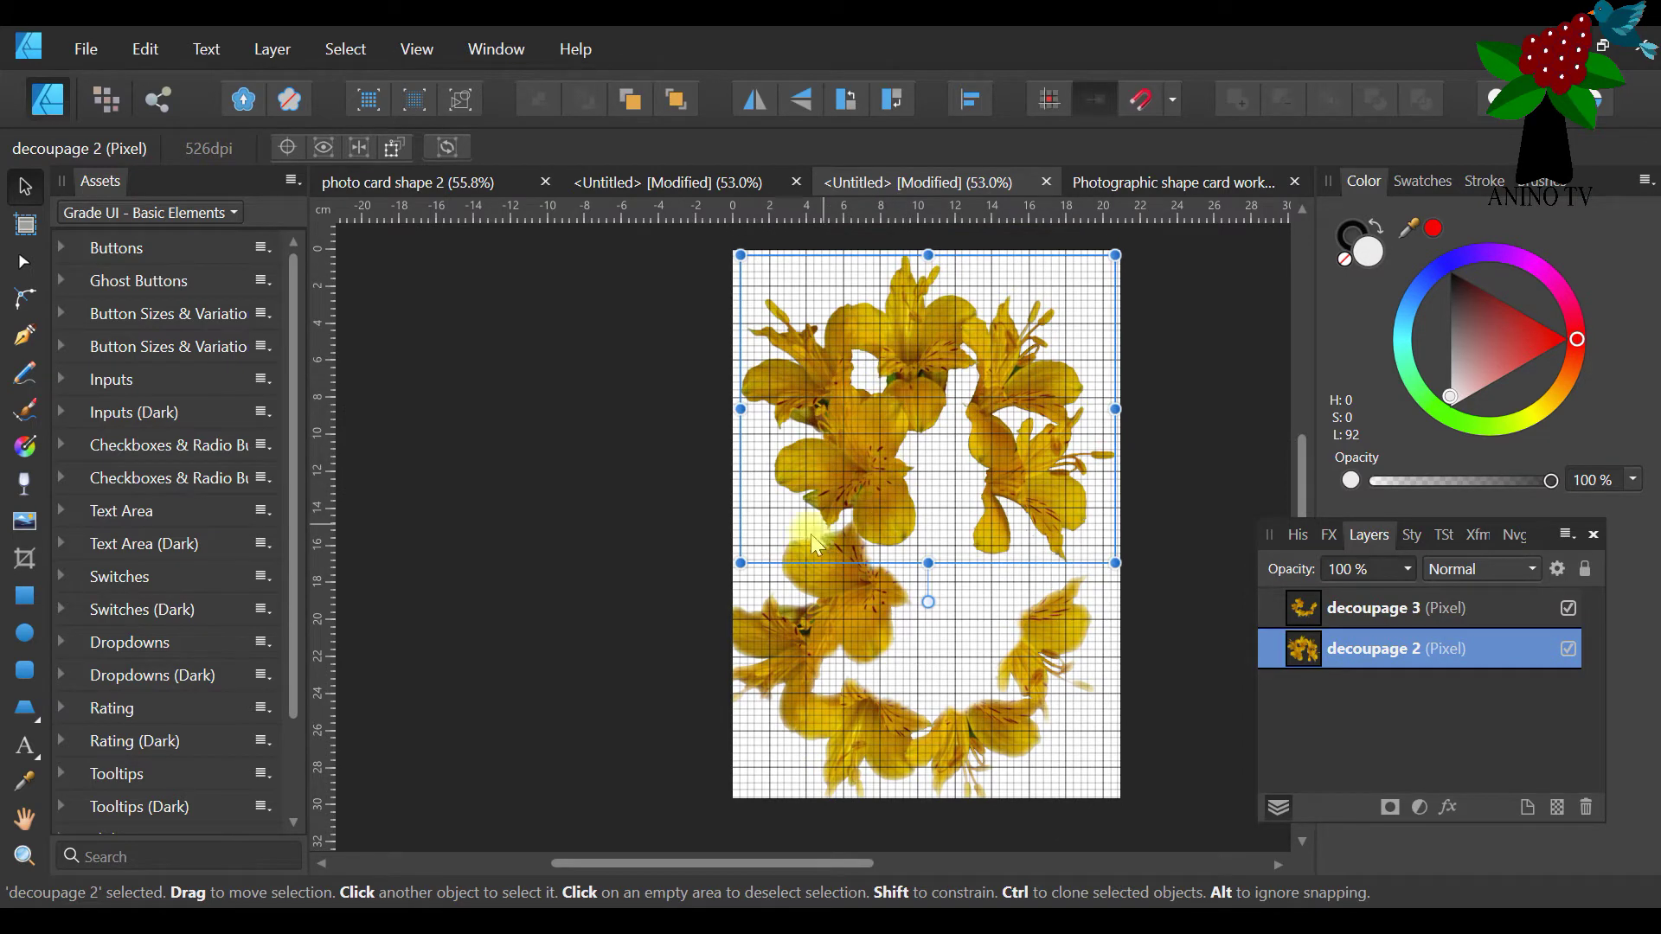
{"action": "left_click_drag", "start_coordinate": [813, 631], "coordinate": [827, 641]}
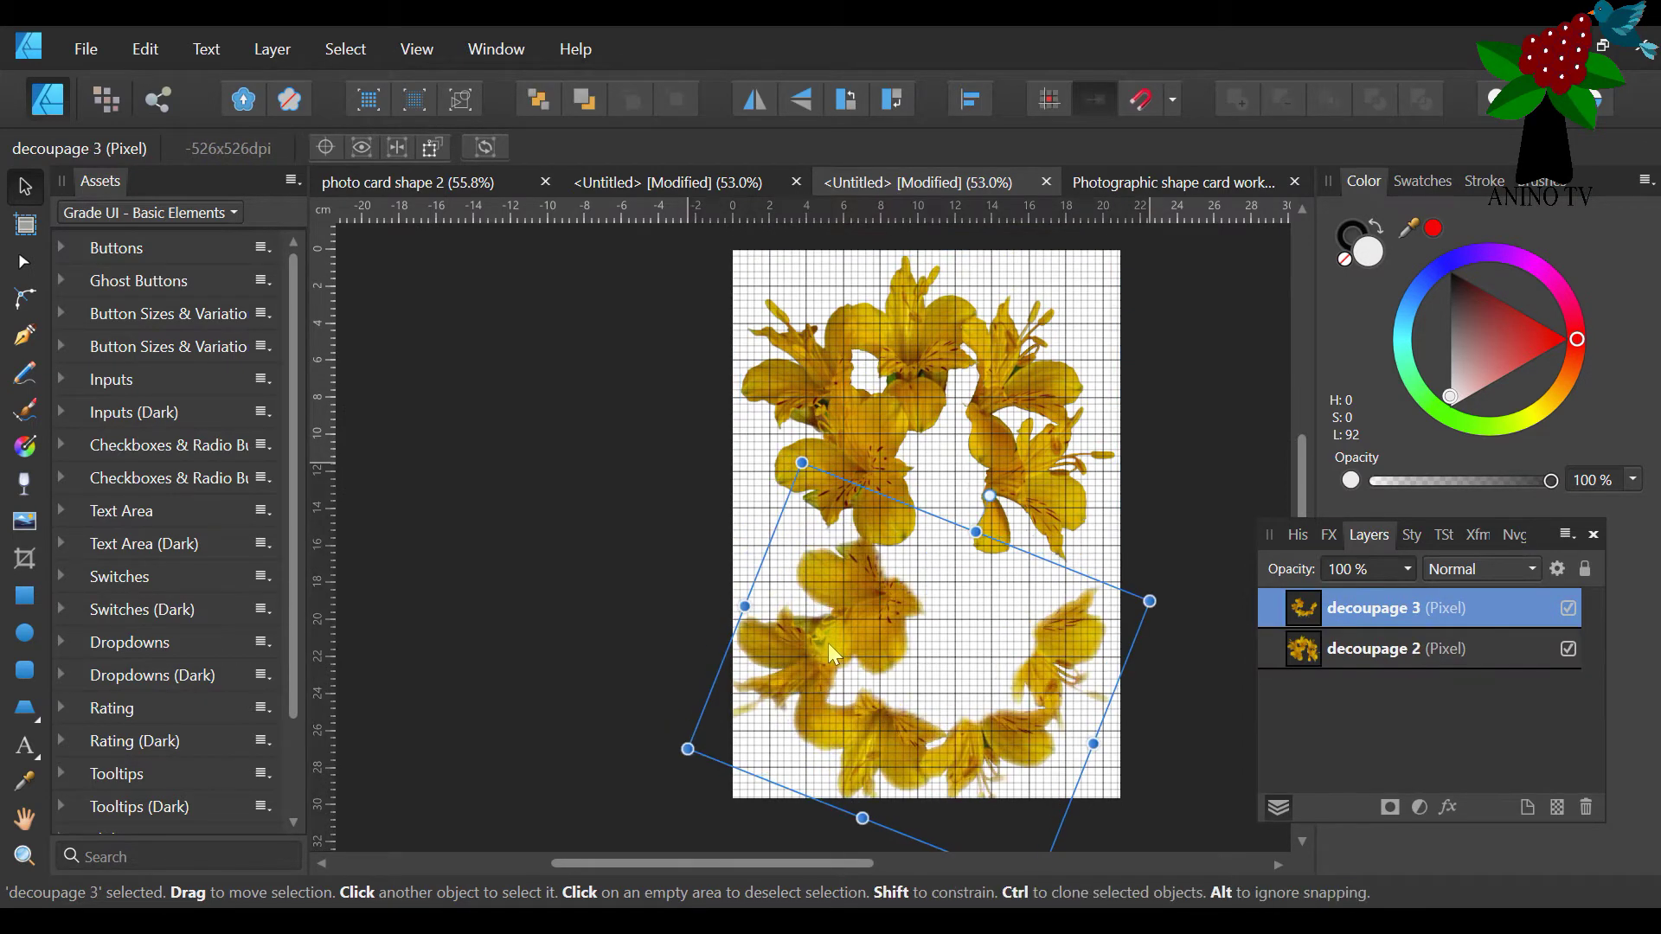
Delete decoupage 3 from the page with decoupage 2 and create another blank A4 print document
{"action": "key", "text": "Delete"}
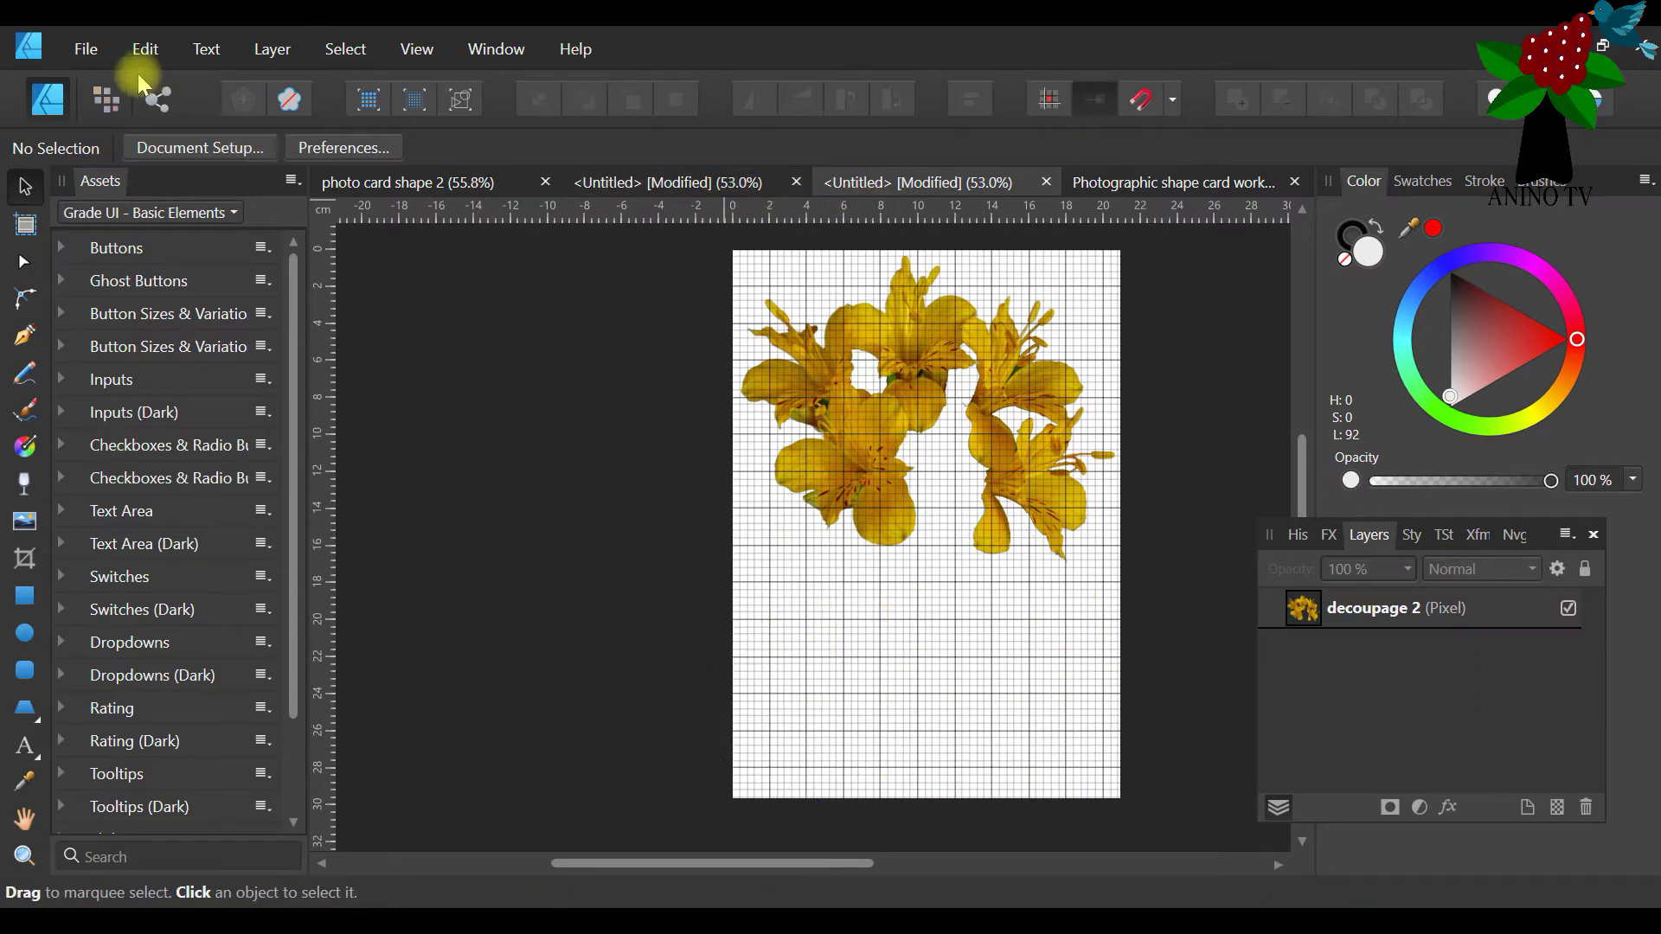
{"action": "left_click", "coordinate": [96, 57]}
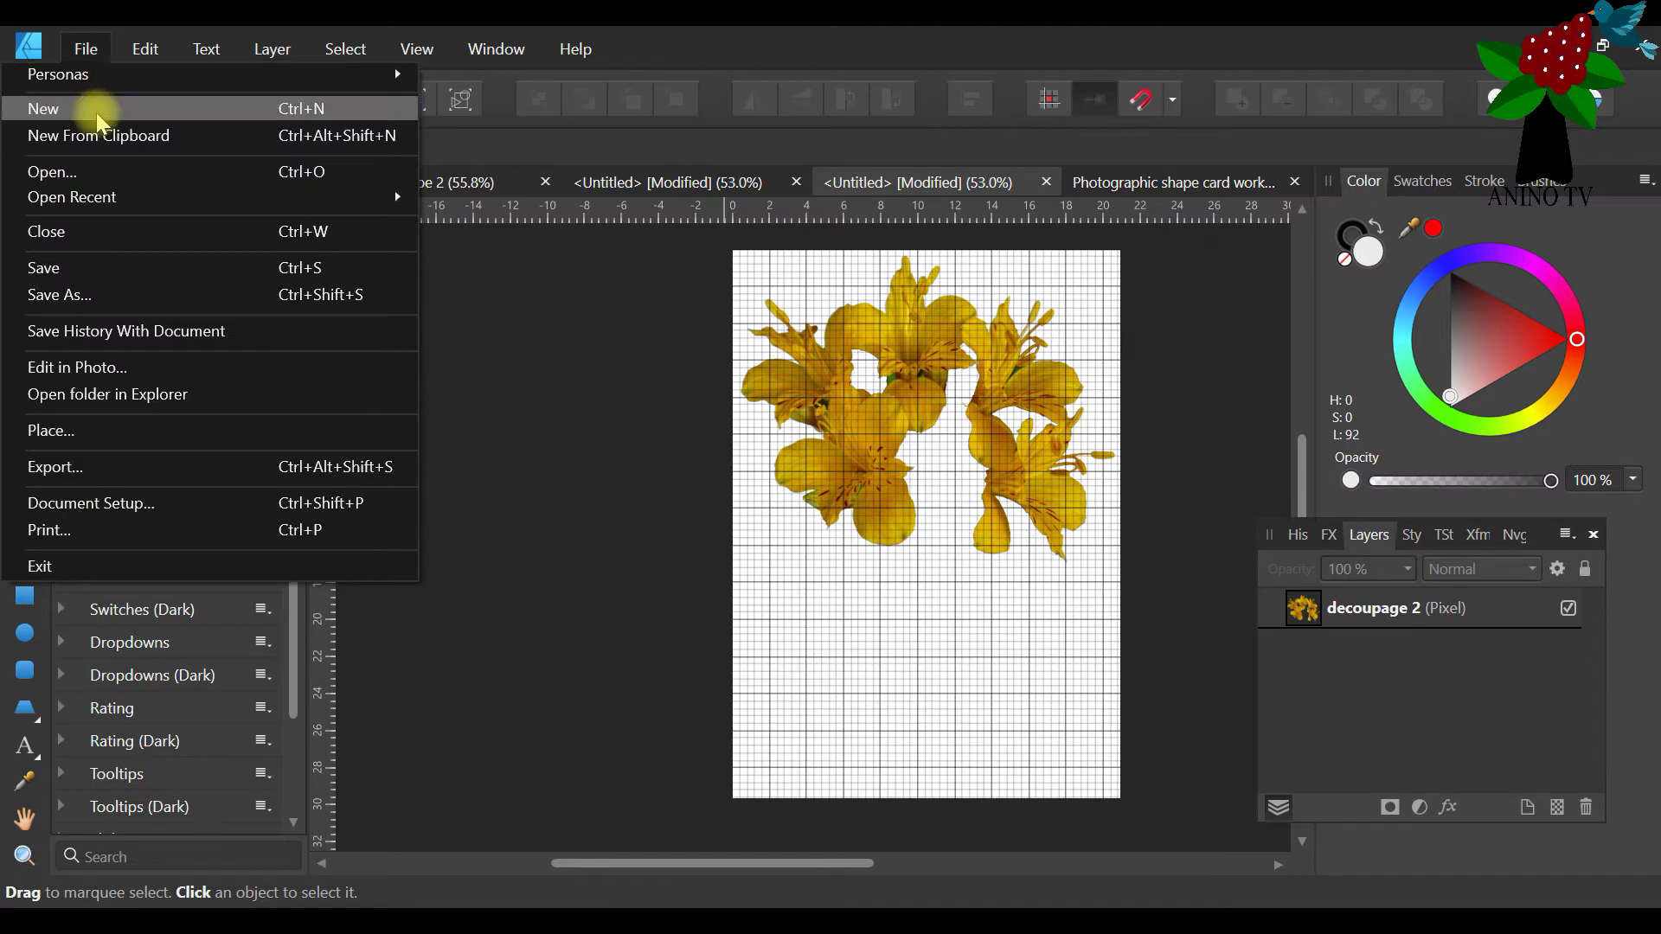
{"action": "left_click", "coordinate": [97, 113]}
{"action": "left_click", "coordinate": [913, 869]}
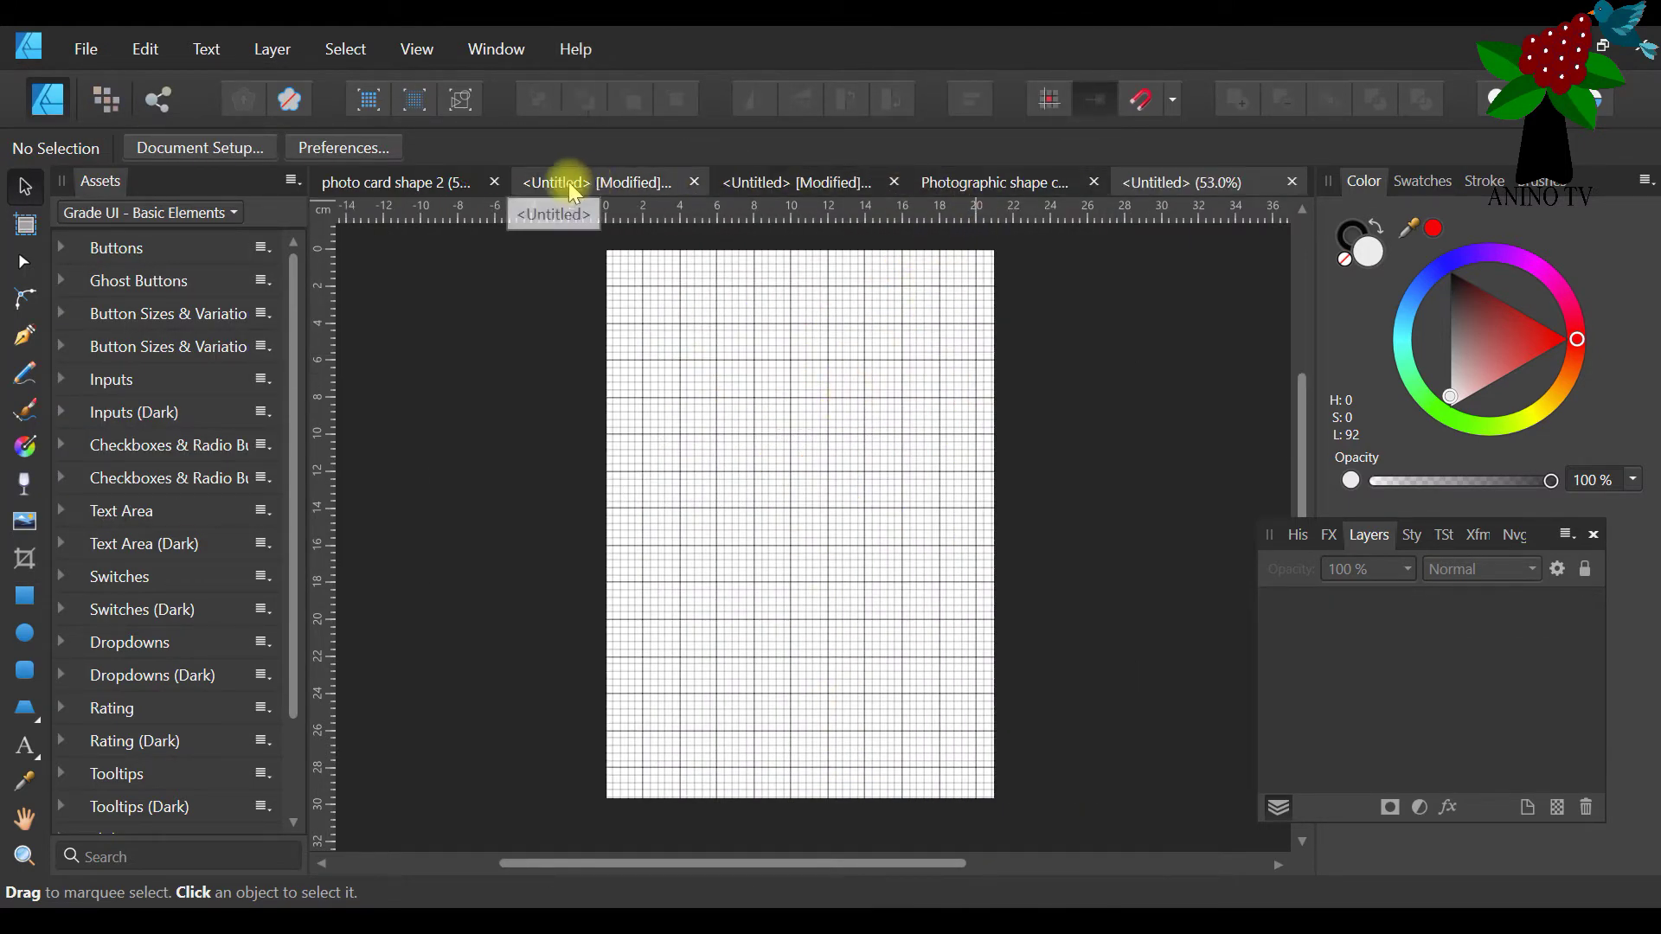
Copy decoupage 3 from the Photographic shape card working document into the new A4 document and place it at the top of the page
{"action": "left_click", "coordinate": [993, 182]}
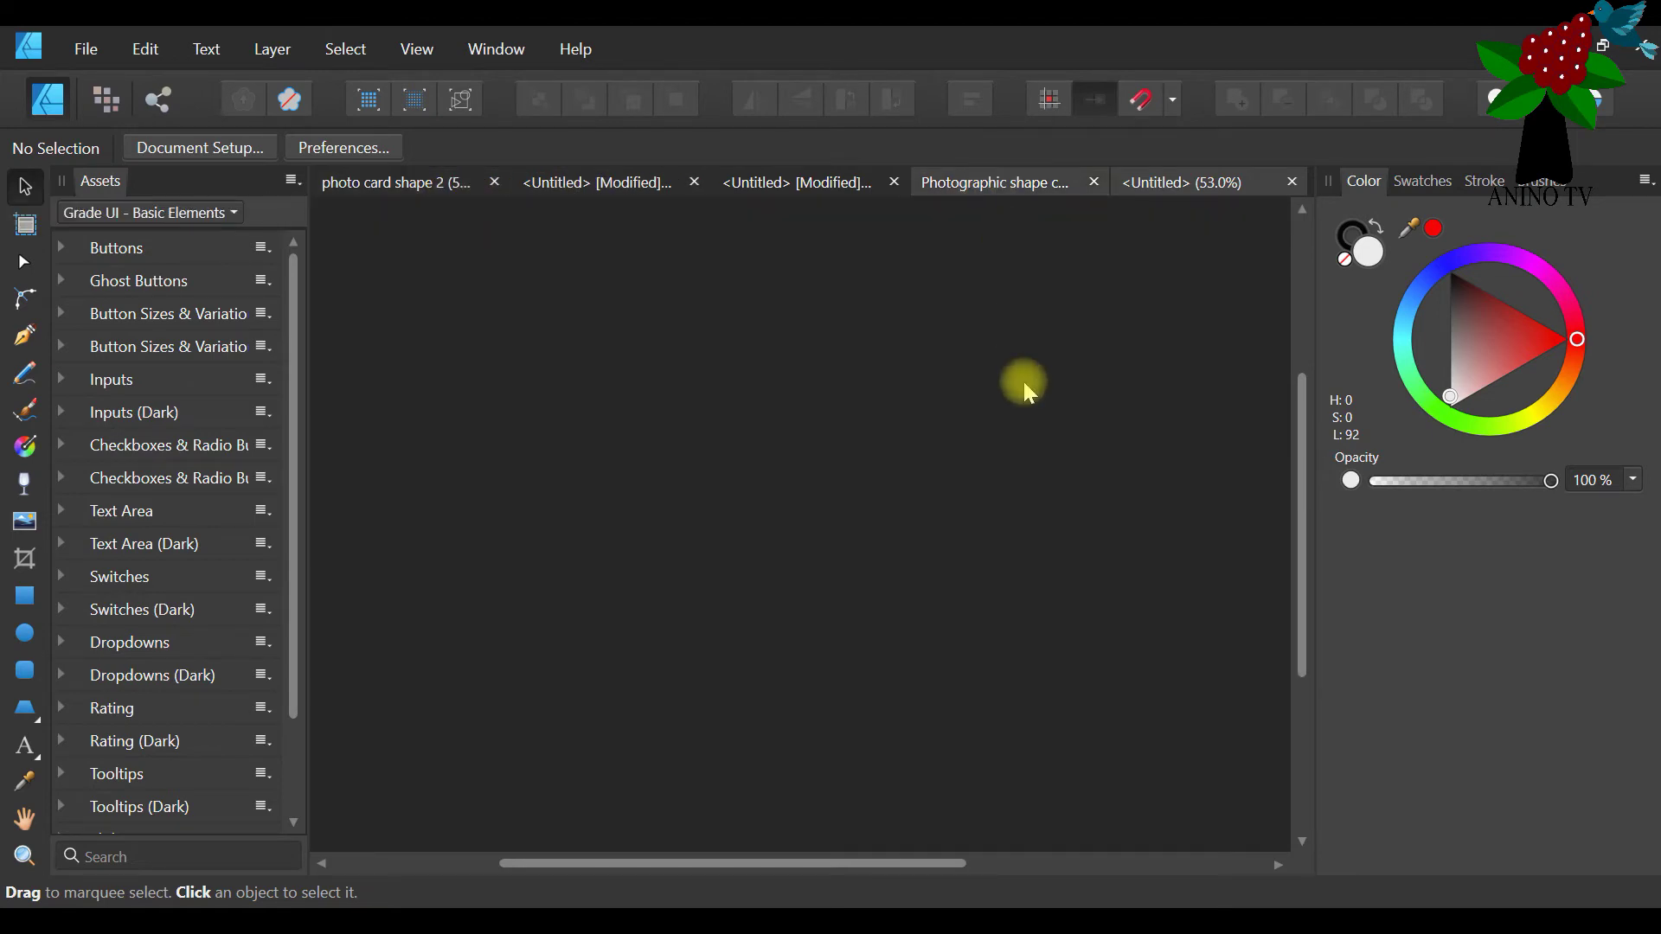
{"action": "left_click", "coordinate": [622, 591]}
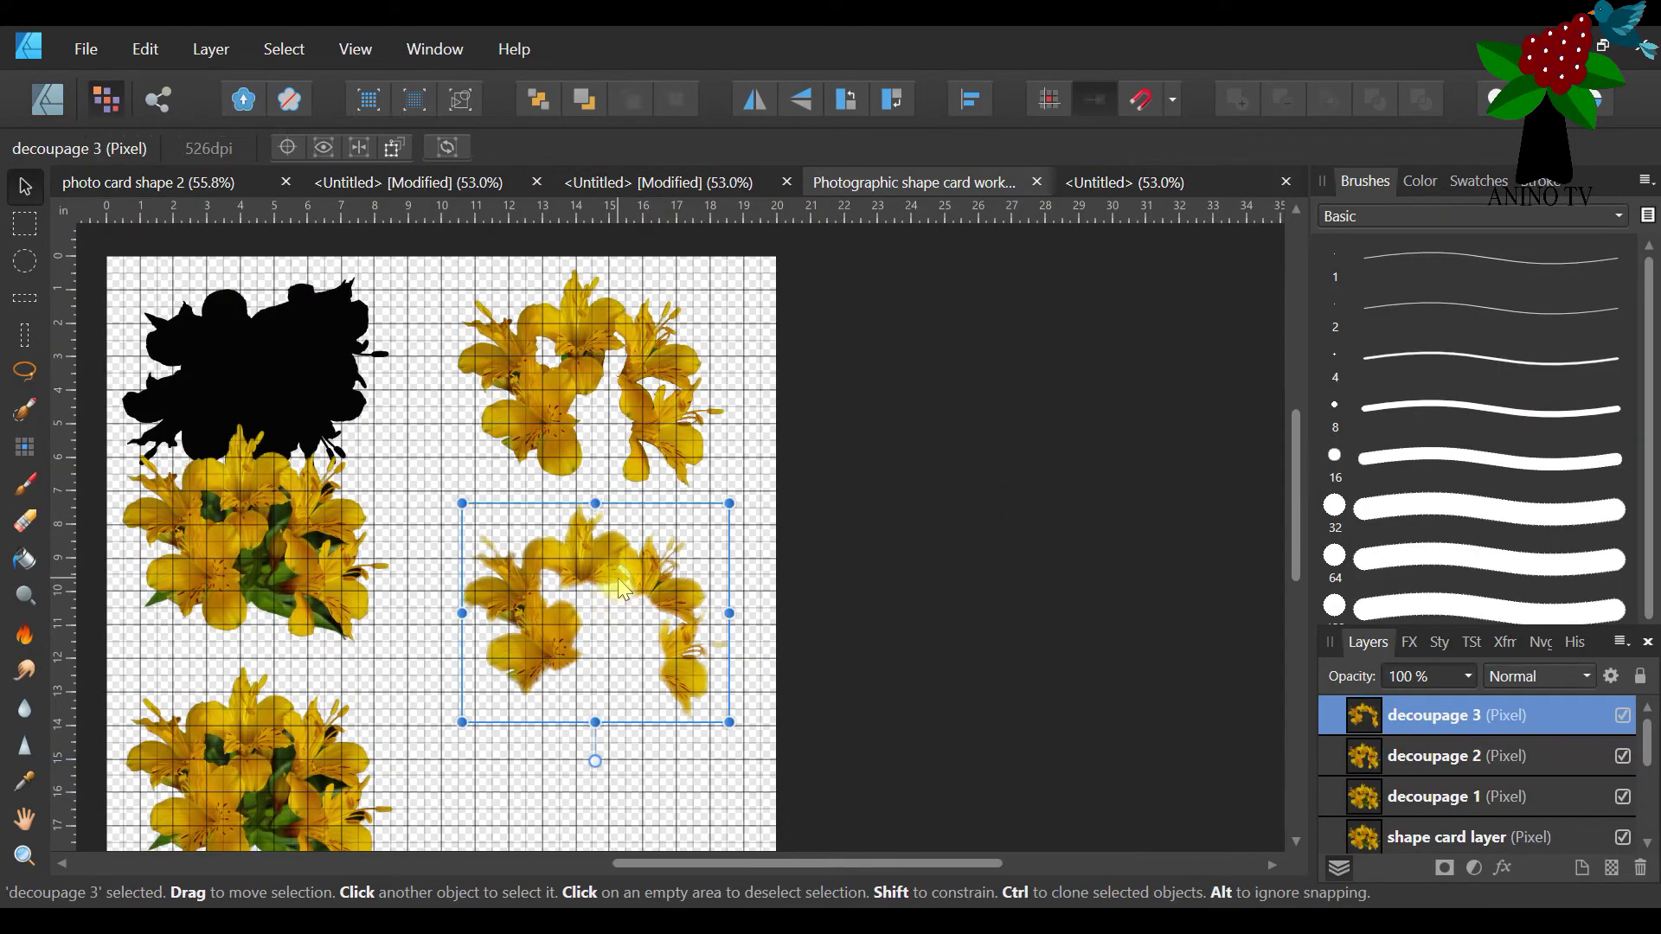
{"action": "right_click", "coordinate": [622, 592]}
{"action": "left_click", "coordinate": [376, 64]}
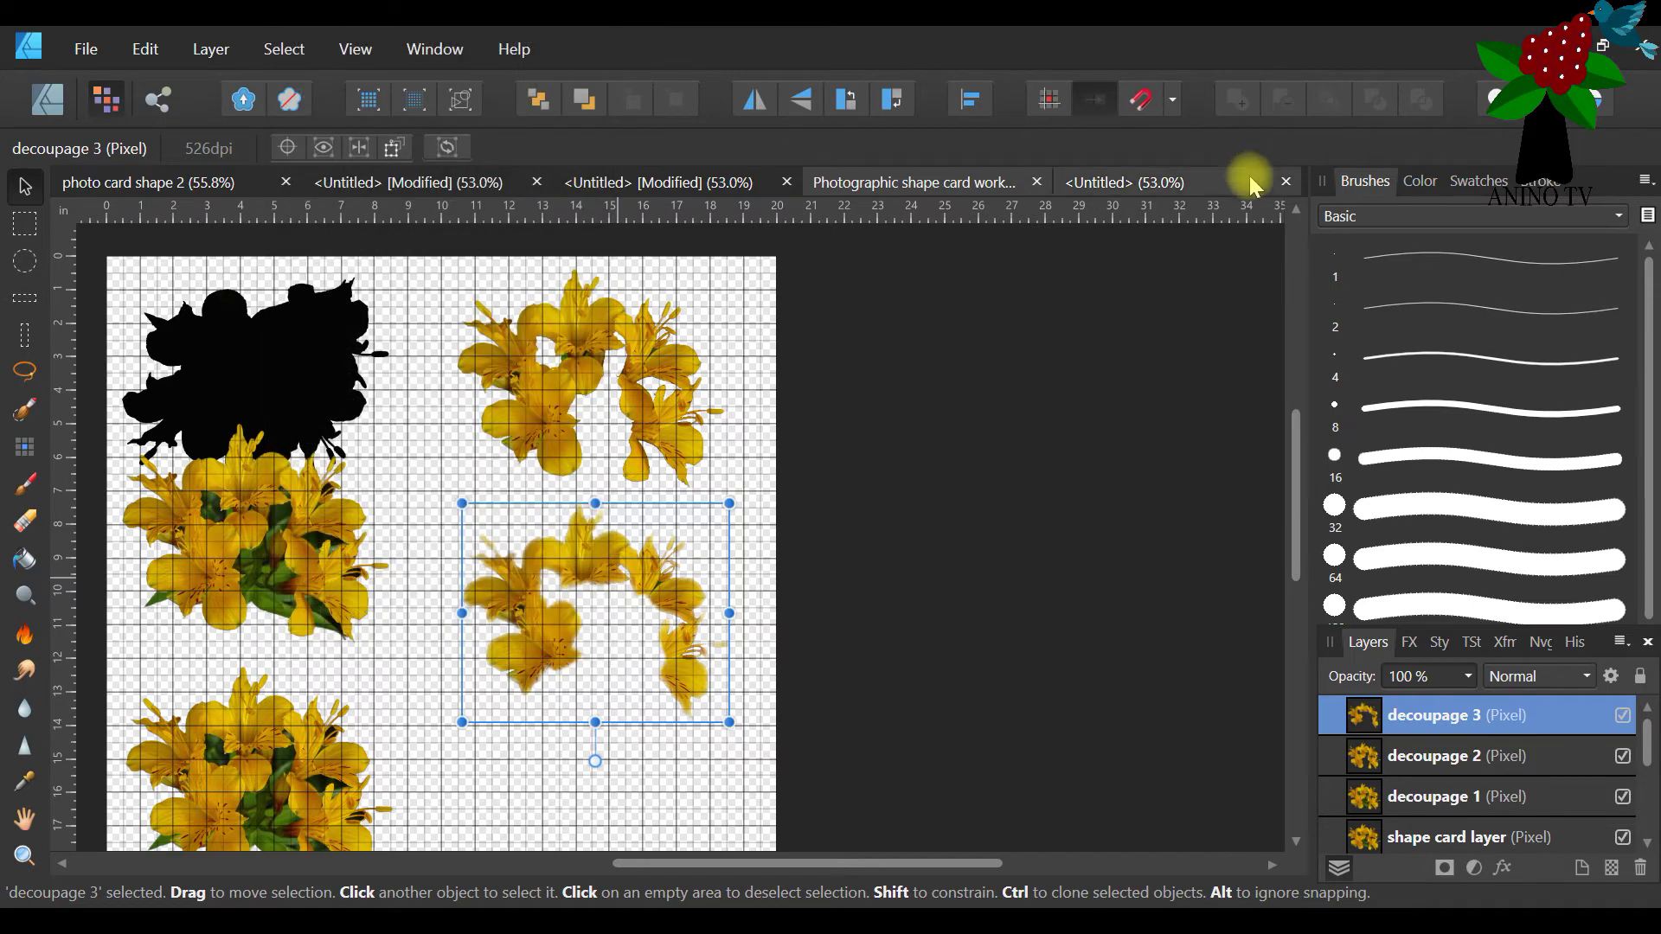
{"action": "left_click", "coordinate": [1114, 182]}
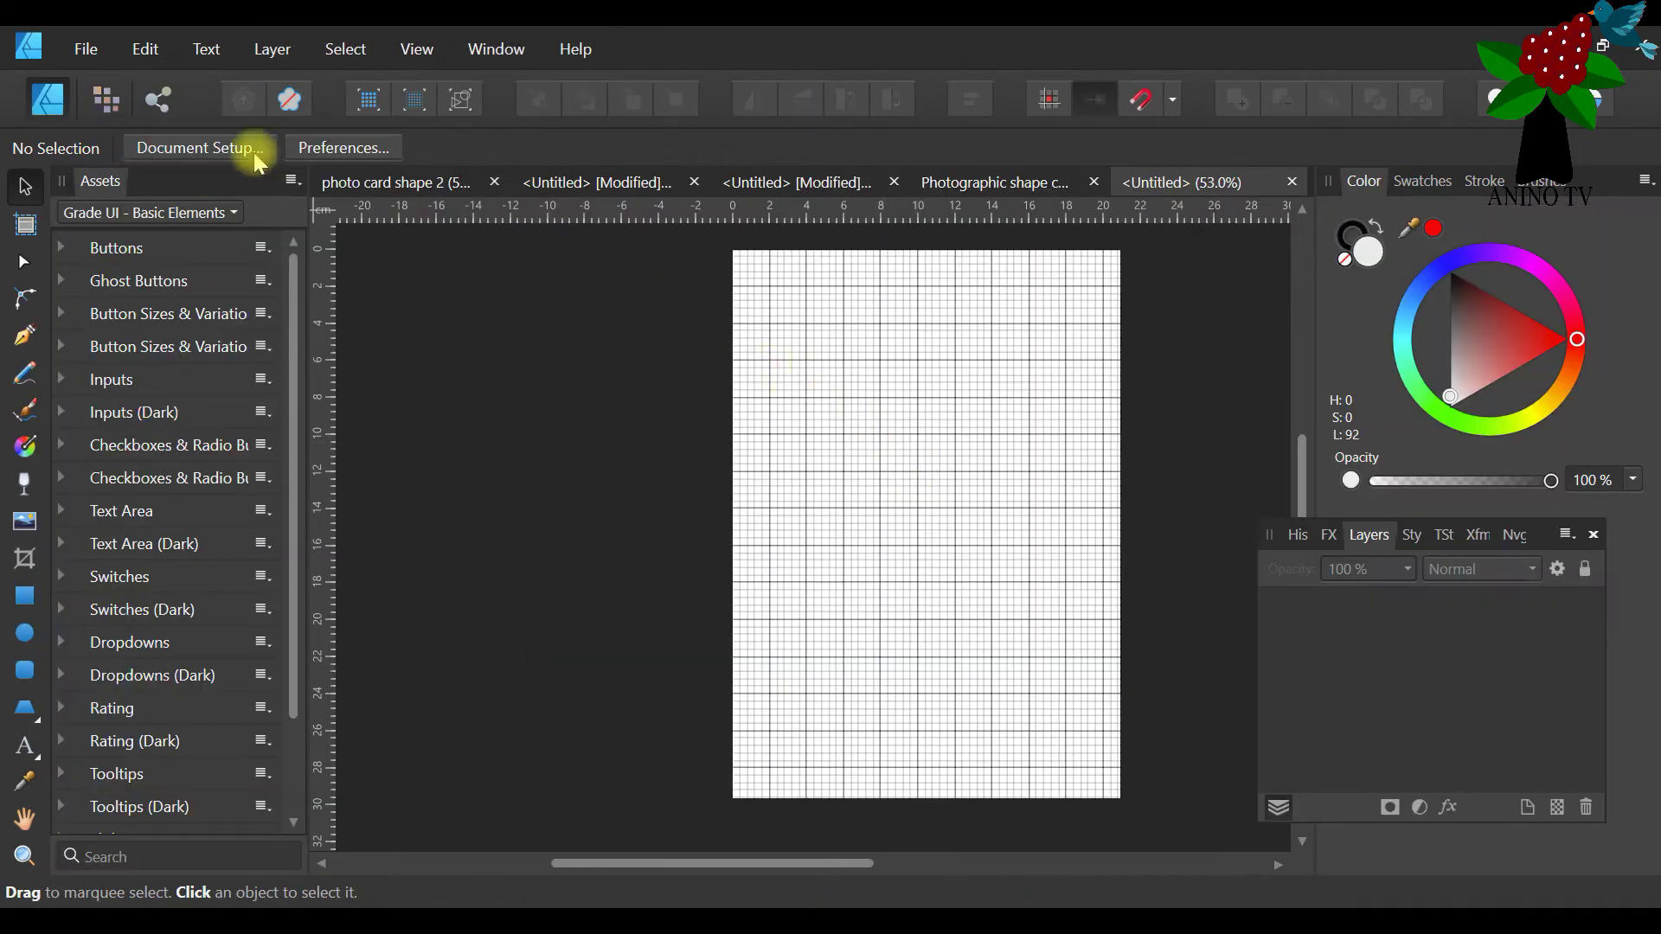
{"action": "left_click", "coordinate": [134, 47]}
{"action": "left_click", "coordinate": [75, 193]}
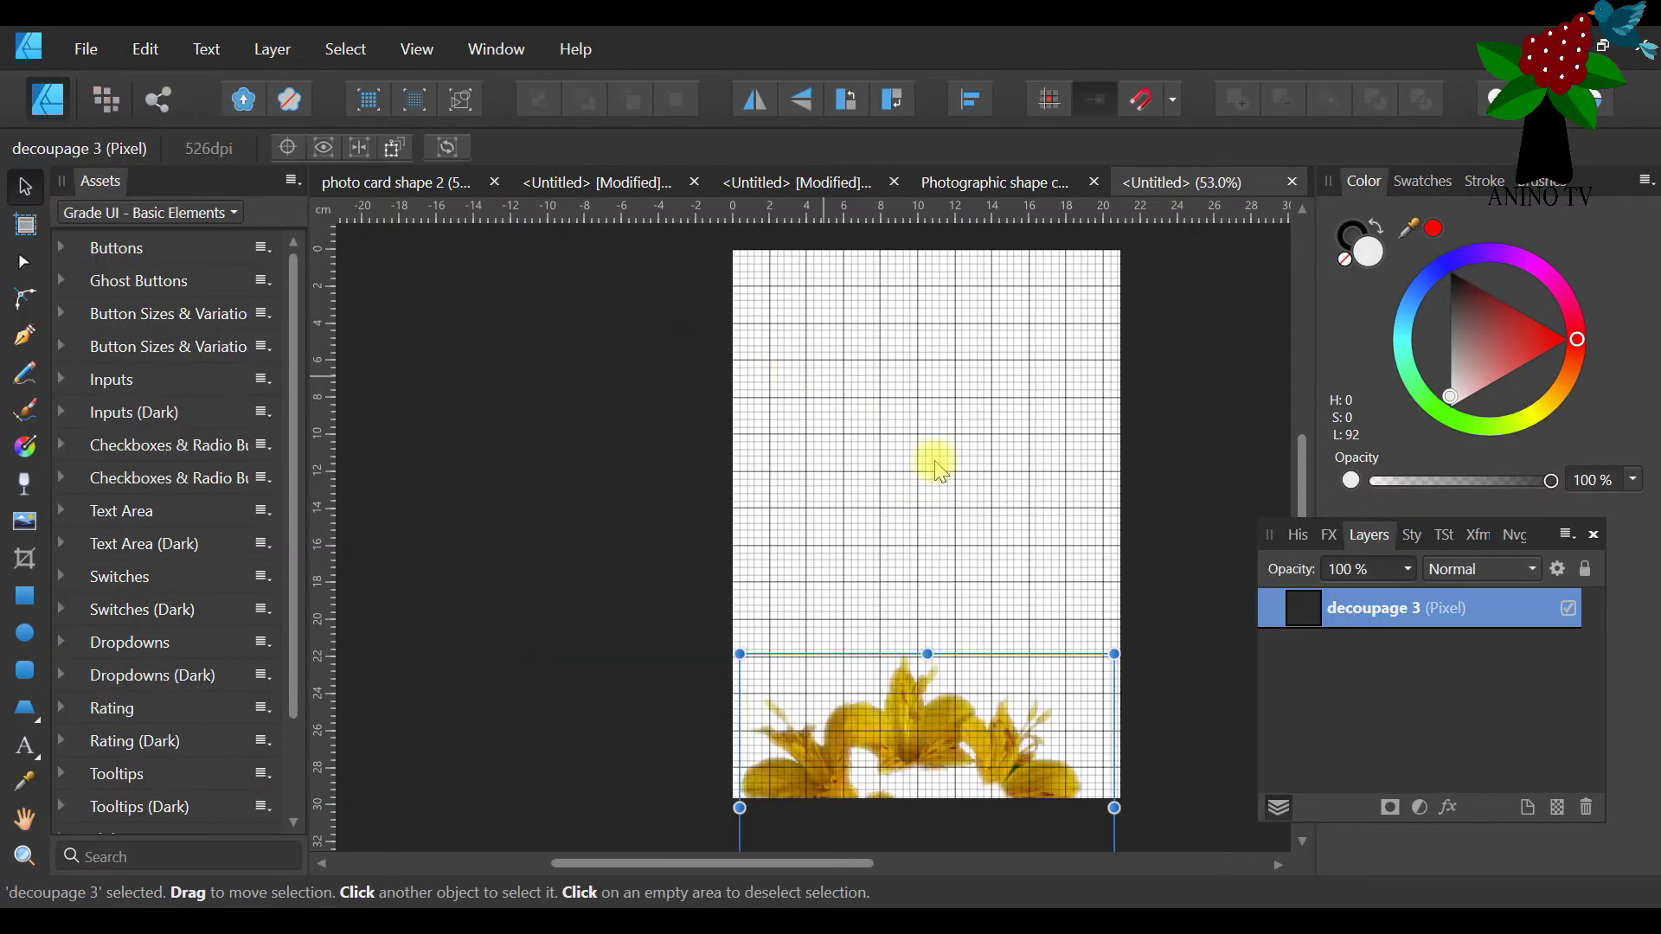
{"action": "left_click_drag", "start_coordinate": [927, 723], "coordinate": [925, 327]}
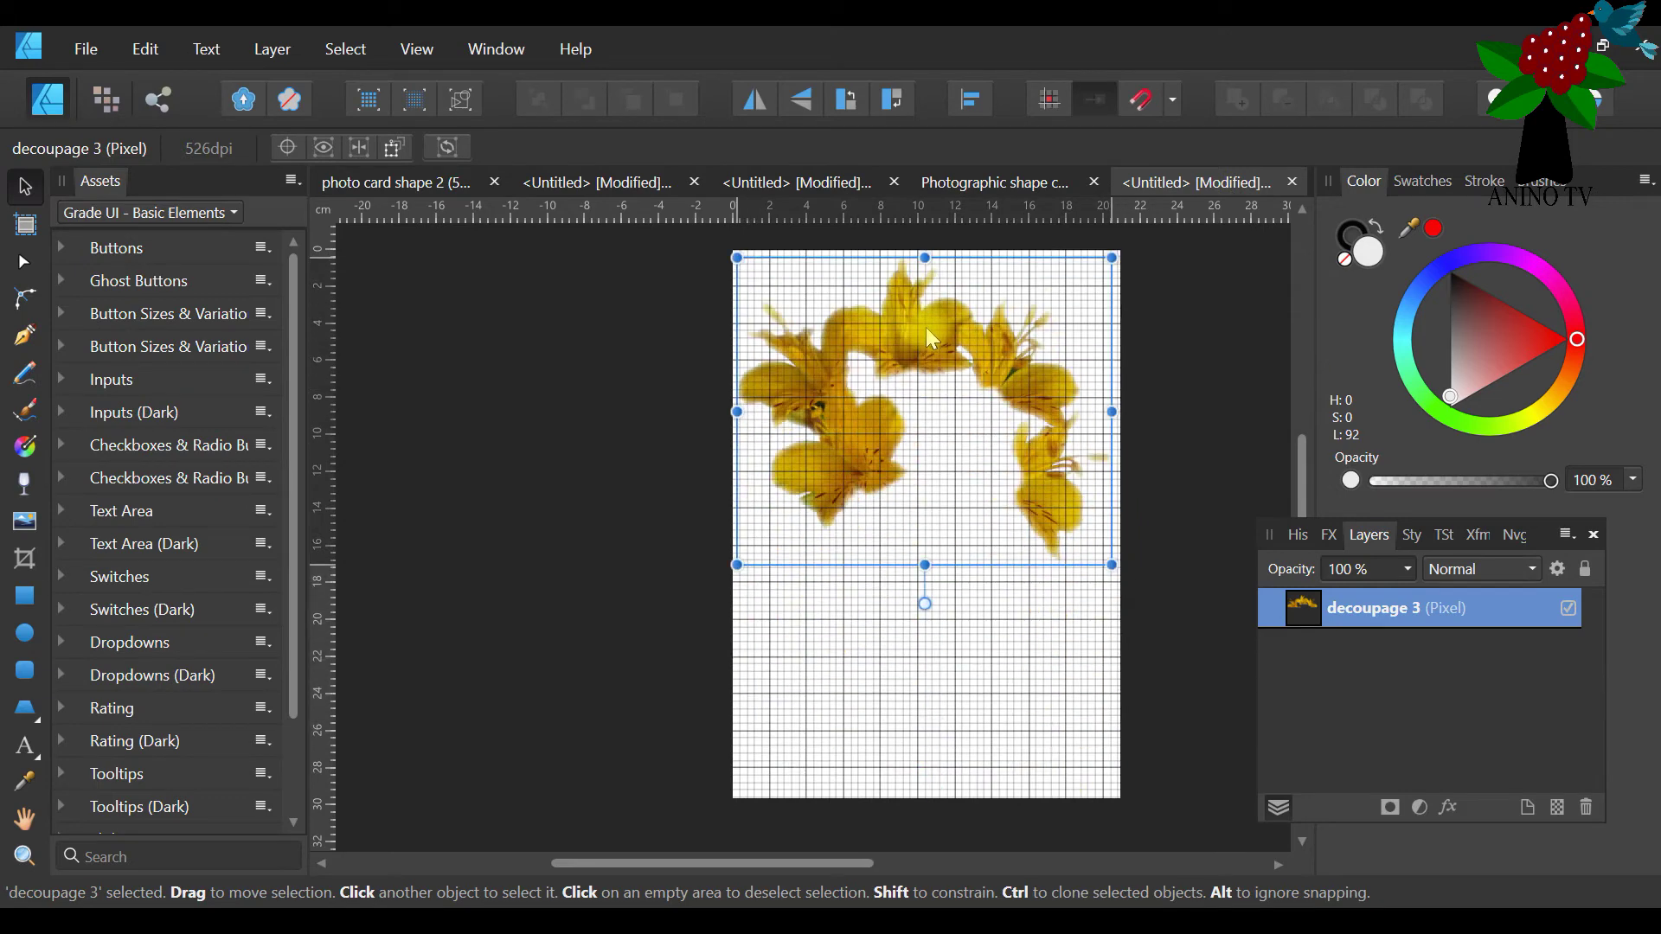
{"action": "left_click", "coordinate": [1210, 407]}
{"action": "left_click", "coordinate": [852, 360]}
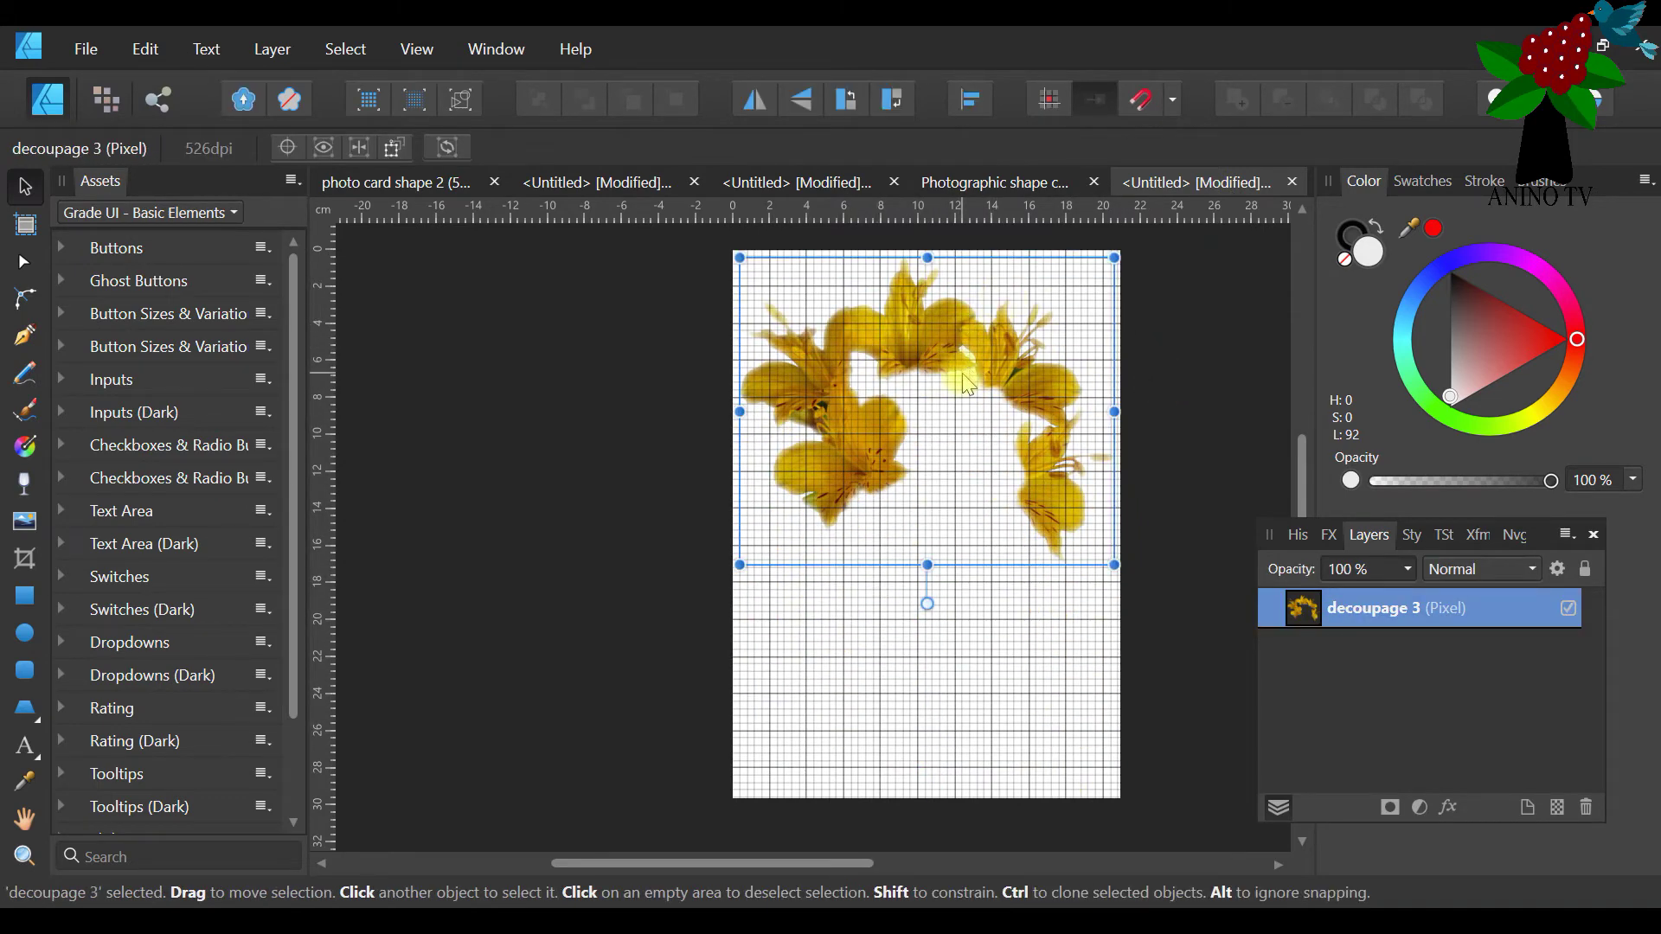
Select decoupage 1 in the working document and create one more Print document with the A4 page preset in centimeters
{"action": "left_click", "coordinate": [971, 185]}
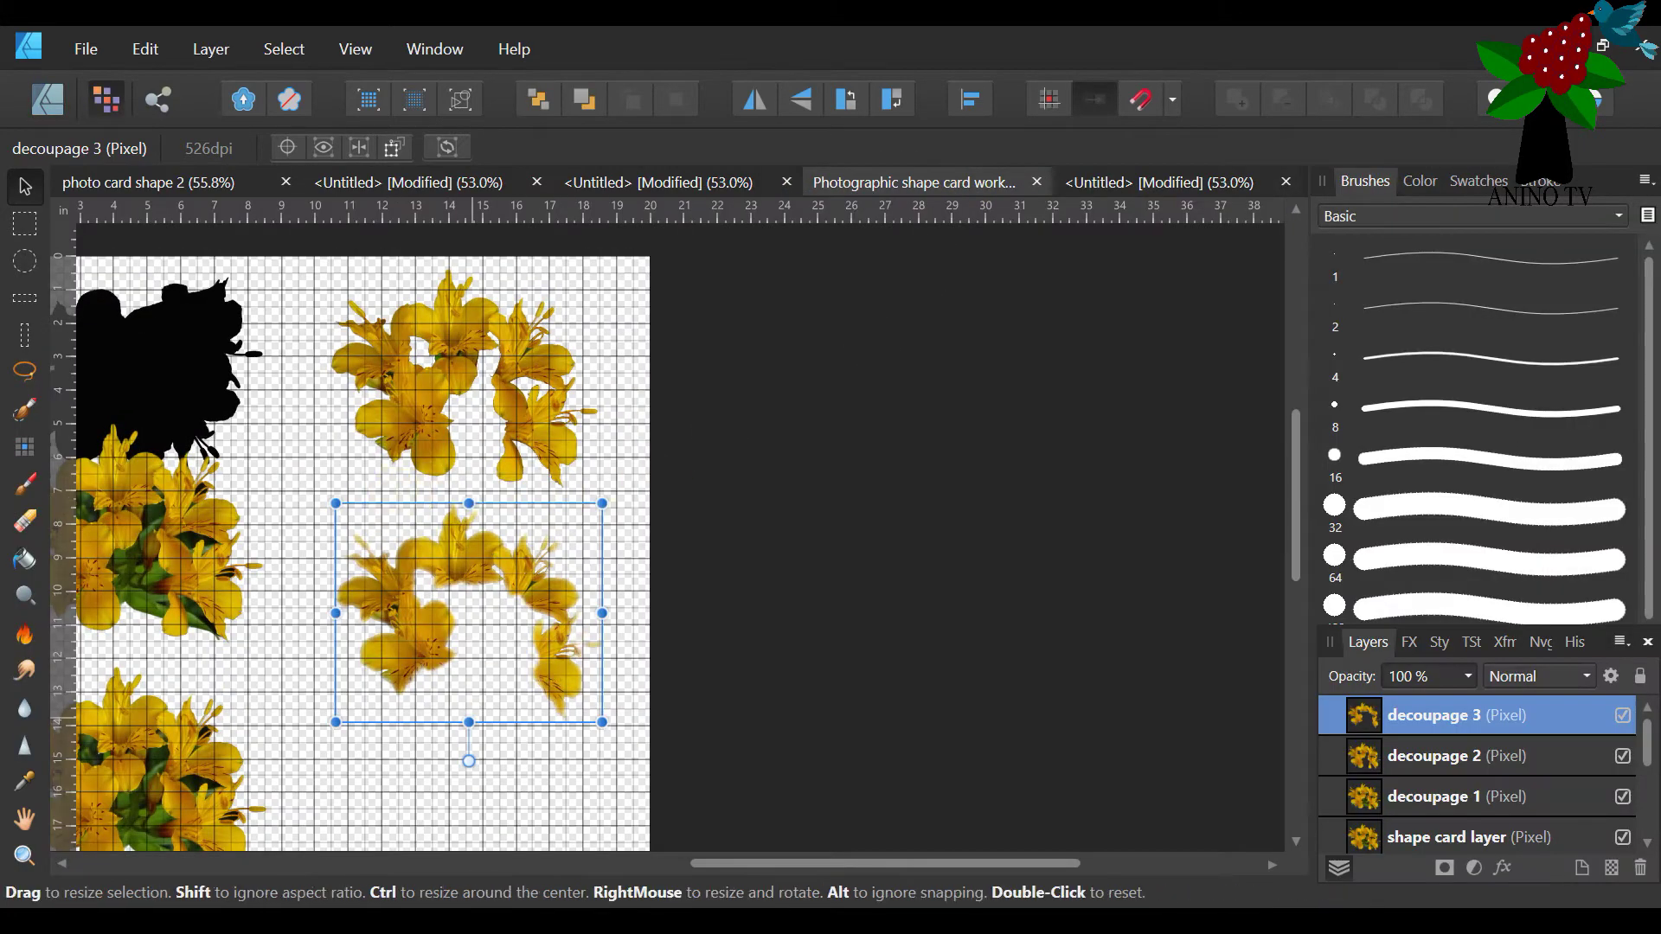
{"action": "left_click_drag", "start_coordinate": [759, 861], "coordinate": [643, 863]}
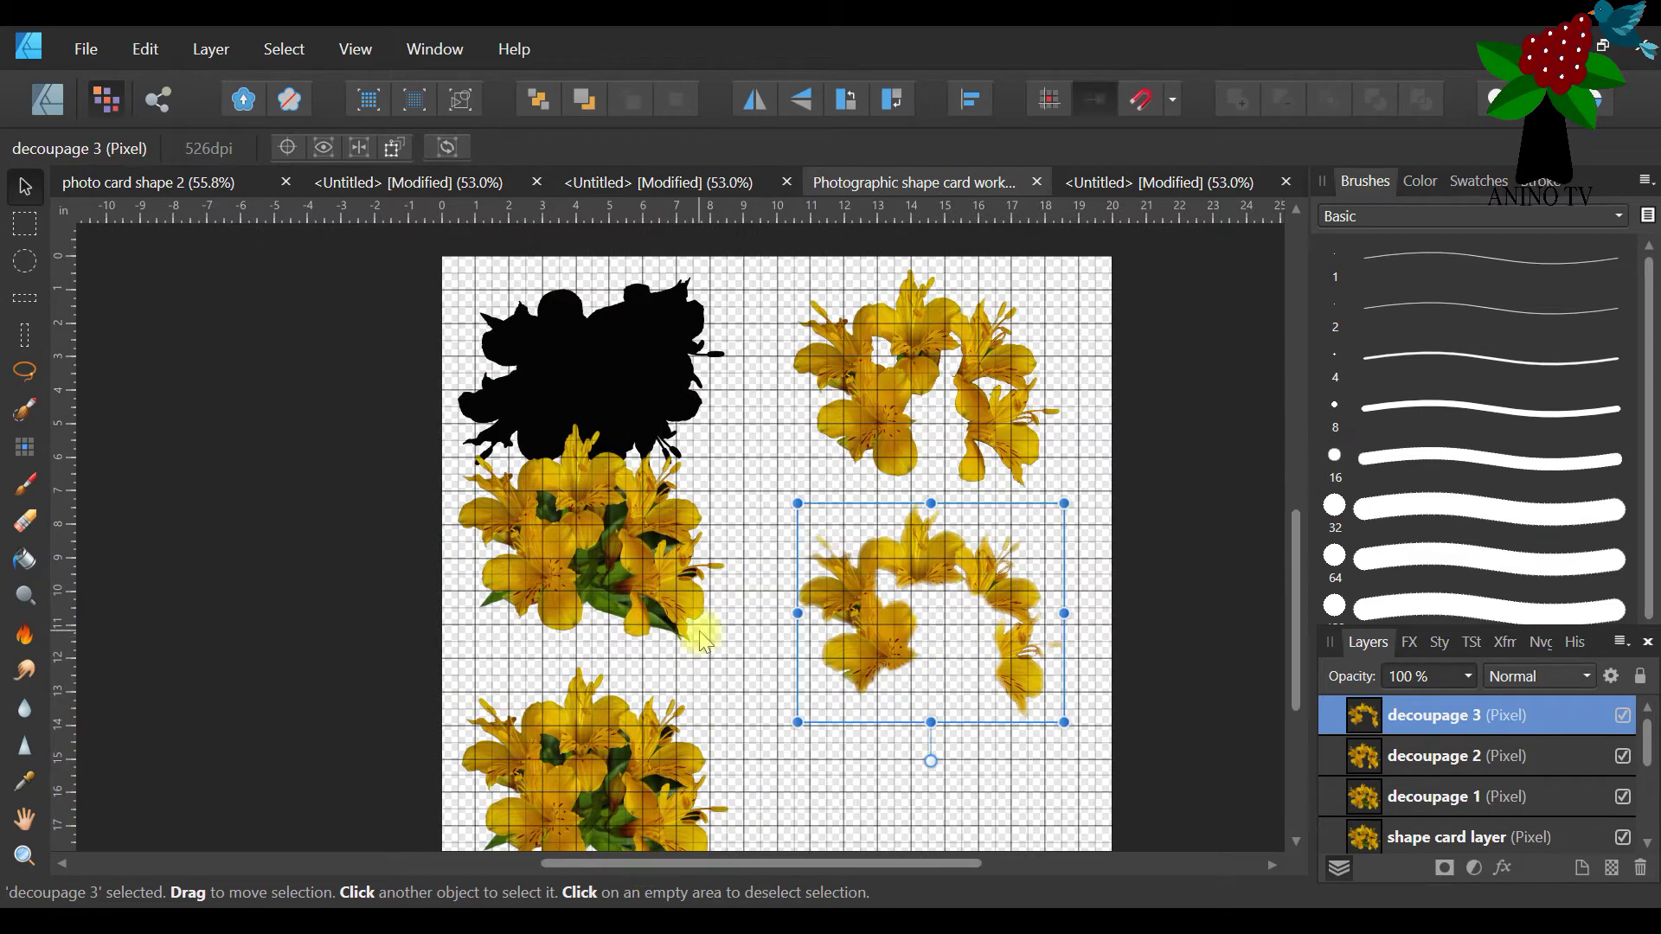
{"action": "scroll", "coordinate": [683, 623], "scroll_direction": "down", "scroll_amount": 3}
{"action": "left_click", "coordinate": [616, 673]}
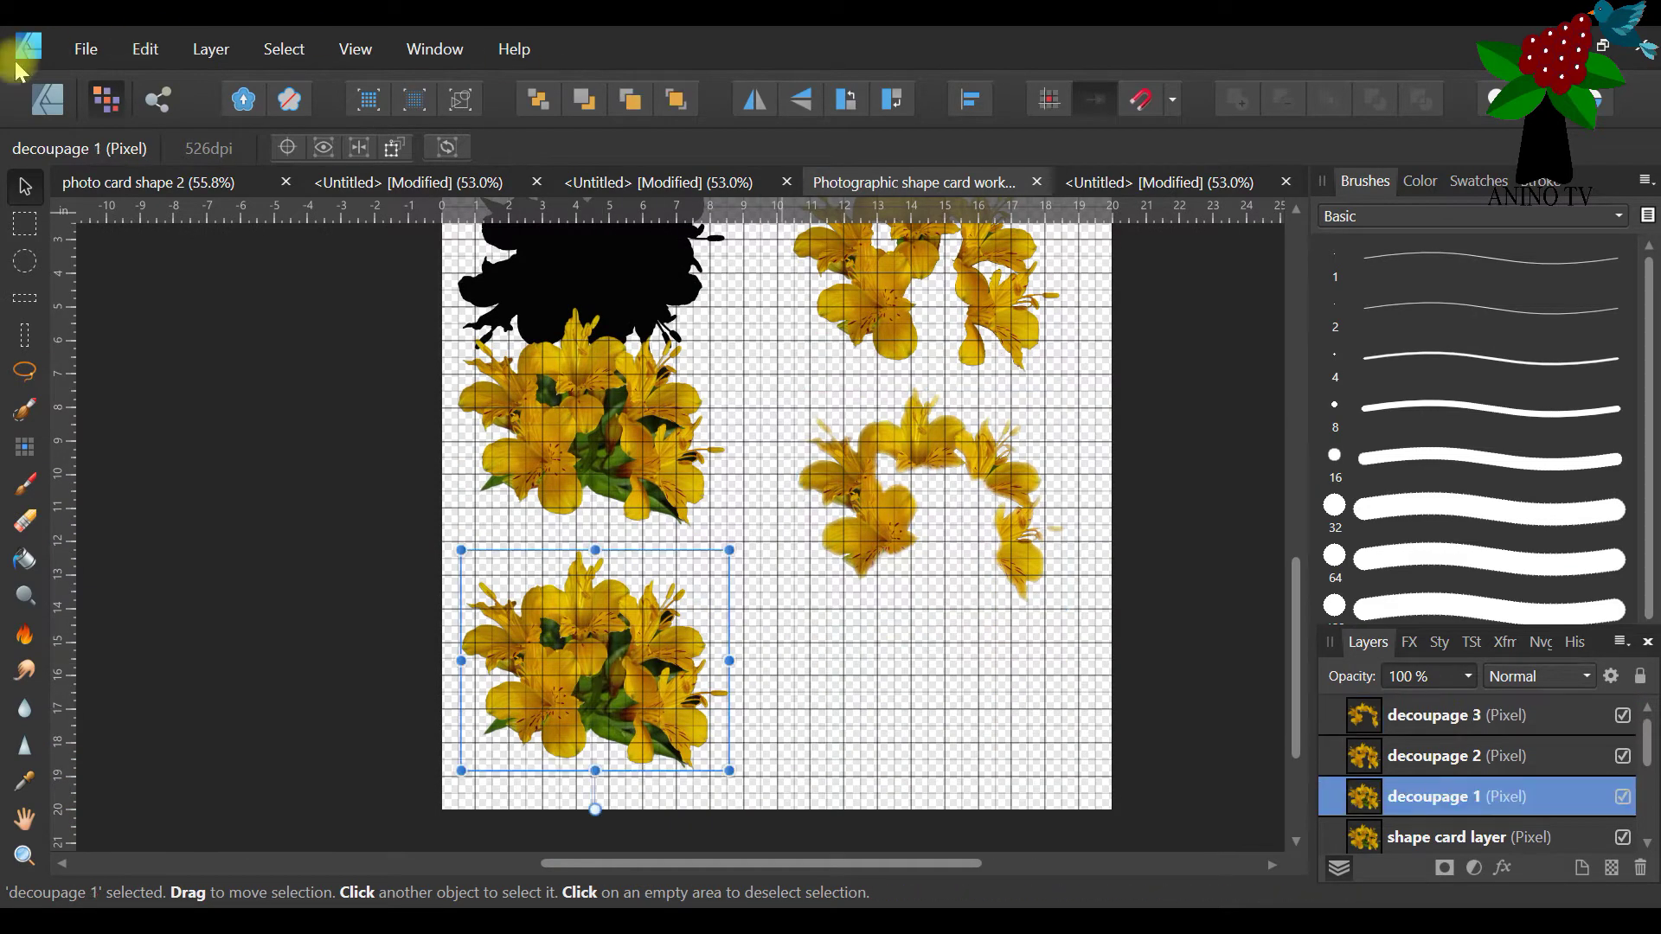
{"action": "left_click", "coordinate": [85, 49]}
{"action": "left_click", "coordinate": [93, 108]}
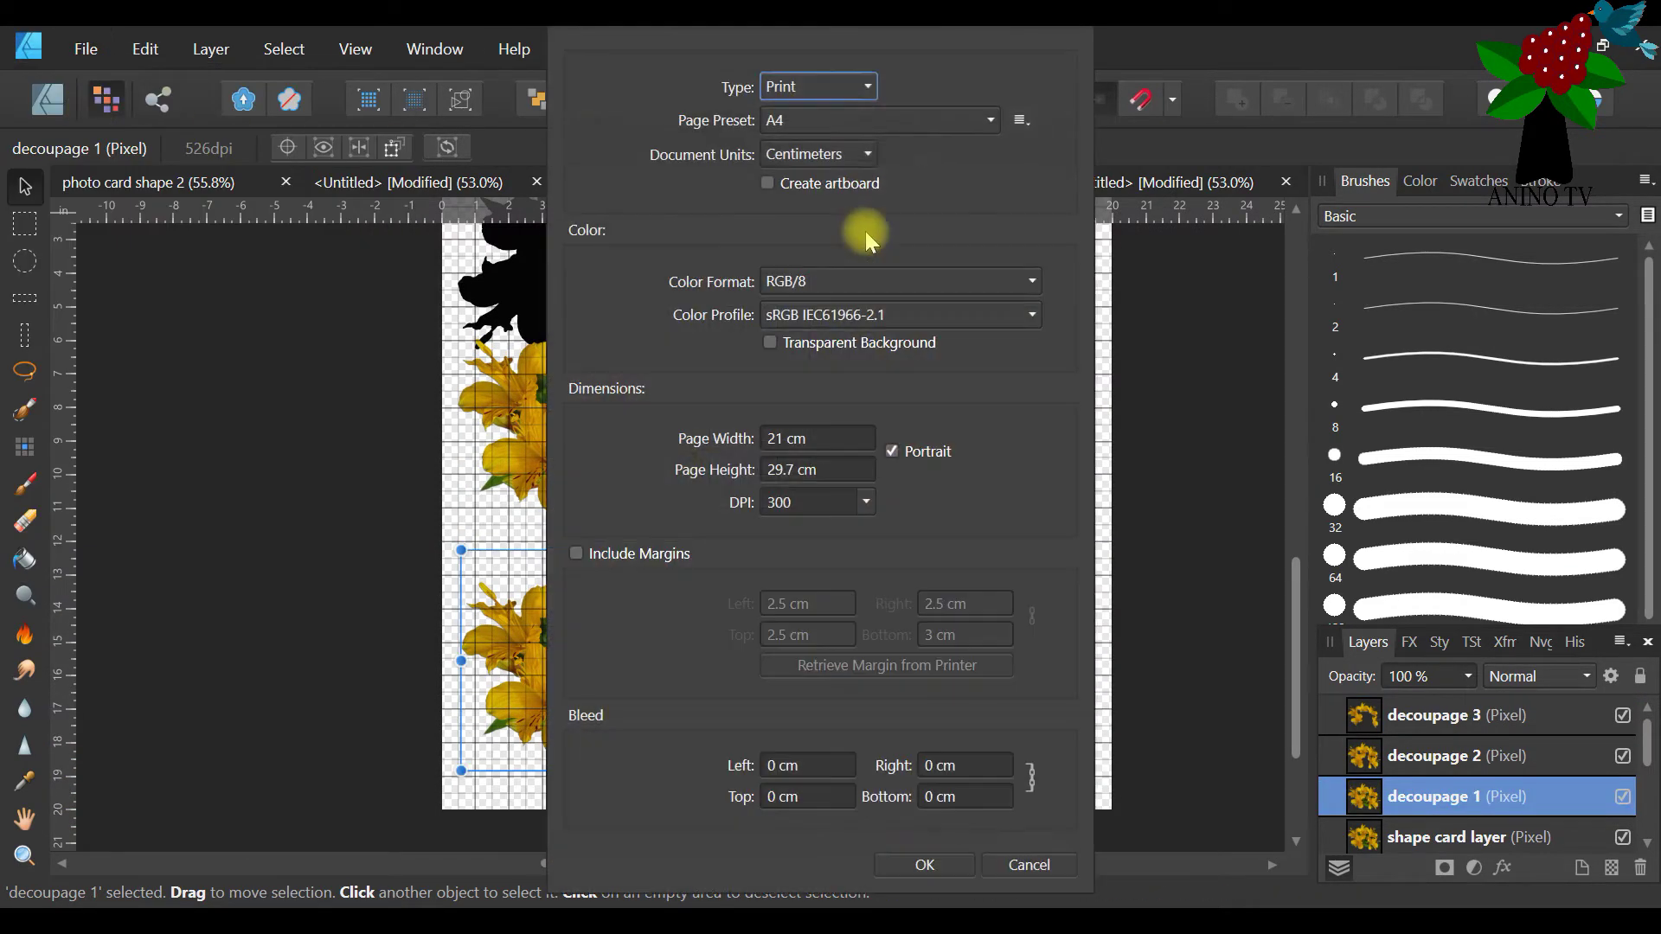
{"action": "left_click", "coordinate": [790, 89]}
{"action": "left_click", "coordinate": [789, 110]}
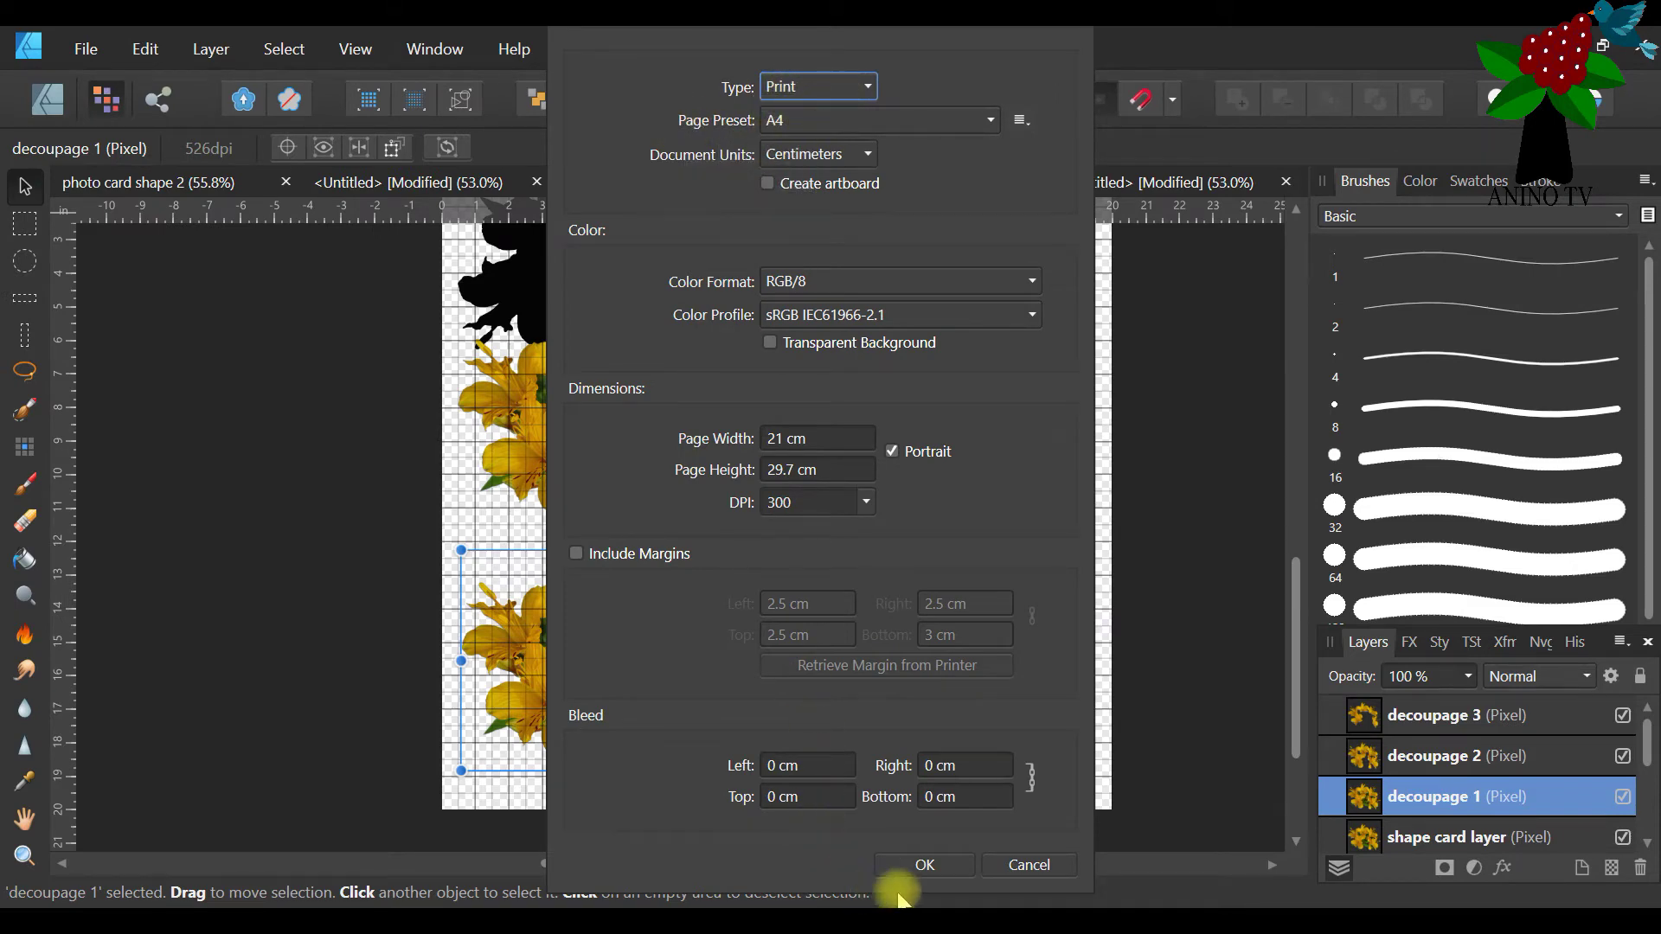
{"action": "left_click", "coordinate": [939, 869]}
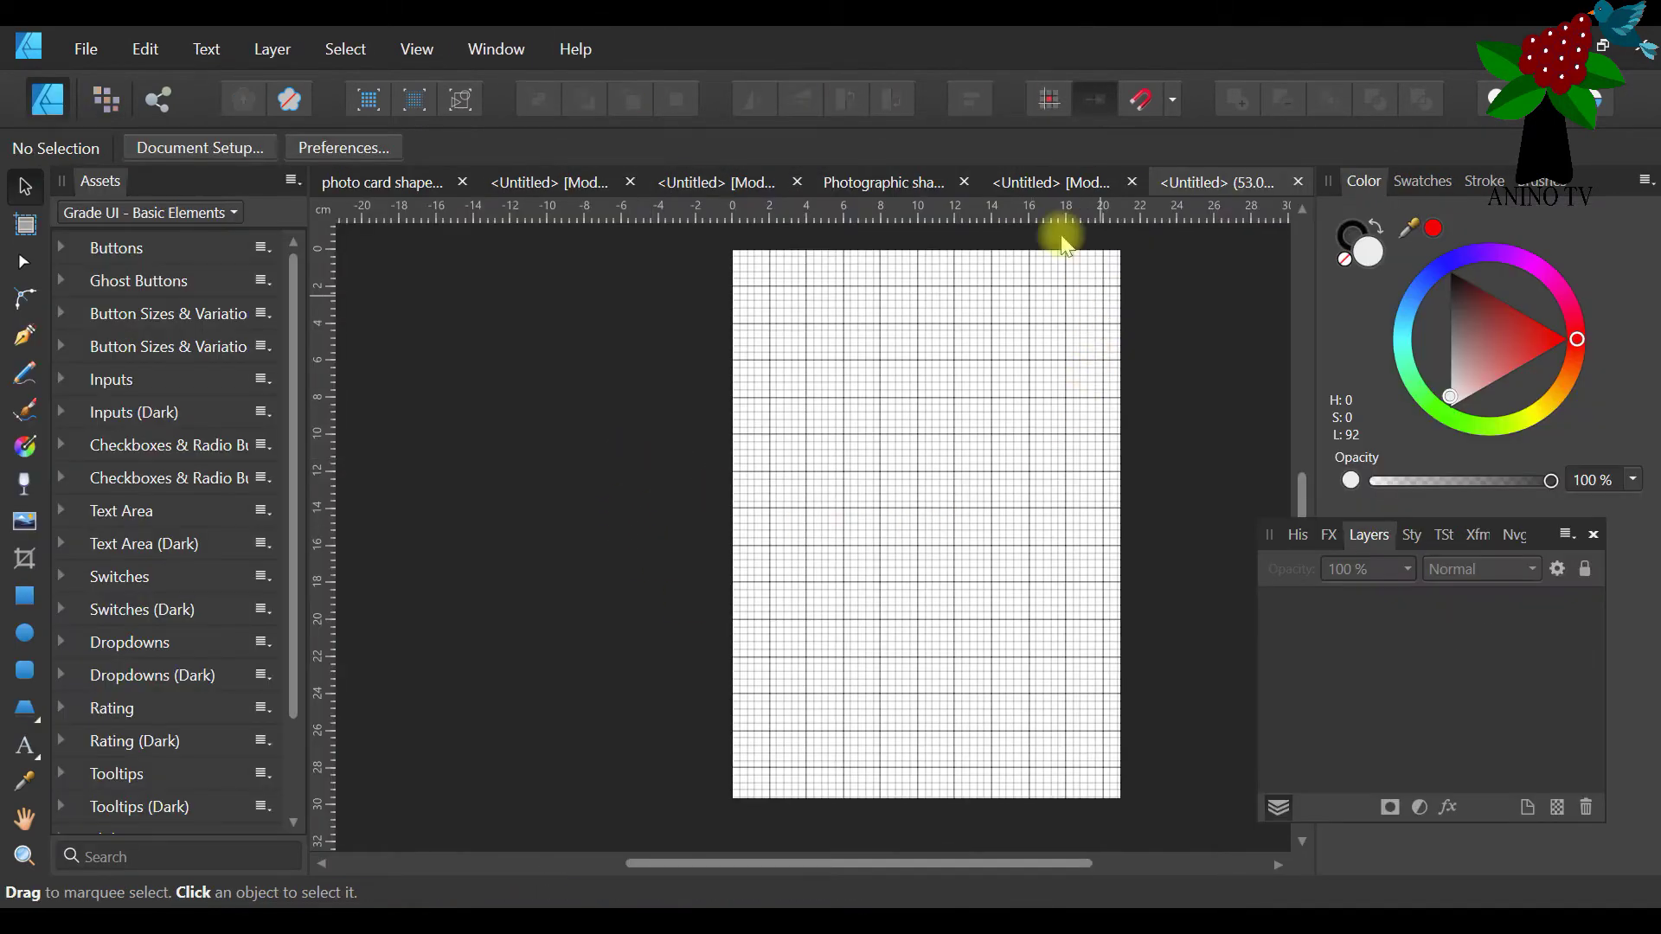
Copy decoupage 1 from the working document into the newest A4 document and move it into the upper part of the page
{"action": "left_click", "coordinate": [874, 188]}
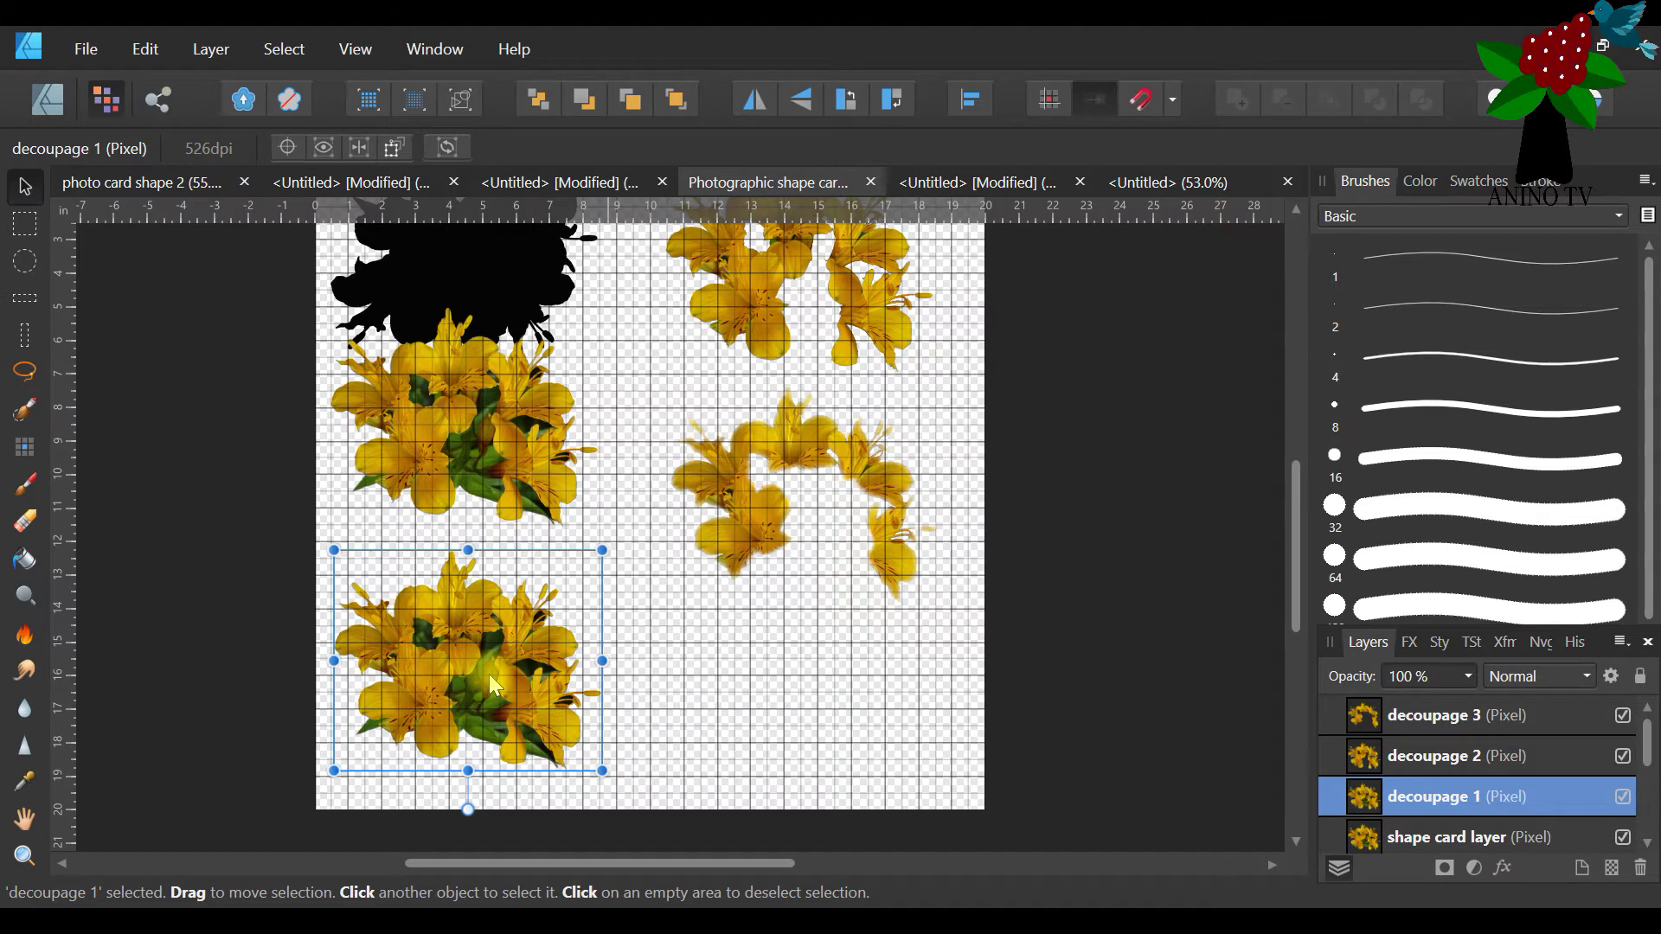
{"action": "right_click", "coordinate": [490, 673]}
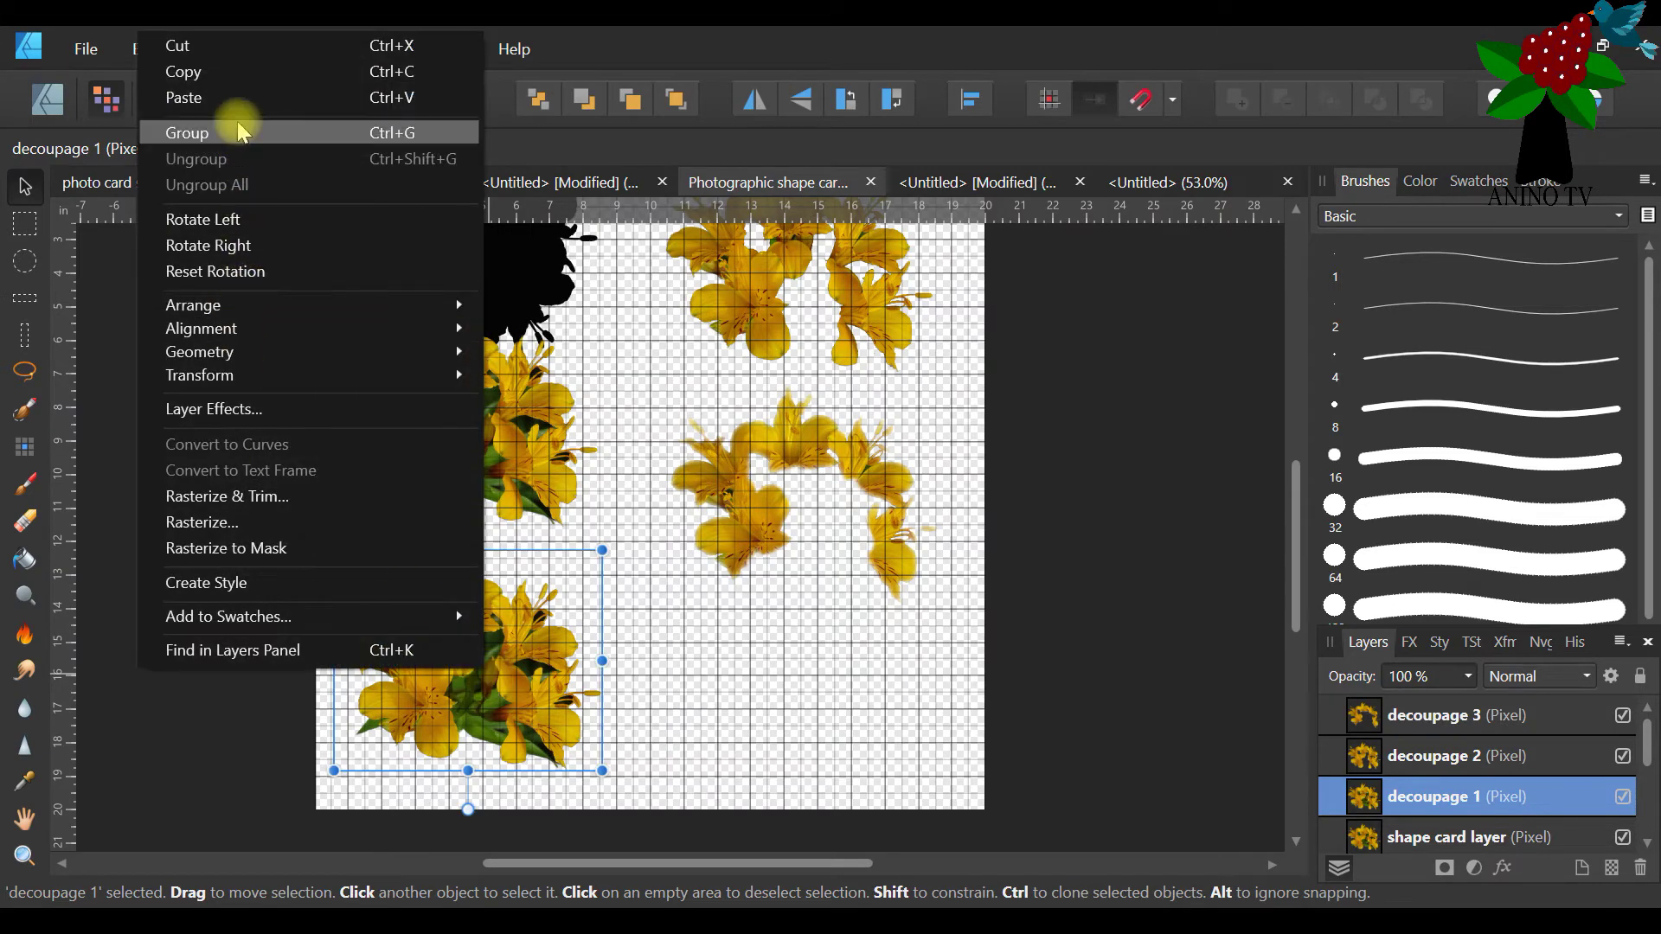
{"action": "left_click", "coordinate": [230, 74]}
{"action": "left_click", "coordinate": [1197, 177]}
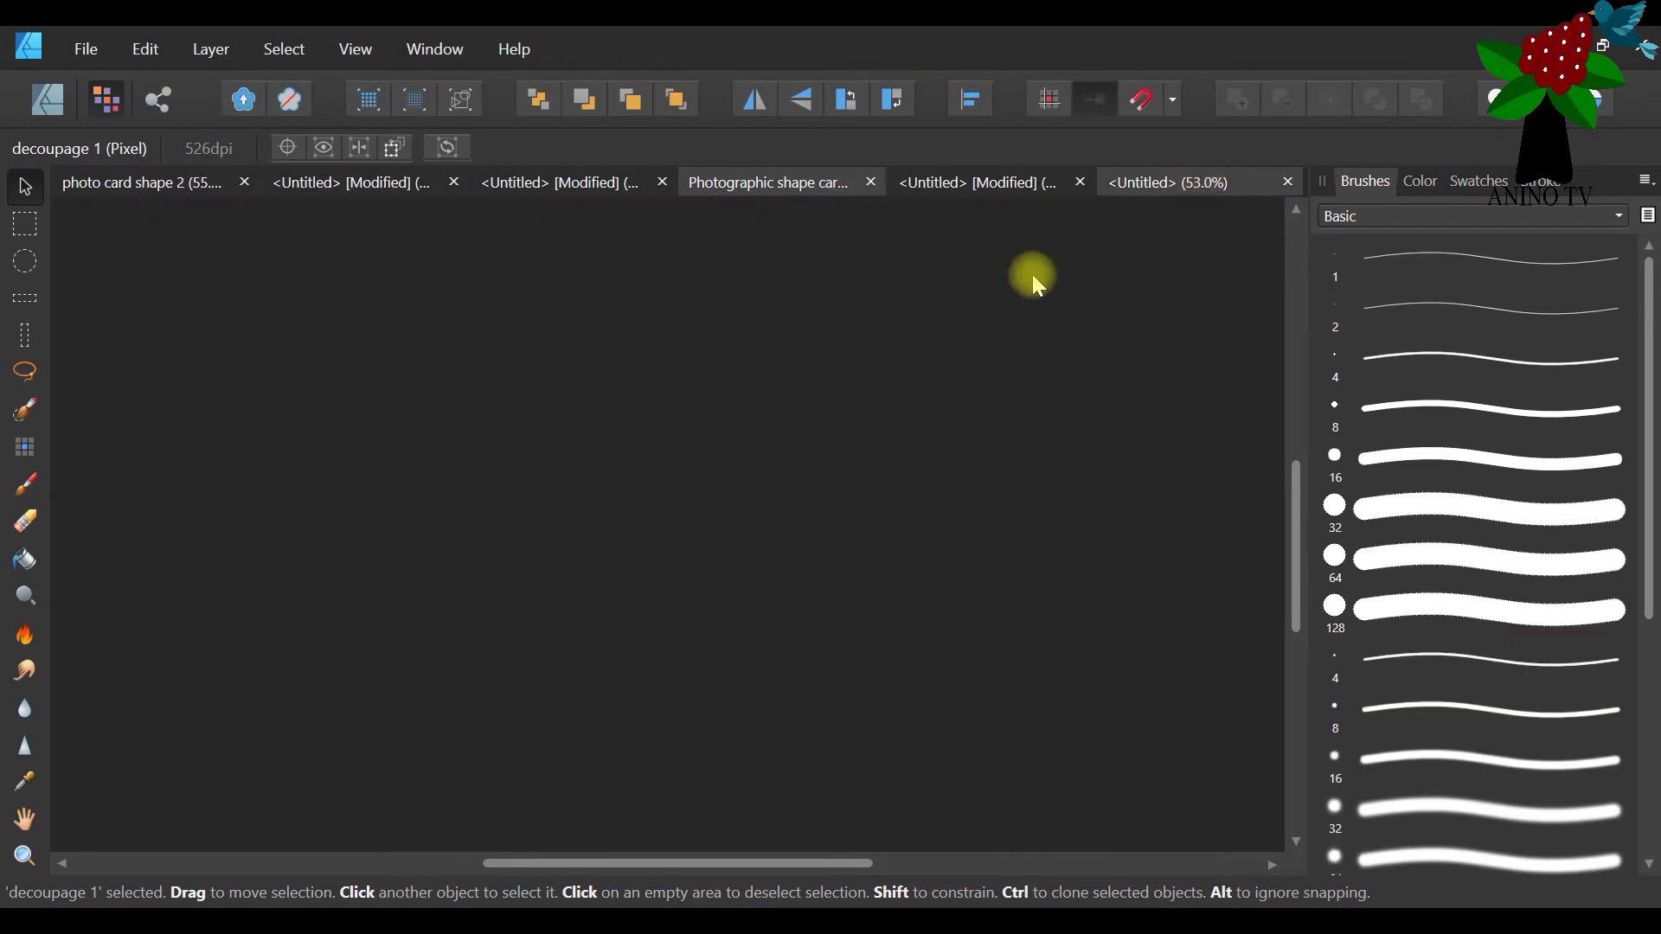
{"action": "left_click", "coordinate": [94, 52]}
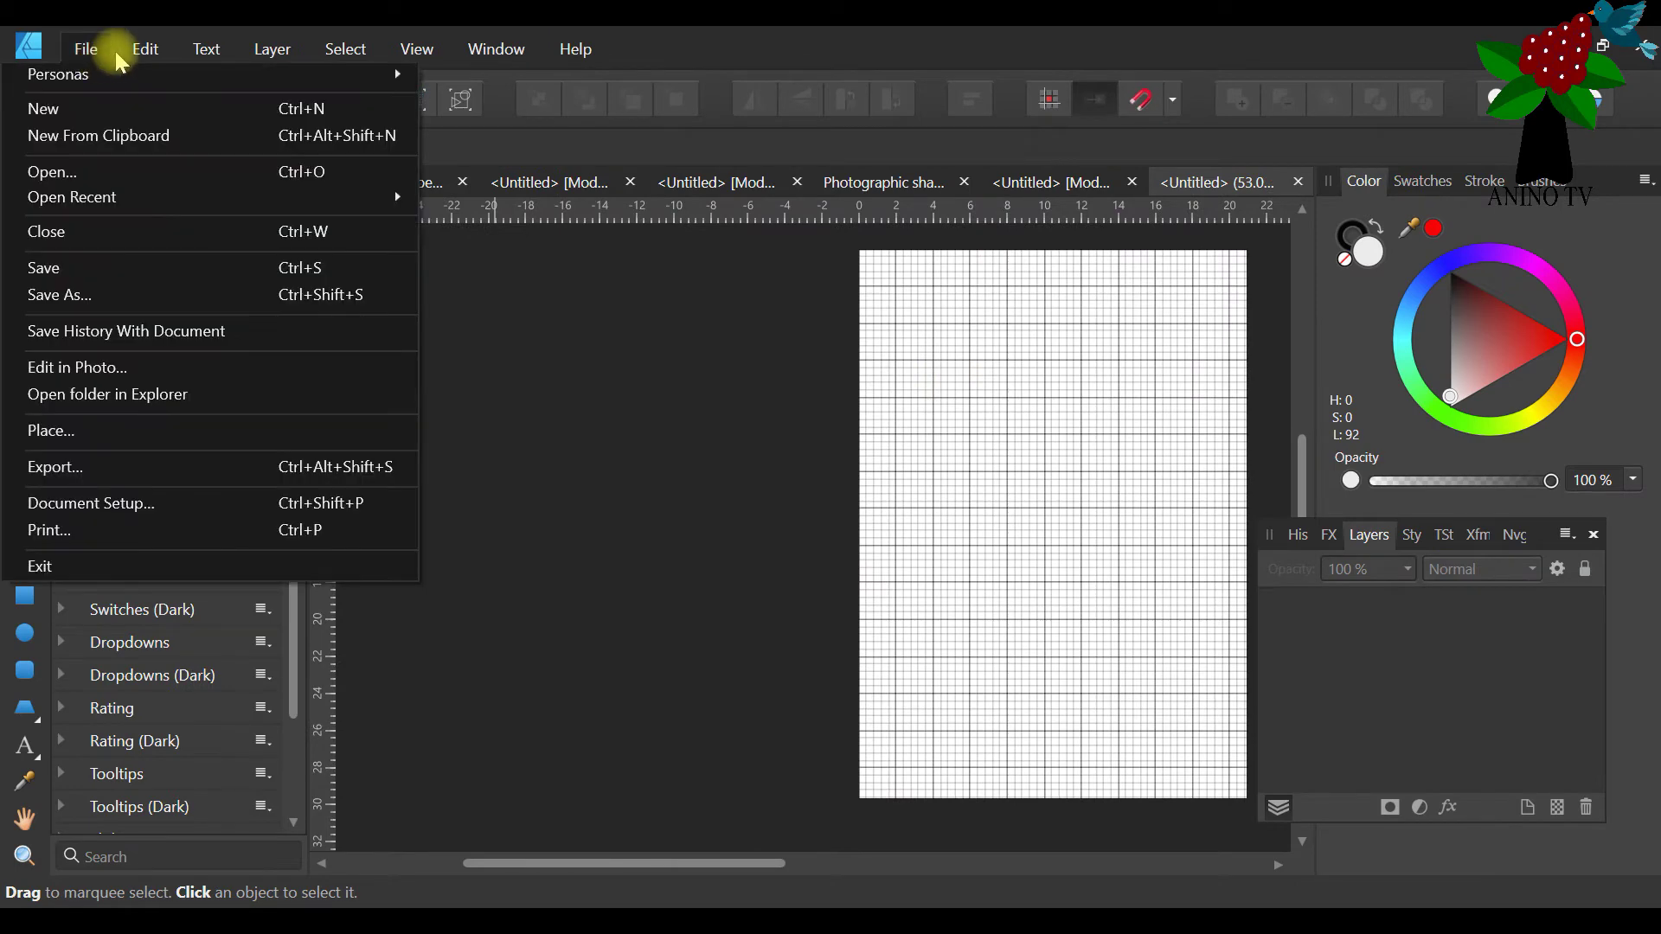
{"action": "mouse_move", "coordinate": [141, 50]}
{"action": "left_click", "coordinate": [158, 192]}
{"action": "left_click_drag", "start_coordinate": [1099, 507], "coordinate": [1060, 450]}
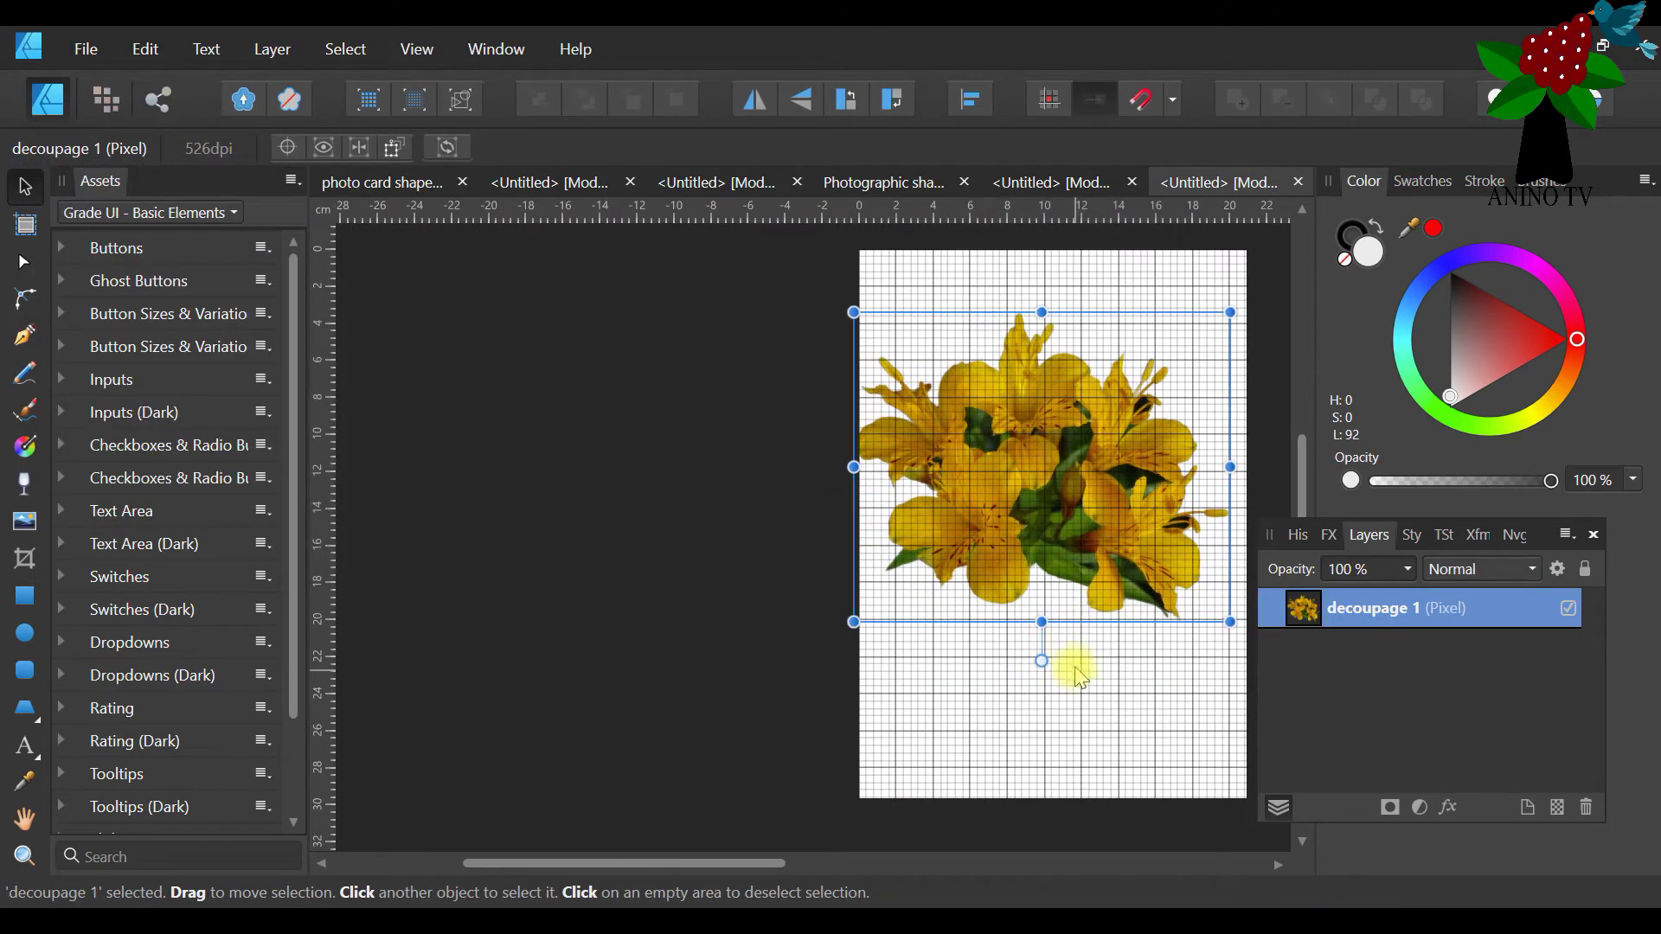
Rotate decoupage 1 clockwise by a quarter turn and center it on the A4 page
{"action": "left_click_drag", "start_coordinate": [929, 630], "coordinate": [848, 467]}
{"action": "left_click_drag", "start_coordinate": [980, 567], "coordinate": [993, 596]}
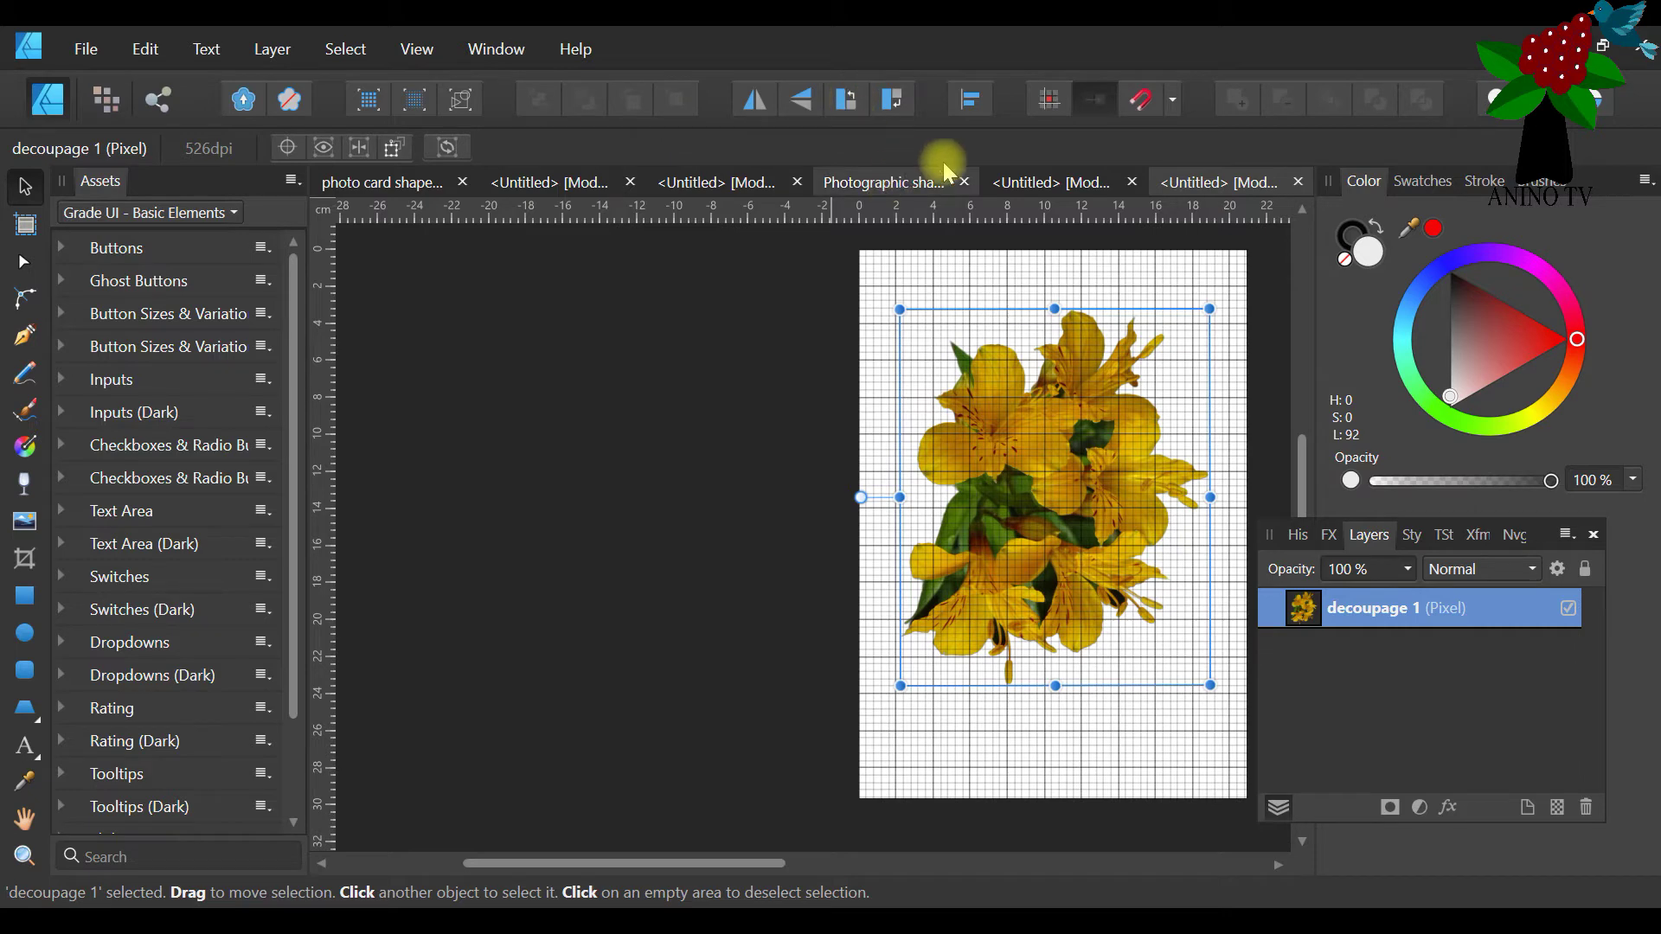
{"action": "left_click_drag", "start_coordinate": [1097, 470], "coordinate": [1102, 497]}
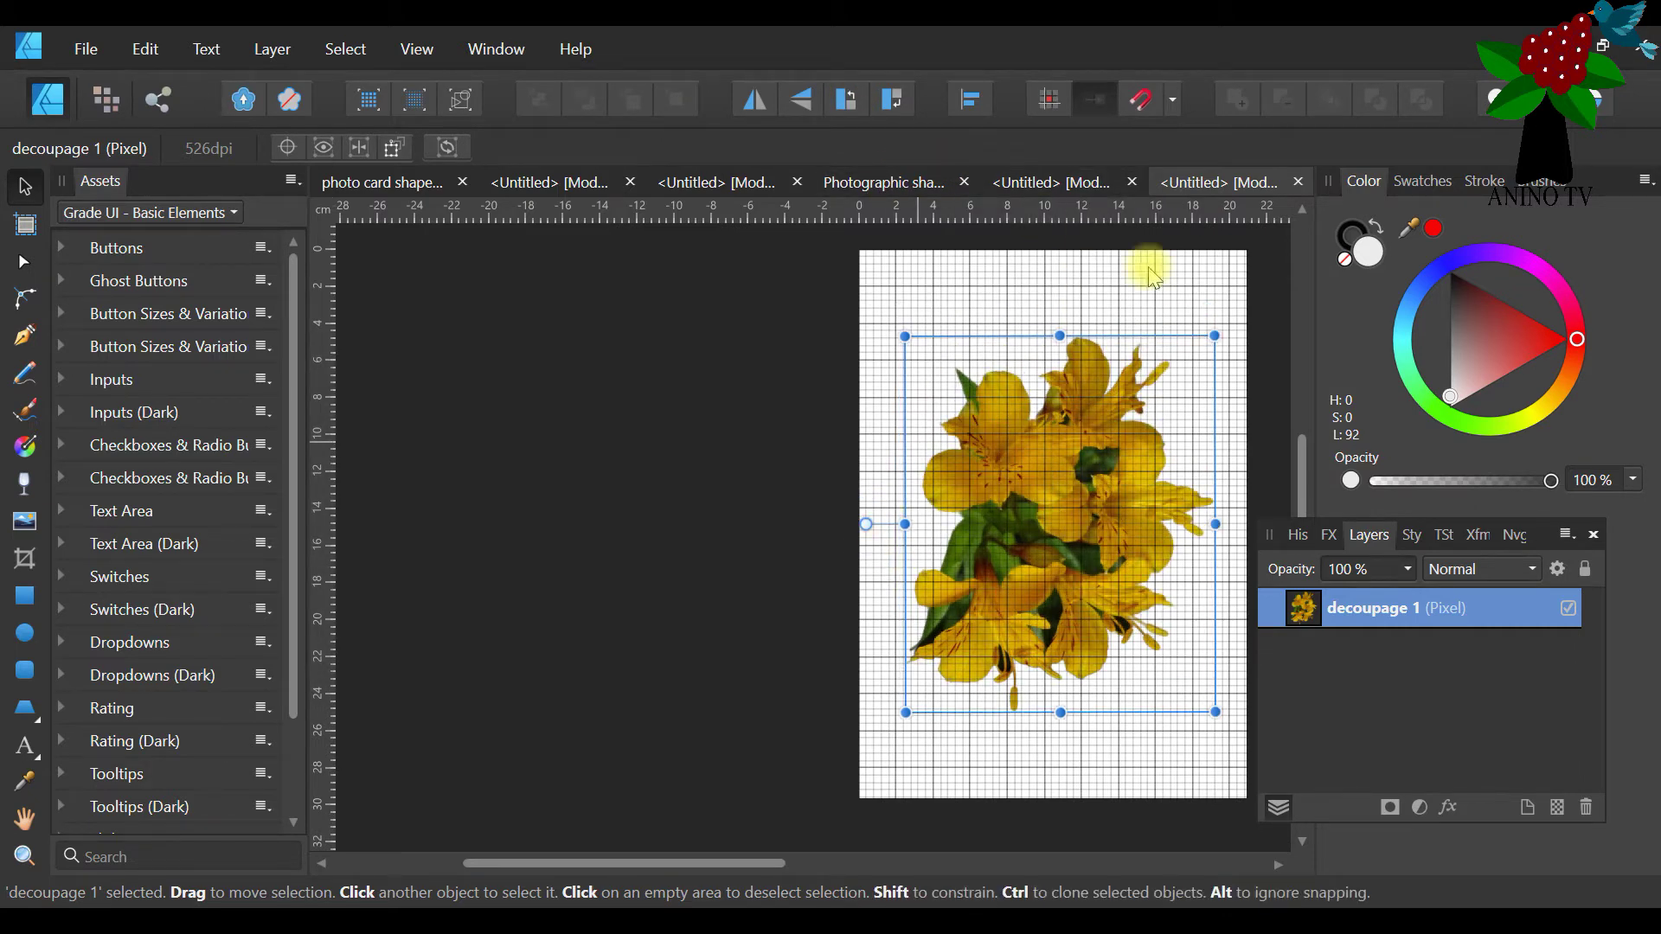
{"action": "left_click_drag", "start_coordinate": [779, 866], "coordinate": [1010, 865]}
Rotate decoupage 3 by a quarter turn in its own A4 document and move it down toward the middle of the page
{"action": "left_click", "coordinate": [1047, 183]}
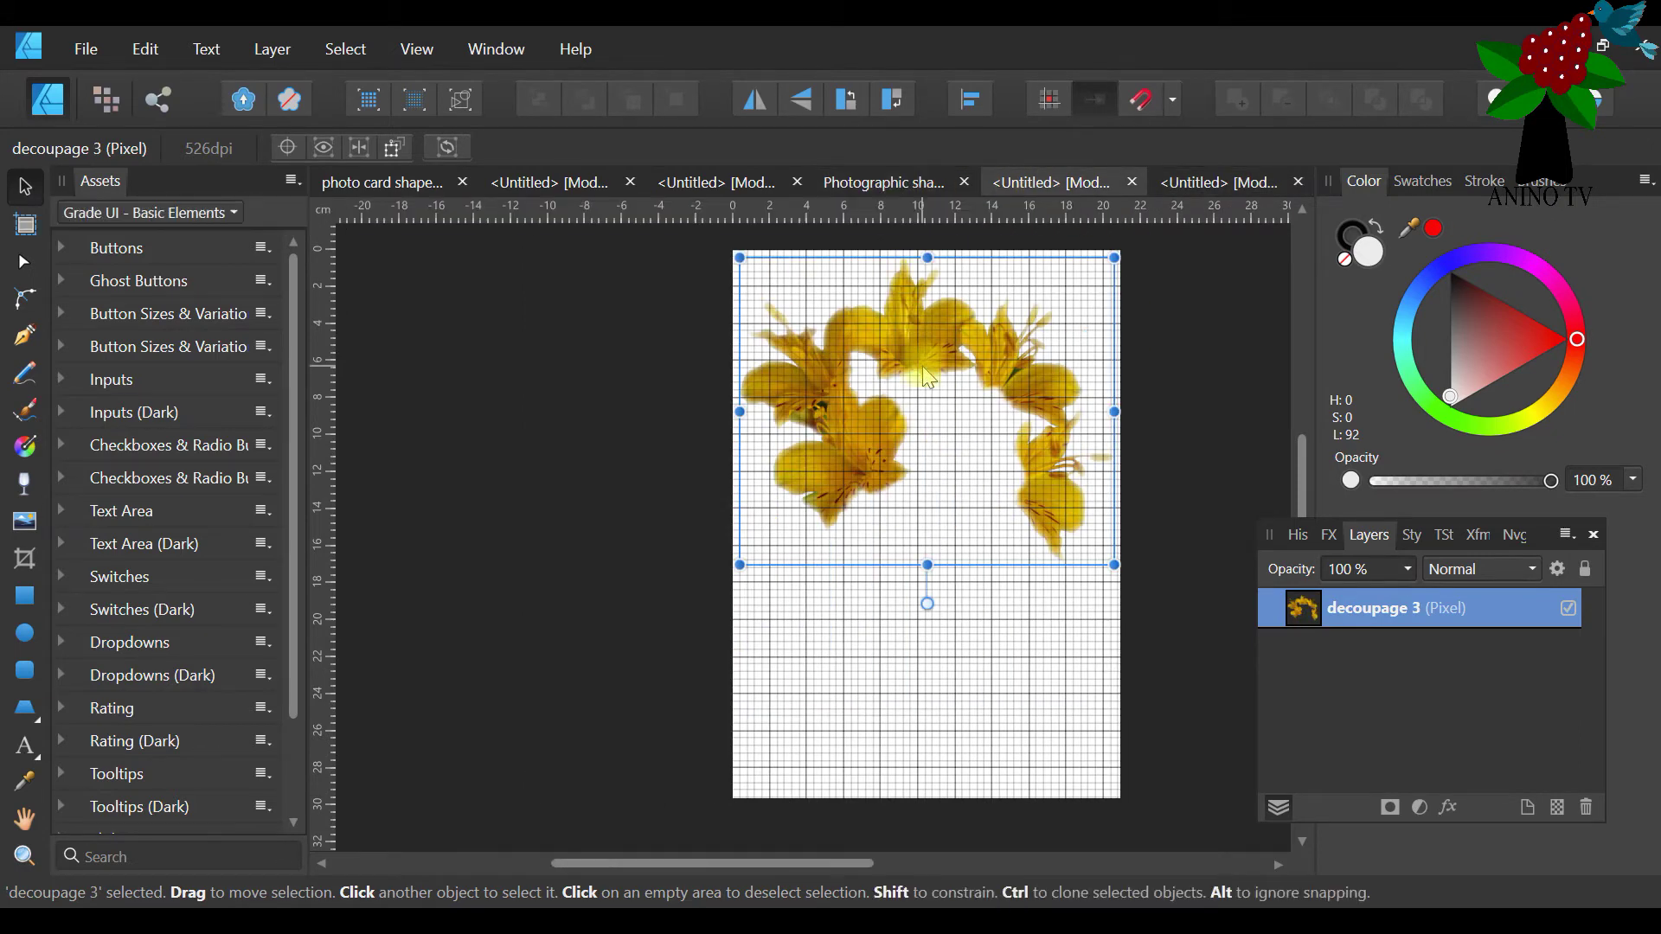
{"action": "left_click", "coordinate": [844, 100]}
{"action": "left_click_drag", "start_coordinate": [886, 340], "coordinate": [861, 445]}
Review the A4 documents holding decoupage 1, the shape card layers and decoupage 2
{"action": "left_click", "coordinate": [891, 183]}
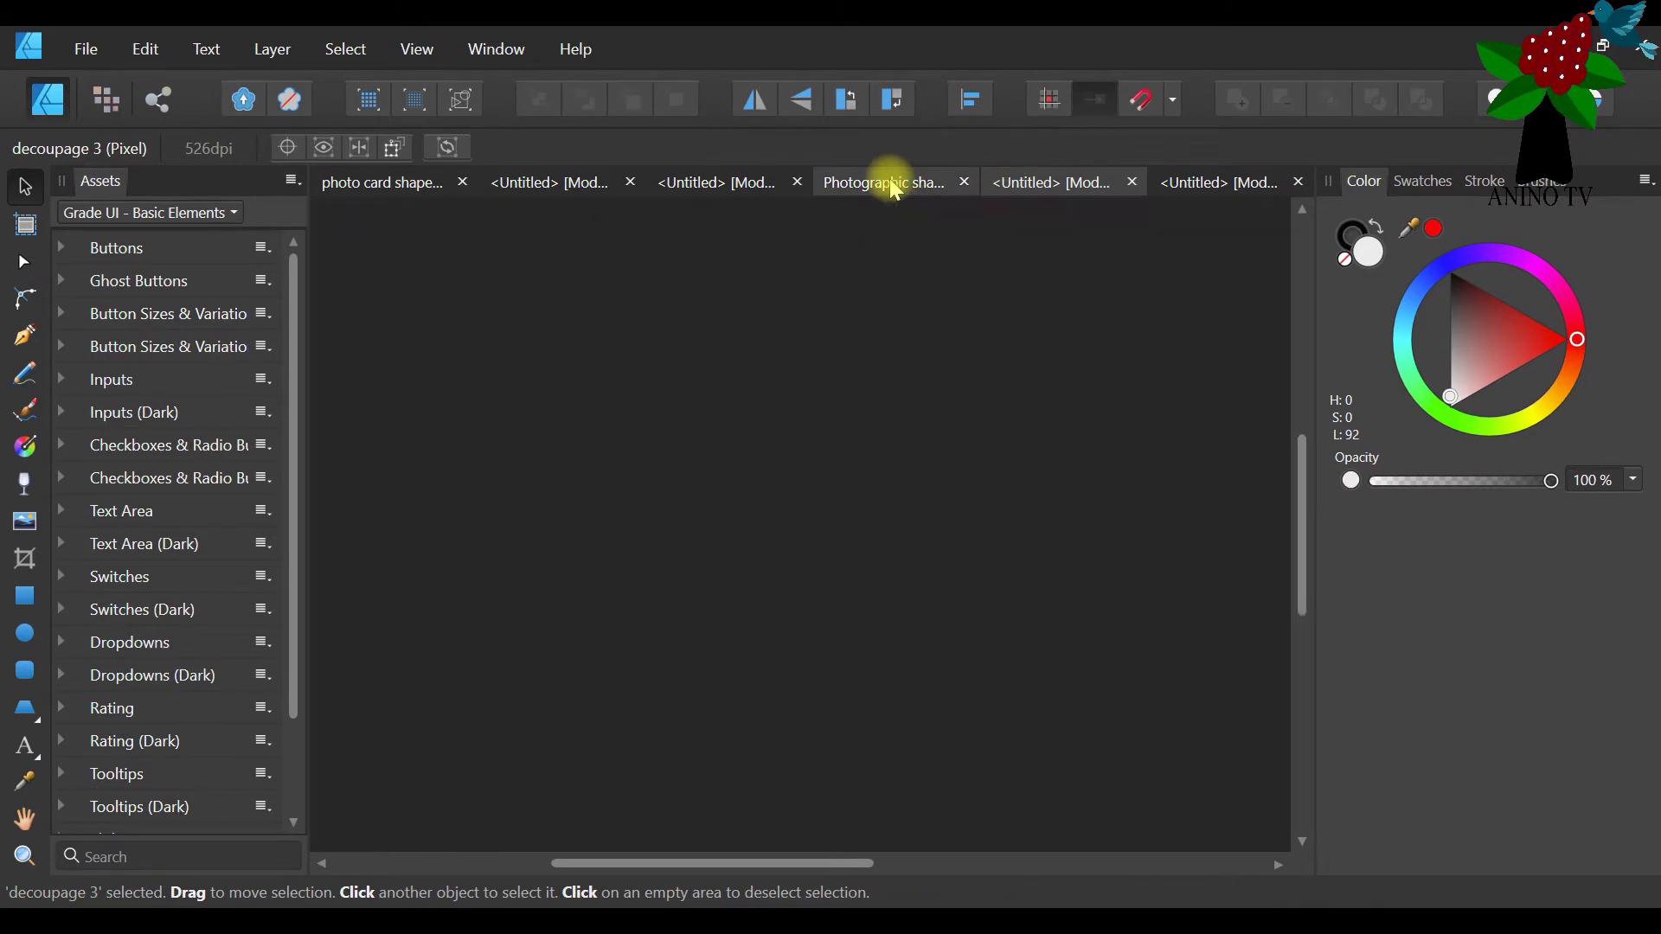
{"action": "left_click", "coordinate": [960, 182]}
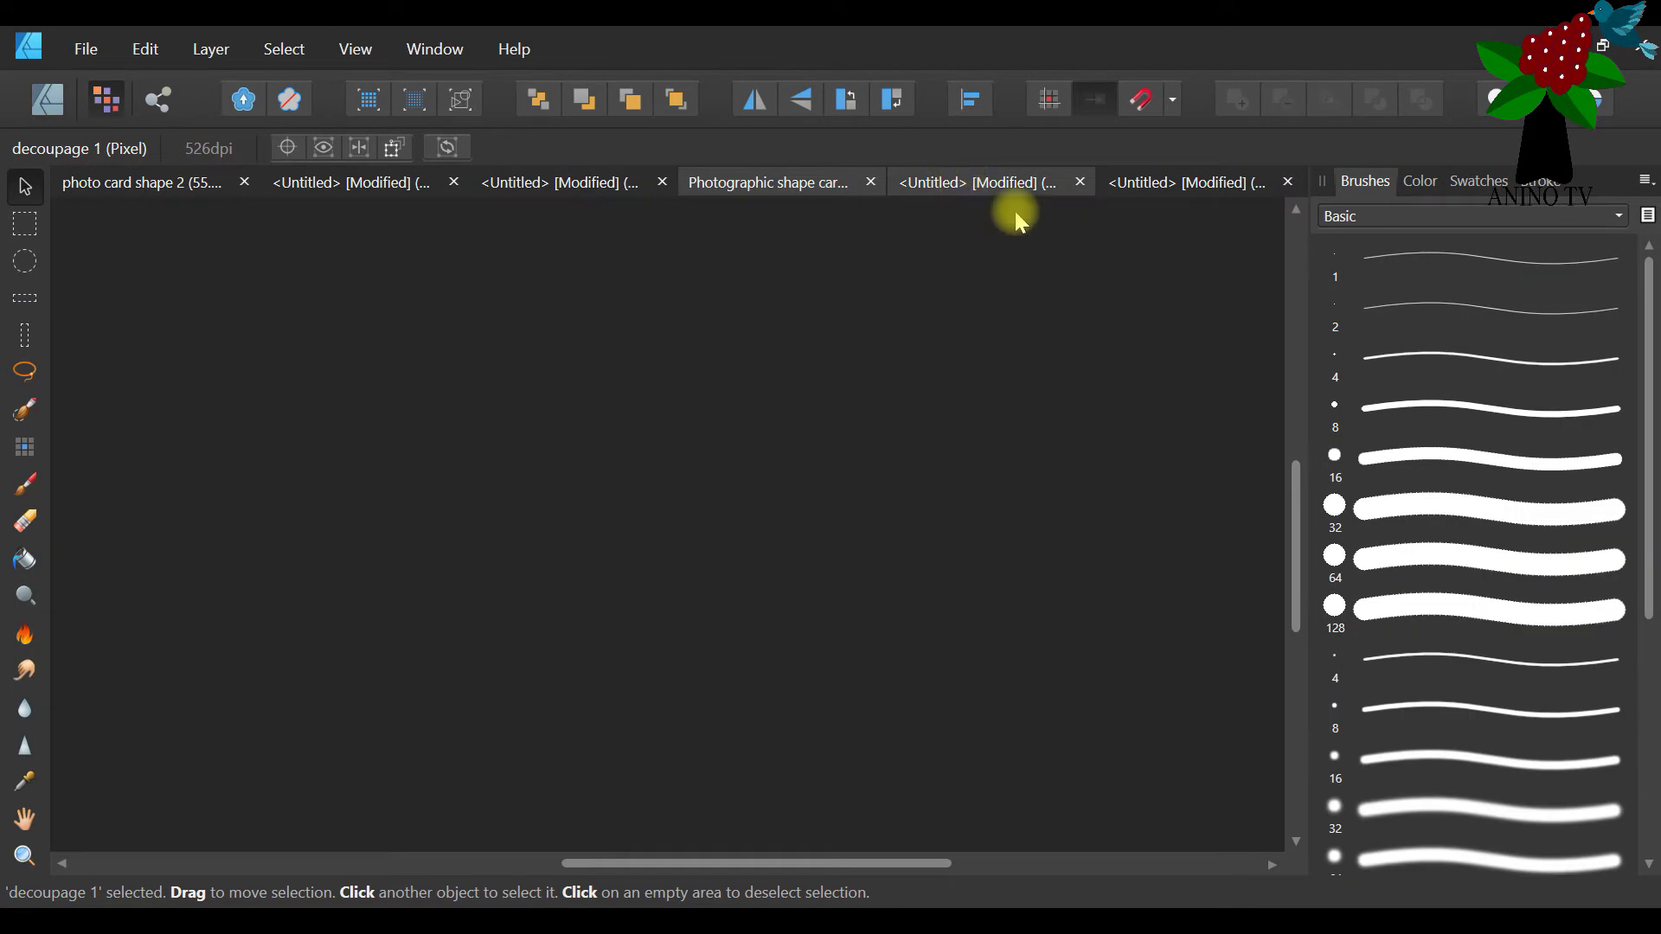
{"action": "left_click", "coordinate": [1214, 178]}
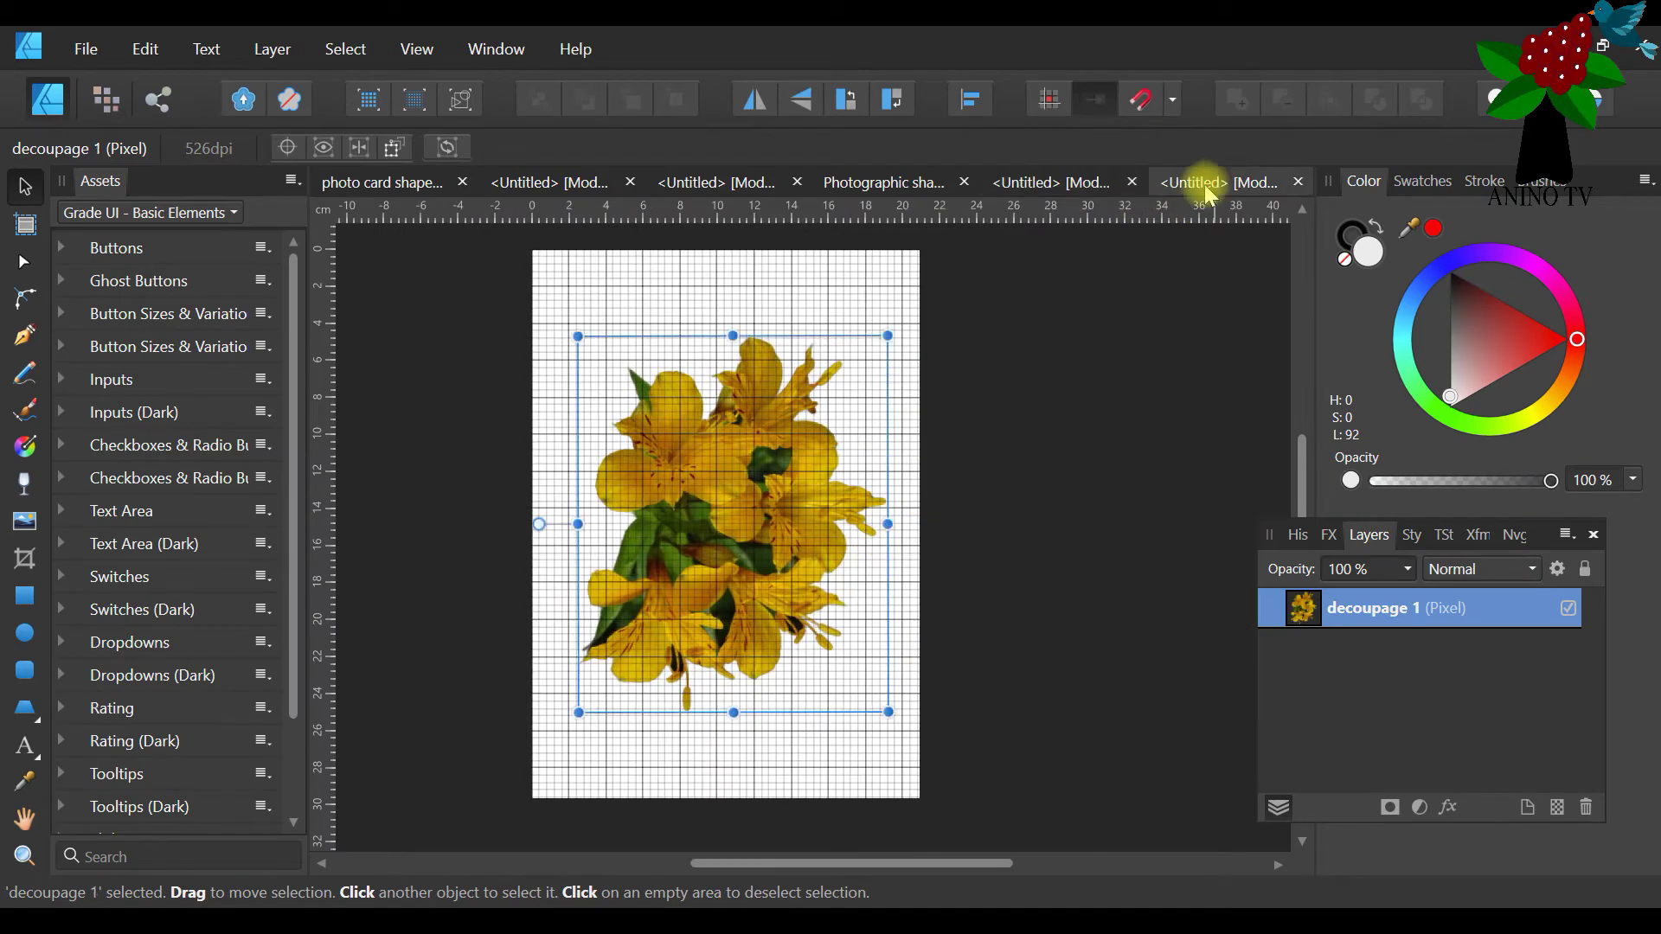
{"action": "left_click", "coordinate": [569, 187]}
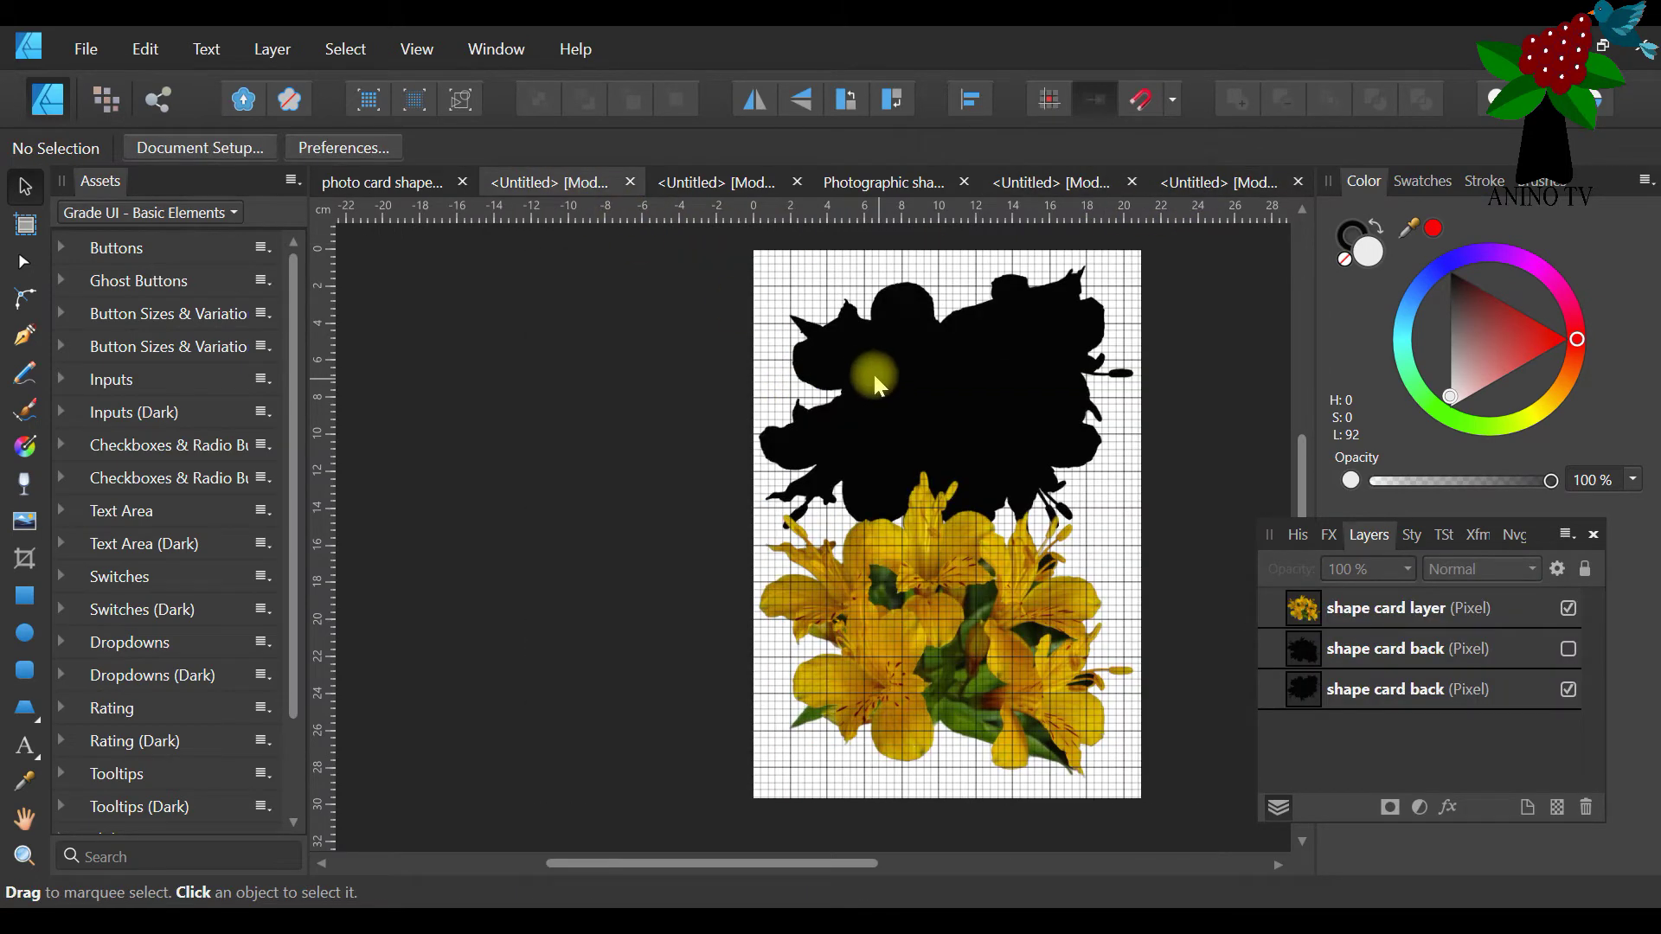
{"action": "left_click", "coordinate": [697, 184]}
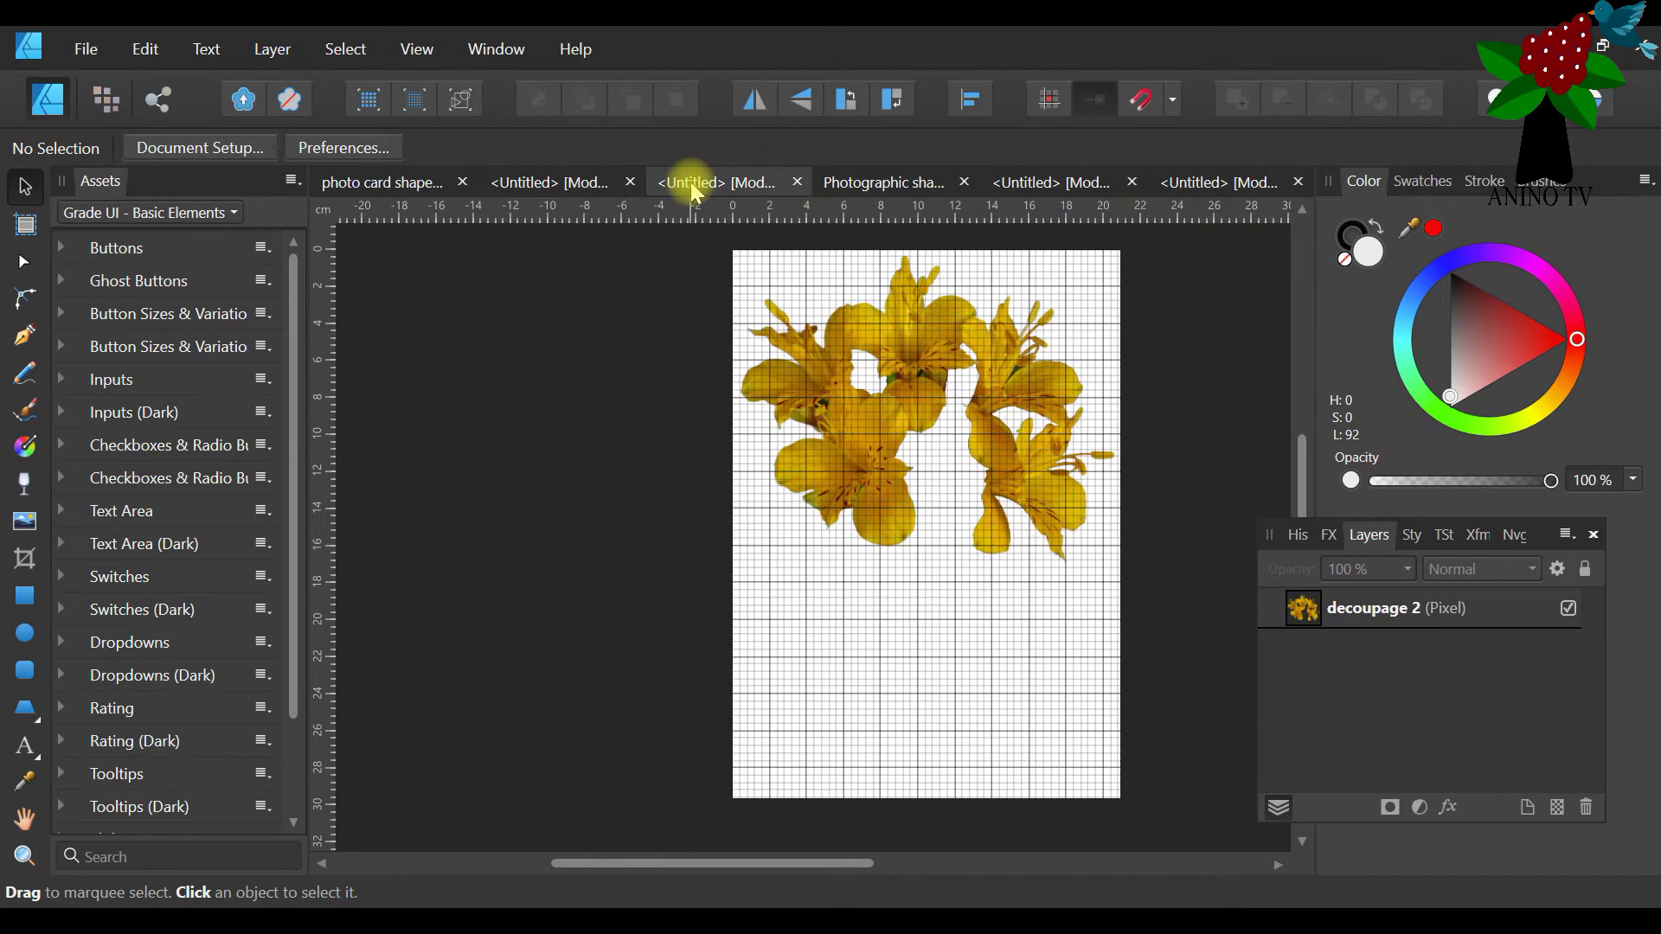
Rotate decoupage 2 by a quarter turn in its A4 document
{"action": "left_click", "coordinate": [858, 351]}
{"action": "left_click", "coordinate": [846, 100]}
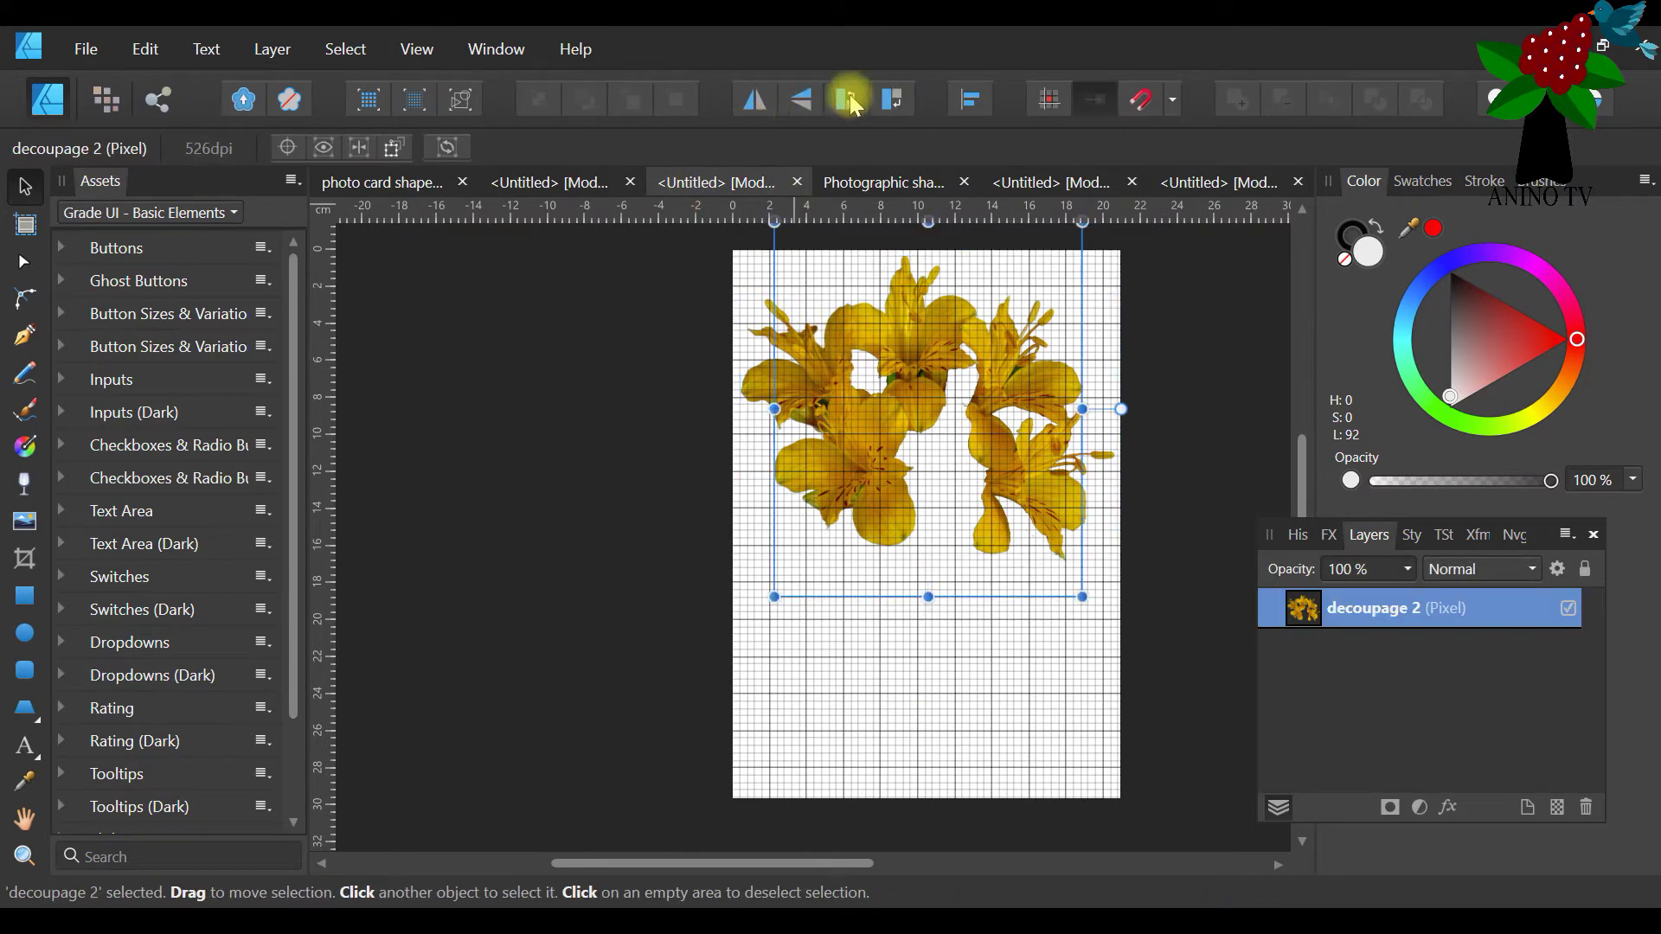
Set up a JPEG export of the shape card layers document with the JPEG (Best quality) preset and quality 100
{"action": "left_click", "coordinate": [571, 182]}
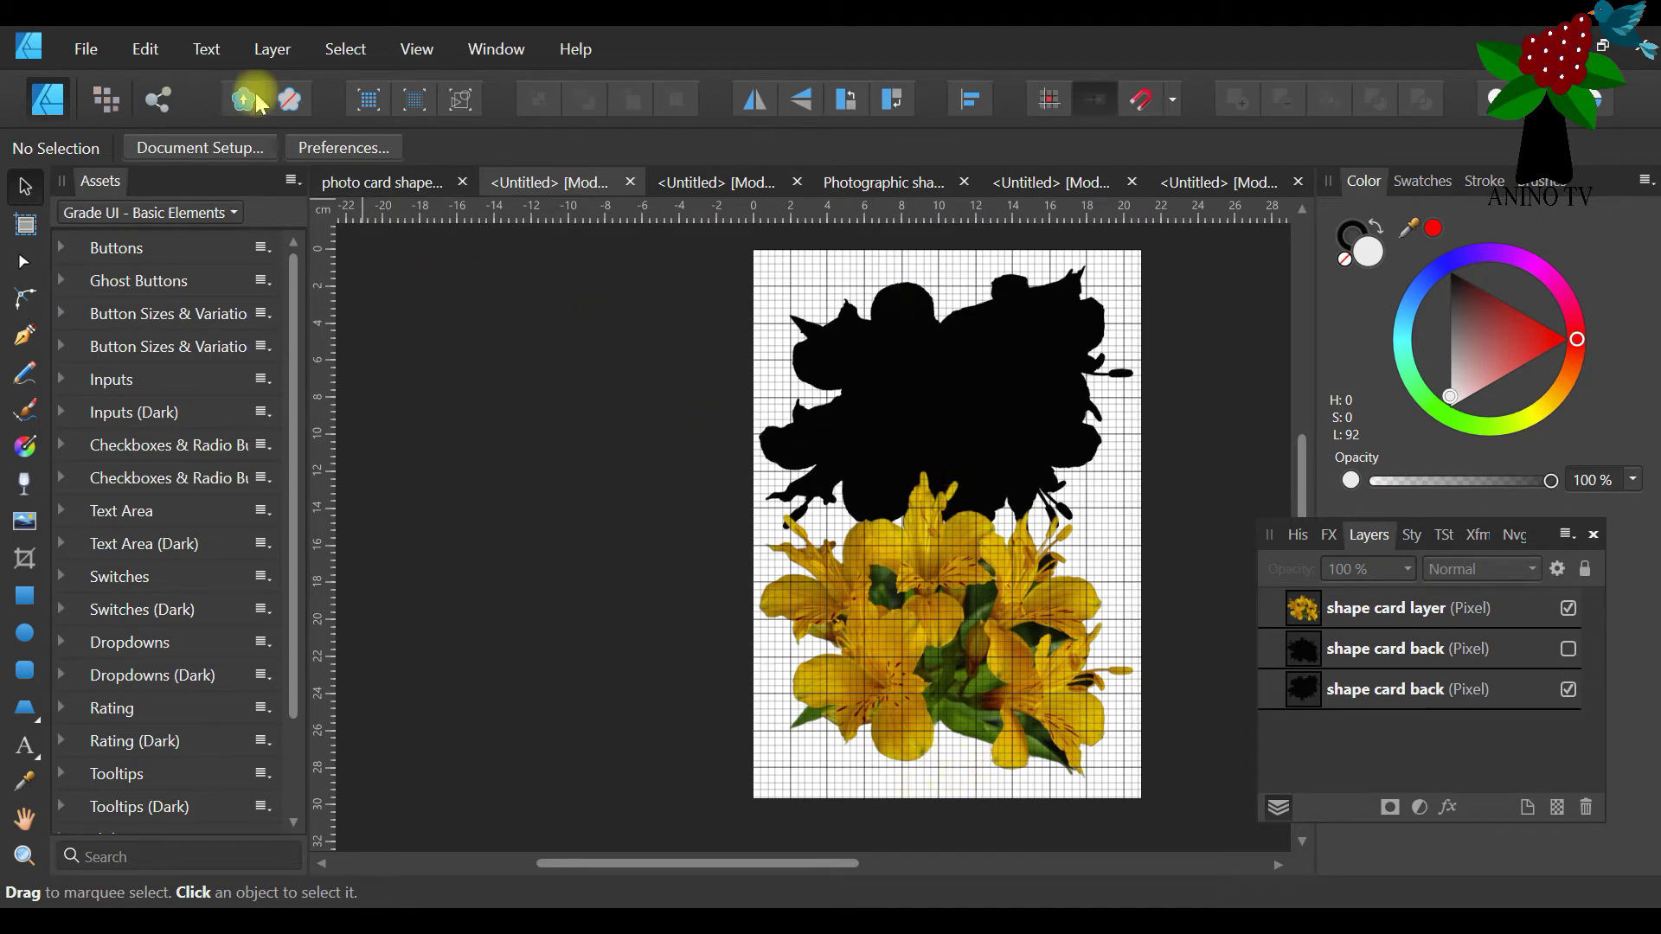
{"action": "left_click", "coordinate": [99, 52]}
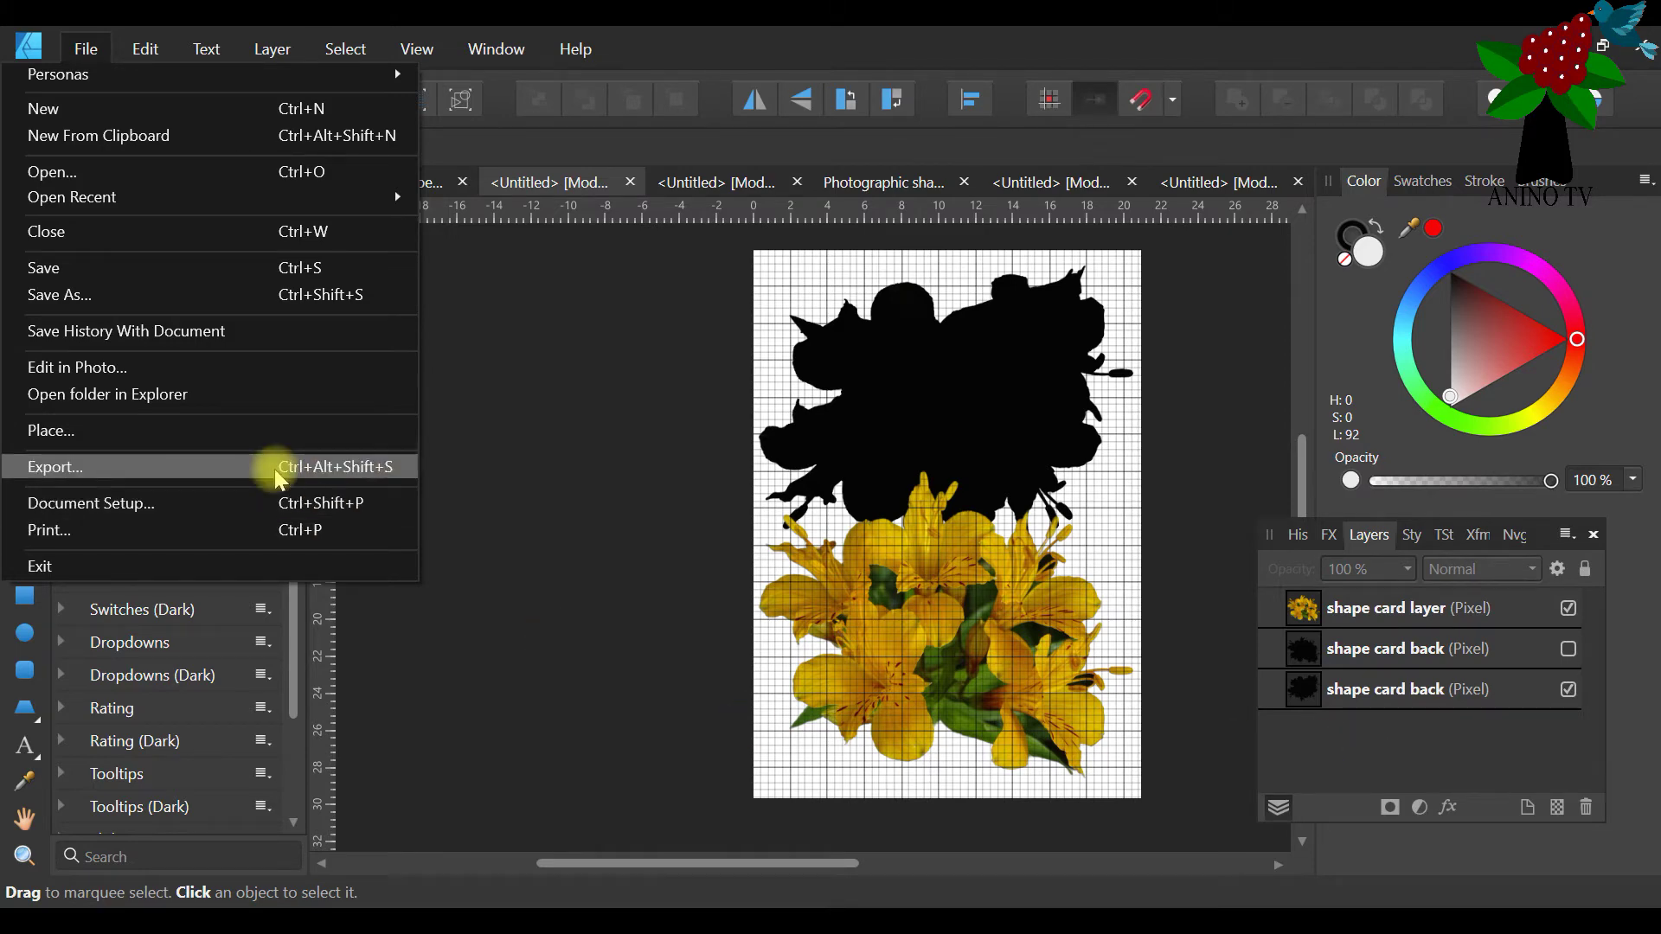
{"action": "left_click", "coordinate": [126, 472]}
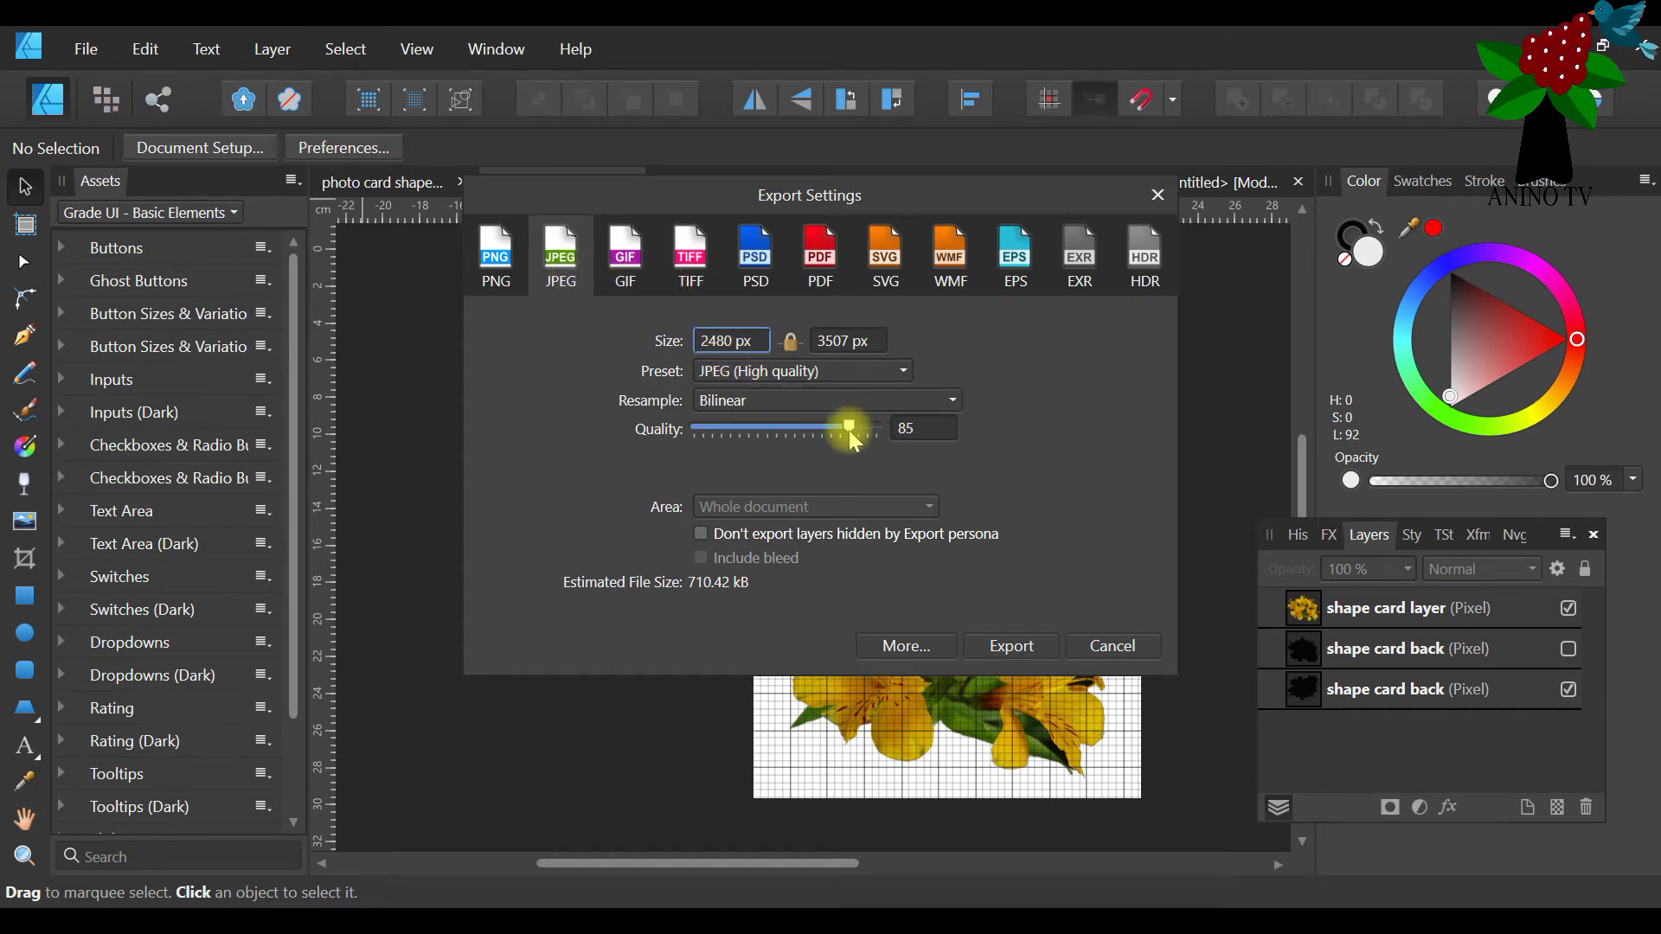
{"action": "left_click_drag", "start_coordinate": [848, 429], "coordinate": [885, 431]}
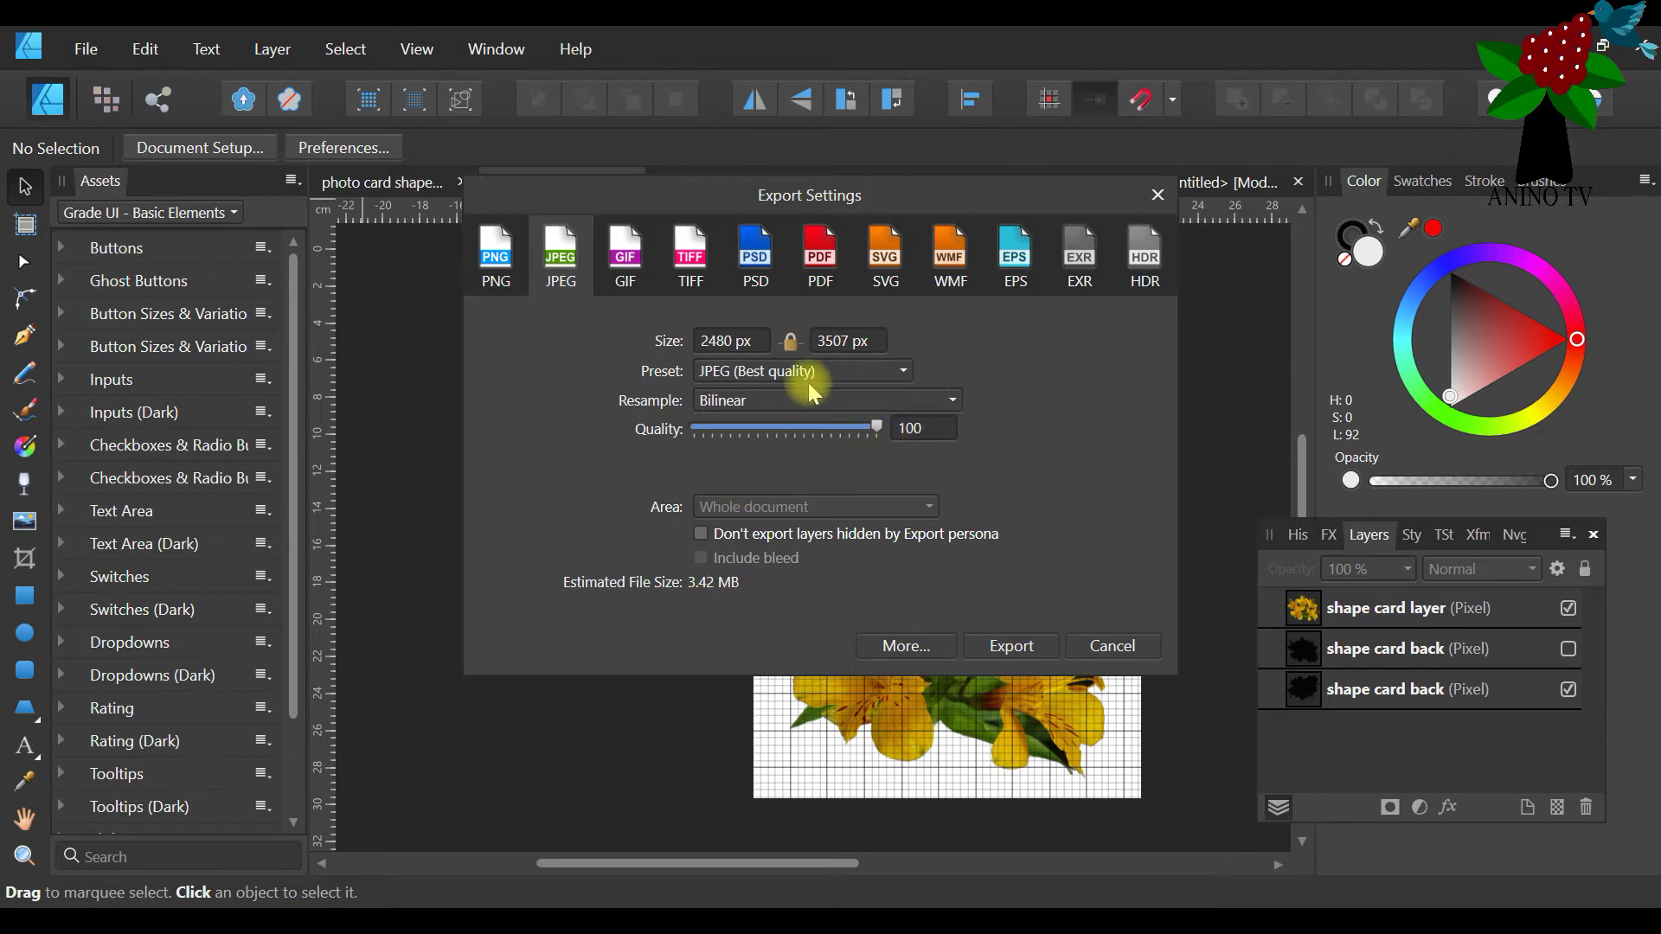
{"action": "left_click", "coordinate": [858, 368]}
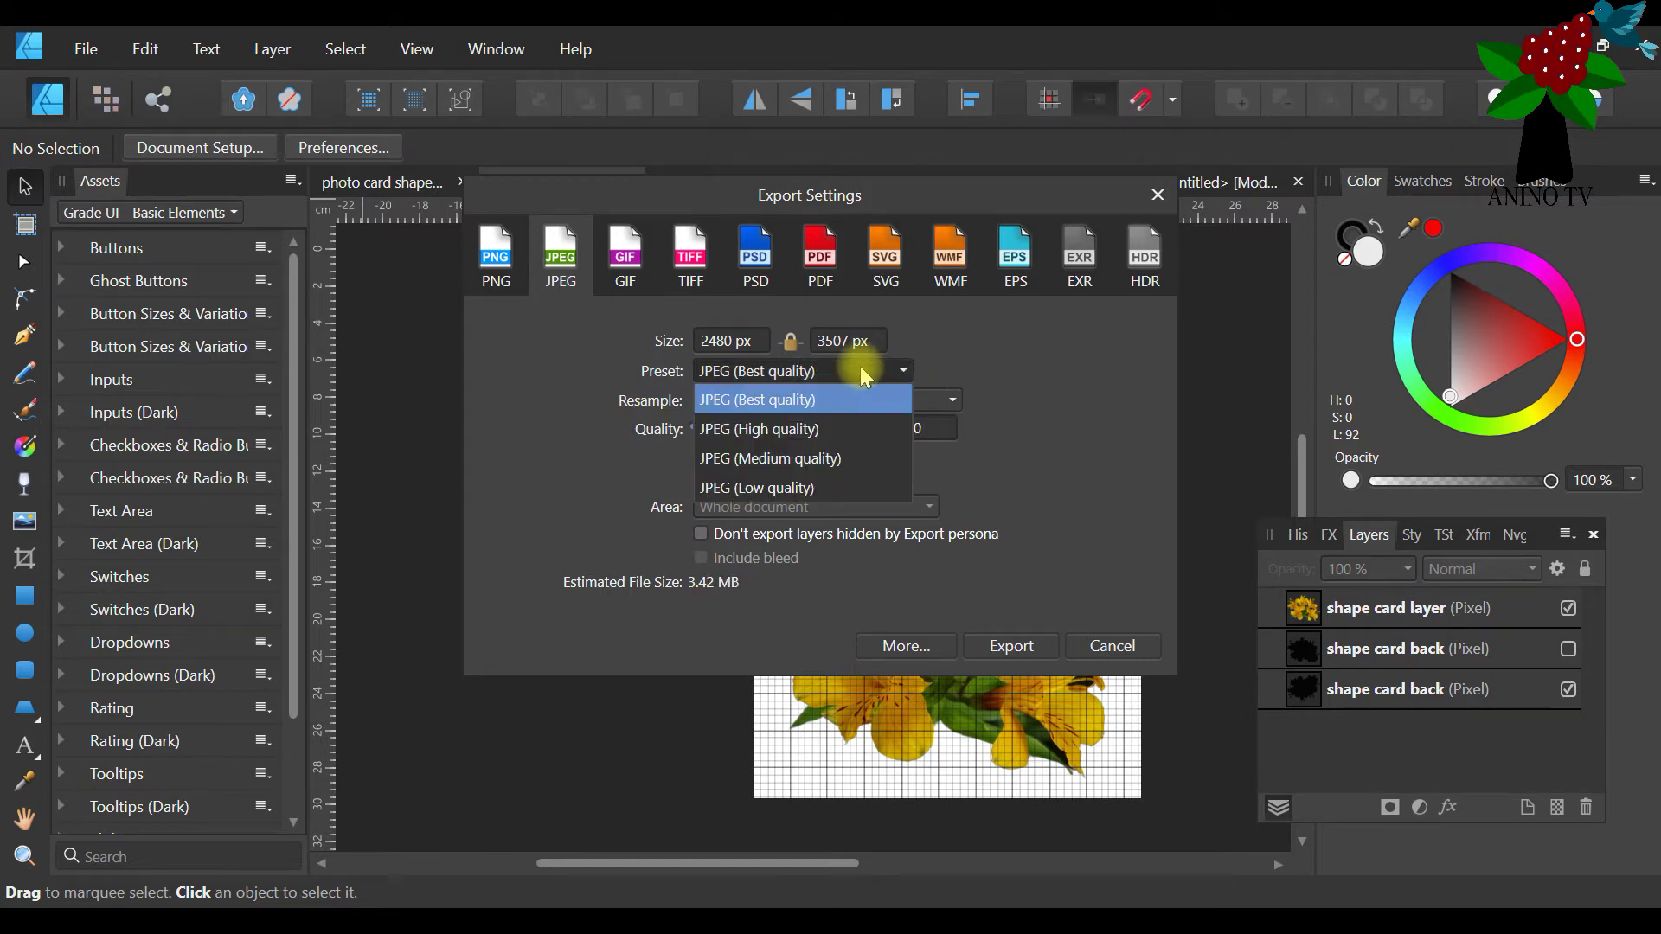
{"action": "left_click", "coordinate": [786, 403]}
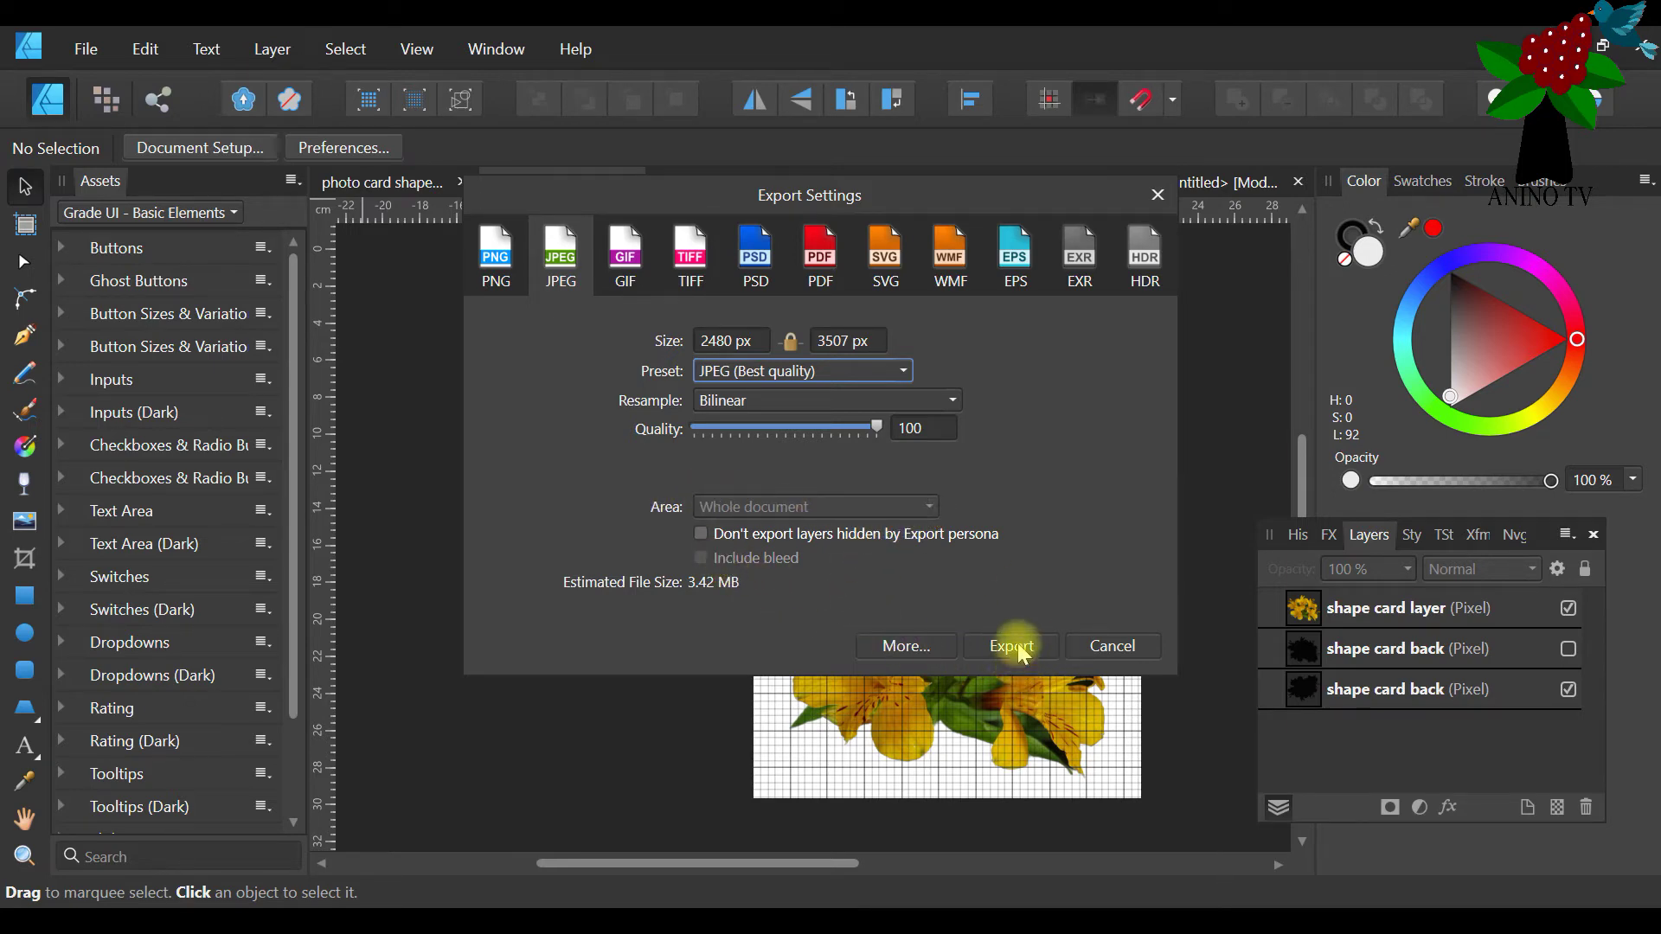
Examine the additional JPEG export settings, including the available presets and pixel formats, and return to the main export options
{"action": "left_click", "coordinate": [887, 649]}
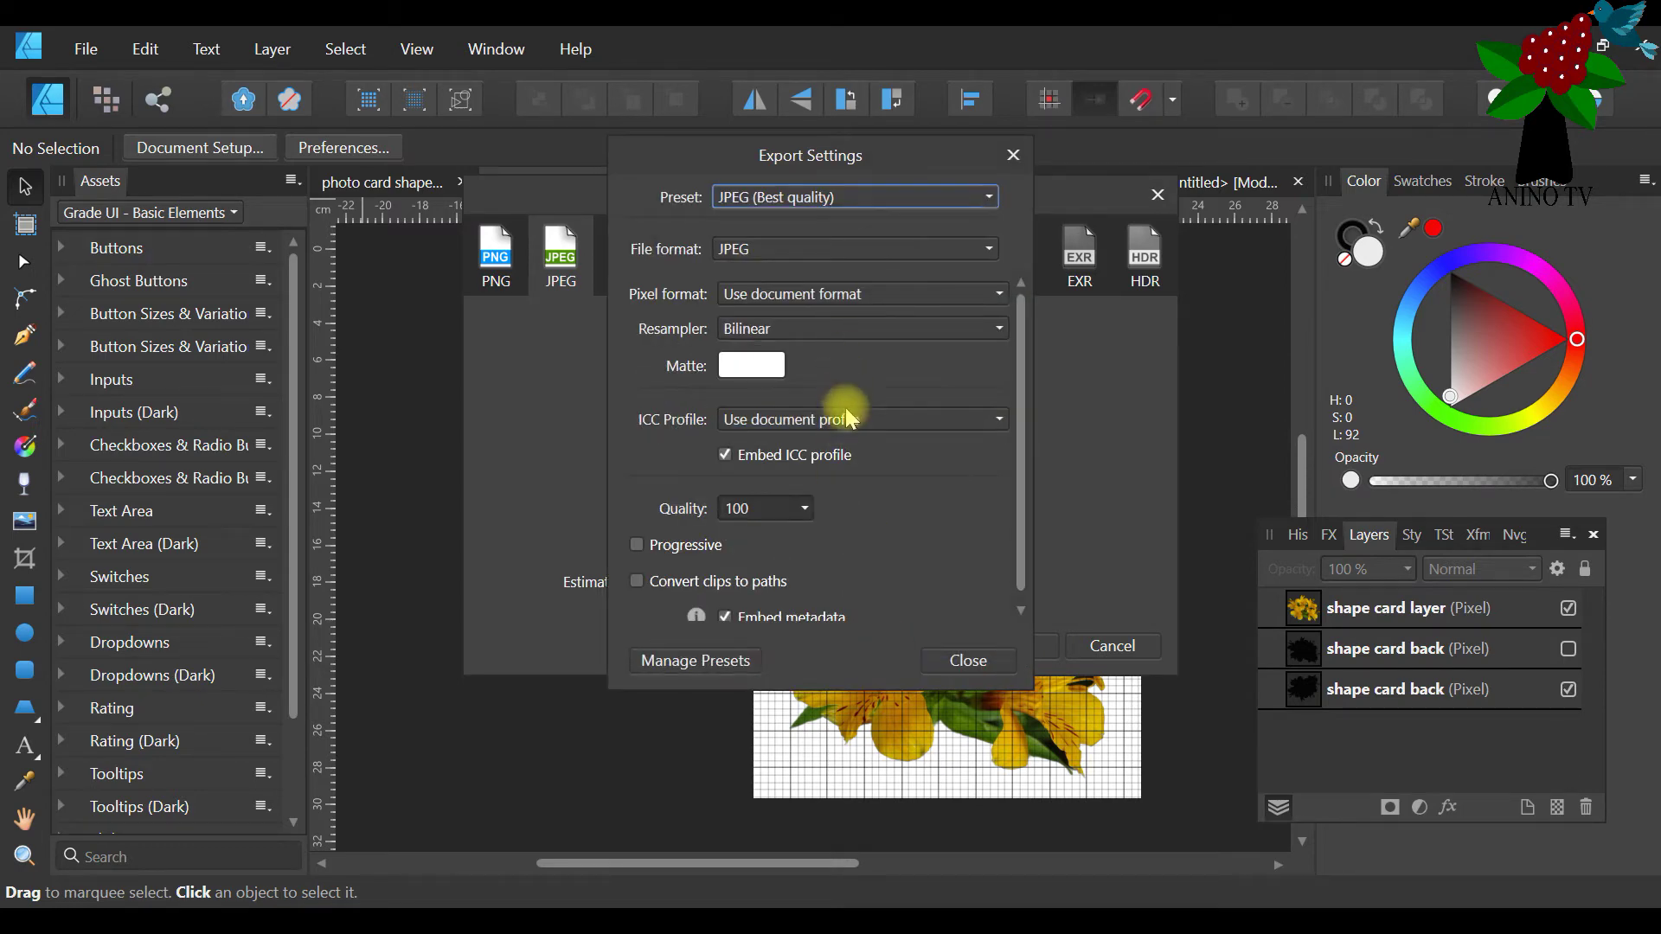
{"action": "scroll", "coordinate": [834, 507], "scroll_direction": "down", "scroll_amount": 1}
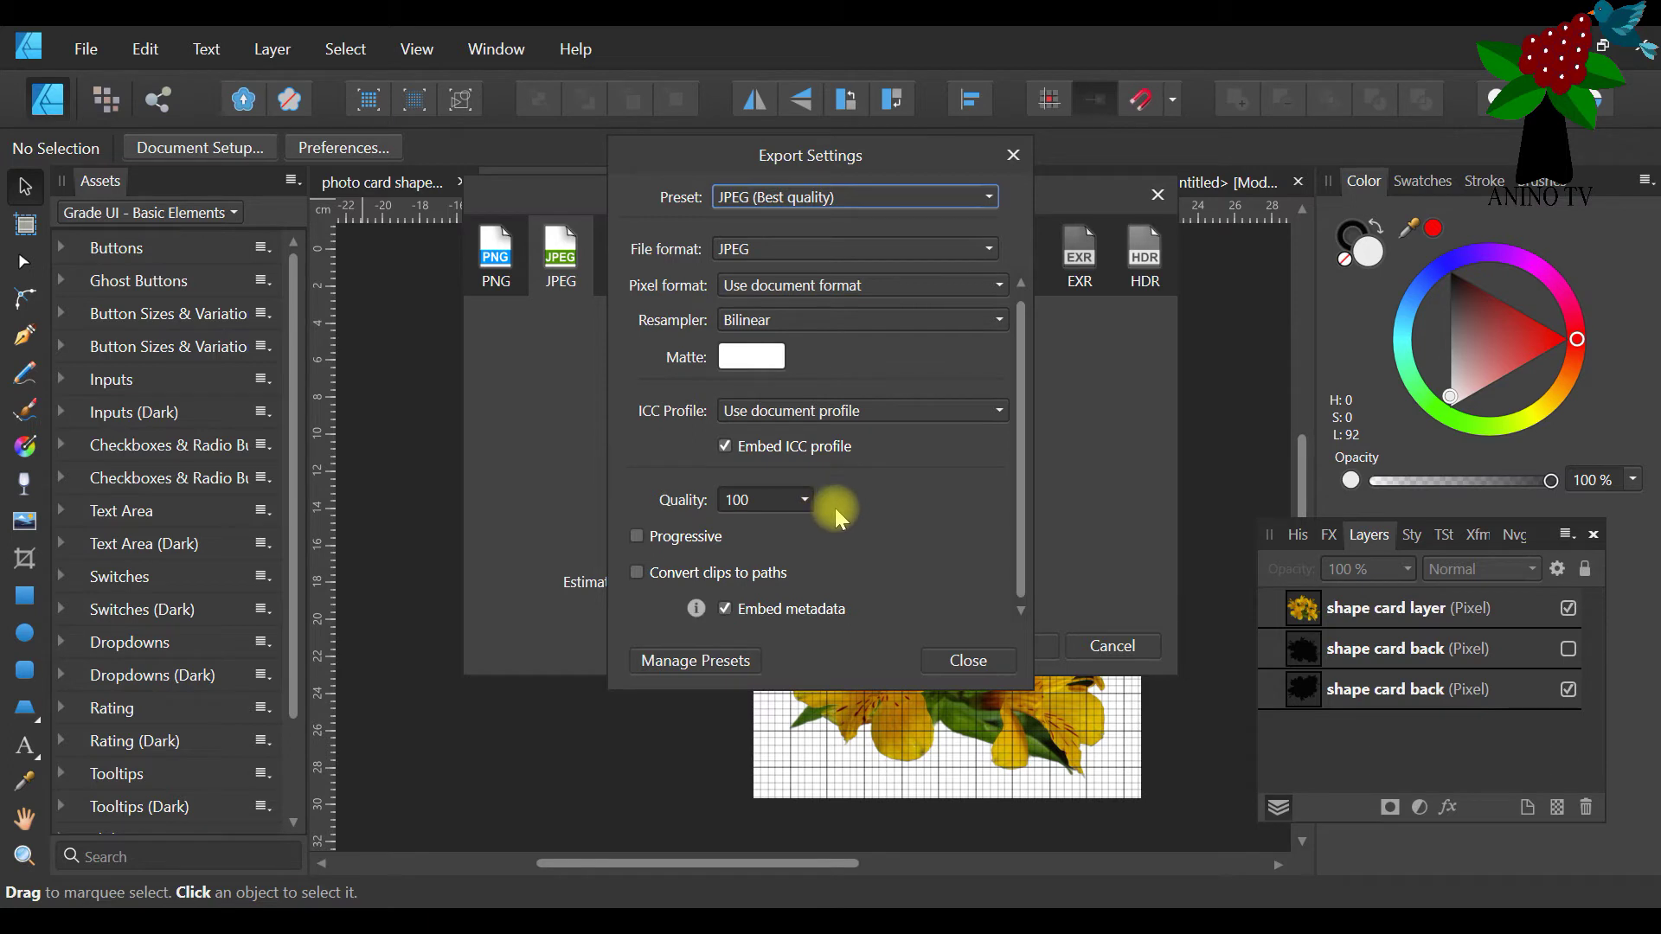
{"action": "scroll", "coordinate": [878, 470], "scroll_direction": "up", "scroll_amount": 1}
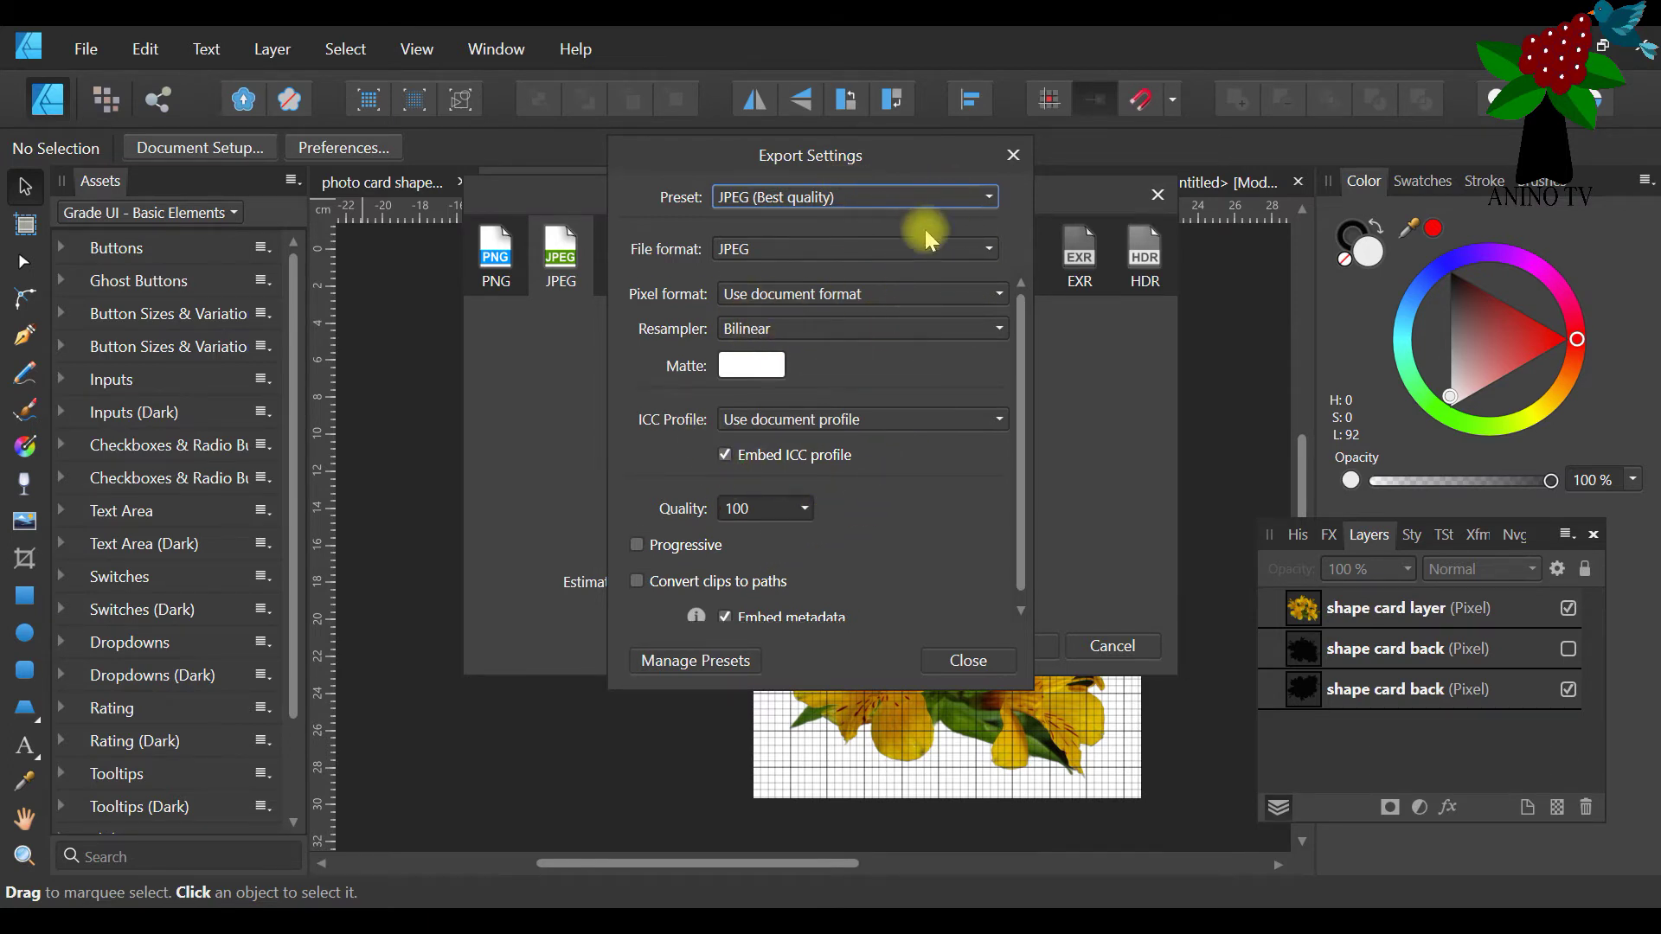
{"action": "left_click", "coordinate": [942, 196]}
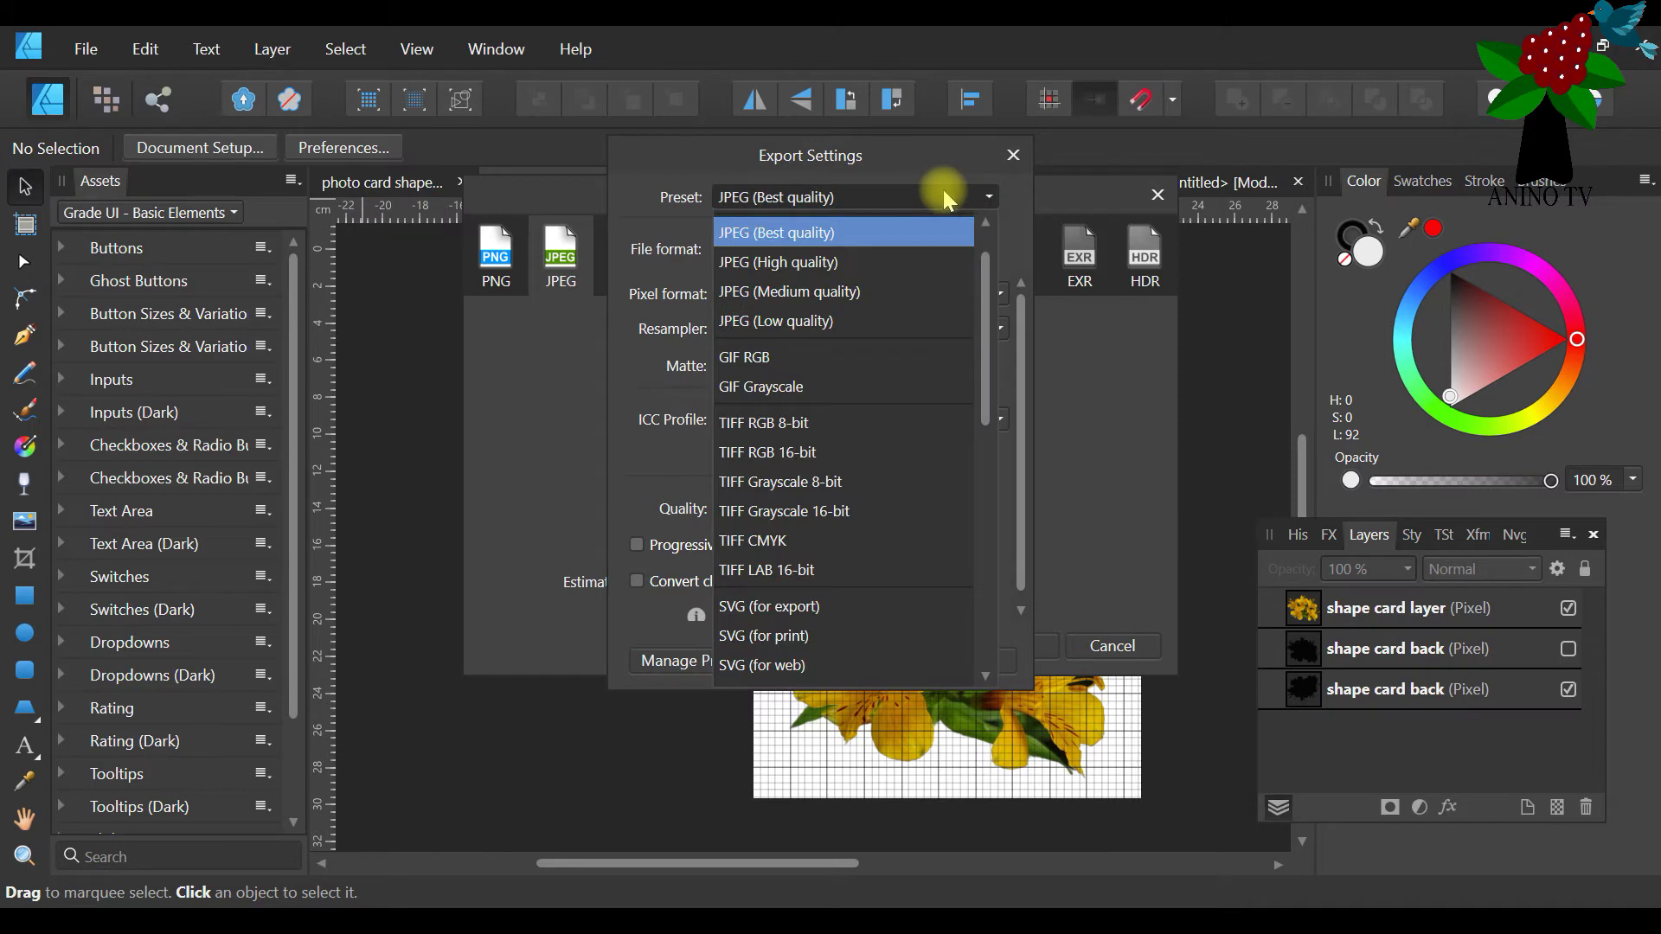
{"action": "left_click", "coordinate": [943, 190]}
{"action": "left_click", "coordinate": [980, 295]}
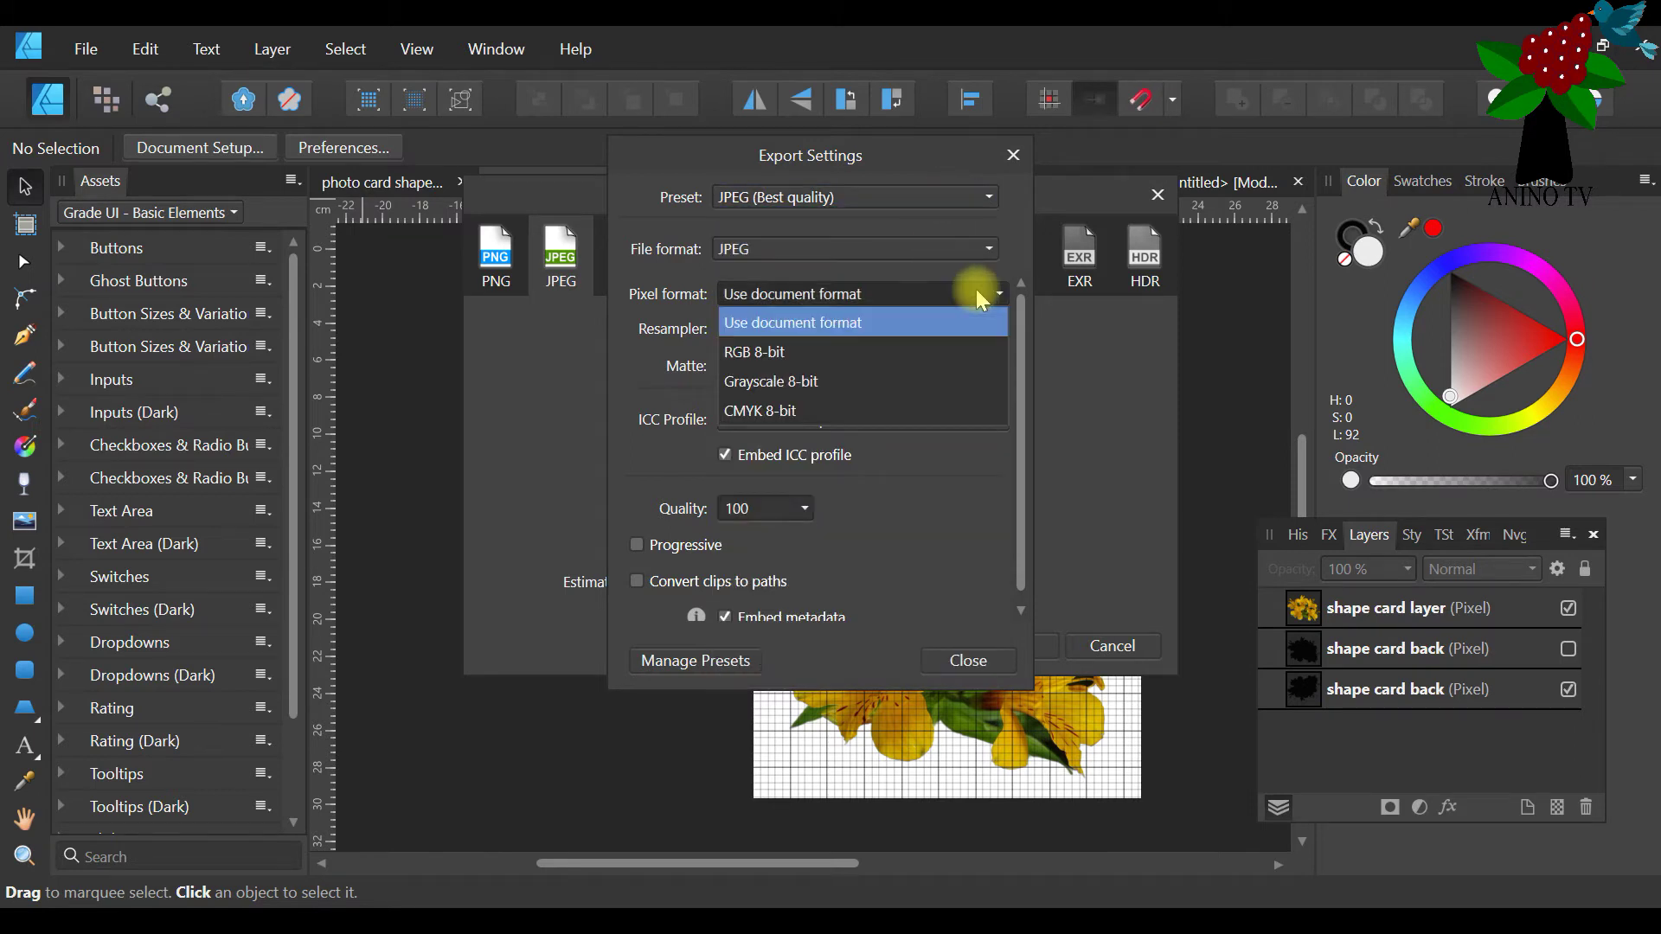
{"action": "left_click", "coordinate": [980, 296]}
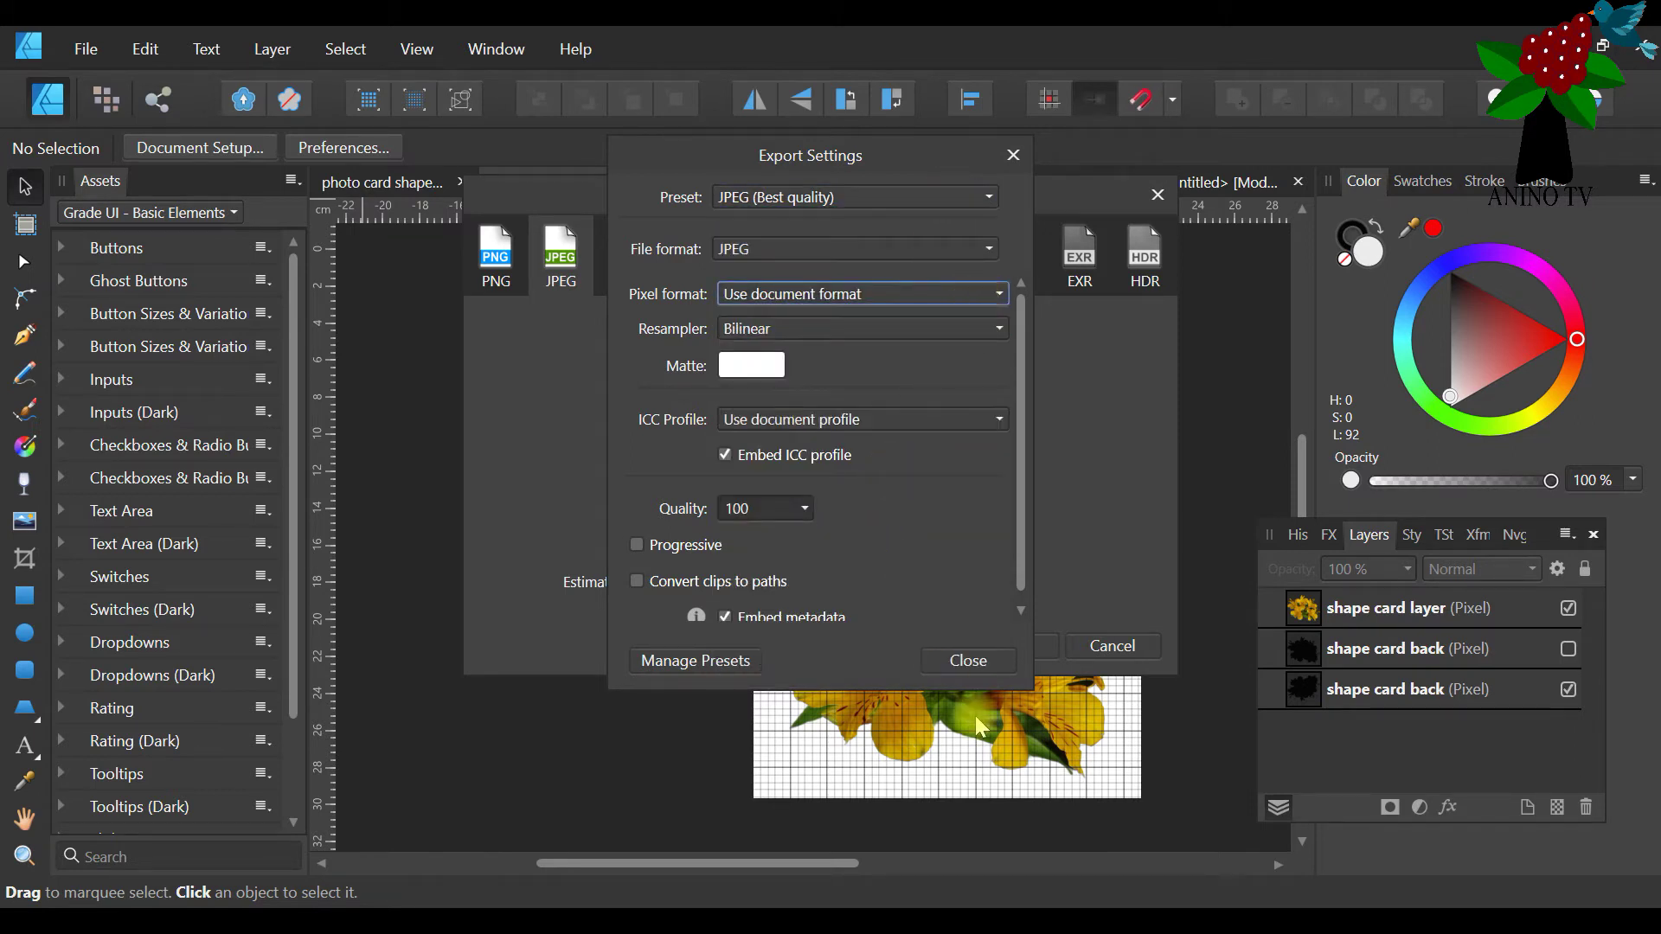
{"action": "left_click", "coordinate": [976, 664]}
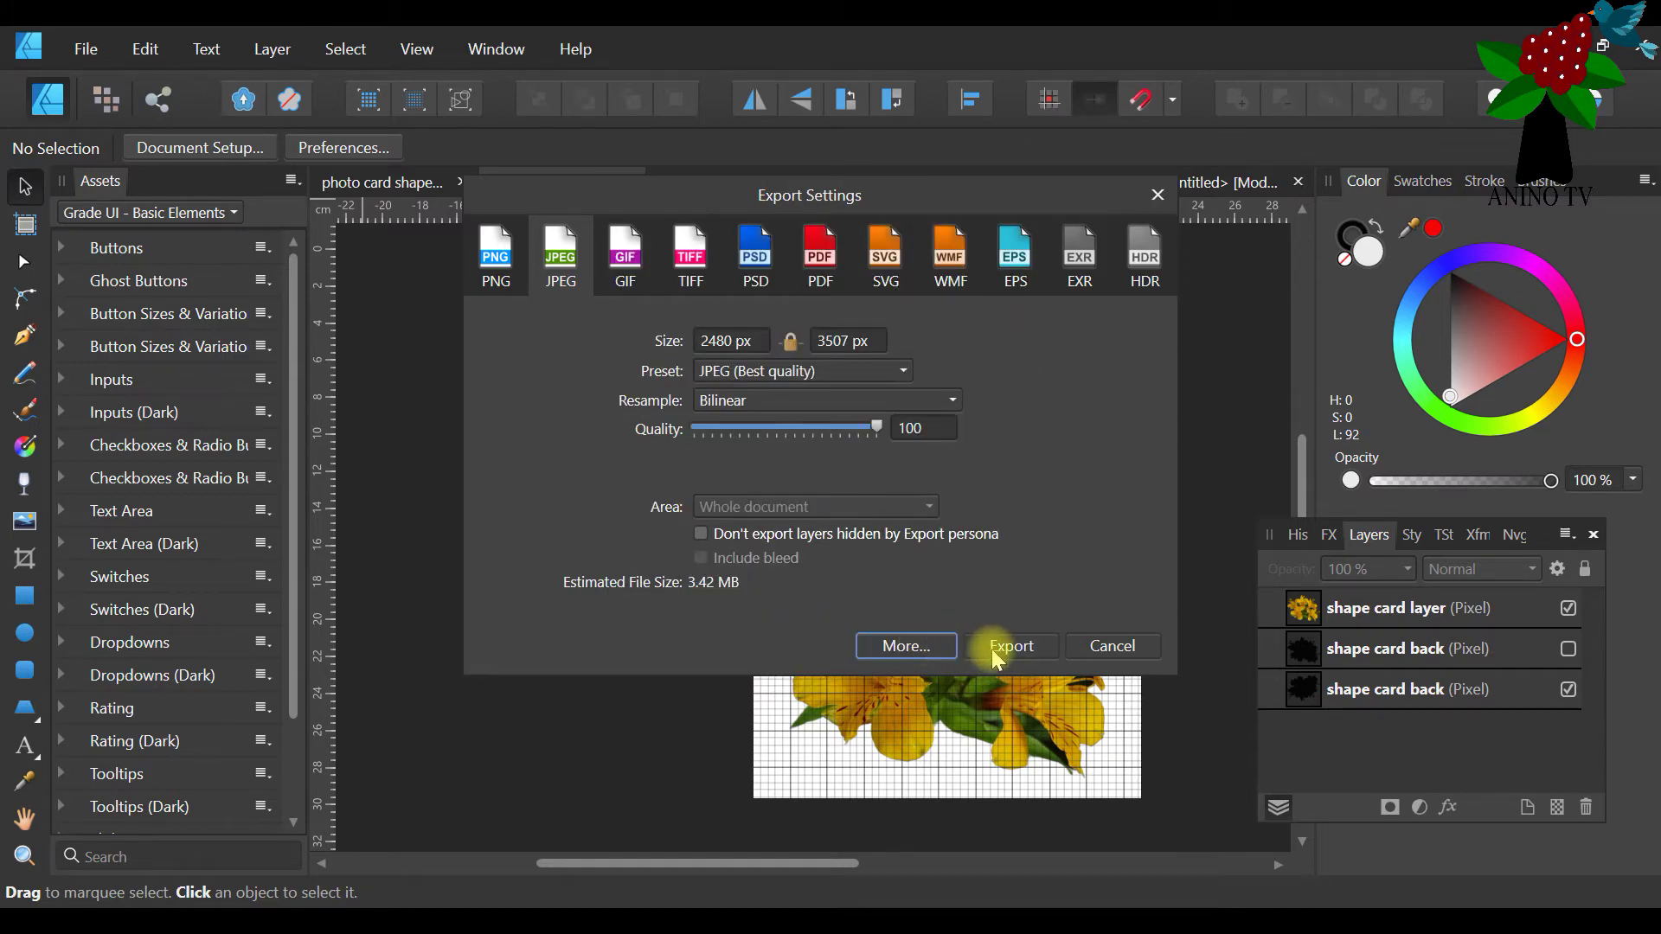
Export the page as a JPG file named Photographic shape card Template in the pictures to use for photographic digital cards folder
{"action": "left_click", "coordinate": [991, 648]}
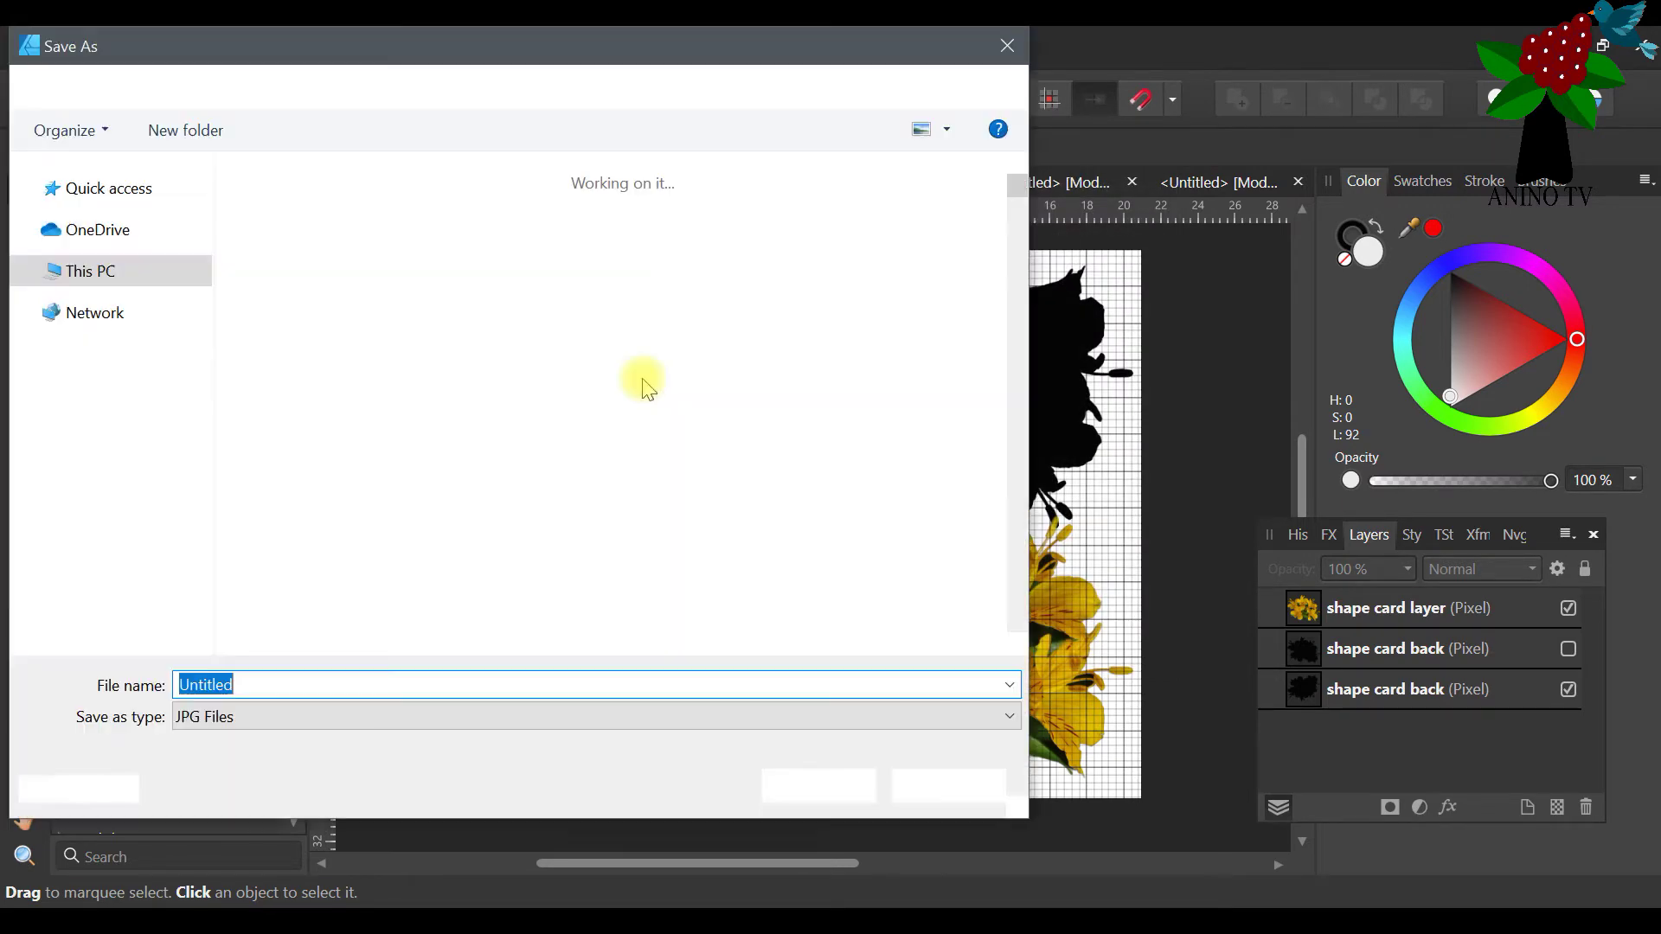
{"action": "left_click_drag", "start_coordinate": [558, 45], "coordinate": [615, 71]}
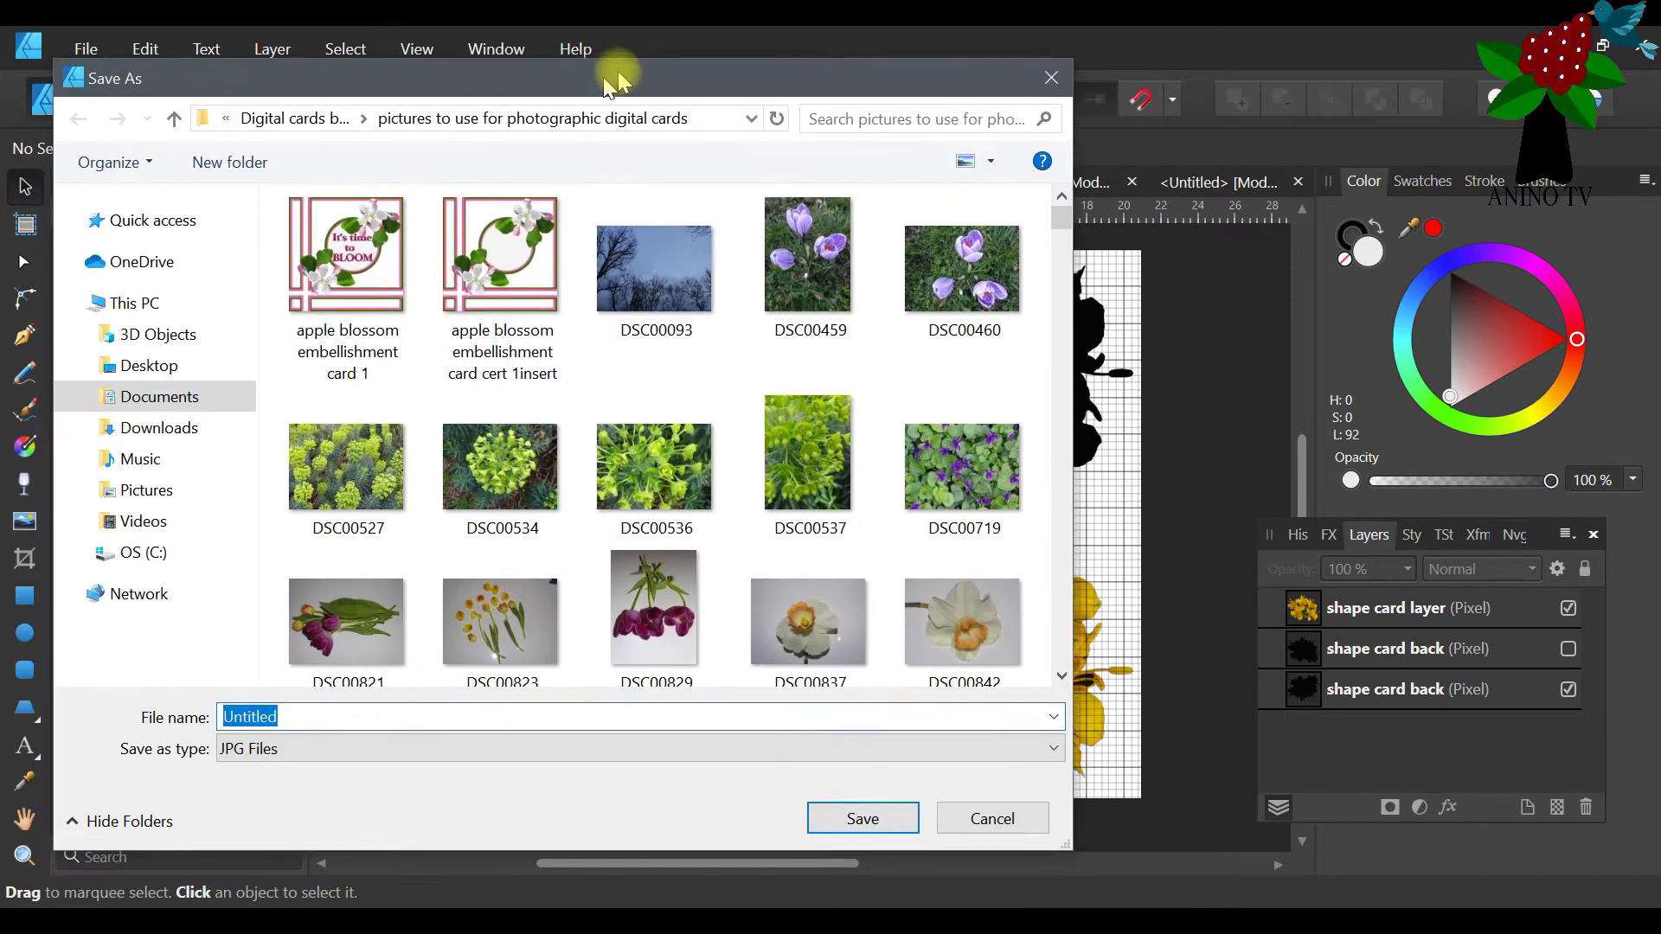
{"action": "type", "text": "P"}
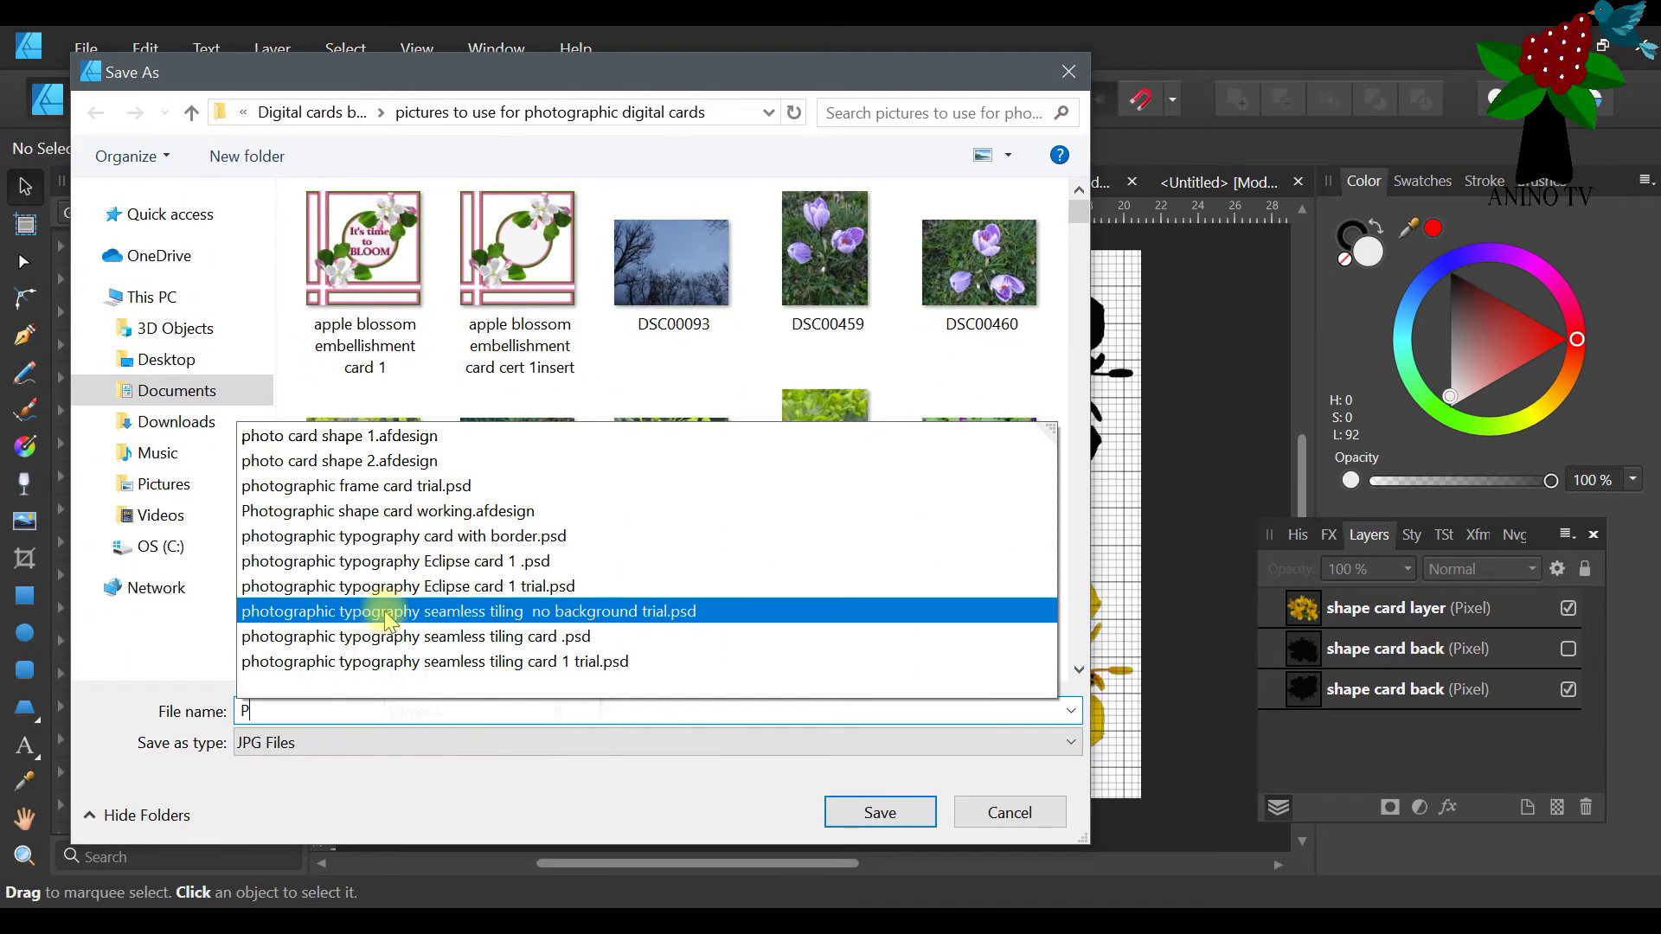
{"action": "type", "text": "hotogr"}
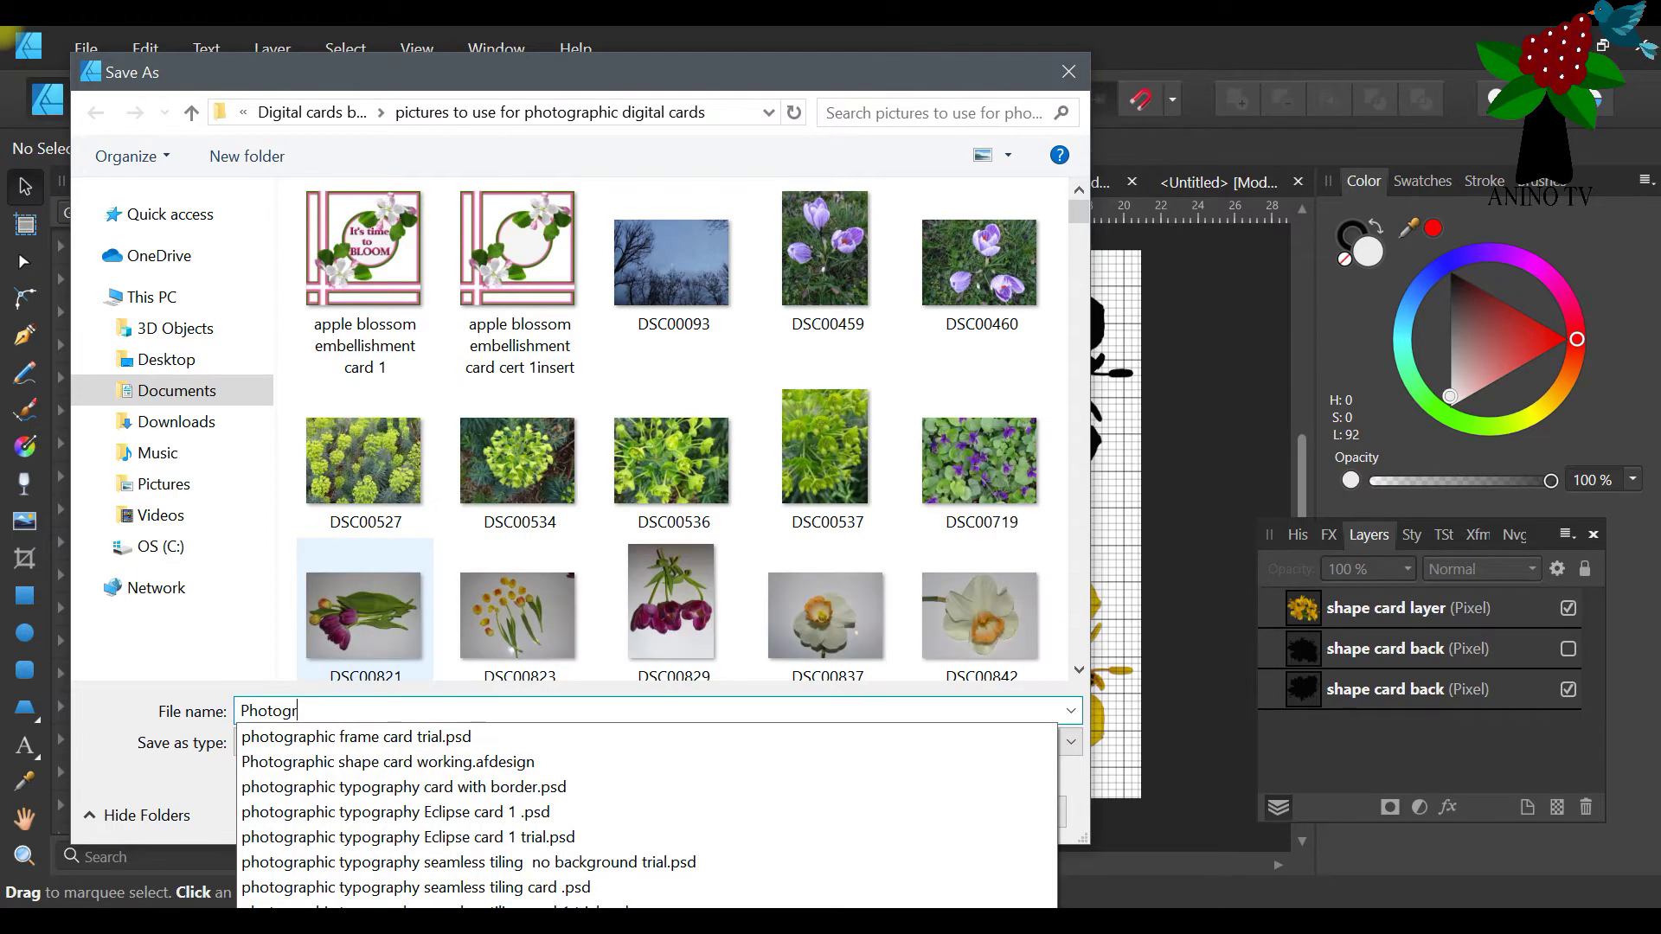
{"action": "type", "text": "aphic card"}
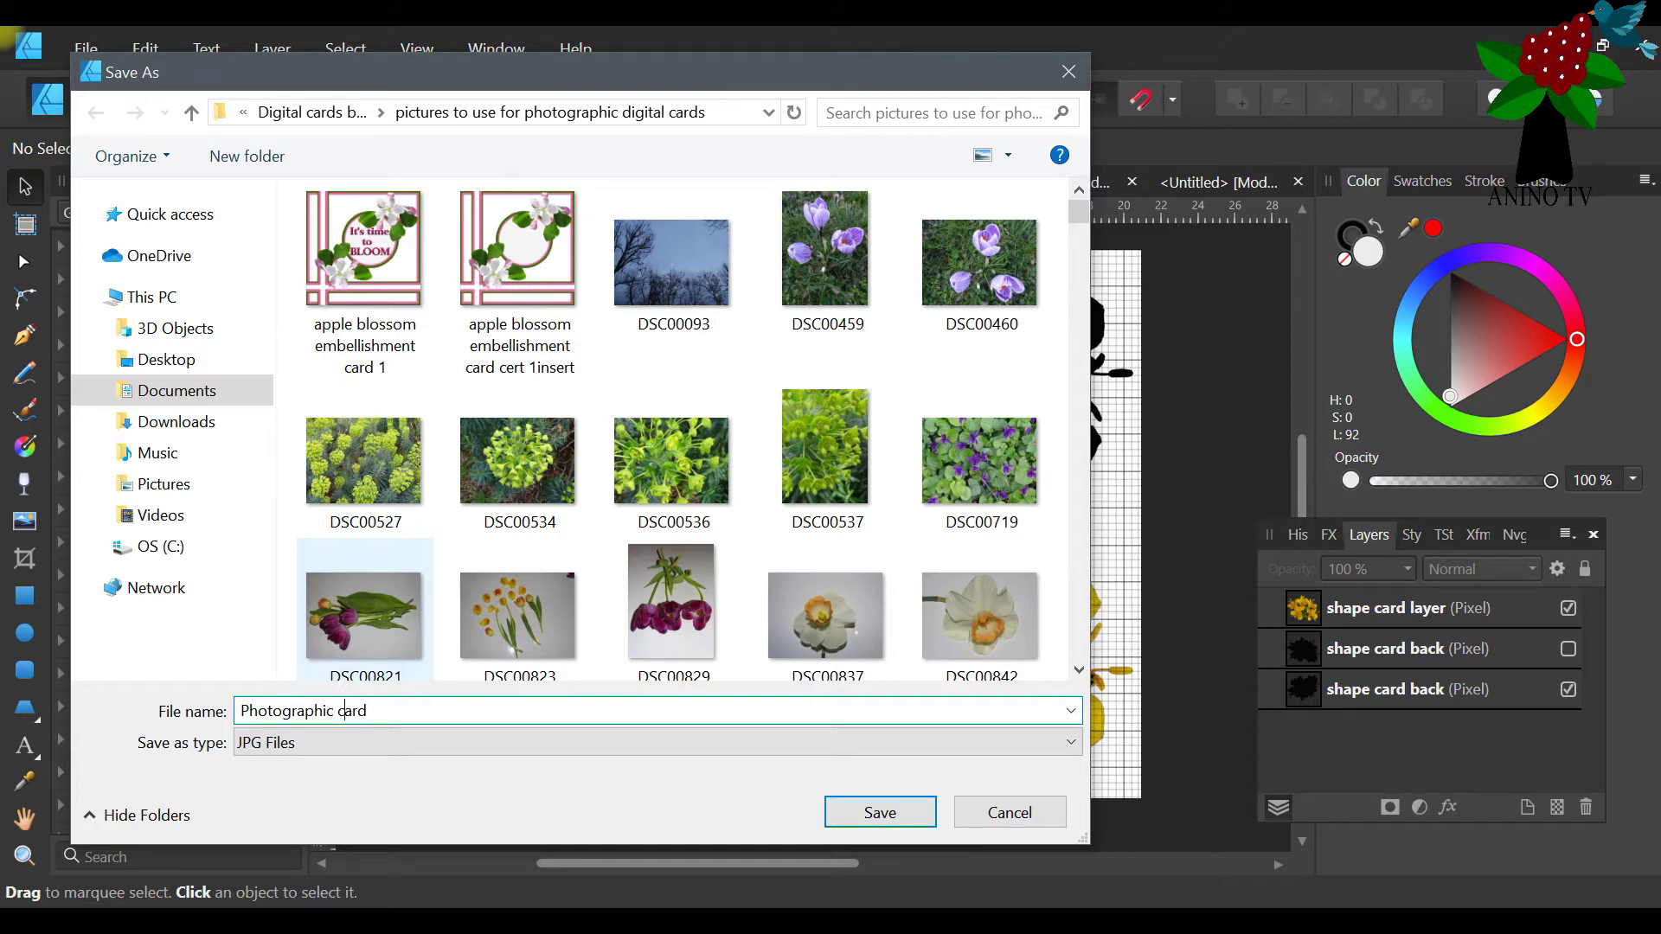
{"action": "type", "text": "shape"}
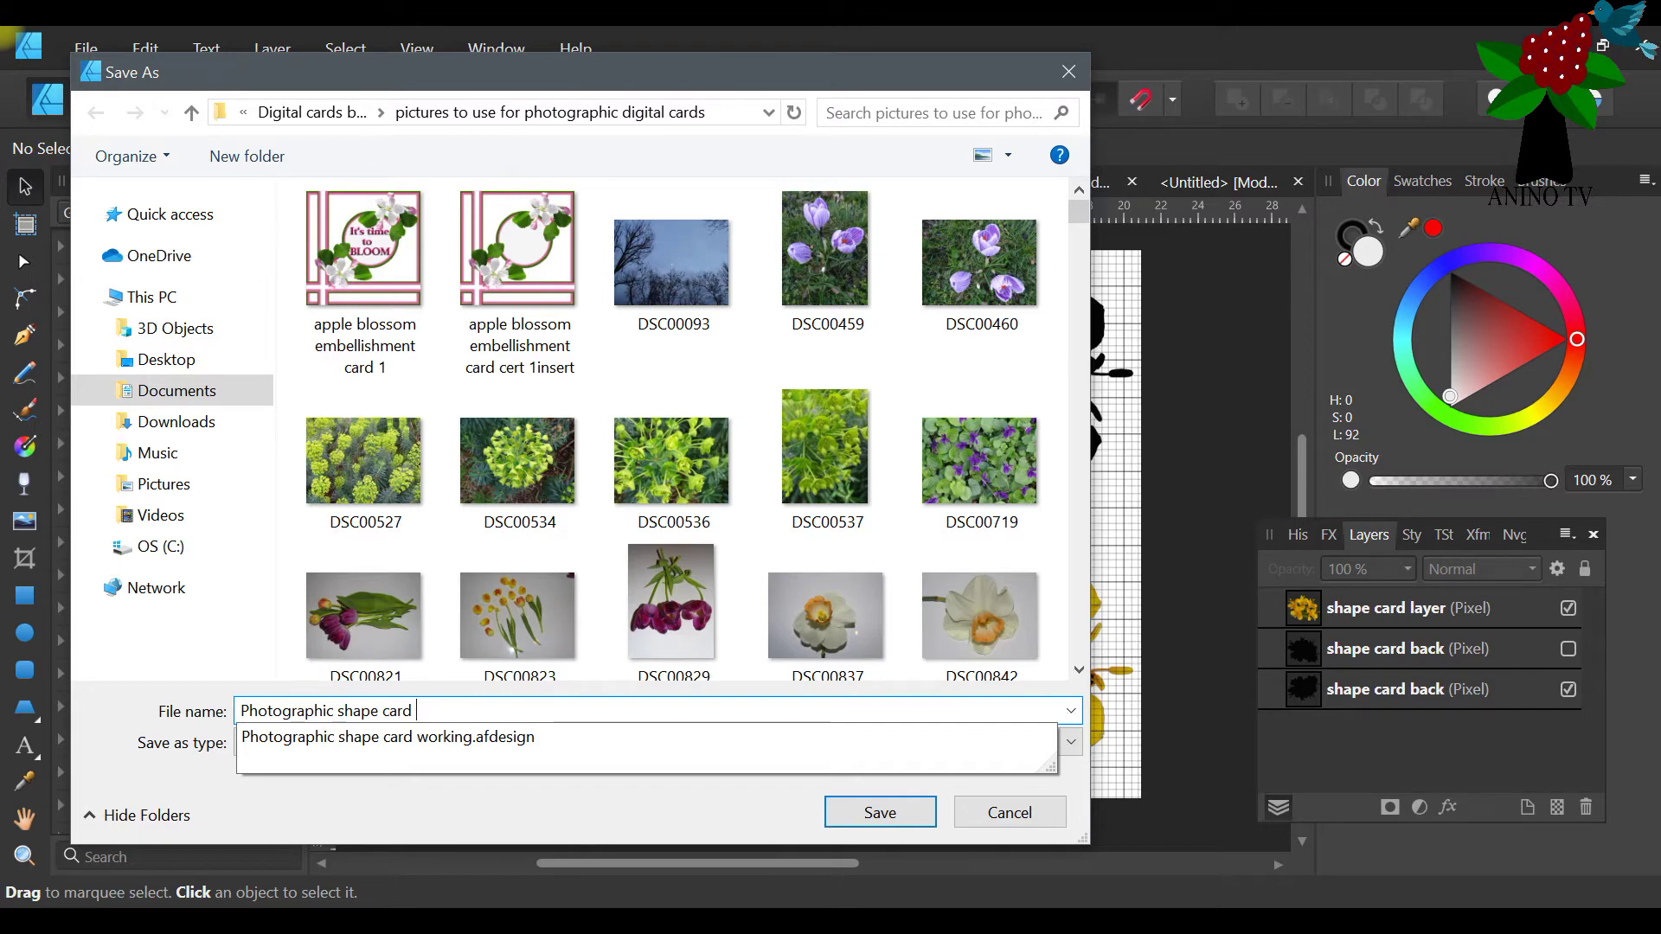
{"action": "type", "text": "1"}
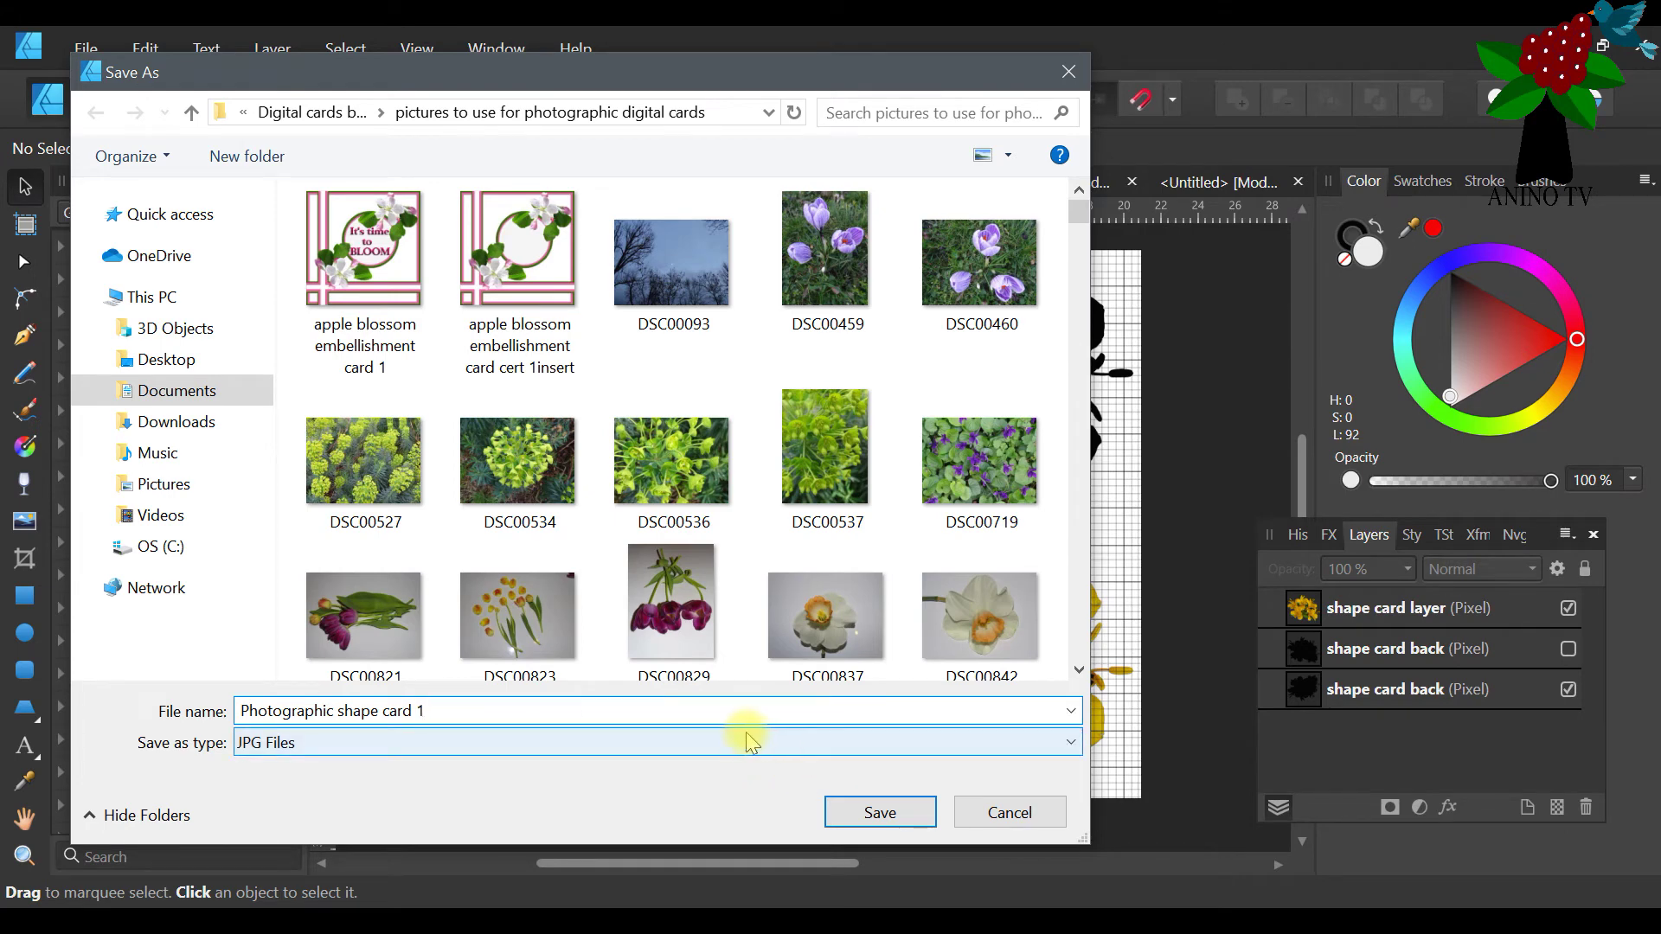
{"action": "key", "text": "BackSpace"}
{"action": "type", "text": "Template"}
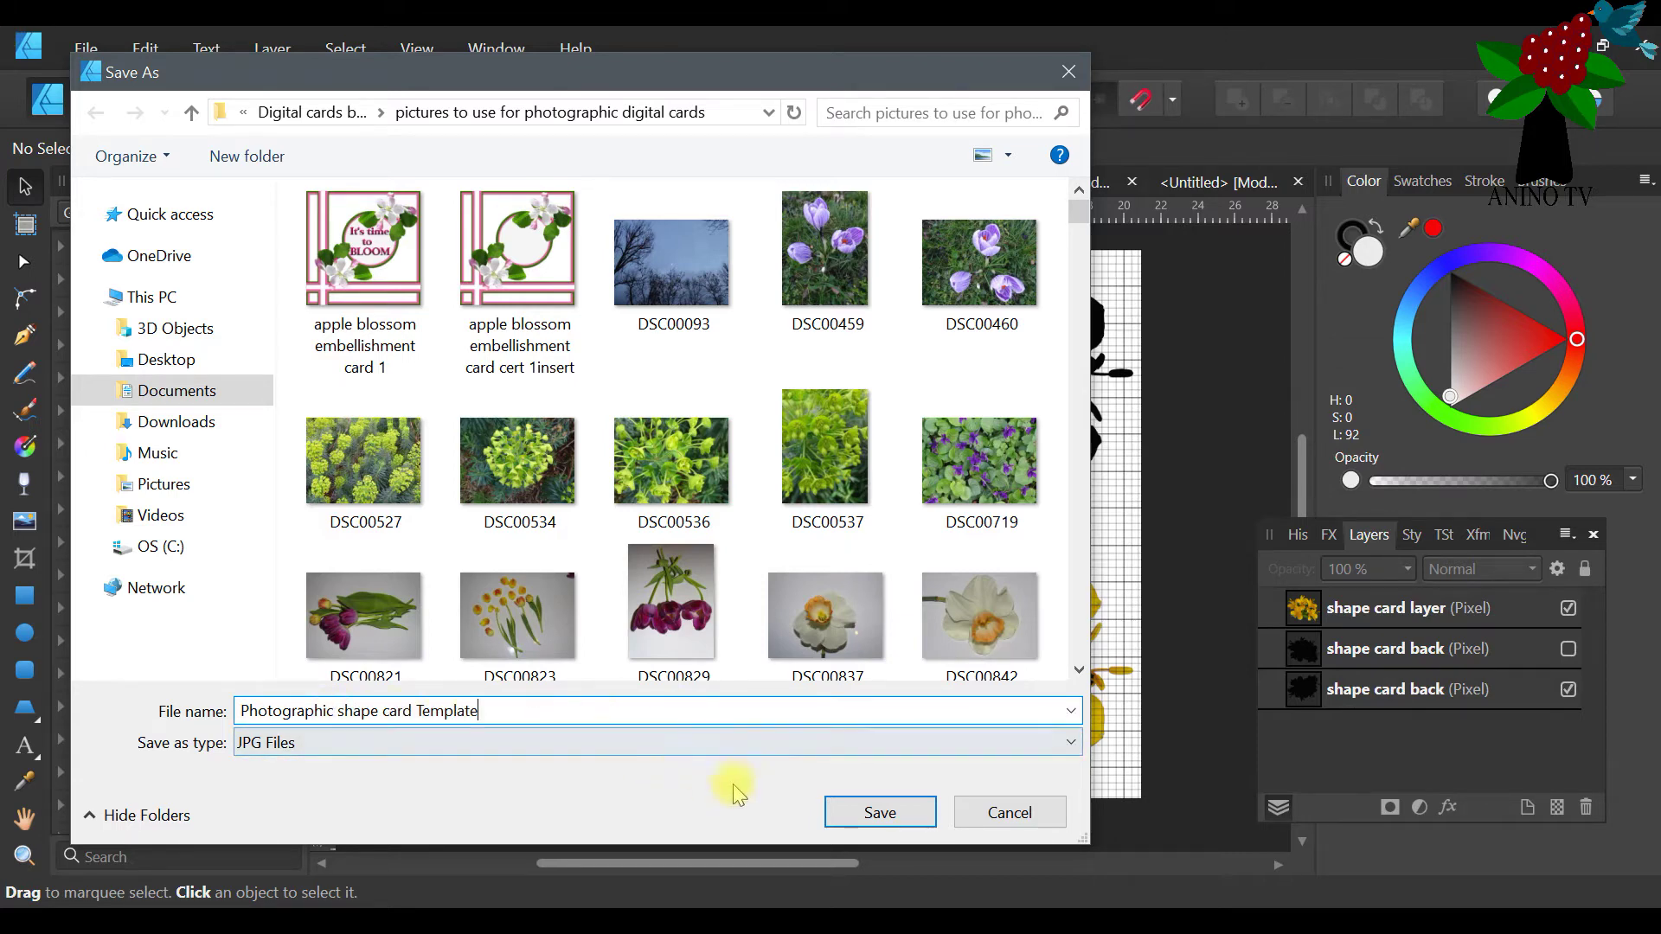
{"action": "left_click", "coordinate": [875, 811]}
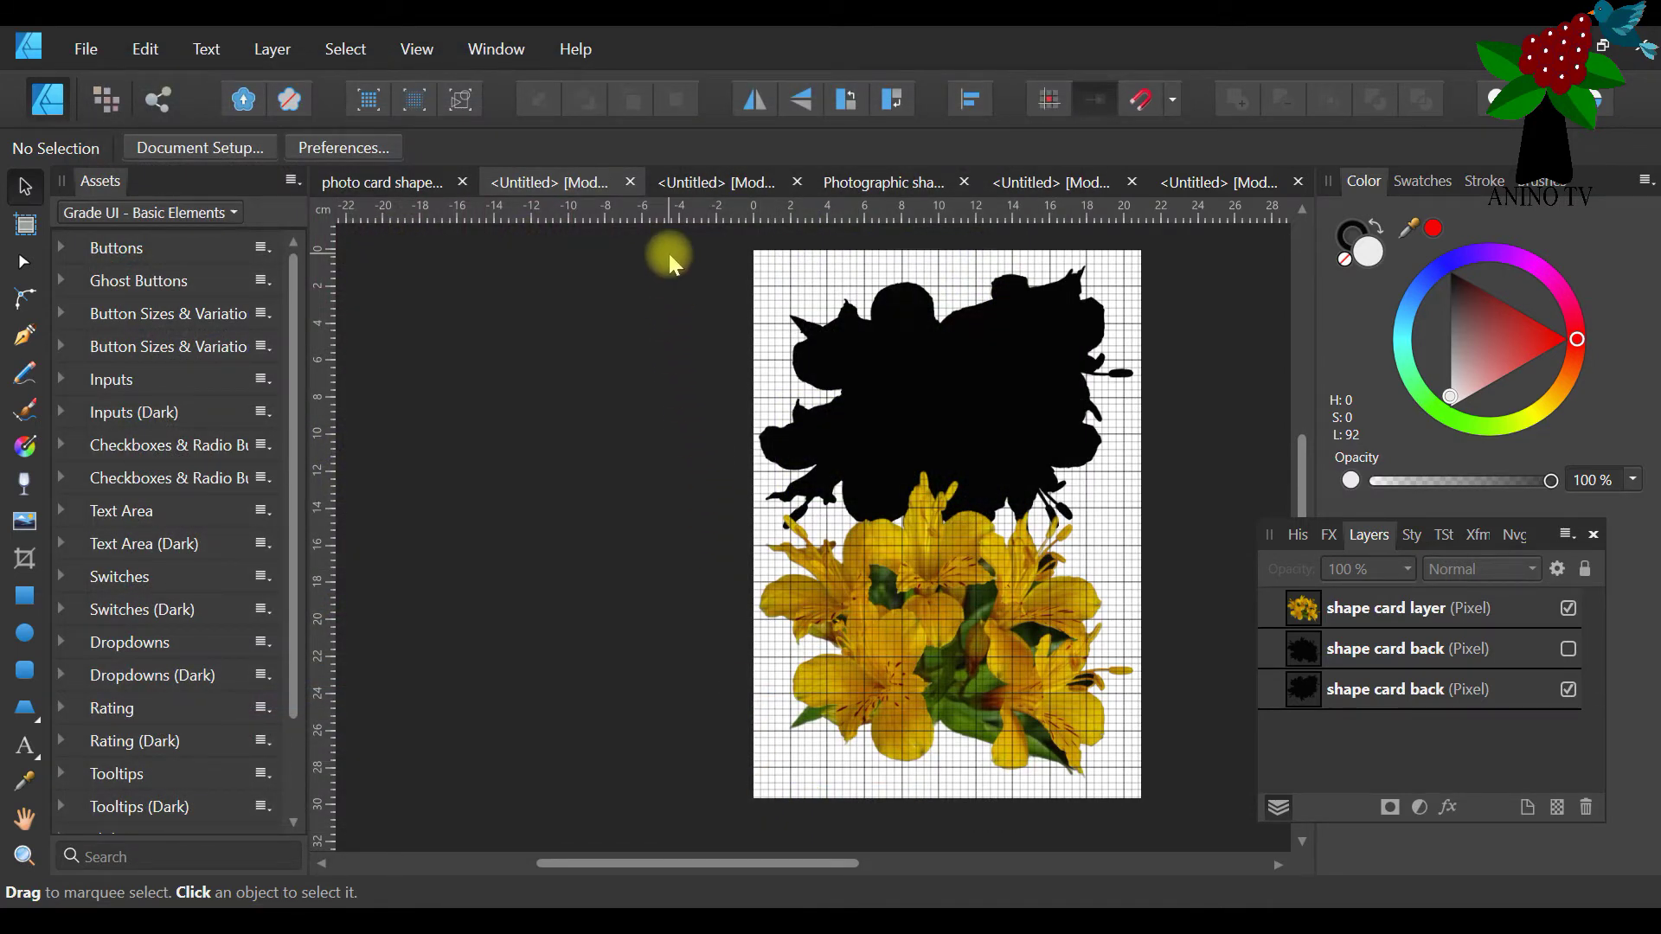
Save the shape card layers document as an Affinity file named Photographic shape card Template, without the .jpg extension
{"action": "left_click", "coordinate": [102, 49]}
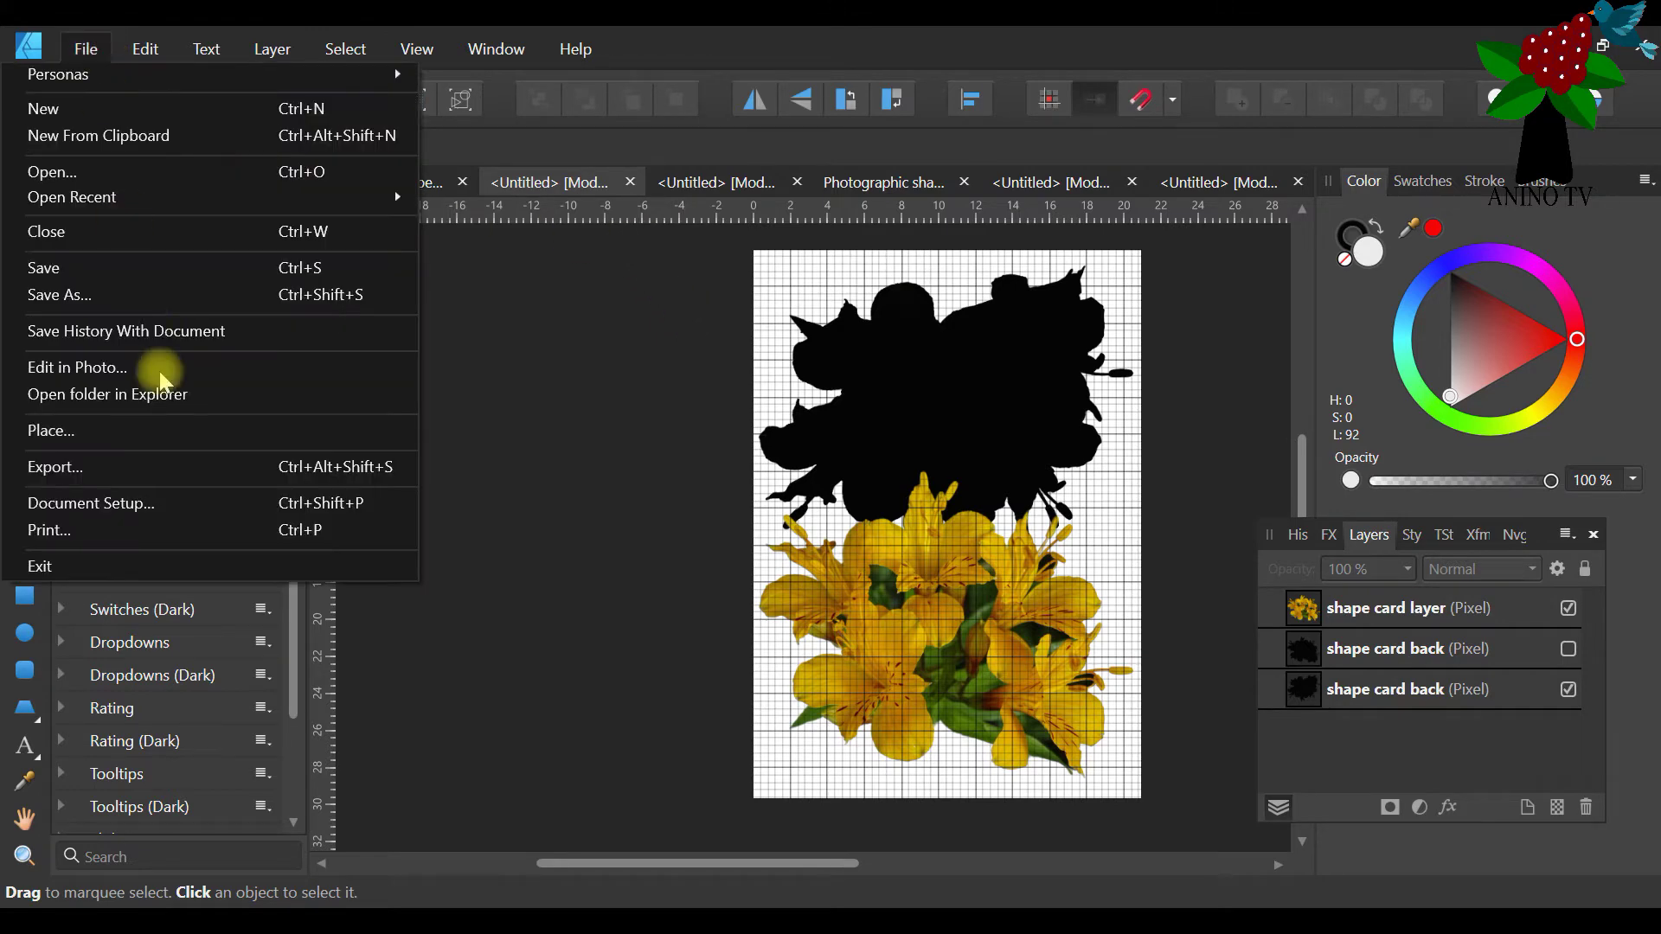
{"action": "left_click", "coordinate": [156, 290]}
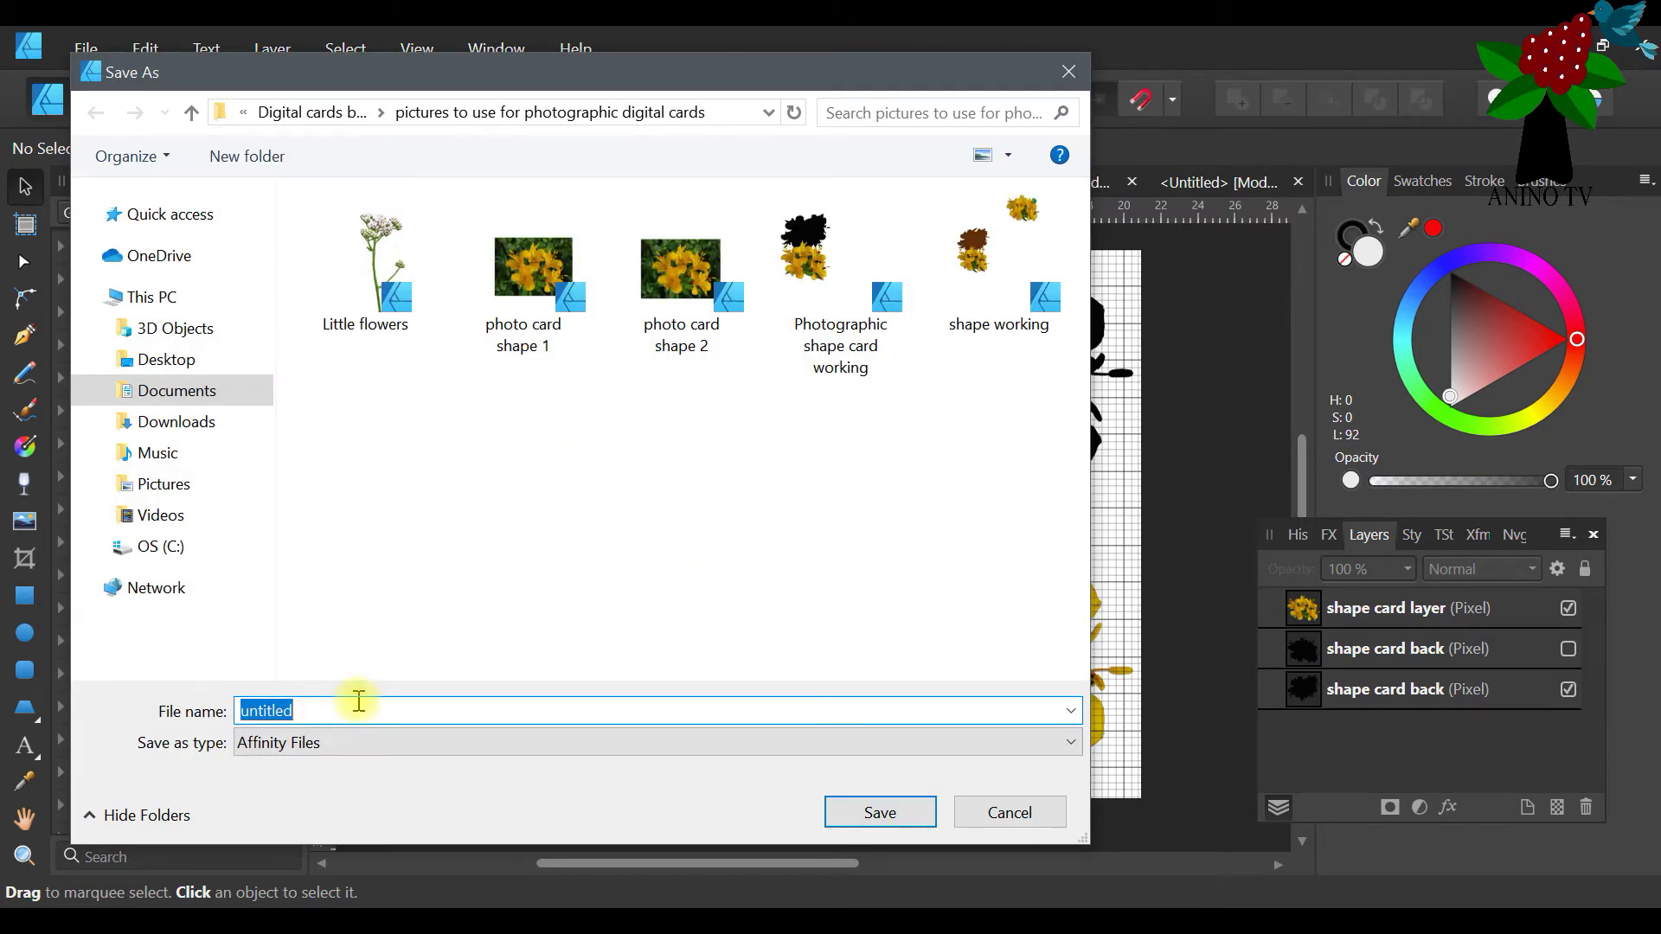
{"action": "type", "text": "phot"}
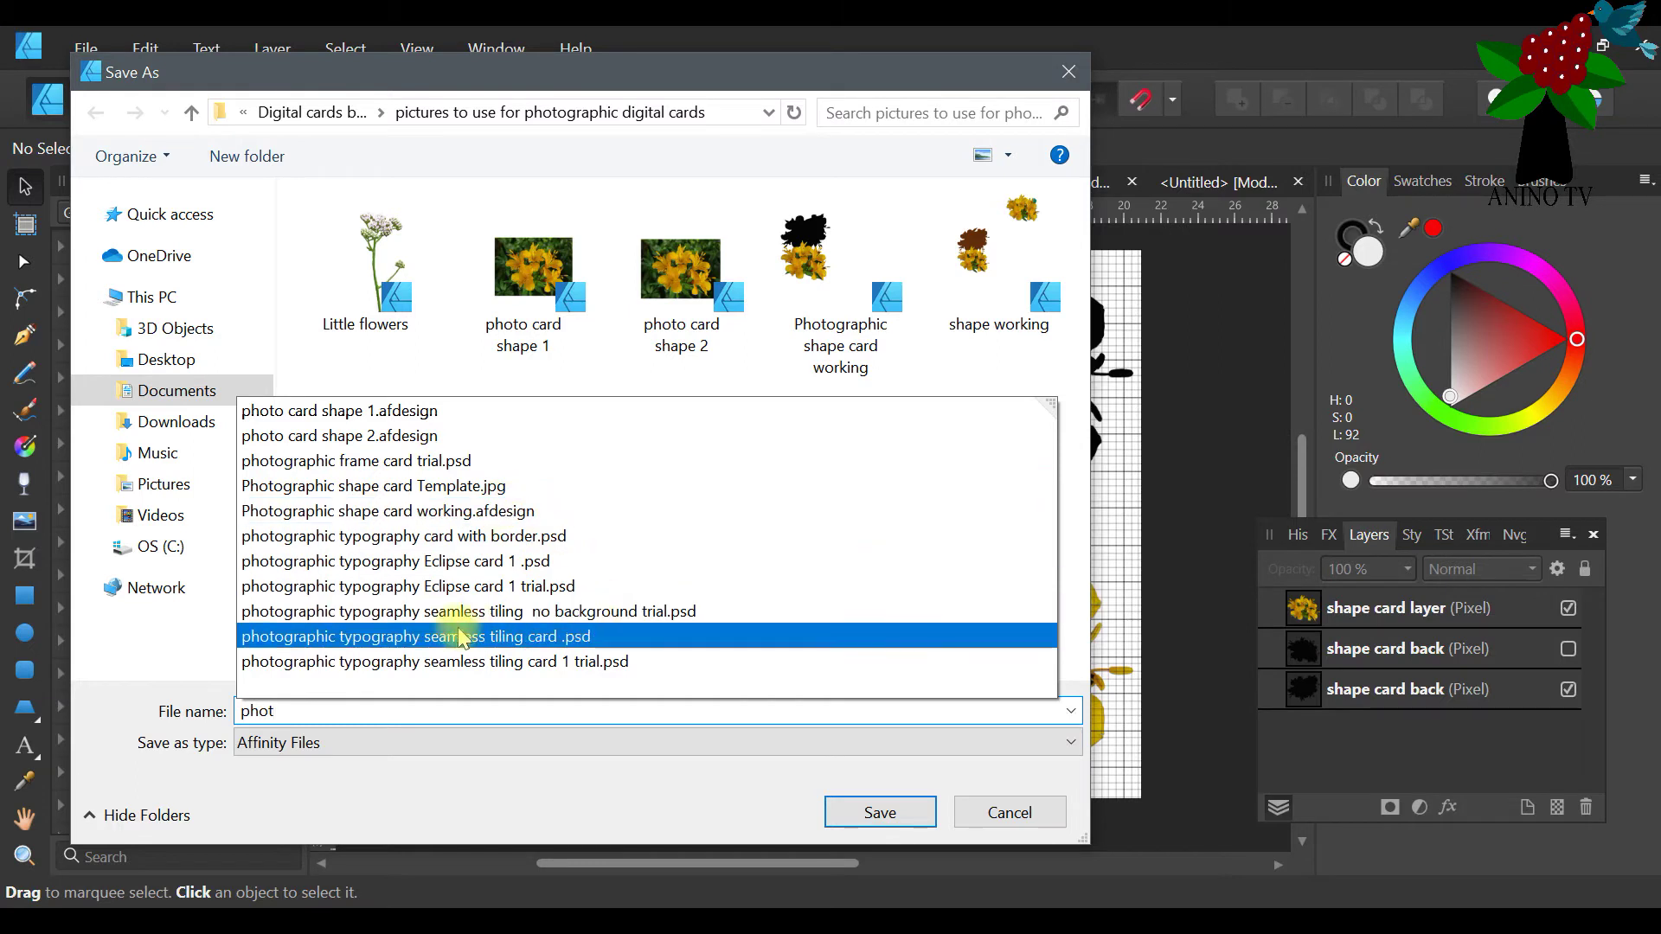
{"action": "left_click", "coordinate": [445, 485]}
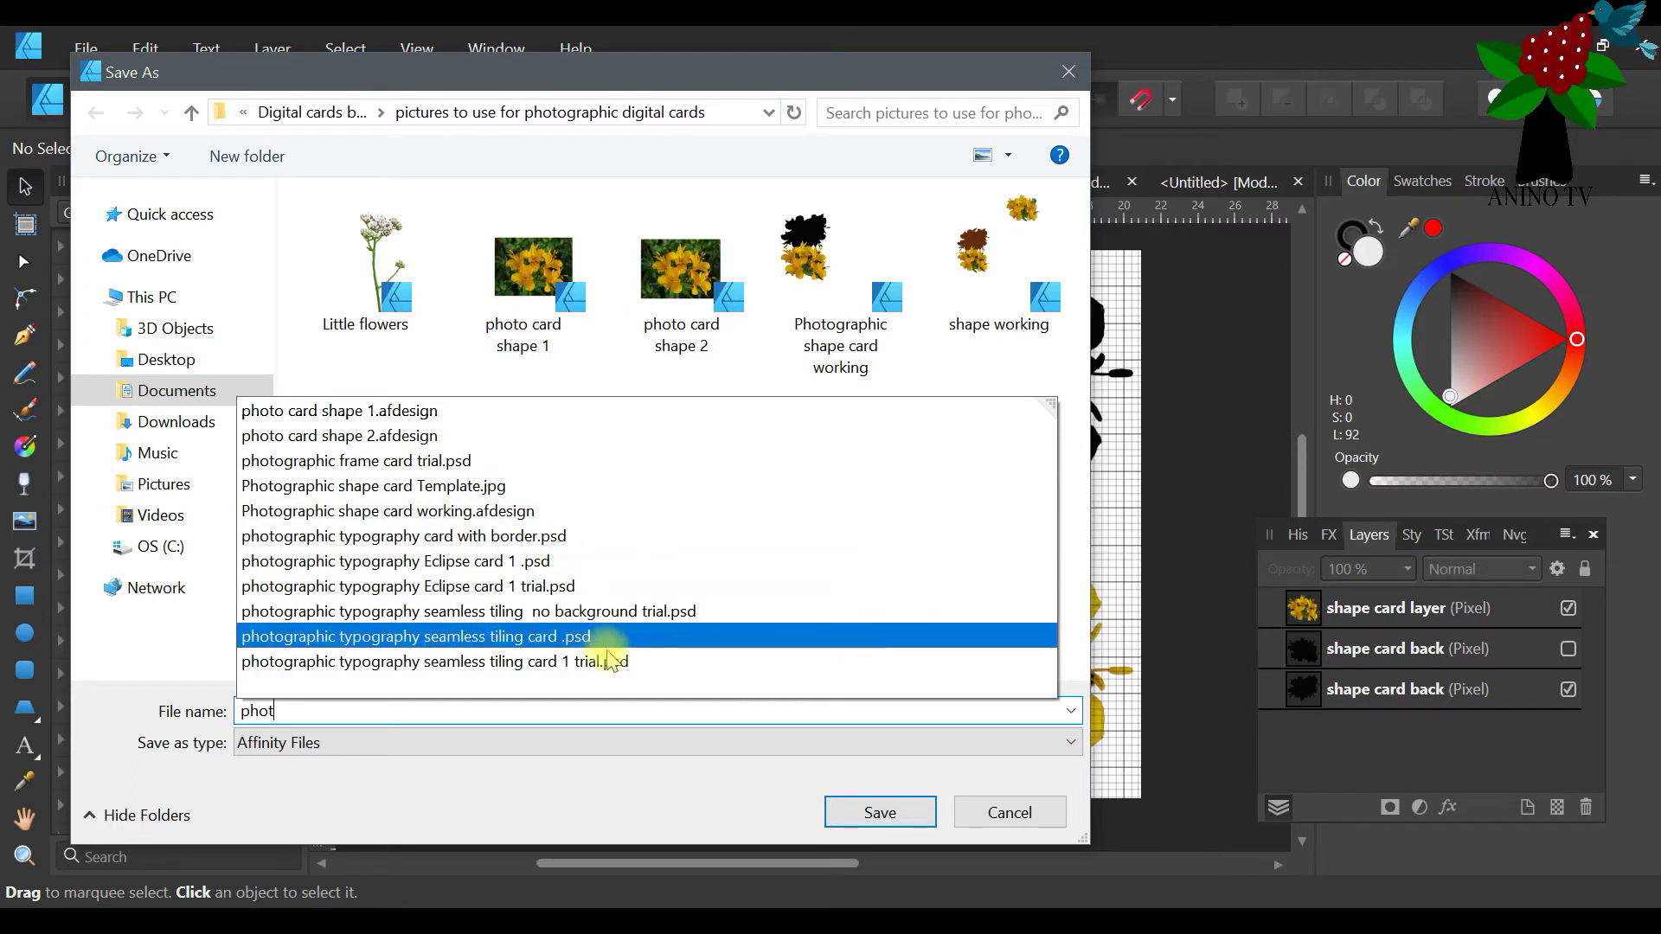
{"action": "left_click", "coordinate": [516, 711]}
{"action": "key", "text": "ctrl+a"}
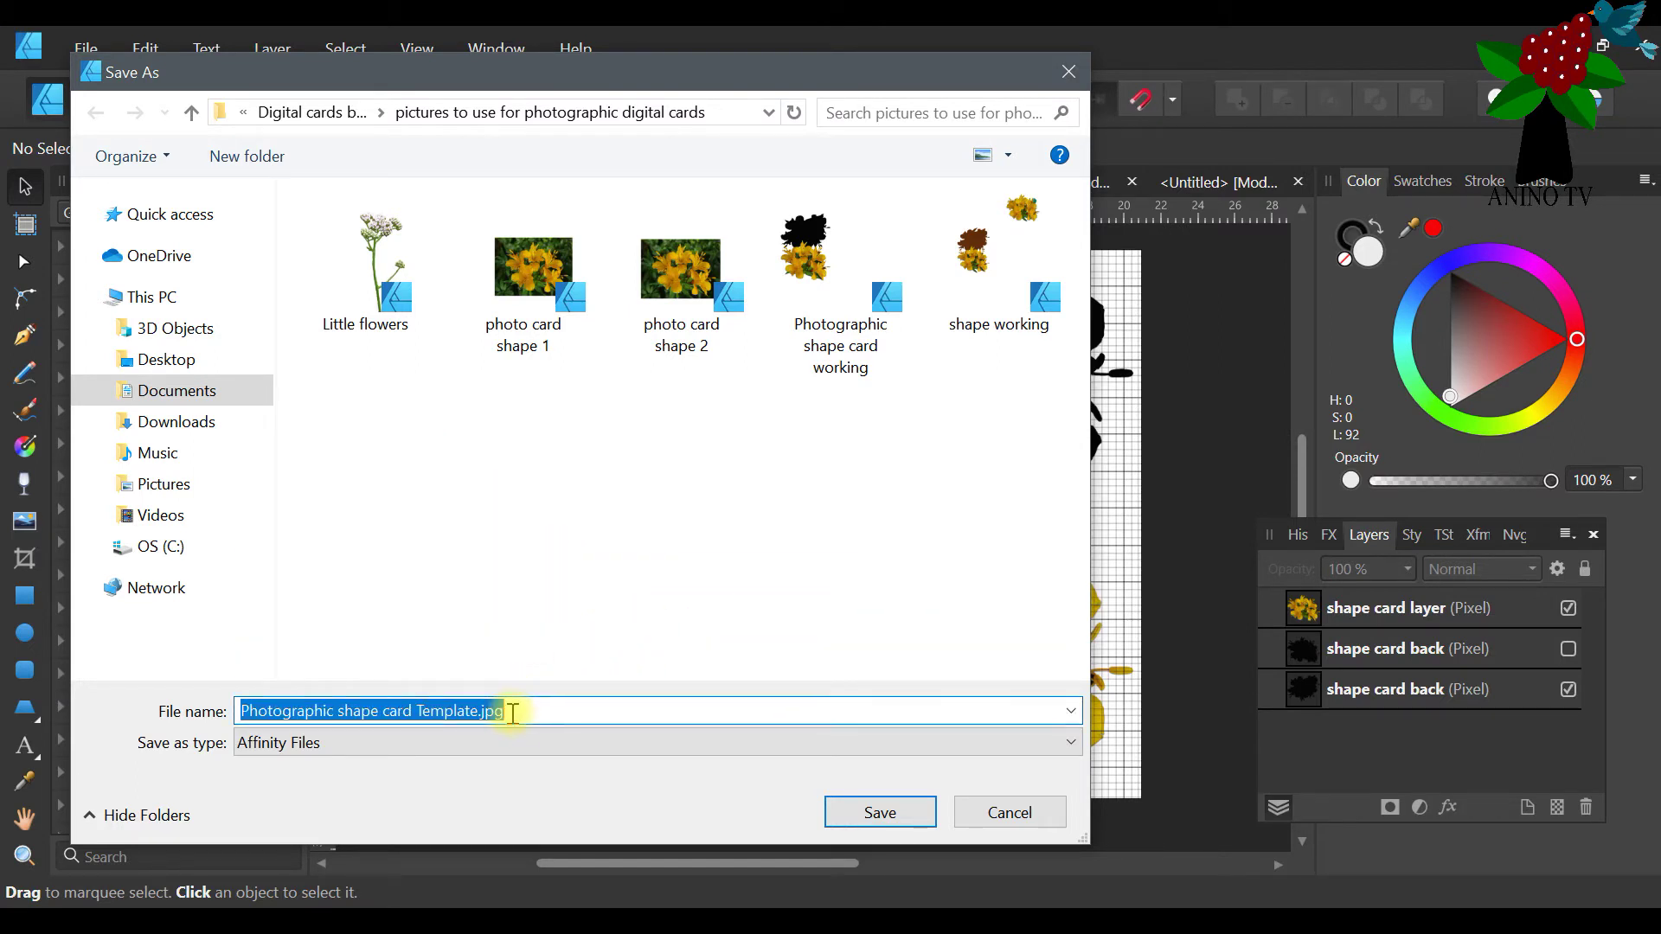
{"action": "left_click", "coordinate": [517, 719]}
{"action": "key", "text": "ctrl+a"}
{"action": "left_click", "coordinate": [507, 711]}
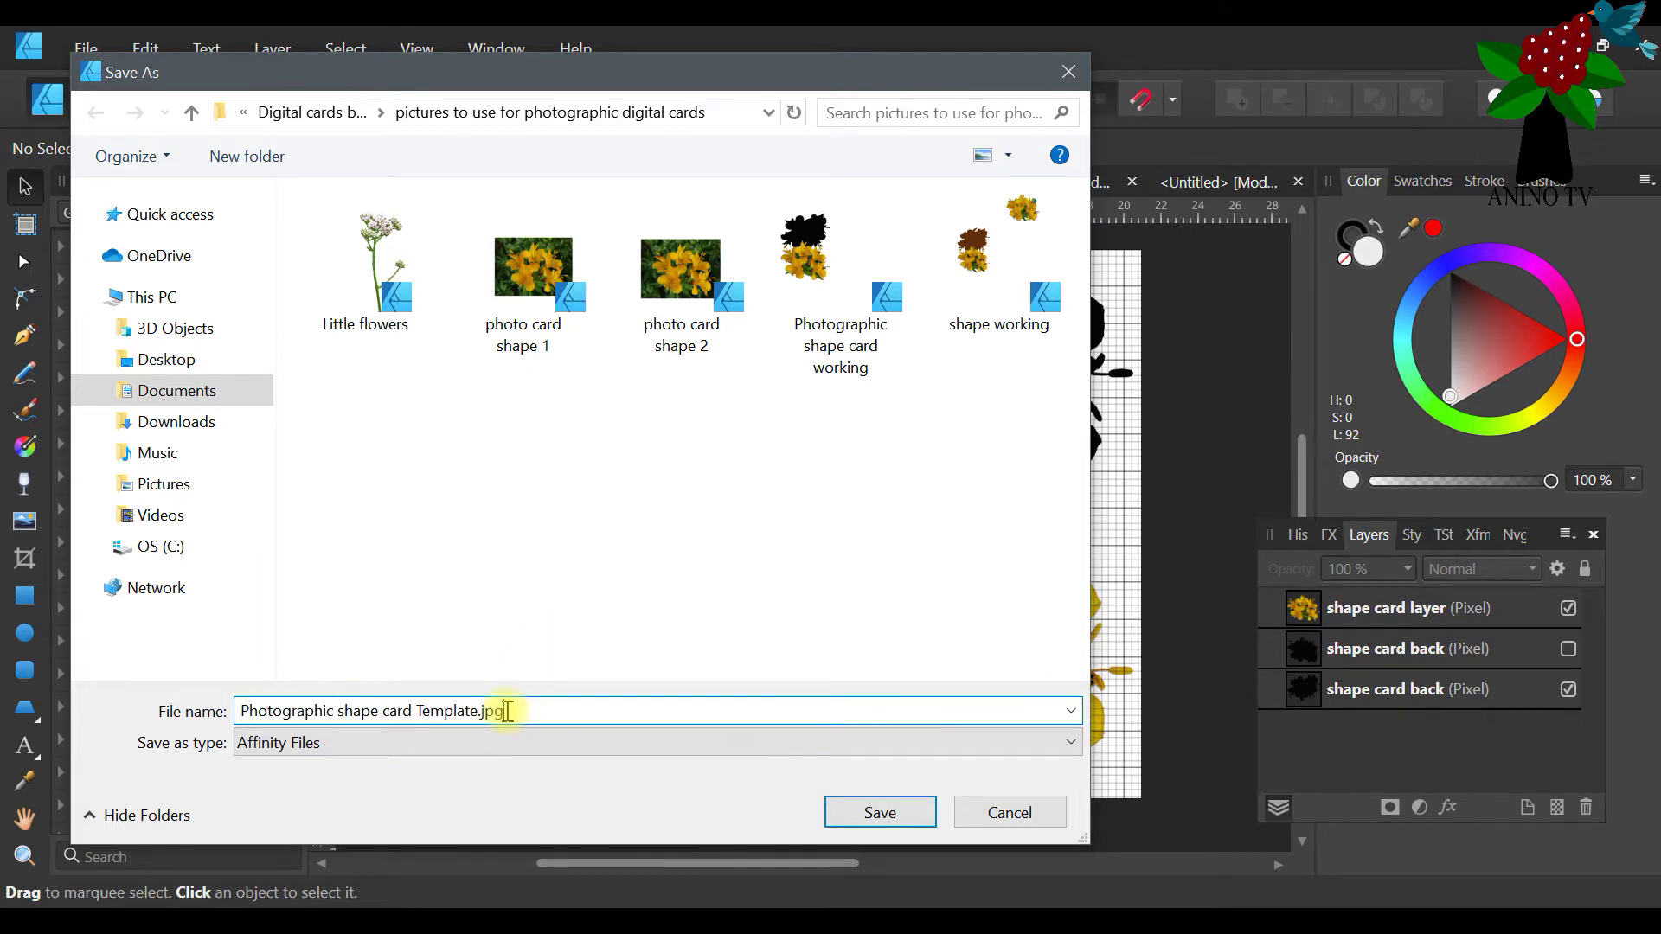
{"action": "key", "text": "BackSpace"}
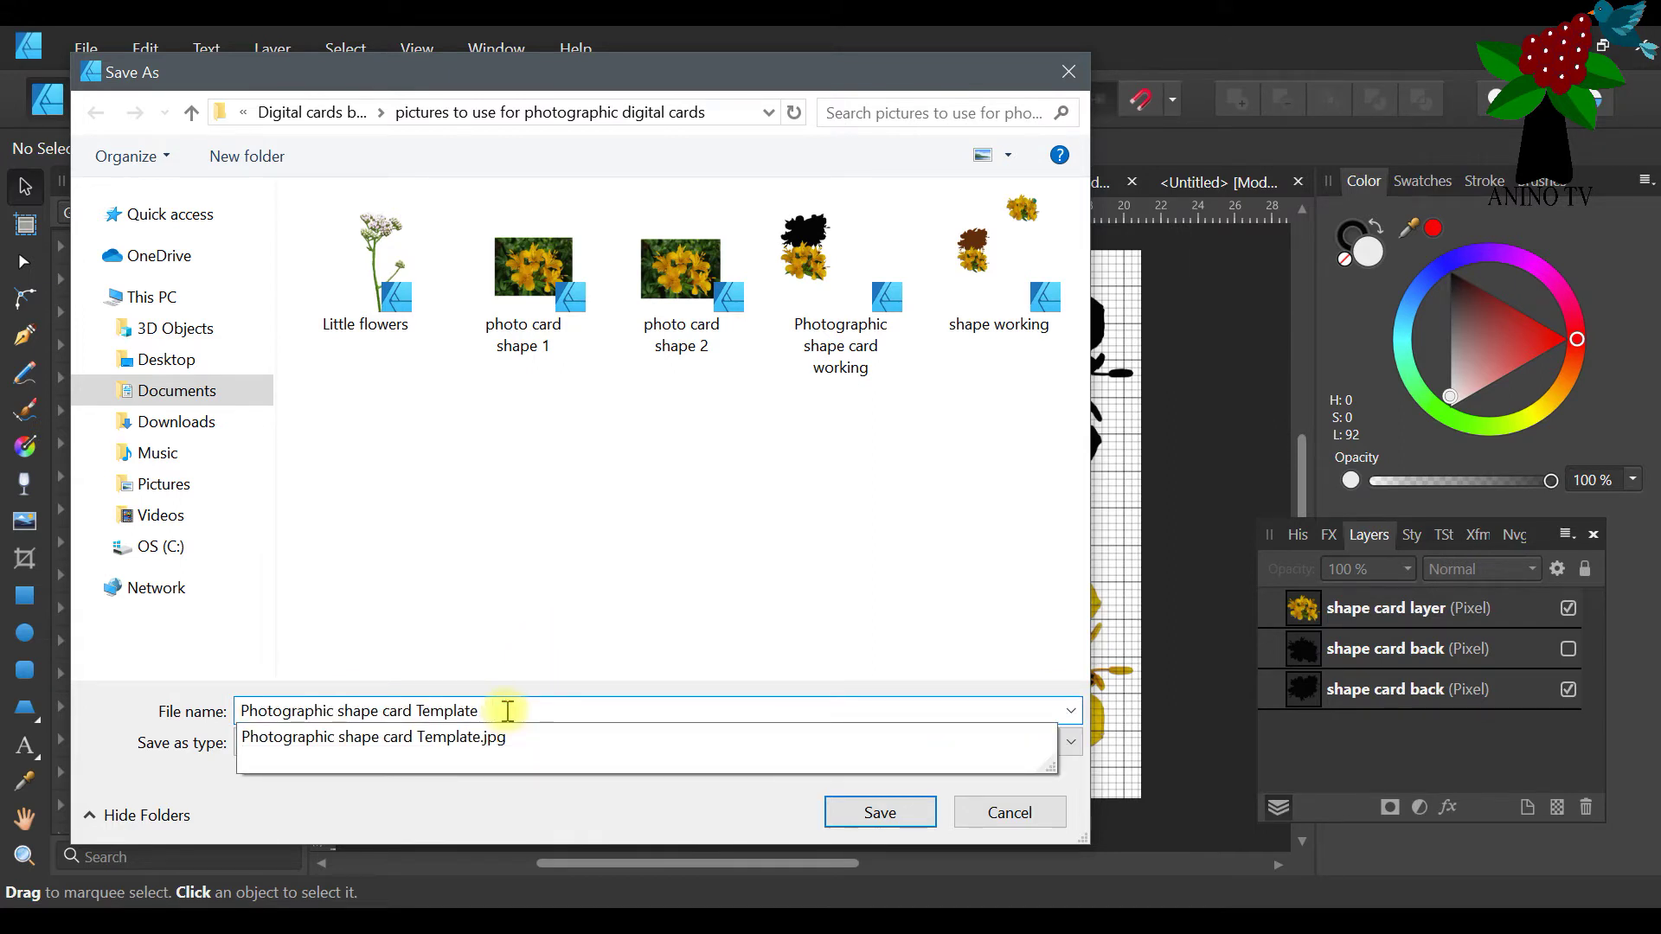
{"action": "left_click", "coordinate": [587, 589]}
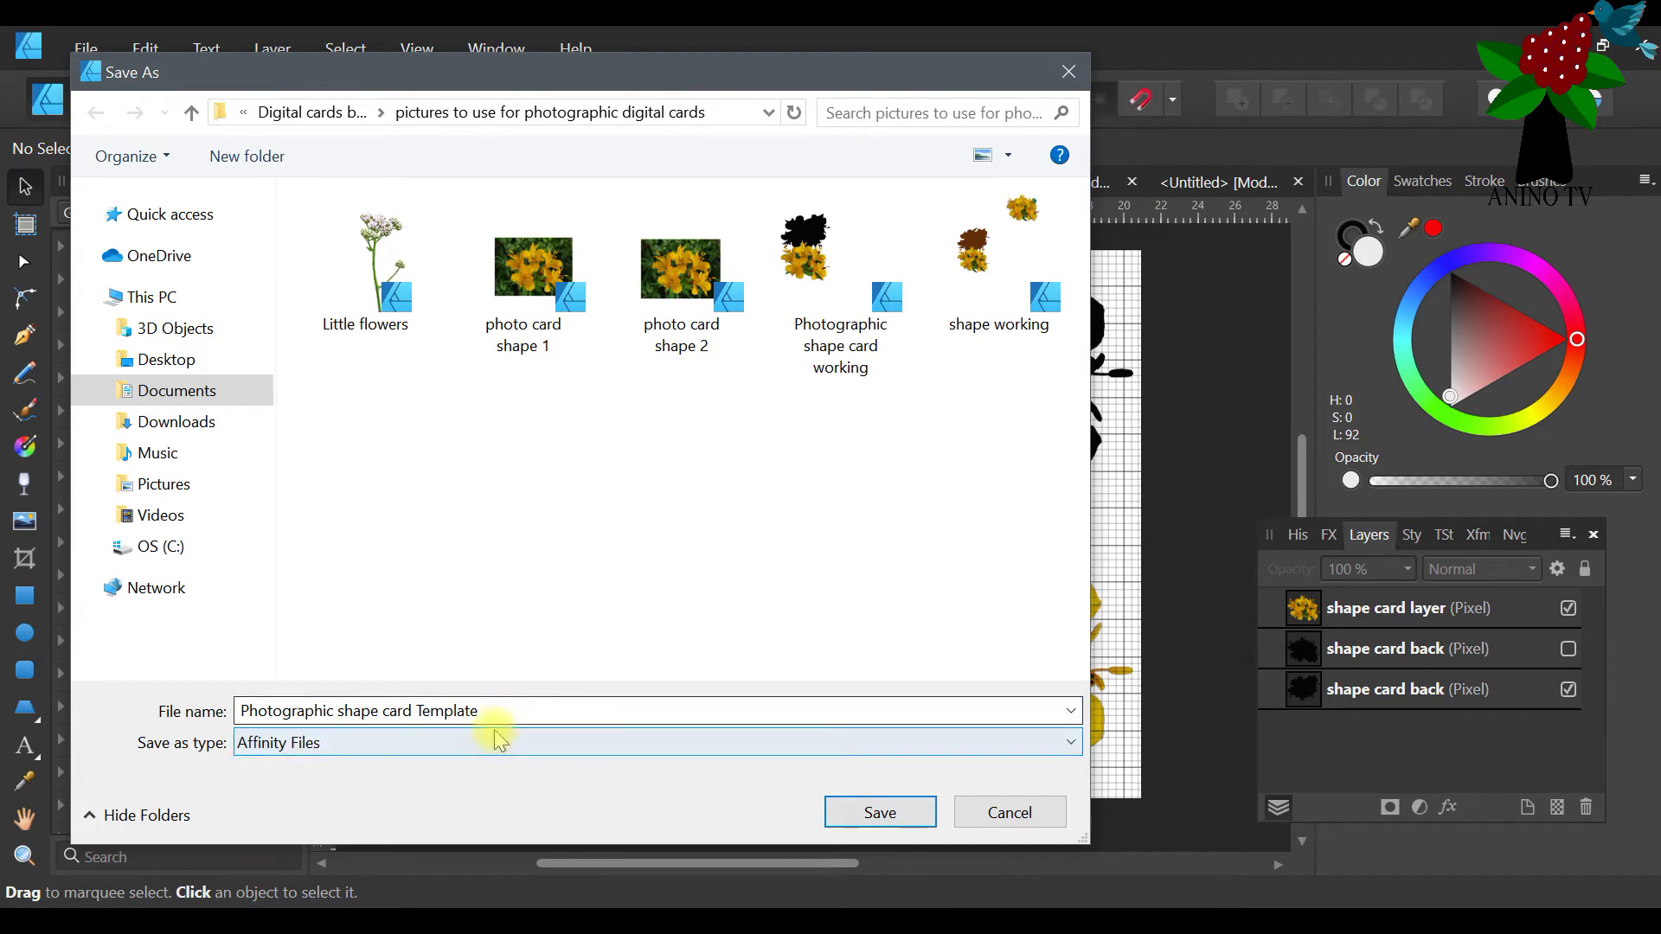
{"action": "left_click", "coordinate": [876, 817]}
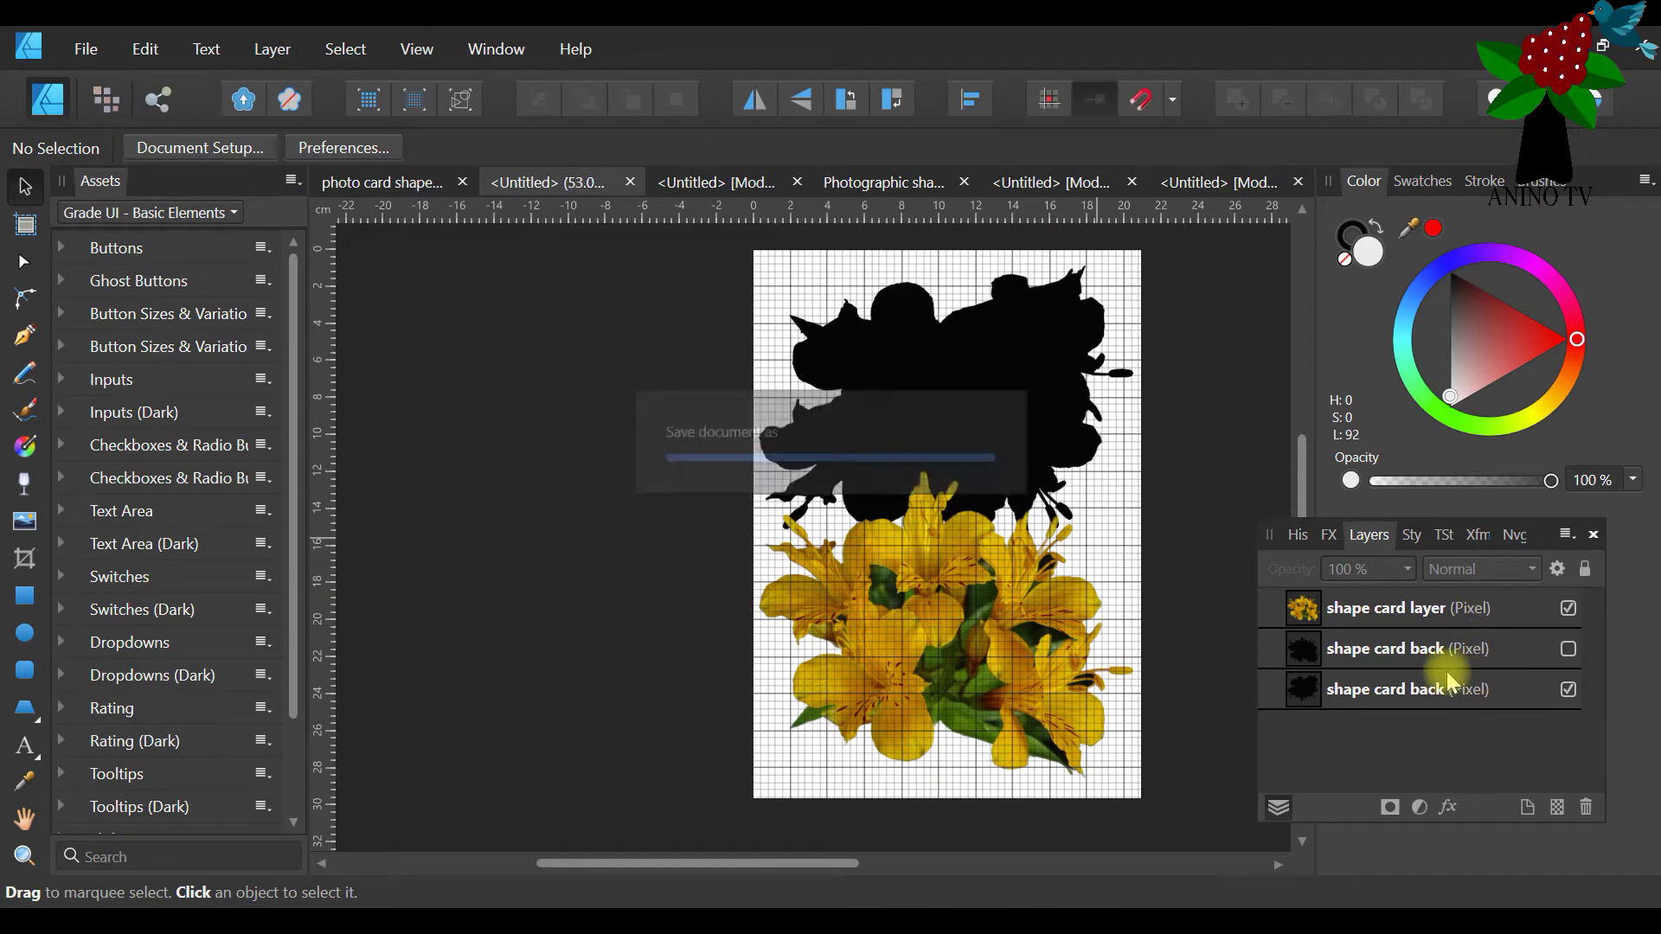
Hide the flower shape card layer, show both black shape card back layers, and save the document
{"action": "left_click", "coordinate": [1568, 609]}
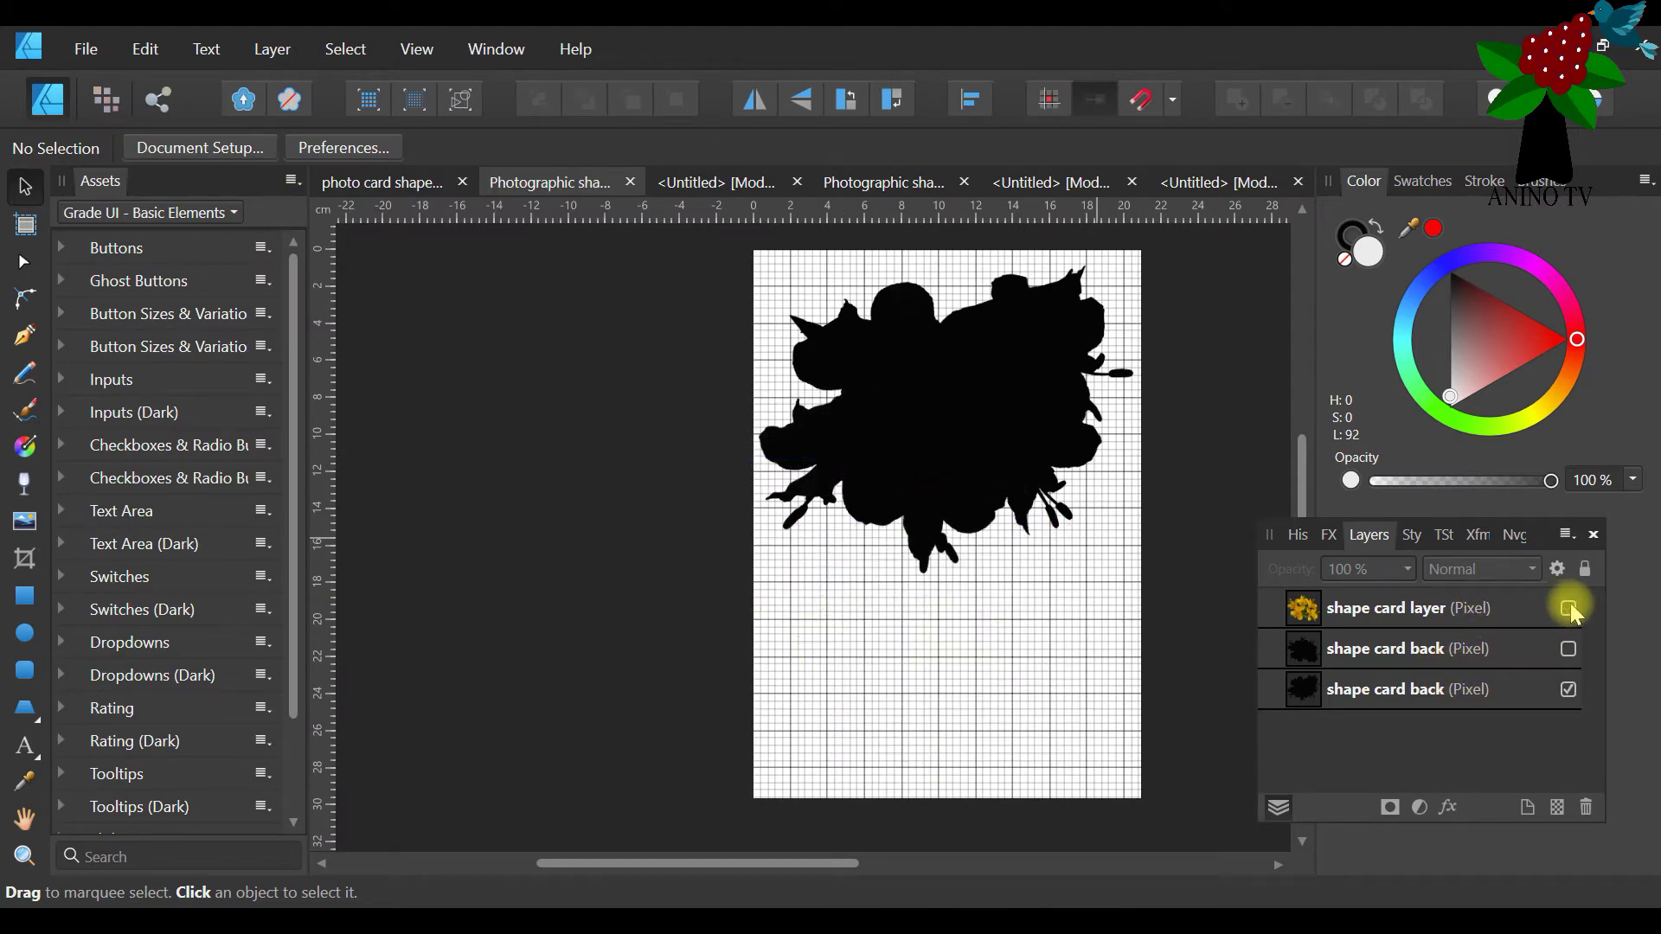
{"action": "left_click", "coordinate": [1568, 649]}
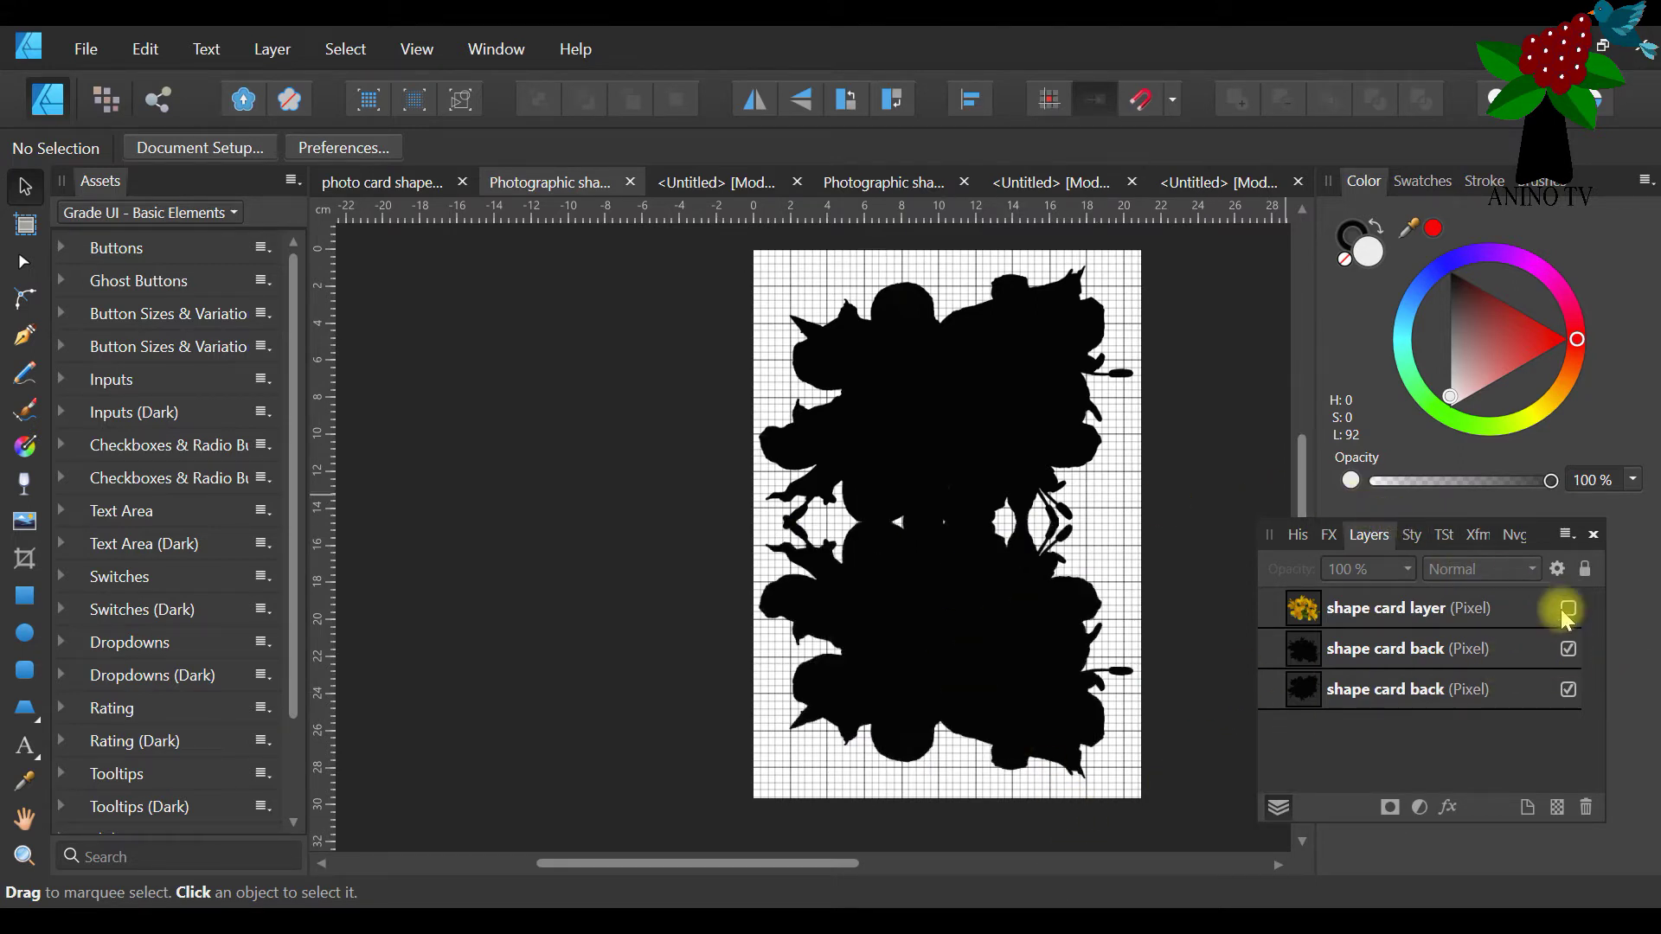
{"action": "left_click", "coordinate": [83, 48]}
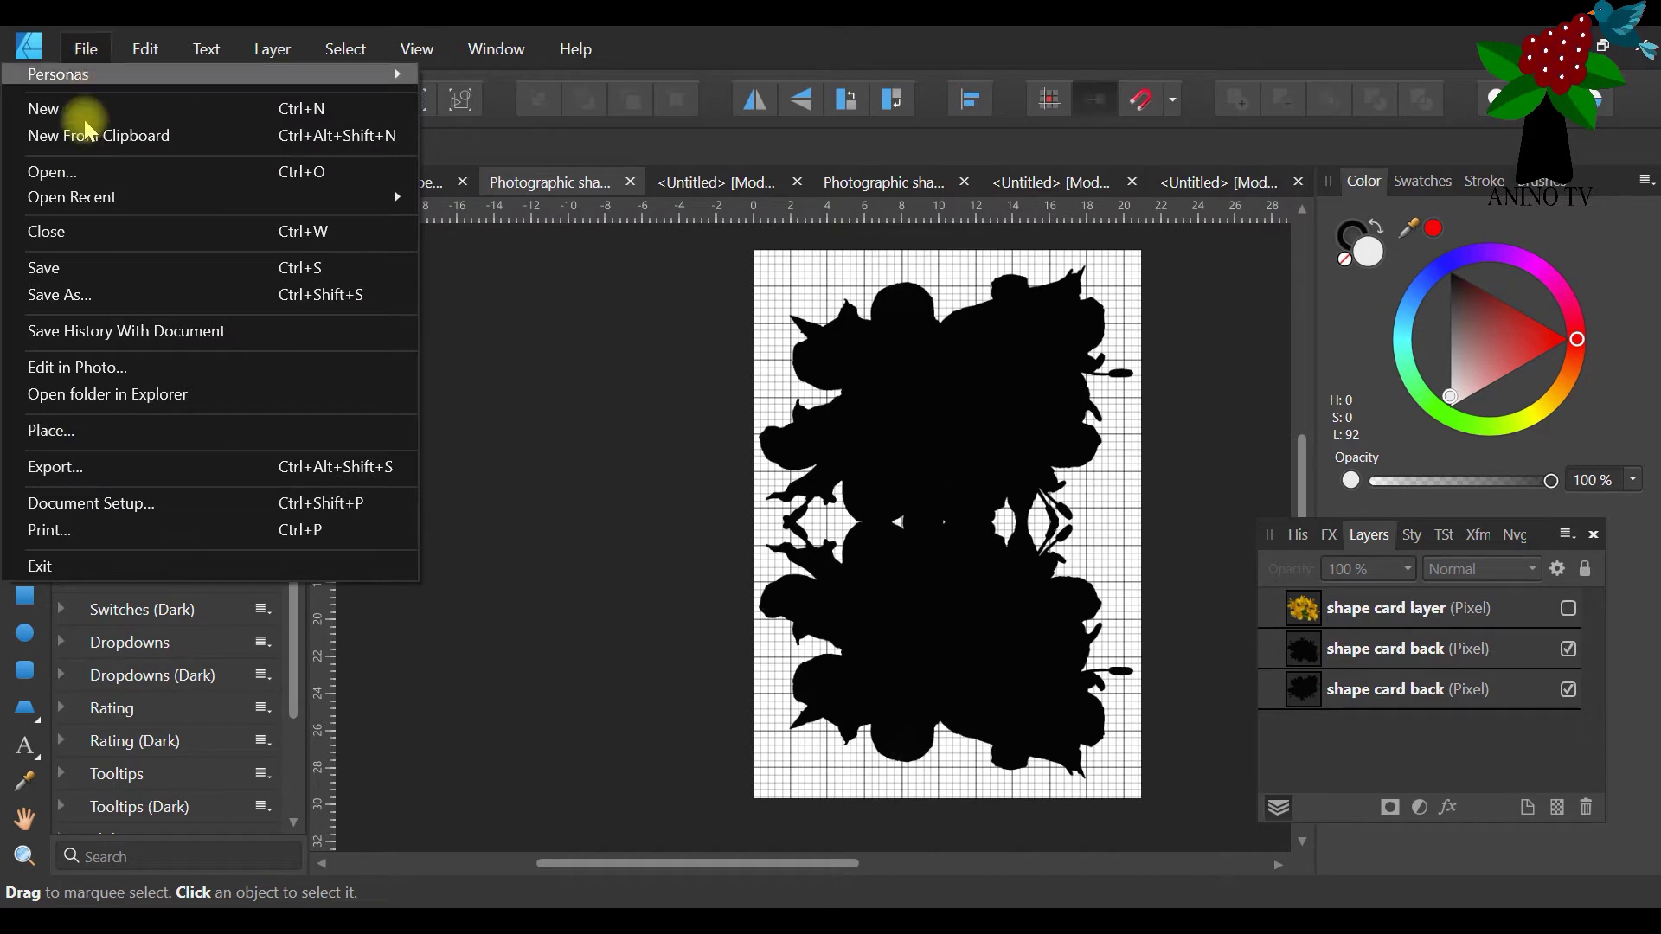
{"action": "left_click", "coordinate": [89, 275]}
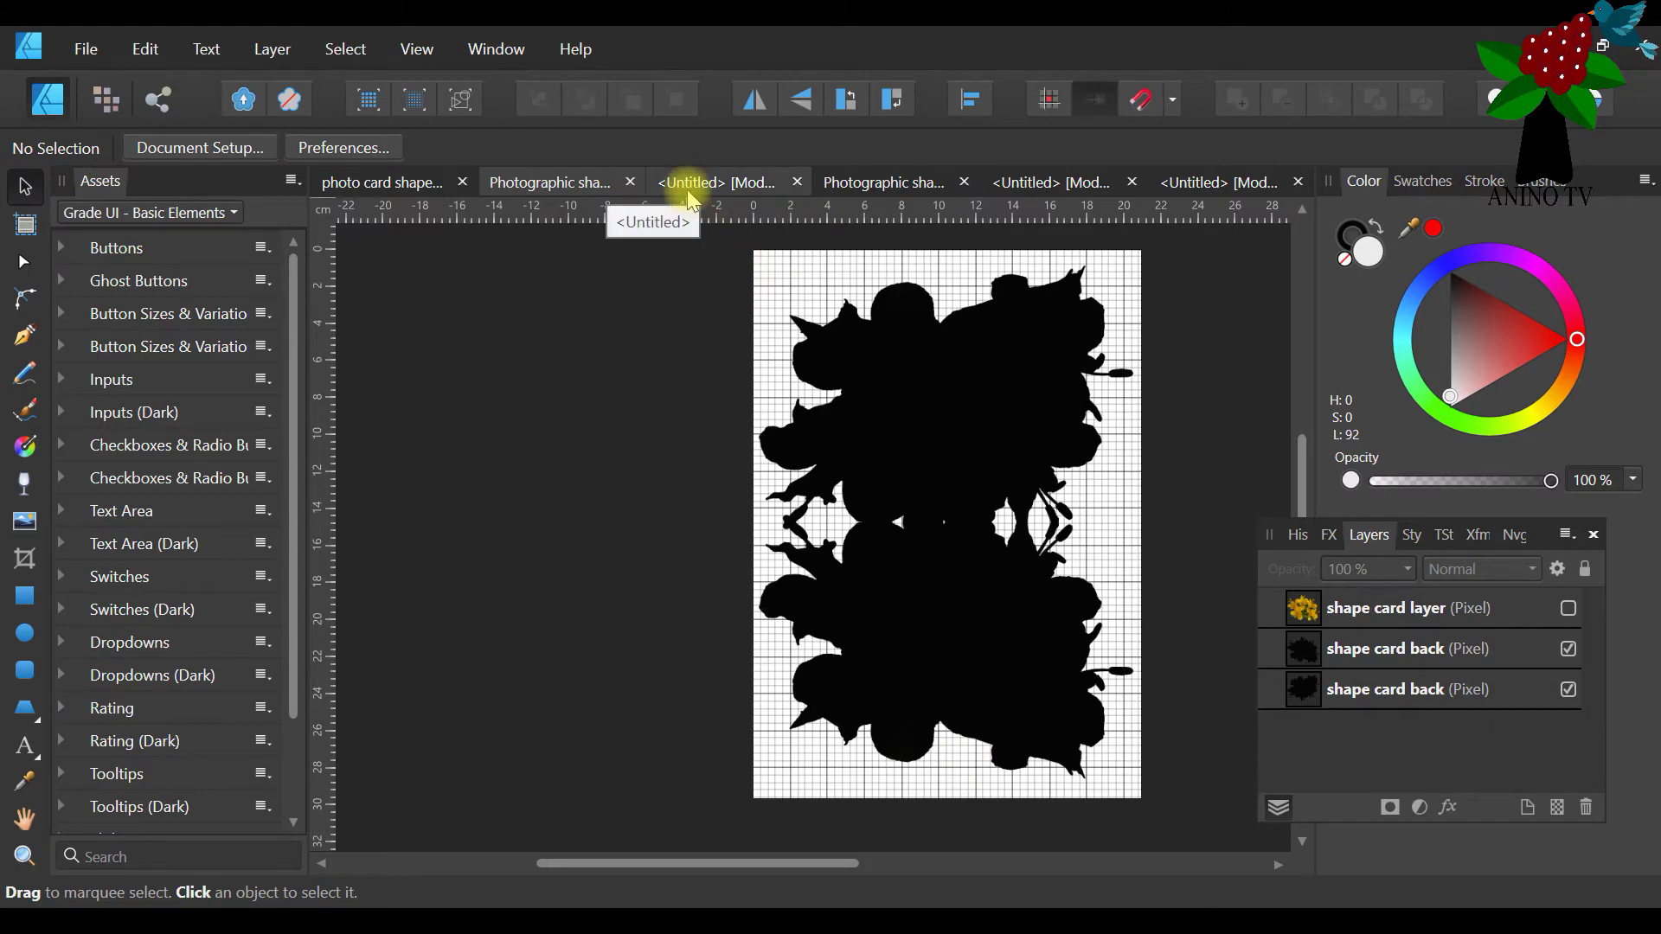
Close the photo card shape document that contains the original flower photo and the hidden ellipse
{"action": "left_click", "coordinate": [556, 181]}
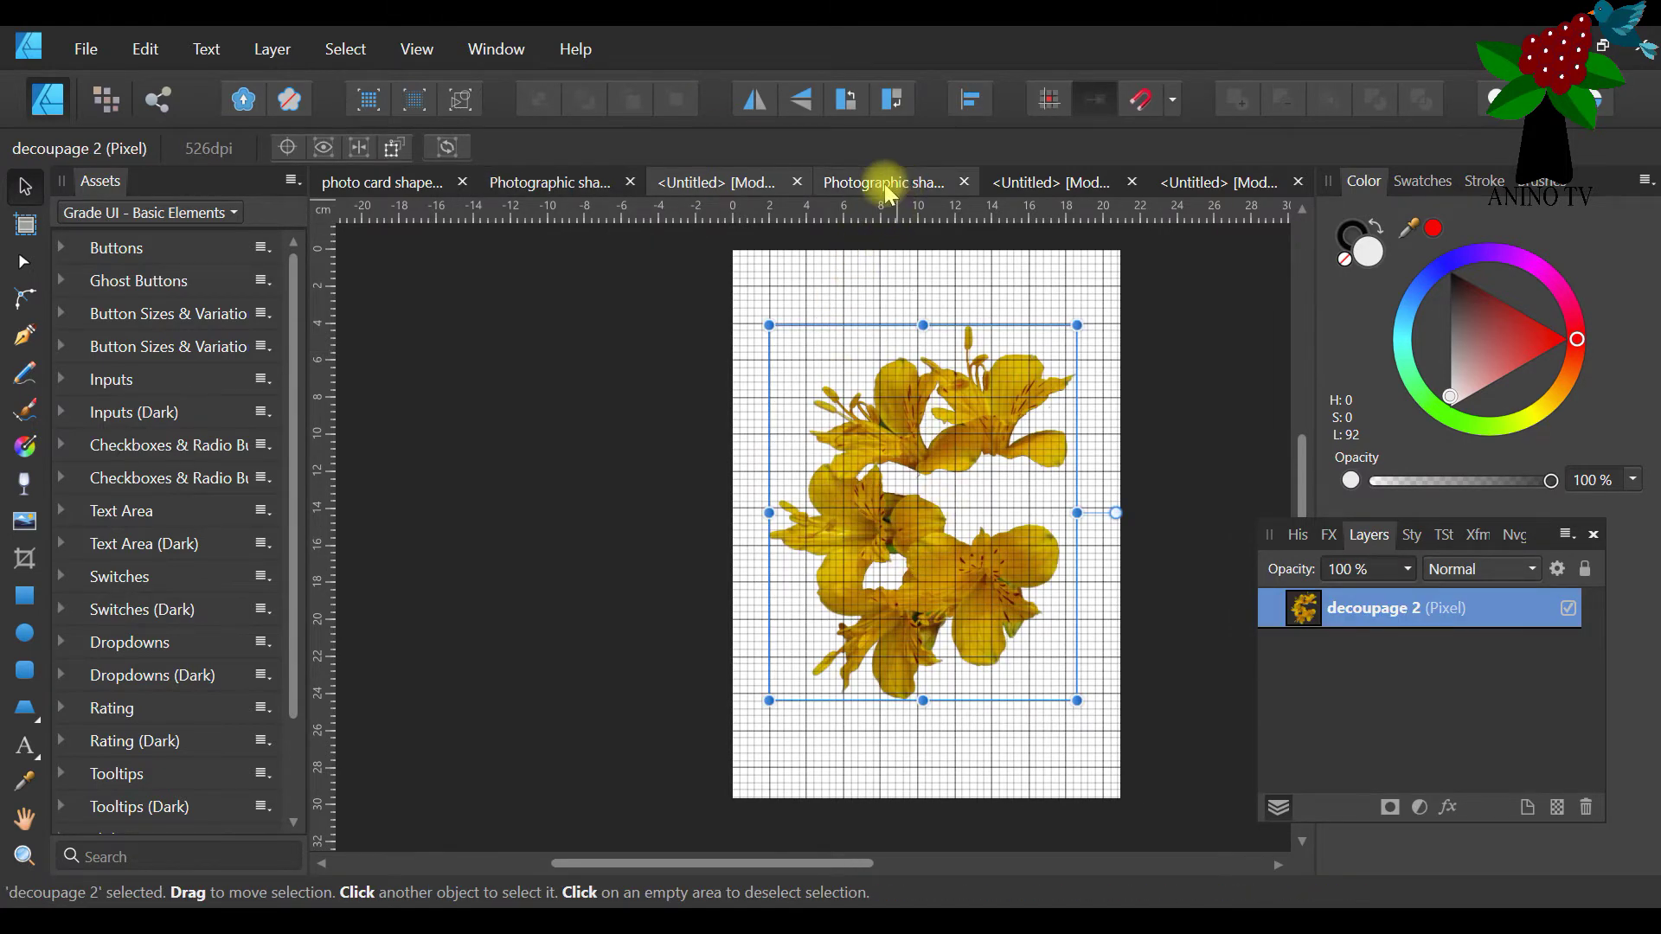
{"action": "left_click", "coordinate": [426, 178]}
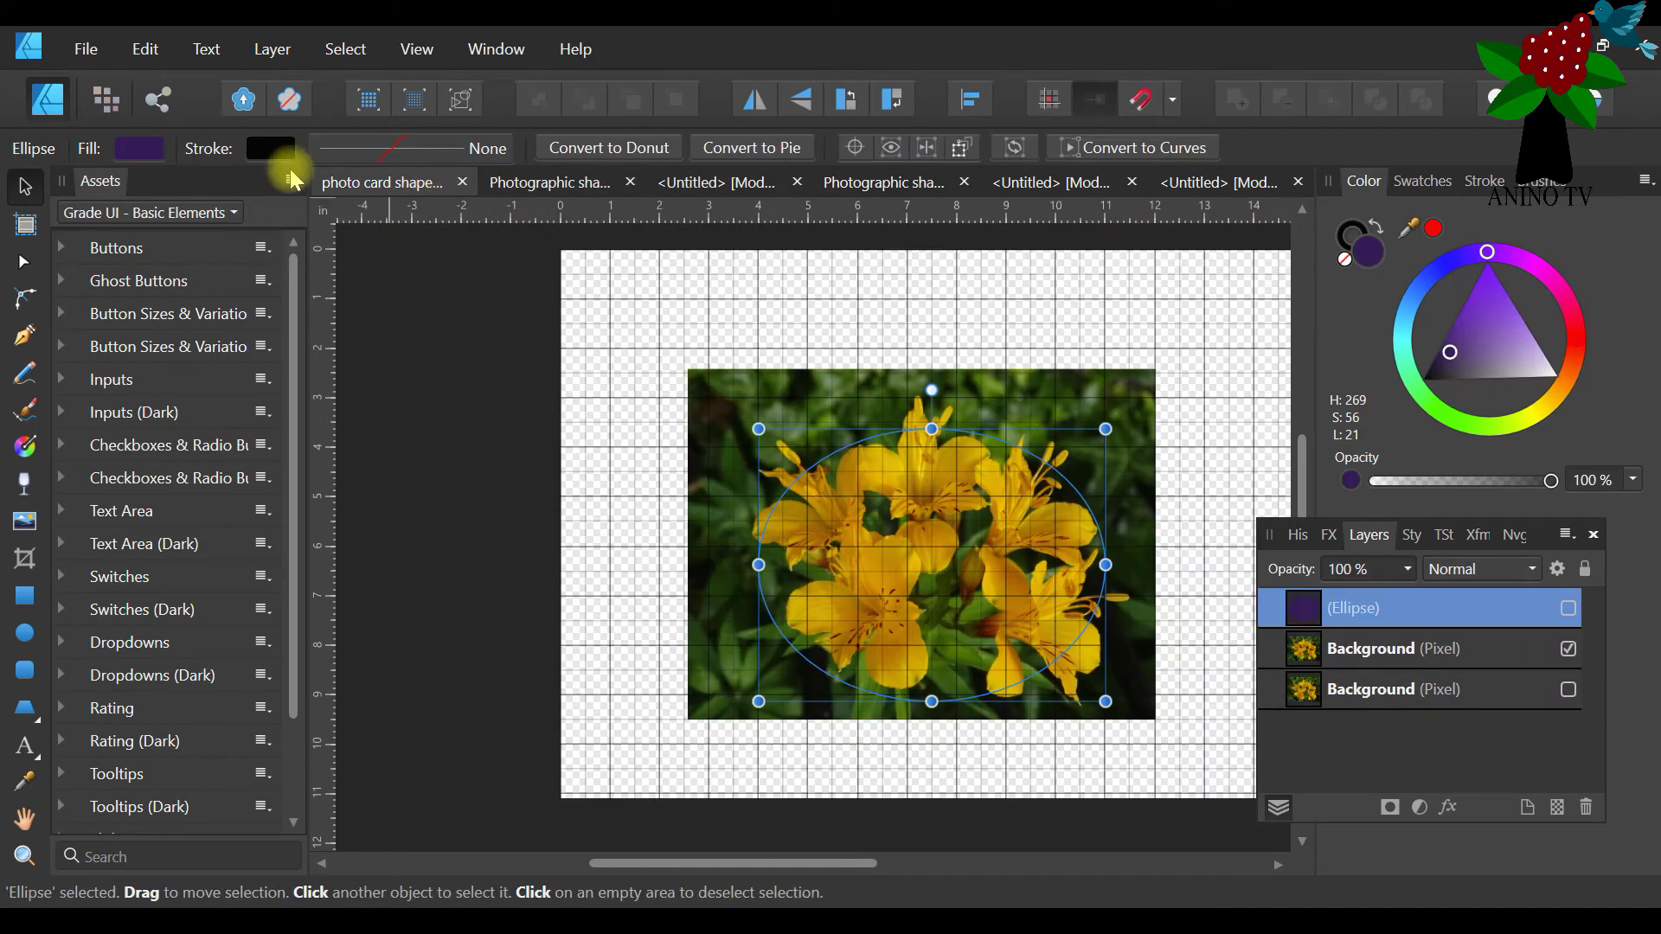
{"action": "left_click", "coordinate": [86, 49]}
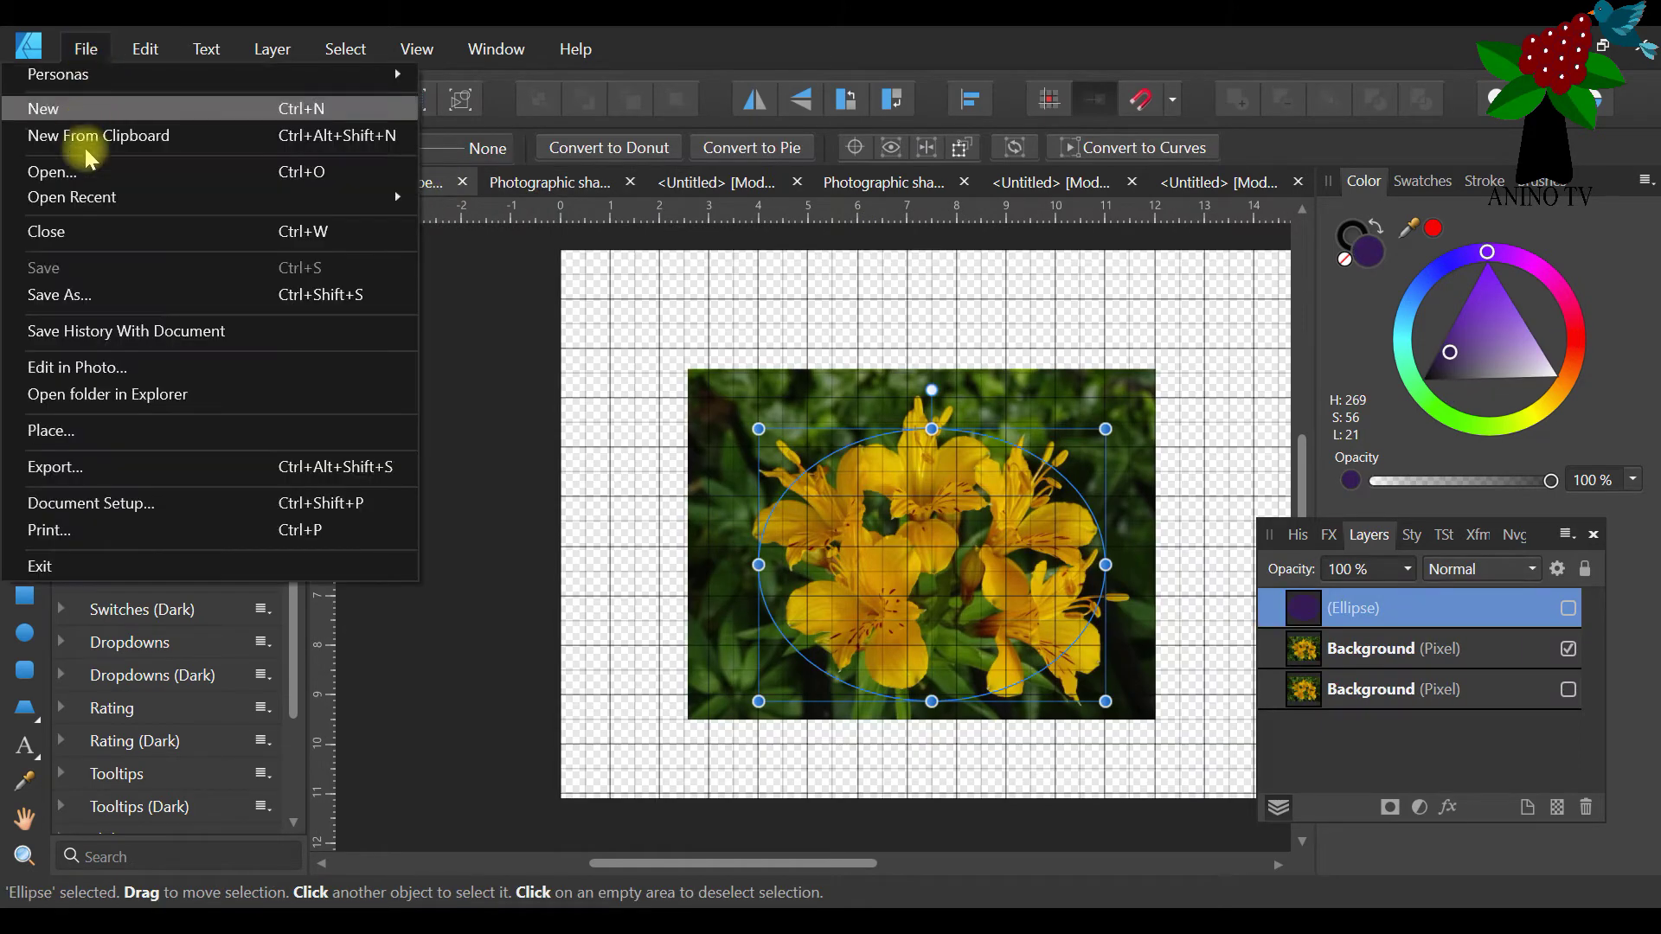
{"action": "left_click", "coordinate": [463, 184]}
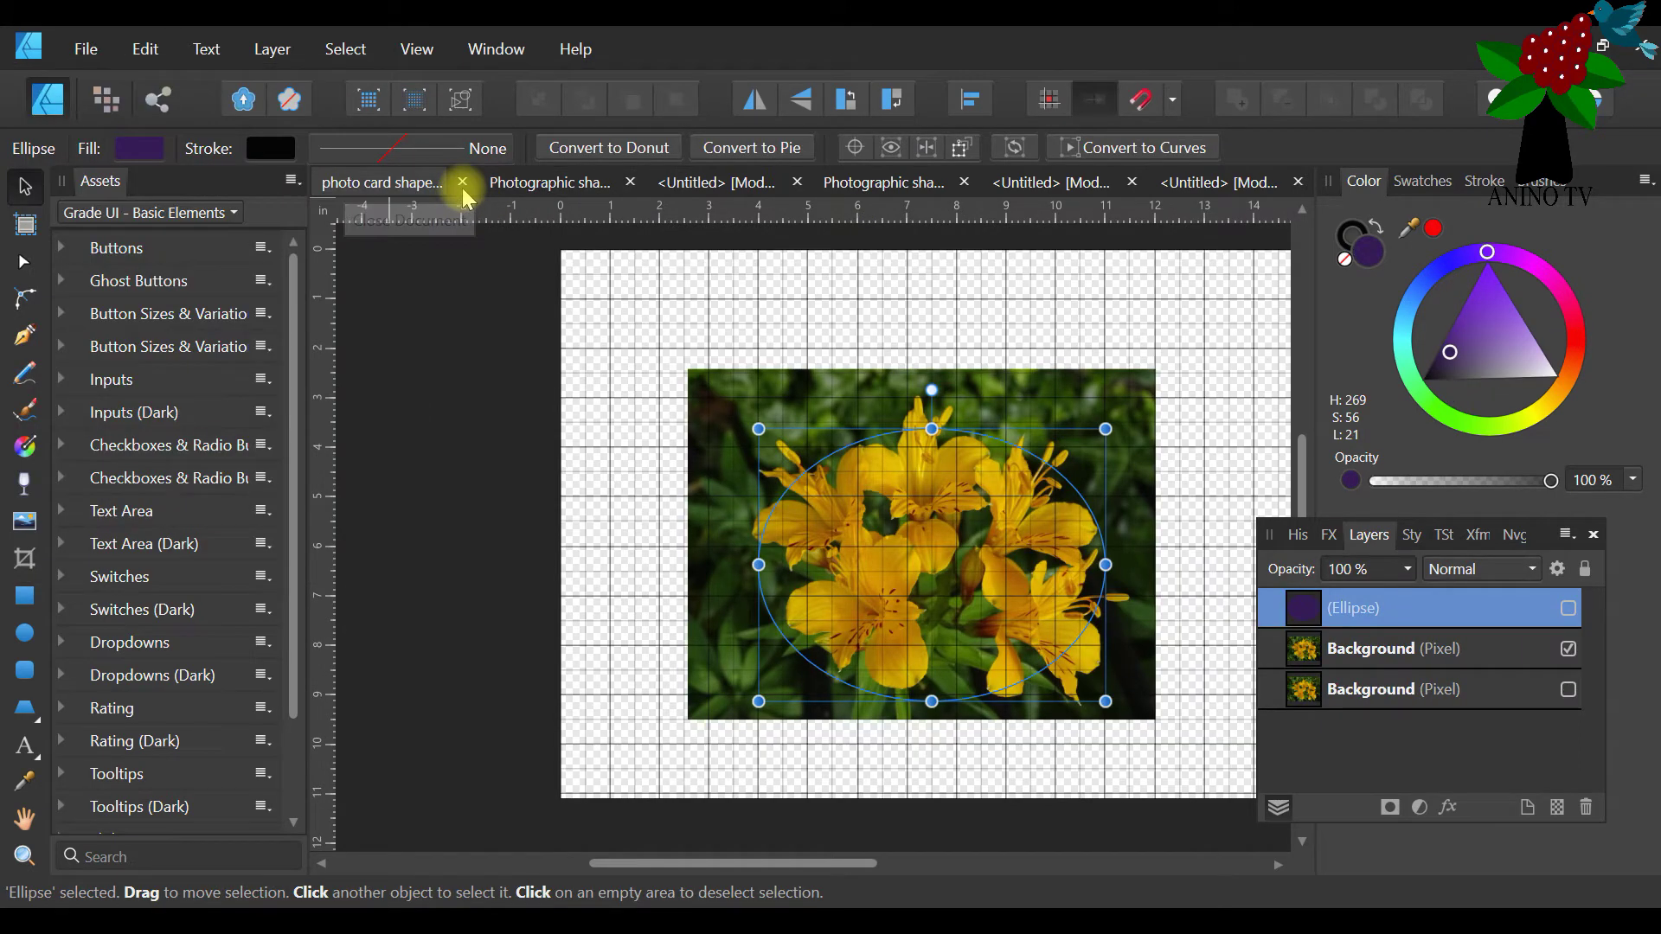
{"action": "left_click", "coordinate": [463, 182]}
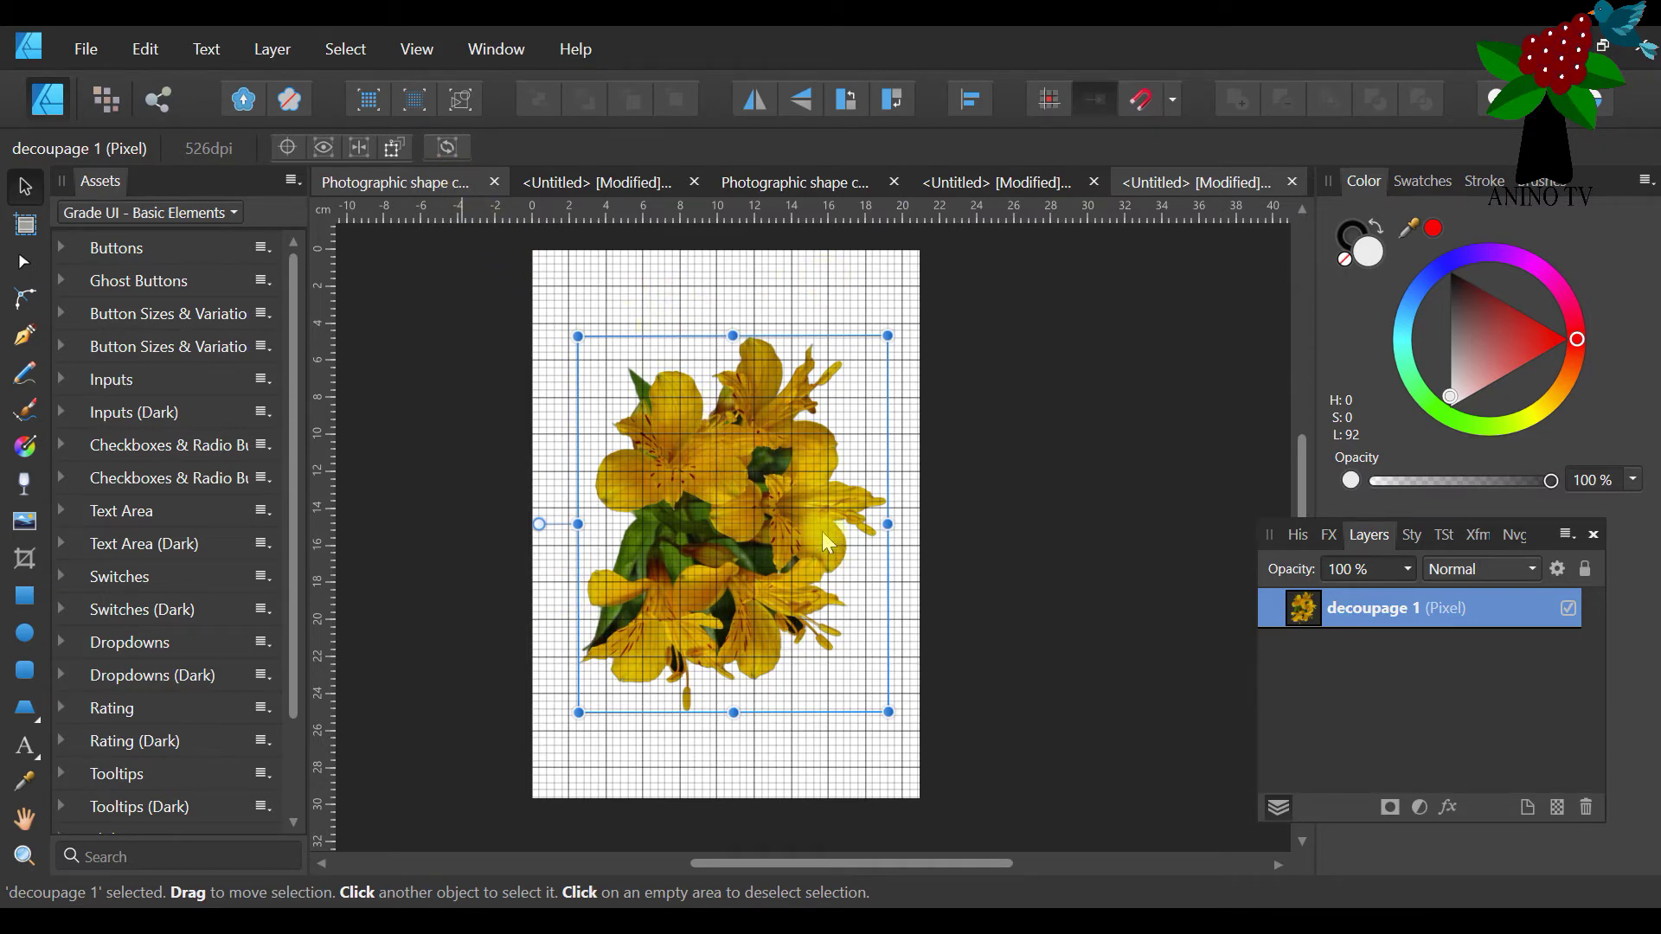
Save the Photographic shape card working document as an Affinity file named Photographic shape card full decoupage and template, and close it
{"action": "left_click", "coordinate": [999, 185]}
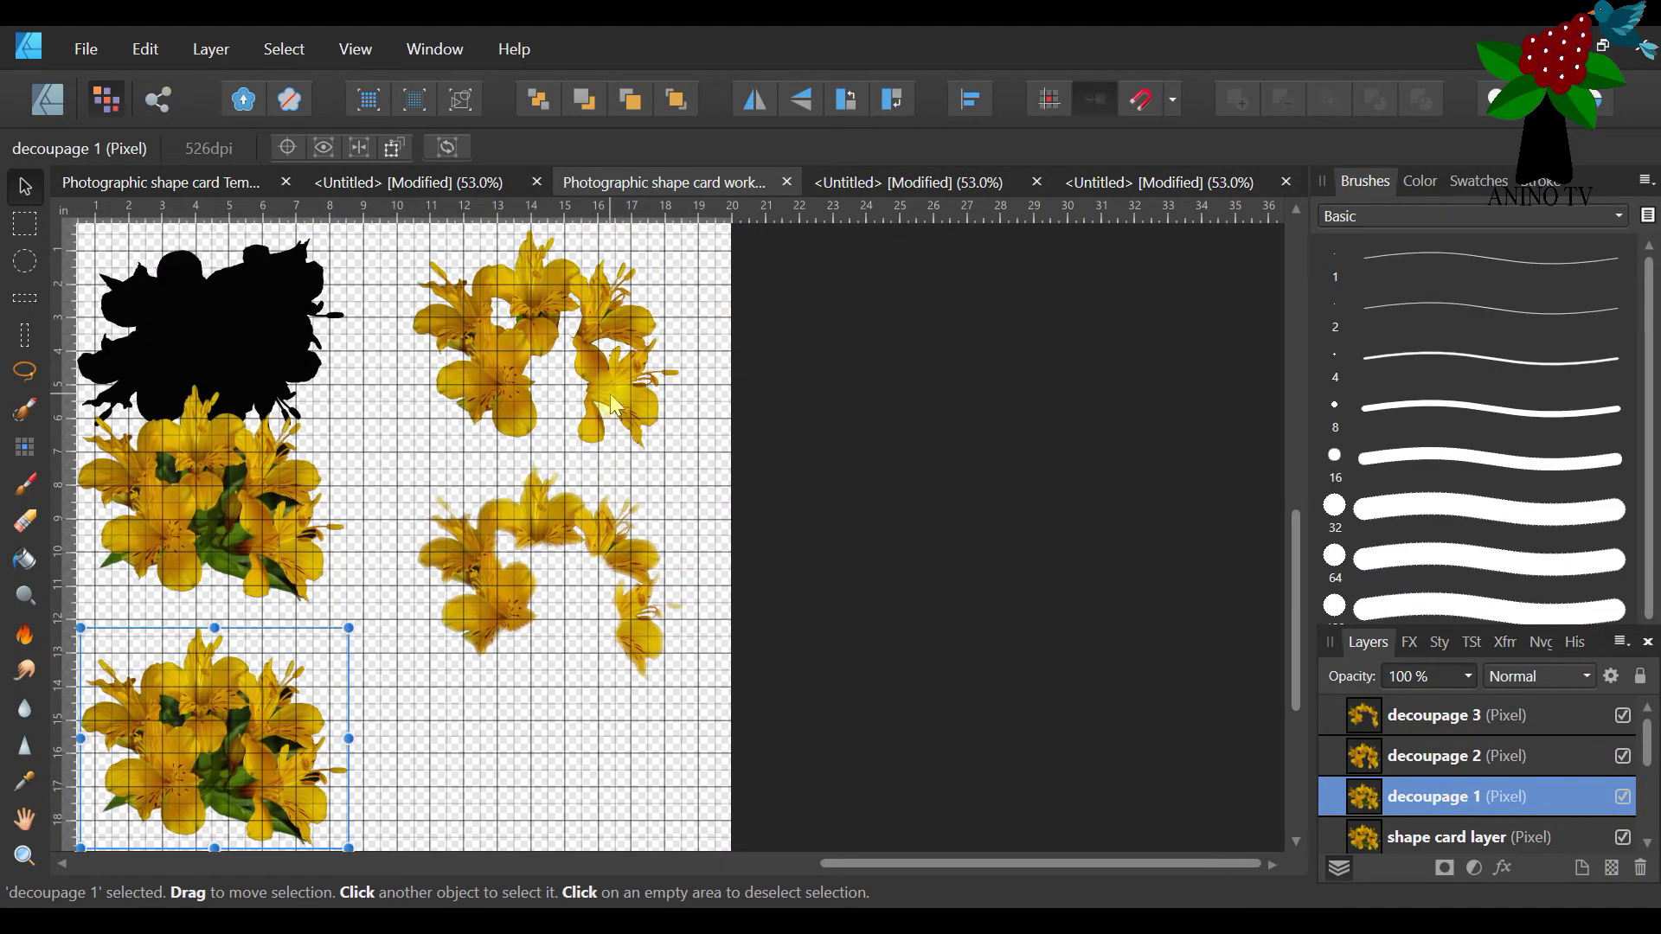
{"action": "left_click", "coordinate": [84, 47]}
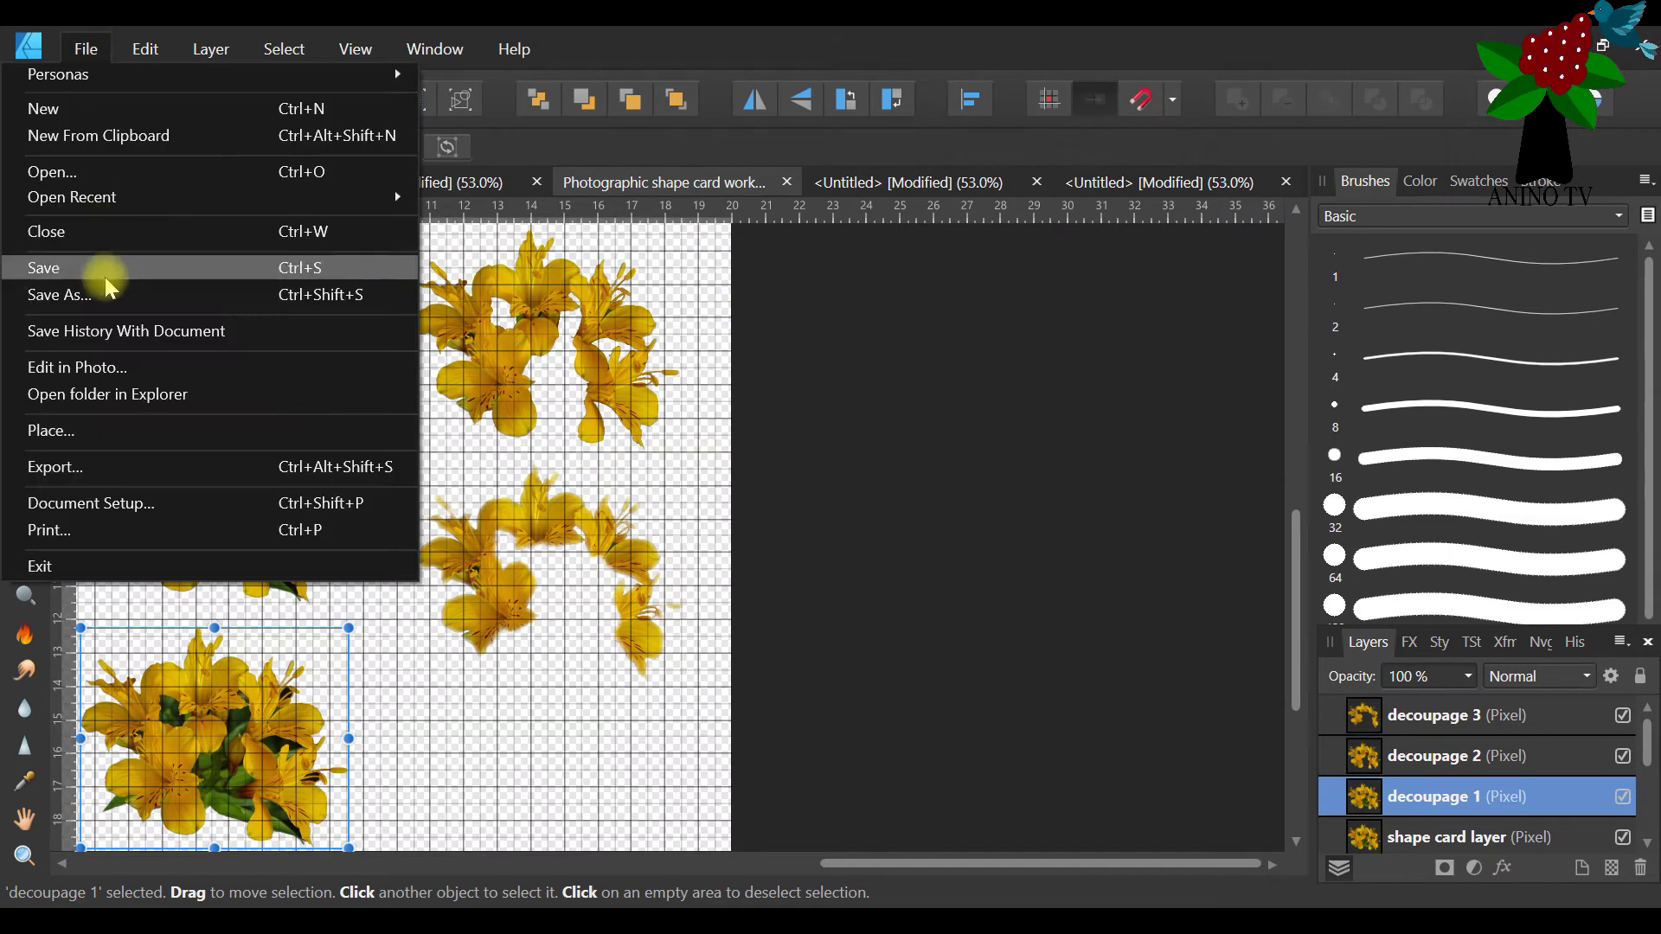
{"action": "left_click", "coordinate": [107, 295]}
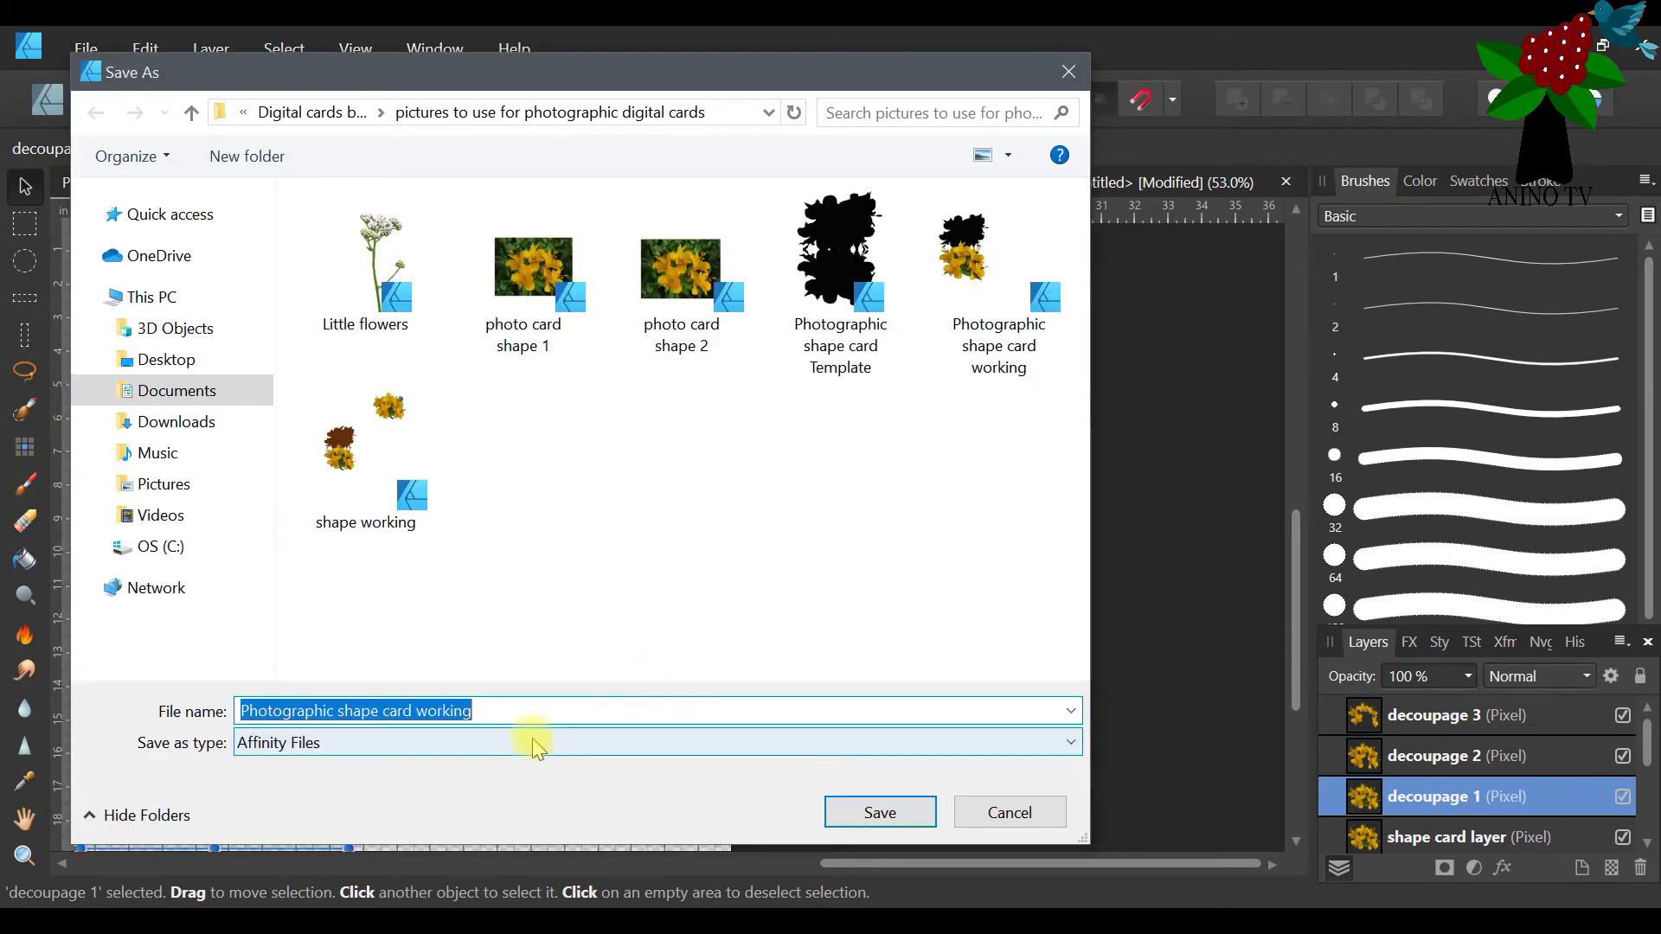
{"action": "left_click", "coordinate": [470, 710]}
{"action": "left_click_drag", "start_coordinate": [470, 710], "coordinate": [418, 710]}
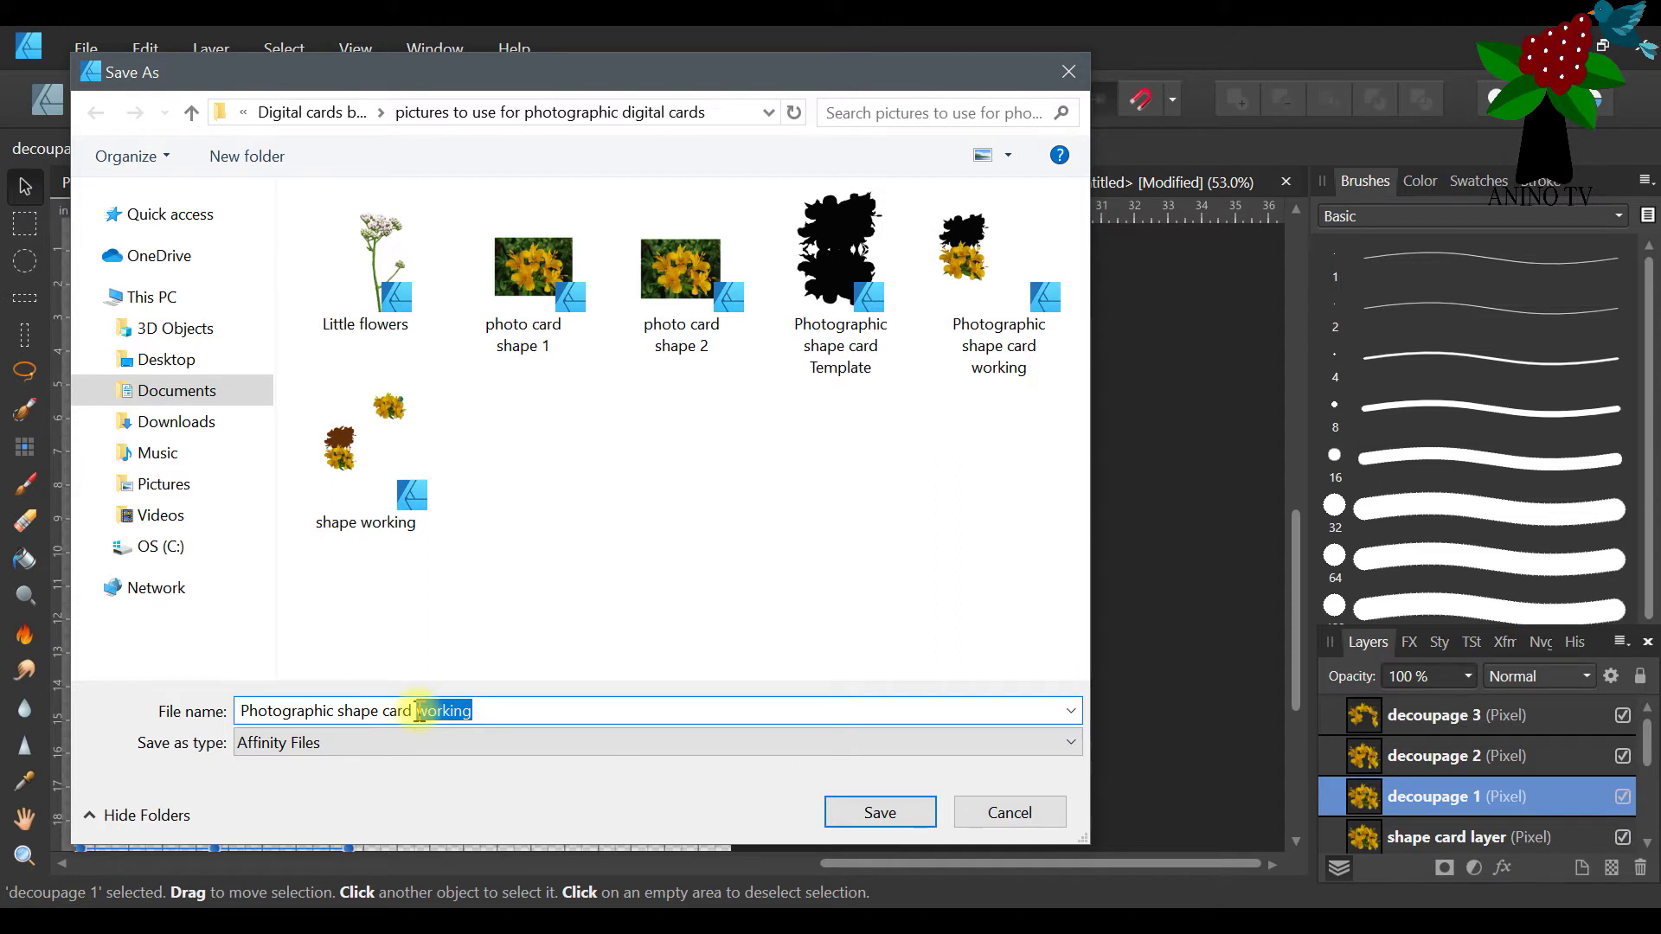
{"action": "key", "text": "BackSpace"}
{"action": "type", "text": "full decoupage and template"}
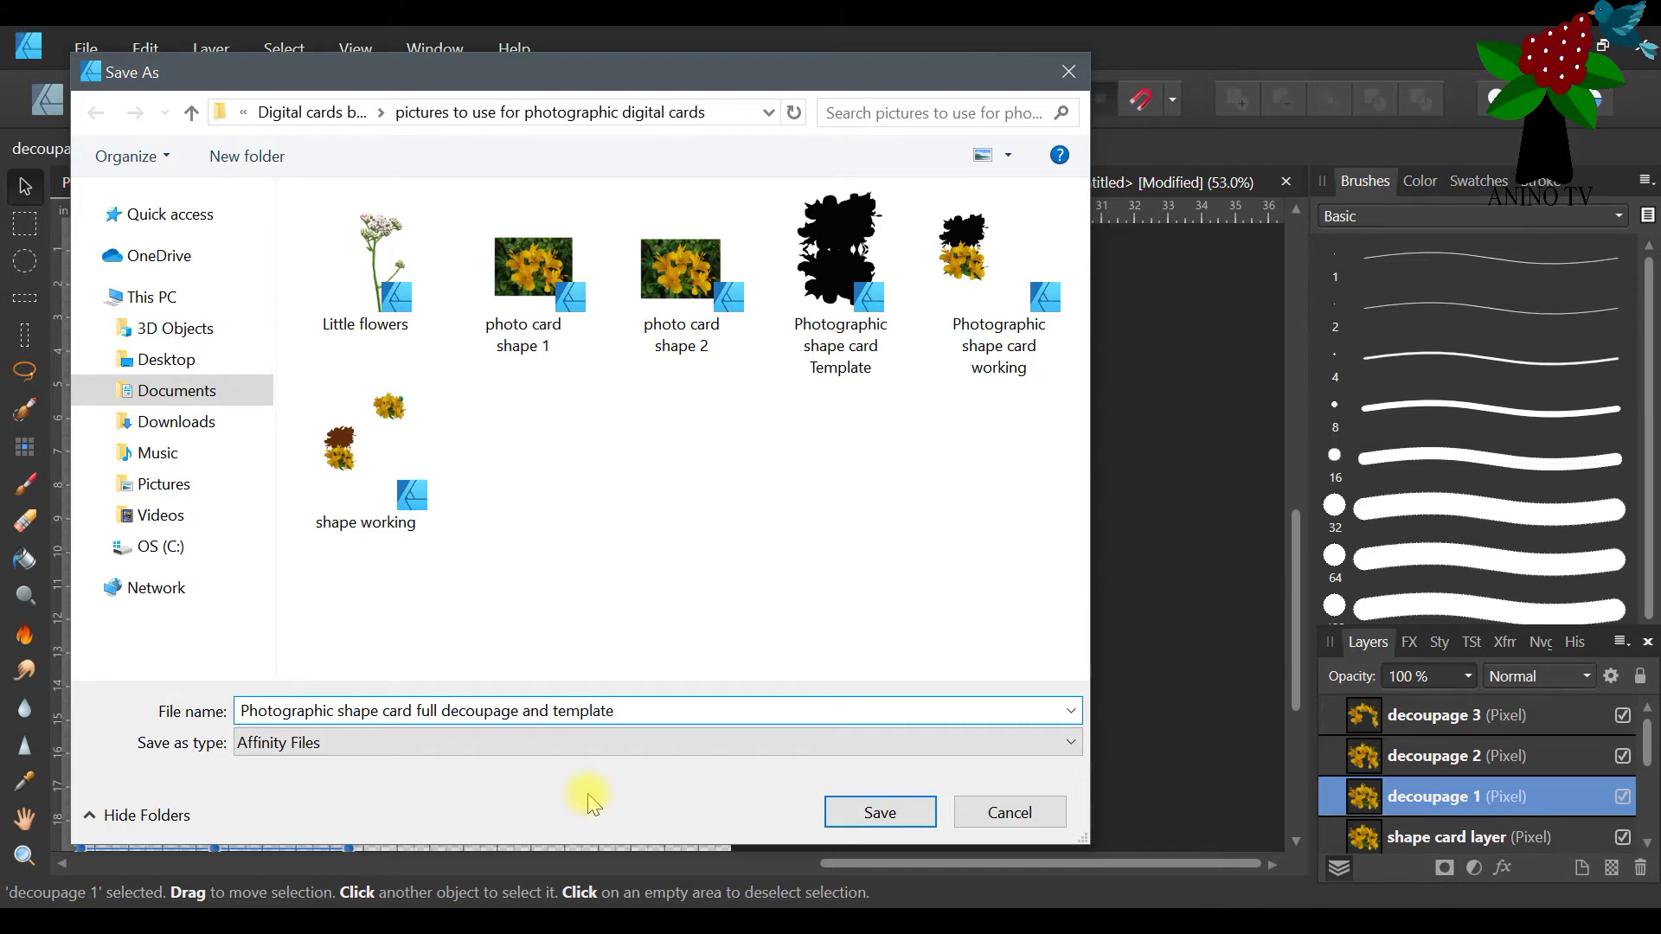
{"action": "left_click", "coordinate": [846, 809]}
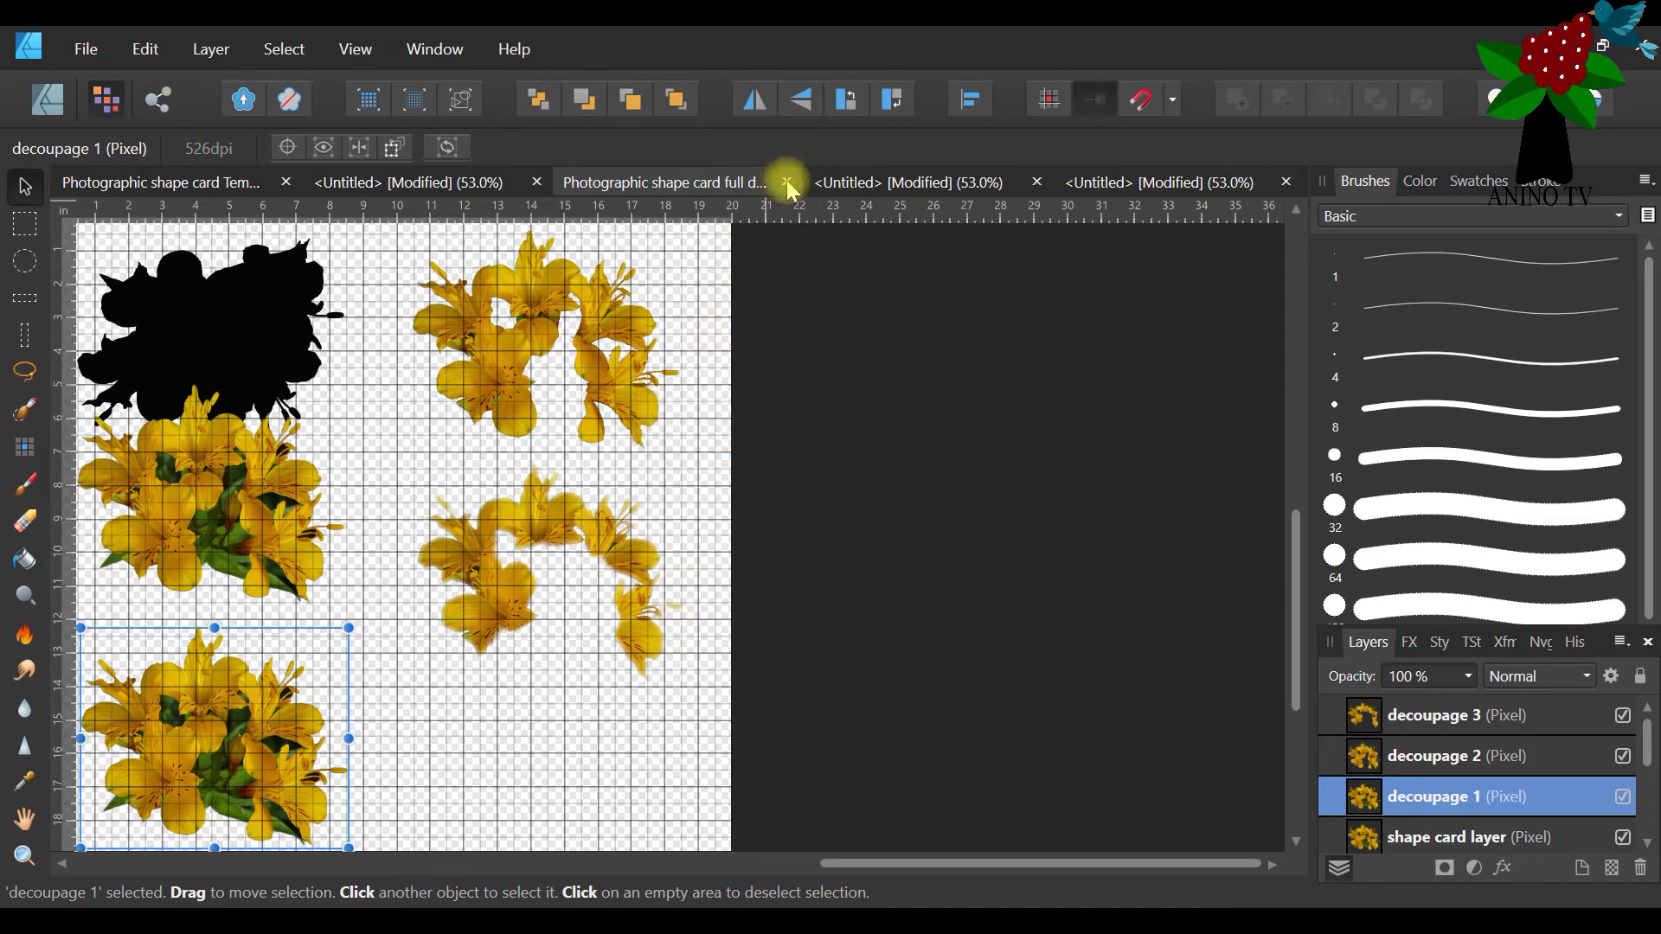
{"action": "left_click", "coordinate": [787, 183]}
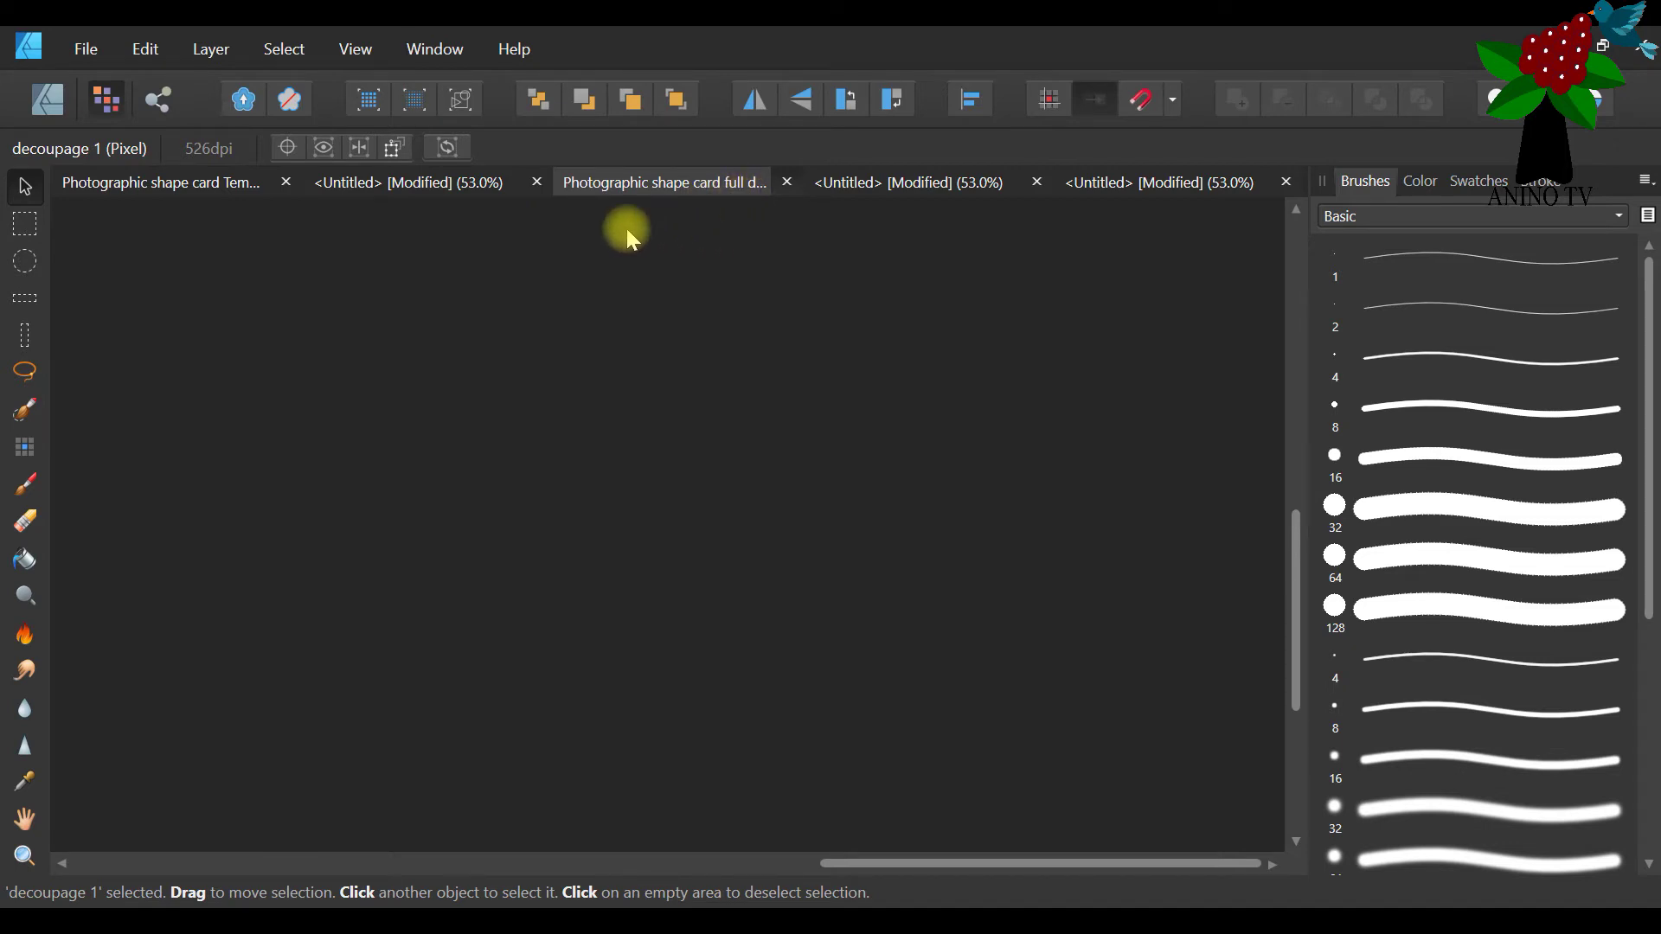
Look through the untitled decoupage documents and bring up the one containing the decoupage 1 layer
{"action": "left_click", "coordinate": [376, 188]}
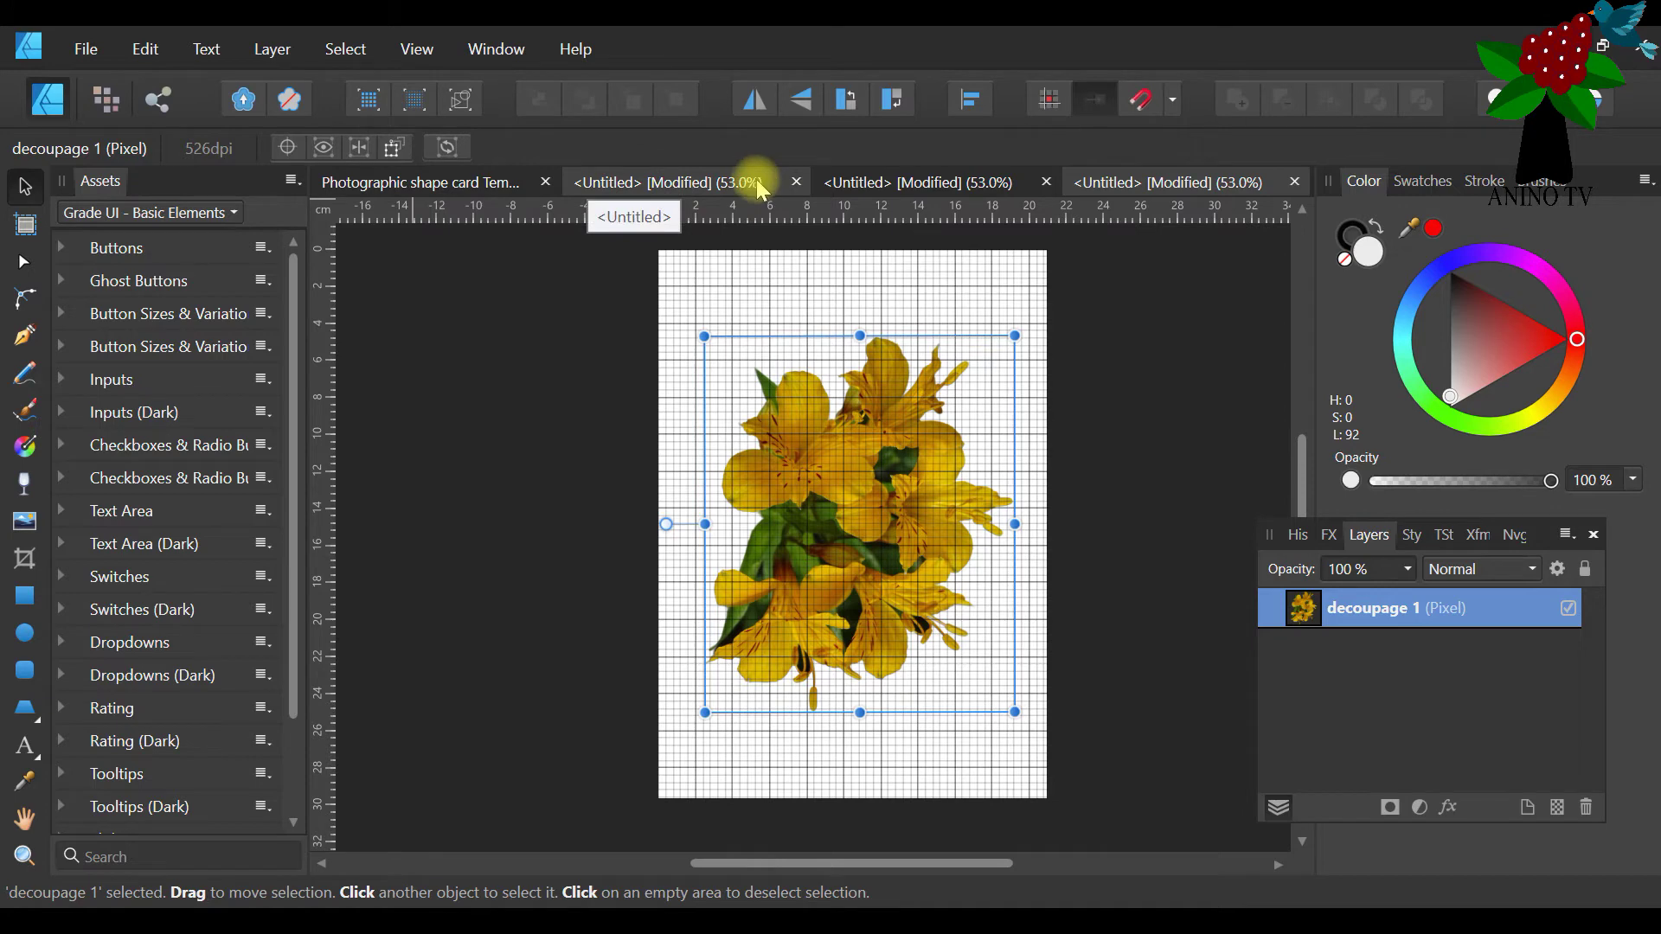
{"action": "left_click", "coordinate": [676, 194]}
{"action": "left_click", "coordinate": [923, 182]}
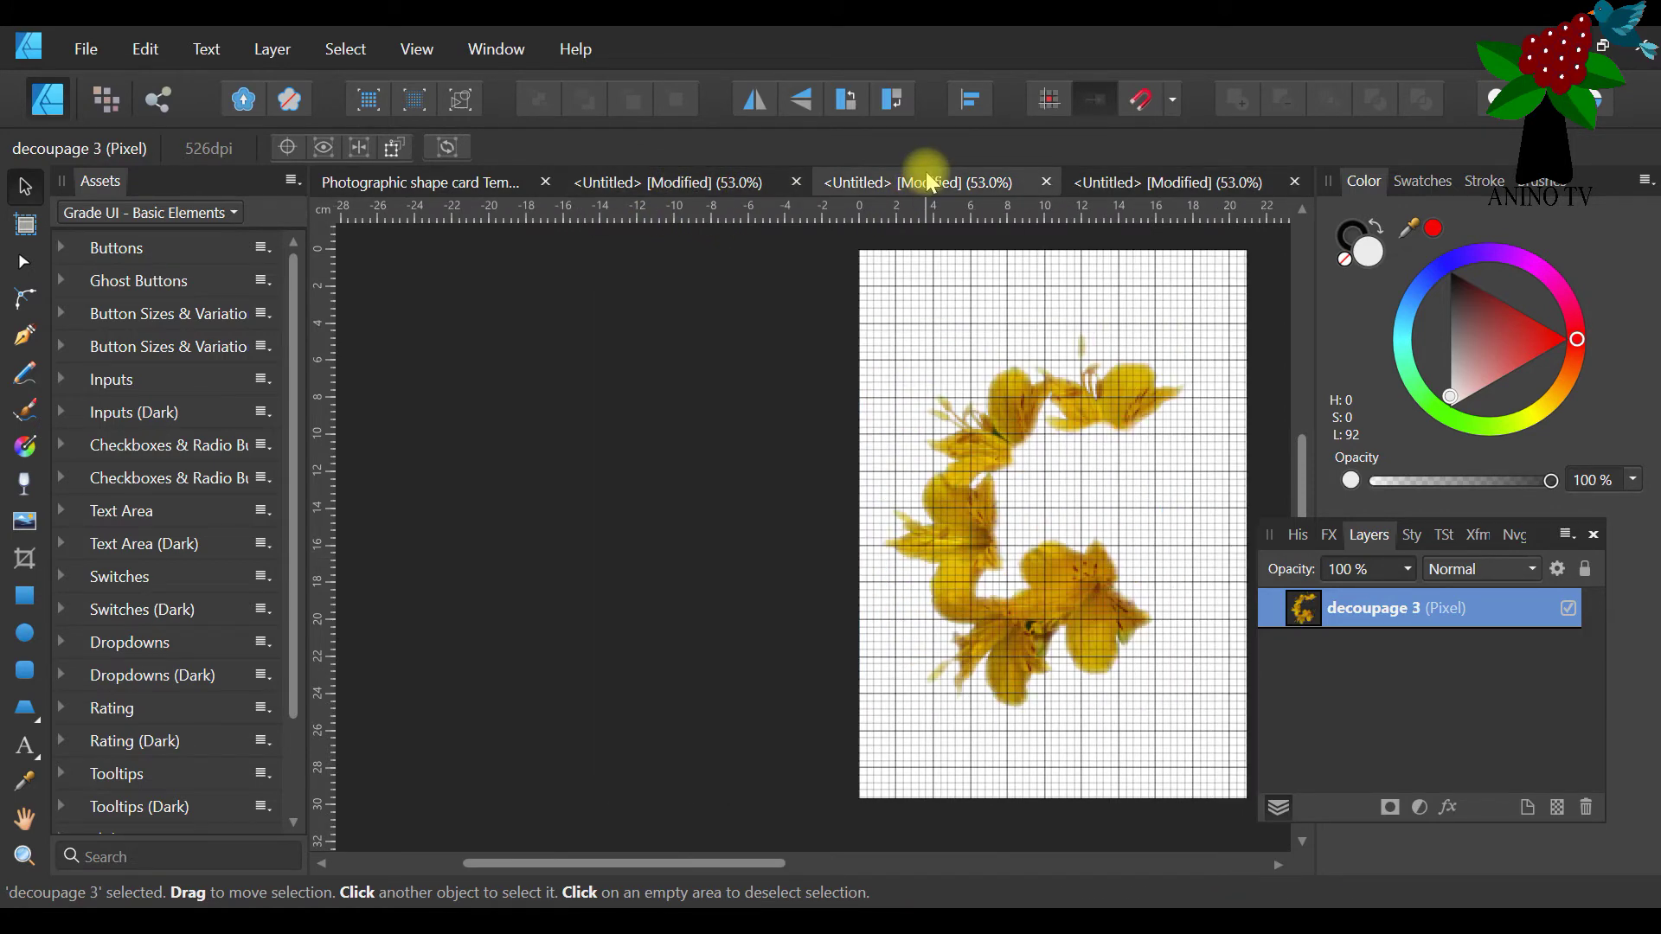
{"action": "left_click", "coordinate": [1170, 182]}
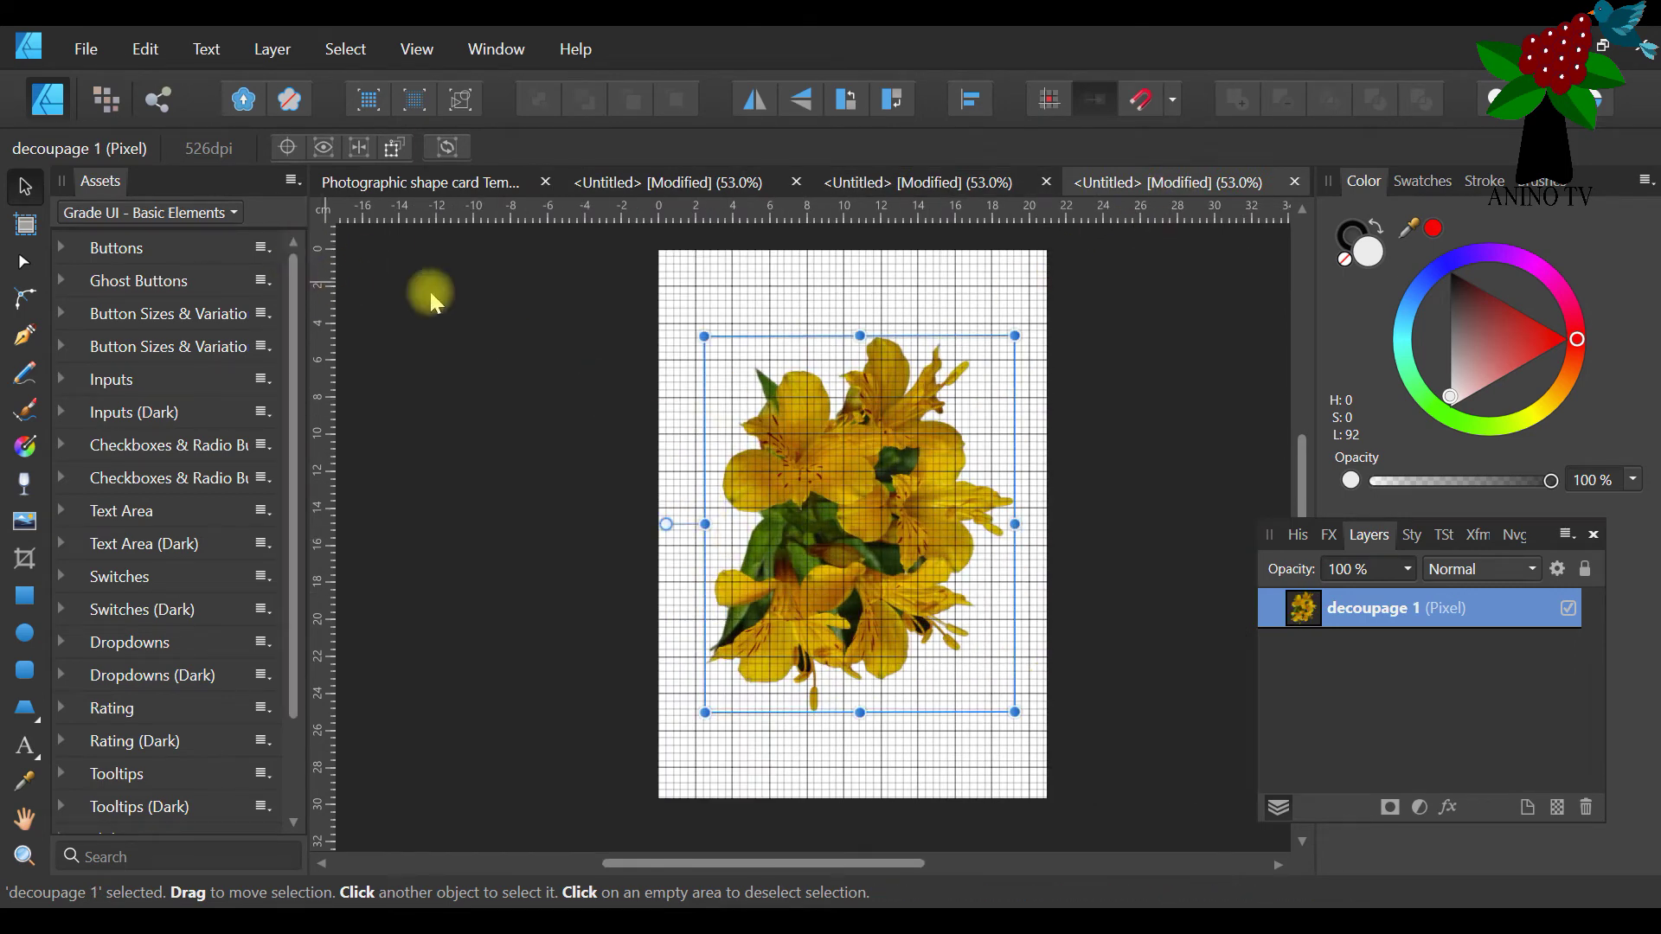
{"action": "left_click", "coordinate": [86, 50]}
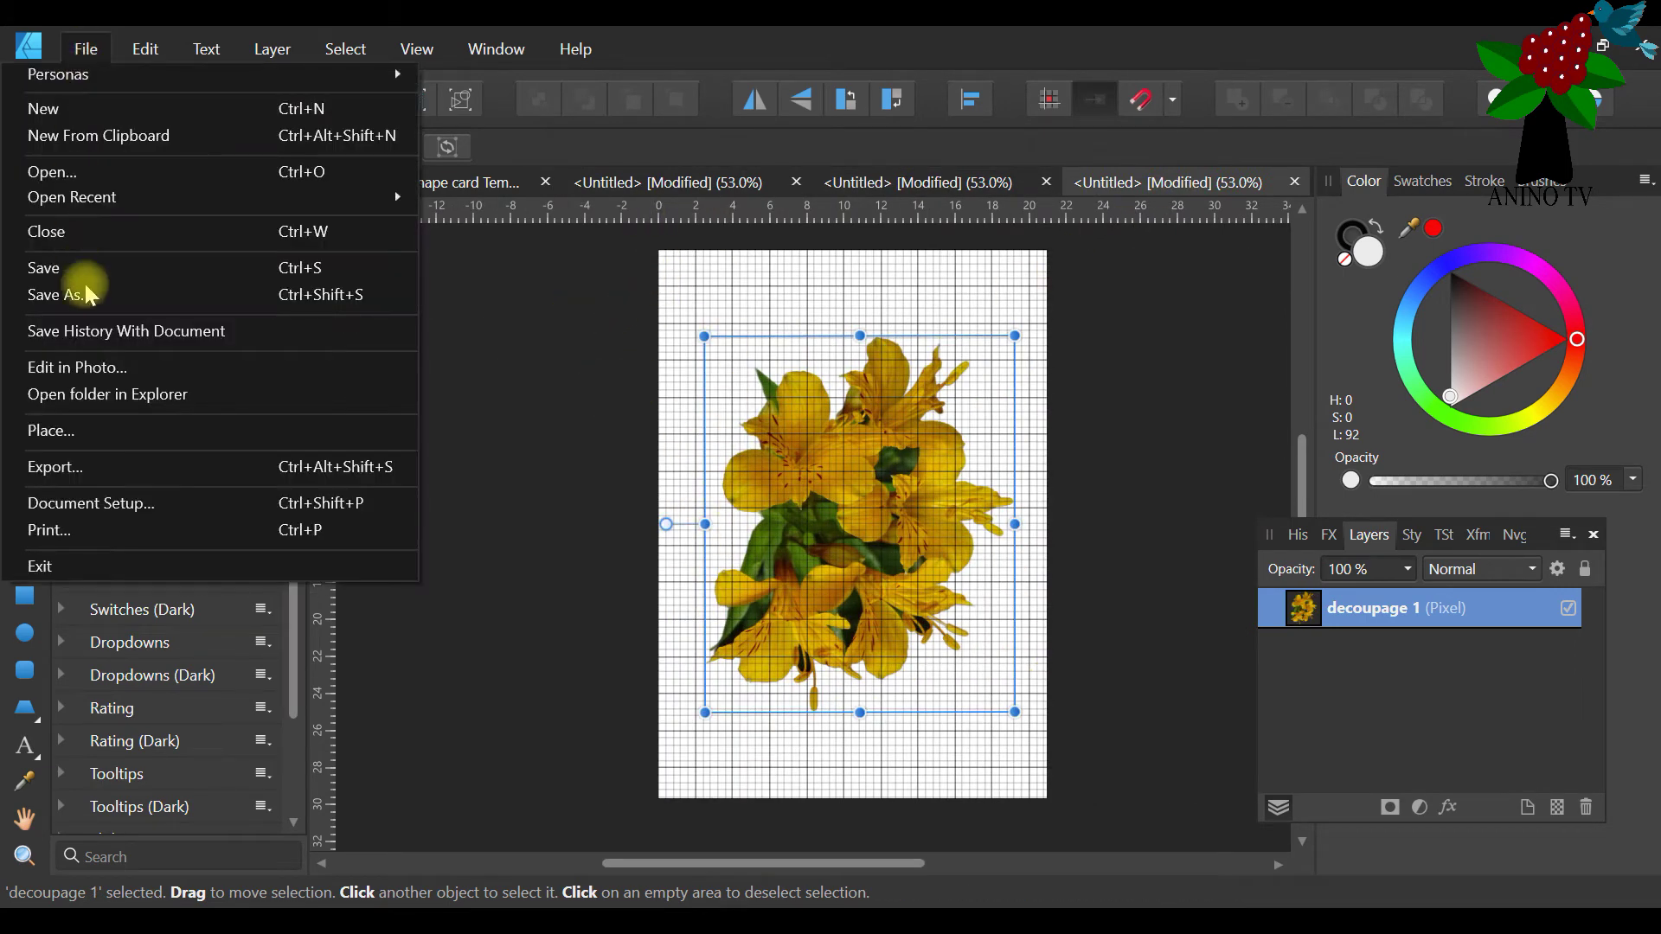
{"action": "left_click", "coordinate": [69, 294]}
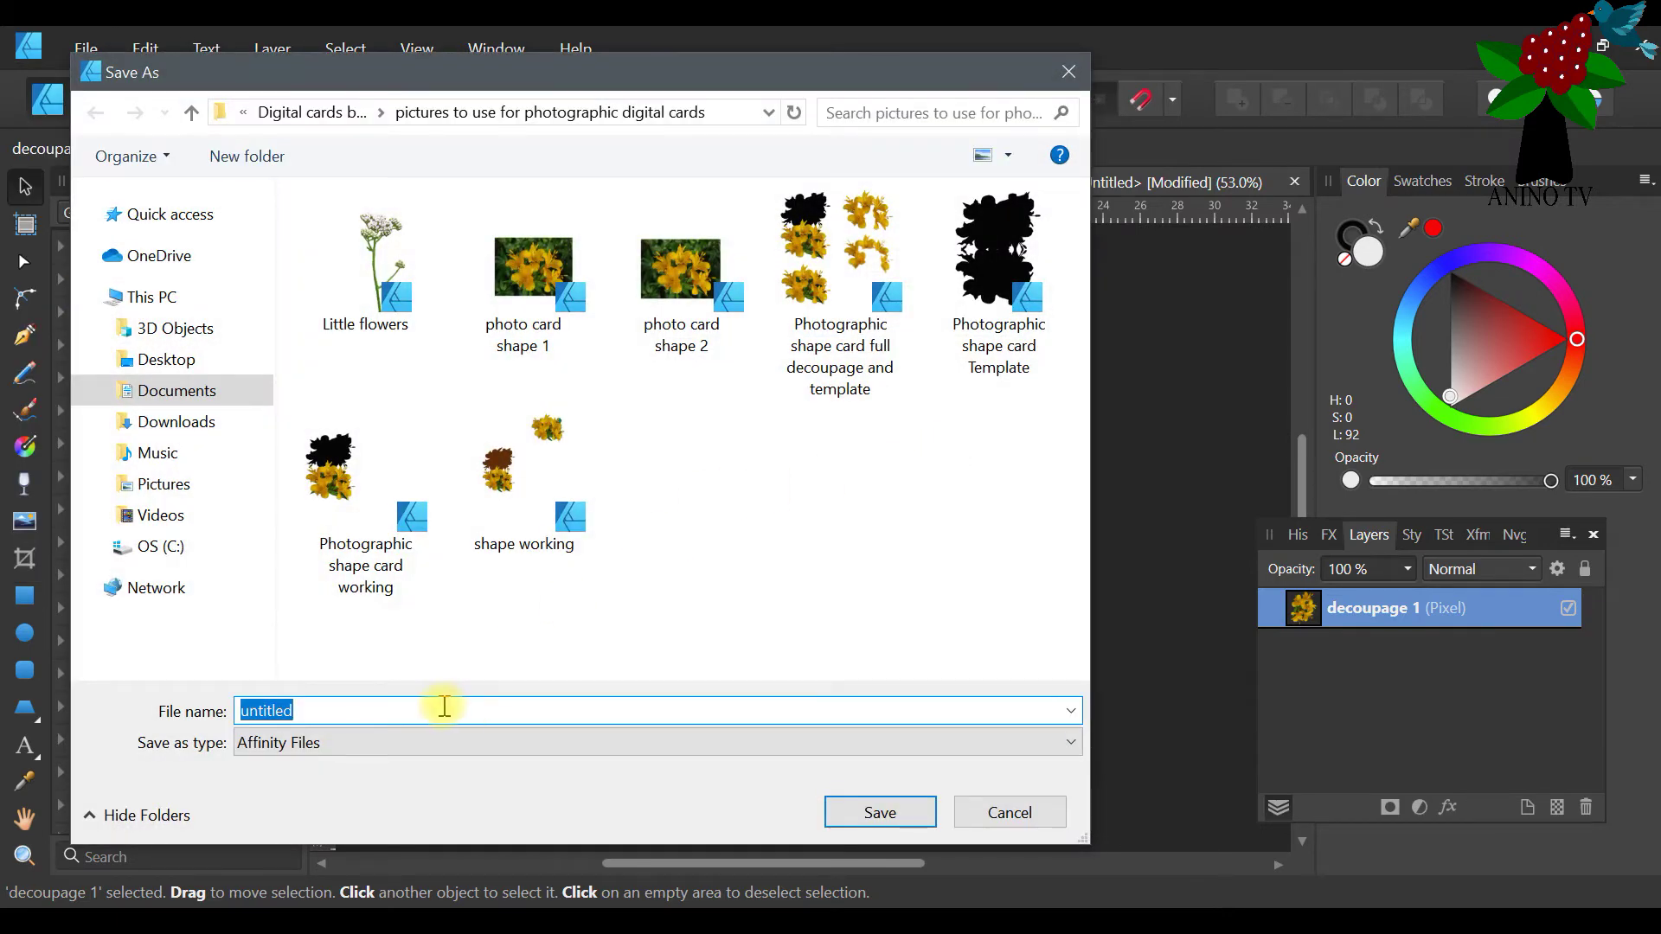
{"action": "type", "text": "phot"}
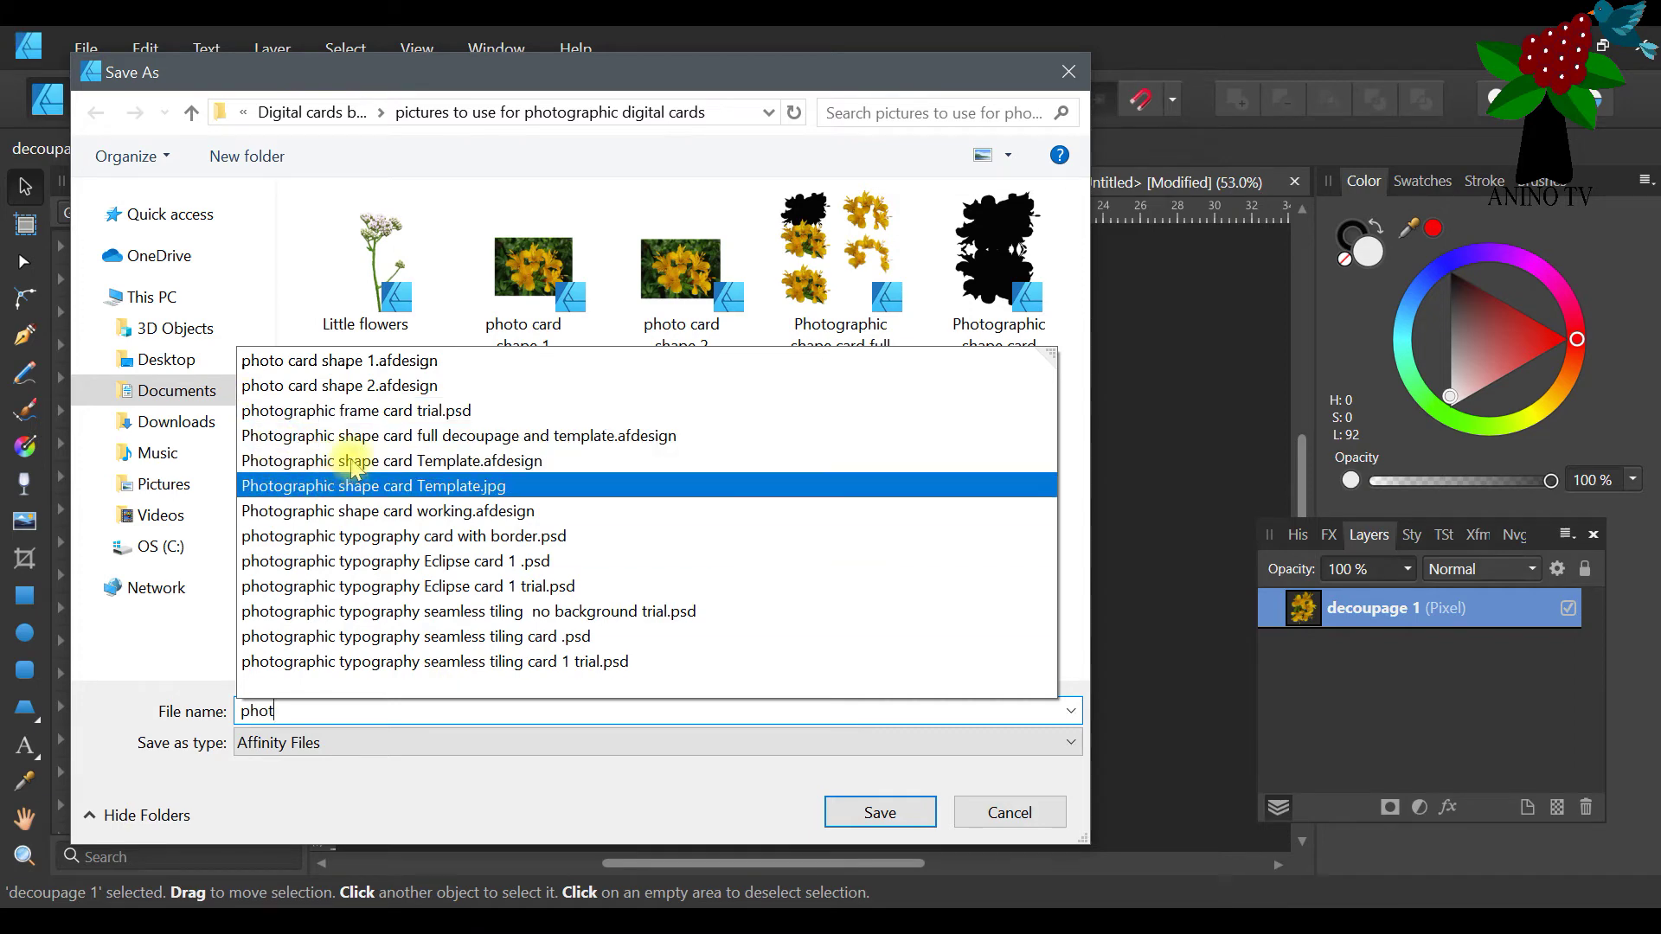
{"action": "left_click", "coordinate": [387, 512]}
{"action": "left_click_drag", "start_coordinate": [545, 711], "coordinate": [480, 711]}
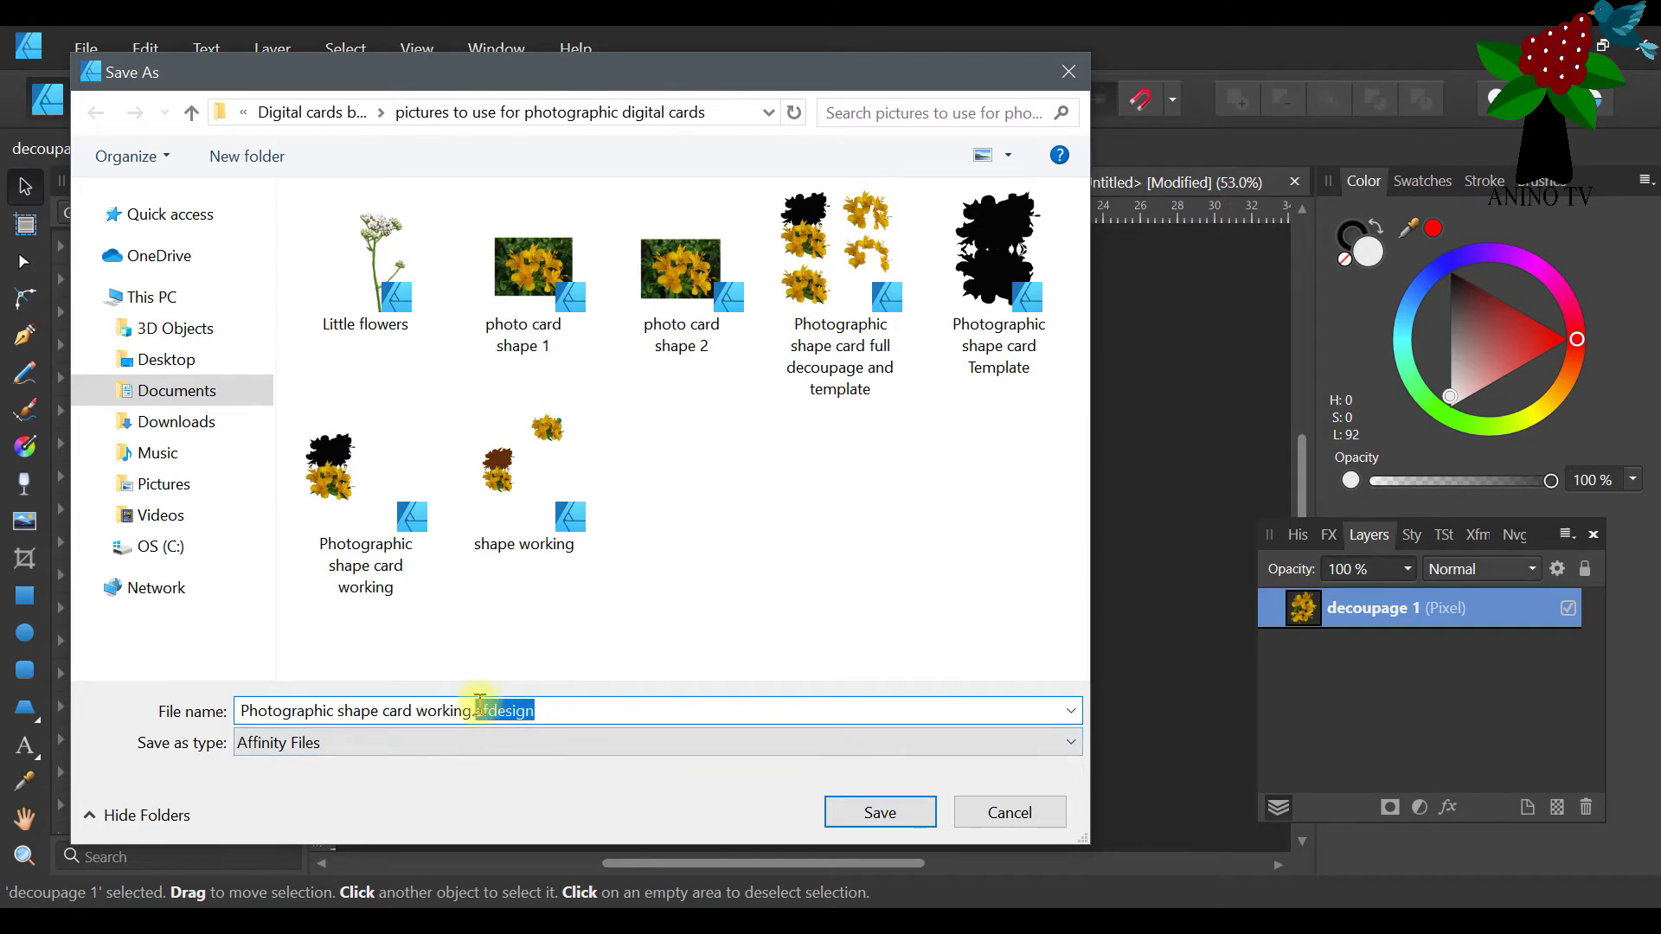
{"action": "left_click", "coordinate": [1073, 83]}
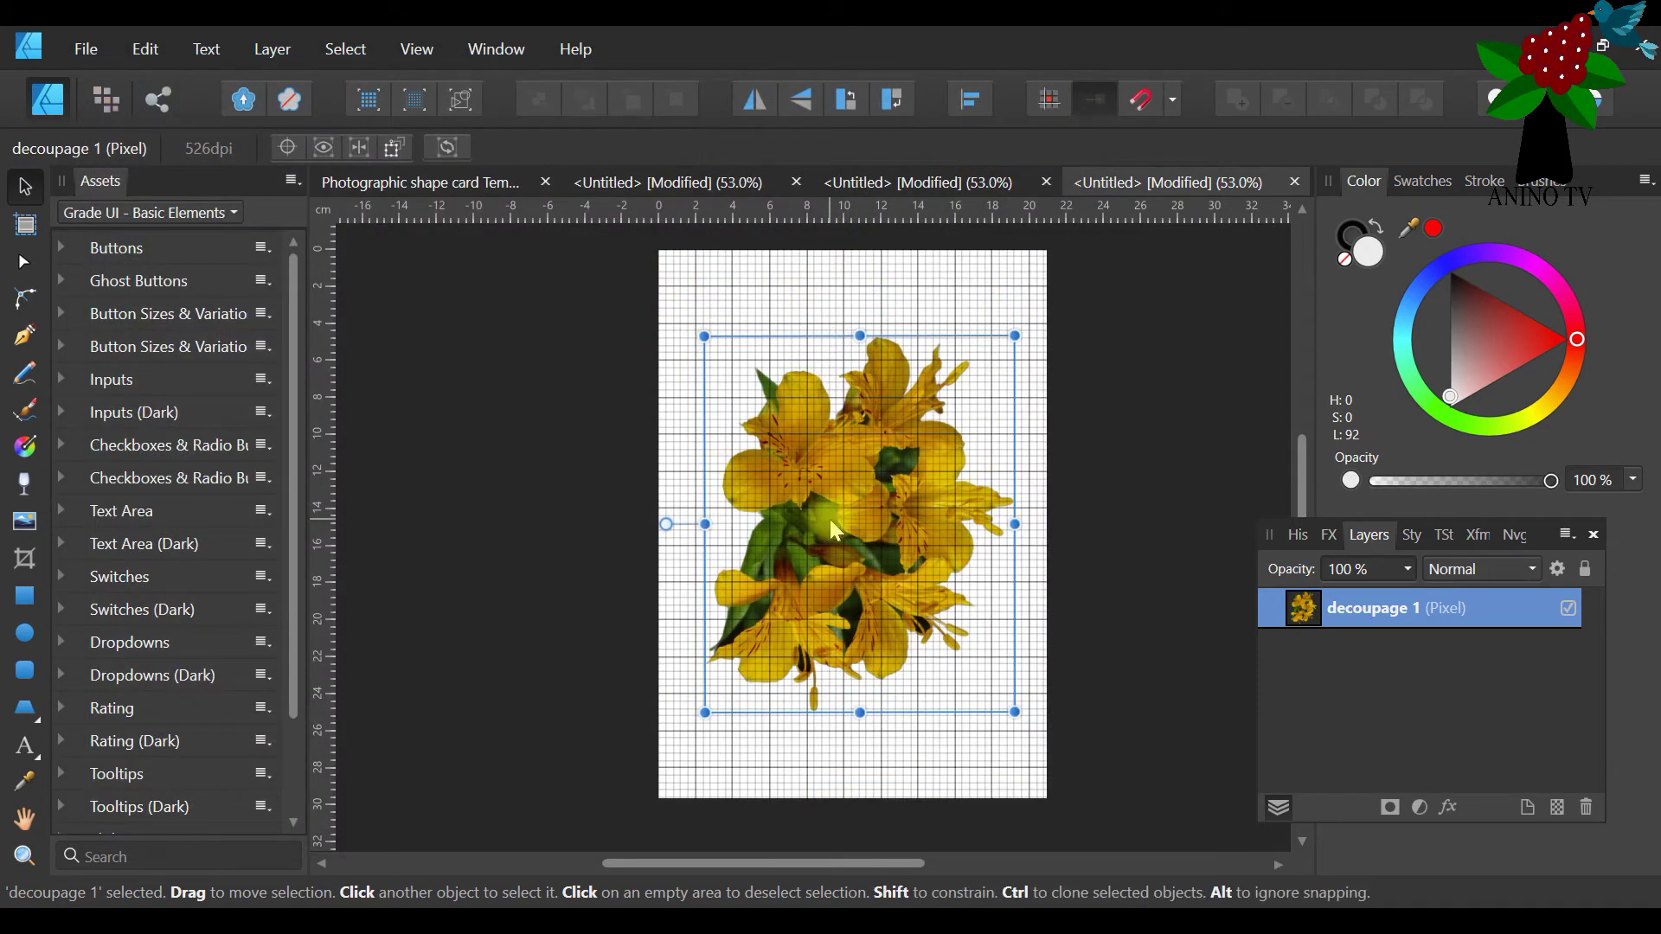
Export the decoupage 1 page as a JPG file named Photographic shape card decoupage 1 in the pictures to use for photographic digital cards folder
{"action": "left_click", "coordinate": [91, 50]}
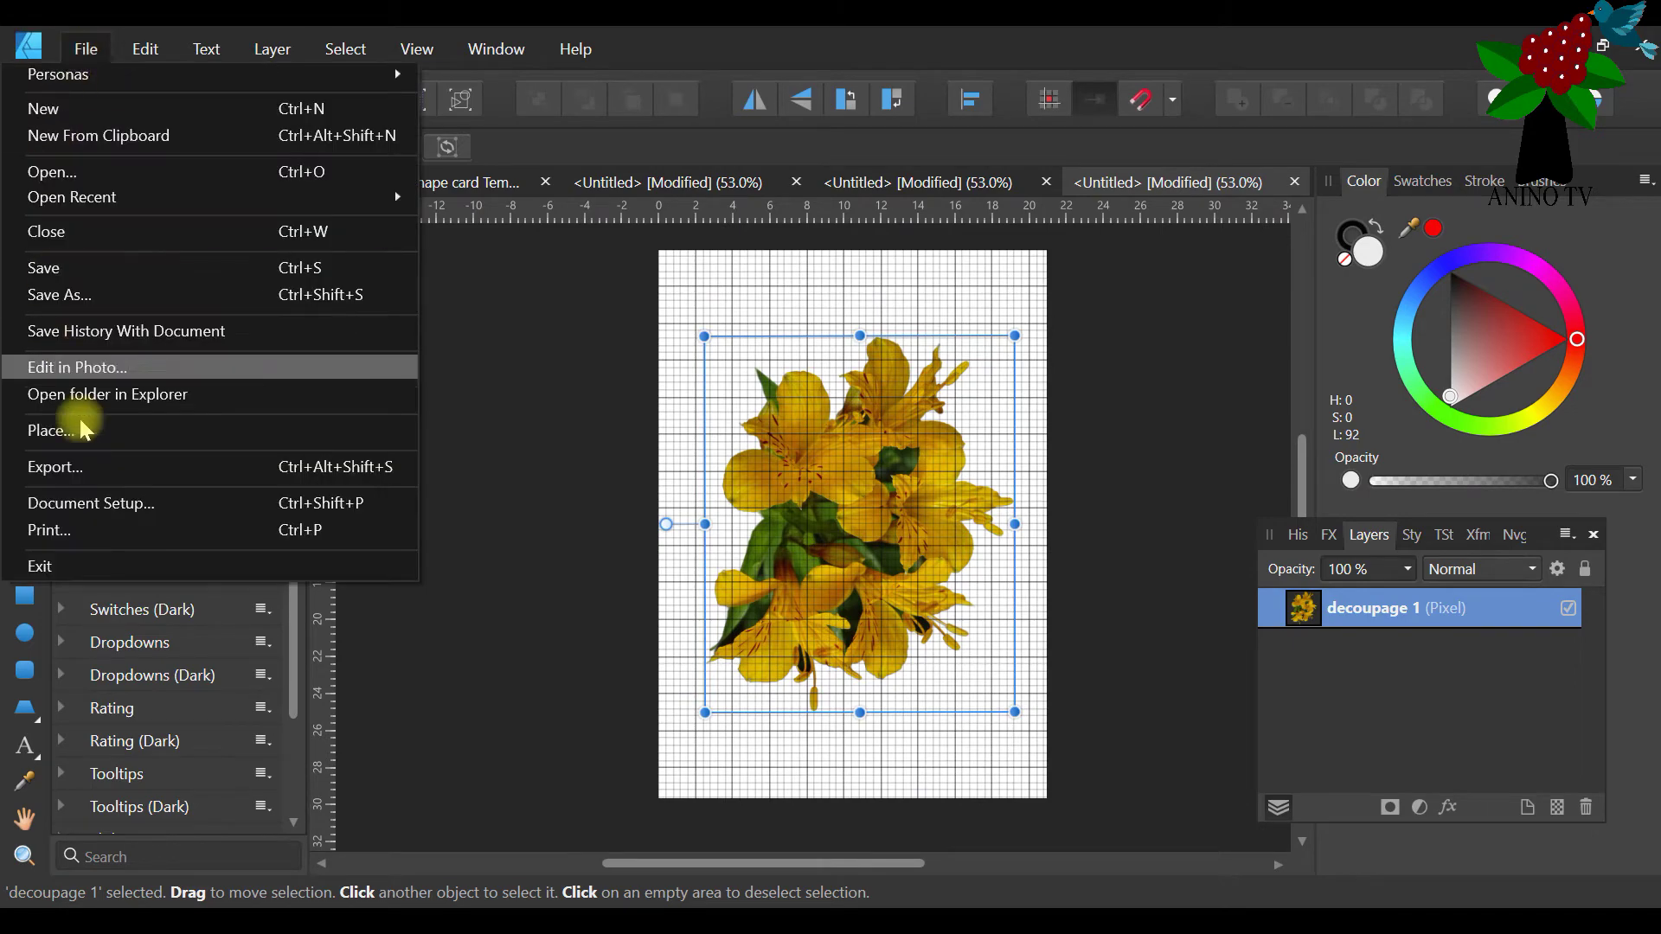
{"action": "left_click", "coordinate": [66, 466]}
{"action": "left_click", "coordinate": [1011, 646]}
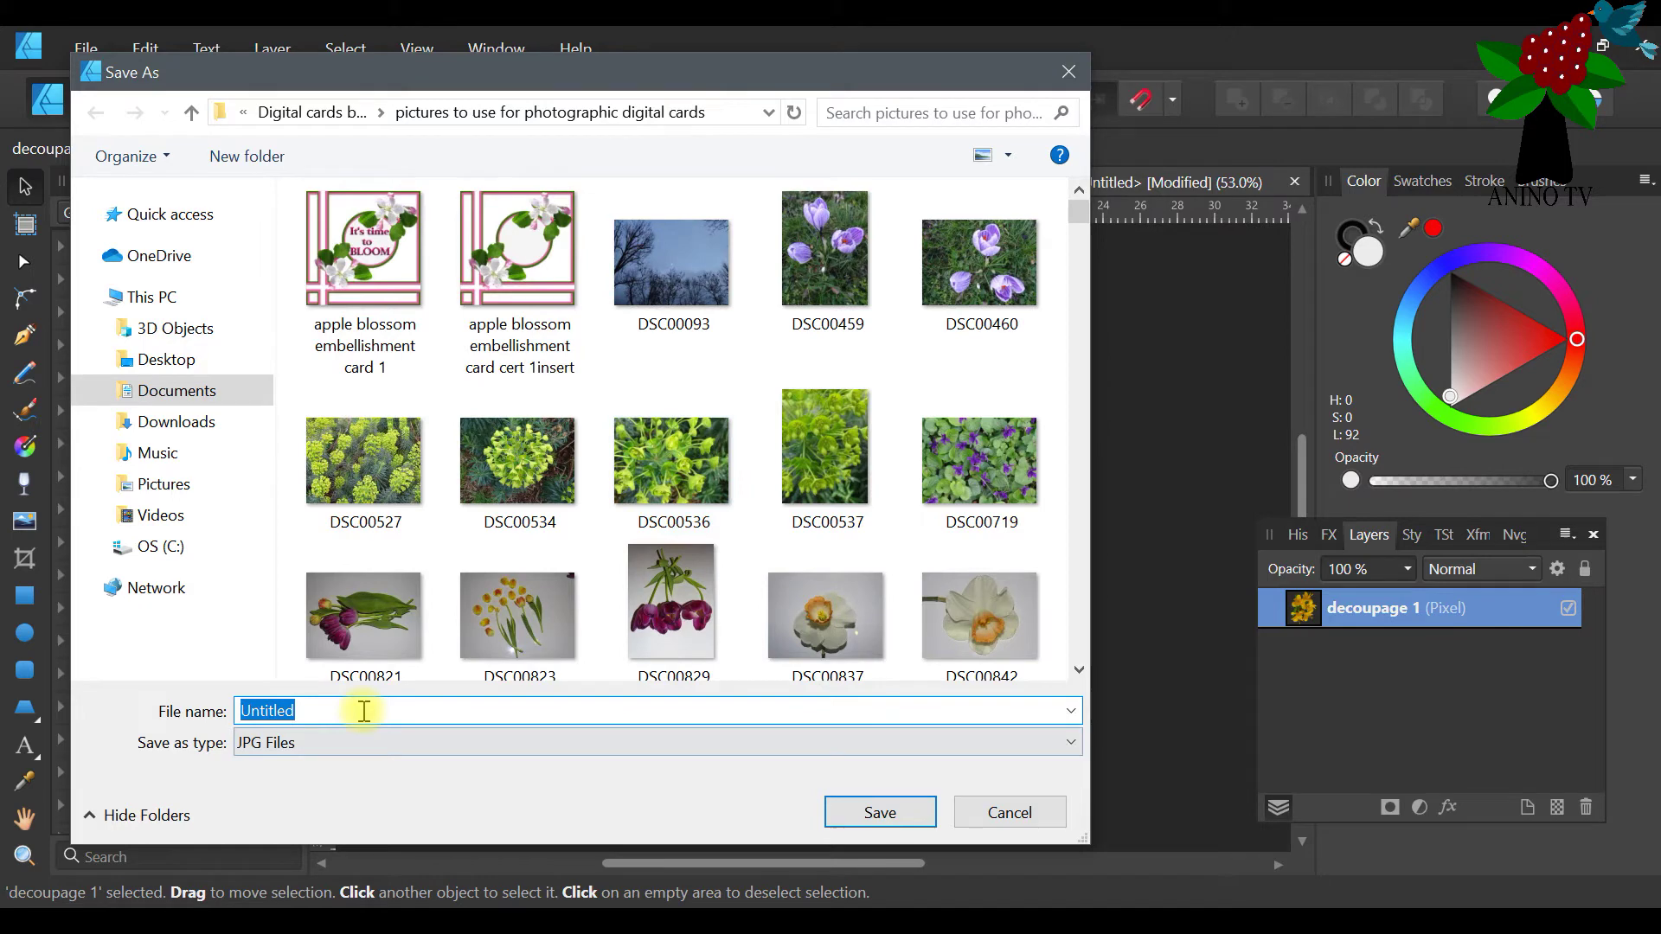
{"action": "type", "text": "phot"}
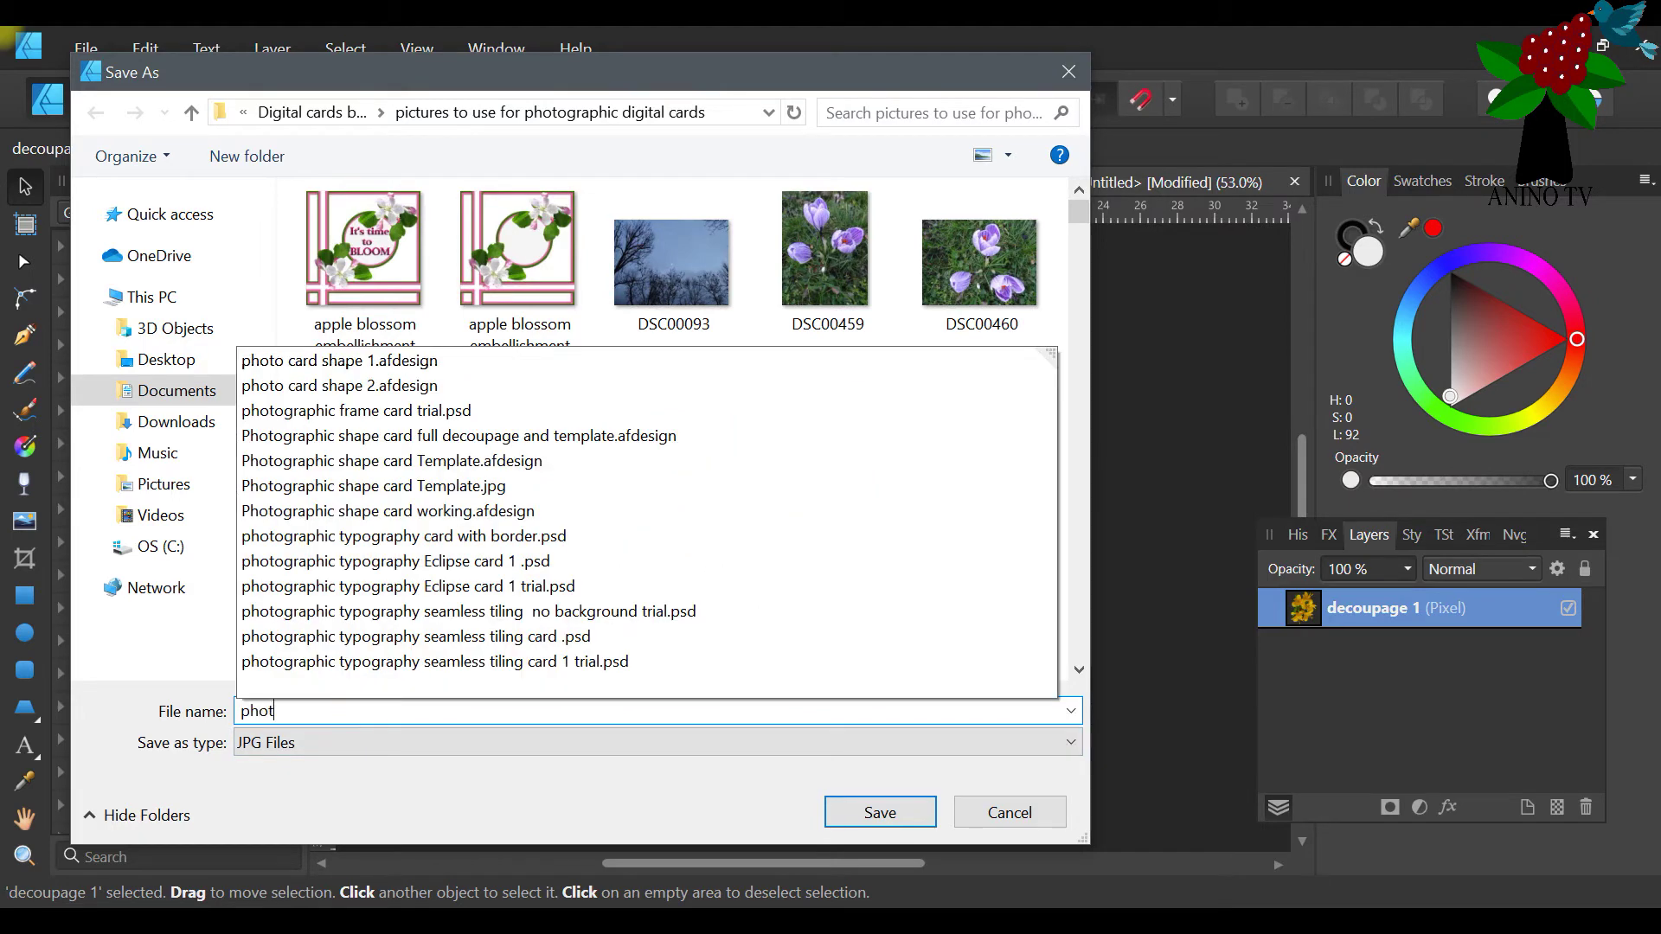
{"action": "left_click", "coordinate": [479, 488]}
{"action": "left_click_drag", "start_coordinate": [522, 711], "coordinate": [417, 724]}
{"action": "key", "text": "BackSpace"}
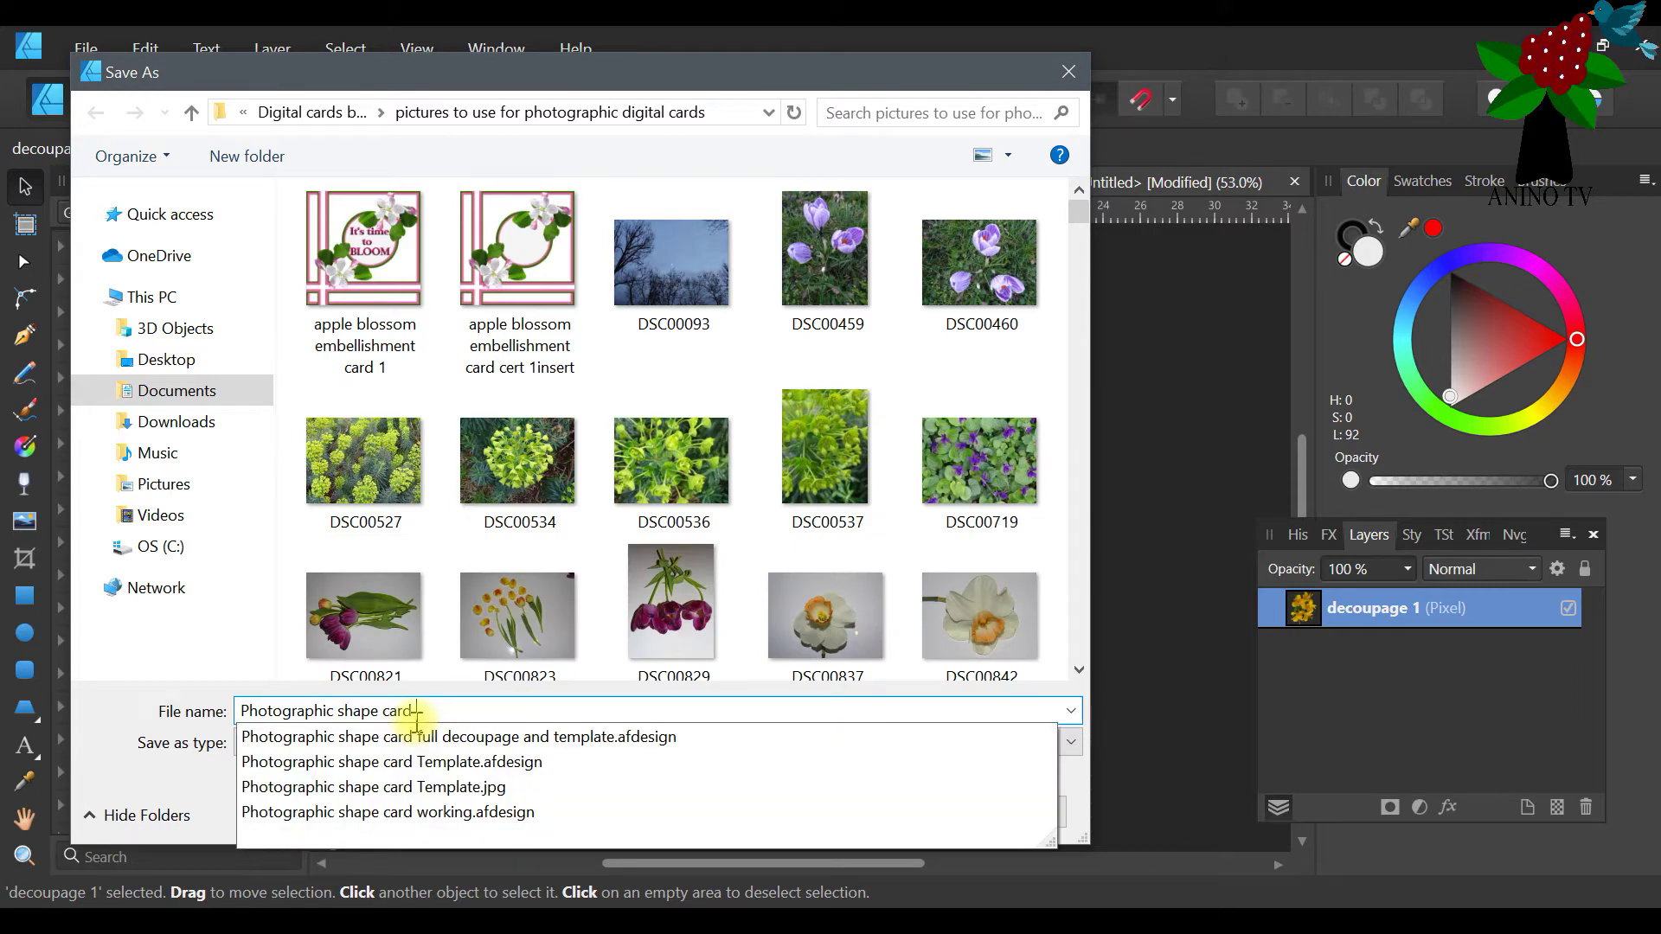
{"action": "type", "text": "decoupage 1"}
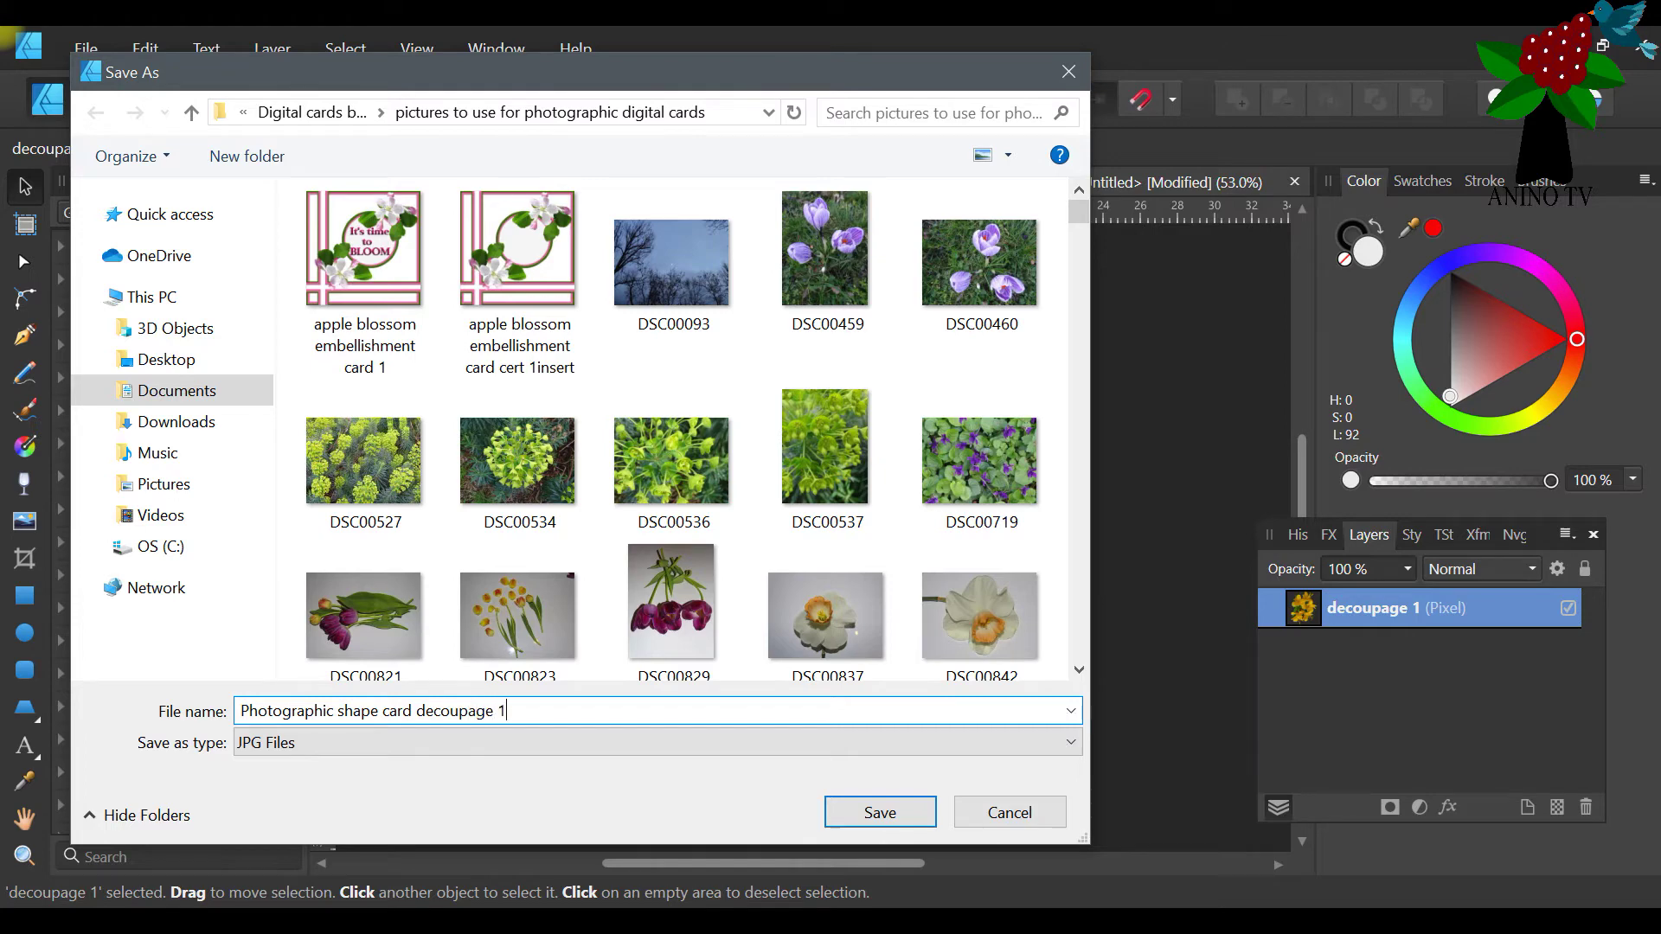
{"action": "key", "text": "Return"}
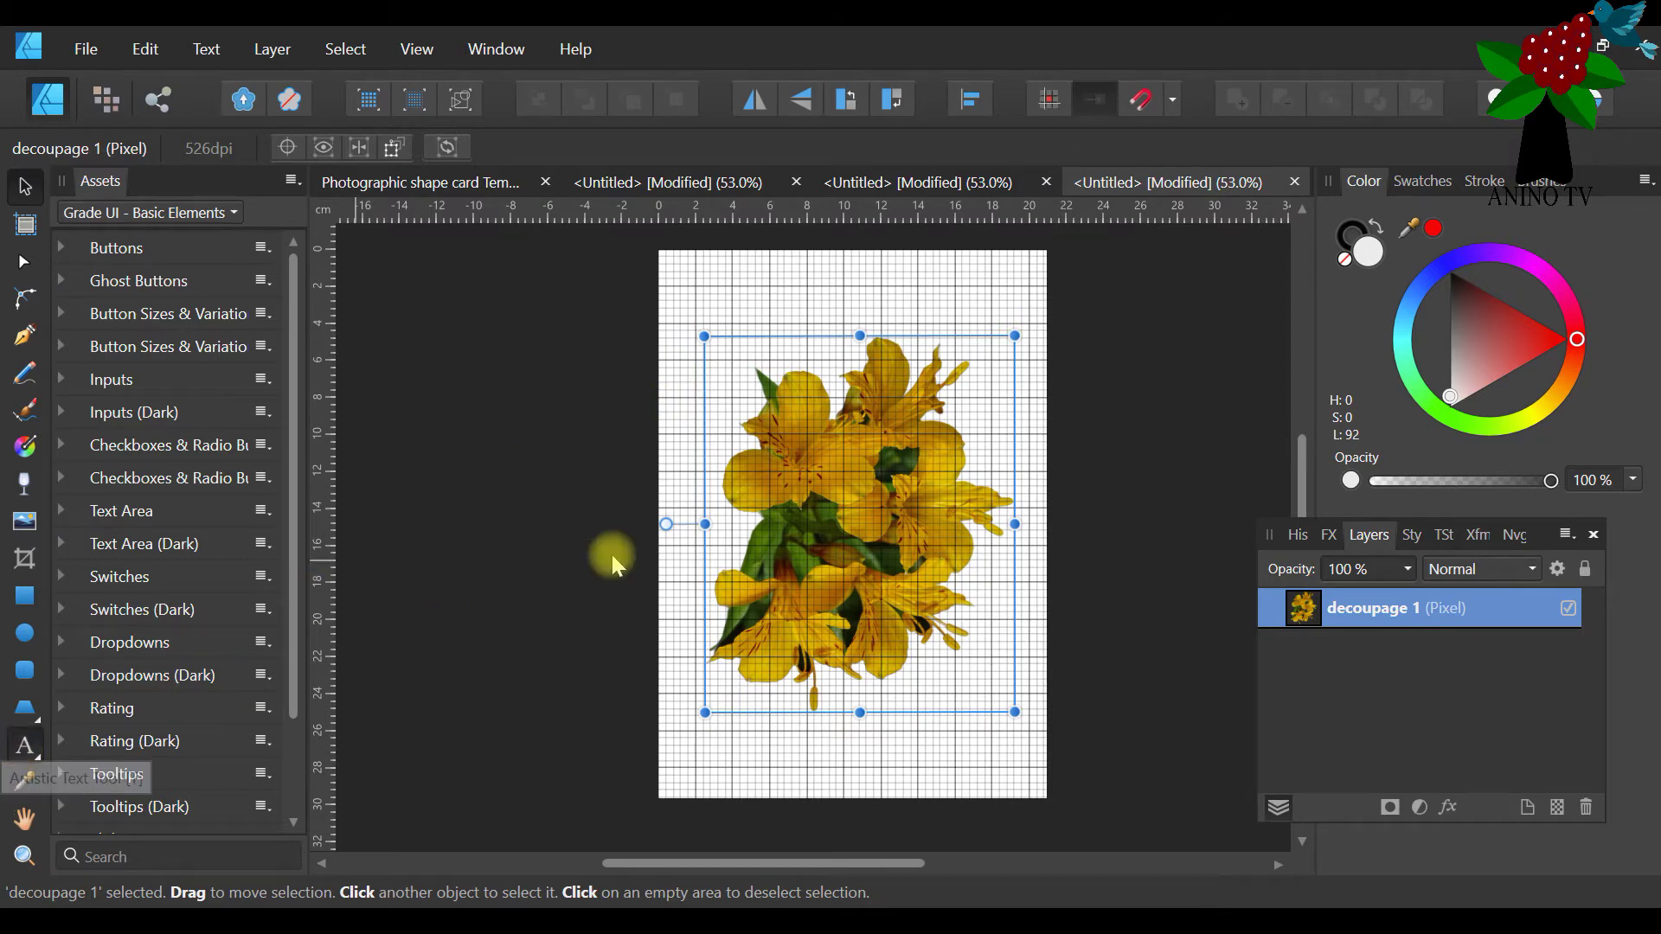
Try labelling the decoupage 1 page with an art text number 1 of about 104 pt beside the flowers, and delete the label
{"action": "key", "text": "t"}
{"action": "left_click", "coordinate": [811, 310]}
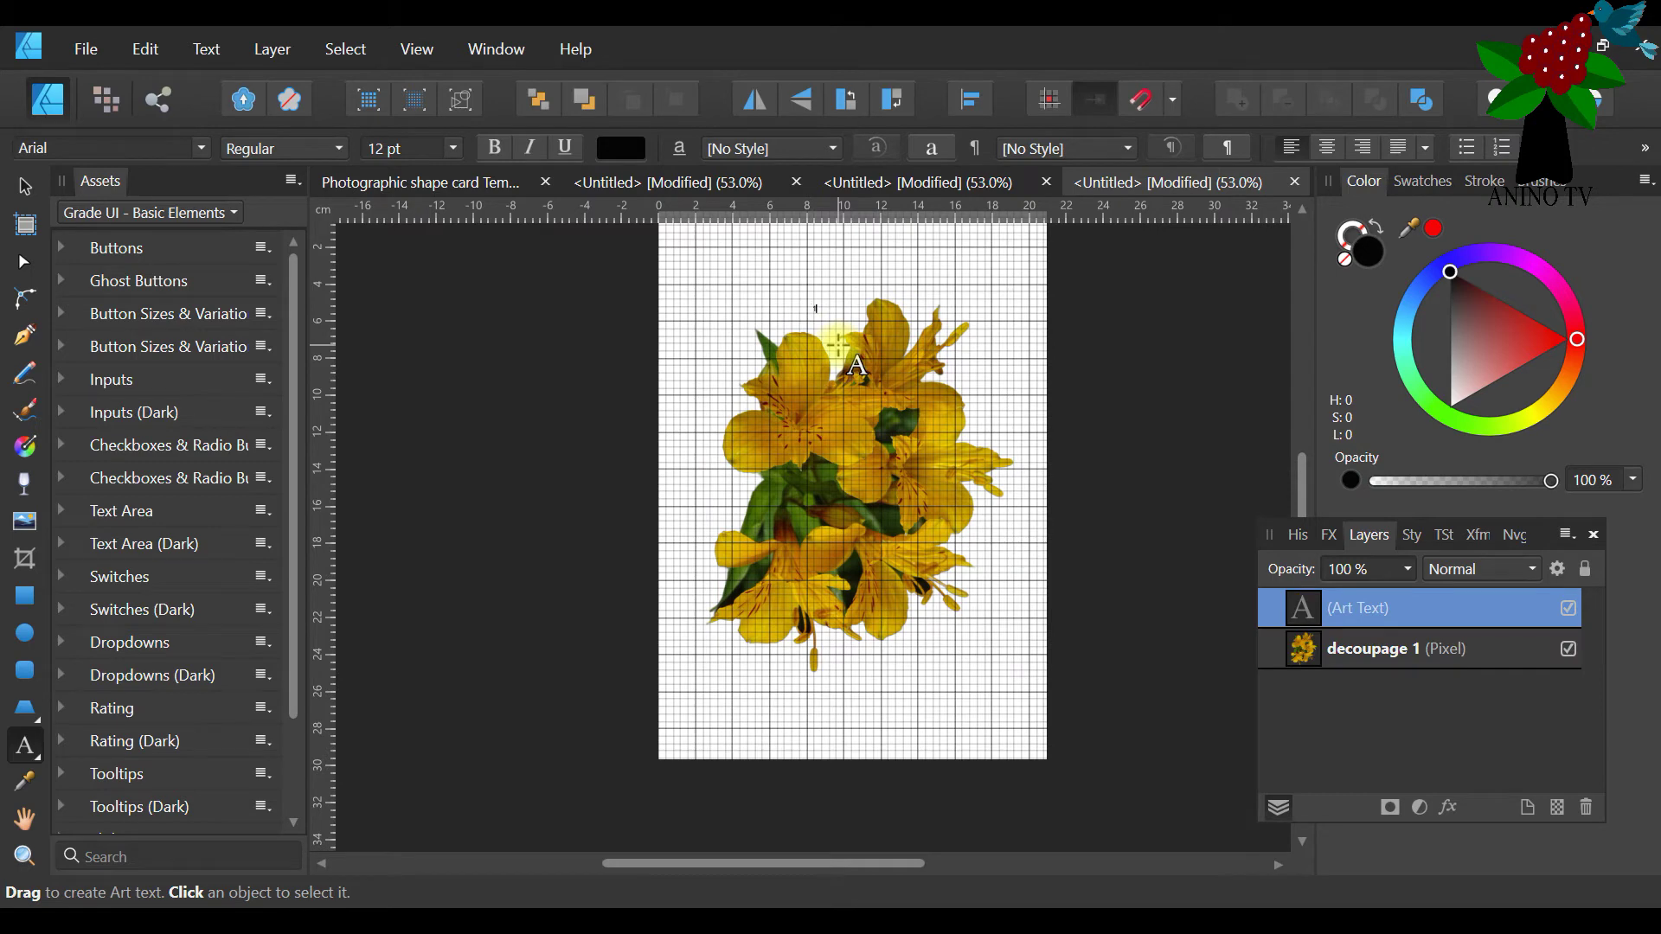
{"action": "left_click", "coordinate": [24, 187]}
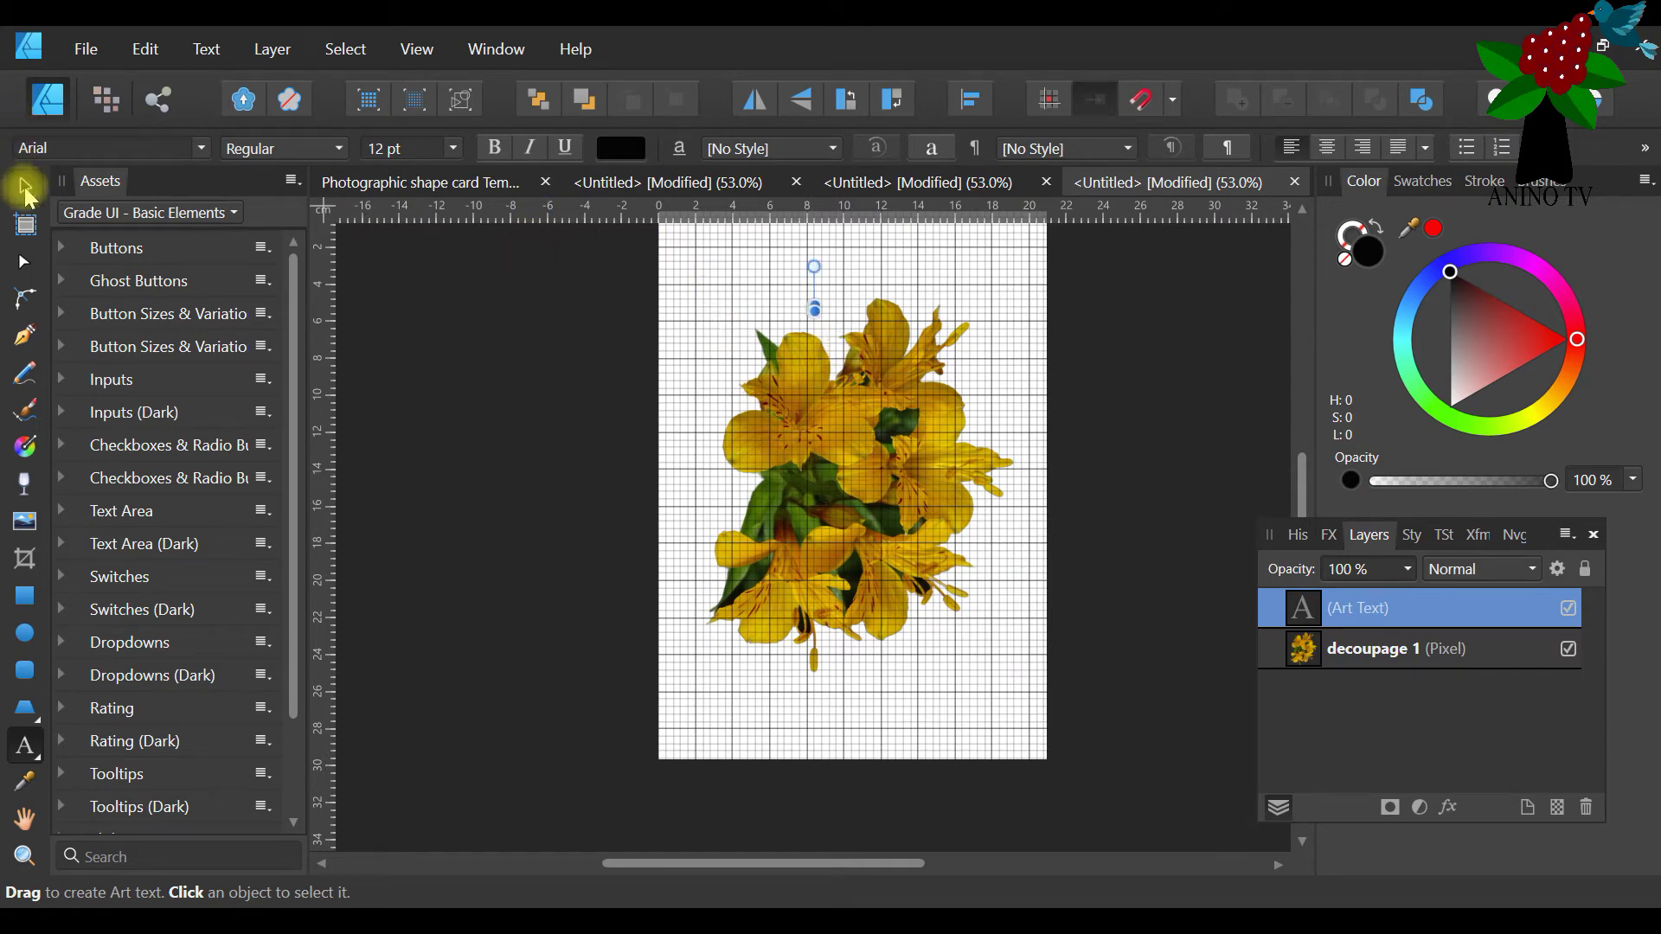
{"action": "left_click_drag", "start_coordinate": [806, 319], "coordinate": [769, 350]}
{"action": "left_click_drag", "start_coordinate": [813, 329], "coordinate": [722, 368]}
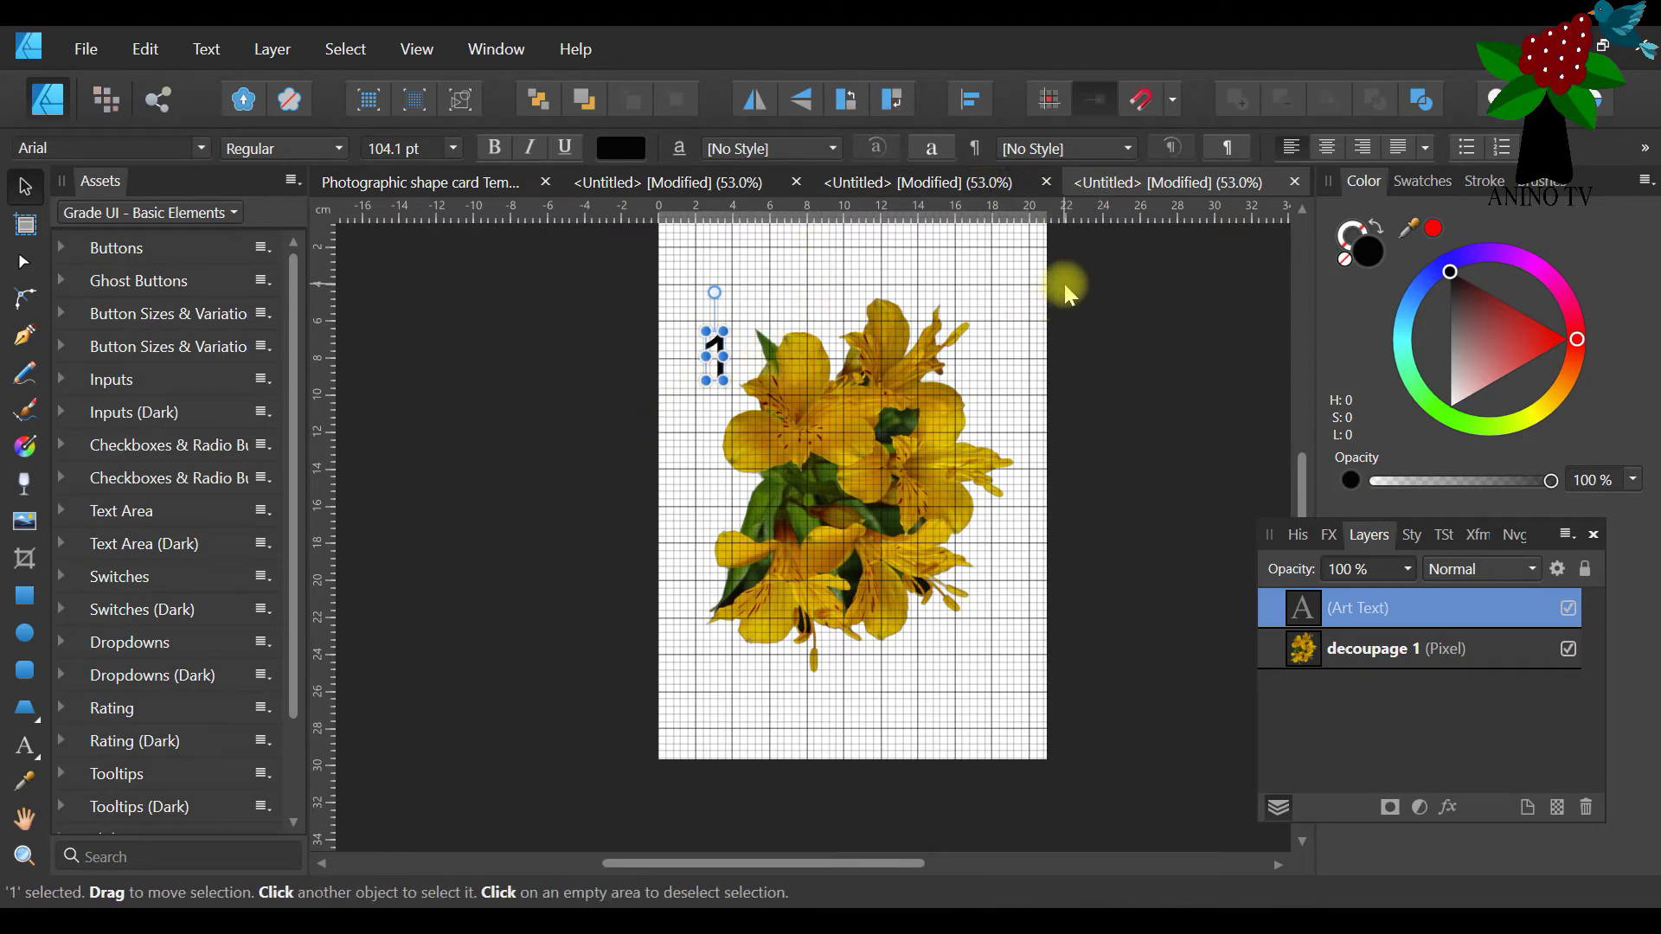
{"action": "left_click", "coordinate": [718, 350]}
{"action": "key", "text": "Delete"}
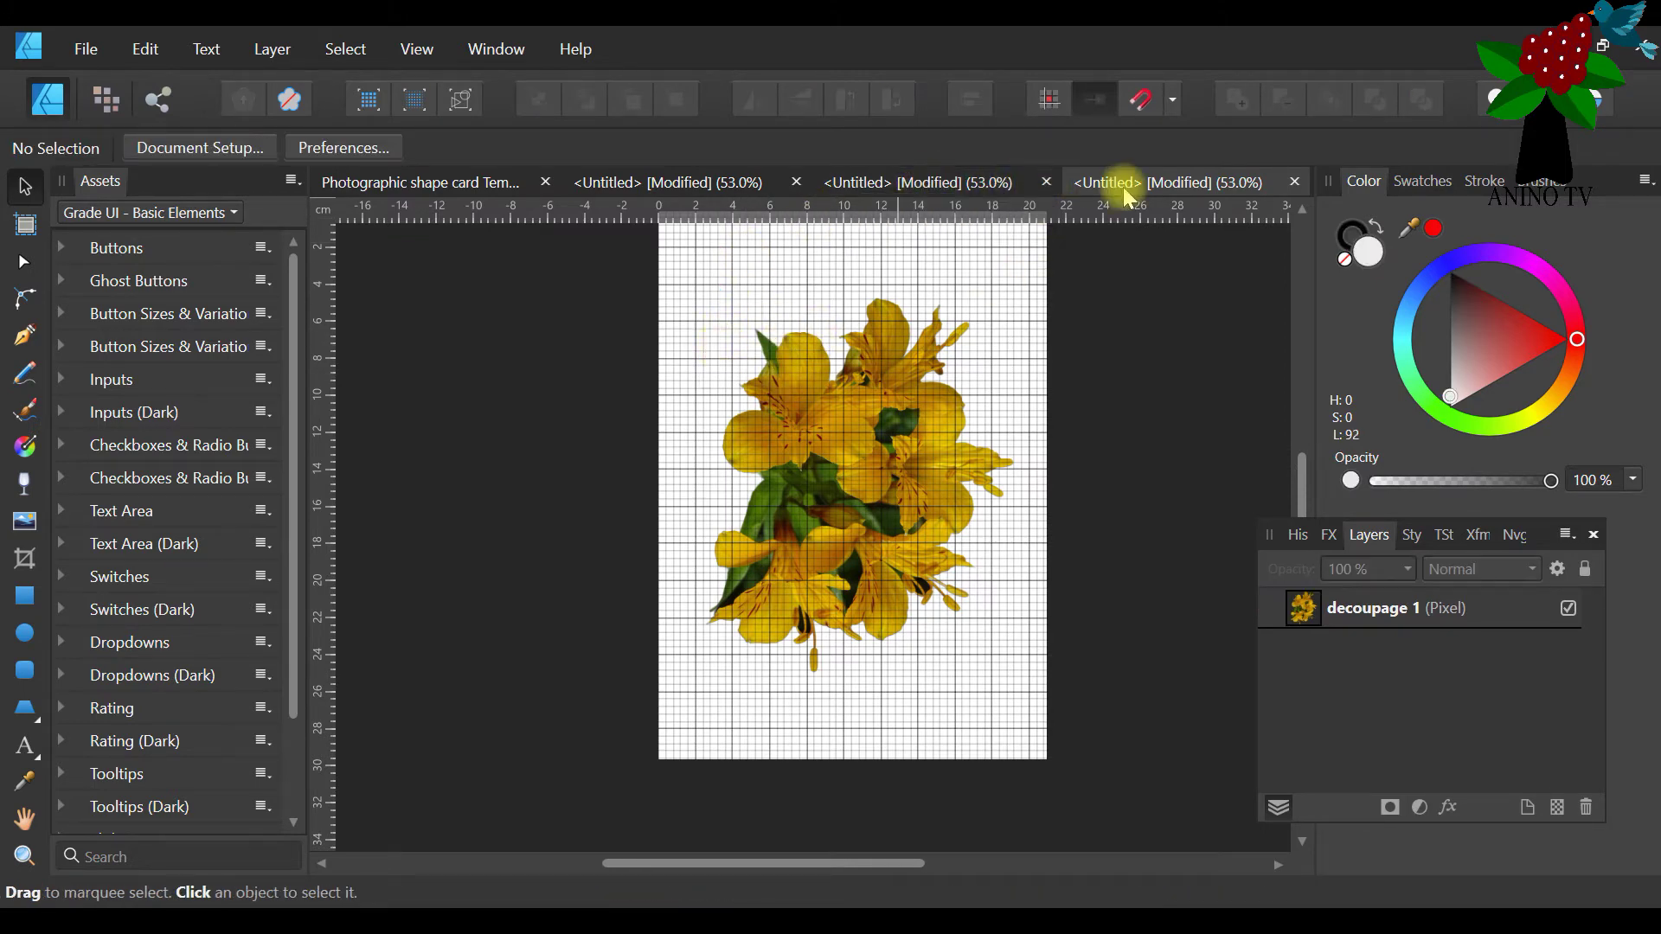
Bring up the untitled document containing the decoupage 2 layer
{"action": "left_click", "coordinate": [930, 182]}
{"action": "left_click", "coordinate": [671, 190]}
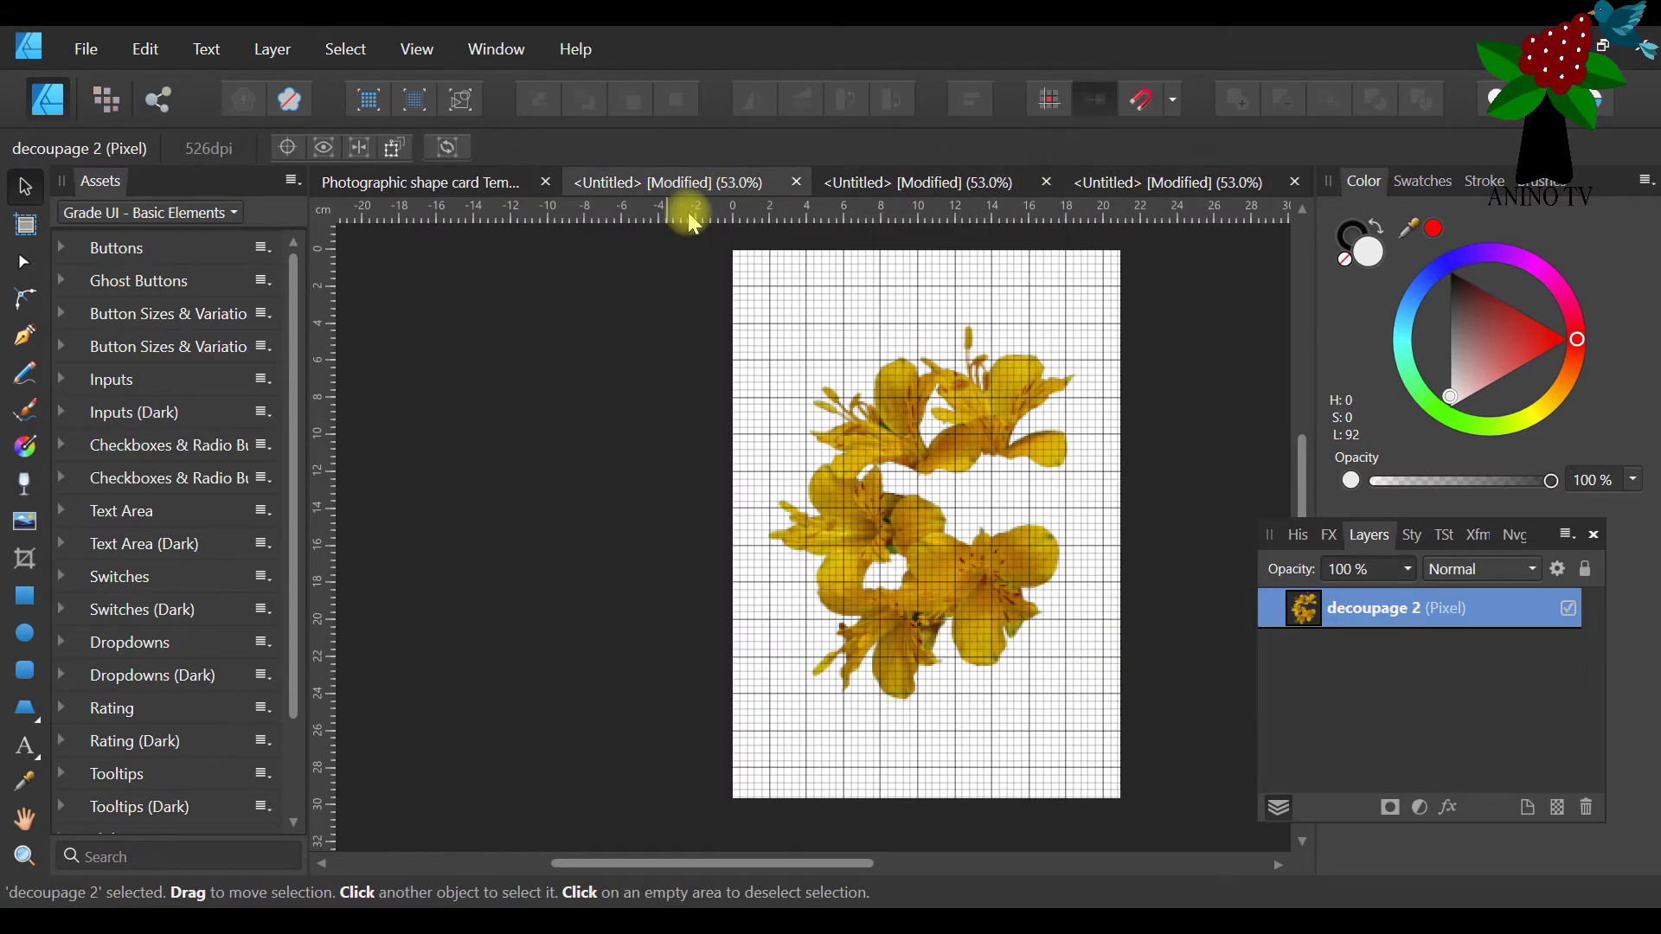
{"action": "left_click", "coordinate": [85, 48]}
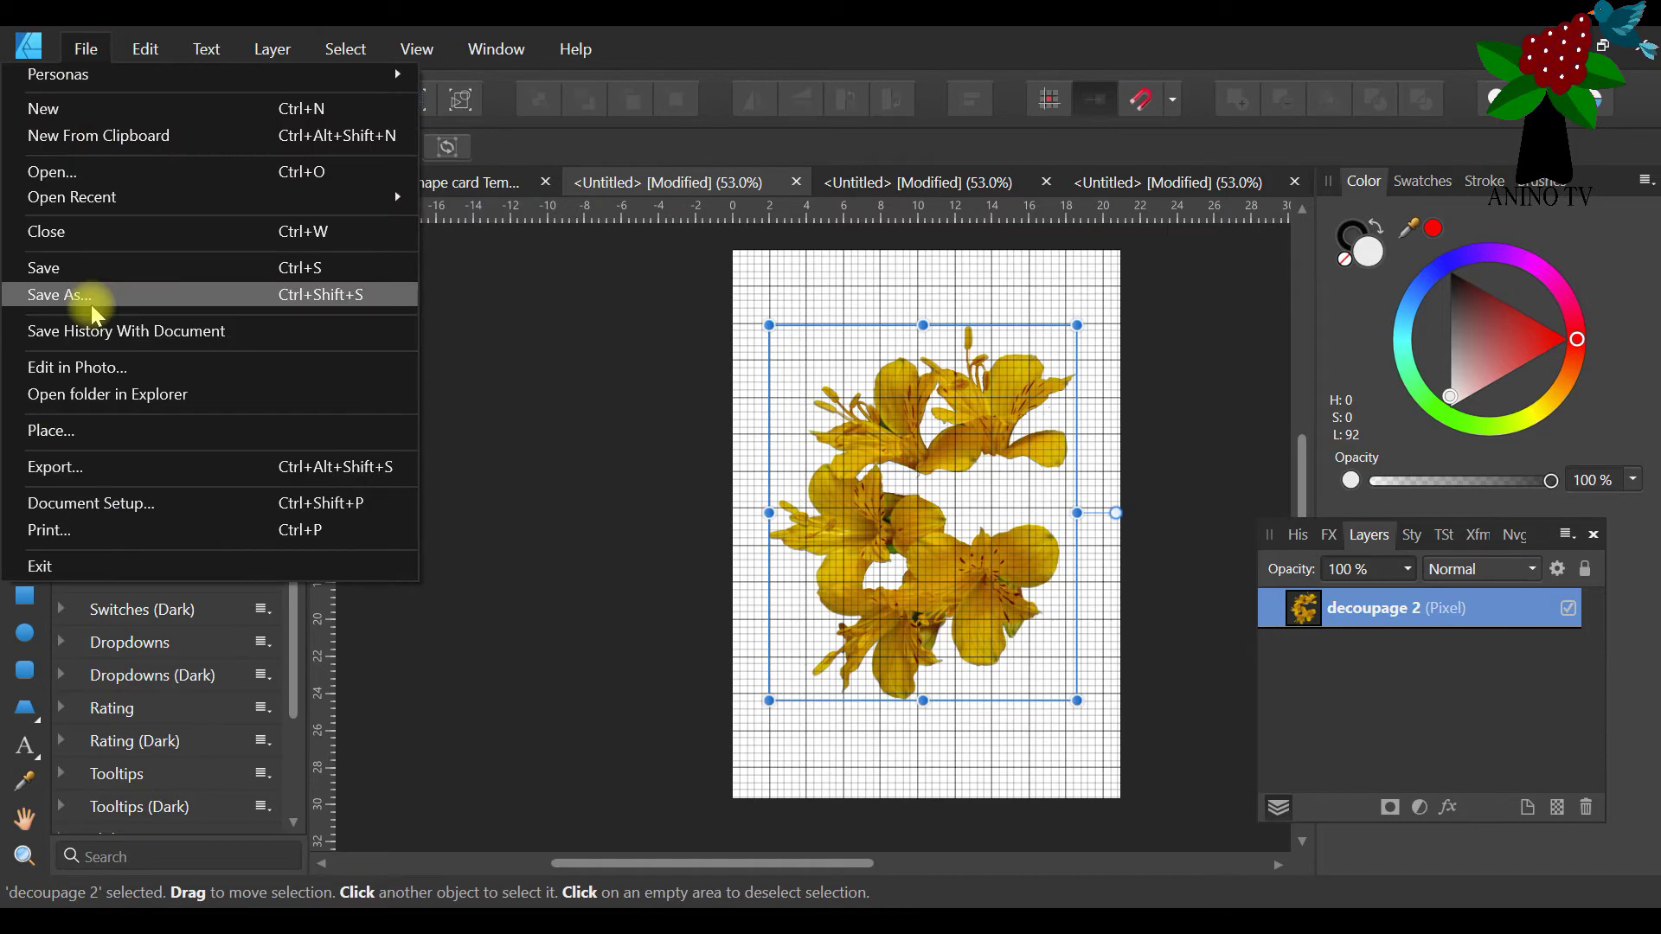
{"action": "left_click", "coordinate": [92, 299]}
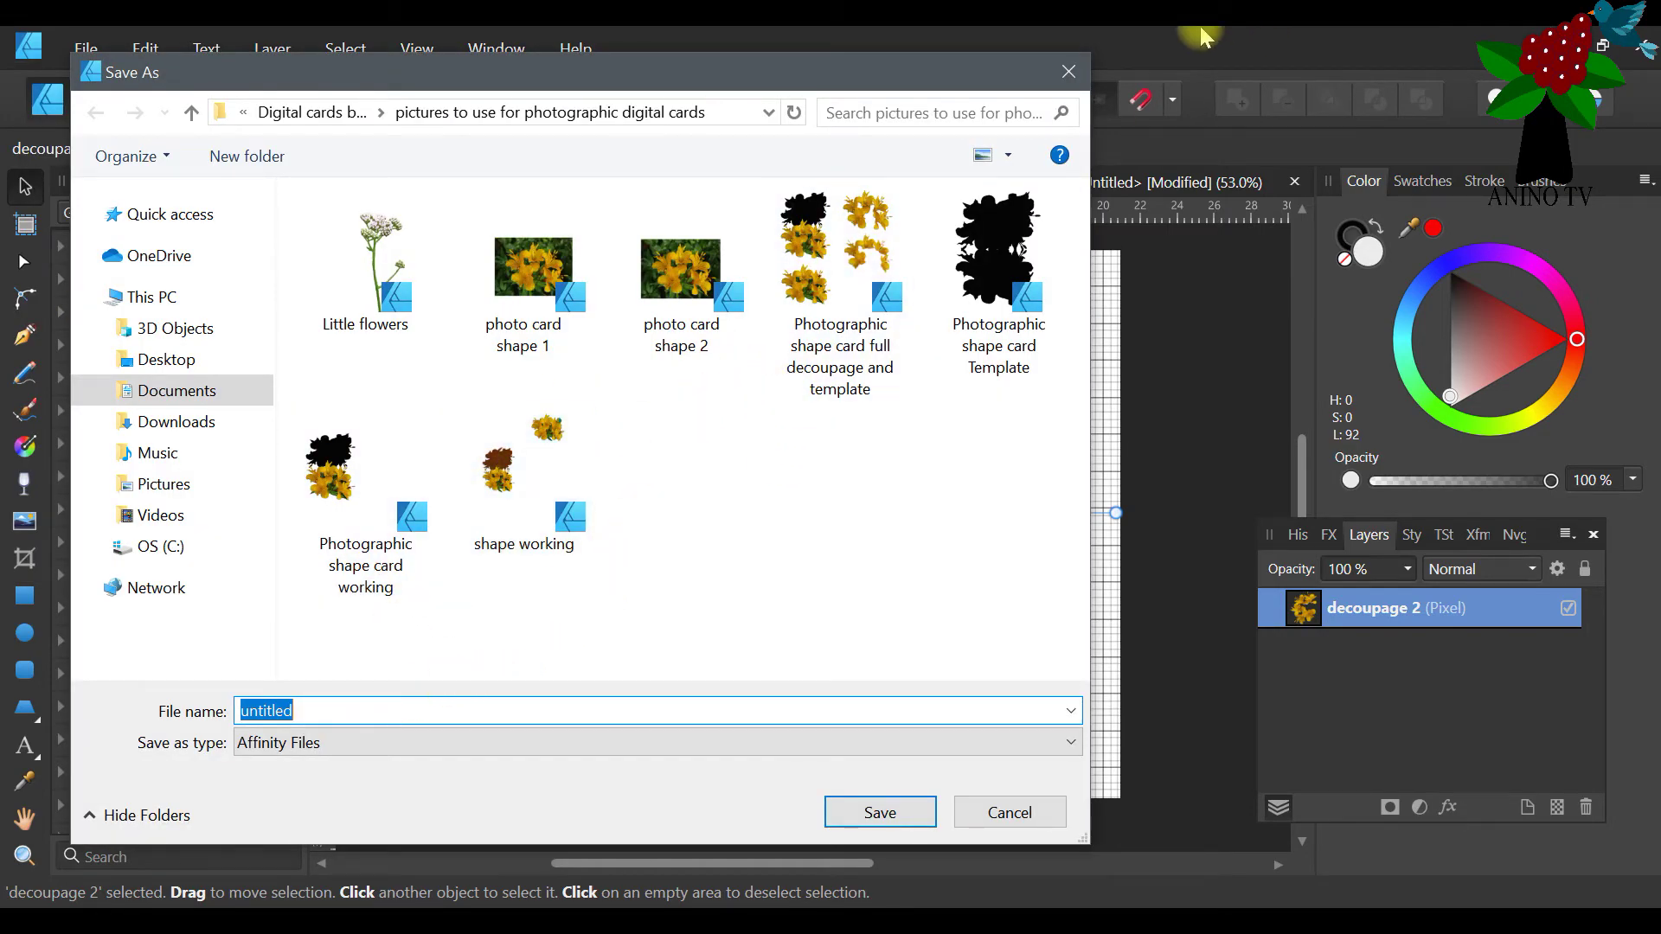
{"action": "left_click", "coordinate": [1068, 71]}
Export the decoupage 2 page as a JPG file named Photographic shape card decoupage 2 in the pictures to use for photographic digital cards folder
{"action": "left_click", "coordinate": [85, 49]}
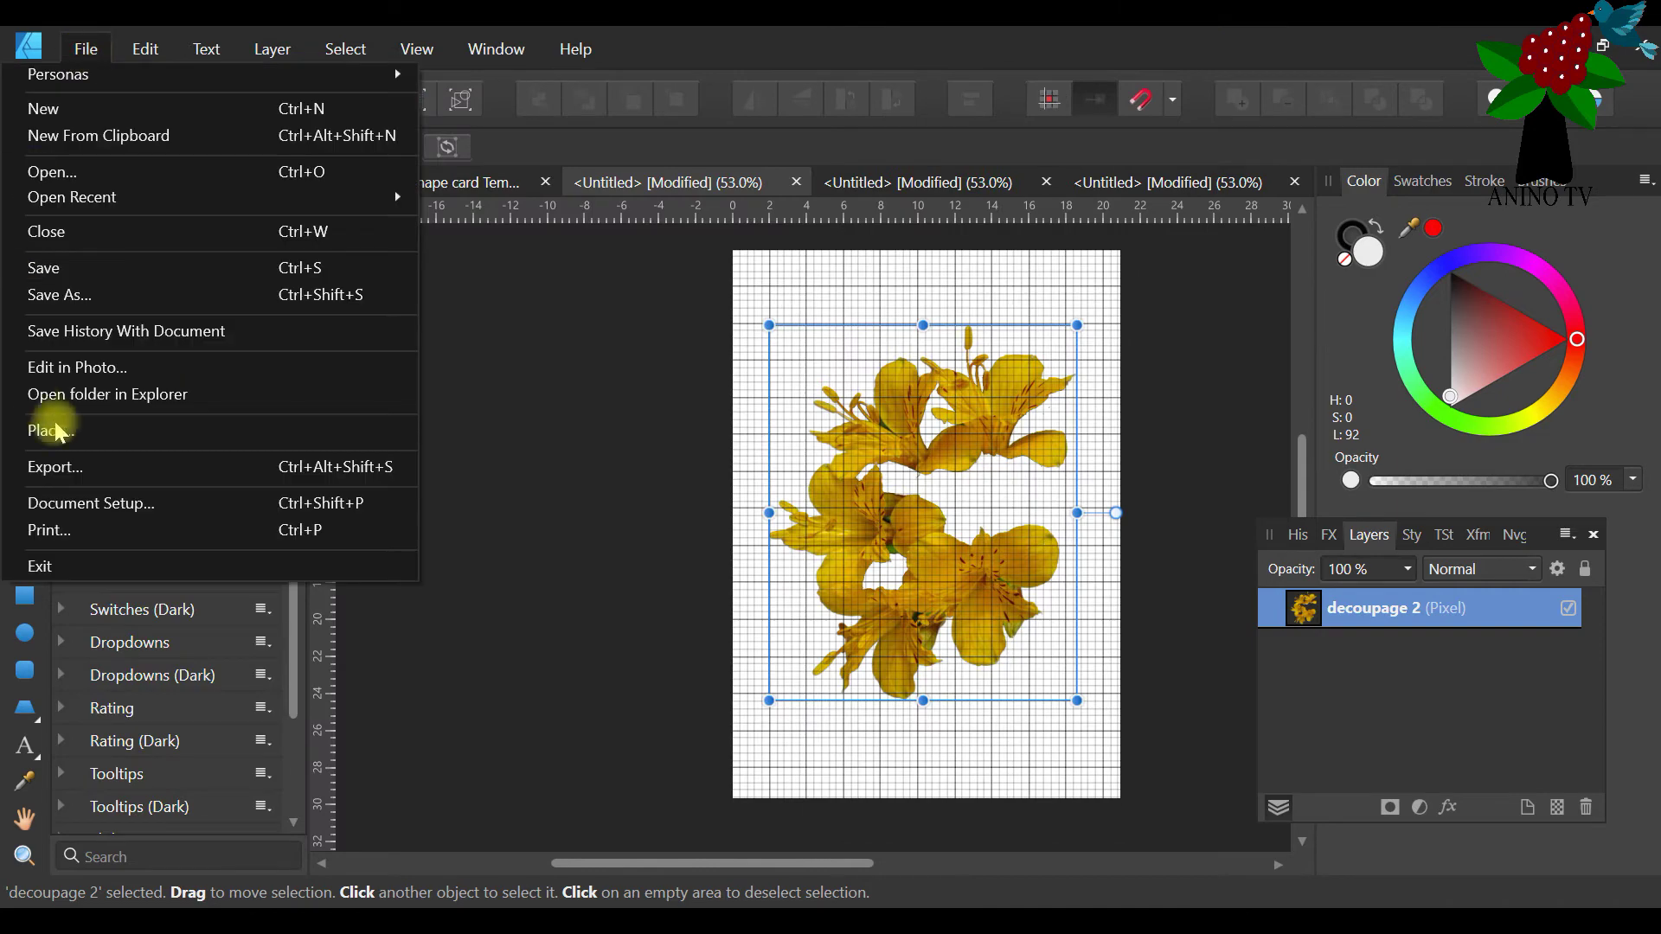
{"action": "left_click", "coordinate": [68, 467]}
{"action": "left_click", "coordinate": [980, 645]}
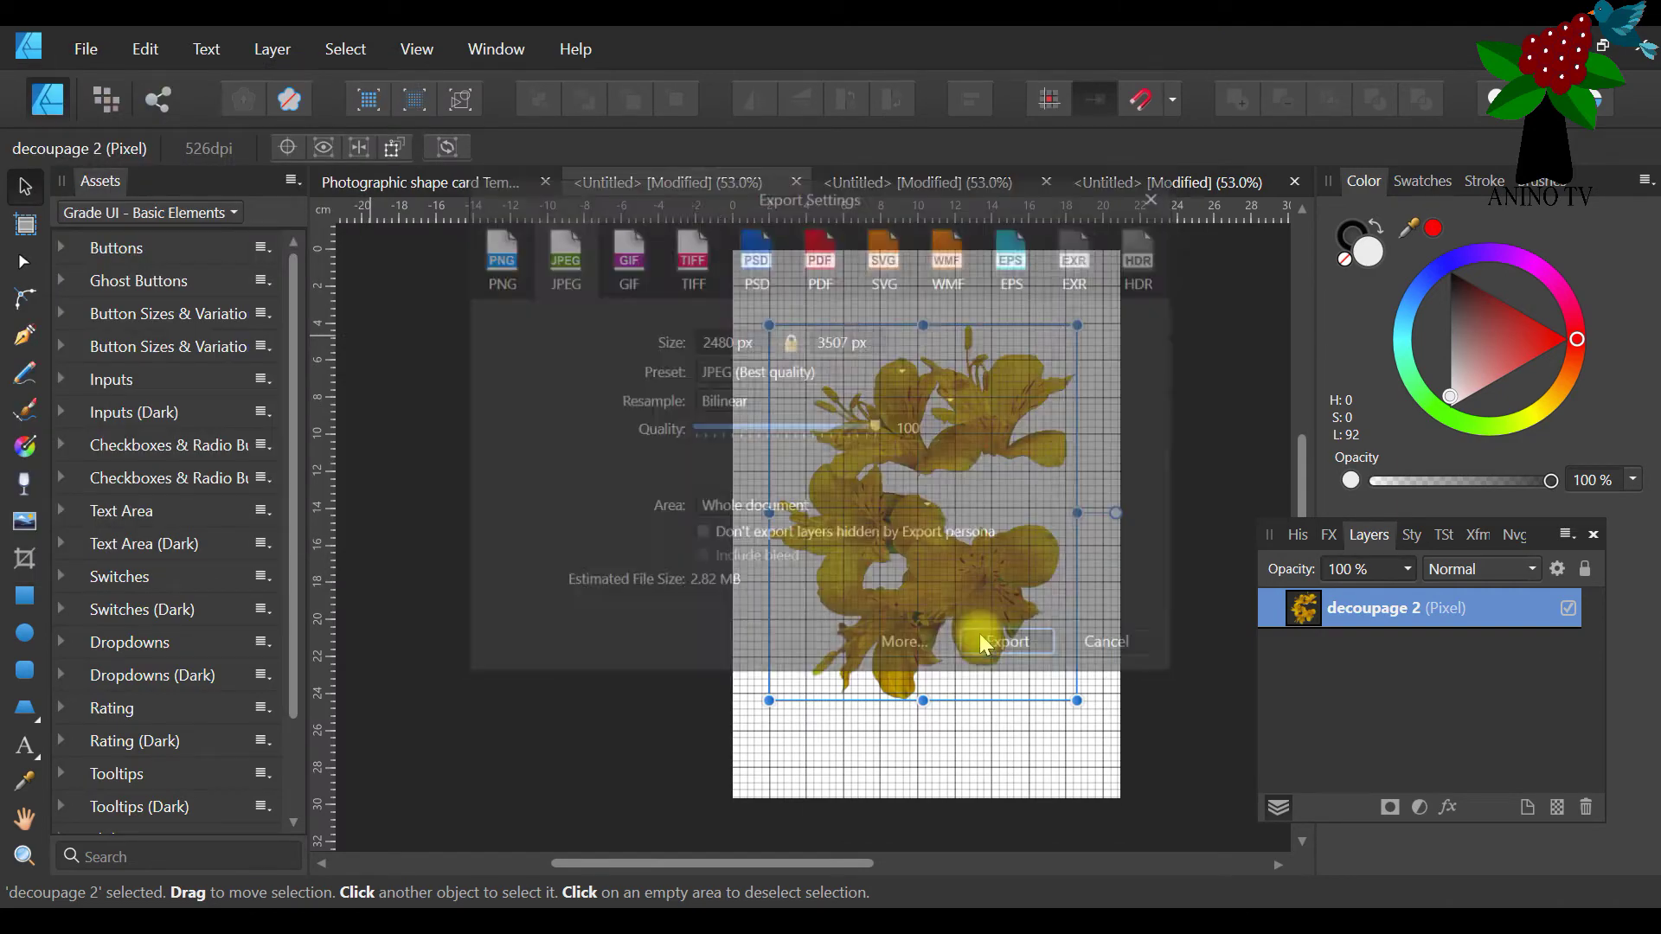
{"action": "type", "text": "photo"}
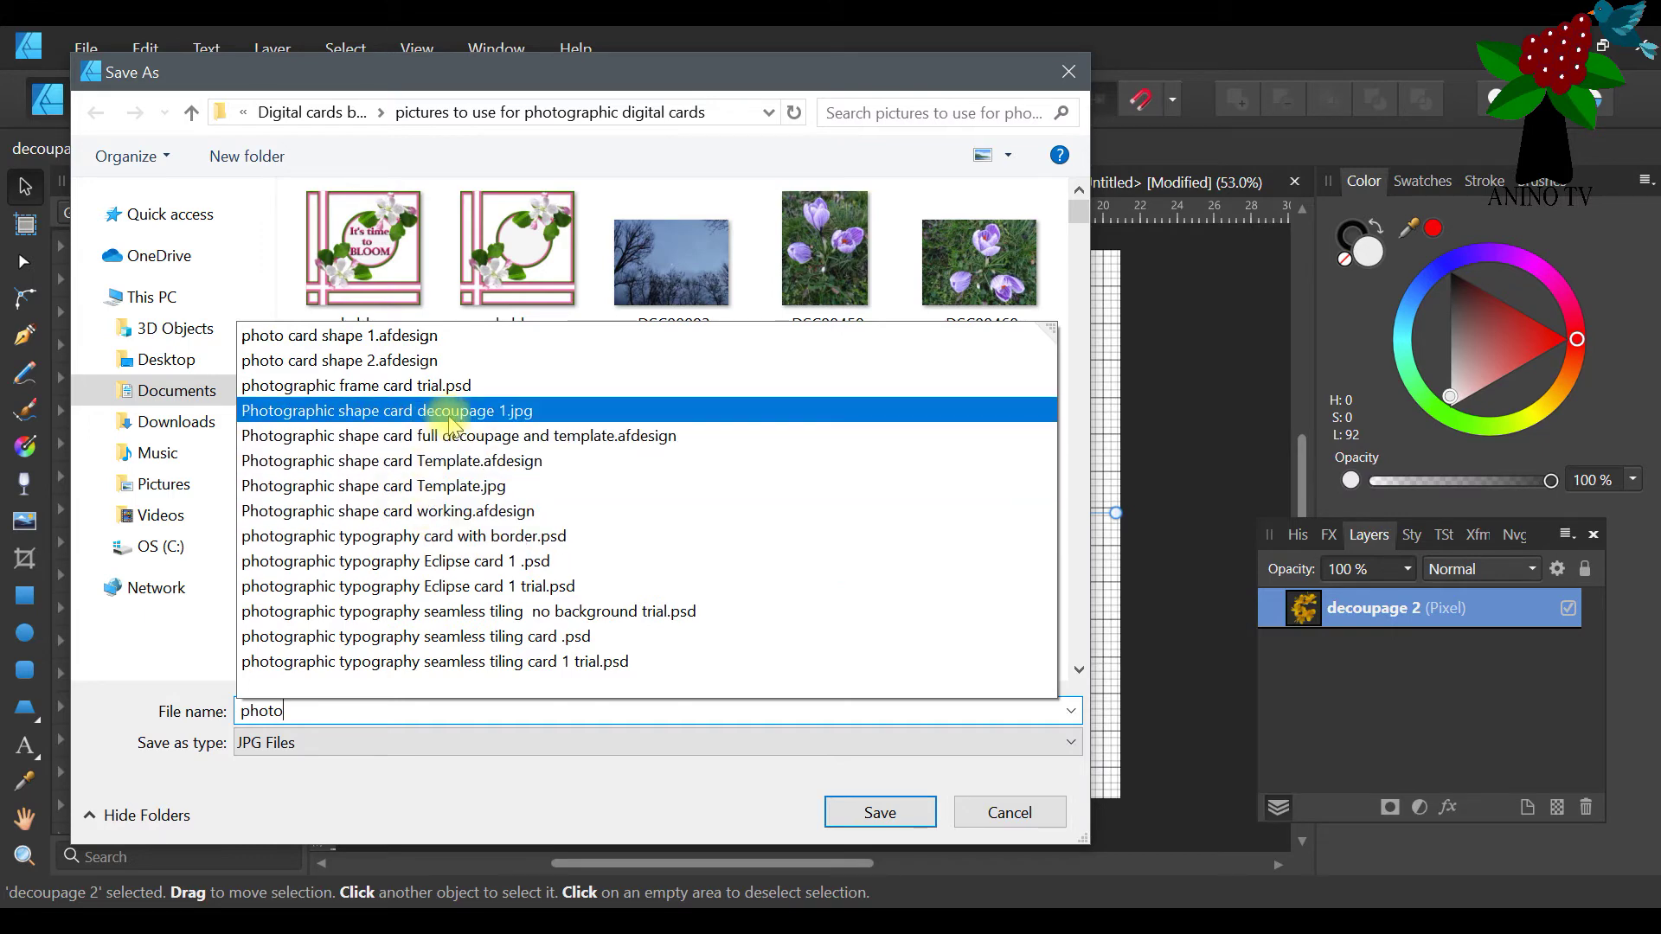
{"action": "left_click", "coordinate": [450, 422]}
{"action": "left_click", "coordinate": [549, 712]}
{"action": "left_click_drag", "start_coordinate": [549, 712], "coordinate": [500, 711]}
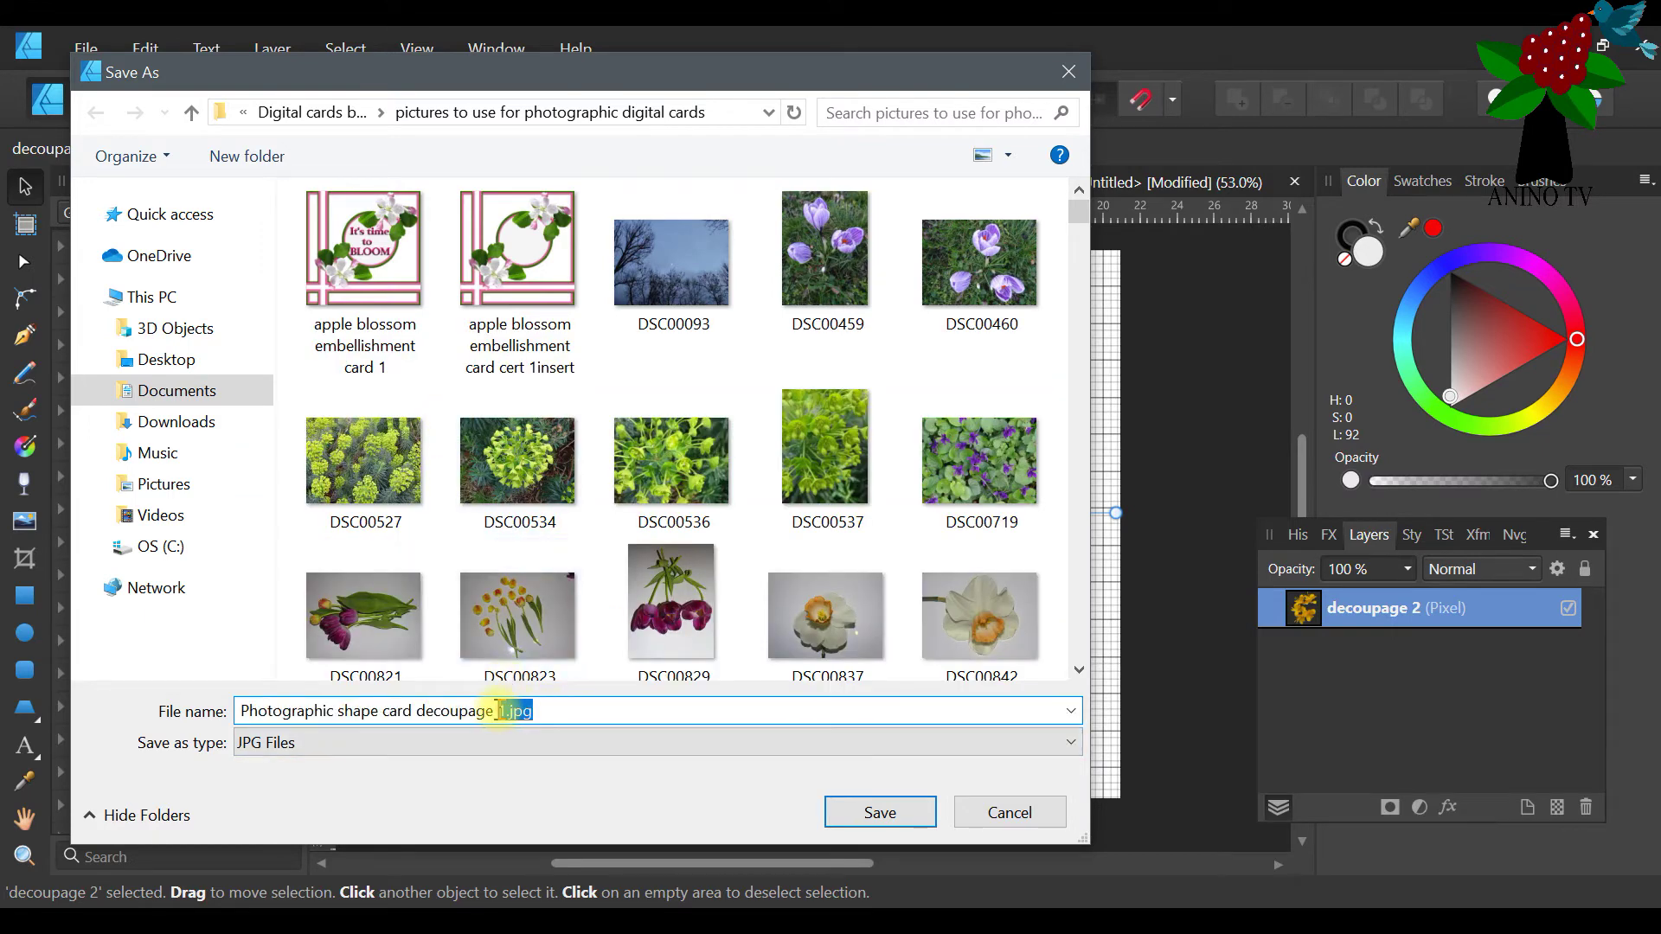
{"action": "type", "text": "2"}
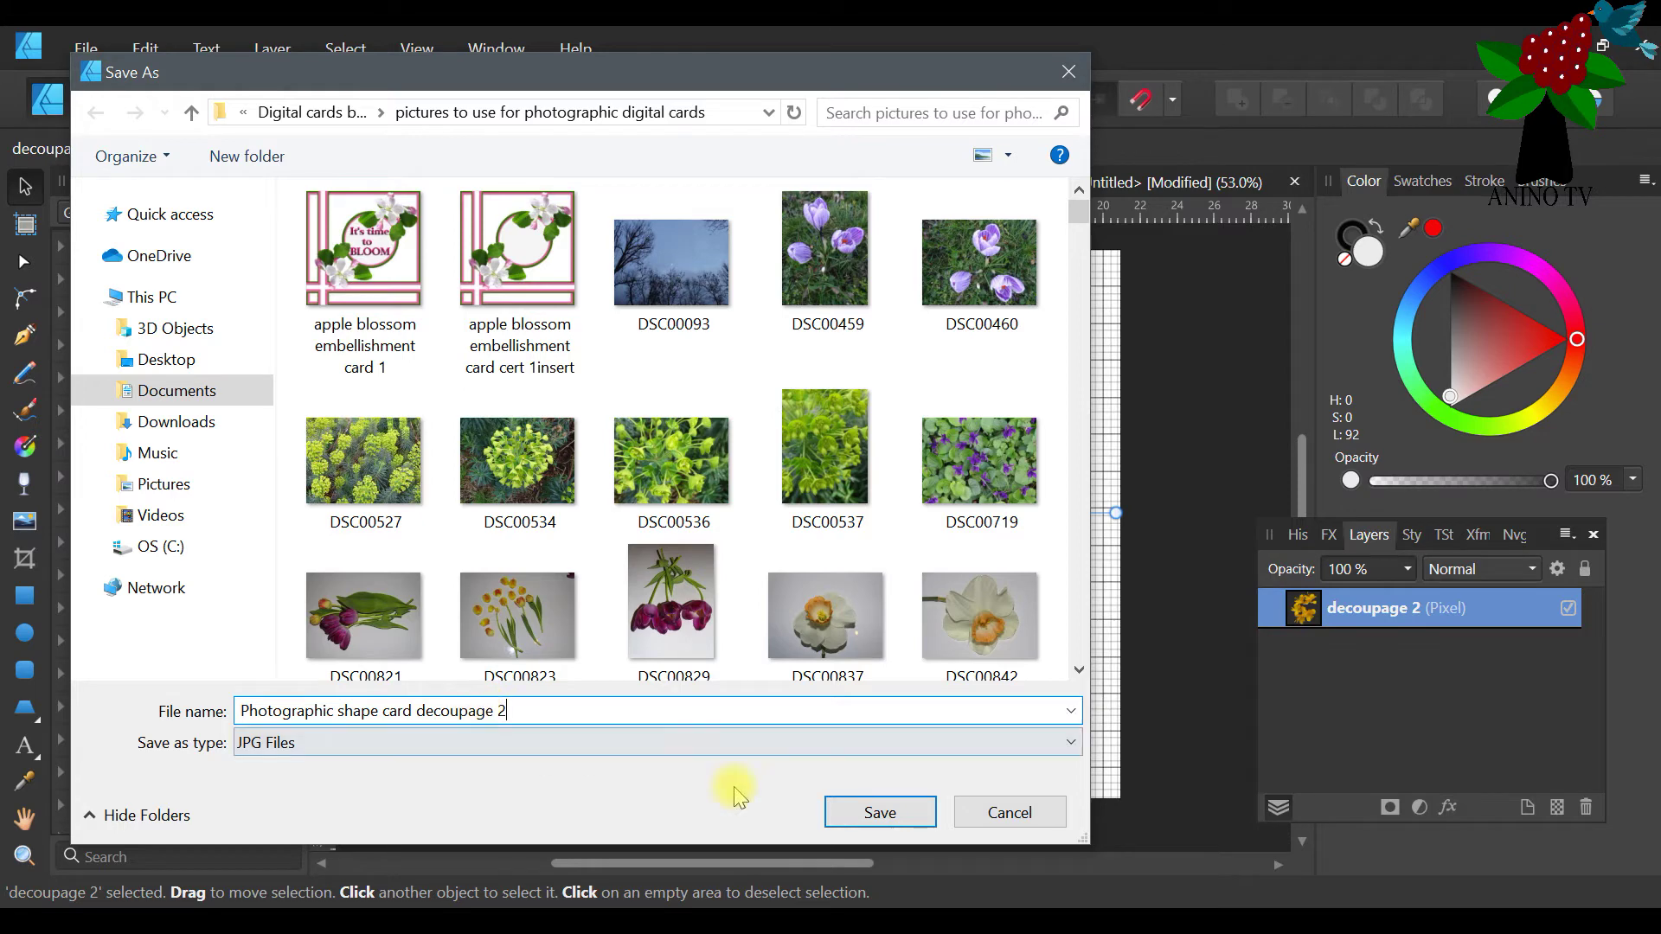
{"action": "left_click", "coordinate": [891, 813]}
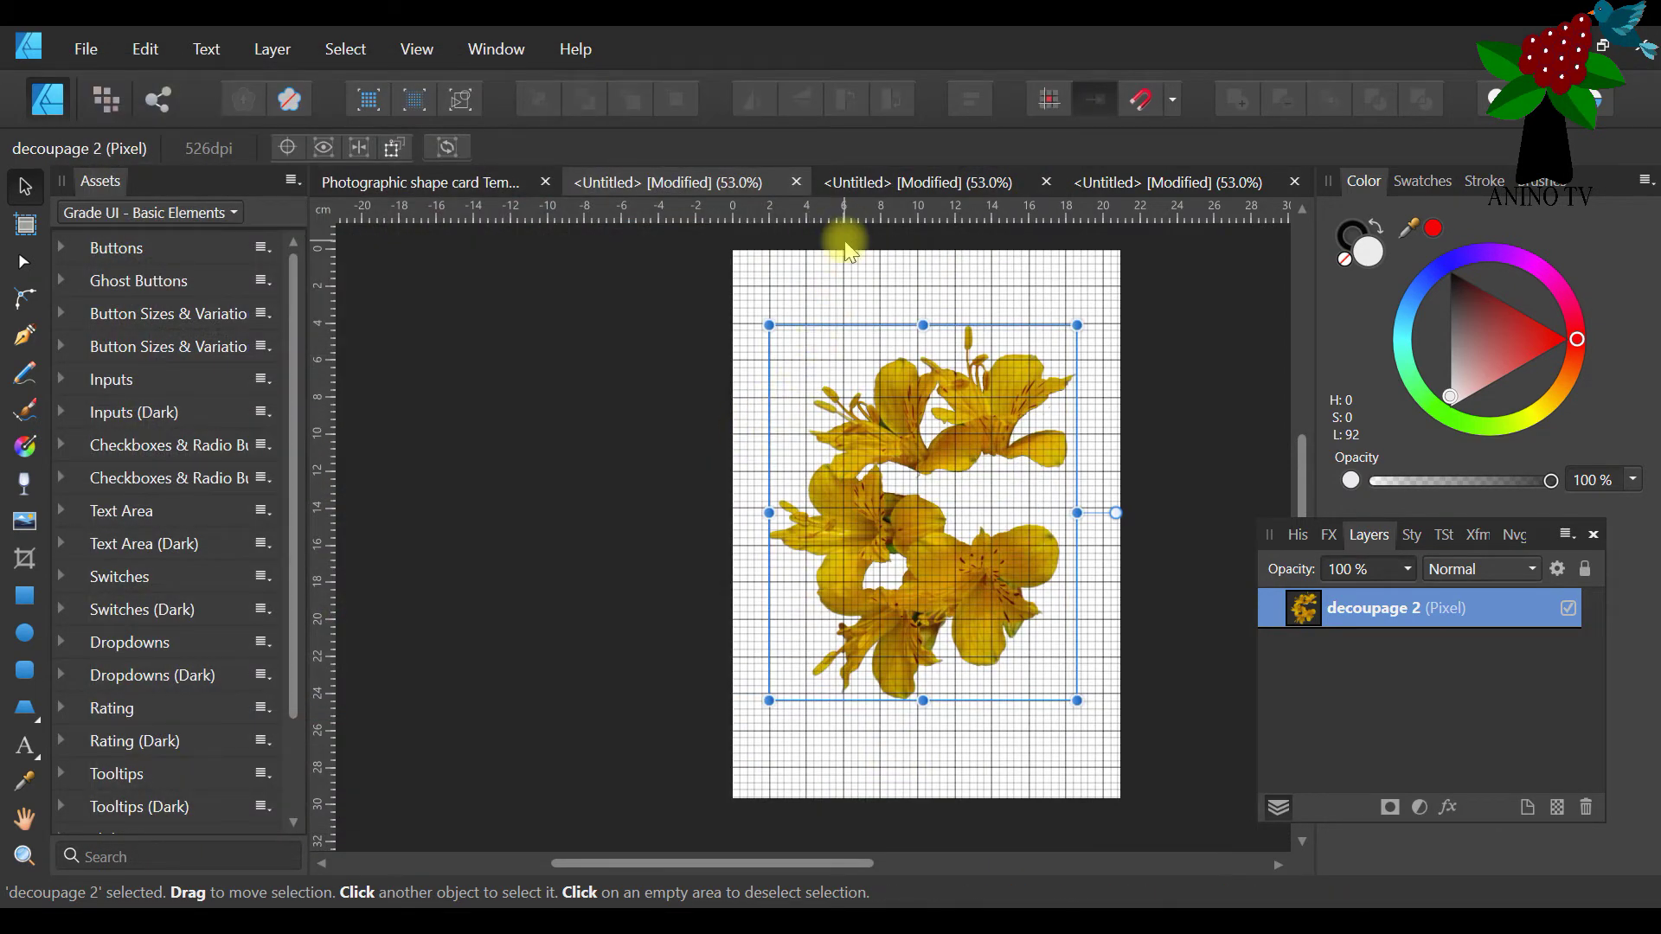
Export the untitled page with the decoupage 3 layer as a JPG named Photographic shape card decoupage 3 in the same folder
{"action": "left_click", "coordinate": [939, 186]}
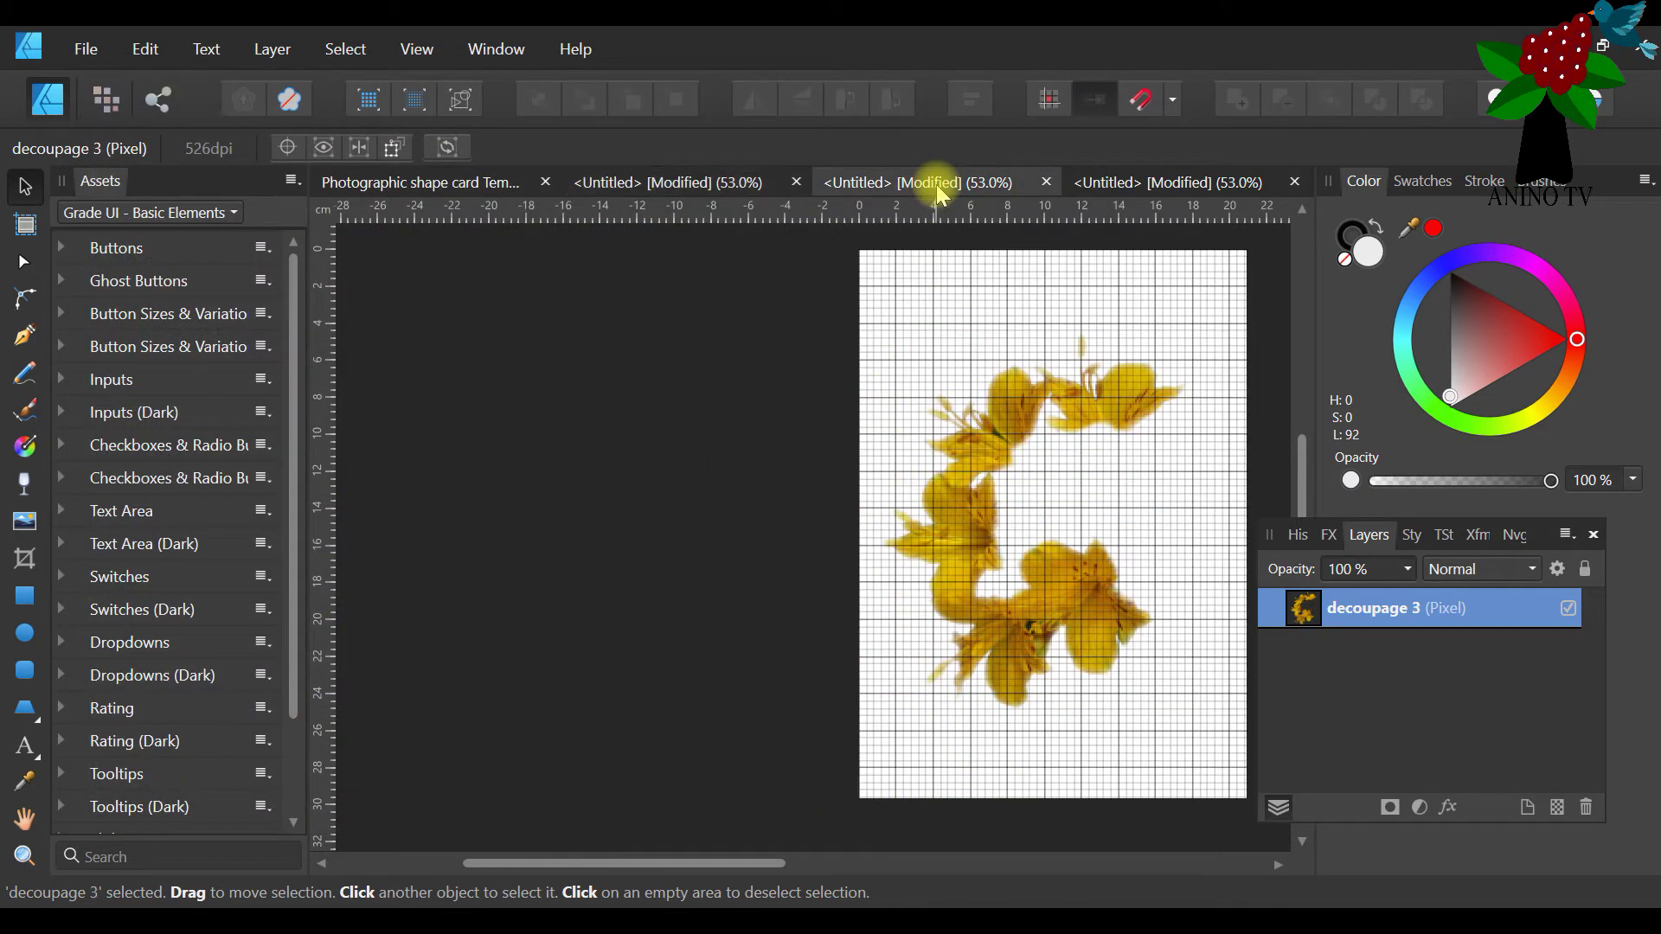
{"action": "left_click", "coordinate": [78, 49]}
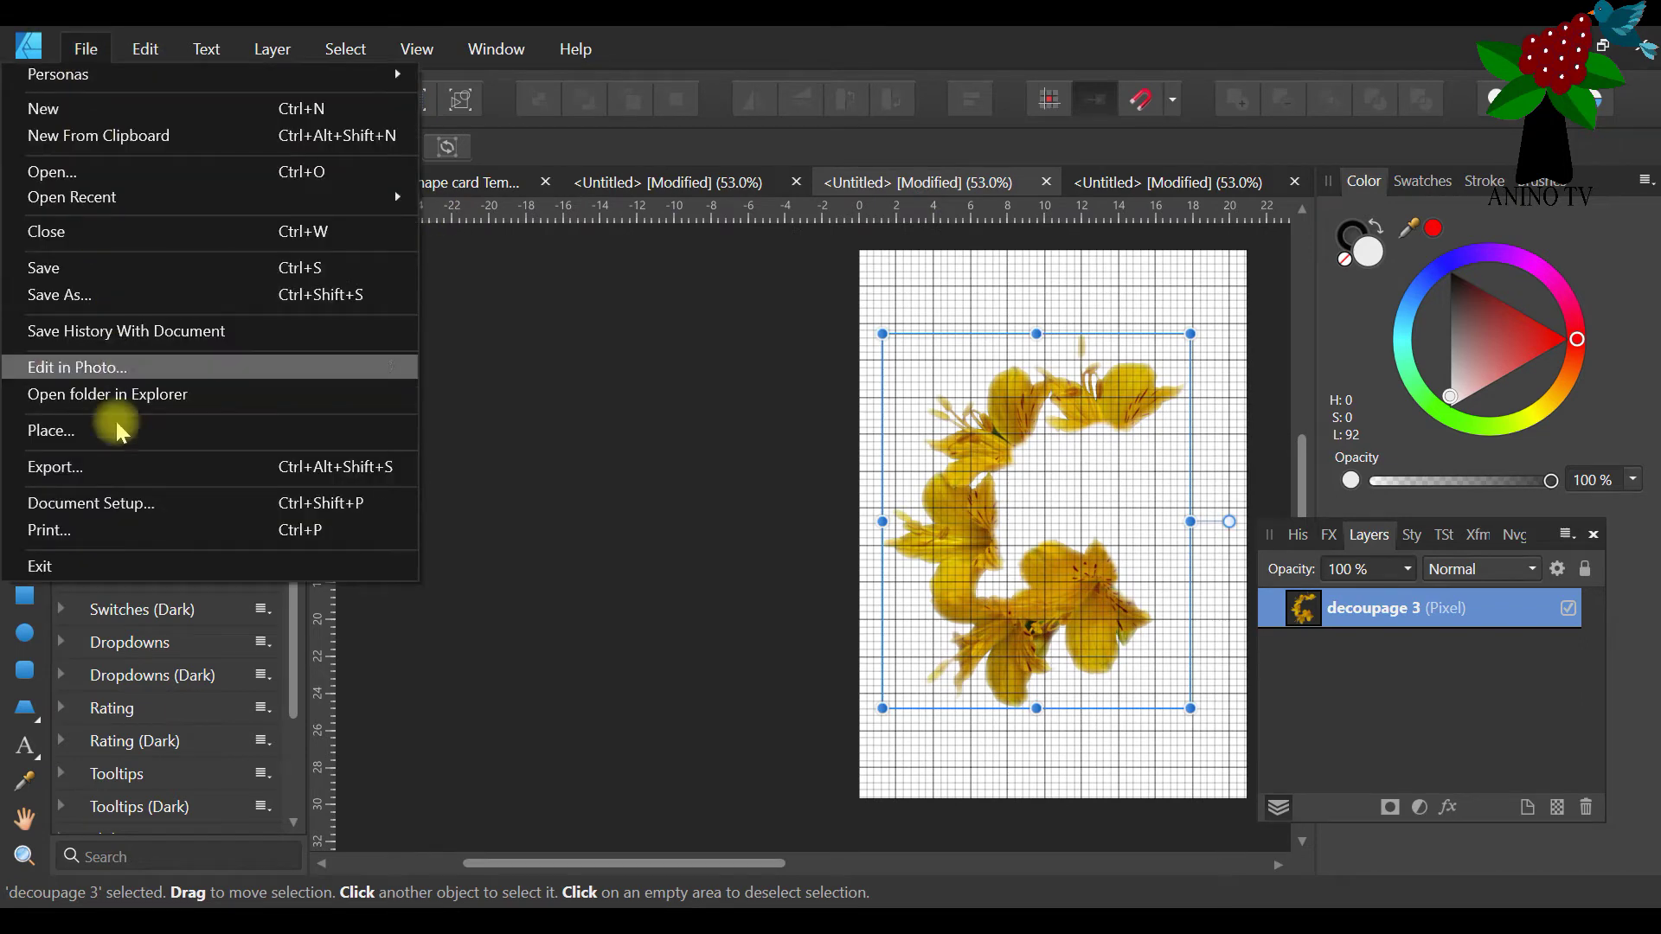
{"action": "left_click", "coordinate": [104, 467]}
{"action": "left_click", "coordinate": [1032, 653]}
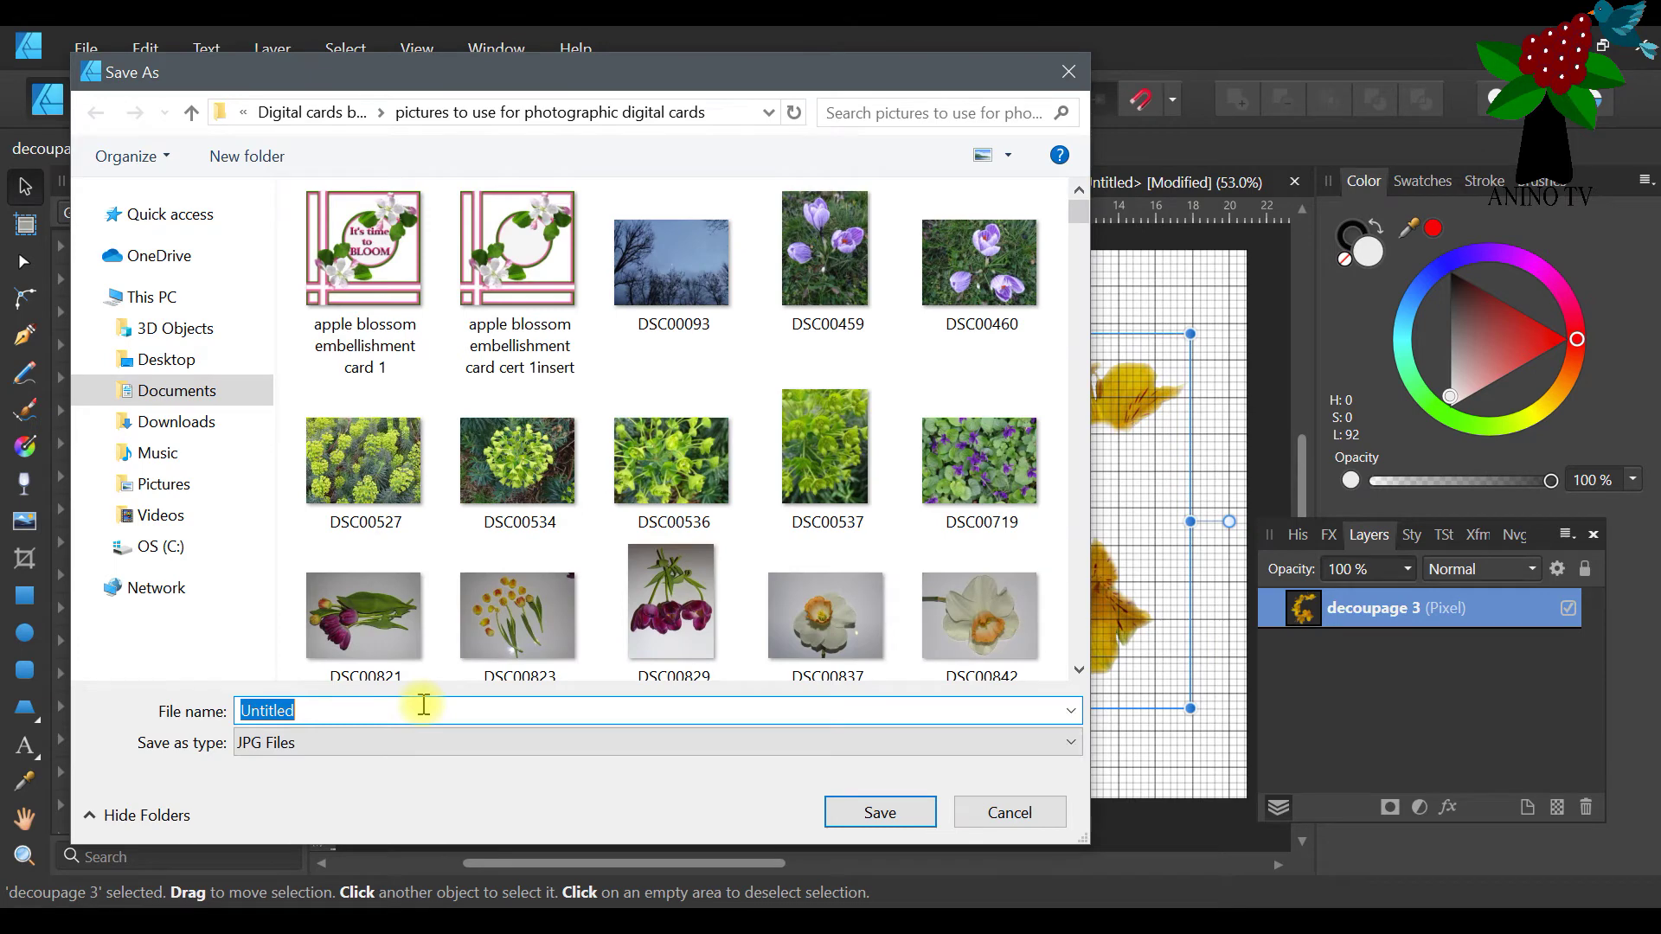
{"action": "type", "text": "phot"}
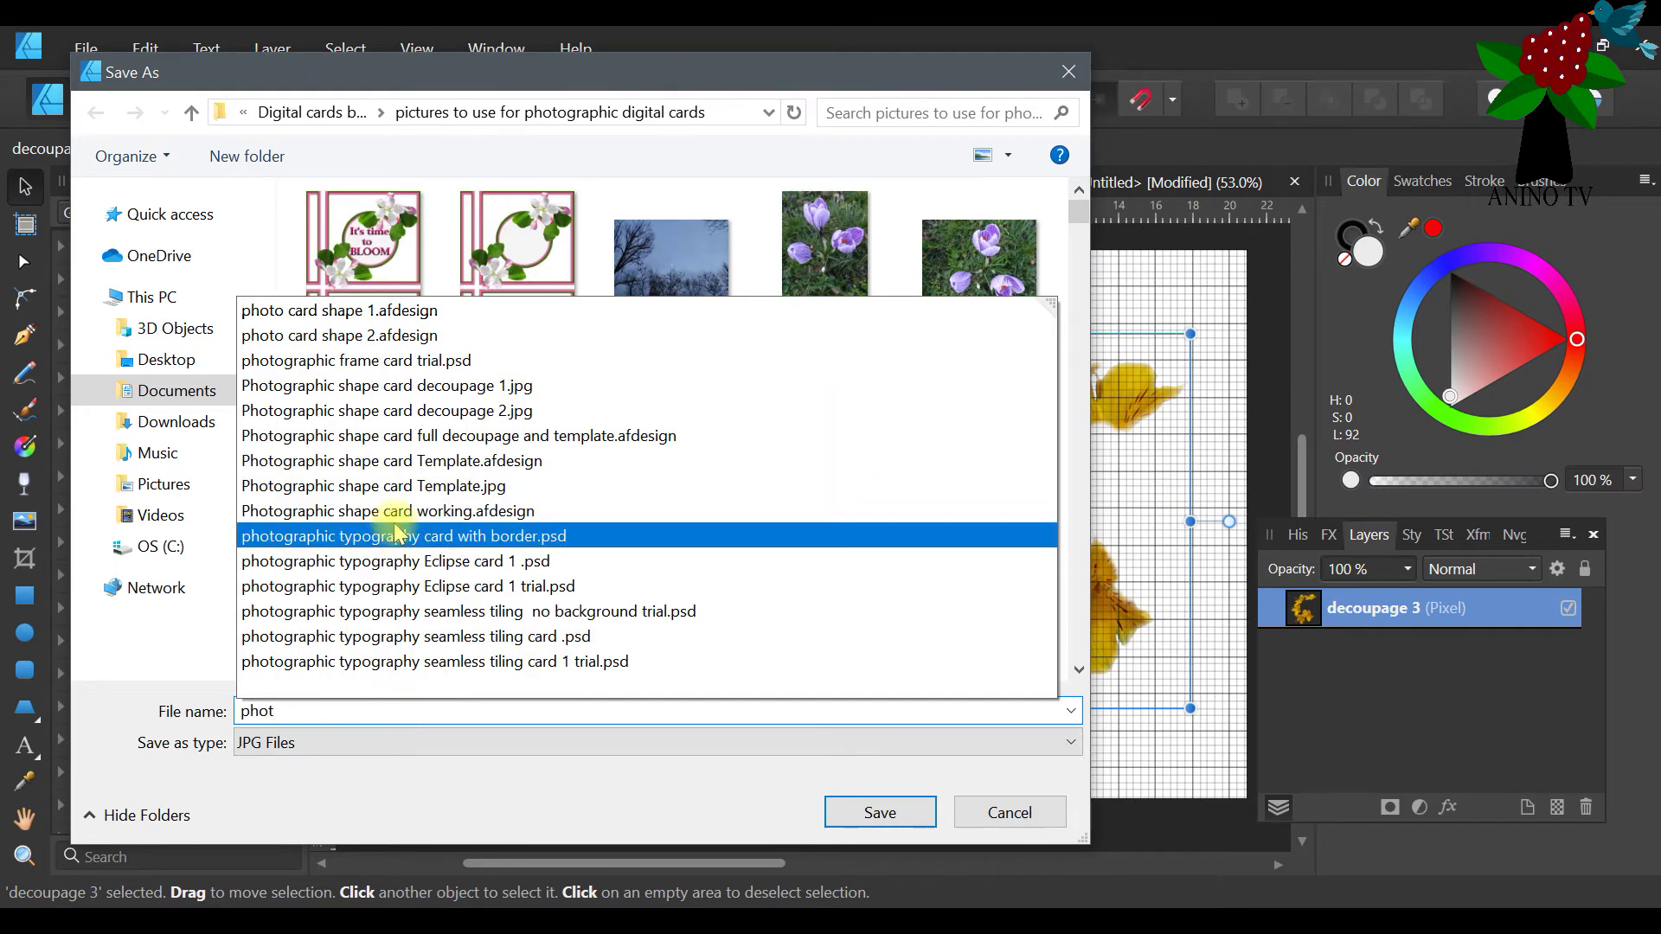
{"action": "left_click", "coordinate": [464, 412]}
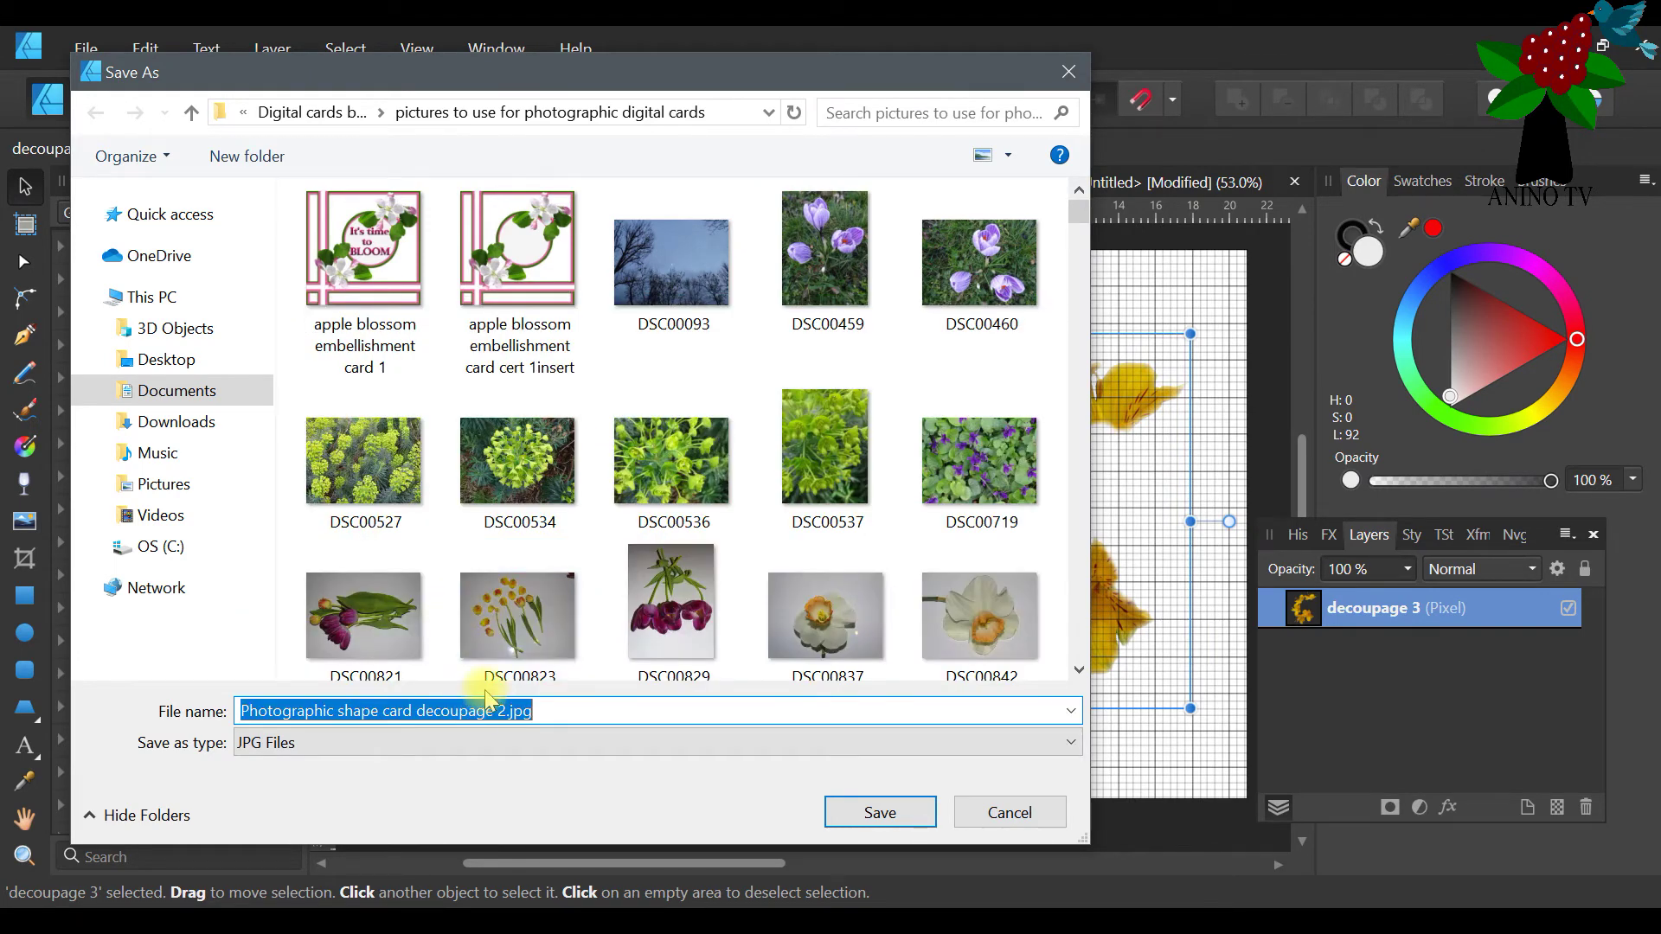
{"action": "mouse_move", "coordinate": [510, 711]}
{"action": "left_mouse_down"}
{"action": "mouse_move", "coordinate": [566, 714]}
{"action": "mouse_move", "coordinate": [499, 702]}
{"action": "left_mouse_up"}
{"action": "type", "text": "3"}
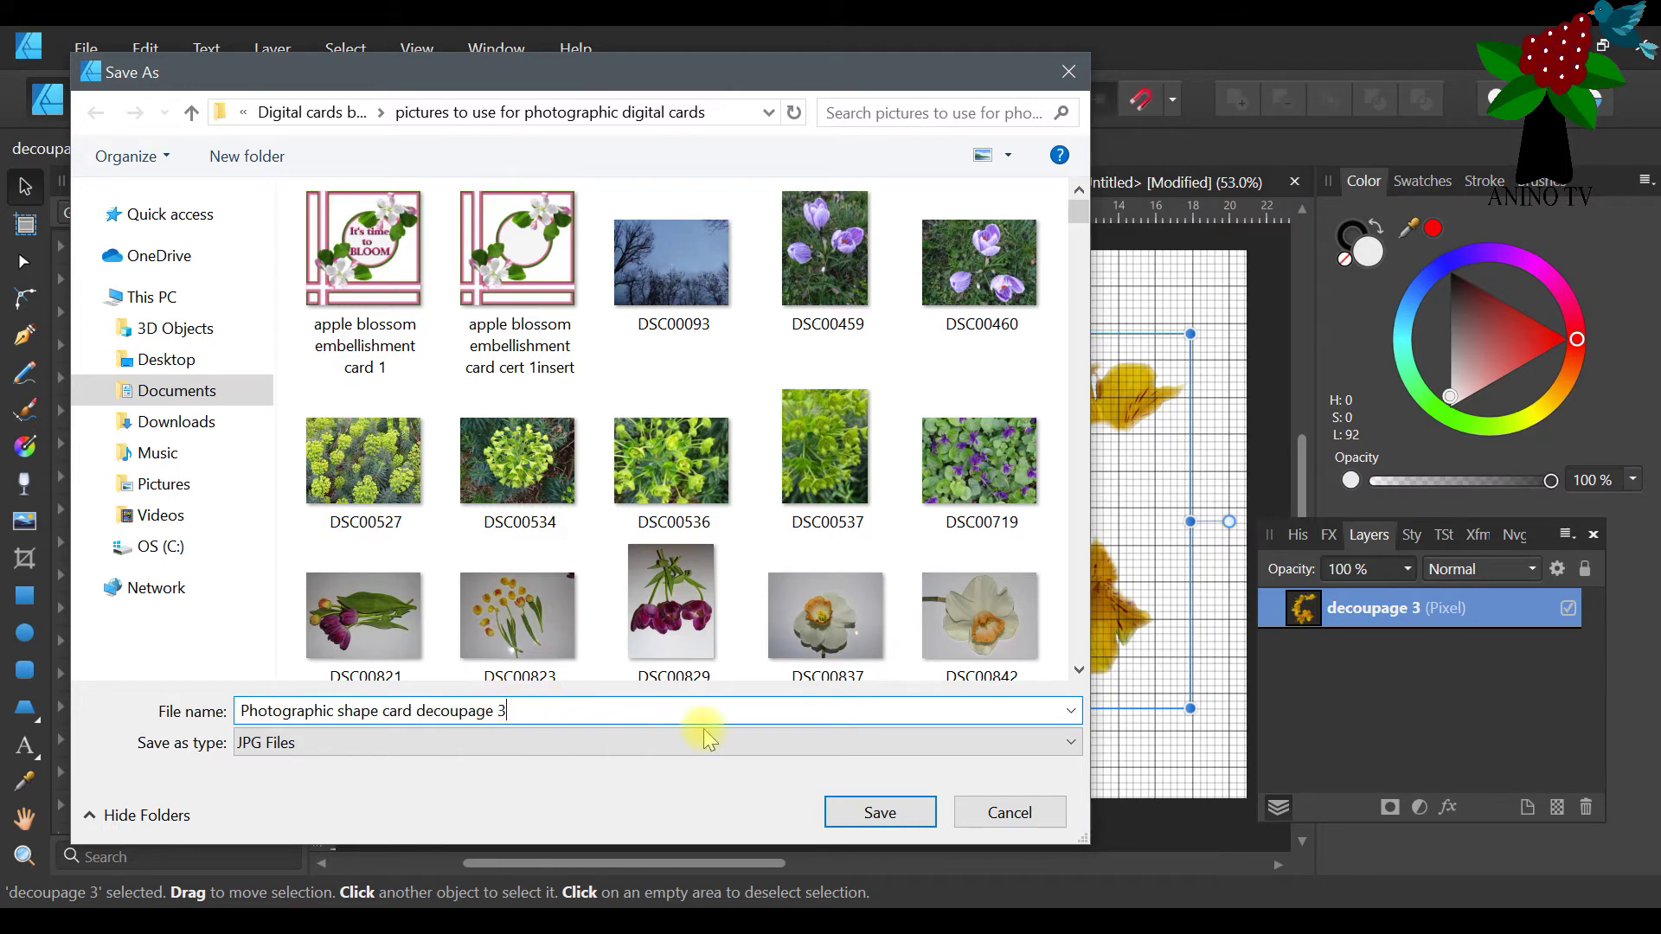
{"action": "left_click", "coordinate": [862, 810]}
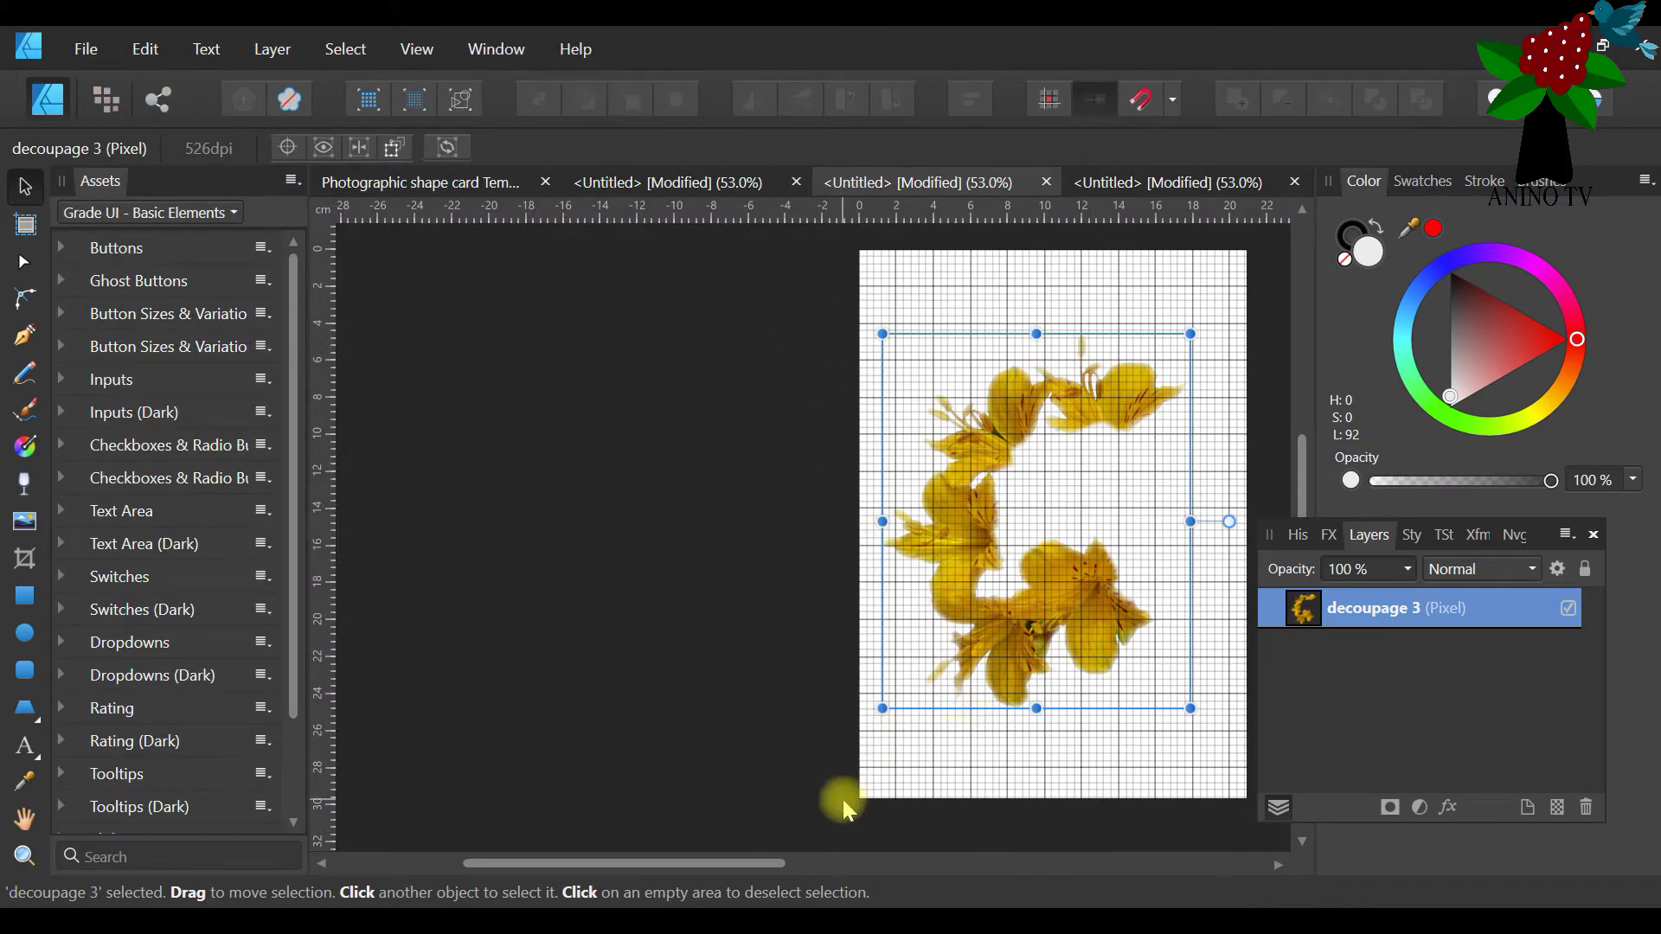
Reopen the recent Affinity file Photographic shape card full decoupage and template
{"action": "left_click", "coordinate": [426, 177]}
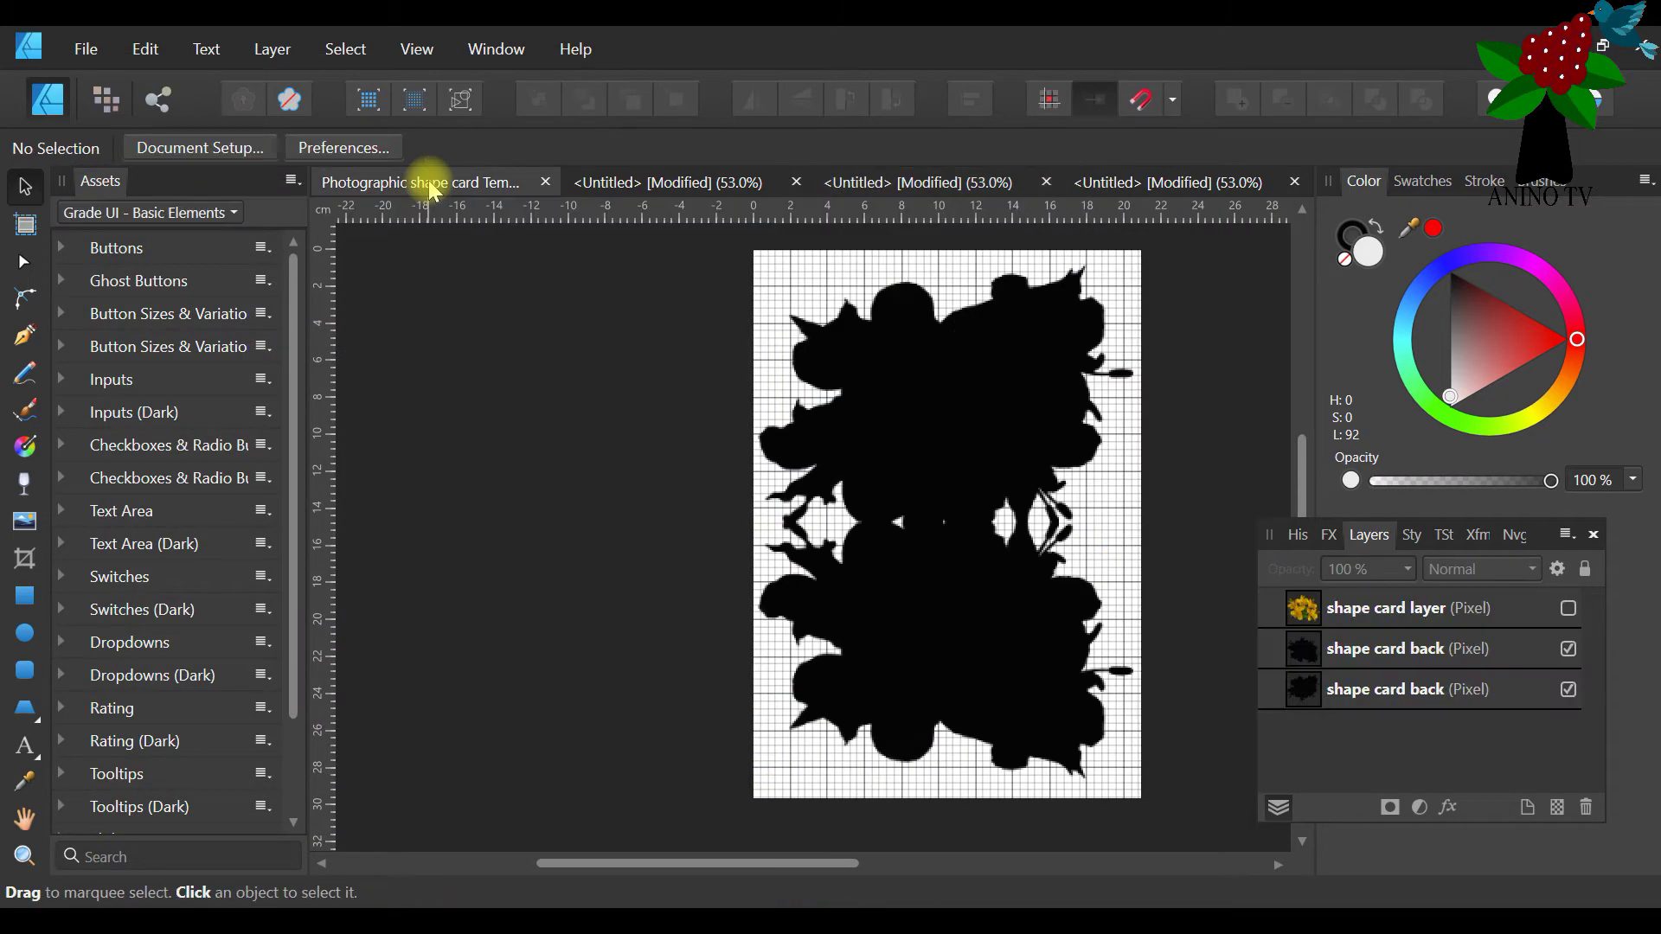
{"action": "left_click", "coordinate": [83, 50]}
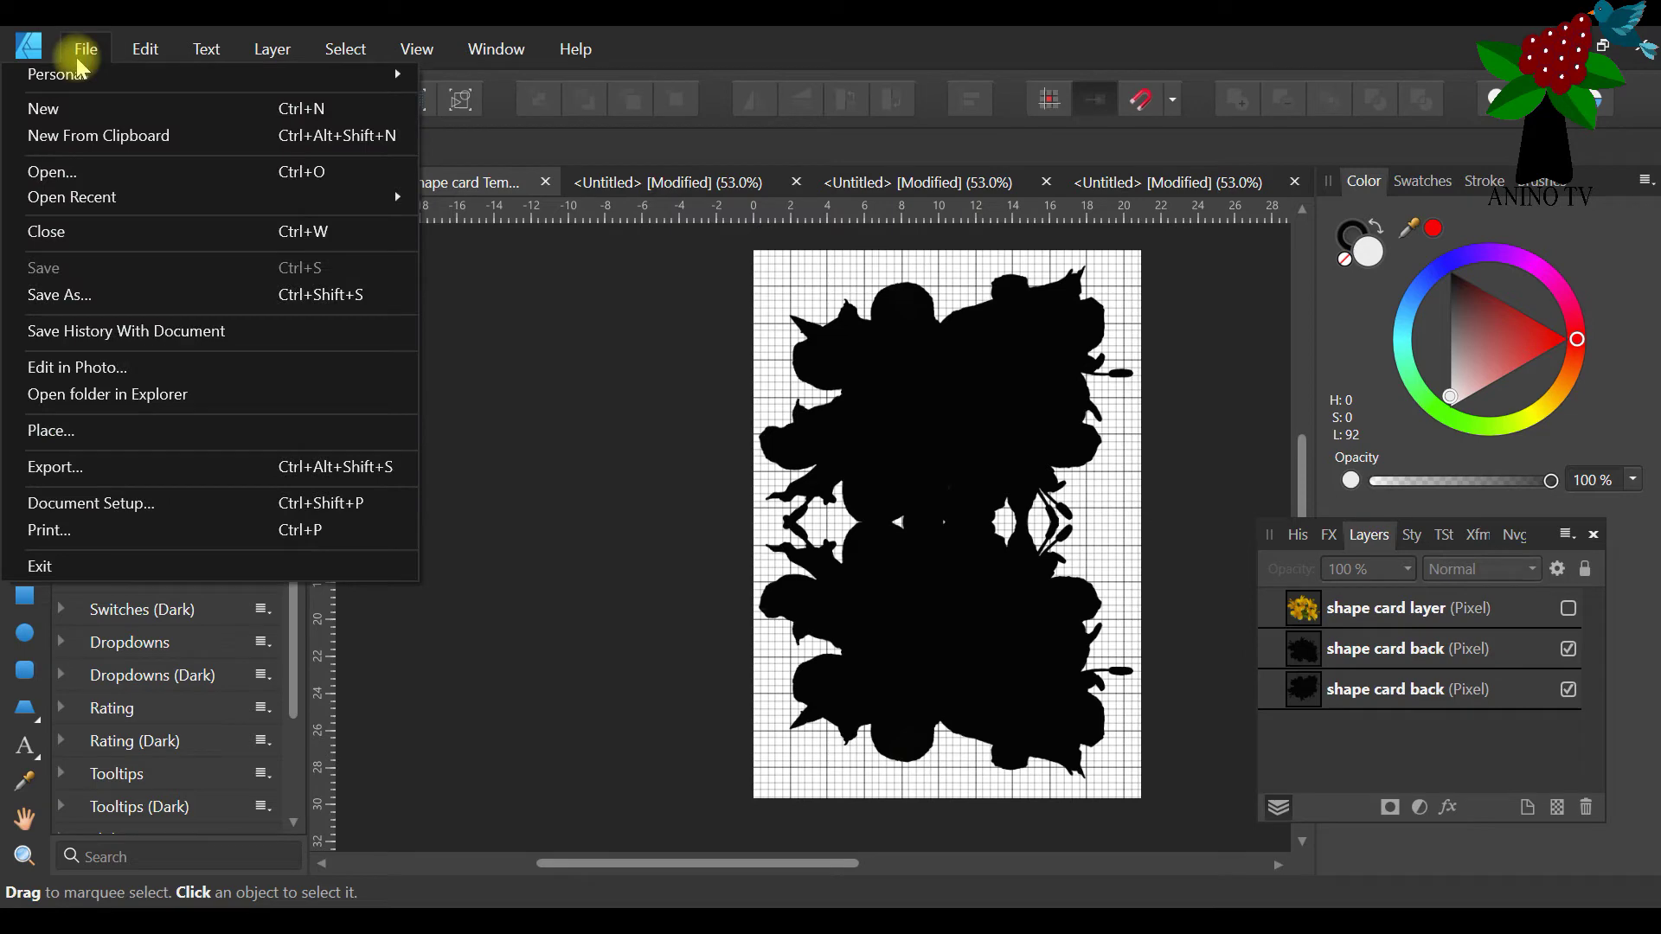
{"action": "mouse_move", "coordinate": [309, 199]}
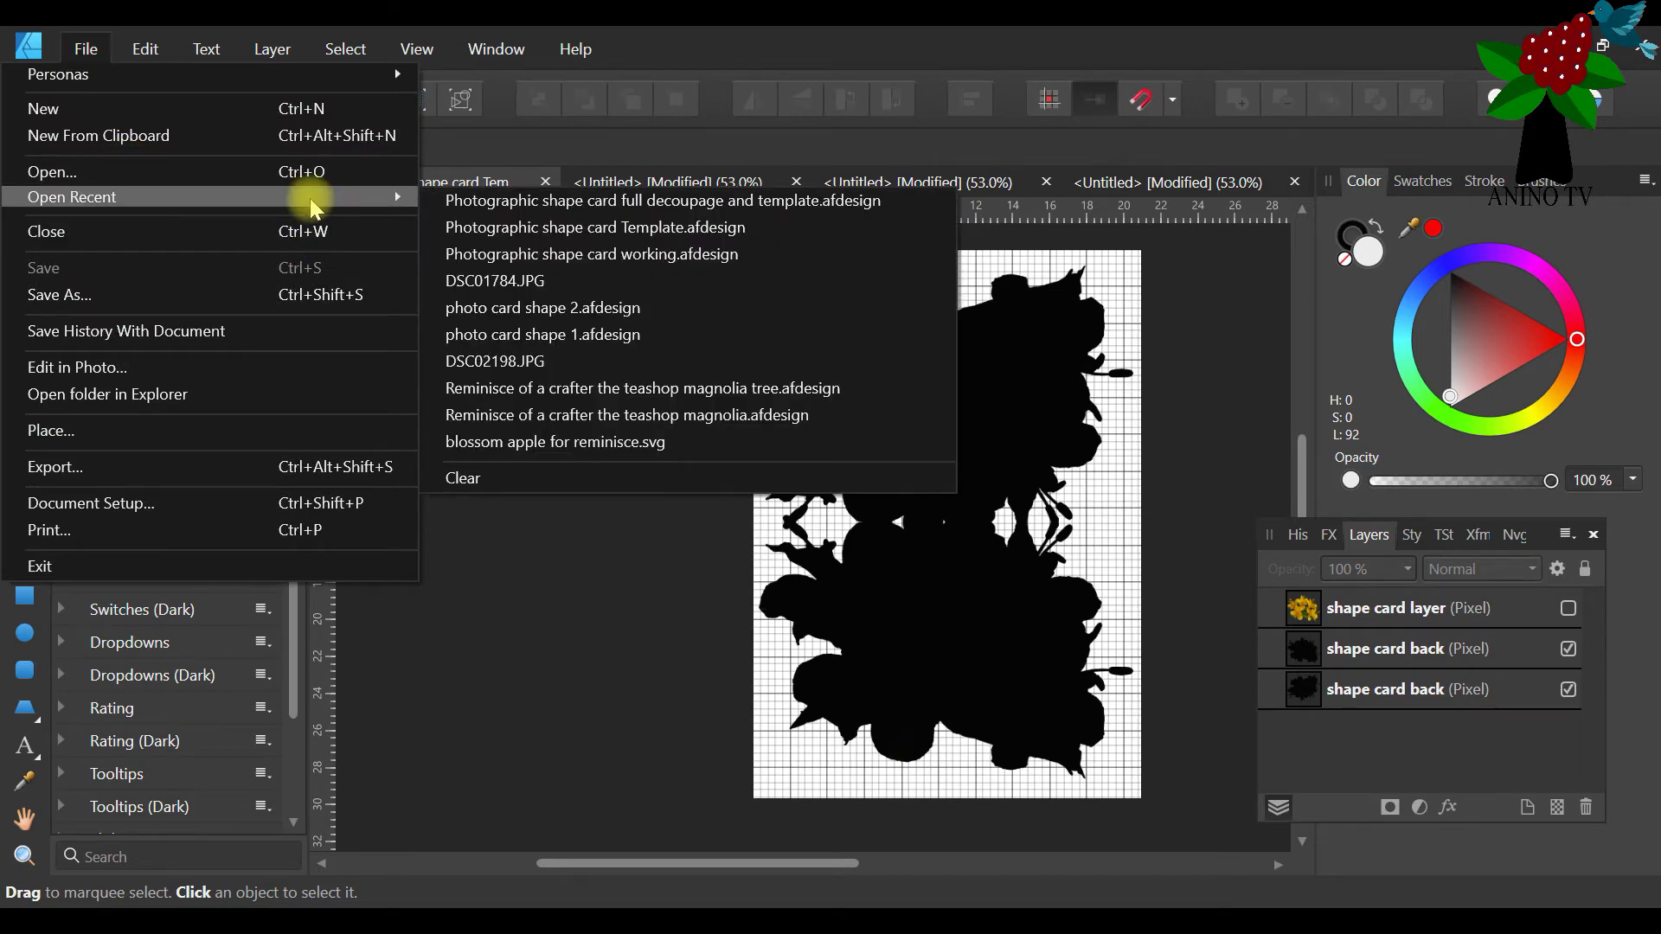
{"action": "left_click", "coordinate": [670, 203]}
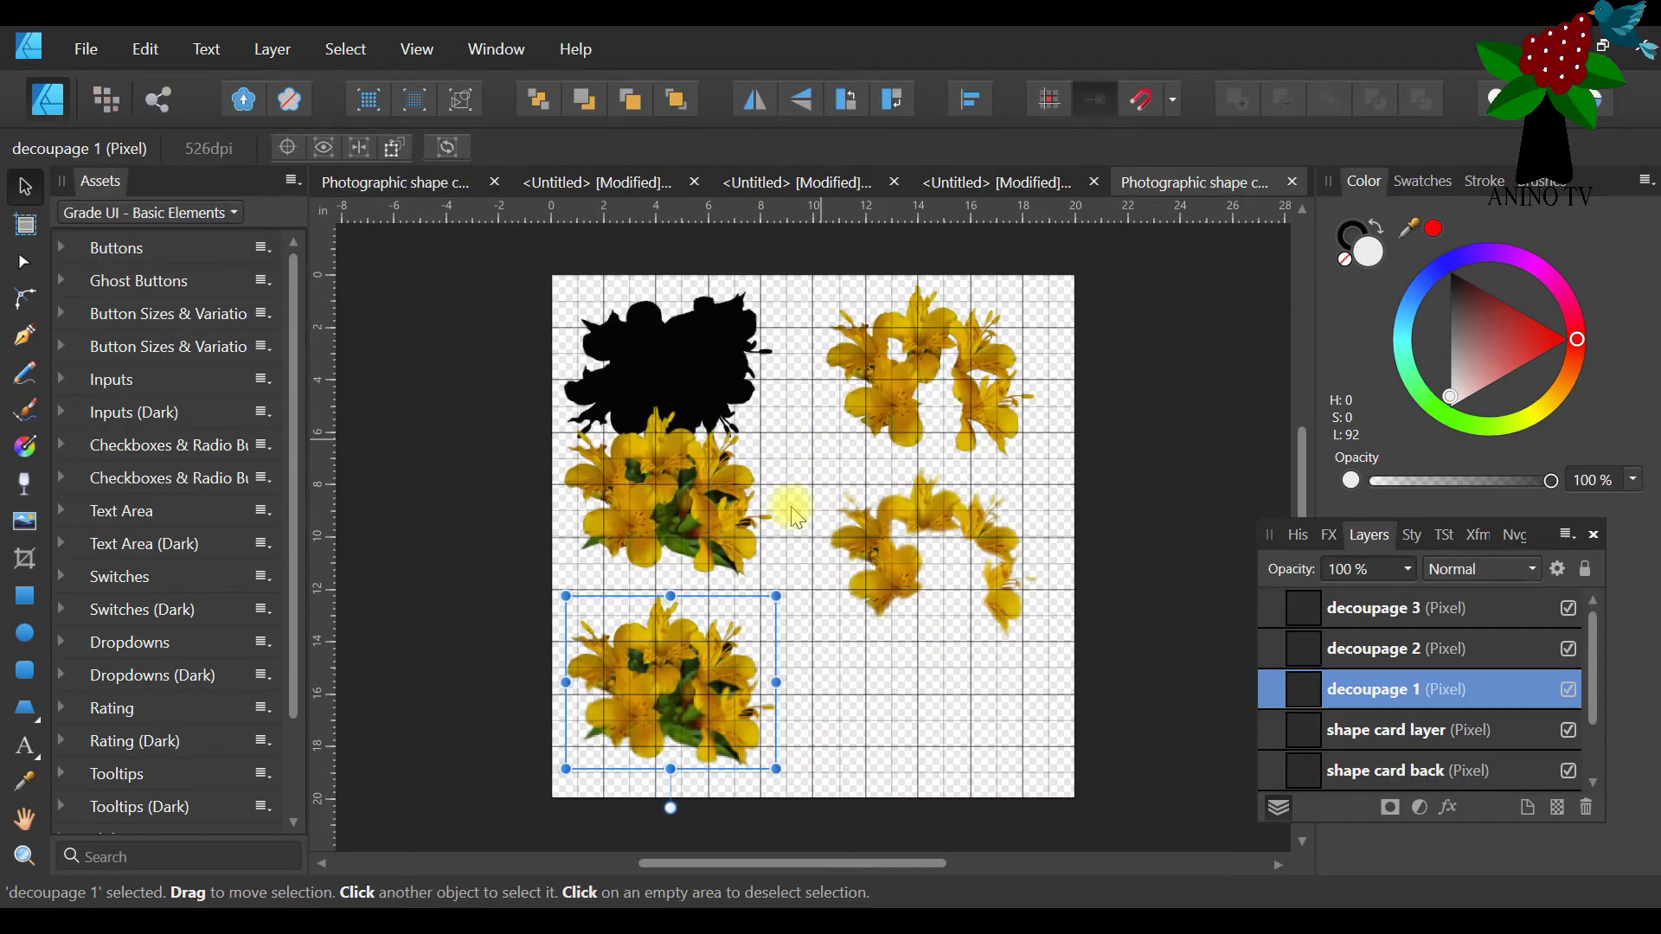
Open the recent file photo card shape 2, and bring the full decoupage and template document back to the front
{"action": "left_click", "coordinate": [83, 54]}
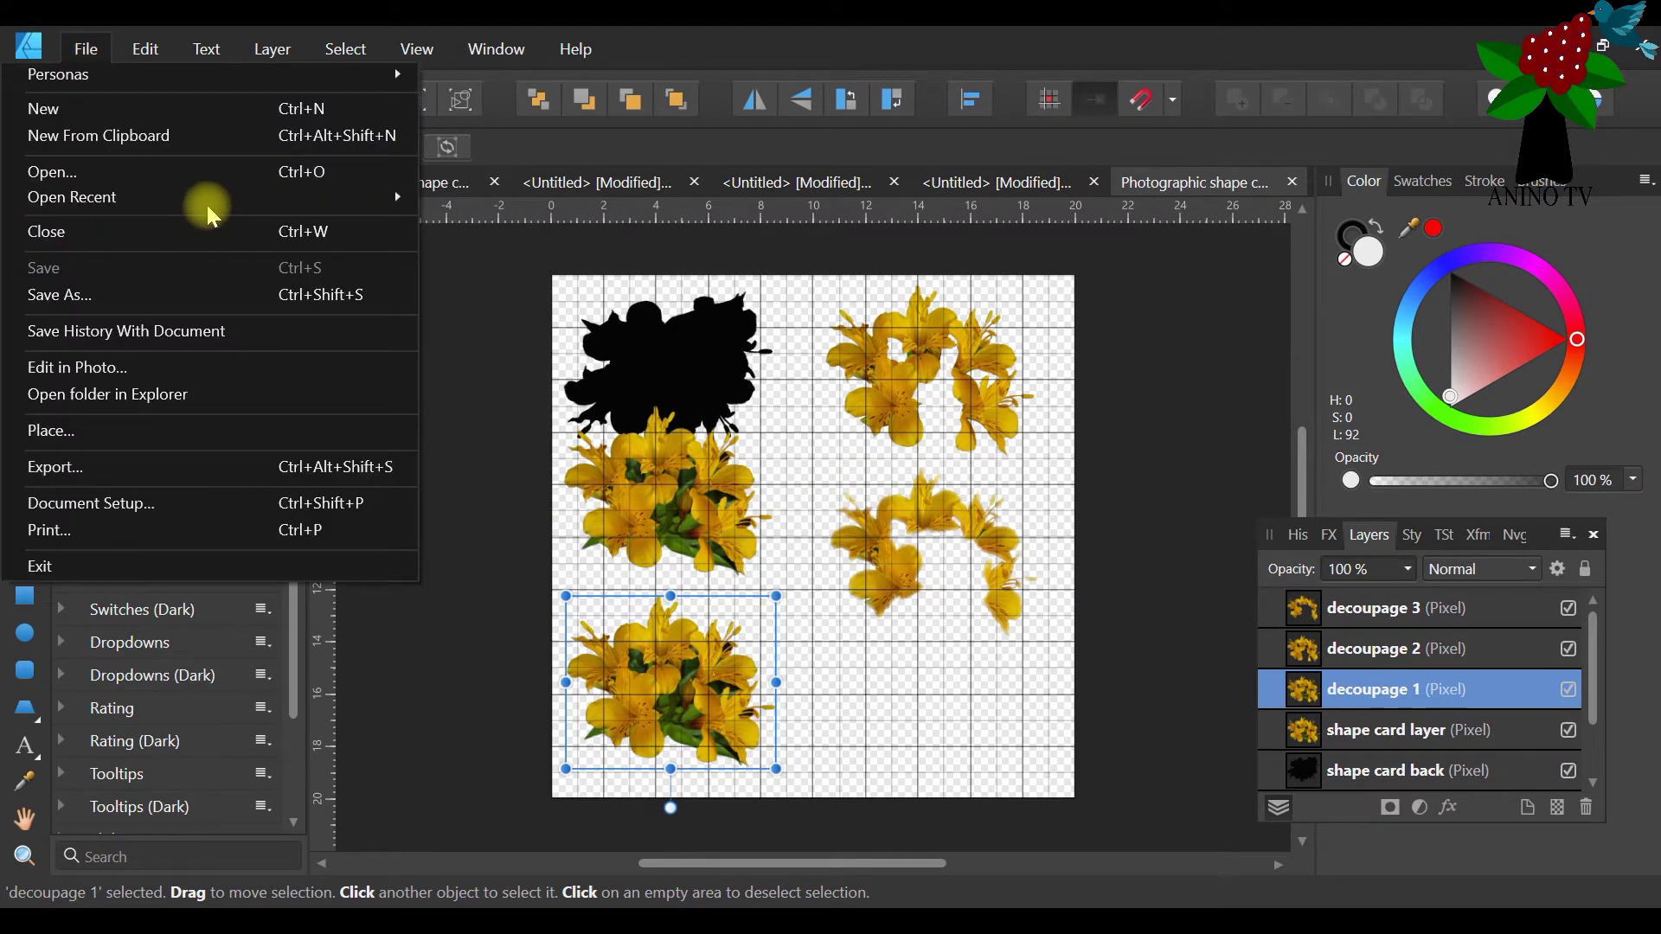
{"action": "mouse_move", "coordinate": [218, 202]}
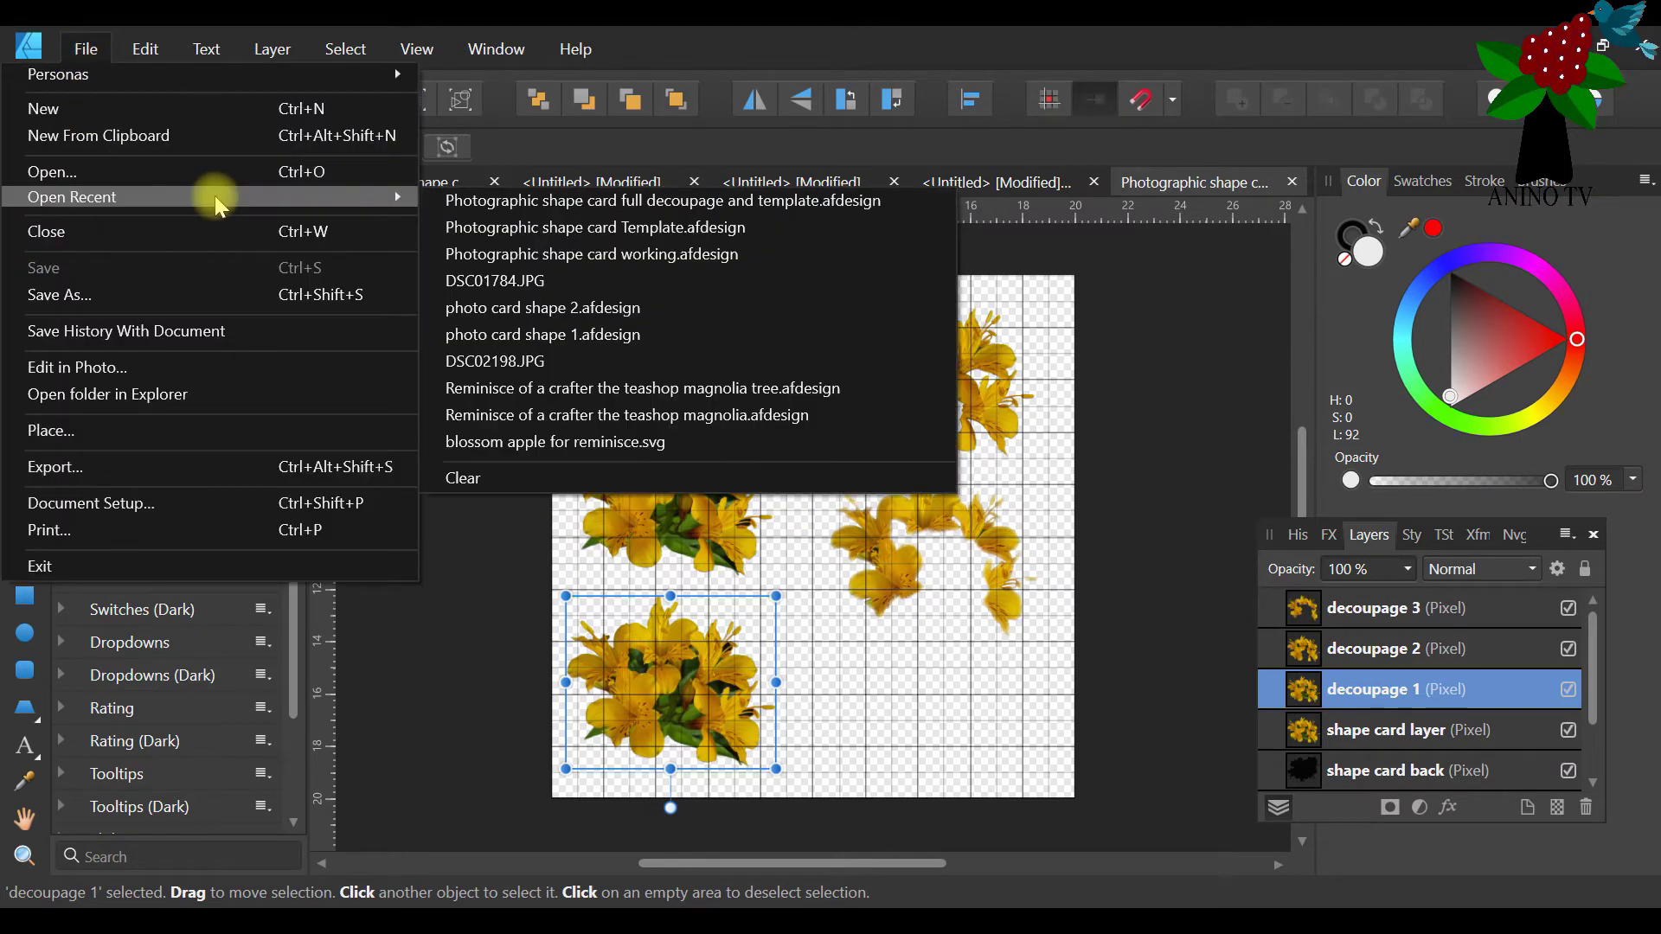
{"action": "left_click", "coordinate": [626, 310]}
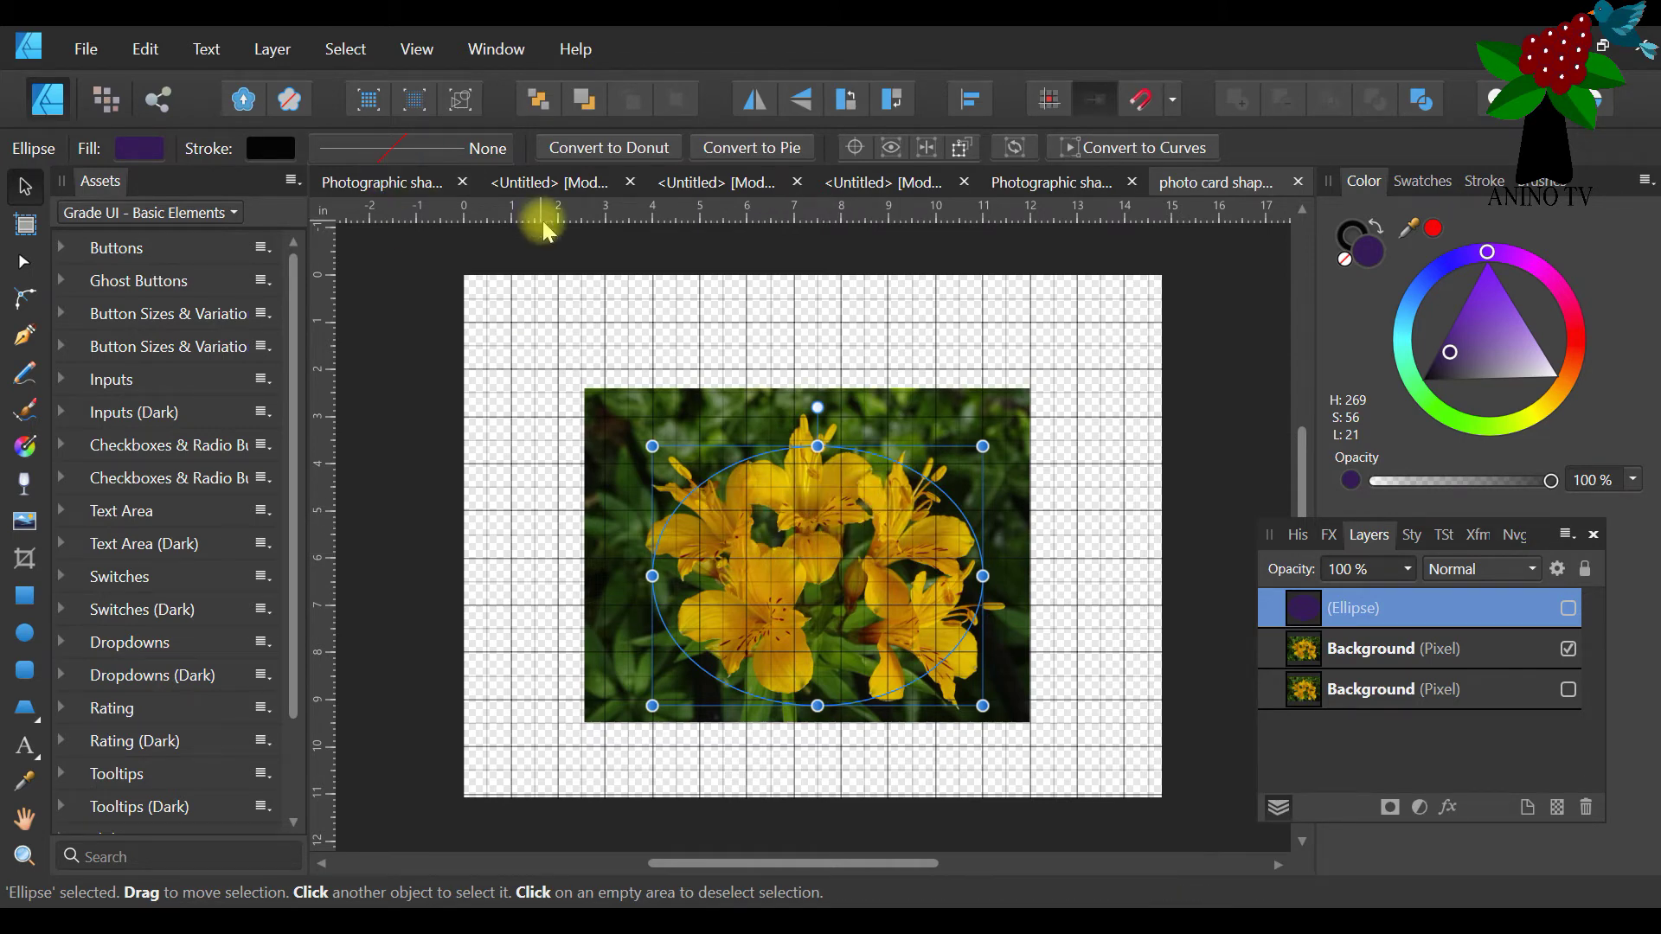
{"action": "left_click", "coordinate": [548, 183]}
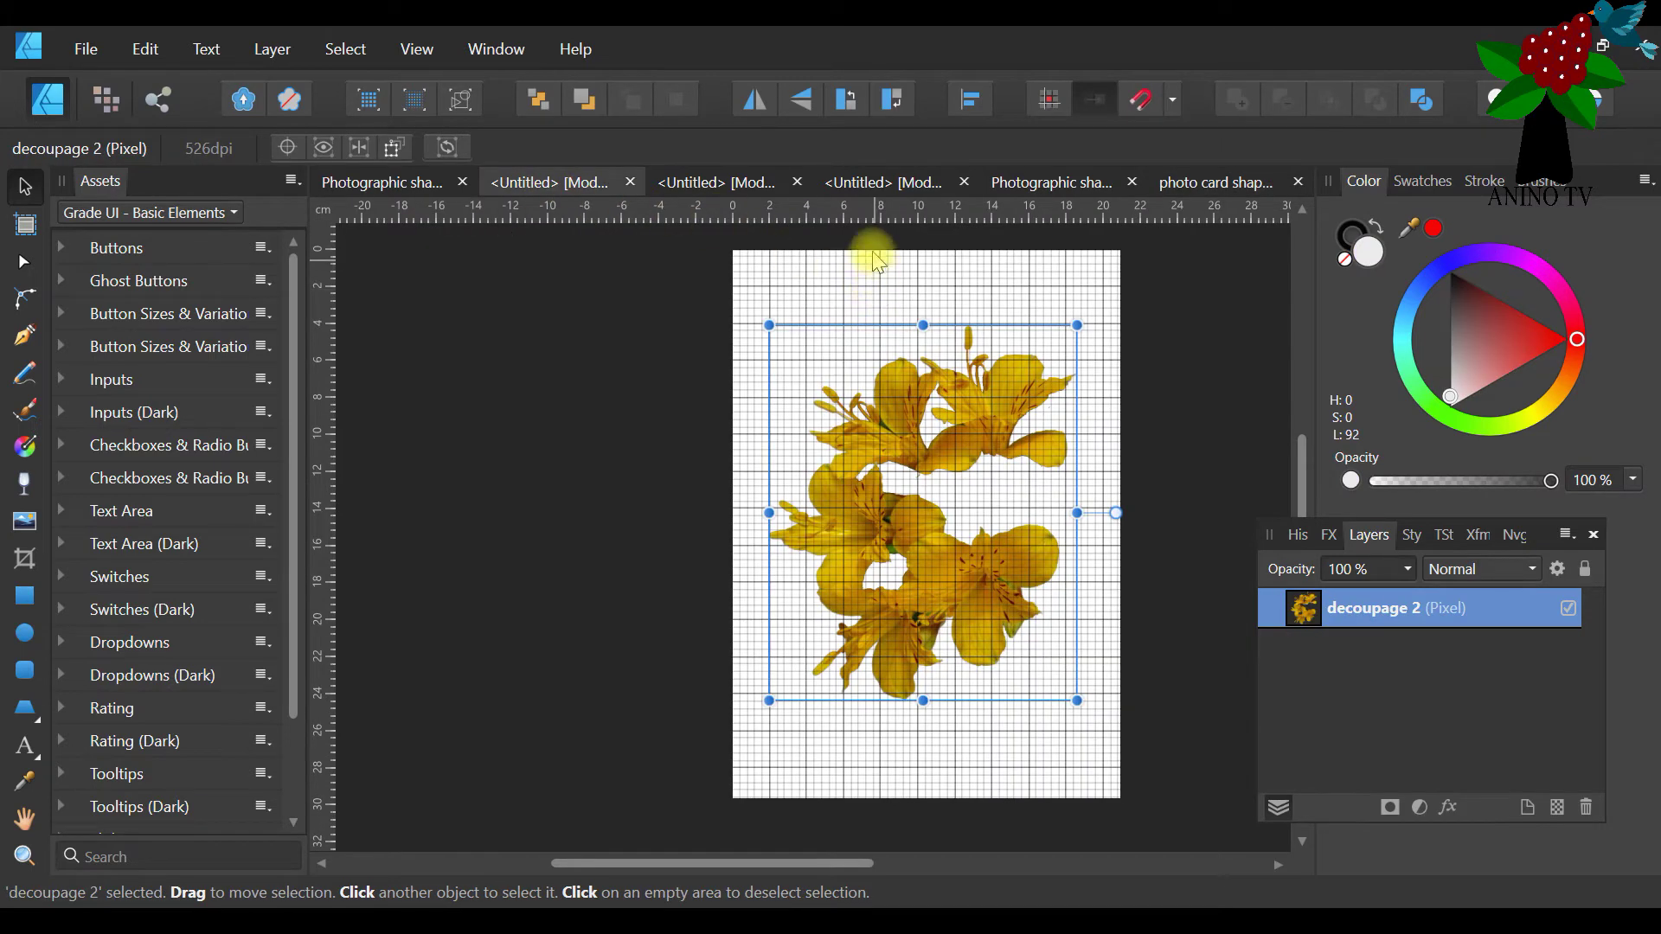
{"action": "left_click", "coordinate": [1050, 180]}
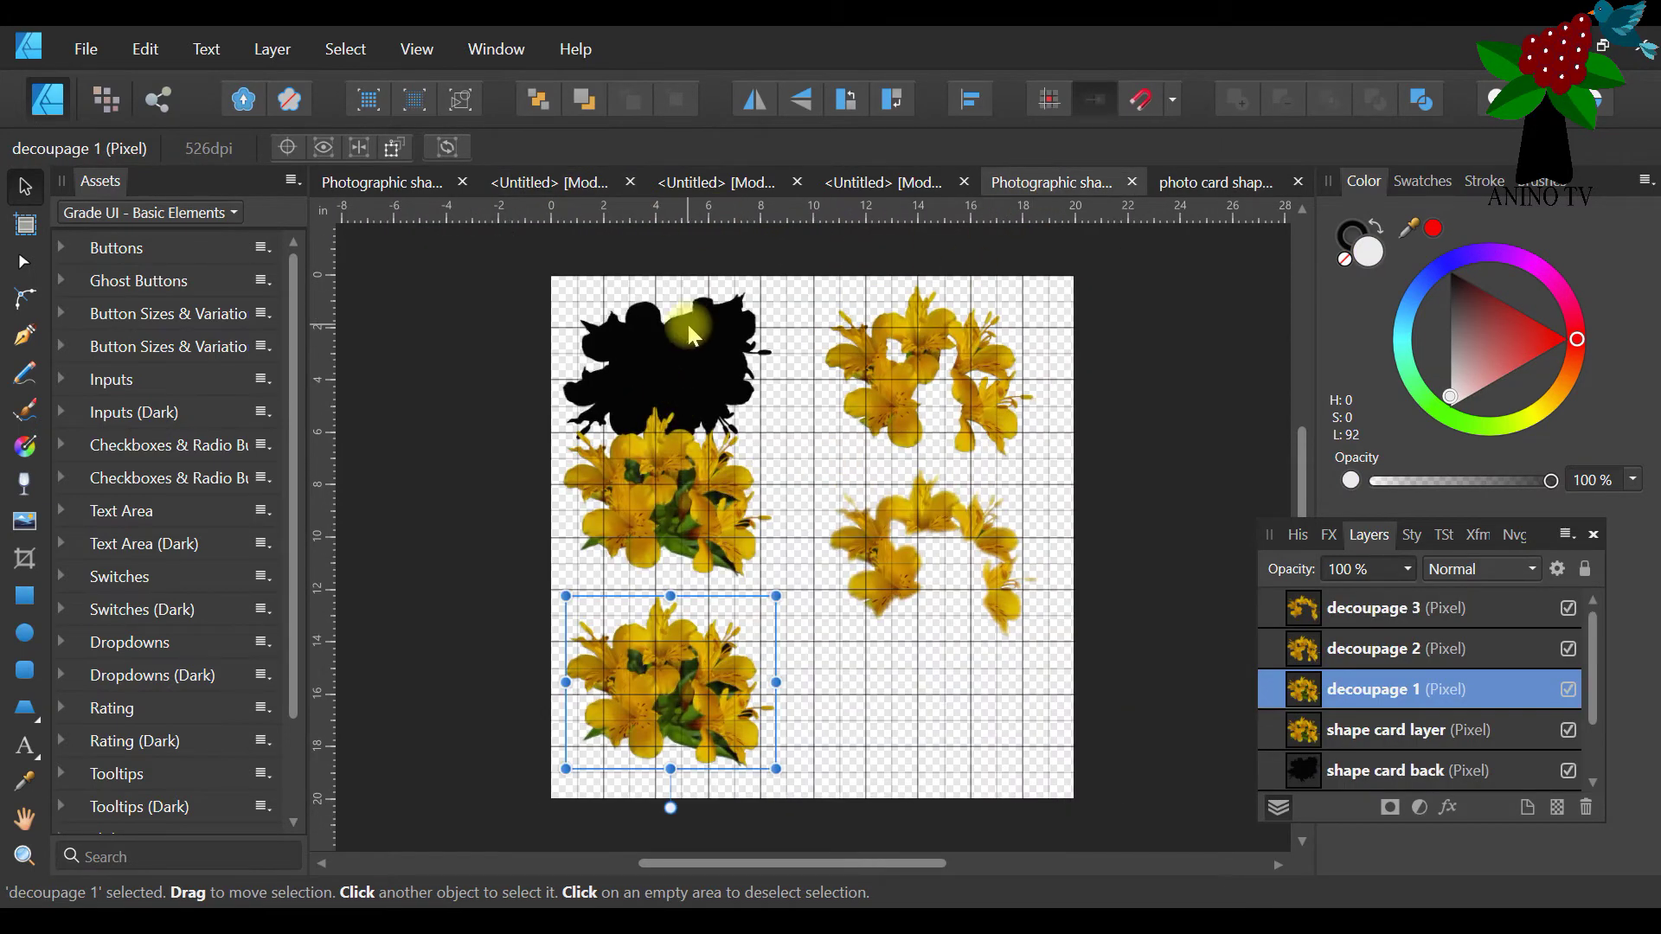